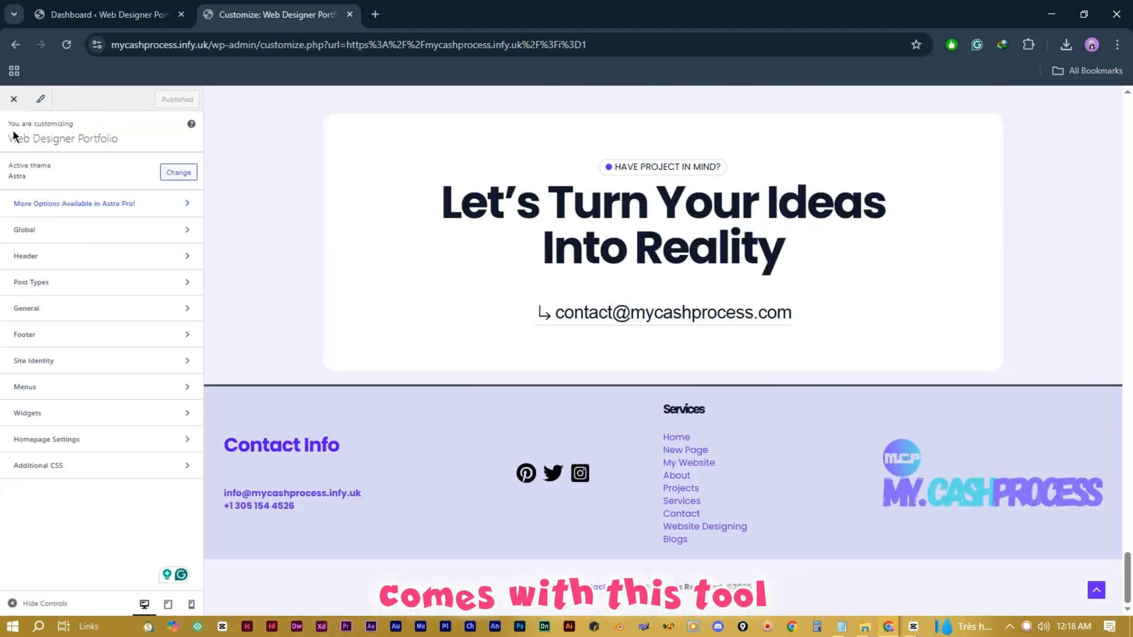
# Step: Open the Site Identity settings in the Customizer to edit the footer logo
pyautogui.click(101, 368)
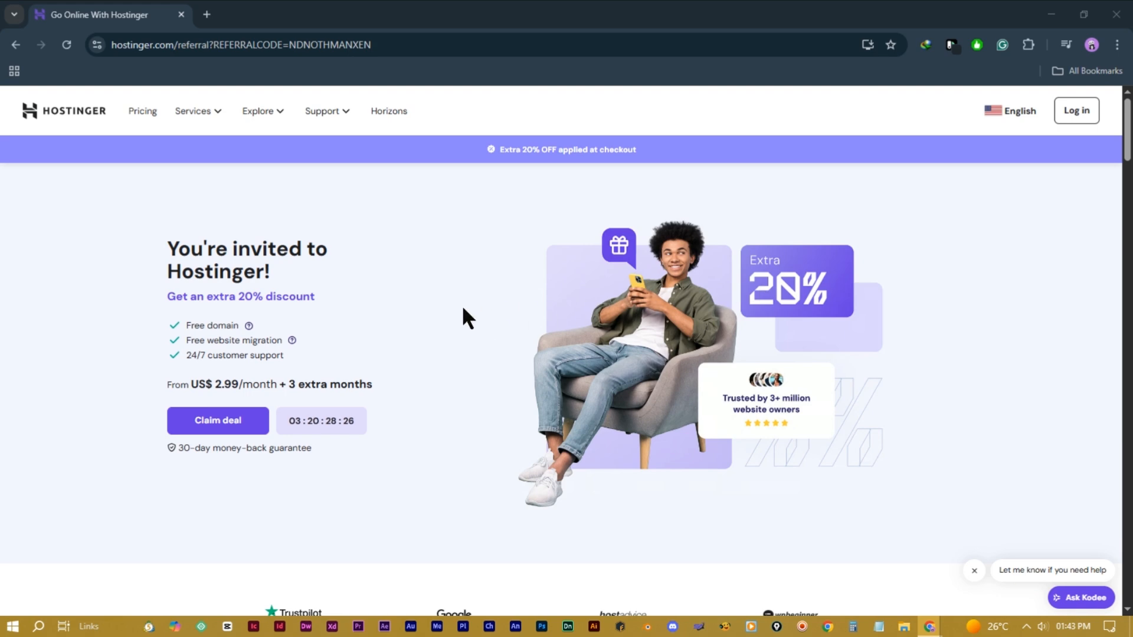
# Step: Browse the Hostinger referral page, keep the English country setting, and claim the 20% deal
pyautogui.scroll(-10, 463, 308)
pyautogui.scroll(-12, 463, 308)
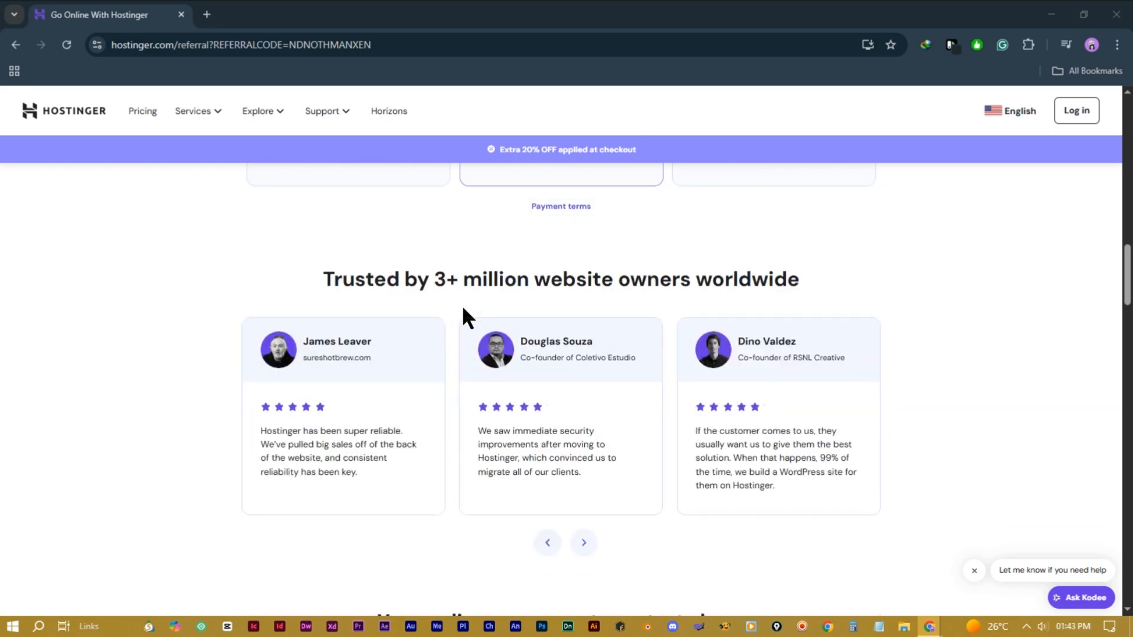
pyautogui.scroll(9, 463, 308)
pyautogui.scroll(13, 461, 303)
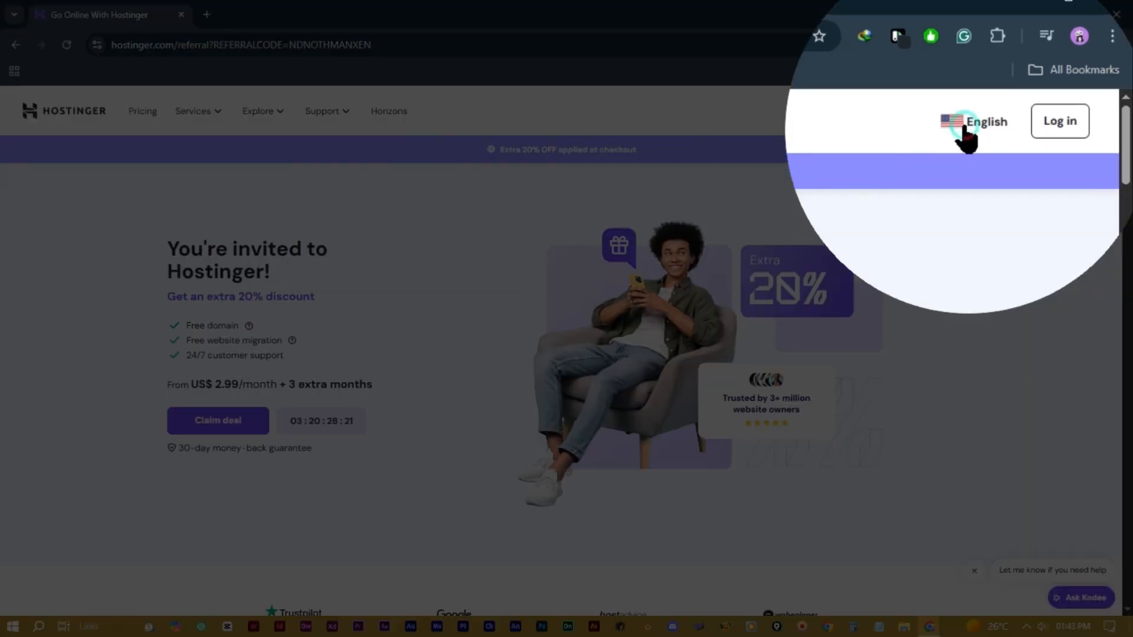
pyautogui.click(959, 131)
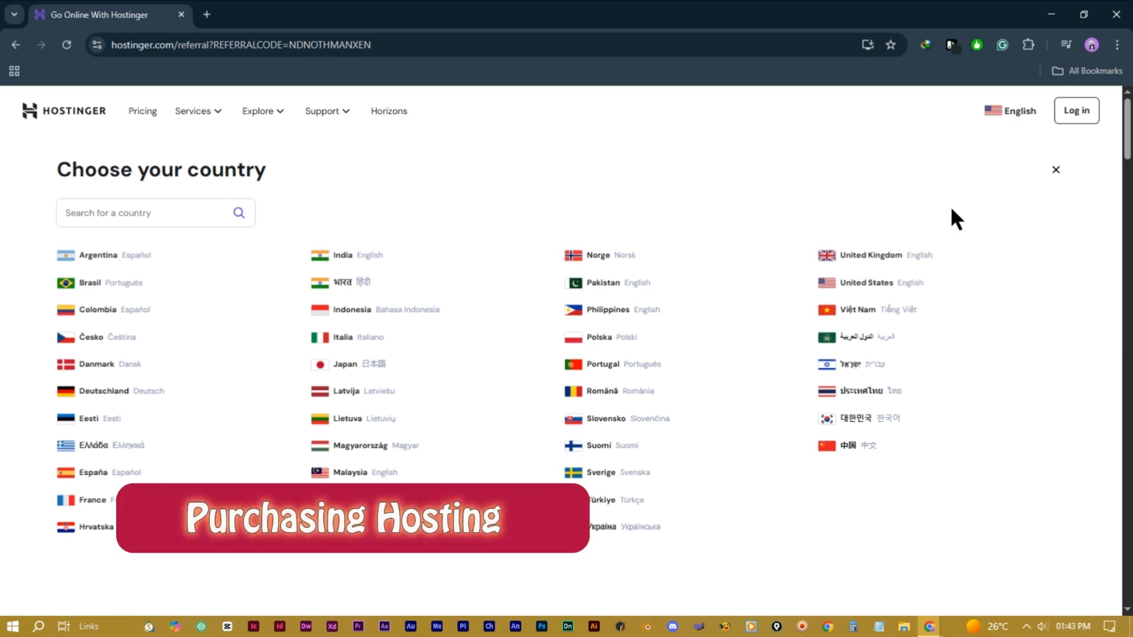
pyautogui.click(1057, 171)
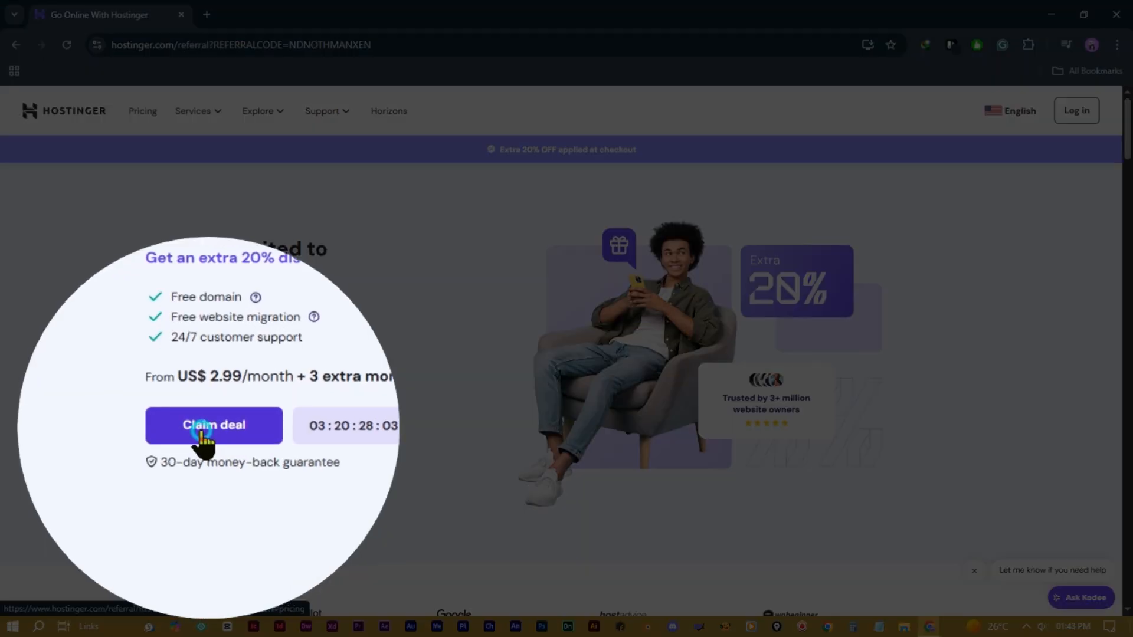
pyautogui.click(206, 437)
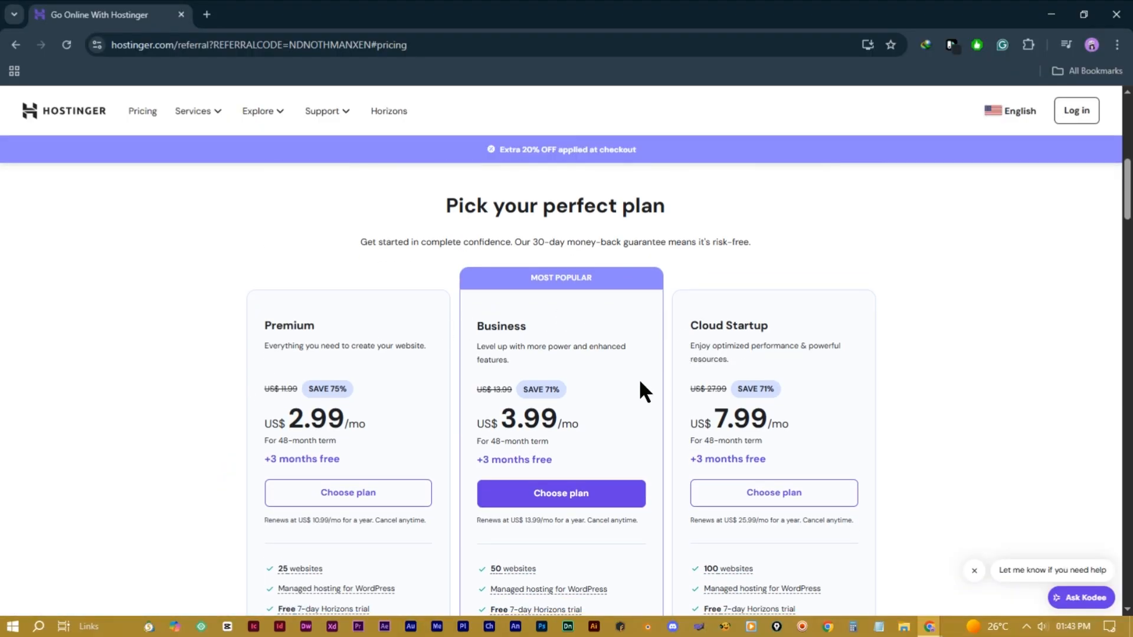
# Step: Compare the Premium, Business and Cloud Startup plans and choose Business hosting
pyautogui.scroll(-1, 355, 428)
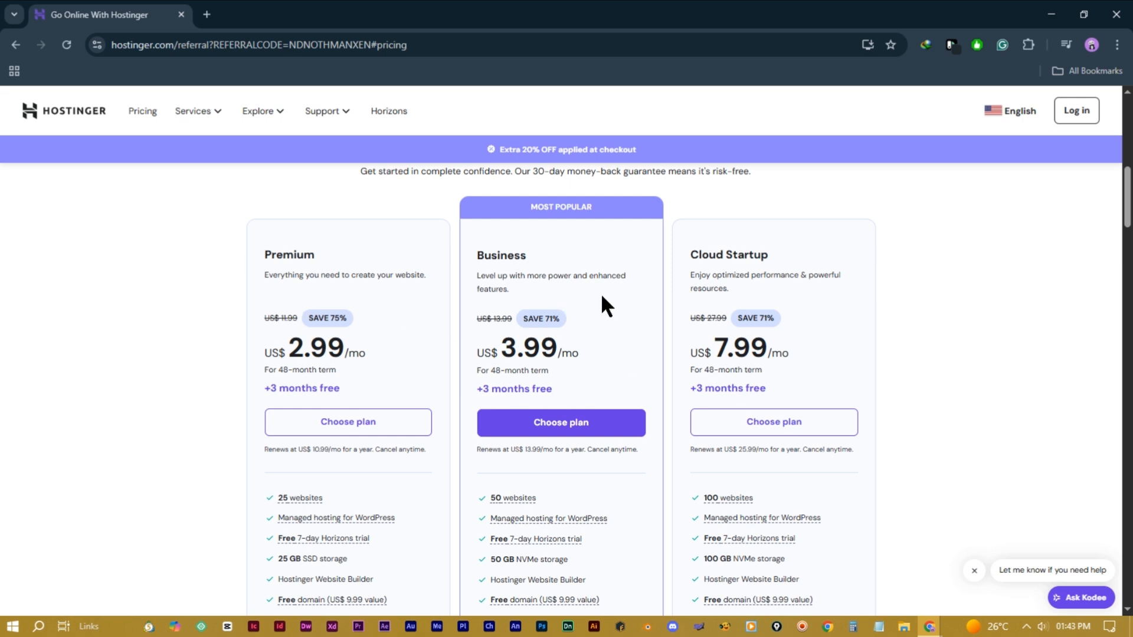
pyautogui.doubleClick(495, 257)
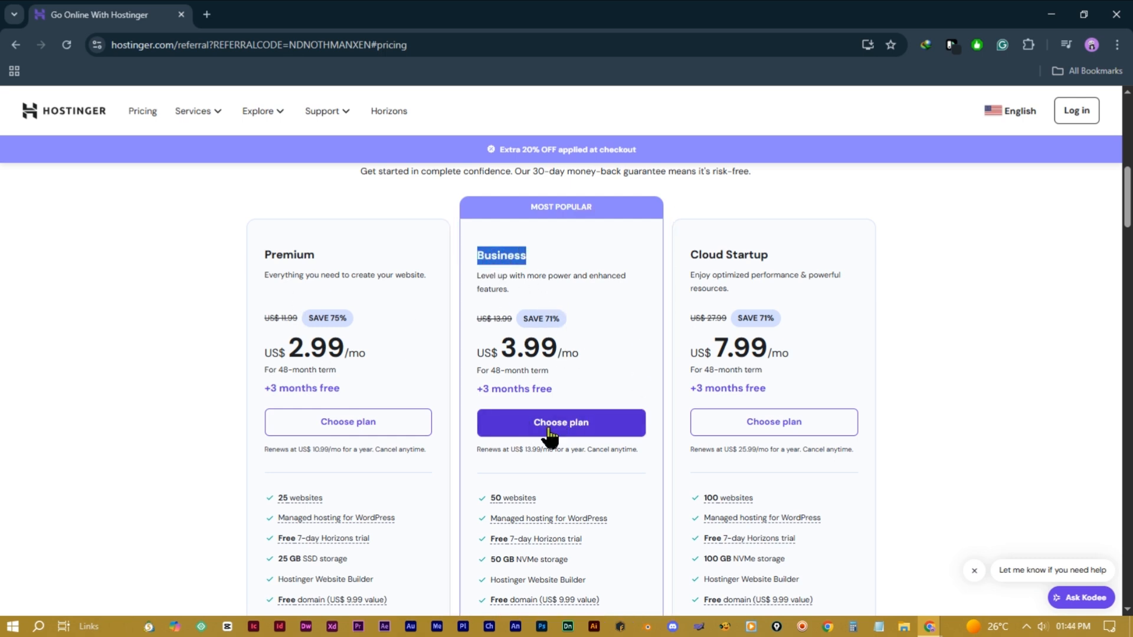
pyautogui.scroll(-1, 554, 435)
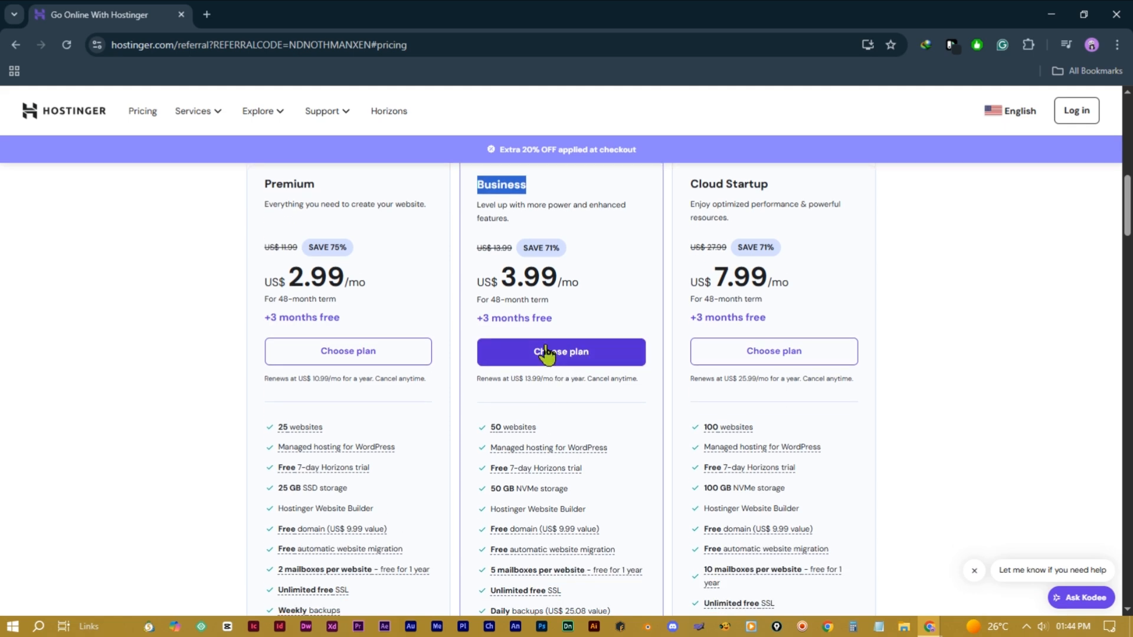
pyautogui.scroll(-2, 557, 355)
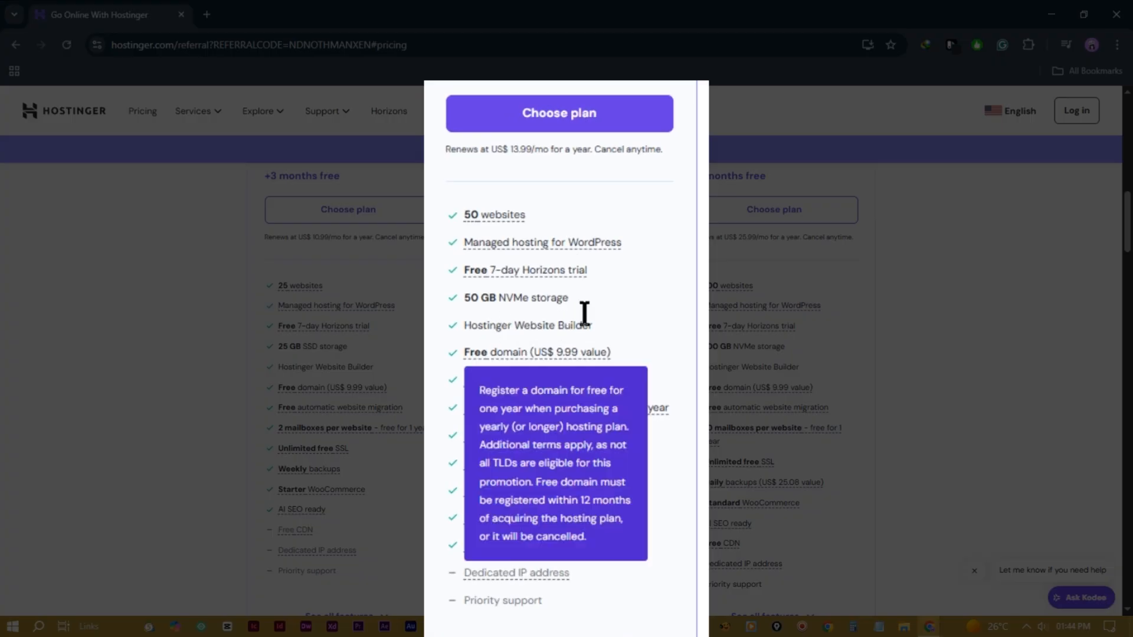
pyautogui.scroll(1, 579, 300)
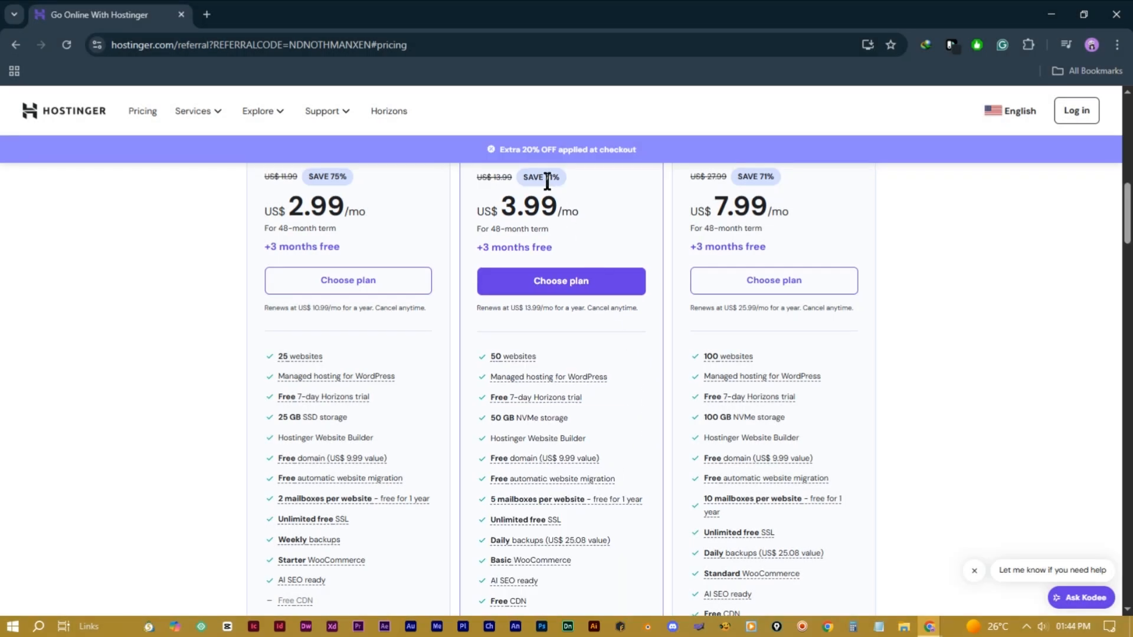
pyautogui.scroll(2, 587, 262)
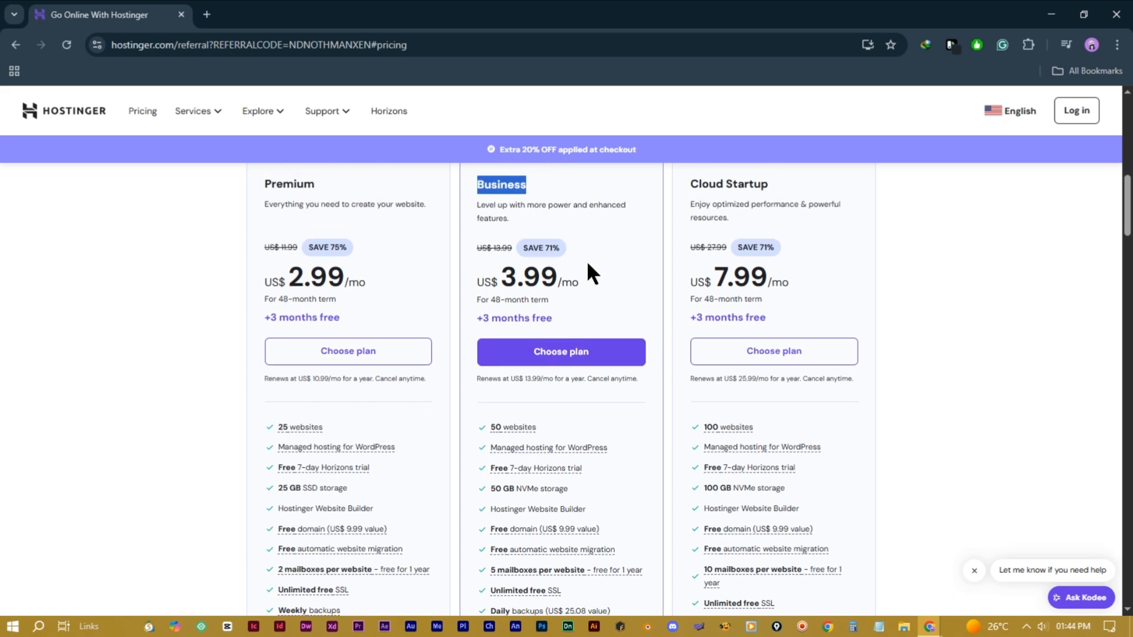
pyautogui.click(600, 250)
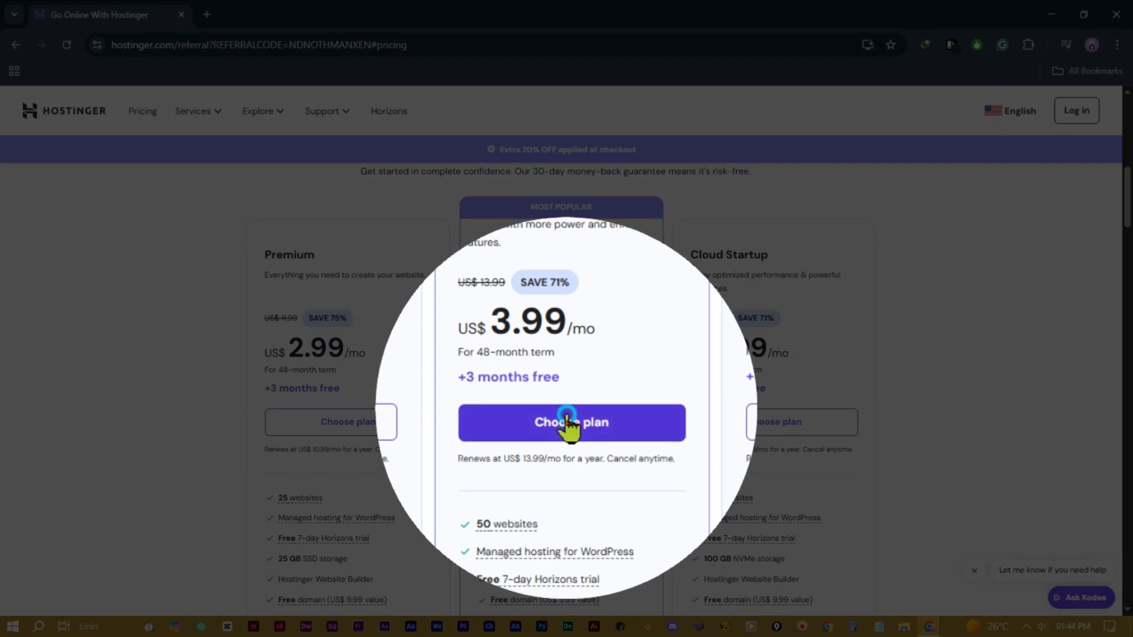
pyautogui.click(566, 418)
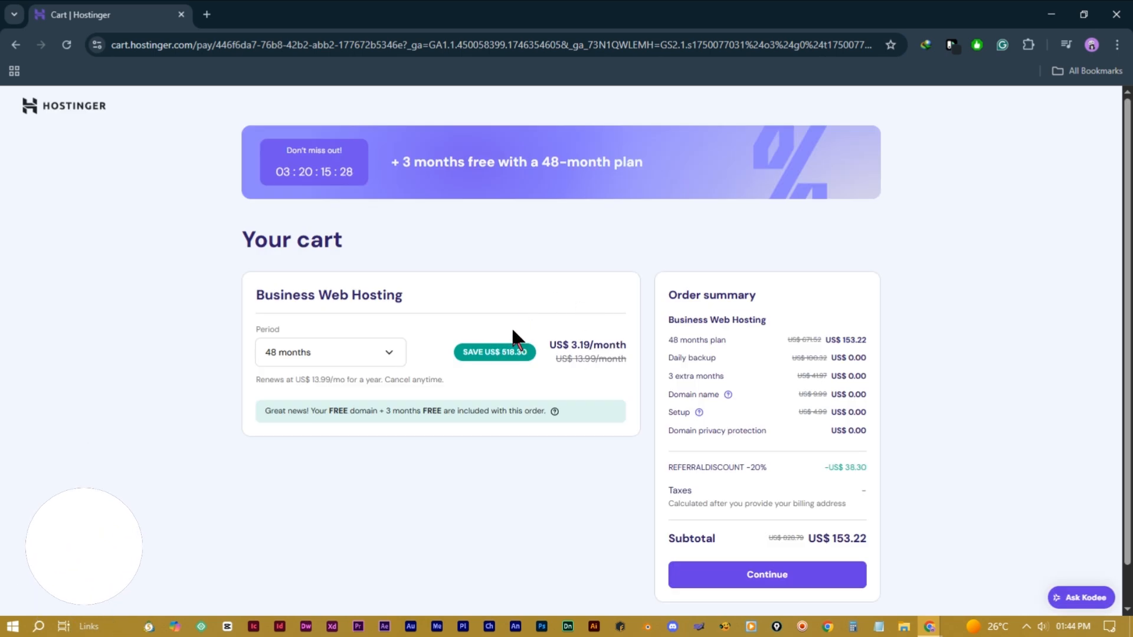
# Step: Switch the cart period to 12 months and review the free domain, guarantee and referral discount
pyautogui.click(389, 354)
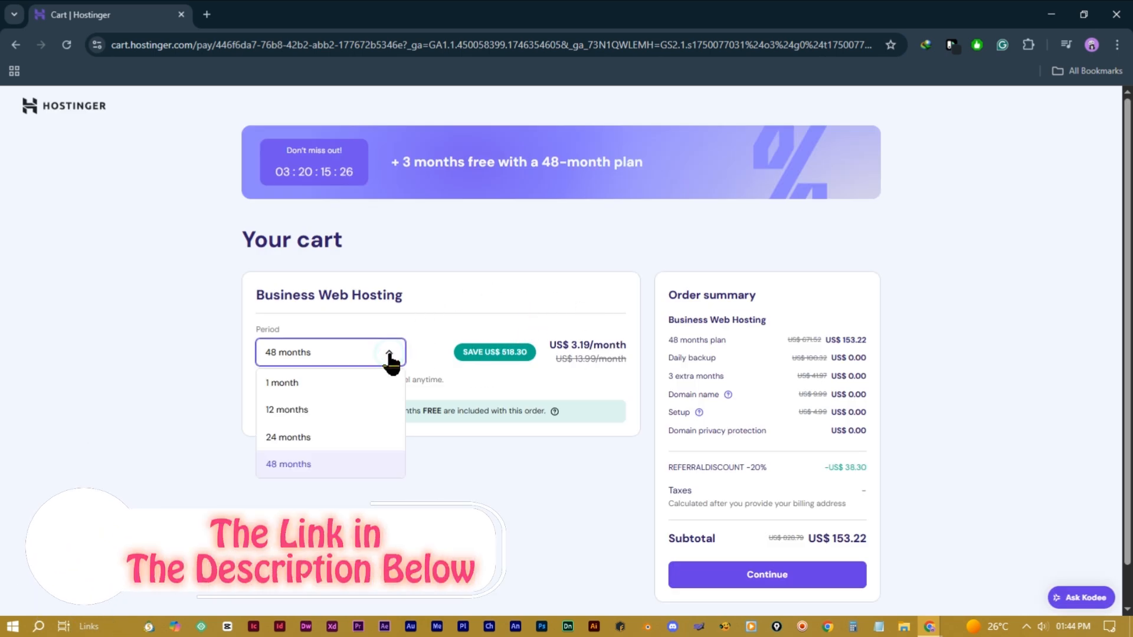
pyautogui.click(303, 416)
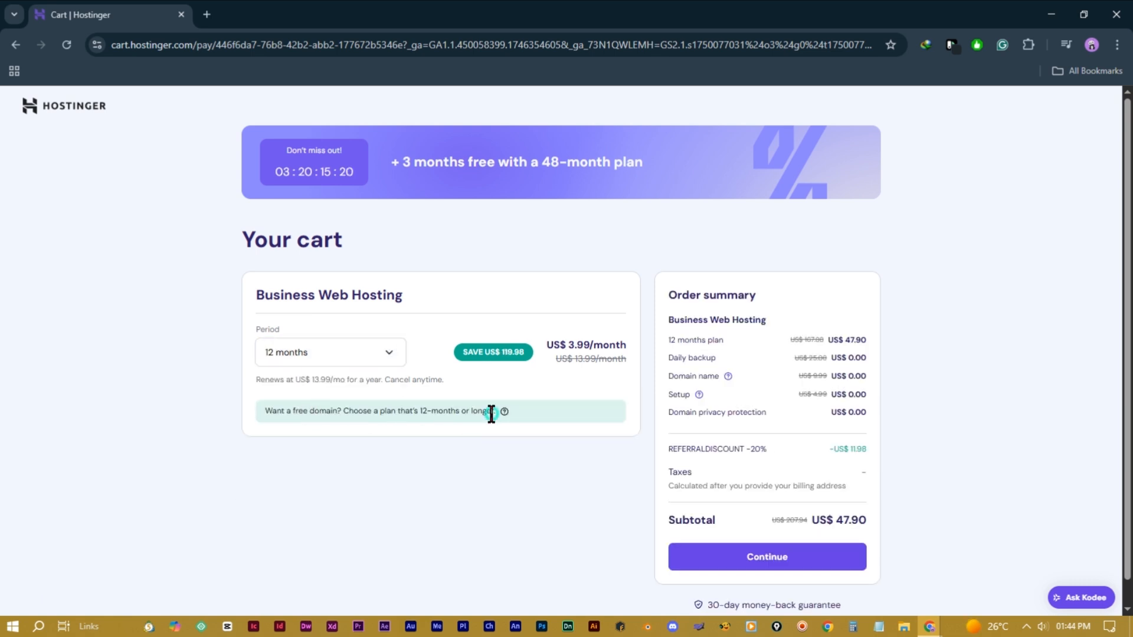
pyautogui.moveTo(491, 410); pyautogui.dragTo(258, 412)
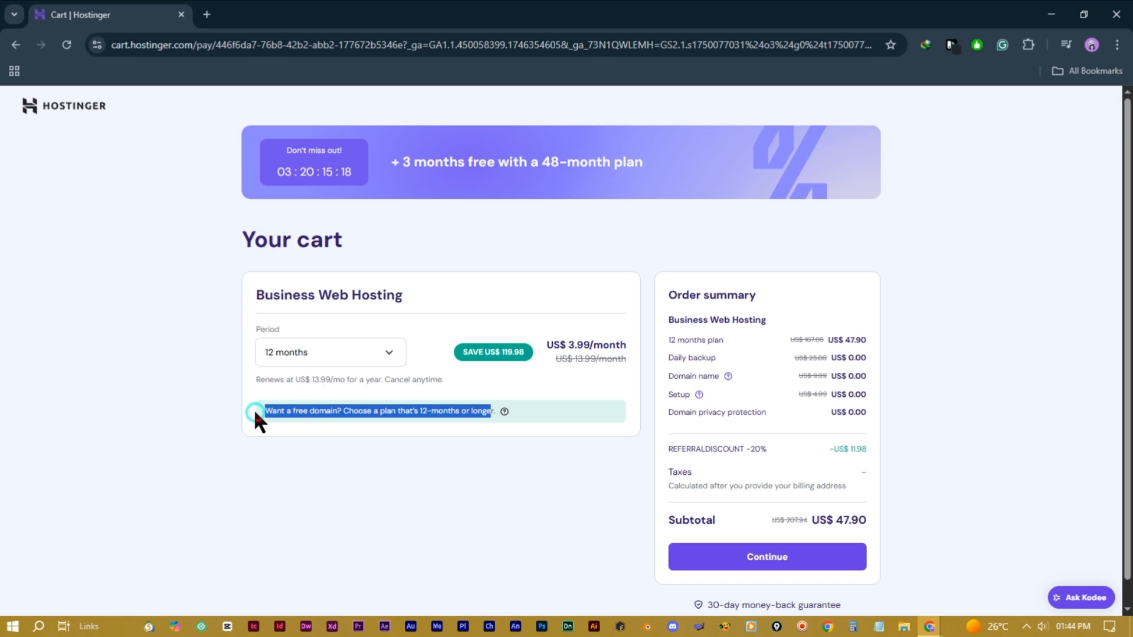
pyautogui.scroll(-1, 820, 490)
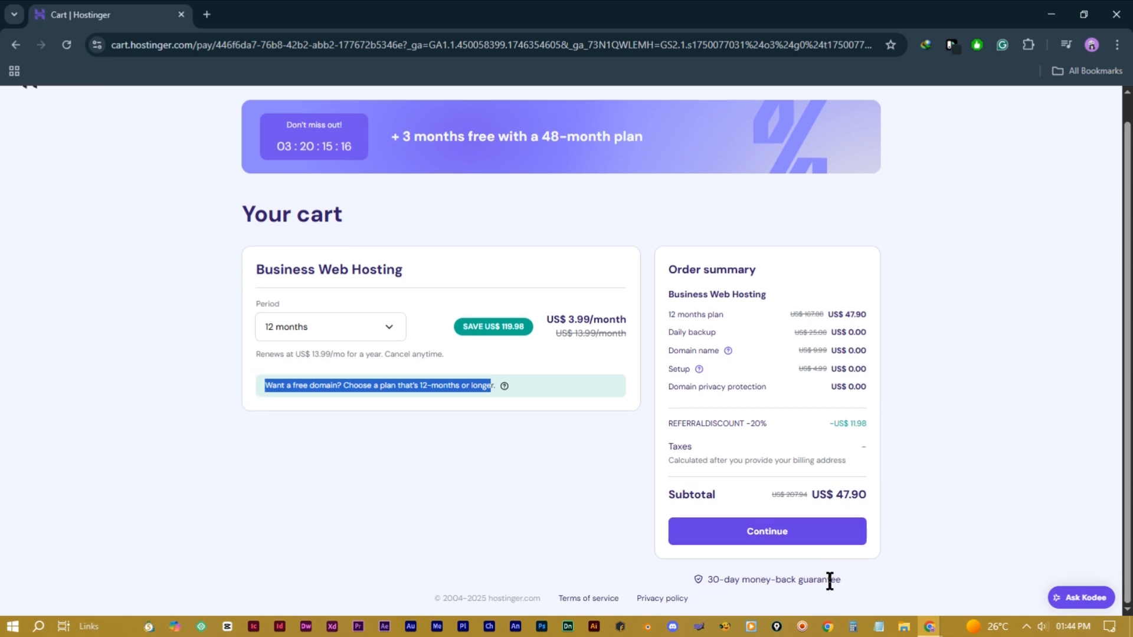
pyautogui.moveTo(839, 581); pyautogui.dragTo(693, 580)
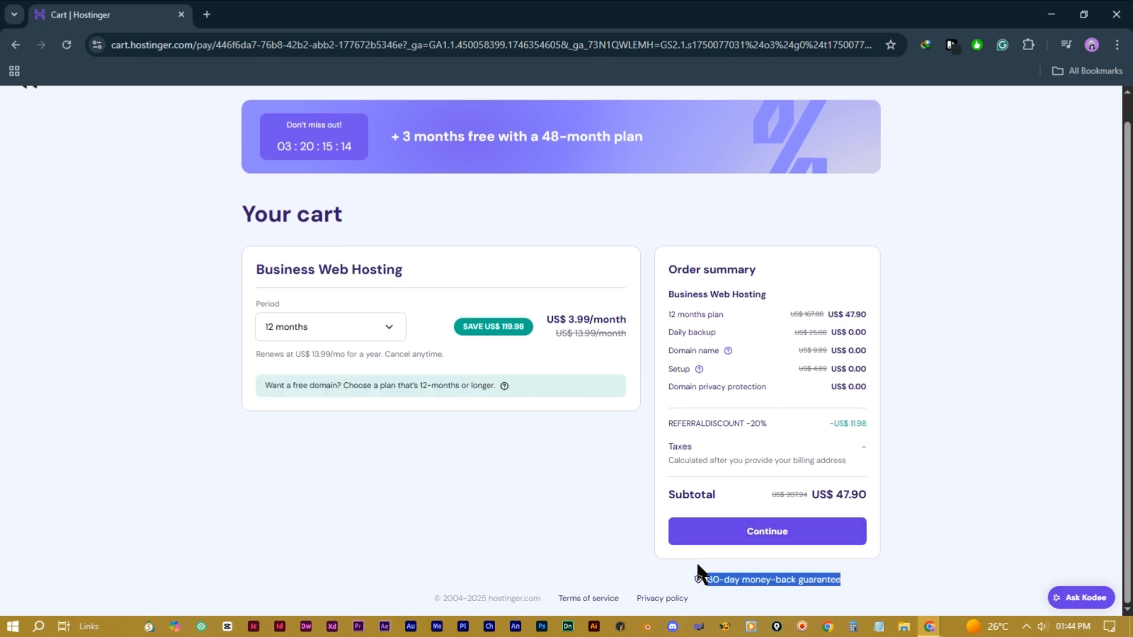
pyautogui.click(786, 395)
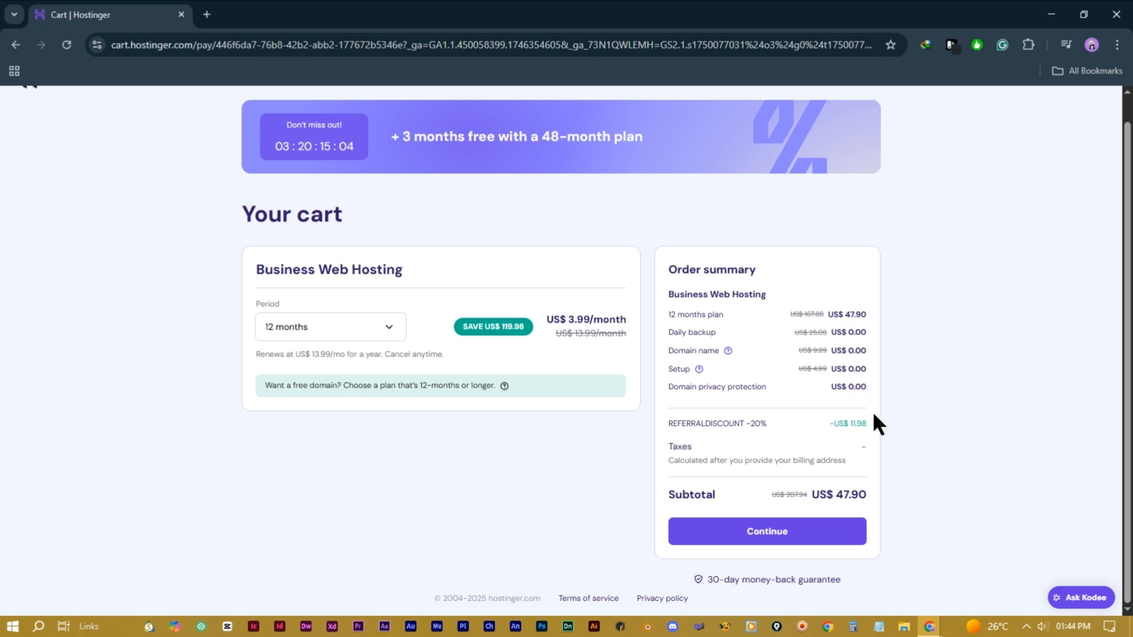
pyautogui.moveTo(829, 424); pyautogui.dragTo(876, 432)
pyautogui.click(782, 407)
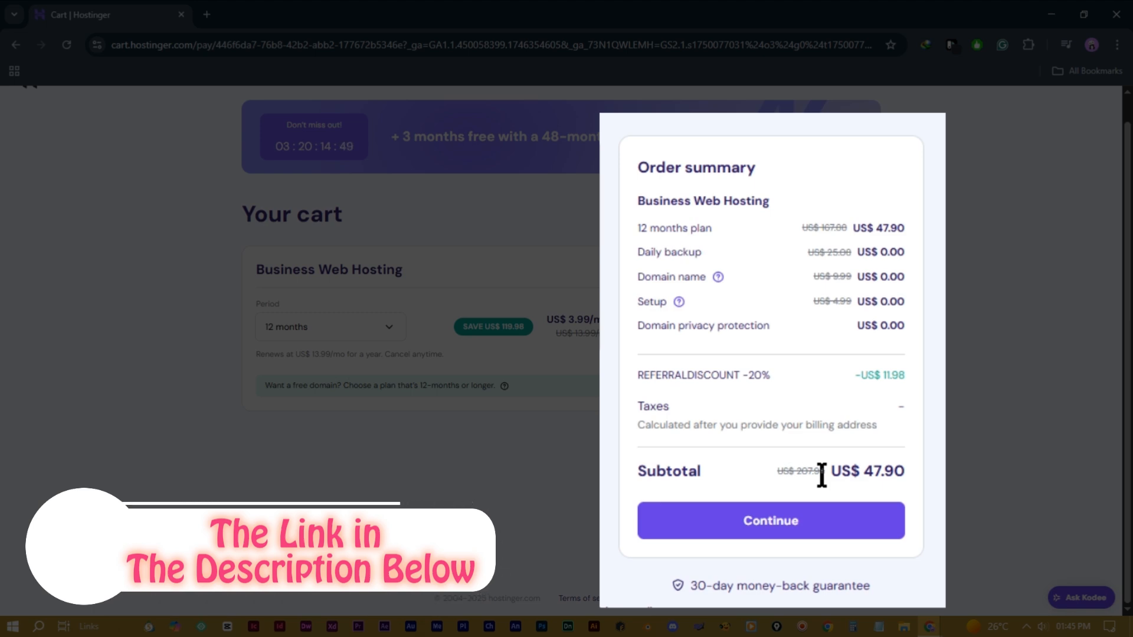
# Step: Proceed to checkout and create the Hostinger account with an e-mail and password
pyautogui.click(732, 524)
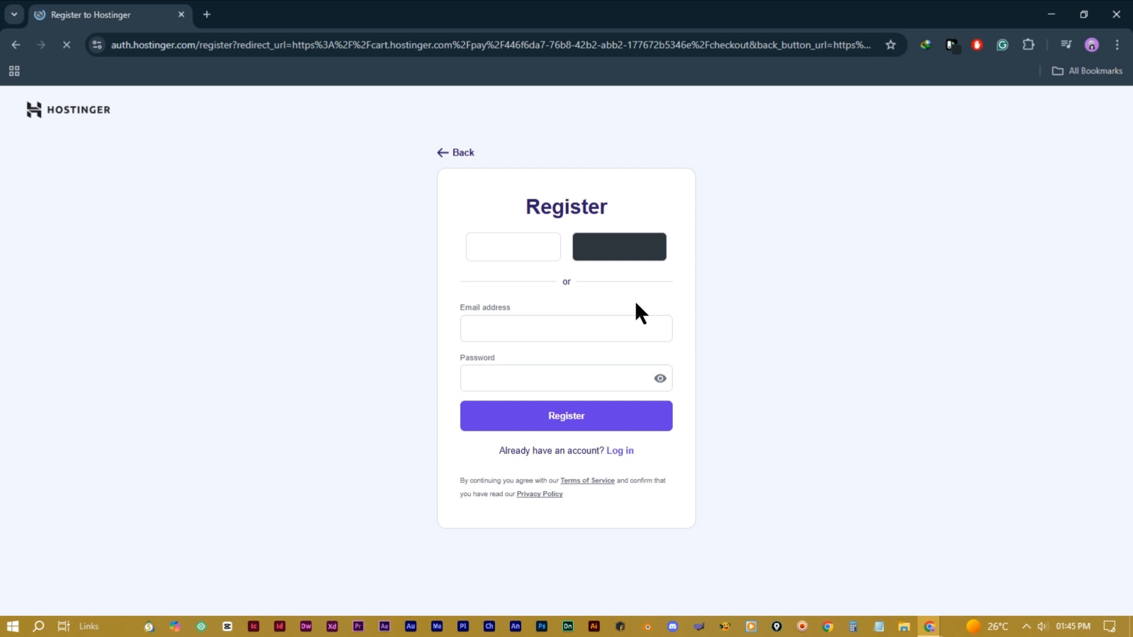
pyautogui.click(564, 321)
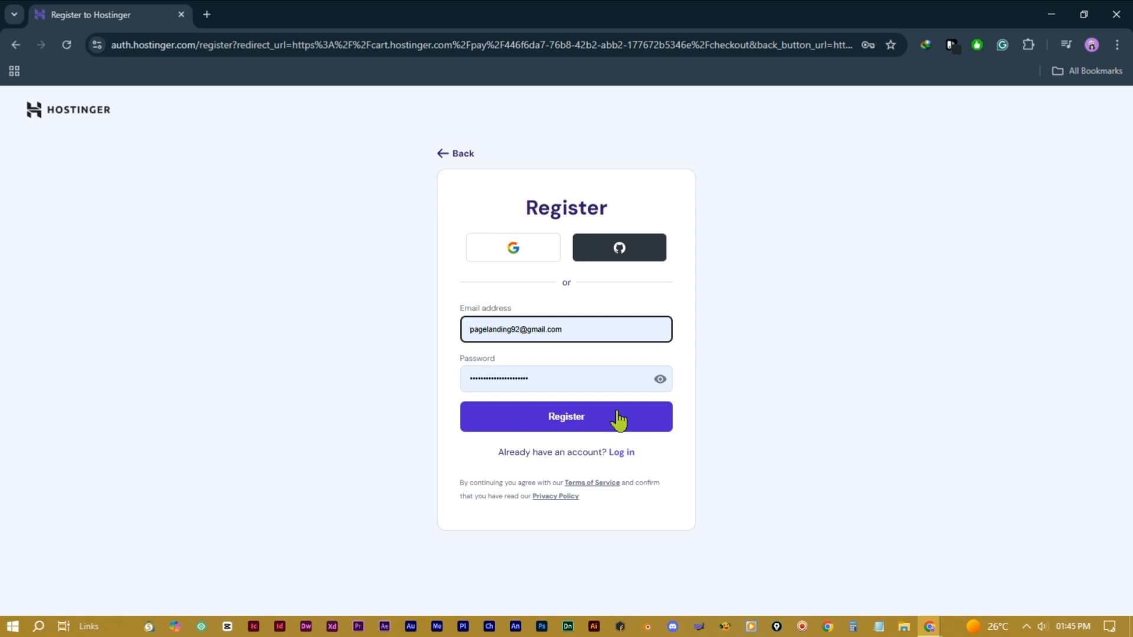
pyautogui.click(598, 379)
pyautogui.click(605, 406)
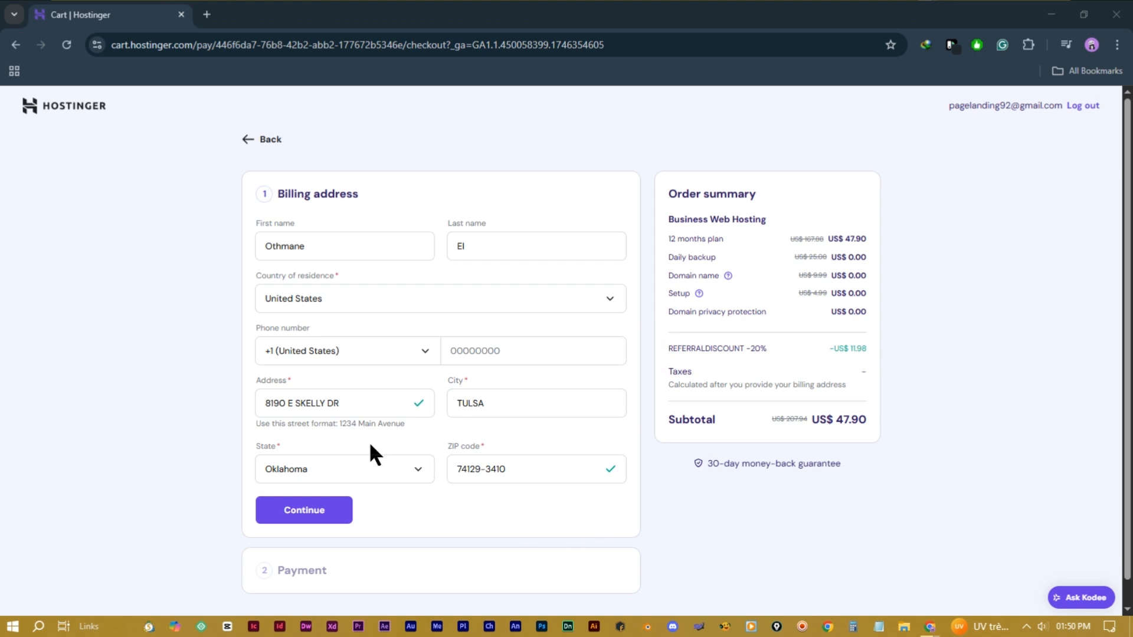
# Step: Fill in the billing address with United States and Oklahoma as state, then continue to payment
pyautogui.click(345, 251)
pyautogui.doubleClick(329, 246)
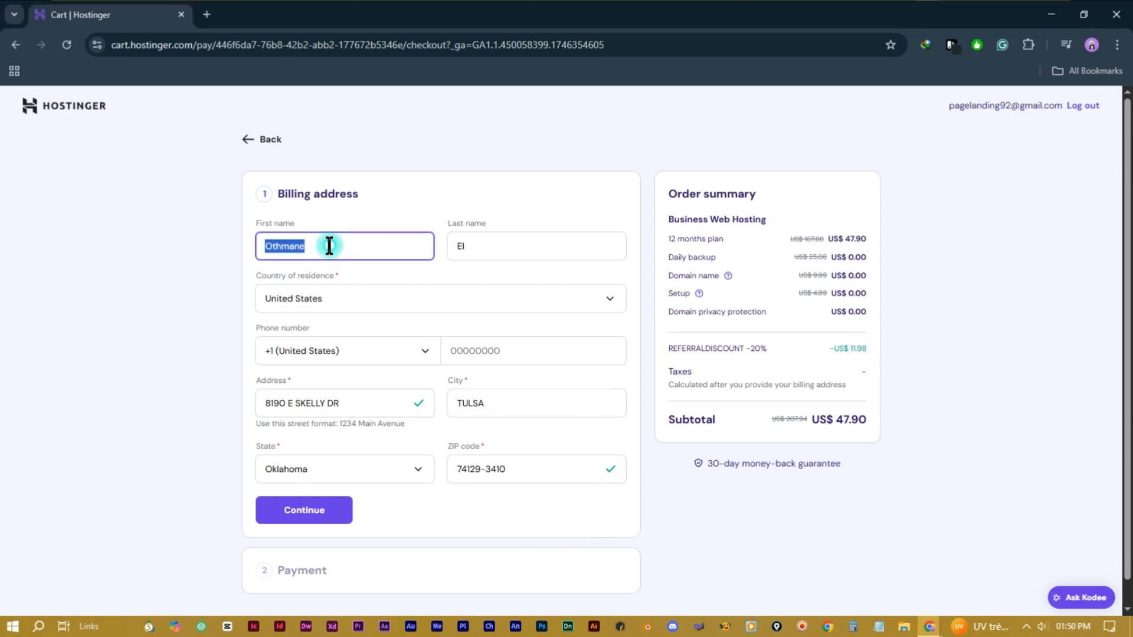
pyautogui.click(502, 246)
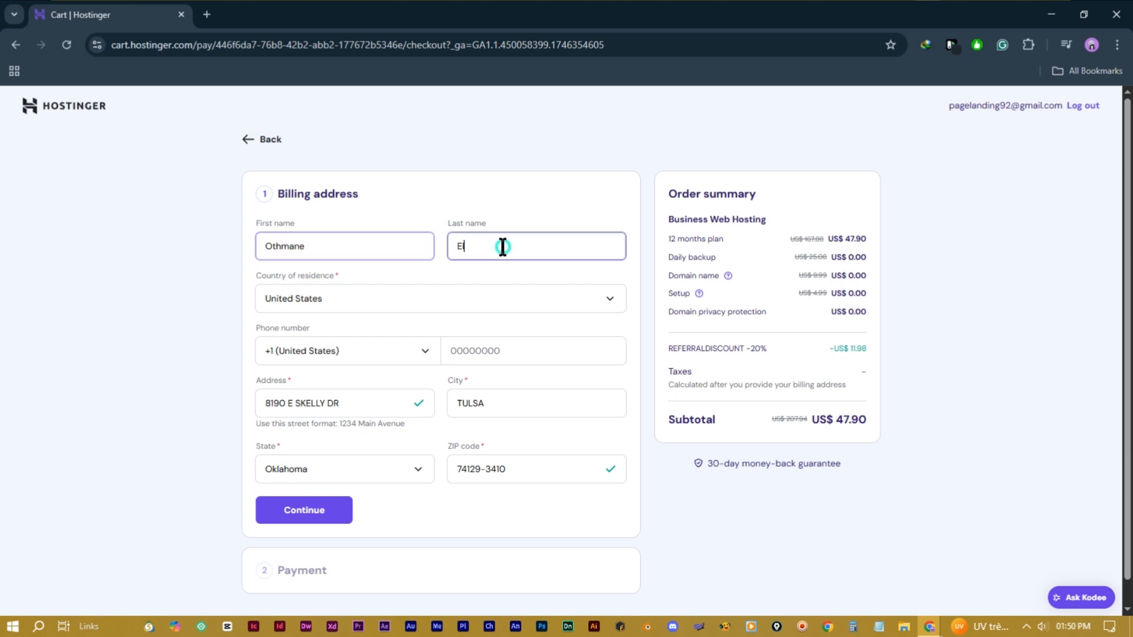
pyautogui.doubleClick(502, 246)
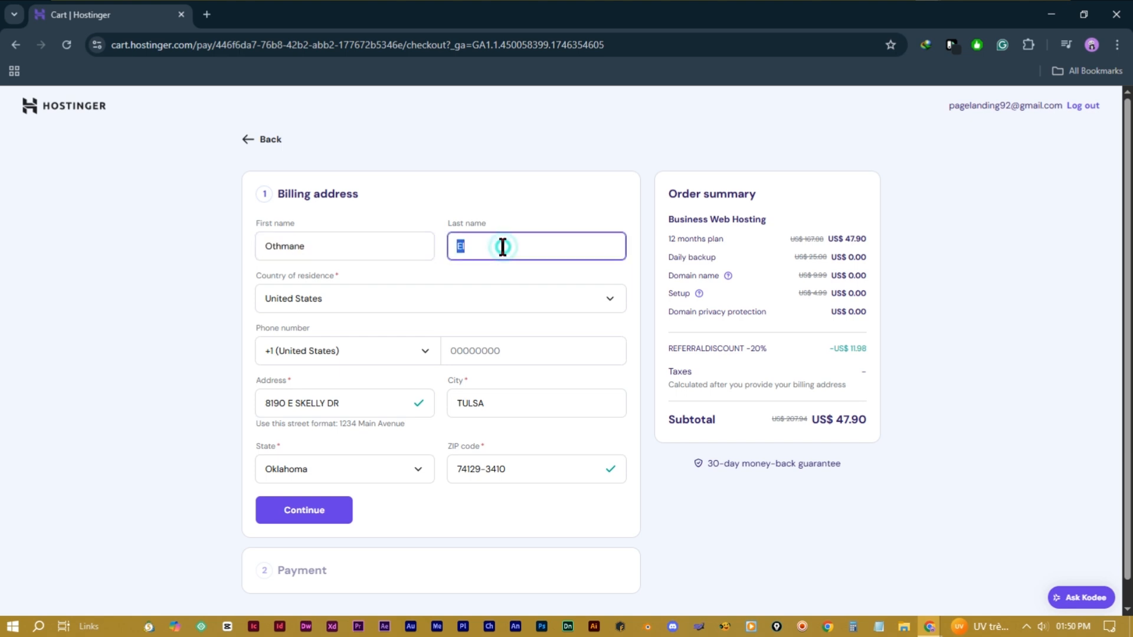
pyautogui.click(369, 294)
pyautogui.click(161, 326)
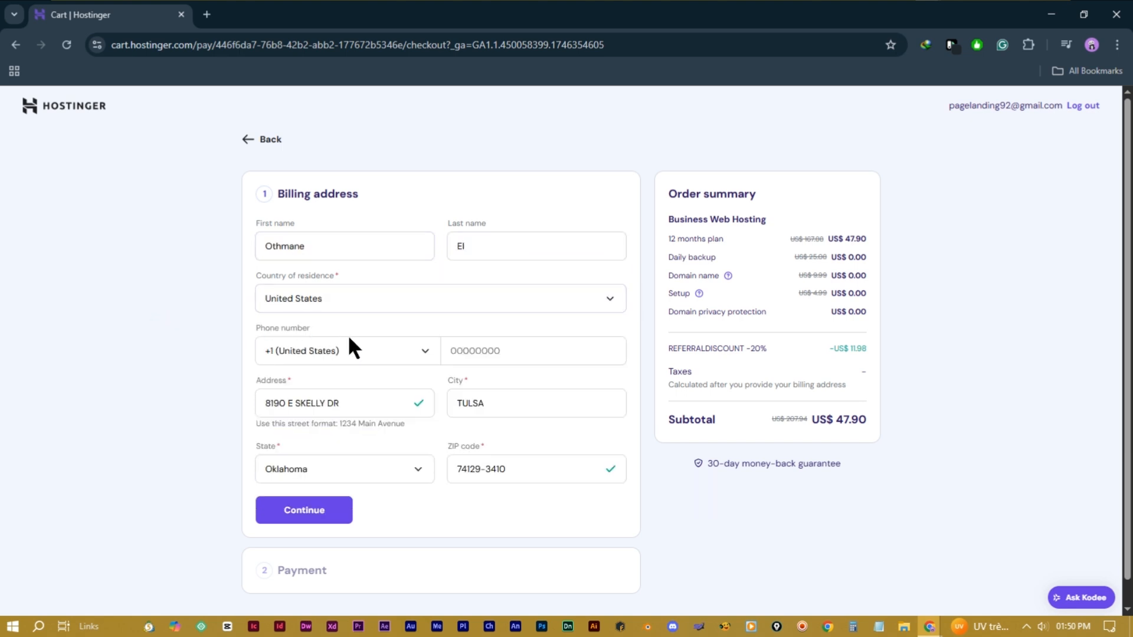
pyautogui.click(357, 350)
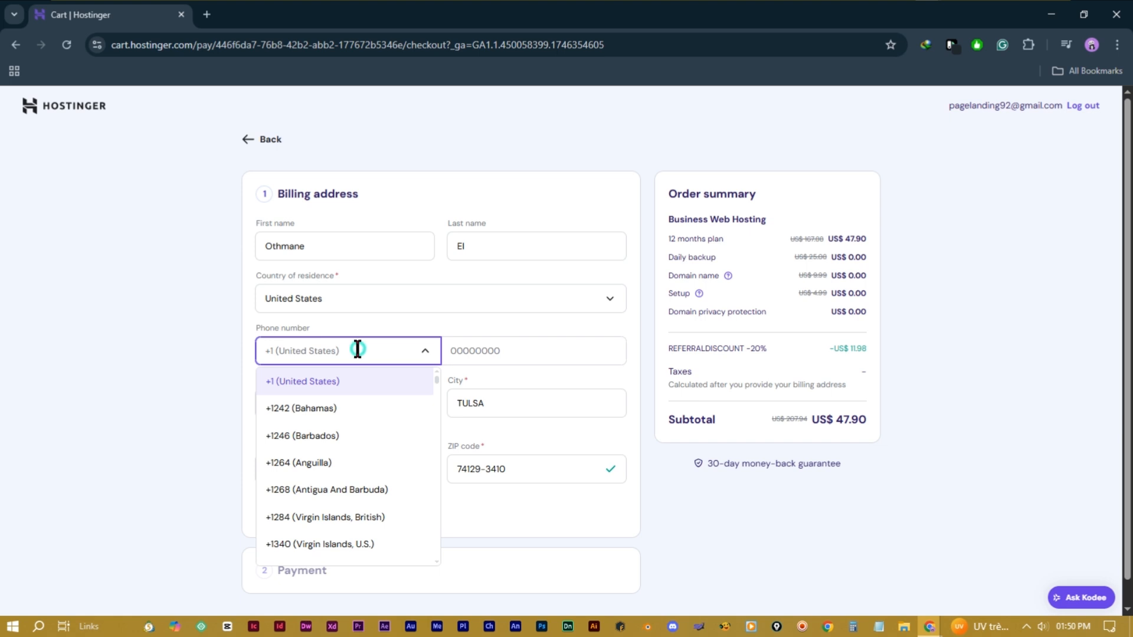
pyautogui.click(513, 356)
pyautogui.doubleClick(506, 402)
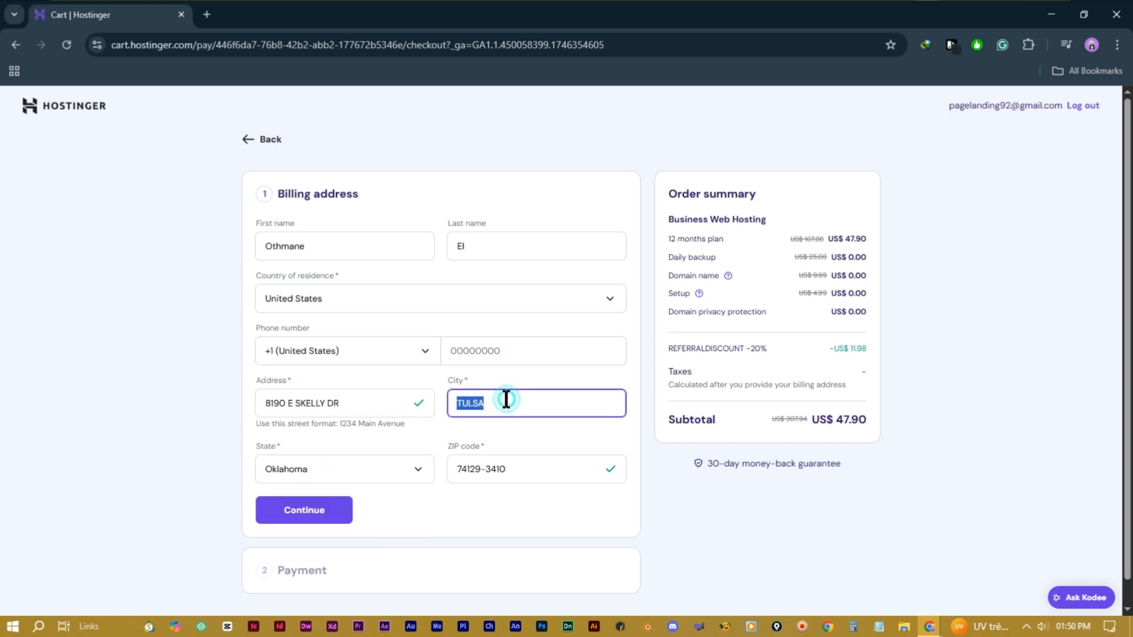
pyautogui.click(387, 470)
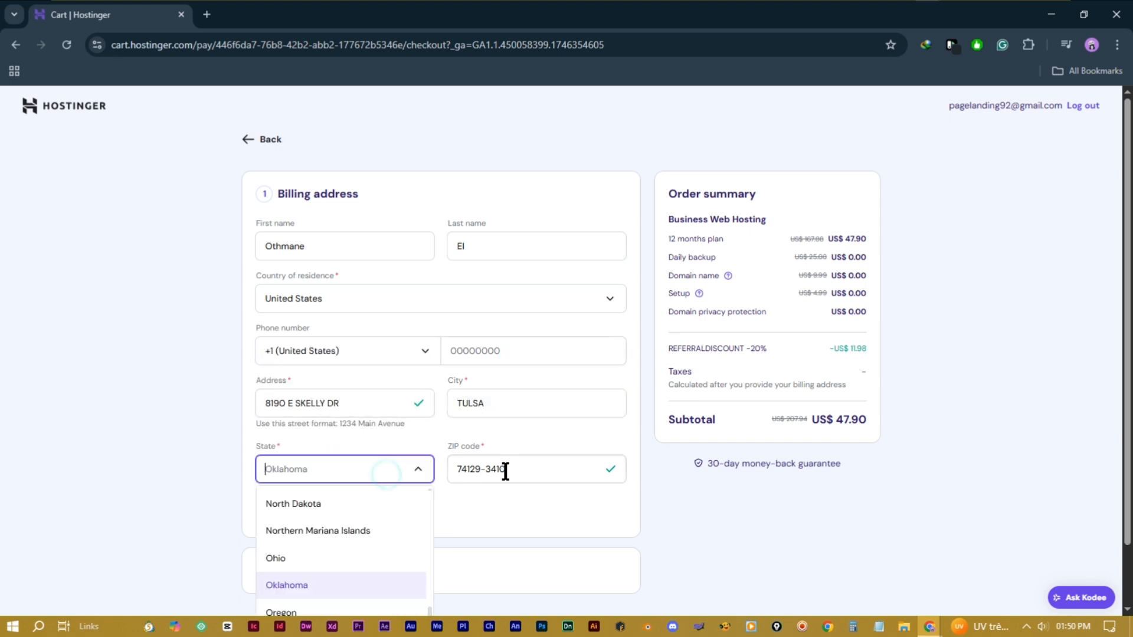
pyautogui.click(508, 470)
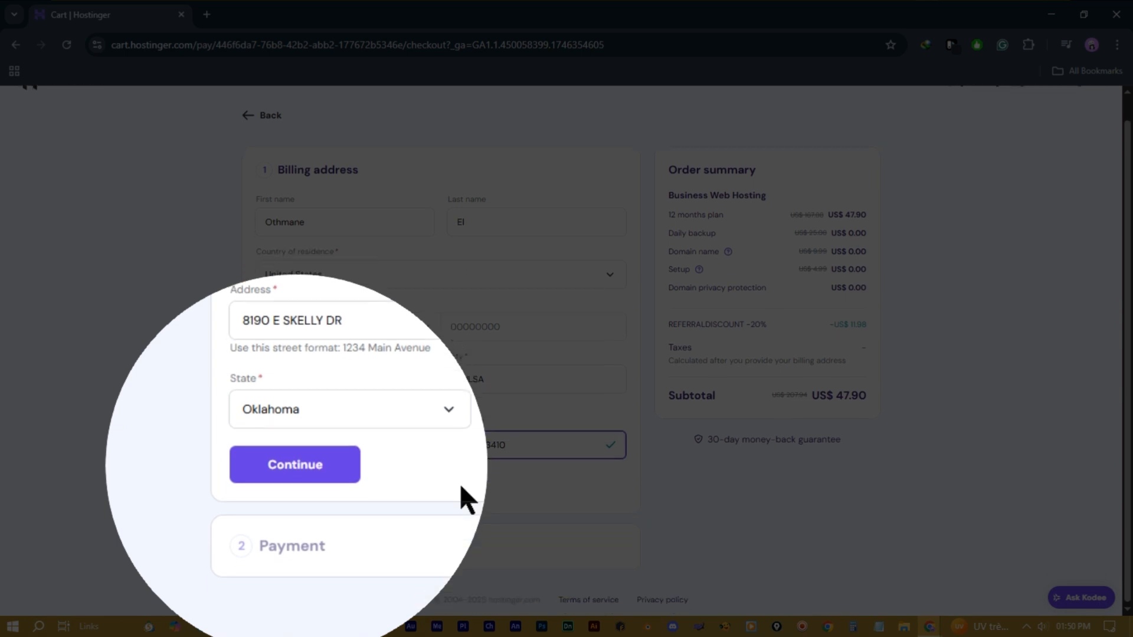
pyautogui.click(303, 508)
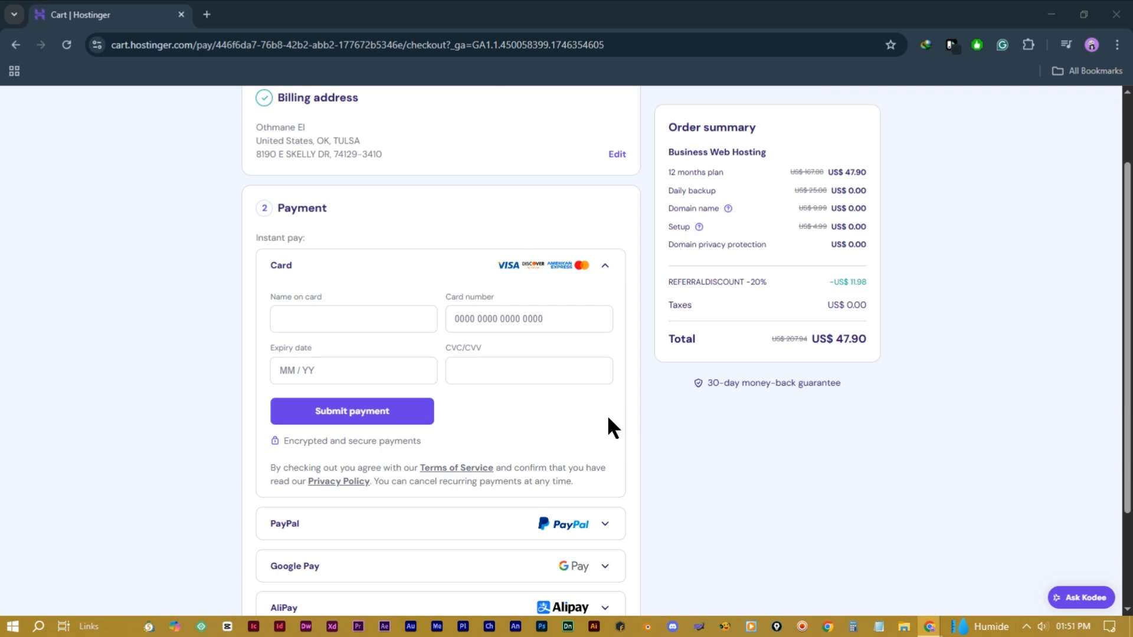
# Step: Compare the PayPal, Google Pay, AliPay and Coingate payment options
pyautogui.scroll(-1, 610, 437)
pyautogui.click(607, 463)
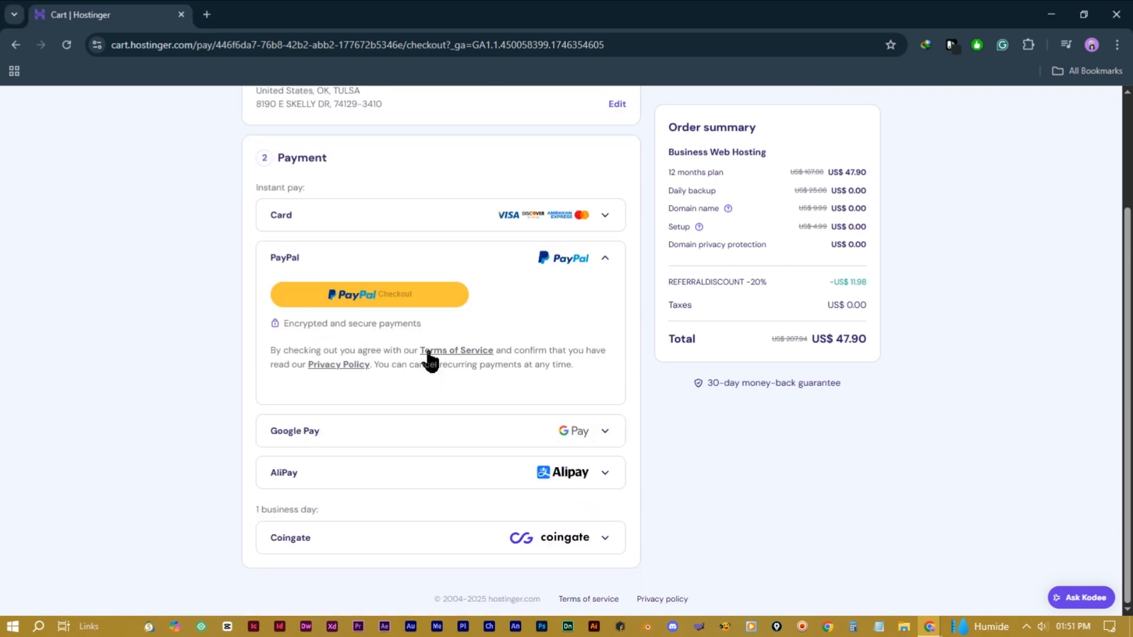
pyautogui.click(602, 433)
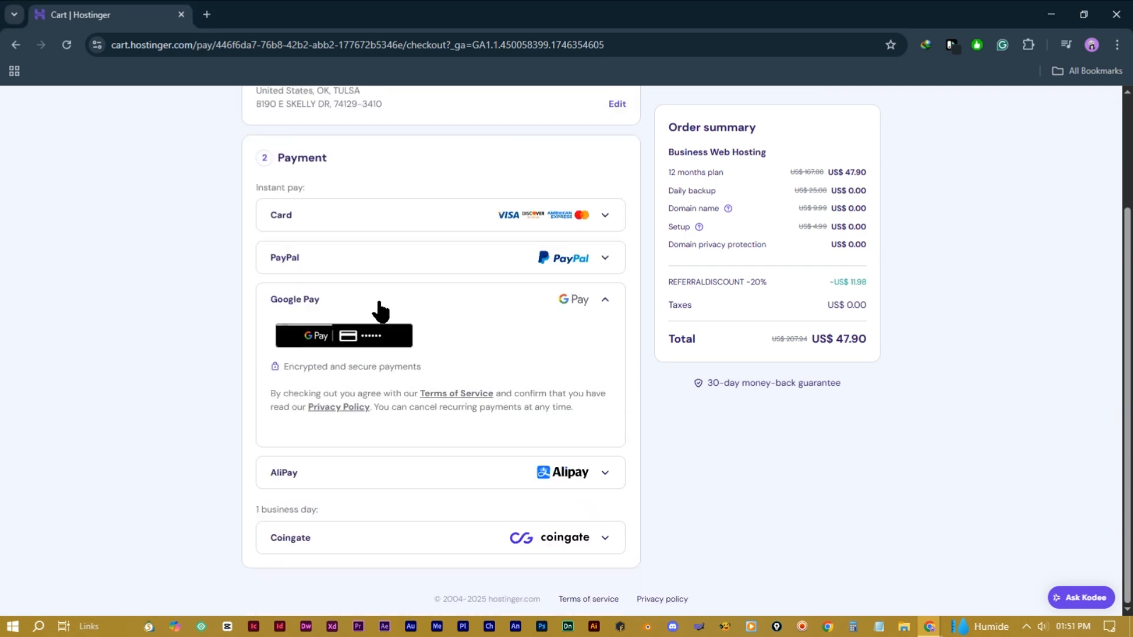
pyautogui.click(612, 472)
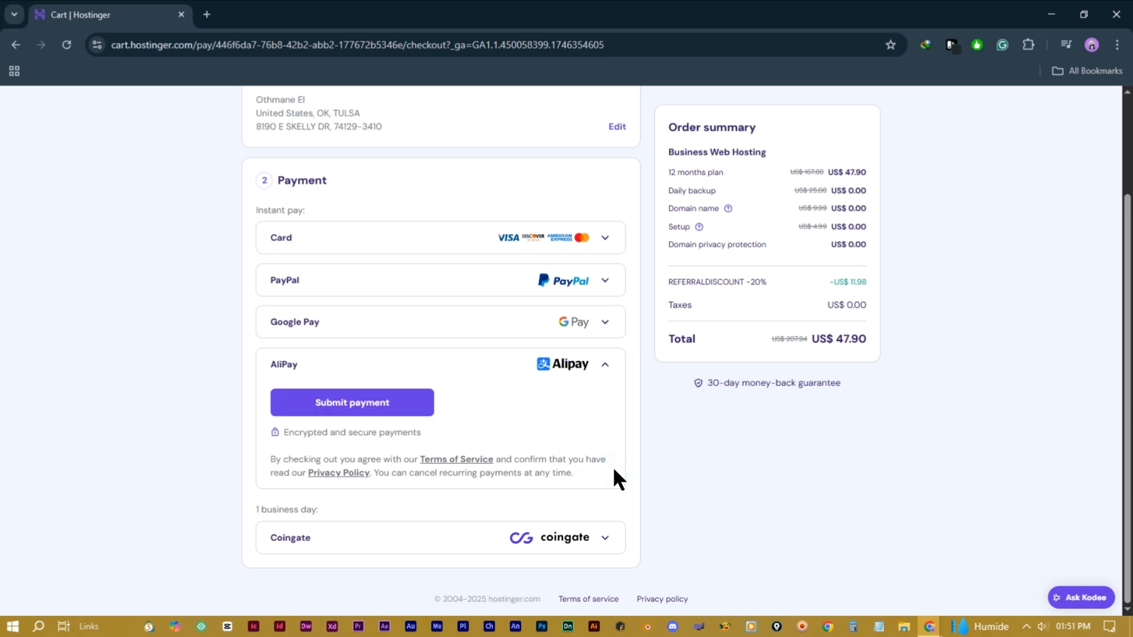
pyautogui.click(603, 538)
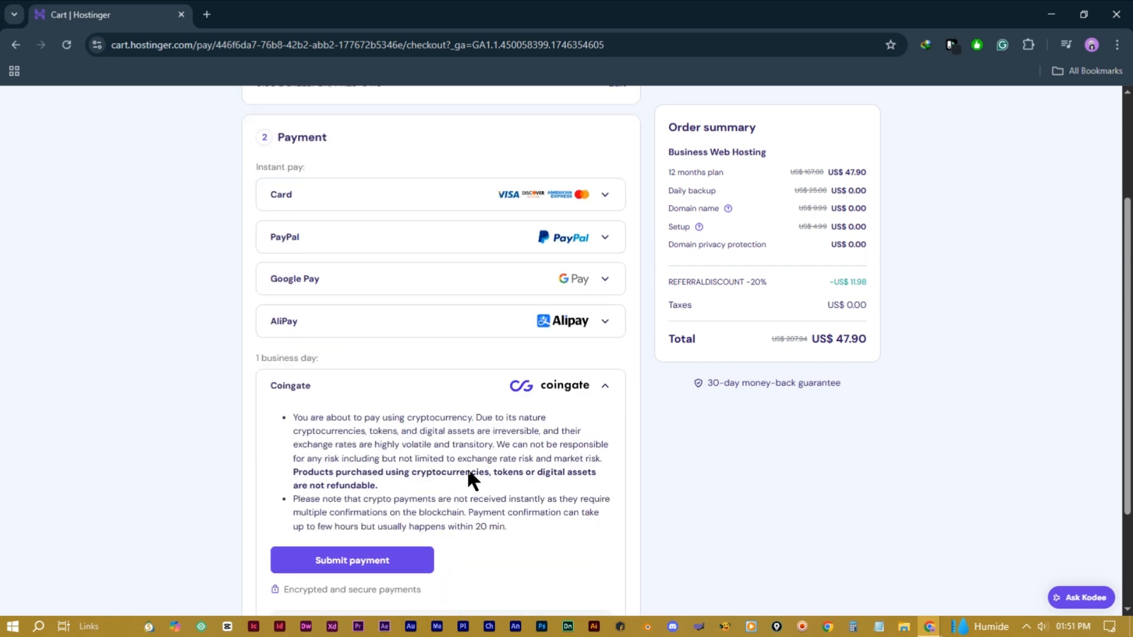
pyautogui.scroll(-3, 469, 479)
pyautogui.scroll(5, 469, 479)
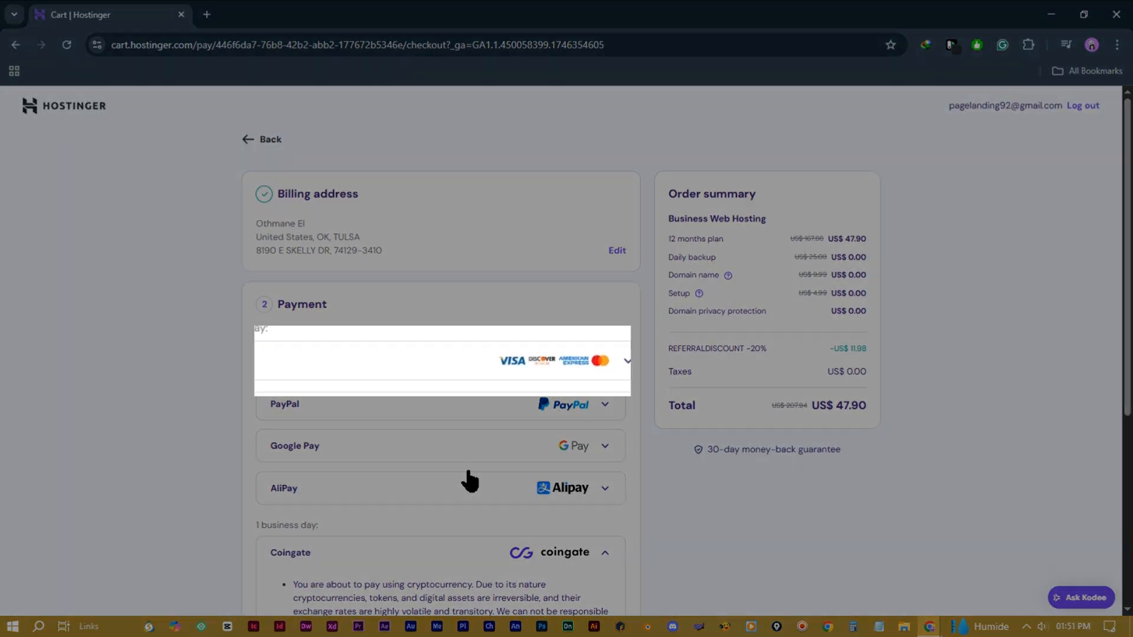
# Step: Pay the US$ 47.90 order by card
pyautogui.click(627, 360)
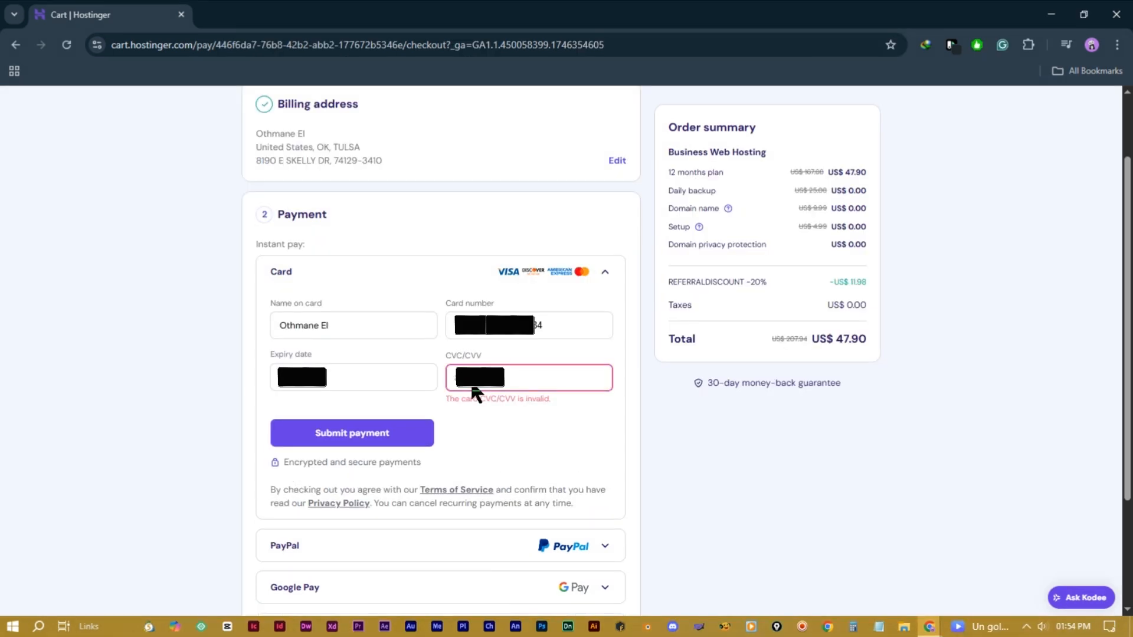
pyautogui.write('•')
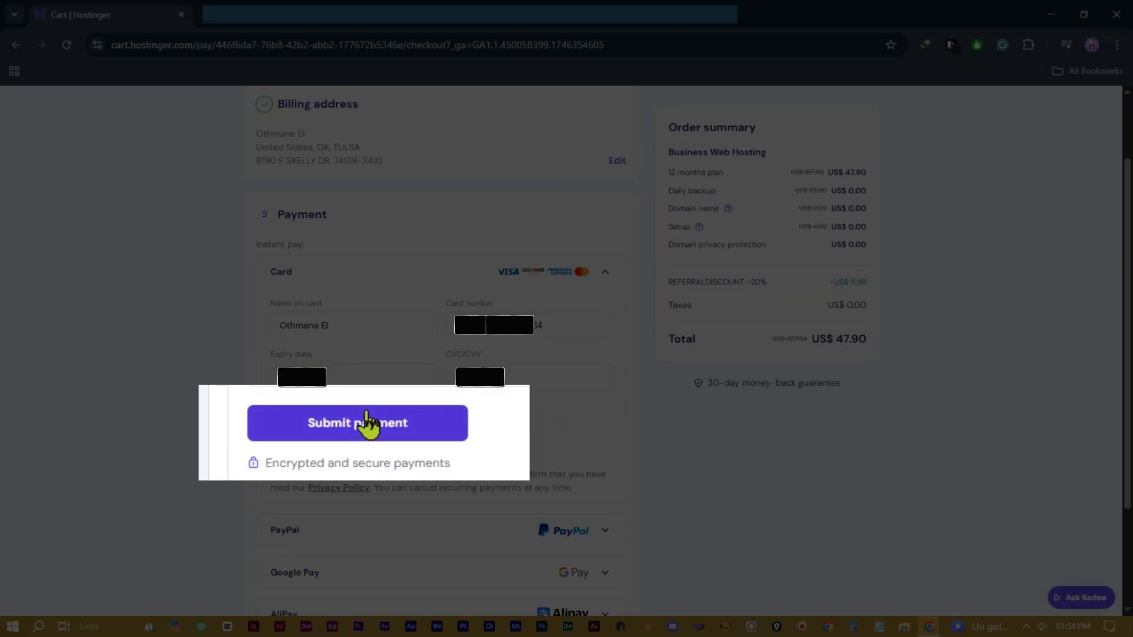
pyautogui.click(351, 411)
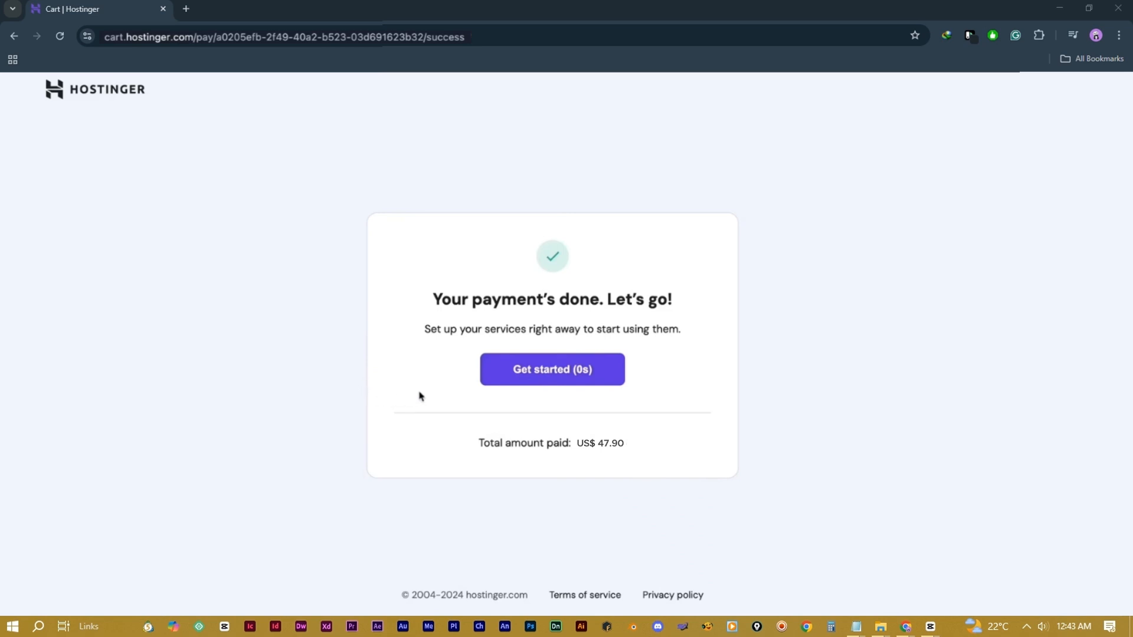
# Step: Answer onboarding: site for myself or my business, a new website, default login details, blank site
pyautogui.click(509, 377)
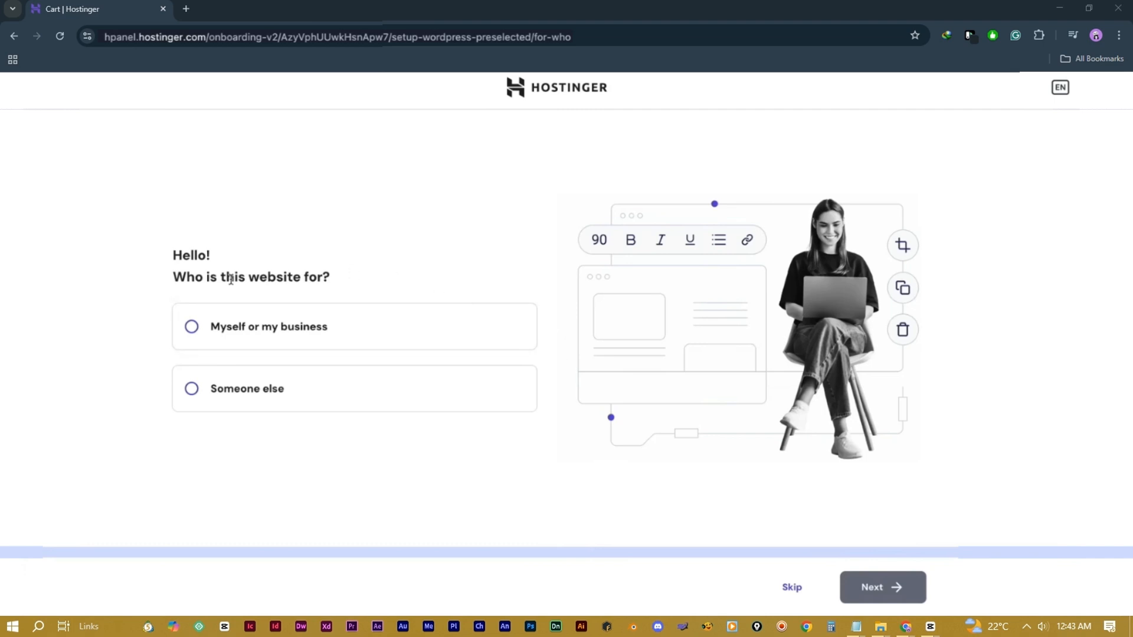
pyautogui.click(224, 329)
pyautogui.click(869, 585)
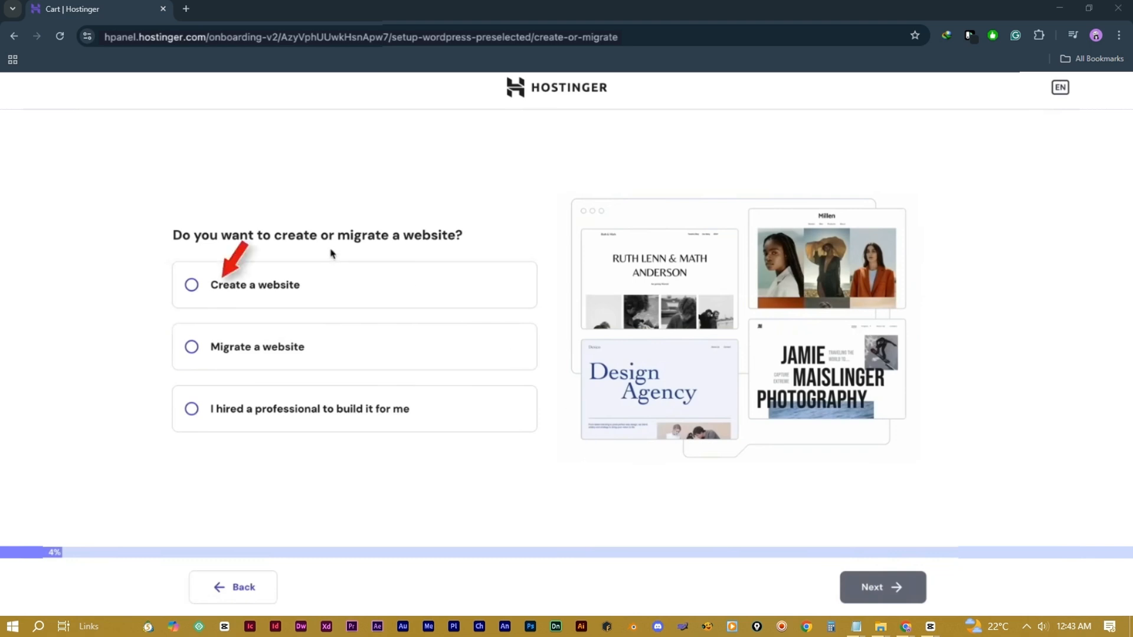
pyautogui.click(258, 291)
pyautogui.click(882, 587)
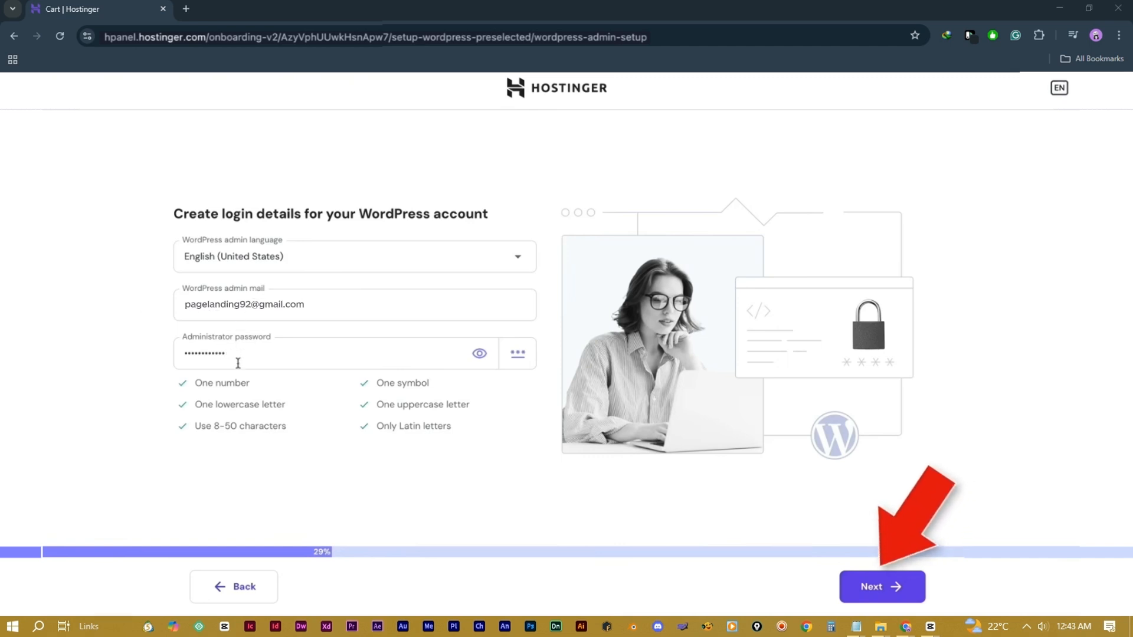
pyautogui.click(879, 585)
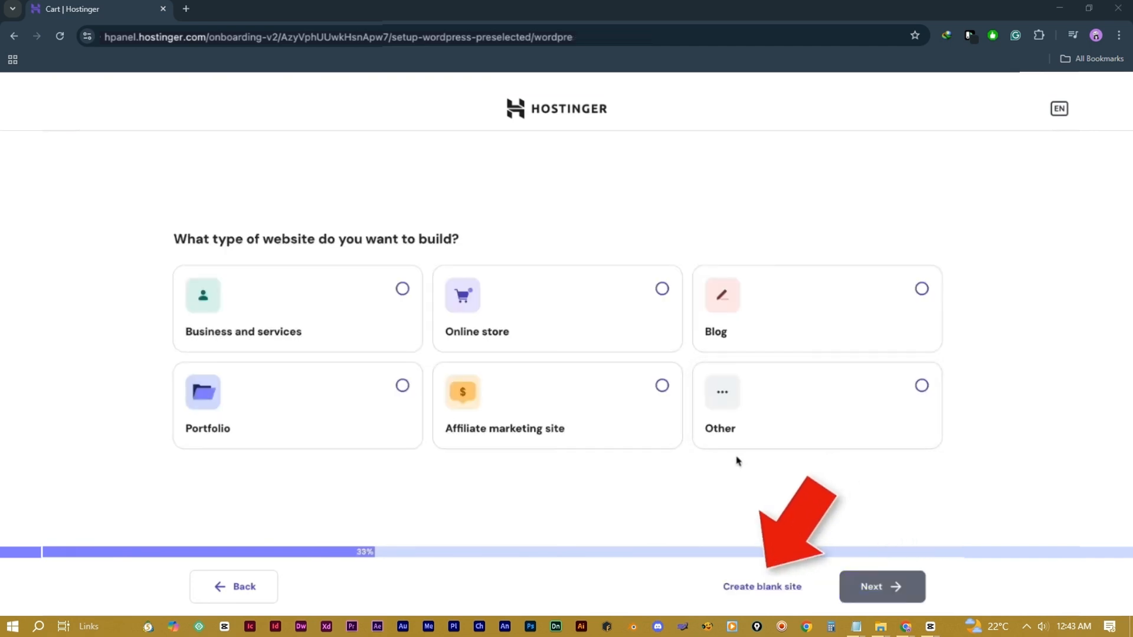
pyautogui.click(771, 593)
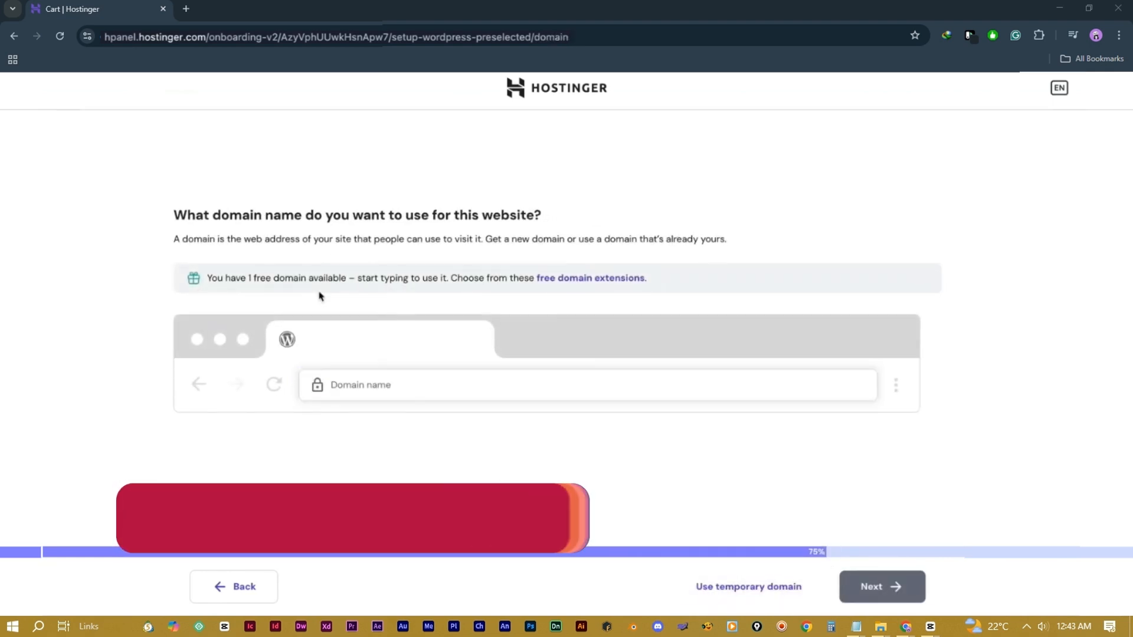
# Step: Choose the free domain mycashprocess.infy.uk
pyautogui.click(363, 385)
pyautogui.write('myc')
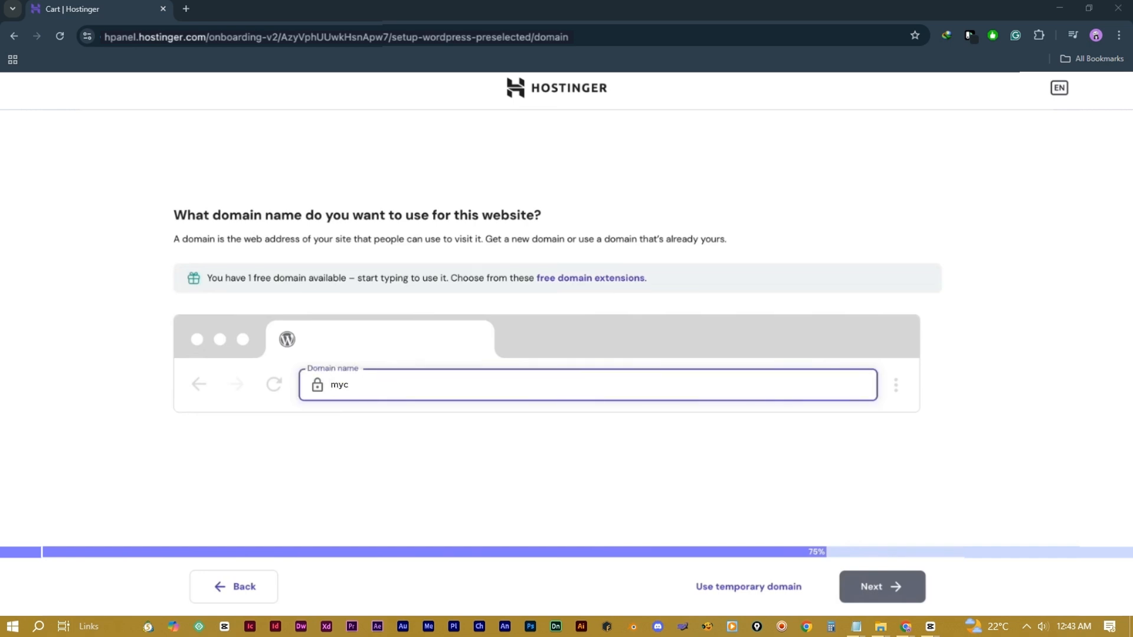
pyautogui.write('ashprocess.infy.uk')
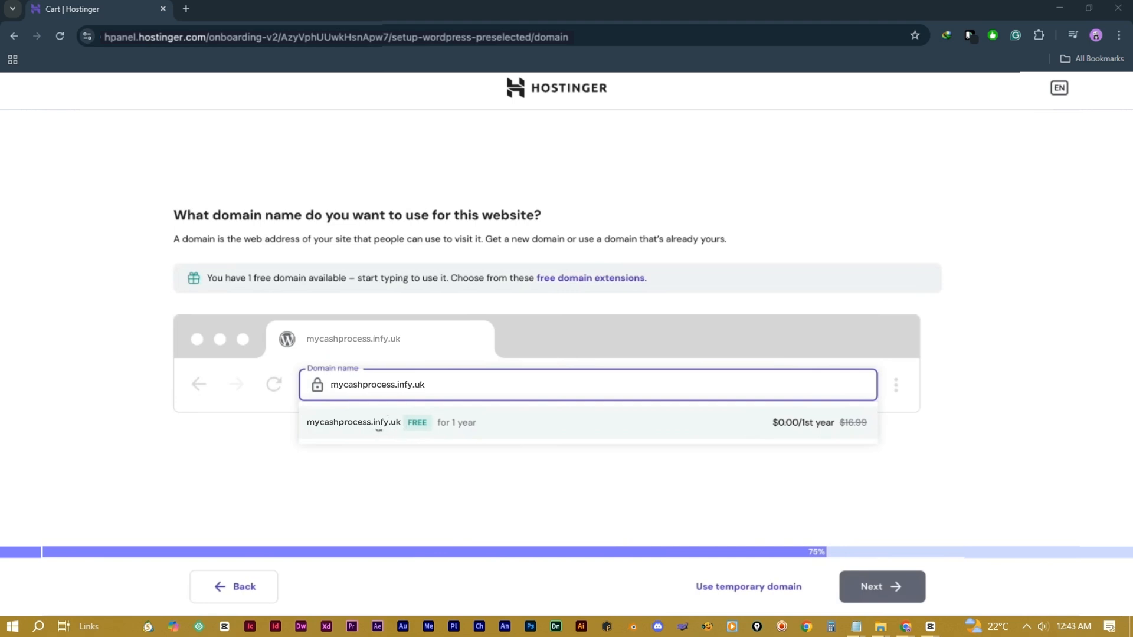
pyautogui.click(376, 429)
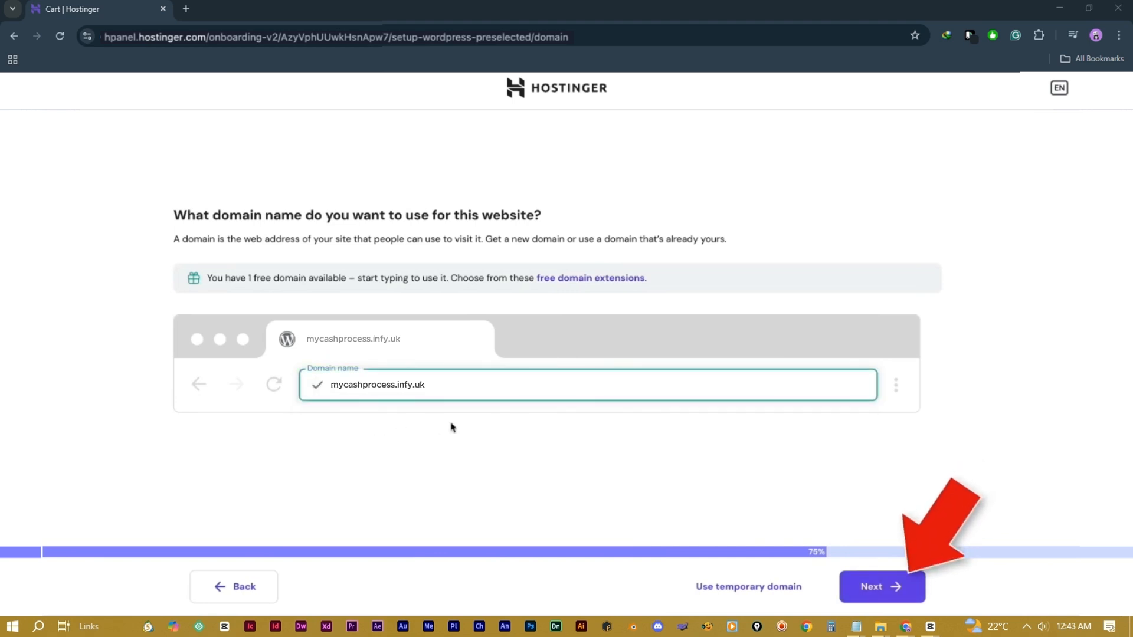
pyautogui.click(879, 589)
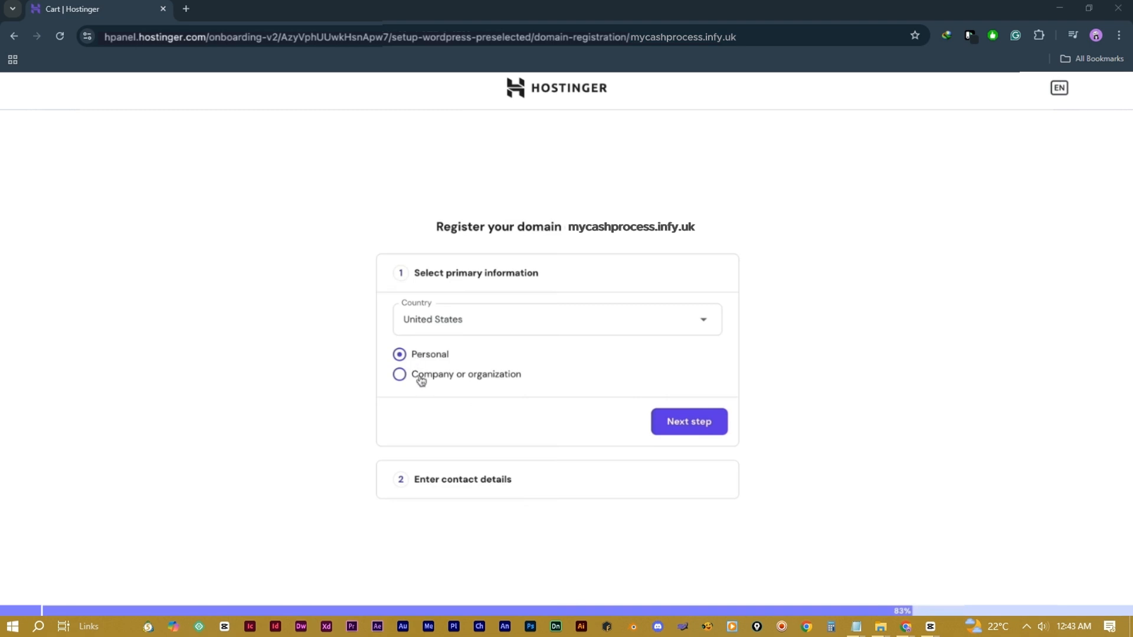
# Step: Keep United States and Personal, confirm the contact details, and finish registering mycashprocess.infy.uk
pyautogui.click(538, 322)
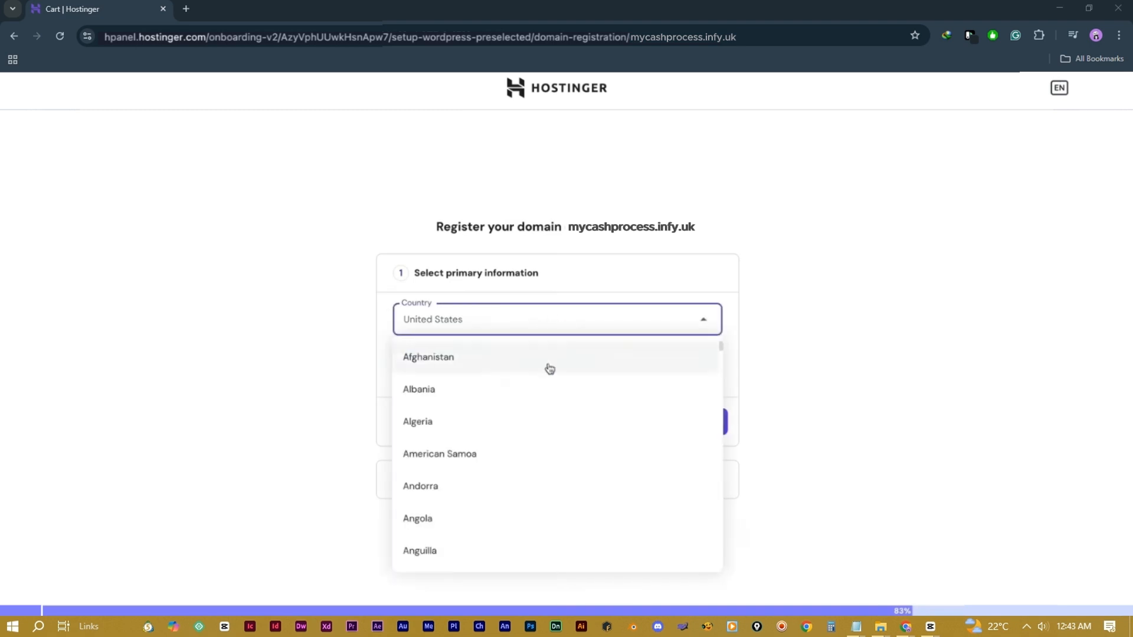
pyautogui.click(584, 324)
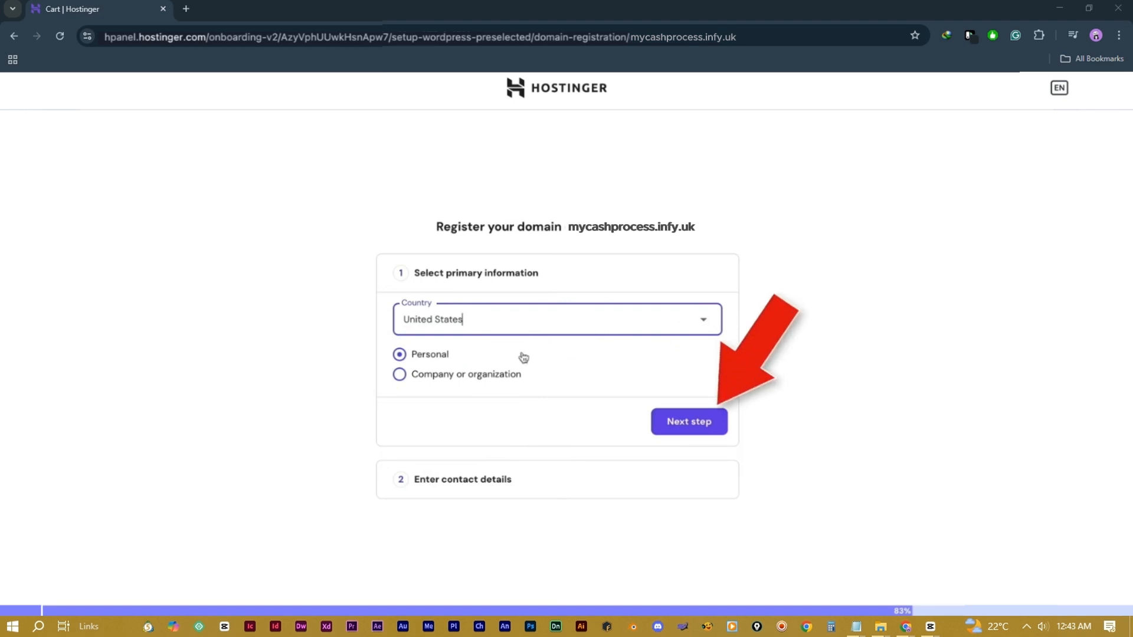
pyautogui.click(699, 423)
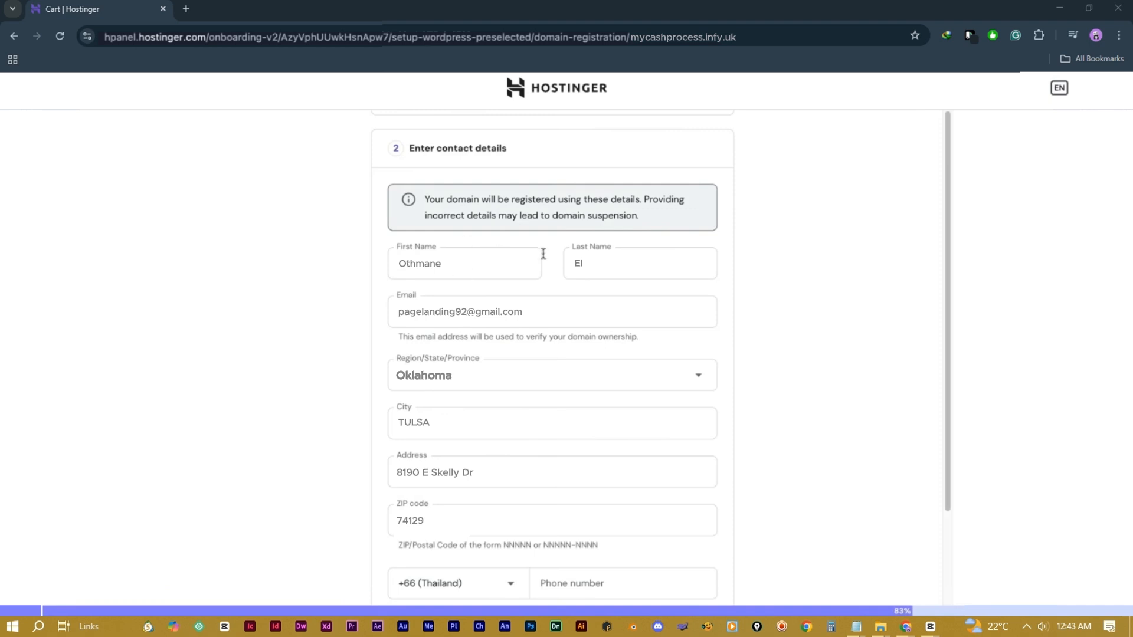
pyautogui.scroll(-1, 546, 302)
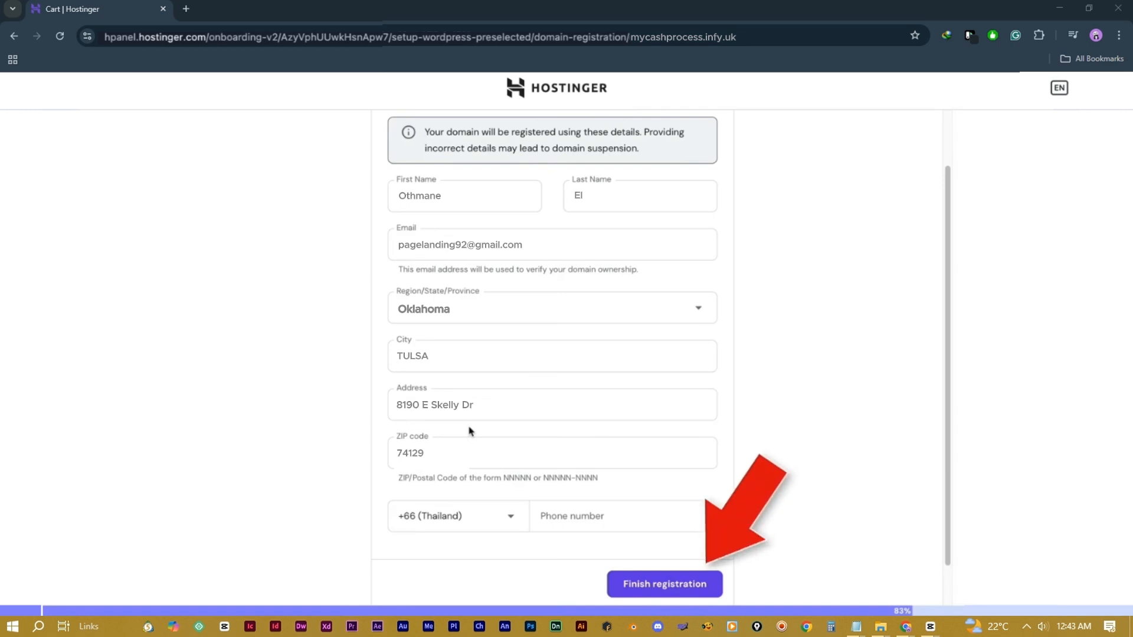
pyautogui.click(659, 584)
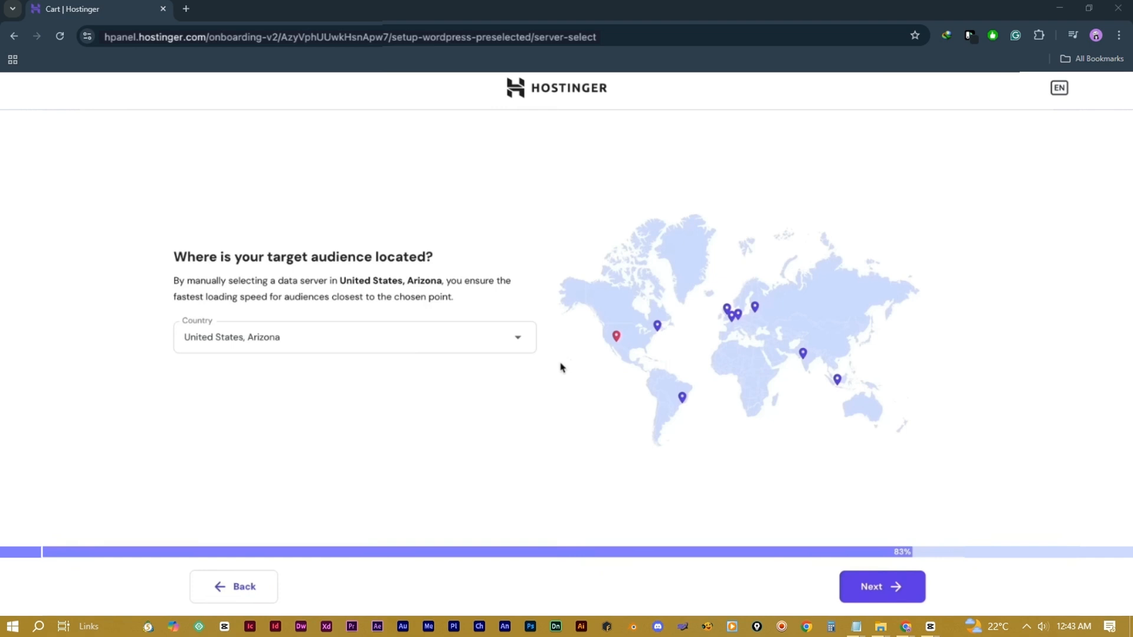
# Step: Set the server location to United States, Arizona and install WordPress
pyautogui.moveTo(616, 338)
pyautogui.click(518, 339)
pyautogui.scroll(-1, 463, 400)
pyautogui.scroll(-3, 463, 400)
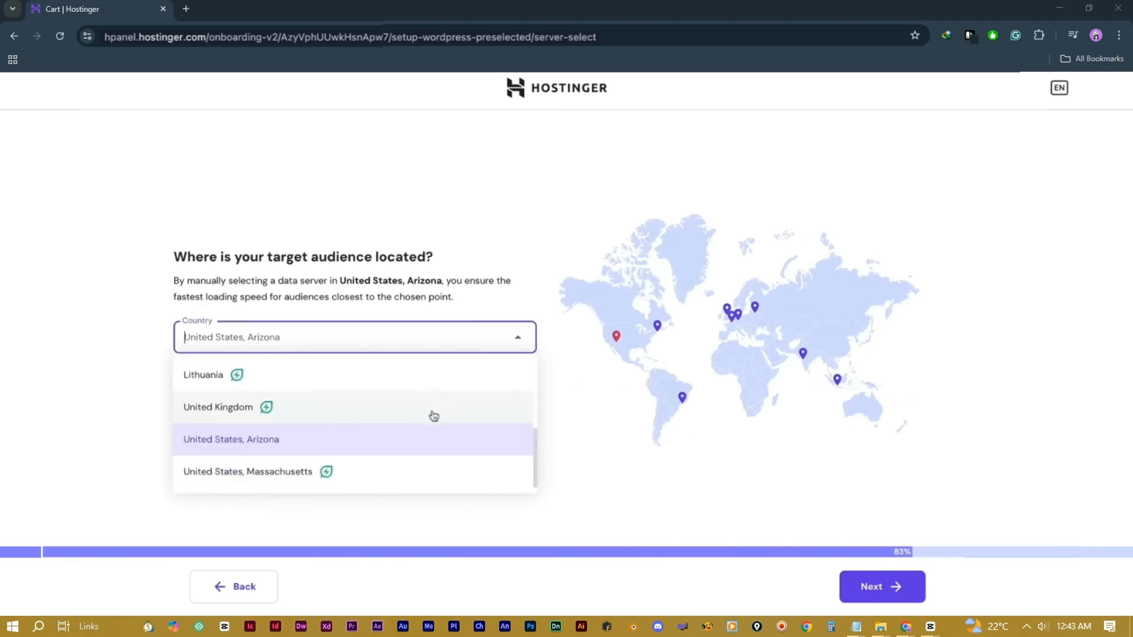
pyautogui.click(274, 443)
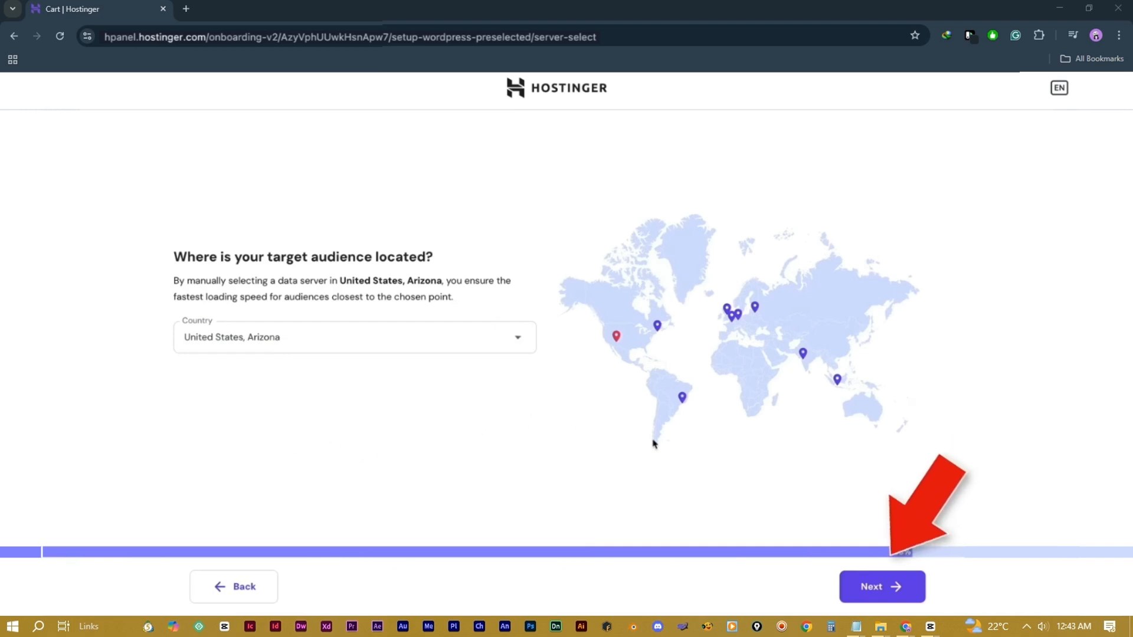
pyautogui.click(881, 587)
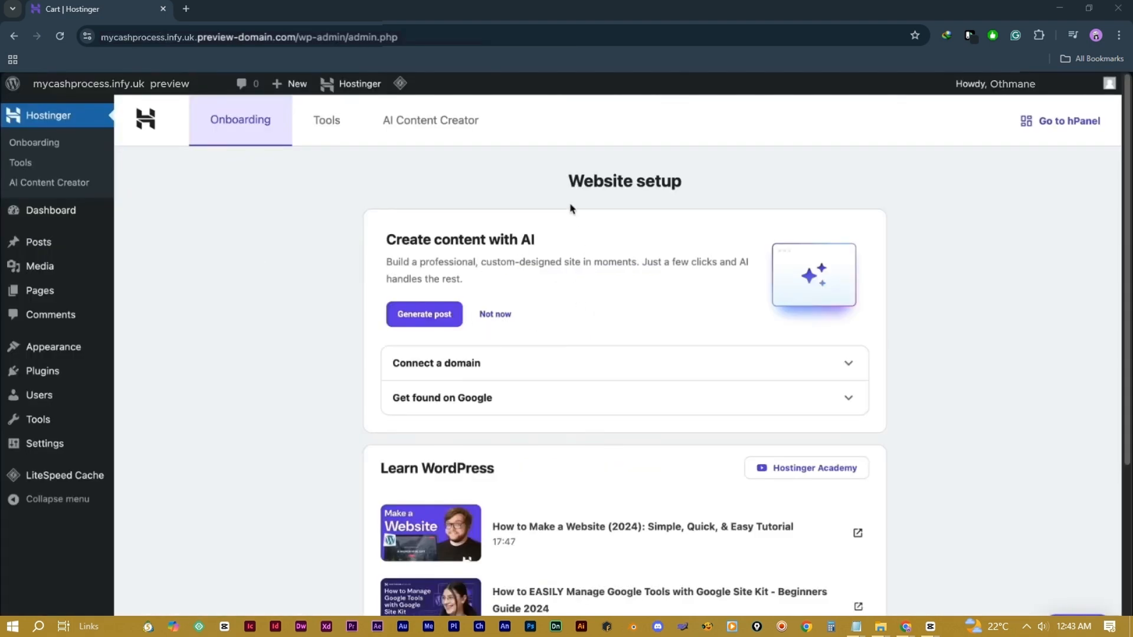
pyautogui.scroll(-3, 331, 339)
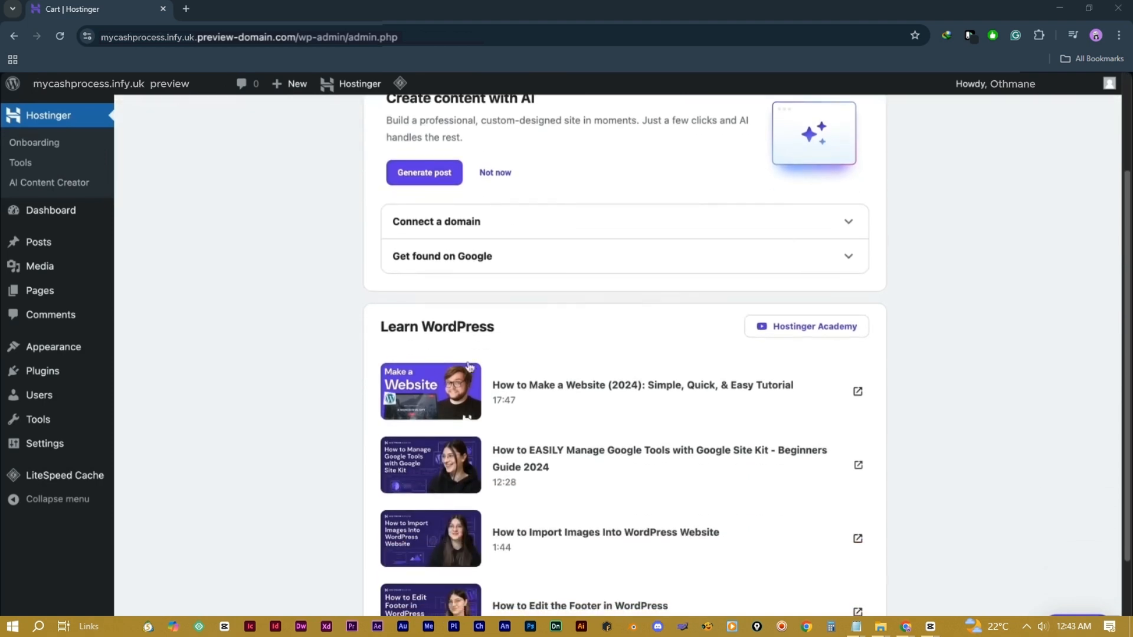
pyautogui.scroll(3, 328, 341)
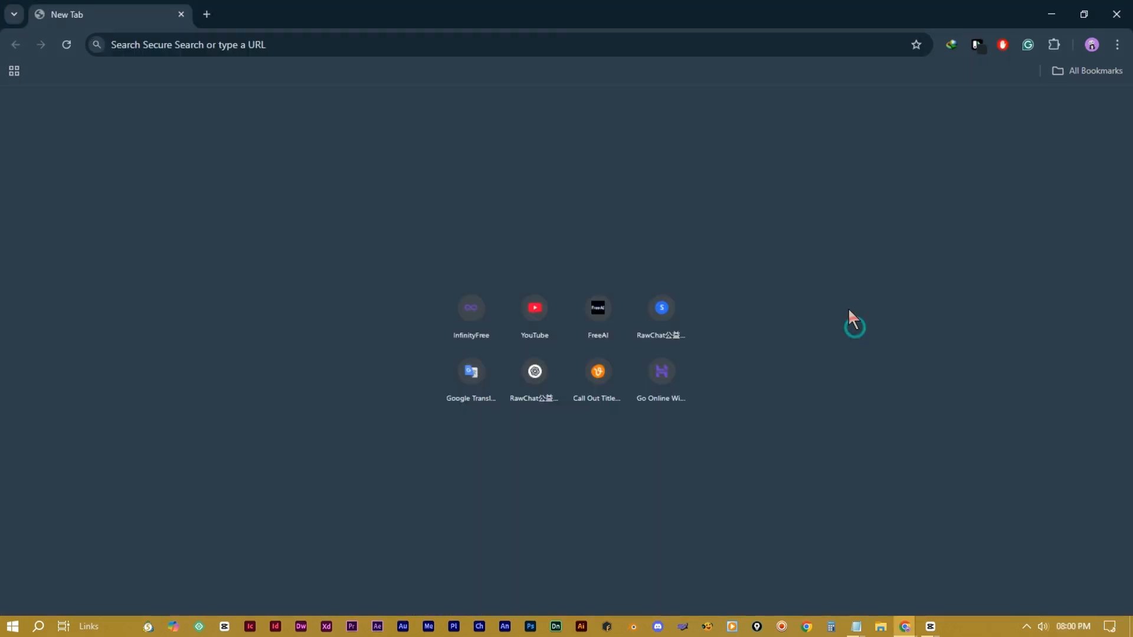
# Step: Search for gmail and open Gmail in a new tab
pyautogui.click(228, 41)
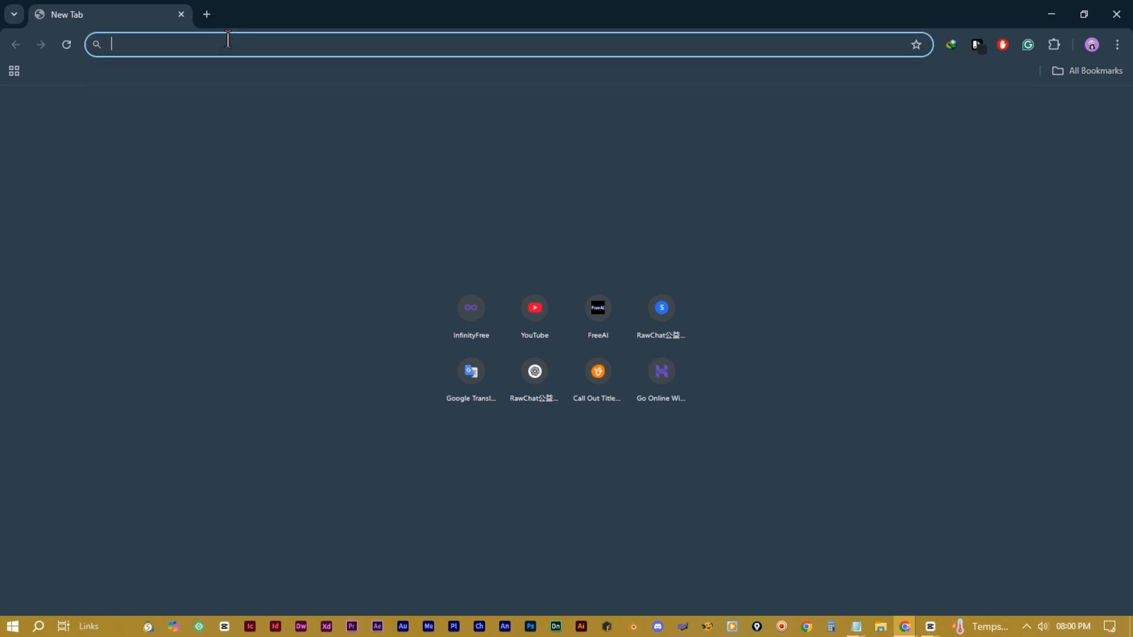
pyautogui.write('gm')
pyautogui.click(229, 104)
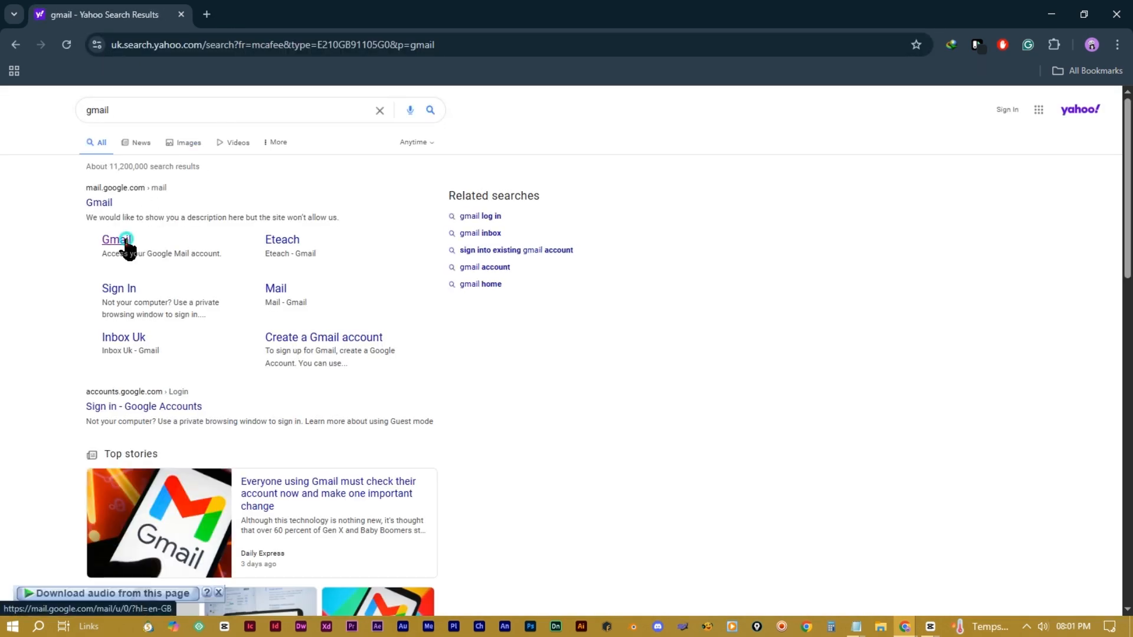
pyautogui.click(119, 237)
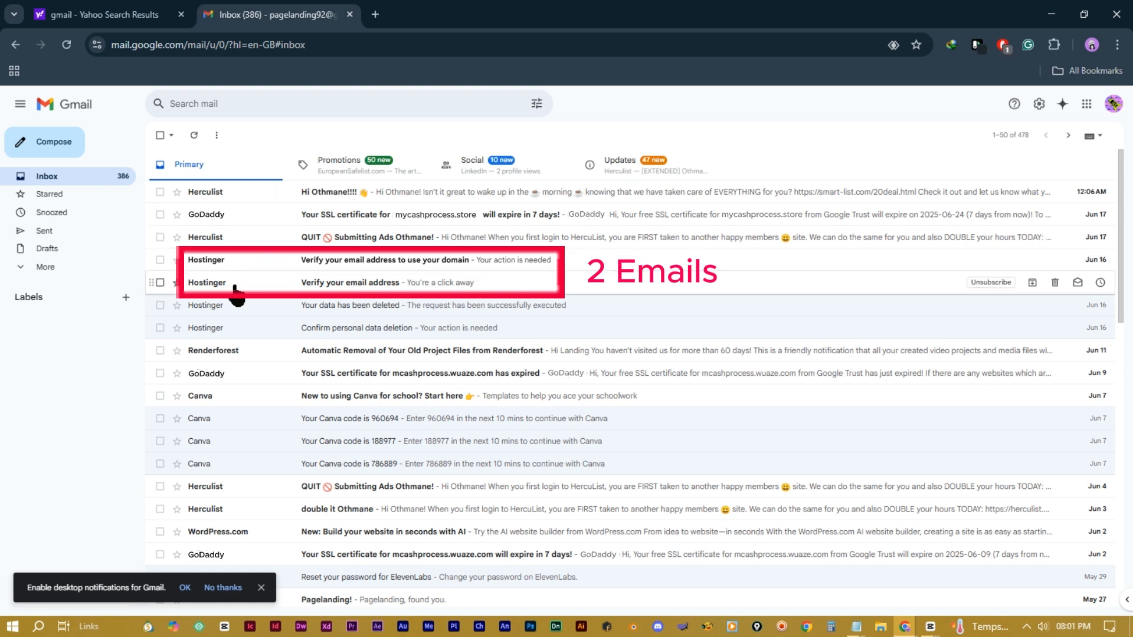
# Step: Open Hostinger's 'Verify your email address' message and confirm the email via its Verify Email link
pyautogui.click(176, 283)
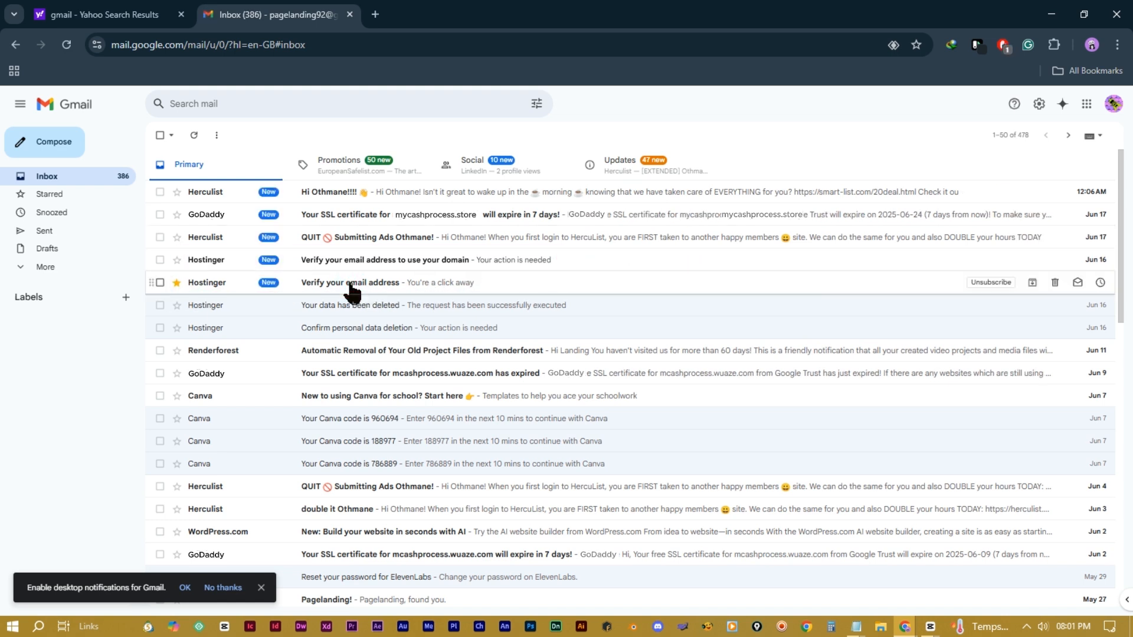
pyautogui.click(369, 282)
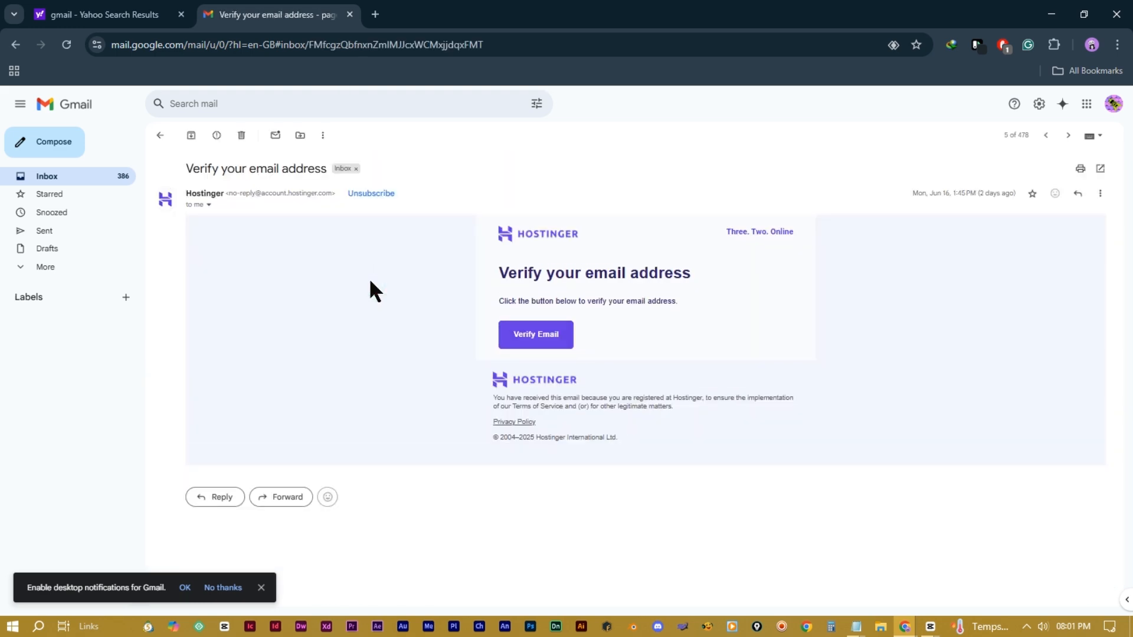
pyautogui.click(542, 339)
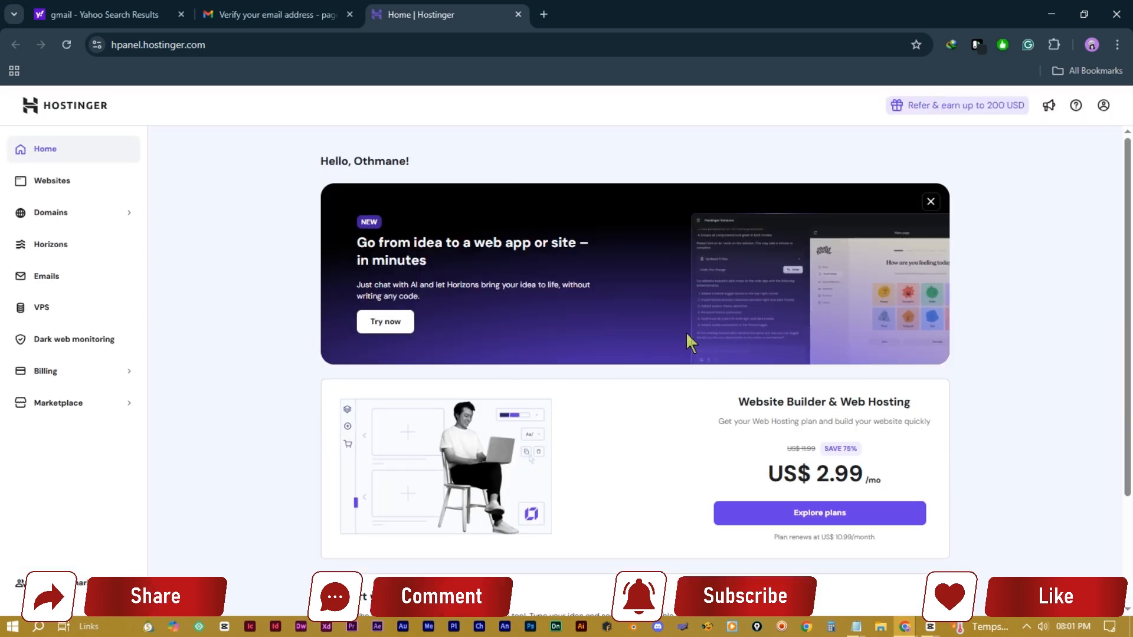
pyautogui.scroll(-2, 1062, 325)
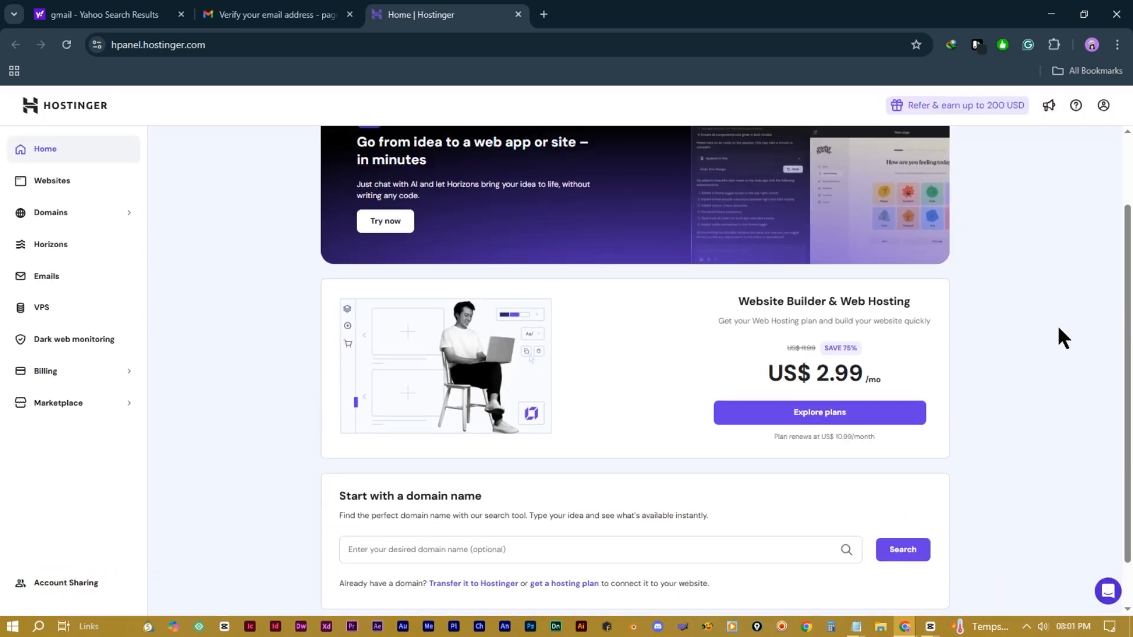
pyautogui.scroll(2, 1057, 324)
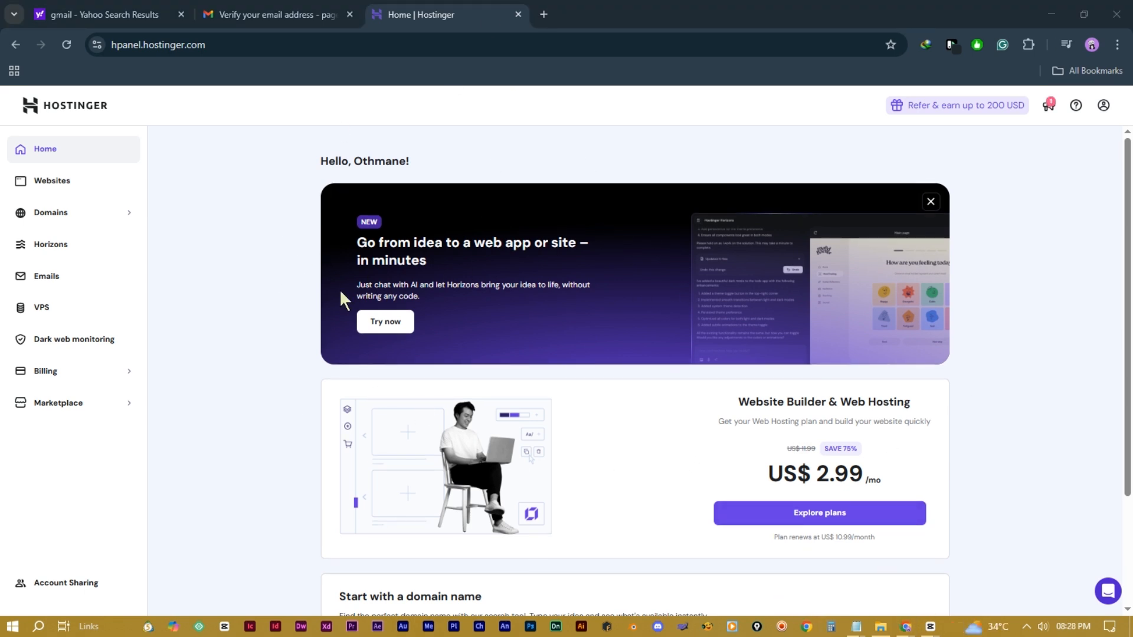
pyautogui.click(283, 16)
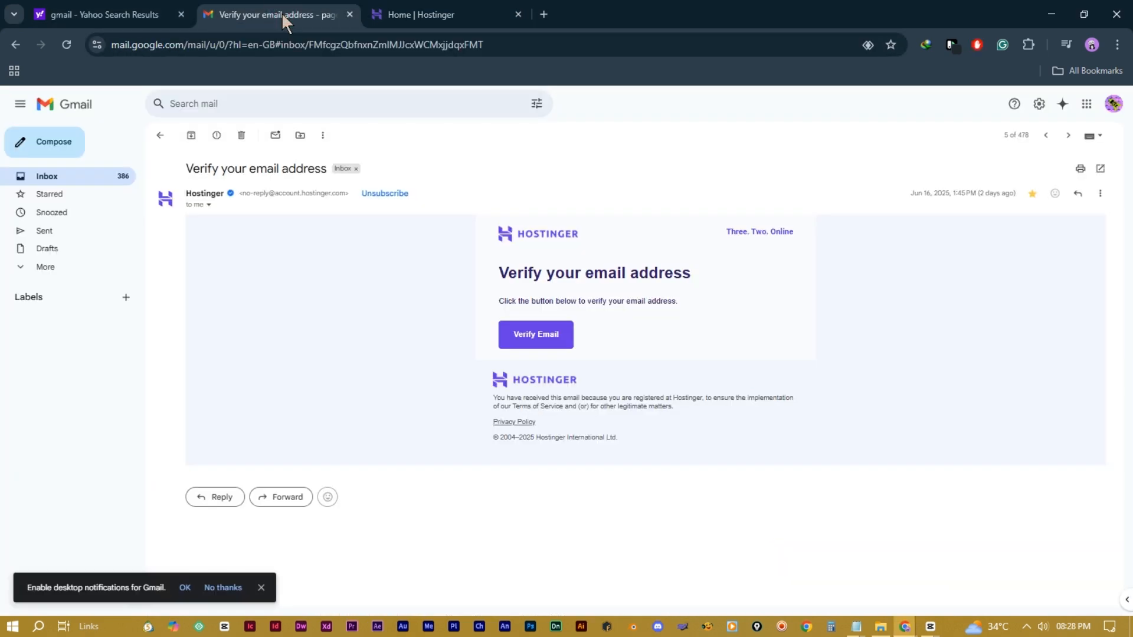
pyautogui.click(260, 588)
pyautogui.click(94, 177)
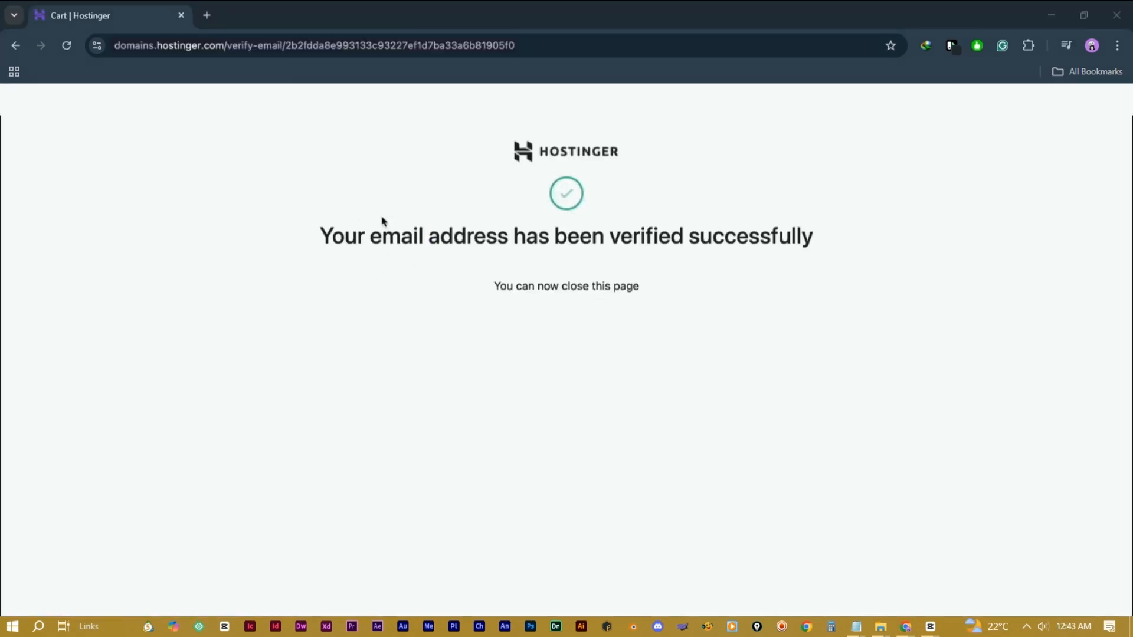
pyautogui.moveTo(321, 237); pyautogui.dragTo(373, 229)
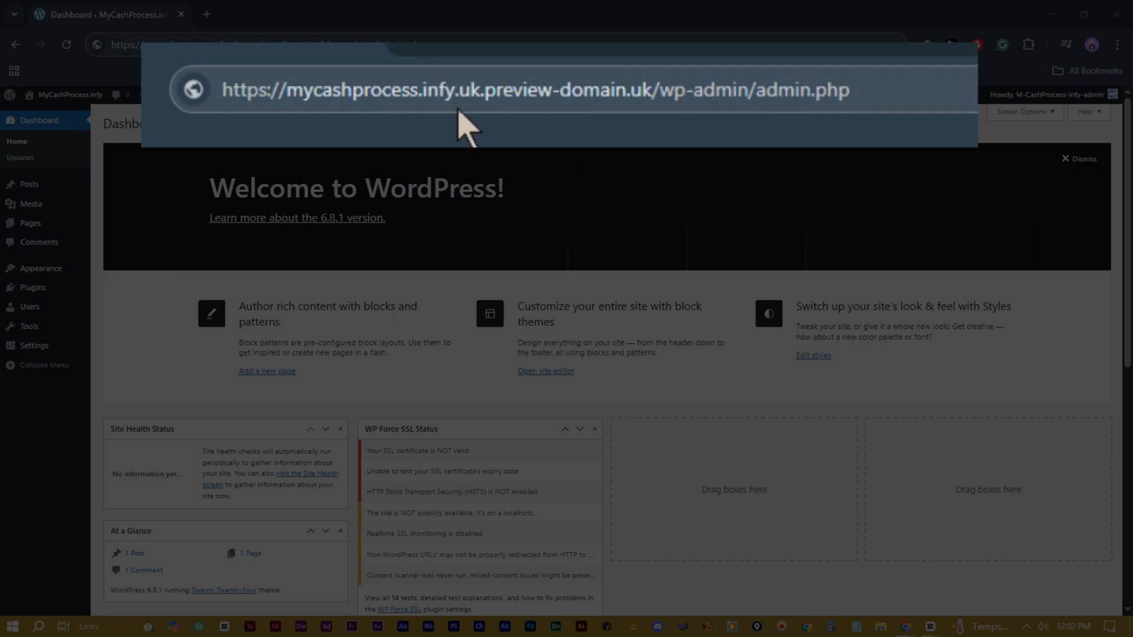
# Step: Replace the wp-admin address with mycashprocess.infy.uk to view the live homepage
pyautogui.click(228, 46)
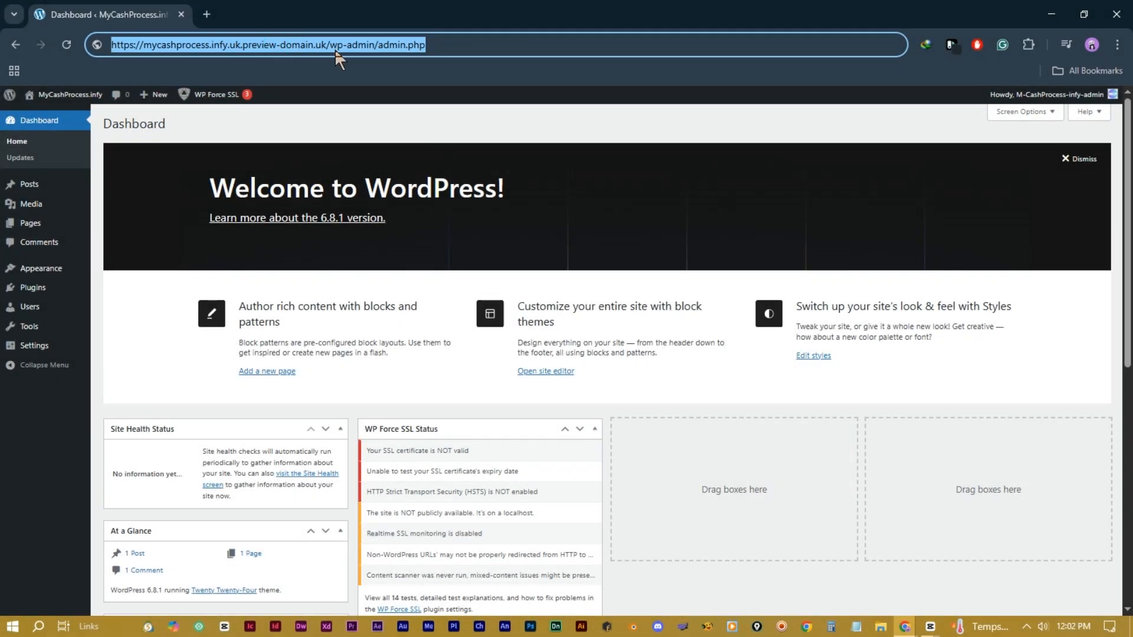
pyautogui.click(305, 44)
pyautogui.tripleClick(289, 43)
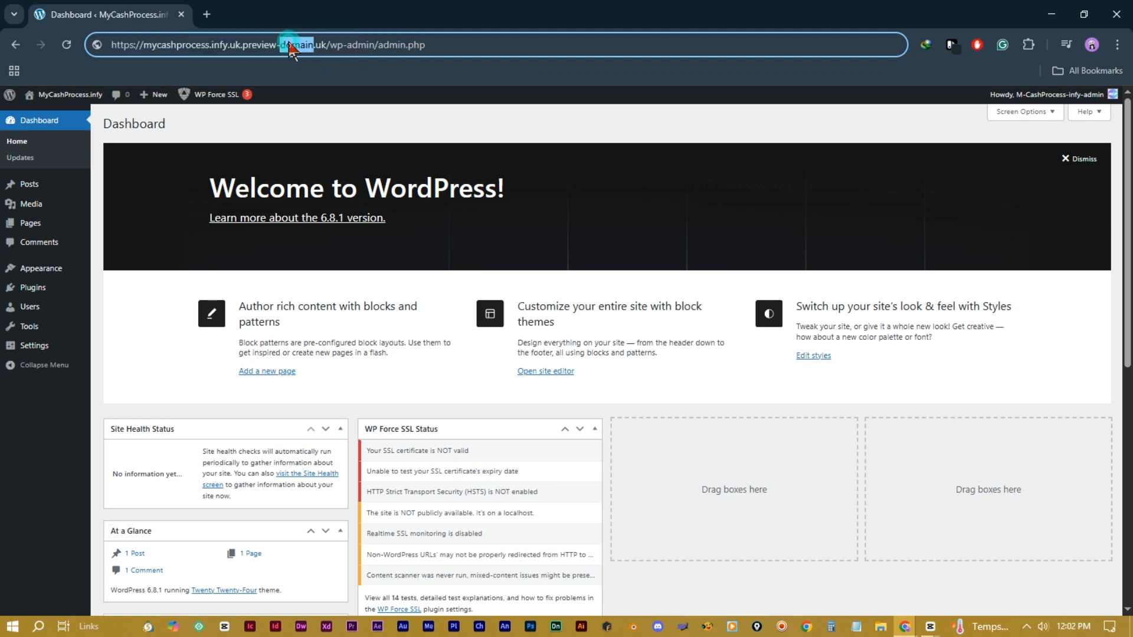
pyautogui.write('mycahsprocess')
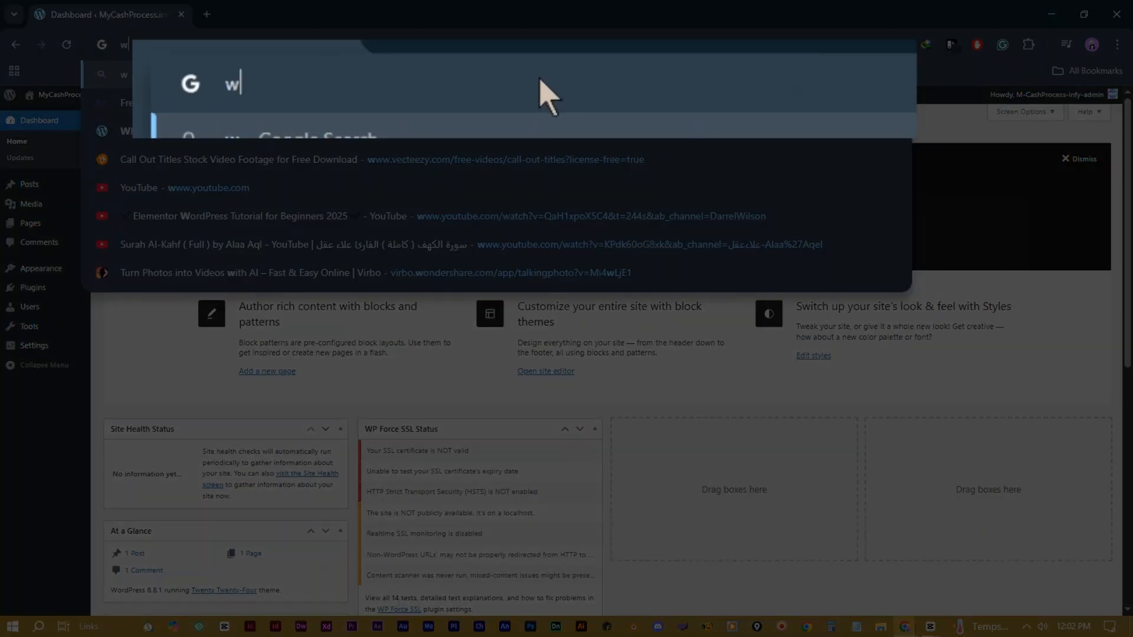
pyautogui.write('.infy.uk')
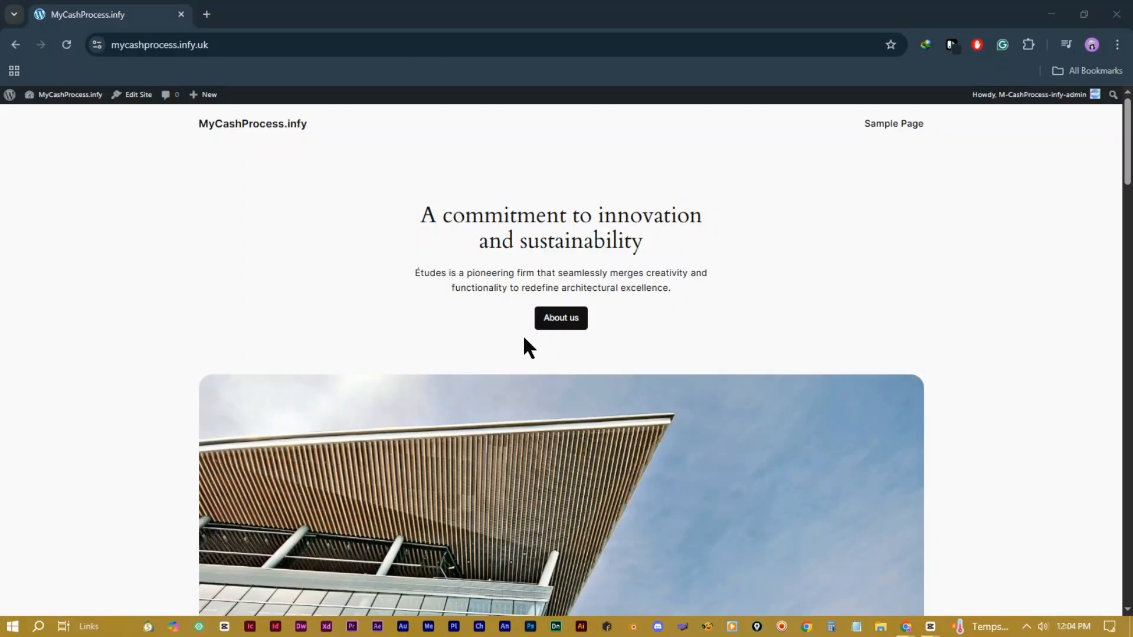
pyautogui.scroll(-2, 525, 347)
pyautogui.scroll(2, 628, 372)
pyautogui.scroll(-1, 535, 354)
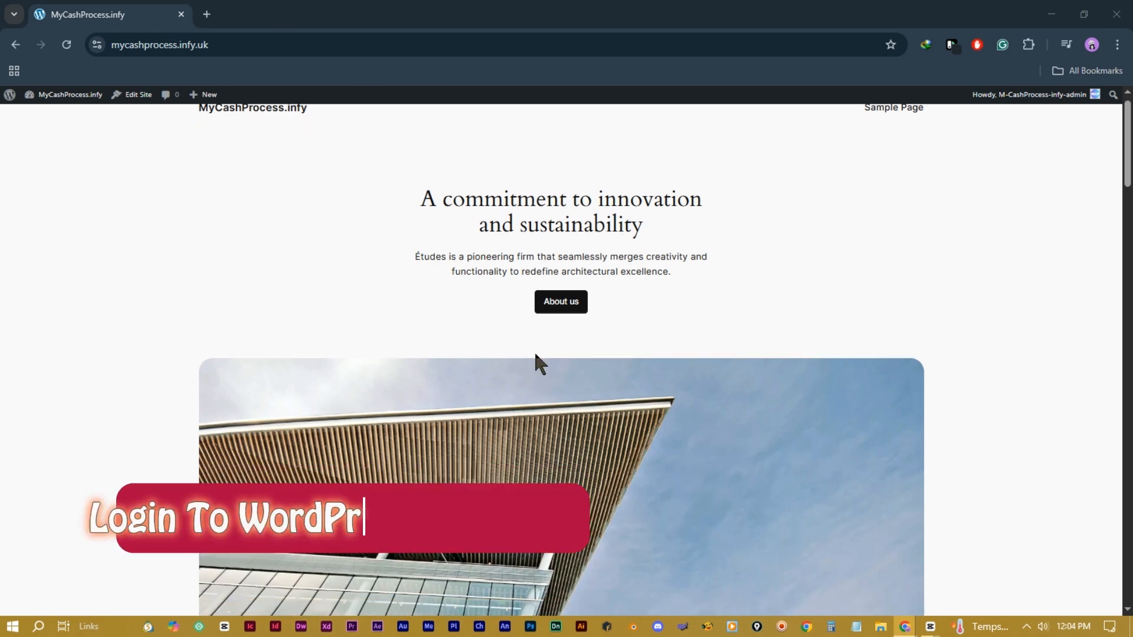
pyautogui.scroll(-12, 535, 354)
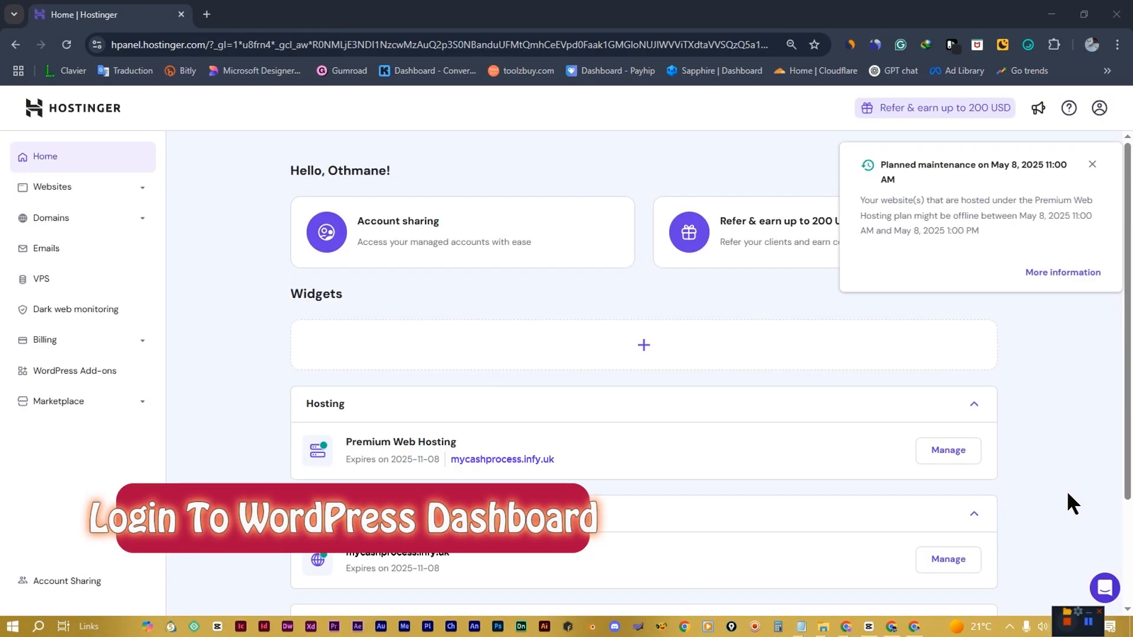
# Step: Dismiss the maintenance notice and launch WordPress admin for mycashprocess.infy.uk from the websites list
pyautogui.click(1091, 165)
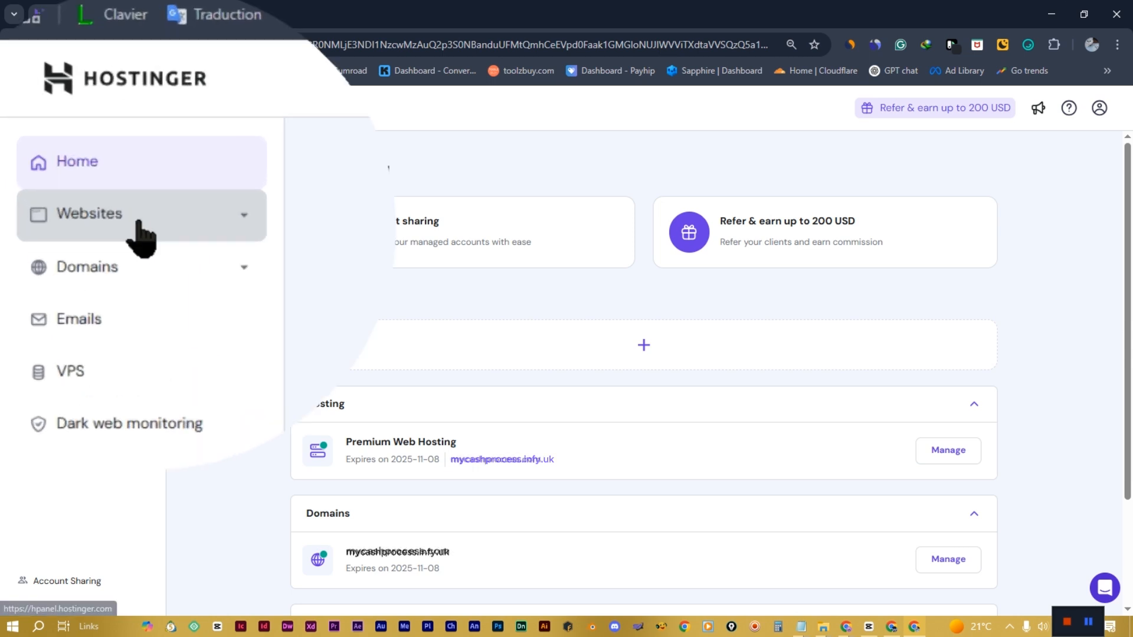
pyautogui.click(63, 189)
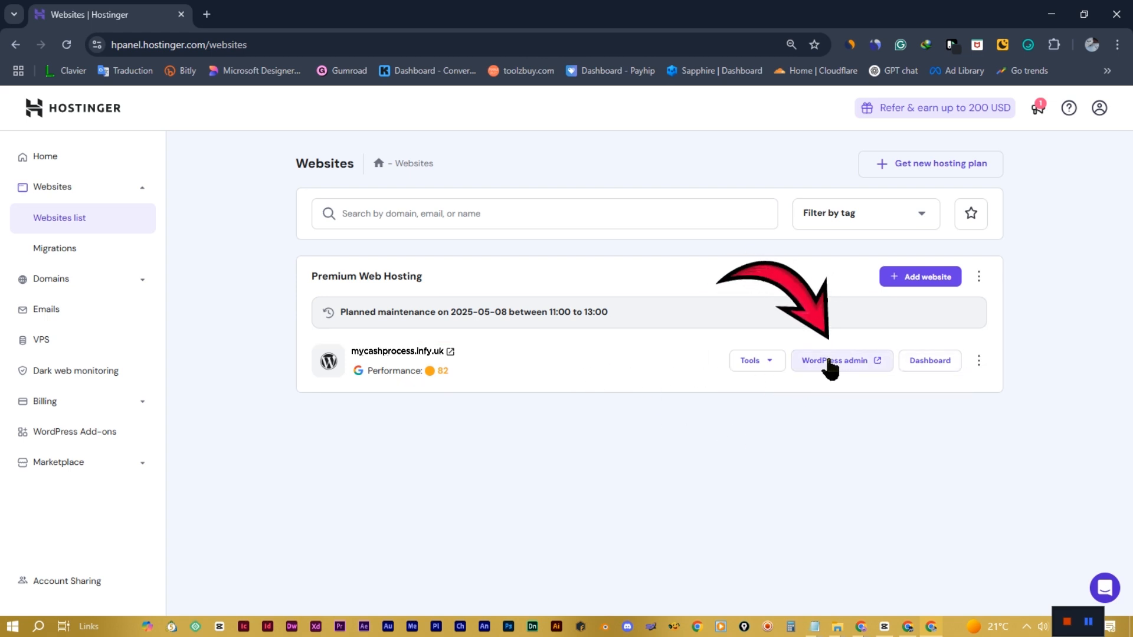
pyautogui.click(831, 365)
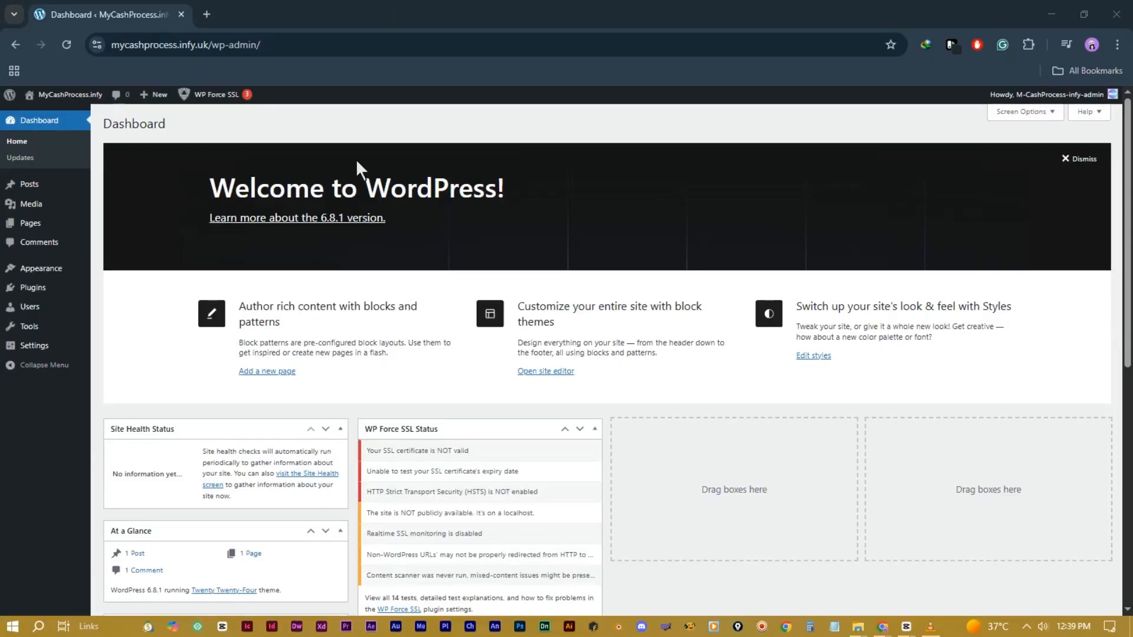
# Step: Append /wp-admin to the site address to load the WordPress login page
pyautogui.click(605, 133)
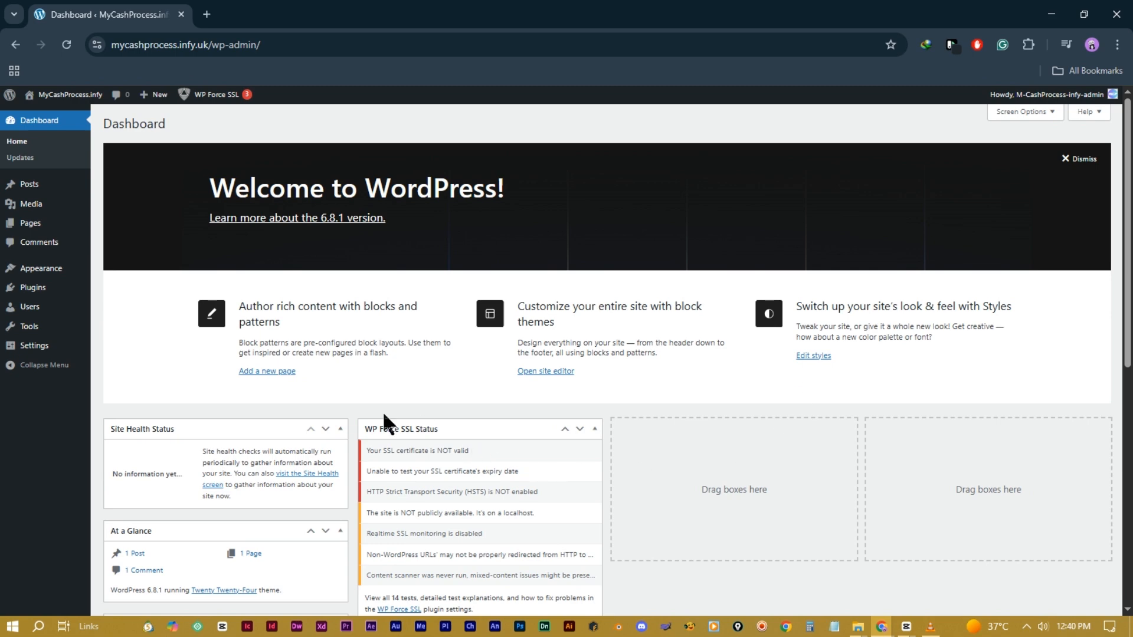
pyautogui.moveTo(71, 98)
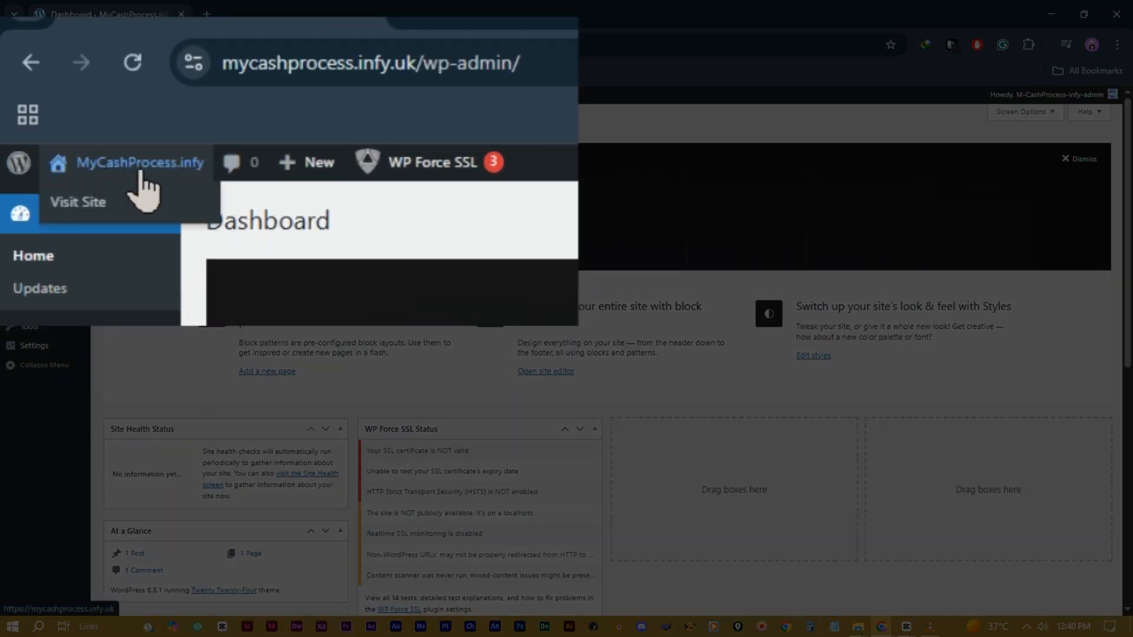
pyautogui.click(127, 168)
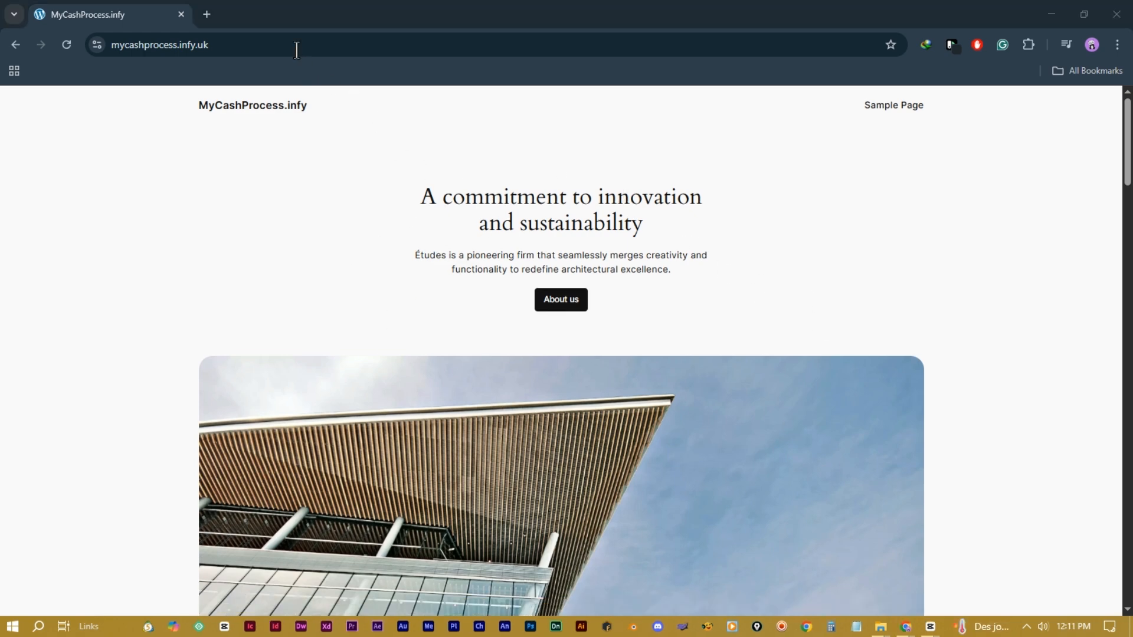
pyautogui.click(296, 47)
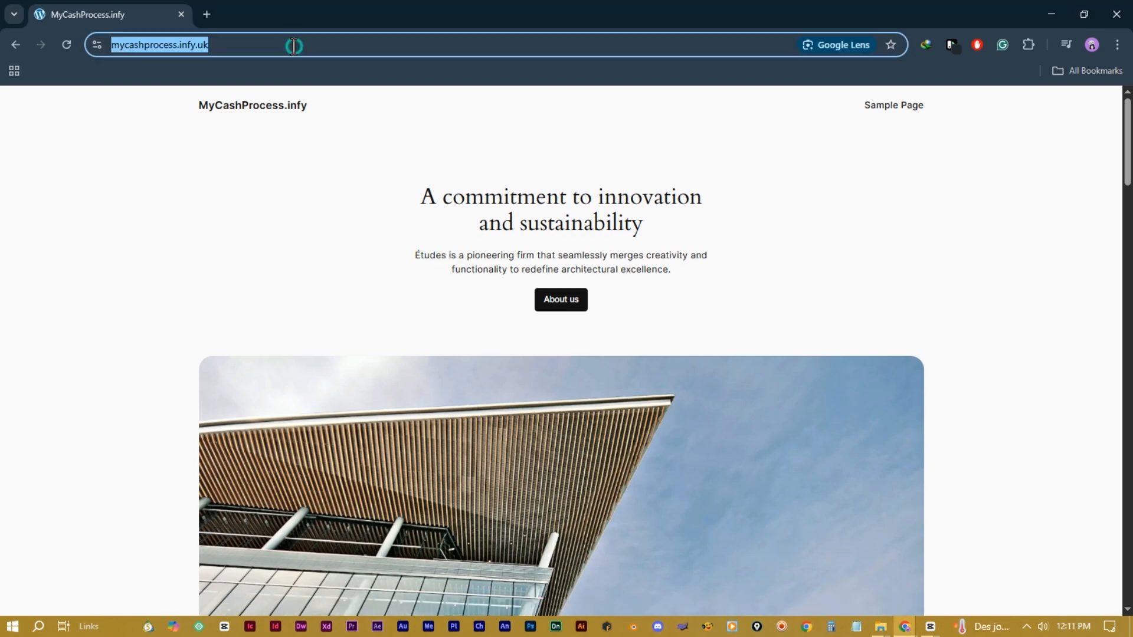
pyautogui.click(294, 46)
pyautogui.write('//')
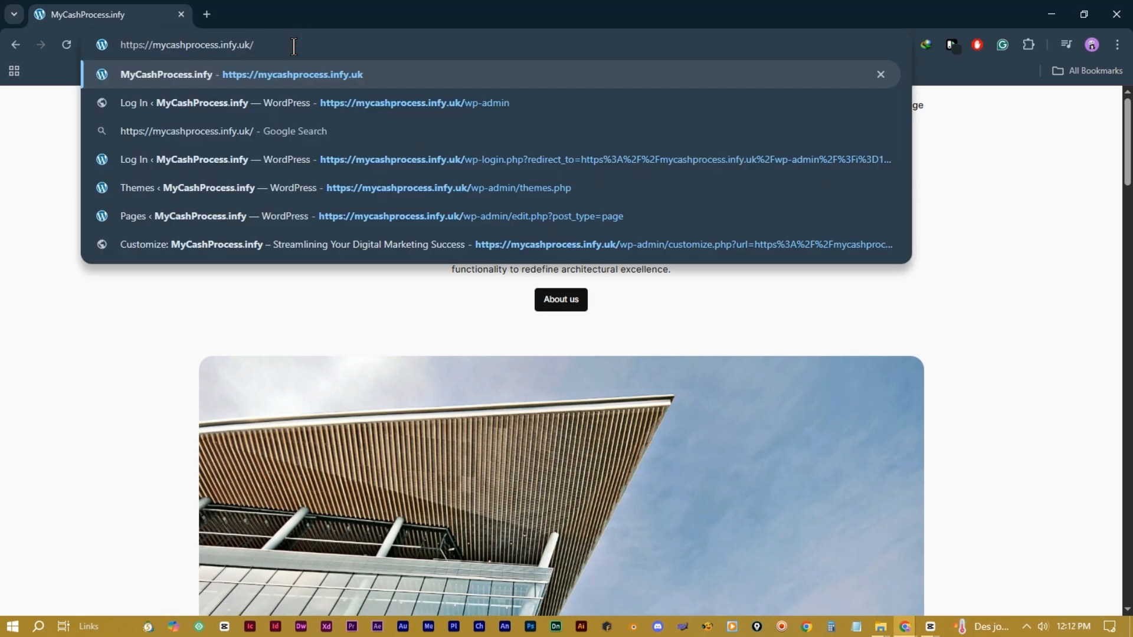
pyautogui.write('wp')
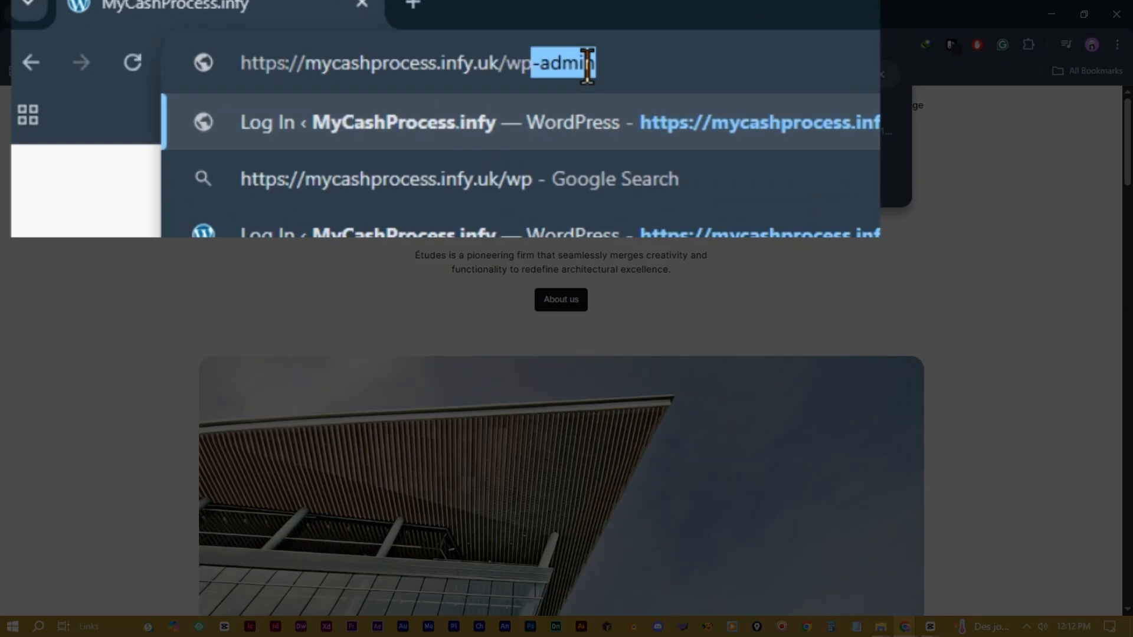
pyautogui.write('-admi')
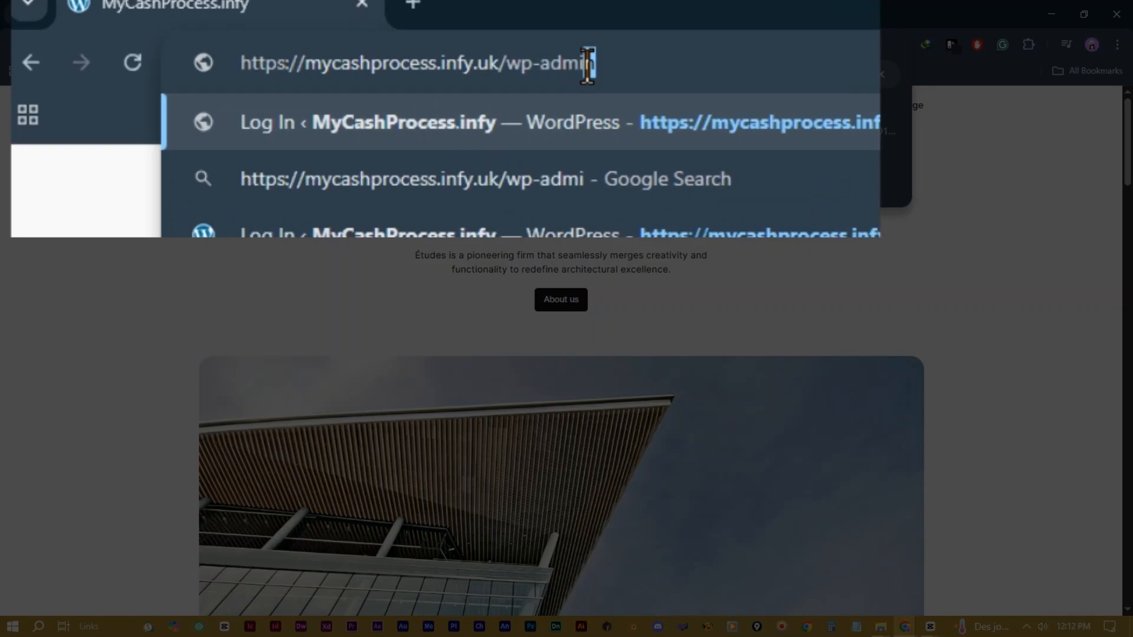
pyautogui.write('n')
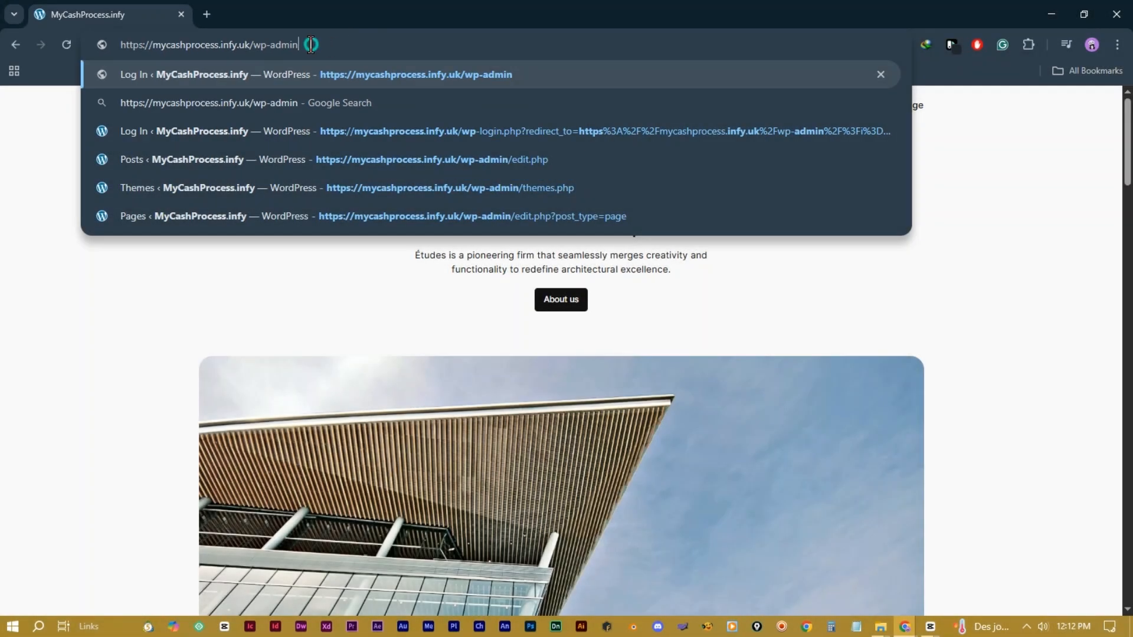
pyautogui.moveTo(311, 45); pyautogui.dragTo(263, 47)
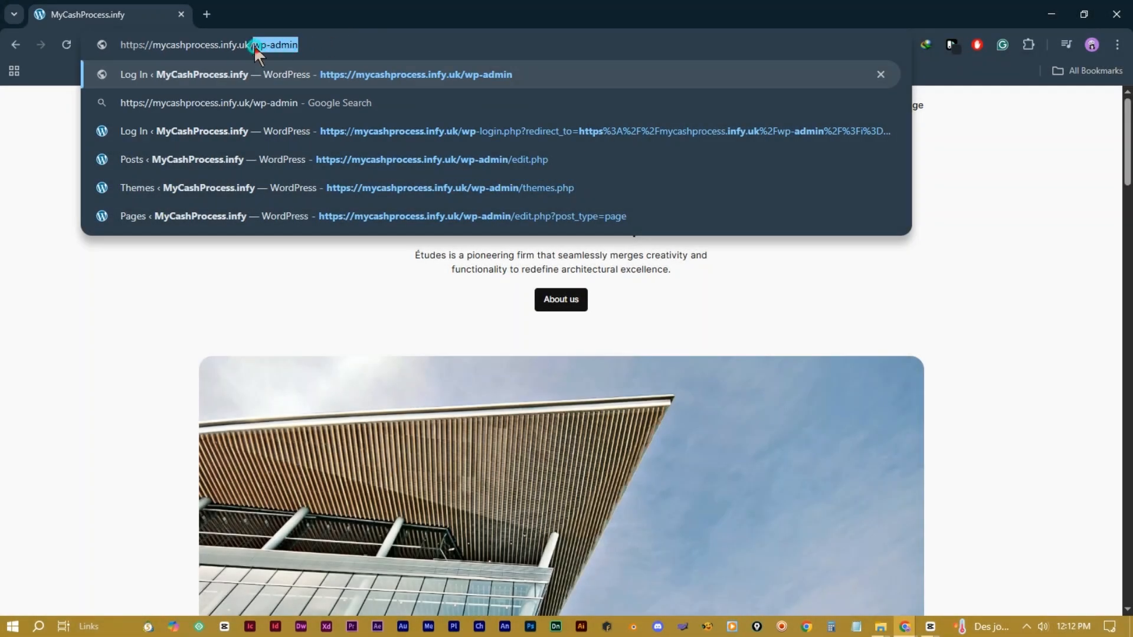
pyautogui.click(425, 44)
pyautogui.press('Return')
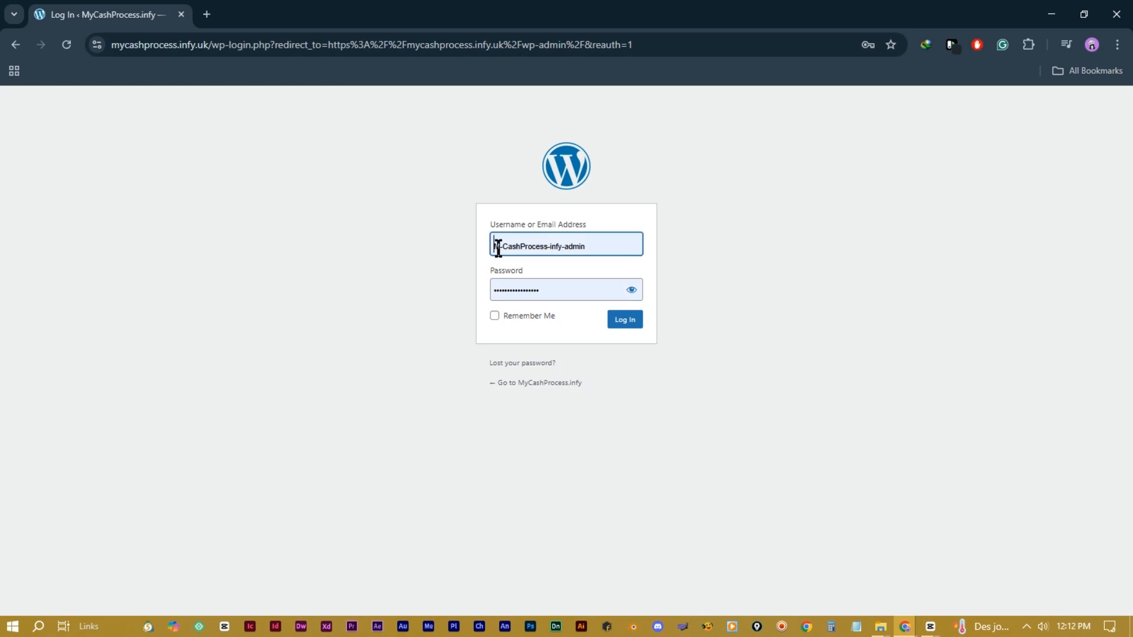
# Step: Log in with the saved admin username and password
pyautogui.tripleClick(543, 245)
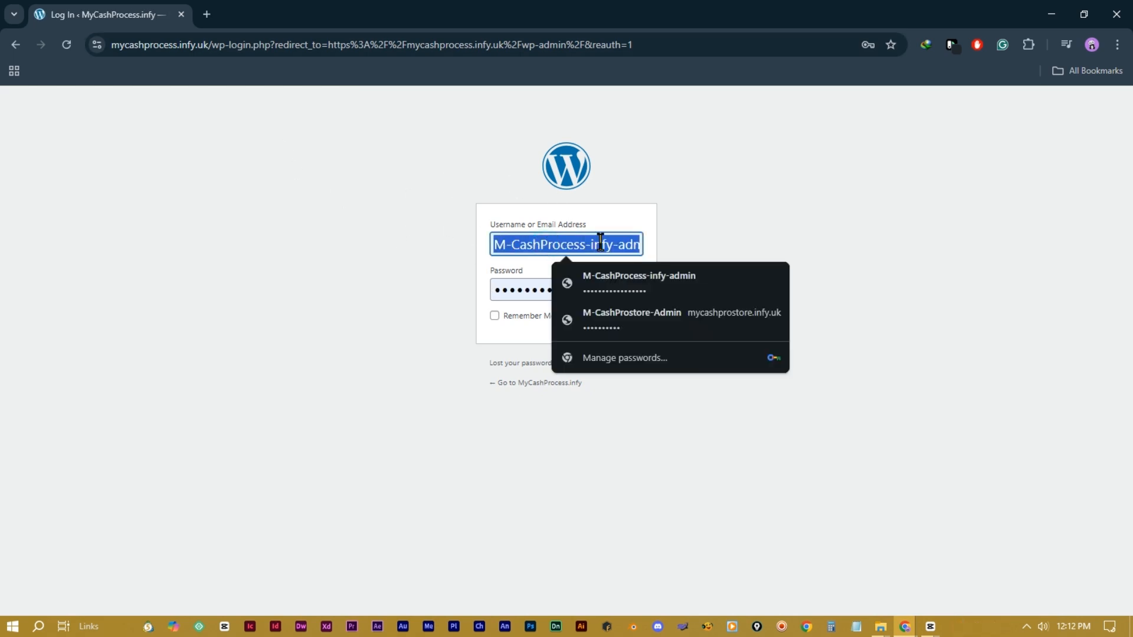
pyautogui.click(632, 198)
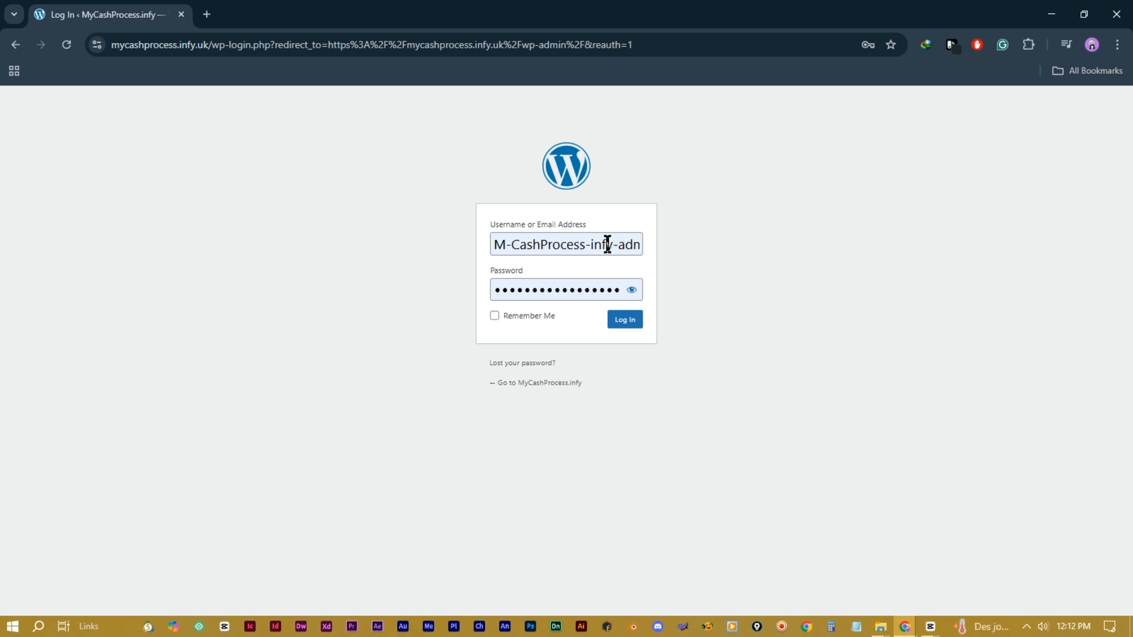
pyautogui.tripleClick(565, 285)
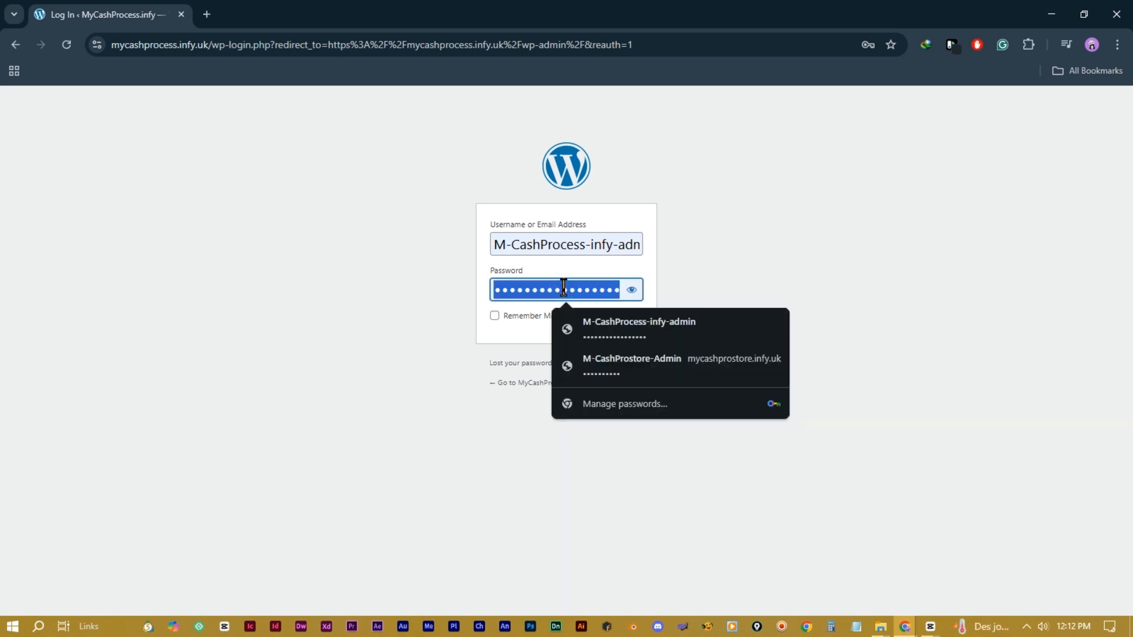
pyautogui.click(706, 263)
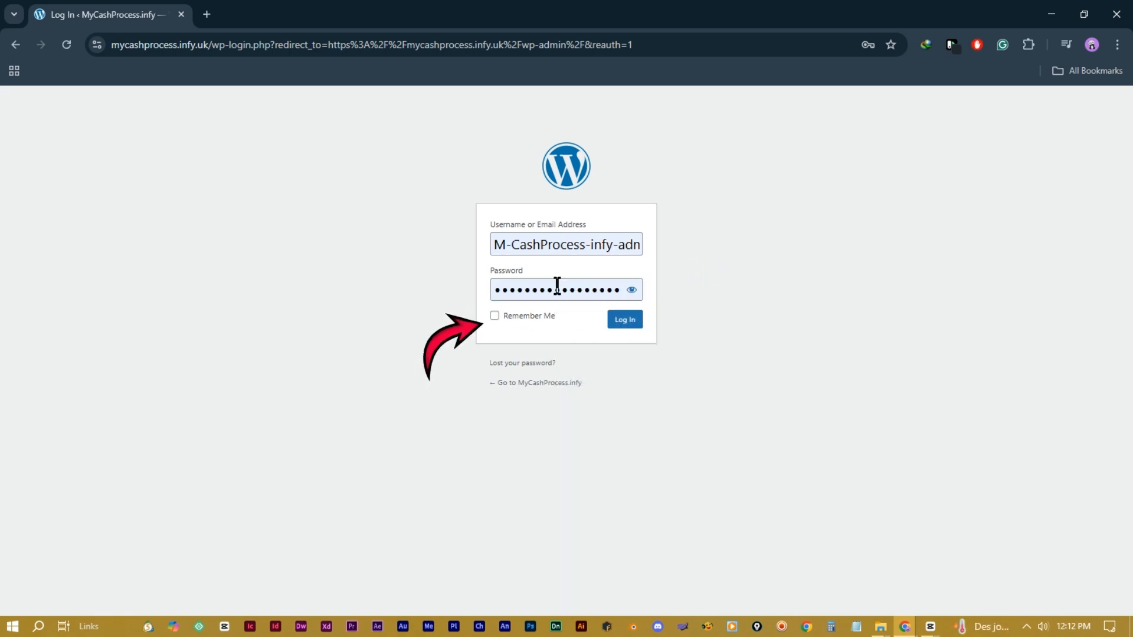
pyautogui.click(621, 325)
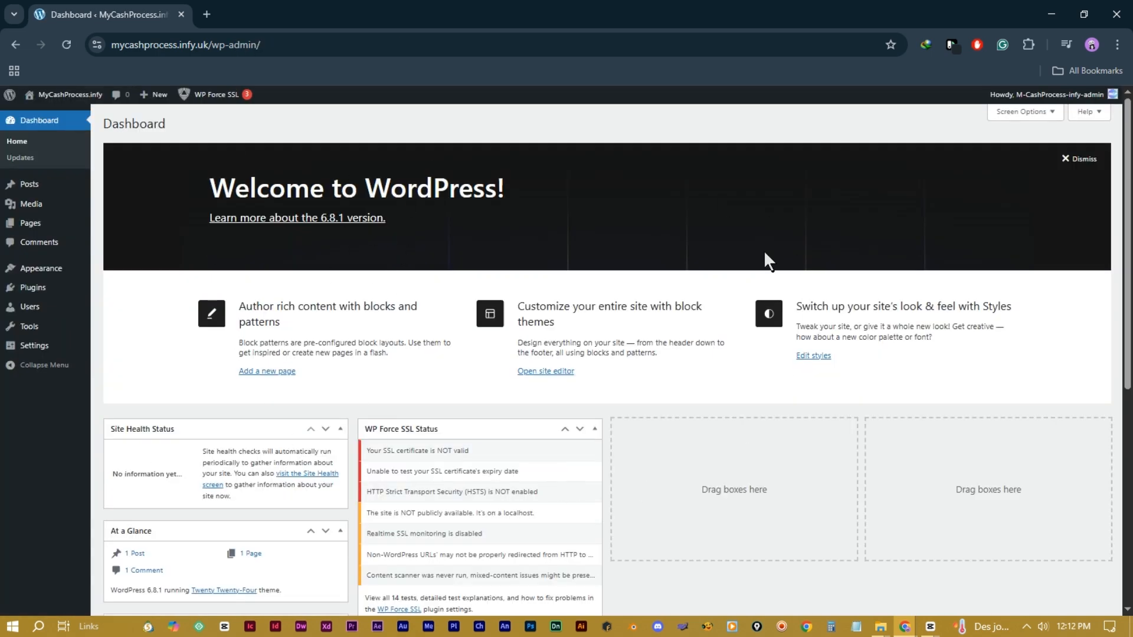
# Step: Move the default Sample Page to the trash, then go to the Posts list
pyautogui.scroll(-4, 569, 454)
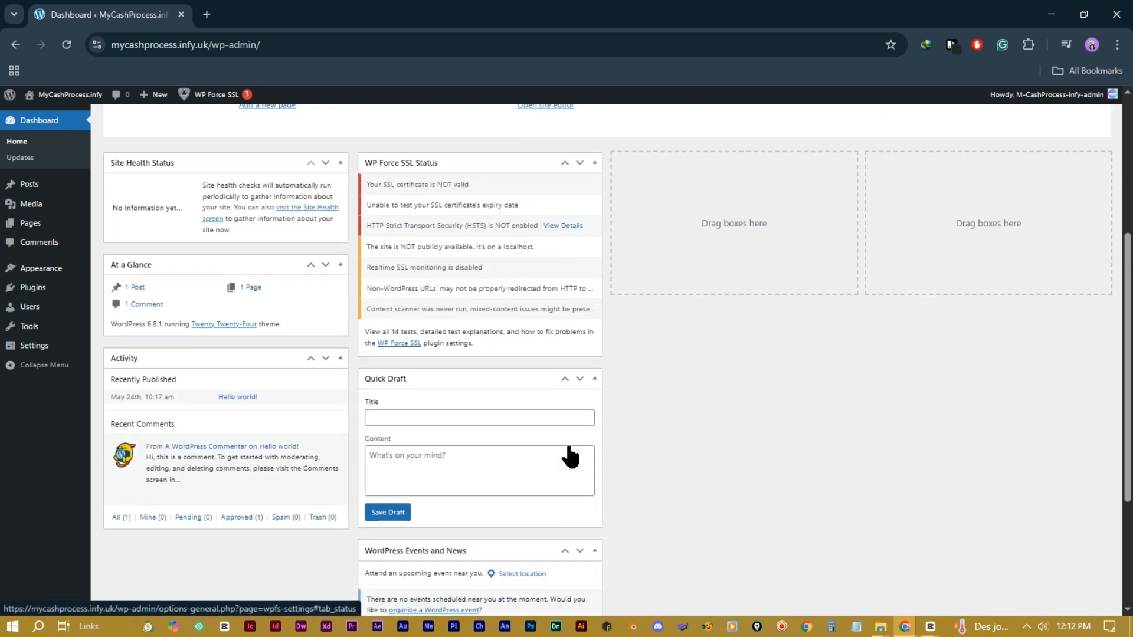
pyautogui.scroll(4, 570, 453)
pyautogui.scroll(-7, 574, 451)
pyautogui.scroll(7, 570, 440)
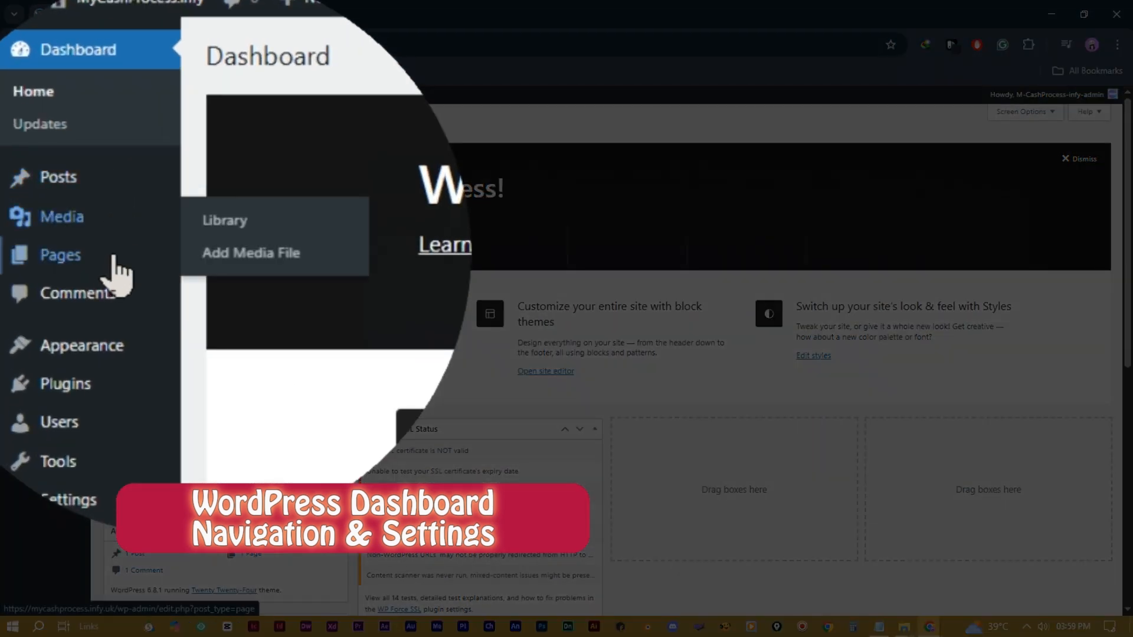
pyautogui.moveTo(30, 227)
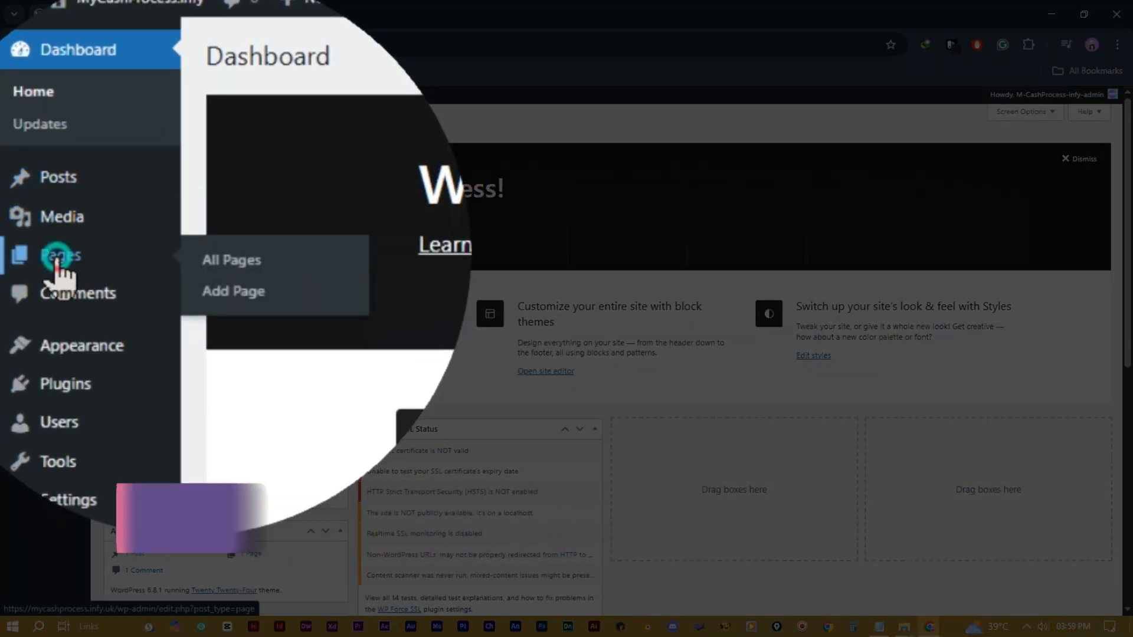
pyautogui.click(59, 265)
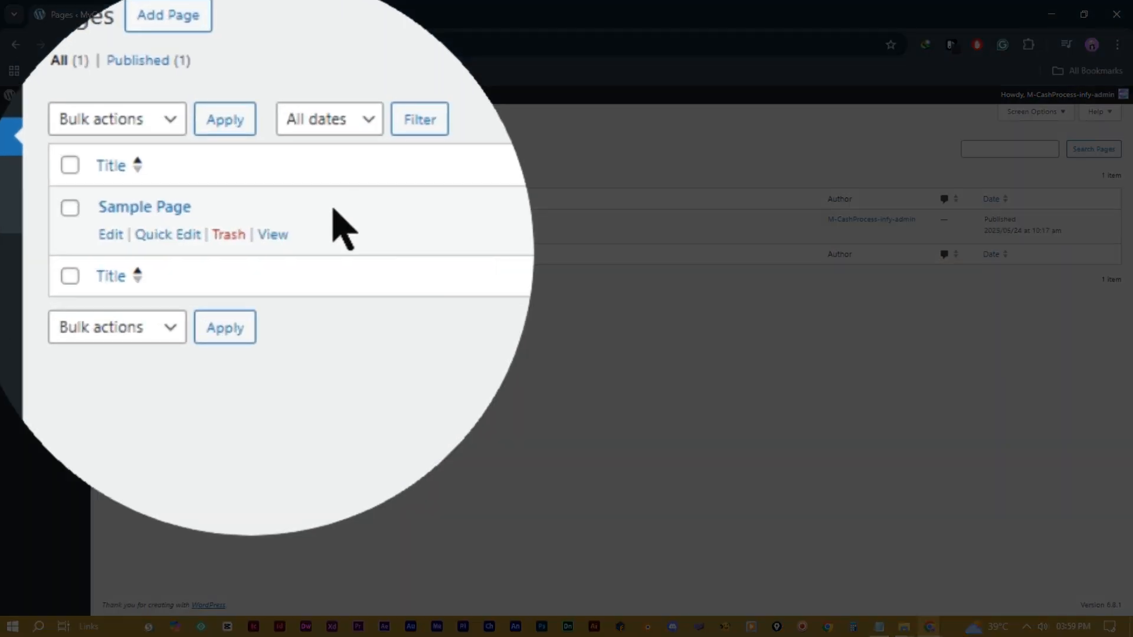
pyautogui.click(195, 234)
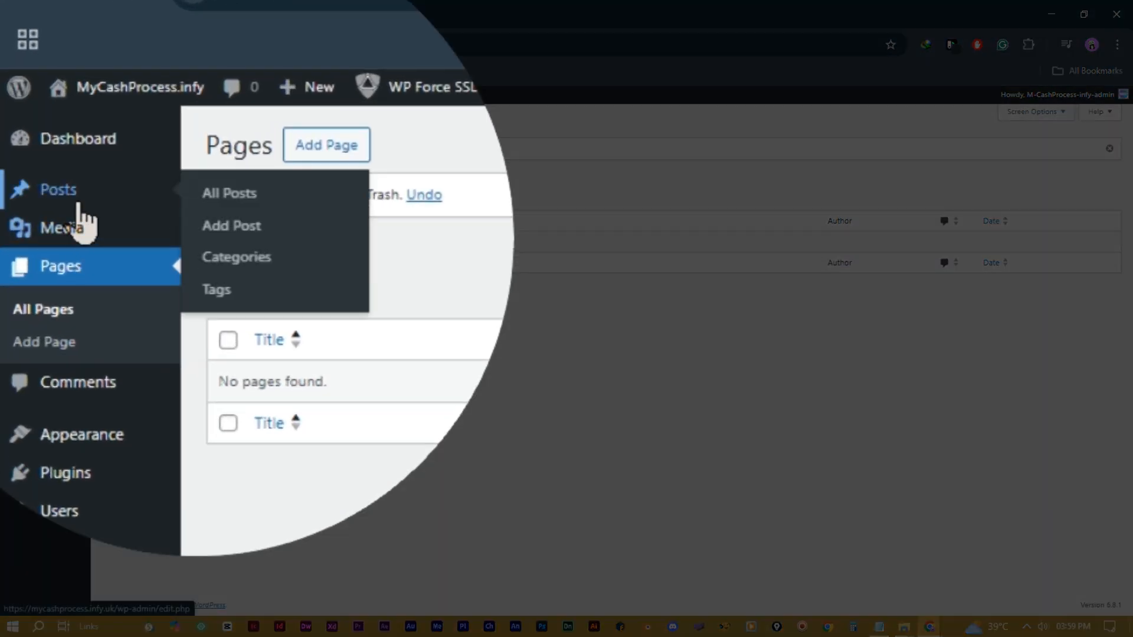
pyautogui.click(38, 147)
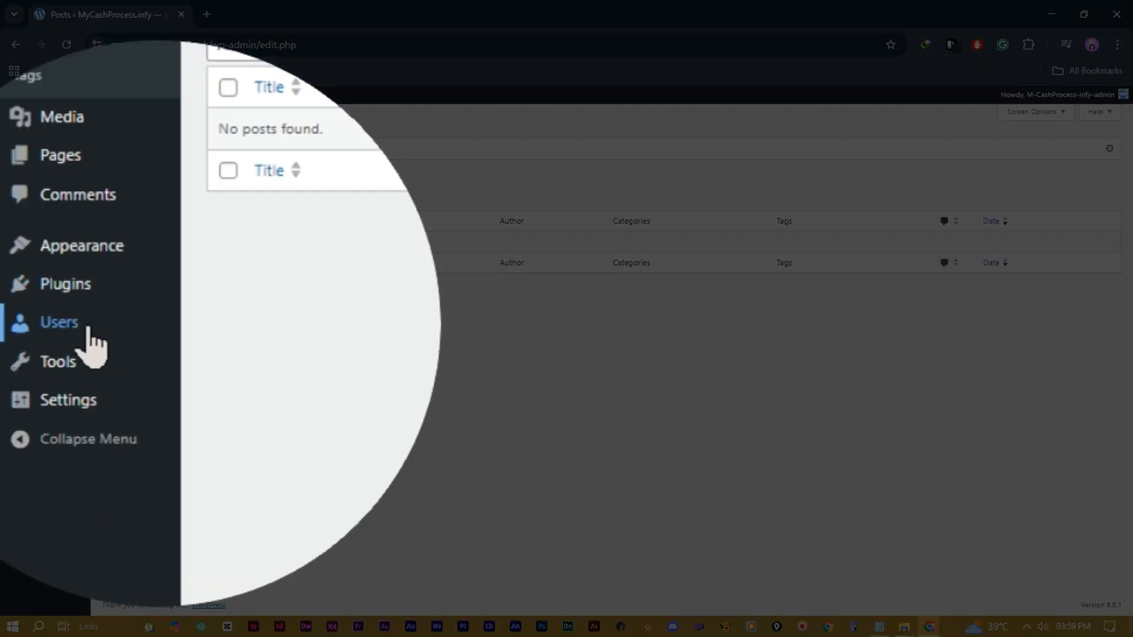
# Step: Open your own profile settings from the Users menu
pyautogui.click(29, 338)
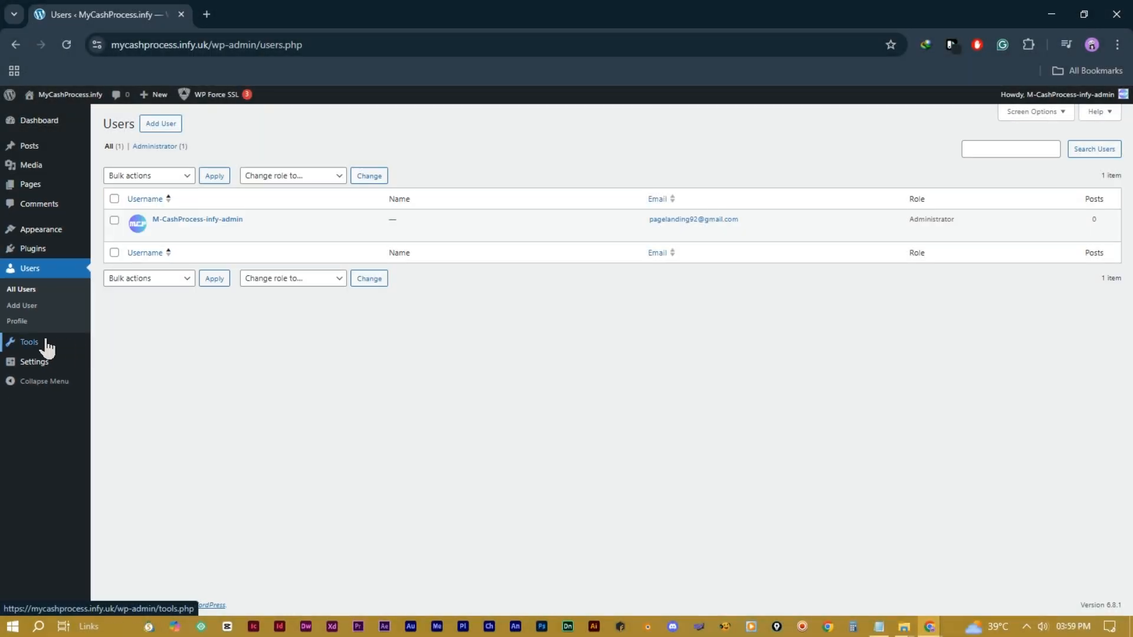
pyautogui.moveTo(37, 345)
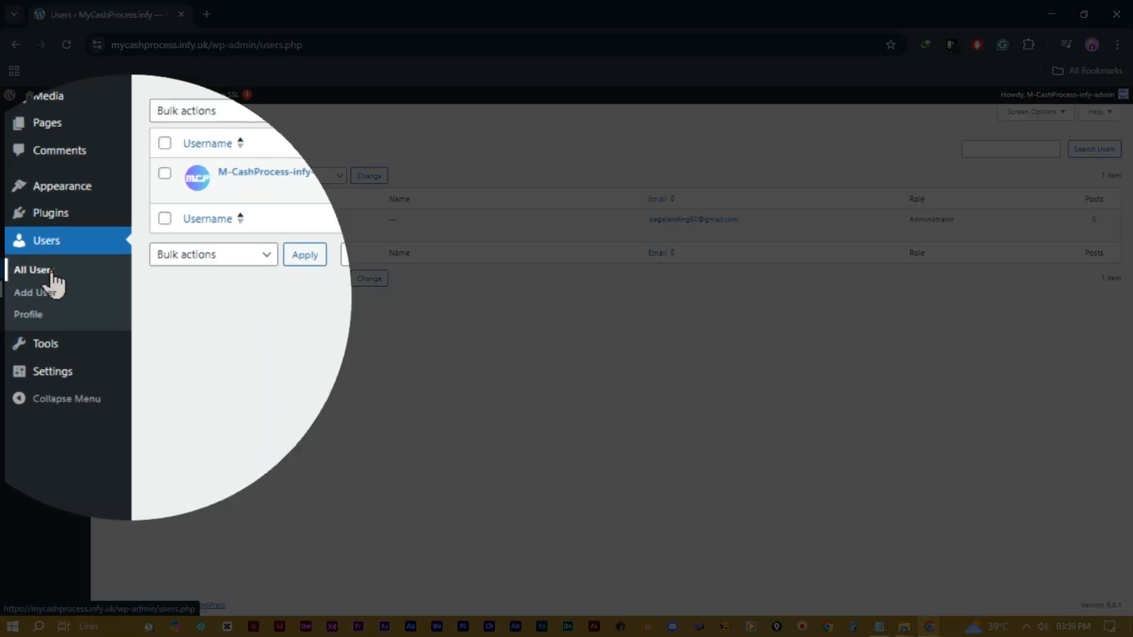
pyautogui.click(30, 315)
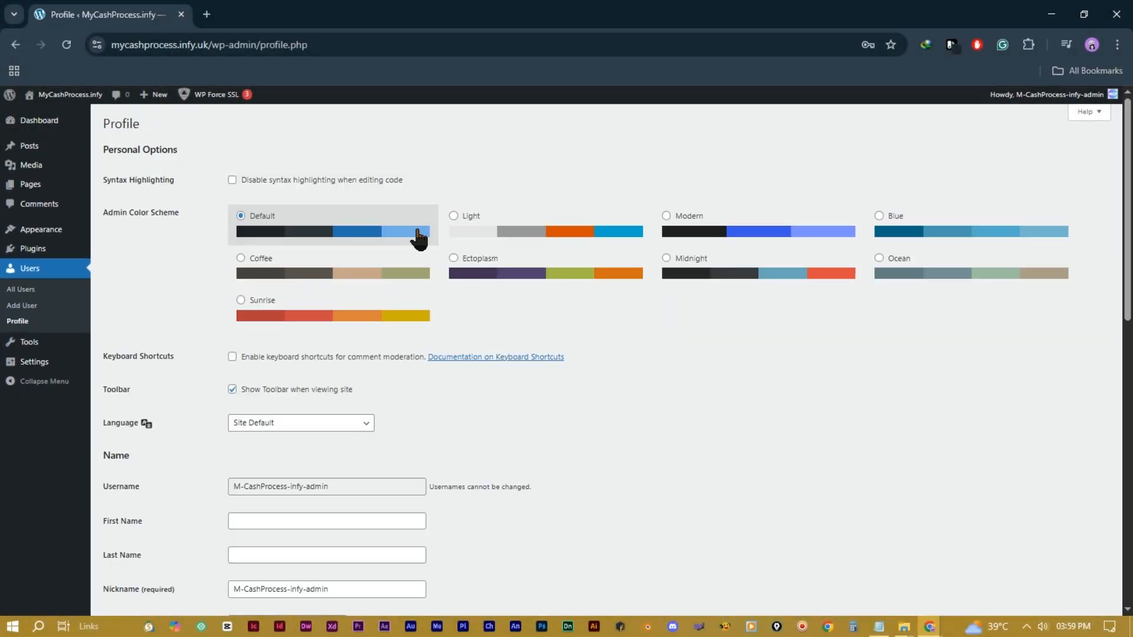
# Step: Preview Light, Blue, Ocean and Ectoplasm colour schemes, then settle on Modern
pyautogui.click(464, 218)
pyautogui.click(667, 220)
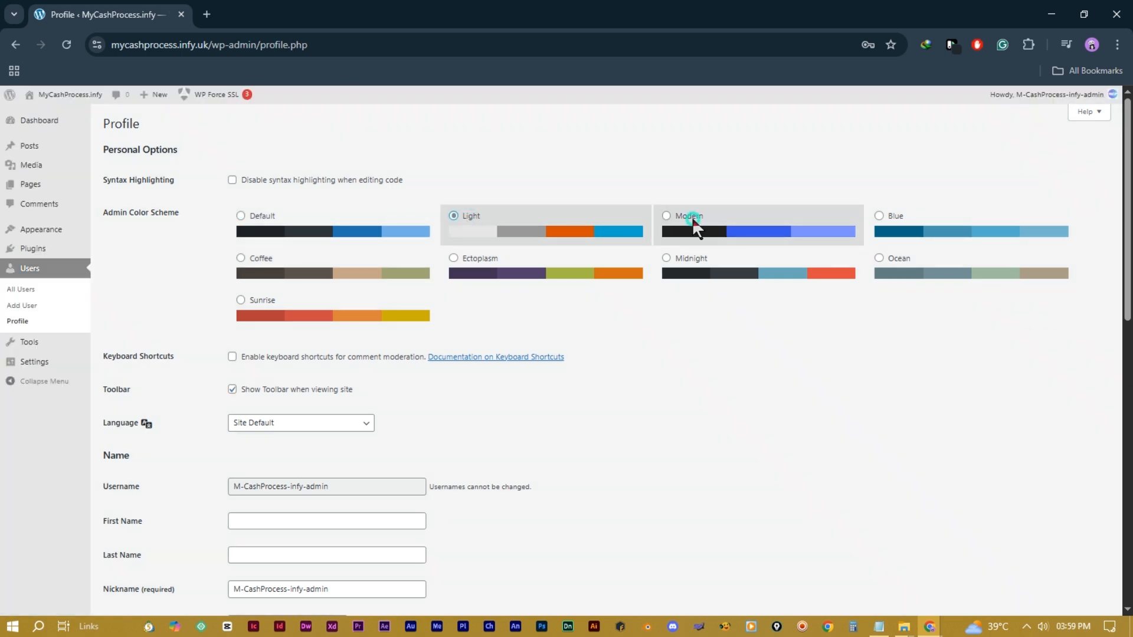
pyautogui.click(912, 214)
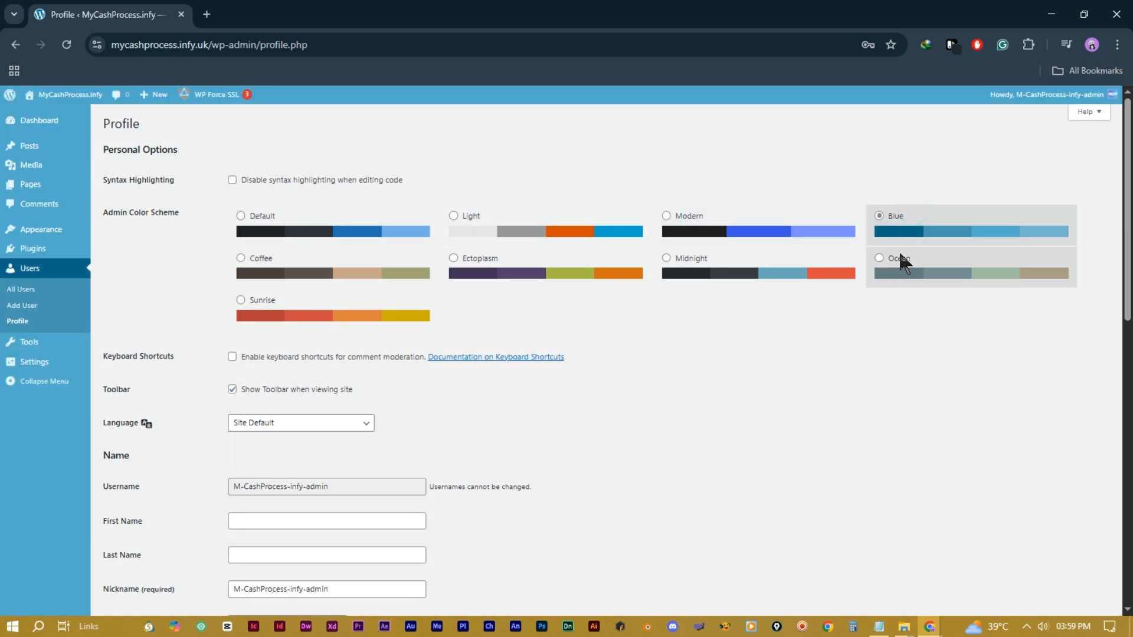
pyautogui.click(898, 251)
pyautogui.click(485, 272)
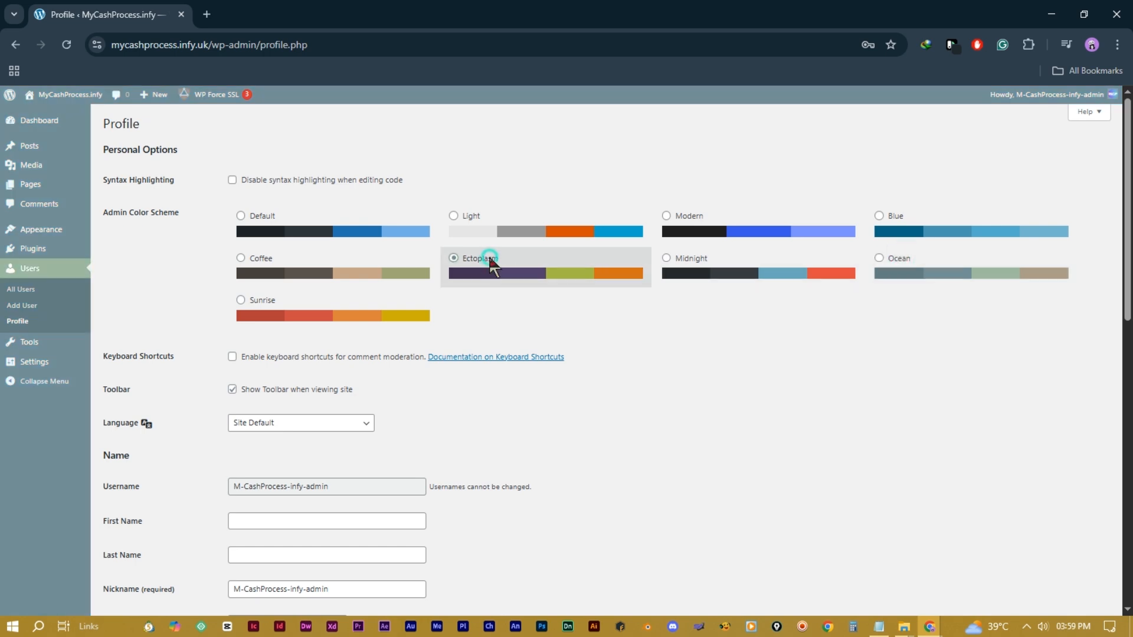
pyautogui.click(714, 219)
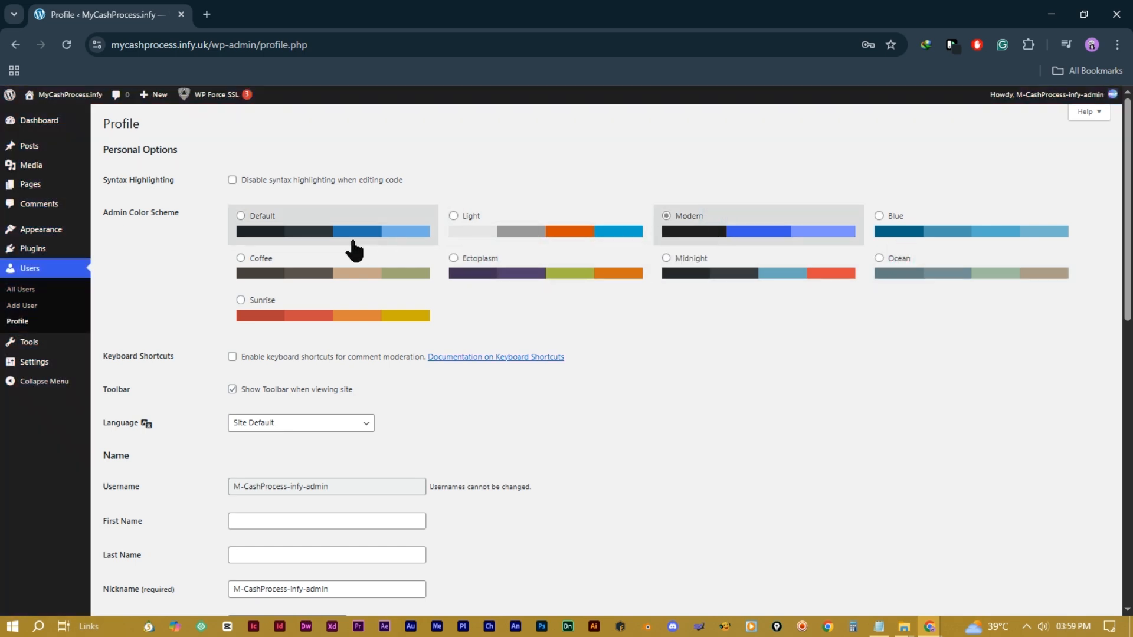
# Step: Select the account e-mail address in the profile's Email field
pyautogui.scroll(-3, 370, 344)
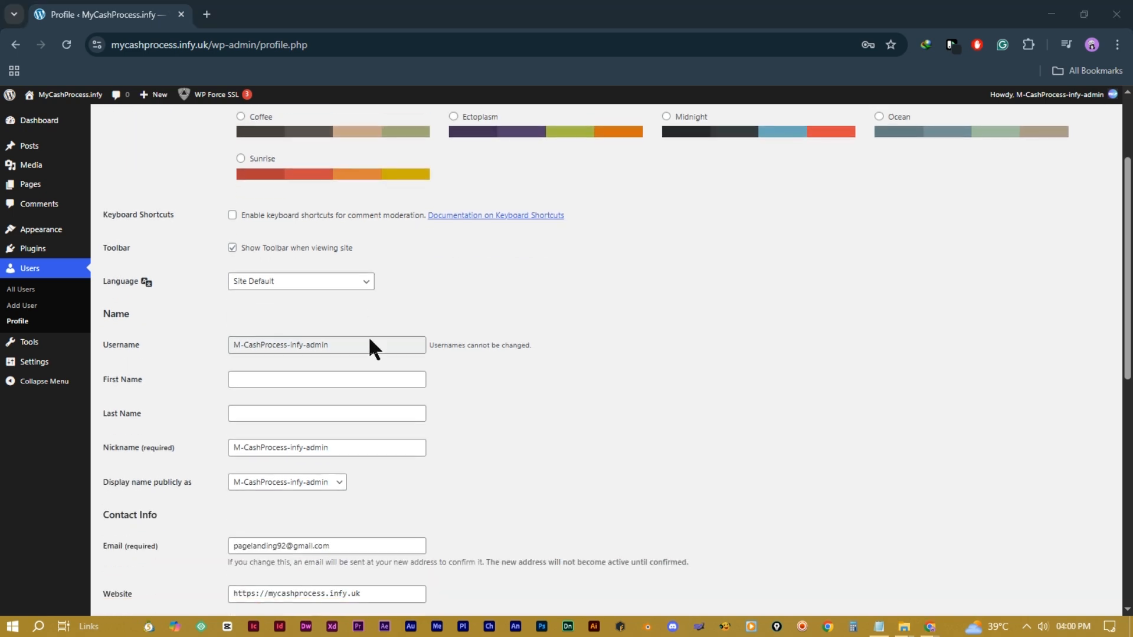
pyautogui.scroll(-2, 370, 349)
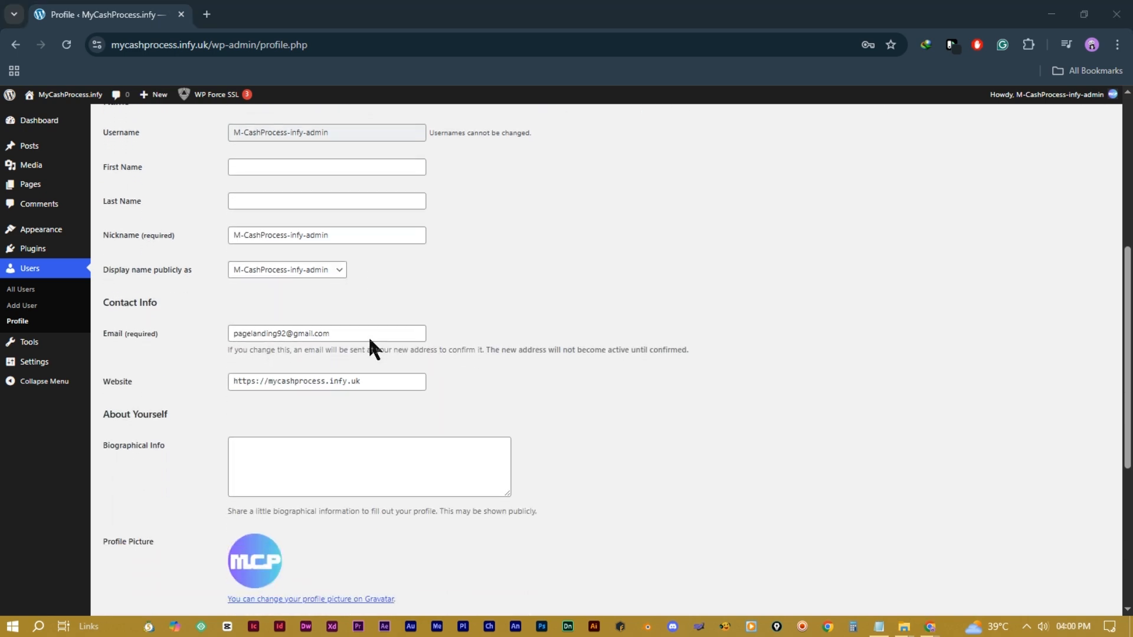
pyautogui.click(340, 333)
pyautogui.doubleClick(341, 333)
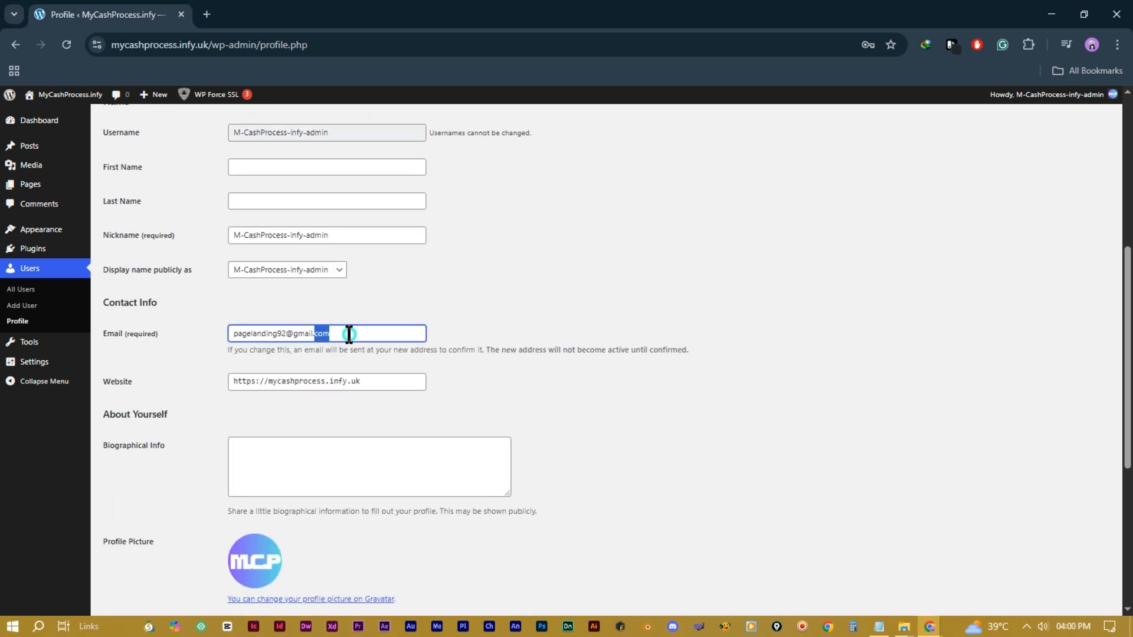
pyautogui.click(348, 334)
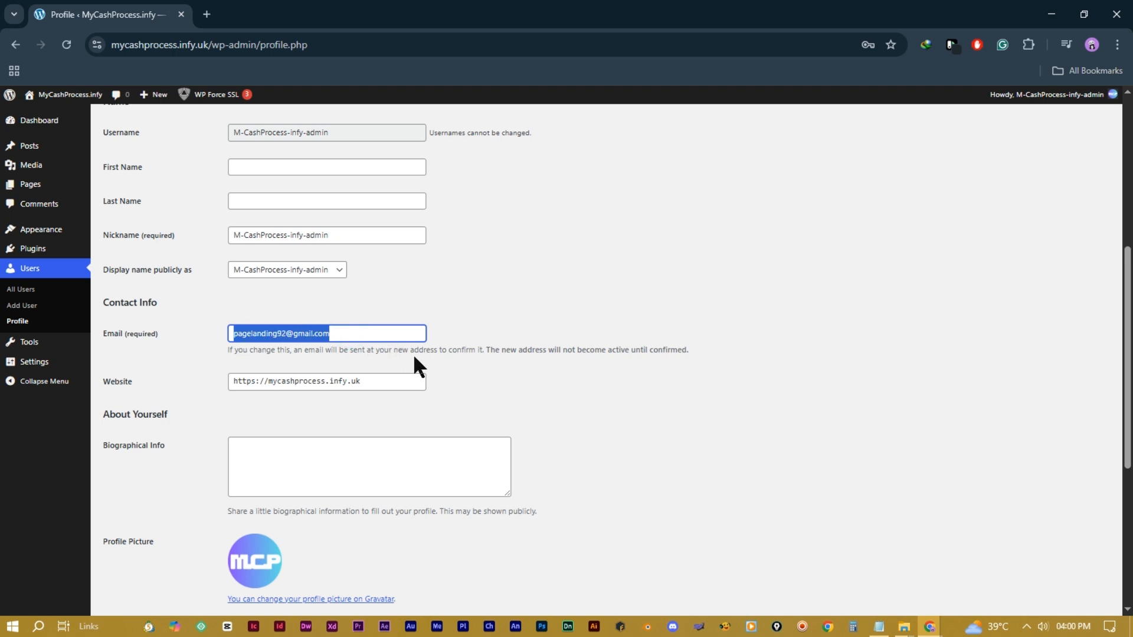
# Step: Generate then cancel a new password, keeping the old one, and update the profile
pyautogui.scroll(-2, 438, 358)
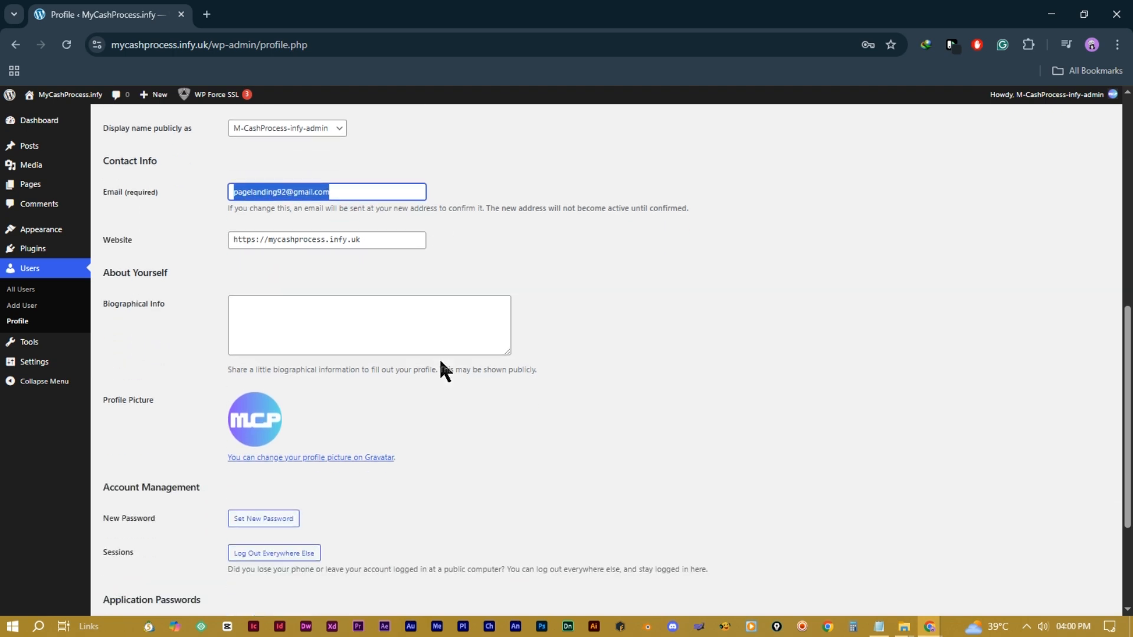
pyautogui.scroll(-2, 439, 358)
pyautogui.scroll(-1, 384, 352)
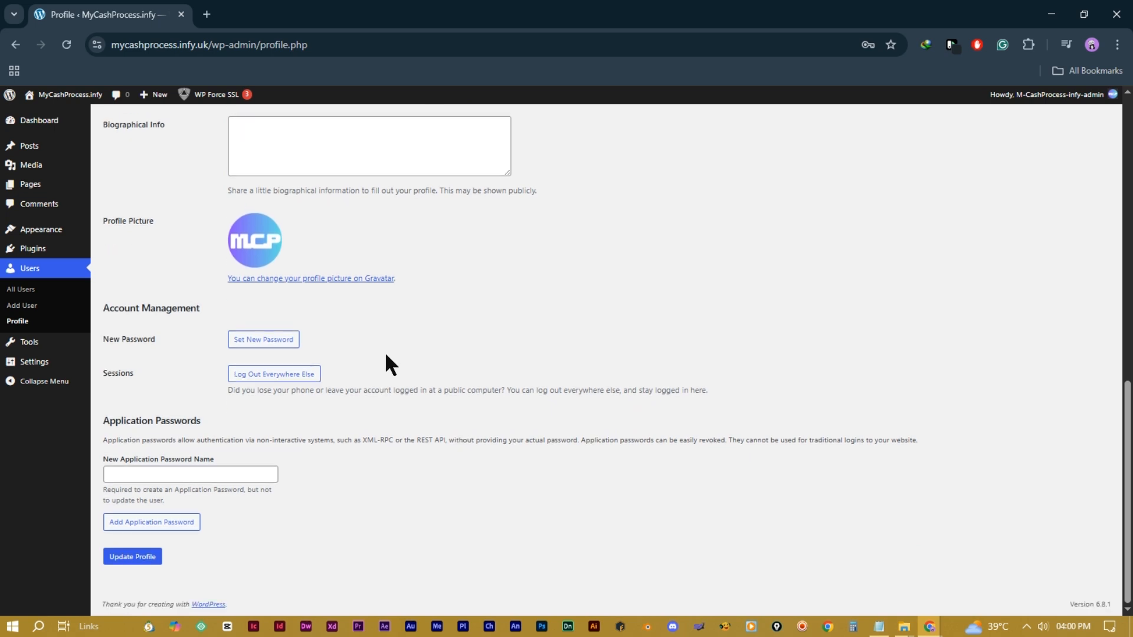
pyautogui.click(266, 343)
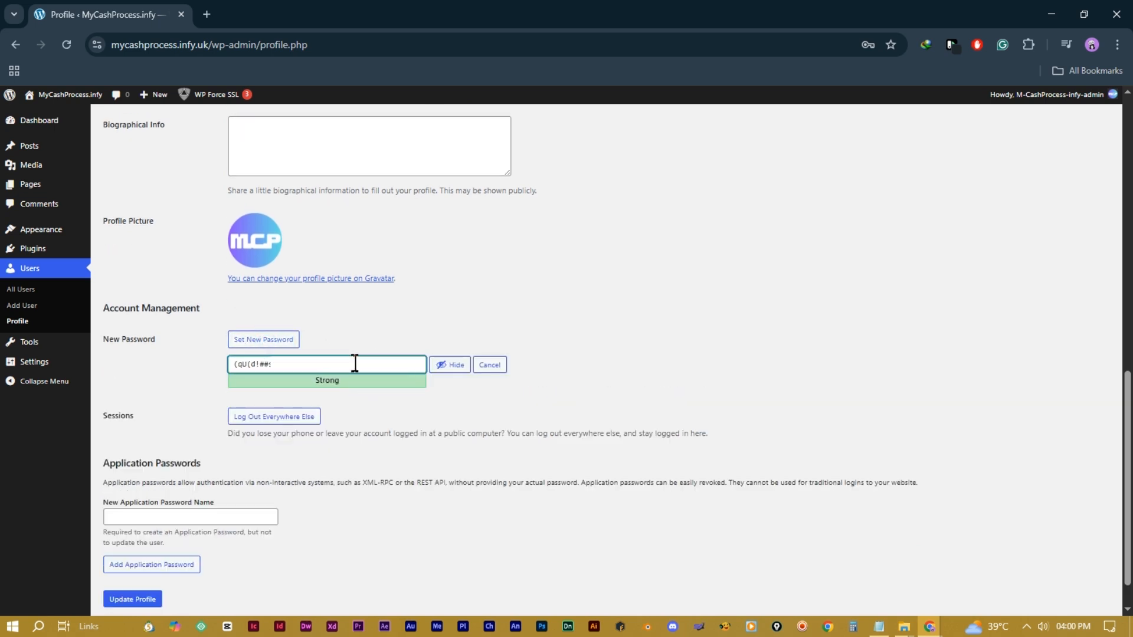
pyautogui.click(492, 365)
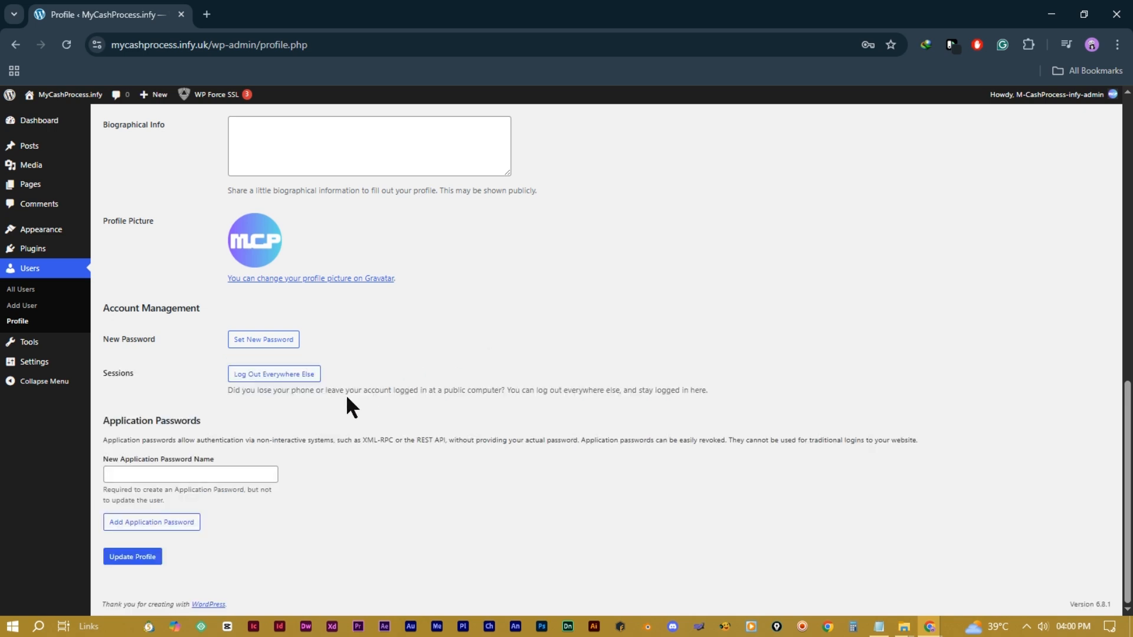
pyautogui.click(133, 563)
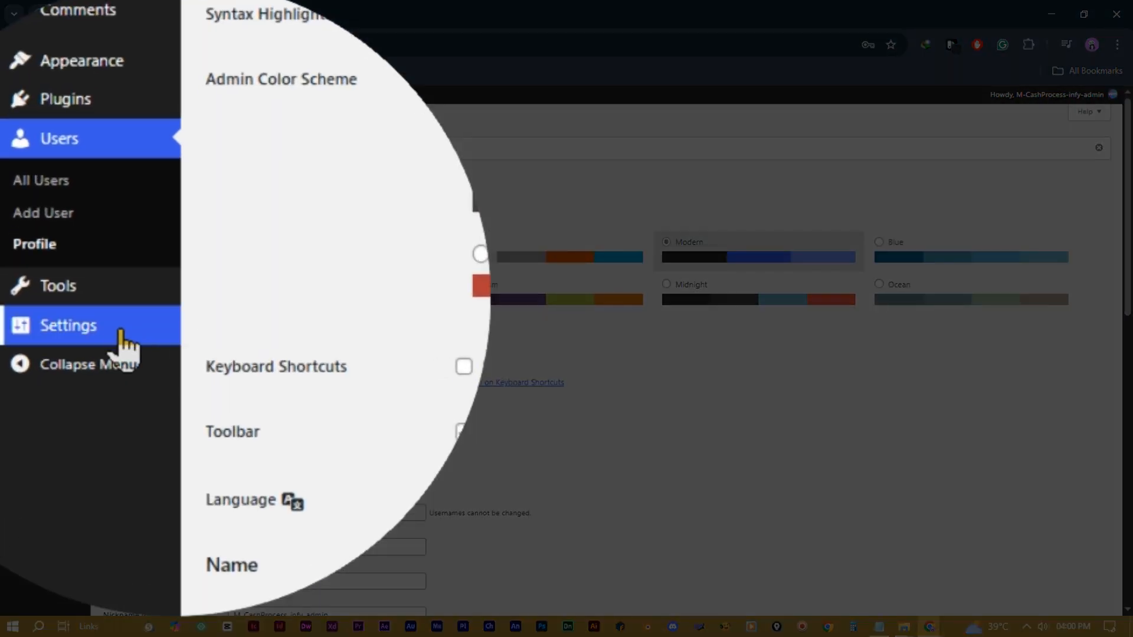
# Step: In General Settings, change the site title to 'mycashprocess.infy'
pyautogui.click(120, 344)
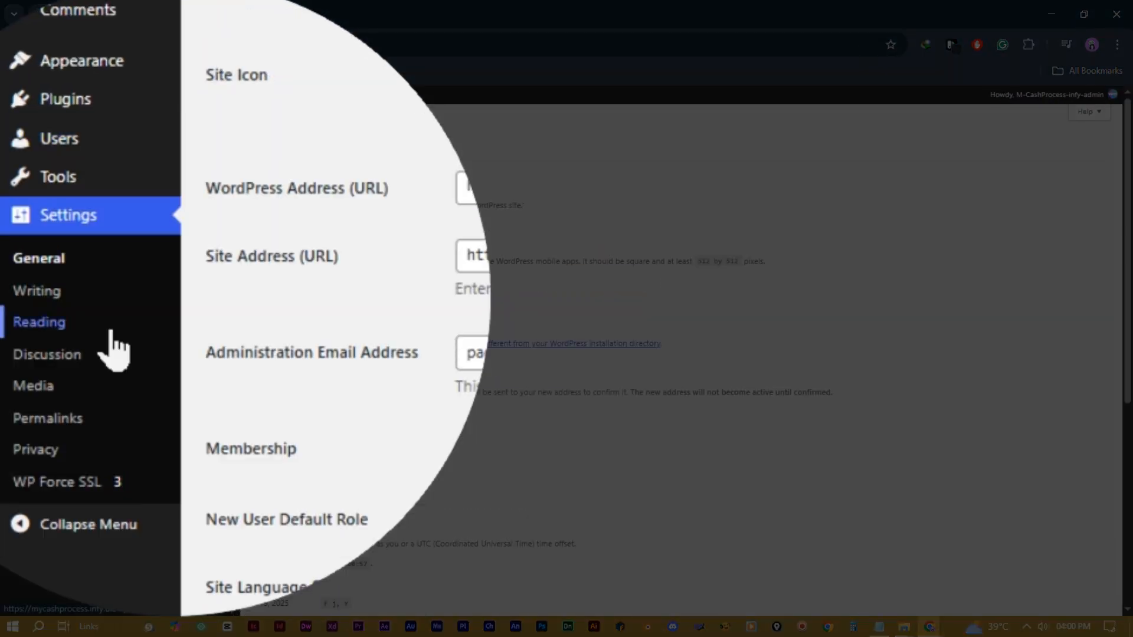
pyautogui.click(71, 261)
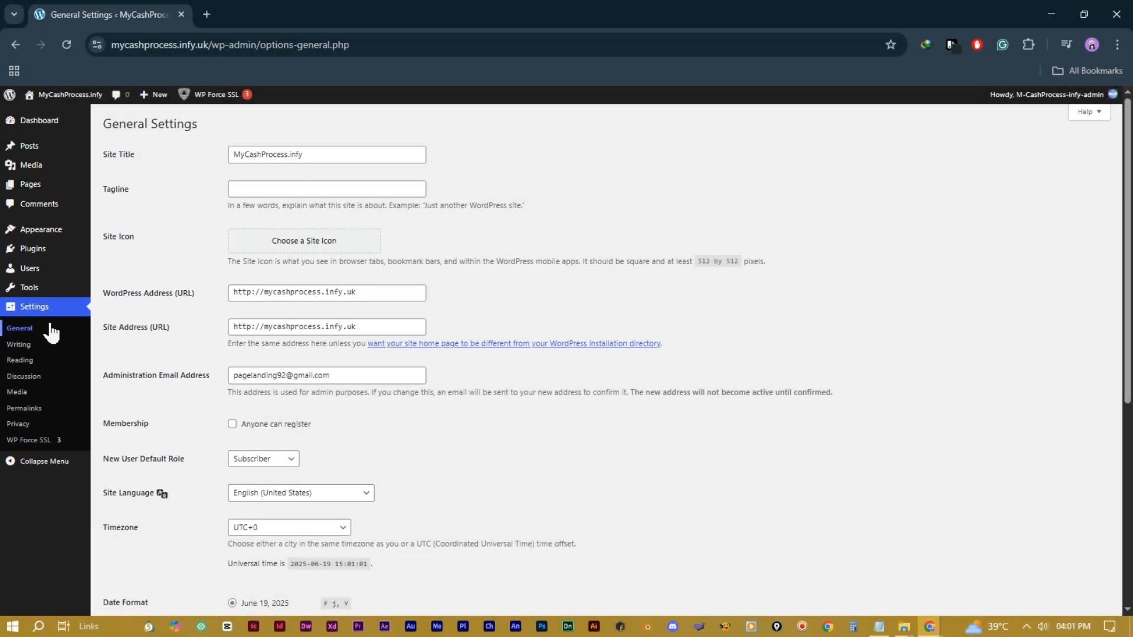
pyautogui.tripleClick(310, 155)
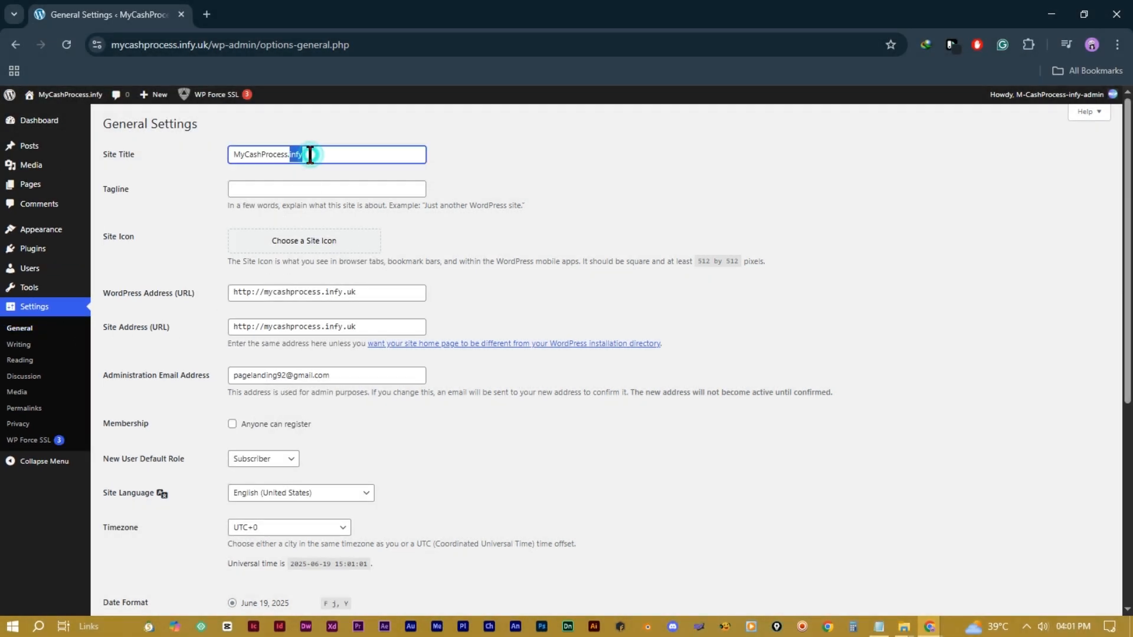
pyautogui.write('mycashprocess.infy')
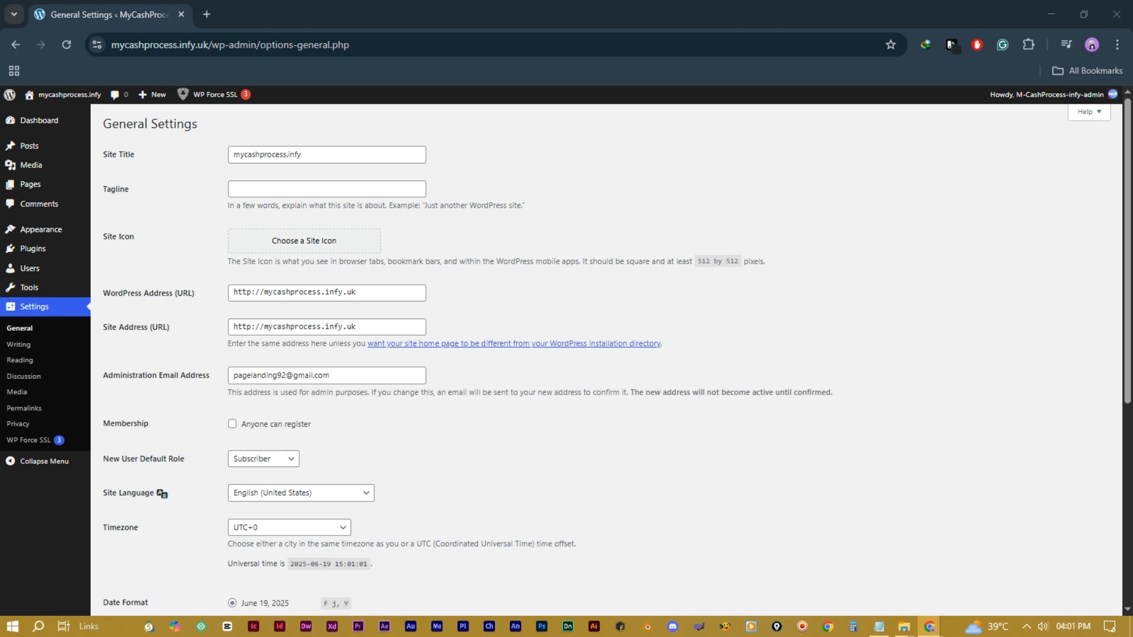
# Step: Enter 'Prospect' into the site Tagline field
pyautogui.click(270, 189)
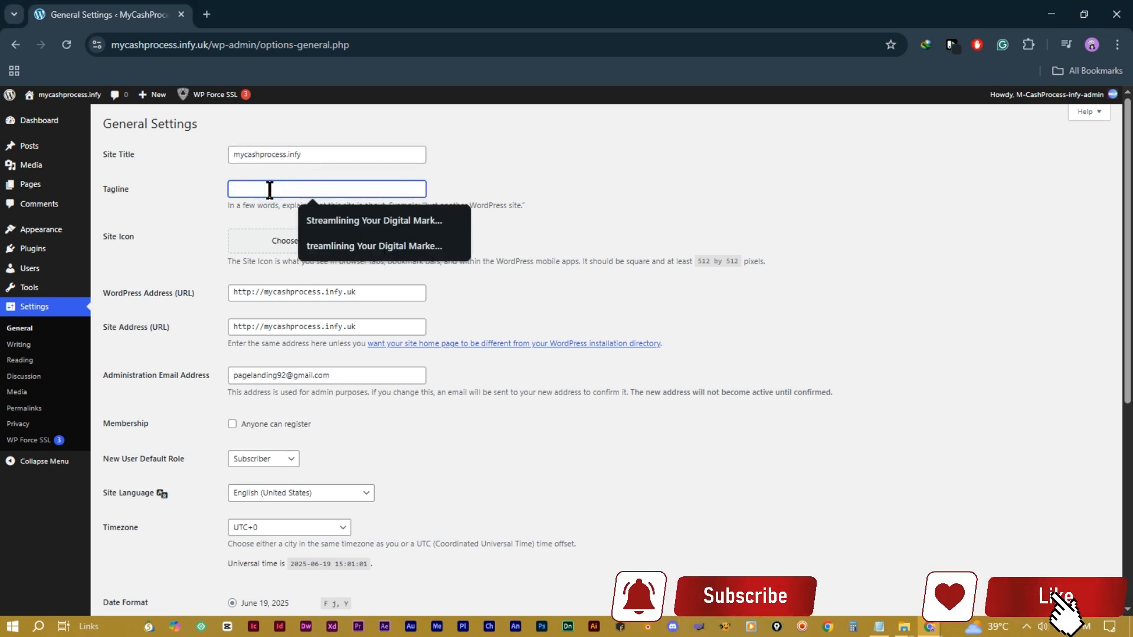
pyautogui.write('P')
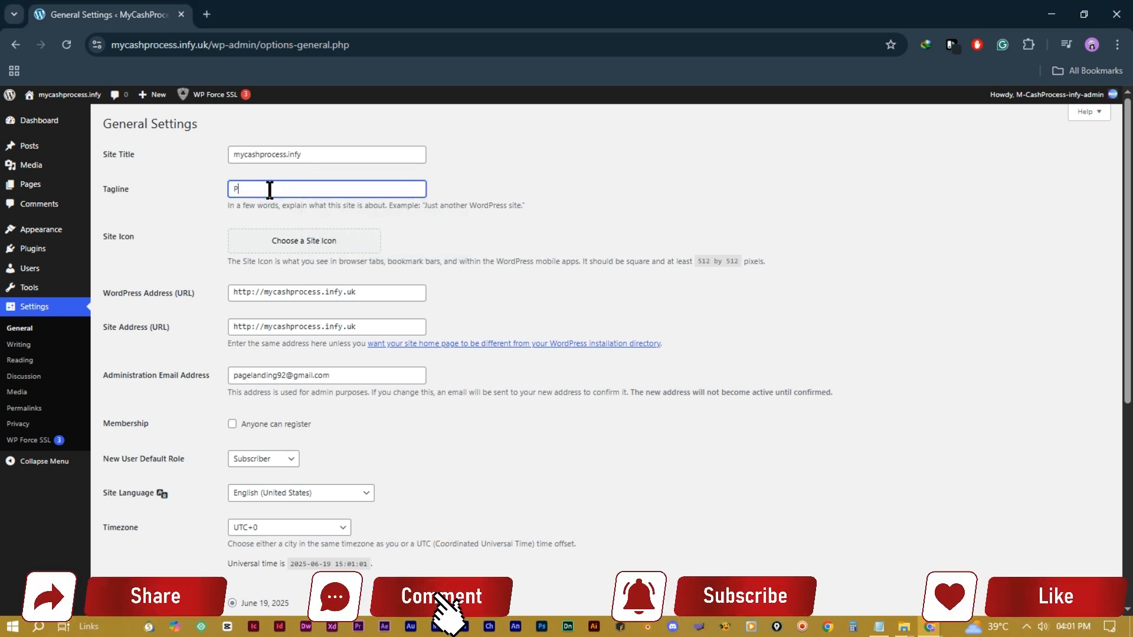
pyautogui.write('rosp')
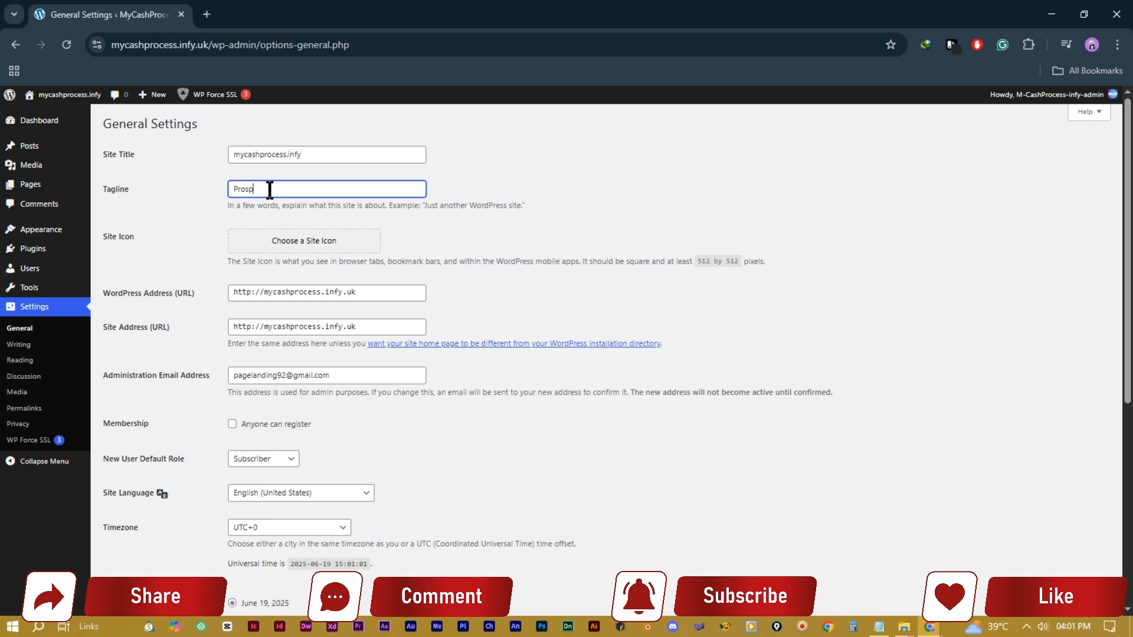
pyautogui.write('ect in Digital')
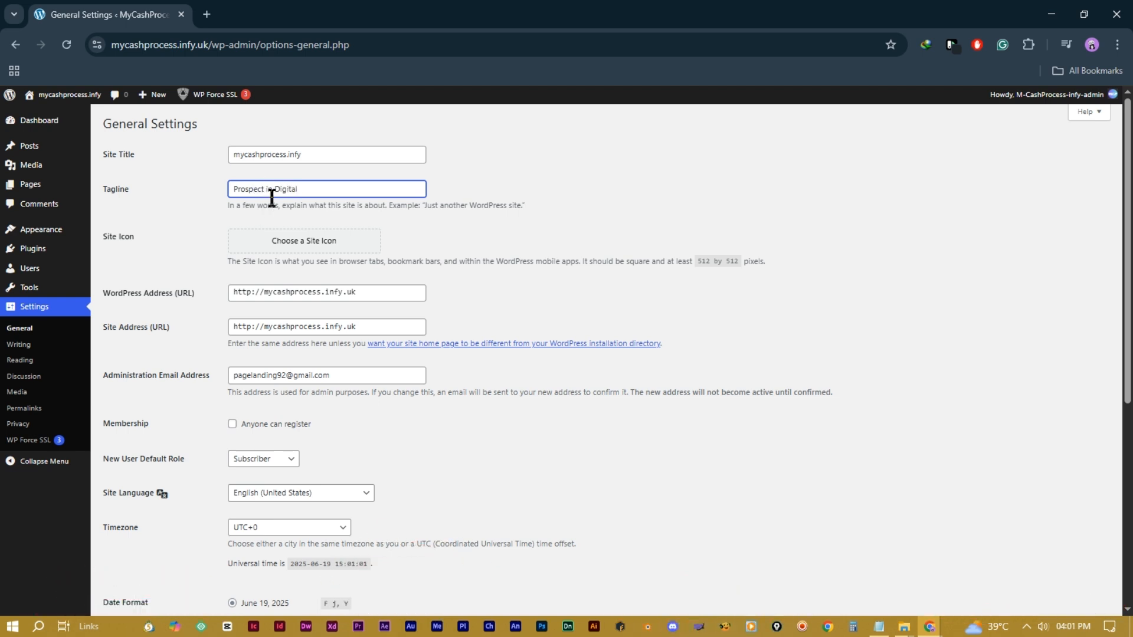
pyautogui.click(535, 181)
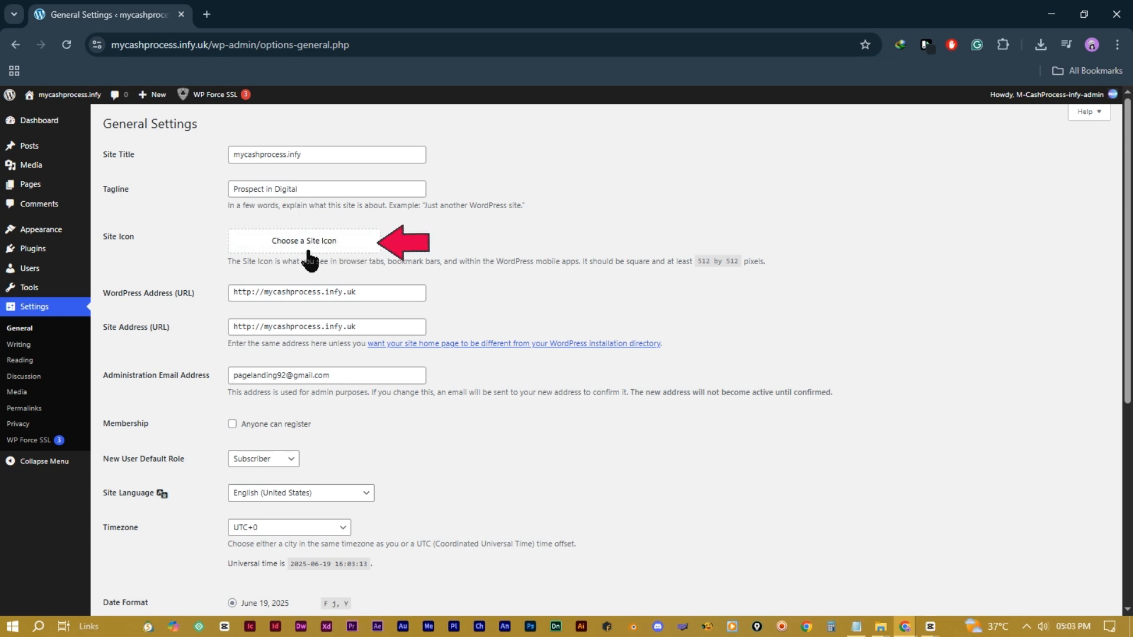
# Step: Upload the mycashprocess_Gradient logo and crop it to 512×512 as the Site Icon
pyautogui.click(316, 242)
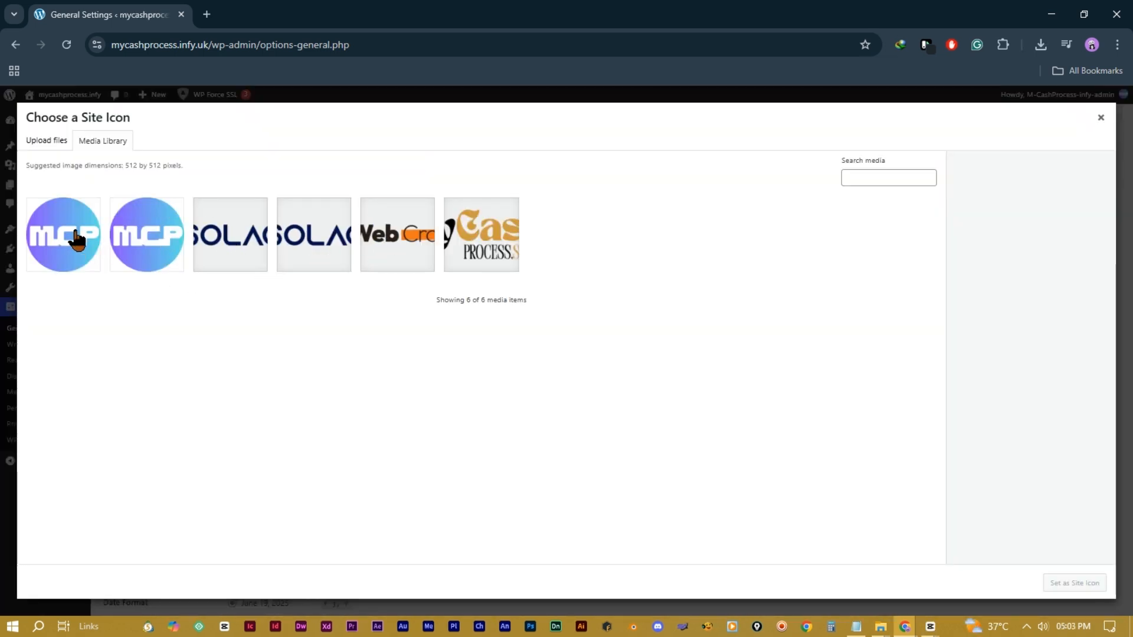
pyautogui.click(46, 140)
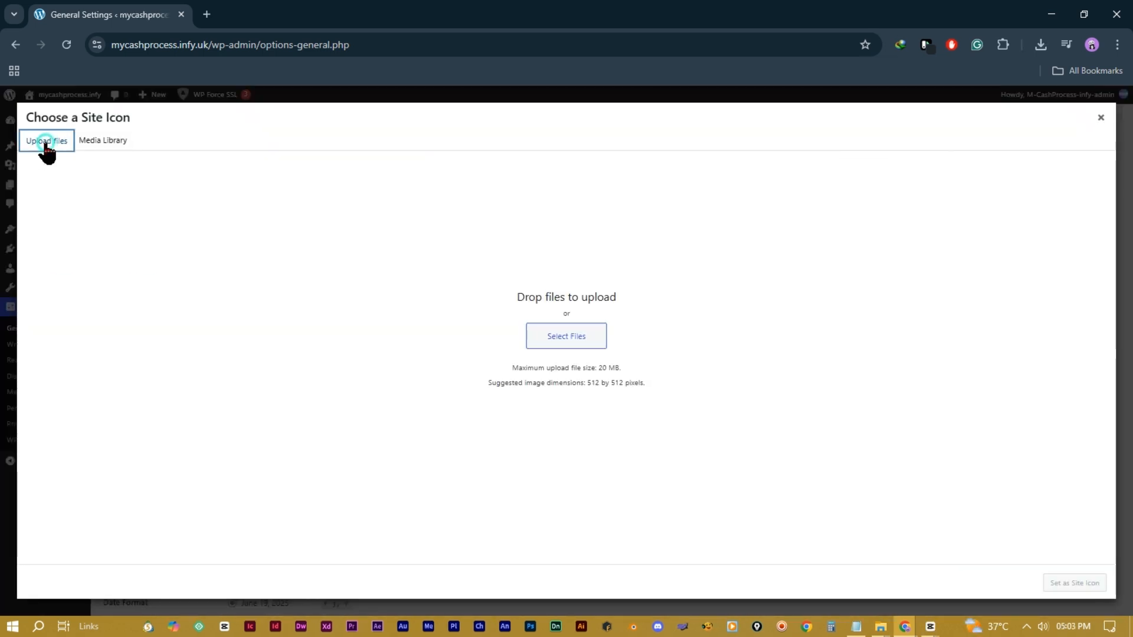
pyautogui.click(583, 340)
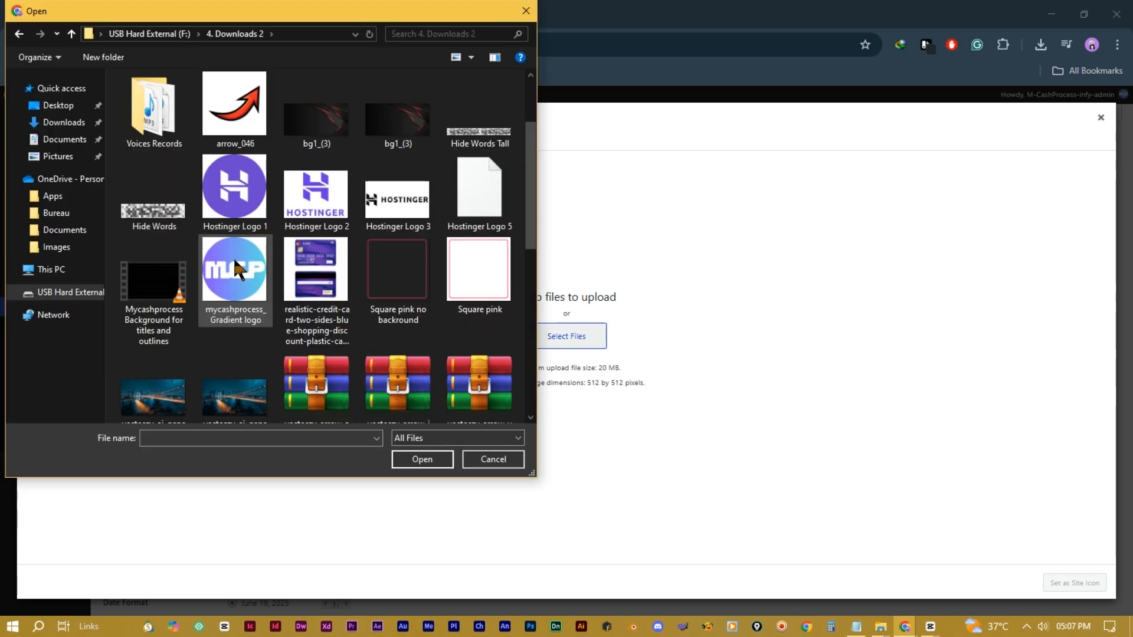
pyautogui.click(233, 260)
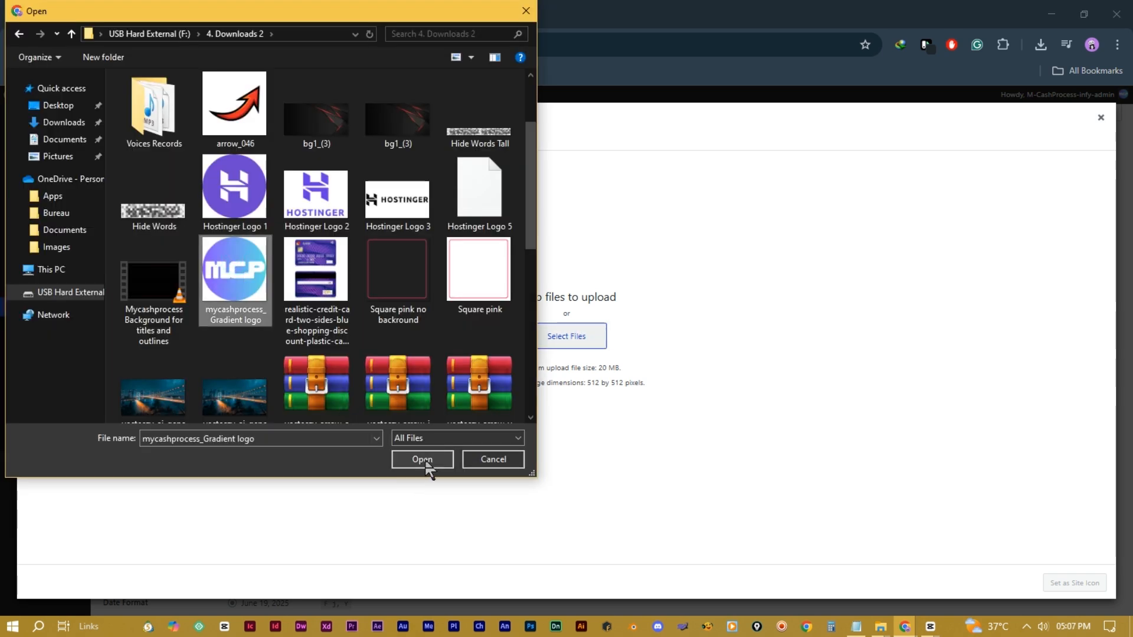
pyautogui.click(423, 459)
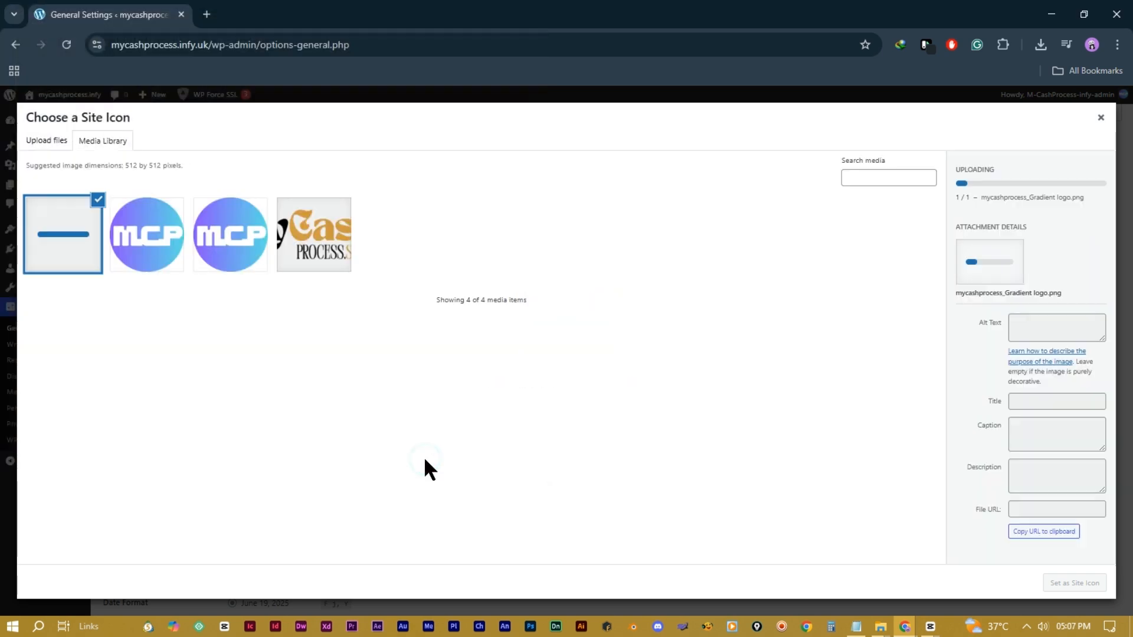
pyautogui.click(140, 258)
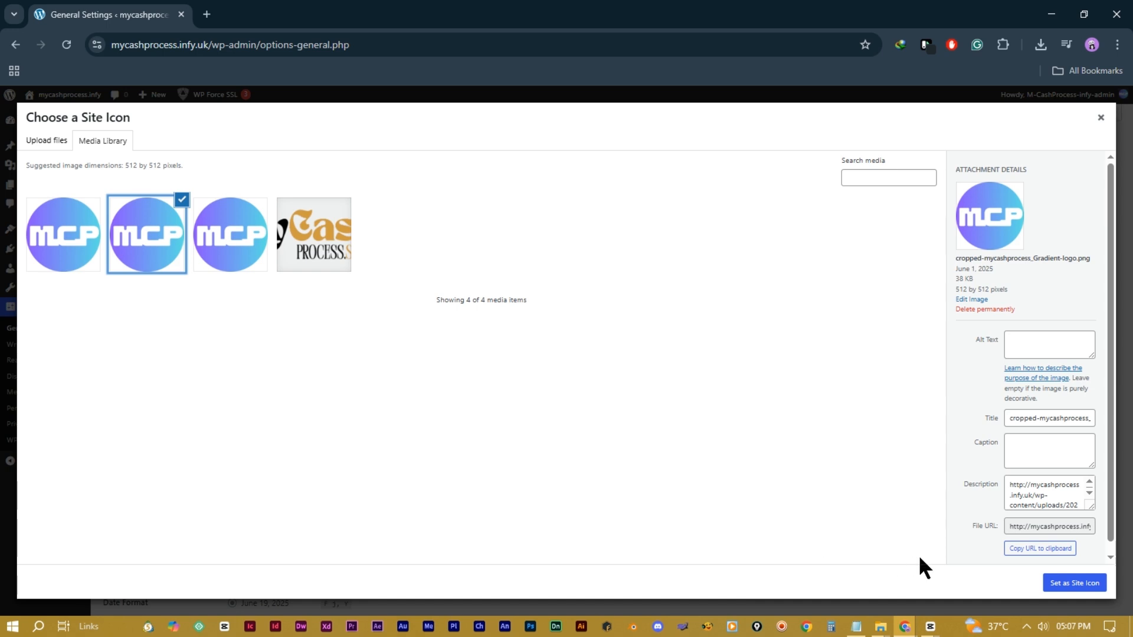
pyautogui.click(248, 269)
pyautogui.click(1083, 584)
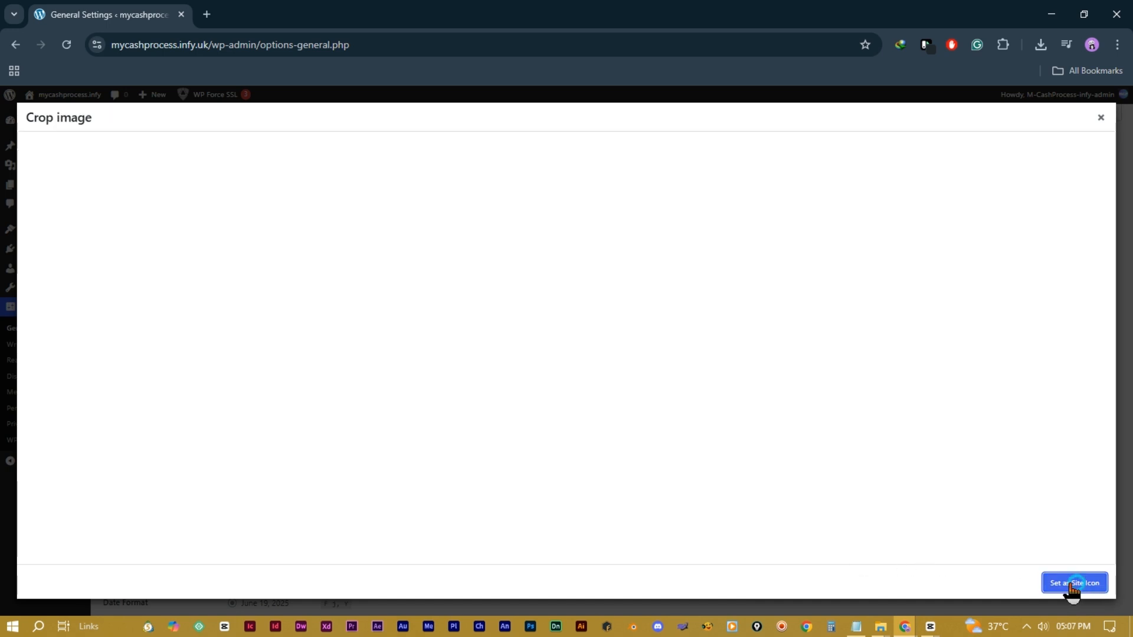
pyautogui.click(1077, 584)
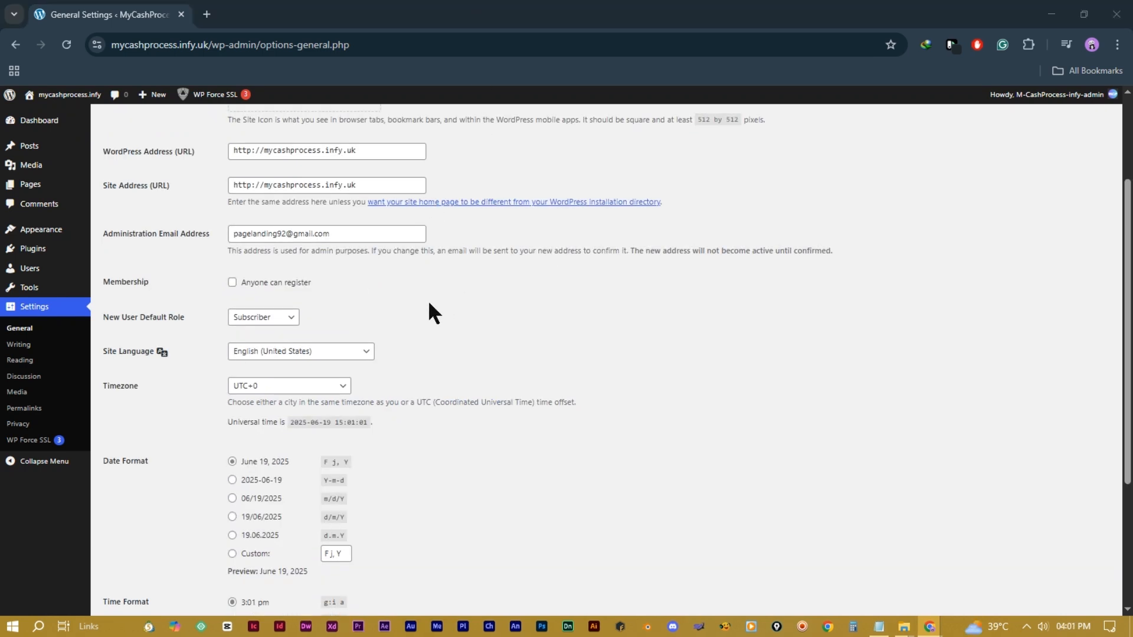
# Step: Keep English (United States) as the site language and save the General Settings
pyautogui.scroll(-1, 411, 299)
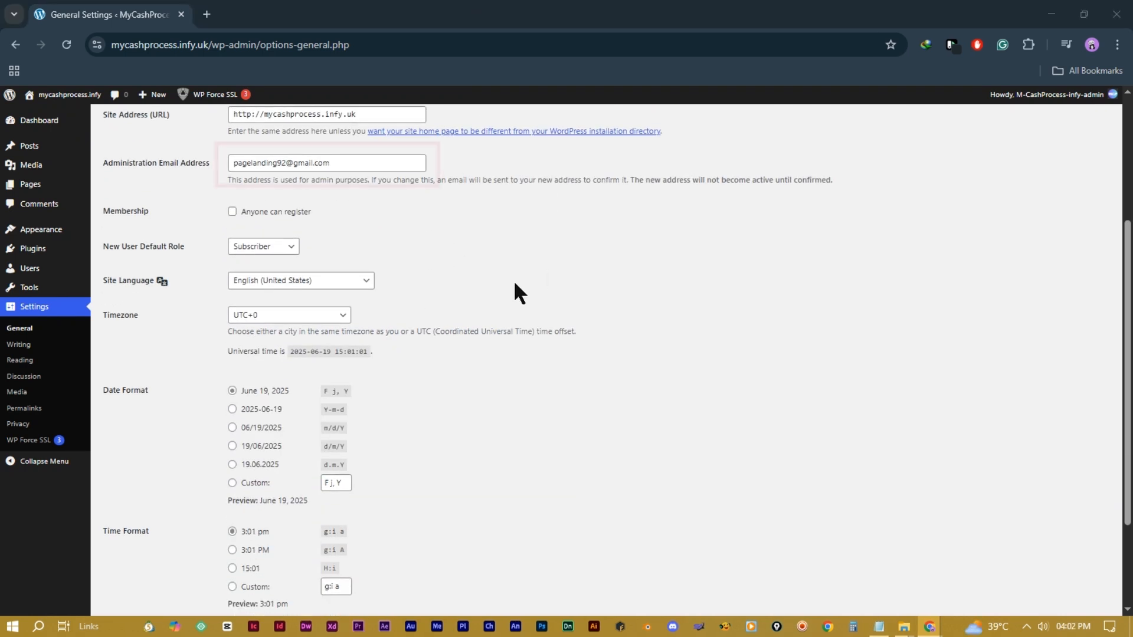
pyautogui.tripleClick(354, 163)
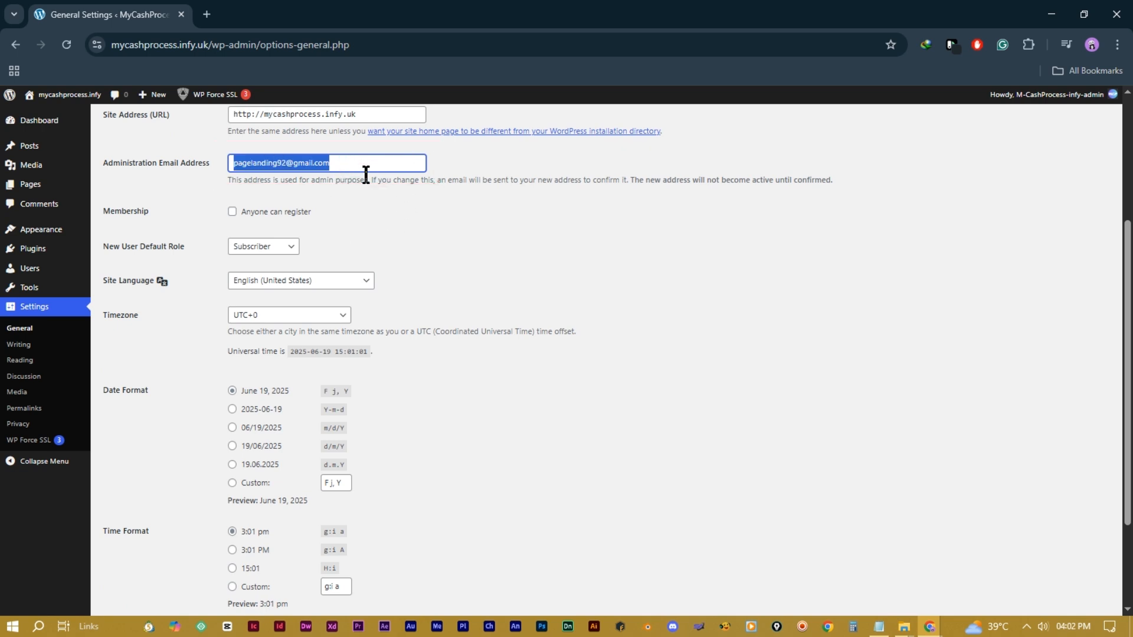
pyautogui.scroll(1, 366, 175)
pyautogui.scroll(-2, 394, 295)
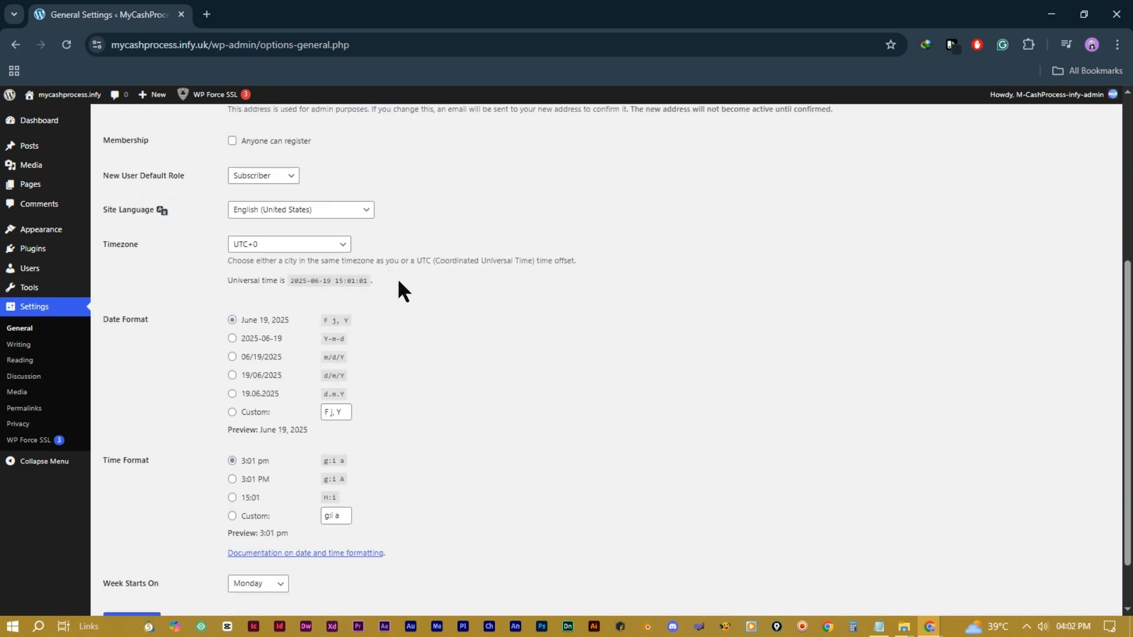
pyautogui.scroll(1, 351, 289)
pyautogui.click(351, 292)
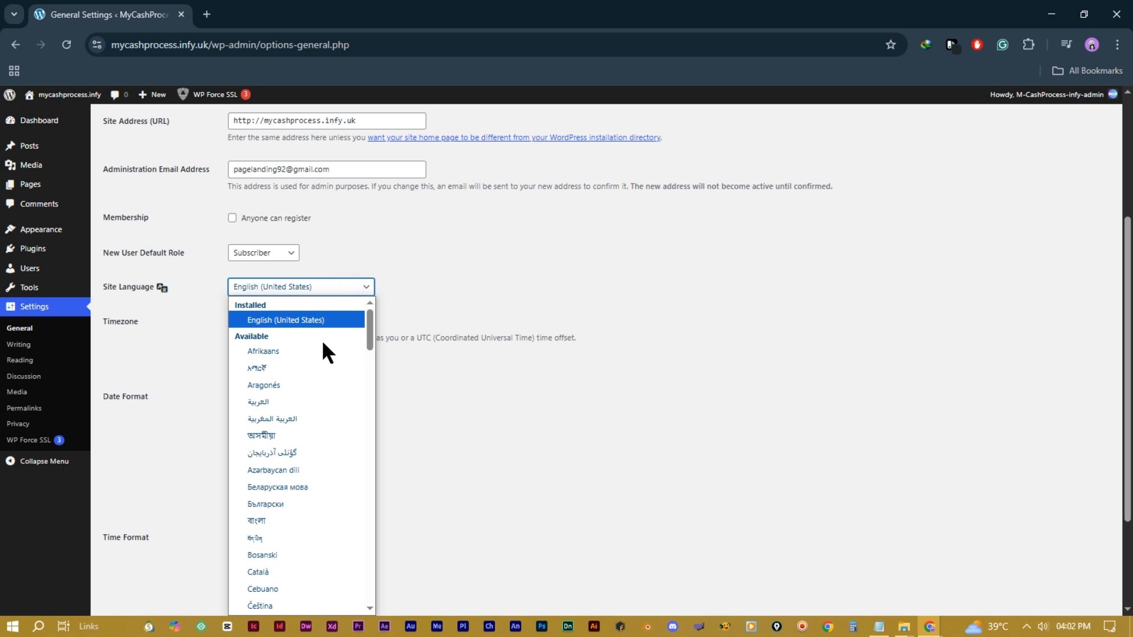
pyautogui.scroll(-3, 302, 383)
pyautogui.scroll(-10, 299, 383)
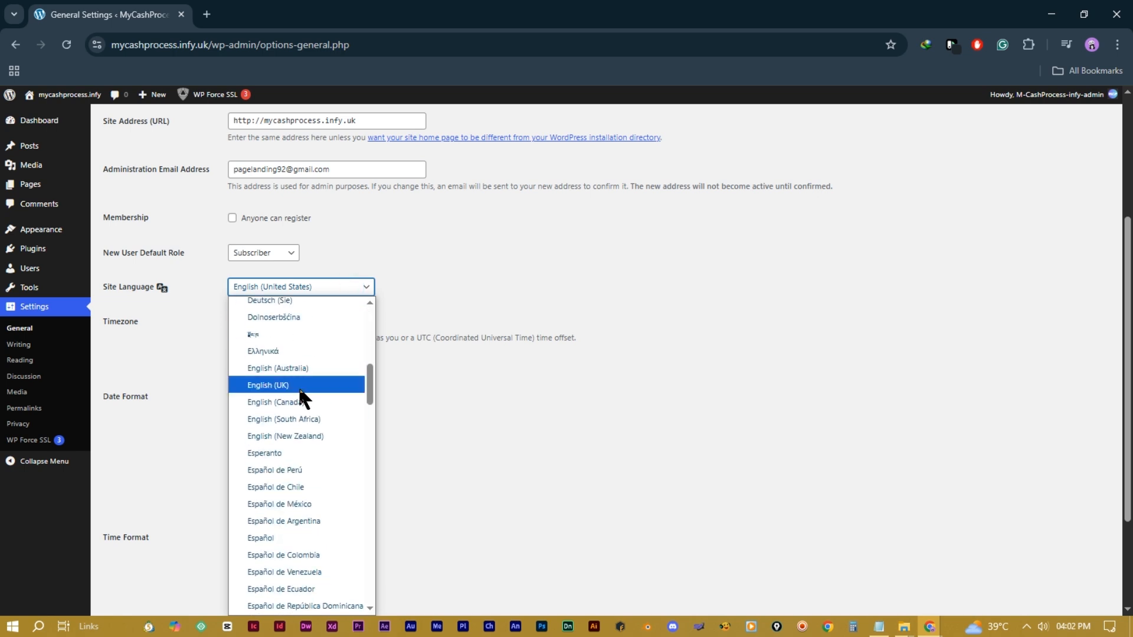
pyautogui.scroll(-8, 271, 519)
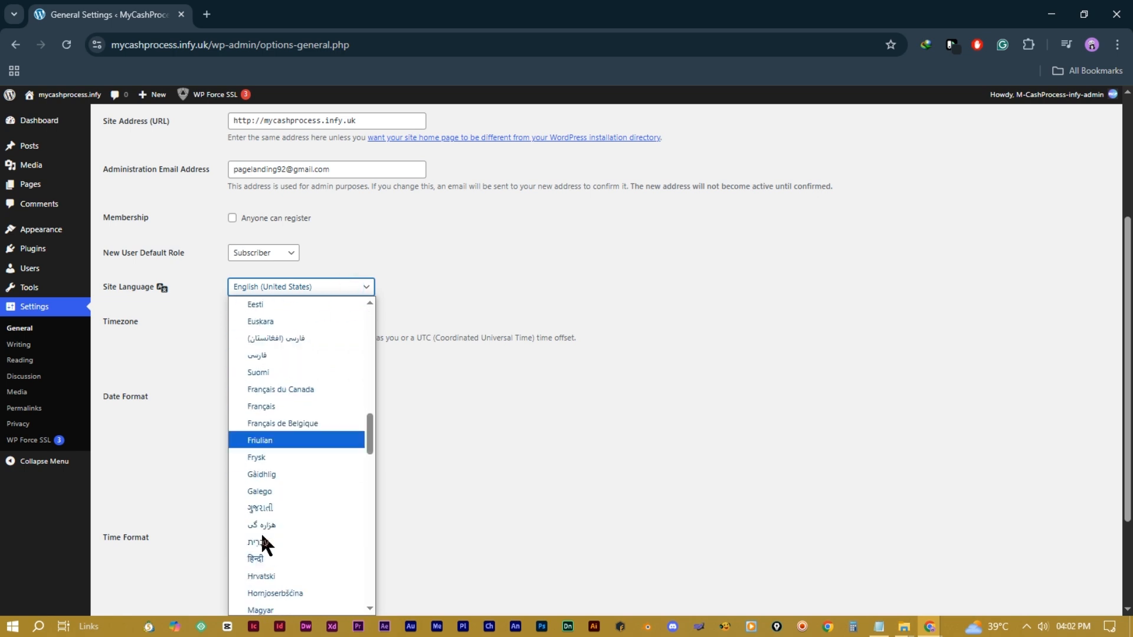
pyautogui.scroll(-8, 278, 484)
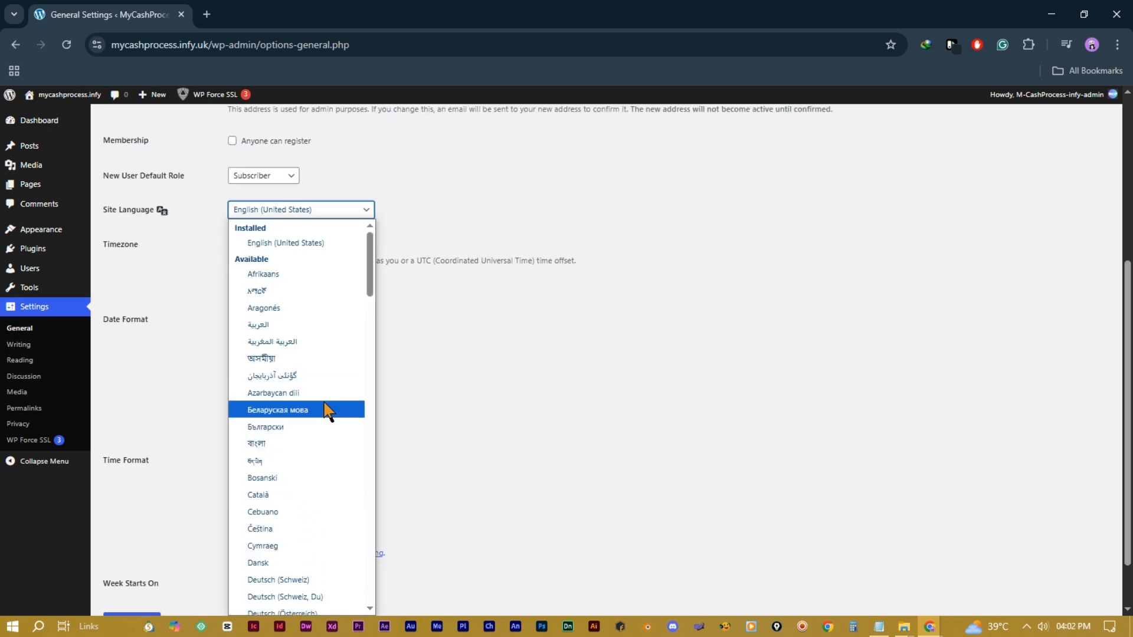
pyautogui.scroll(-2, 323, 405)
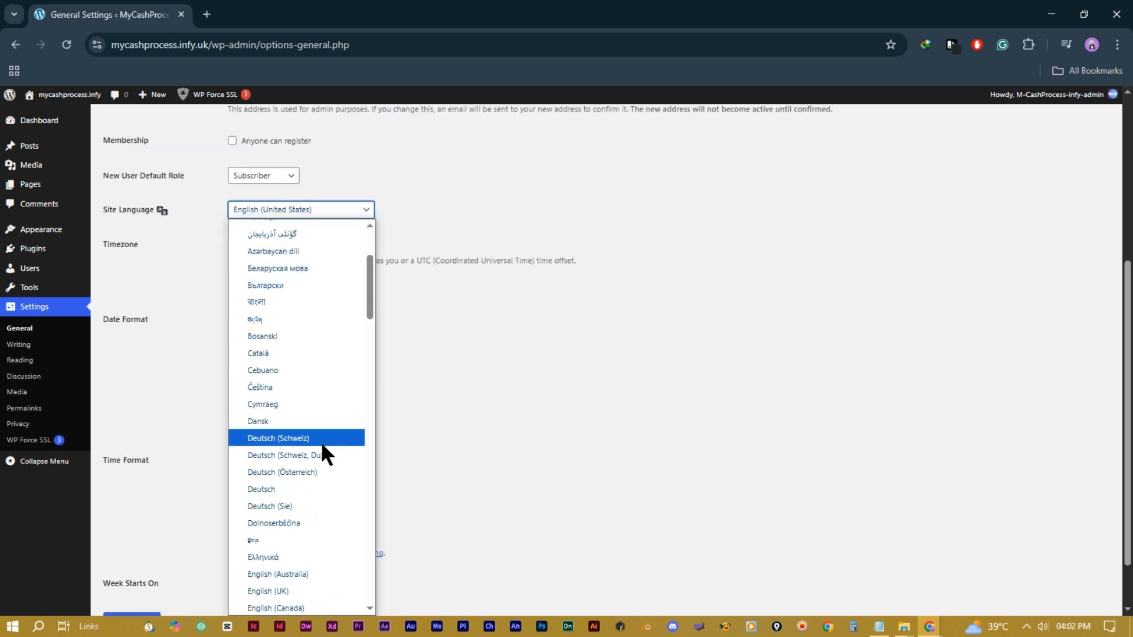
pyautogui.scroll(-3, 320, 510)
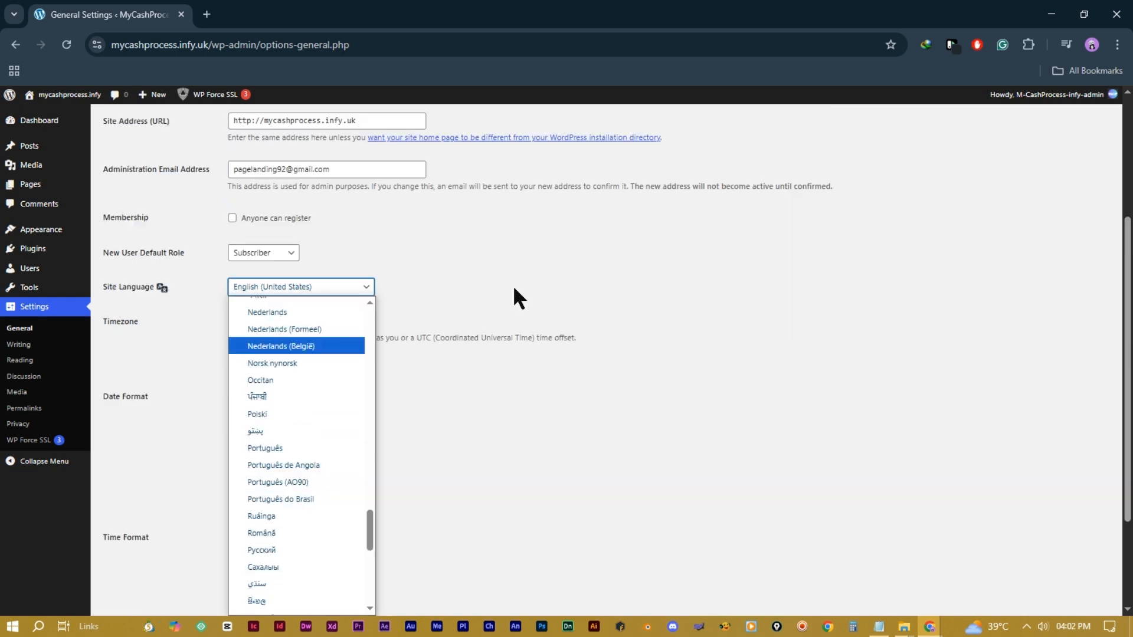
pyautogui.click(512, 285)
pyautogui.scroll(-2, 321, 349)
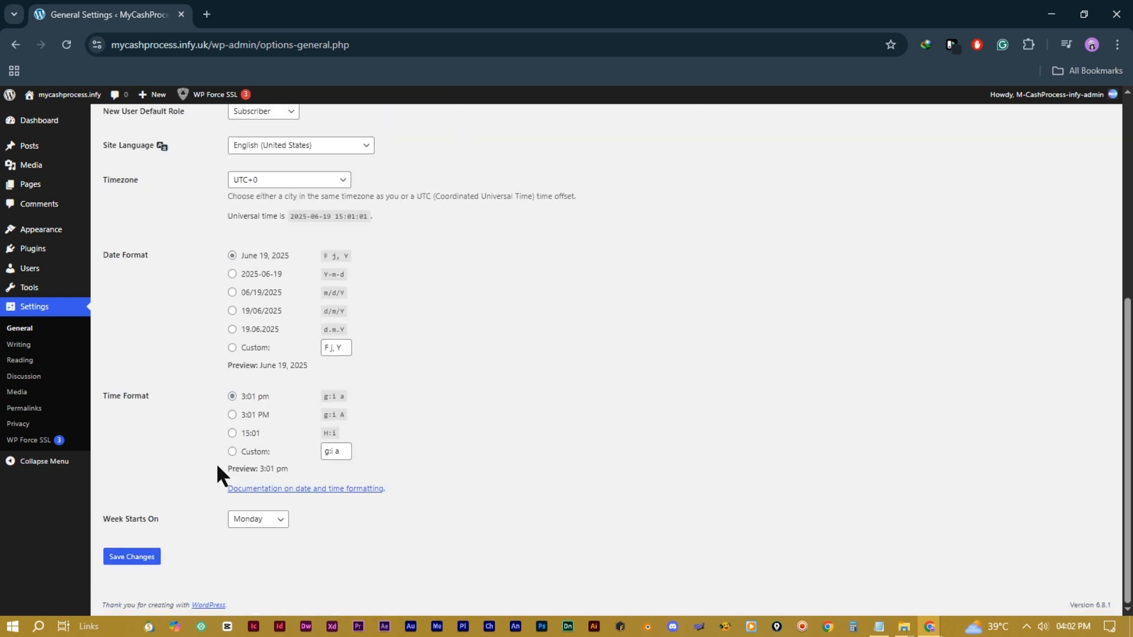
pyautogui.click(124, 559)
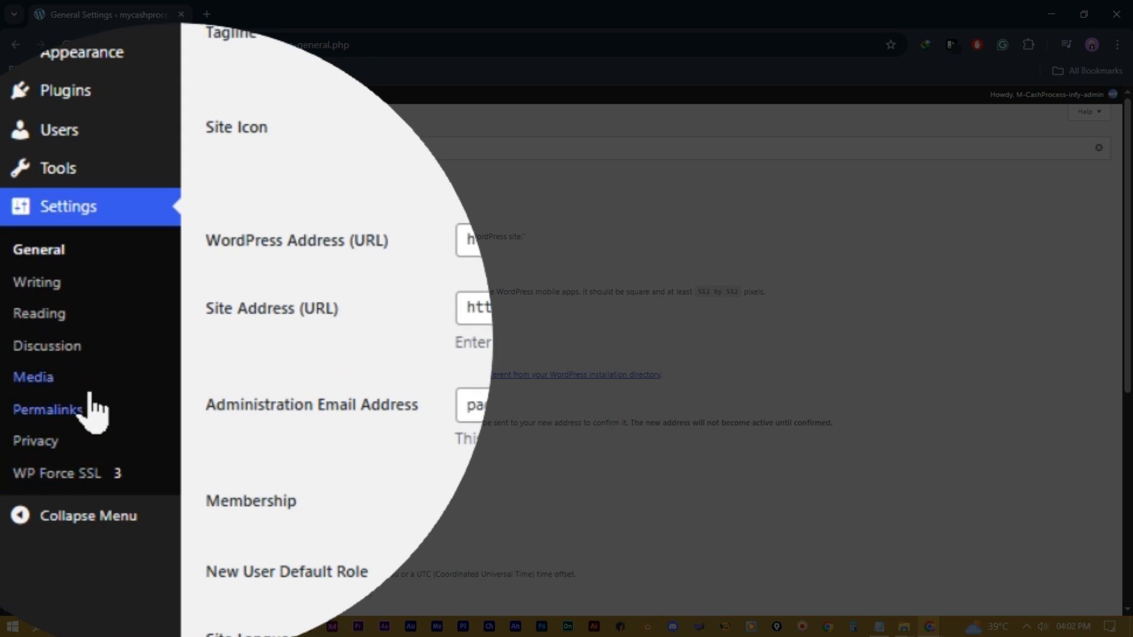
# Step: Uncheck 'Allow people to submit comments on new posts' in Discussion Settings and save
pyautogui.click(74, 354)
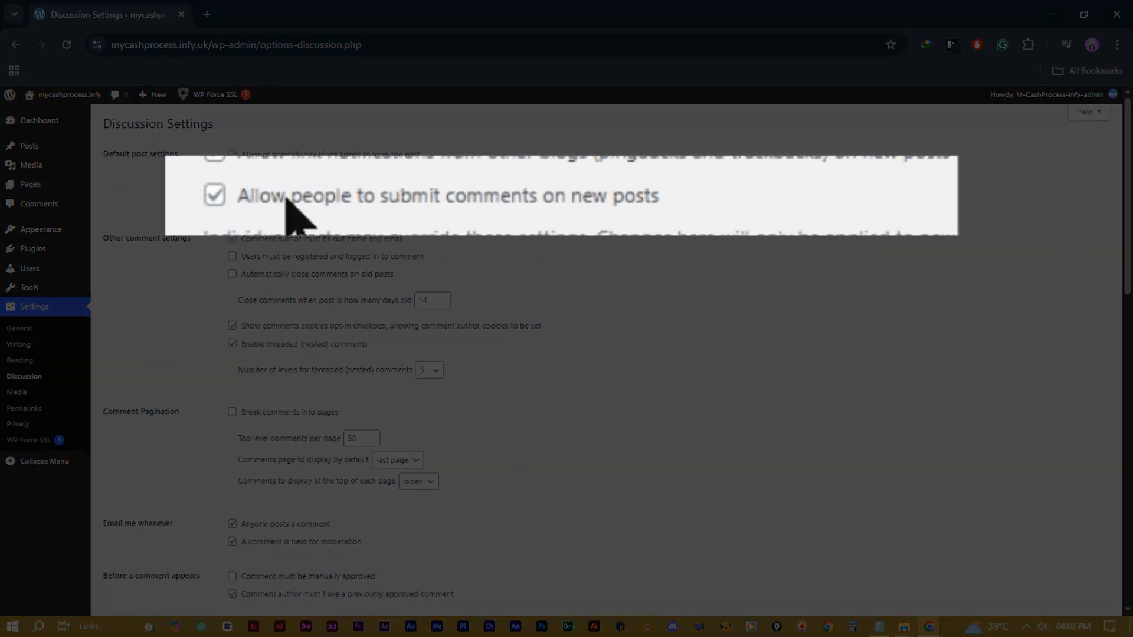
pyautogui.click(216, 196)
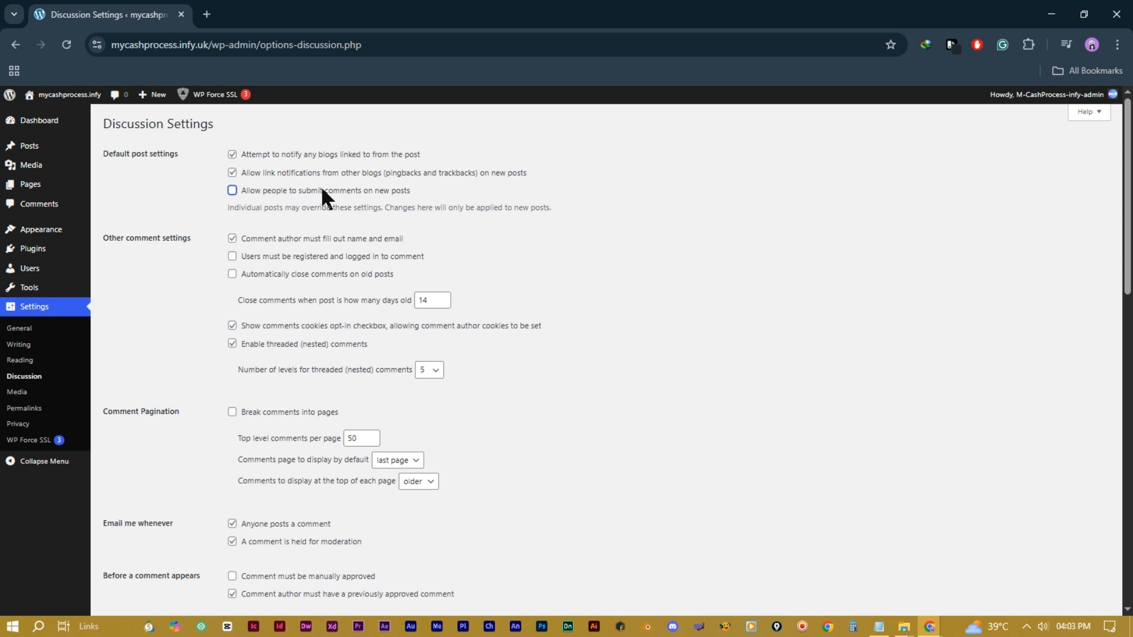
pyautogui.scroll(-15, 339, 239)
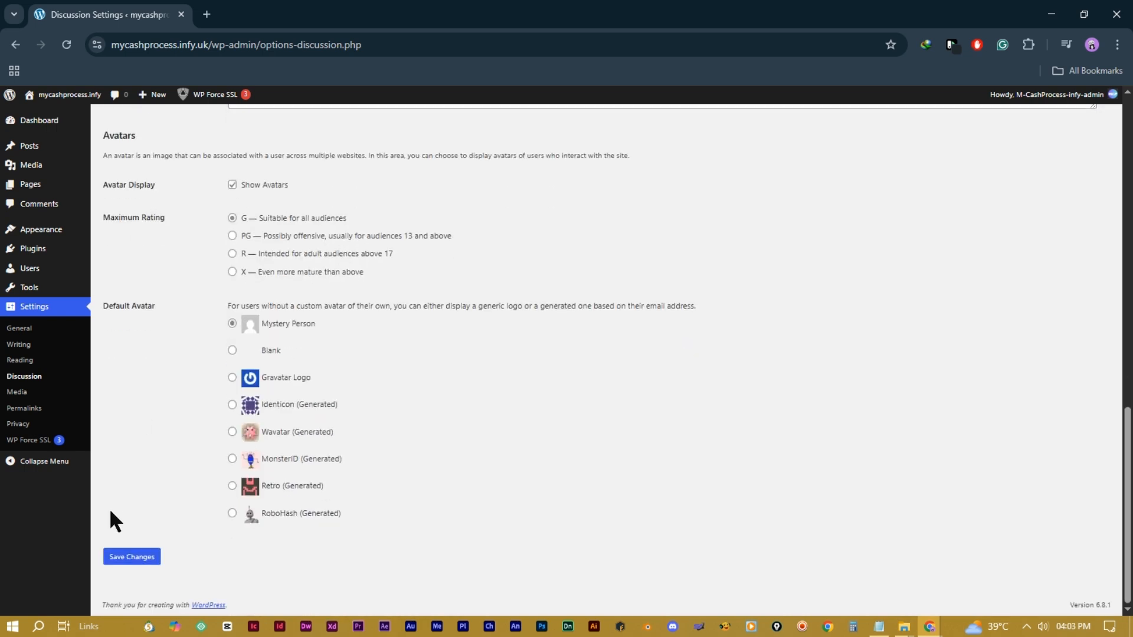
pyautogui.click(121, 559)
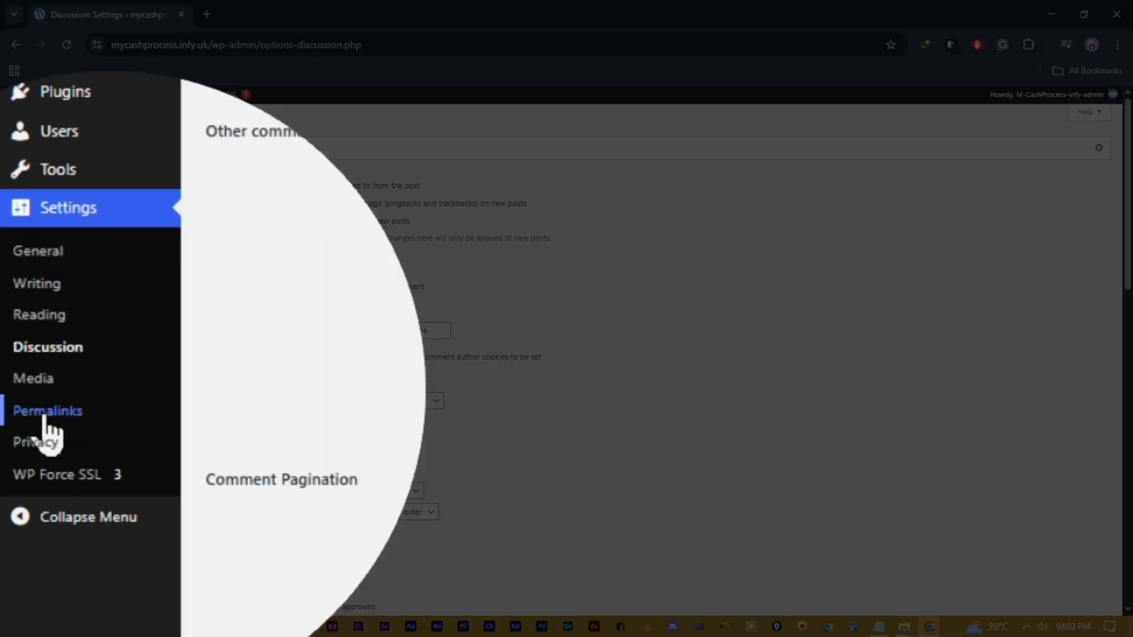
# Step: Choose the Post name permalink structure on Settings > Permalinks and save it
pyautogui.click(47, 413)
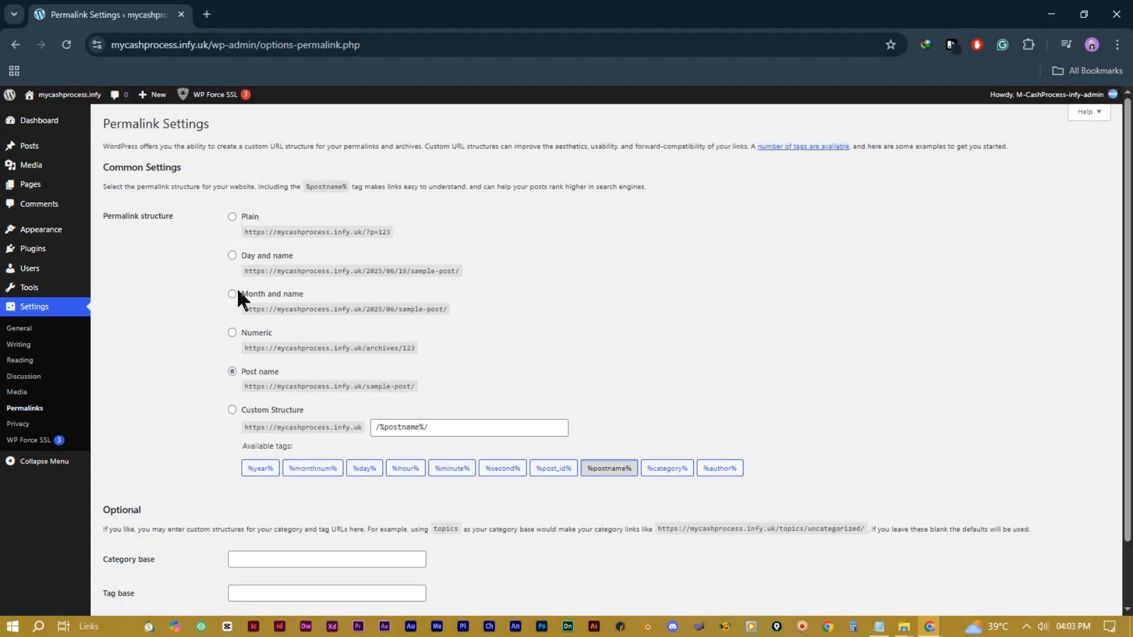
pyautogui.click(232, 372)
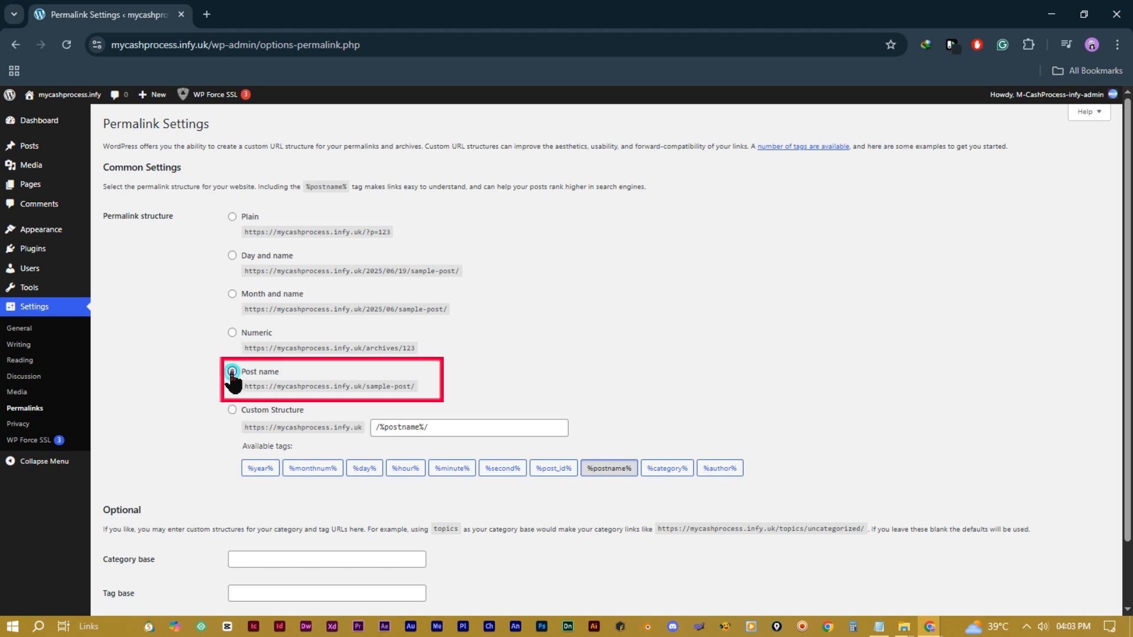
pyautogui.moveTo(411, 388); pyautogui.dragTo(246, 387)
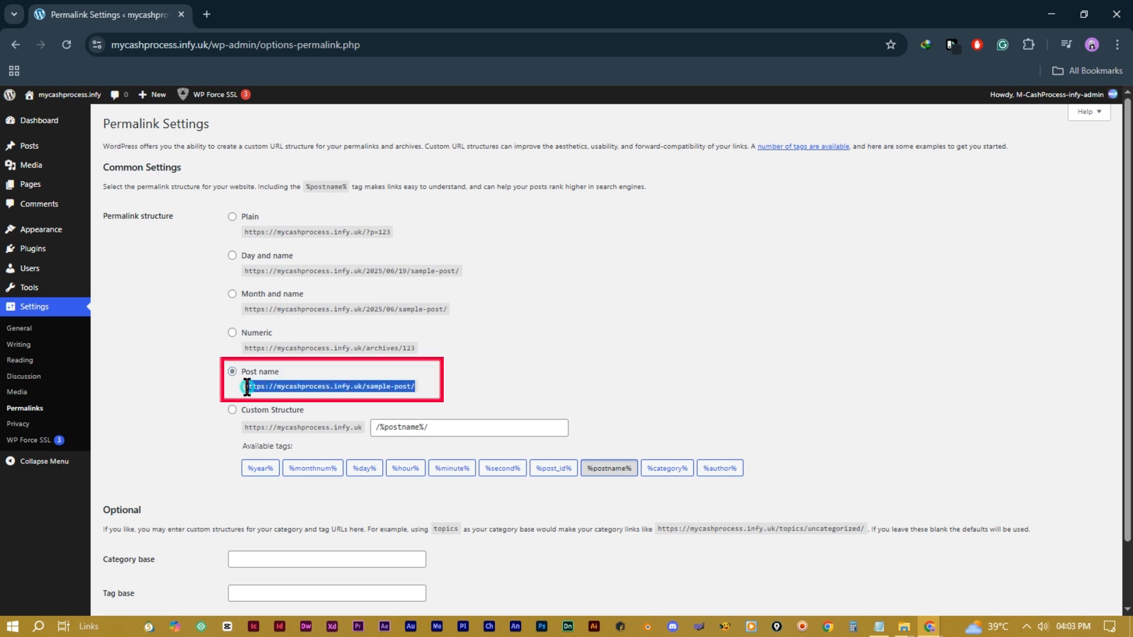
pyautogui.tripleClick(347, 387)
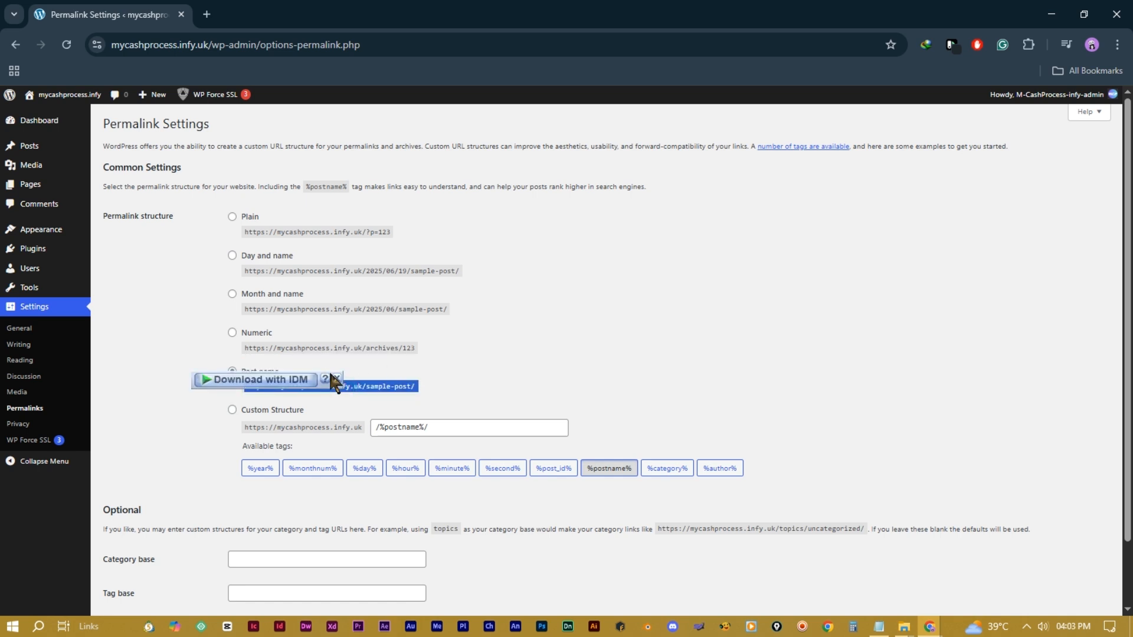
pyautogui.click(335, 377)
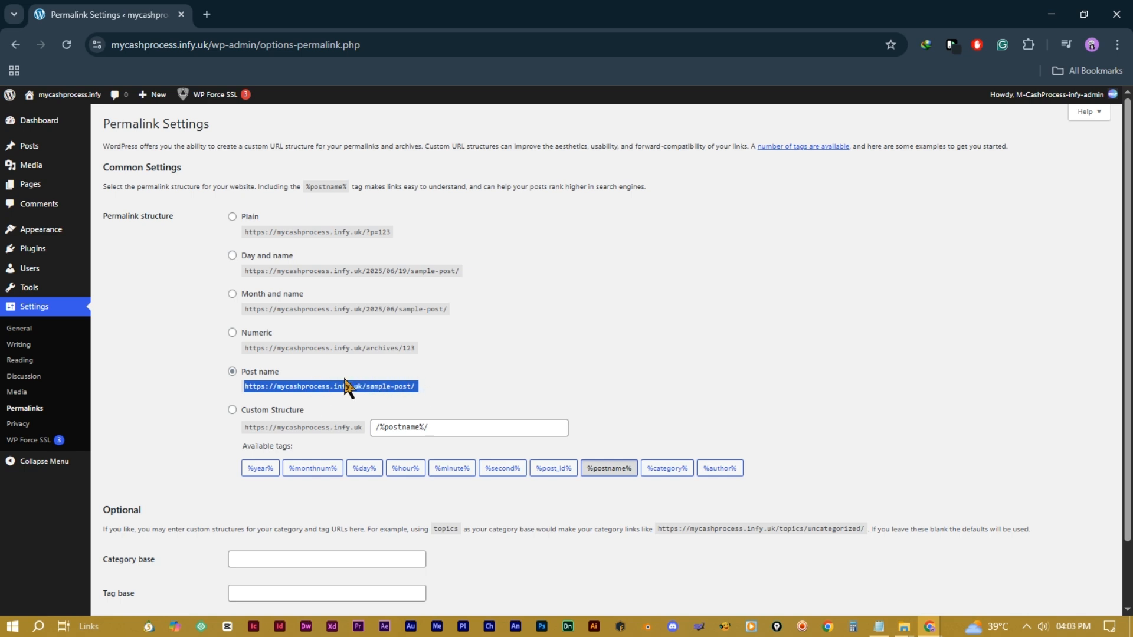
pyautogui.click(431, 383)
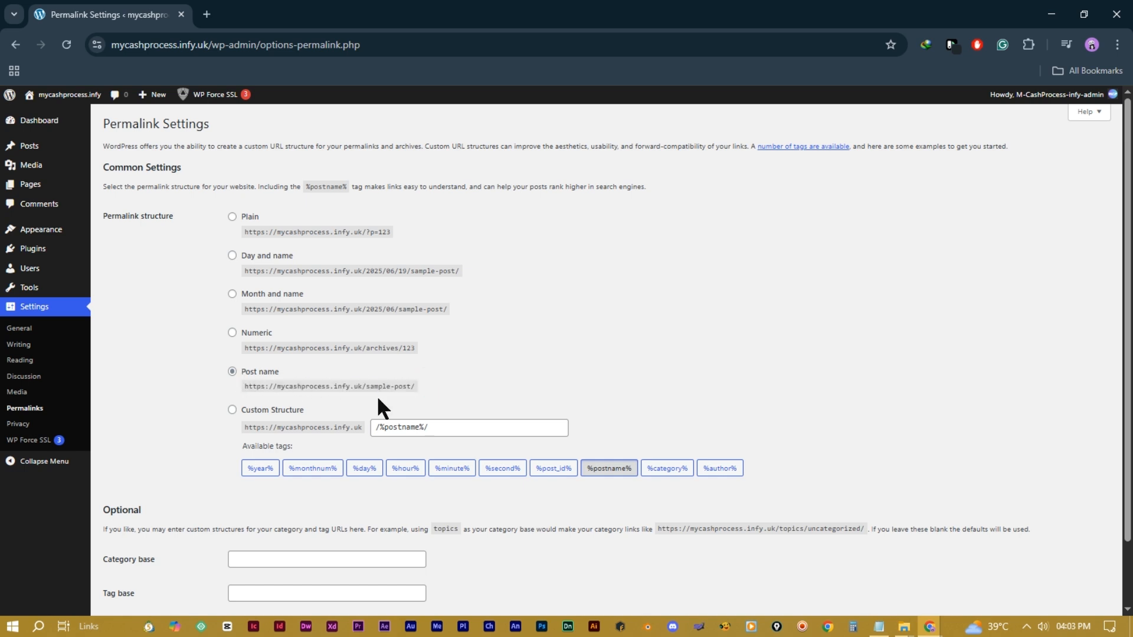
pyautogui.scroll(-1, 378, 399)
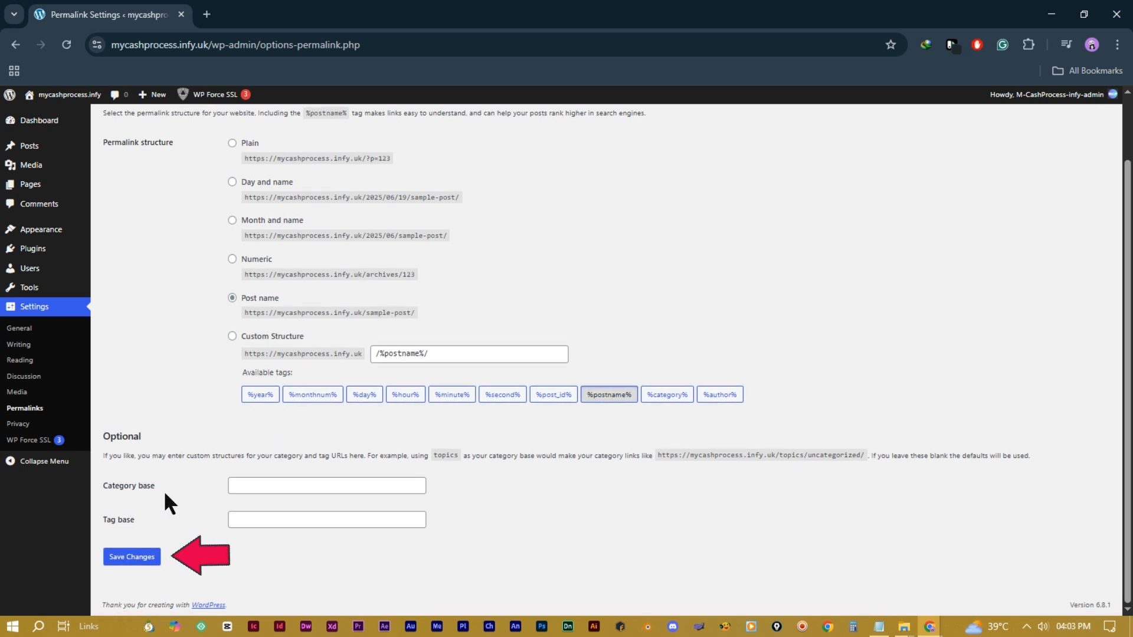
pyautogui.click(130, 558)
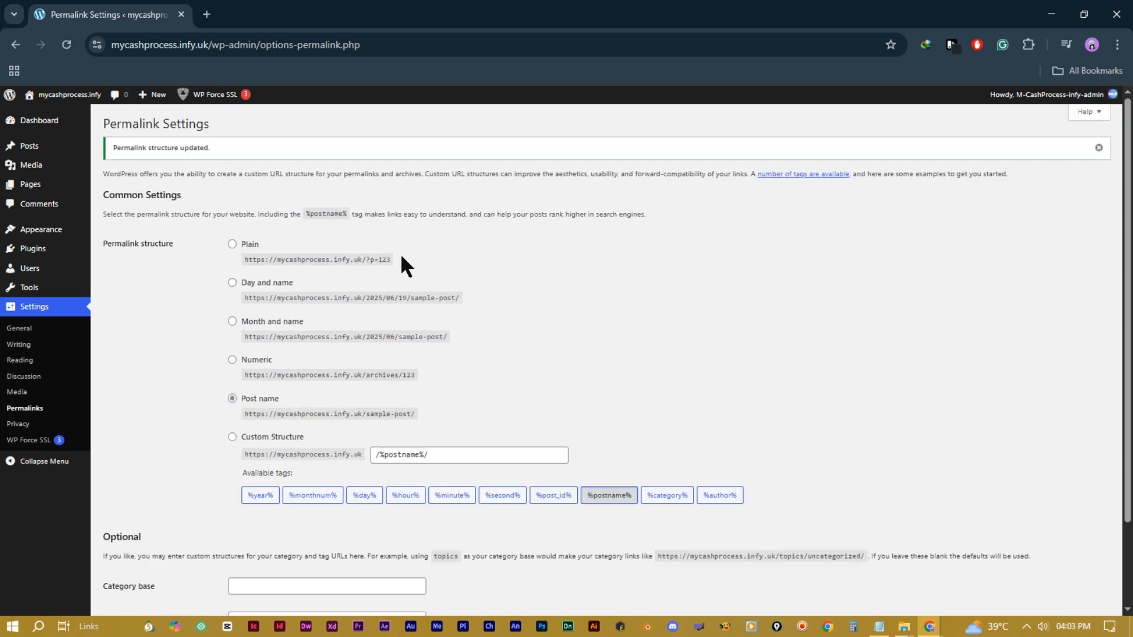
# Step: On the Dashboard, move Quick Draft to column three and Events and News to column four, and dismiss Welcome
pyautogui.moveTo(57, 125)
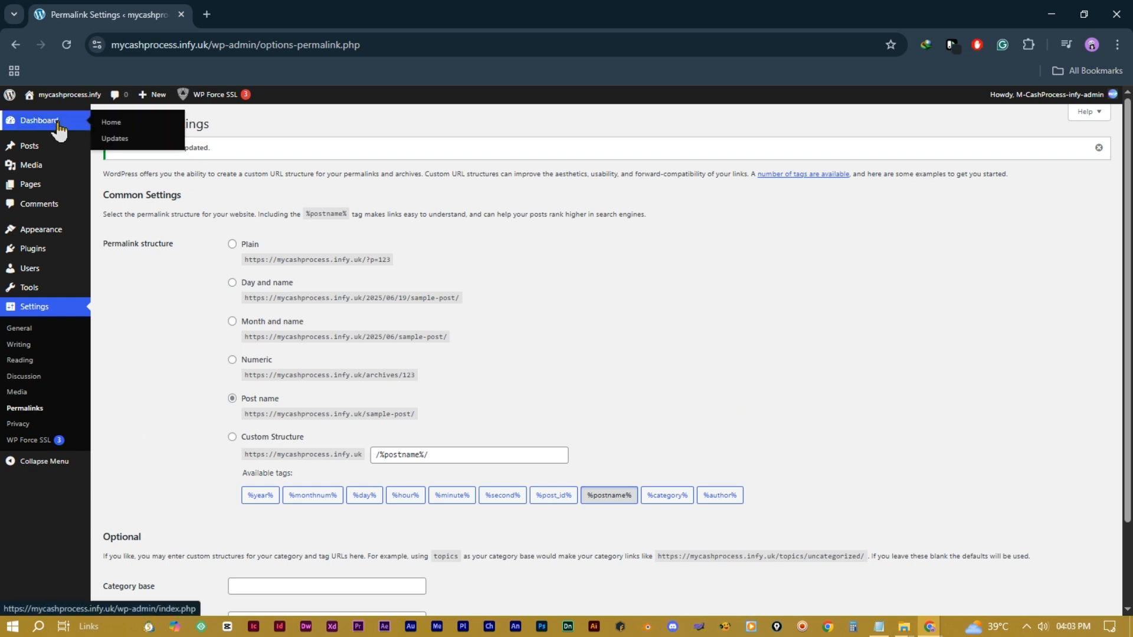
pyautogui.click(58, 125)
pyautogui.scroll(-3, 531, 413)
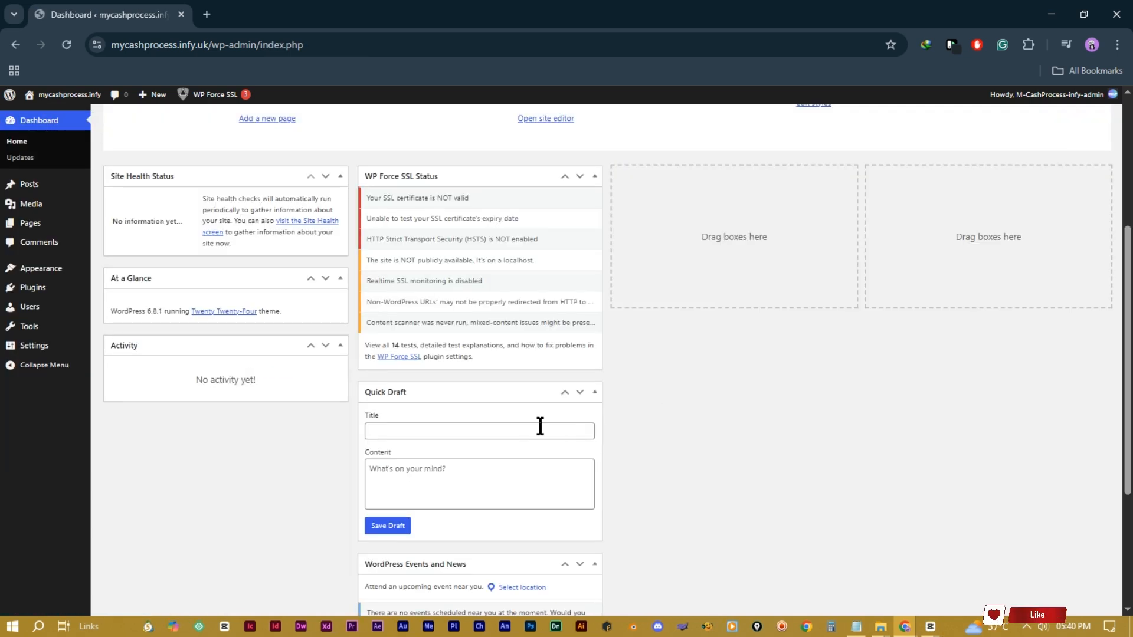
pyautogui.moveTo(467, 395); pyautogui.dragTo(725, 185)
pyautogui.moveTo(476, 389); pyautogui.dragTo(879, 226)
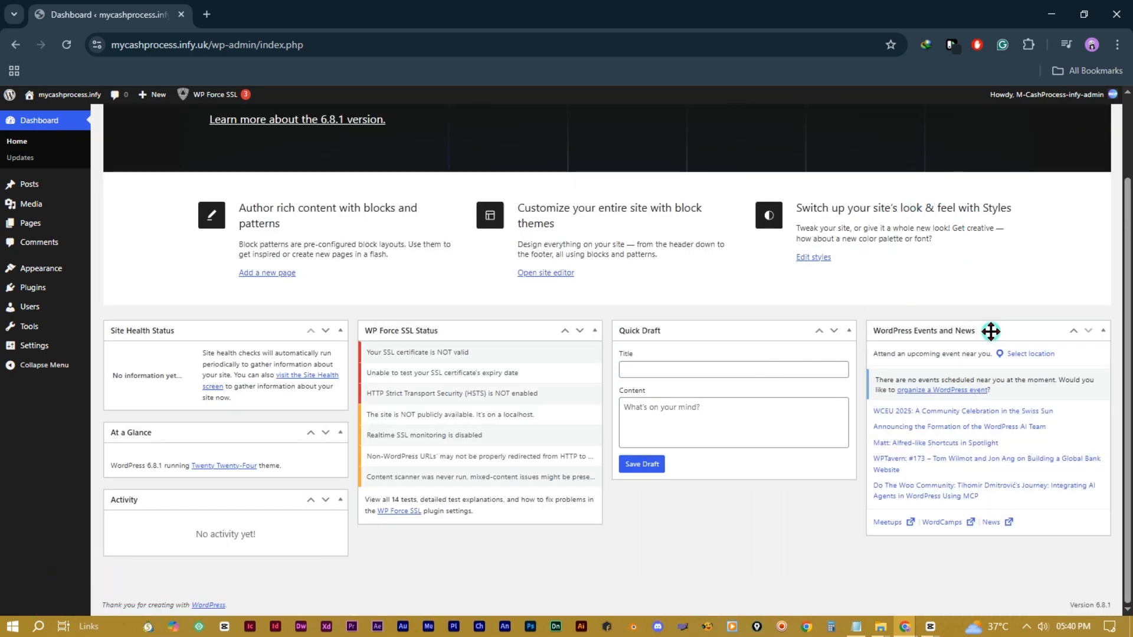
pyautogui.scroll(2, 937, 242)
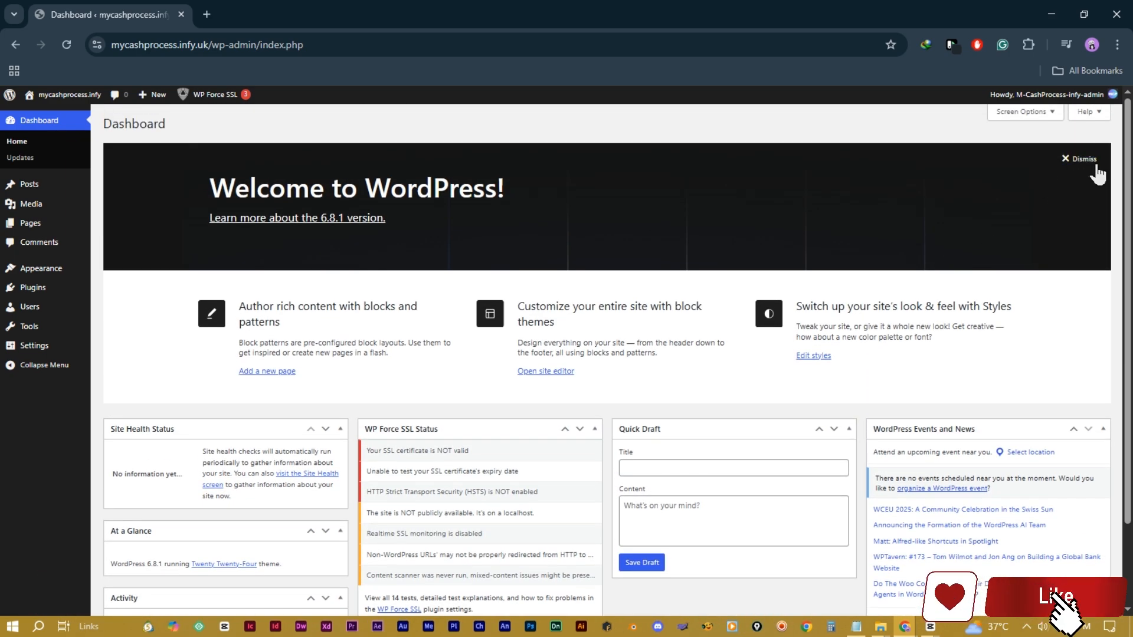
pyautogui.click(1085, 159)
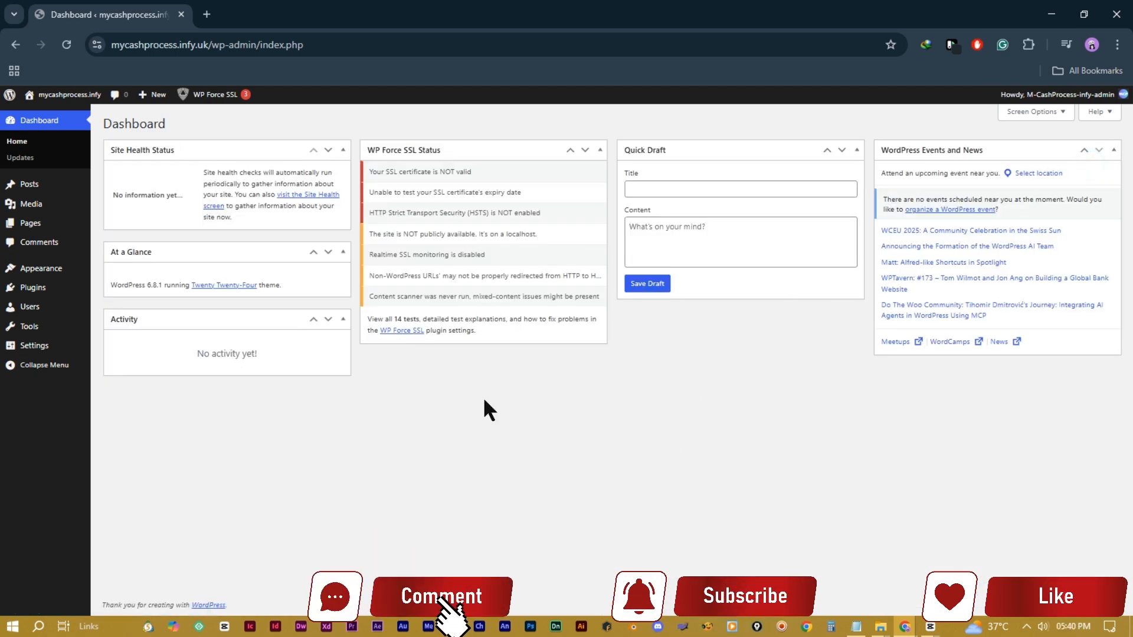
# Step: In Screen Options, toggle each widget off and back on: Events and News, Quick Draft, WP Force SSL, Activity, At a Glance, Site Health
pyautogui.click(1057, 112)
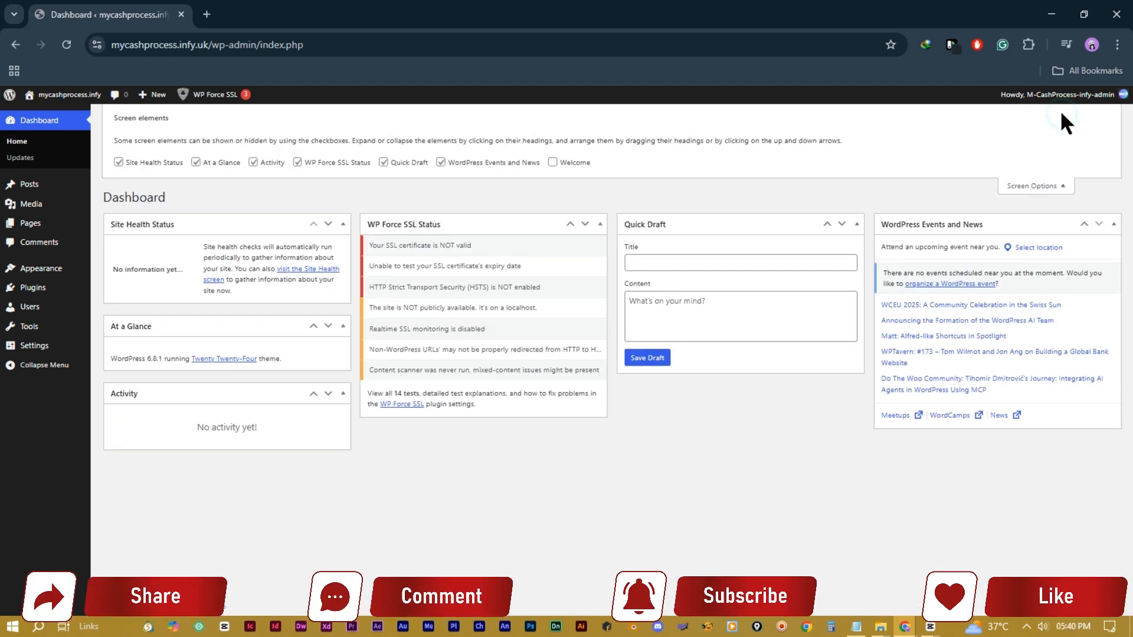
pyautogui.click(442, 163)
pyautogui.click(441, 163)
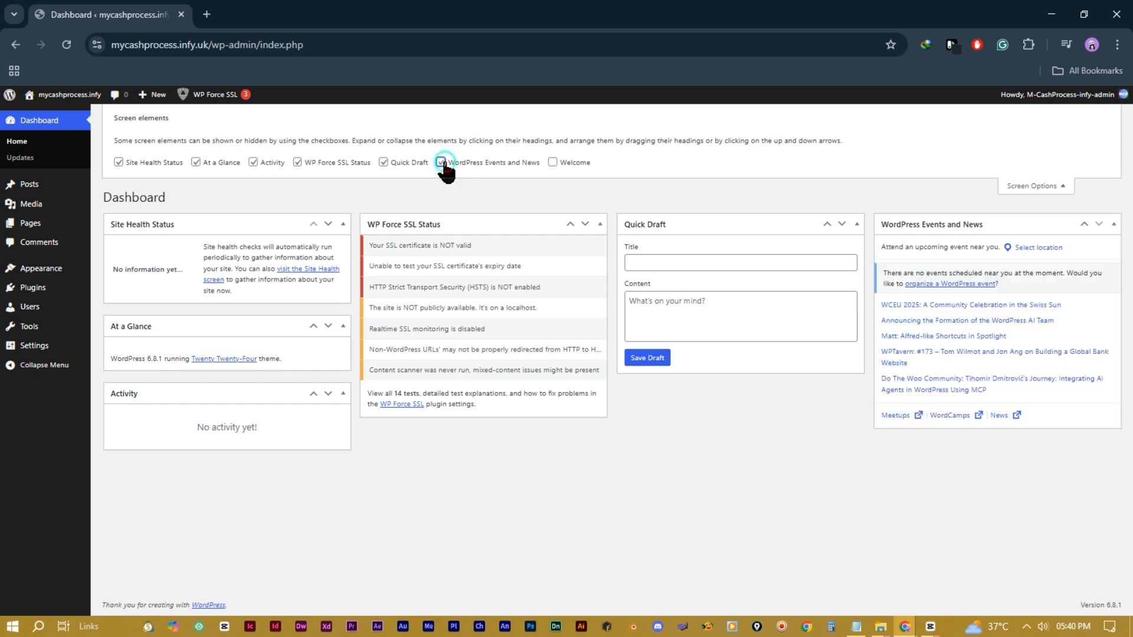
pyautogui.click(384, 162)
pyautogui.click(384, 162)
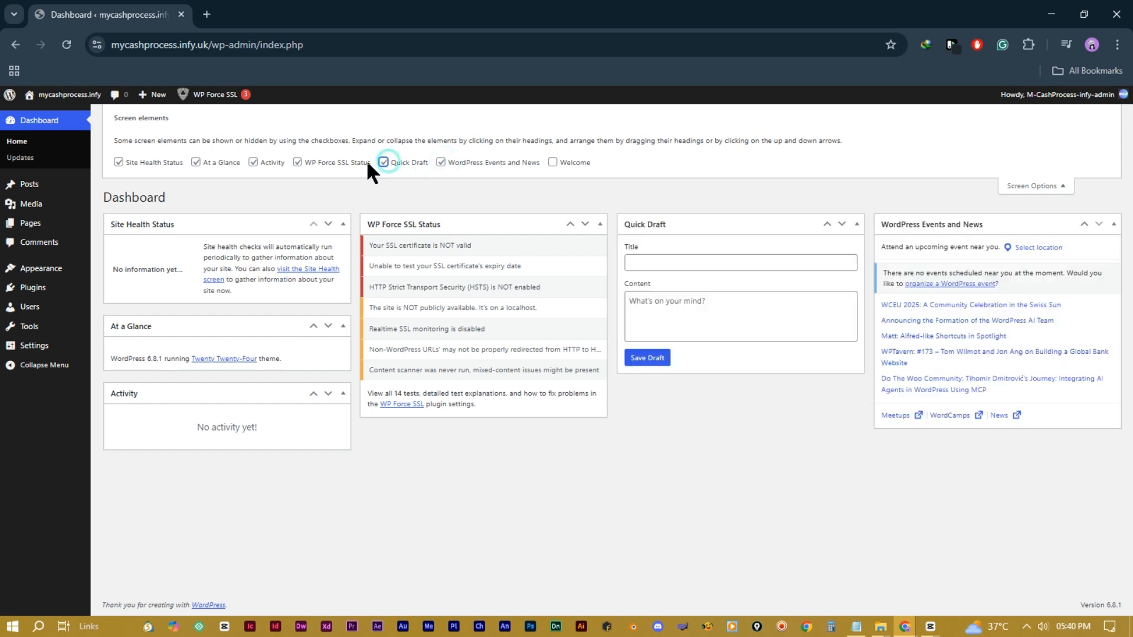
pyautogui.click(299, 163)
pyautogui.click(298, 164)
pyautogui.click(253, 163)
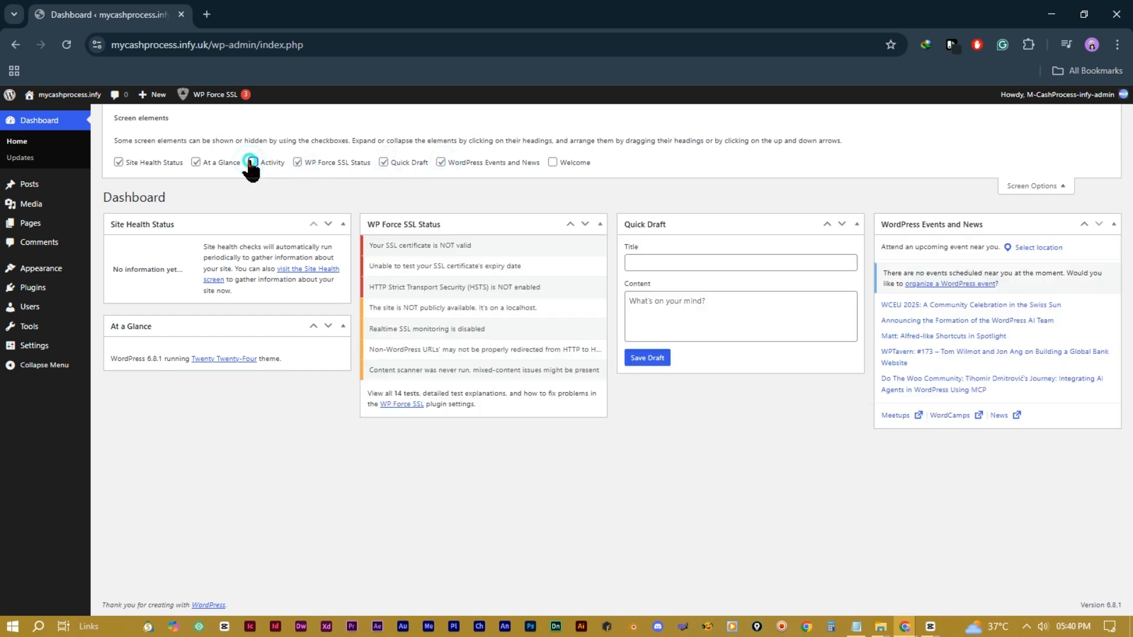
pyautogui.click(252, 163)
pyautogui.click(196, 162)
pyautogui.click(196, 162)
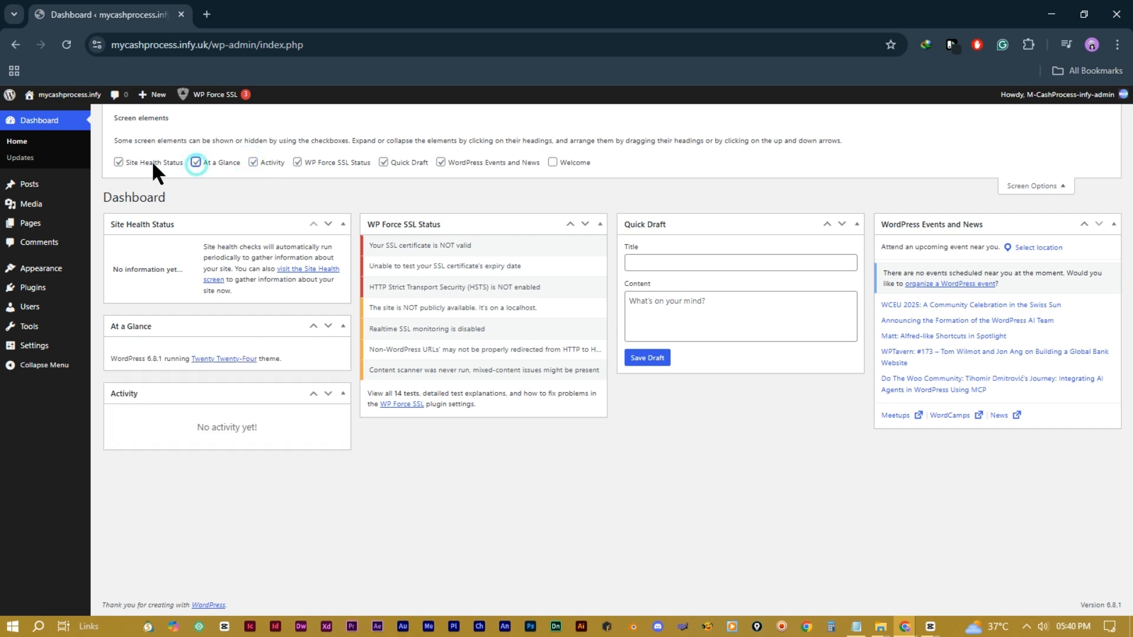
pyautogui.click(118, 163)
pyautogui.click(118, 163)
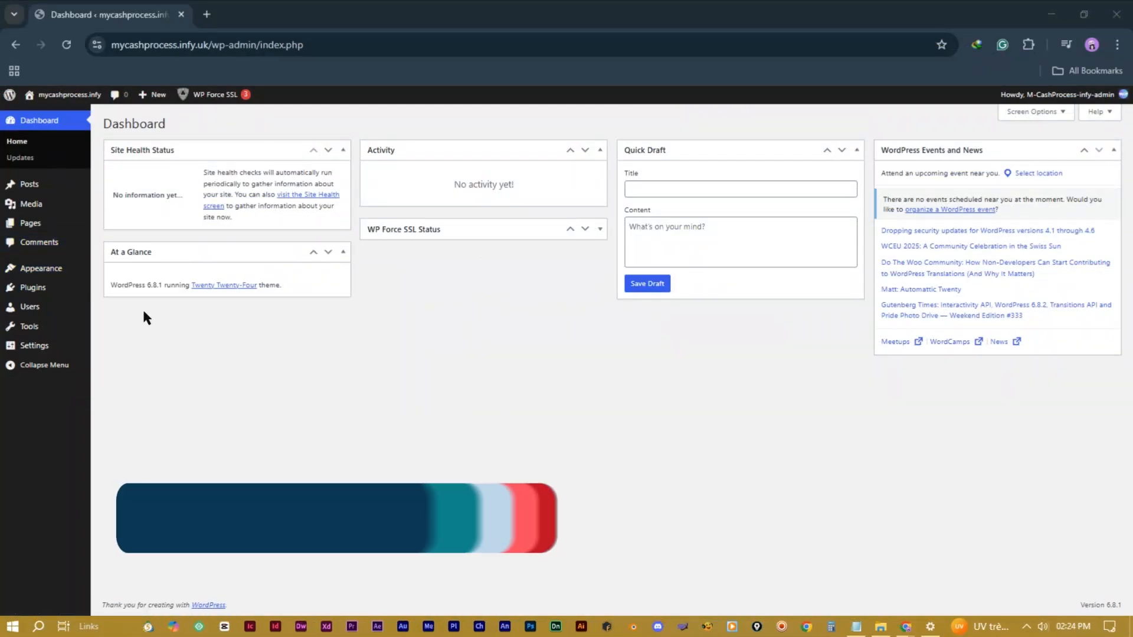
# Step: Browse the Popular tab of Add Plugins, then search plugins for 'contact form'
pyautogui.moveTo(62, 312)
pyautogui.moveTo(39, 290)
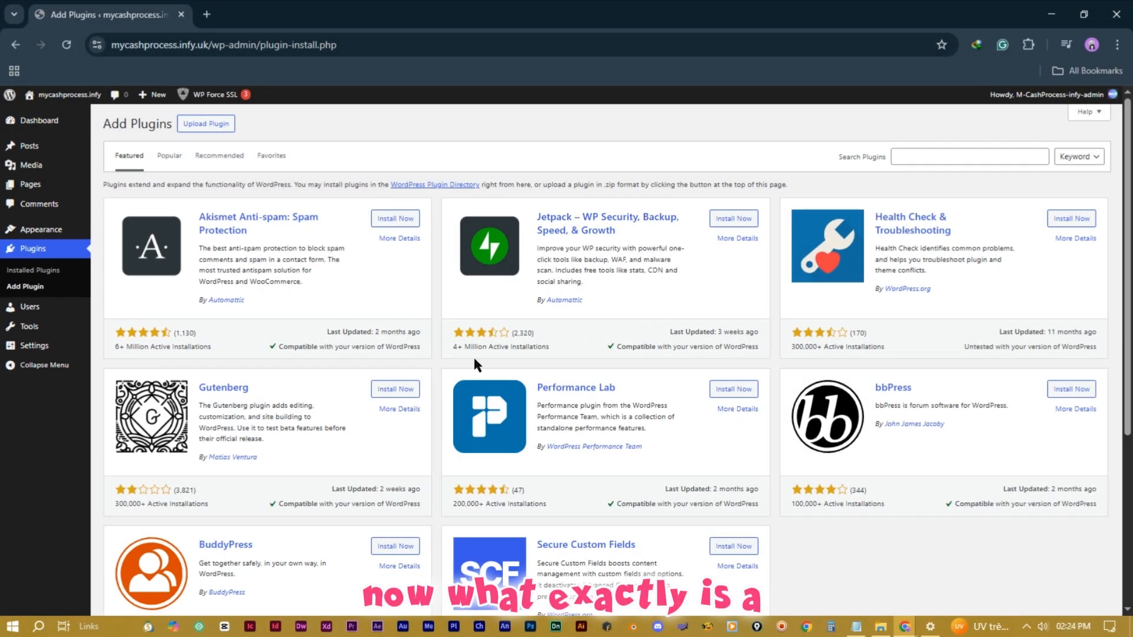
pyautogui.click(168, 158)
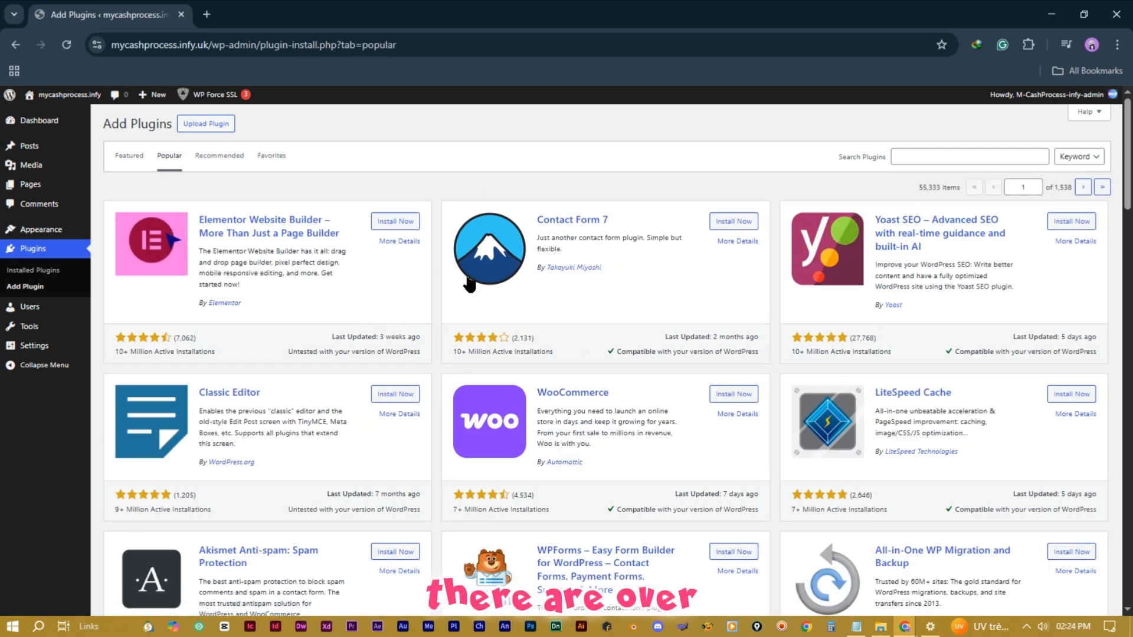
pyautogui.scroll(-5, 903, 354)
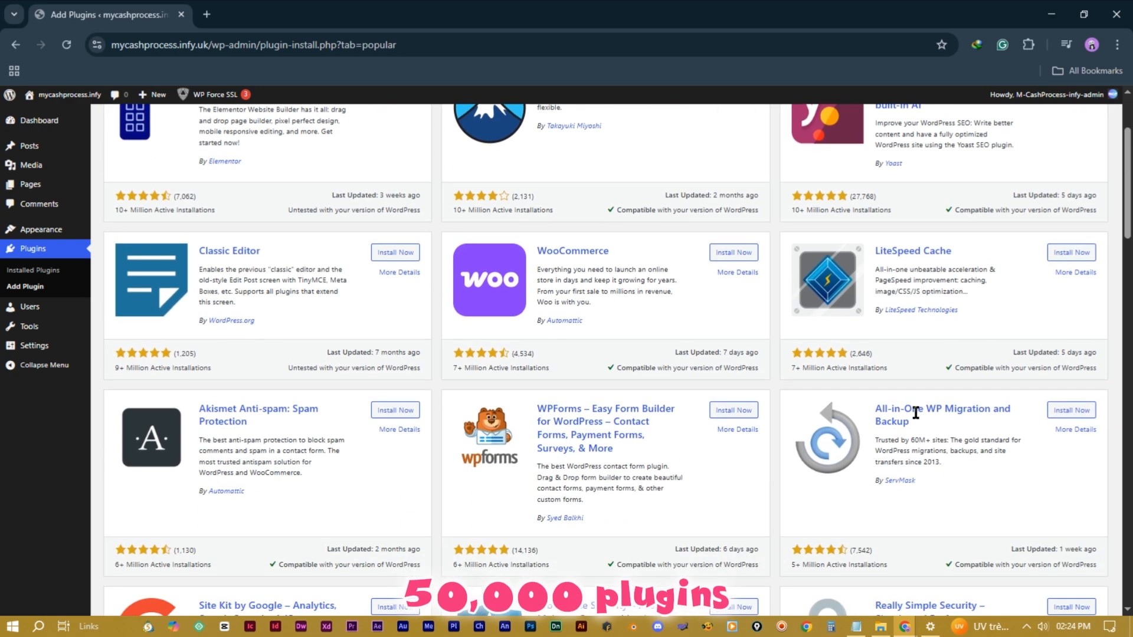
pyautogui.scroll(-7, 915, 409)
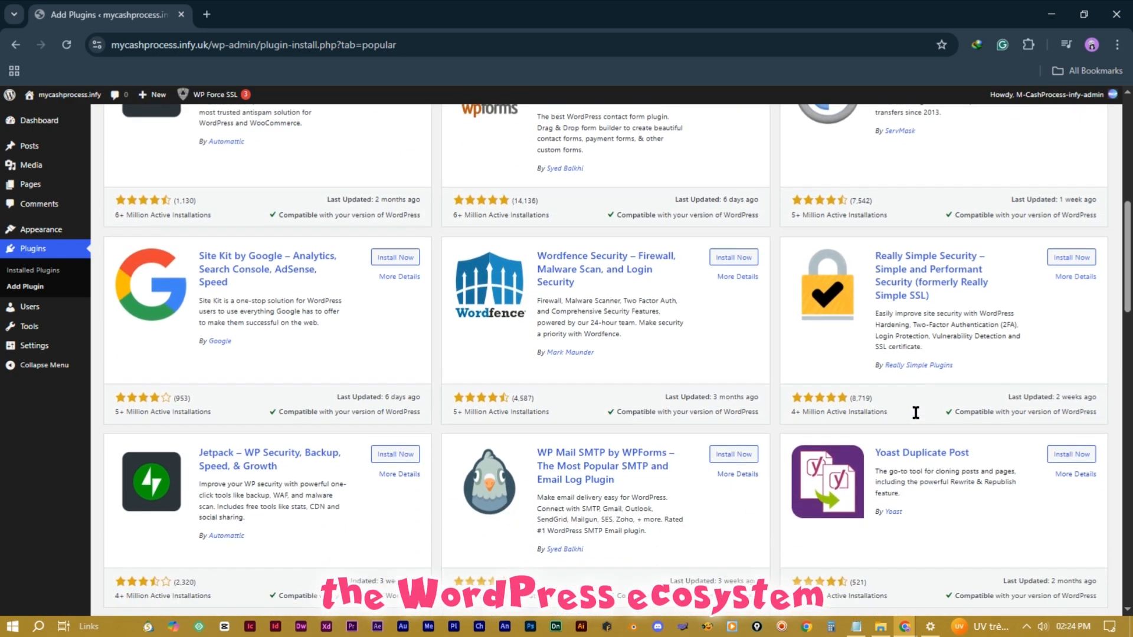
pyautogui.scroll(-6, 915, 413)
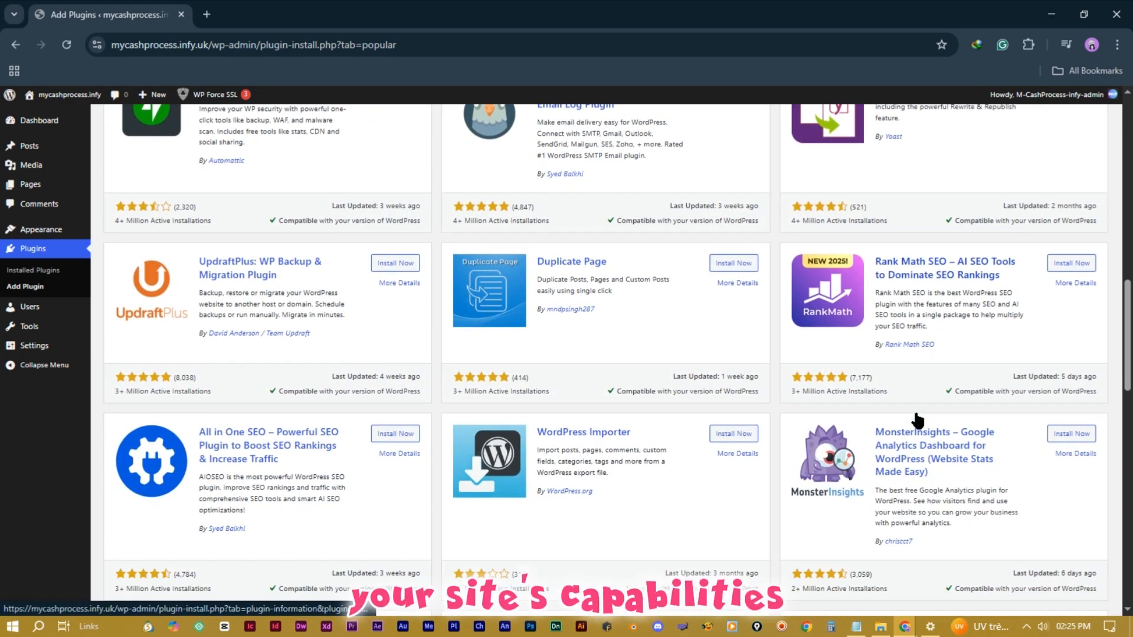
pyautogui.scroll(-6, 914, 413)
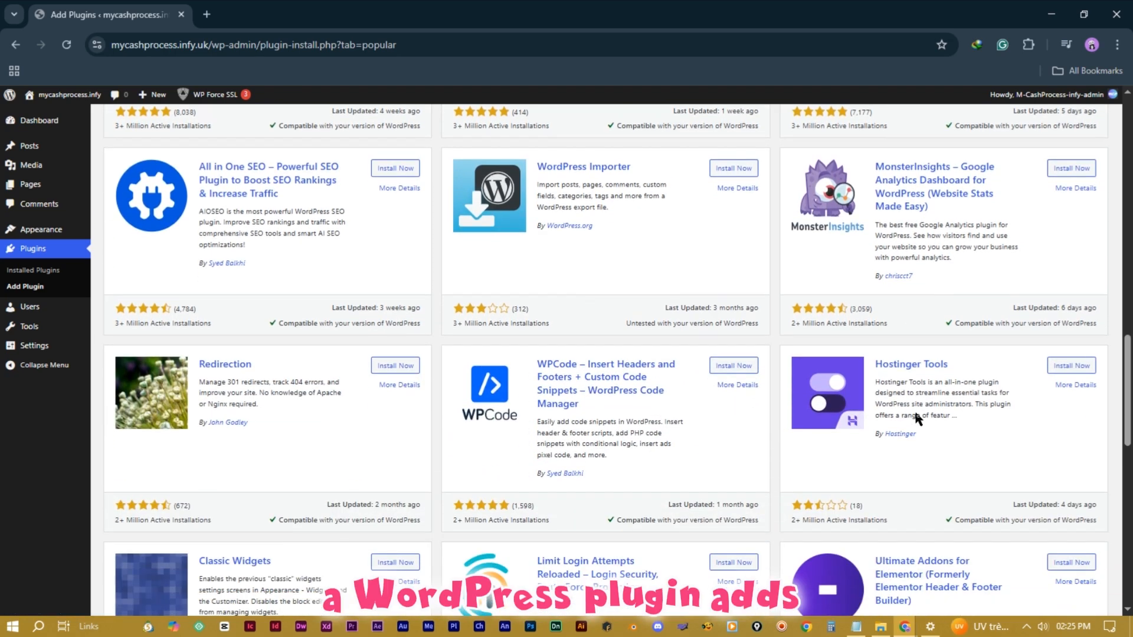
pyautogui.scroll(-8, 914, 412)
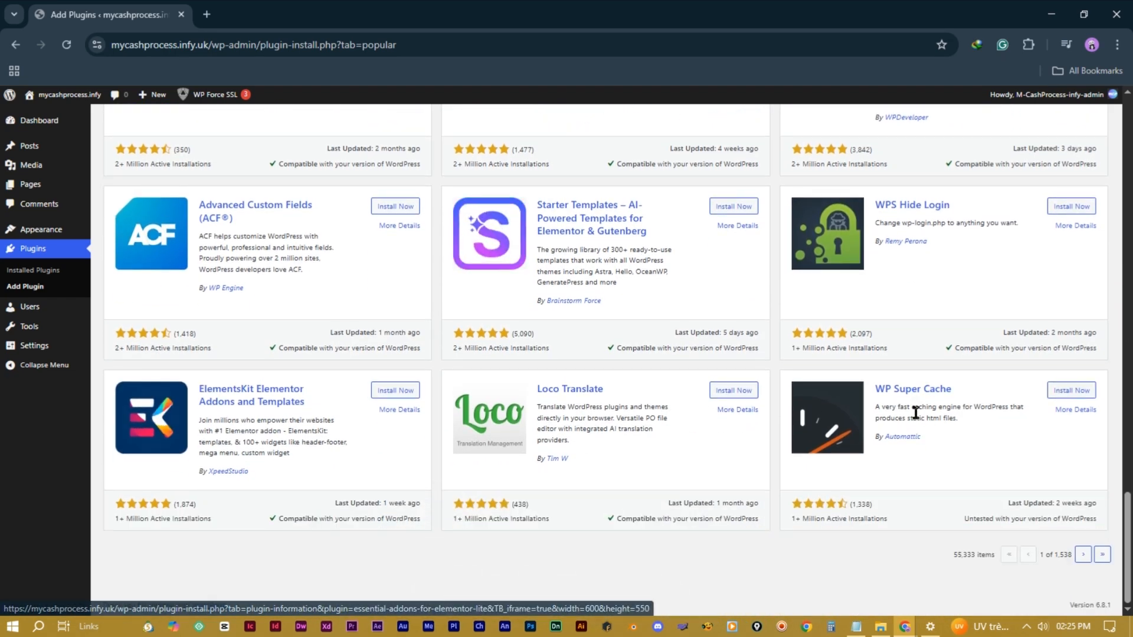
pyautogui.scroll(3, 916, 416)
pyautogui.scroll(7, 944, 413)
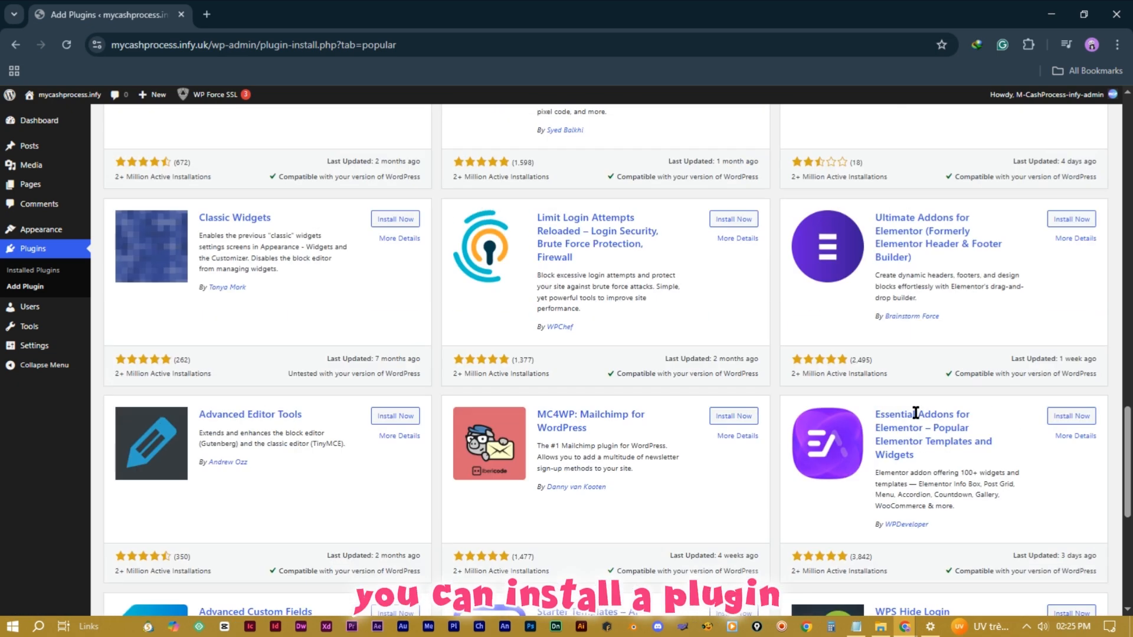
pyautogui.click(961, 157)
pyautogui.write('contact form')
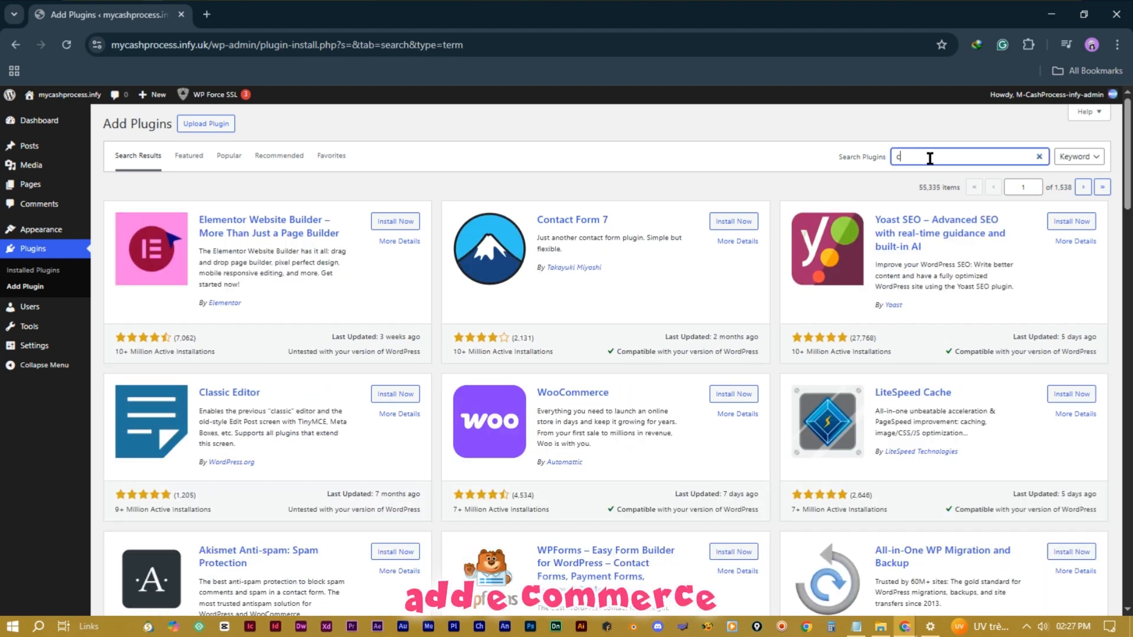
# Step: Add more text to the plugin search and scroll through the matching results
pyautogui.write('me')
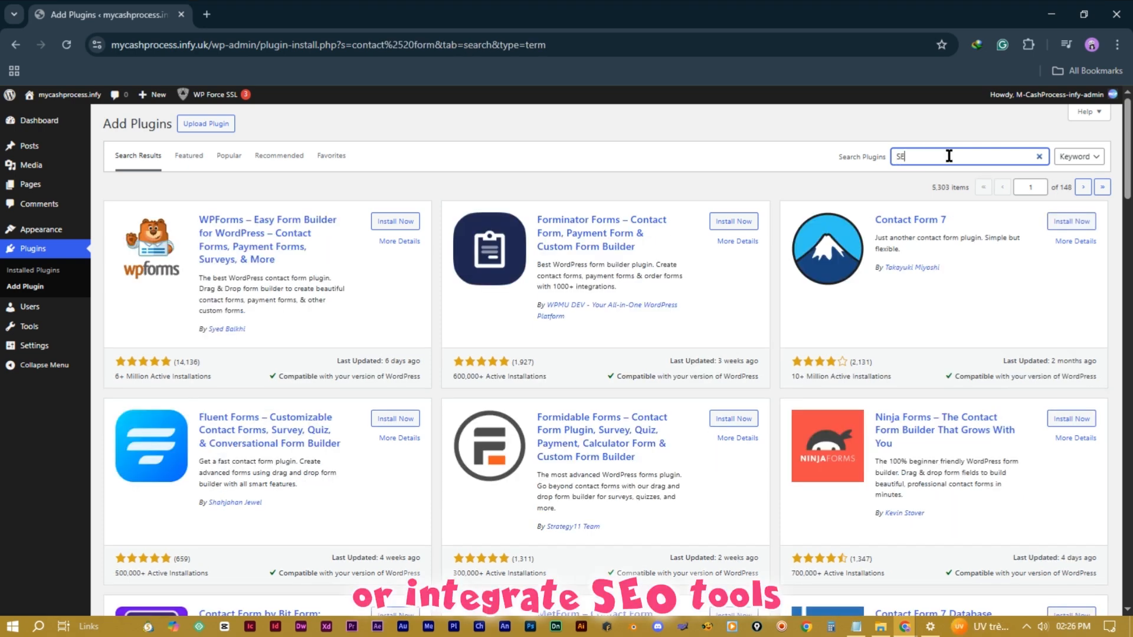
pyautogui.write('O')
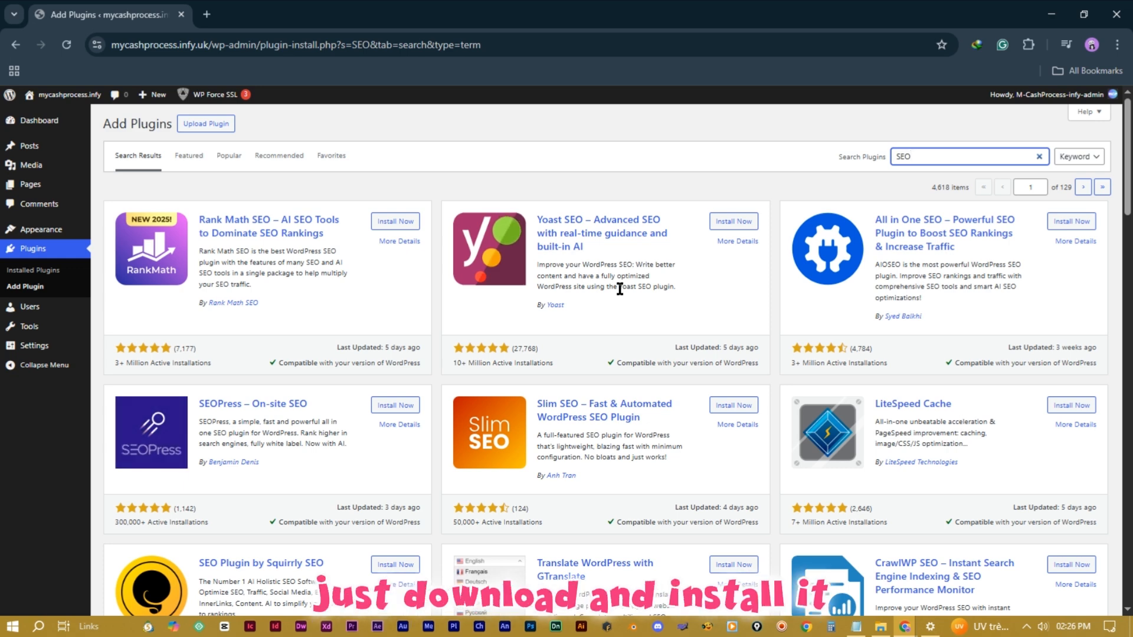
pyautogui.scroll(-3, 751, 412)
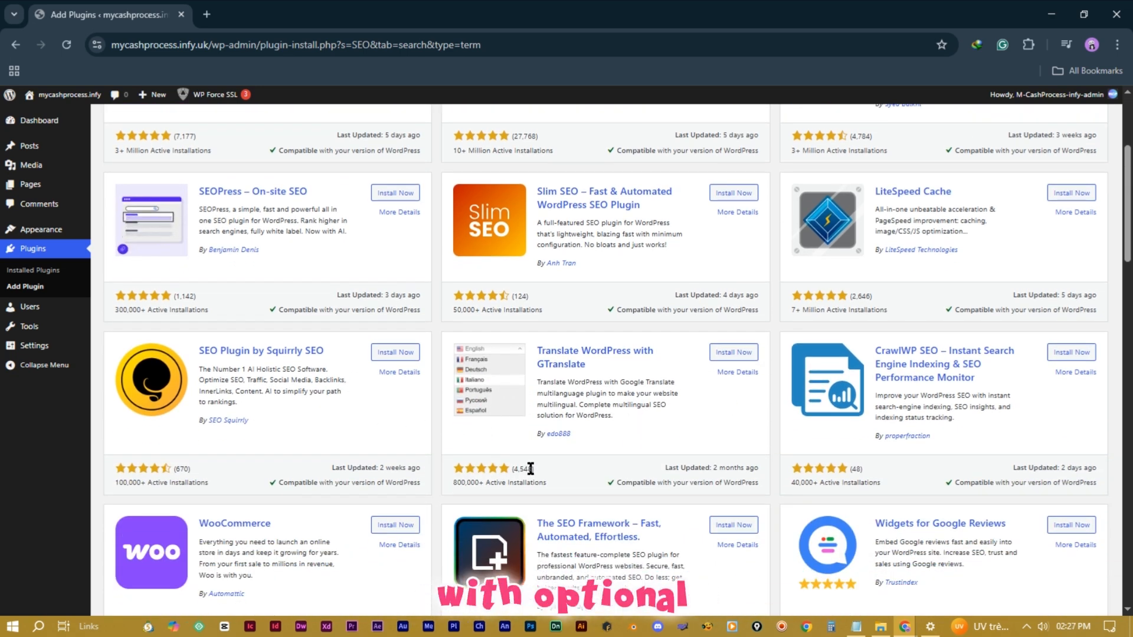
pyautogui.scroll(-4, 885, 439)
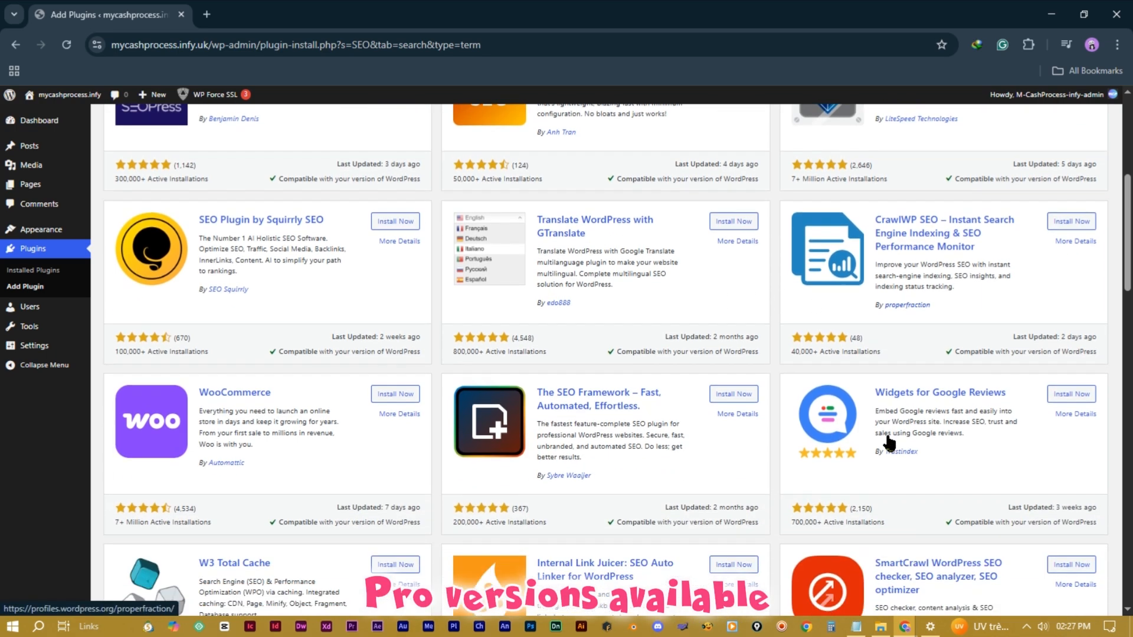
pyautogui.scroll(3, 888, 440)
pyautogui.scroll(5, 886, 439)
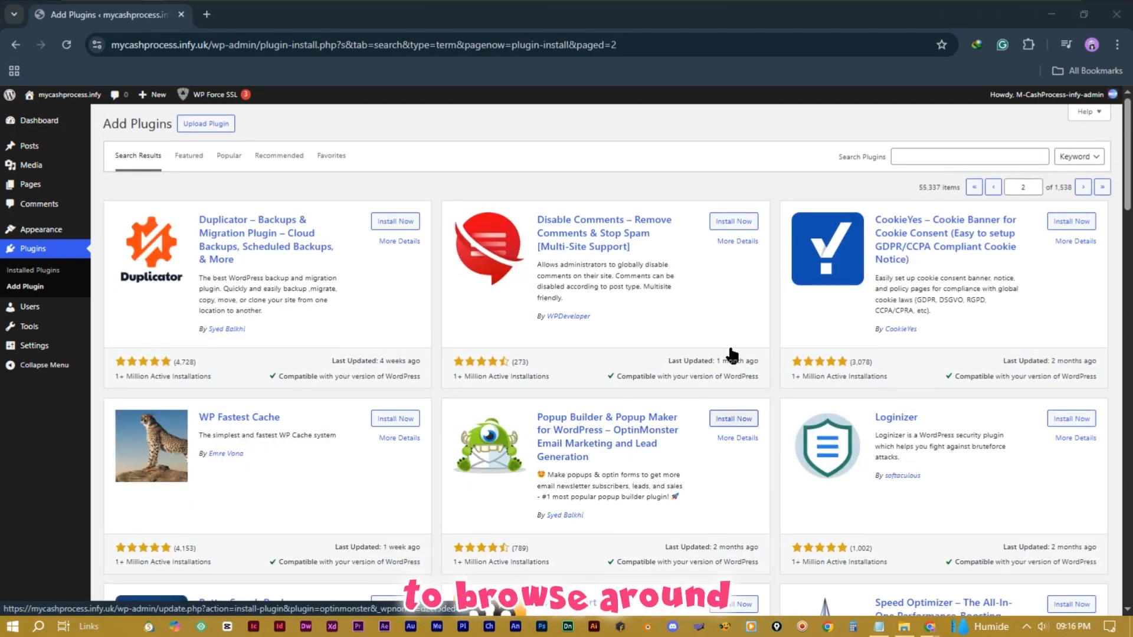
pyautogui.scroll(-10, 732, 354)
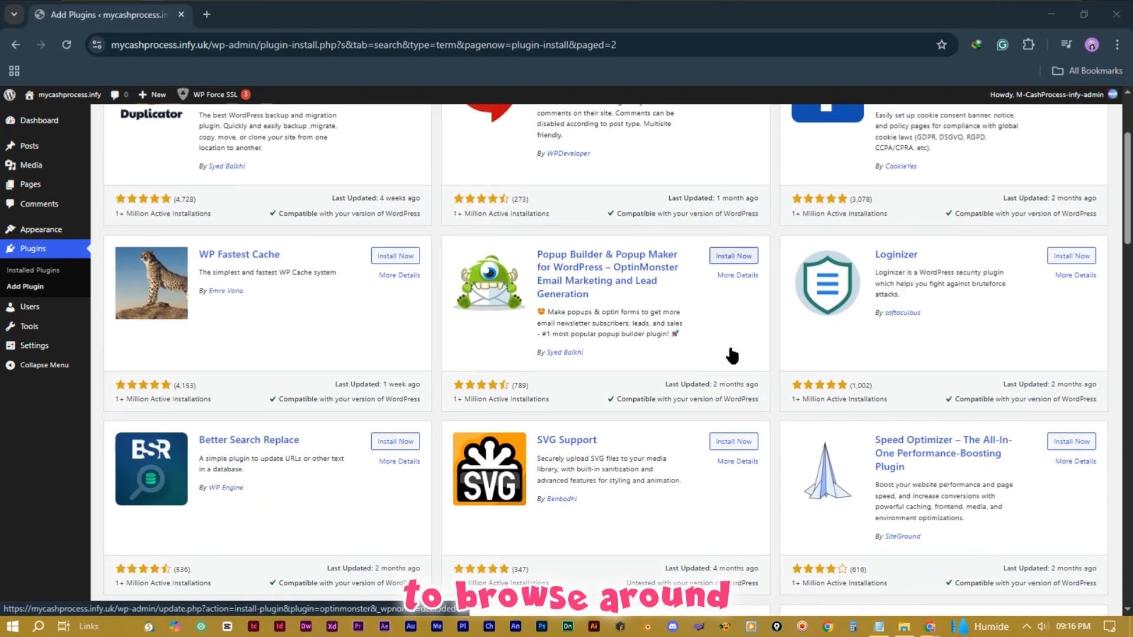
pyautogui.scroll(-9, 731, 354)
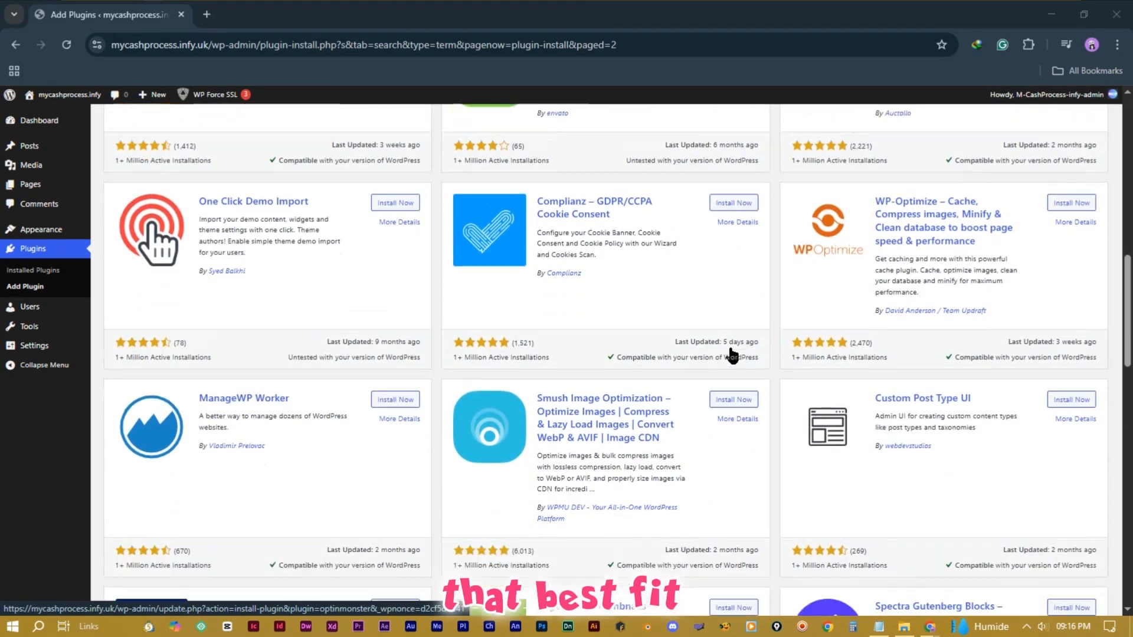
pyautogui.scroll(-8, 732, 354)
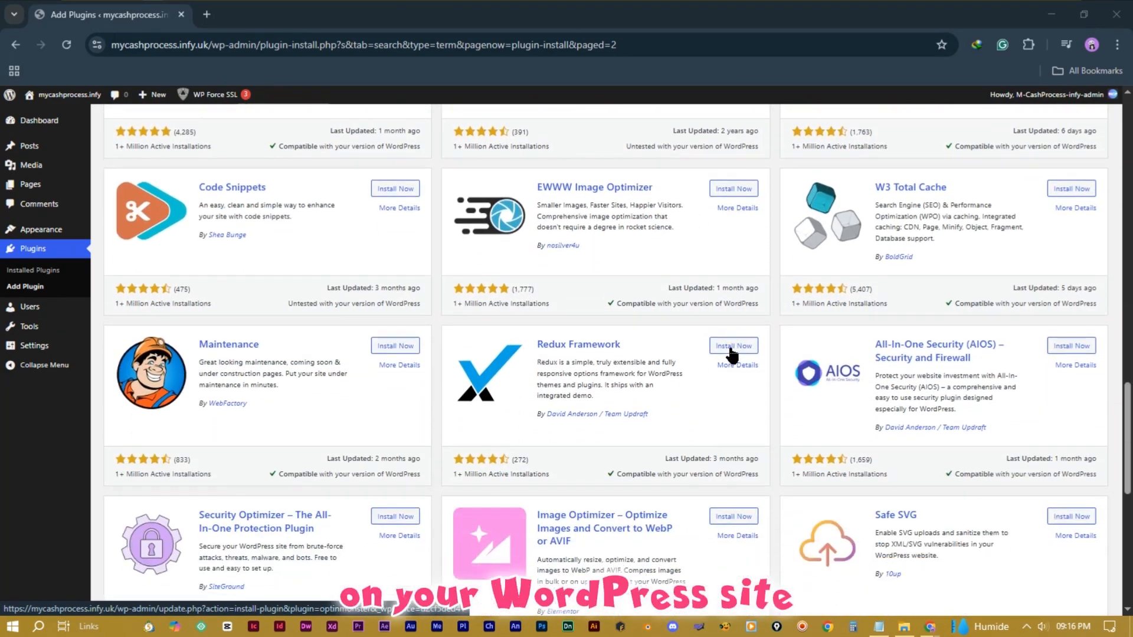
pyautogui.scroll(-3, 731, 356)
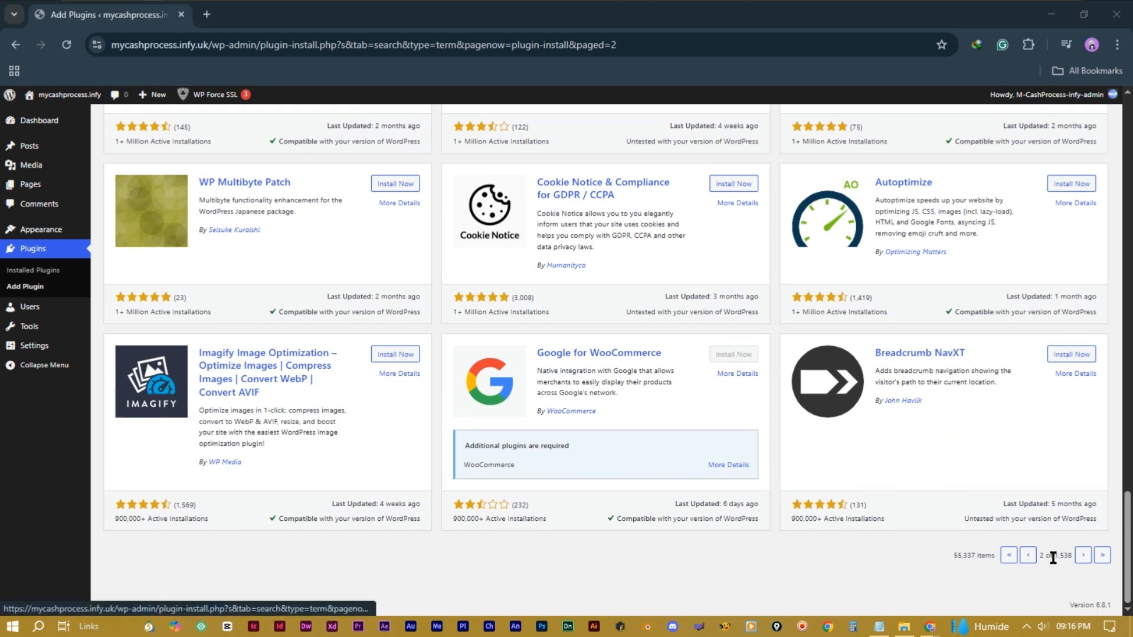
# Step: Advance to the next page of plugin results, then go to Appearance > Themes
pyautogui.click(1082, 556)
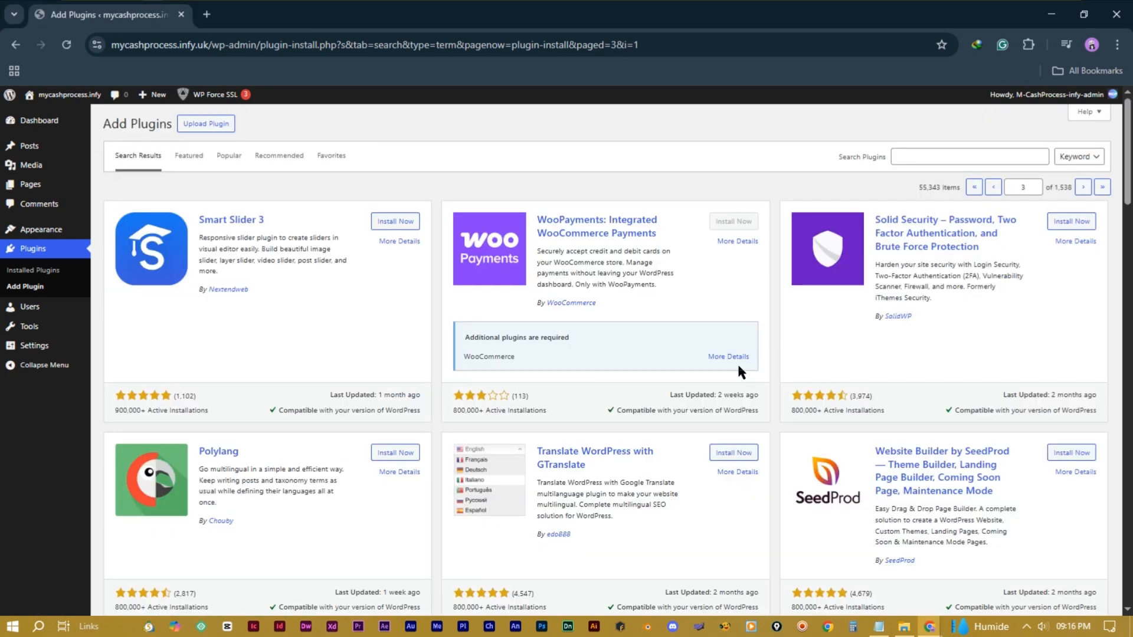
pyautogui.scroll(-10, 739, 367)
pyautogui.scroll(-10, 737, 363)
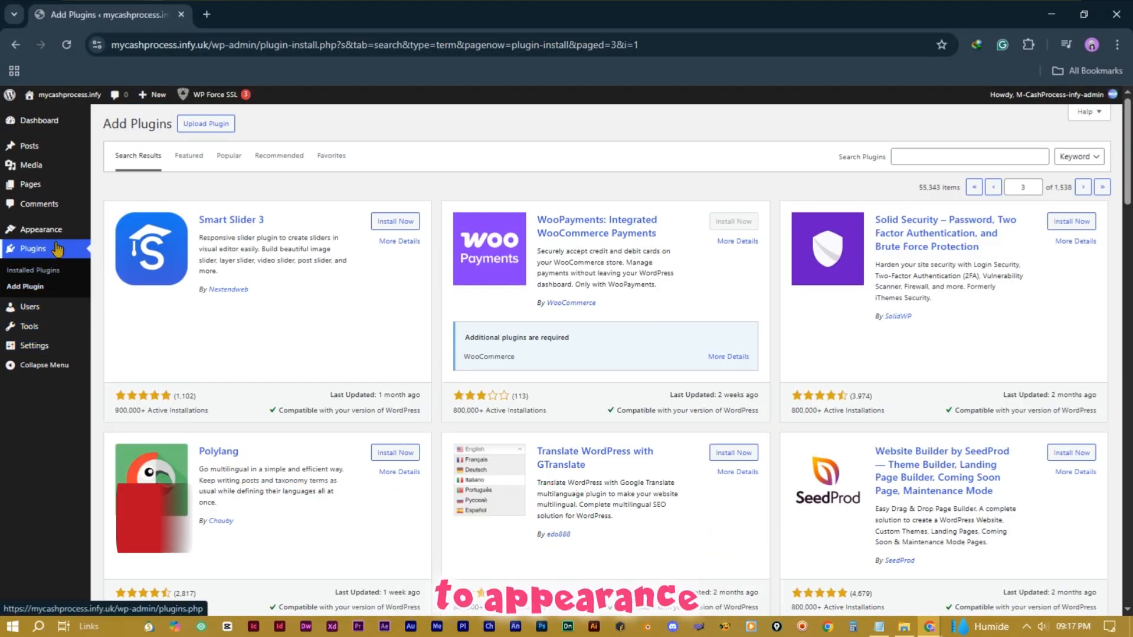
pyautogui.moveTo(58, 234)
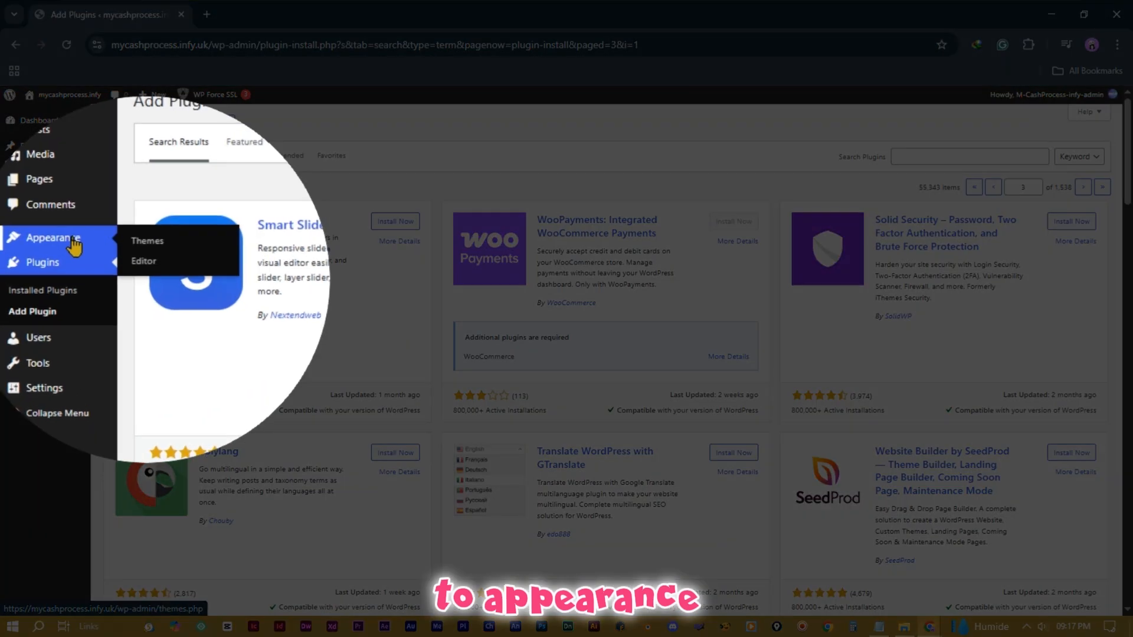
pyautogui.click(173, 247)
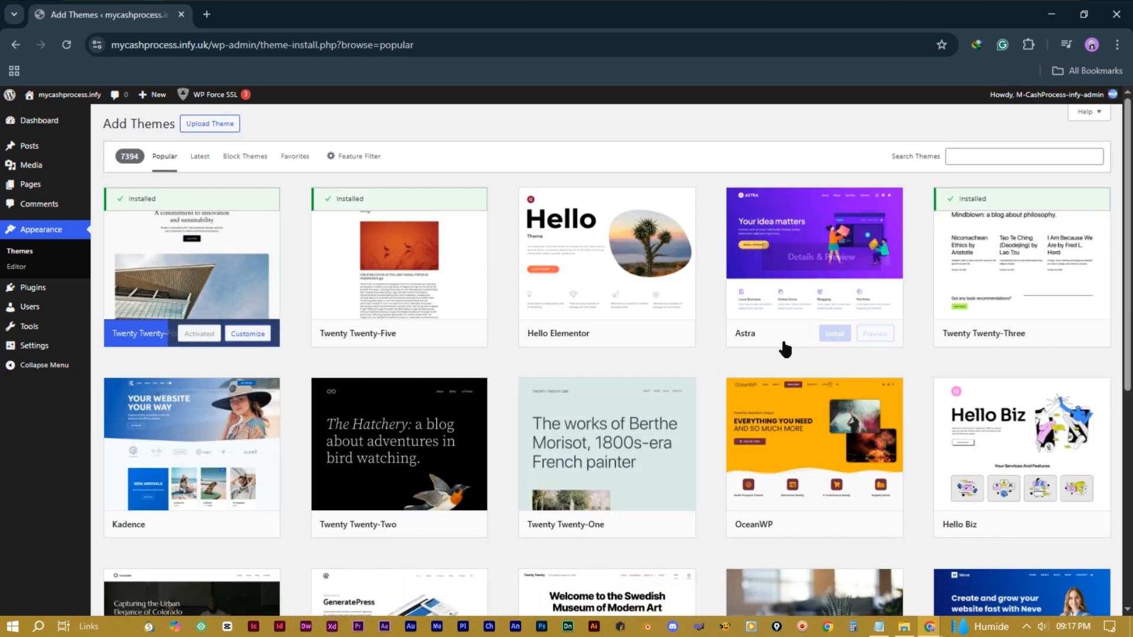
# Step: Scroll down through the theme listing on the Add Themes page
pyautogui.scroll(-1, 657, 353)
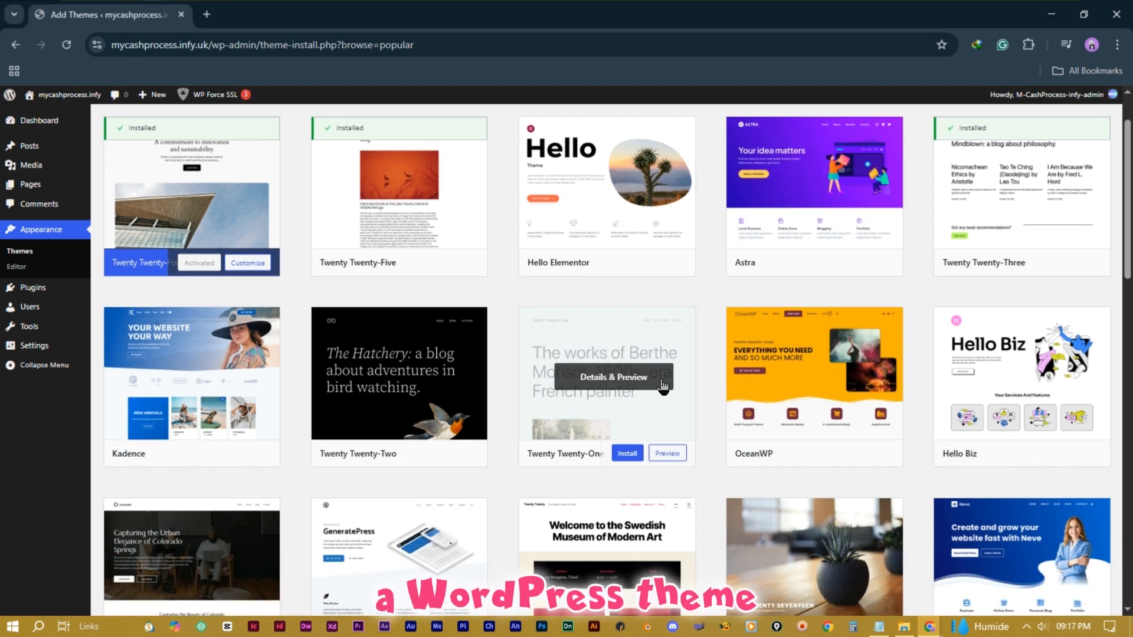
pyautogui.scroll(-1, 663, 386)
pyautogui.scroll(-4, 663, 386)
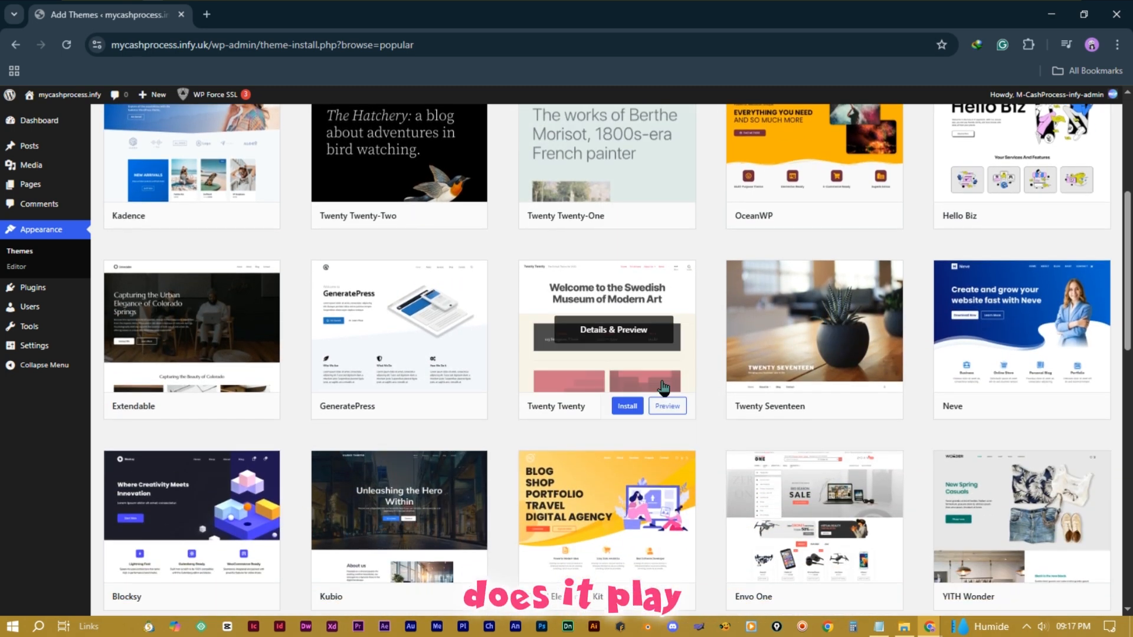
pyautogui.scroll(-6, 663, 390)
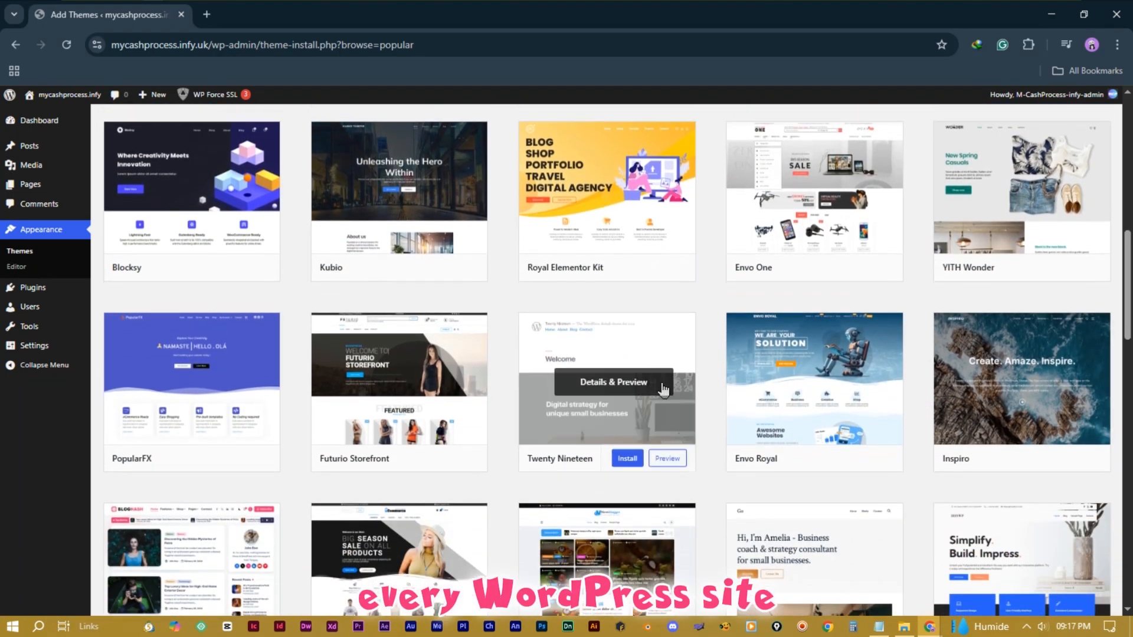
pyautogui.scroll(-6, 662, 397)
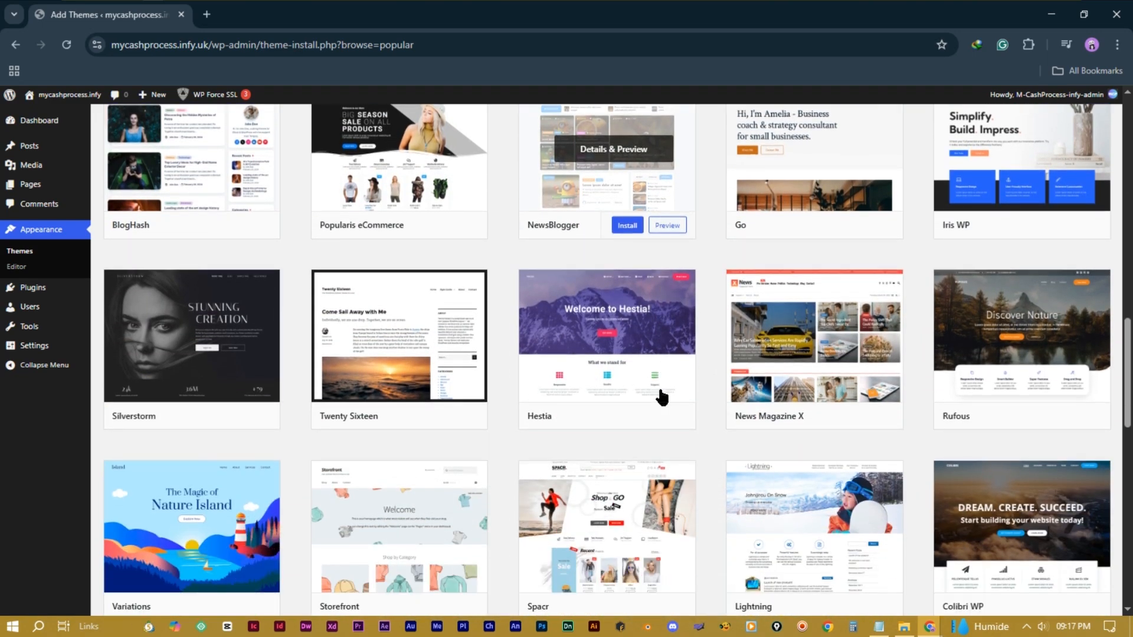
pyautogui.scroll(-6, 662, 397)
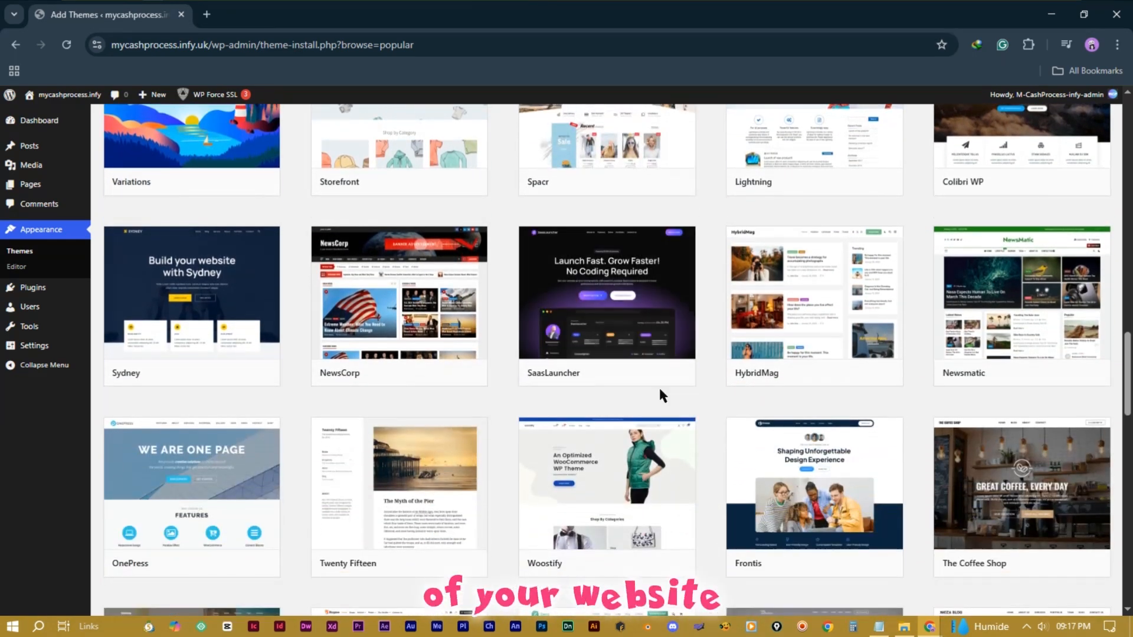
pyautogui.scroll(-9, 661, 394)
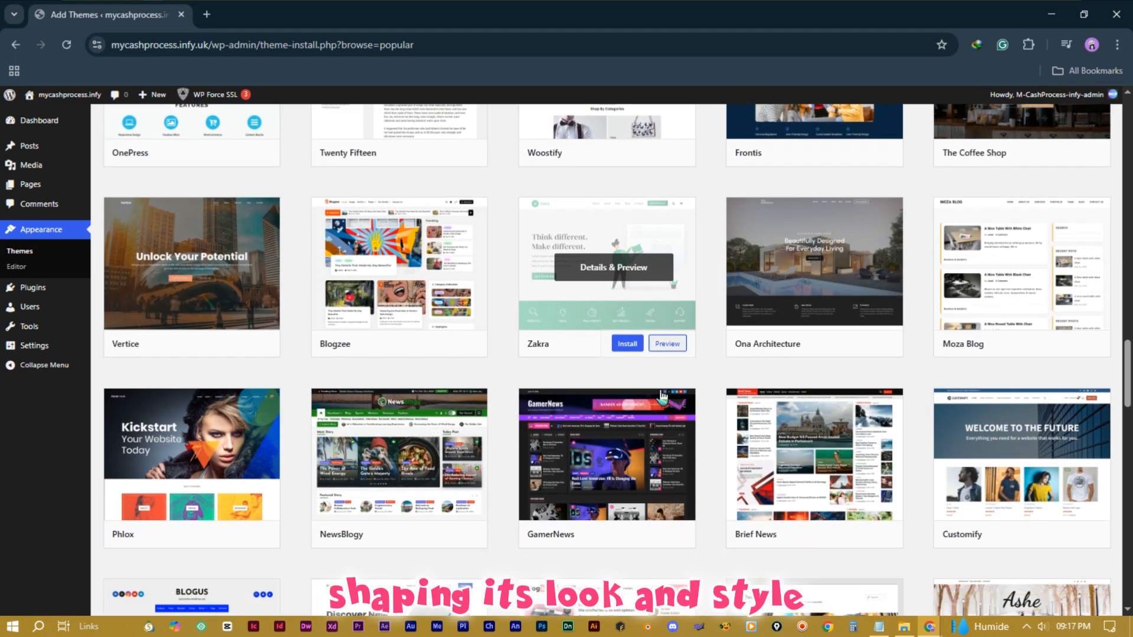
pyautogui.scroll(-6, 662, 397)
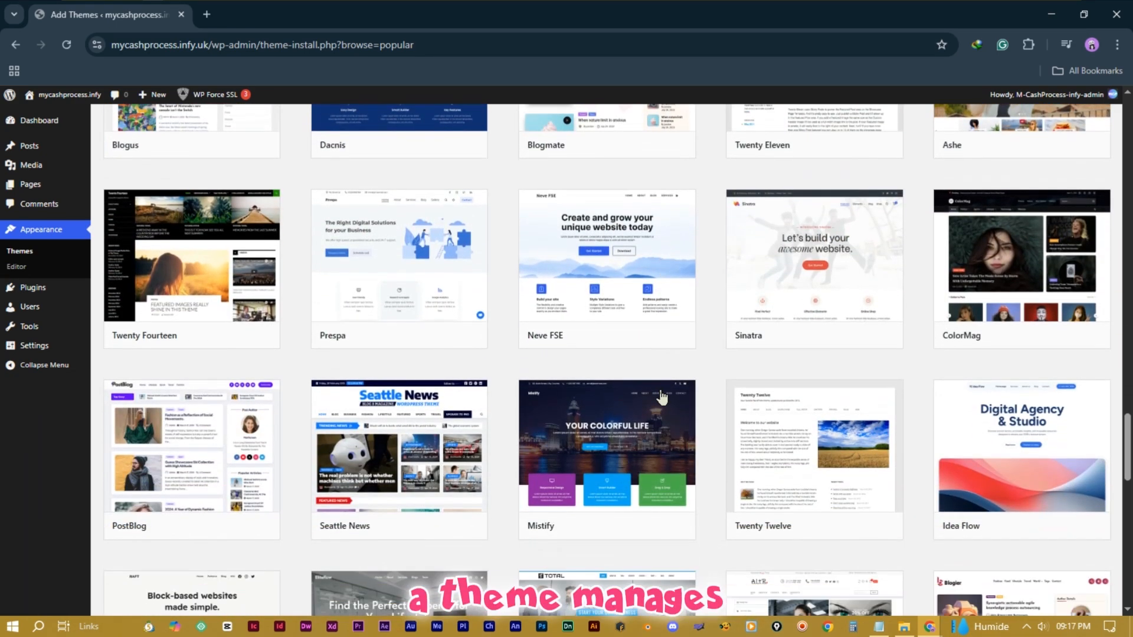
pyautogui.scroll(-5, 662, 397)
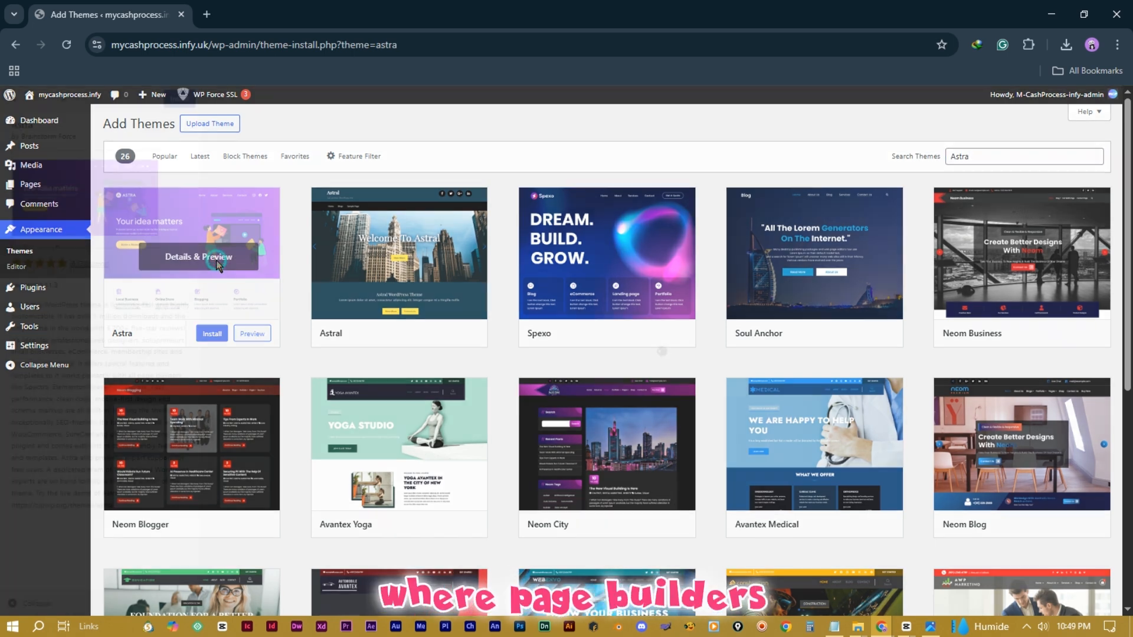
# Step: Open Astra's Details & Preview and scroll through the Astra Pro, Essential and Business Toolkit plans
pyautogui.click(217, 265)
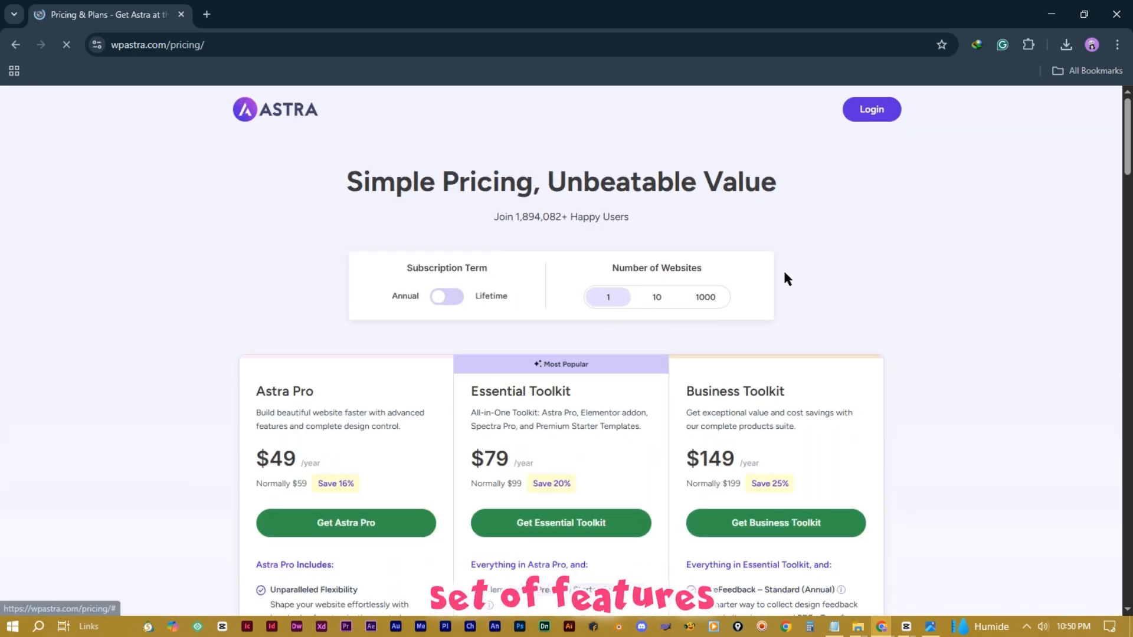
pyautogui.scroll(-1, 797, 283)
pyautogui.scroll(-2, 855, 342)
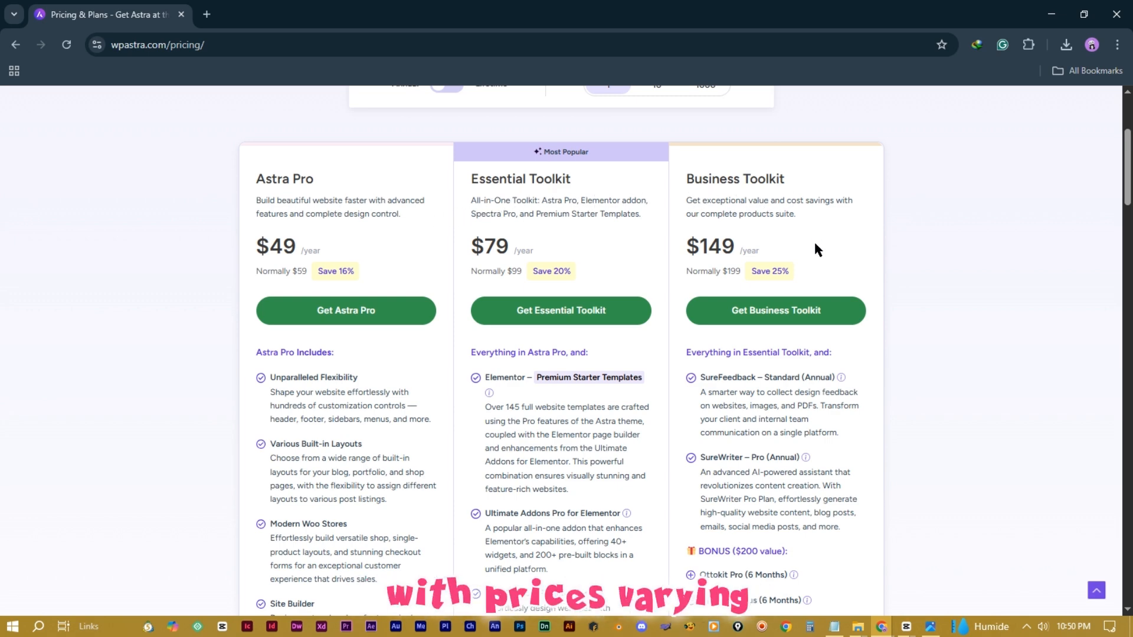
pyautogui.scroll(-1, 644, 404)
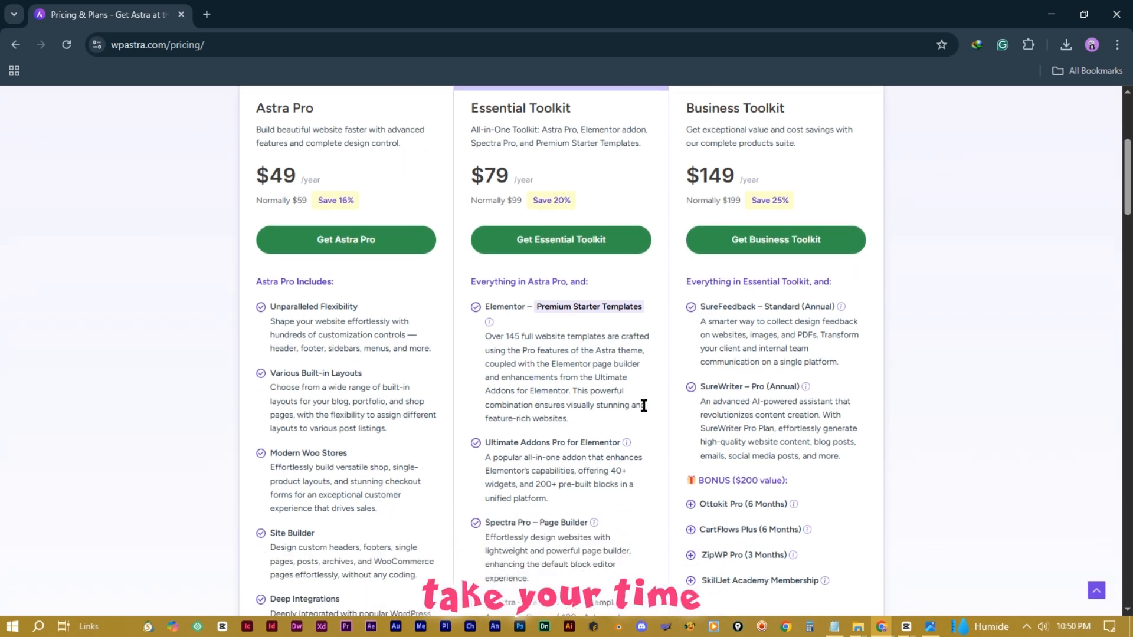
pyautogui.scroll(-1, 643, 405)
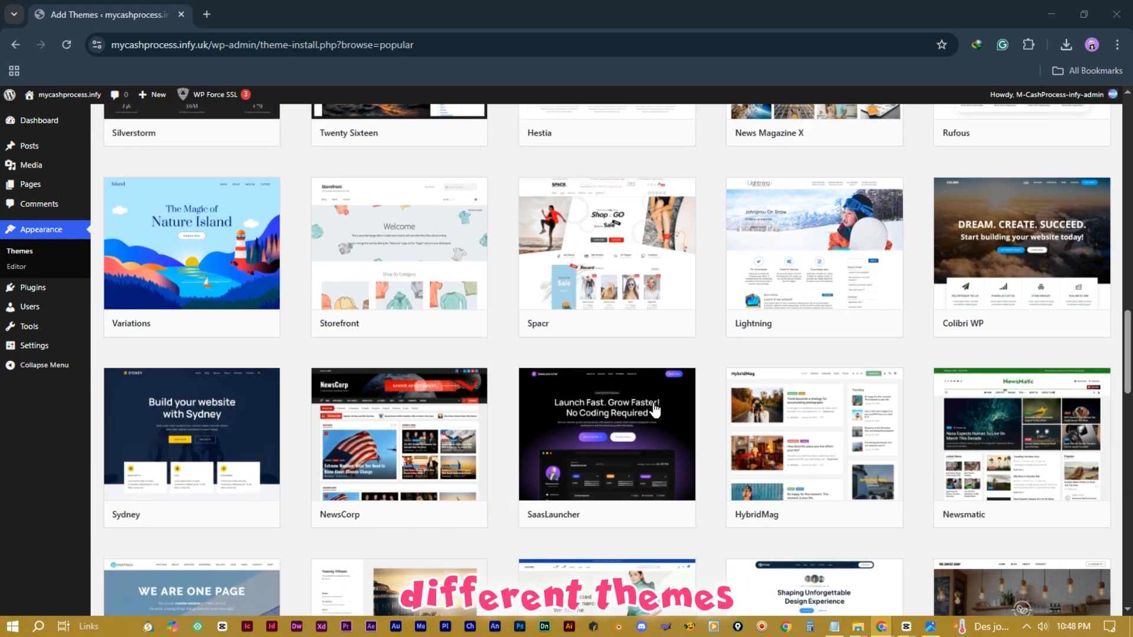
pyautogui.scroll(-3, 653, 404)
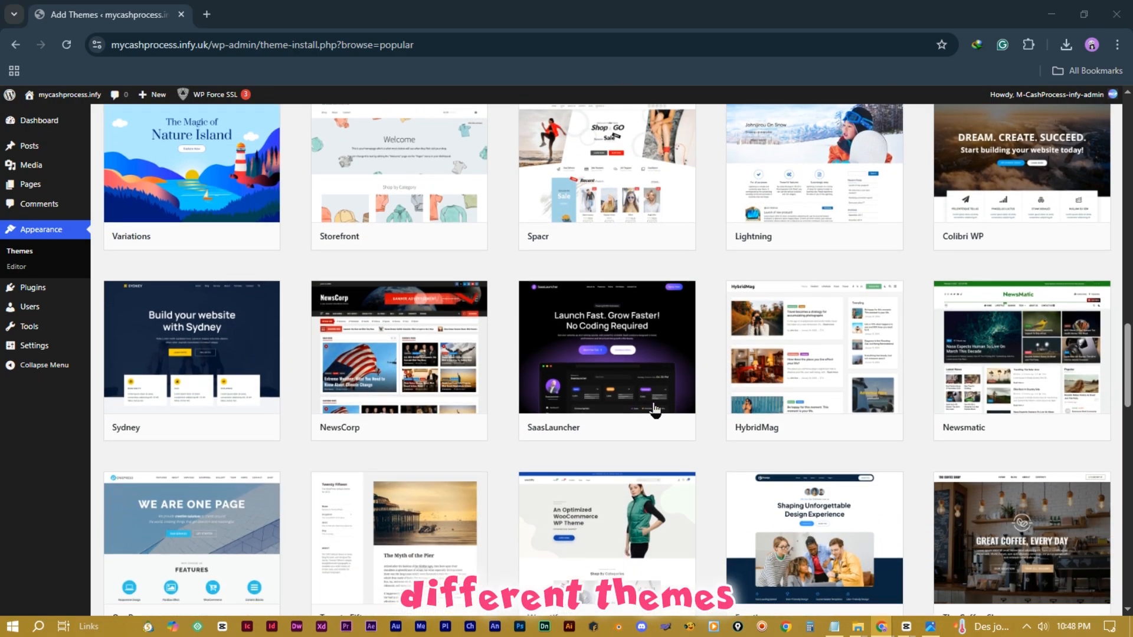
pyautogui.scroll(-7, 654, 409)
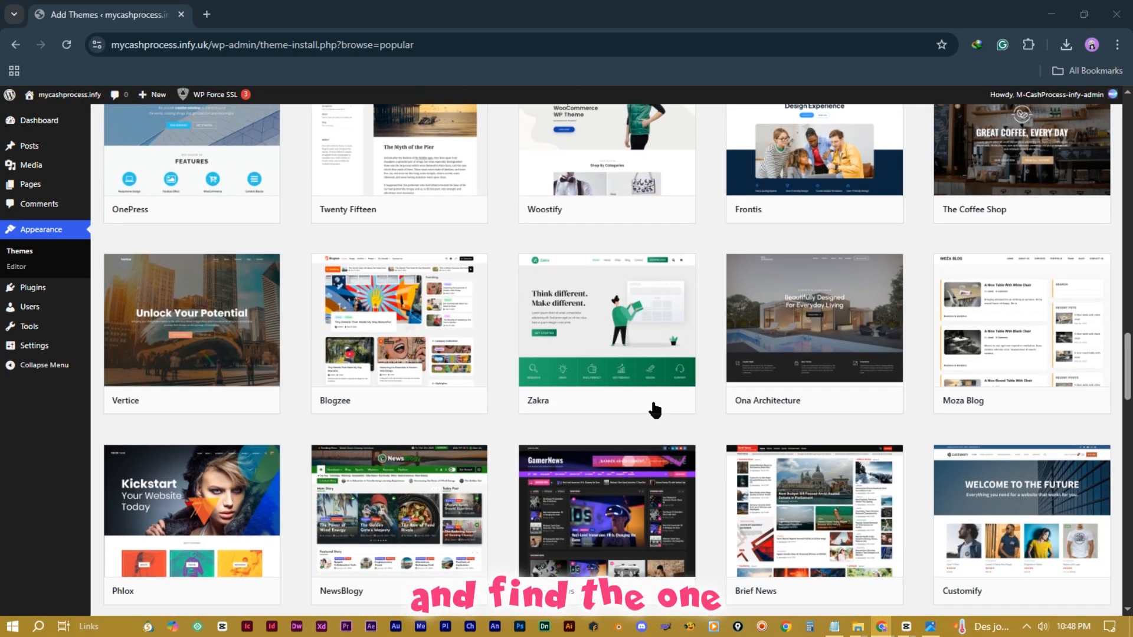
pyautogui.scroll(-6, 653, 409)
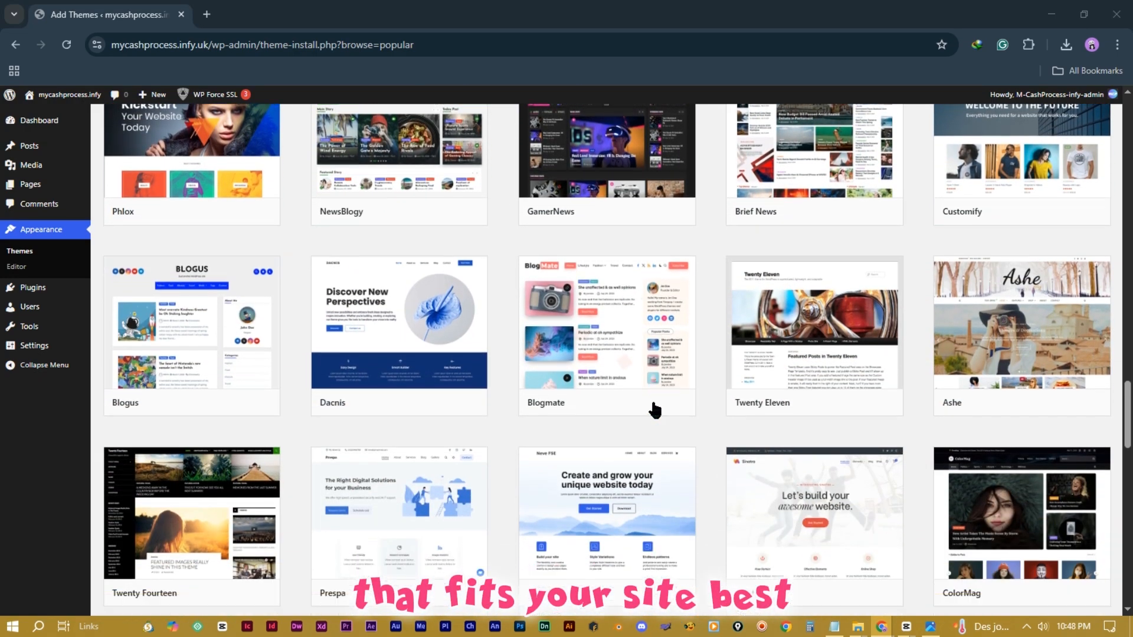
pyautogui.scroll(-7, 653, 409)
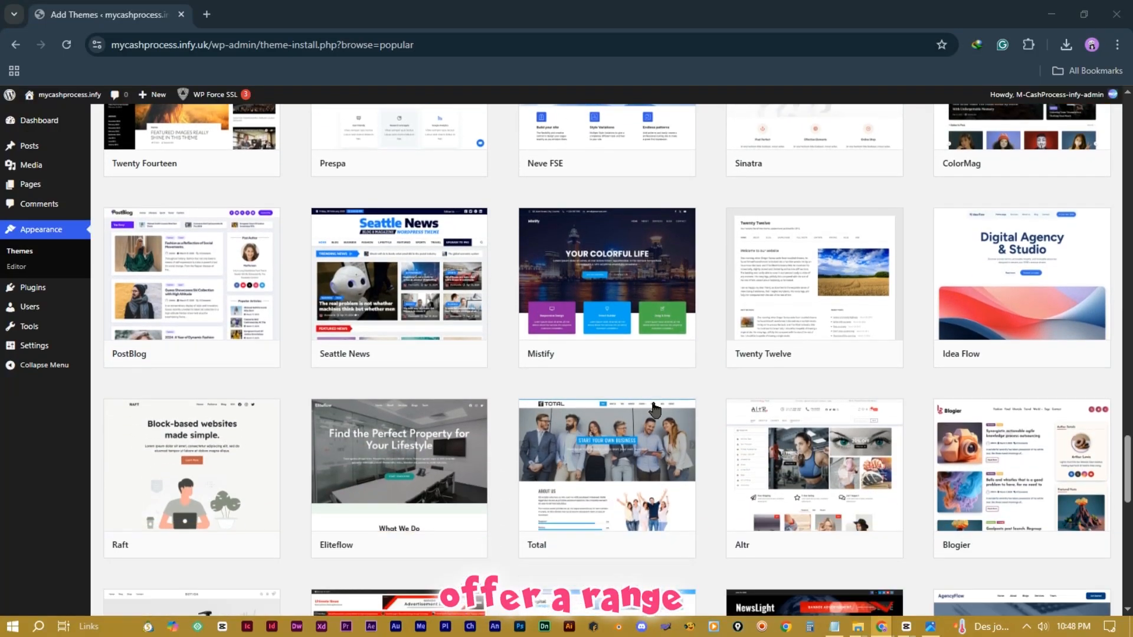
pyautogui.scroll(-8, 653, 409)
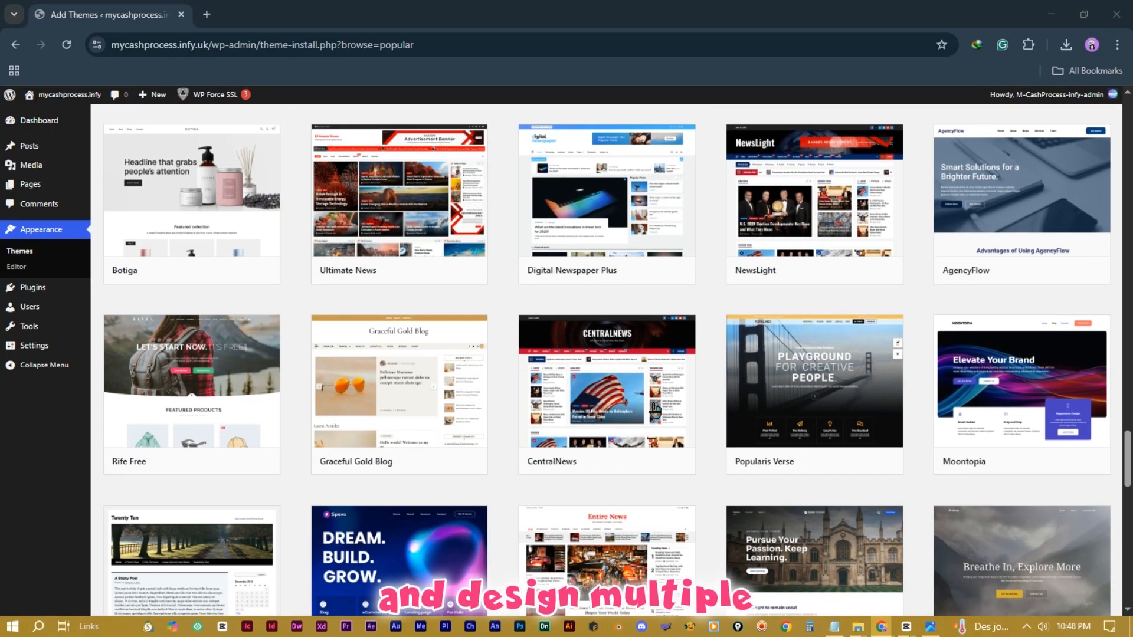
pyautogui.scroll(-5, 654, 409)
pyautogui.scroll(-8, 654, 408)
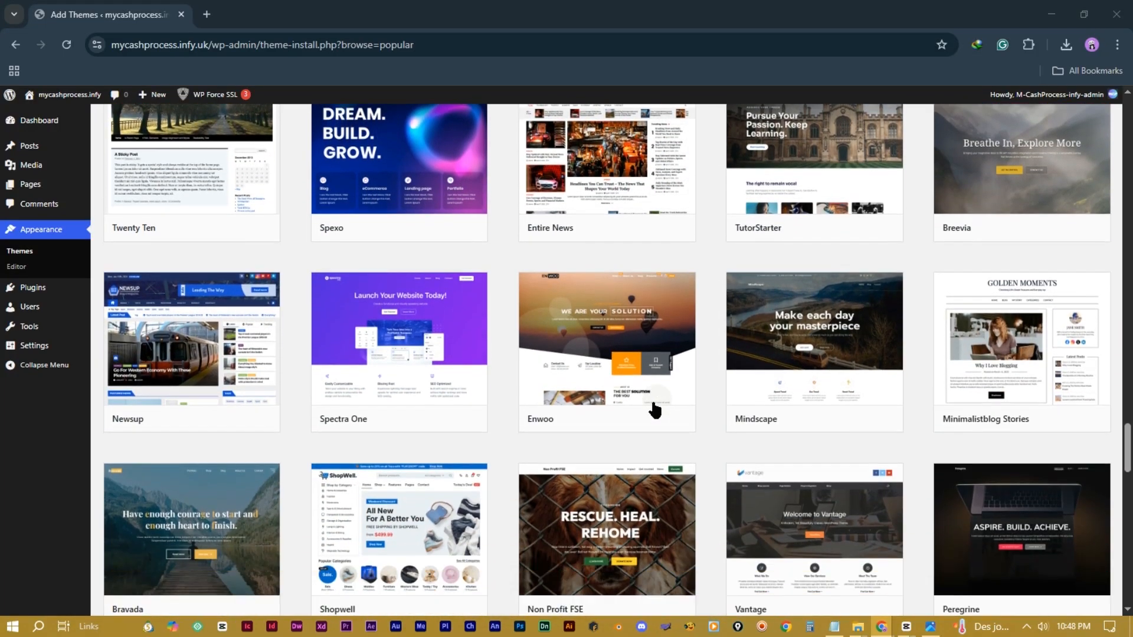
pyautogui.scroll(-7, 653, 409)
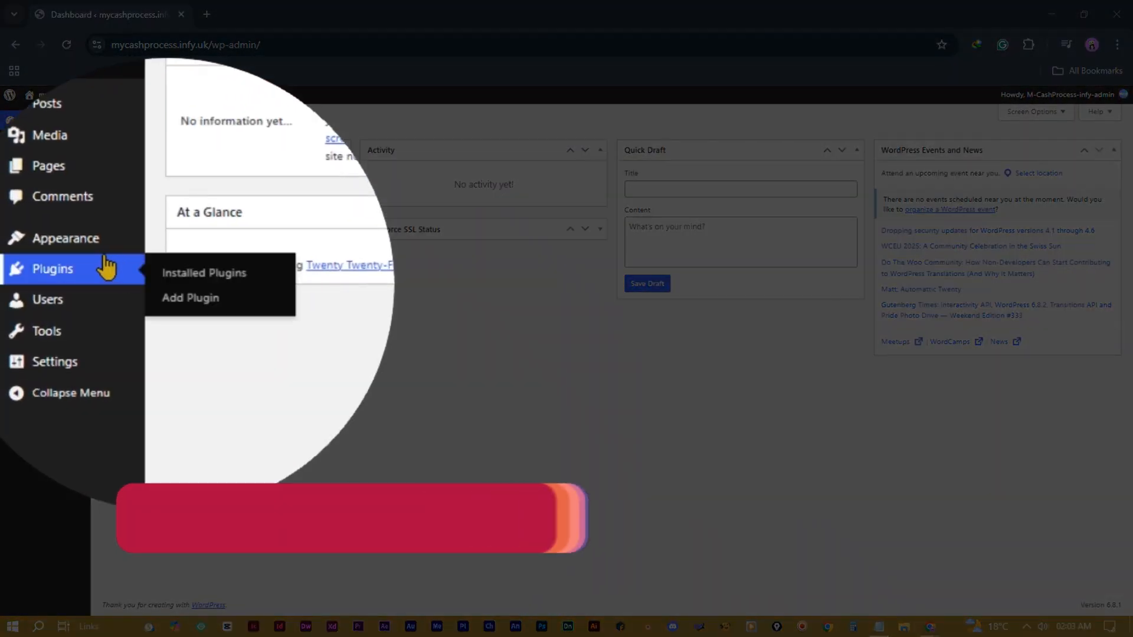
# Step: From Themes > Add Theme, search the directory for Astra and install it
pyautogui.moveTo(57, 264)
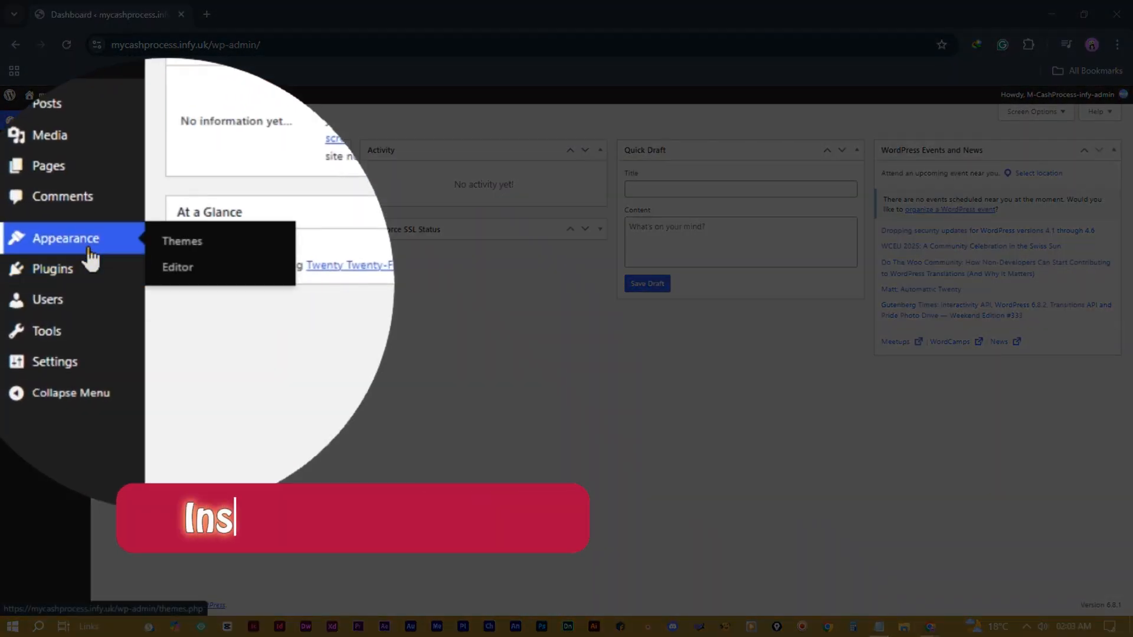
pyautogui.click(193, 248)
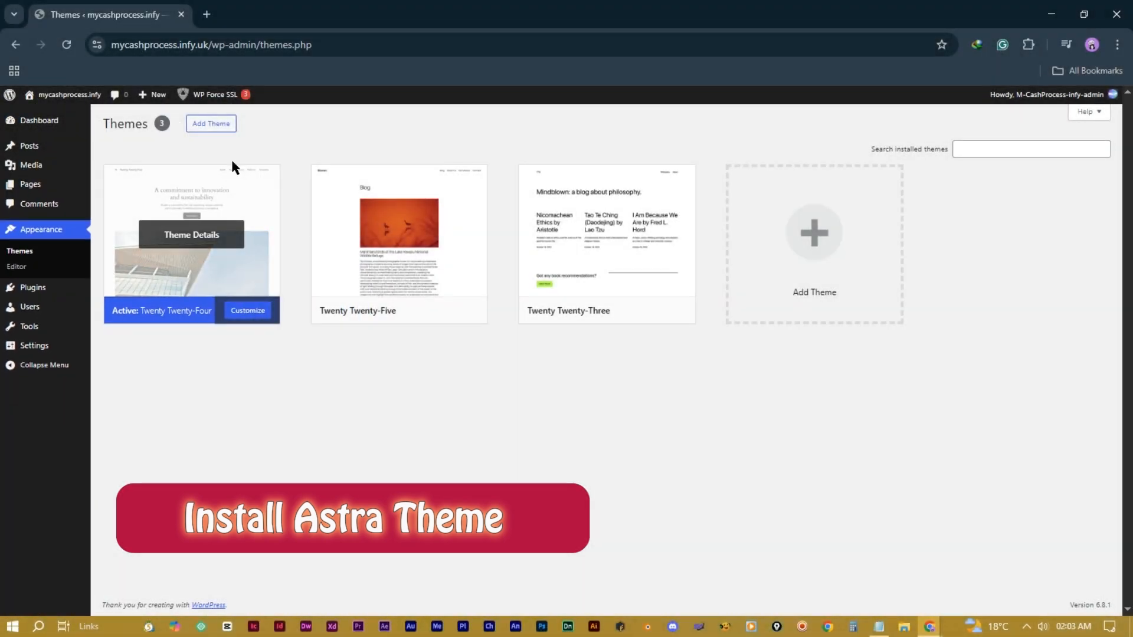
pyautogui.click(223, 125)
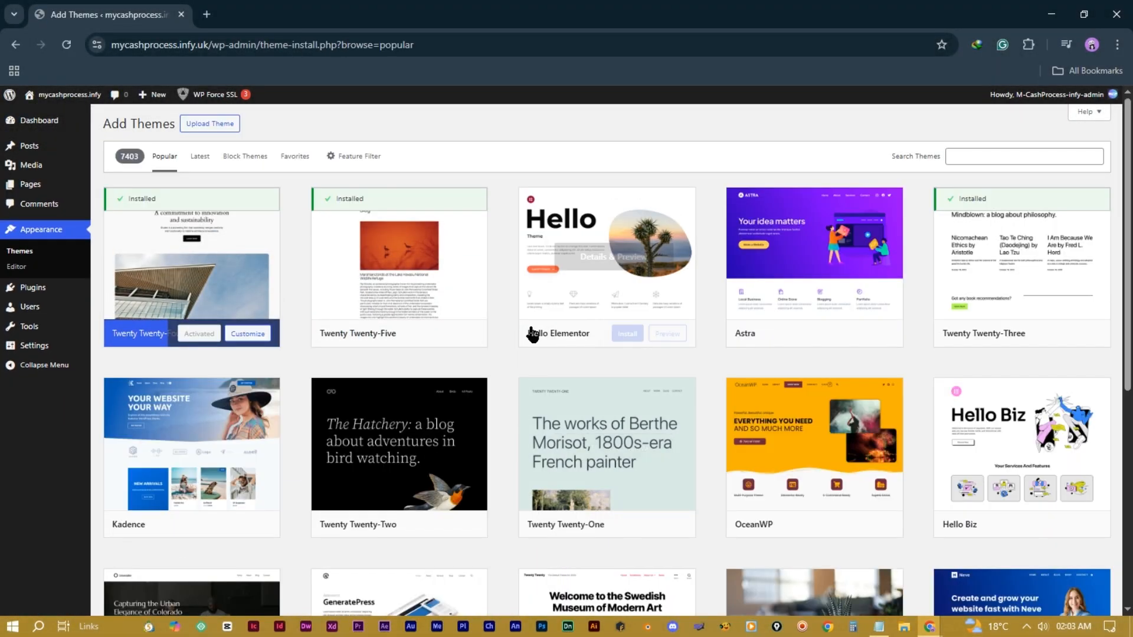
pyautogui.click(1007, 156)
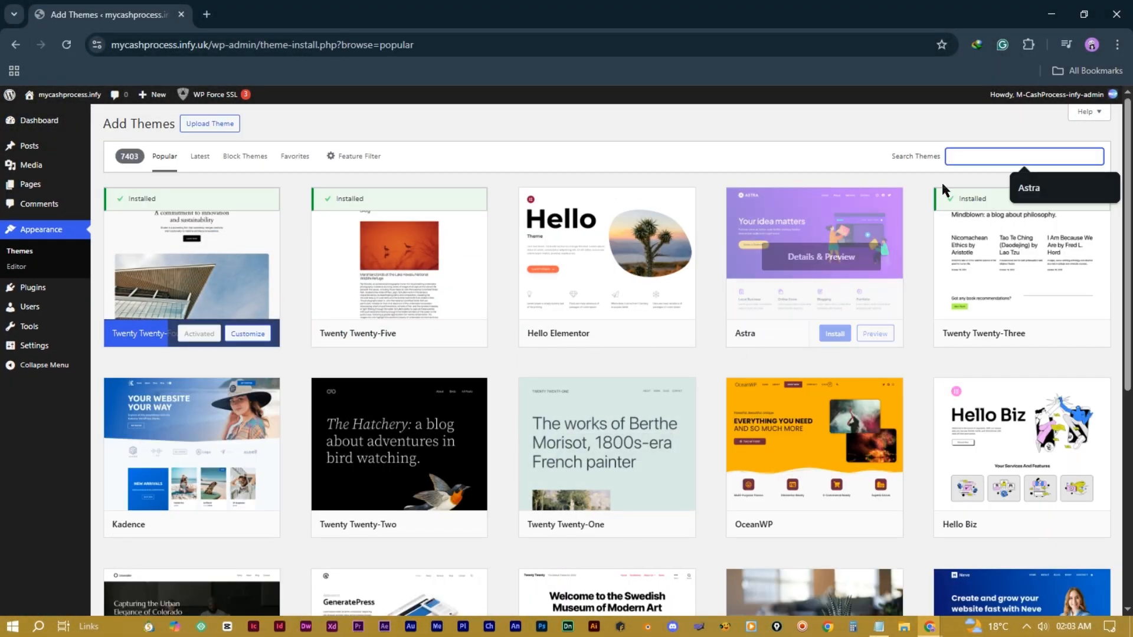
pyautogui.click(982, 161)
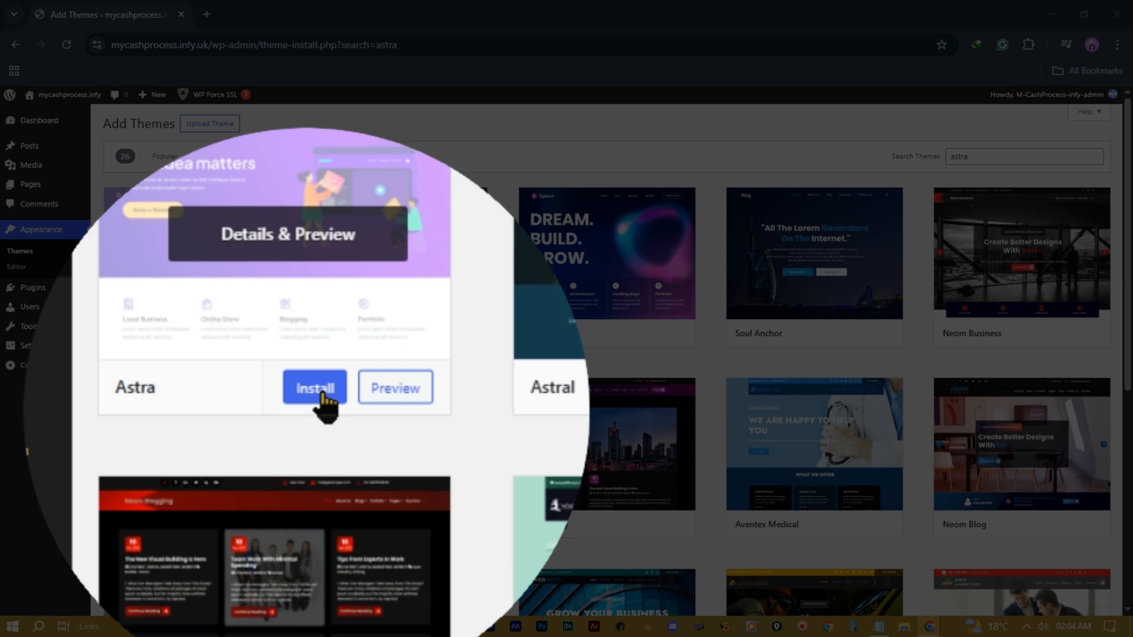
pyautogui.click(216, 337)
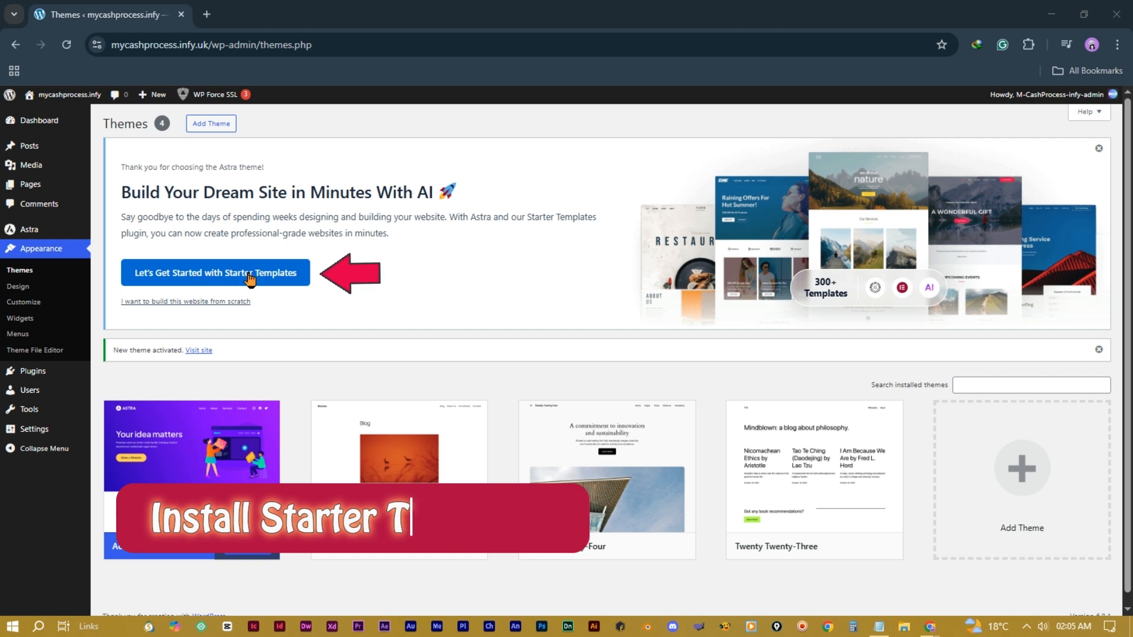
# Step: Launch Starter Templates, choose the classic Build with Templates option, and pick Elementor as page builder
pyautogui.click(207, 274)
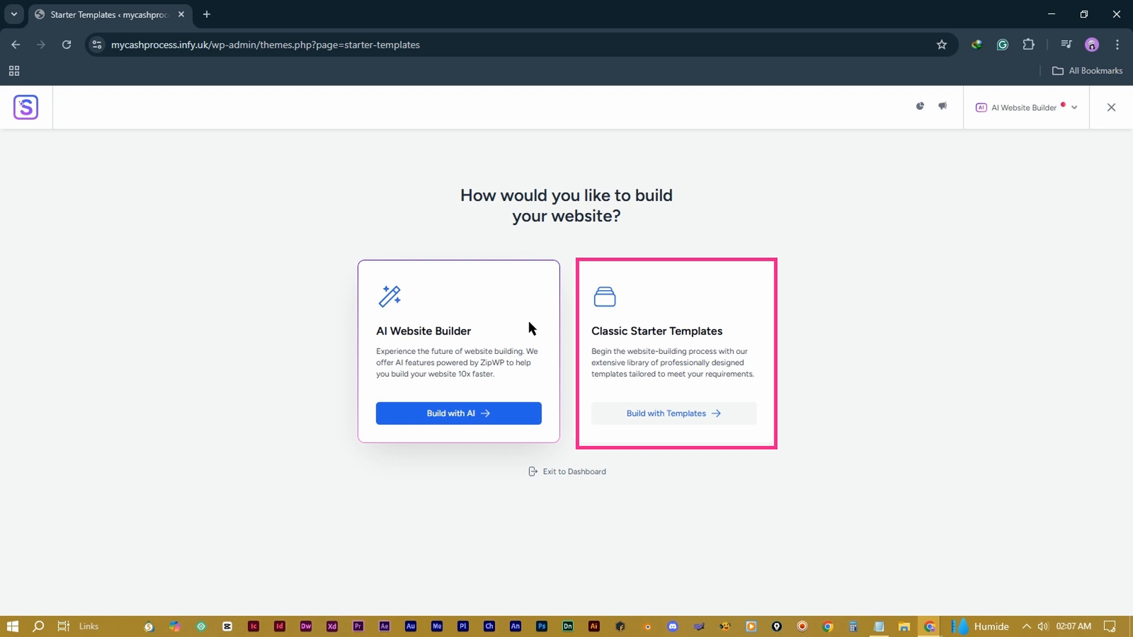
pyautogui.click(683, 299)
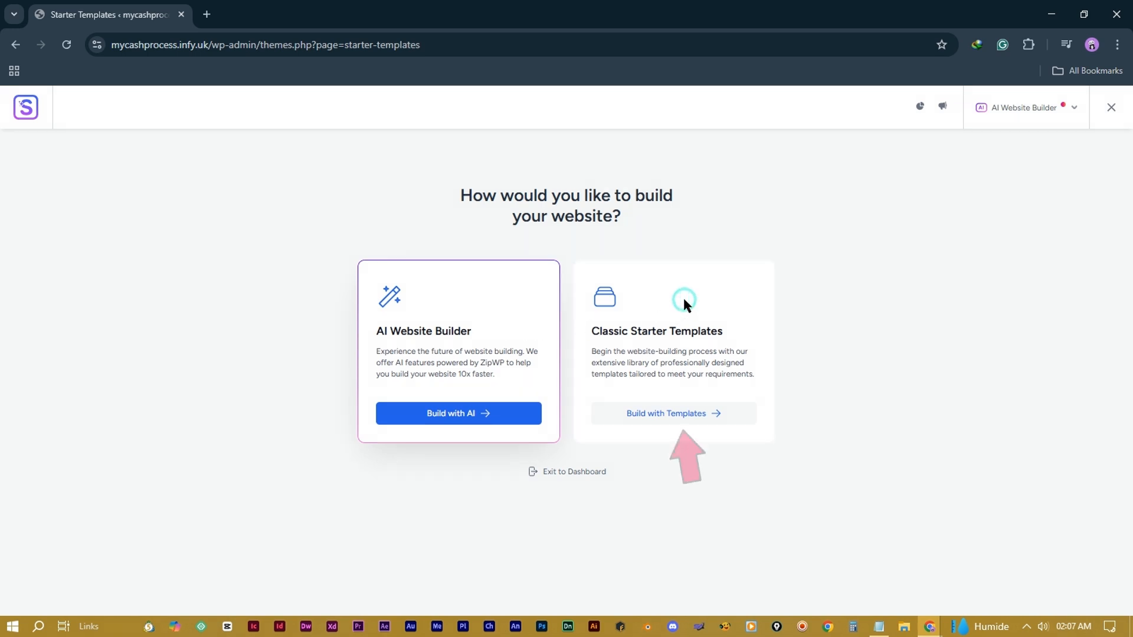
pyautogui.click(676, 417)
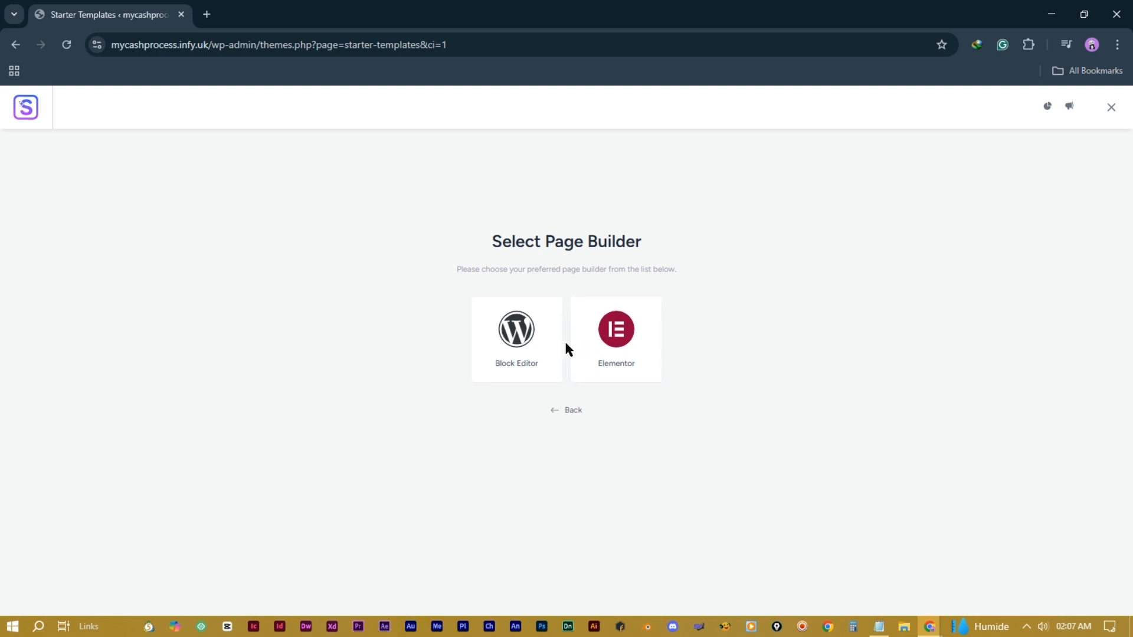
pyautogui.click(614, 348)
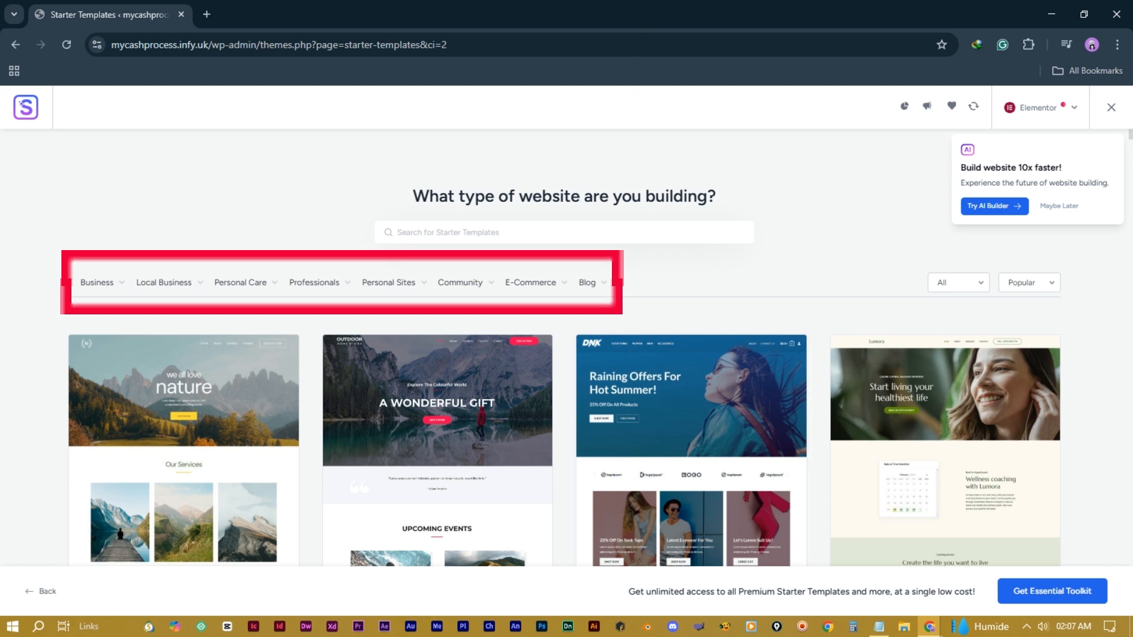
# Step: Filter the starter templates to Web Designer and pick the Web Designer Portfolio template
pyautogui.click(423, 1)
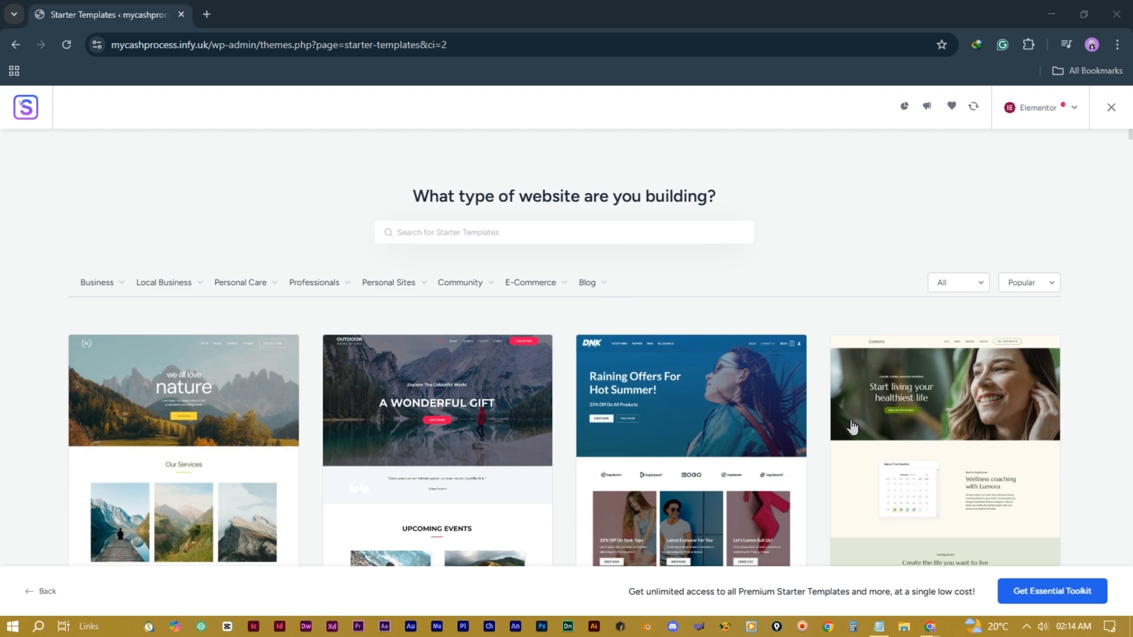
pyautogui.scroll(-4, 495, 396)
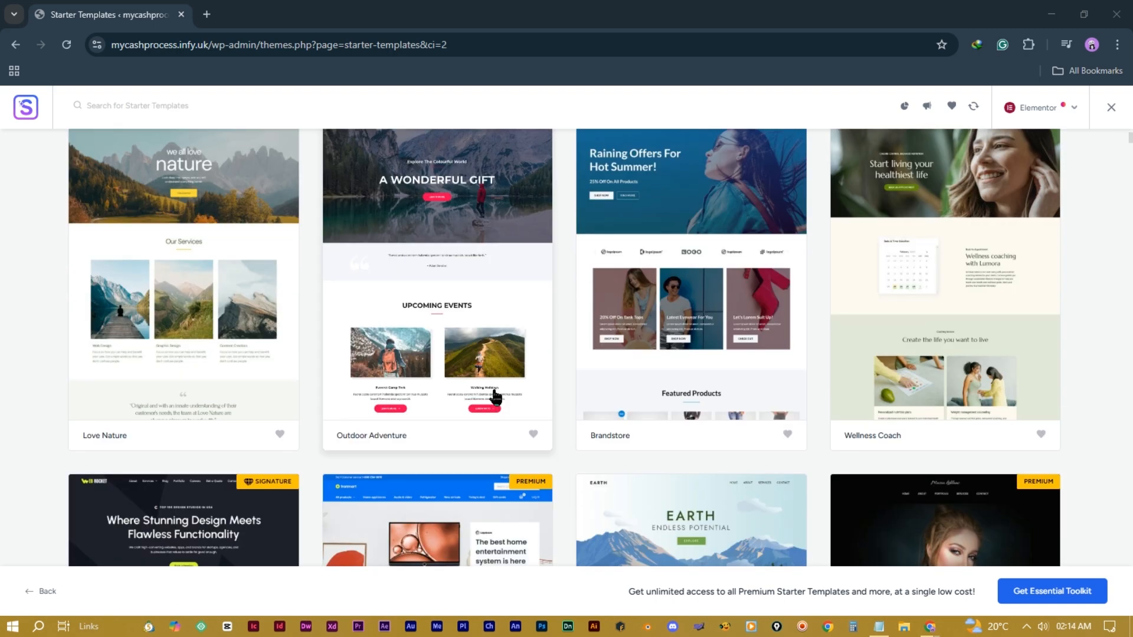
pyautogui.scroll(-10, 496, 397)
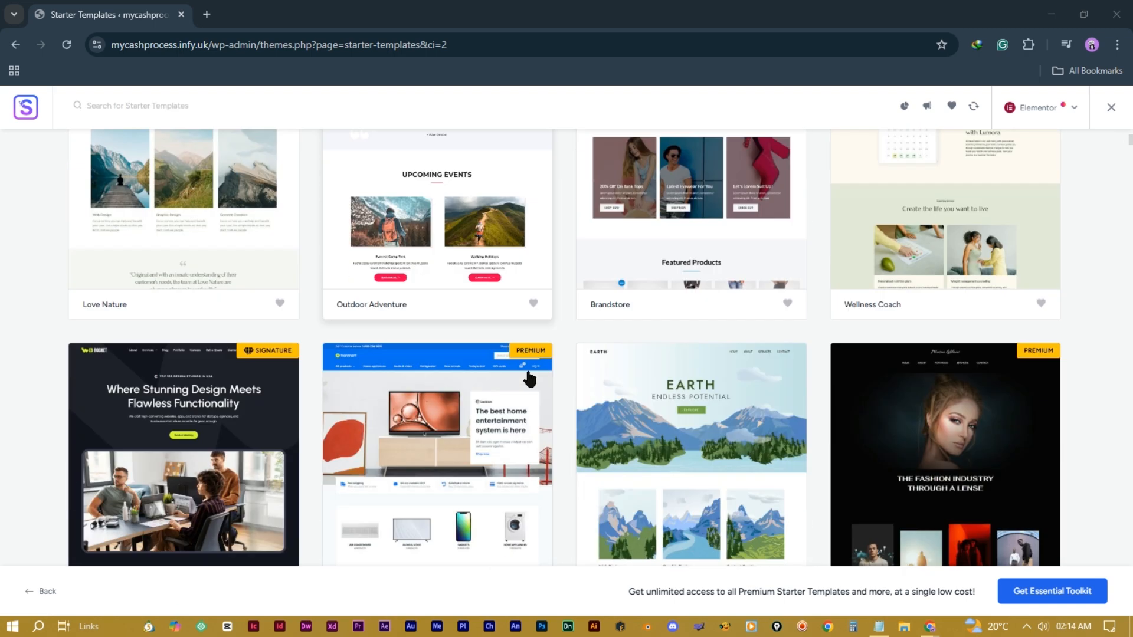
pyautogui.scroll(1, 653, 354)
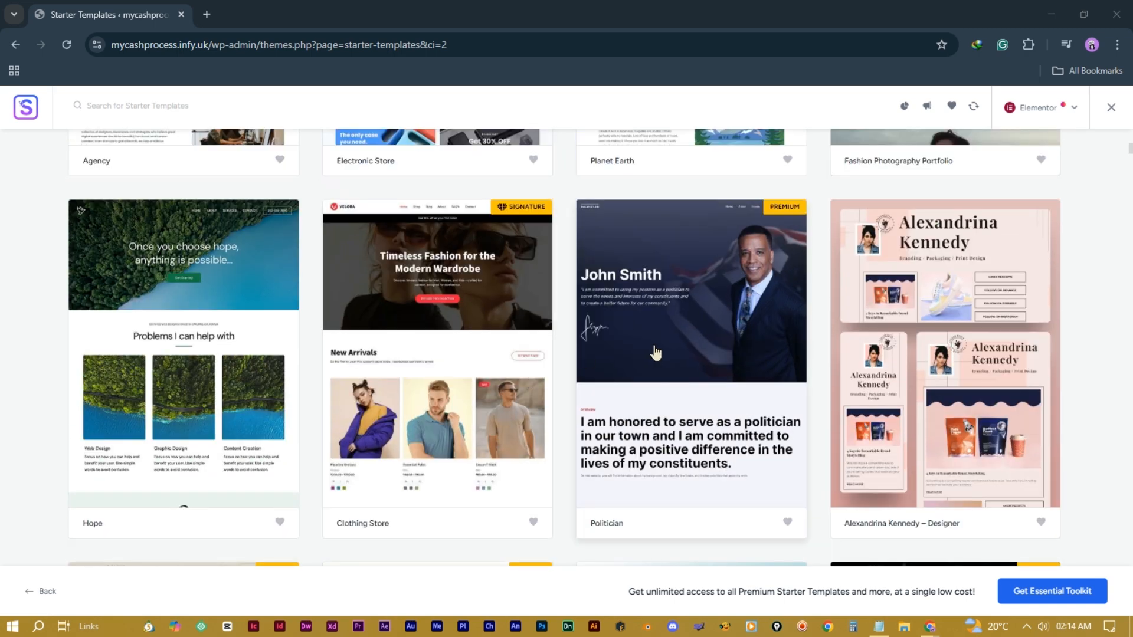
pyautogui.scroll(-5, 652, 354)
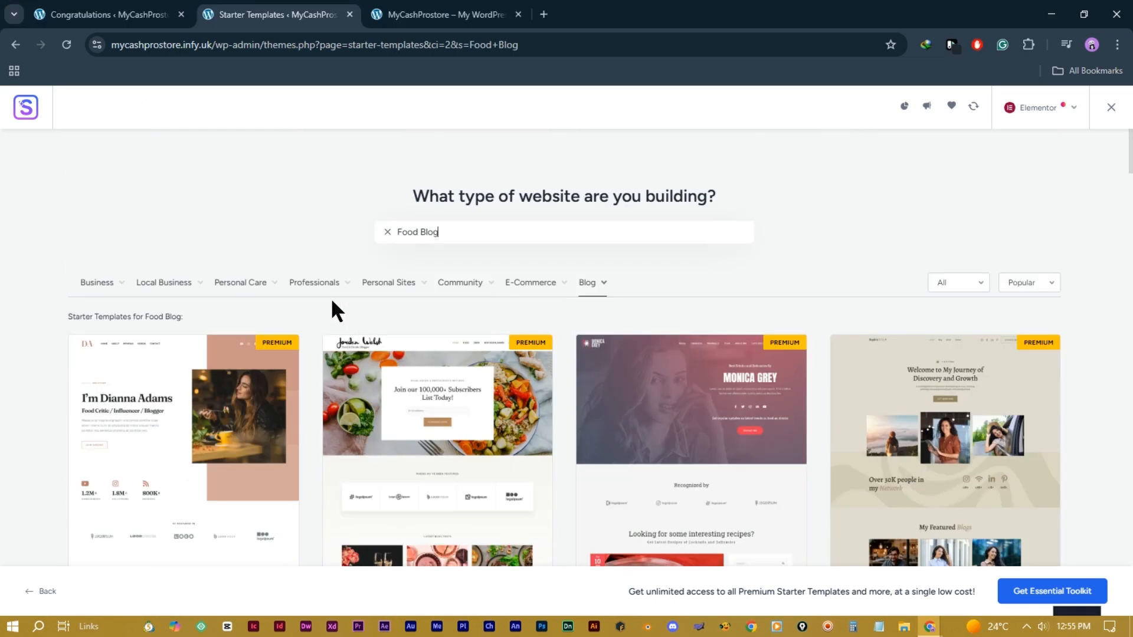
pyautogui.moveTo(306, 298)
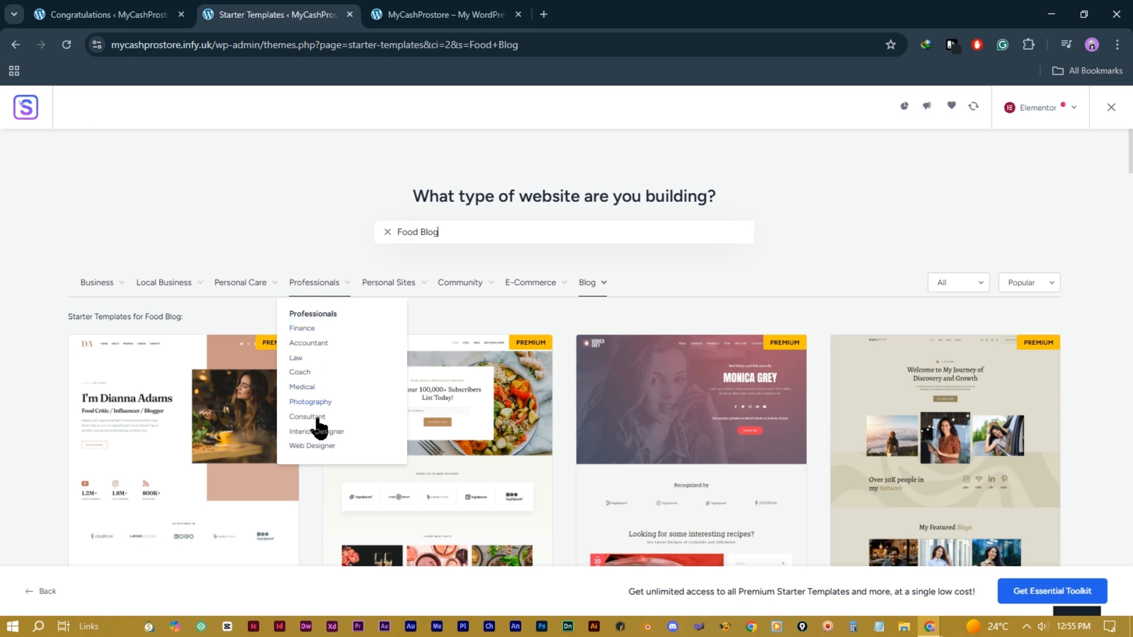
pyautogui.click(315, 447)
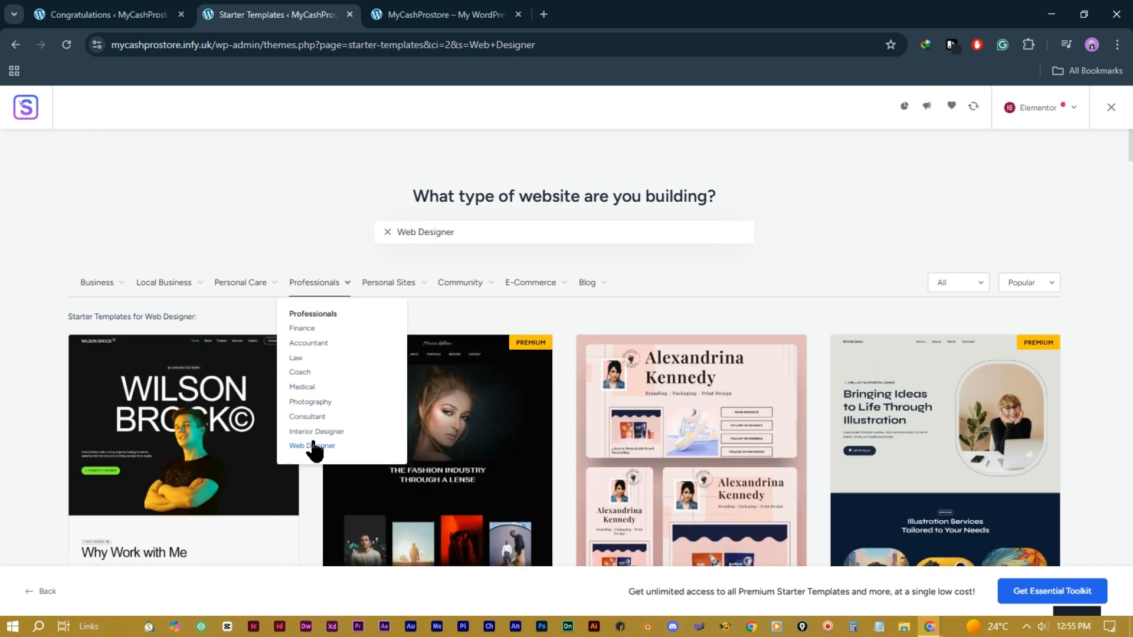
pyautogui.scroll(-3, 202, 272)
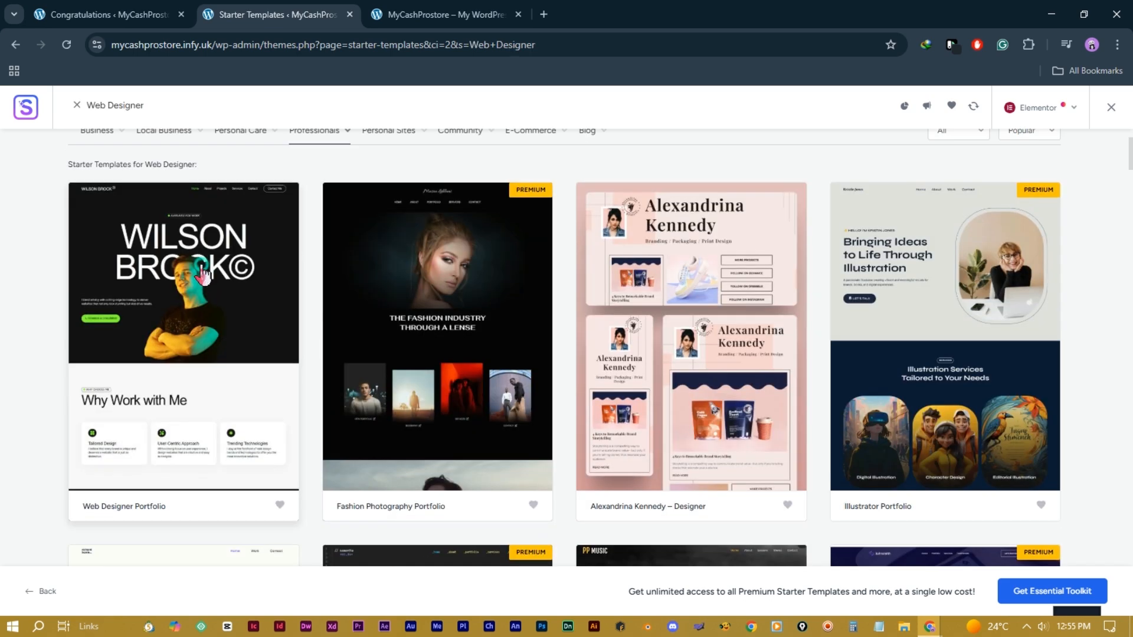
pyautogui.click(202, 273)
# Step: Upload the transparent MY.CASHPROCESS logo file as the site logo and widen it to 250 px
pyautogui.scroll(-10, 553, 357)
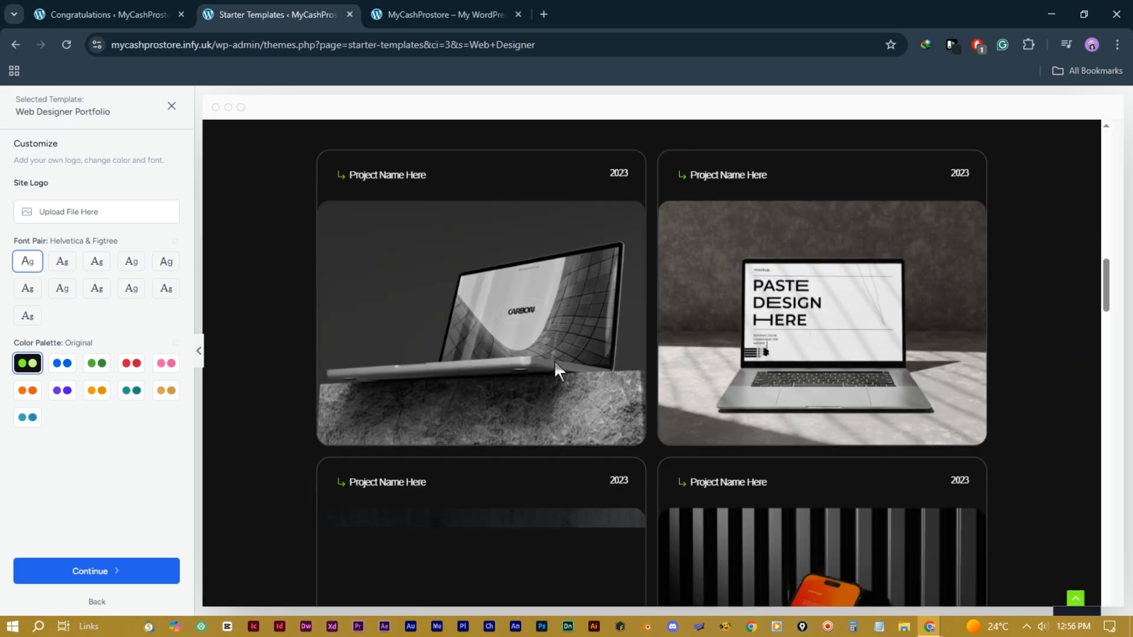
pyautogui.scroll(-20, 554, 359)
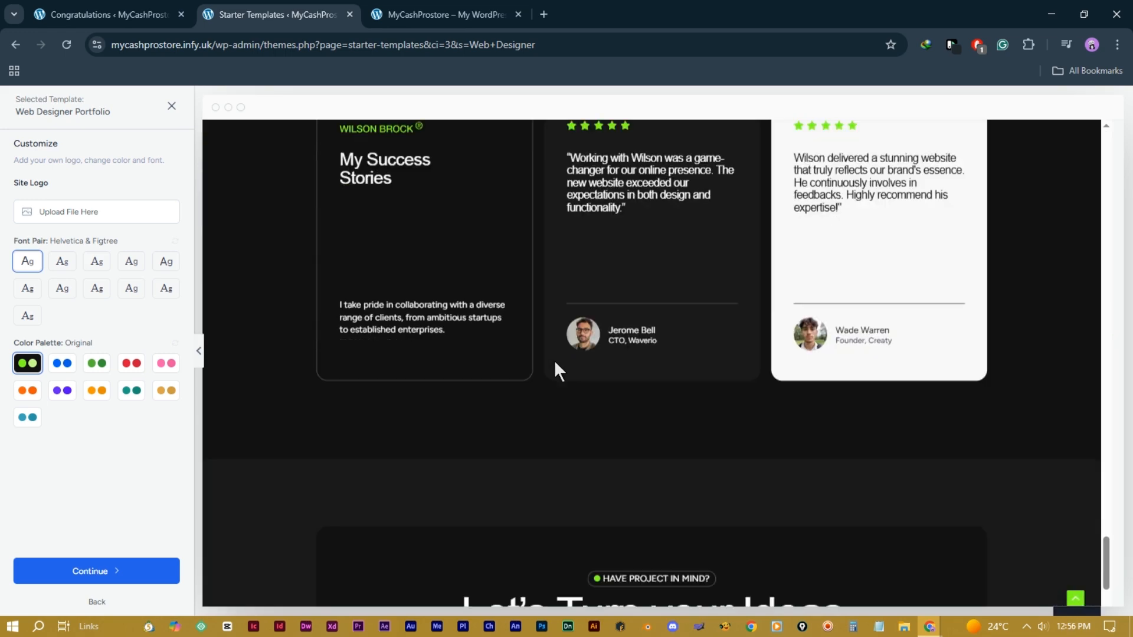
pyautogui.scroll(-3, 554, 360)
pyautogui.scroll(20, 426, 348)
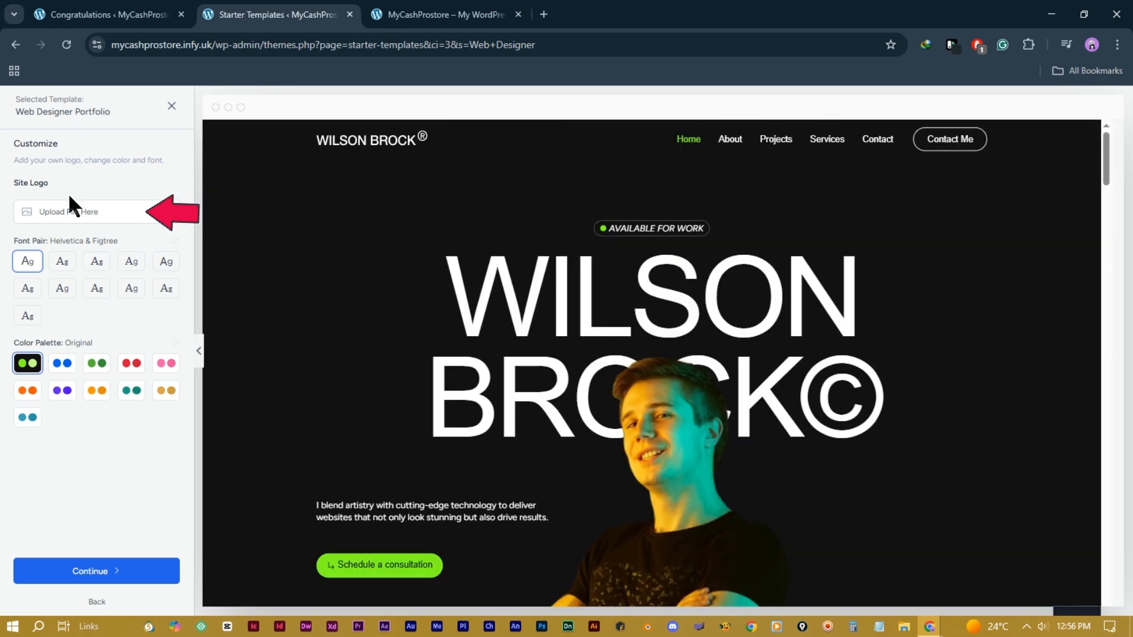
pyautogui.click(73, 213)
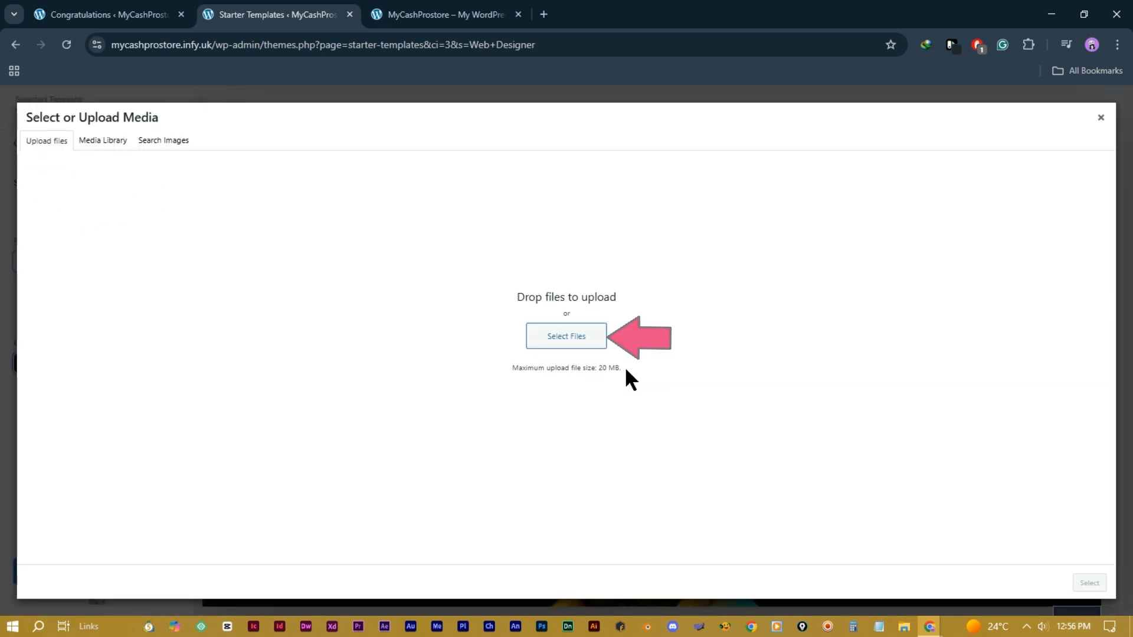
pyautogui.click(581, 336)
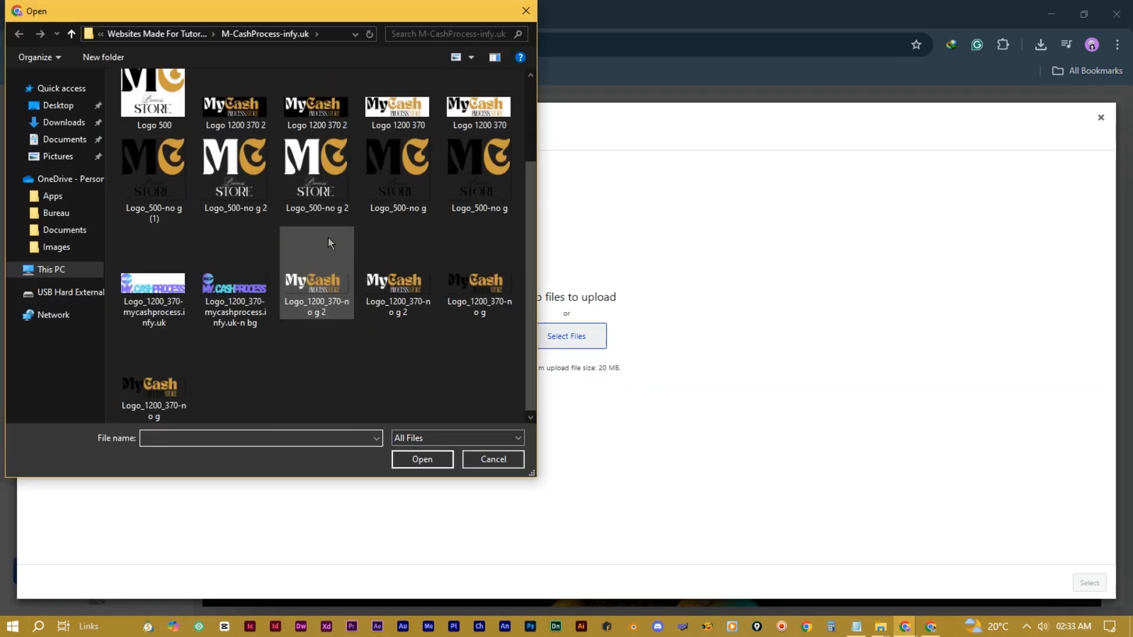
pyautogui.click(240, 295)
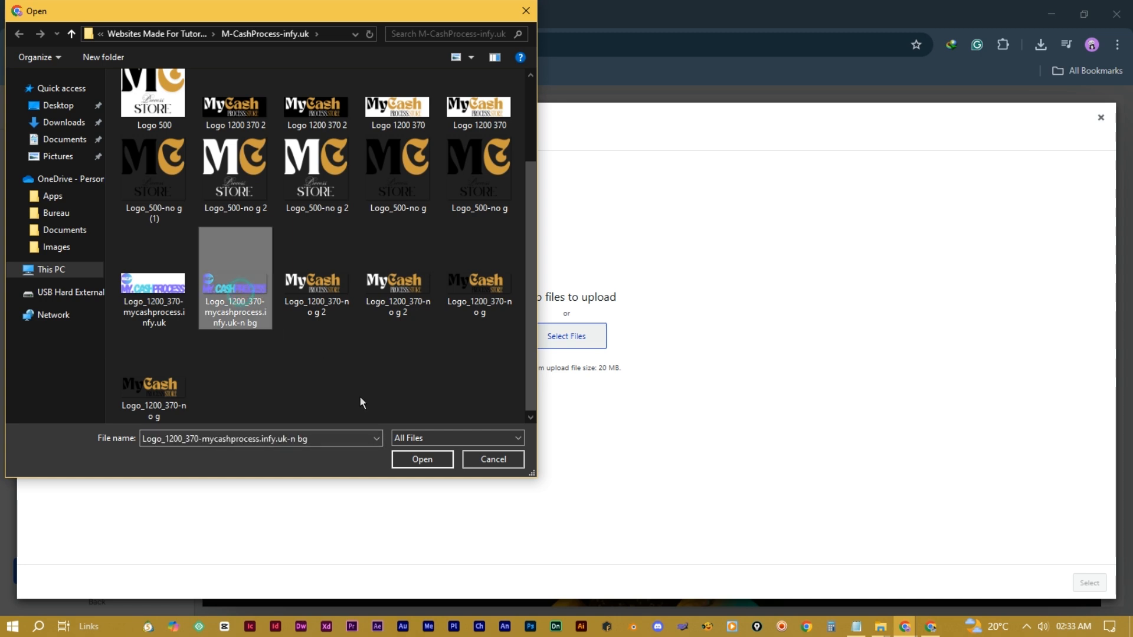
pyautogui.click(430, 459)
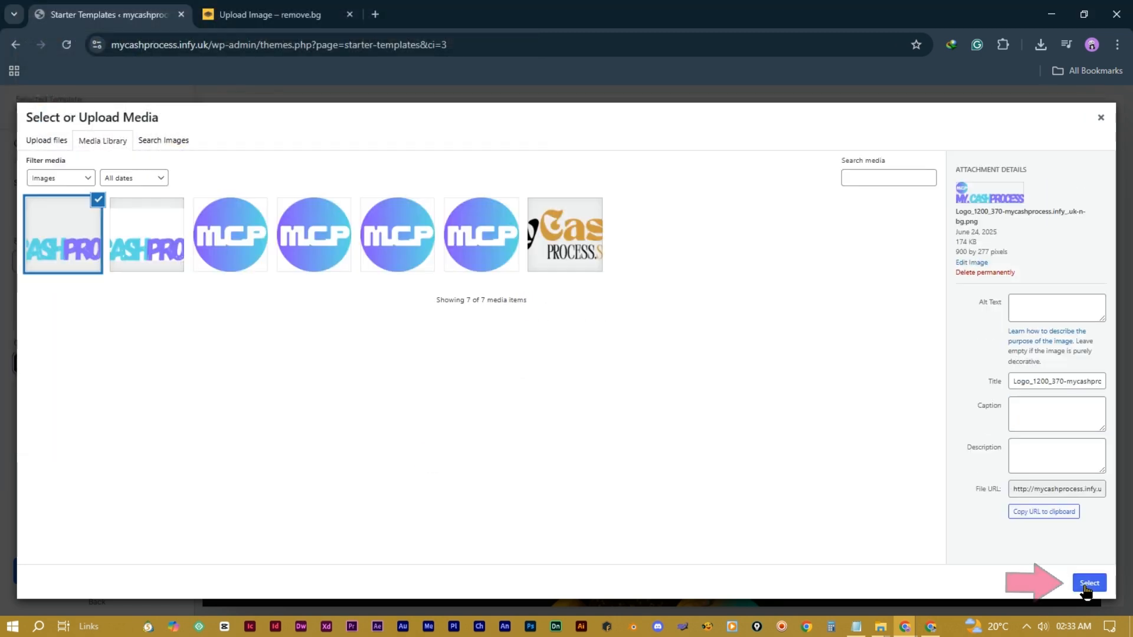
pyautogui.click(1089, 583)
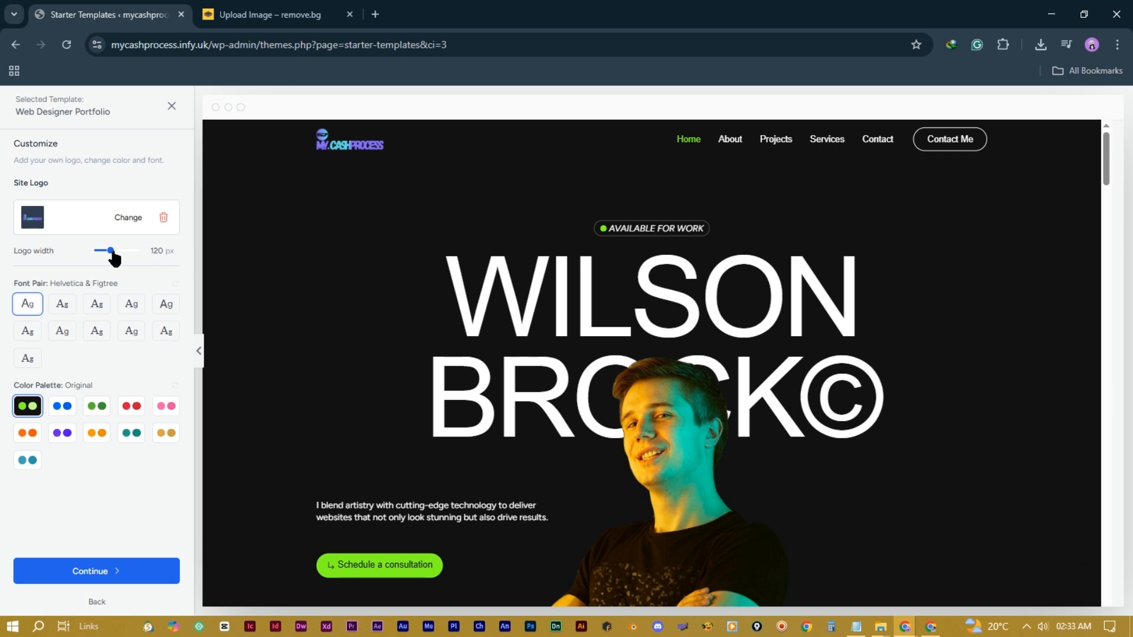
pyautogui.moveTo(114, 257); pyautogui.dragTo(144, 264)
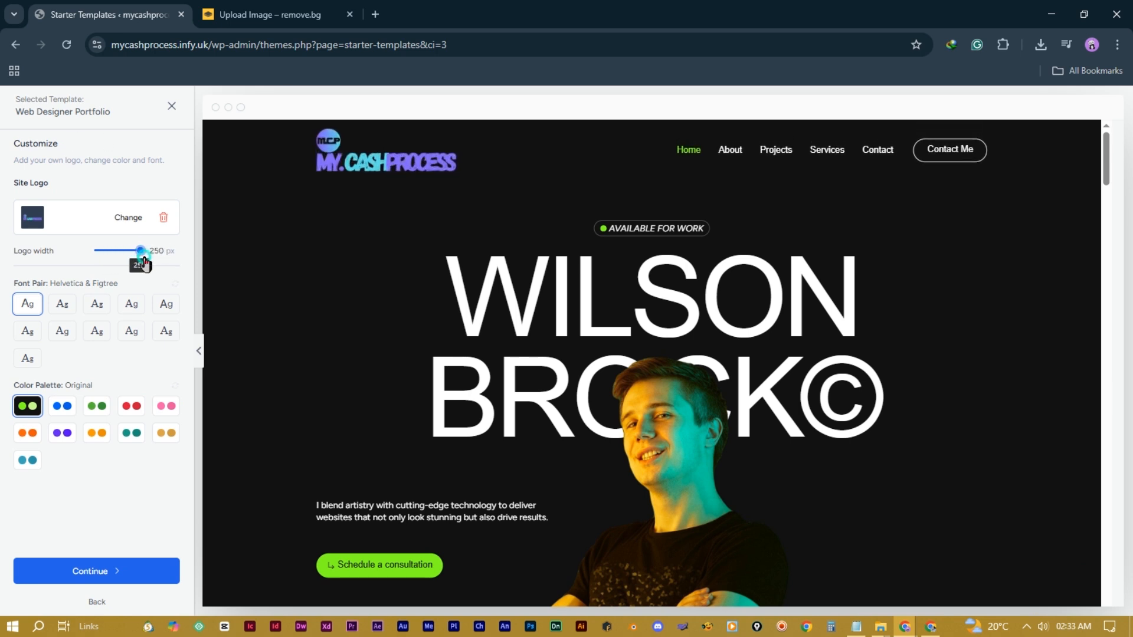
# Step: Switch the template to the purple Style 6 colour palette
pyautogui.click(63, 435)
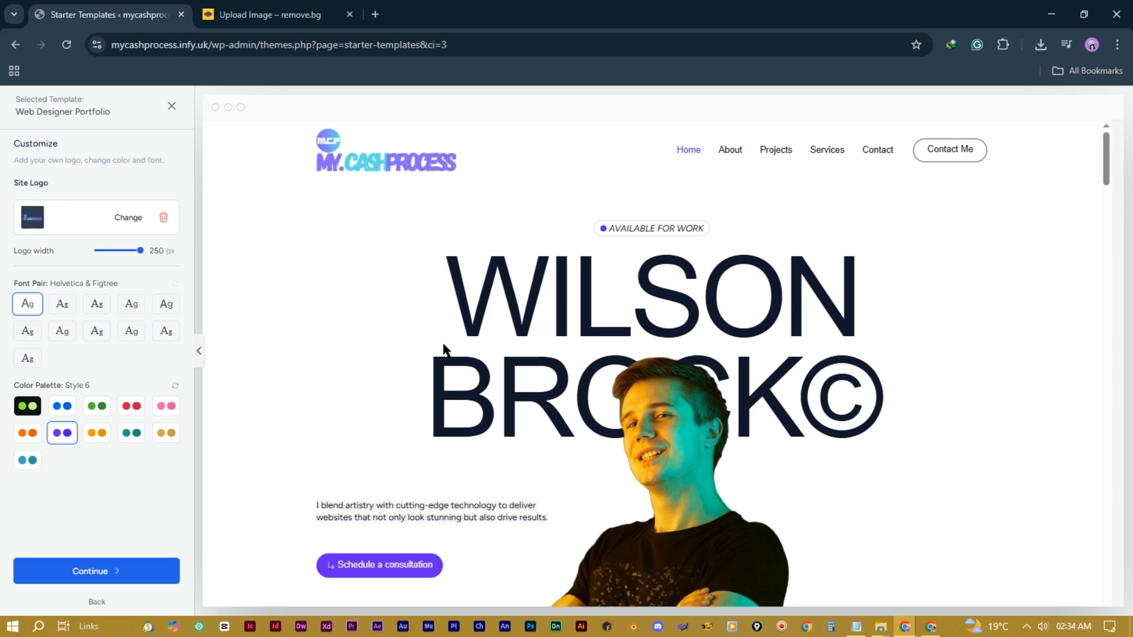
pyautogui.scroll(-14, 372, 362)
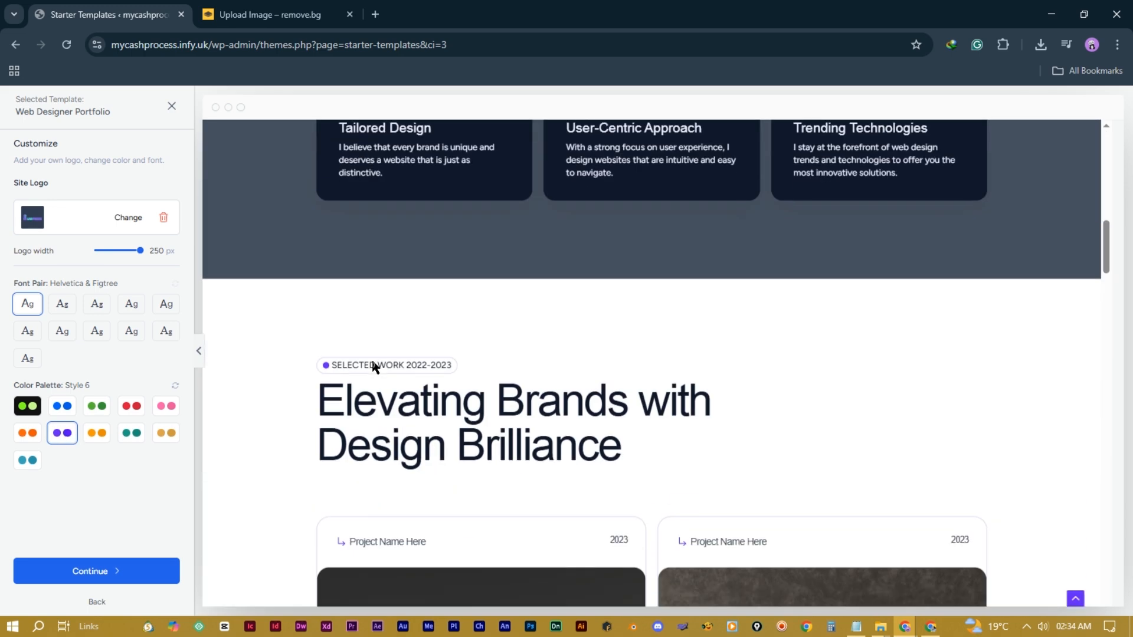
pyautogui.scroll(8, 373, 361)
pyautogui.scroll(5, 372, 362)
pyautogui.scroll(-2, 373, 362)
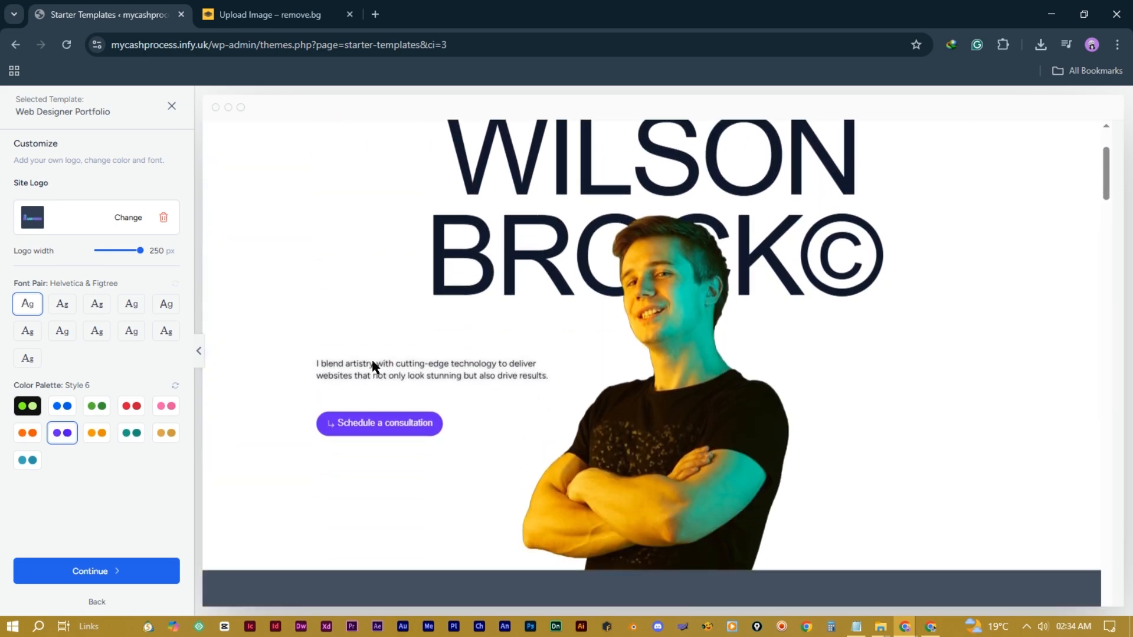
# Step: Compare font pairs, settle on Work Sans & Inter, and continue
pyautogui.click(62, 305)
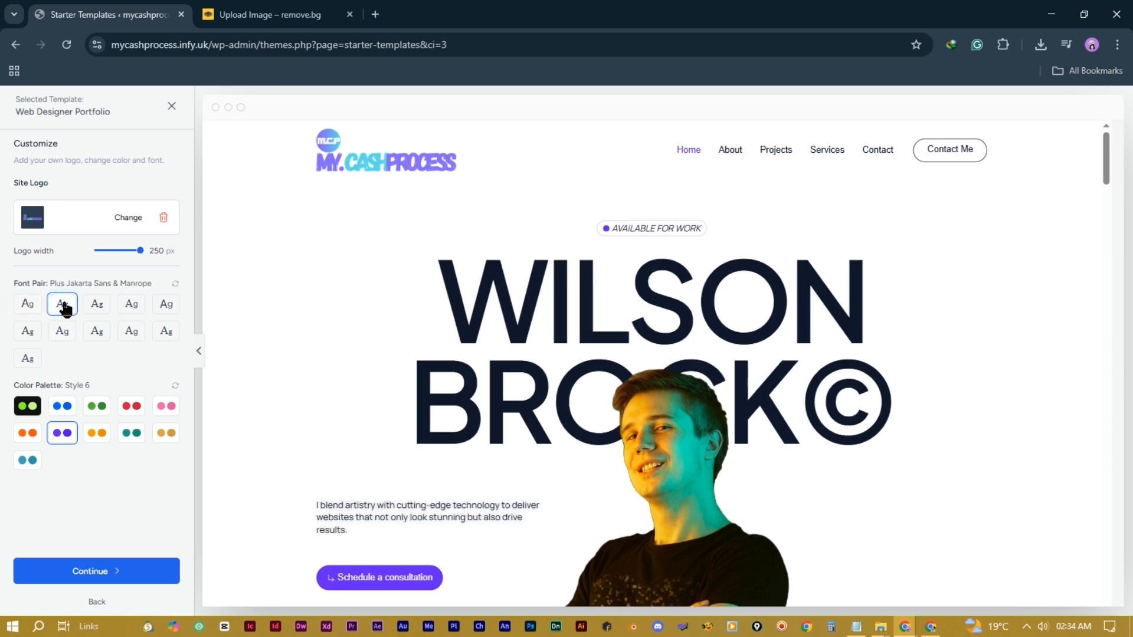
pyautogui.click(98, 304)
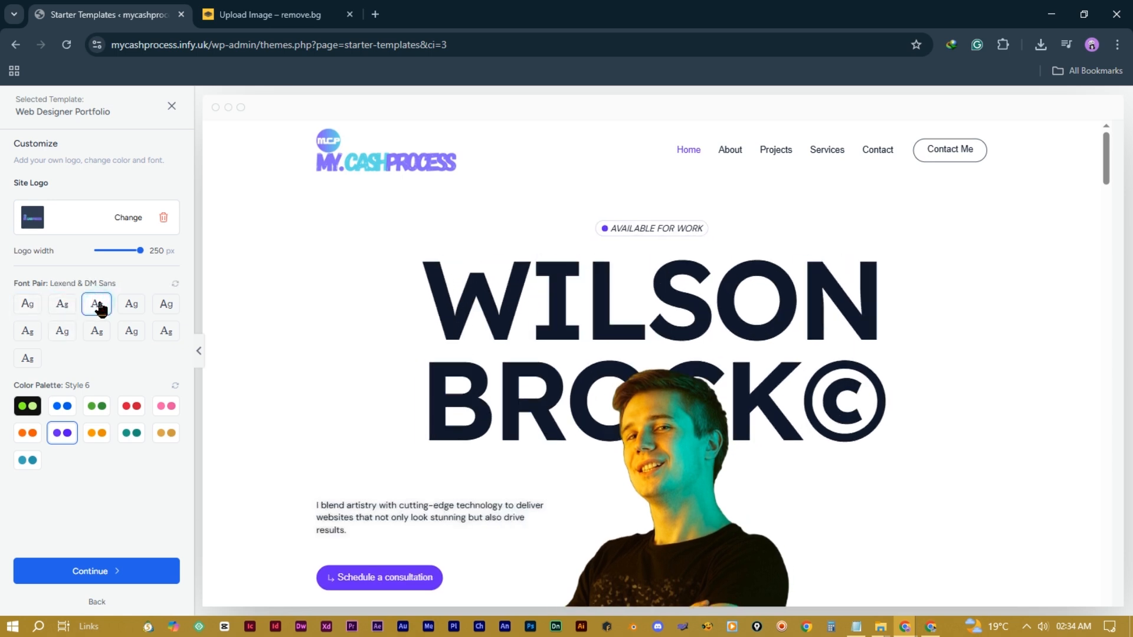
pyautogui.click(132, 306)
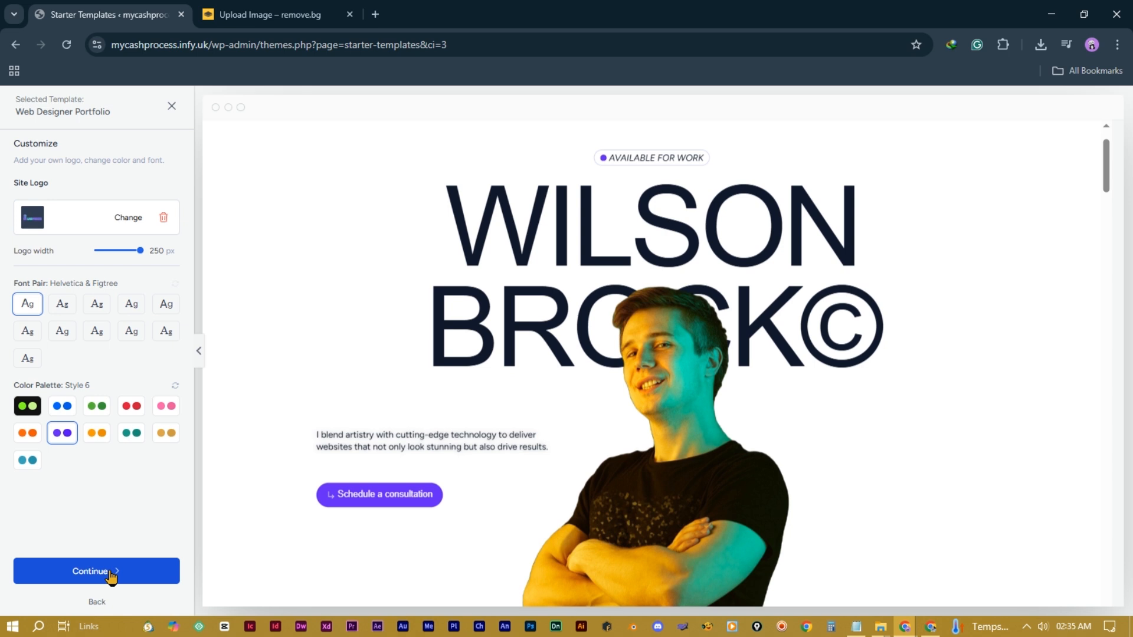
pyautogui.click(110, 572)
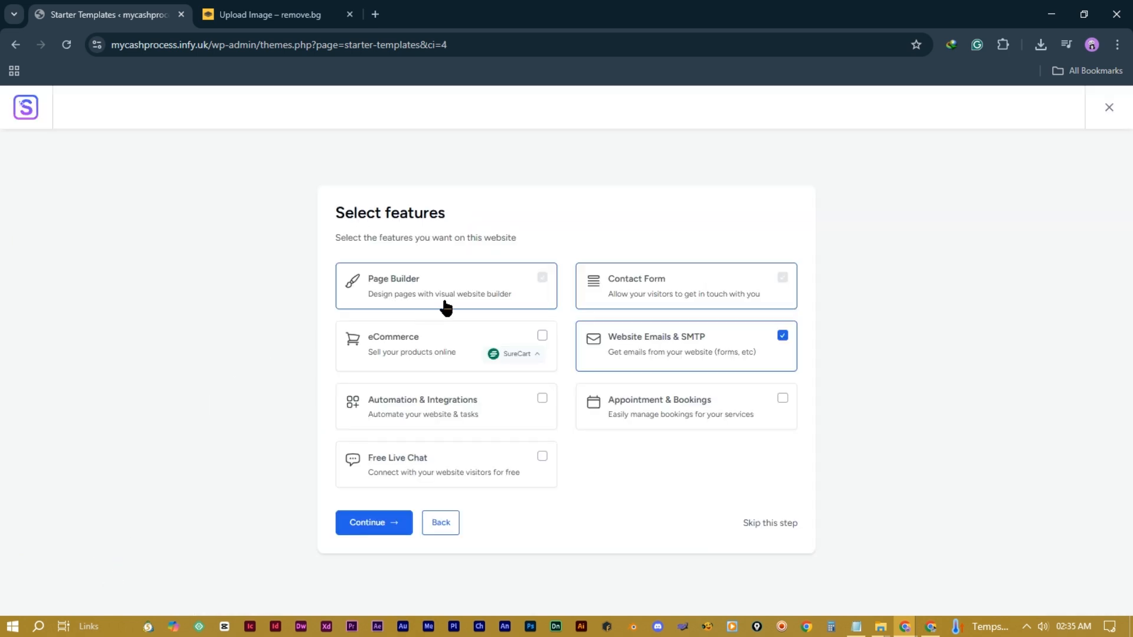
# Step: Skip the features step and fill in the first name and work e-mail from saved suggestions
pyautogui.click(773, 524)
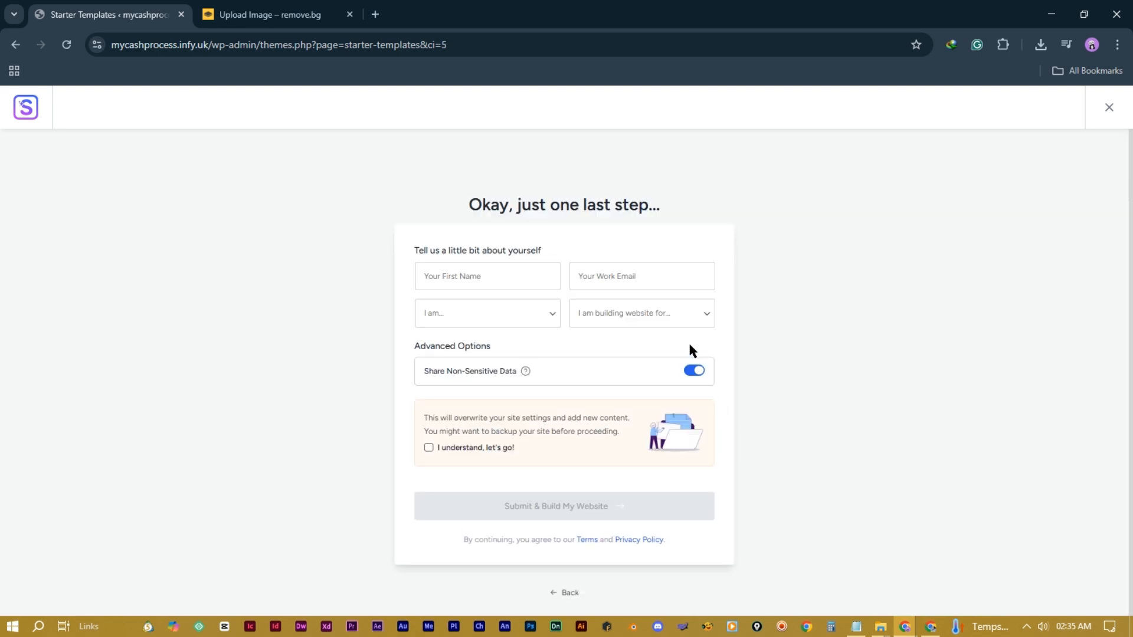
pyautogui.click(504, 282)
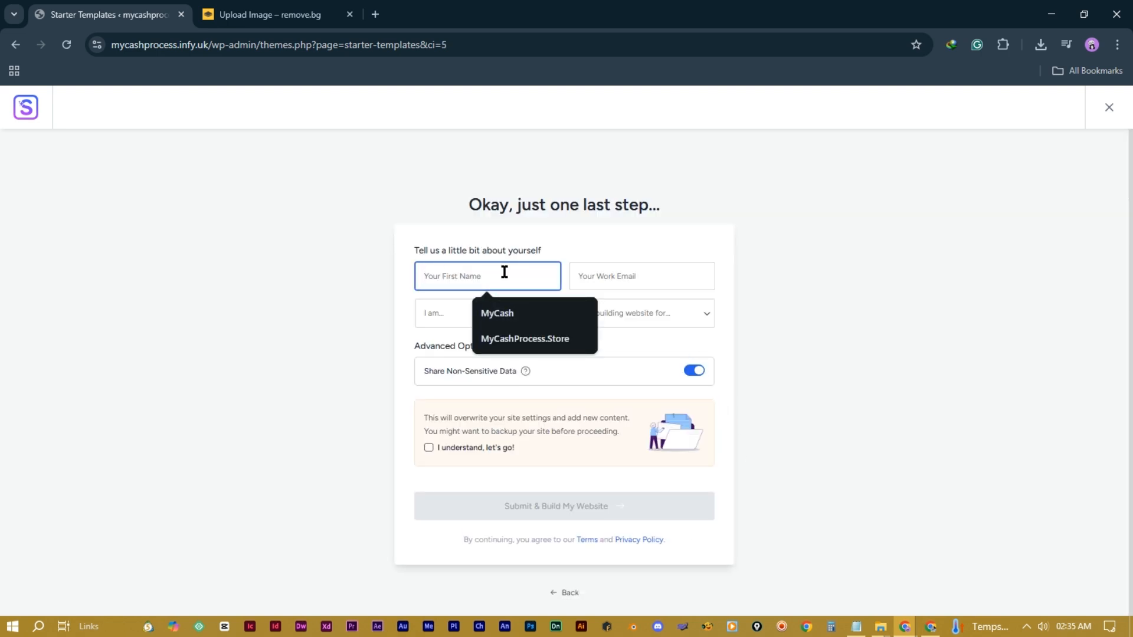
pyautogui.click(533, 311)
pyautogui.click(620, 278)
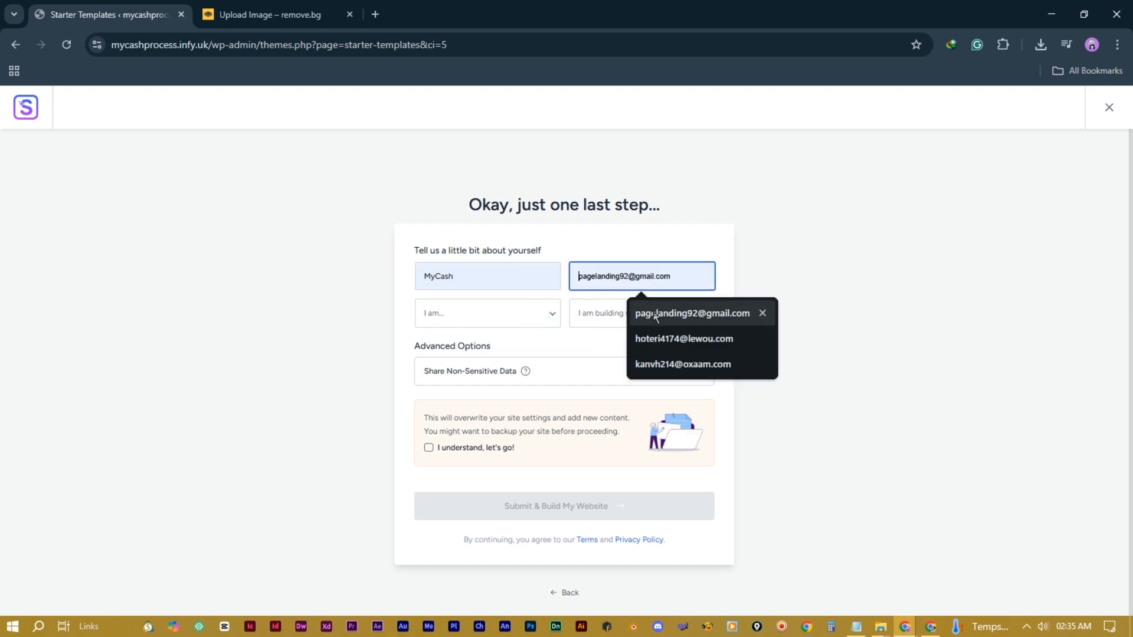
pyautogui.click(654, 314)
# Step: Choose Beginner and Myself/My Company, accept the overwrite notice, and submit to build the site
pyautogui.click(494, 322)
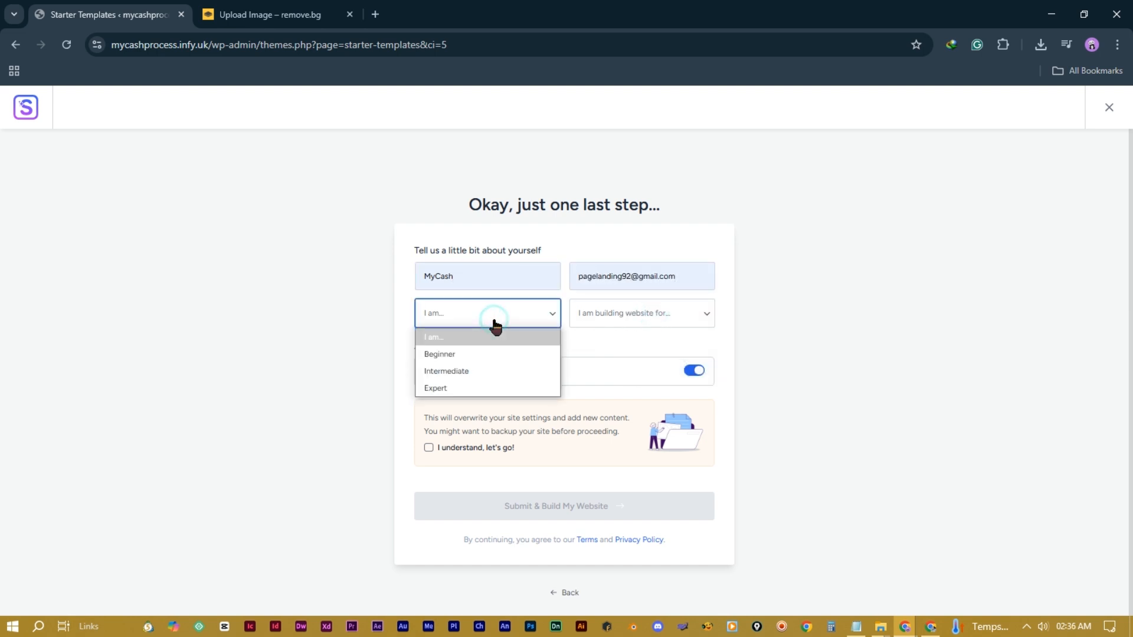
pyautogui.click(505, 354)
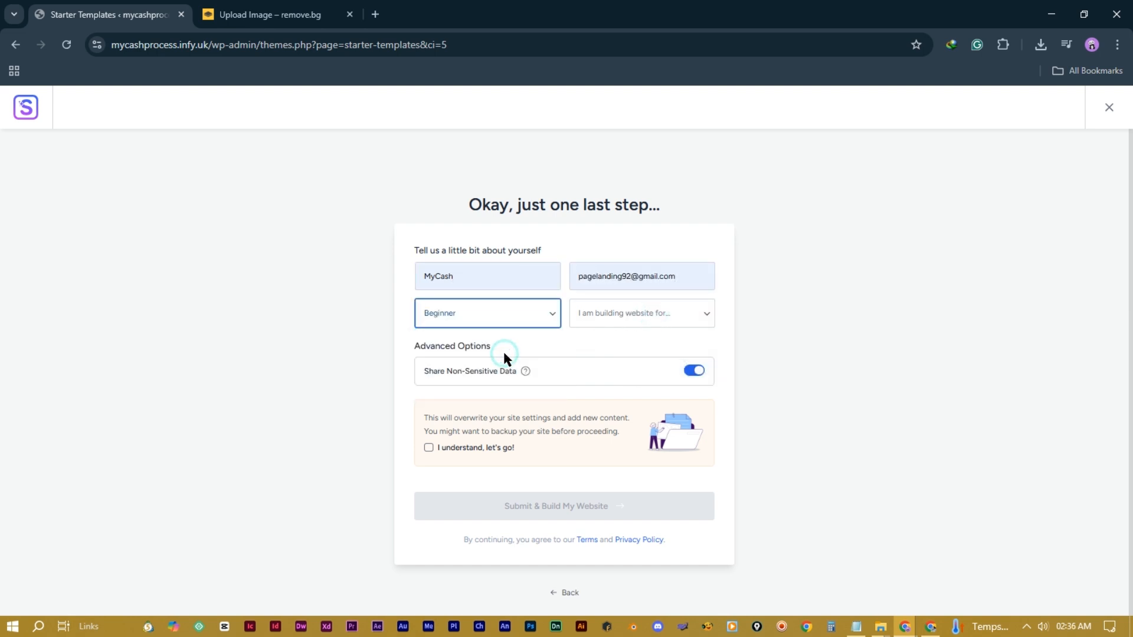
pyautogui.click(690, 318)
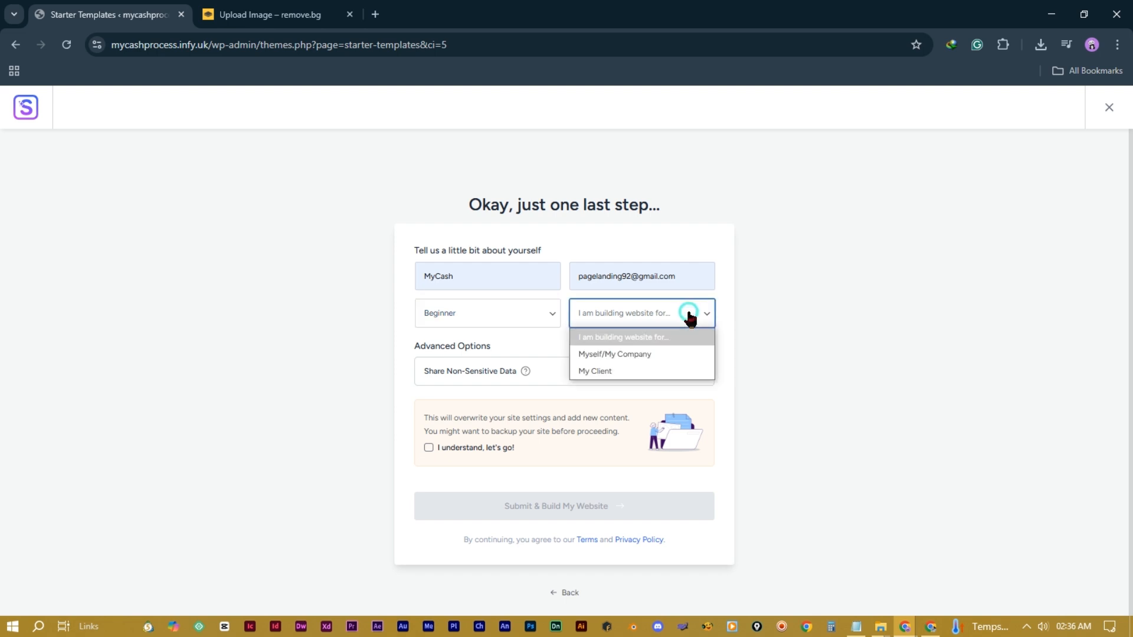
pyautogui.click(657, 354)
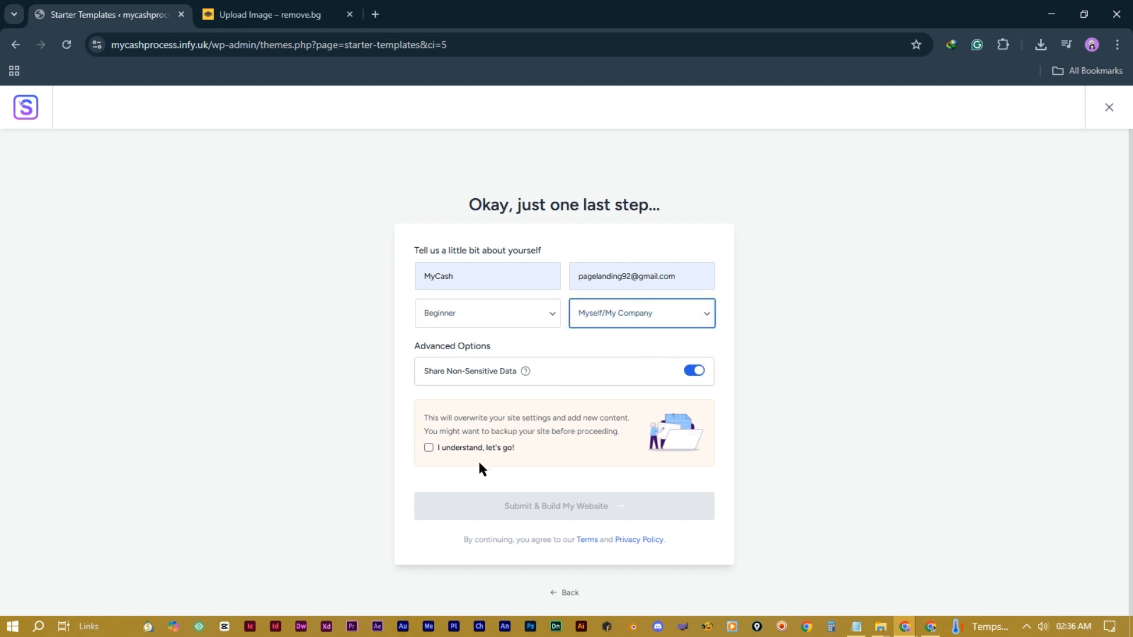
pyautogui.click(429, 449)
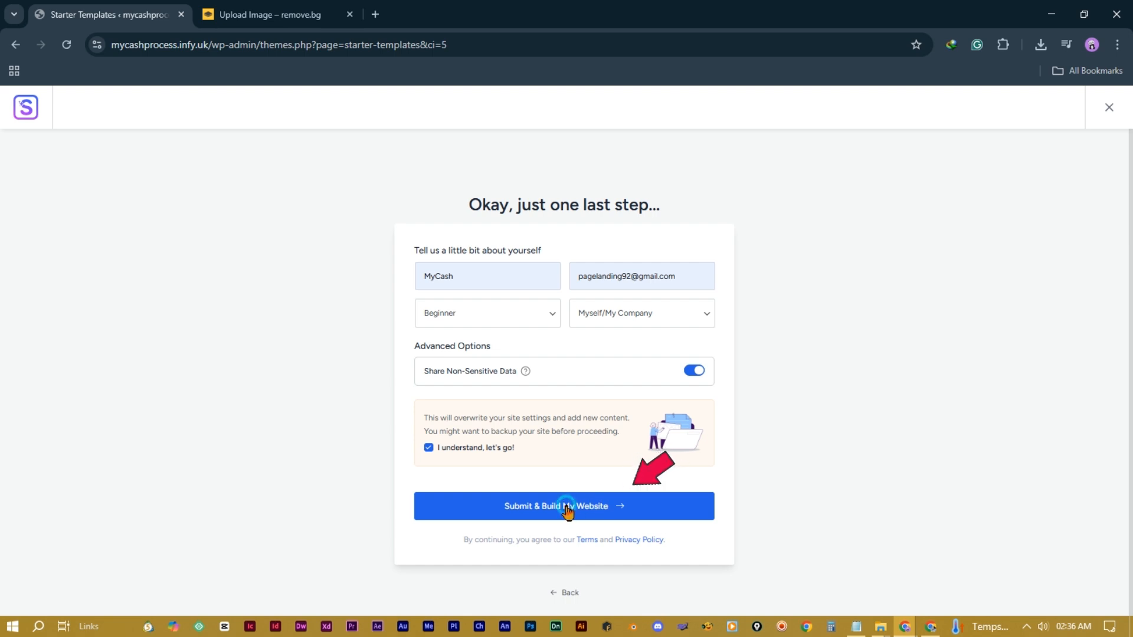
pyautogui.click(566, 507)
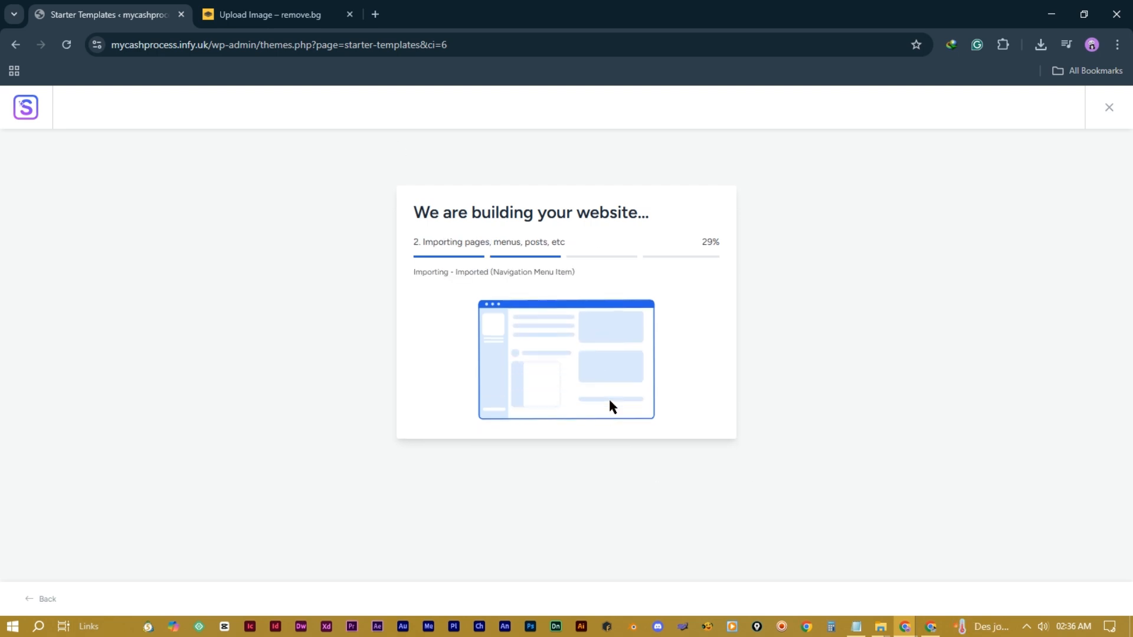
# Step: Open the dashboard in a background tab and the finished website in a new tab
pyautogui.click(351, 14)
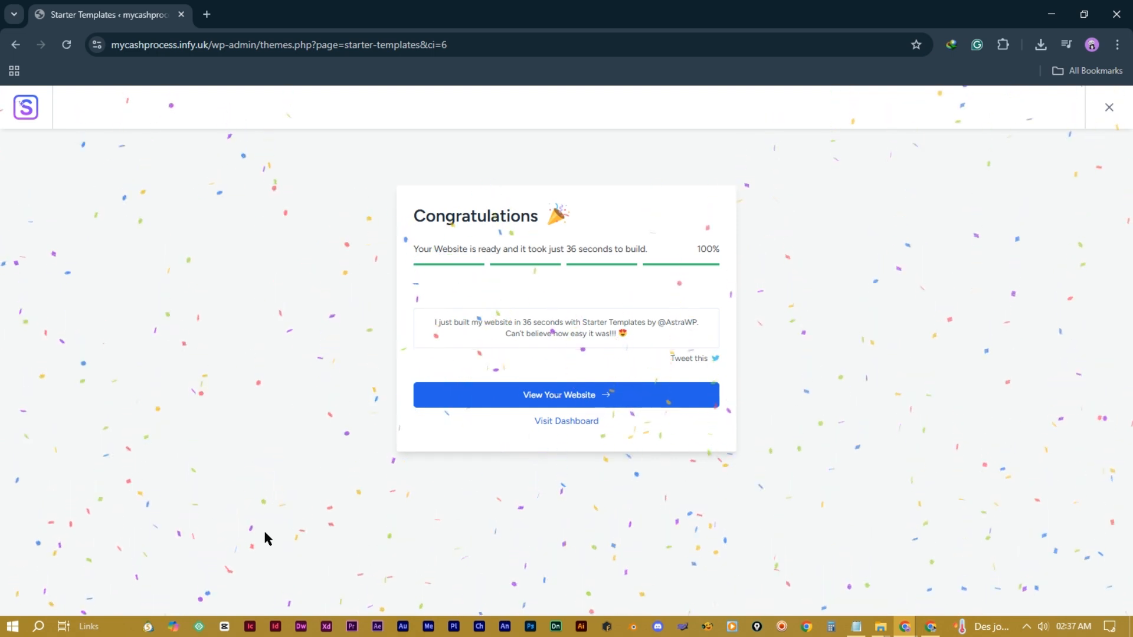
pyautogui.middleClick(567, 420)
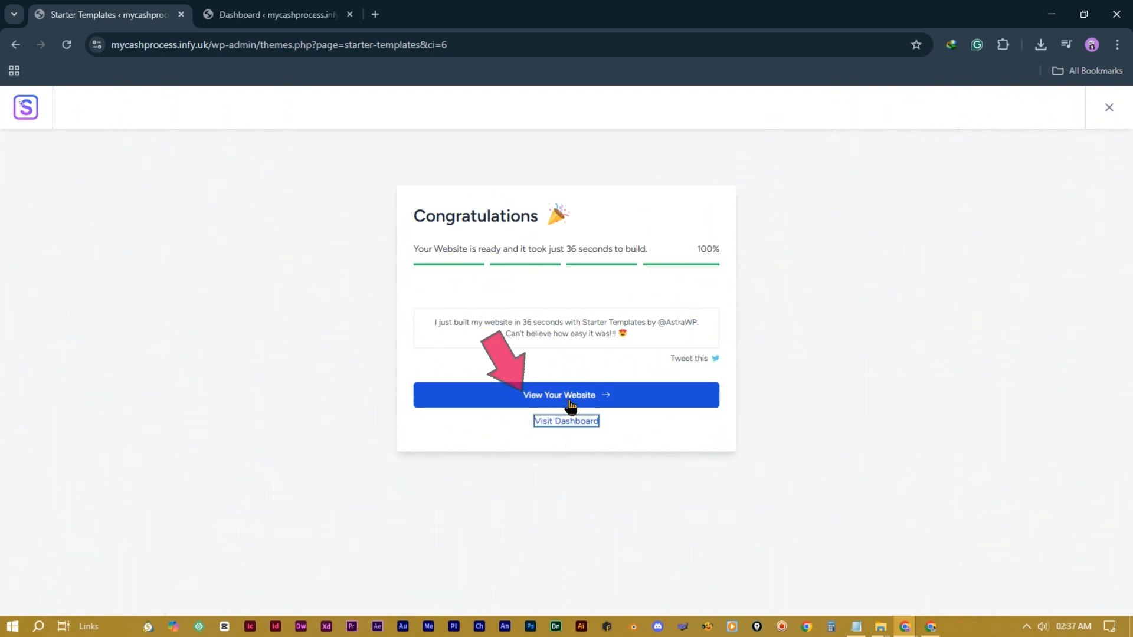
pyautogui.click(576, 394)
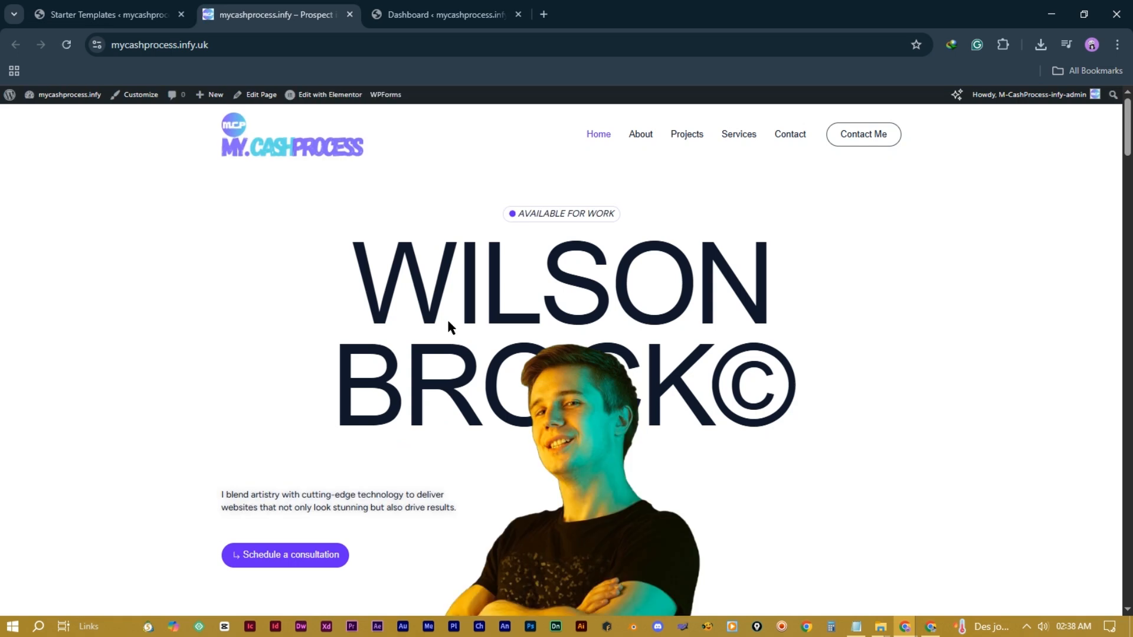
pyautogui.scroll(-7, 843, 294)
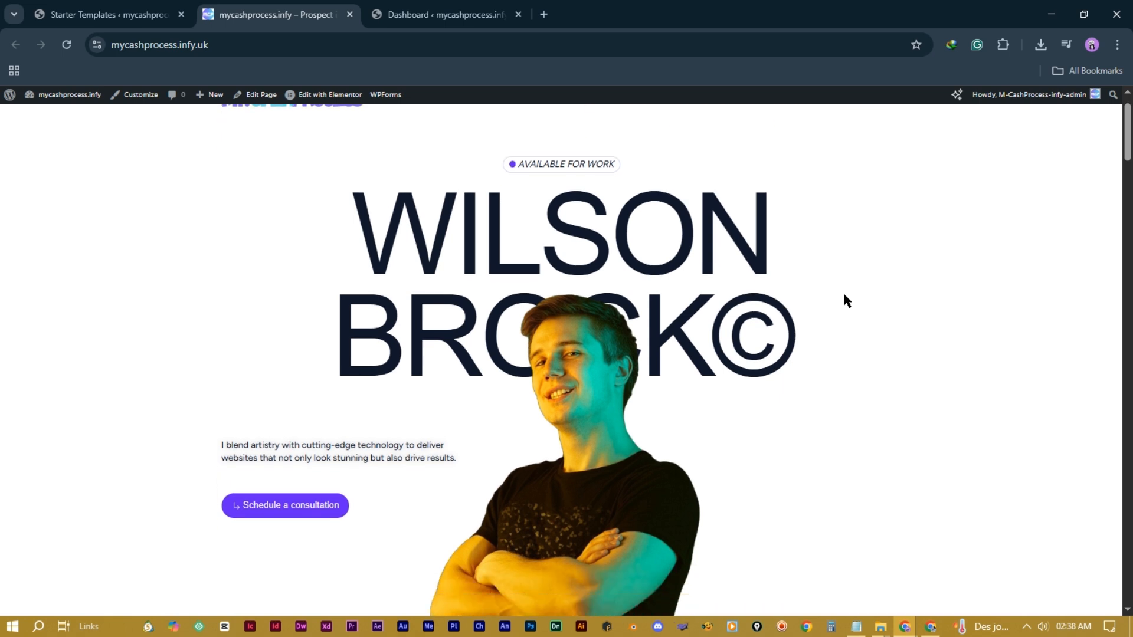
pyautogui.scroll(-7, 844, 295)
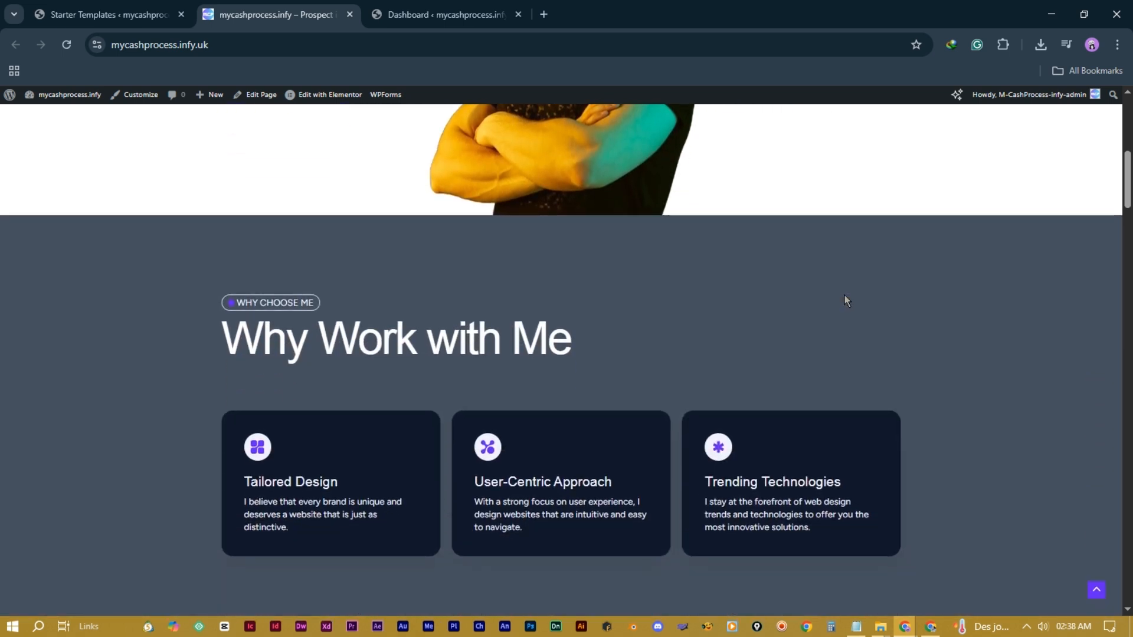
pyautogui.scroll(-5, 844, 295)
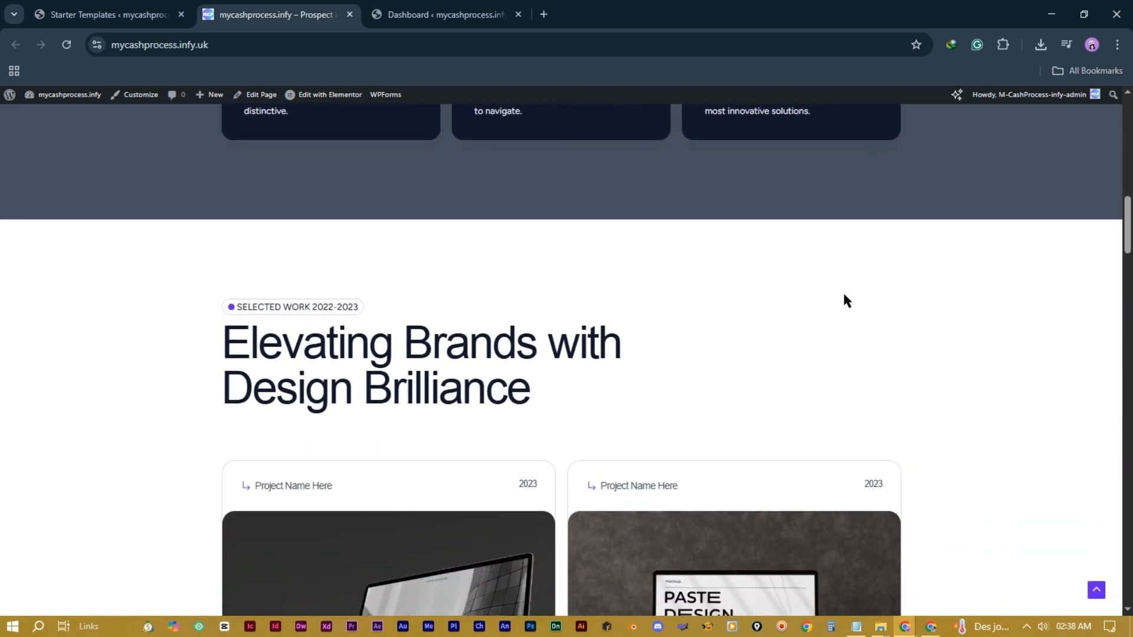
pyautogui.scroll(-8, 845, 295)
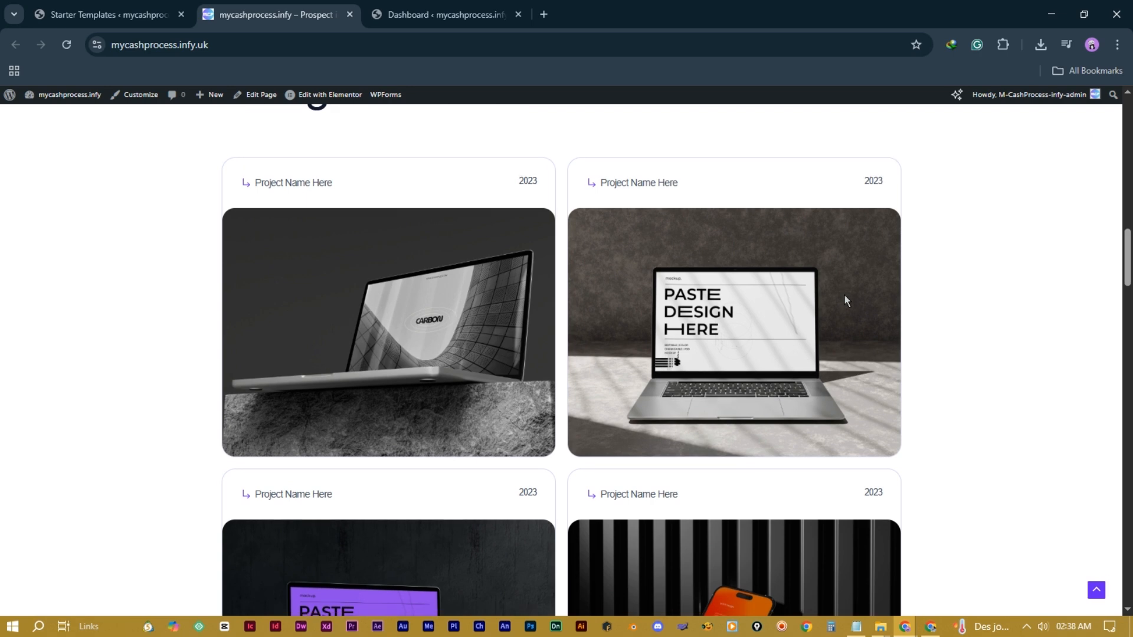
pyautogui.scroll(-6, 844, 297)
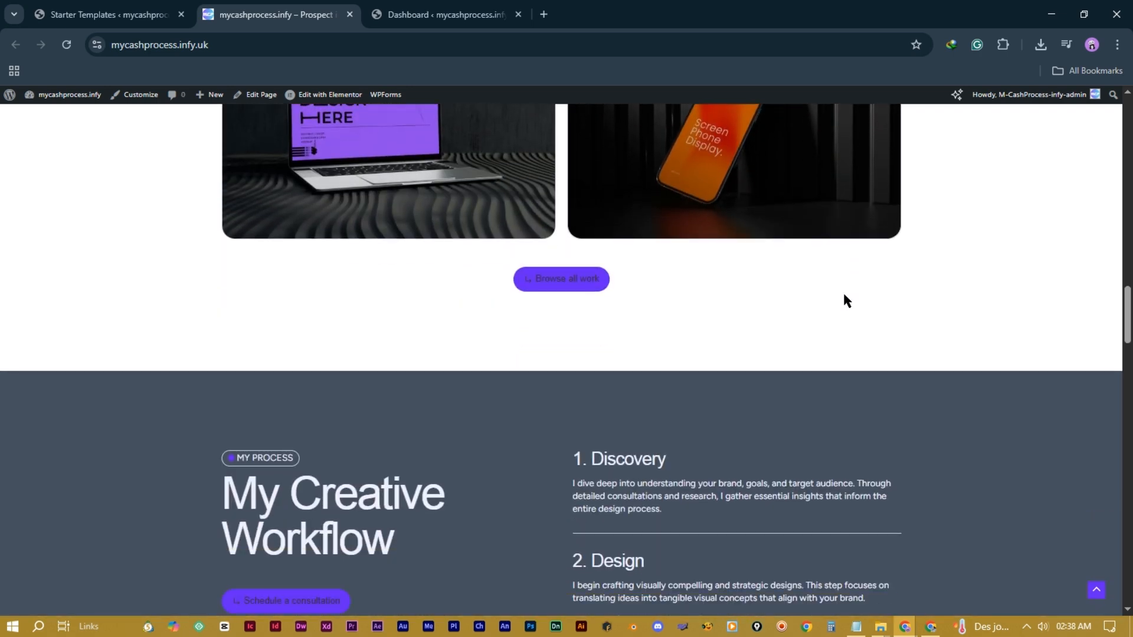
pyautogui.scroll(-10, 844, 295)
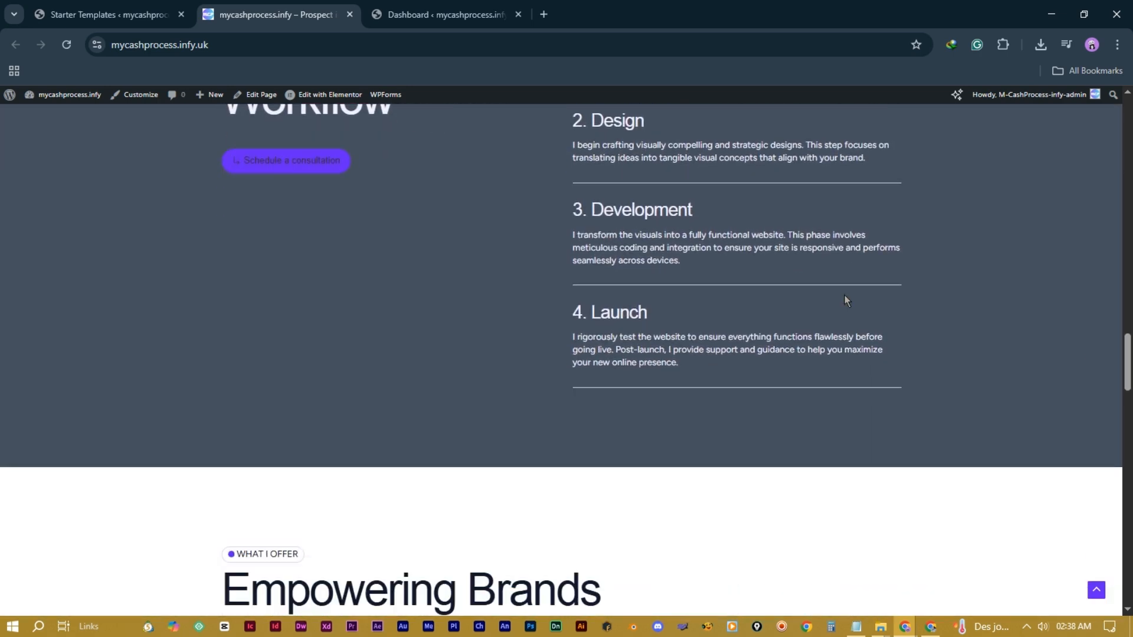
pyautogui.scroll(-2, 844, 295)
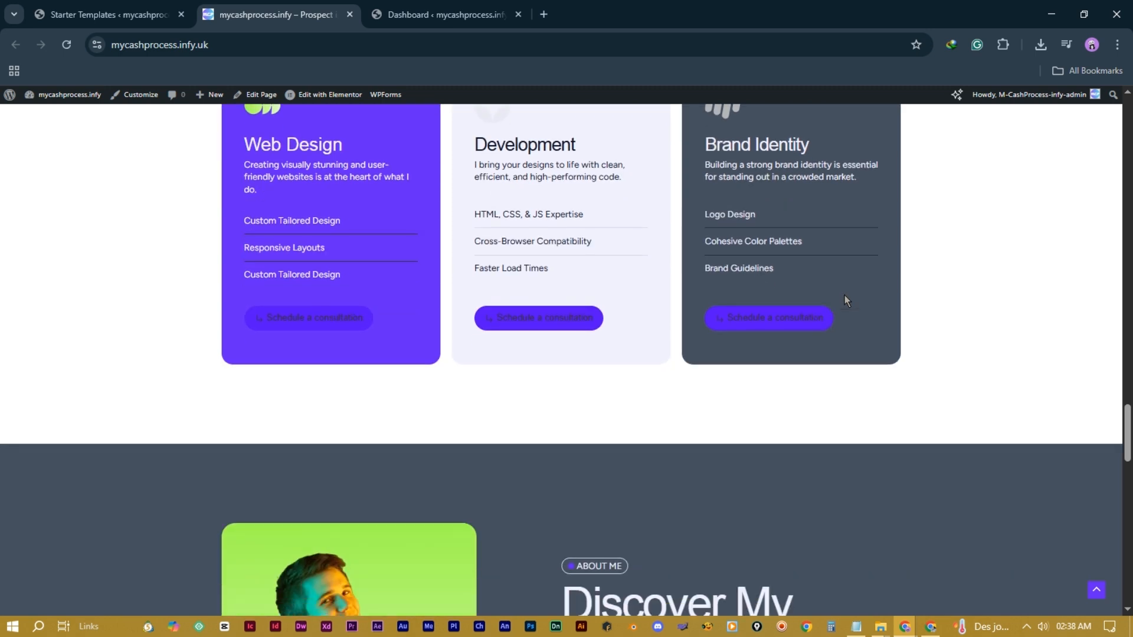
pyautogui.scroll(-4, 845, 295)
pyautogui.scroll(-7, 844, 295)
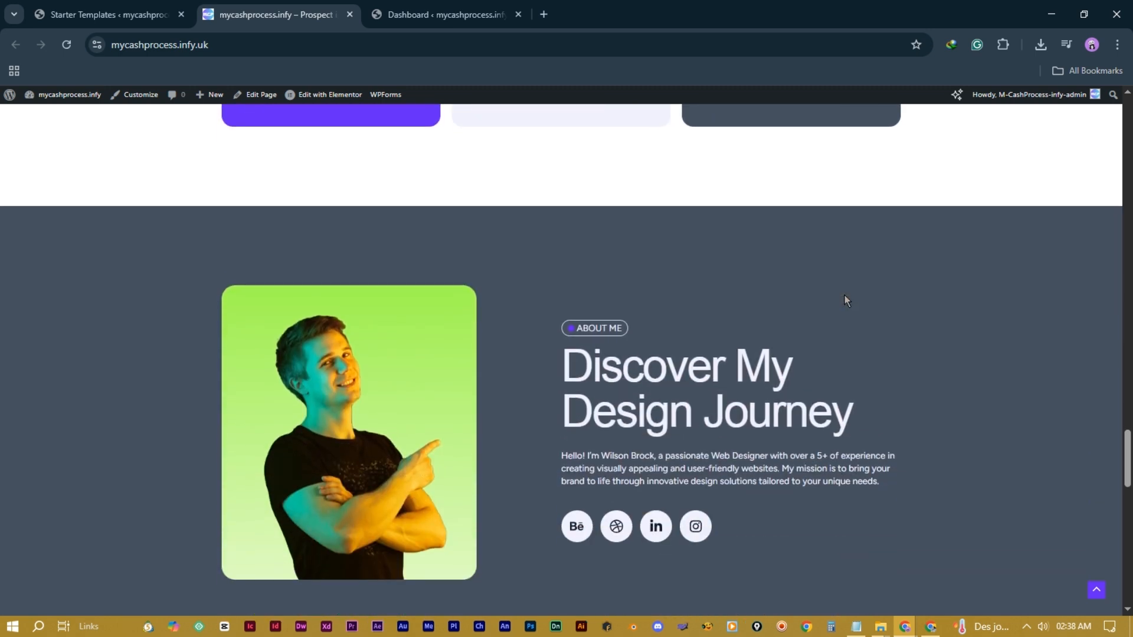
pyautogui.scroll(-8, 844, 294)
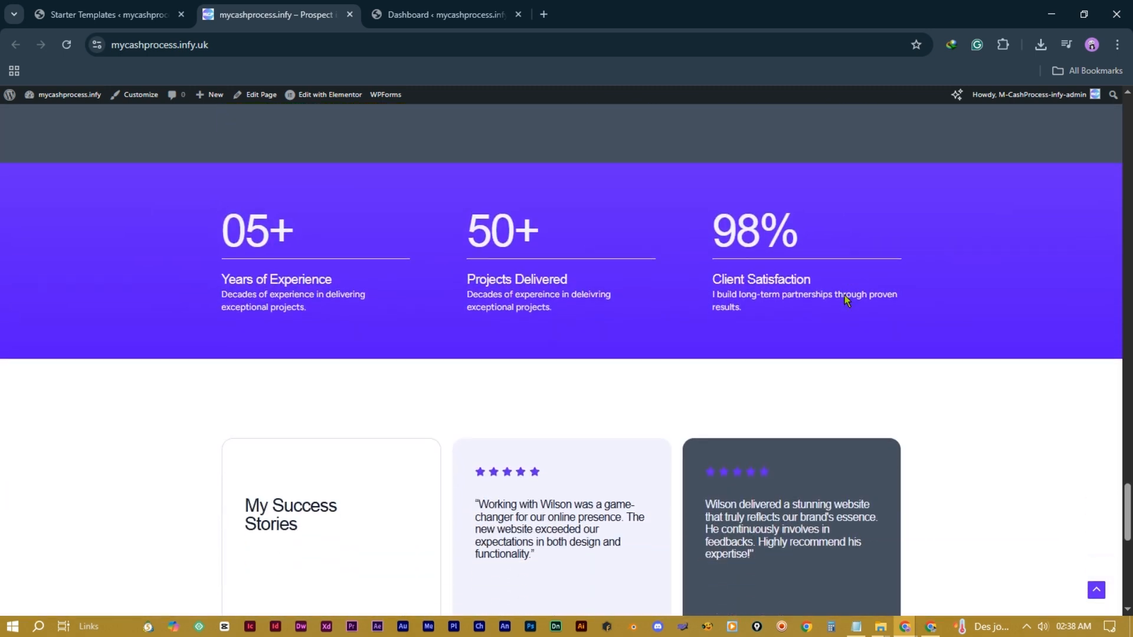
pyautogui.scroll(-3, 845, 295)
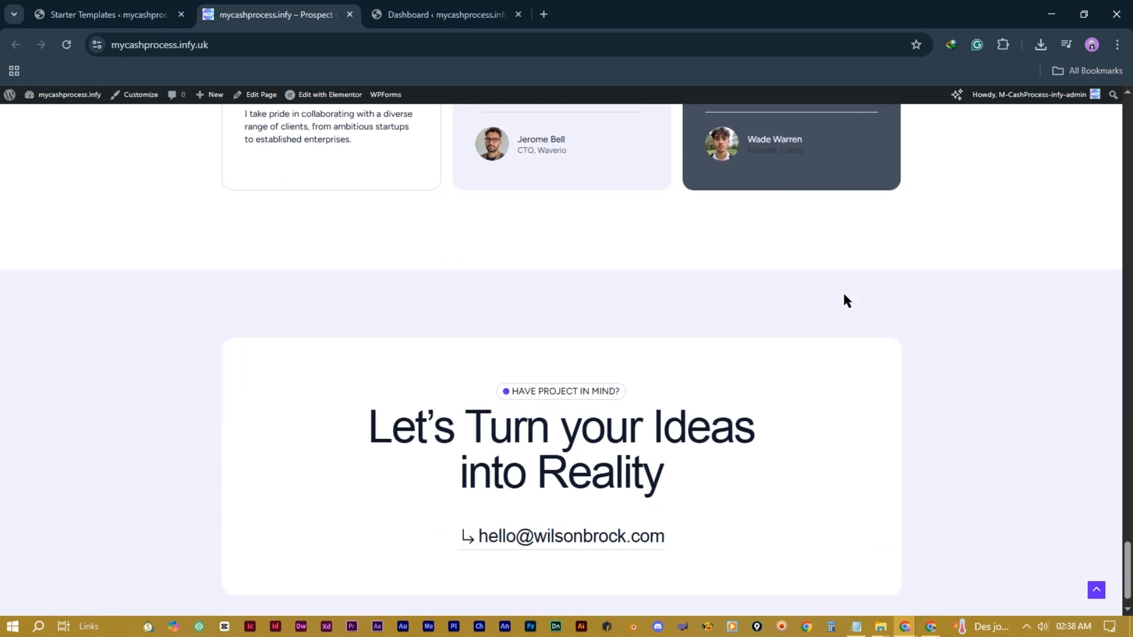
pyautogui.scroll(12, 843, 296)
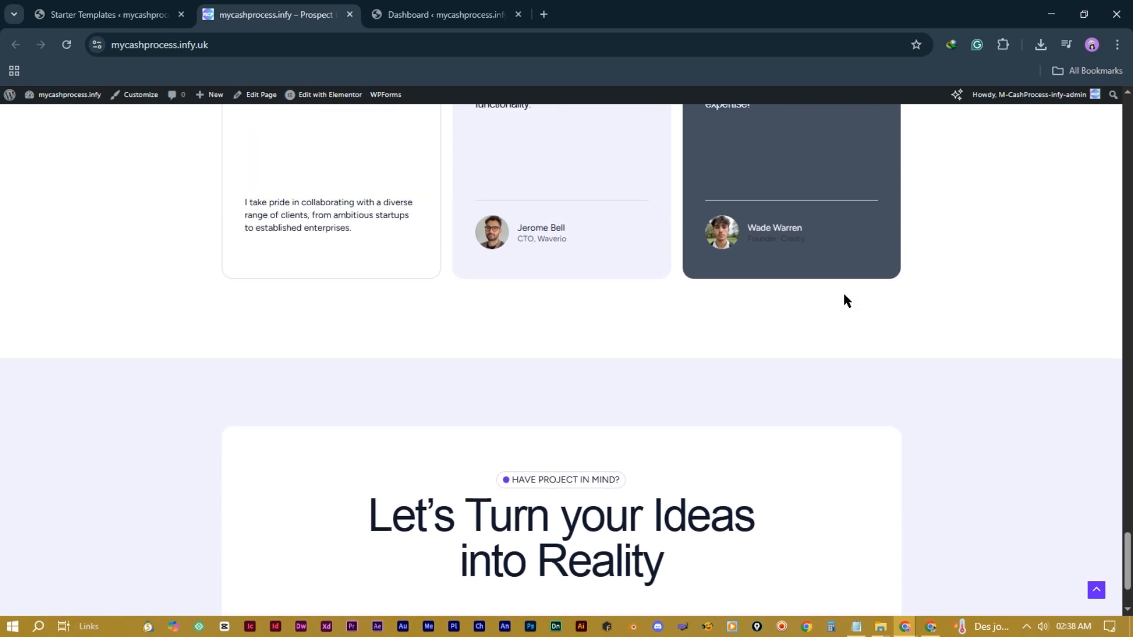
pyautogui.scroll(17, 844, 295)
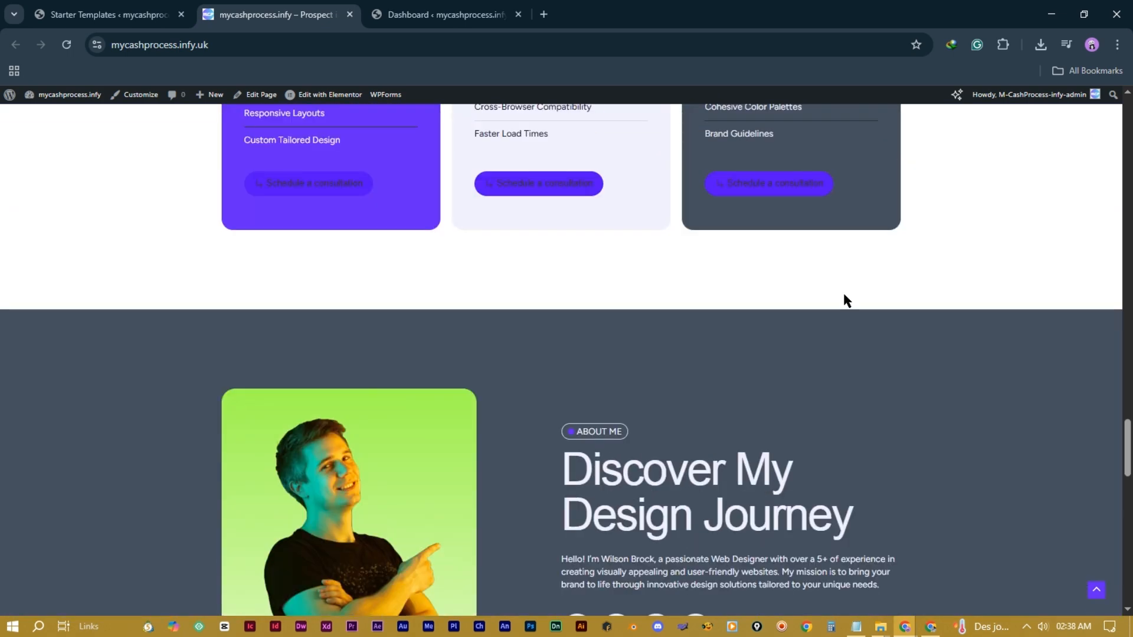
pyautogui.scroll(20, 844, 295)
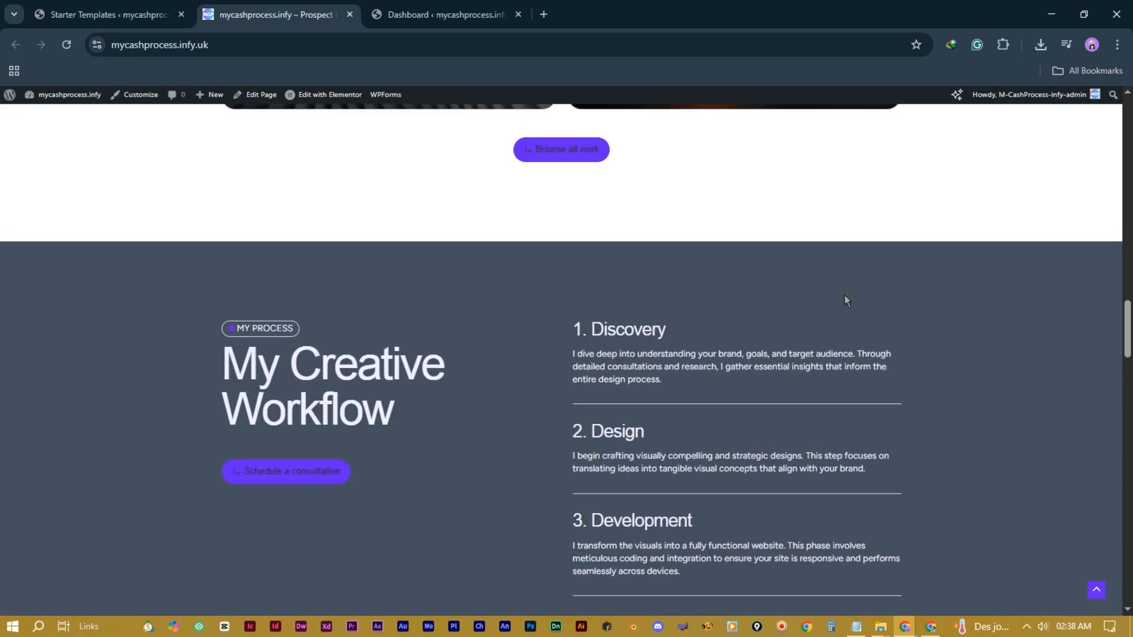
pyautogui.scroll(20, 845, 296)
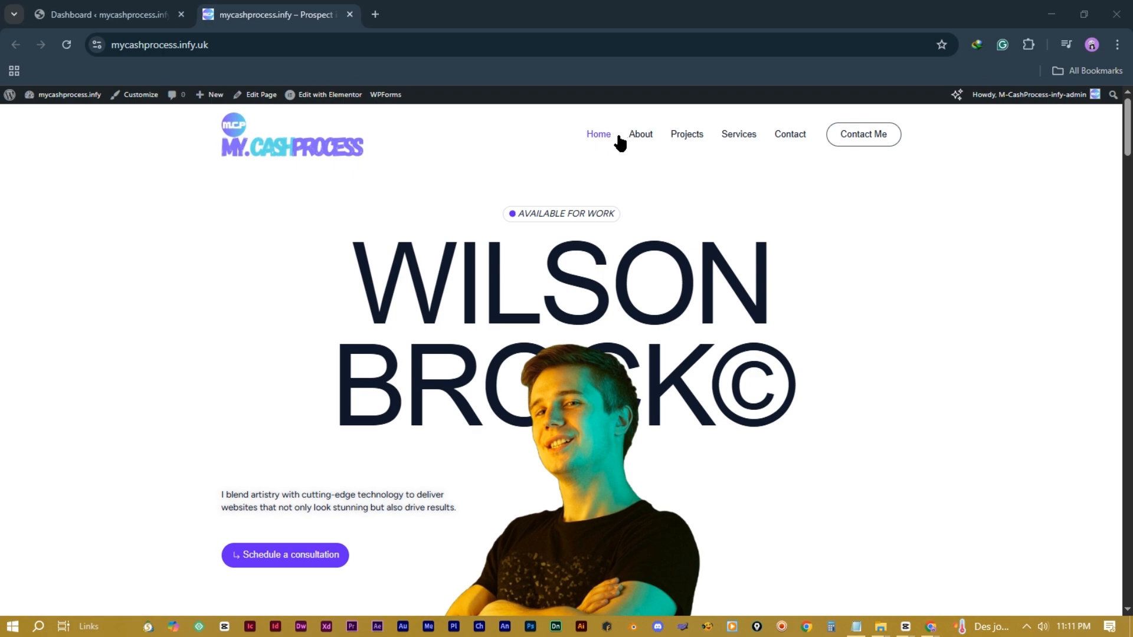
# Step: Browse the site's About and Projects pages, scrolling through each
pyautogui.click(639, 137)
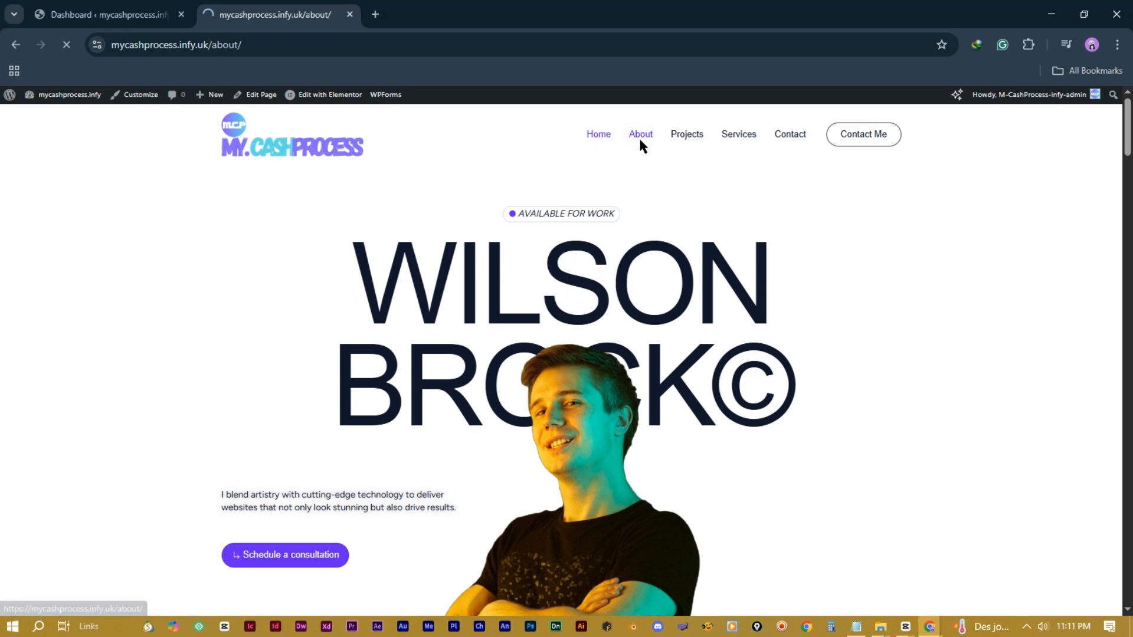
pyautogui.scroll(-20, 697, 367)
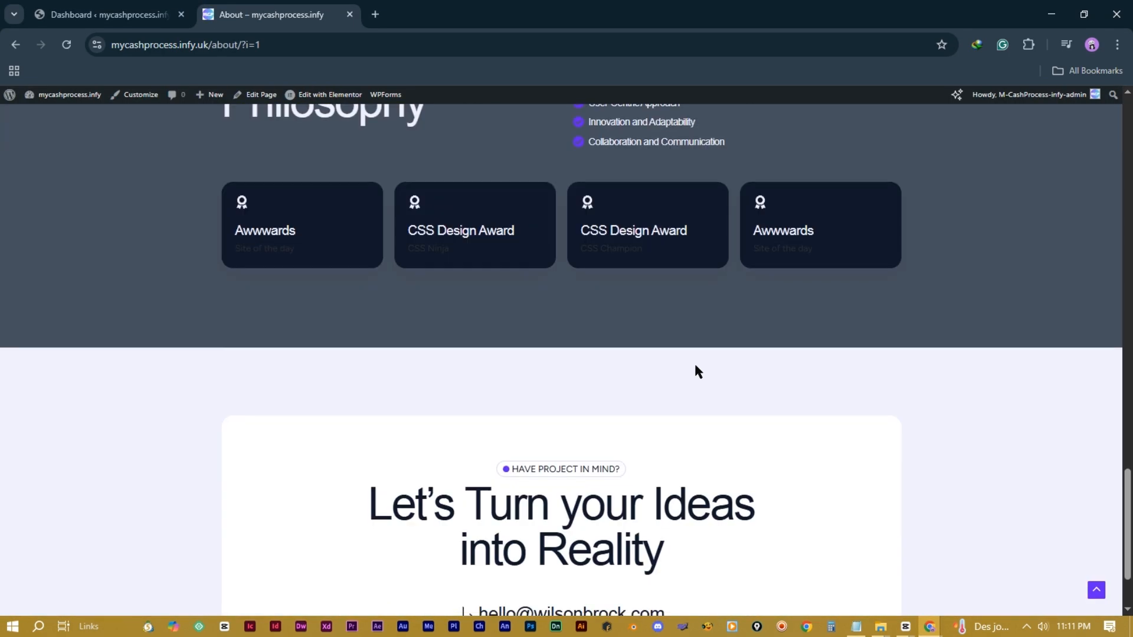
pyautogui.scroll(2, 696, 365)
pyautogui.scroll(15, 696, 366)
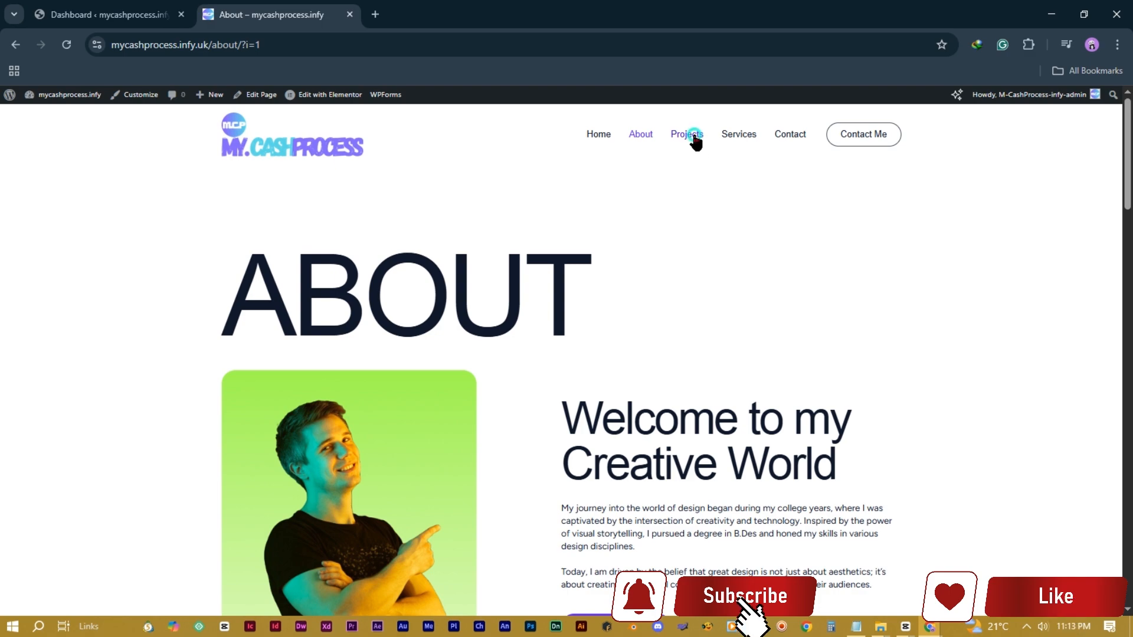
pyautogui.click(690, 135)
pyautogui.scroll(-20, 553, 405)
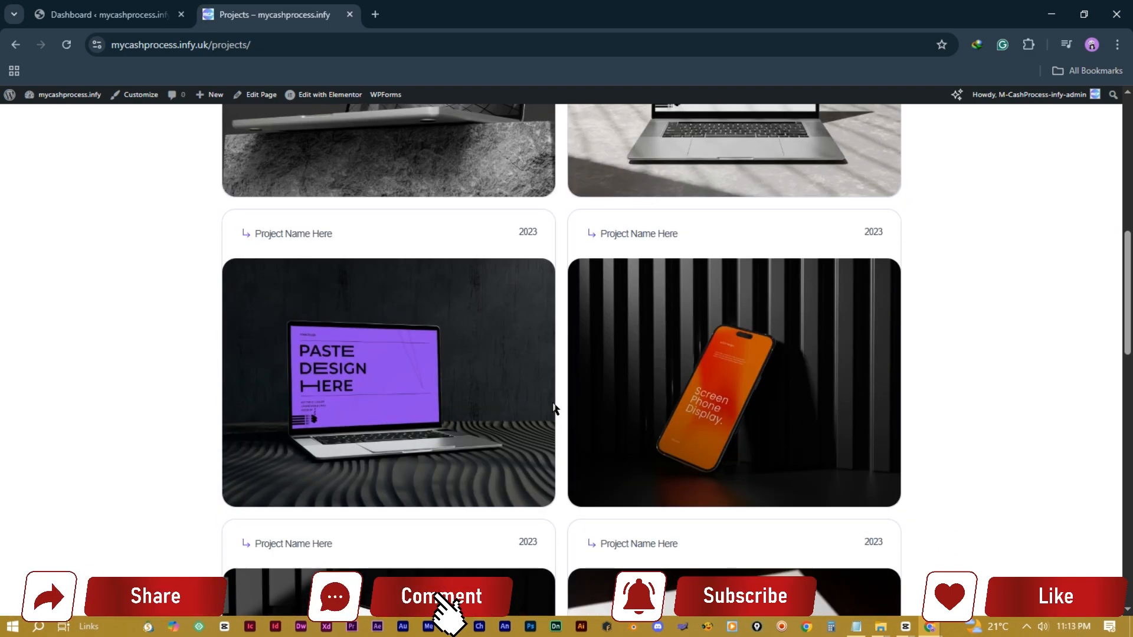
pyautogui.scroll(-5, 554, 408)
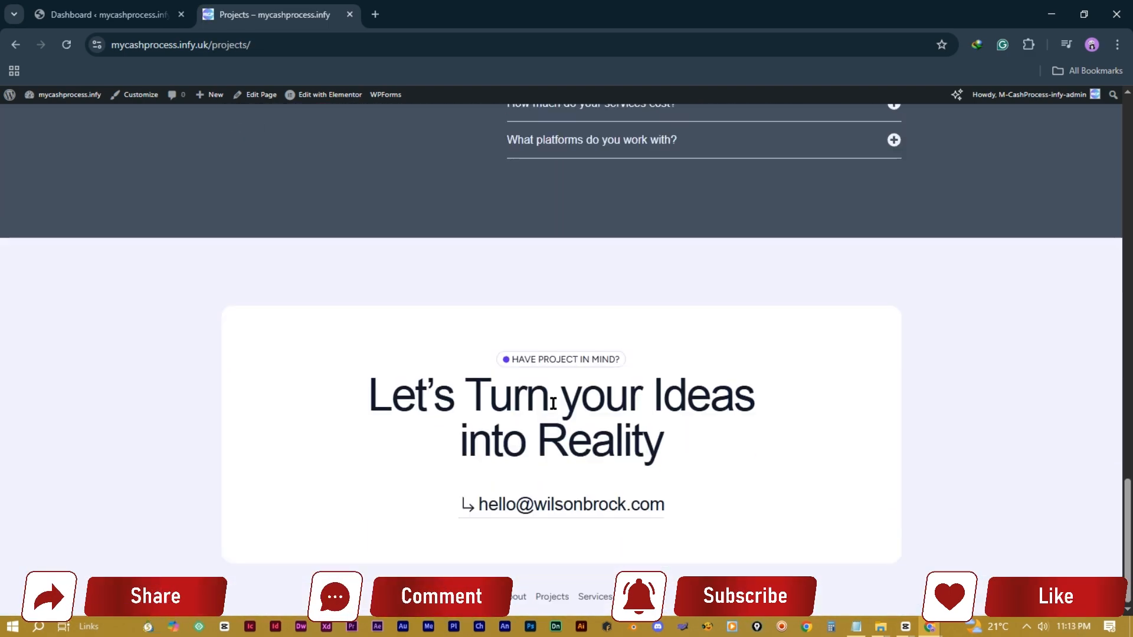
pyautogui.scroll(20, 789, 236)
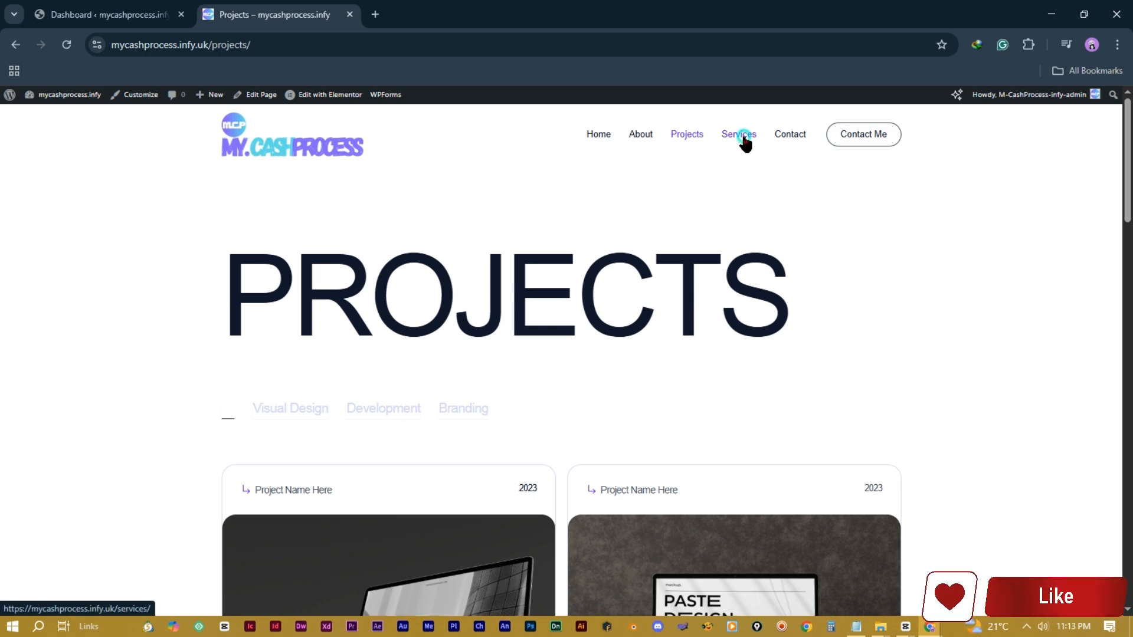
# Step: Review the Services page, then open the Contact page and scroll to its cards
pyautogui.click(739, 135)
pyautogui.scroll(-15, 521, 321)
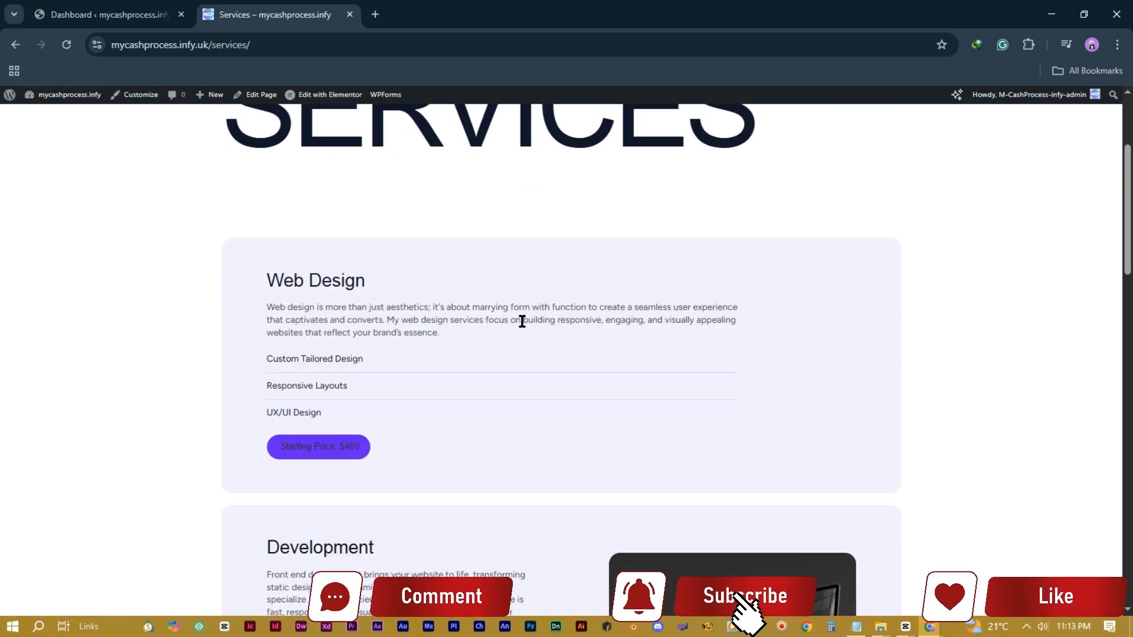
pyautogui.scroll(-10, 522, 322)
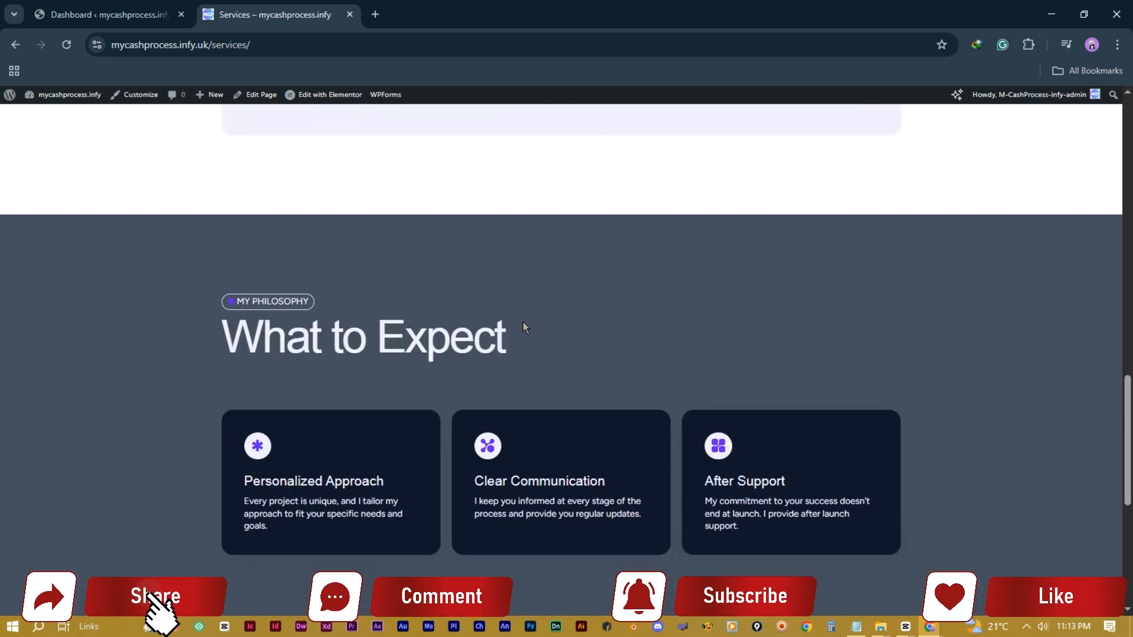
pyautogui.scroll(14, 522, 323)
pyautogui.scroll(10, 523, 324)
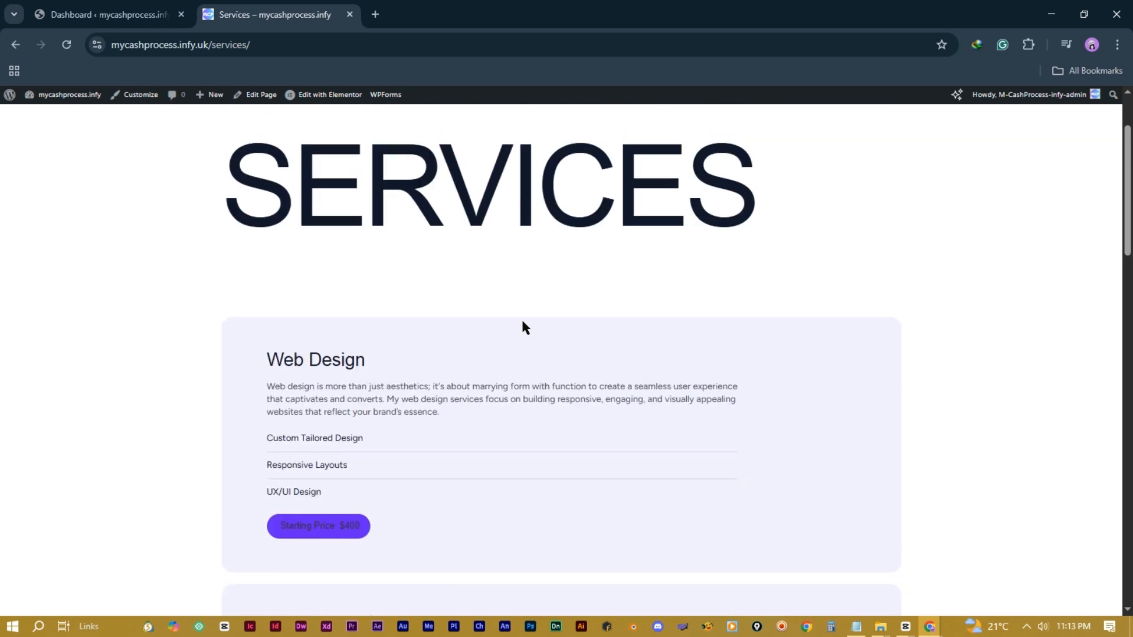
pyautogui.click(791, 139)
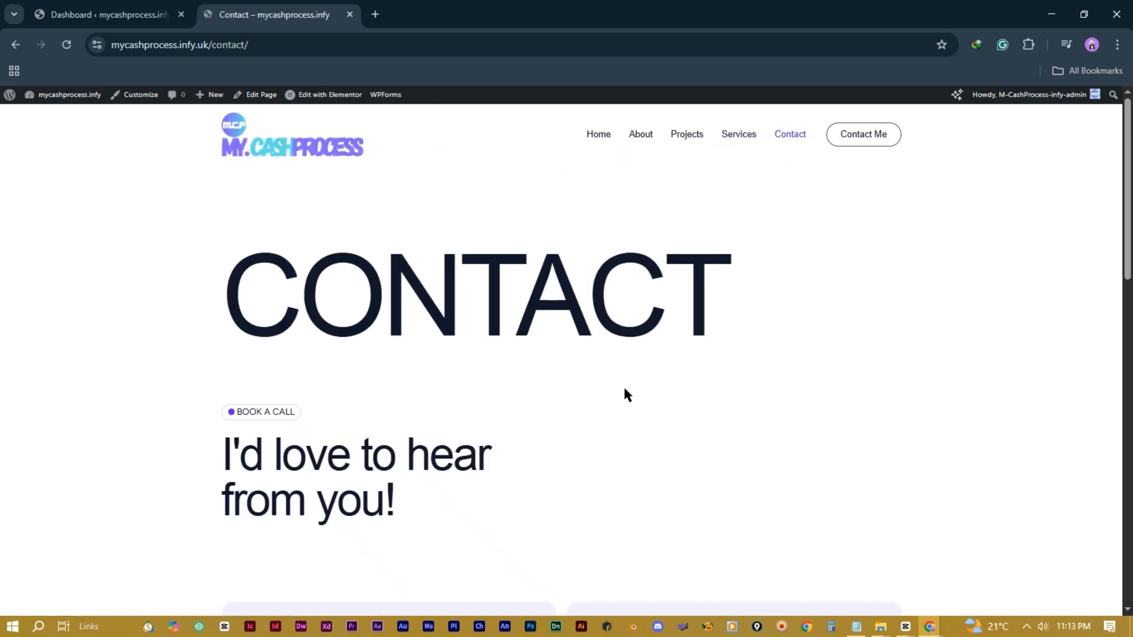
pyautogui.scroll(-5, 533, 378)
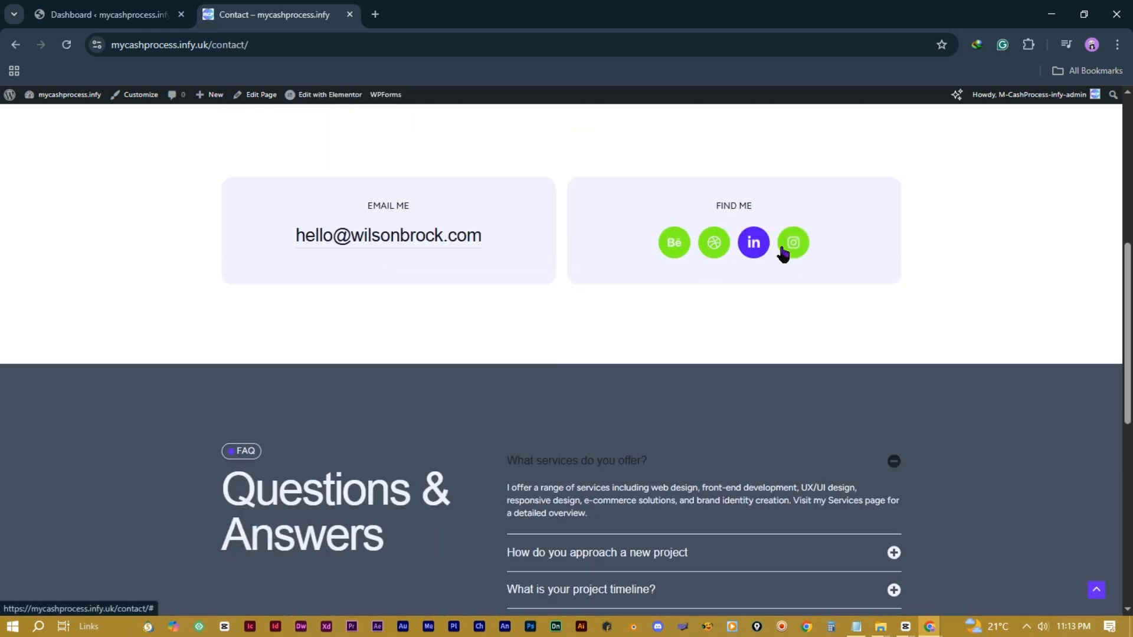
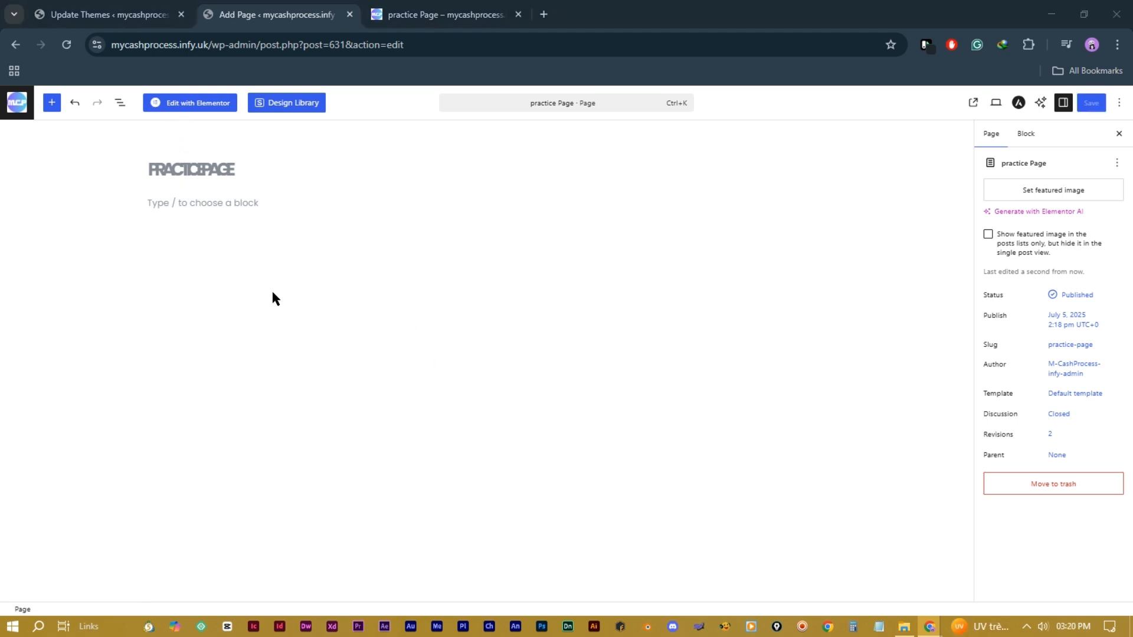
# Step: Open the practice Page in Elementor, skip the AI popup, and set the editor to dark mode
pyautogui.click(188, 105)
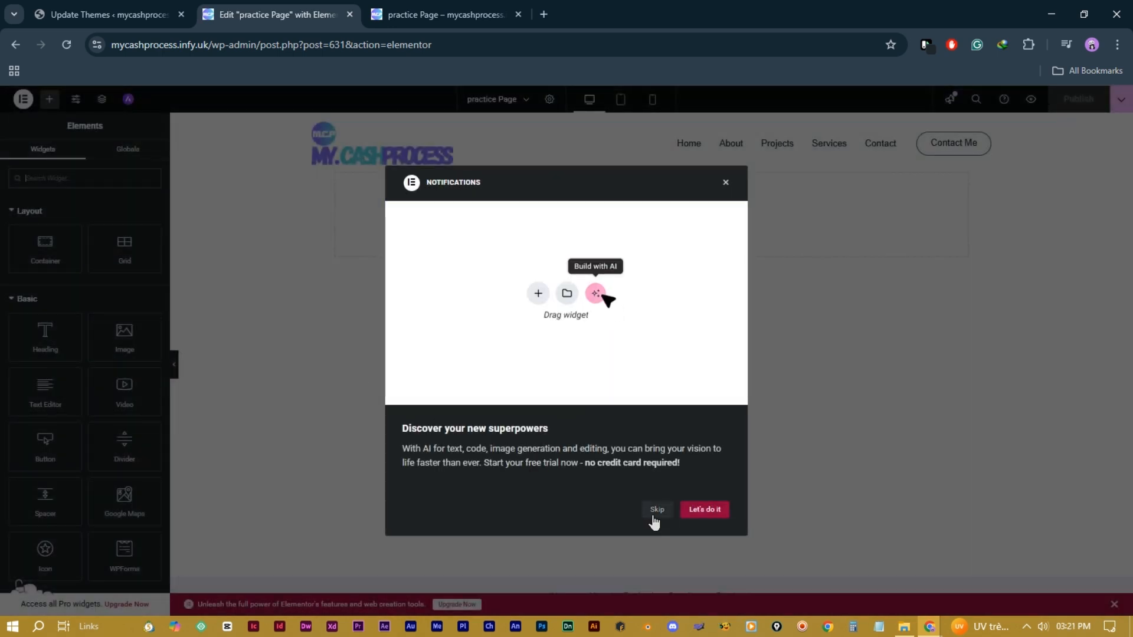
pyautogui.click(655, 511)
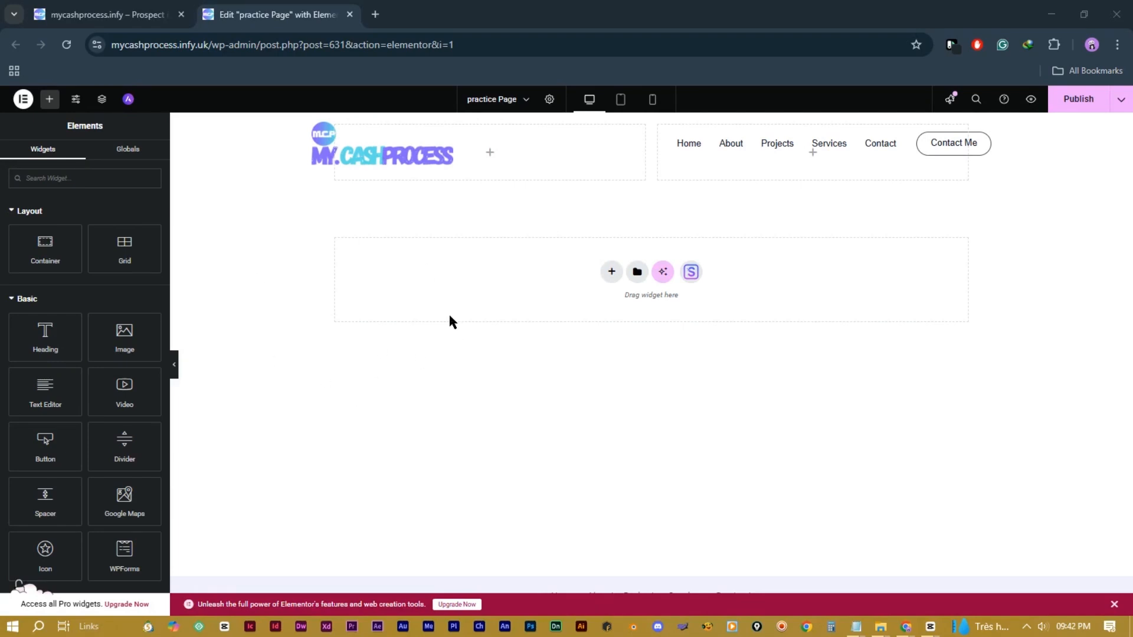
pyautogui.click(26, 106)
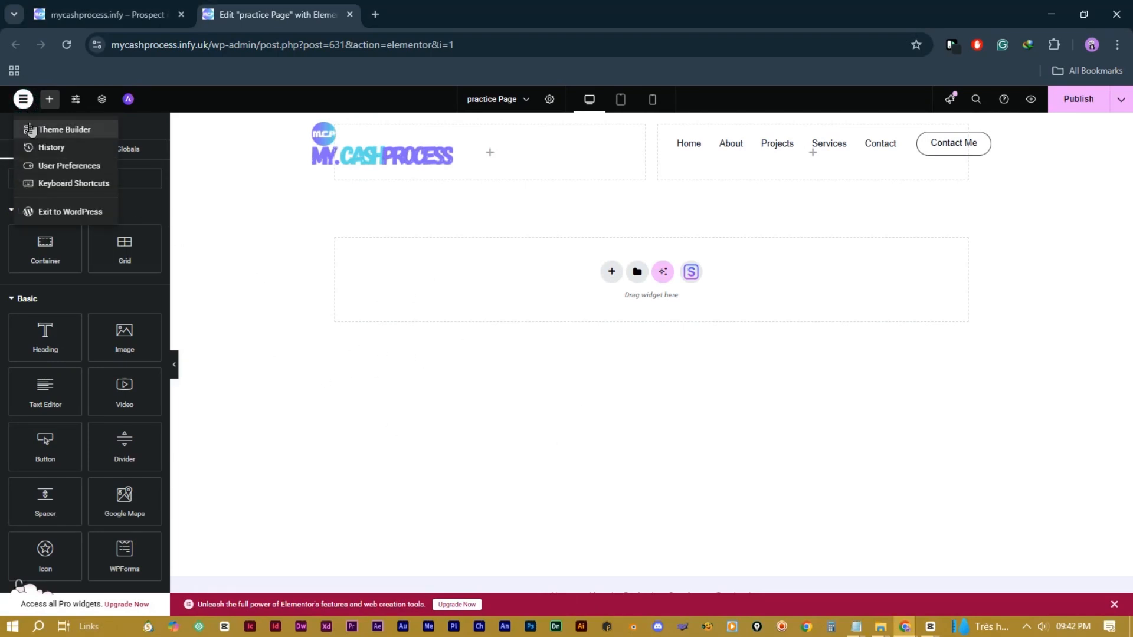
pyautogui.click(65, 167)
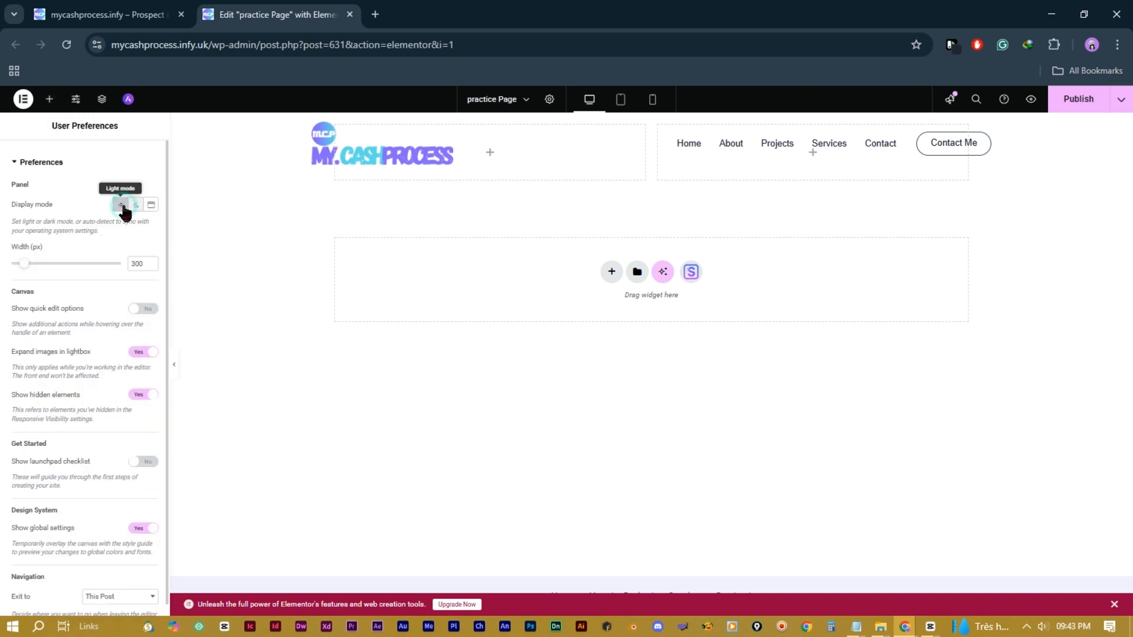
pyautogui.click(122, 205)
pyautogui.scroll(-1, 86, 362)
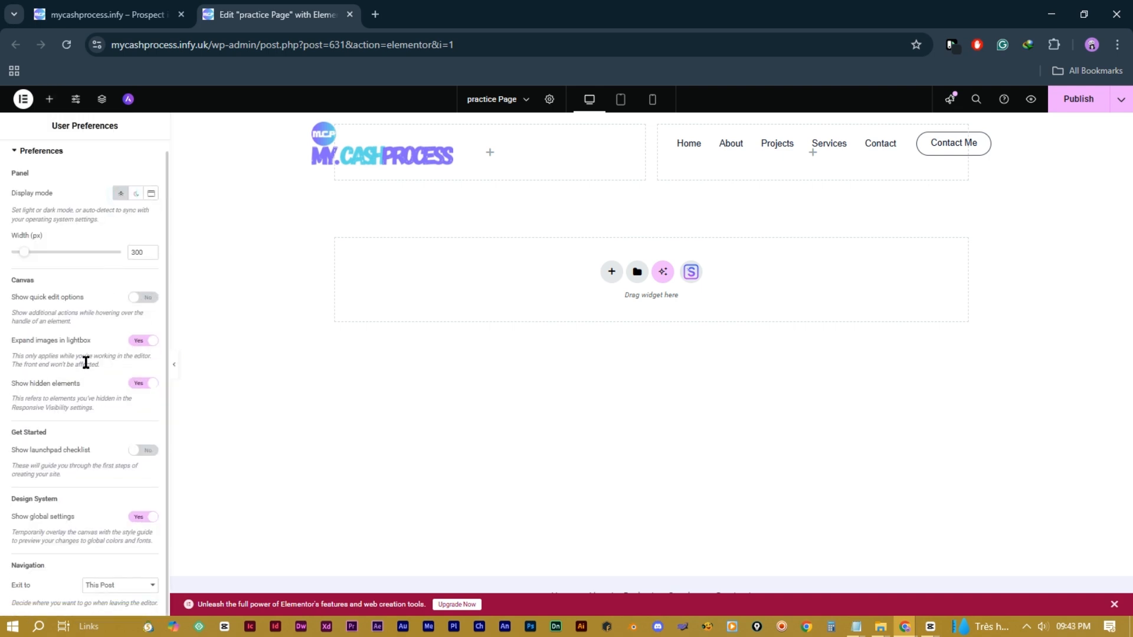
pyautogui.scroll(1, 86, 364)
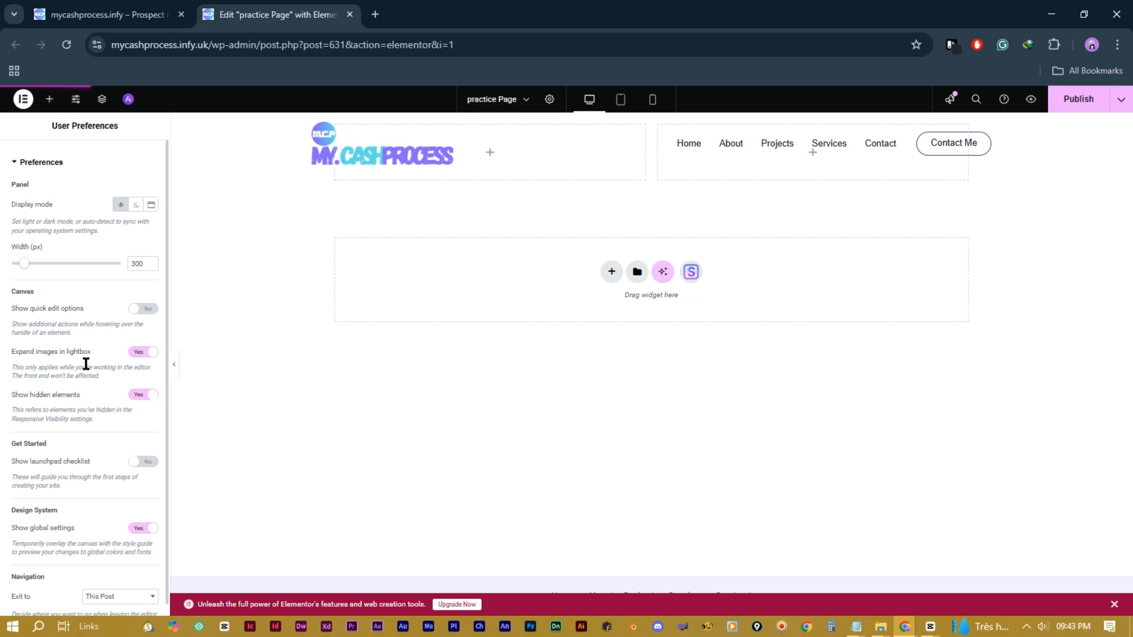
pyautogui.click(138, 208)
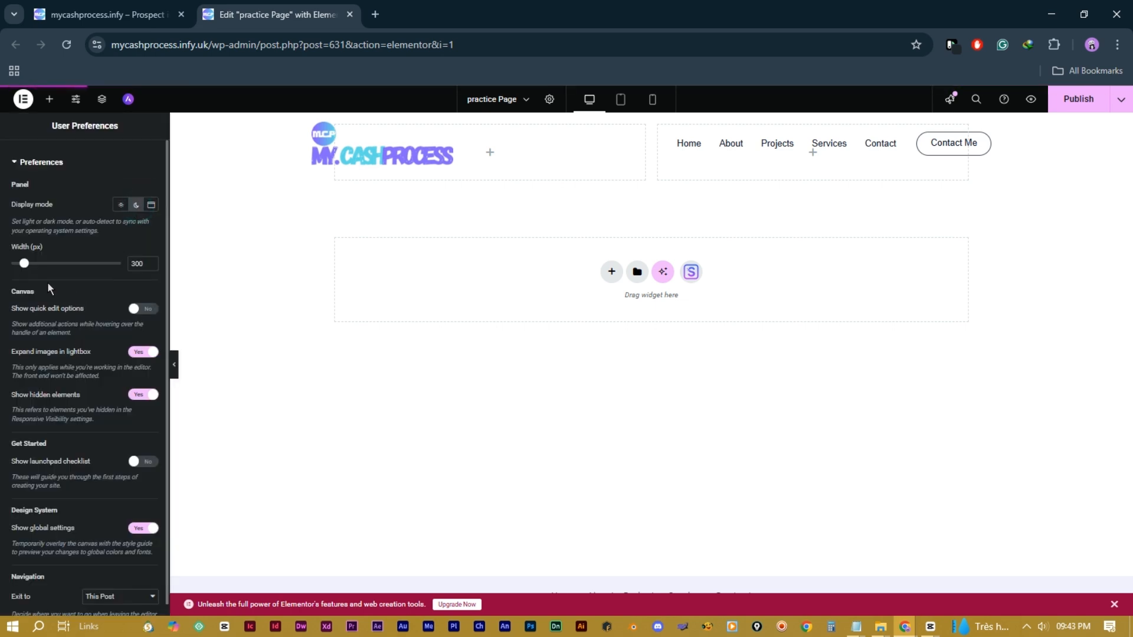
pyautogui.scroll(-1, 82, 355)
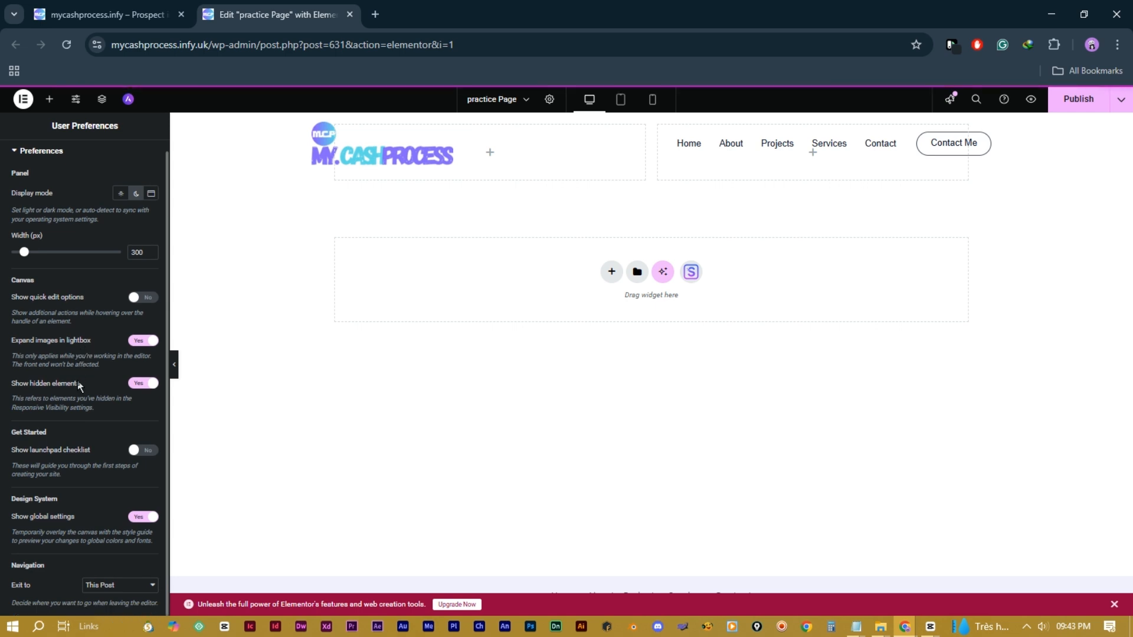
pyautogui.click(49, 99)
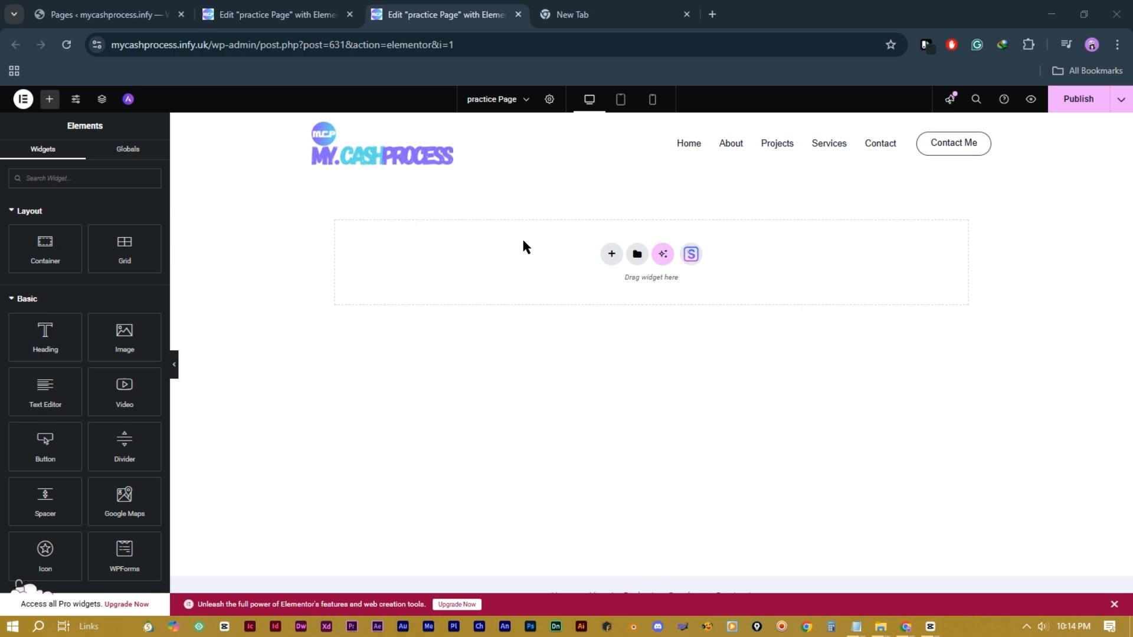
# Step: Insert a Flexbox container with the two-column structure below the site header
pyautogui.click(611, 255)
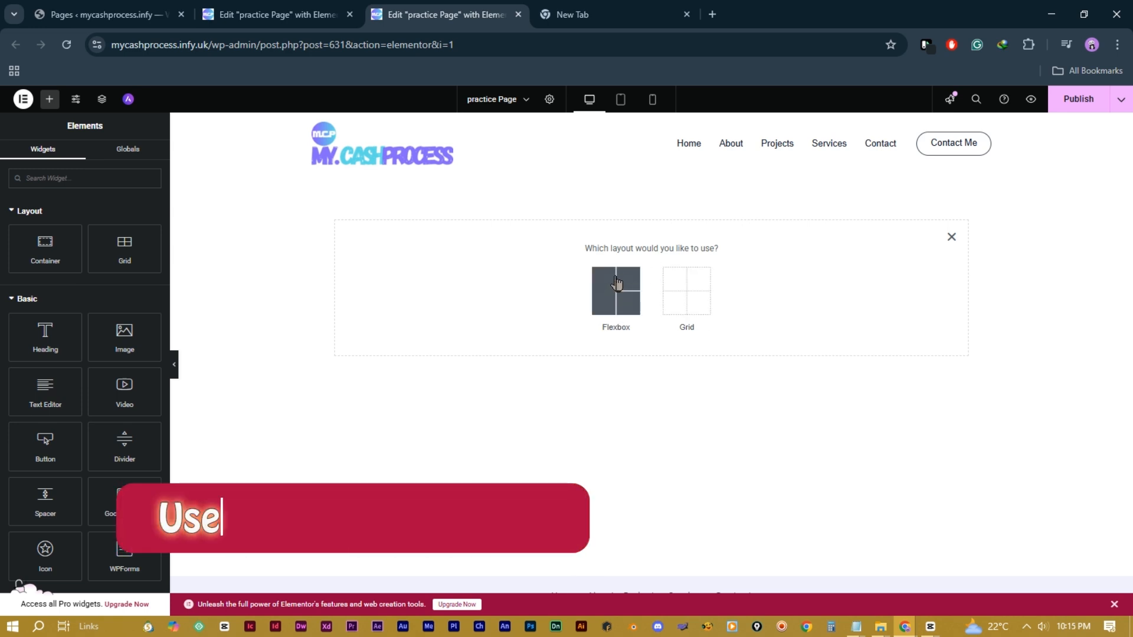
pyautogui.click(615, 285)
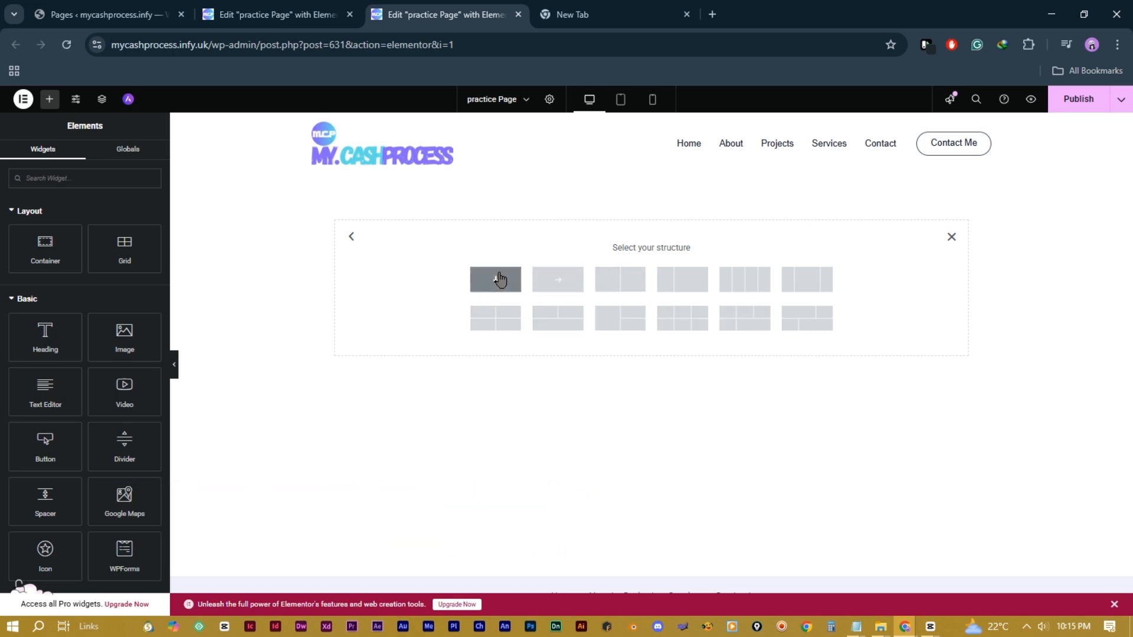
pyautogui.click(620, 279)
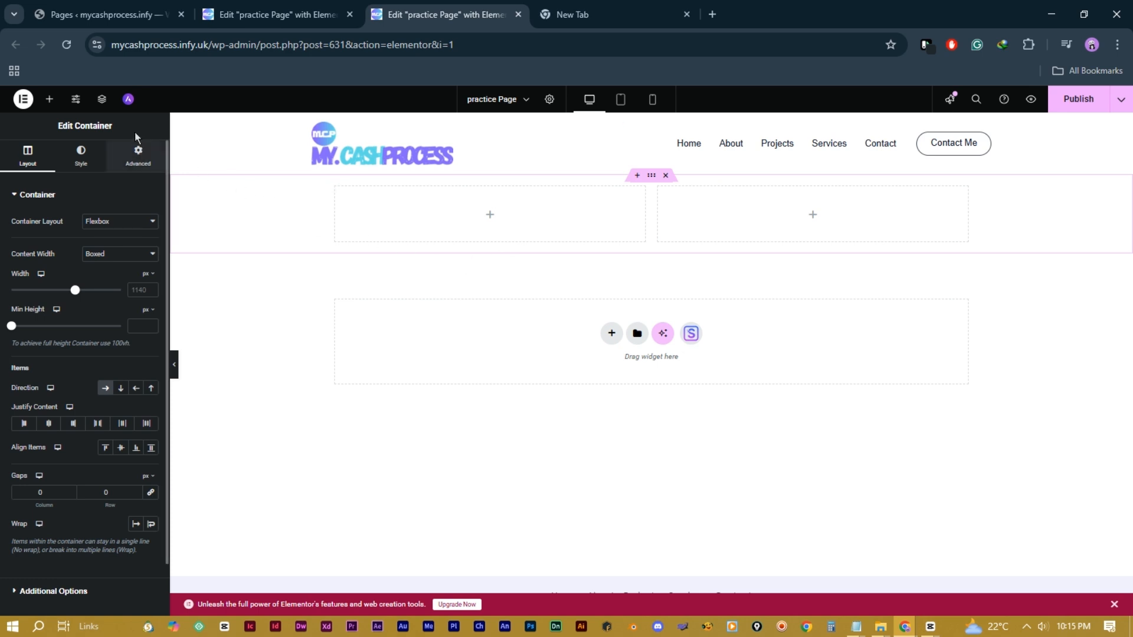
pyautogui.click(50, 100)
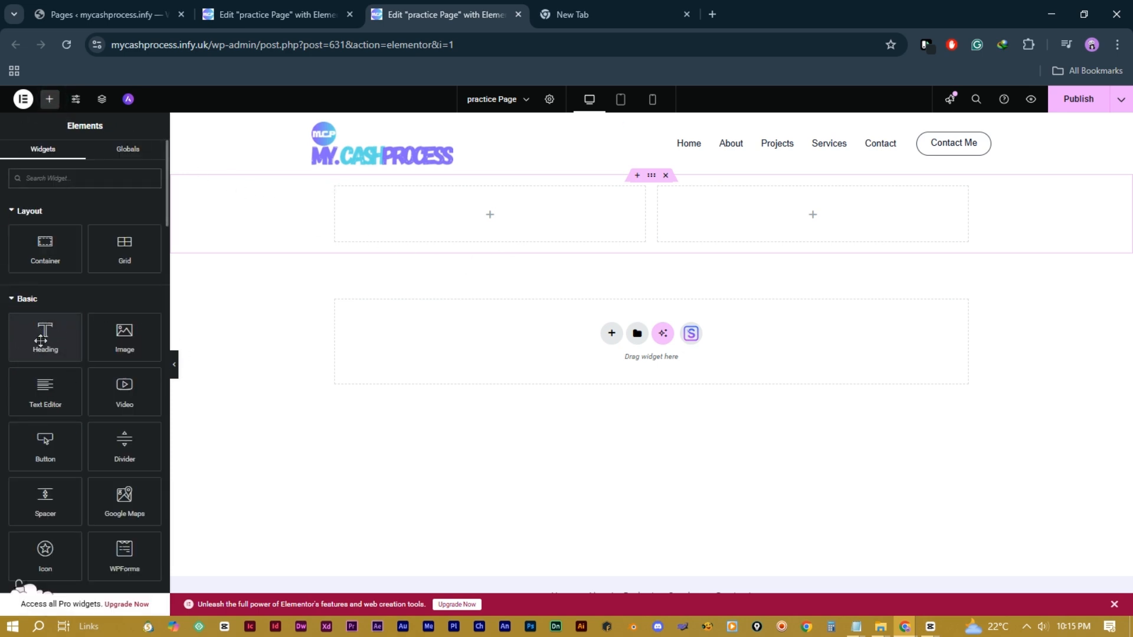
# Step: Place a Heading widget in the left column and review its Style and Advanced settings
pyautogui.moveTo(41, 341); pyautogui.dragTo(495, 225)
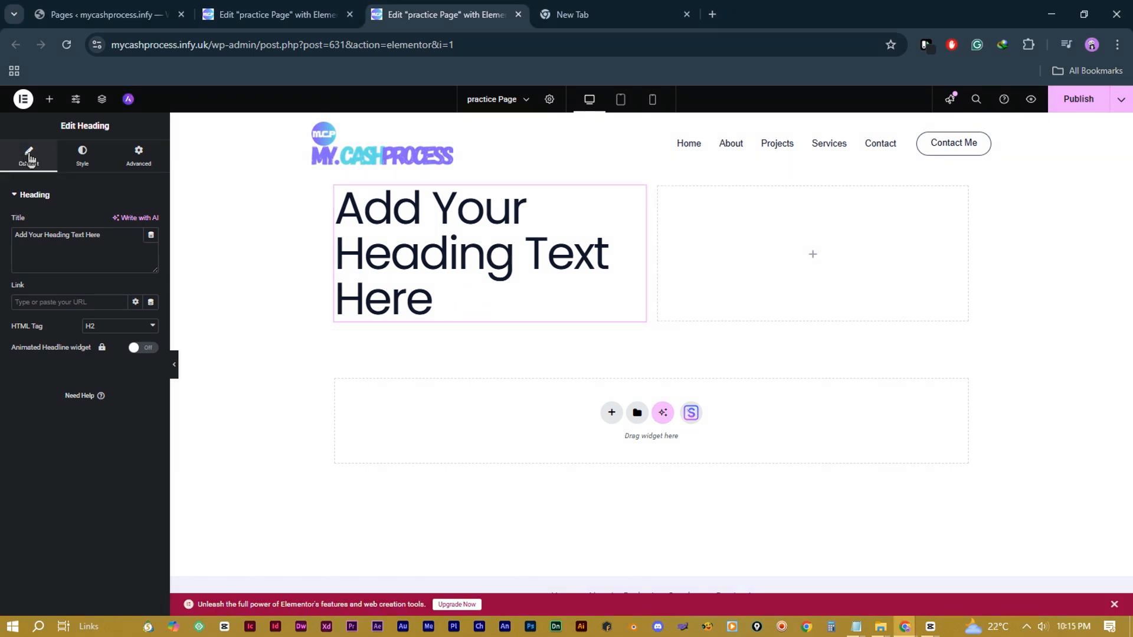
pyautogui.click(85, 164)
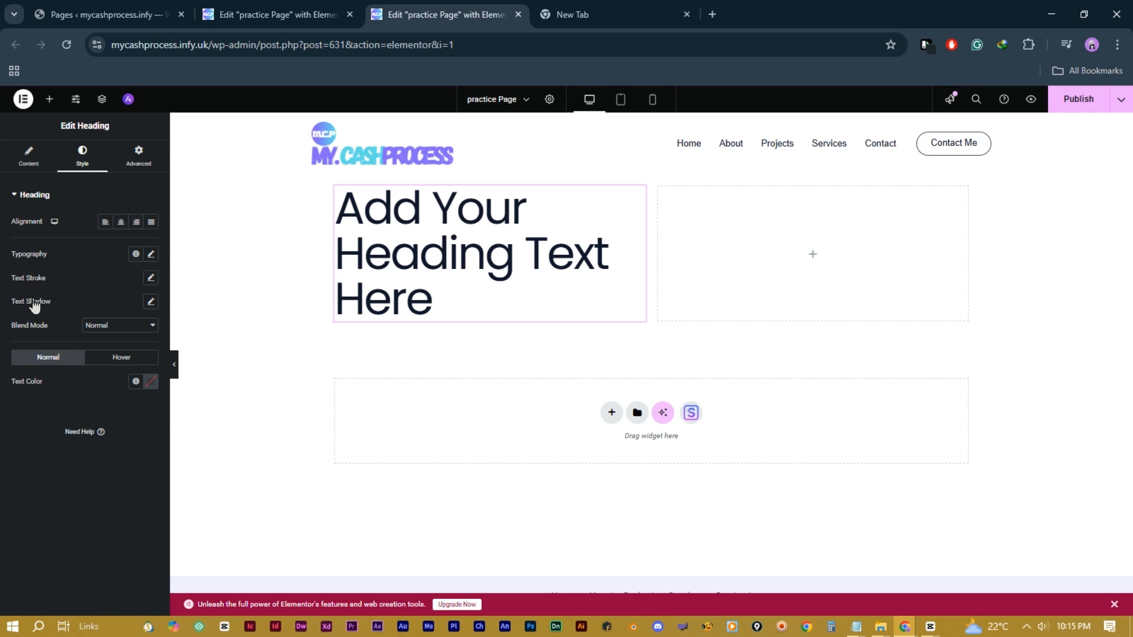
pyautogui.click(138, 155)
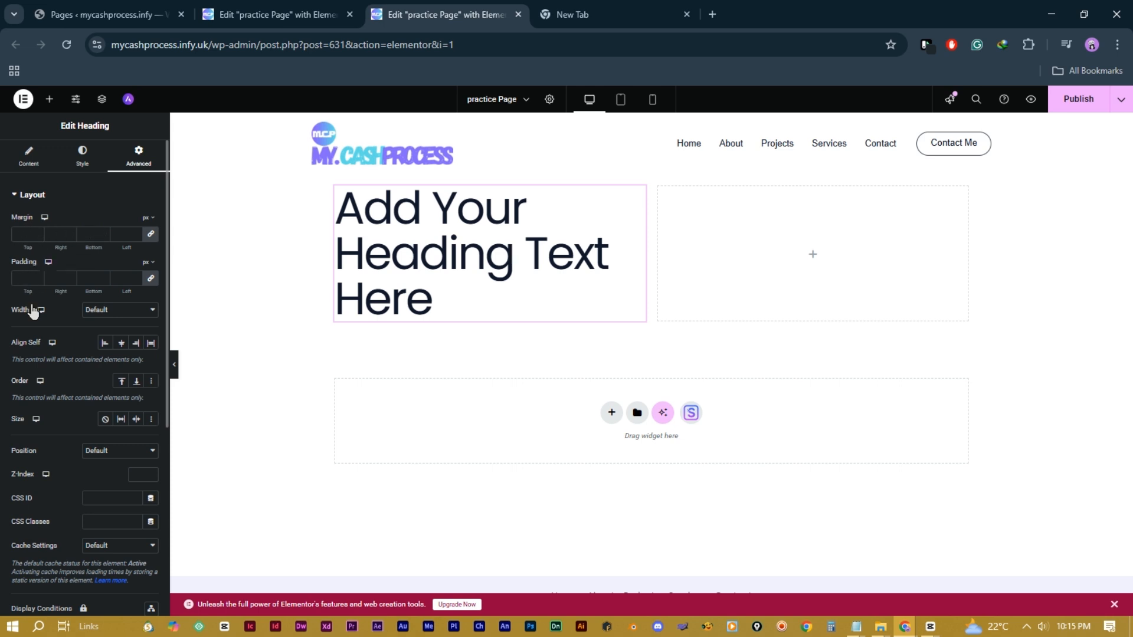
# Step: Try Fade In Down, Zoom In and Rotate In entrance animations, then set it to None
pyautogui.scroll(-1, 40, 372)
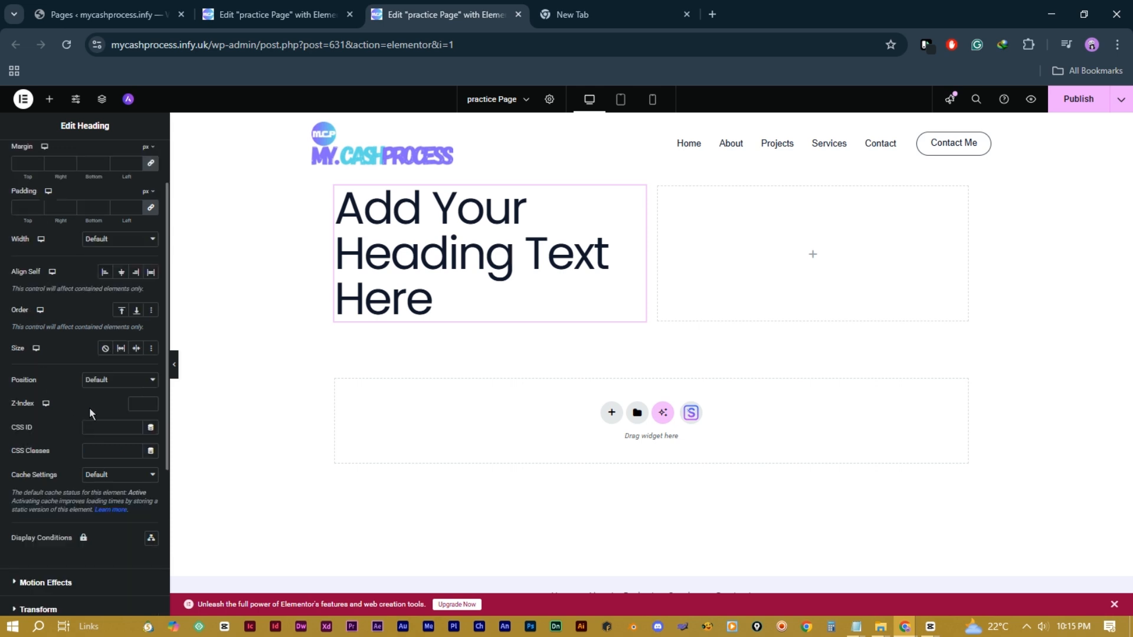
pyautogui.scroll(-2, 87, 395)
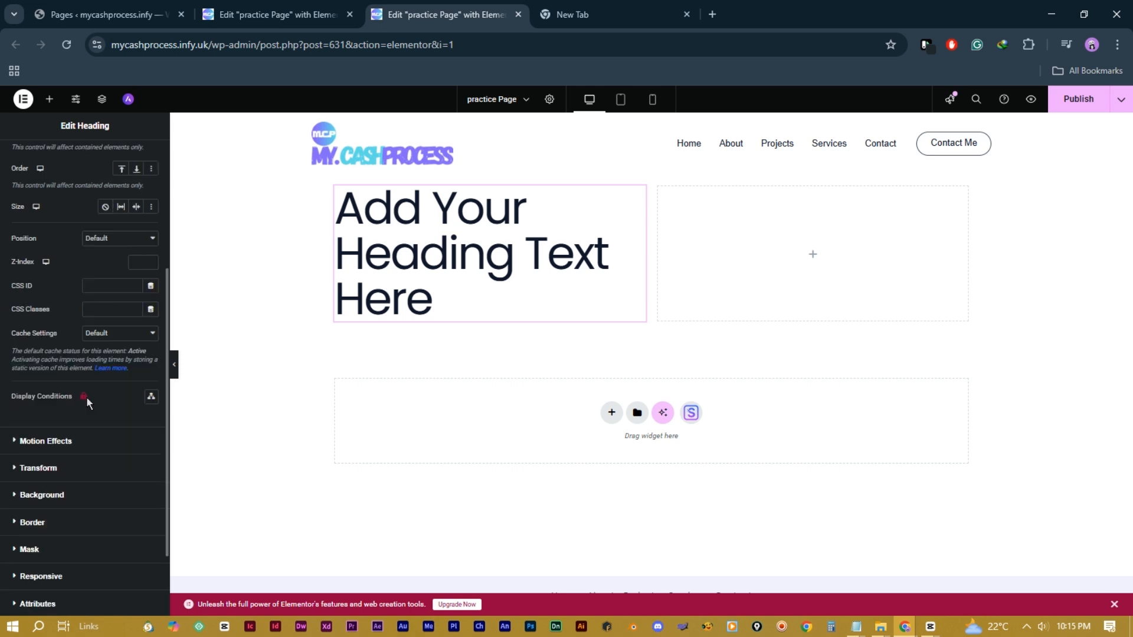
pyautogui.click(66, 447)
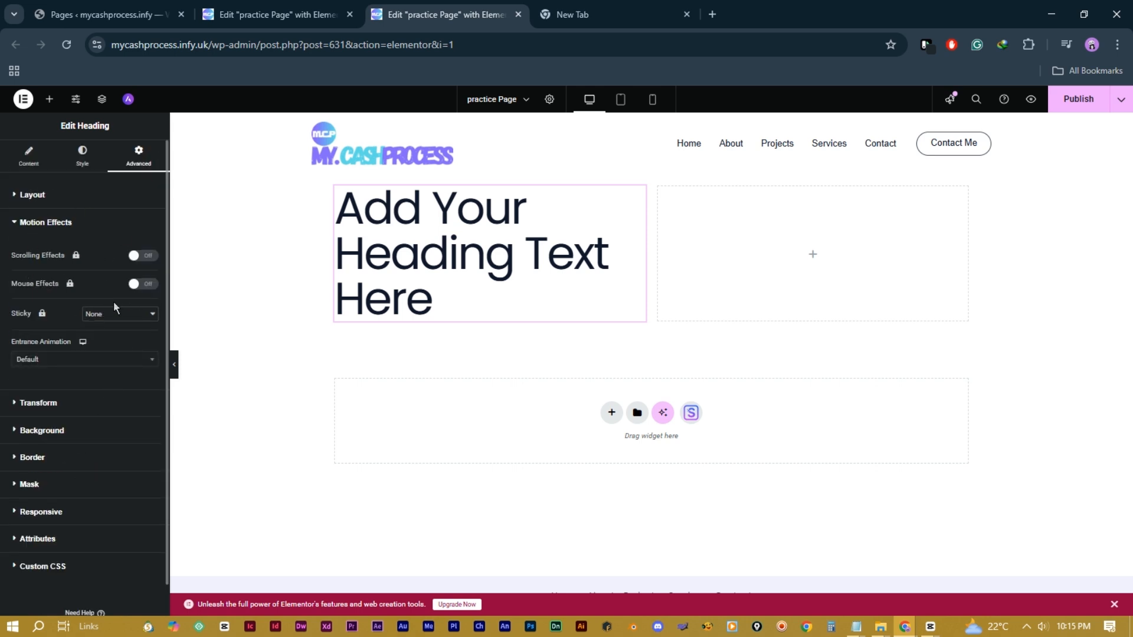
pyautogui.click(113, 362)
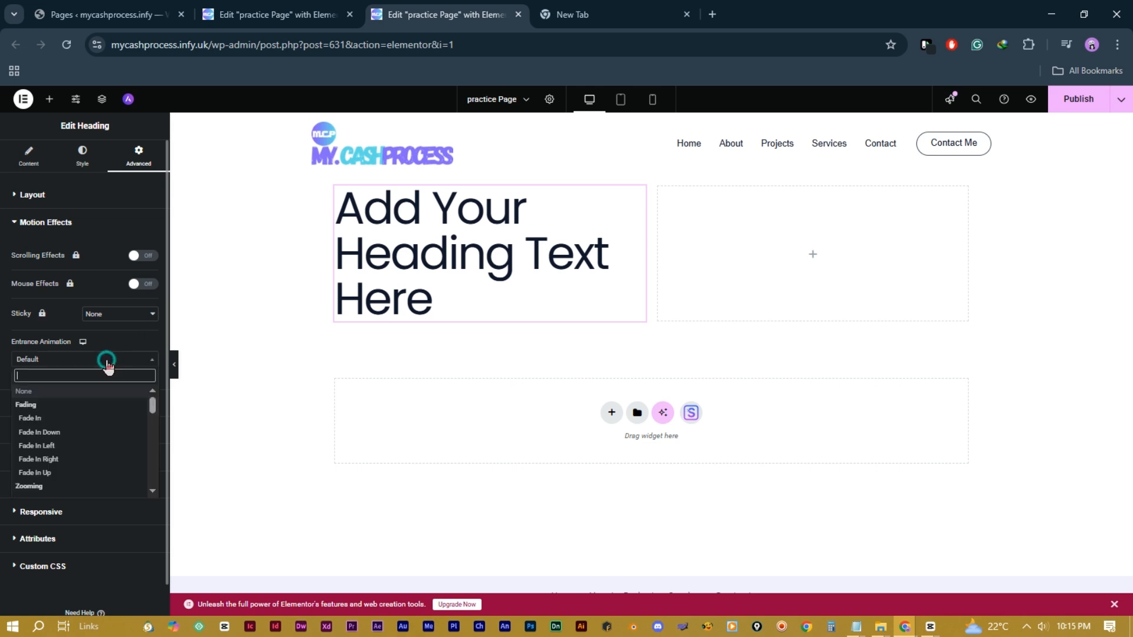
pyautogui.click(86, 432)
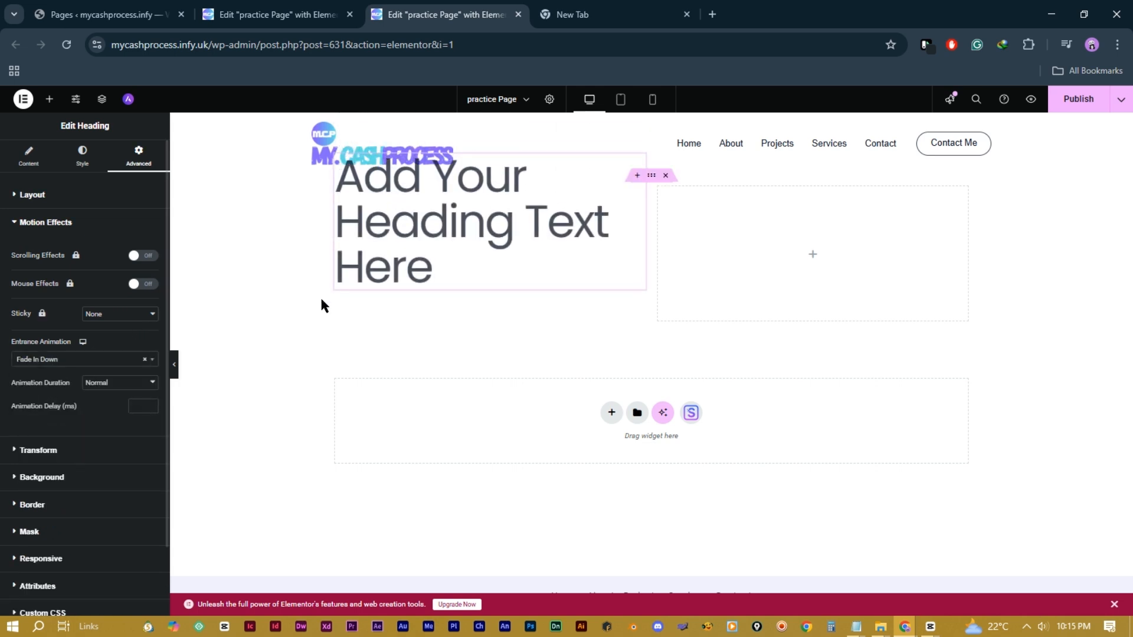
pyautogui.click(116, 360)
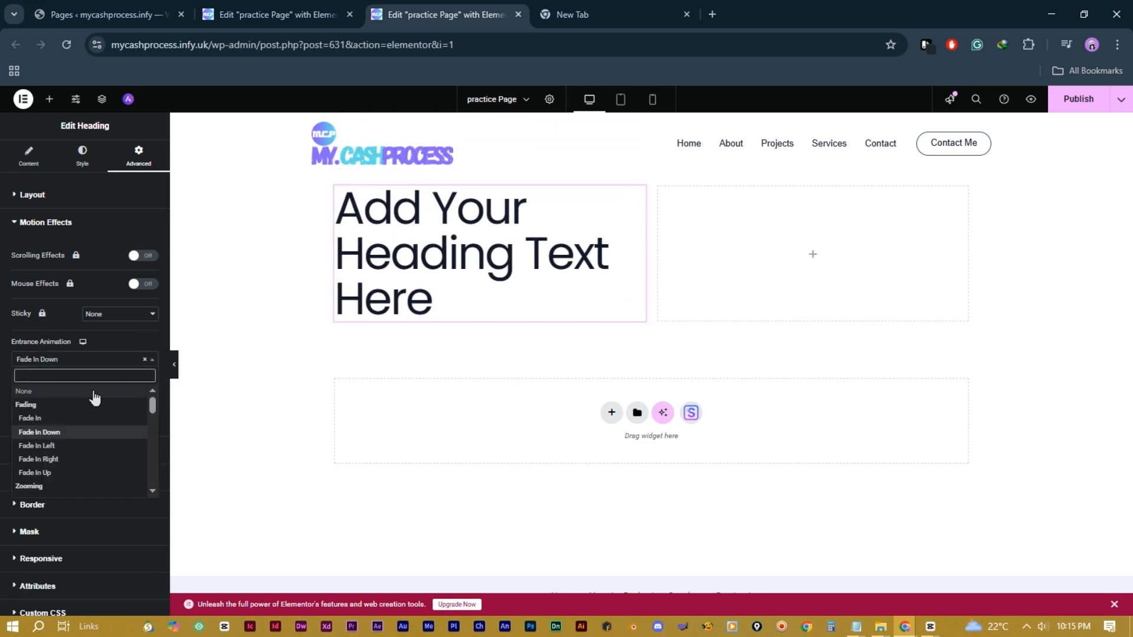
pyautogui.scroll(-3, 84, 448)
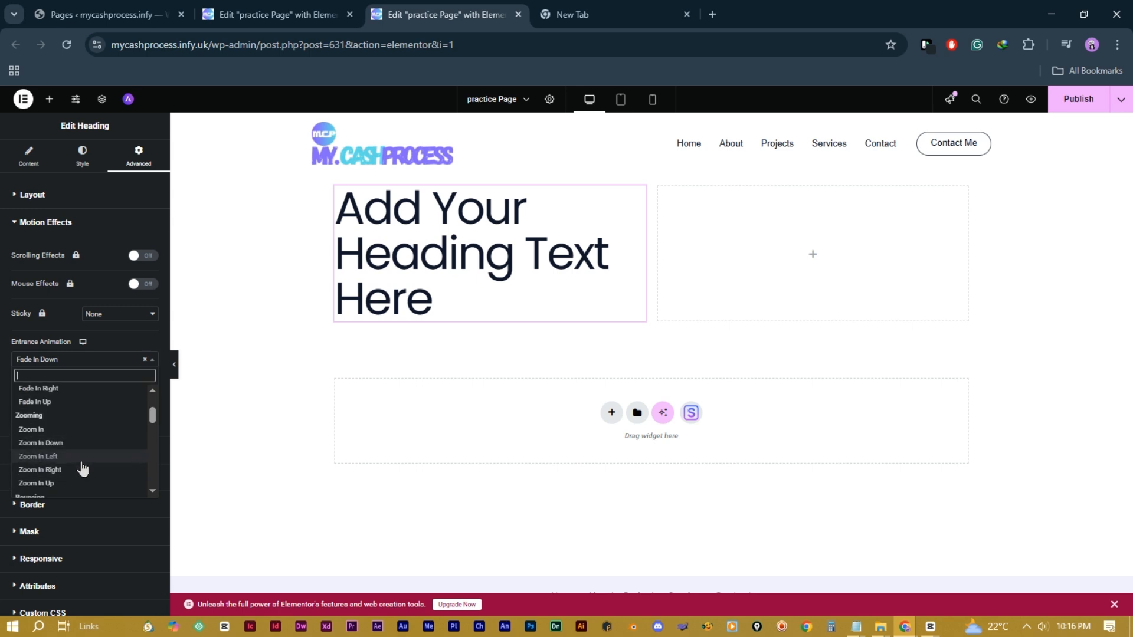
pyautogui.click(74, 430)
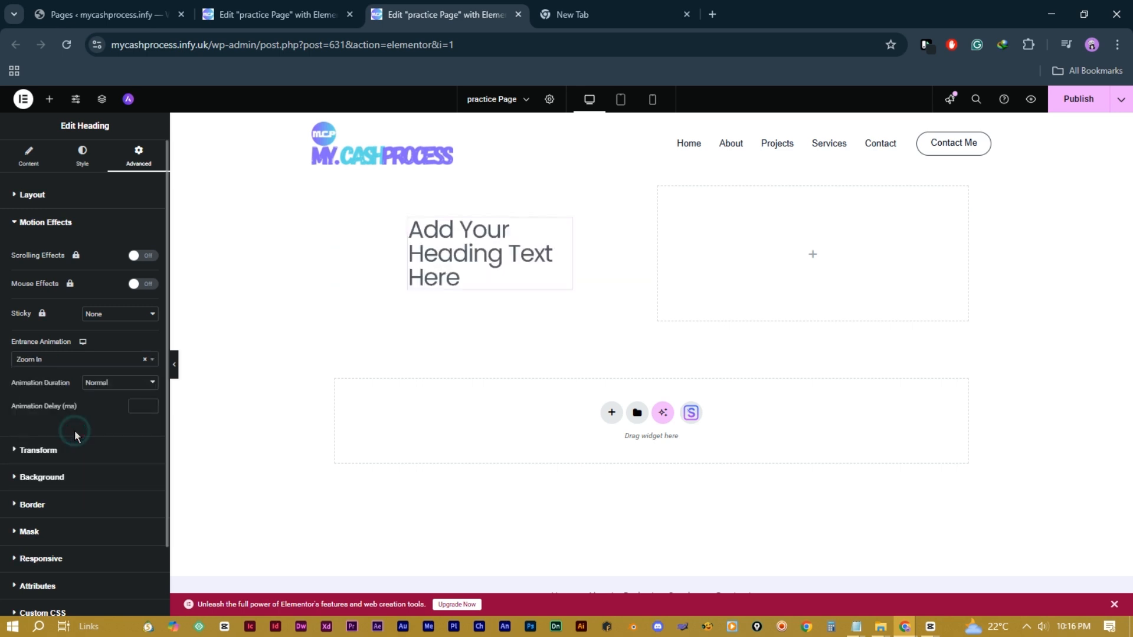
pyautogui.click(109, 360)
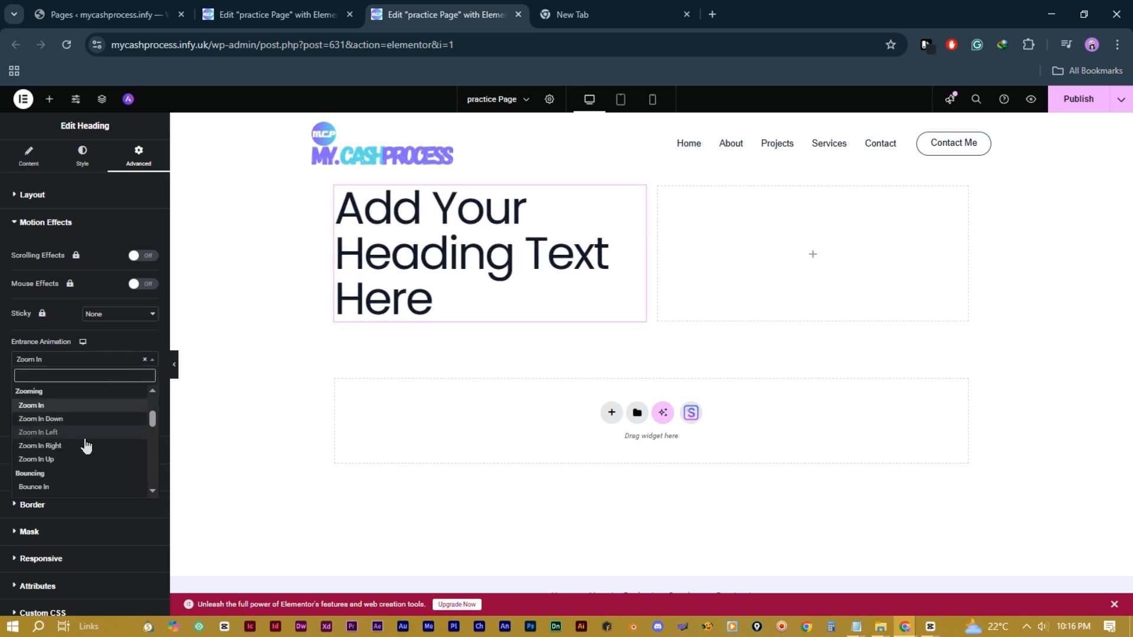
pyautogui.scroll(-3, 109, 436)
pyautogui.click(38, 447)
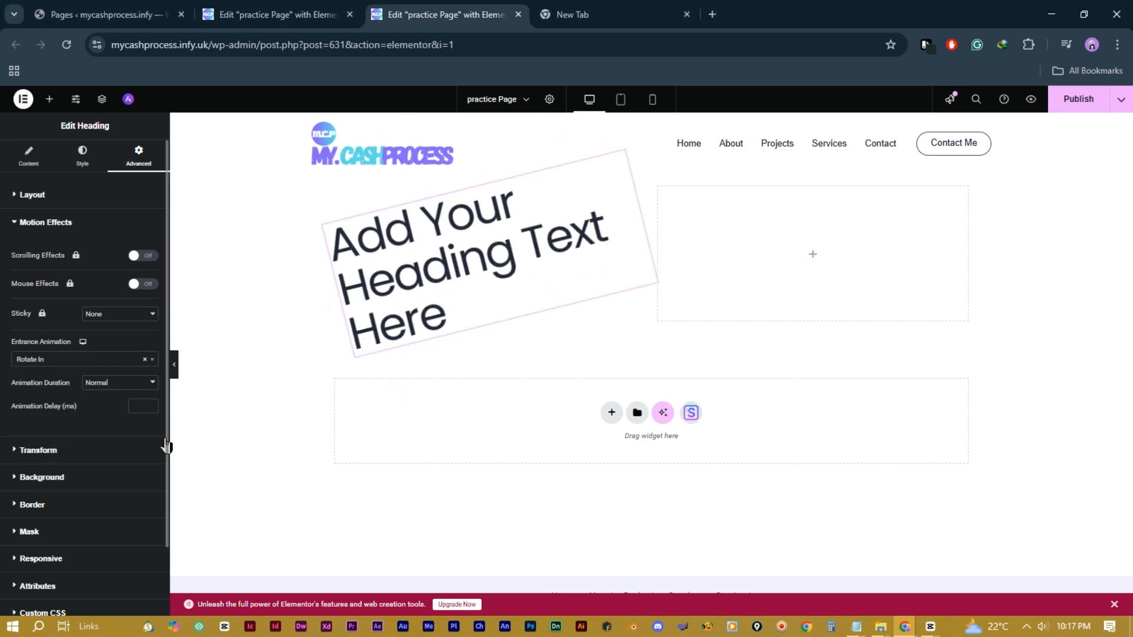
pyautogui.click(145, 359)
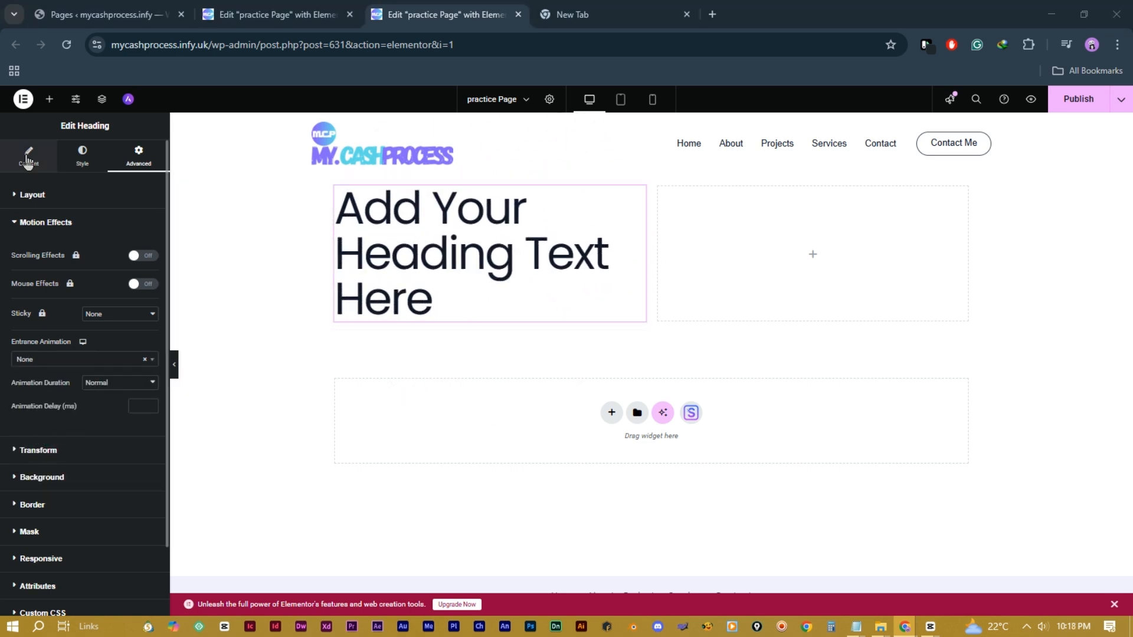
# Step: Change the heading title to 'Learn How You Can Create Your Website'
pyautogui.click(26, 160)
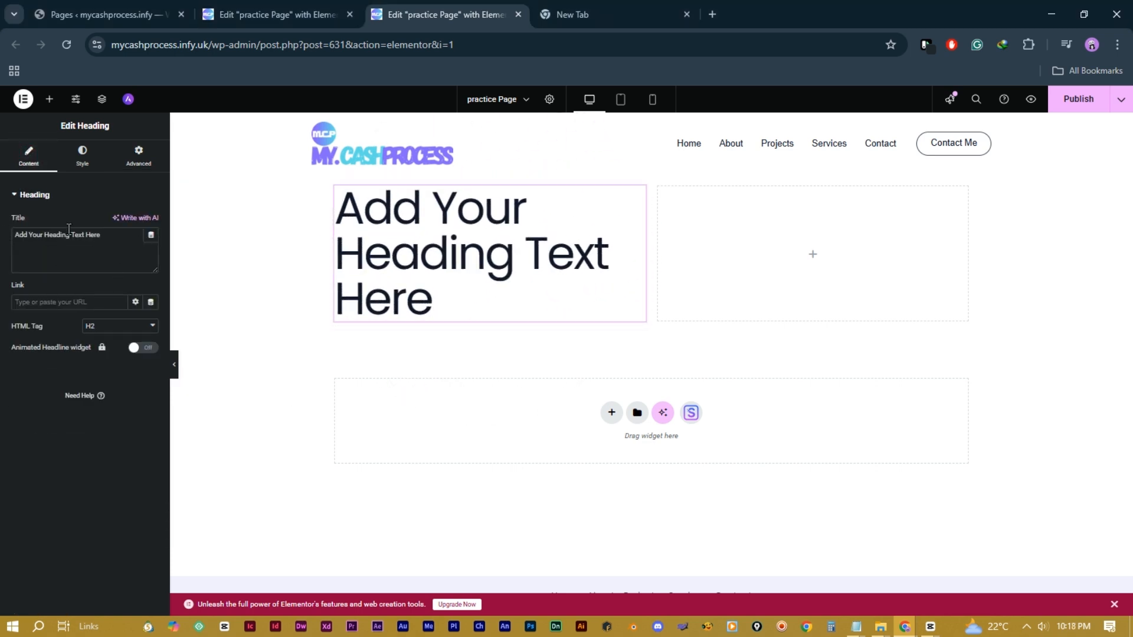
pyautogui.tripleClick(91, 238)
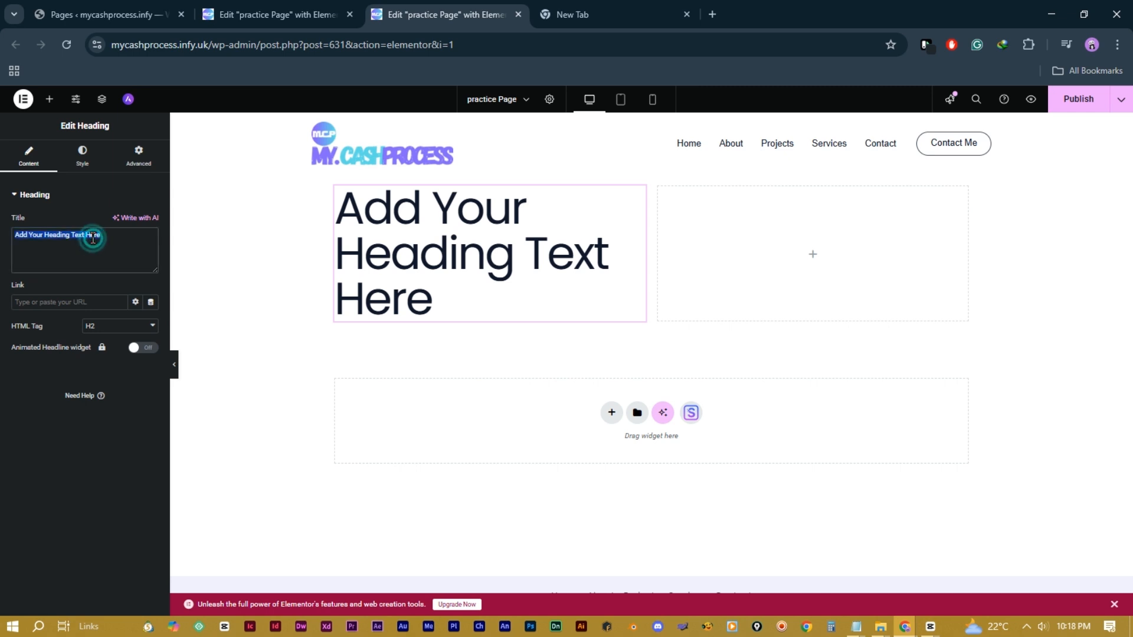
pyautogui.write('Learn how You Create Your')
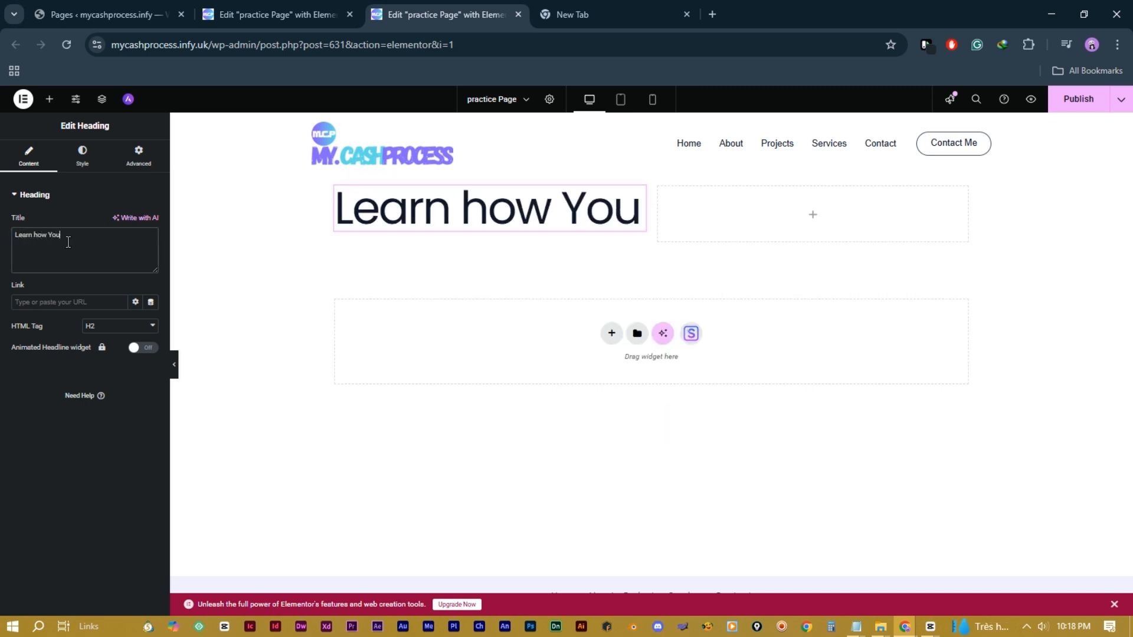
pyautogui.write('Website')
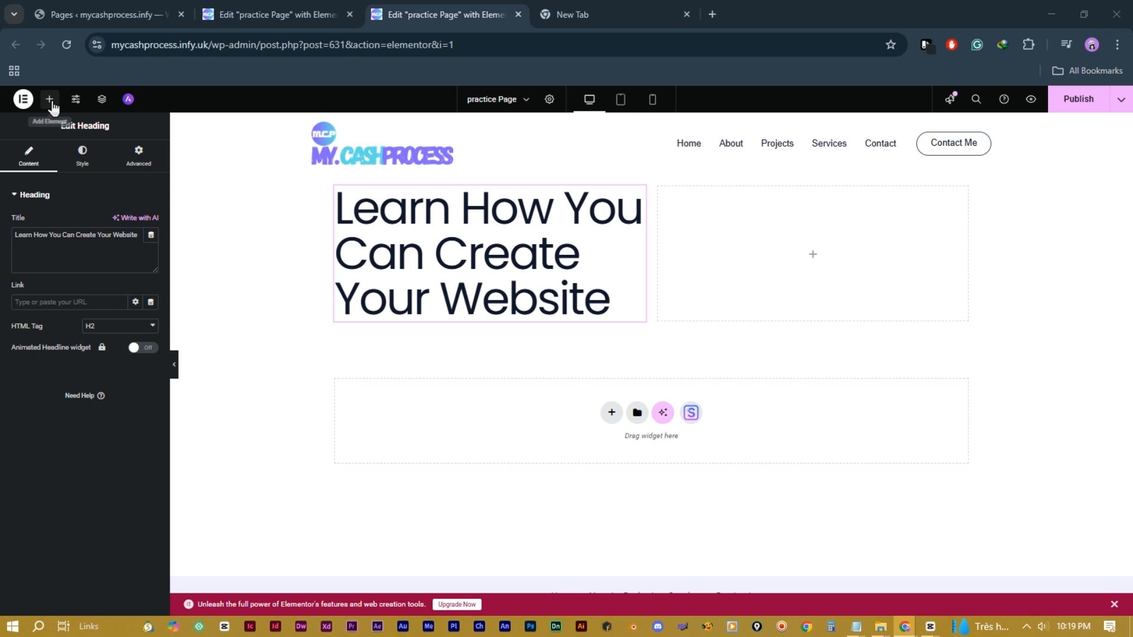
pyautogui.click(50, 100)
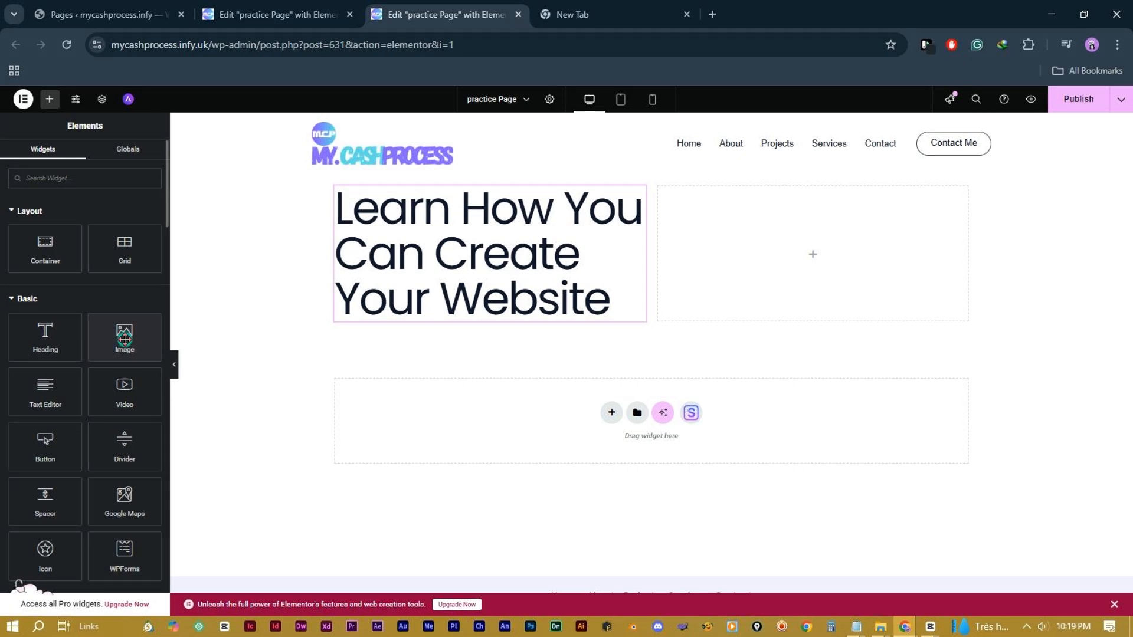
# Step: Add an Image widget under the heading showing the purple laptop picture Porject-Imgg.png
pyautogui.moveTo(124, 339); pyautogui.dragTo(473, 328)
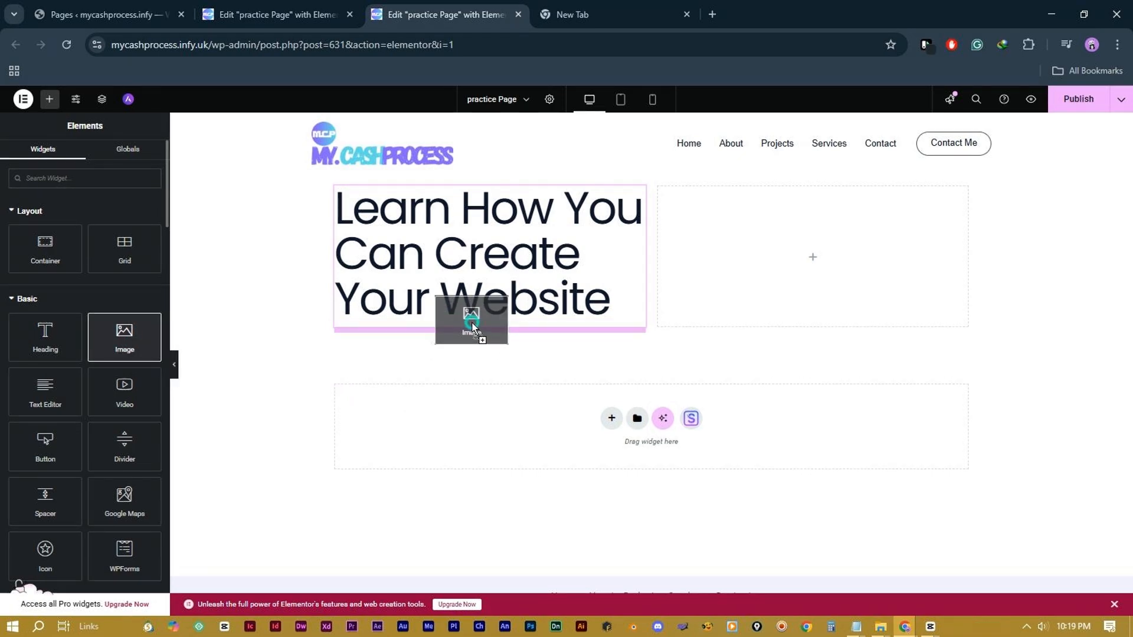
pyautogui.moveTo(473, 326); pyautogui.dragTo(472, 325)
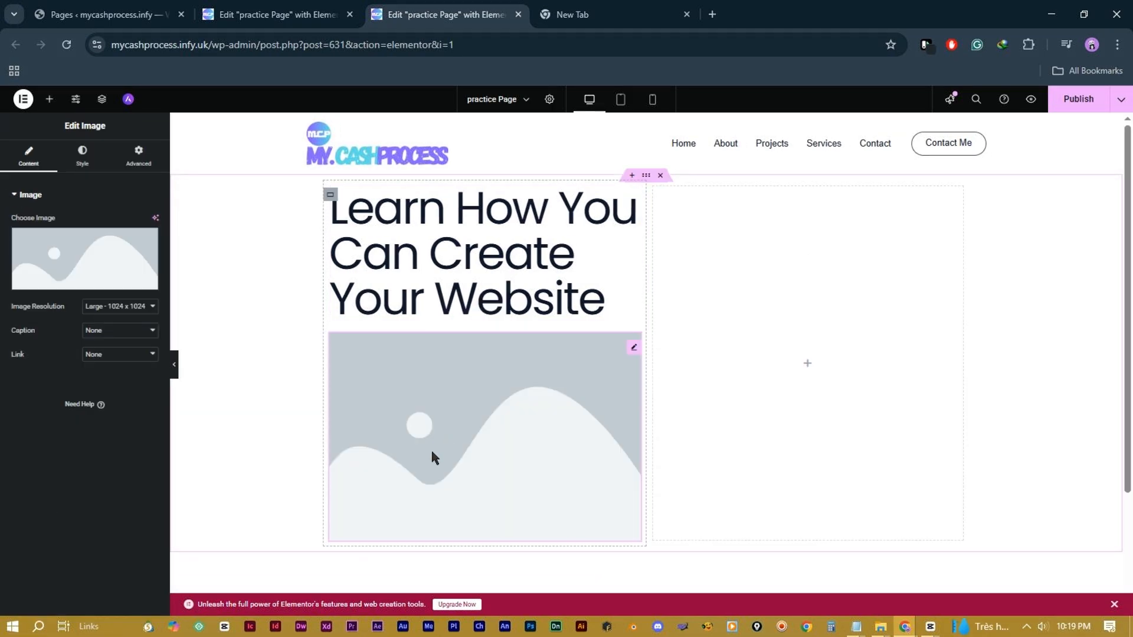
pyautogui.click(83, 275)
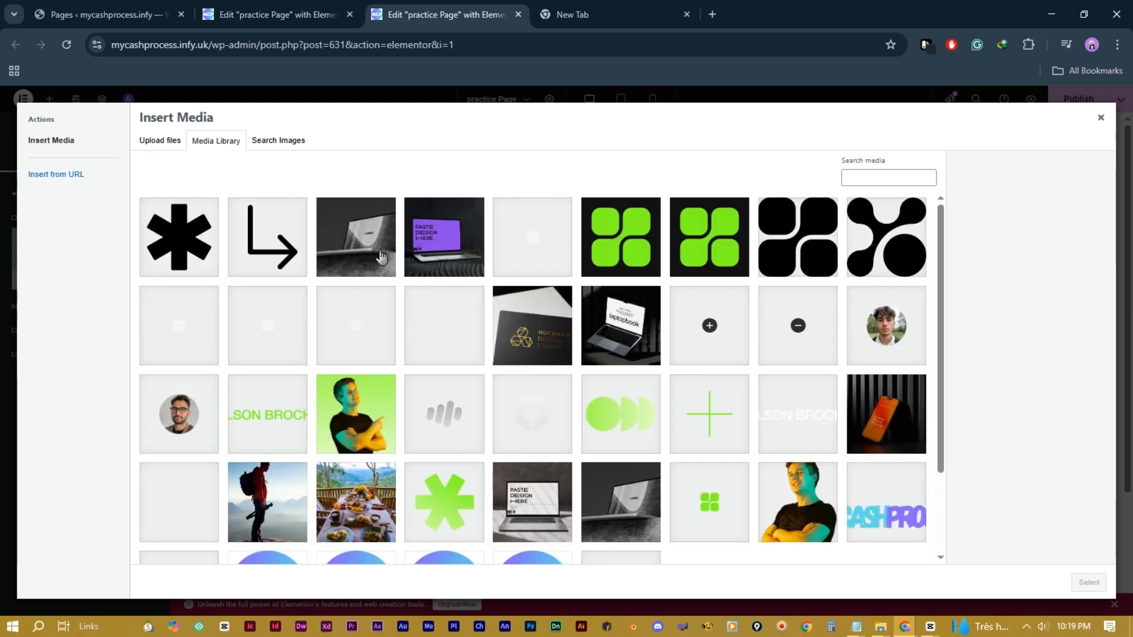
pyautogui.click(462, 252)
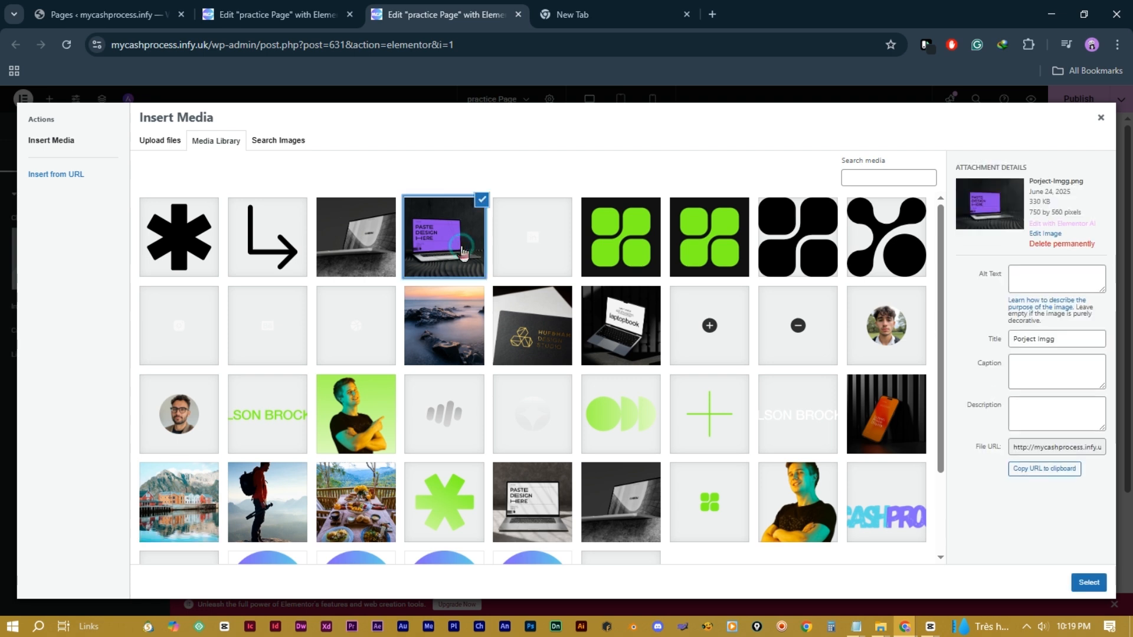
pyautogui.click(1082, 586)
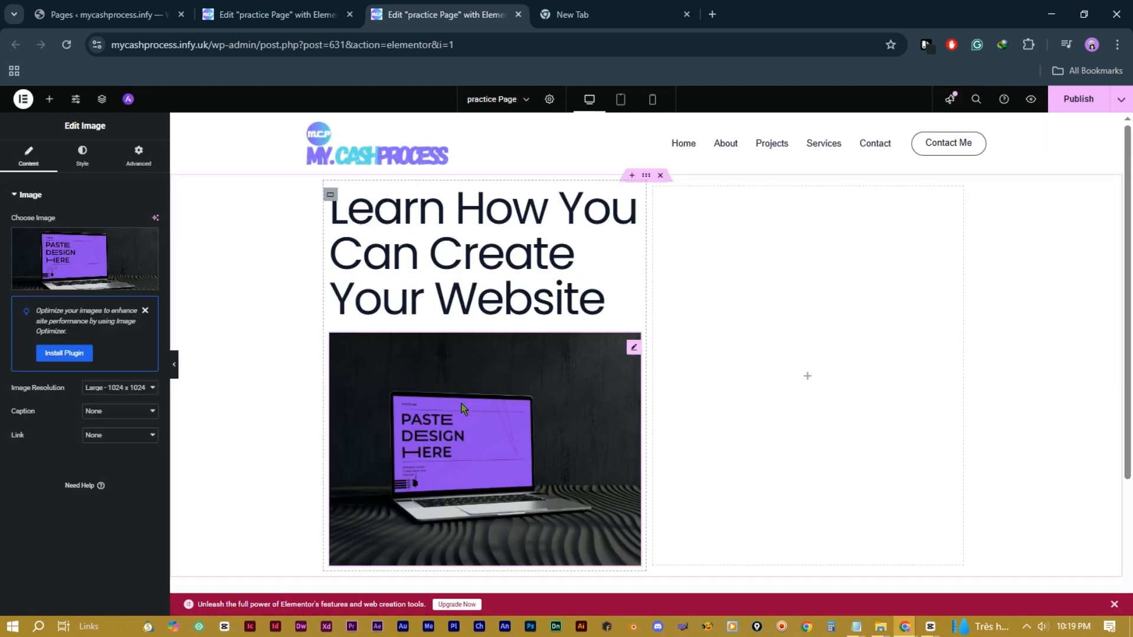
pyautogui.scroll(-1, 463, 406)
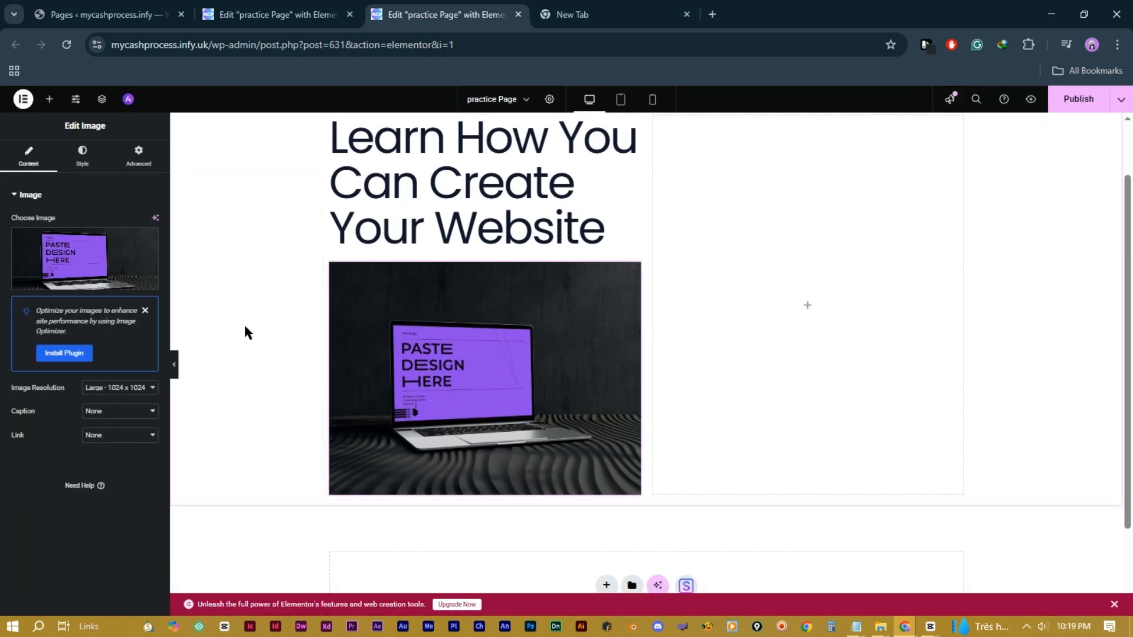
pyautogui.click(49, 99)
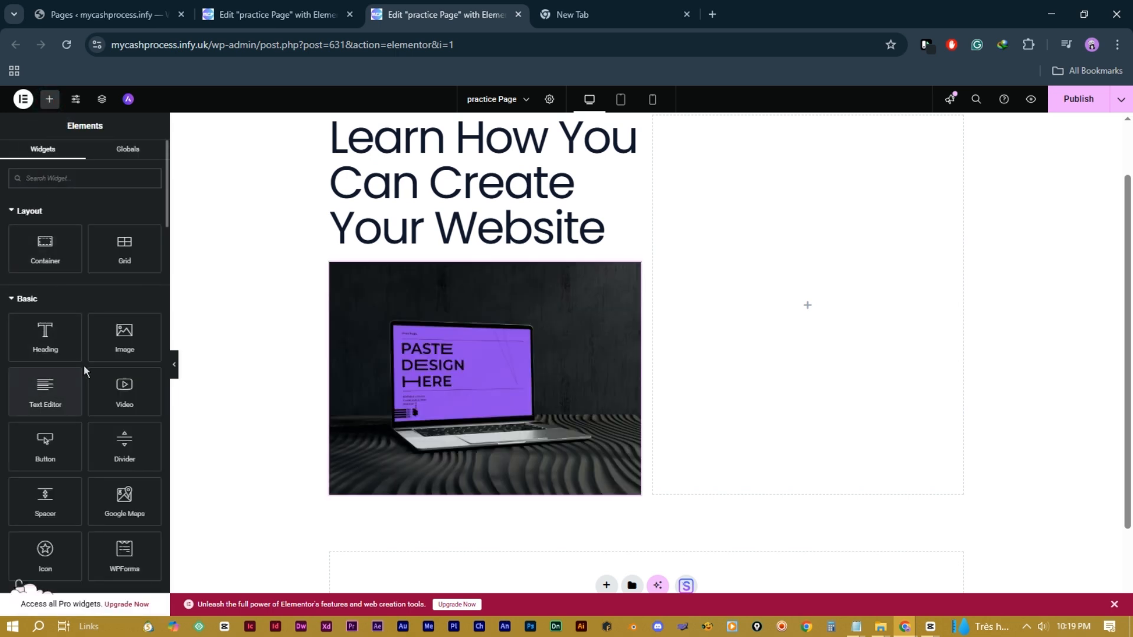
# Step: Add a Text Editor widget with placeholder lorem ipsum text beneath the laptop image
pyautogui.moveTo(49, 400); pyautogui.dragTo(449, 499)
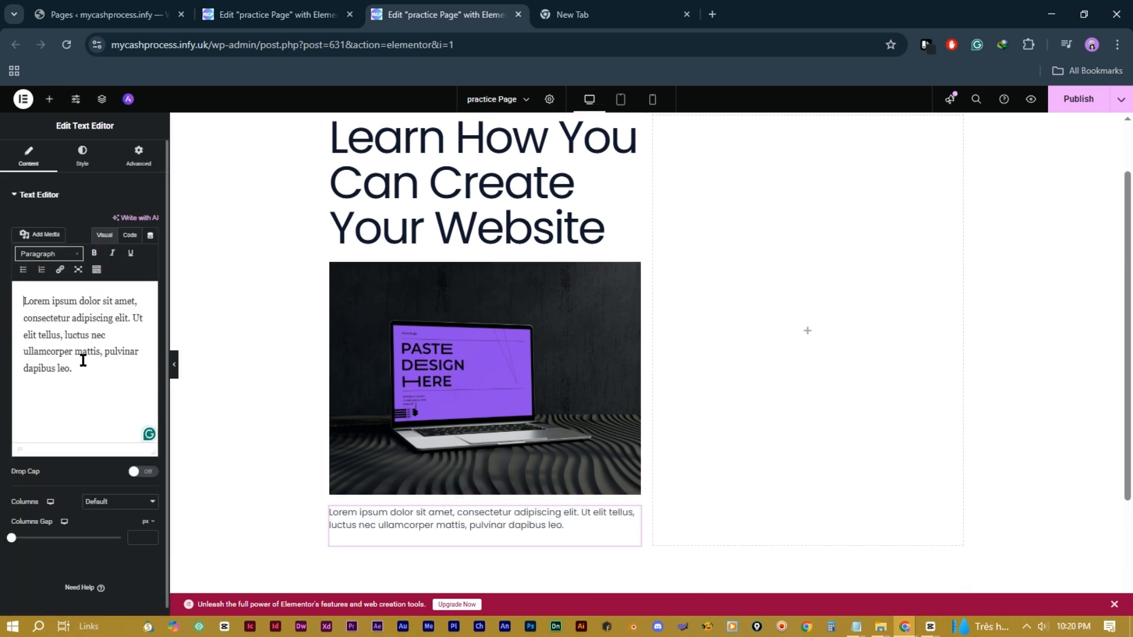
pyautogui.tripleClick(79, 359)
pyautogui.click(83, 379)
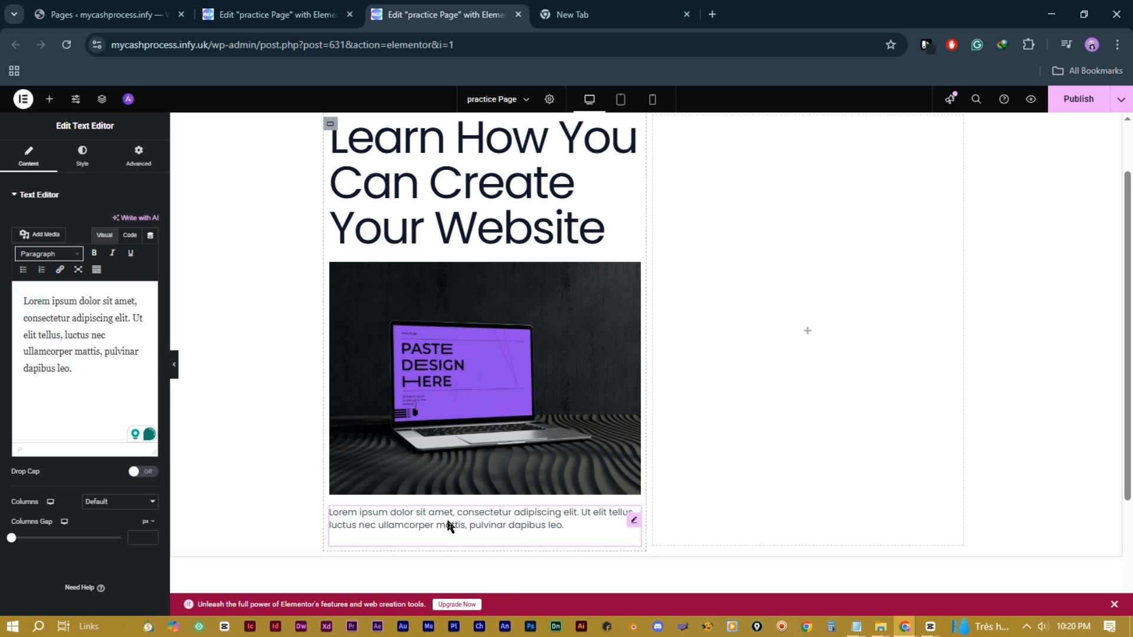
pyautogui.click(48, 105)
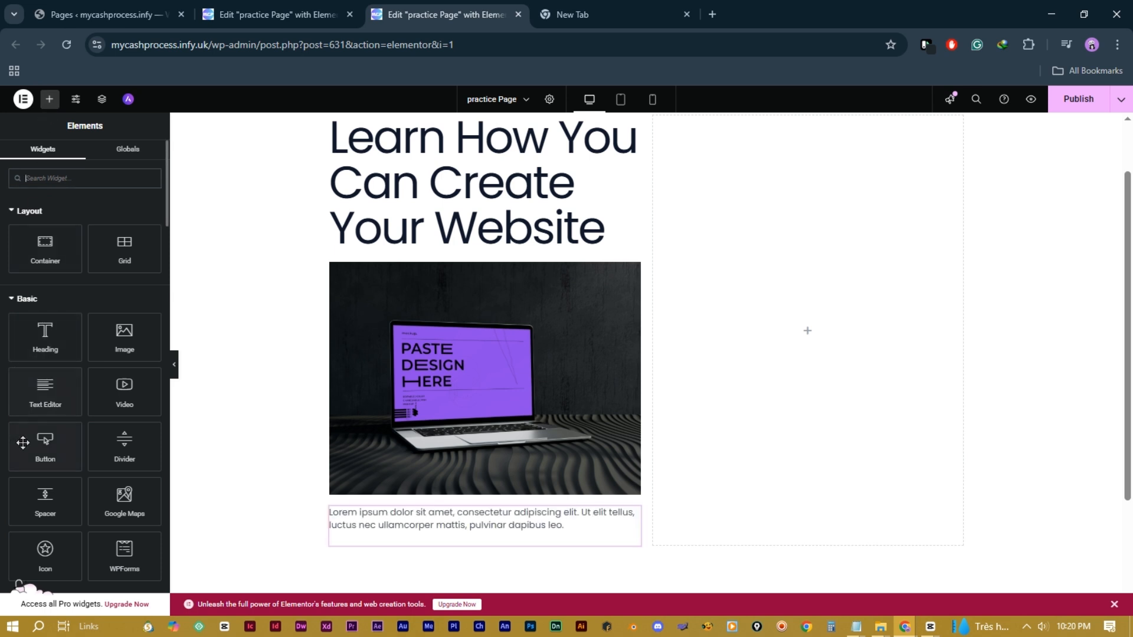
# Step: Add a Button below the paragraph and link it to the Contact page
pyautogui.moveTo(46, 455); pyautogui.dragTo(389, 541)
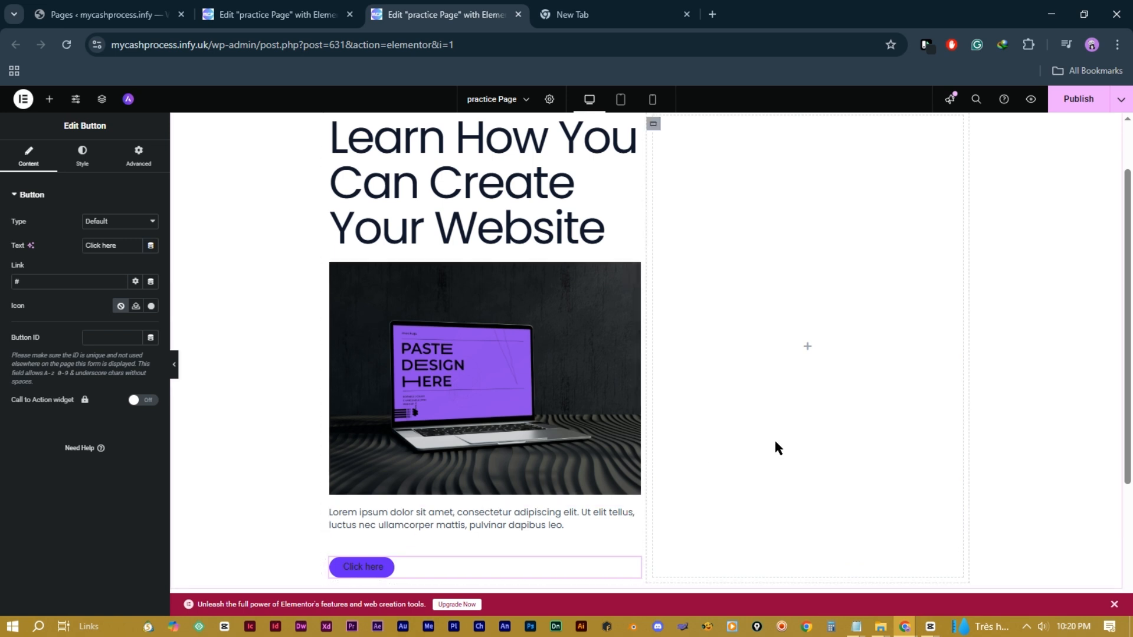
pyautogui.scroll(-1, 774, 438)
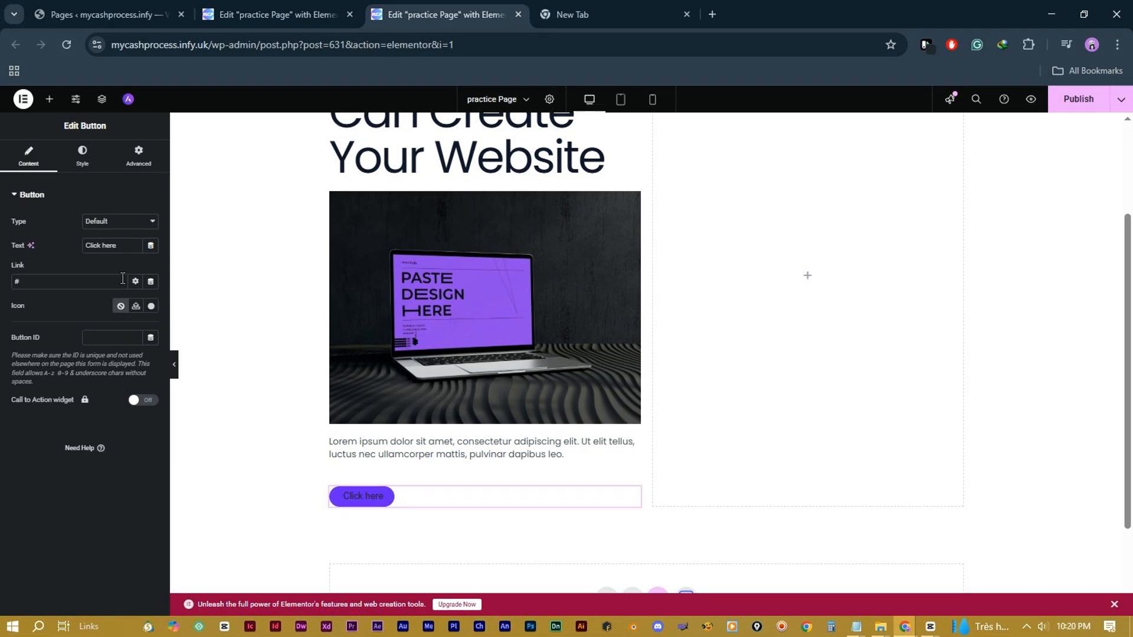
pyautogui.click(72, 283)
pyautogui.press('BackSpace')
pyautogui.write('contact')
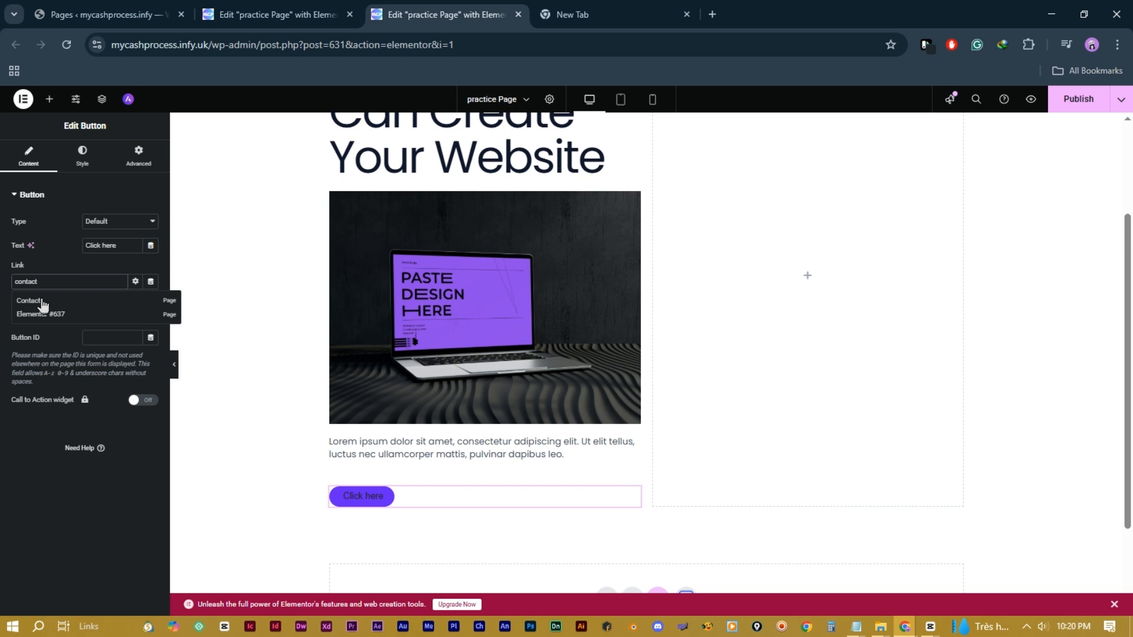
pyautogui.click(30, 301)
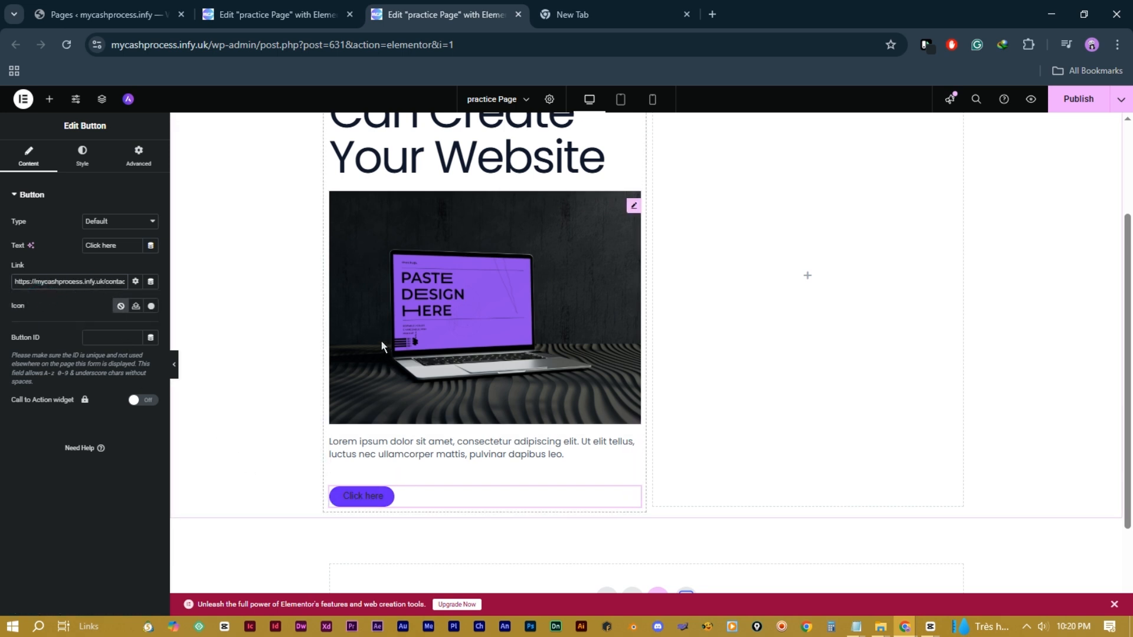
# Step: Style the button with near-white text and a #993AEF purple background
pyautogui.click(84, 158)
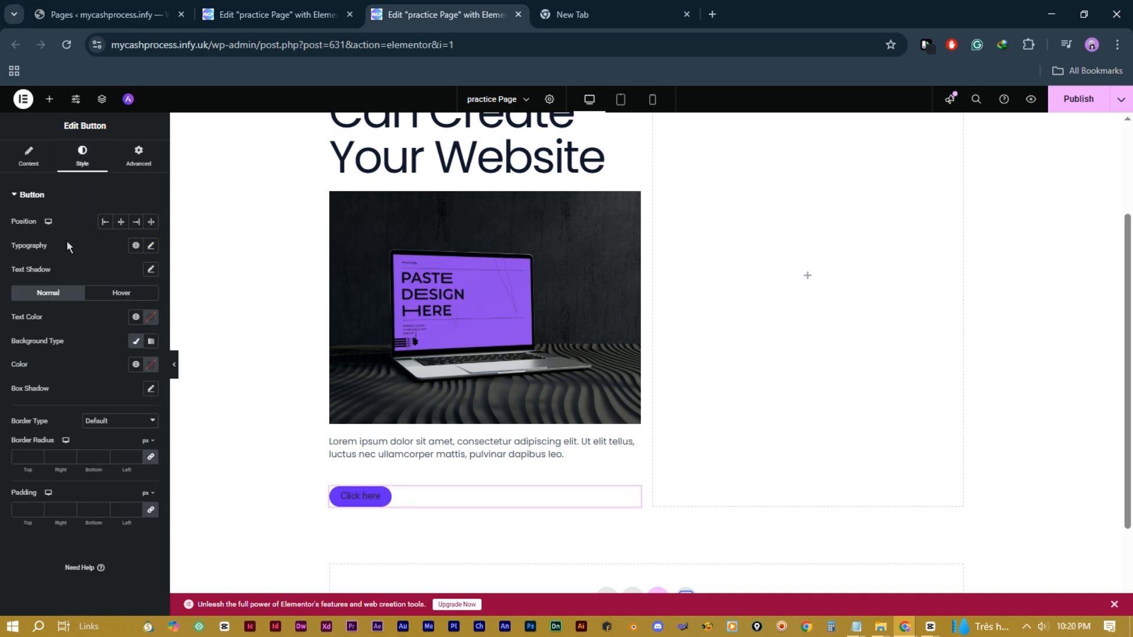
pyautogui.click(151, 318)
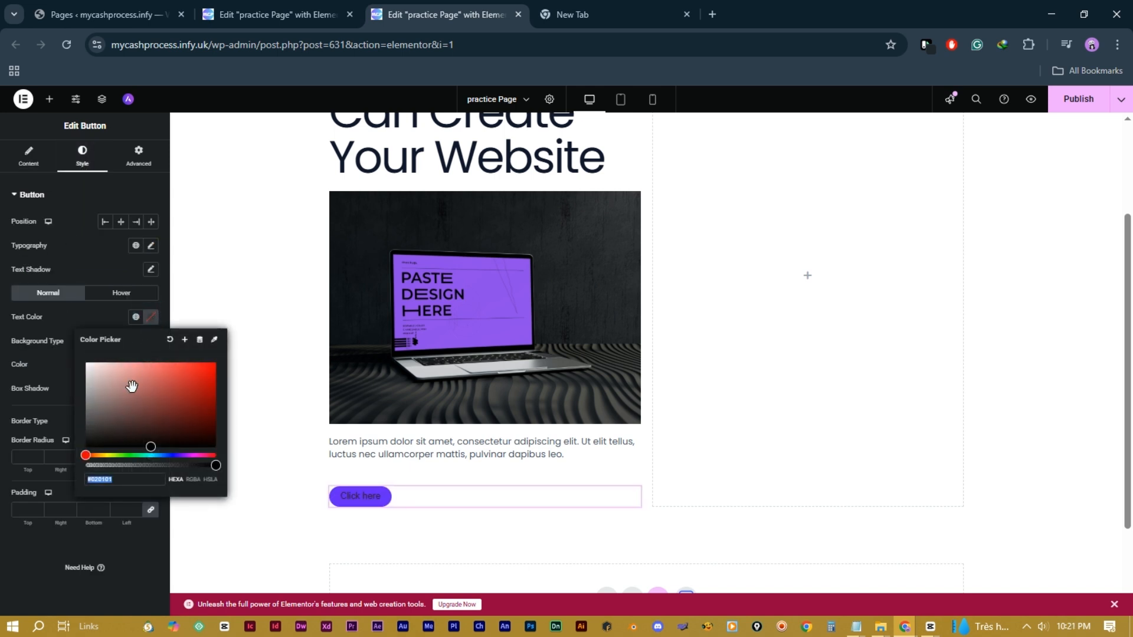
pyautogui.moveTo(180, 390)
pyautogui.mouseDown()
pyautogui.moveTo(103, 384)
pyautogui.moveTo(50, 360)
pyautogui.mouseUp()
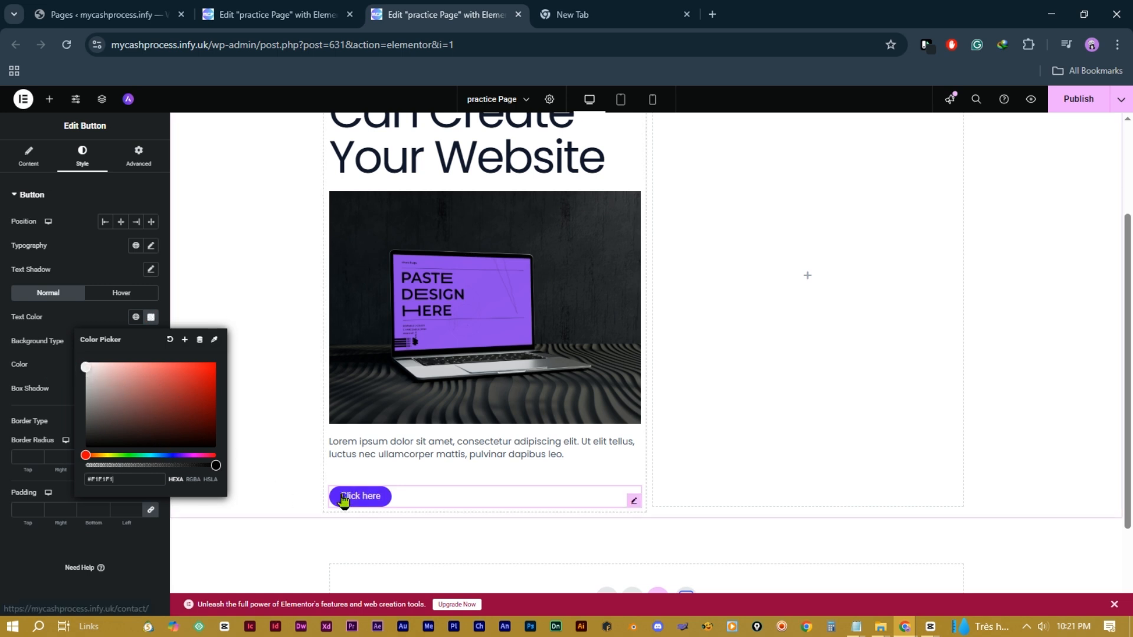
pyautogui.click(261, 447)
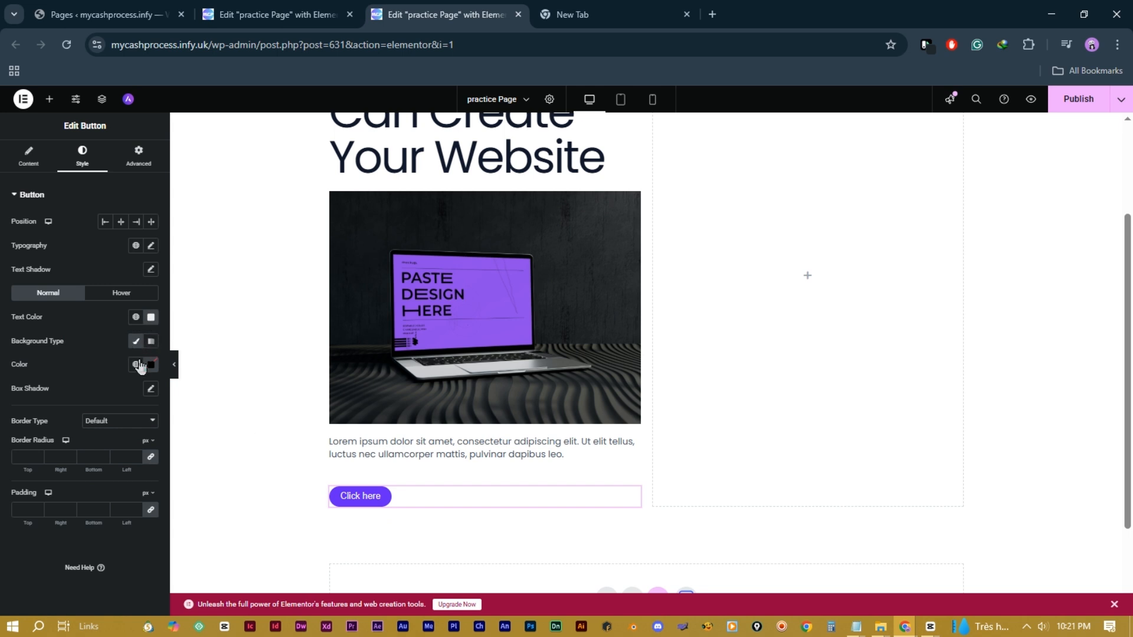
pyautogui.click(135, 344)
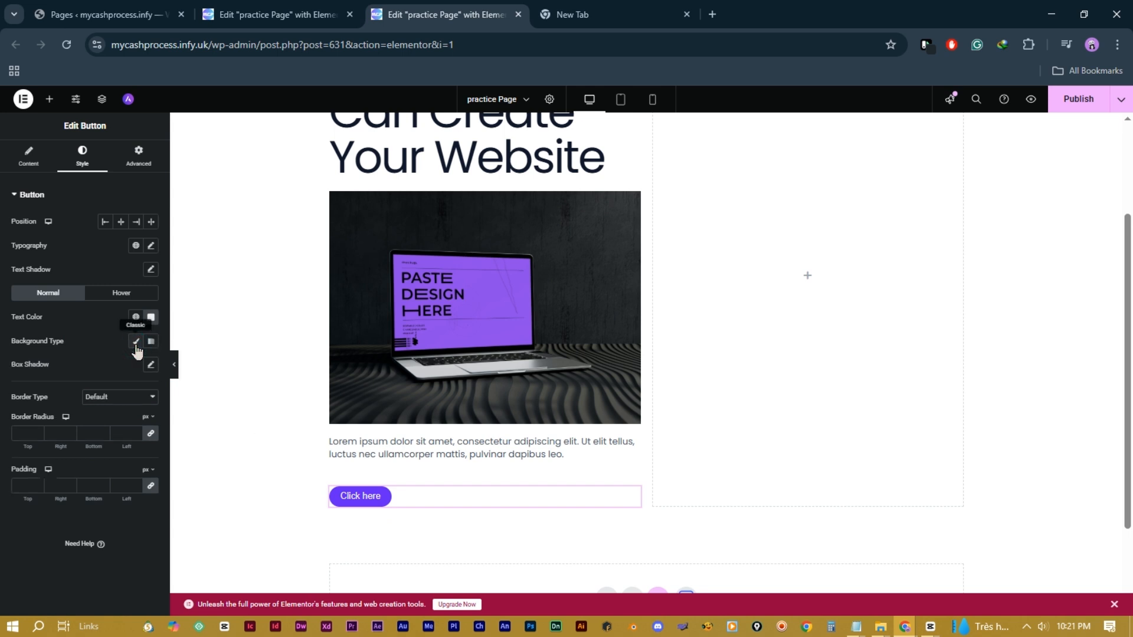
pyautogui.click(136, 343)
pyautogui.click(152, 366)
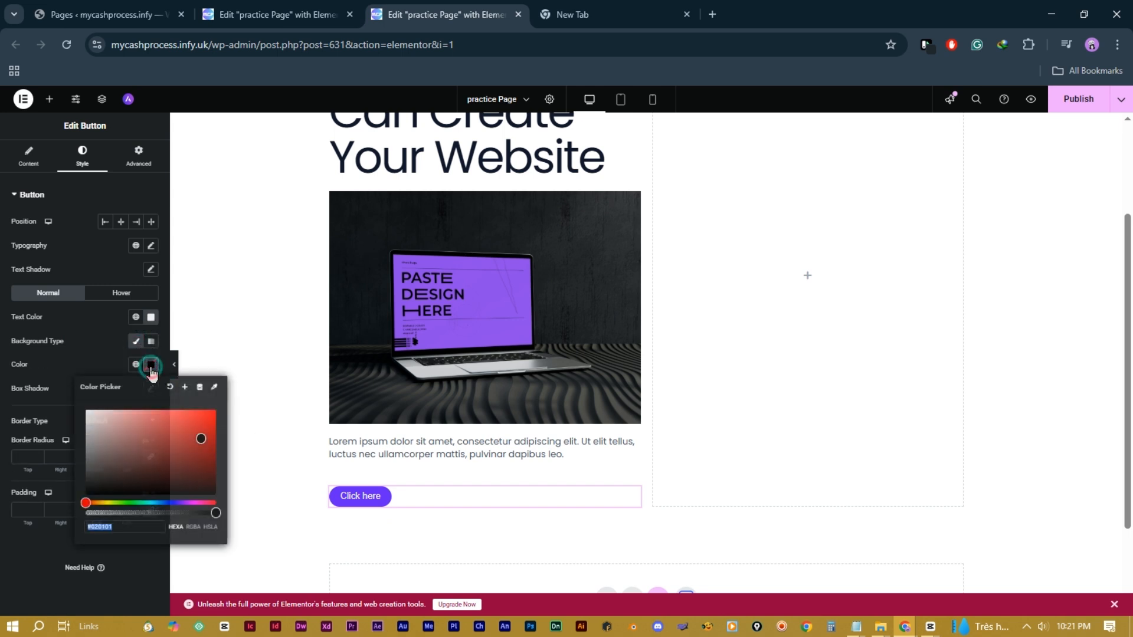
pyautogui.moveTo(176, 462); pyautogui.dragTo(184, 416)
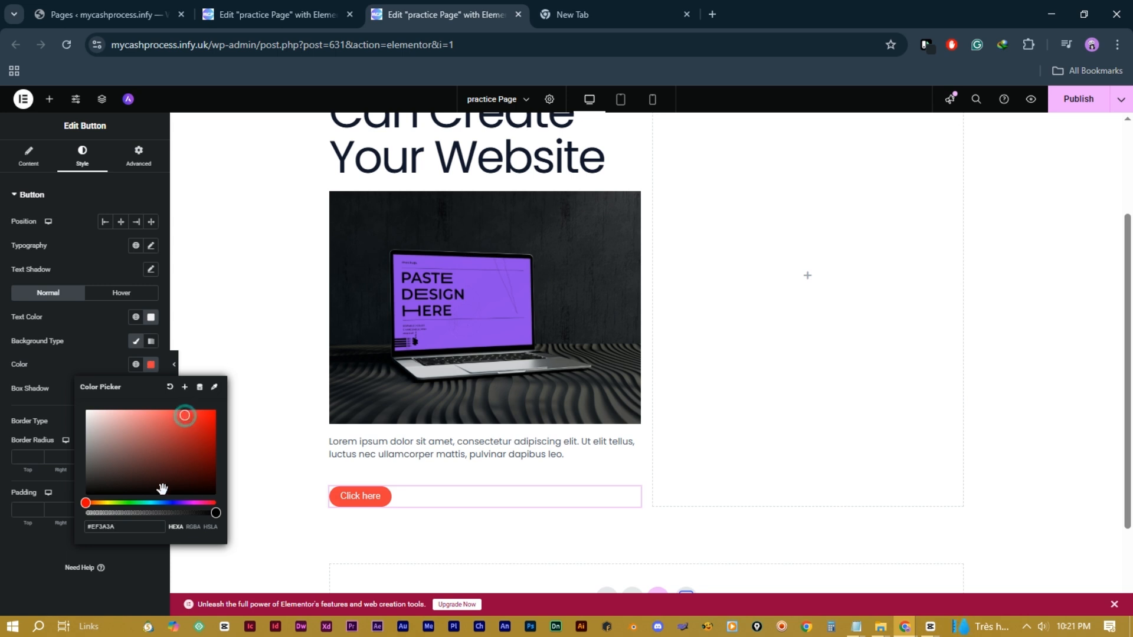
pyautogui.click(183, 502)
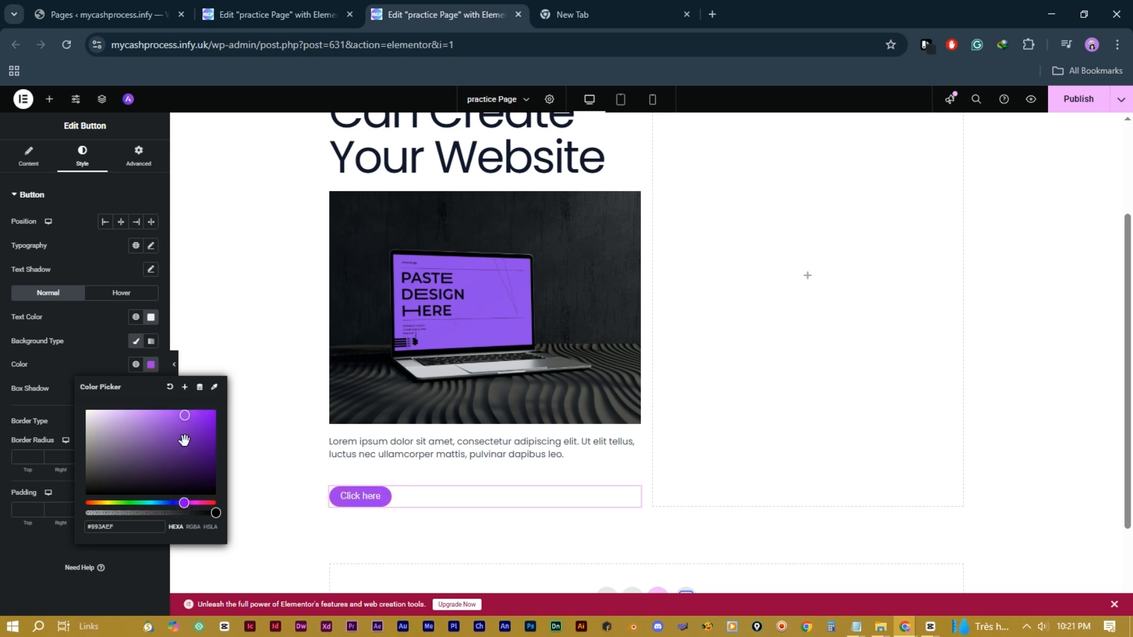
pyautogui.click(272, 401)
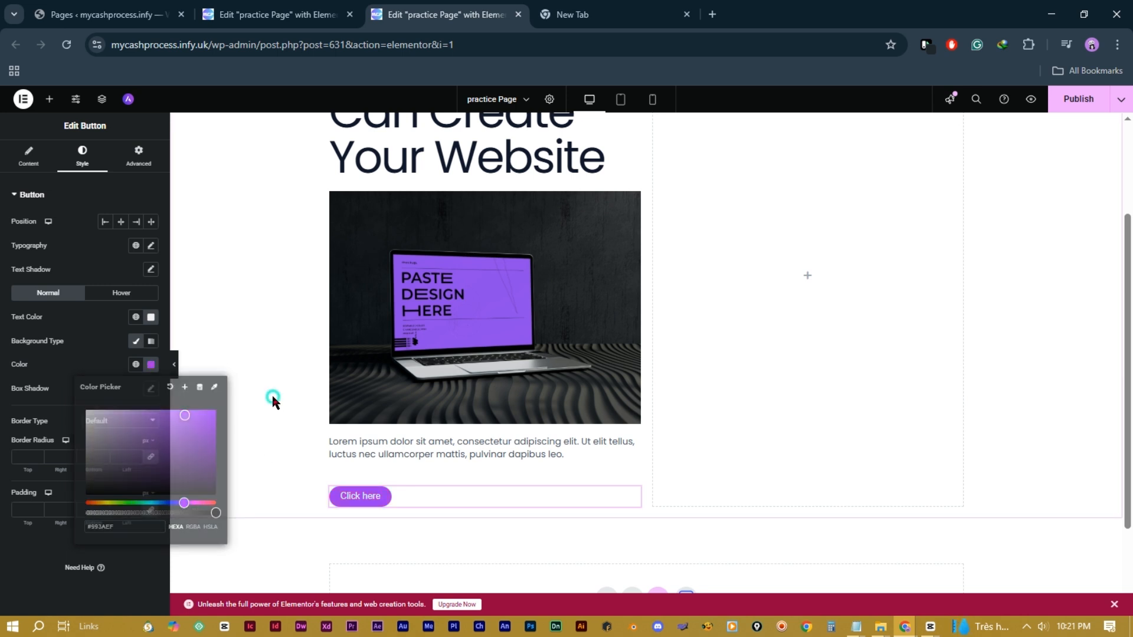
pyautogui.scroll(3, 799, 297)
pyautogui.scroll(-1, 799, 297)
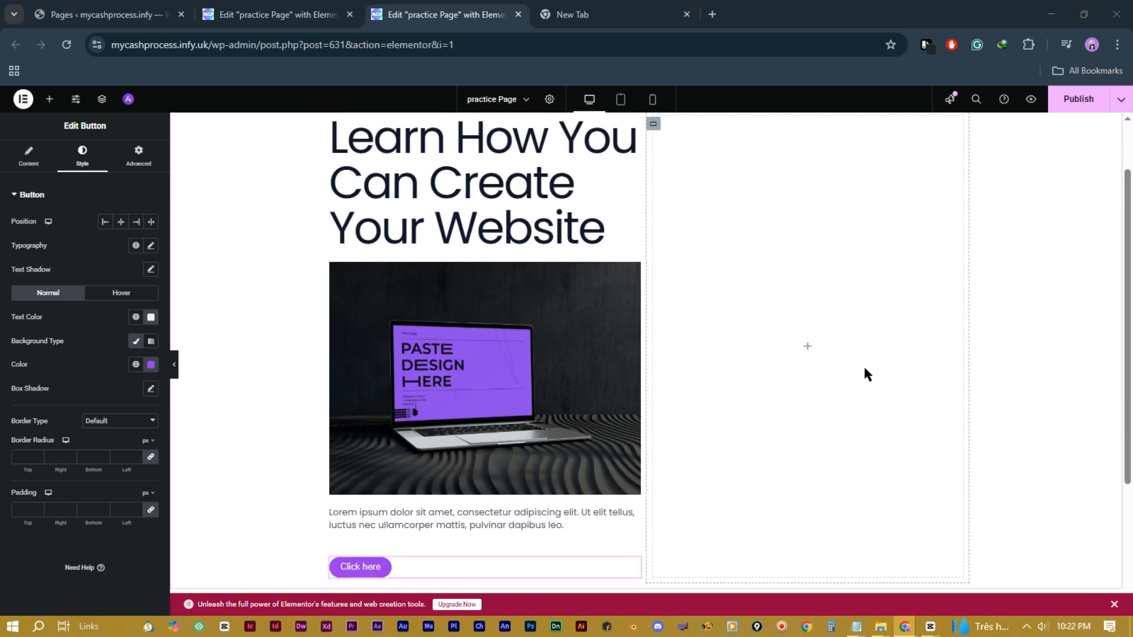
# Step: Add an Icon Box from the General widgets, with default star icon and text, into the right column
pyautogui.click(50, 99)
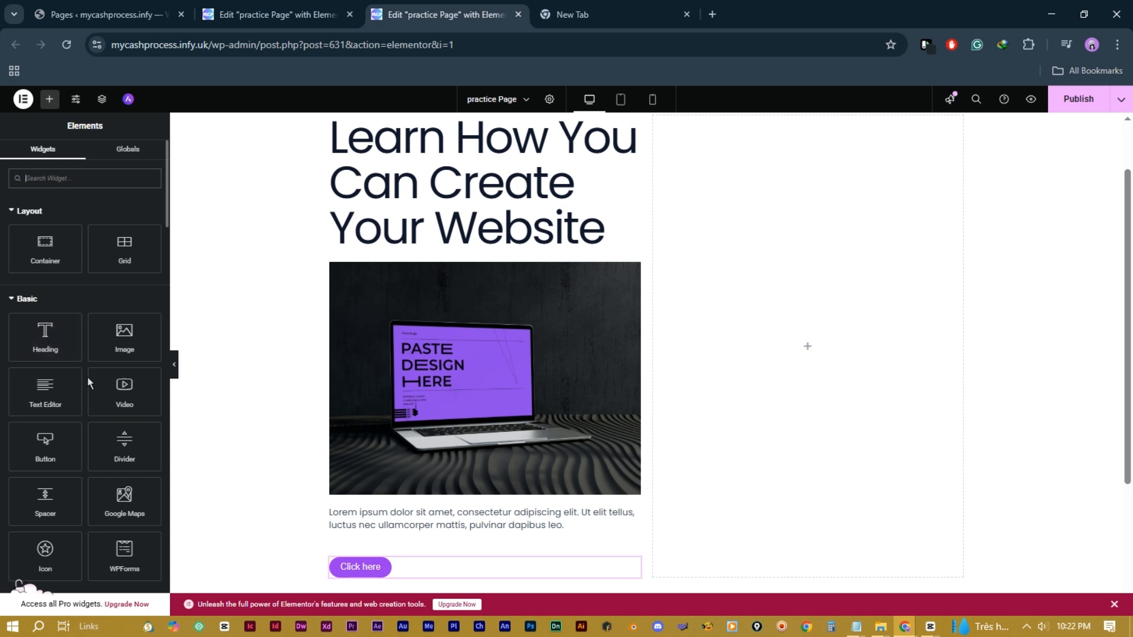
pyautogui.scroll(-1, 93, 341)
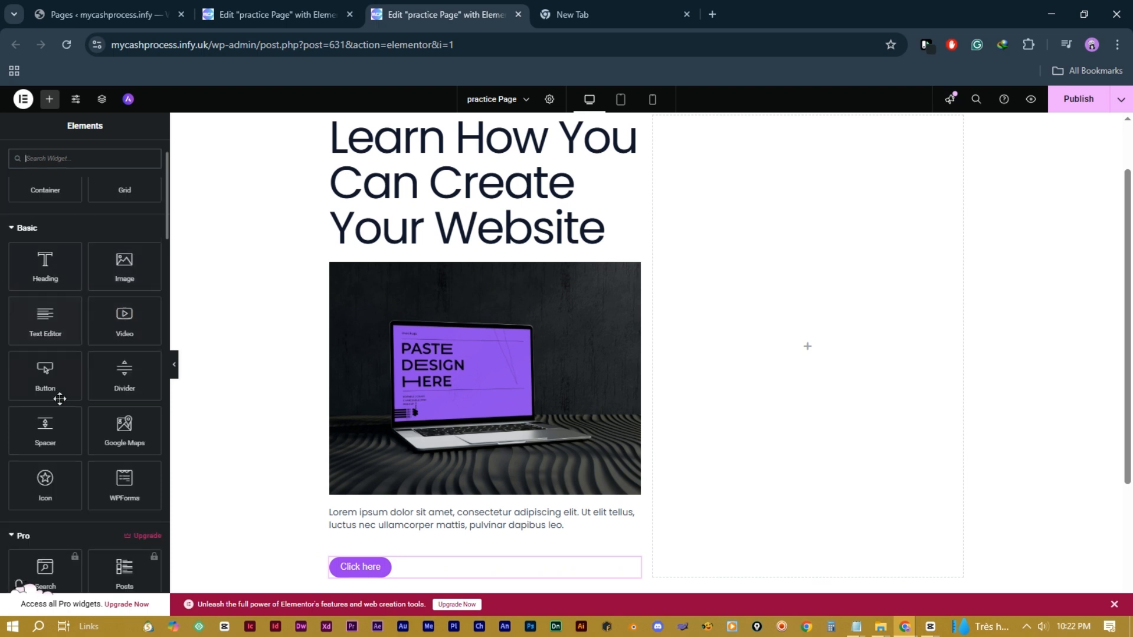
pyautogui.scroll(-2, 93, 381)
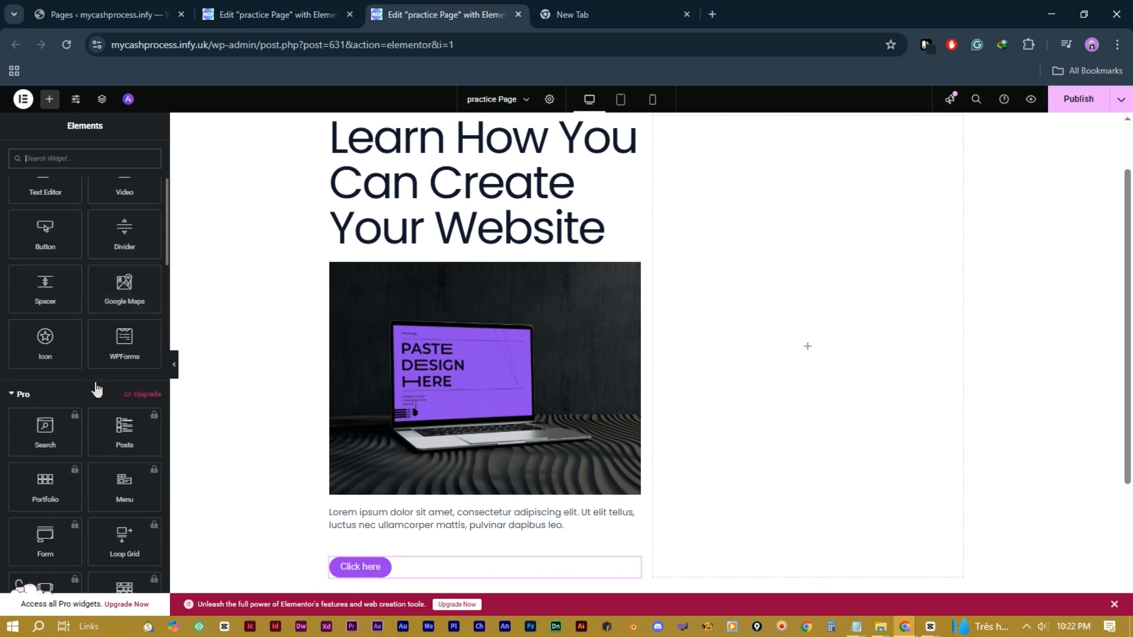
pyautogui.scroll(-2, 97, 390)
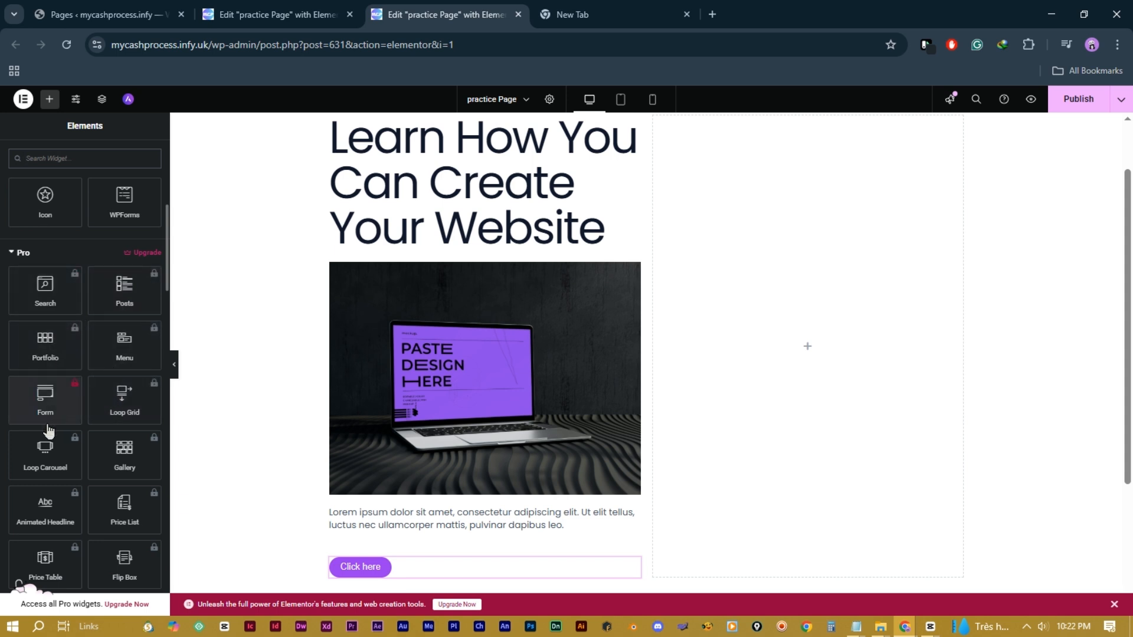
pyautogui.scroll(-2, 49, 431)
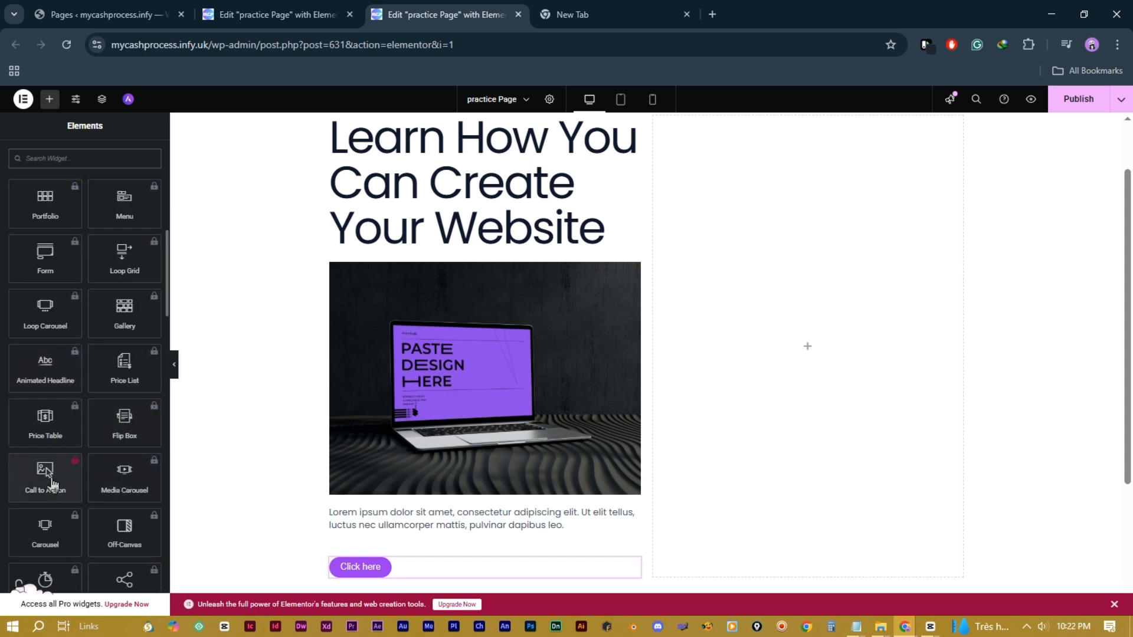
pyautogui.scroll(-3, 51, 484)
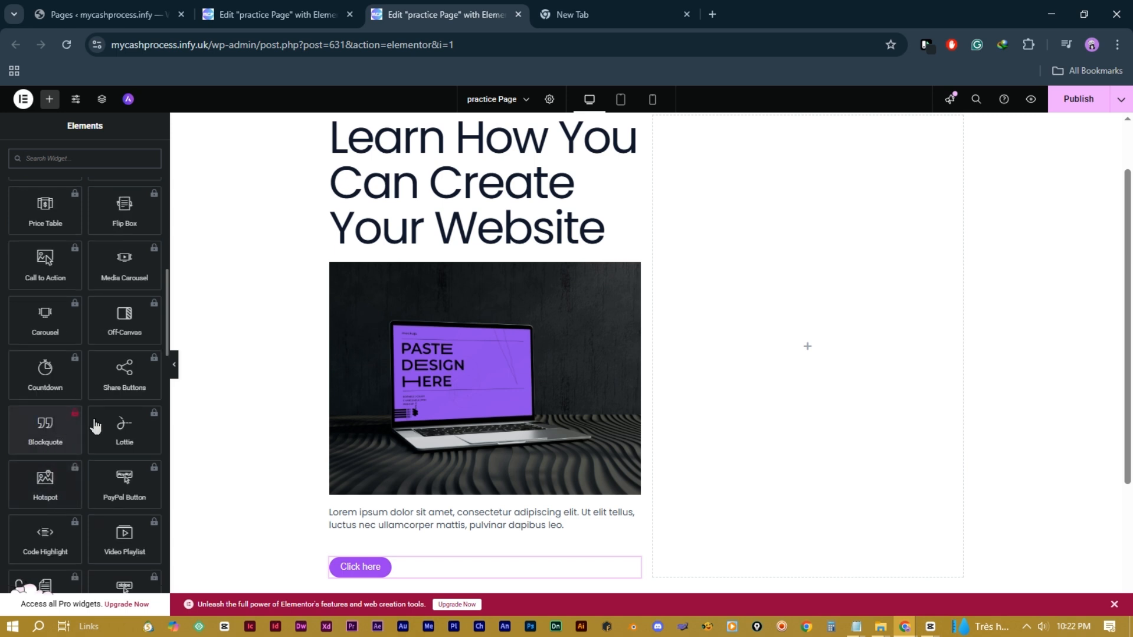
pyautogui.scroll(-2, 61, 482)
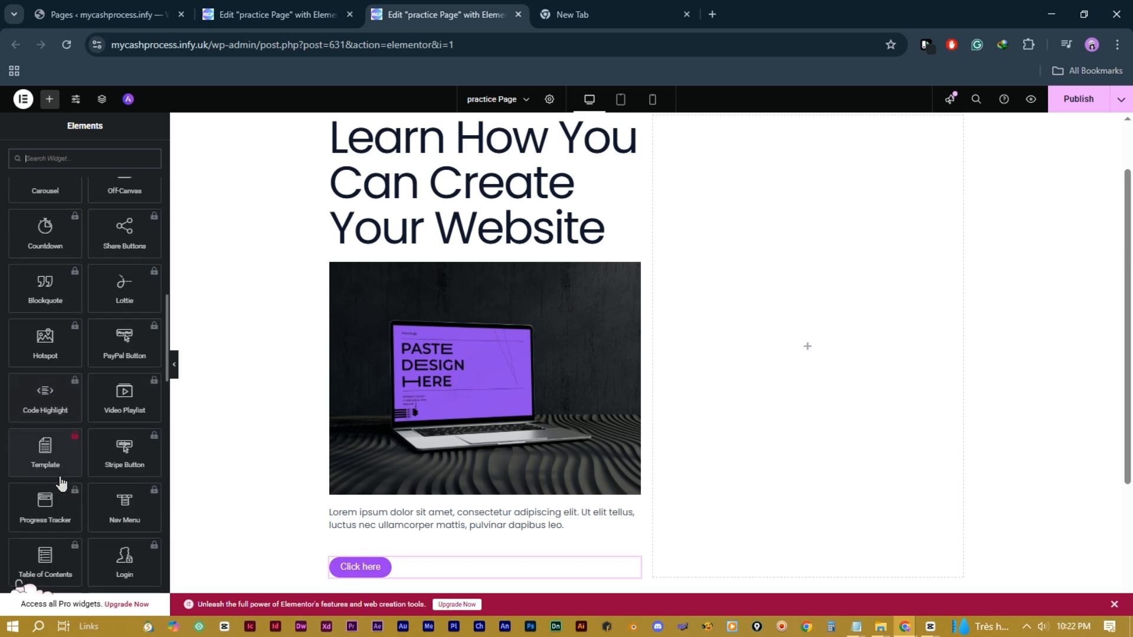
pyautogui.scroll(-2, 61, 482)
pyautogui.scroll(-2, 54, 487)
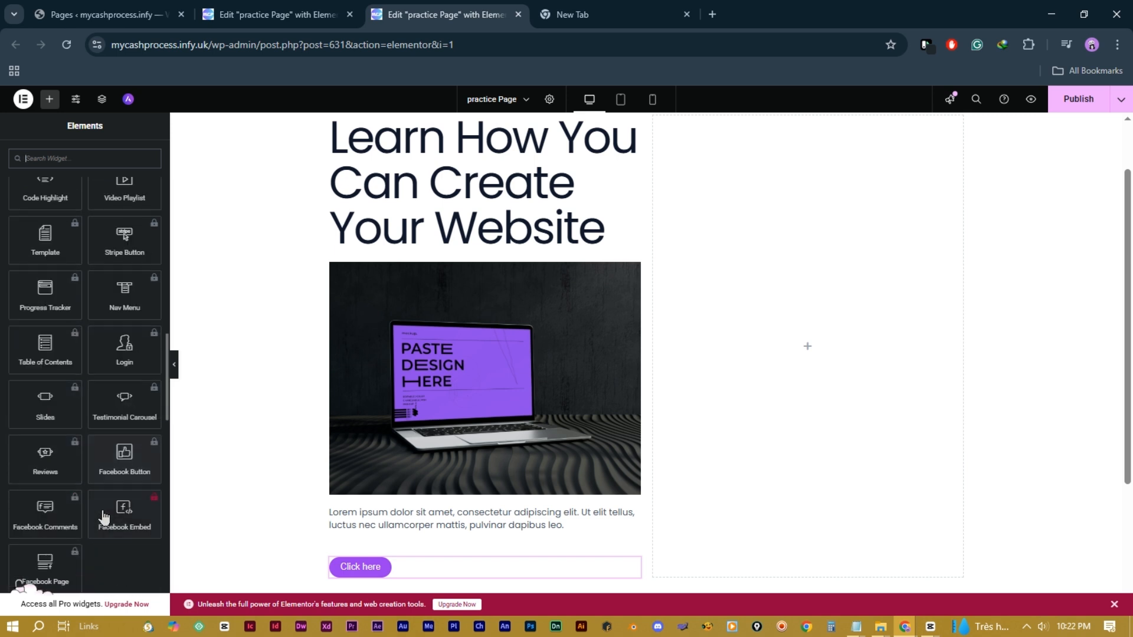
pyautogui.scroll(-1, 97, 440)
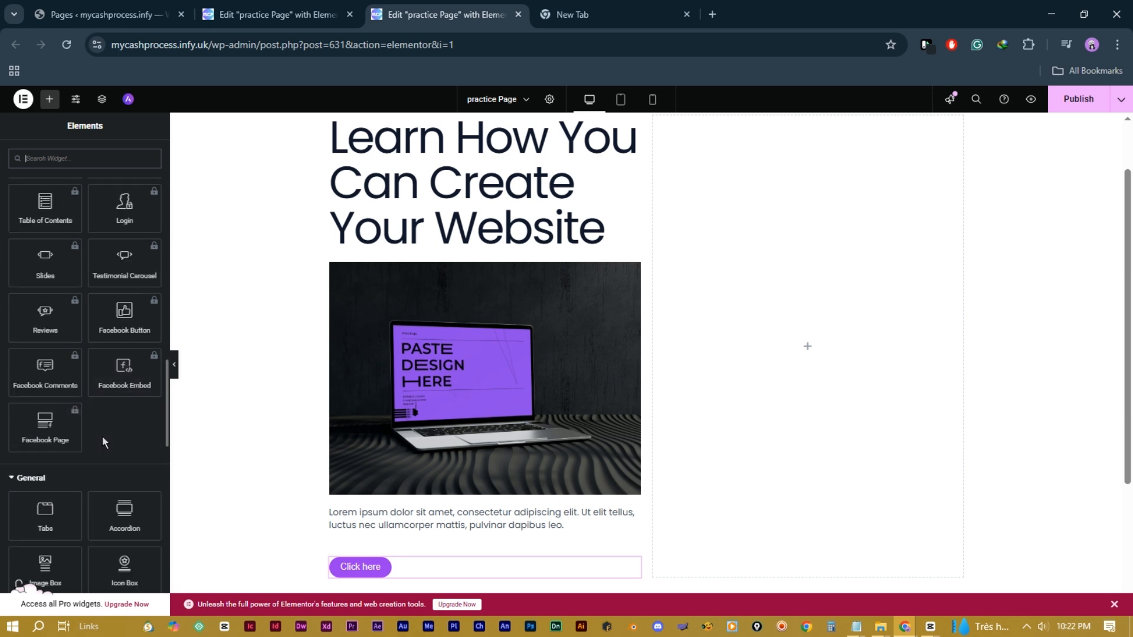
pyautogui.scroll(-3, 65, 380)
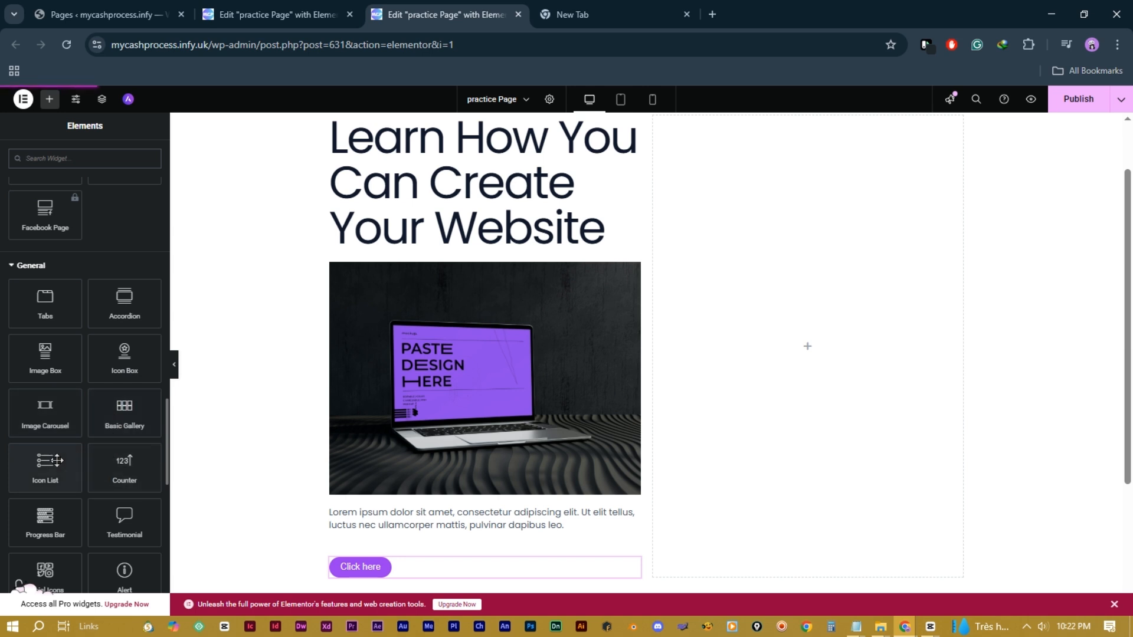
pyautogui.scroll(-2, 108, 525)
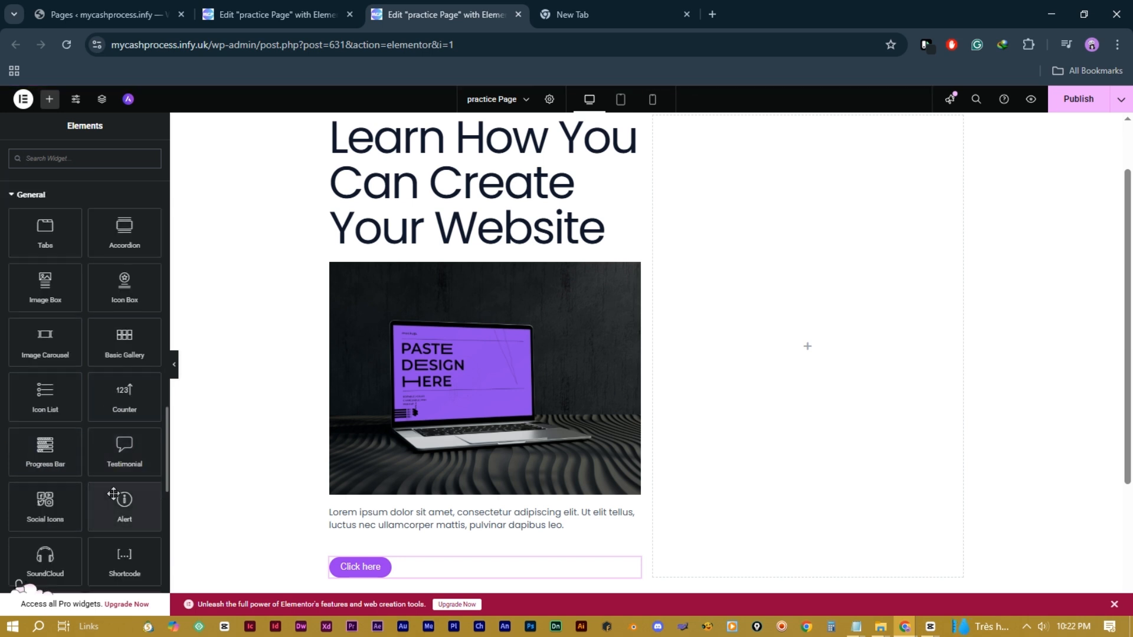
pyautogui.moveTo(125, 288); pyautogui.dragTo(817, 349)
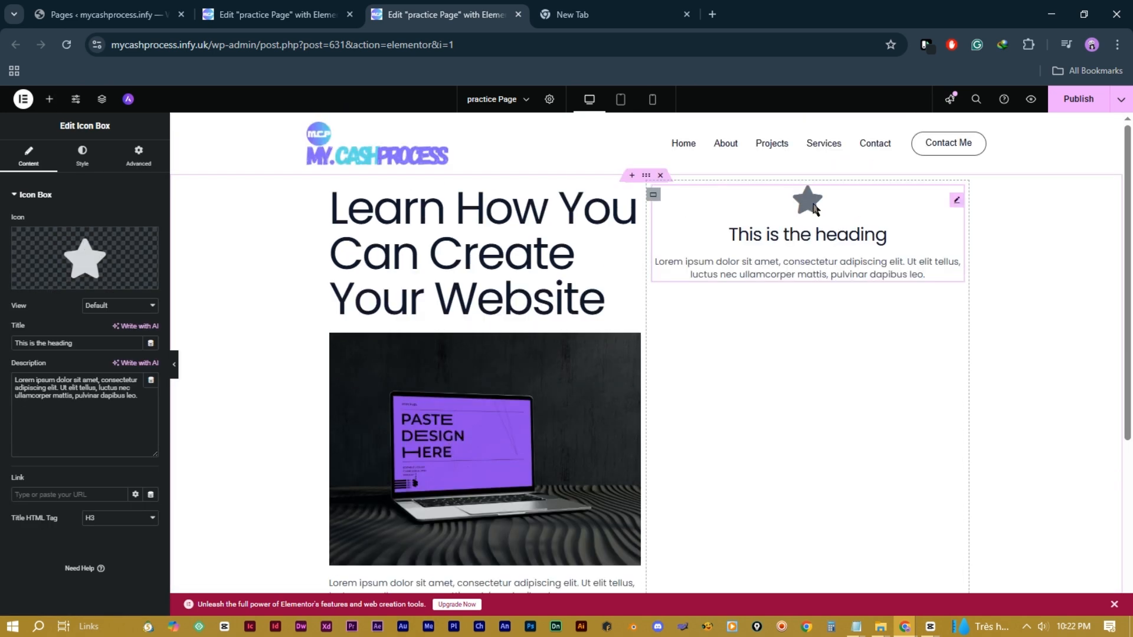
# Step: Inspect the icon box's title, description and star colour, trying red then clearing it
pyautogui.click(813, 206)
pyautogui.tripleClick(48, 348)
pyautogui.click(90, 407)
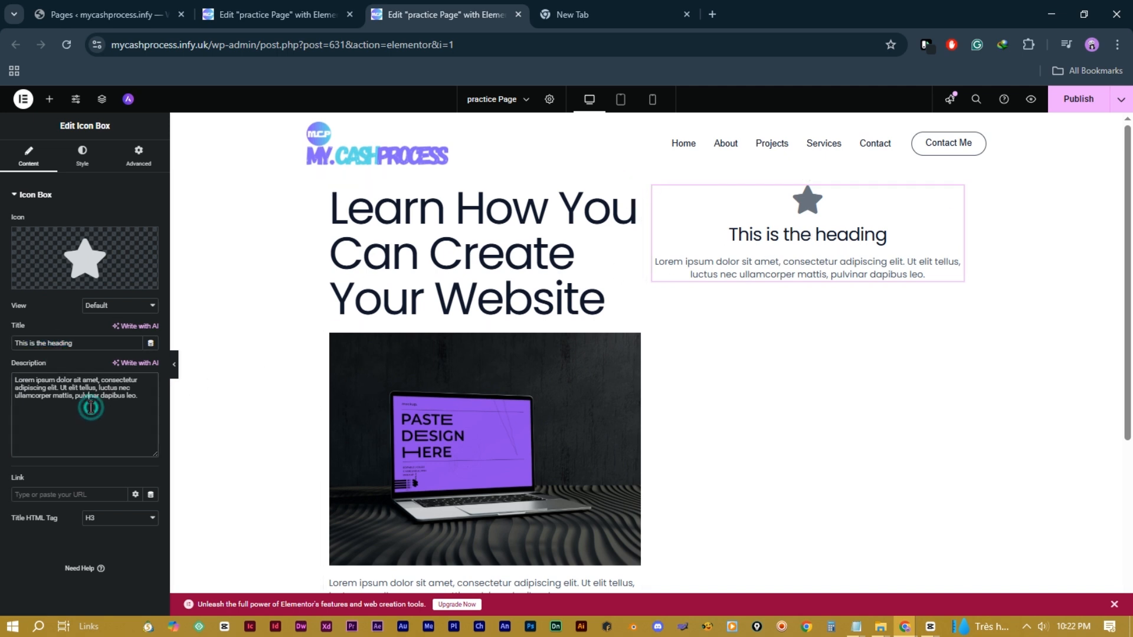
pyautogui.tripleClick(90, 407)
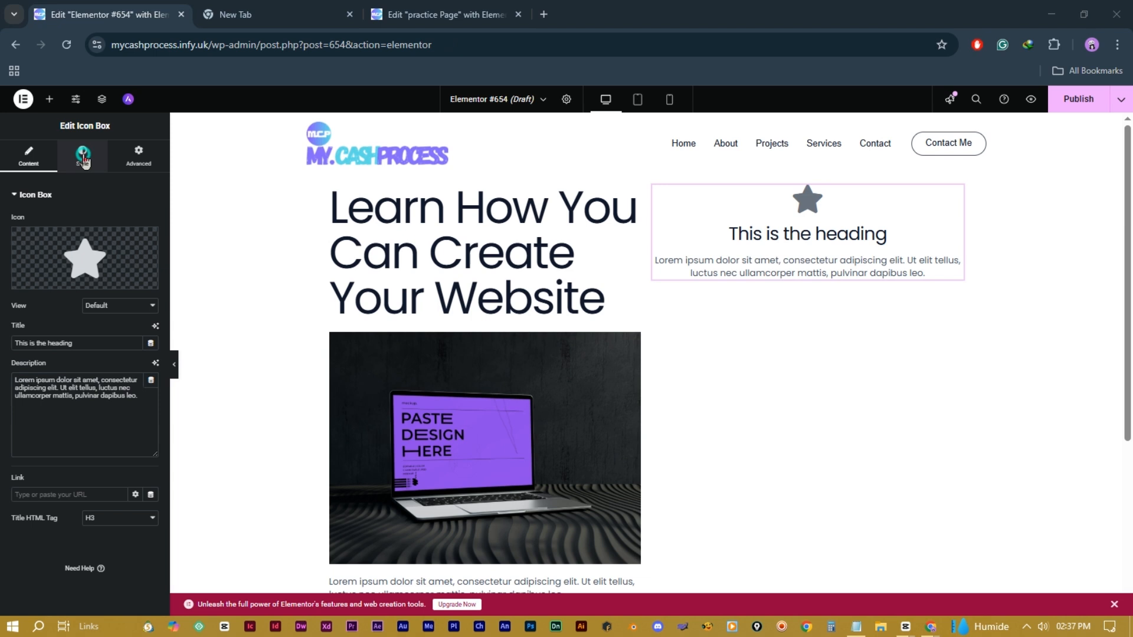
pyautogui.click(82, 155)
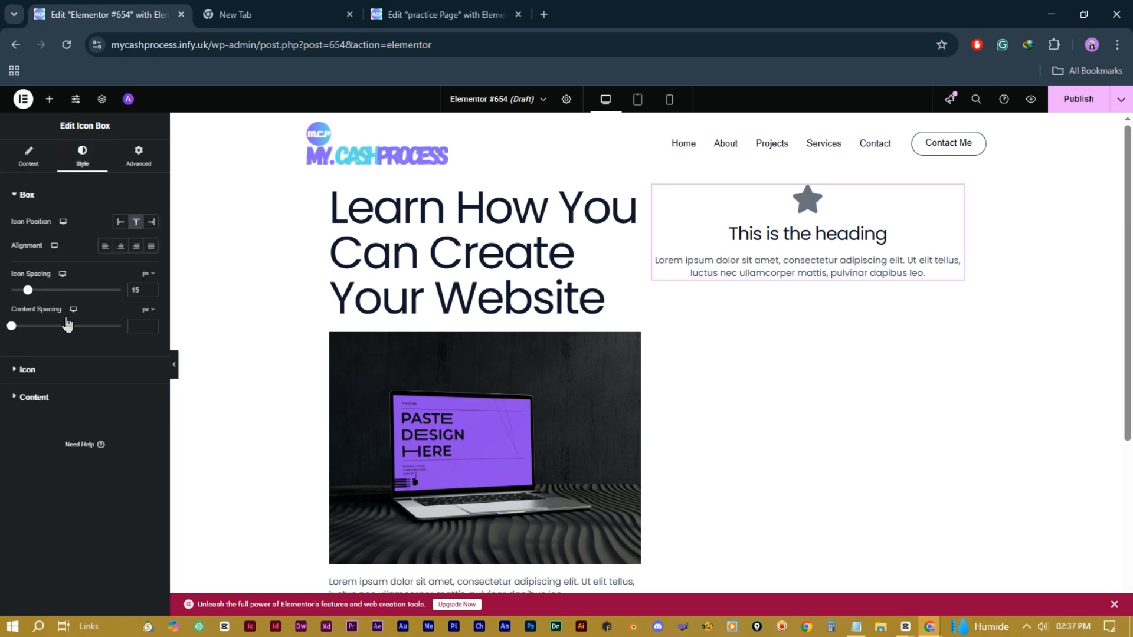
pyautogui.click(84, 370)
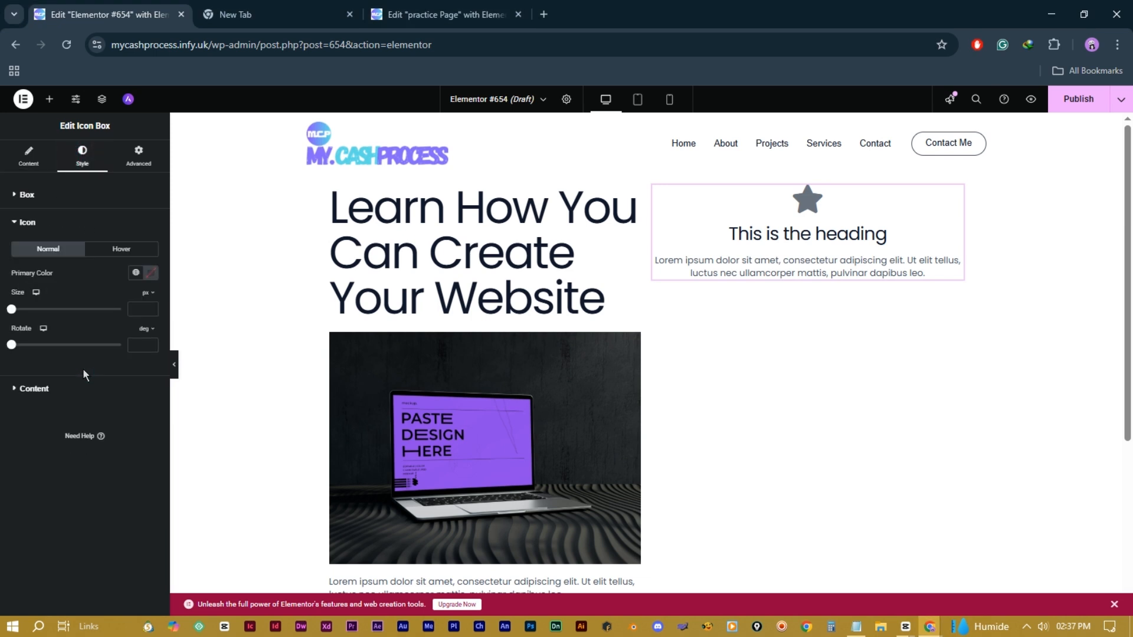
pyautogui.click(151, 272)
pyautogui.click(201, 345)
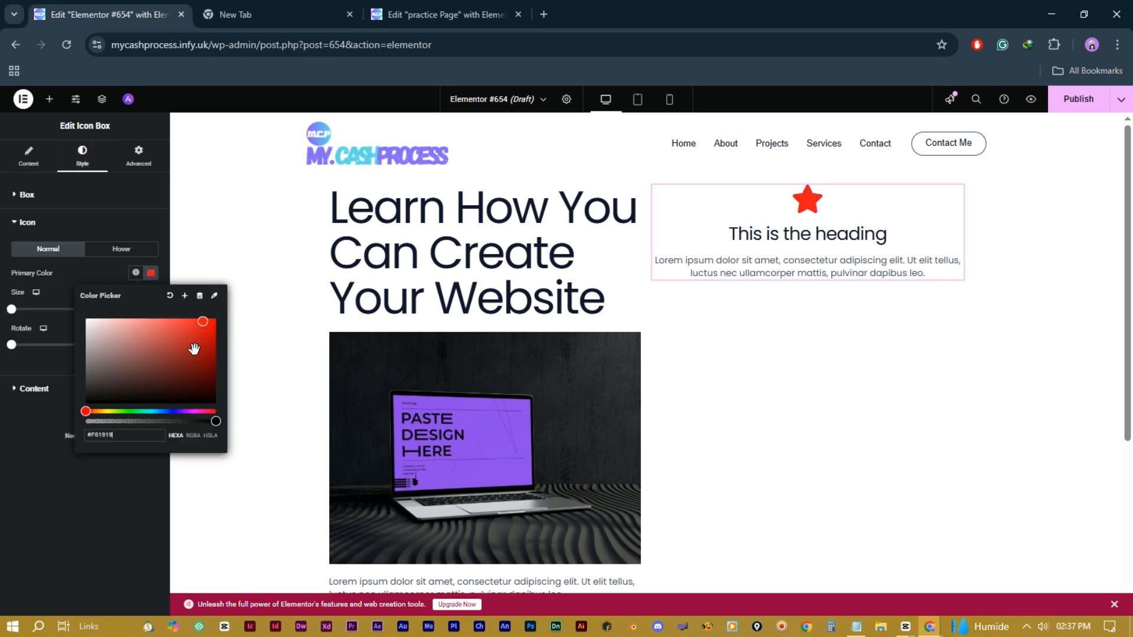
pyautogui.click(170, 296)
pyautogui.click(29, 156)
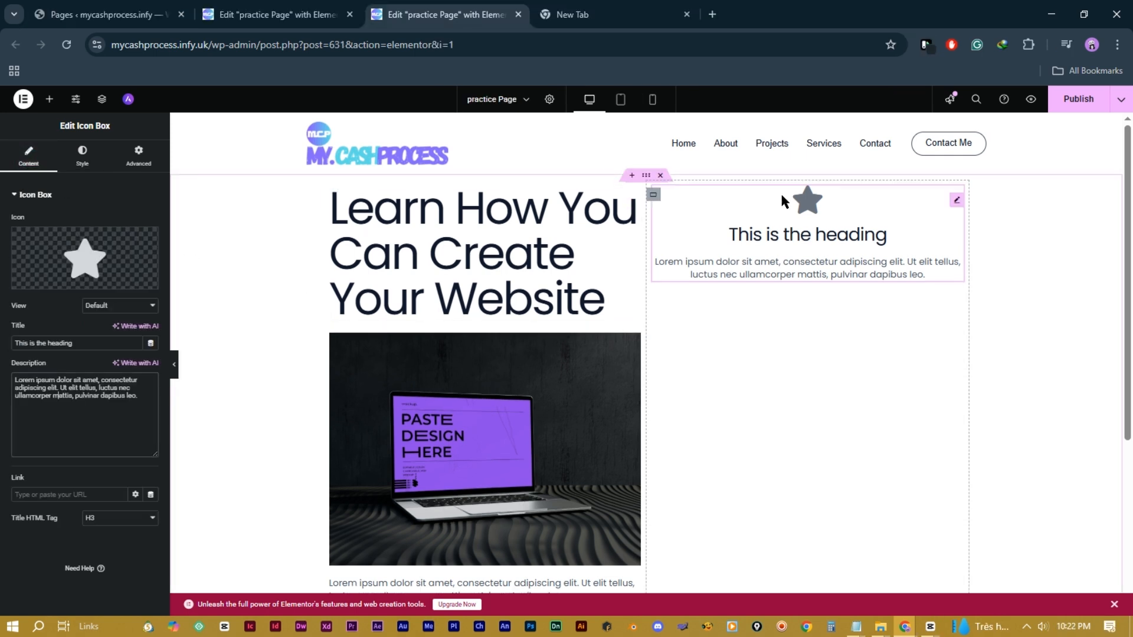
# Step: Duplicate the icon box, then delete both copies
pyautogui.rightClick(782, 234)
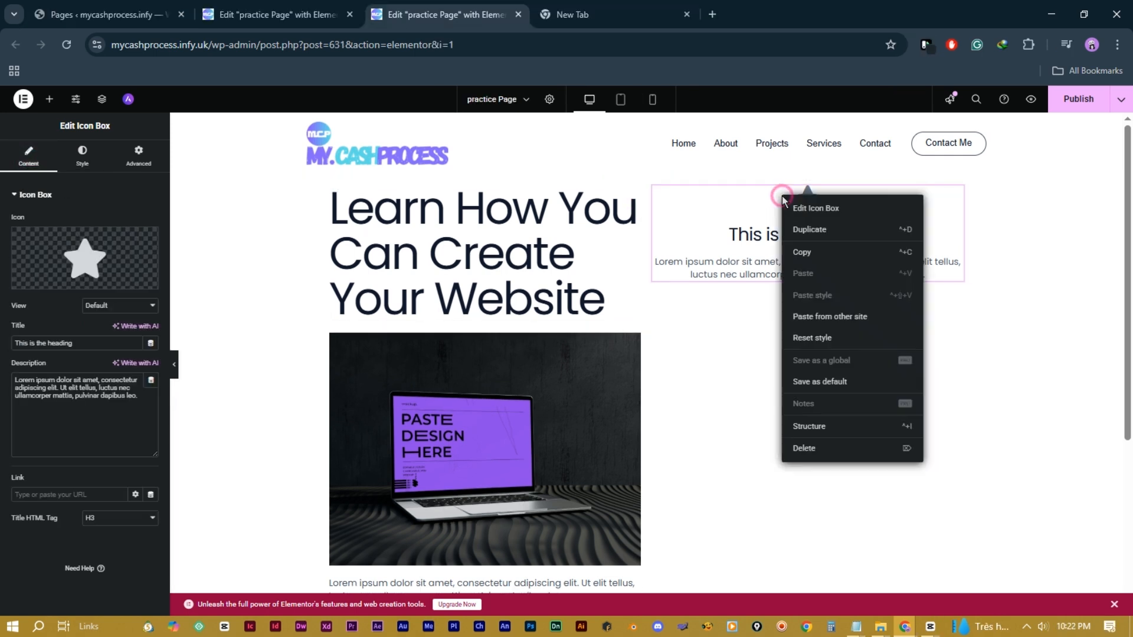
pyautogui.click(808, 230)
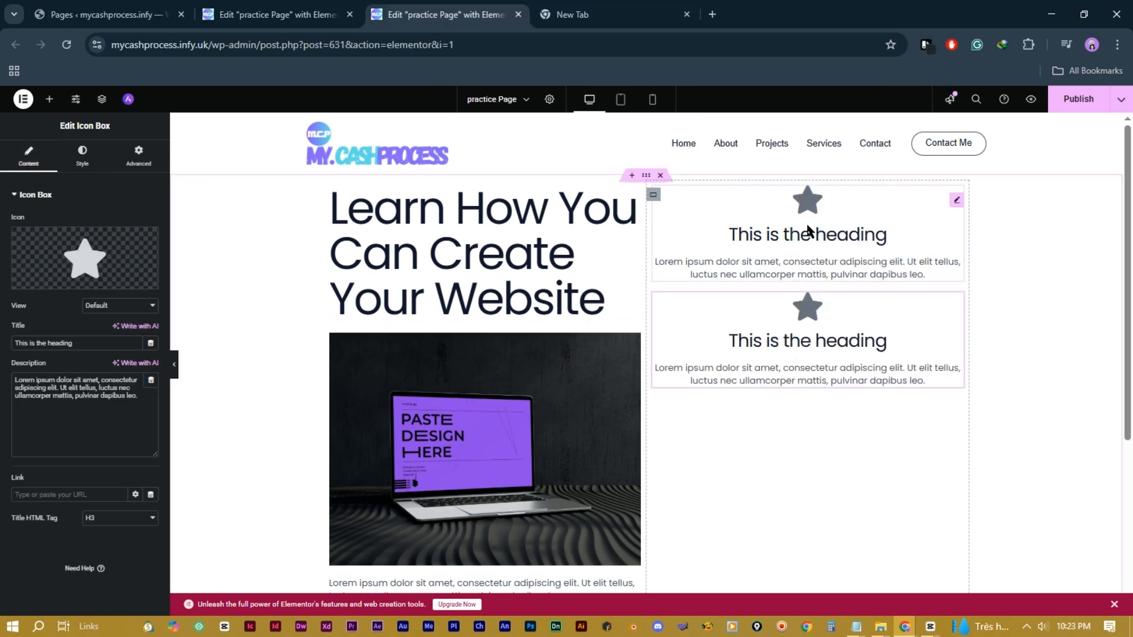
pyautogui.rightClick(818, 349)
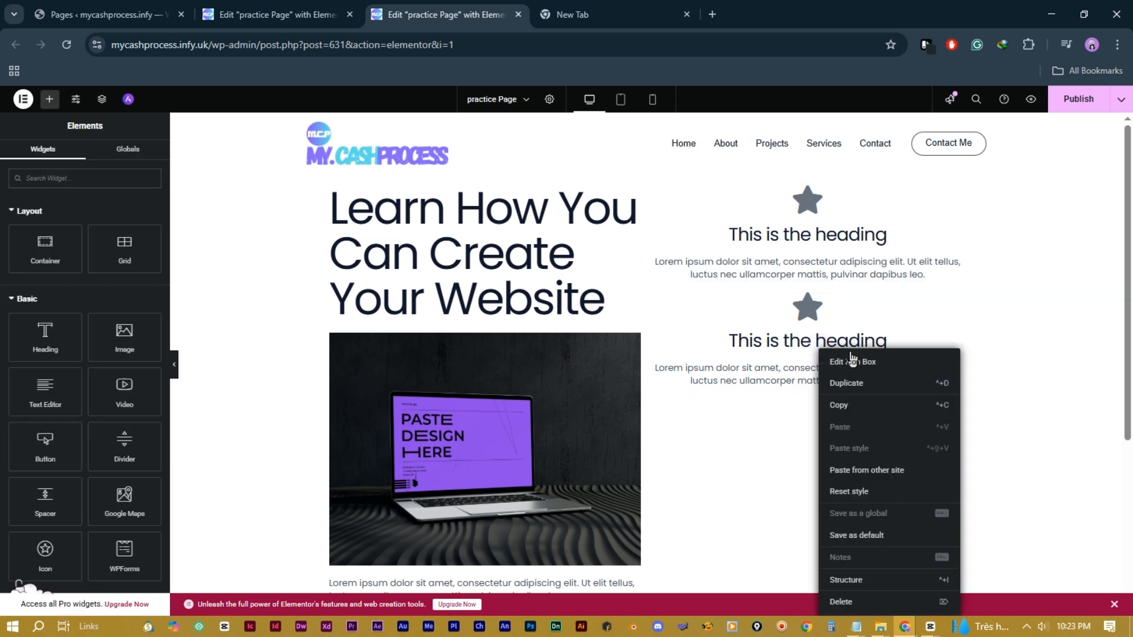
pyautogui.click(850, 601)
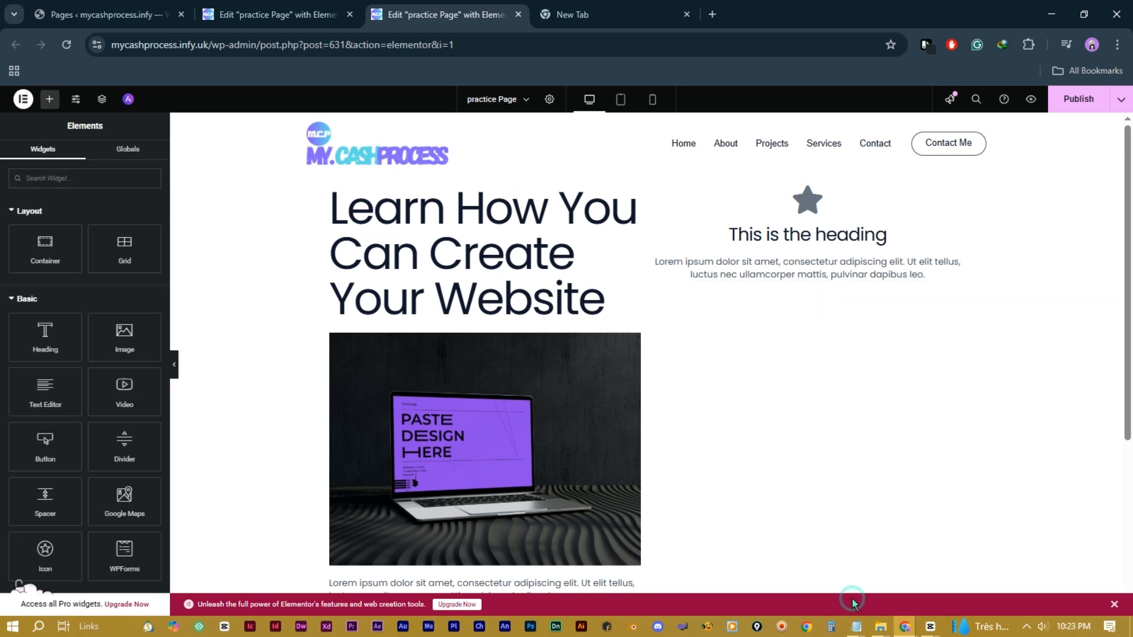
pyautogui.rightClick(820, 237)
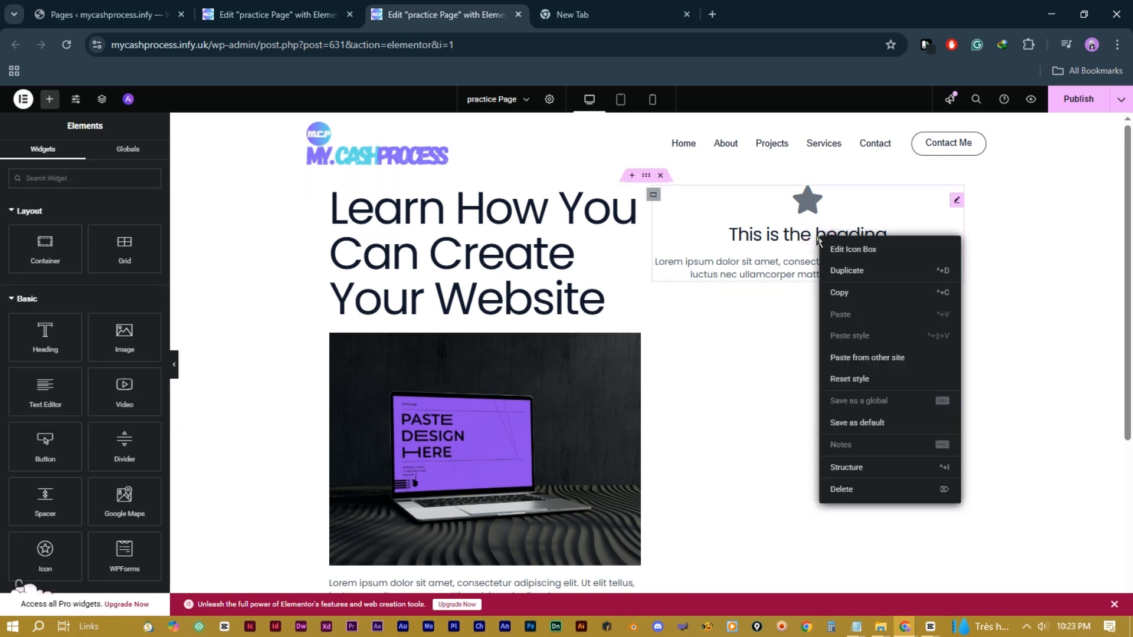
pyautogui.click(846, 491)
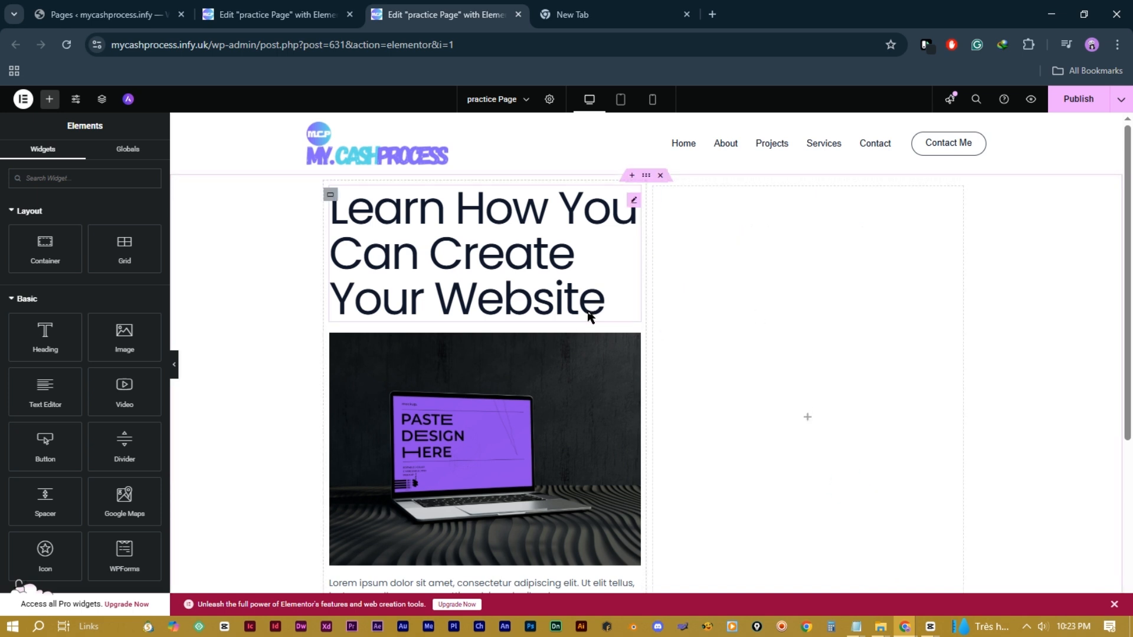
# Step: Duplicate the left heading-and-laptop column twice and delete the empty fourth column
pyautogui.rightClick(330, 194)
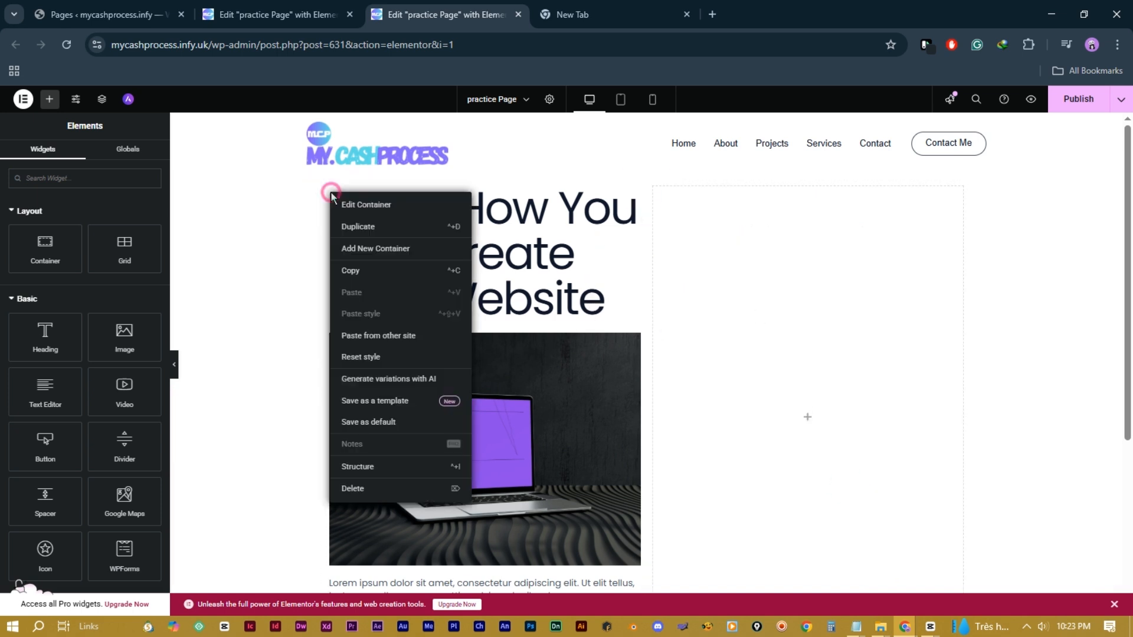
pyautogui.click(367, 228)
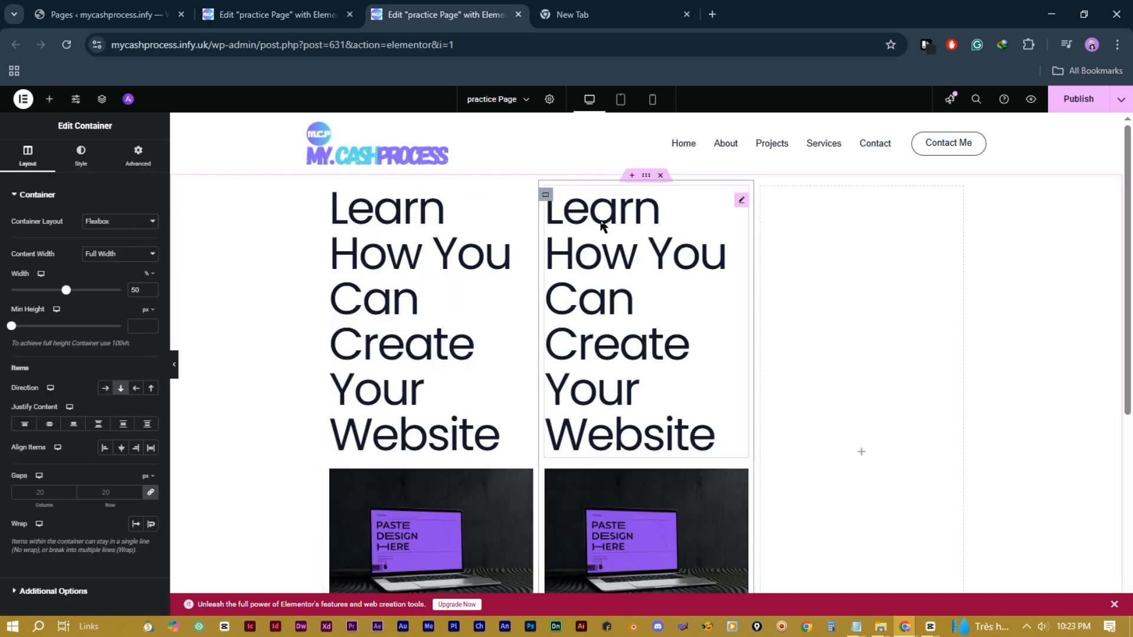
pyautogui.rightClick(544, 200)
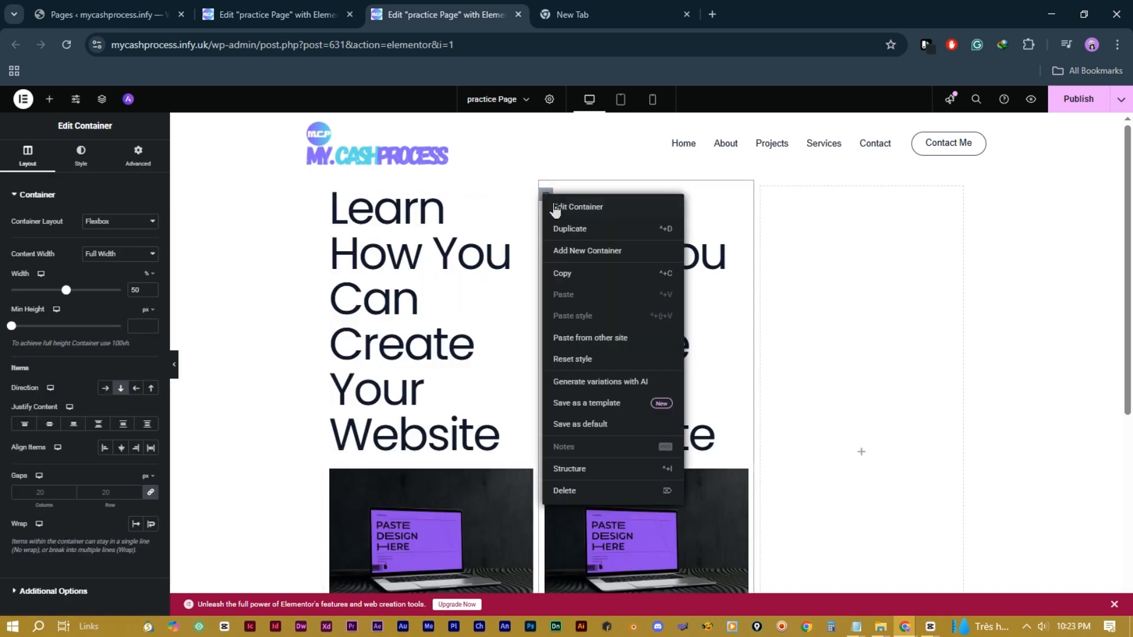
pyautogui.click(566, 230)
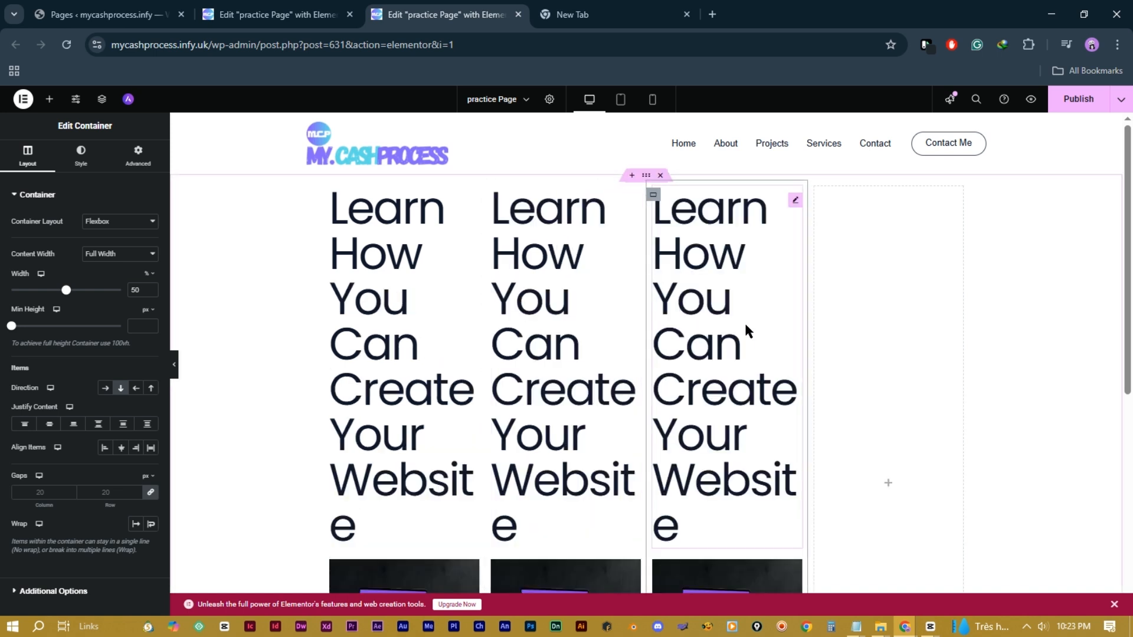
pyautogui.rightClick(879, 353)
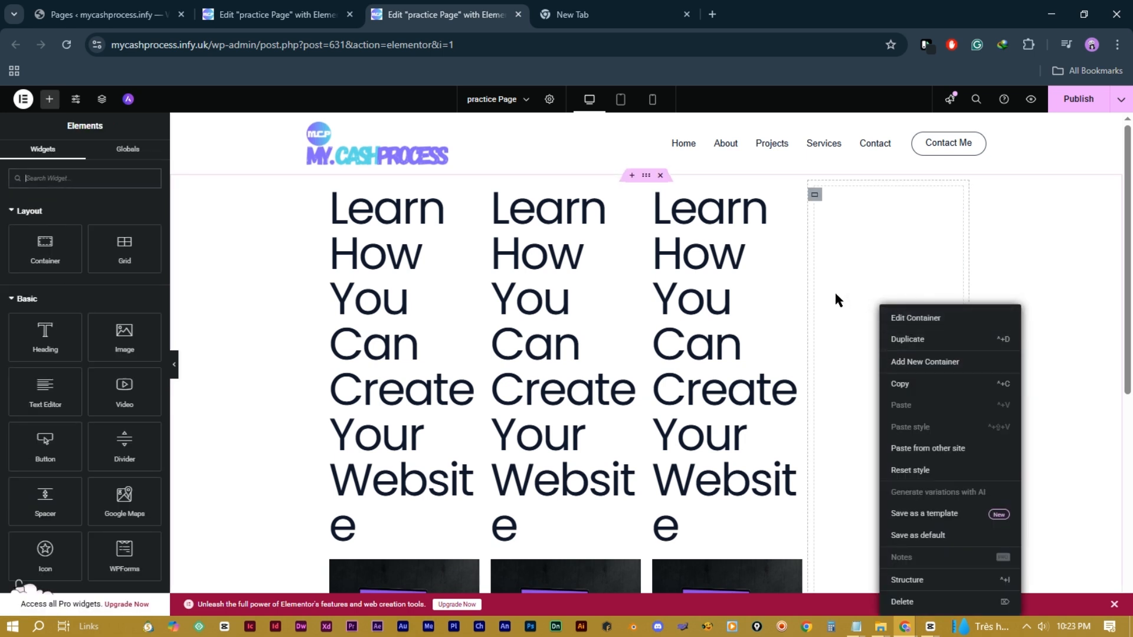
pyautogui.click(906, 601)
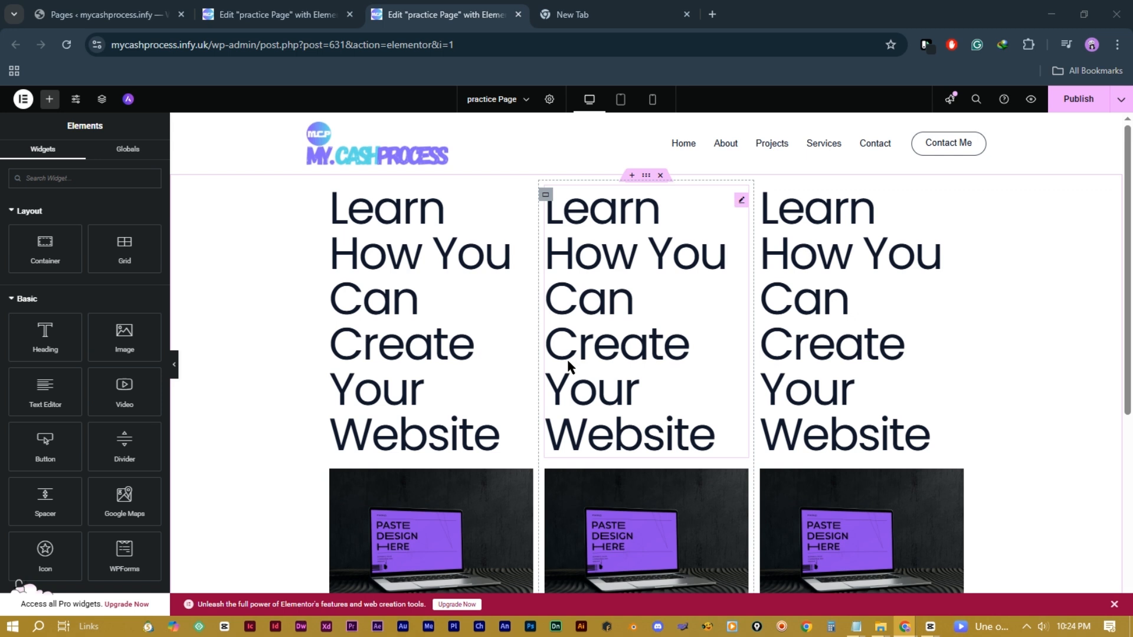
# Step: Give the middle column a Classic background in dusty pink #CCAAAA
pyautogui.click(544, 196)
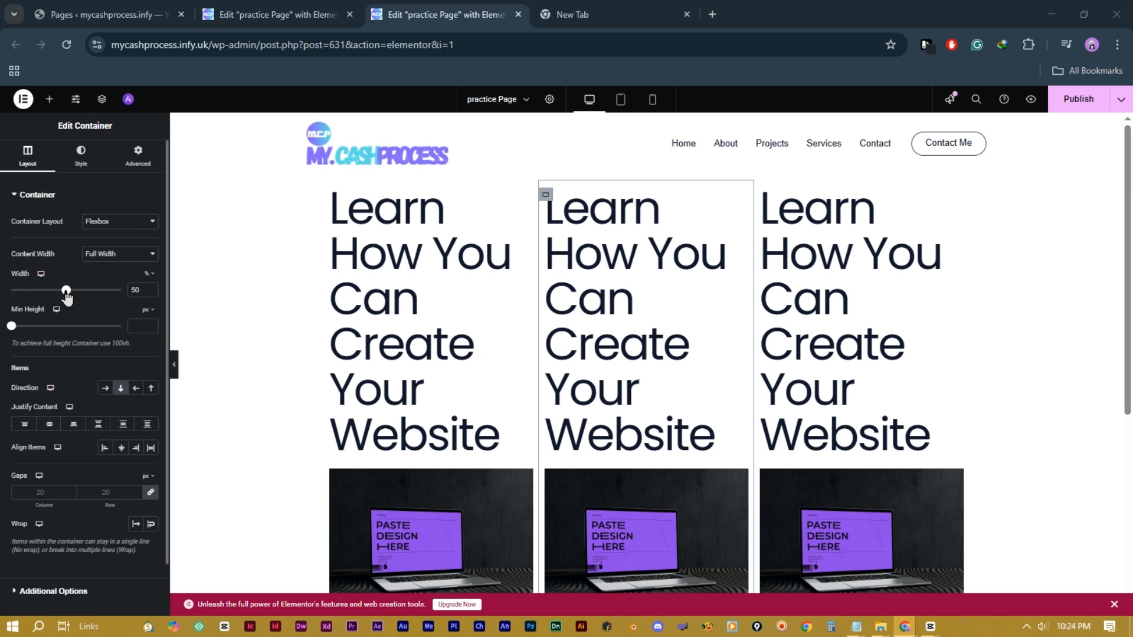
pyautogui.moveTo(66, 295)
pyautogui.mouseDown()
pyautogui.moveTo(77, 294)
pyautogui.moveTo(66, 299)
pyautogui.mouseUp()
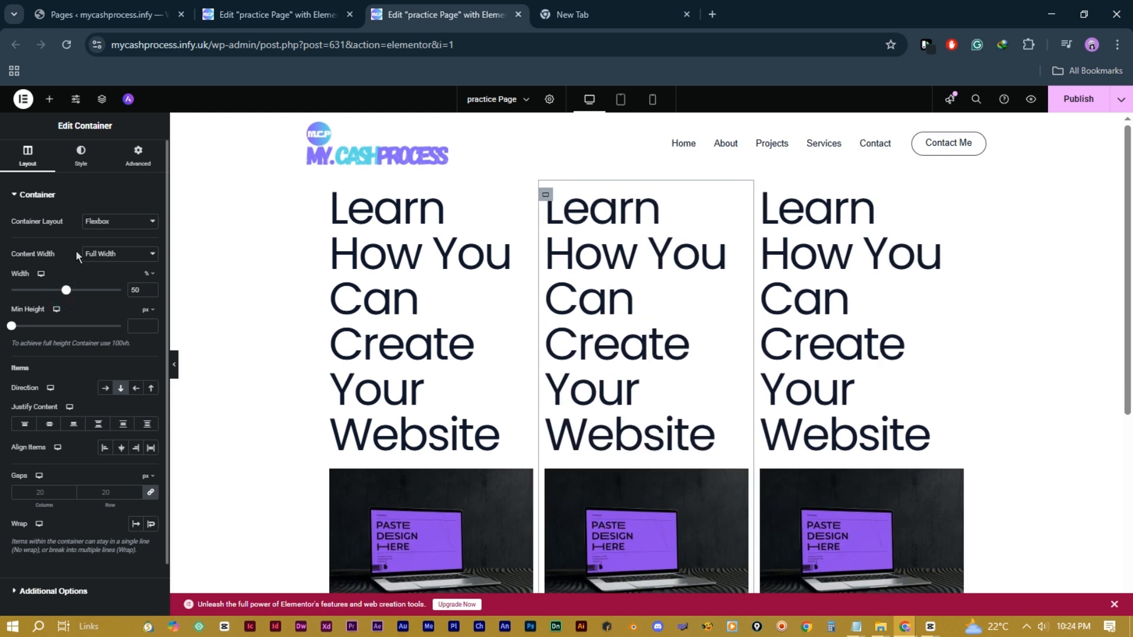
pyautogui.click(82, 157)
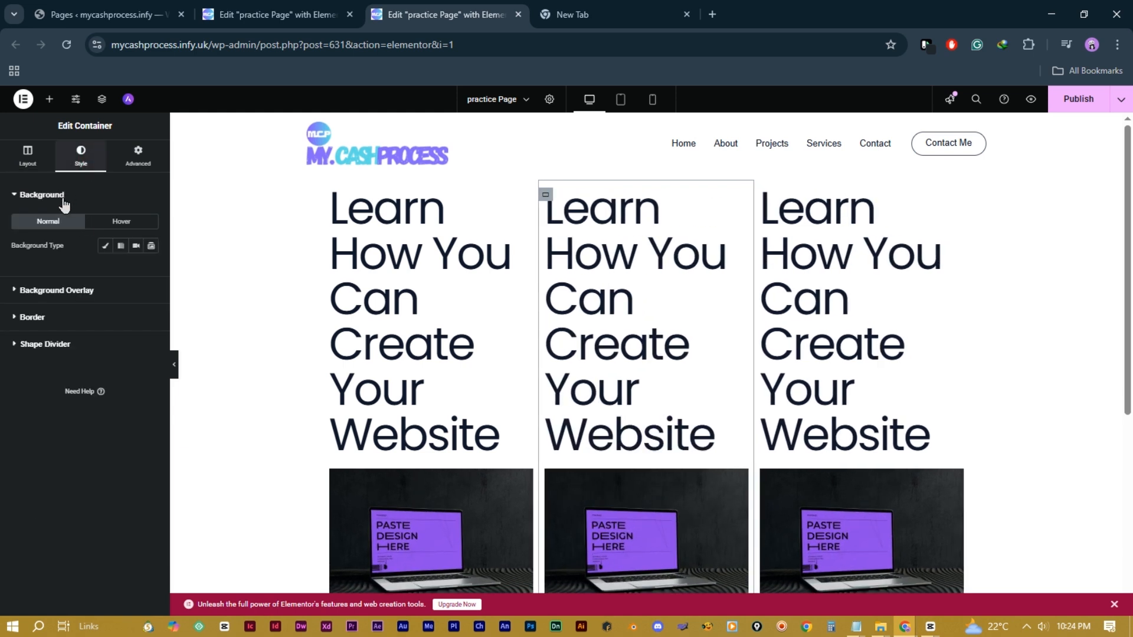
pyautogui.click(105, 247)
pyautogui.click(147, 270)
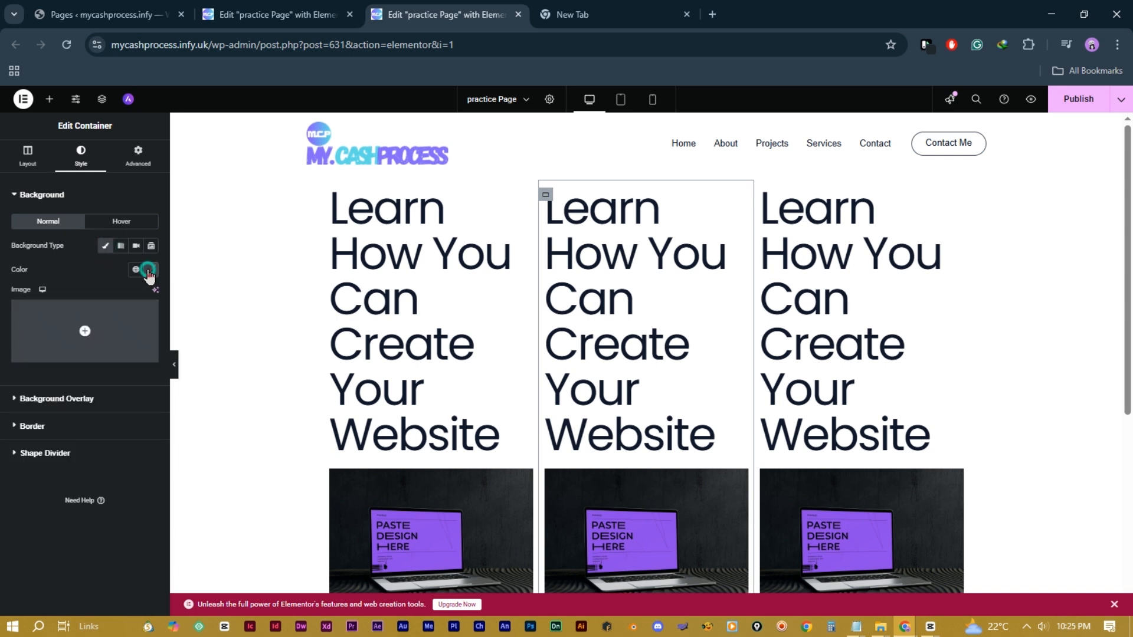
pyautogui.moveTo(152, 329); pyautogui.dragTo(107, 332)
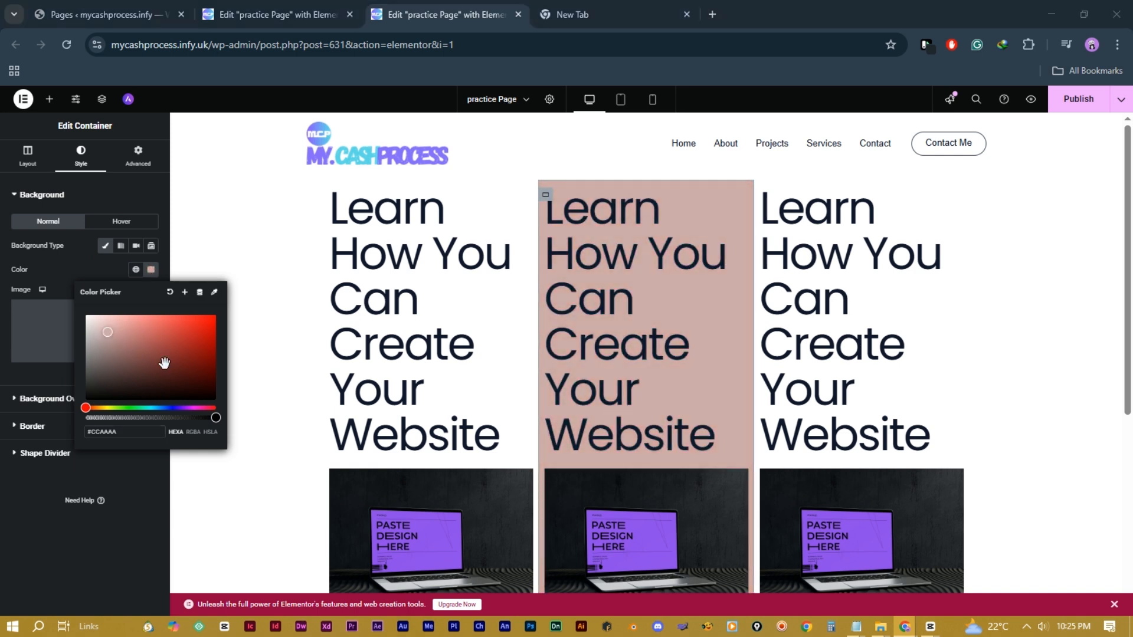
pyautogui.click(258, 352)
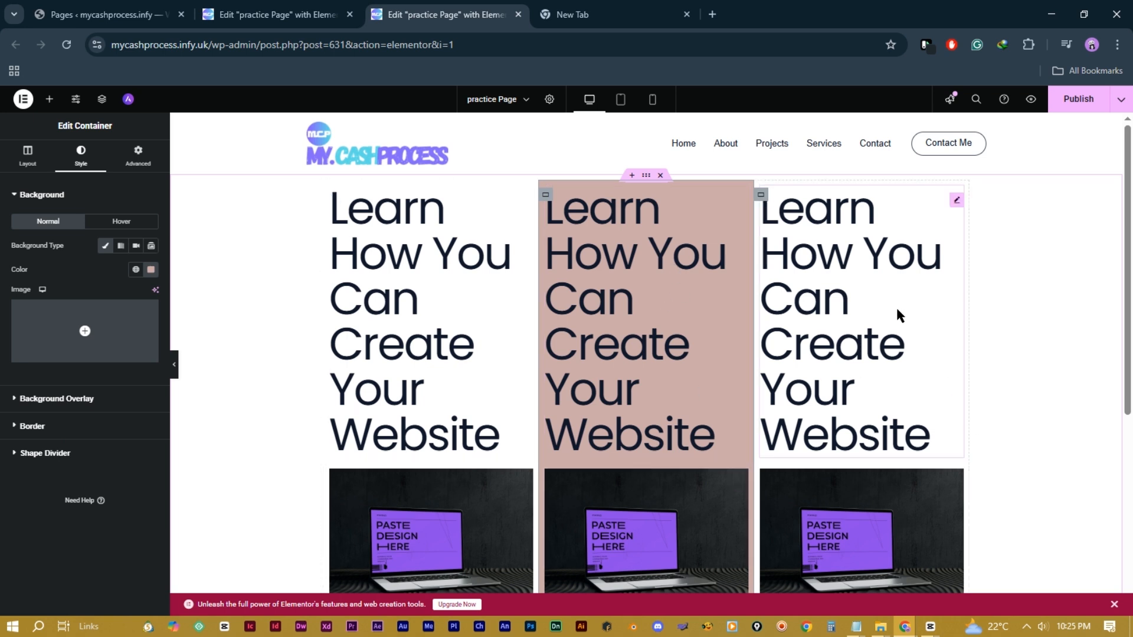
pyautogui.click(646, 176)
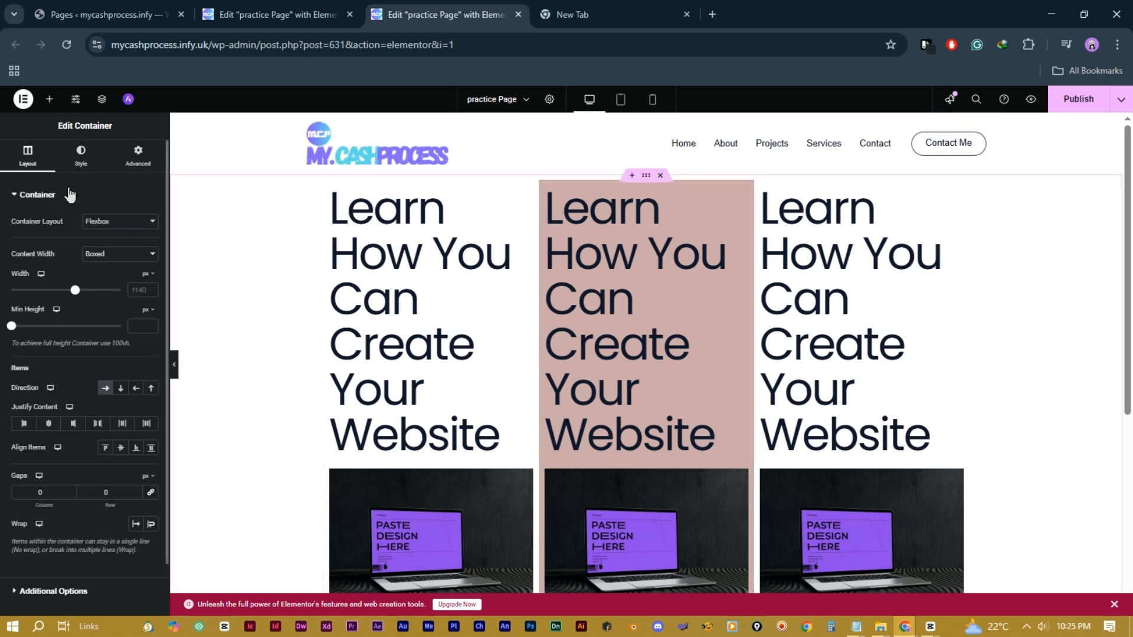
# Step: Set the hero container's Classic background colour to a lavender purple
pyautogui.click(78, 155)
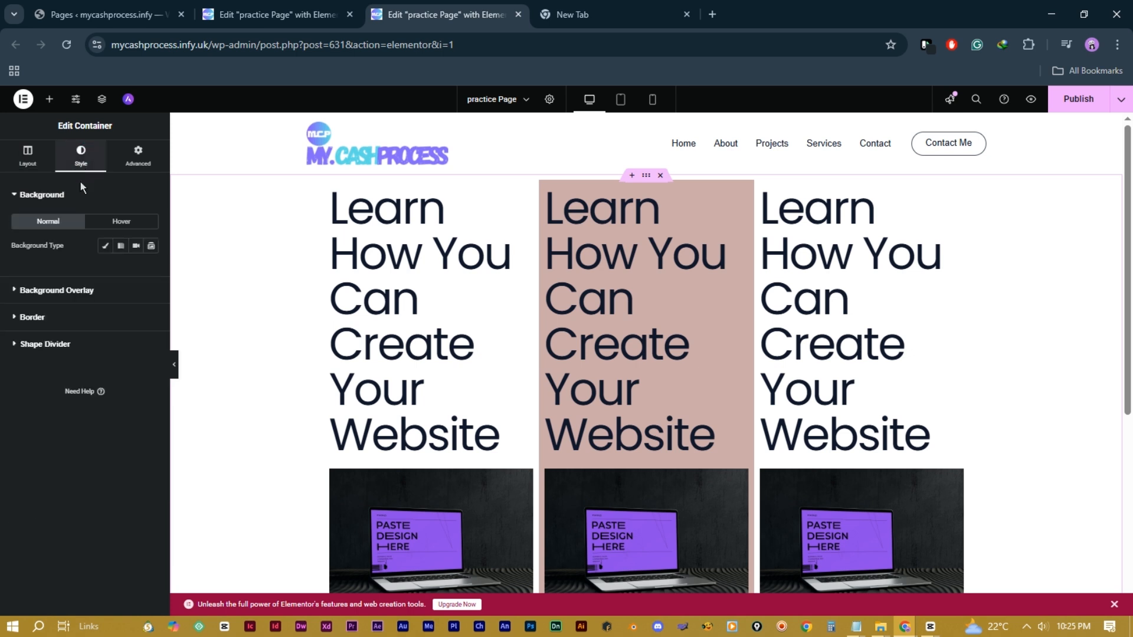
pyautogui.click(105, 246)
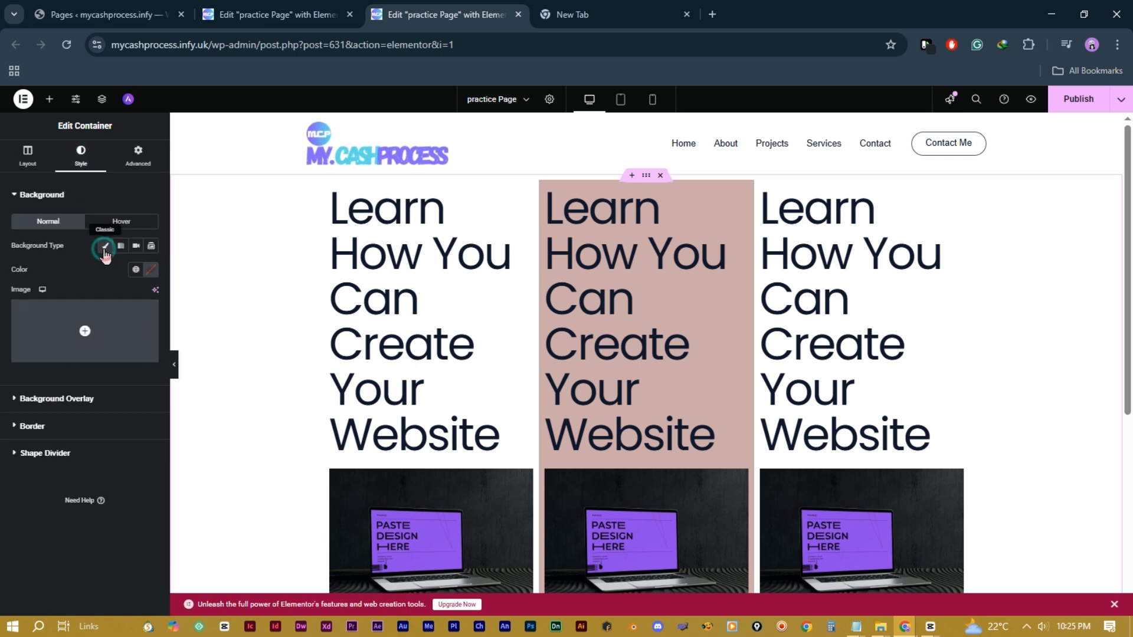
pyautogui.click(152, 271)
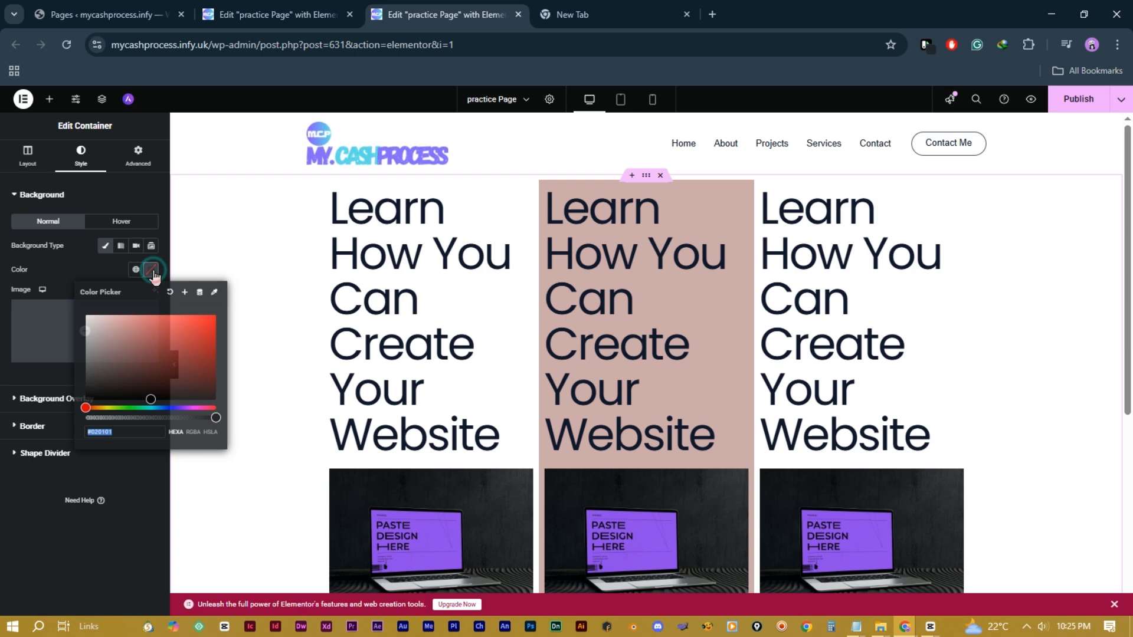
pyautogui.click(143, 346)
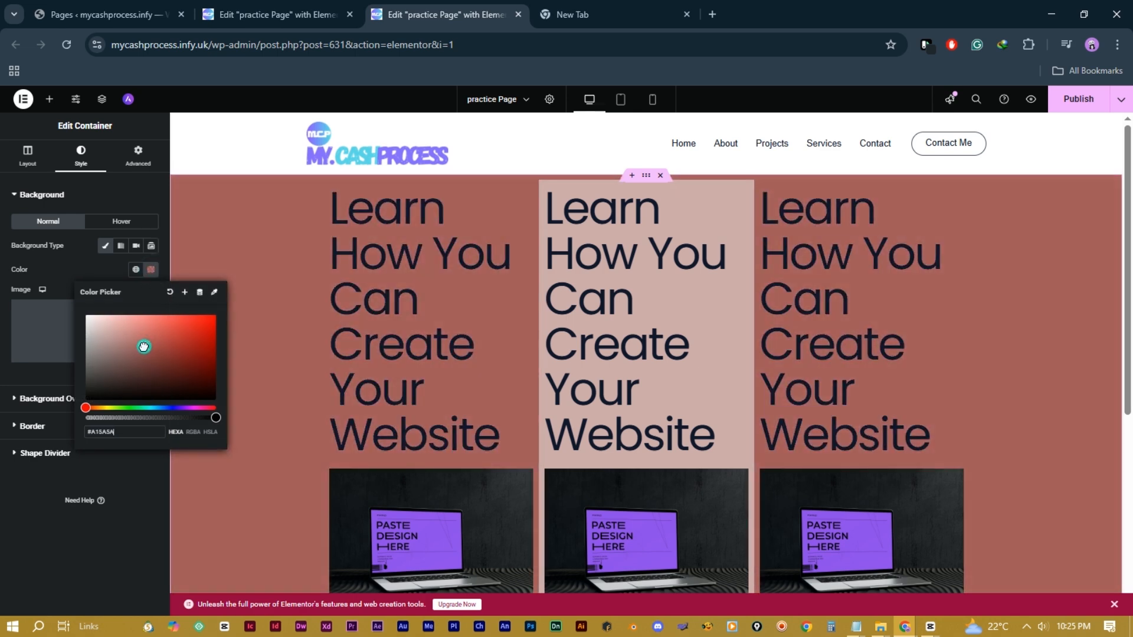
pyautogui.moveTo(143, 346)
pyautogui.mouseDown()
pyautogui.moveTo(133, 360)
pyautogui.moveTo(161, 337)
pyautogui.moveTo(150, 327)
pyautogui.mouseUp()
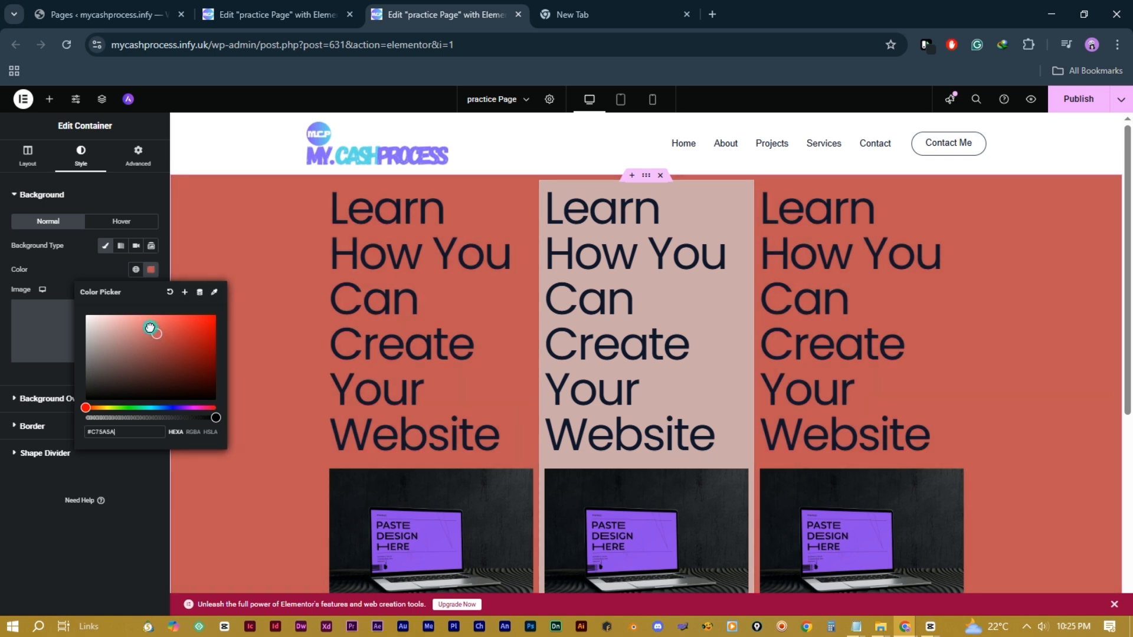
pyautogui.click(186, 408)
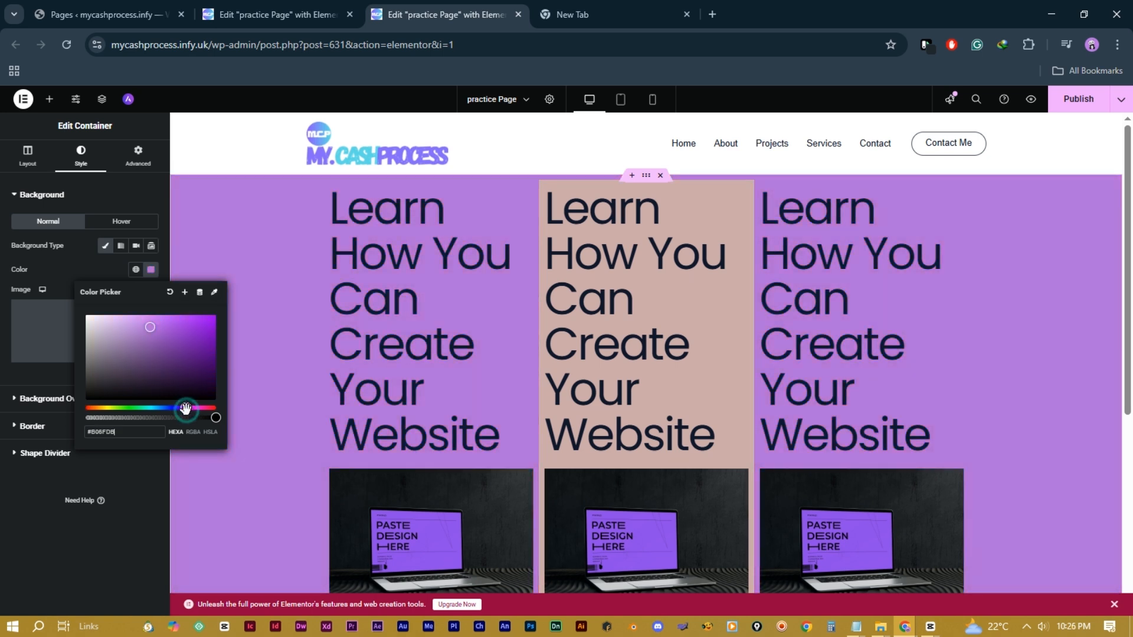
pyautogui.click(208, 253)
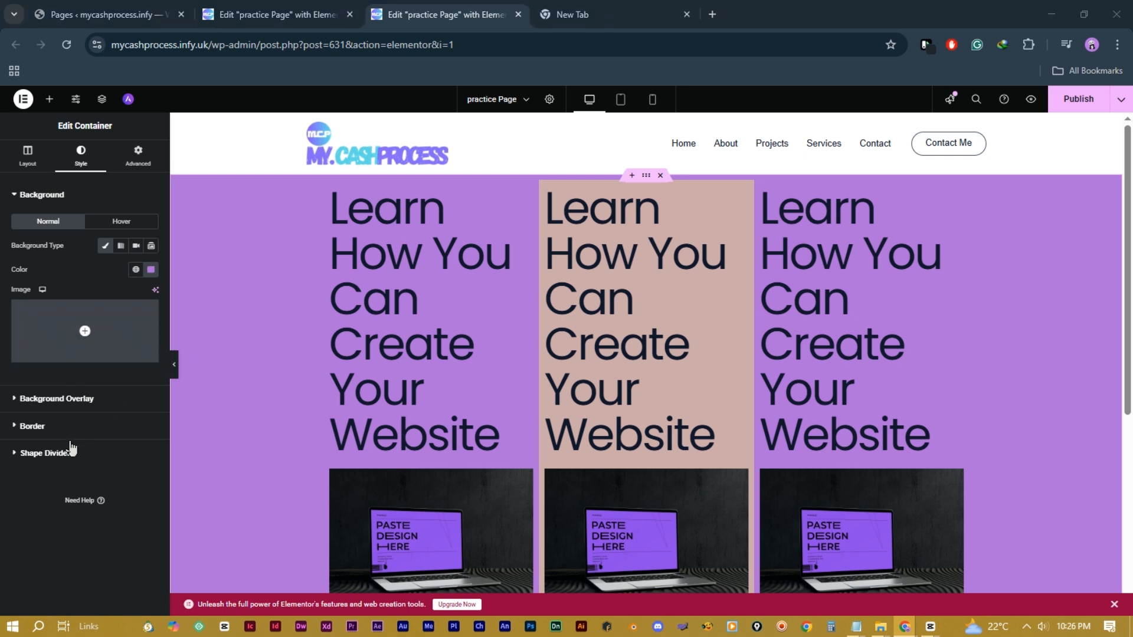
# Step: Add a top shape divider, trying Mountains and Drops while adjusting its width and height
pyautogui.click(44, 453)
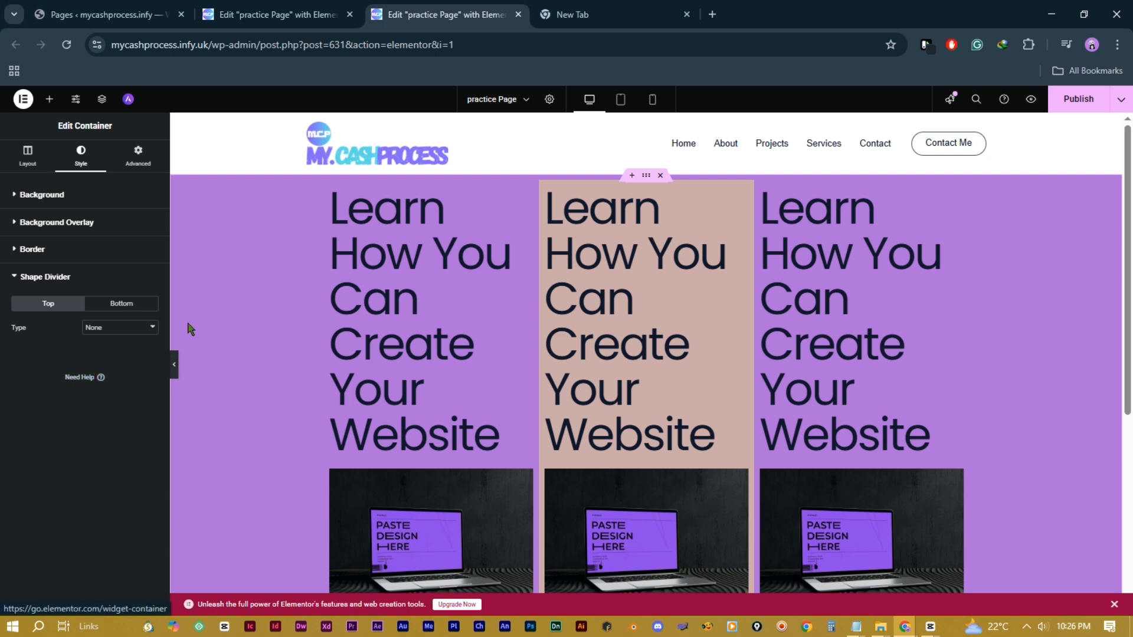
pyautogui.click(151, 327)
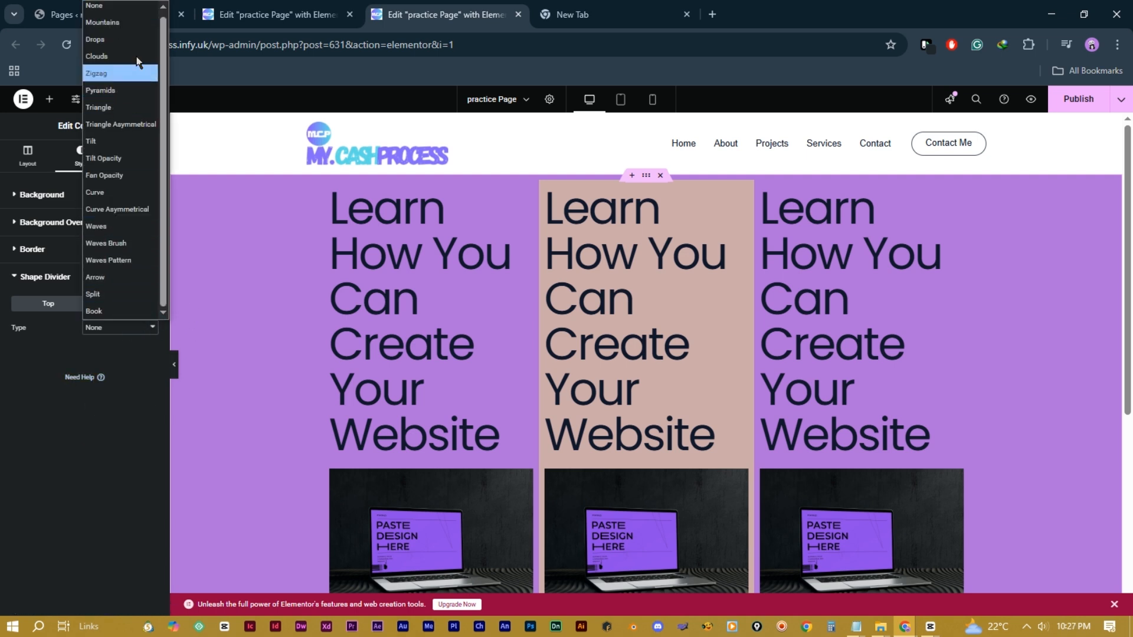
pyautogui.click(136, 28)
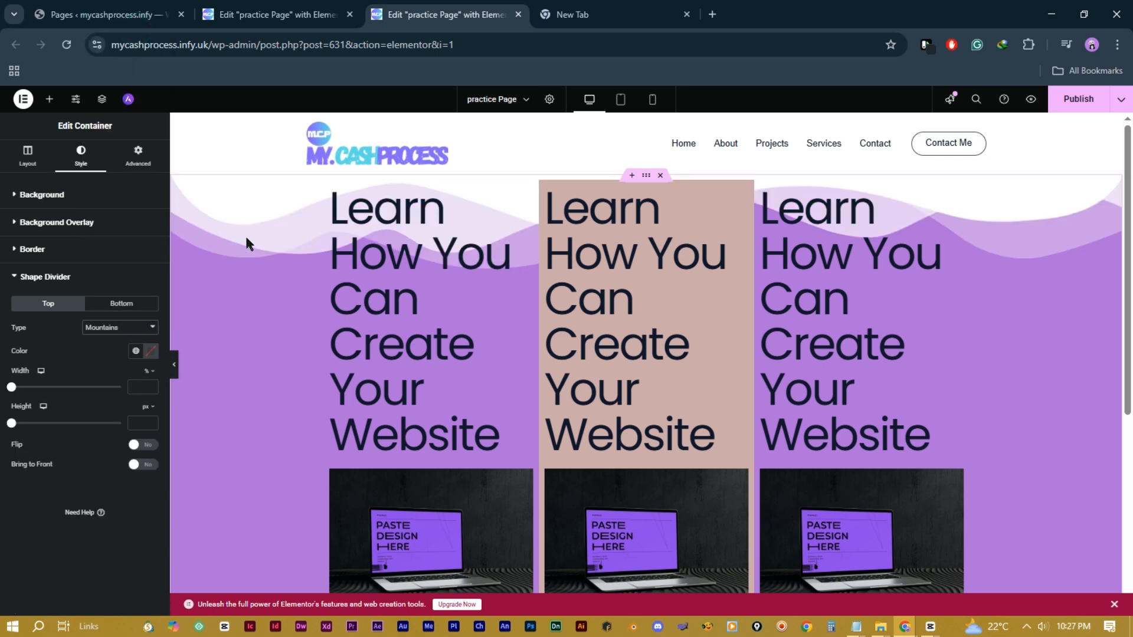
pyautogui.moveTo(12, 387); pyautogui.dragTo(33, 437)
pyautogui.click(118, 328)
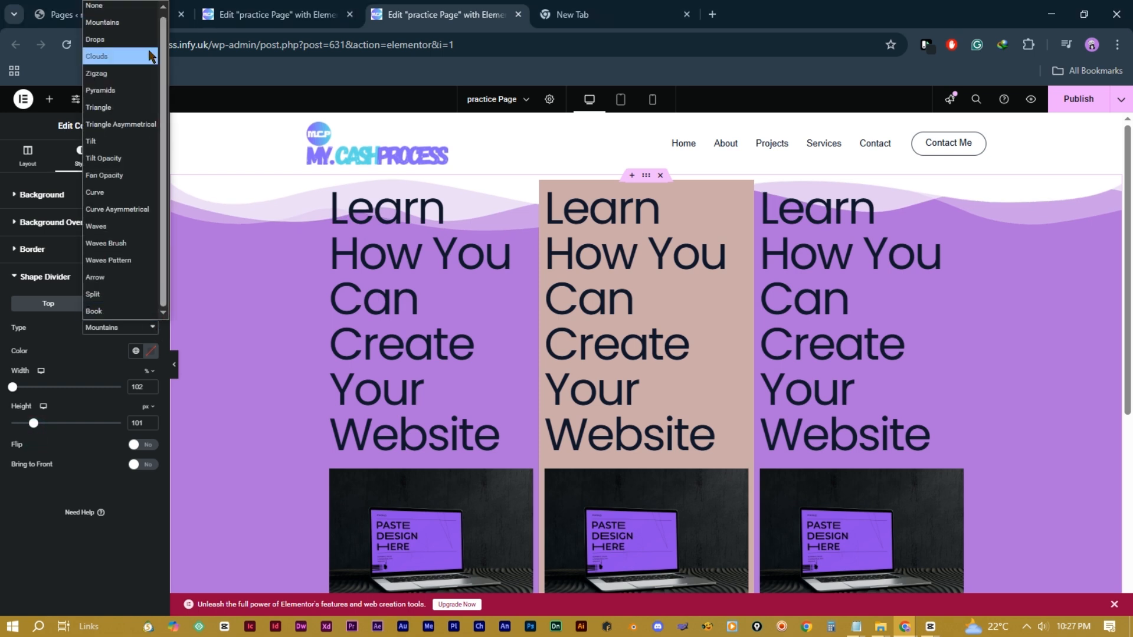
pyautogui.click(118, 39)
pyautogui.moveTo(33, 387); pyautogui.dragTo(70, 387)
# Step: Switch the top divider to Clouds, then settle on Zigzag at height 271
pyautogui.click(118, 328)
pyautogui.click(129, 57)
pyautogui.click(118, 327)
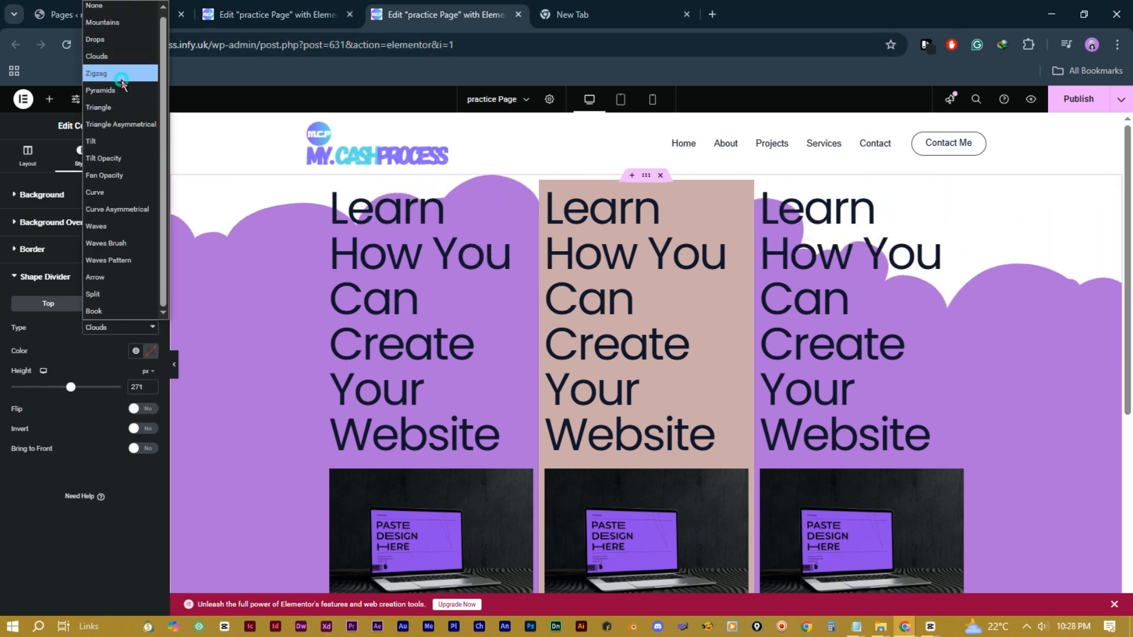
pyautogui.click(121, 74)
pyautogui.scroll(-2, 522, 266)
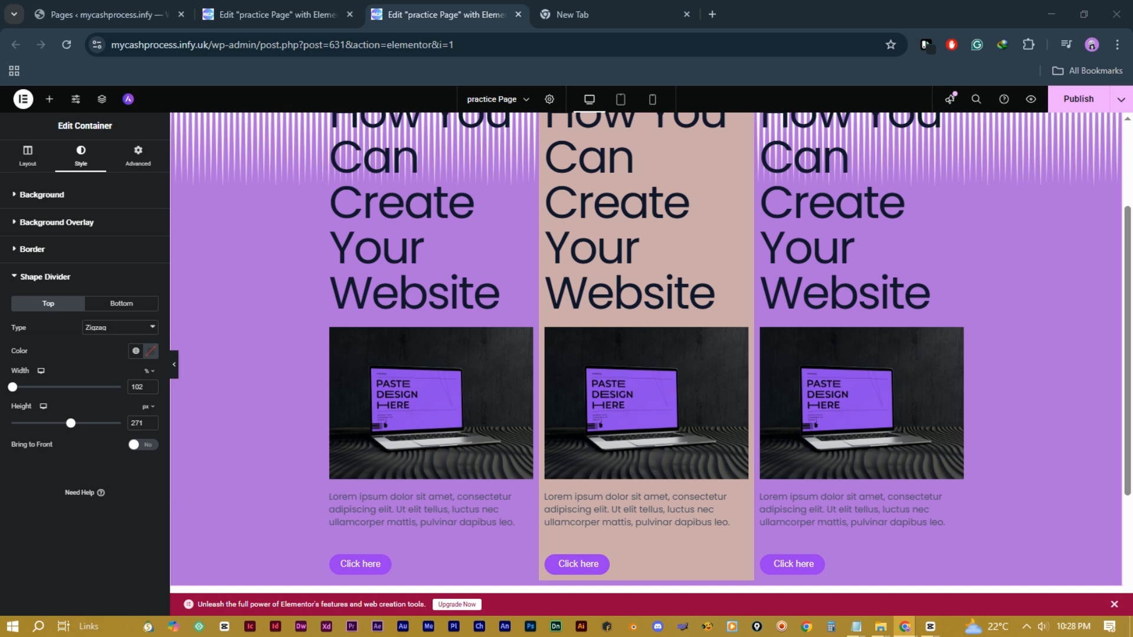
pyautogui.scroll(2, 712, 250)
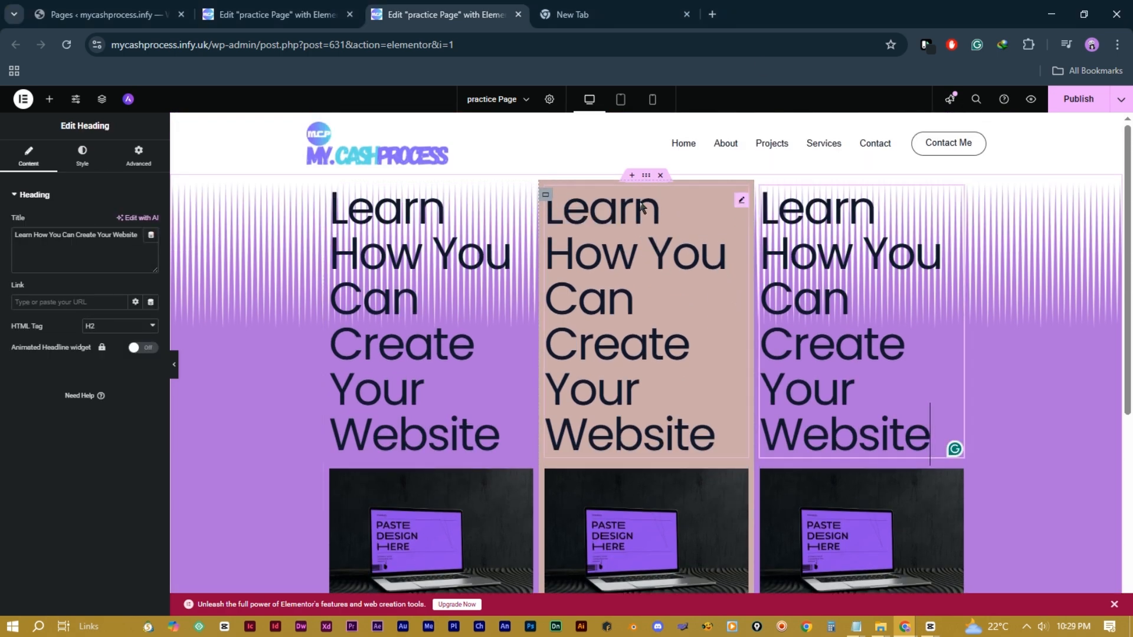
# Step: Duplicate the purple three-column container below the original and publish practice Page
pyautogui.rightClick(647, 178)
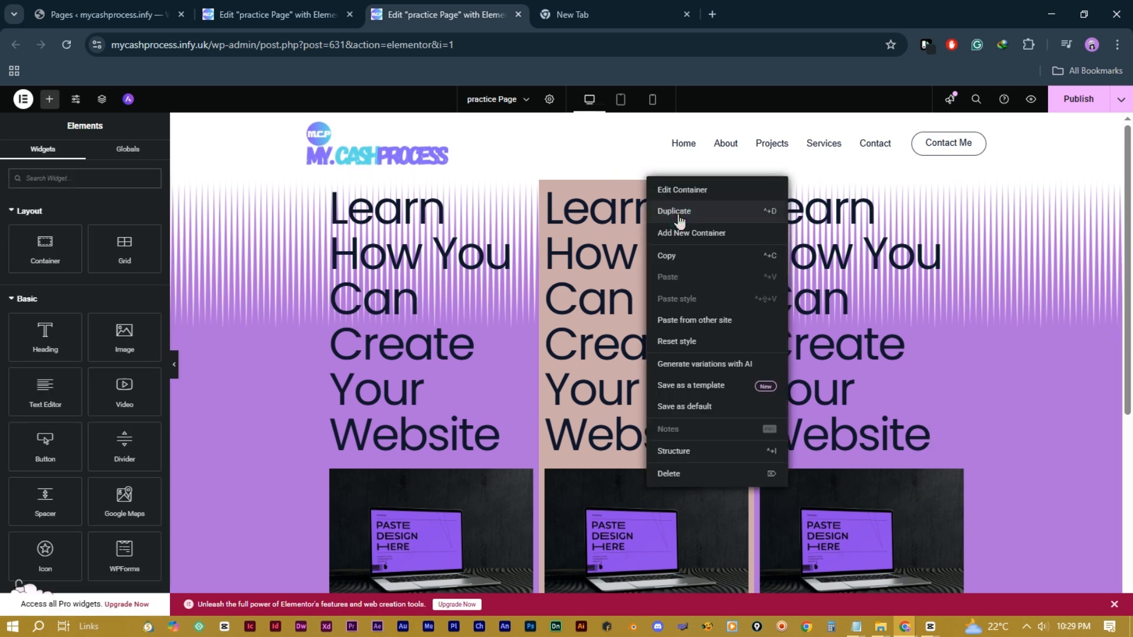
pyautogui.click(727, 211)
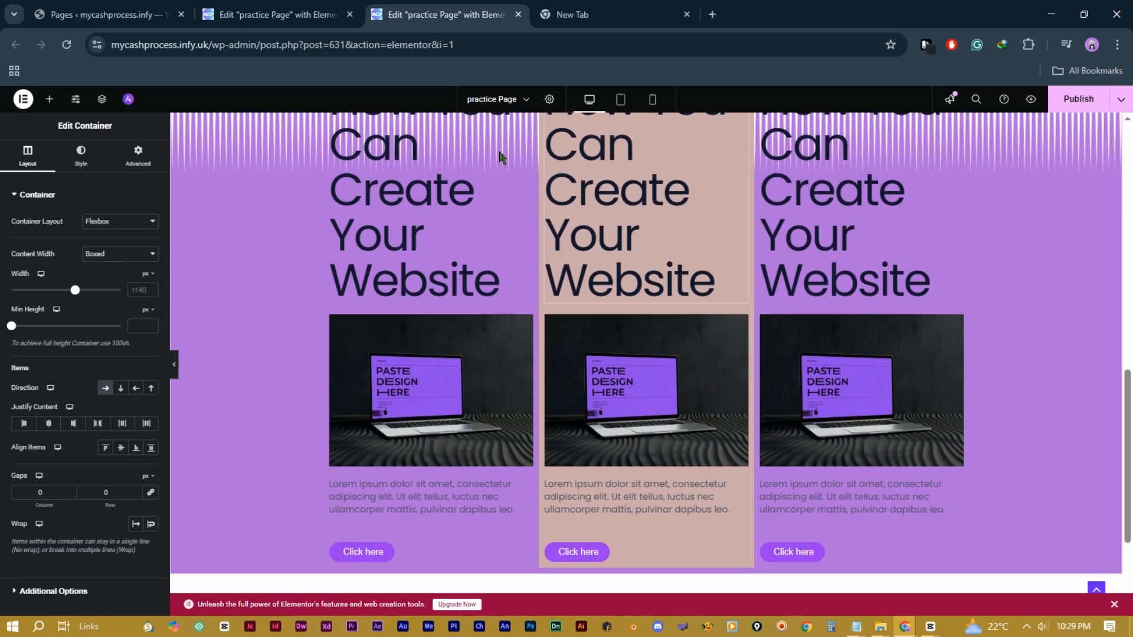
pyautogui.scroll(7, 659, 401)
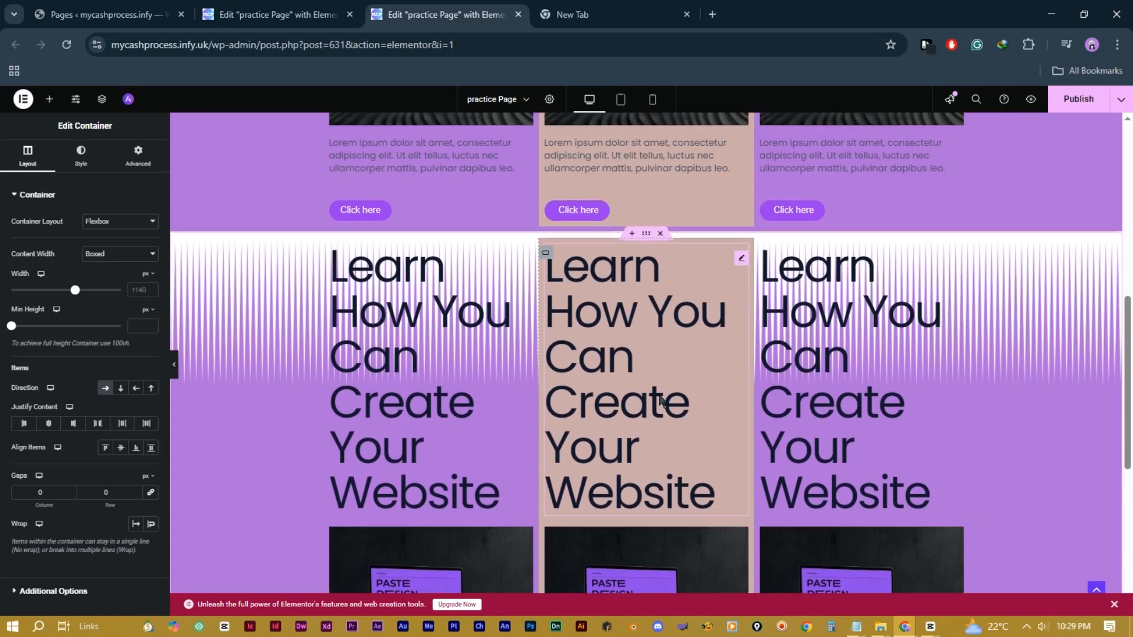
pyautogui.scroll(5, 593, 330)
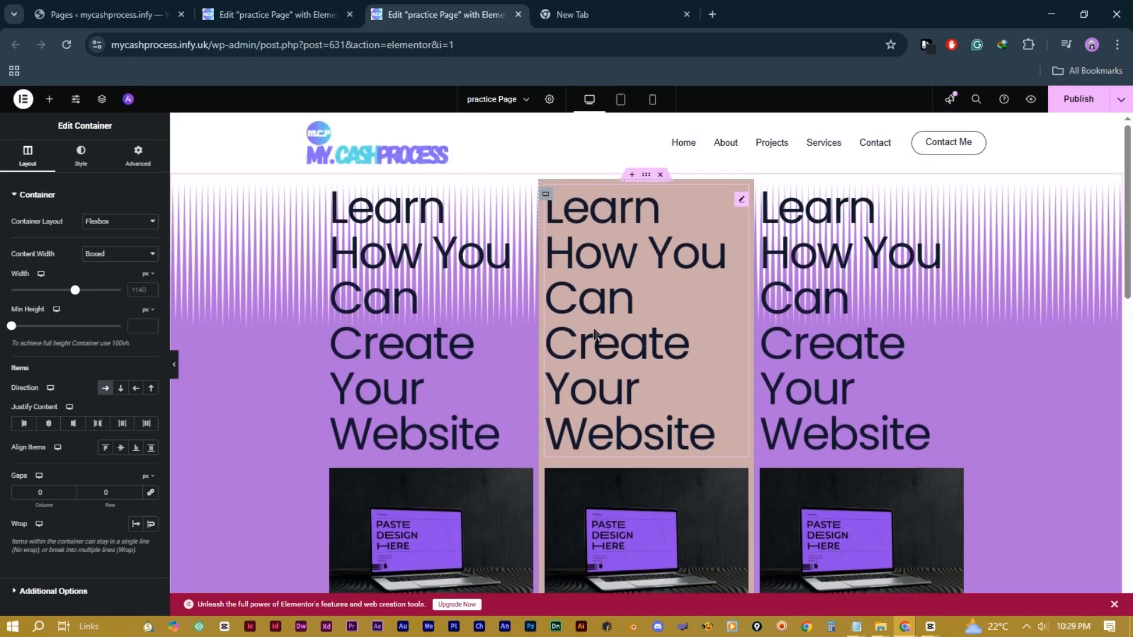
pyautogui.scroll(-9, 594, 330)
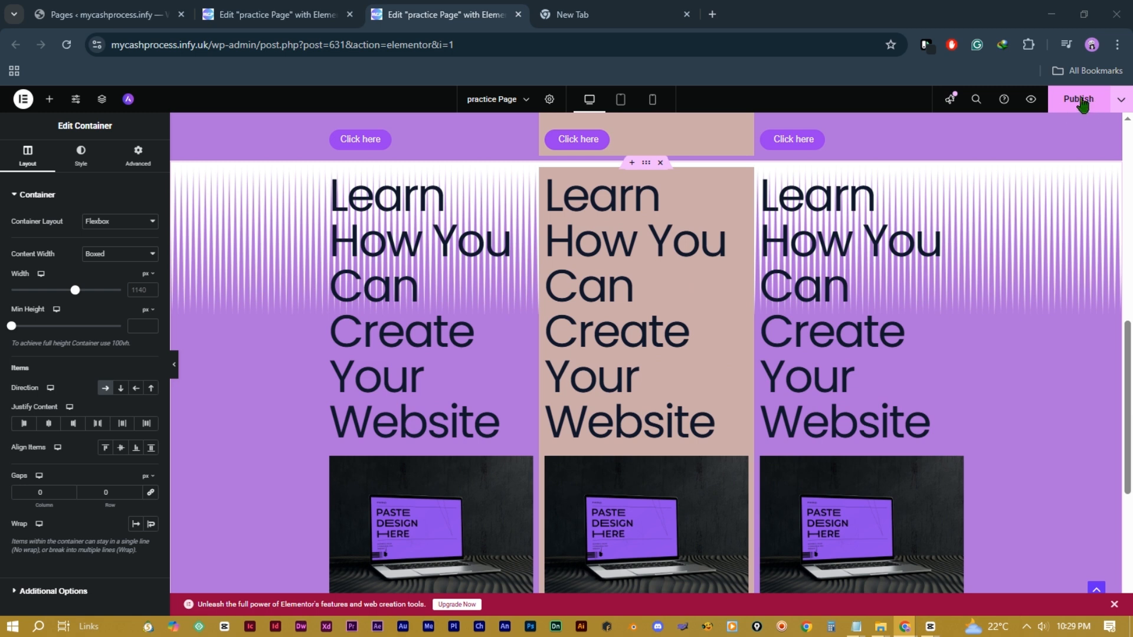
pyautogui.click(1081, 104)
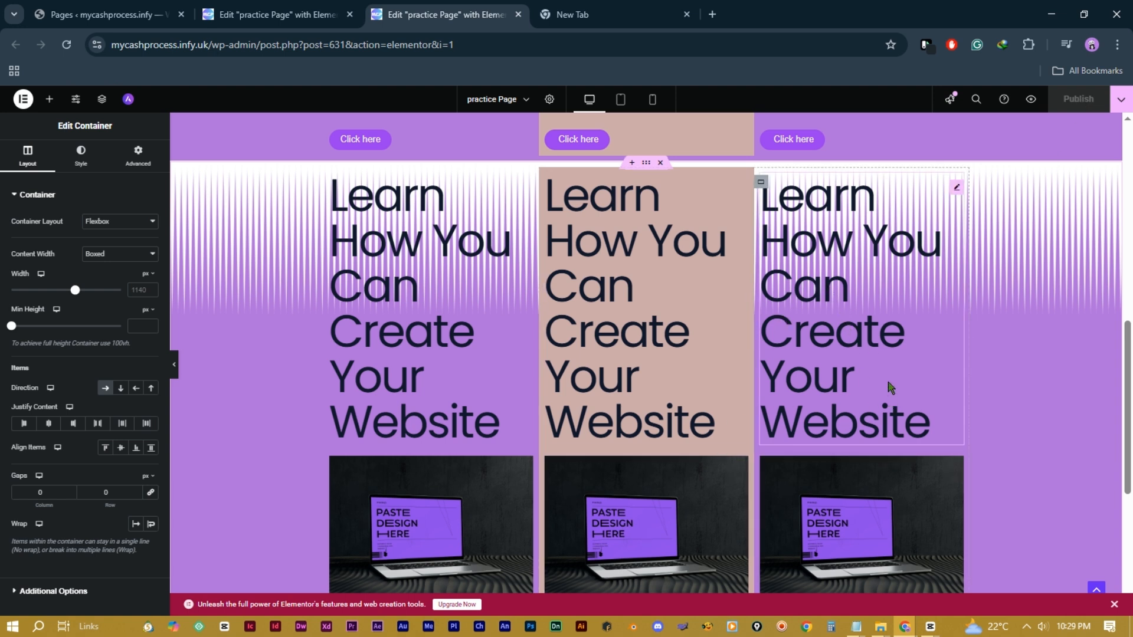
pyautogui.moveTo(890, 529); pyautogui.dragTo(412, 194)
pyautogui.scroll(-5, 584, 458)
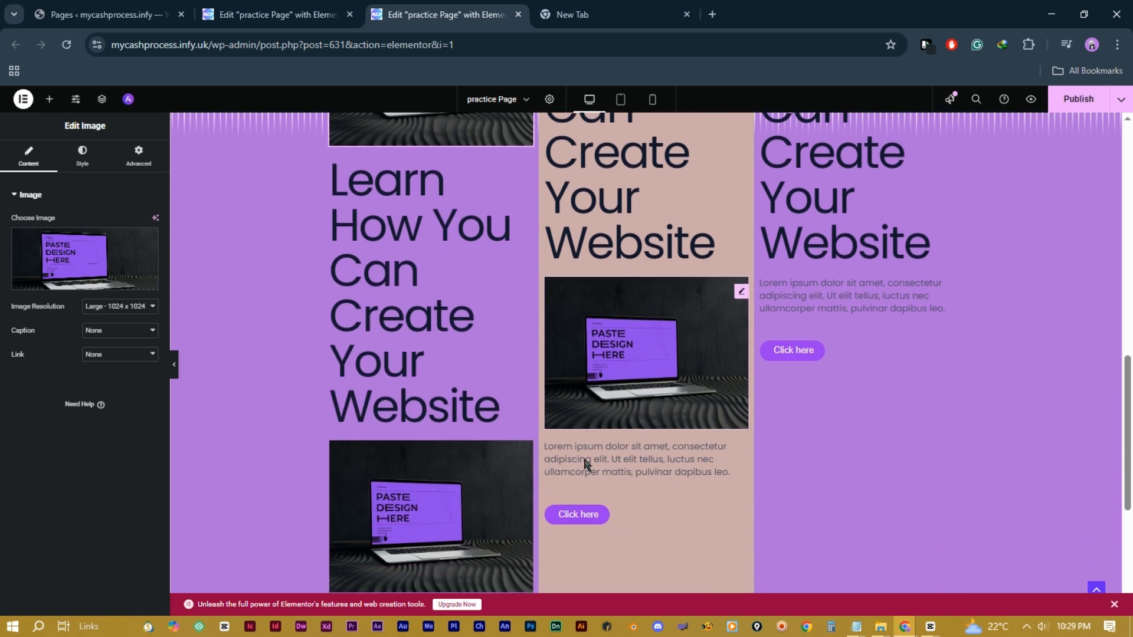
pyautogui.click(795, 217)
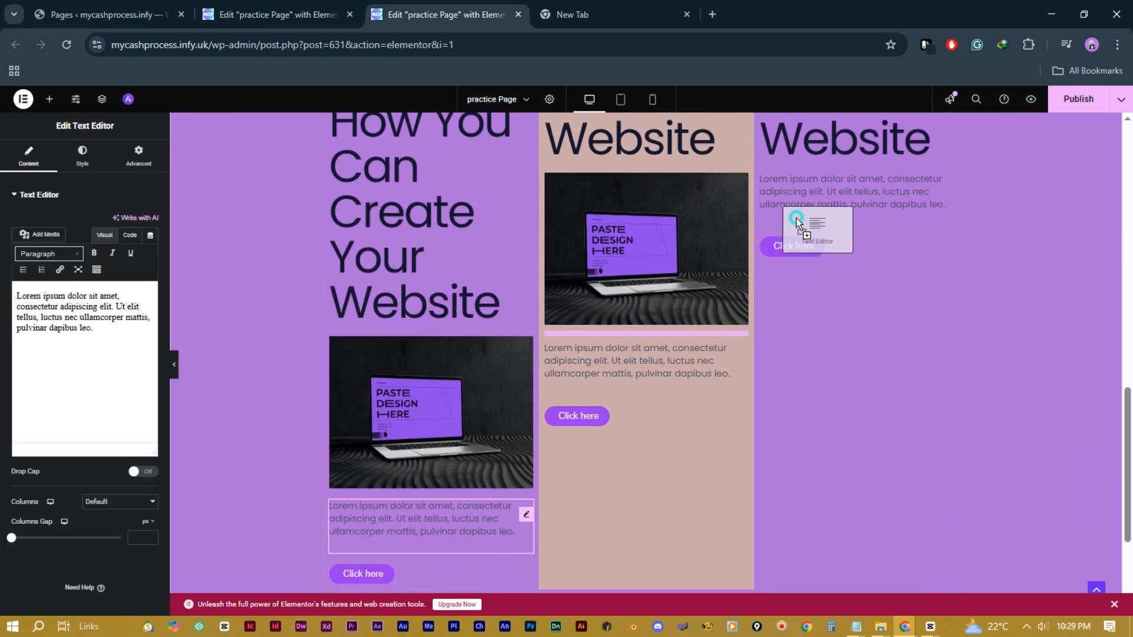
pyautogui.moveTo(795, 218); pyautogui.dragTo(796, 230)
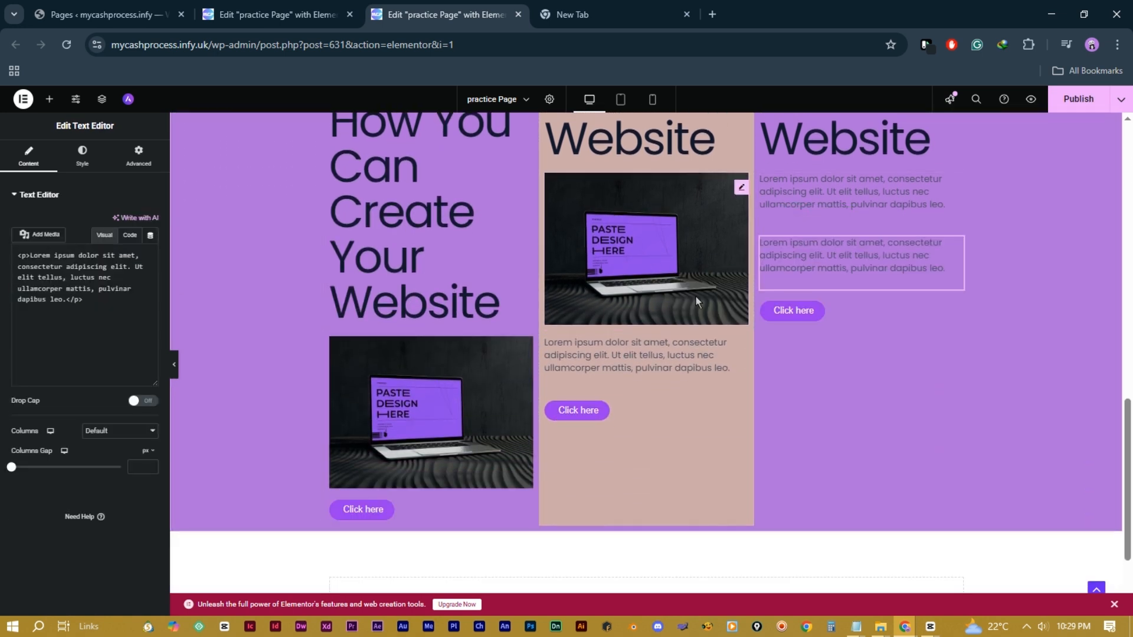
pyautogui.click(22, 101)
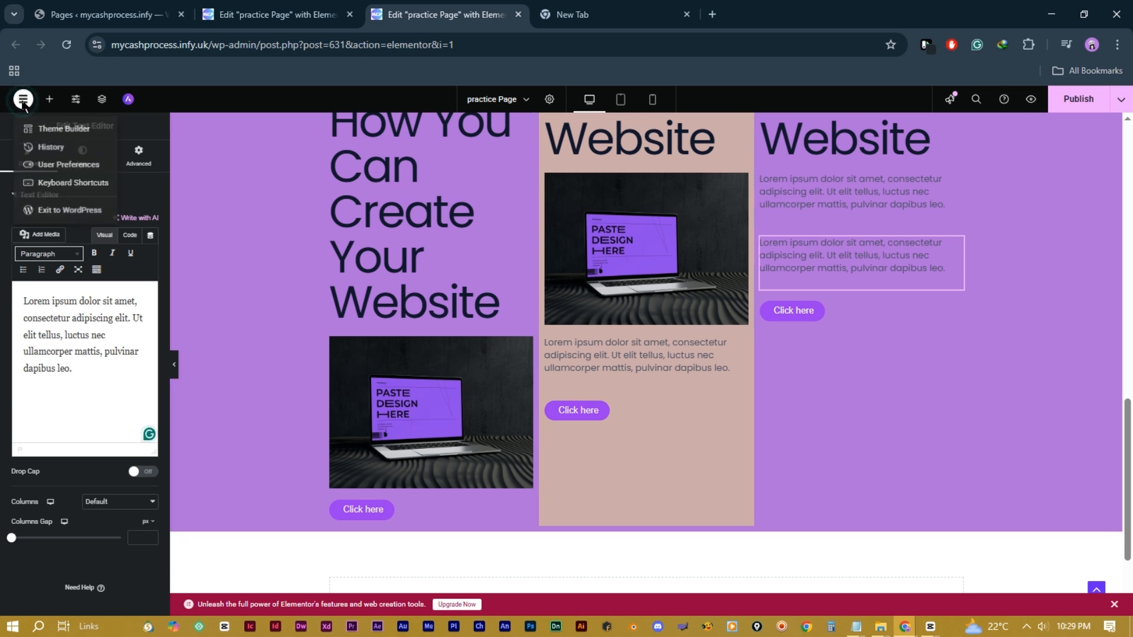
pyautogui.click(60, 151)
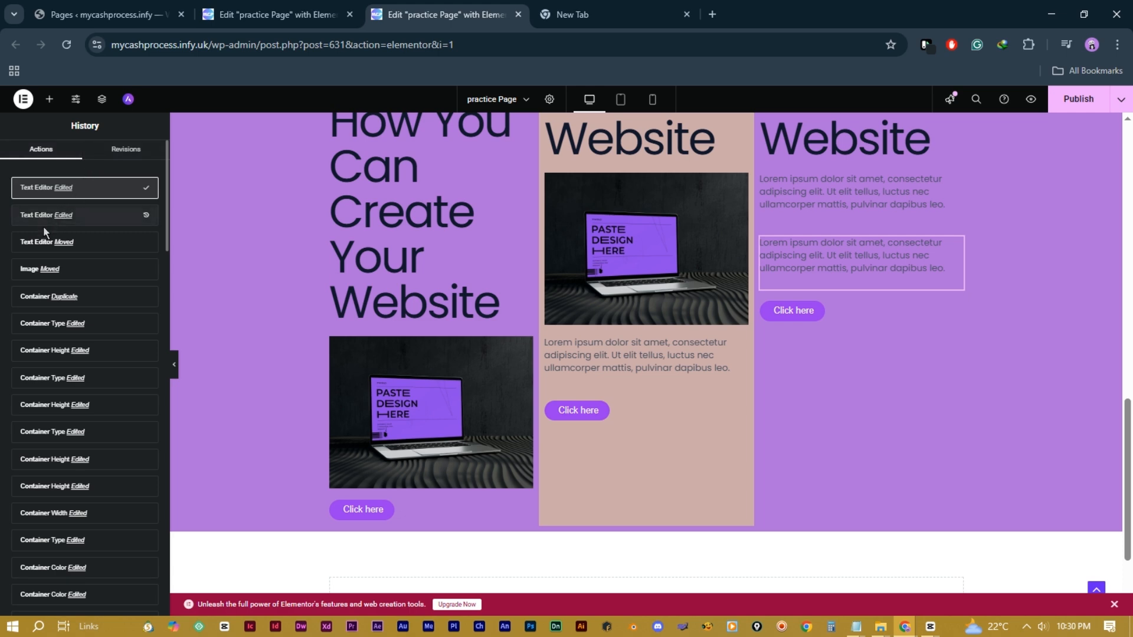
pyautogui.click(66, 266)
pyautogui.click(35, 384)
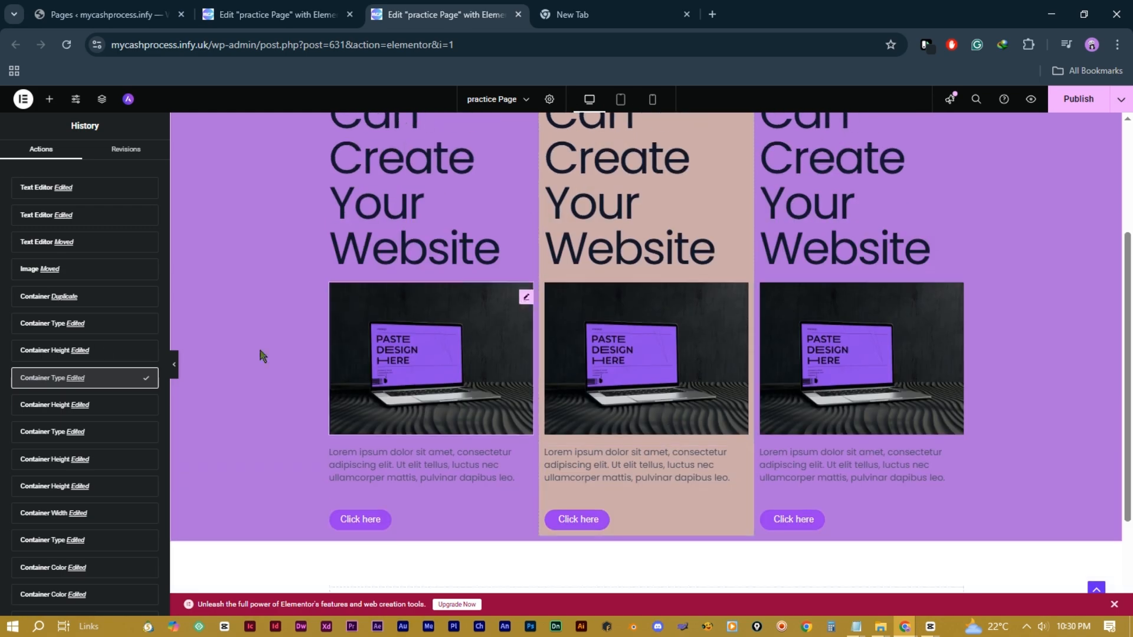
pyautogui.click(53, 350)
pyautogui.scroll(-4, 657, 391)
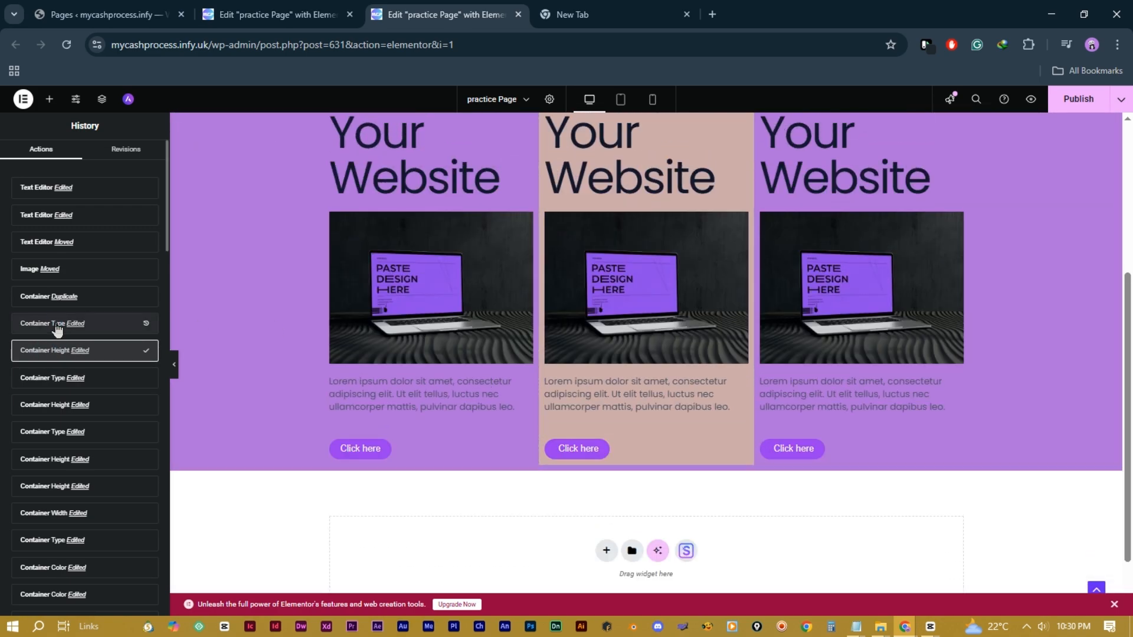
pyautogui.click(56, 325)
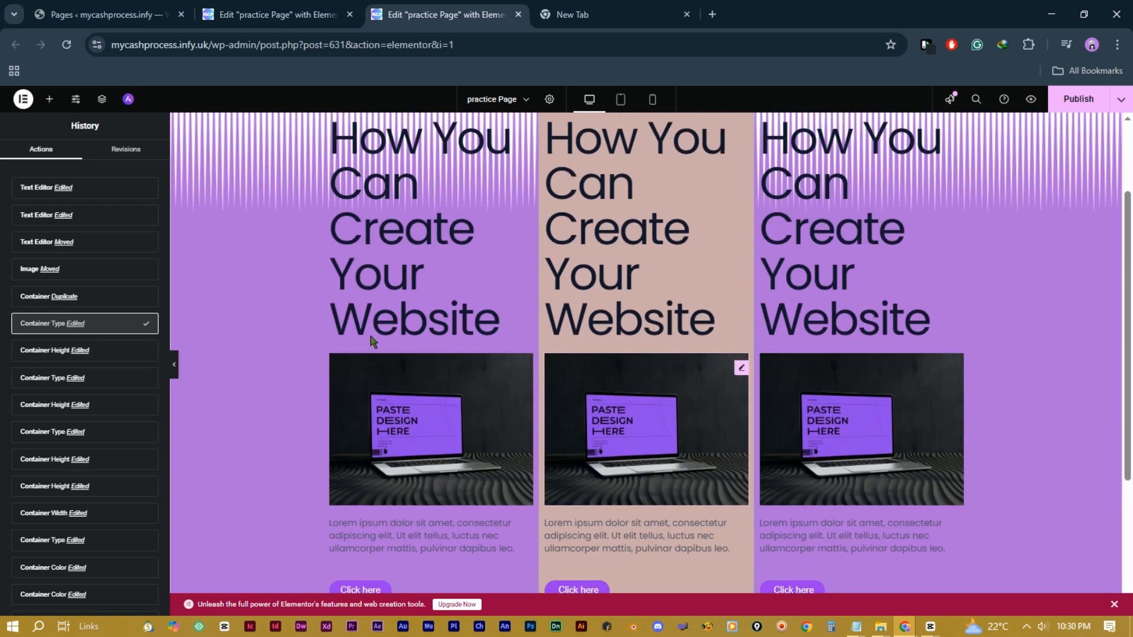
pyautogui.click(48, 296)
pyautogui.scroll(15, 761, 309)
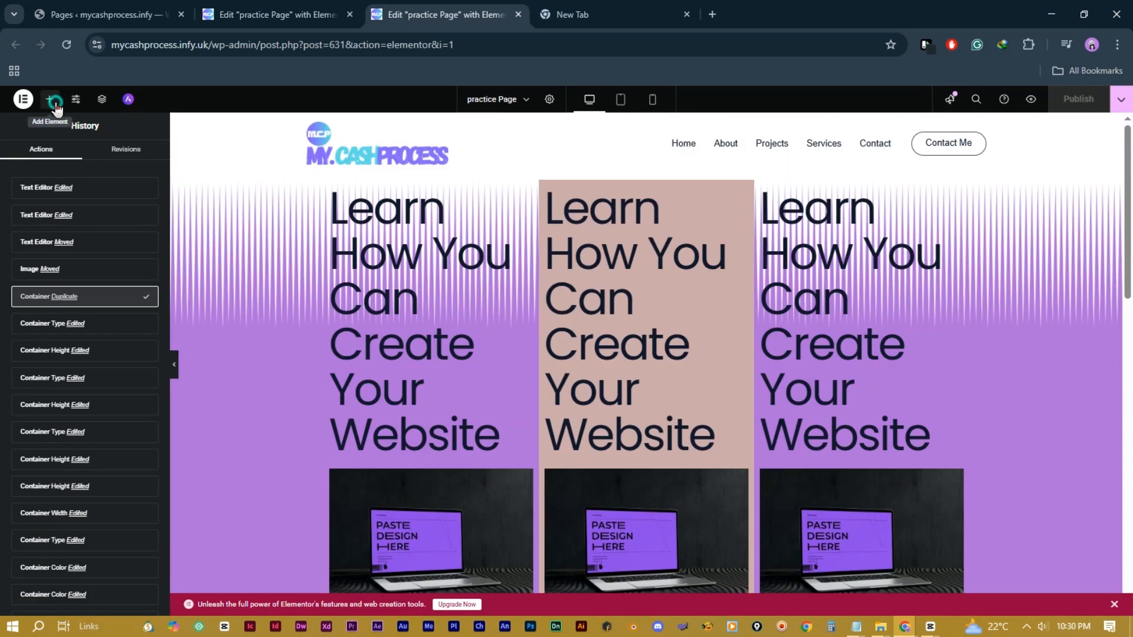
pyautogui.click(50, 100)
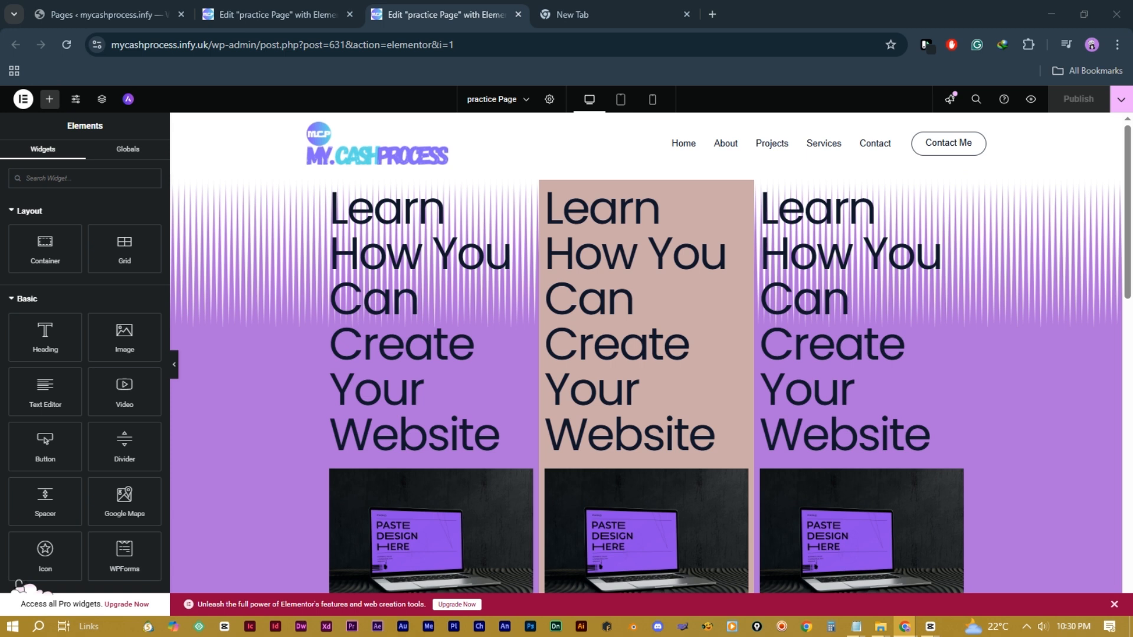
# Step: Set Astra's Sidebar Style to Unboxed in Page Settings, then collapse the panel to preview
pyautogui.click(549, 100)
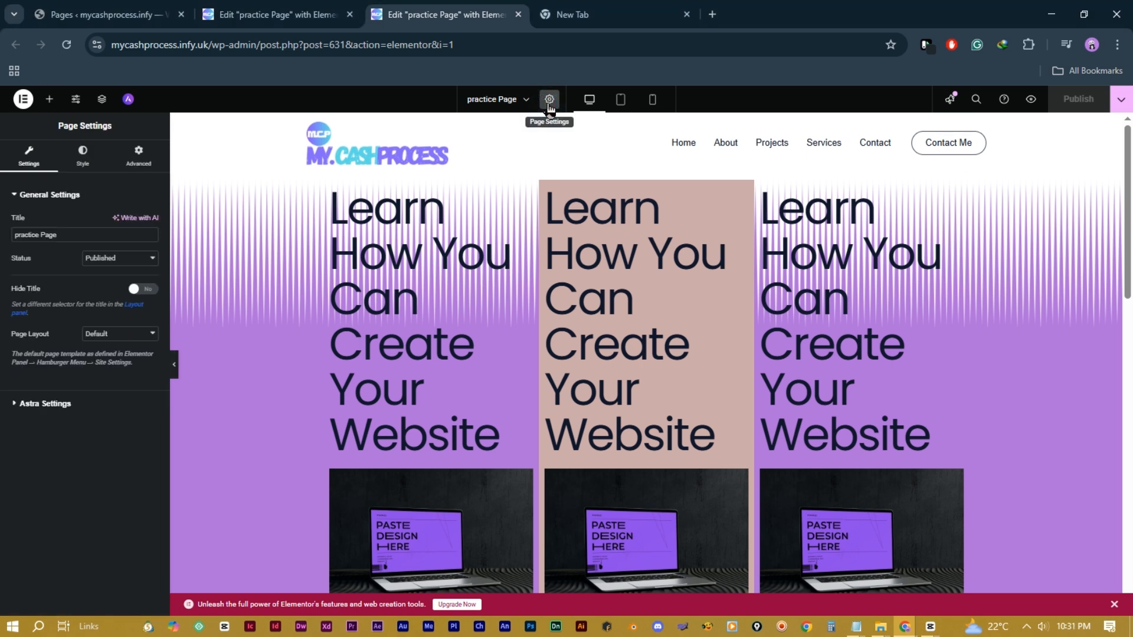
pyautogui.click(42, 410)
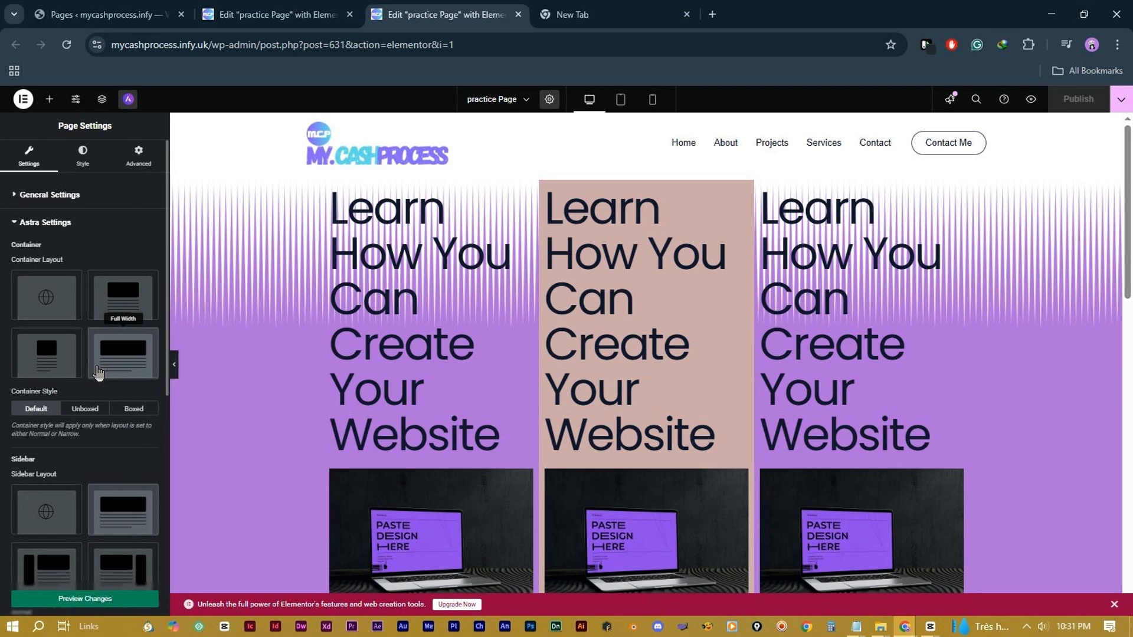
pyautogui.scroll(-5, 99, 373)
pyautogui.click(82, 363)
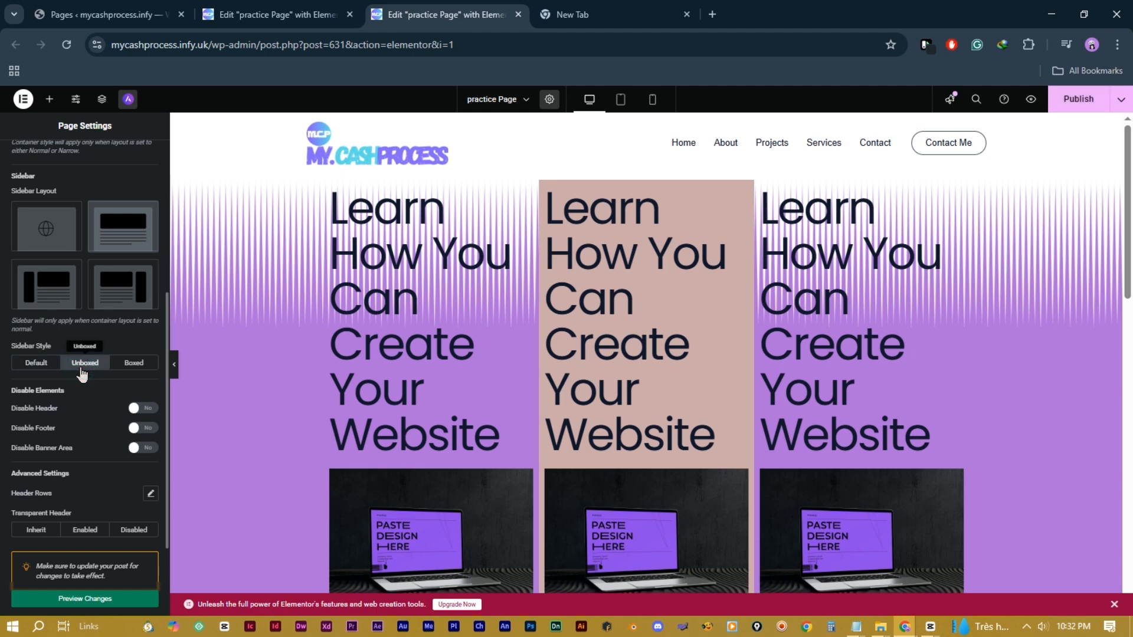
pyautogui.scroll(-10, 447, 396)
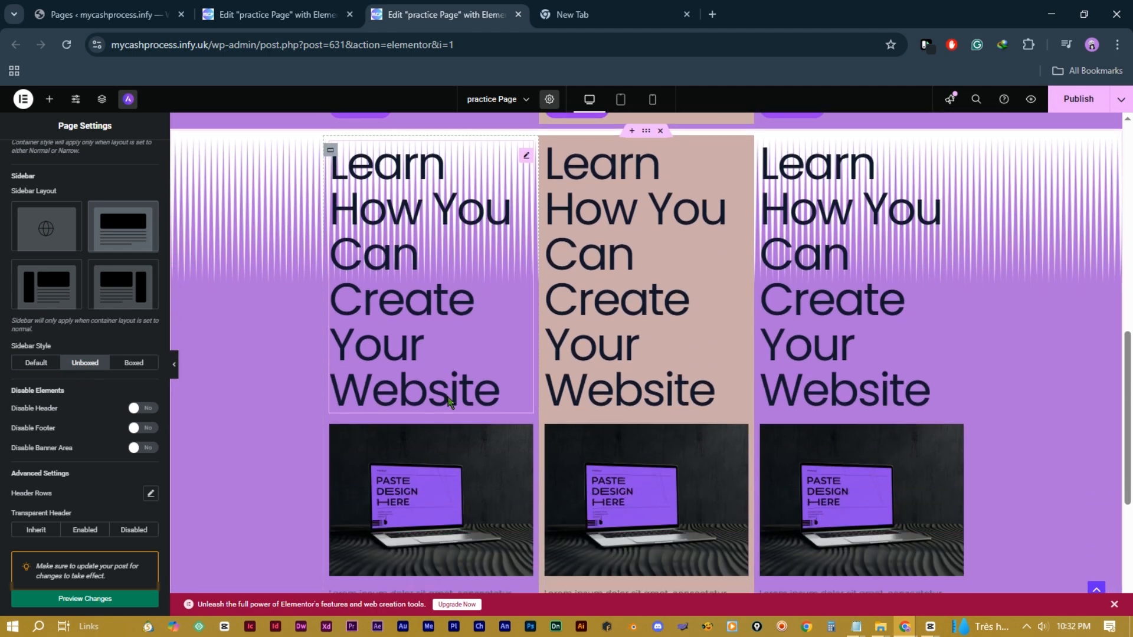
pyautogui.scroll(3, 450, 403)
pyautogui.scroll(-3, 448, 402)
pyautogui.scroll(1, 450, 399)
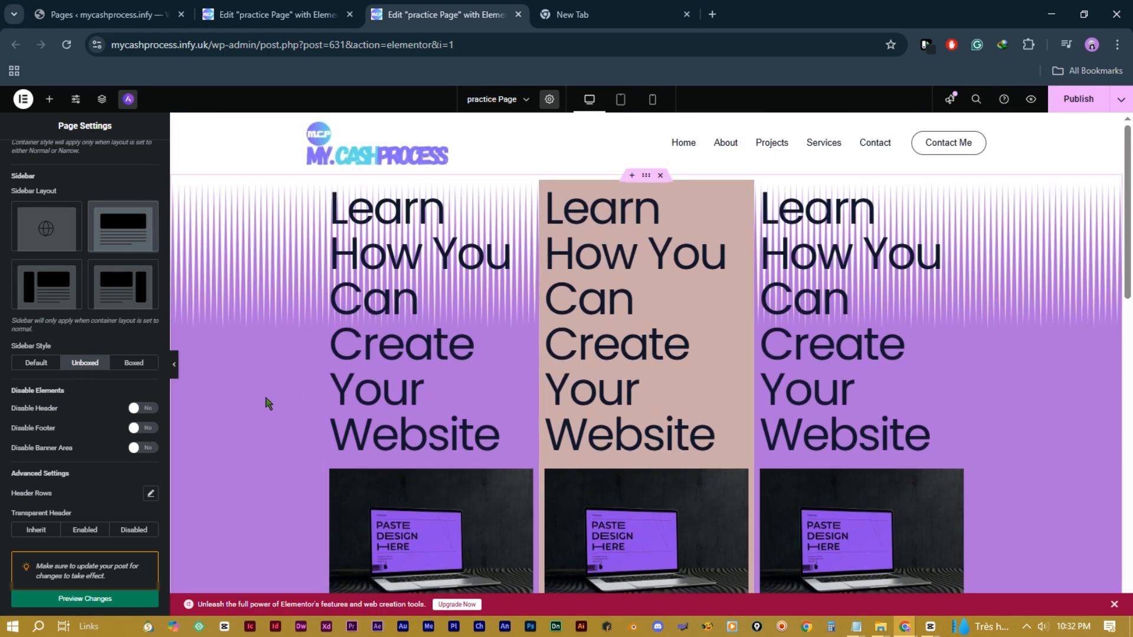
pyautogui.click(174, 366)
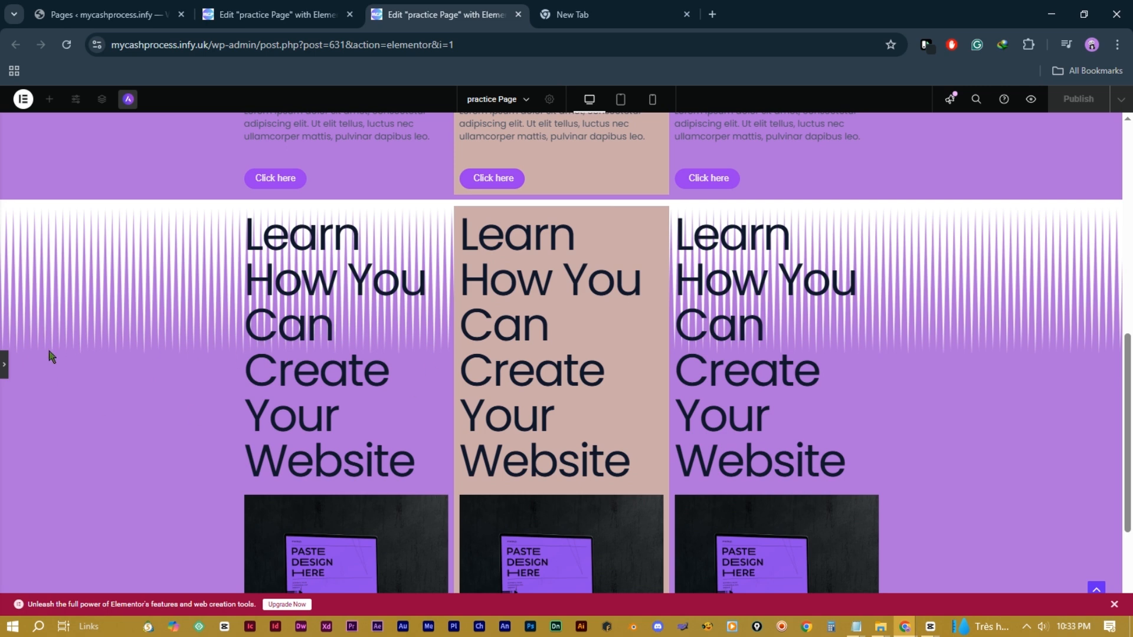
# Step: Add a Video widget above Click here in the middle column and delete its laptop image
pyautogui.click(5, 369)
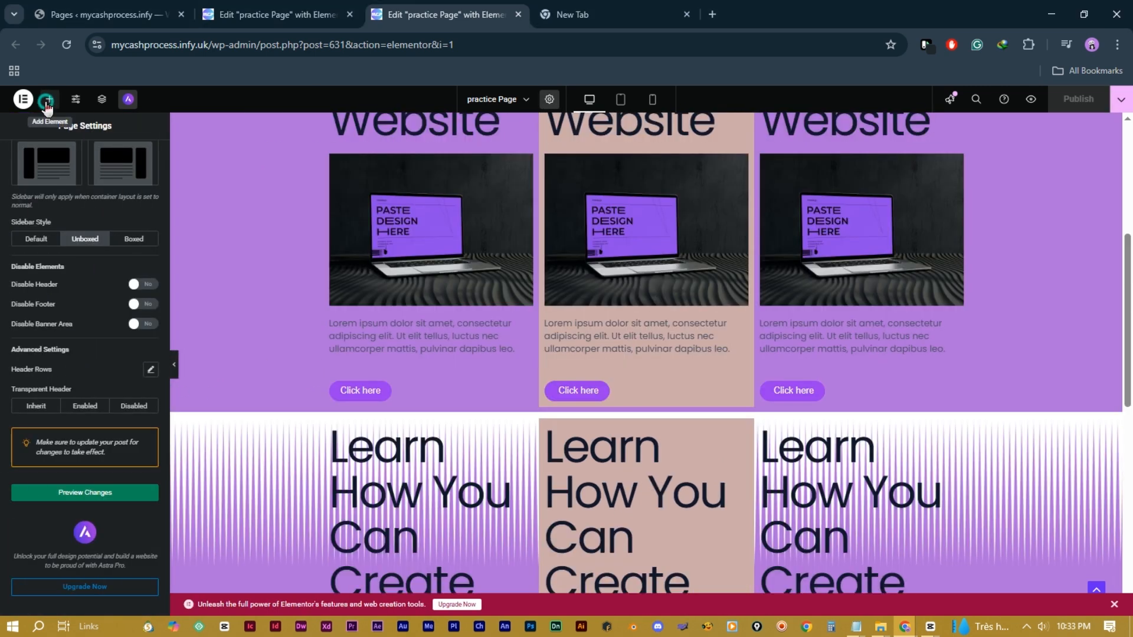
pyautogui.click(49, 99)
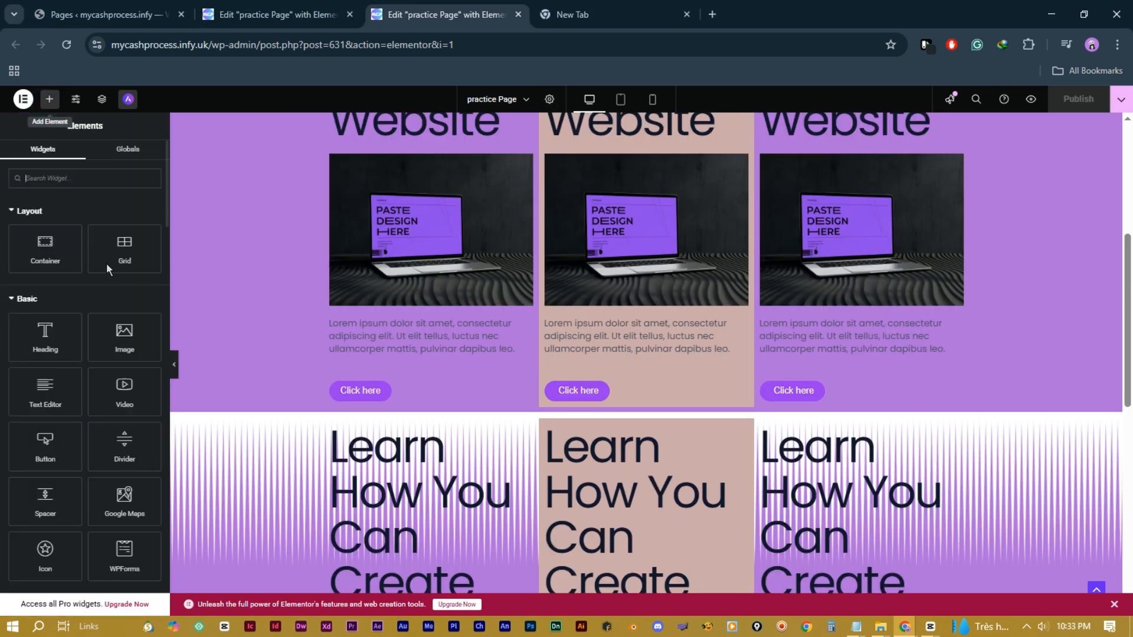
pyautogui.moveTo(126, 400); pyautogui.dragTo(644, 364)
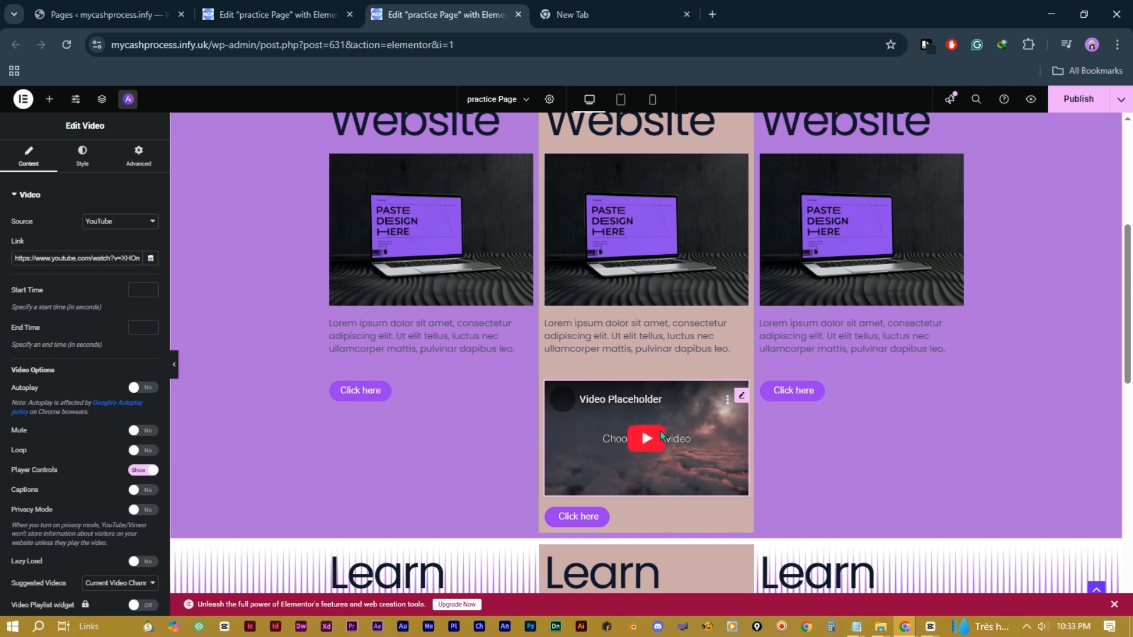
pyautogui.rightClick(680, 248)
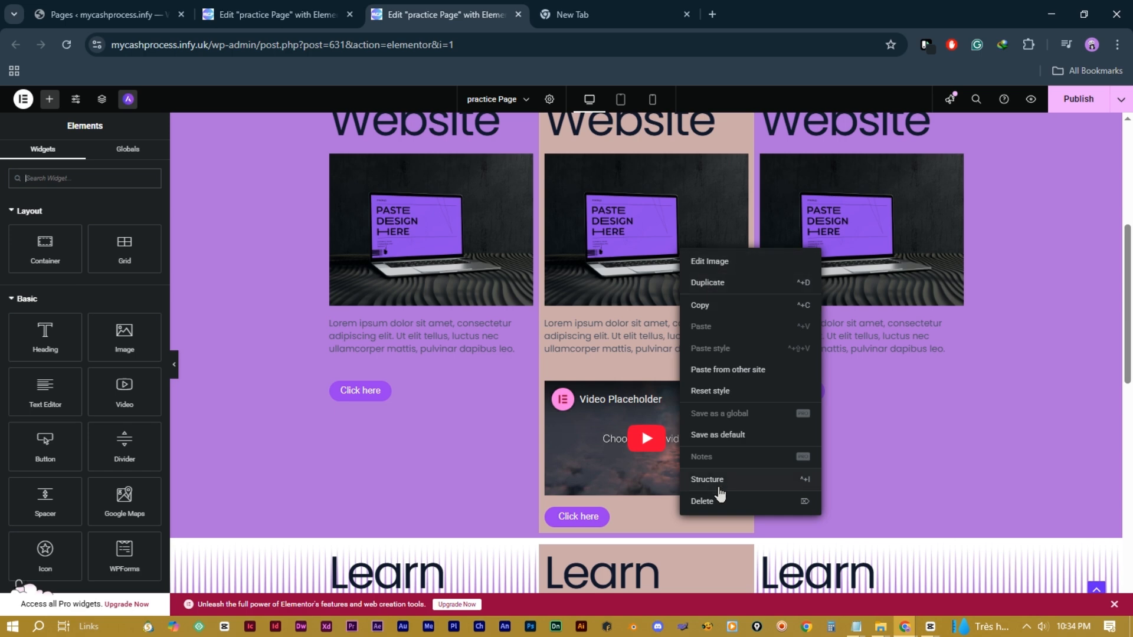
pyautogui.click(718, 499)
pyautogui.scroll(2, 717, 499)
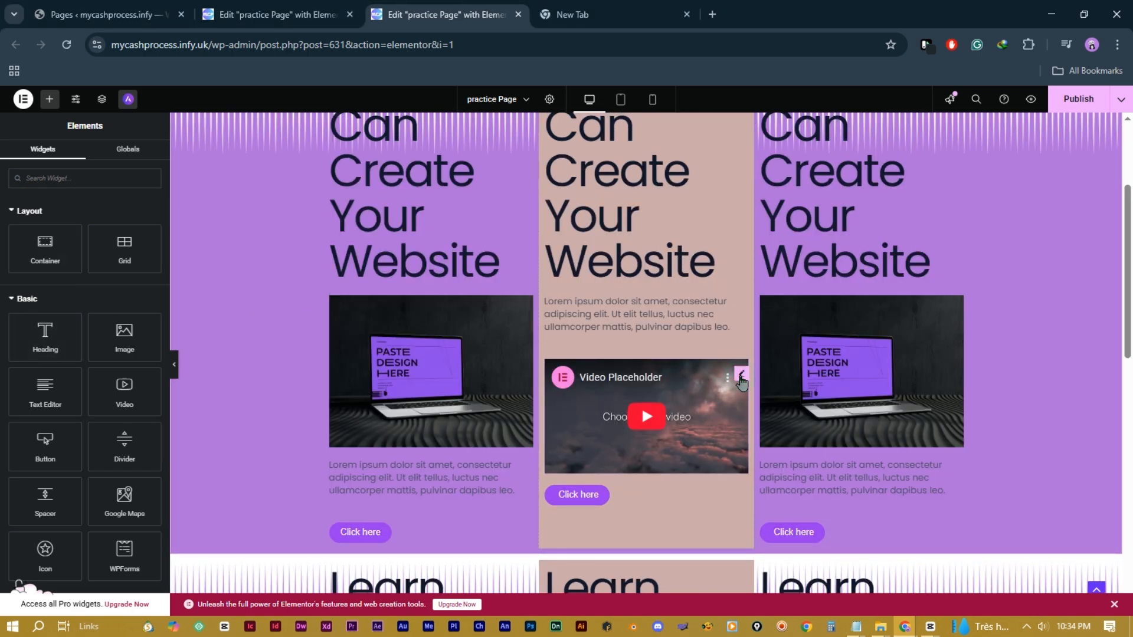
pyautogui.click(741, 378)
# Step: Apply video CSS filters: brightness 88, contrast 151, saturation 174, hue 61
pyautogui.click(65, 260)
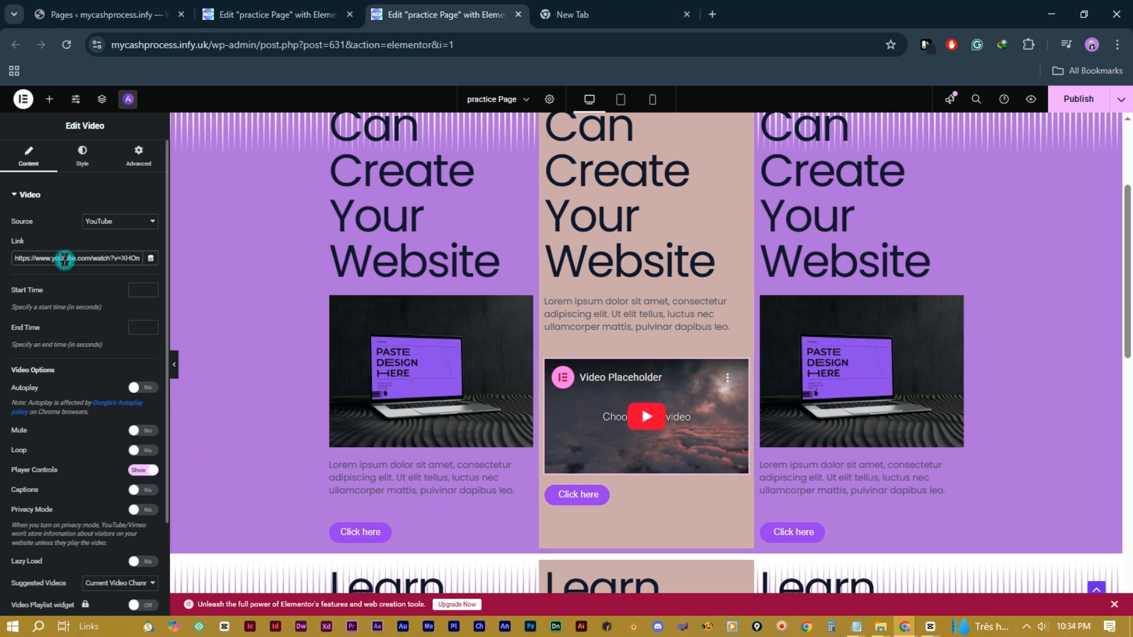
pyautogui.hotkey('ctrl', 'a')
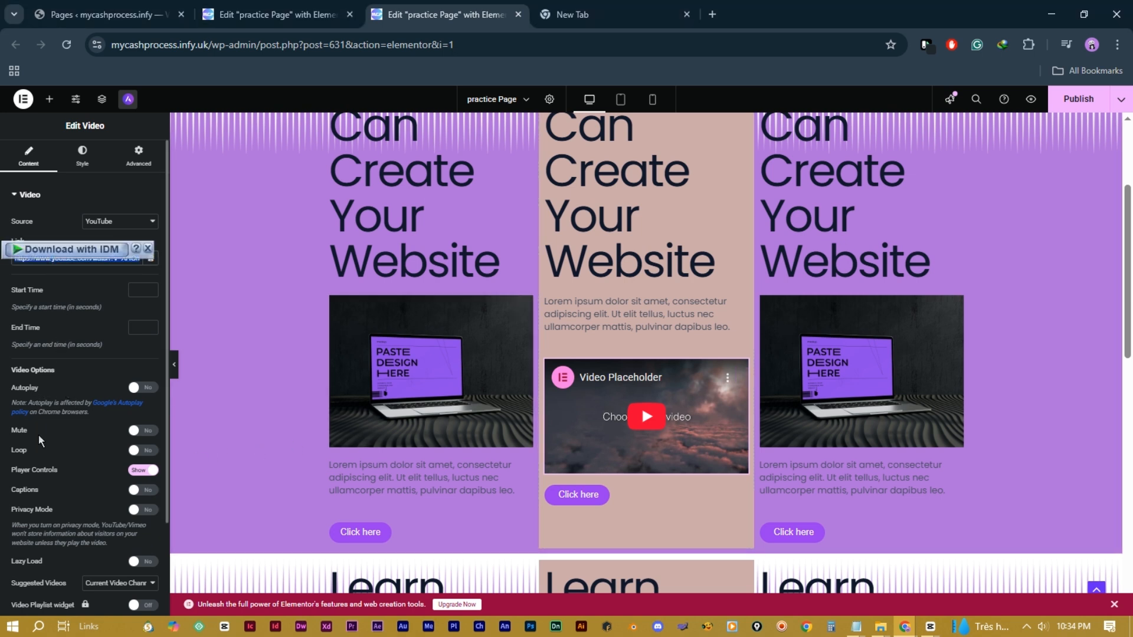
pyautogui.click(82, 157)
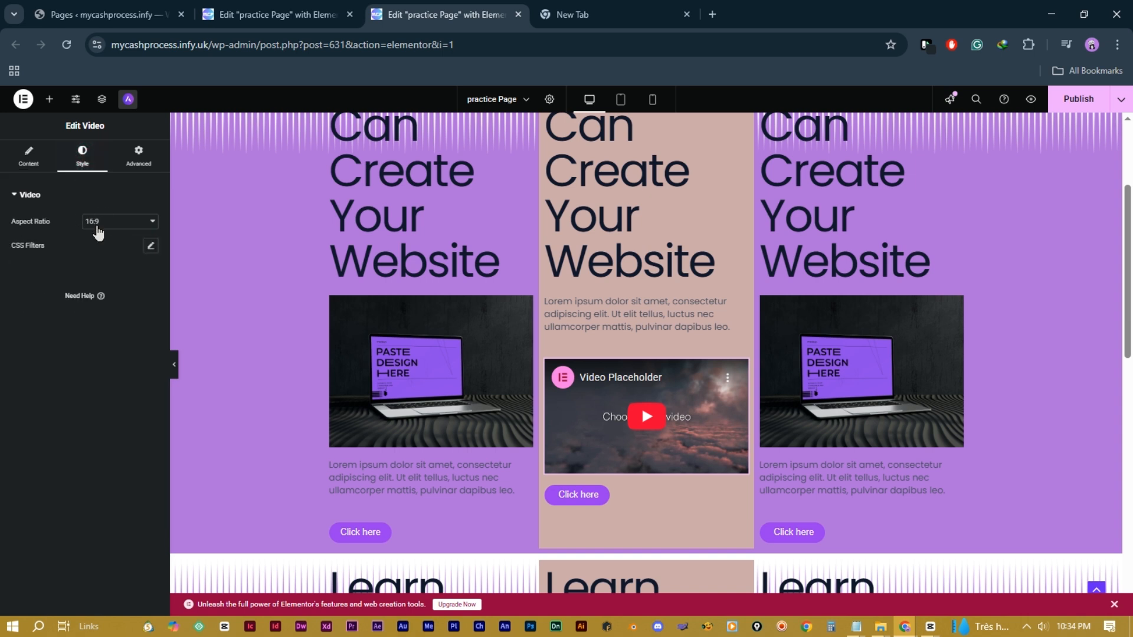
pyautogui.click(151, 245)
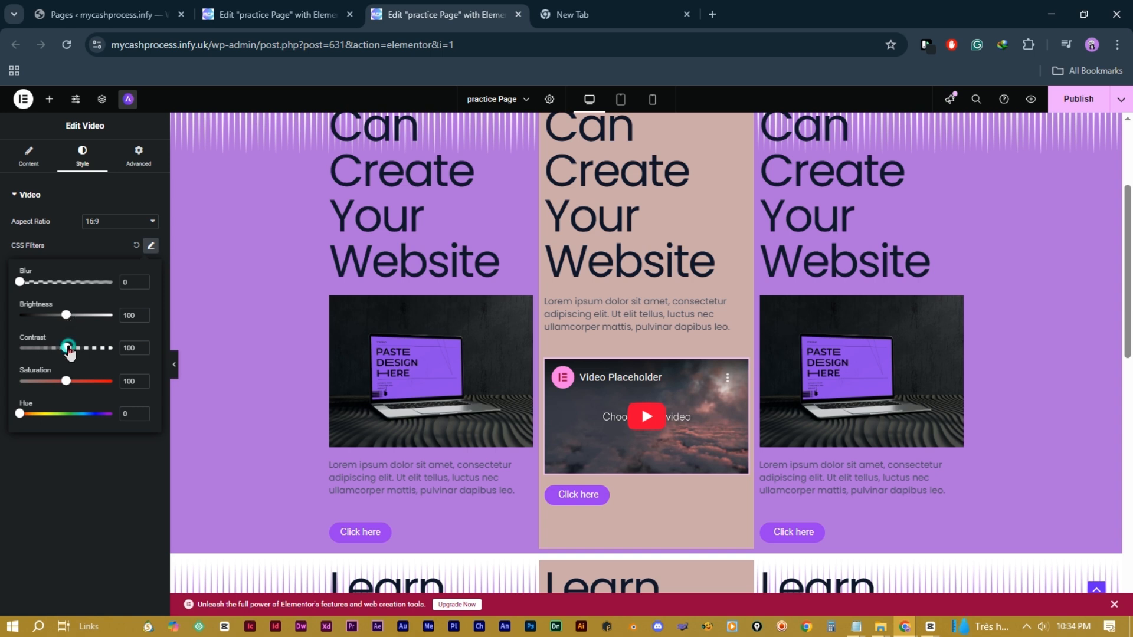
pyautogui.moveTo(70, 353); pyautogui.dragTo(63, 327)
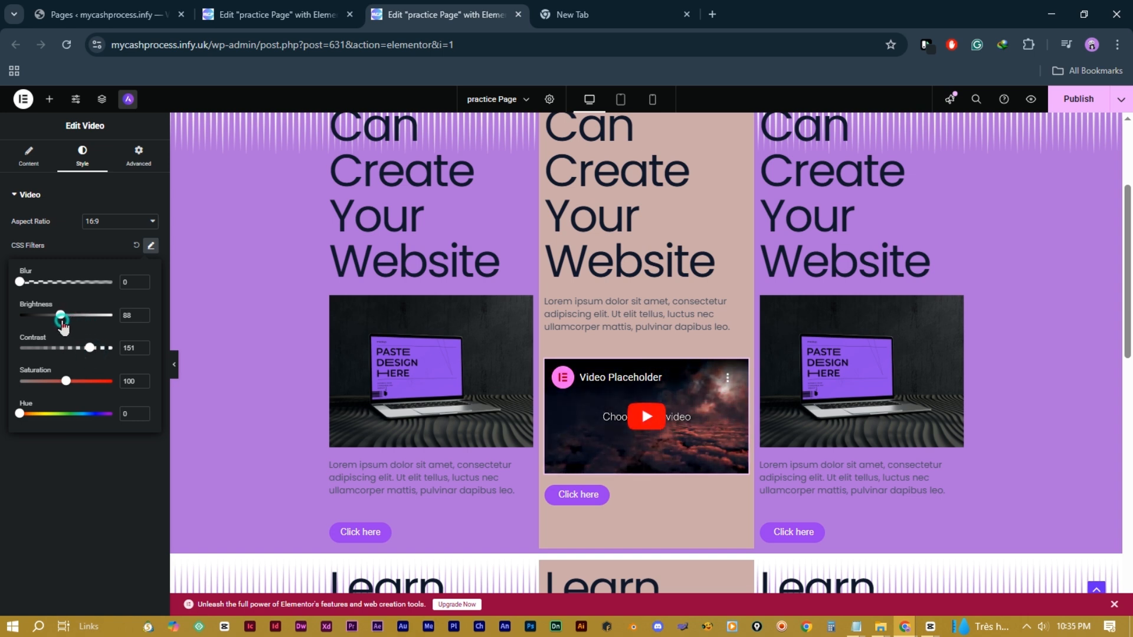
pyautogui.moveTo(66, 381); pyautogui.dragTo(100, 382)
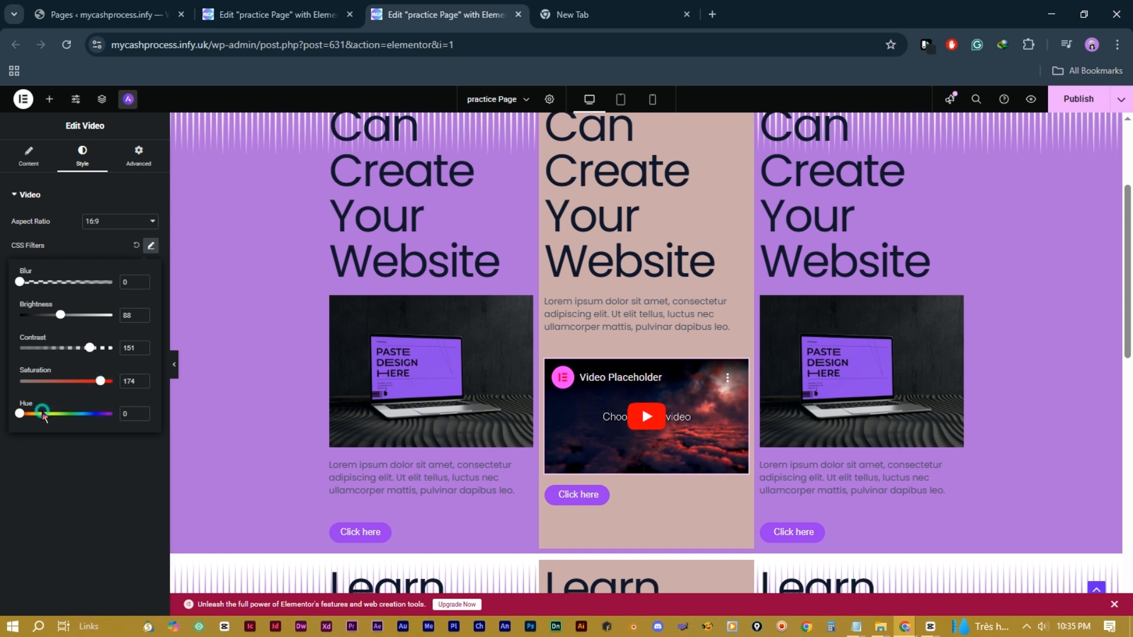
pyautogui.moveTo(20, 414); pyautogui.dragTo(48, 420)
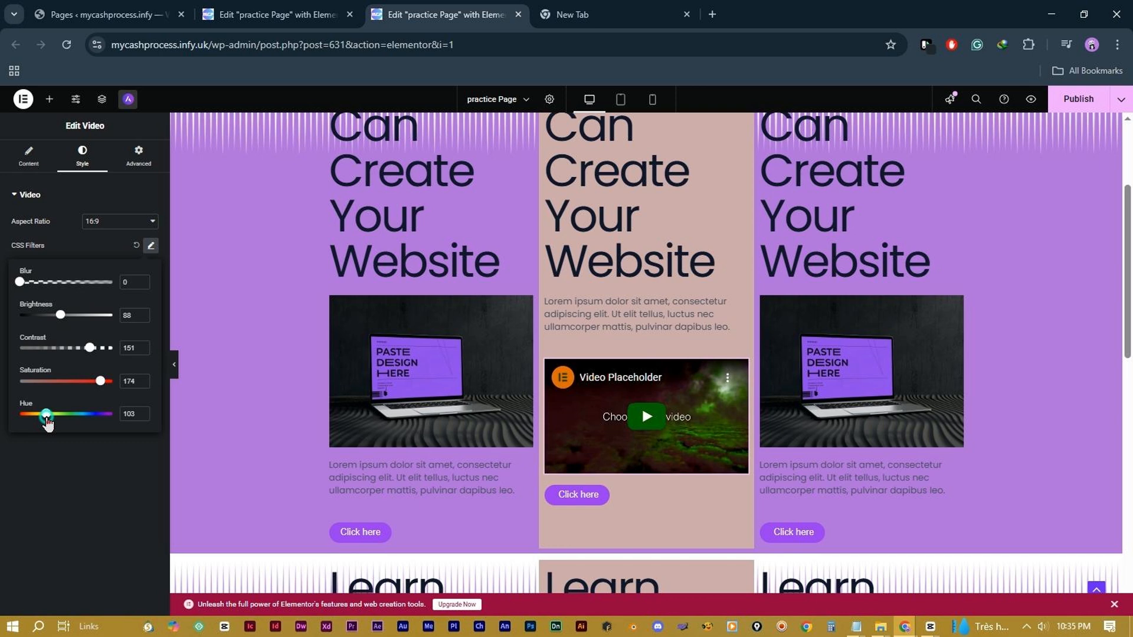
pyautogui.moveTo(47, 420); pyautogui.dragTo(36, 415)
# Step: Delete both purple hero sections from the page
pyautogui.scroll(-6, 627, 362)
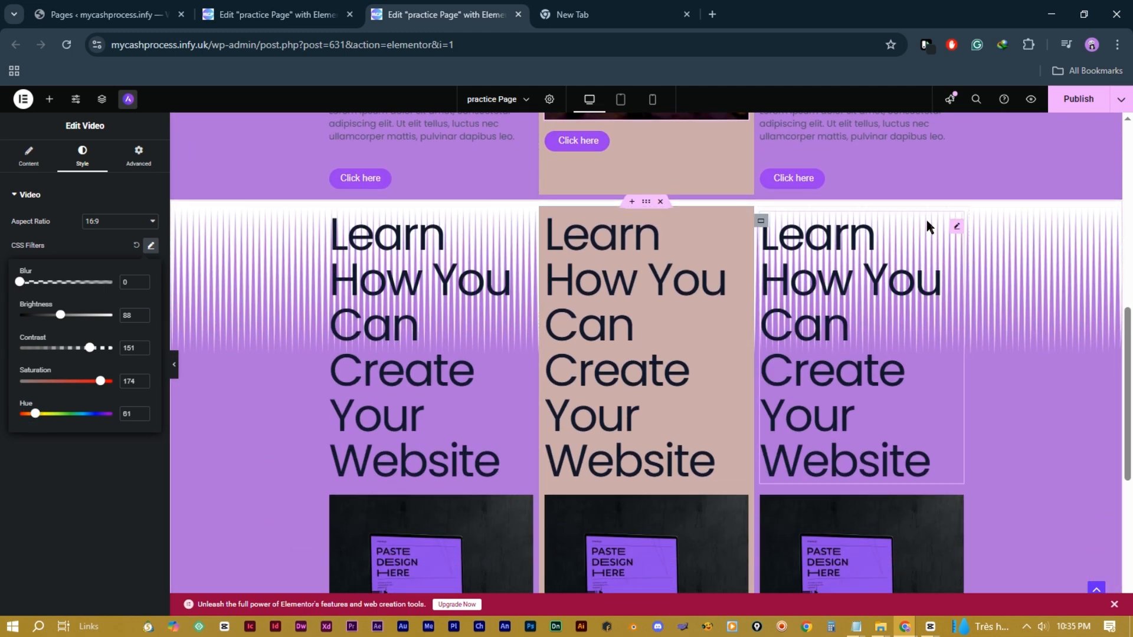
pyautogui.click(660, 201)
pyautogui.scroll(5, 795, 294)
pyautogui.click(660, 174)
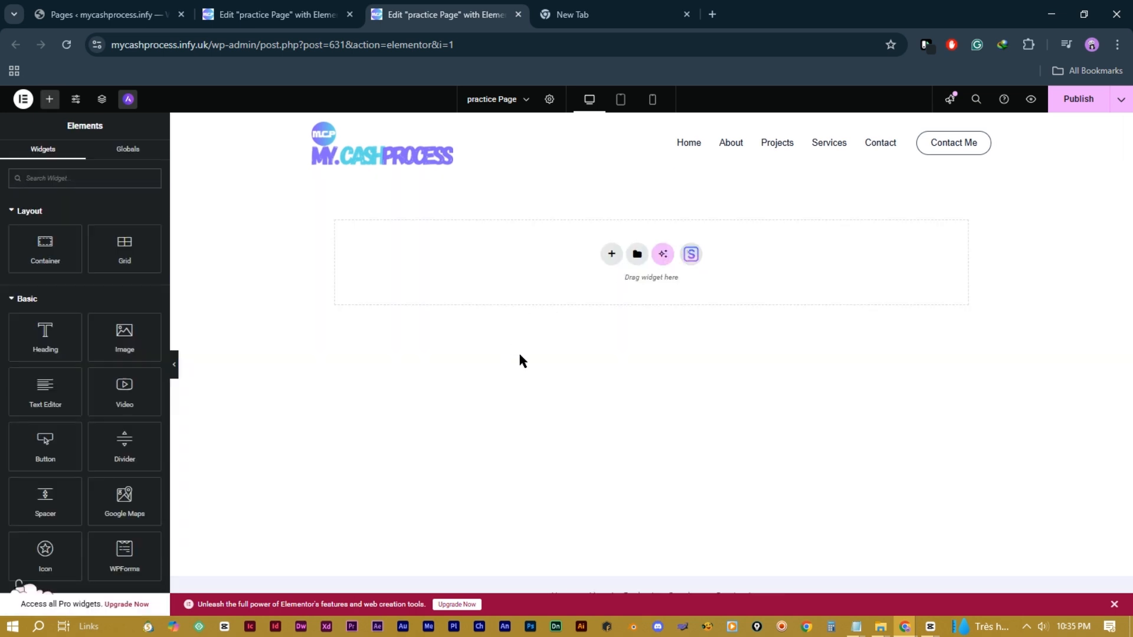
# Step: Add a new empty single-column Flexbox container under the header
pyautogui.click(612, 255)
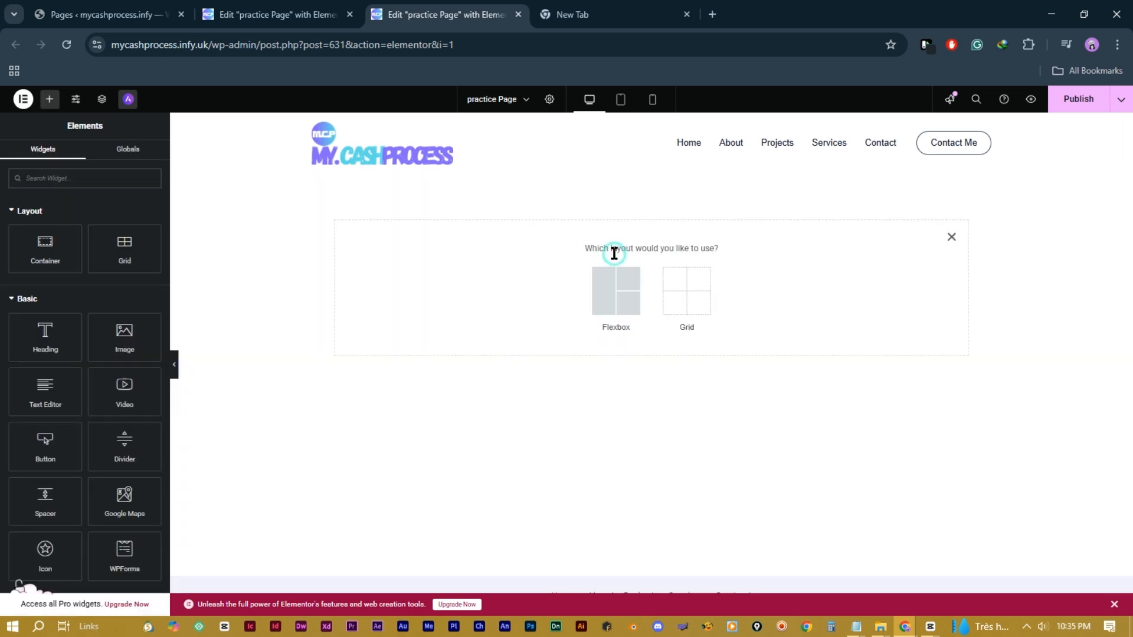
pyautogui.click(631, 290)
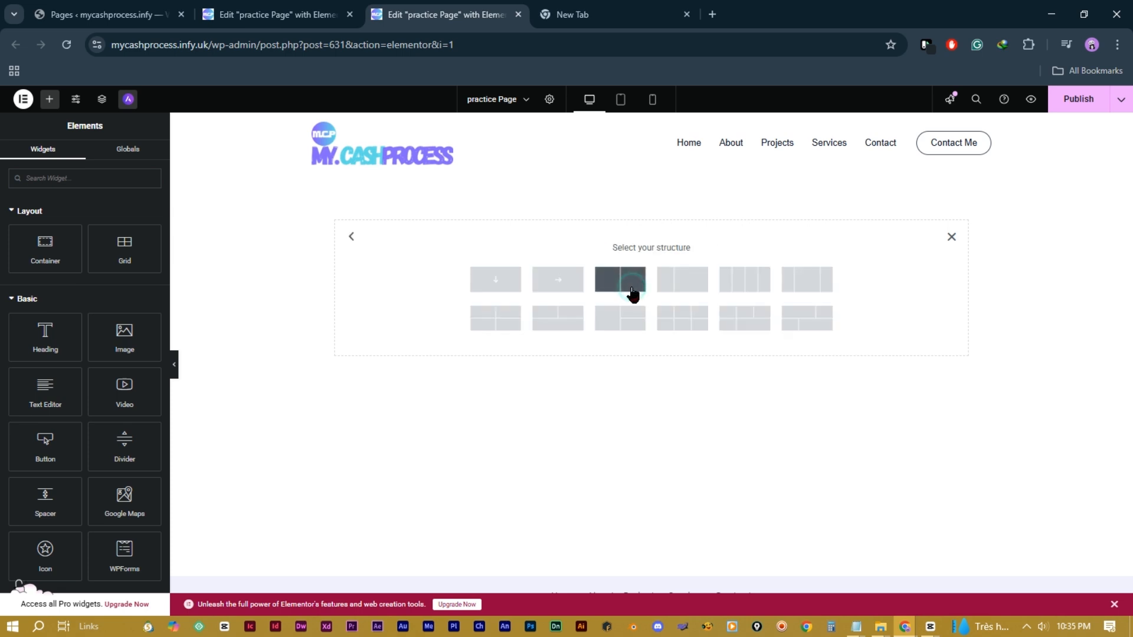
pyautogui.click(484, 282)
pyautogui.click(483, 280)
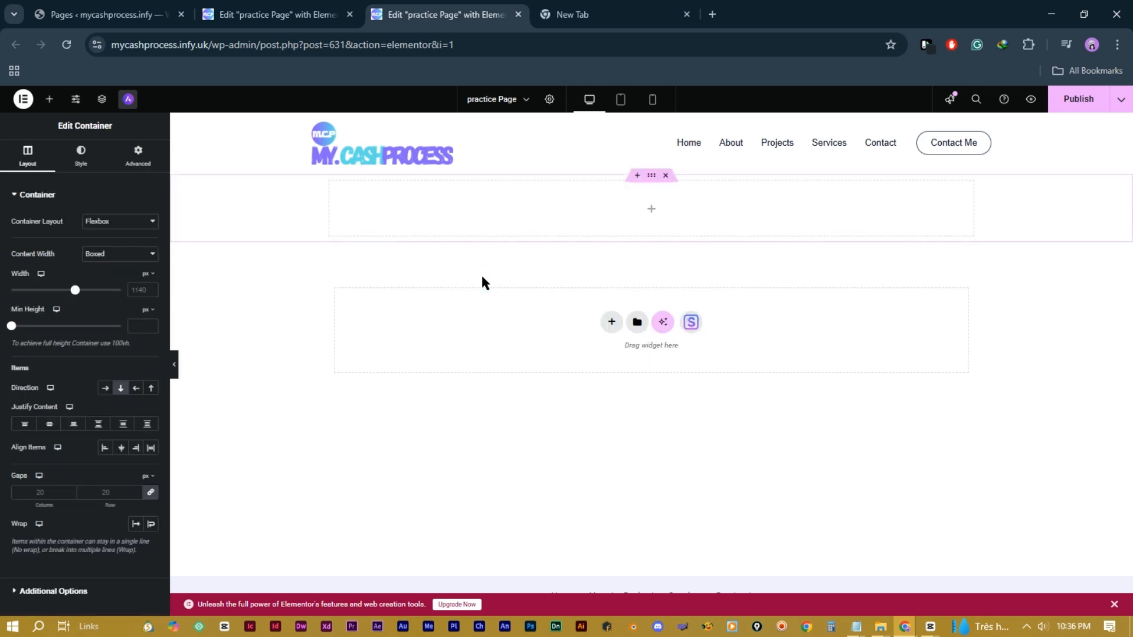
# Step: Nest a full-width inner container holding a lorem ipsum Text Editor and a Click here button
pyautogui.click(50, 99)
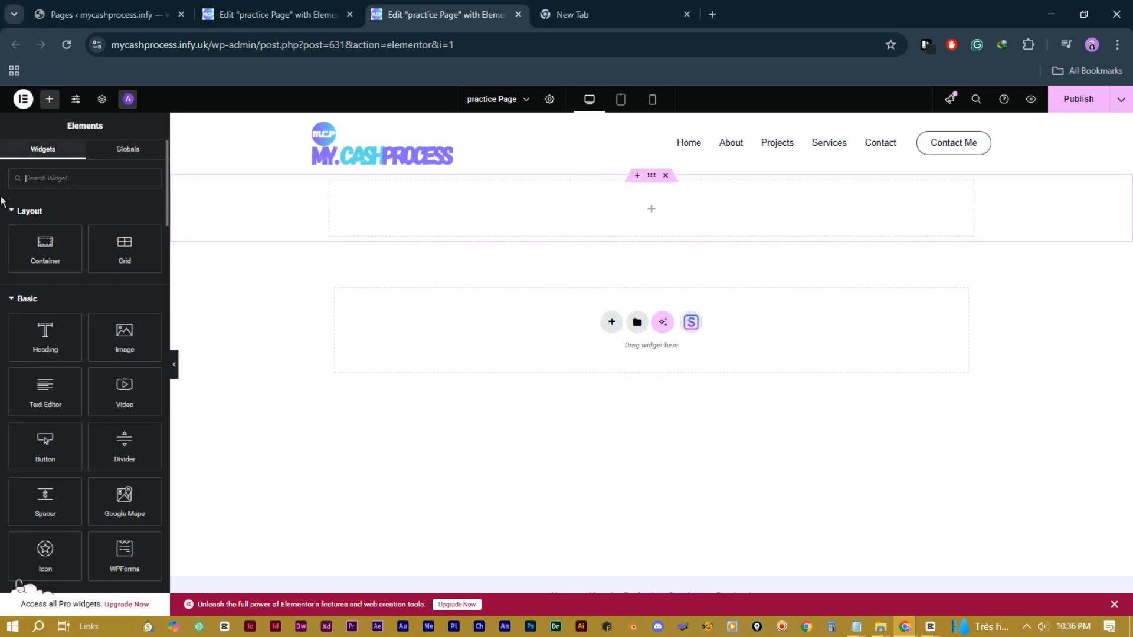
pyautogui.moveTo(48, 253); pyautogui.dragTo(429, 218)
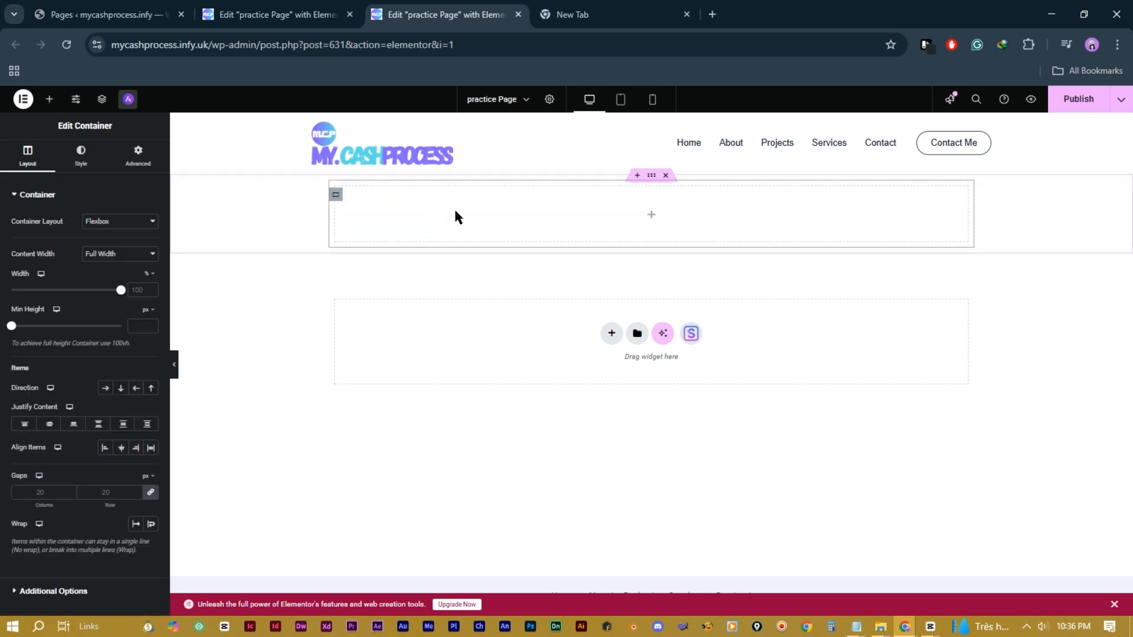
pyautogui.click(49, 98)
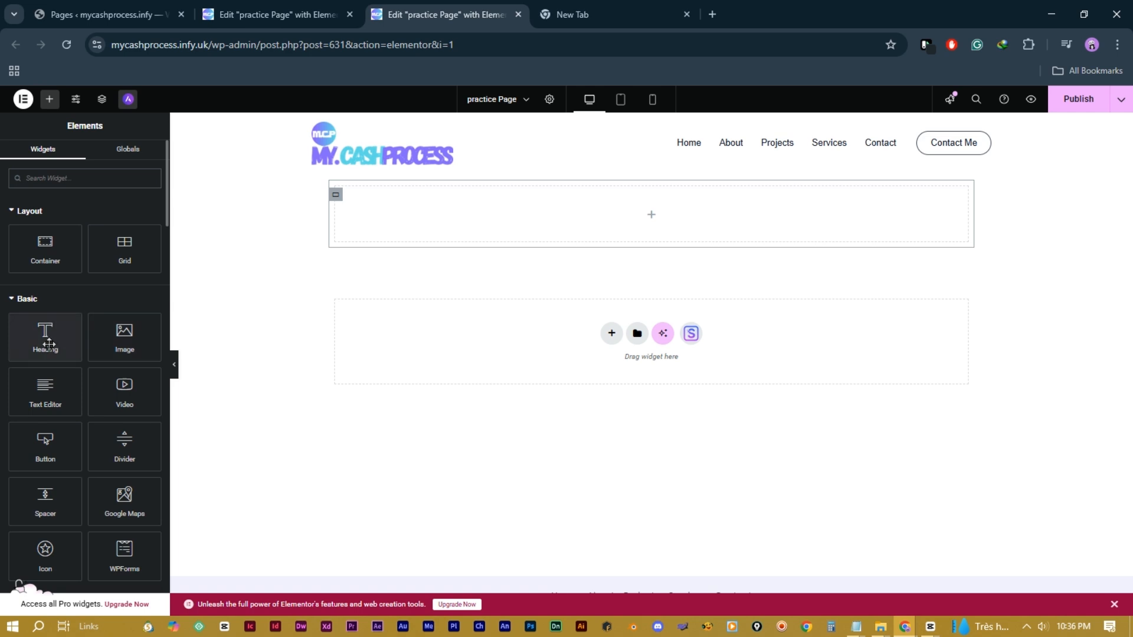
pyautogui.moveTo(41, 395); pyautogui.dragTo(479, 211)
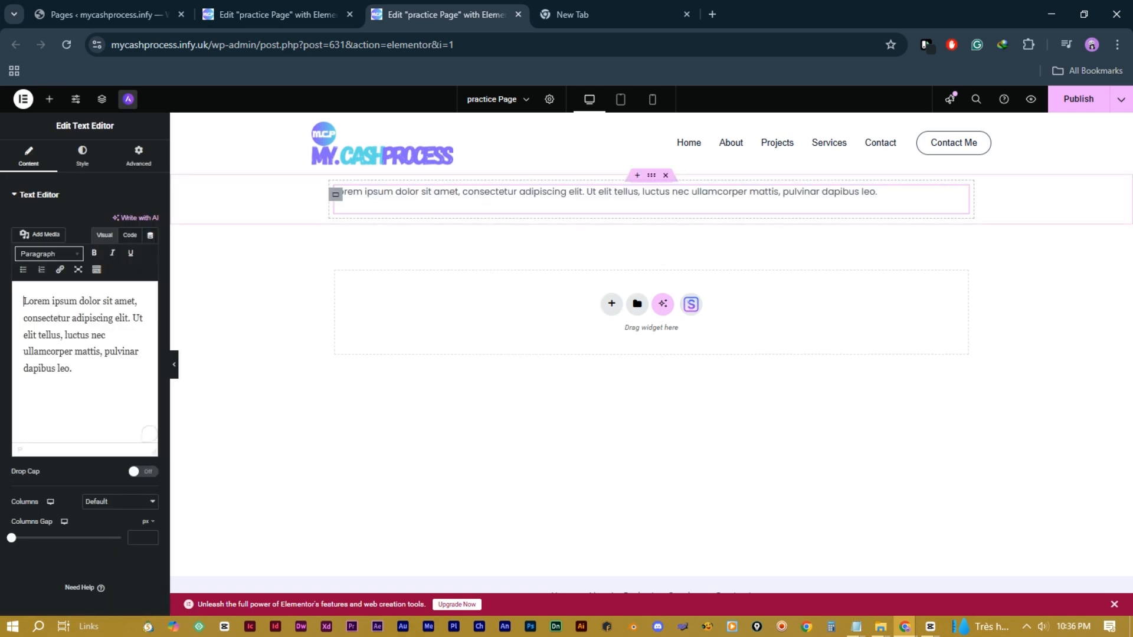
pyautogui.click(50, 98)
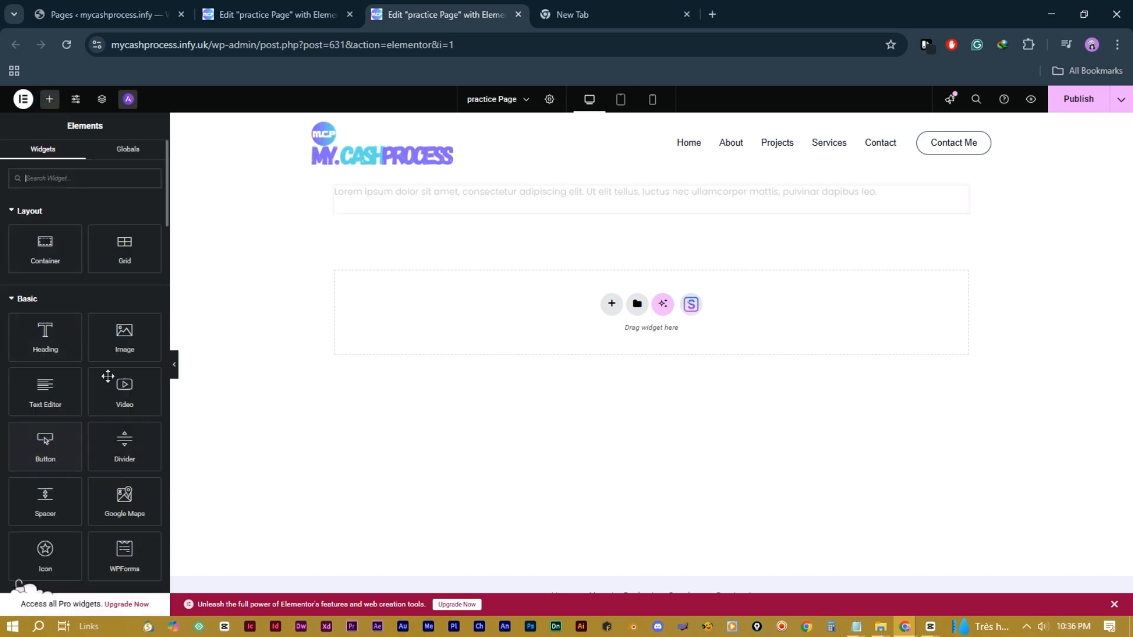
pyautogui.moveTo(41, 443); pyautogui.dragTo(386, 207)
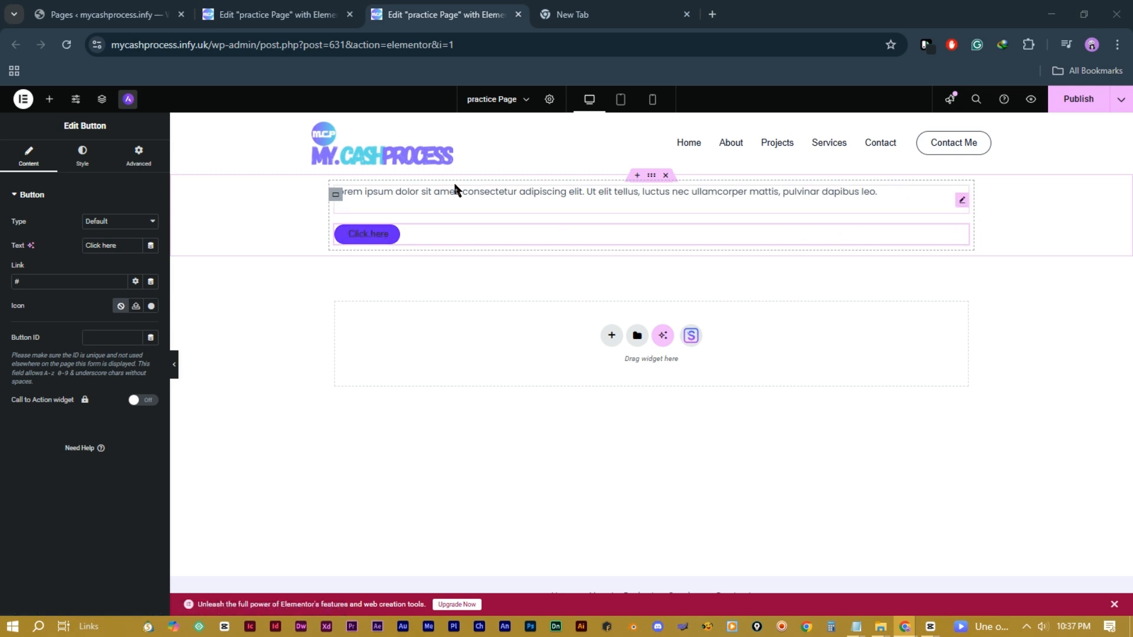
pyautogui.click(336, 196)
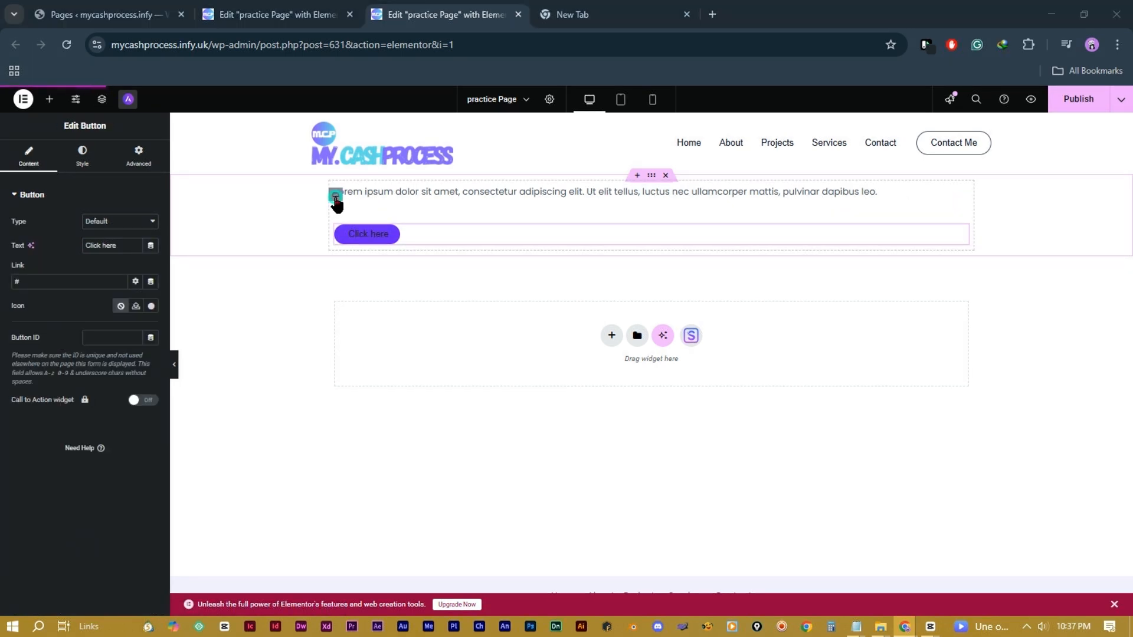
# Step: Set the inner container's Direction to Column - vertical, button below the paragraph
pyautogui.click(336, 196)
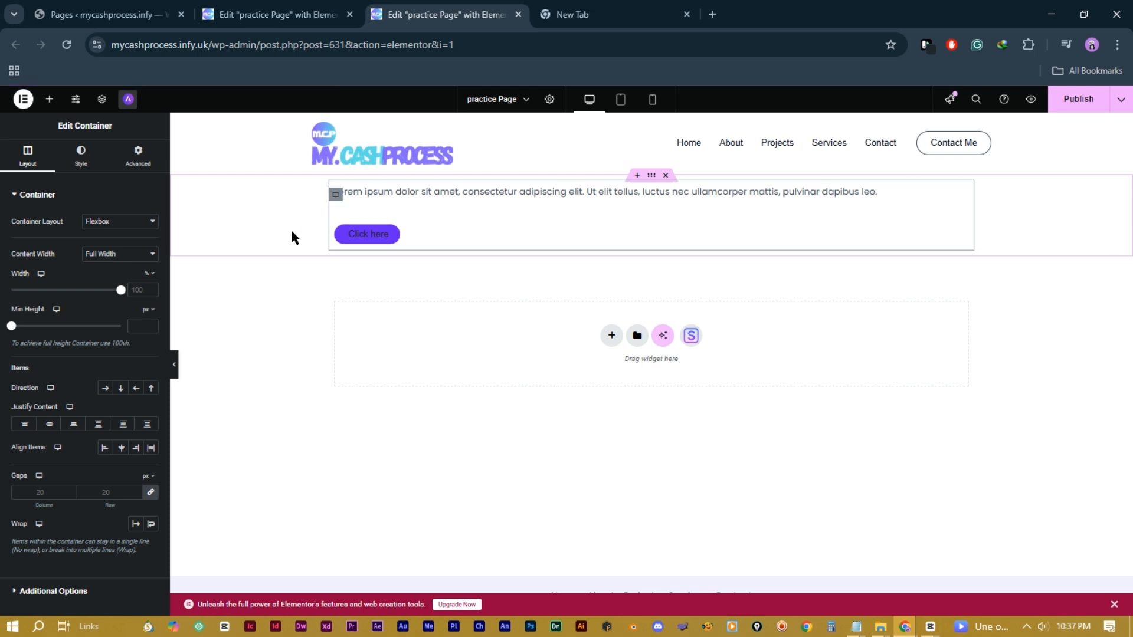
pyautogui.click(105, 391)
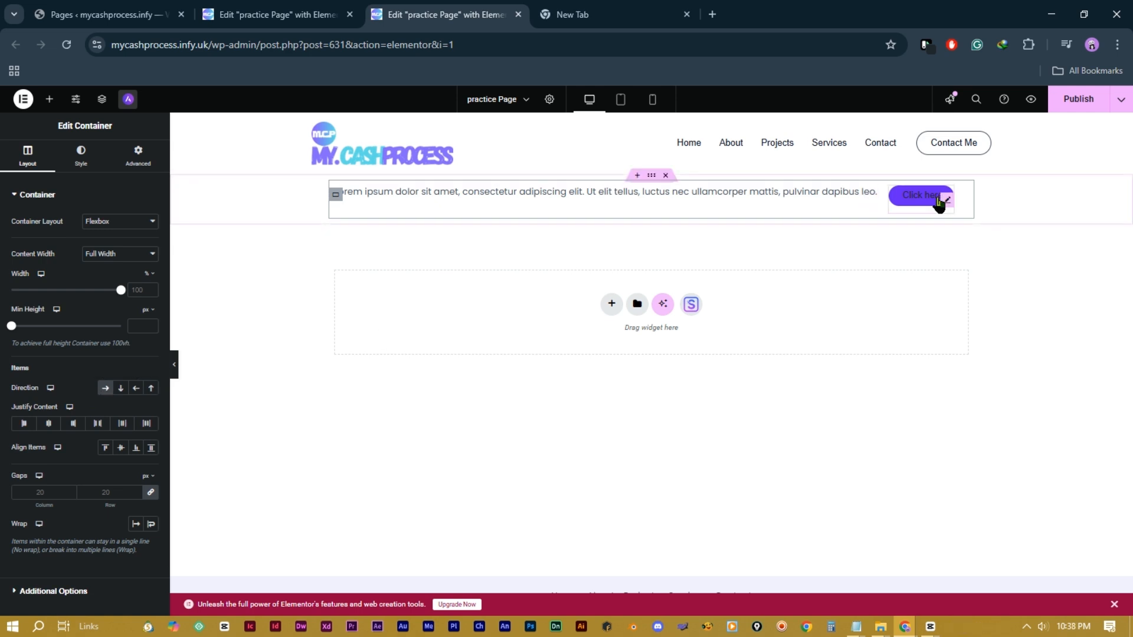
pyautogui.click(136, 388)
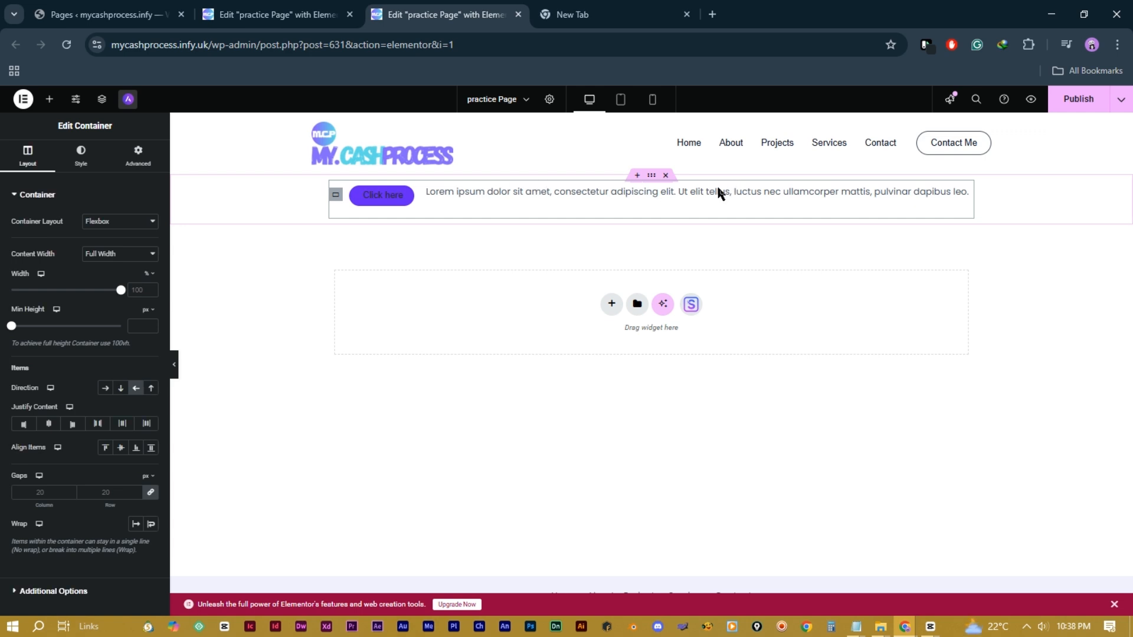
pyautogui.click(120, 390)
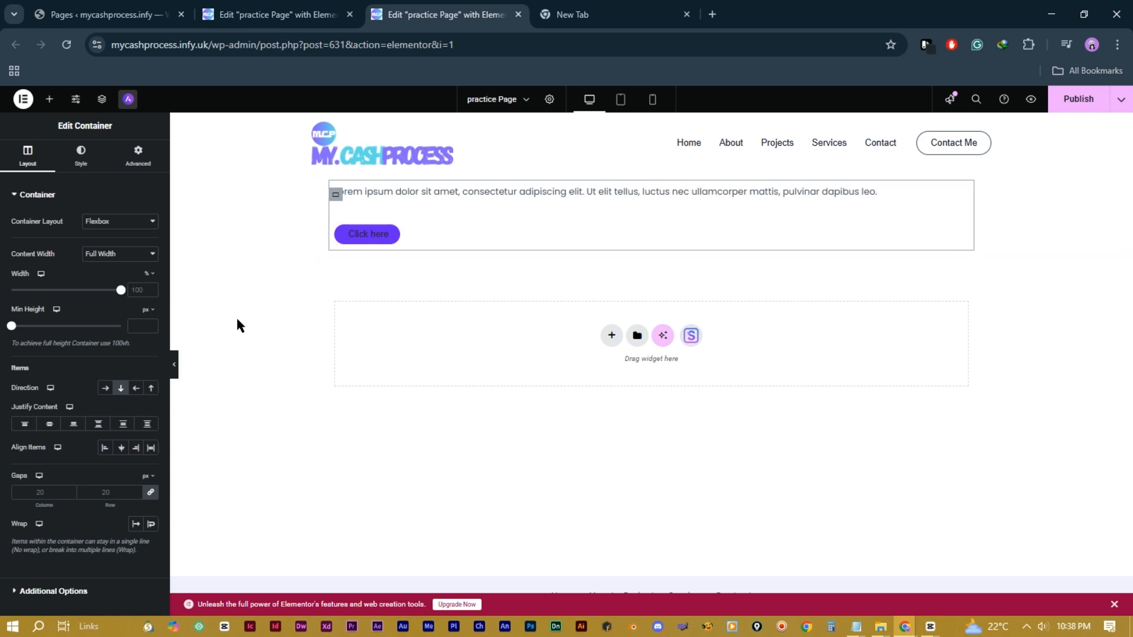
pyautogui.click(151, 390)
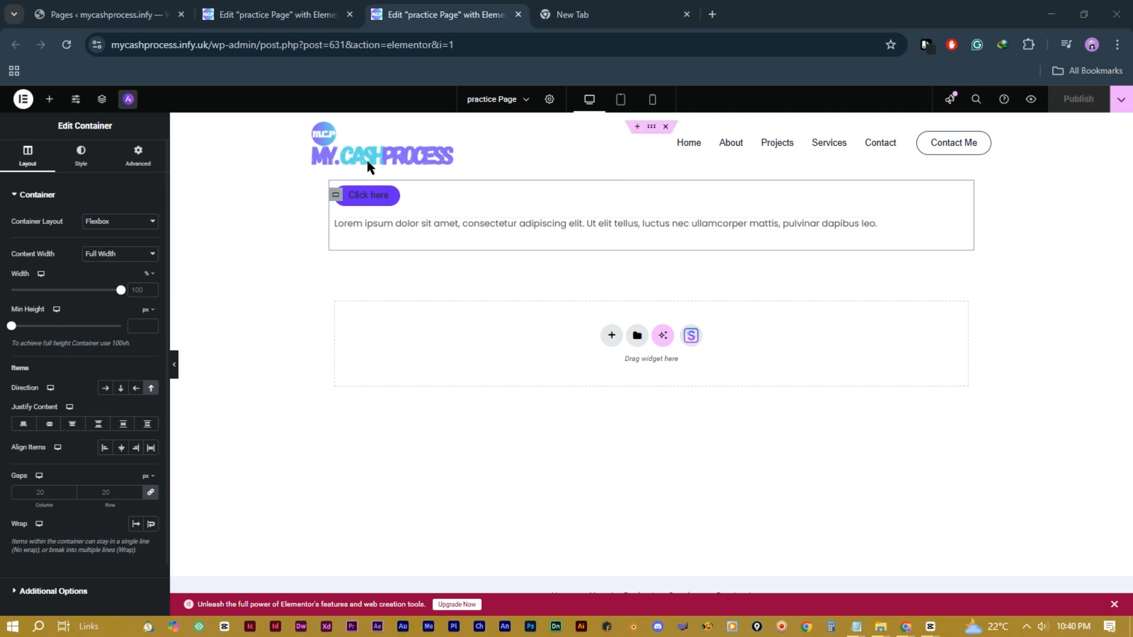
pyautogui.click(122, 389)
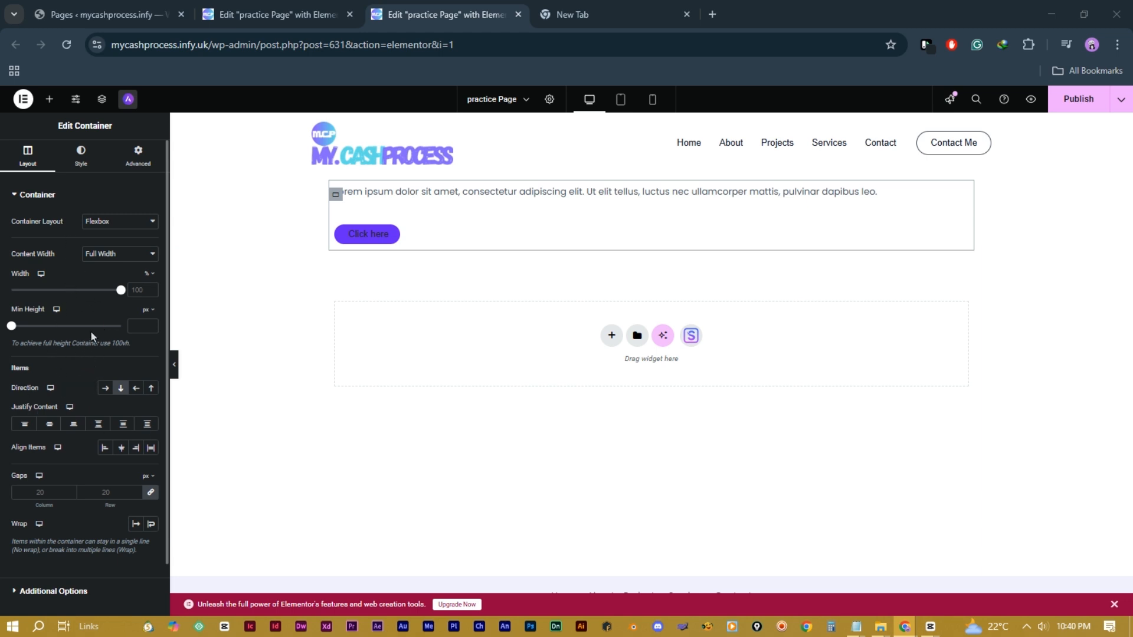
# Step: Add a second Button widget below the first and try its centre and right positions
pyautogui.click(50, 100)
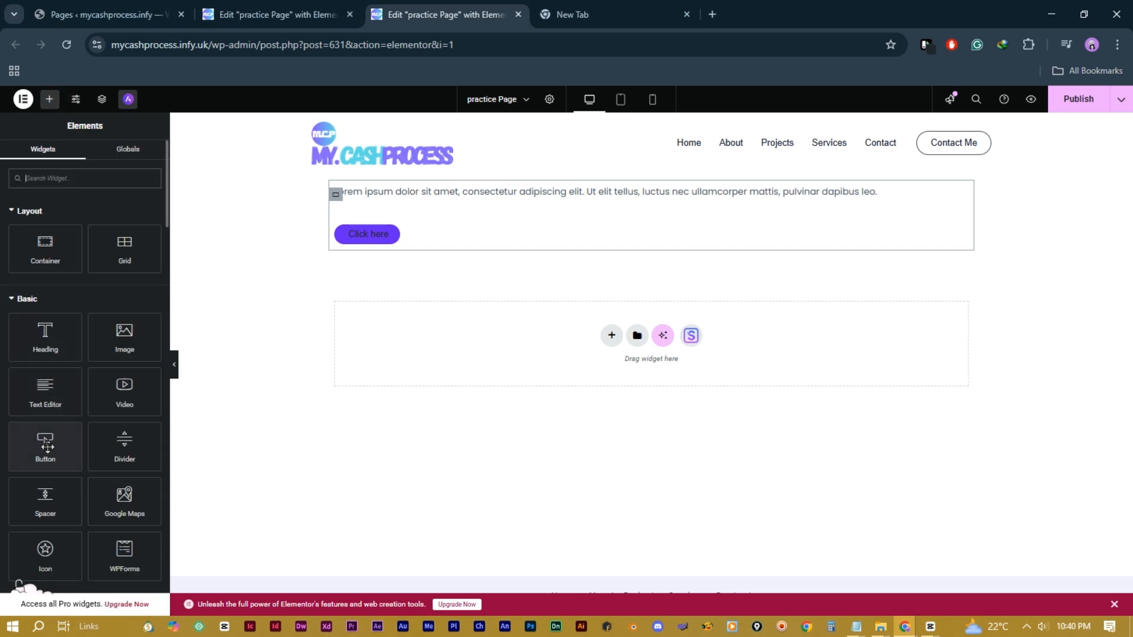
pyautogui.moveTo(45, 448); pyautogui.dragTo(429, 242)
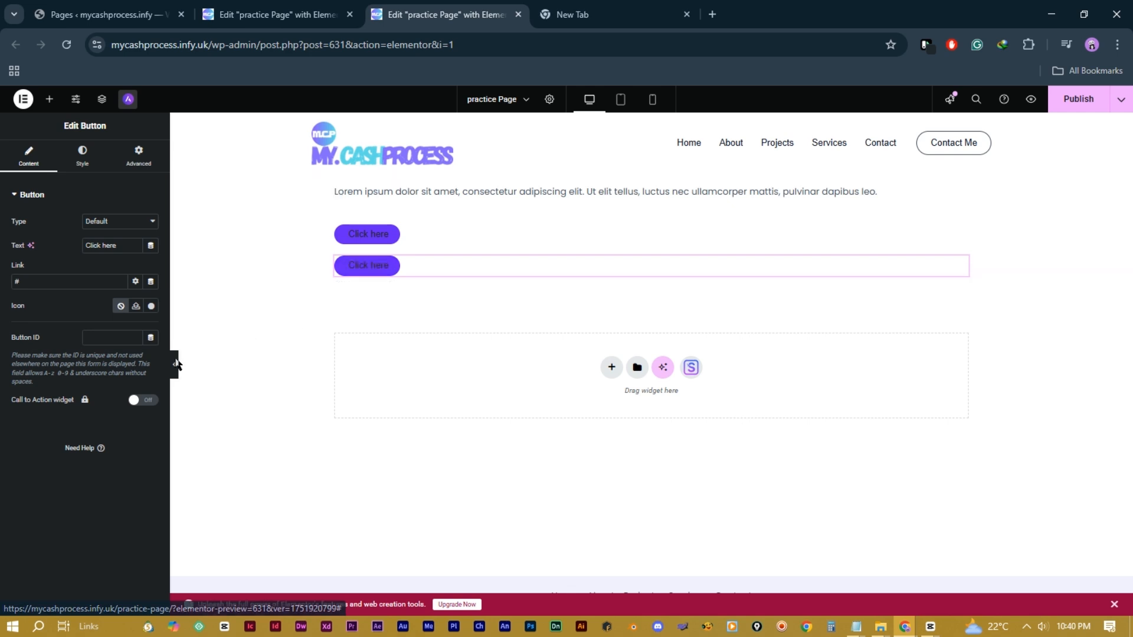
pyautogui.click(73, 163)
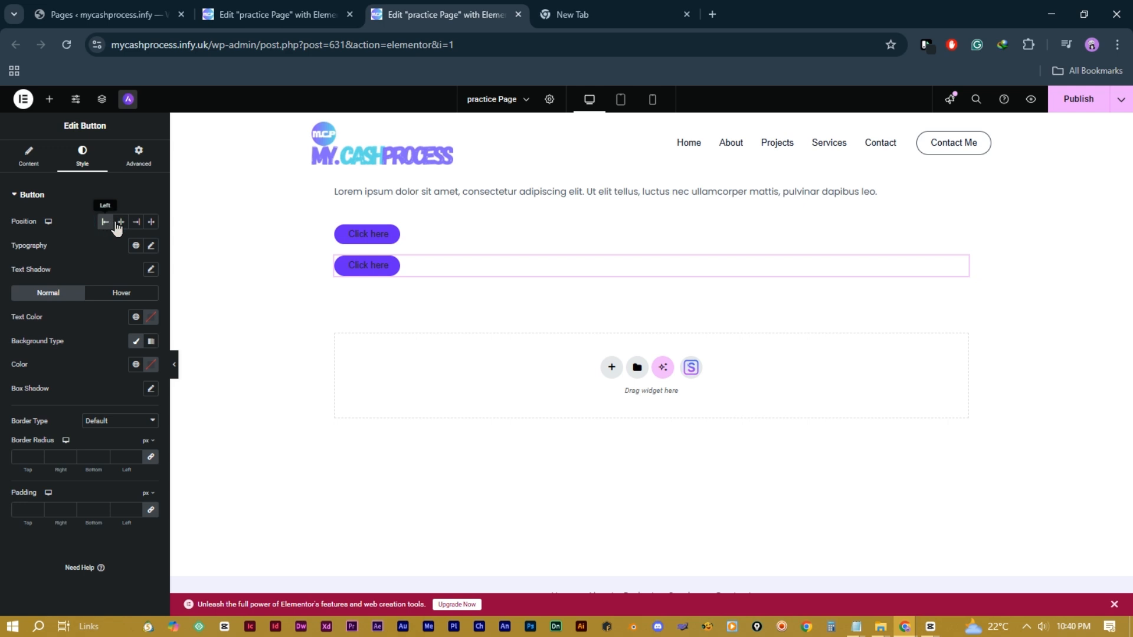
pyautogui.click(121, 222)
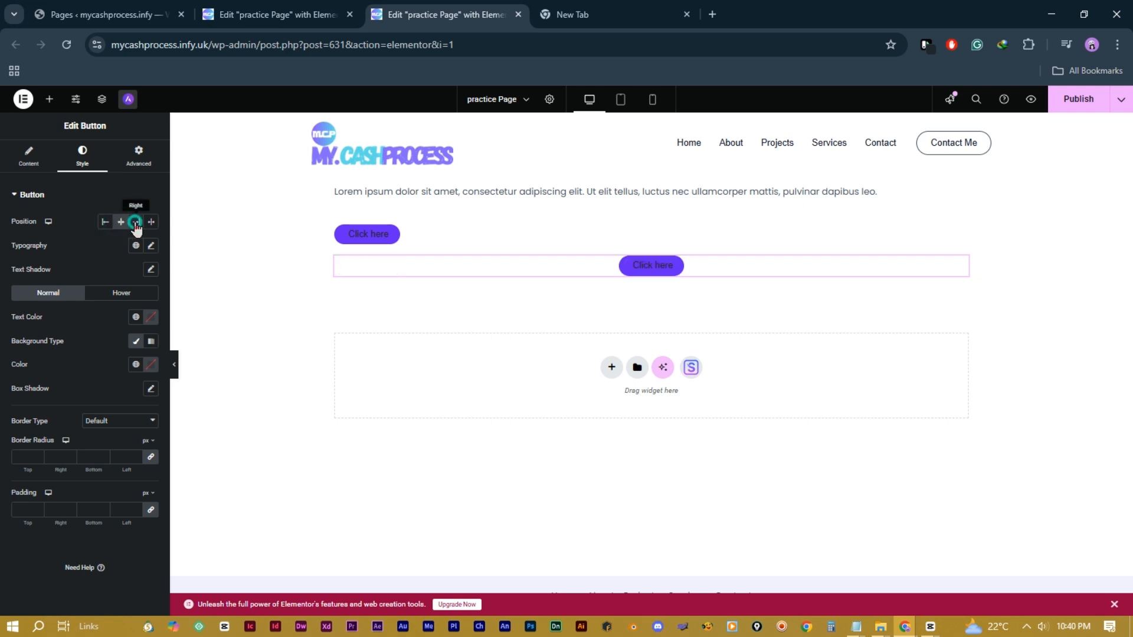
pyautogui.click(136, 221)
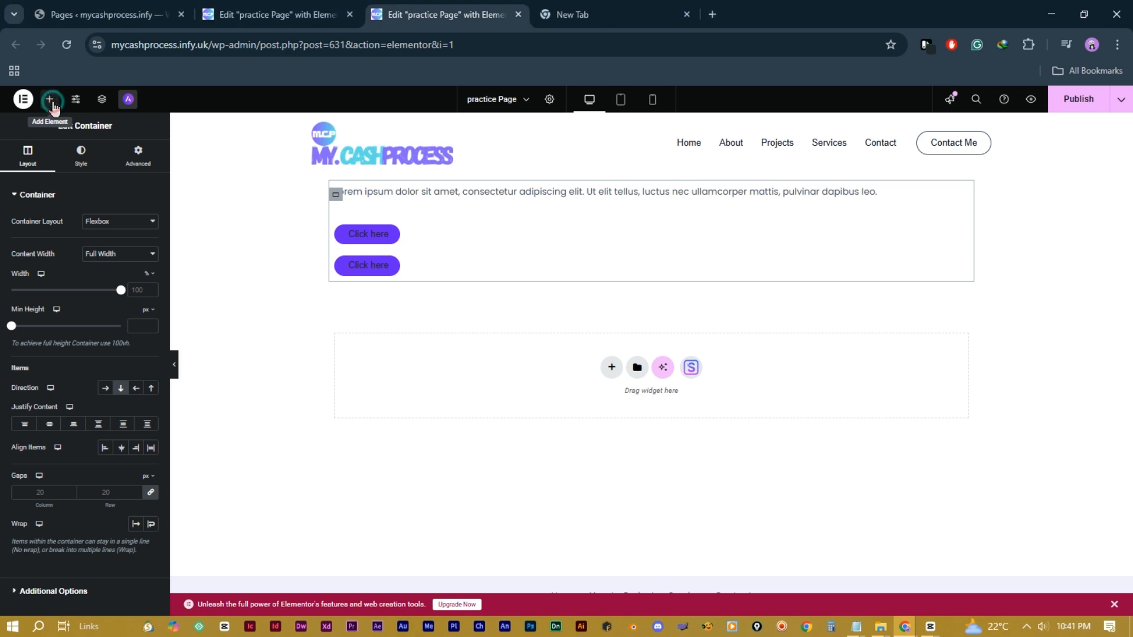
# Step: Add an empty inner container below the buttons and drag both buttons into it
pyautogui.click(52, 101)
pyautogui.moveTo(47, 256); pyautogui.dragTo(496, 267)
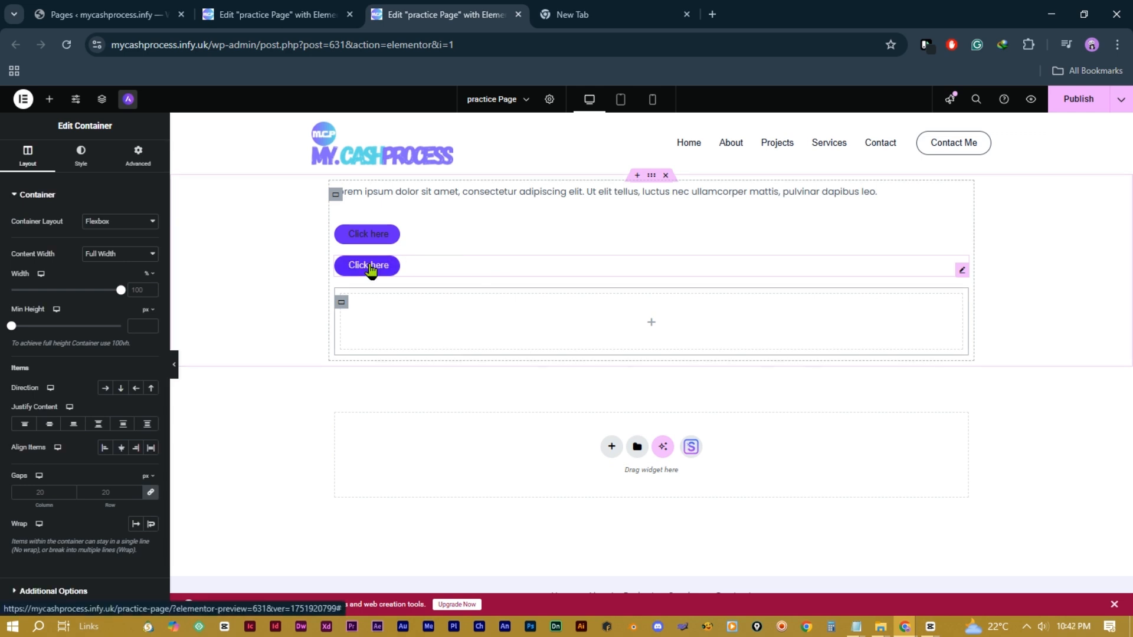
pyautogui.moveTo(370, 271); pyautogui.dragTo(399, 324)
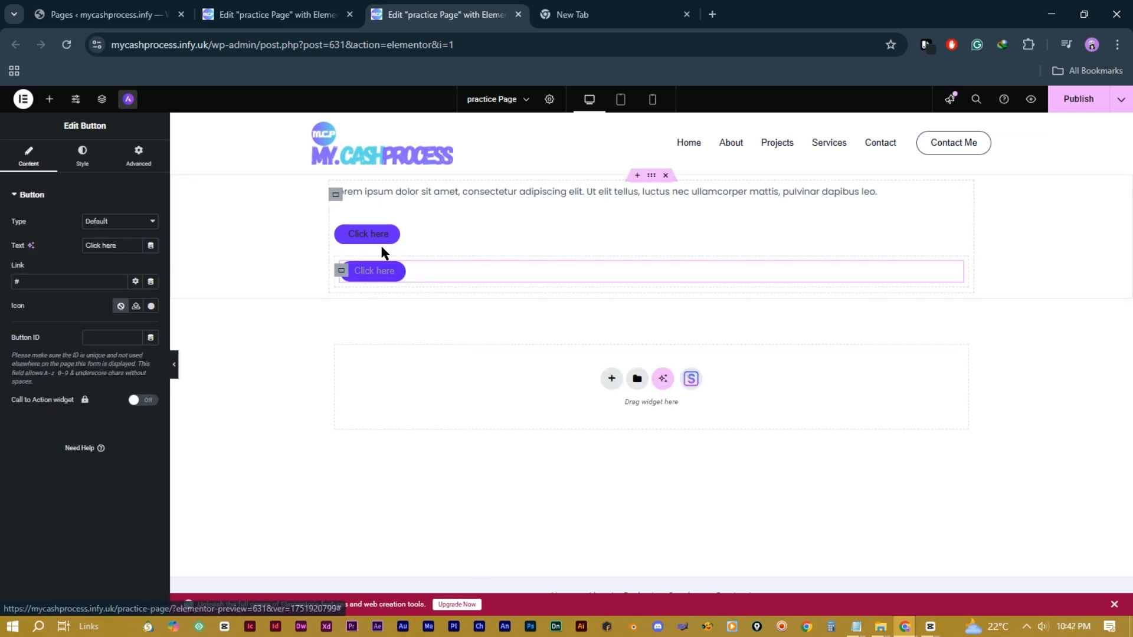
pyautogui.moveTo(373, 239); pyautogui.dragTo(480, 281)
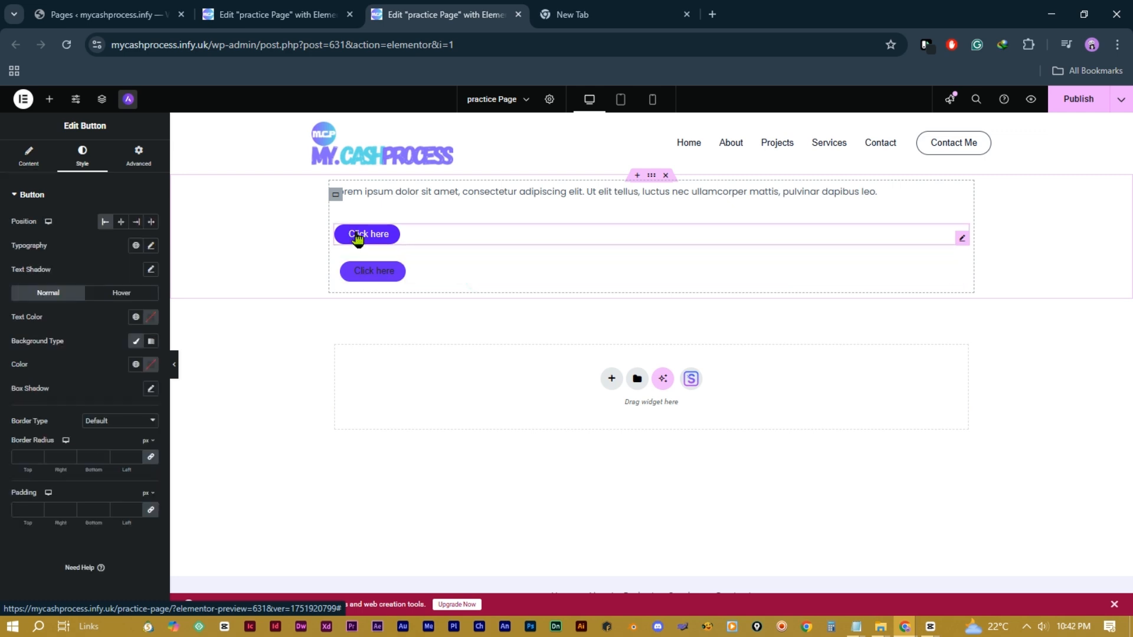
pyautogui.moveTo(356, 238); pyautogui.dragTo(498, 269)
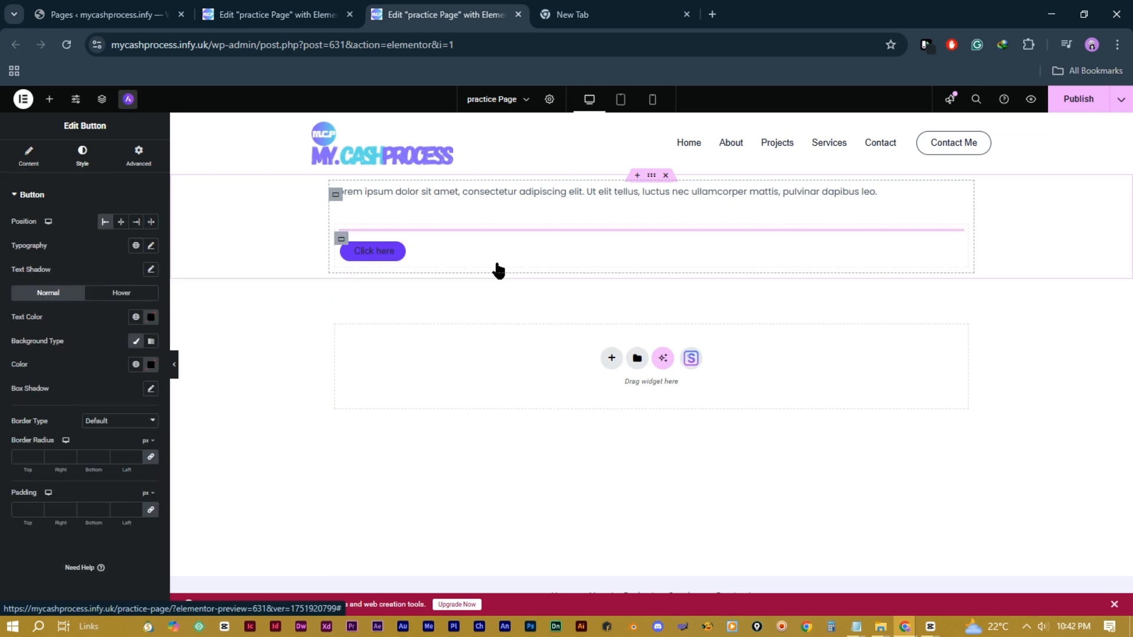
# Step: Set the inner container to Row direction, Justify Content Space Evenly, and a gap of 36
pyautogui.click(341, 242)
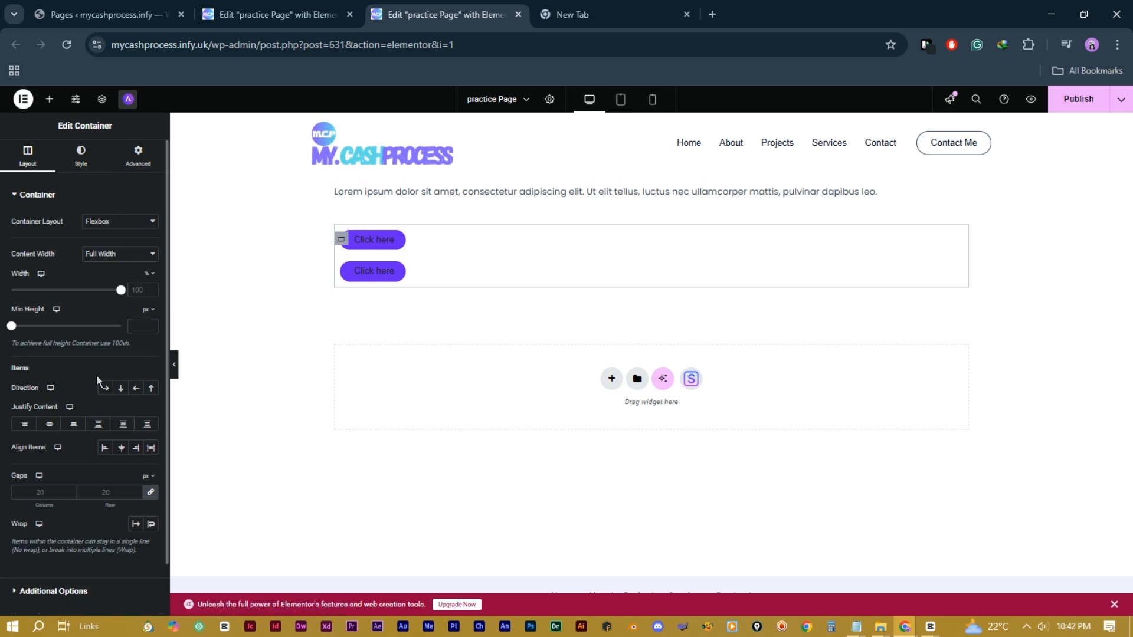
pyautogui.click(105, 388)
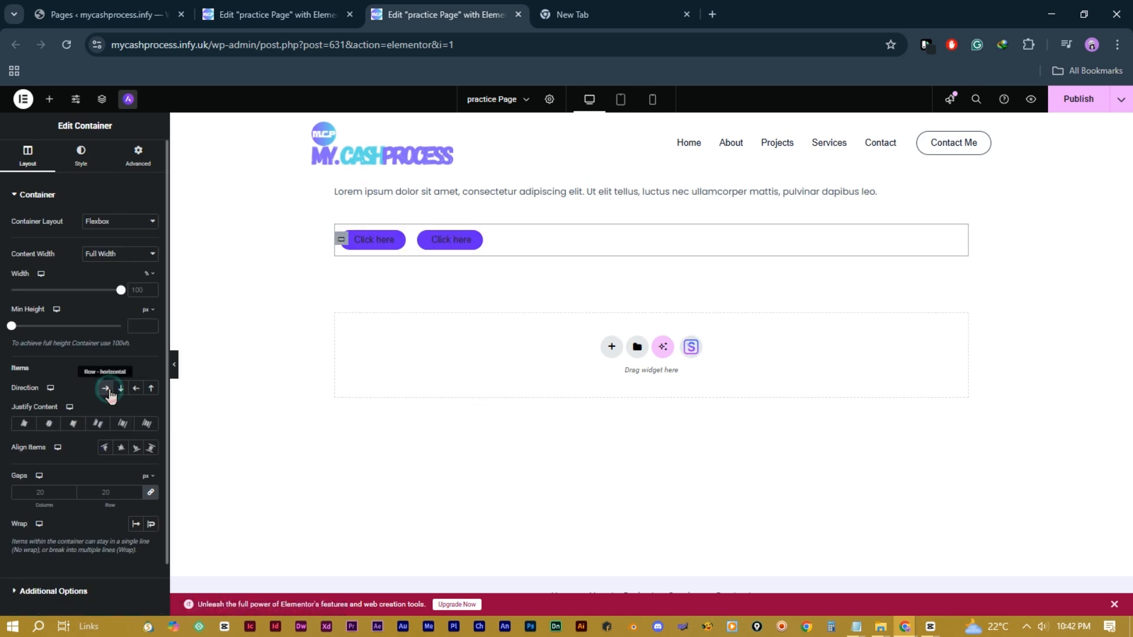
pyautogui.click(27, 426)
pyautogui.click(48, 425)
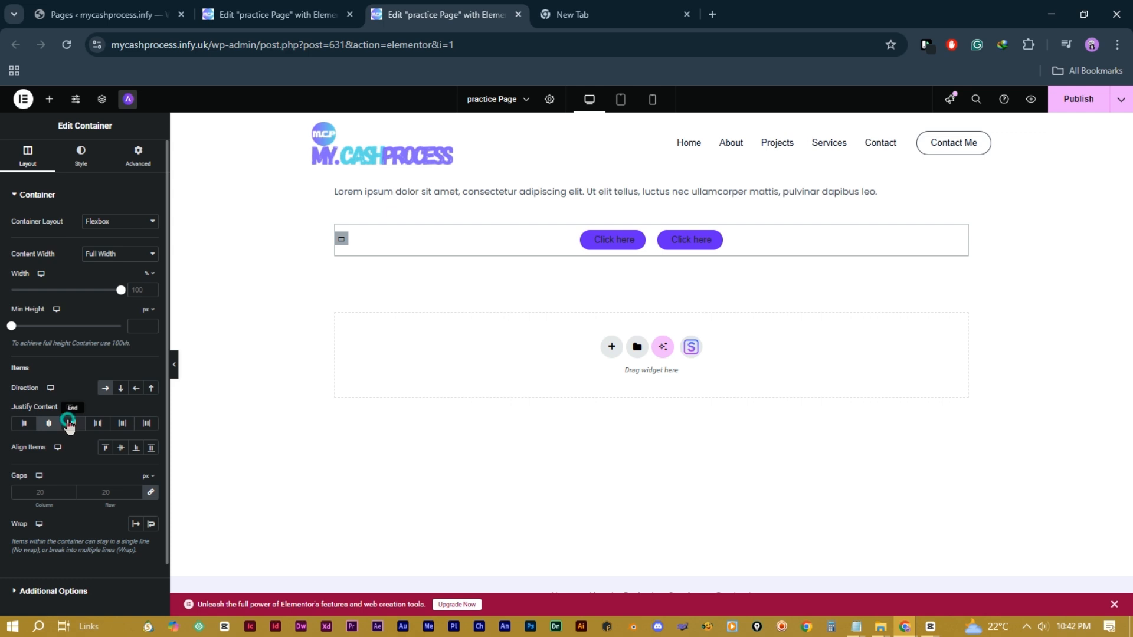
pyautogui.click(71, 424)
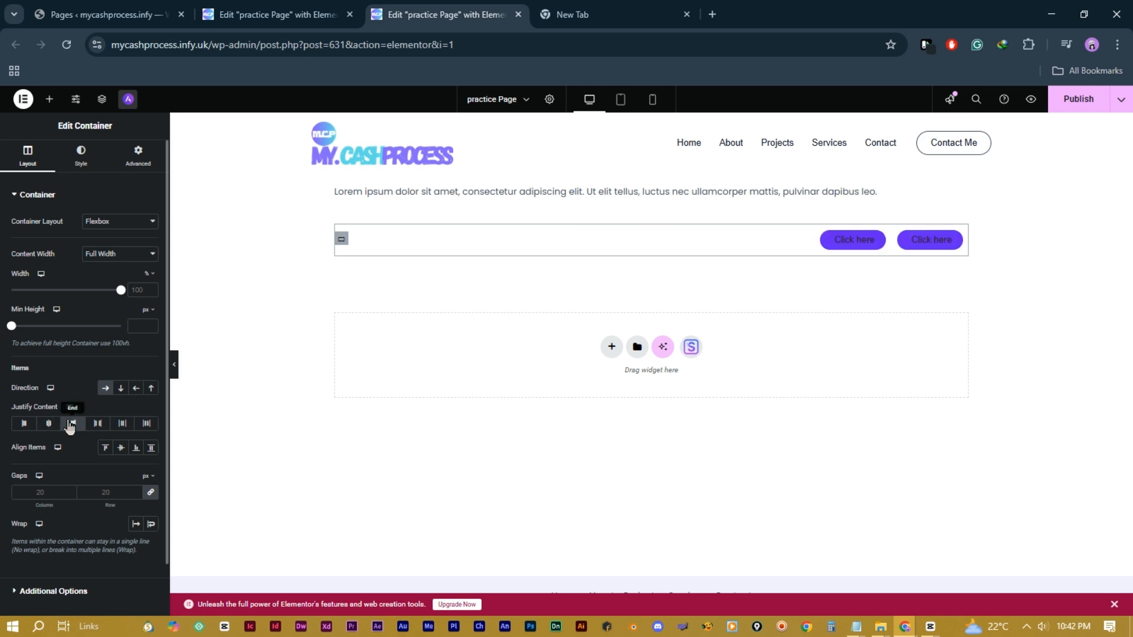
pyautogui.click(97, 426)
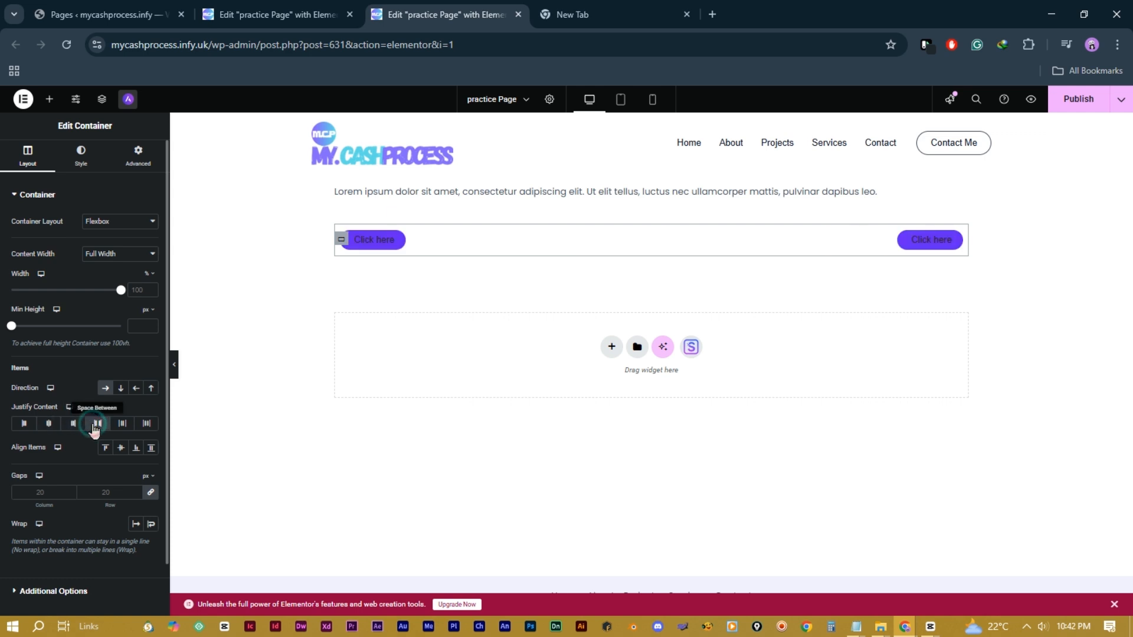
pyautogui.click(124, 426)
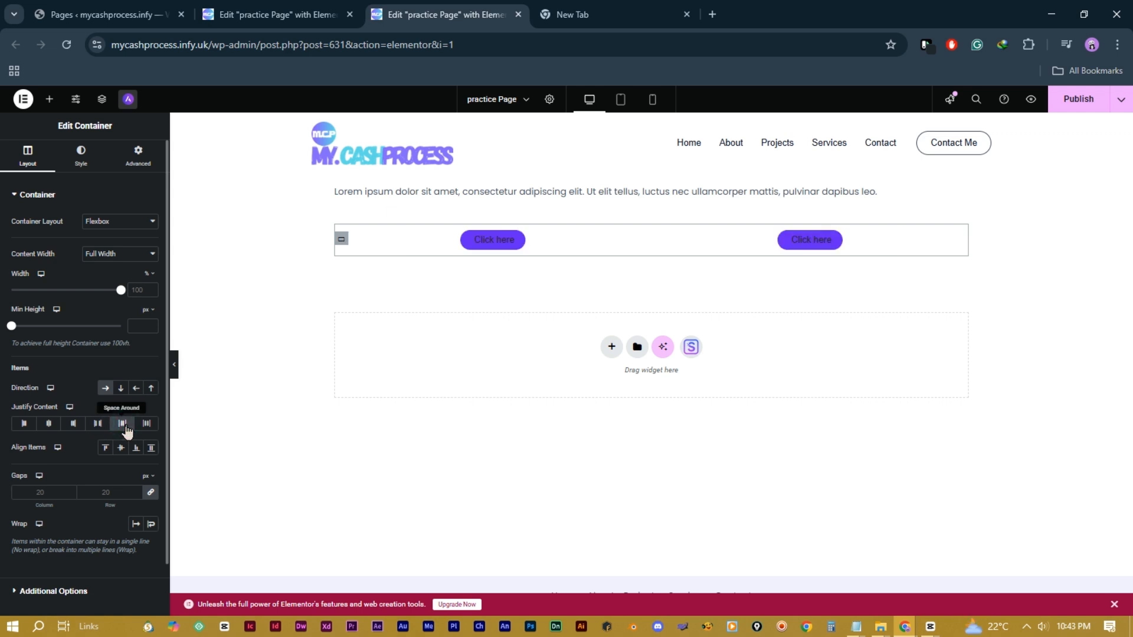
pyautogui.click(148, 429)
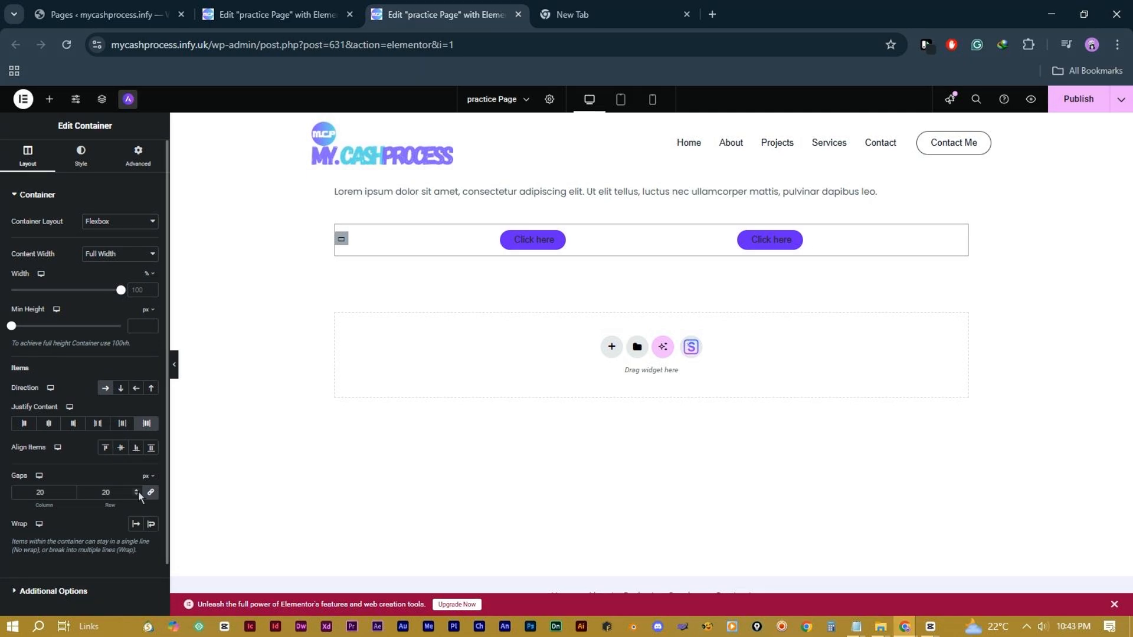
pyautogui.moveTo(137, 491); pyautogui.dragTo(137, 491)
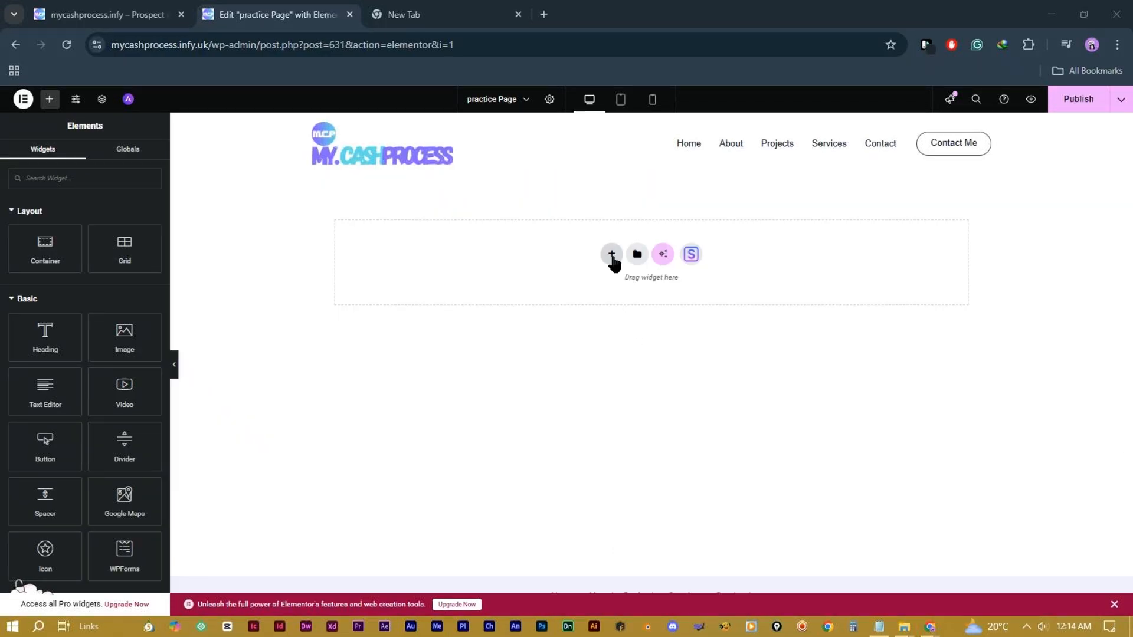
# Step: Create a new single-container Flexbox section with a nested container inside it
pyautogui.click(611, 253)
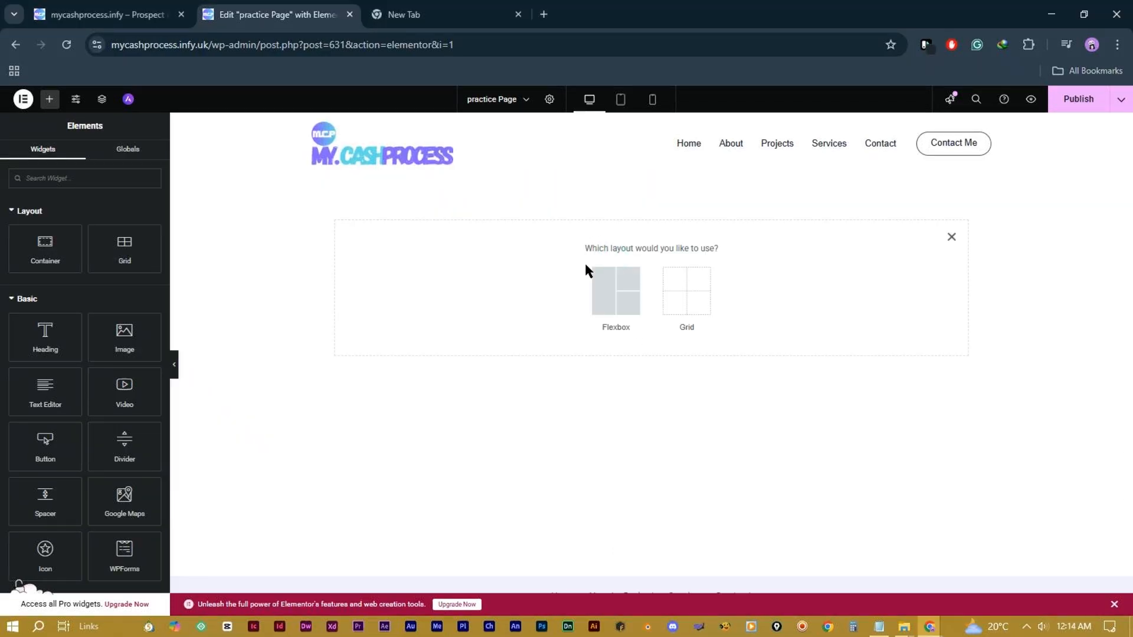
pyautogui.click(620, 297)
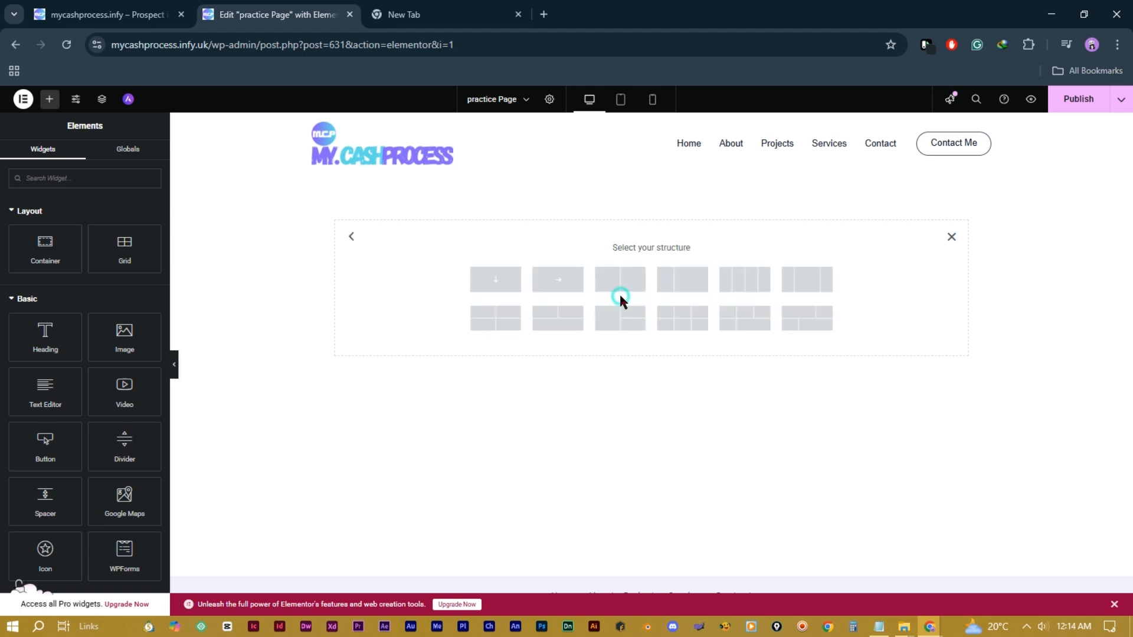
pyautogui.click(495, 283)
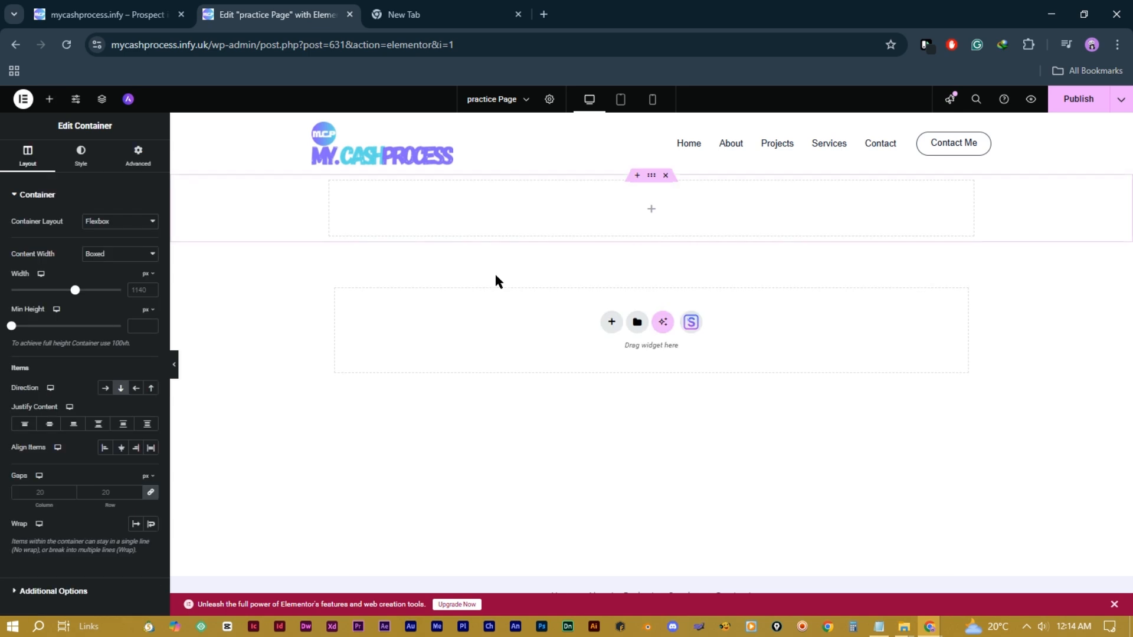
pyautogui.click(45, 108)
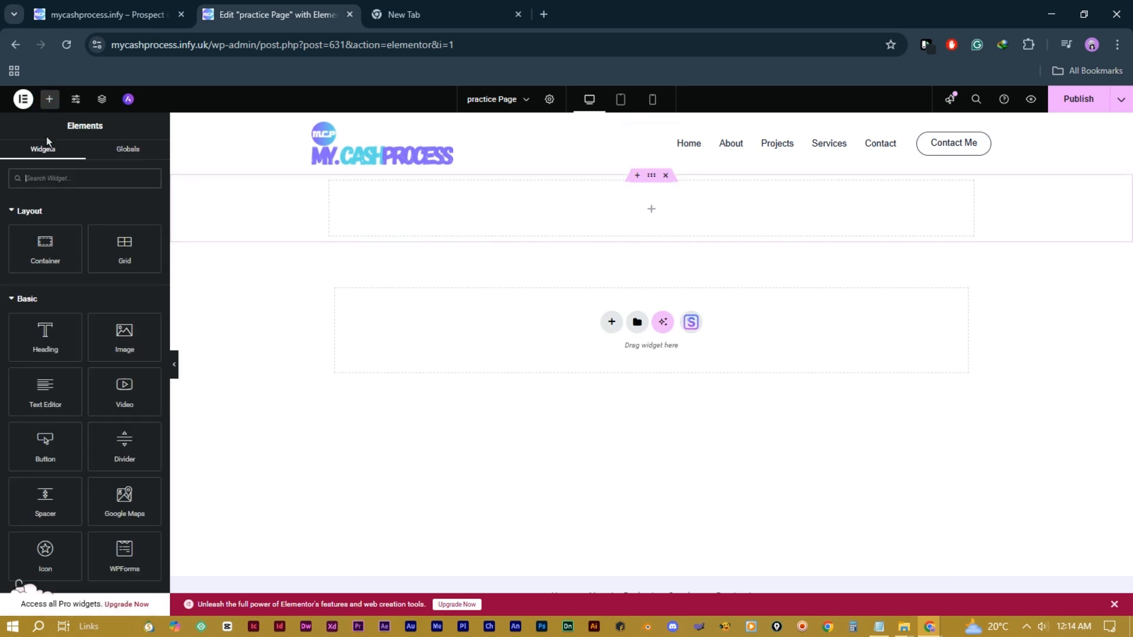
pyautogui.moveTo(47, 251); pyautogui.dragTo(586, 200)
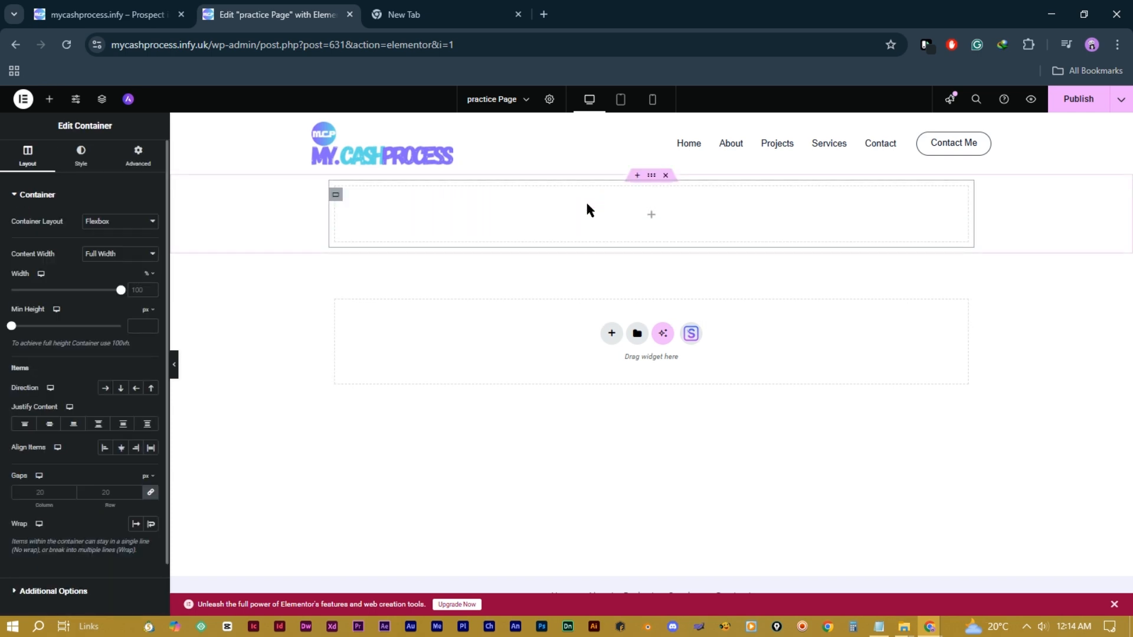
# Step: Add a Text Editor block and replace its lorem ipsum with 'Get Your First Website'
pyautogui.click(49, 98)
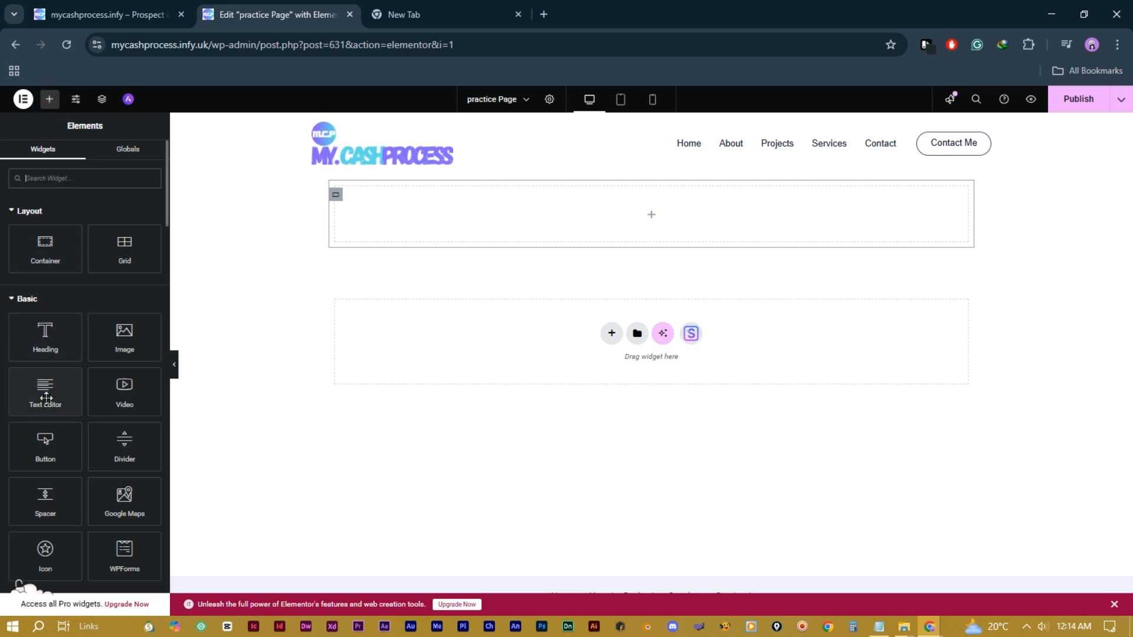
pyautogui.moveTo(46, 405); pyautogui.dragTo(584, 223)
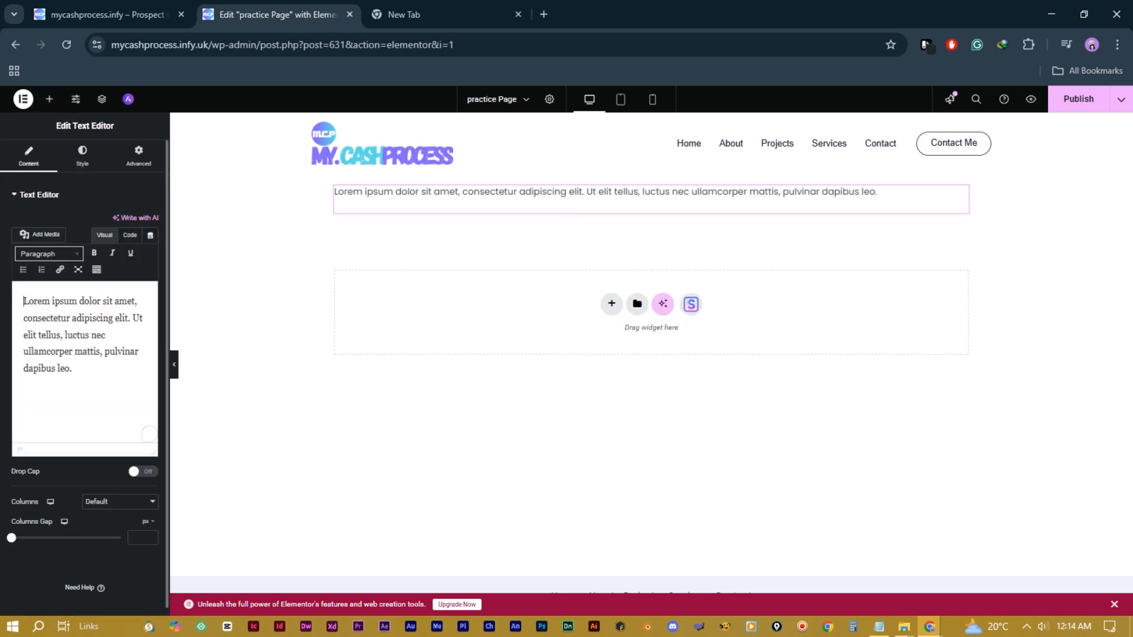
pyautogui.hotkey('ctrl', 'a')
pyautogui.press('BackSpace')
pyautogui.write('Get')
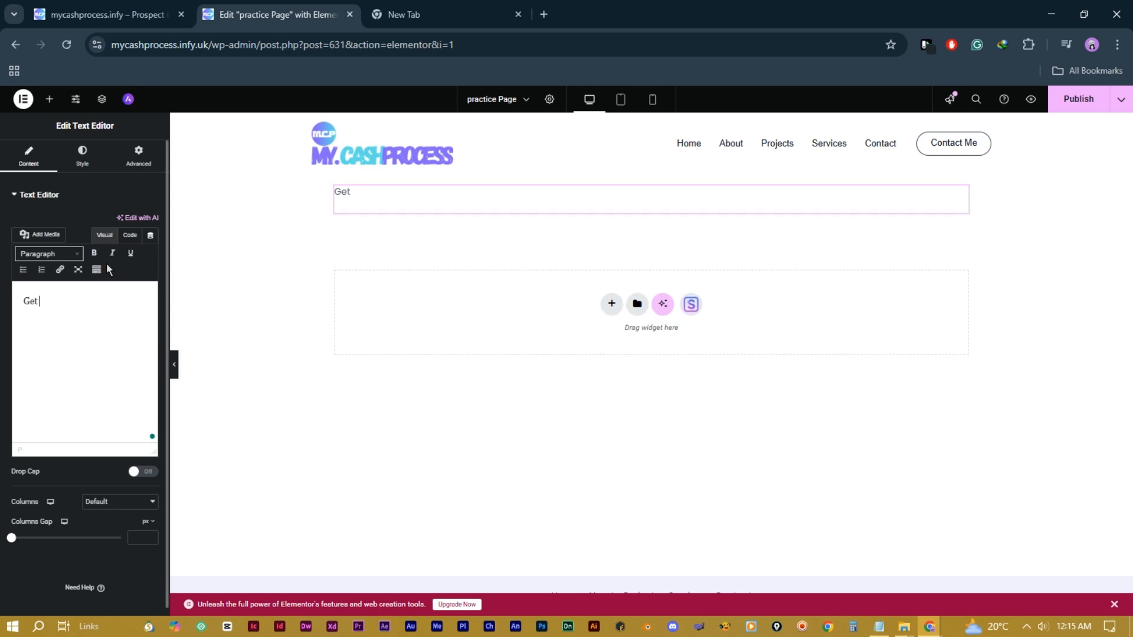
pyautogui.write(' Your First Website')
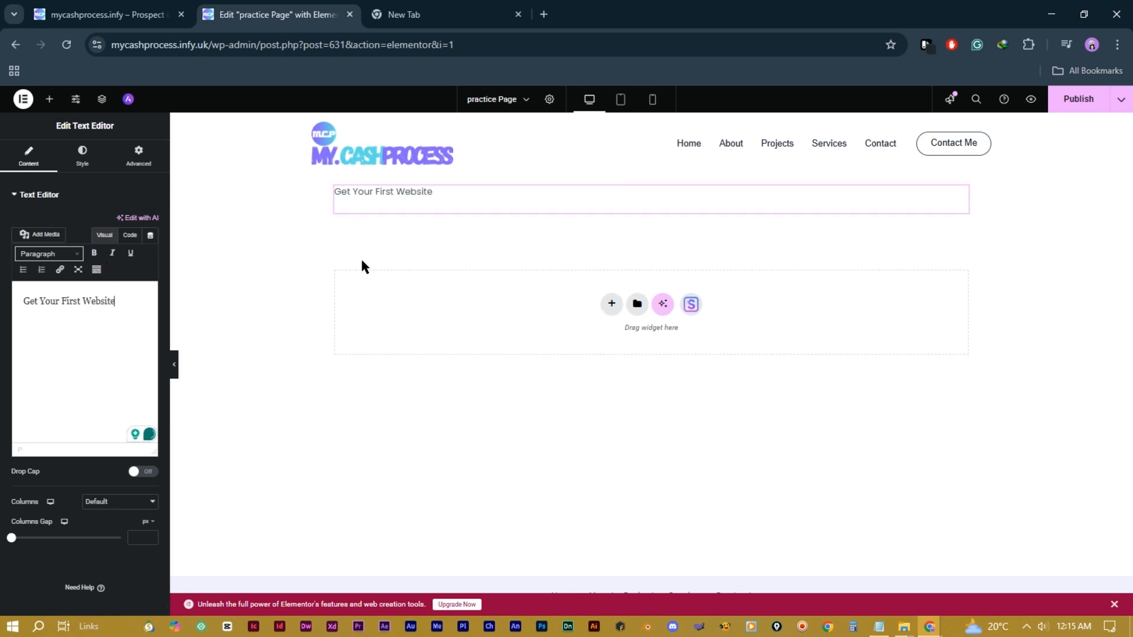
# Step: Add a Heading widget below the text and change it to 'You Will Create Amazing Website Today!'
pyautogui.click(50, 102)
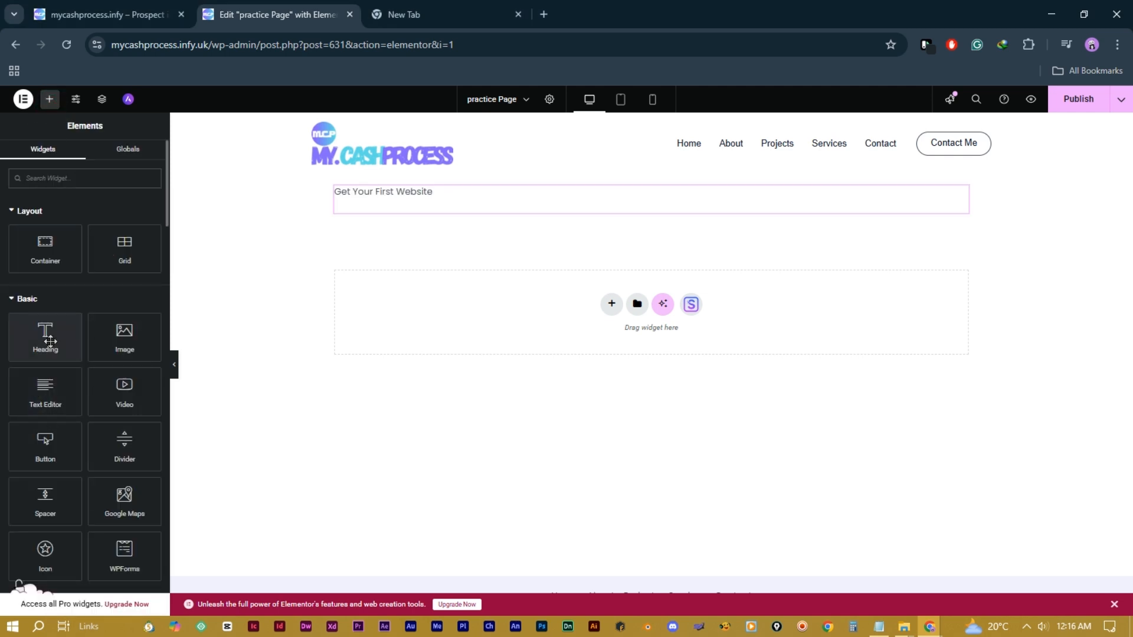
pyautogui.moveTo(51, 340); pyautogui.dragTo(456, 207)
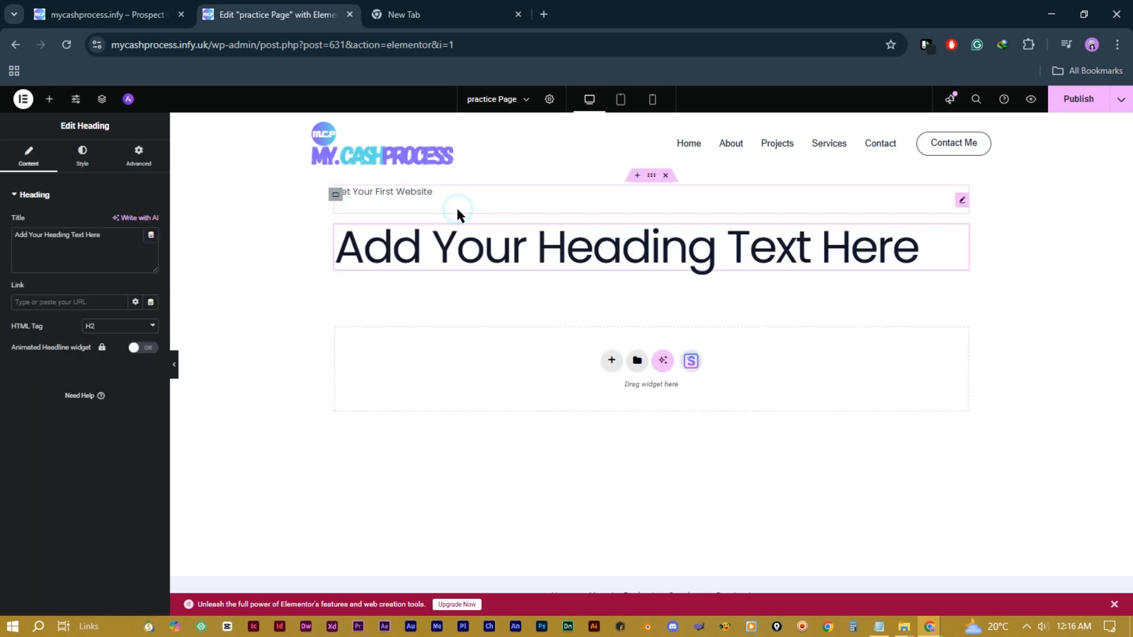
pyautogui.doubleClick(442, 246)
pyautogui.hotkey('ctrl', 'a')
pyautogui.write('Y')
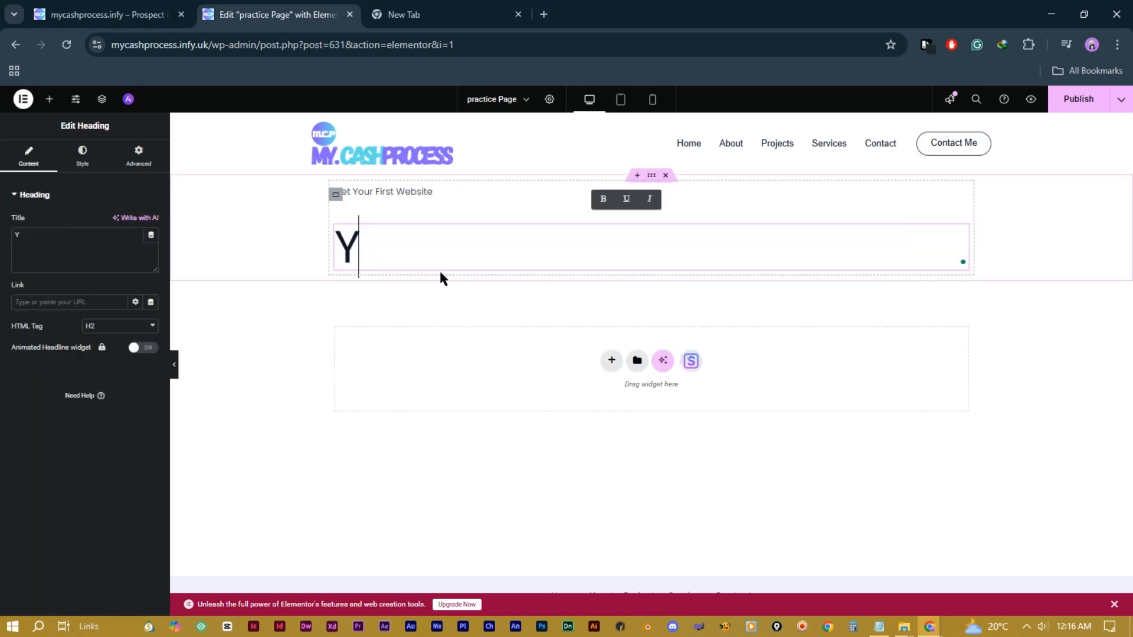
pyautogui.write('ou Will Create Amazing Webs')
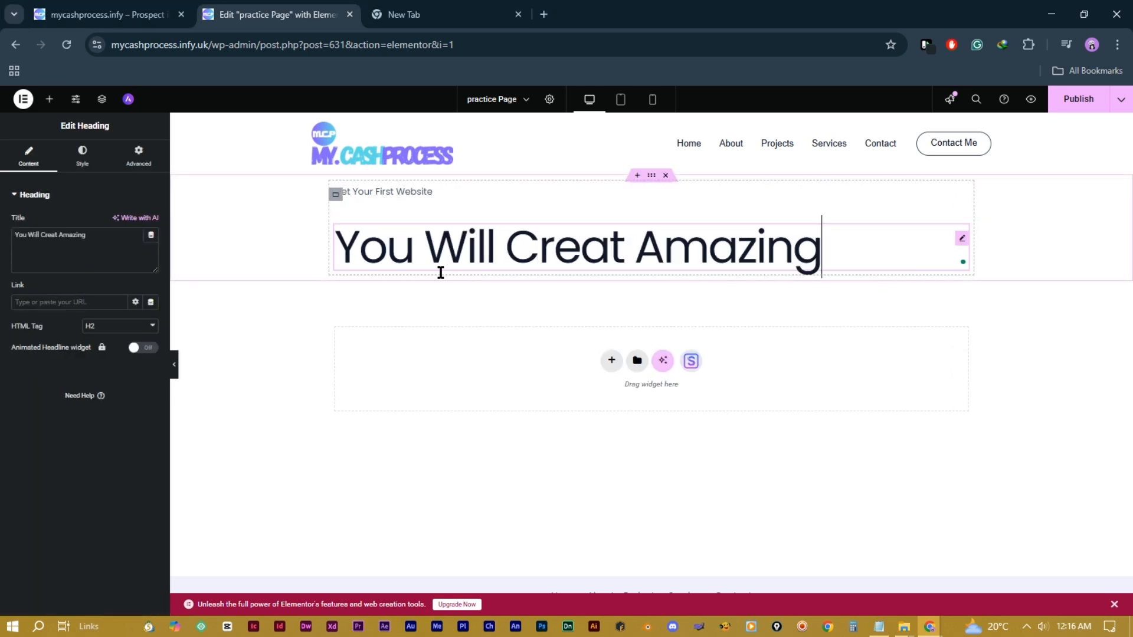
pyautogui.write('ite Today!')
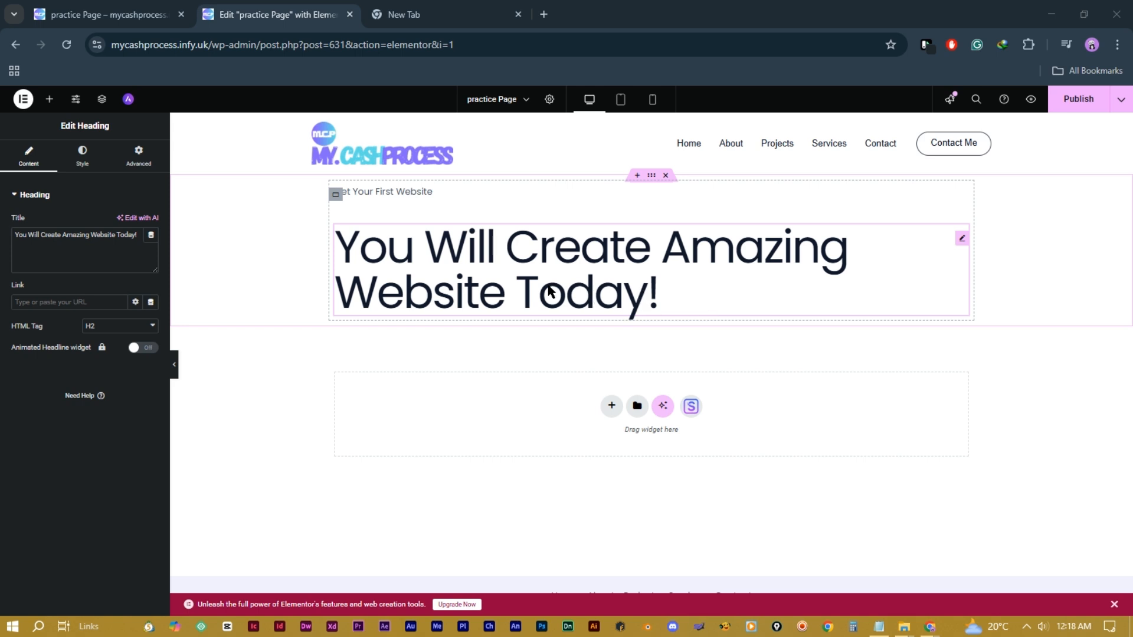
# Step: Narrow the heading's container to about 54% width so the heading wraps
pyautogui.click(338, 197)
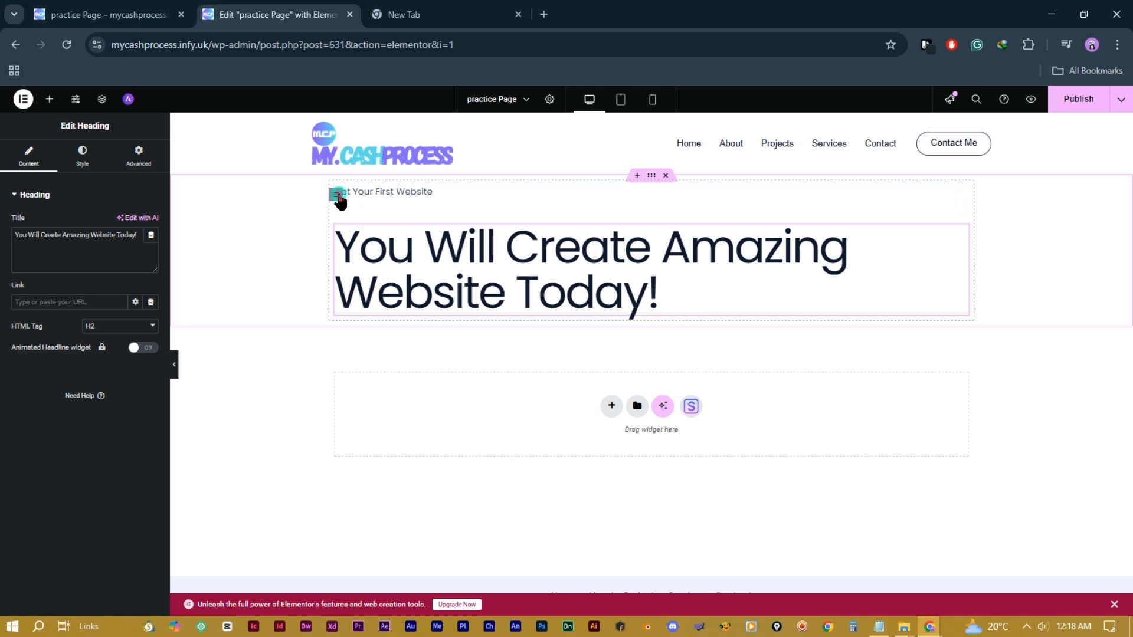
pyautogui.click(337, 197)
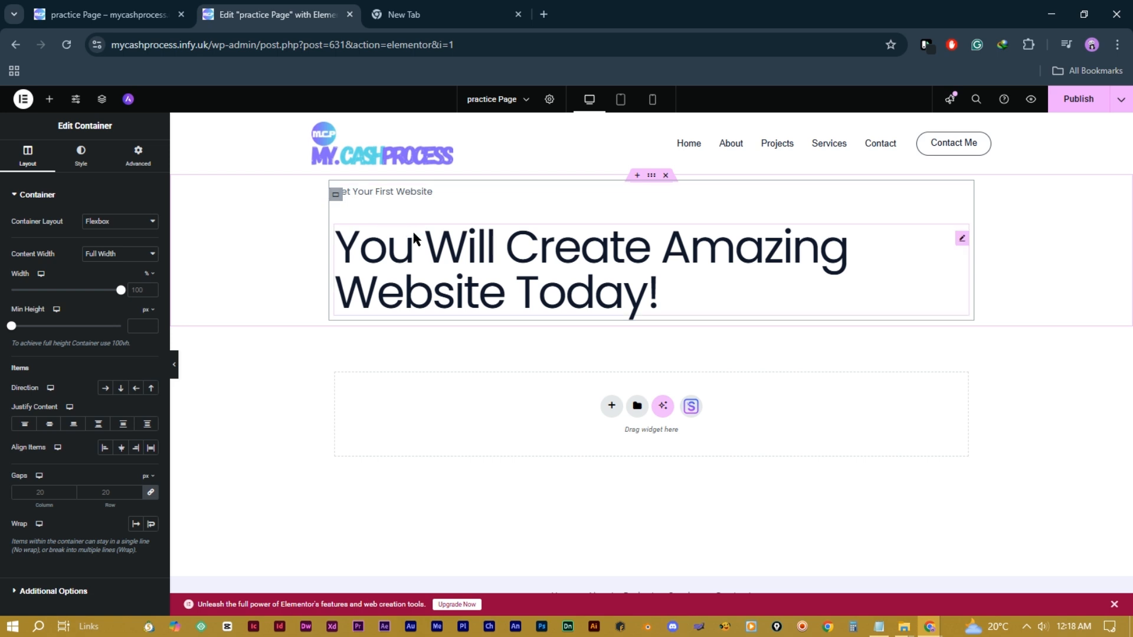
pyautogui.moveTo(121, 295); pyautogui.dragTo(72, 297)
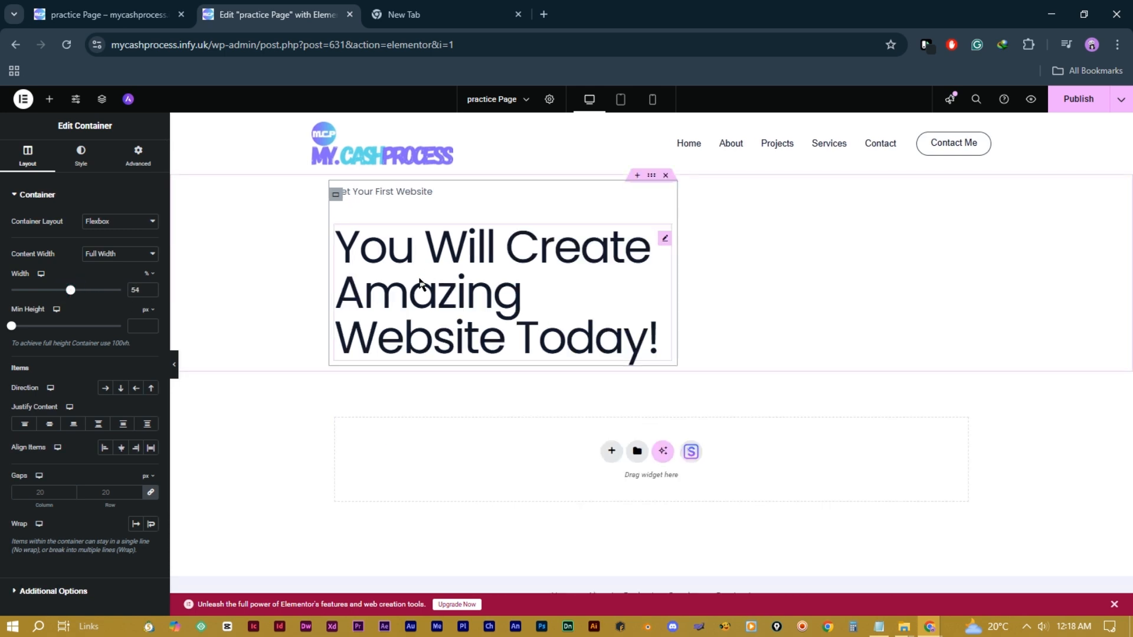
# Step: Add a lorem ipsum Text Editor paragraph below the heading and an empty container beneath it
pyautogui.click(49, 99)
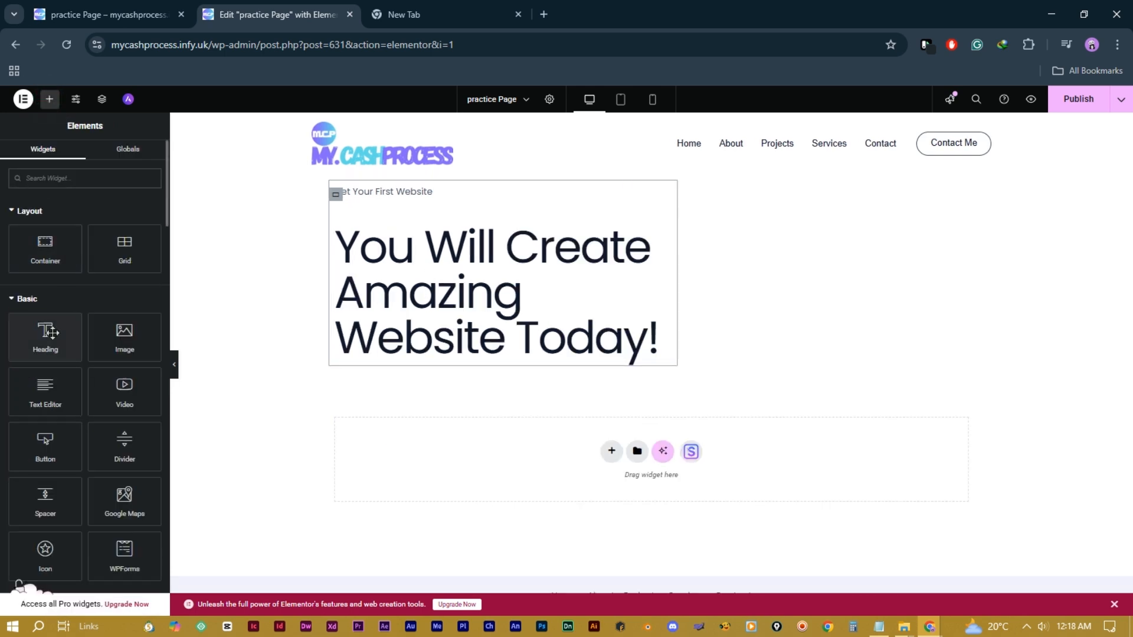
pyautogui.moveTo(45, 389); pyautogui.dragTo(431, 366)
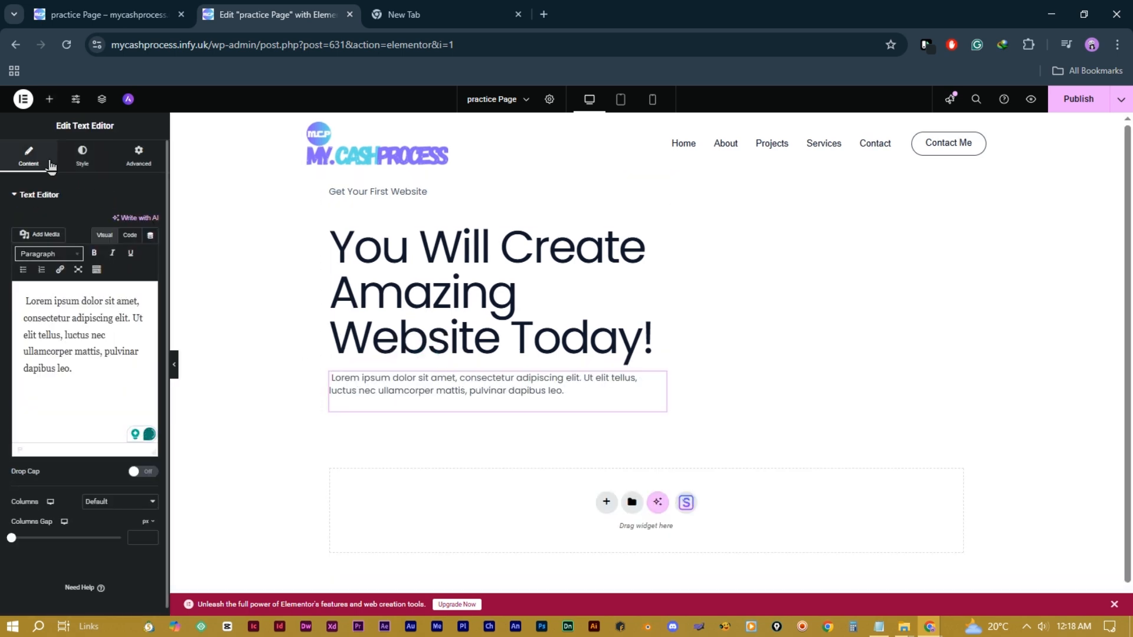
pyautogui.click(50, 101)
pyautogui.moveTo(44, 257); pyautogui.dragTo(382, 417)
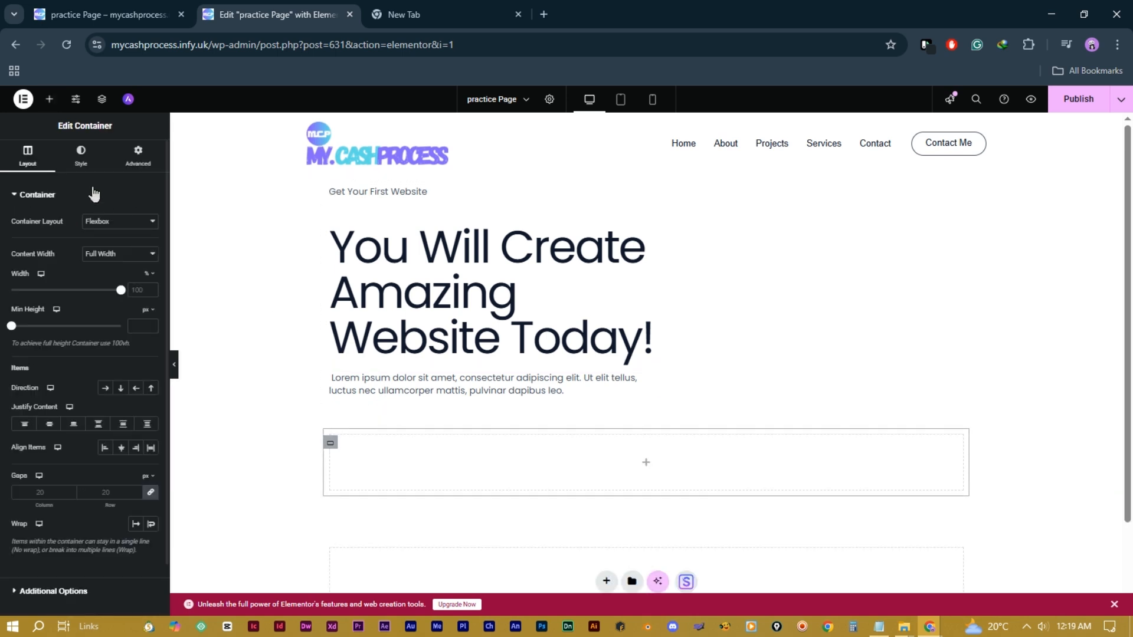
# Step: Put a Click here button in the empty container, duplicate it, and set the container to Row
pyautogui.click(50, 101)
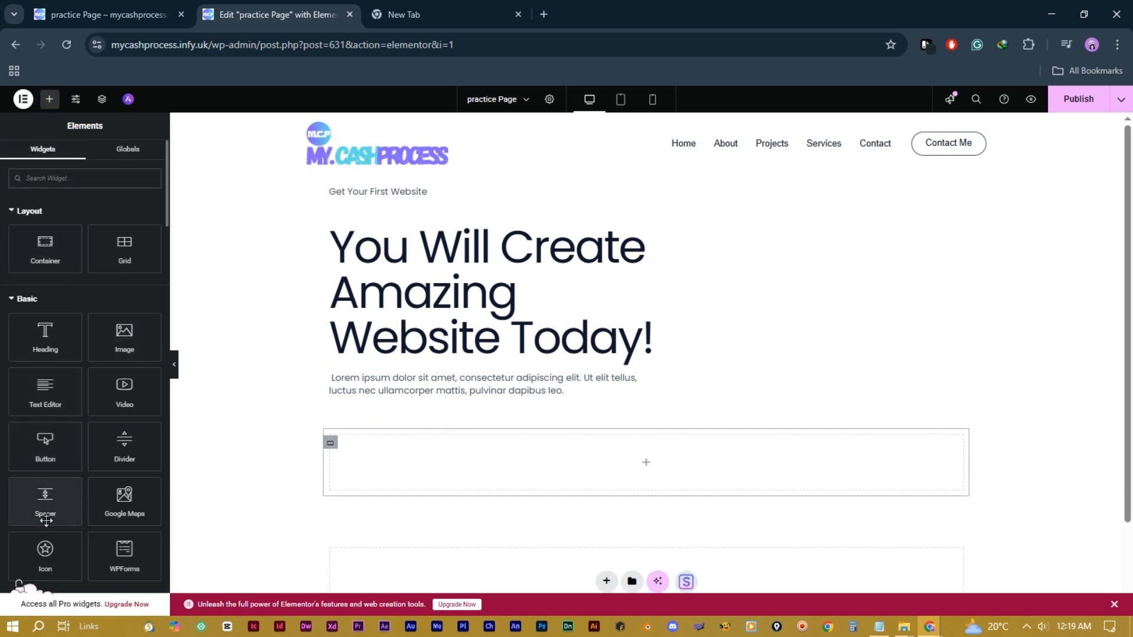
pyautogui.moveTo(45, 445); pyautogui.dragTo(425, 448)
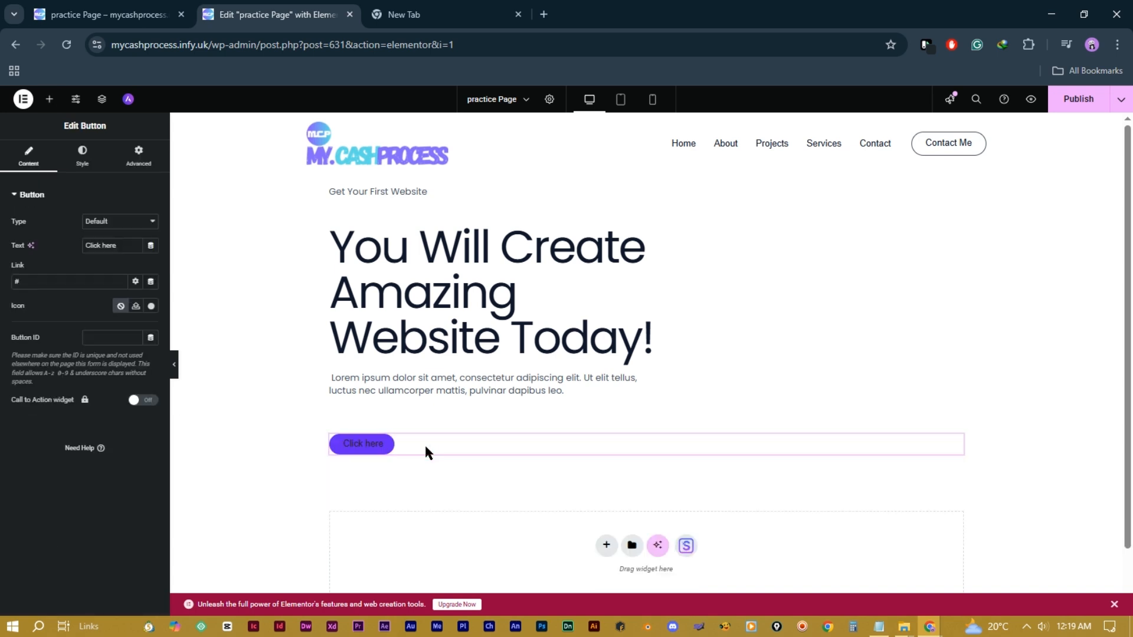
pyautogui.rightClick(371, 450)
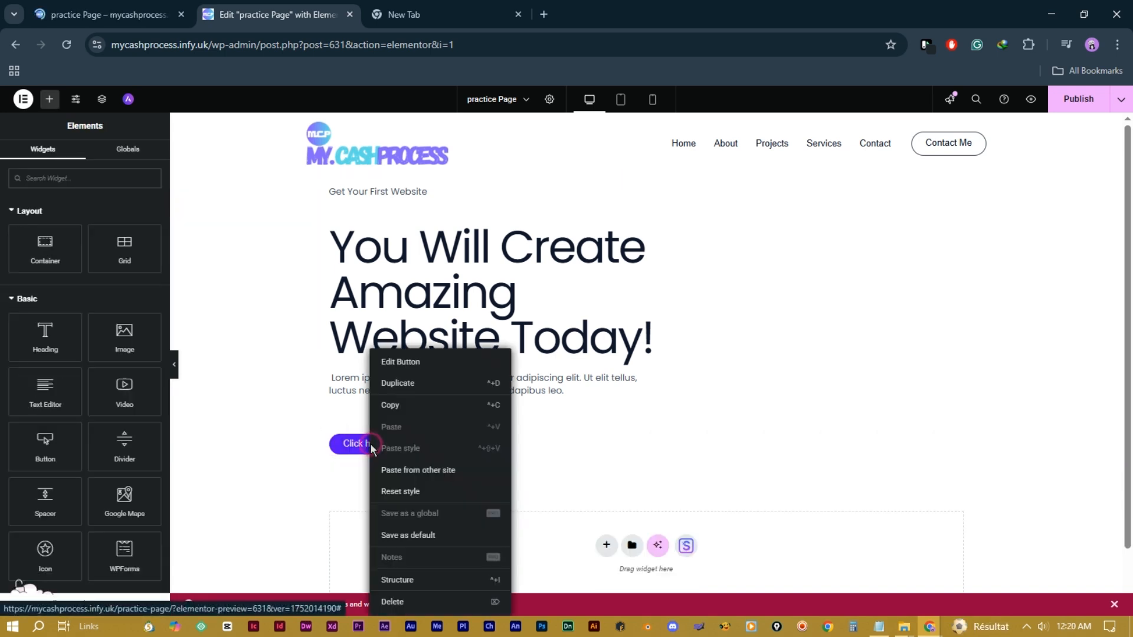
pyautogui.click(406, 384)
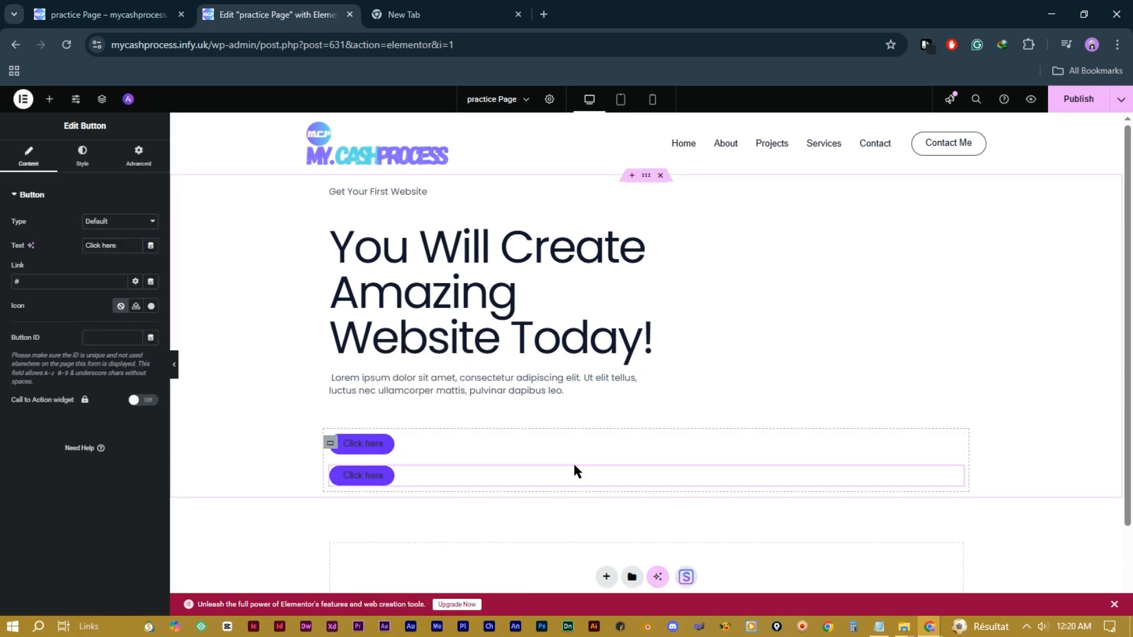
pyautogui.click(331, 443)
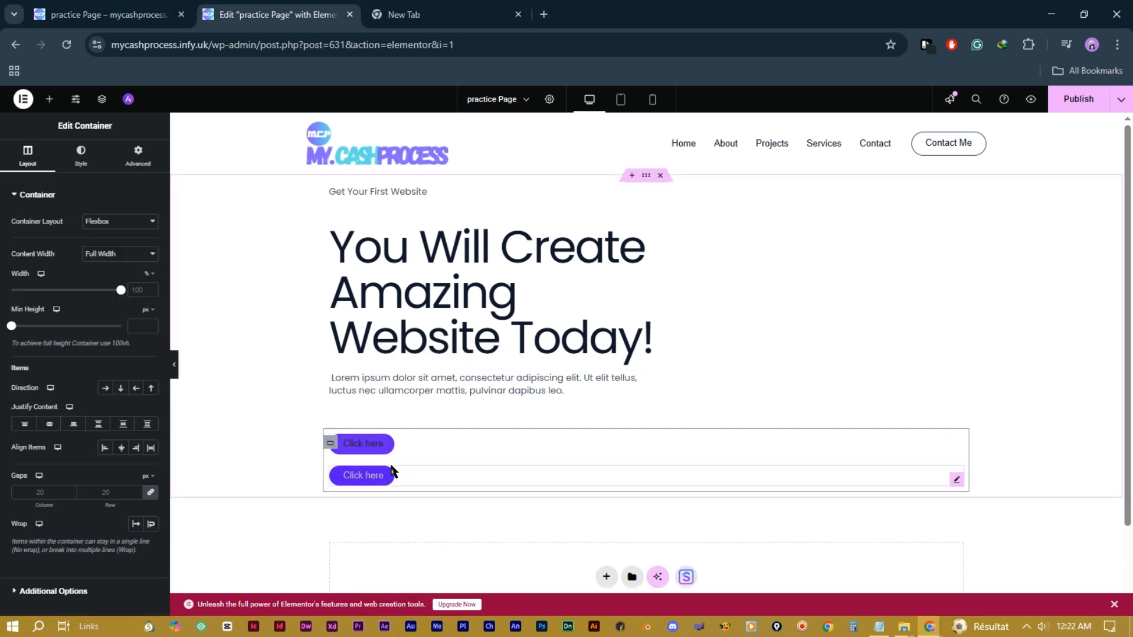
pyautogui.click(105, 388)
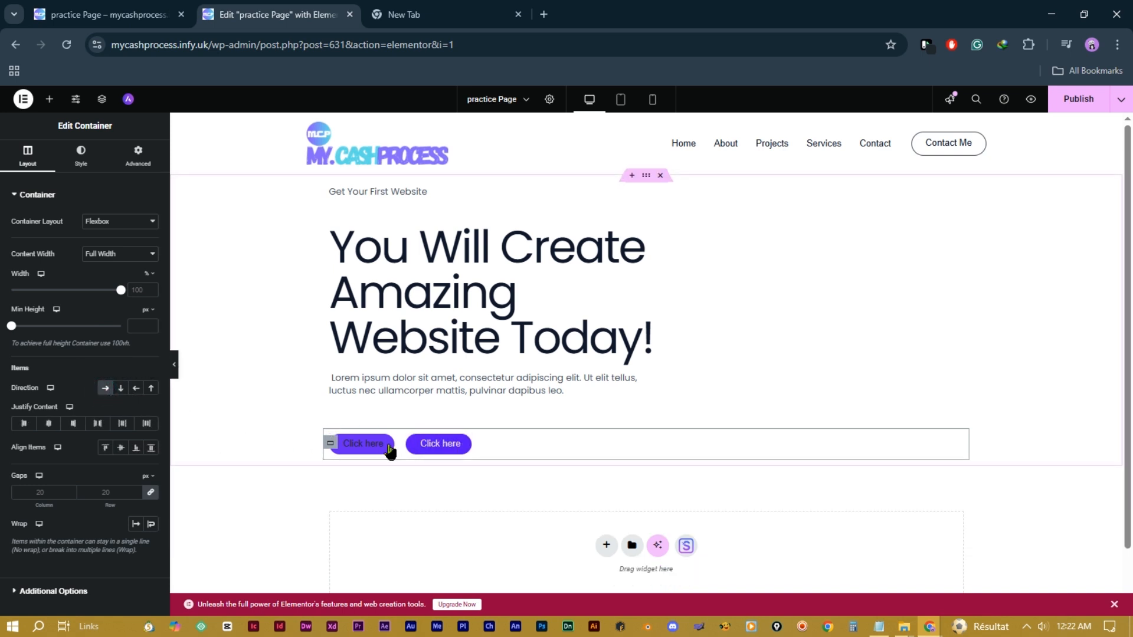
pyautogui.click(465, 446)
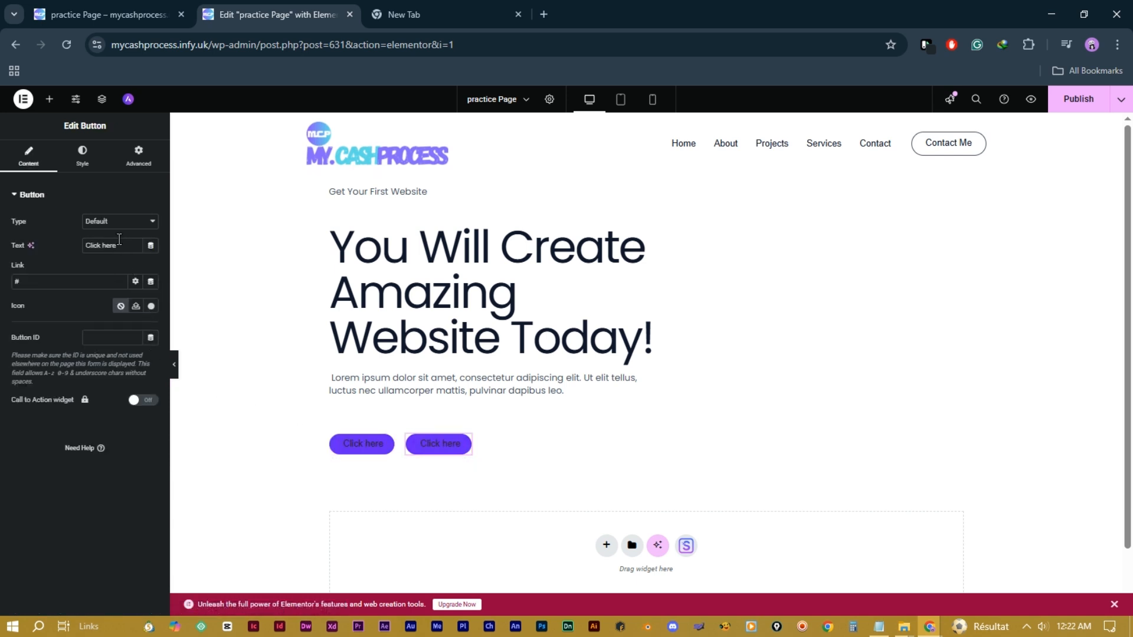
# Step: Give the second button a black background and white text
pyautogui.click(82, 162)
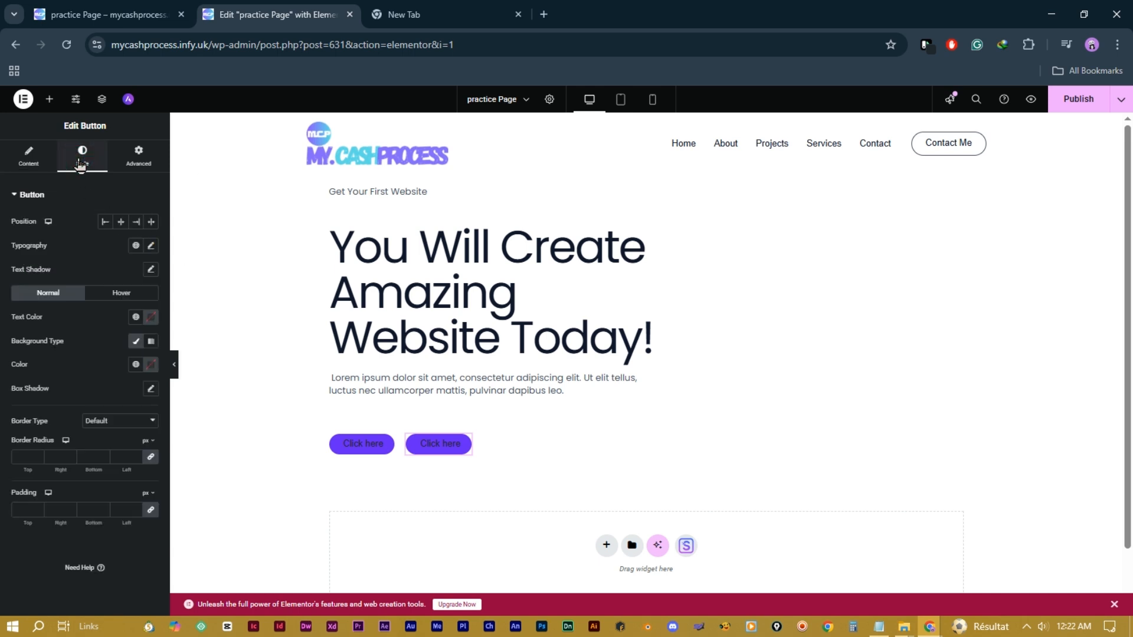
pyautogui.click(151, 369)
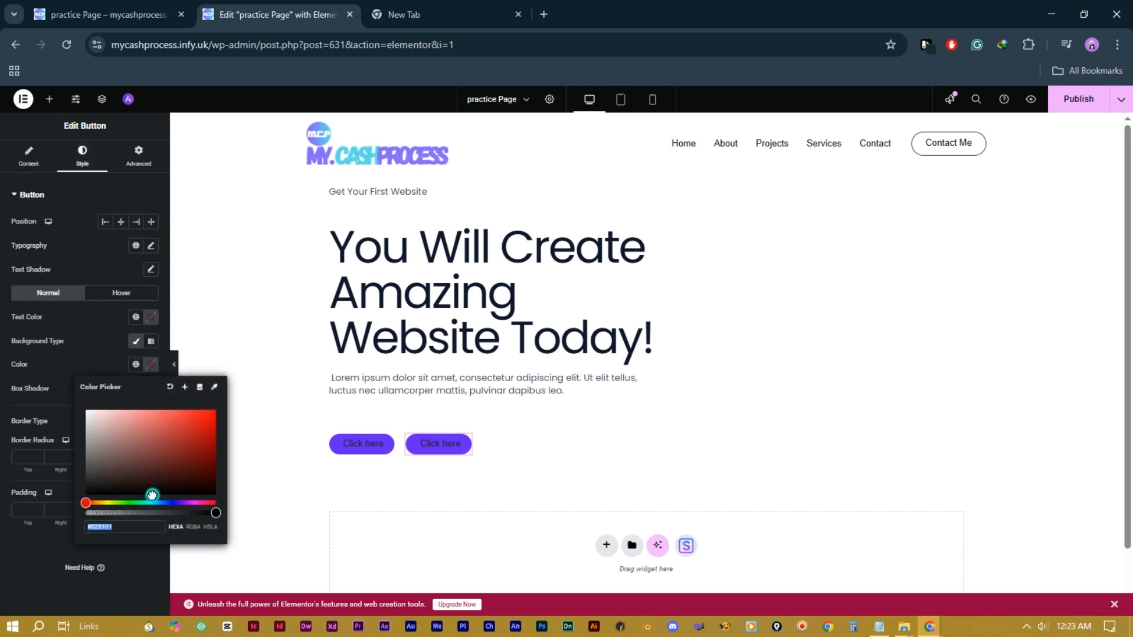
pyautogui.moveTo(152, 494); pyautogui.dragTo(90, 493)
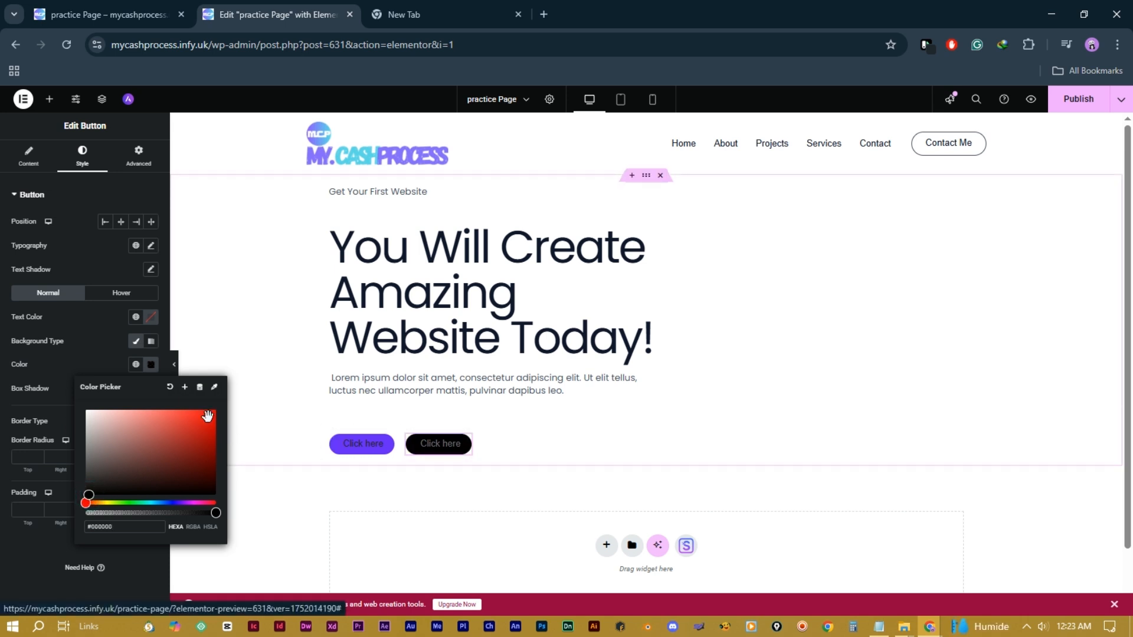
pyautogui.click(154, 322)
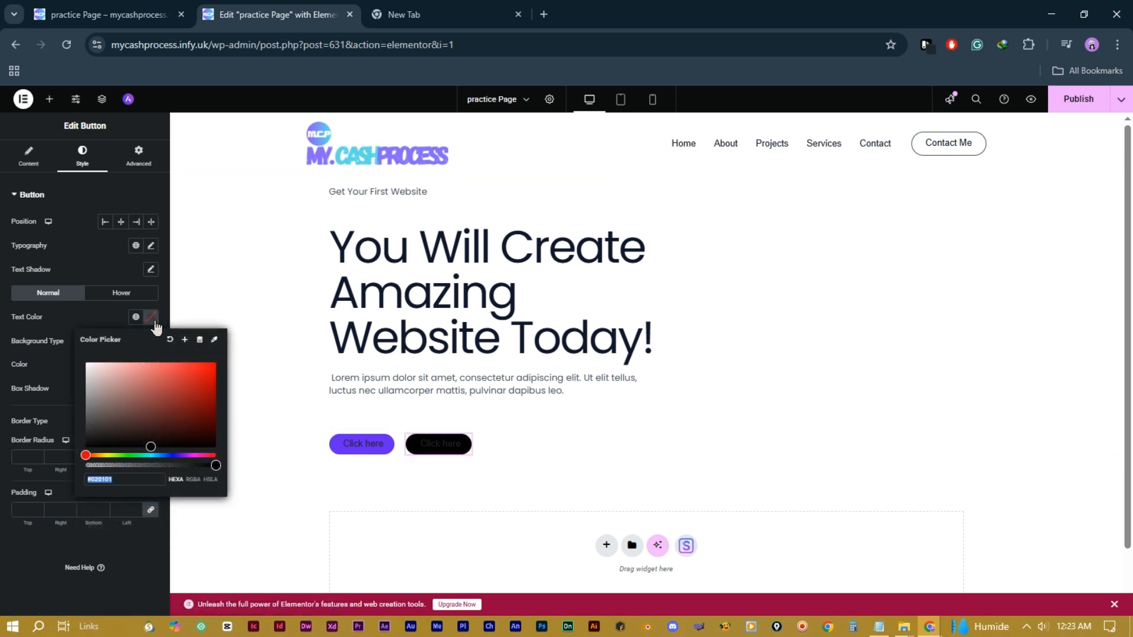
pyautogui.moveTo(125, 401); pyautogui.dragTo(86, 364)
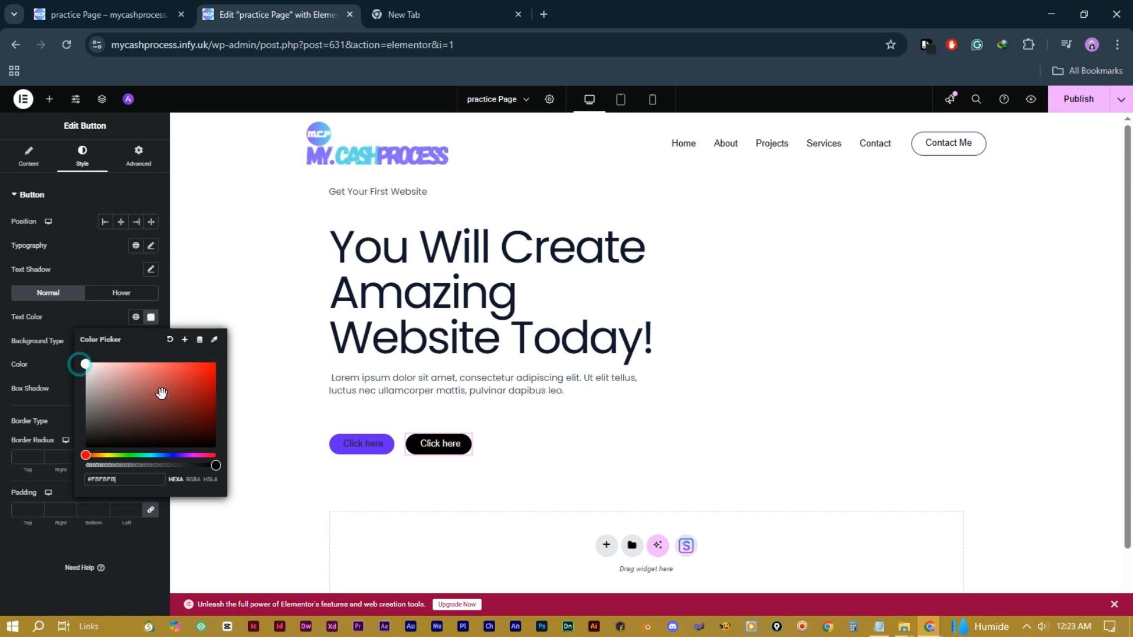
# Step: Give the first button a light purple (#AB78F1) solid background colour
pyautogui.click(385, 450)
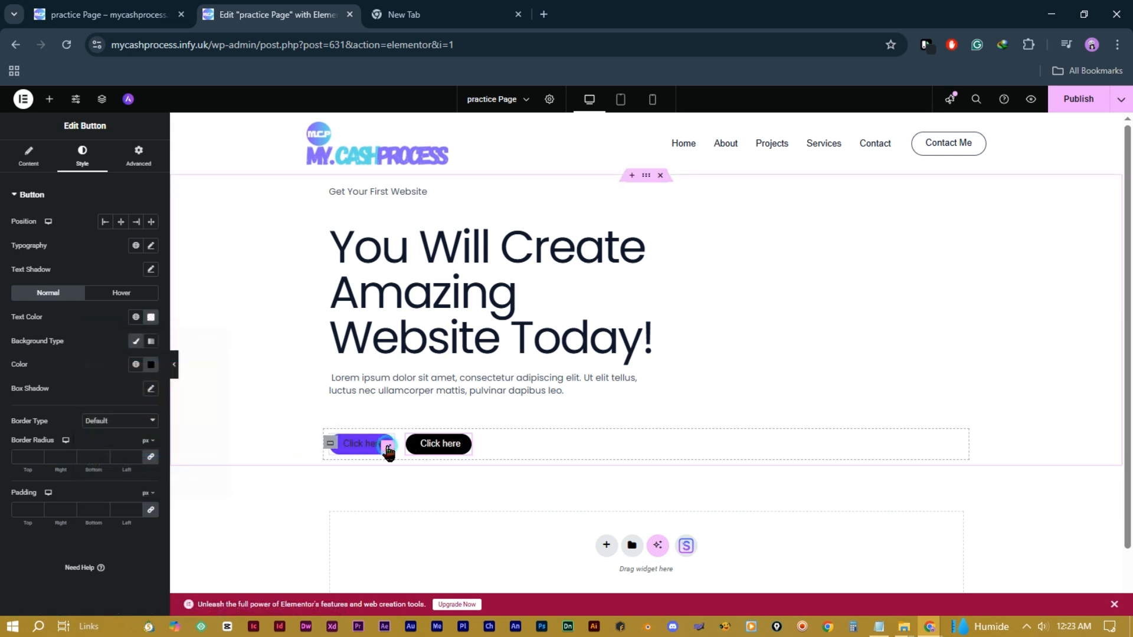
pyautogui.click(82, 157)
pyautogui.click(136, 341)
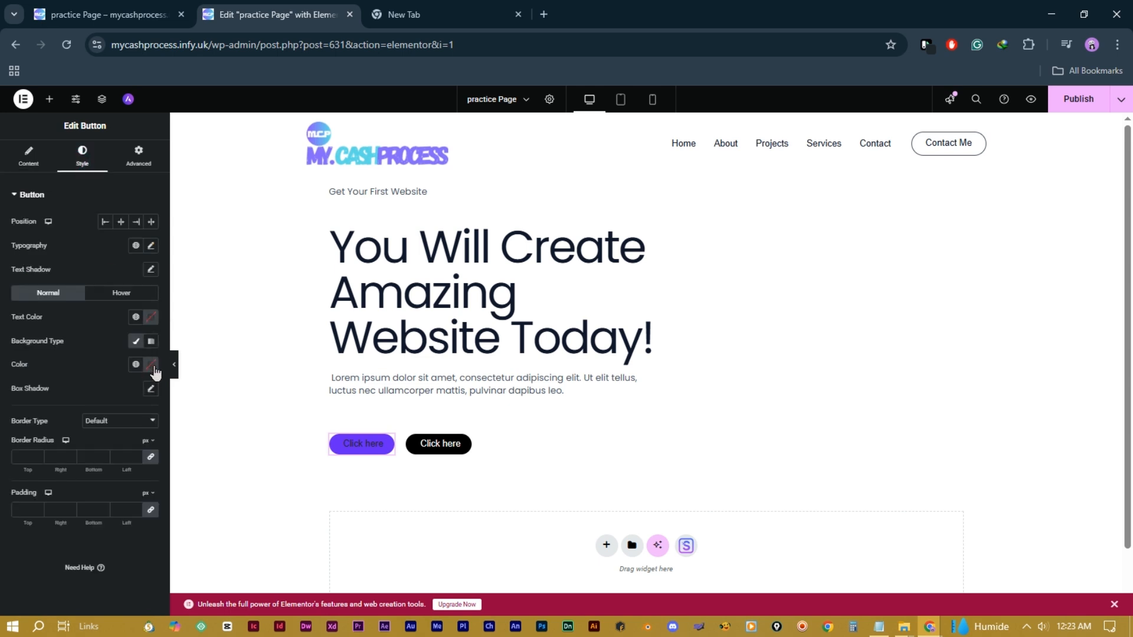
pyautogui.click(151, 365)
pyautogui.click(182, 502)
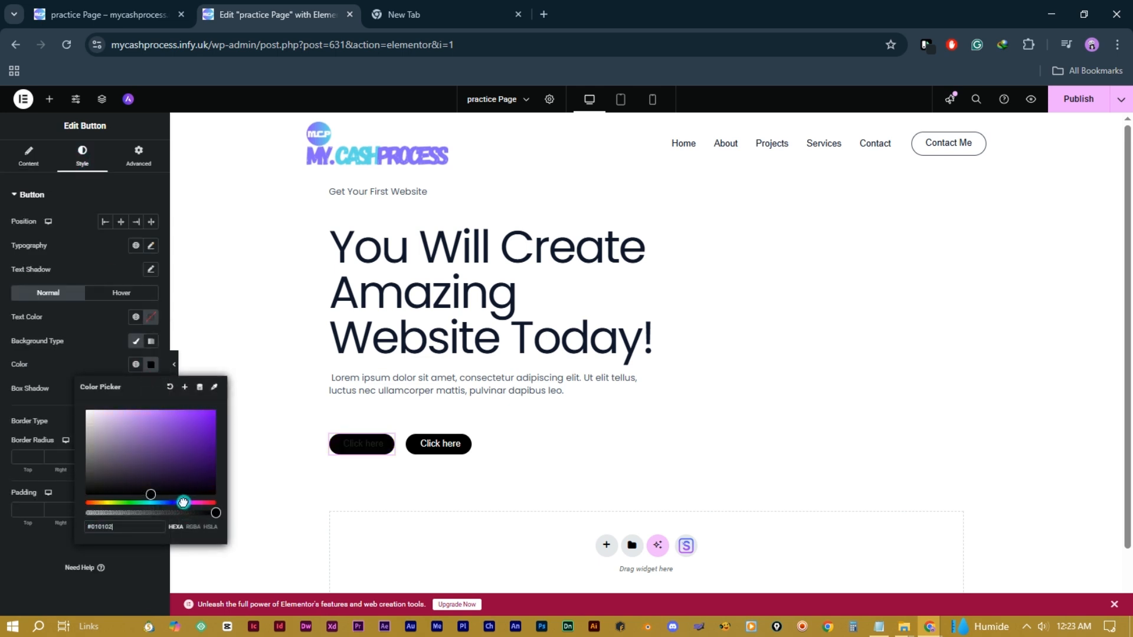
pyautogui.moveTo(214, 417); pyautogui.dragTo(151, 414)
pyautogui.click(372, 445)
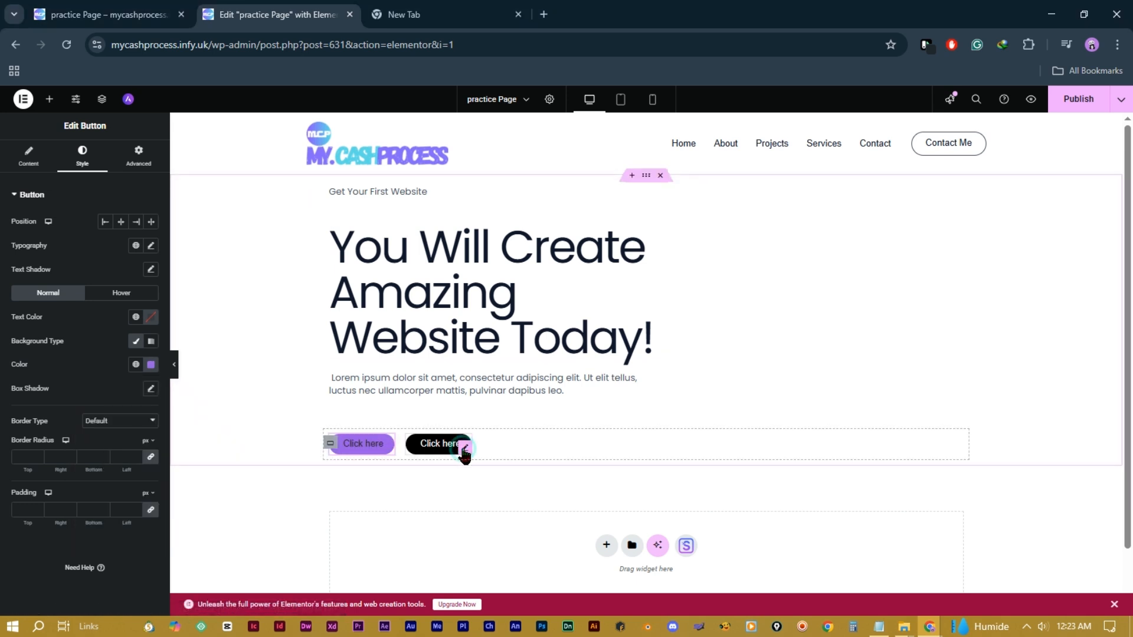
pyautogui.click(32, 160)
# Step: Relabel the second button 'Contact' and the first button 'About Us'
pyautogui.tripleClick(114, 245)
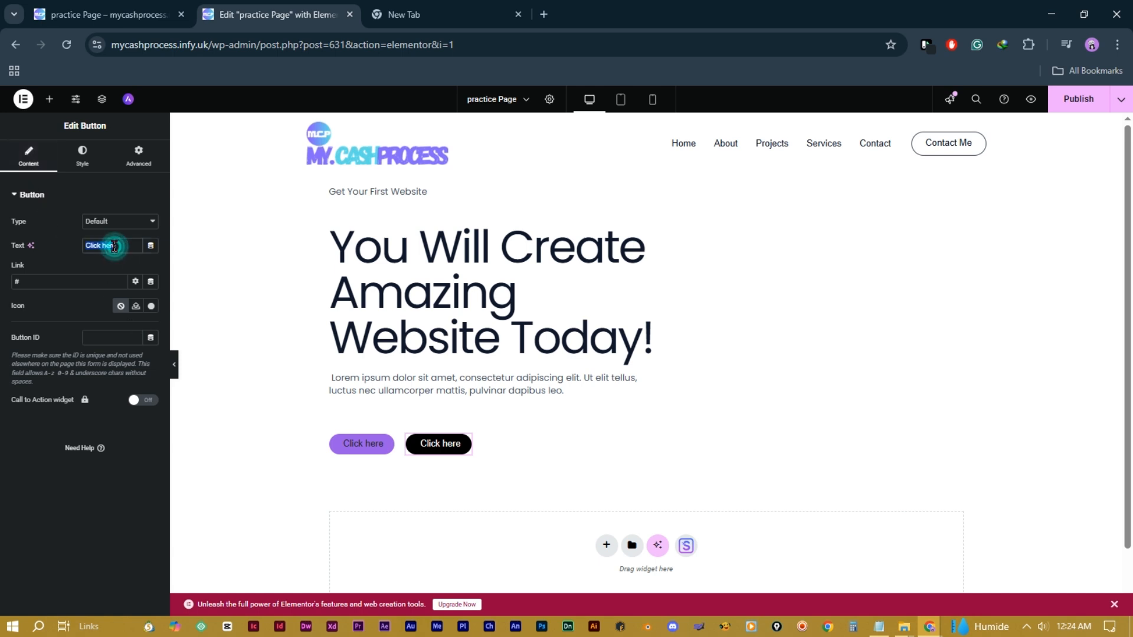
pyautogui.write('Contact Us')
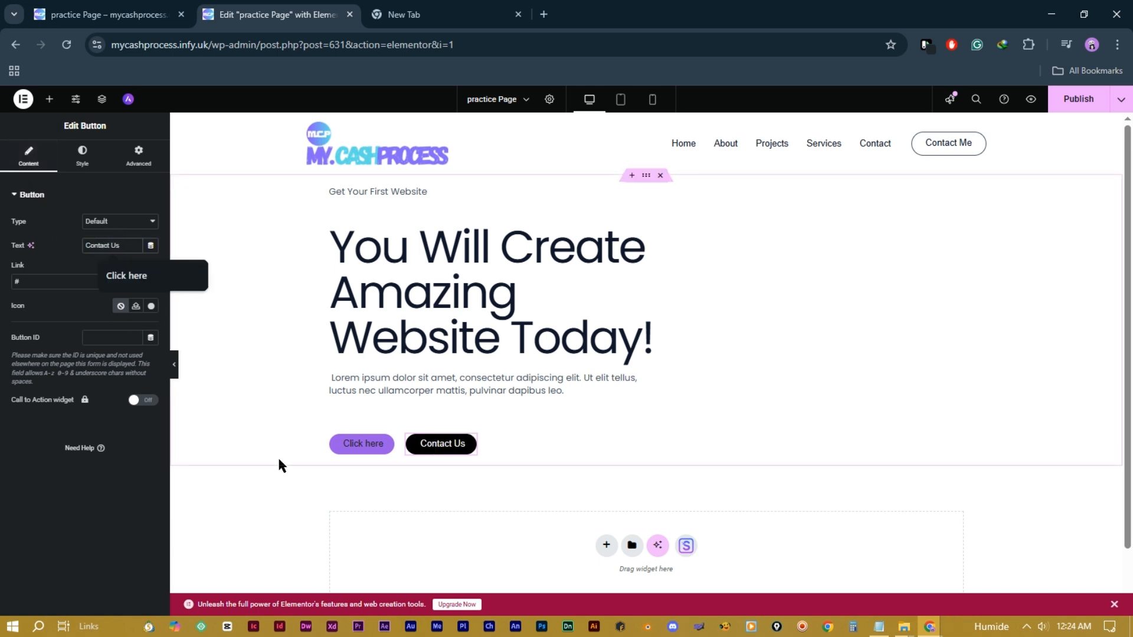
pyautogui.click(378, 446)
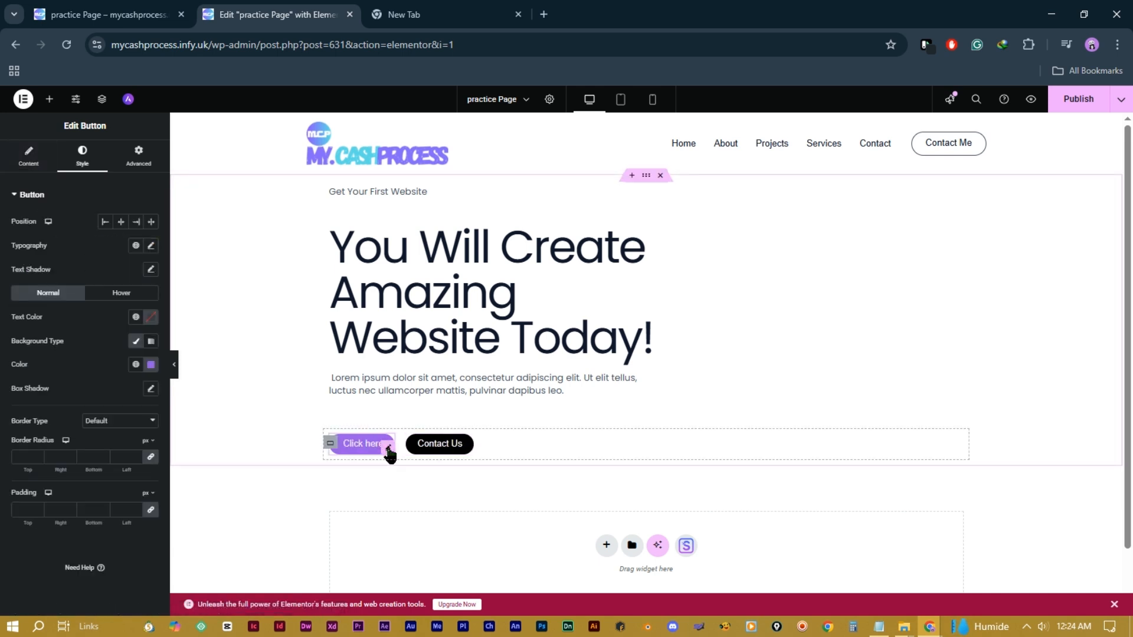
pyautogui.click(28, 162)
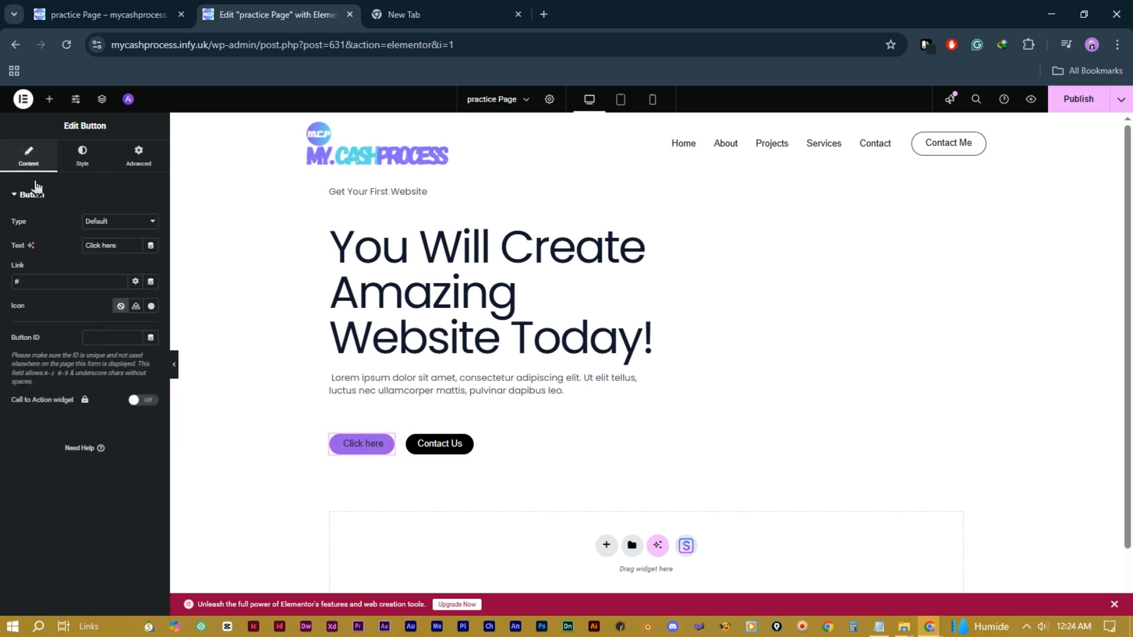
pyautogui.tripleClick(113, 244)
pyautogui.write('About U')
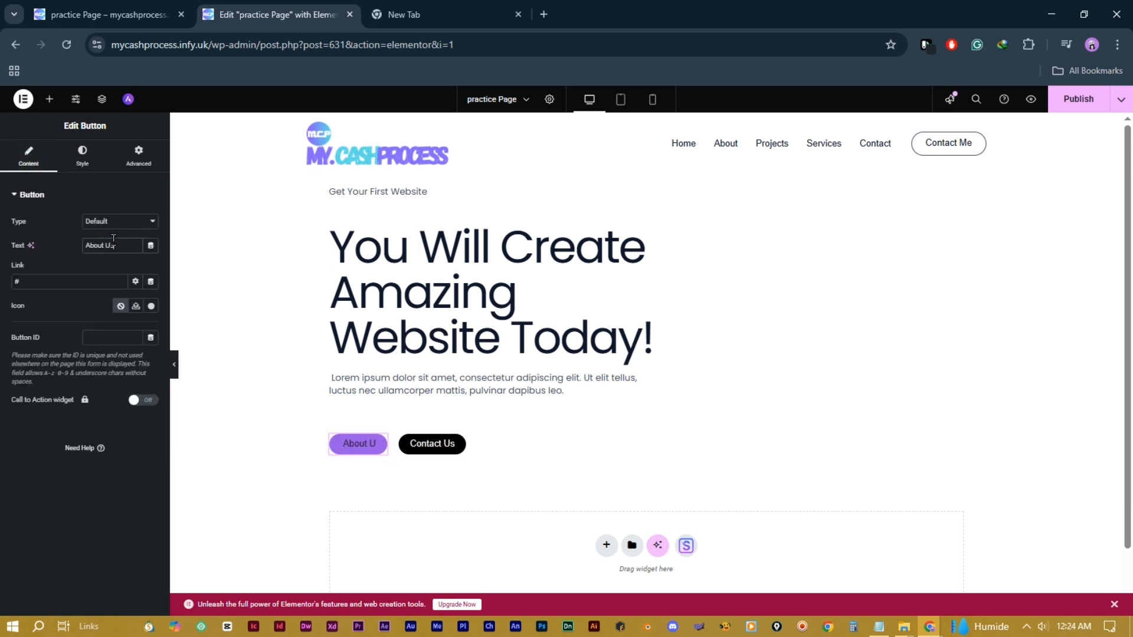
pyautogui.write('s')
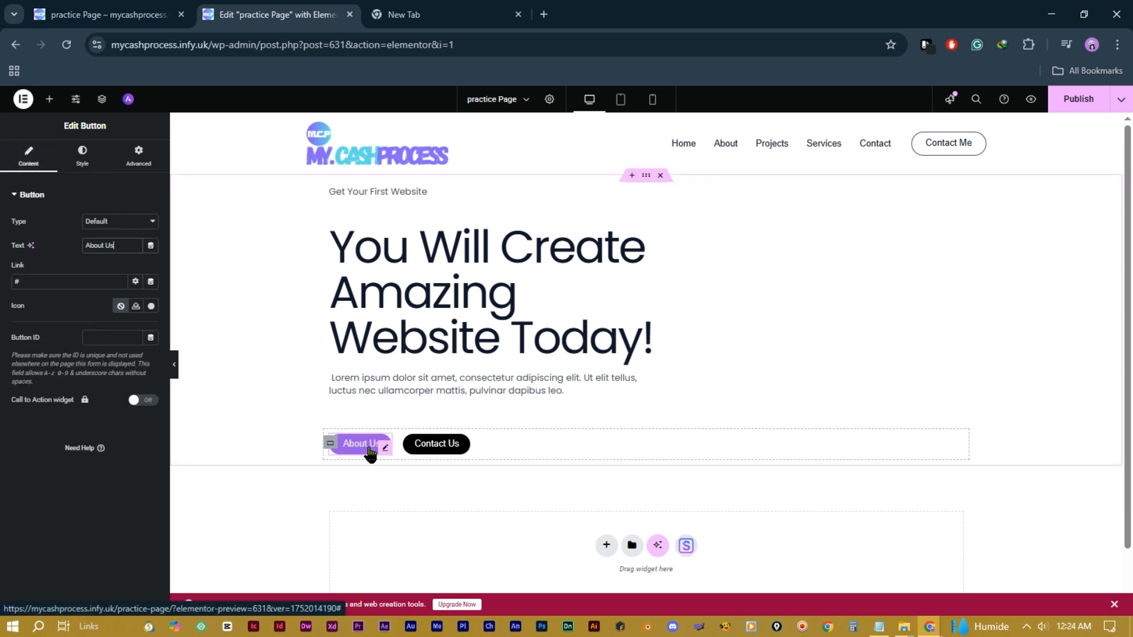
# Step: Set the About Us link to the About page and Contact Us to the Contact page
pyautogui.tripleClick(48, 279)
pyautogui.write('A')
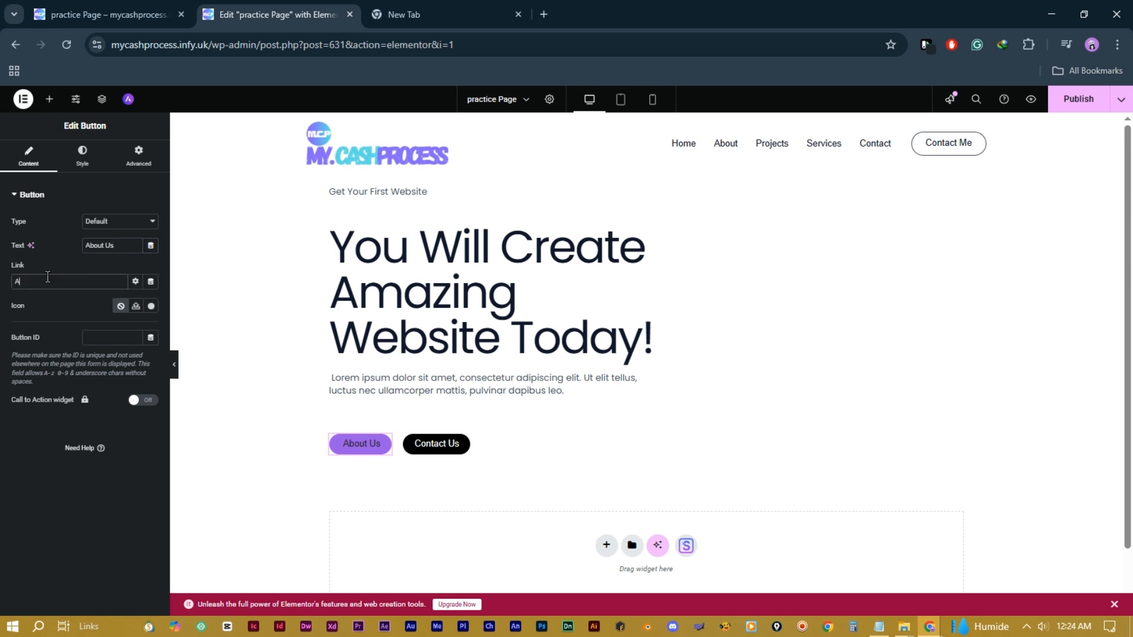
pyautogui.write('bout')
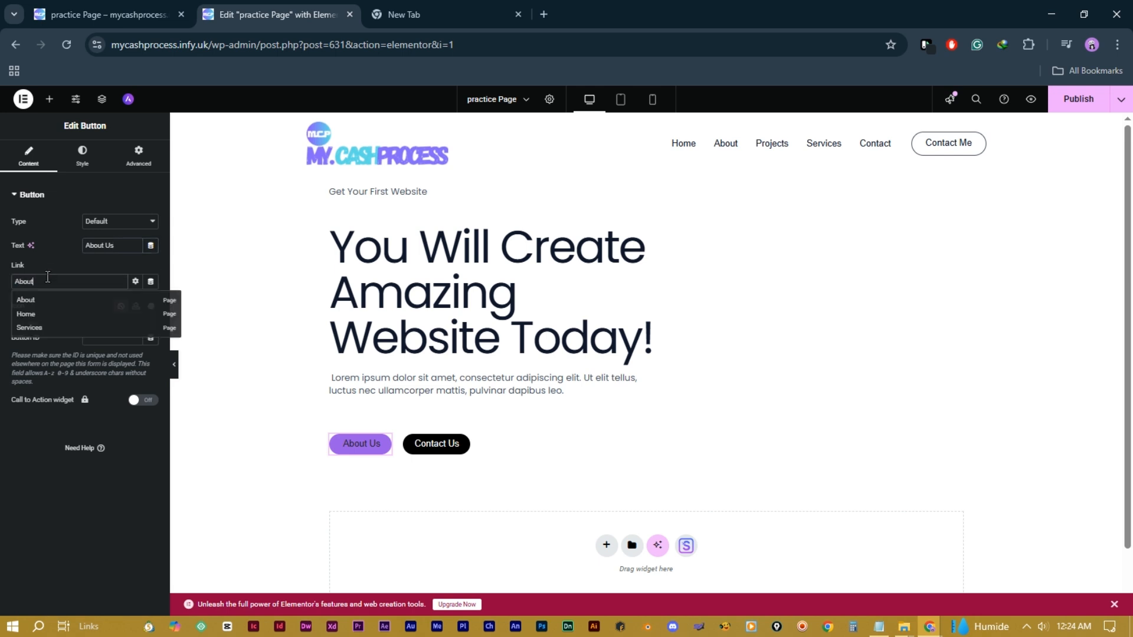
pyautogui.click(26, 300)
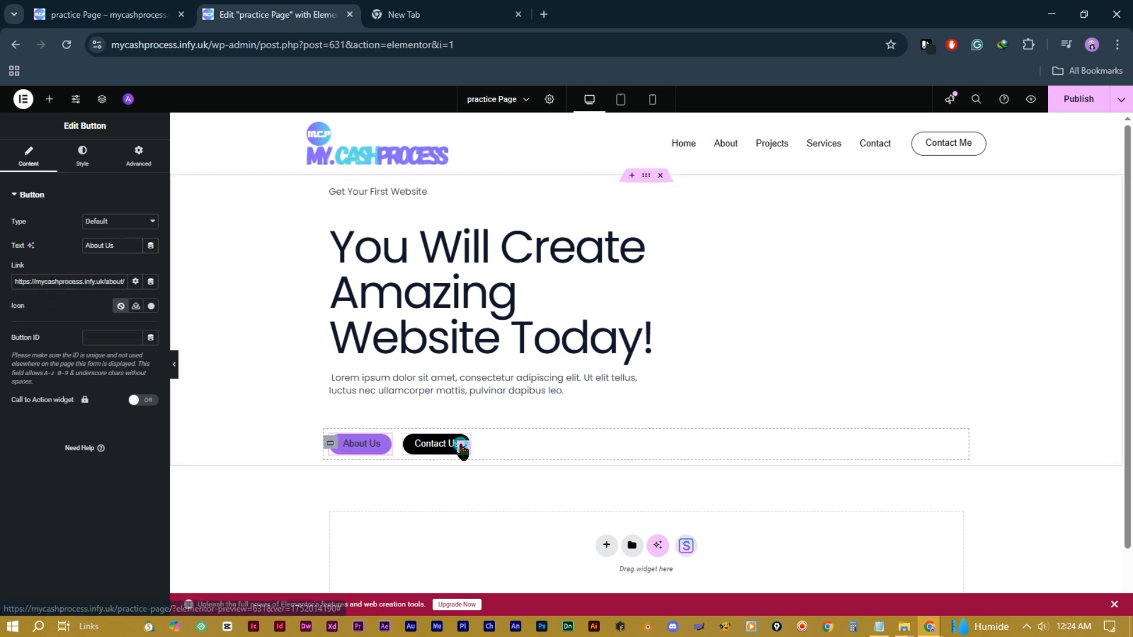
pyautogui.click(462, 449)
pyautogui.tripleClick(40, 281)
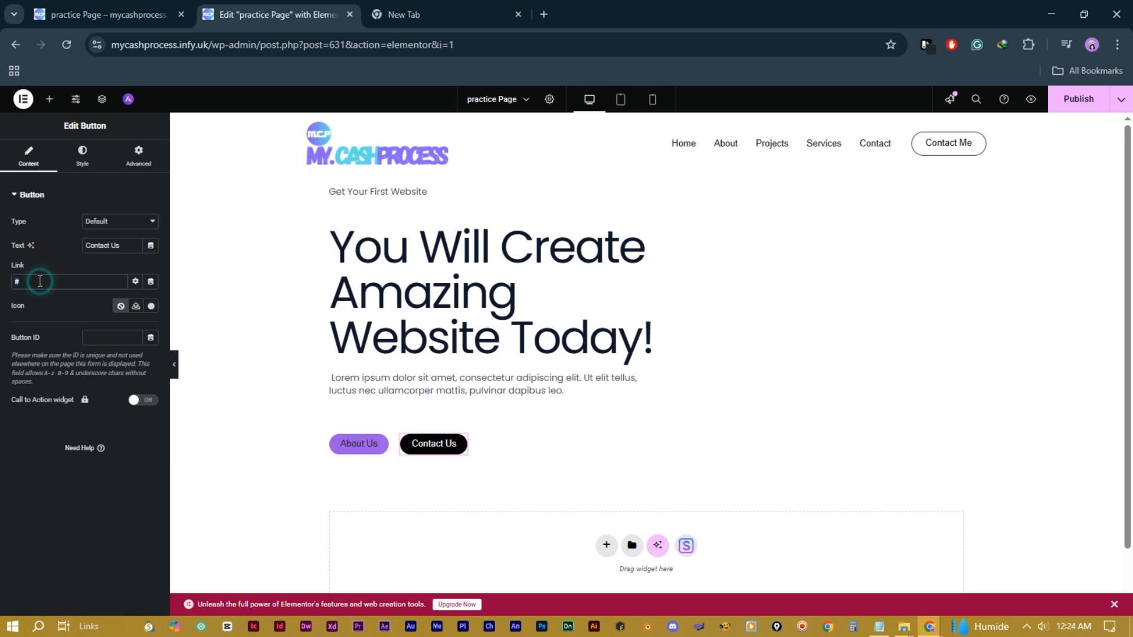
pyautogui.write('contact')
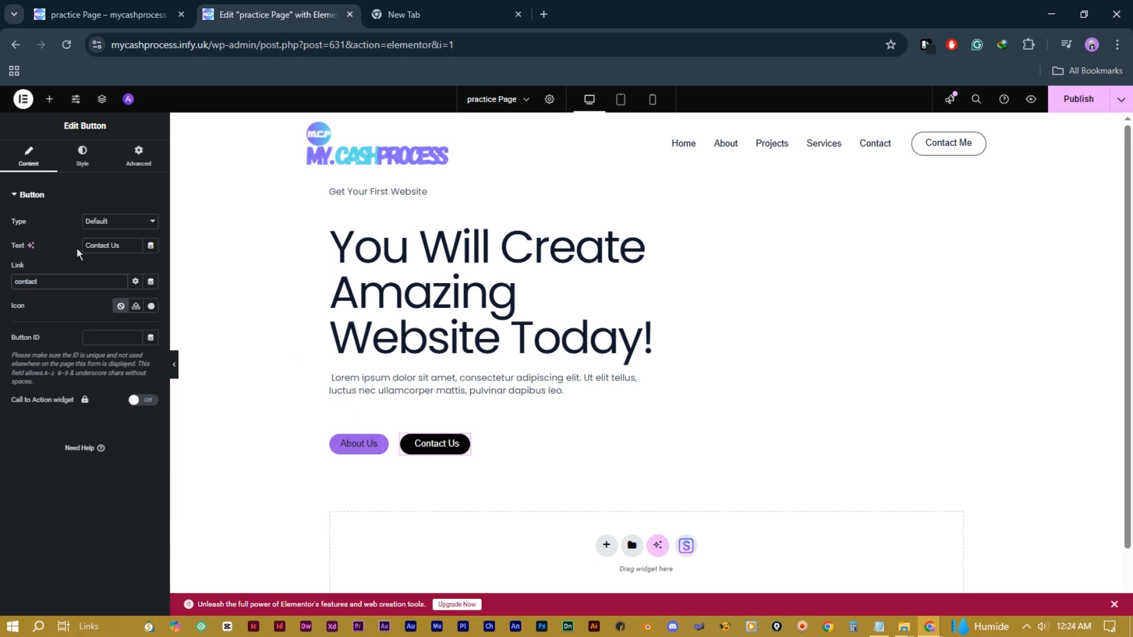
pyautogui.click(43, 302)
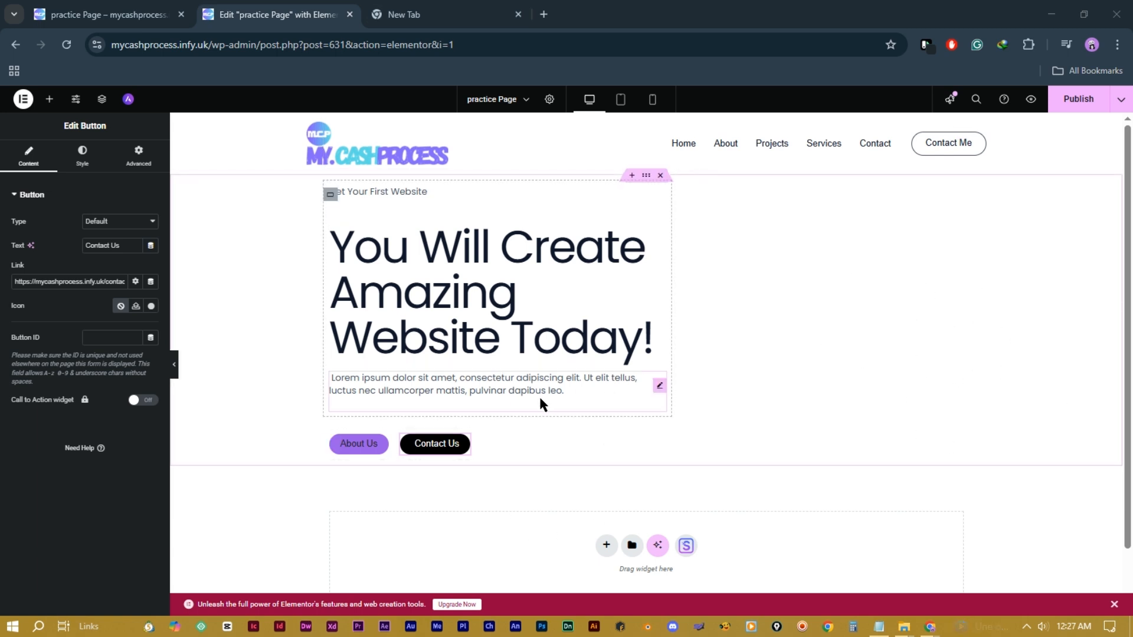
# Step: Add a two-column Flexbox section below the hero, then delete it
pyautogui.scroll(-1, 539, 395)
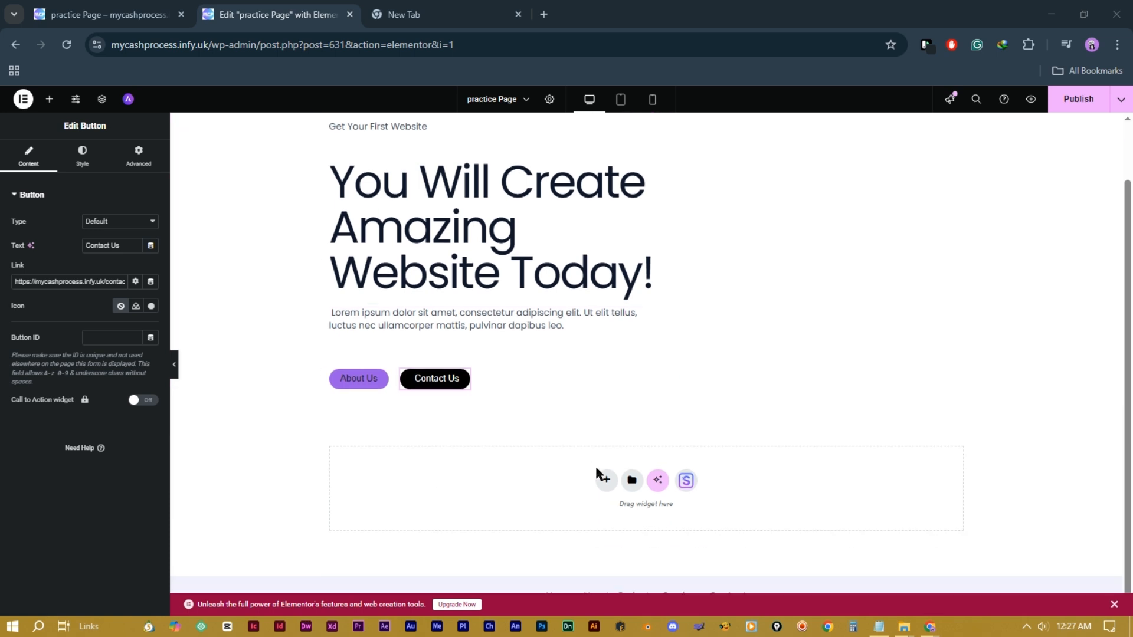
pyautogui.click(605, 482)
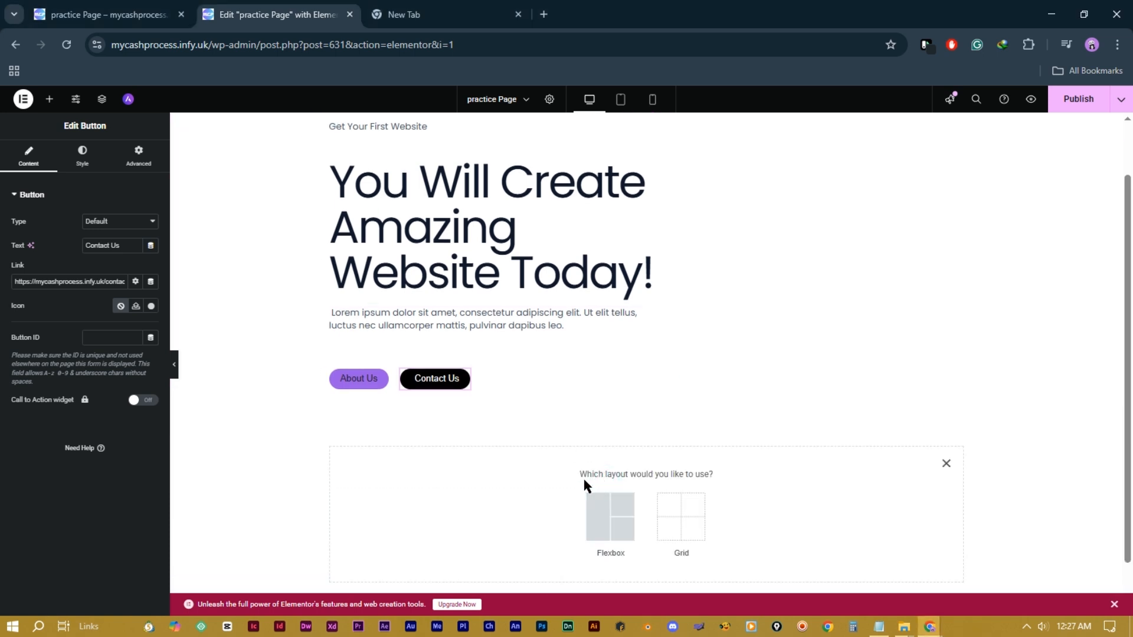
pyautogui.click(599, 513)
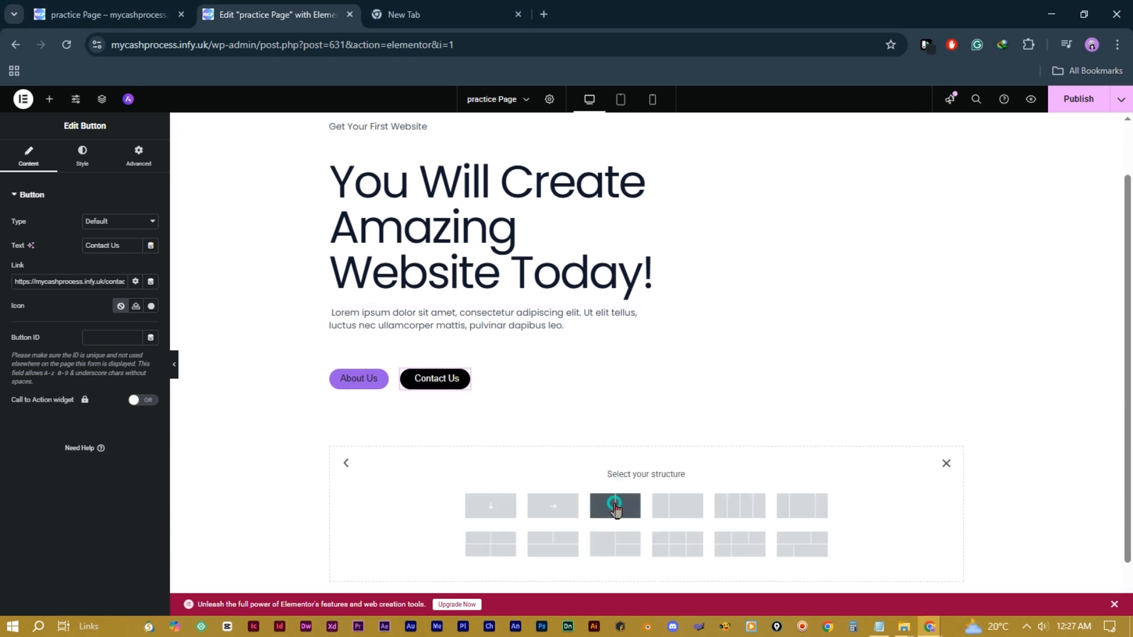
pyautogui.click(614, 506)
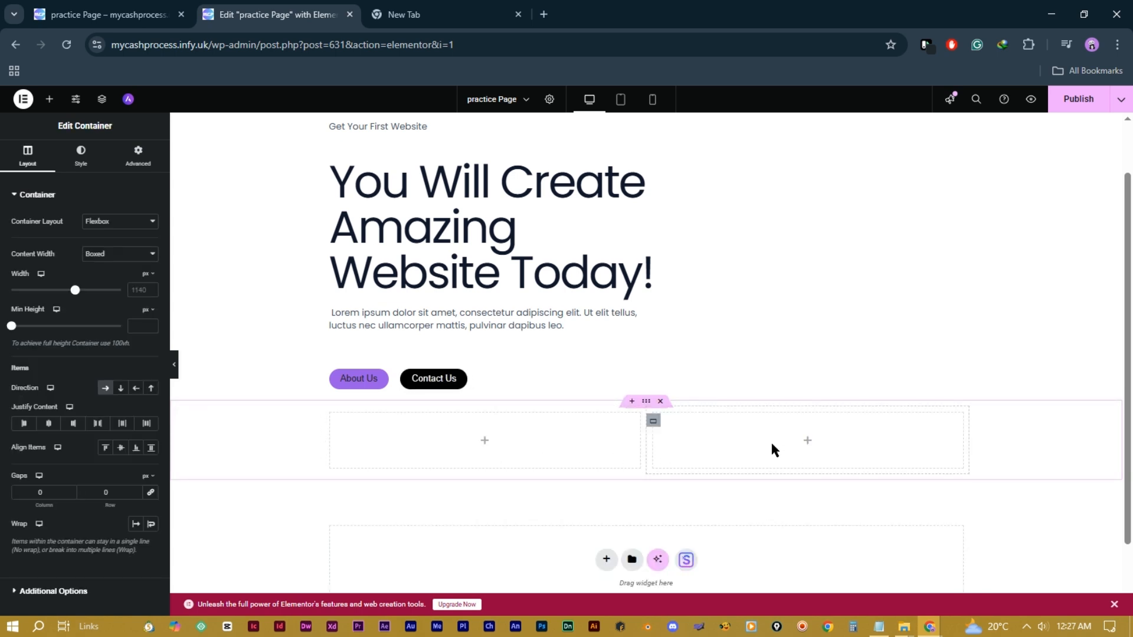
pyautogui.click(660, 401)
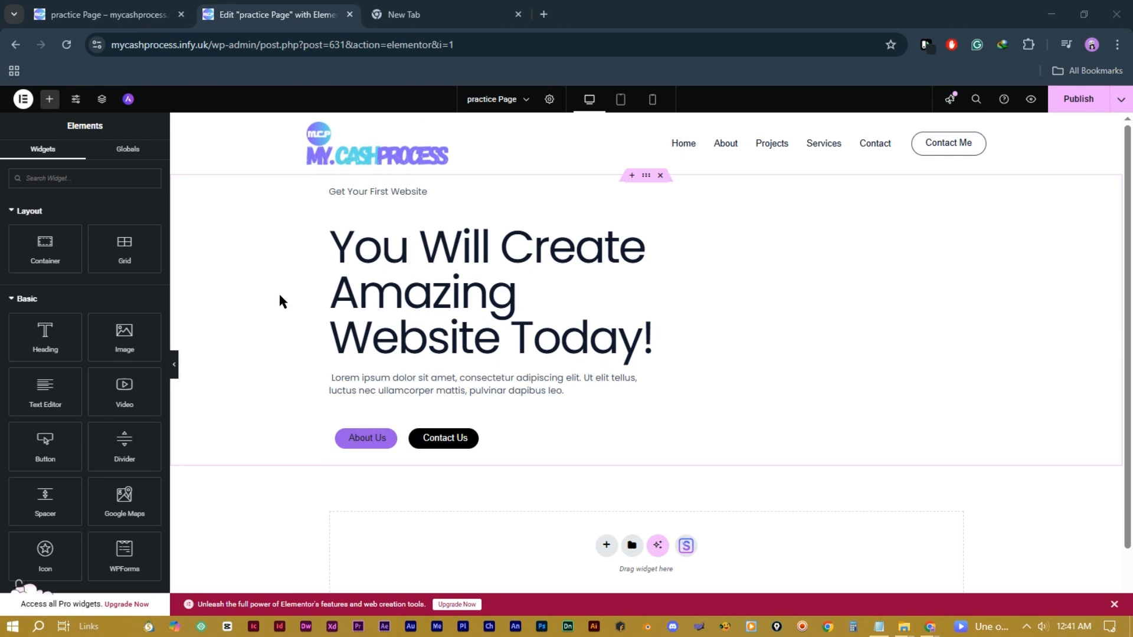
# Step: Drop an Image widget below the buttons and insert the laptop photo Project-Pic-1.png
pyautogui.moveTo(124, 340); pyautogui.dragTo(455, 451)
pyautogui.click(573, 353)
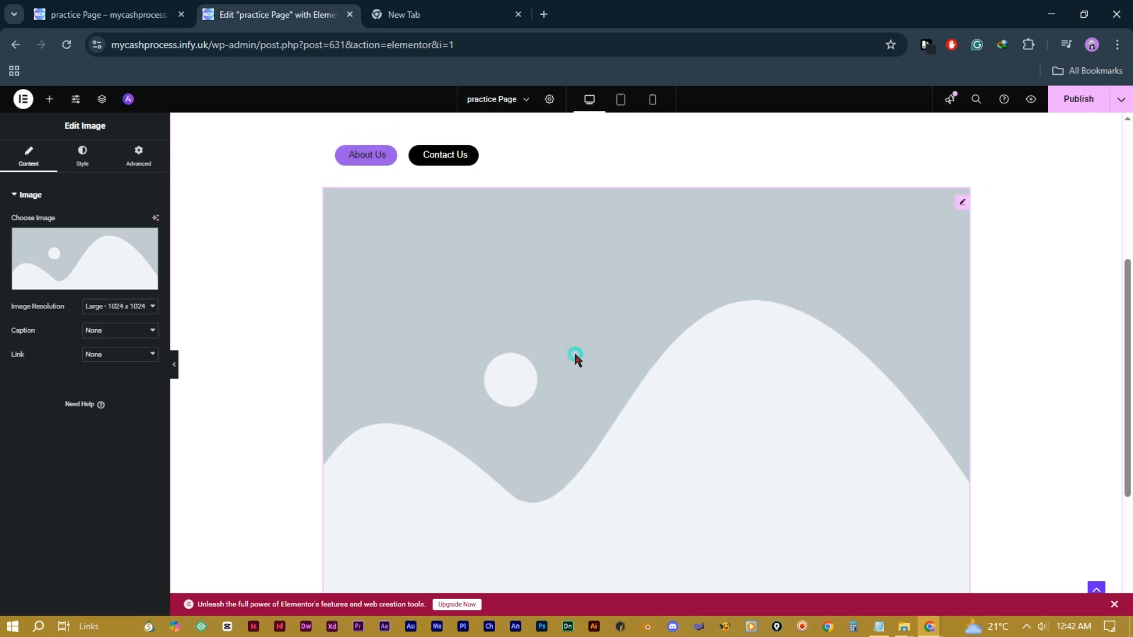
pyautogui.click(88, 259)
pyautogui.click(347, 238)
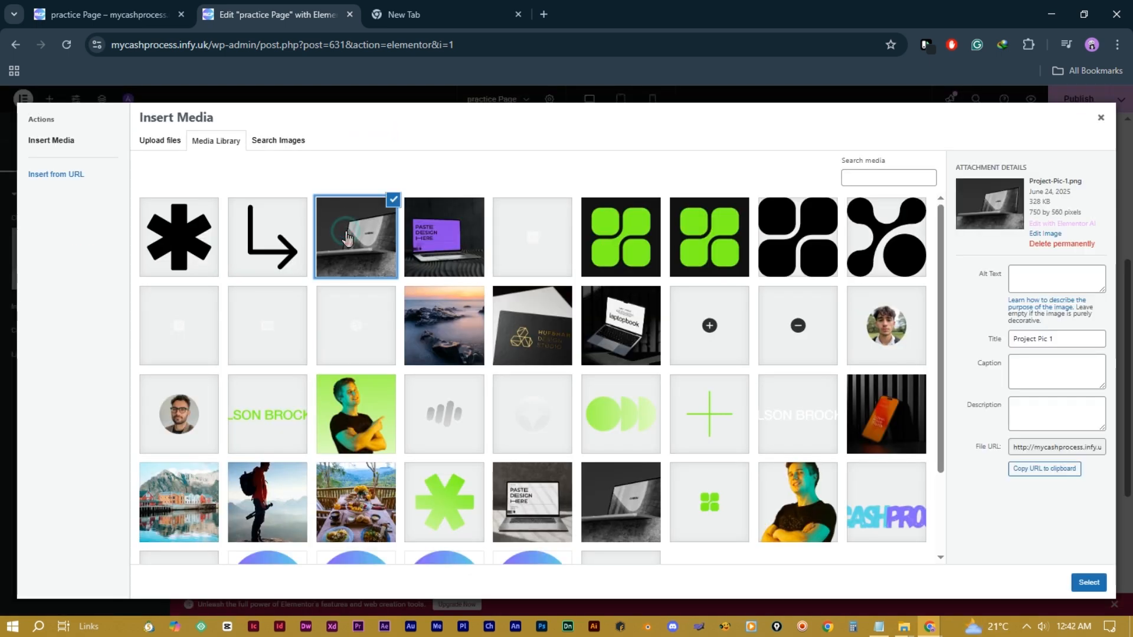
pyautogui.click(1088, 583)
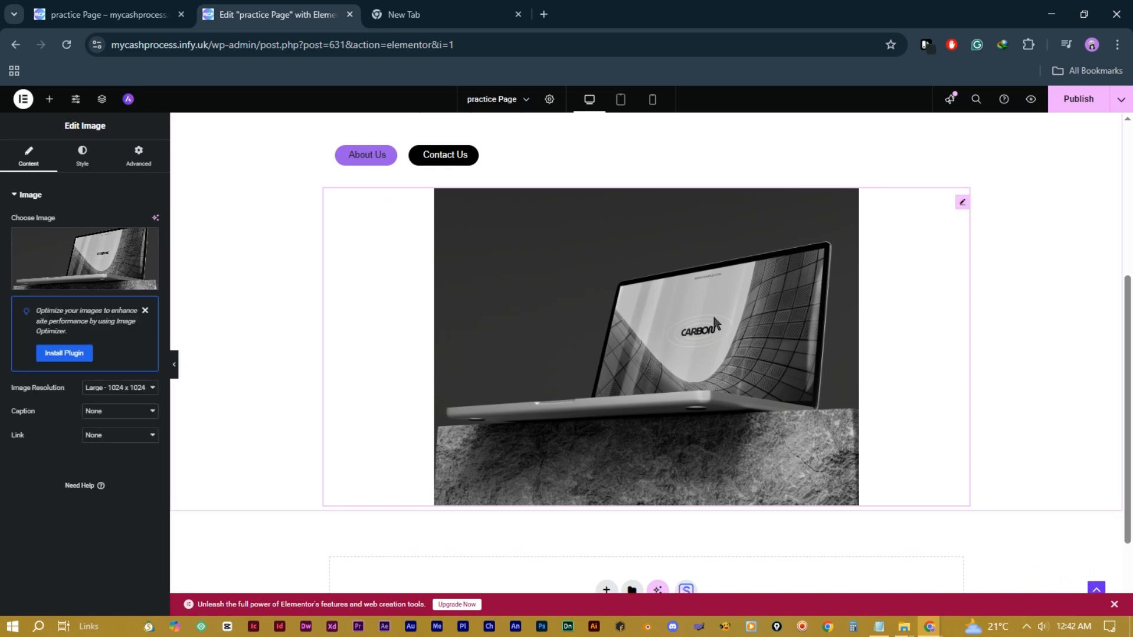
pyautogui.scroll(5, 713, 321)
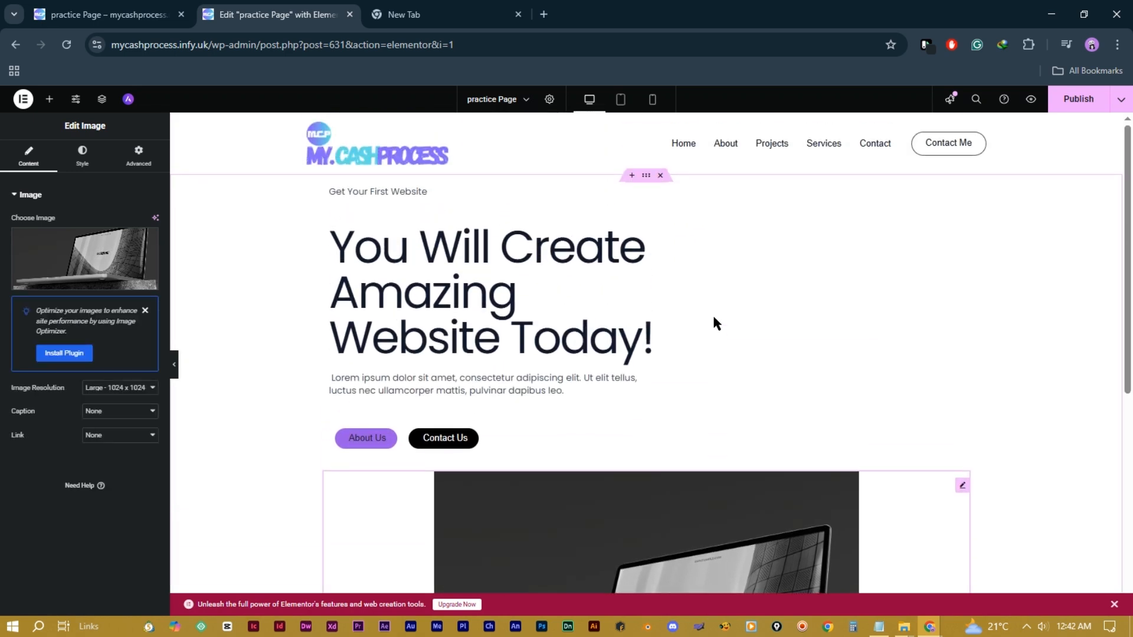
pyautogui.scroll(-5, 714, 321)
pyautogui.scroll(5, 714, 318)
# Step: Set the hero container to Row so the laptop sits beside the text, and the heading to 65px
pyautogui.click(647, 177)
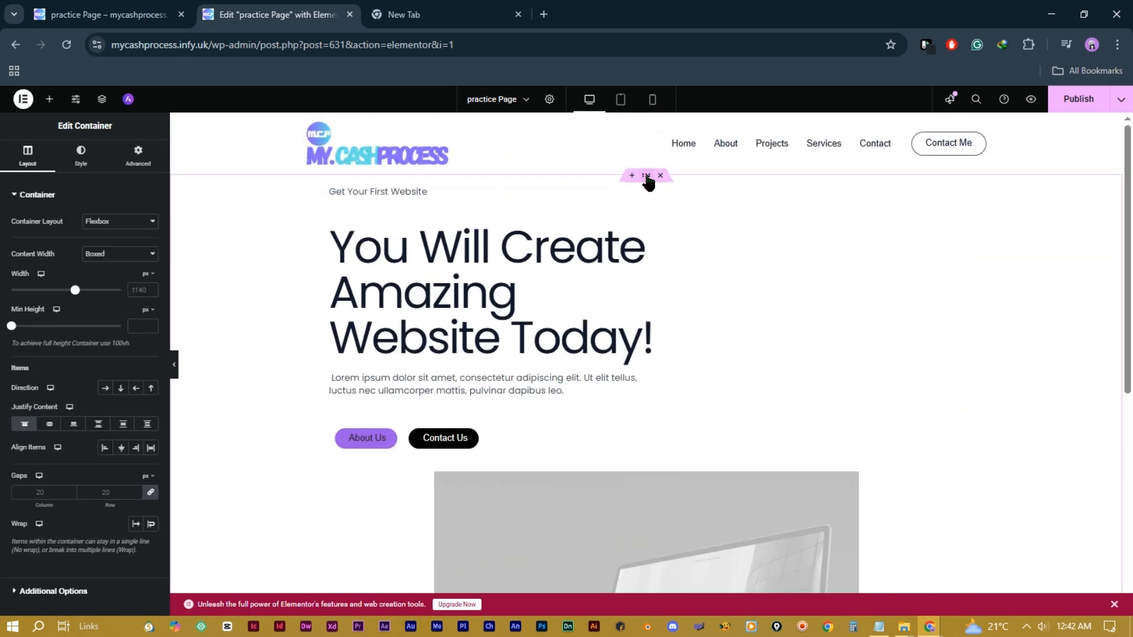
pyautogui.click(105, 388)
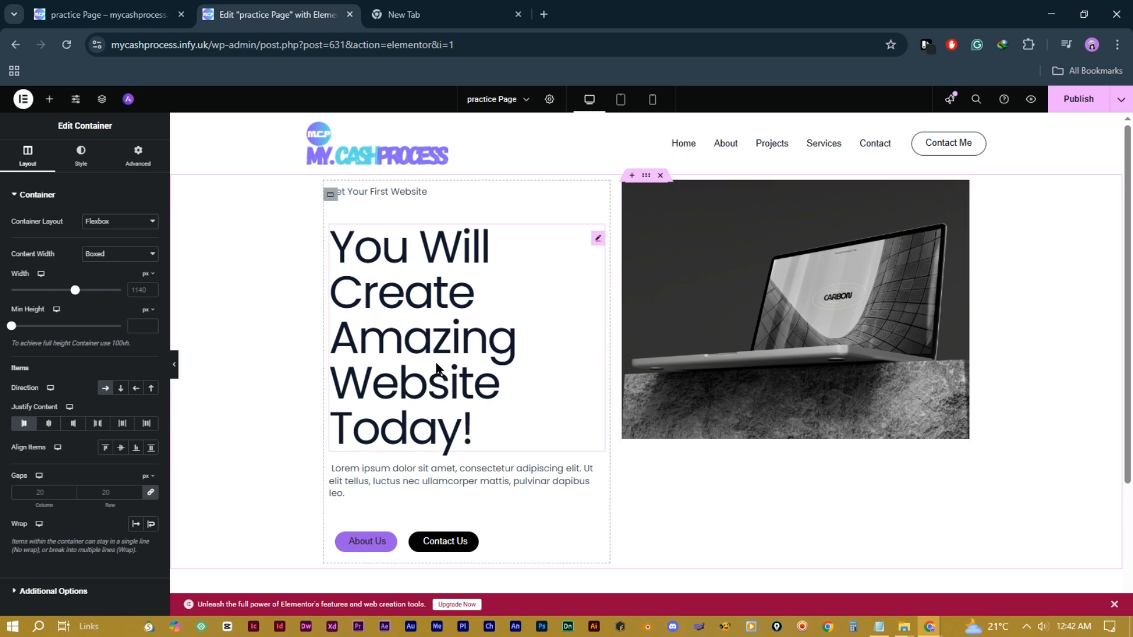
pyautogui.click(600, 240)
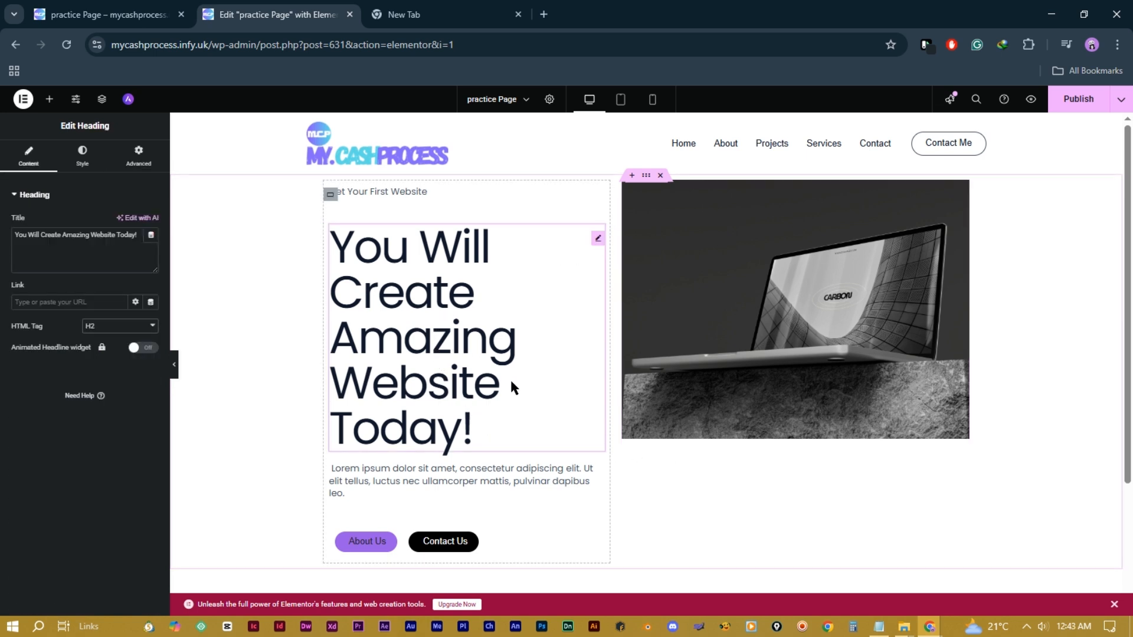
pyautogui.click(75, 164)
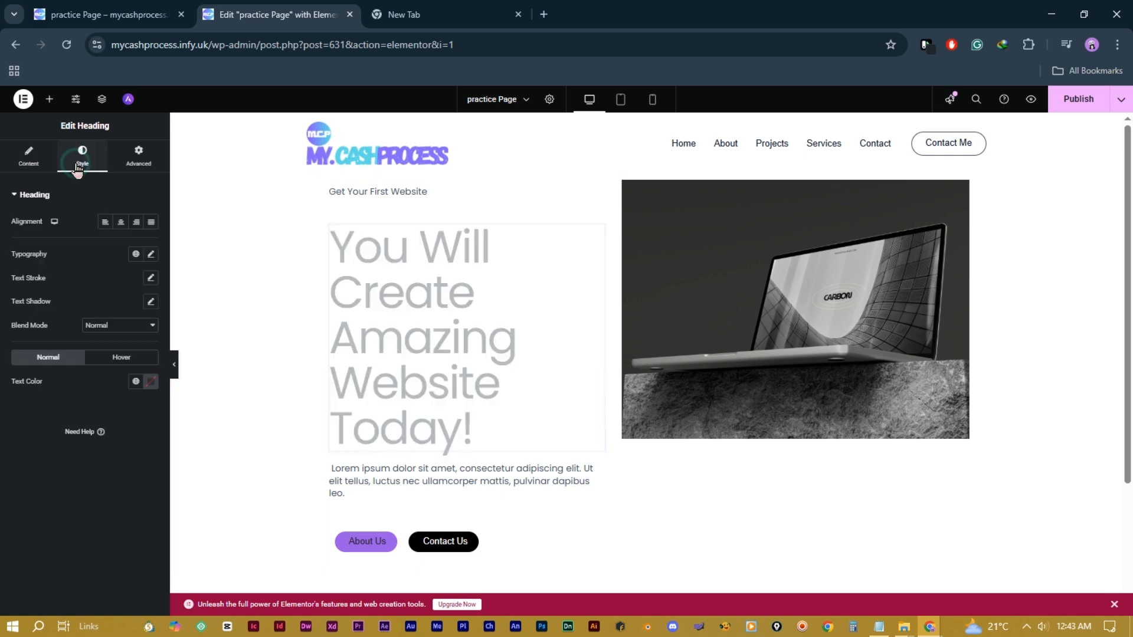
pyautogui.click(152, 255)
pyautogui.click(152, 256)
pyautogui.click(151, 255)
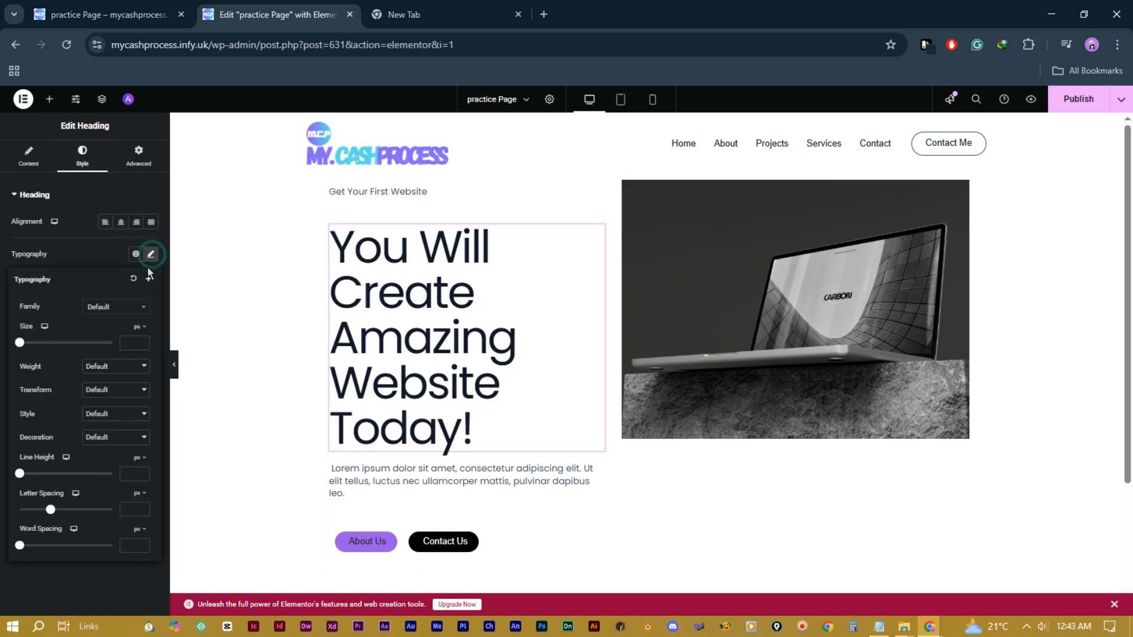
pyautogui.moveTo(40, 342)
pyautogui.mouseDown()
pyautogui.moveTo(30, 341)
pyautogui.moveTo(48, 344)
pyautogui.mouseUp()
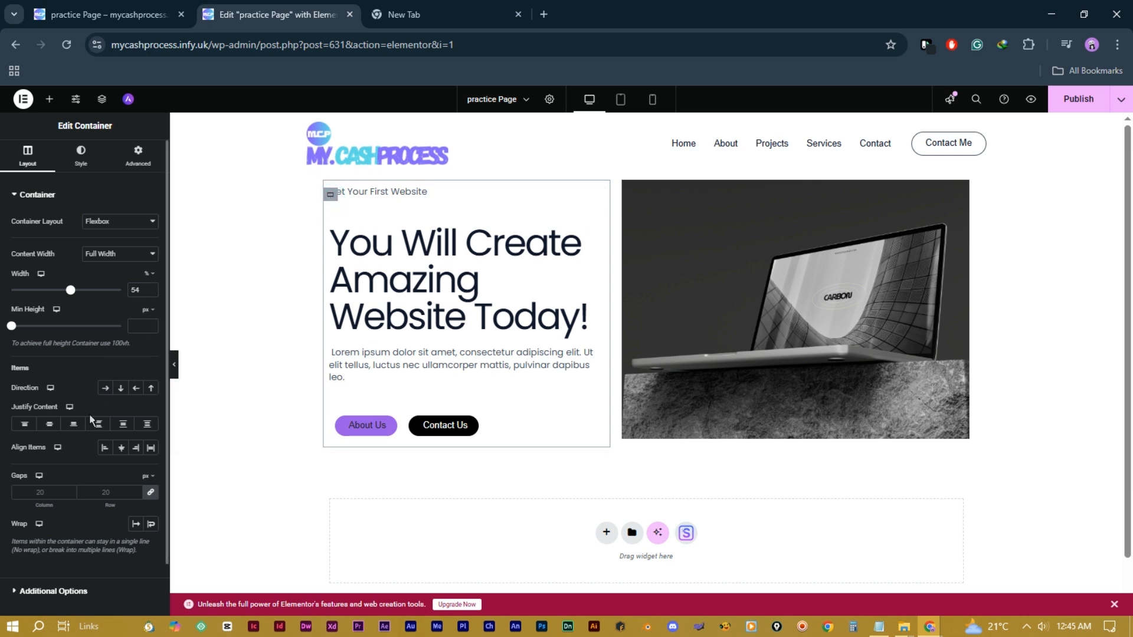
# Step: Set the left column's Justify Content to Space Evenly
pyautogui.click(51, 426)
pyautogui.click(72, 426)
pyautogui.click(99, 427)
pyautogui.click(125, 428)
pyautogui.click(149, 429)
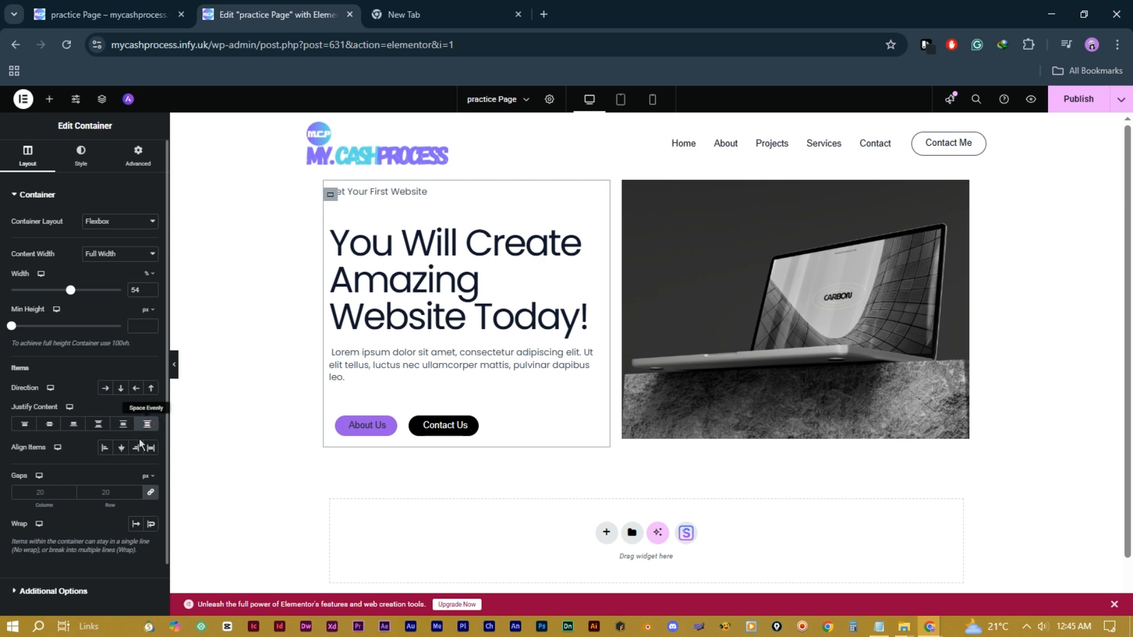
# Step: Set the gaps between the left column's items to 15 px
pyautogui.click(137, 494)
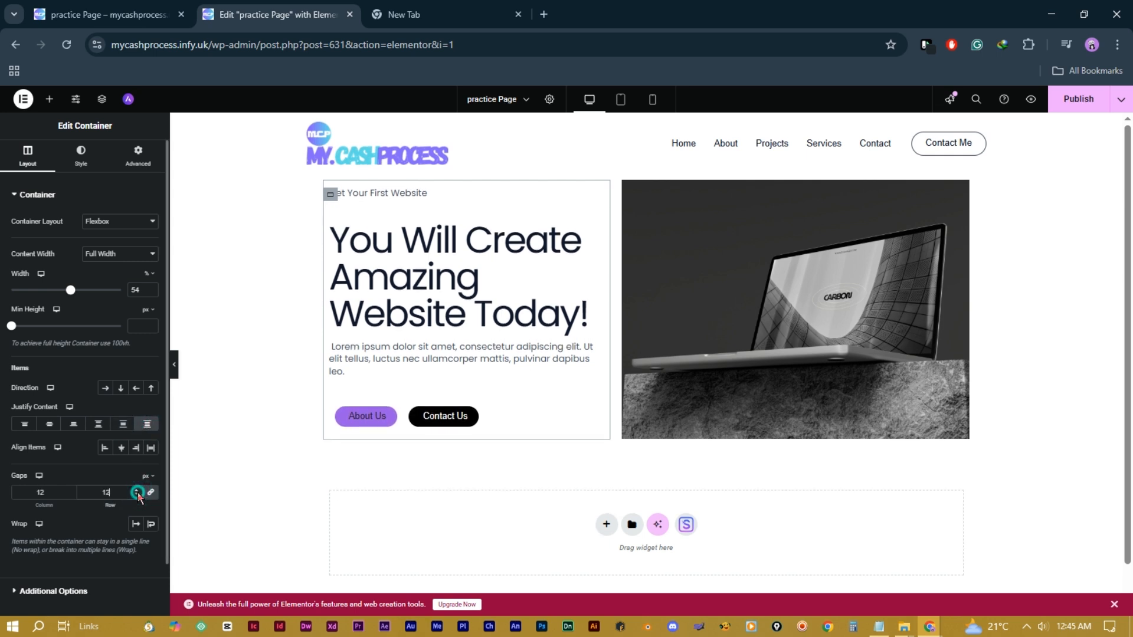
pyautogui.click(136, 491)
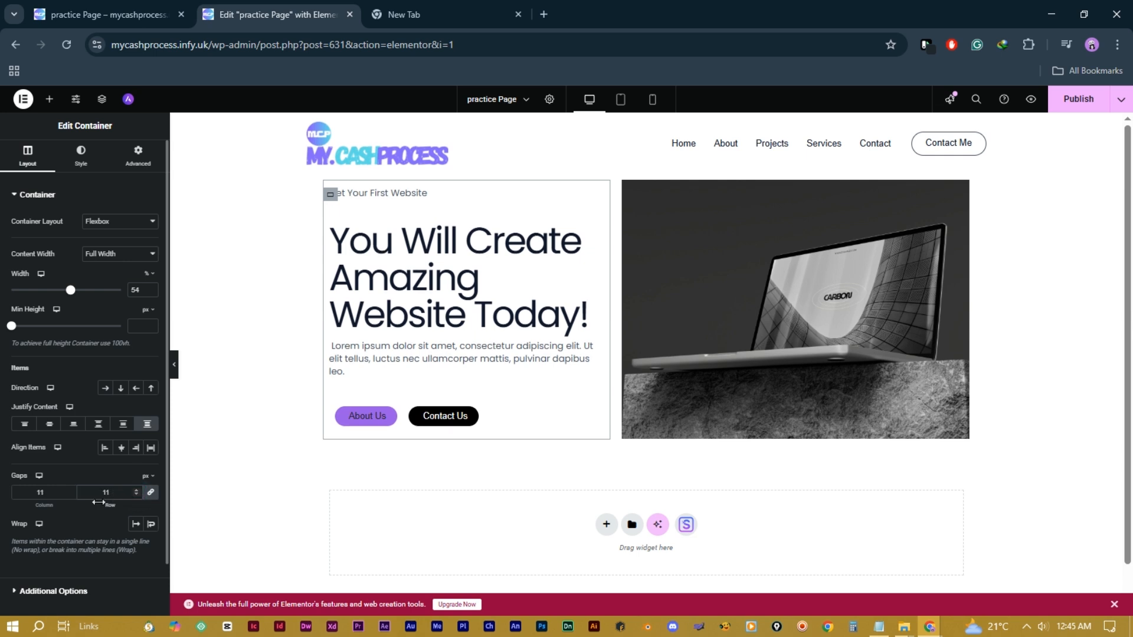
pyautogui.click(135, 491)
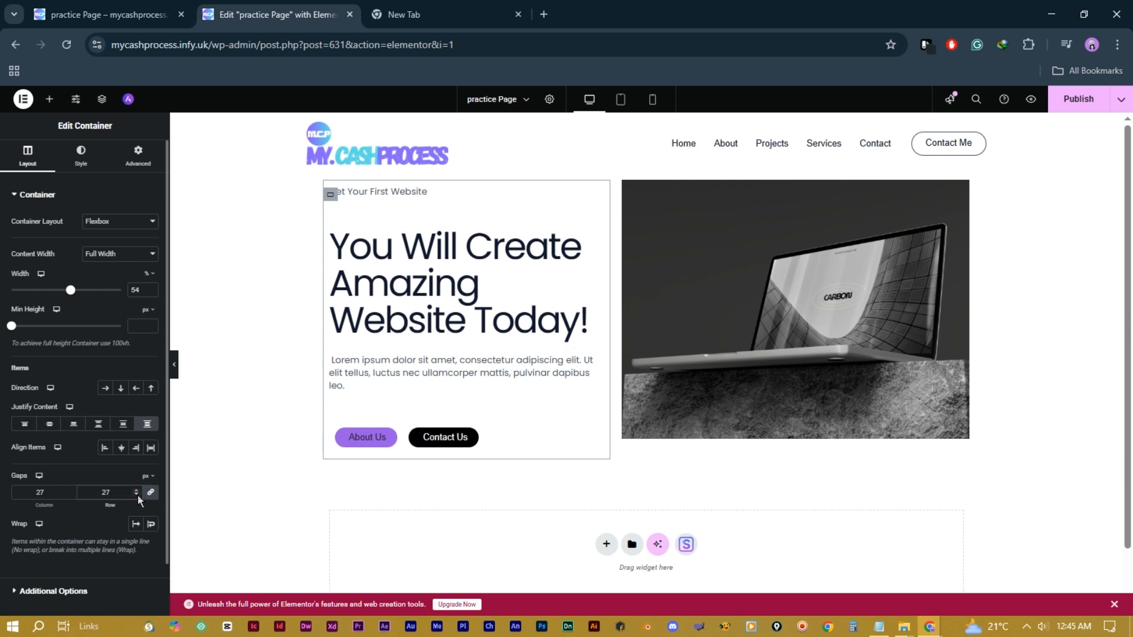
pyautogui.click(137, 495)
pyautogui.click(137, 495)
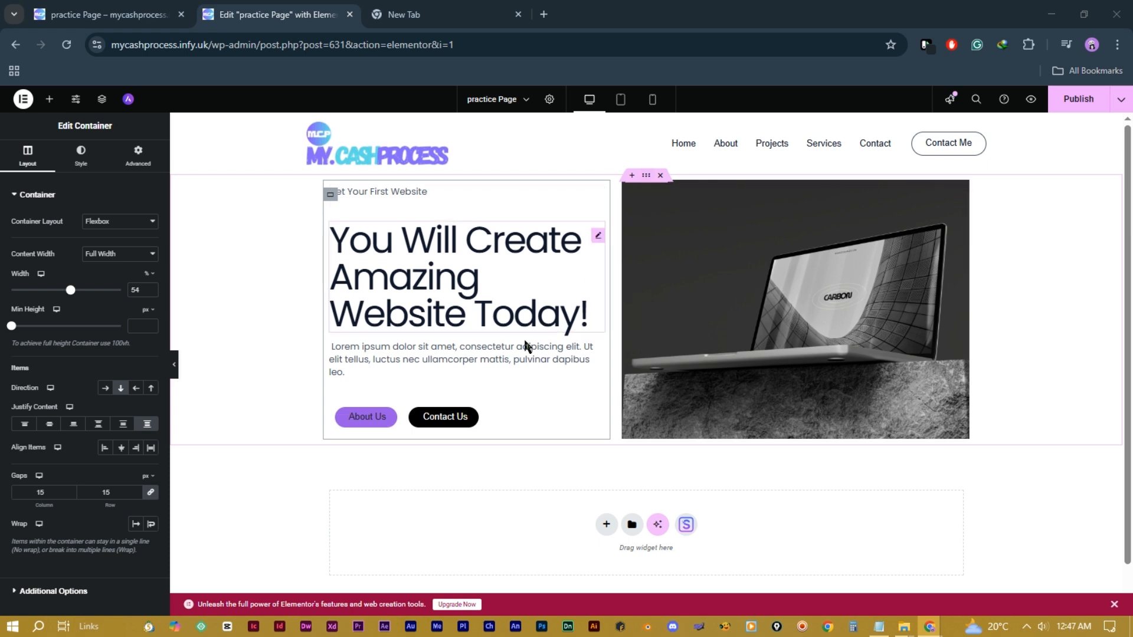
pyautogui.click(646, 177)
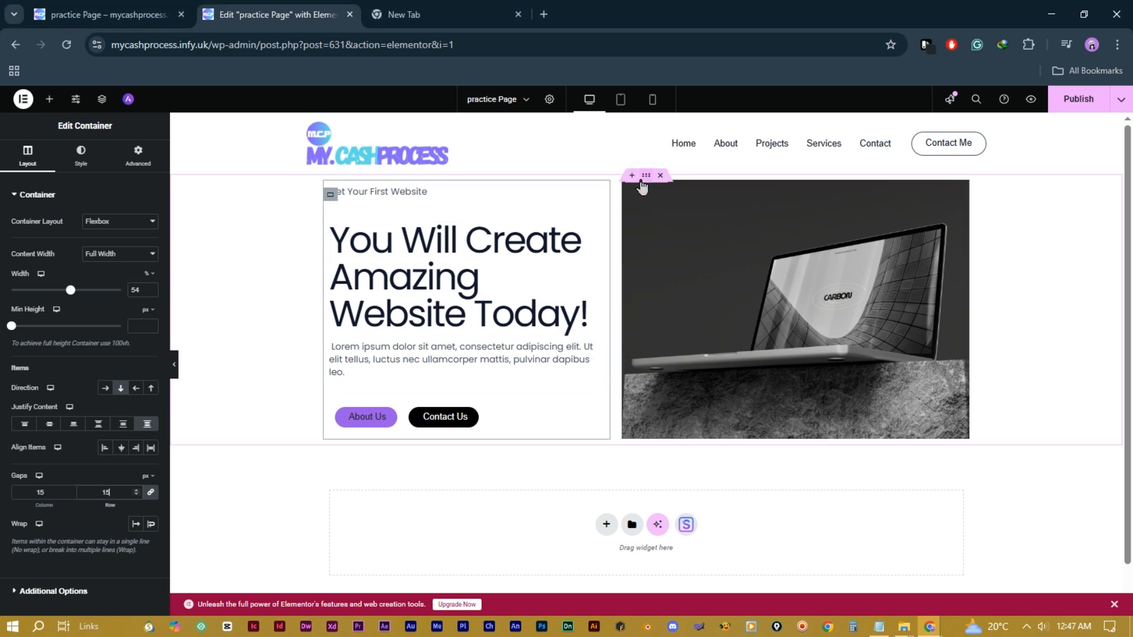
# Step: Give the hero container a pink solid colour background
pyautogui.click(81, 161)
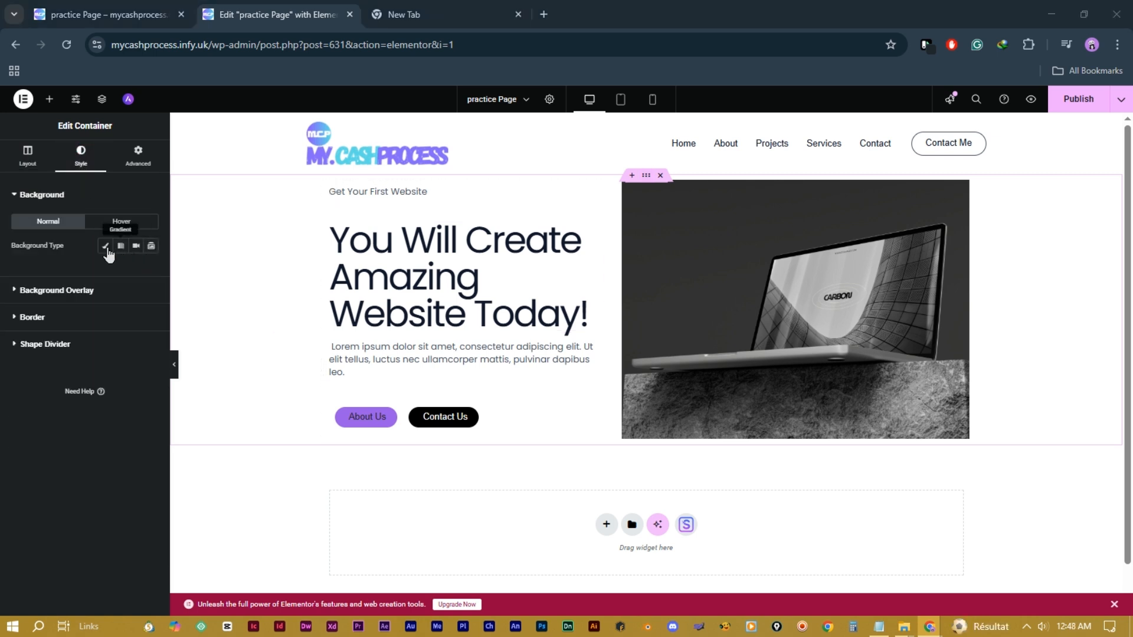
pyautogui.click(106, 247)
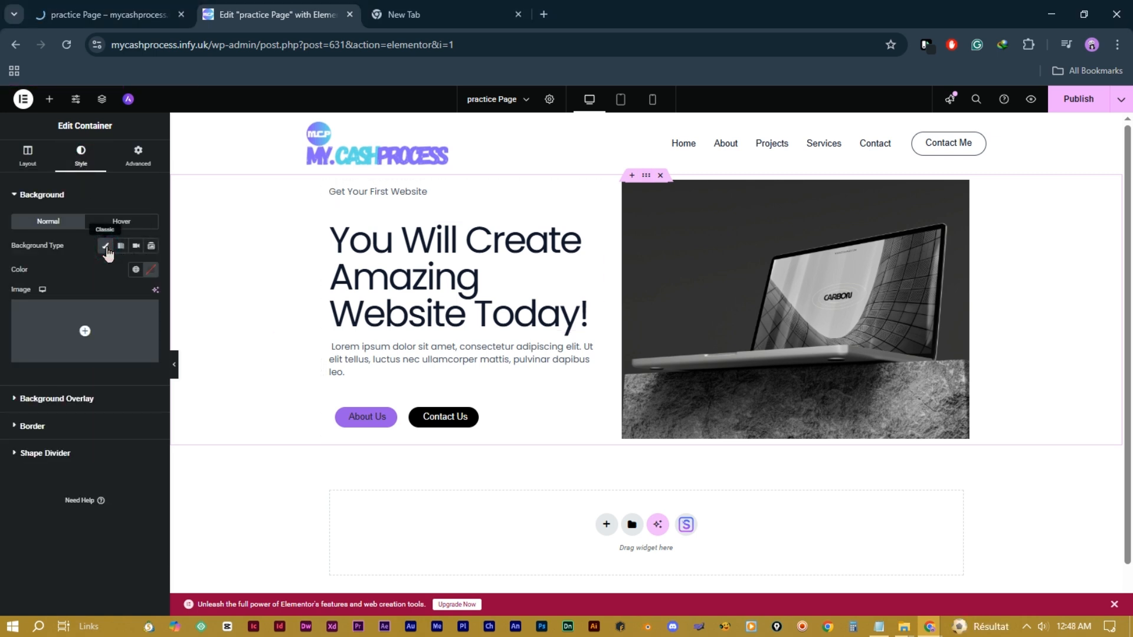
pyautogui.click(148, 270)
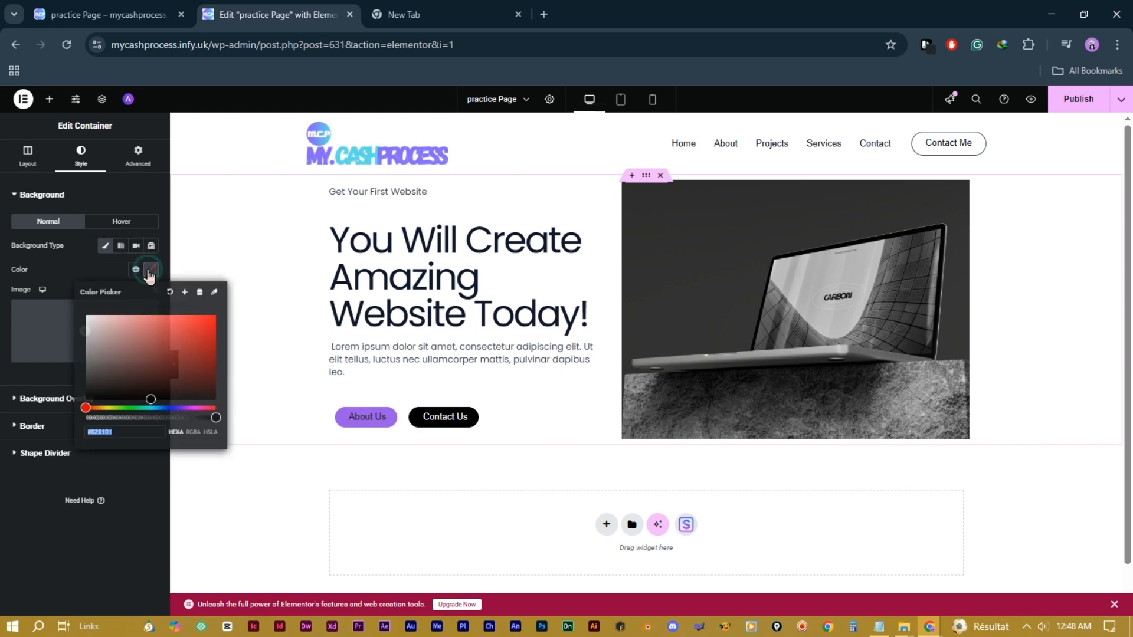
pyautogui.moveTo(177, 350); pyautogui.dragTo(109, 333)
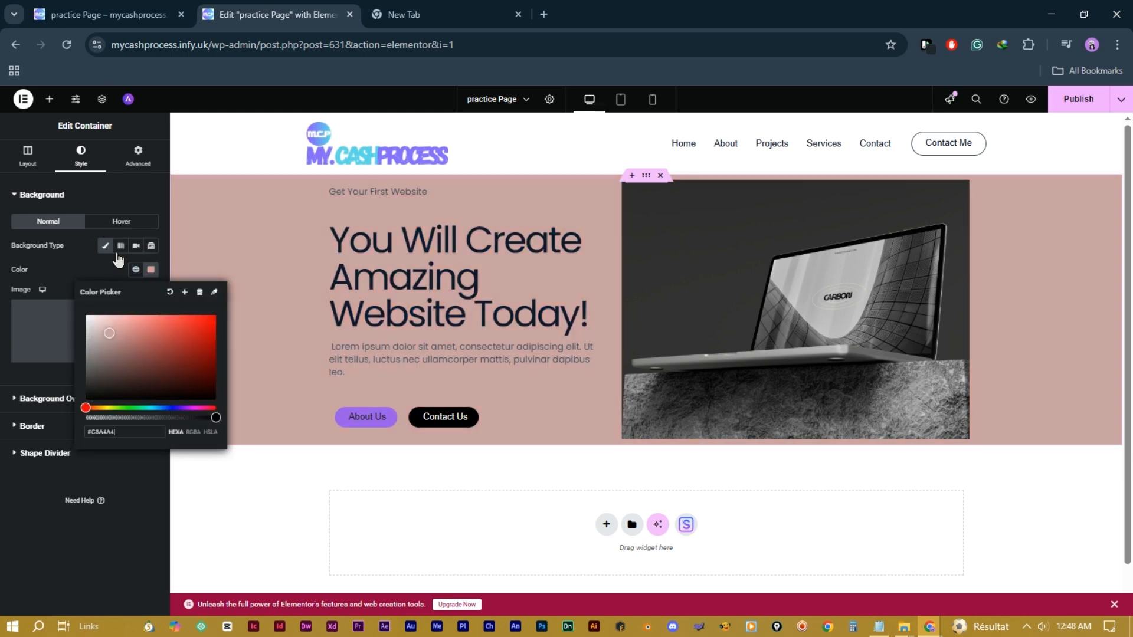
# Step: Switch the hero background to a gradient with a pale blue first colour
pyautogui.click(121, 246)
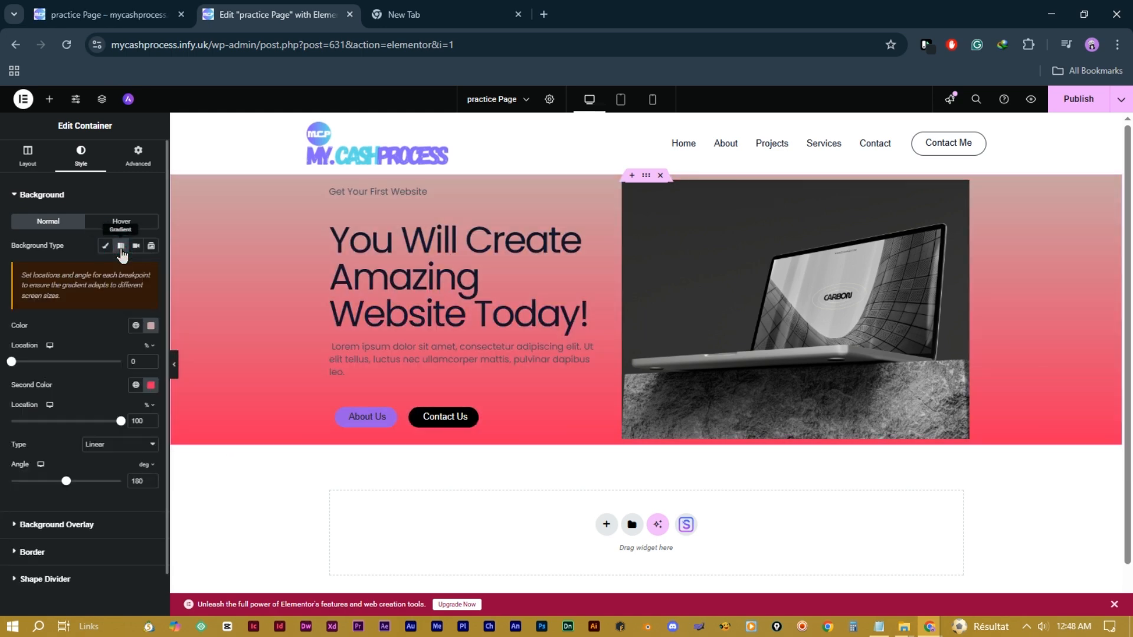
pyautogui.click(151, 326)
pyautogui.moveTo(167, 384); pyautogui.dragTo(136, 394)
pyautogui.click(187, 464)
pyautogui.click(114, 392)
pyautogui.click(151, 464)
pyautogui.click(136, 384)
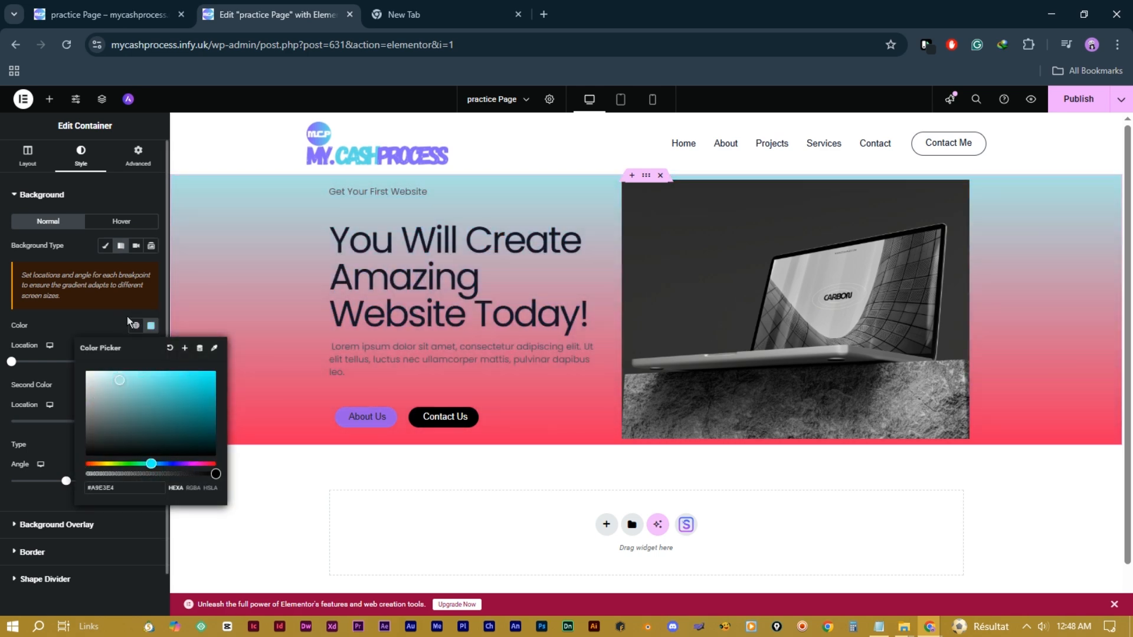
pyautogui.click(107, 316)
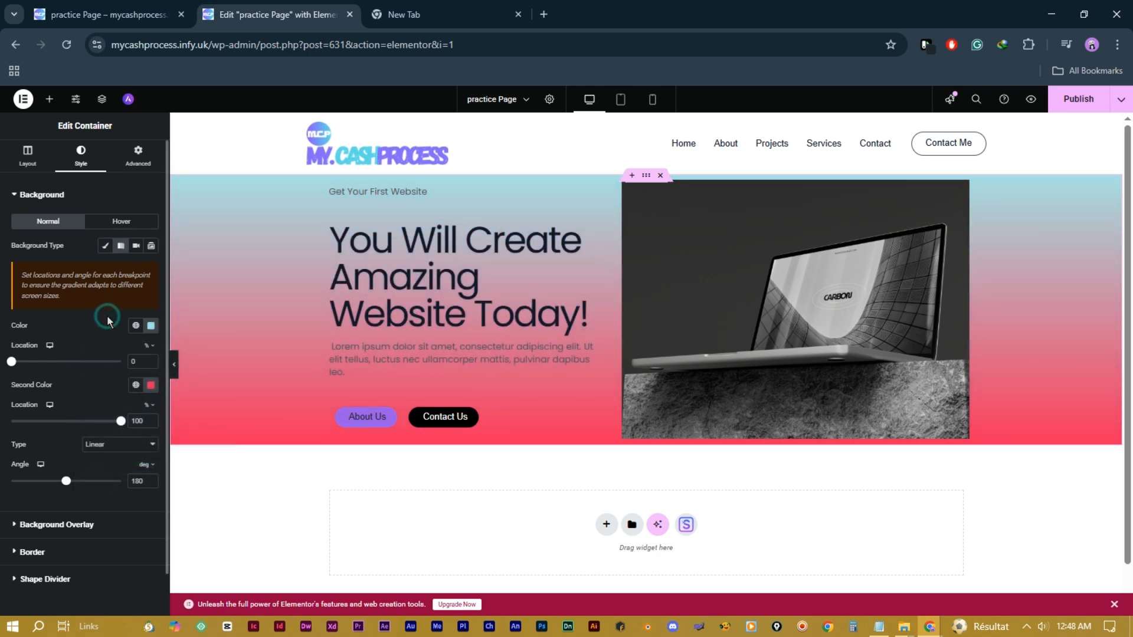
# Step: Set the second gradient colour to pink and move the colour stops to 13% and 57%
pyautogui.click(151, 385)
pyautogui.moveTo(172, 445); pyautogui.dragTo(145, 445)
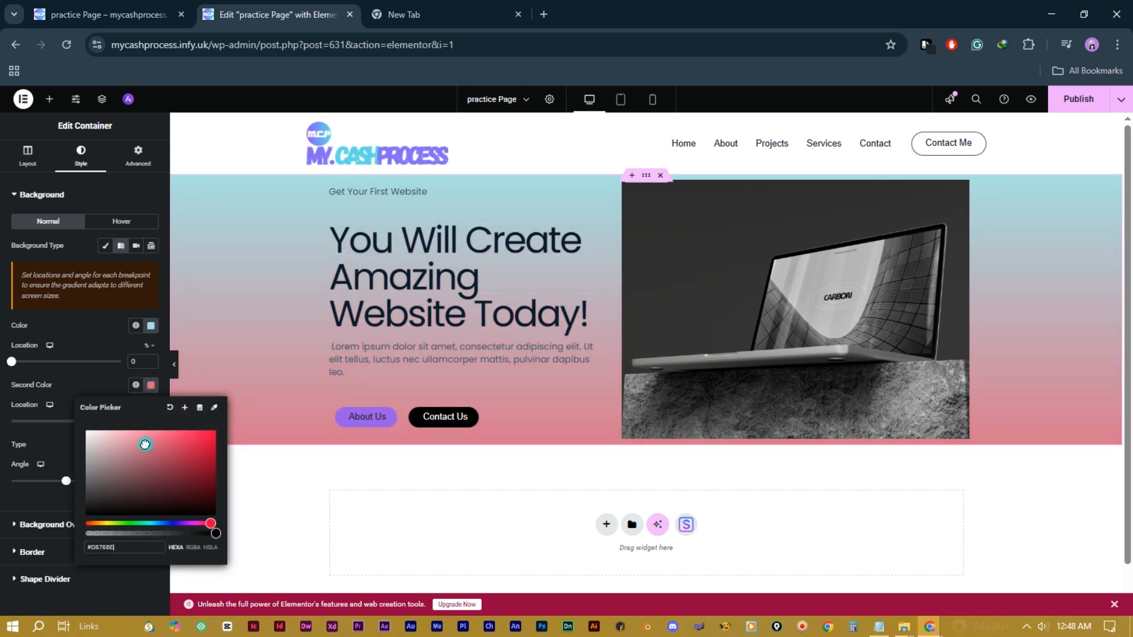
pyautogui.click(255, 481)
pyautogui.moveTo(11, 361)
pyautogui.mouseDown()
pyautogui.moveTo(108, 364)
pyautogui.moveTo(53, 382)
pyautogui.moveTo(26, 378)
pyautogui.mouseUp()
pyautogui.moveTo(121, 421); pyautogui.dragTo(74, 420)
pyautogui.moveTo(38, 481)
pyautogui.mouseDown()
pyautogui.moveTo(104, 489)
pyautogui.moveTo(39, 497)
pyautogui.moveTo(64, 497)
pyautogui.moveTo(51, 497)
pyautogui.mouseUp()
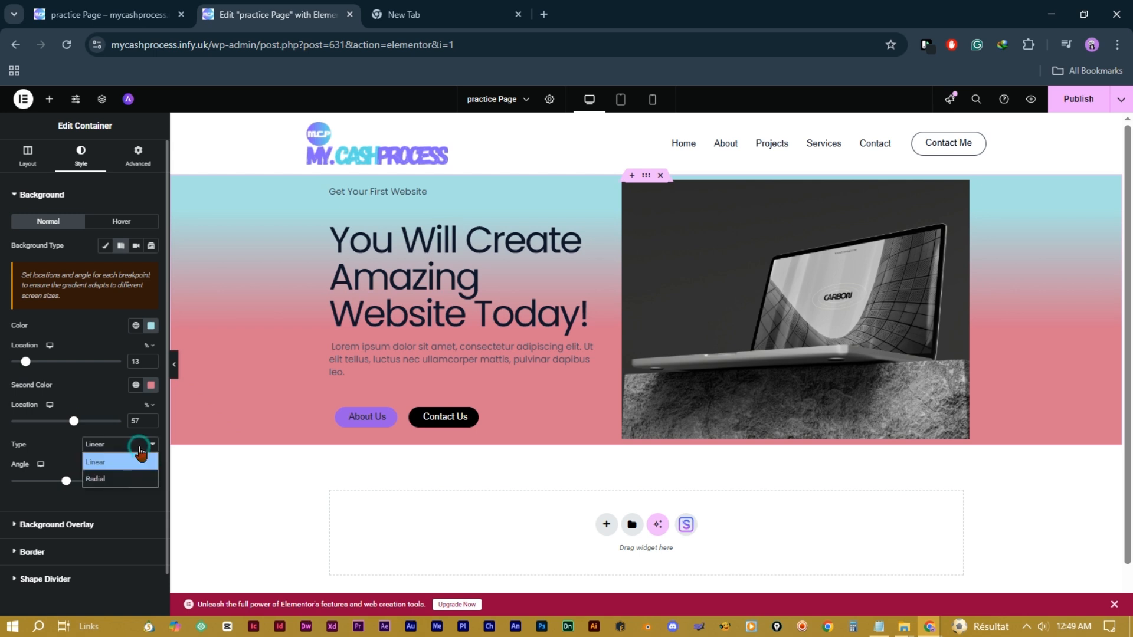
# Step: Try a radial gradient, then return to linear angled at 124°
pyautogui.click(134, 444)
pyautogui.click(125, 479)
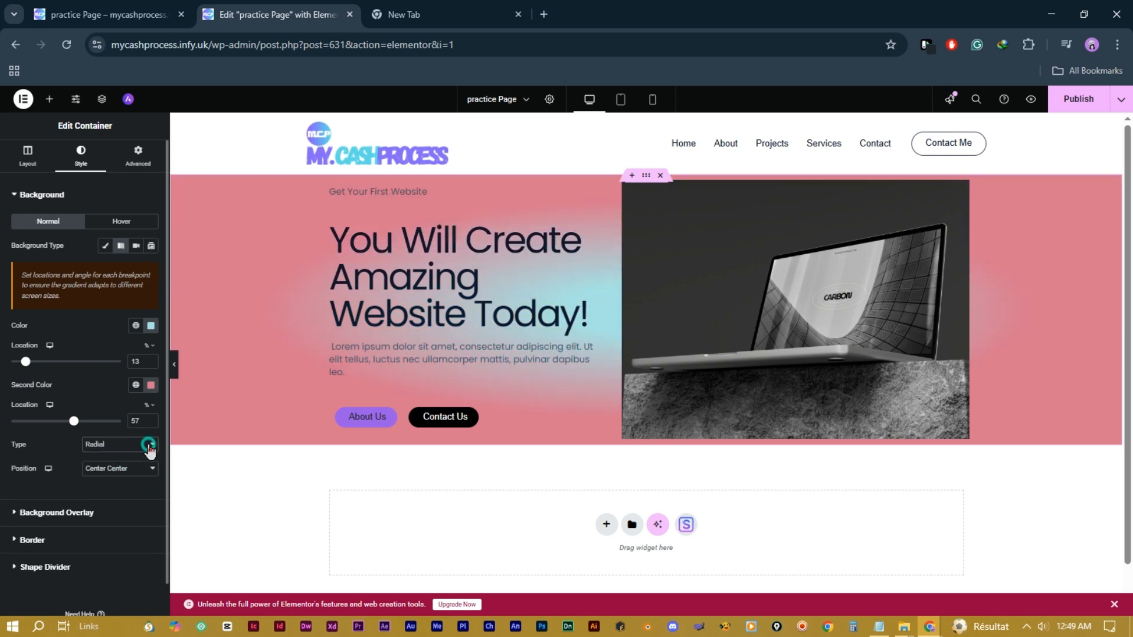
pyautogui.click(148, 450)
pyautogui.click(144, 464)
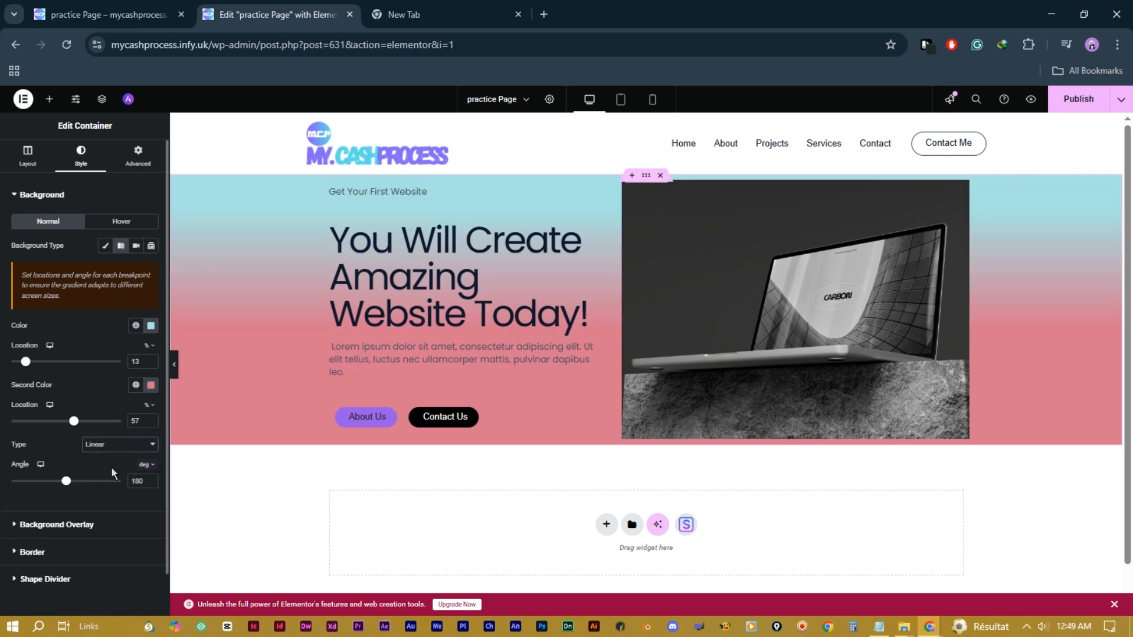
pyautogui.moveTo(66, 480)
pyautogui.mouseDown()
pyautogui.moveTo(30, 481)
pyautogui.moveTo(102, 496)
pyautogui.moveTo(24, 499)
pyautogui.moveTo(65, 499)
pyautogui.moveTo(51, 493)
pyautogui.mouseUp()
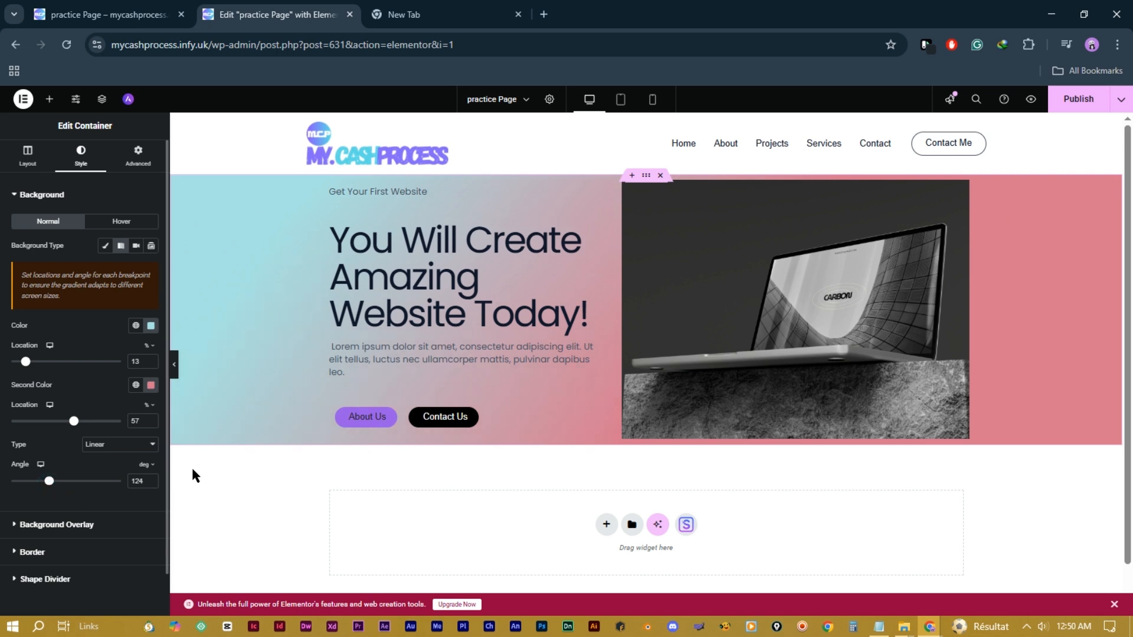
pyautogui.scroll(-1, 705, 470)
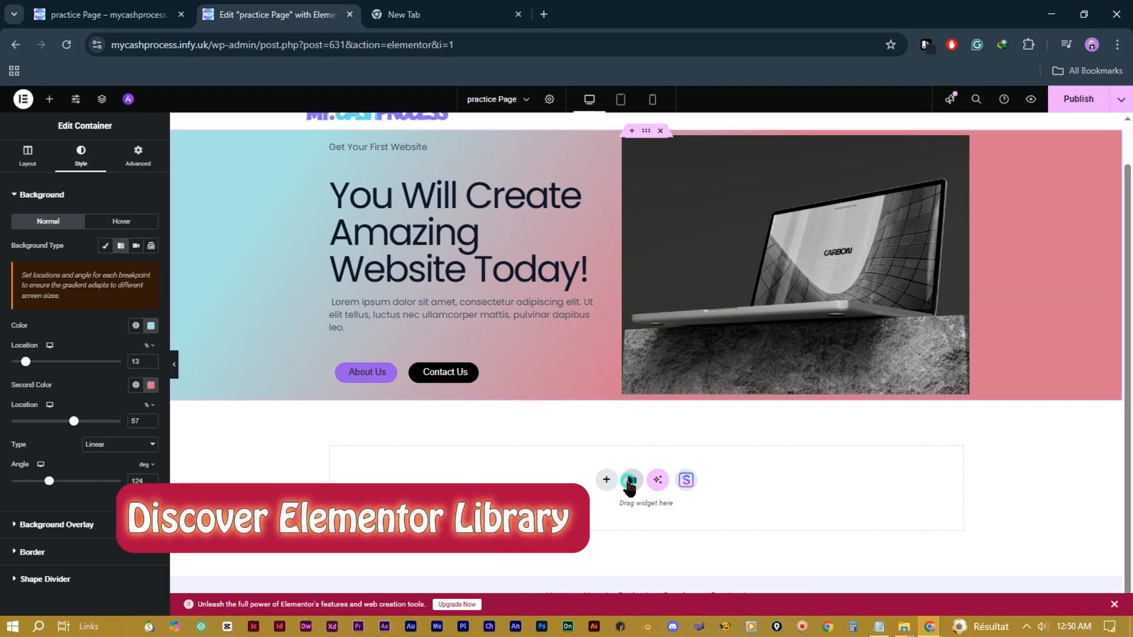
# Step: Browse the template library's Blocks, Pages and empty Templates tabs, then close it
pyautogui.click(630, 481)
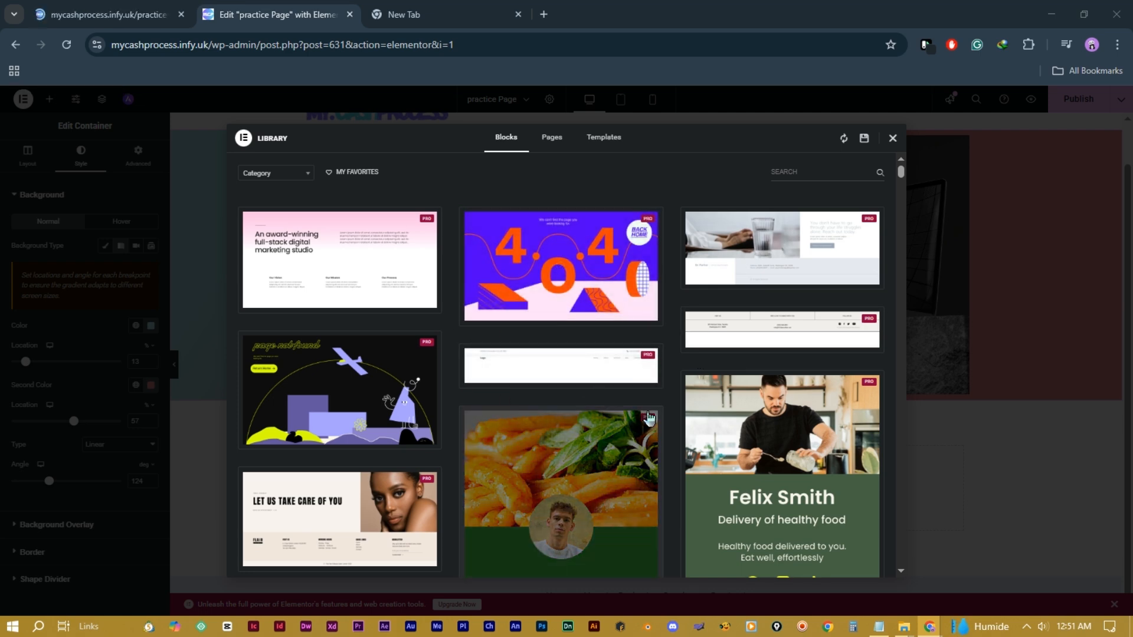
pyautogui.scroll(-4, 651, 421)
pyautogui.scroll(-3, 651, 421)
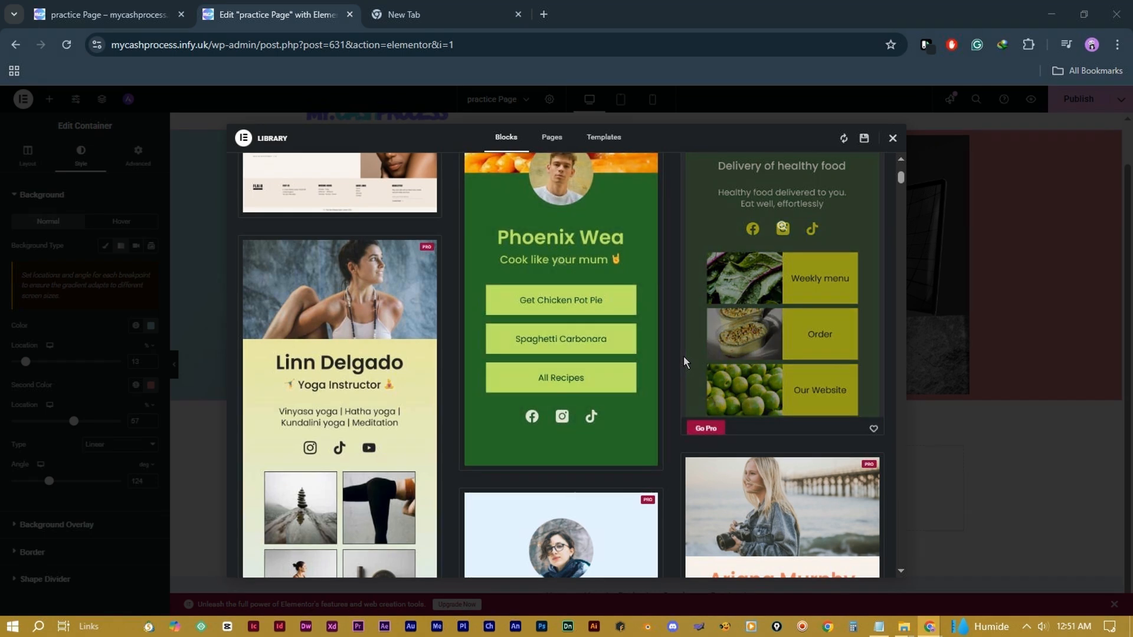
pyautogui.scroll(10, 682, 356)
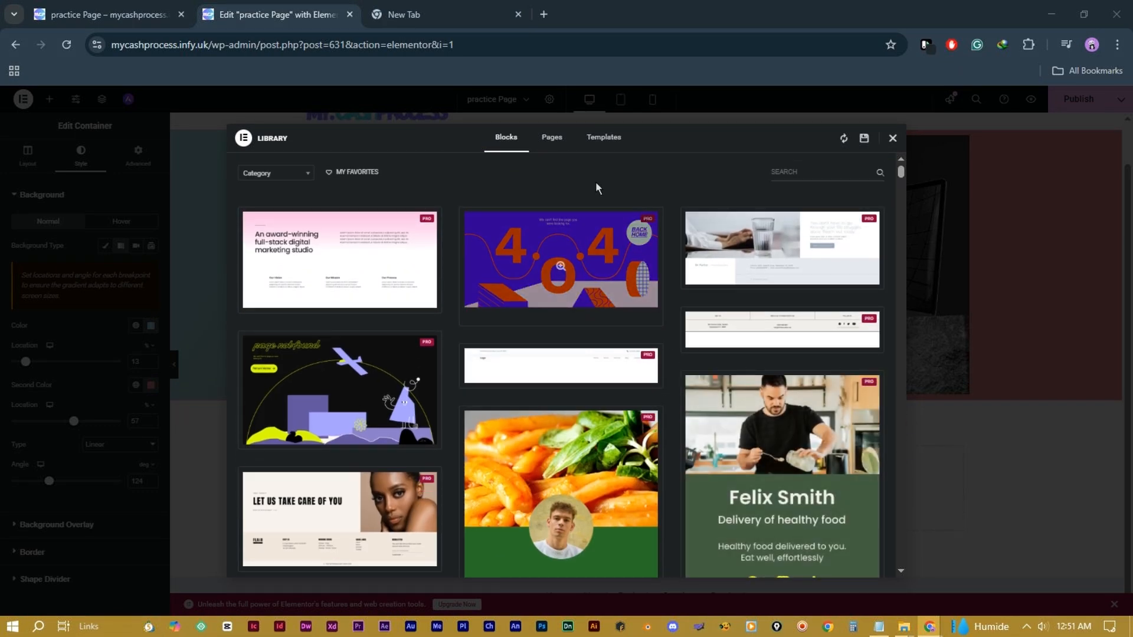
pyautogui.click(559, 142)
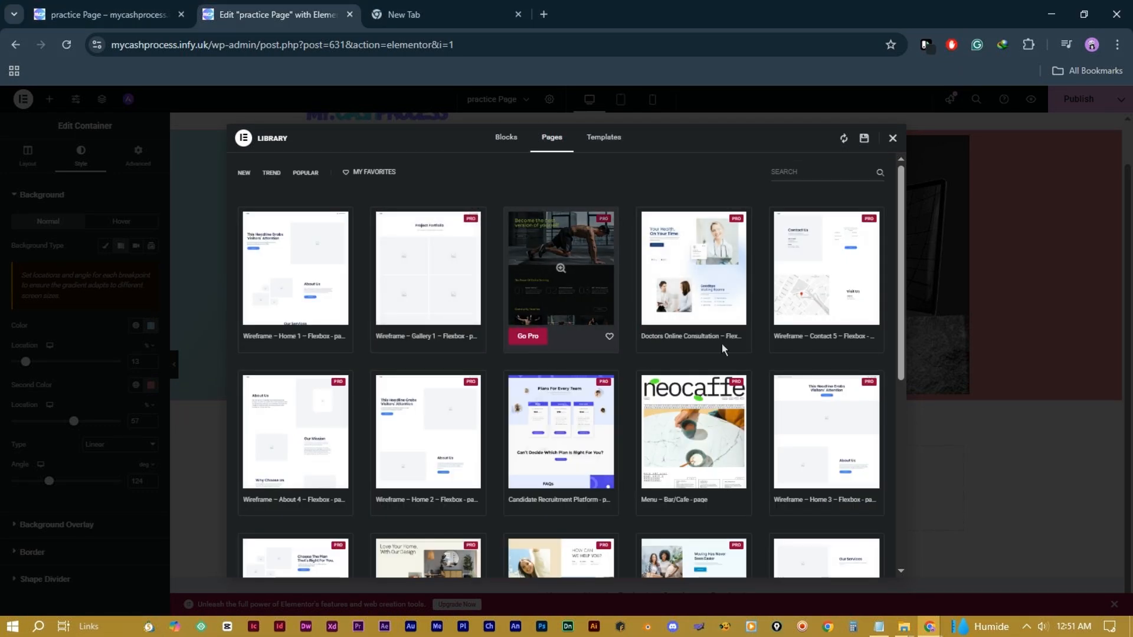
pyautogui.moveTo(648, 270)
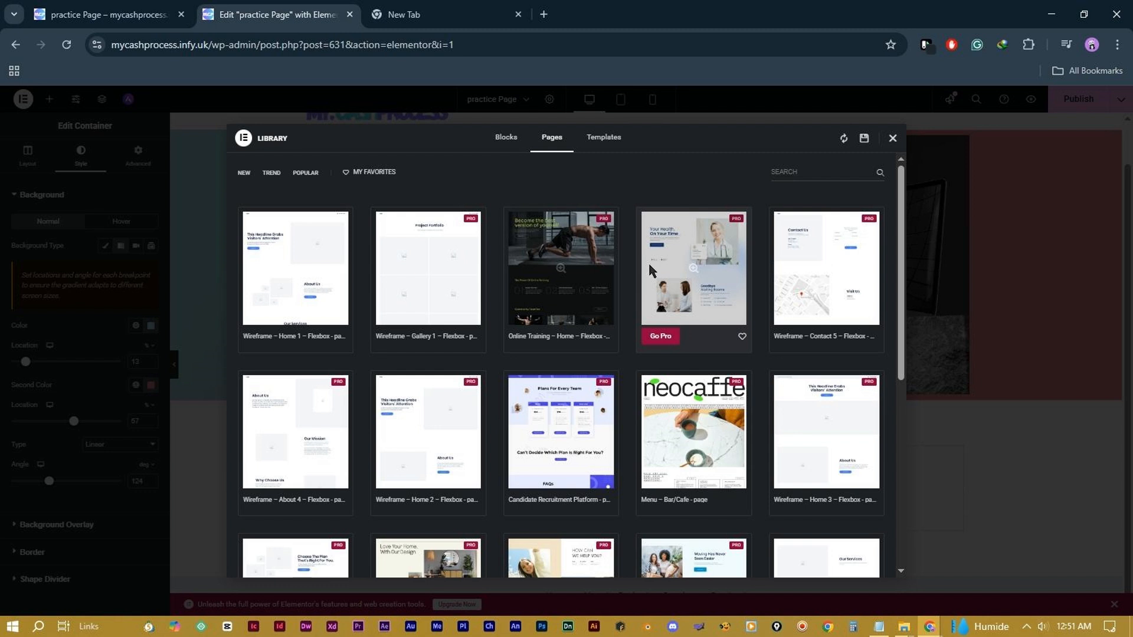
pyautogui.click(599, 152)
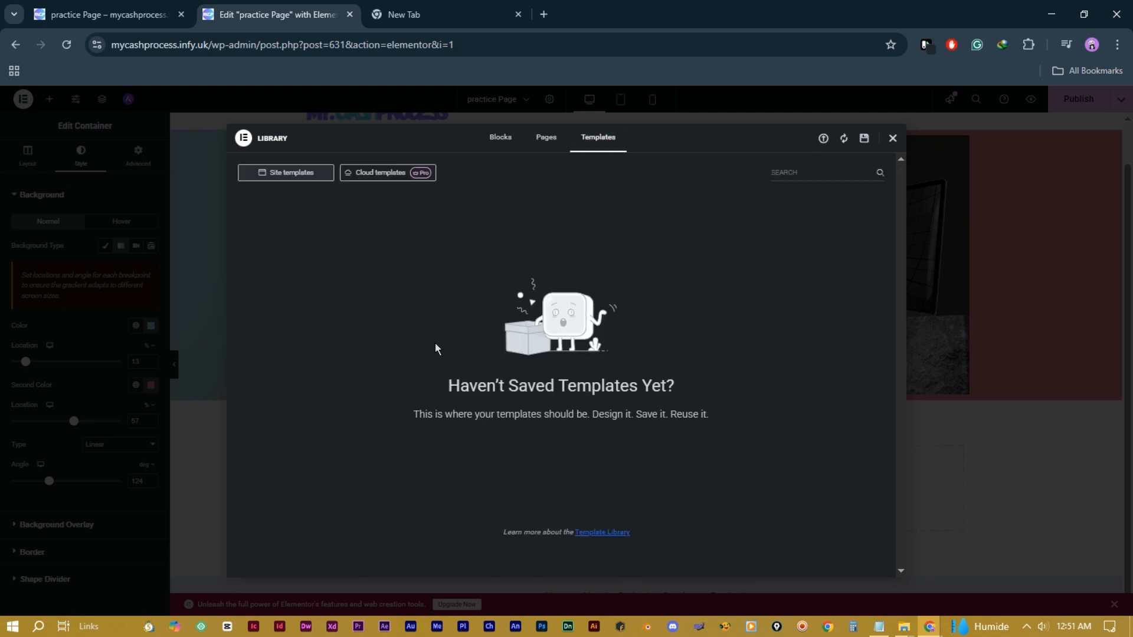
pyautogui.click(892, 139)
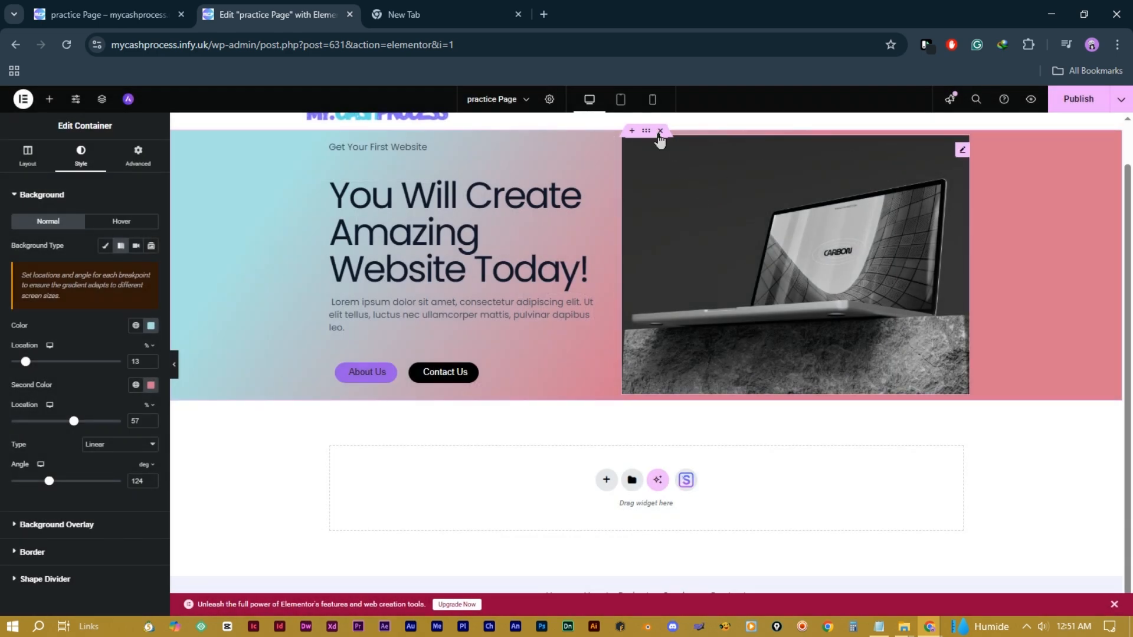
pyautogui.rightClick(646, 136)
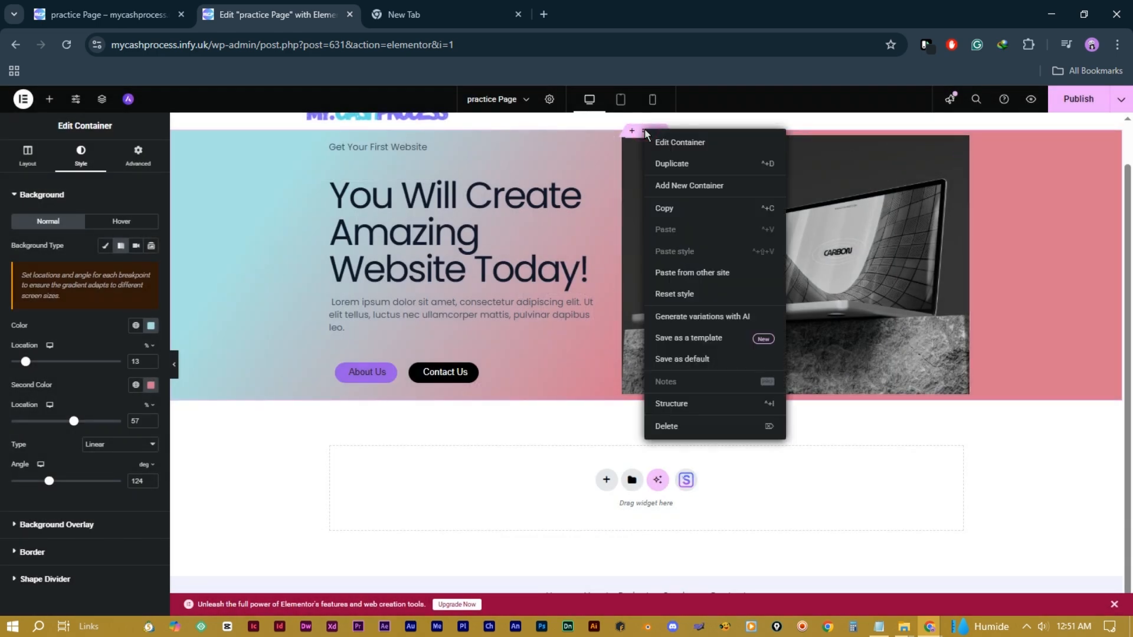
# Step: Save the hero container as a template named 'First Templae'
pyautogui.click(691, 338)
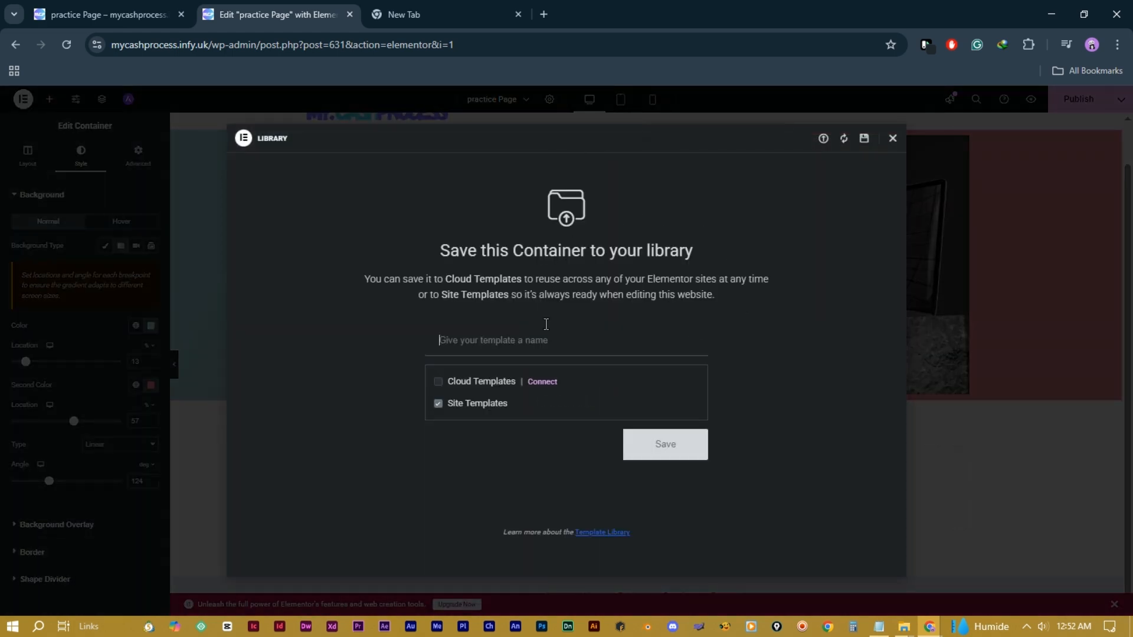
pyautogui.click(505, 330)
pyautogui.write('First Templae')
pyautogui.click(654, 447)
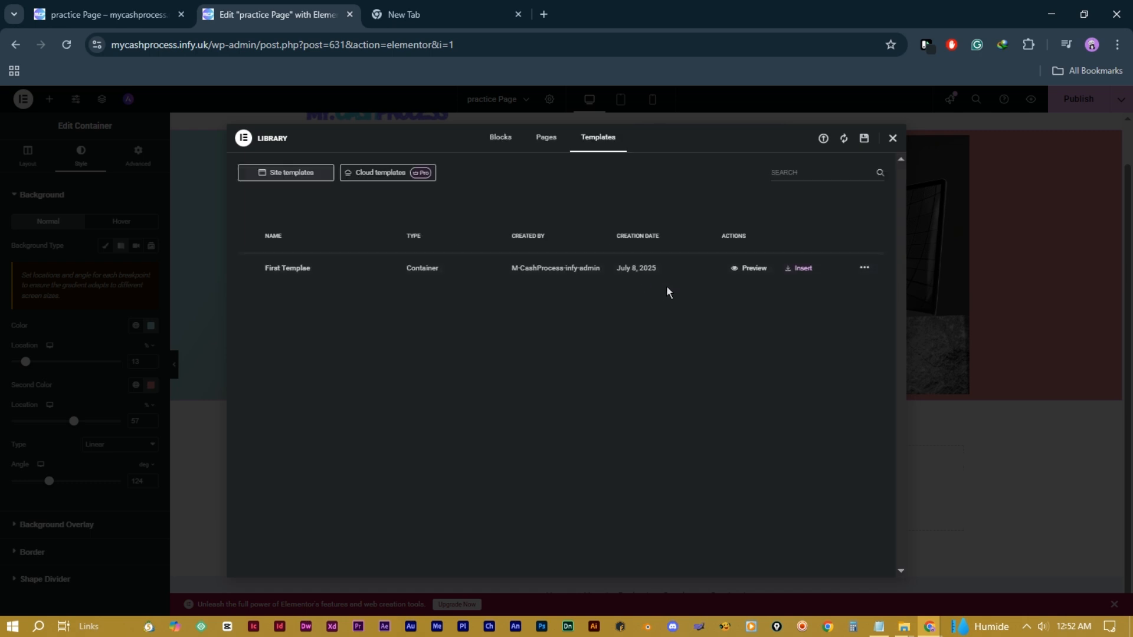
# Step: Insert 'First Templae' with its settings applied, then delete the duplicate hero container
pyautogui.click(801, 269)
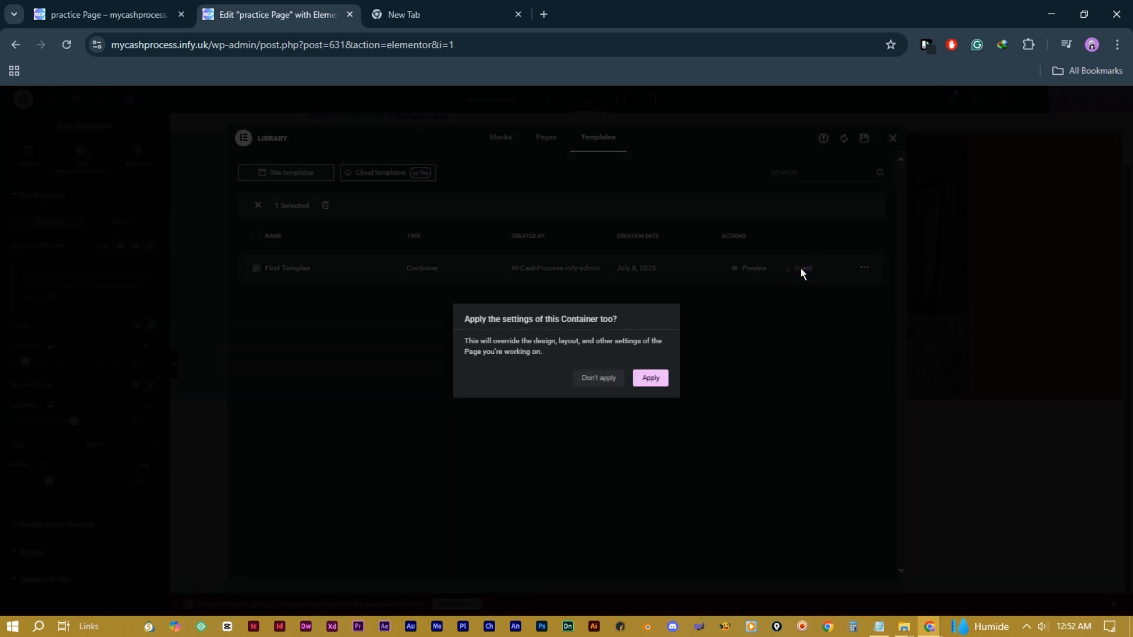
pyautogui.click(651, 381)
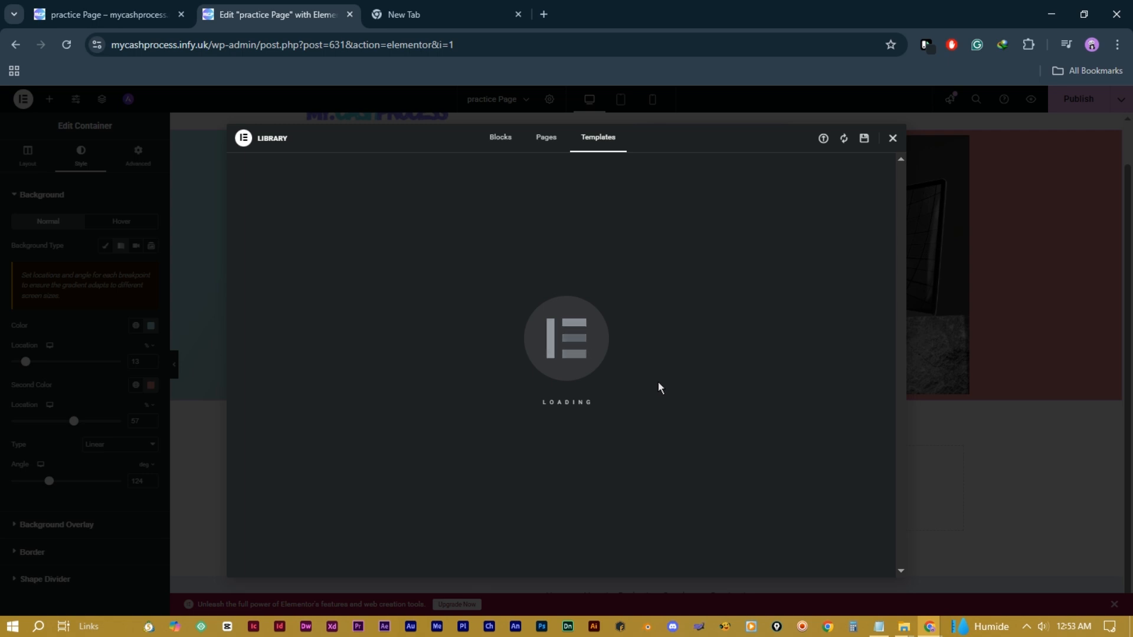
pyautogui.rightClick(664, 385)
pyautogui.click(761, 424)
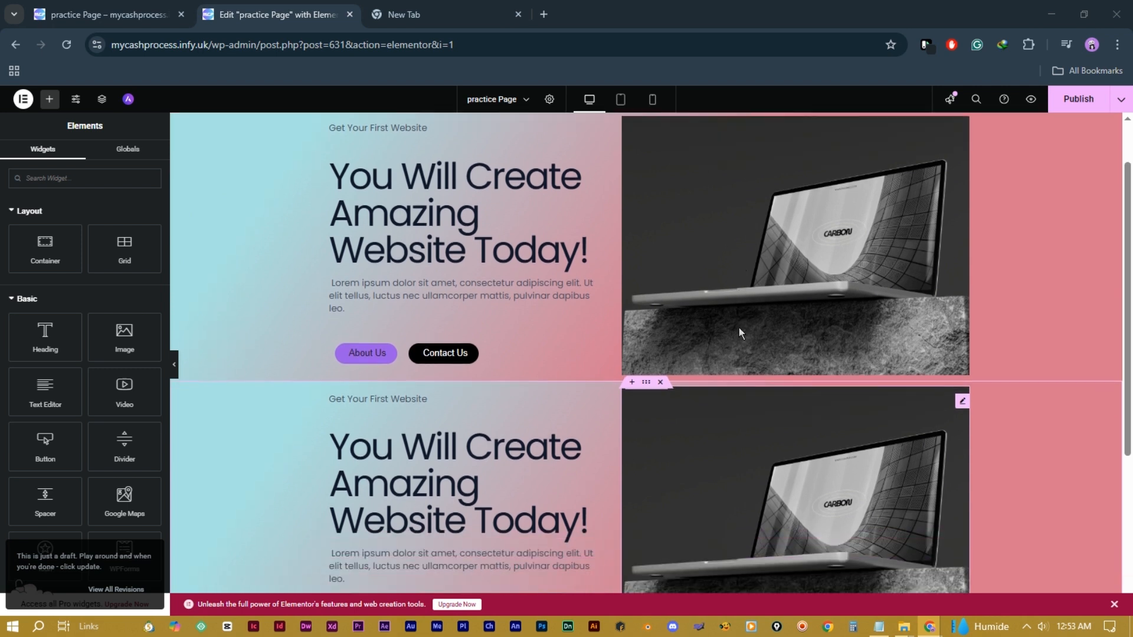
pyautogui.scroll(-2, 738, 327)
pyautogui.scroll(5, 739, 327)
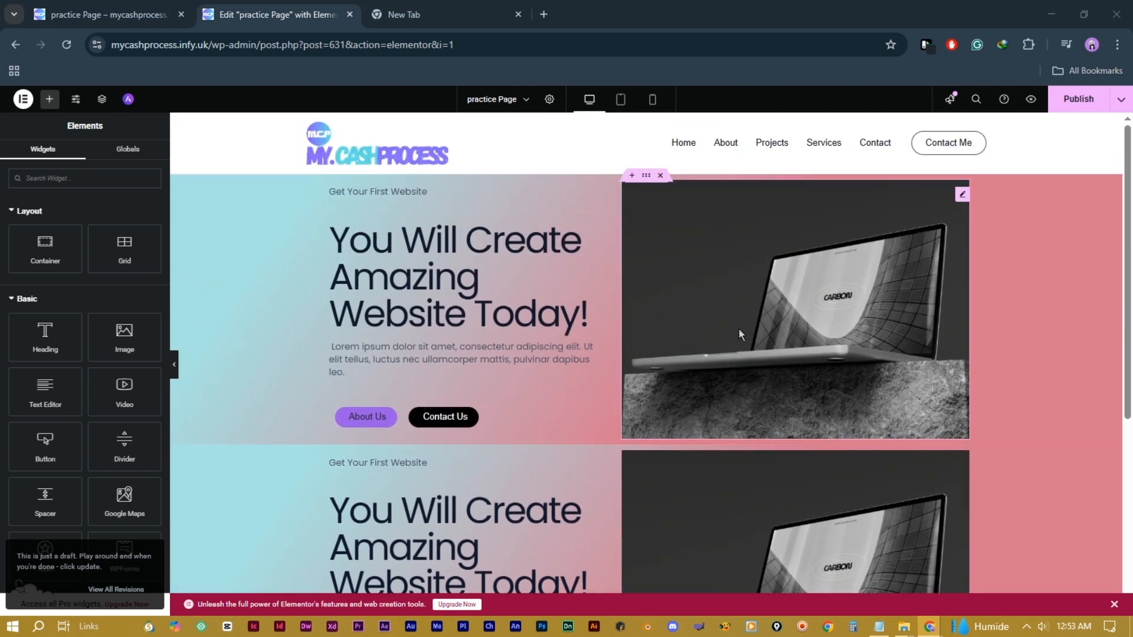
pyautogui.scroll(-3, 518, 370)
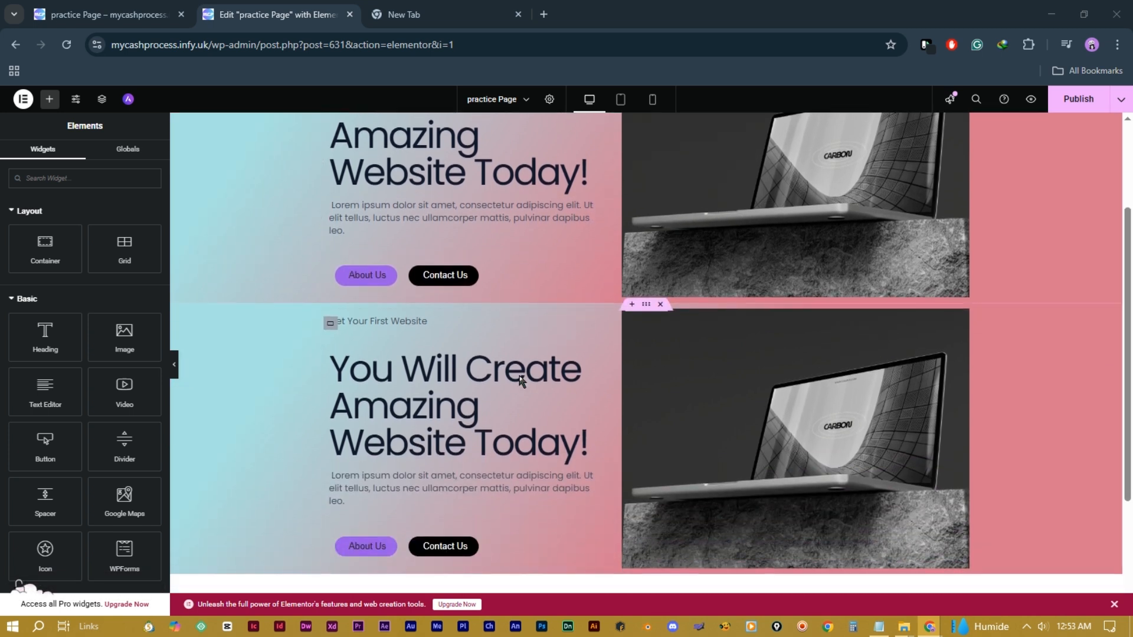
pyautogui.scroll(3, 730, 378)
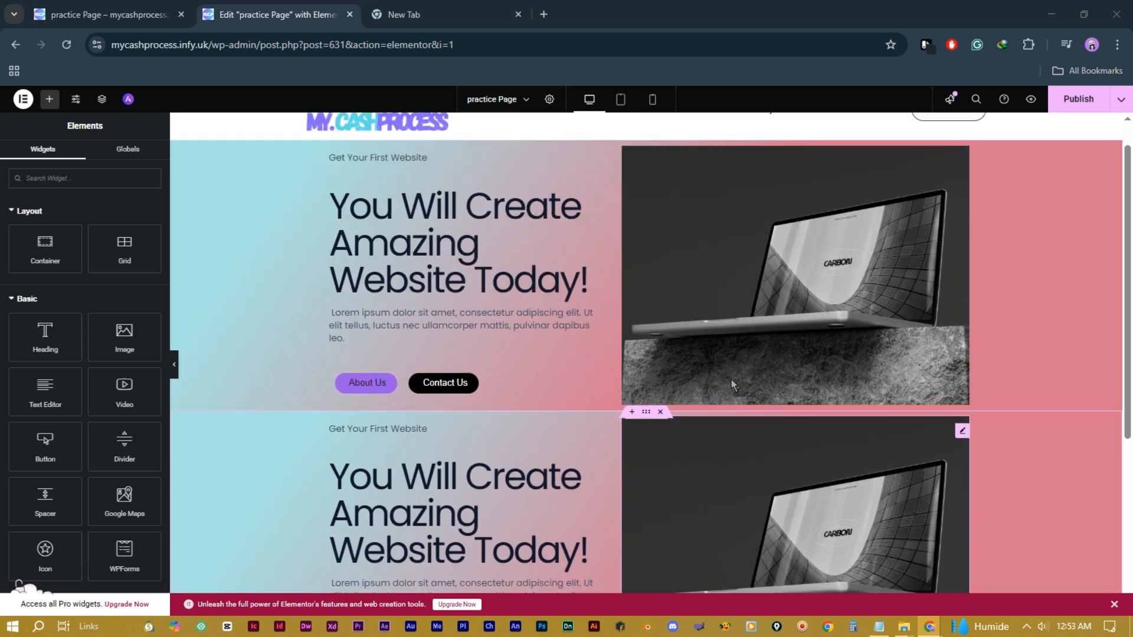
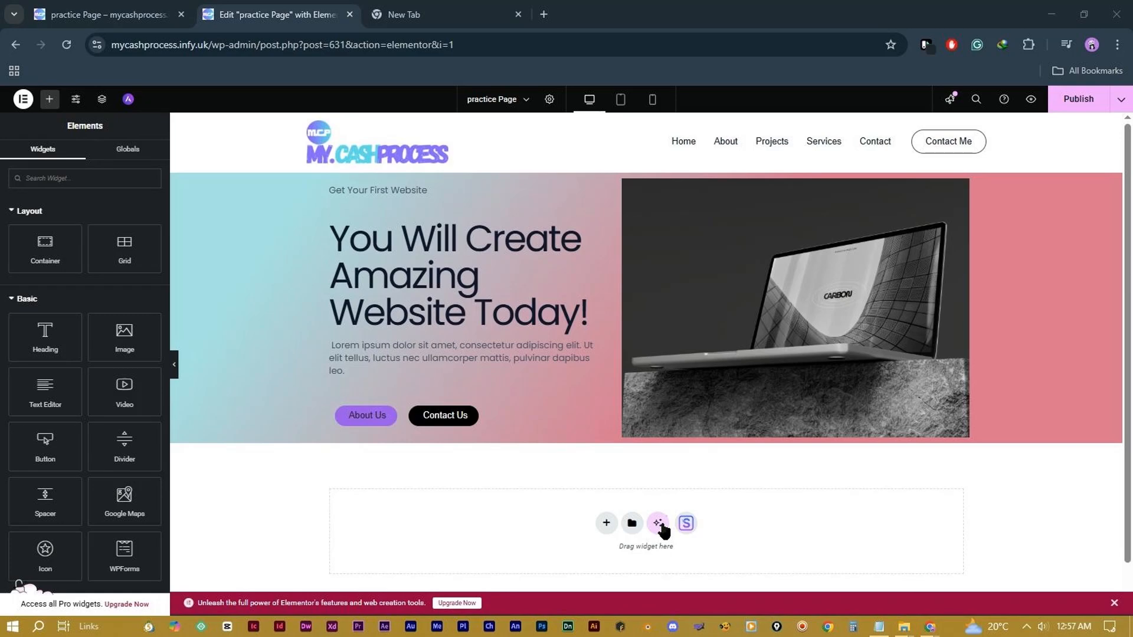
# Step: Connect the site to an Elementor account and accept the AI terms from the empty section's AI icon
pyautogui.click(662, 527)
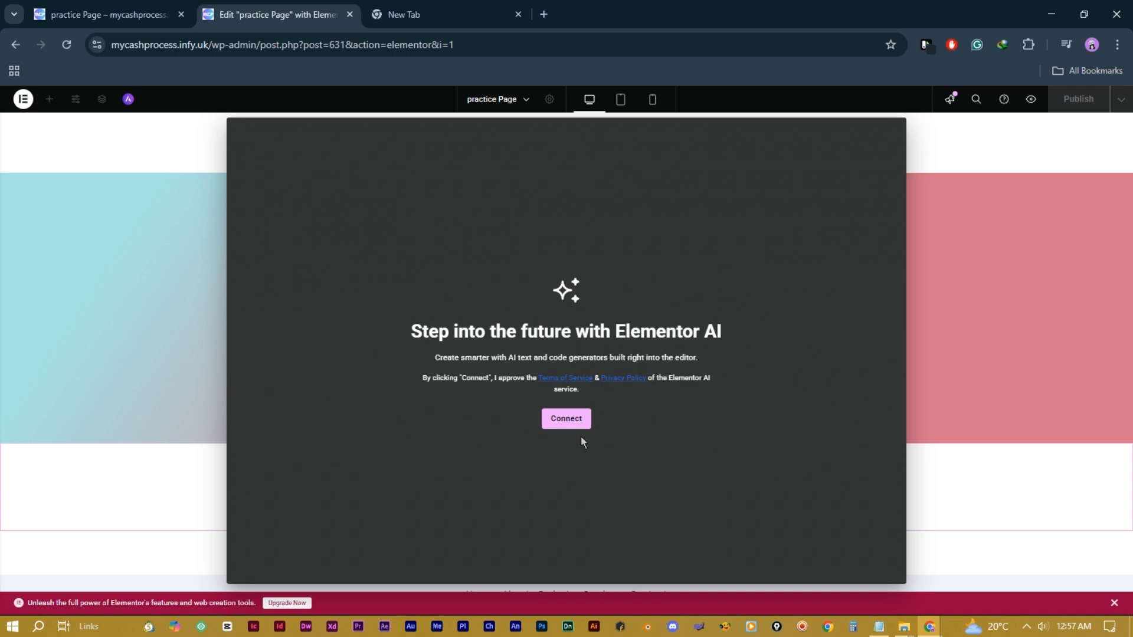
pyautogui.click(571, 420)
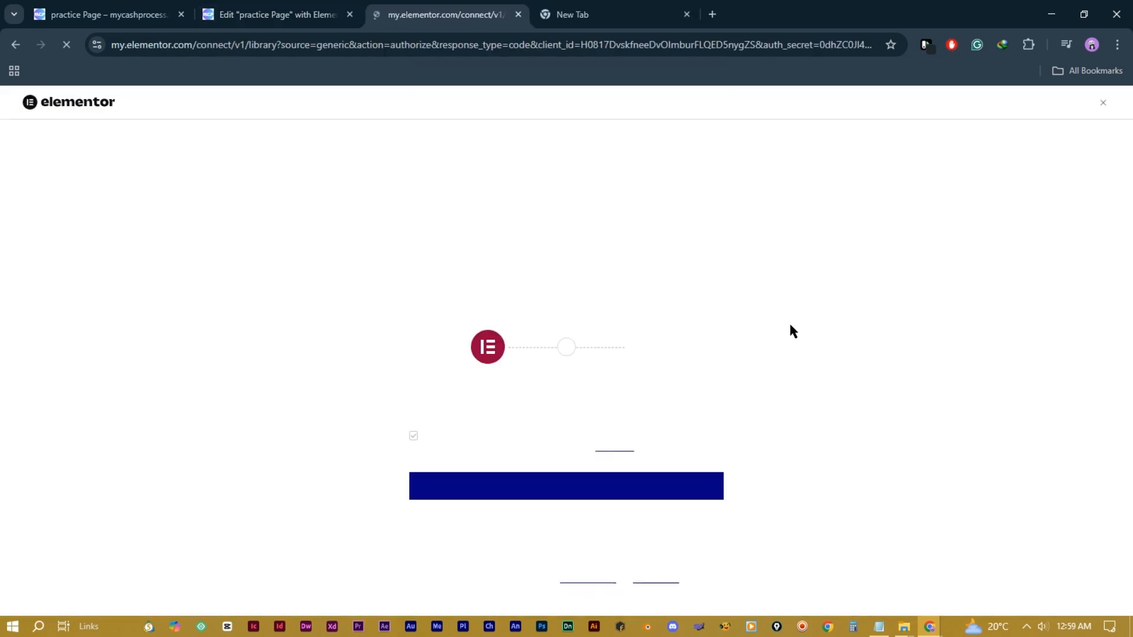
pyautogui.click(564, 497)
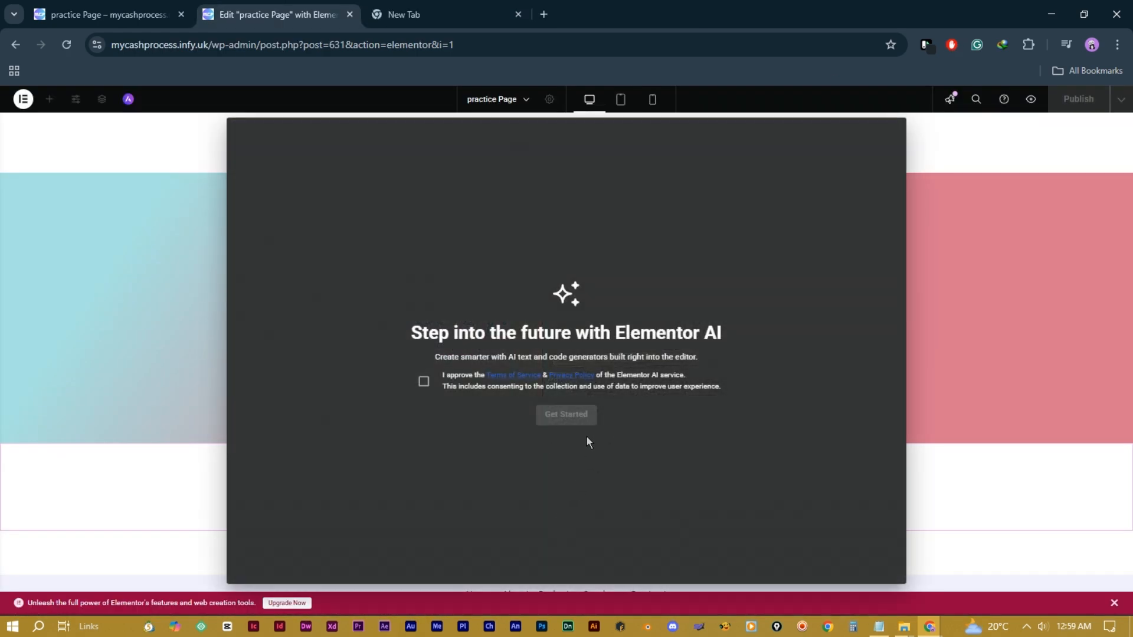
pyautogui.click(423, 383)
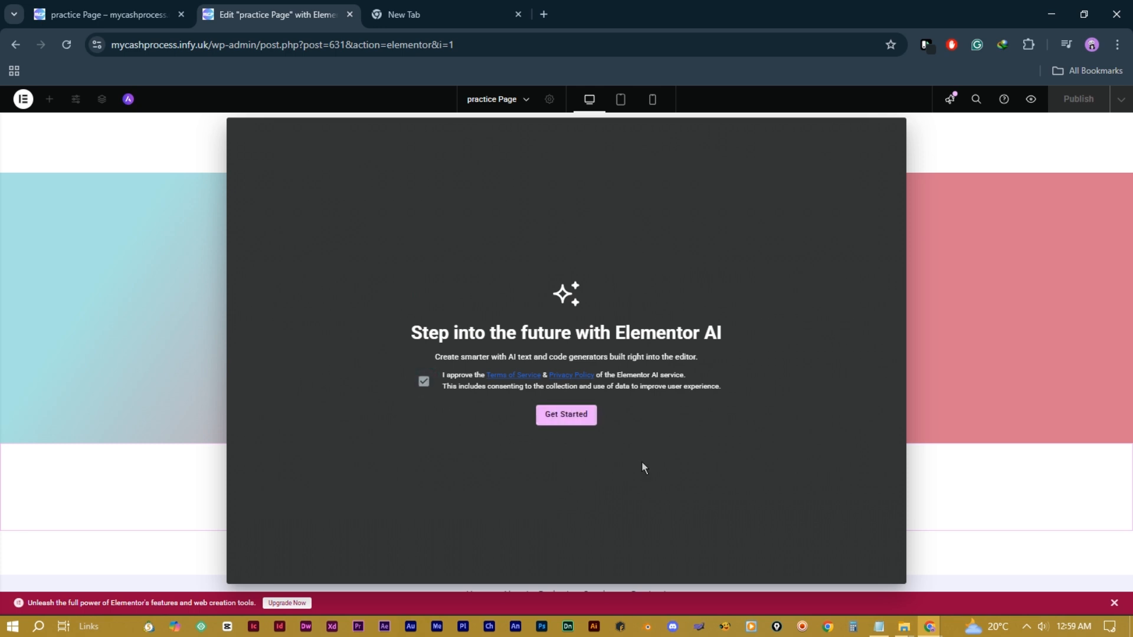
pyautogui.click(570, 417)
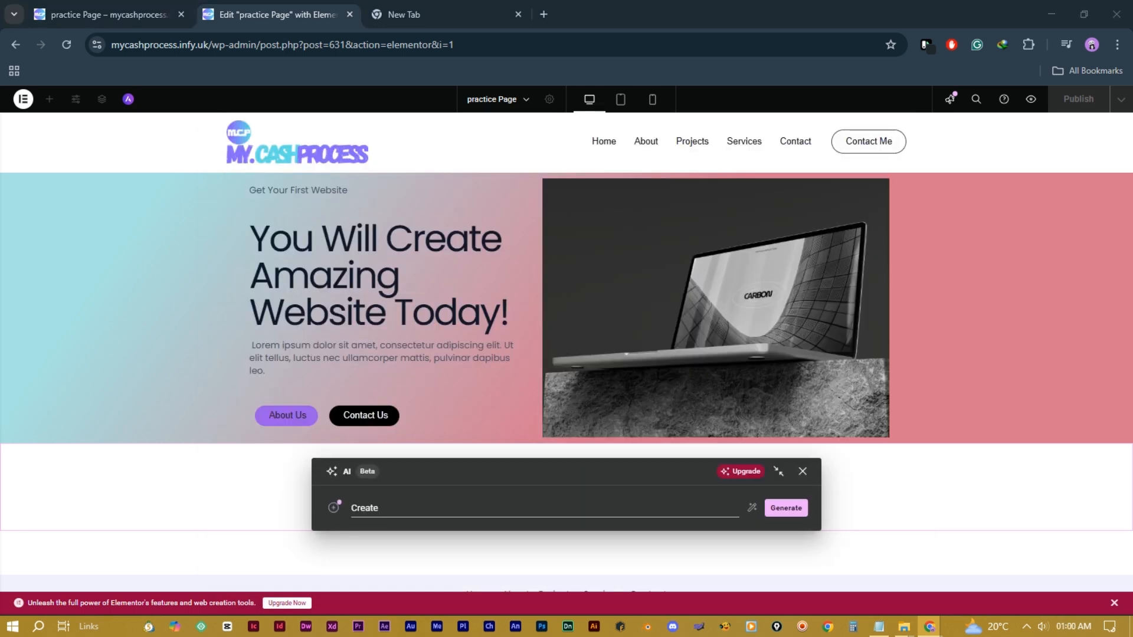
# Step: Generate layouts from a team prompt and insert the second, four-card 'Meet Our Team' layout
pyautogui.write('me a 4 columns for my team')
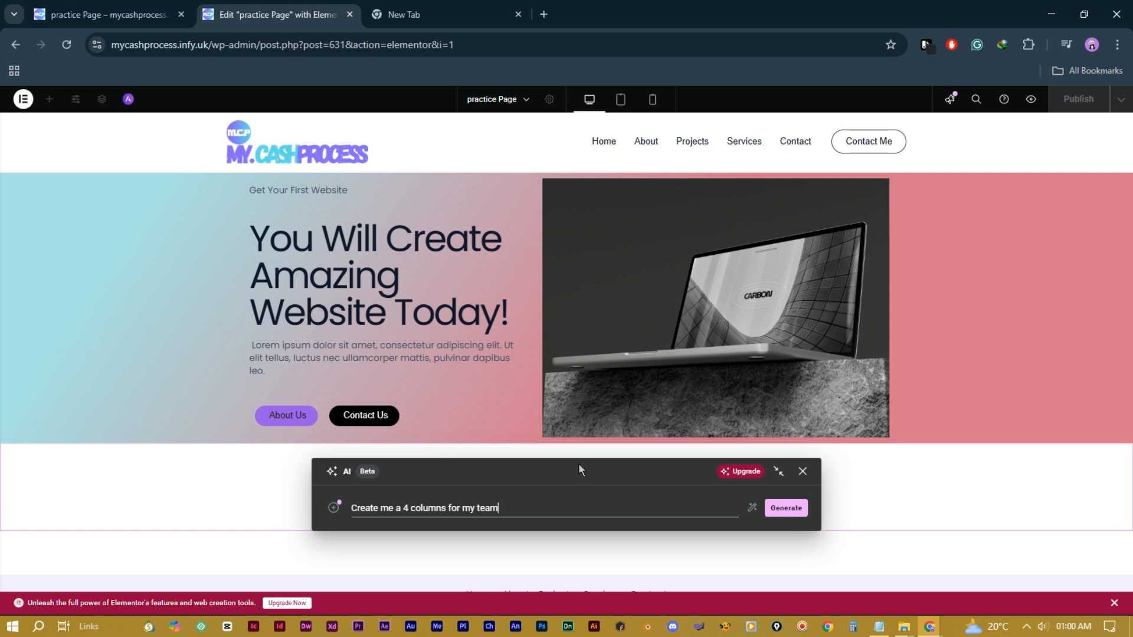
pyautogui.click(786, 508)
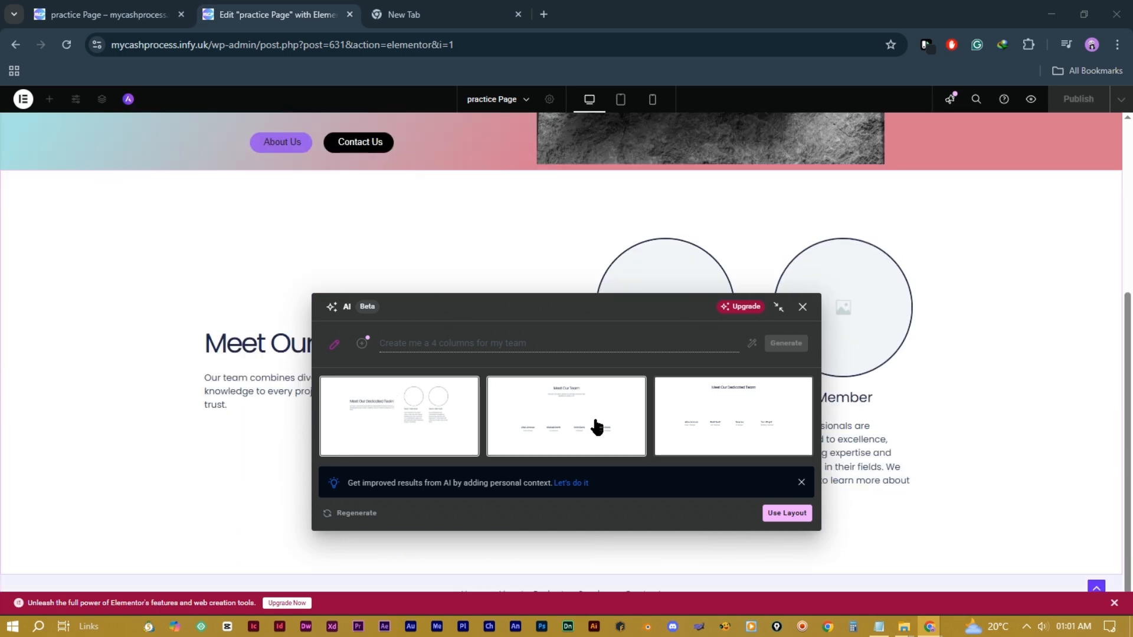
pyautogui.click(575, 428)
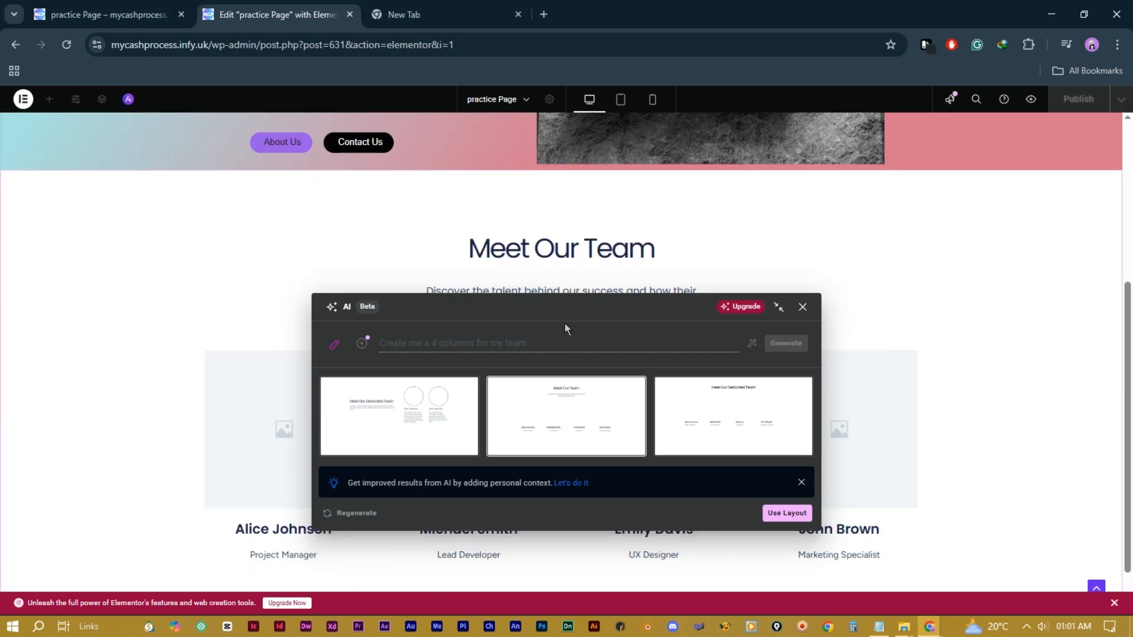
pyautogui.moveTo(565, 323); pyautogui.dragTo(772, 169)
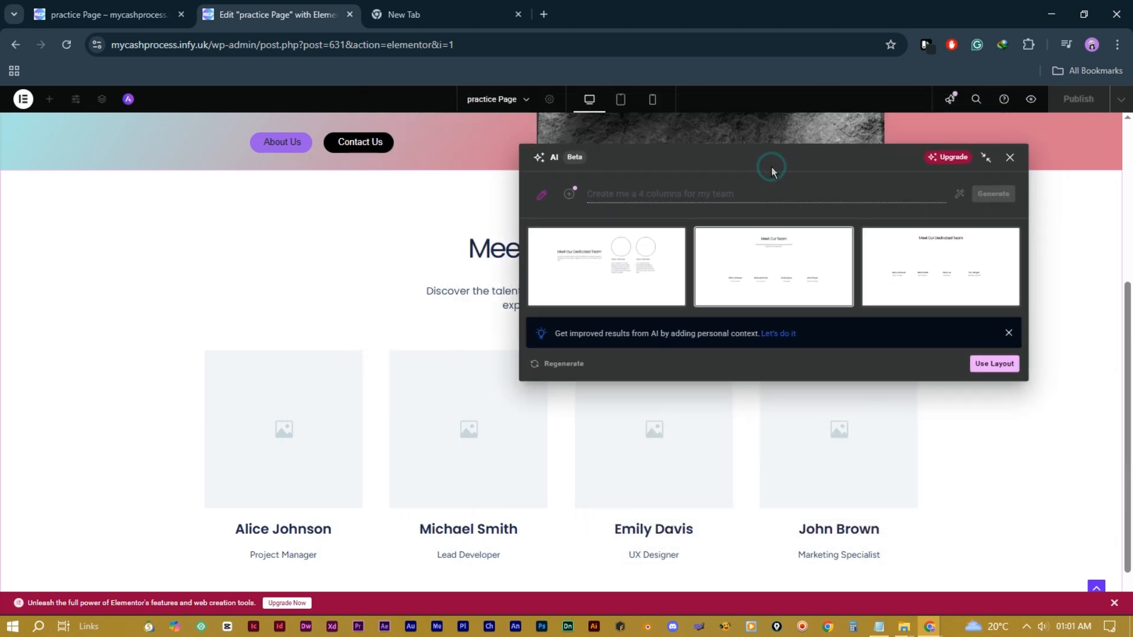
pyautogui.click(988, 369)
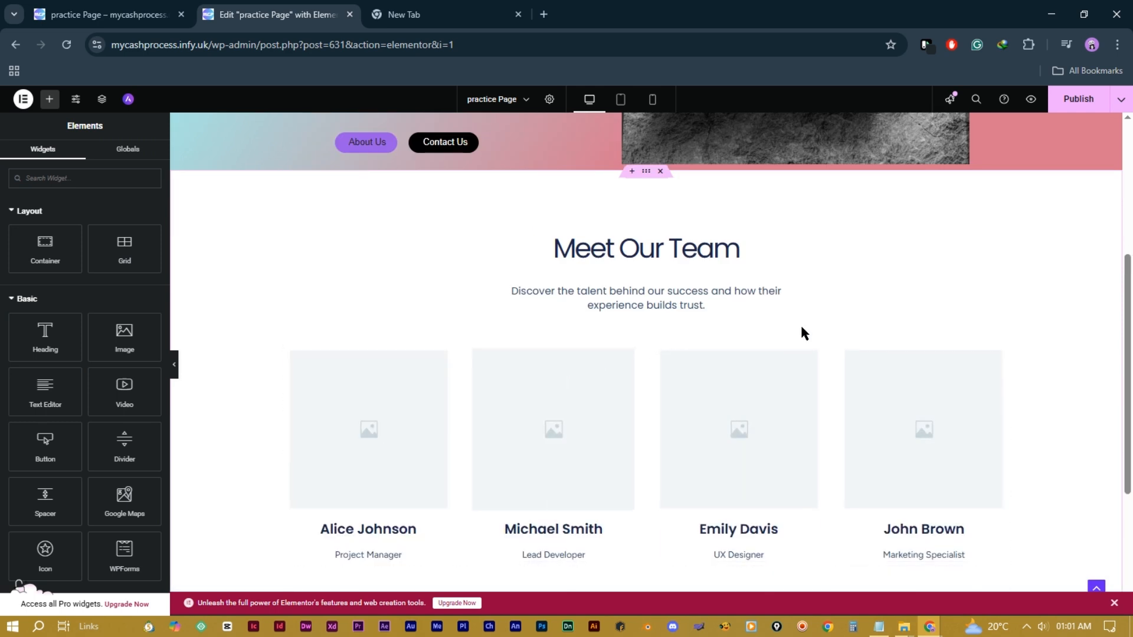
# Step: Give the first two team cards the Web-Designer photo and the green-background pointing photo
pyautogui.scroll(-4, 801, 328)
pyautogui.scroll(2, 801, 328)
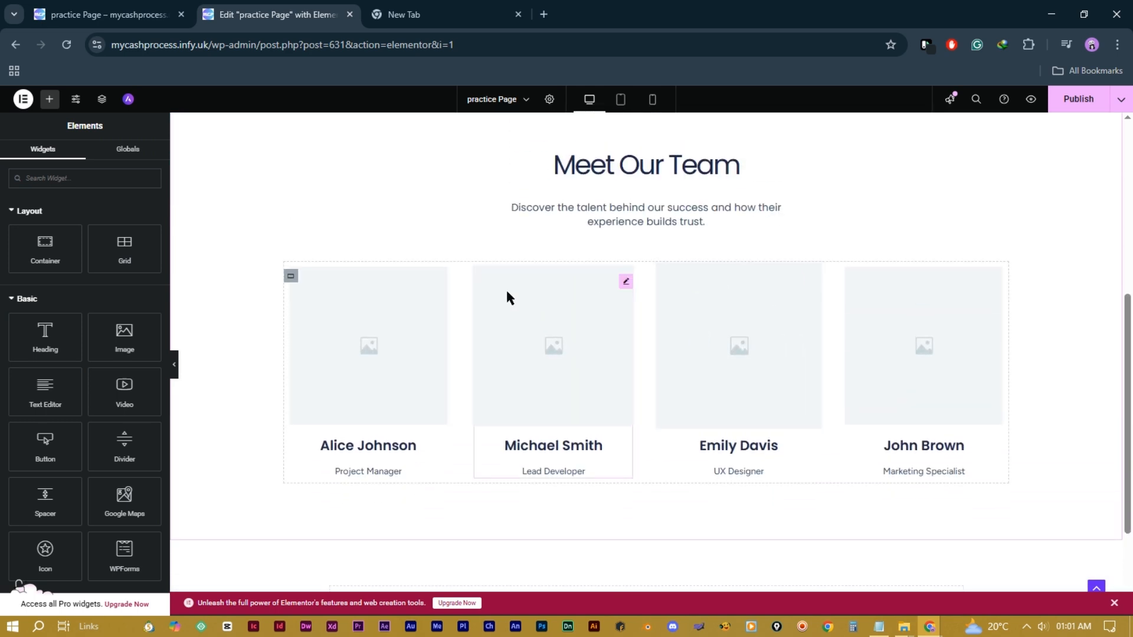
pyautogui.click(368, 352)
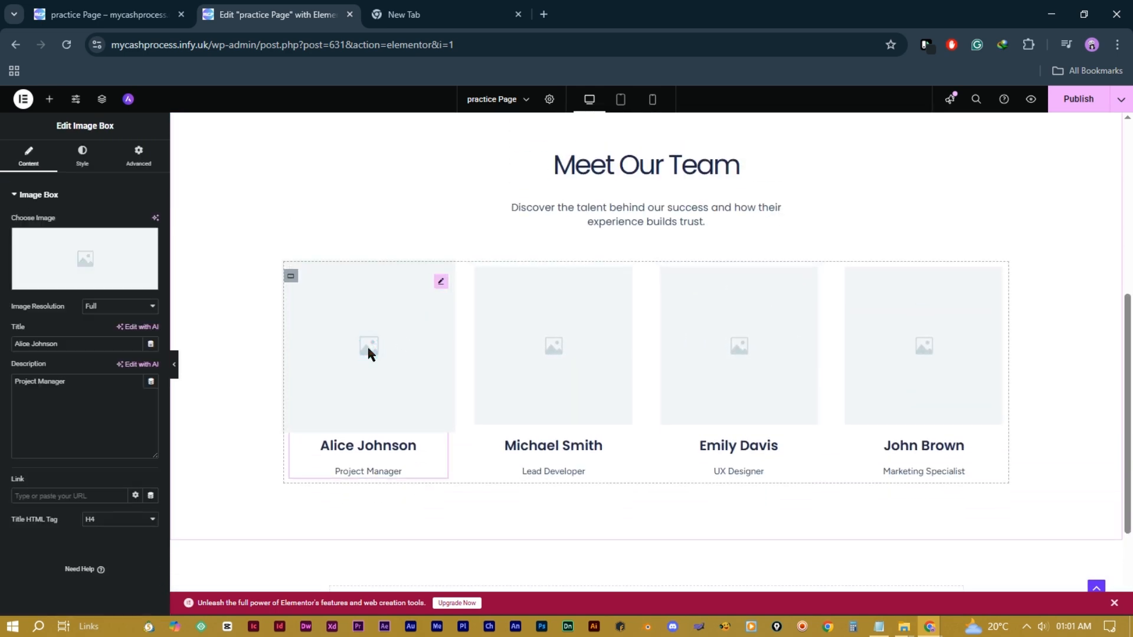
pyautogui.click(94, 258)
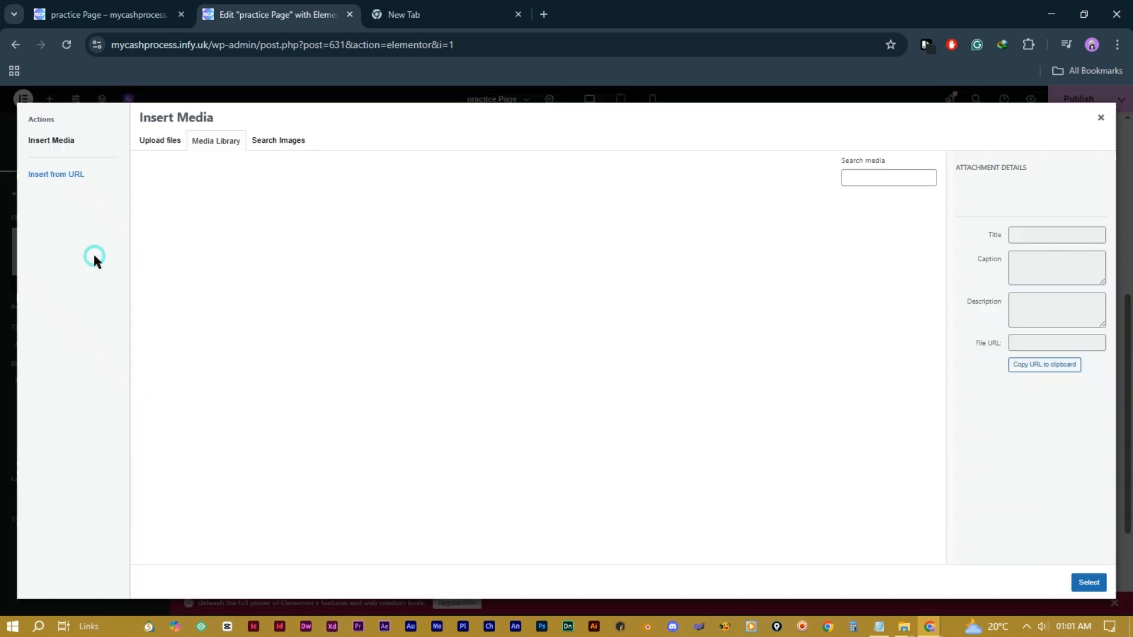
pyautogui.click(798, 393)
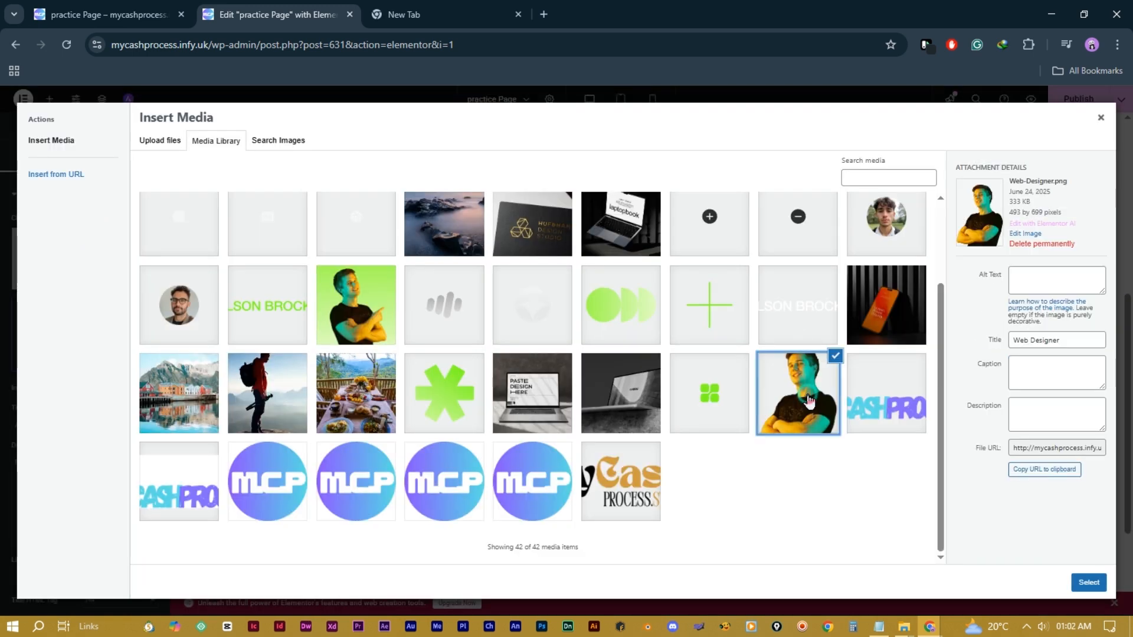
pyautogui.click(1094, 583)
pyautogui.click(565, 376)
pyautogui.click(84, 258)
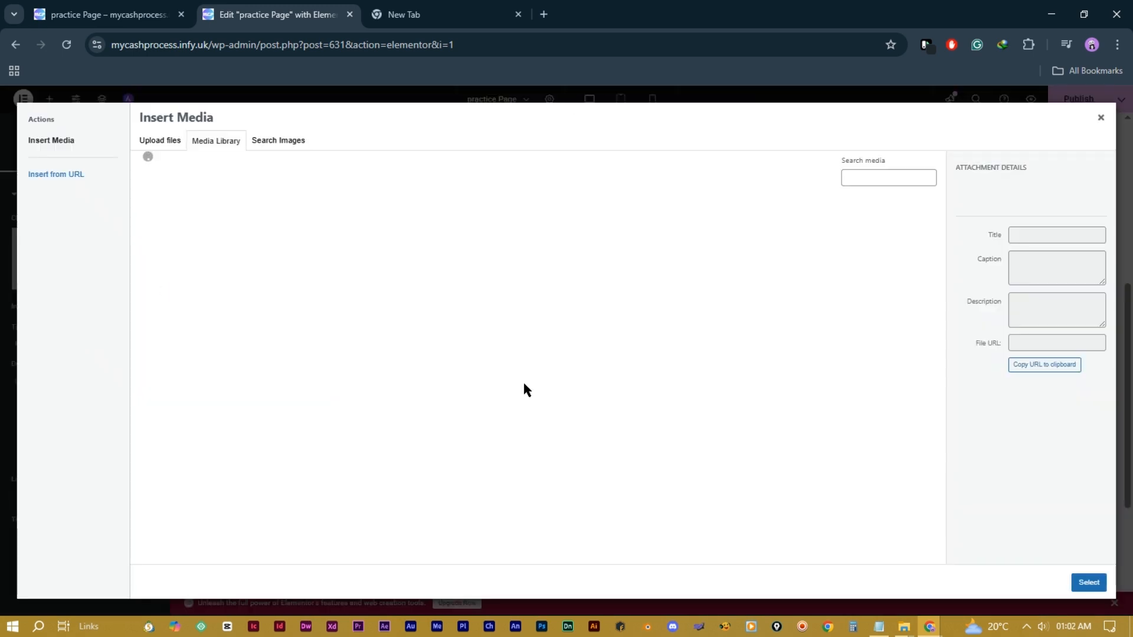
pyautogui.click(350, 411)
pyautogui.click(1090, 582)
# Step: Select the first card's title and description text, then delete the Meet Our Team section
pyautogui.click(442, 284)
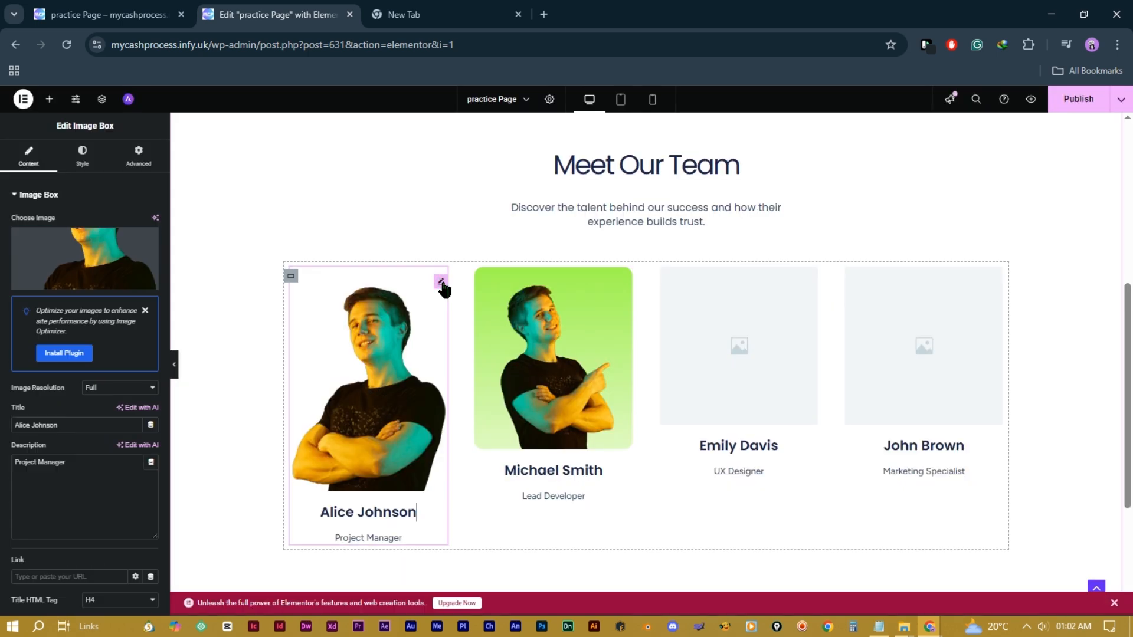
pyautogui.tripleClick(57, 425)
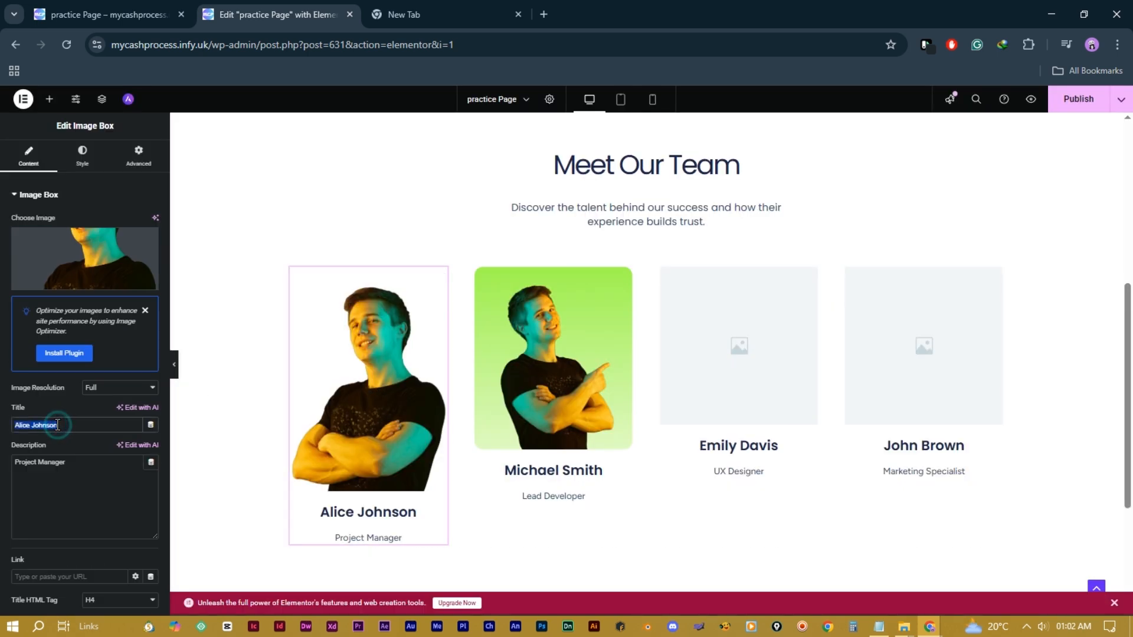
pyautogui.tripleClick(65, 463)
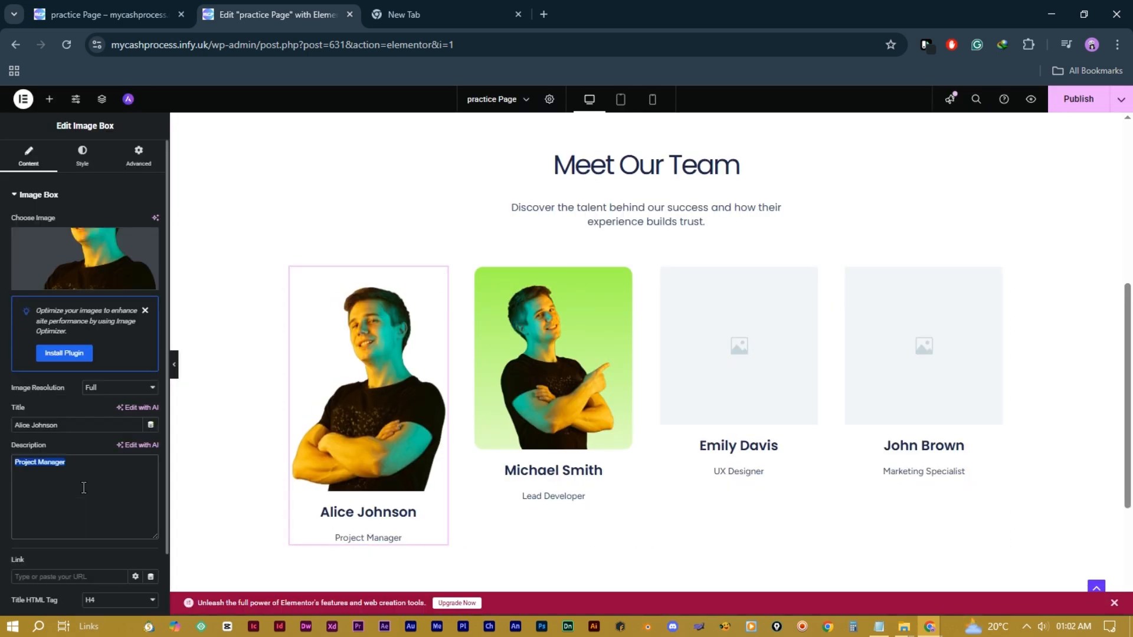
pyautogui.click(447, 293)
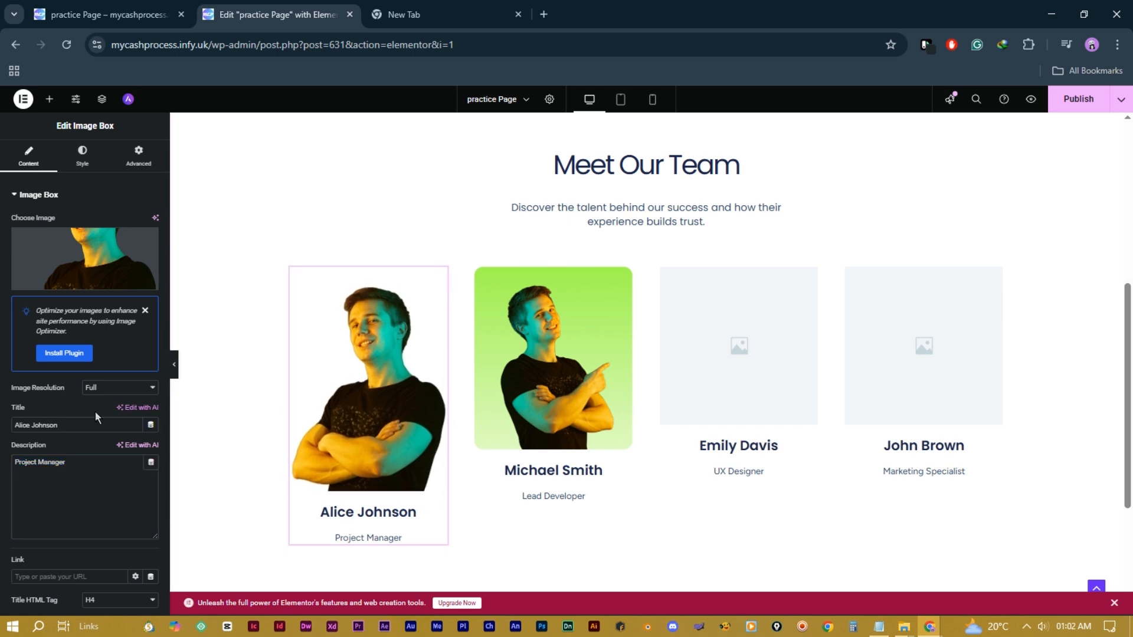
pyautogui.tripleClick(57, 425)
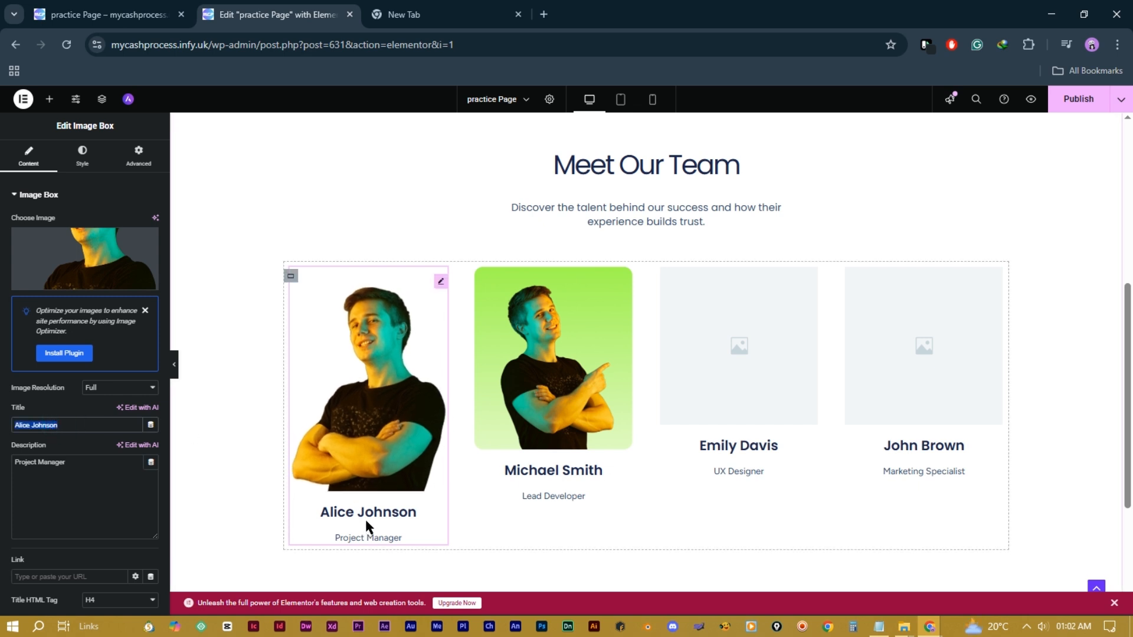
pyautogui.tripleClick(65, 462)
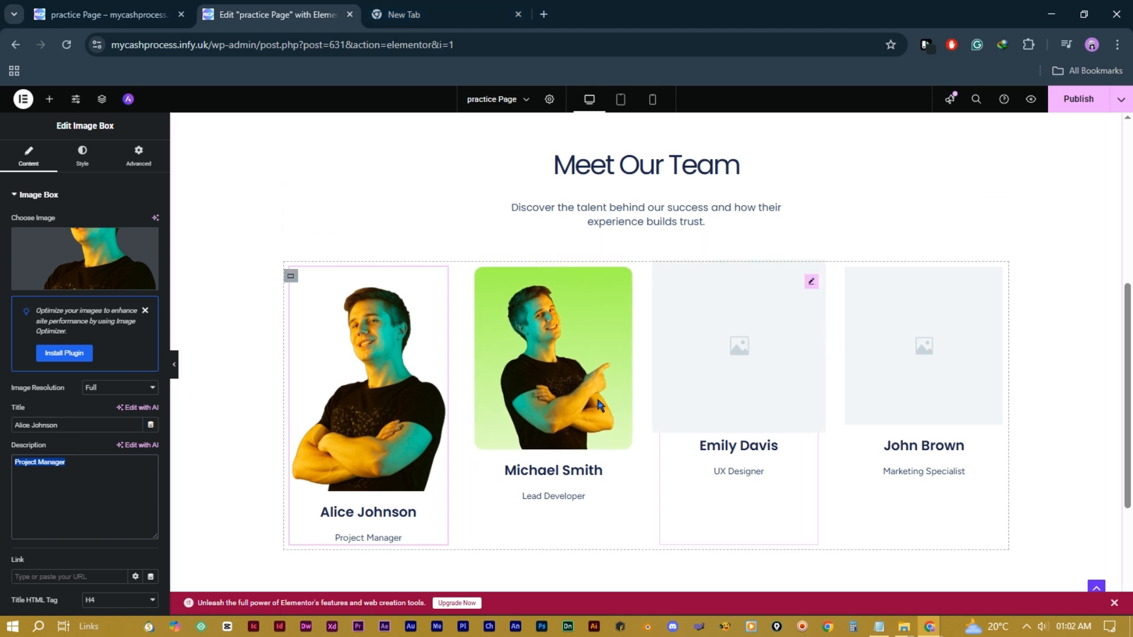
pyautogui.scroll(2, 668, 394)
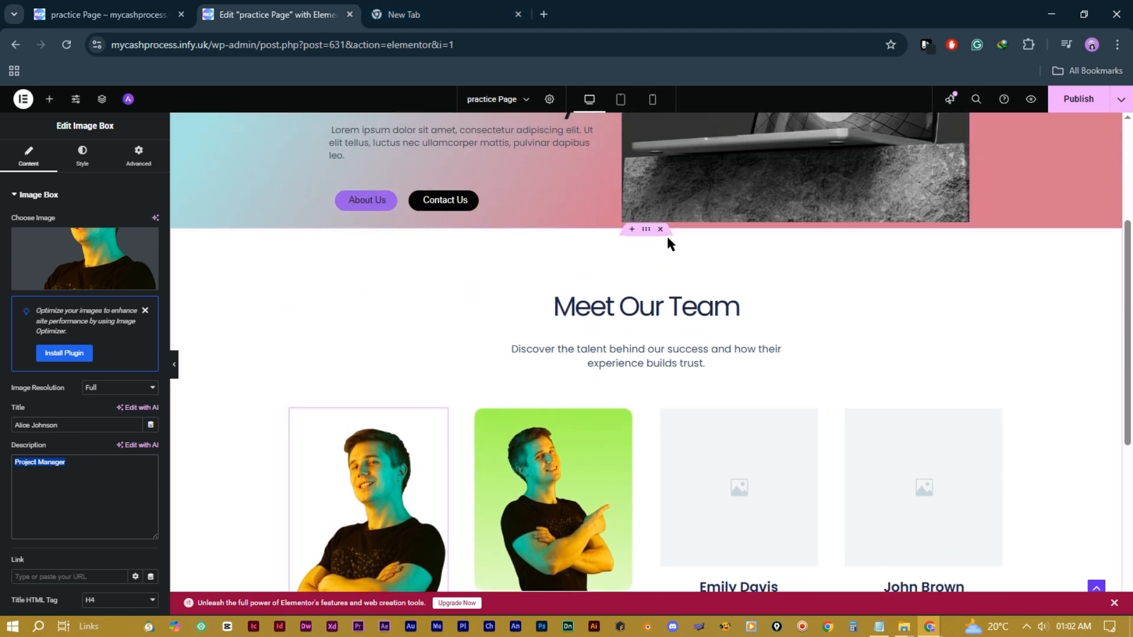
pyautogui.click(661, 229)
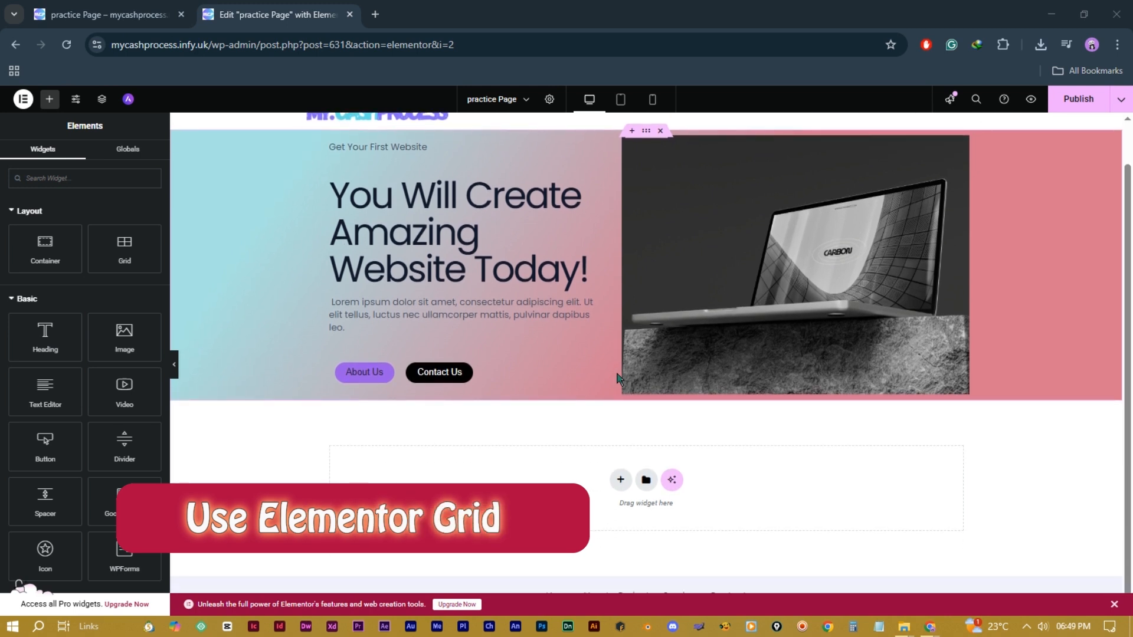
# Step: Add a three-column grid container in the empty area below the hero
pyautogui.click(620, 479)
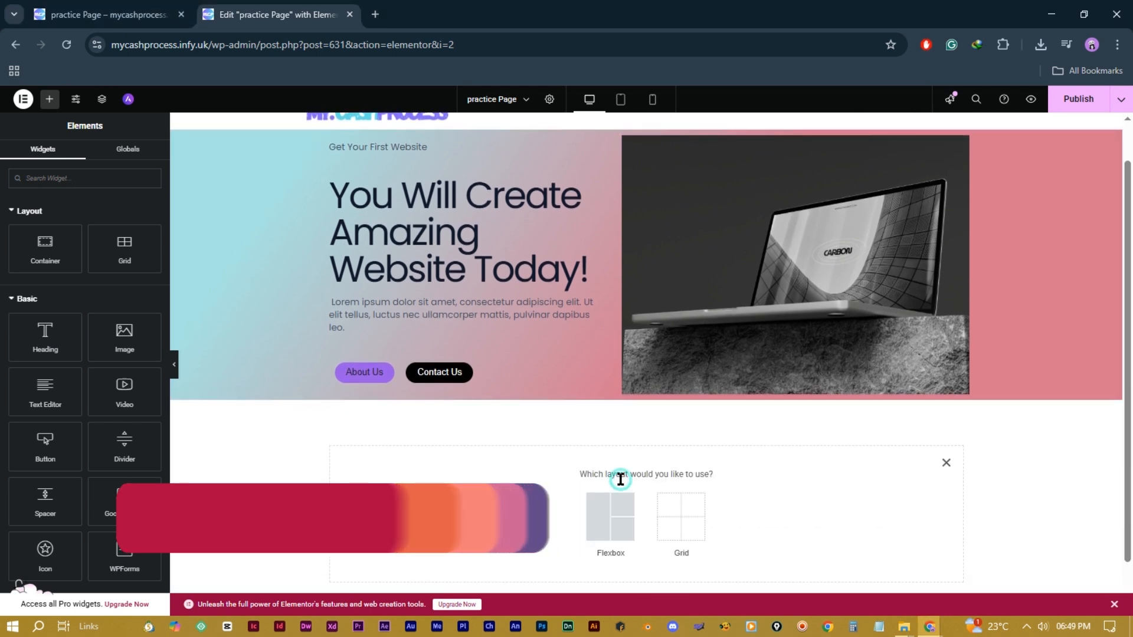
pyautogui.click(677, 524)
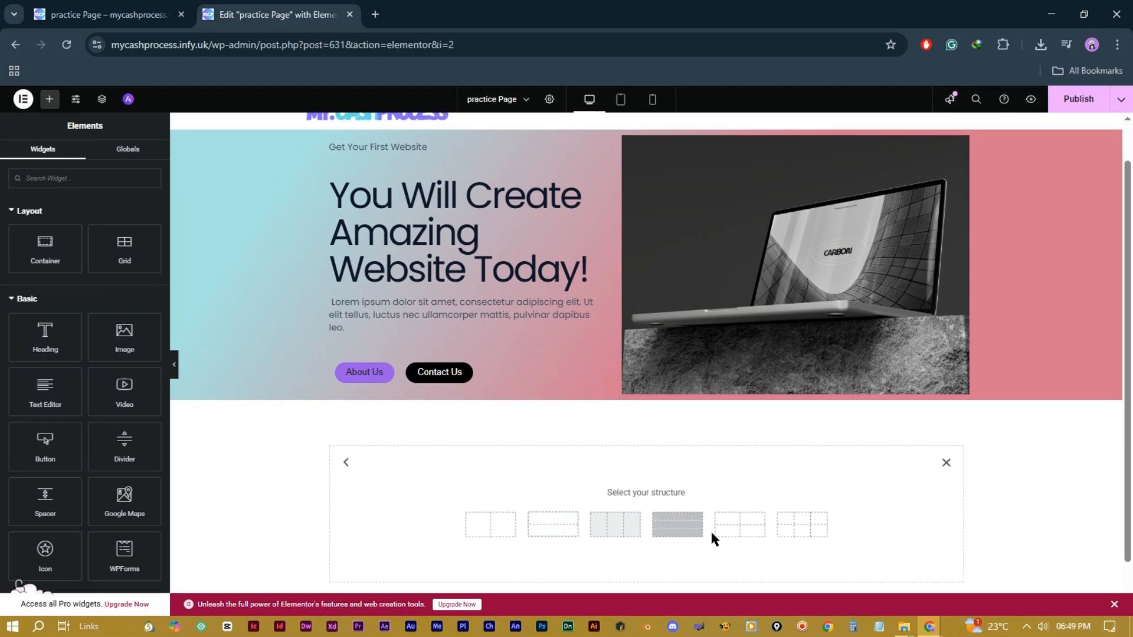
pyautogui.click(607, 531)
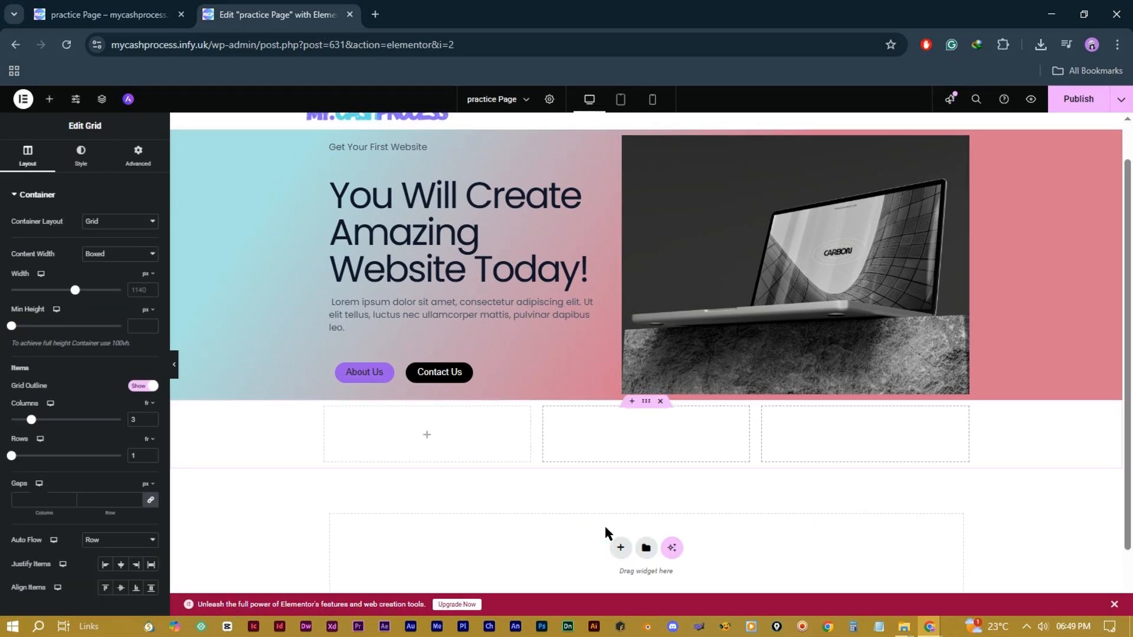
# Step: Drop a Heading widget into each of the three grid cells
pyautogui.click(49, 99)
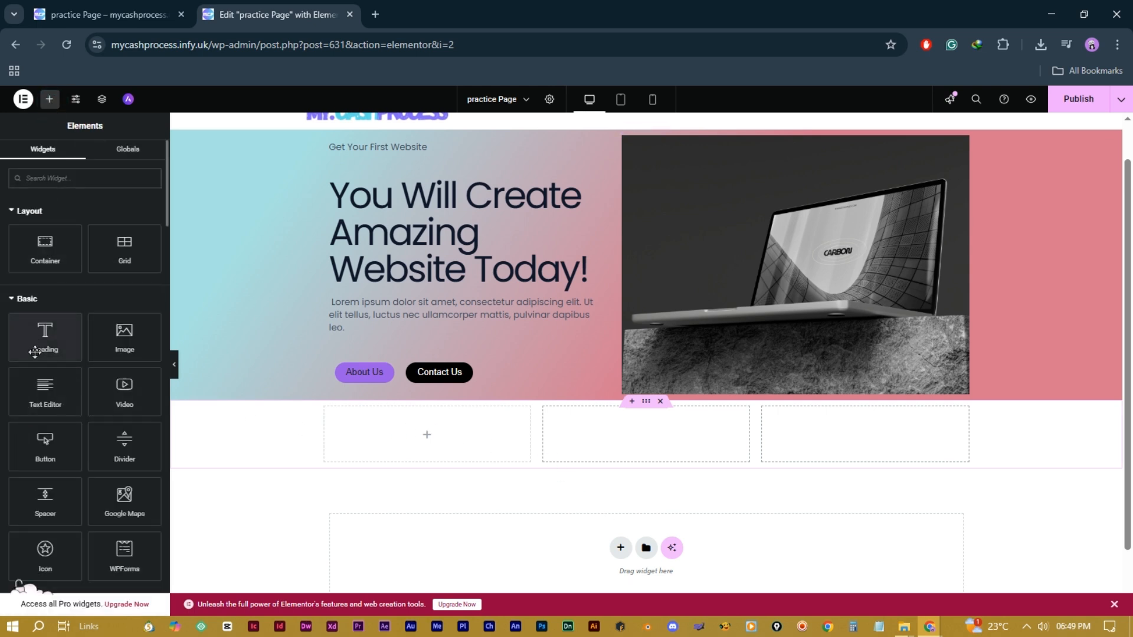
pyautogui.moveTo(35, 352); pyautogui.dragTo(407, 428)
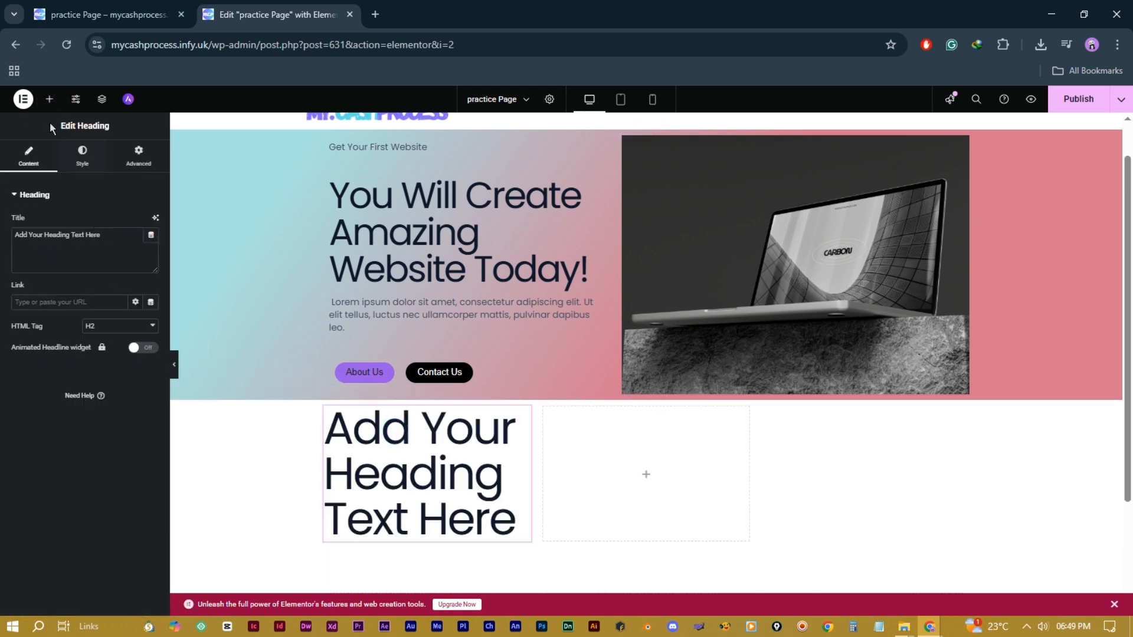
pyautogui.click(49, 100)
pyautogui.moveTo(45, 336); pyautogui.dragTo(357, 469)
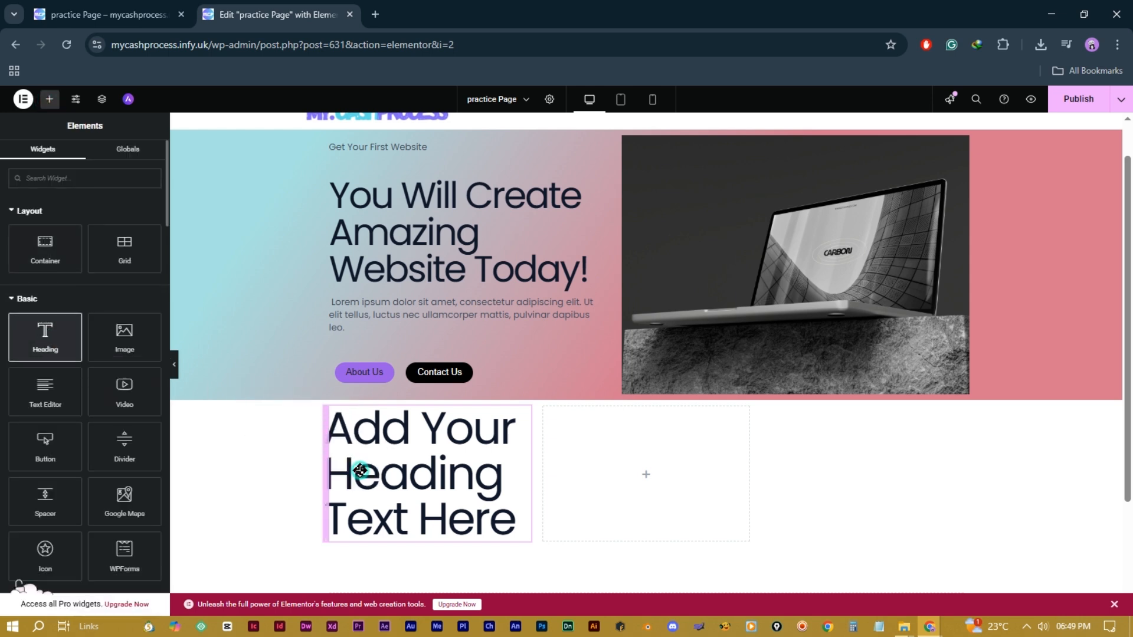
pyautogui.click(50, 101)
pyautogui.moveTo(39, 343); pyautogui.dragTo(508, 487)
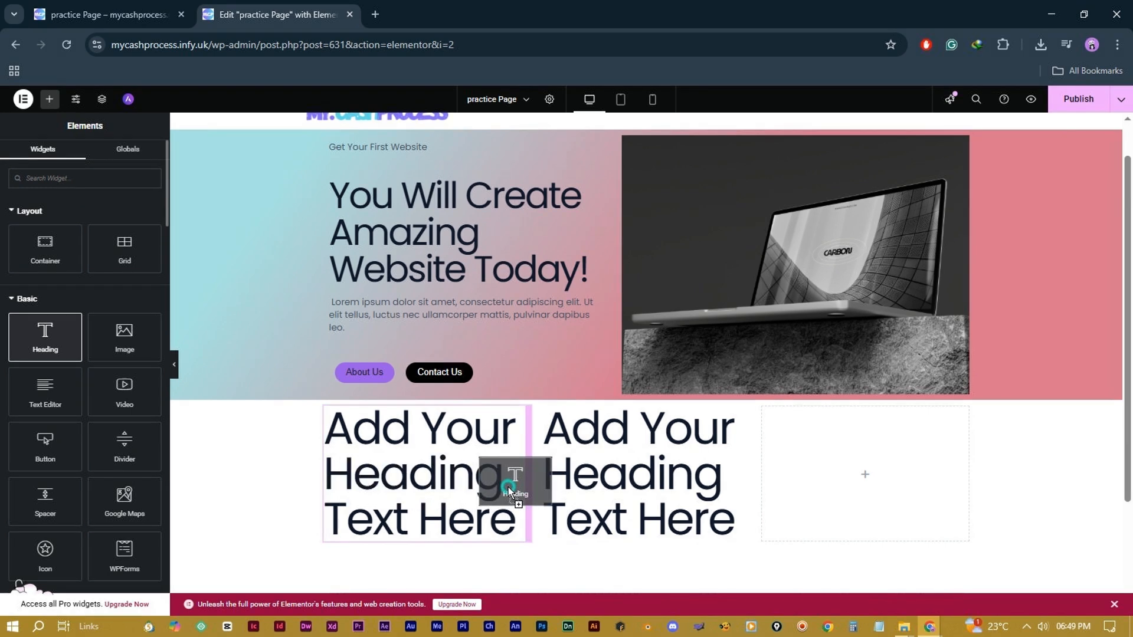
pyautogui.moveTo(508, 487); pyautogui.dragTo(506, 483)
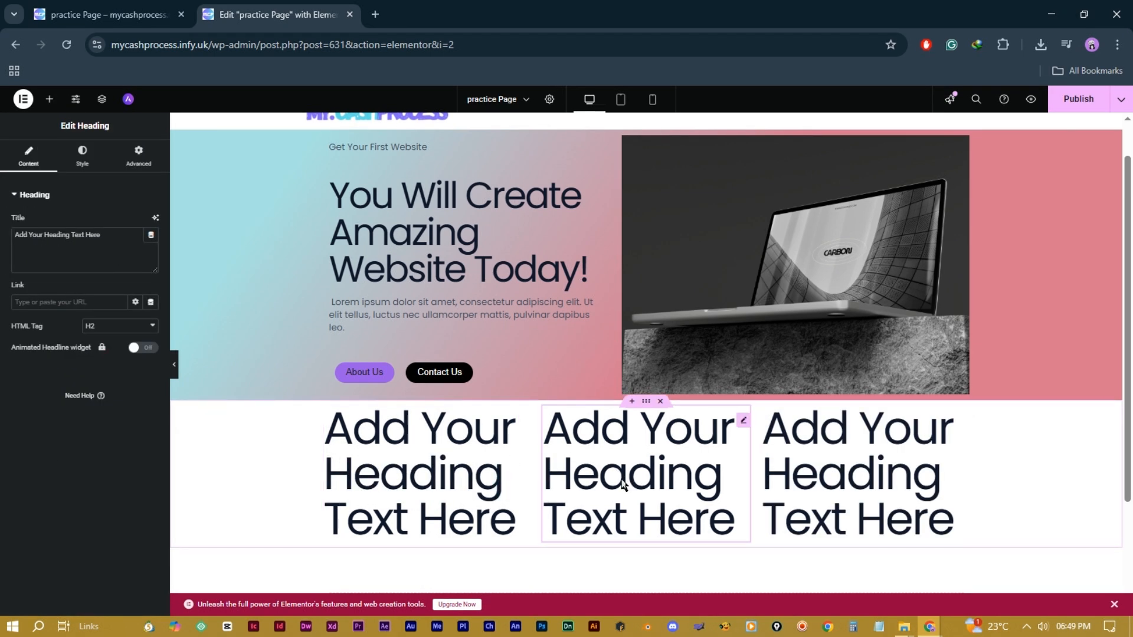
pyautogui.click(53, 101)
# Step: Delete all three placeholder headings and drag a new inner container into the section
pyautogui.rightClick(423, 476)
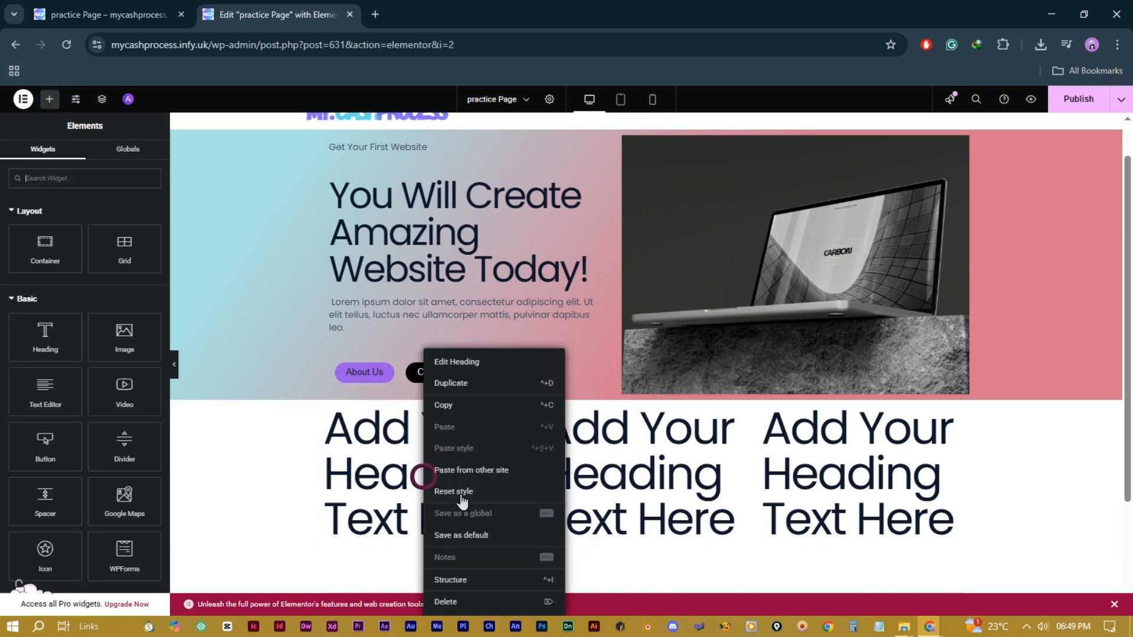
pyautogui.click(463, 602)
pyautogui.rightClick(425, 475)
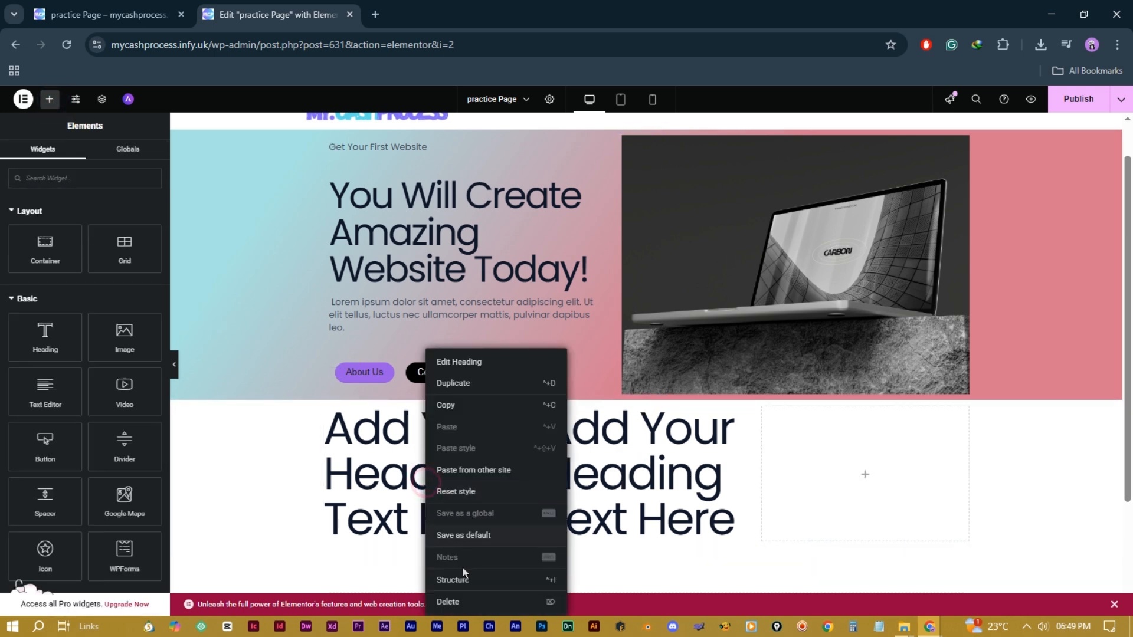
pyautogui.click(455, 602)
pyautogui.rightClick(424, 475)
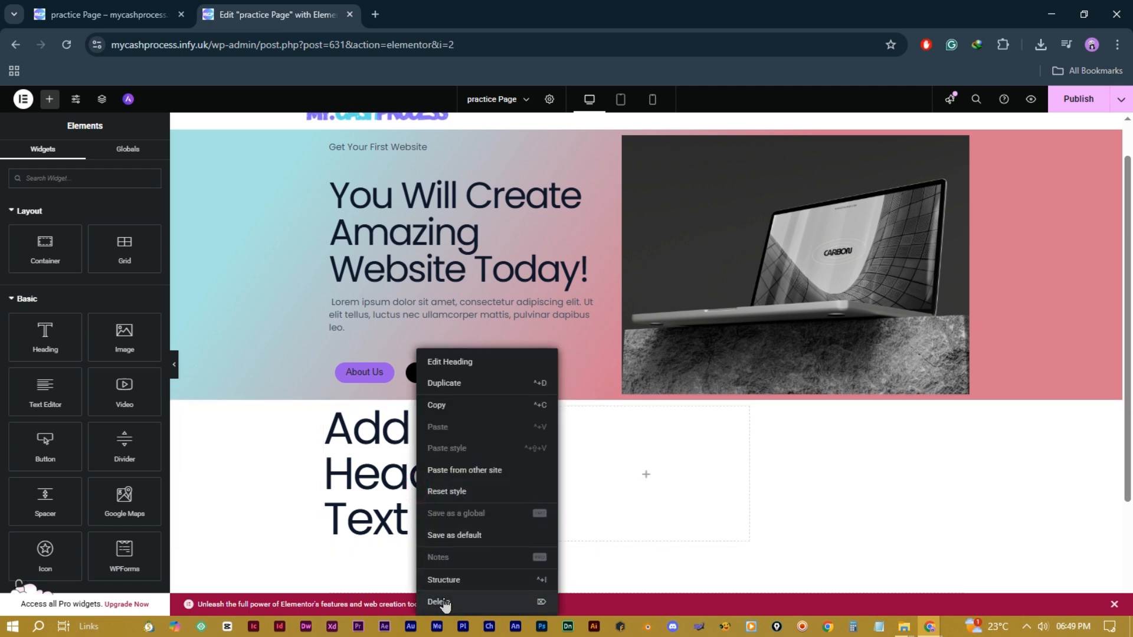
pyautogui.click(445, 597)
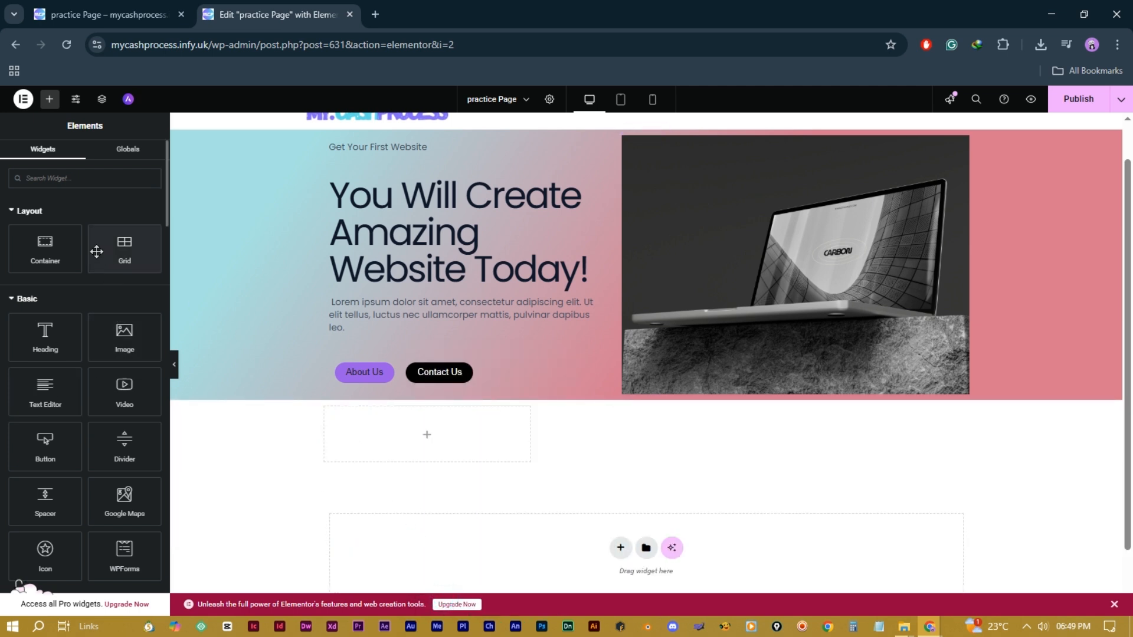
pyautogui.moveTo(47, 242); pyautogui.dragTo(447, 437)
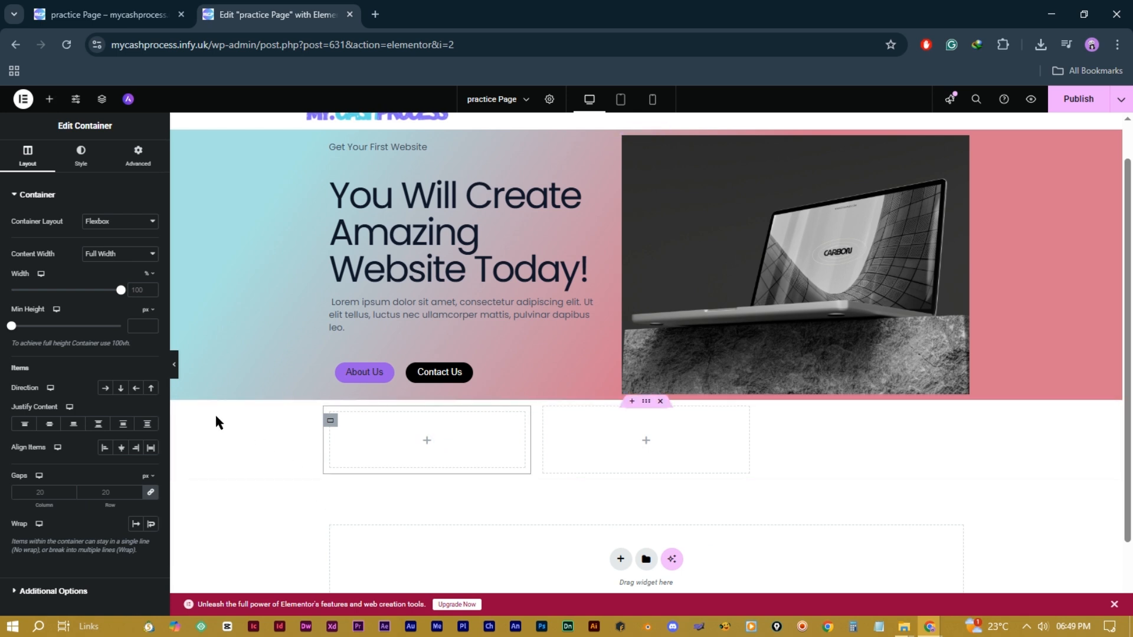
# Step: Add a heading with a button below it in the left column, plus two Image widgets beside them
pyautogui.click(50, 99)
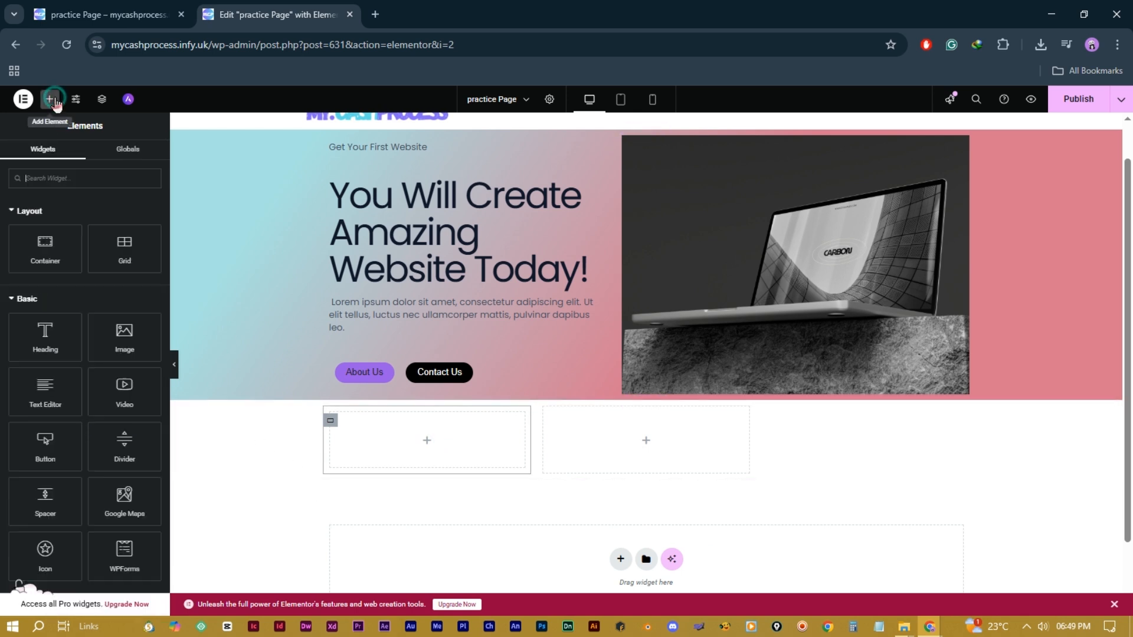
pyautogui.moveTo(33, 337); pyautogui.dragTo(407, 440)
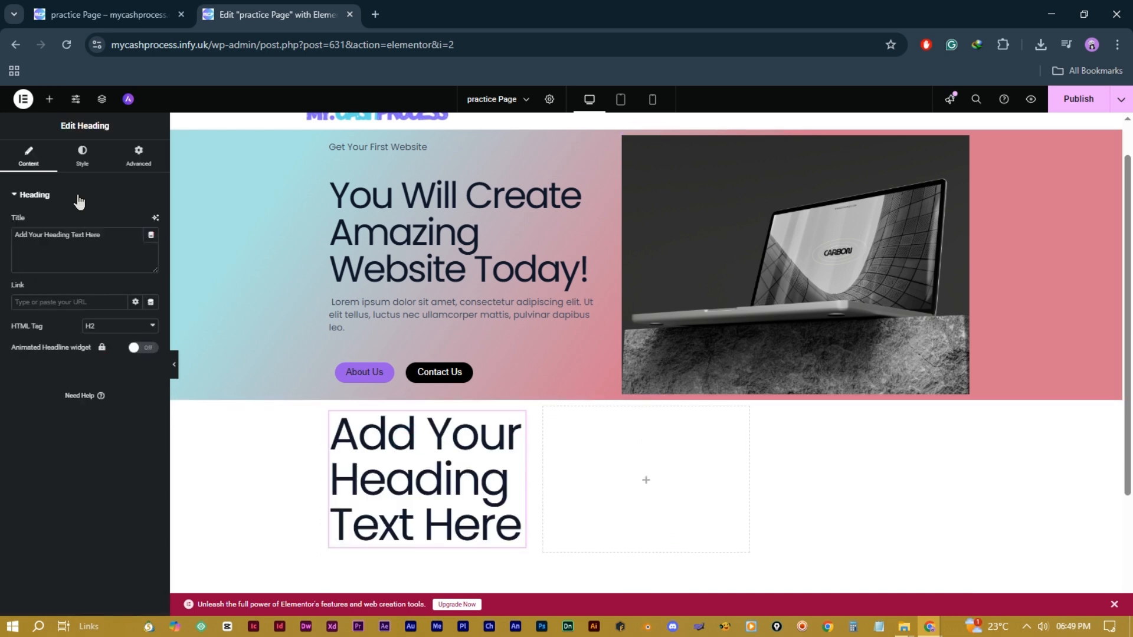
pyautogui.click(49, 99)
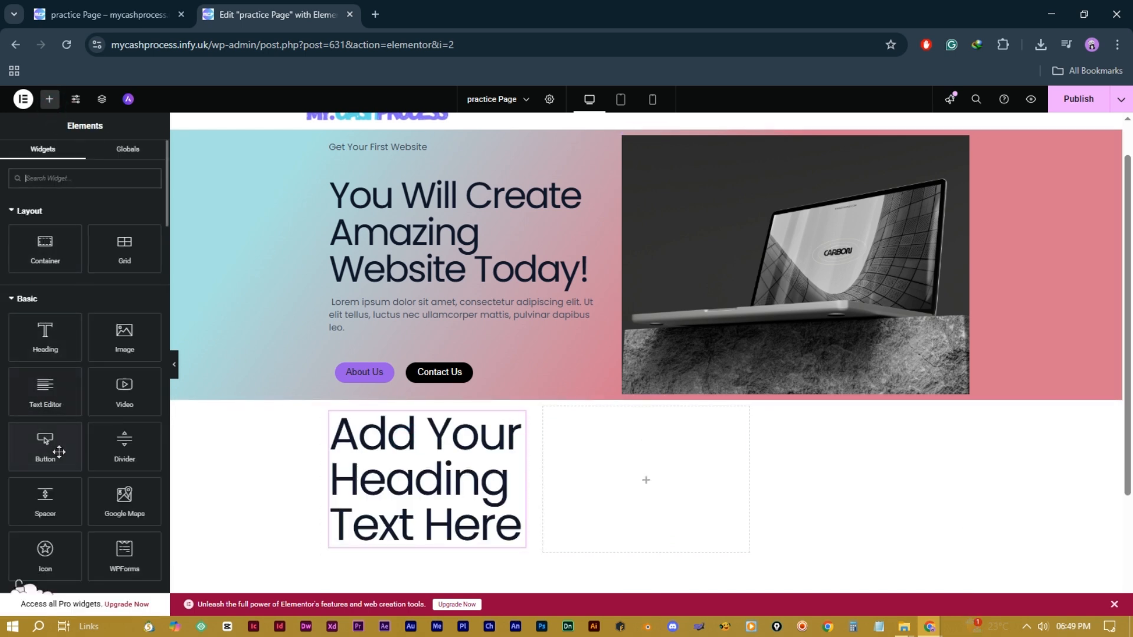
pyautogui.moveTo(46, 446); pyautogui.dragTo(419, 546)
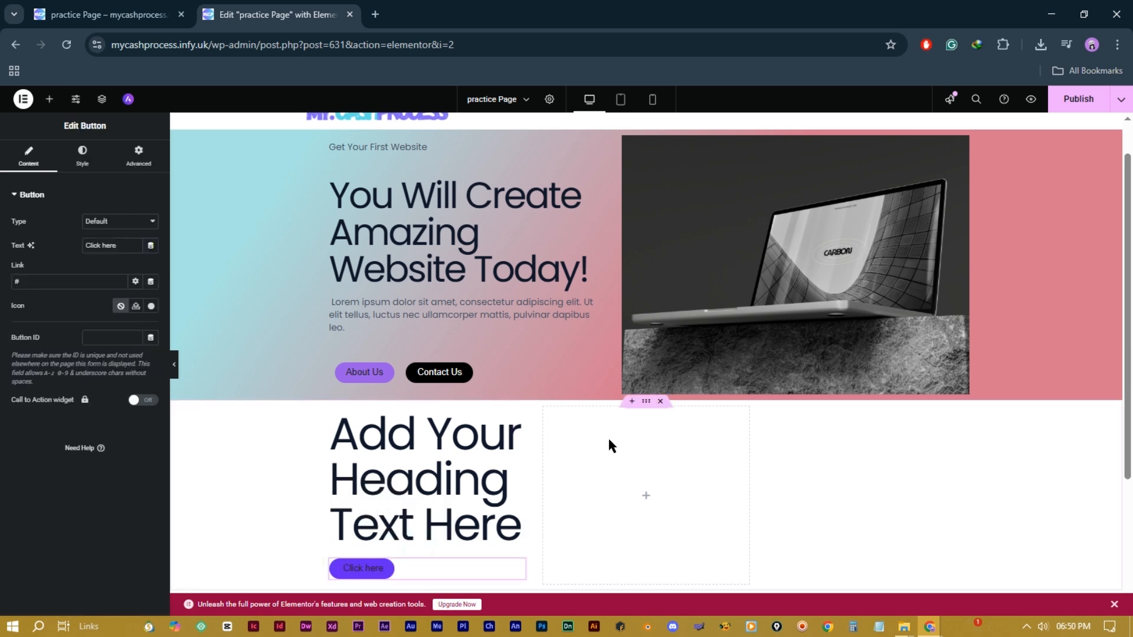
pyautogui.scroll(-3, 608, 437)
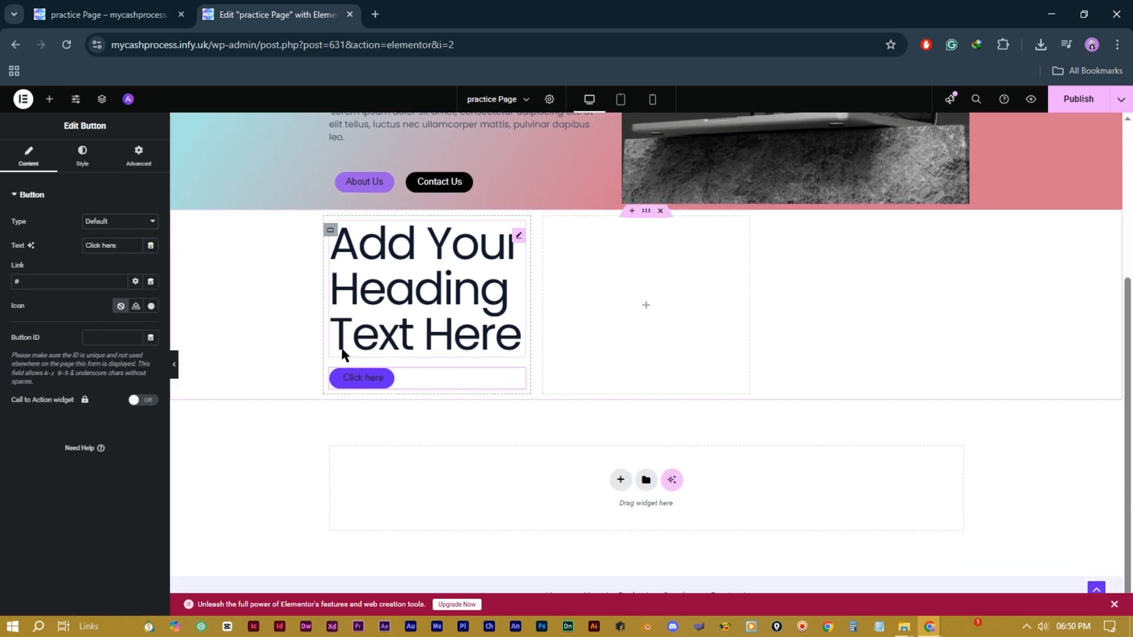
pyautogui.click(49, 99)
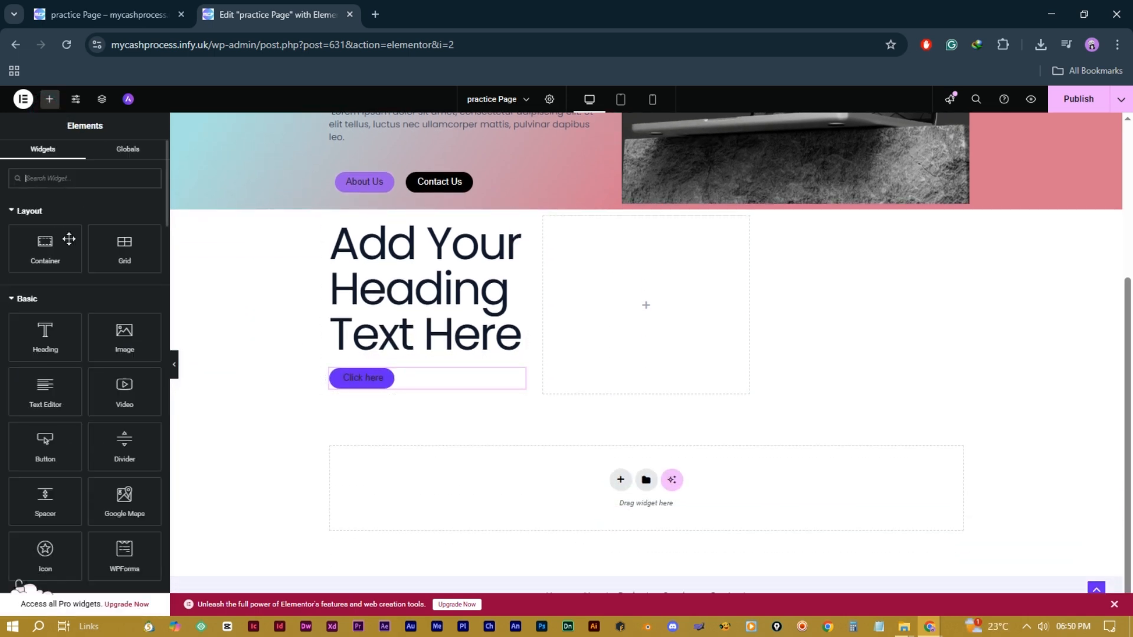
pyautogui.moveTo(124, 342); pyautogui.dragTo(525, 303)
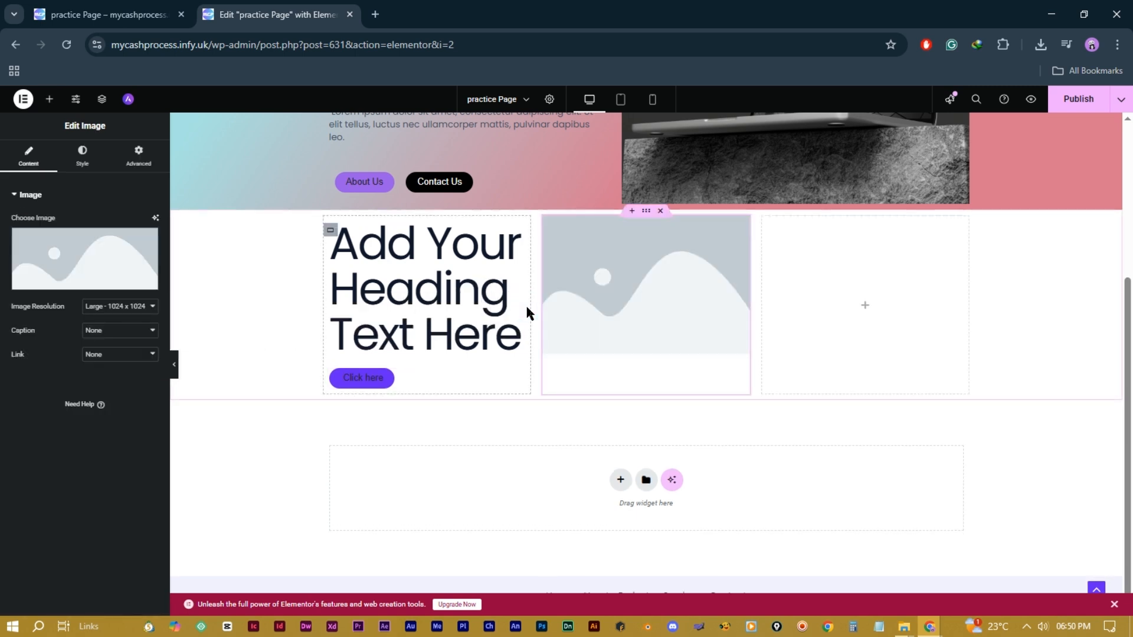
pyautogui.click(49, 99)
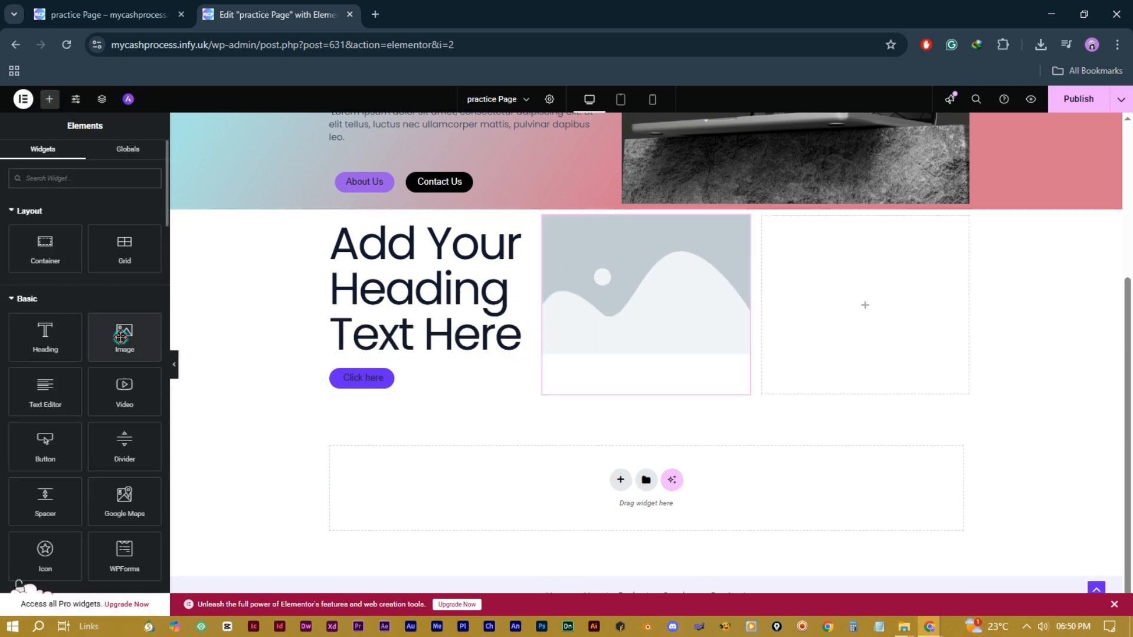
pyautogui.moveTo(125, 335); pyautogui.dragTo(544, 313)
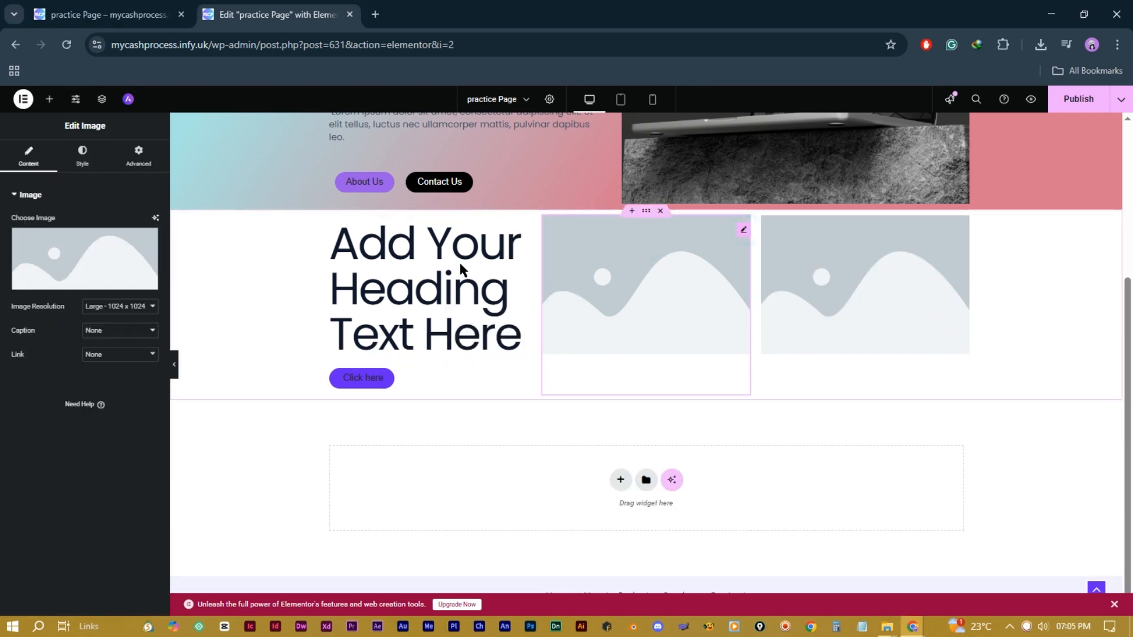
# Step: Set the middle image to the green logo and the right image to the black abstract shape
pyautogui.click(590, 268)
pyautogui.click(632, 252)
pyautogui.click(1089, 581)
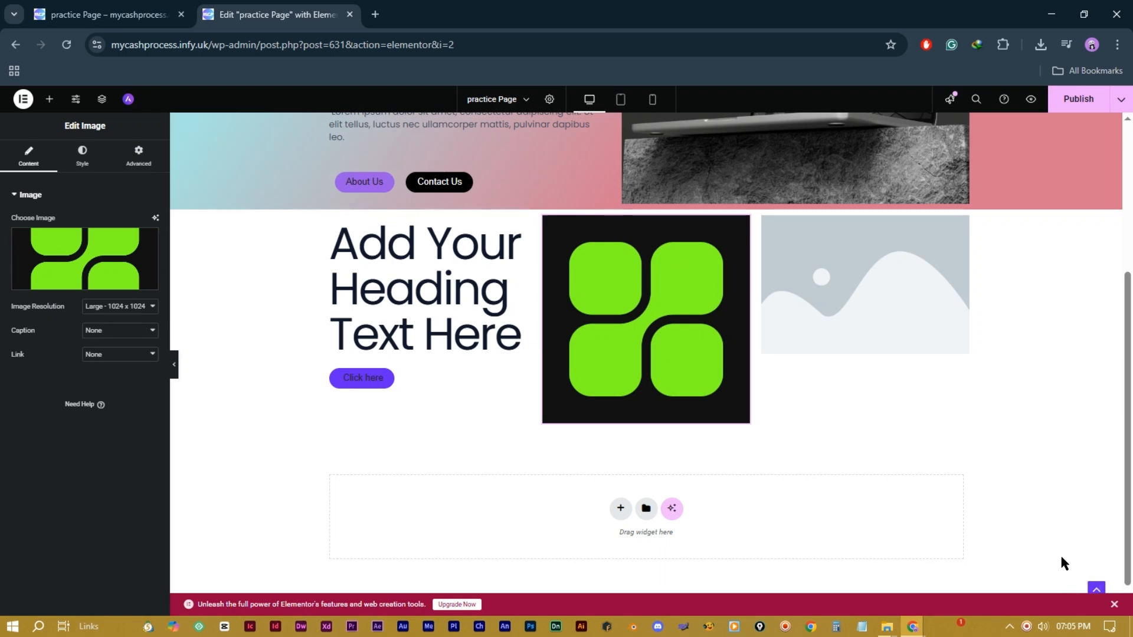
pyautogui.click(964, 234)
pyautogui.click(84, 259)
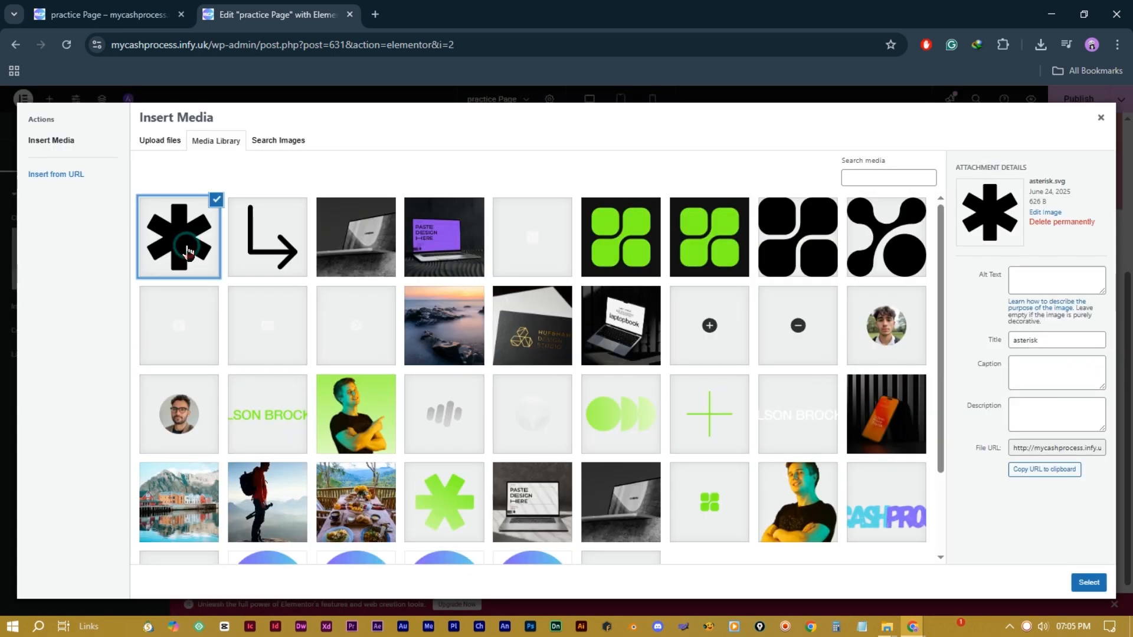
pyautogui.click(884, 236)
pyautogui.click(1088, 582)
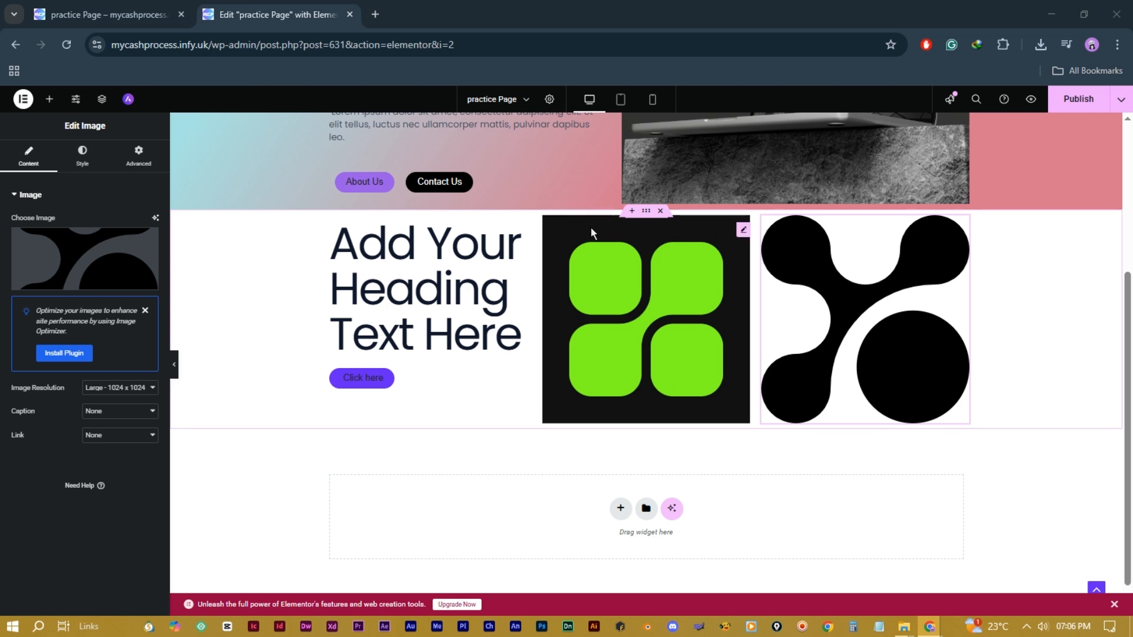
pyautogui.click(646, 210)
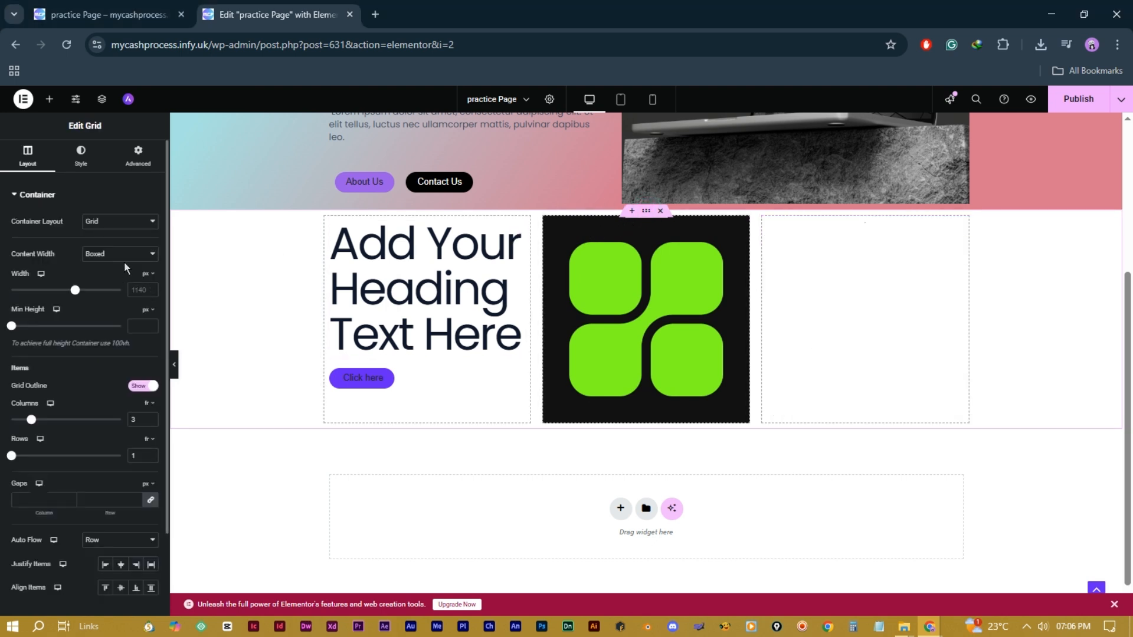
pyautogui.click(139, 156)
# Step: Unlink the grid's padding sides and set its top padding to 80 px
pyautogui.click(150, 278)
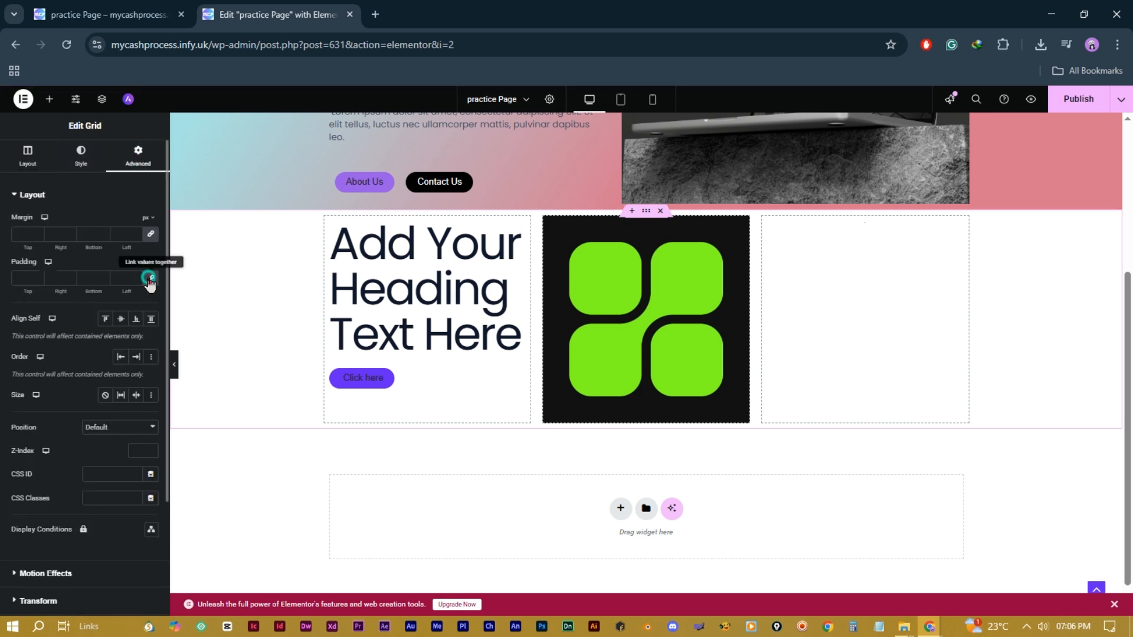
pyautogui.click(39, 277)
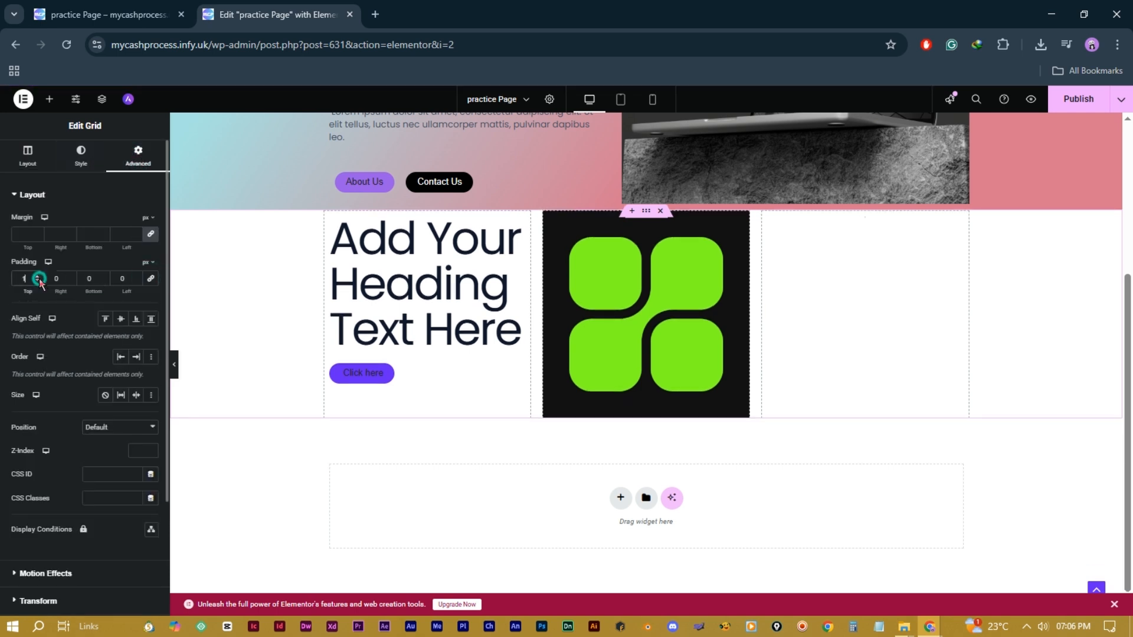
pyautogui.click(39, 277)
pyautogui.click(39, 277)
pyautogui.click(39, 277)
pyautogui.click(39, 277)
pyautogui.click(38, 278)
pyautogui.click(39, 278)
pyautogui.click(38, 276)
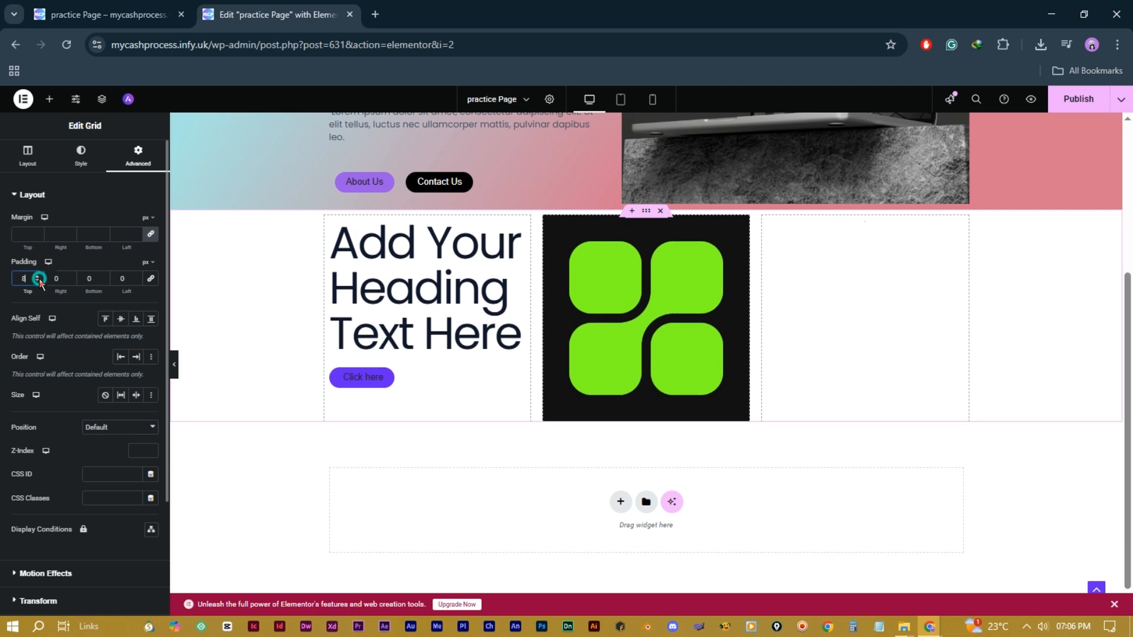
pyautogui.click(39, 277)
pyautogui.click(39, 277)
pyautogui.click(38, 276)
pyautogui.click(38, 276)
pyautogui.click(38, 277)
pyautogui.click(38, 277)
pyautogui.click(37, 277)
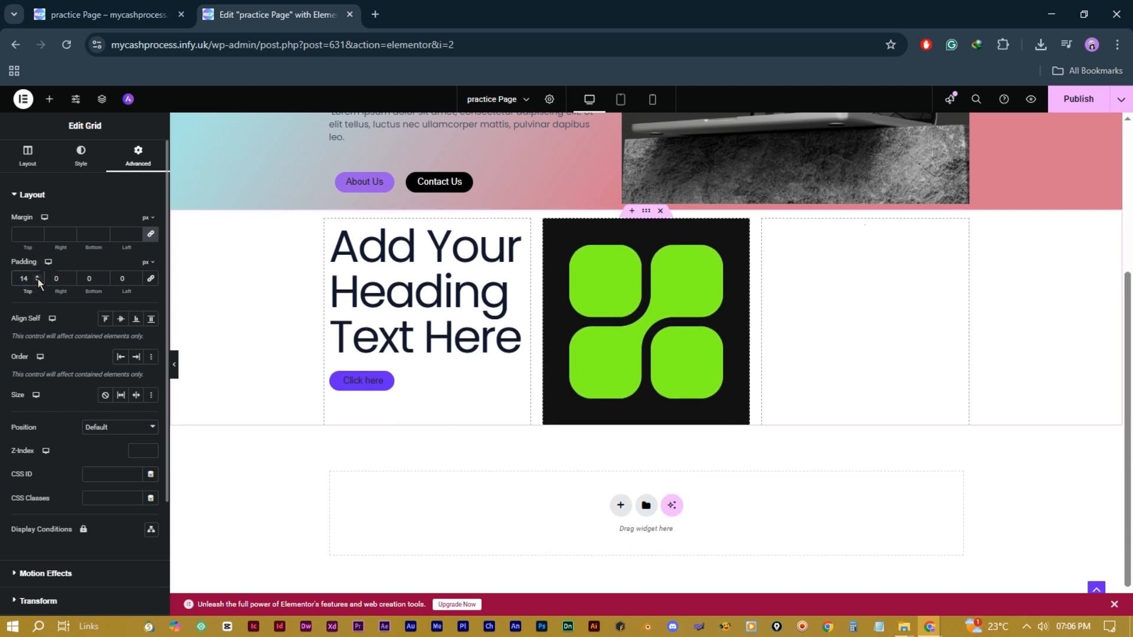
pyautogui.click(38, 277)
pyautogui.click(38, 277)
pyautogui.click(37, 277)
pyautogui.click(38, 277)
pyautogui.click(38, 277)
pyautogui.click(37, 277)
pyautogui.click(38, 277)
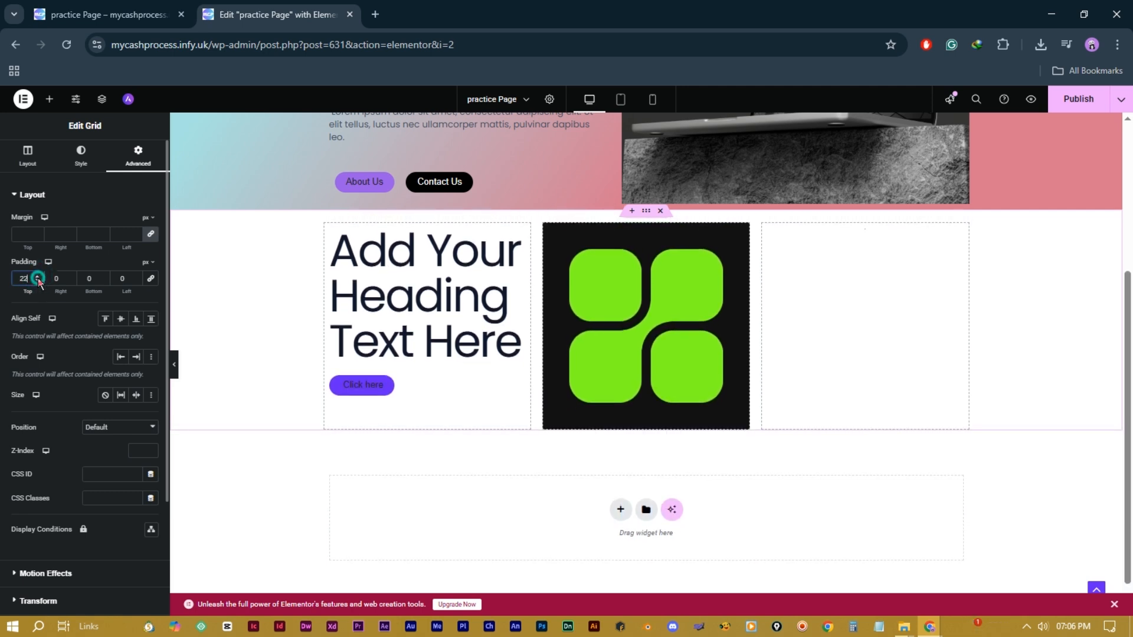
pyautogui.click(38, 277)
pyautogui.click(38, 277)
pyautogui.moveTo(30, 279); pyautogui.dragTo(20, 278)
pyautogui.write('80')
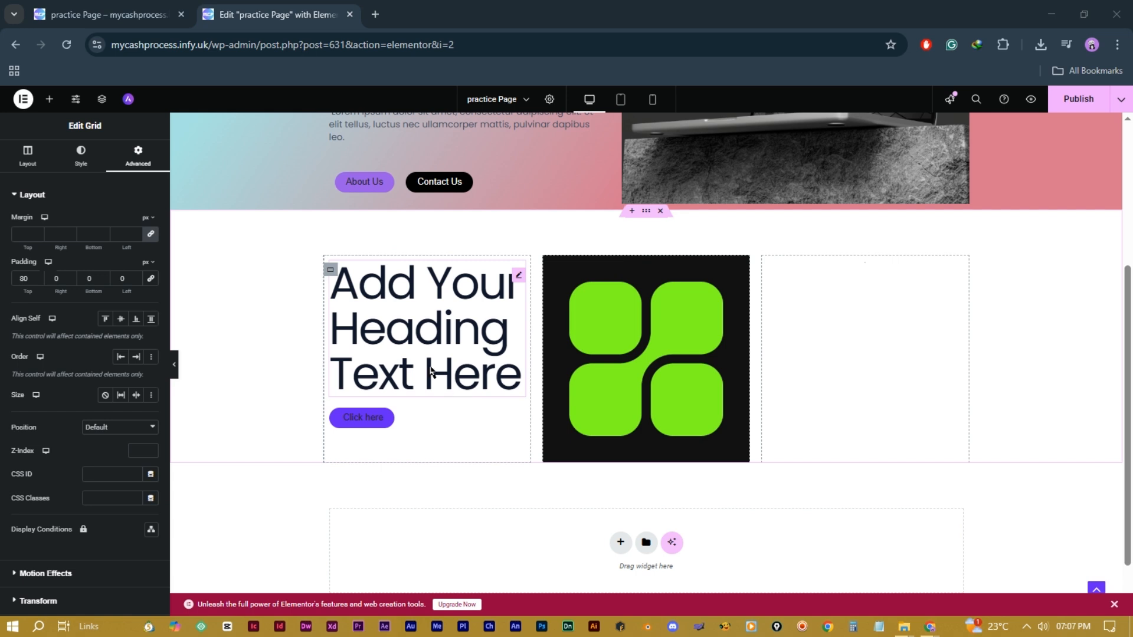
pyautogui.click(33, 157)
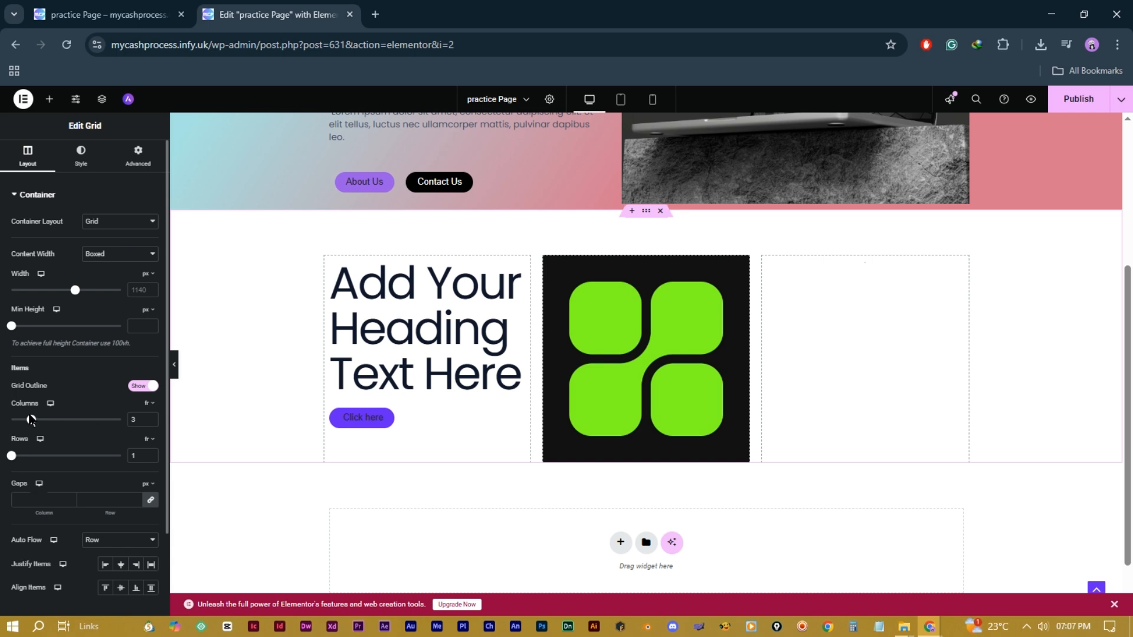
# Step: Add a second grid row and widen the gaps between cells to 26 px
pyautogui.moveTo(30, 424)
pyautogui.mouseDown()
pyautogui.moveTo(48, 426)
pyautogui.moveTo(22, 427)
pyautogui.moveTo(31, 423)
pyautogui.mouseUp()
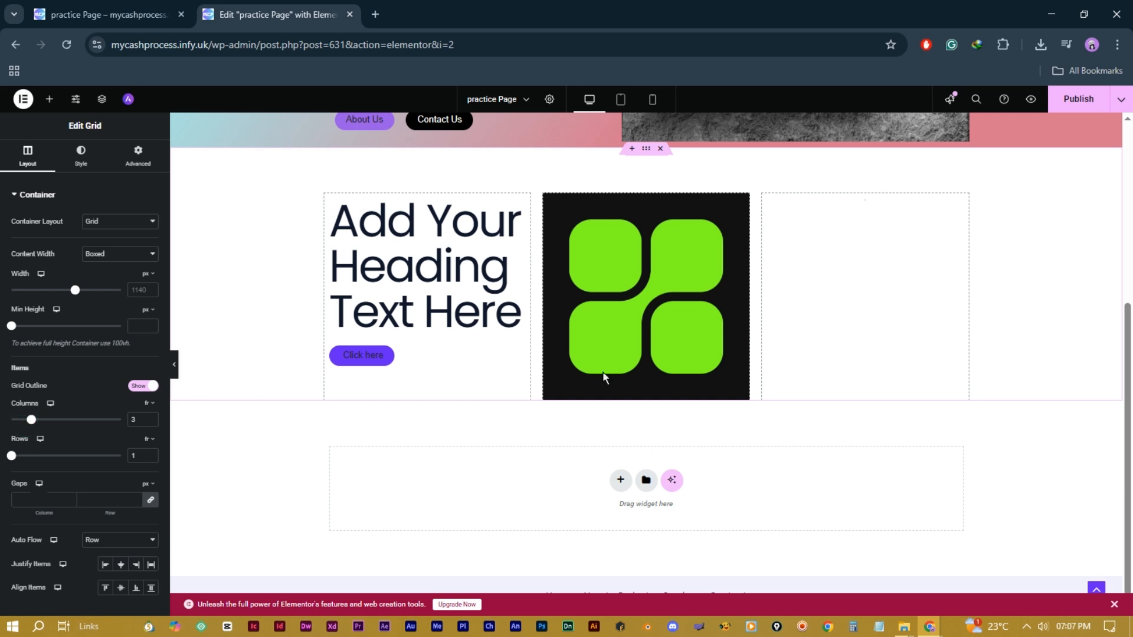
pyautogui.click(151, 453)
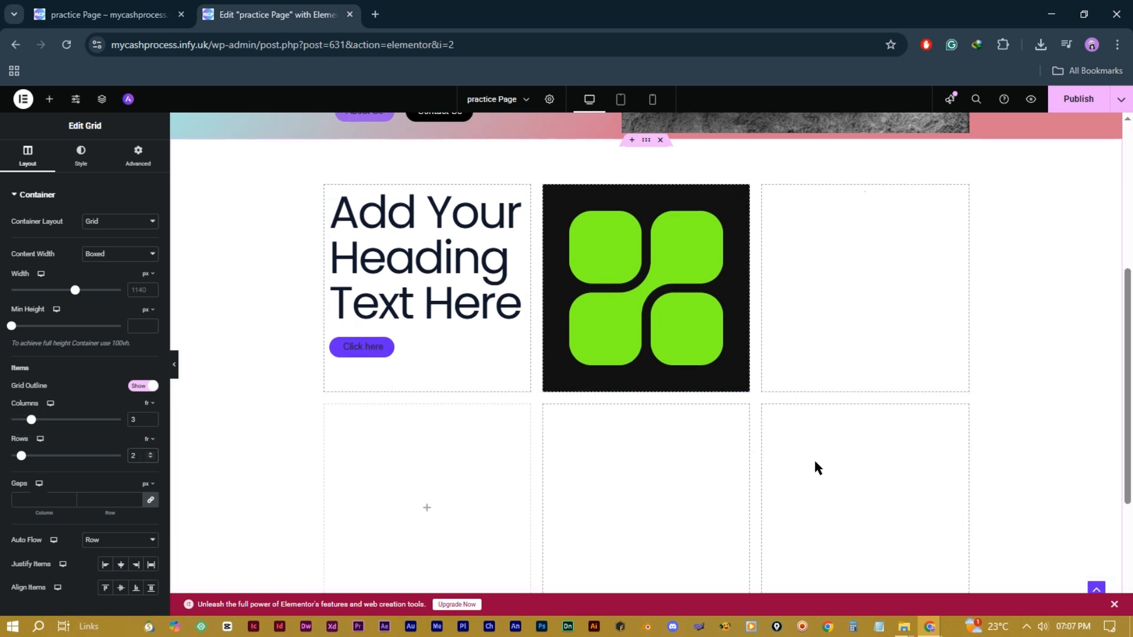
pyautogui.click(137, 498)
pyautogui.click(137, 499)
pyautogui.click(137, 498)
pyautogui.click(138, 498)
pyautogui.click(137, 499)
pyautogui.click(137, 498)
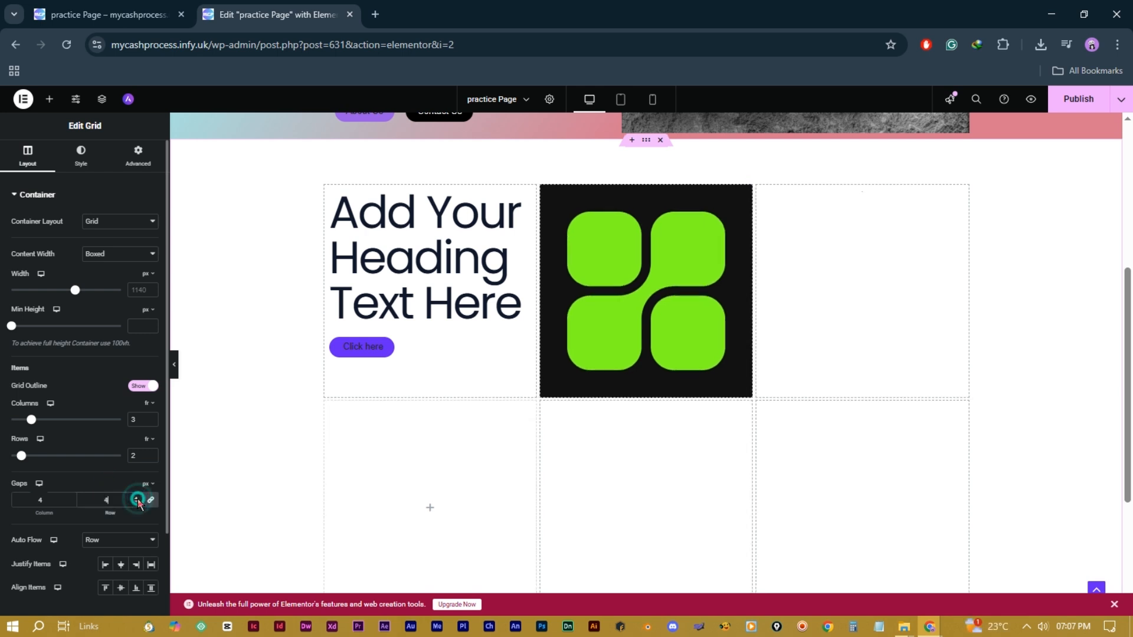
pyautogui.click(137, 499)
pyautogui.click(137, 498)
pyautogui.click(138, 499)
pyautogui.click(138, 498)
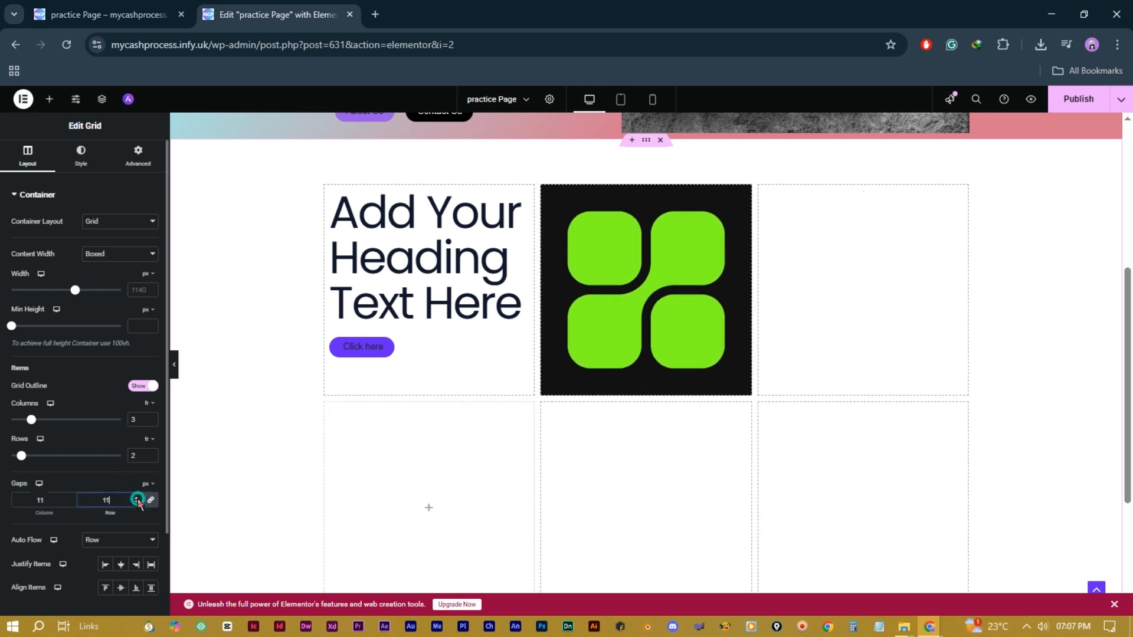
pyautogui.click(137, 498)
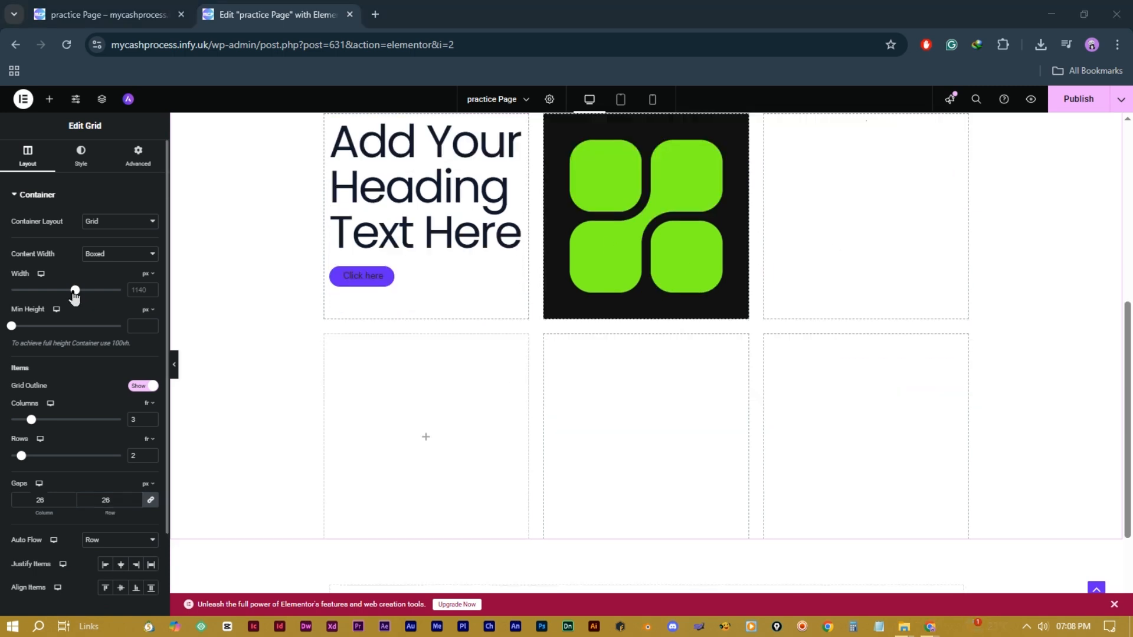
pyautogui.moveTo(75, 293)
pyautogui.mouseDown()
pyautogui.moveTo(42, 297)
pyautogui.moveTo(72, 311)
pyautogui.mouseUp()
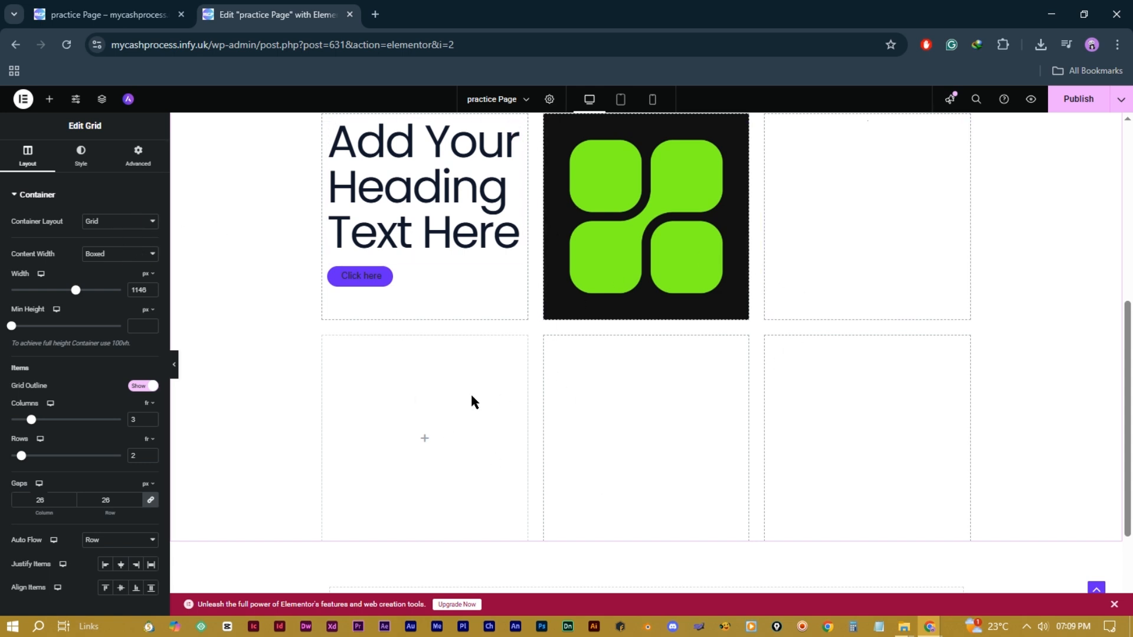
# Step: Settle the grid on 3 columns after briefly trying 4
pyautogui.click(151, 417)
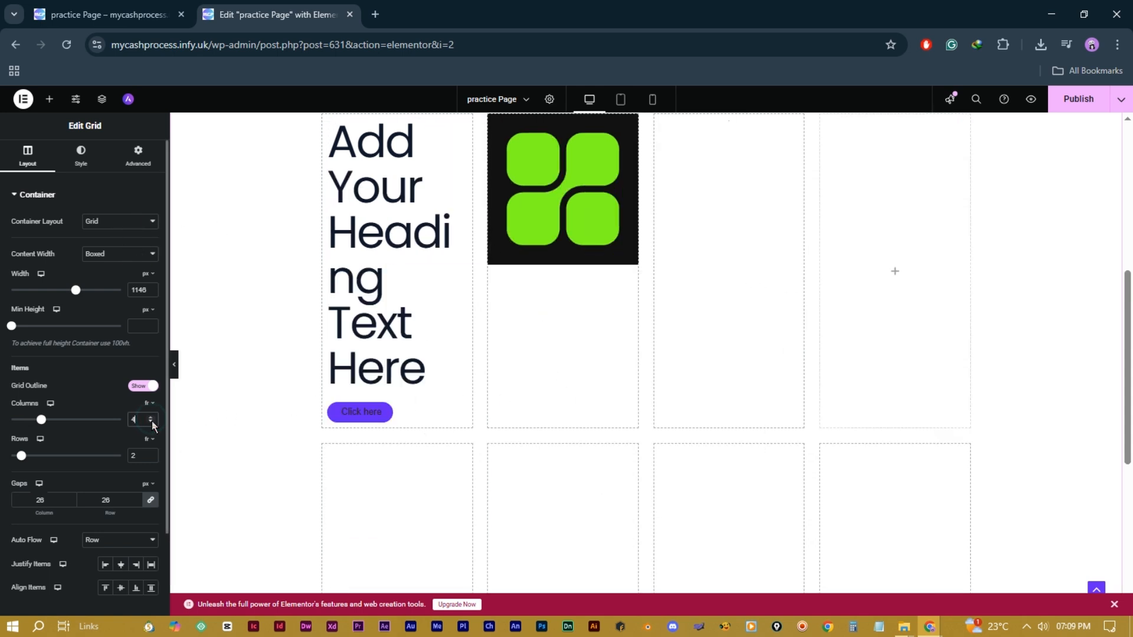
pyautogui.click(151, 422)
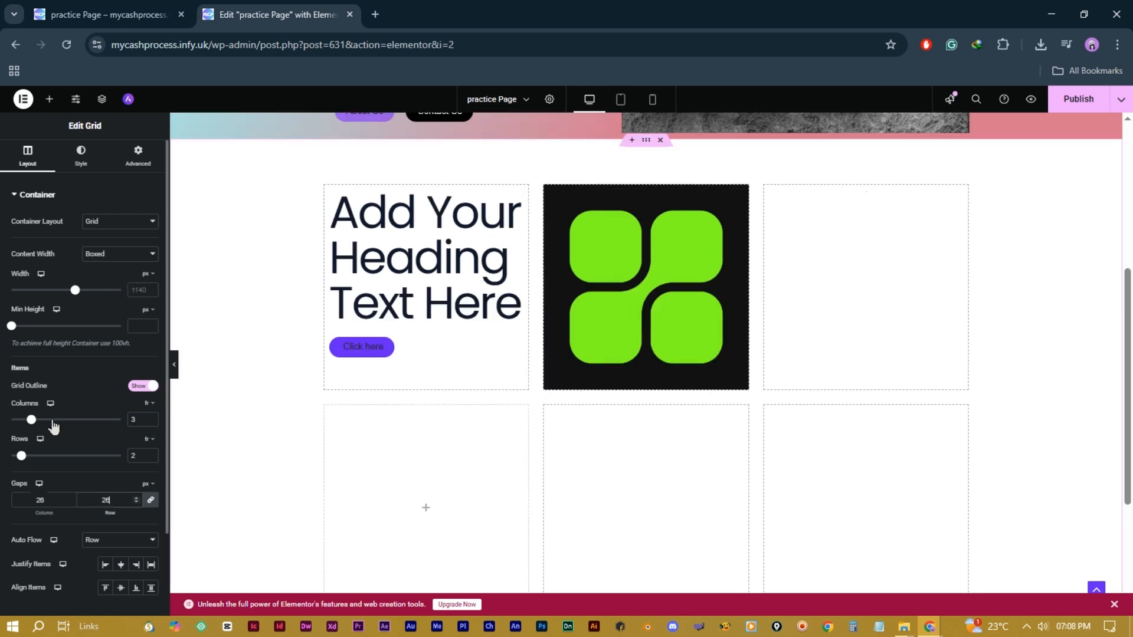
pyautogui.moveTo(33, 423); pyautogui.dragTo(42, 420)
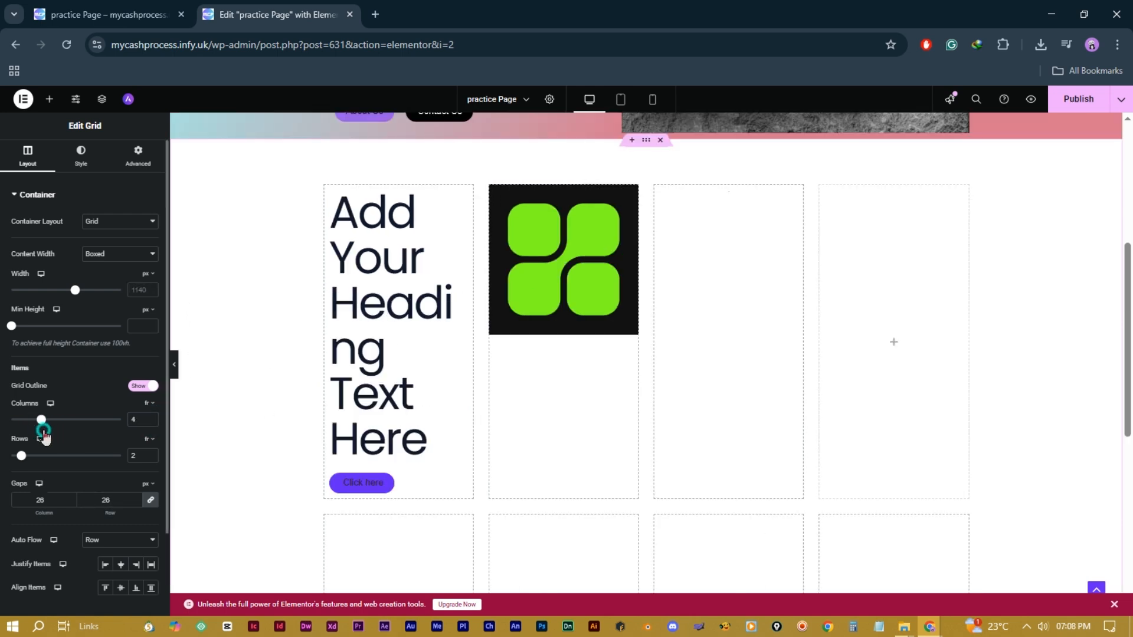
pyautogui.scroll(-3, 531, 415)
pyautogui.scroll(3, 531, 413)
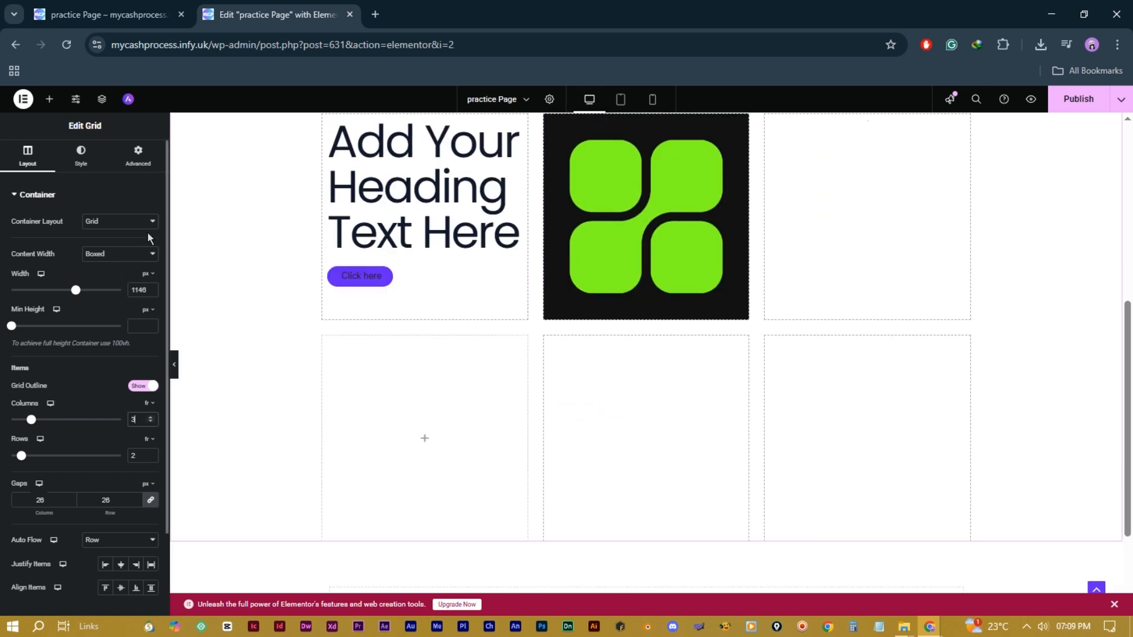
pyautogui.click(147, 223)
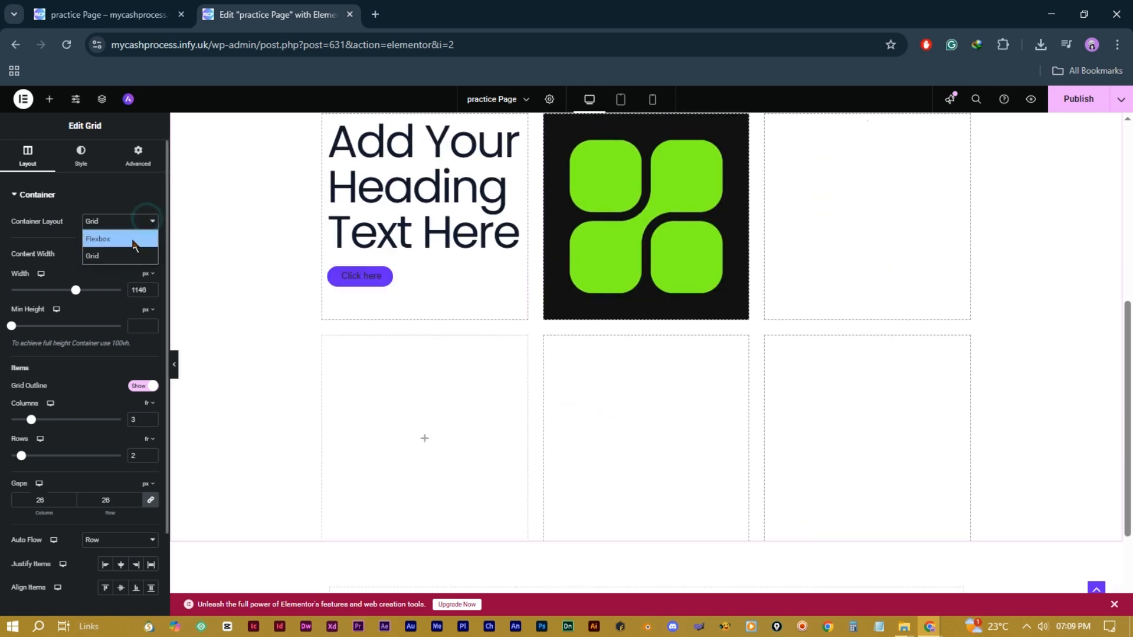
pyautogui.click(97, 235)
pyautogui.scroll(-1, 670, 286)
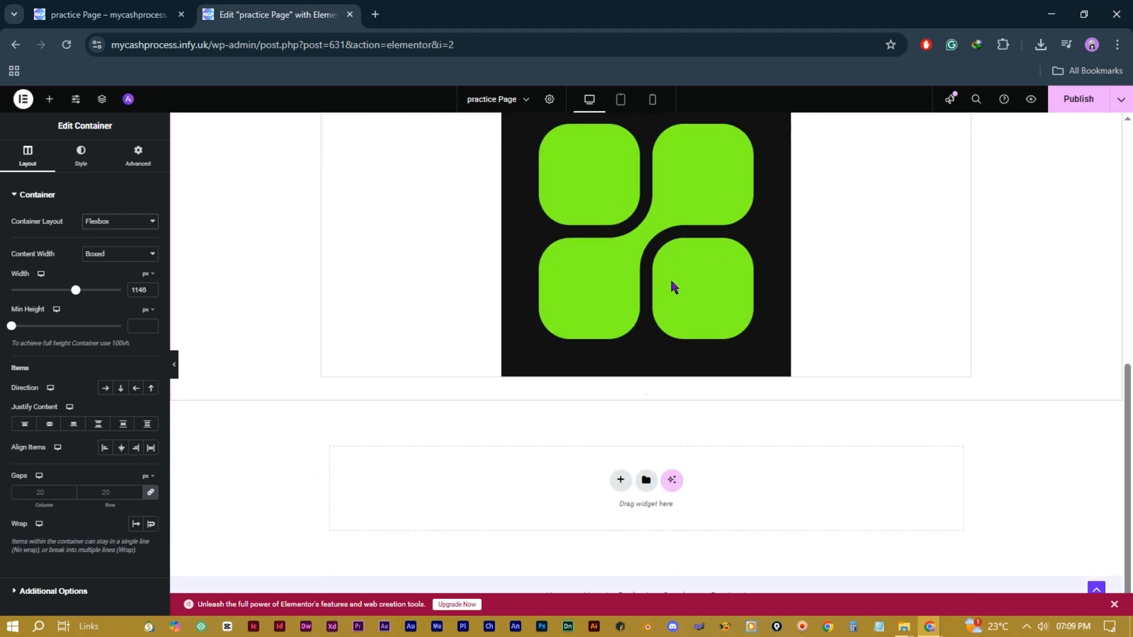
pyautogui.scroll(5, 670, 287)
pyautogui.scroll(-4, 669, 288)
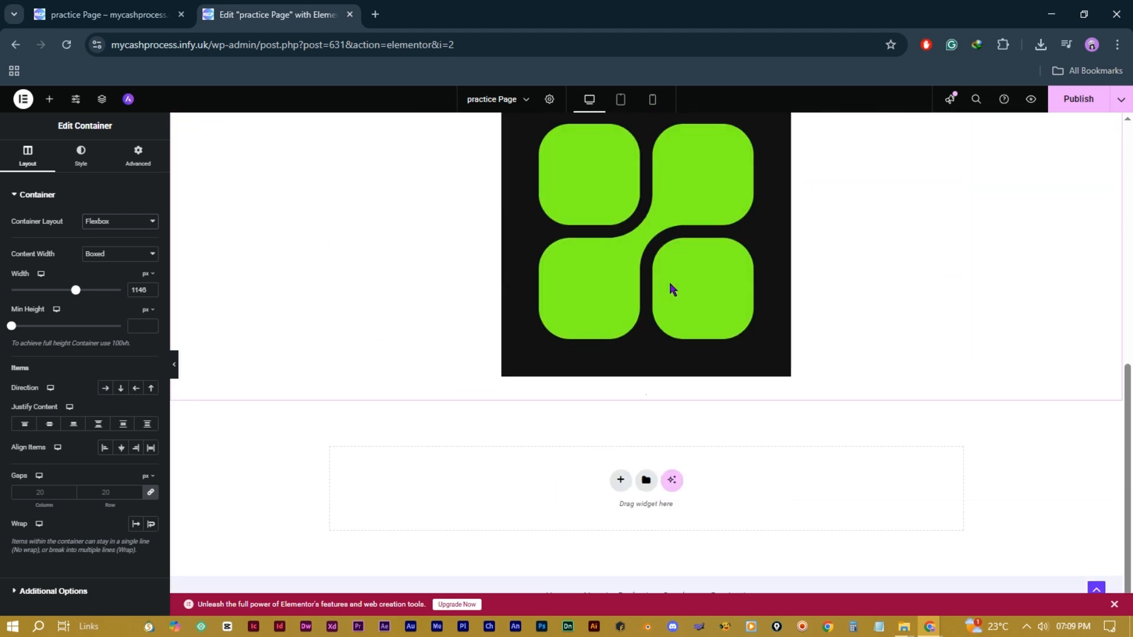
pyautogui.scroll(2, 668, 282)
pyautogui.scroll(-1, 667, 281)
pyautogui.scroll(-2, 668, 286)
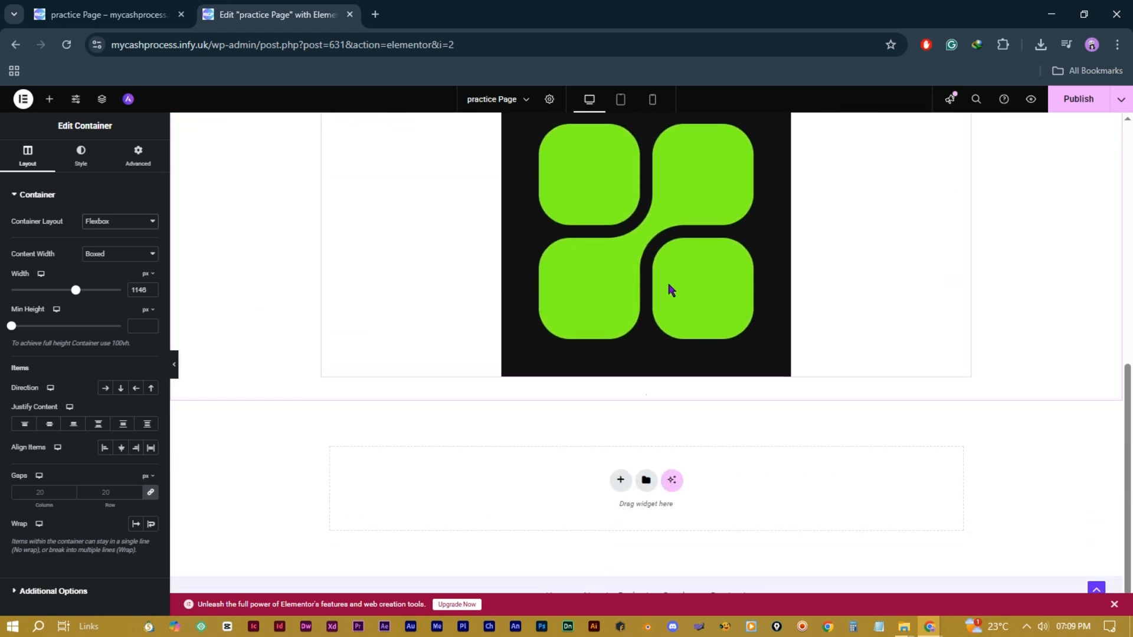
pyautogui.scroll(3, 667, 286)
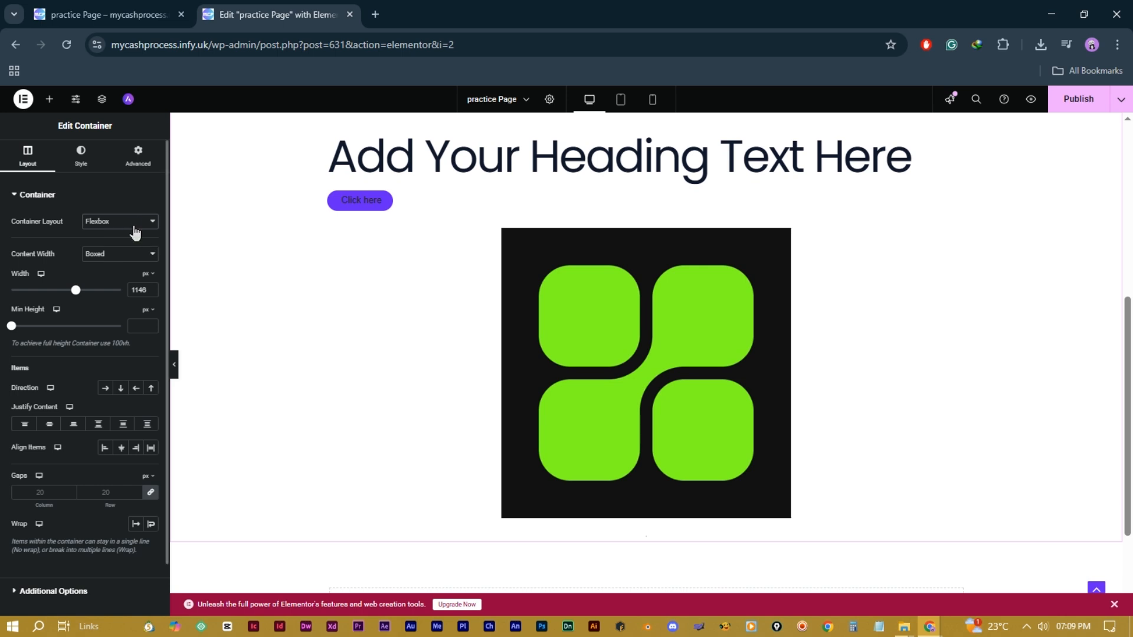
pyautogui.click(128, 222)
pyautogui.click(119, 253)
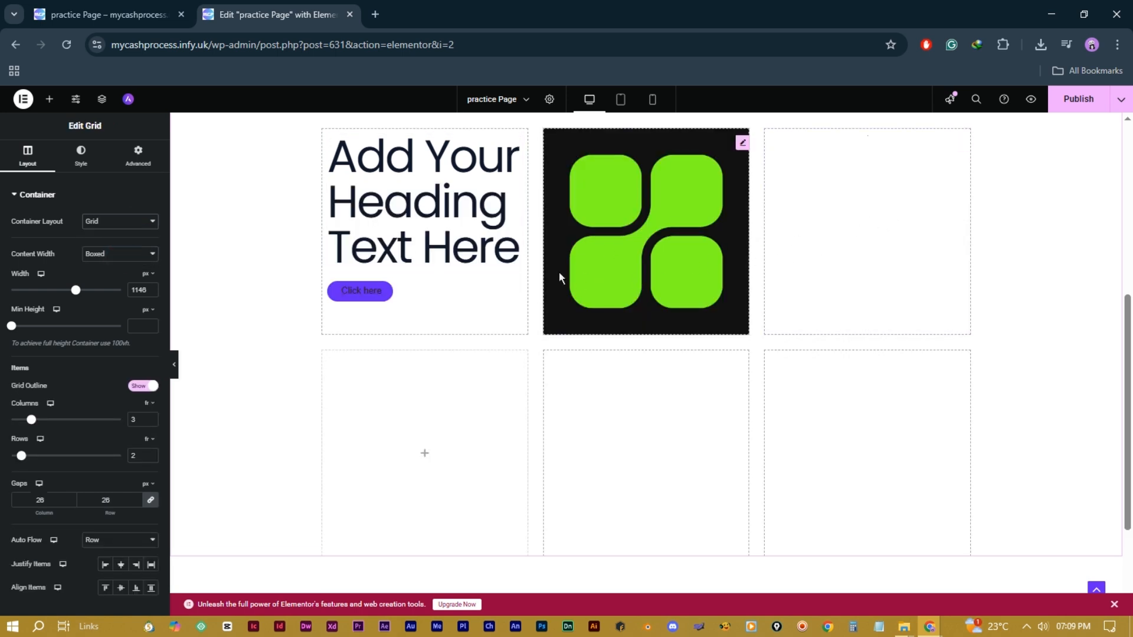
pyautogui.scroll(2, 676, 231)
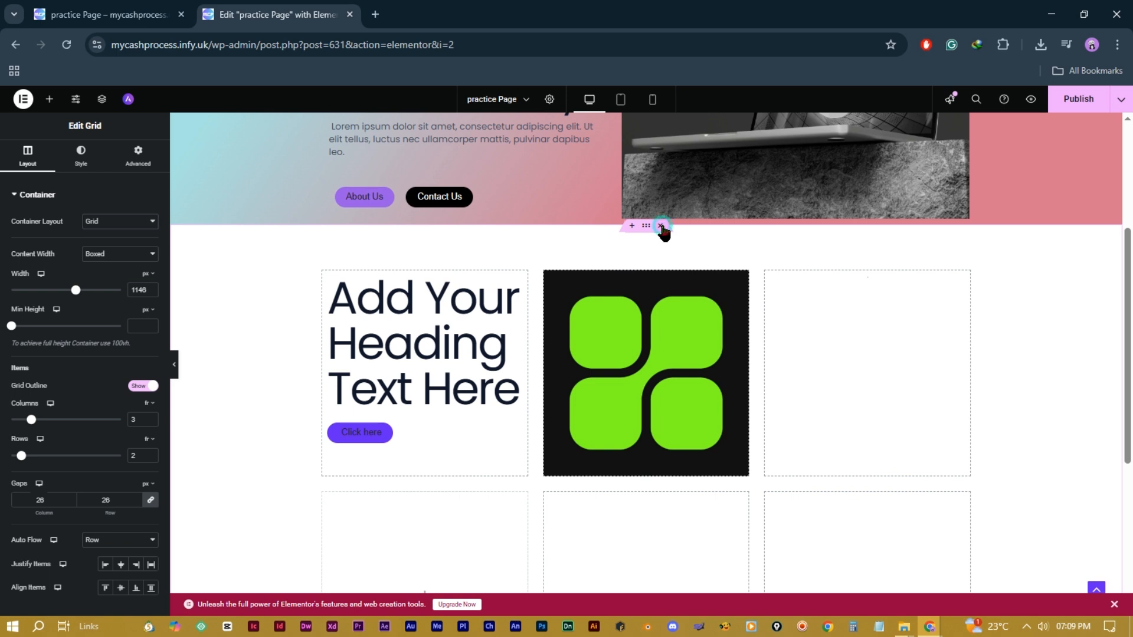
# Step: Delete the grid and add a single-row Flexbox section below the hero
pyautogui.click(661, 226)
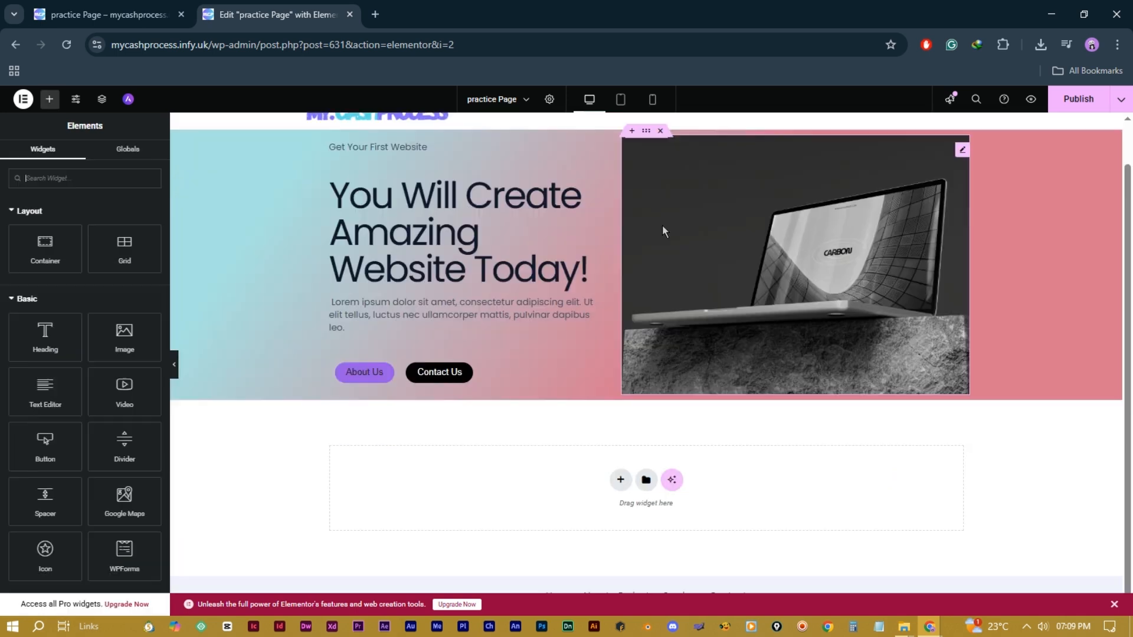
pyautogui.click(620, 481)
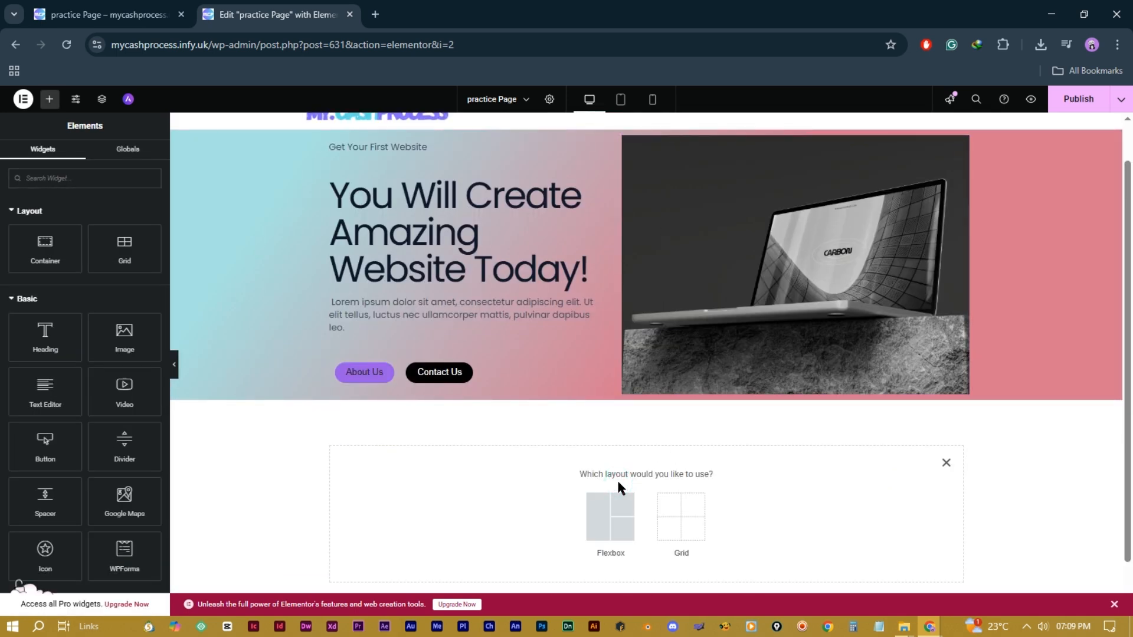
pyautogui.click(615, 522)
pyautogui.scroll(-1, 780, 465)
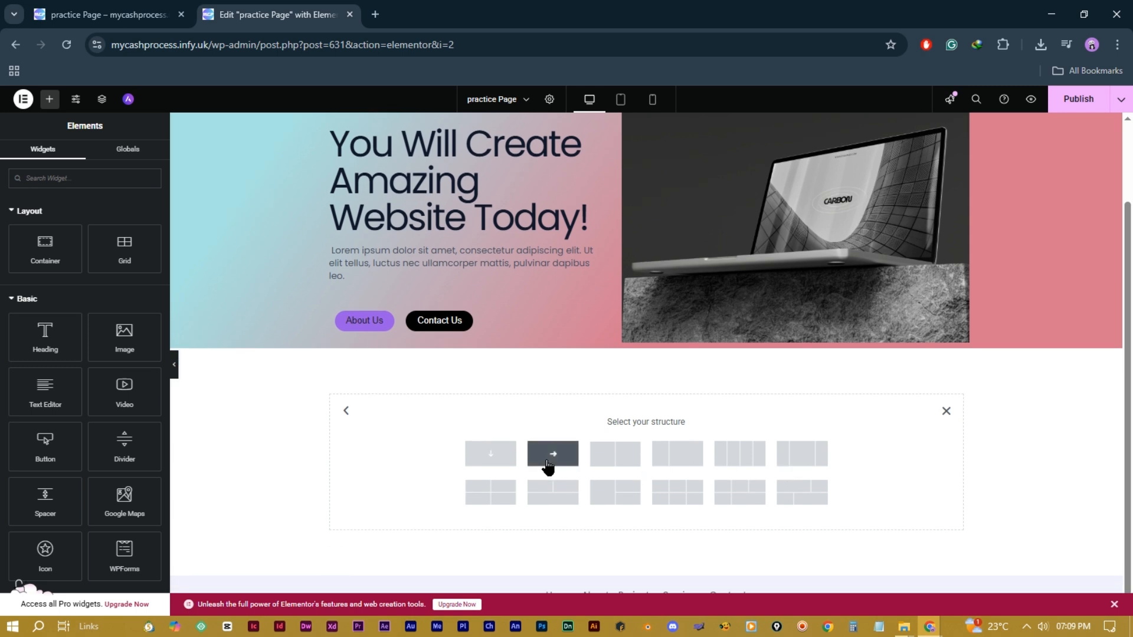
pyautogui.click(551, 467)
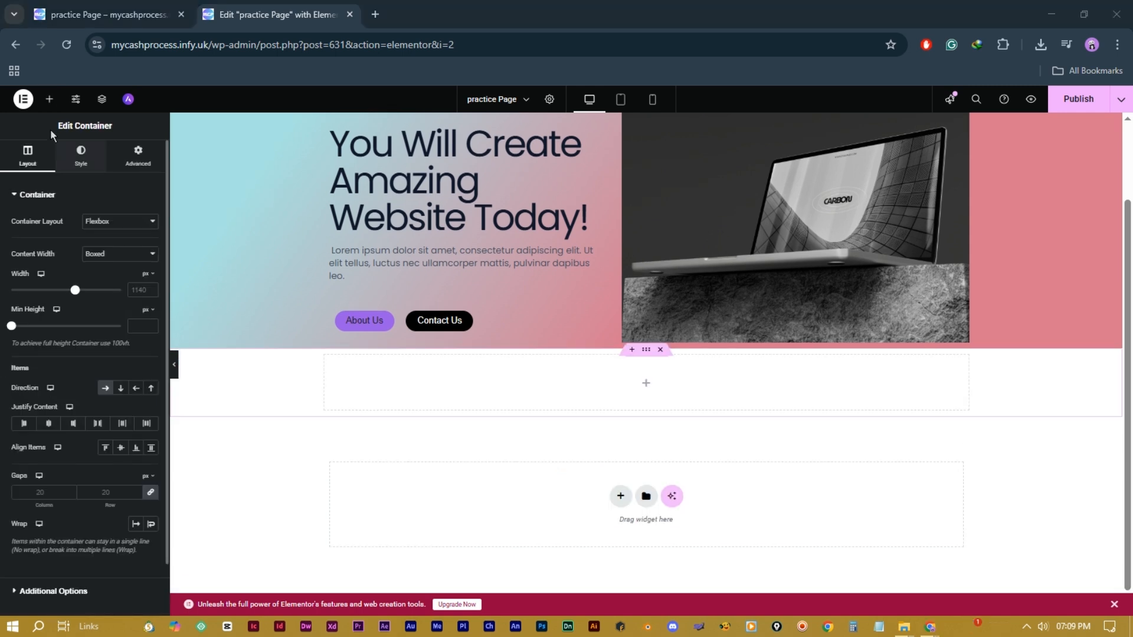
# Step: Place an Image widget in the row showing the MY.CASHPROCESS logo
pyautogui.click(50, 99)
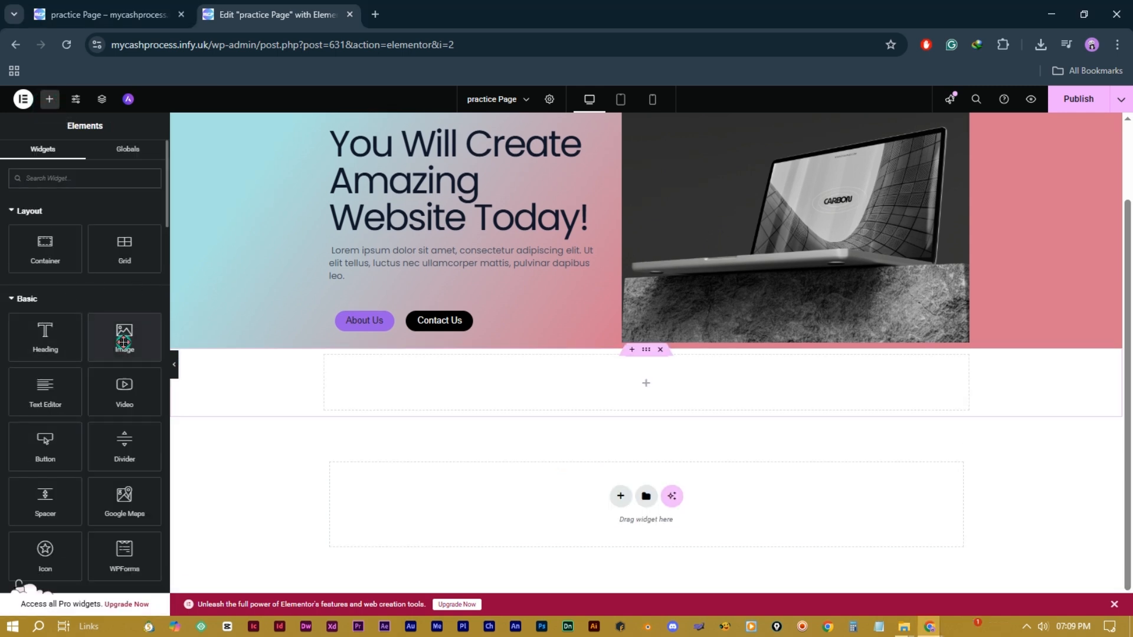
pyautogui.moveTo(123, 341); pyautogui.dragTo(576, 393)
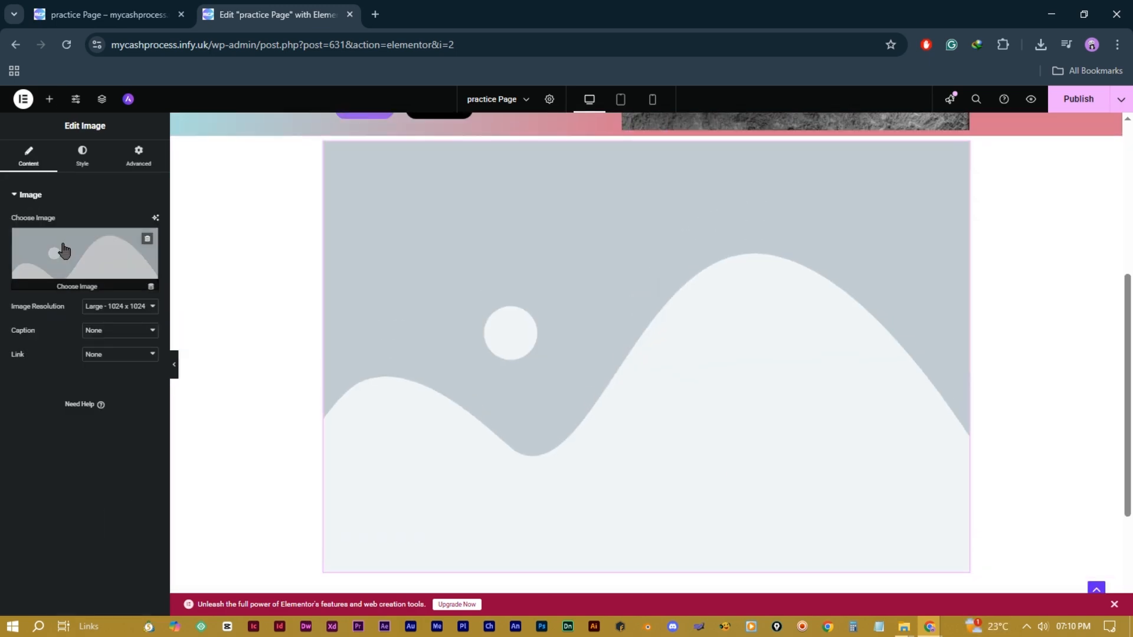
pyautogui.click(60, 251)
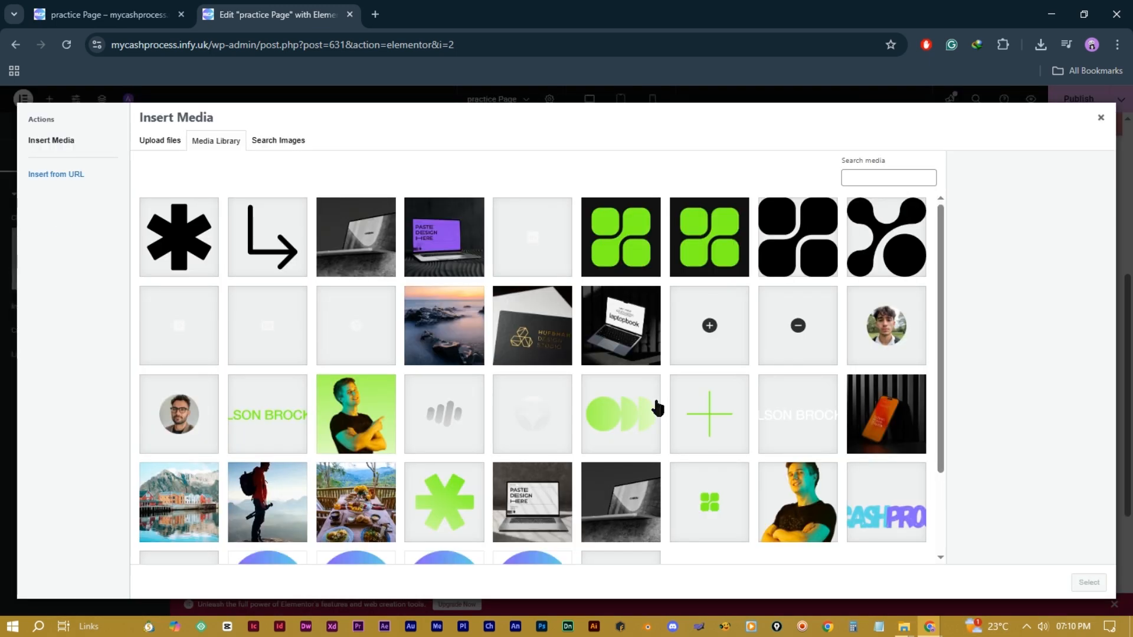
pyautogui.scroll(-2, 655, 404)
pyautogui.scroll(1, 853, 481)
pyautogui.click(876, 512)
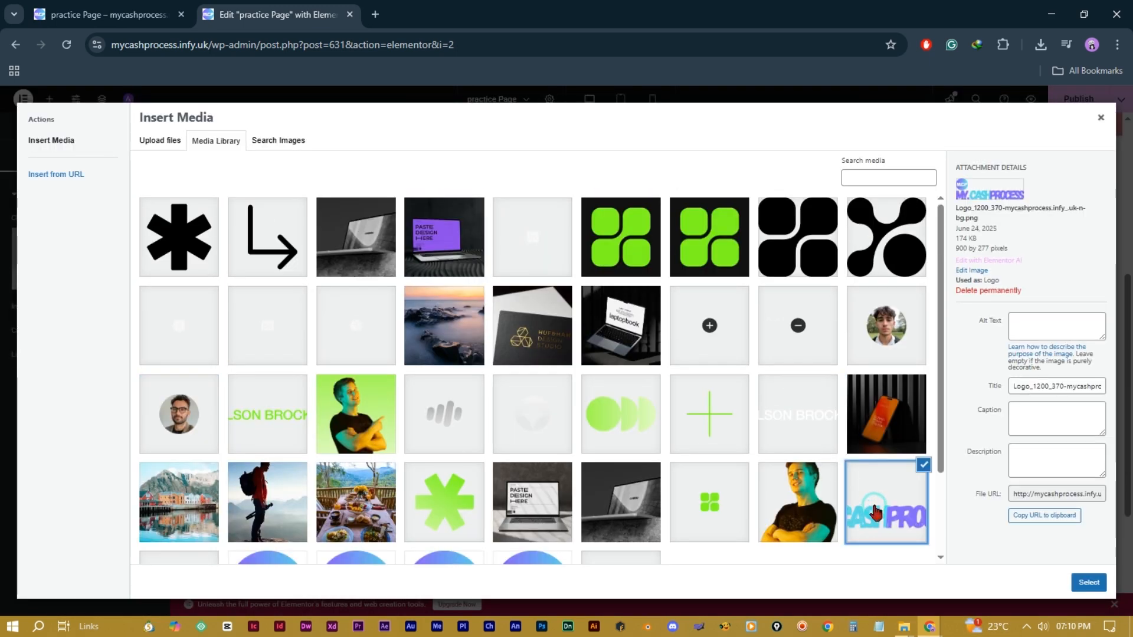
pyautogui.click(1089, 582)
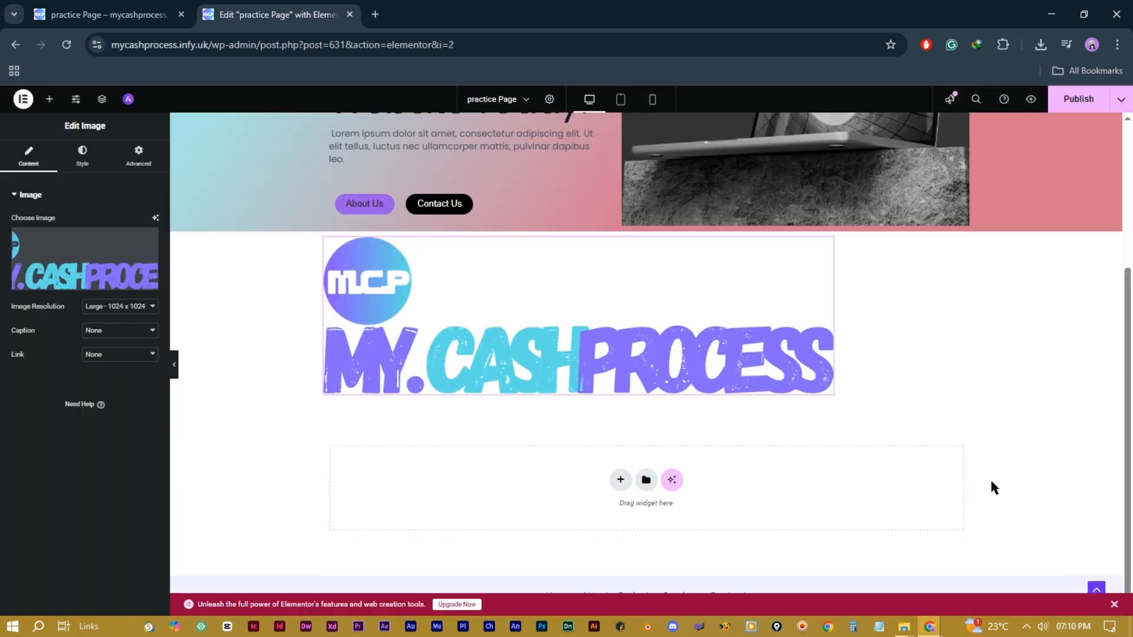
# Step: Add three more Image widgets to the row beside the logo
pyautogui.click(49, 99)
pyautogui.moveTo(123, 336); pyautogui.dragTo(842, 329)
pyautogui.click(49, 98)
pyautogui.moveTo(122, 336); pyautogui.dragTo(608, 292)
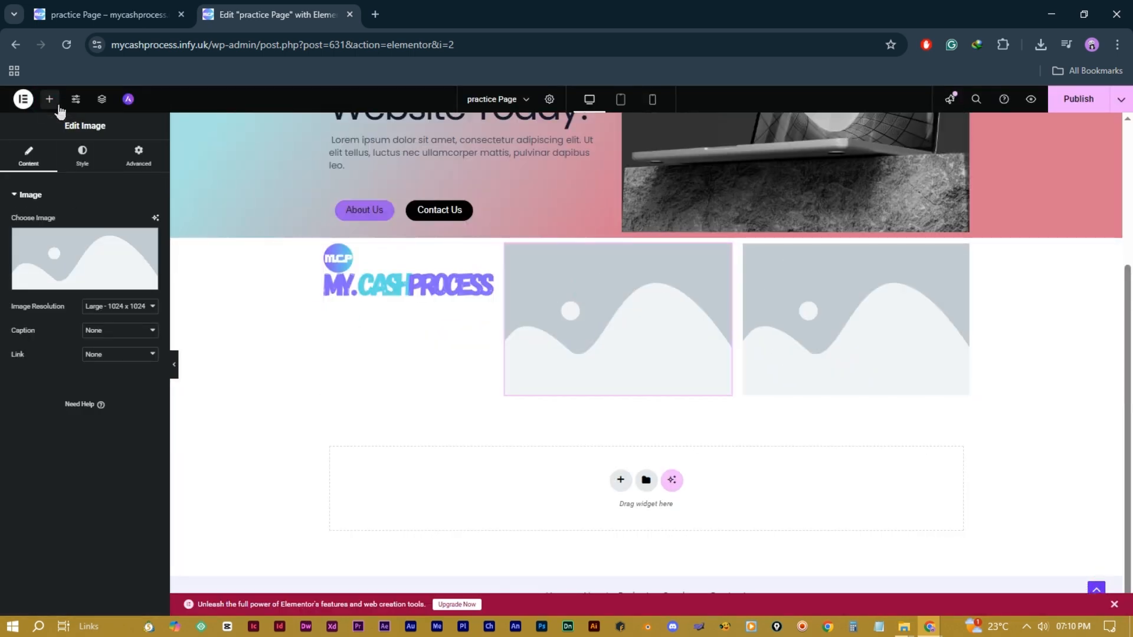
pyautogui.click(49, 99)
pyautogui.moveTo(118, 343); pyautogui.dragTo(509, 304)
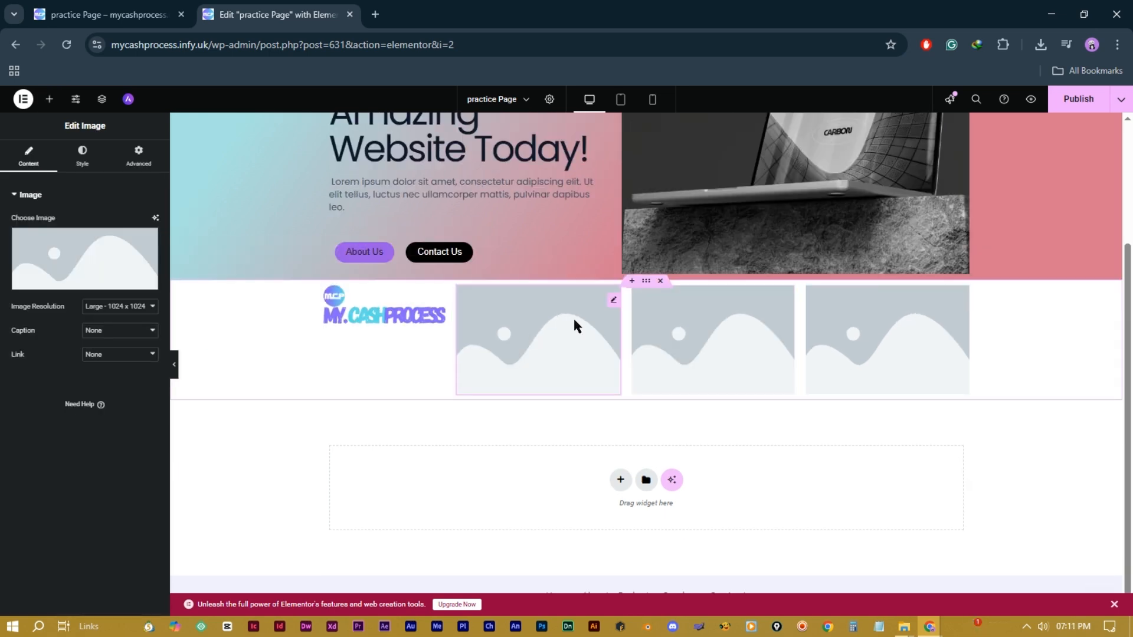
# Step: Set each of the three new images to the MY.CASHPROCESS logo
pyautogui.click(581, 327)
pyautogui.scroll(-2, 637, 457)
pyautogui.click(885, 390)
pyautogui.click(1087, 582)
pyautogui.click(695, 336)
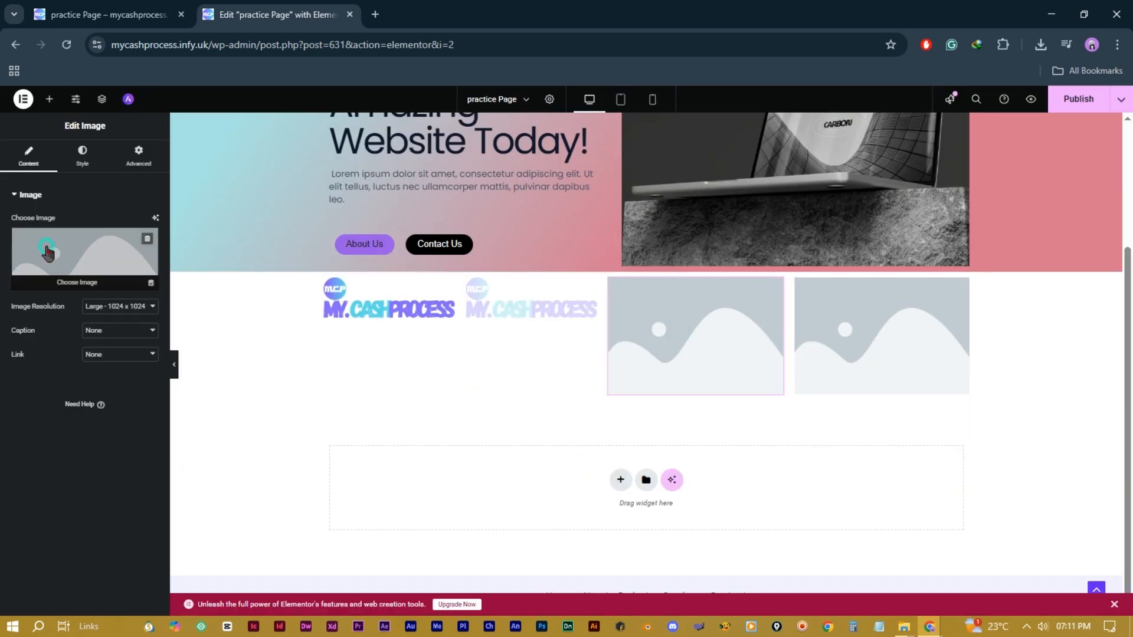
pyautogui.click(47, 252)
pyautogui.click(929, 534)
pyautogui.click(1089, 582)
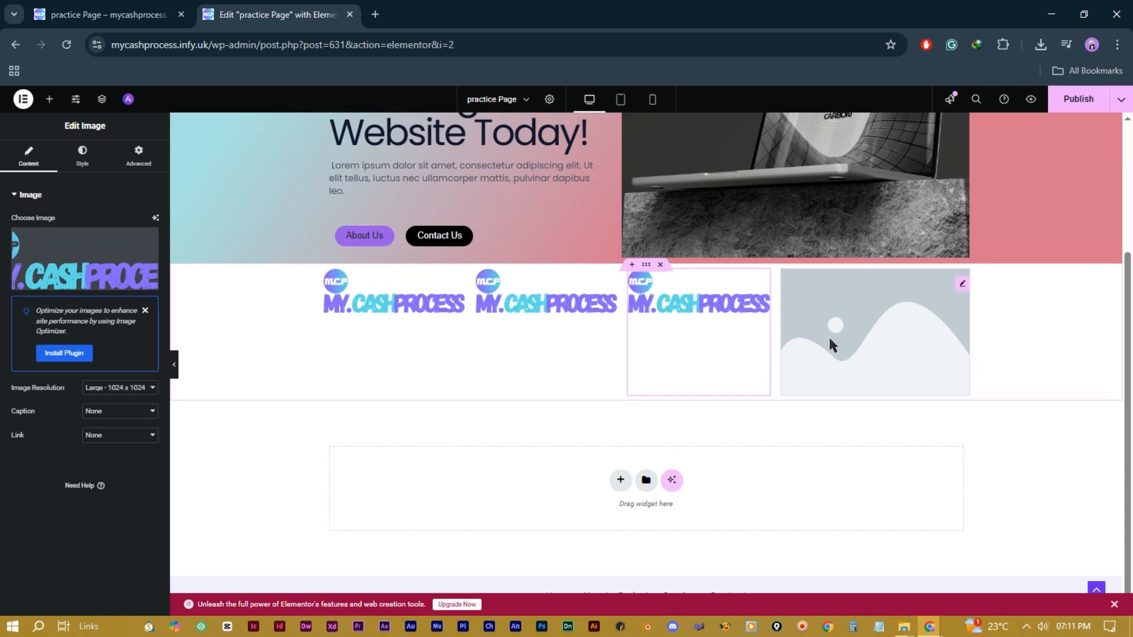
pyautogui.click(832, 322)
pyautogui.click(832, 322)
pyautogui.click(902, 494)
pyautogui.click(1089, 582)
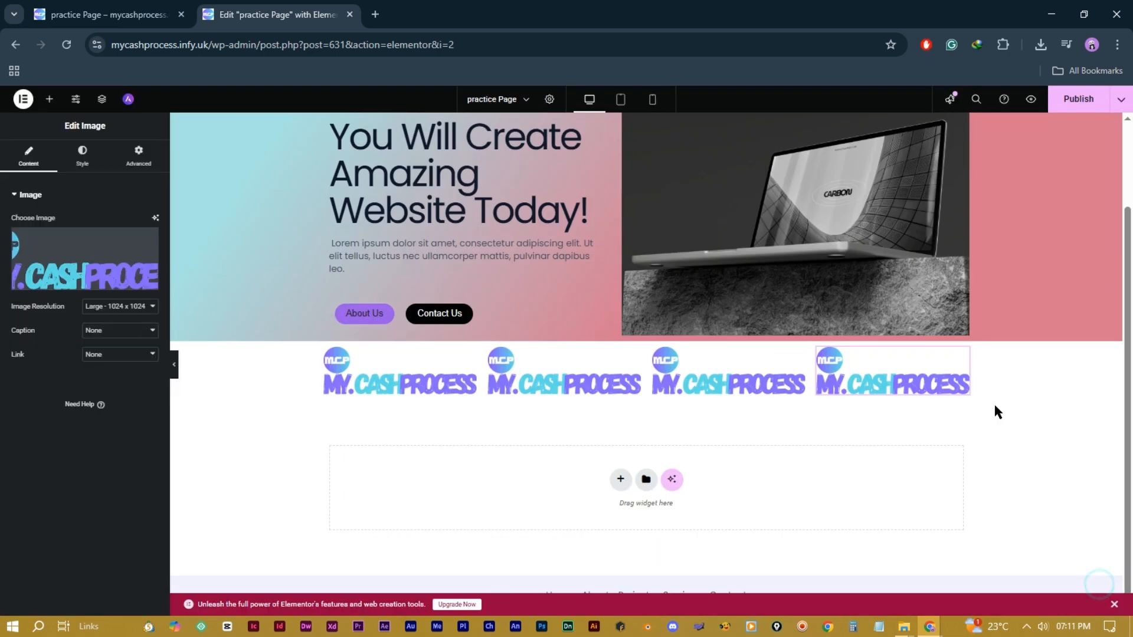
pyautogui.click(592, 400)
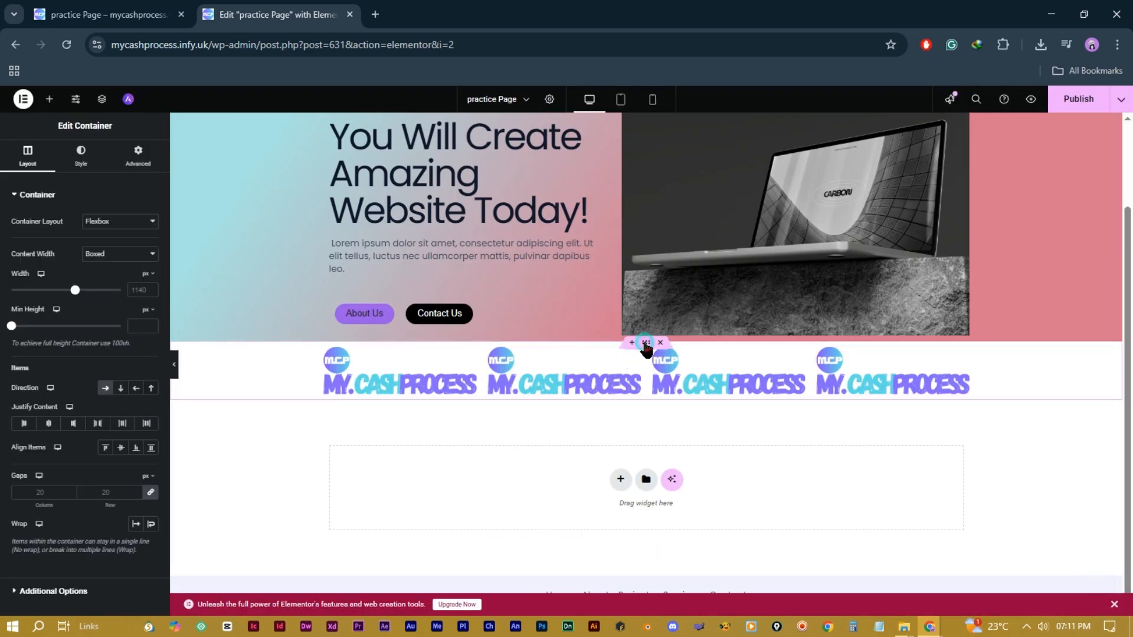
pyautogui.click(121, 389)
pyautogui.scroll(-9, 620, 457)
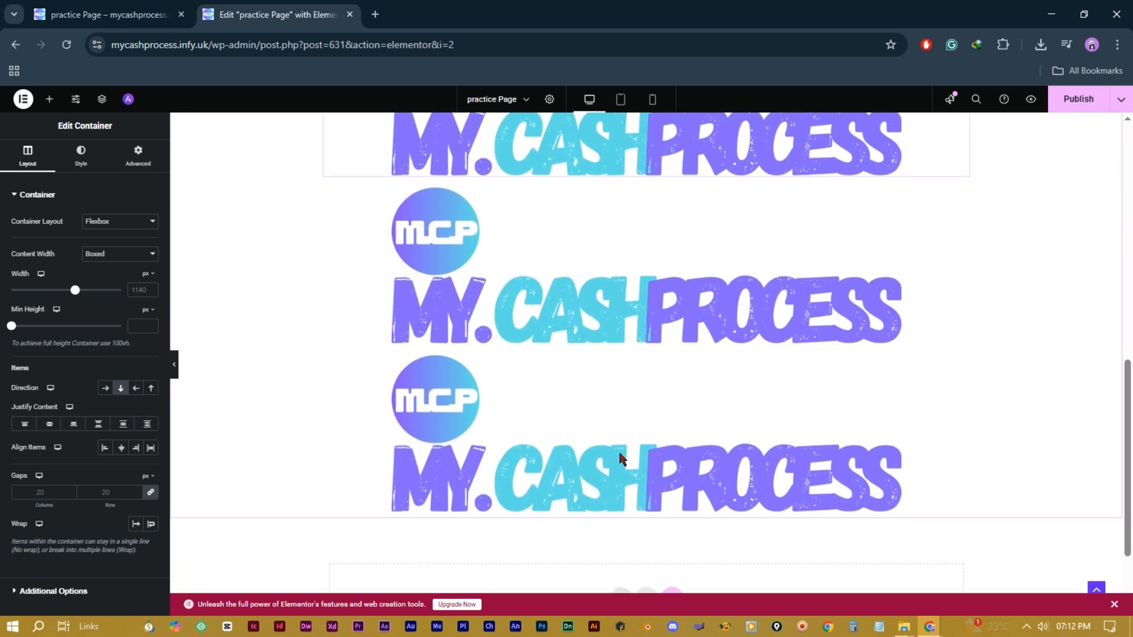
pyautogui.scroll(8, 619, 454)
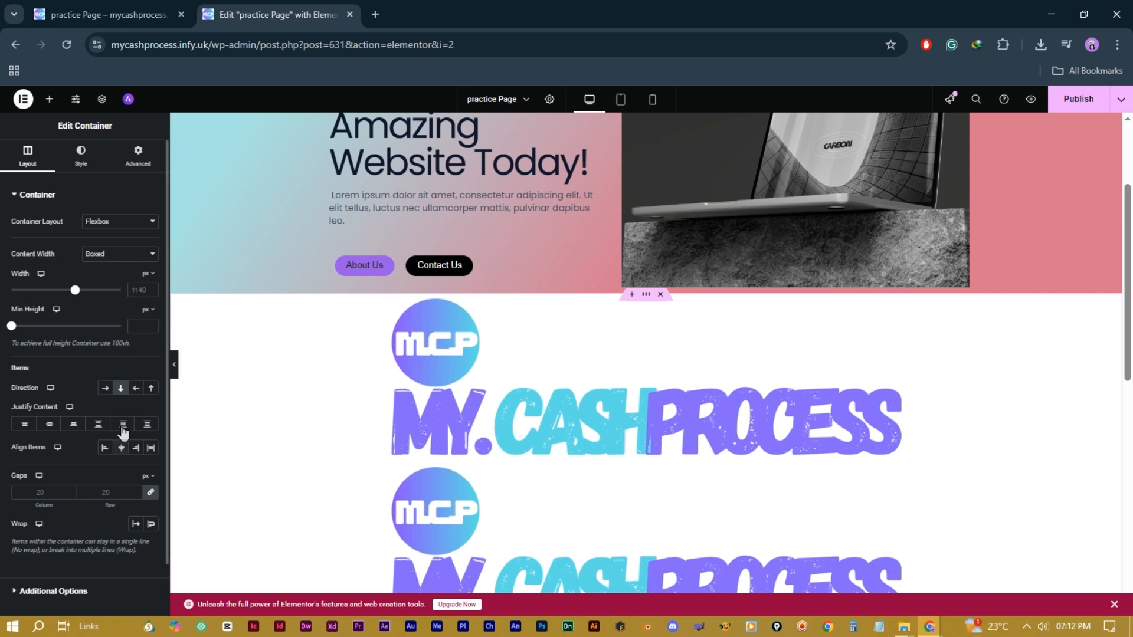
pyautogui.click(151, 389)
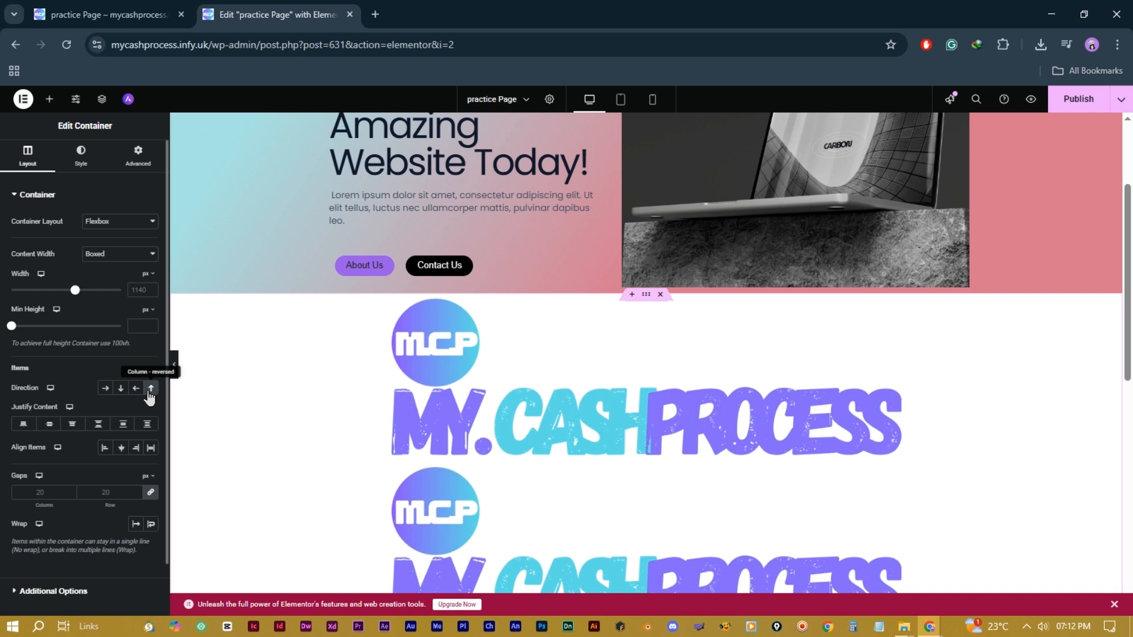
pyautogui.click(138, 394)
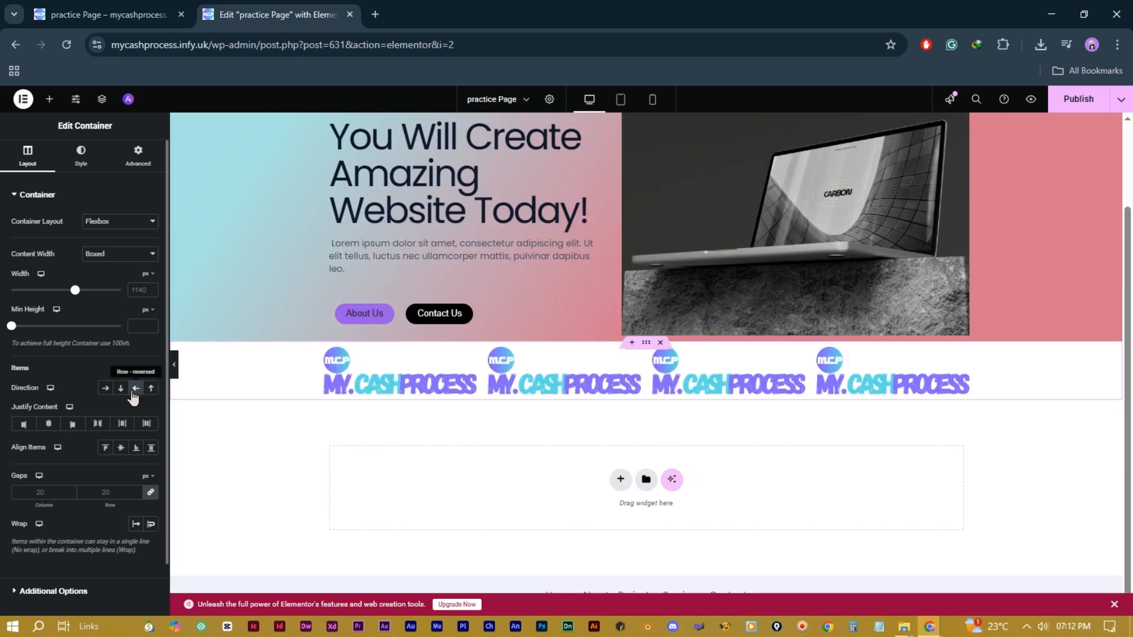
pyautogui.click(106, 389)
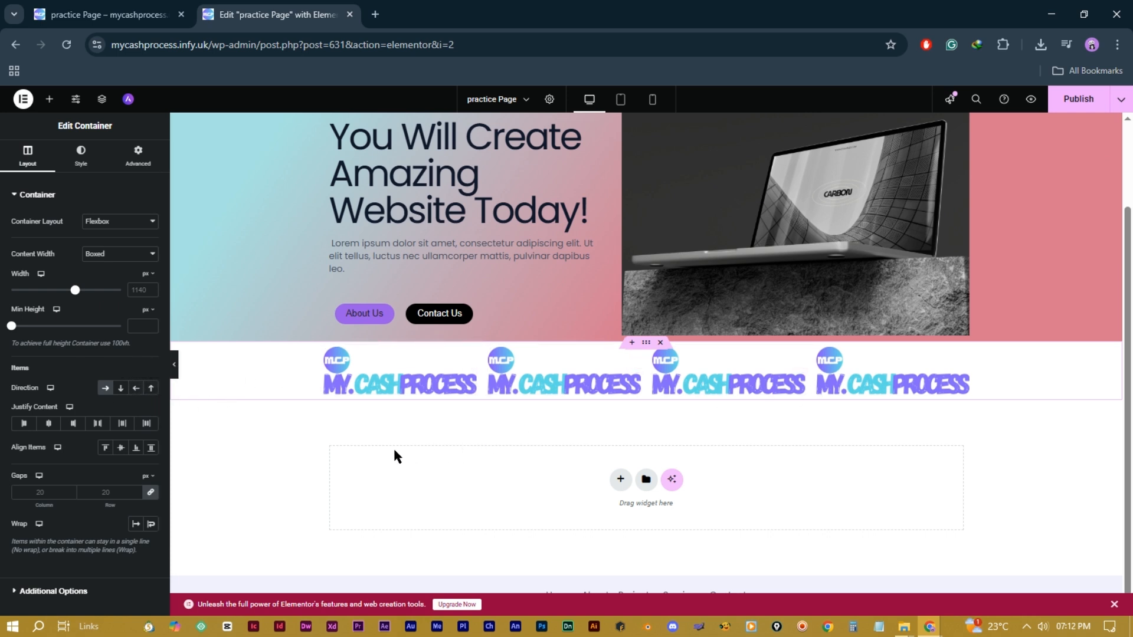
pyautogui.scroll(-2, 123, 401)
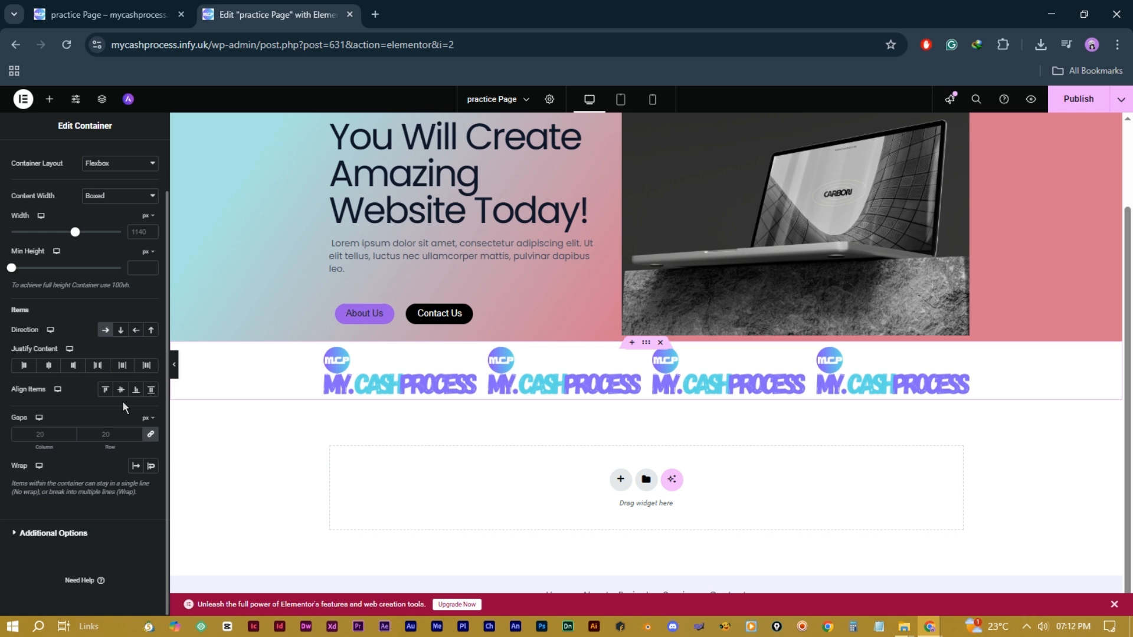
pyautogui.scroll(3, 494, 449)
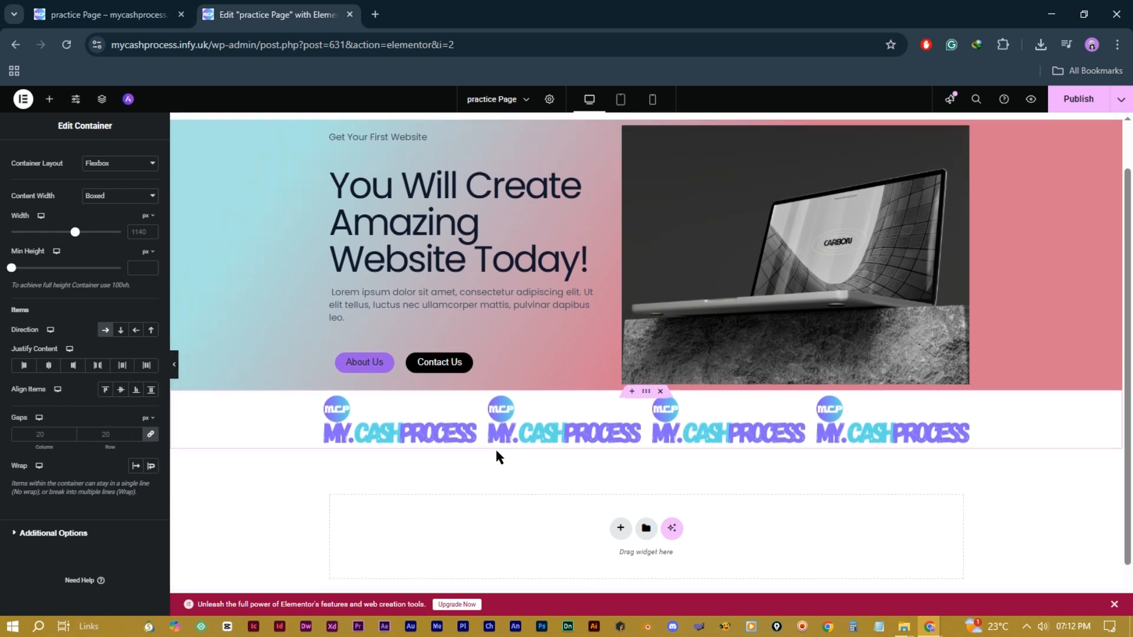
pyautogui.scroll(-3, 544, 349)
pyautogui.scroll(3, 544, 349)
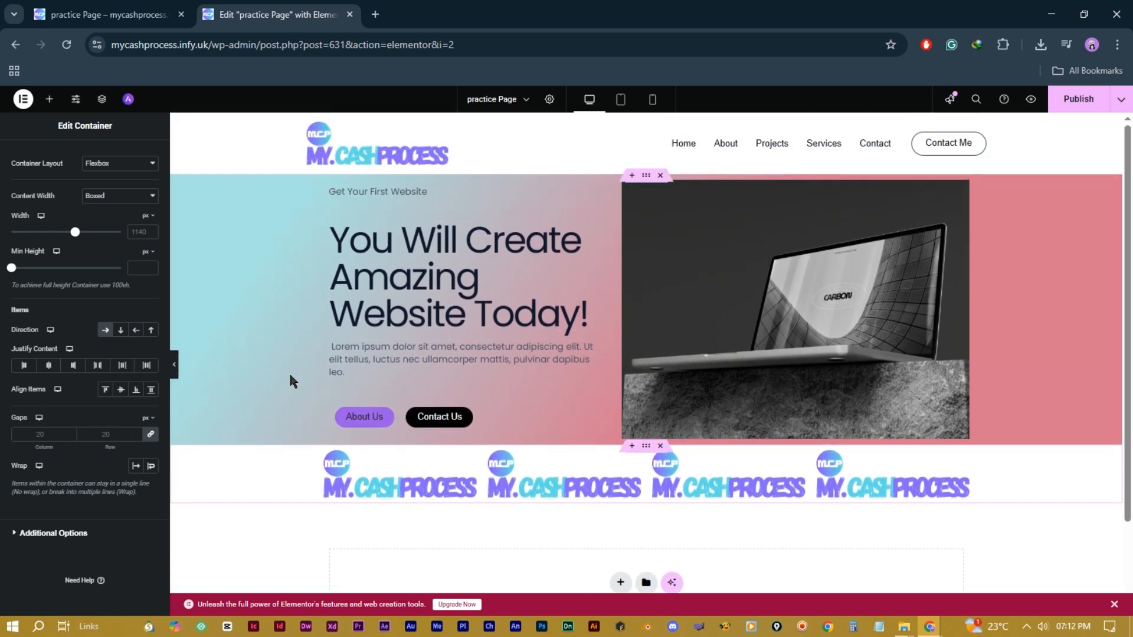
pyautogui.scroll(-1, 487, 552)
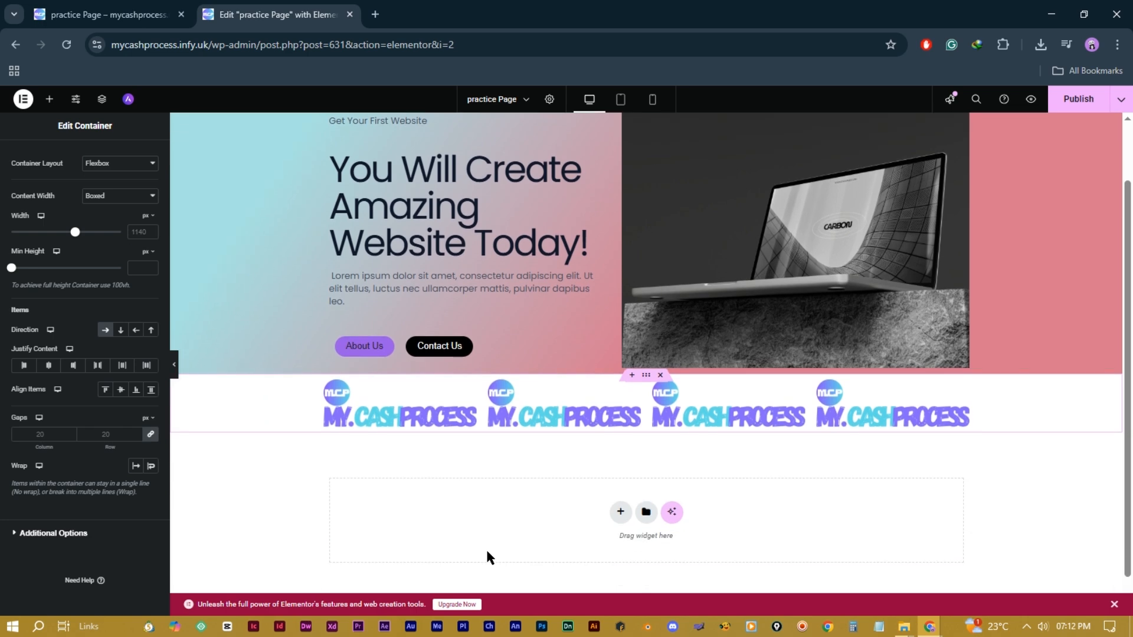
pyautogui.scroll(1, 500, 507)
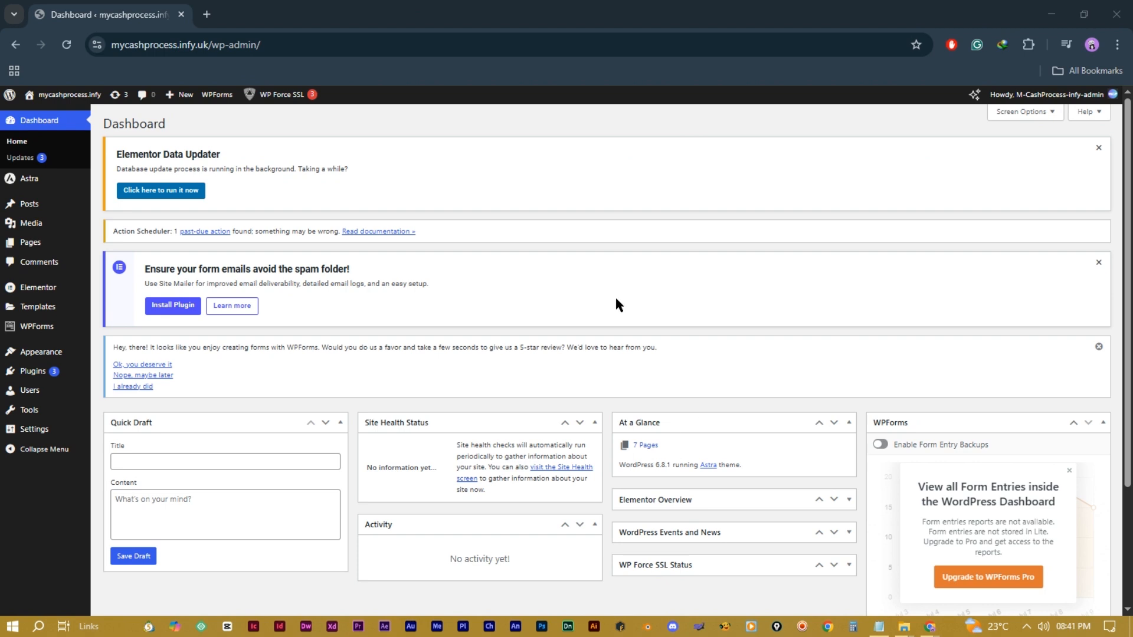
# Step: Open Visit Site from the admin bar in a new browser tab and switch to it
pyautogui.scroll(-2, 460, 282)
pyautogui.scroll(2, 461, 281)
pyautogui.moveTo(53, 96)
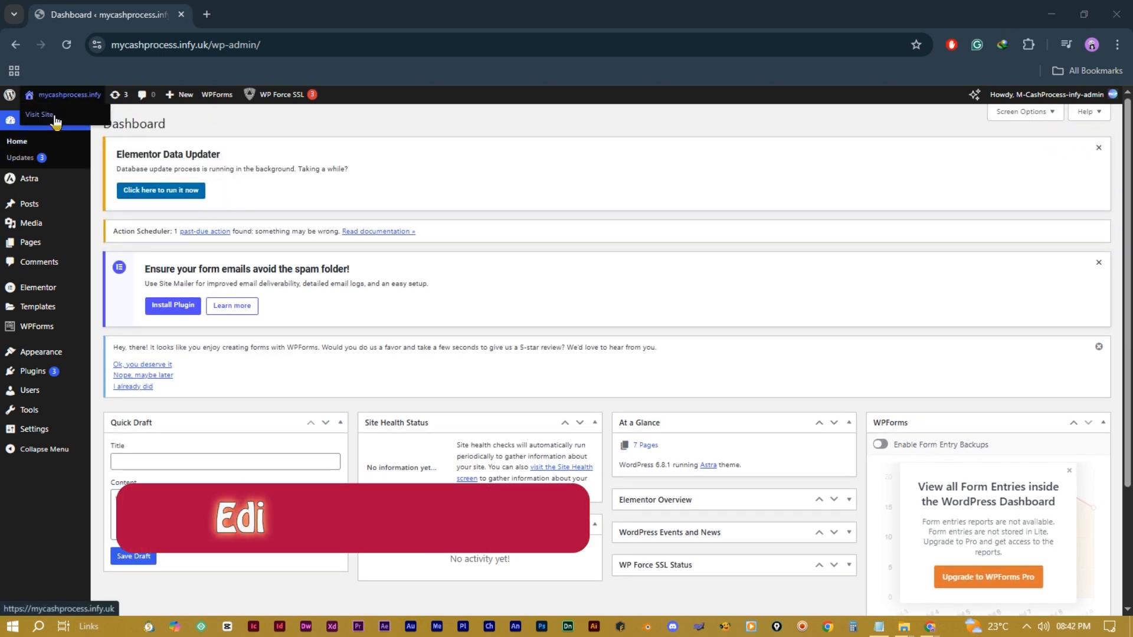
pyautogui.rightClick(53, 117)
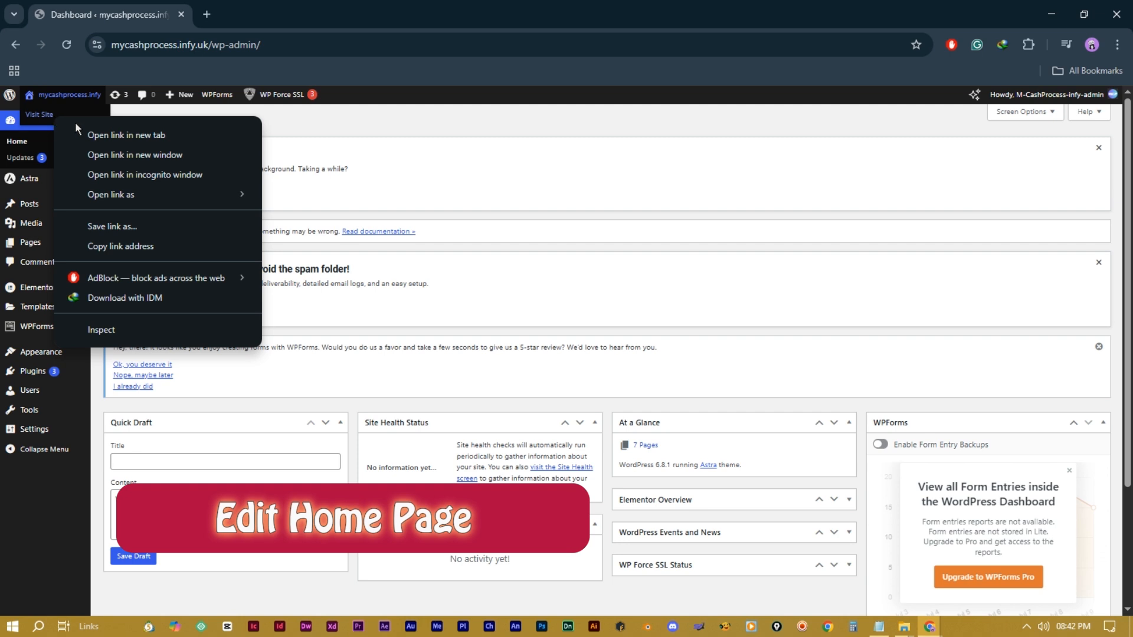
pyautogui.click(100, 134)
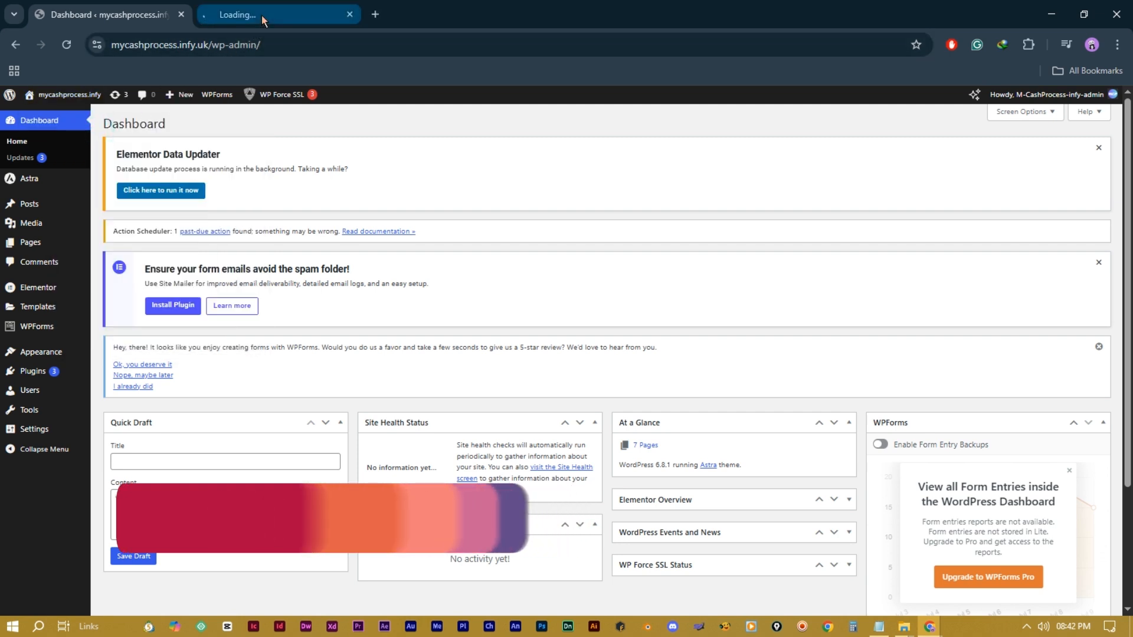
pyautogui.click(264, 19)
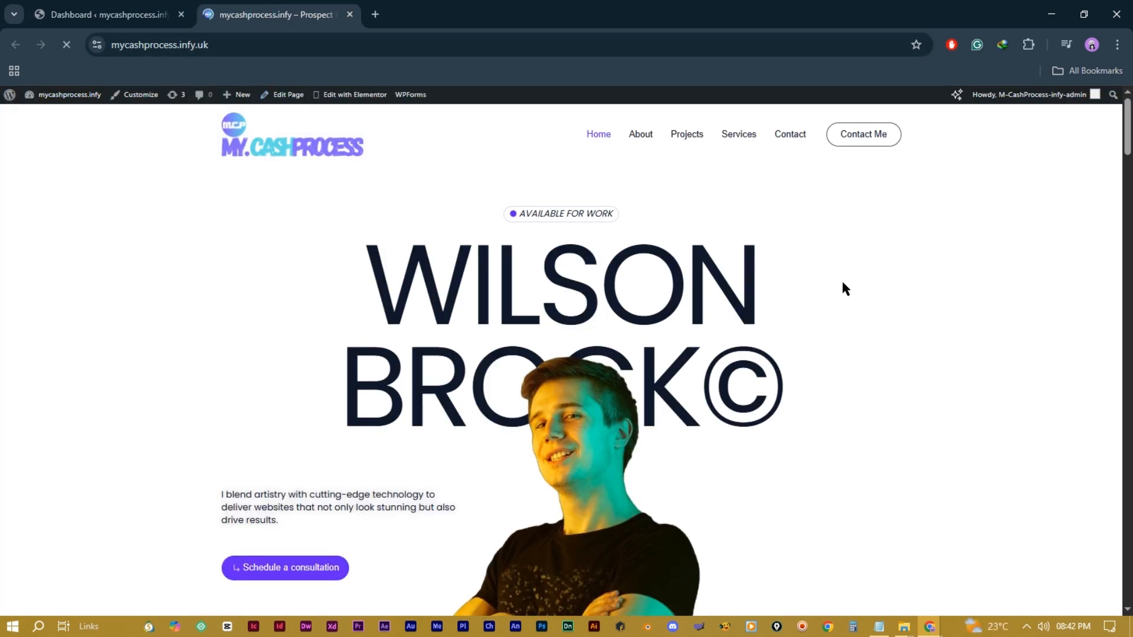
# Step: Open the Home page in Elementor and set the Available for Work badge icon to Church
pyautogui.click(348, 101)
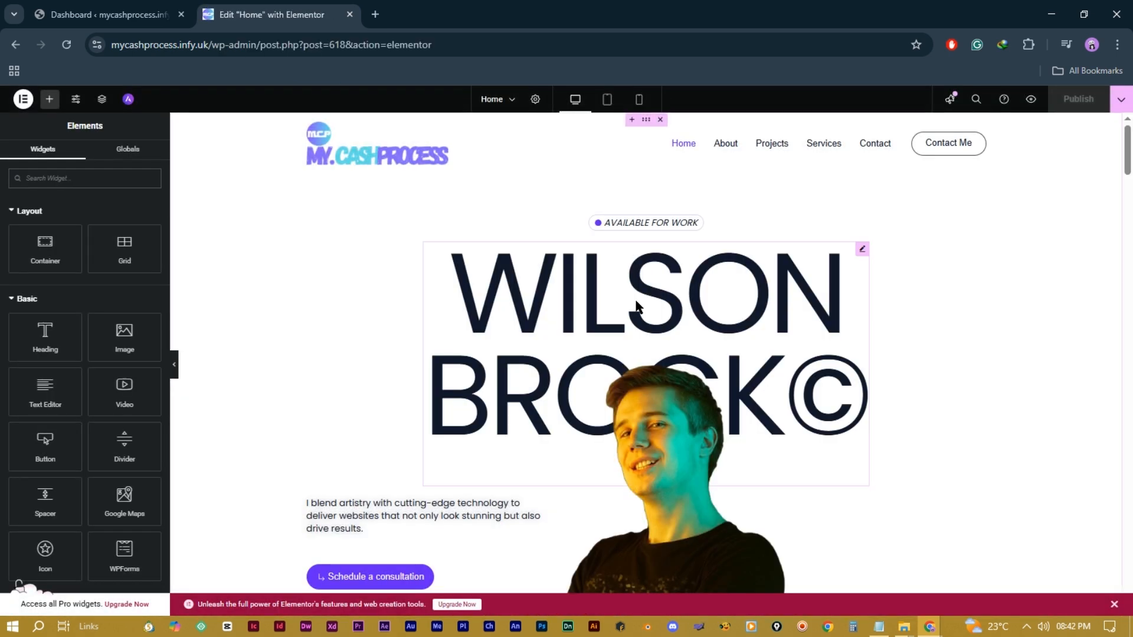
pyautogui.click(686, 223)
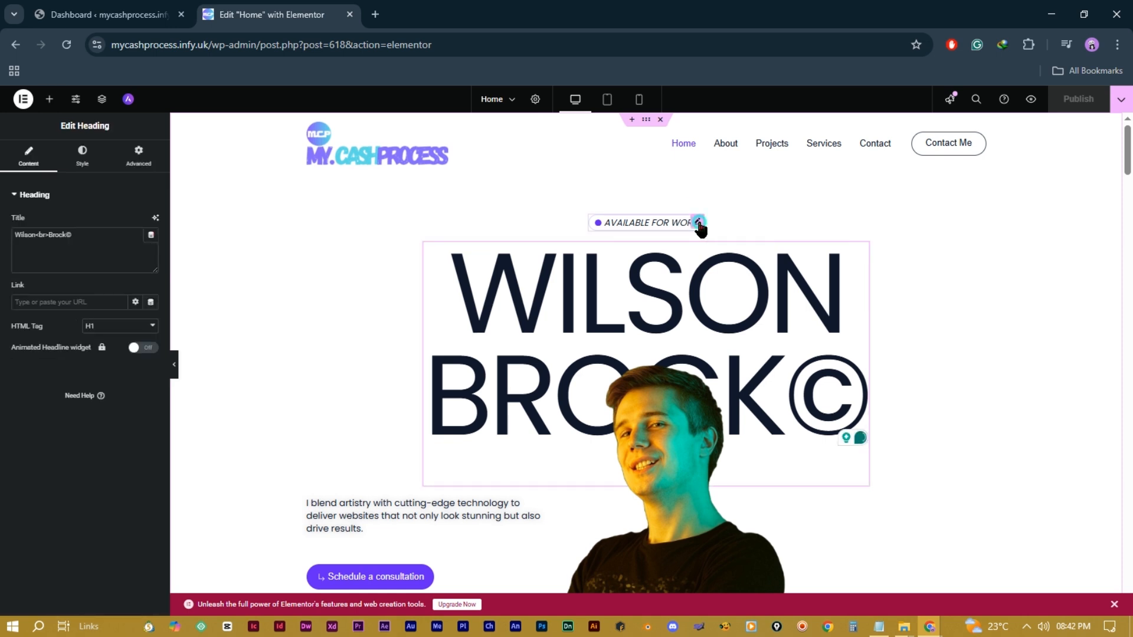
pyautogui.click(698, 223)
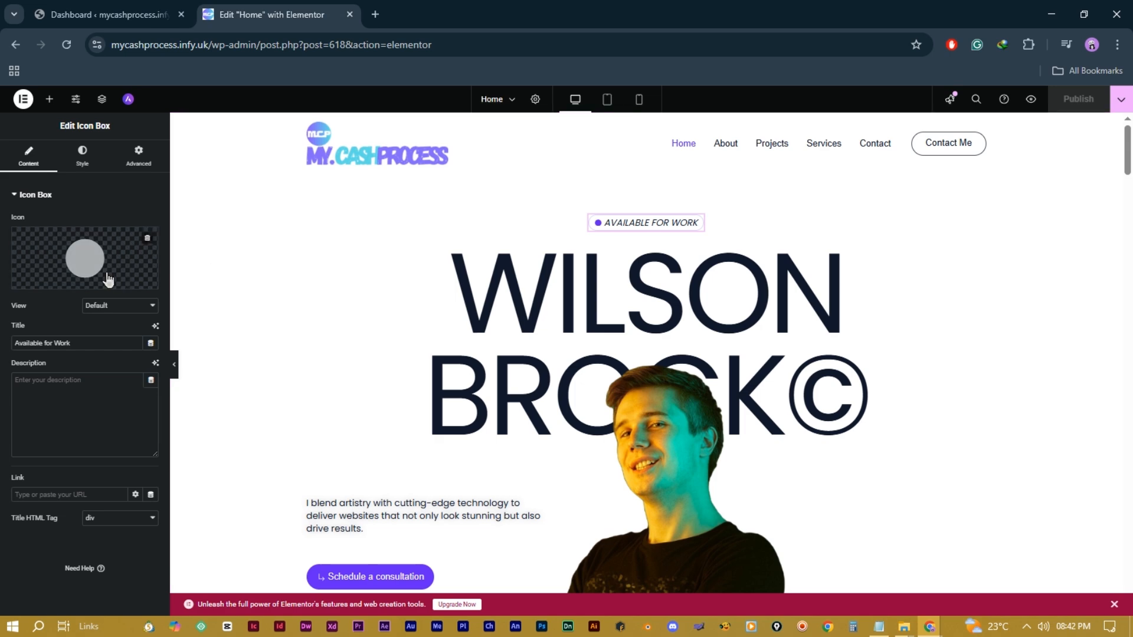
pyautogui.click(88, 262)
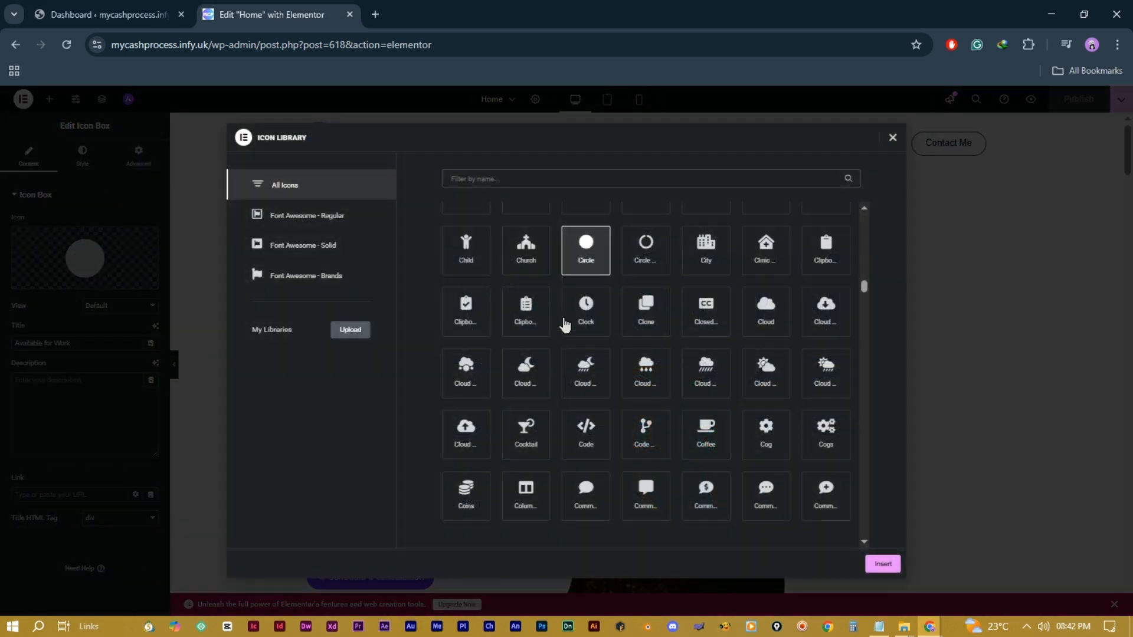
pyautogui.click(522, 261)
pyautogui.click(883, 564)
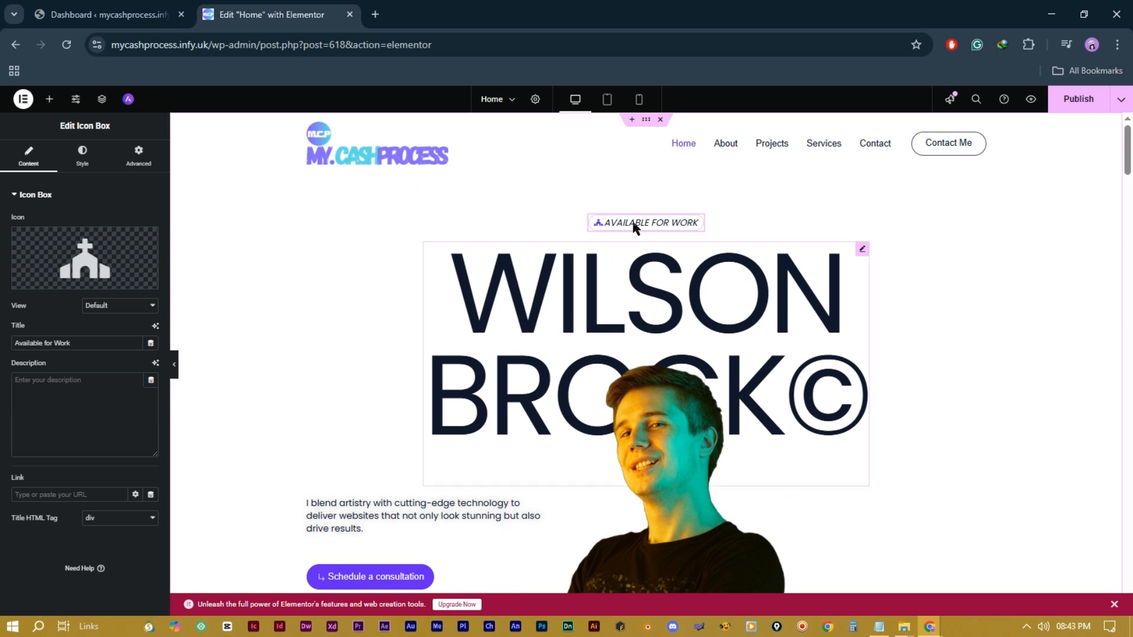
# Step: Type a trial badge description 'You cything', then delete it so the description stays empty
pyautogui.tripleClick(55, 343)
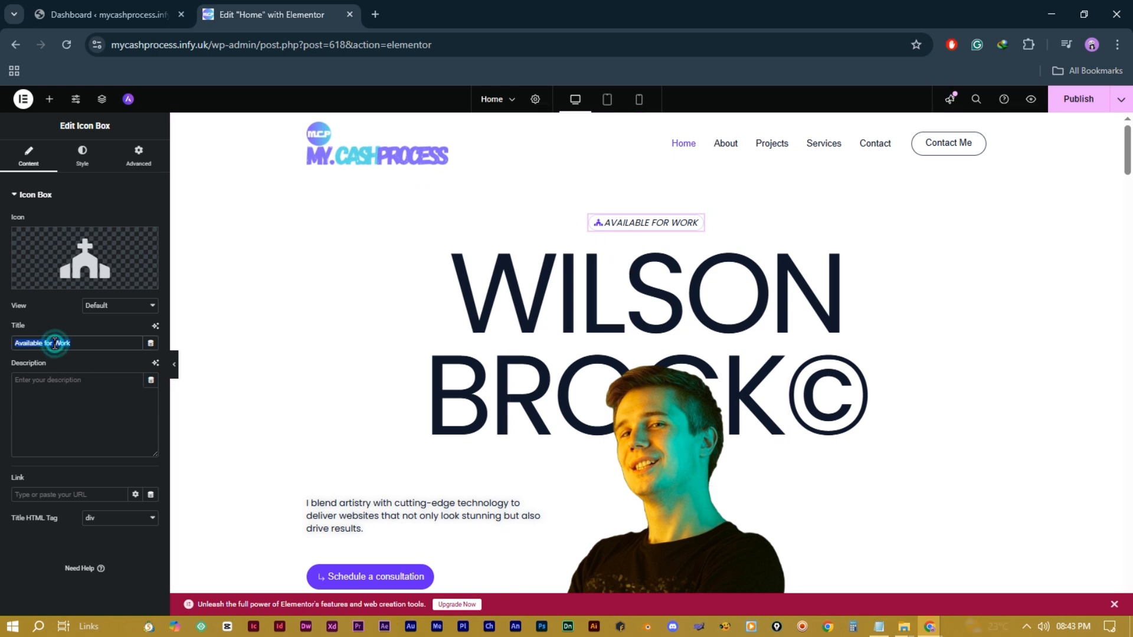
pyautogui.click(51, 387)
pyautogui.write('You can  Ask')
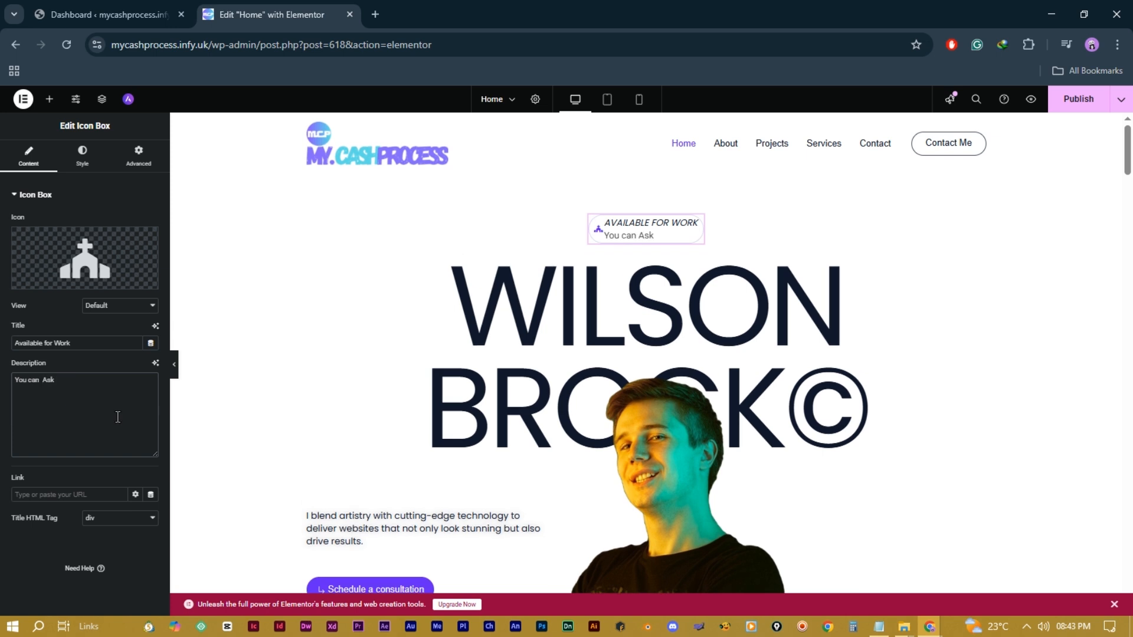
pyautogui.write('ything')
pyautogui.moveTo(94, 380); pyautogui.dragTo(4, 389)
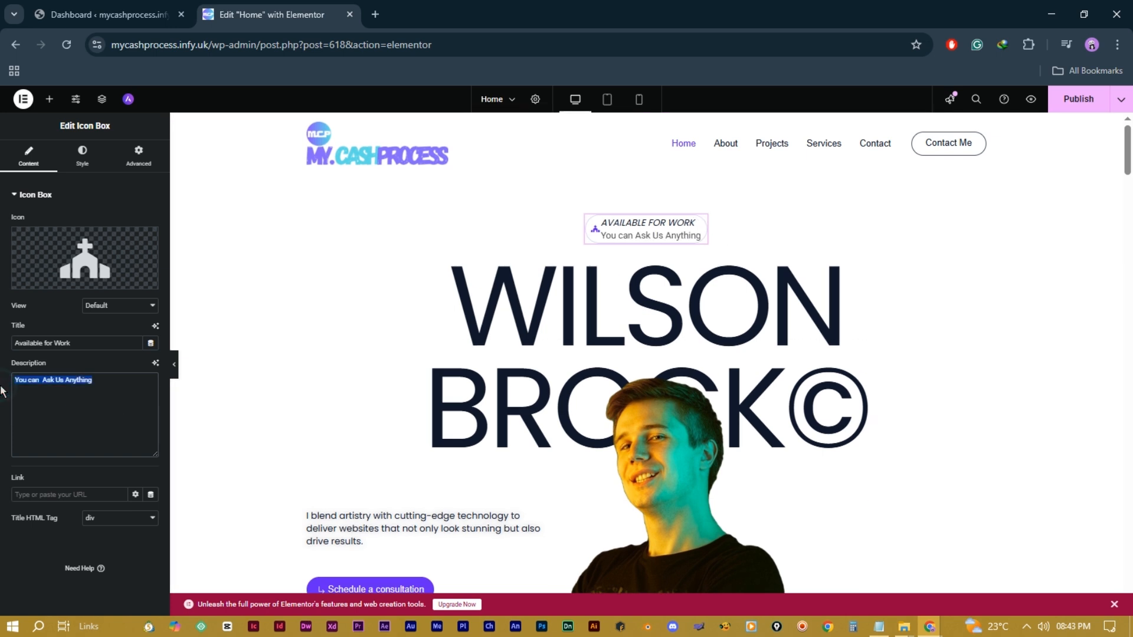
pyautogui.press('BackSpace')
# Step: Link the Available for Work badge to the site's Contact page
pyautogui.click(57, 495)
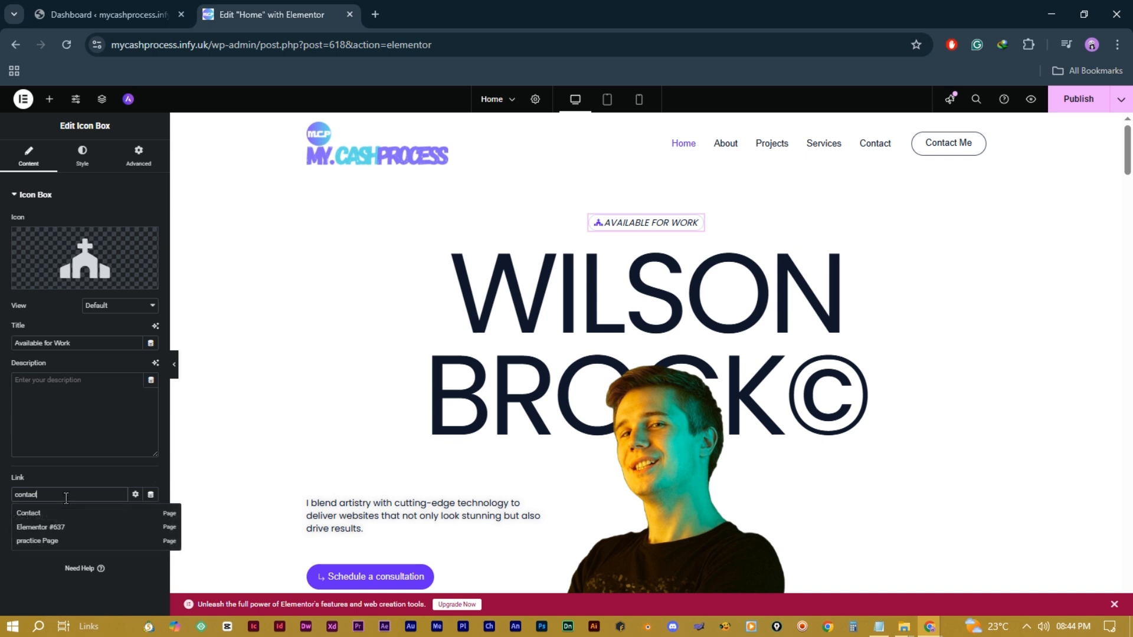
pyautogui.click(42, 521)
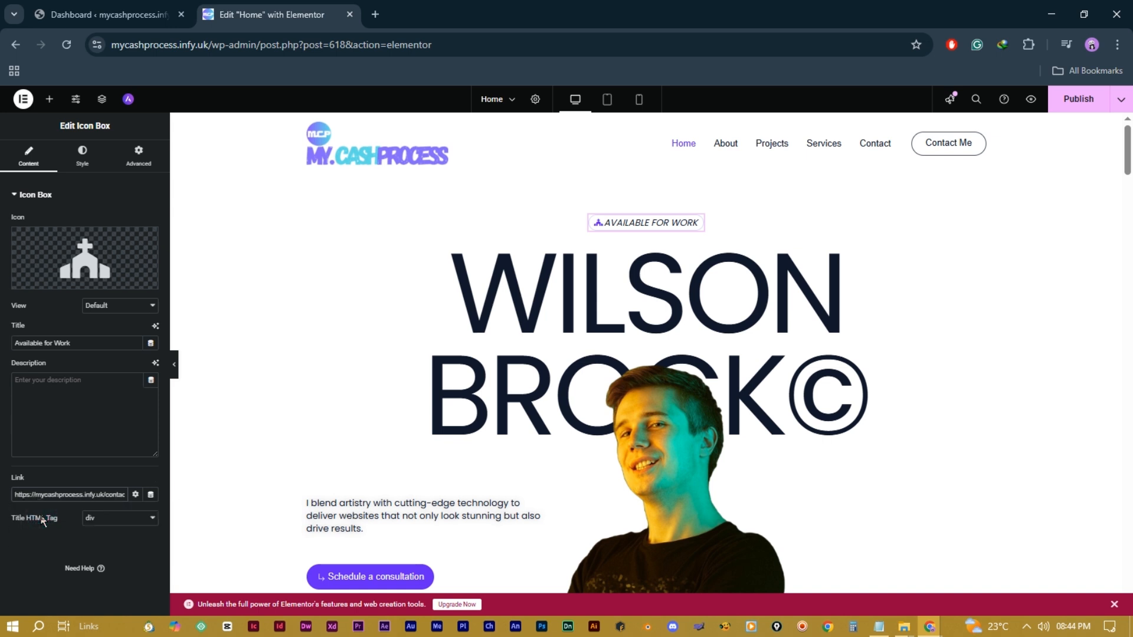
pyautogui.click(84, 159)
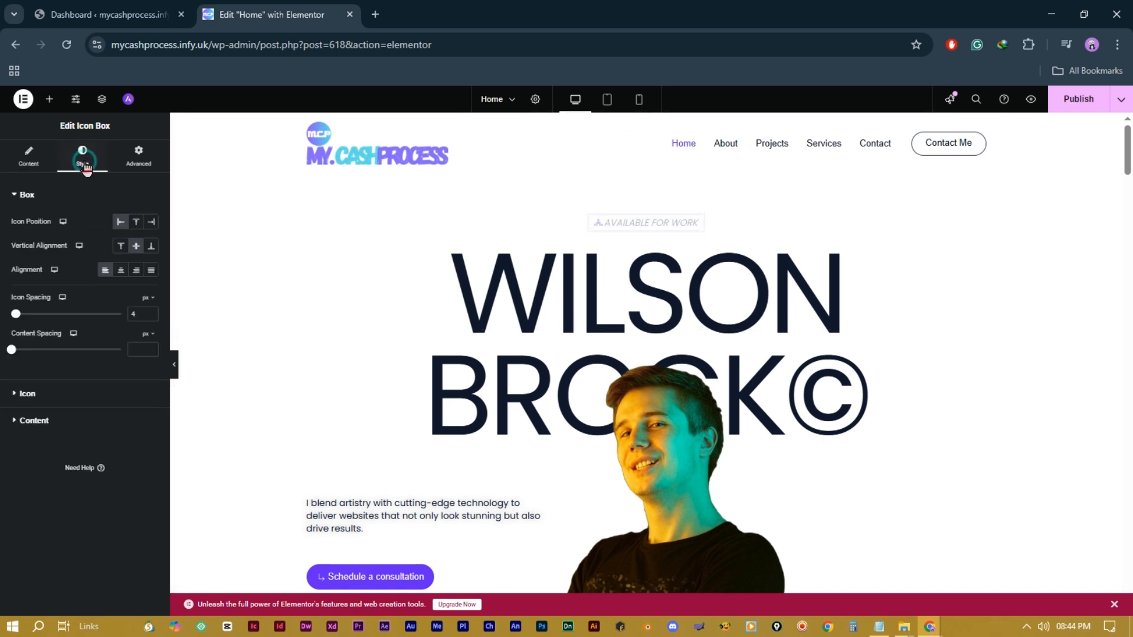
# Step: Place the church icon left of the badge text, vertically centred, and adjust the icon spacing
pyautogui.click(136, 222)
pyautogui.click(151, 222)
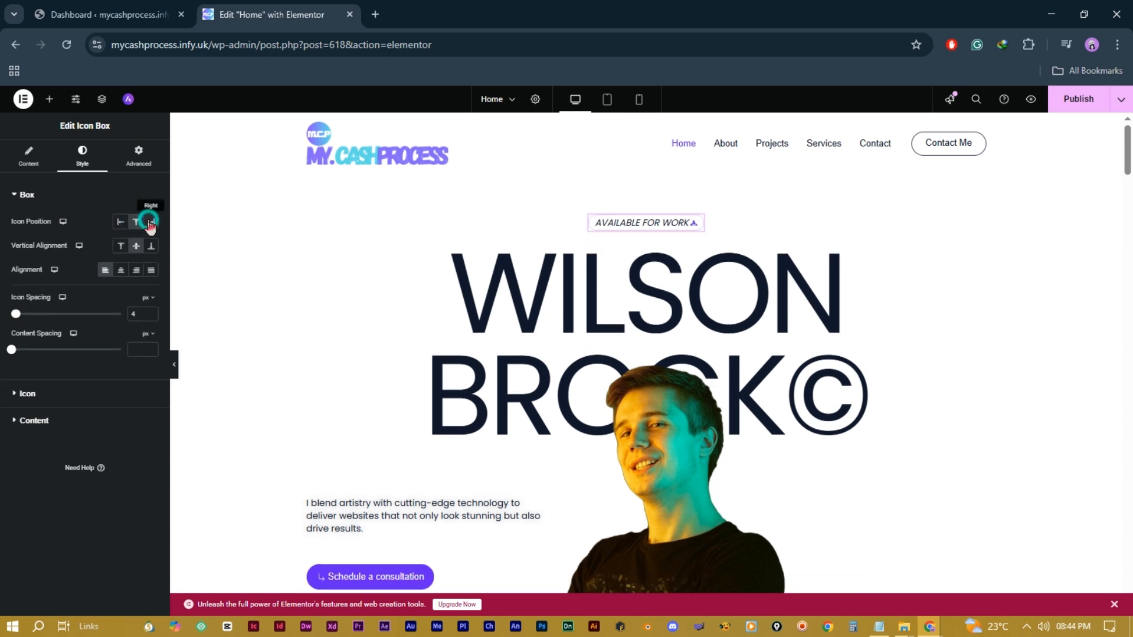
pyautogui.click(120, 223)
pyautogui.click(121, 247)
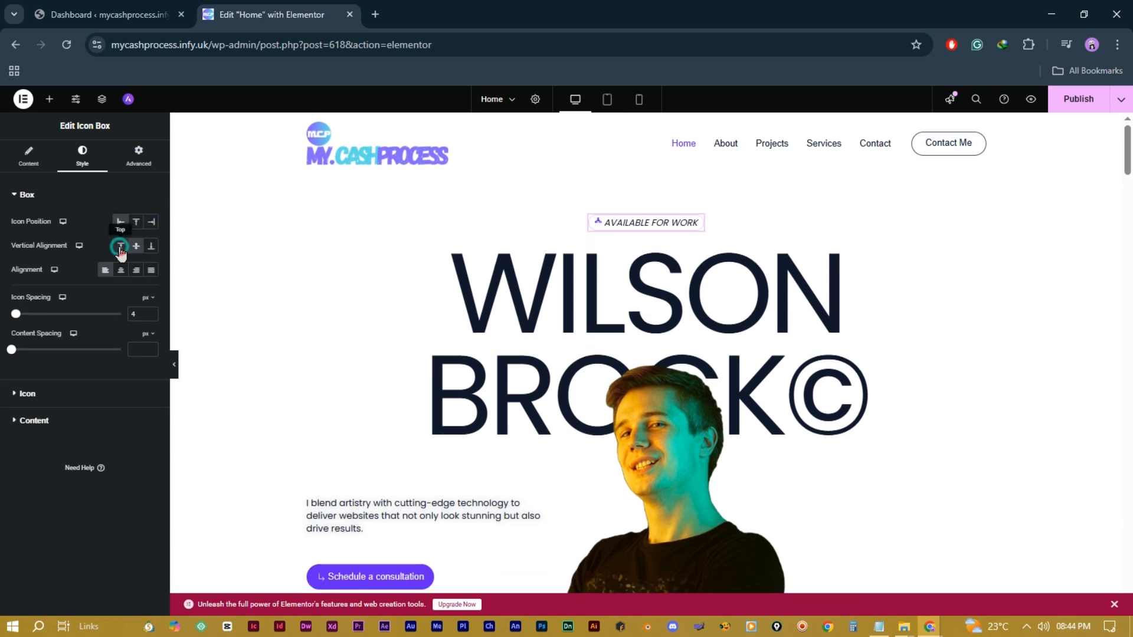
pyautogui.click(135, 246)
pyautogui.click(151, 247)
pyautogui.moveTo(15, 314); pyautogui.dragTo(13, 354)
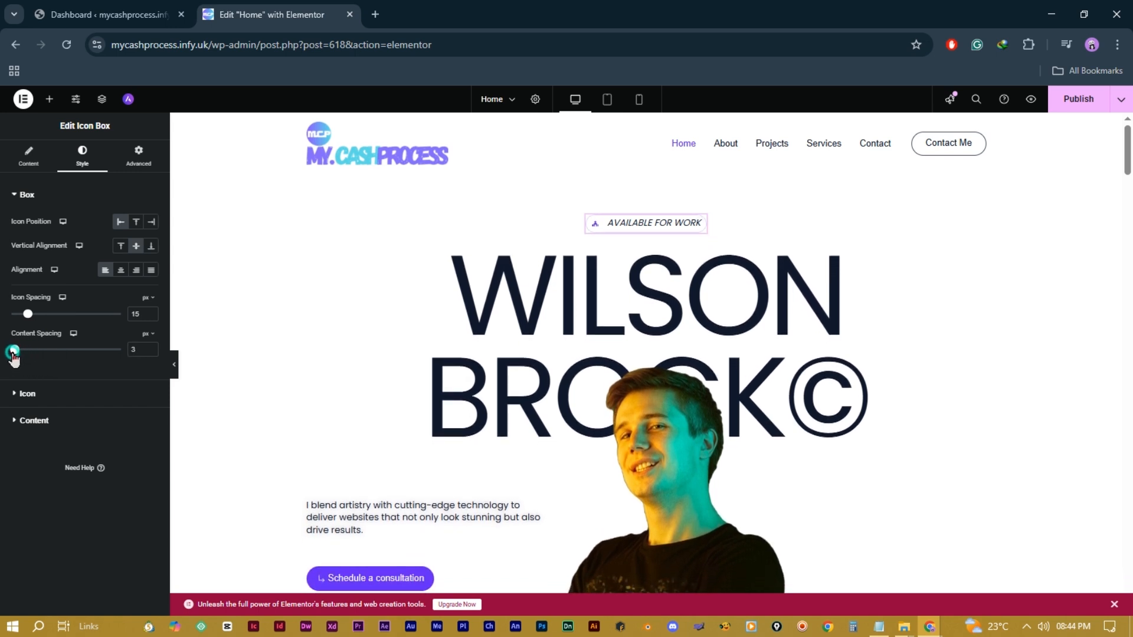
# Step: Make the badge icon purple and enlarge it to 26 px
pyautogui.click(59, 394)
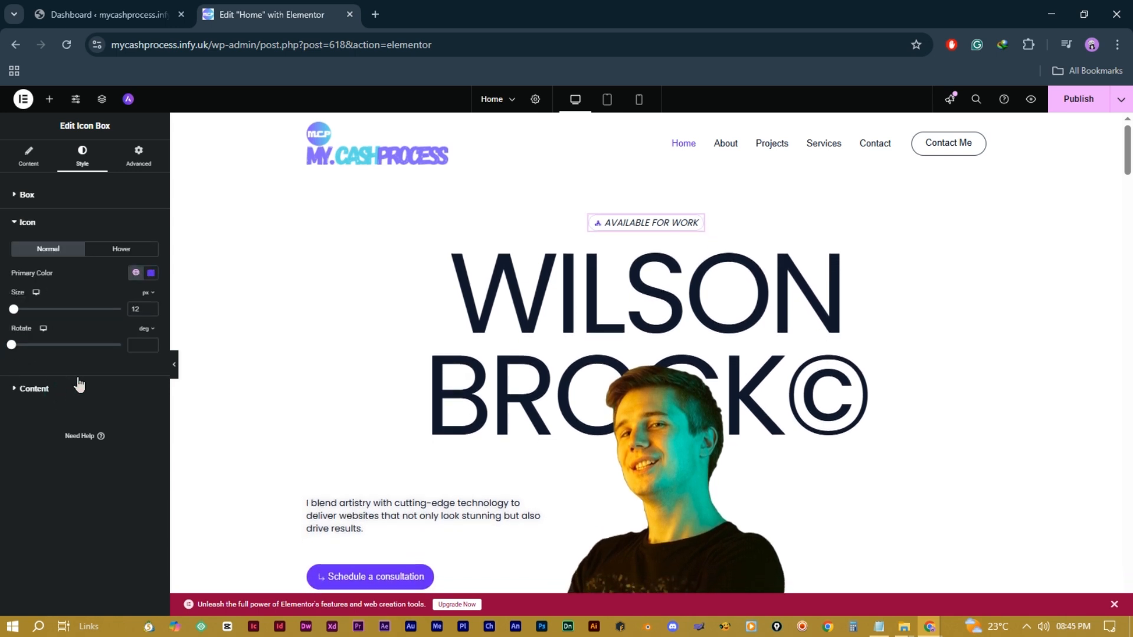
pyautogui.click(151, 276)
pyautogui.click(122, 349)
pyautogui.click(199, 411)
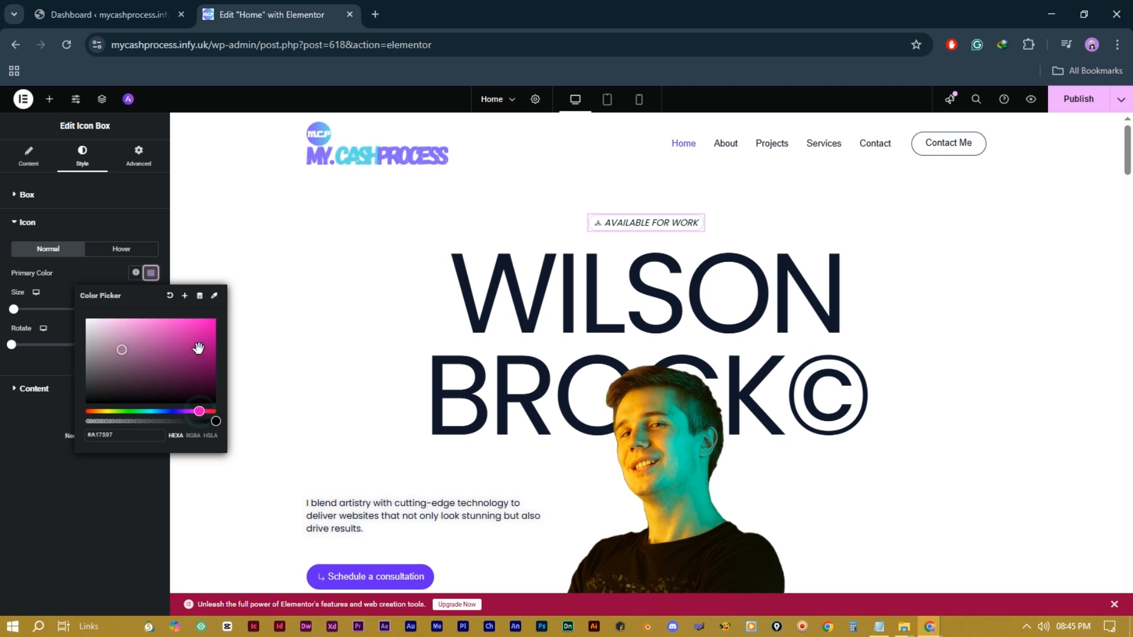
pyautogui.moveTo(205, 325); pyautogui.dragTo(211, 313)
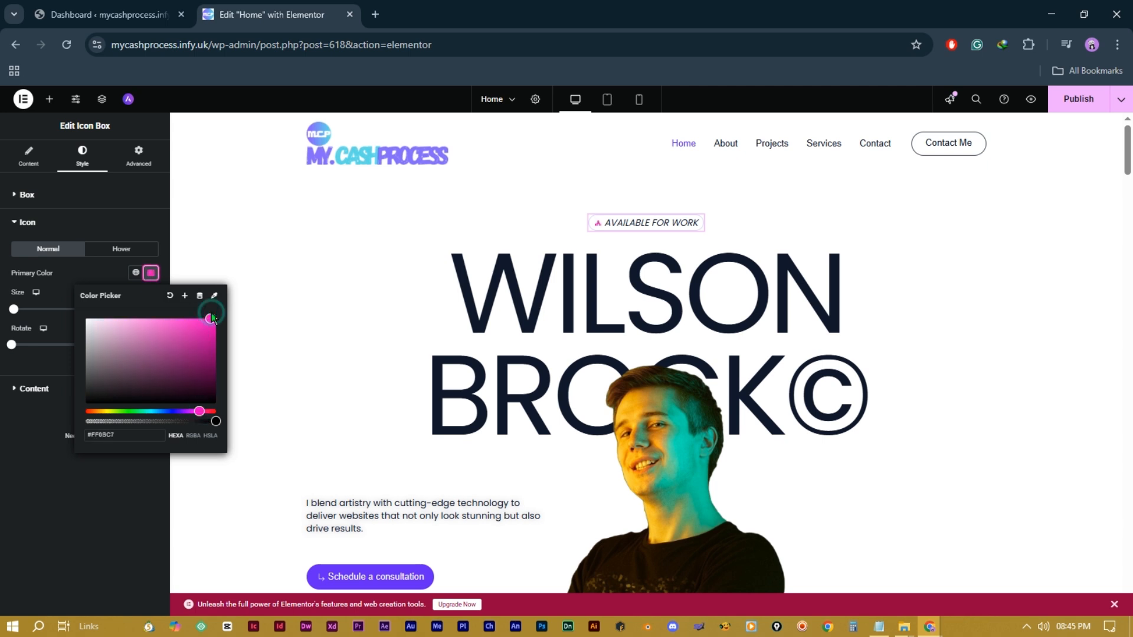
pyautogui.click(53, 476)
pyautogui.moveTo(14, 309)
pyautogui.mouseDown()
pyautogui.moveTo(38, 319)
pyautogui.moveTo(18, 319)
pyautogui.mouseUp()
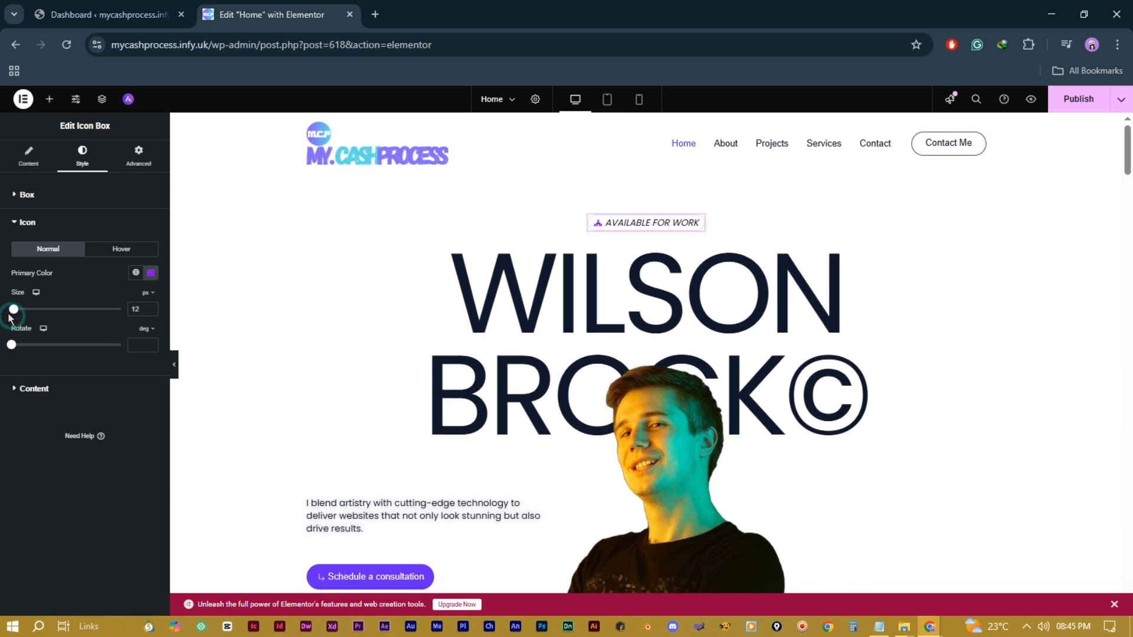
pyautogui.click(56, 390)
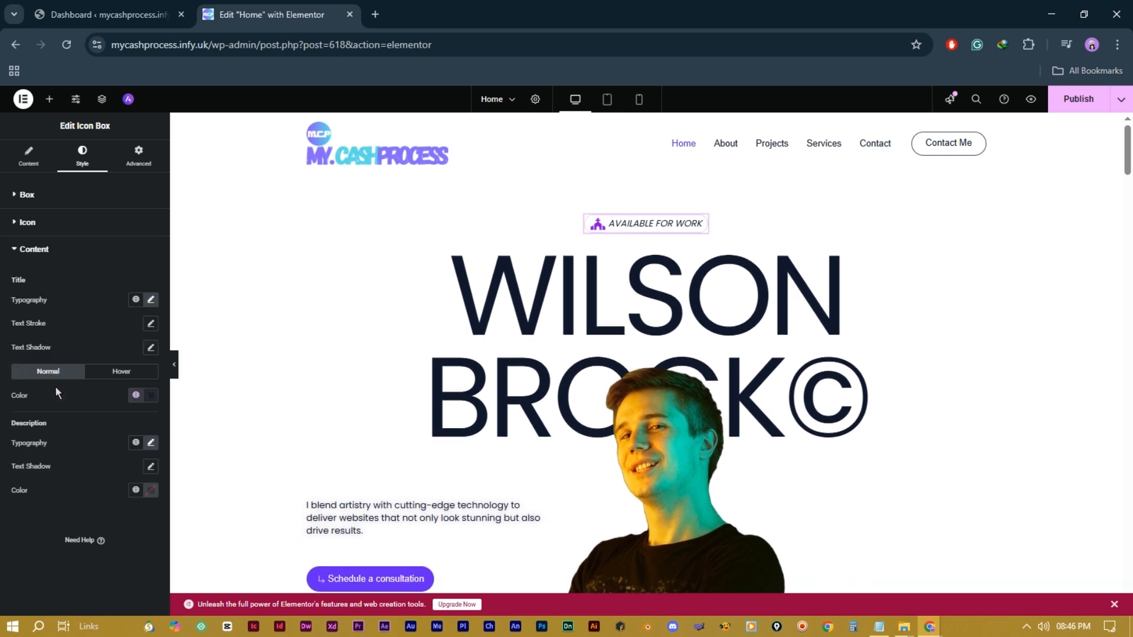
# Step: Set the badge title font to Arial and its hover colour to purple (#A005F5)
pyautogui.click(152, 301)
pyautogui.click(134, 355)
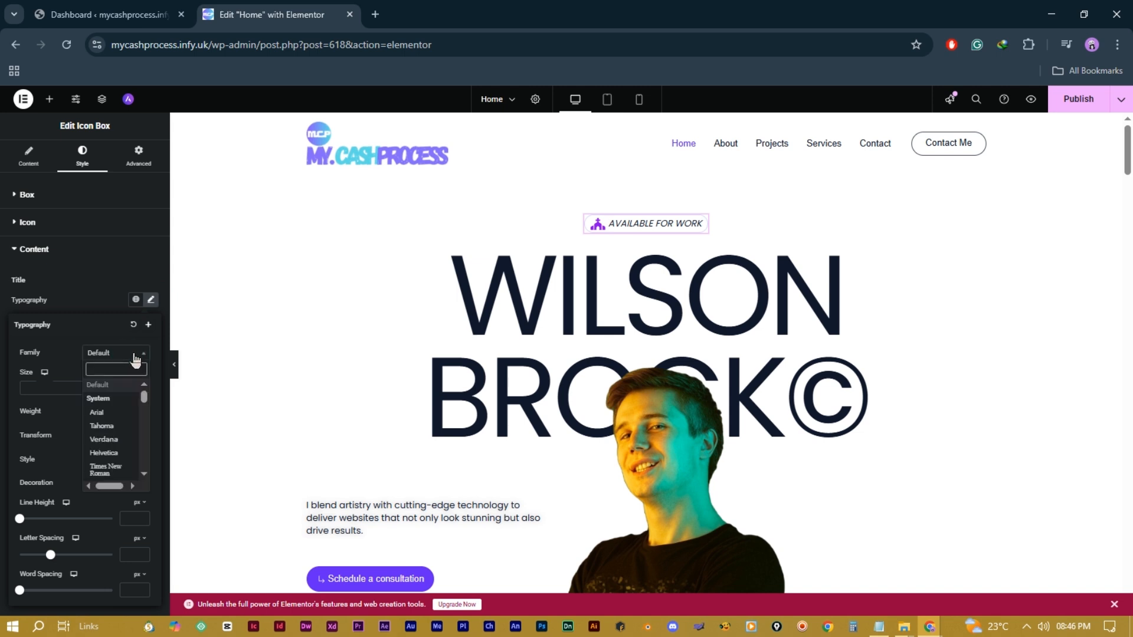
pyautogui.click(111, 413)
pyautogui.click(107, 373)
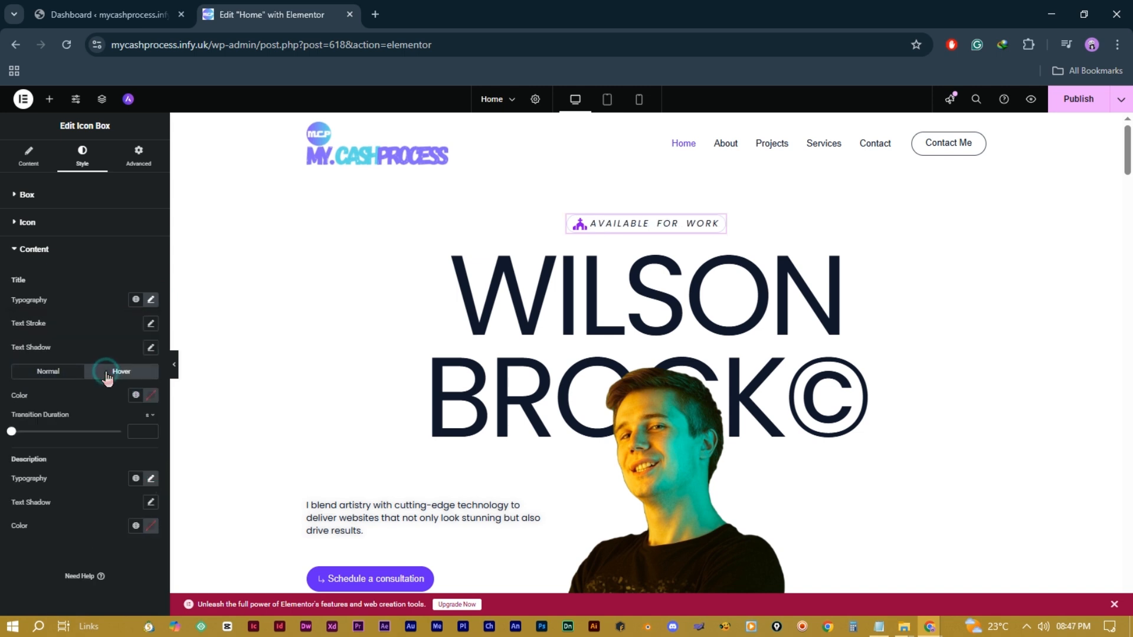
pyautogui.click(150, 395)
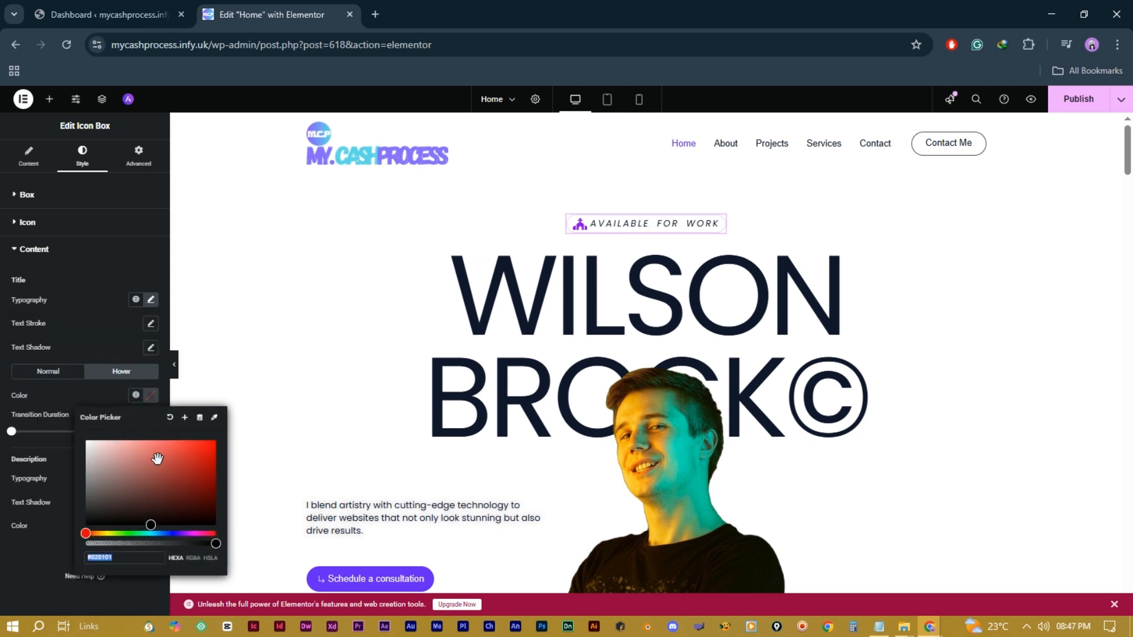
pyautogui.moveTo(183, 534); pyautogui.dragTo(187, 533)
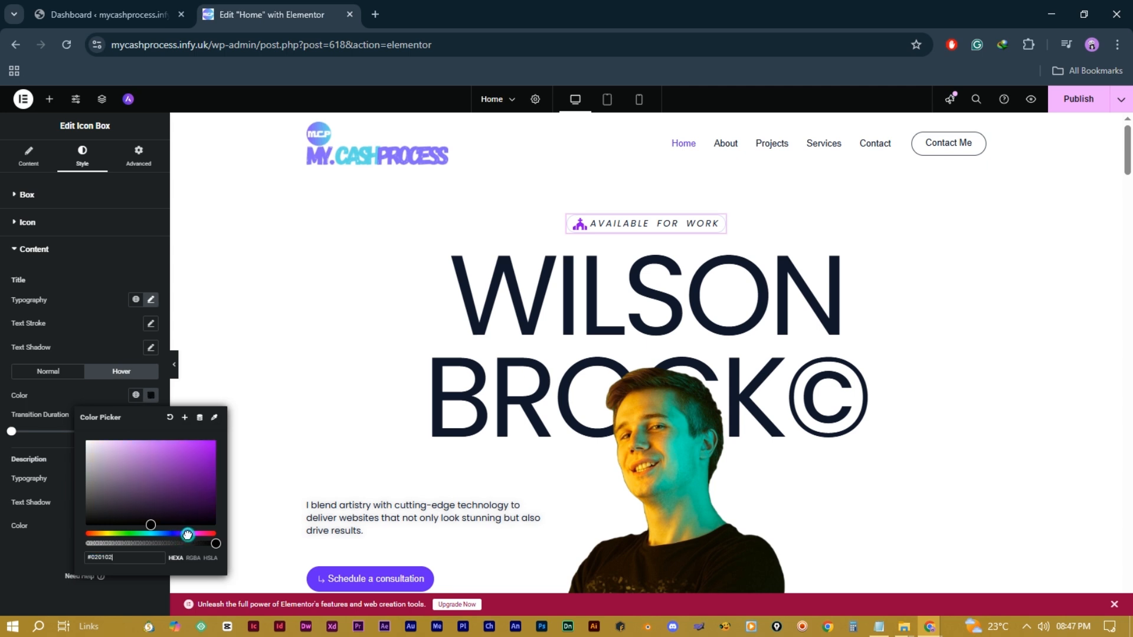
pyautogui.moveTo(201, 459); pyautogui.dragTo(213, 443)
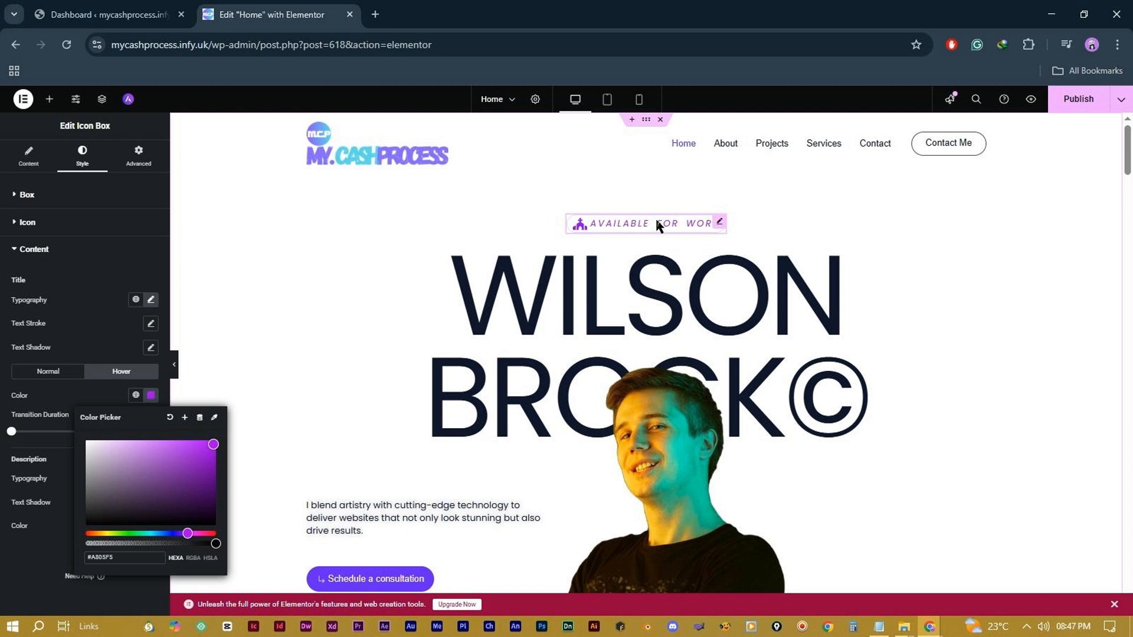
pyautogui.click(661, 223)
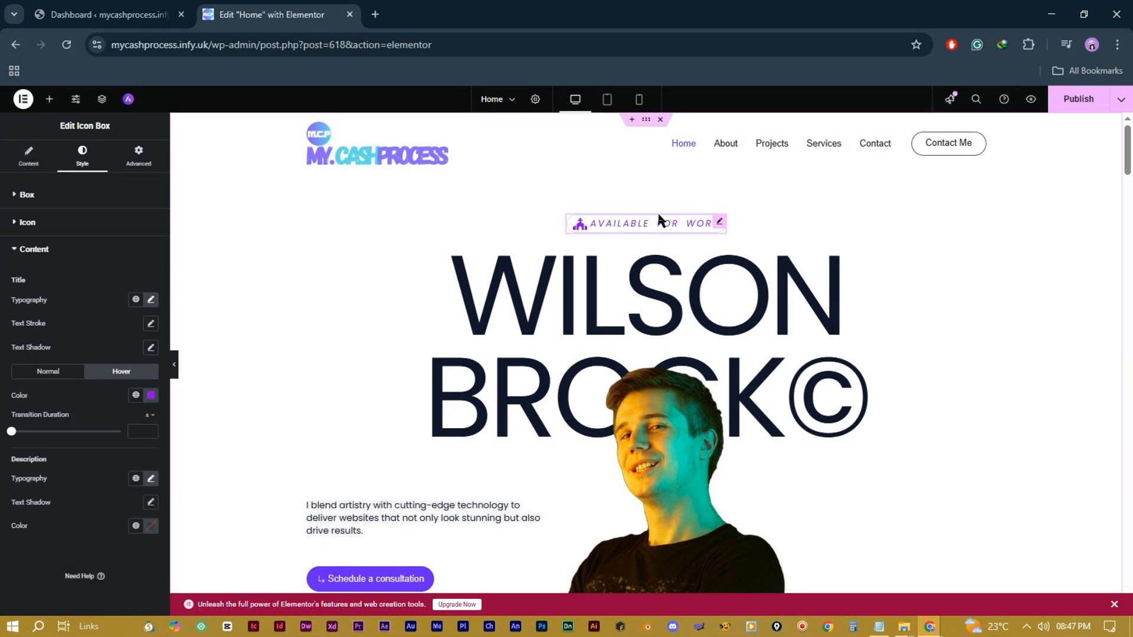
# Step: Set the badge description colour to purple
pyautogui.click(151, 479)
pyautogui.scroll(-3, 75, 451)
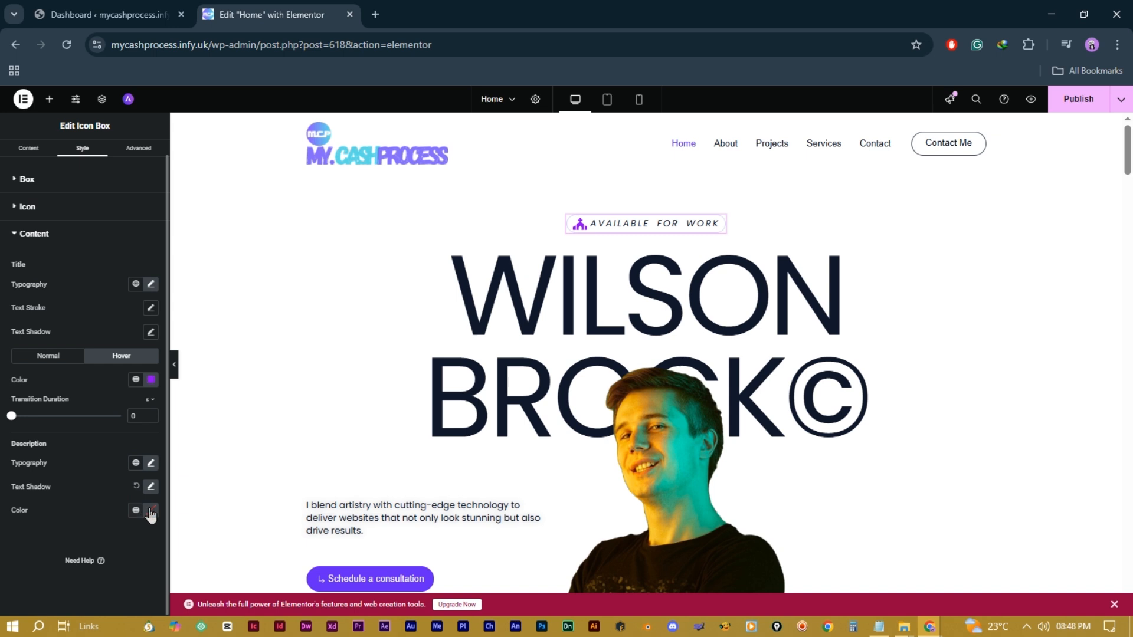
pyautogui.click(151, 511)
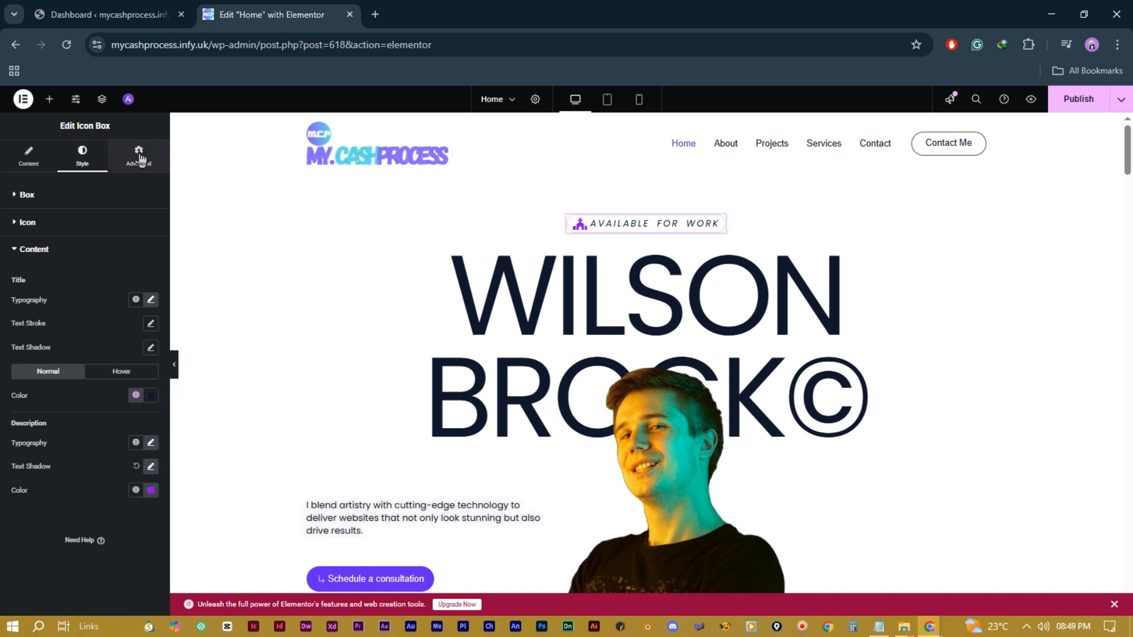
pyautogui.click(139, 156)
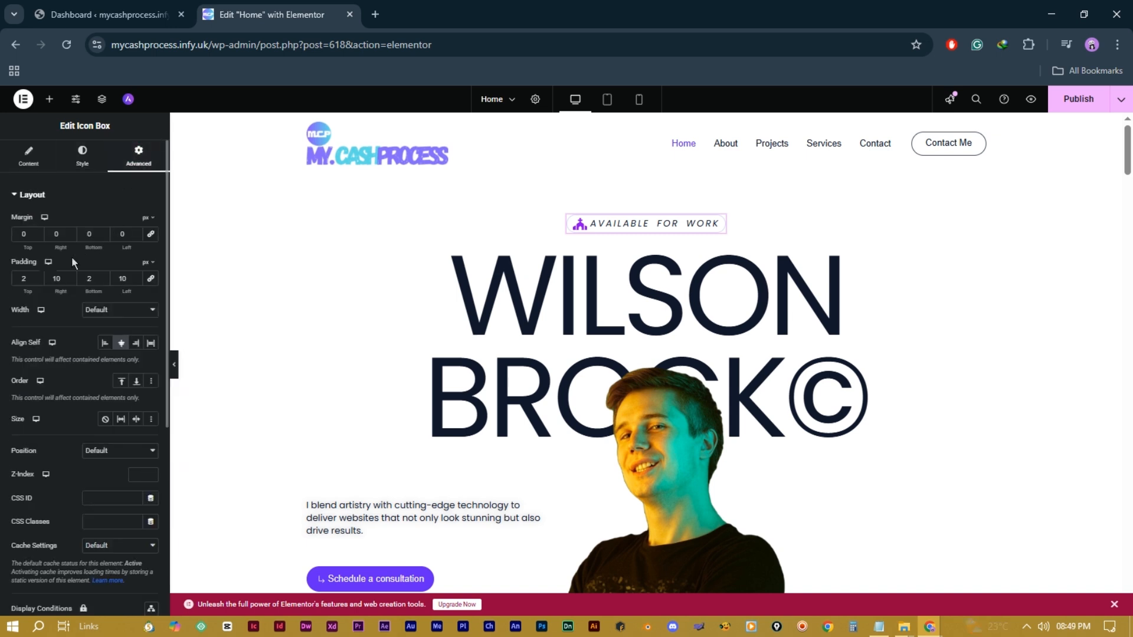
# Step: Try various badge margin values, then leave all four margins at 0
pyautogui.click(37, 232)
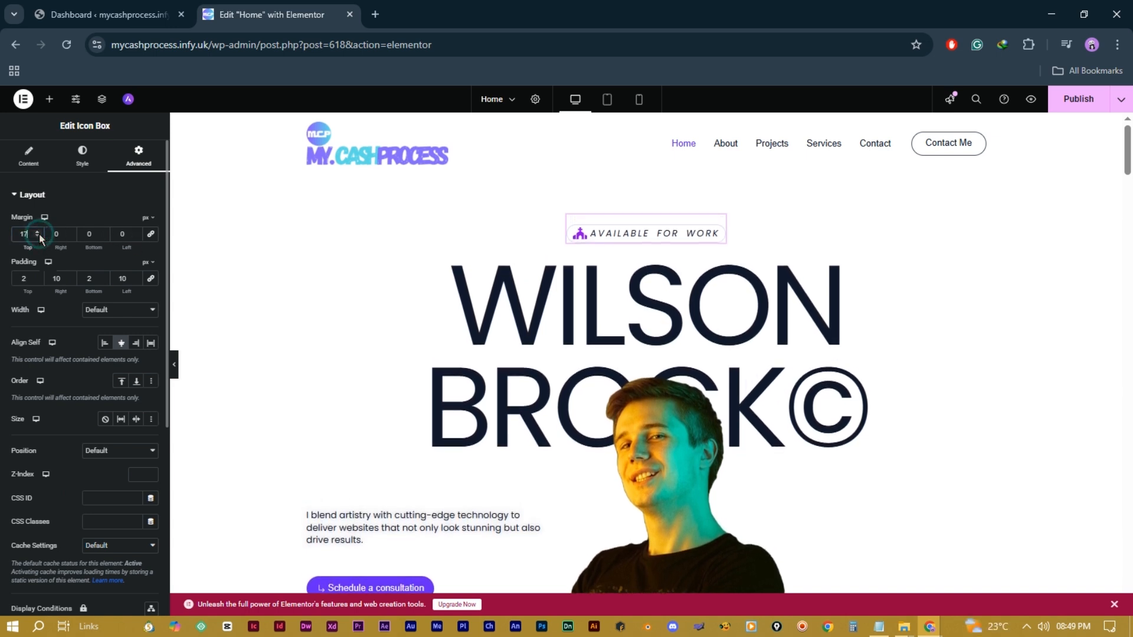
pyautogui.doubleClick(28, 239)
pyautogui.write('0')
pyautogui.click(70, 232)
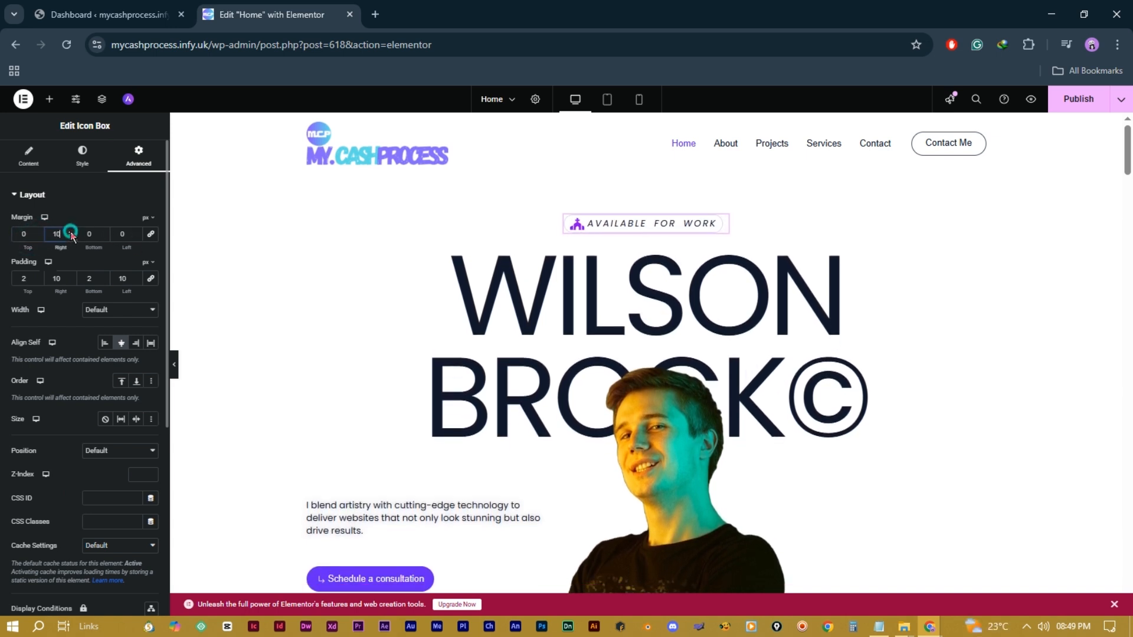
pyautogui.doubleClick(56, 235)
pyautogui.write('0')
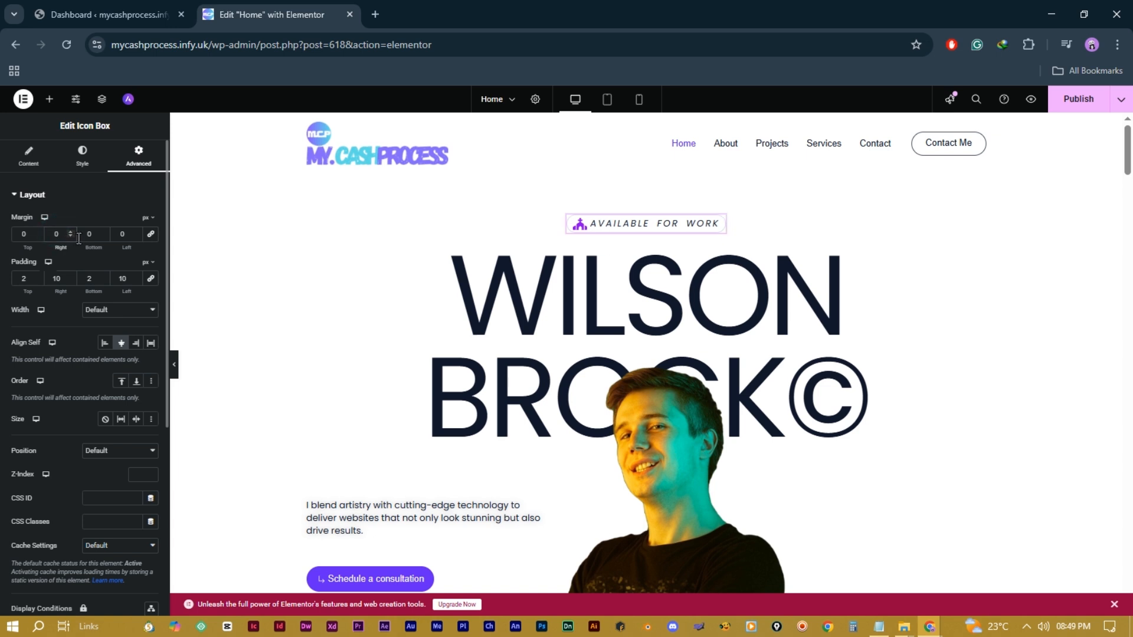
pyautogui.click(103, 232)
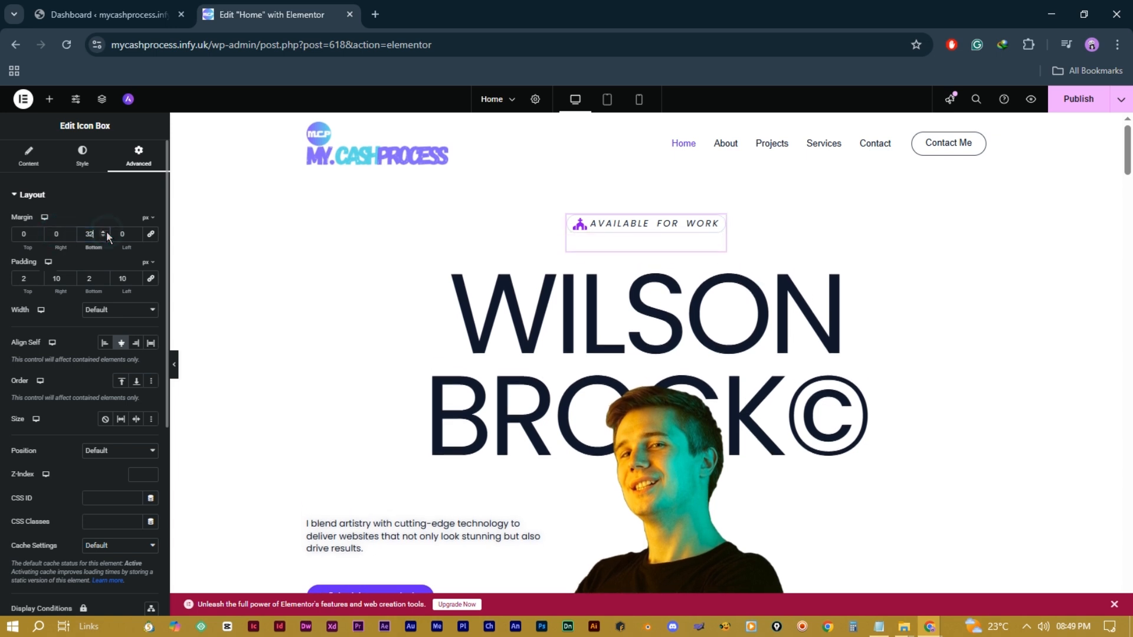
pyautogui.write('72')
pyautogui.doubleClick(87, 232)
pyautogui.write('1')
pyautogui.click(136, 232)
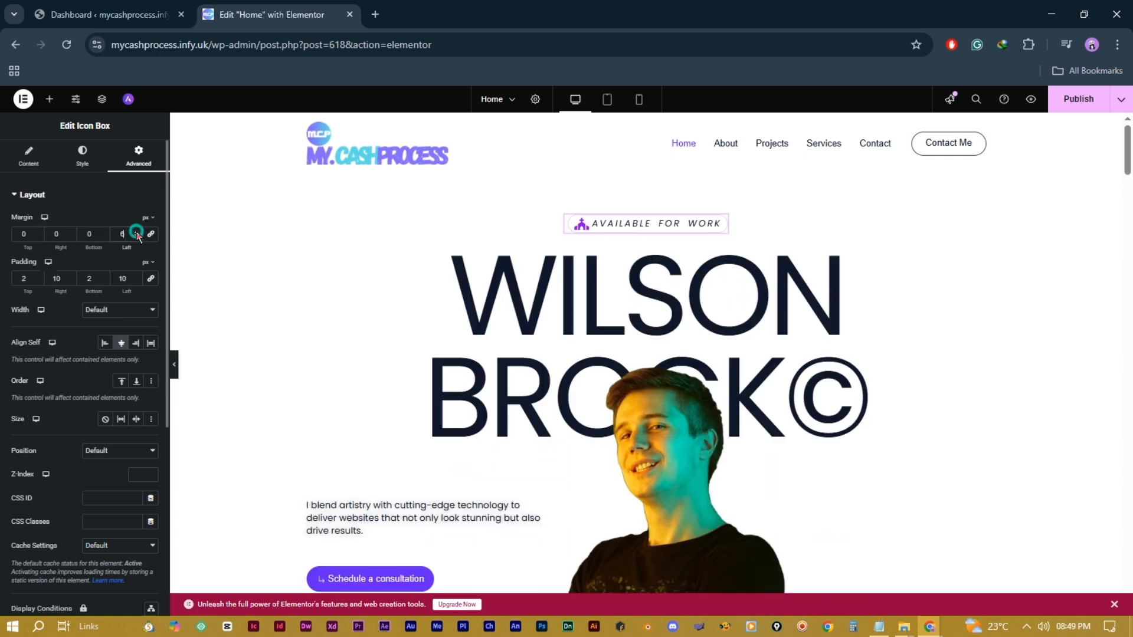
pyautogui.doubleClick(129, 235)
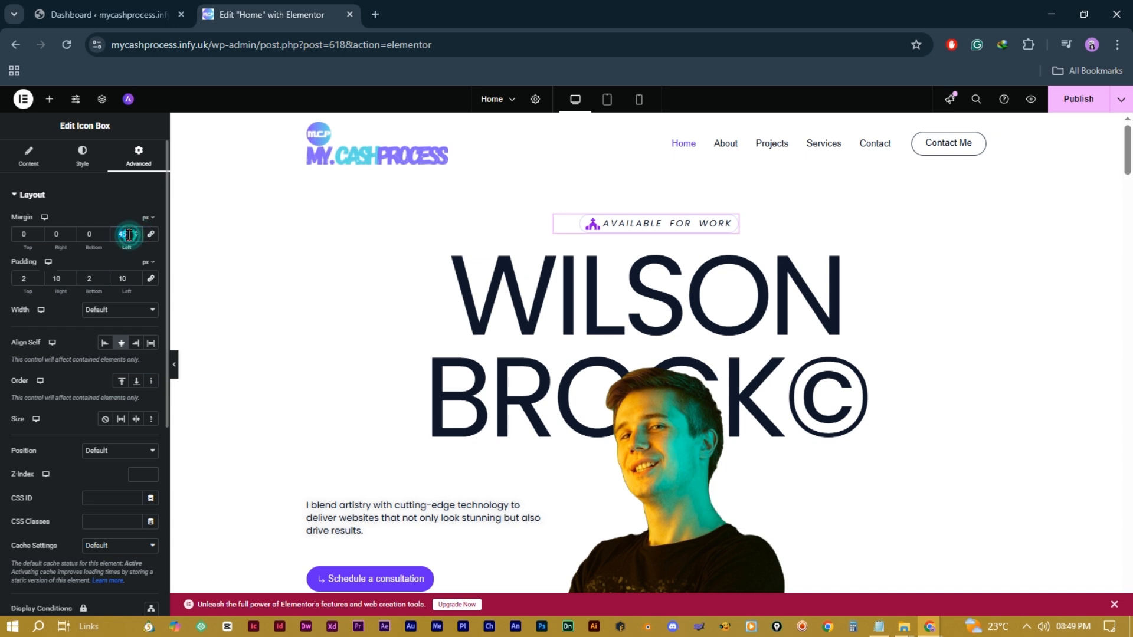
pyautogui.write('0')
pyautogui.click(149, 235)
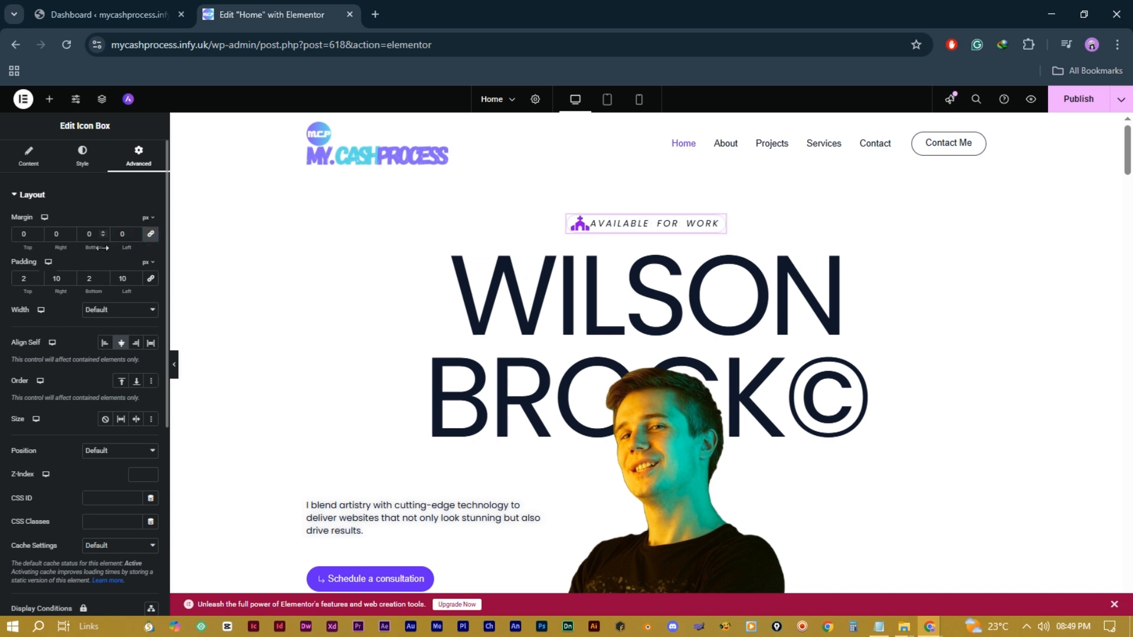
pyautogui.click(38, 232)
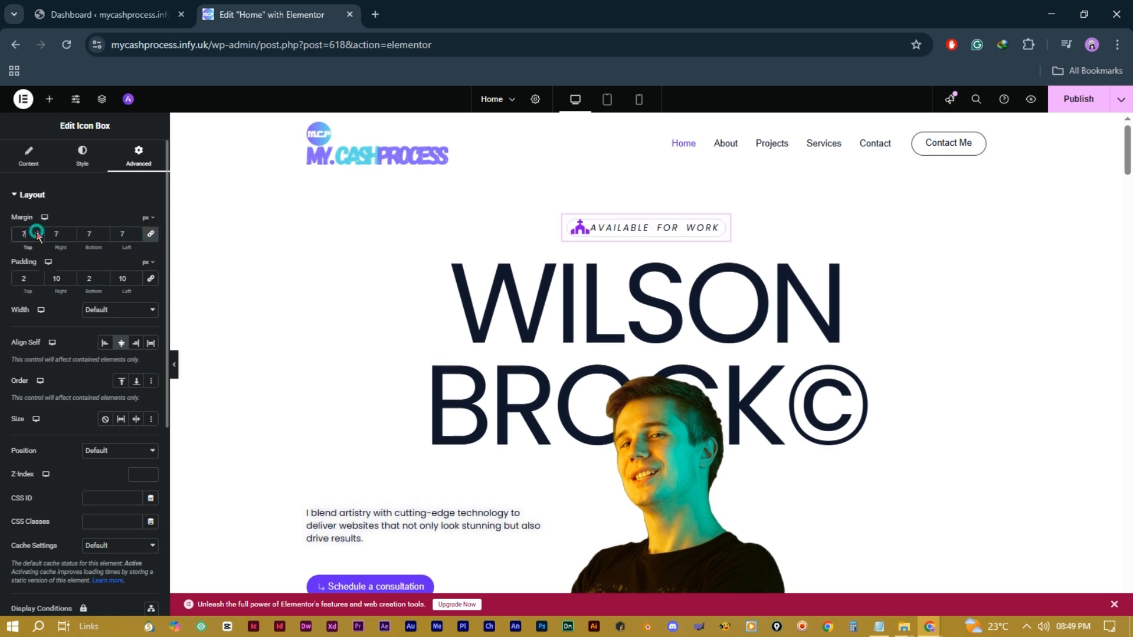
pyautogui.click(38, 232)
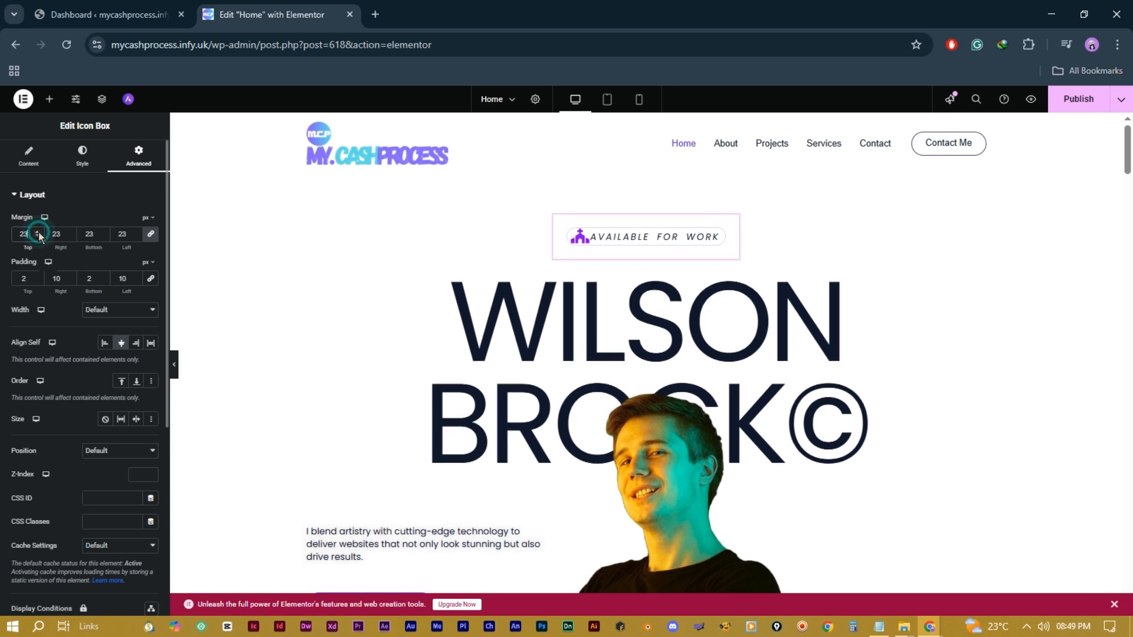
pyautogui.doubleClick(118, 234)
pyautogui.write('0')
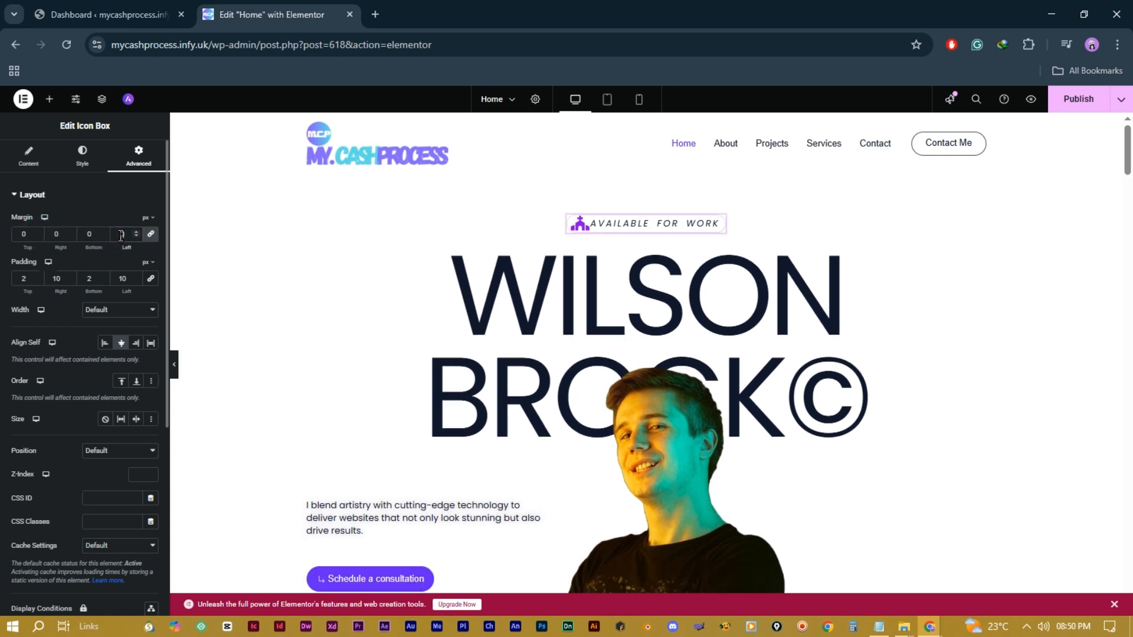
pyautogui.scroll(-1, 125, 276)
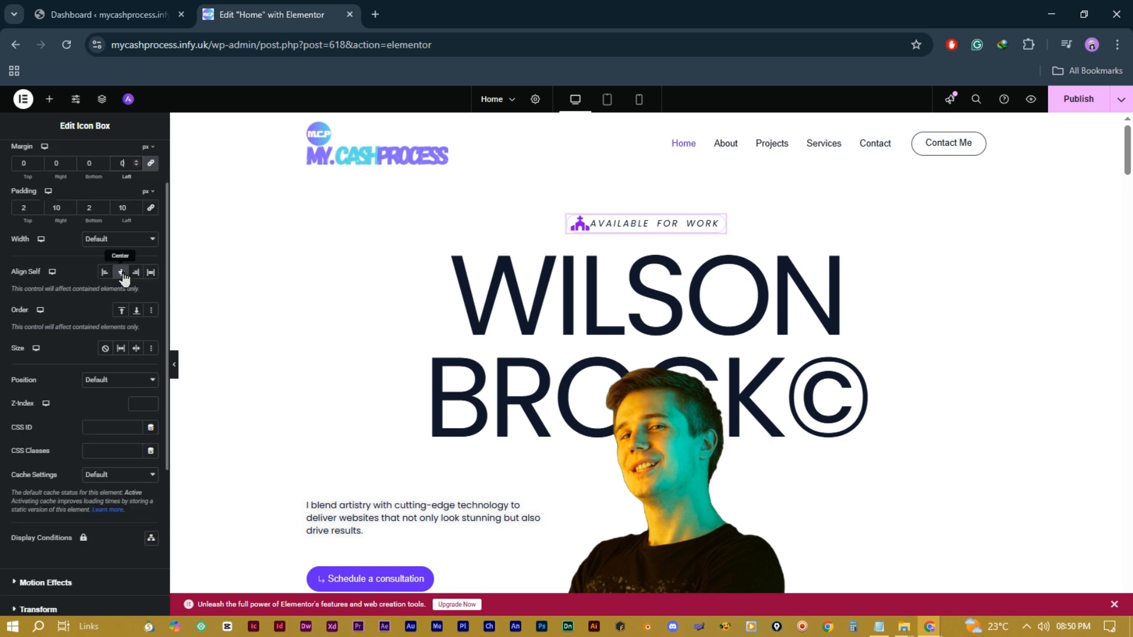
pyautogui.scroll(1, 78, 227)
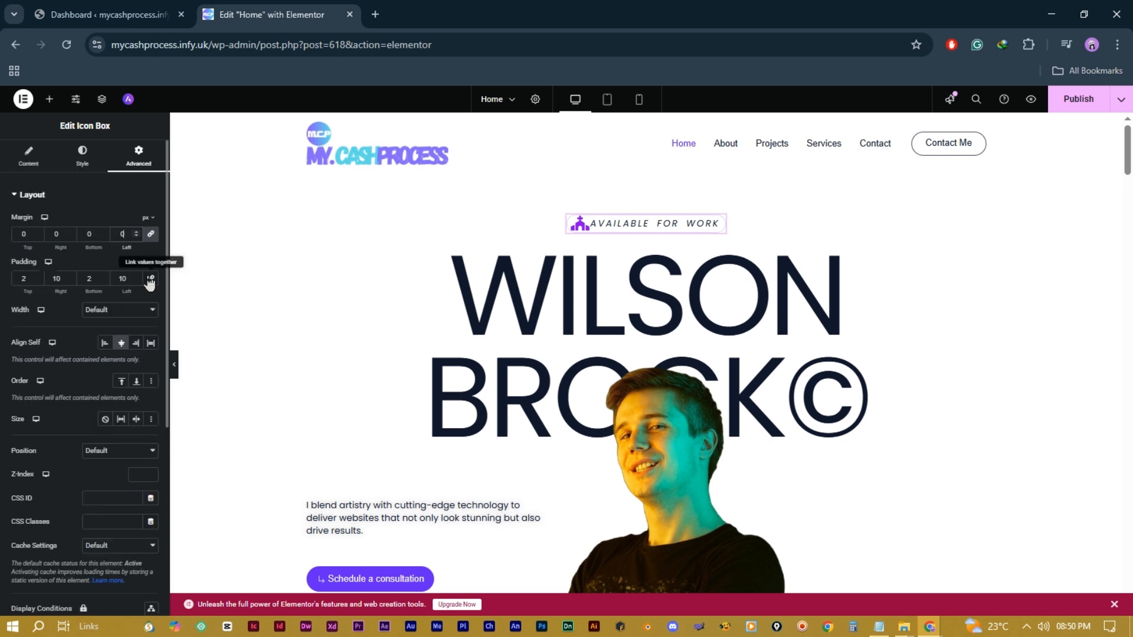
# Step: Set the badge padding to 2/10/2/10 and choose a Custom width
pyautogui.click(37, 276)
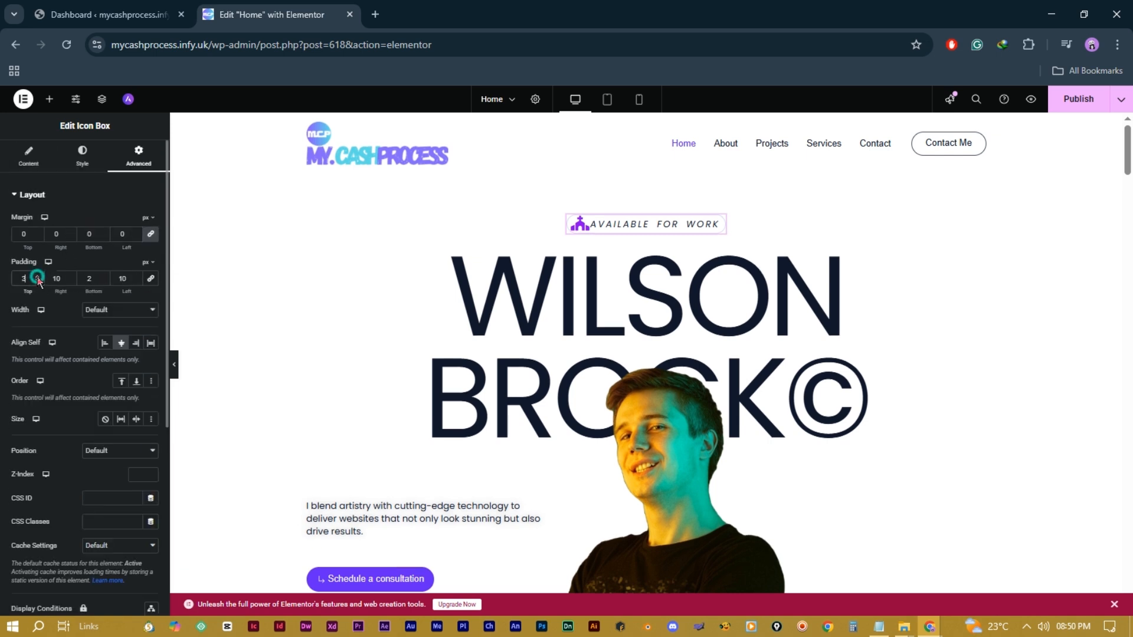
pyautogui.click(37, 275)
pyautogui.click(37, 276)
pyautogui.click(37, 276)
pyautogui.click(37, 275)
pyautogui.click(38, 275)
pyautogui.click(37, 276)
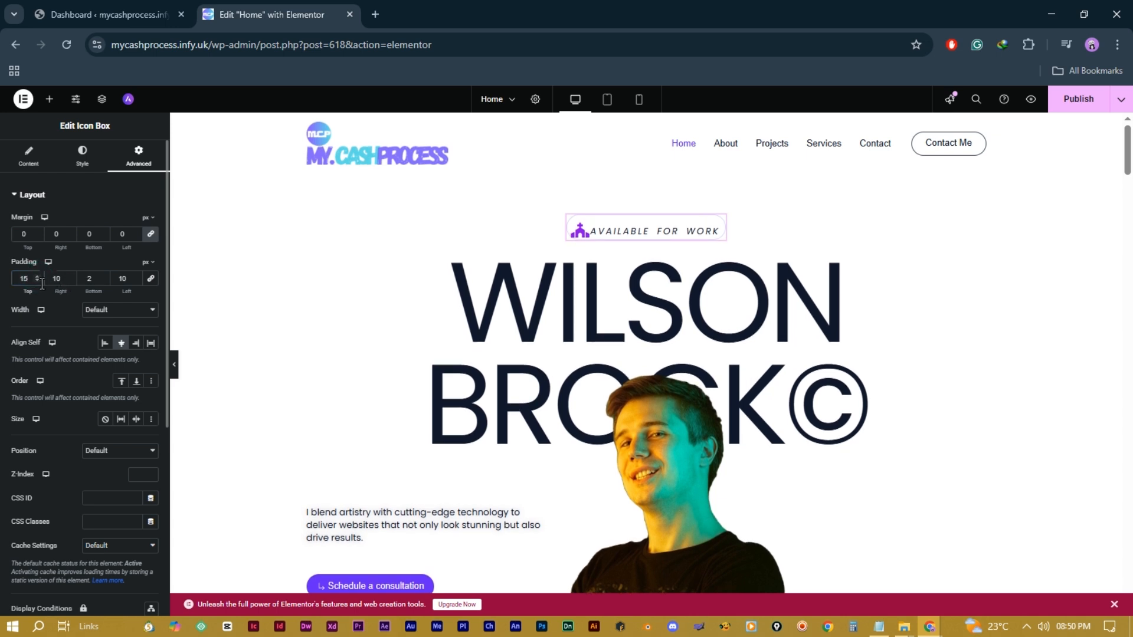
pyautogui.click(32, 280)
pyautogui.write('2')
pyautogui.doubleClick(25, 278)
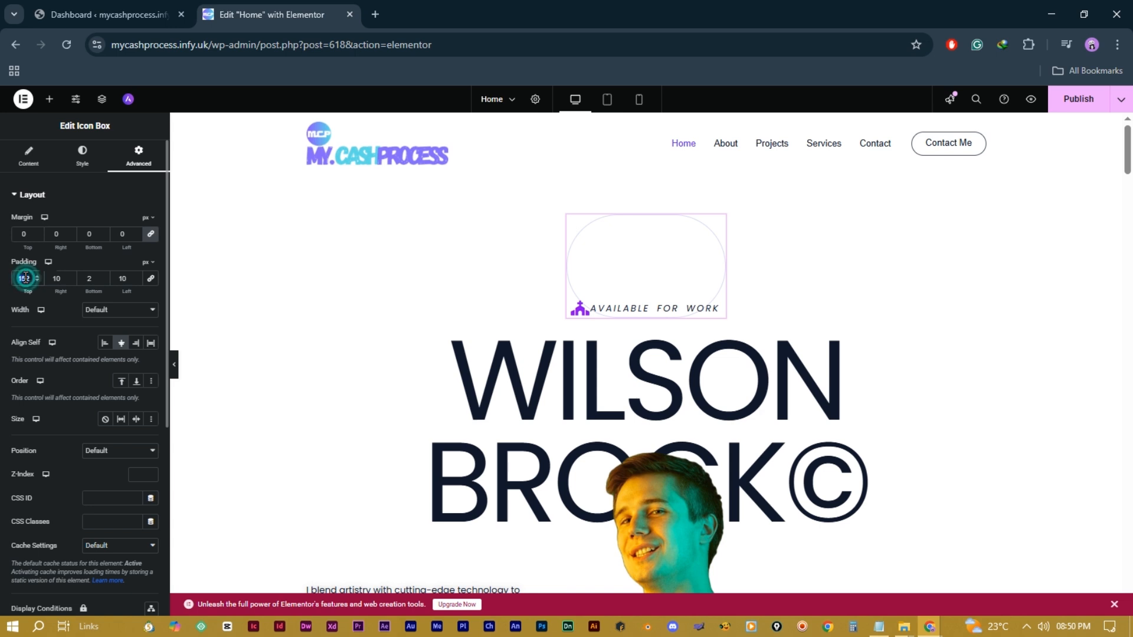
pyautogui.write('2')
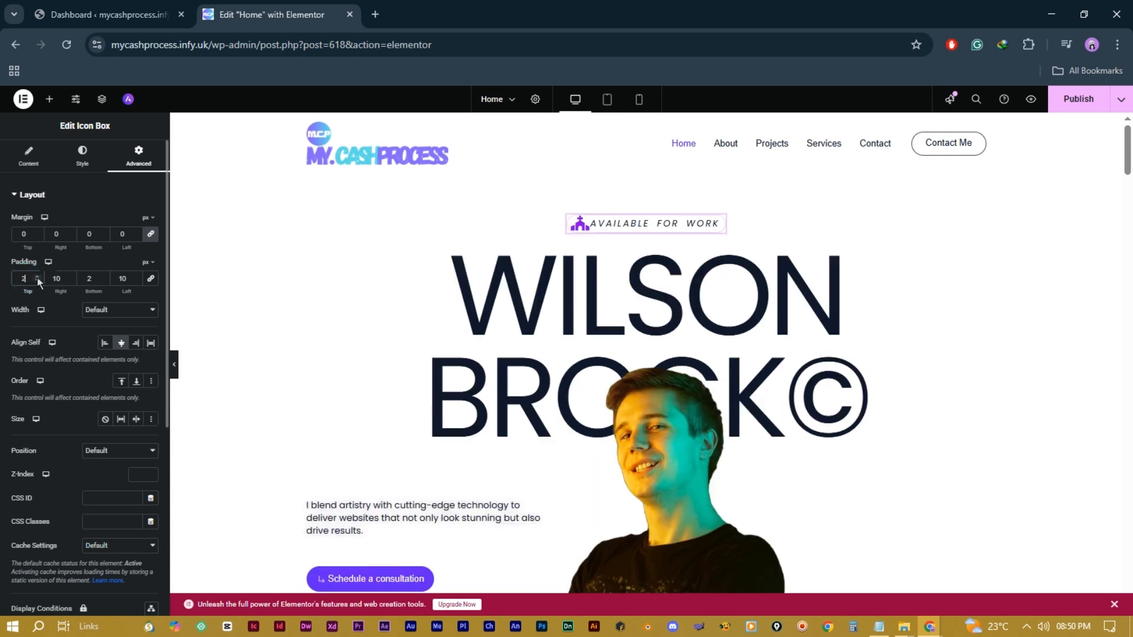
pyautogui.click(103, 276)
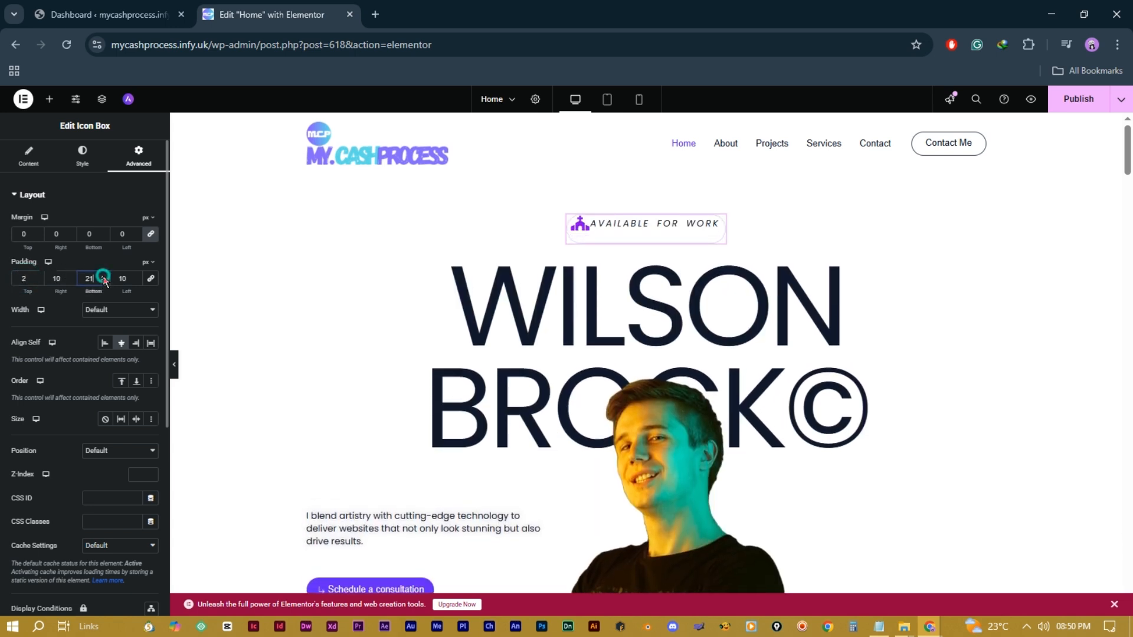
pyautogui.press('BackSpace')
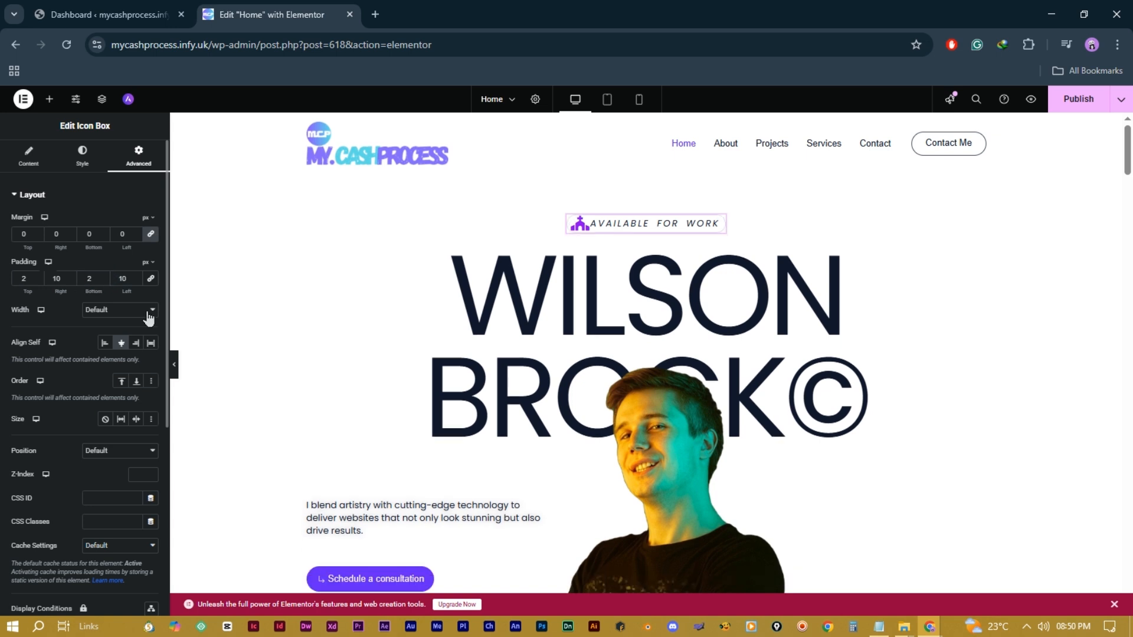
pyautogui.click(148, 310)
pyautogui.click(101, 378)
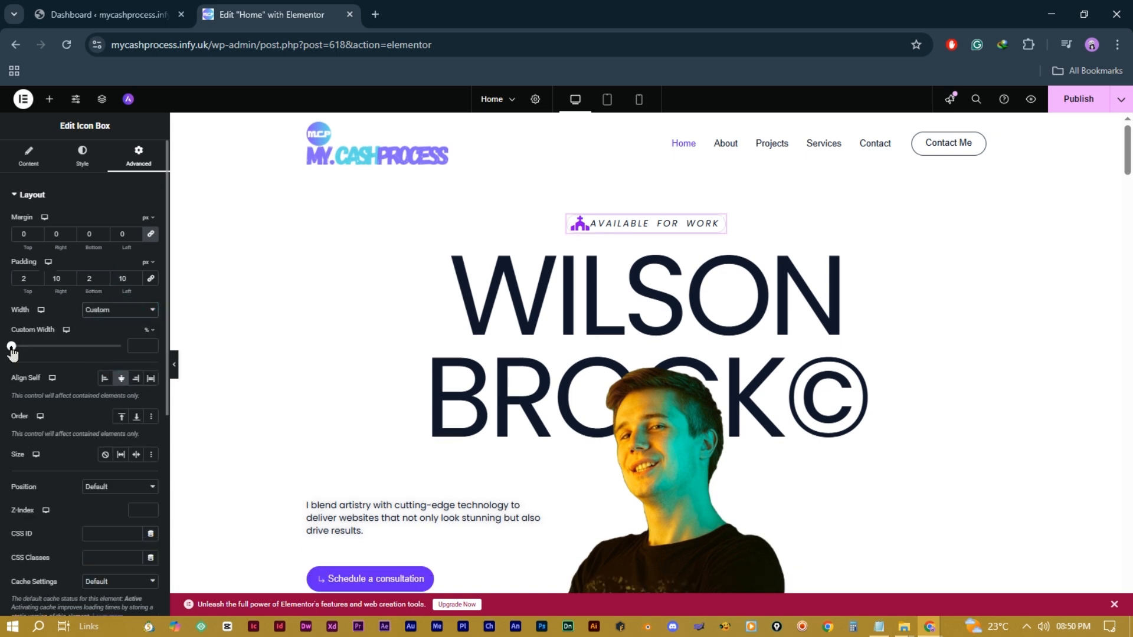
# Step: Set the badge's custom width to 24%, Align Self to Center, and its order to first
pyautogui.click(16, 347)
pyautogui.moveTo(17, 352)
pyautogui.mouseDown()
pyautogui.moveTo(52, 360)
pyautogui.moveTo(38, 356)
pyautogui.mouseUp()
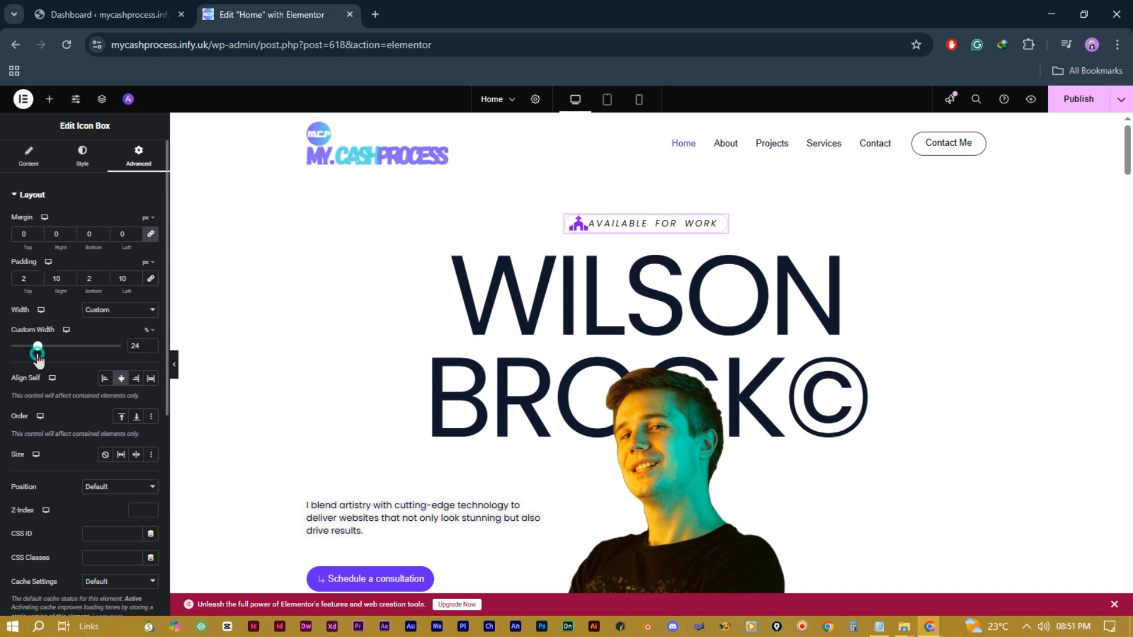
pyautogui.click(138, 379)
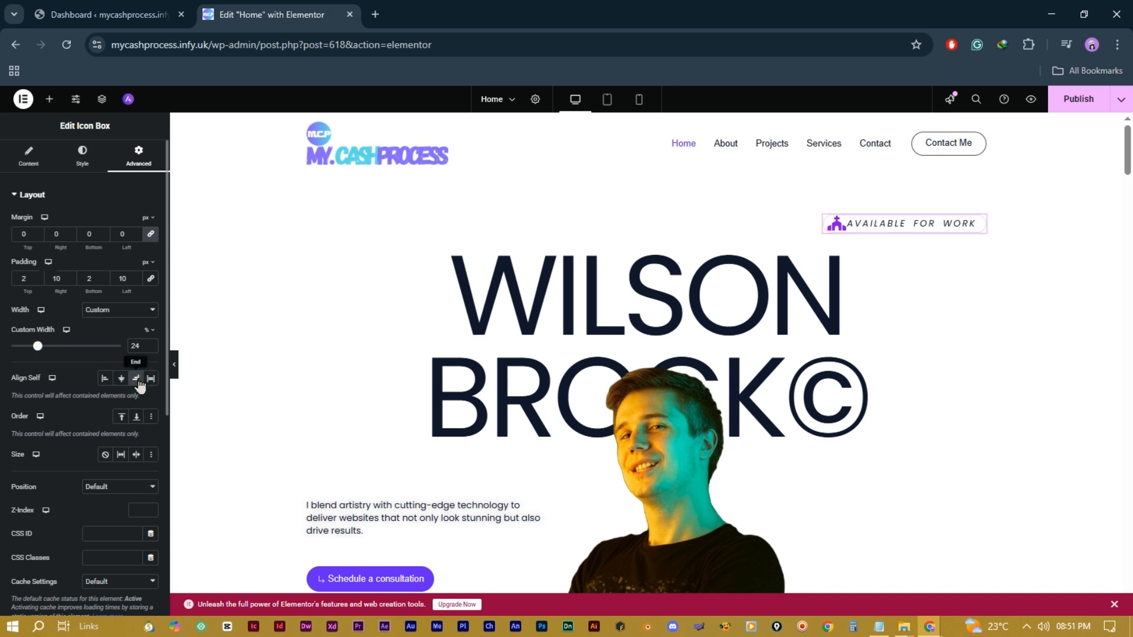
pyautogui.click(106, 379)
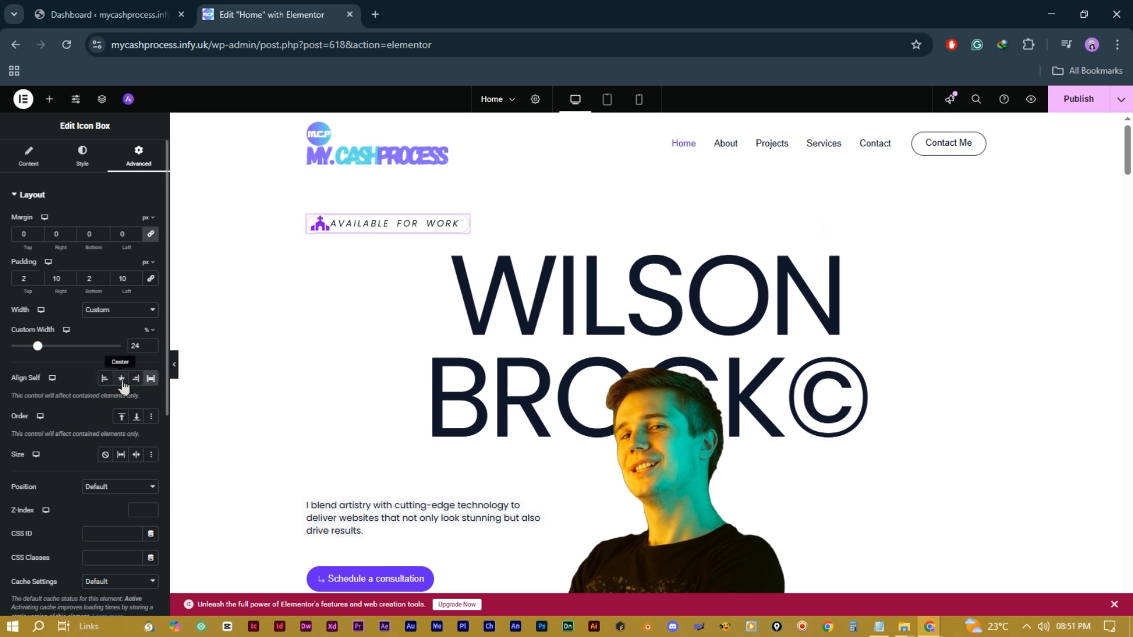
pyautogui.click(122, 379)
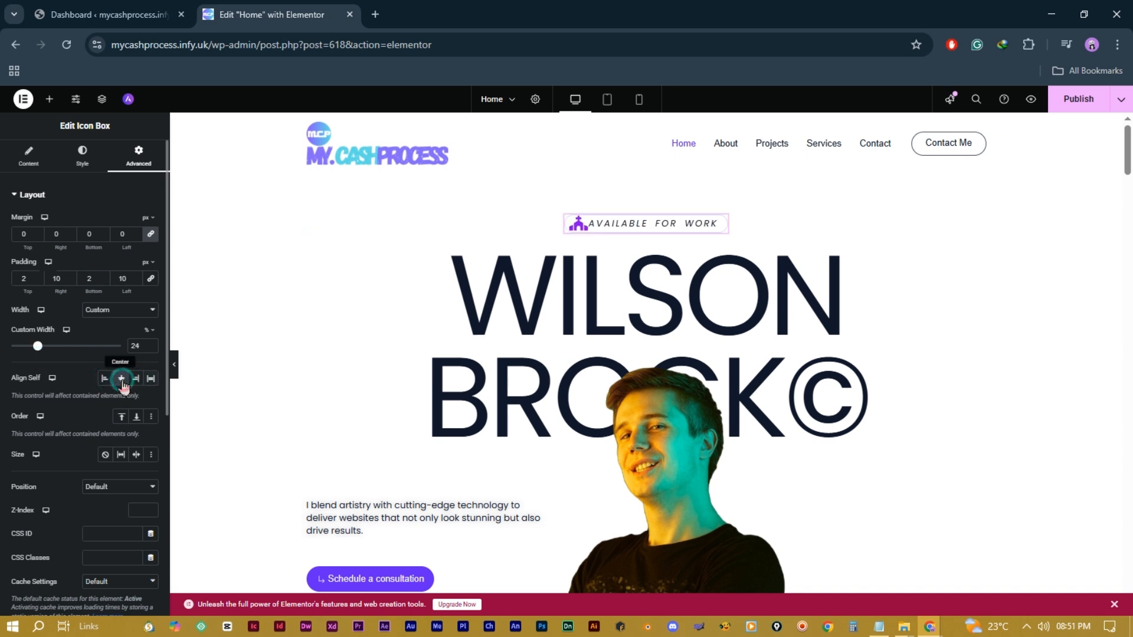
pyautogui.click(136, 417)
pyautogui.scroll(-5, 683, 455)
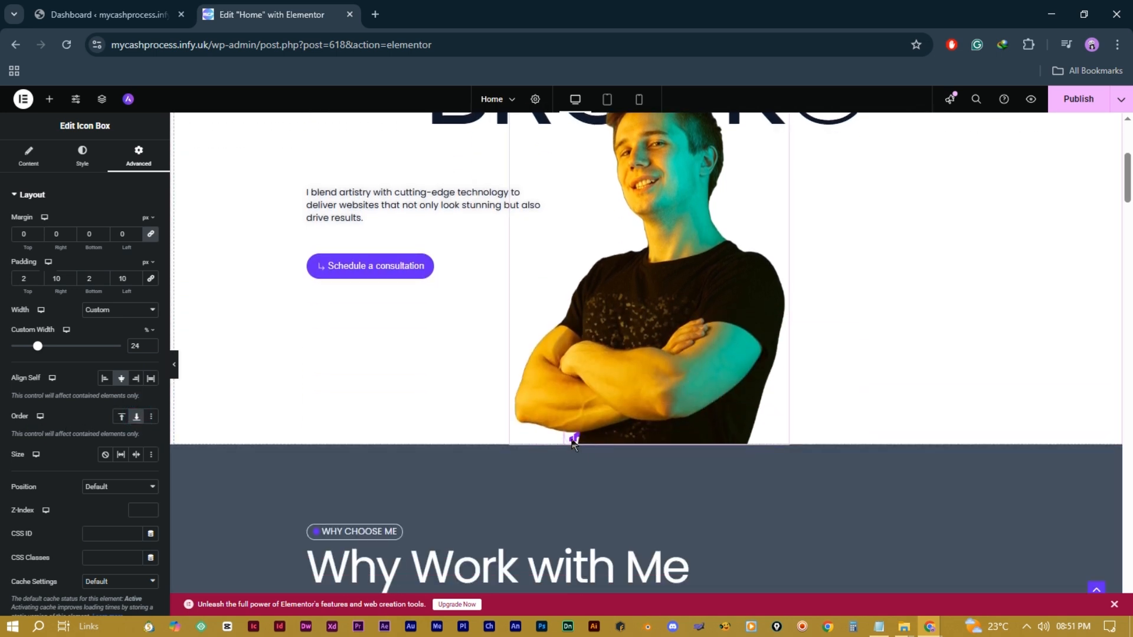
pyautogui.click(151, 416)
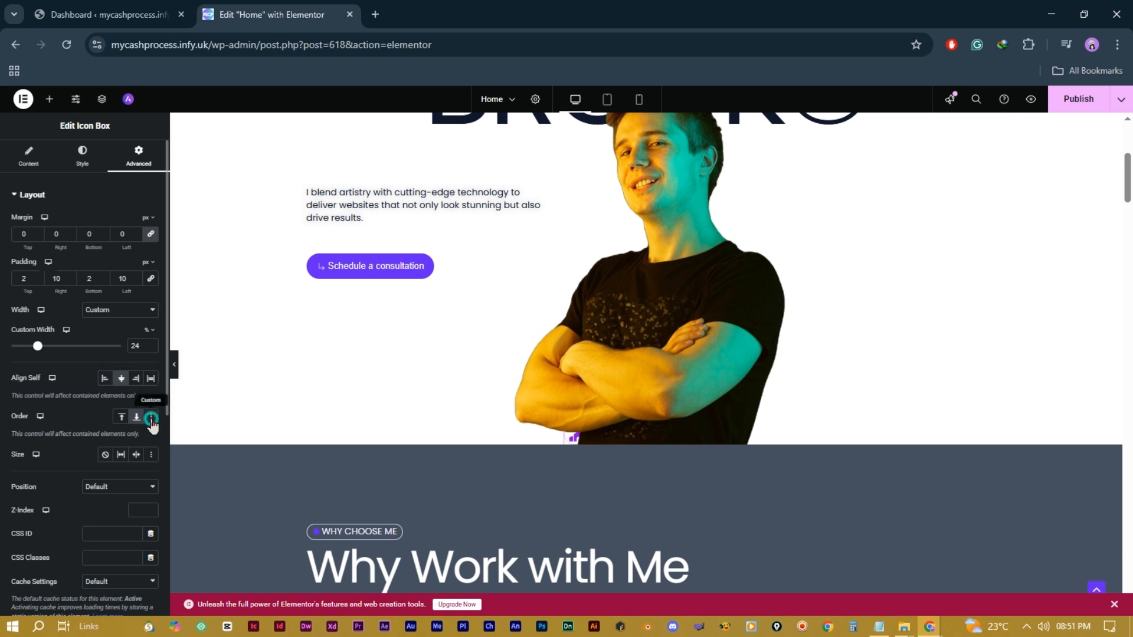
pyautogui.scroll(5, 361, 361)
pyautogui.scroll(-6, 59, 413)
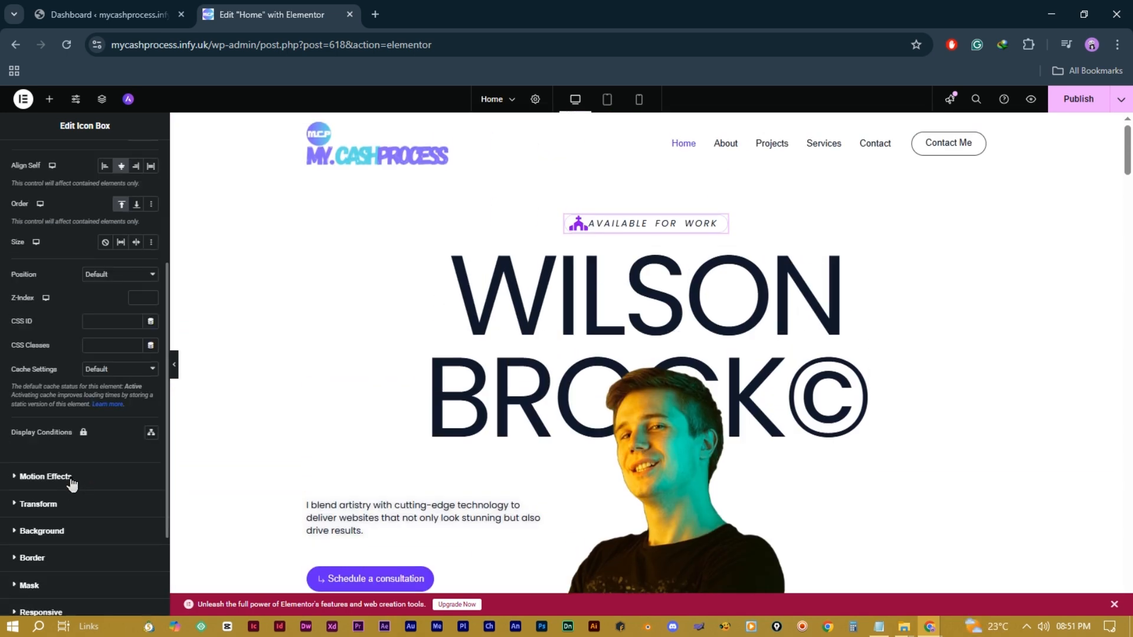
# Step: Give the badge a Fade In Down entrance animation
pyautogui.click(47, 343)
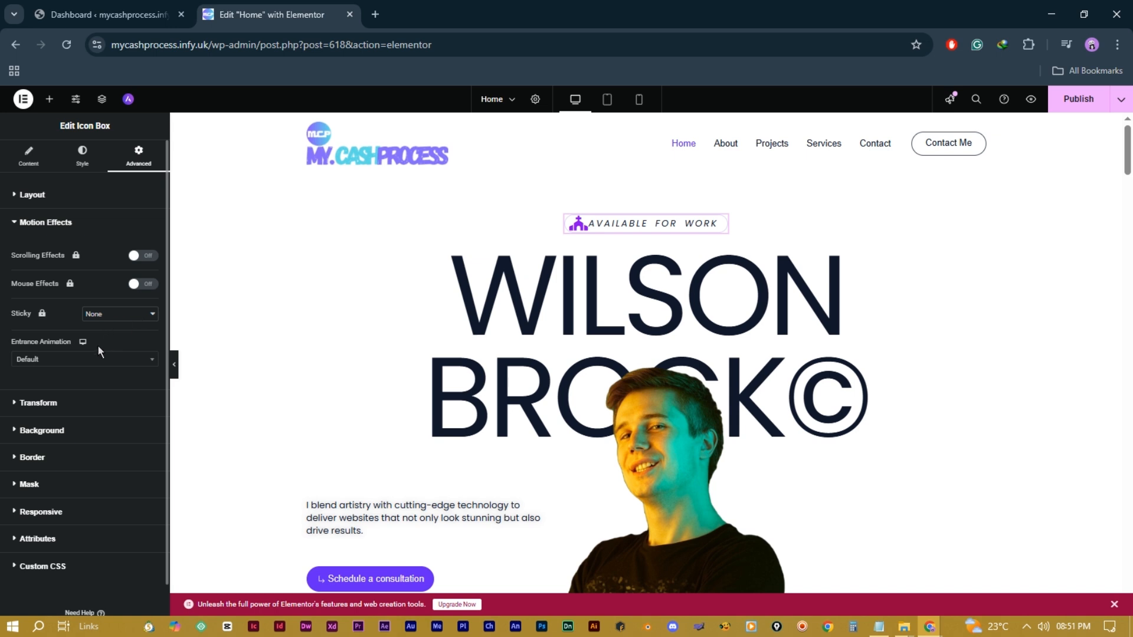
pyautogui.click(121, 361)
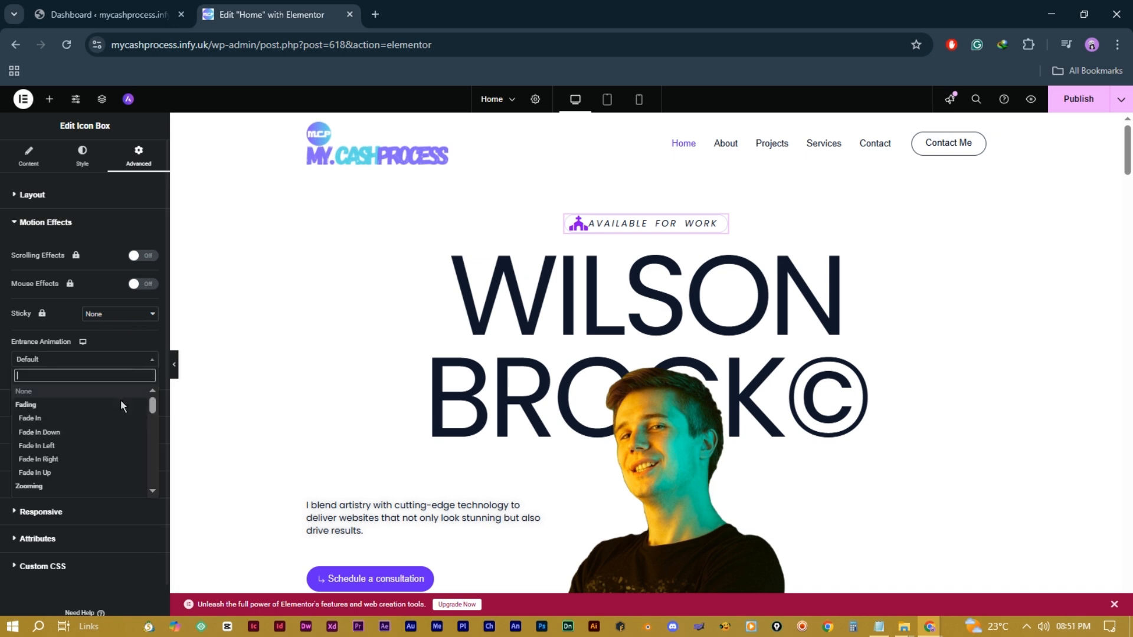
pyautogui.click(80, 420)
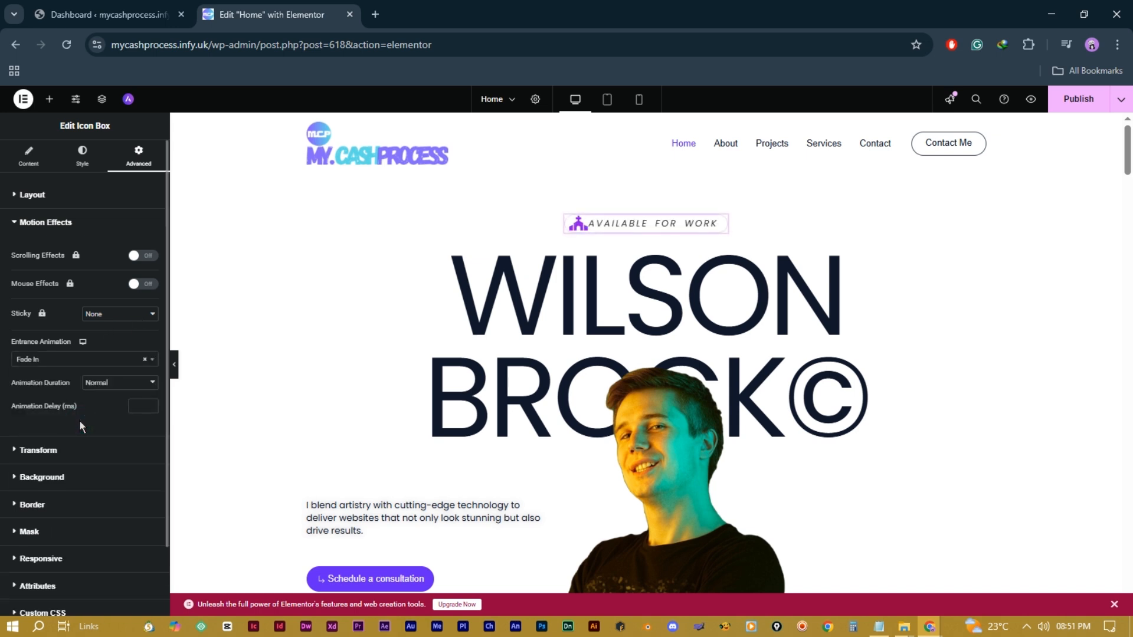
pyautogui.click(118, 362)
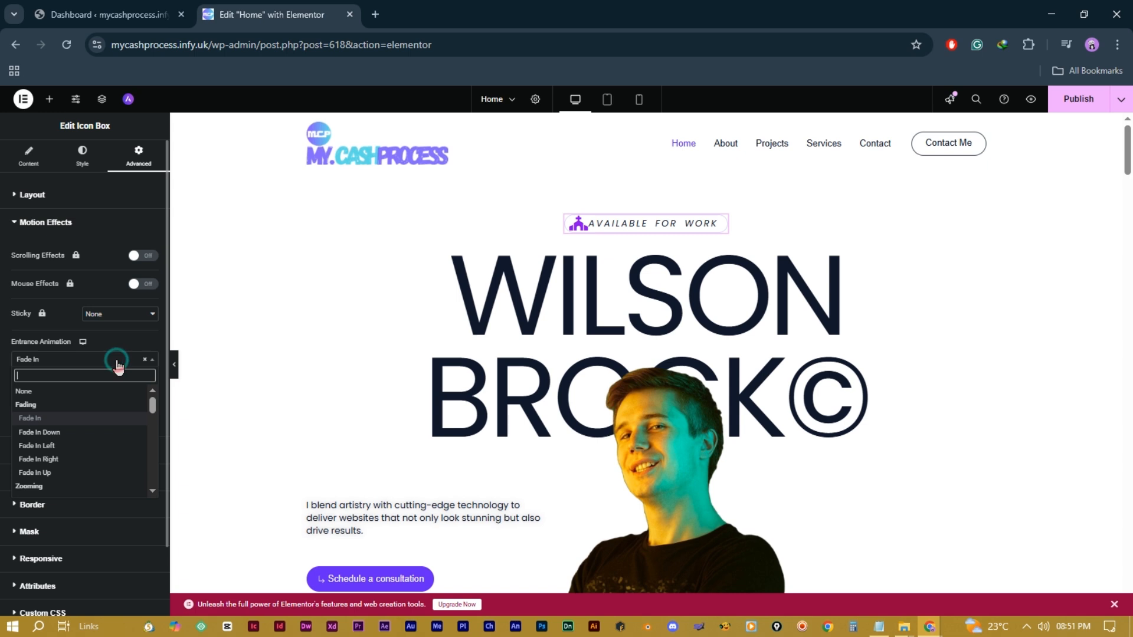
pyautogui.click(80, 432)
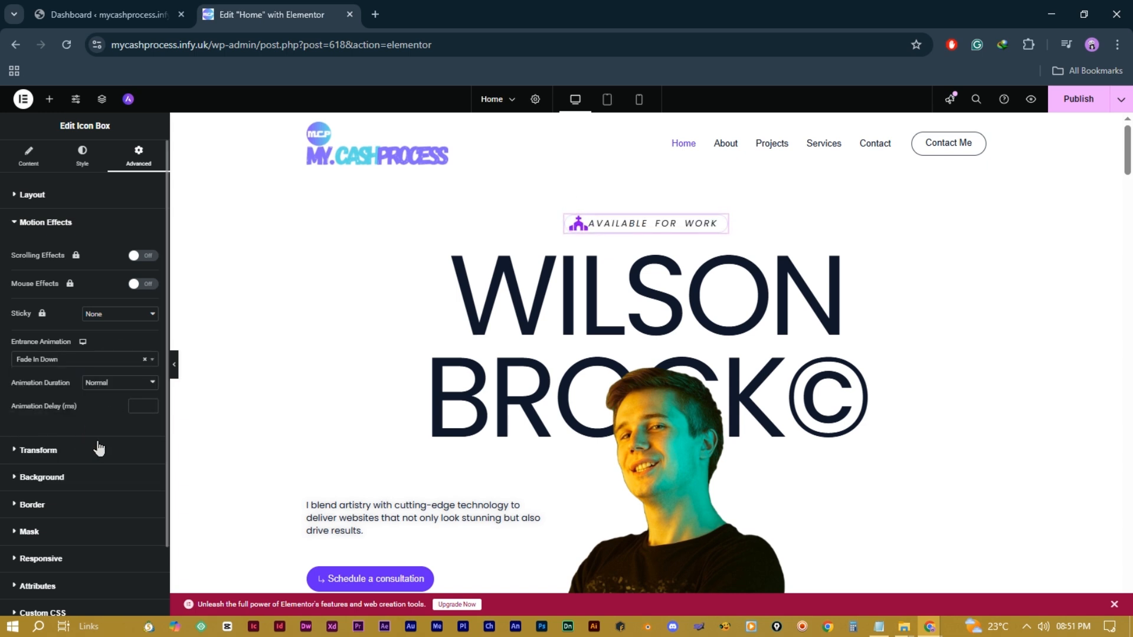
pyautogui.scroll(-2, 99, 450)
# Step: Give the badge a Classic background with no colour and the orange phone image
pyautogui.click(70, 407)
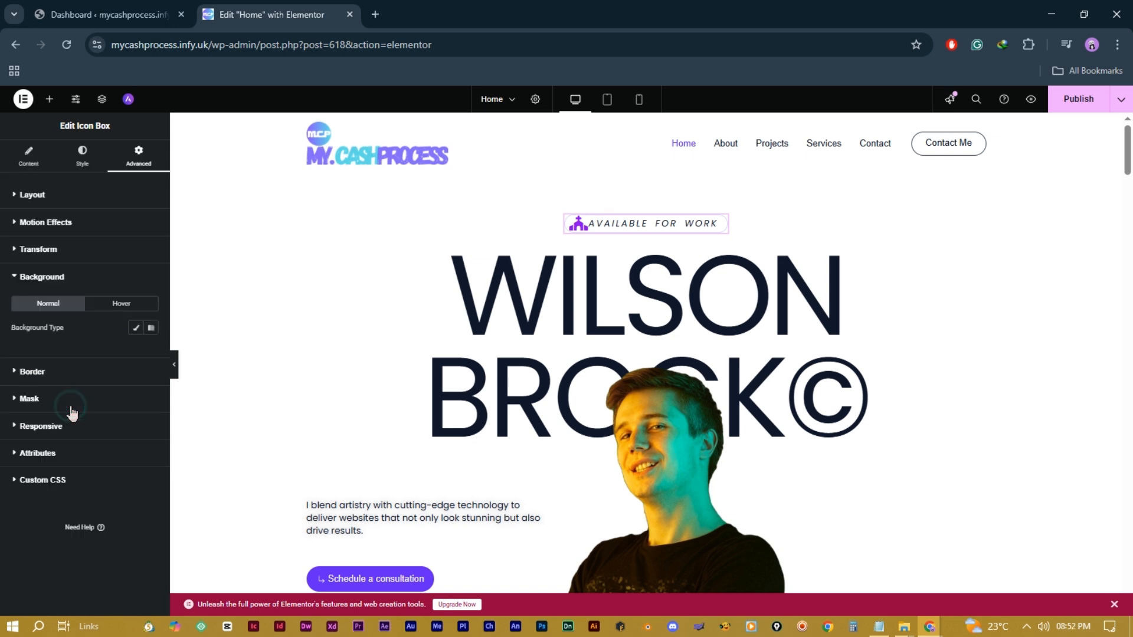
pyautogui.click(152, 329)
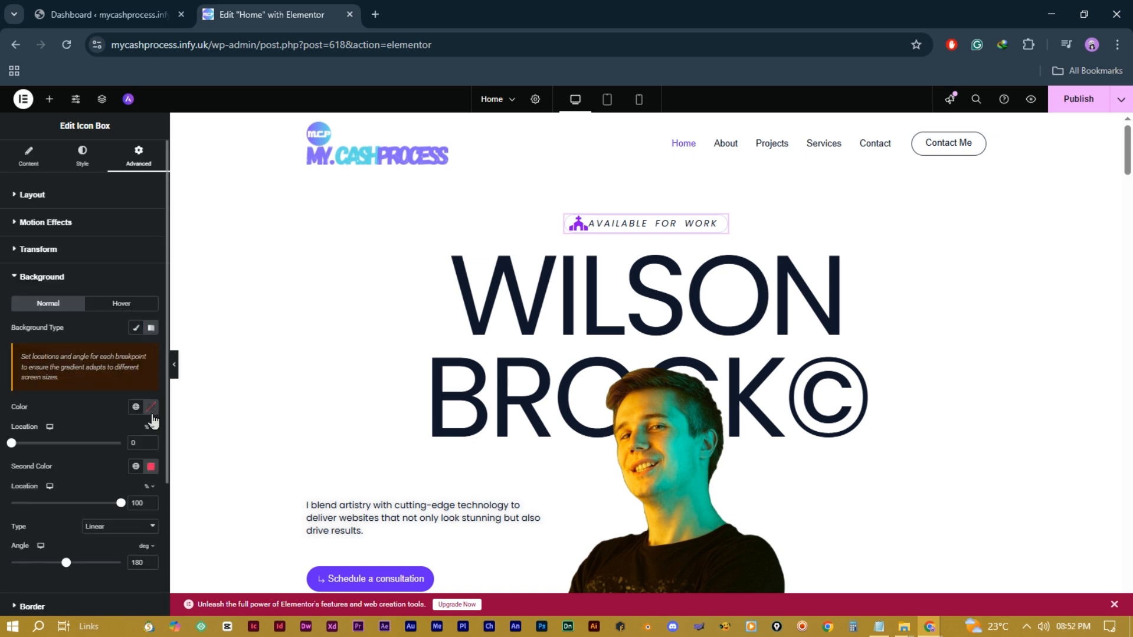
pyautogui.click(136, 327)
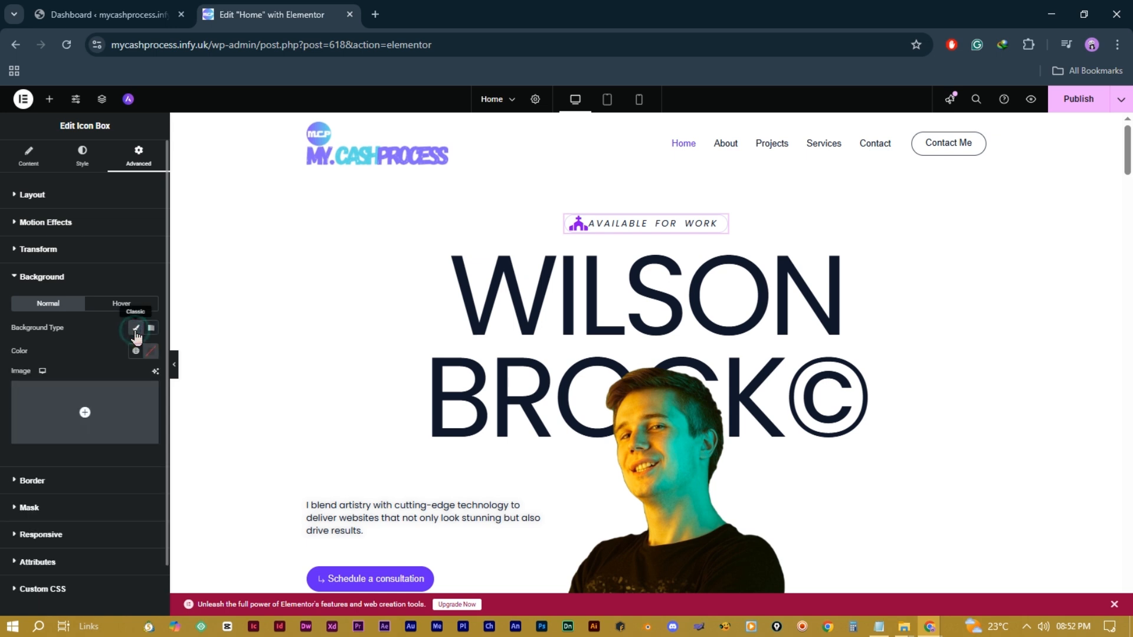
pyautogui.click(154, 353)
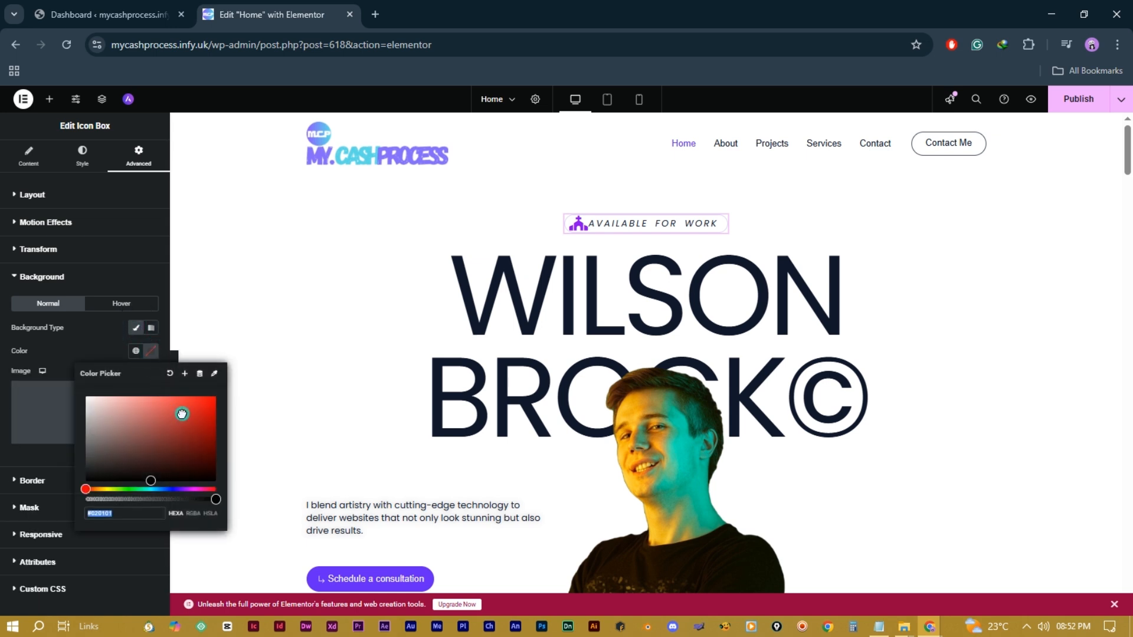
pyautogui.click(201, 414)
pyautogui.moveTo(200, 411); pyautogui.dragTo(173, 386)
pyautogui.click(170, 375)
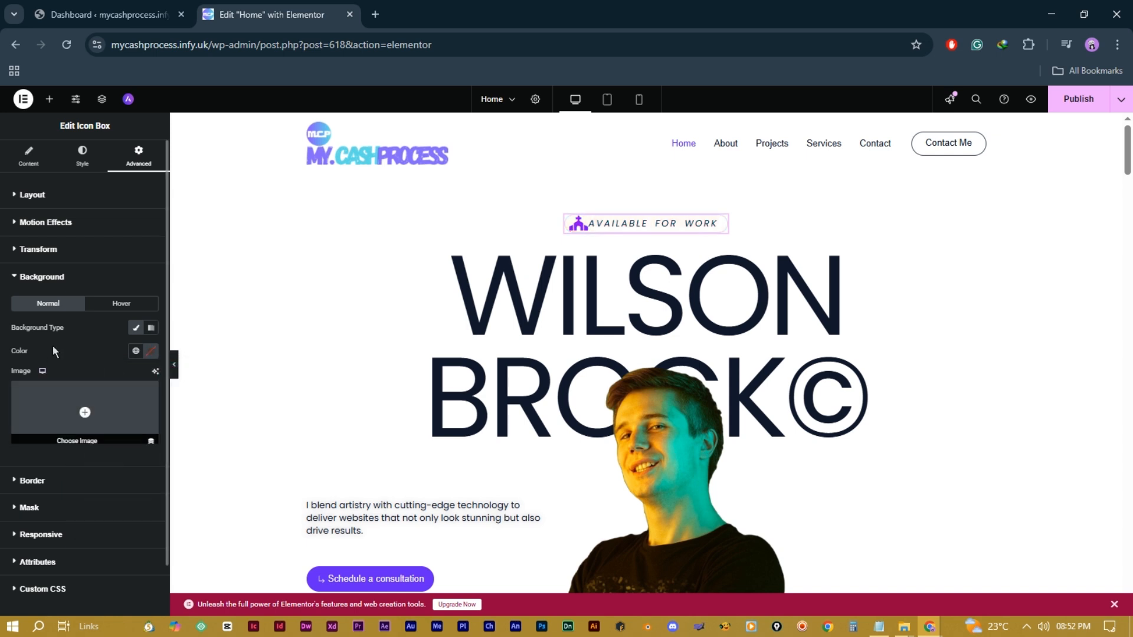
pyautogui.scroll(-1, 88, 360)
pyautogui.click(87, 360)
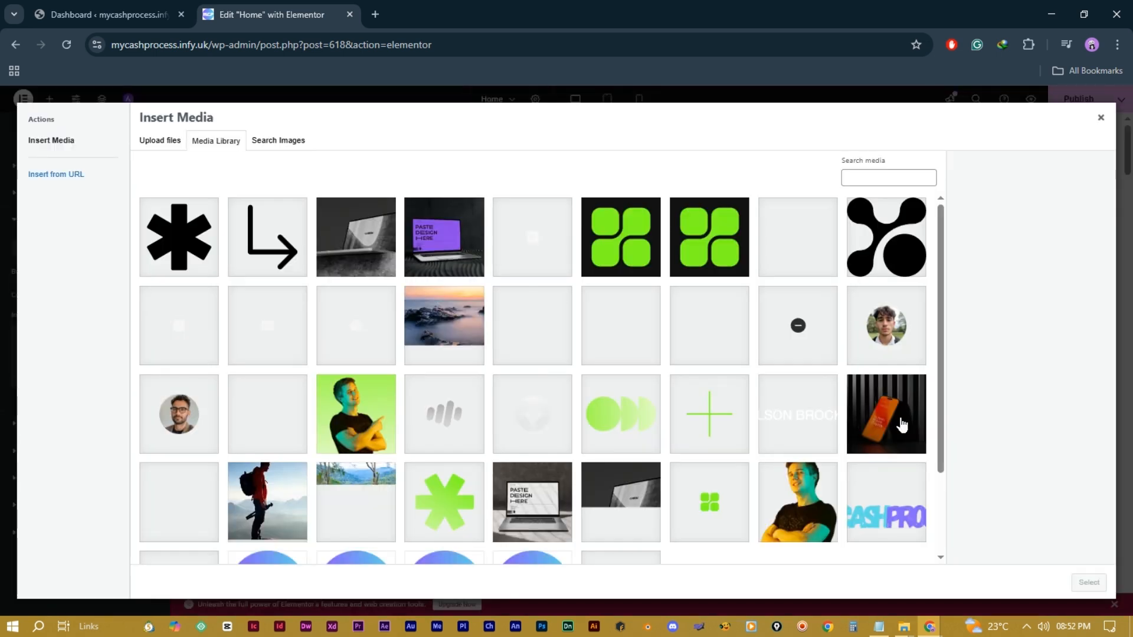
pyautogui.click(897, 416)
pyautogui.click(1089, 583)
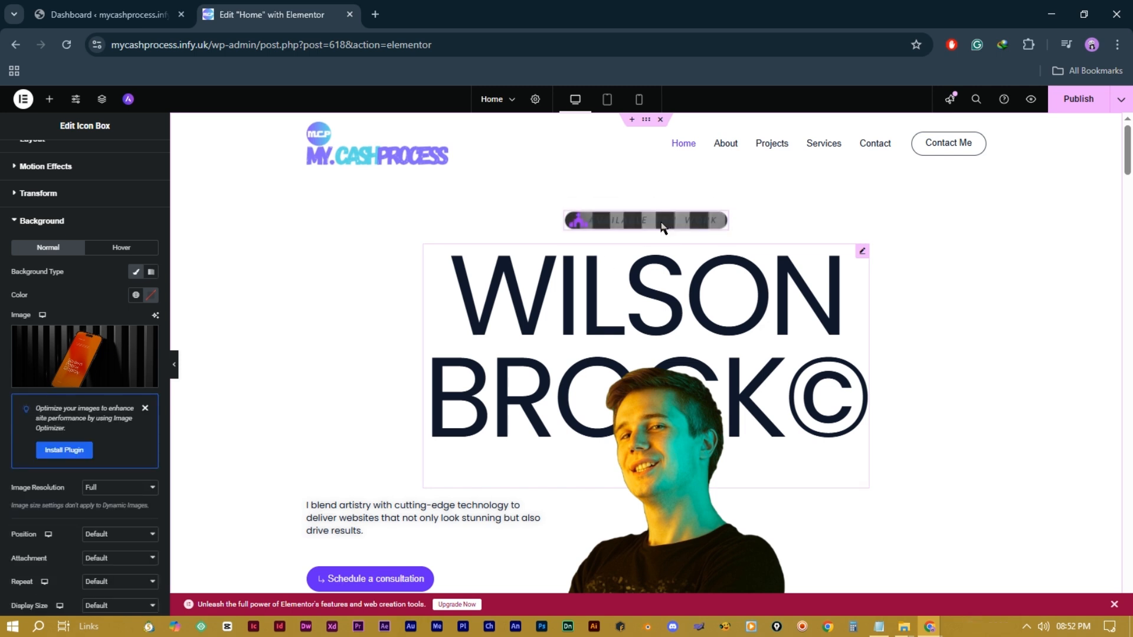
pyautogui.click(590, 284)
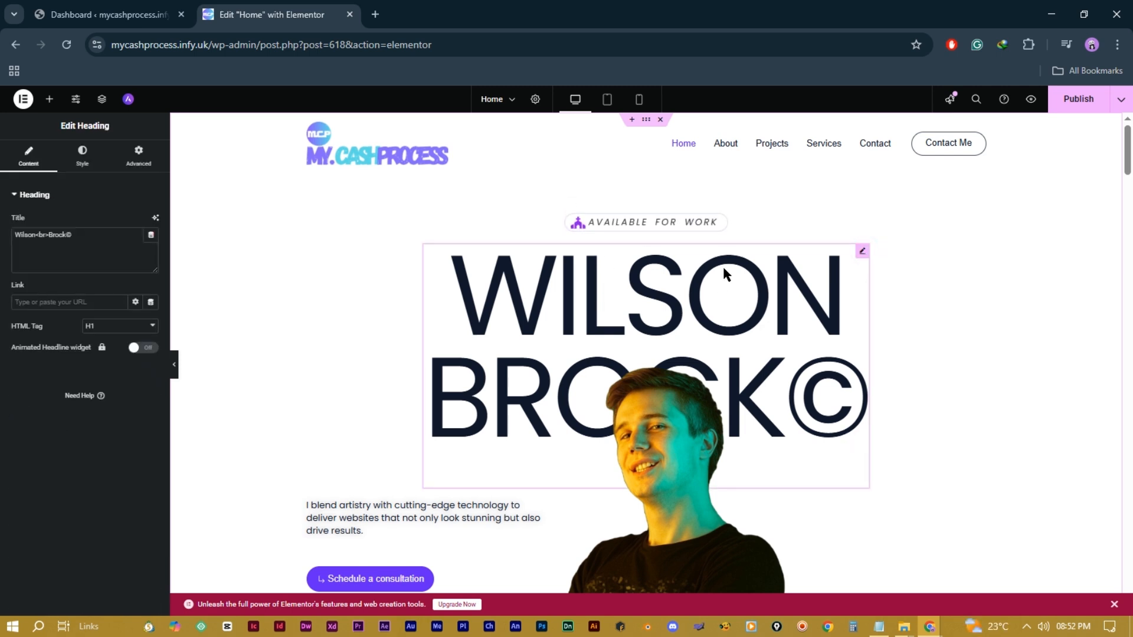
# Step: Set the WILSON BROCK© heading's font family to Poppins
pyautogui.tripleClick(46, 236)
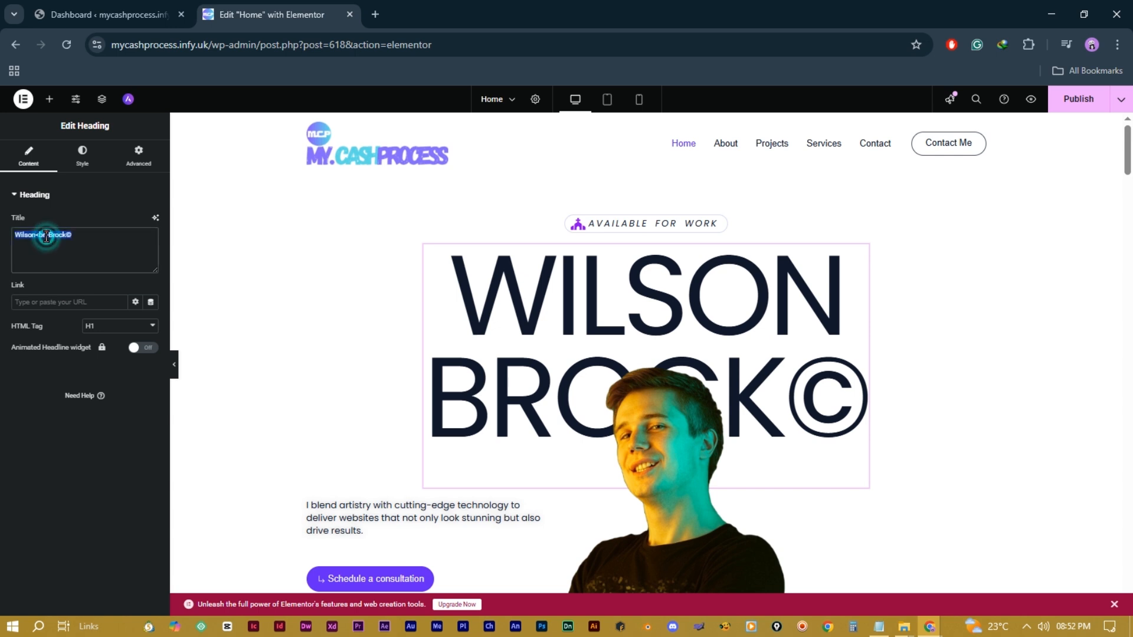
pyautogui.click(88, 256)
pyautogui.click(77, 299)
pyautogui.click(83, 157)
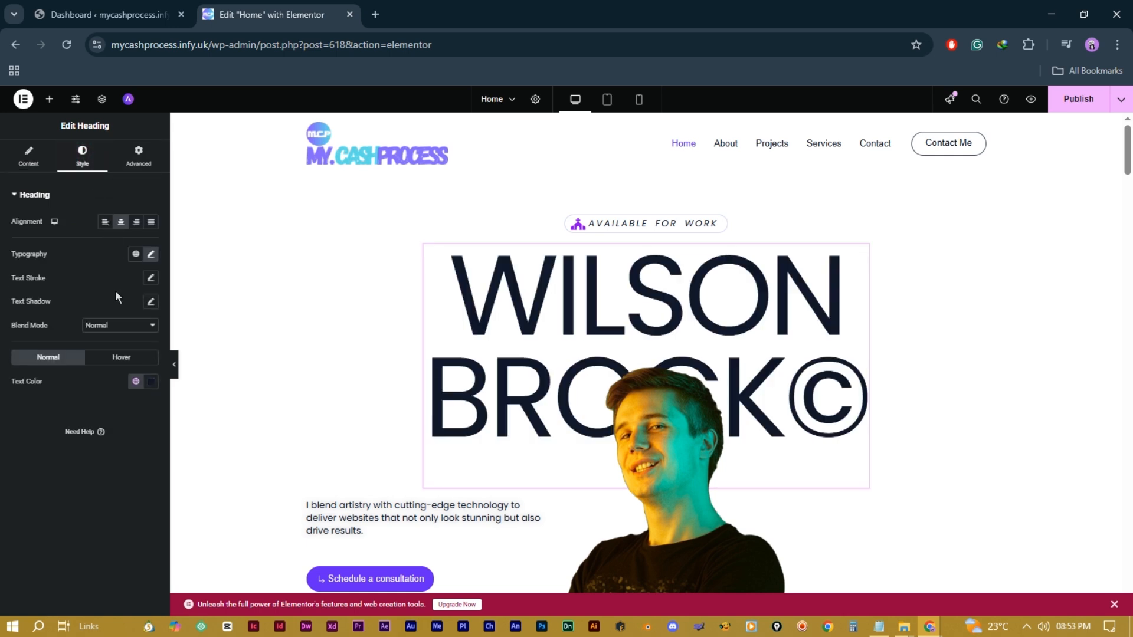
pyautogui.click(151, 254)
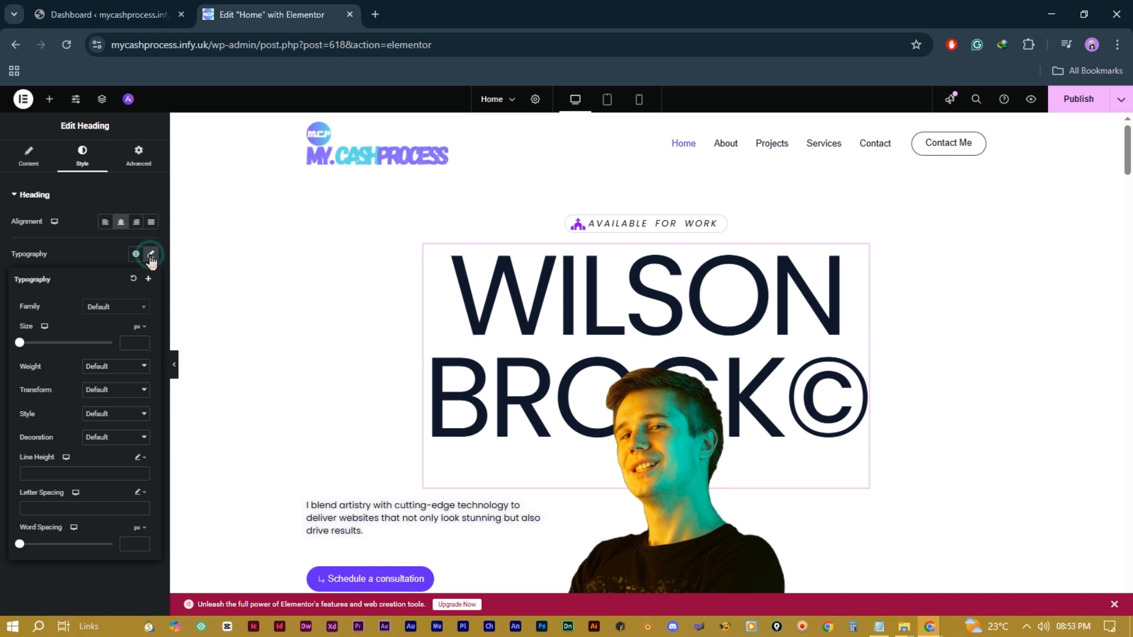
pyautogui.click(127, 311)
pyautogui.click(113, 415)
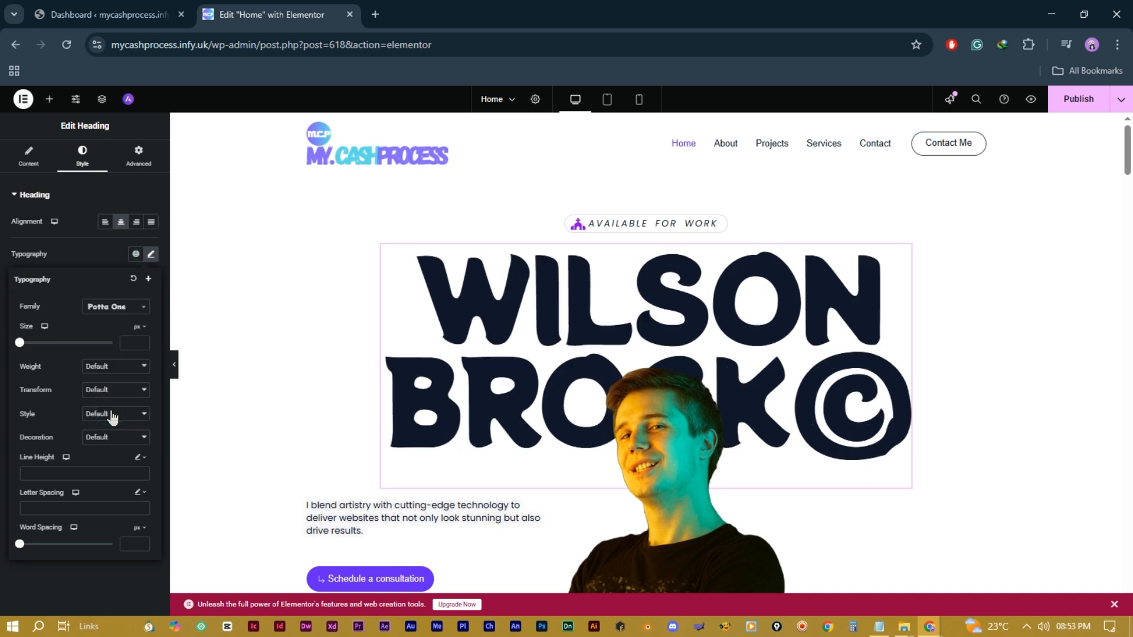
pyautogui.click(130, 306)
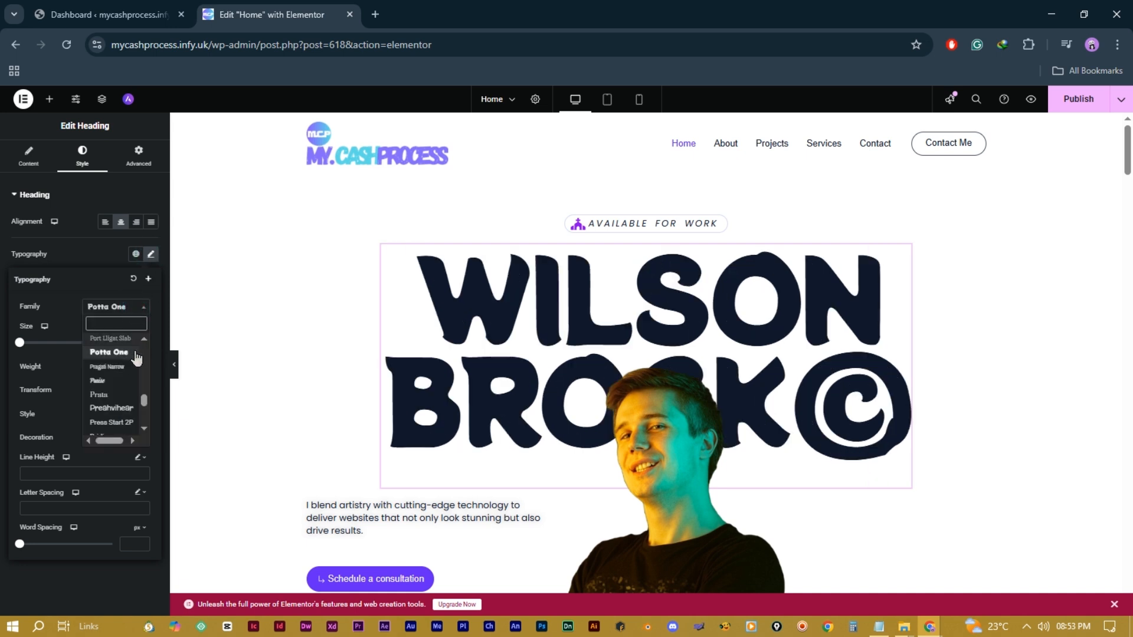
pyautogui.scroll(-1, 116, 397)
pyautogui.click(115, 394)
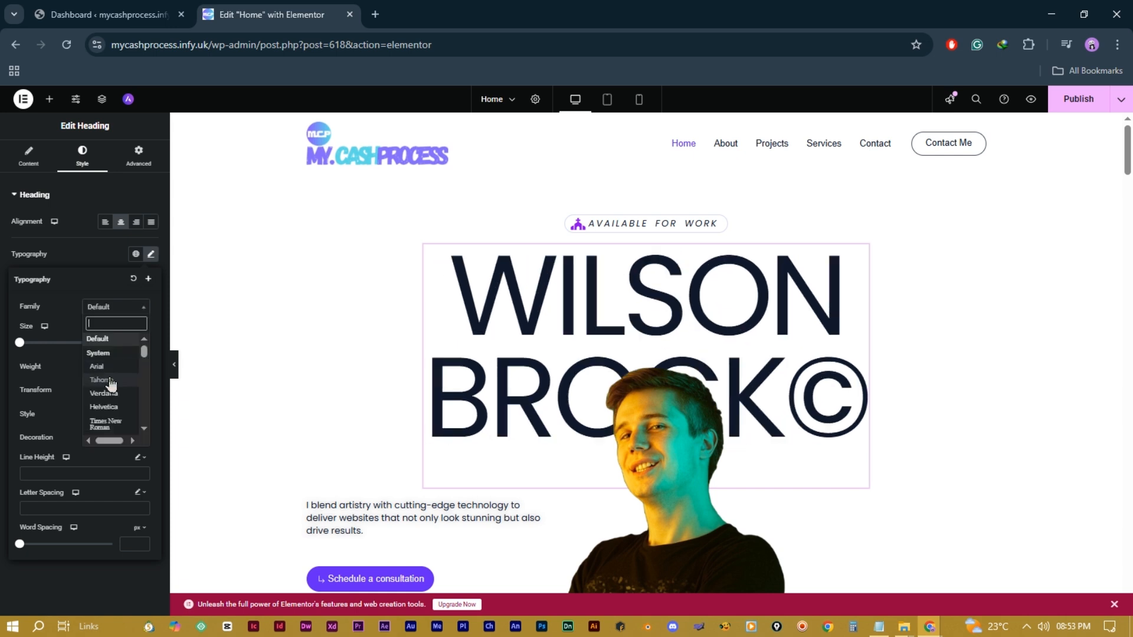
pyautogui.write('popp')
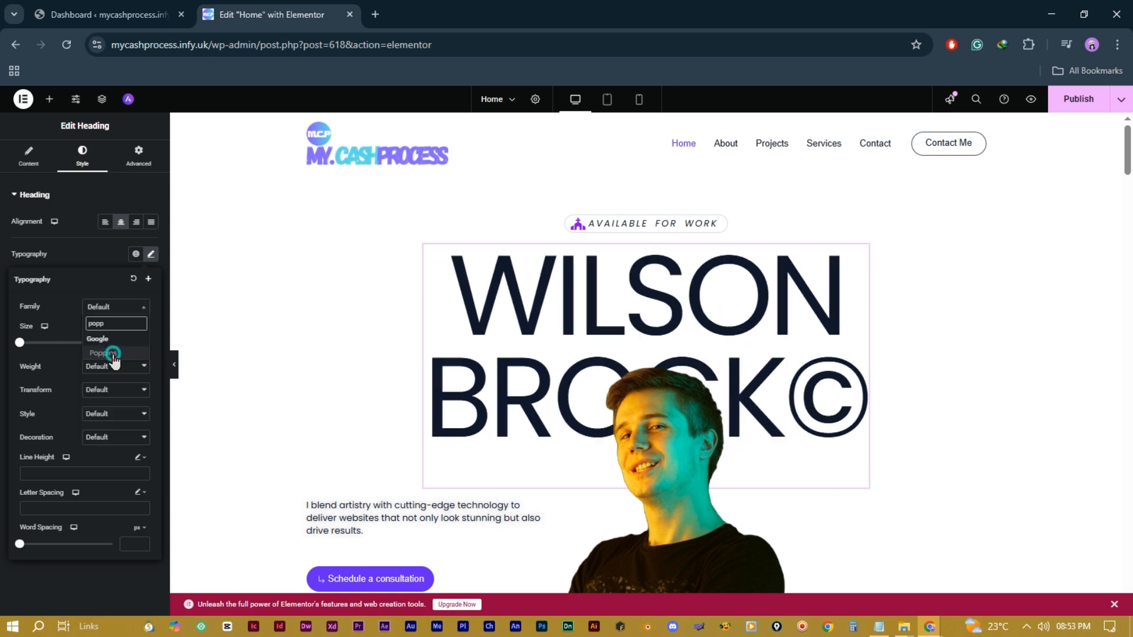
pyautogui.click(105, 353)
# Step: Make the heading's text colour black
pyautogui.click(151, 381)
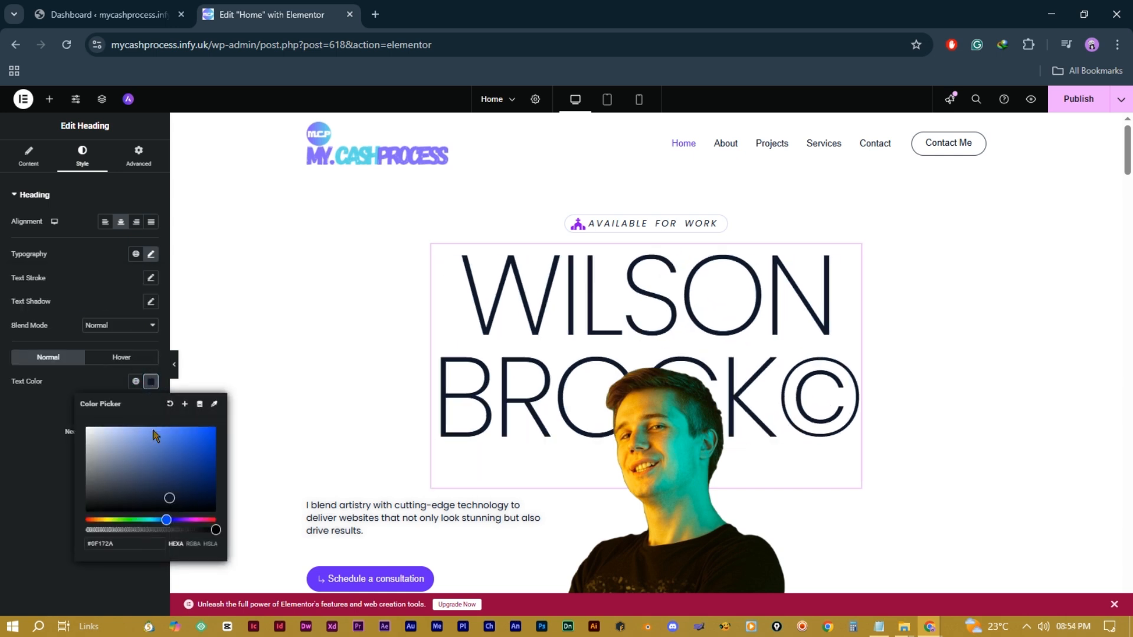
pyautogui.click(213, 433)
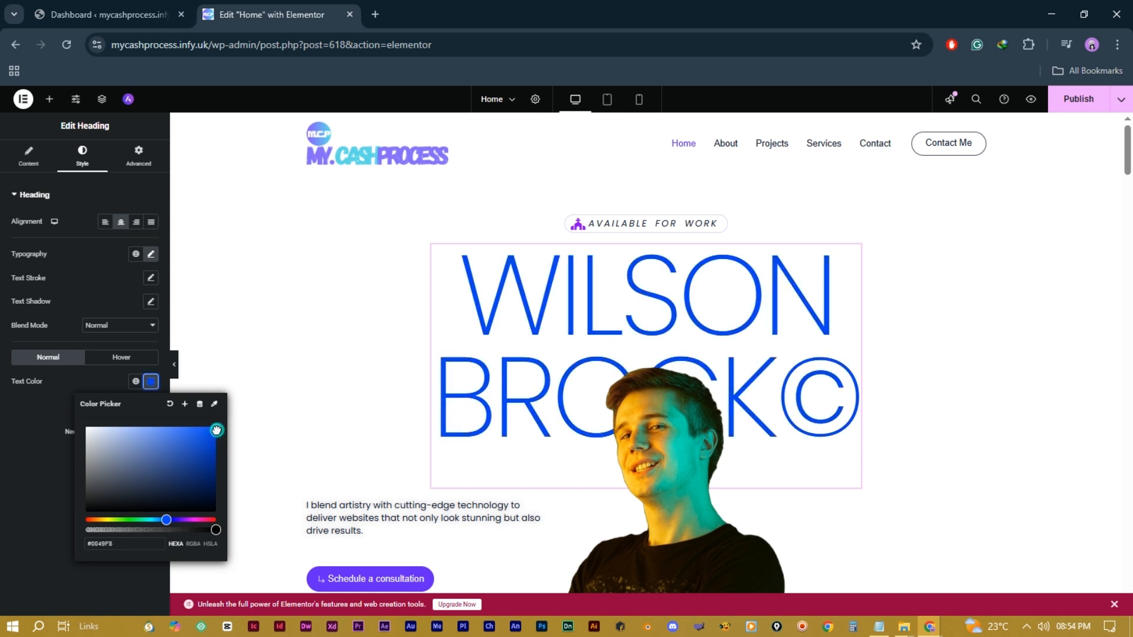
pyautogui.click(182, 450)
pyautogui.moveTo(167, 520); pyautogui.dragTo(182, 524)
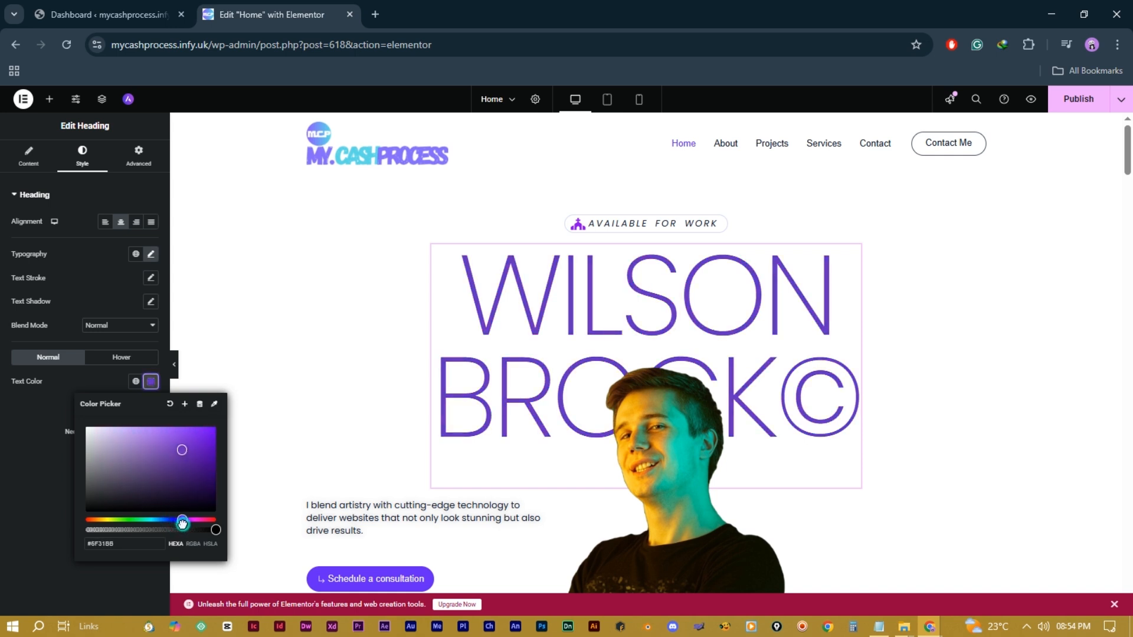
pyautogui.click(99, 510)
pyautogui.click(121, 357)
pyautogui.click(139, 157)
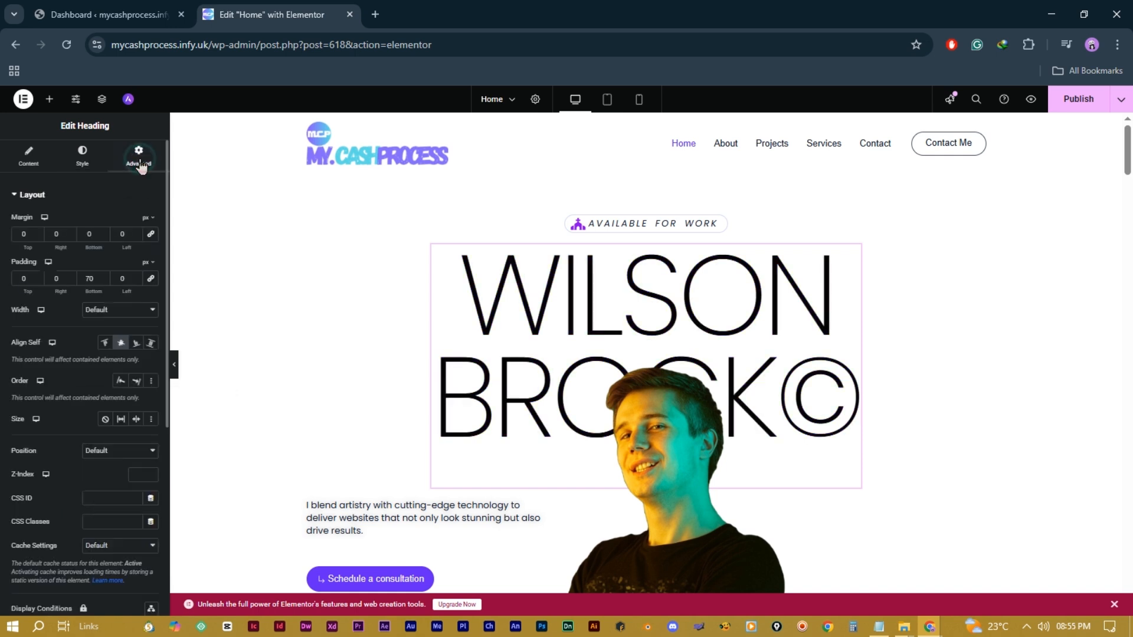
pyautogui.click(71, 233)
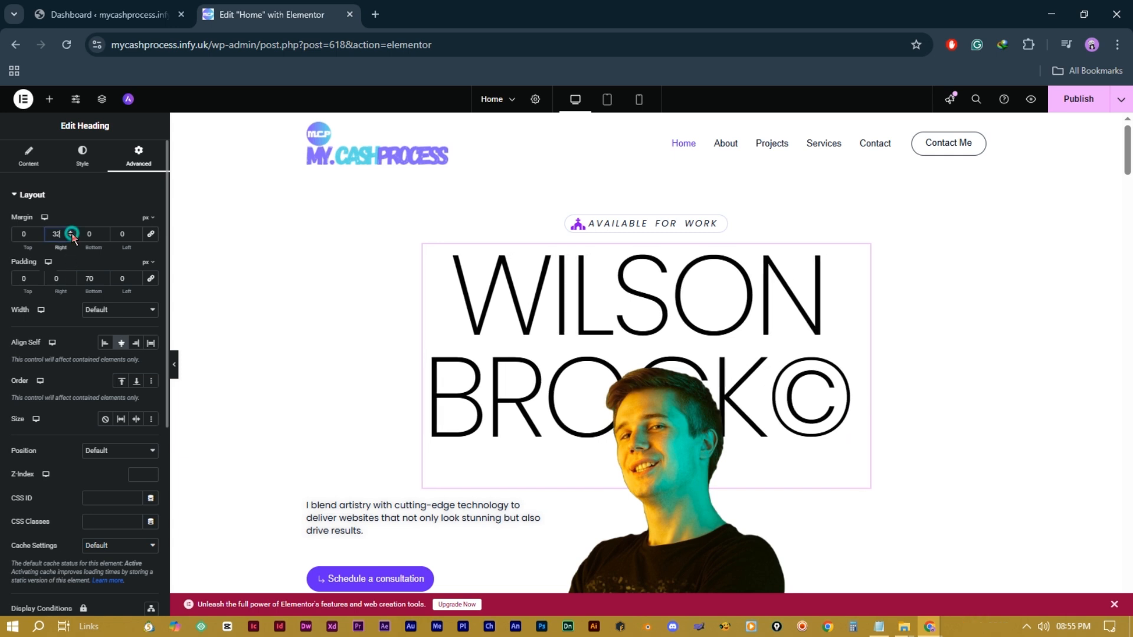
pyautogui.click(37, 232)
pyautogui.click(103, 232)
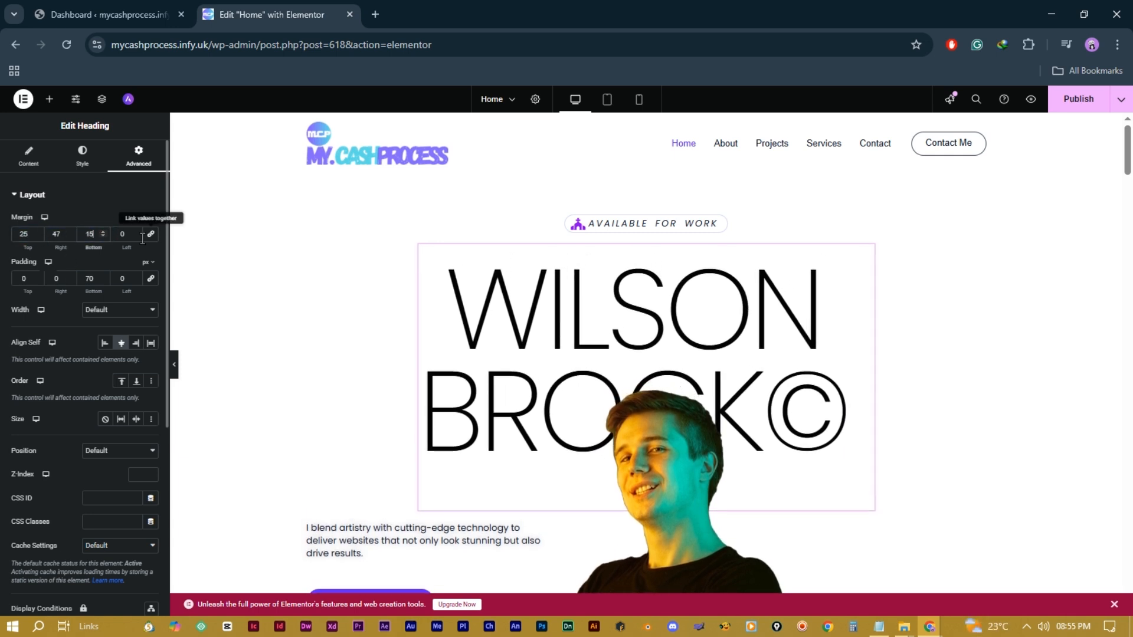
pyautogui.click(136, 232)
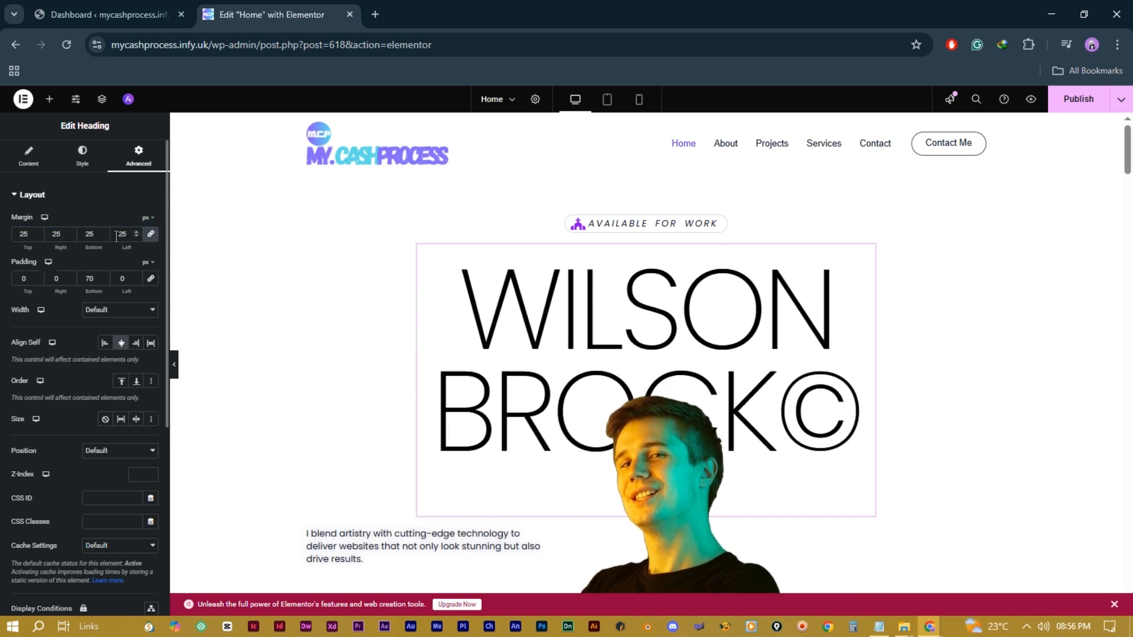
pyautogui.doubleClick(121, 237)
pyautogui.write('0')
pyautogui.doubleClick(87, 279)
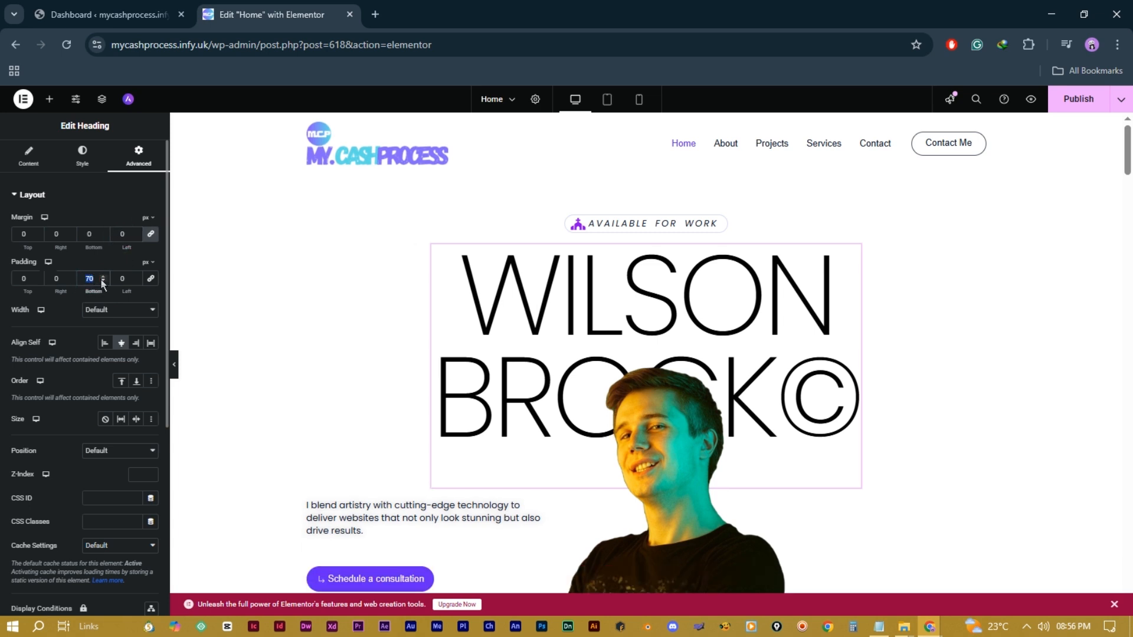
# Step: Set the WILSON BROCK© heading's Motion Effects entrance animation to Bounce In Left
pyautogui.scroll(-4, 111, 374)
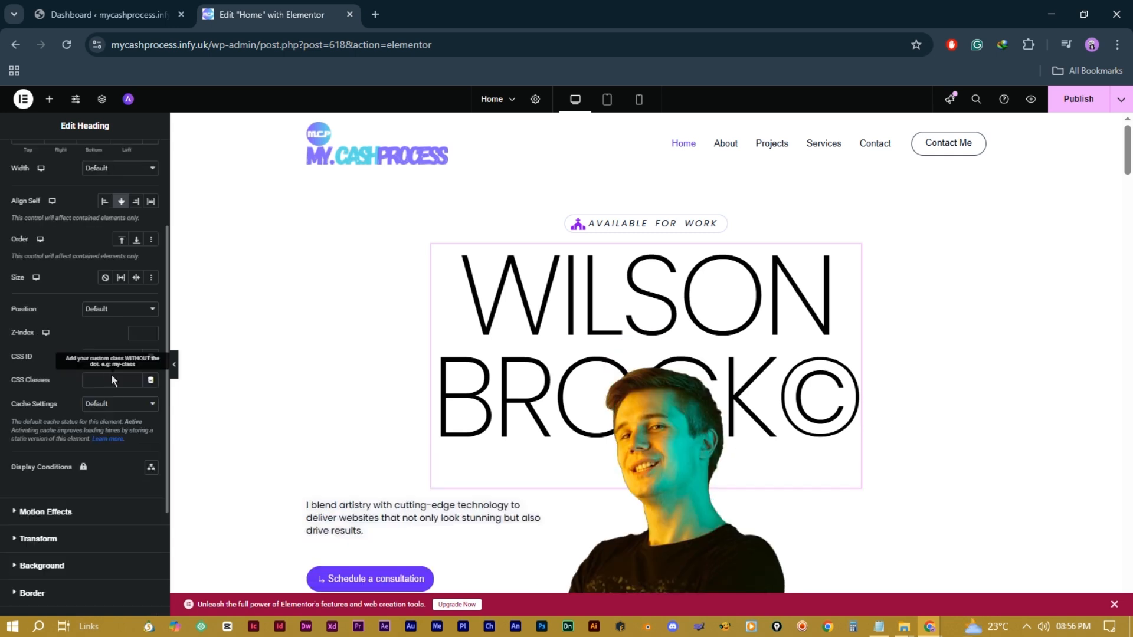
pyautogui.click(52, 444)
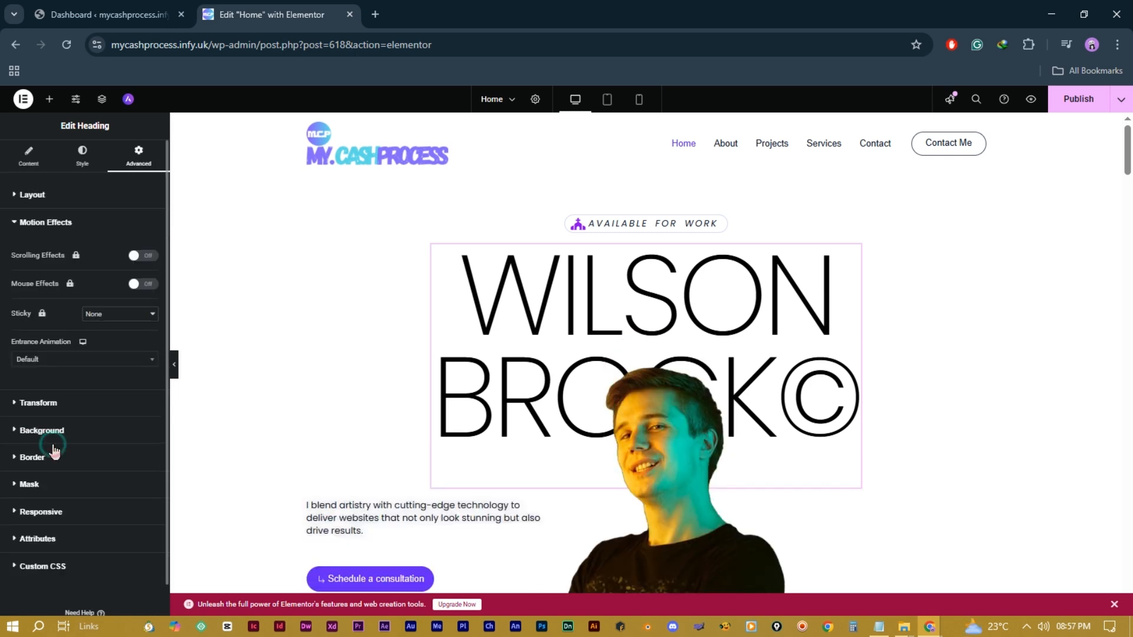
pyautogui.click(115, 364)
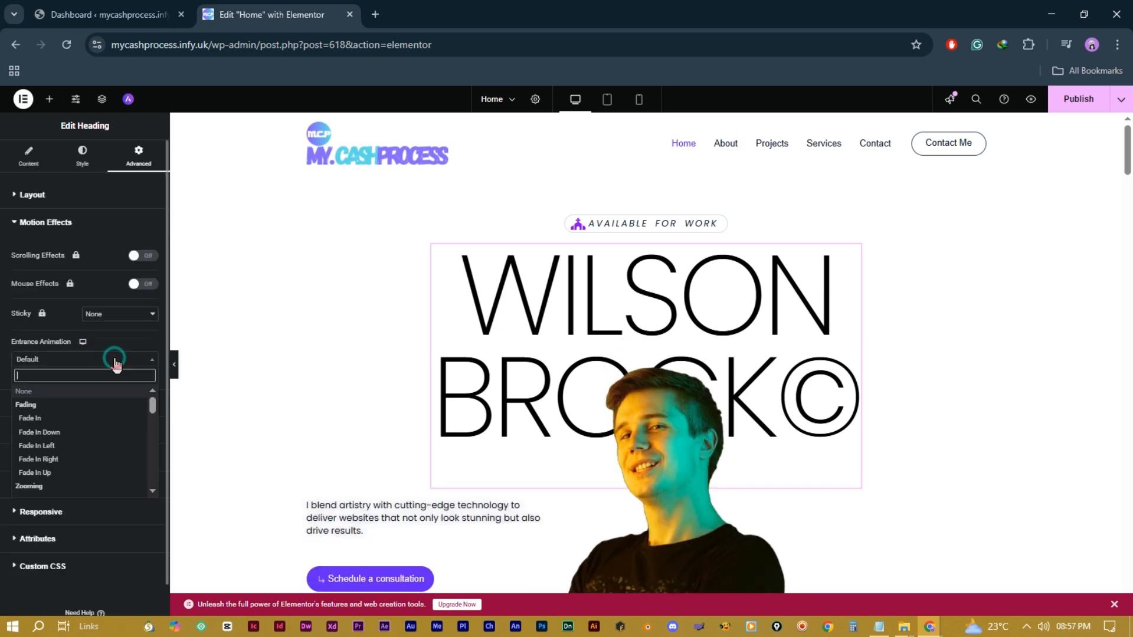
pyautogui.scroll(-4, 91, 446)
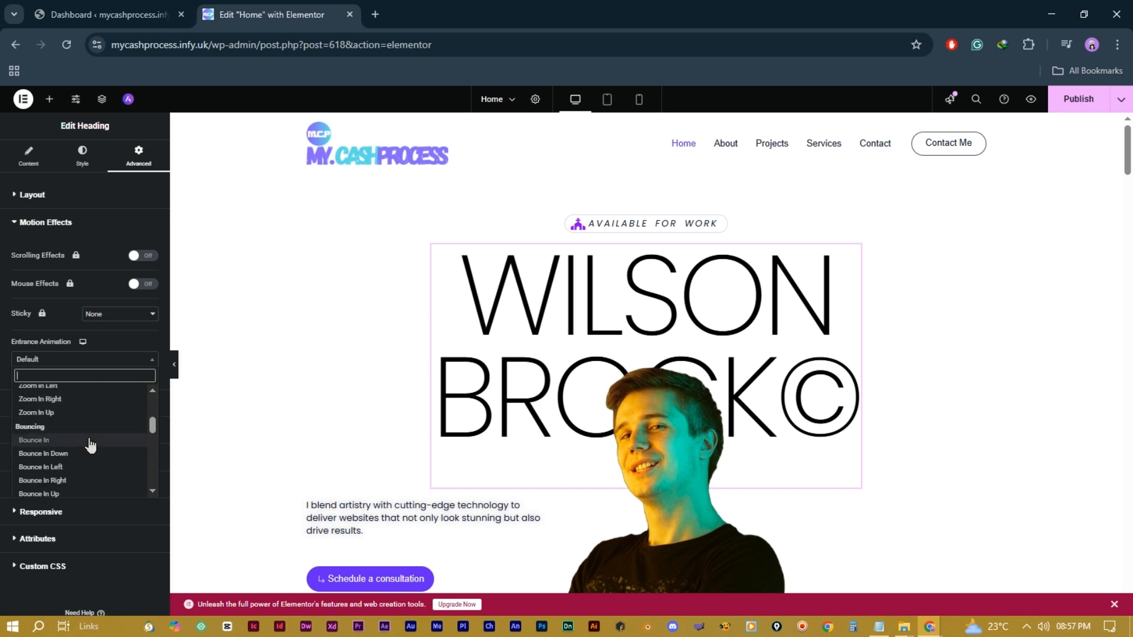
pyautogui.click(84, 468)
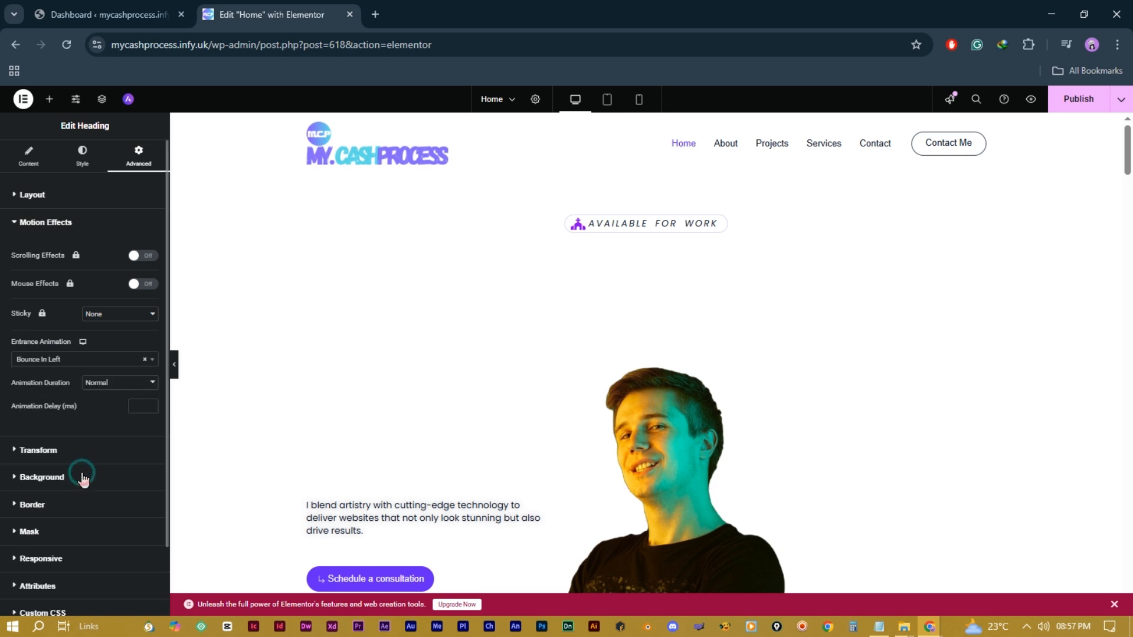
pyautogui.scroll(-2, 89, 468)
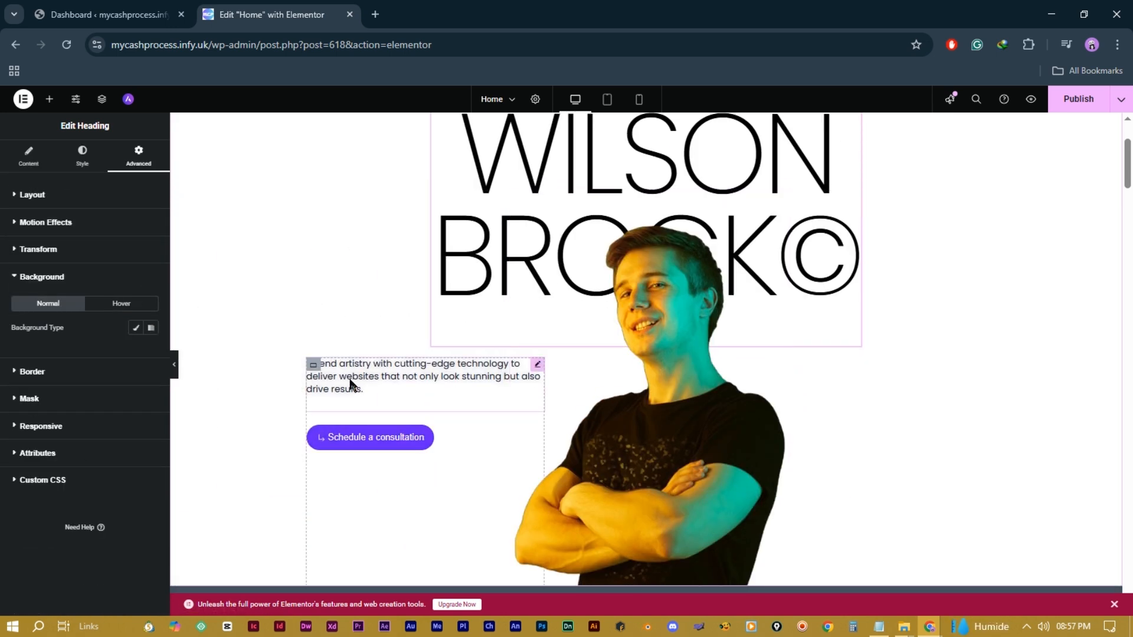
# Step: Try grid layout and boxed width on the text-and-button container, then revert to flexbox and full width
pyautogui.click(312, 367)
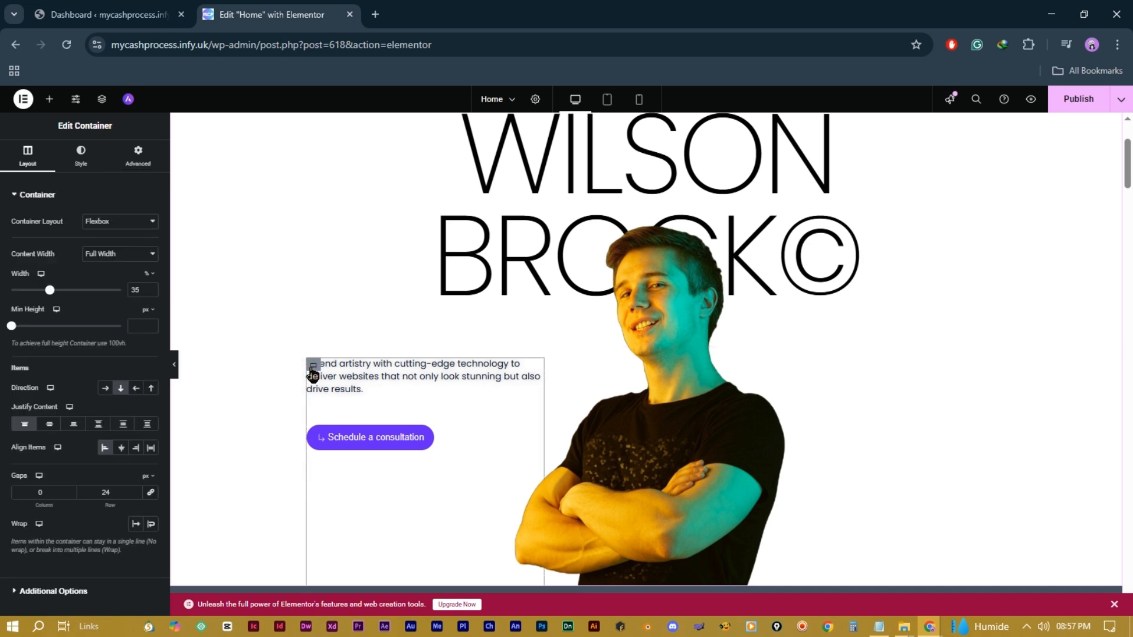
pyautogui.click(140, 222)
pyautogui.click(127, 254)
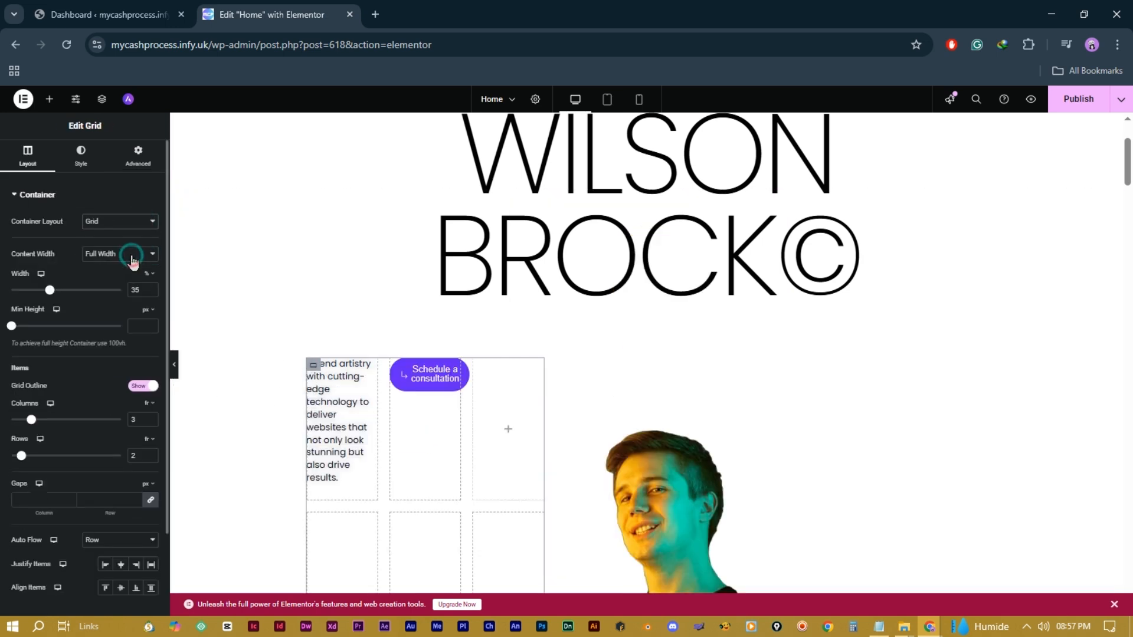
pyautogui.scroll(-5, 686, 444)
pyautogui.scroll(5, 685, 443)
pyautogui.click(137, 221)
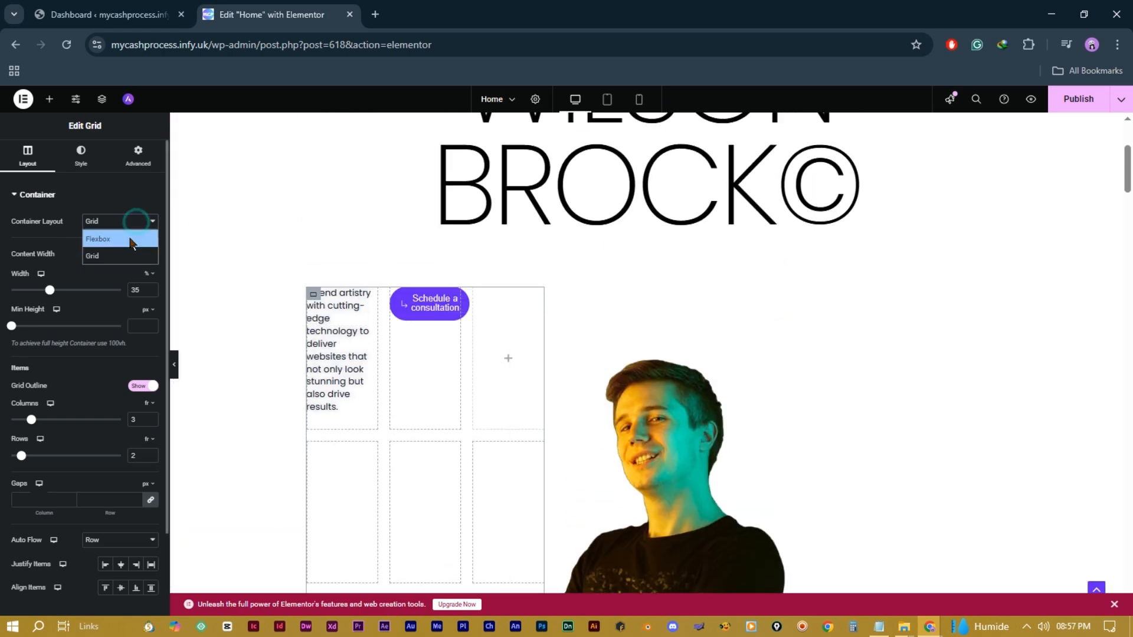
pyautogui.click(129, 239)
pyautogui.click(135, 253)
pyautogui.click(134, 268)
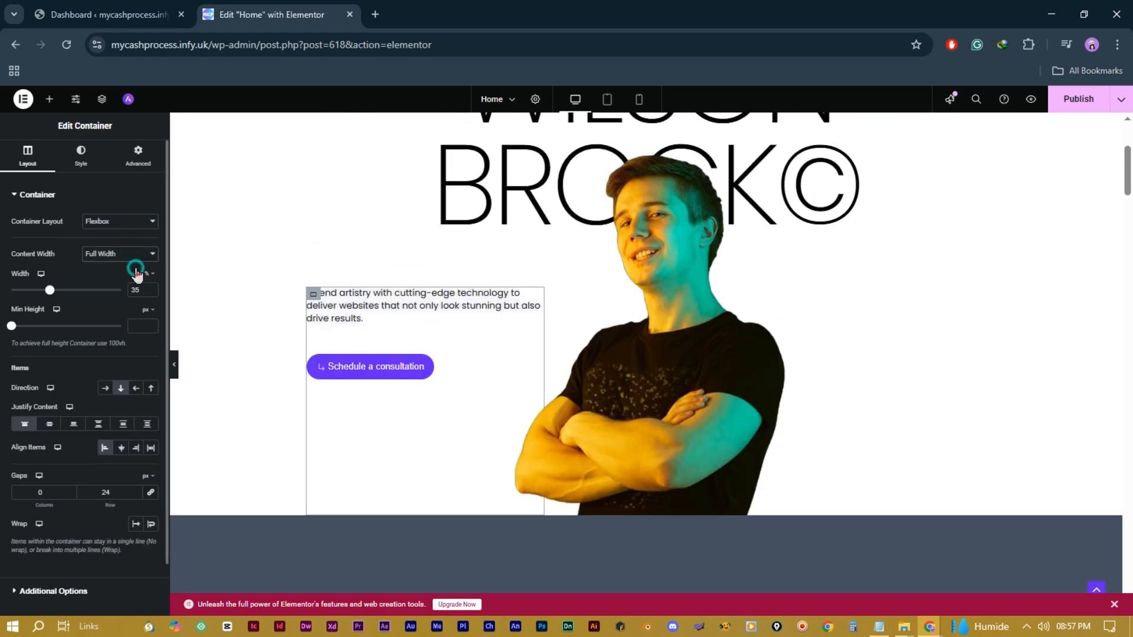
pyautogui.click(144, 258)
pyautogui.click(127, 281)
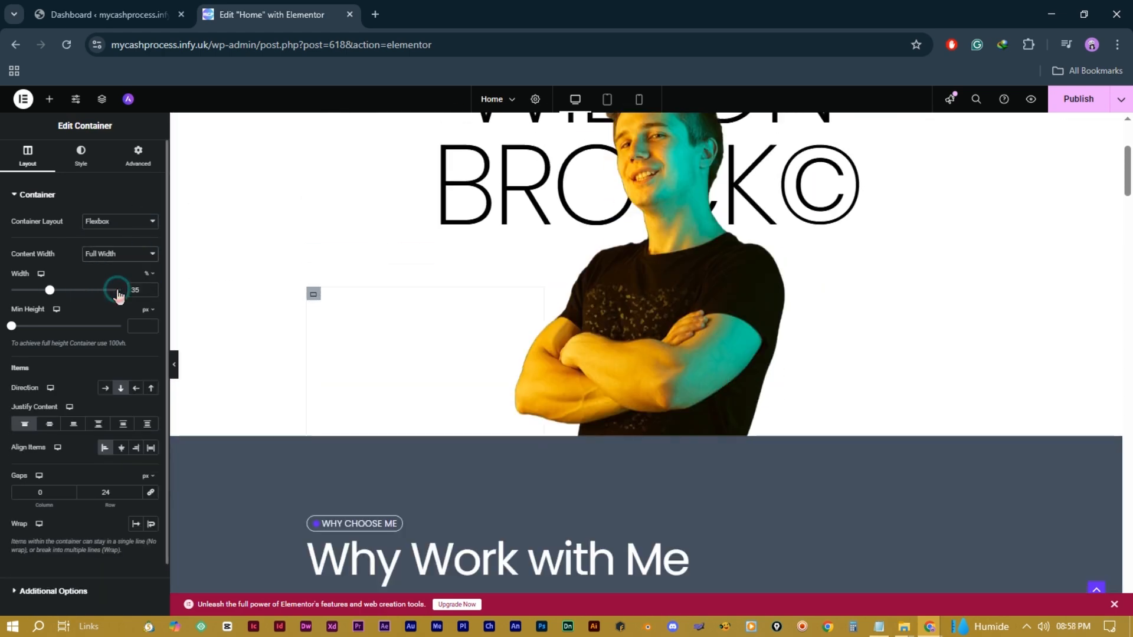
# Step: After trying row and reversed directions, stack the button below the paragraph in a column
pyautogui.scroll(3, 492, 336)
pyautogui.scroll(-1, 485, 347)
pyautogui.click(106, 389)
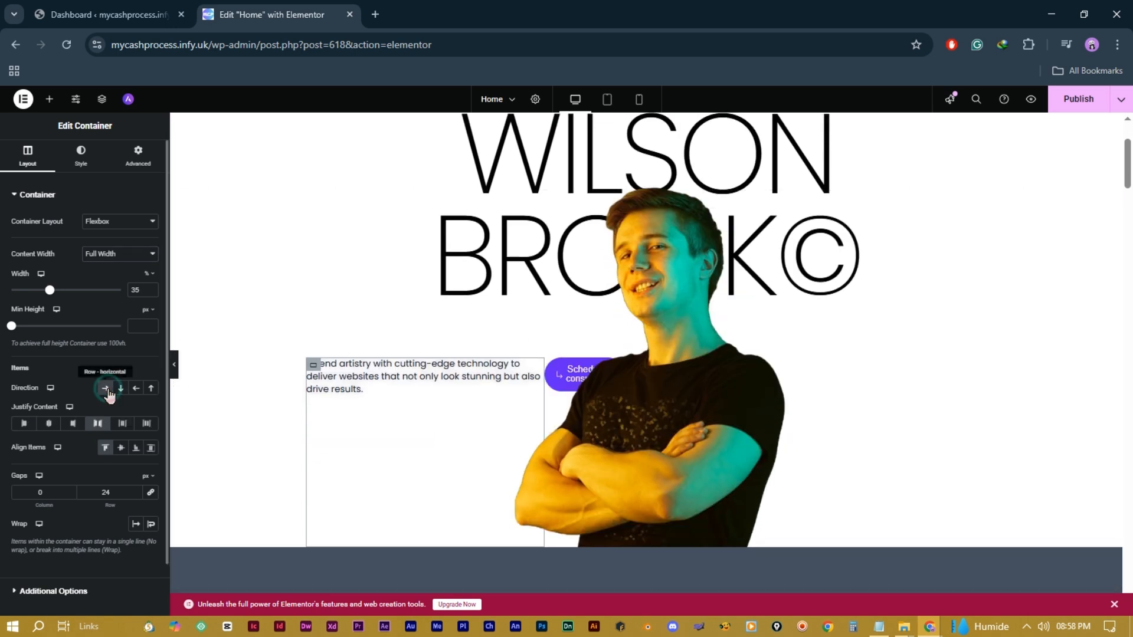
pyautogui.click(135, 389)
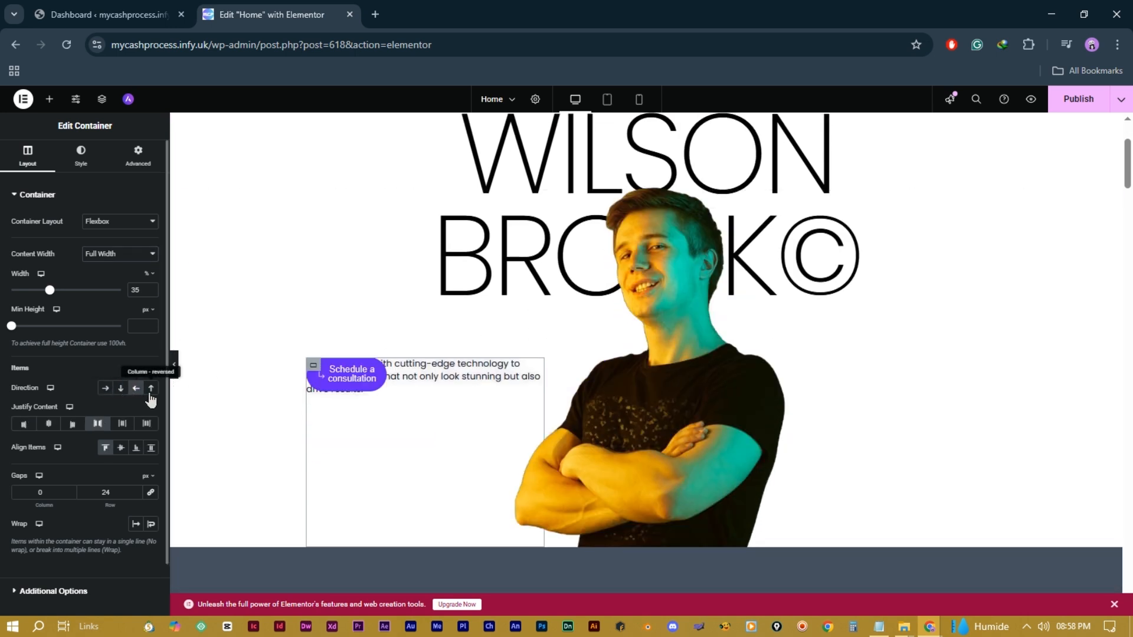
pyautogui.click(151, 389)
pyautogui.click(106, 388)
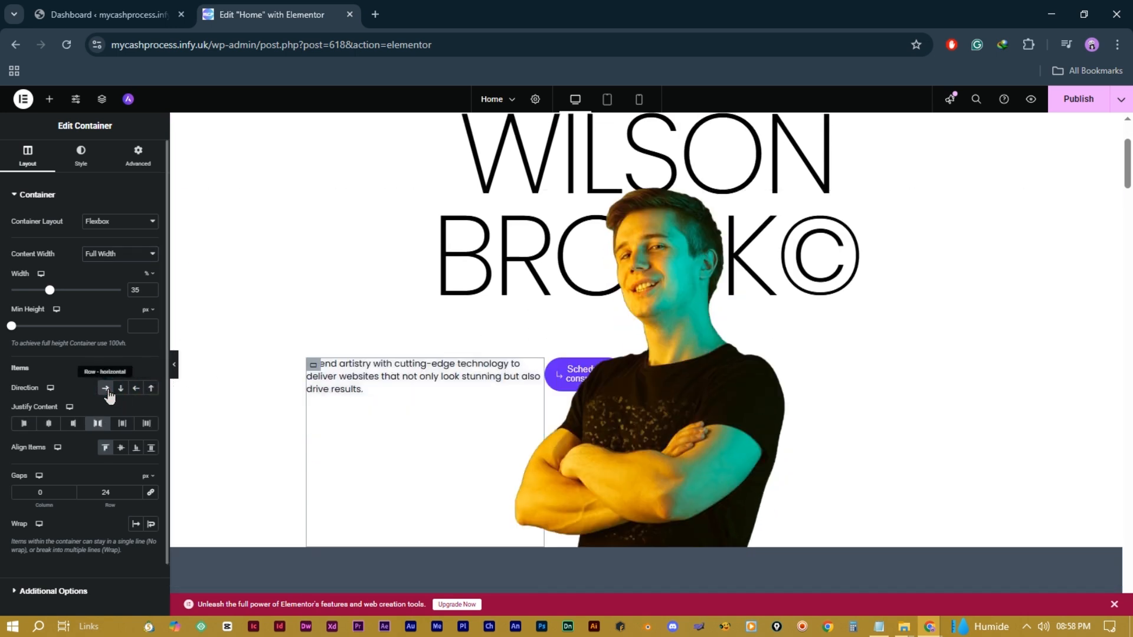
pyautogui.click(121, 388)
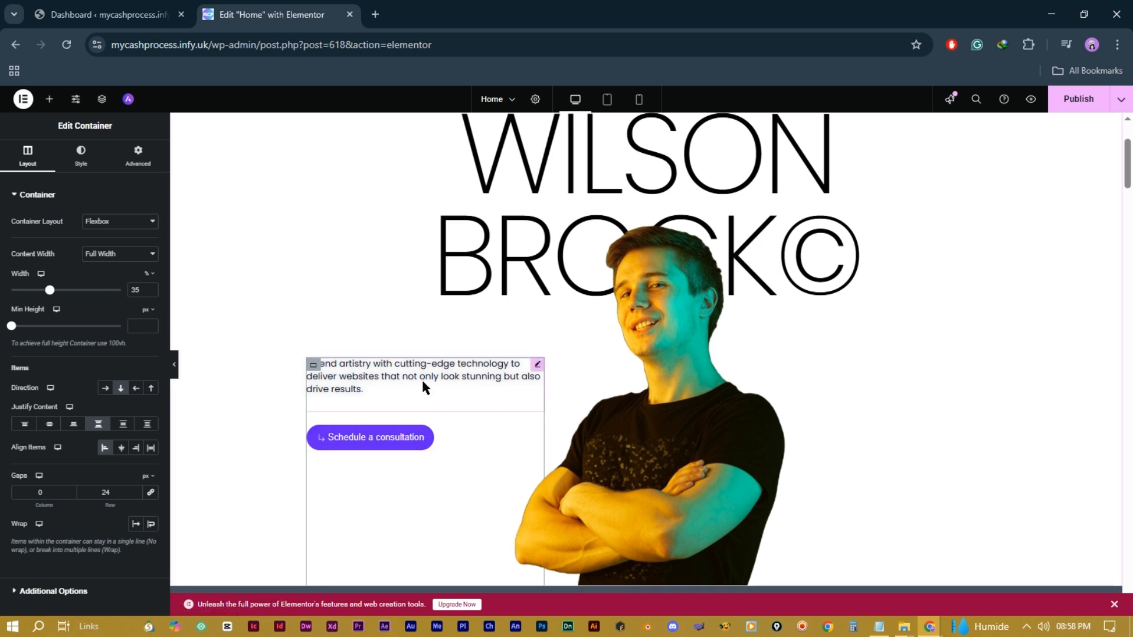
# Step: Change the Schedule a consultation button's link from '#' to the Contact page
pyautogui.click(471, 374)
pyautogui.click(313, 364)
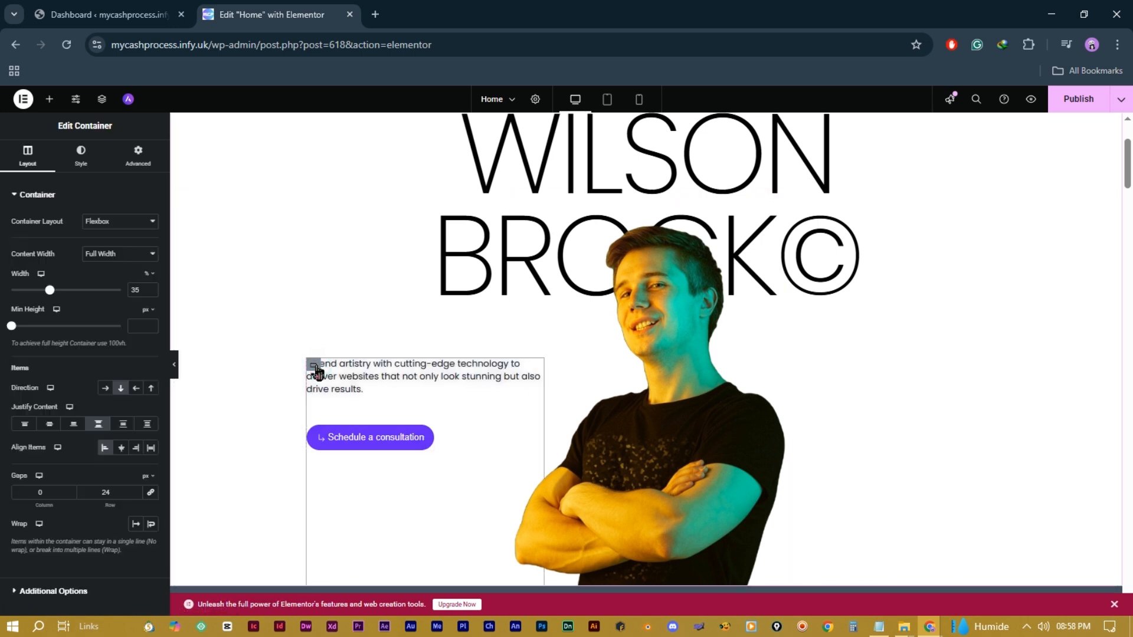
pyautogui.click(430, 437)
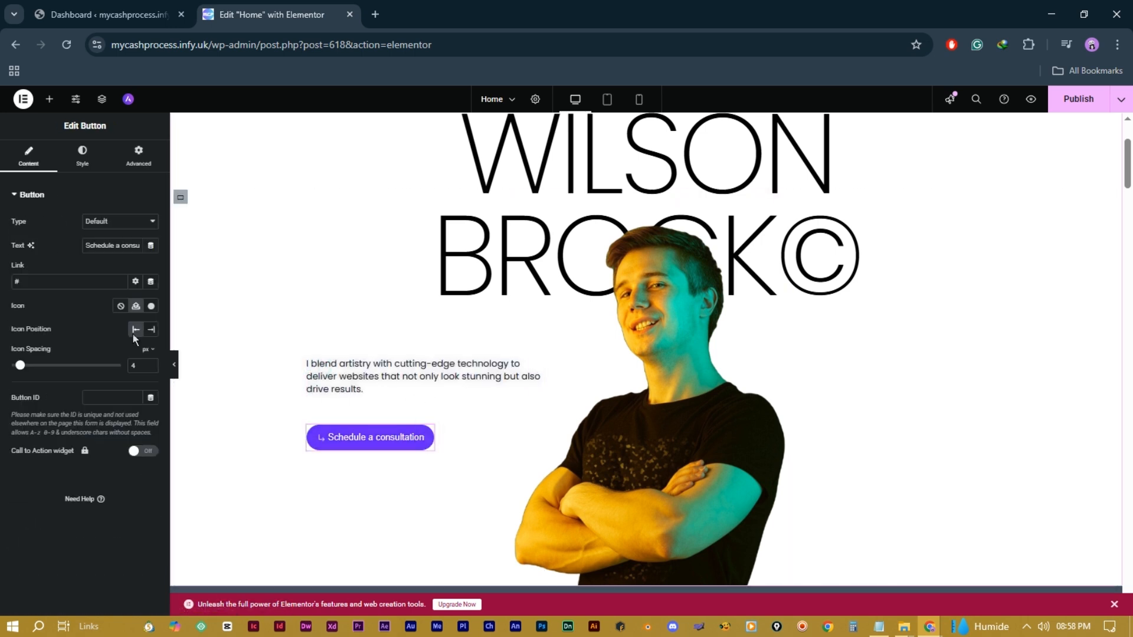
pyautogui.doubleClick(45, 280)
pyautogui.write('co')
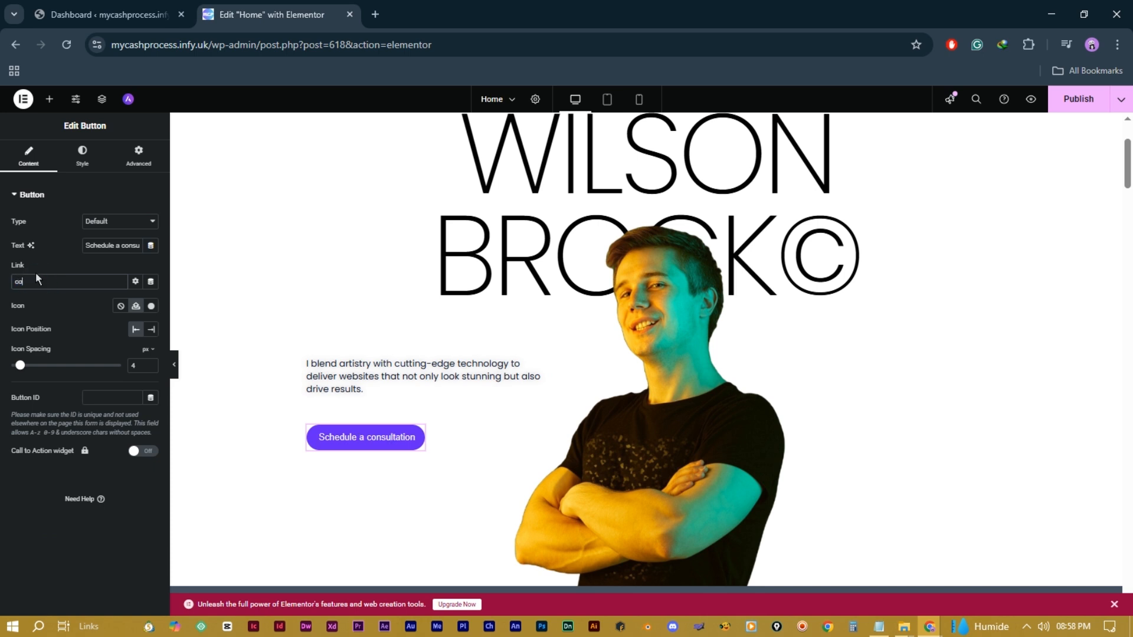
pyautogui.write('nta')
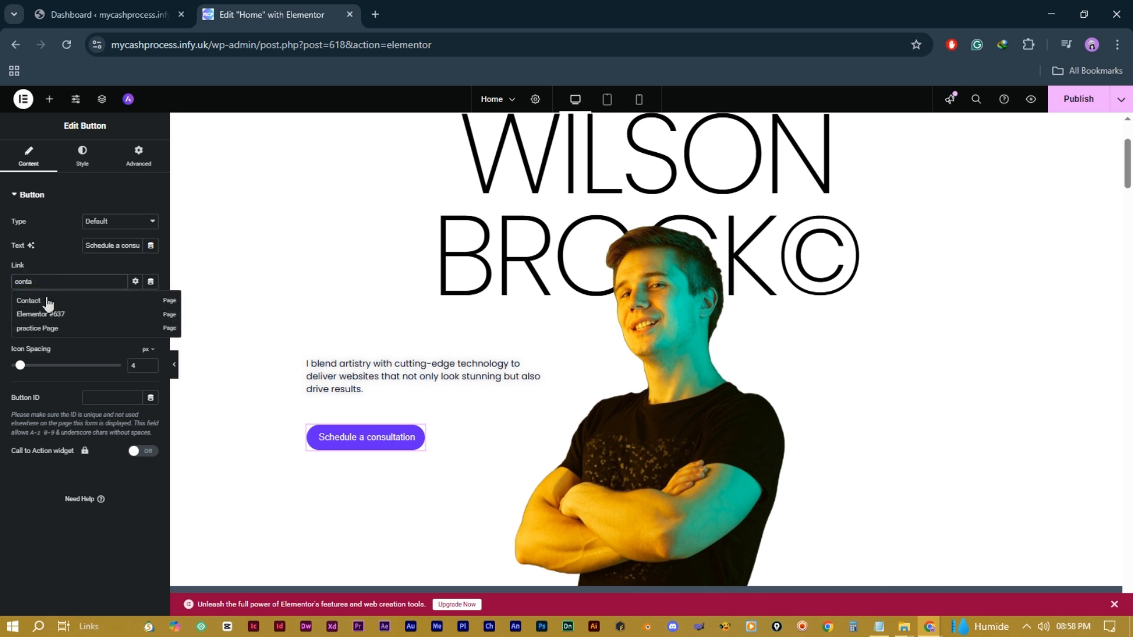
pyautogui.click(108, 321)
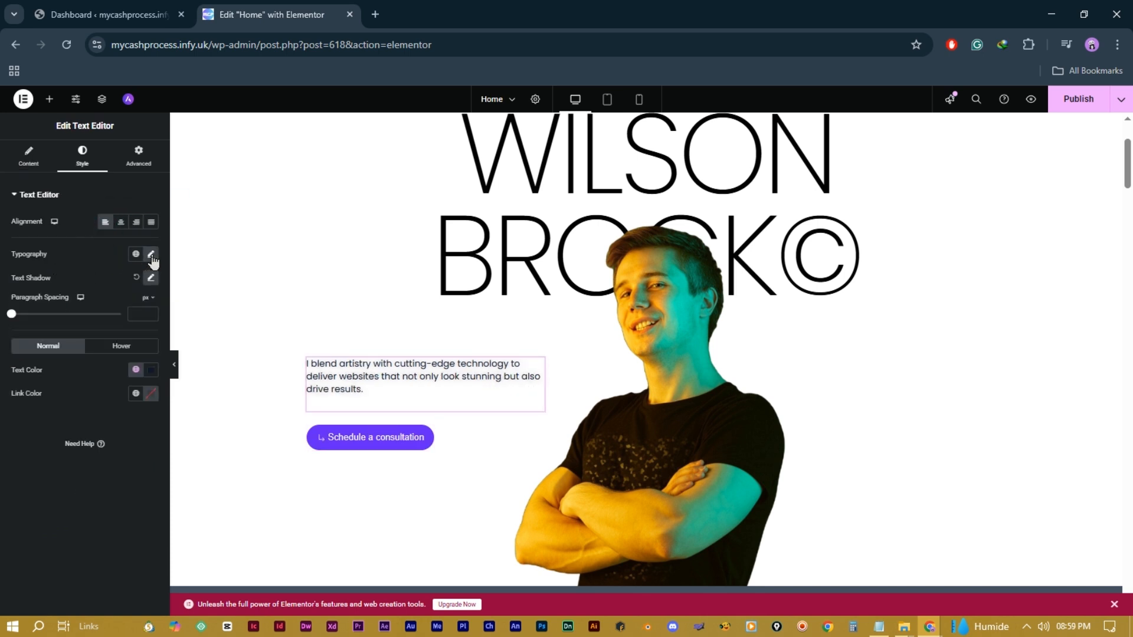
# Step: Set the intro paragraph's spacing to 17 px, view its Advanced tab, then select the portrait image
pyautogui.moveTo(20, 316); pyautogui.dragTo(152, 313)
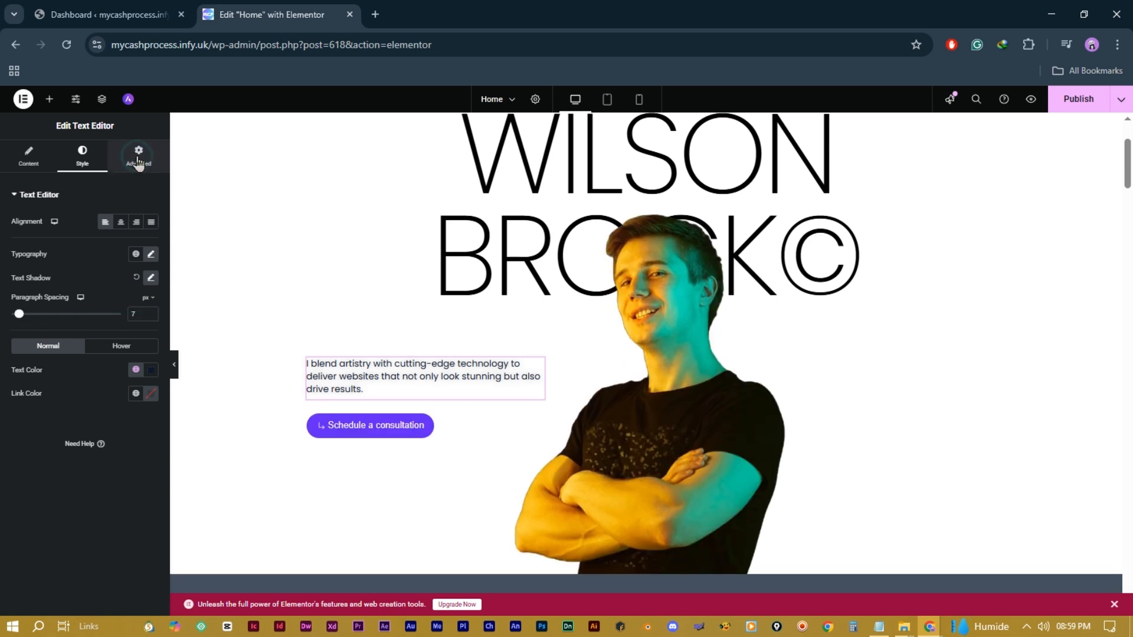
pyautogui.click(138, 159)
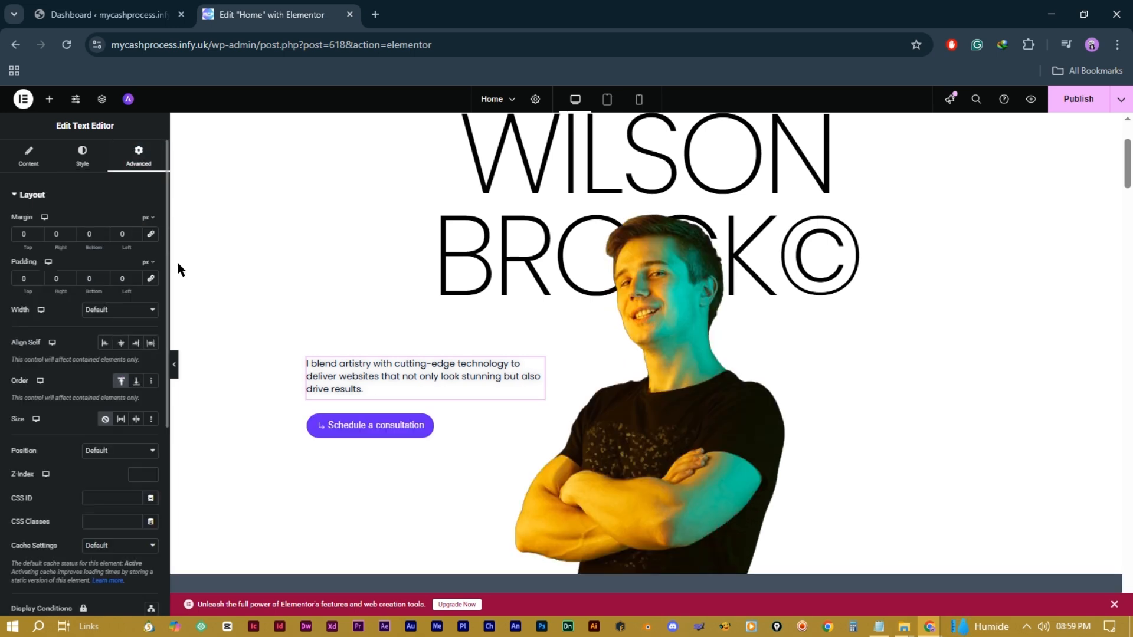
pyautogui.click(687, 441)
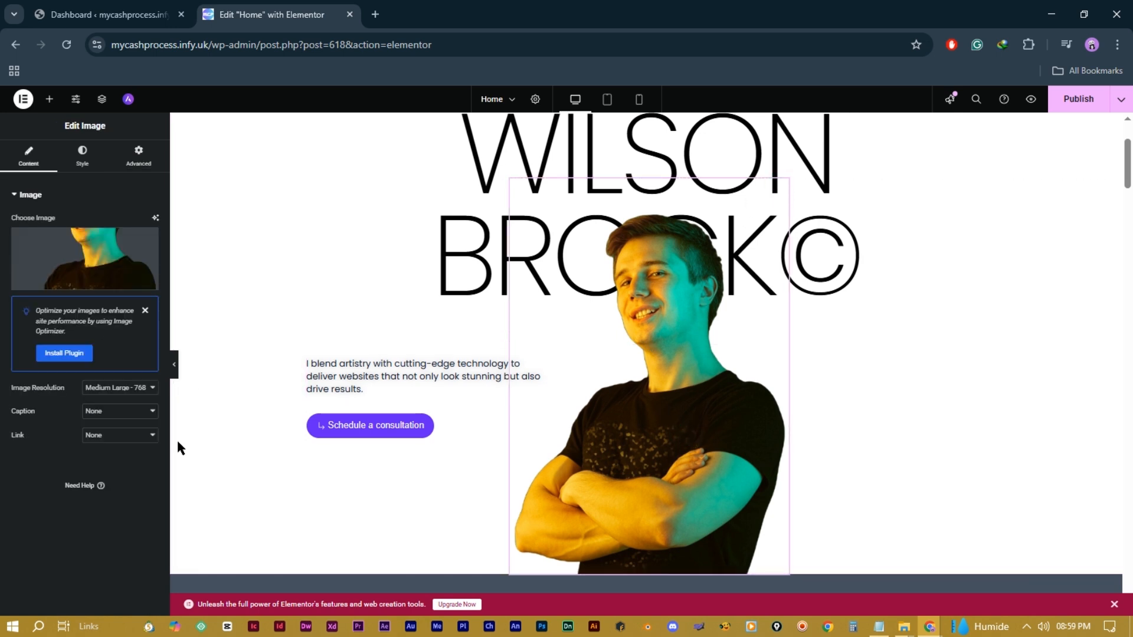
pyautogui.moveTo(147, 280)
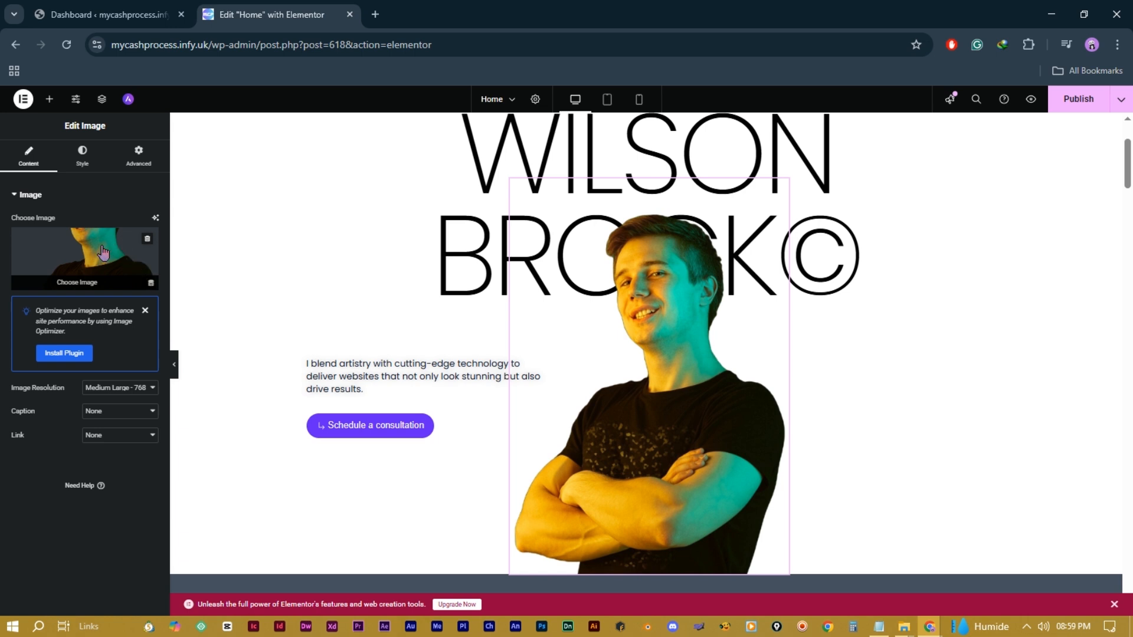
pyautogui.click(89, 268)
pyautogui.click(258, 401)
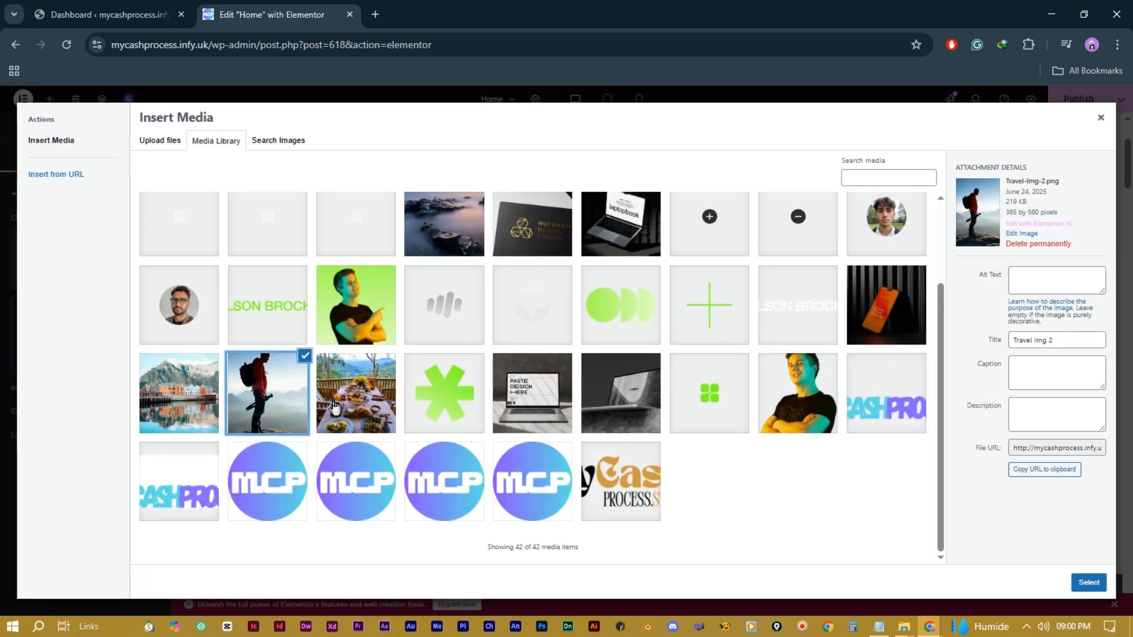
pyautogui.click(1089, 582)
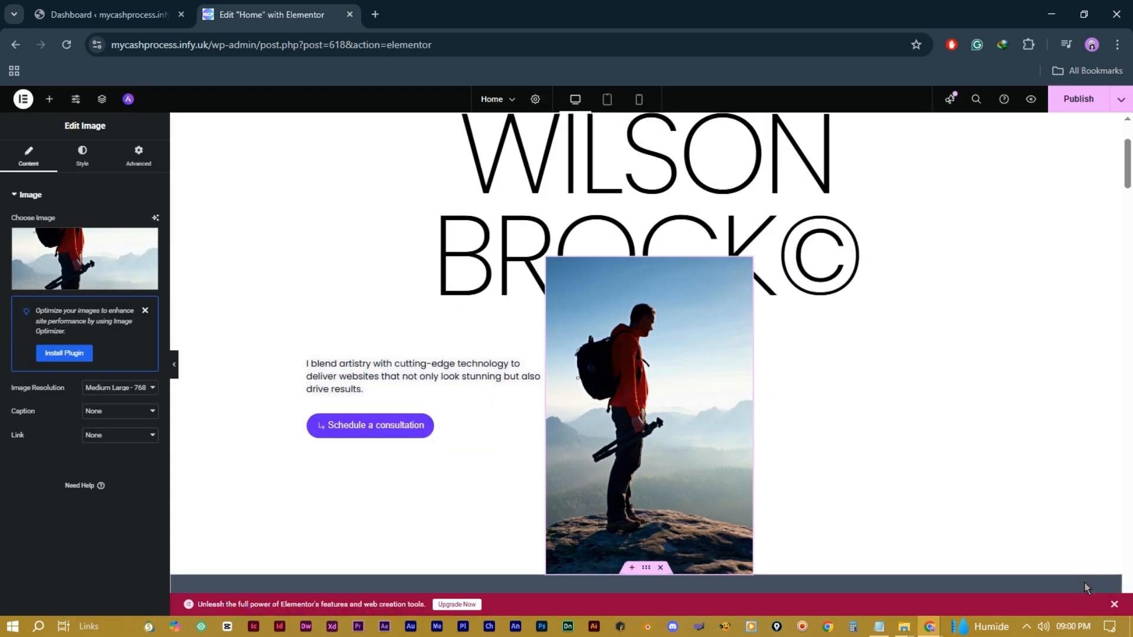
pyautogui.click(85, 259)
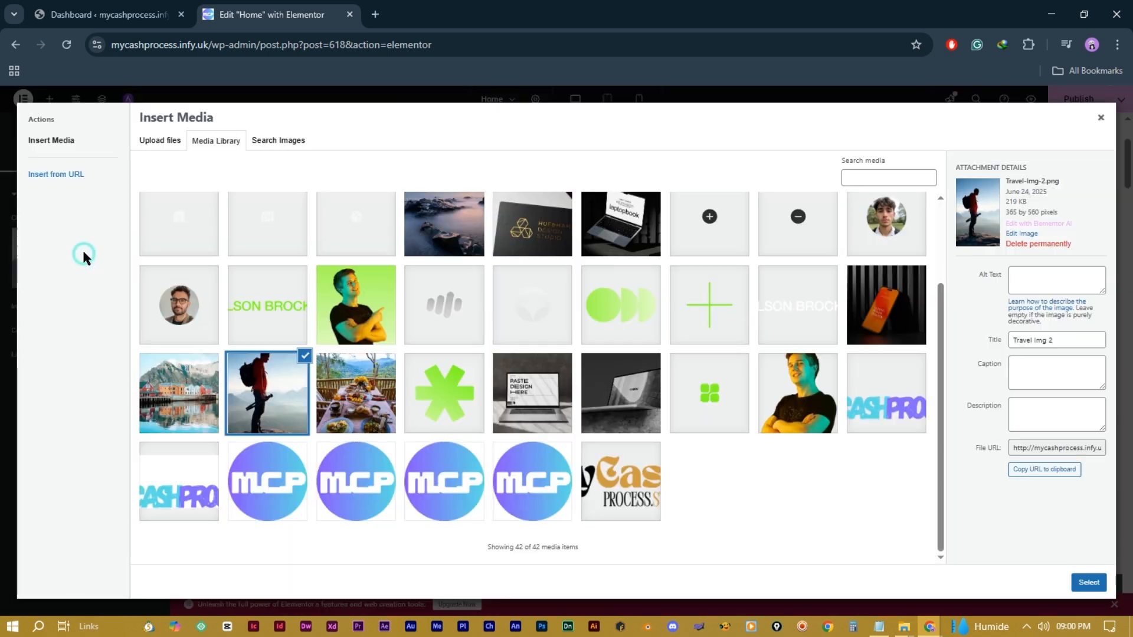
pyautogui.click(797, 391)
pyautogui.click(1086, 579)
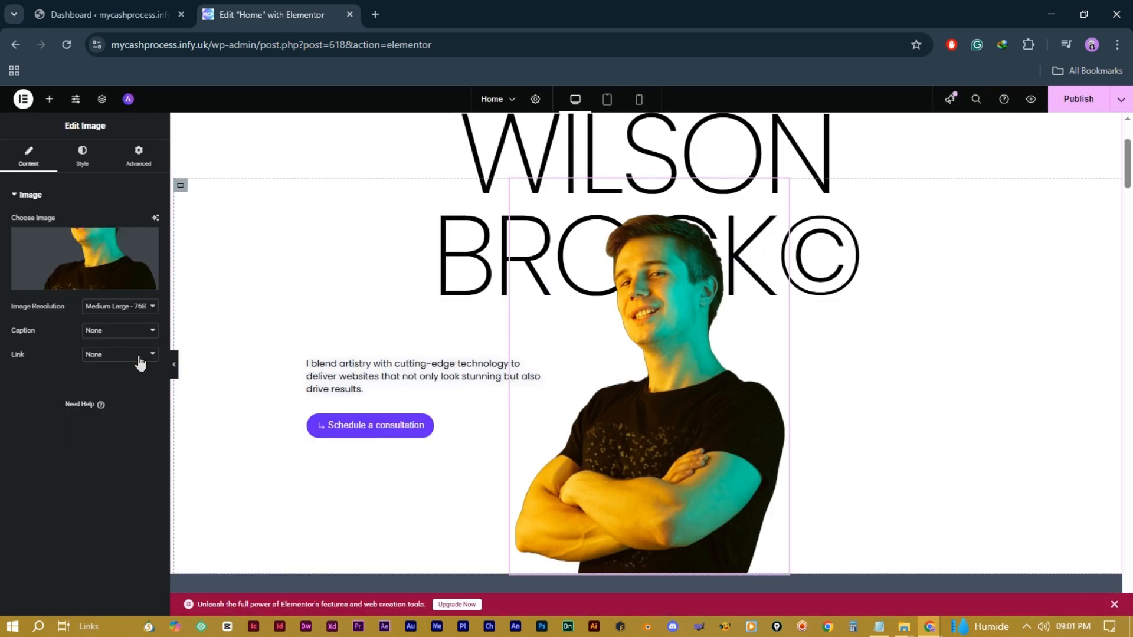
# Step: Give the portrait 100% width and max width, slight transparency, and no border after trying double and dashed
pyautogui.click(83, 158)
pyautogui.moveTo(11, 257); pyautogui.dragTo(151, 281)
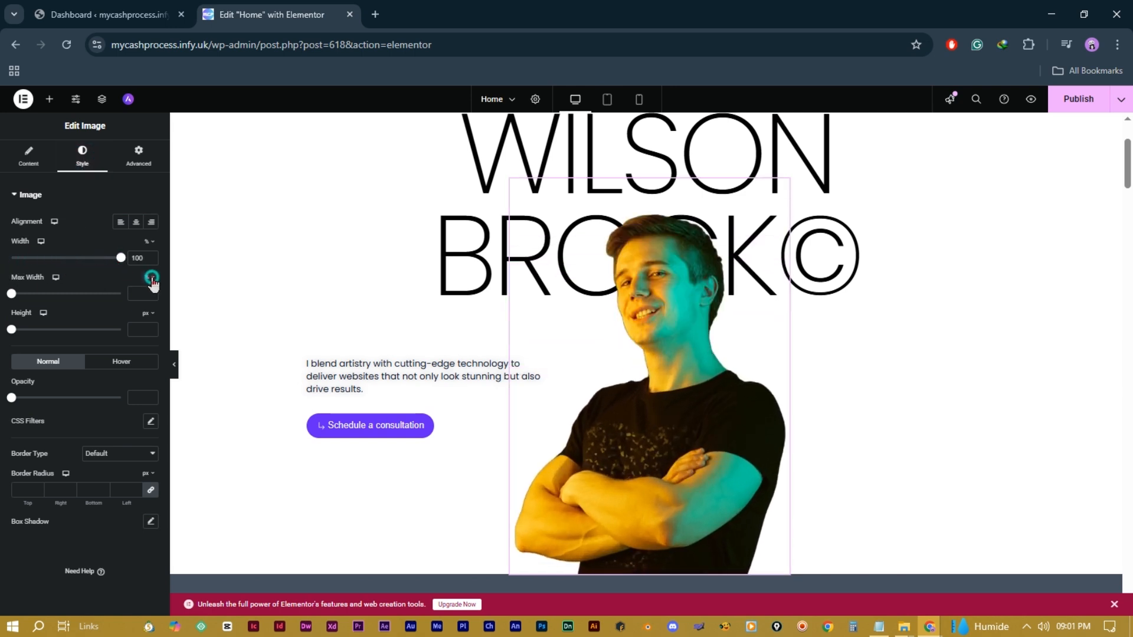
pyautogui.moveTo(17, 296); pyautogui.dragTo(137, 295)
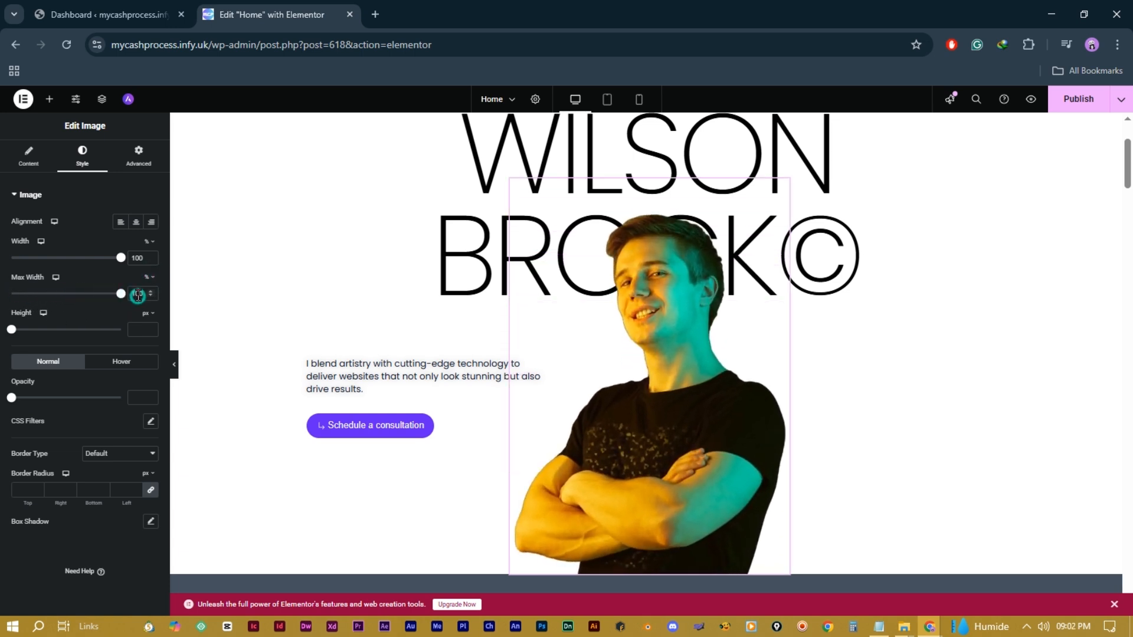
pyautogui.moveTo(11, 403); pyautogui.dragTo(107, 404)
pyautogui.click(131, 454)
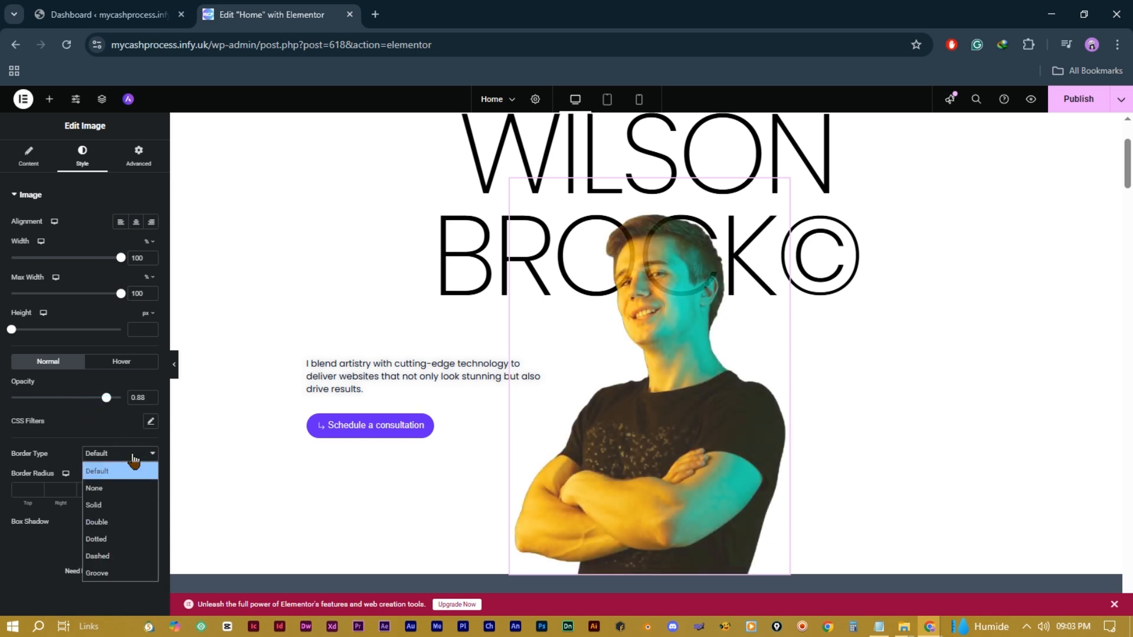
pyautogui.click(115, 522)
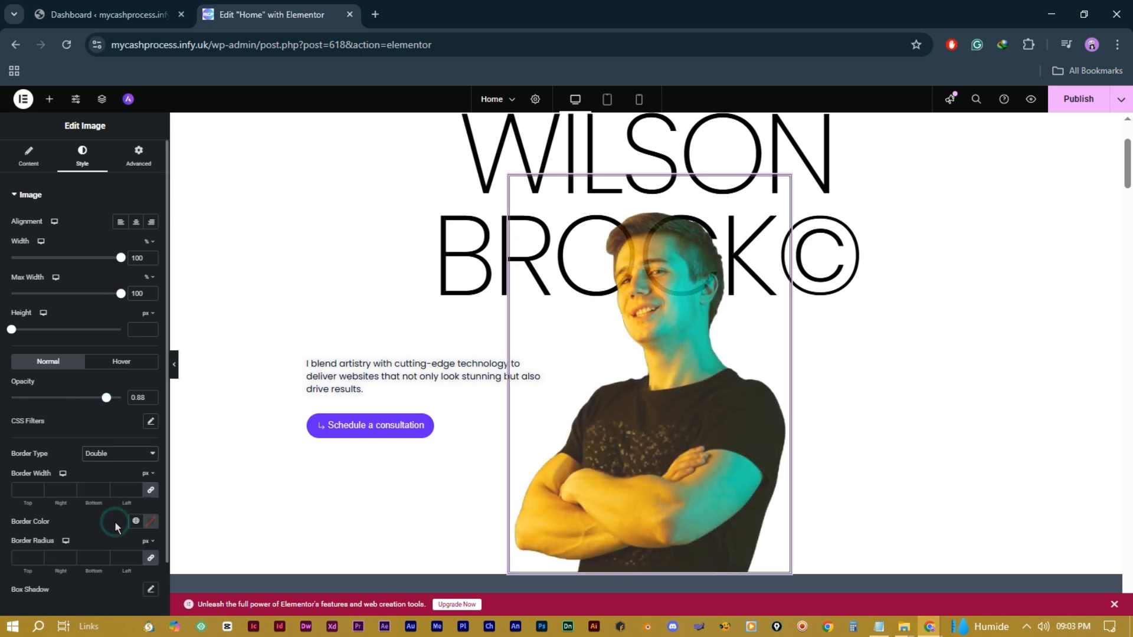
pyautogui.click(118, 453)
pyautogui.click(118, 557)
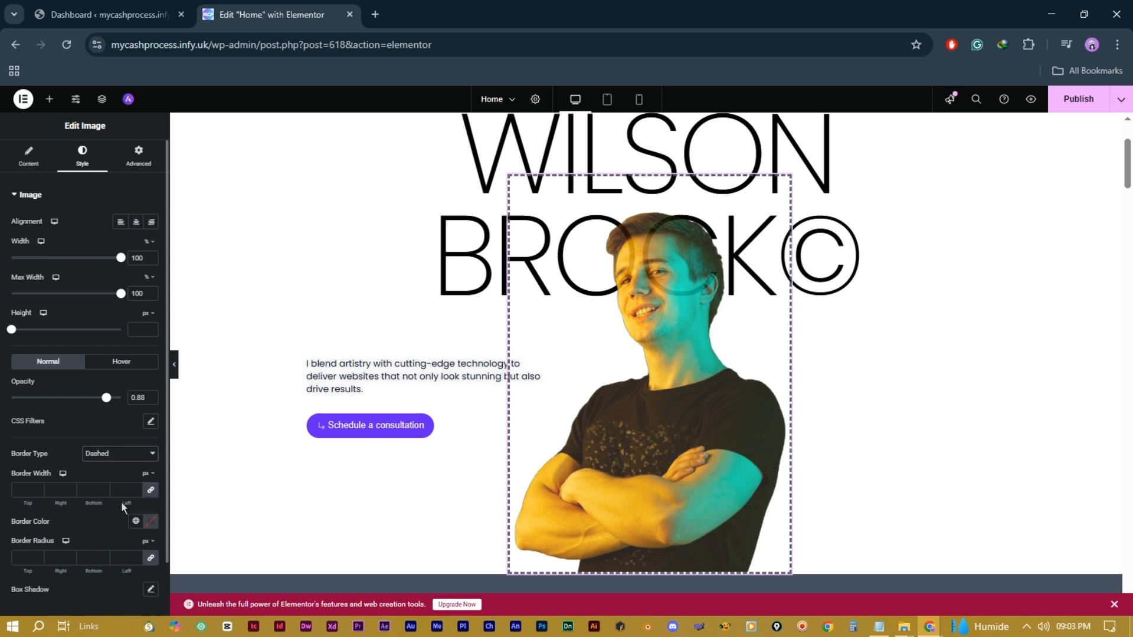
pyautogui.click(118, 453)
pyautogui.click(124, 484)
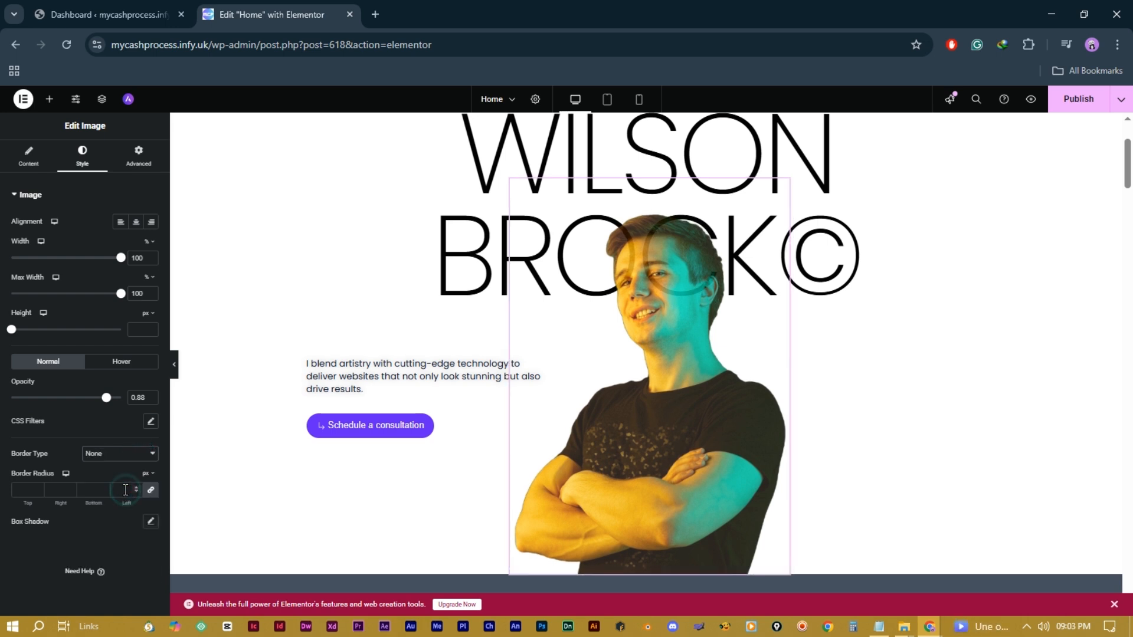
# Step: Apply a Light Speed In entrance animation under Motion Effects
pyautogui.click(136, 156)
pyautogui.scroll(-5, 84, 412)
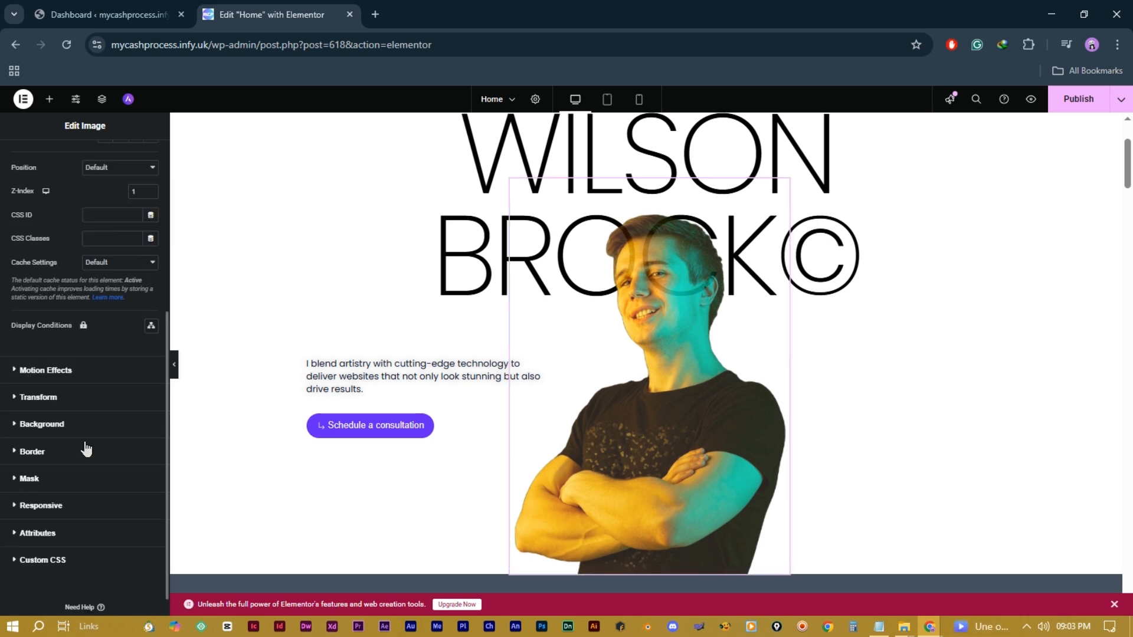
pyautogui.click(60, 369)
pyautogui.click(114, 362)
pyautogui.scroll(-10, 89, 436)
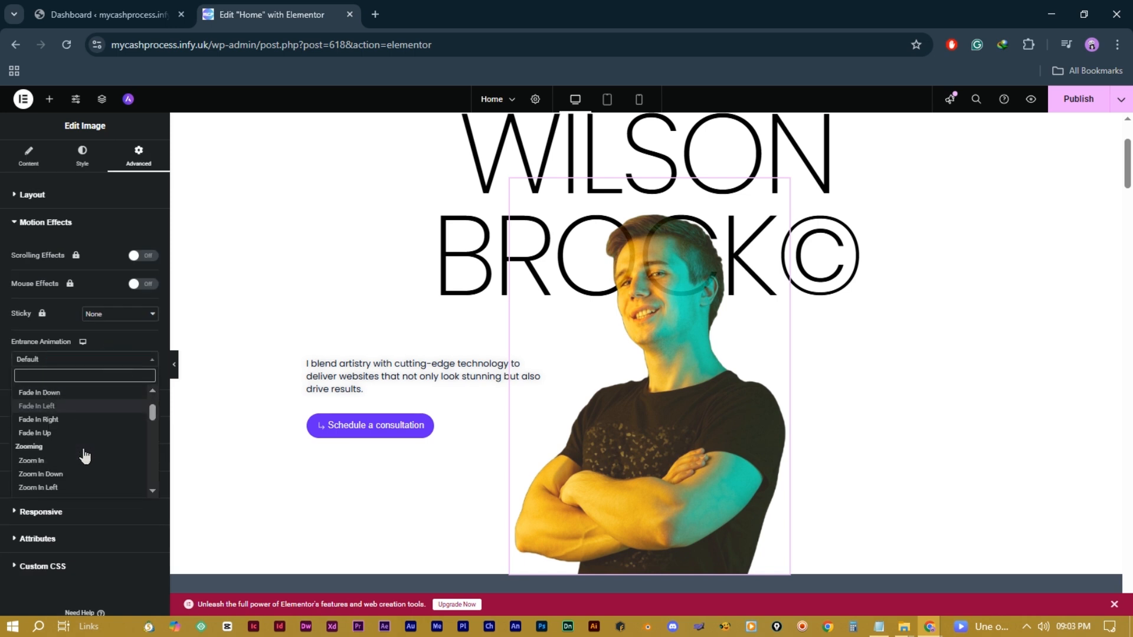
pyautogui.click(79, 463)
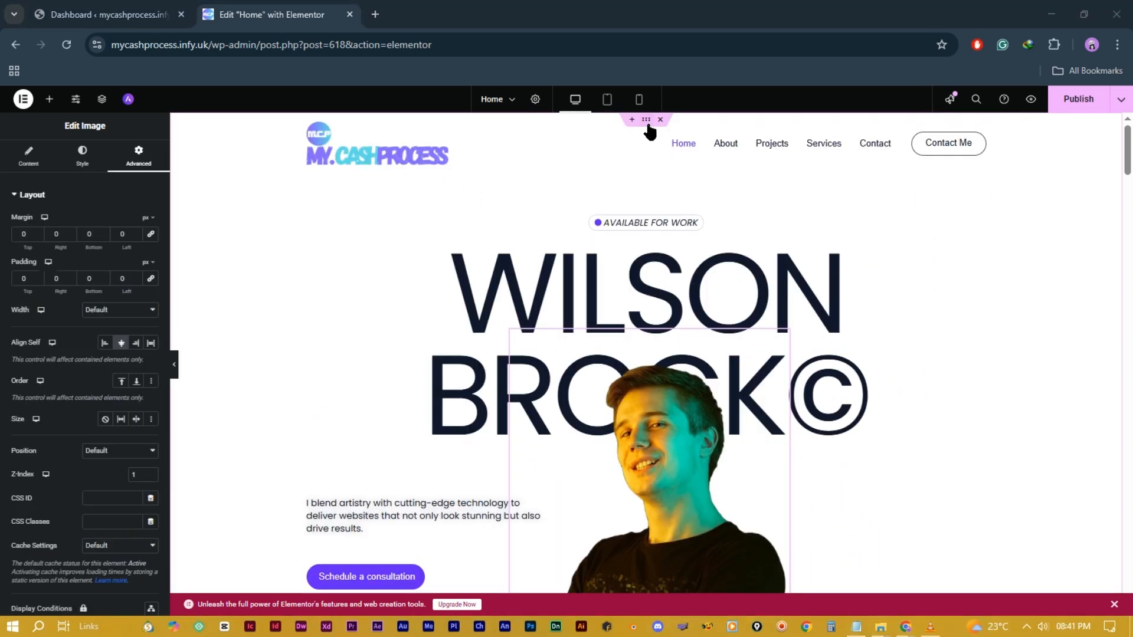
# Step: Give the hero container a 180° linear gradient background from light blue to pinkish red
pyautogui.click(647, 121)
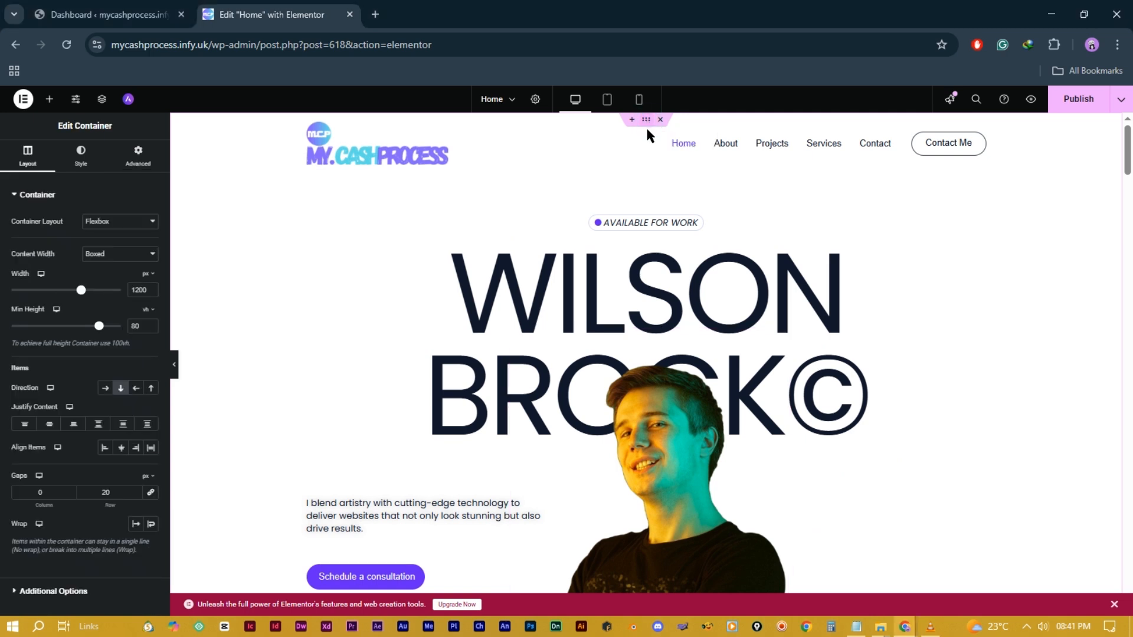
pyautogui.click(82, 165)
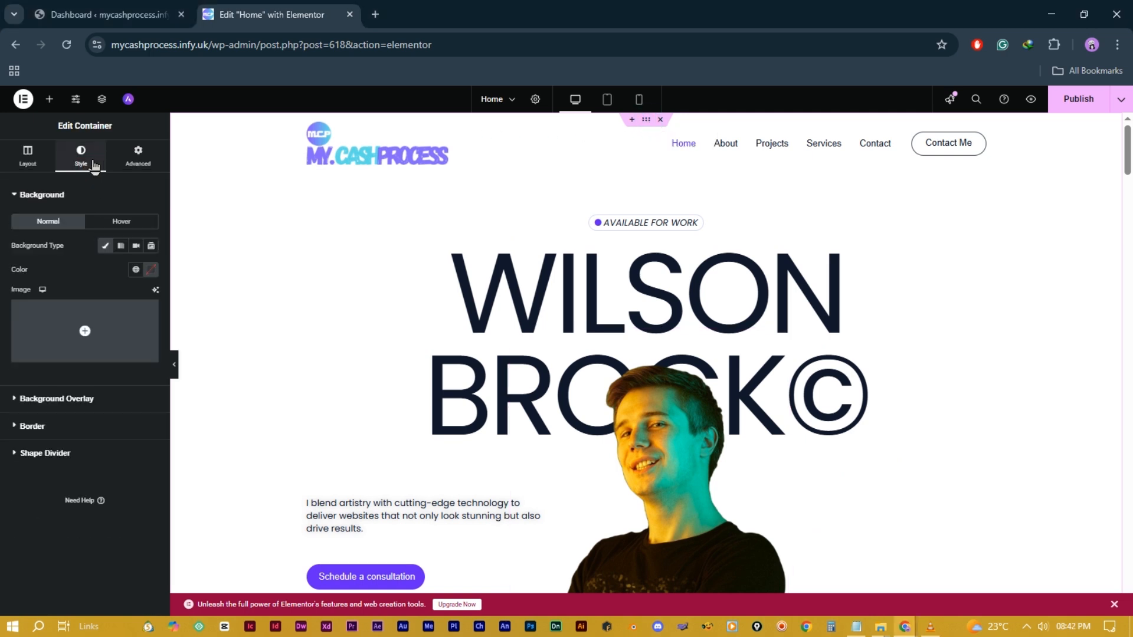
pyautogui.click(151, 270)
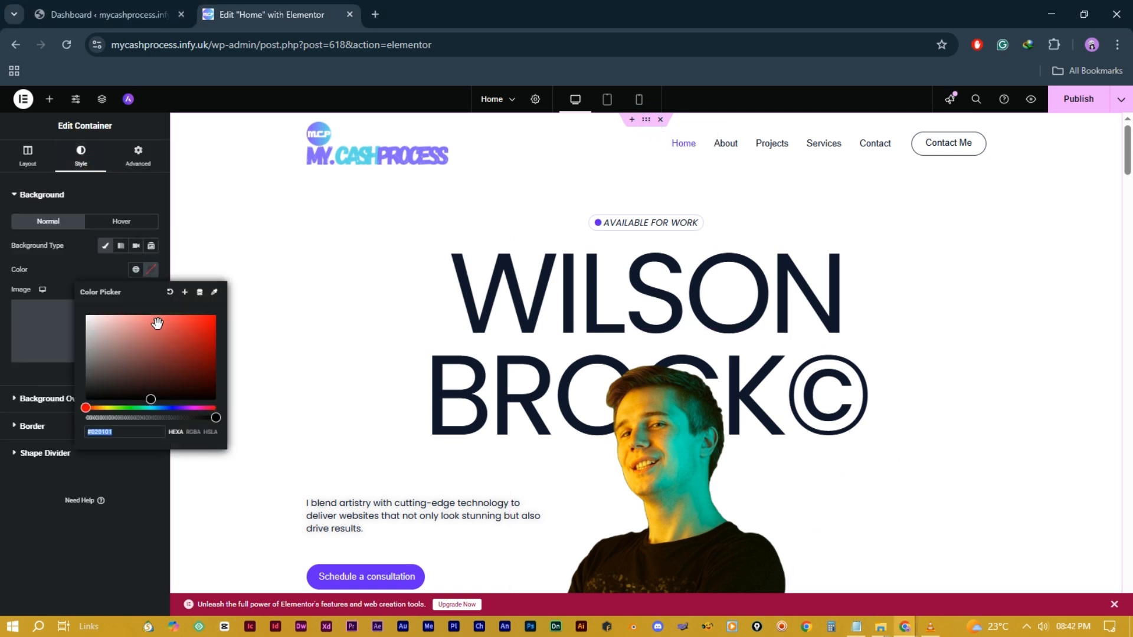
pyautogui.moveTo(162, 342); pyautogui.dragTo(162, 319)
pyautogui.moveTo(177, 407); pyautogui.dragTo(154, 402)
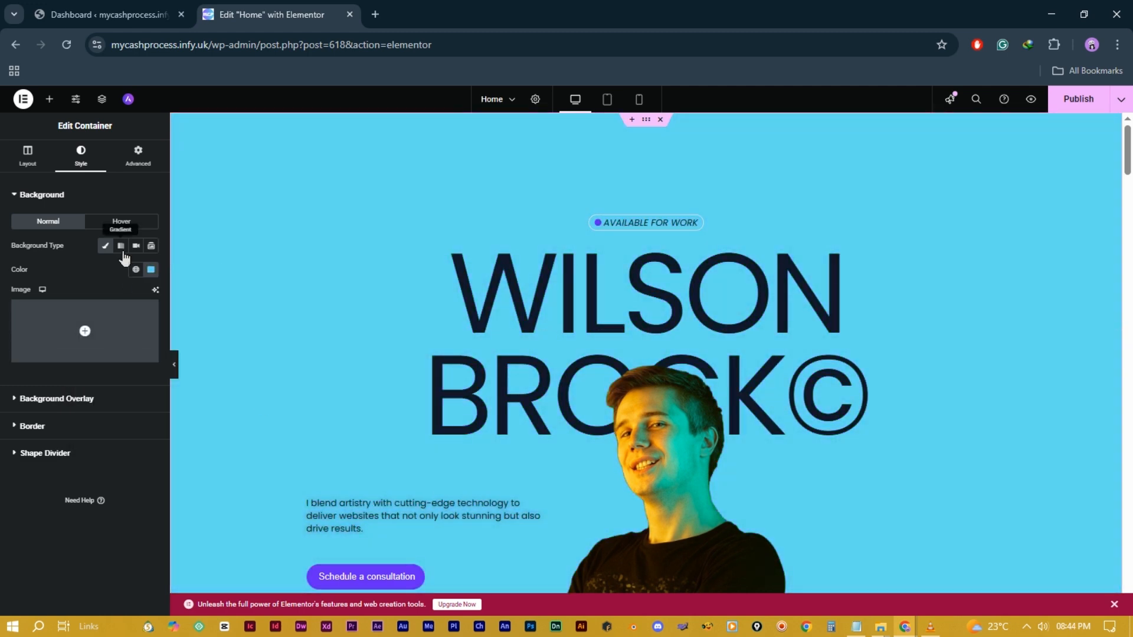
pyautogui.click(121, 247)
pyautogui.scroll(-3, 837, 416)
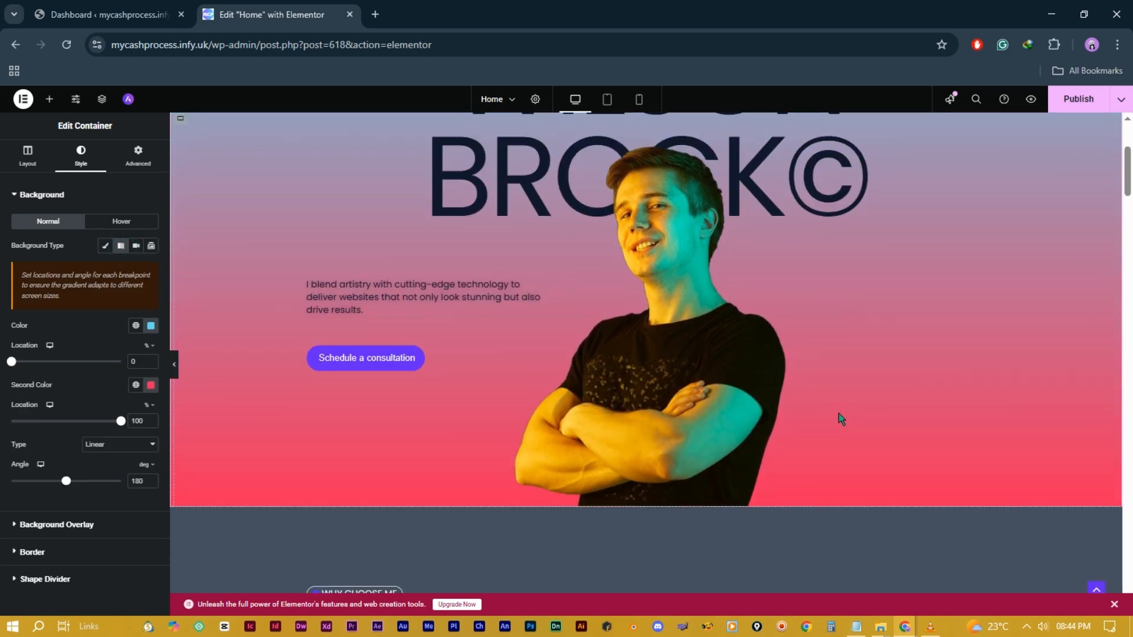
pyautogui.scroll(2, 836, 412)
pyautogui.scroll(1, 836, 411)
pyautogui.scroll(-3, 674, 440)
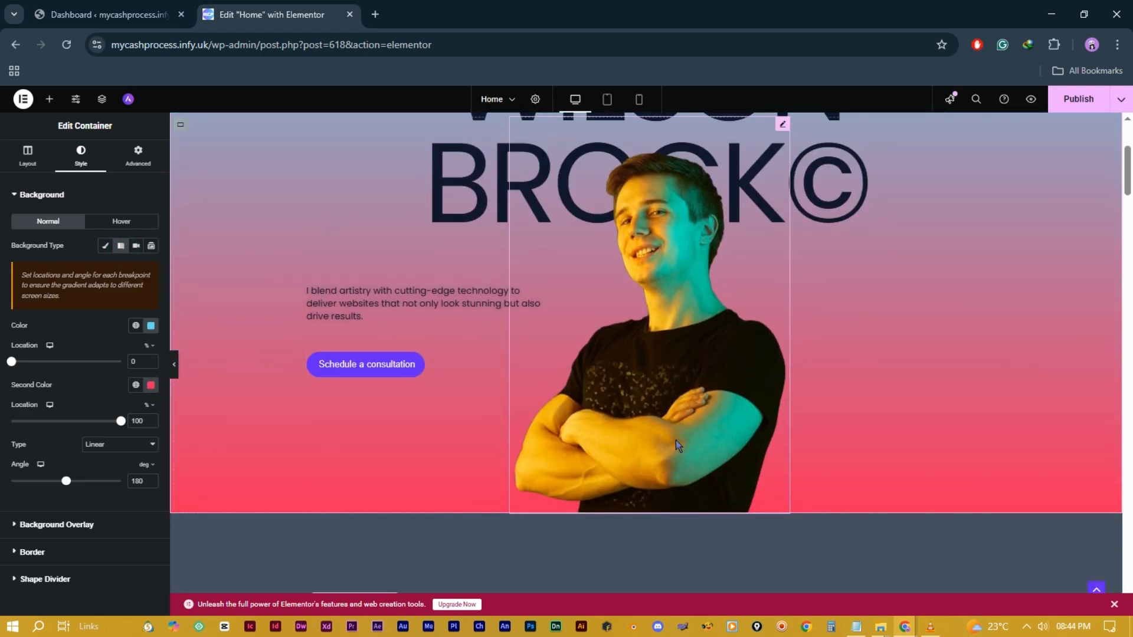
pyautogui.scroll(3, 780, 441)
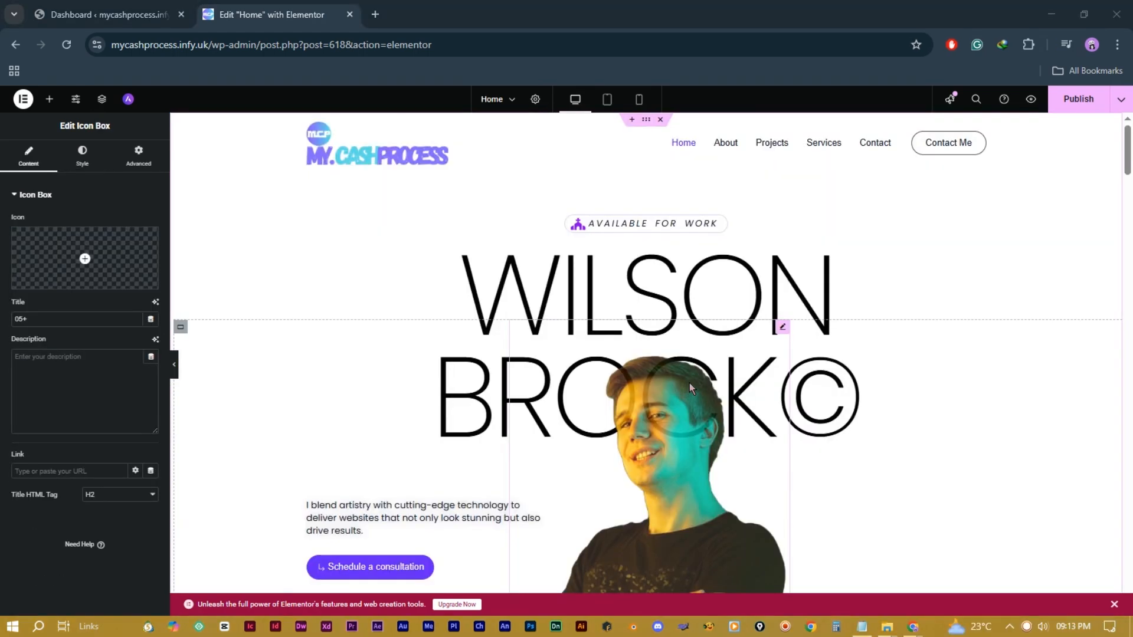
pyautogui.scroll(-4, 689, 384)
pyautogui.scroll(-2, 691, 386)
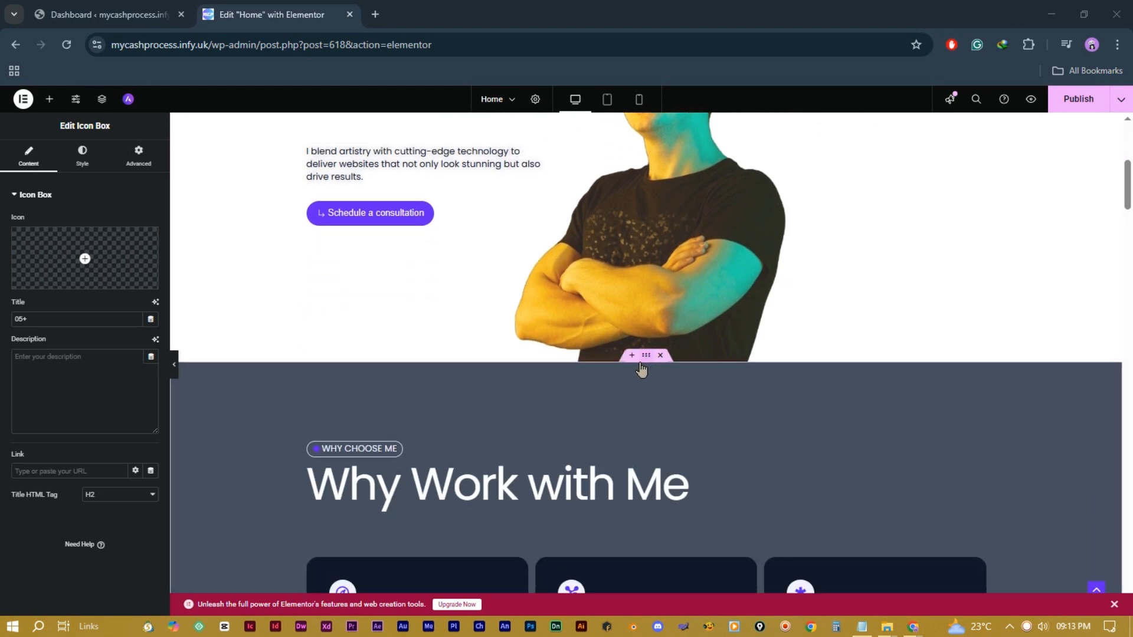
pyautogui.click(632, 357)
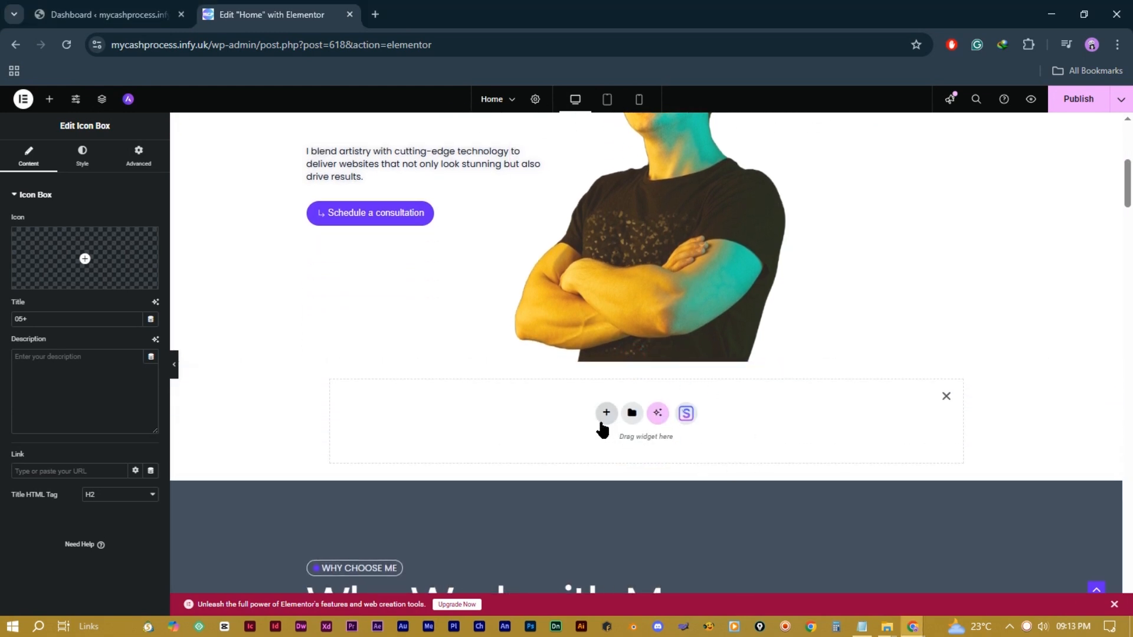
pyautogui.click(606, 414)
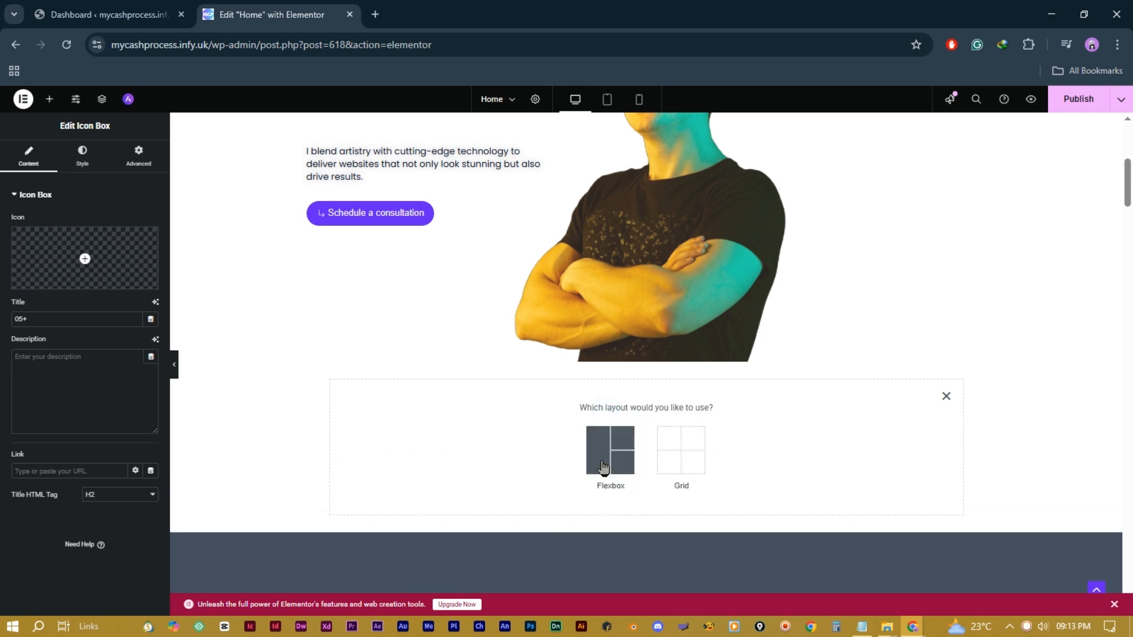
pyautogui.click(946, 395)
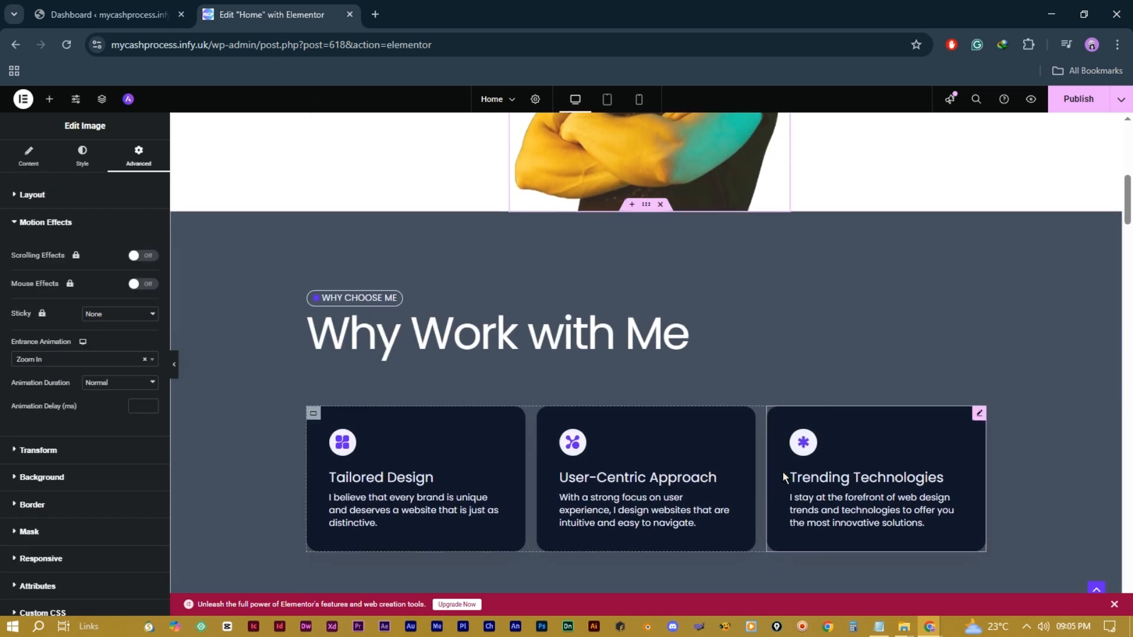
pyautogui.scroll(-1, 782, 472)
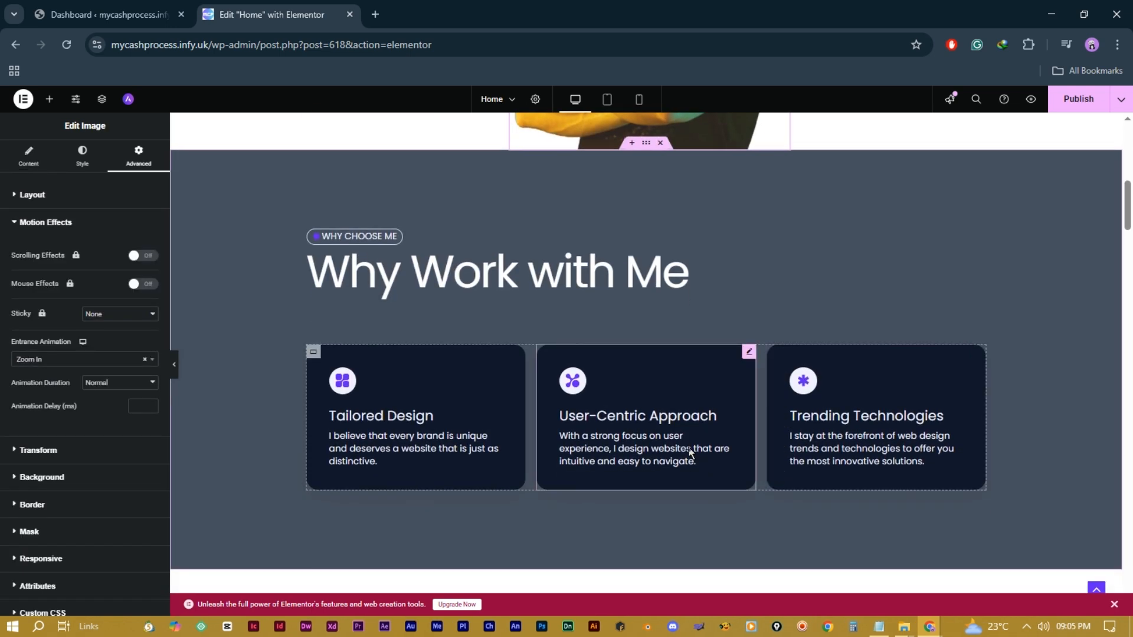
# Step: On the cards' parent container, try reversed and column directions, then settle on Row
pyautogui.click(492, 358)
pyautogui.click(314, 354)
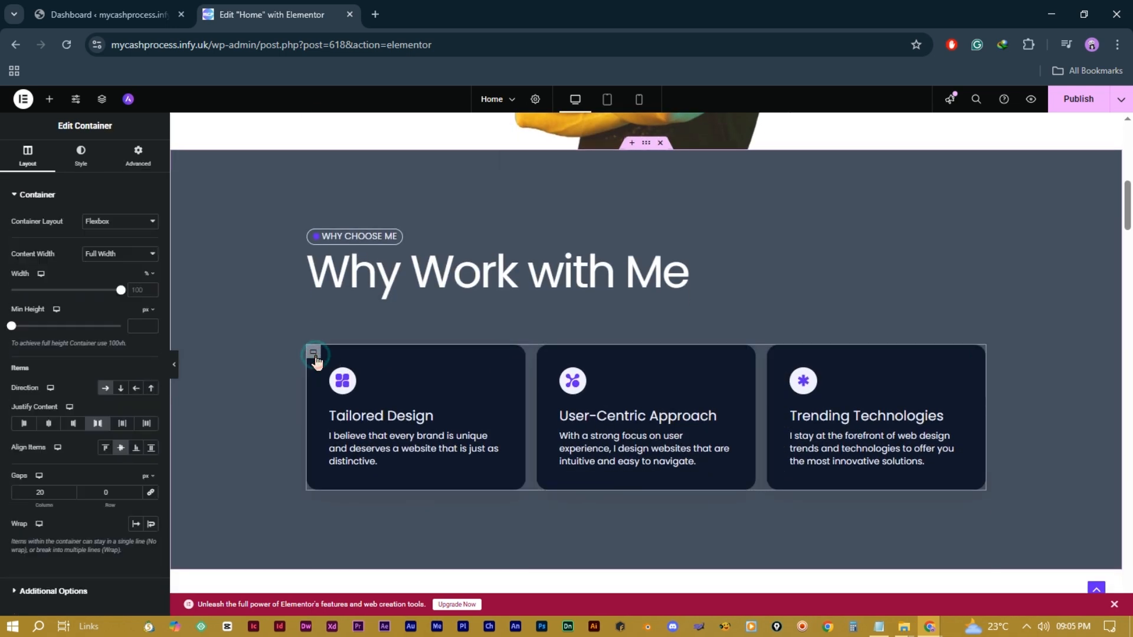
pyautogui.click(136, 389)
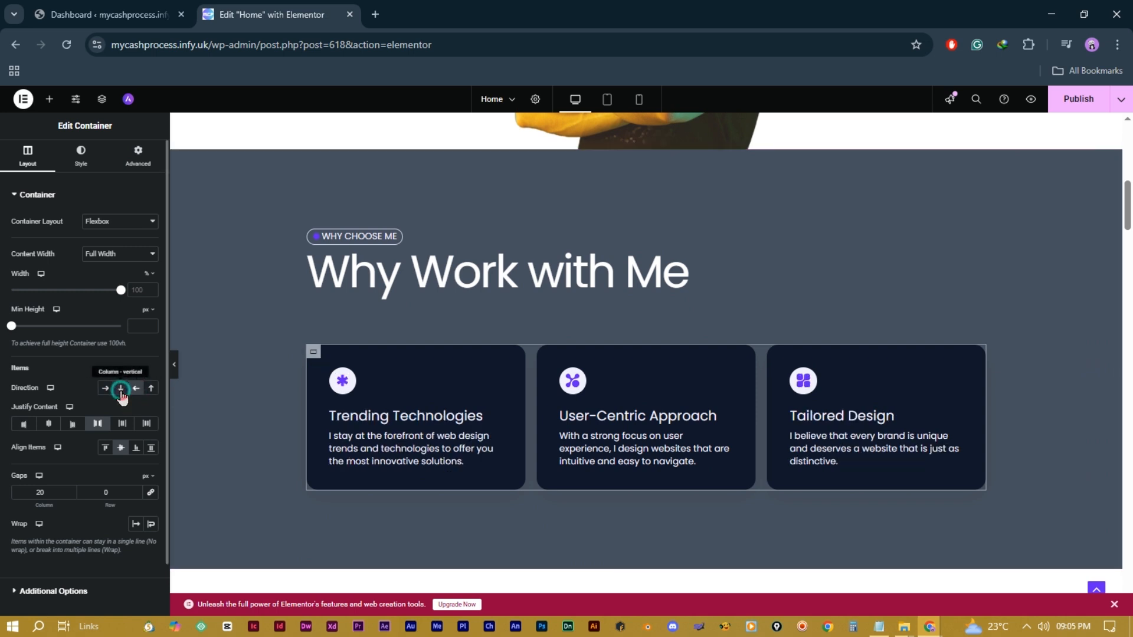
pyautogui.click(121, 391)
pyautogui.scroll(-3, 781, 447)
pyautogui.scroll(1, 784, 446)
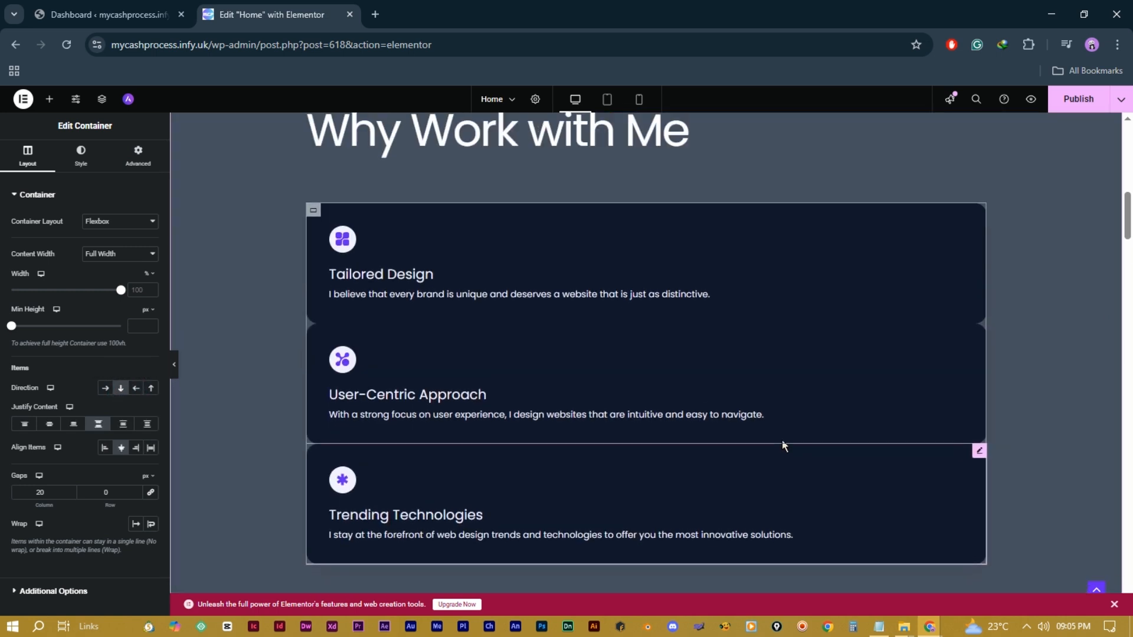
pyautogui.click(106, 389)
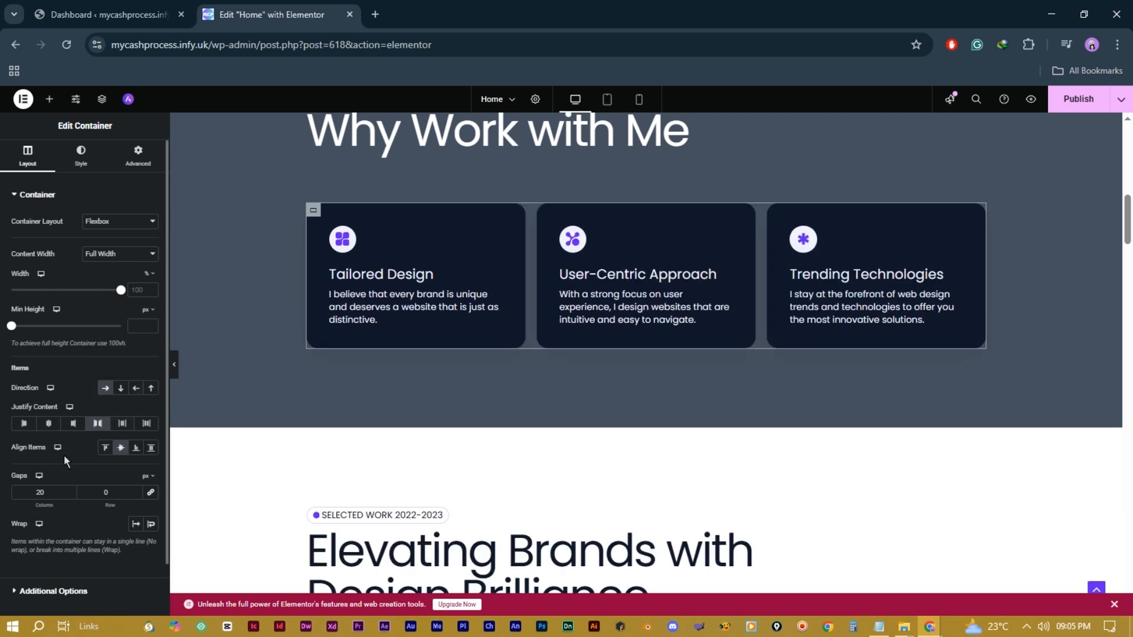
# Step: Tighten the gap between the three cards to 13 px
pyautogui.click(72, 492)
pyautogui.moveTo(72, 492); pyautogui.dragTo(72, 492)
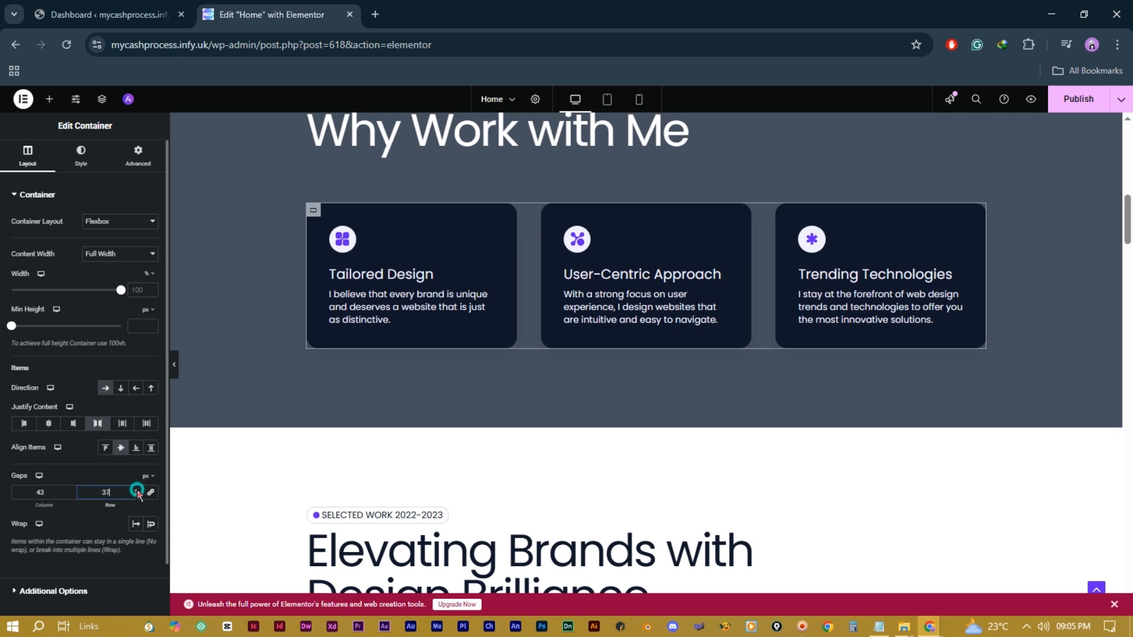
pyautogui.doubleClick(107, 492)
pyautogui.moveTo(70, 495); pyautogui.dragTo(70, 495)
pyautogui.scroll(2, 482, 362)
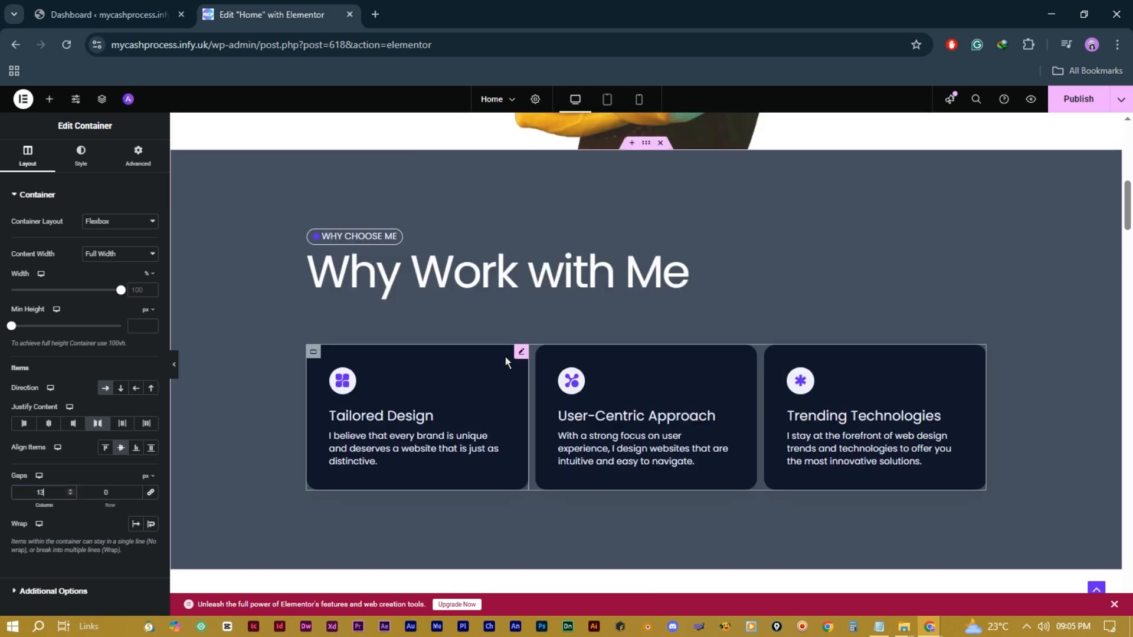
pyautogui.click(521, 353)
# Step: Swap the Tailored Design icon for a compass, then review the card's title, description and link fields
pyautogui.click(92, 252)
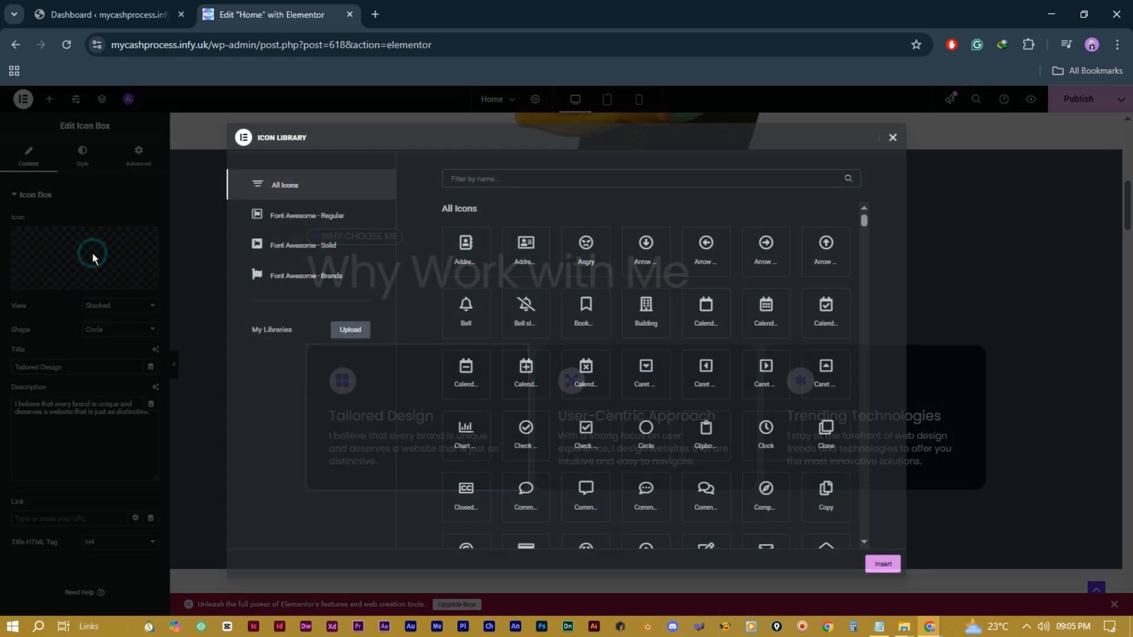
pyautogui.press('Escape')
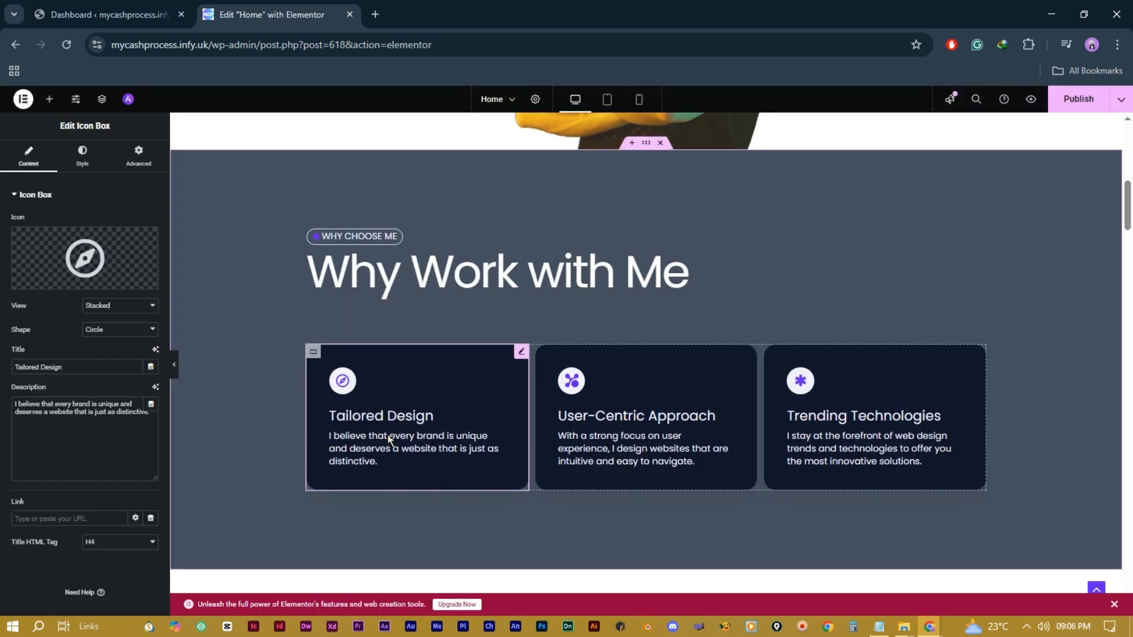
pyautogui.tripleClick(88, 398)
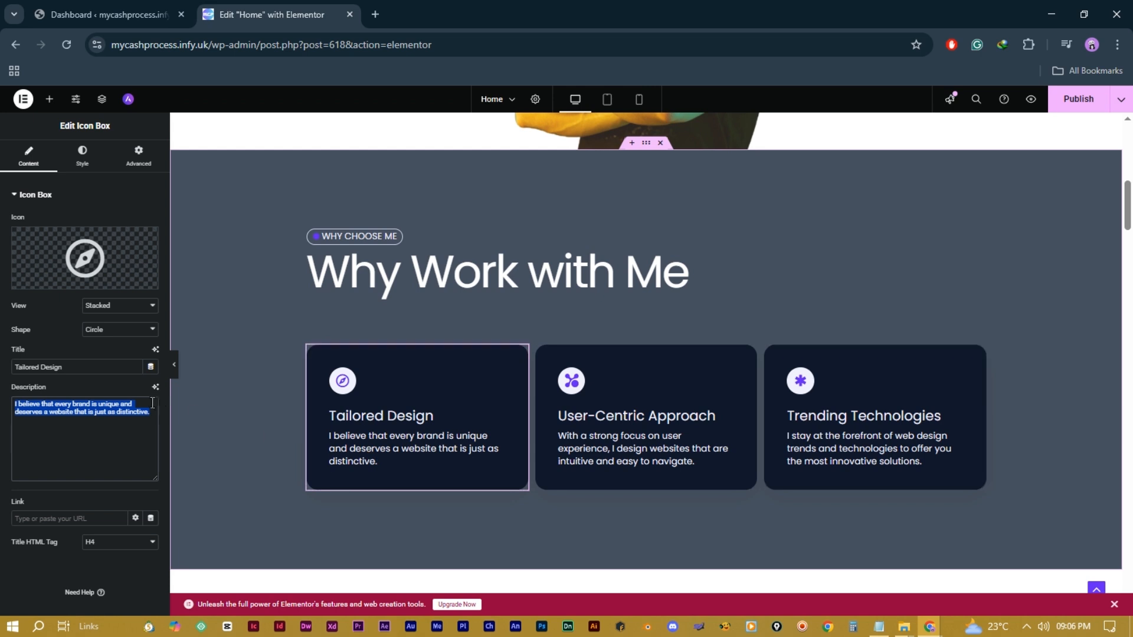
pyautogui.tripleClick(70, 370)
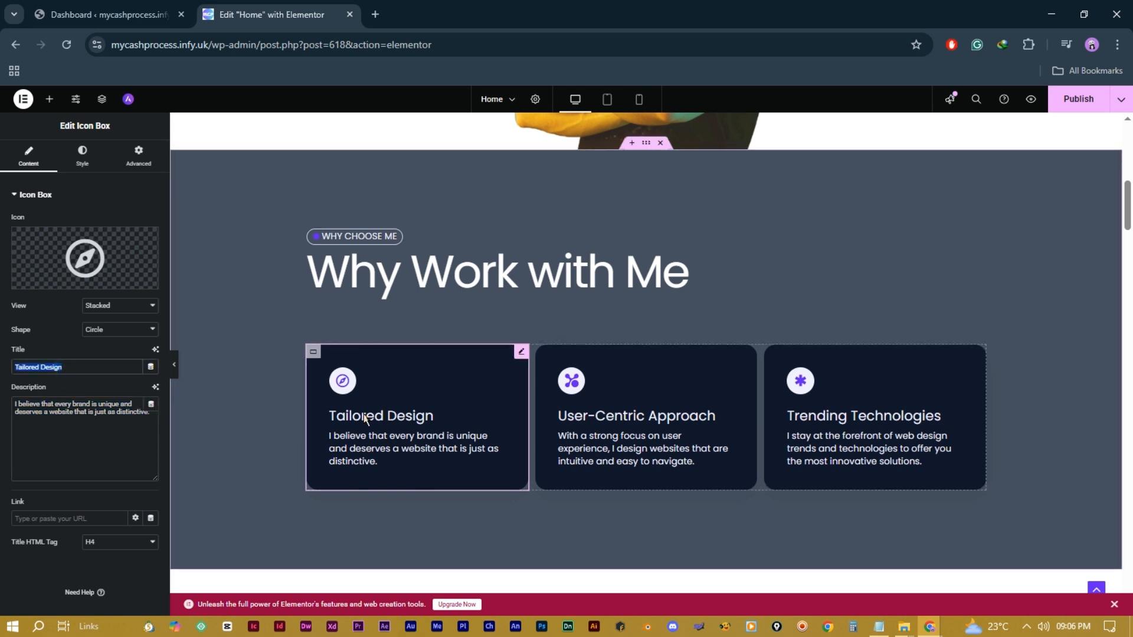
pyautogui.click(81, 515)
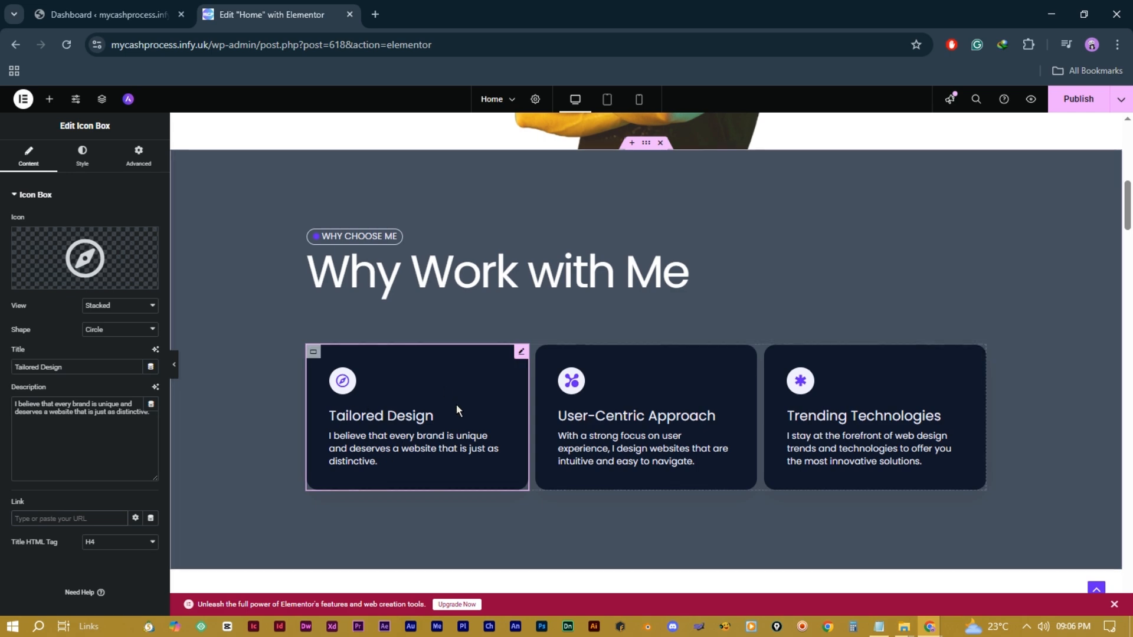
pyautogui.scroll(1, 672, 407)
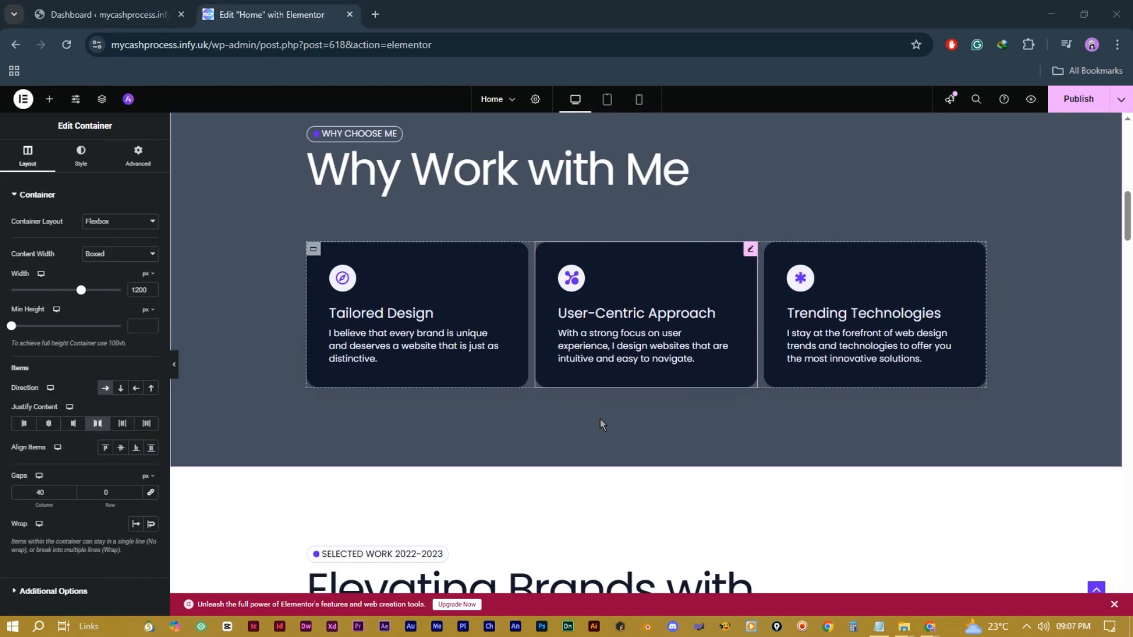
pyautogui.scroll(-7, 599, 418)
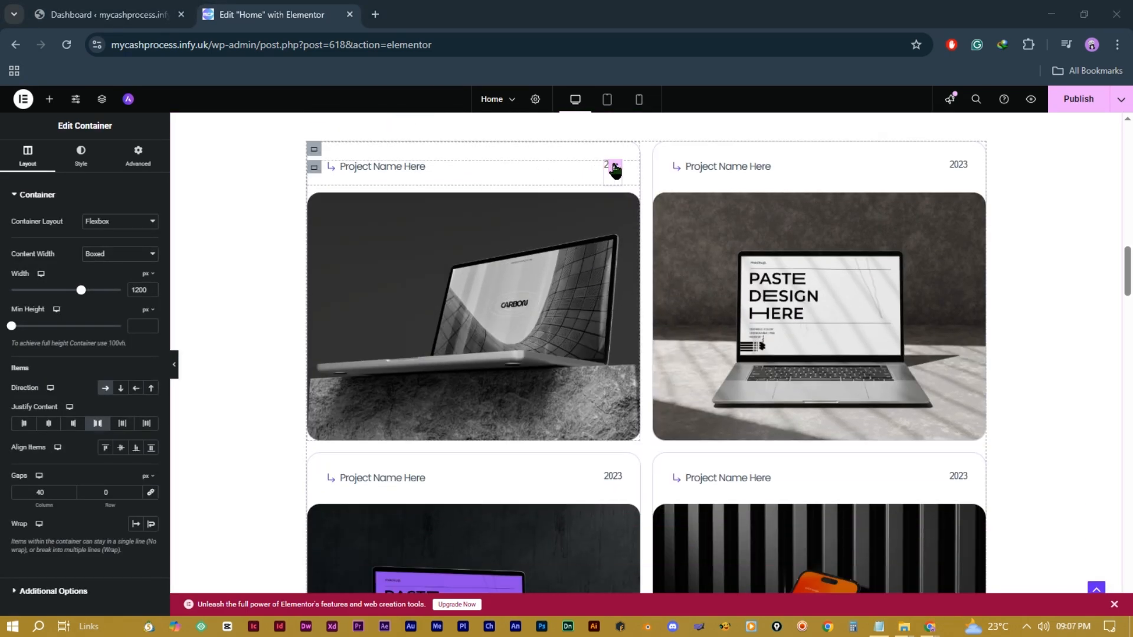
# Step: Try row and row-reversed directions on the first project card, then set Direction back to Column
pyautogui.click(617, 167)
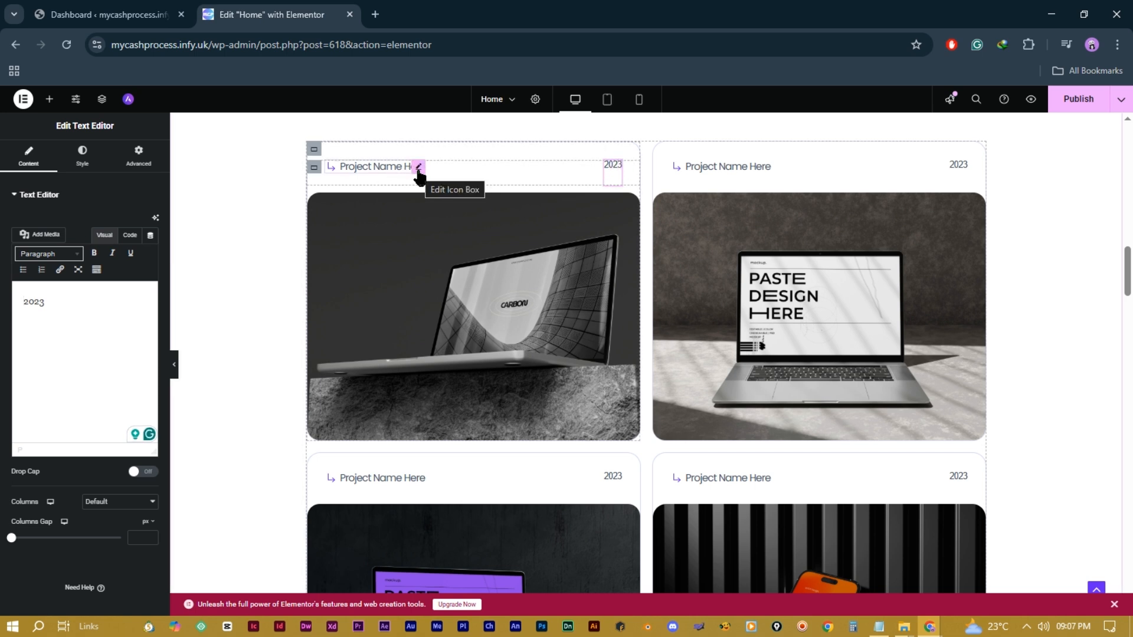
pyautogui.click(418, 168)
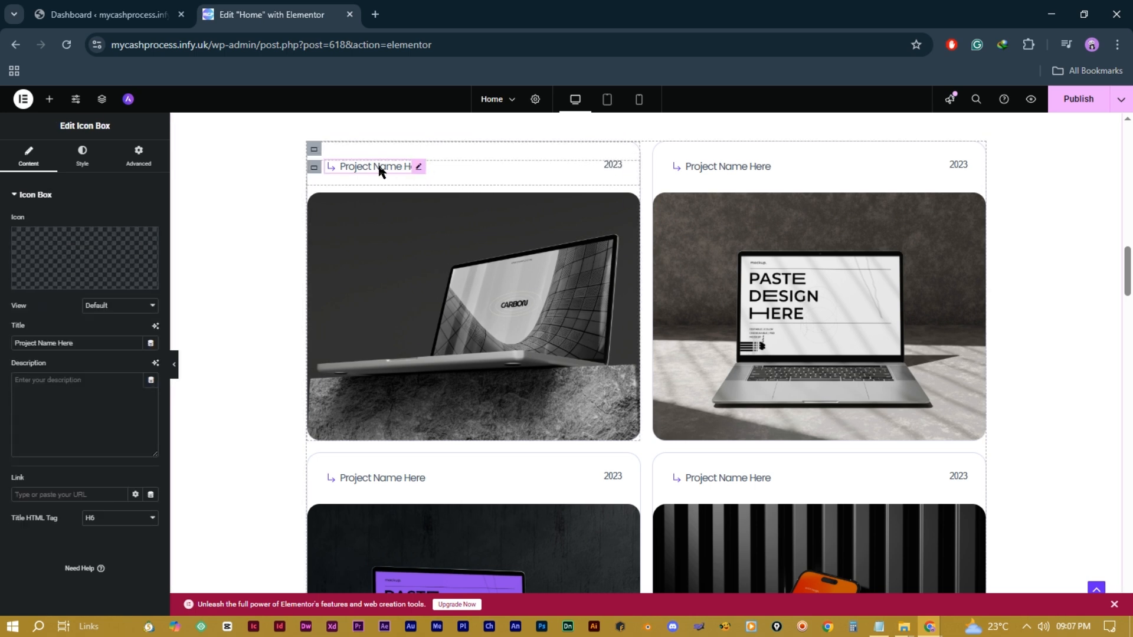
pyautogui.click(313, 148)
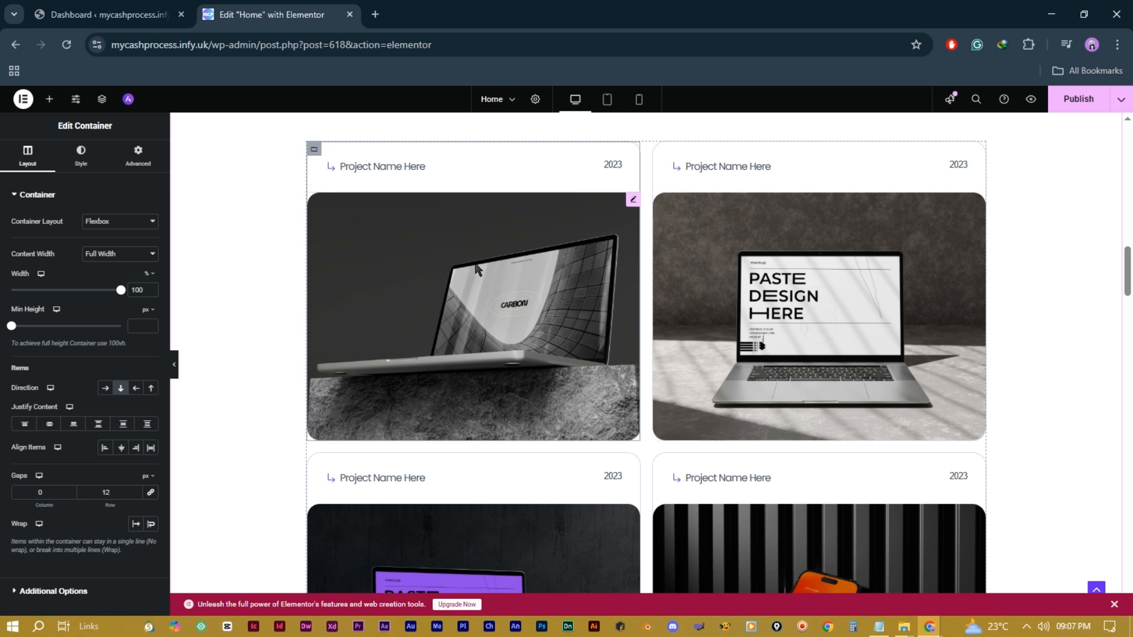
pyautogui.click(106, 388)
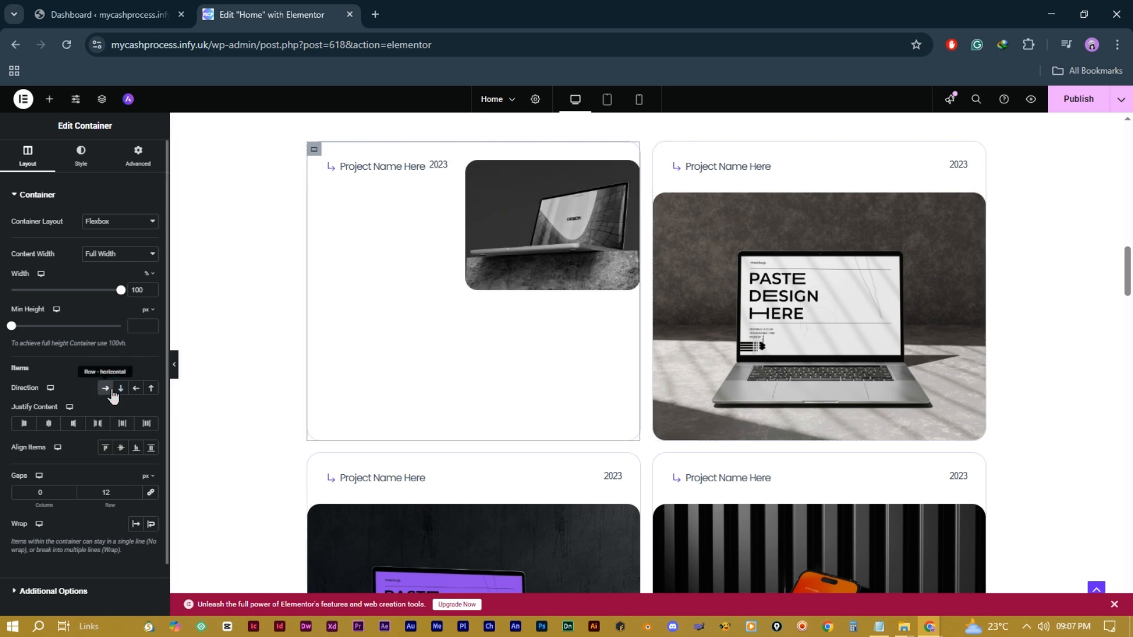
pyautogui.click(121, 389)
pyautogui.click(136, 388)
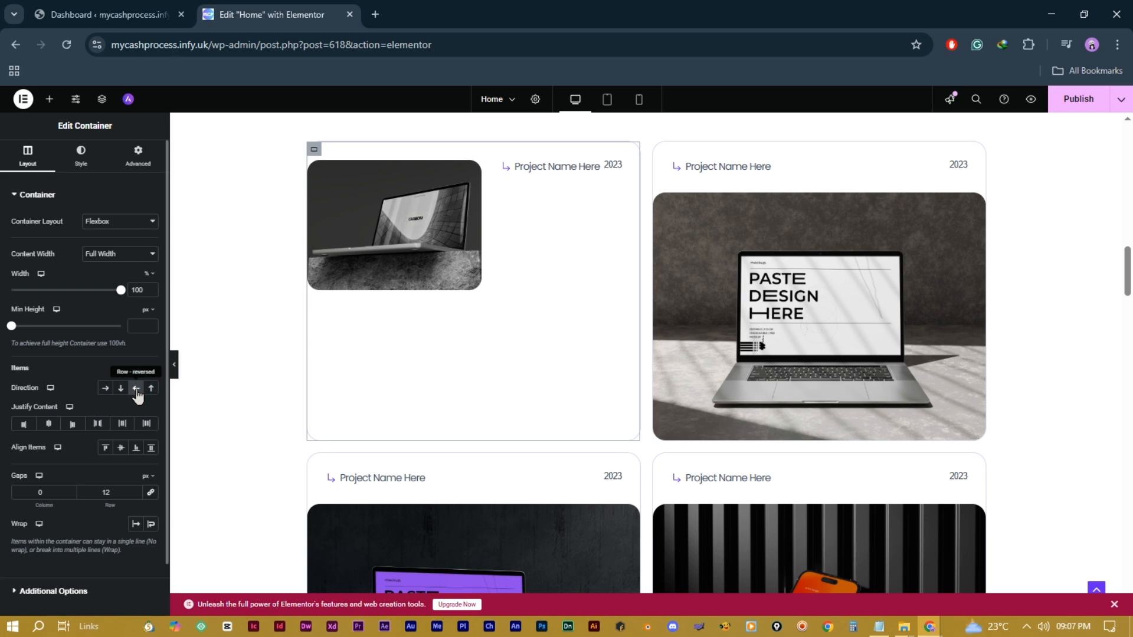
pyautogui.click(121, 388)
pyautogui.scroll(-5, 753, 342)
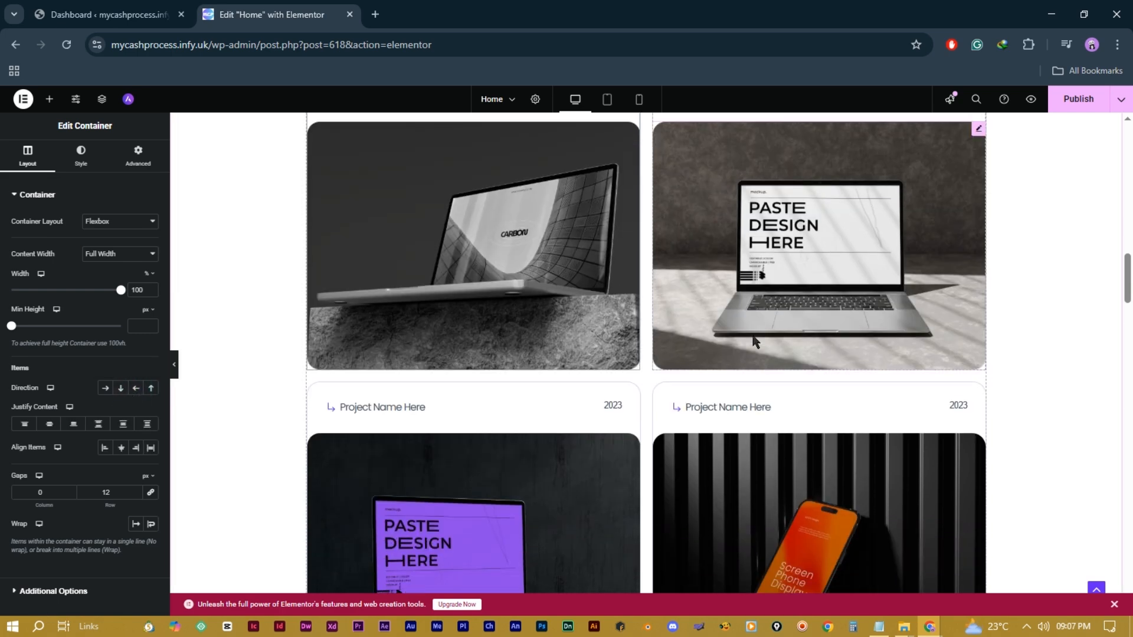
# Step: Scroll the canvas down past the project grid to the About Me section's social icons
pyautogui.scroll(5, 754, 341)
pyautogui.scroll(4, 753, 341)
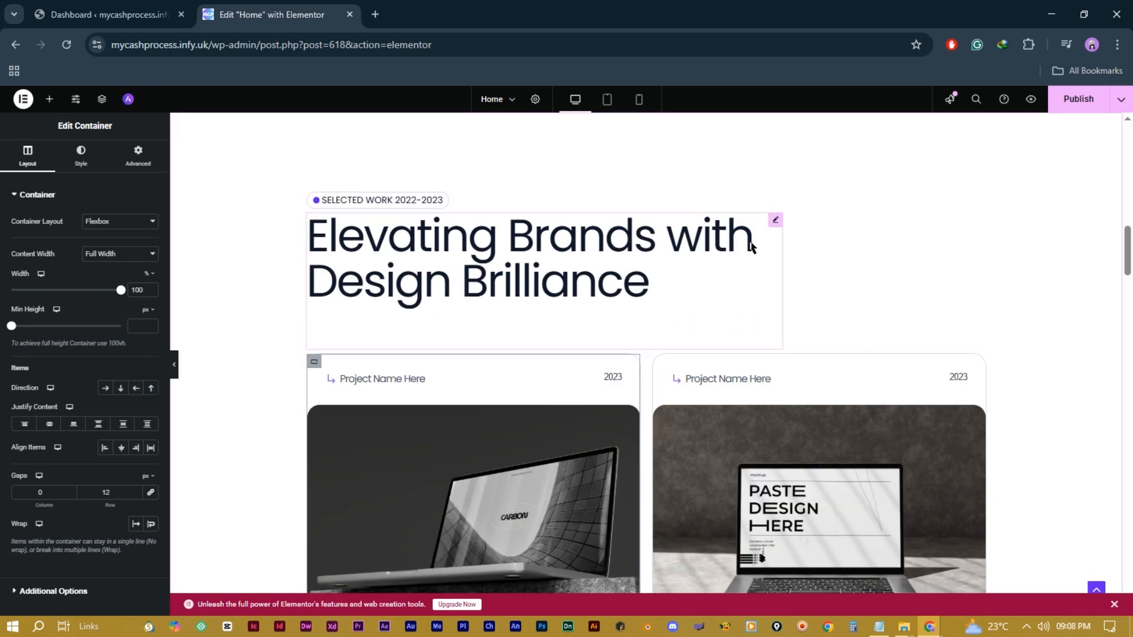
pyautogui.scroll(-10, 629, 317)
pyautogui.scroll(2, 630, 315)
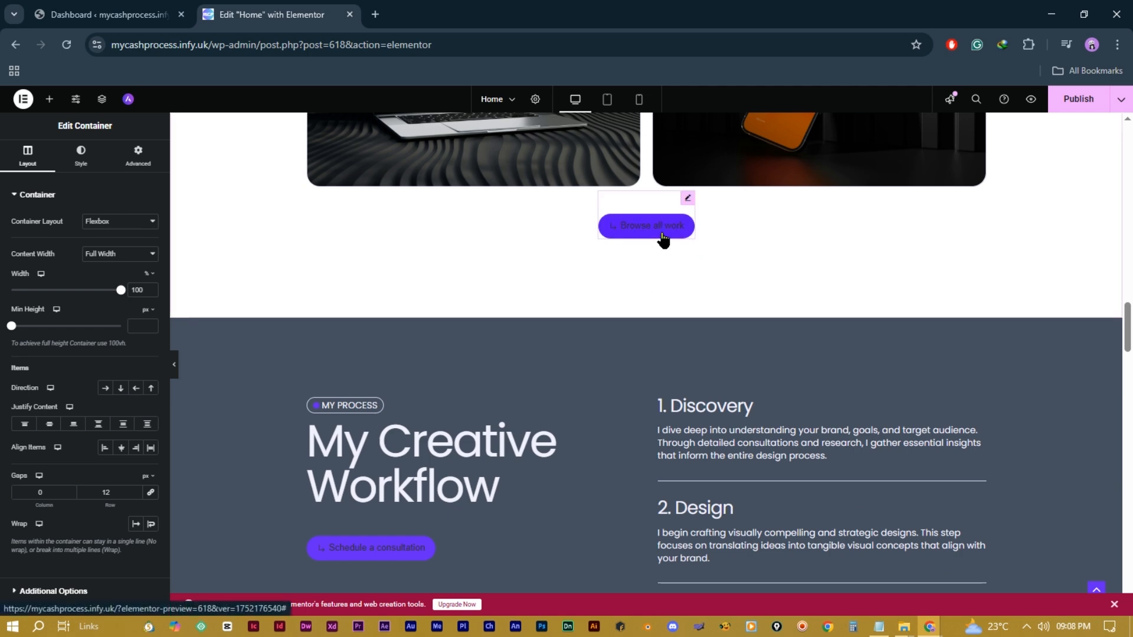
pyautogui.scroll(-20, 663, 242)
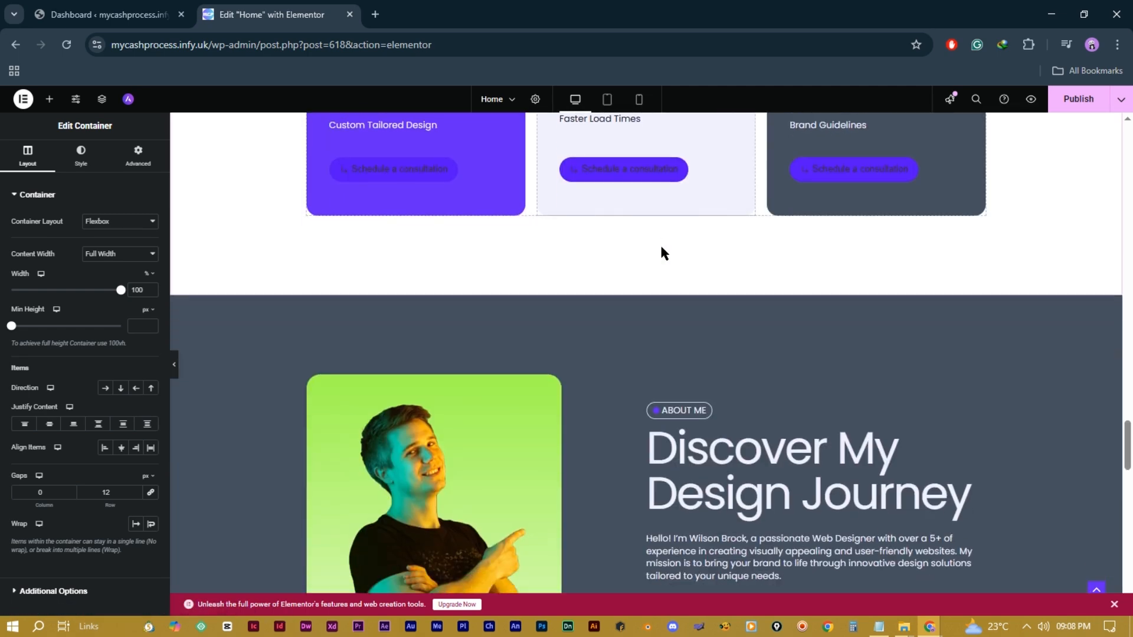
pyautogui.scroll(-1, 663, 253)
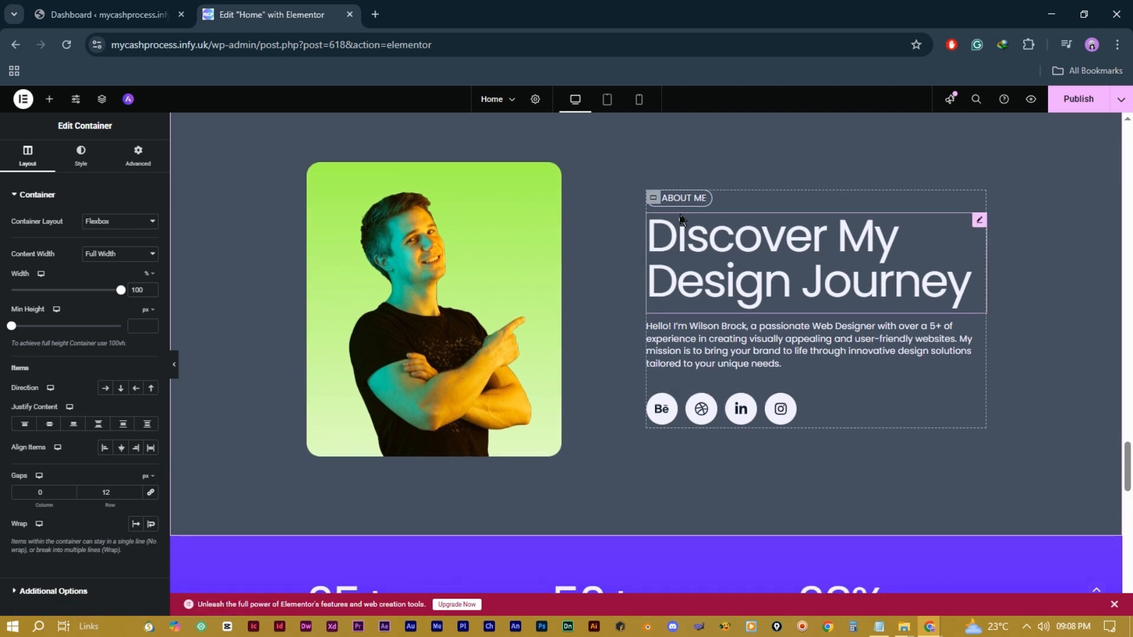
# Step: Replace the Instagram icon with the X twitter icon found by searching 'tw' in the Icon Library
pyautogui.click(654, 201)
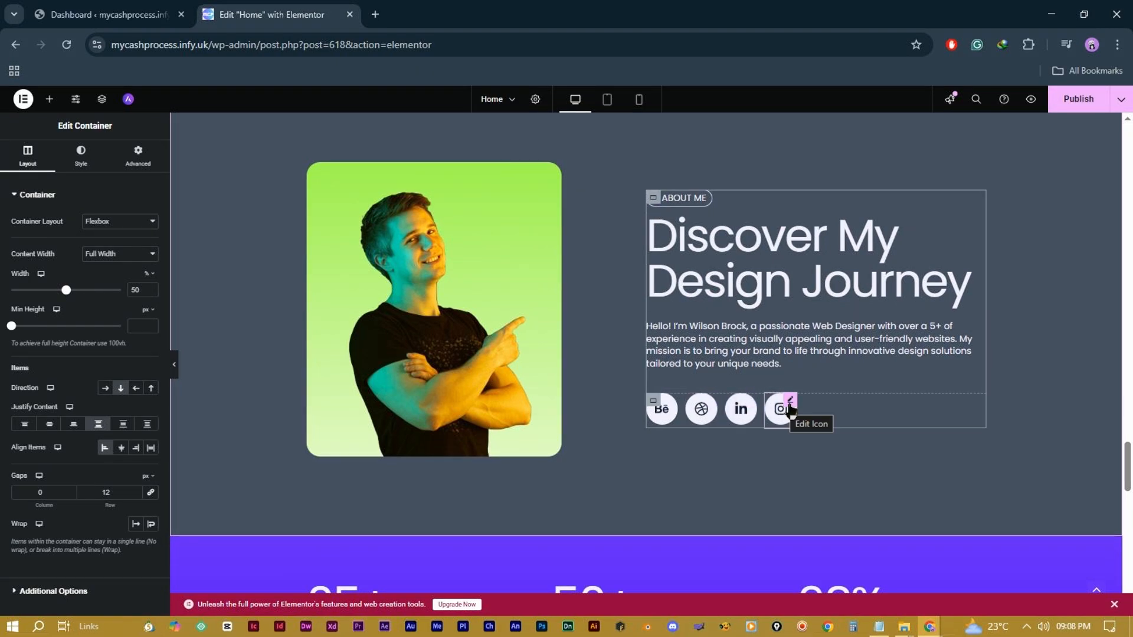
pyautogui.click(790, 407)
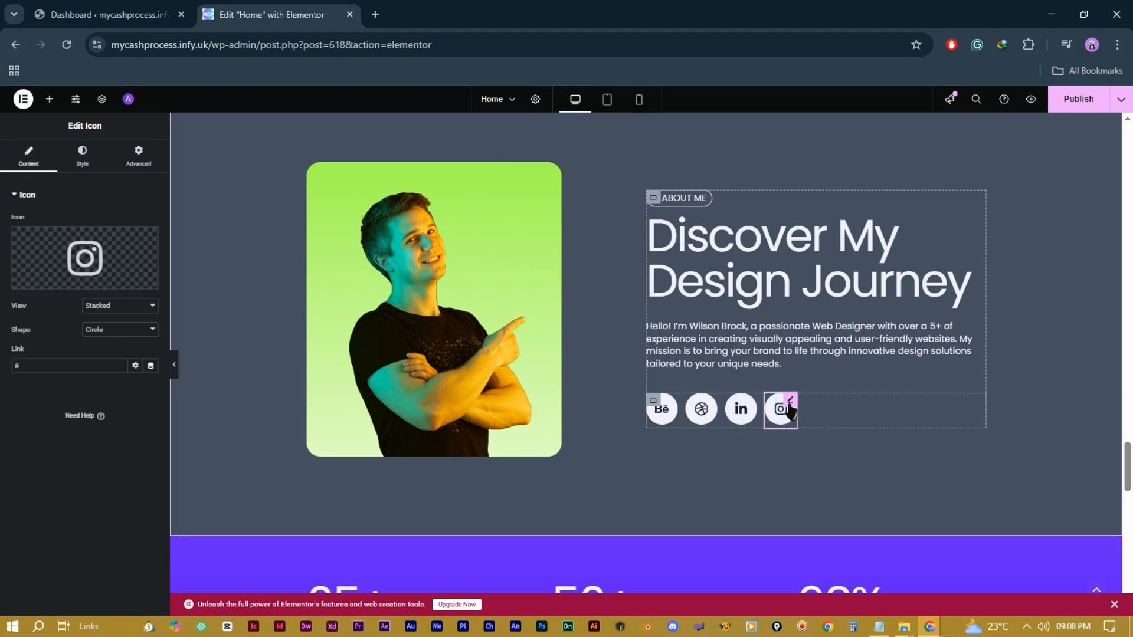
pyautogui.click(87, 259)
pyautogui.click(543, 177)
pyautogui.write('twit')
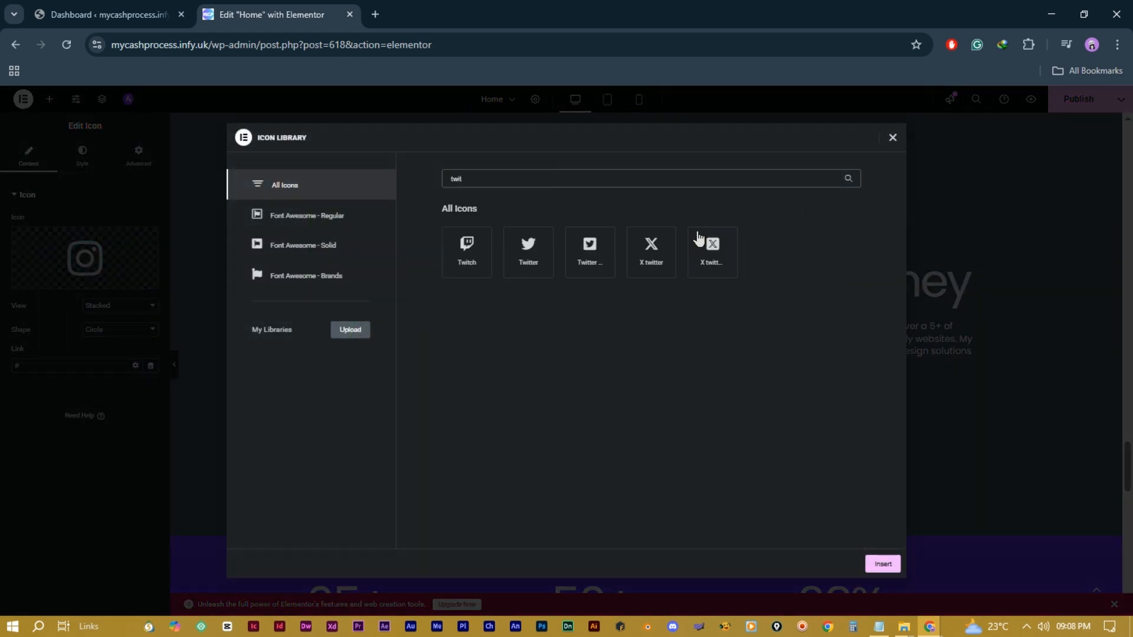
pyautogui.click(651, 253)
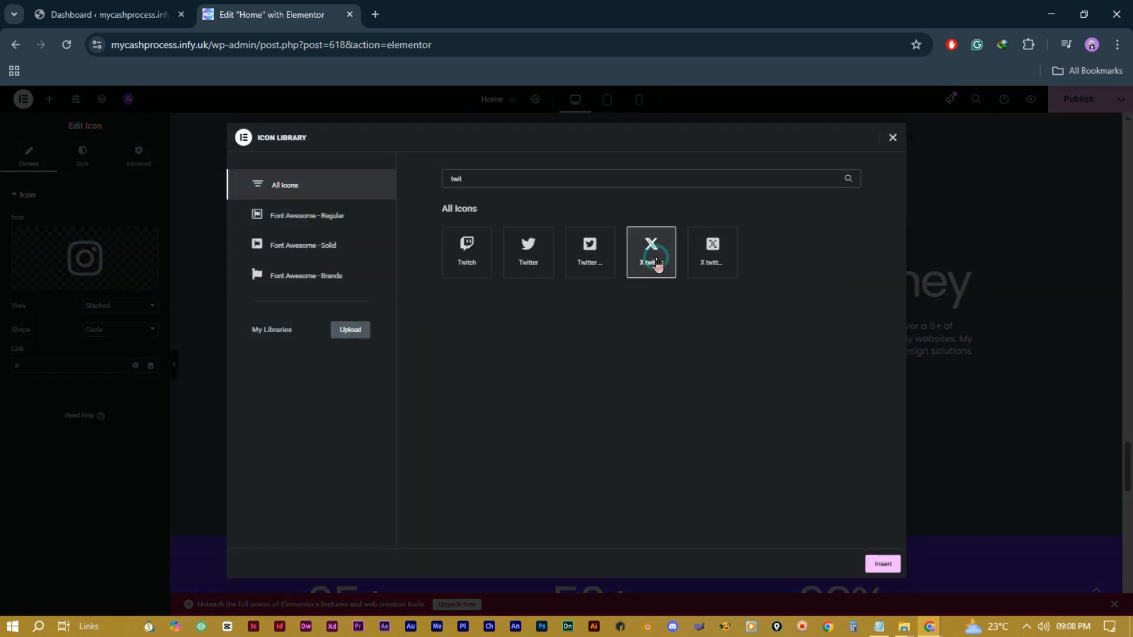
pyautogui.click(883, 564)
# Step: Duplicate the X icon and change the copy to the Youtube icon
pyautogui.click(836, 481)
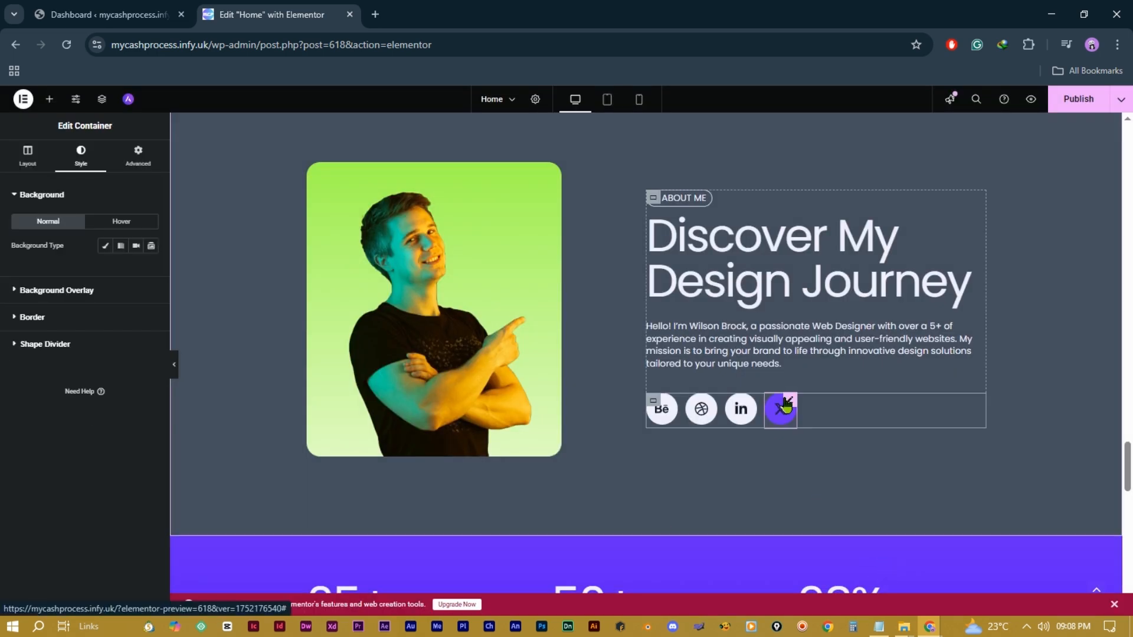
pyautogui.rightClick(784, 413)
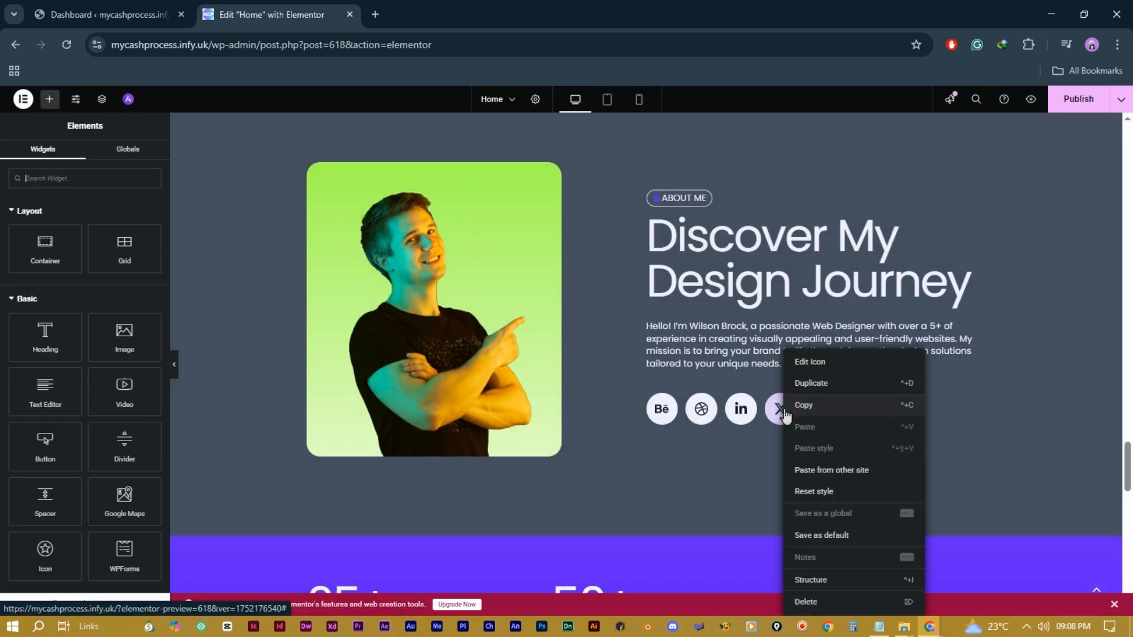
pyautogui.click(815, 386)
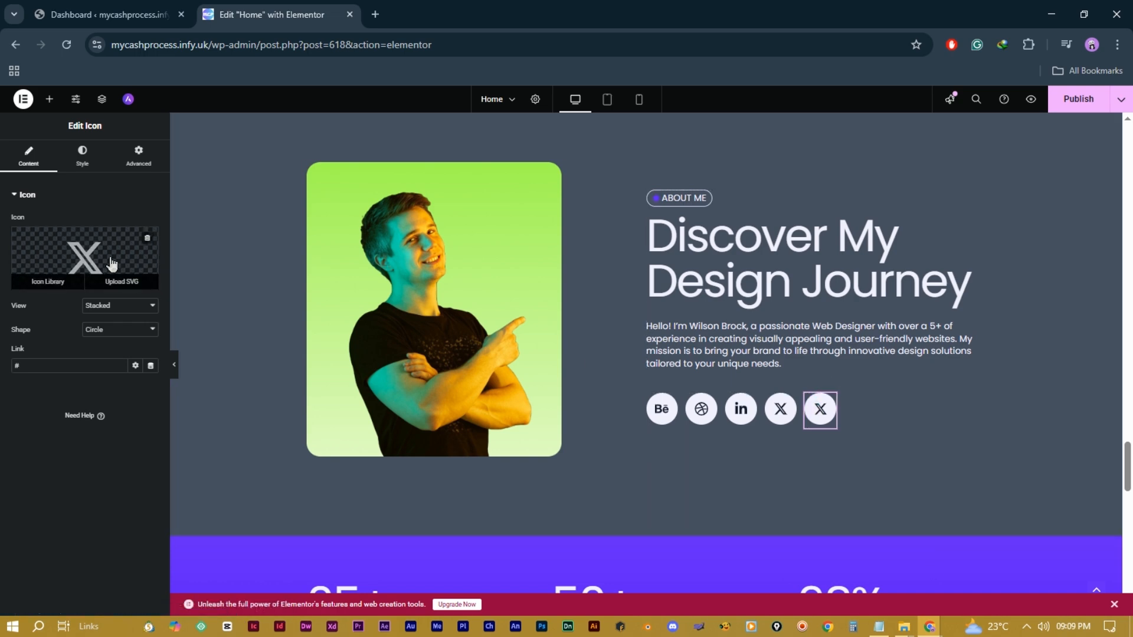
pyautogui.click(65, 278)
pyautogui.click(826, 440)
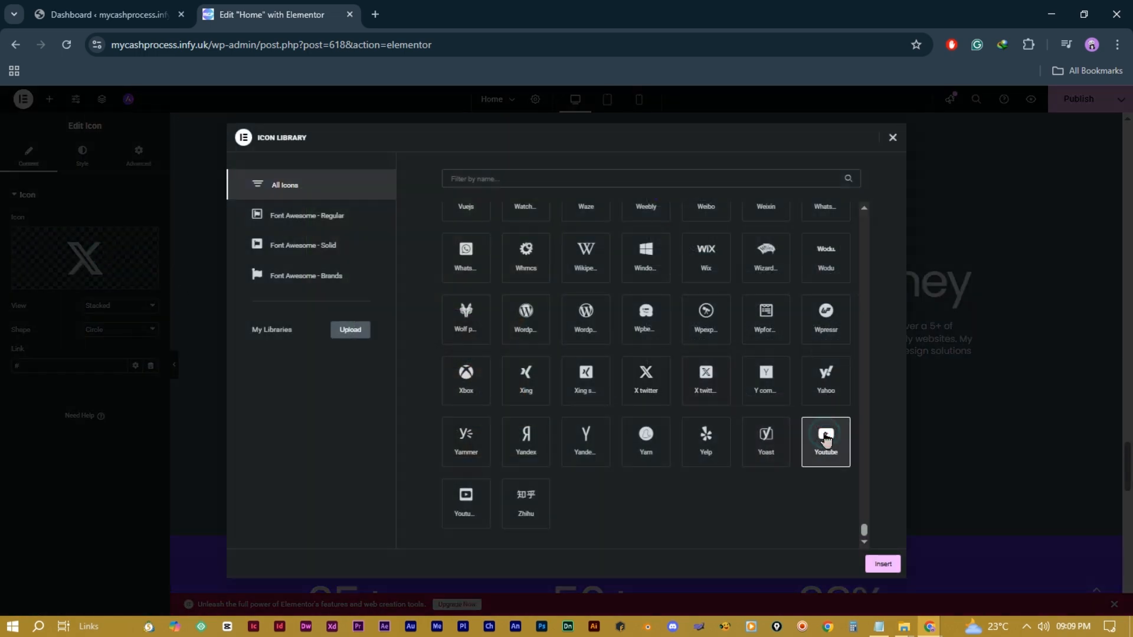
pyautogui.click(883, 565)
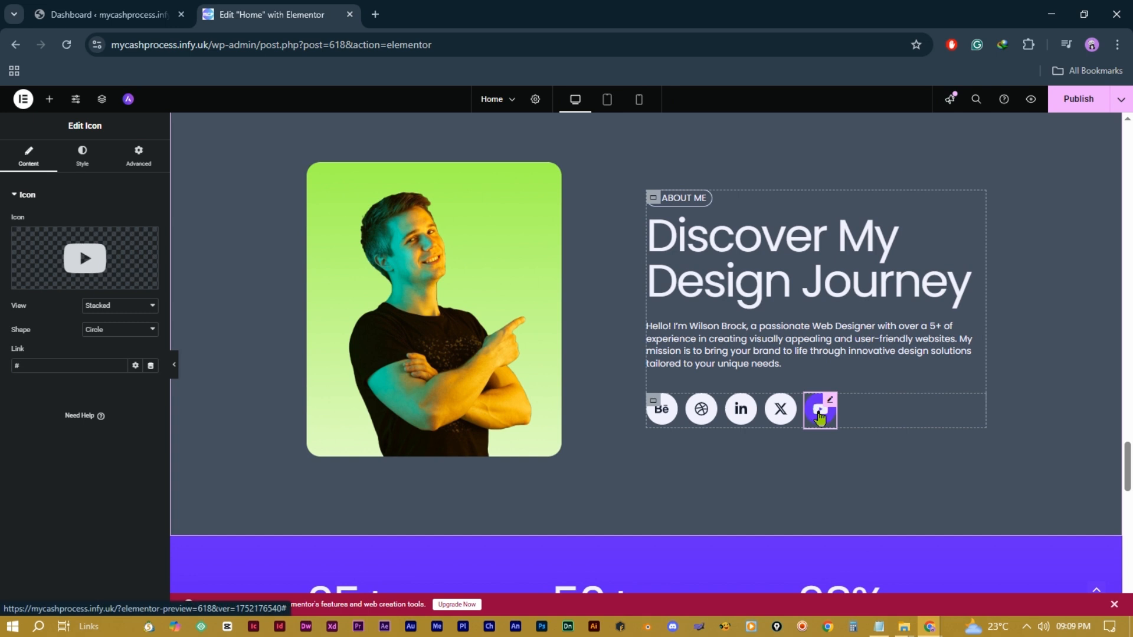
pyautogui.click(44, 363)
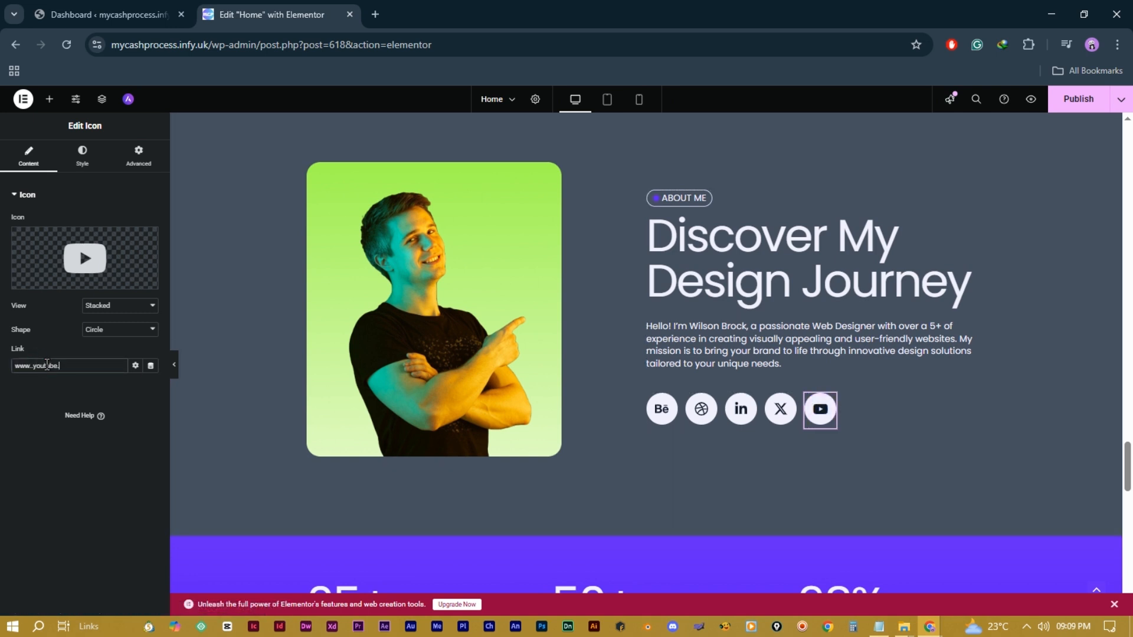
# Step: Style the YouTube icon with white primary and red secondary colours, size 29 and padding 15
pyautogui.click(92, 167)
pyautogui.click(151, 269)
pyautogui.moveTo(206, 335); pyautogui.dragTo(183, 351)
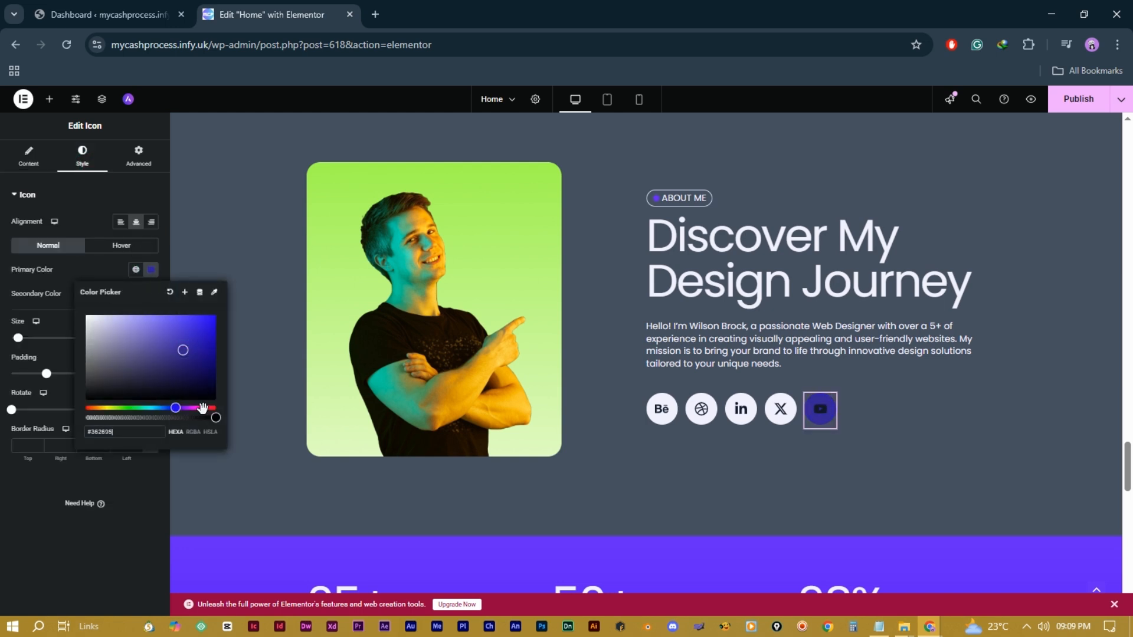
pyautogui.moveTo(91, 325); pyautogui.dragTo(83, 313)
pyautogui.click(181, 252)
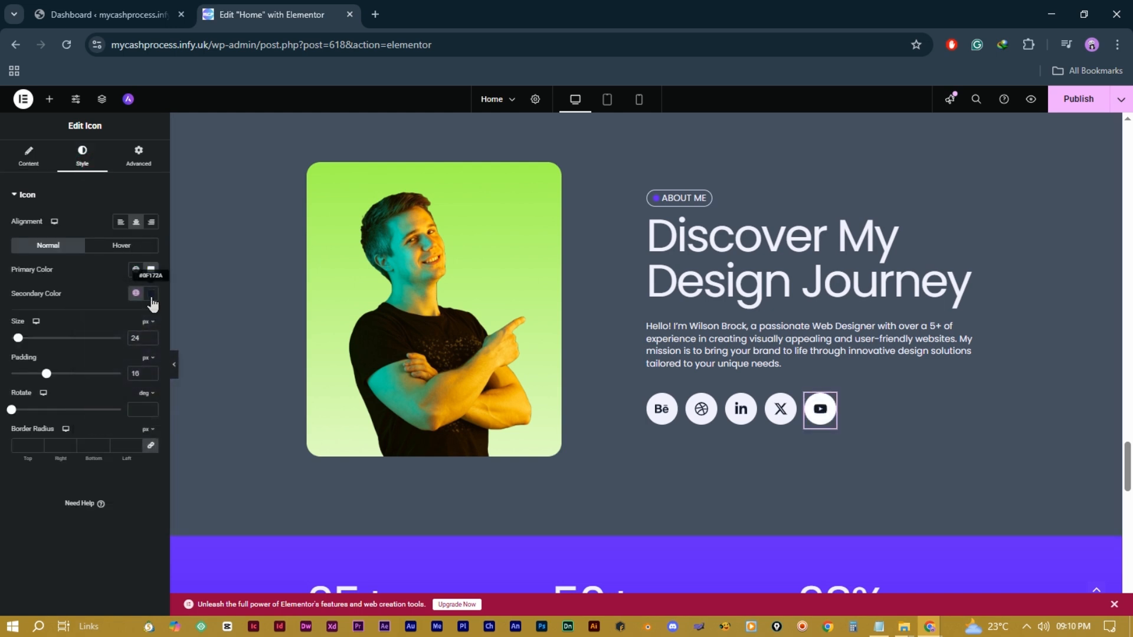
pyautogui.click(151, 296)
pyautogui.moveTo(167, 431); pyautogui.dragTo(212, 431)
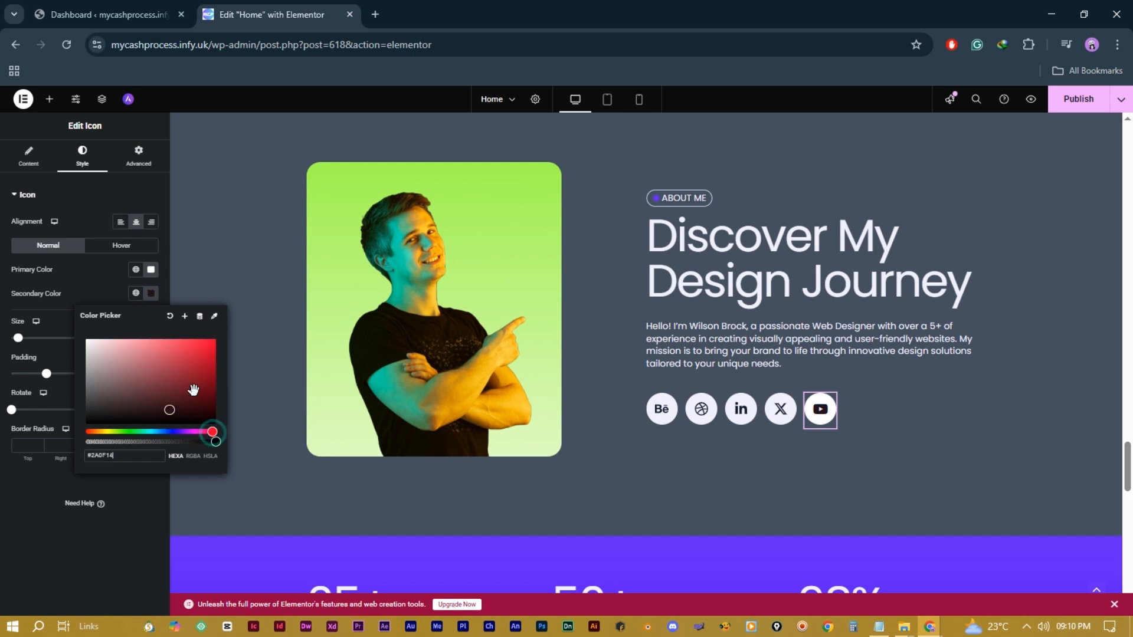
pyautogui.click(215, 338)
pyautogui.moveTo(18, 338)
pyautogui.mouseDown()
pyautogui.moveTo(31, 337)
pyautogui.moveTo(19, 338)
pyautogui.mouseUp()
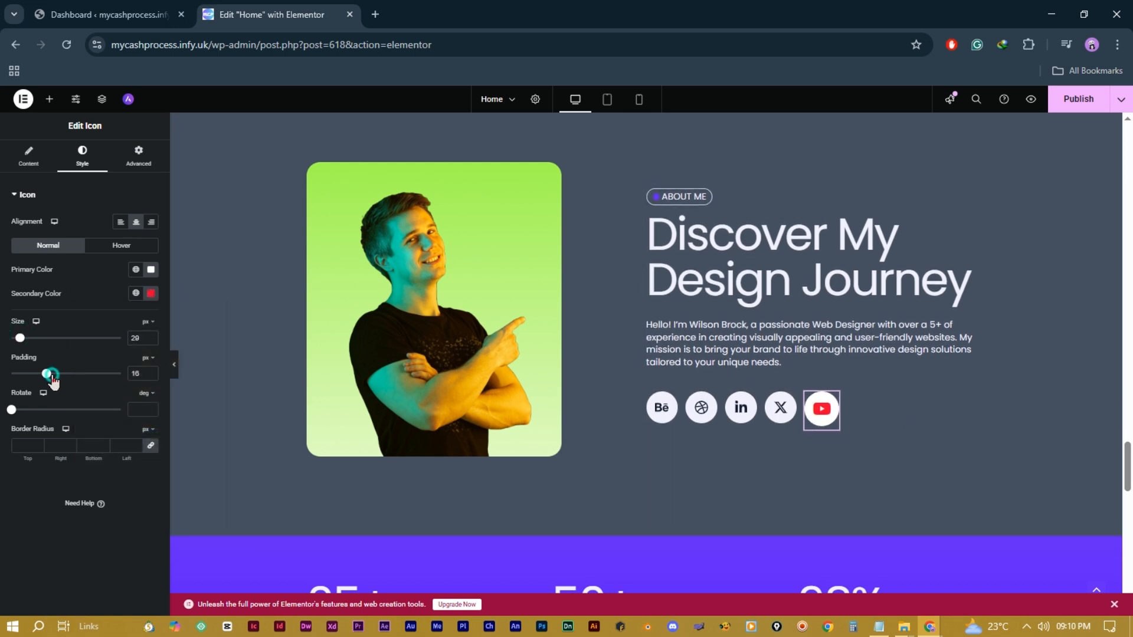
pyautogui.moveTo(46, 373)
pyautogui.mouseDown()
pyautogui.moveTo(76, 376)
pyautogui.moveTo(49, 380)
pyautogui.mouseUp()
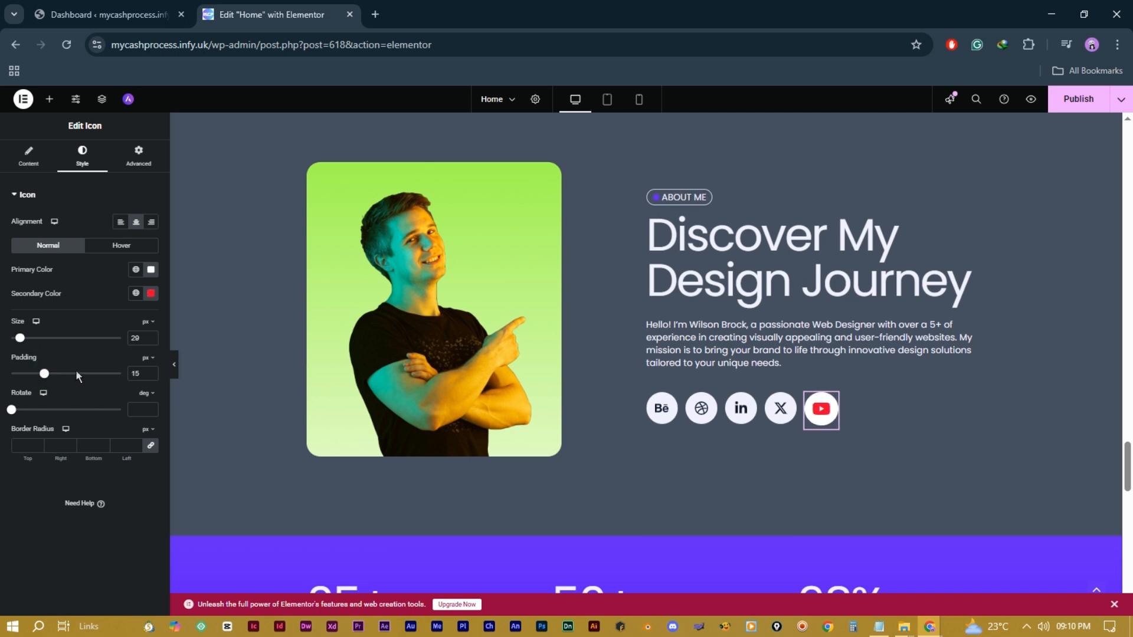
pyautogui.scroll(-6, 696, 445)
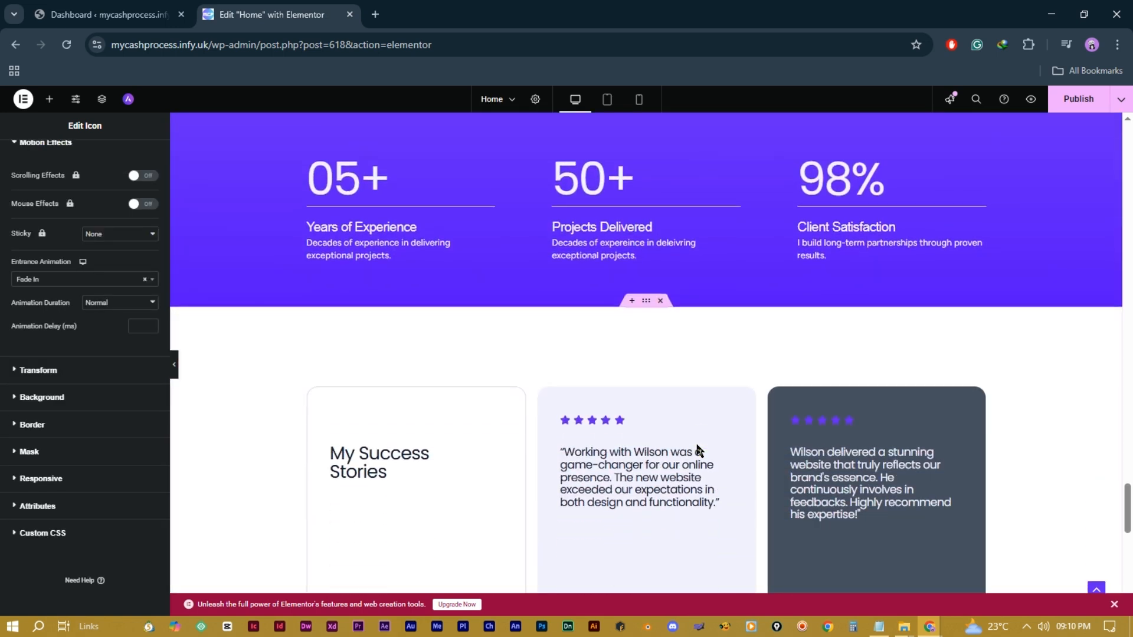
# Step: Search the Elements panel for 'counter' and drop a Counter widget directly above the 05+ Icon Box
pyautogui.scroll(2, 696, 449)
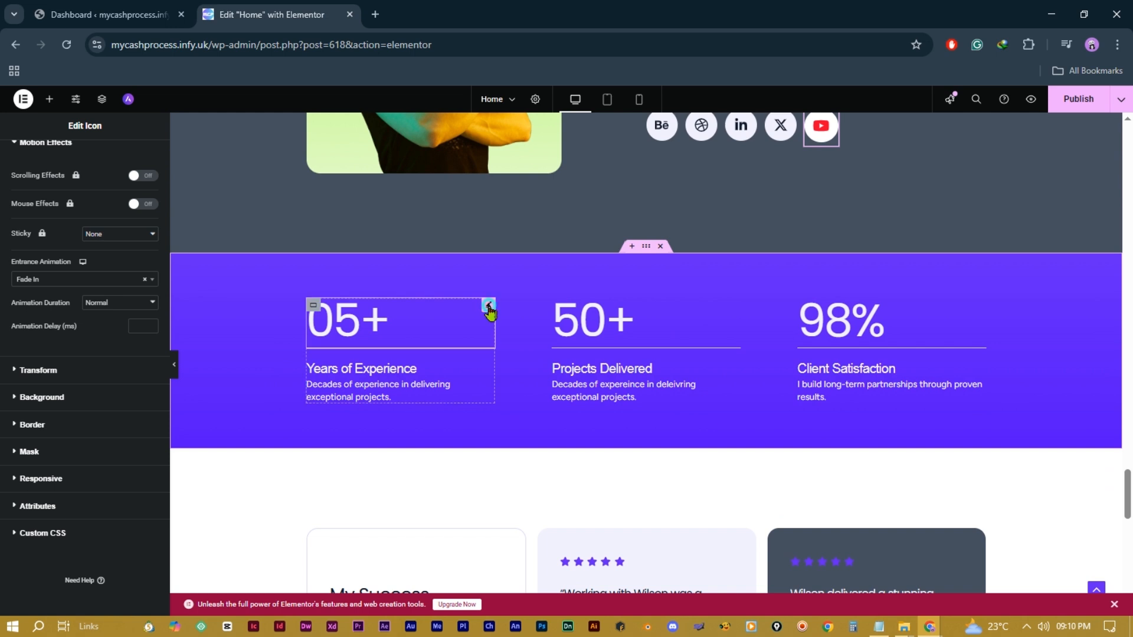
pyautogui.click(488, 306)
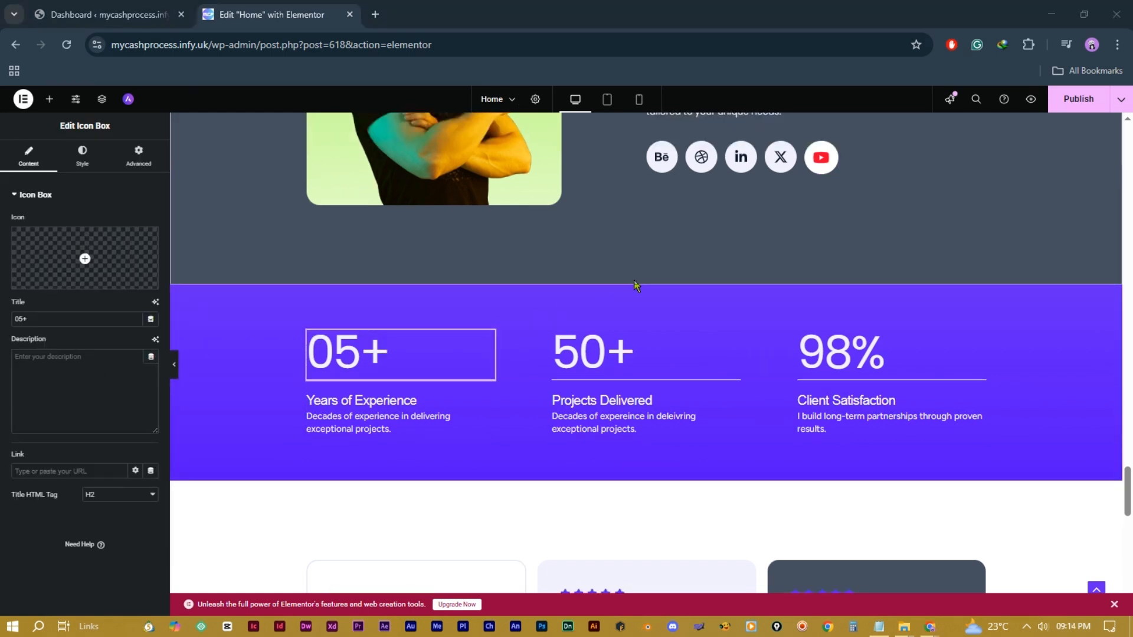
pyautogui.click(432, 314)
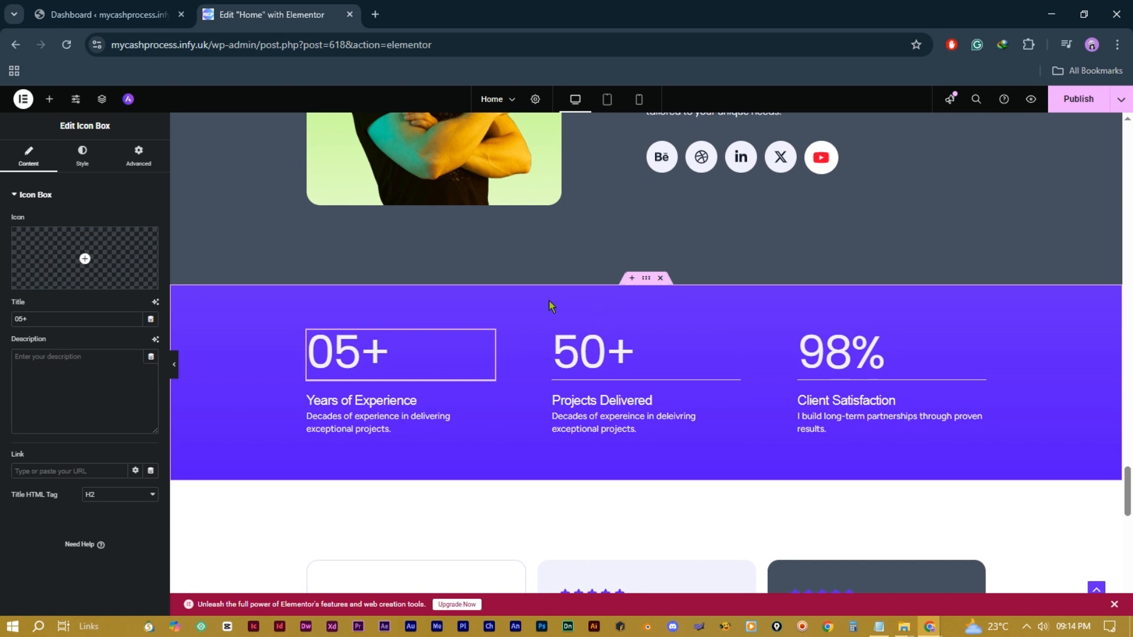
pyautogui.click(50, 99)
pyautogui.write('c')
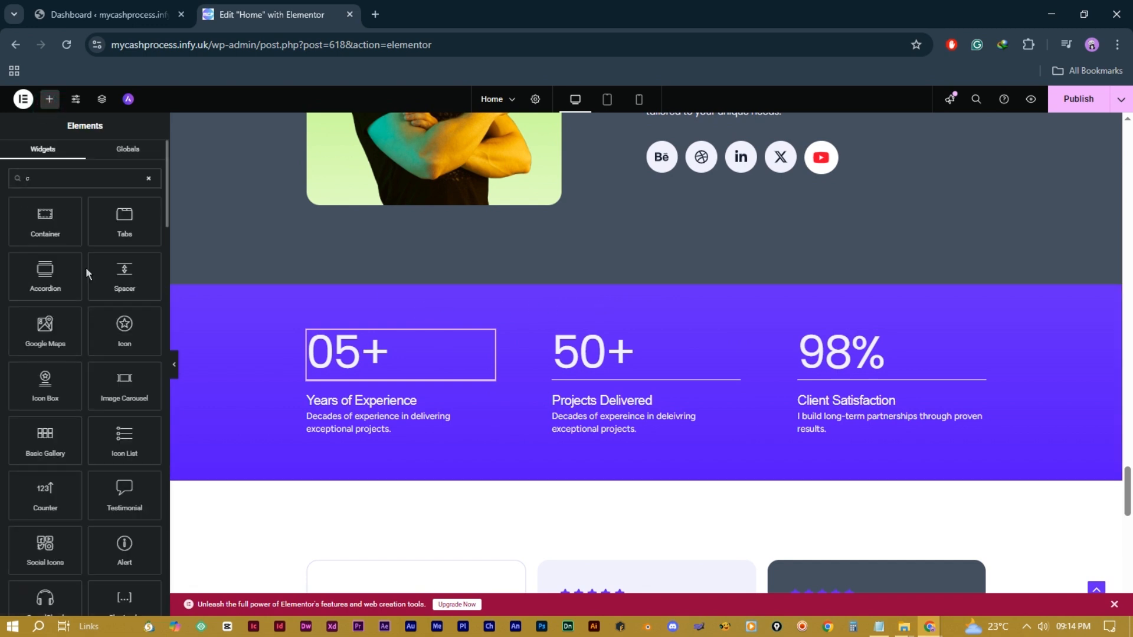
pyautogui.write('ounter')
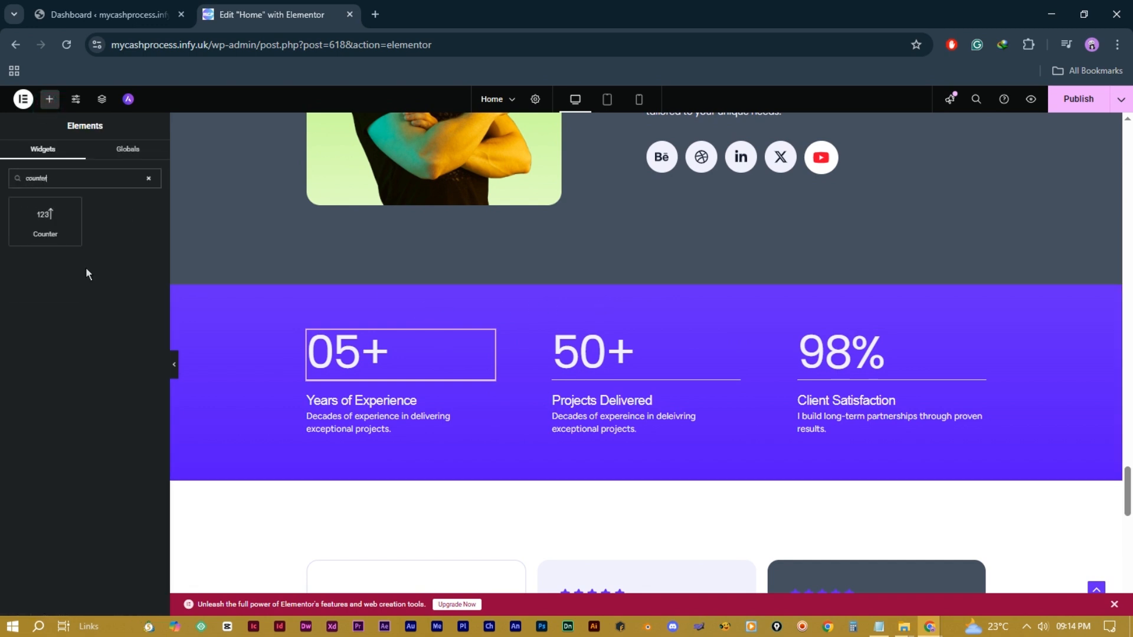
pyautogui.moveTo(45, 219); pyautogui.dragTo(374, 329)
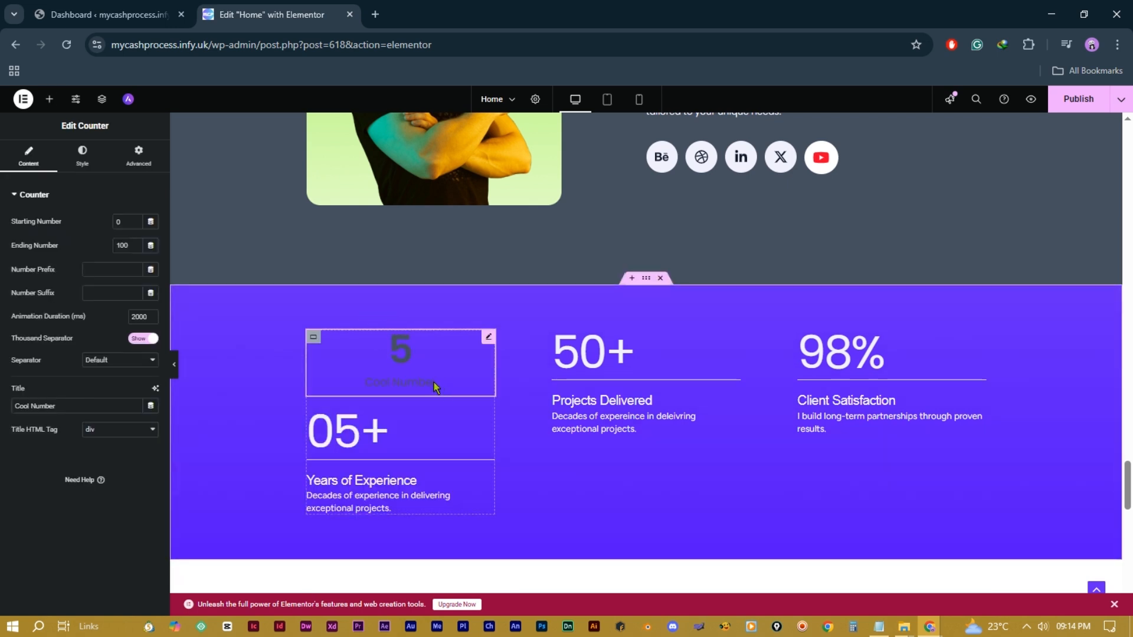
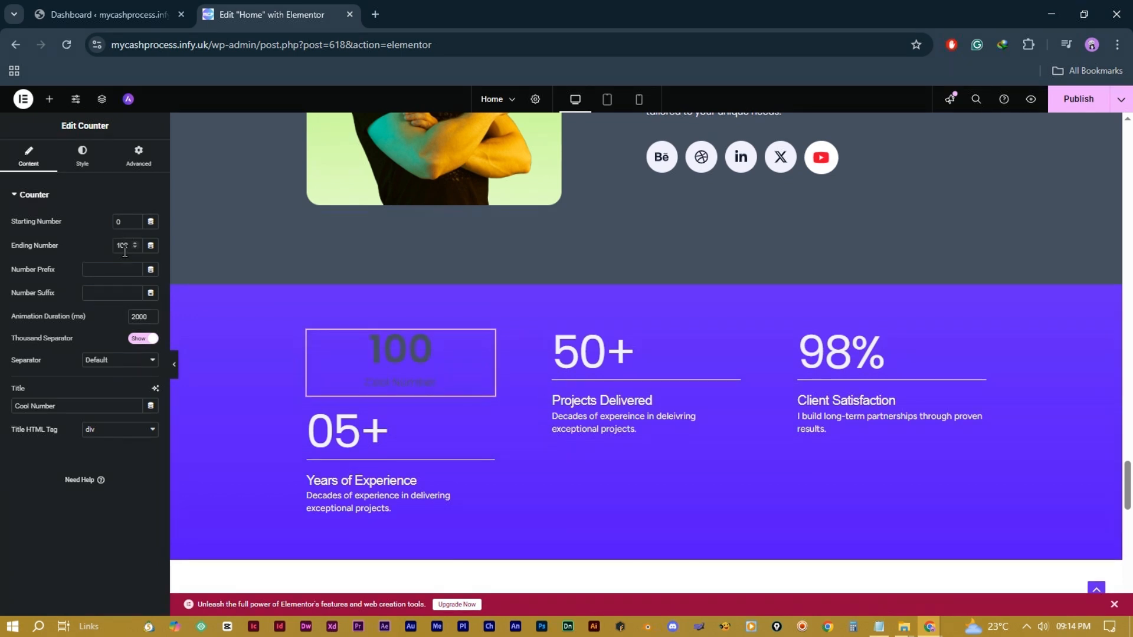
# Step: Make the counter's number text white
pyautogui.click(82, 158)
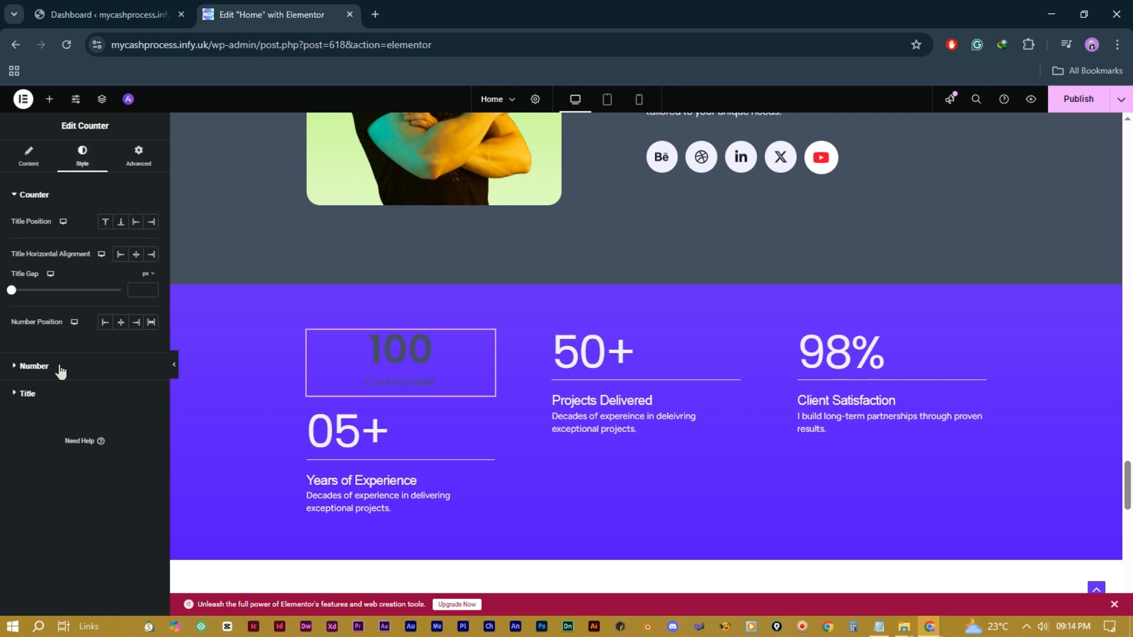
pyautogui.click(35, 366)
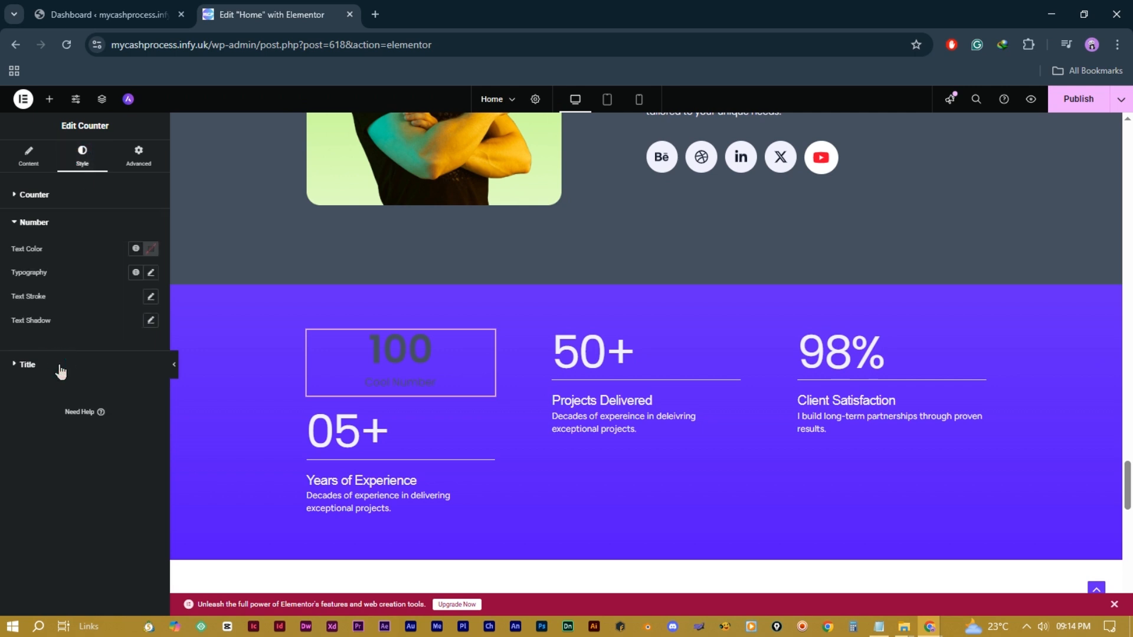
pyautogui.click(151, 253)
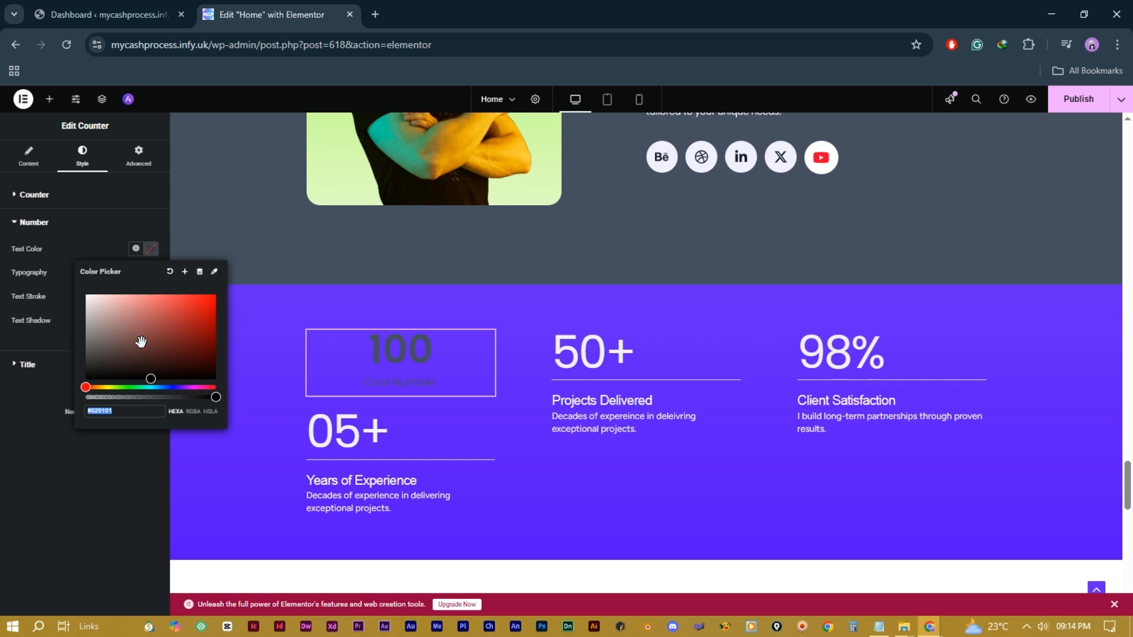
pyautogui.moveTo(125, 335); pyautogui.dragTo(87, 292)
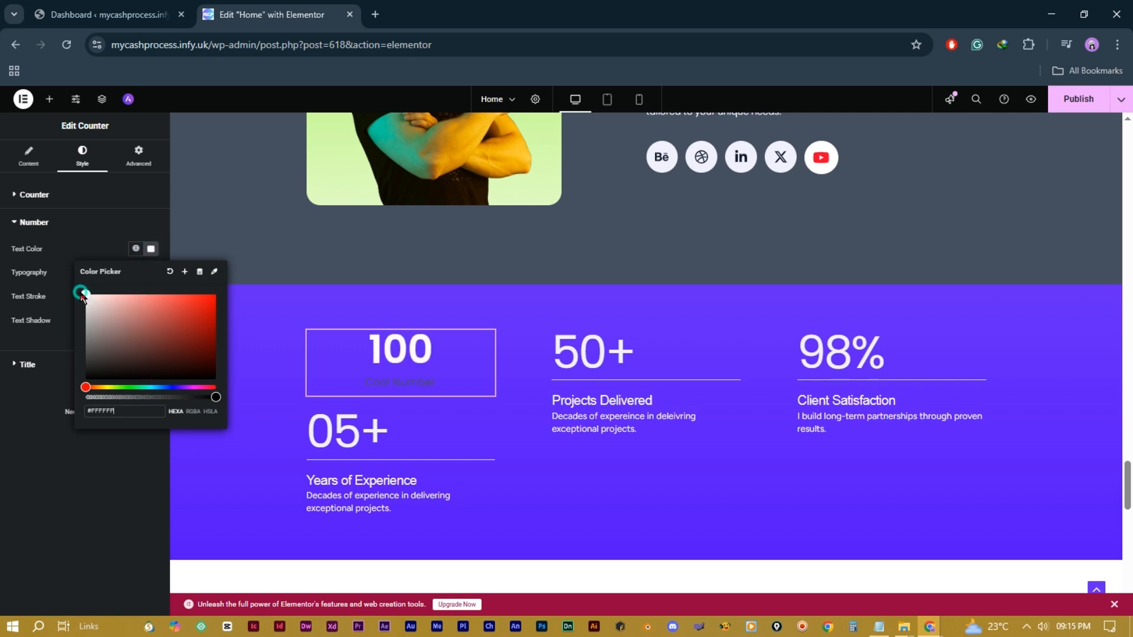
pyautogui.click(83, 158)
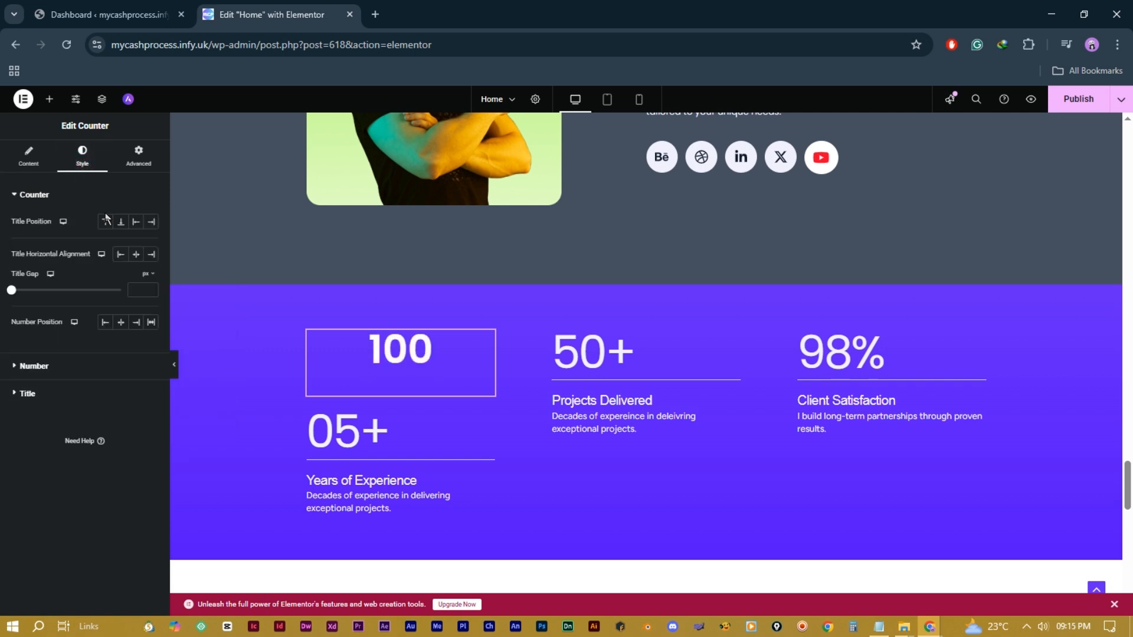
# Step: Set the counter title position to End, to the right of the number, and centre it
pyautogui.click(107, 221)
pyautogui.click(121, 222)
pyautogui.click(136, 222)
pyautogui.click(152, 223)
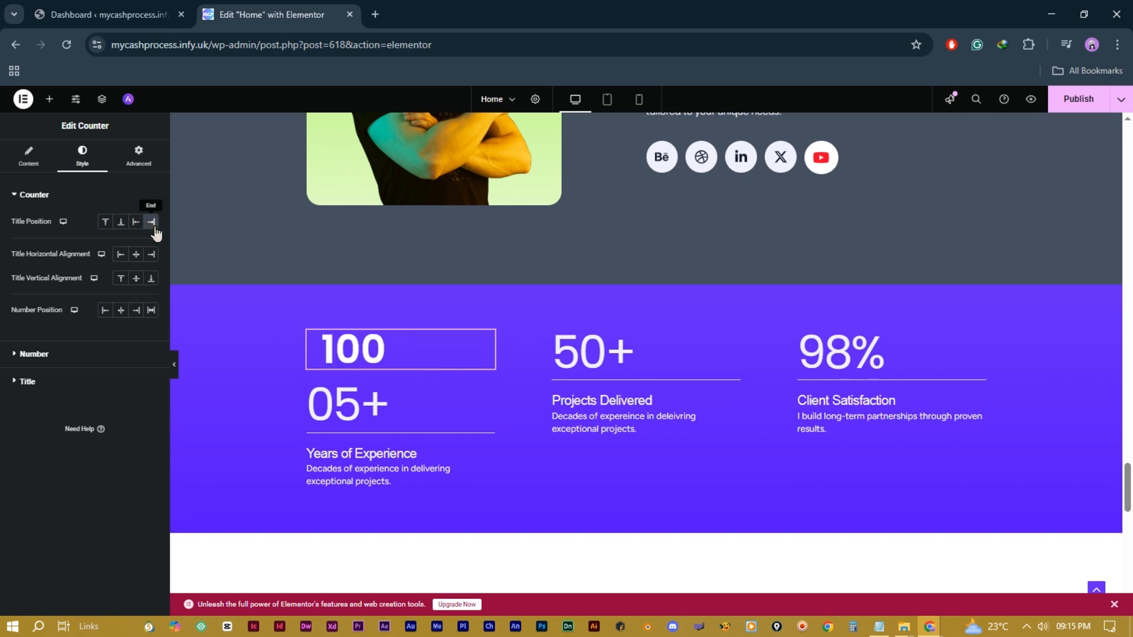
pyautogui.click(121, 254)
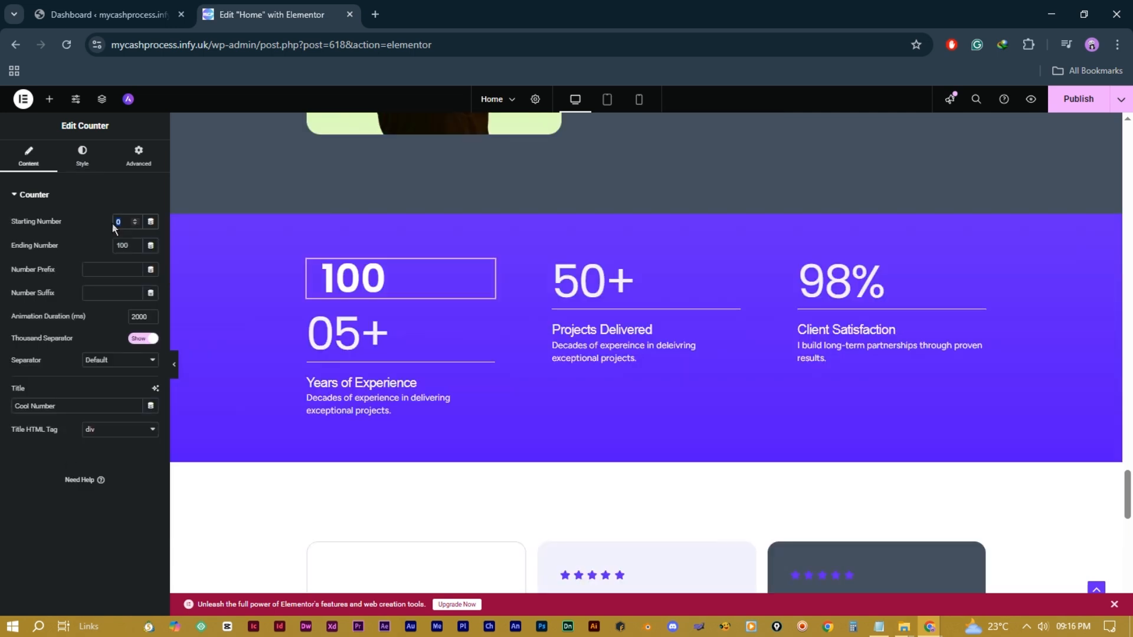
pyautogui.write('2')
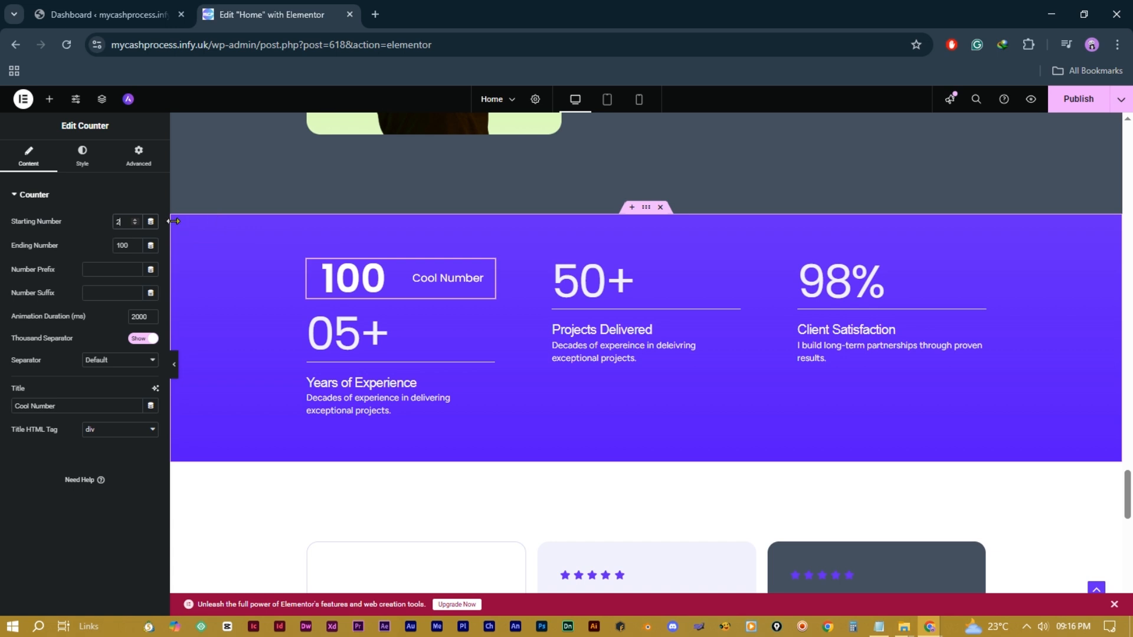
# Step: Rename the counter title to 'Plan'
pyautogui.tripleClick(65, 411)
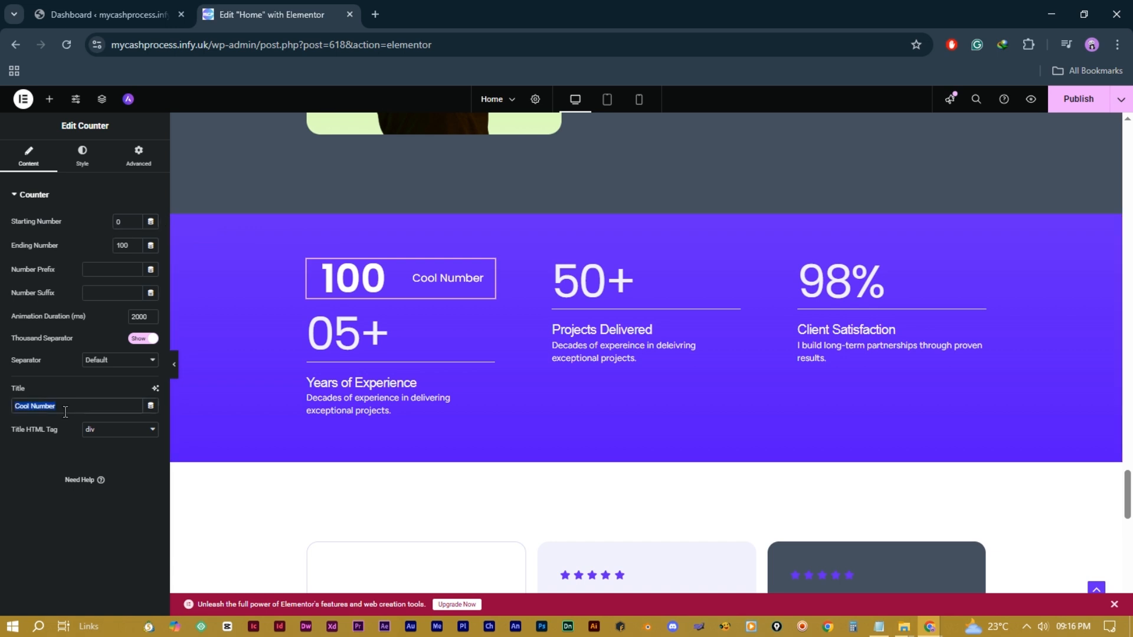
pyautogui.write('Plan')
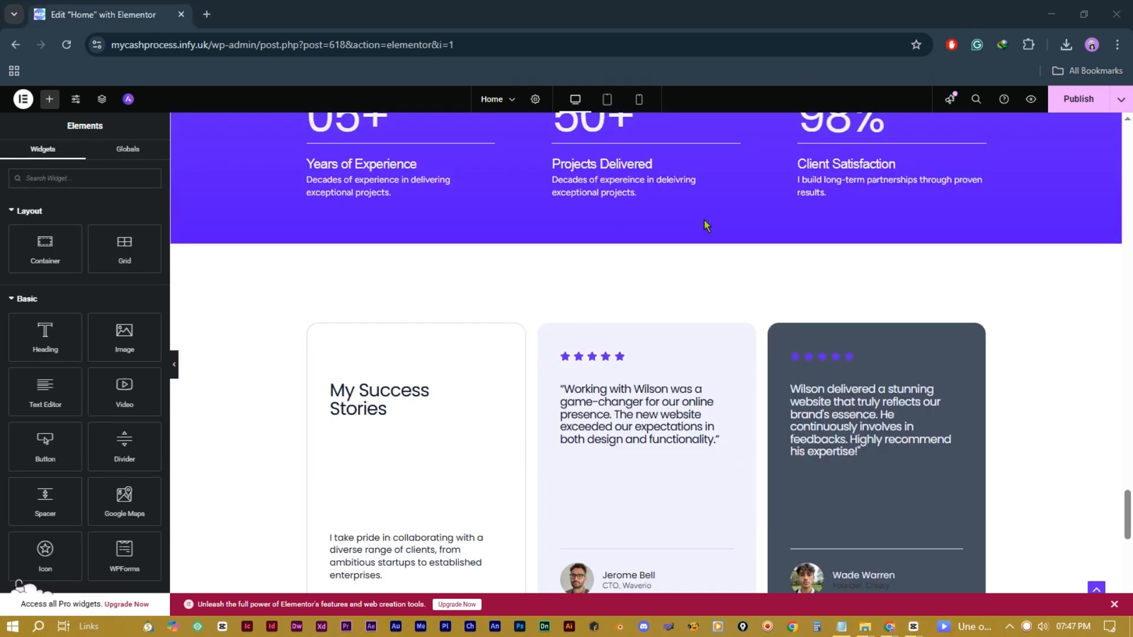
pyautogui.scroll(-1, 704, 226)
pyautogui.scroll(-1, 705, 226)
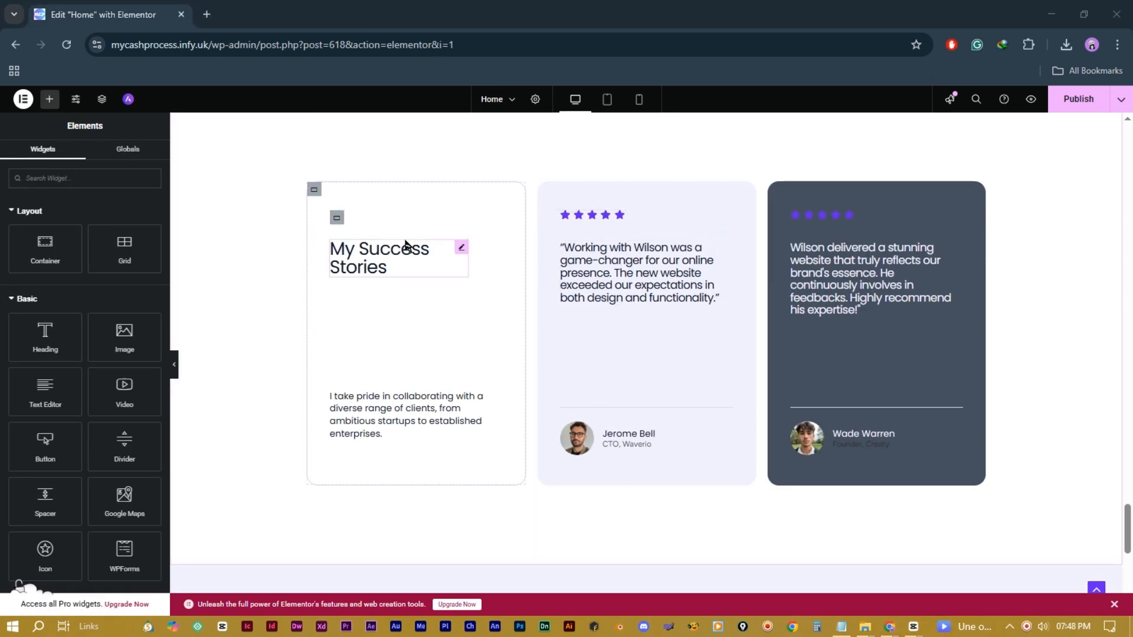
# Step: Inspect the testimonial cards, star rating icon and call-to-action labels without changing them
pyautogui.click(730, 416)
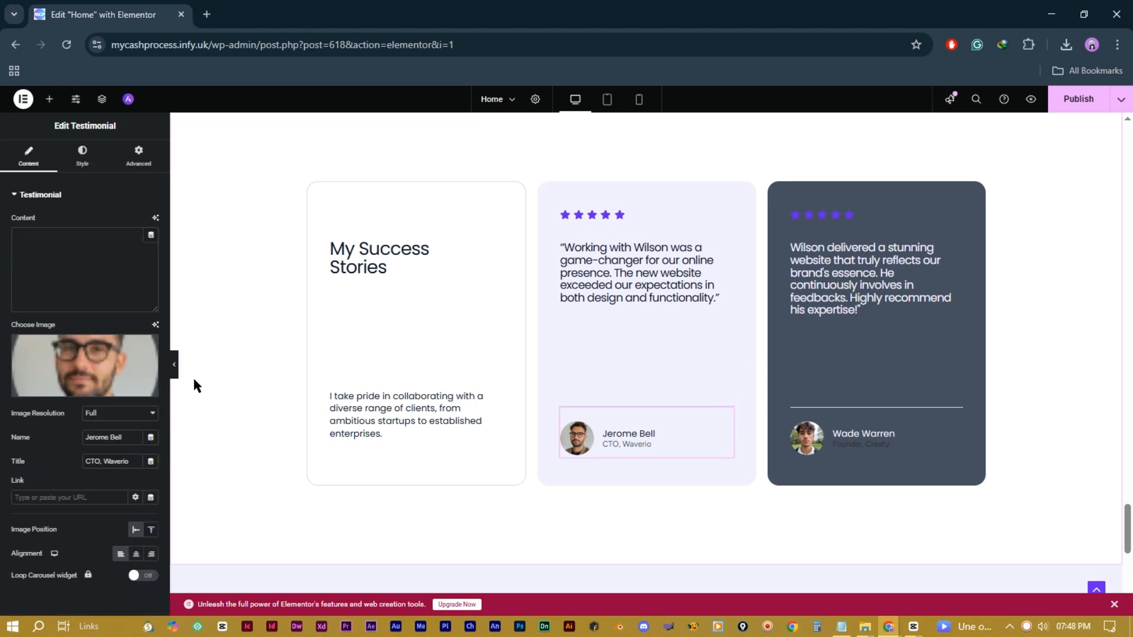
pyautogui.click(849, 216)
pyautogui.click(88, 260)
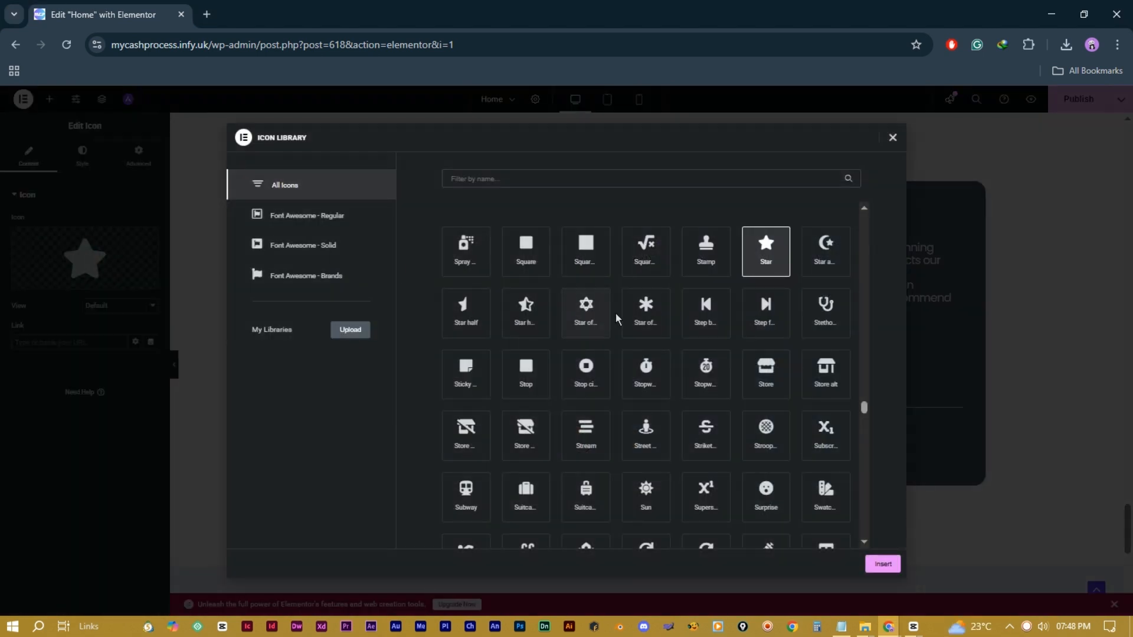
pyautogui.click(893, 137)
pyautogui.scroll(-4, 707, 346)
pyautogui.scroll(-1, 708, 347)
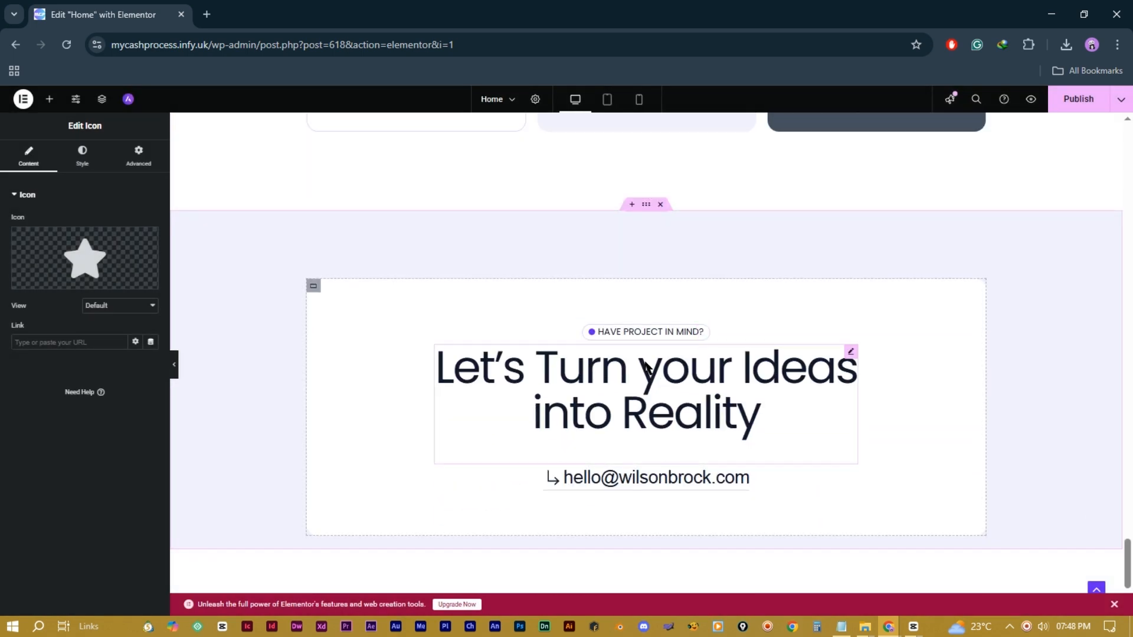
pyautogui.click(702, 332)
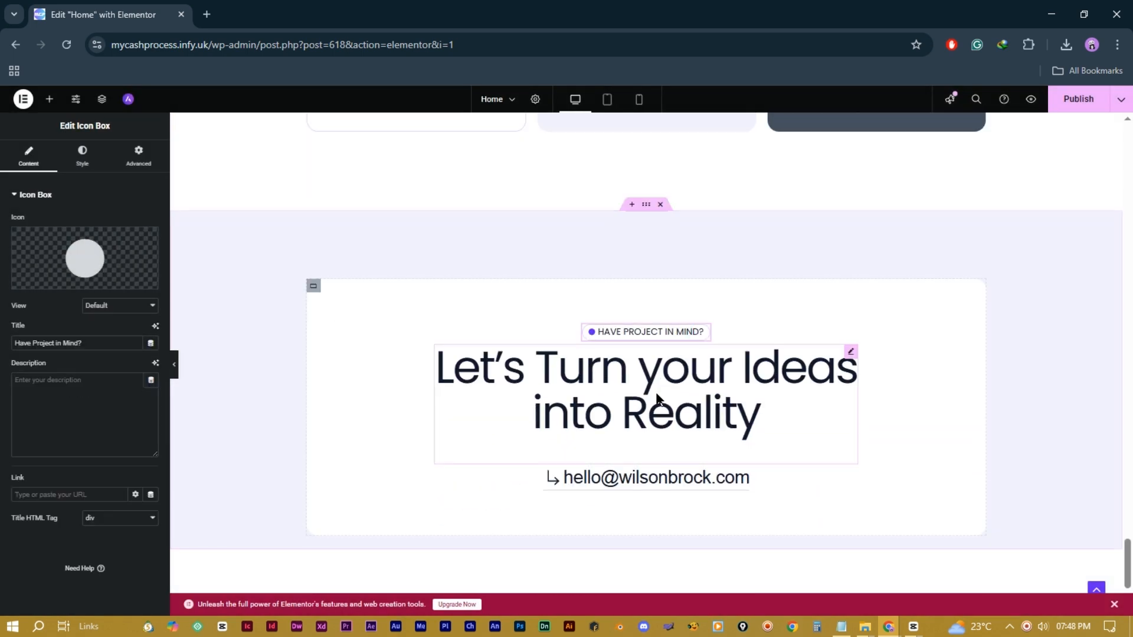
pyautogui.click(804, 397)
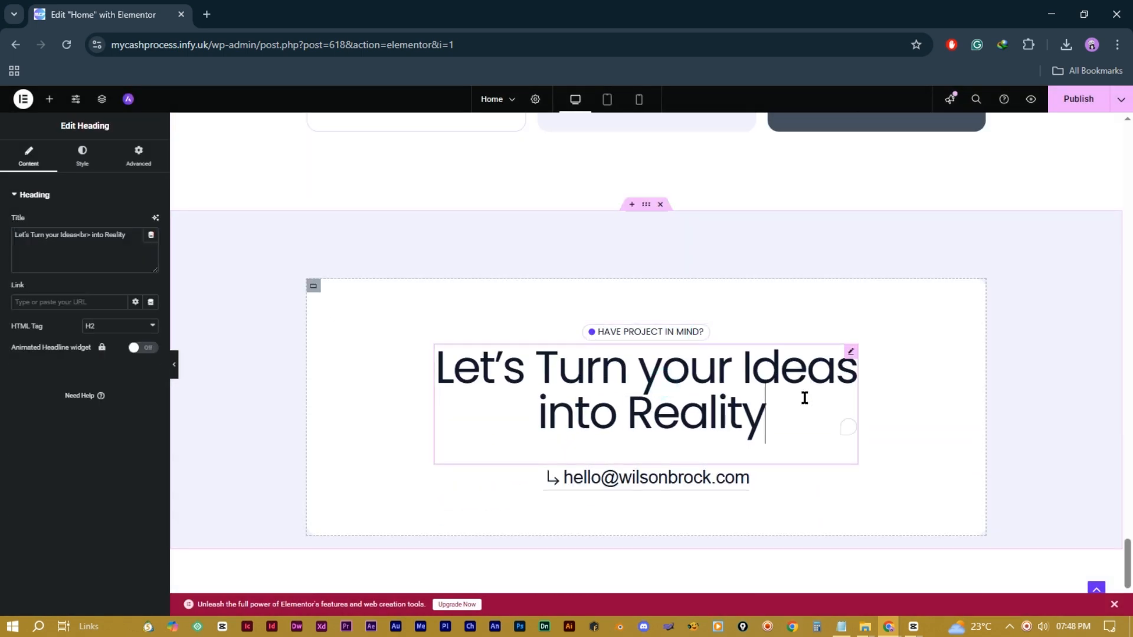
# Step: Replace the e-mail button's text with the site's own contact e-mail address
pyautogui.click(313, 286)
pyautogui.click(724, 478)
pyautogui.doubleClick(116, 246)
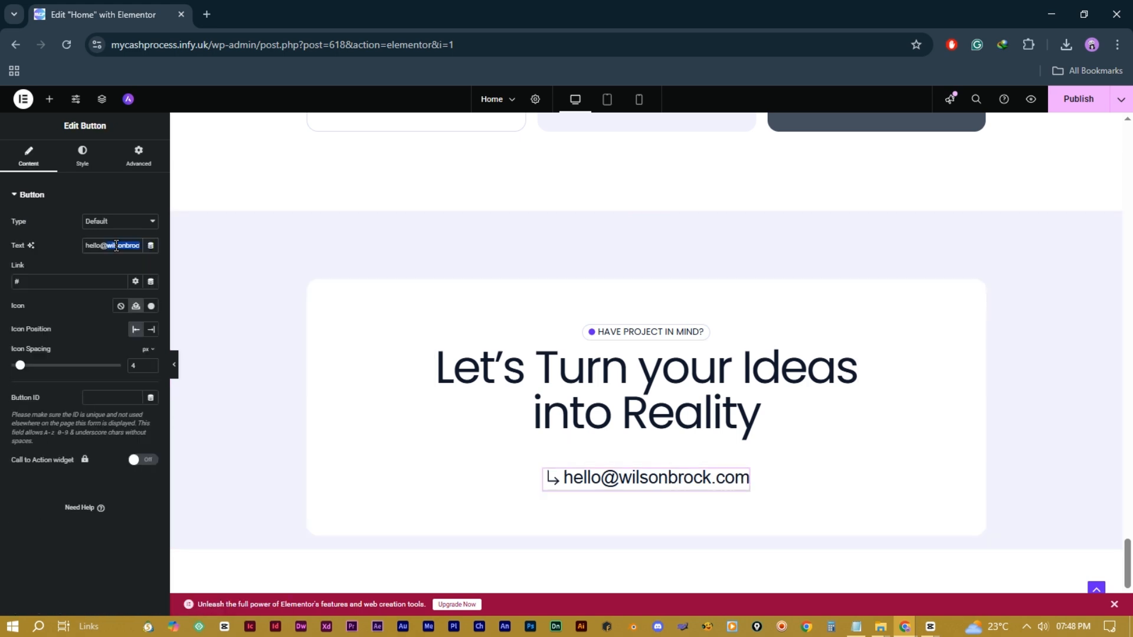
pyautogui.write('mycashprocess')
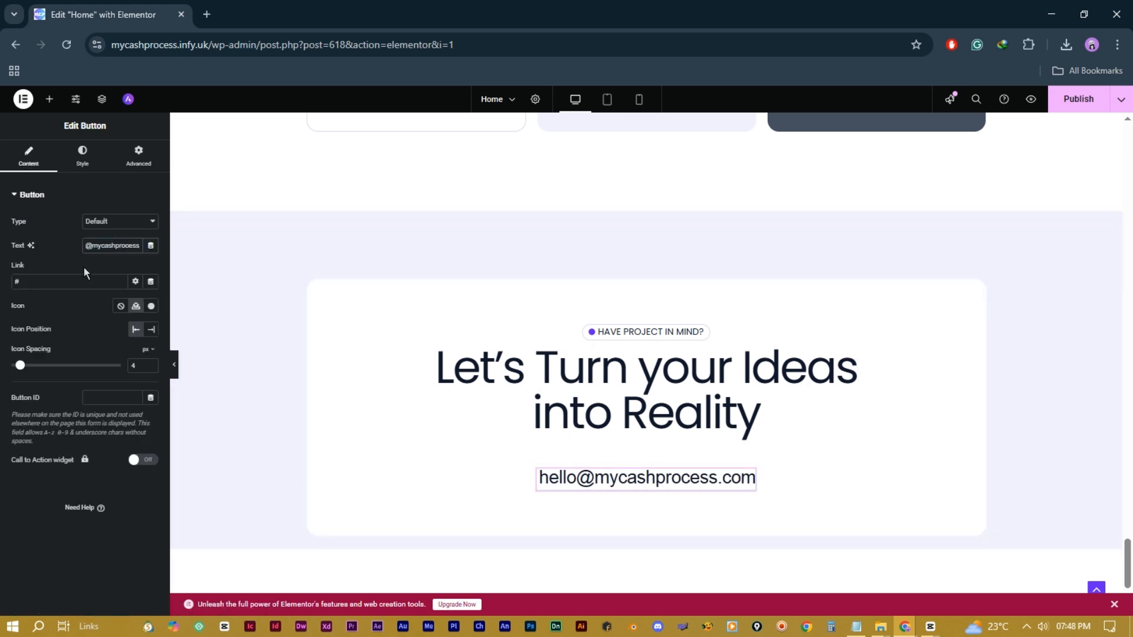
pyautogui.doubleClick(95, 247)
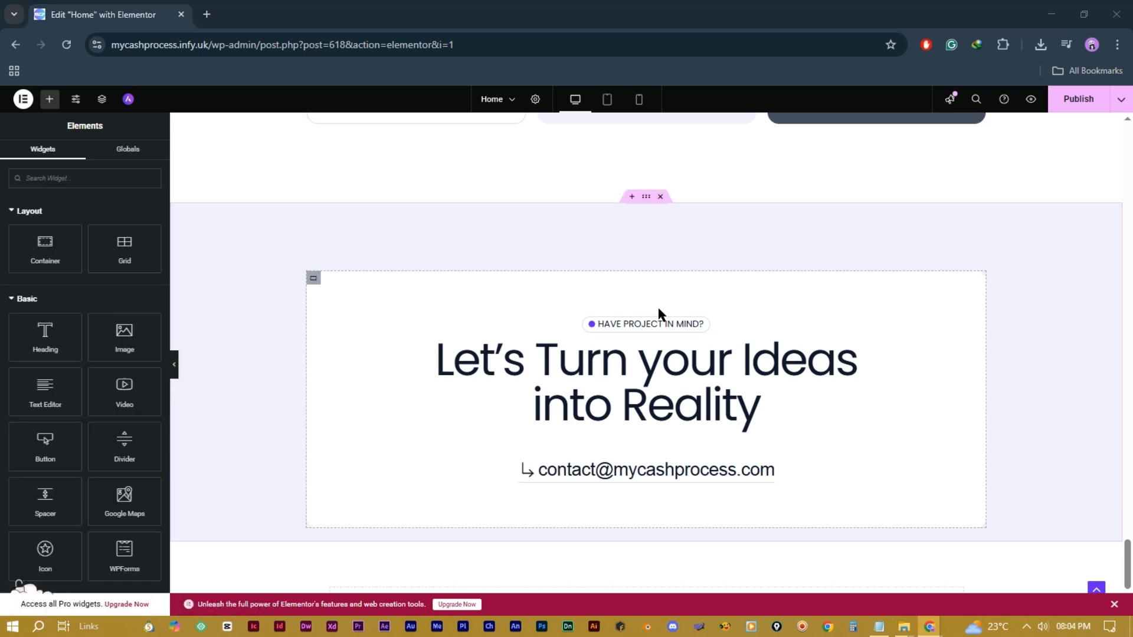
pyautogui.scroll(1, 657, 330)
pyautogui.scroll(15, 657, 346)
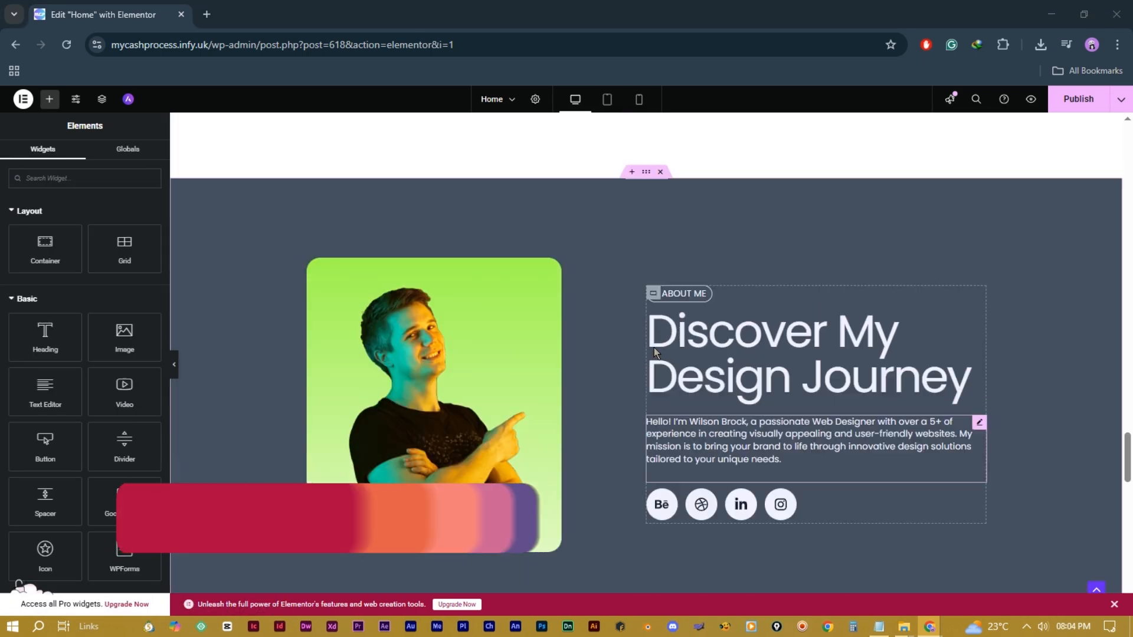
pyautogui.scroll(10, 654, 353)
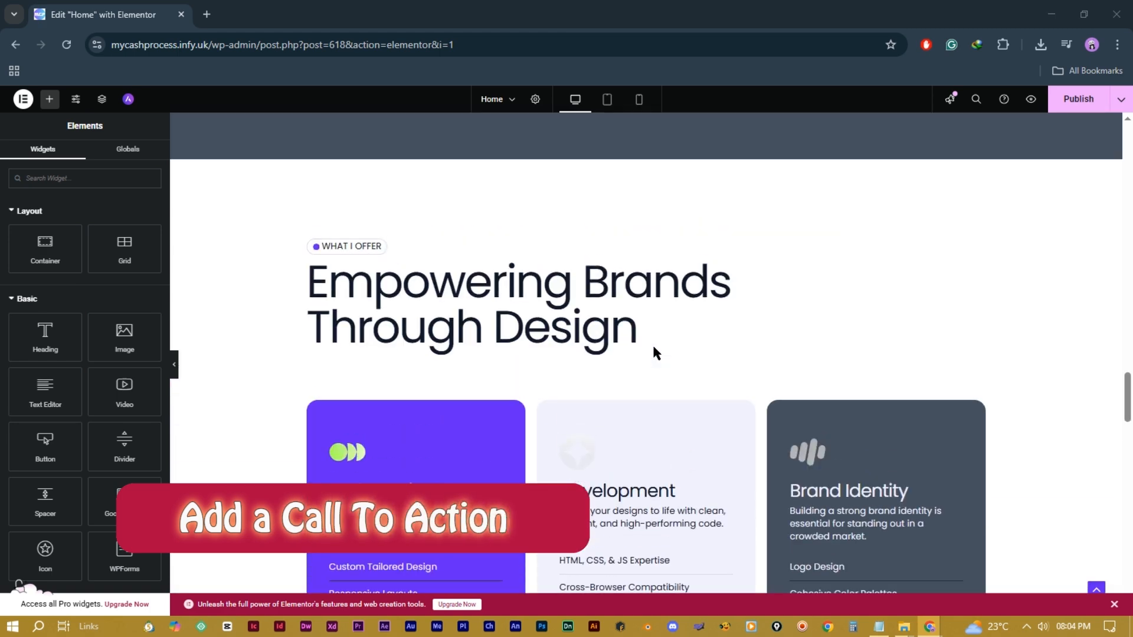
pyautogui.scroll(1, 654, 353)
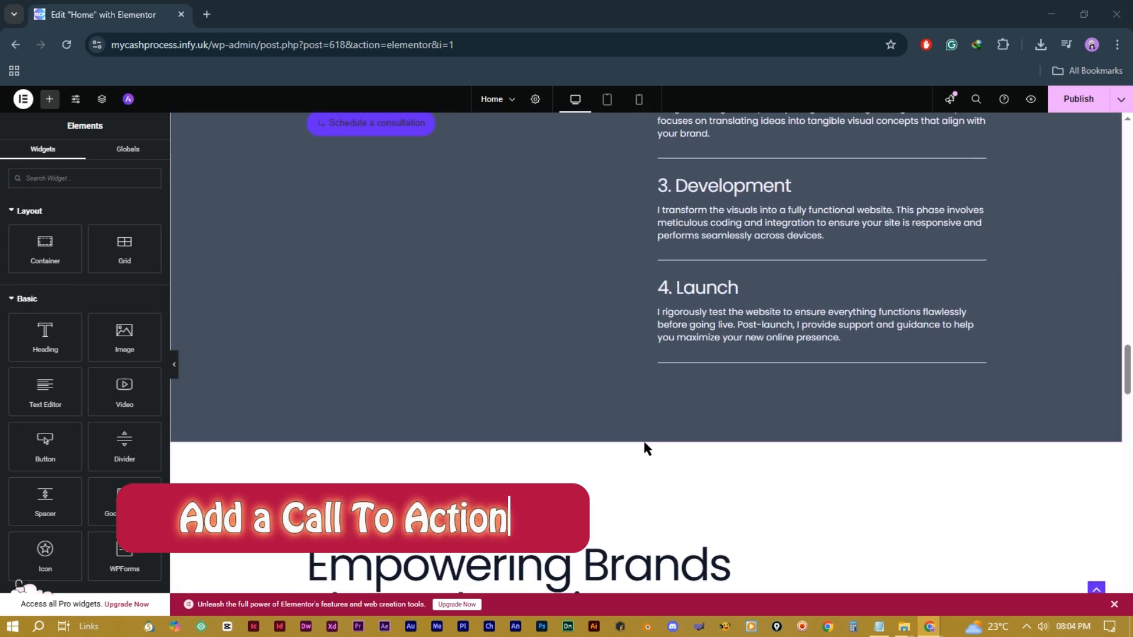
pyautogui.scroll(-7, 641, 447)
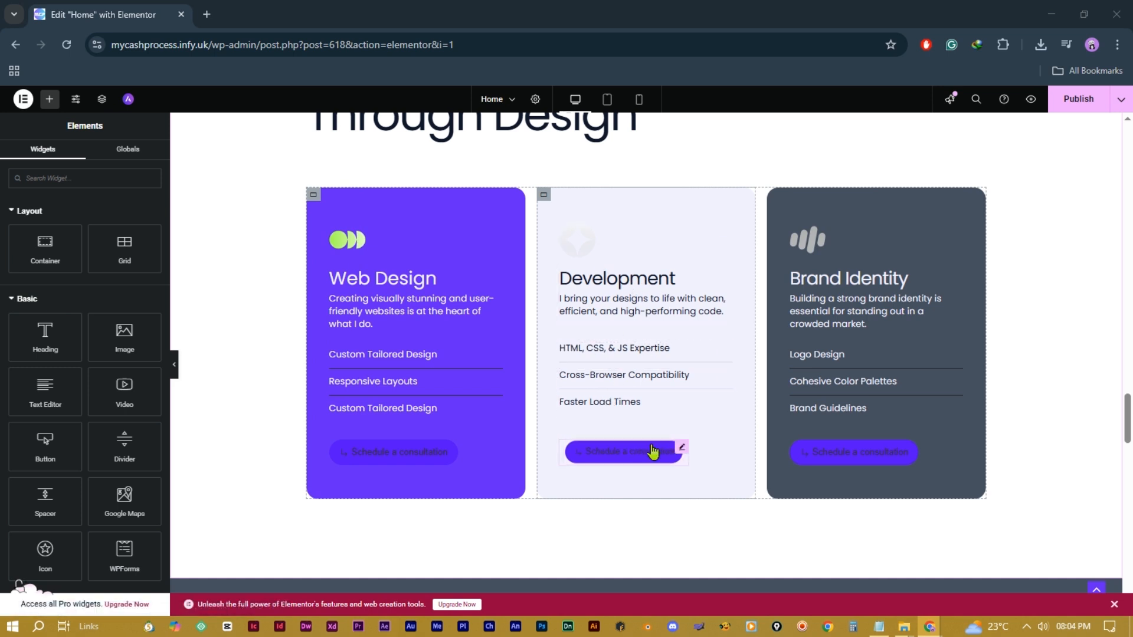
pyautogui.scroll(7, 662, 448)
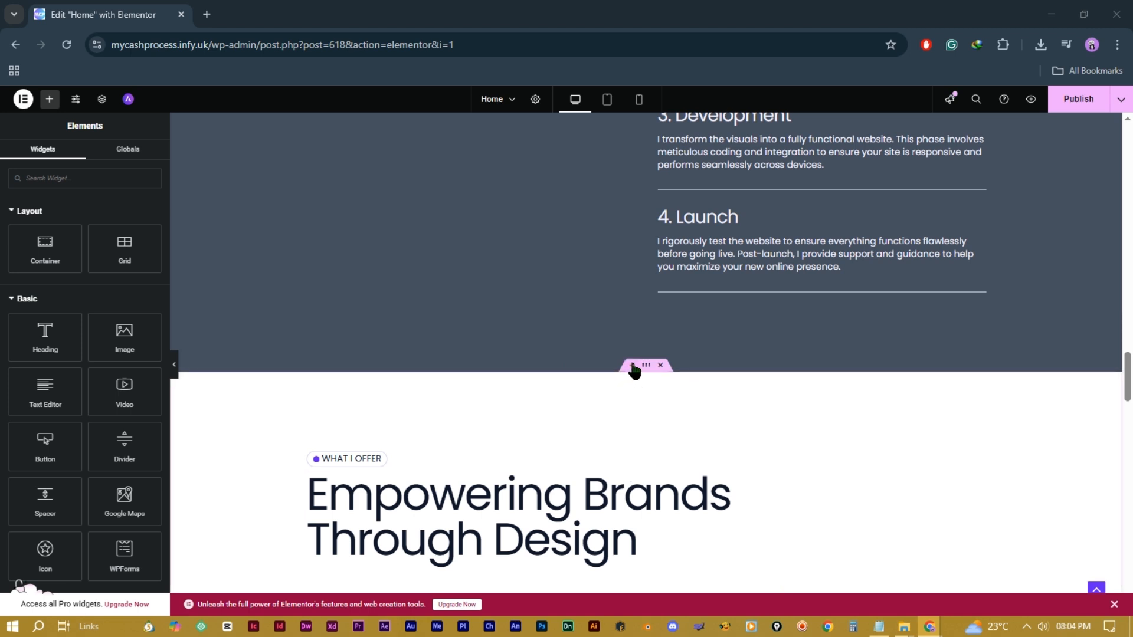
# Step: Add a single-column Flexbox container above What I Offer and drop a Text Editor widget into it
pyautogui.click(633, 366)
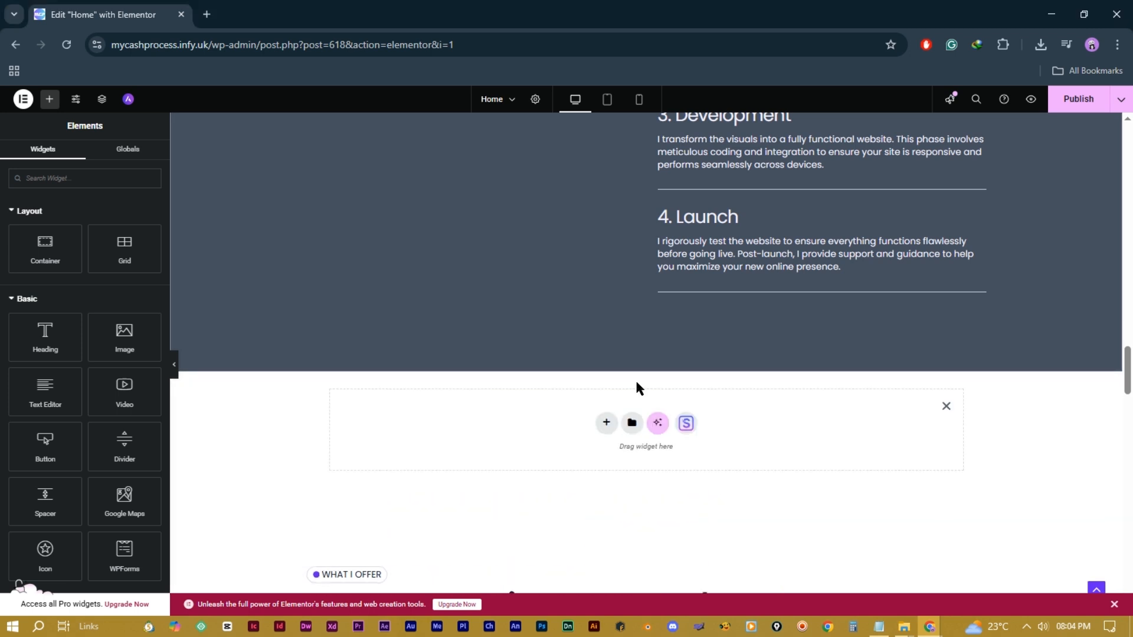
pyautogui.click(607, 424)
pyautogui.click(610, 461)
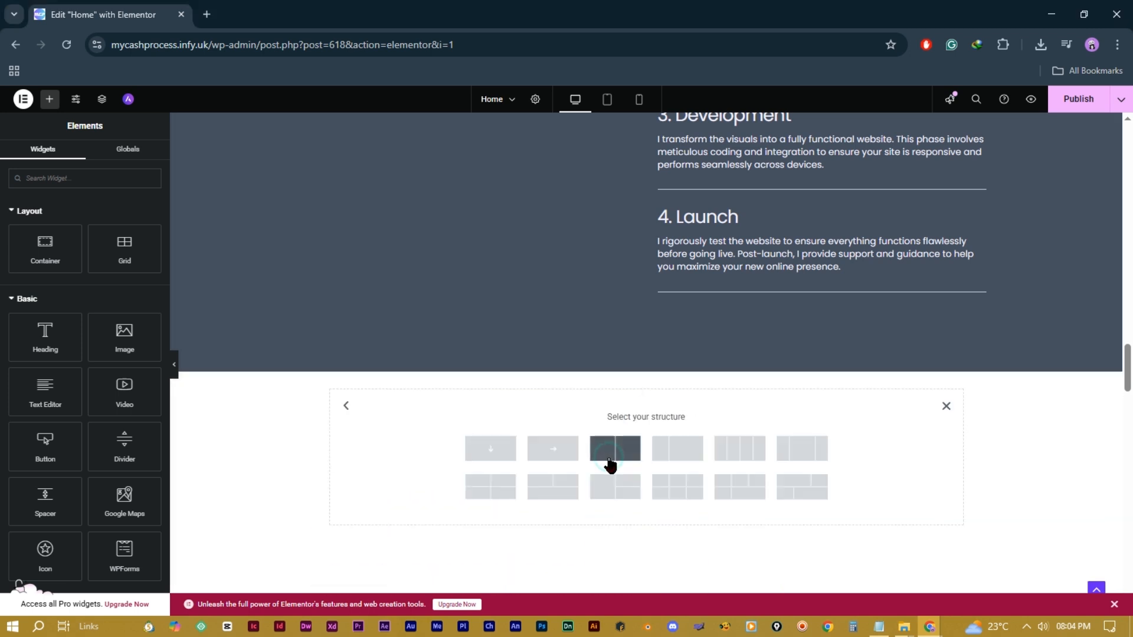
pyautogui.click(499, 453)
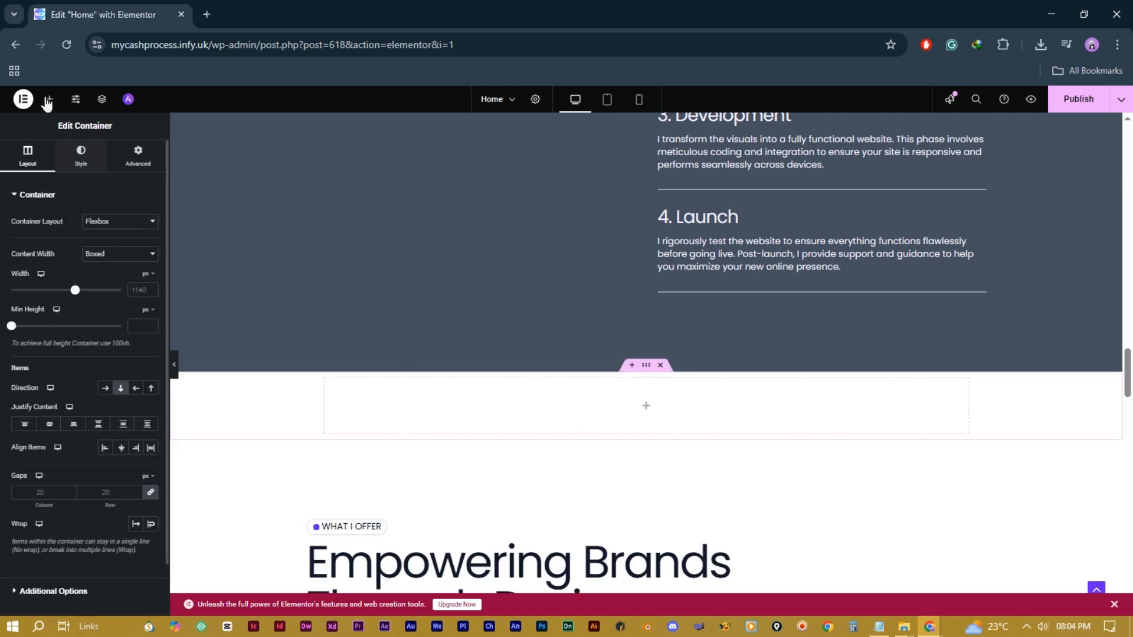
pyautogui.click(49, 99)
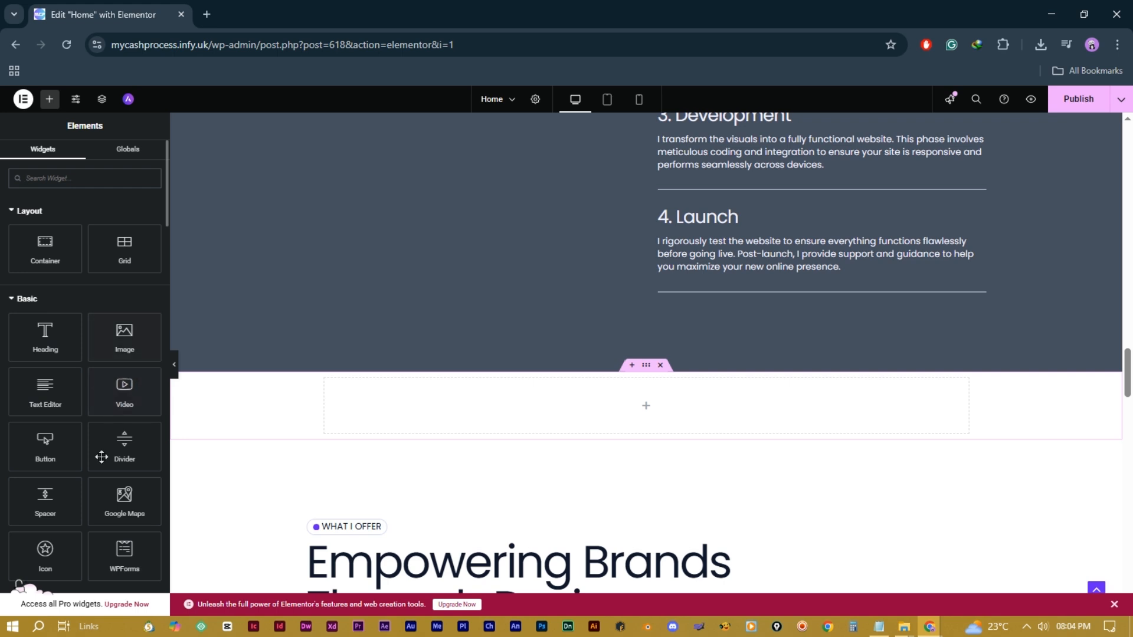
pyautogui.moveTo(39, 395); pyautogui.dragTo(604, 406)
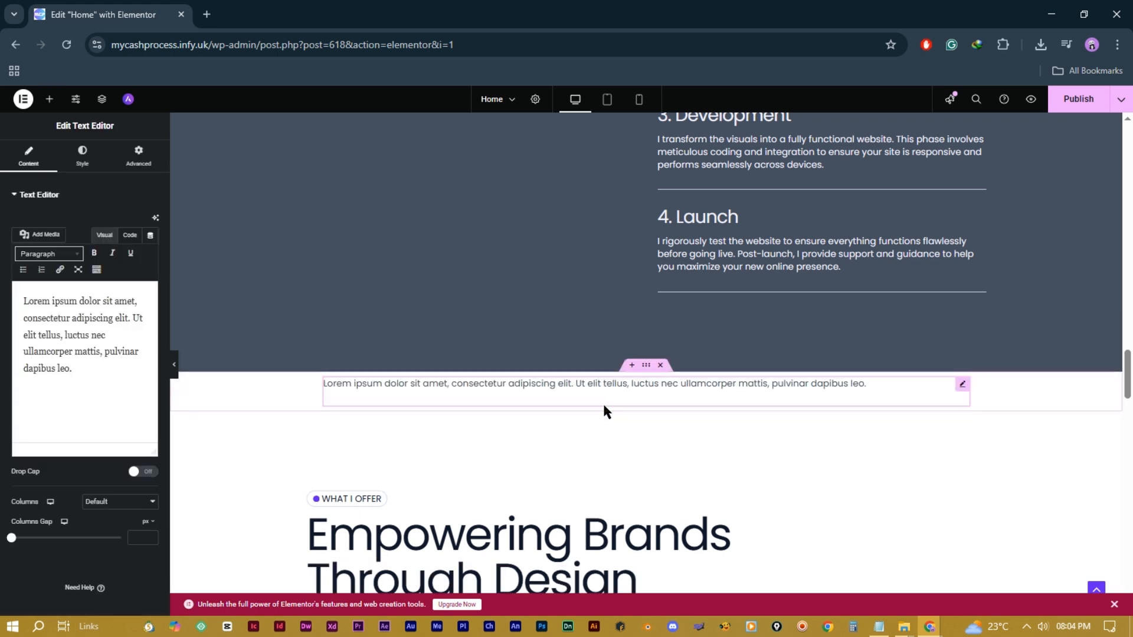
# Step: Replace the placeholder paragraph with the tagline 'Number one for the Small Business'
pyautogui.tripleClick(487, 384)
pyautogui.write('number one for ')
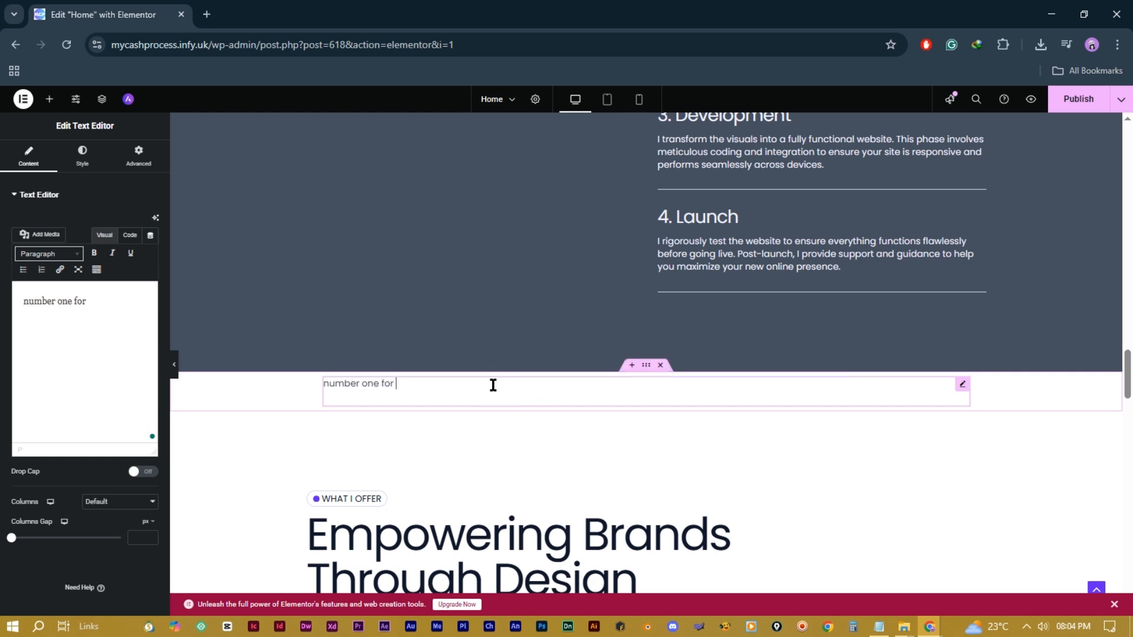
pyautogui.write('the Small Bus iness')
pyautogui.press('Left')
pyautogui.press('Left')
pyautogui.press('Left')
pyautogui.press('Left')
pyautogui.press('Left')
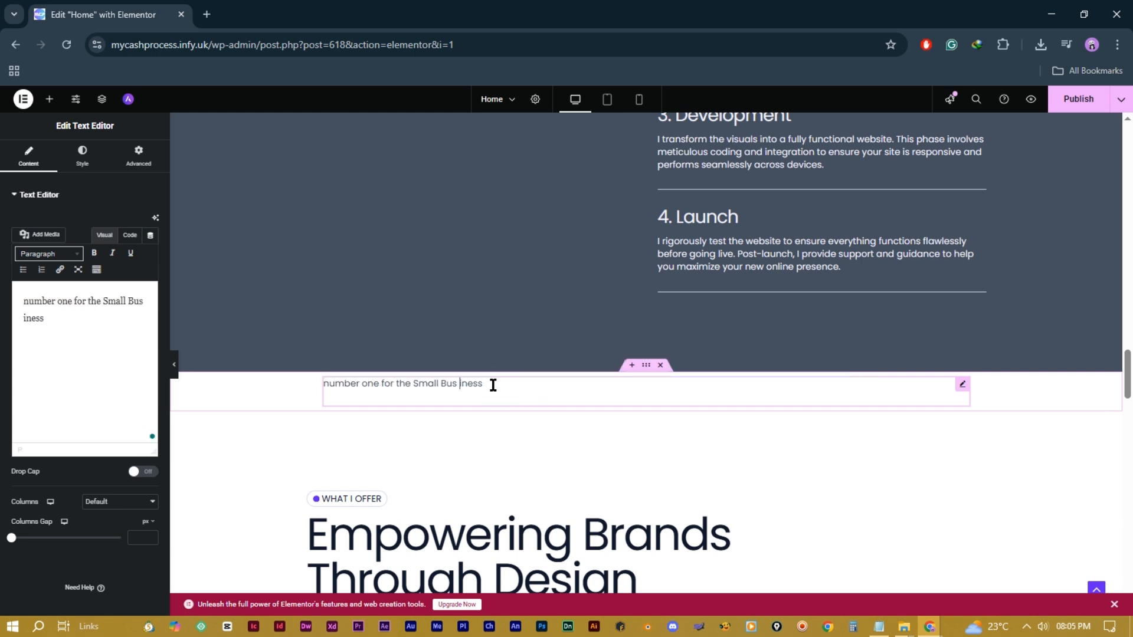
pyautogui.press('BackSpace')
pyautogui.moveTo(328, 383); pyautogui.dragTo(322, 384)
pyautogui.write('N')
# Step: Add a Heading widget and a Heading 3 text block reading 'Be the One on Digital Marketing'
pyautogui.click(51, 101)
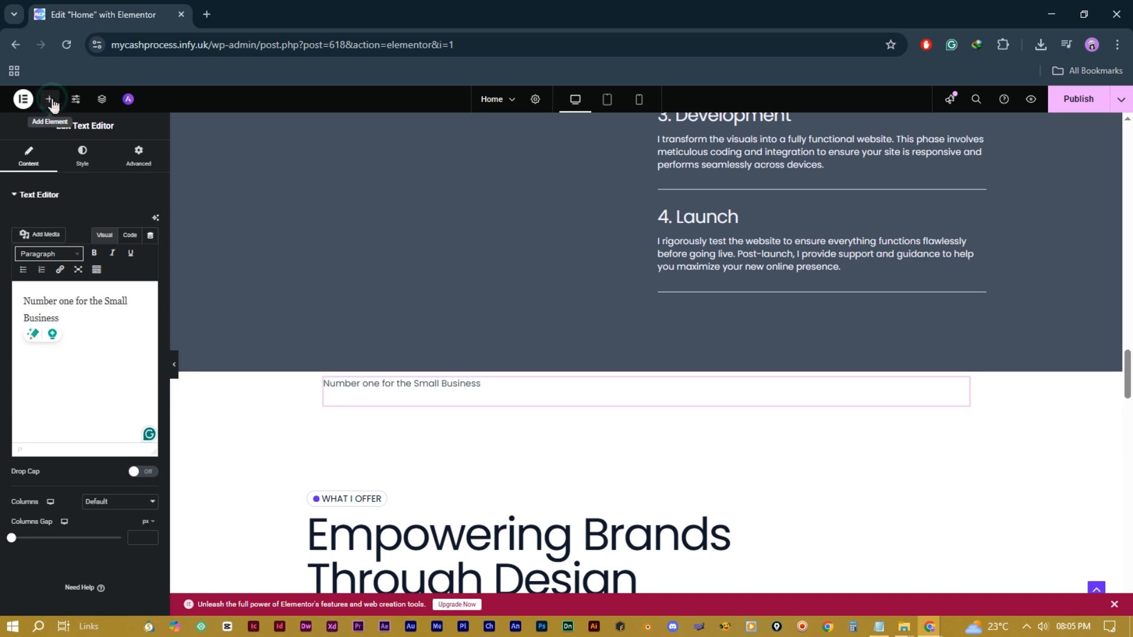
pyautogui.moveTo(44, 335); pyautogui.dragTo(384, 399)
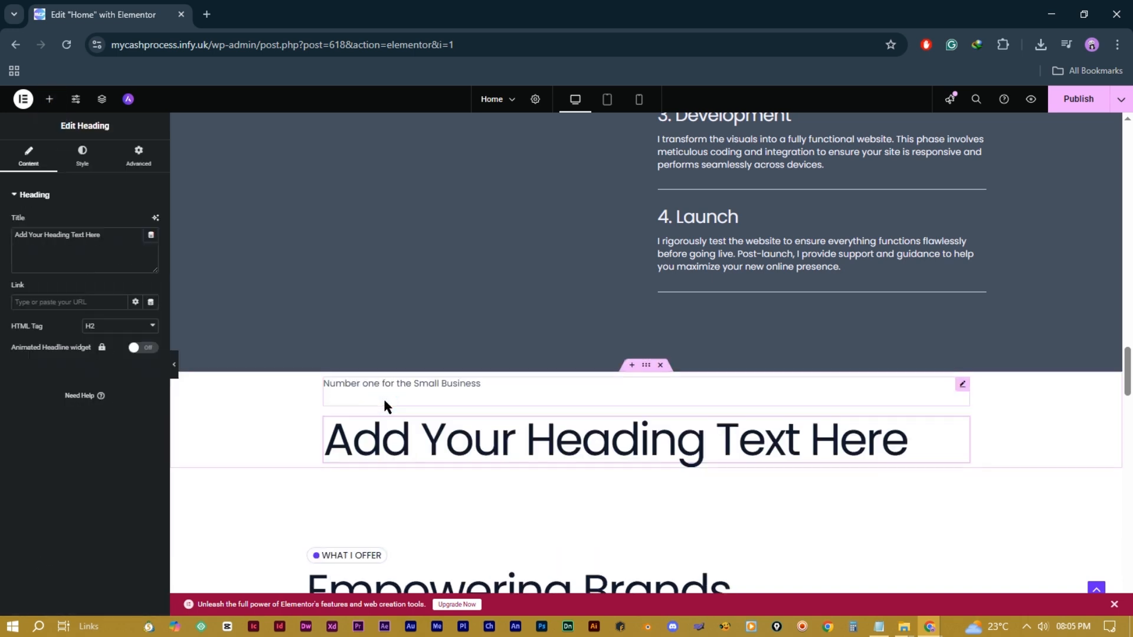
pyautogui.click(57, 97)
pyautogui.moveTo(53, 394); pyautogui.dragTo(455, 466)
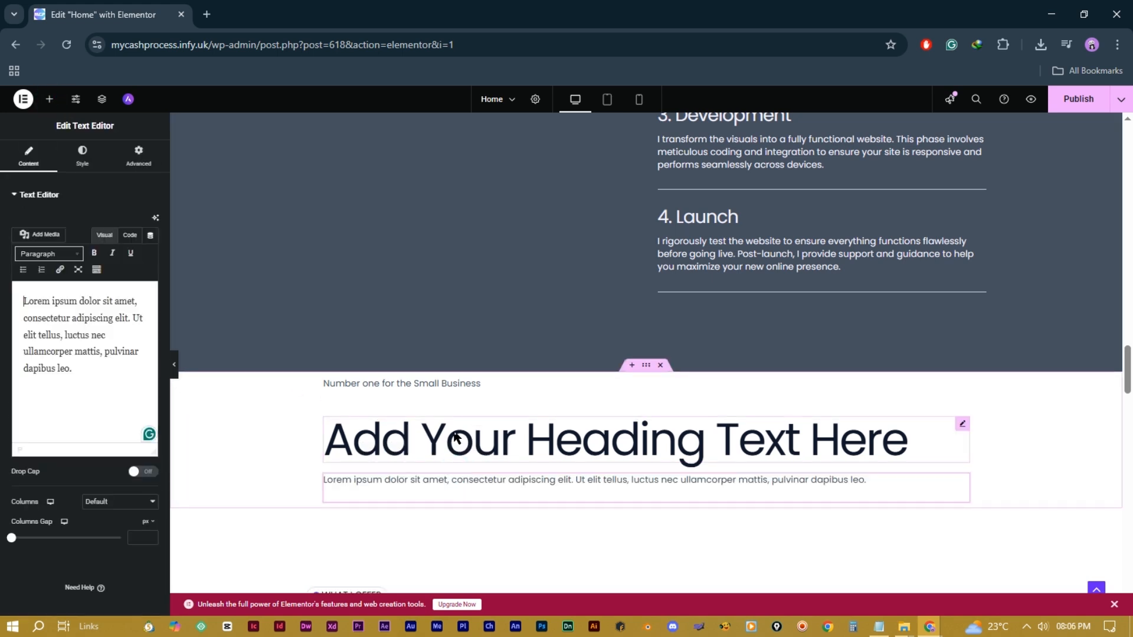
pyautogui.click(51, 254)
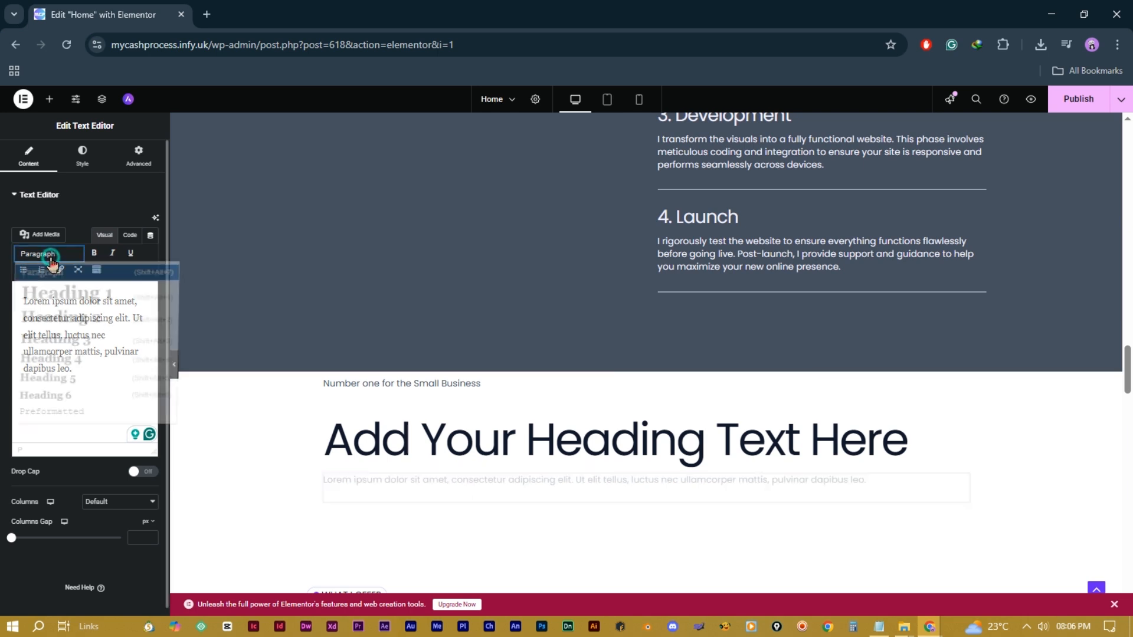
pyautogui.click(81, 341)
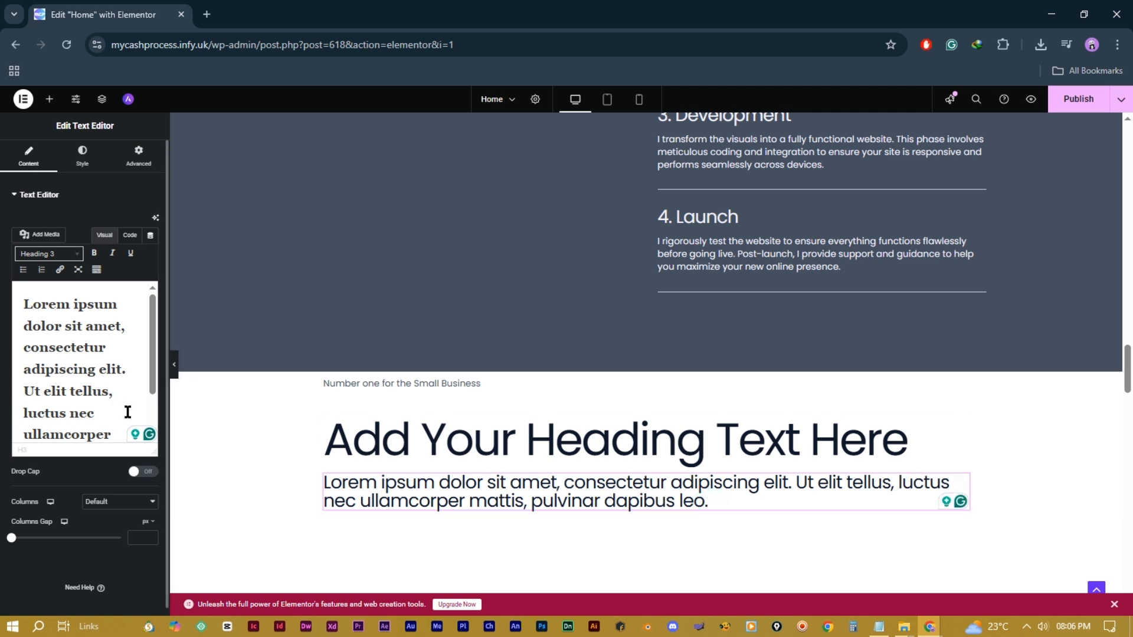
pyautogui.click(99, 398)
pyautogui.hotkey('ctrl', 'a')
pyautogui.write('Be ')
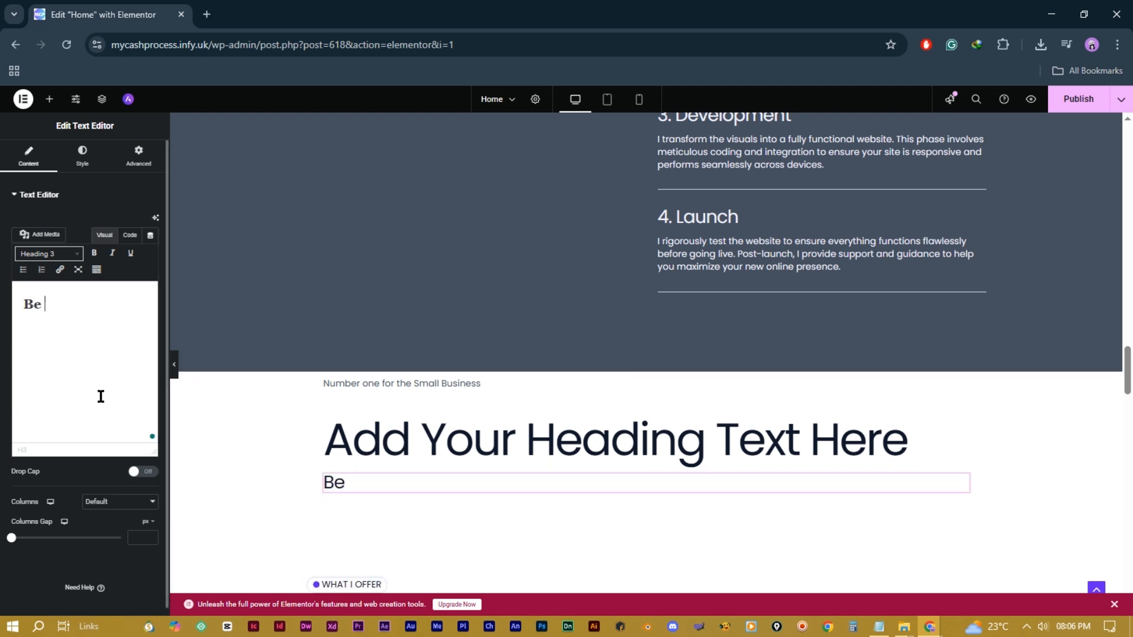
pyautogui.write('the One on')
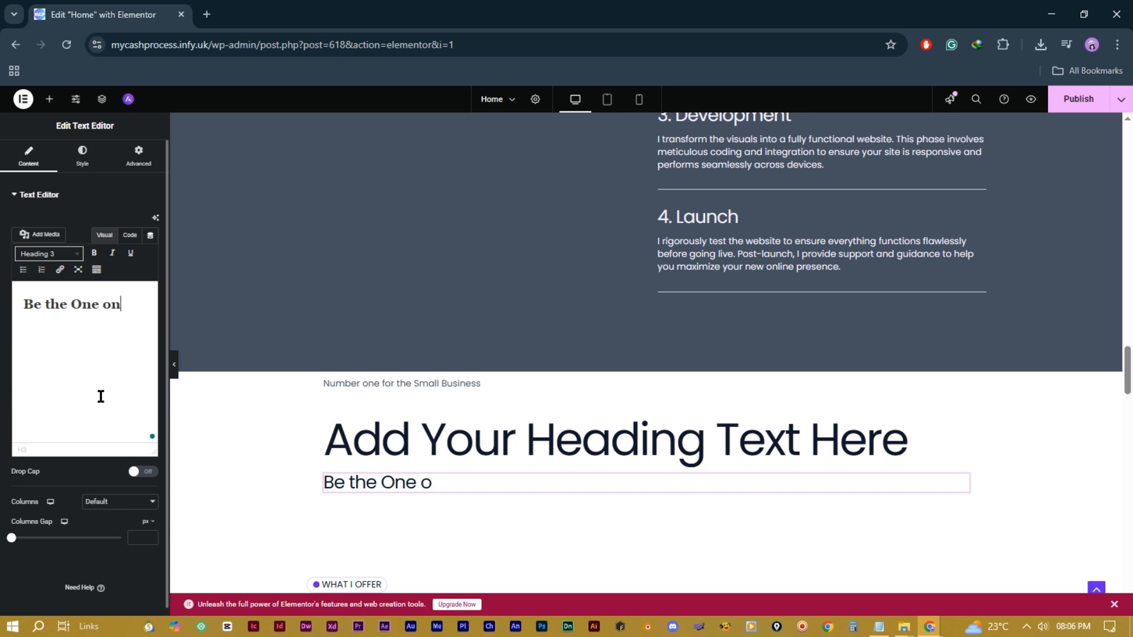
pyautogui.write(' Digital Marke')
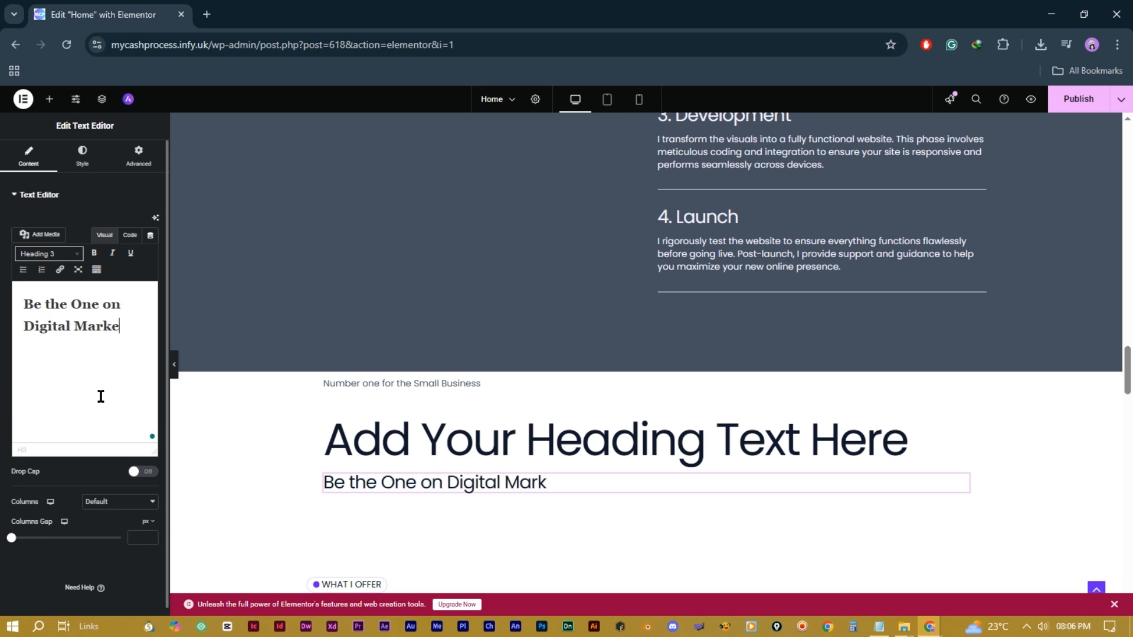
pyautogui.write('ting')
# Step: Change the heading text to 'MyCashProcess is the Best'
pyautogui.tripleClick(464, 441)
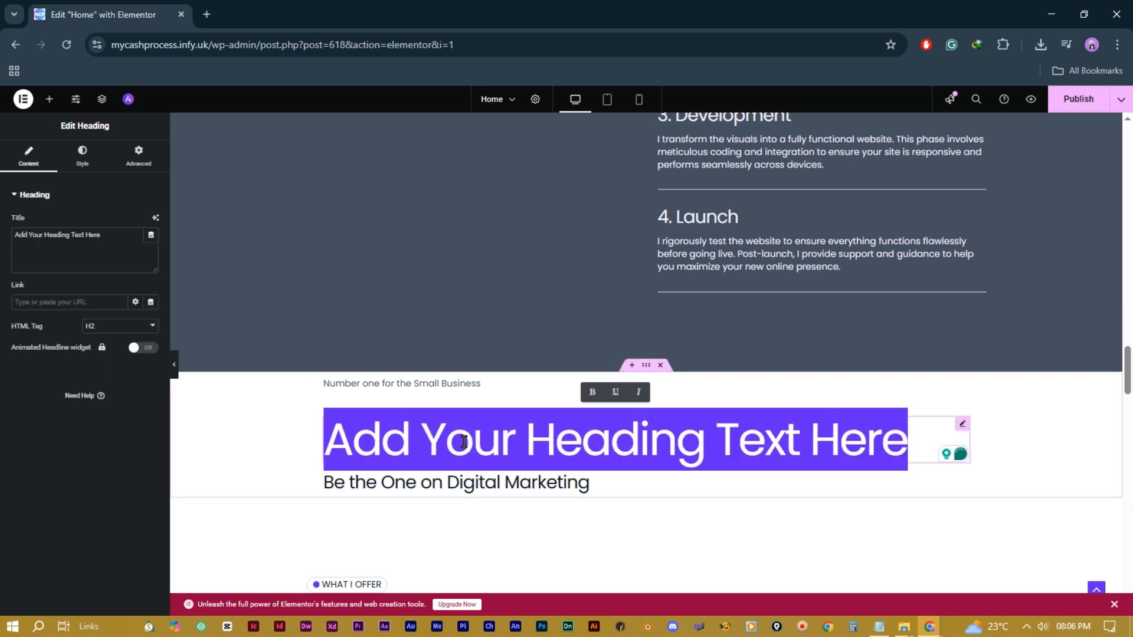
pyautogui.write('MyCash')
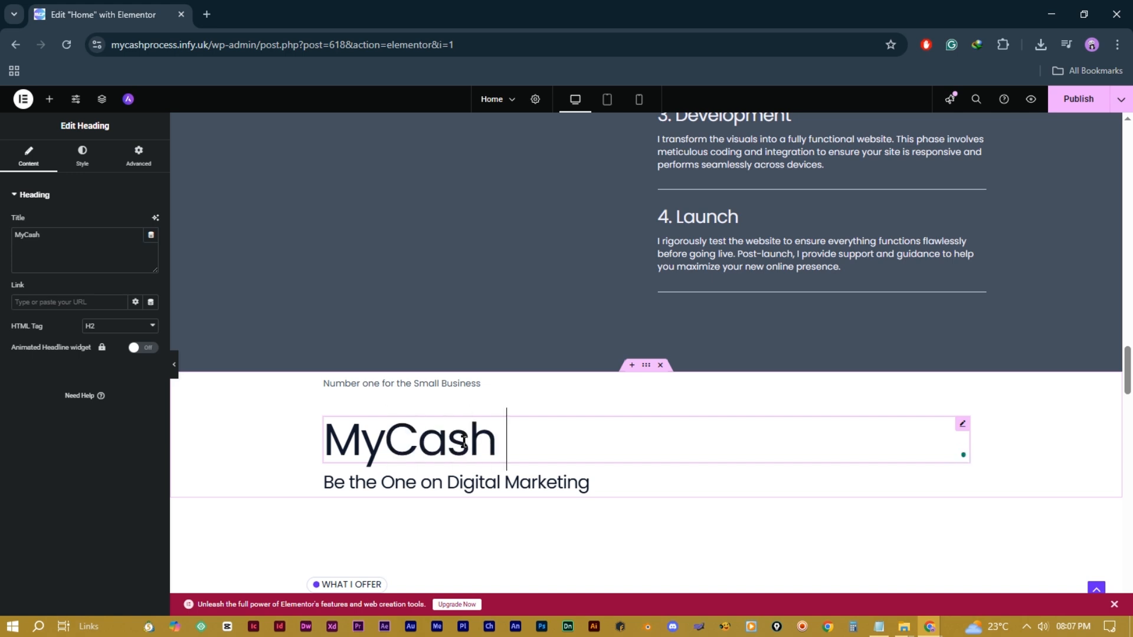
pyautogui.write('Process Is the')
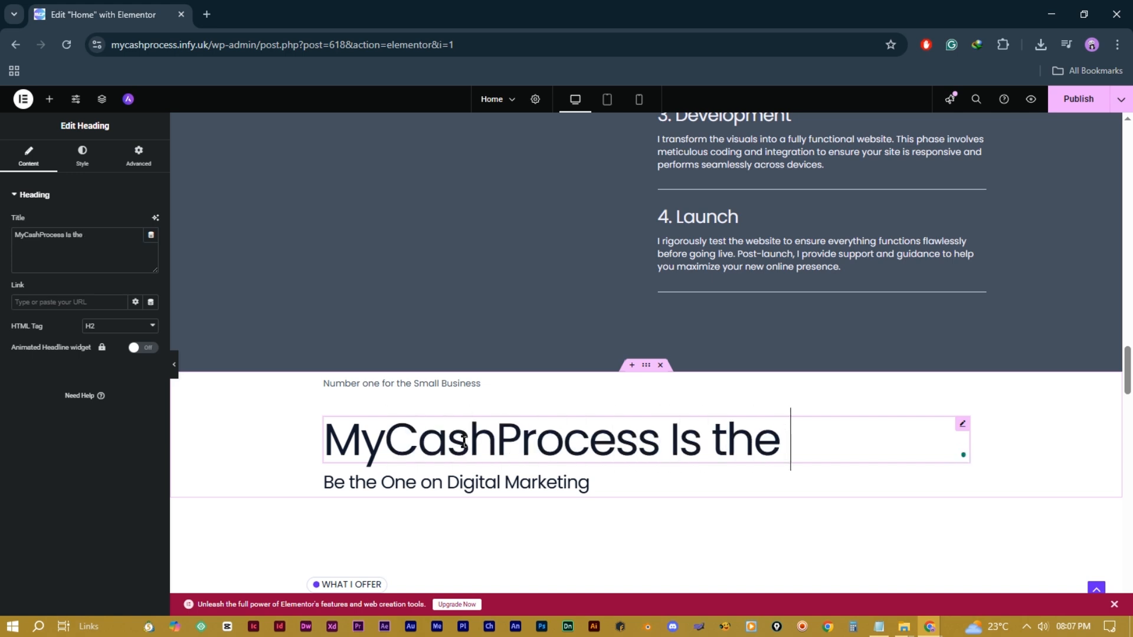
pyautogui.press('BackSpace')
pyautogui.press('BackSpace')
pyautogui.press('BackSpace')
pyautogui.press('BackSpace')
pyautogui.press('BackSpace')
pyautogui.press('BackSpace')
pyautogui.write('is the Best')
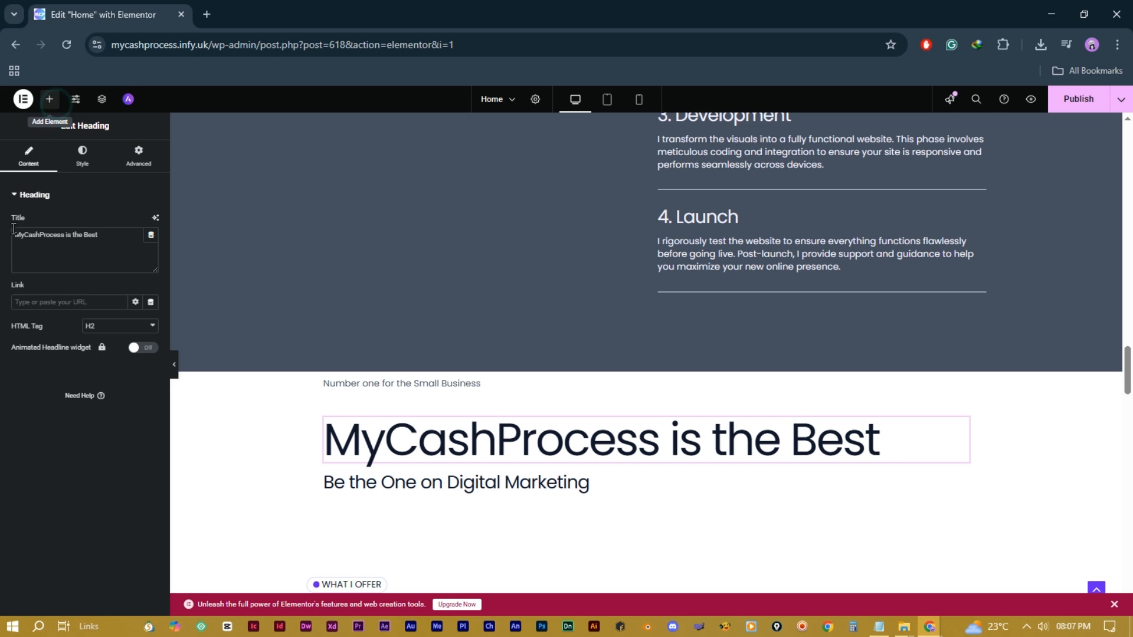
# Step: Add a paragraph text block and a Click here button below the subheading
pyautogui.click(49, 99)
pyautogui.moveTo(56, 395); pyautogui.dragTo(473, 489)
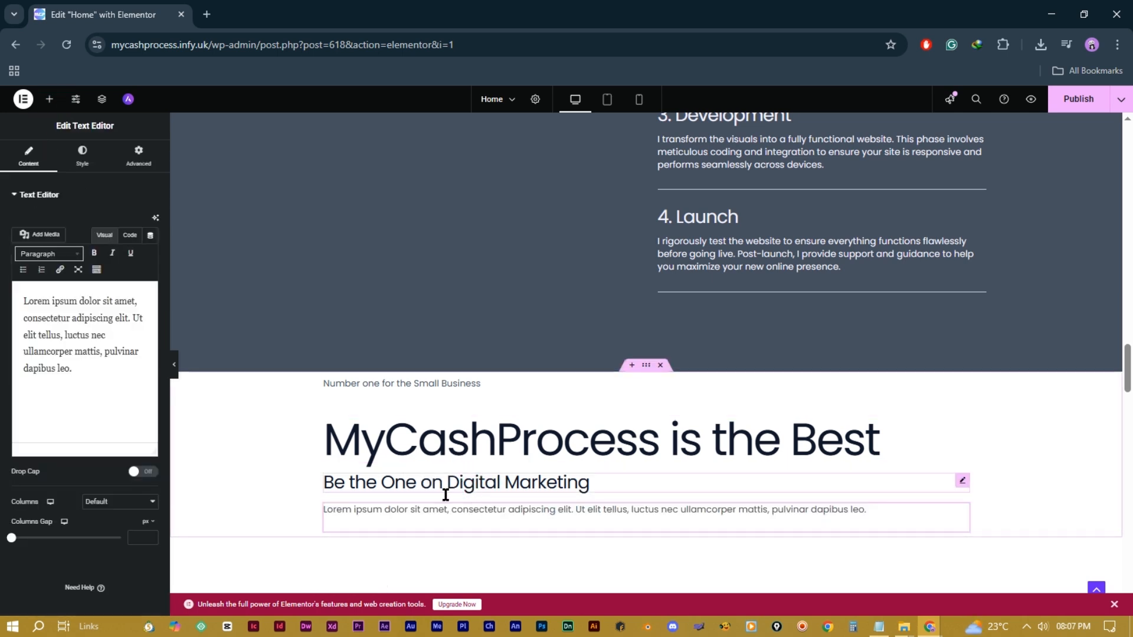
pyautogui.scroll(-1, 369, 424)
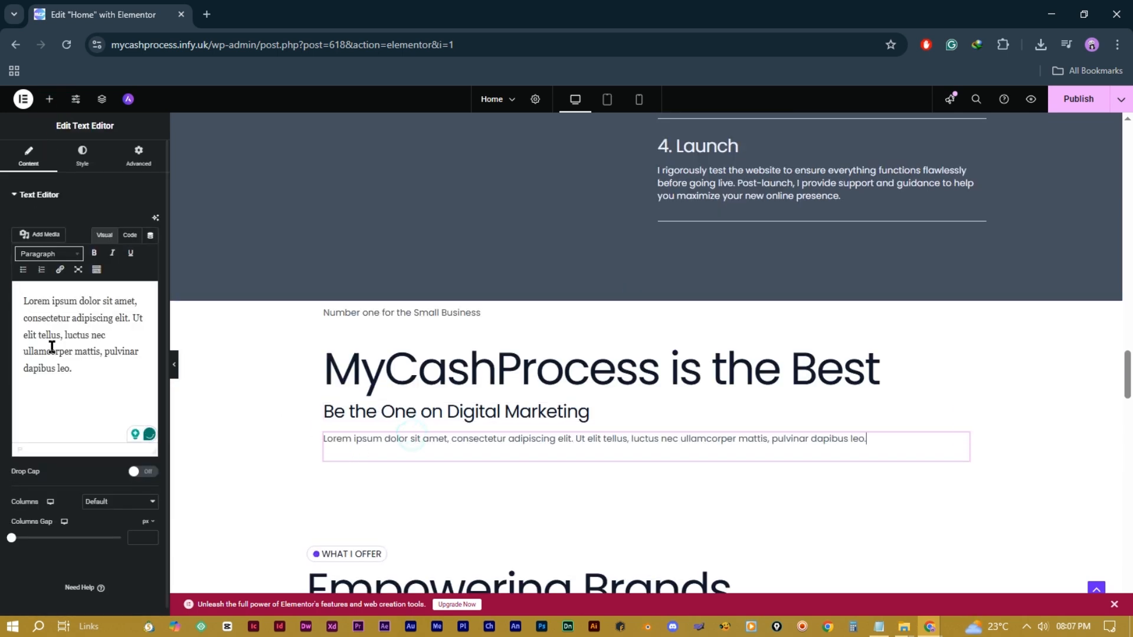
pyautogui.hotkey('ctrl', 'a')
pyautogui.click(102, 378)
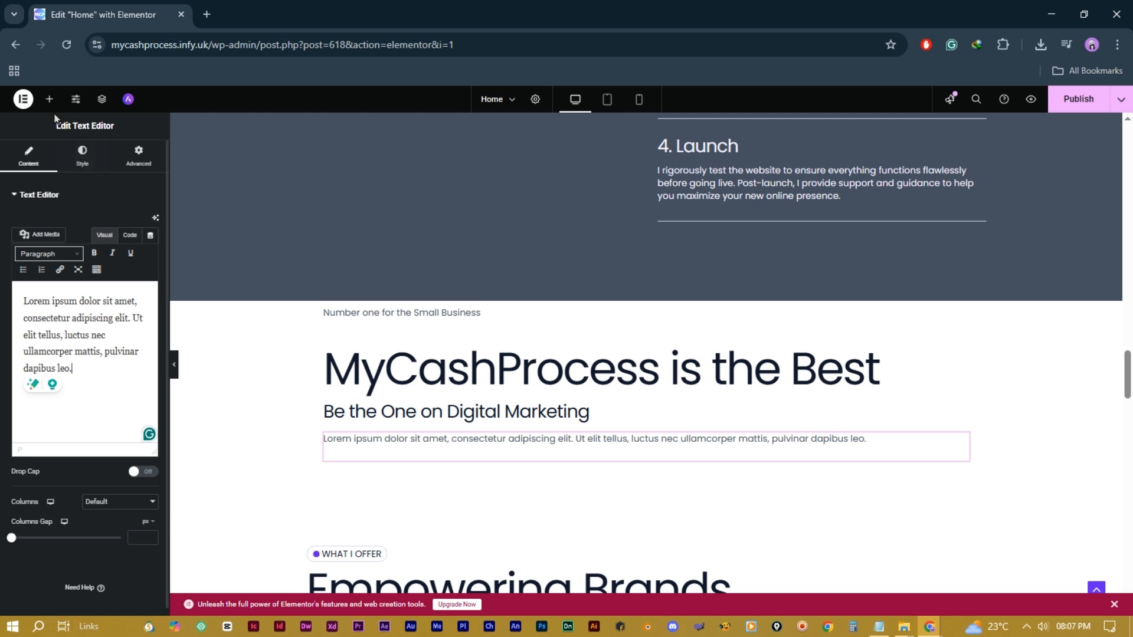
pyautogui.click(49, 98)
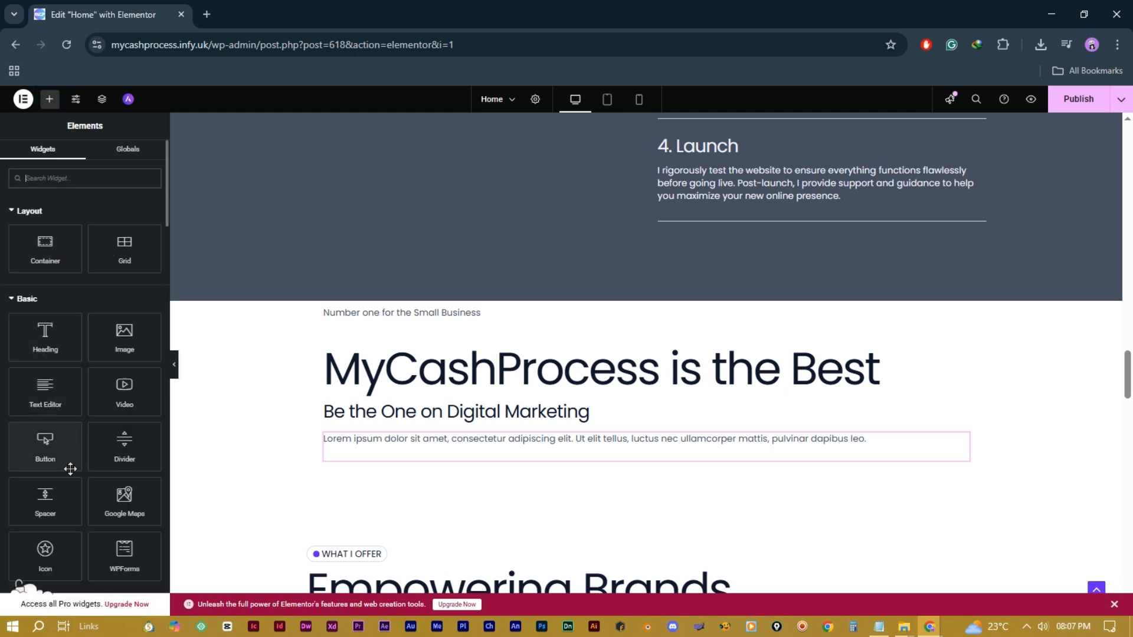
pyautogui.moveTo(47, 452); pyautogui.dragTo(424, 454)
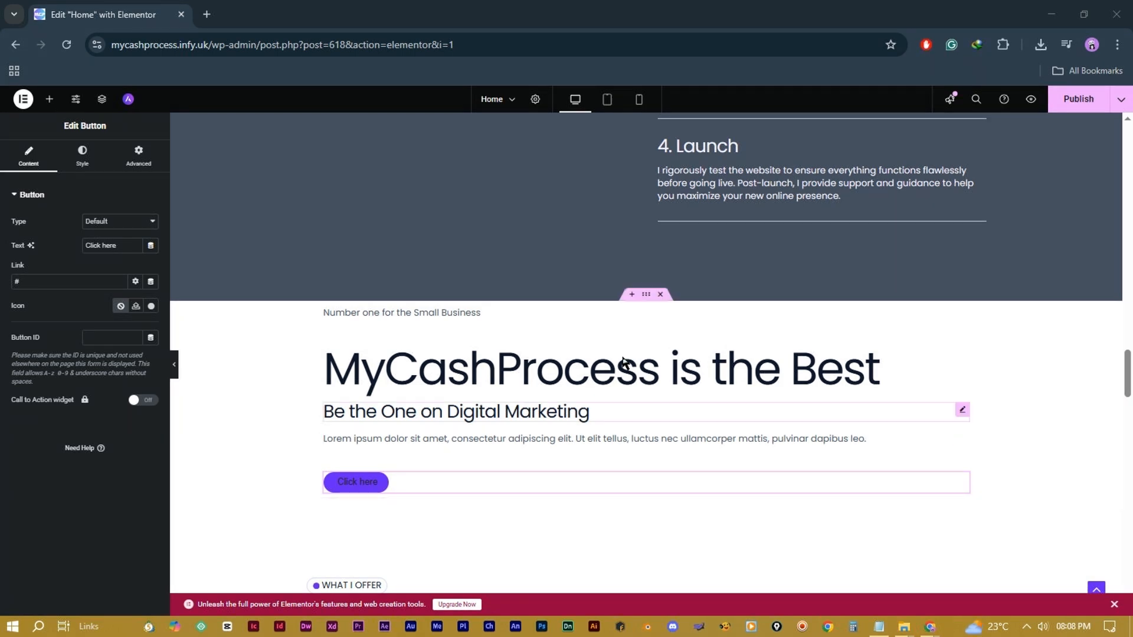
pyautogui.click(647, 297)
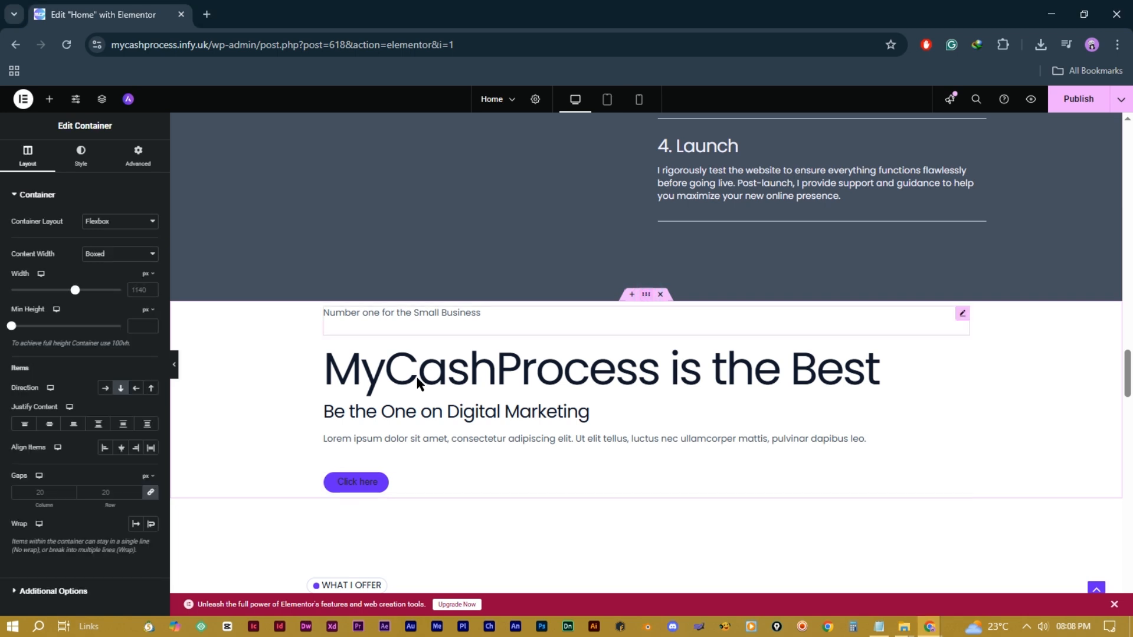
# Step: Set the container's Content Width to Full Width and Align Items to Center
pyautogui.click(127, 254)
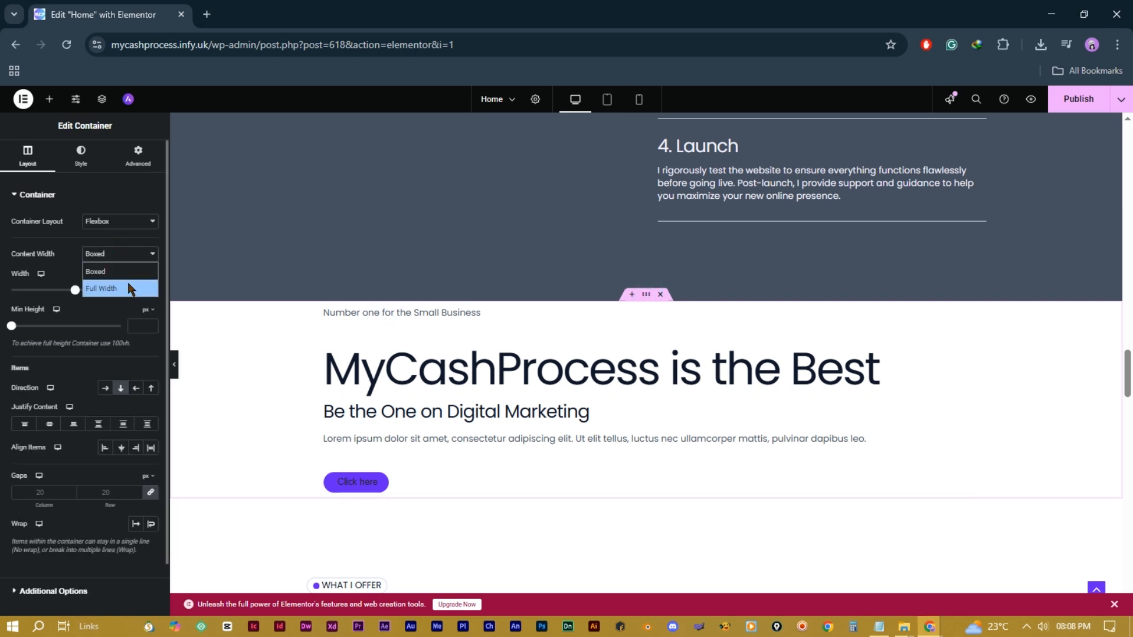
pyautogui.click(121, 285)
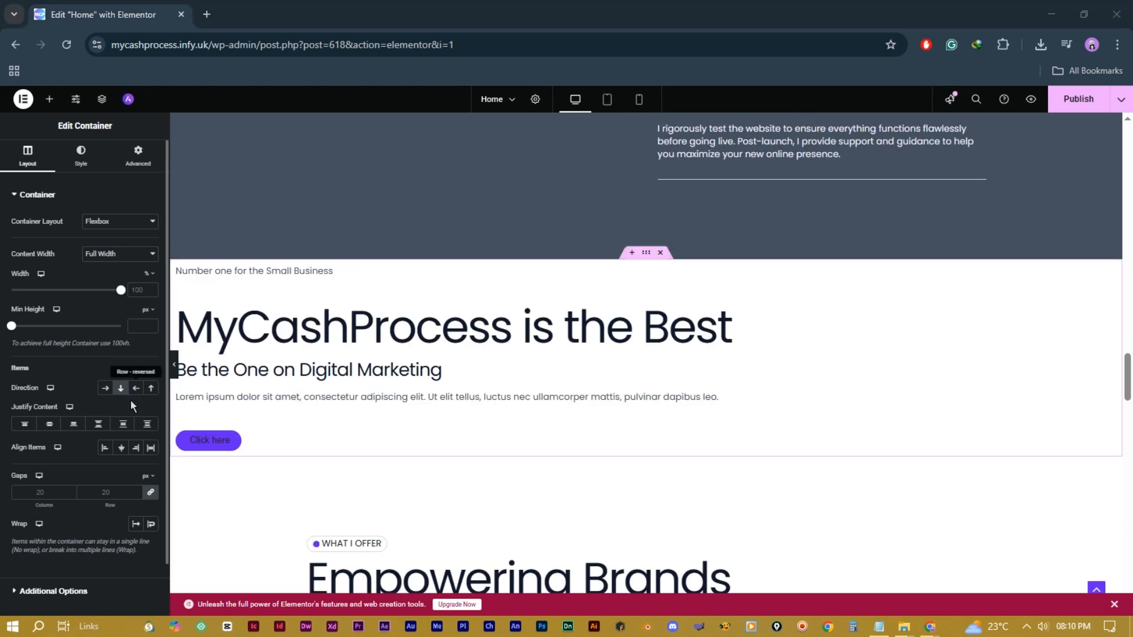
pyautogui.click(121, 448)
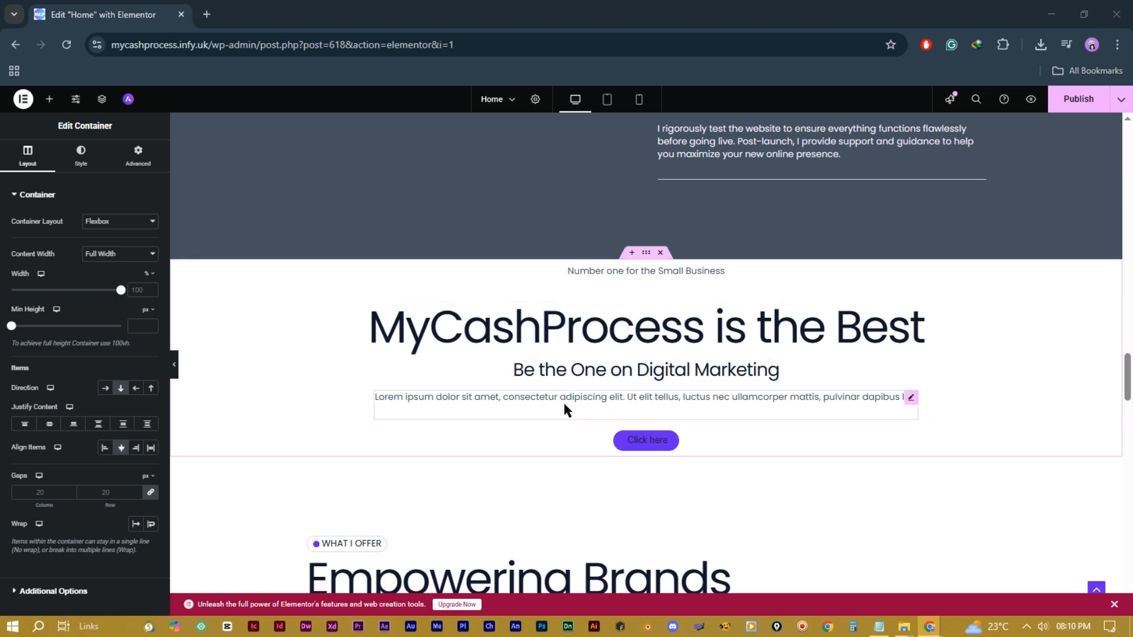
pyautogui.click(81, 157)
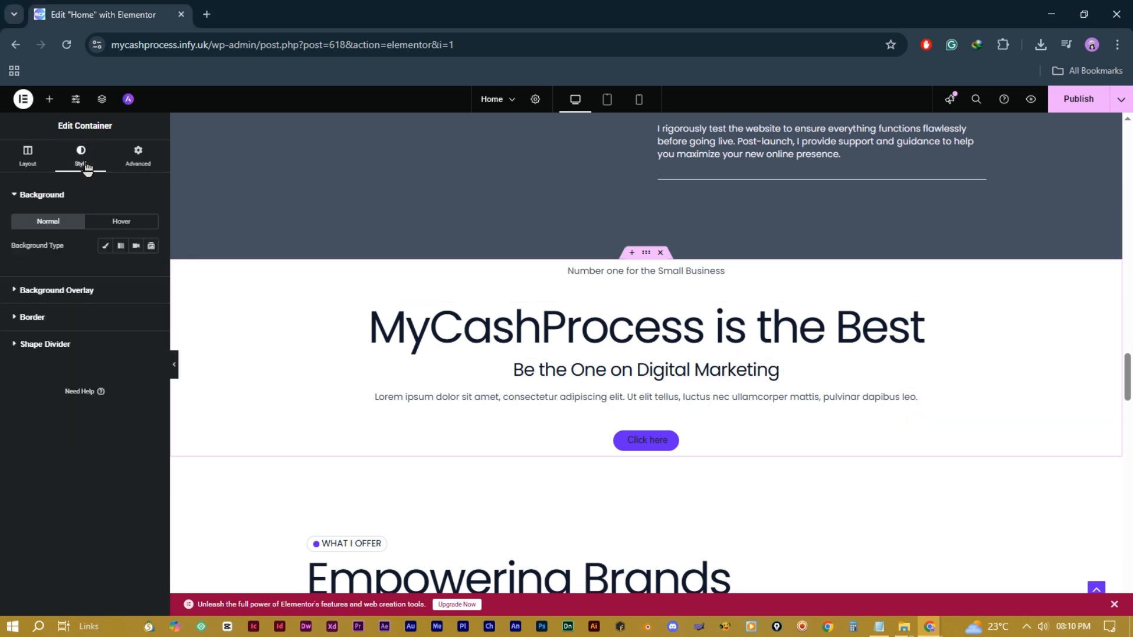
# Step: Give the section a near-black background and make the main heading white
pyautogui.click(105, 247)
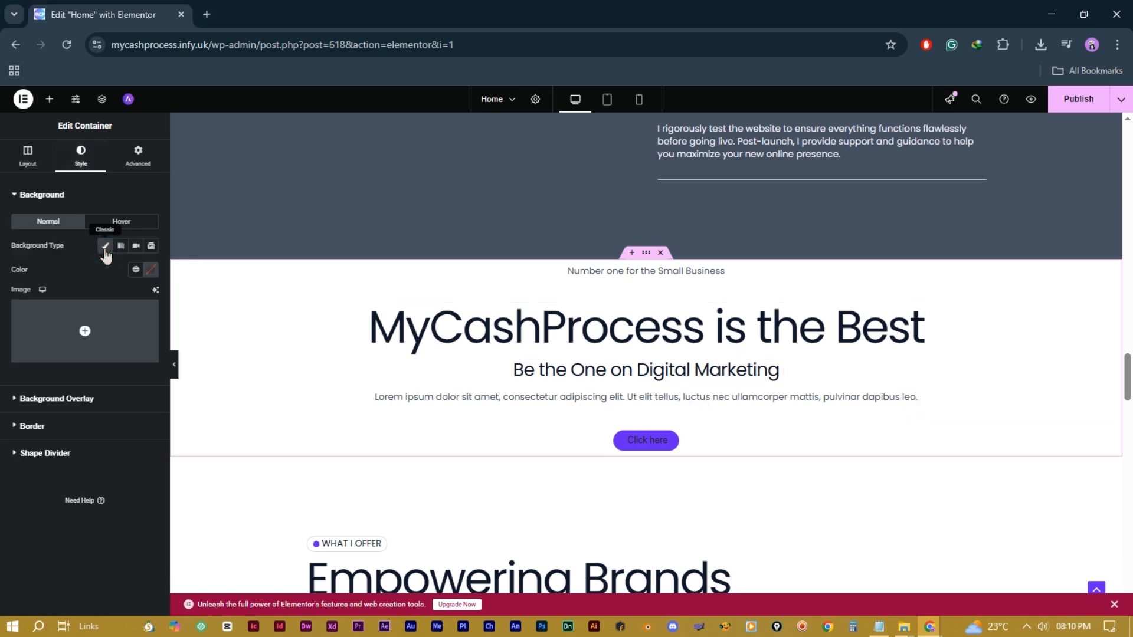
pyautogui.click(151, 271)
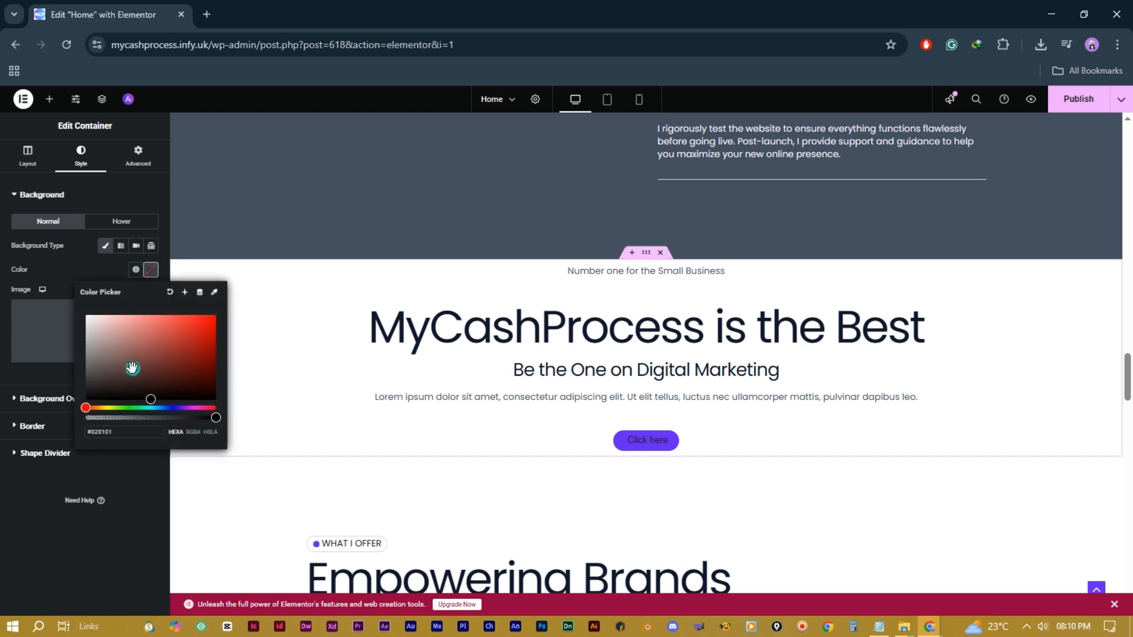
pyautogui.moveTo(132, 367); pyautogui.dragTo(94, 398)
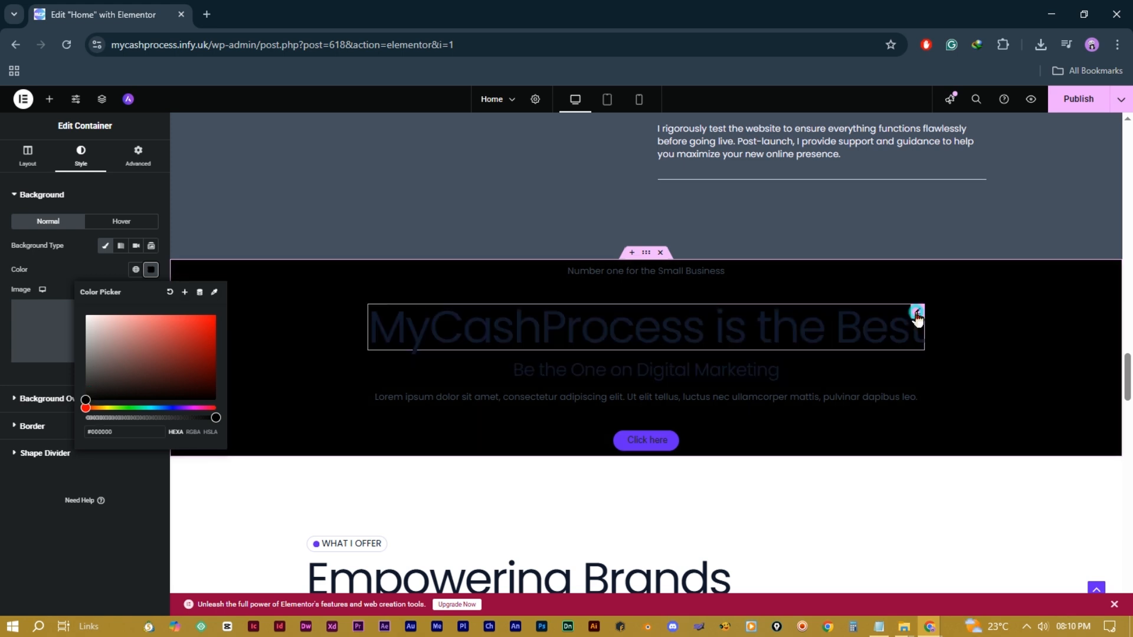
pyautogui.click(915, 311)
pyautogui.click(84, 165)
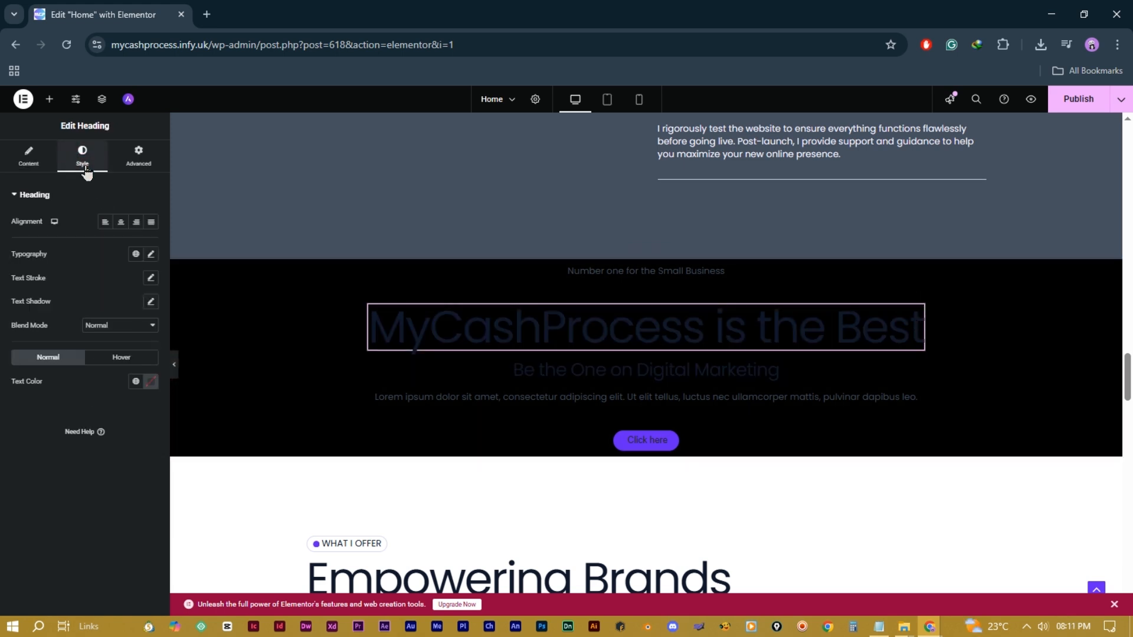
pyautogui.click(151, 381)
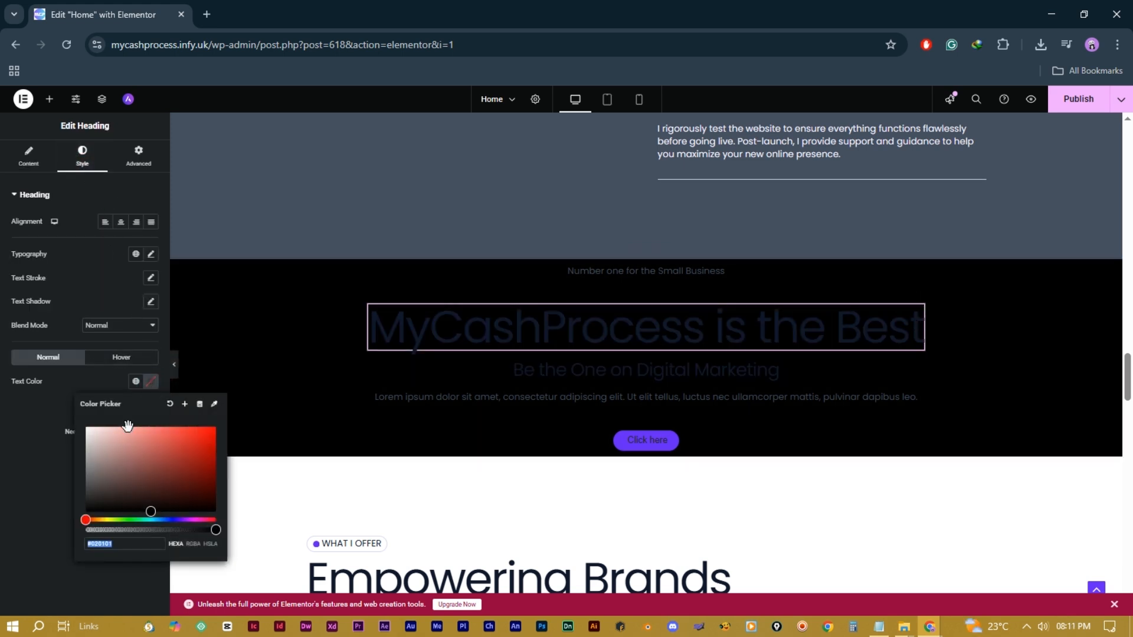
pyautogui.moveTo(126, 427); pyautogui.dragTo(75, 425)
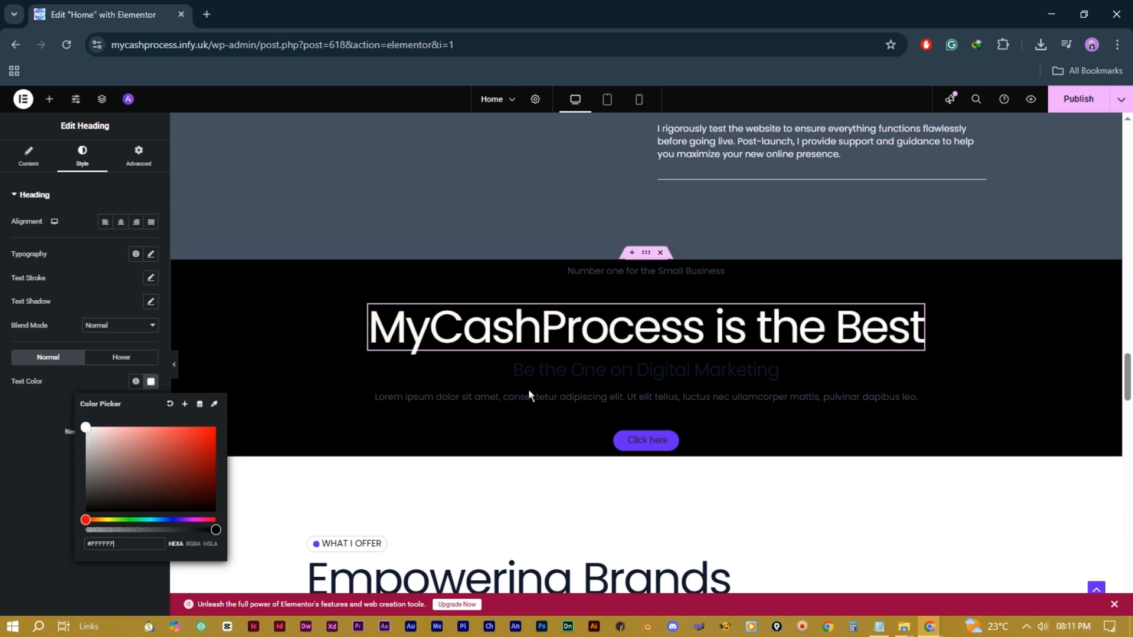
# Step: Make the Lorem paragraph and tagline text white
pyautogui.click(528, 390)
pyautogui.click(151, 370)
pyautogui.click(86, 415)
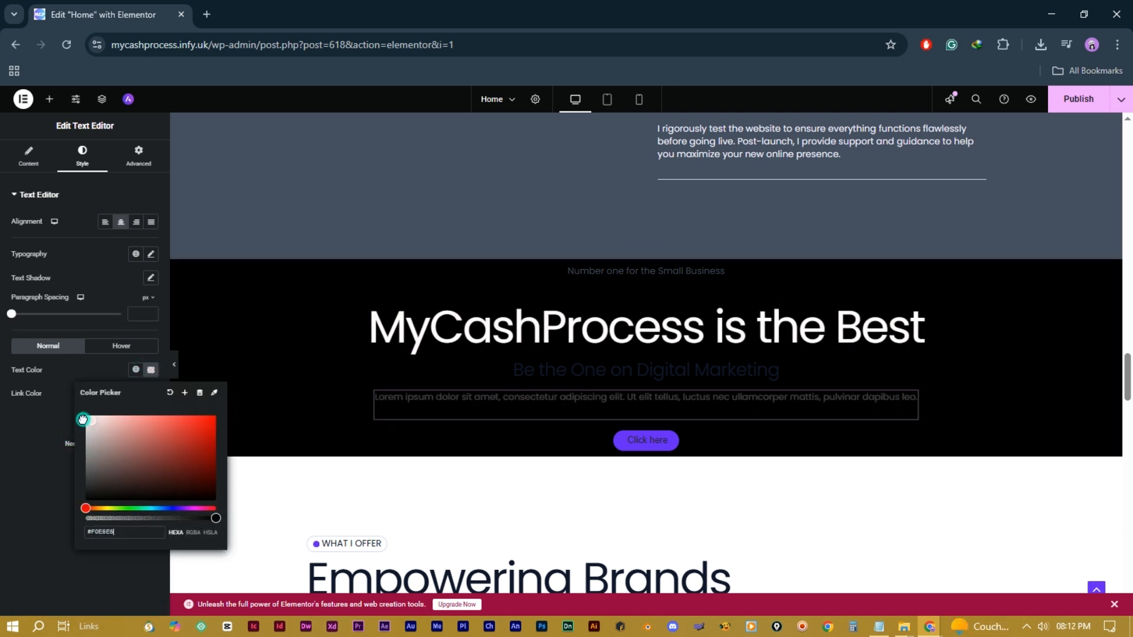
pyautogui.click(719, 273)
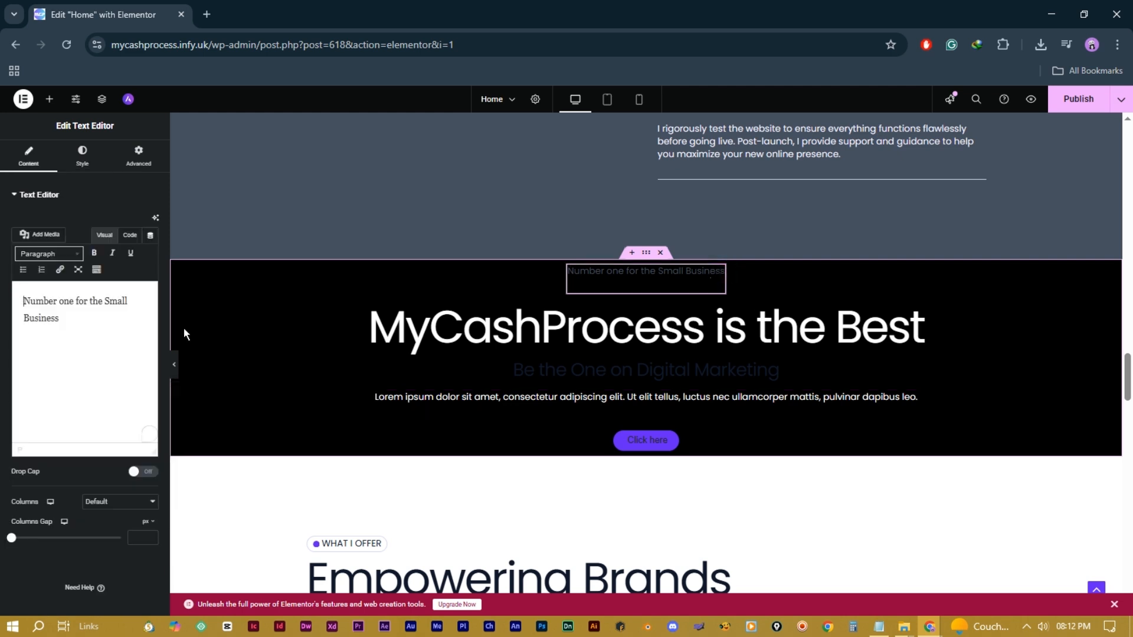
pyautogui.click(82, 157)
pyautogui.click(151, 370)
pyautogui.click(86, 415)
# Step: Reword the subheading to 'Be the One in Digital Marketing' and bring up the global colours for its text
pyautogui.click(609, 372)
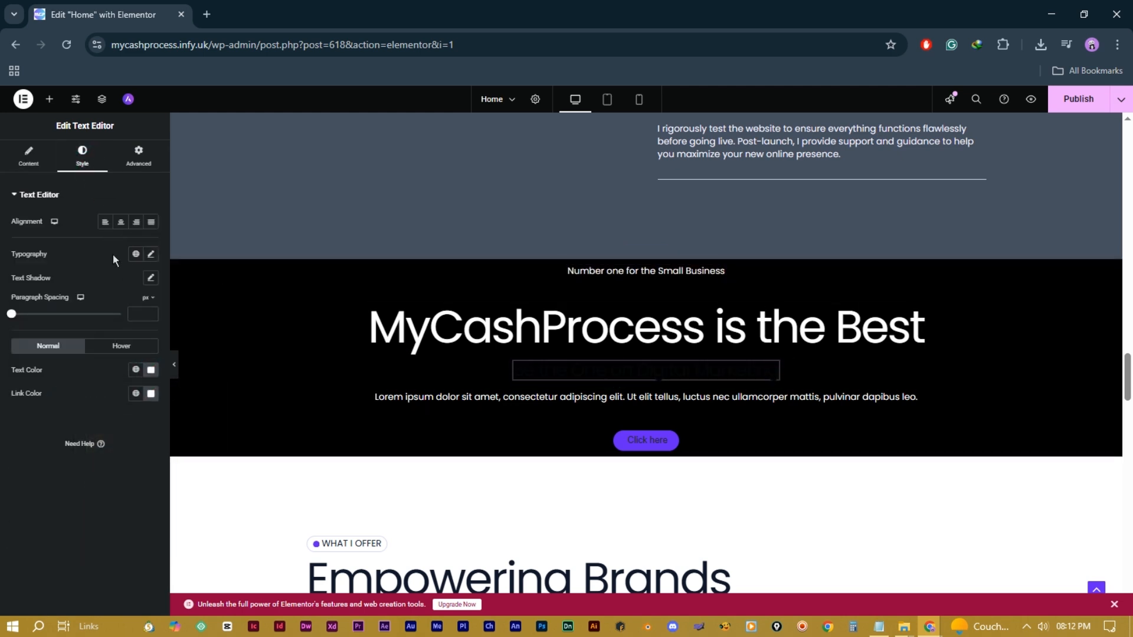
pyautogui.click(31, 160)
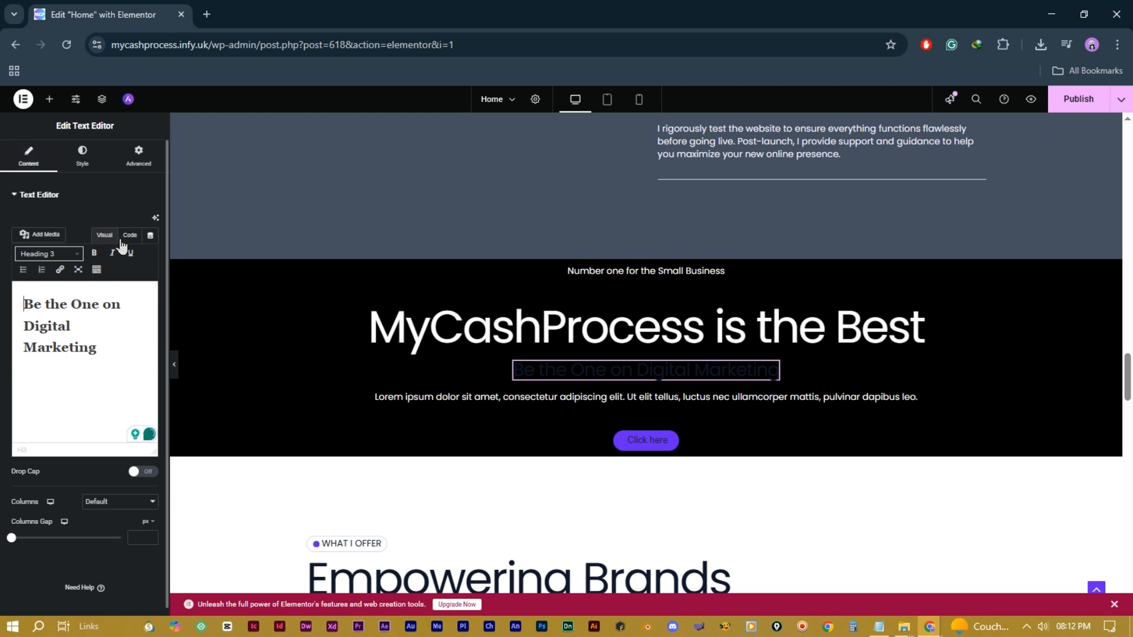
pyautogui.click(111, 304)
pyautogui.press('BackSpace')
pyautogui.write('i')
pyautogui.click(95, 164)
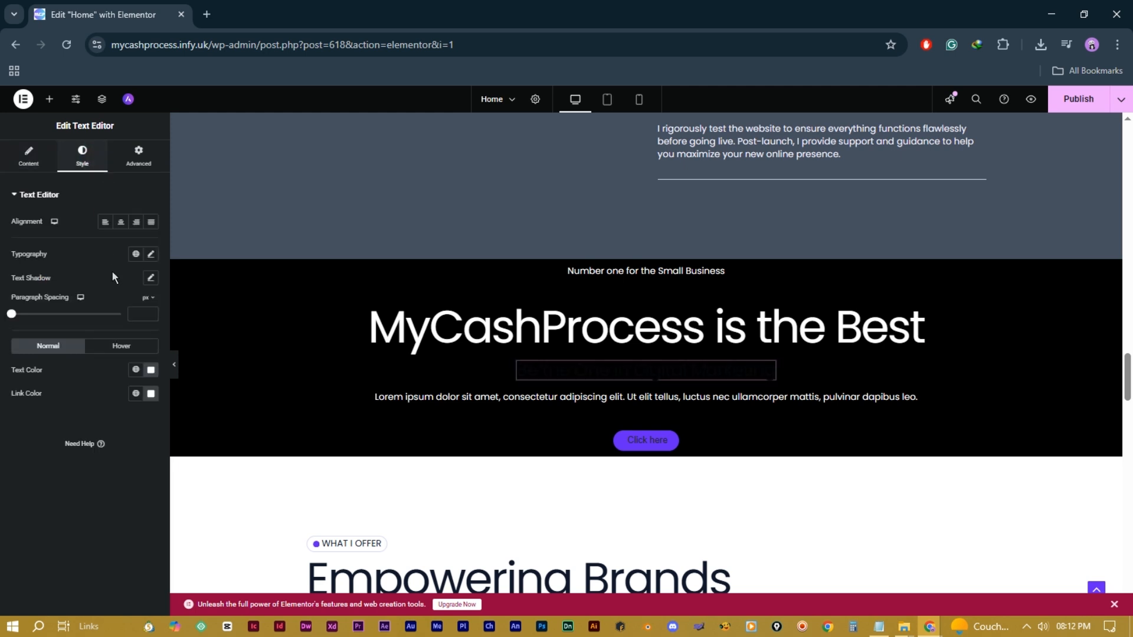
pyautogui.click(135, 370)
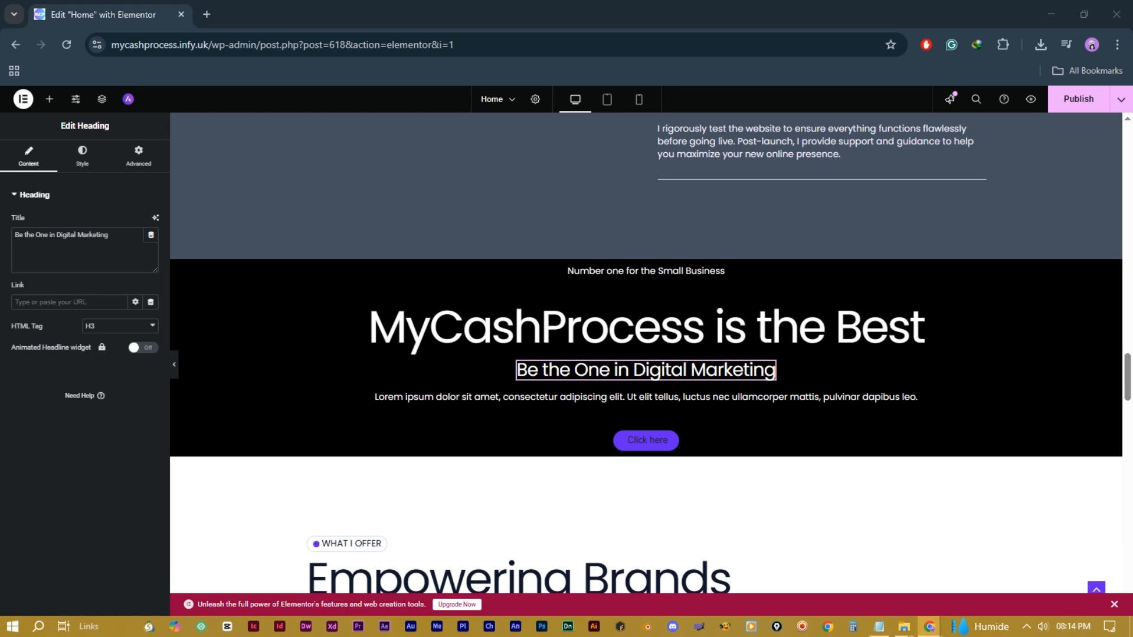
# Step: Try a red text colour on the Lorem paragraph
pyautogui.click(543, 396)
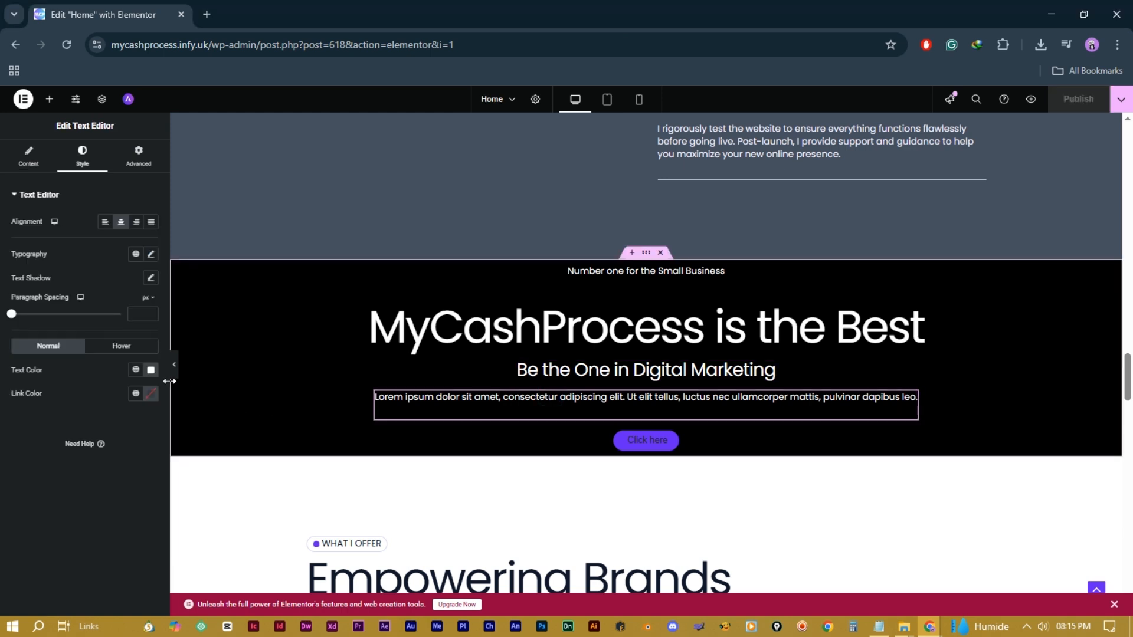
pyautogui.click(151, 370)
pyautogui.moveTo(166, 432)
pyautogui.mouseDown()
pyautogui.moveTo(199, 445)
pyautogui.moveTo(212, 428)
pyautogui.moveTo(158, 413)
pyautogui.mouseUp()
pyautogui.click(262, 351)
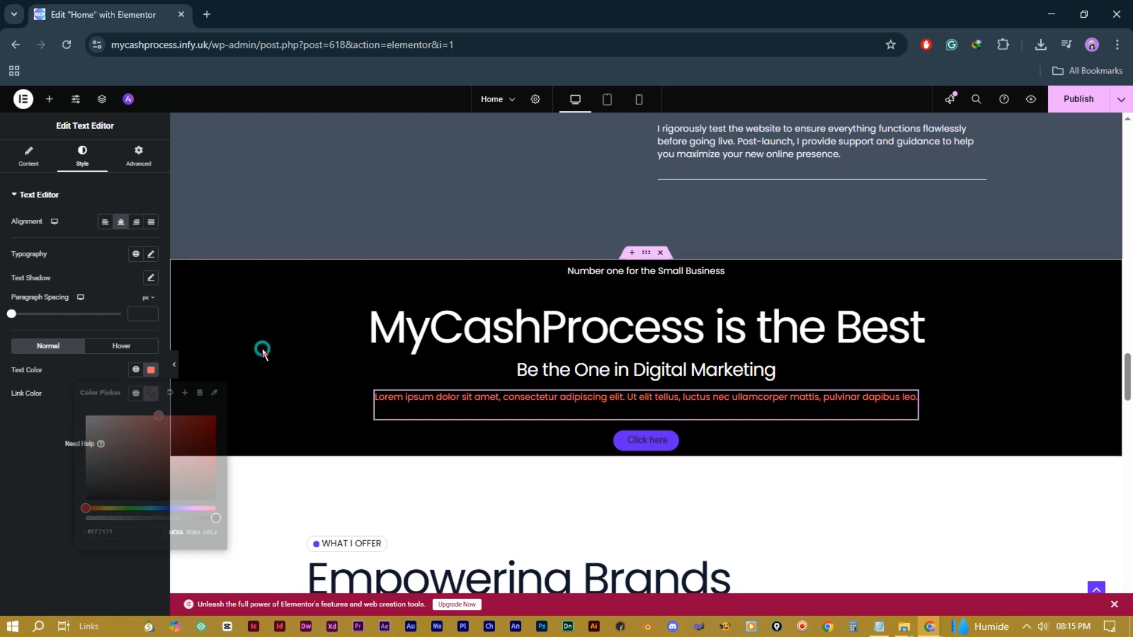
# Step: Copy the tagline widget and paste its style onto the Lorem paragraph
pyautogui.click(627, 277)
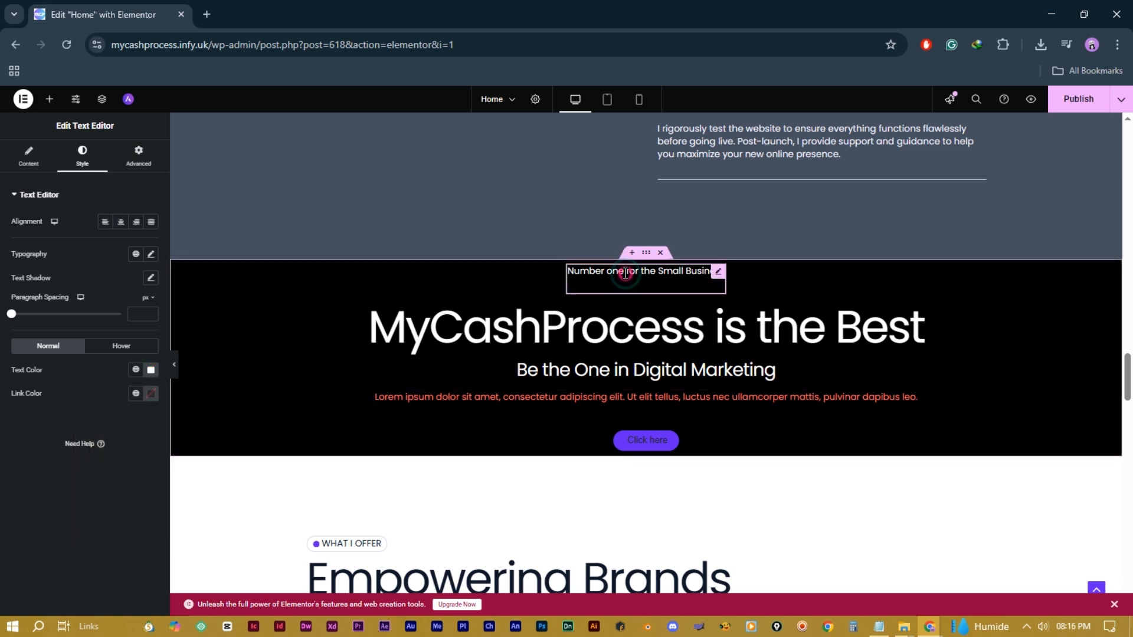
pyautogui.rightClick(626, 276)
pyautogui.click(662, 332)
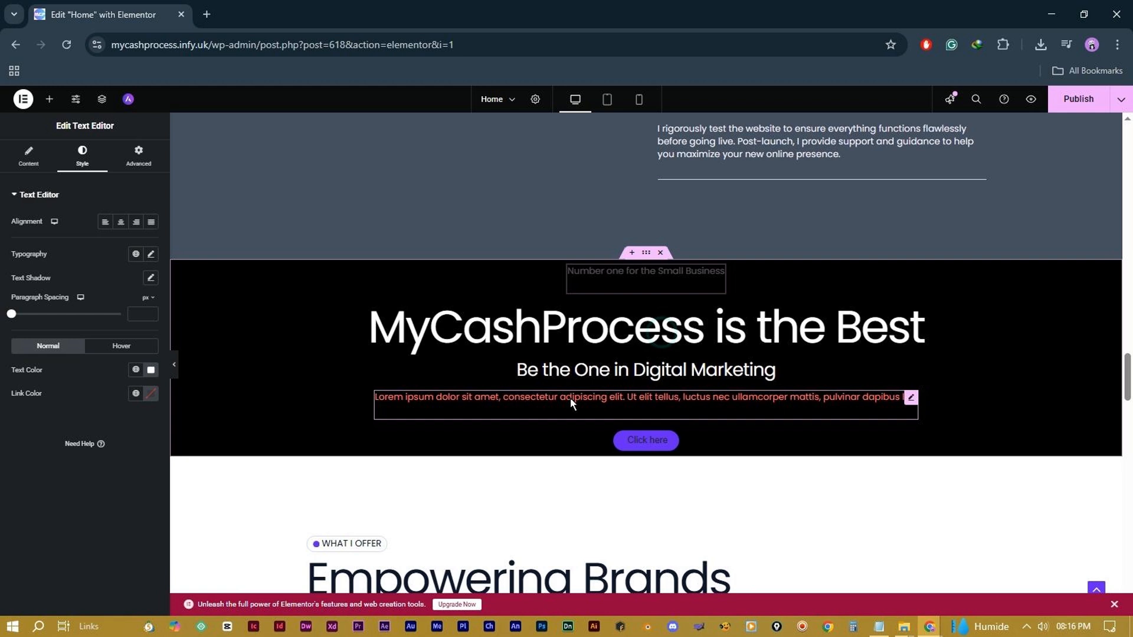
pyautogui.rightClick(570, 401)
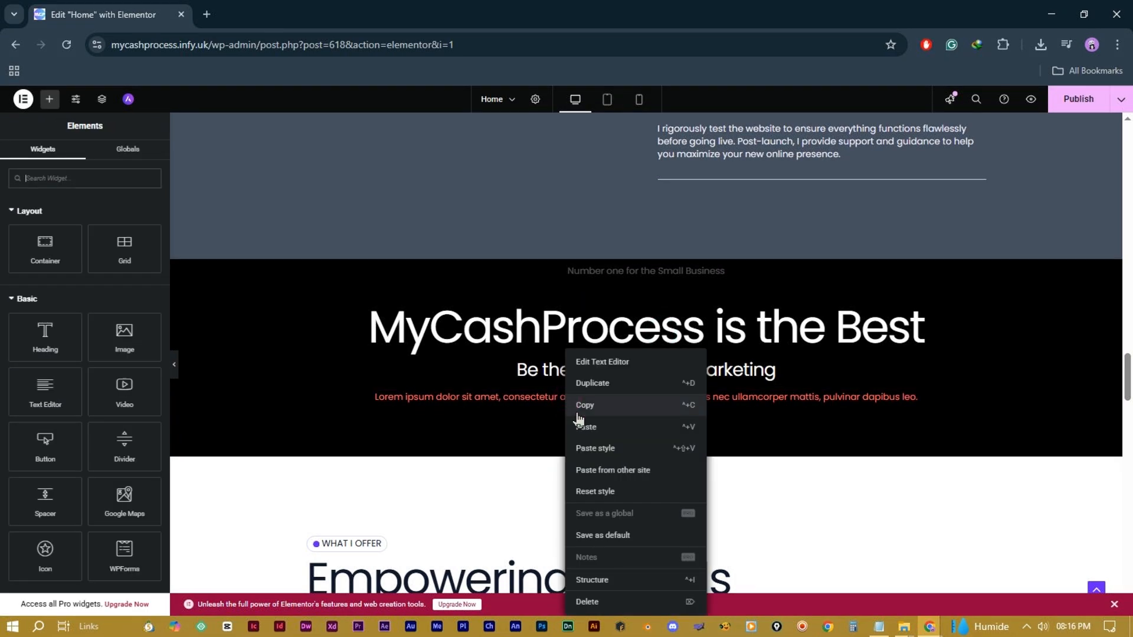
pyautogui.click(593, 448)
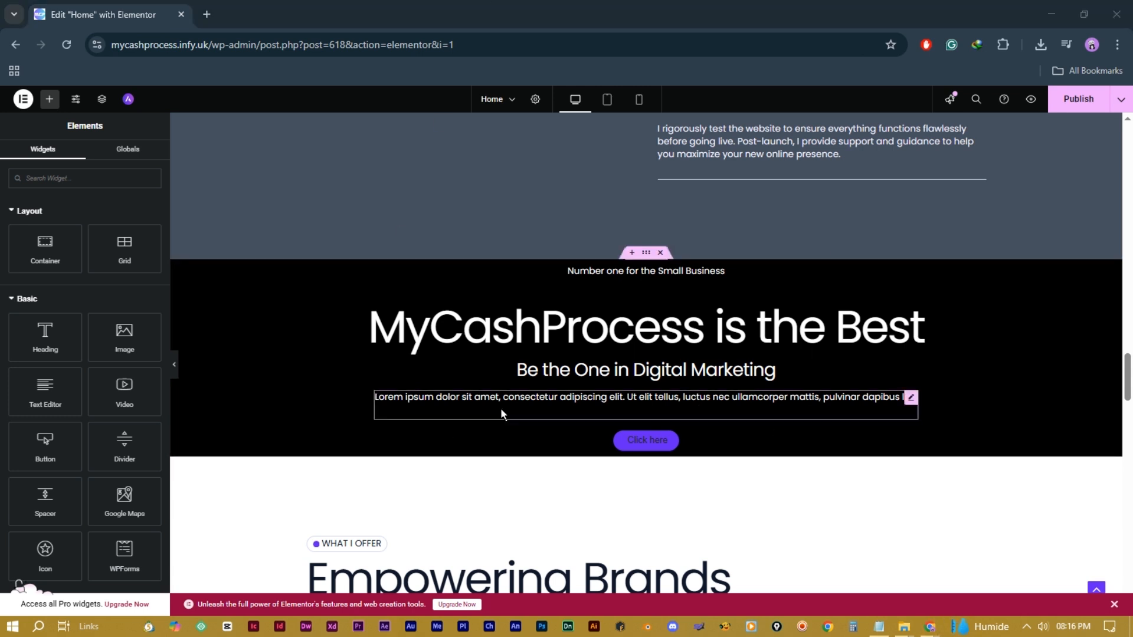
# Step: Raise the hero container's item gaps to 34 px
pyautogui.click(328, 278)
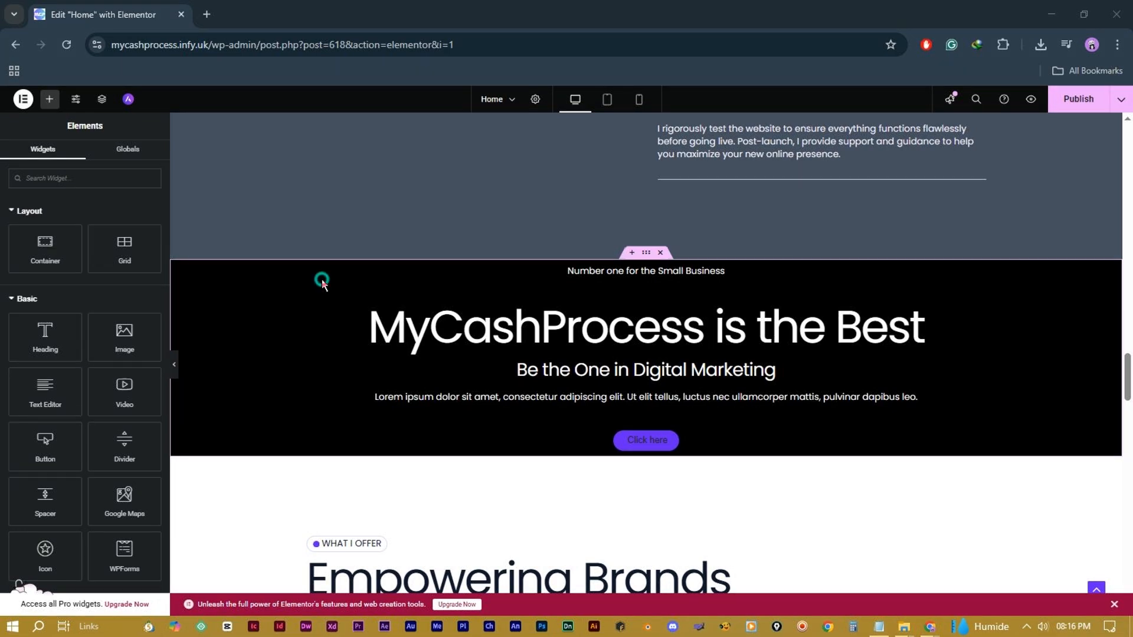
pyautogui.click(647, 260)
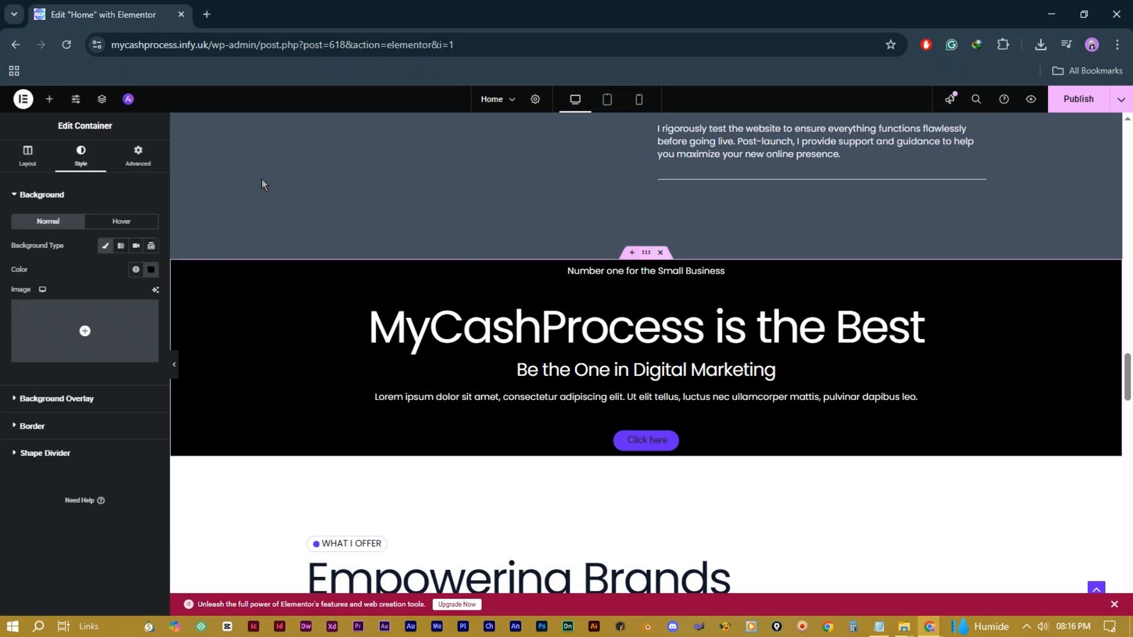
pyautogui.click(141, 158)
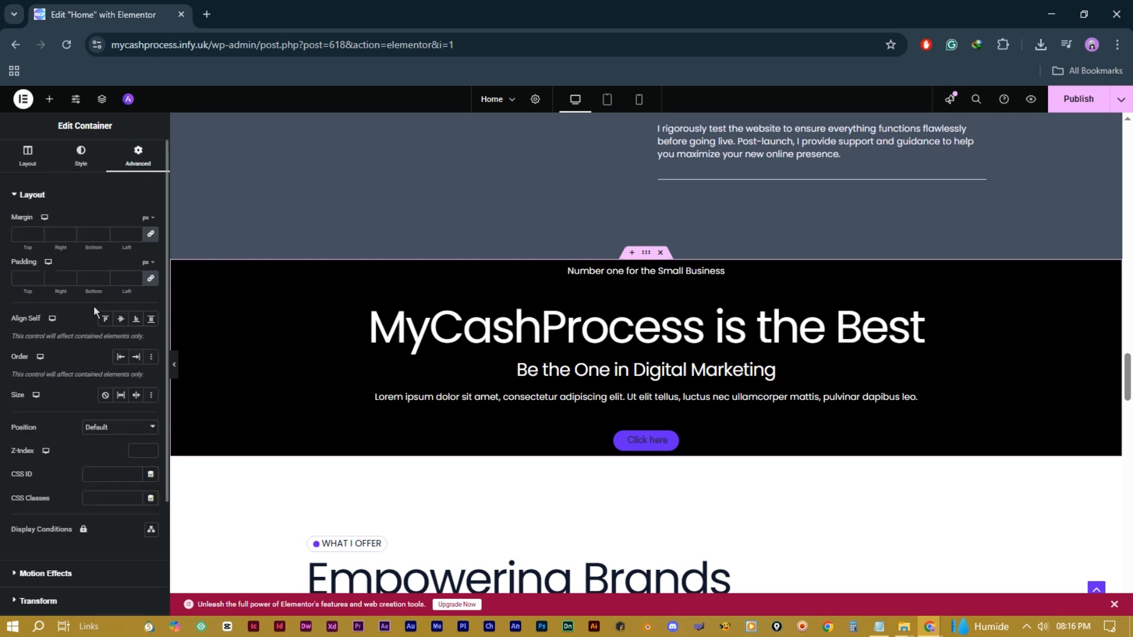
pyautogui.scroll(-3, 98, 413)
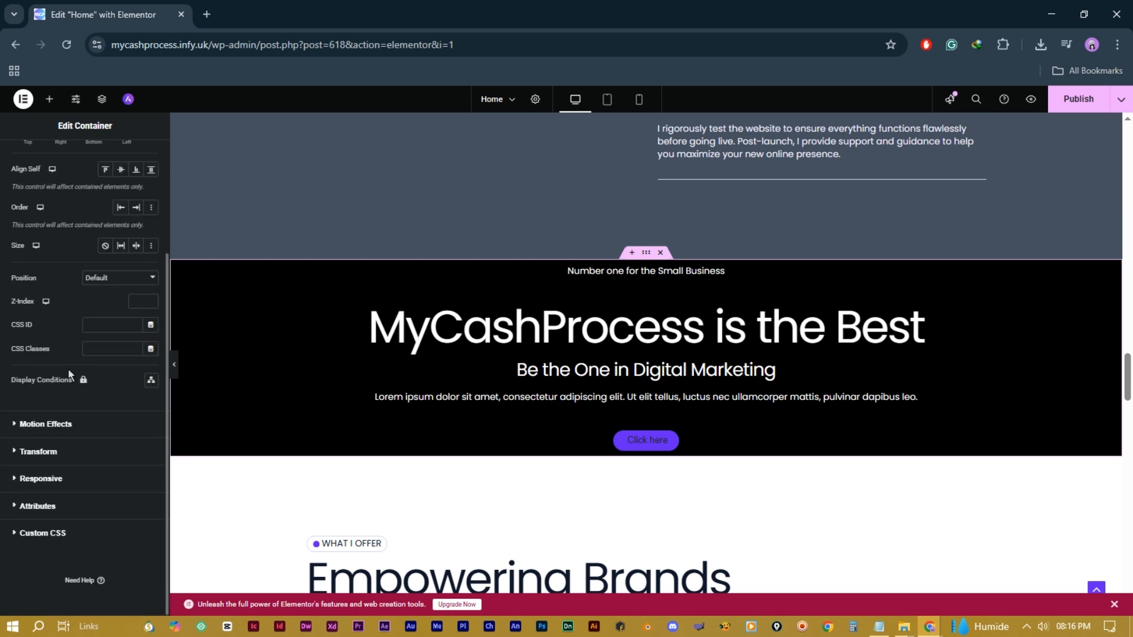
pyautogui.scroll(3, 69, 370)
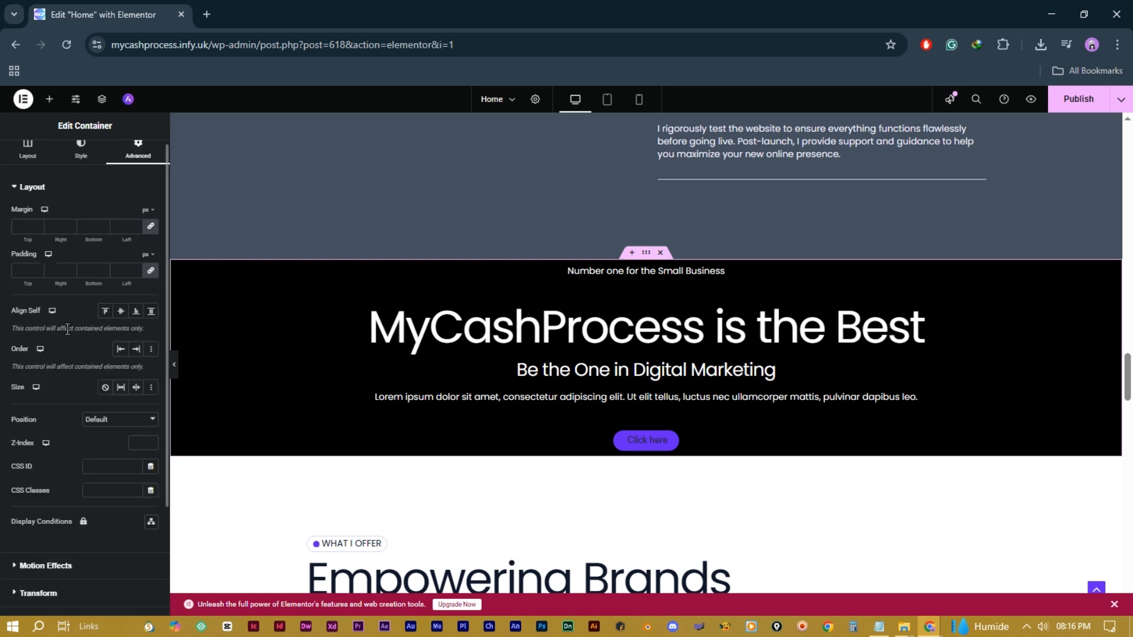
pyautogui.scroll(-1, 70, 359)
pyautogui.scroll(2, 69, 354)
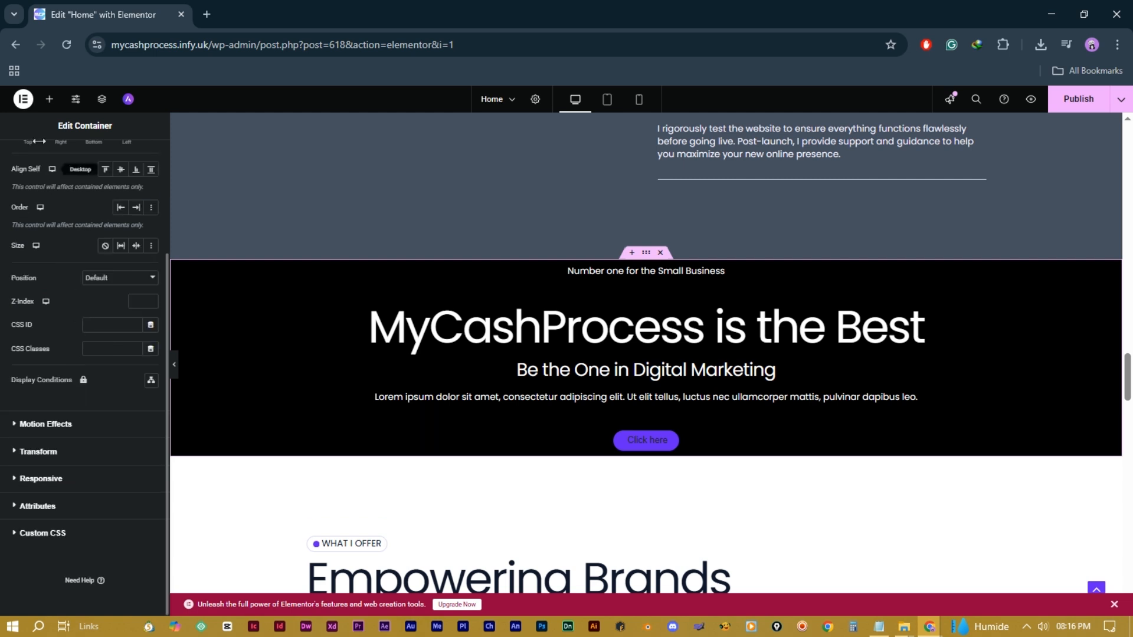
pyautogui.click(81, 155)
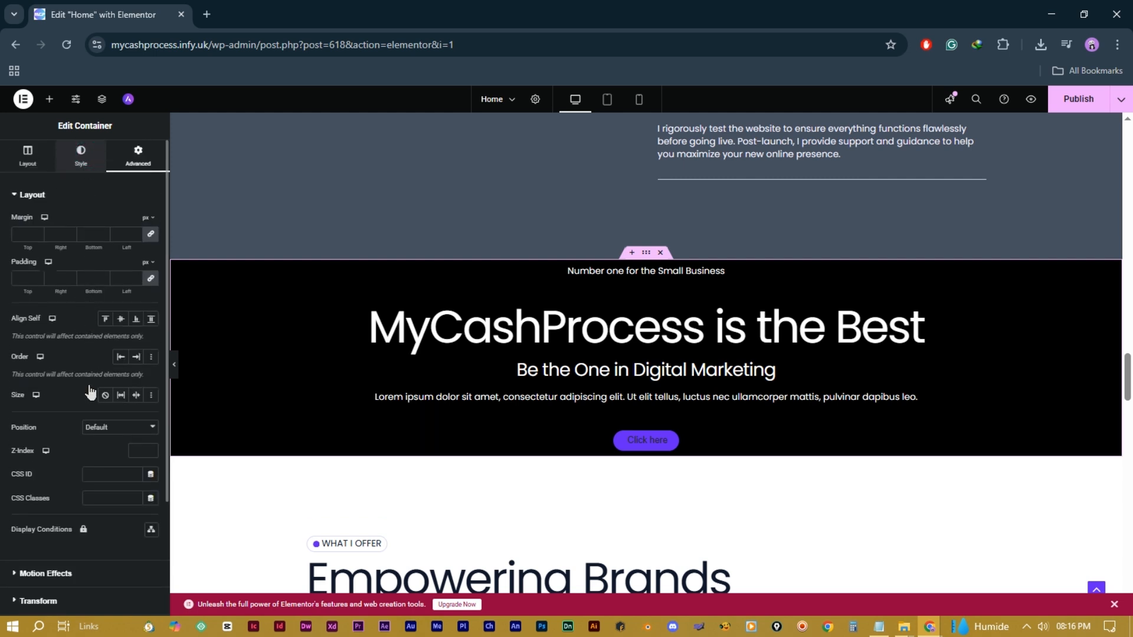
pyautogui.click(28, 157)
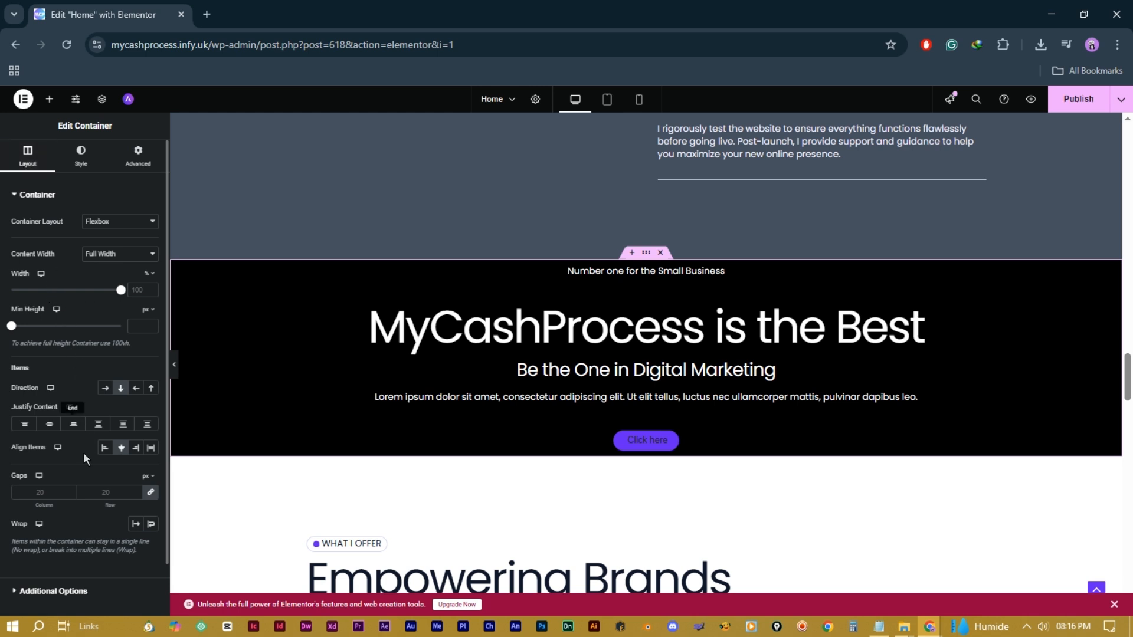
pyautogui.click(137, 490)
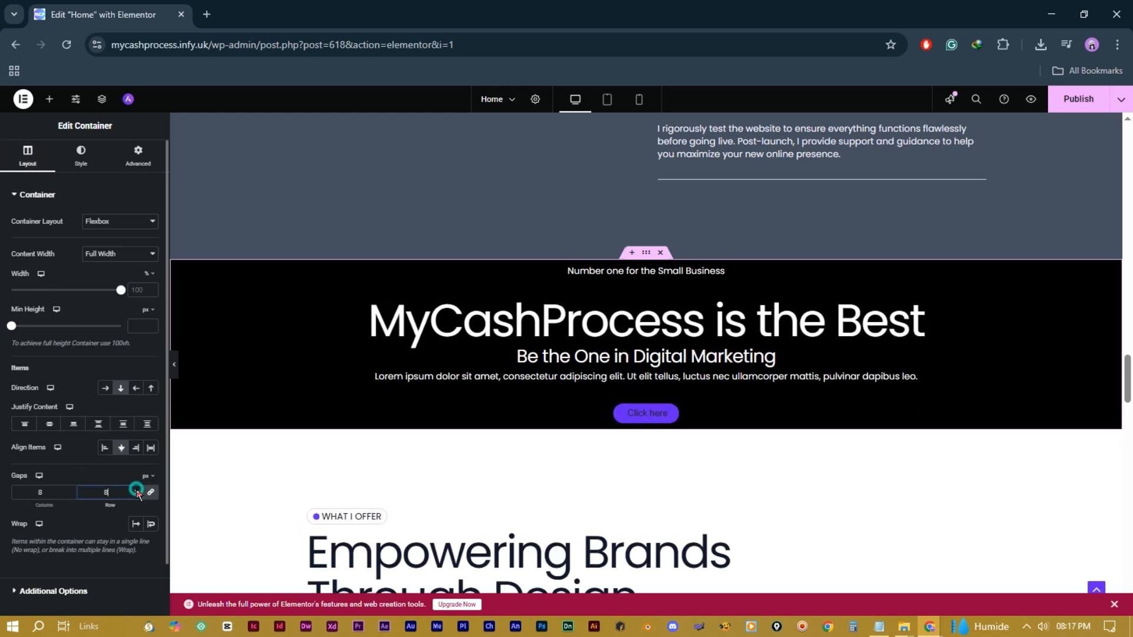
pyautogui.moveTo(137, 490); pyautogui.dragTo(138, 490)
pyautogui.click(558, 390)
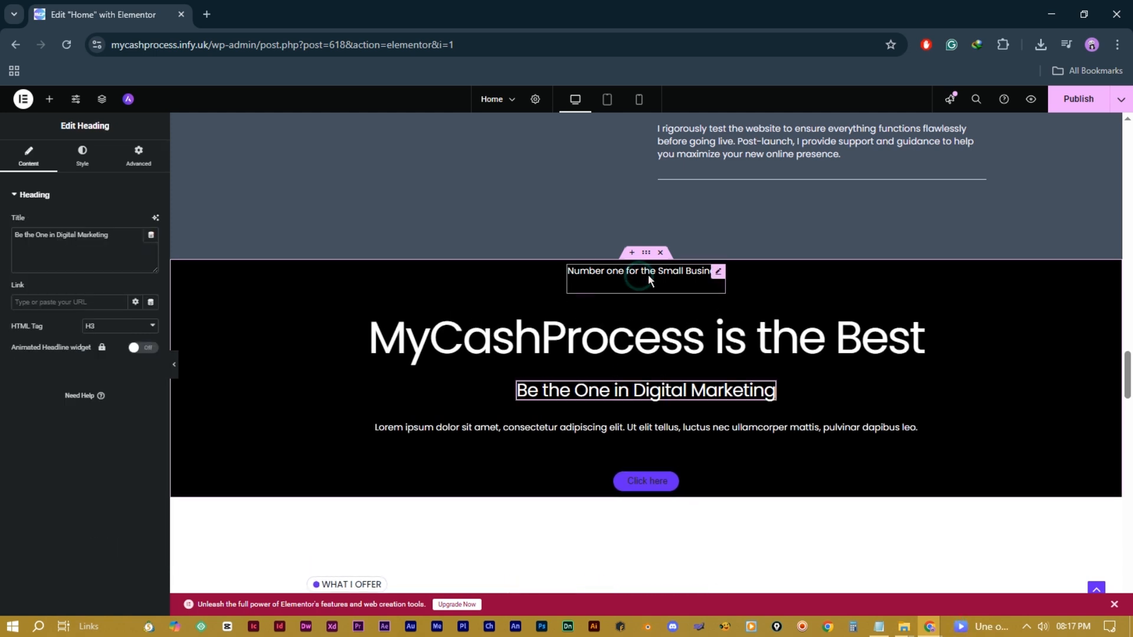
# Step: Give the tagline a solid red background and 13 px rounded corners on all sides
pyautogui.click(648, 274)
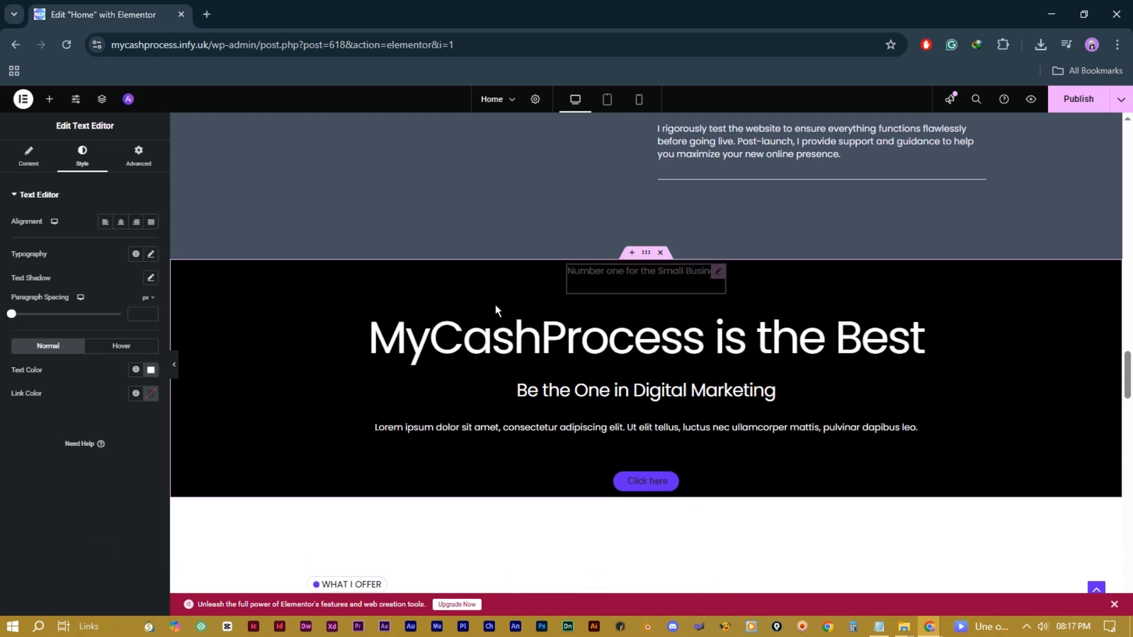
pyautogui.click(139, 164)
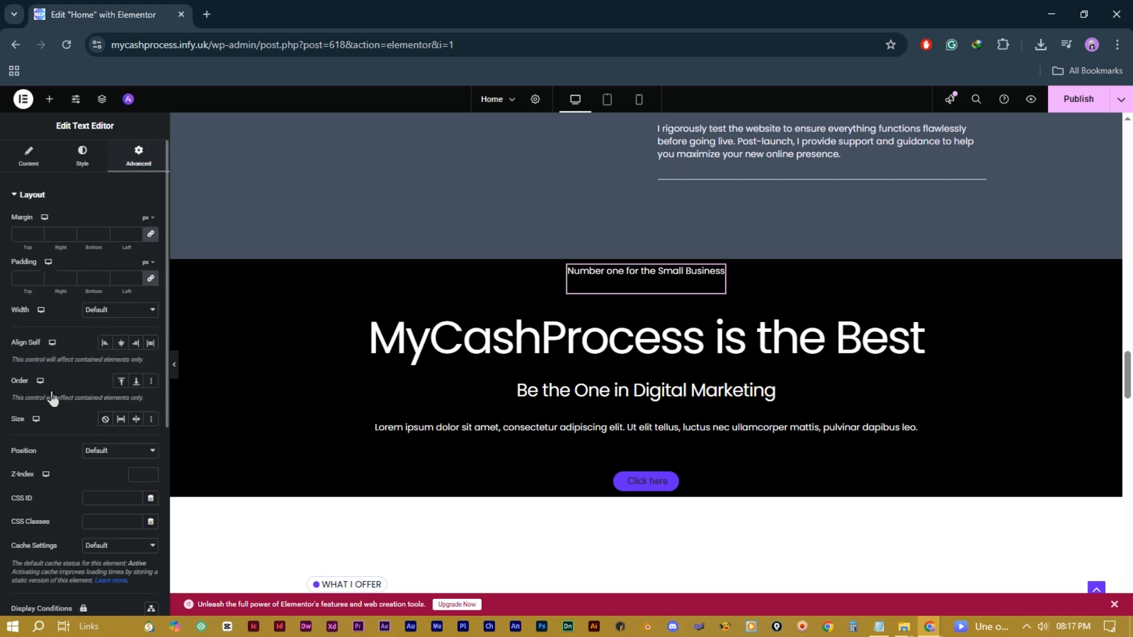
pyautogui.scroll(-5, 62, 301)
pyautogui.scroll(-1, 65, 294)
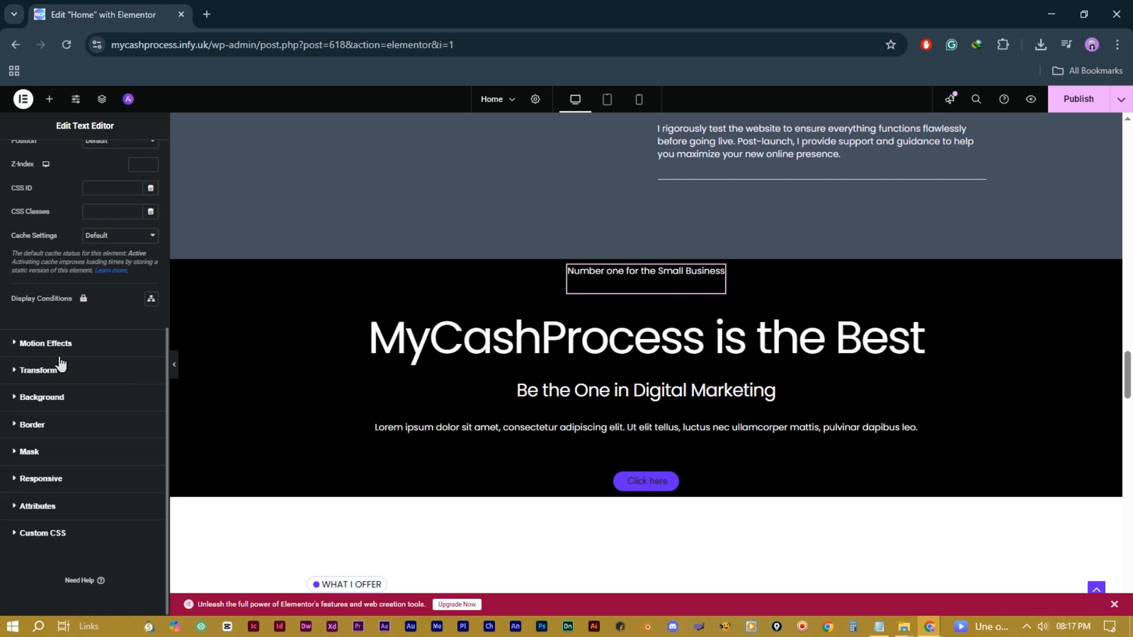
pyautogui.click(60, 399)
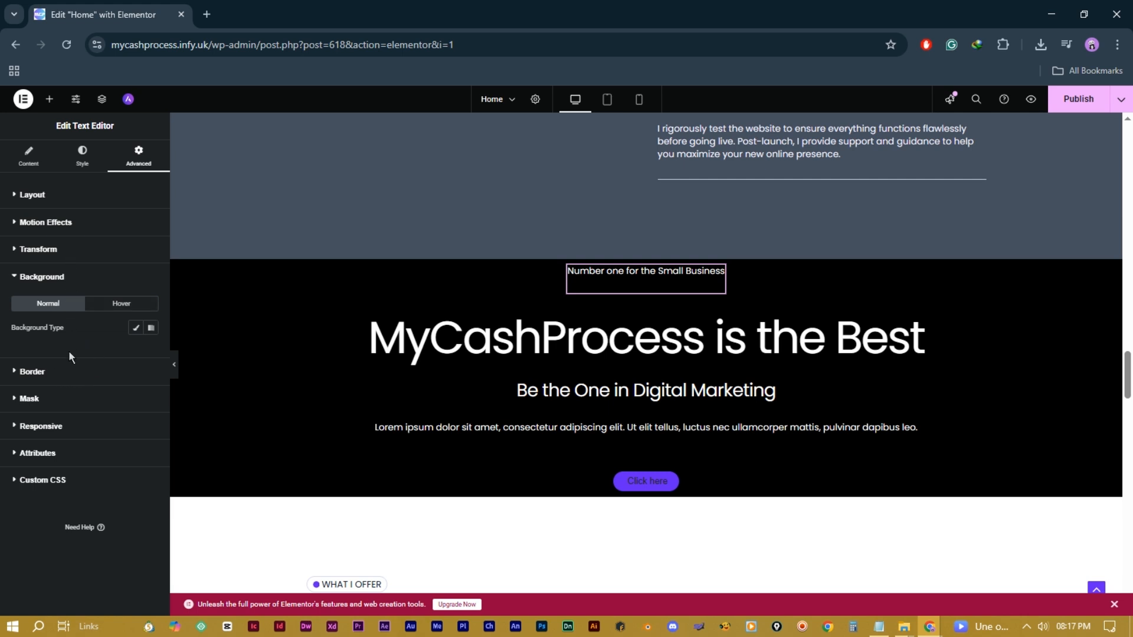
pyautogui.click(137, 332)
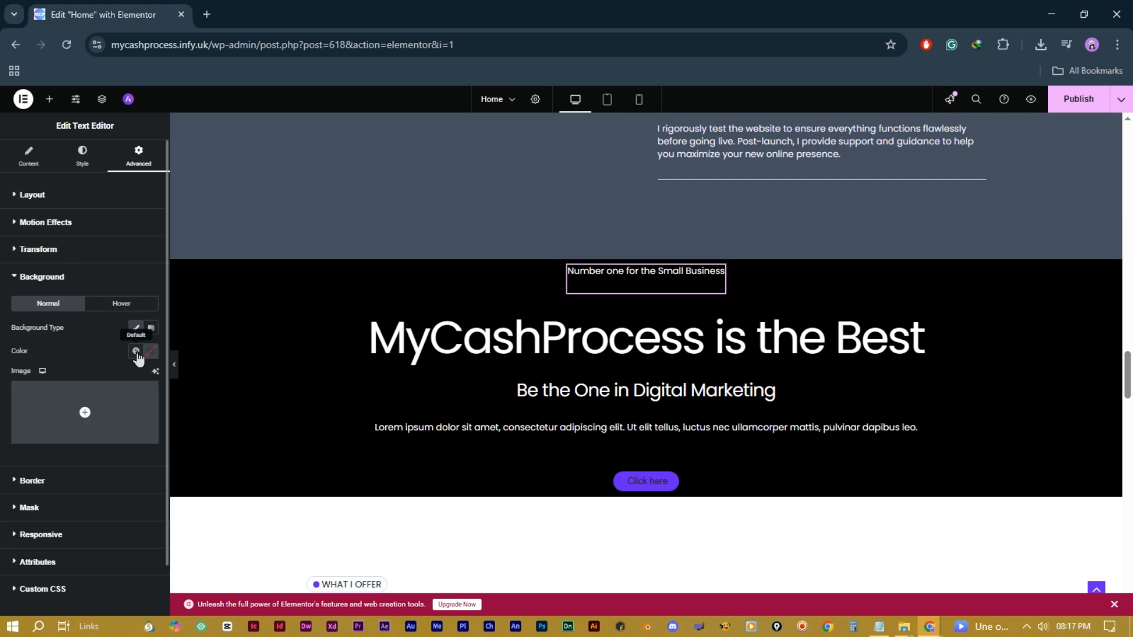
pyautogui.click(151, 352)
pyautogui.moveTo(195, 413); pyautogui.dragTo(167, 404)
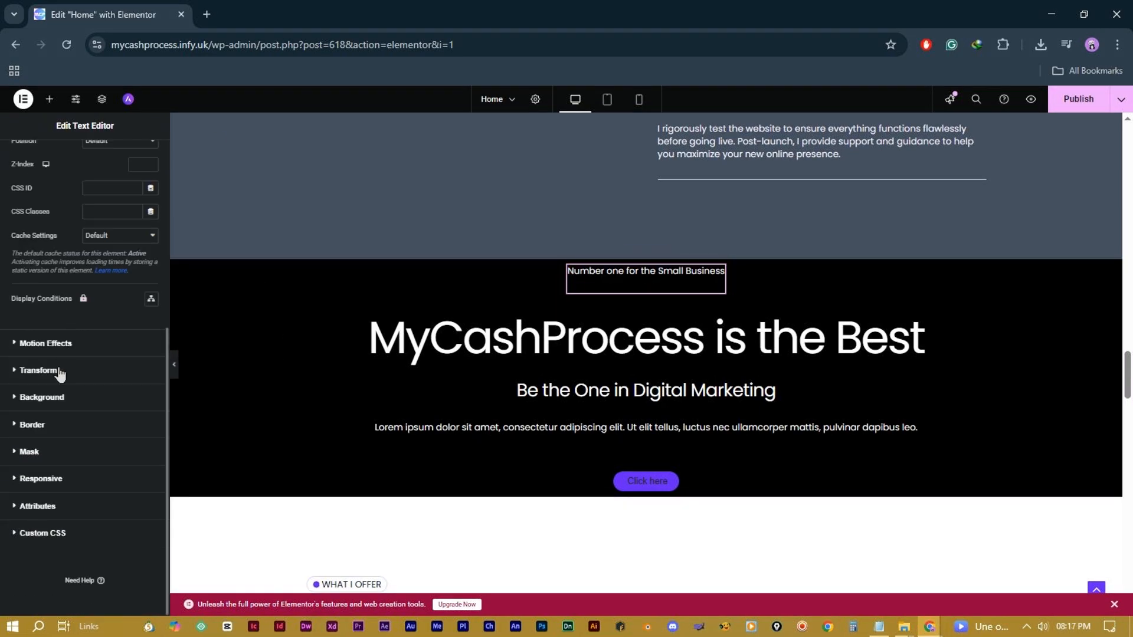
pyautogui.click(58, 398)
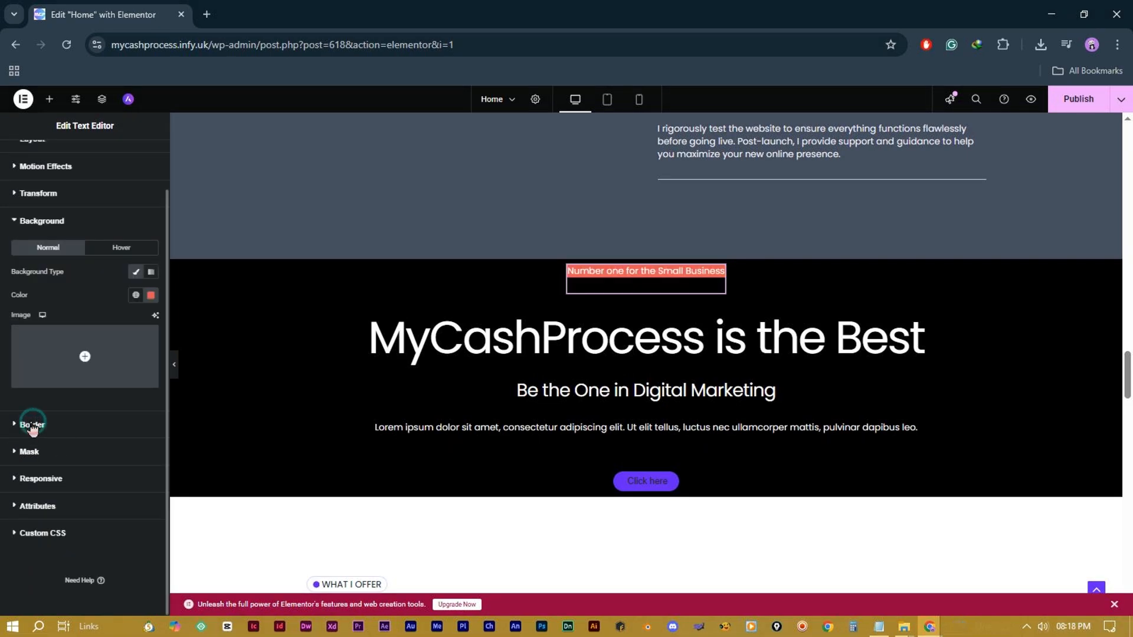
pyautogui.click(33, 425)
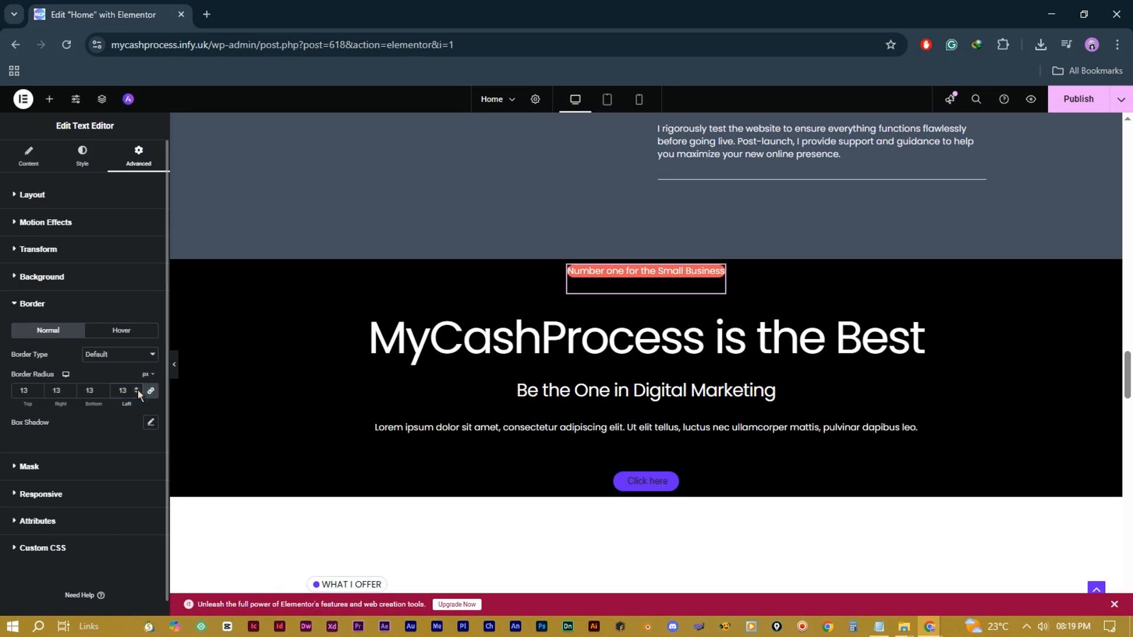
pyautogui.click(667, 480)
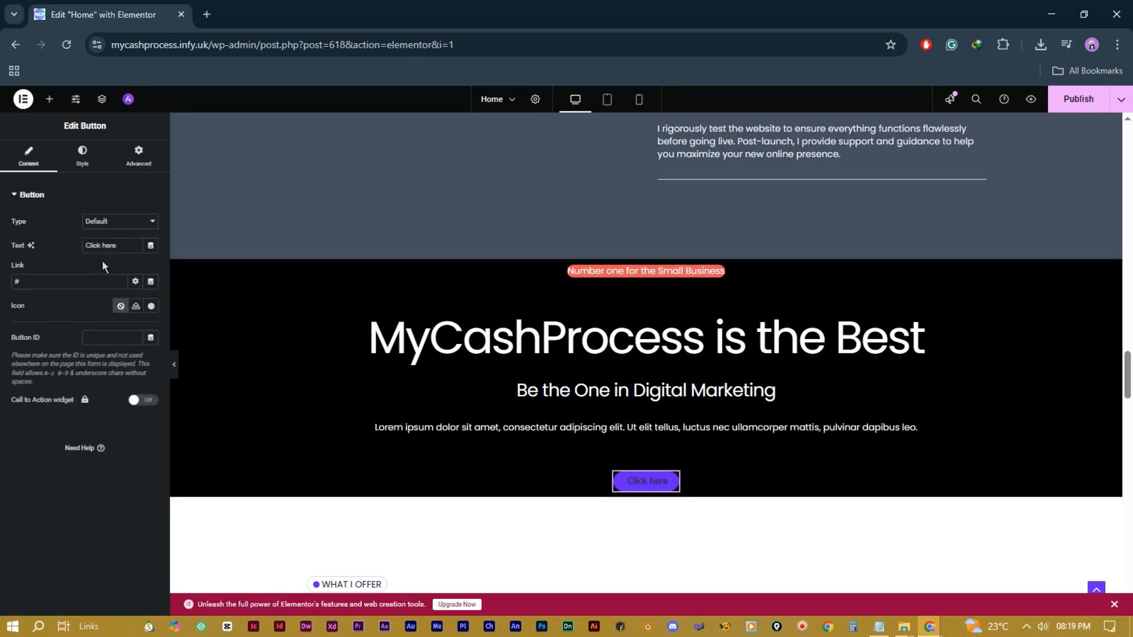
# Step: Set the Click here button's text colour to white and its background to red
pyautogui.click(82, 155)
pyautogui.click(151, 317)
pyautogui.click(96, 378)
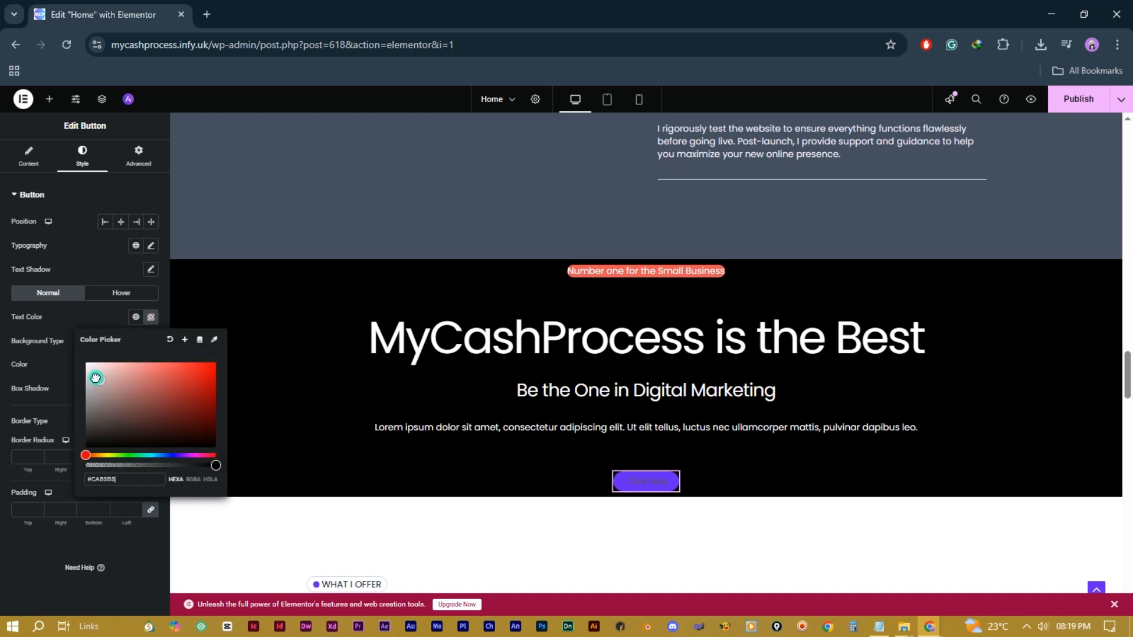
pyautogui.moveTo(96, 377); pyautogui.dragTo(67, 360)
pyautogui.click(48, 413)
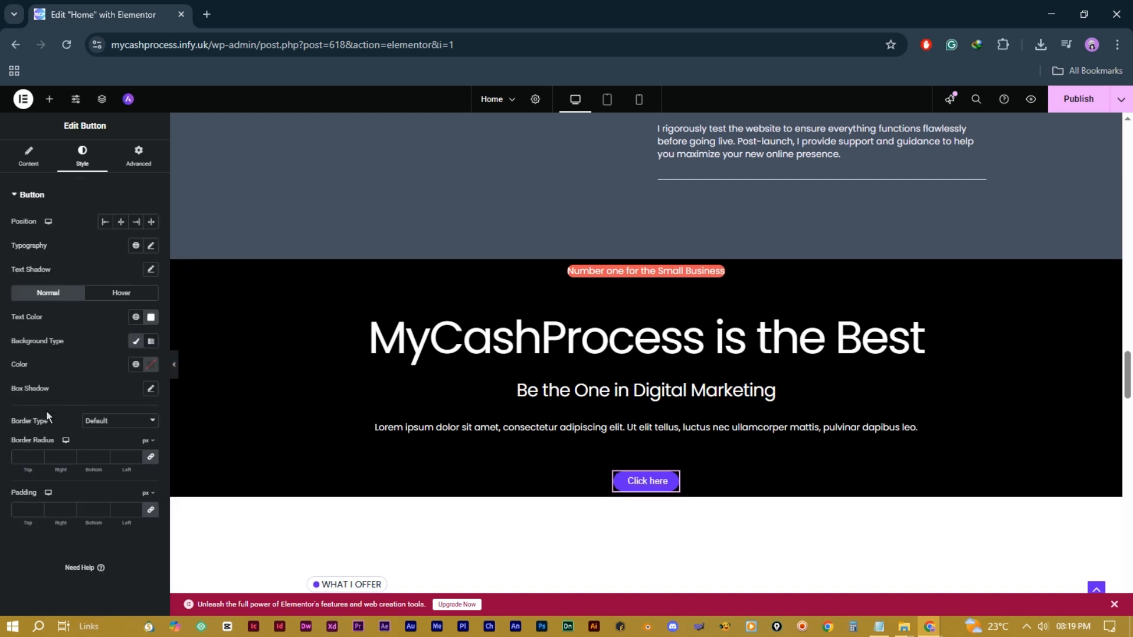
pyautogui.click(150, 369)
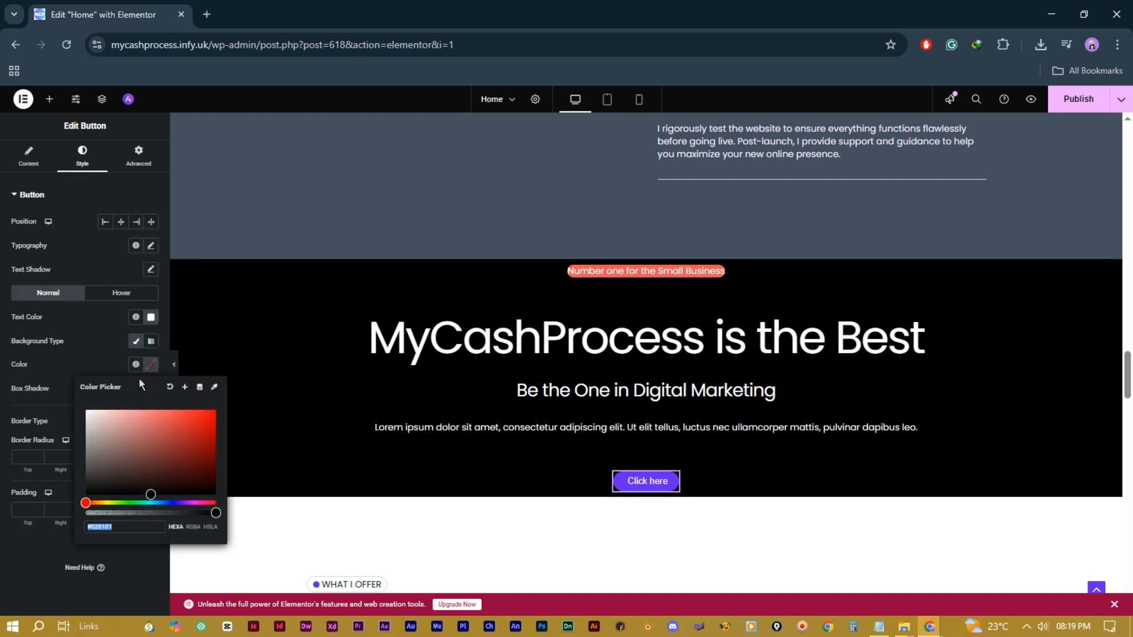
pyautogui.moveTo(100, 417)
pyautogui.mouseDown()
pyautogui.moveTo(179, 430)
pyautogui.moveTo(189, 458)
pyautogui.moveTo(187, 435)
pyautogui.moveTo(216, 411)
pyautogui.mouseUp()
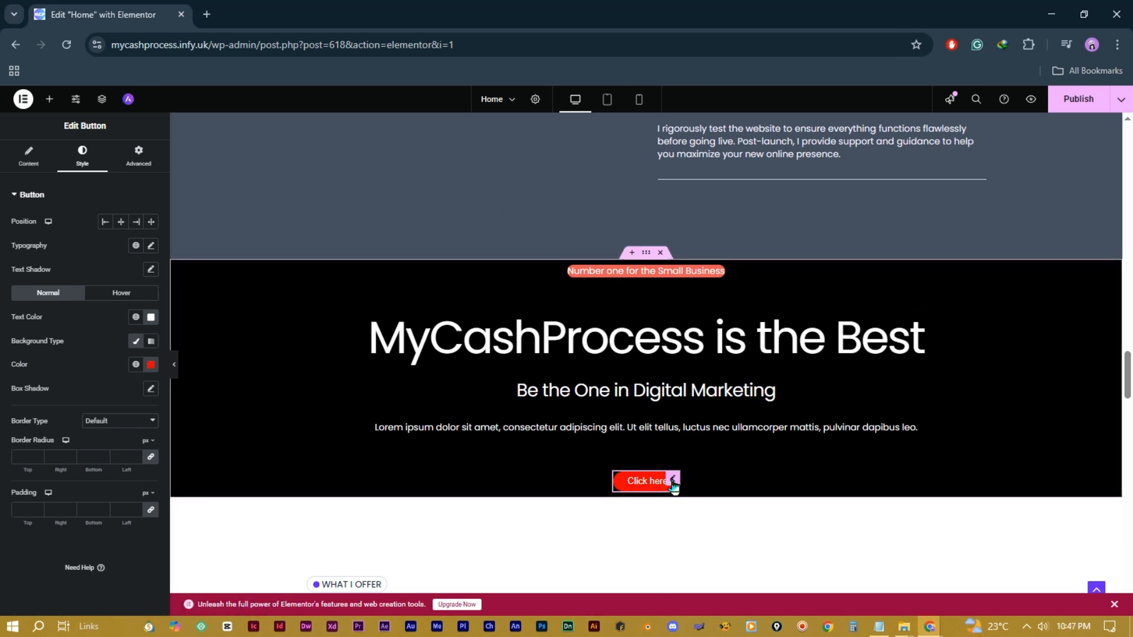
# Step: Link the button to the Contact page
pyautogui.click(43, 167)
pyautogui.doubleClick(51, 280)
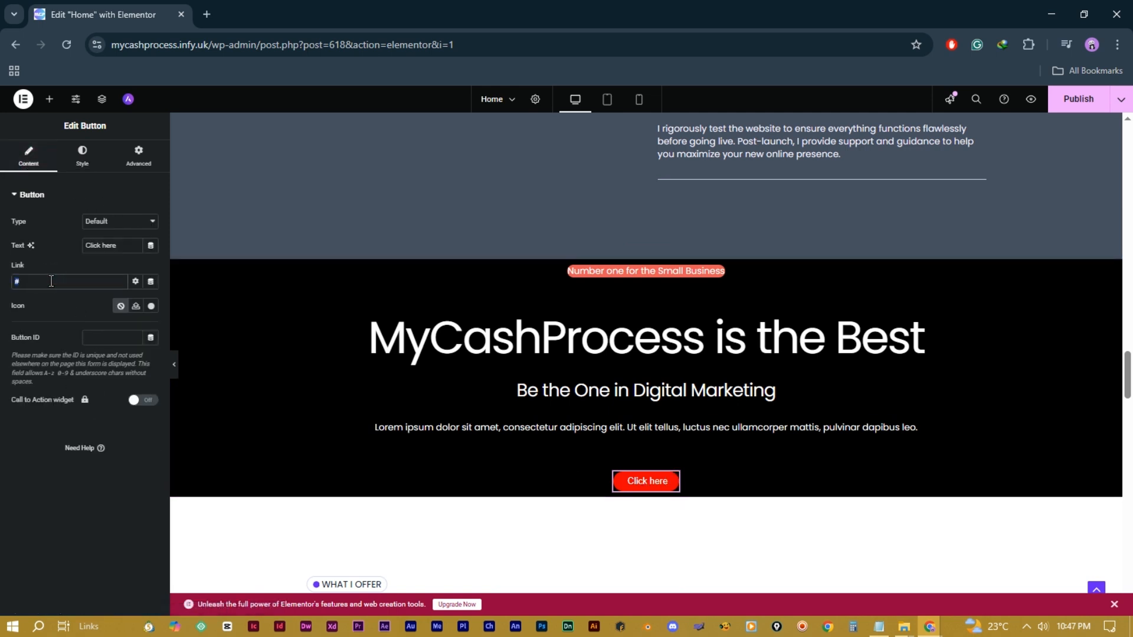
pyautogui.write('contac')
pyautogui.click(60, 302)
# Step: Relabel the button 'Contact Us Now' and publish the home page
pyautogui.click(108, 242)
pyautogui.tripleClick(110, 243)
pyautogui.write('Conta')
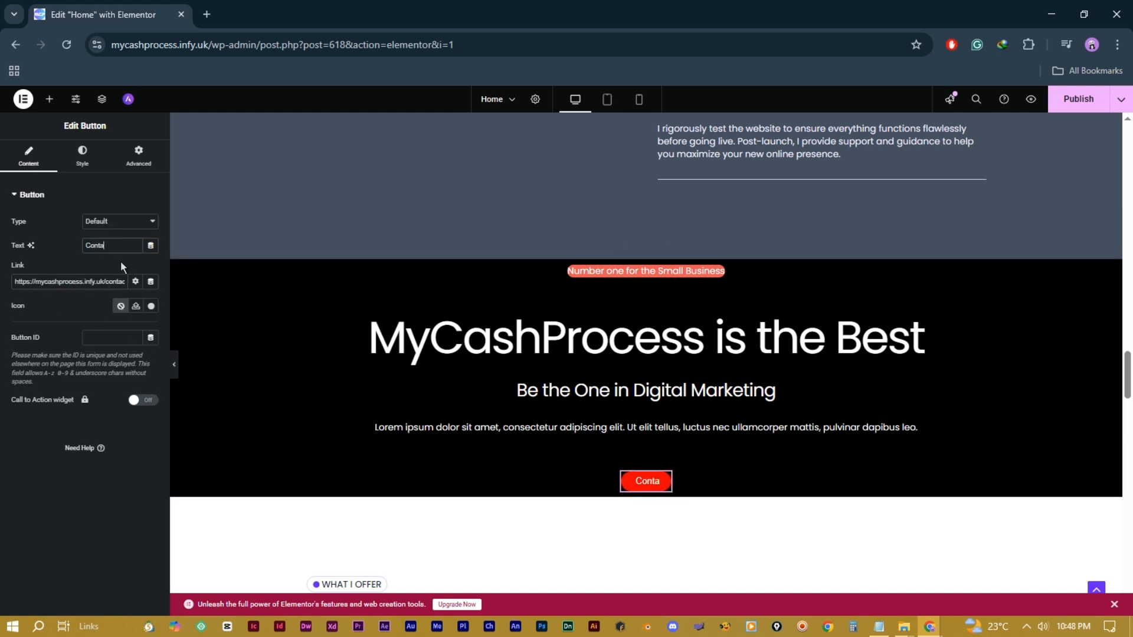
pyautogui.write('ct Us Now')
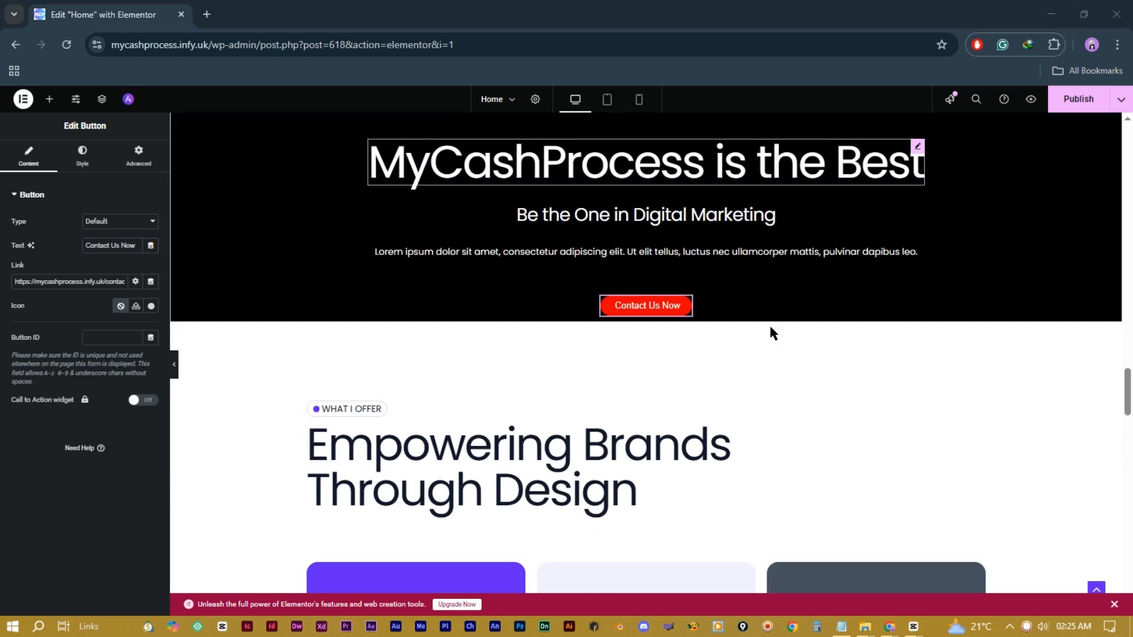
pyautogui.scroll(-20, 771, 333)
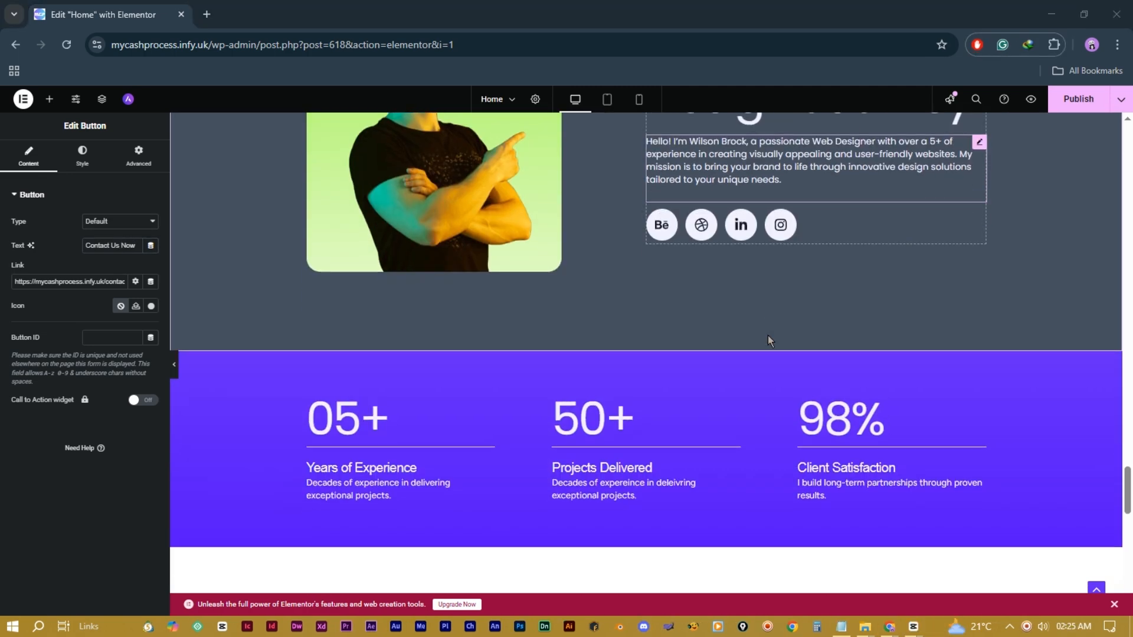
pyautogui.scroll(-10, 767, 335)
pyautogui.scroll(20, 767, 335)
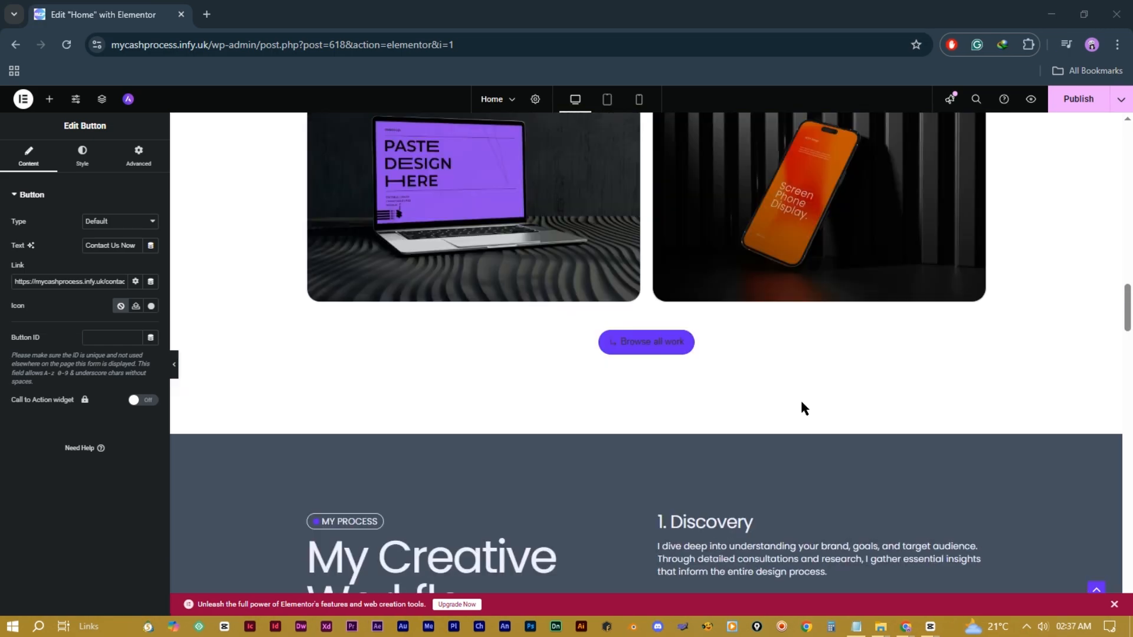
pyautogui.scroll(15, 800, 408)
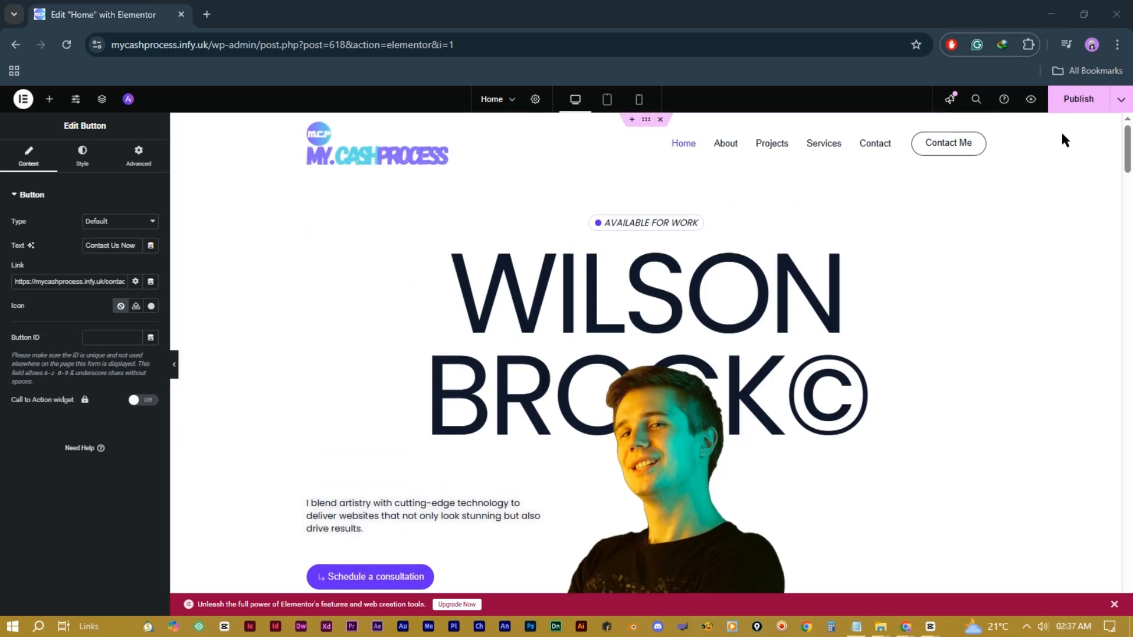
pyautogui.click(1077, 100)
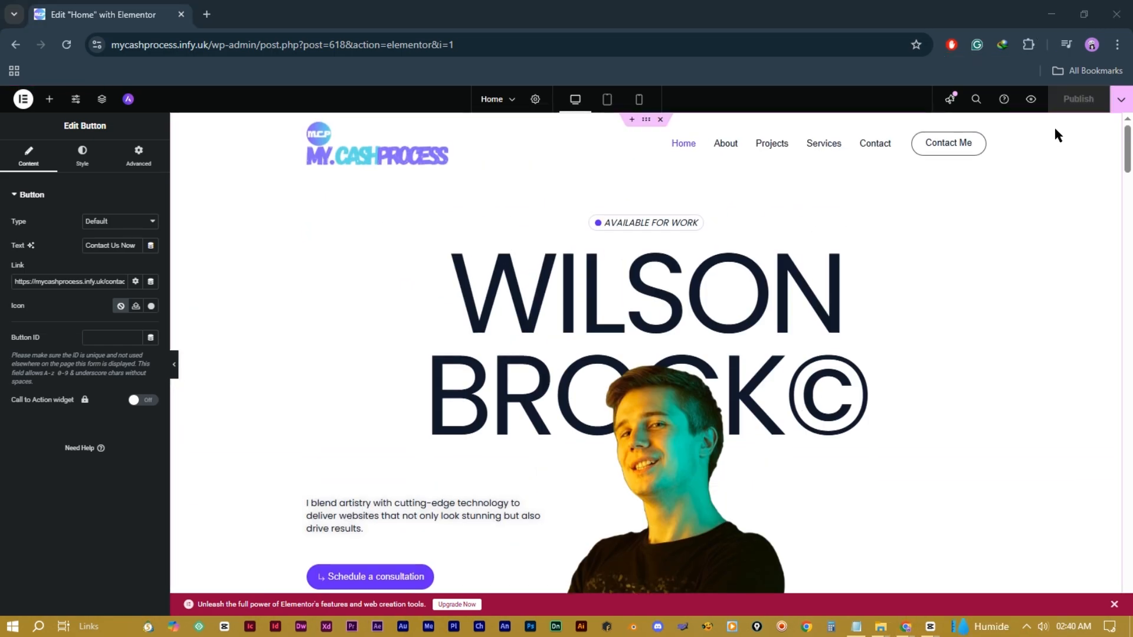
# Step: View the published home page live in a new tab and scroll through it to the Contact Us Now section
pyautogui.click(1120, 103)
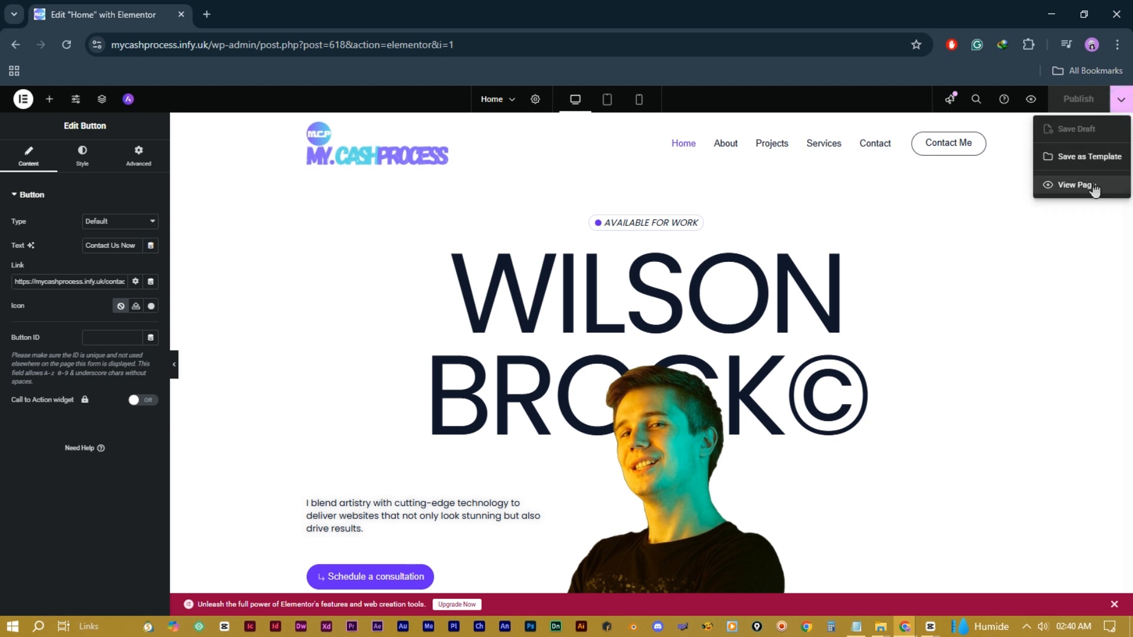
pyautogui.click(1075, 185)
pyautogui.scroll(-4, 652, 252)
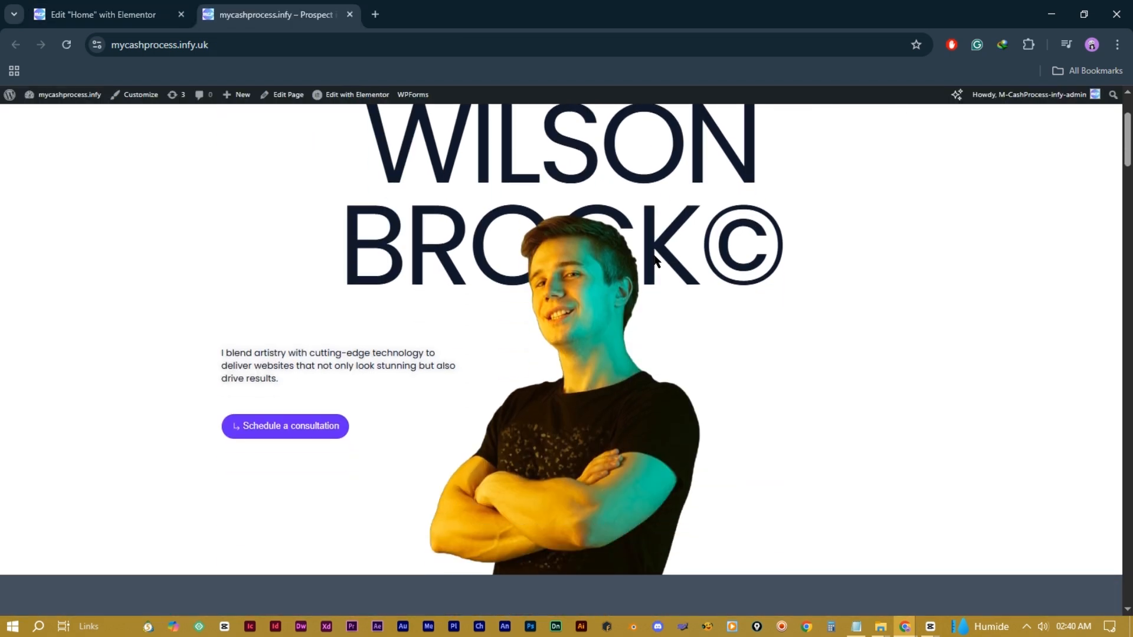
pyautogui.scroll(-7, 653, 258)
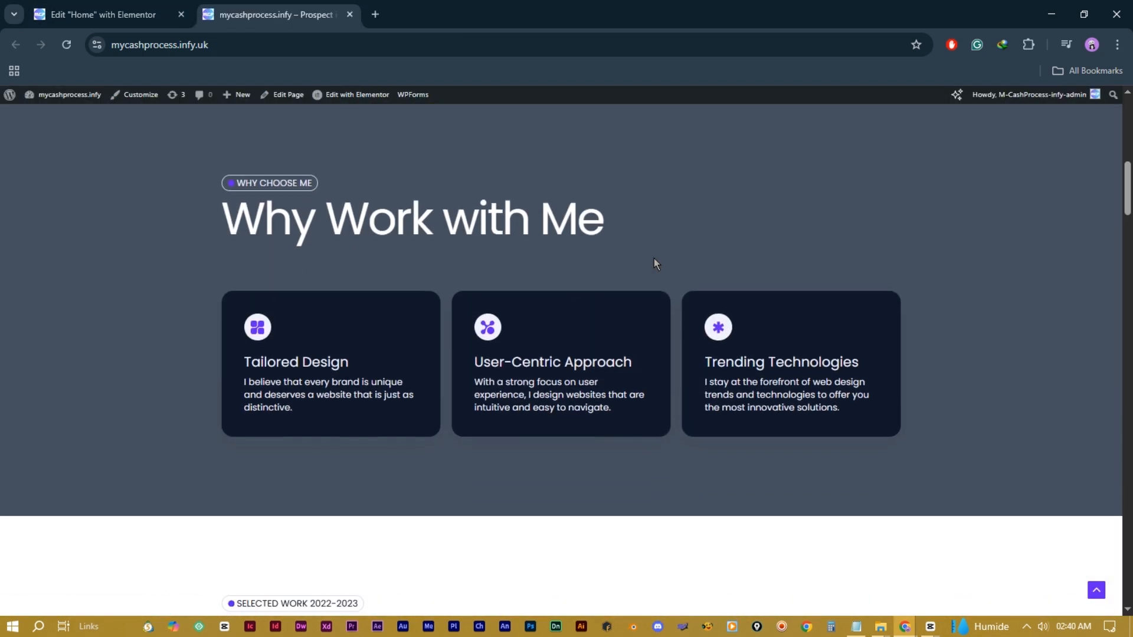
pyautogui.scroll(-12, 684, 335)
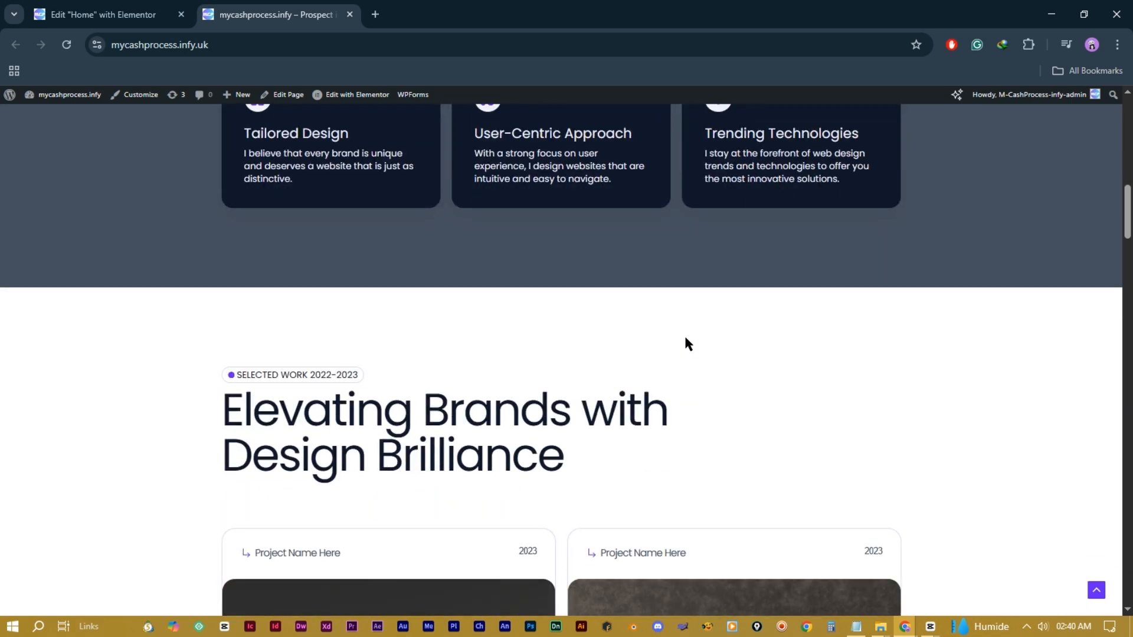
pyautogui.scroll(-10, 686, 340)
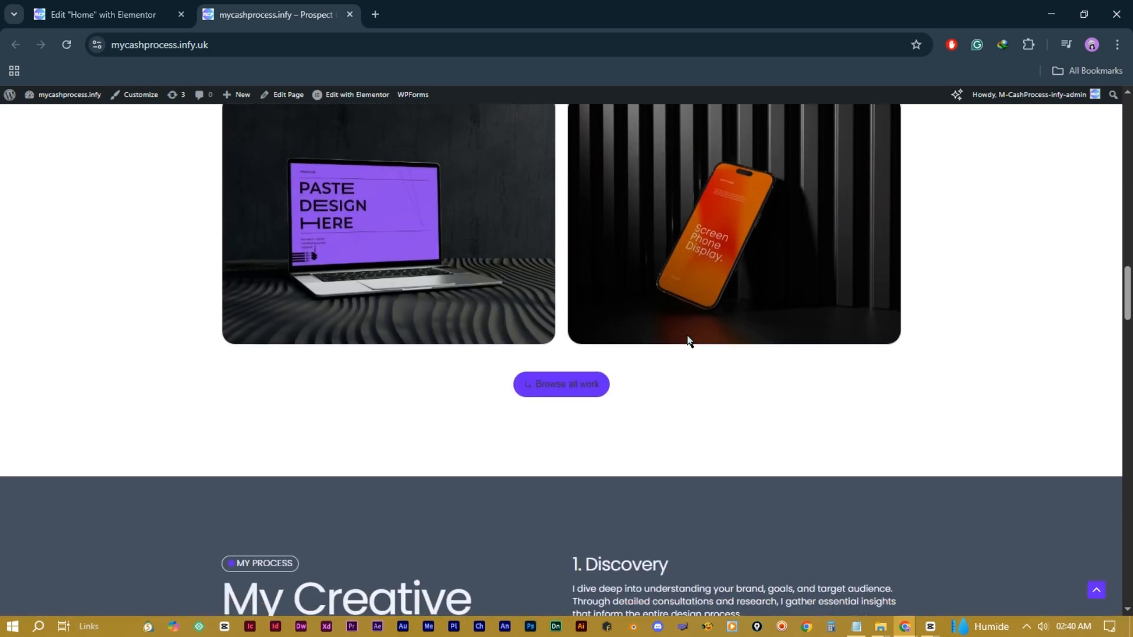
pyautogui.scroll(-6, 687, 337)
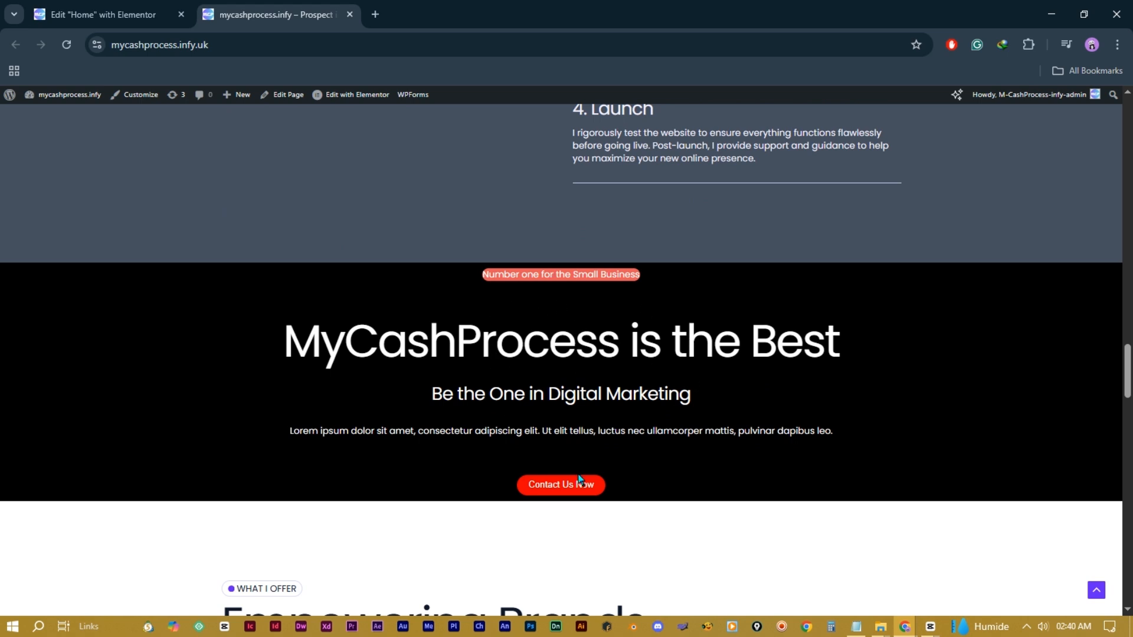
pyautogui.scroll(-5, 614, 430)
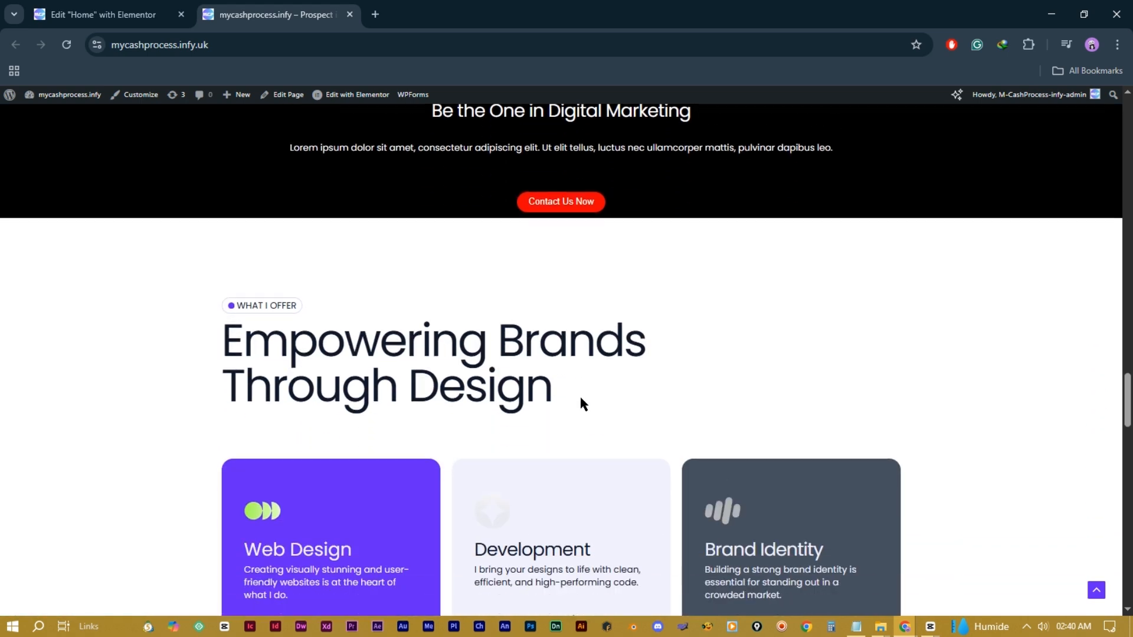
pyautogui.scroll(-5, 583, 405)
pyautogui.scroll(-10, 646, 404)
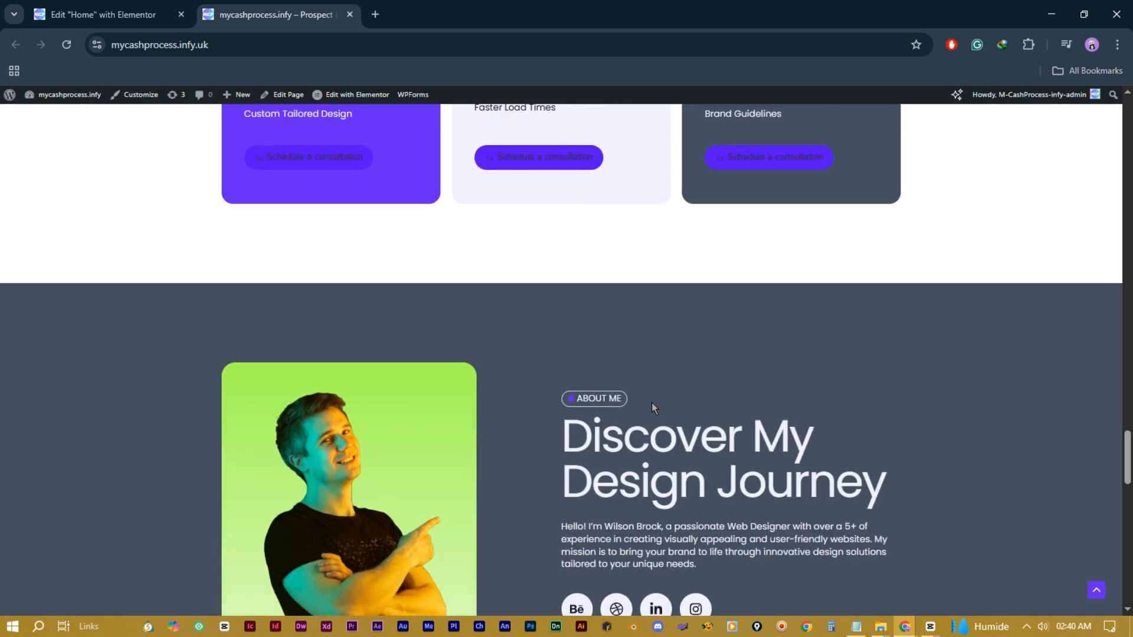
pyautogui.scroll(-10, 653, 399)
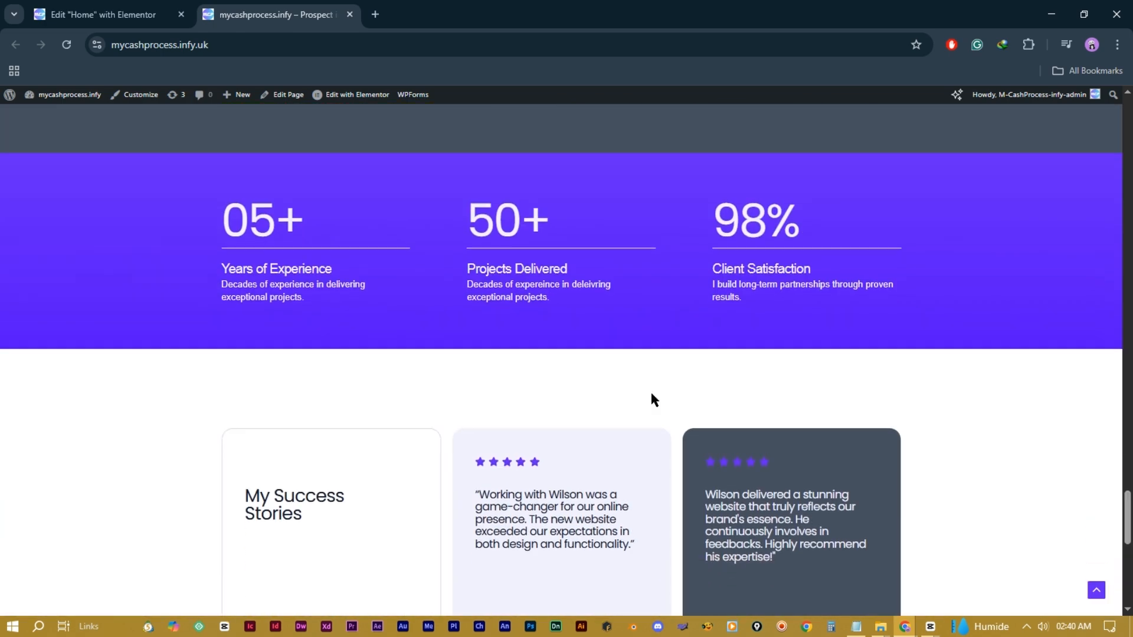
pyautogui.scroll(15, 651, 398)
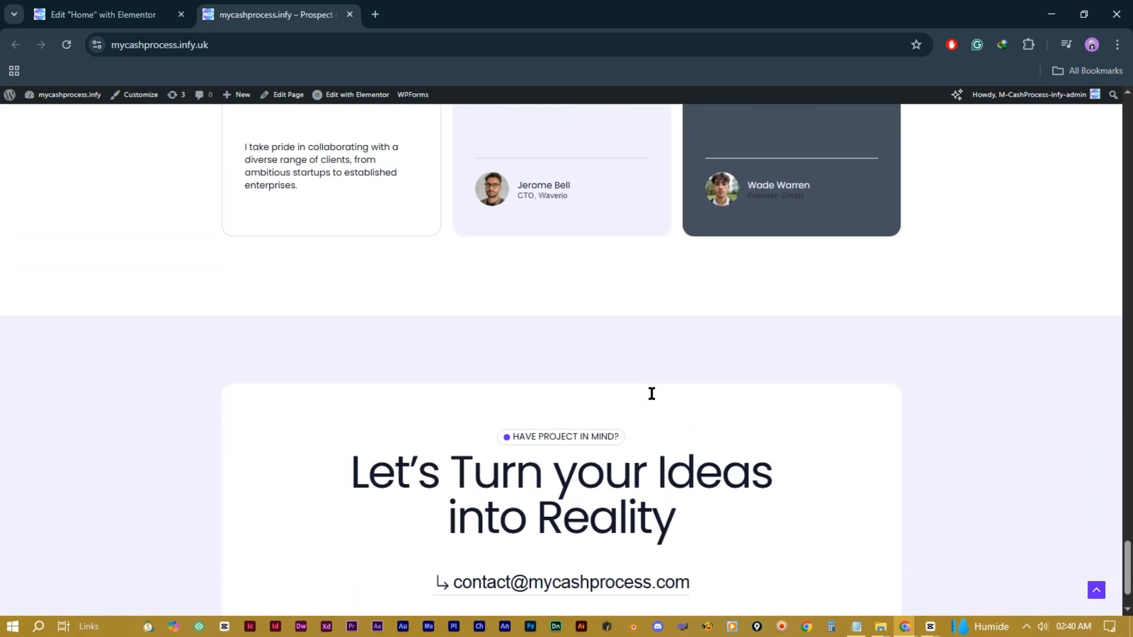
pyautogui.scroll(20, 649, 383)
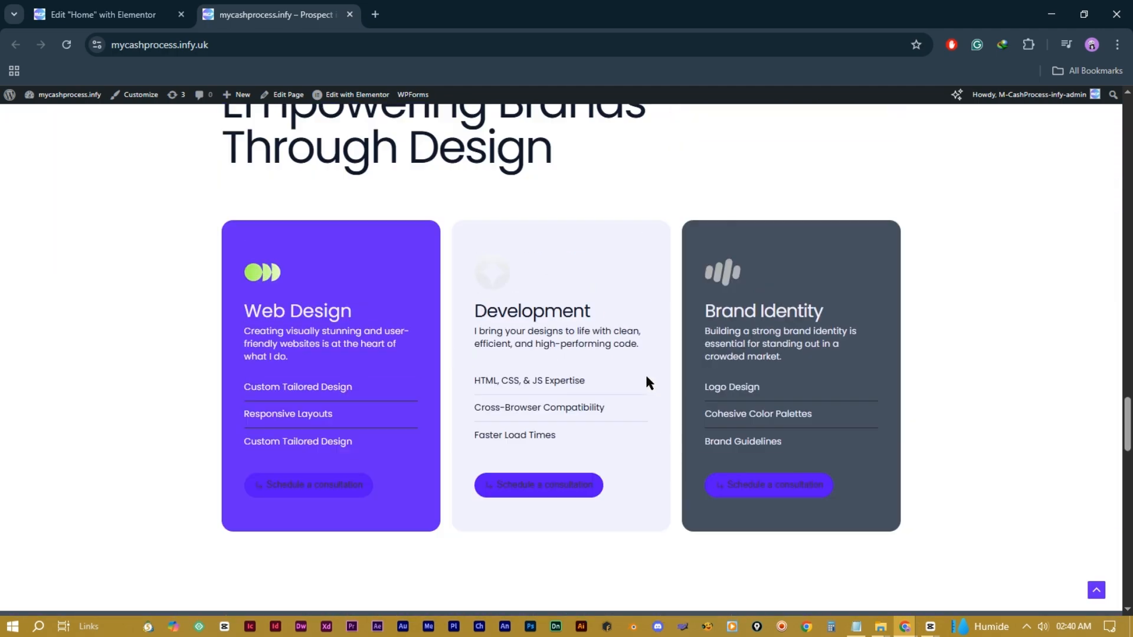
pyautogui.scroll(20, 646, 373)
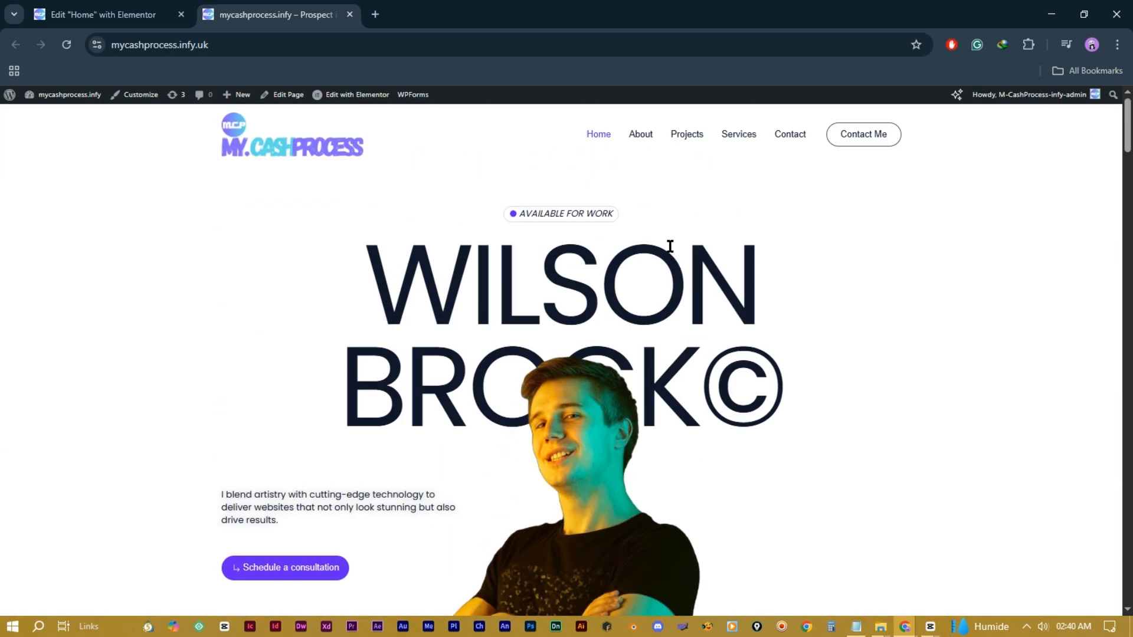
pyautogui.click(646, 136)
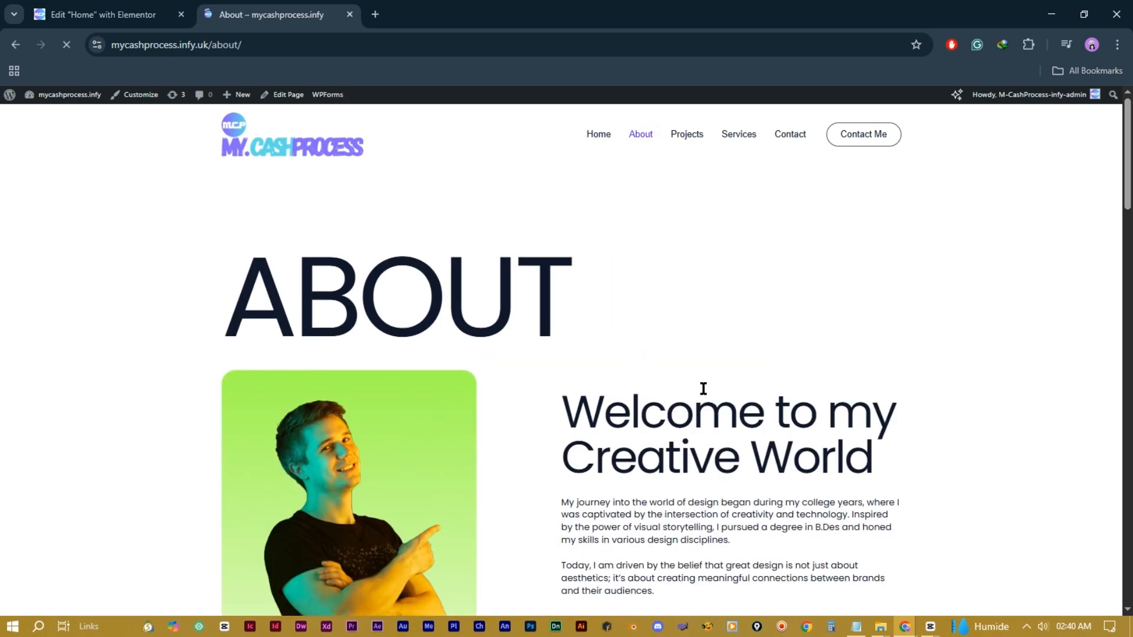
pyautogui.scroll(-20, 627, 326)
pyautogui.scroll(20, 625, 322)
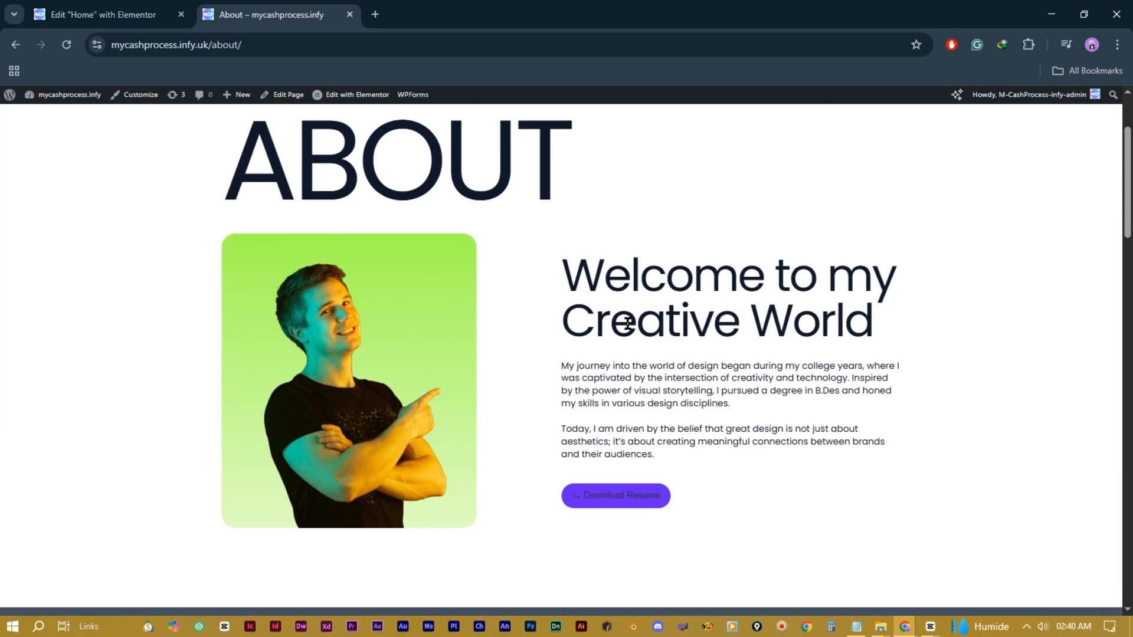
pyautogui.moveTo(357, 96)
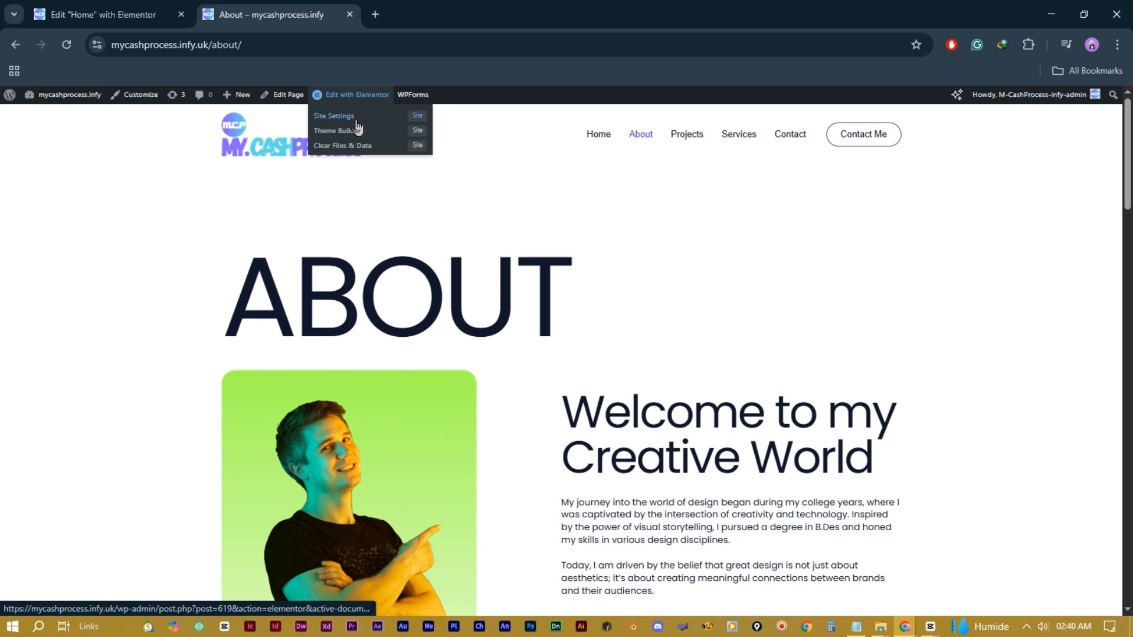
pyautogui.click(357, 99)
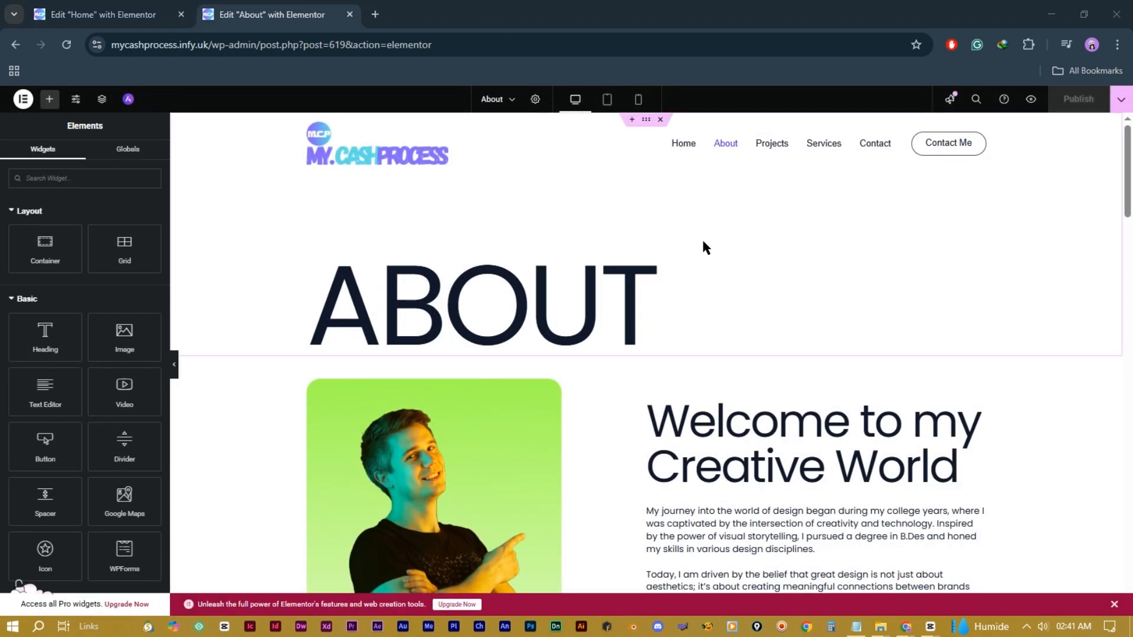
pyautogui.scroll(-10, 801, 295)
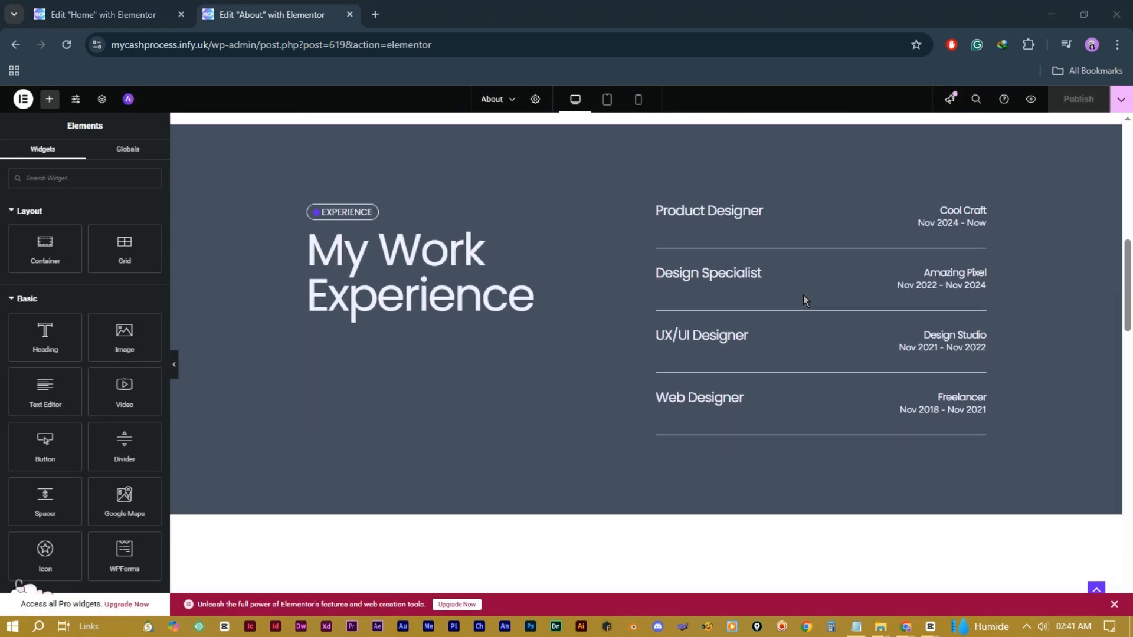
pyautogui.scroll(-20, 802, 295)
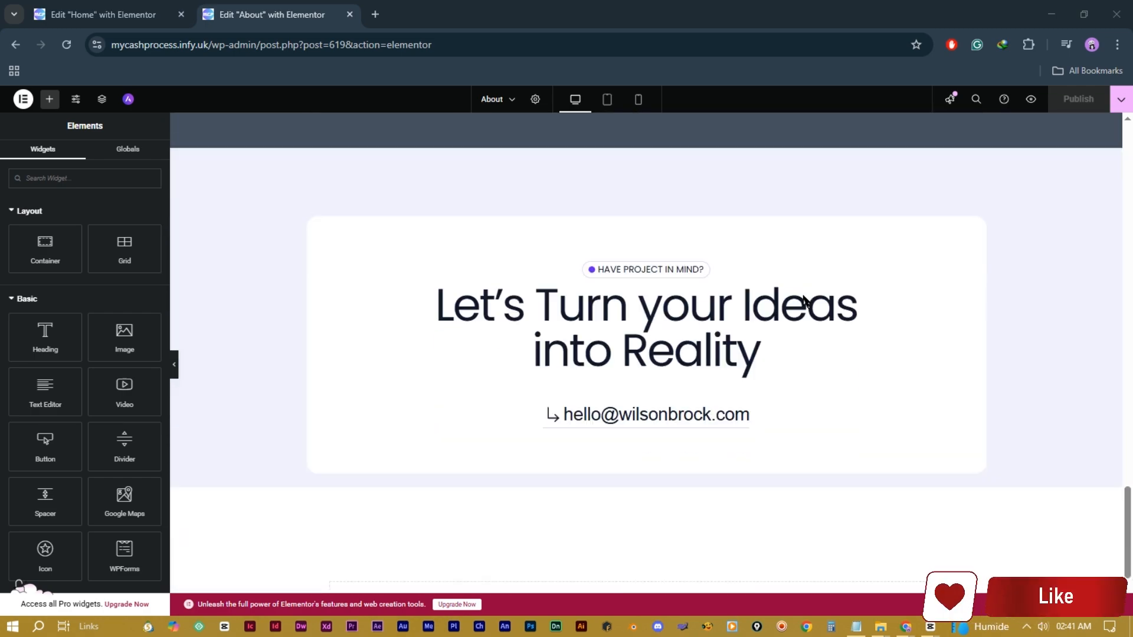
pyautogui.scroll(-3, 803, 298)
pyautogui.scroll(20, 803, 298)
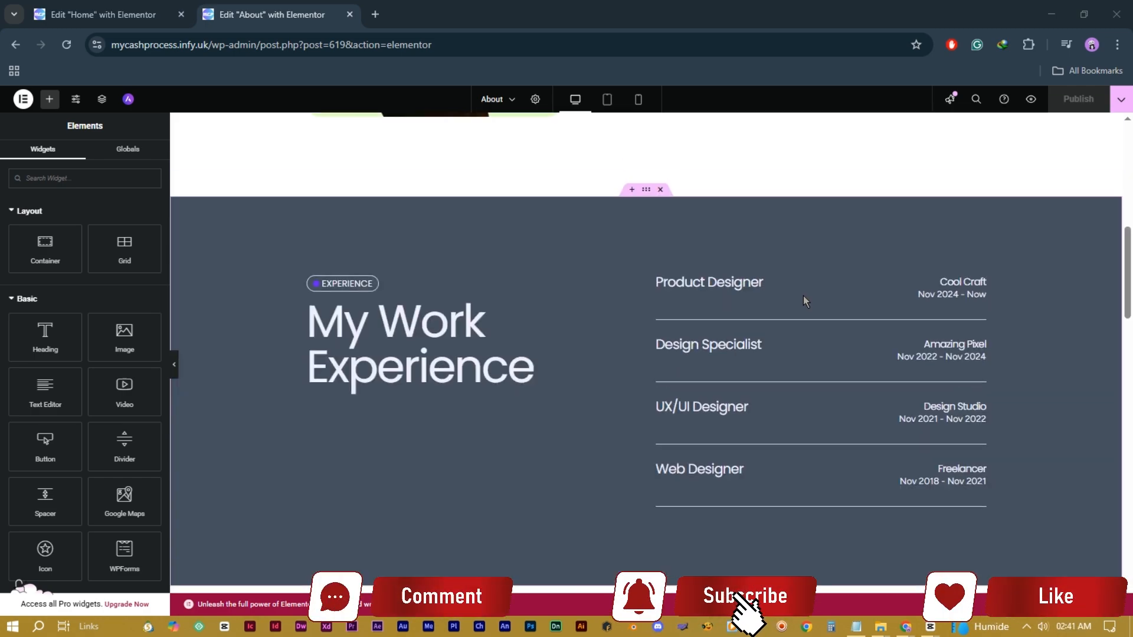
pyautogui.scroll(10, 805, 301)
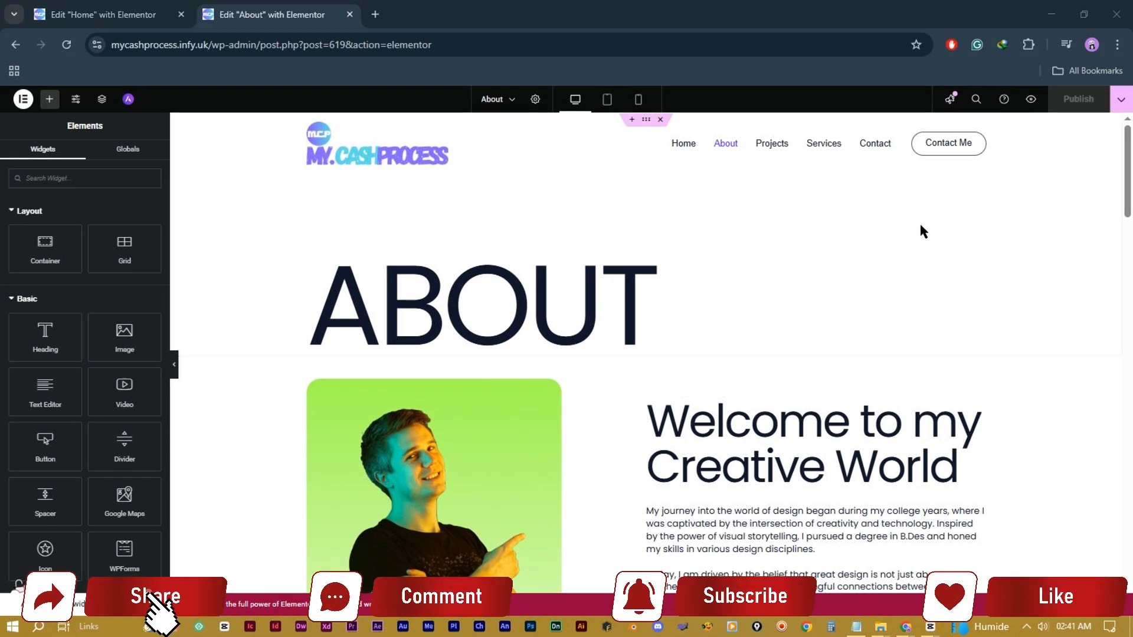
# Step: View the live About page, go to the site's home page via the logo, then edit Home in Elementor
pyautogui.click(1120, 100)
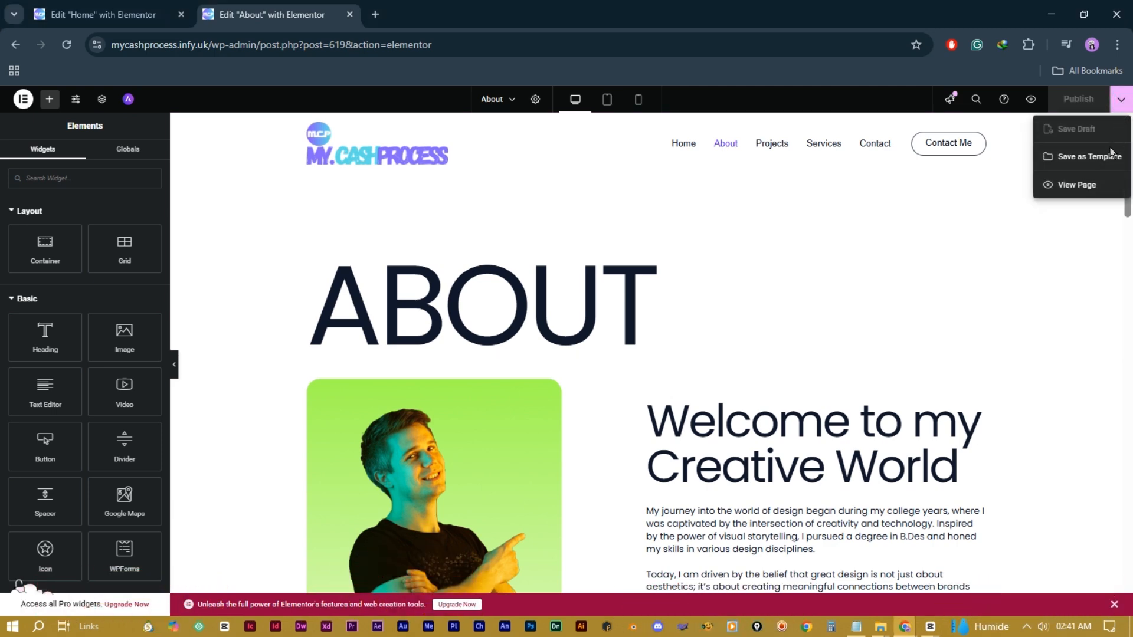
pyautogui.click(1074, 186)
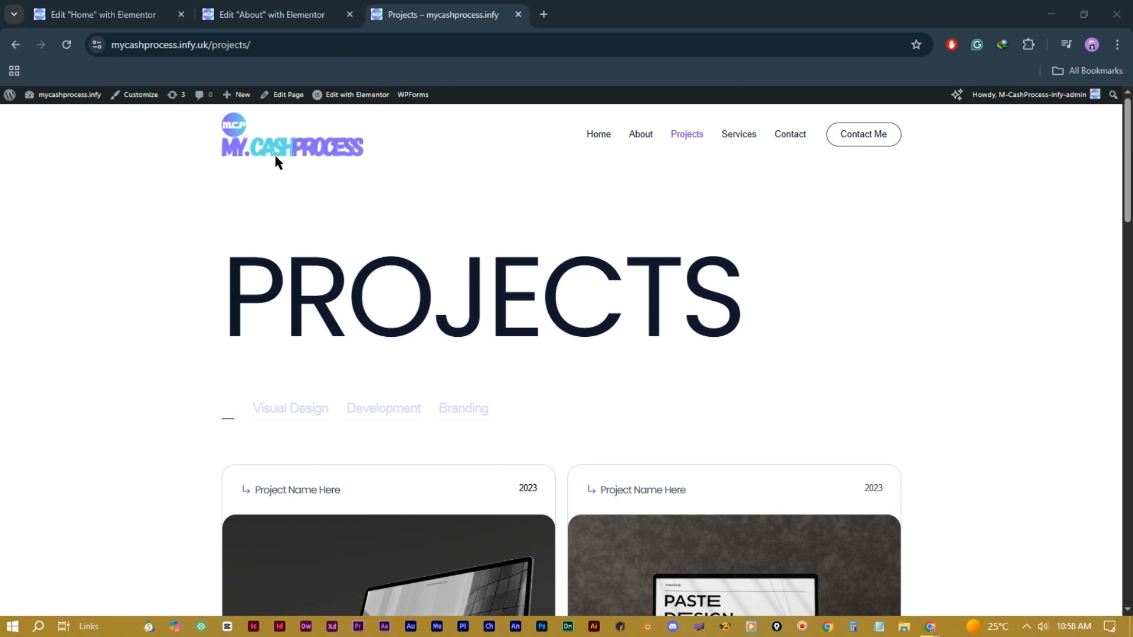
pyautogui.click(271, 158)
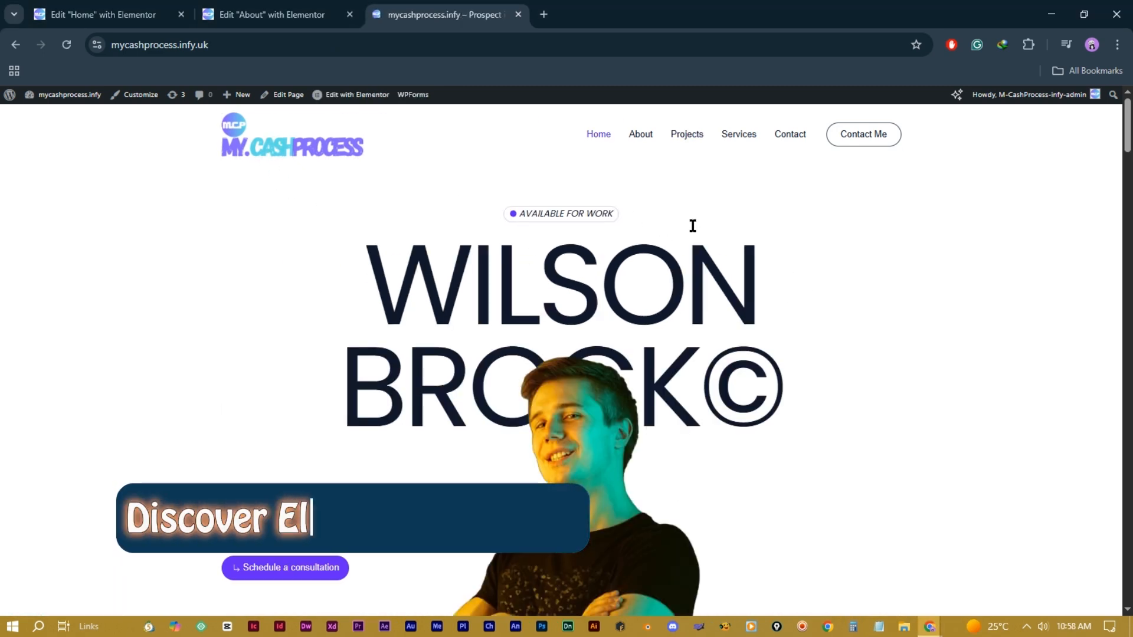
pyautogui.click(338, 99)
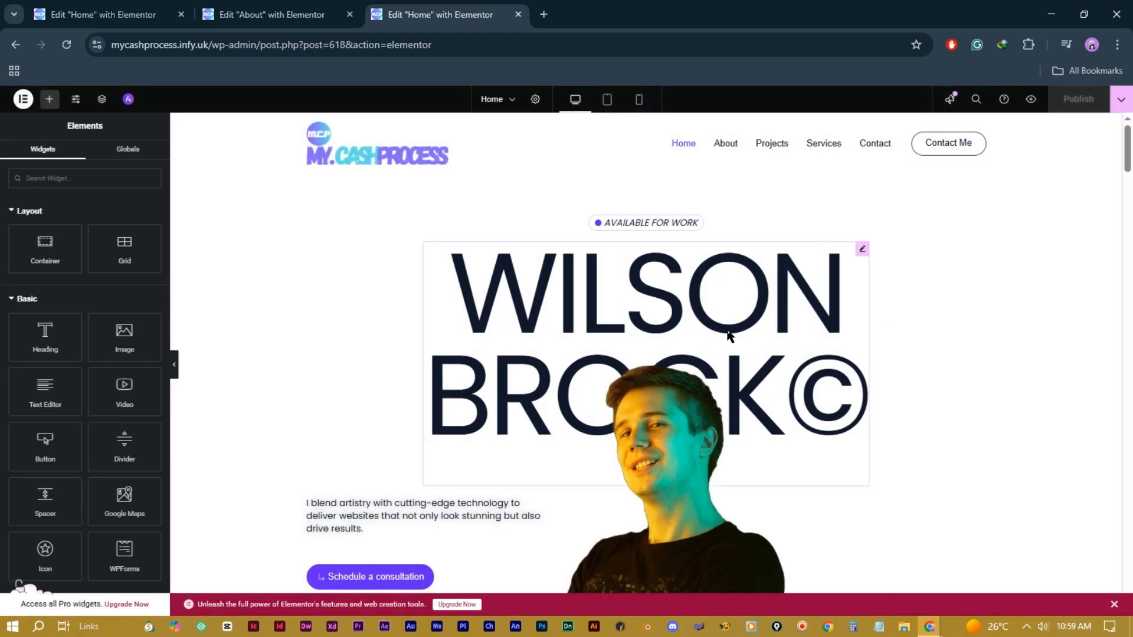
# Step: Preview the Home page changes and the Elementor help center, close those tabs, then open the Finder search
pyautogui.click(1034, 106)
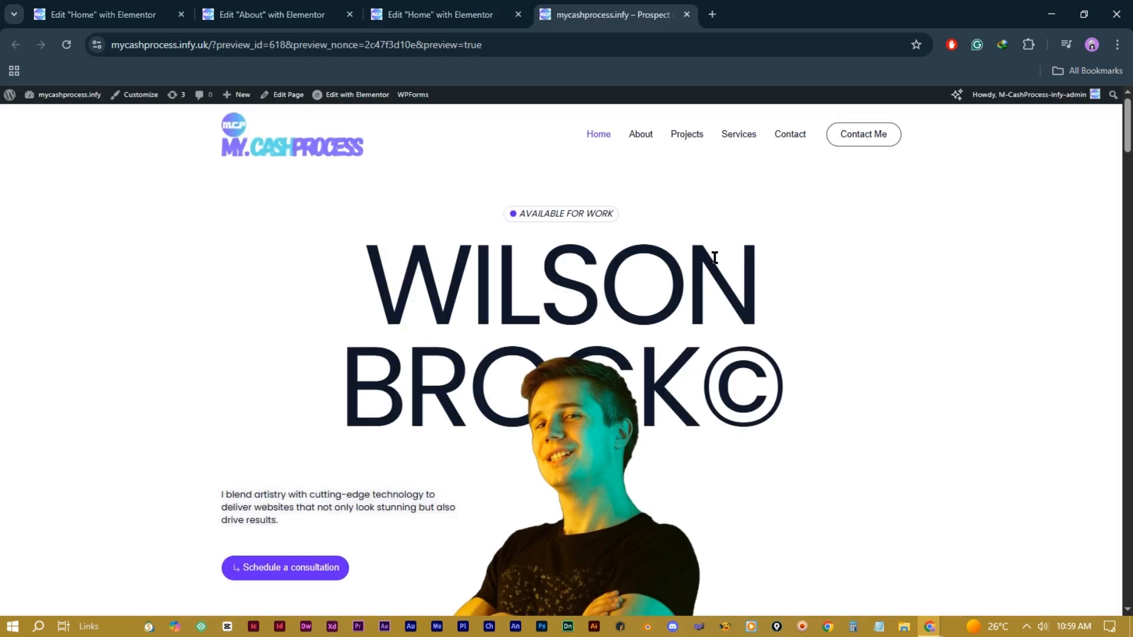
pyautogui.click(475, 15)
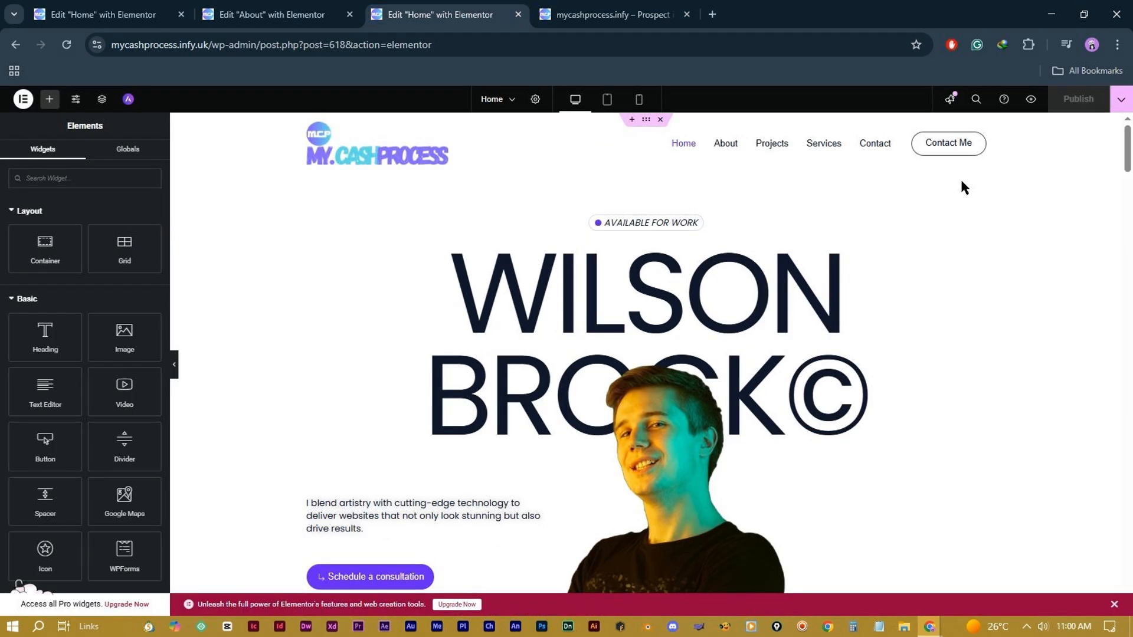
pyautogui.click(1002, 101)
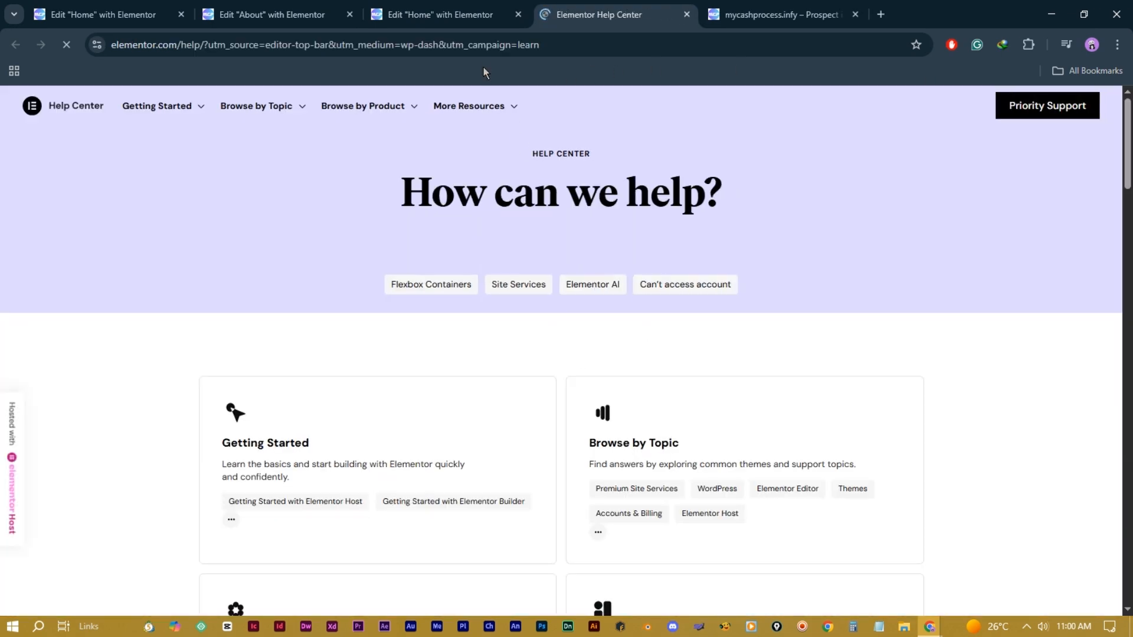
pyautogui.click(475, 15)
pyautogui.click(686, 14)
pyautogui.click(686, 14)
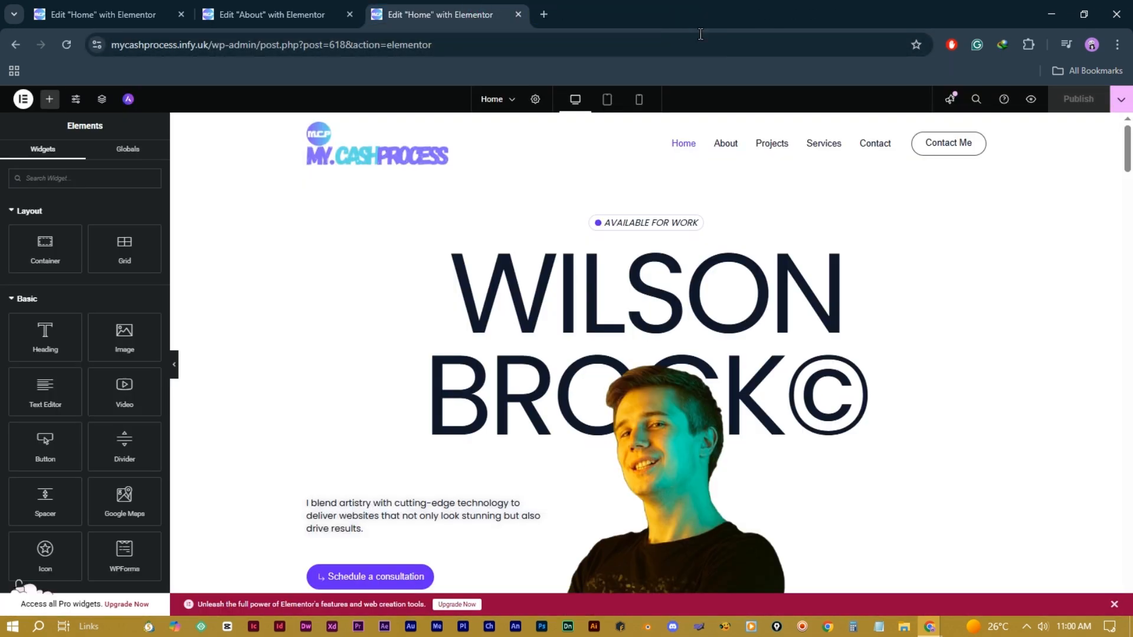
pyautogui.click(981, 104)
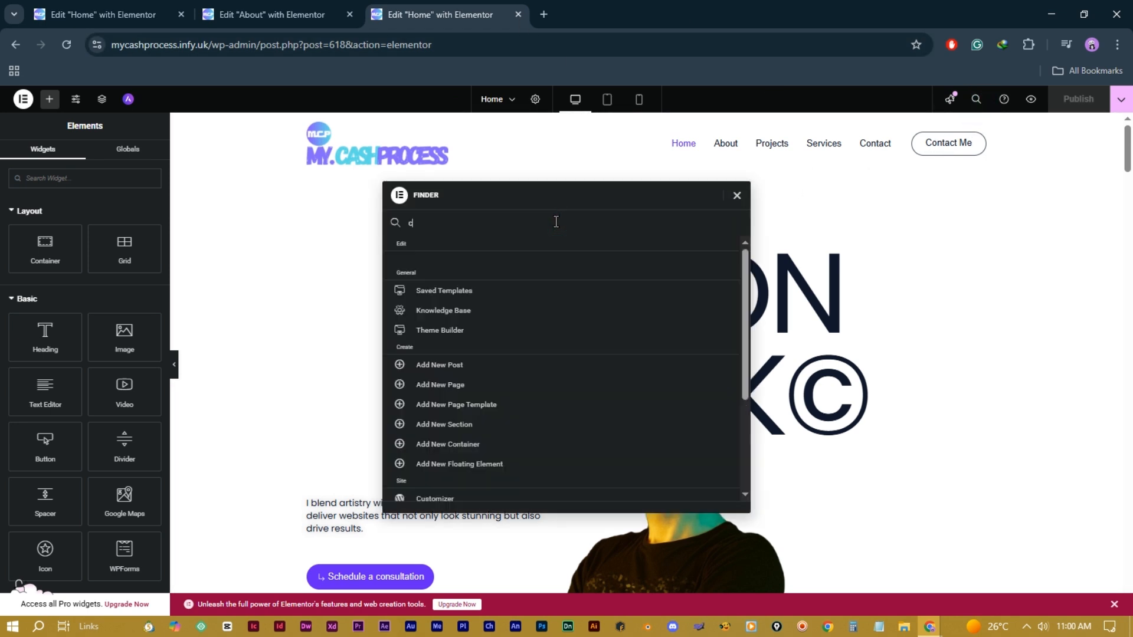
pyautogui.write('conta')
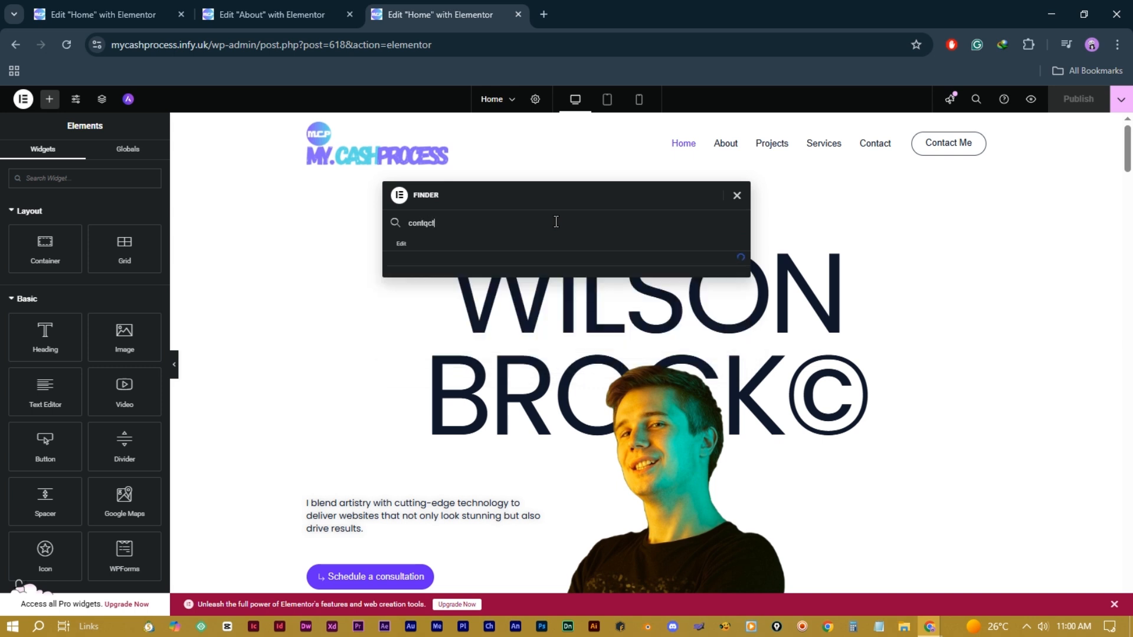
pyautogui.write('ct')
pyautogui.press('BackSpace')
pyautogui.press('BackSpace')
pyautogui.press('BackSpace')
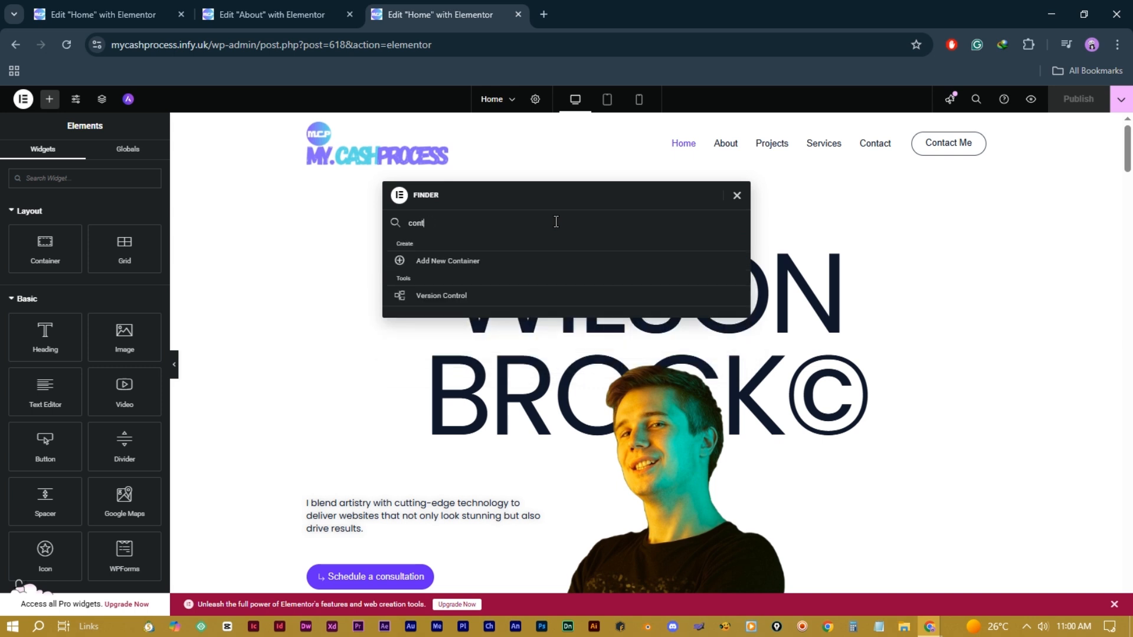
pyautogui.write('ac')
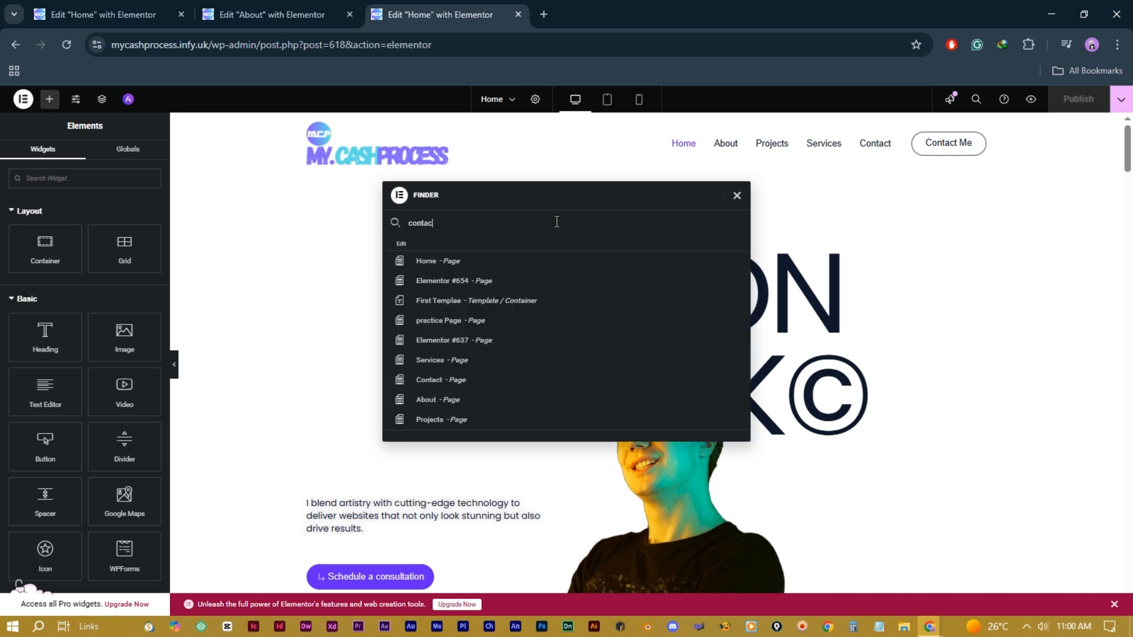
pyautogui.click(486, 341)
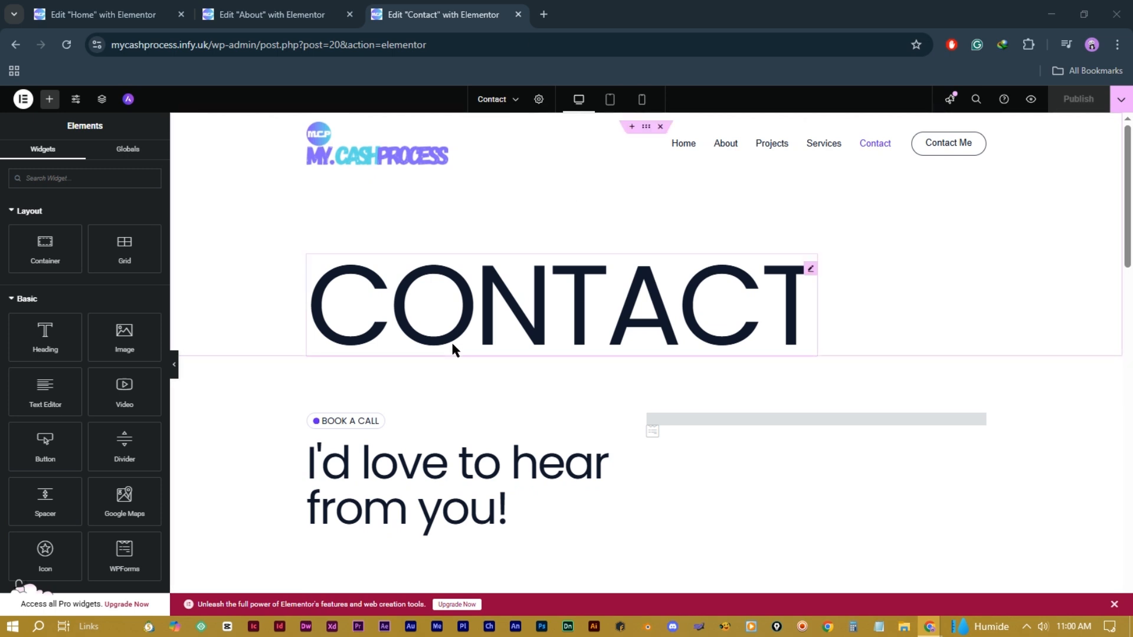
pyautogui.click(976, 101)
pyautogui.write('home')
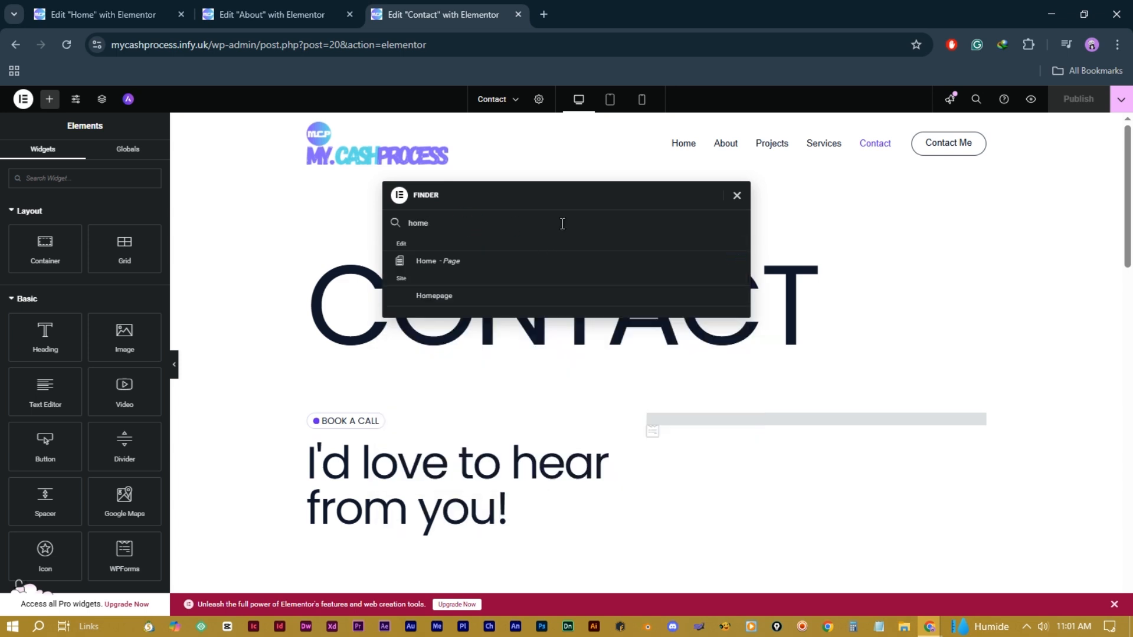
pyautogui.click(512, 261)
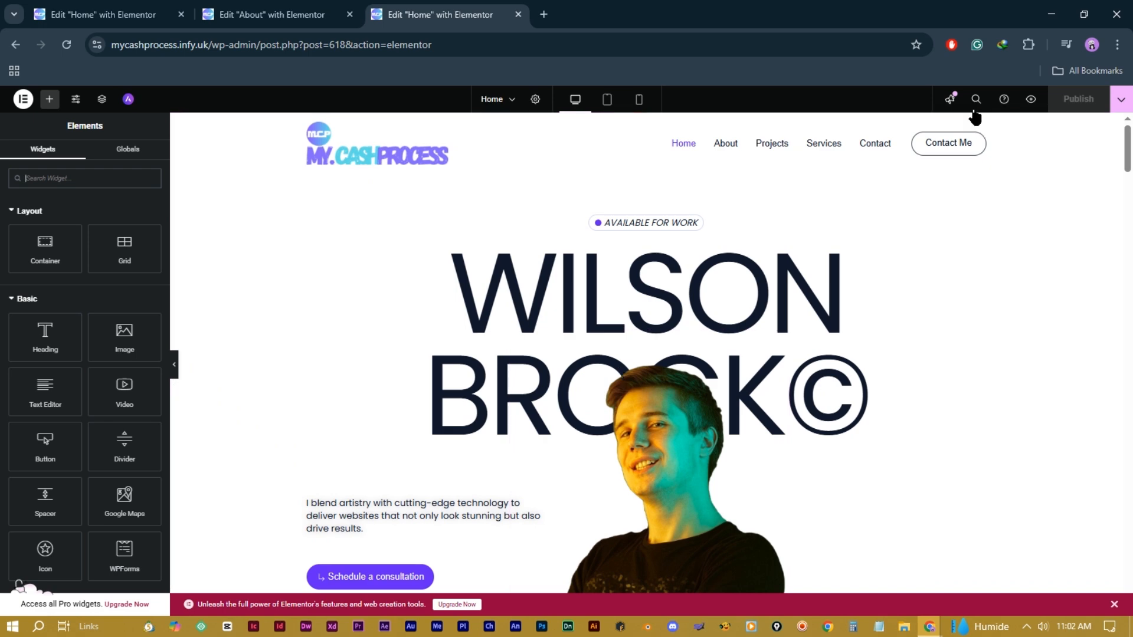
pyautogui.click(950, 101)
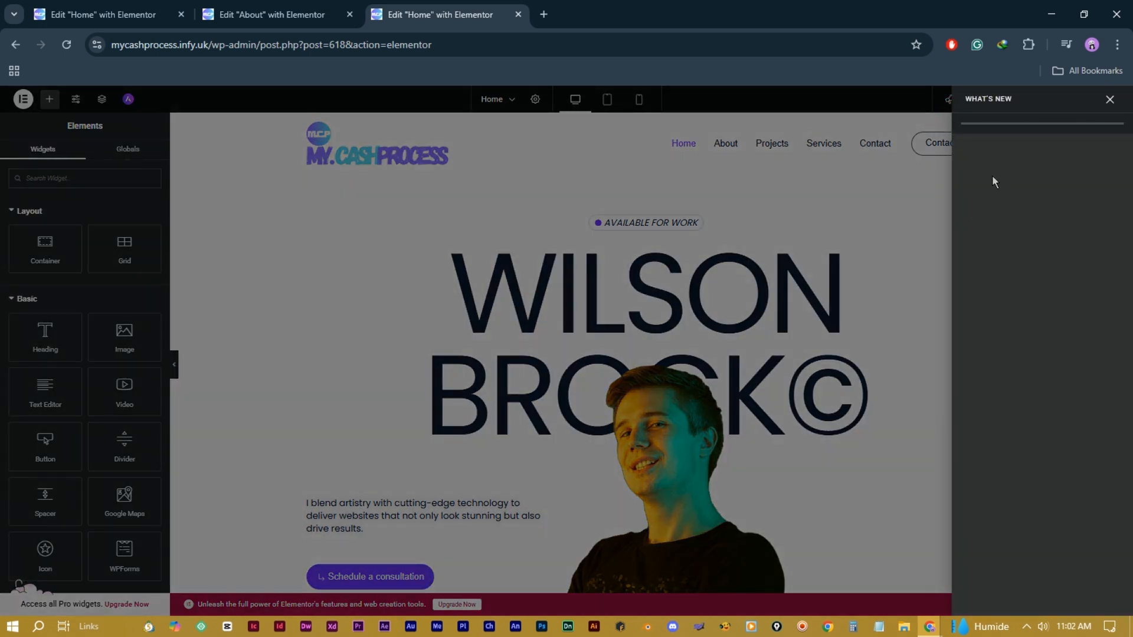
# Step: Scroll through Elementor's What's New feature announcements, then close the panel
pyautogui.scroll(-6, 1014, 247)
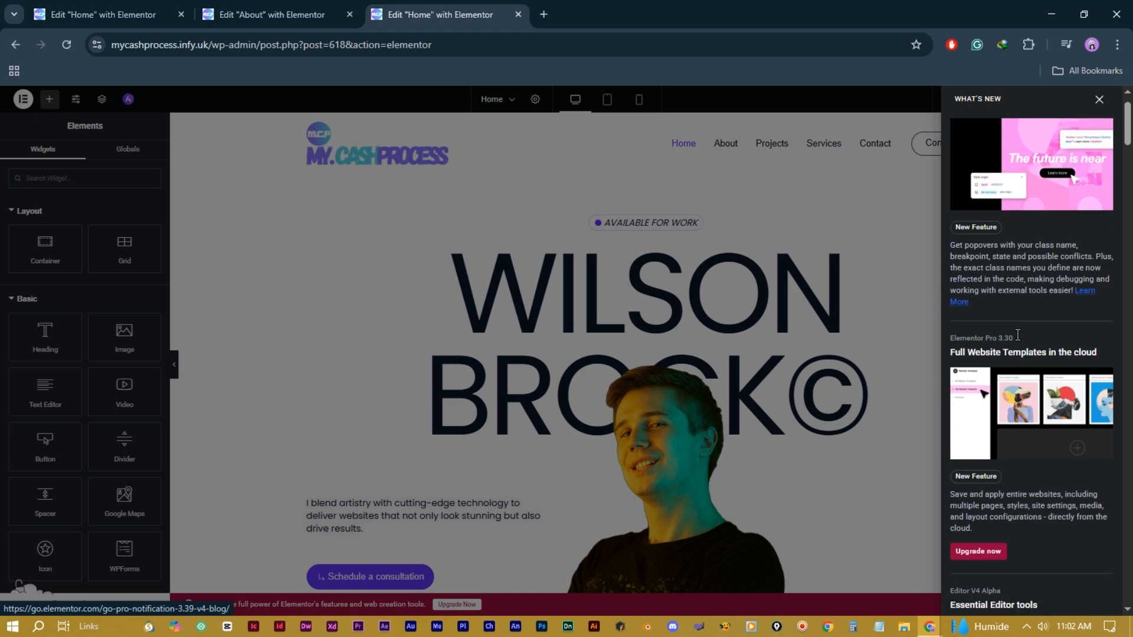
pyautogui.scroll(-10, 1009, 361)
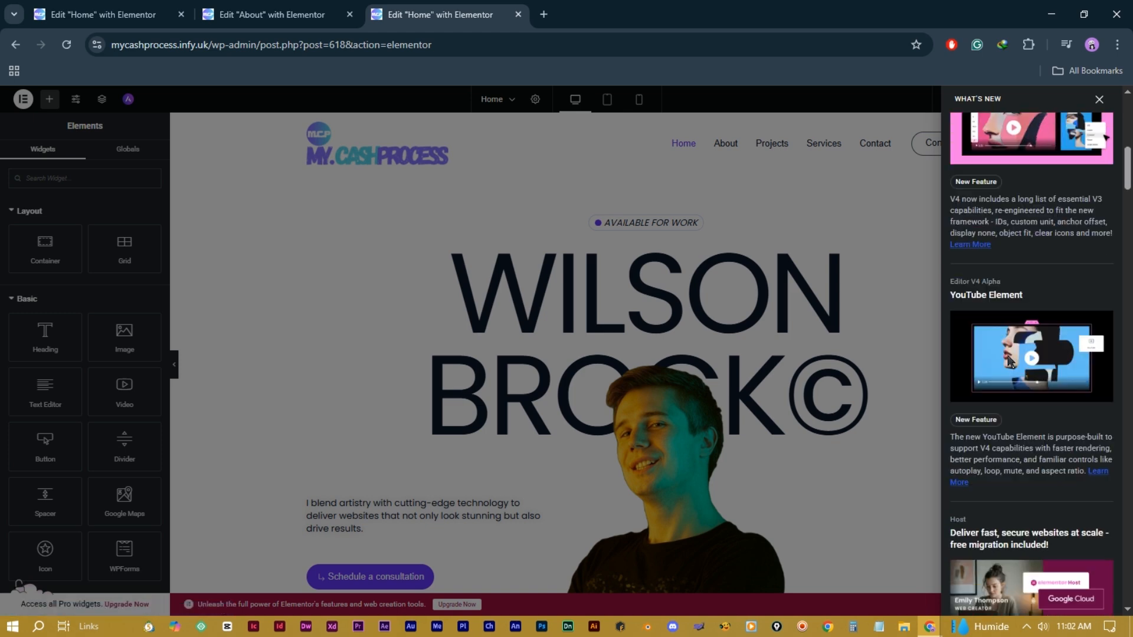
pyautogui.scroll(5, 1008, 361)
pyautogui.scroll(10, 1007, 361)
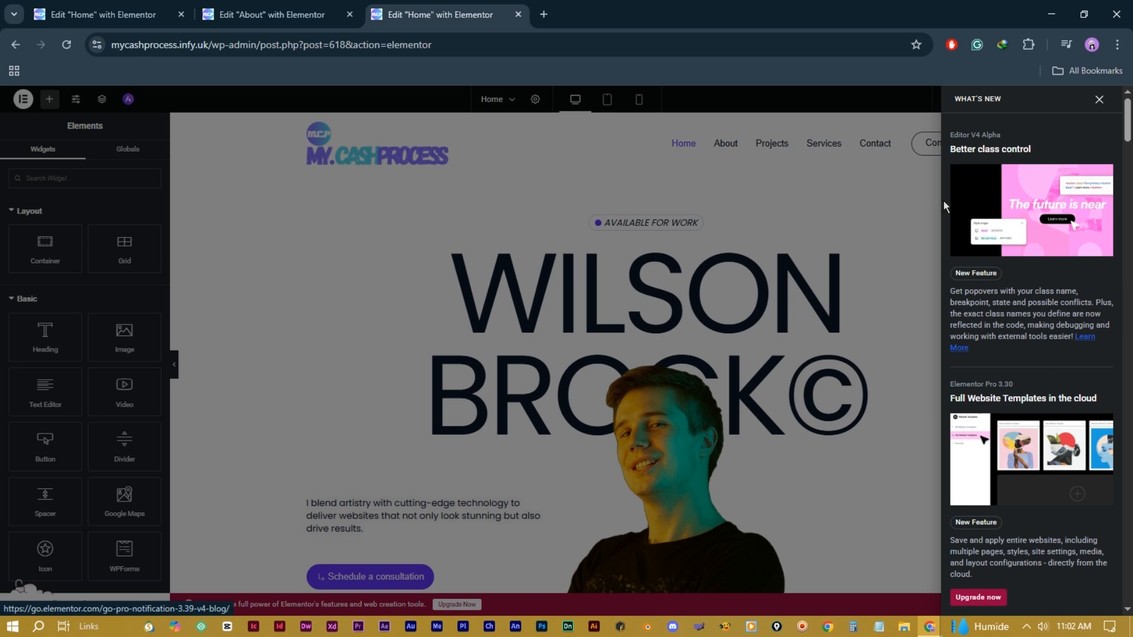
pyautogui.scroll(-4, 1021, 360)
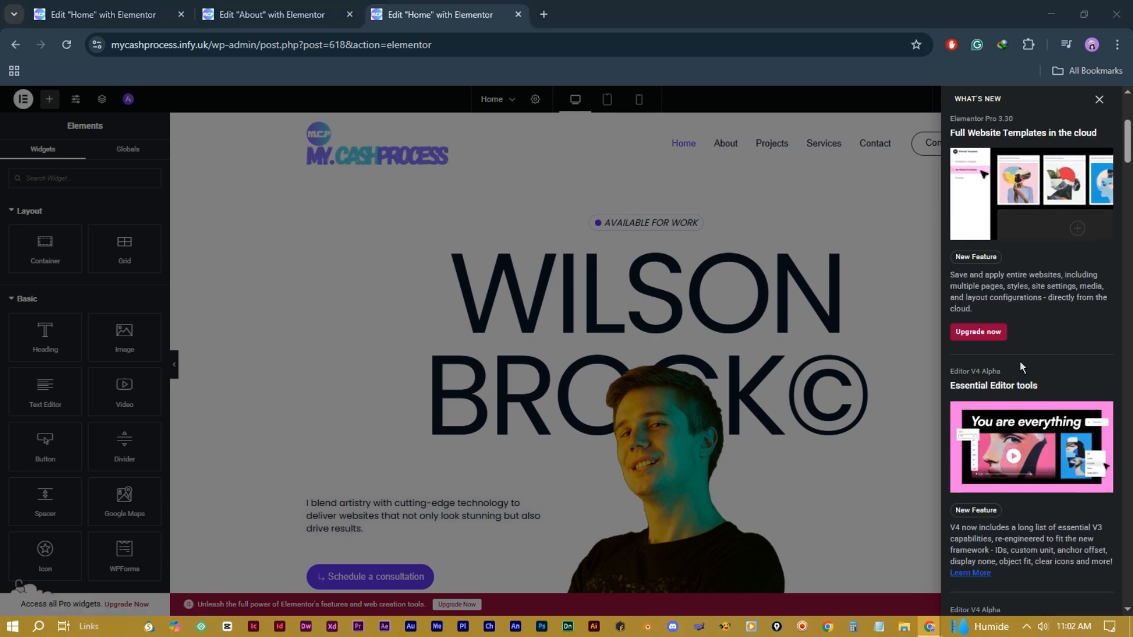
pyautogui.scroll(4, 1026, 354)
pyautogui.scroll(-1, 1016, 377)
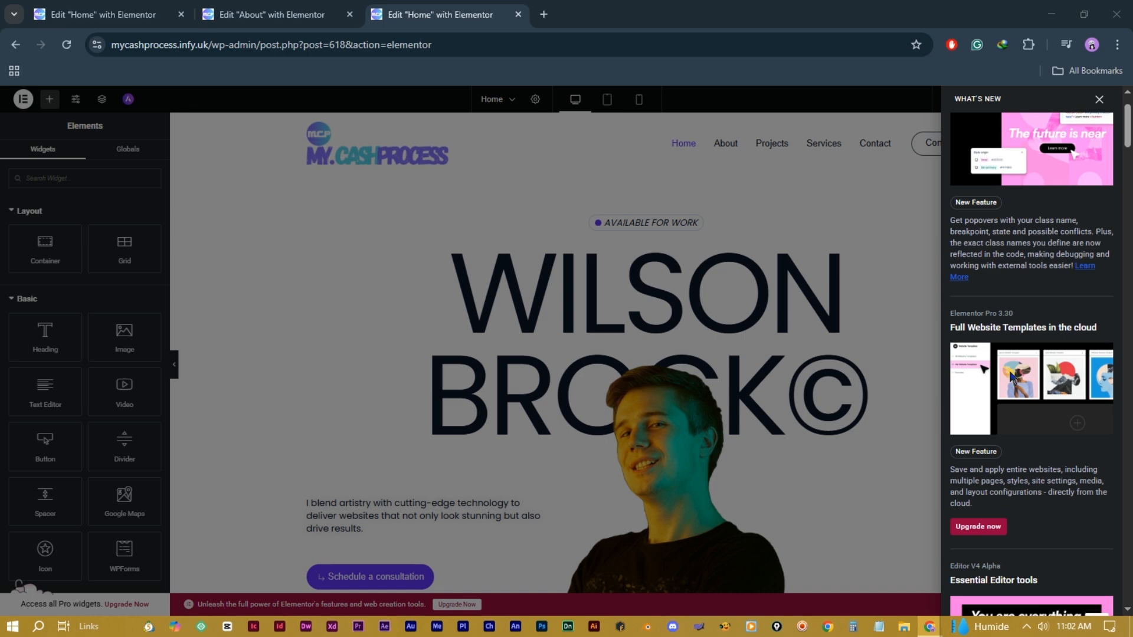
pyautogui.click(1099, 96)
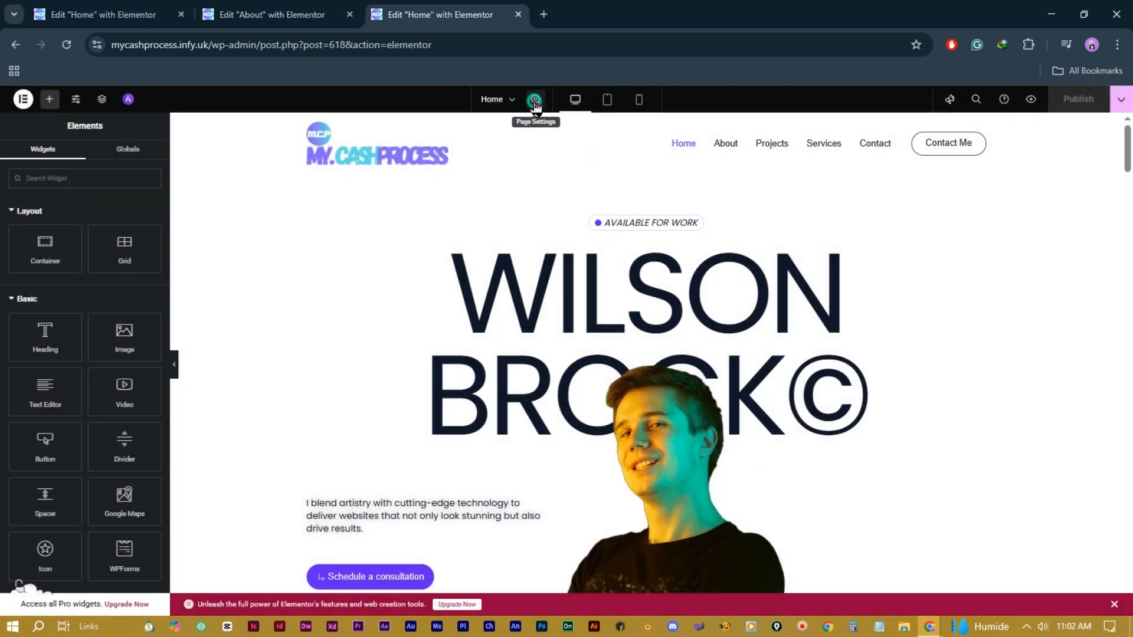
# Step: Show the Home page settings (title Home, Published, Elementor Full Width) and glance at the recent pages list
pyautogui.click(535, 100)
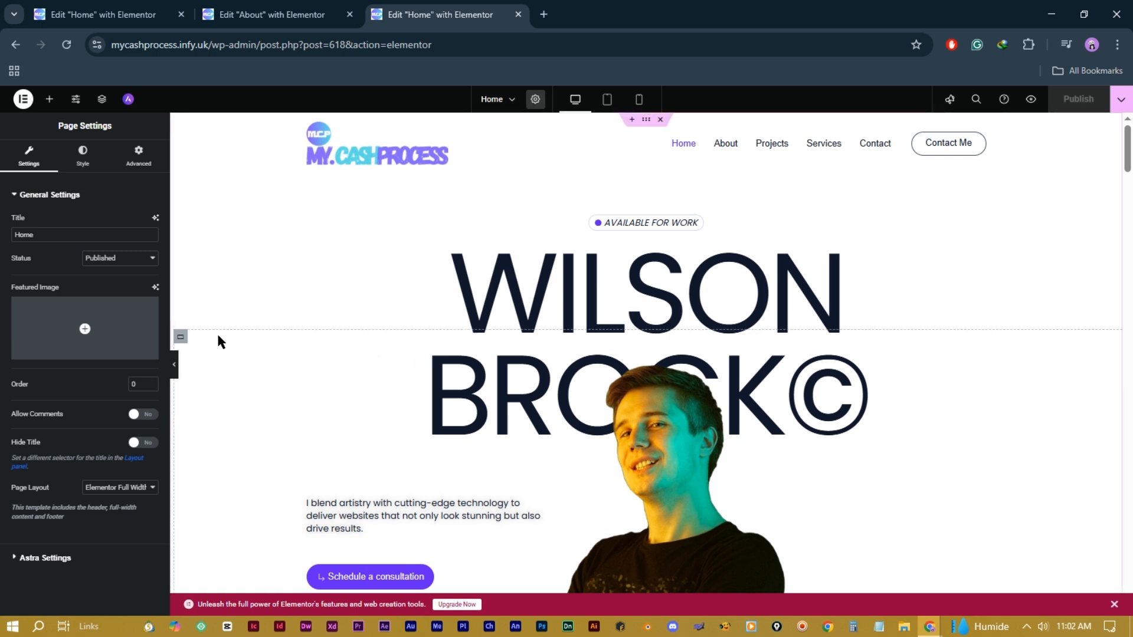
pyautogui.moveTo(99, 359)
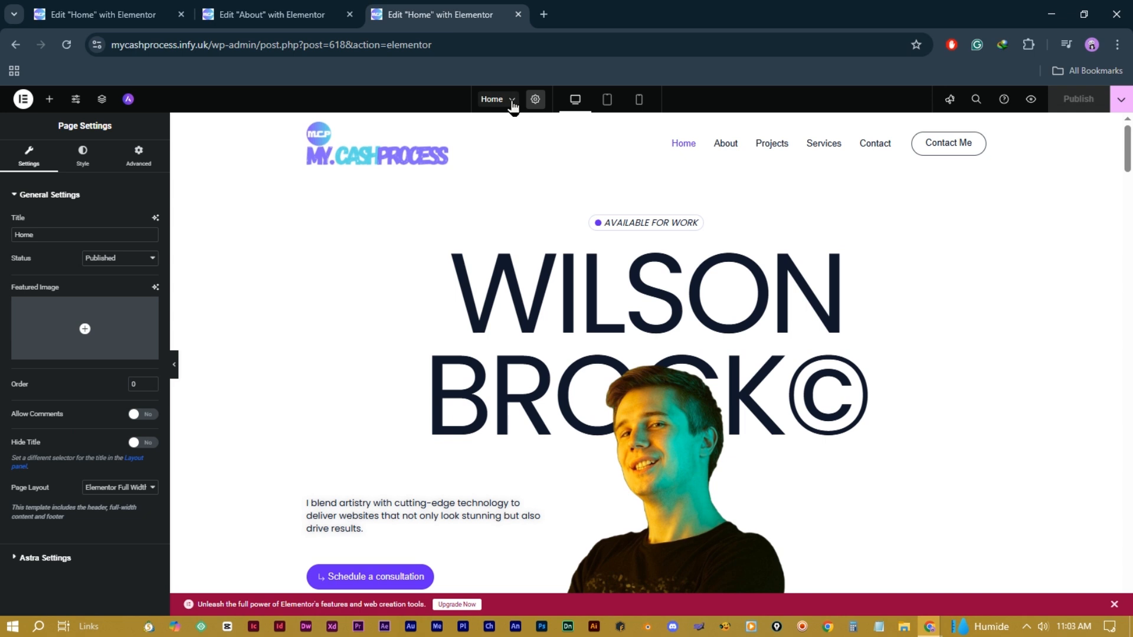
pyautogui.click(511, 101)
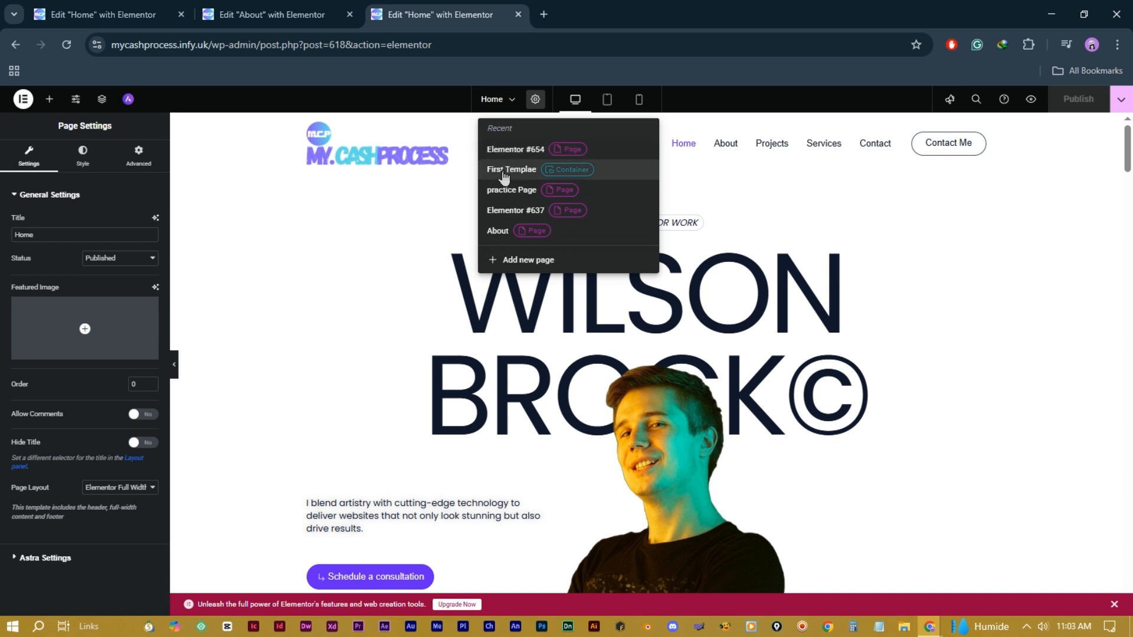
pyautogui.click(368, 334)
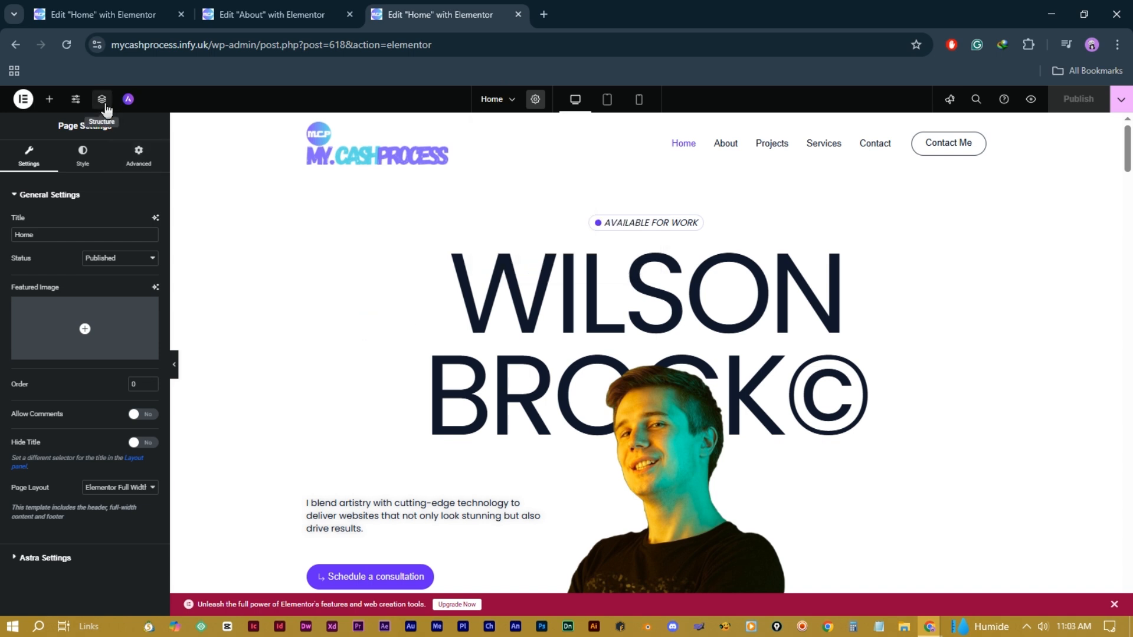
# Step: In the Structure navigator, expand and collapse the Hero Section, Text & Button, Image and Container groups
pyautogui.click(102, 99)
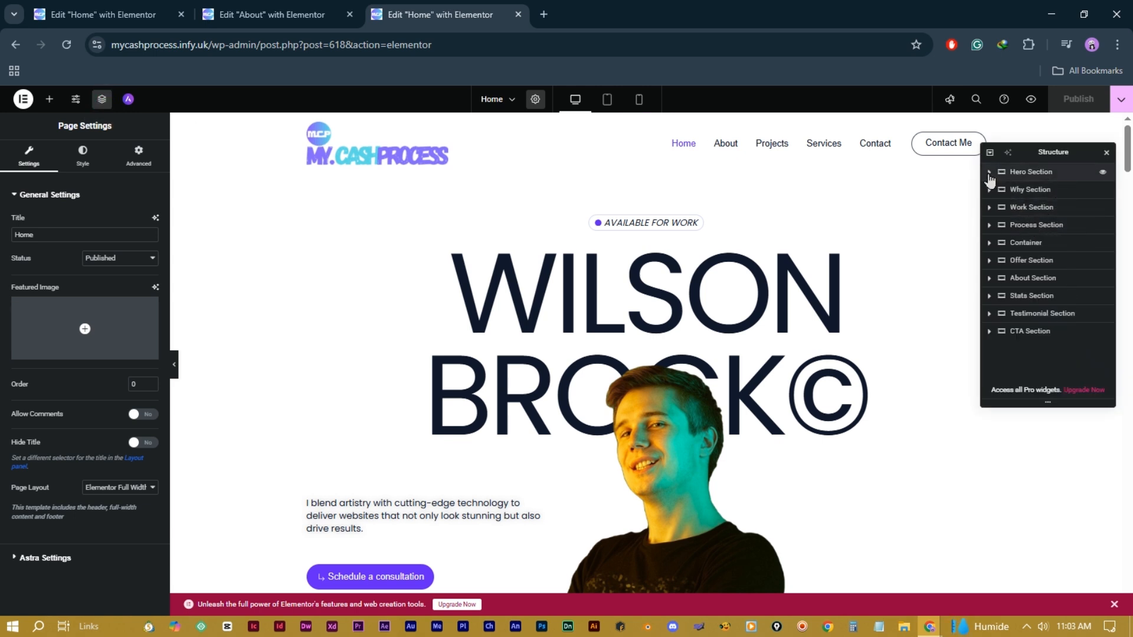
pyautogui.click(989, 174)
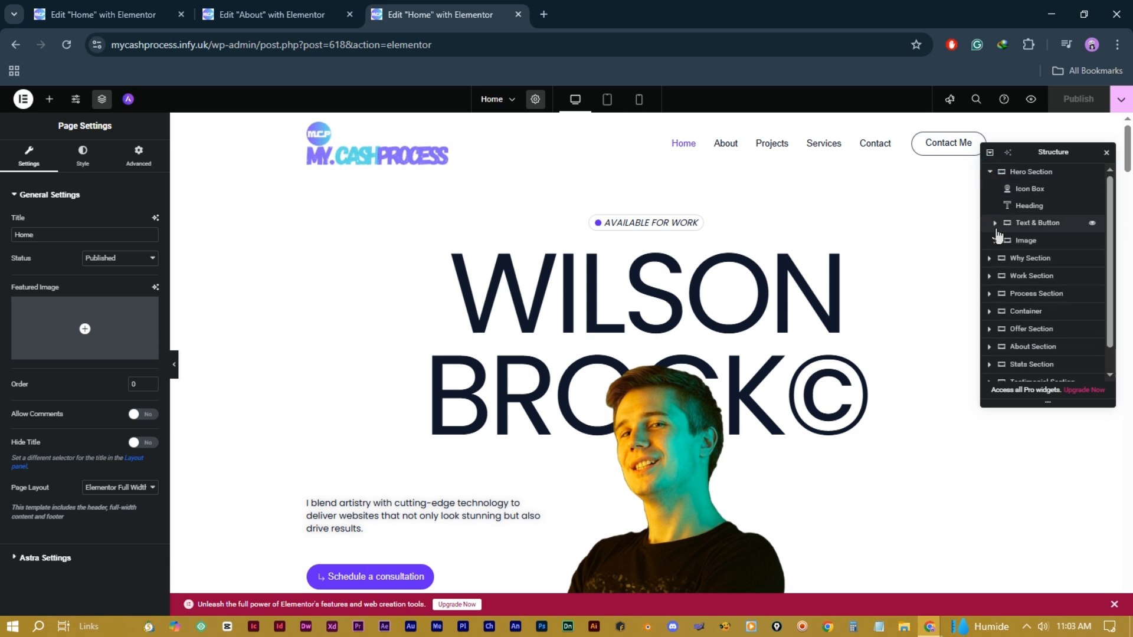
pyautogui.click(995, 229)
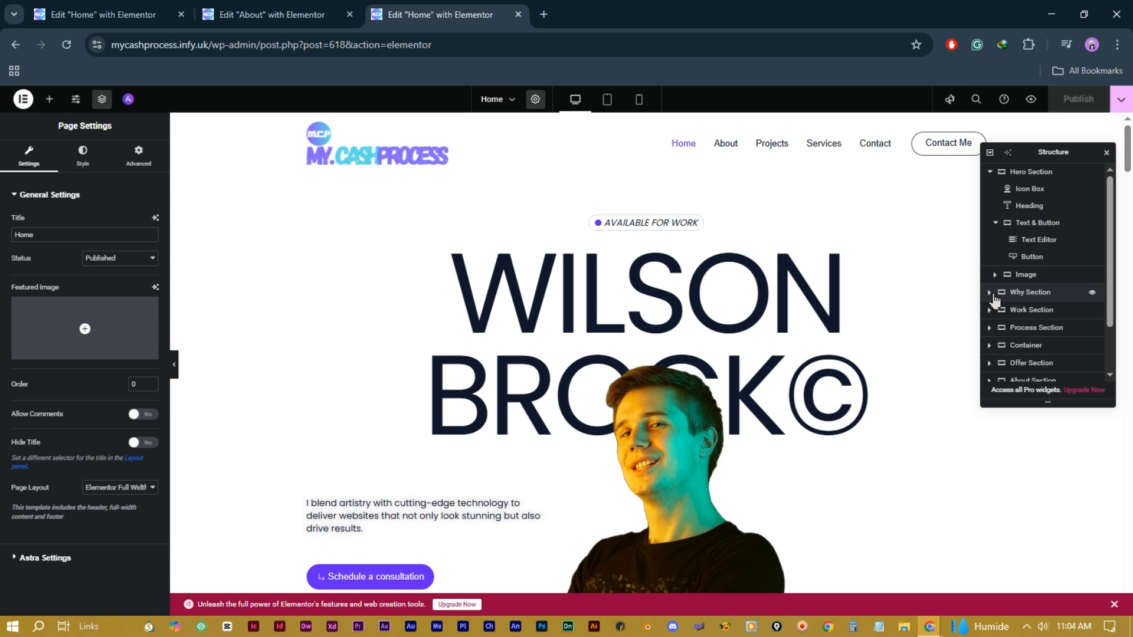
pyautogui.click(994, 275)
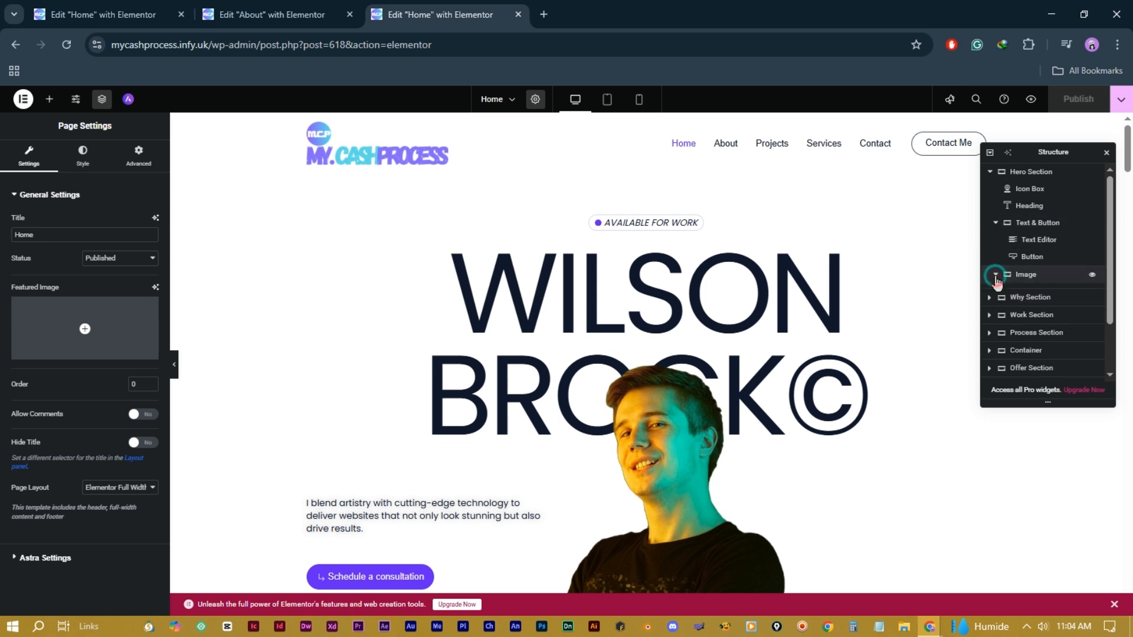
pyautogui.click(995, 275)
pyautogui.click(990, 345)
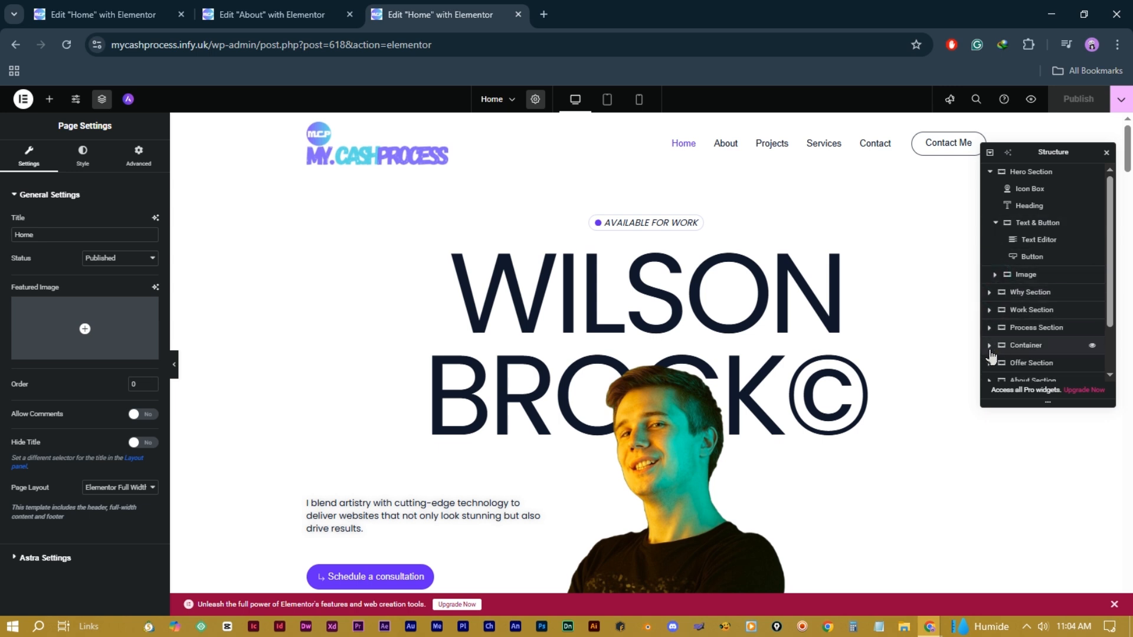
pyautogui.scroll(-3, 1022, 348)
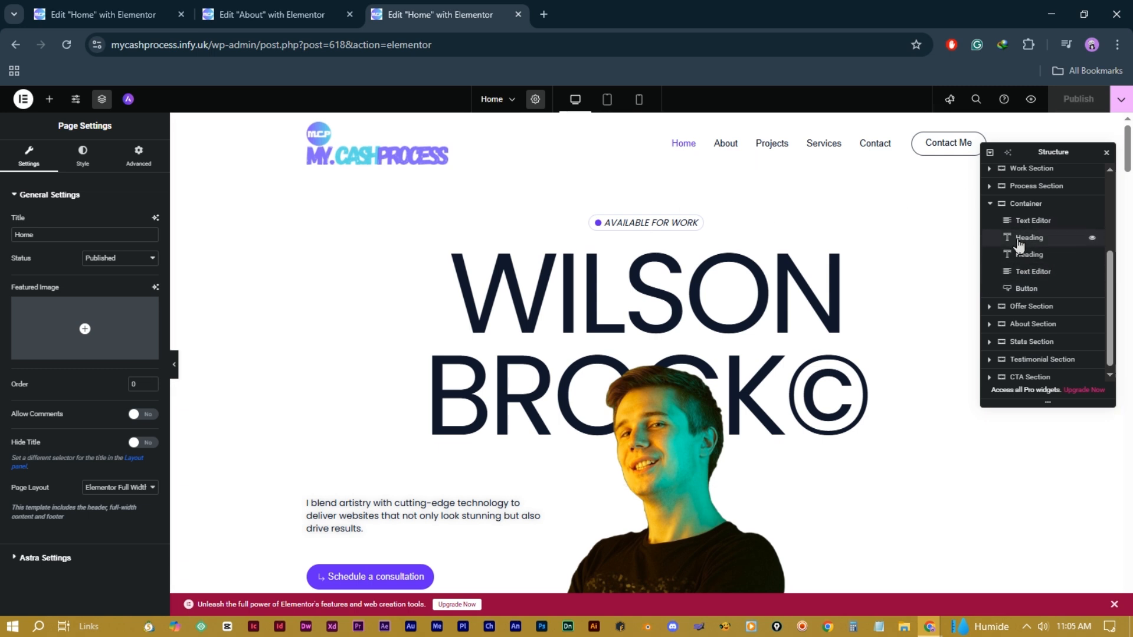
pyautogui.click(990, 204)
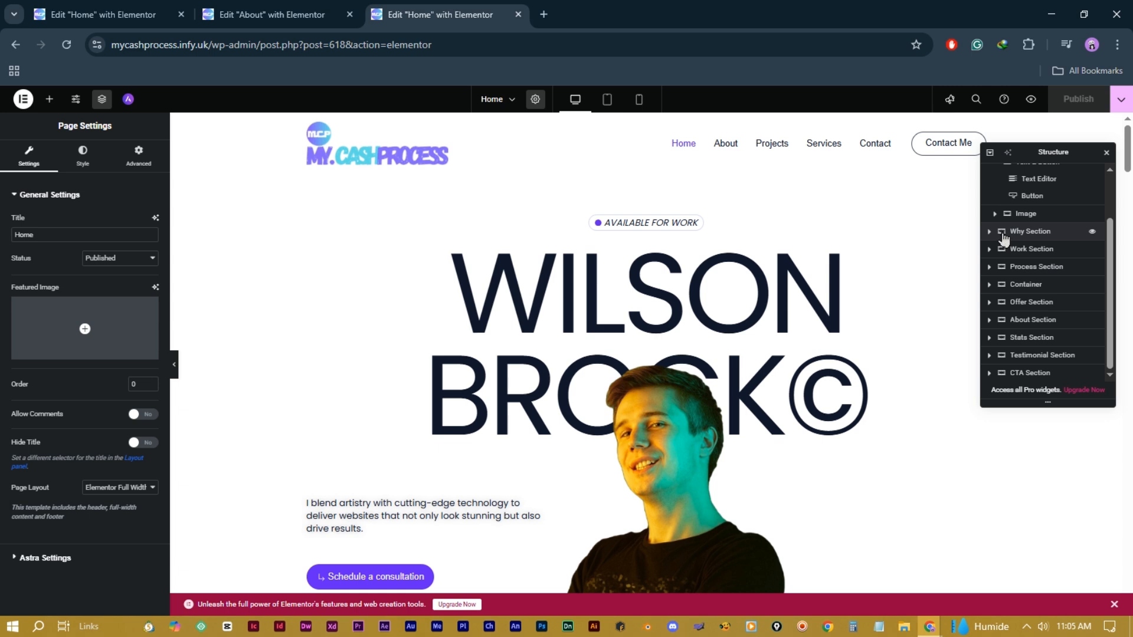
pyautogui.scroll(1, 1001, 234)
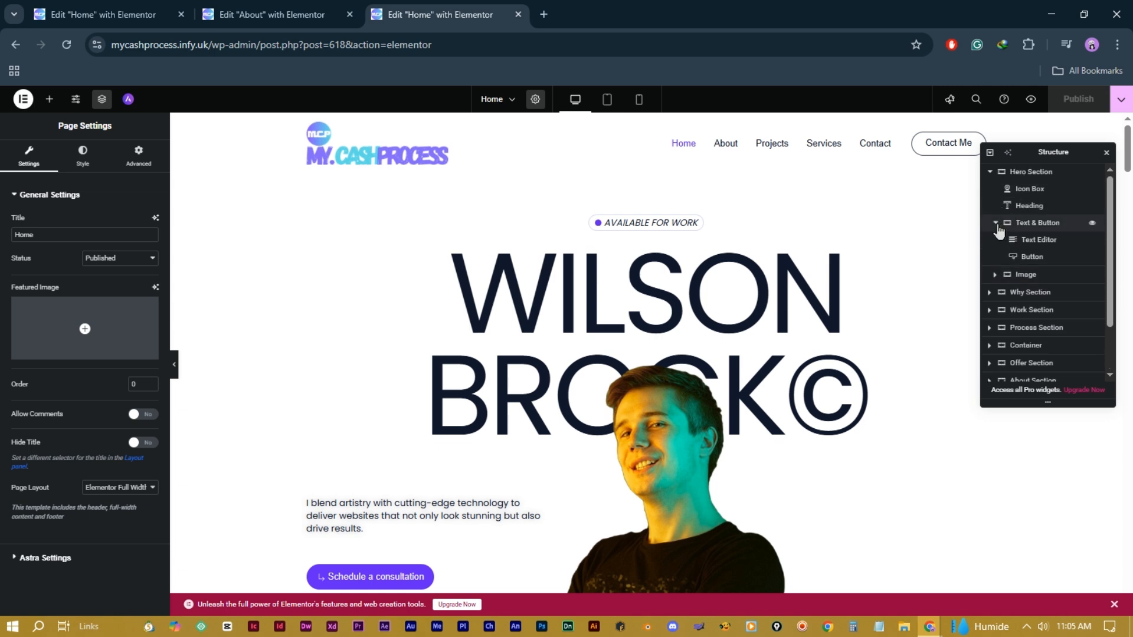
pyautogui.click(996, 223)
pyautogui.click(990, 172)
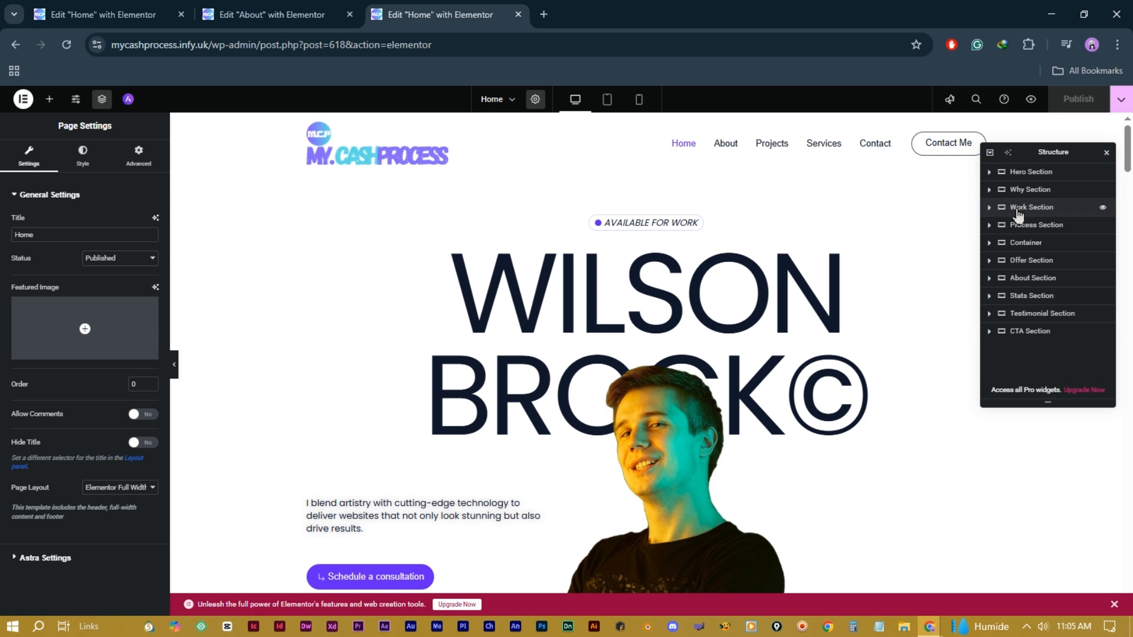
# Step: Drag the Work Section row until it sits directly below the Process Section
pyautogui.moveTo(1022, 213); pyautogui.dragTo(1018, 183)
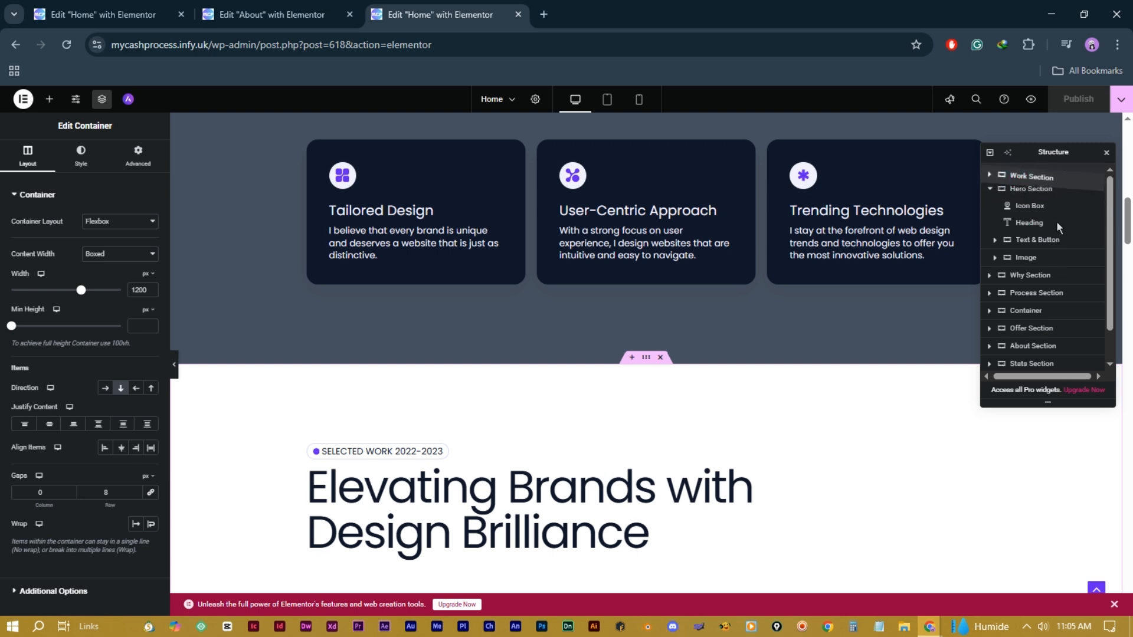
pyautogui.moveTo(1056, 220); pyautogui.dragTo(1053, 225)
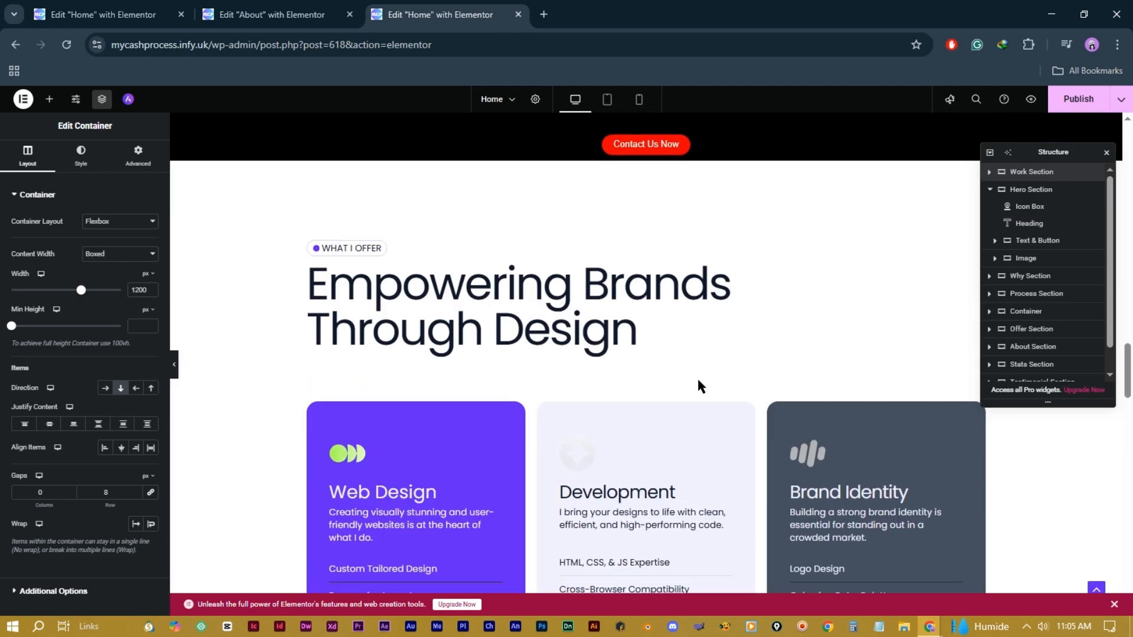
pyautogui.scroll(13, 698, 386)
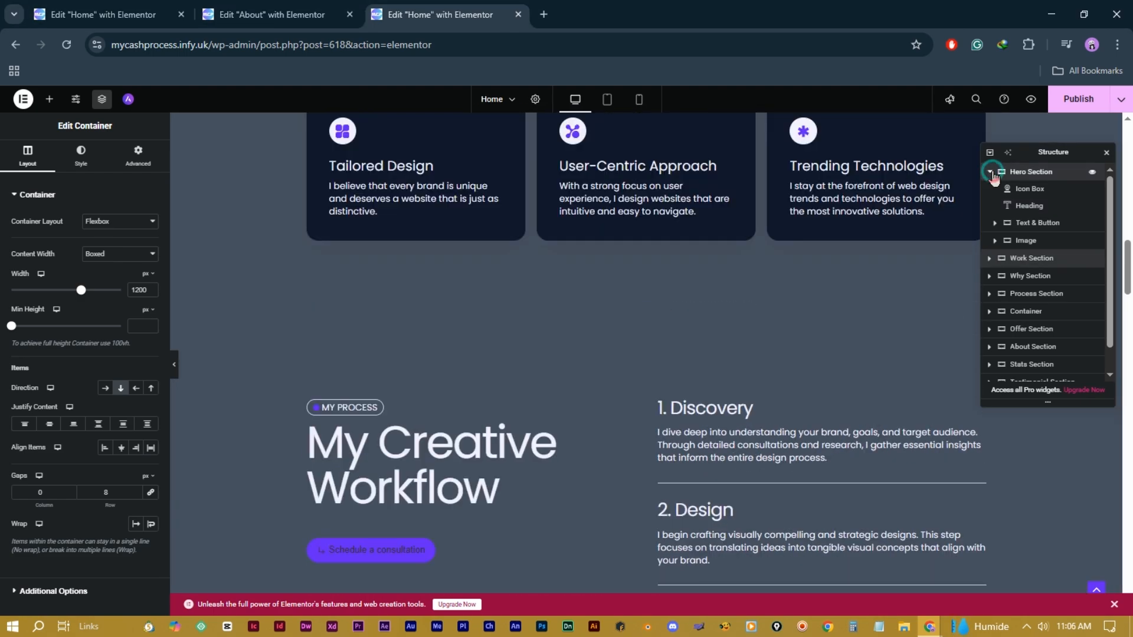
pyautogui.click(990, 173)
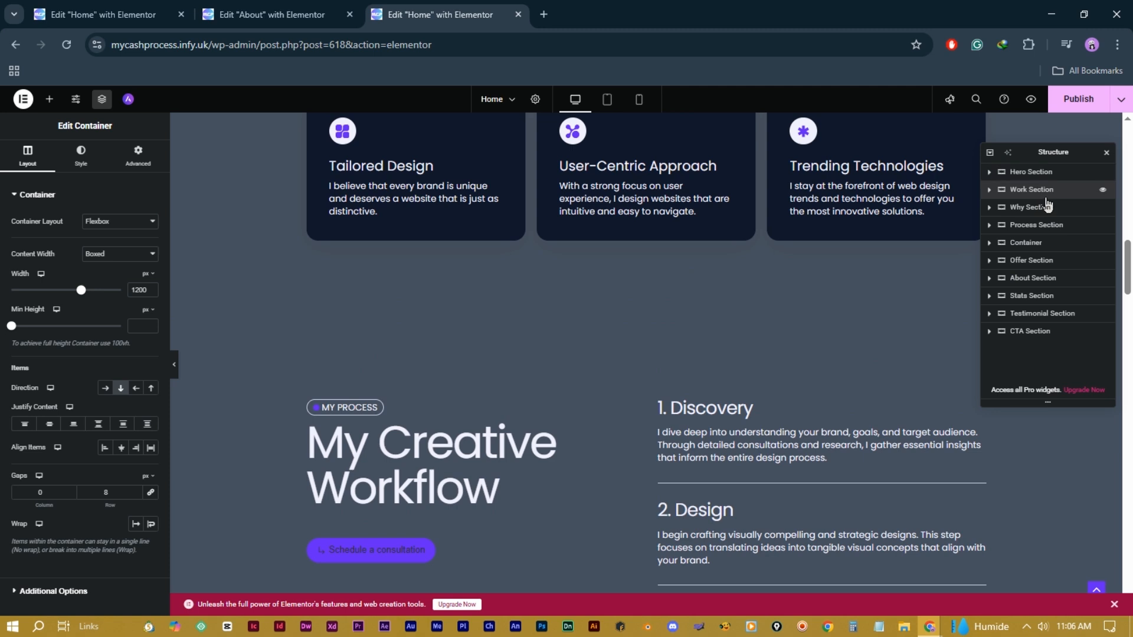
pyautogui.moveTo(1043, 198); pyautogui.dragTo(1032, 248)
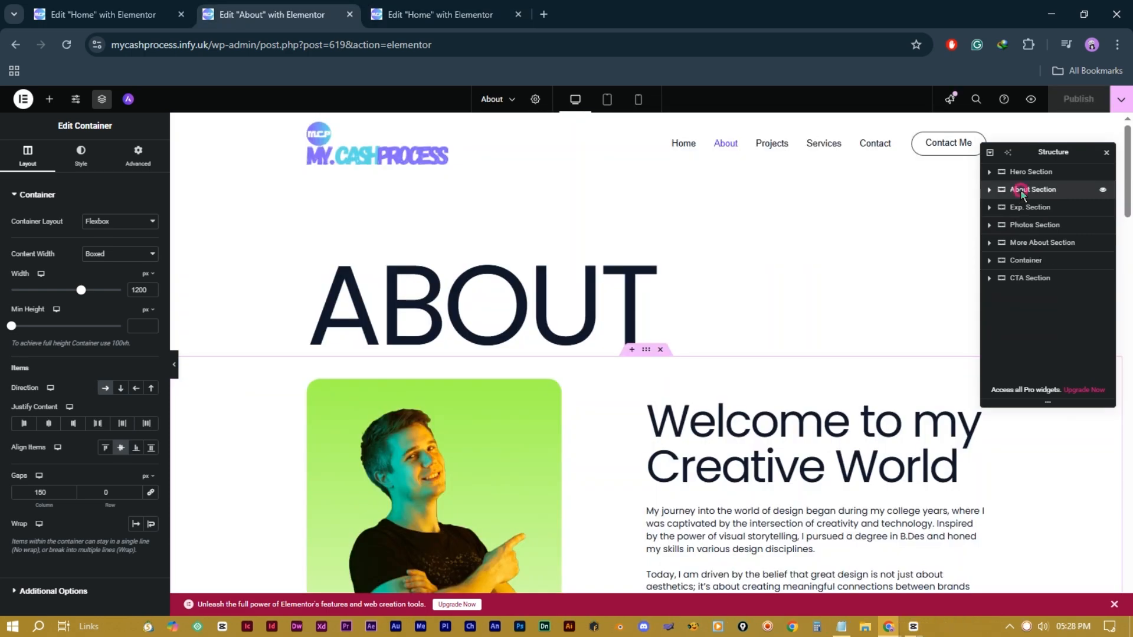
# Step: Duplicate the About Section on the About page from its Structure context menu
pyautogui.rightClick(1022, 193)
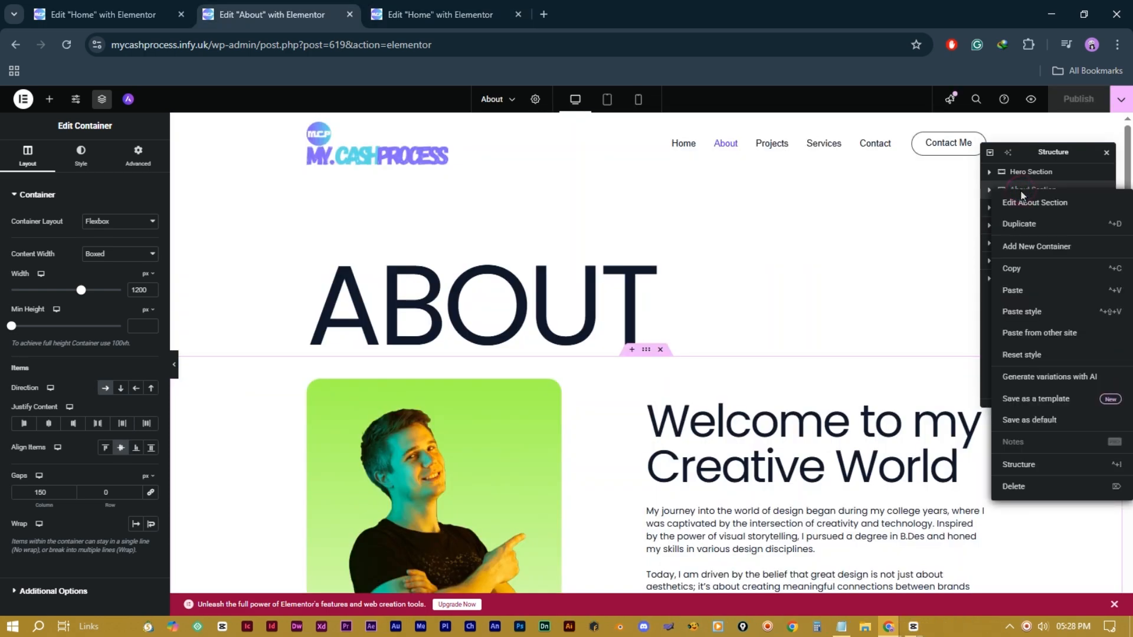
pyautogui.click(1038, 227)
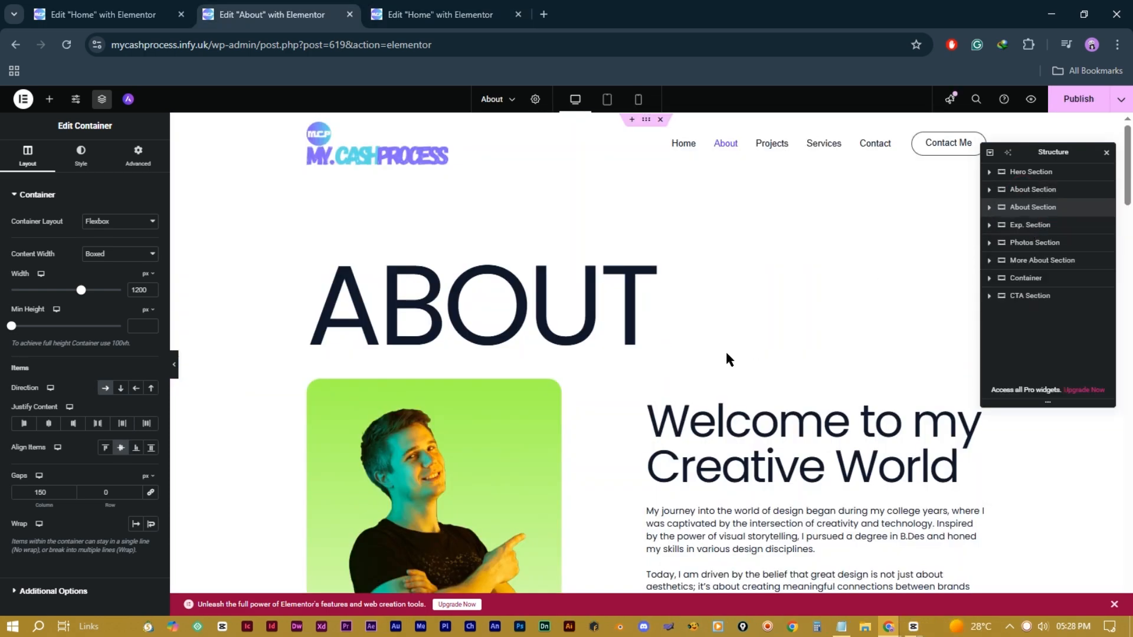
pyautogui.scroll(-10, 729, 359)
pyautogui.scroll(3, 736, 361)
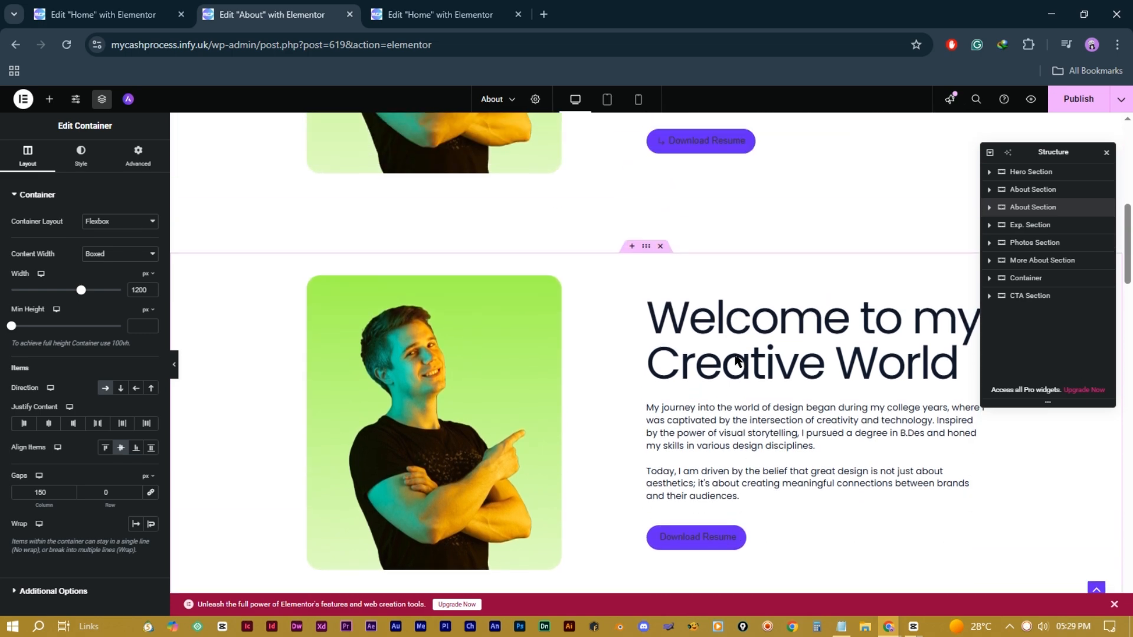
pyautogui.scroll(4, 736, 361)
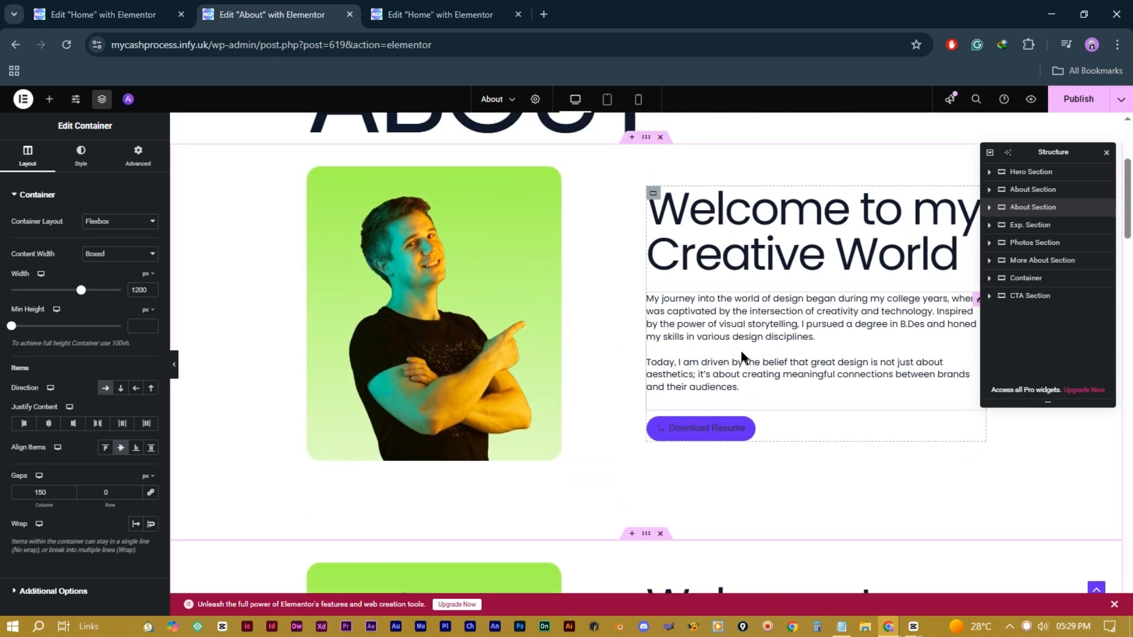
pyautogui.scroll(-1, 740, 357)
pyautogui.rightClick(1030, 207)
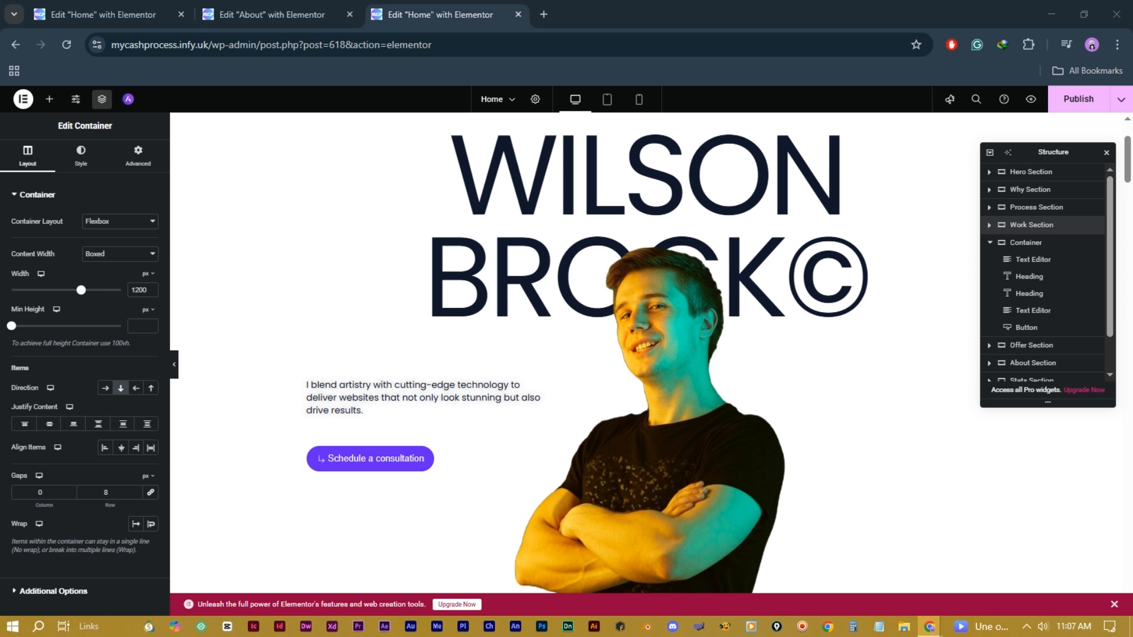
# Step: Select the Container holding the 'MyCashProcess is the Best' banner, close Structure, then open Site Settings
pyautogui.scroll(-1, 1032, 282)
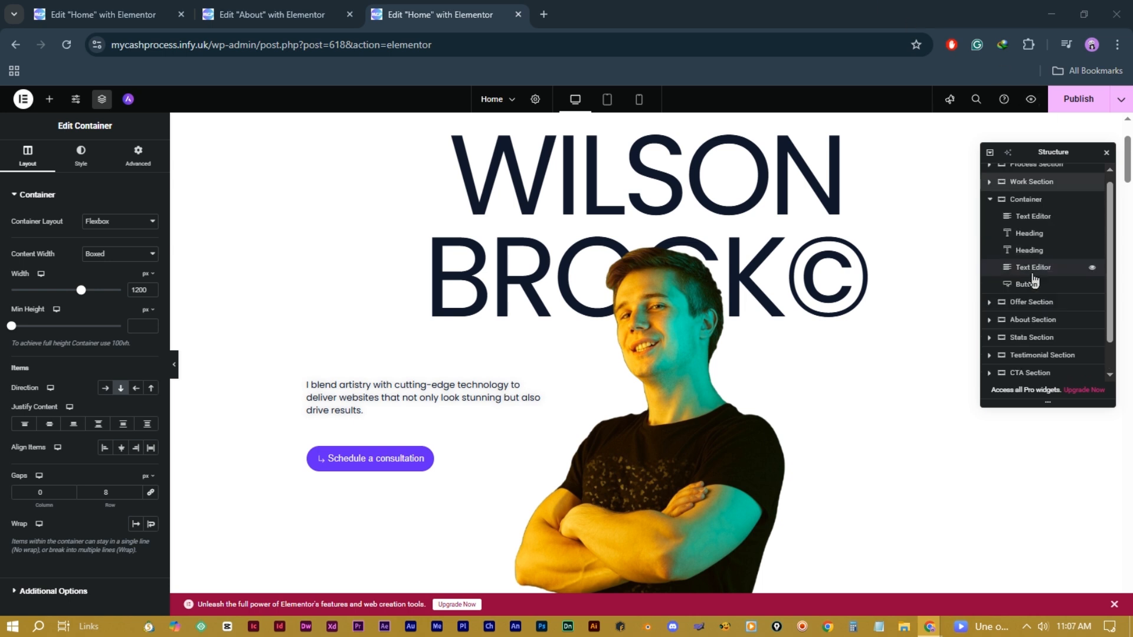
pyautogui.scroll(1, 1034, 280)
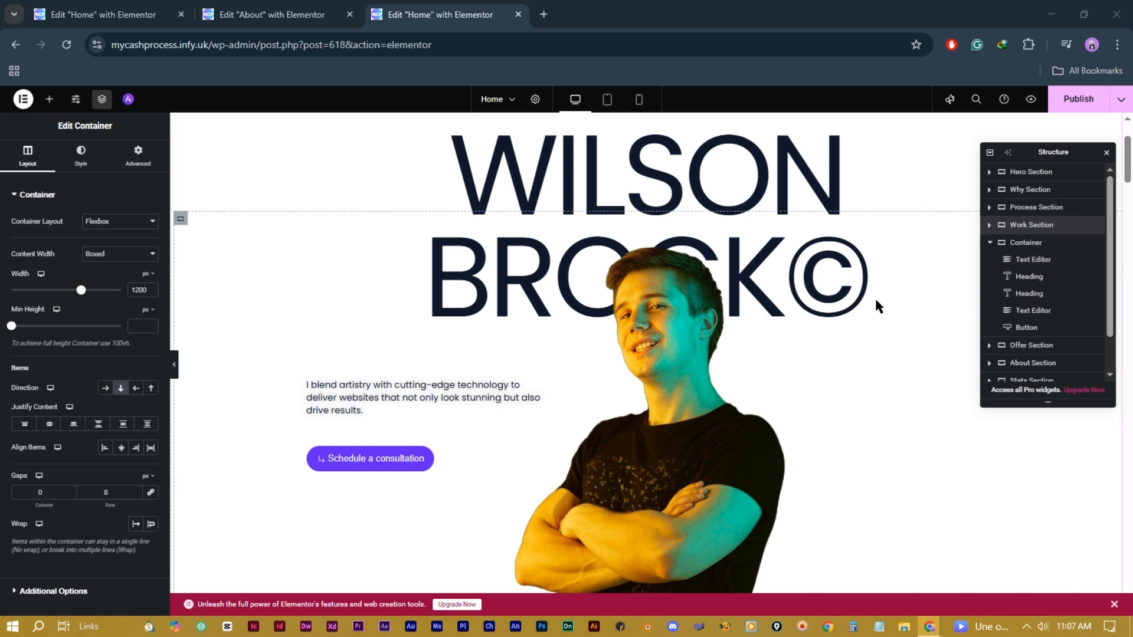
pyautogui.click(992, 243)
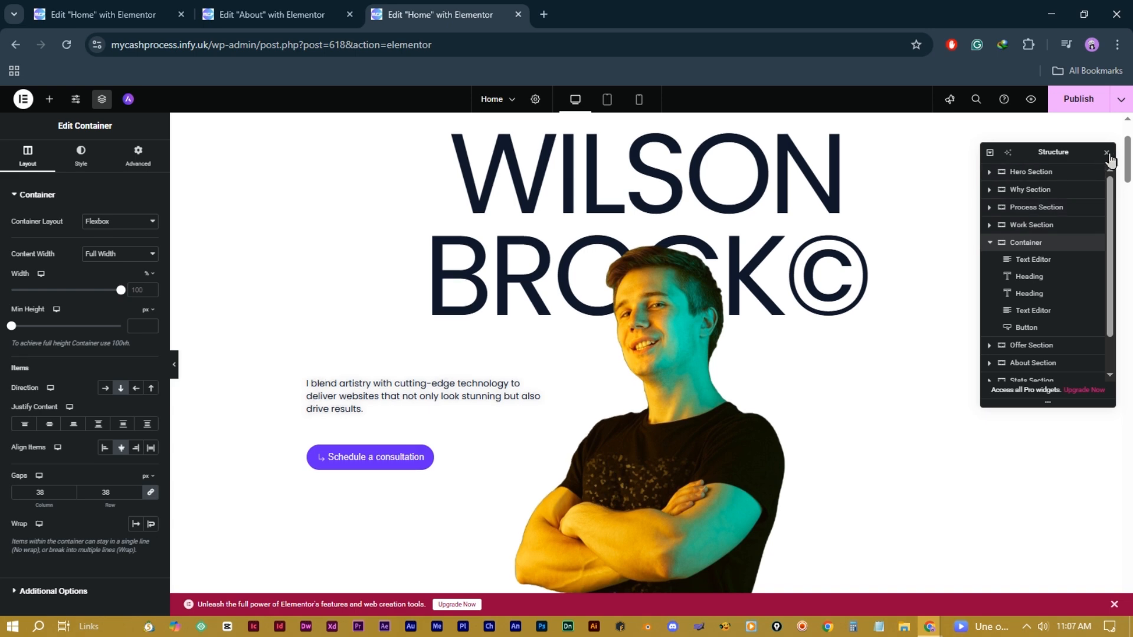
pyautogui.click(1107, 153)
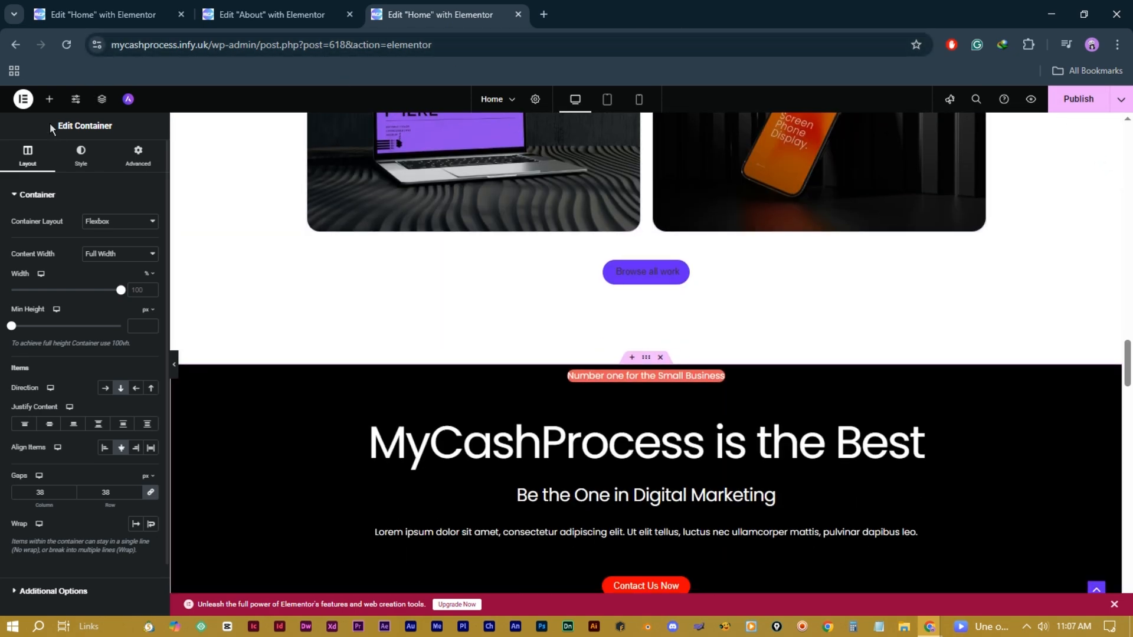
pyautogui.click(76, 104)
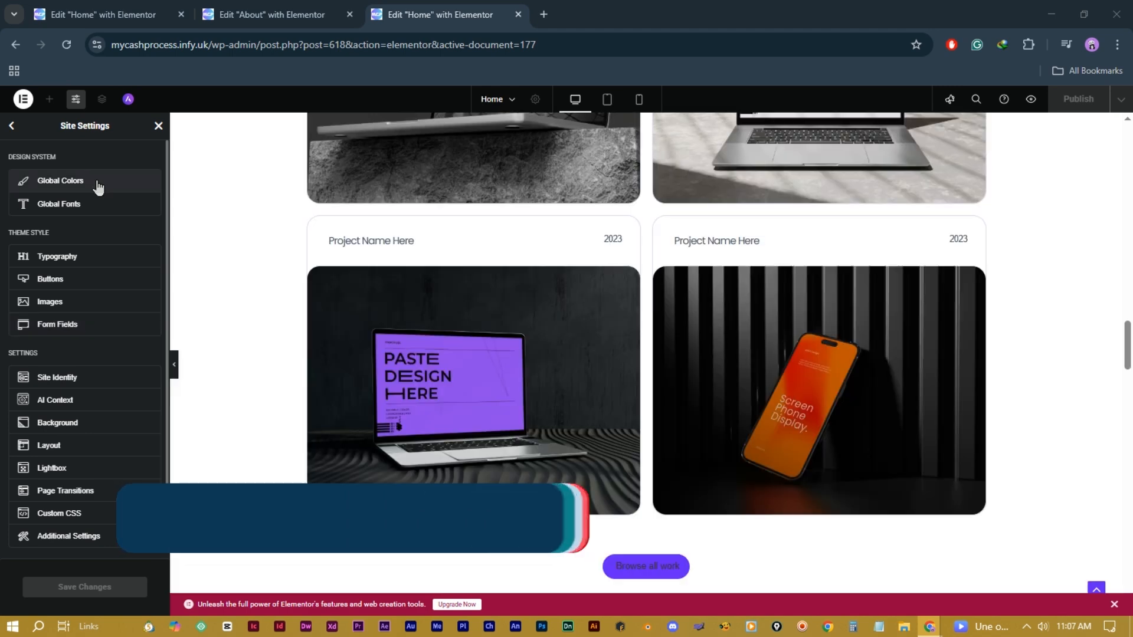
# Step: In Global Colors, change the Primary colour to deep purple #8C31C8
pyautogui.click(96, 183)
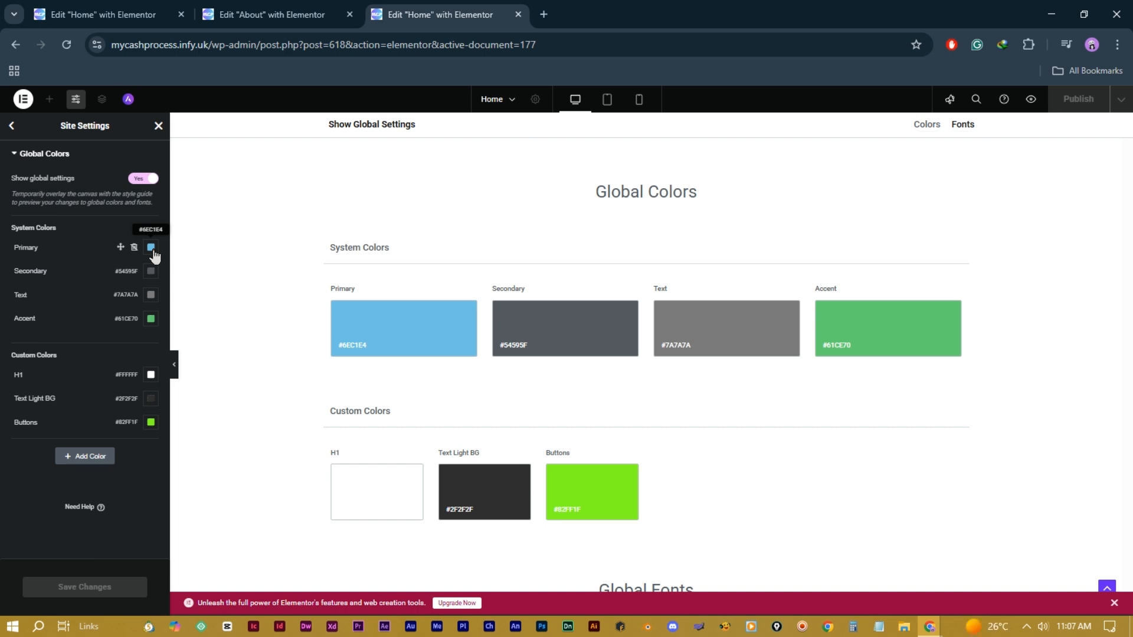
pyautogui.click(151, 247)
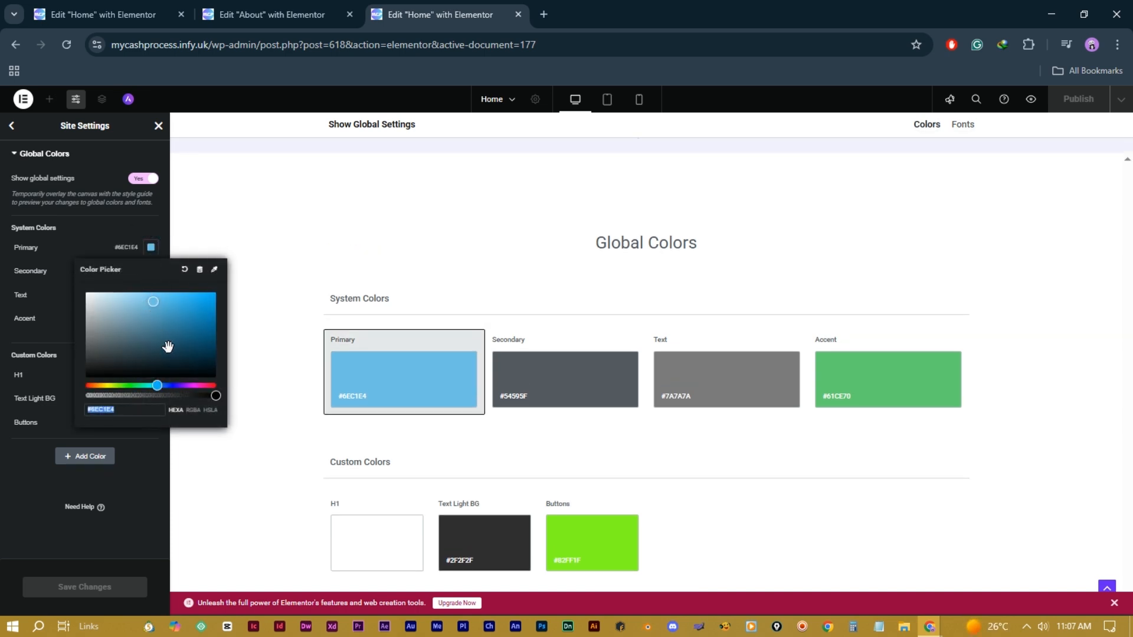
pyautogui.click(186, 385)
pyautogui.moveTo(180, 353); pyautogui.dragTo(183, 311)
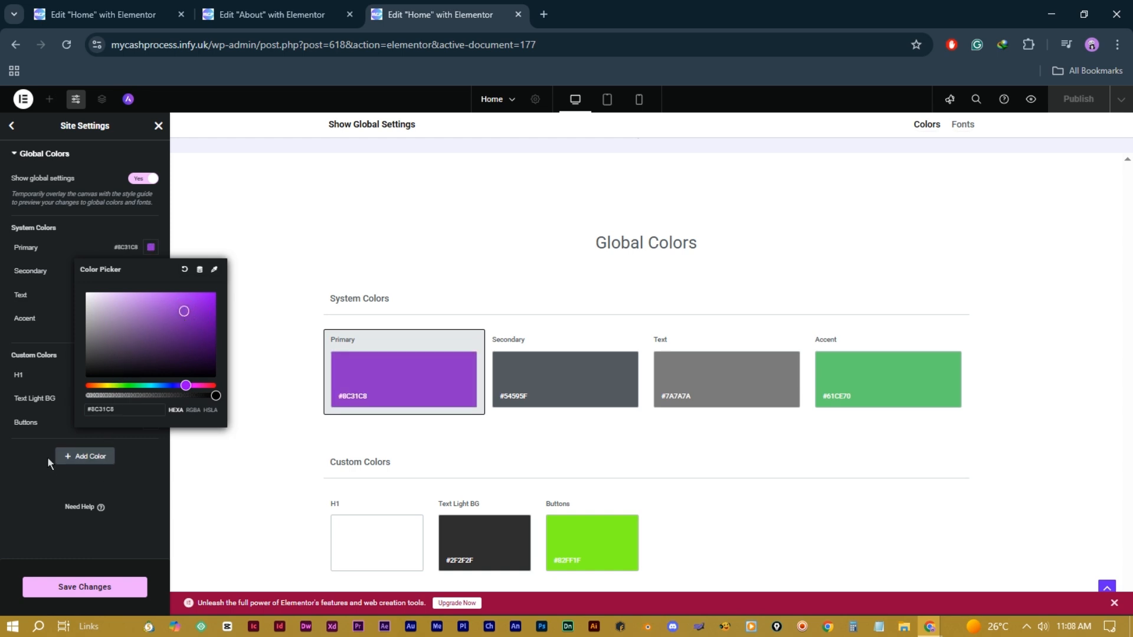
pyautogui.click(14, 441)
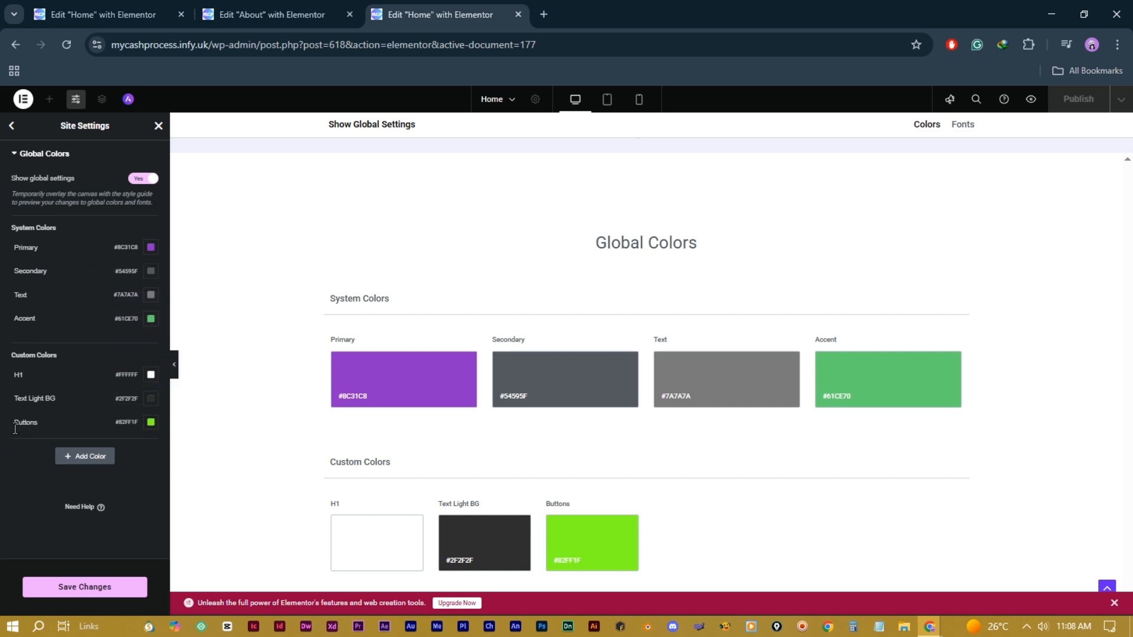
# Step: Add custom colours New Item #4 as black #000000 and New Item #5 as pink #E42267
pyautogui.click(81, 458)
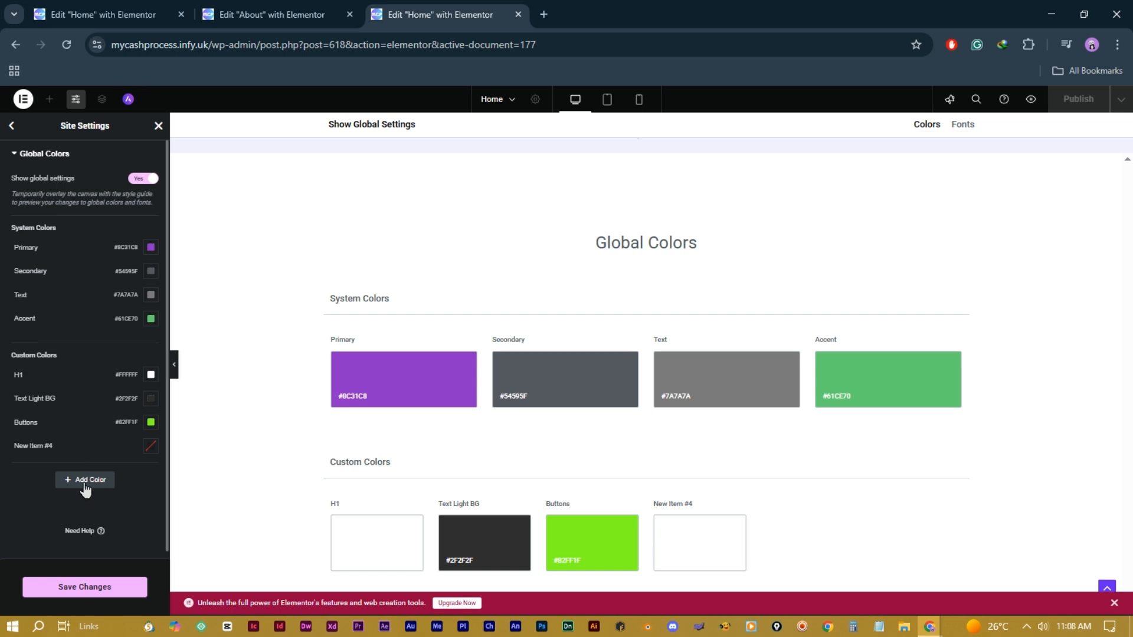
pyautogui.click(85, 483)
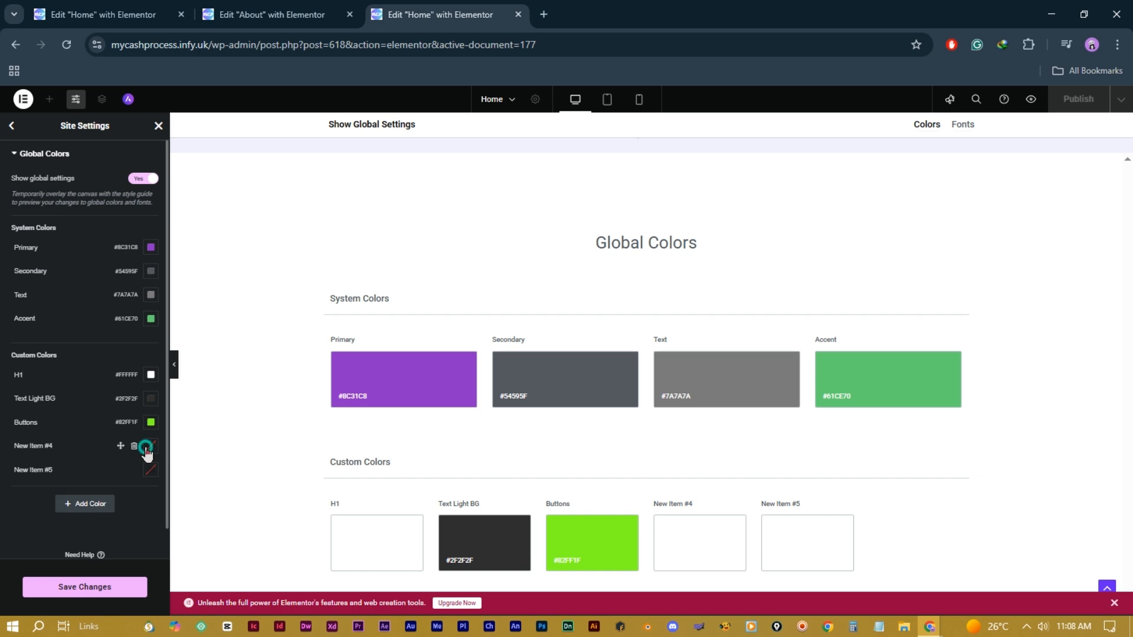
pyautogui.click(149, 447)
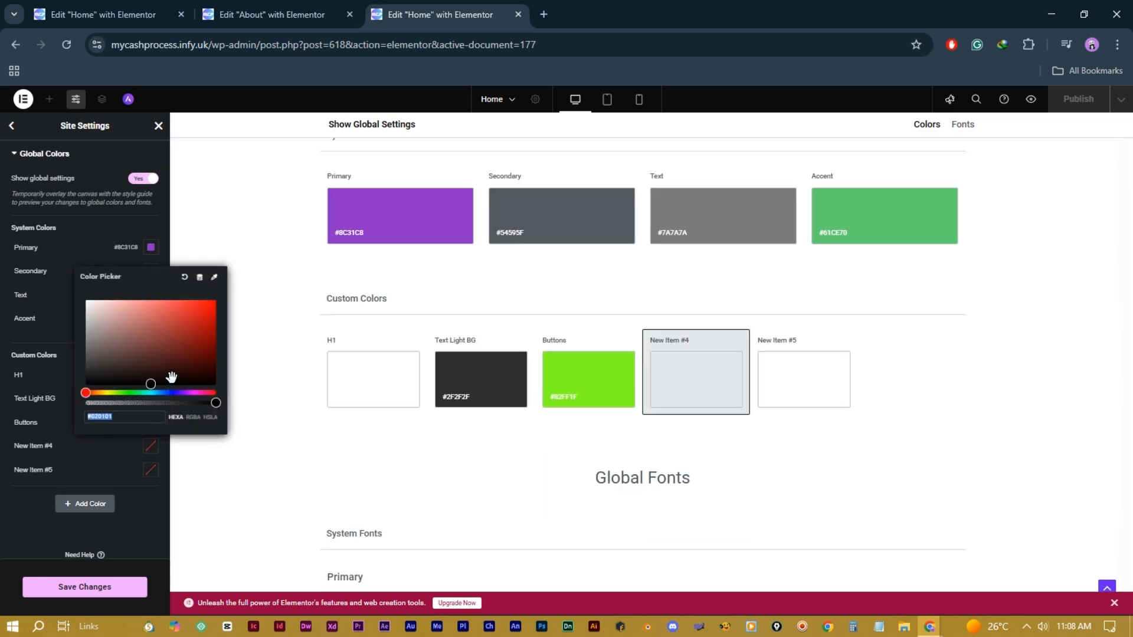
pyautogui.moveTo(171, 377); pyautogui.dragTo(223, 392)
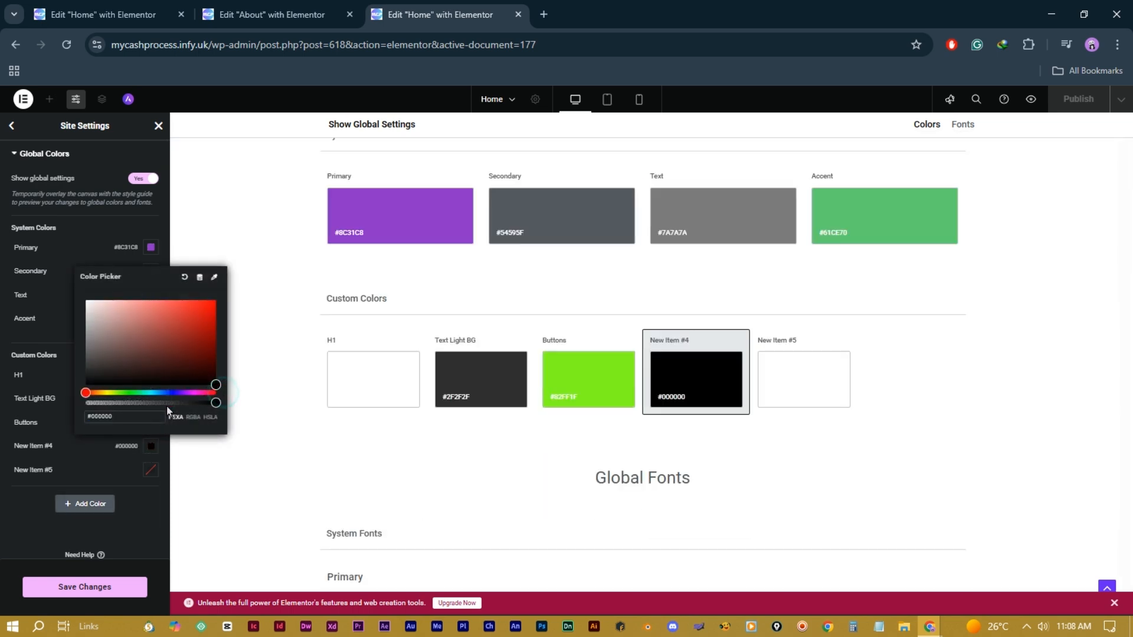
pyautogui.click(38, 510)
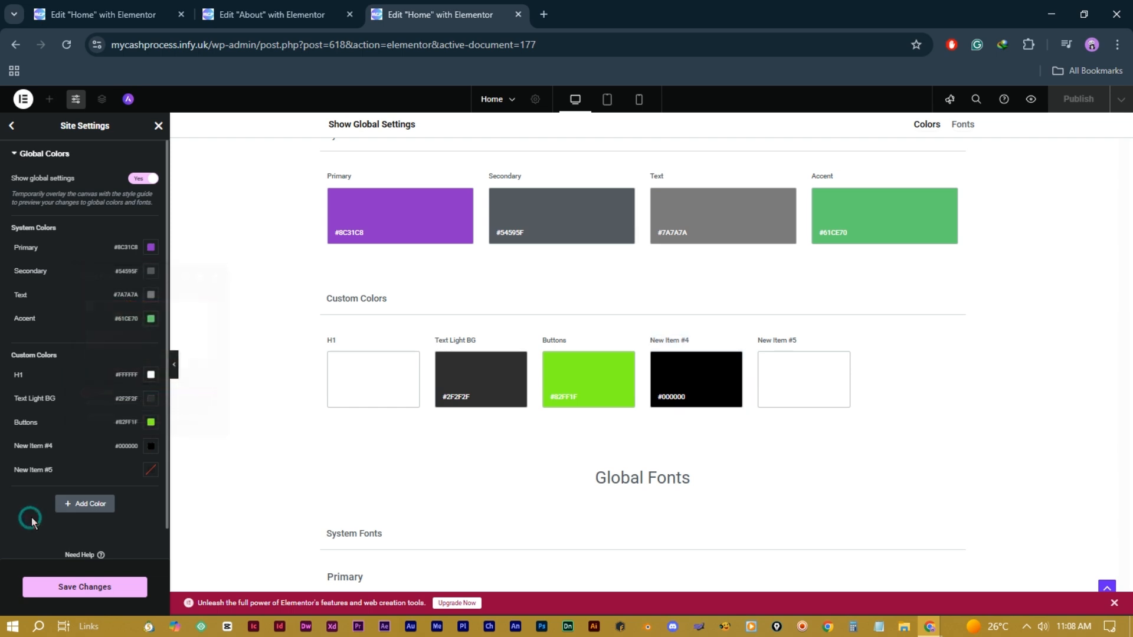
pyautogui.click(149, 471)
pyautogui.click(208, 416)
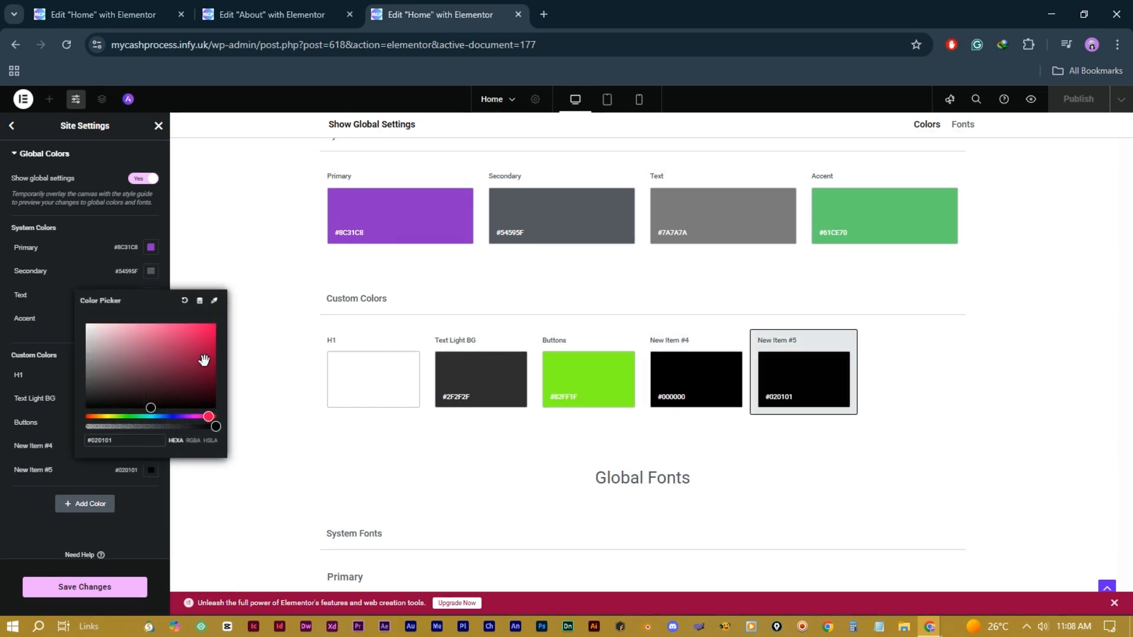
pyautogui.click(197, 332)
pyautogui.click(32, 526)
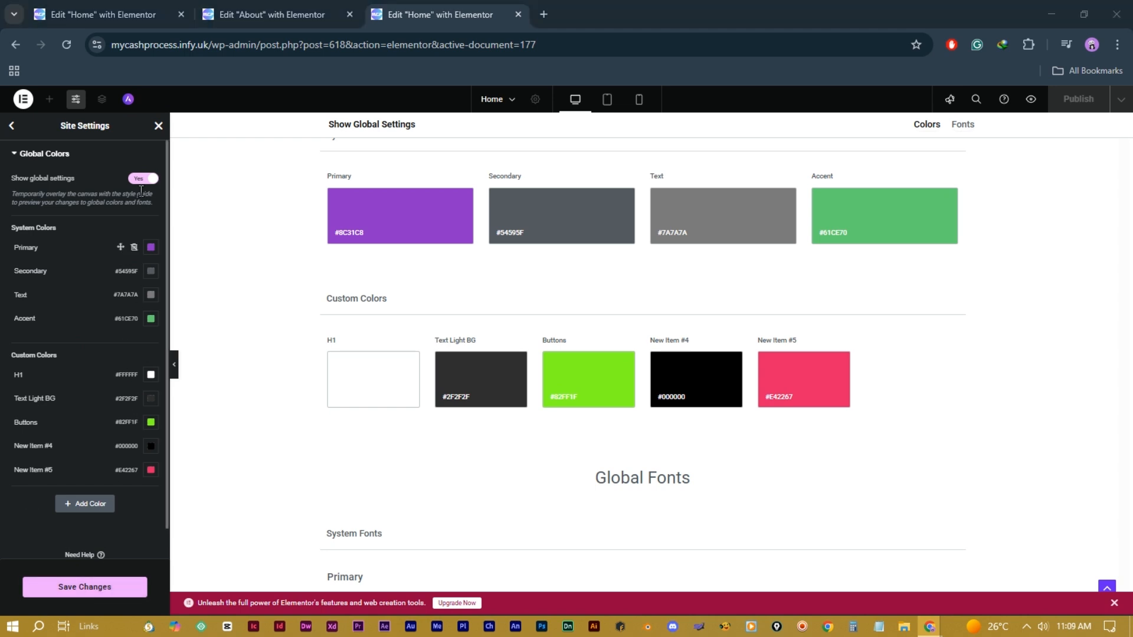
pyautogui.click(158, 126)
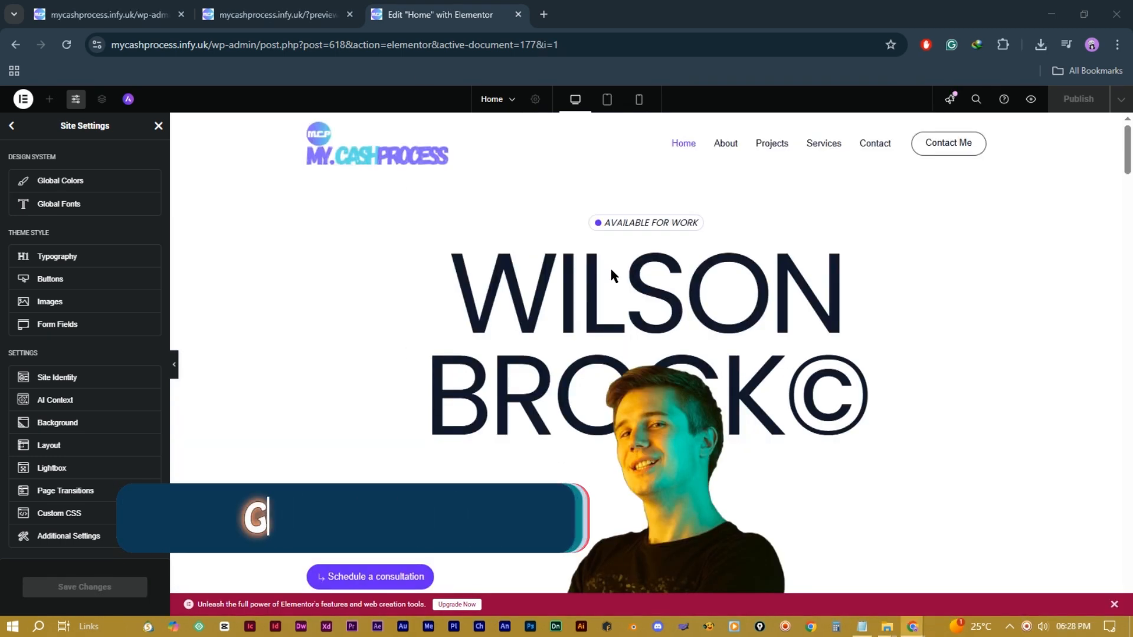
# Step: In Global Fonts, check the Primary and Secondary typography, then add a new custom font style for Buttons
pyautogui.click(64, 208)
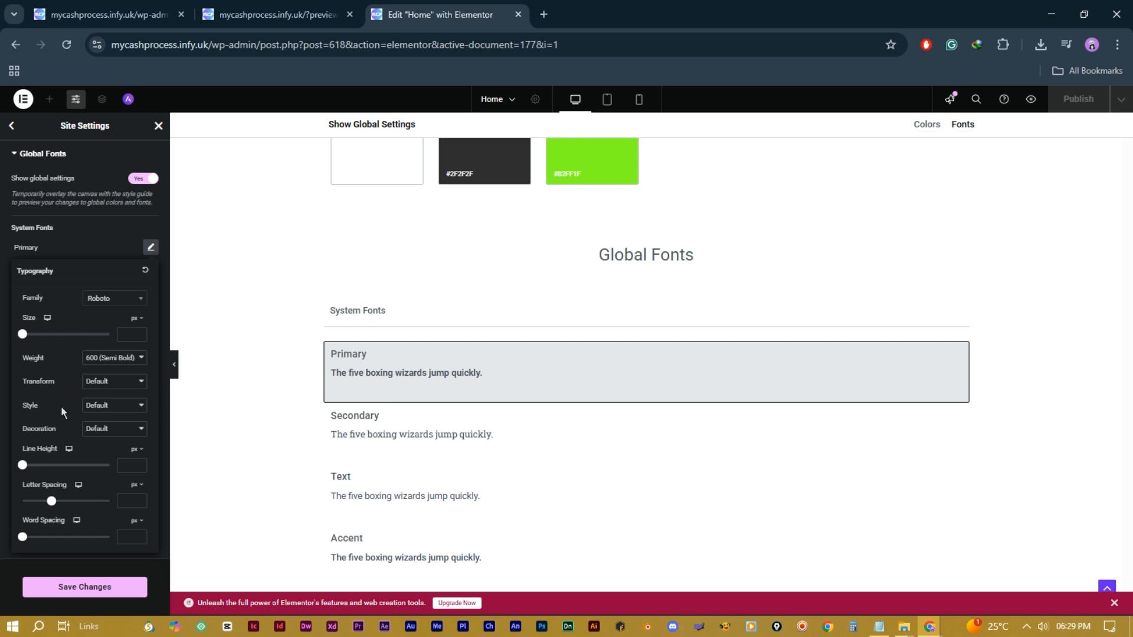
pyautogui.click(150, 248)
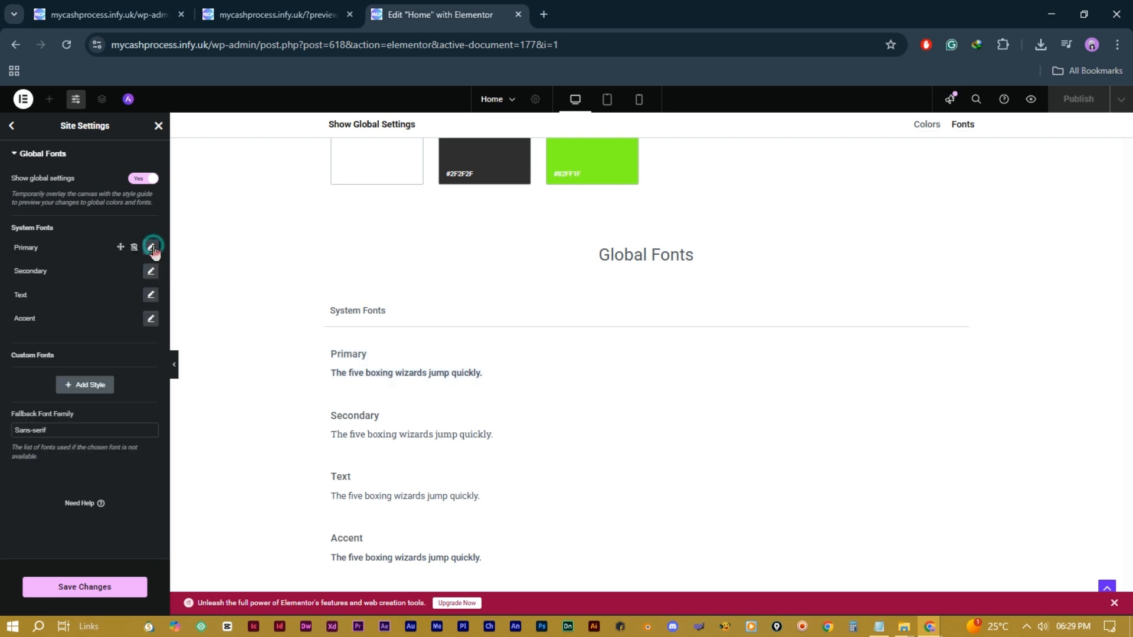
pyautogui.click(151, 271)
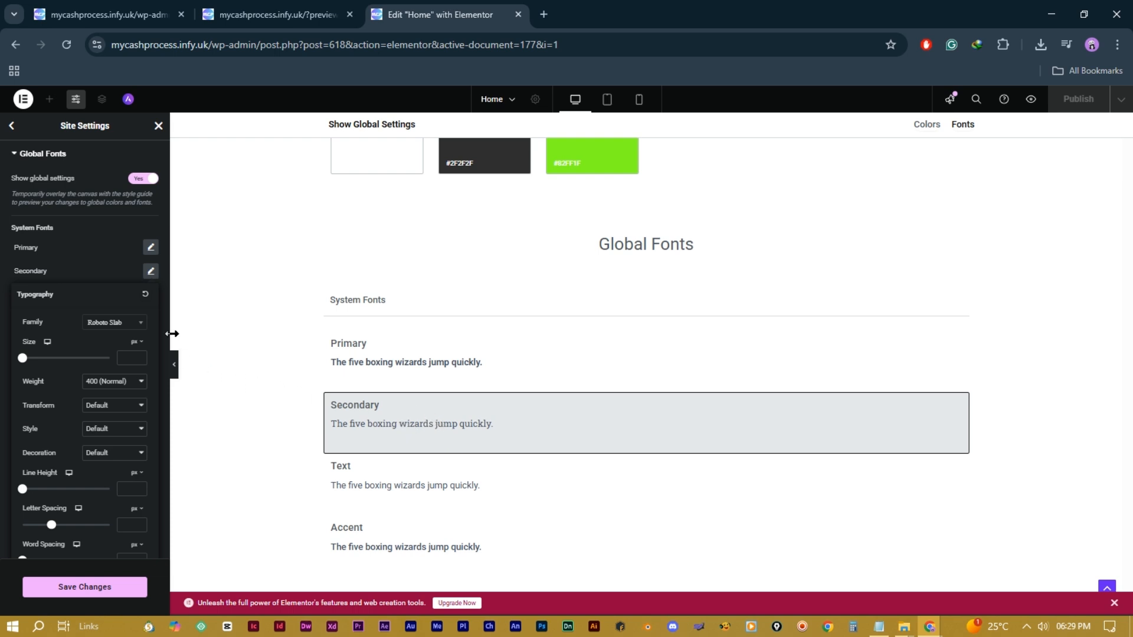
pyautogui.click(151, 271)
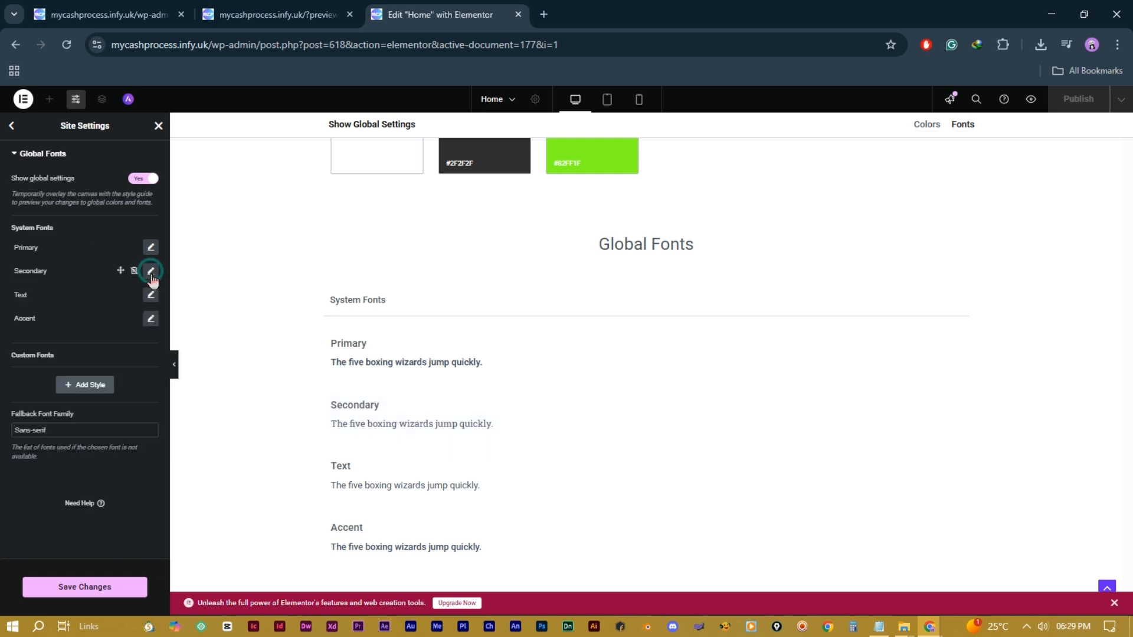
pyautogui.click(82, 384)
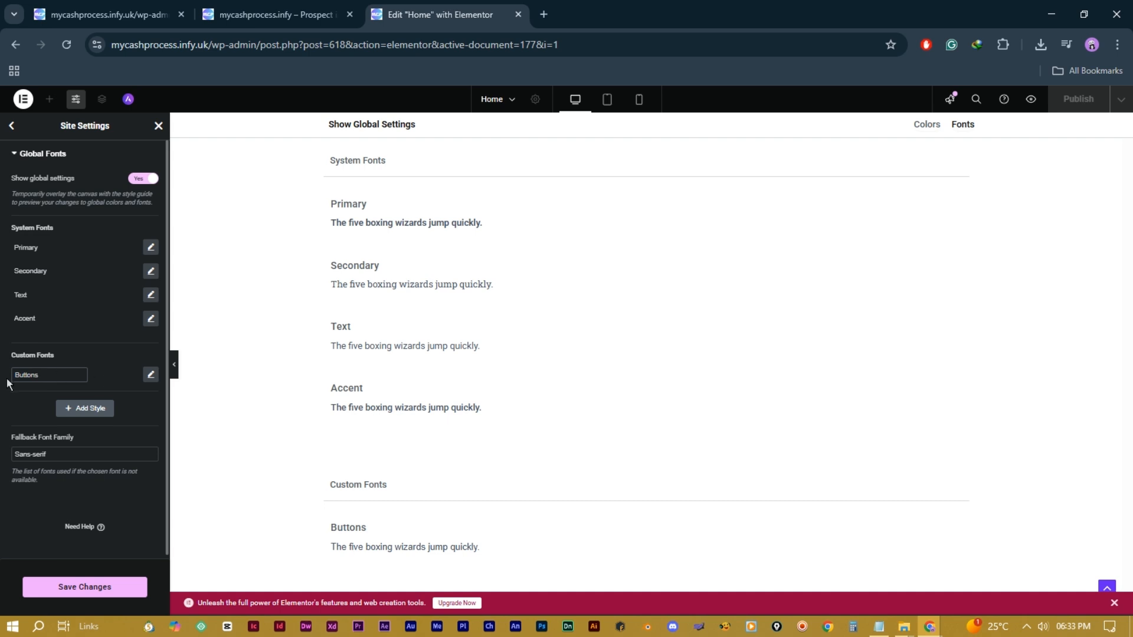
# Step: Name the new global font Buttons and give it ADLaM Display at 37 px
pyautogui.click(16, 397)
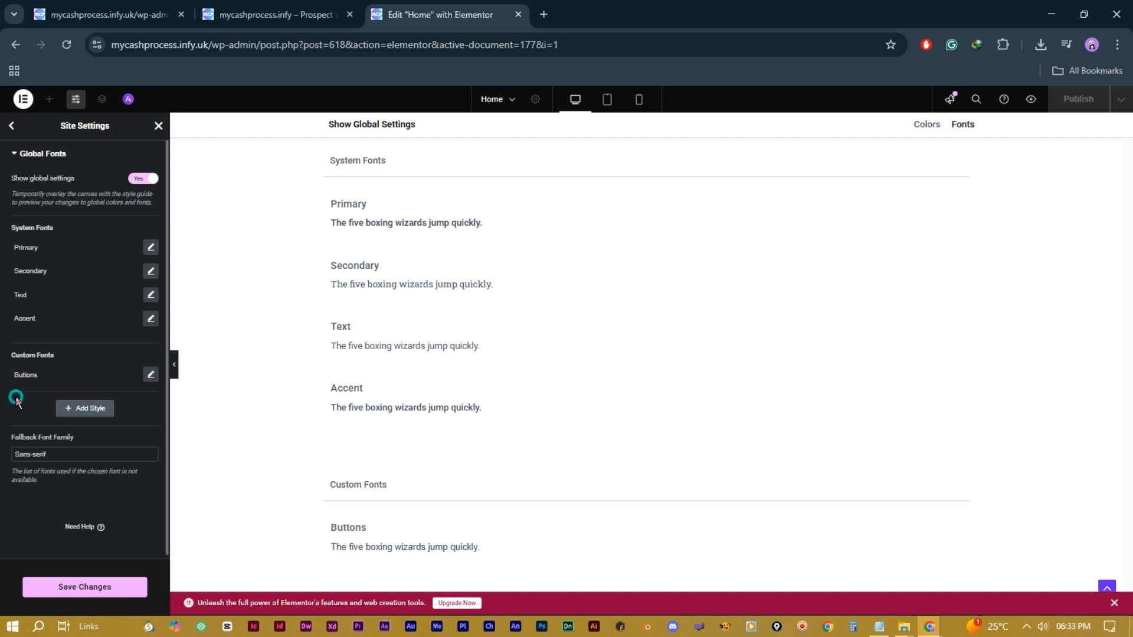
pyautogui.click(150, 375)
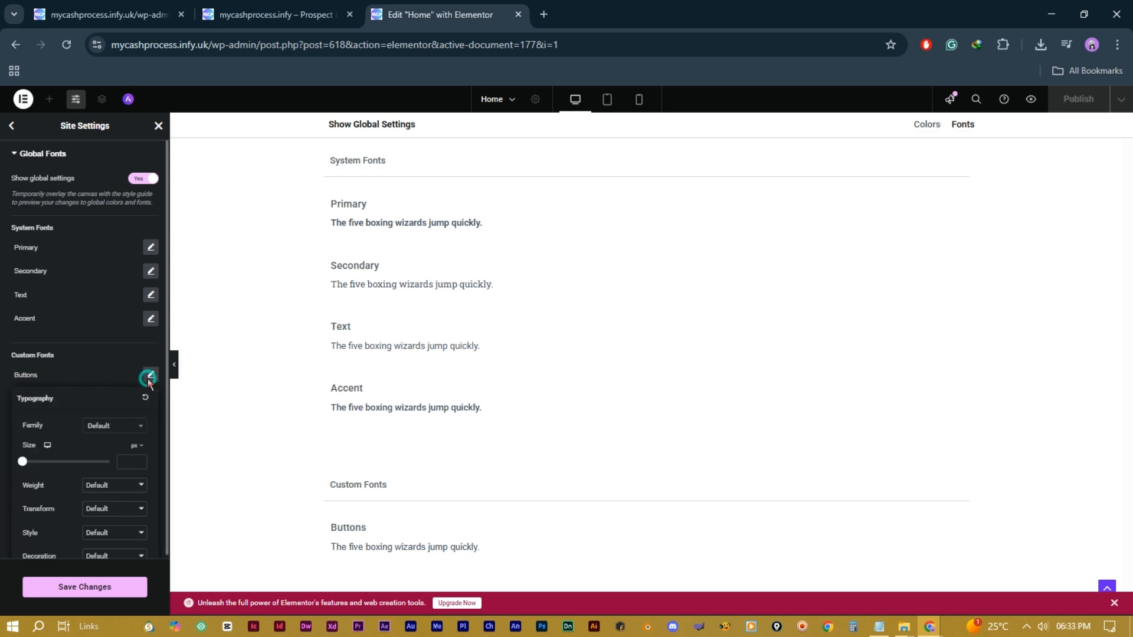
pyautogui.click(116, 427)
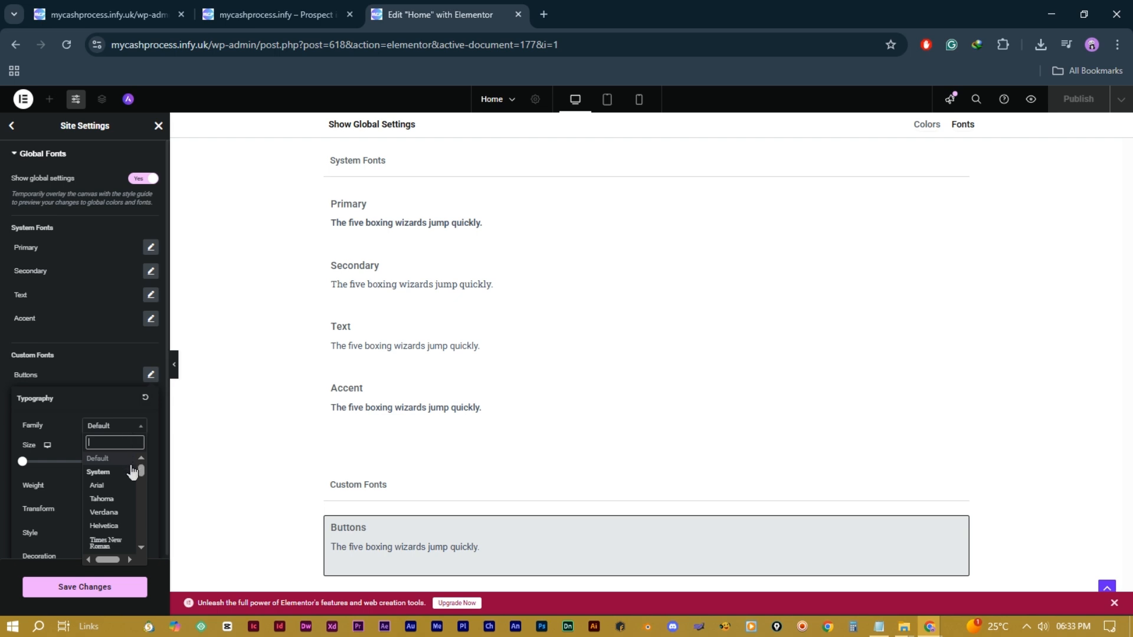
pyautogui.scroll(-3, 121, 513)
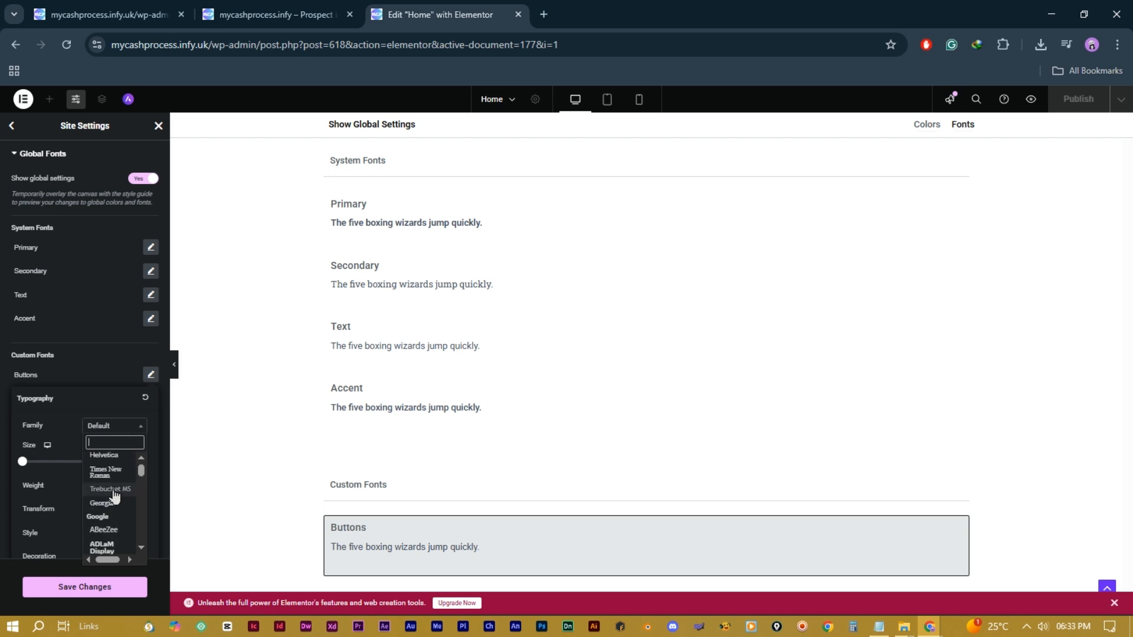
pyautogui.click(116, 548)
pyautogui.scroll(-2, 152, 435)
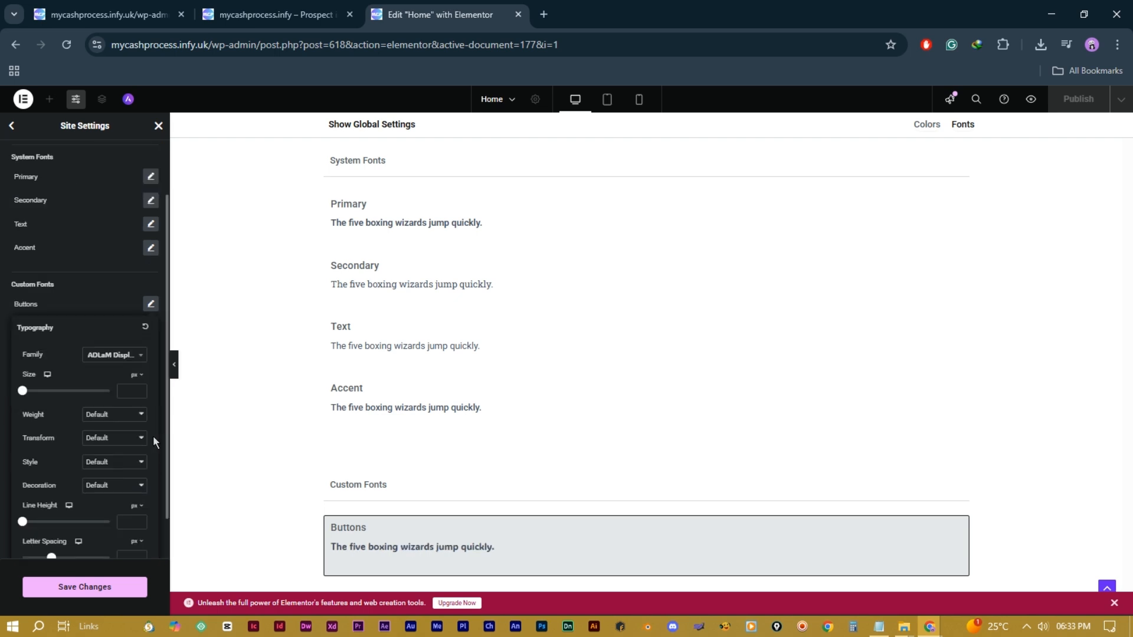
pyautogui.moveTo(23, 341)
pyautogui.mouseDown()
pyautogui.moveTo(64, 351)
pyautogui.moveTo(39, 346)
pyautogui.mouseUp()
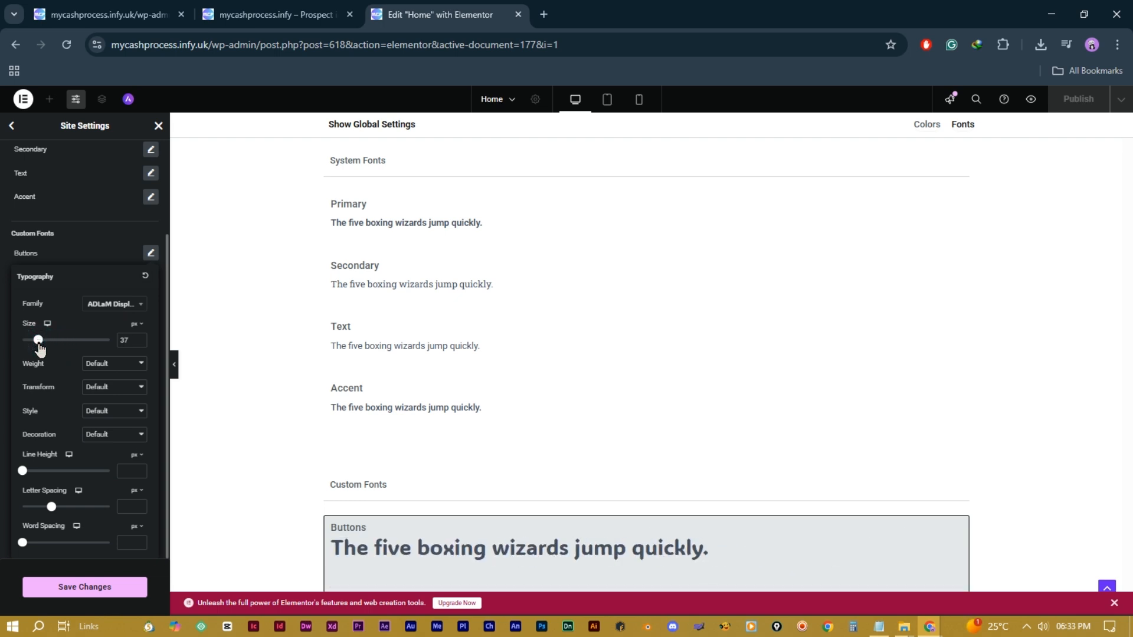
# Step: Try bold 700 weight, lowercase transform and Normal style, resetting weight and style to Default
pyautogui.click(120, 364)
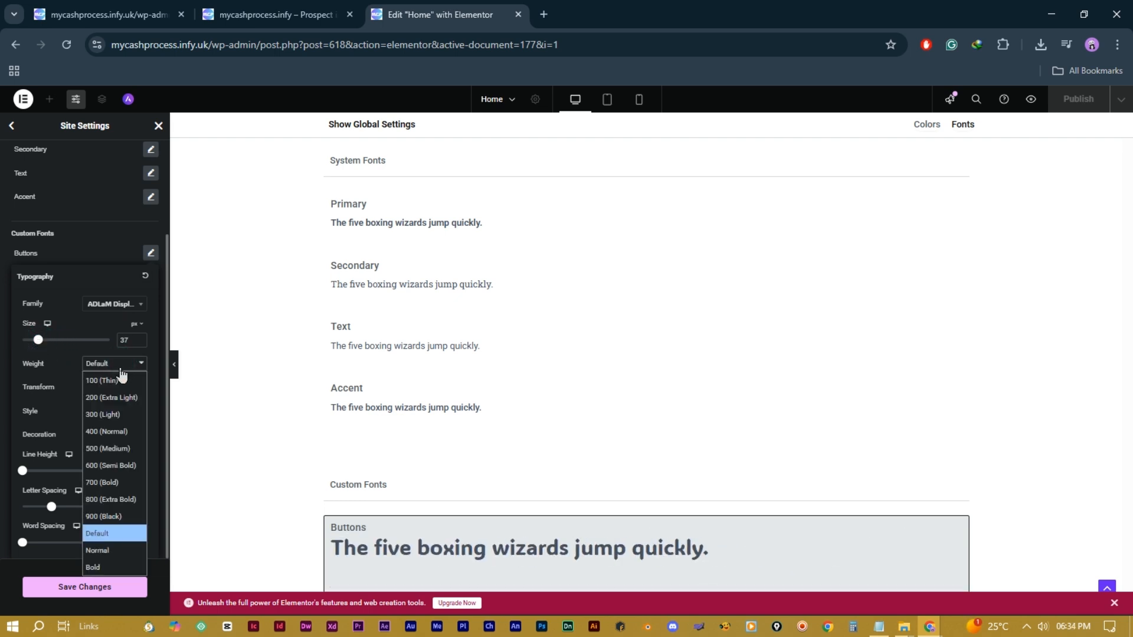
pyautogui.click(111, 483)
pyautogui.click(120, 373)
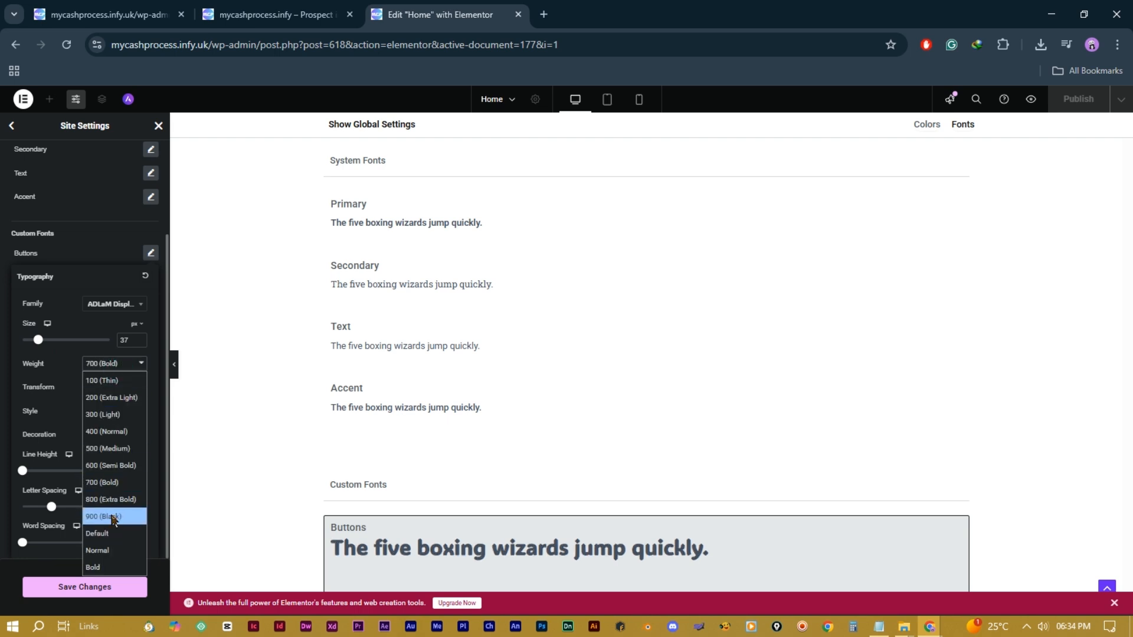
pyautogui.click(112, 516)
pyautogui.click(120, 394)
pyautogui.click(103, 440)
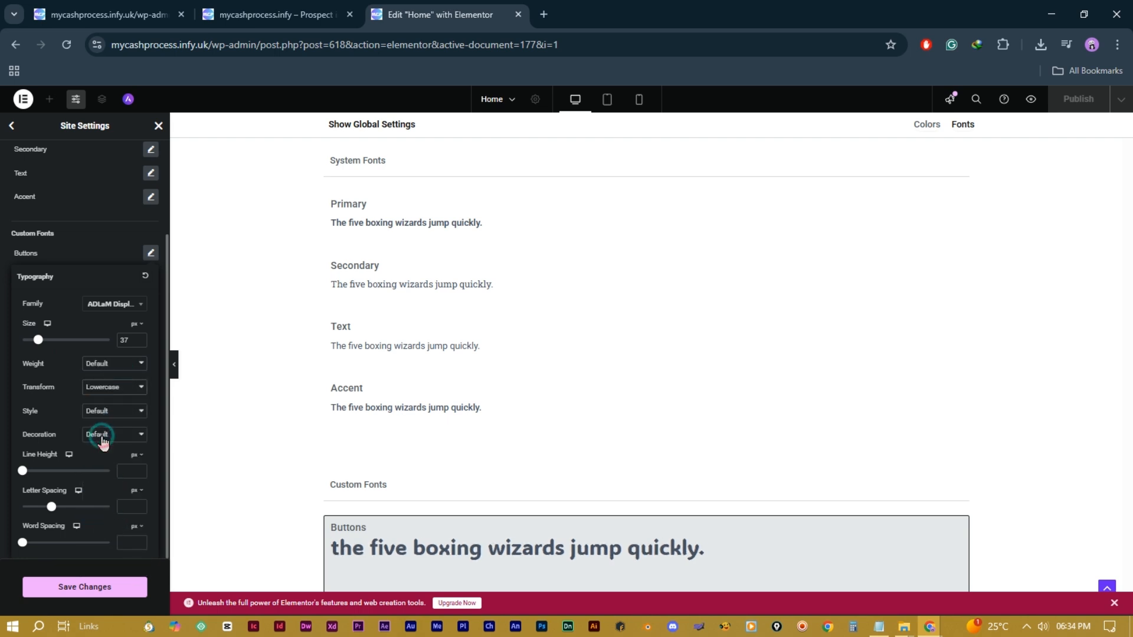
pyautogui.click(112, 411)
pyautogui.click(101, 444)
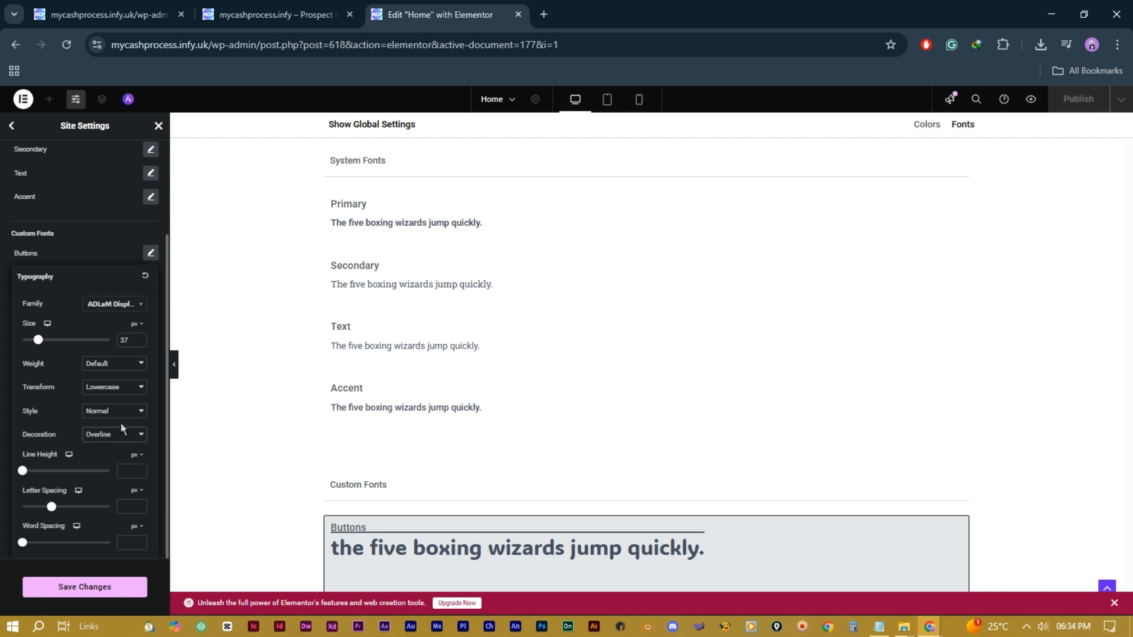
pyautogui.click(127, 413)
pyautogui.click(118, 428)
# Step: Reset the transform to Default, make the style oblique, and try then remove an overline
pyautogui.click(120, 387)
pyautogui.click(121, 403)
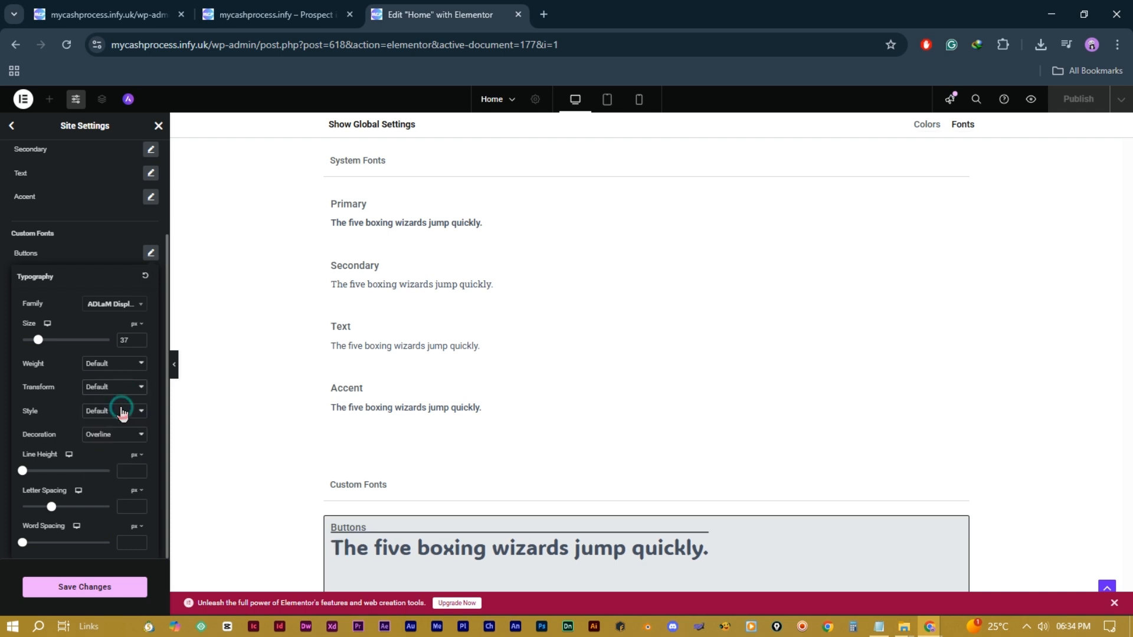
pyautogui.click(133, 414)
pyautogui.click(98, 479)
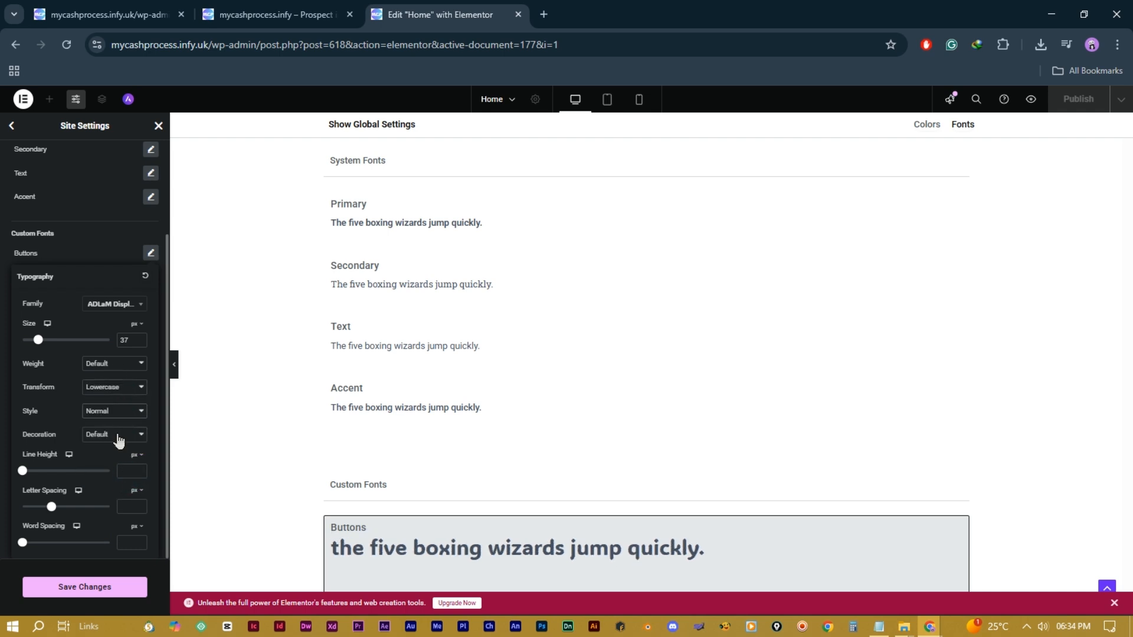
pyautogui.click(118, 435)
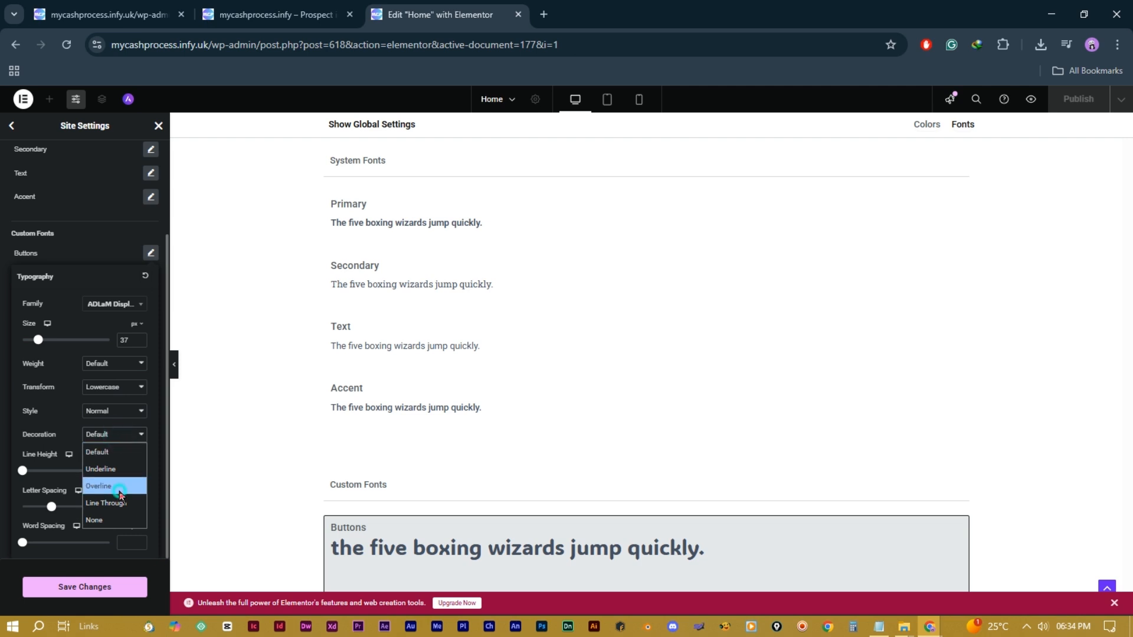
pyautogui.click(119, 492)
pyautogui.click(118, 434)
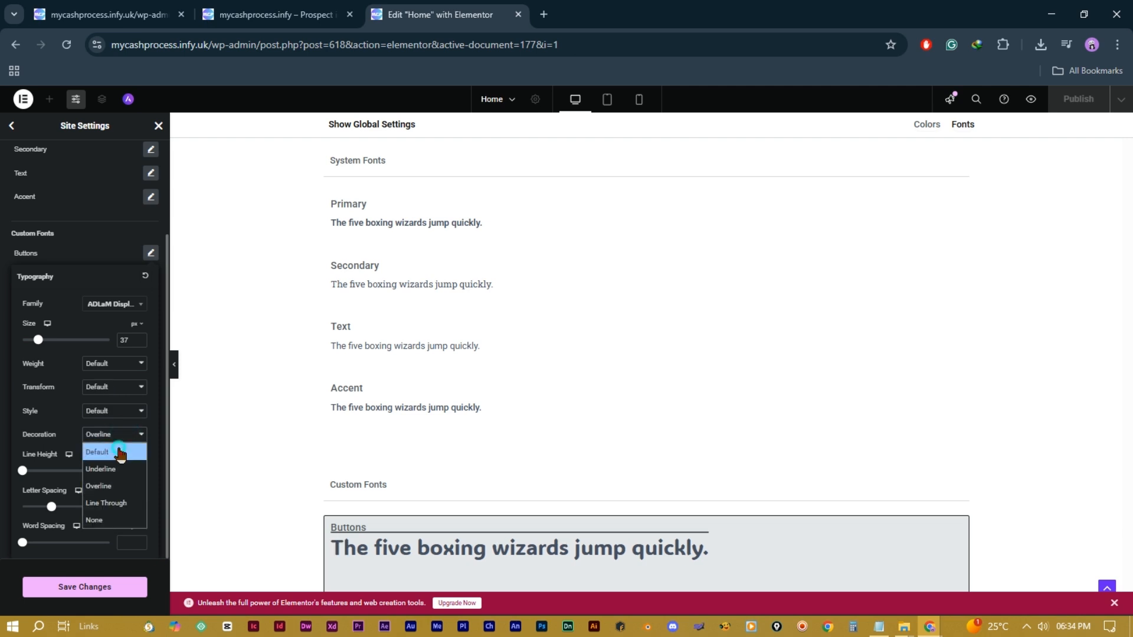
pyautogui.click(118, 451)
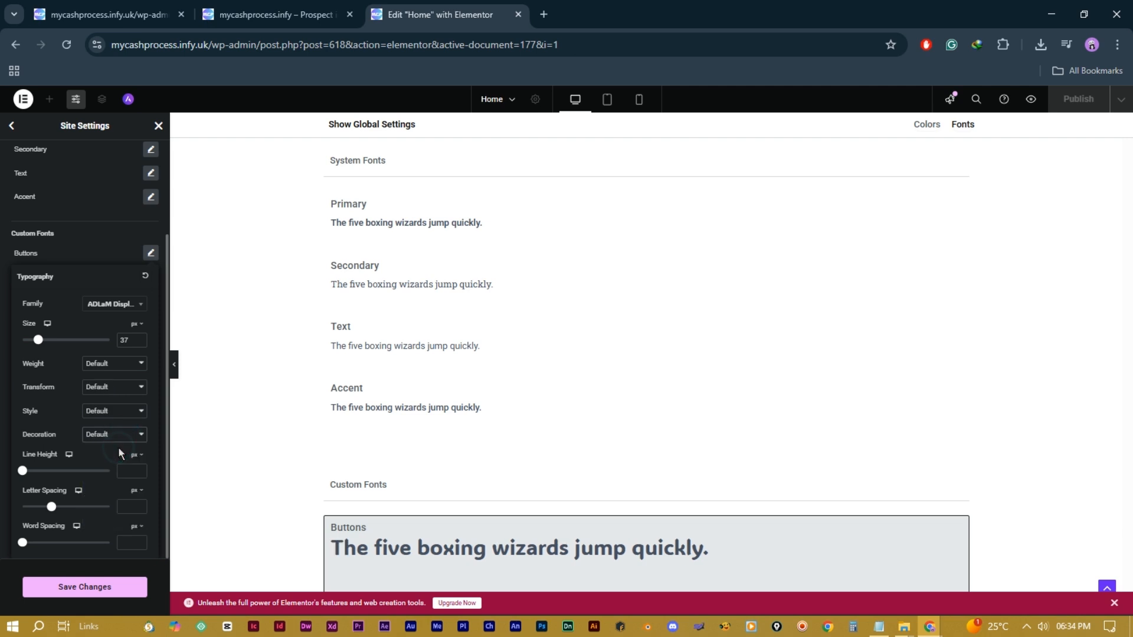
# Step: Set line height 50, letter spacing -0.7 and word spacing 9, then save the site settings
pyautogui.moveTo(22, 470); pyautogui.dragTo(35, 543)
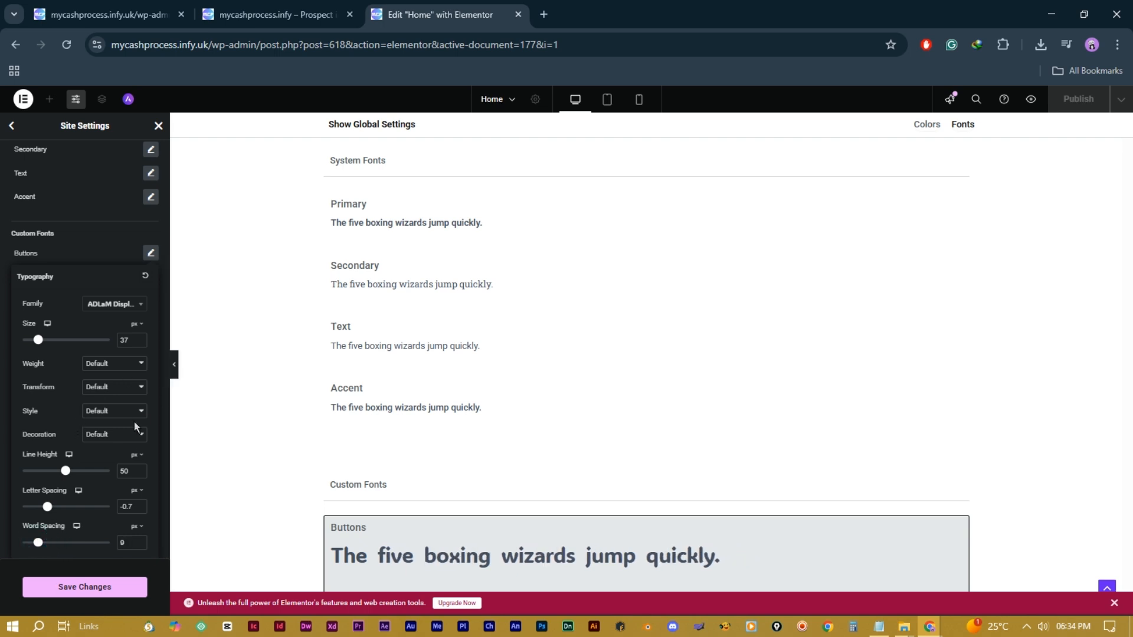
pyautogui.click(79, 591)
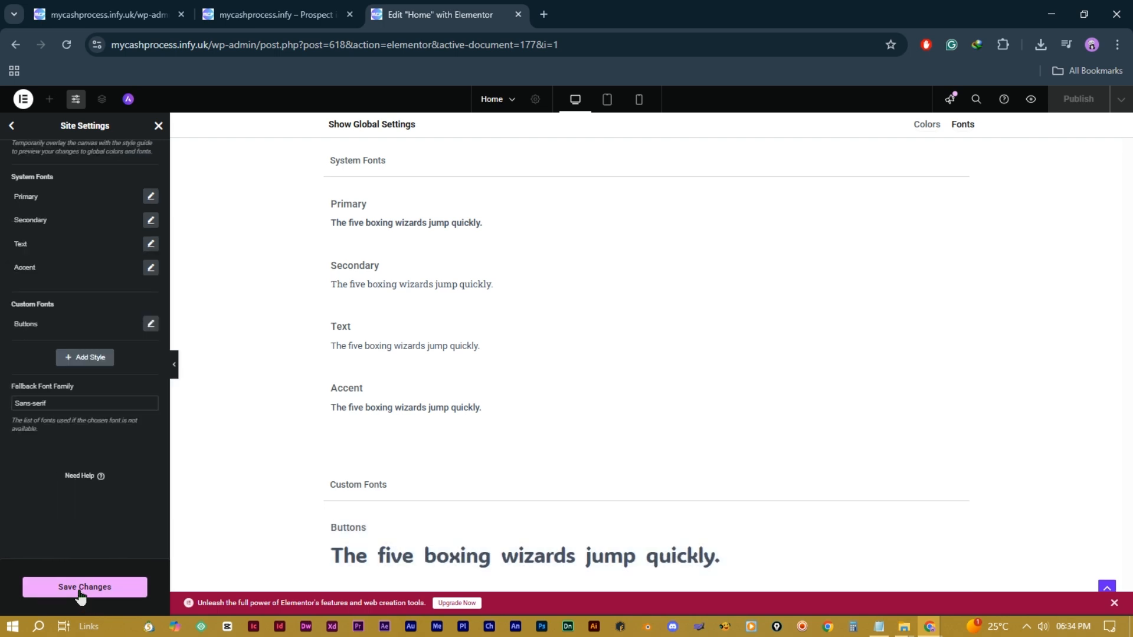
pyautogui.click(111, 588)
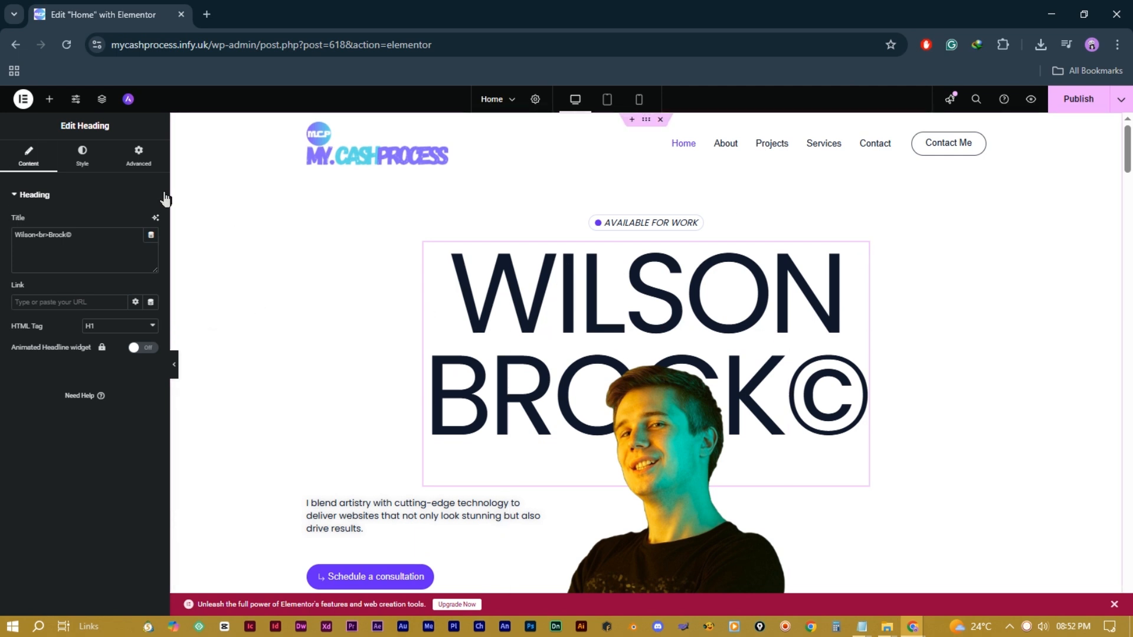
# Step: Give the WILSON BROCK© heading the Buttons global font at size 160, then switch it to the Primary global font
pyautogui.click(82, 159)
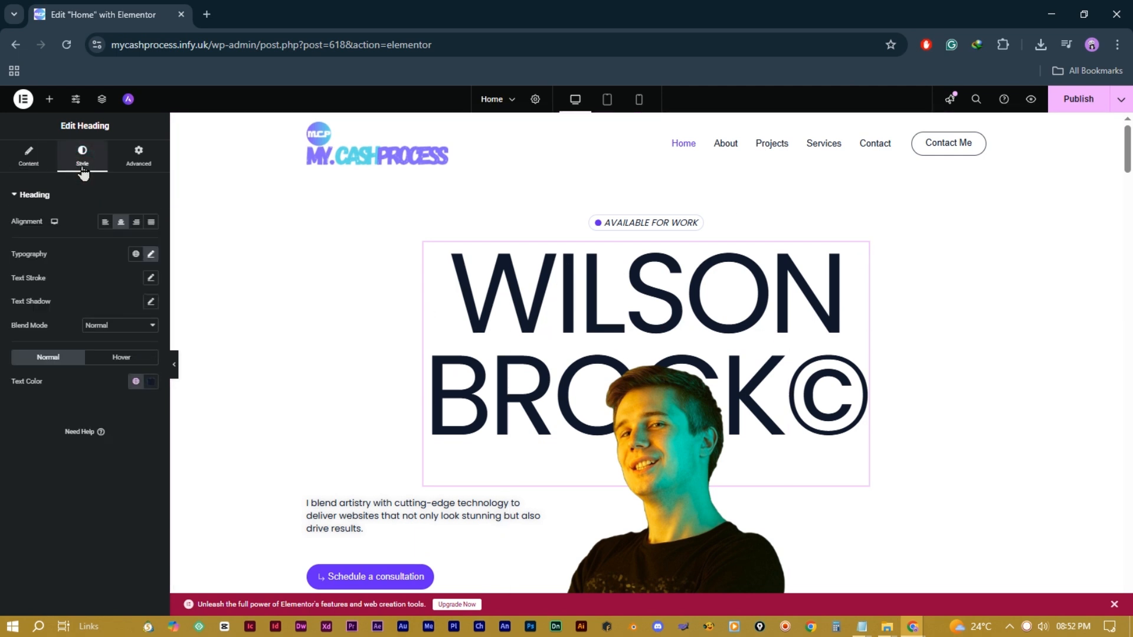
pyautogui.click(136, 255)
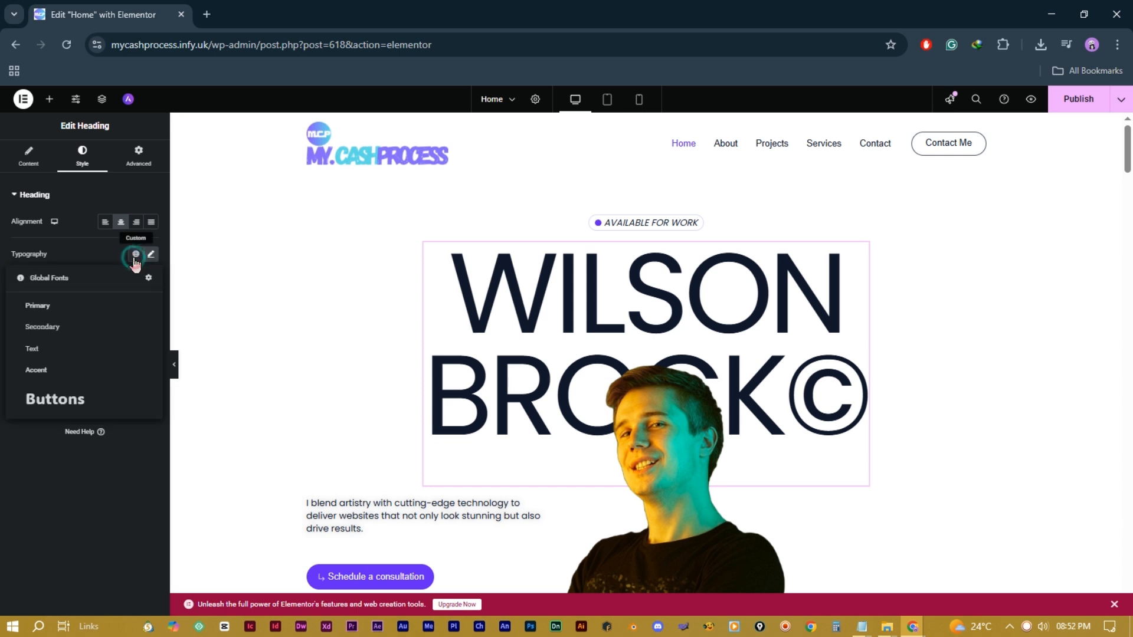
pyautogui.click(74, 400)
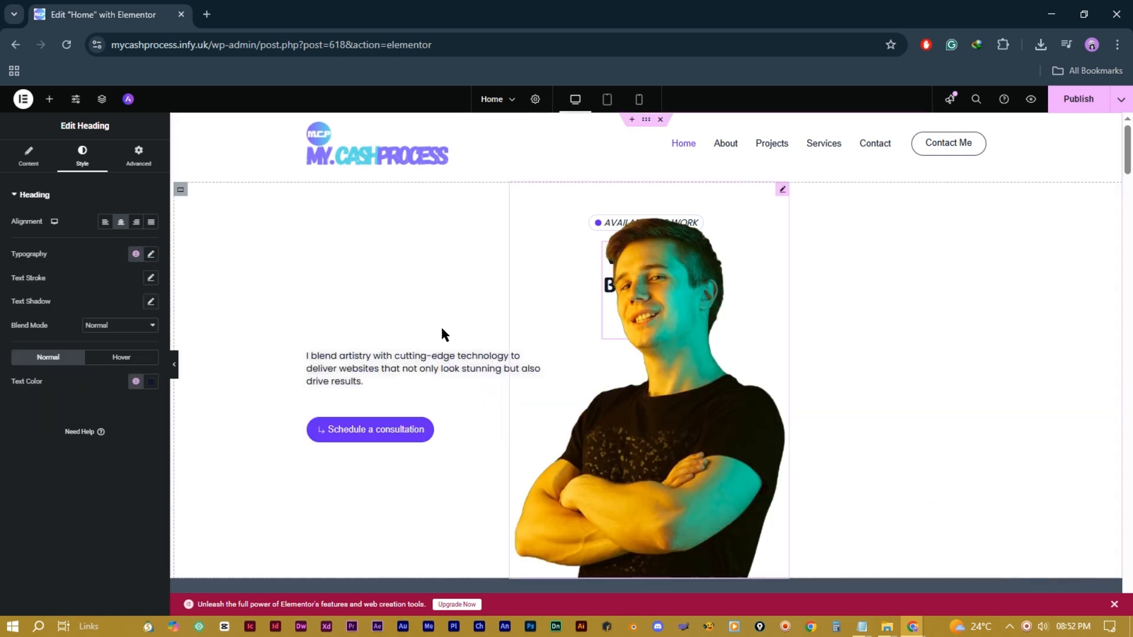
pyautogui.click(150, 257)
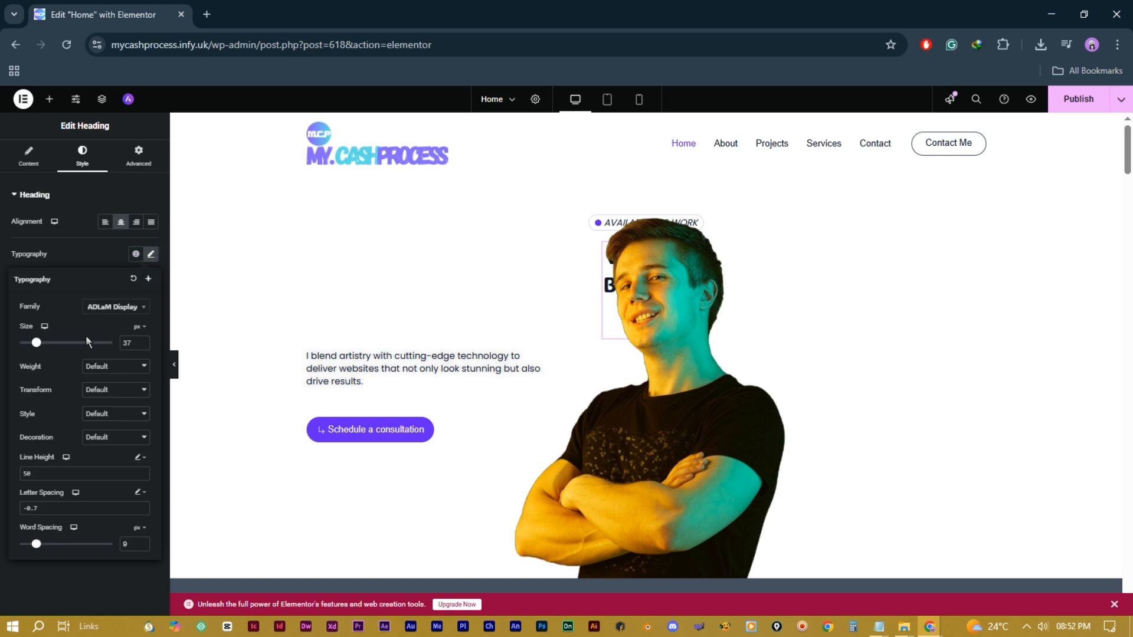
pyautogui.moveTo(37, 349); pyautogui.dragTo(60, 370)
pyautogui.click(151, 253)
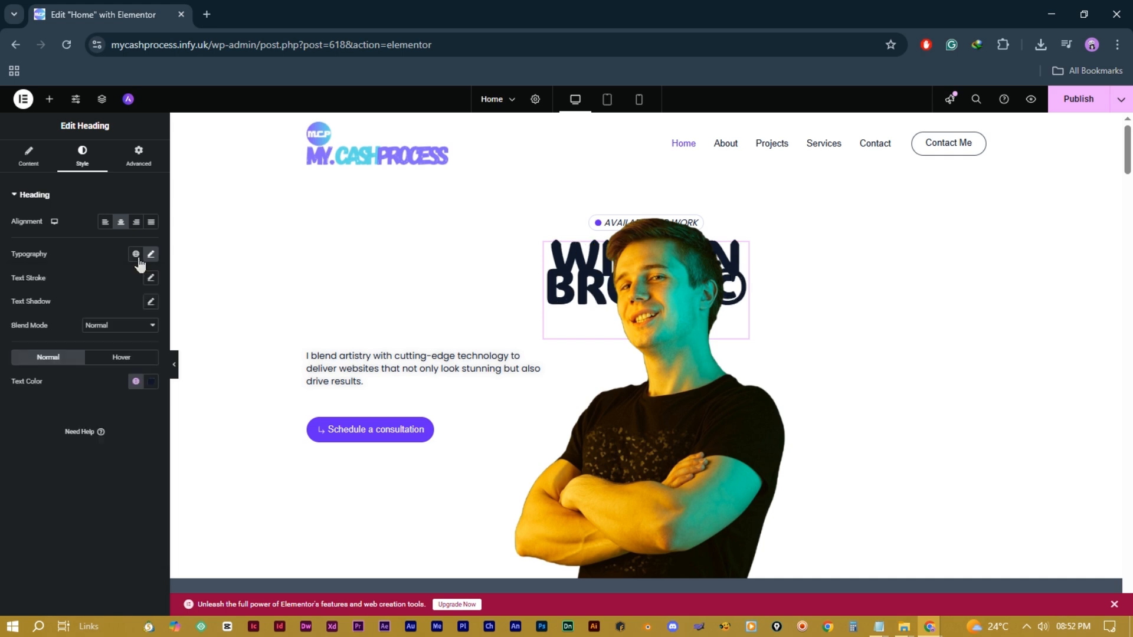
pyautogui.click(135, 254)
pyautogui.click(112, 306)
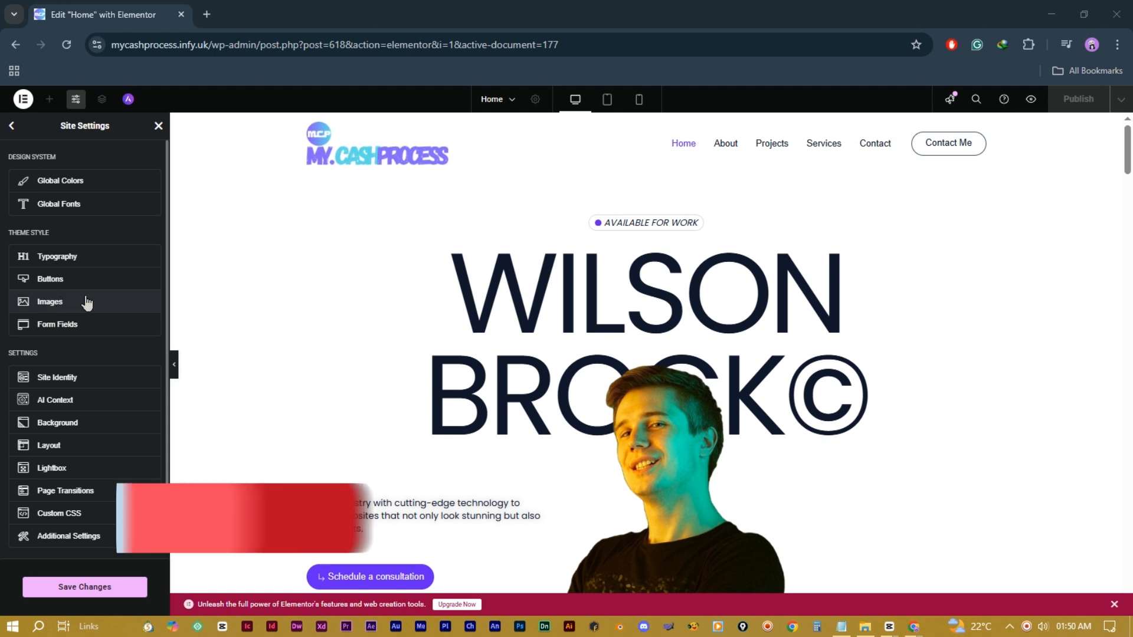
# Step: Give site images a double border in the global Images settings and scroll to preview it
pyautogui.click(71, 304)
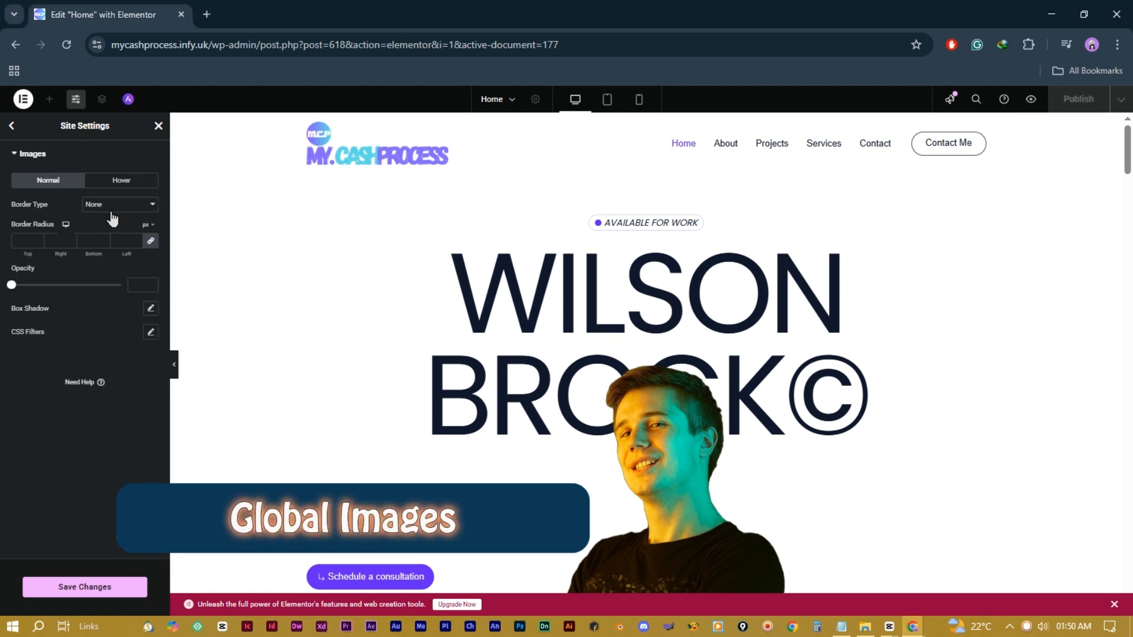
pyautogui.click(137, 206)
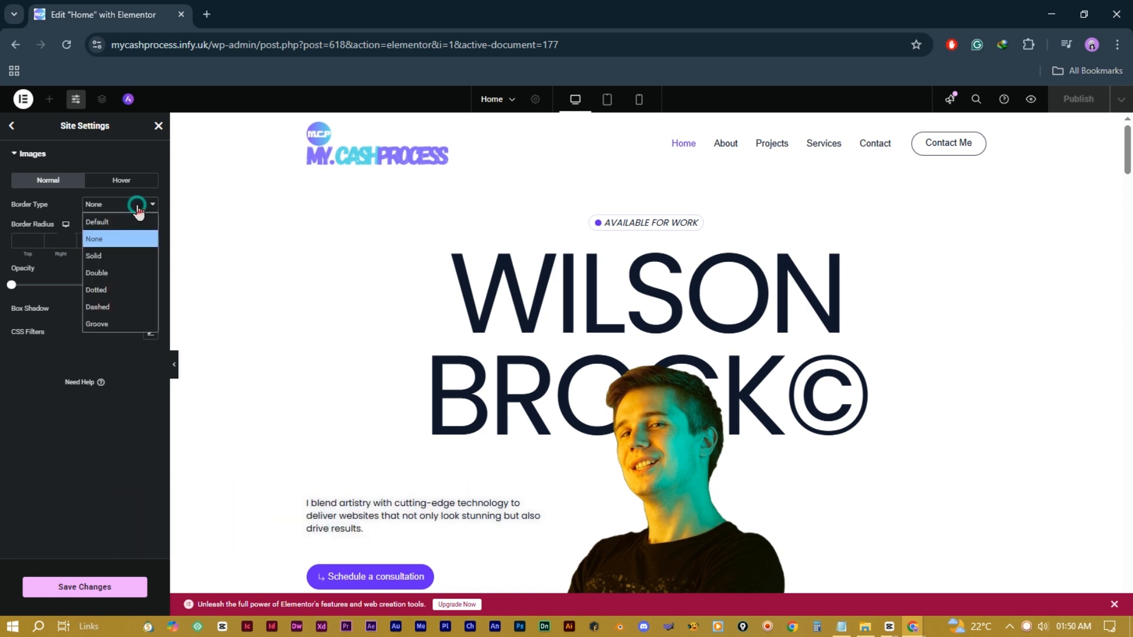
pyautogui.click(127, 274)
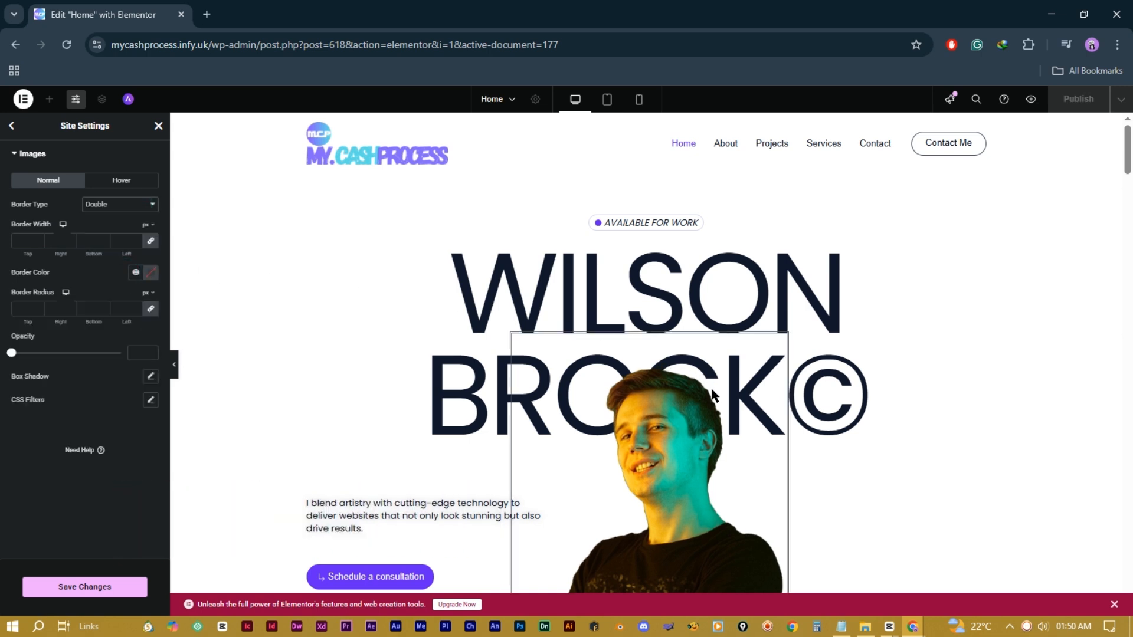
pyautogui.scroll(-1, 712, 395)
pyautogui.scroll(-5, 712, 396)
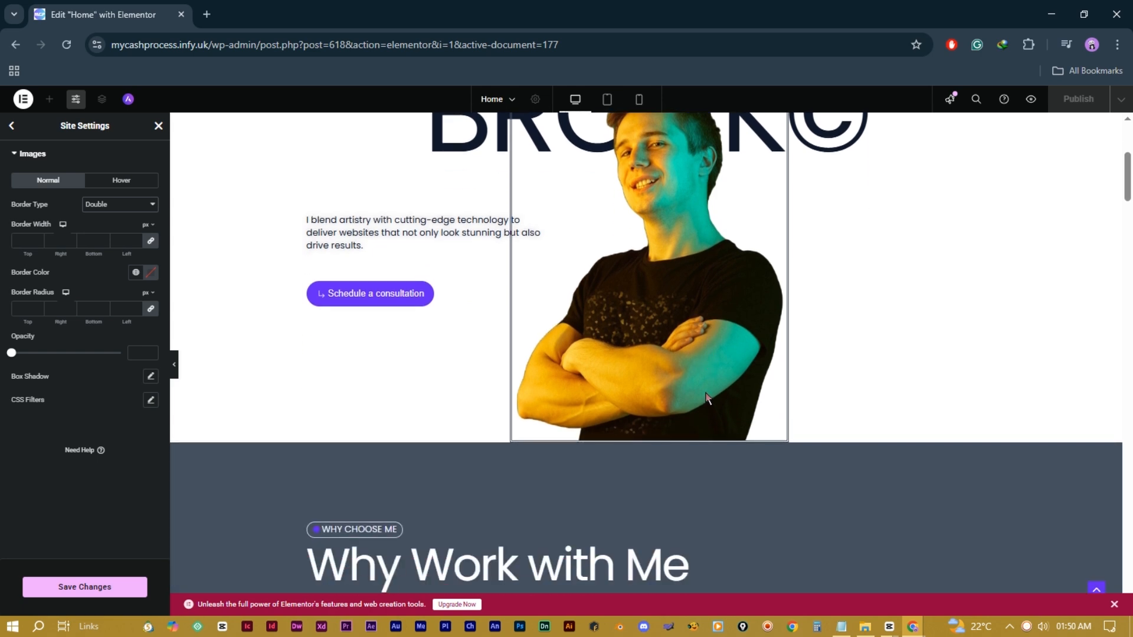
pyautogui.scroll(-15, 688, 387)
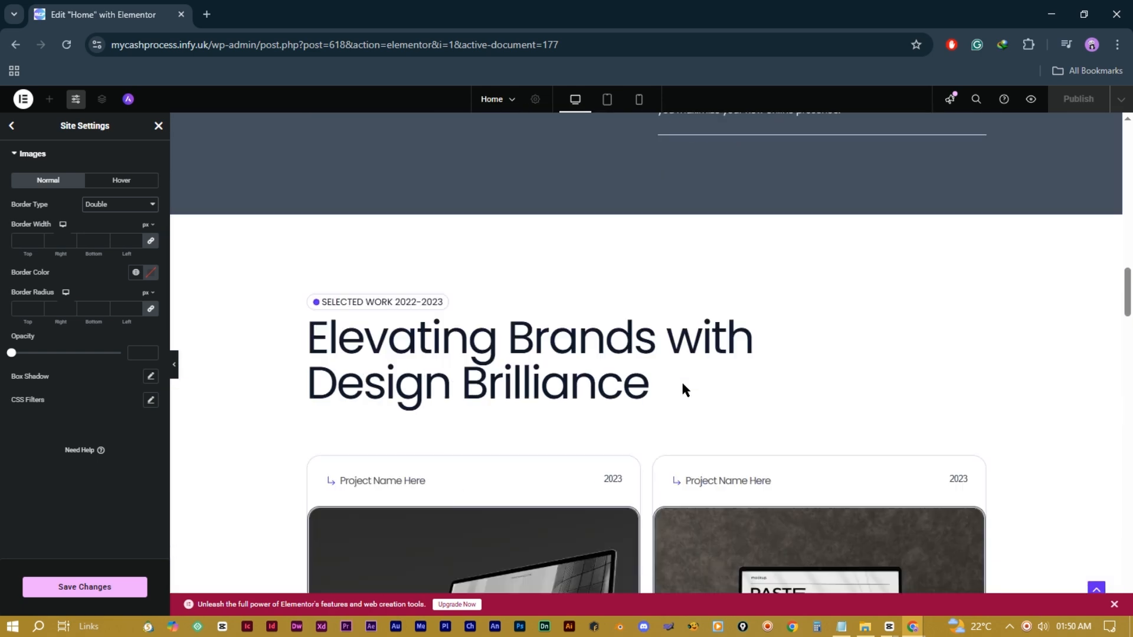
pyautogui.scroll(-1, 682, 388)
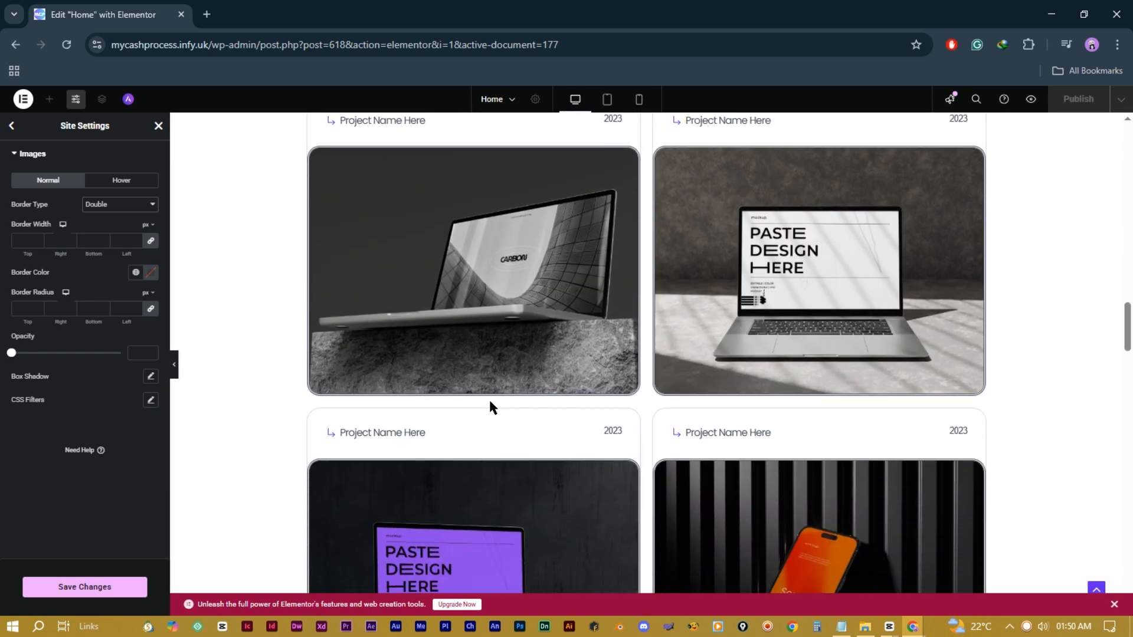
pyautogui.scroll(-3, 490, 407)
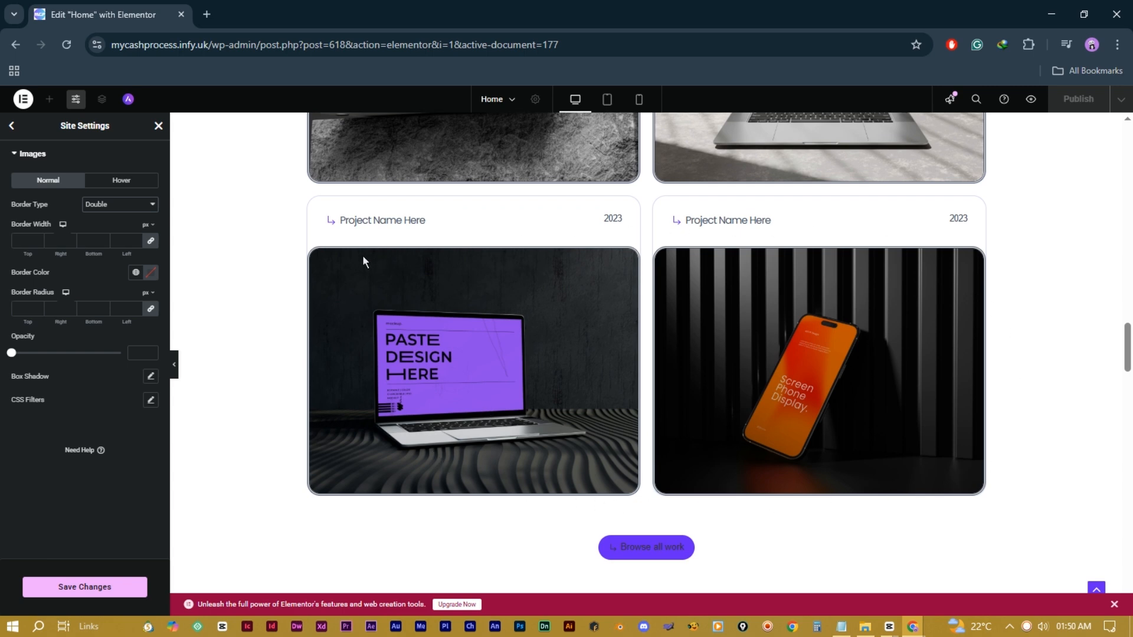
pyautogui.scroll(13, 478, 318)
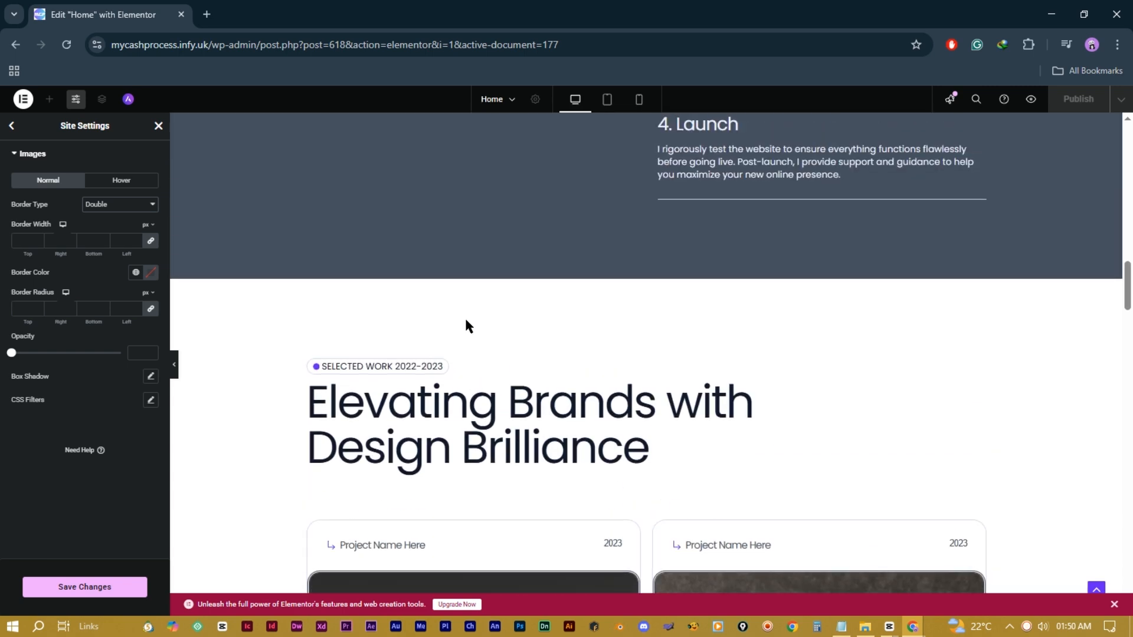
pyautogui.scroll(12, 465, 322)
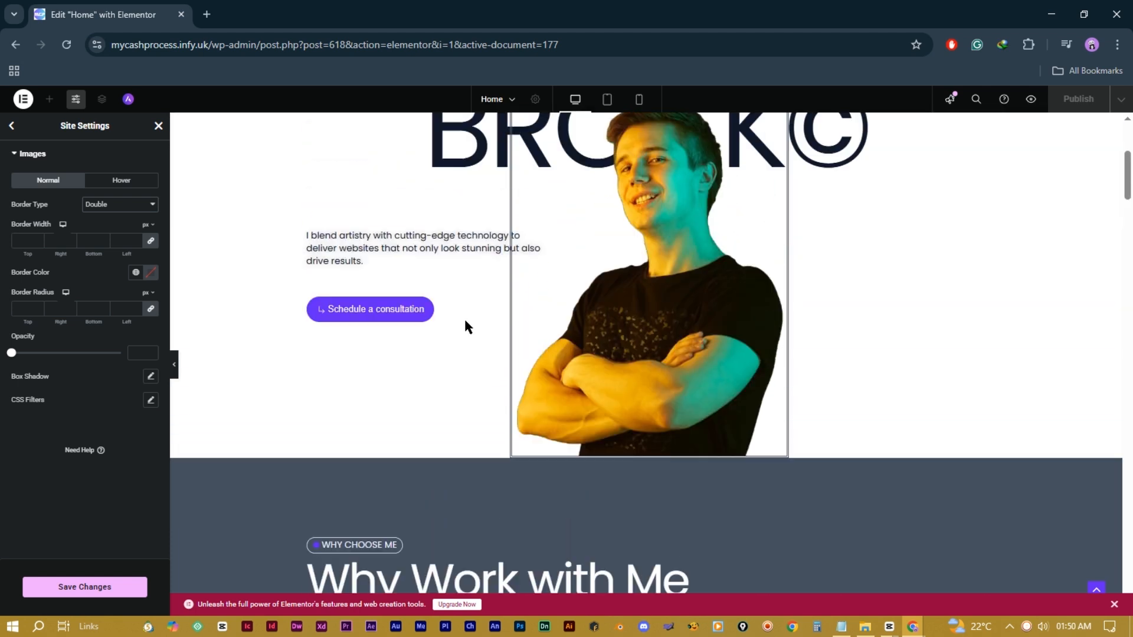
pyautogui.scroll(-1, 722, 314)
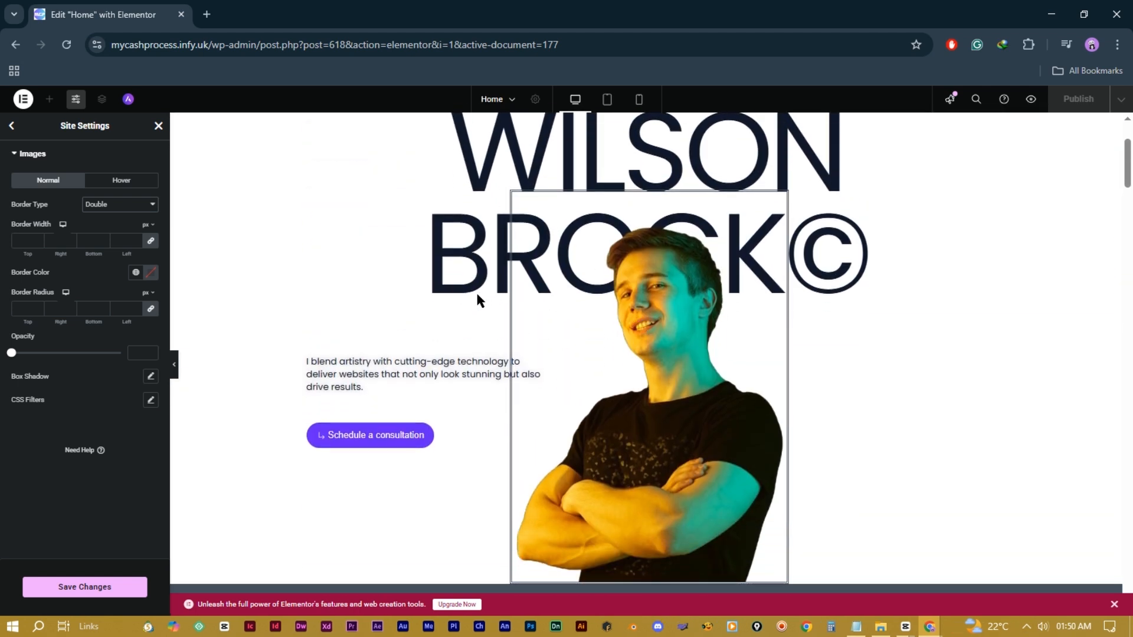
# Step: Cycle the image border type through Dashed, Solid, Groove and back to Double
pyautogui.click(151, 207)
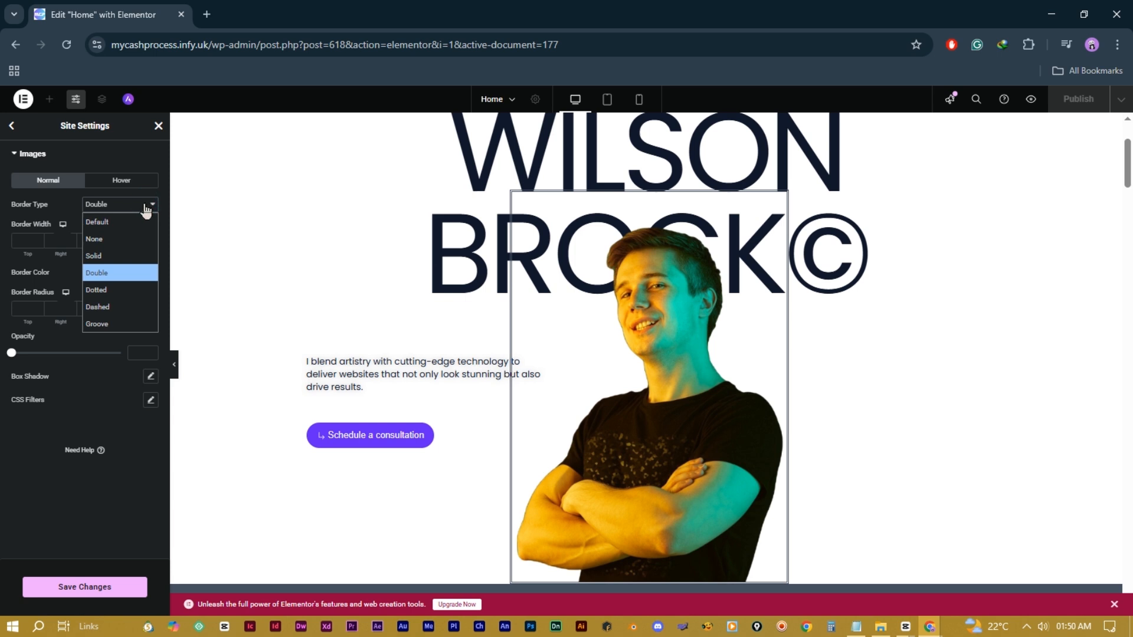
pyautogui.click(137, 305)
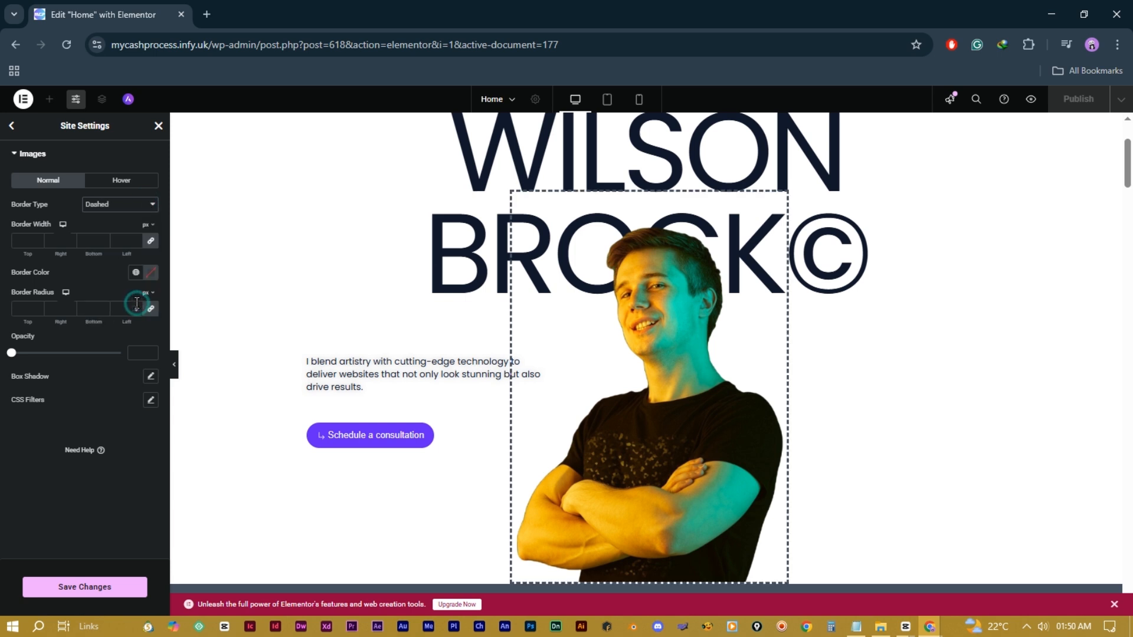
pyautogui.click(127, 207)
pyautogui.click(121, 255)
pyautogui.click(128, 208)
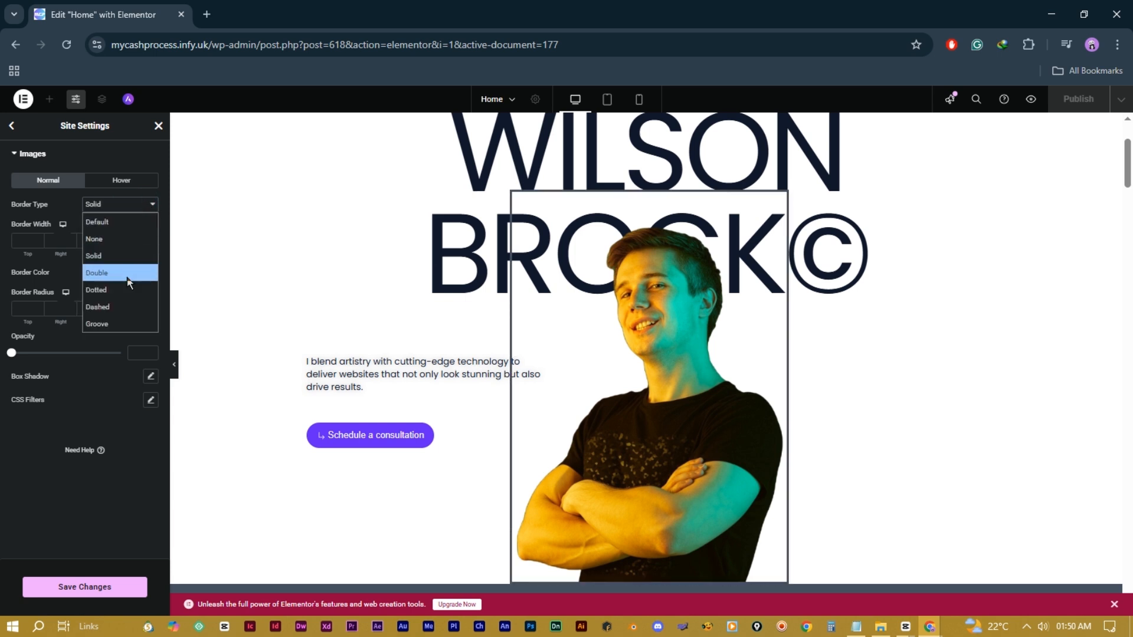
pyautogui.click(118, 324)
pyautogui.click(116, 204)
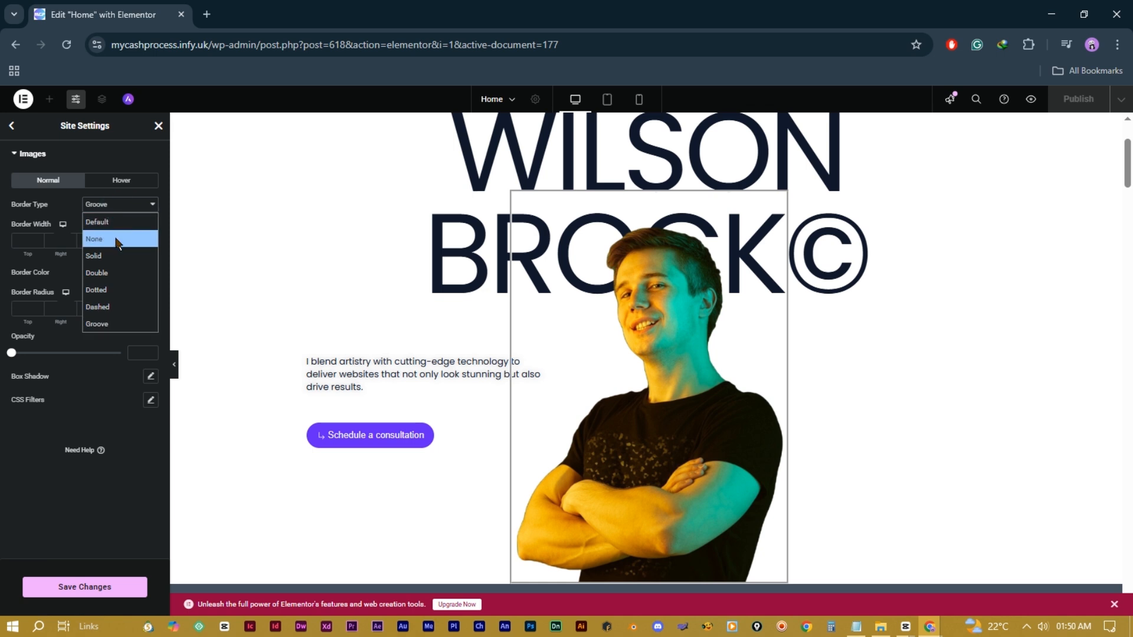
pyautogui.click(119, 272)
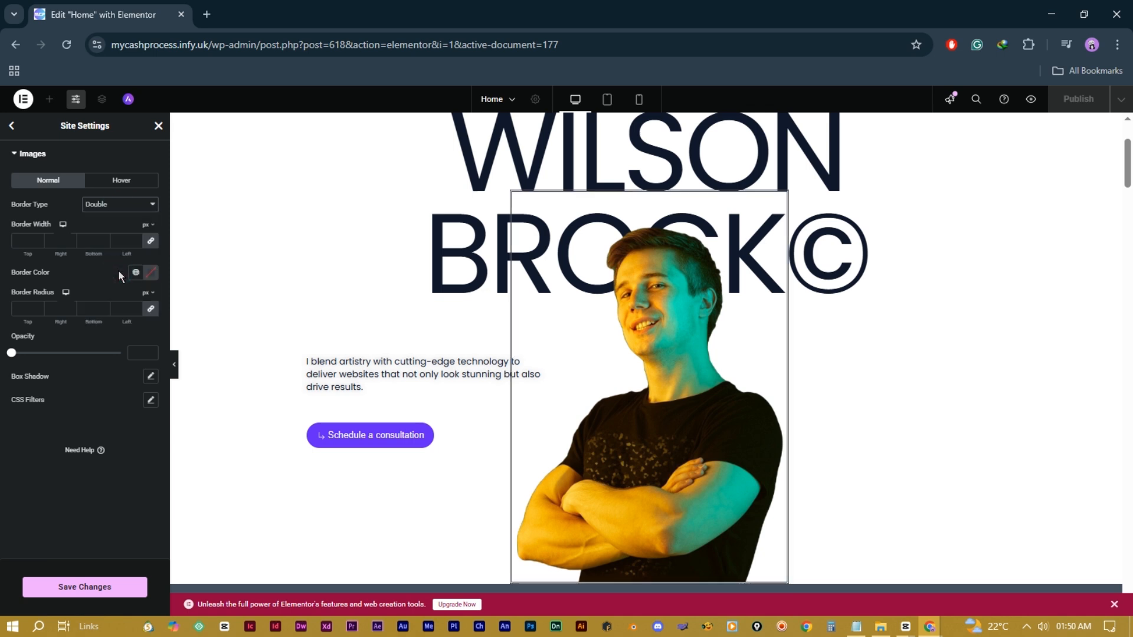
# Step: Set the image border type to None and save the site settings
pyautogui.click(123, 204)
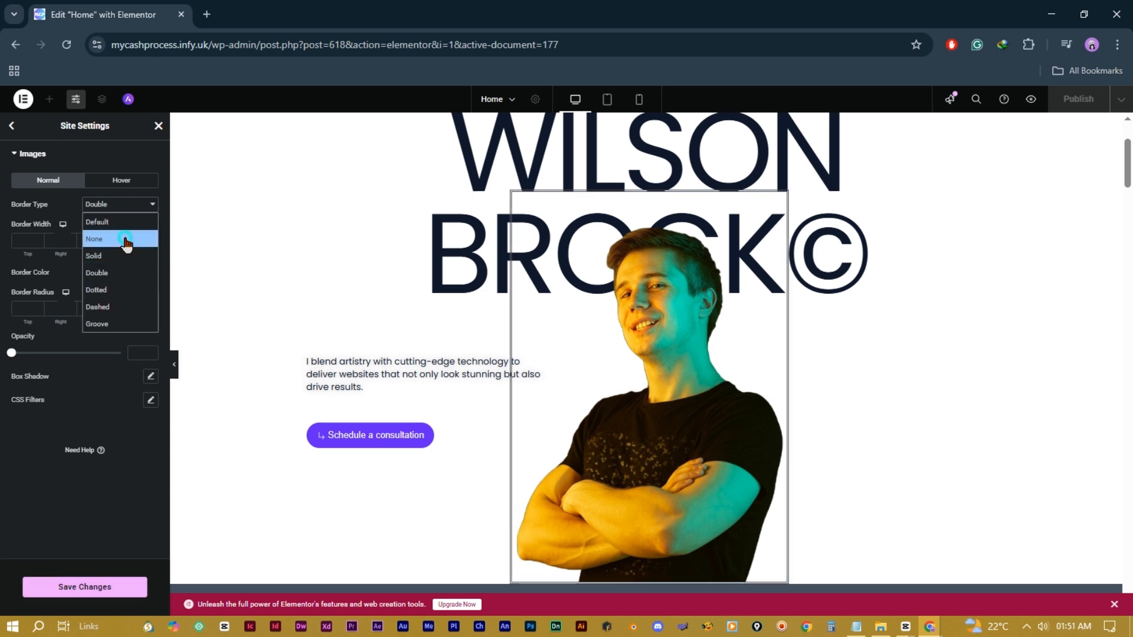
pyautogui.click(124, 238)
pyautogui.click(87, 594)
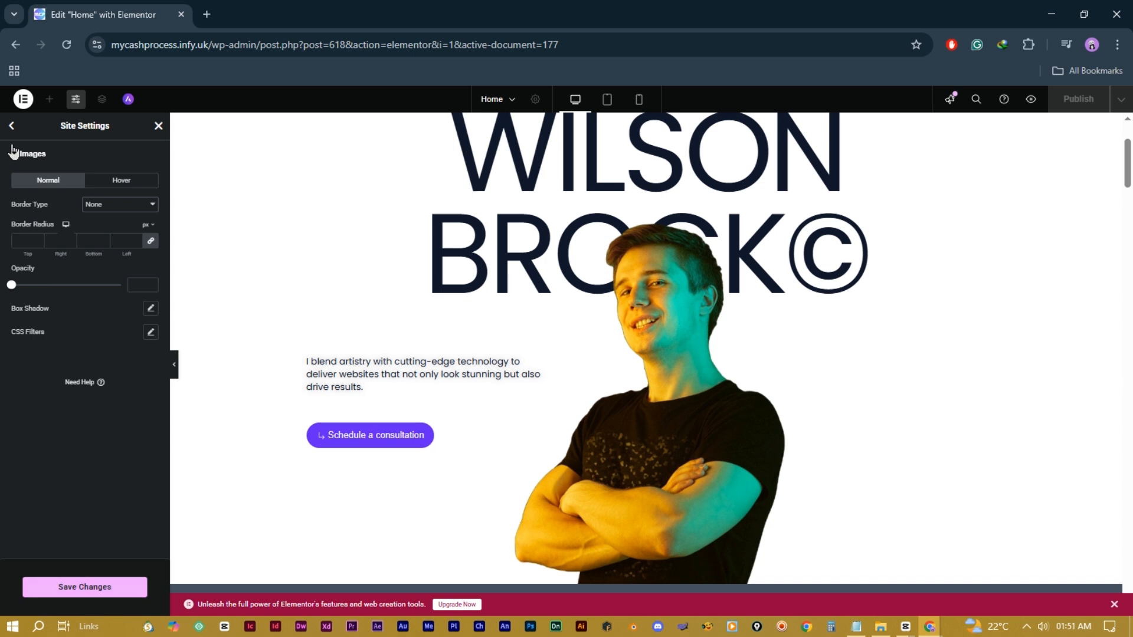
pyautogui.click(12, 128)
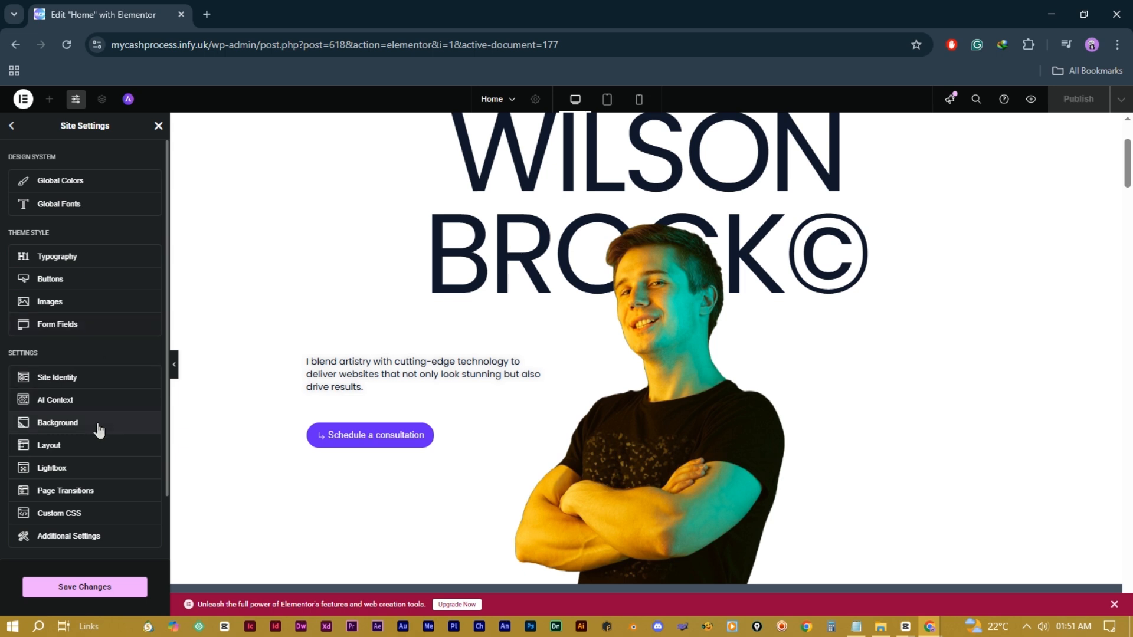
pyautogui.click(88, 590)
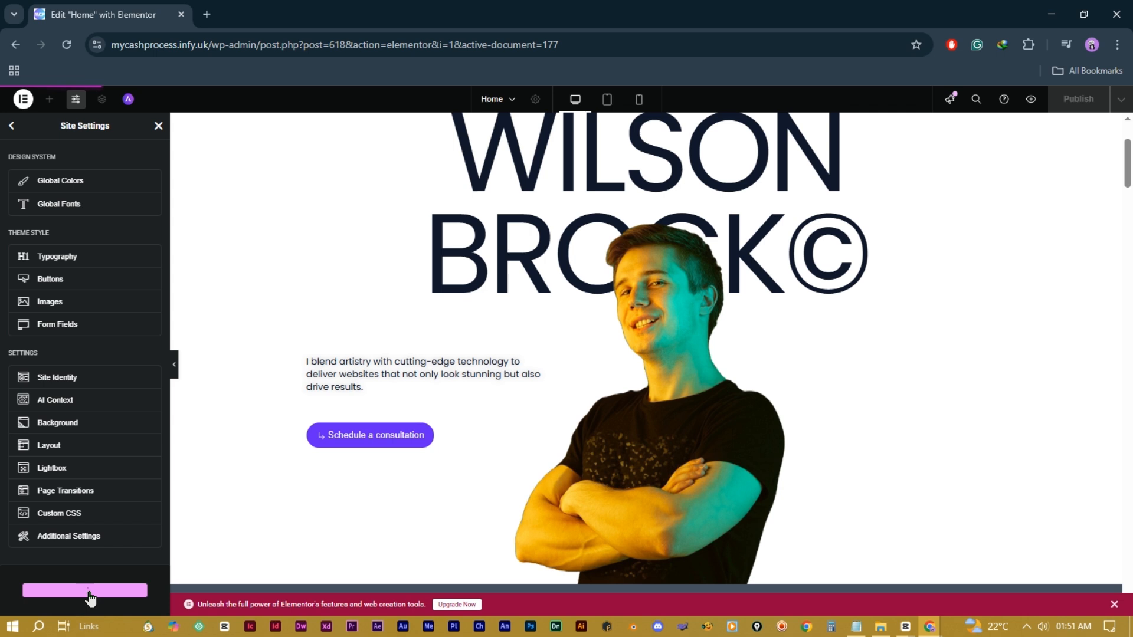
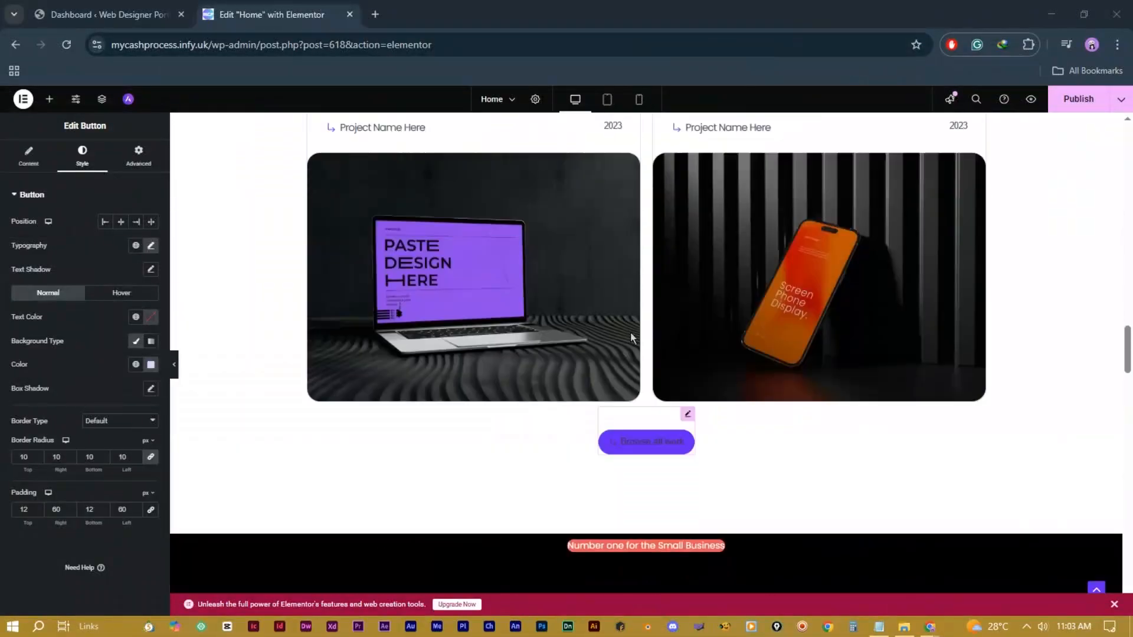
# Step: Switch the Elementor preview of the Home page to tablet portrait width
pyautogui.scroll(5, 631, 333)
pyautogui.scroll(15, 630, 330)
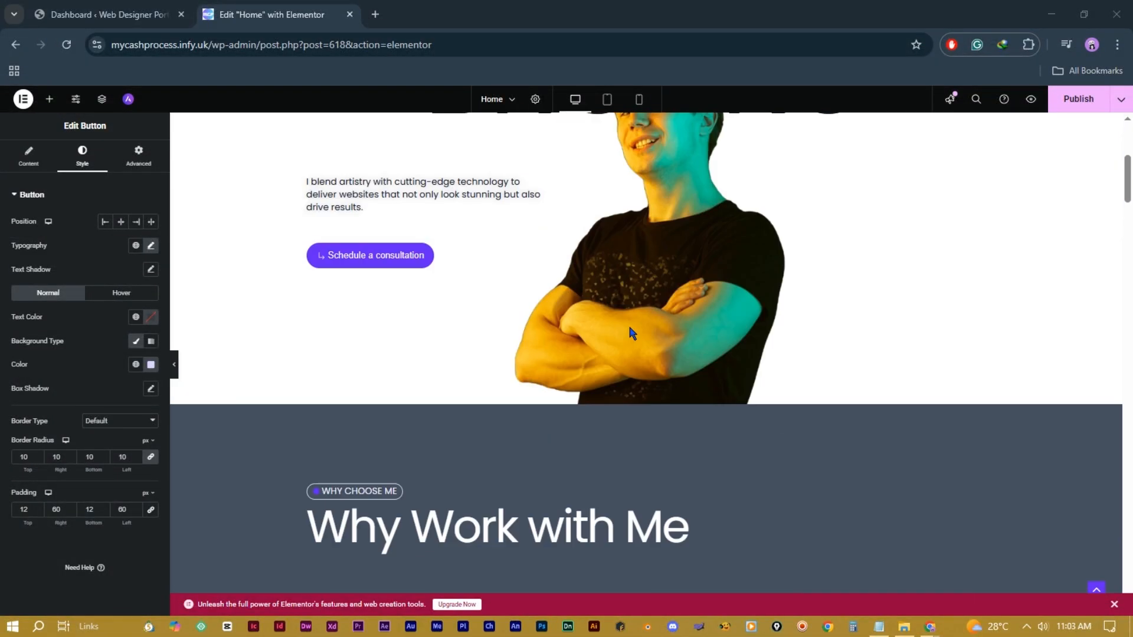
pyautogui.scroll(-6, 629, 327)
pyautogui.scroll(7, 628, 327)
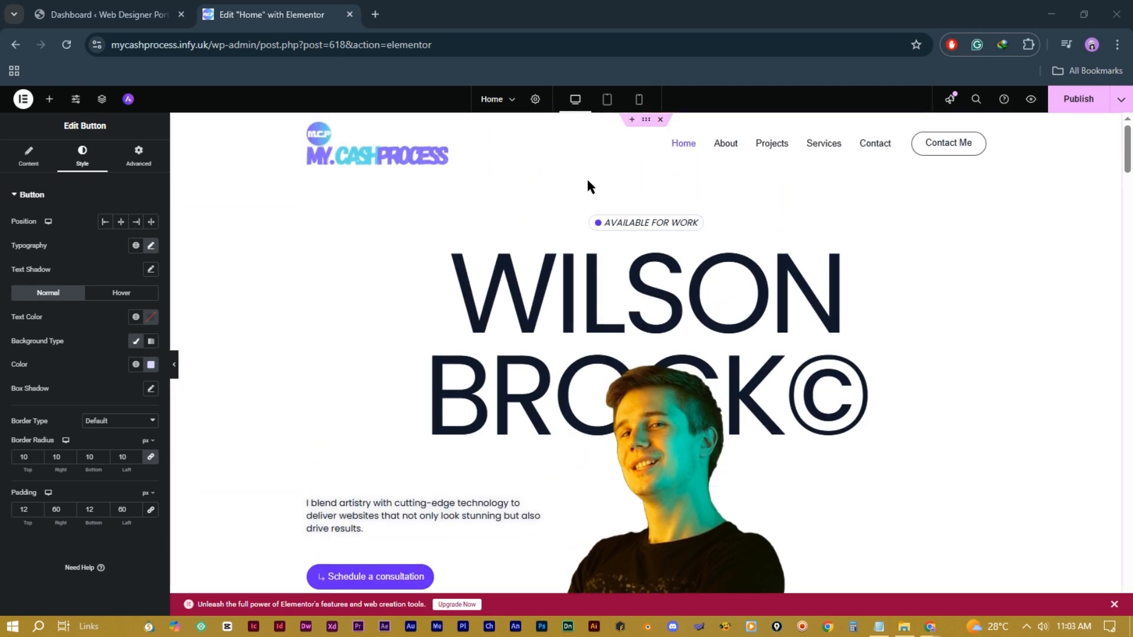
pyautogui.click(607, 100)
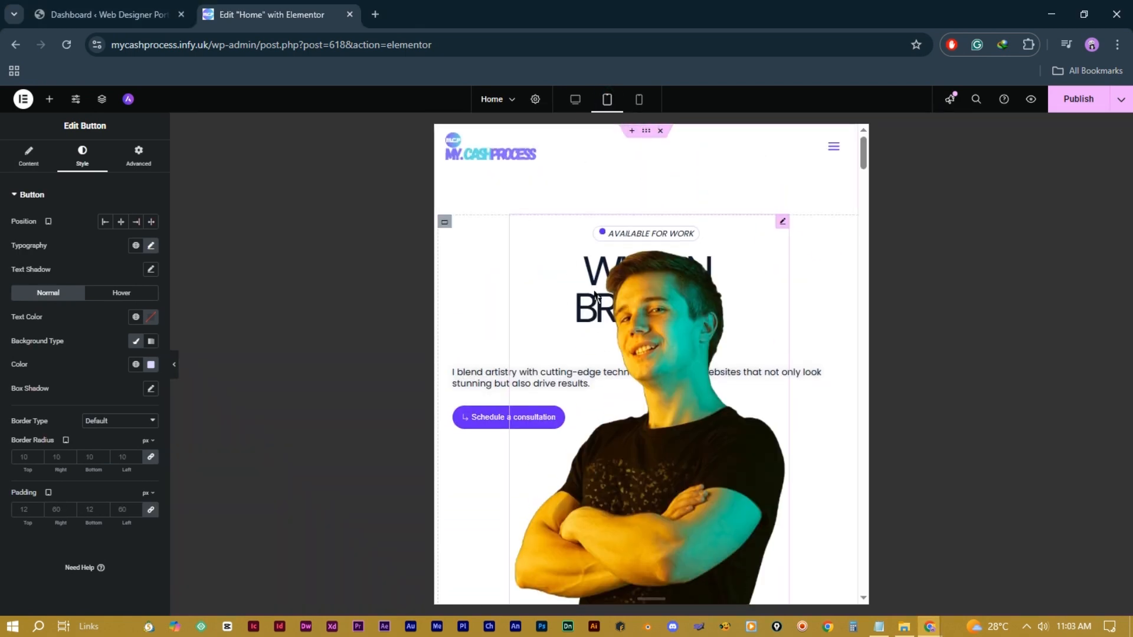
# Step: Scroll to the About Me section and select the 'Discover My Design Journey' heading
pyautogui.scroll(-15, 708, 333)
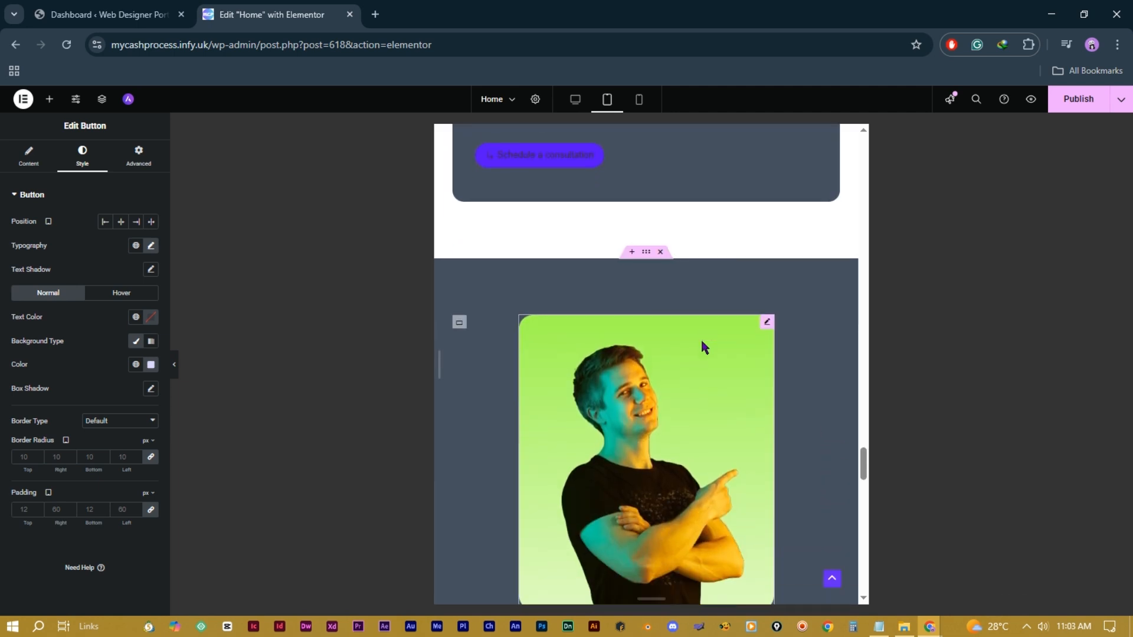
pyautogui.scroll(2, 707, 345)
pyautogui.scroll(-6, 707, 345)
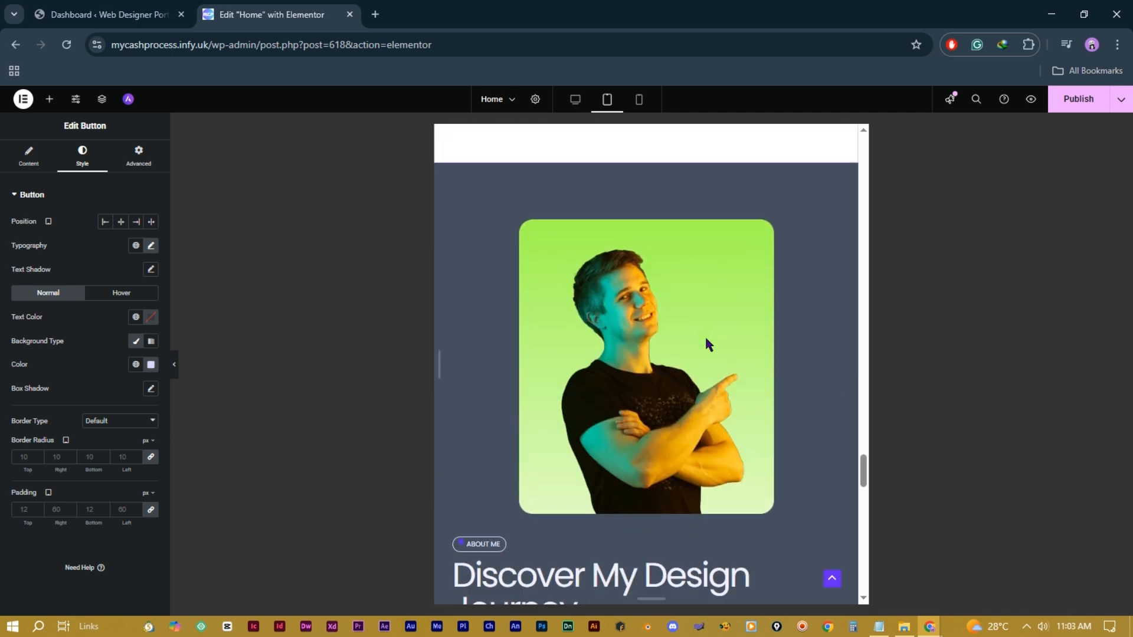
pyautogui.scroll(-5, 706, 345)
pyautogui.scroll(5, 706, 345)
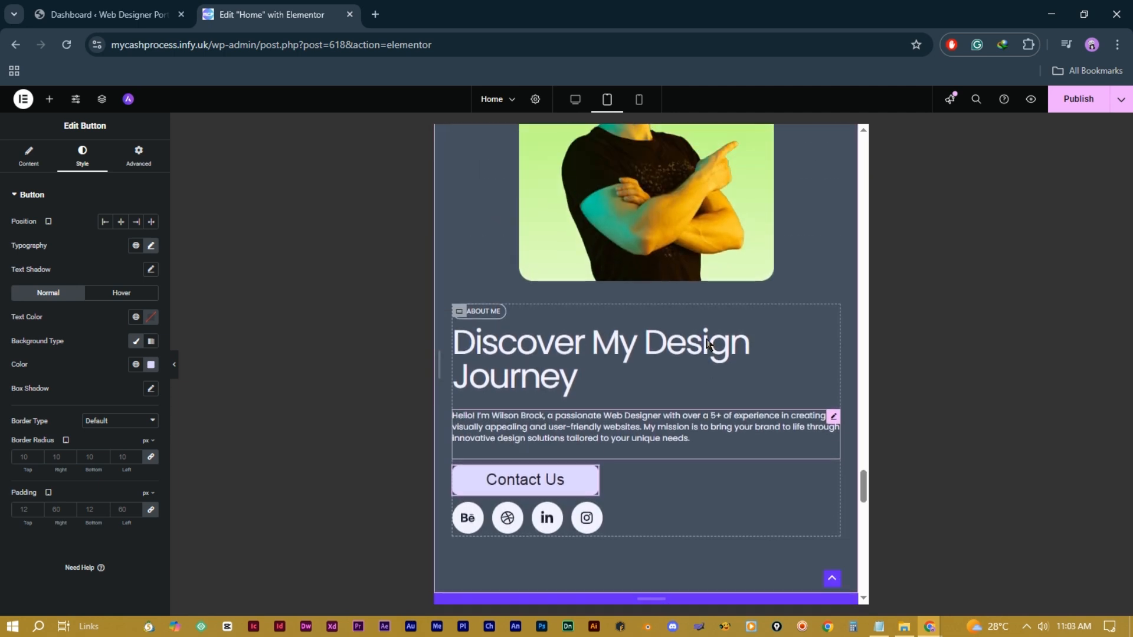
pyautogui.scroll(-5, 708, 346)
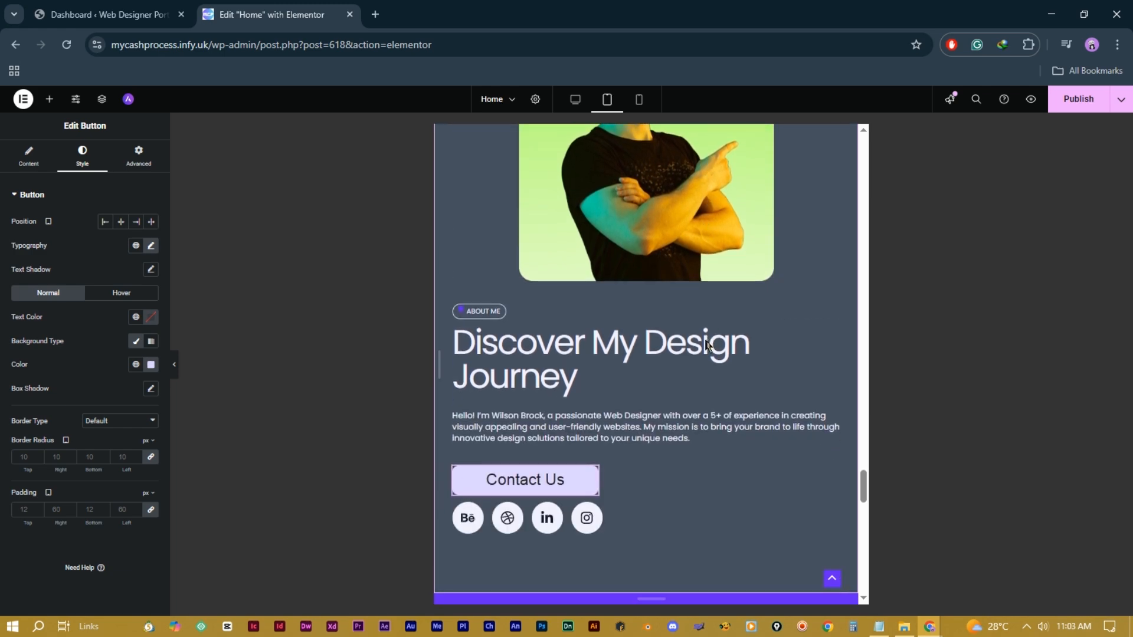
pyautogui.scroll(-10, 708, 345)
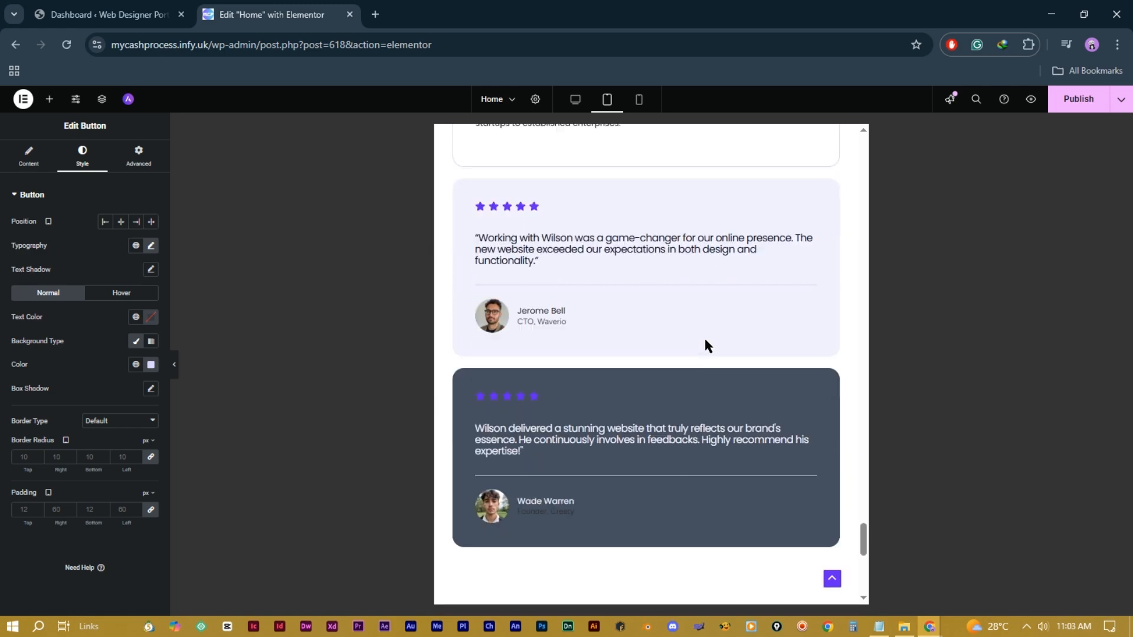
pyautogui.scroll(12, 707, 346)
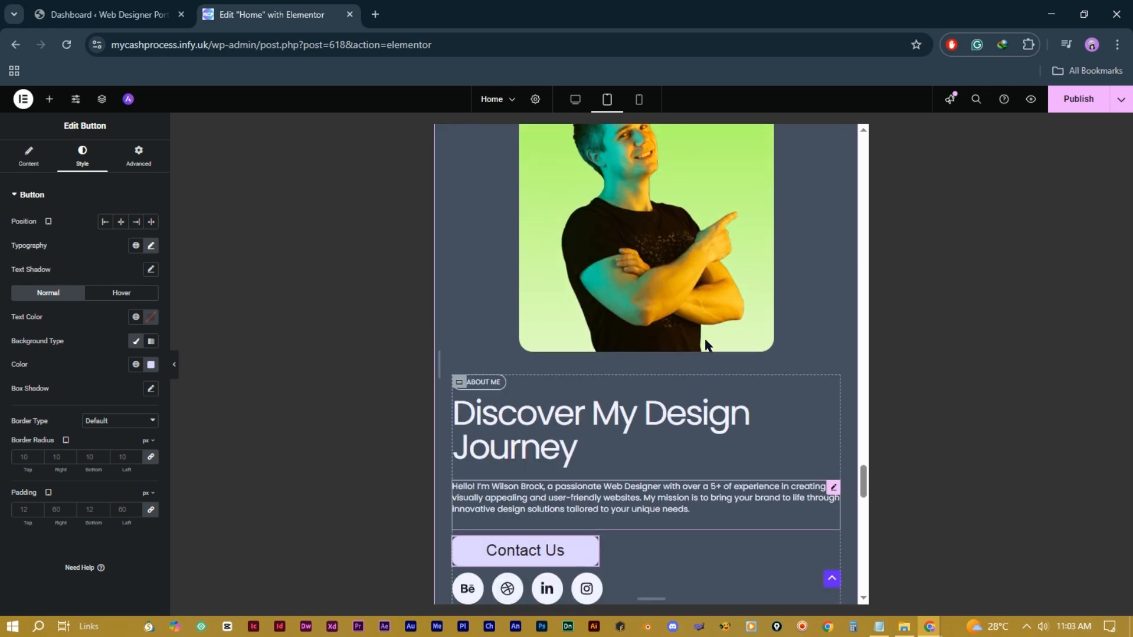
pyautogui.scroll(-5, 748, 417)
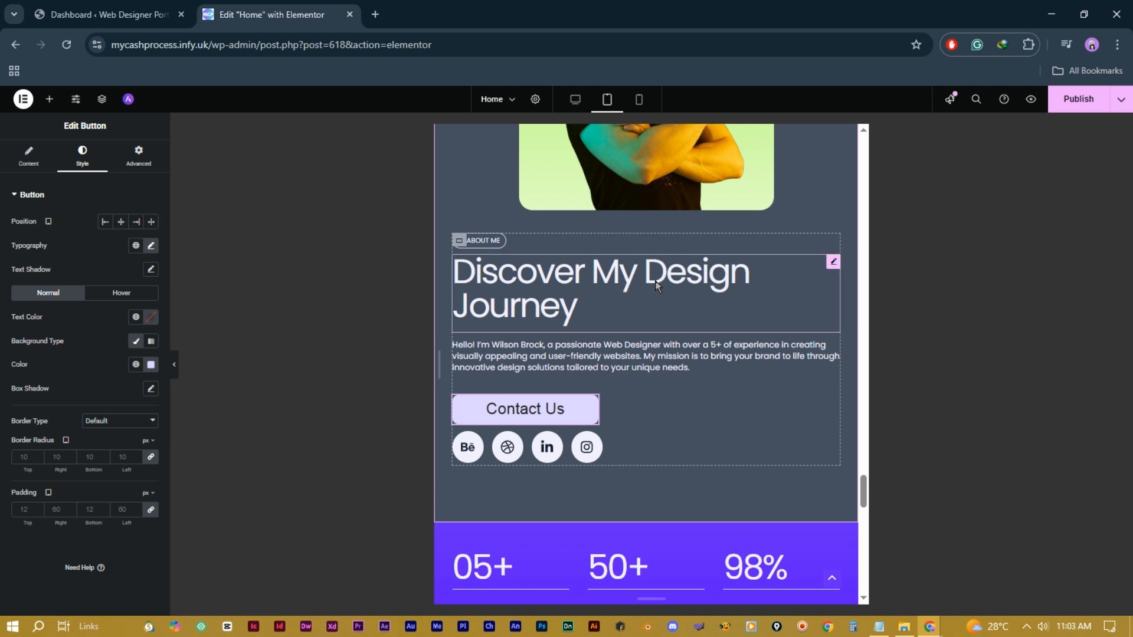
pyautogui.click(831, 262)
# Step: Set the 'Discover My Design Journey' heading's Style alignment to Center
pyautogui.click(95, 157)
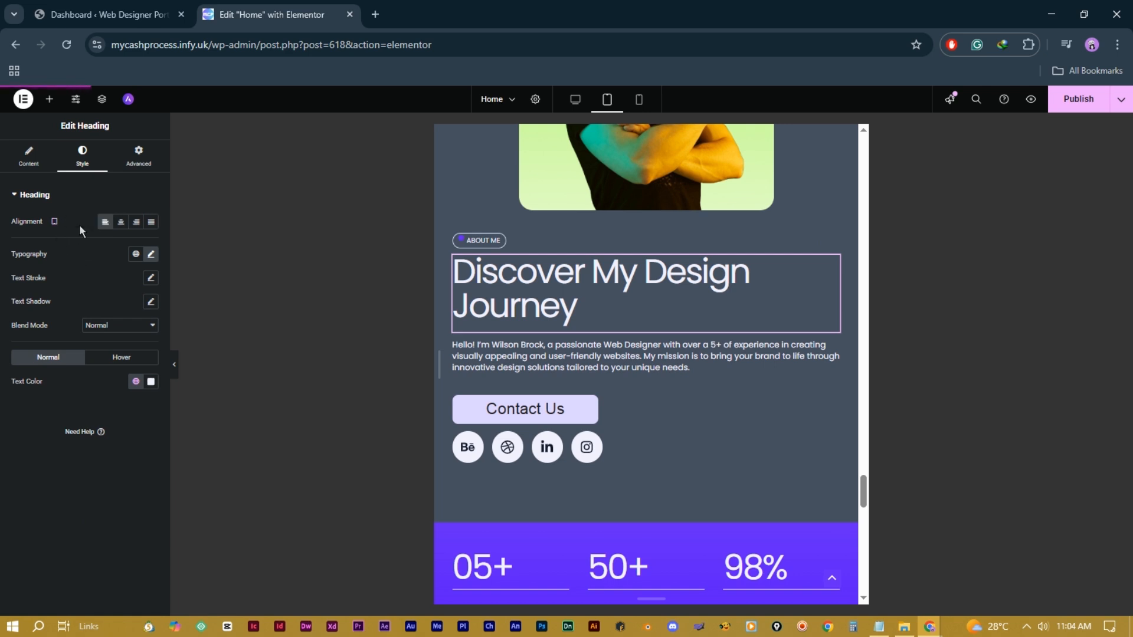
pyautogui.moveTo(54, 224)
pyautogui.click(122, 223)
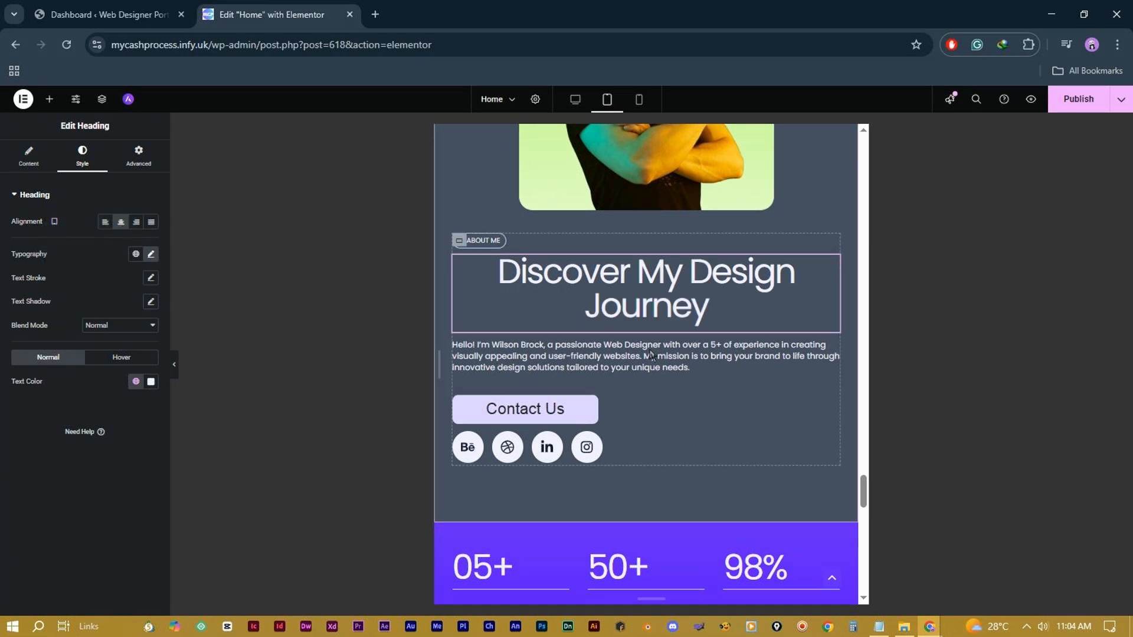
# Step: Center-align the intro paragraph below the heading
pyautogui.click(829, 349)
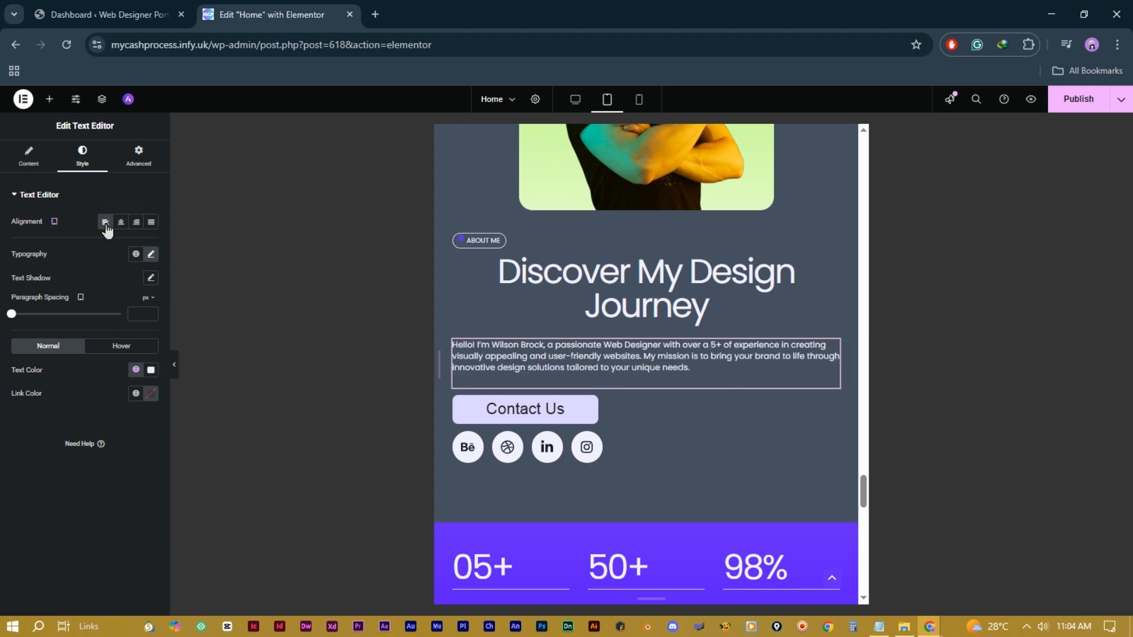
pyautogui.click(136, 222)
pyautogui.click(121, 225)
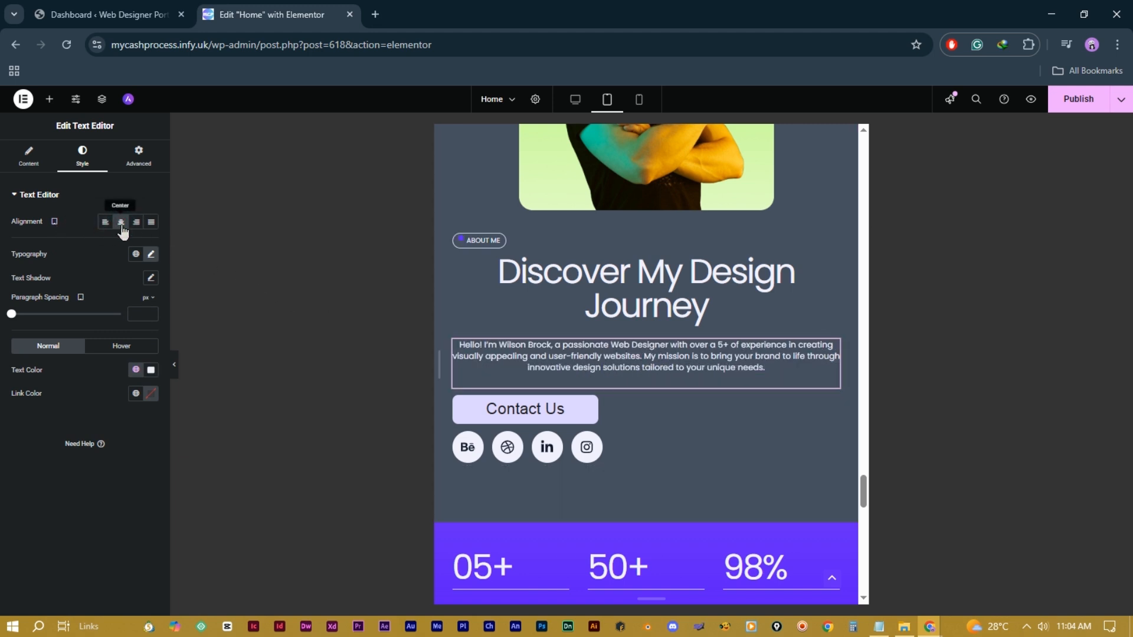
pyautogui.click(592, 404)
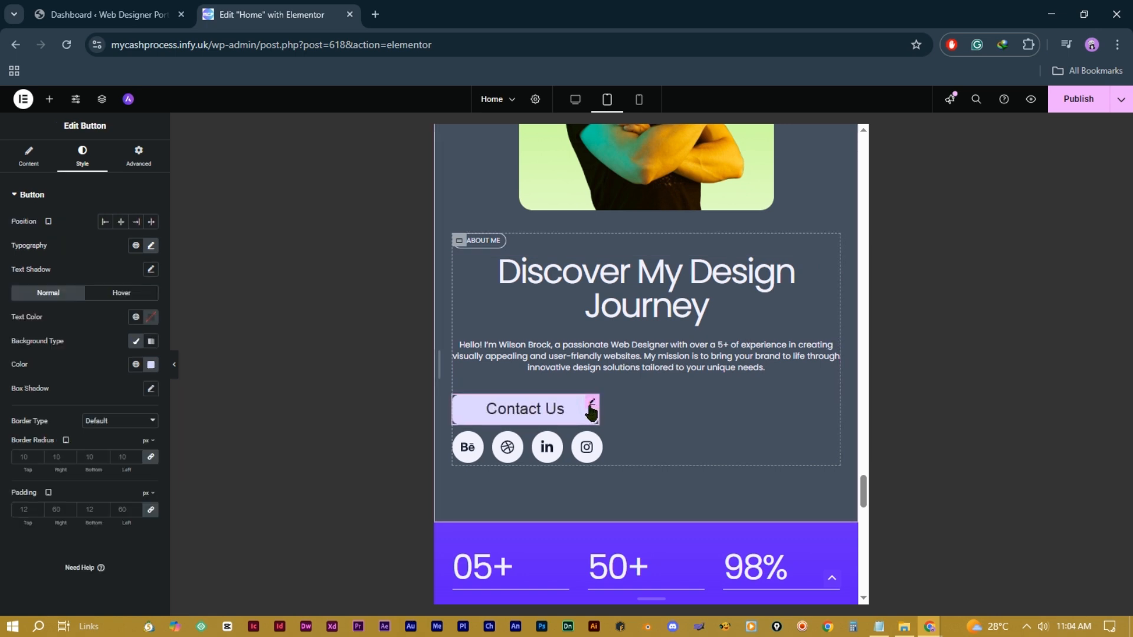
# Step: Set Align Self to Center in Advanced > Layout for the Contact Us button and ABOUT ME badge
pyautogui.click(144, 161)
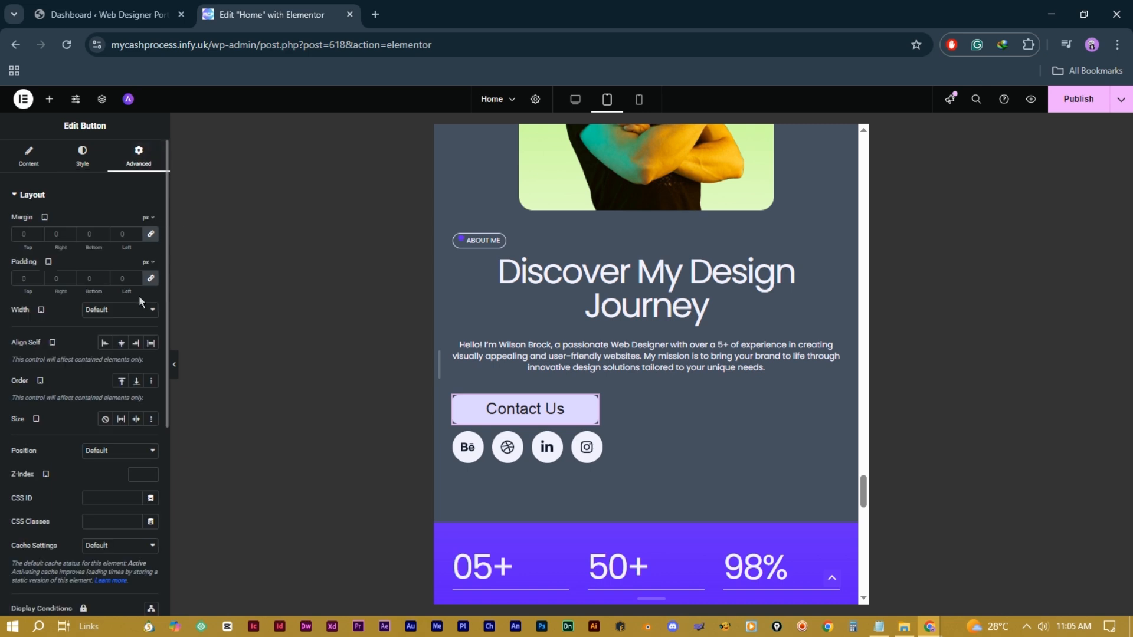
pyautogui.click(121, 343)
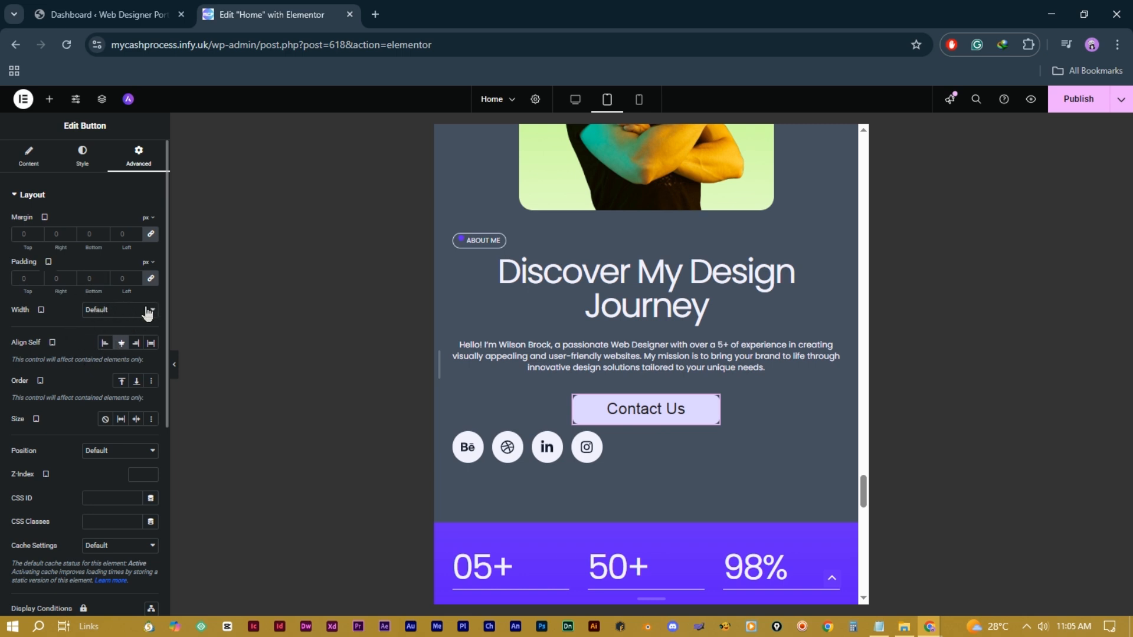
pyautogui.click(498, 239)
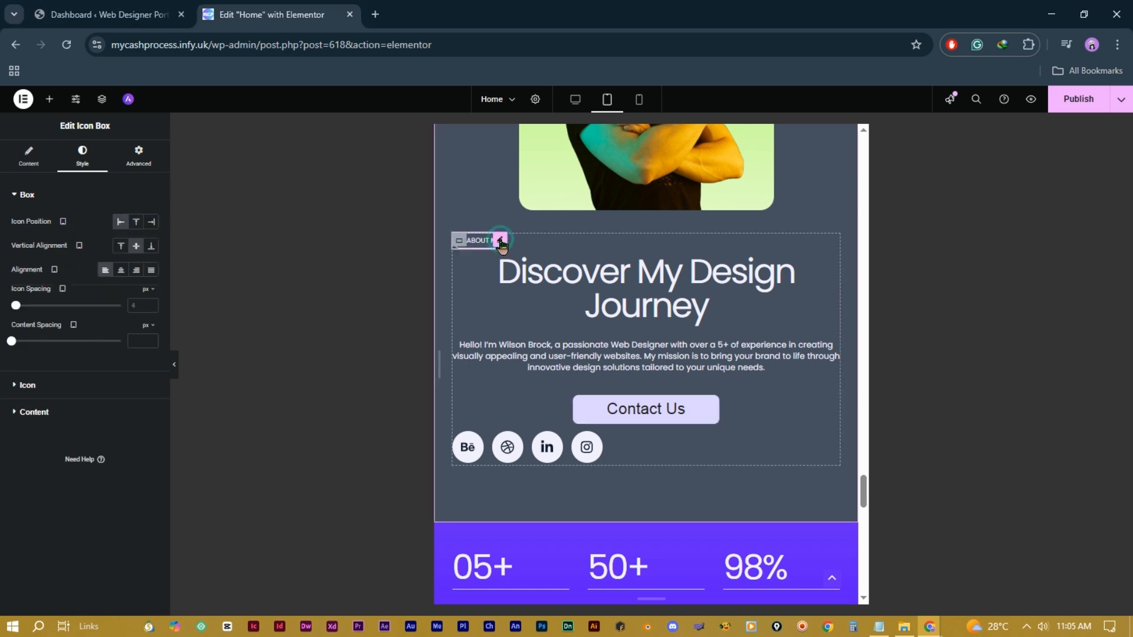
pyautogui.click(140, 160)
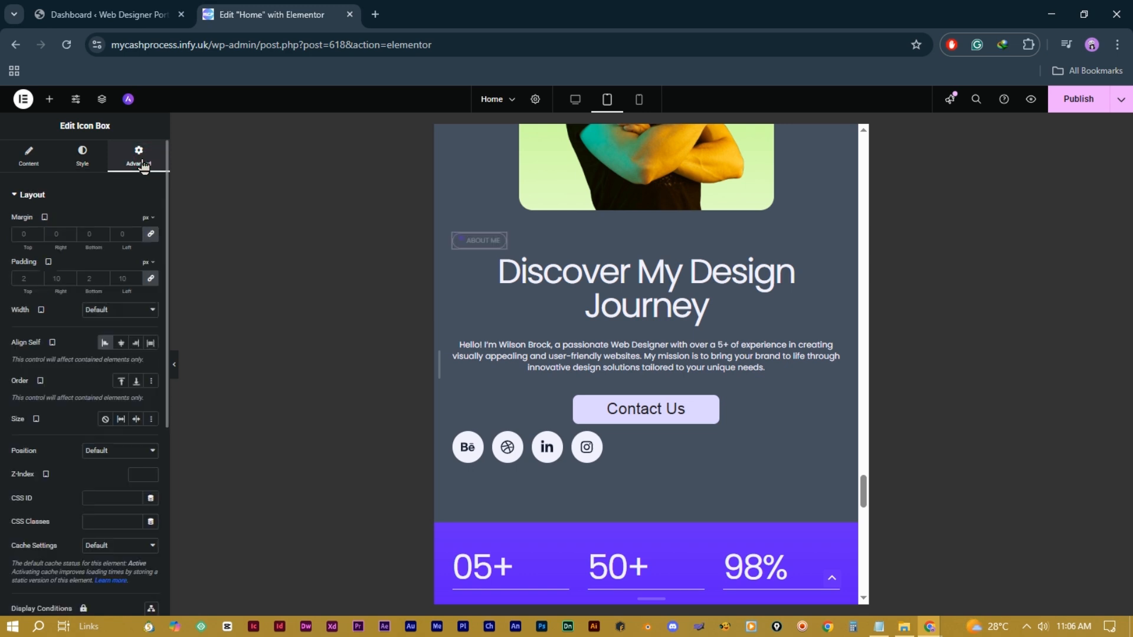
pyautogui.click(122, 343)
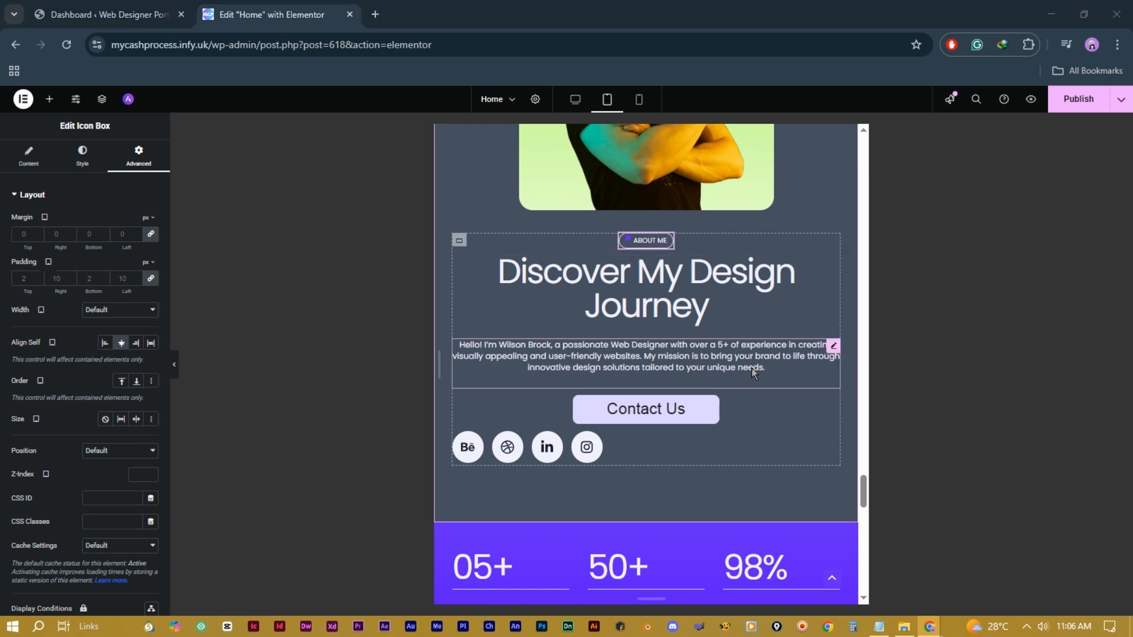
pyautogui.scroll(5, 684, 342)
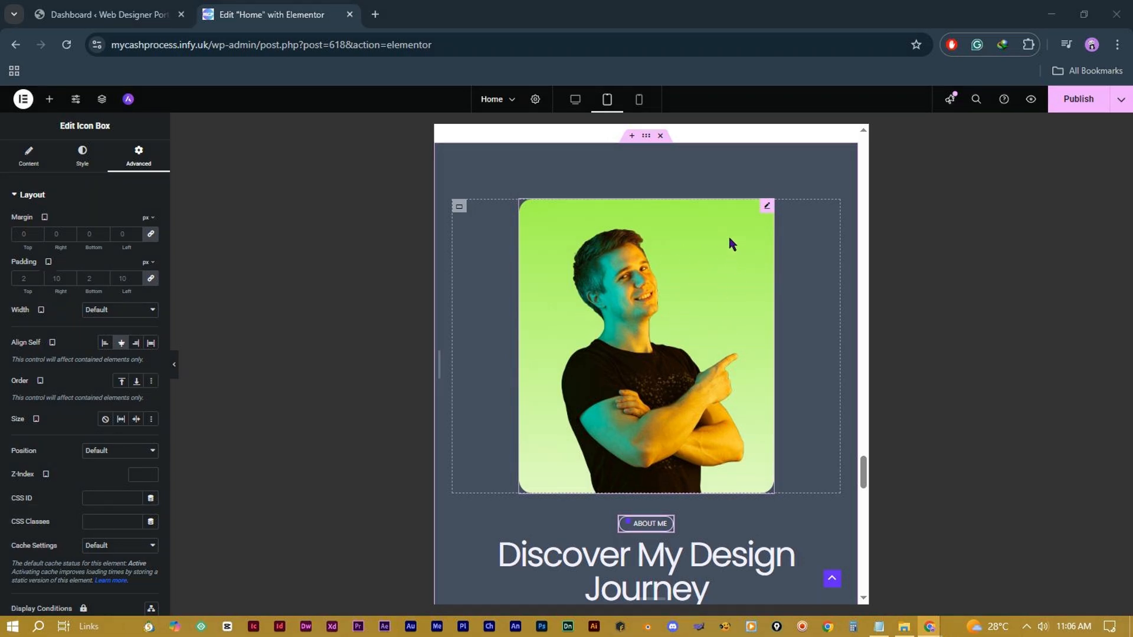
# Step: Set the portrait image to Hide On Tablet Portrait and Hide On Mobile Portrait
pyautogui.click(765, 208)
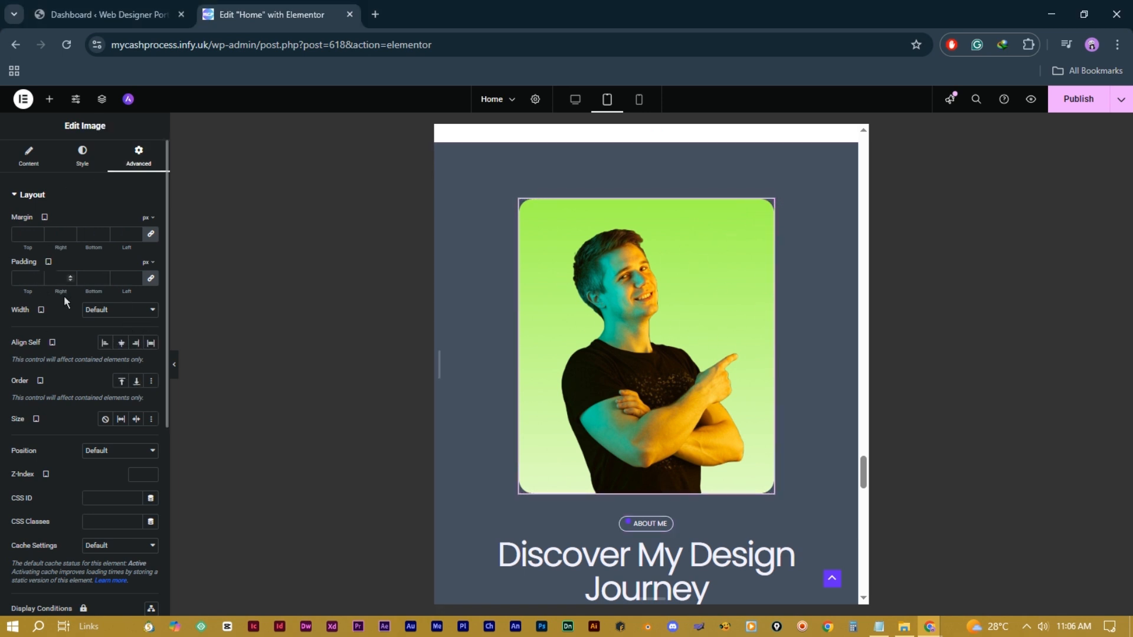
pyautogui.scroll(-5, 103, 360)
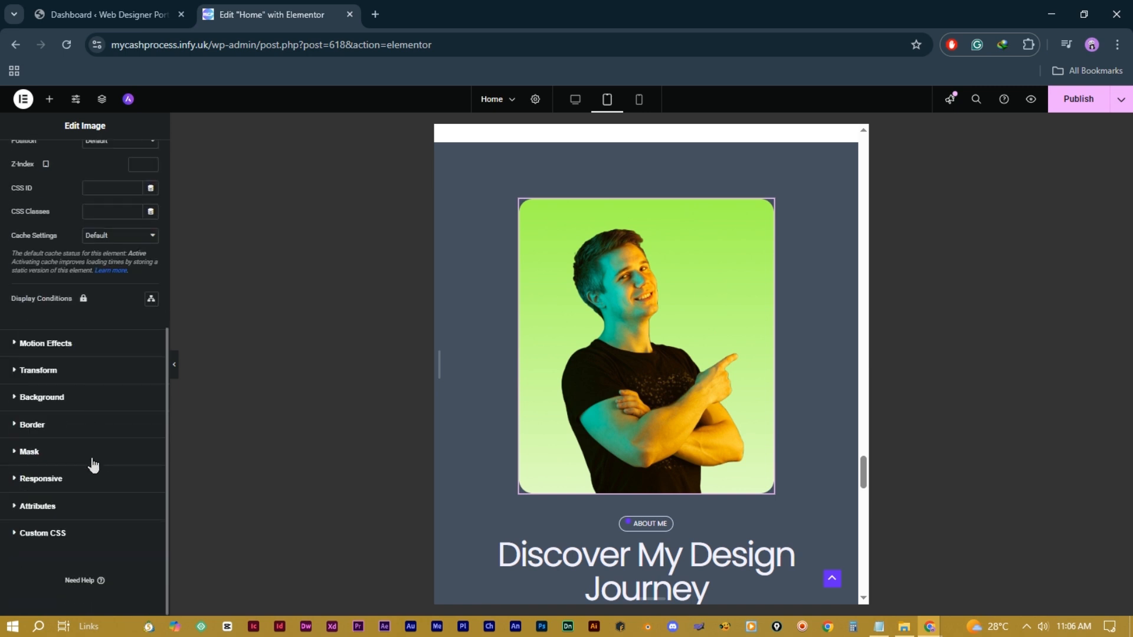
pyautogui.click(39, 476)
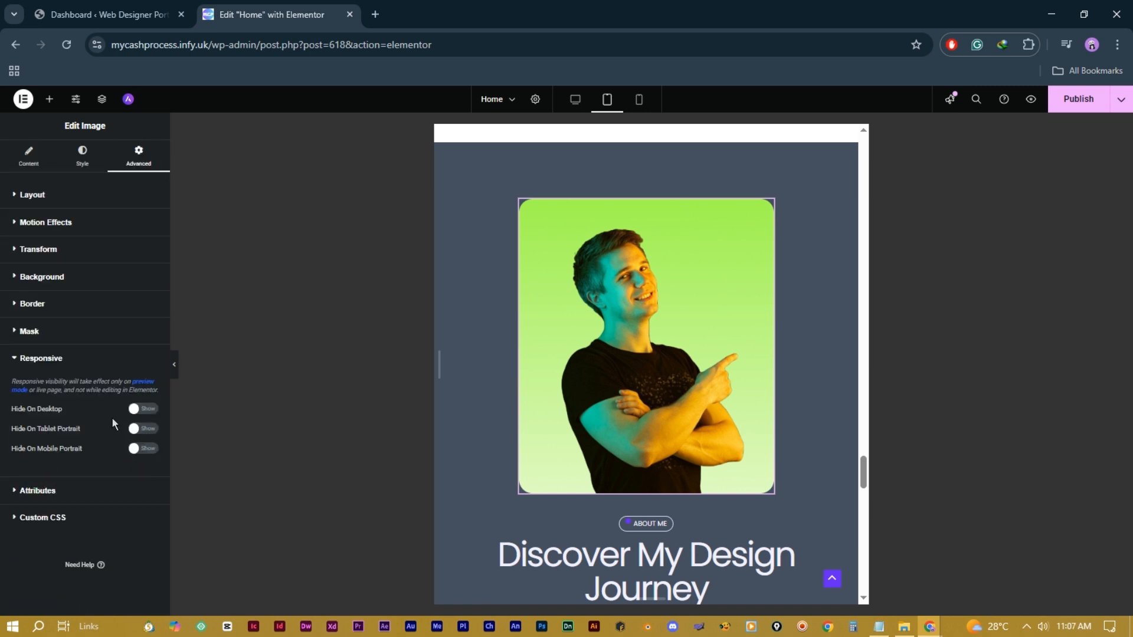
pyautogui.click(143, 428)
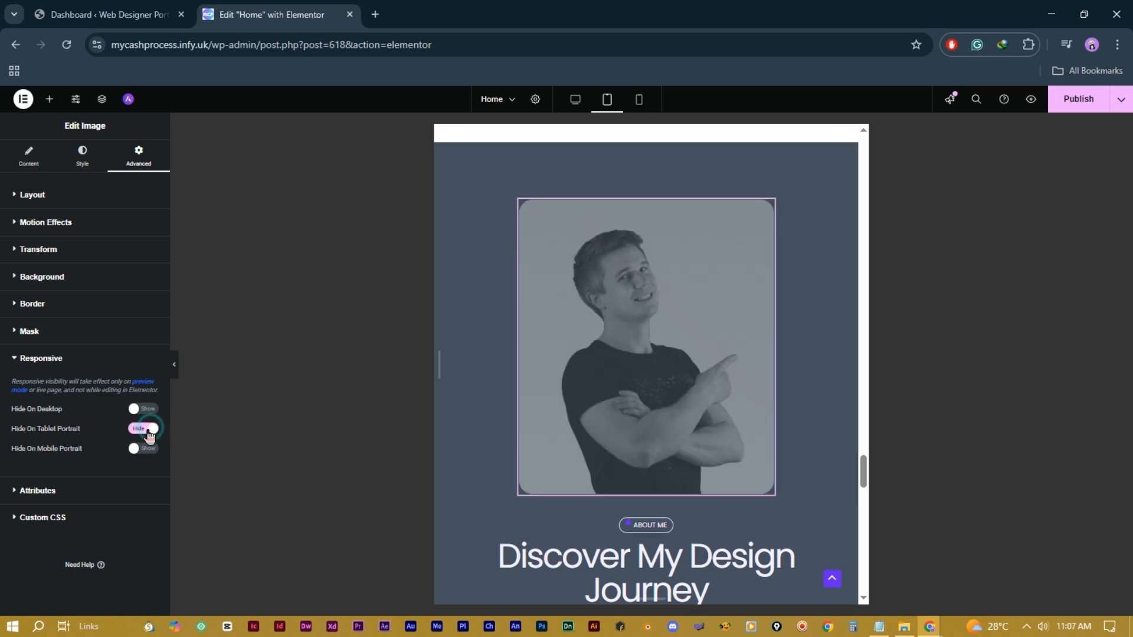
pyautogui.click(141, 448)
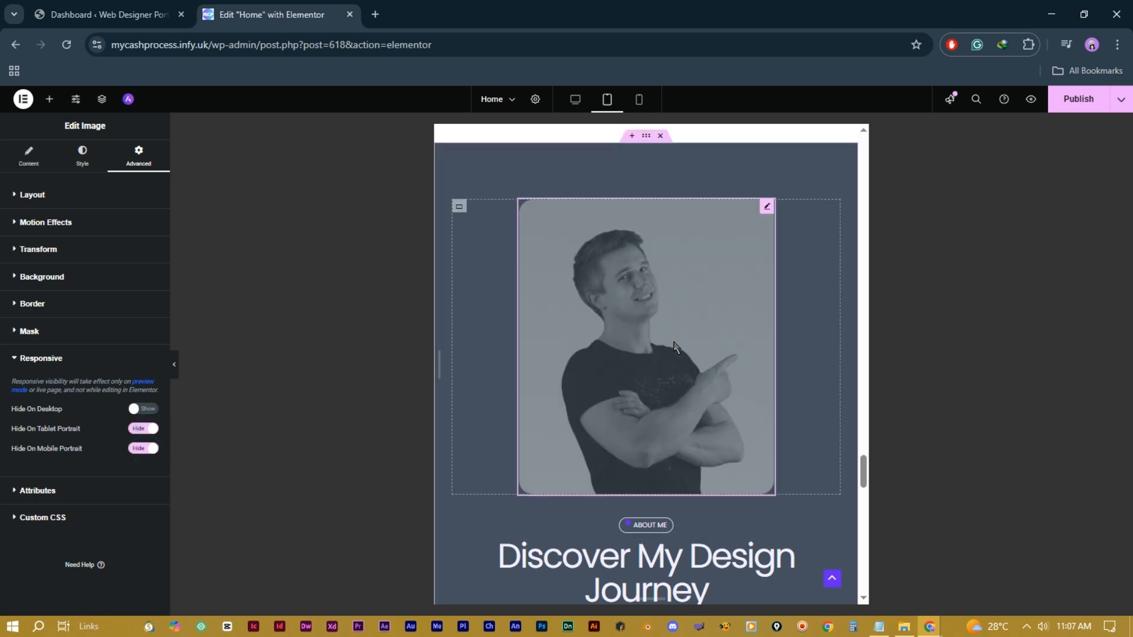
pyautogui.scroll(-3, 731, 318)
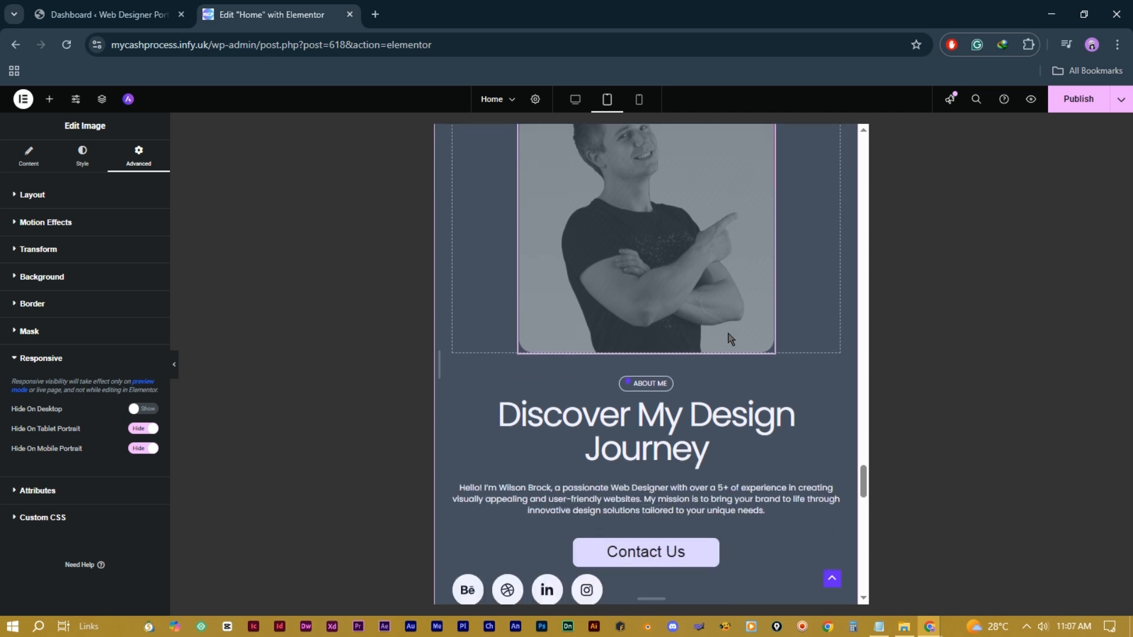
pyautogui.scroll(5, 728, 334)
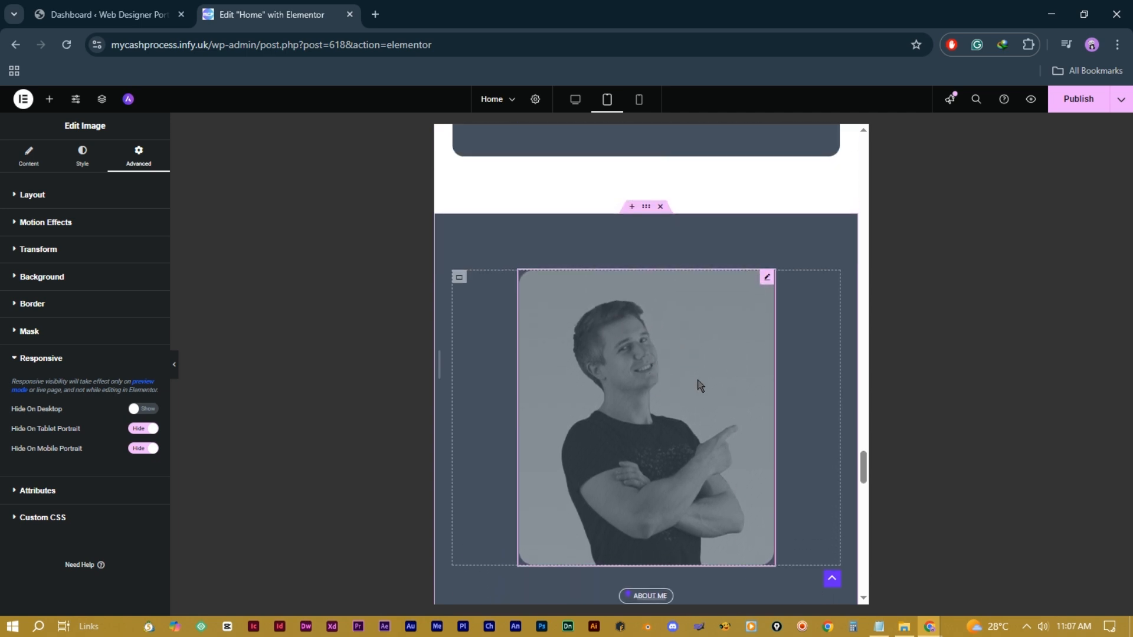
pyautogui.scroll(-6, 690, 351)
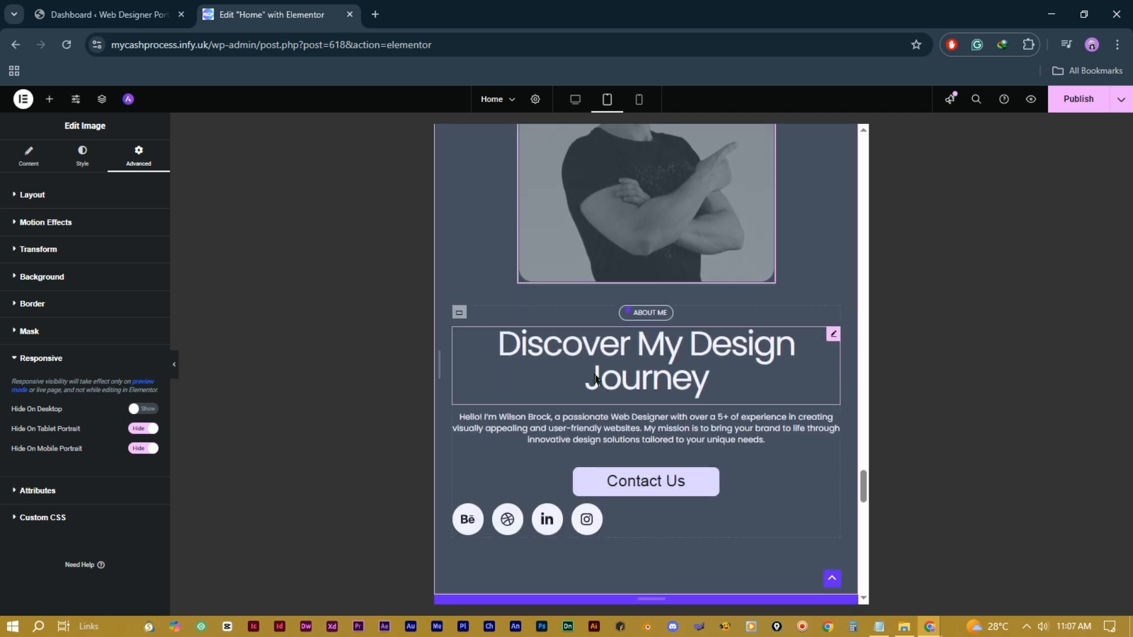
pyautogui.scroll(-3, 642, 402)
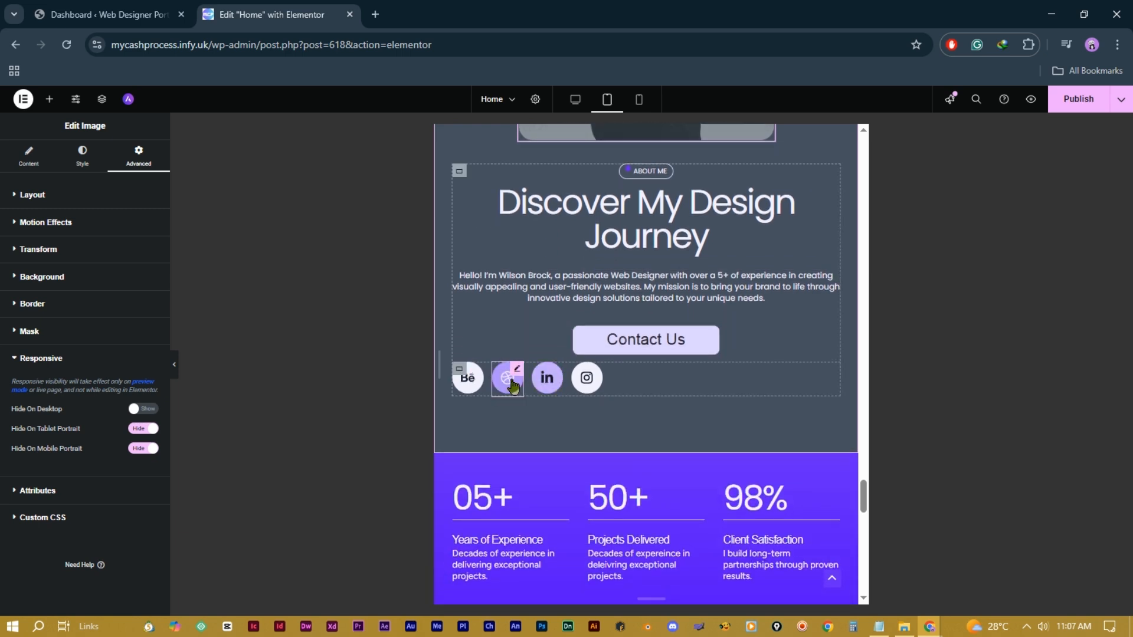
pyautogui.click(459, 372)
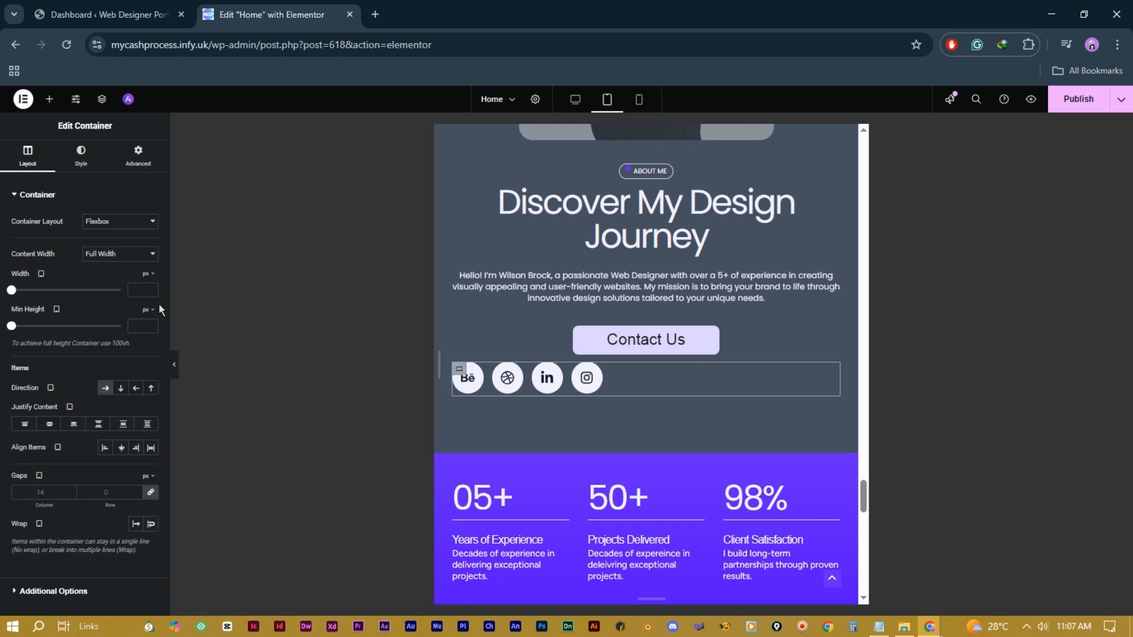
# Step: Try direction and justify options on the social icons container, settling on Row and Center
pyautogui.click(121, 390)
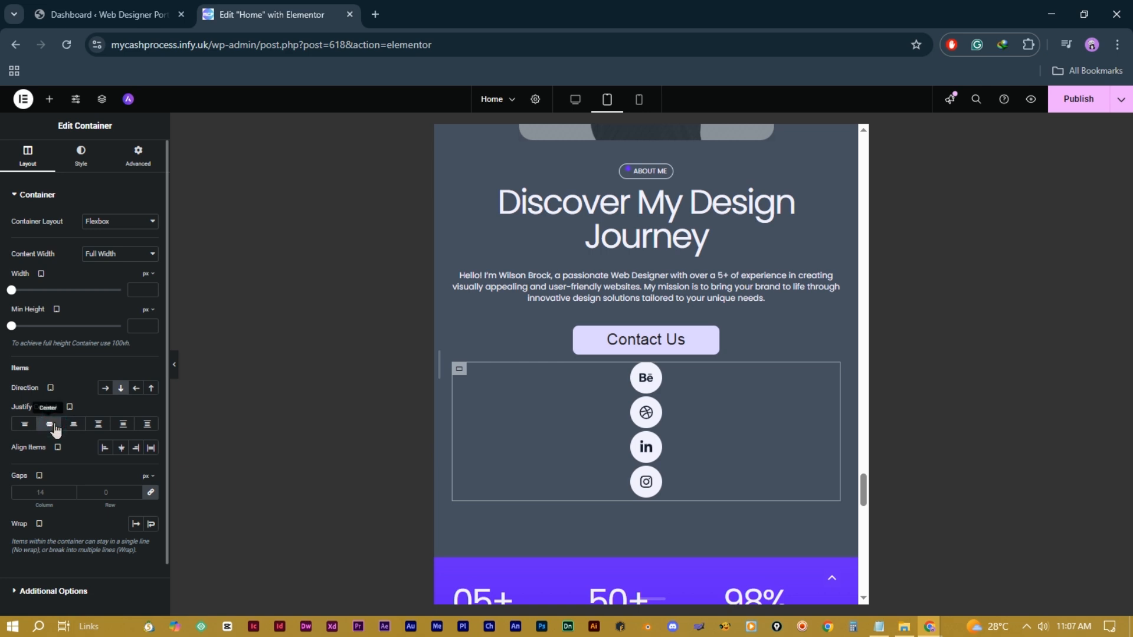
pyautogui.click(73, 424)
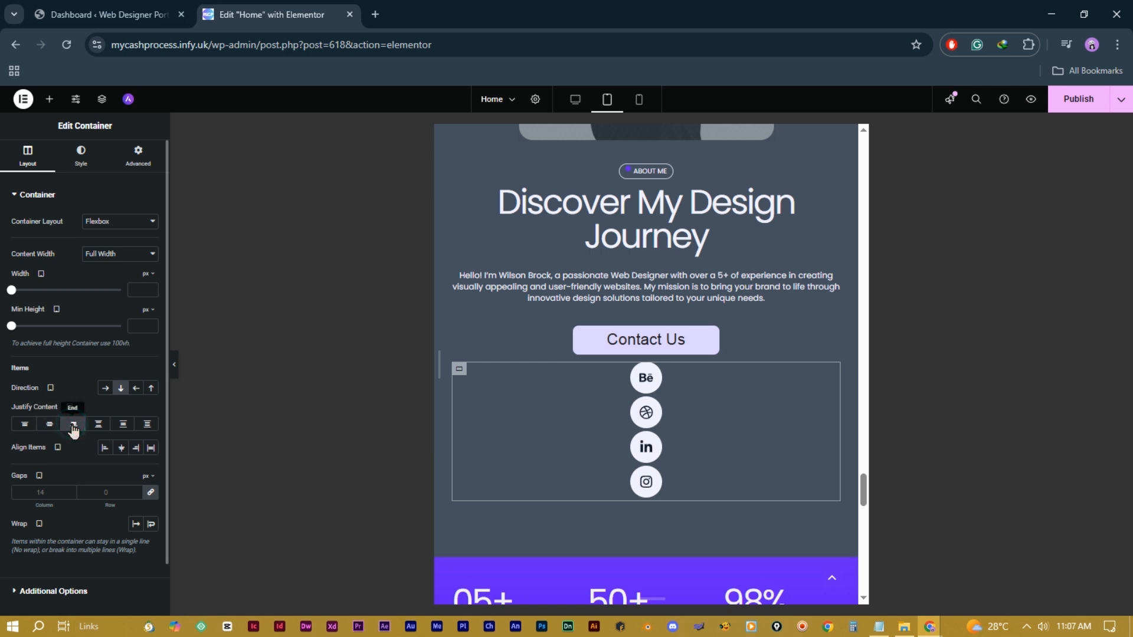
pyautogui.click(105, 388)
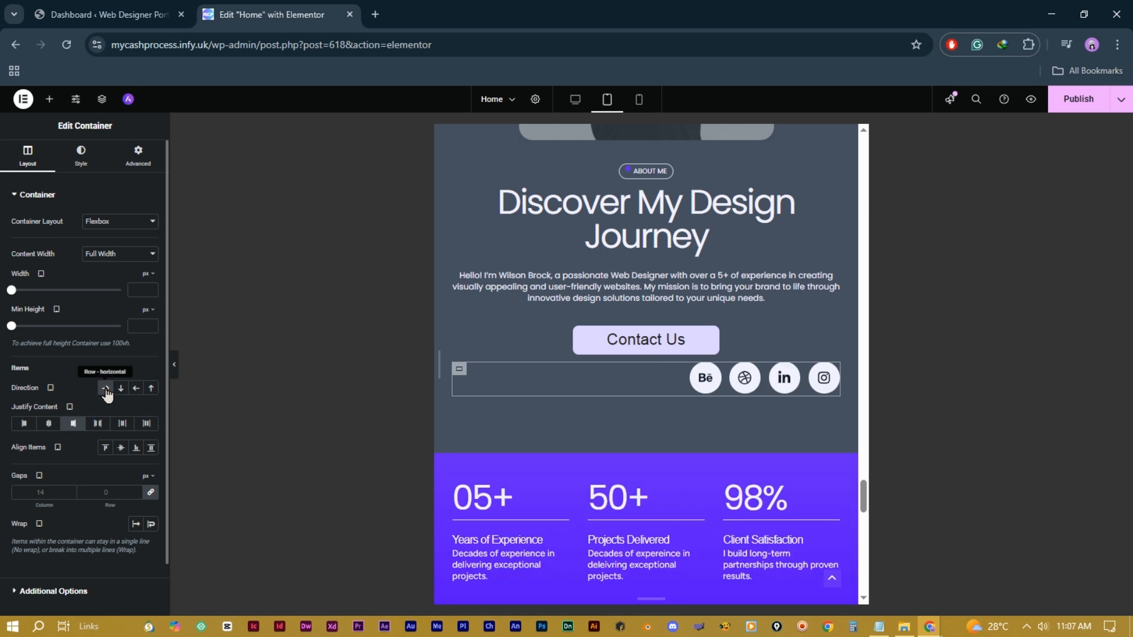
pyautogui.click(49, 423)
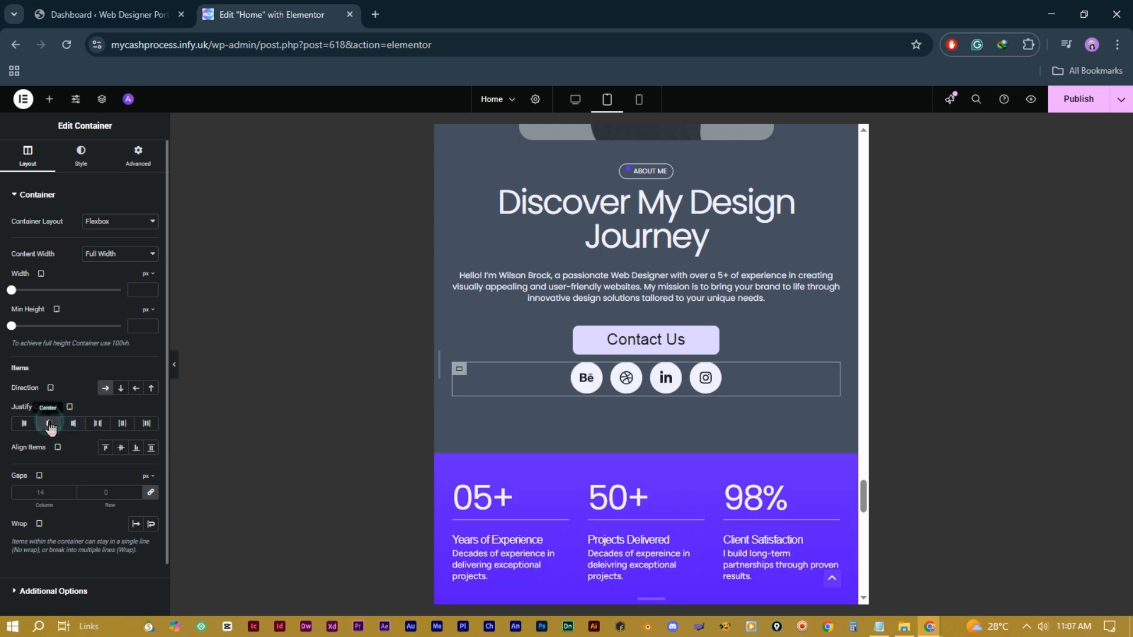
pyautogui.click(97, 424)
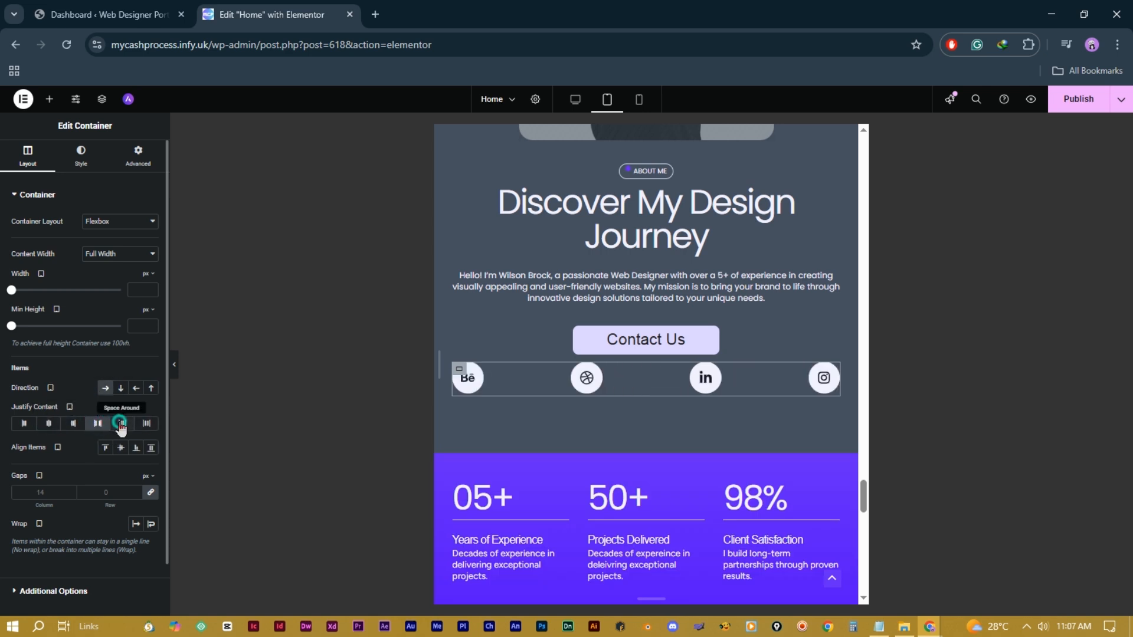
pyautogui.click(122, 423)
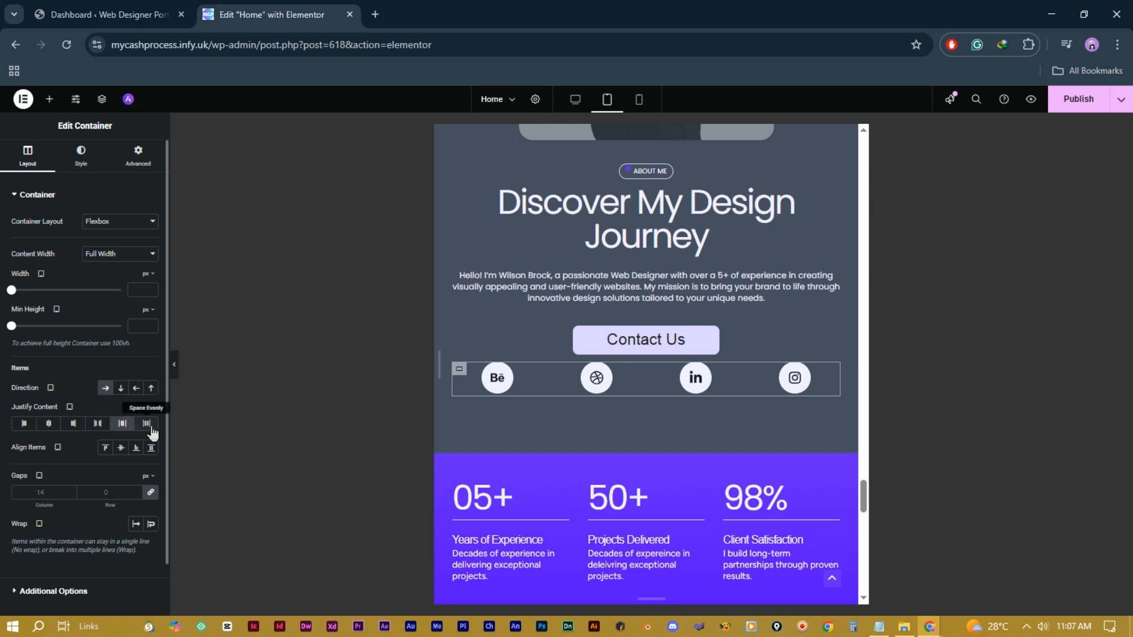
pyautogui.click(147, 424)
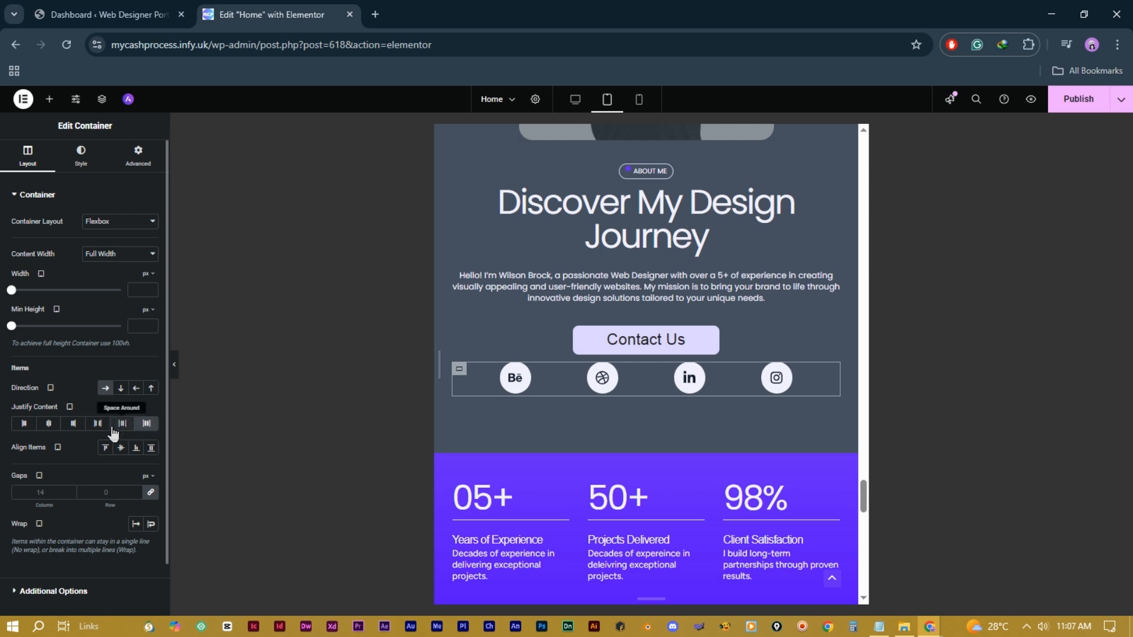
pyautogui.click(49, 424)
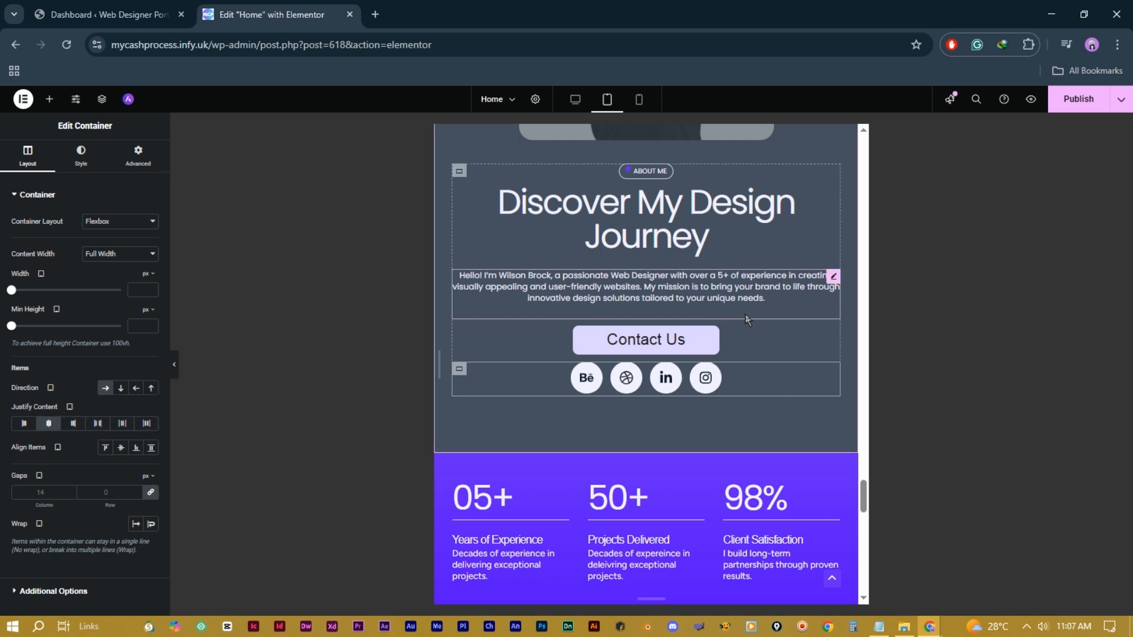
pyautogui.scroll(-10, 767, 400)
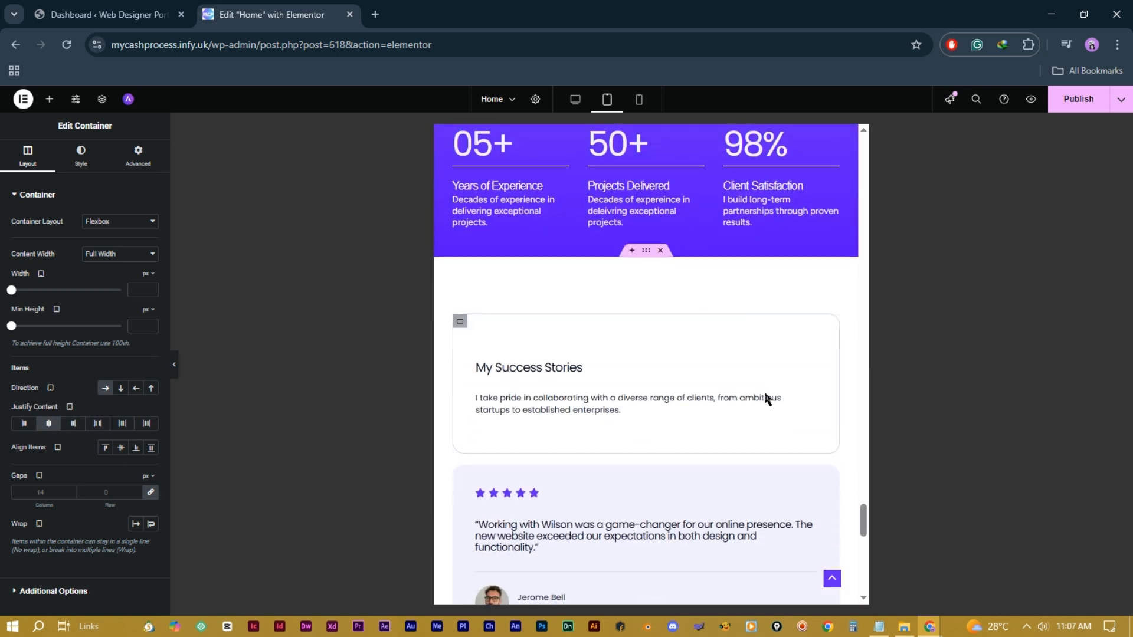
pyautogui.scroll(3, 764, 397)
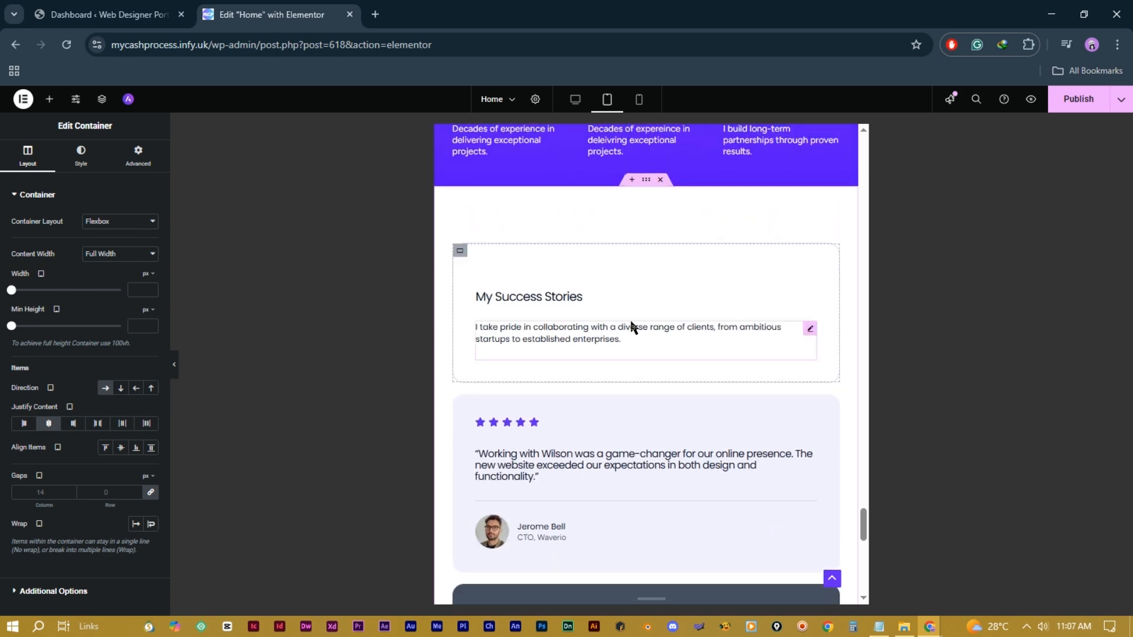
pyautogui.scroll(-1, 726, 335)
pyautogui.scroll(-5, 733, 329)
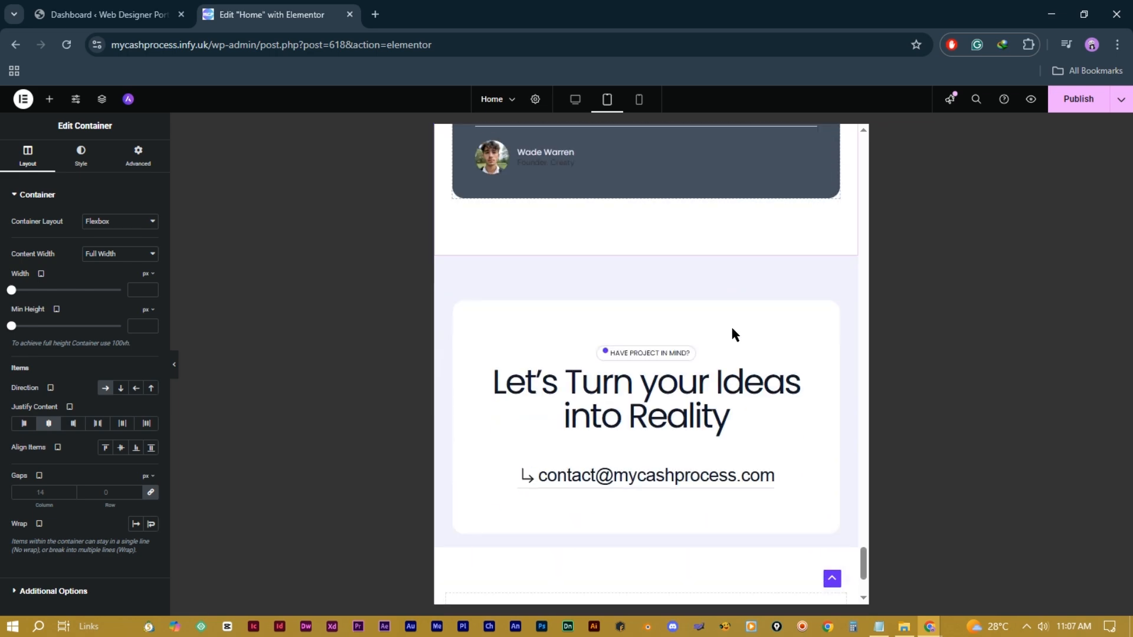
pyautogui.scroll(14, 678, 326)
pyautogui.scroll(12, 679, 324)
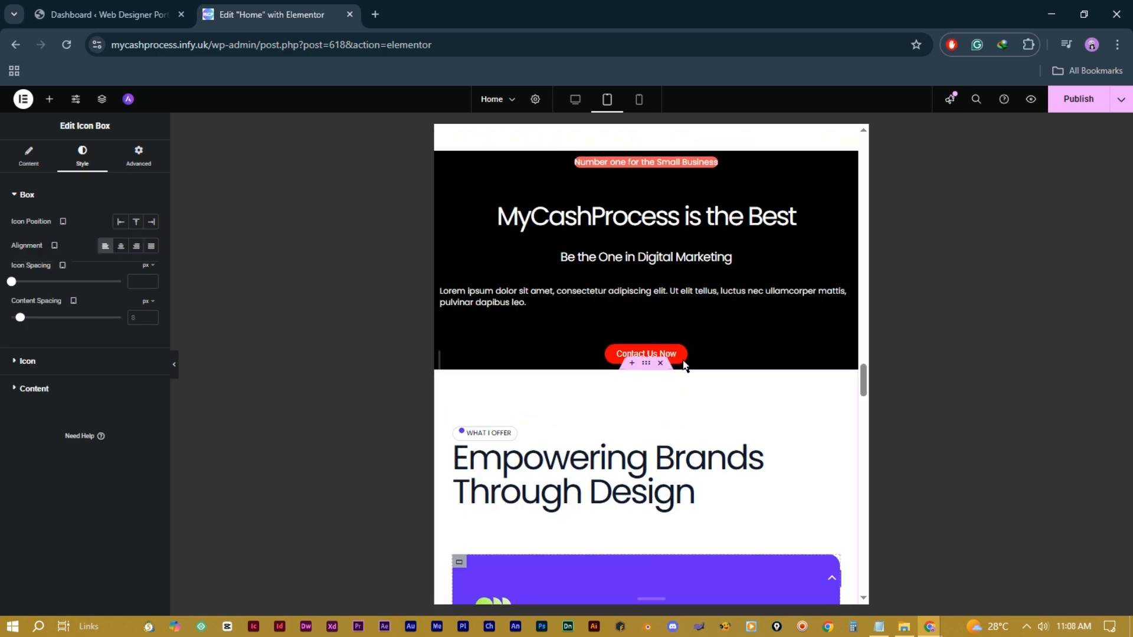
pyautogui.scroll(3, 683, 364)
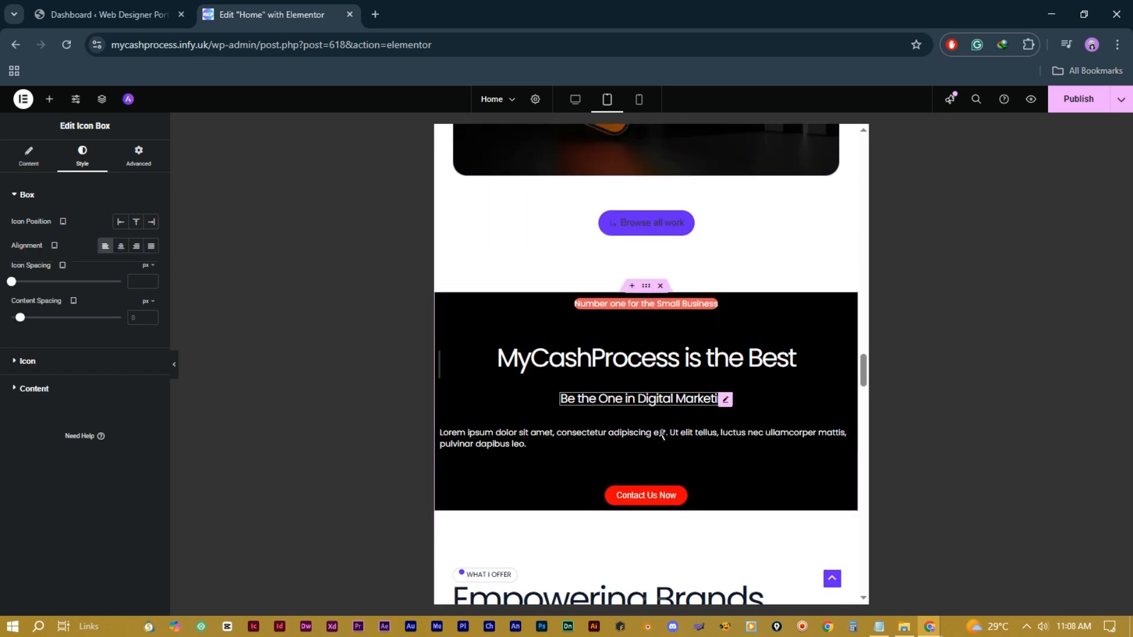
# Step: Center-align the Lorem ipsum paragraph in the black MyCashProcess section
pyautogui.click(845, 435)
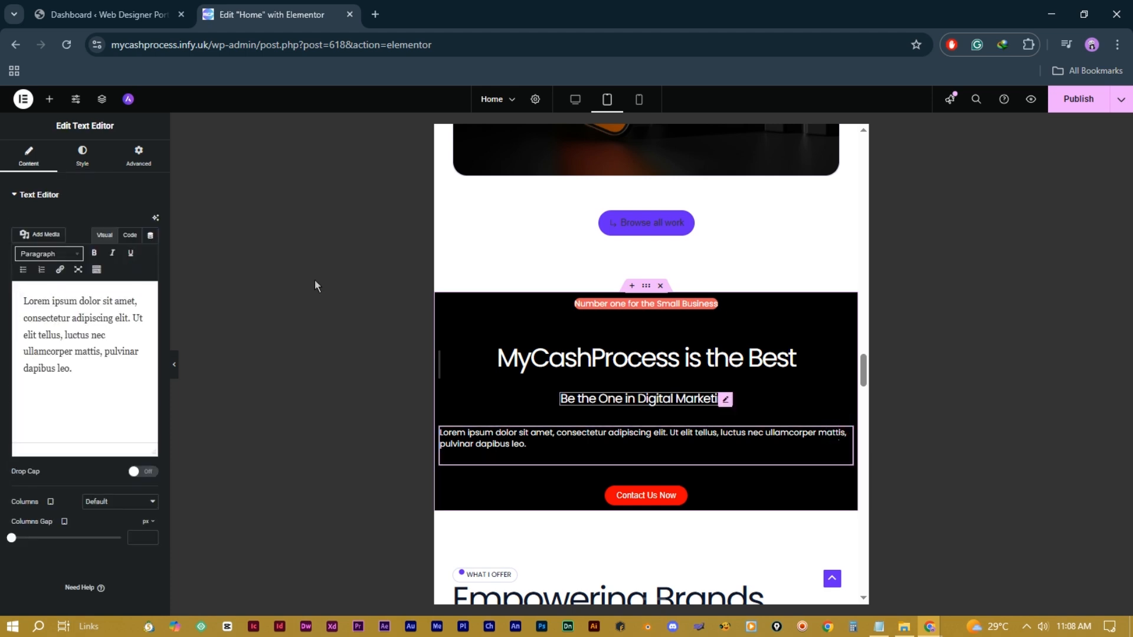
pyautogui.click(83, 157)
pyautogui.click(120, 221)
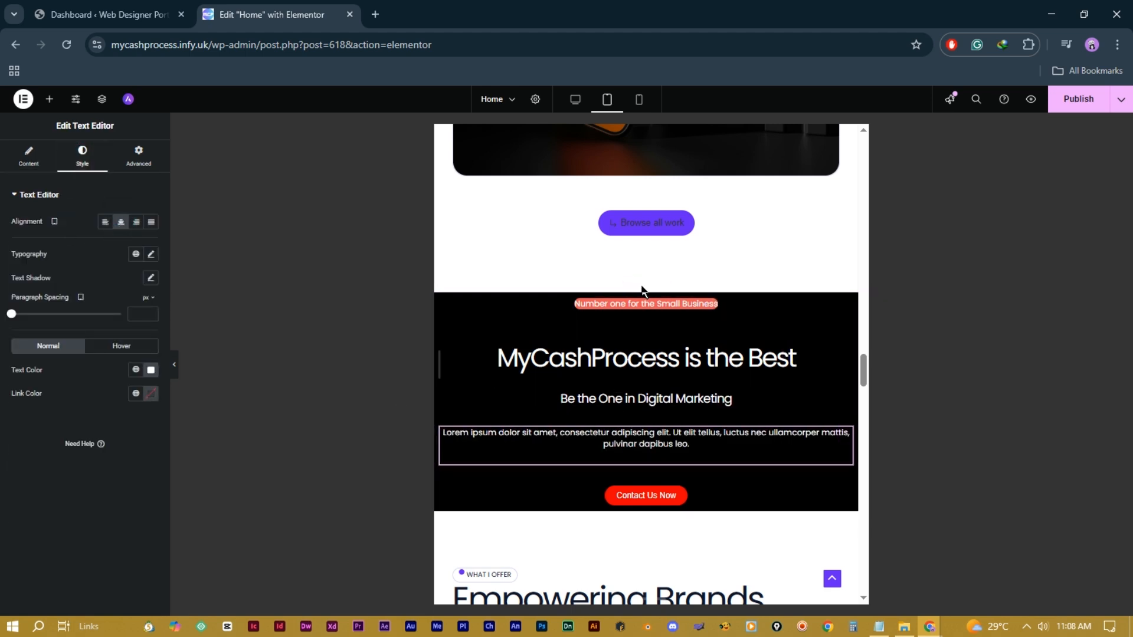
# Step: Set the black promo section to Hide On Tablet Portrait in its Responsive settings
pyautogui.click(645, 286)
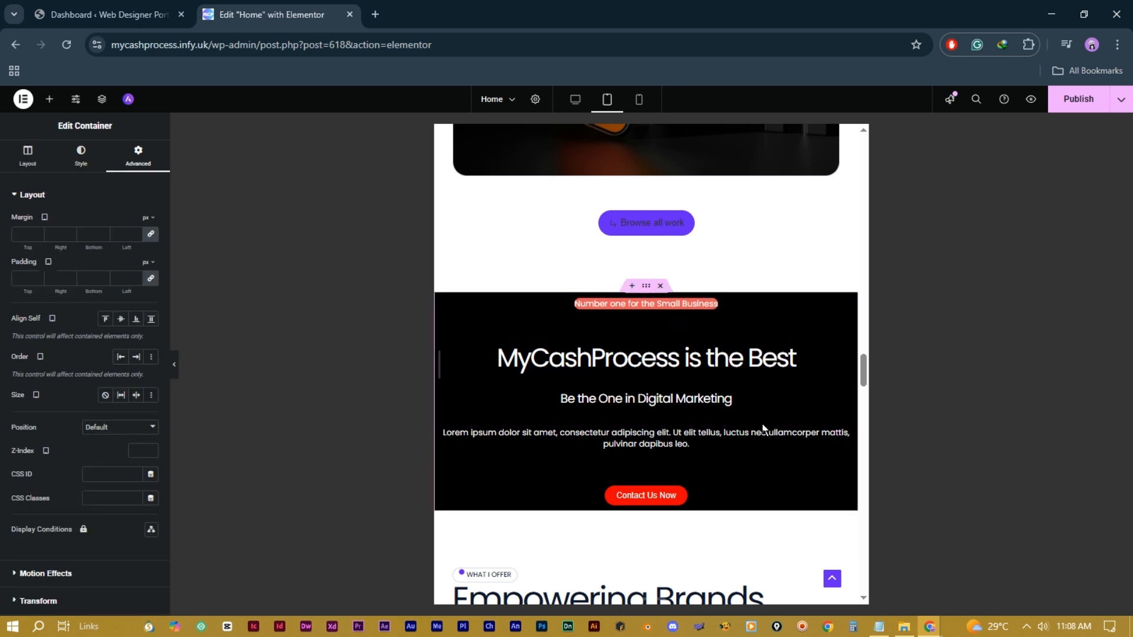
pyautogui.click(28, 194)
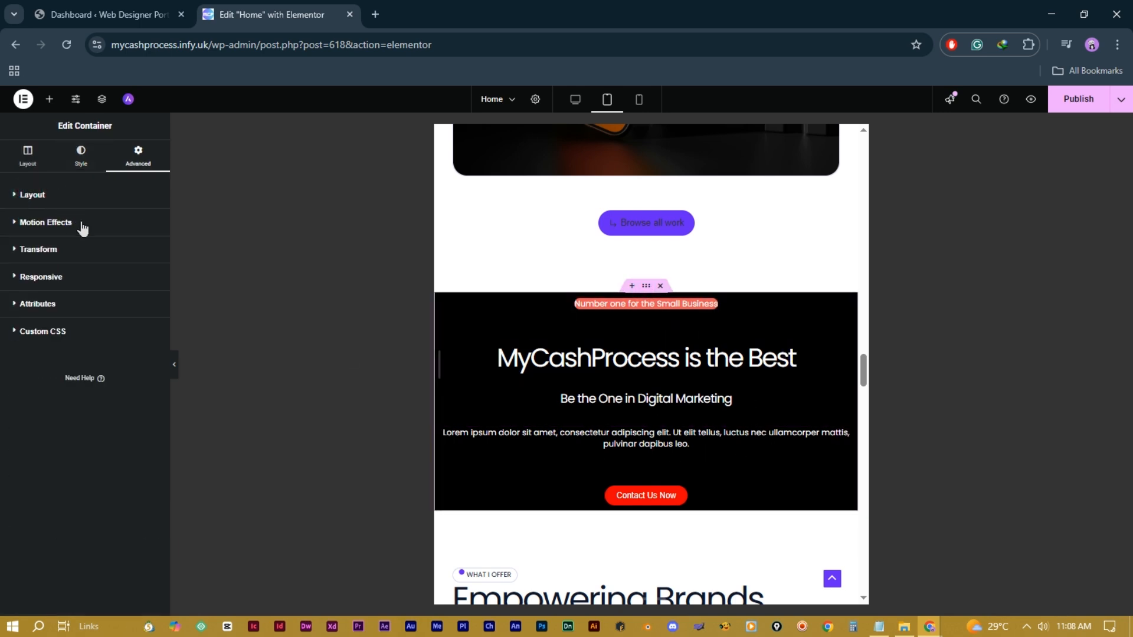
pyautogui.click(41, 278)
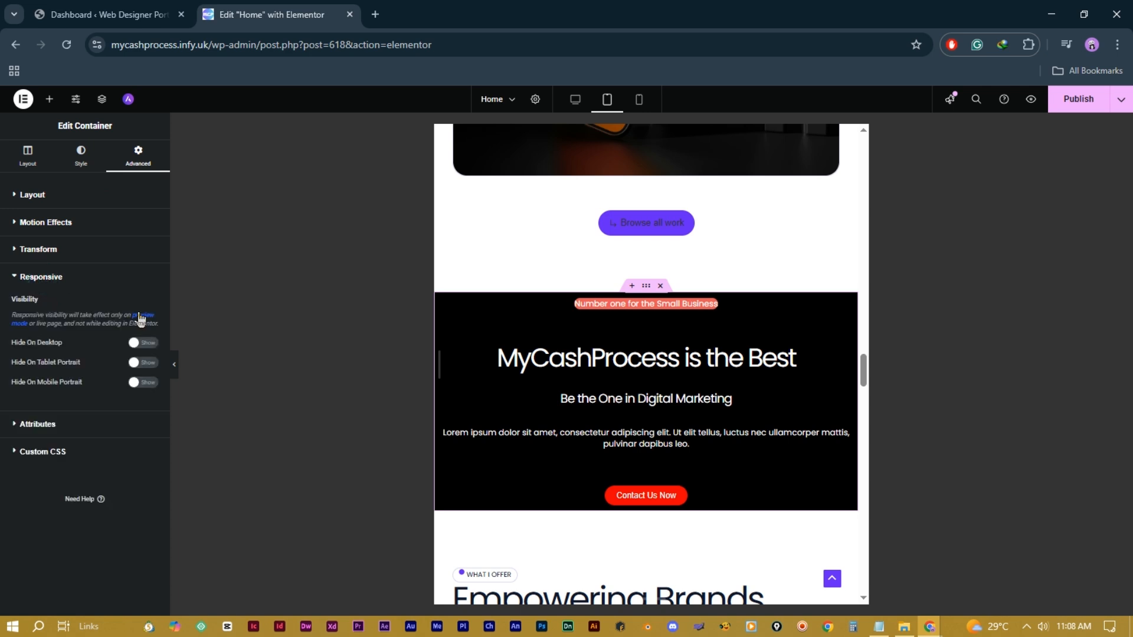
pyautogui.click(143, 363)
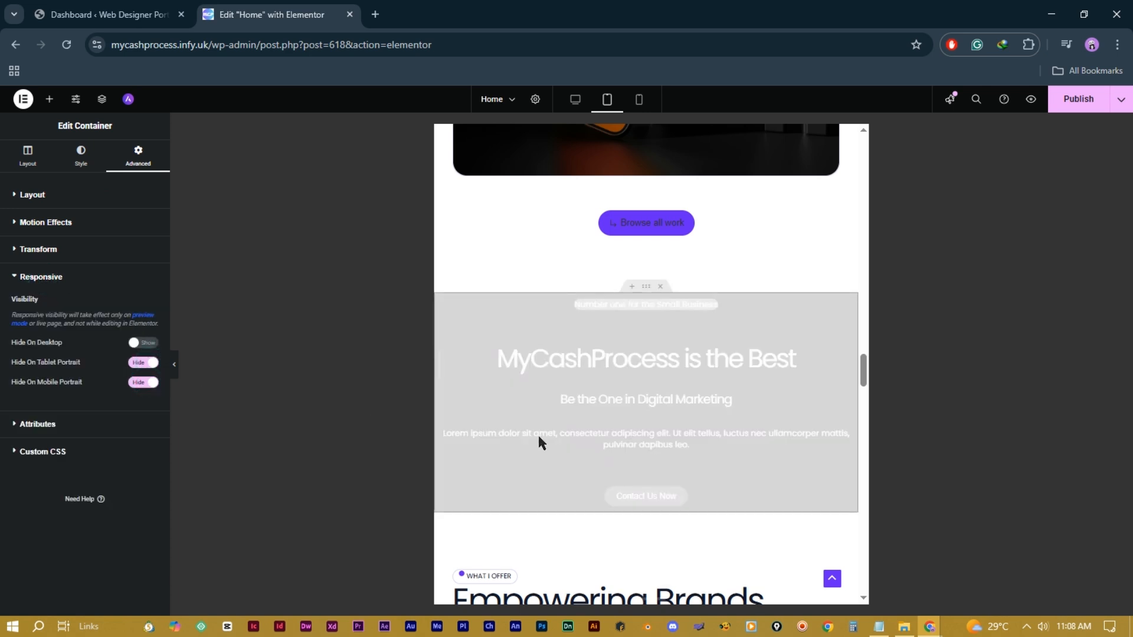
pyautogui.scroll(8, 730, 359)
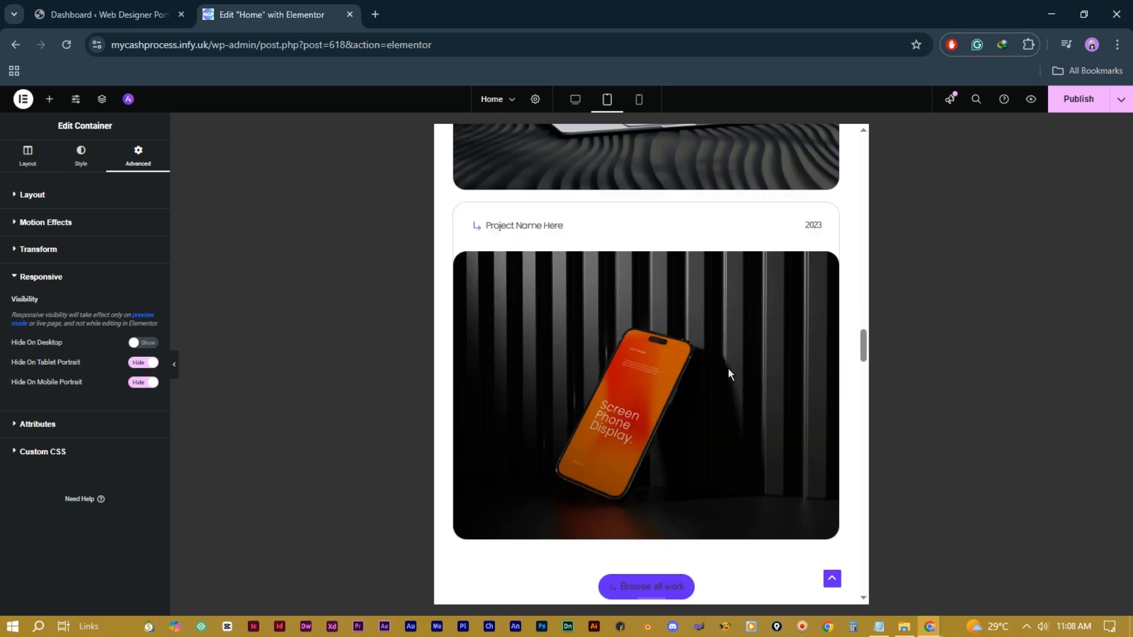
pyautogui.scroll(-10, 727, 372)
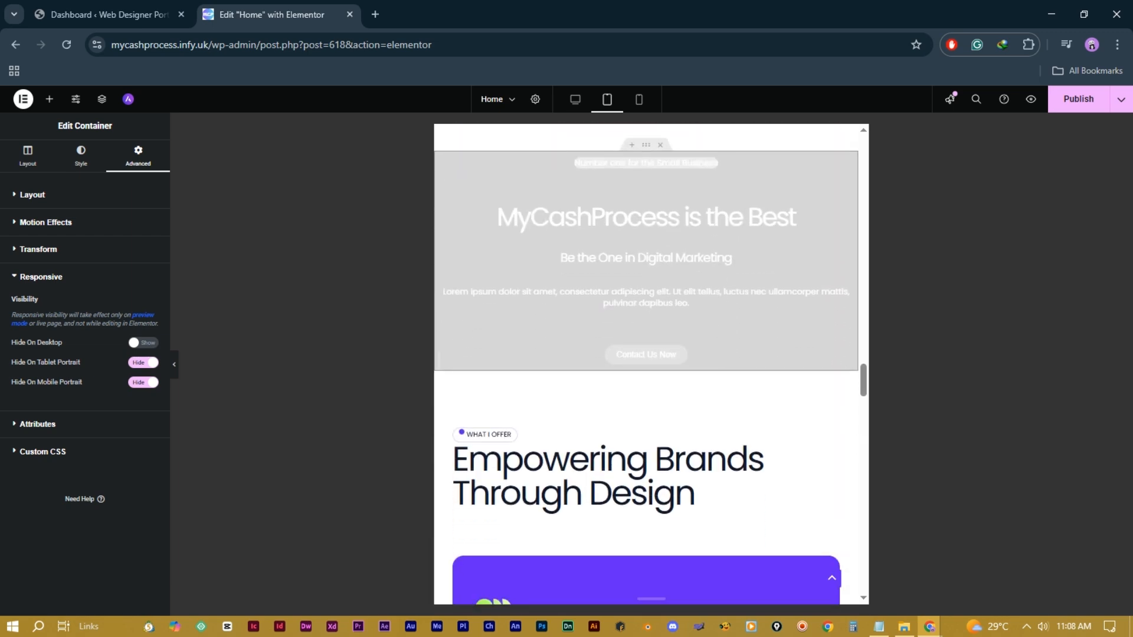
pyautogui.scroll(6, 761, 413)
pyautogui.scroll(10, 738, 246)
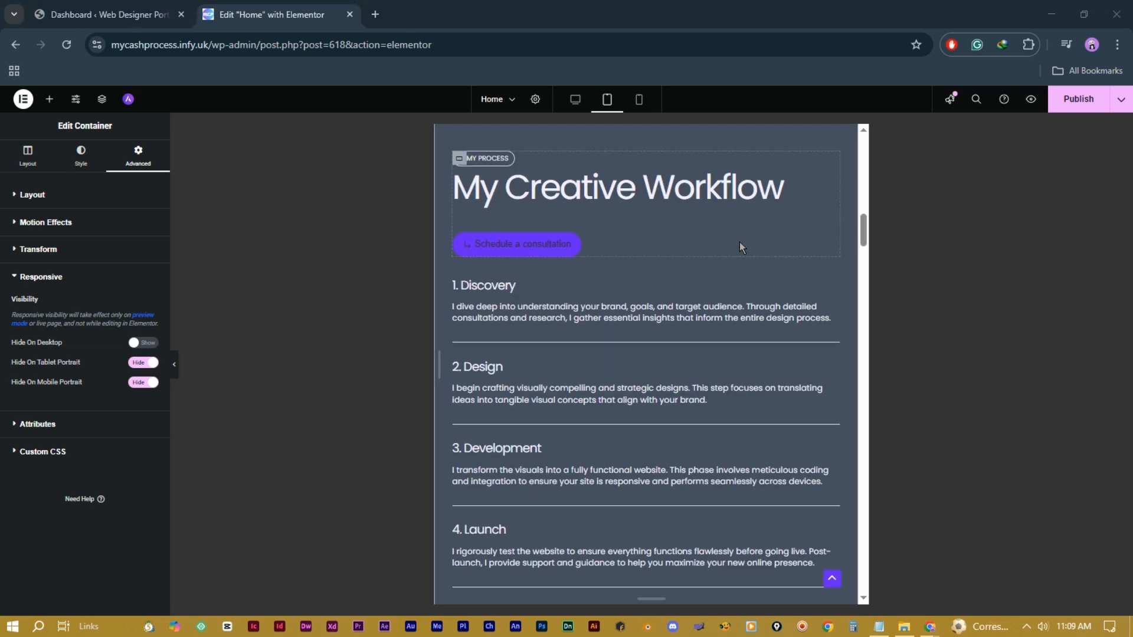
pyautogui.click(643, 108)
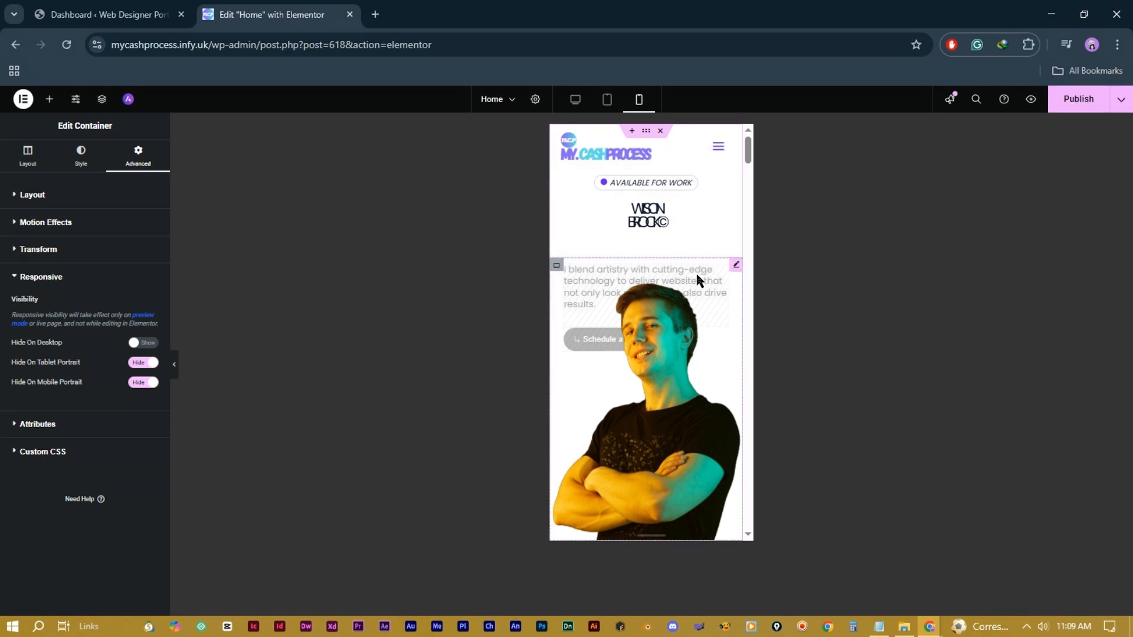
# Step: Drag the hero portrait image's Height slider down from 500 toward 410 px for mobile
pyautogui.click(735, 268)
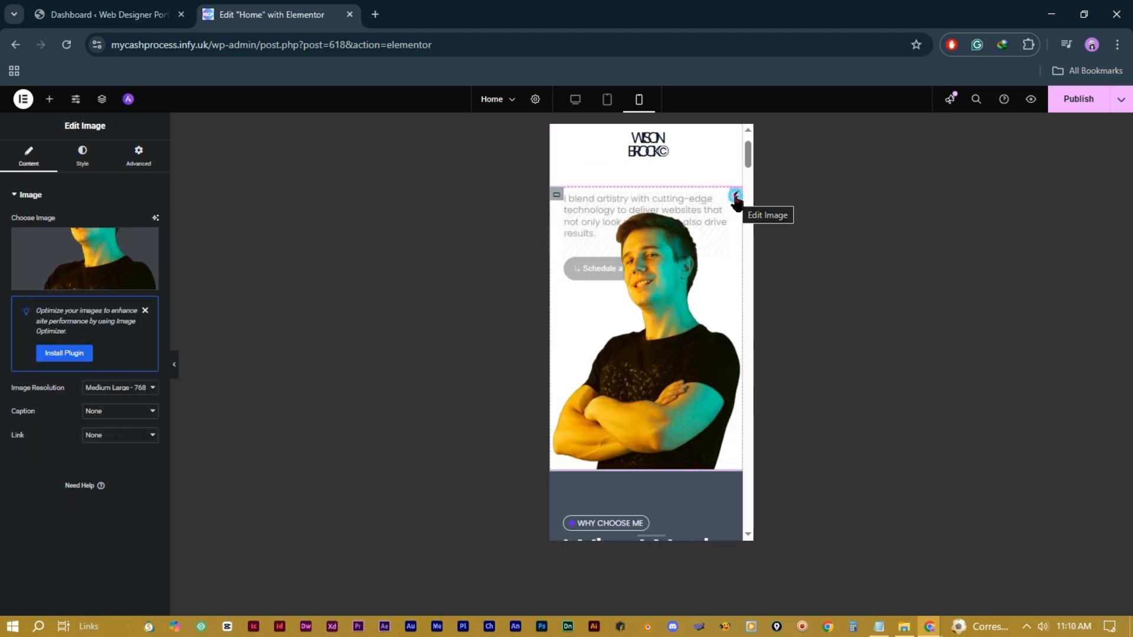
pyautogui.click(82, 158)
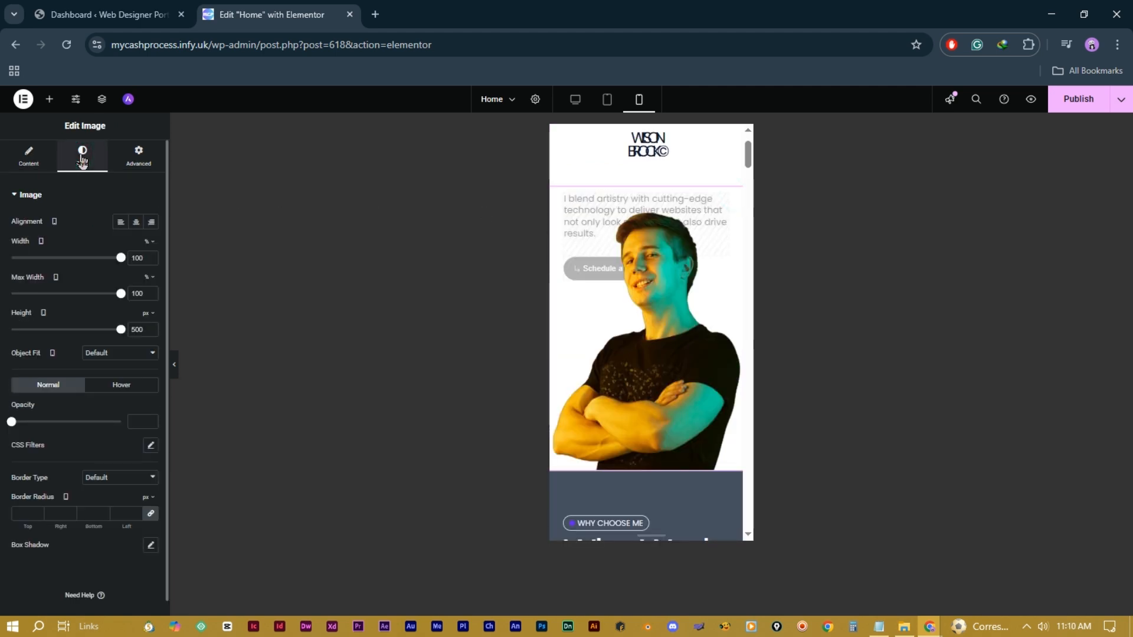
pyautogui.moveTo(123, 334); pyautogui.dragTo(93, 335)
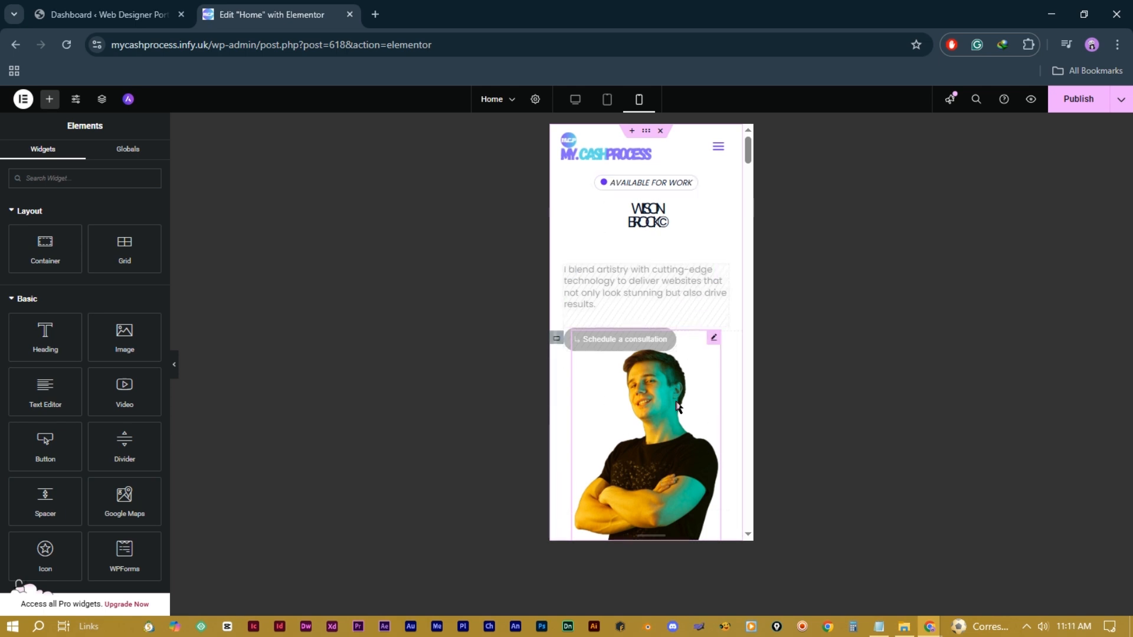
# Step: Set the hero intro paragraph's Typography size to 14 px in the mobile layout
pyautogui.scroll(-5, 651, 386)
pyautogui.scroll(-5, 650, 386)
pyautogui.scroll(10, 650, 383)
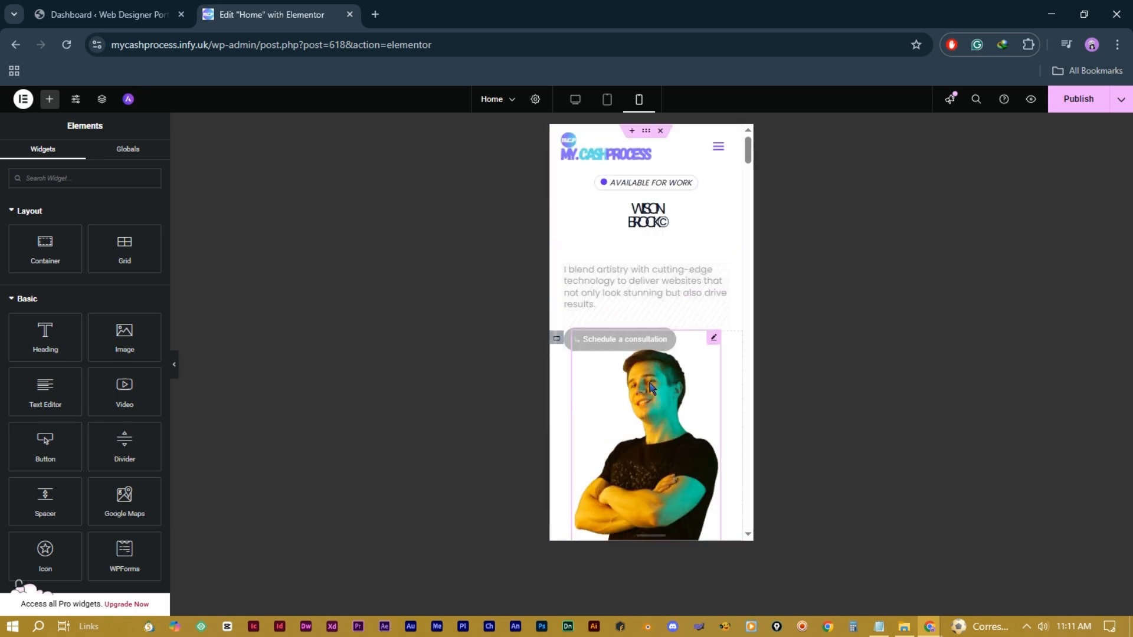
pyautogui.click(722, 272)
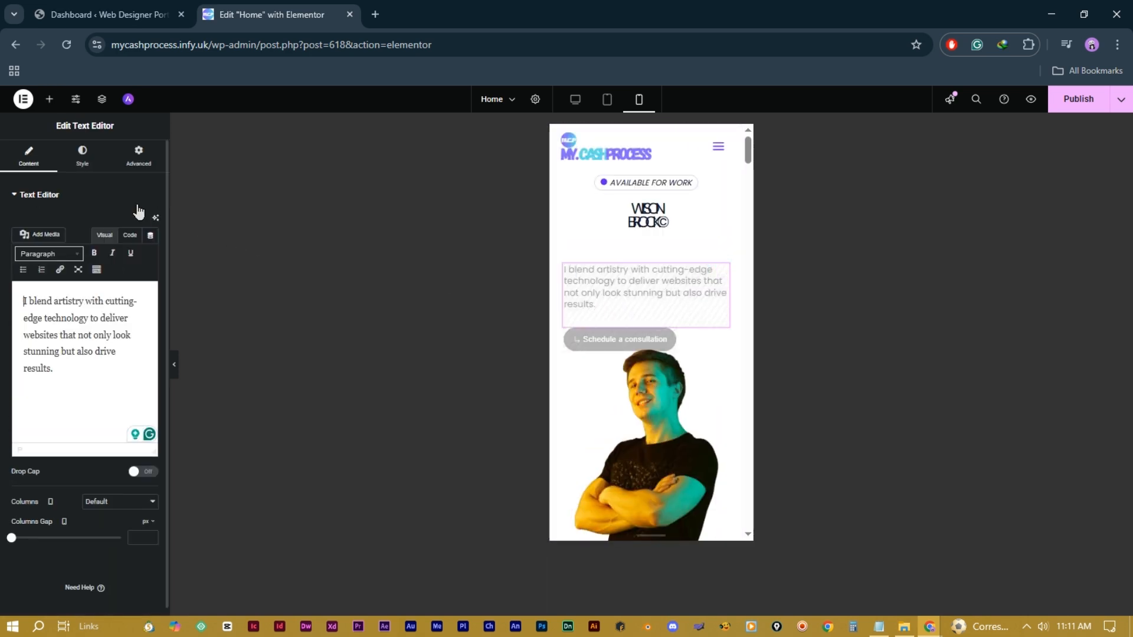
pyautogui.click(82, 160)
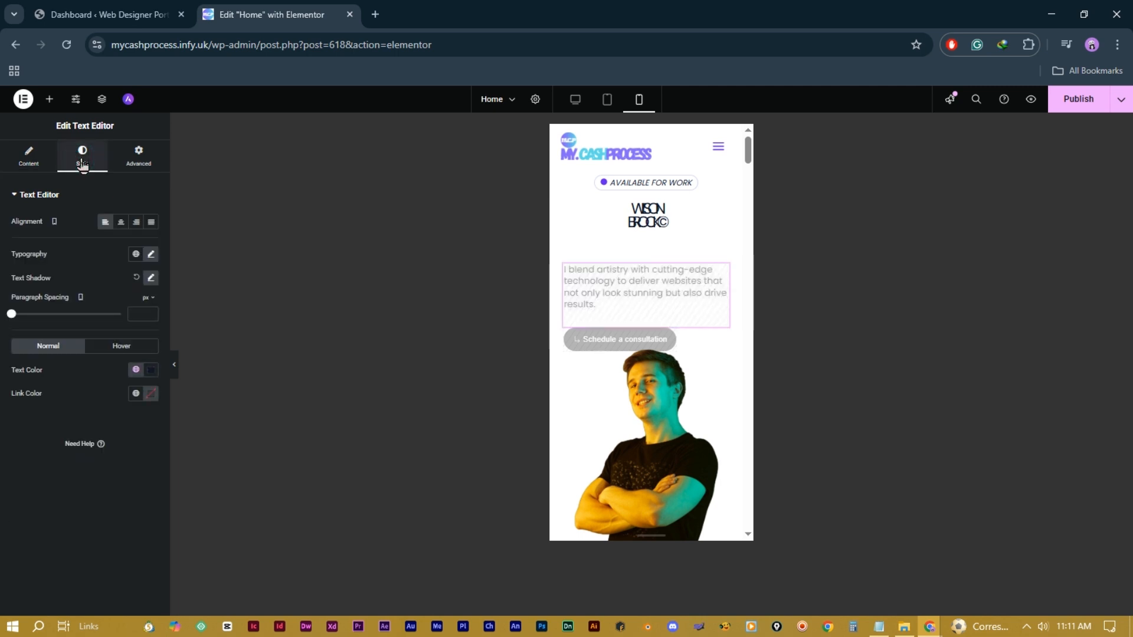
pyautogui.click(151, 255)
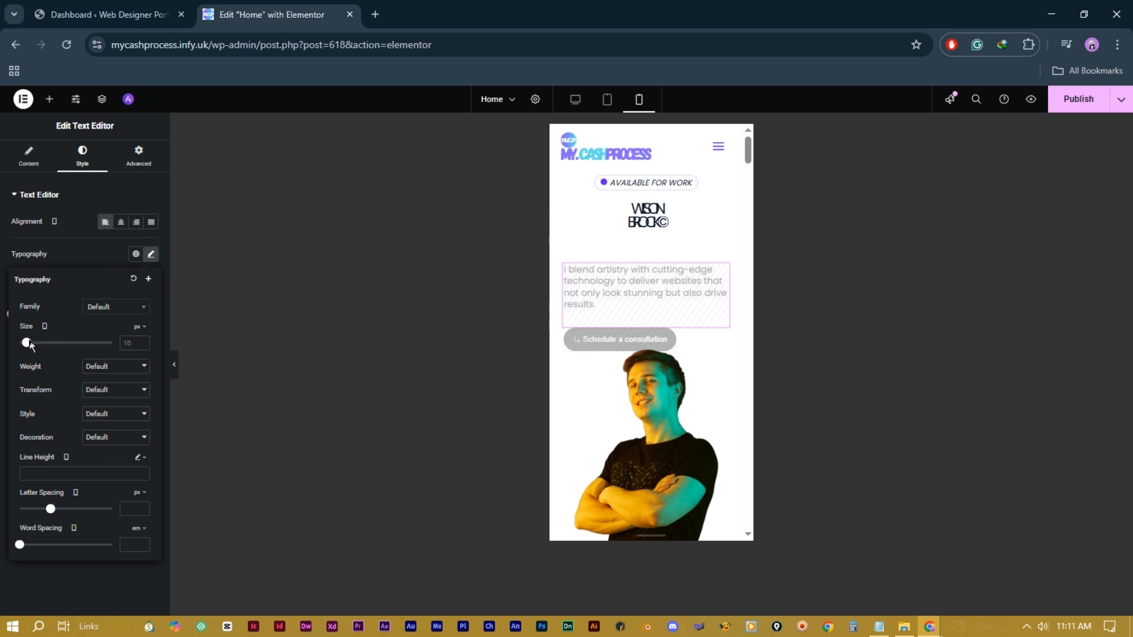
pyautogui.moveTo(32, 349); pyautogui.dragTo(28, 351)
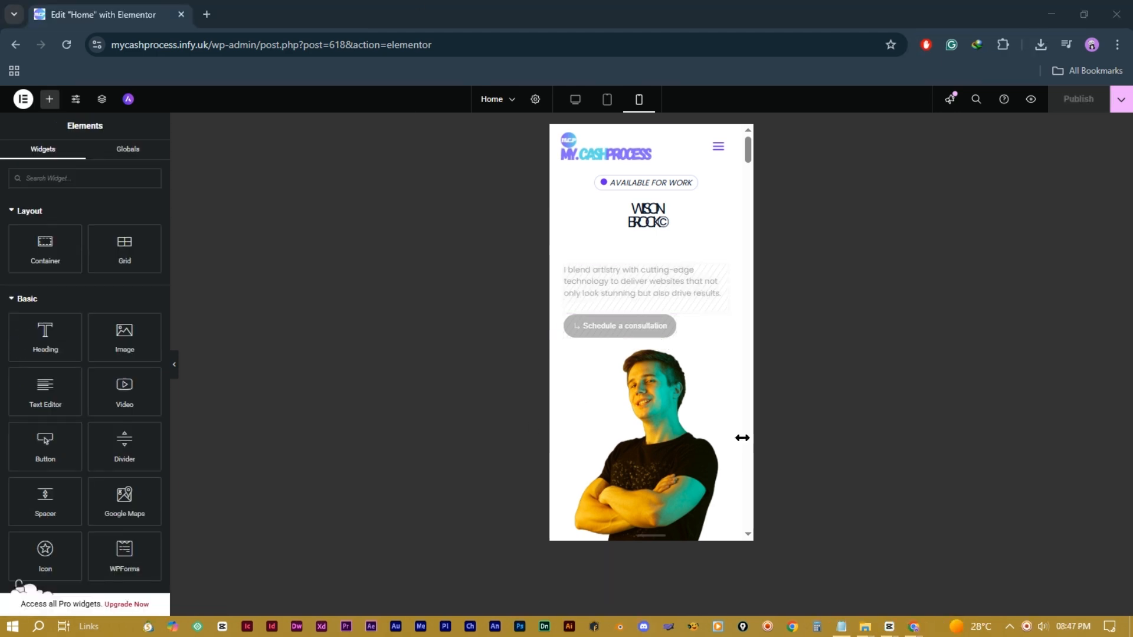
# Step: Shrink the WILSON BROCK© heading's font, set weight 300 (Light), and set bottom padding to 0
pyautogui.click(658, 212)
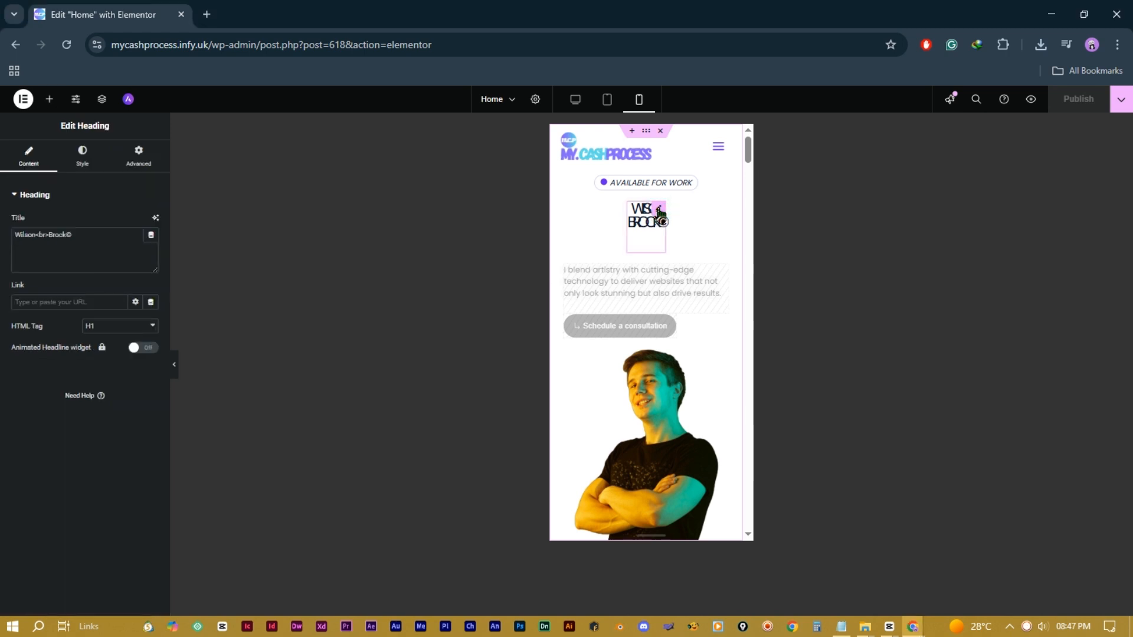
pyautogui.click(79, 159)
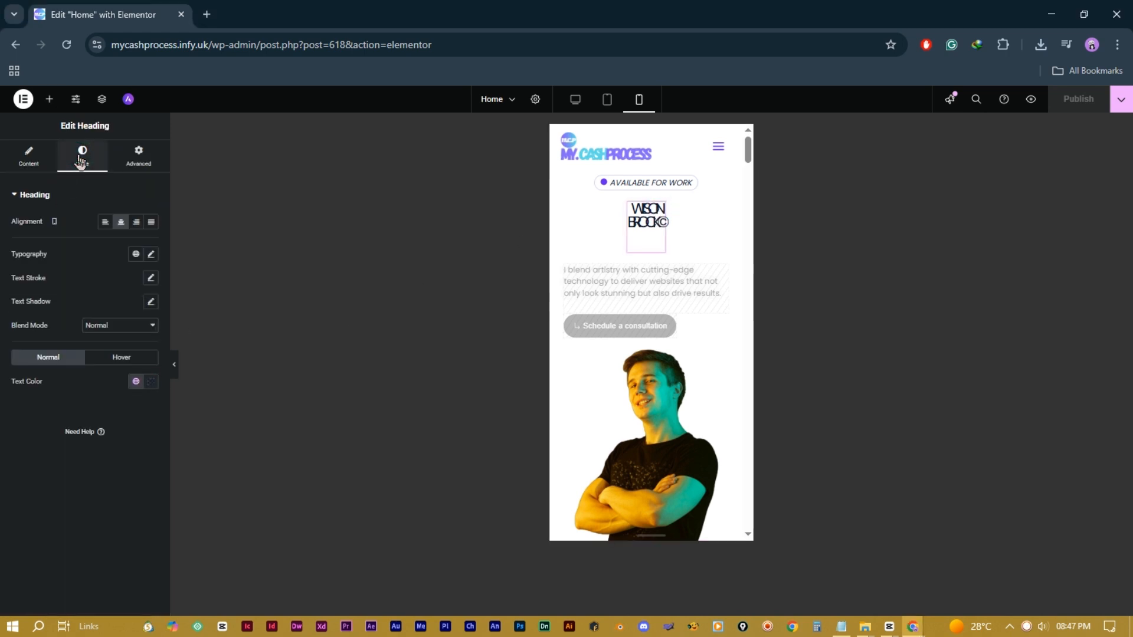
pyautogui.click(151, 255)
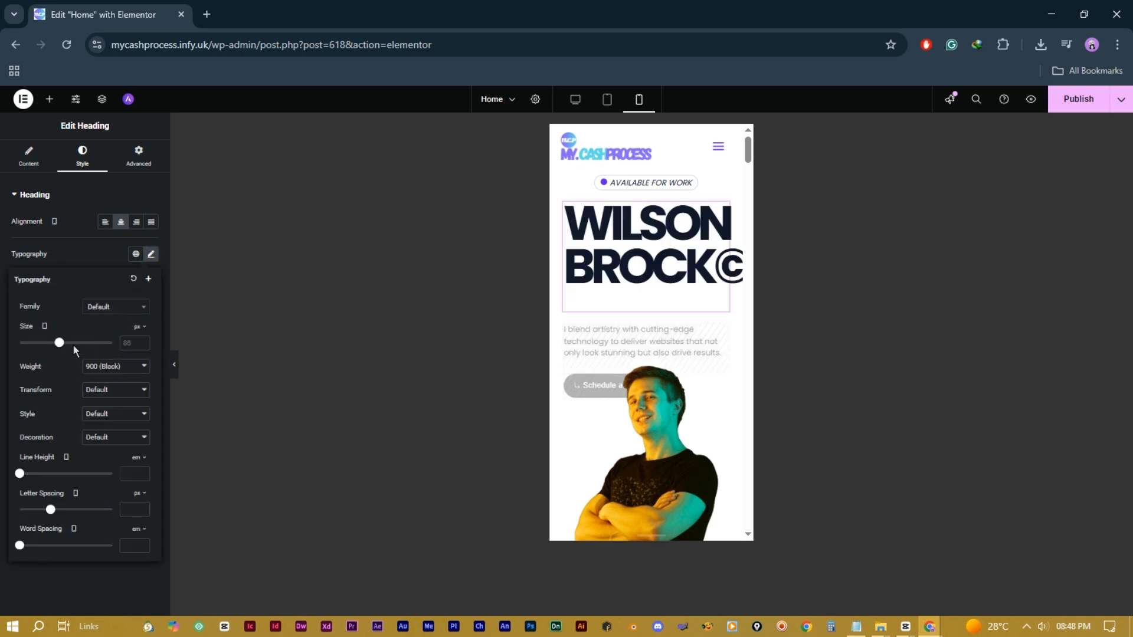
pyautogui.moveTo(59, 348); pyautogui.dragTo(41, 348)
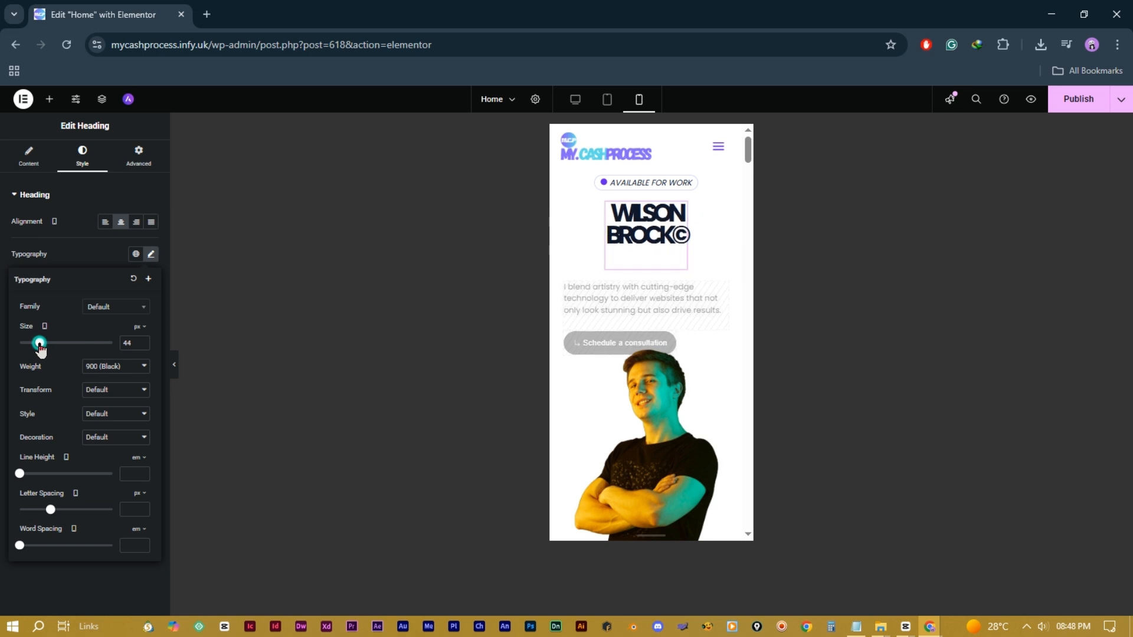
pyautogui.click(116, 365)
pyautogui.click(106, 417)
pyautogui.click(132, 366)
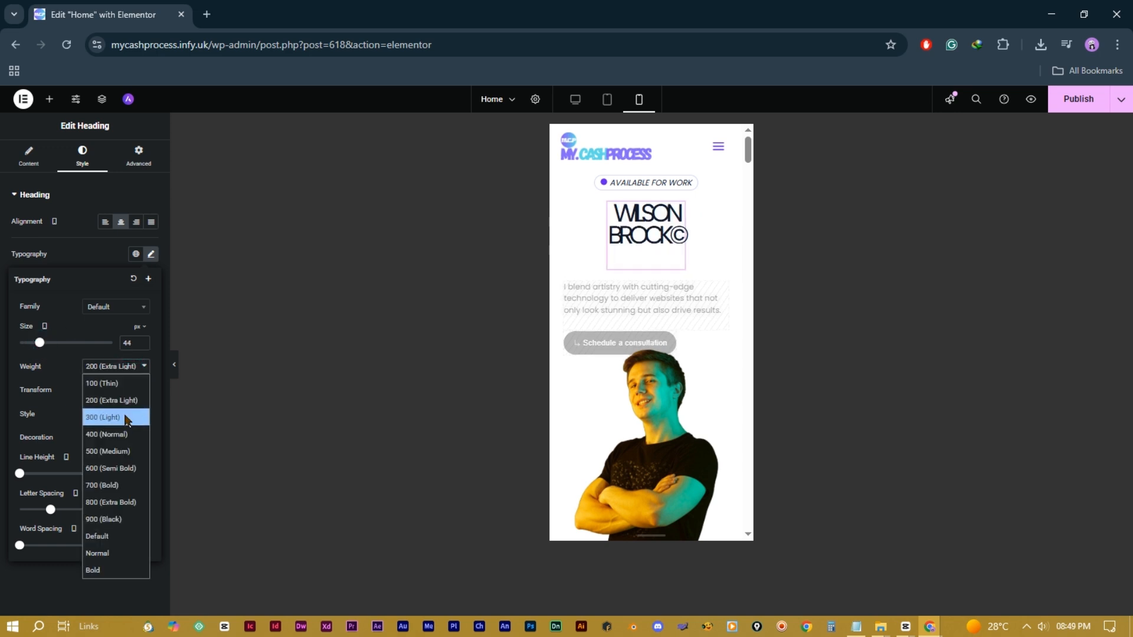
pyautogui.click(125, 417)
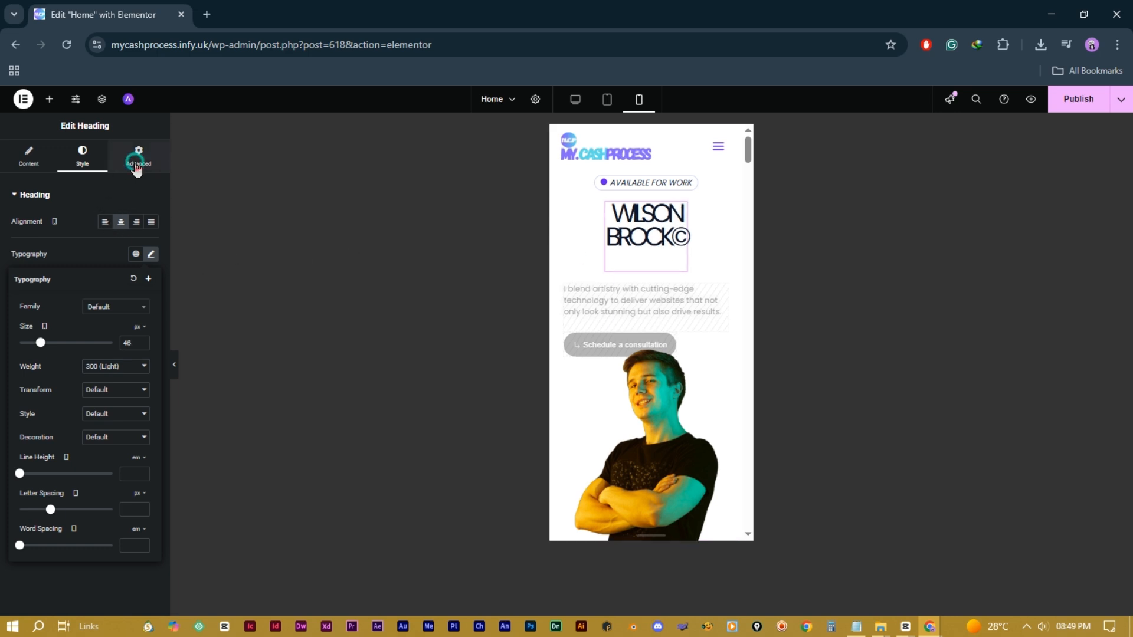
pyautogui.click(138, 165)
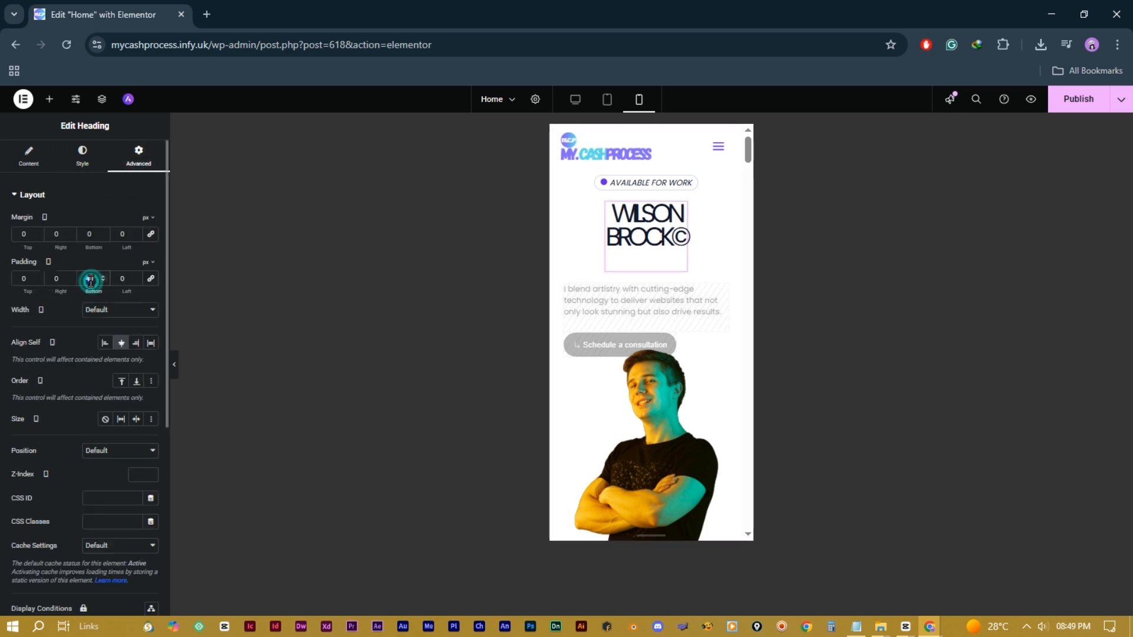
pyautogui.write('0')
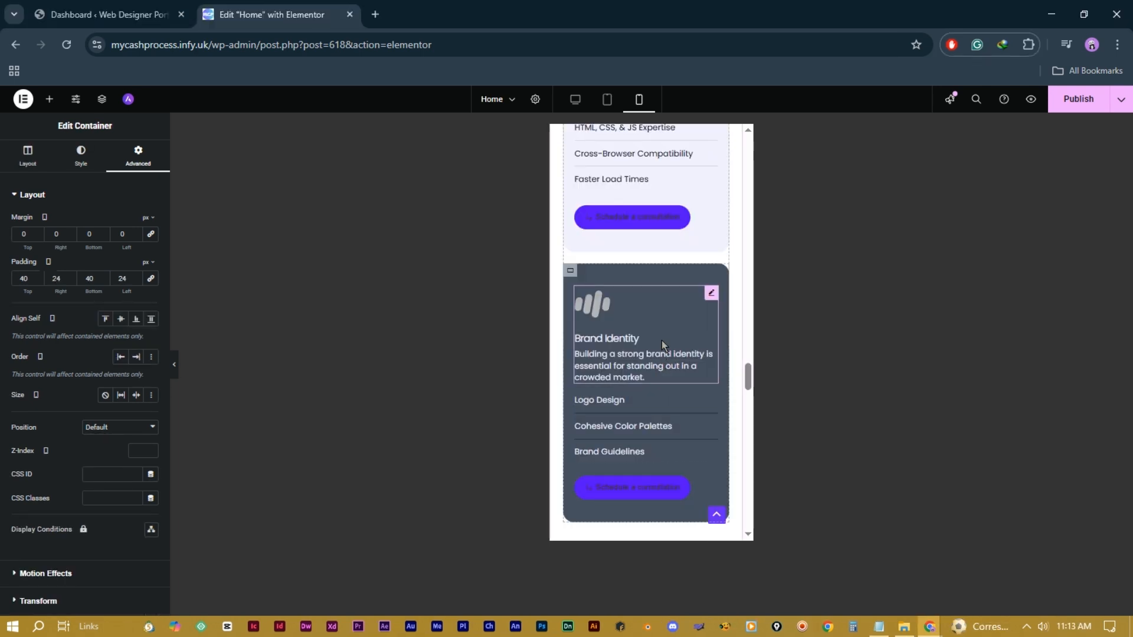
# Step: Center the Brand Identity box and its Logo Design, Cohesive Color Palettes and Brand Guidelines items
pyautogui.click(711, 293)
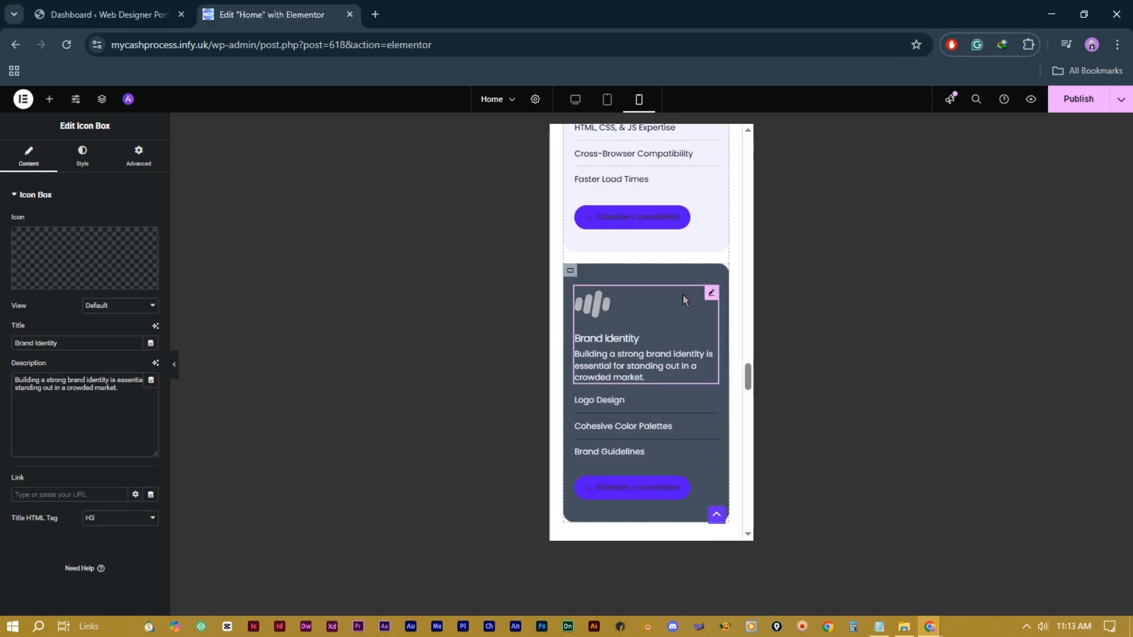
pyautogui.click(84, 158)
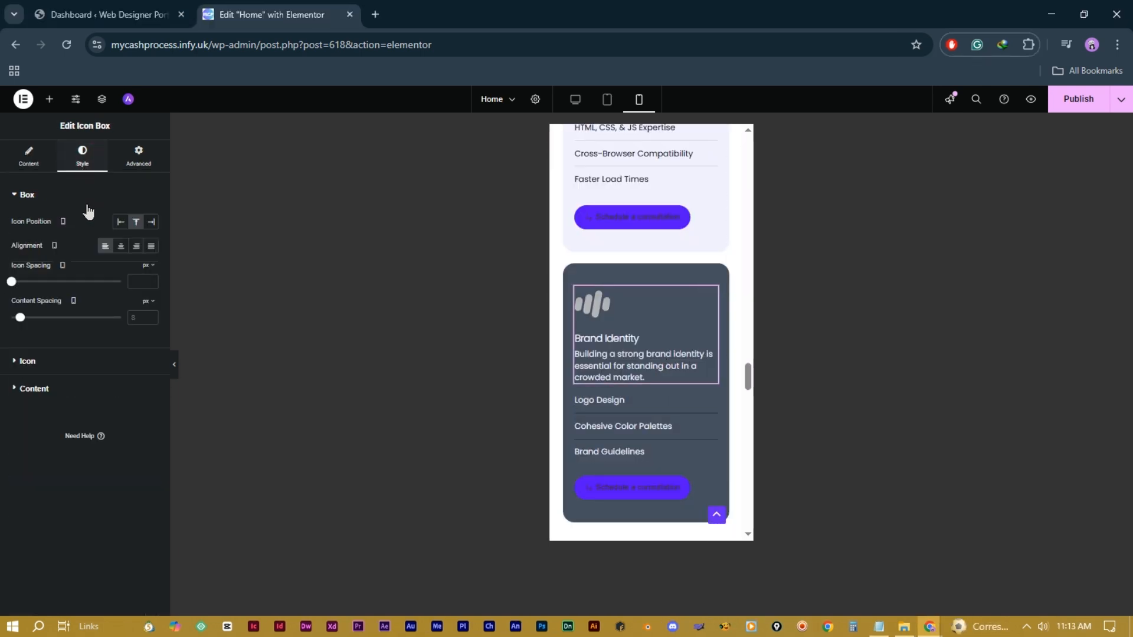
pyautogui.click(121, 247)
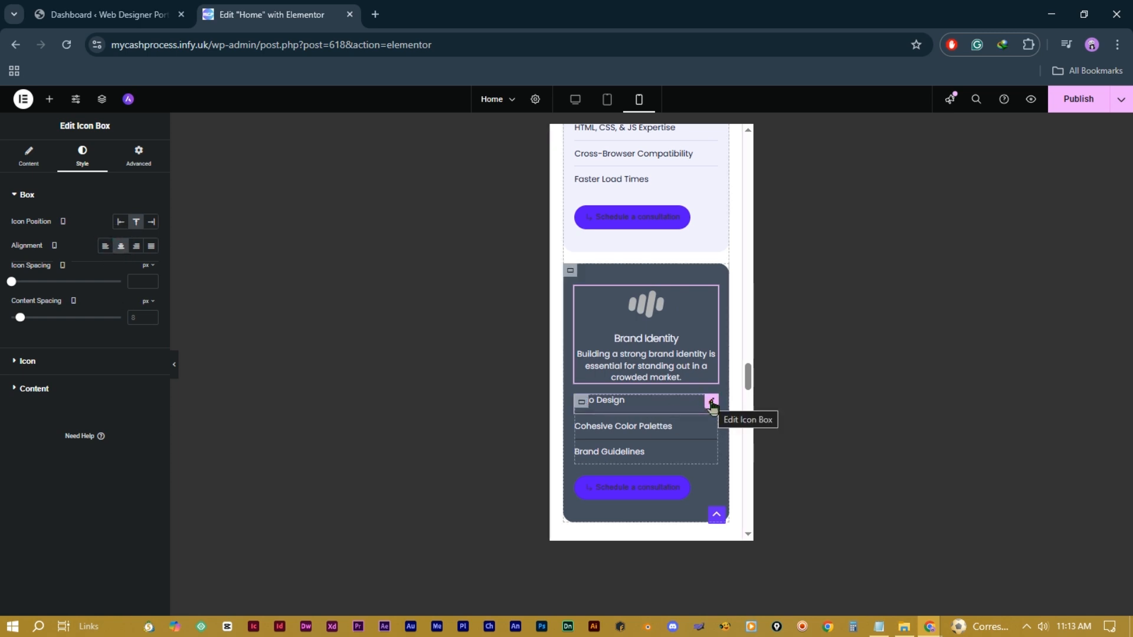
pyautogui.click(712, 404)
pyautogui.click(82, 157)
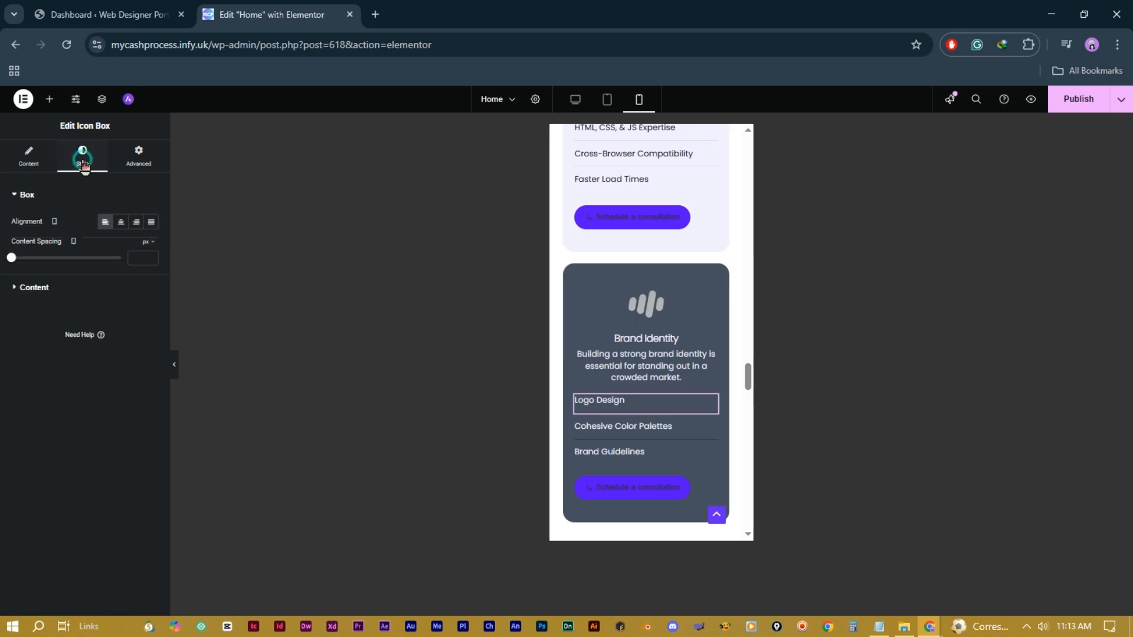
pyautogui.click(122, 224)
pyautogui.click(712, 429)
pyautogui.click(82, 157)
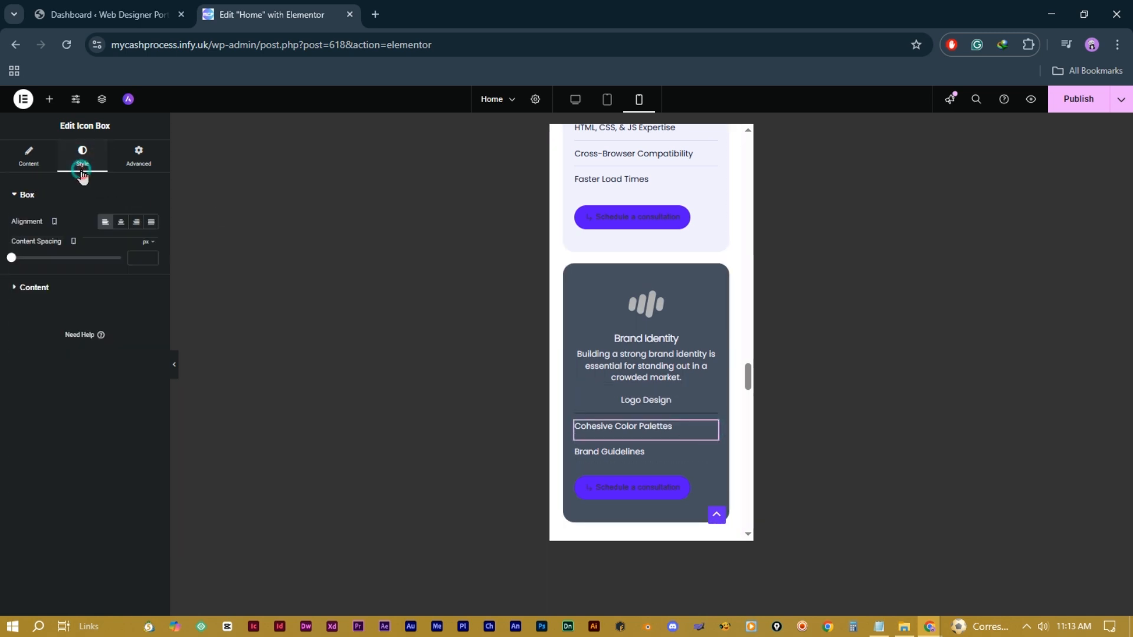
pyautogui.click(121, 222)
pyautogui.click(711, 455)
pyautogui.click(83, 156)
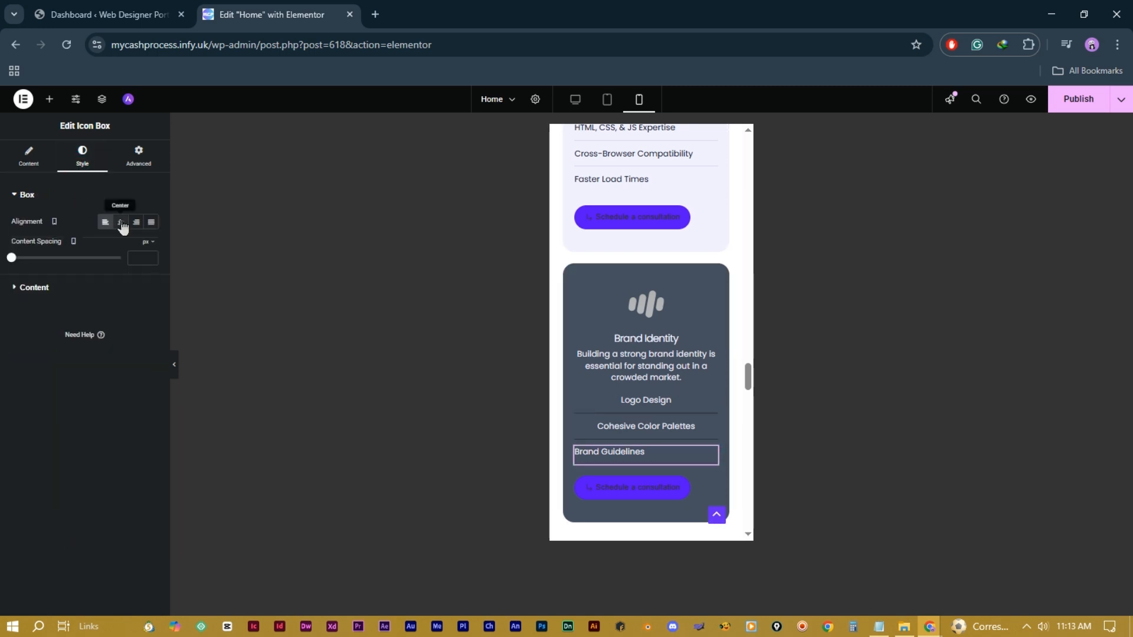
pyautogui.click(121, 223)
# Step: Center the Brand Identity card's button within the card
pyautogui.click(685, 483)
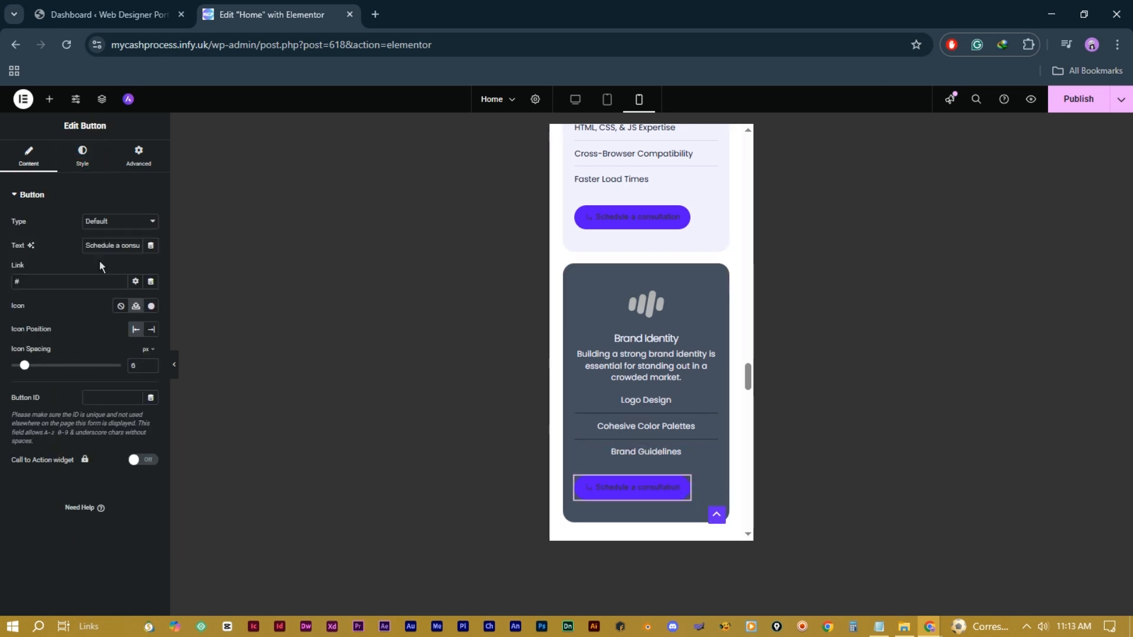
pyautogui.click(83, 165)
pyautogui.click(137, 158)
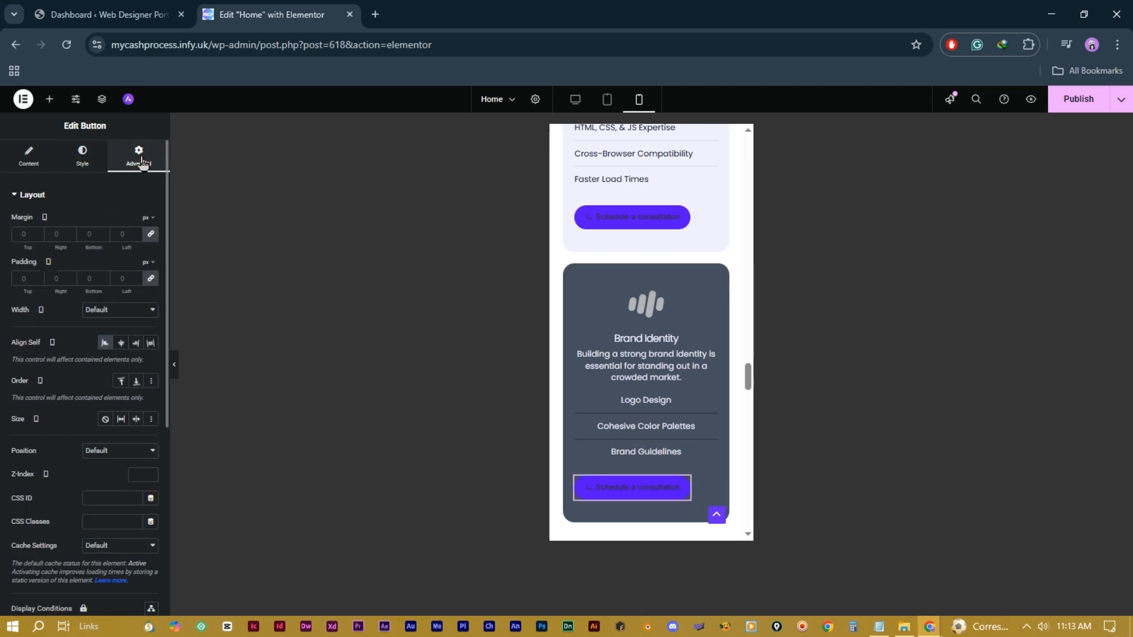
pyautogui.click(121, 342)
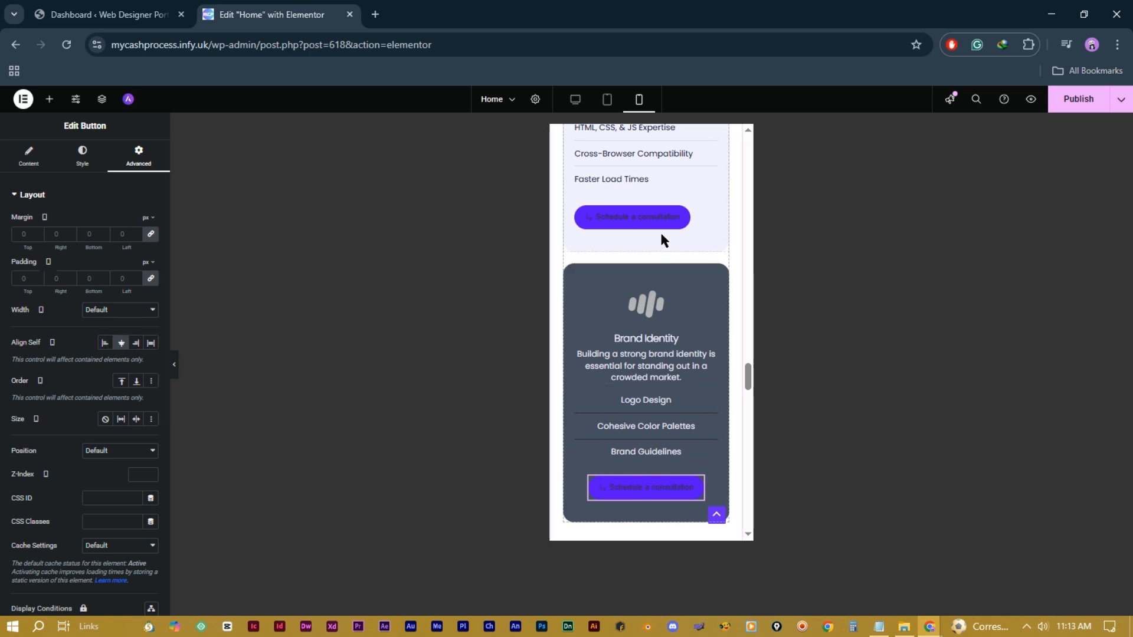
pyautogui.scroll(3, 662, 228)
pyautogui.scroll(-3, 658, 430)
pyautogui.scroll(3, 662, 415)
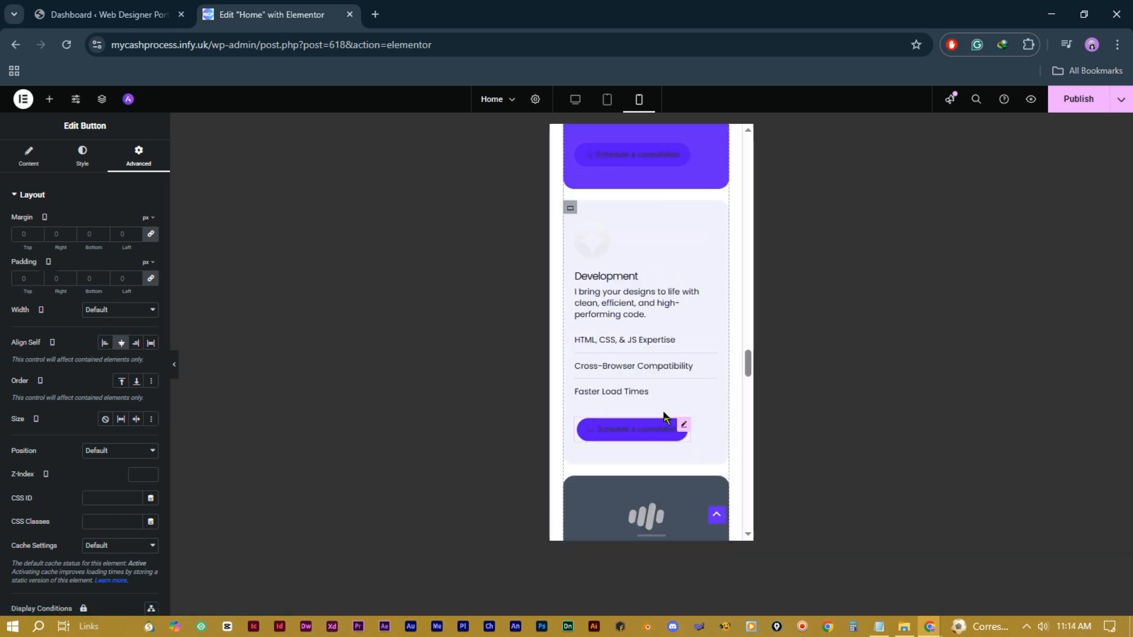
# Step: Center the Development box and its HTML/CSS/JS, Cross-Browser Compatibility and Faster Load Times items
pyautogui.click(710, 233)
pyautogui.click(120, 239)
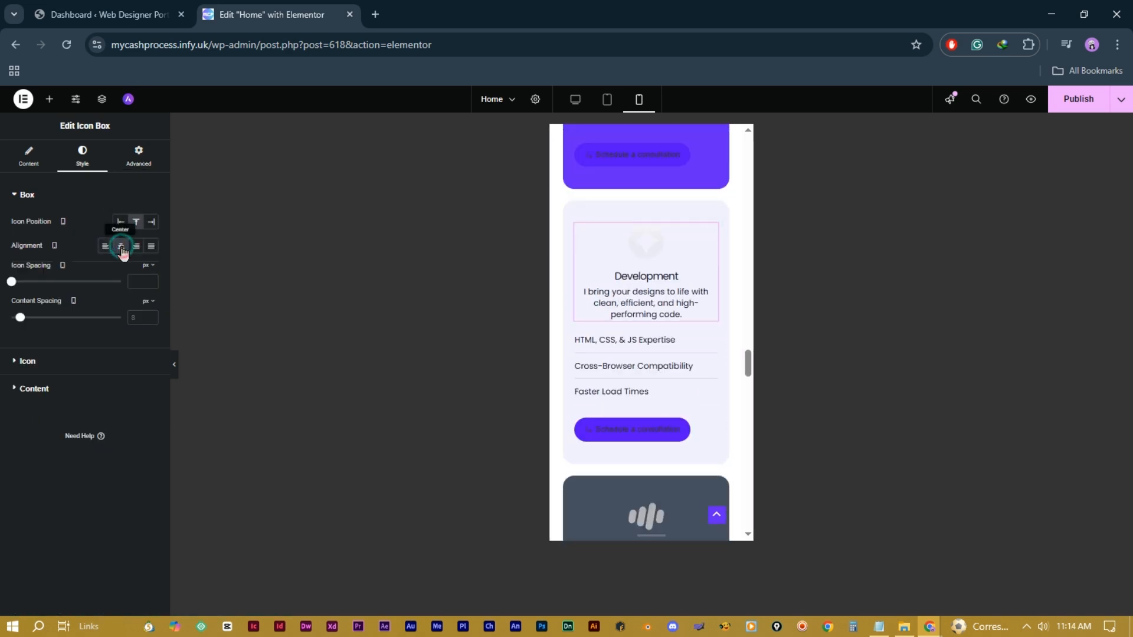
pyautogui.click(710, 344)
pyautogui.click(83, 155)
pyautogui.click(120, 236)
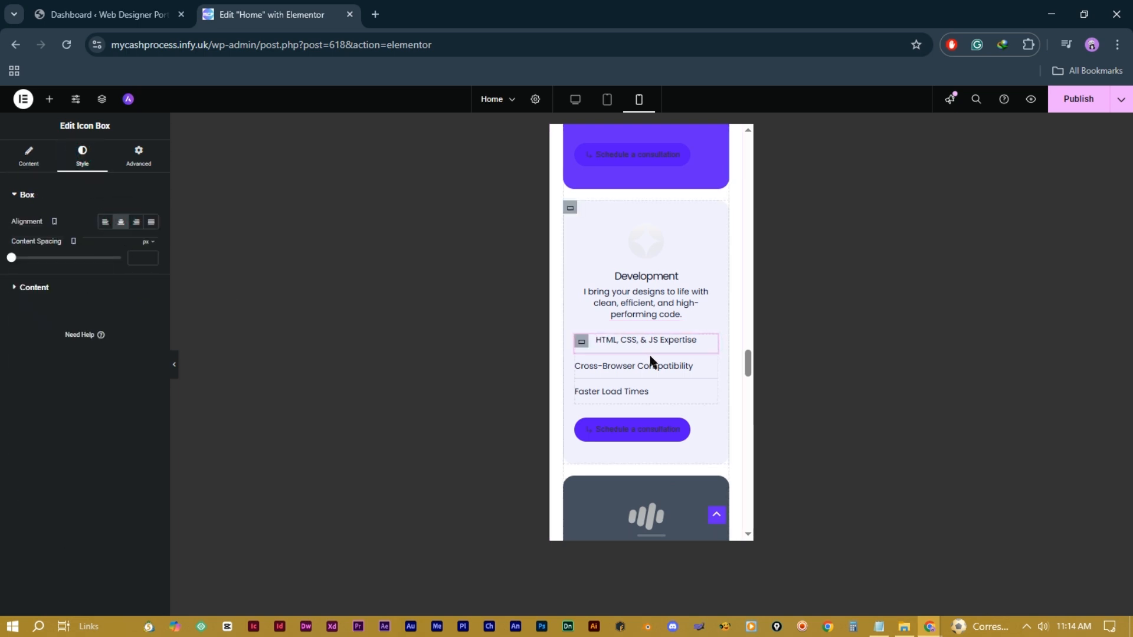
pyautogui.click(710, 370)
pyautogui.click(83, 155)
pyautogui.click(121, 236)
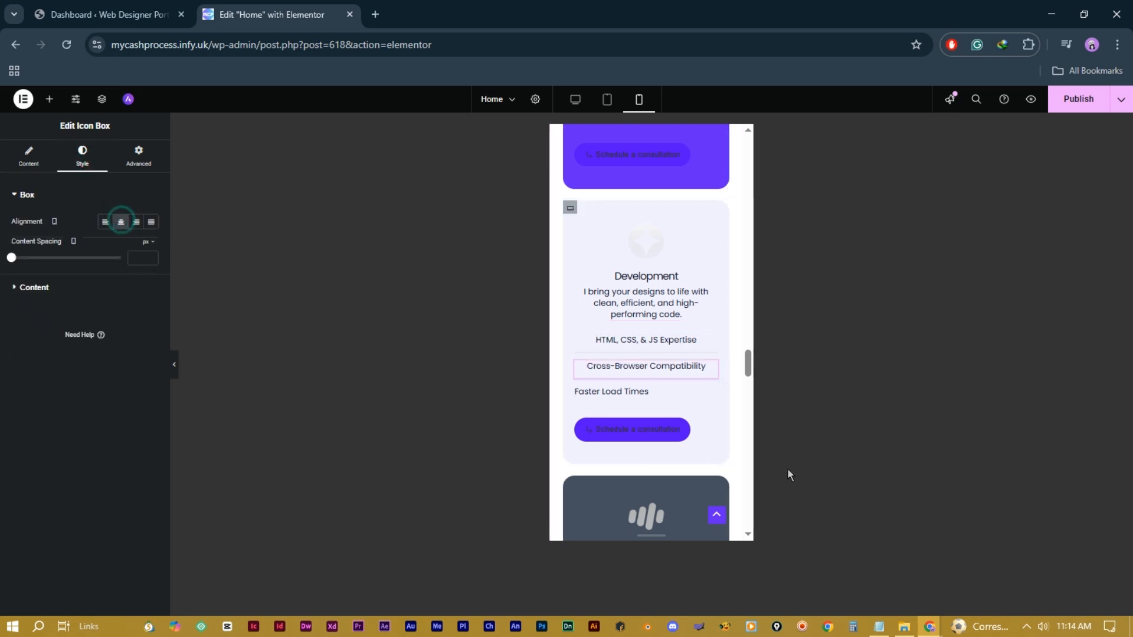
pyautogui.click(711, 394)
pyautogui.click(83, 158)
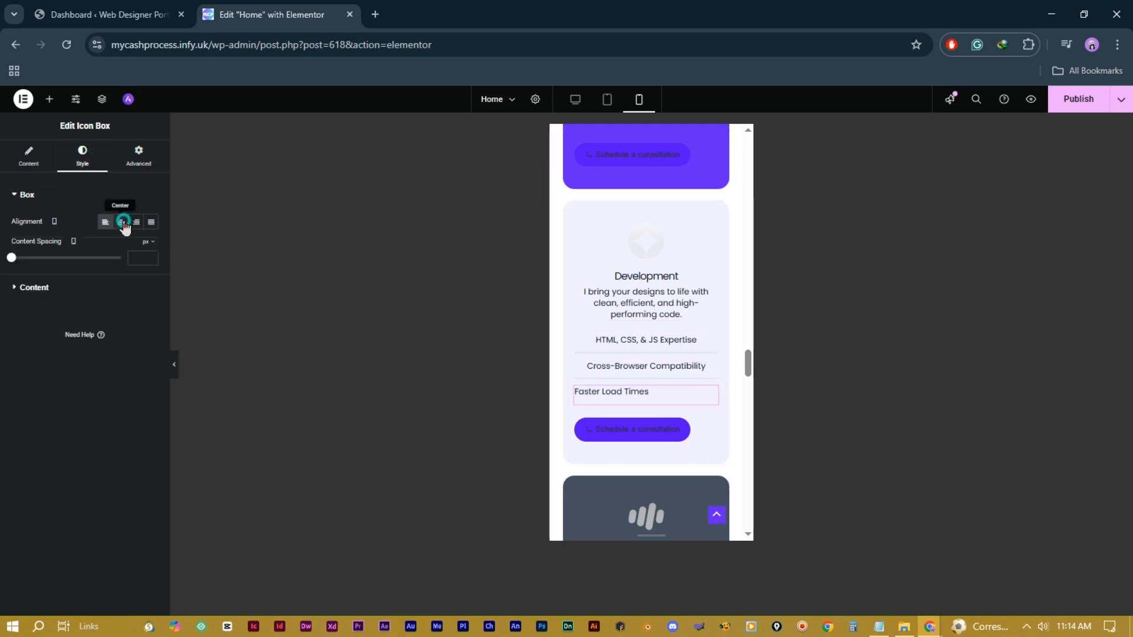
pyautogui.click(120, 236)
# Step: Center the Development card's consultation button within the card
pyautogui.click(677, 431)
pyautogui.click(138, 155)
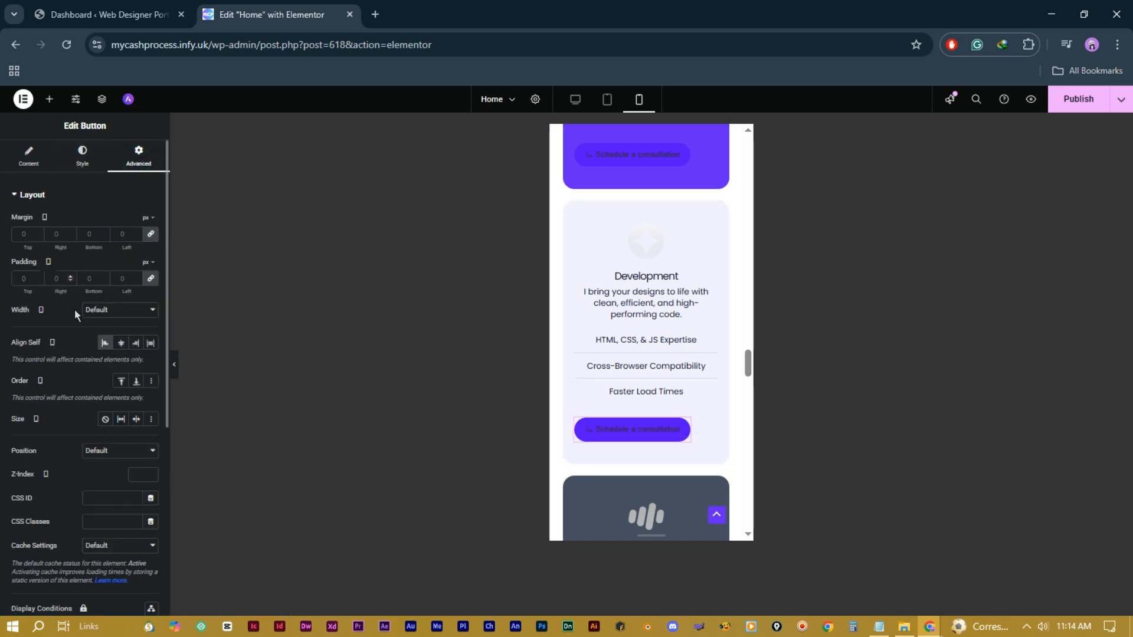
pyautogui.click(121, 342)
pyautogui.scroll(6, 680, 334)
pyautogui.scroll(10, 679, 328)
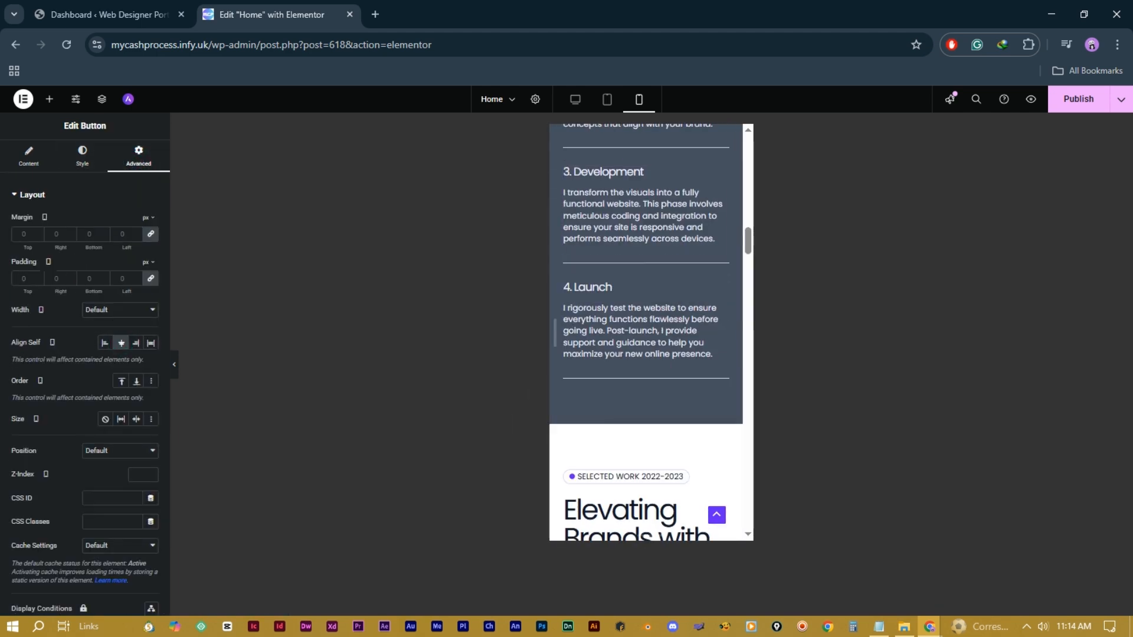
pyautogui.scroll(10, 629, 359)
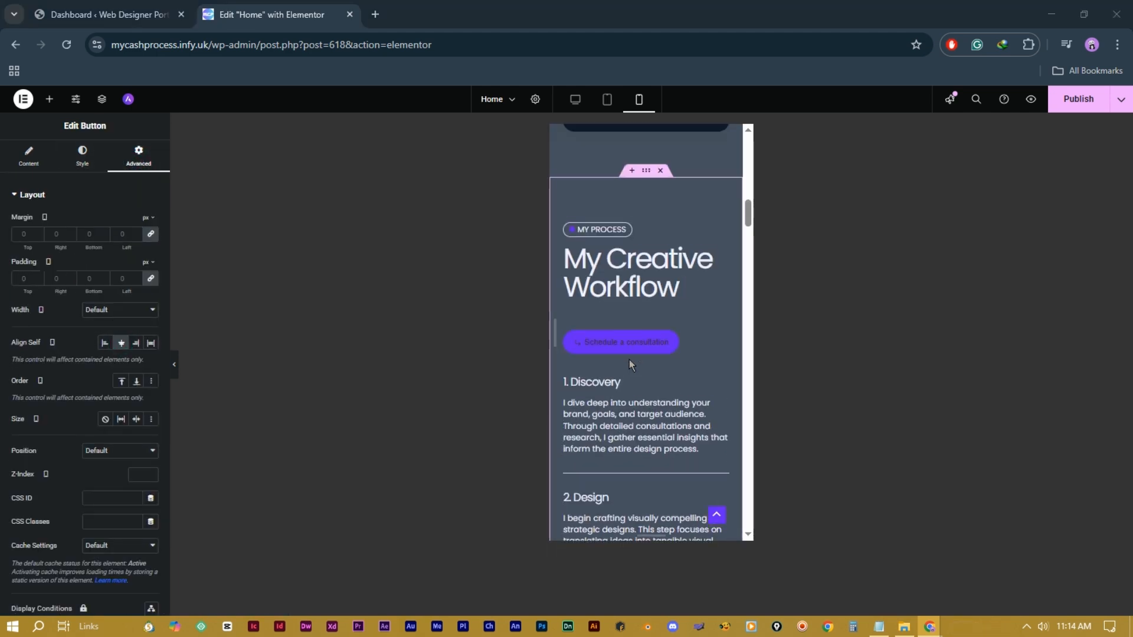
# Step: Publish the Home page edits and scroll through the page at desktop width
pyautogui.click(1076, 102)
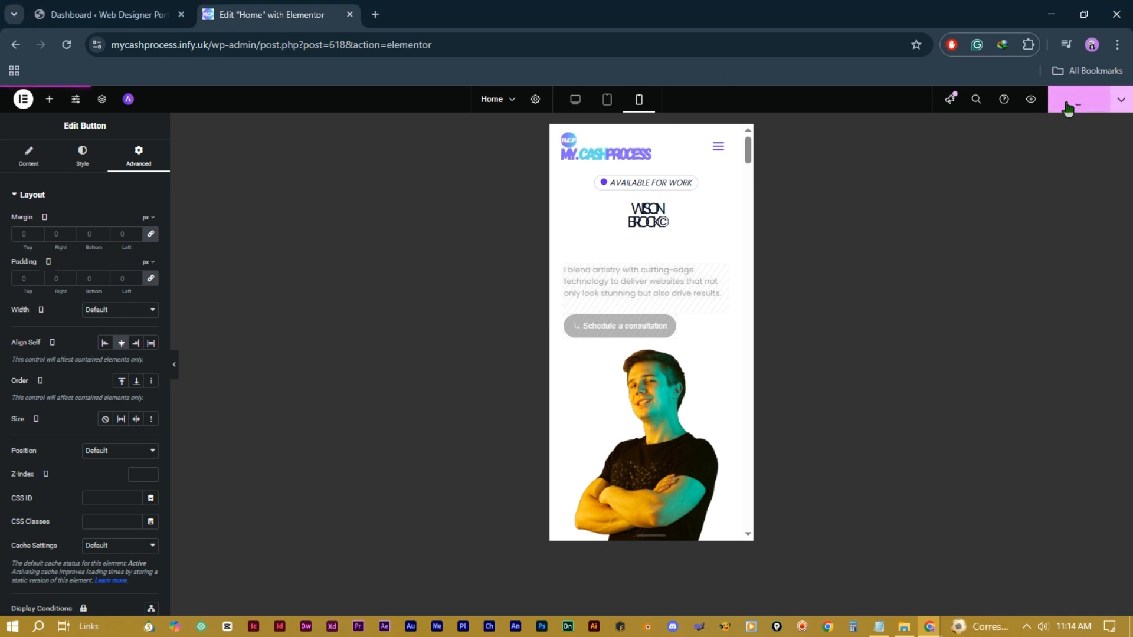
pyautogui.click(582, 102)
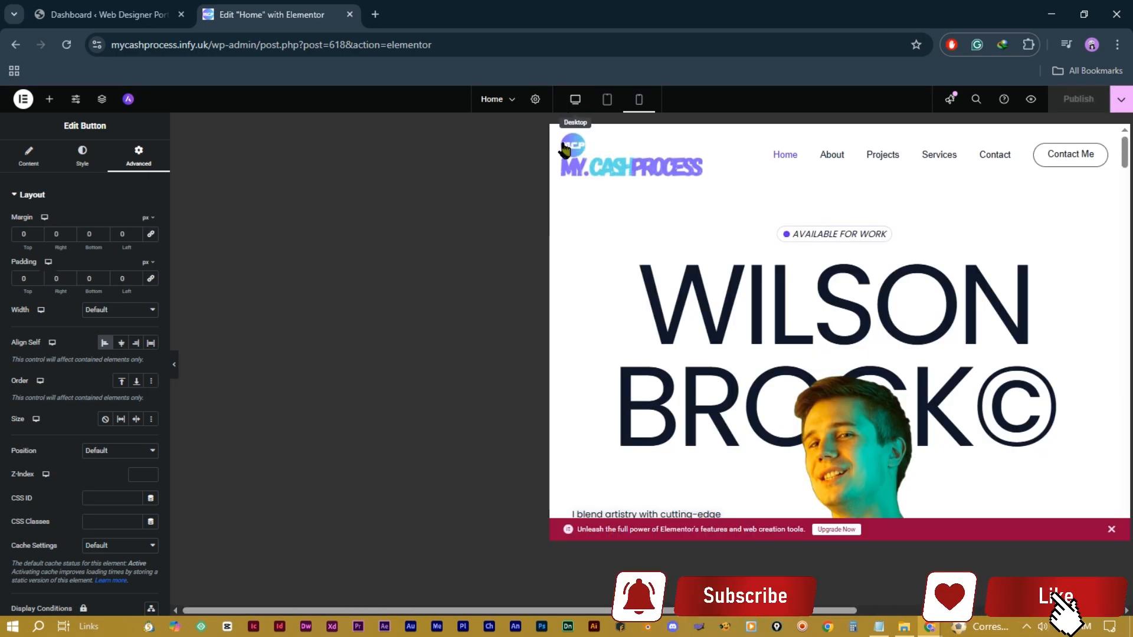
pyautogui.scroll(-15, 840, 317)
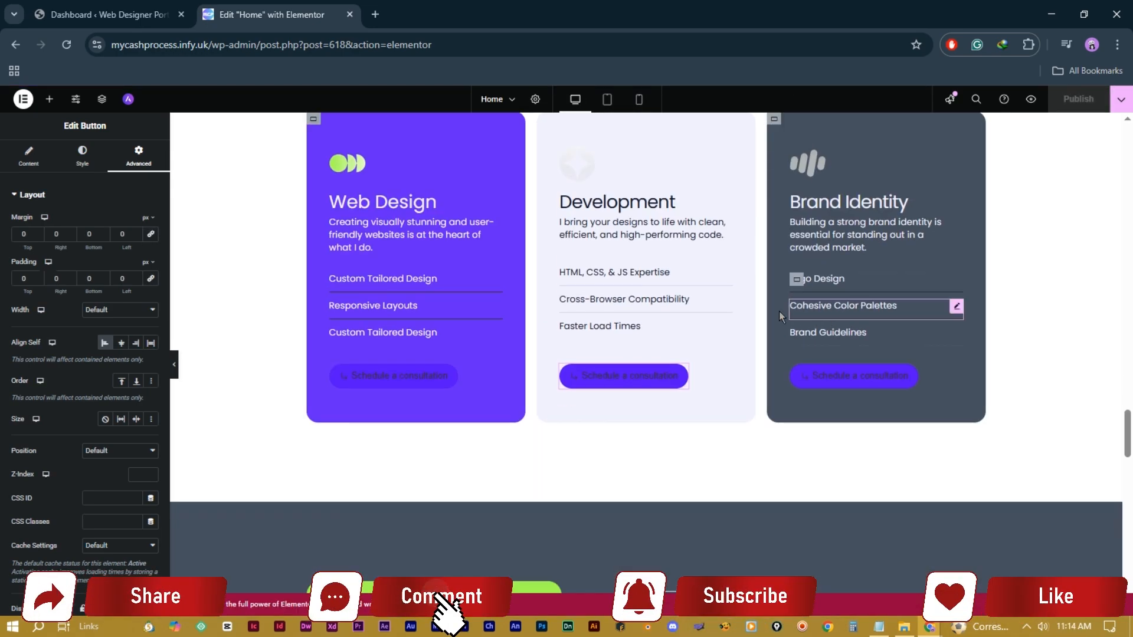
pyautogui.scroll(4, 729, 299)
pyautogui.scroll(-20, 726, 299)
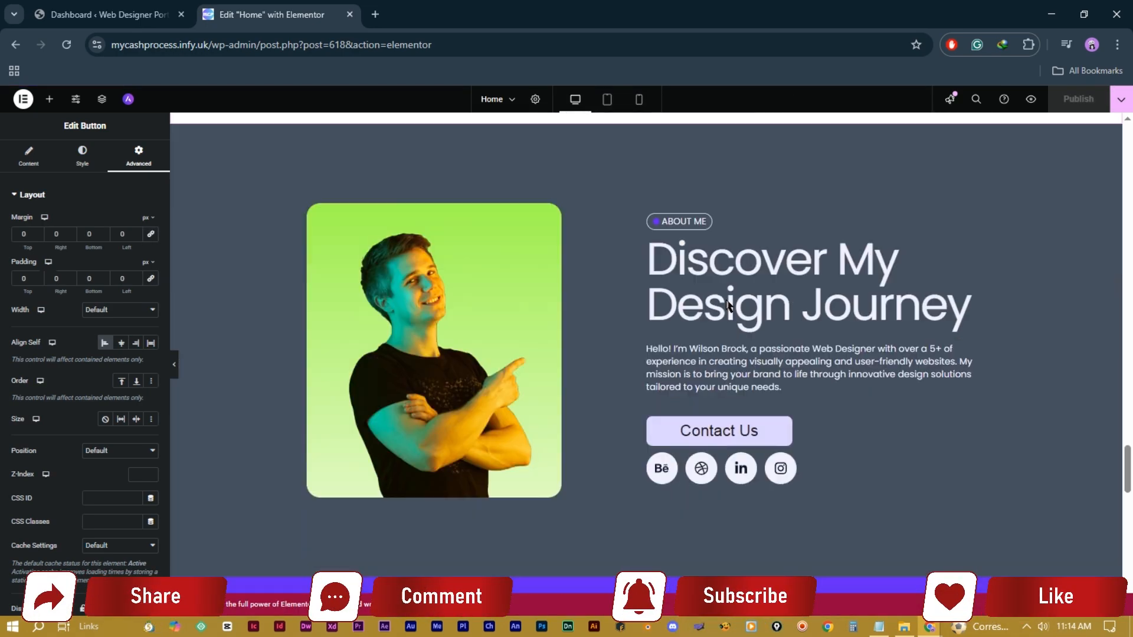
pyautogui.scroll(-13, 725, 298)
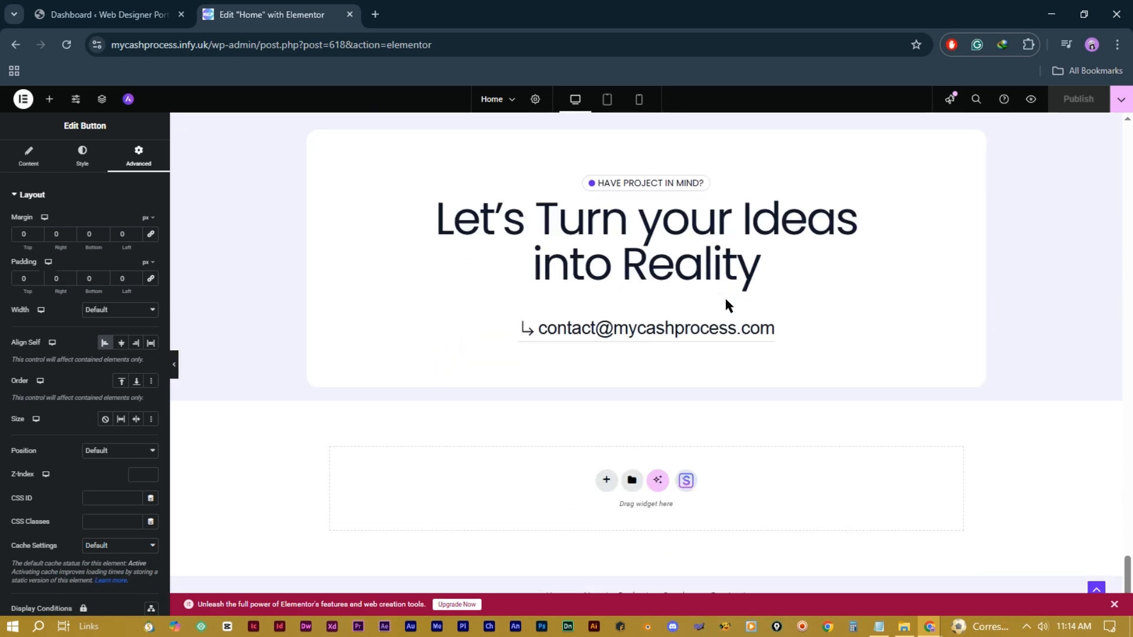
pyautogui.scroll(6, 724, 296)
pyautogui.scroll(20, 726, 301)
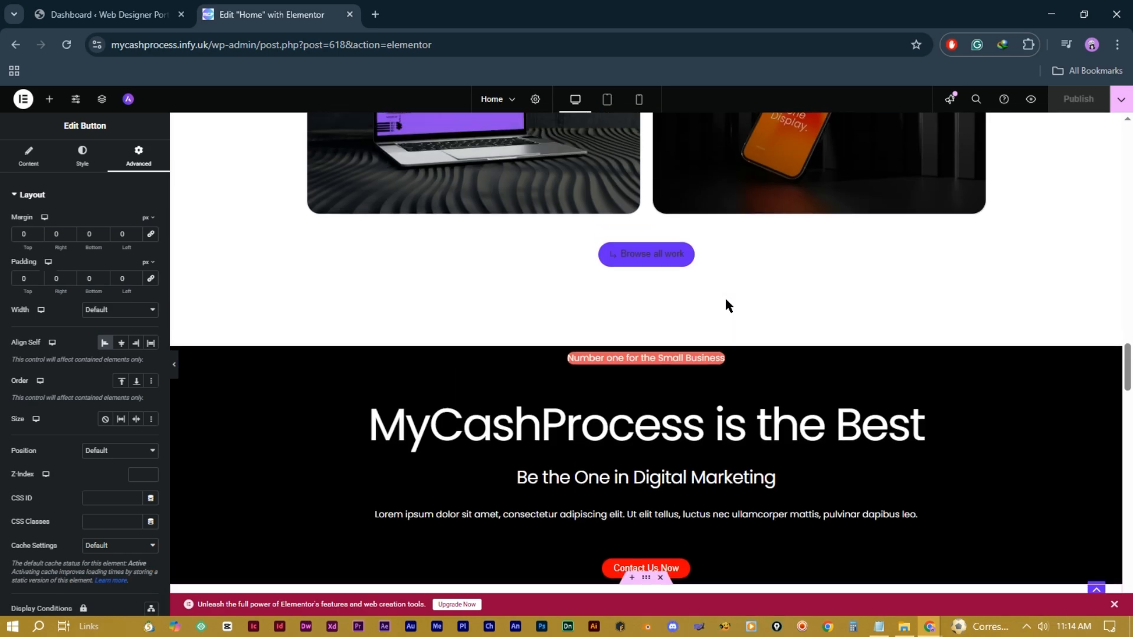
pyautogui.scroll(20, 726, 300)
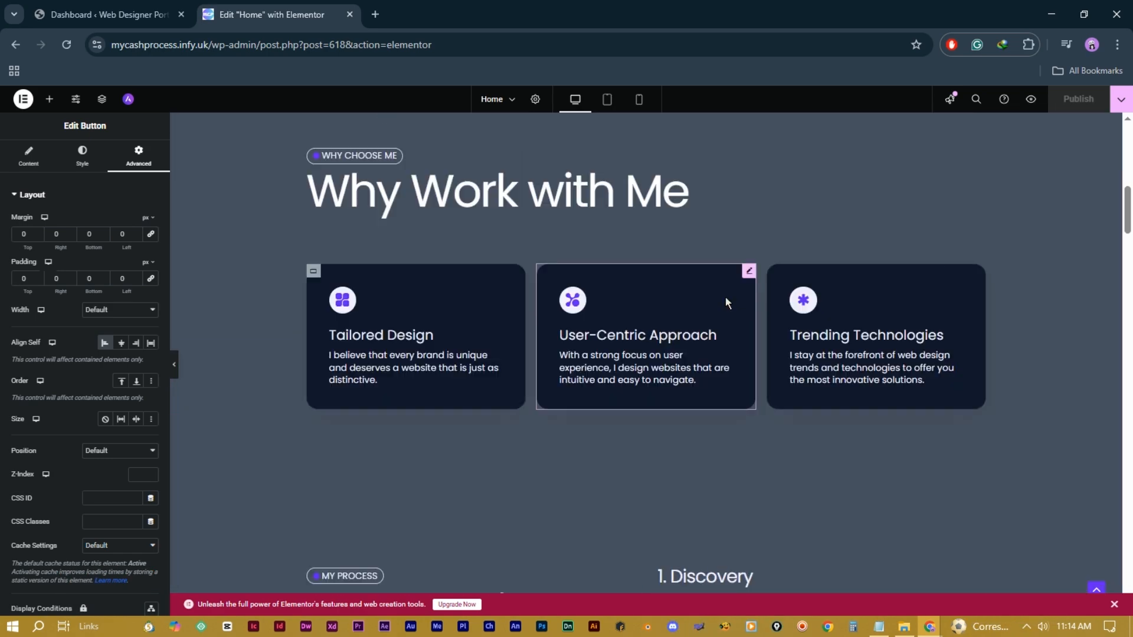
pyautogui.scroll(3, 726, 301)
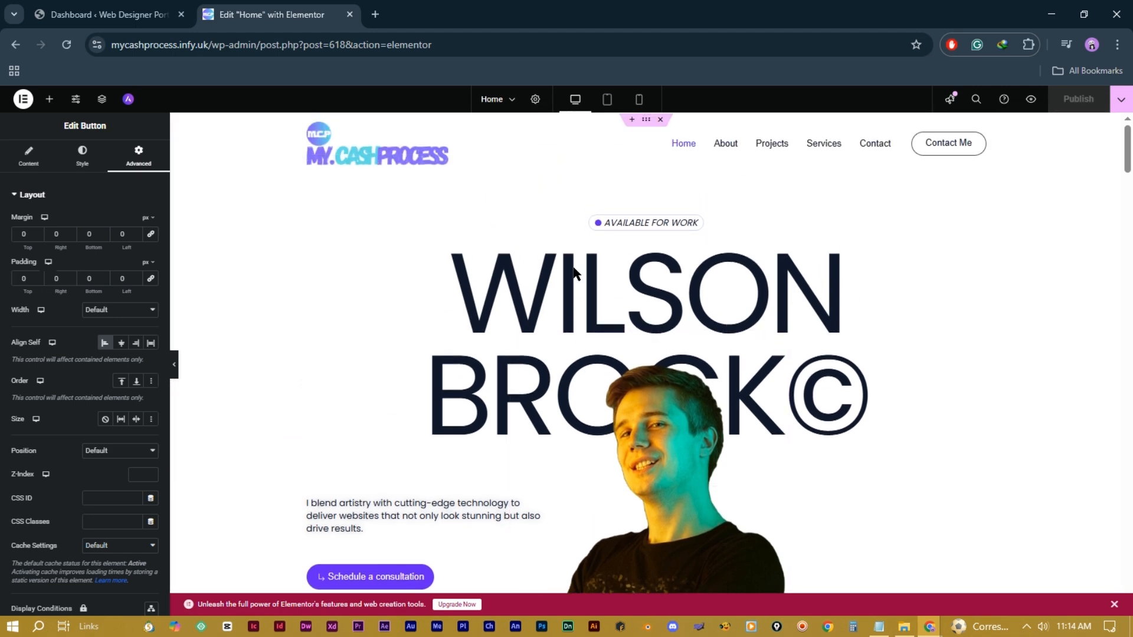
pyautogui.scroll(-15, 714, 457)
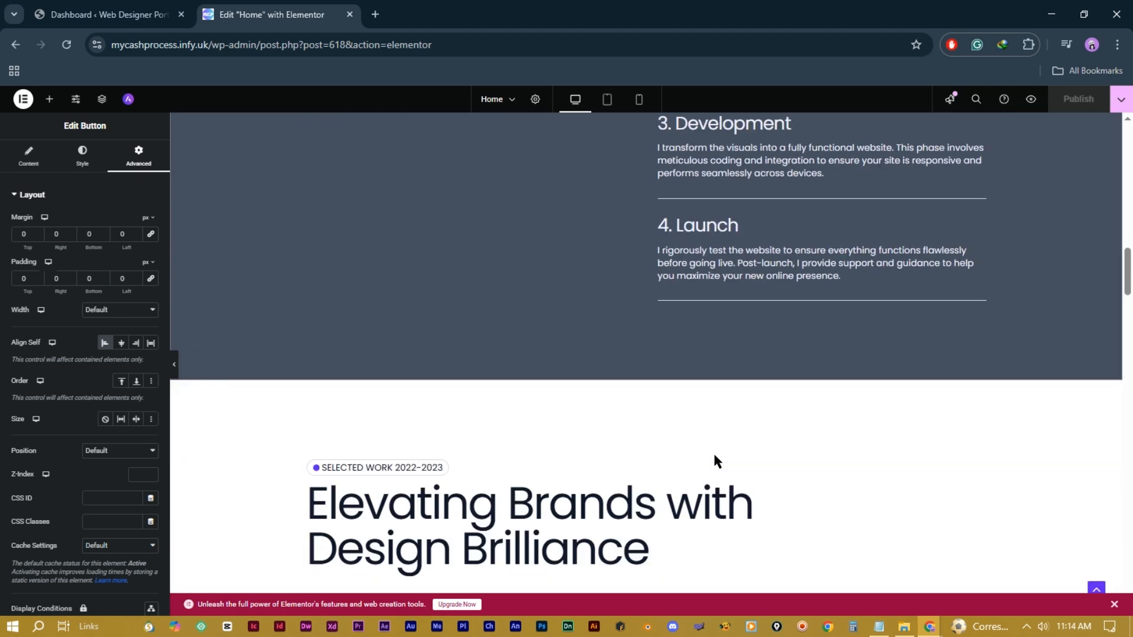
pyautogui.scroll(-15, 715, 459)
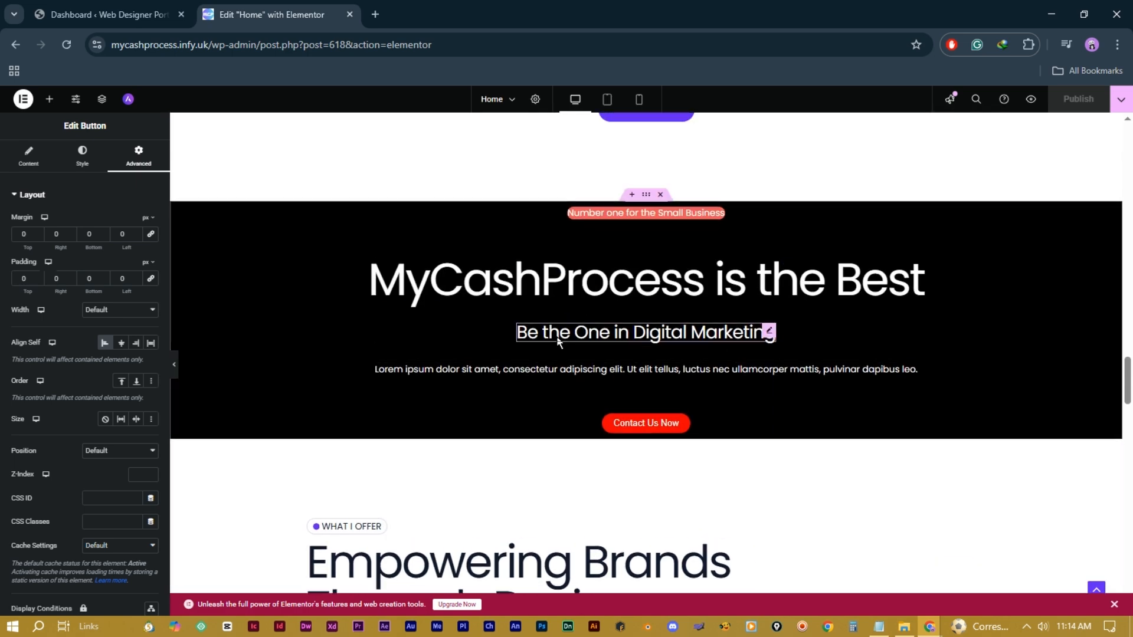
pyautogui.scroll(20, 827, 367)
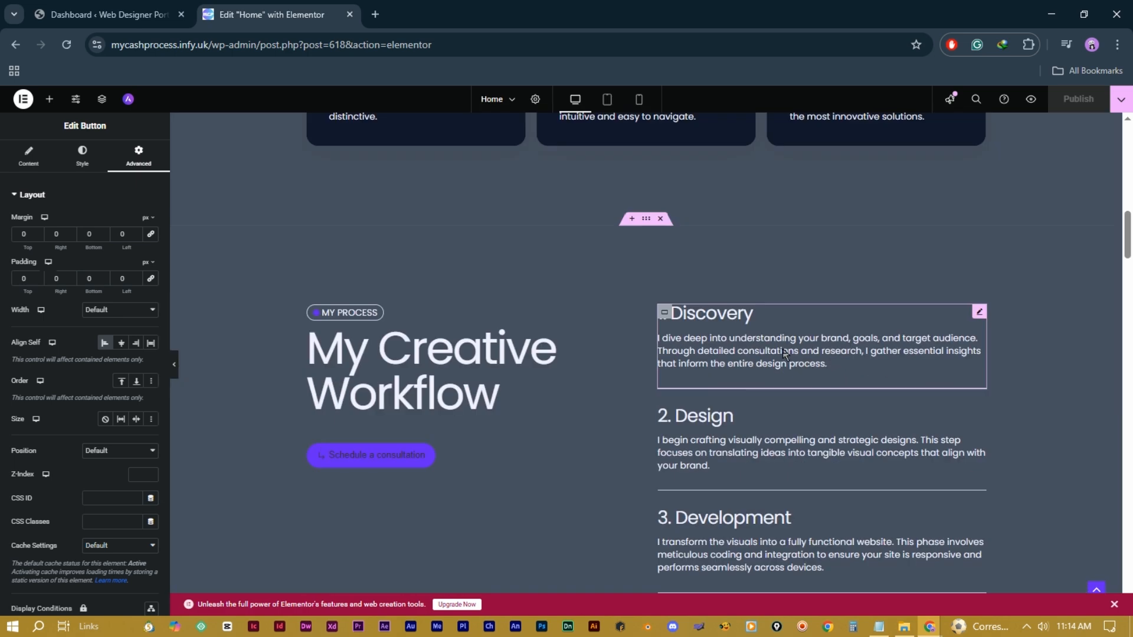
pyautogui.scroll(15, 785, 354)
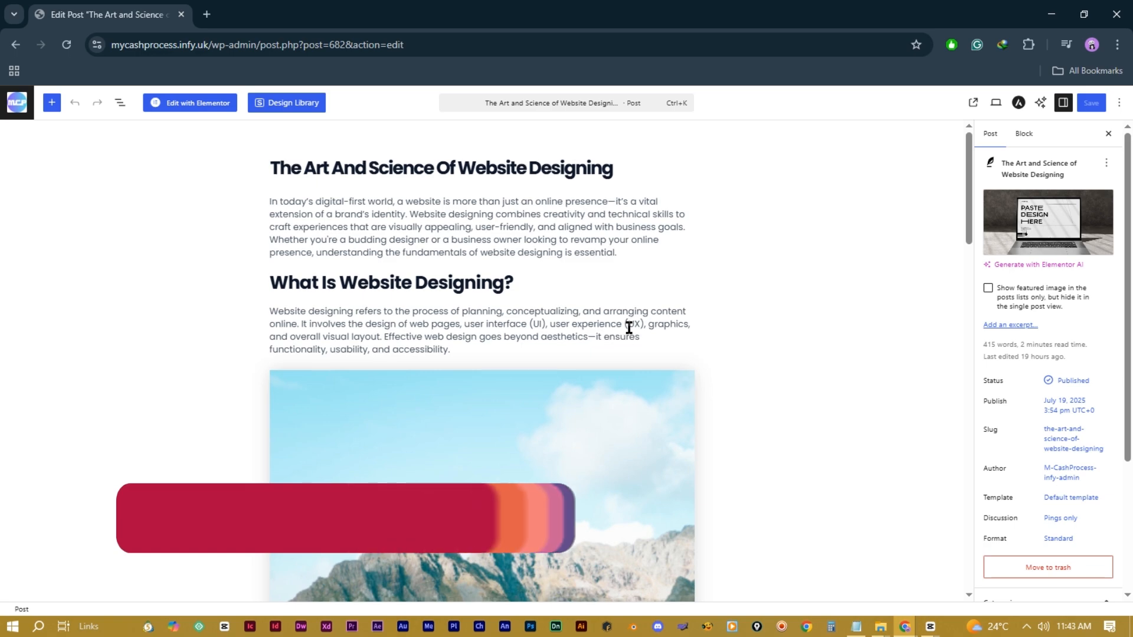
# Step: Scroll through 'The Art and Science of Website Designing' from its title to the Conclusion
pyautogui.scroll(-4, 628, 323)
pyautogui.scroll(-15, 628, 324)
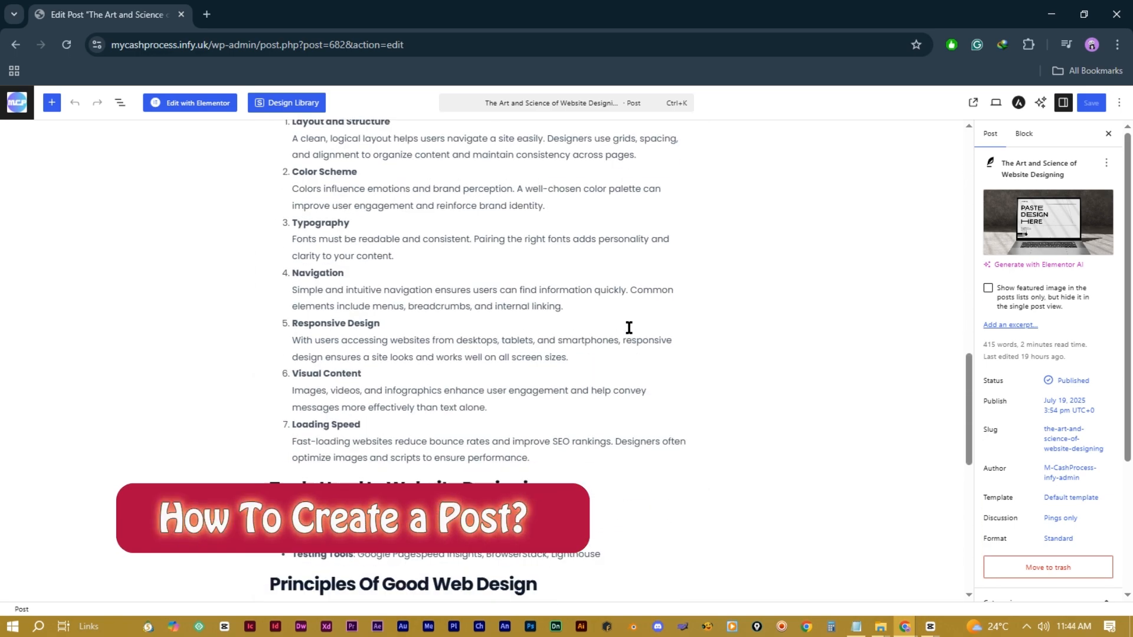
pyautogui.scroll(-5, 629, 328)
pyautogui.scroll(15, 629, 328)
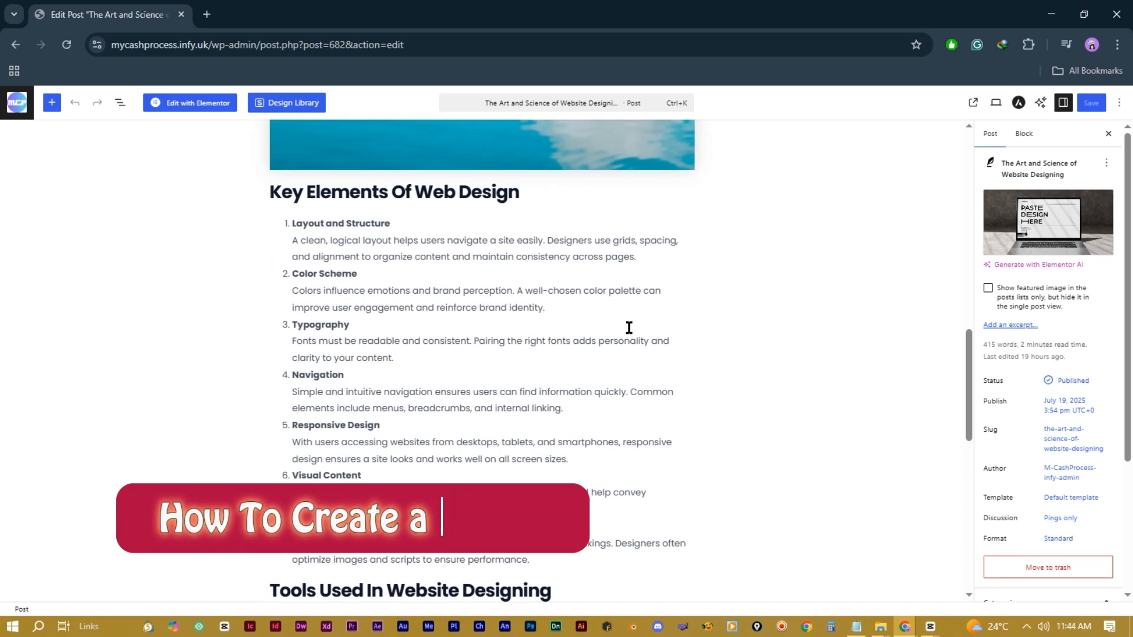
pyautogui.scroll(8, 629, 328)
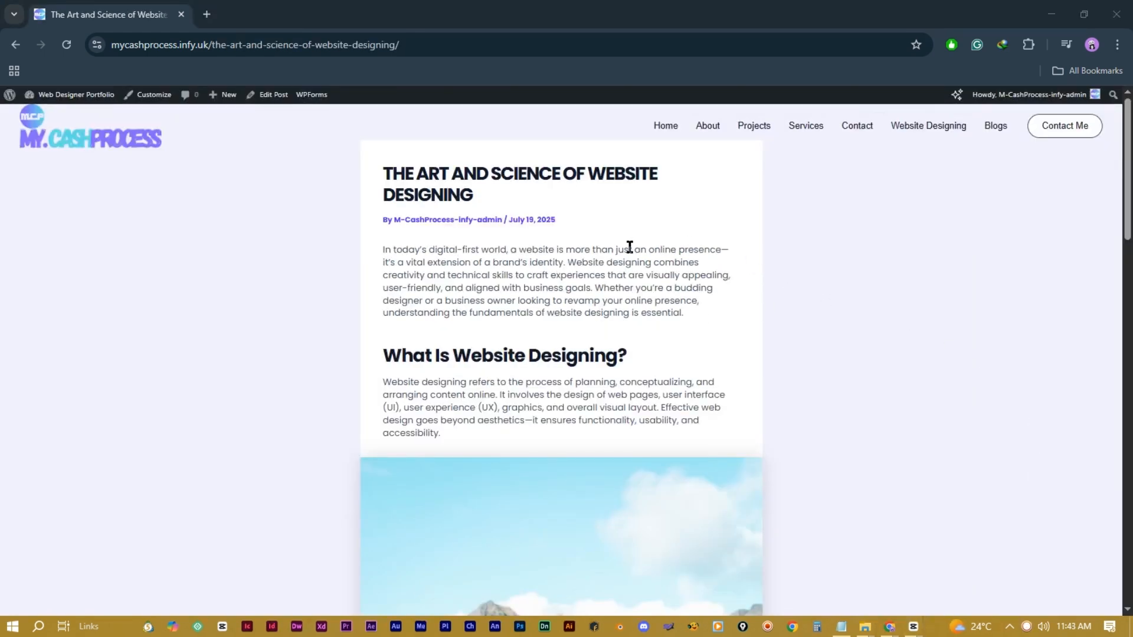
pyautogui.scroll(-7, 628, 247)
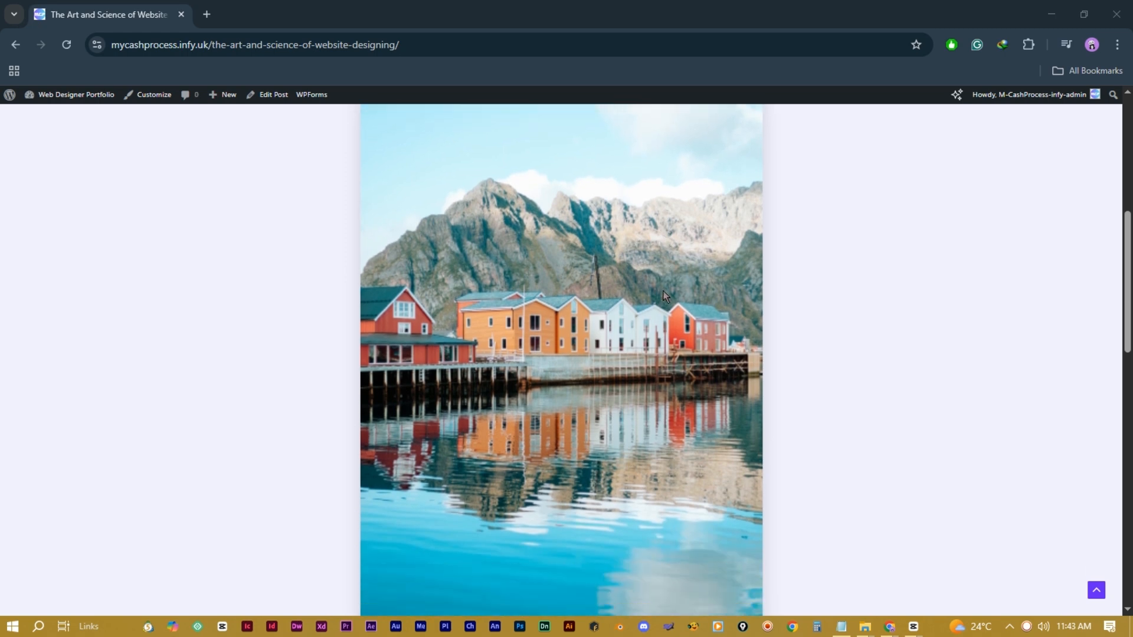
pyautogui.scroll(-10, 663, 295)
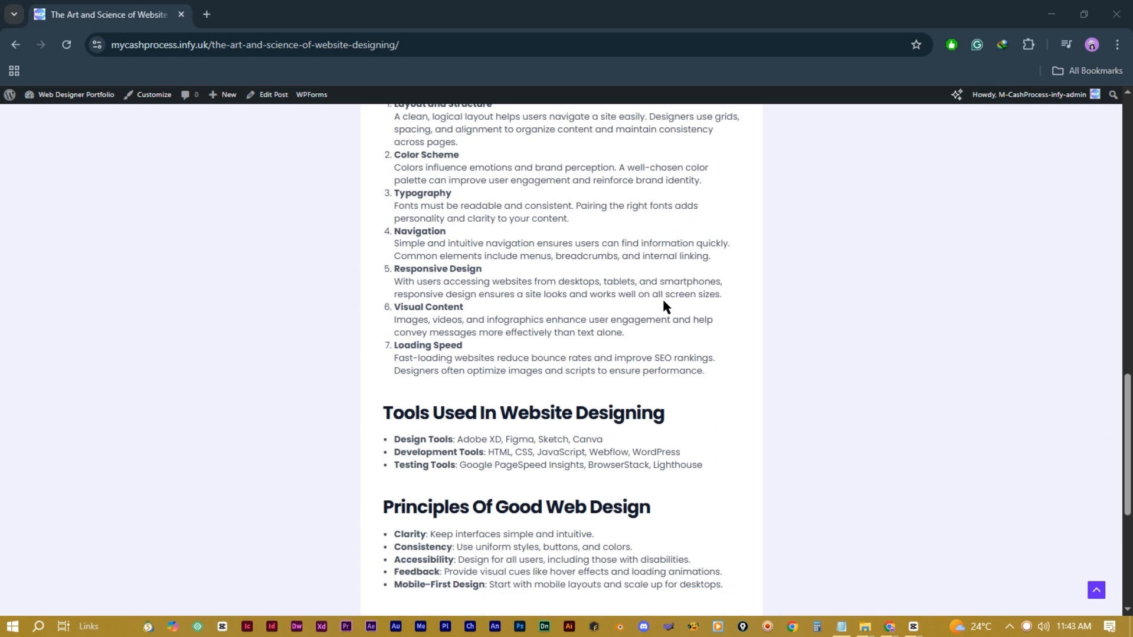
pyautogui.scroll(-6, 663, 302)
pyautogui.scroll(2, 660, 307)
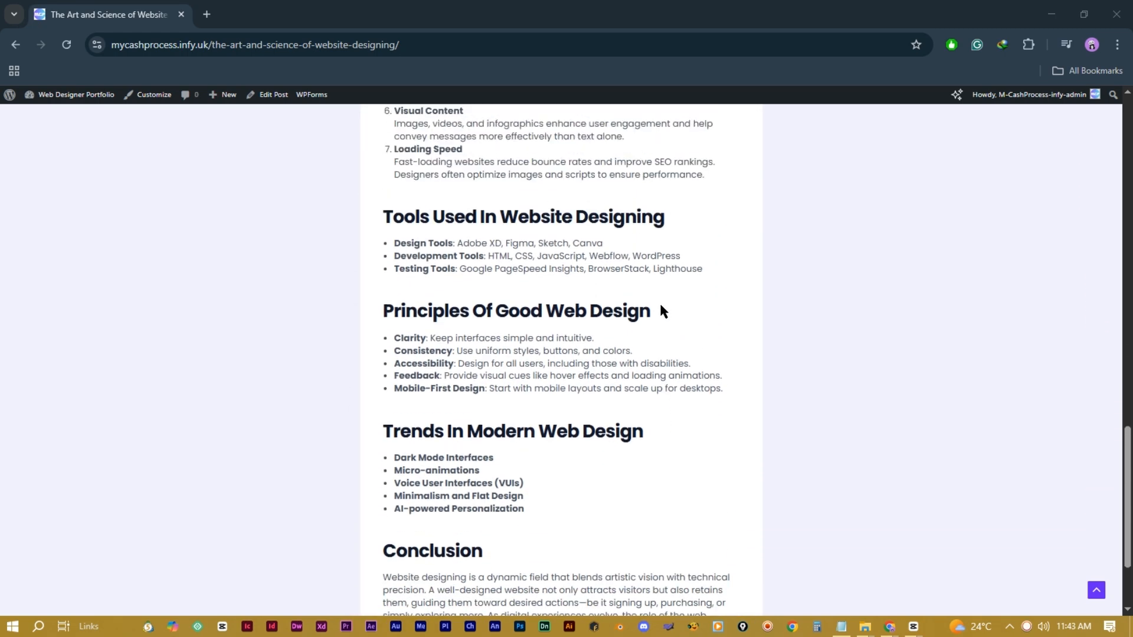
pyautogui.scroll(18, 660, 305)
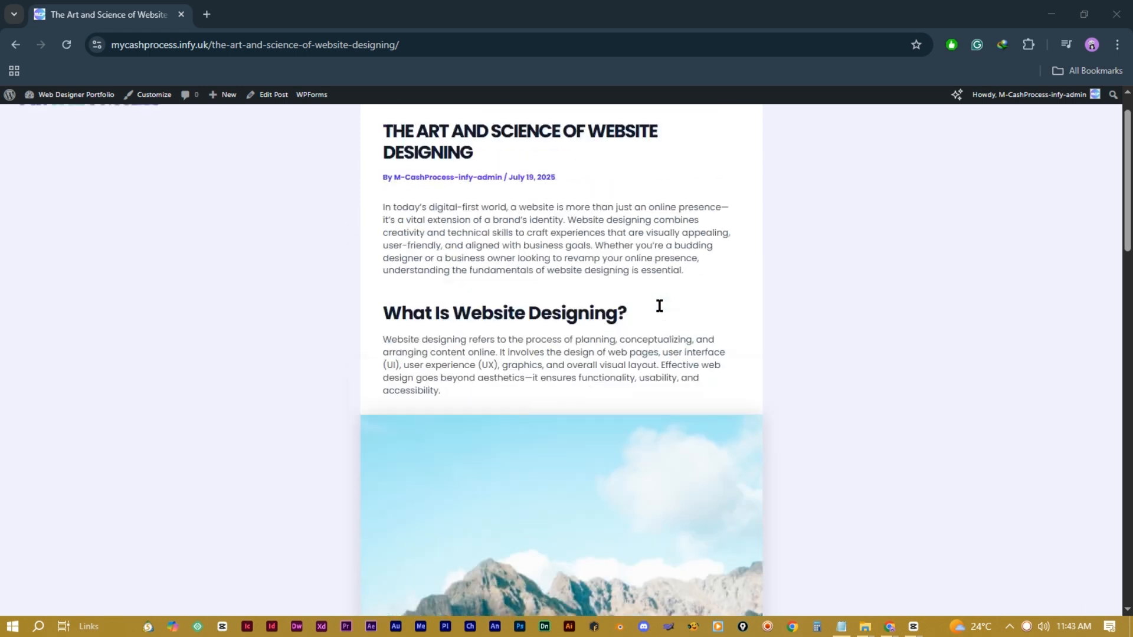
pyautogui.scroll(2, 659, 306)
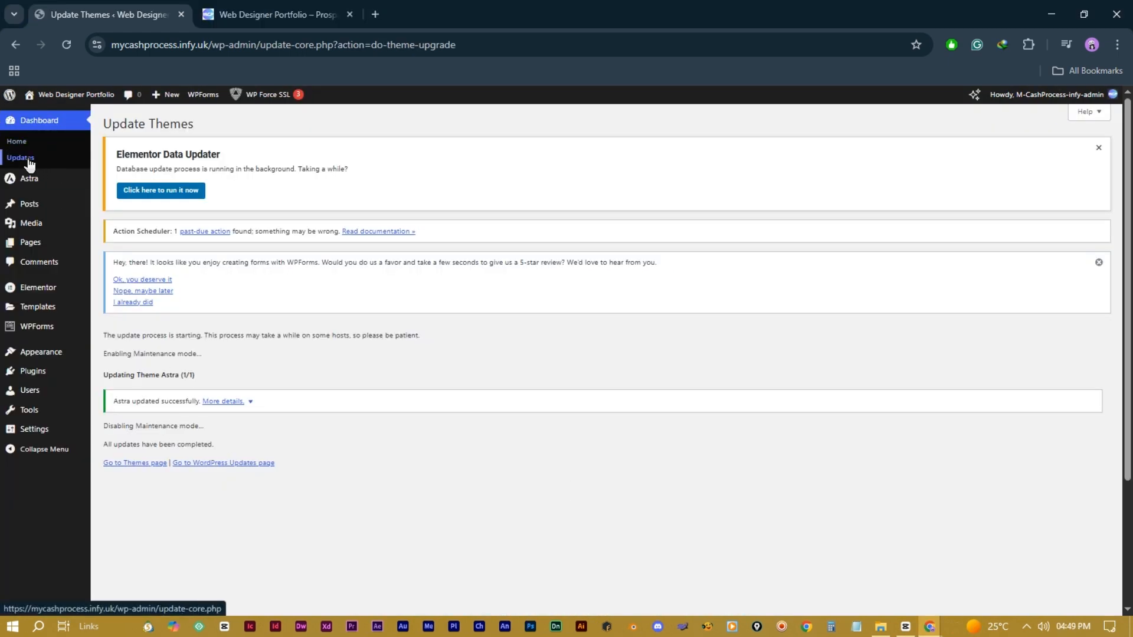
# Step: Start a blank post from All Posts, then open a new browser tab to the chat site
pyautogui.moveTo(39, 207)
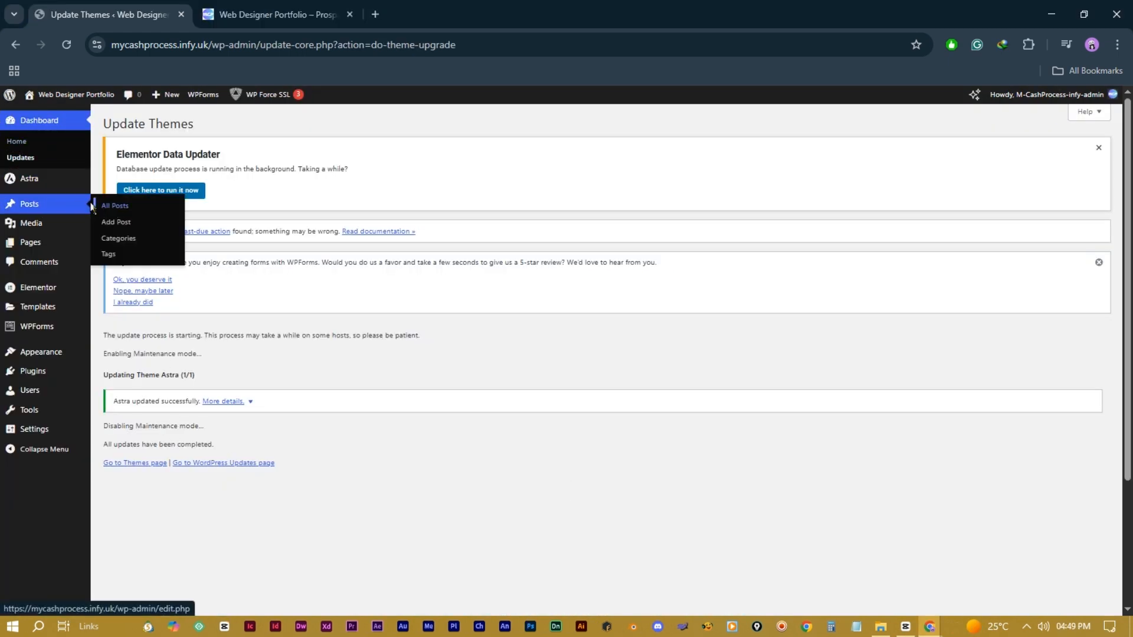
pyautogui.click(43, 204)
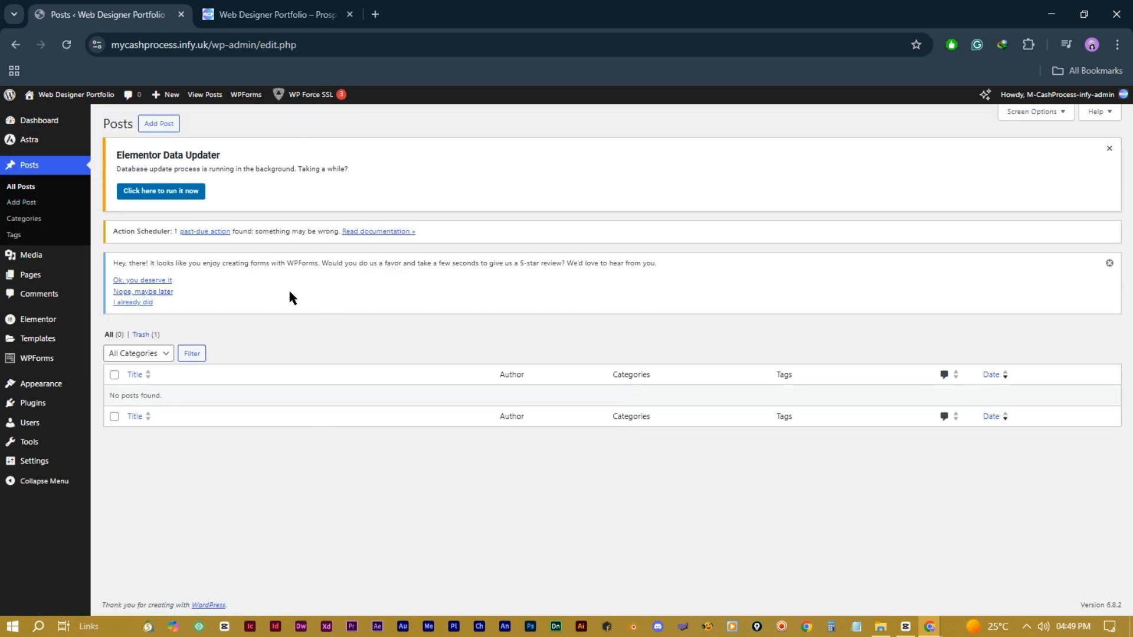
pyautogui.click(165, 125)
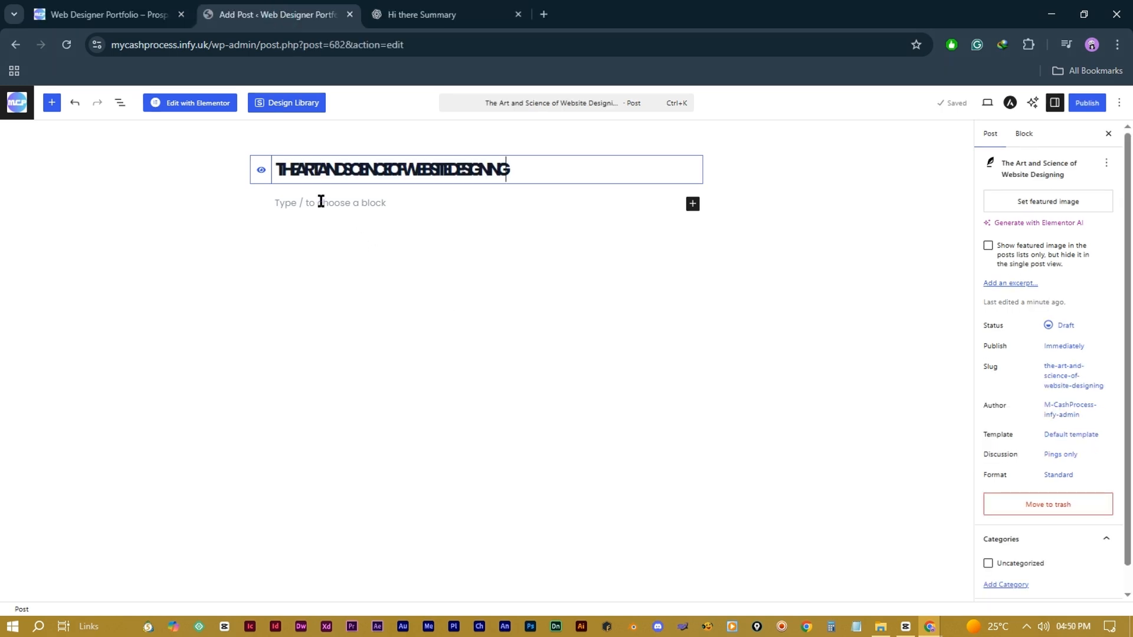
pyautogui.click(321, 202)
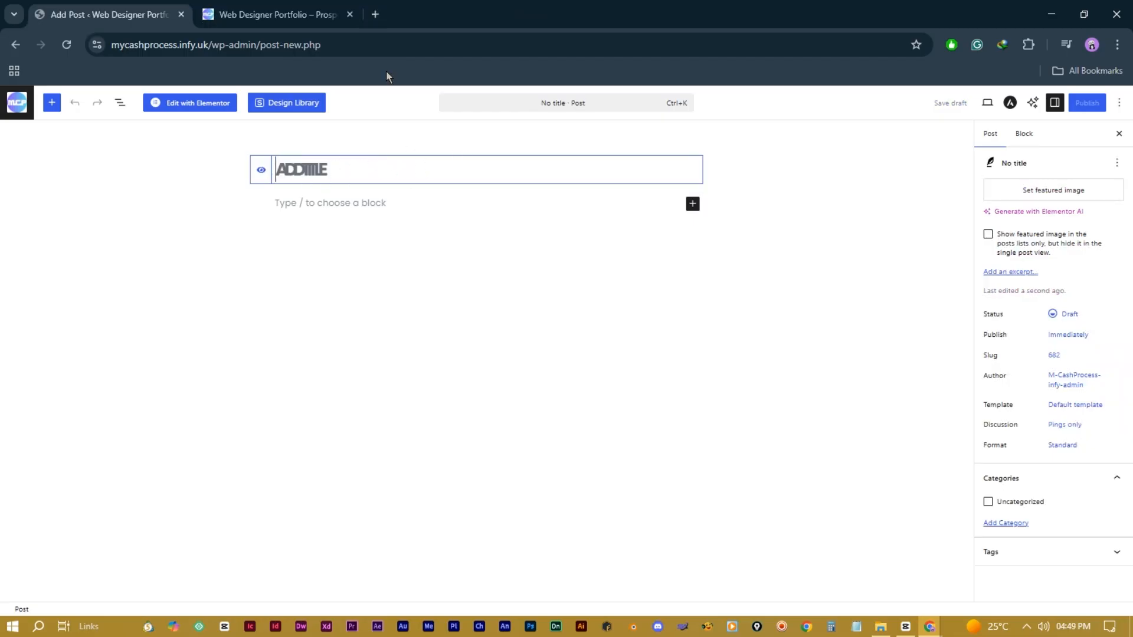
pyautogui.hotkey('ctrl', 't')
pyautogui.write('chatgpt.com/?model=auto')
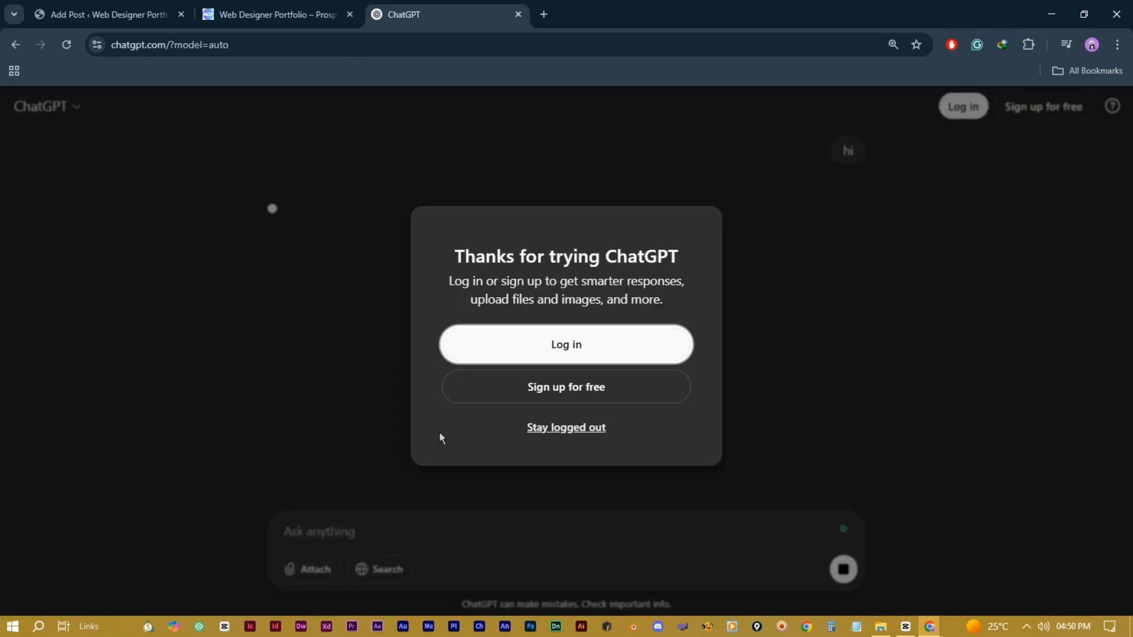
# Step: Ask ChatGPT to write an article about website designing
pyautogui.click(565, 429)
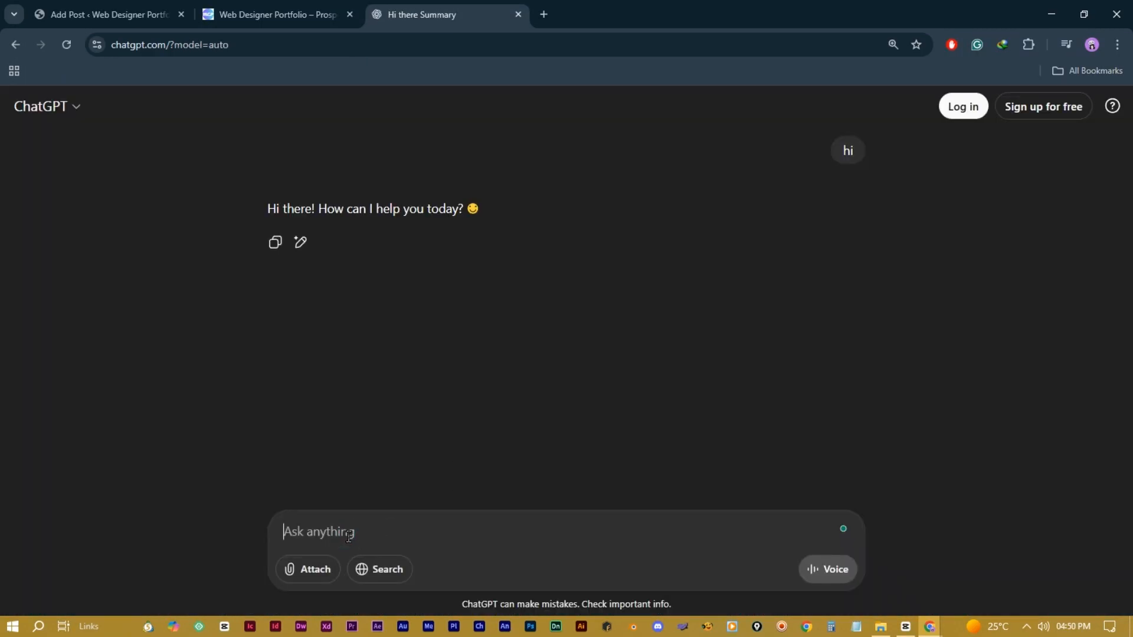
pyautogui.write('can you please write me an article ab')
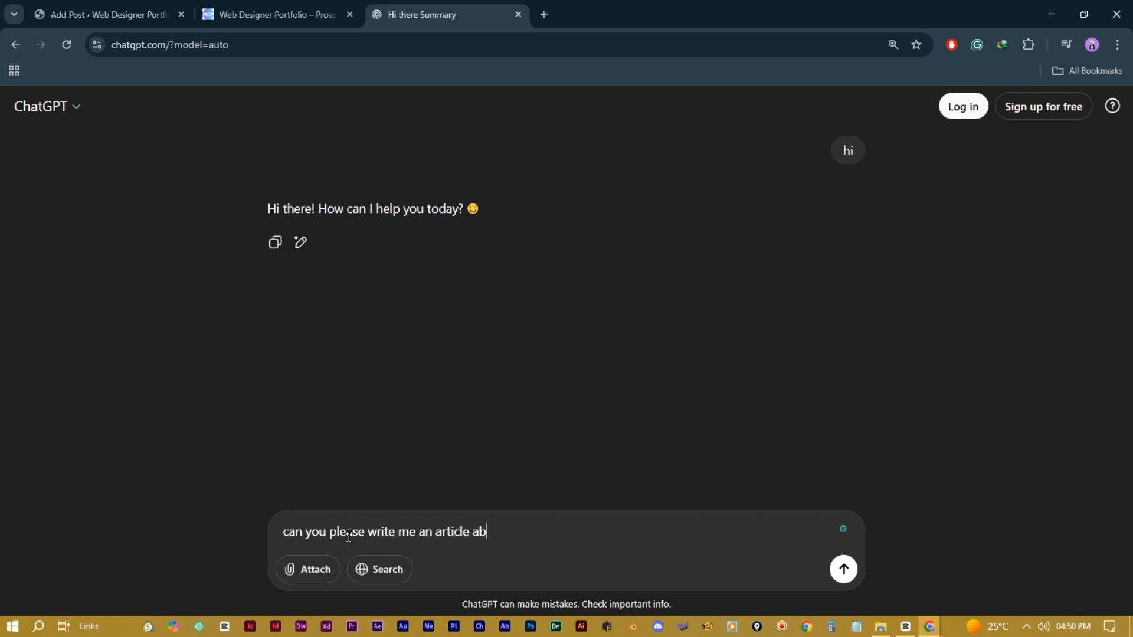
pyautogui.write('out websit')
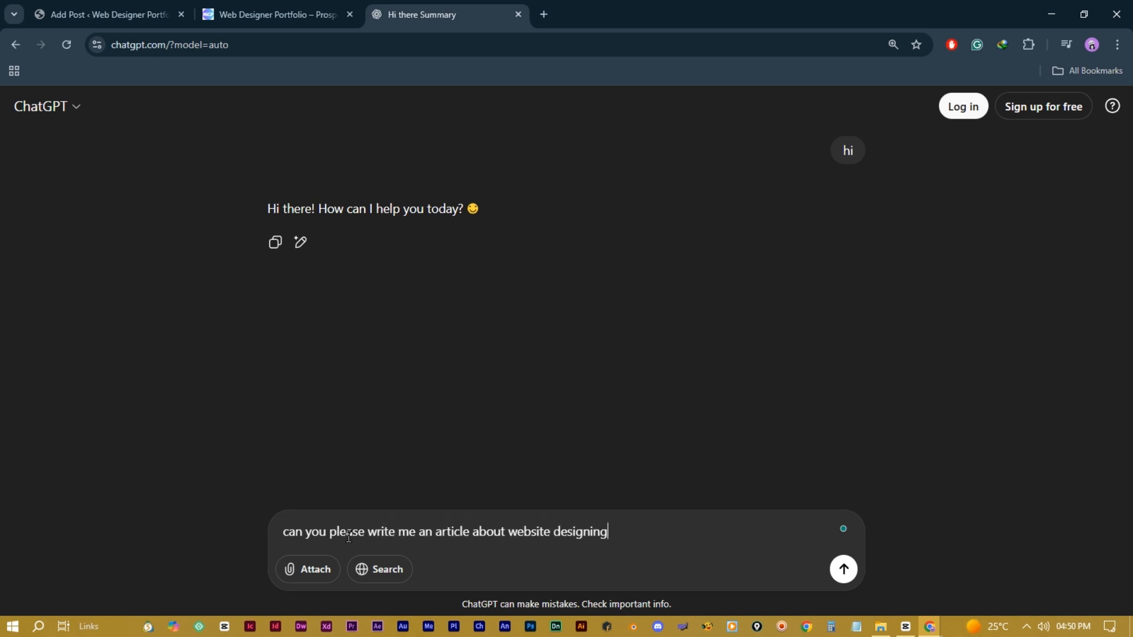
pyautogui.write('e designing')
pyautogui.press('Return')
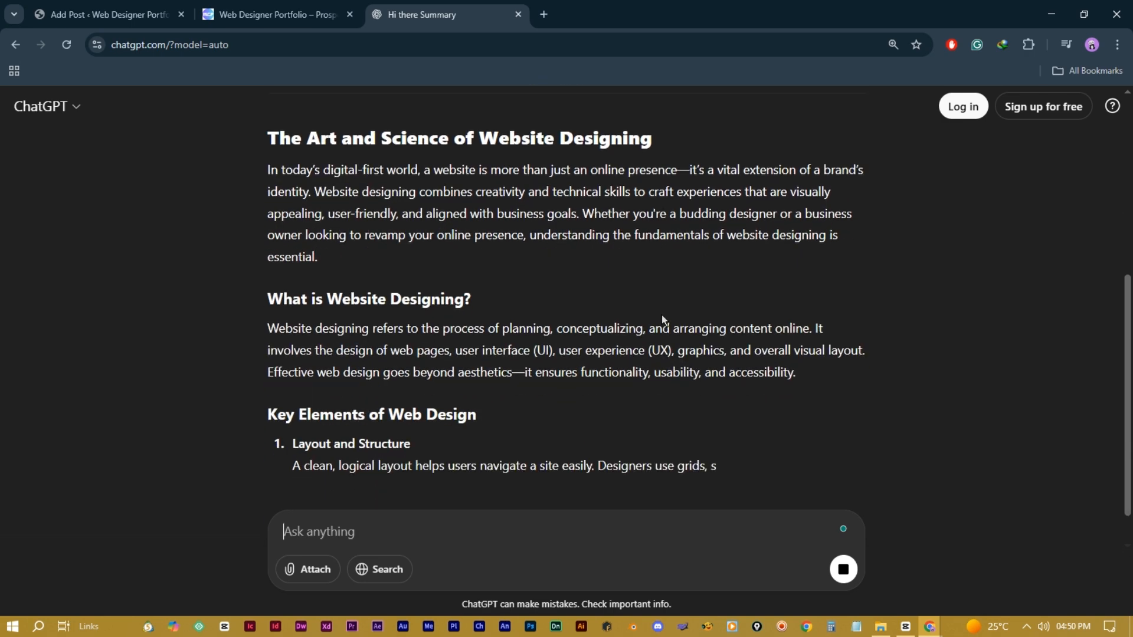
# Step: Copy the article's heading for the post title and select the article body
pyautogui.moveTo(268, 134); pyautogui.dragTo(660, 144)
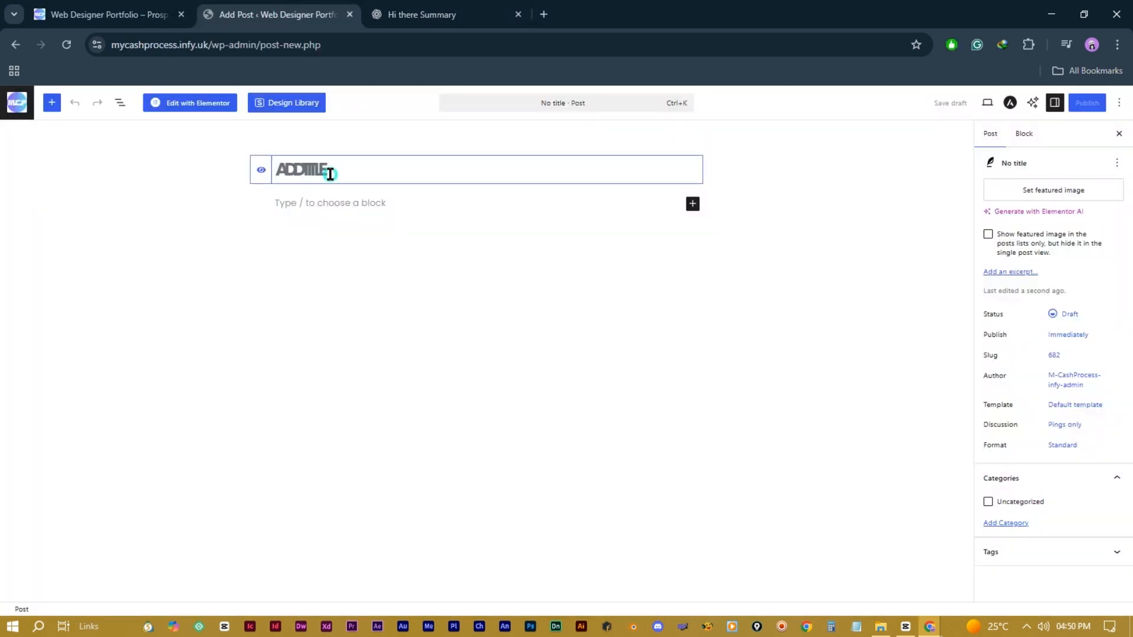
pyautogui.write('The Art and Science of Website Designing')
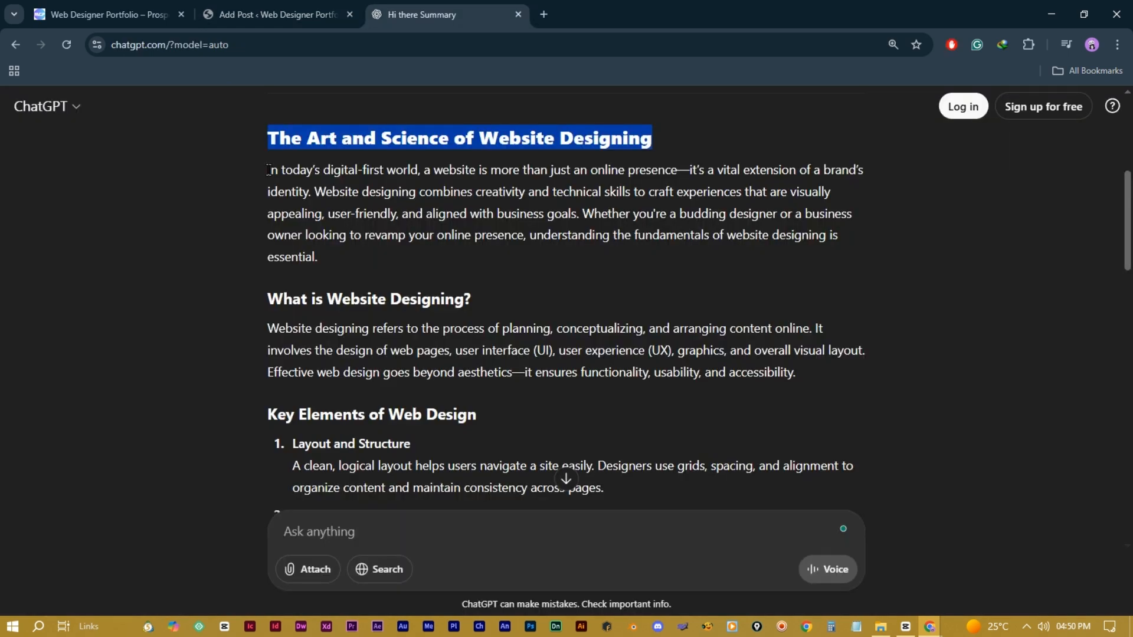
pyautogui.moveTo(268, 170); pyautogui.dragTo(669, 289)
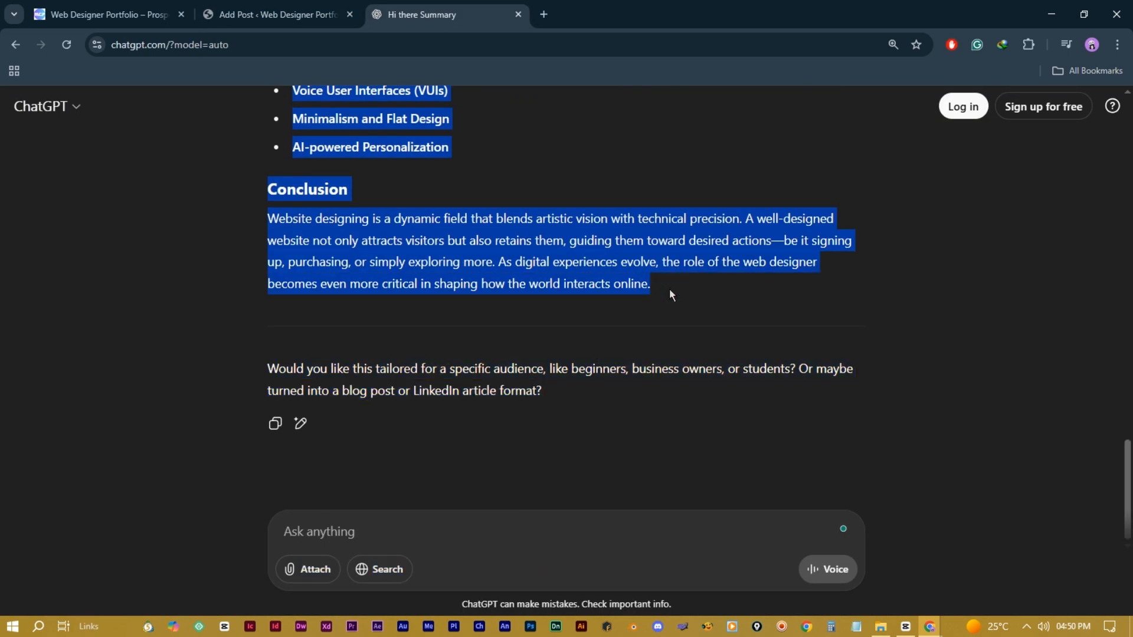
pyautogui.click(277, 14)
# Step: Paste the generated article into the empty post body
pyautogui.click(320, 201)
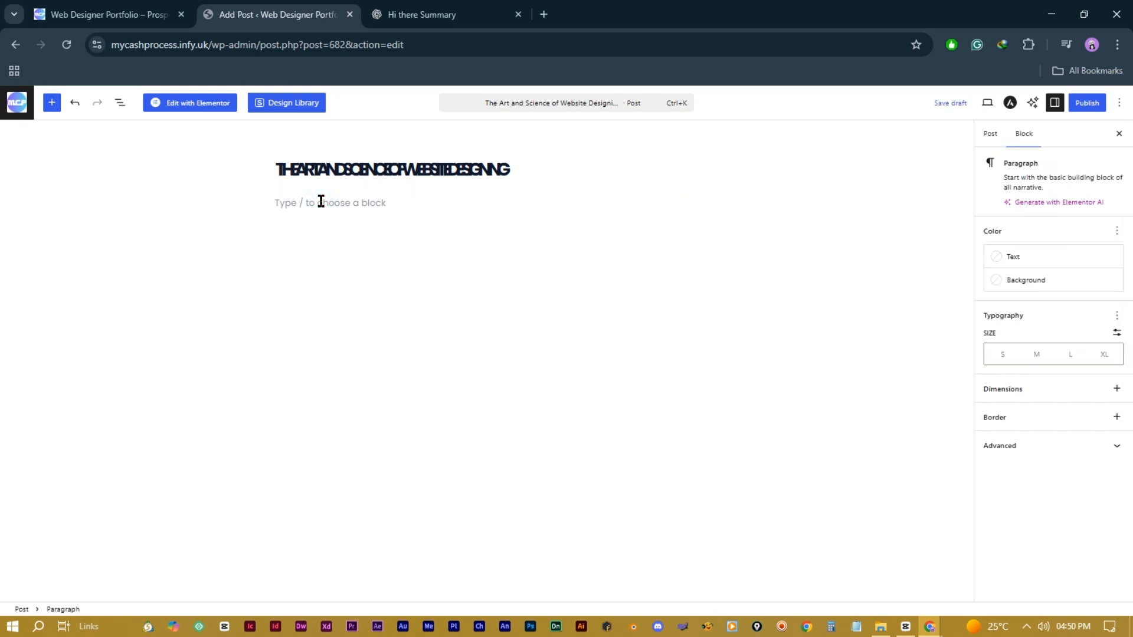
pyautogui.hotkey('ctrl', 'v')
pyautogui.scroll(20, 669, 252)
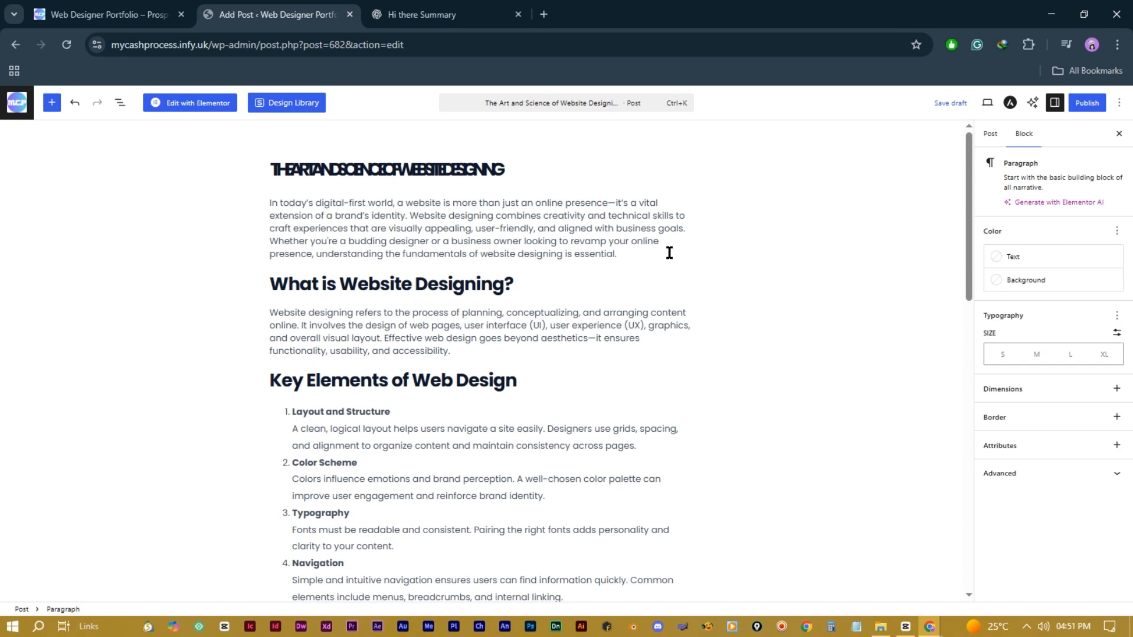
pyautogui.scroll(-1, 669, 253)
pyautogui.scroll(1, 669, 252)
# Step: Set the laptop mockup image as the post's featured image
pyautogui.click(515, 168)
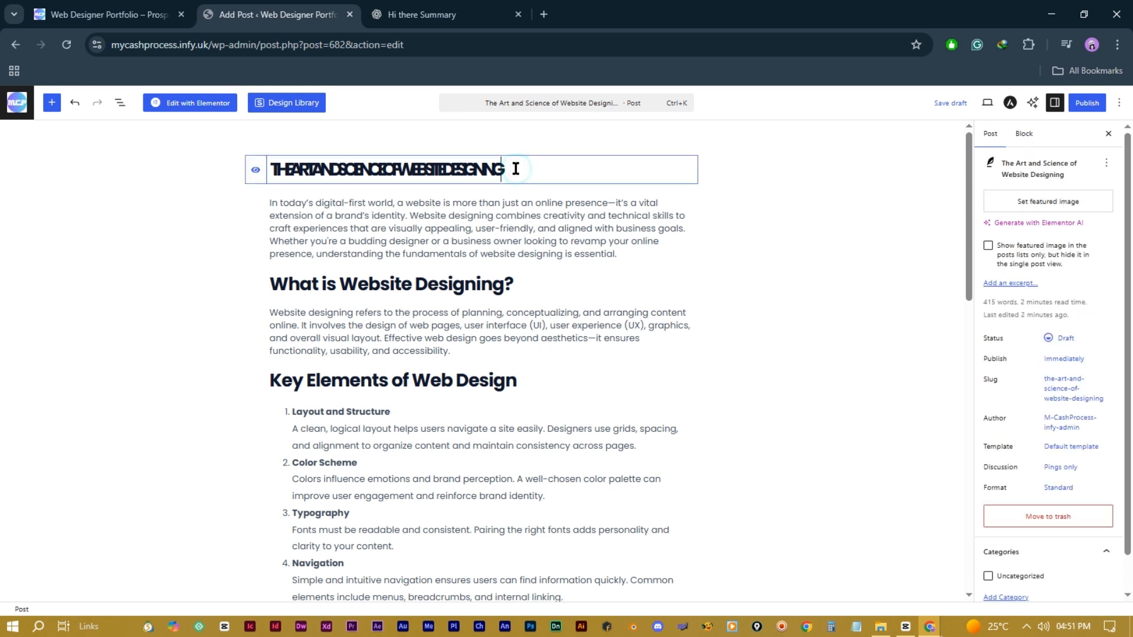
pyautogui.click(1034, 203)
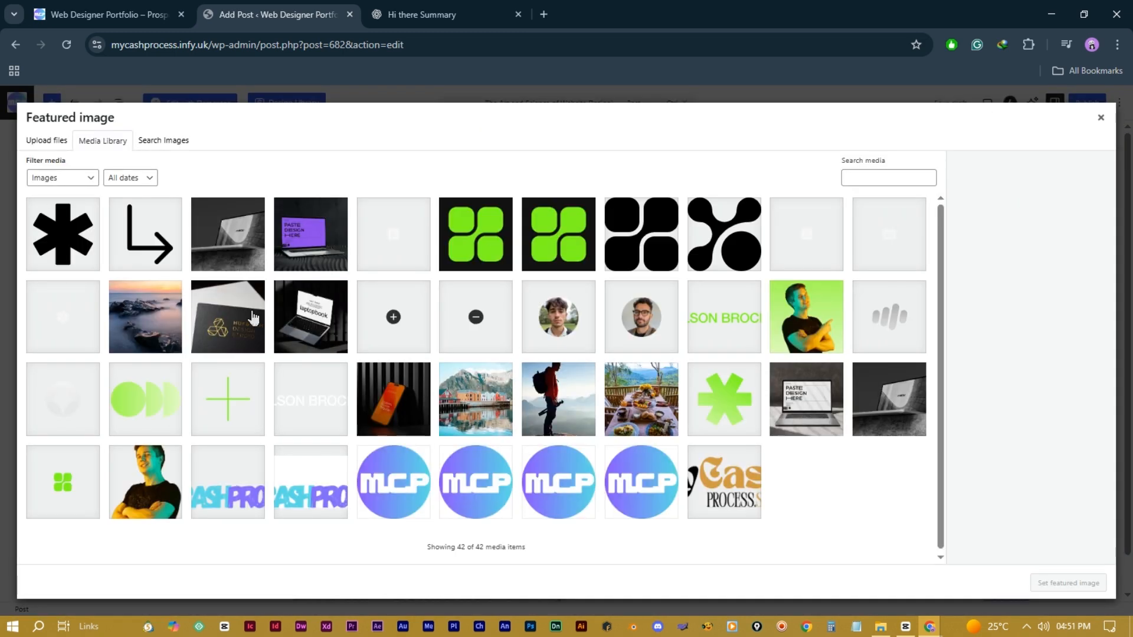
pyautogui.click(805, 413)
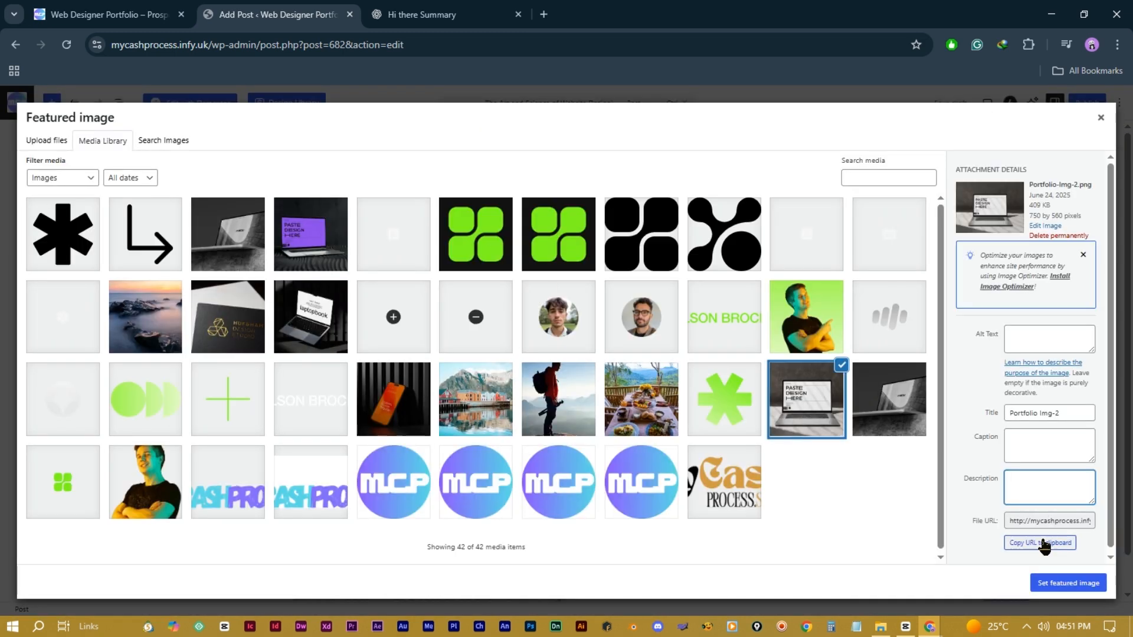
pyautogui.click(1051, 584)
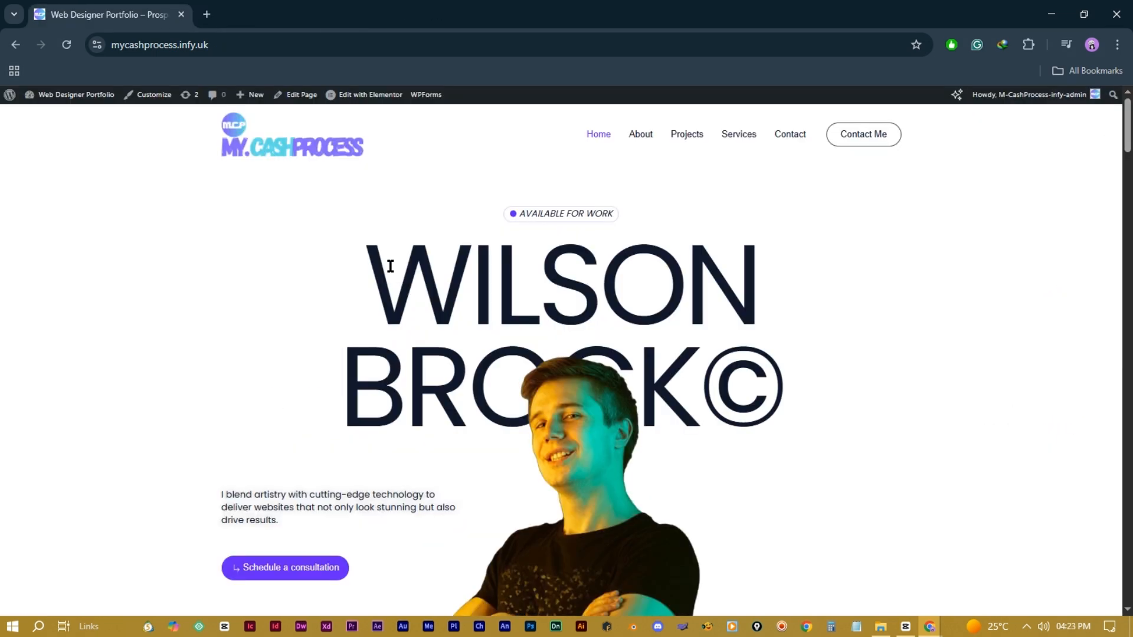
# Step: Set the H1 font family to Poppins under Customizer Global Typography
pyautogui.click(156, 103)
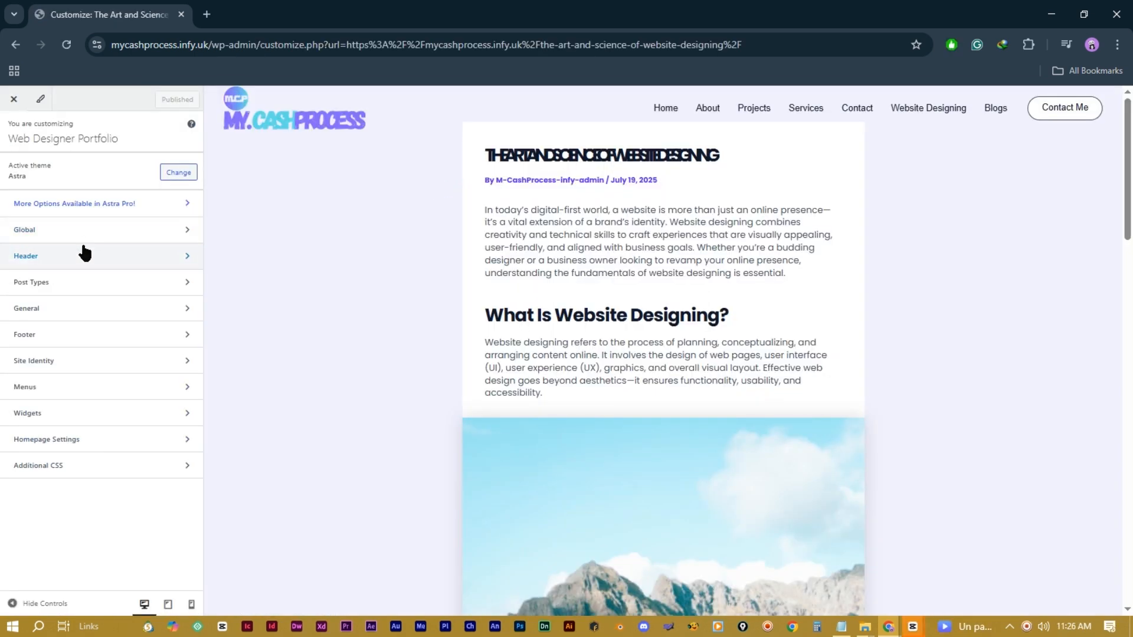
pyautogui.click(127, 230)
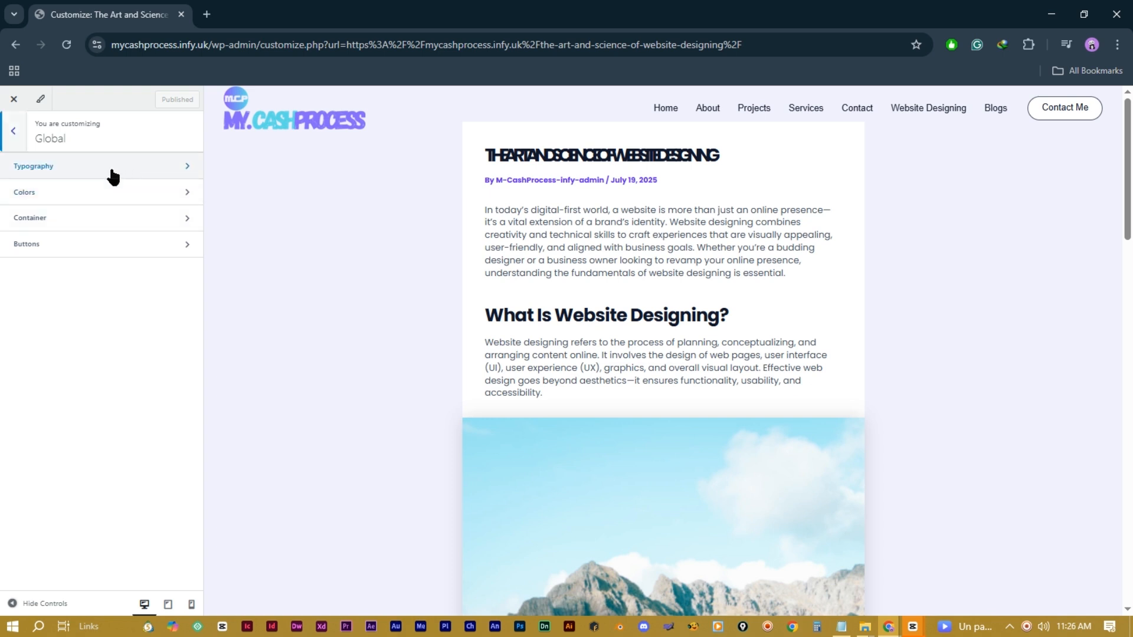
pyautogui.click(141, 169)
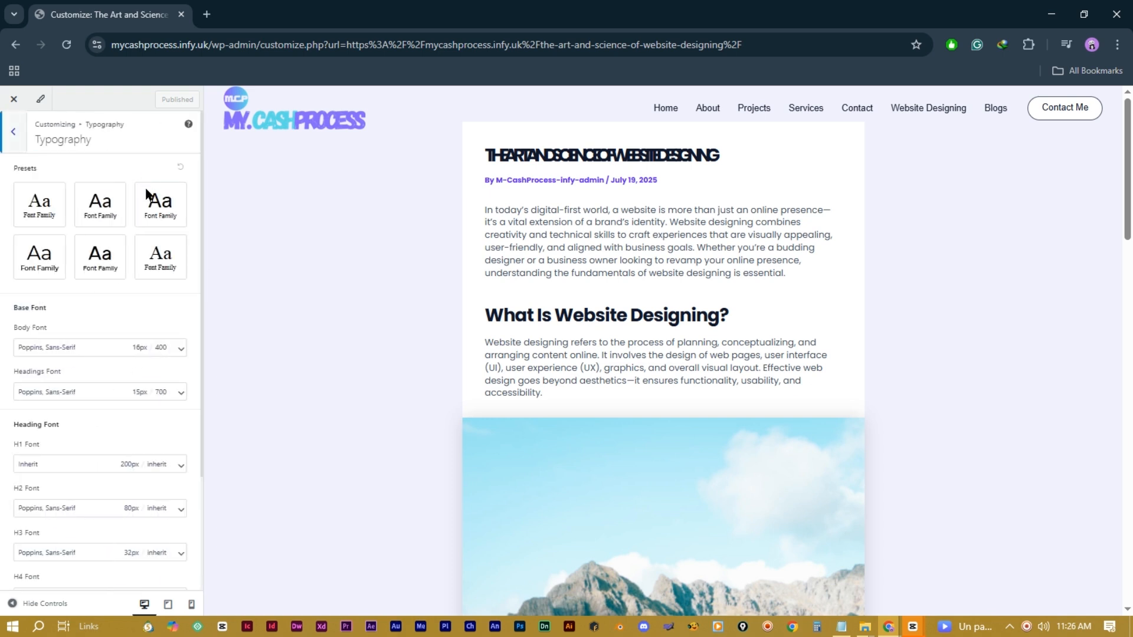
pyautogui.scroll(-3, 149, 326)
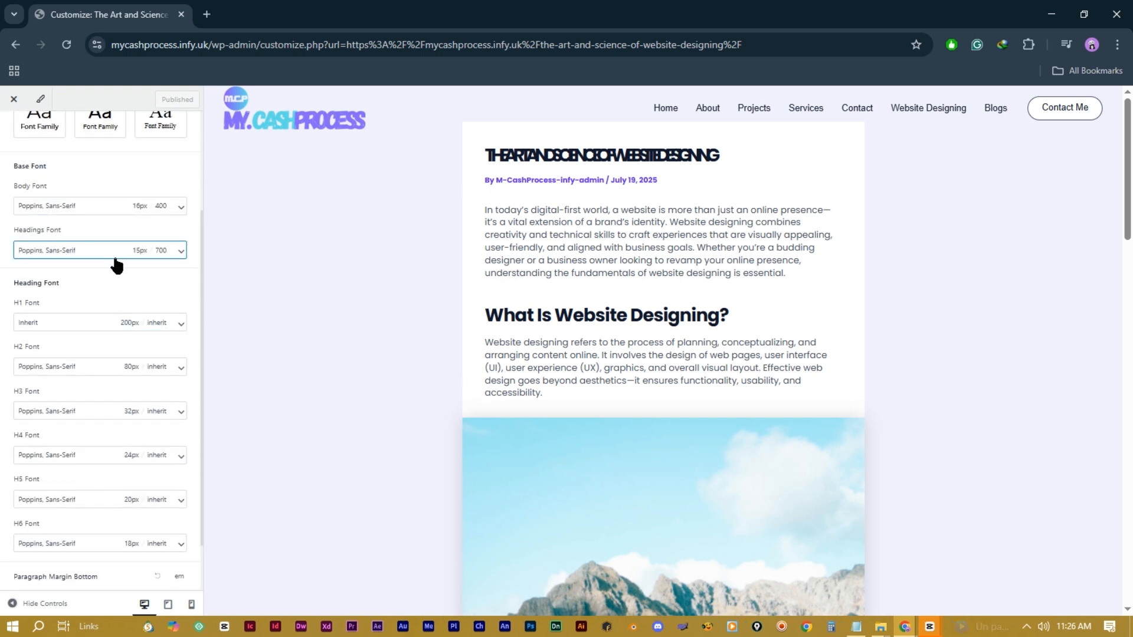
pyautogui.click(172, 323)
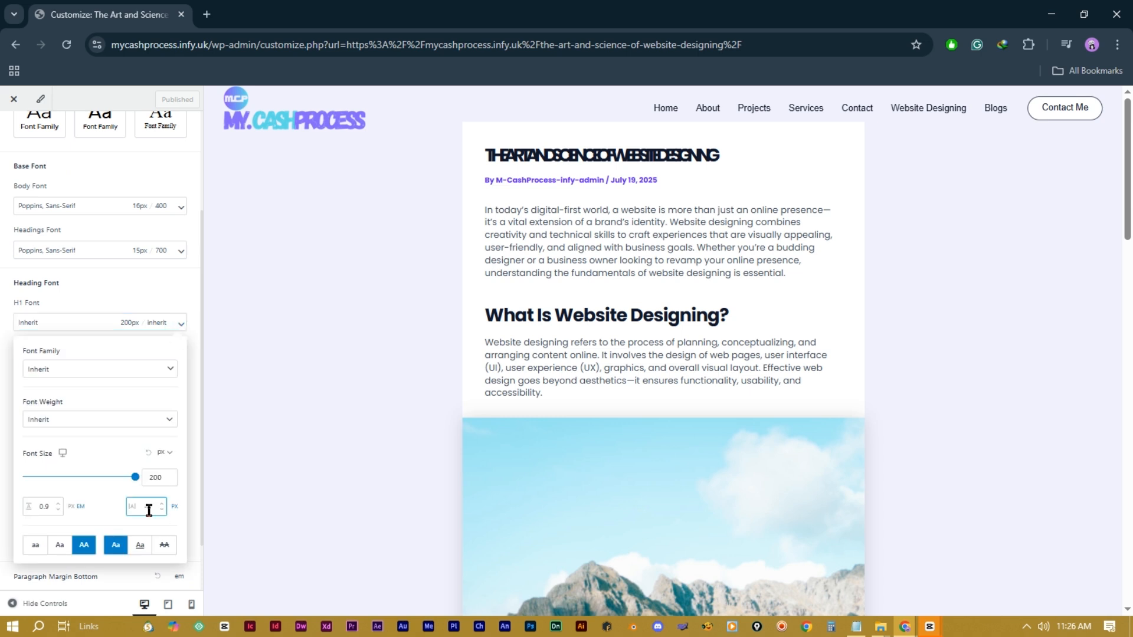
pyautogui.click(130, 364)
pyautogui.write('pop')
pyautogui.press('Return')
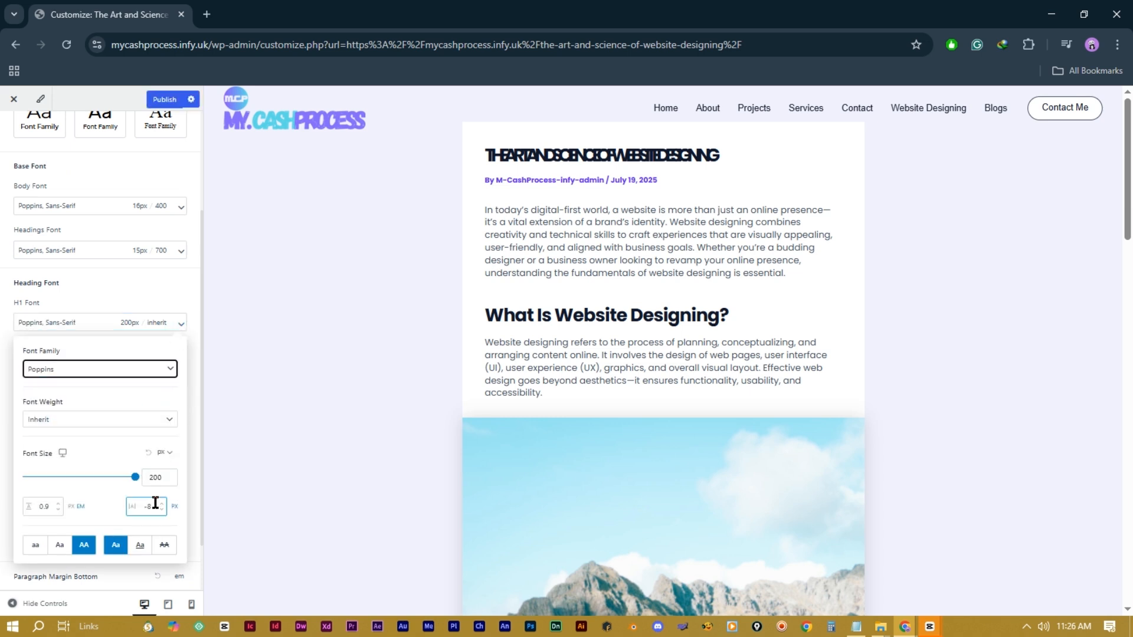
# Step: Change H1 letter spacing to -2 and publish the typography changes
pyautogui.click(152, 507)
pyautogui.moveTo(153, 508); pyautogui.dragTo(143, 506)
pyautogui.write('0')
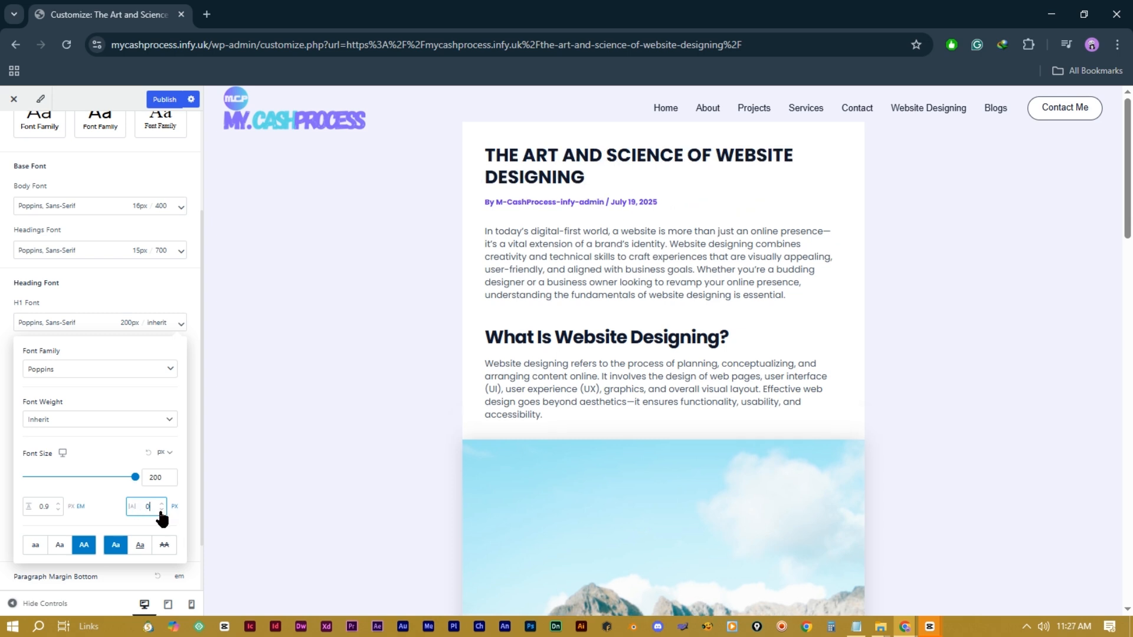
pyautogui.click(160, 511)
pyautogui.click(160, 510)
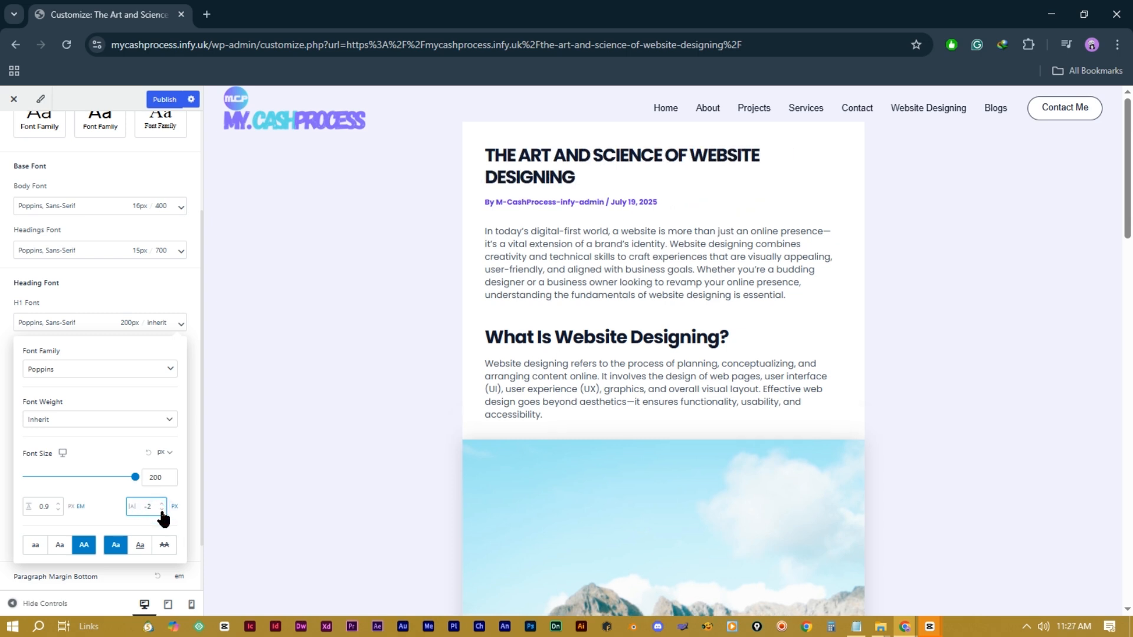
pyautogui.click(183, 288)
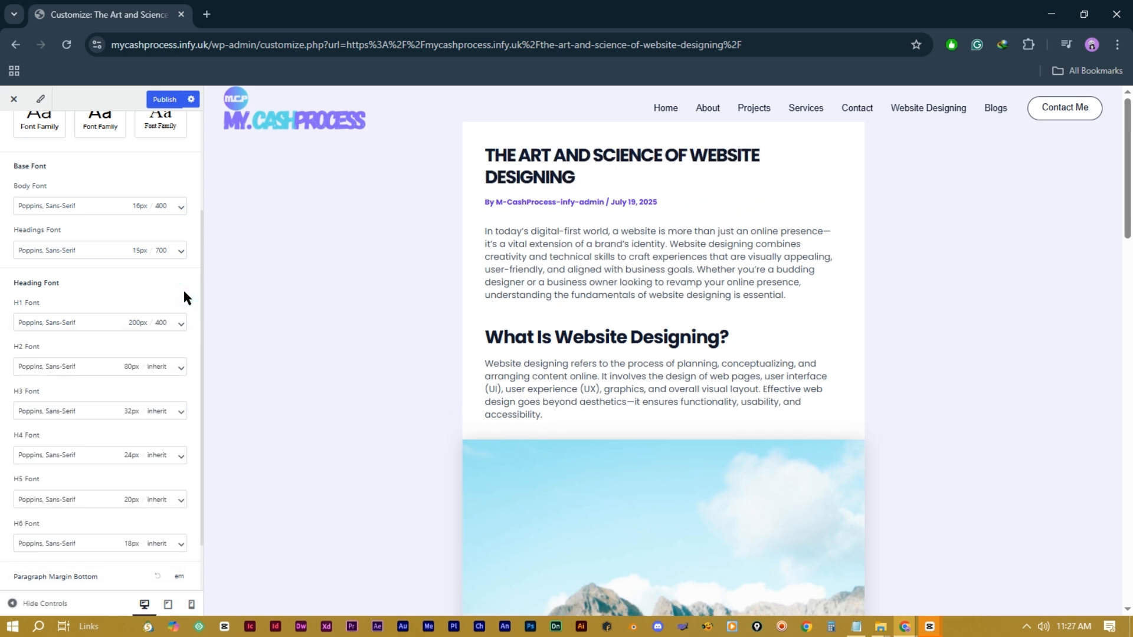
pyautogui.click(167, 100)
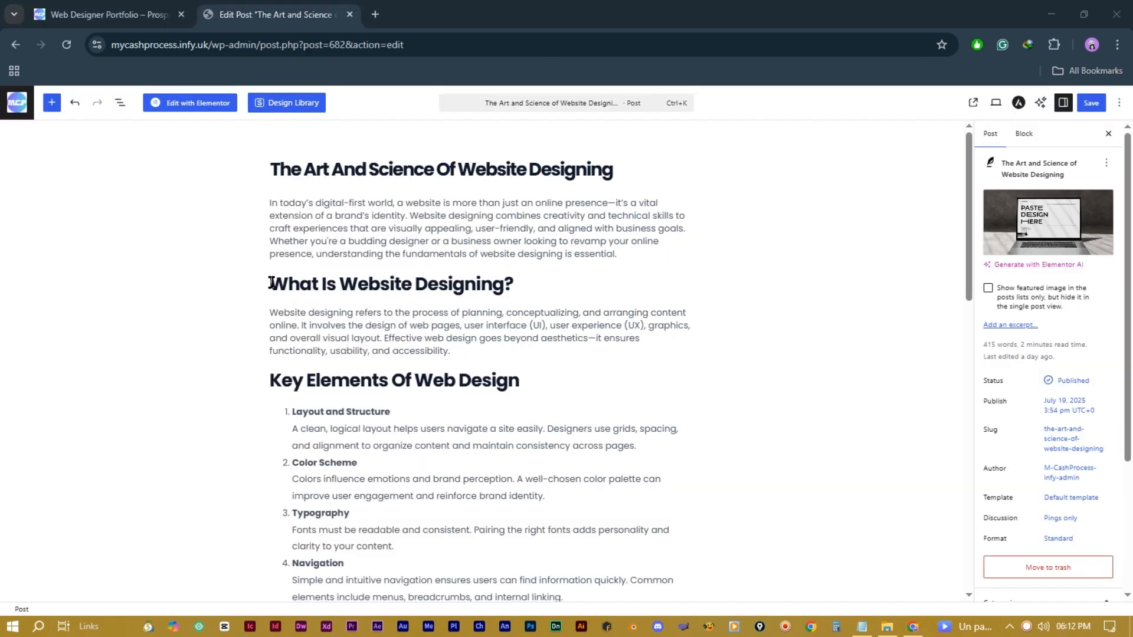
pyautogui.moveTo(271, 284); pyautogui.dragTo(513, 284)
# Step: Try heading levels 2 and 4 on 'What Is Website Designing?', leaving it at level 3
pyautogui.click(367, 259)
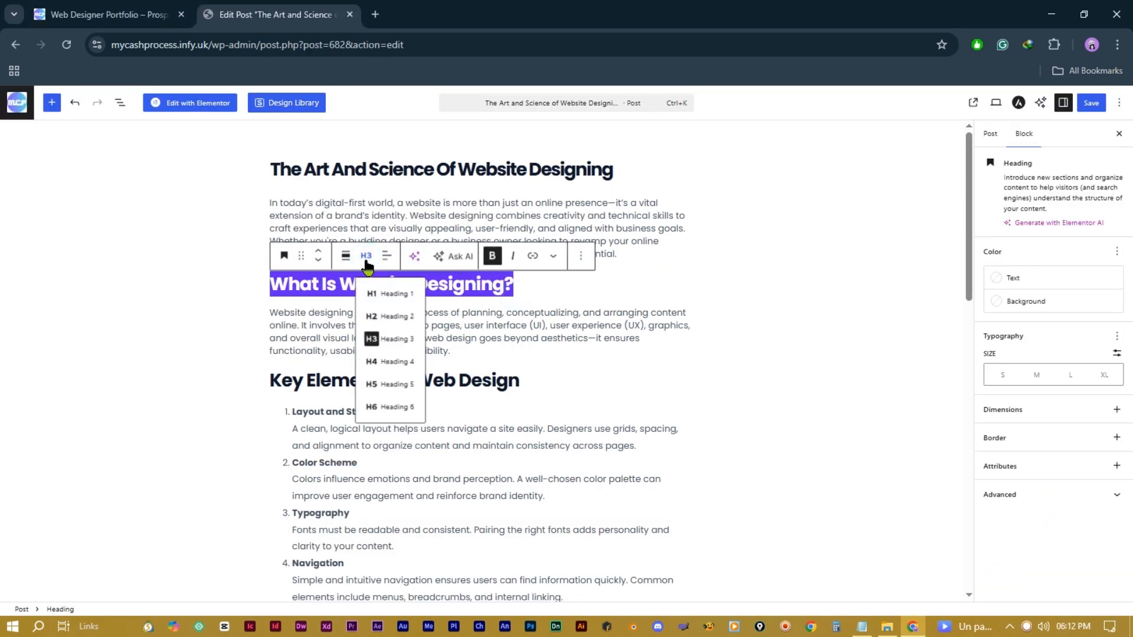
pyautogui.click(379, 317)
pyautogui.click(368, 263)
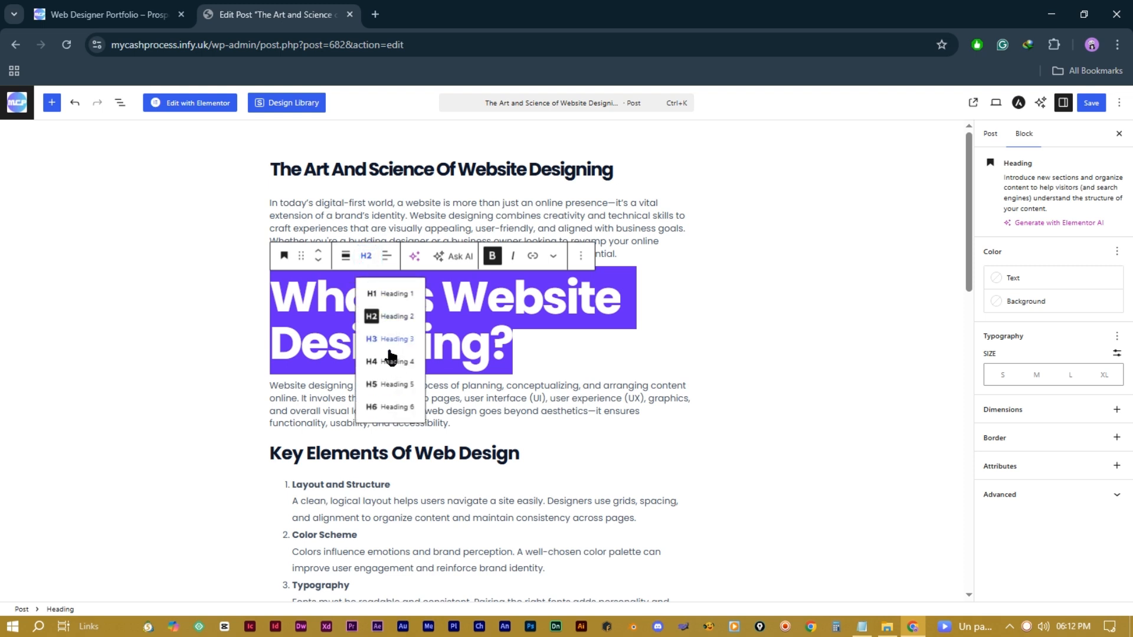
pyautogui.click(389, 362)
pyautogui.click(365, 262)
pyautogui.click(387, 341)
# Step: Toggle bold on the paragraph below the heading, leaving it unbolded
pyautogui.moveTo(451, 351); pyautogui.dragTo(265, 314)
pyautogui.click(452, 288)
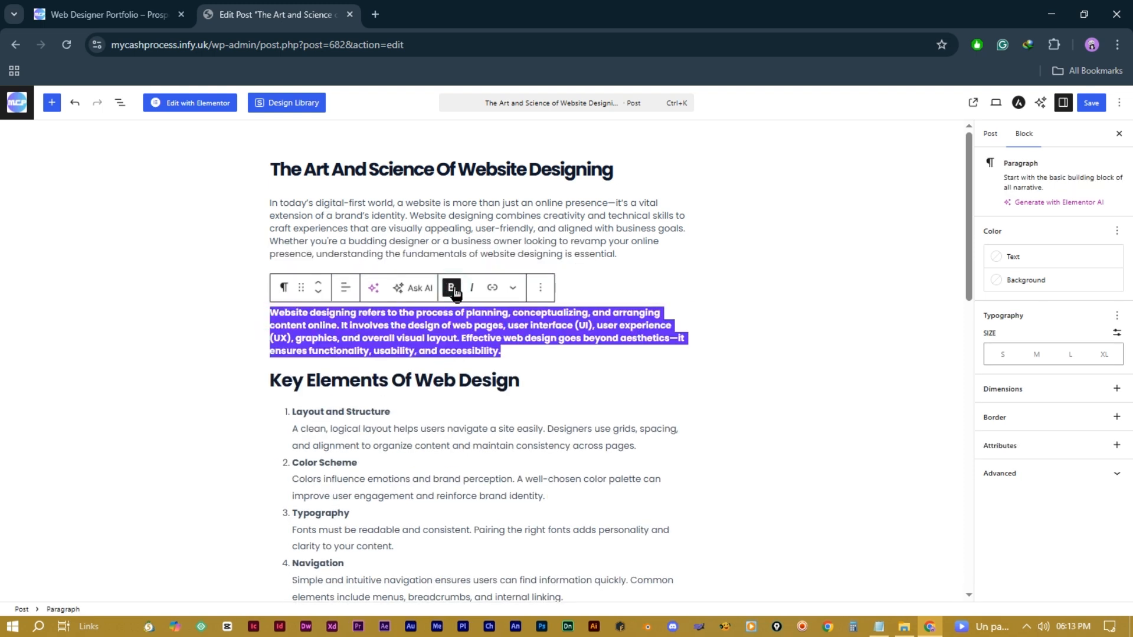
pyautogui.click(453, 288)
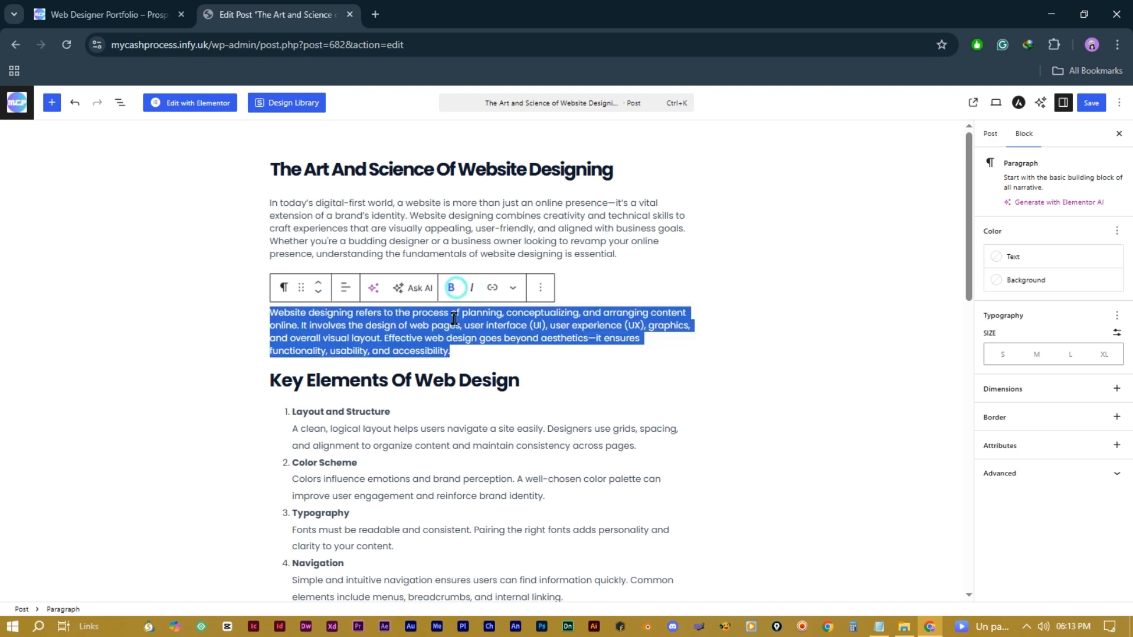
pyautogui.click(410, 332)
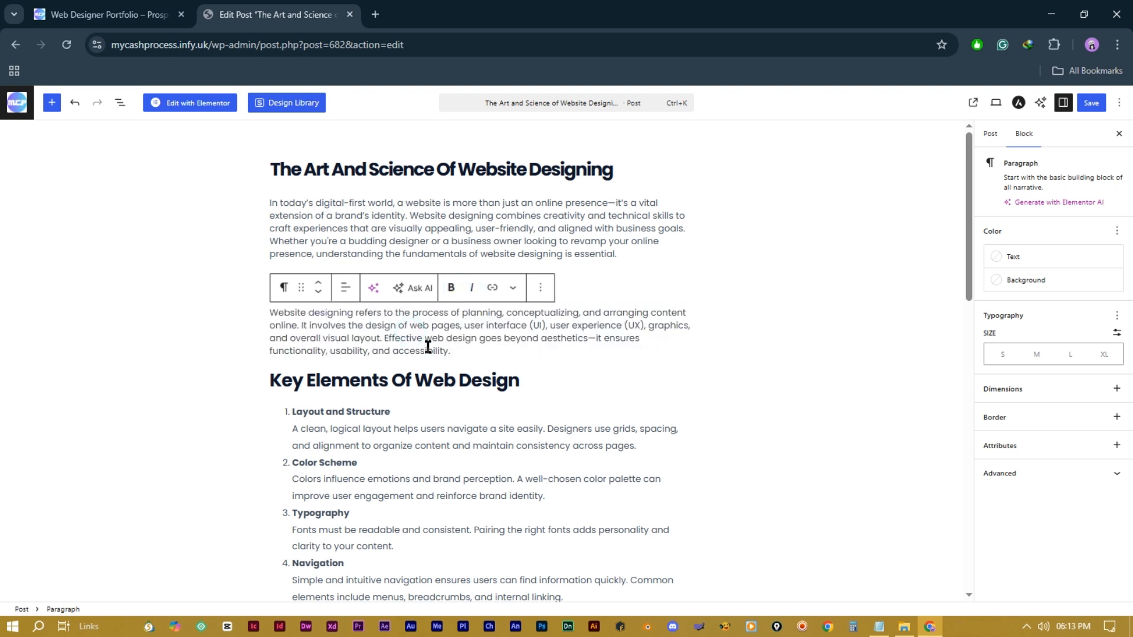
# Step: Link the words 'web design' to mycashprocess.com and make them bold italic
pyautogui.moveTo(424, 337); pyautogui.dragTo(477, 339)
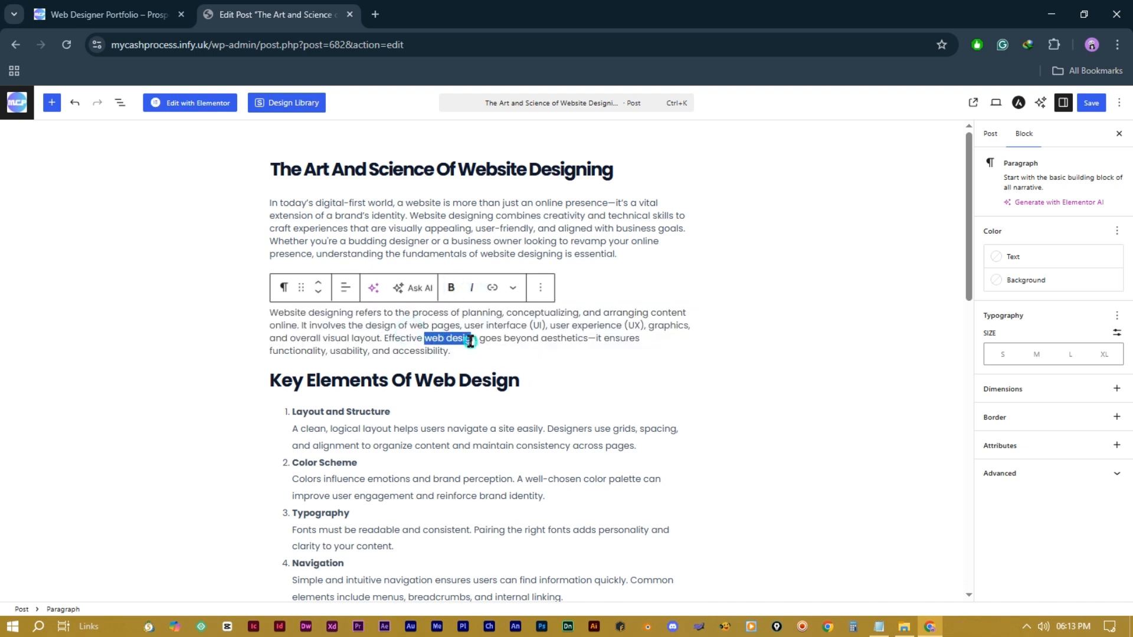
pyautogui.click(492, 287)
pyautogui.click(404, 369)
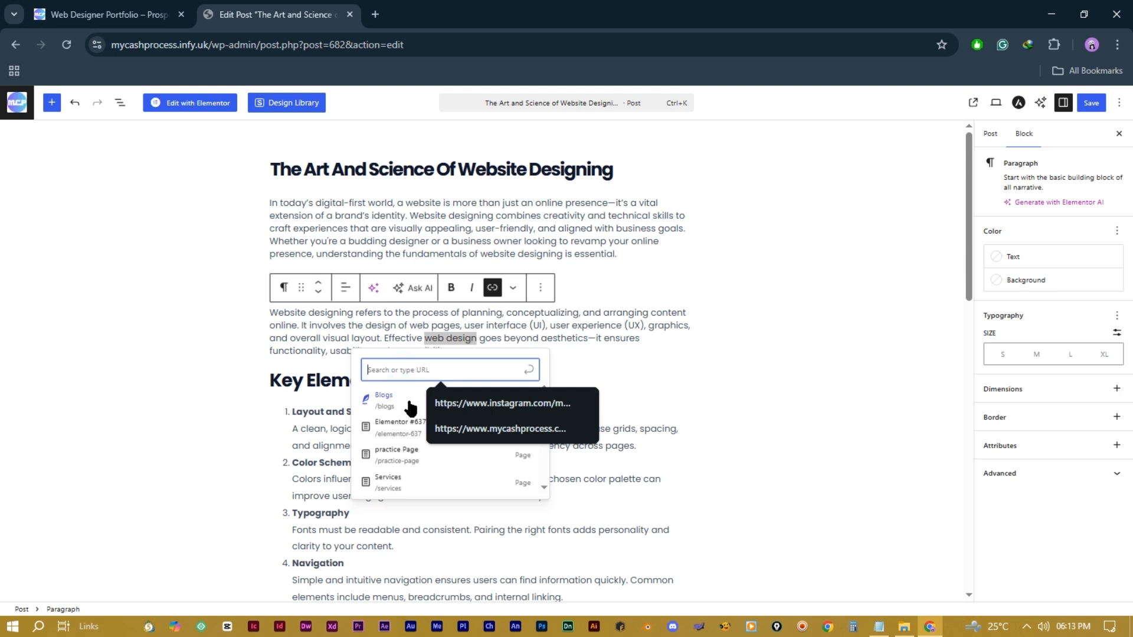
pyautogui.click(500, 428)
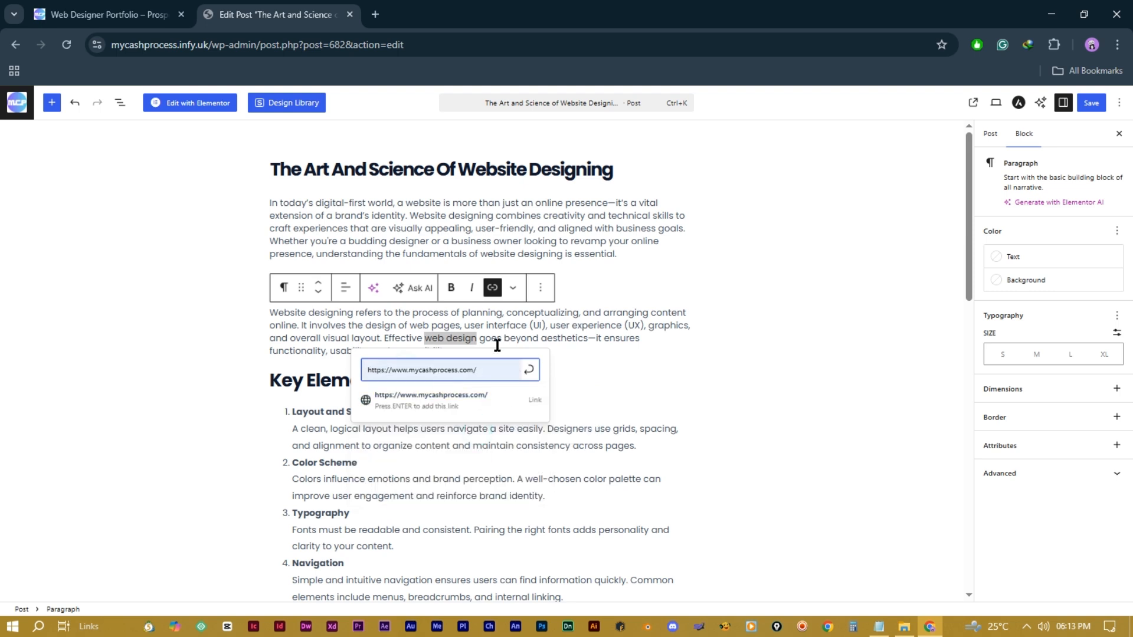
pyautogui.click(528, 370)
pyautogui.click(541, 338)
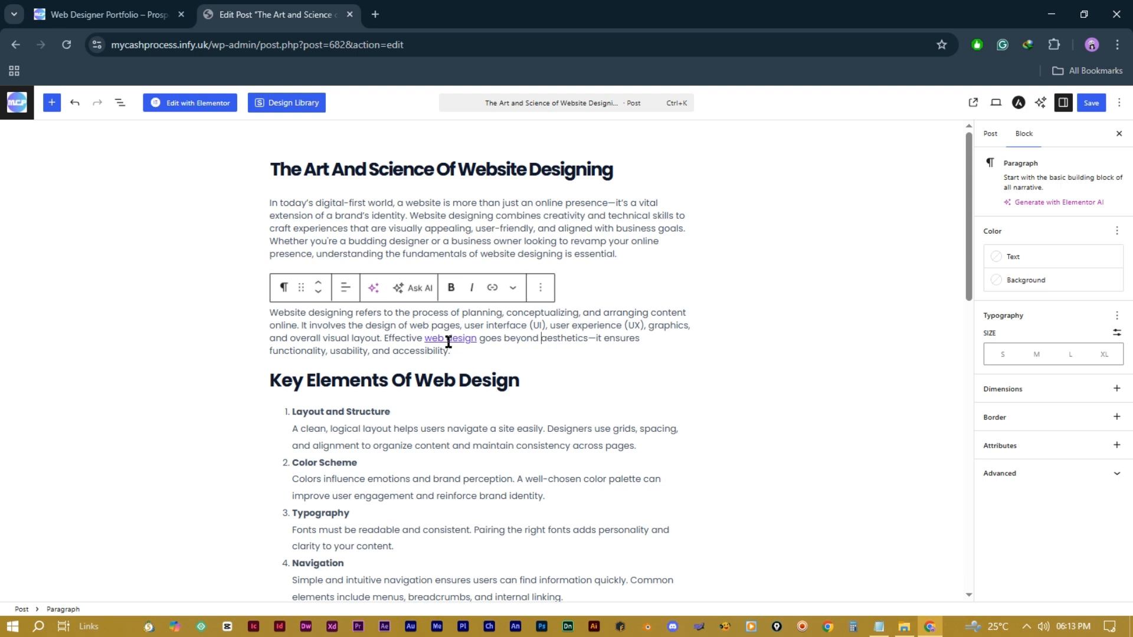
pyautogui.moveTo(477, 339); pyautogui.dragTo(423, 341)
pyautogui.click(450, 288)
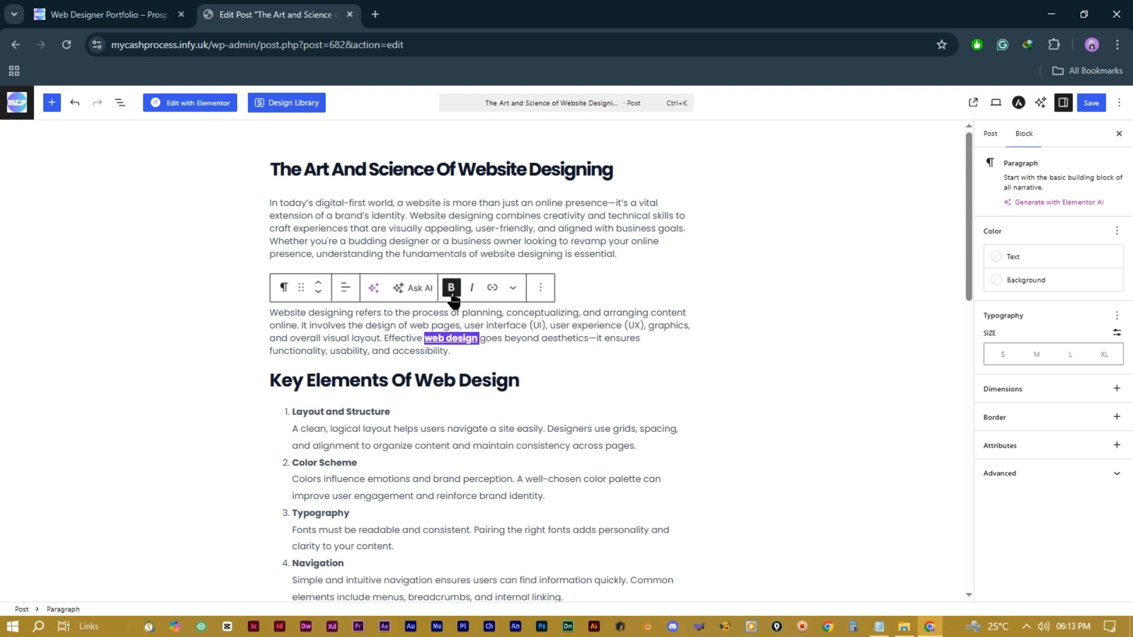
pyautogui.click(472, 289)
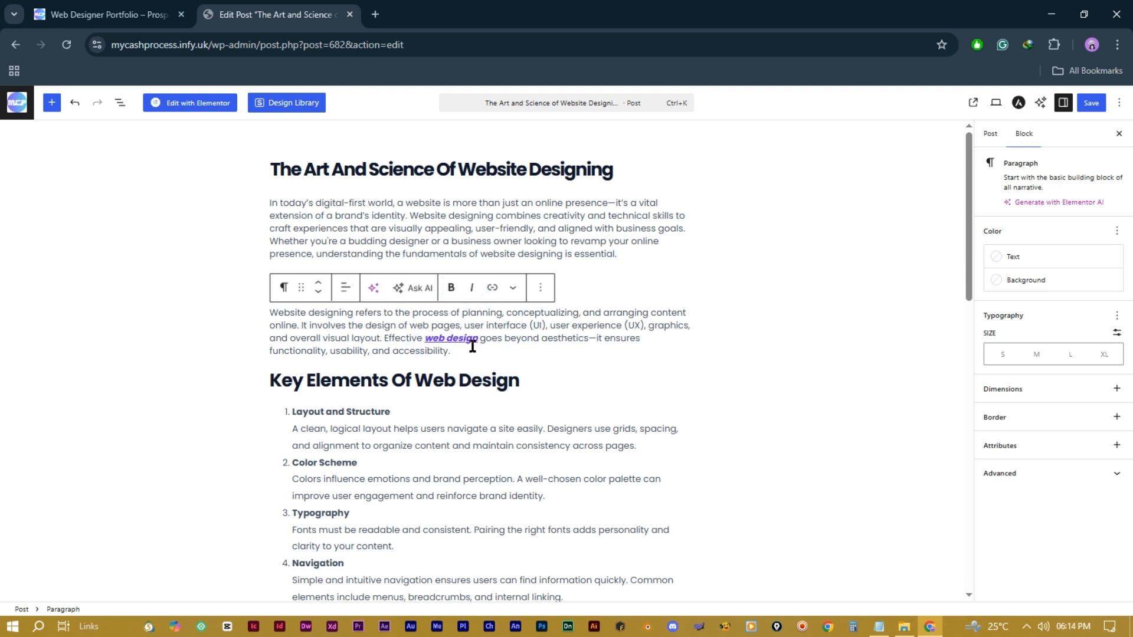
# Step: Try center and right alignment on the paragraph, then return it to left
pyautogui.tripleClick(374, 317)
pyautogui.click(346, 287)
pyautogui.click(364, 343)
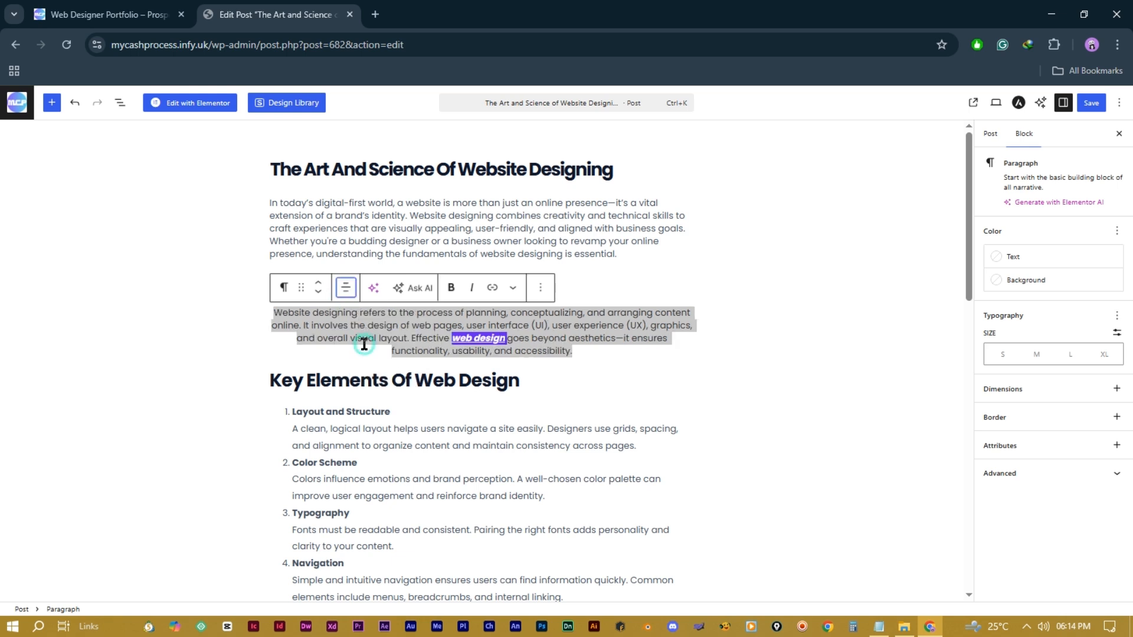
pyautogui.click(346, 289)
pyautogui.click(361, 366)
pyautogui.click(346, 289)
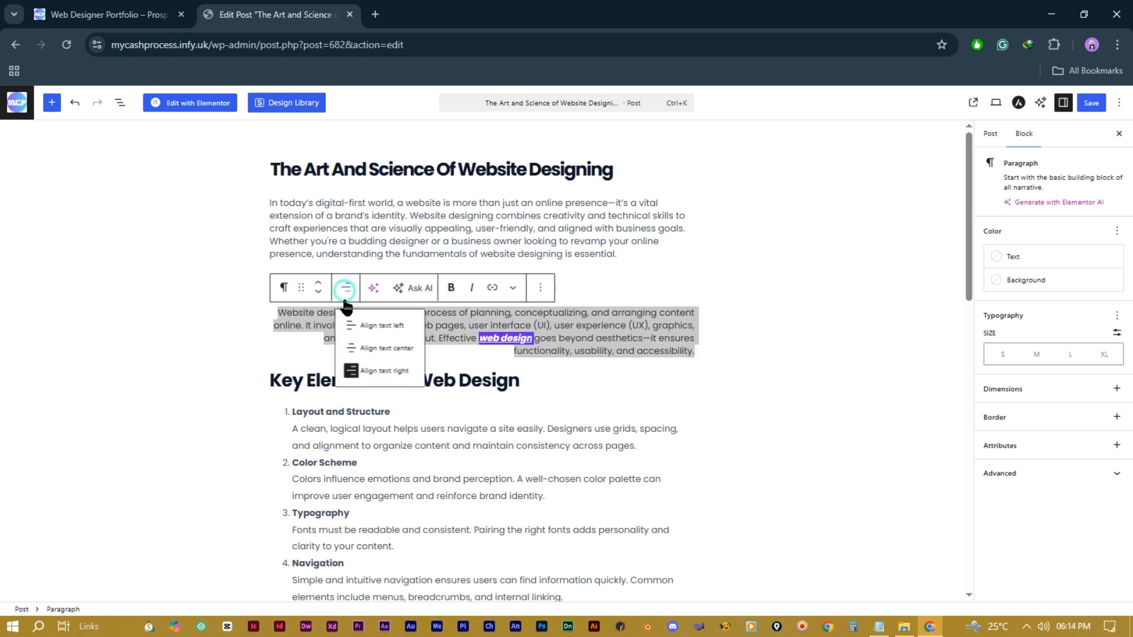
pyautogui.click(361, 324)
# Step: Duplicate the paragraph block, then delete the duplicate copy
pyautogui.click(540, 288)
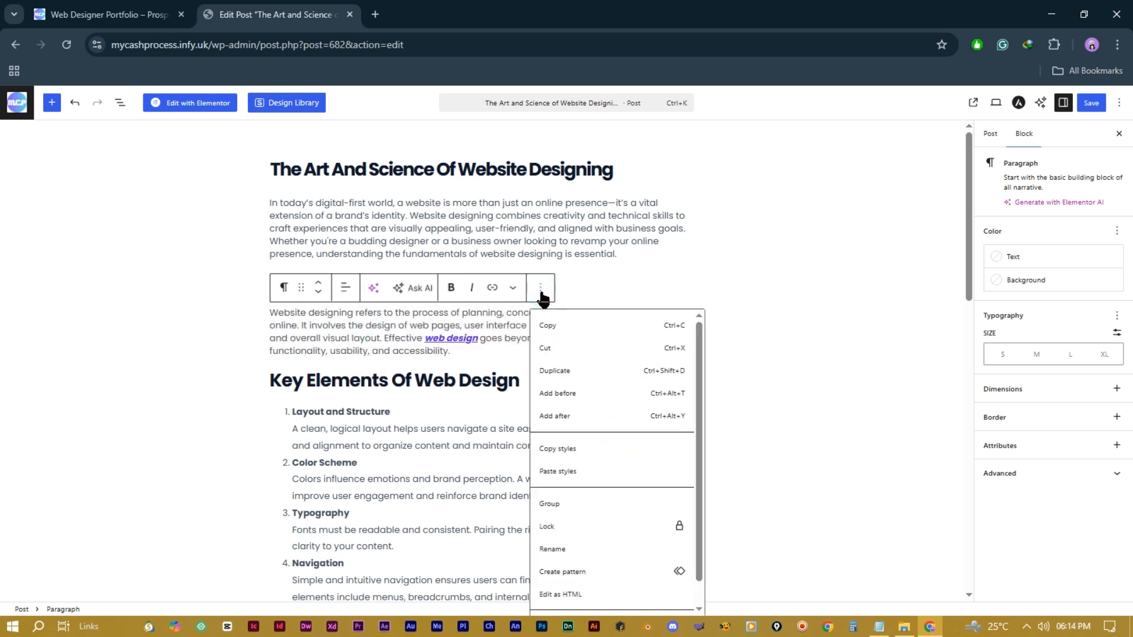
pyautogui.click(571, 372)
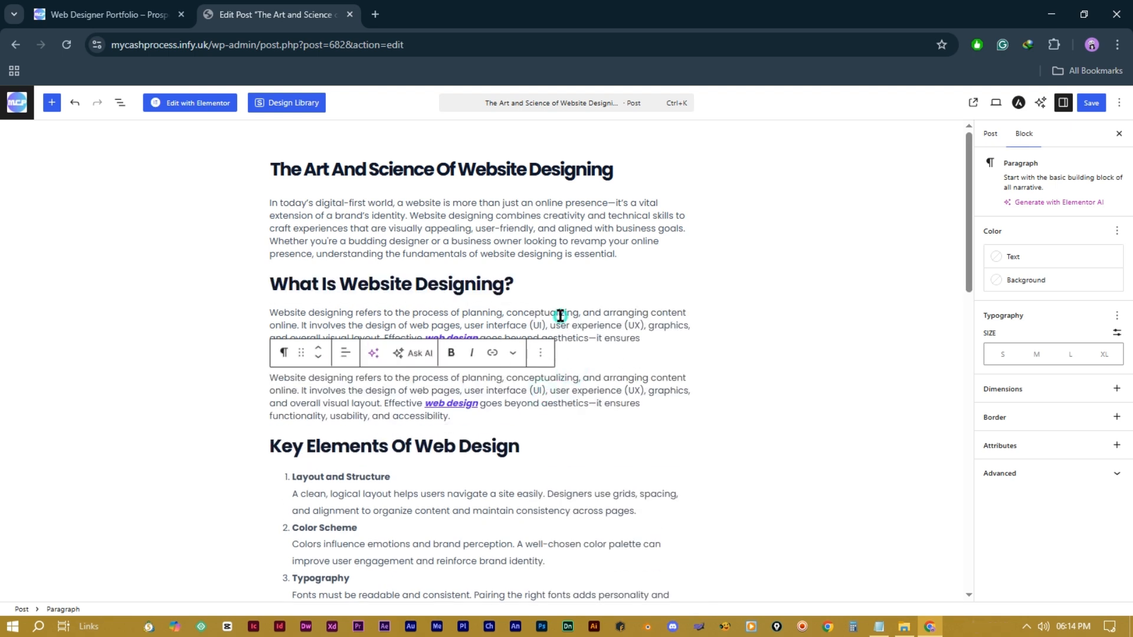
pyautogui.moveTo(529, 378); pyautogui.dragTo(527, 390)
pyautogui.click(540, 352)
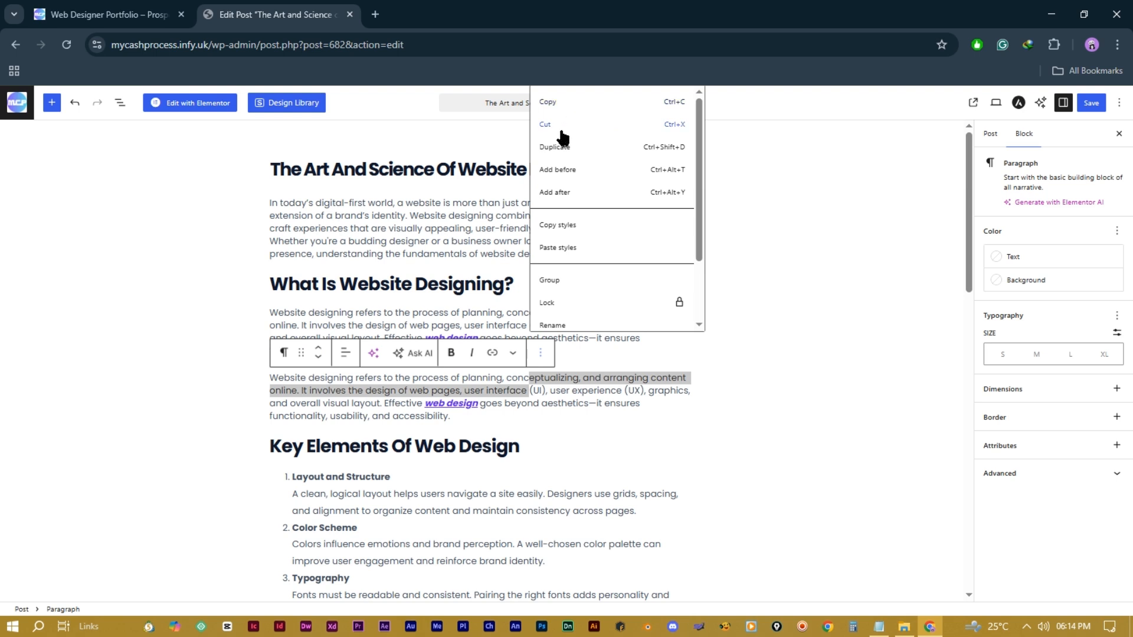
pyautogui.scroll(-3, 575, 278)
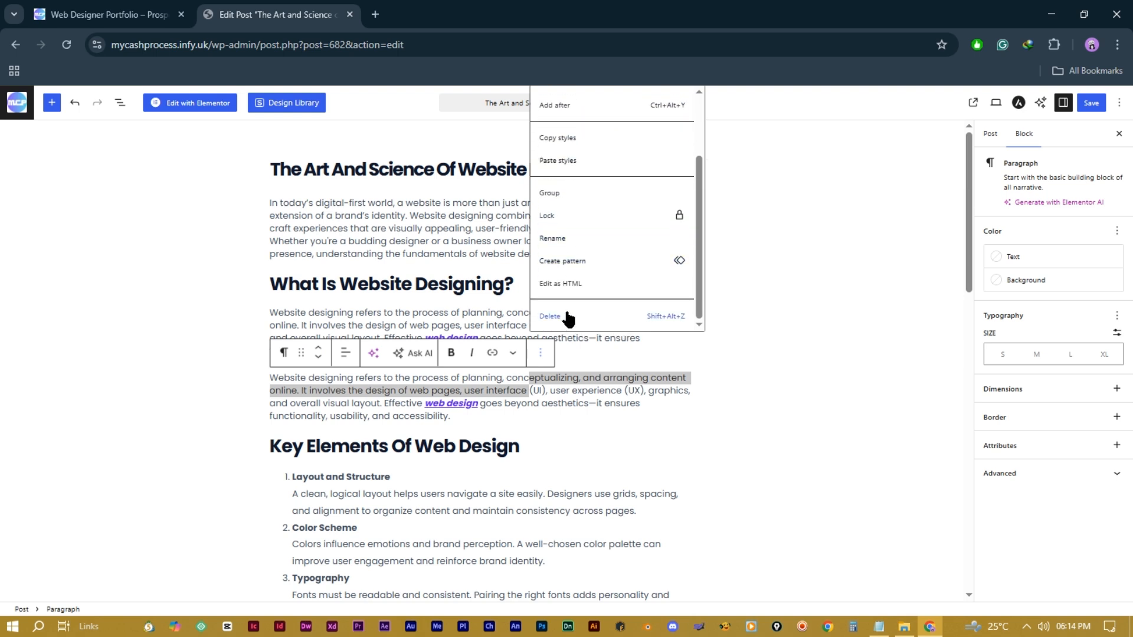
pyautogui.click(566, 314)
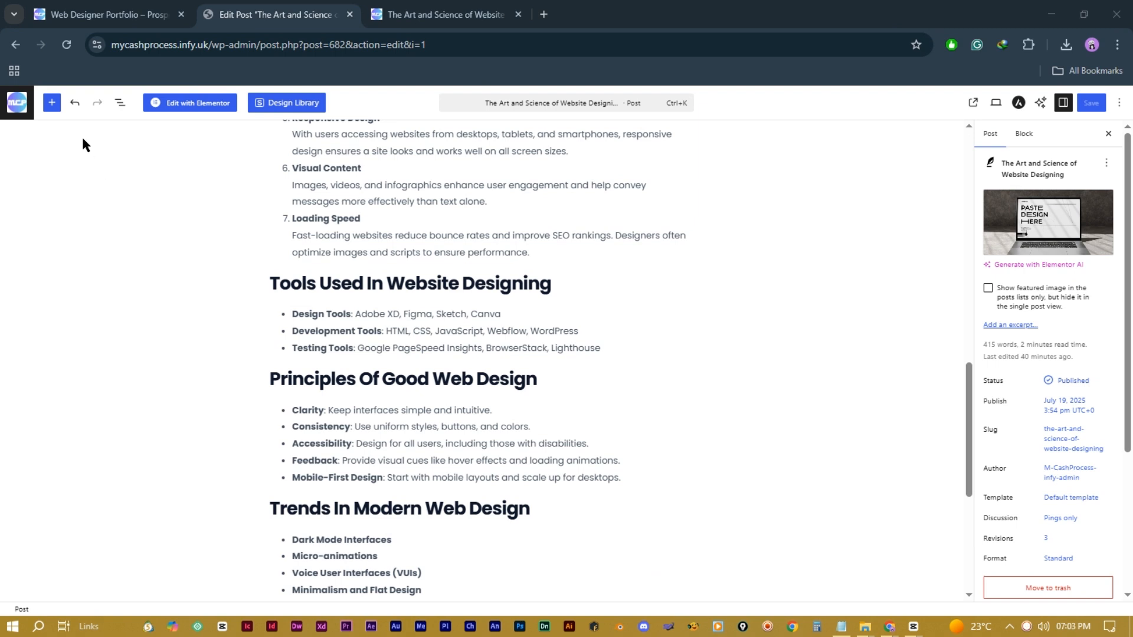
pyautogui.click(52, 103)
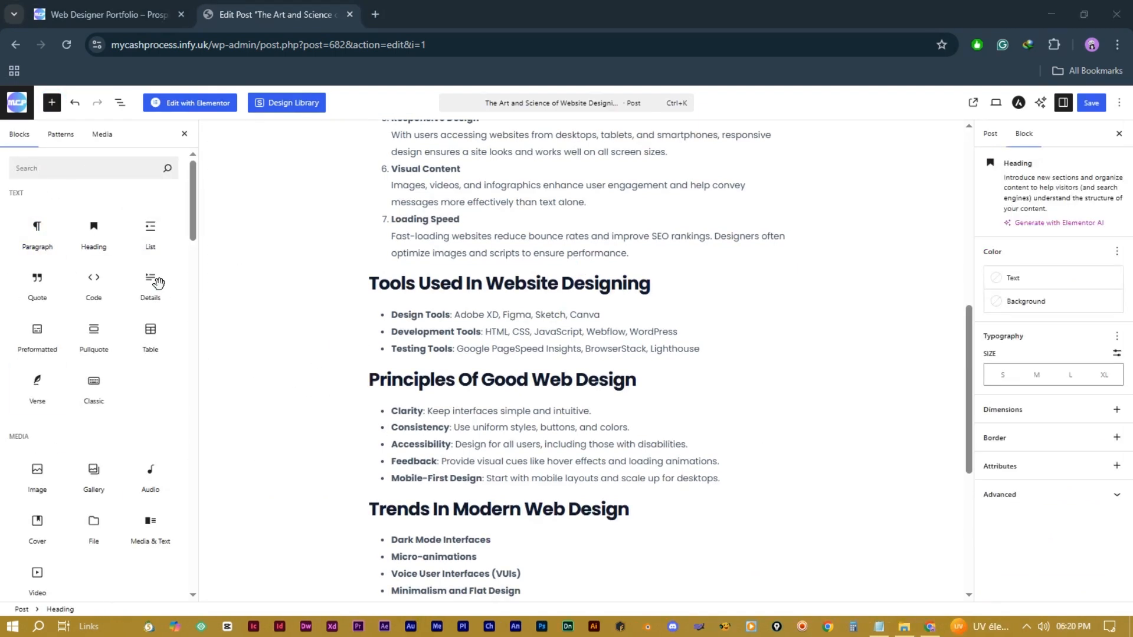
# Step: Add an Image block under 'What Is Website Designing?' using the grey laptop photo from Media Library
pyautogui.moveTo(37, 239)
pyautogui.scroll(1, 528, 270)
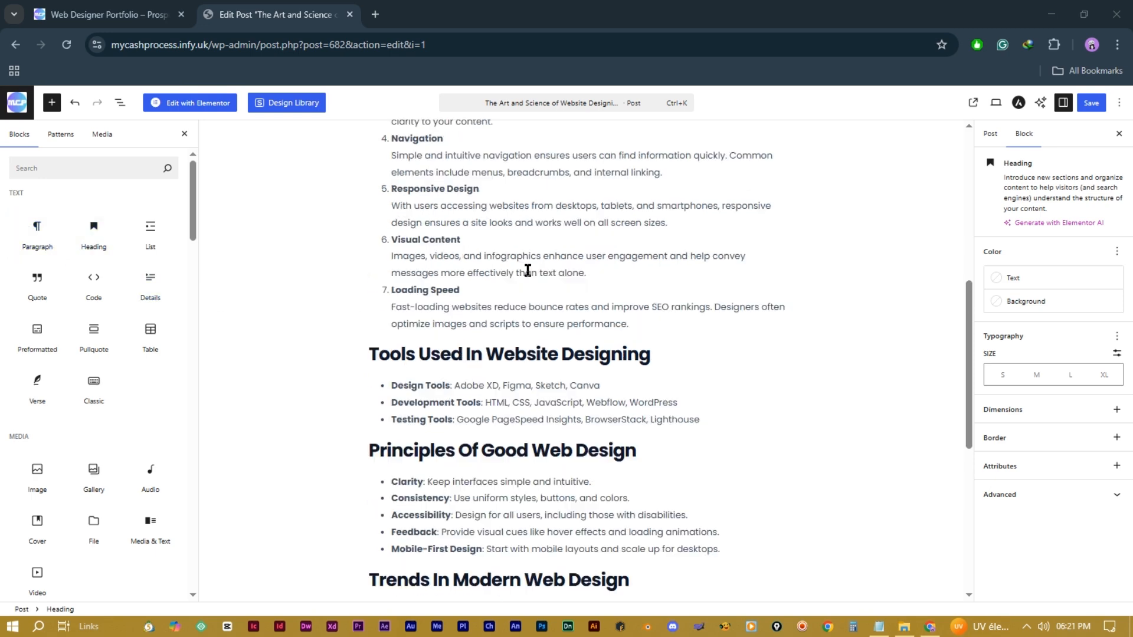
pyautogui.scroll(6, 589, 284)
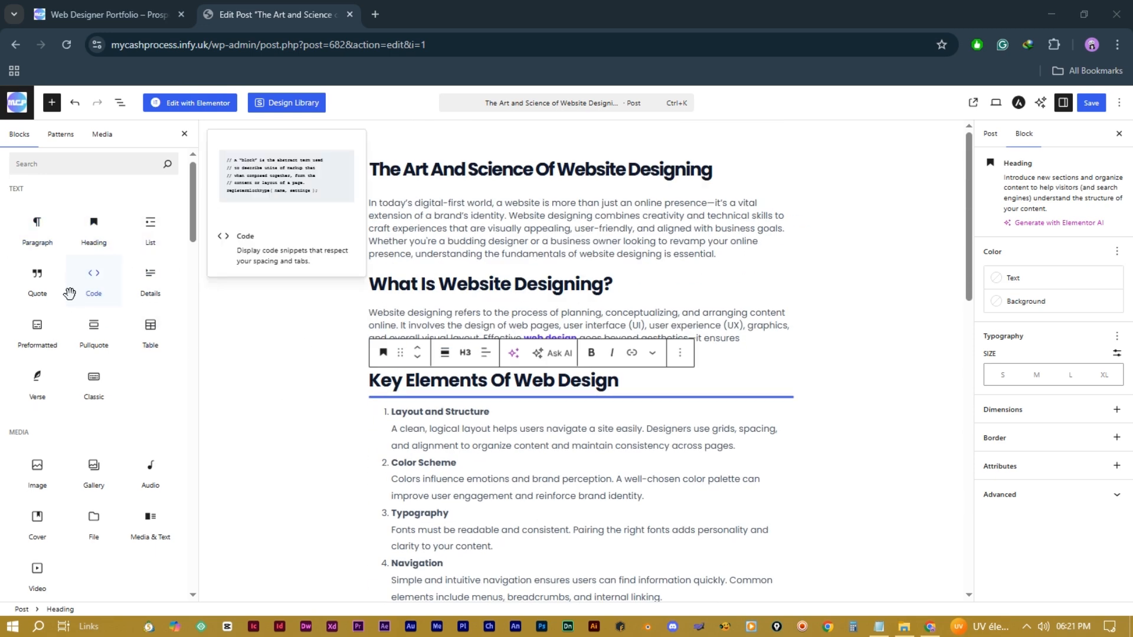
pyautogui.scroll(-8, 74, 354)
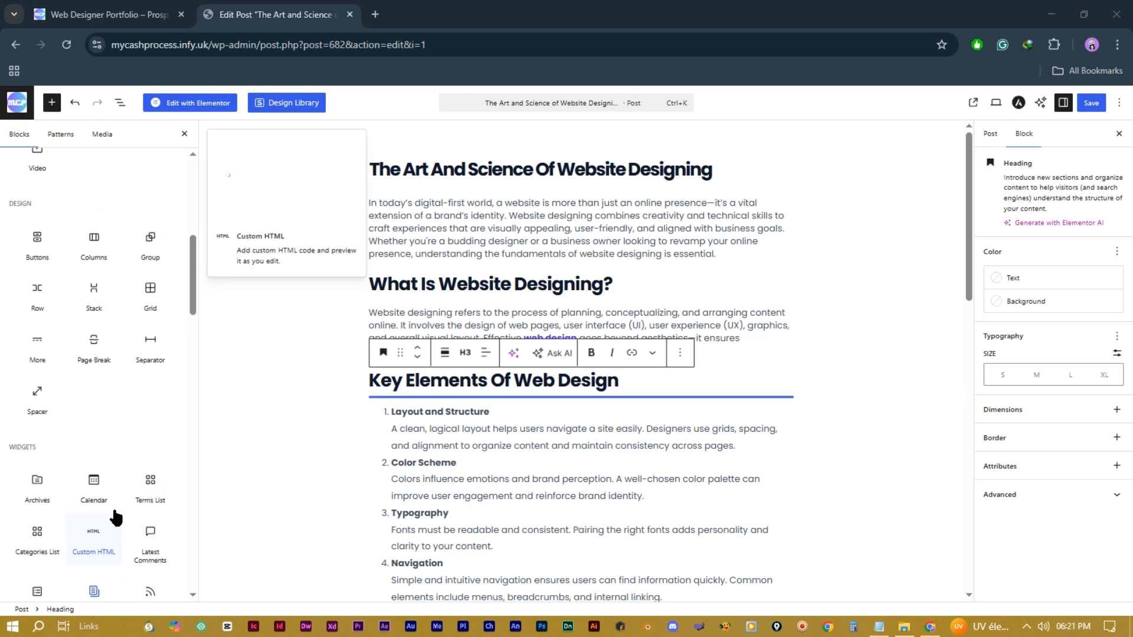
pyautogui.scroll(5, 112, 514)
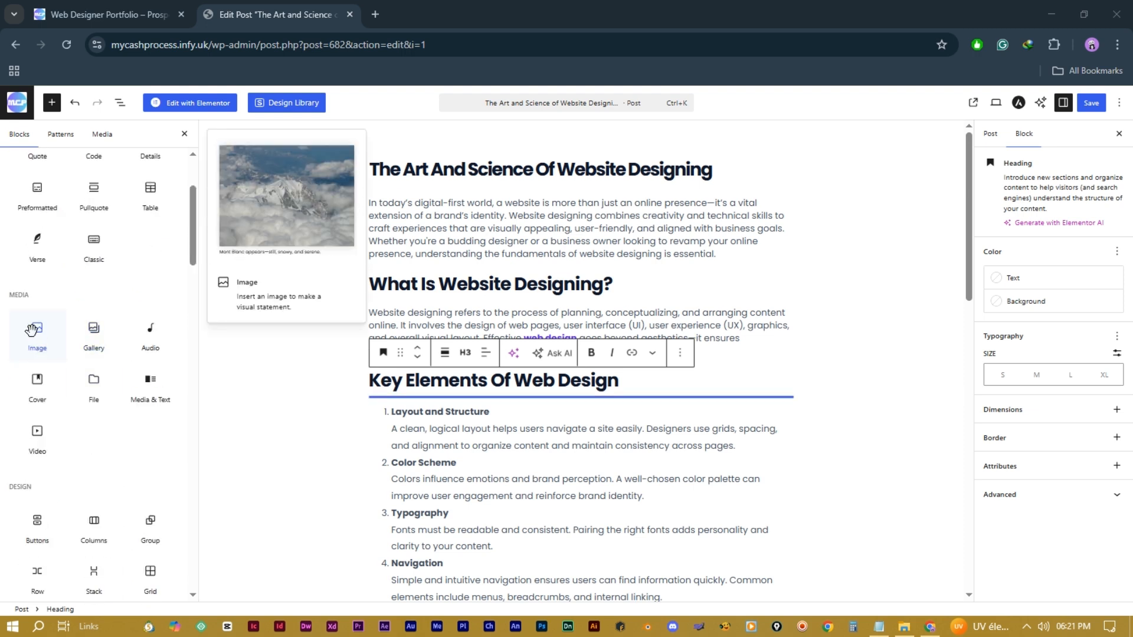
pyautogui.moveTo(33, 330); pyautogui.dragTo(488, 414)
pyautogui.moveTo(578, 339); pyautogui.dragTo(588, 300)
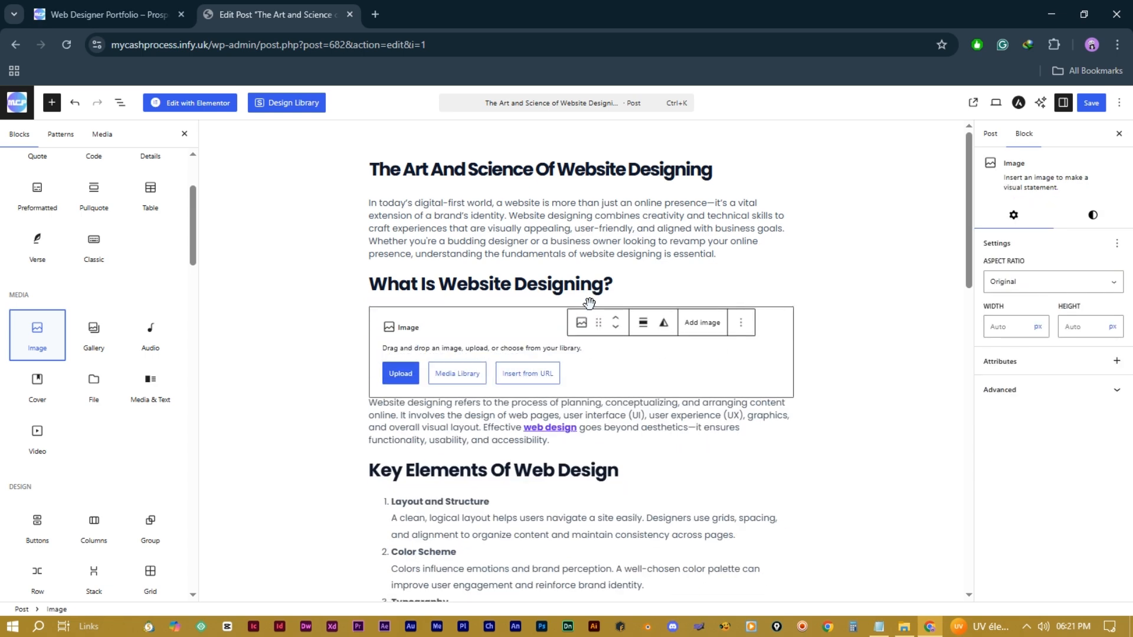
pyautogui.click(457, 373)
pyautogui.click(889, 403)
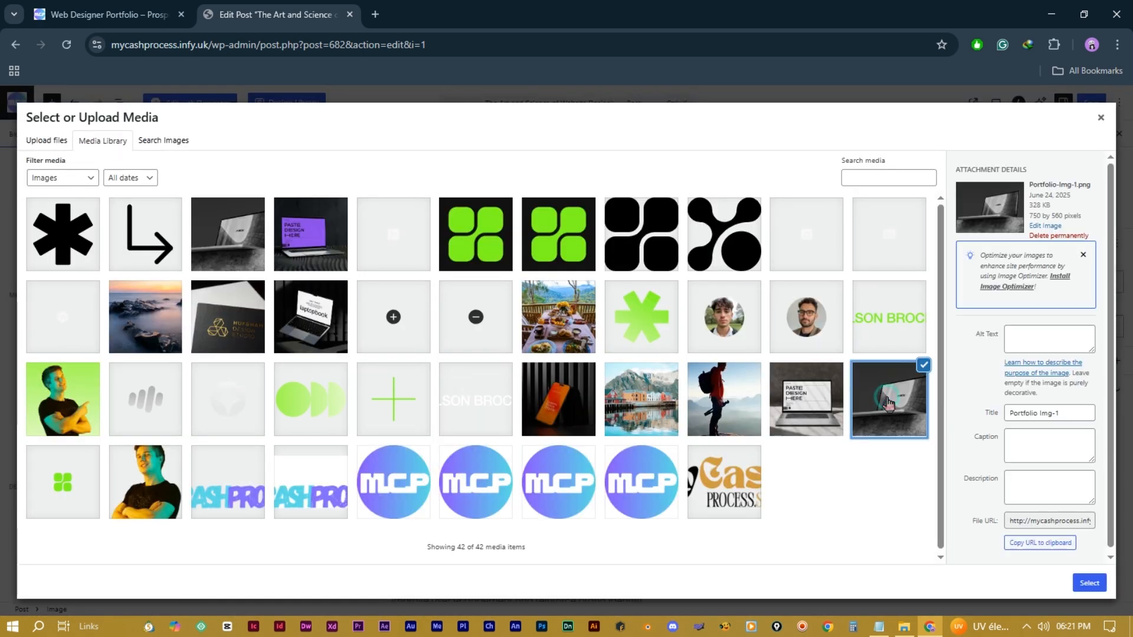
pyautogui.click(1087, 584)
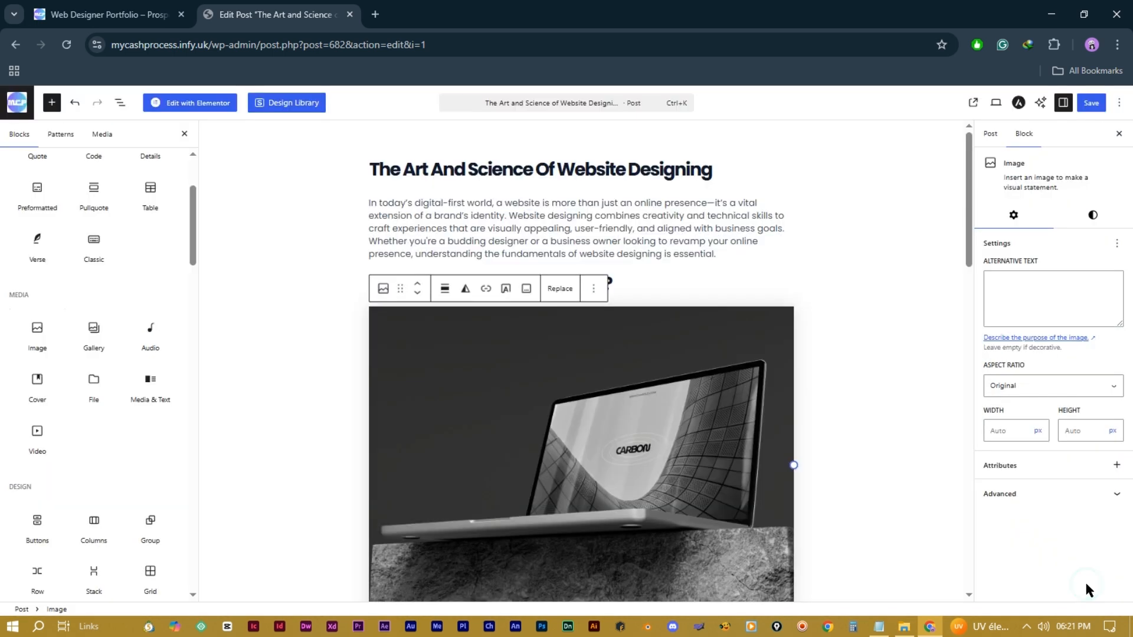
pyautogui.scroll(-3, 840, 371)
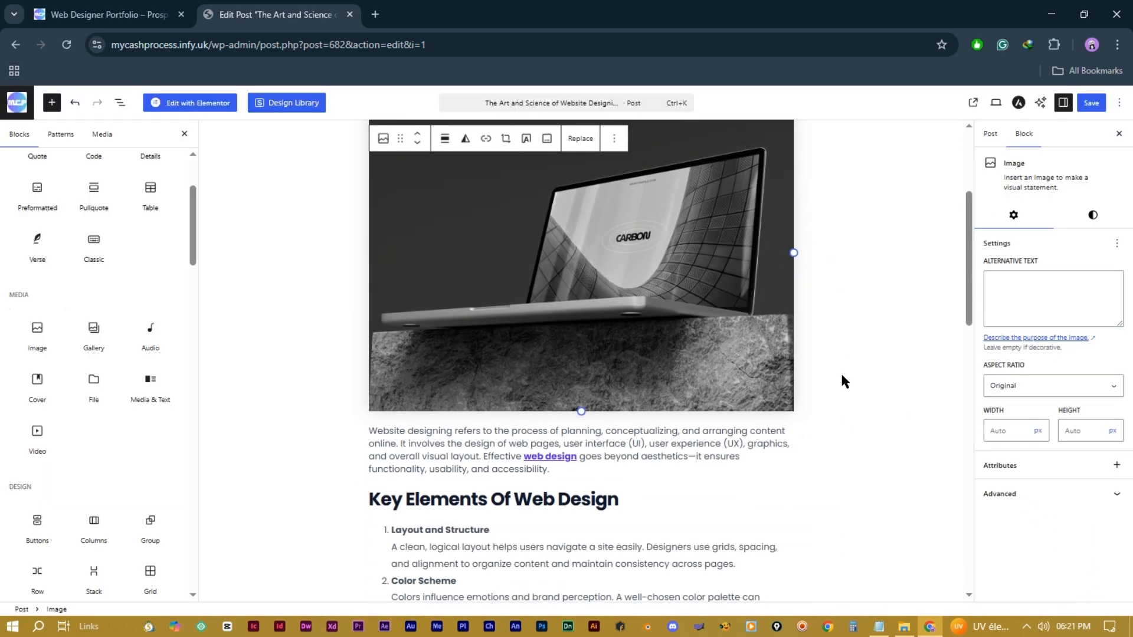
pyautogui.scroll(2, 840, 371)
pyautogui.click(933, 236)
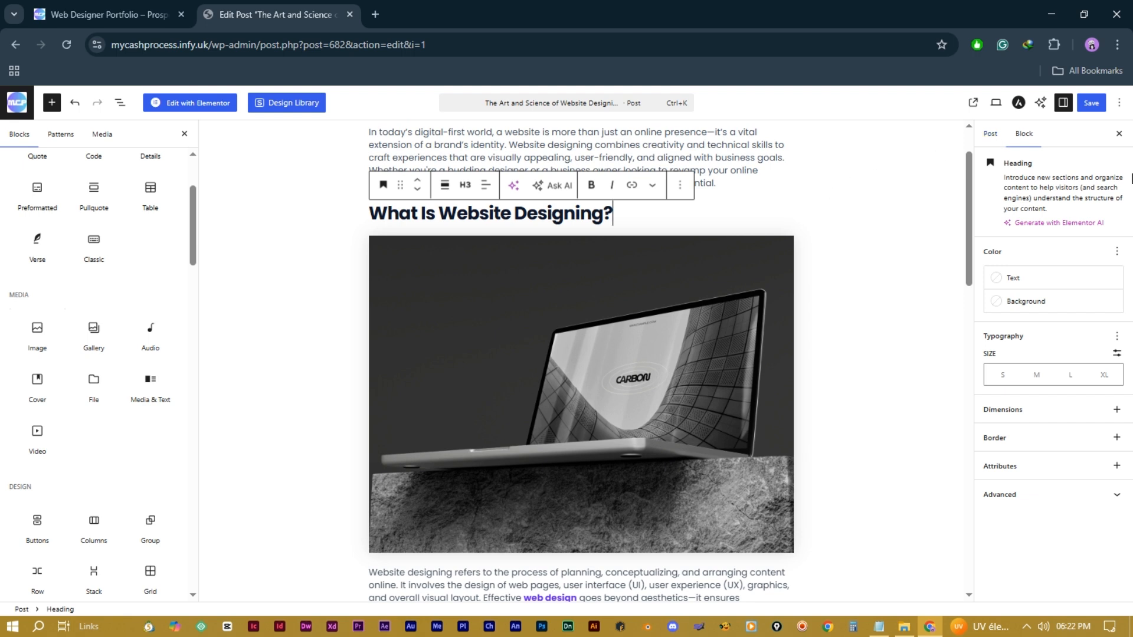
# Step: Check then uncheck the Domains category, leaving Website Designing as the post's only category
pyautogui.click(989, 137)
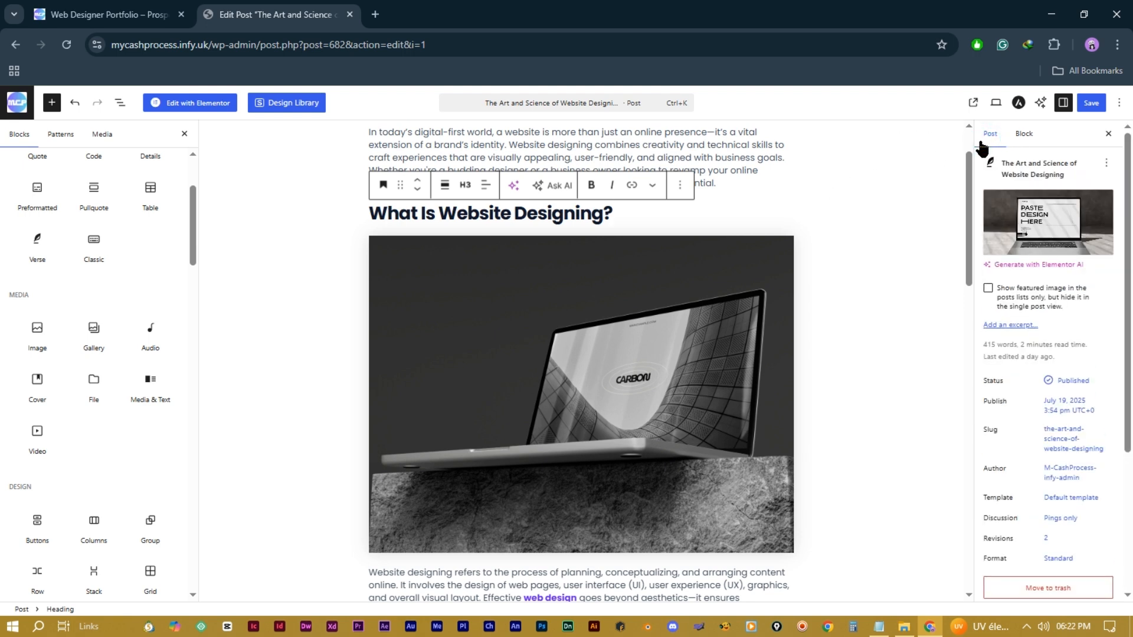
pyautogui.scroll(-3, 1032, 317)
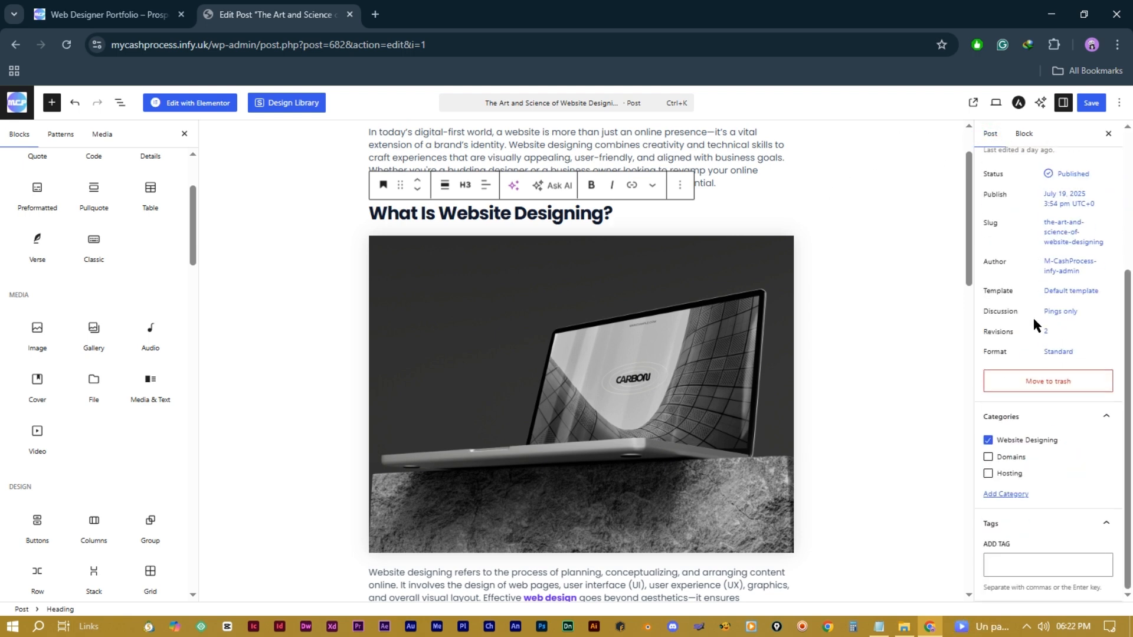
pyautogui.click(987, 456)
pyautogui.click(987, 457)
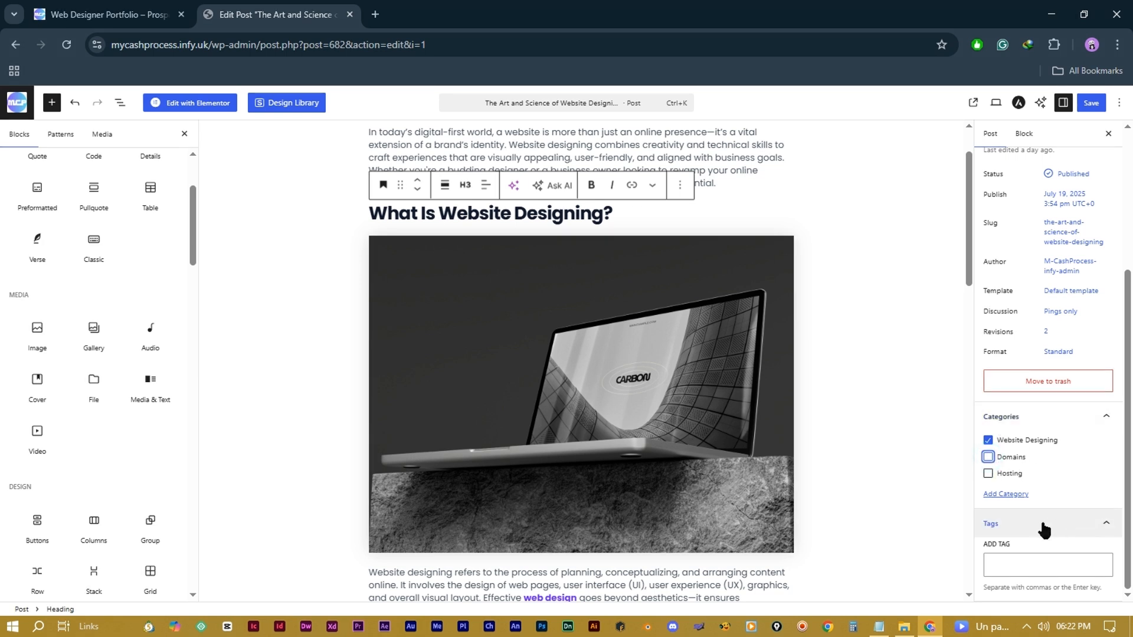
pyautogui.click(1024, 571)
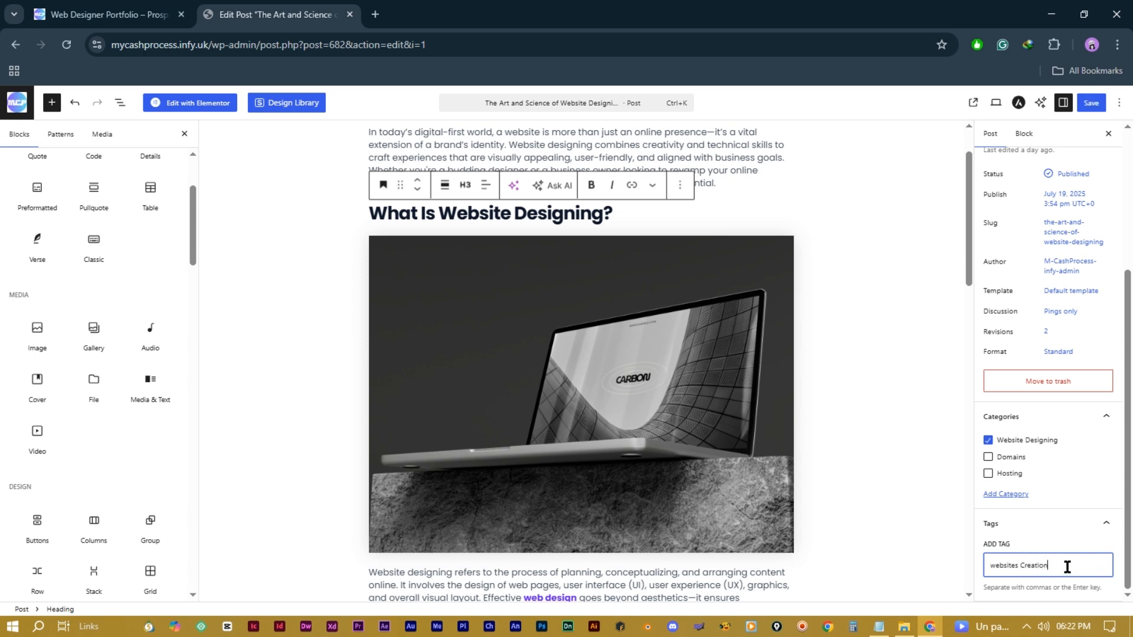
pyautogui.scroll(2, 934, 472)
pyautogui.scroll(4, 1039, 334)
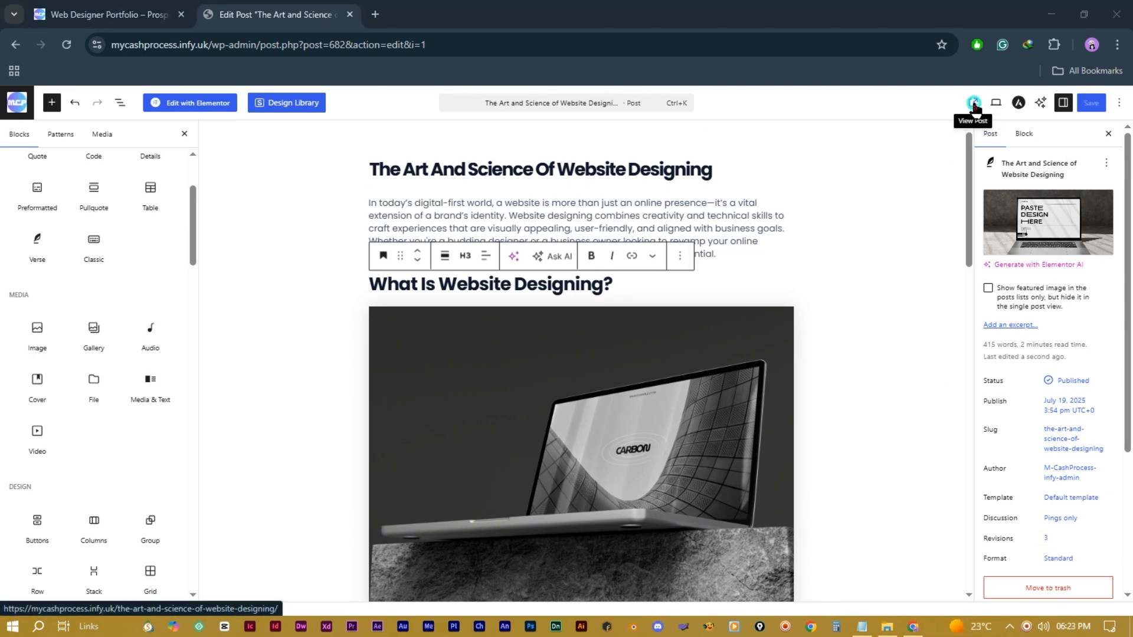
# Step: Open the published post on the live site and scroll through it
pyautogui.click(973, 105)
pyautogui.scroll(-8, 675, 322)
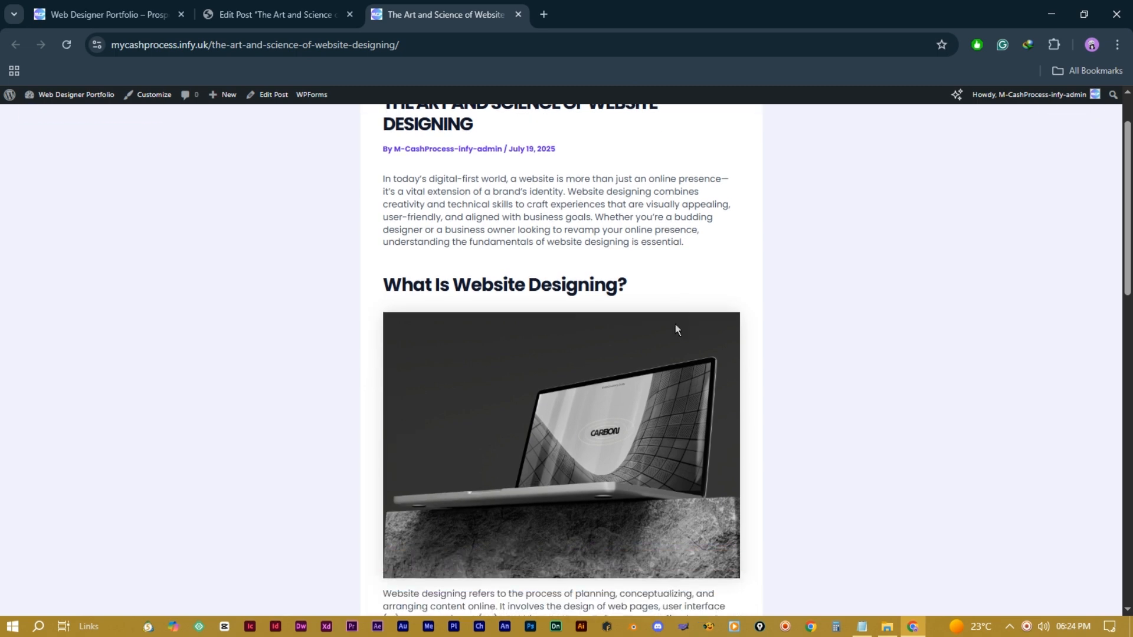
pyautogui.scroll(-10, 673, 332)
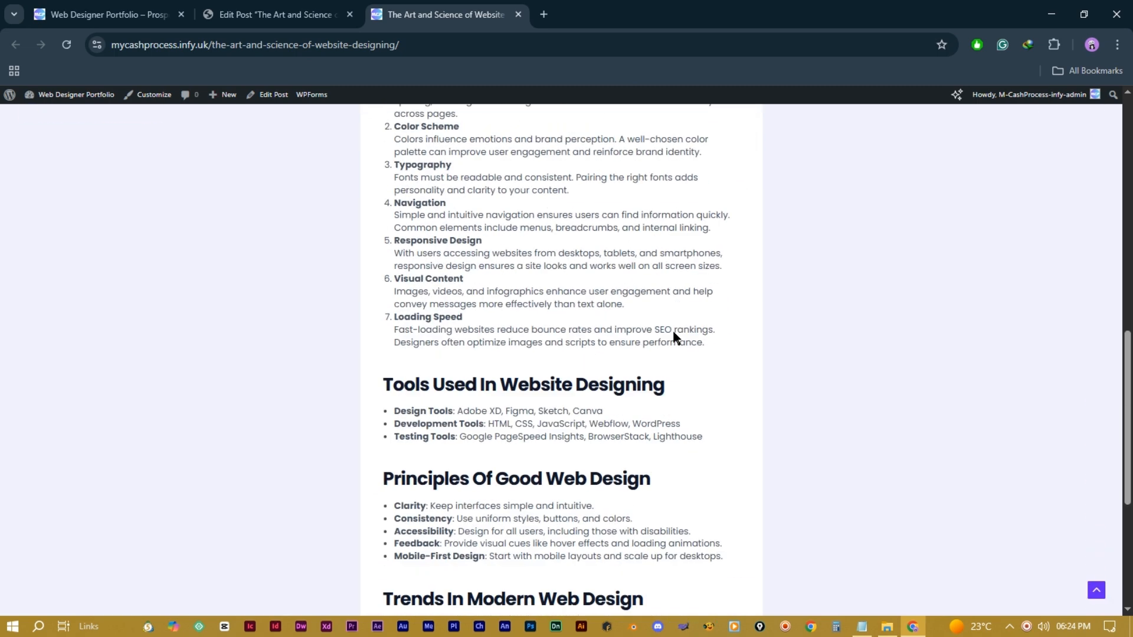
pyautogui.scroll(18, 673, 332)
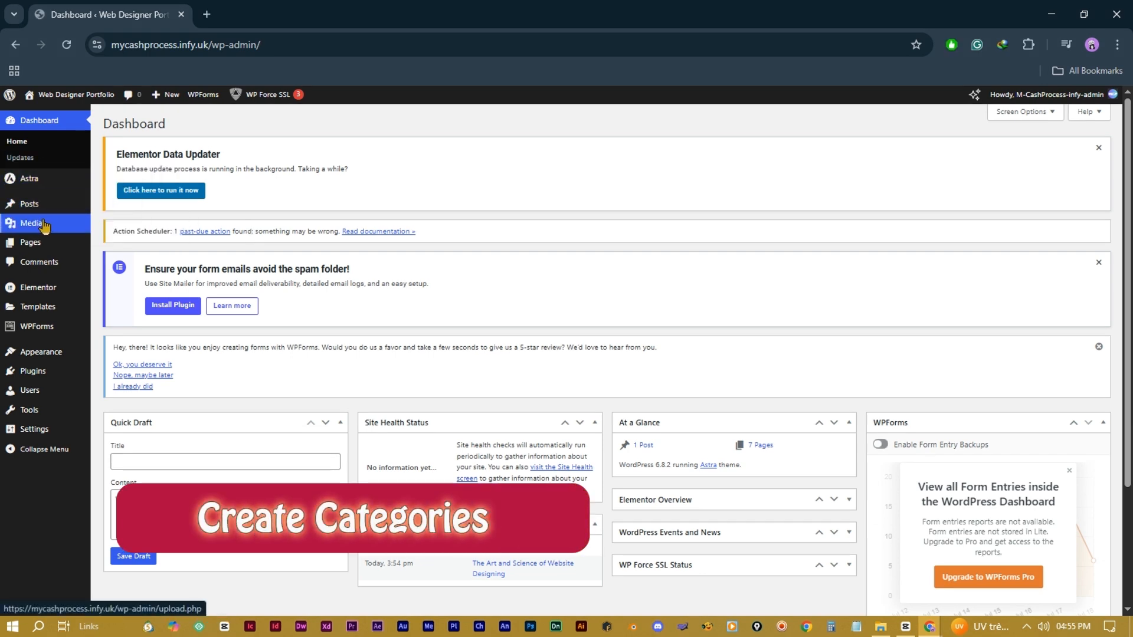
# Step: Open the Categories page under Posts in the admin sidebar
pyautogui.moveTo(45, 228)
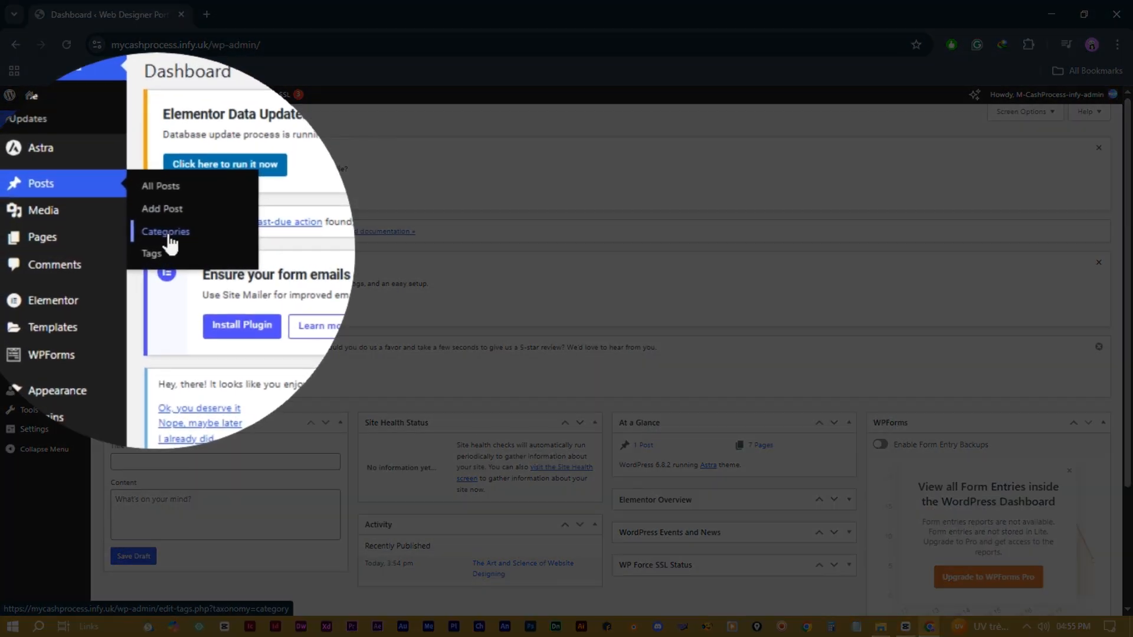
pyautogui.click(167, 236)
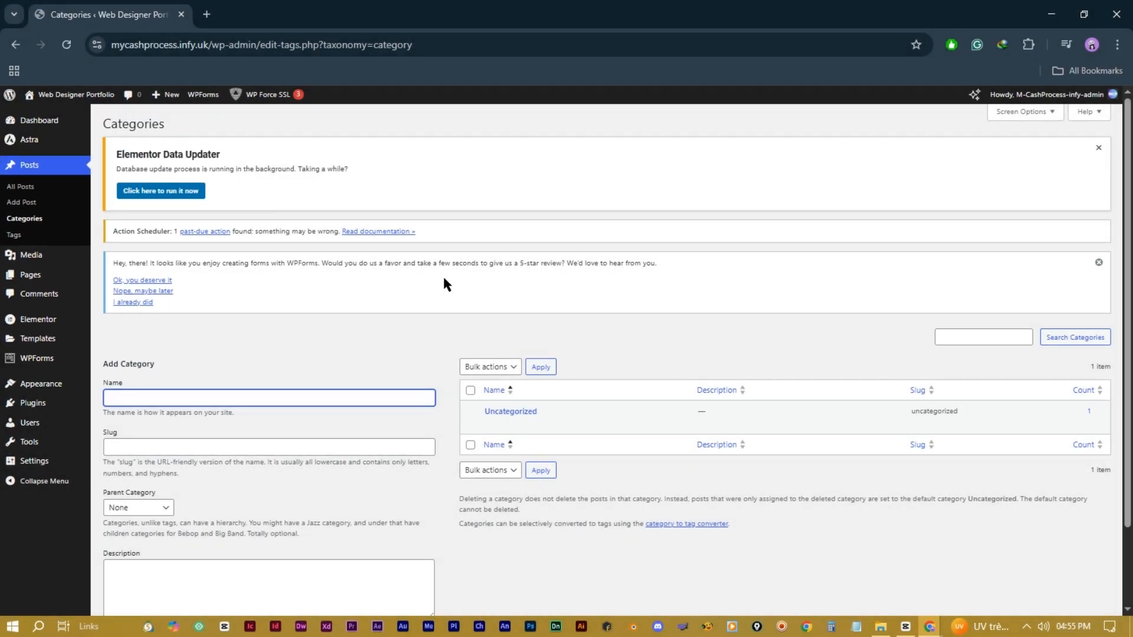
# Step: Quick-edit Uncategorized to name 'Website Designing' and slug 'website-designing', then update the category
pyautogui.scroll(-2, 389, 365)
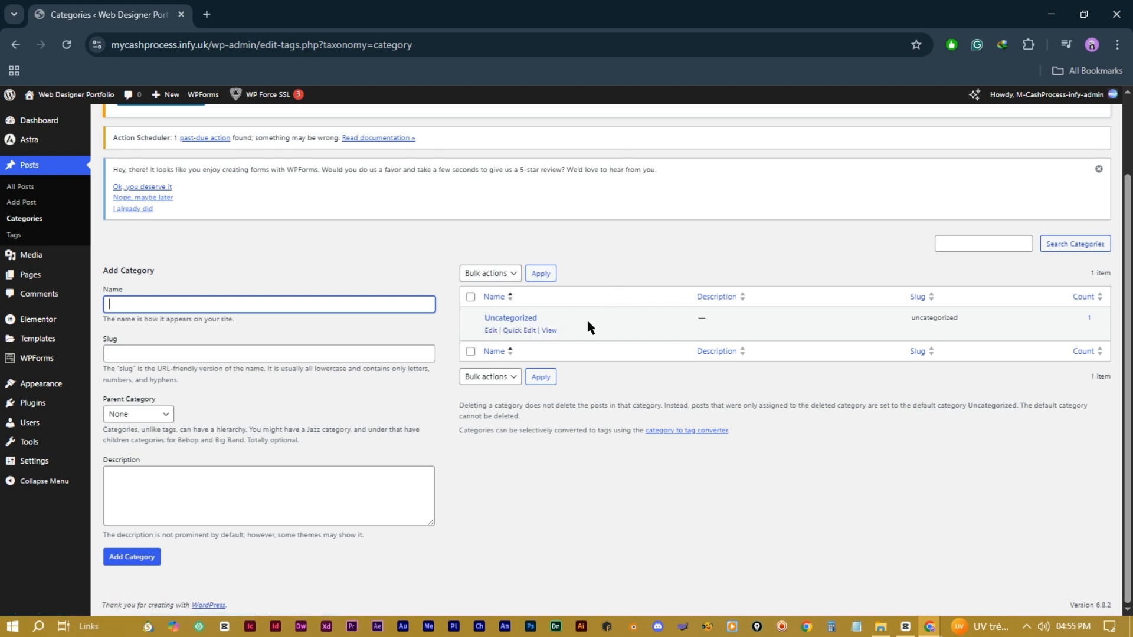
pyautogui.click(518, 333)
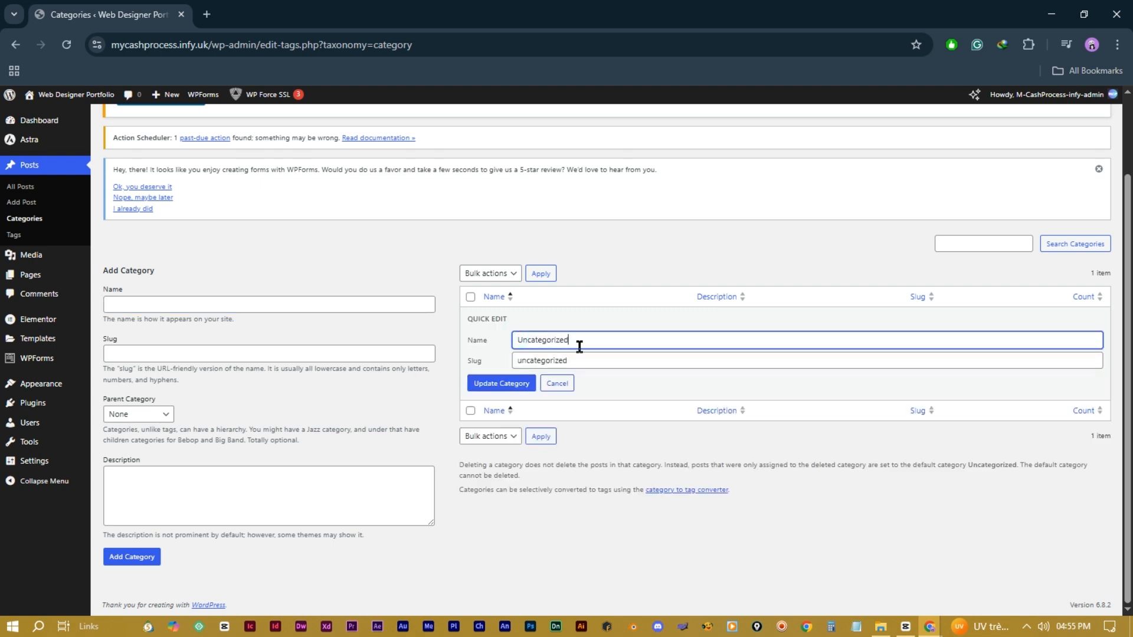
pyautogui.moveTo(585, 345); pyautogui.dragTo(507, 343)
pyautogui.press('BackSpace')
pyautogui.write('Website Designing')
pyautogui.moveTo(591, 345); pyautogui.dragTo(495, 341)
pyautogui.hotkey('ctrl', 'c')
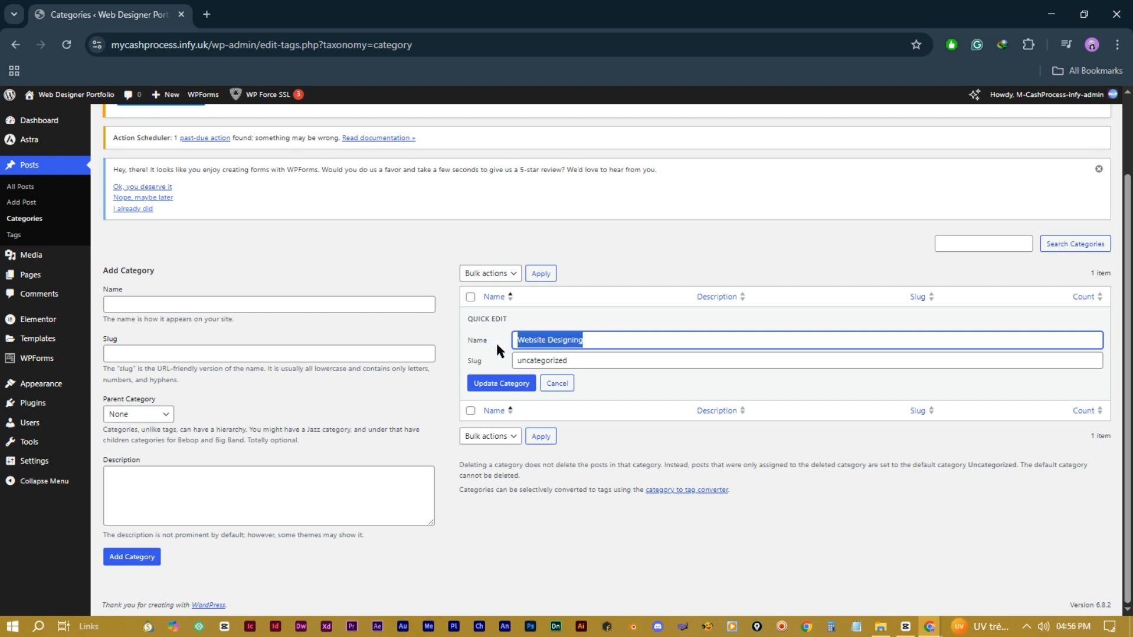
pyautogui.doubleClick(551, 358)
pyautogui.hotkey('ctrl', 'v')
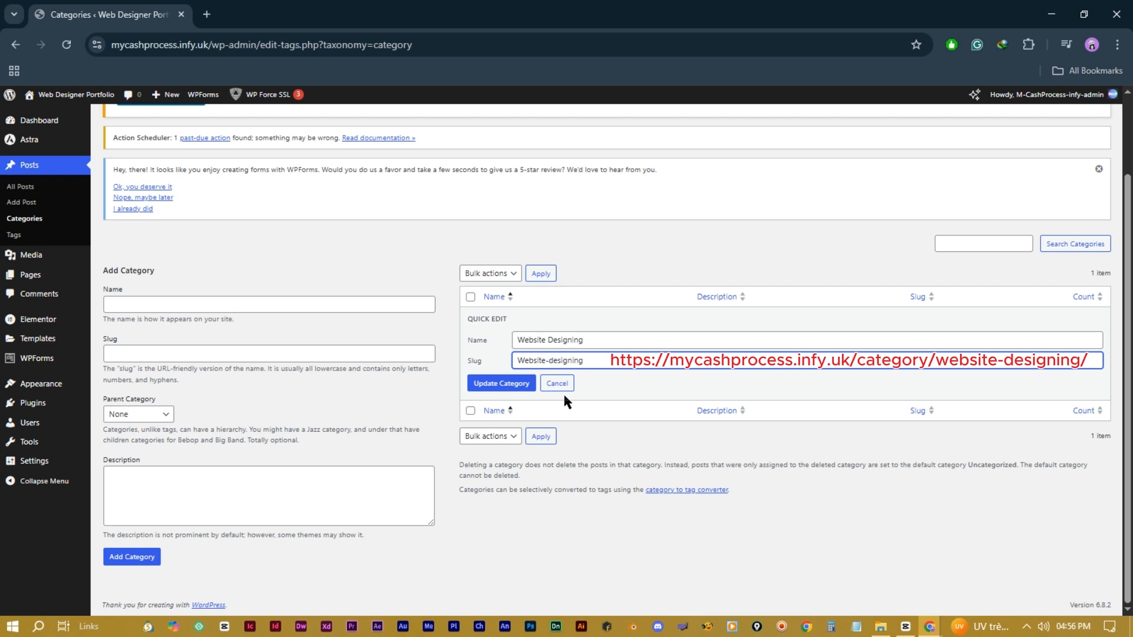
pyautogui.moveTo(523, 360); pyautogui.dragTo(494, 368)
pyautogui.write('w')
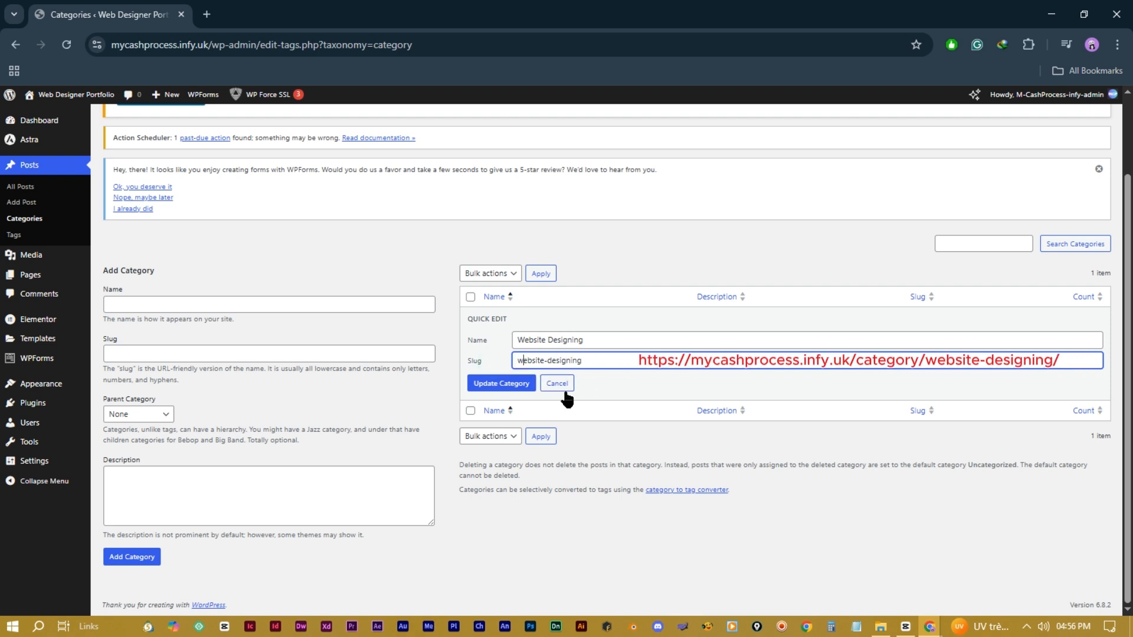
pyautogui.click(624, 377)
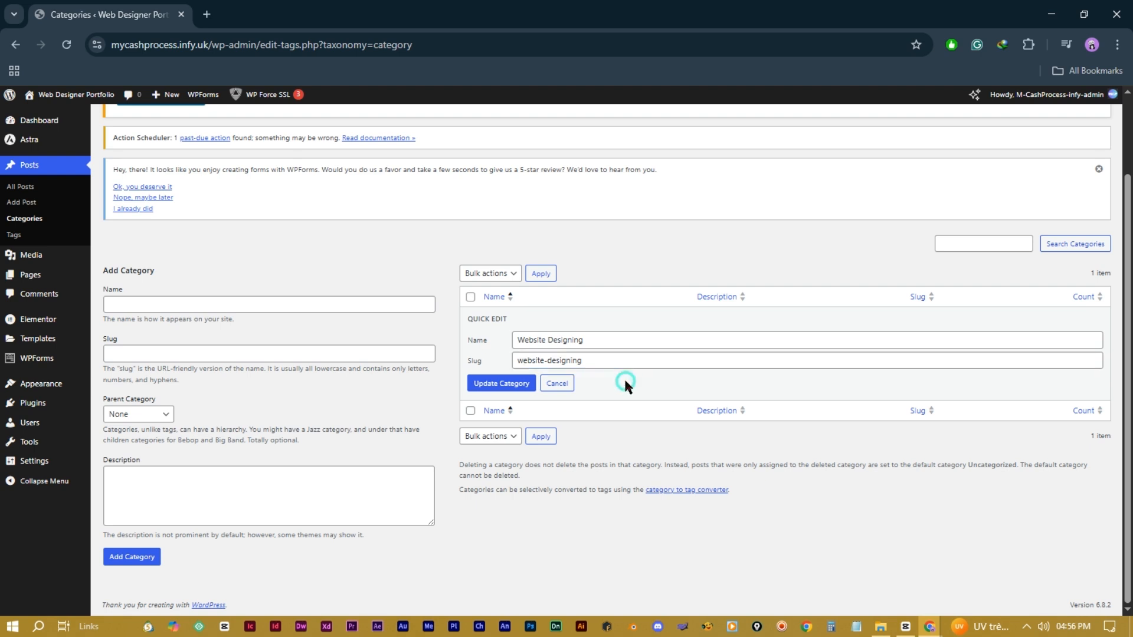
pyautogui.click(503, 384)
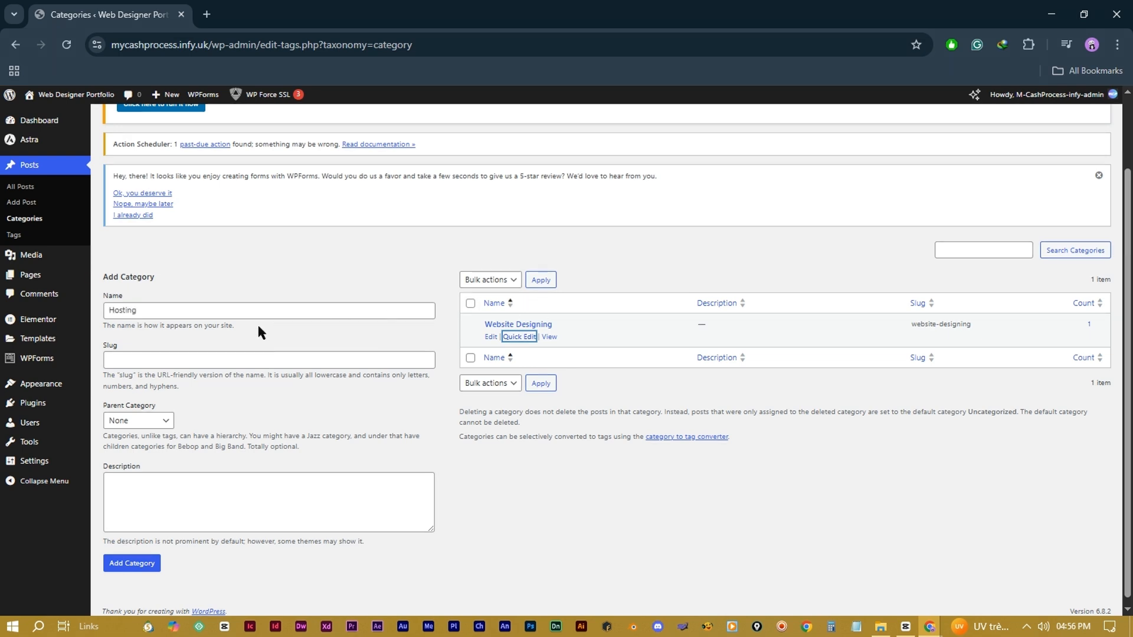
# Step: Add the Hosting category with slug hosting, no parent and an empty description
pyautogui.click(139, 361)
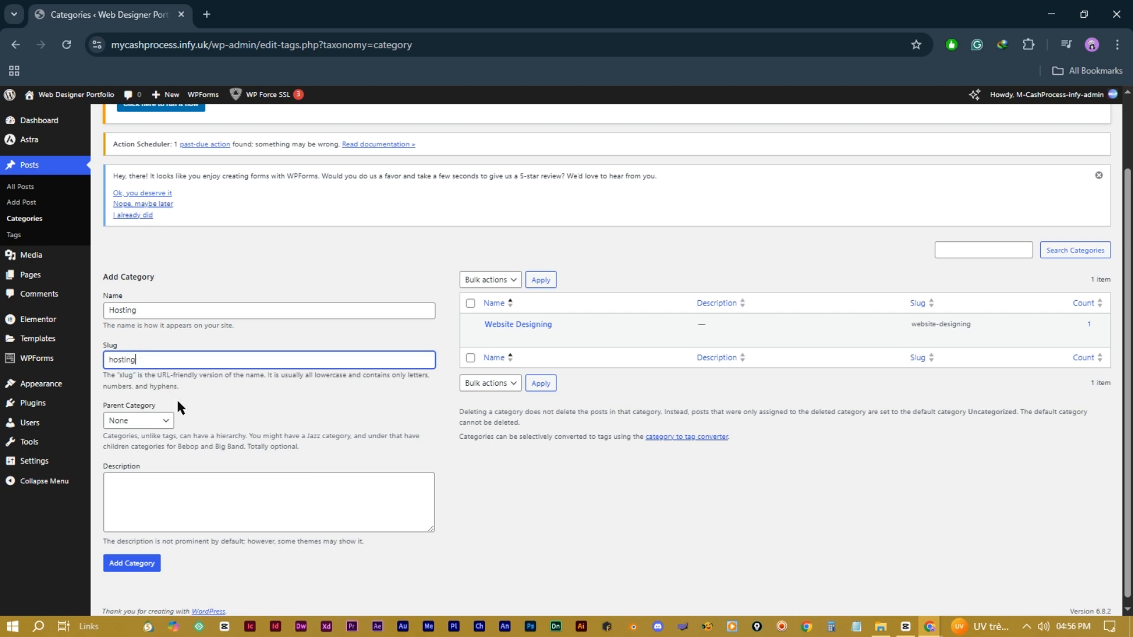
pyautogui.click(163, 421)
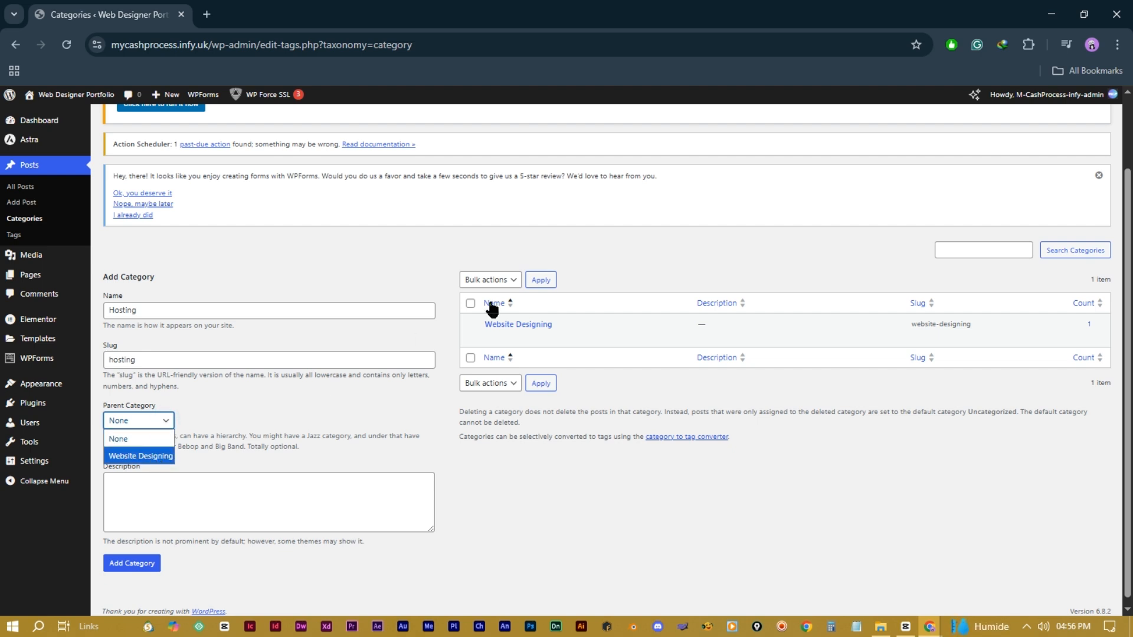
pyautogui.click(152, 438)
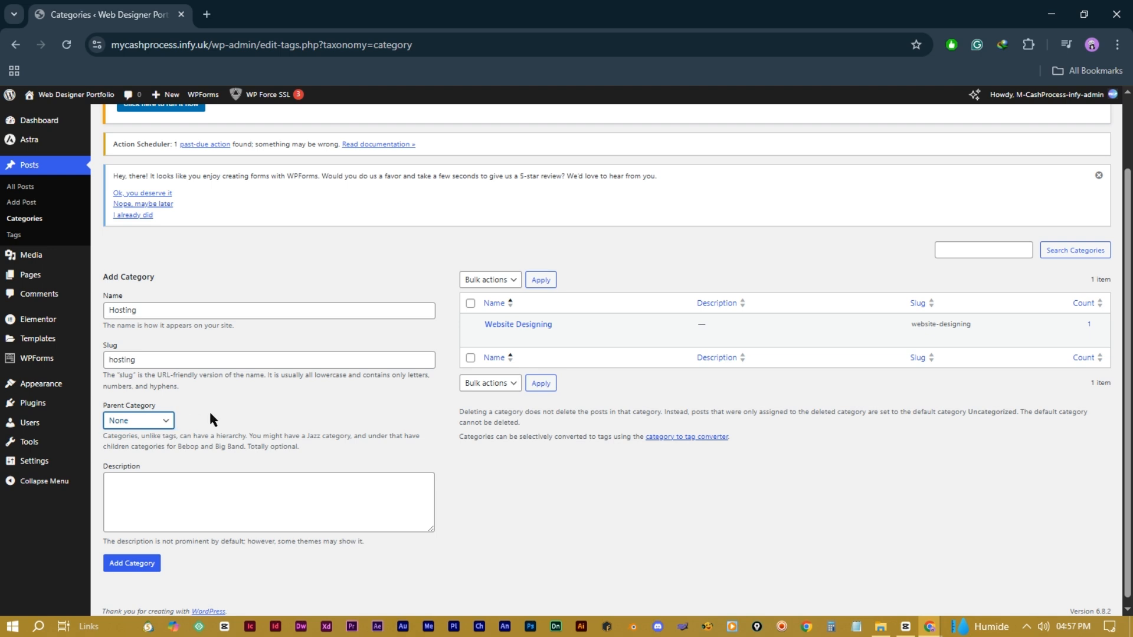
pyautogui.click(139, 486)
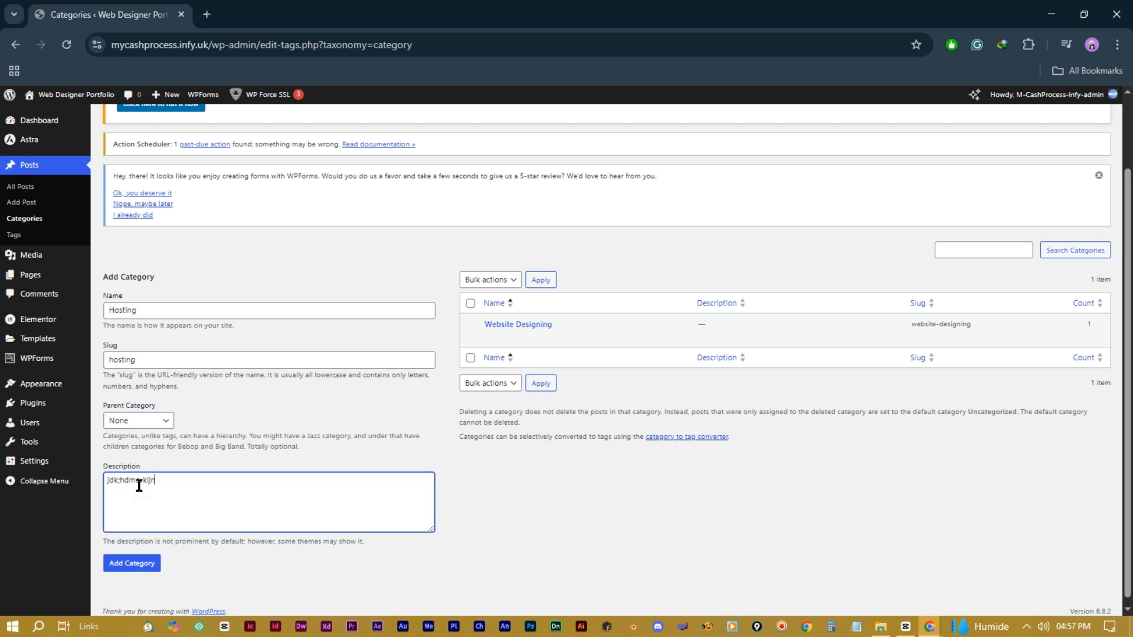
pyautogui.press('BackSpace')
pyautogui.press('BackSpace')
pyautogui.press('BackSpace')
pyautogui.press('BackSpace')
pyautogui.press('BackSpace')
pyautogui.press('BackSpace')
pyautogui.press('BackSpace')
pyautogui.press('BackSpace')
pyautogui.press('BackSpace')
pyautogui.click(140, 564)
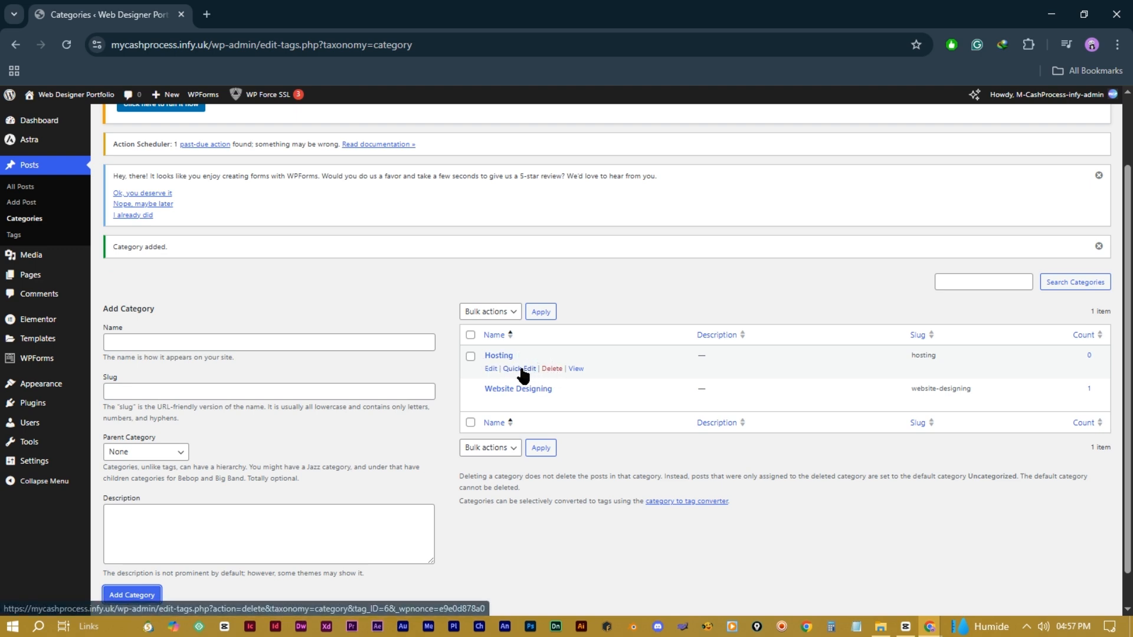
# Step: Add the Domains and Freelancer categories with slugs domains and freelancer
pyautogui.click(137, 342)
pyautogui.write('Domains')
pyautogui.click(142, 391)
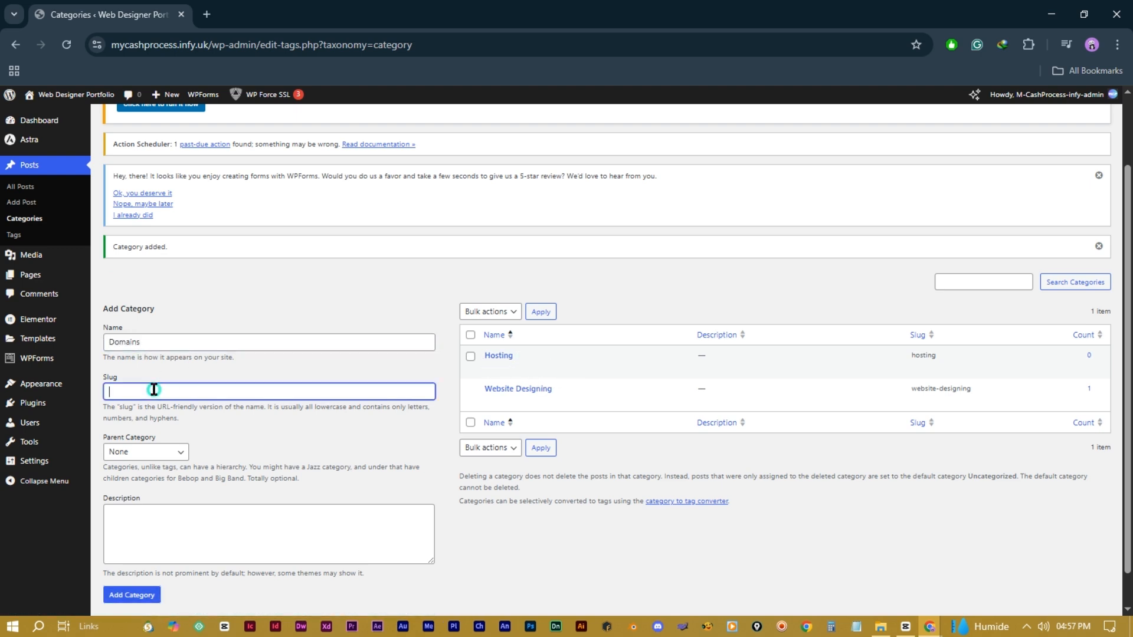
pyautogui.write('domains')
pyautogui.click(145, 595)
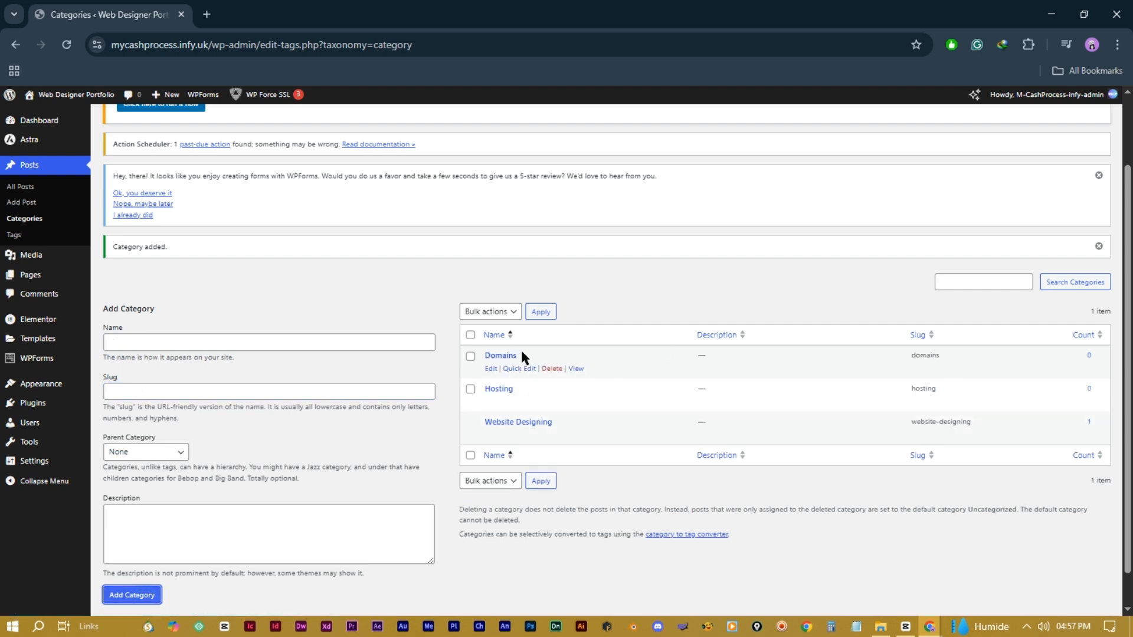
pyautogui.click(152, 341)
pyautogui.write('Freelancer')
pyautogui.click(147, 392)
pyautogui.write('freelancer')
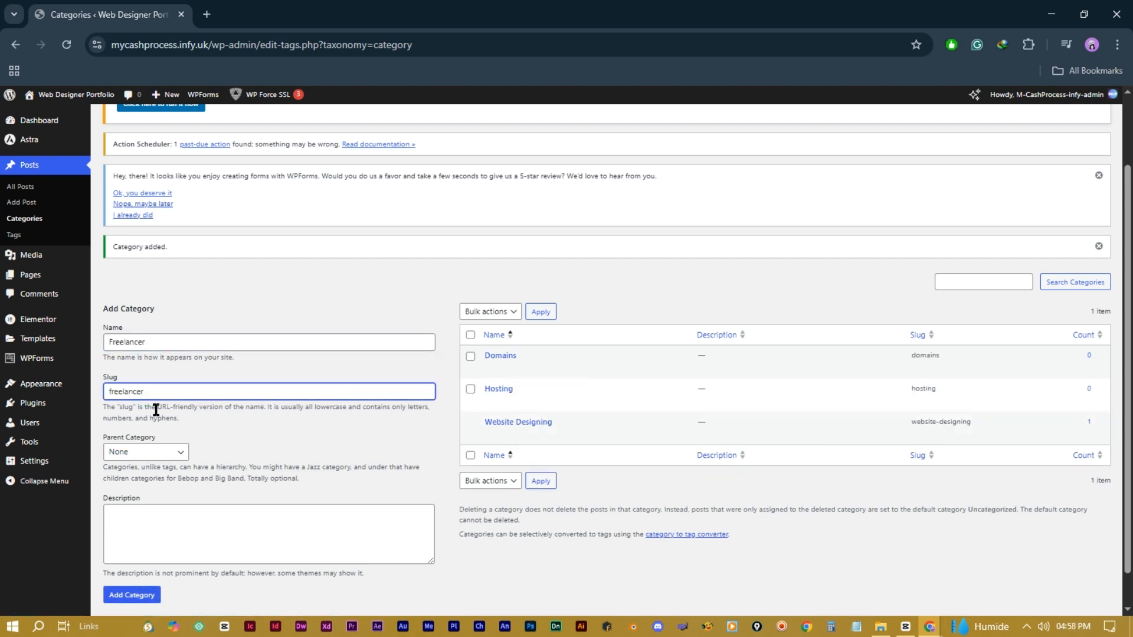
pyautogui.click(131, 595)
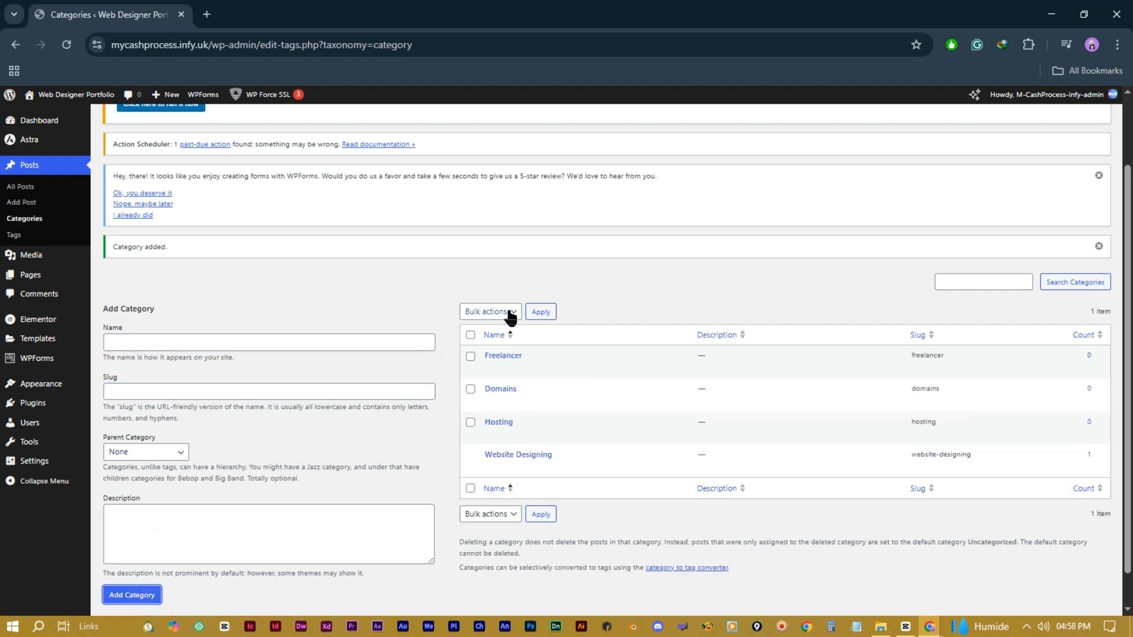
# Step: Look over Freelancer's Quick Edit and full edit page, then return to the categories list
pyautogui.click(519, 368)
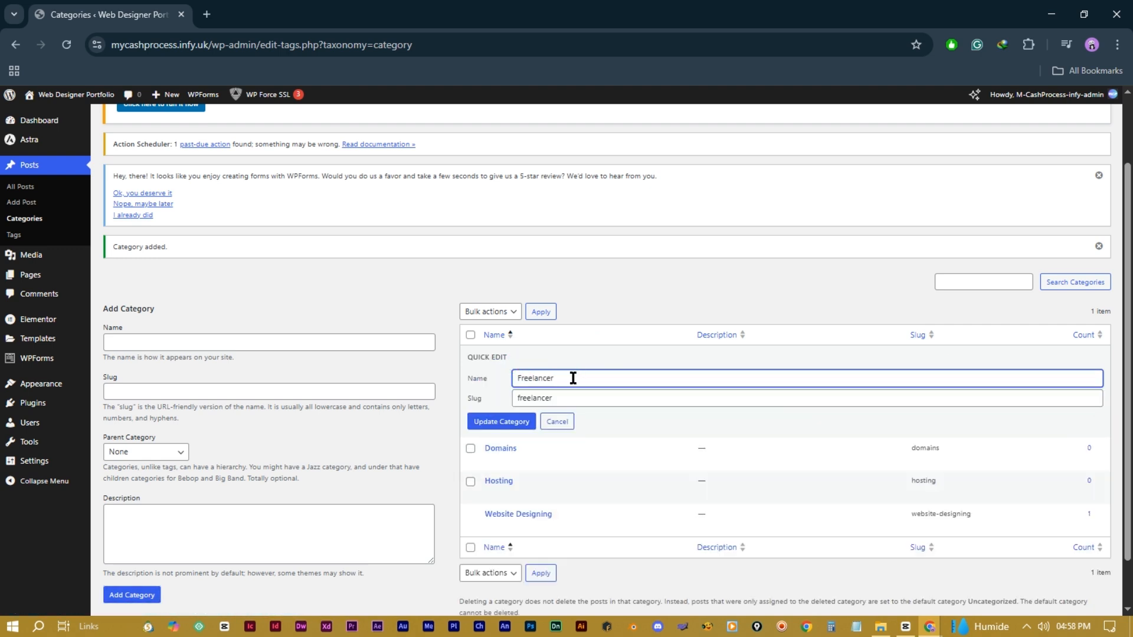
pyautogui.click(556, 421)
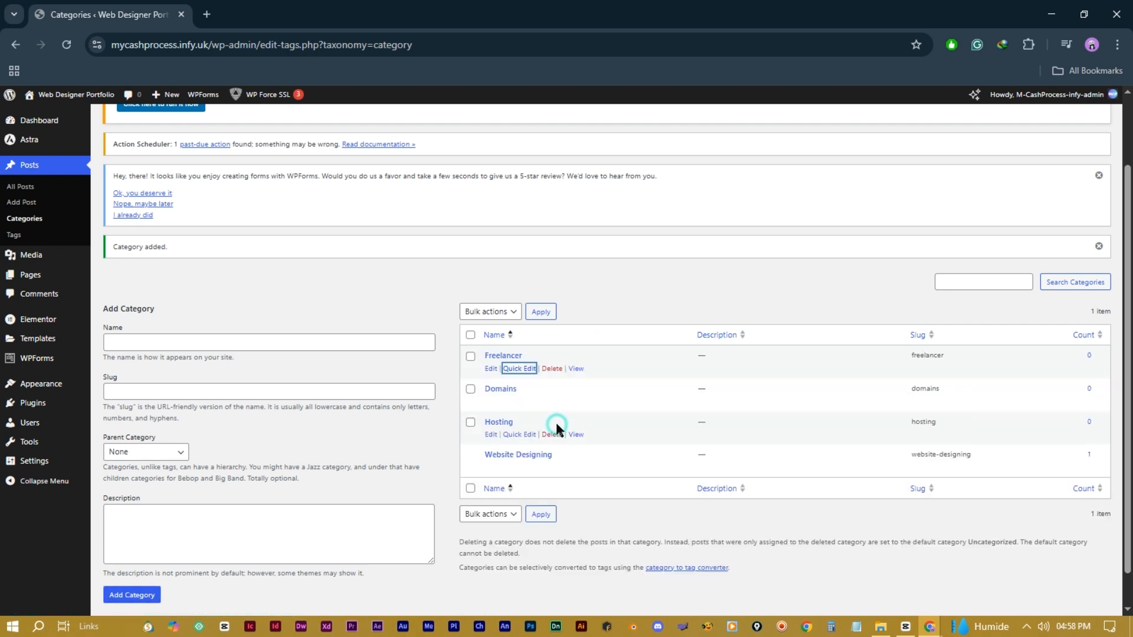
pyautogui.click(490, 368)
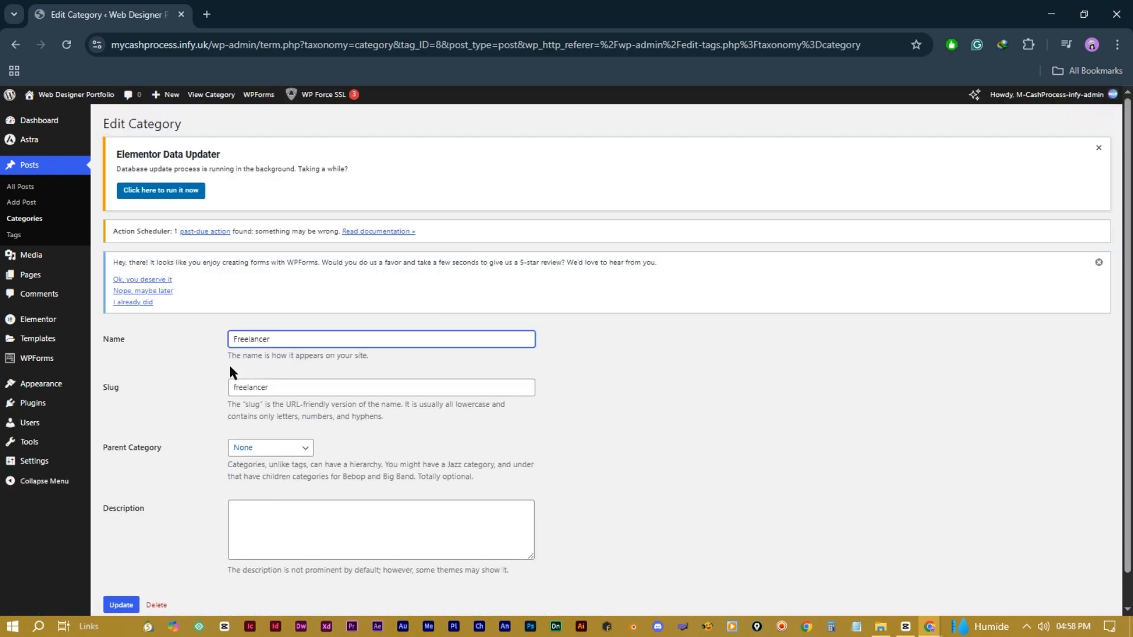
pyautogui.scroll(-1, 322, 534)
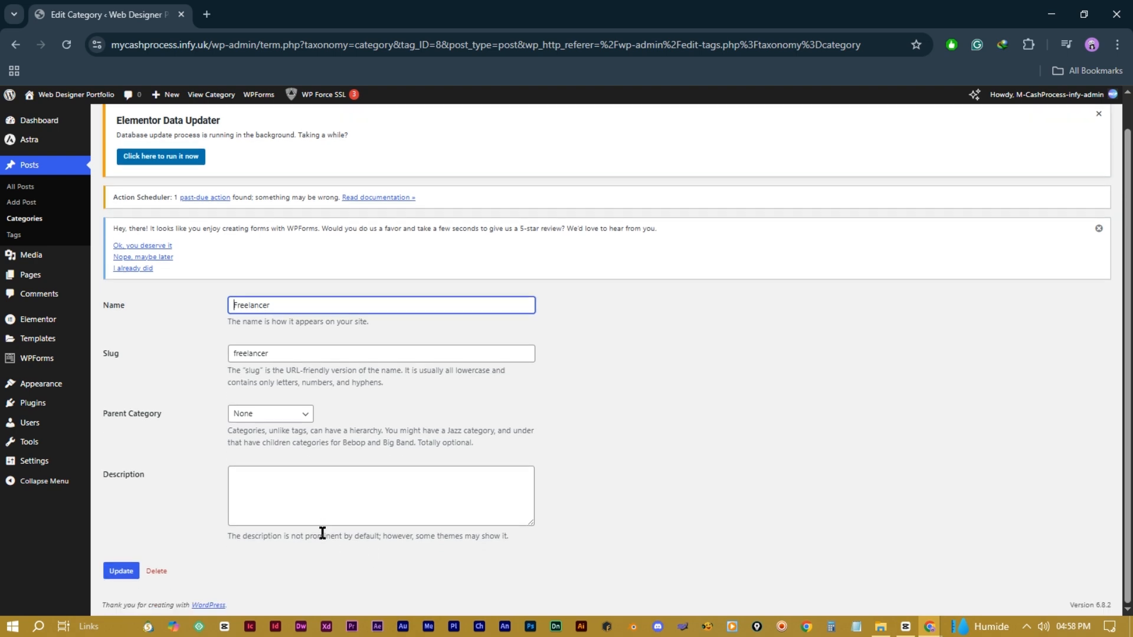
pyautogui.scroll(1, 321, 502)
pyautogui.hotkey('alt', 'Left')
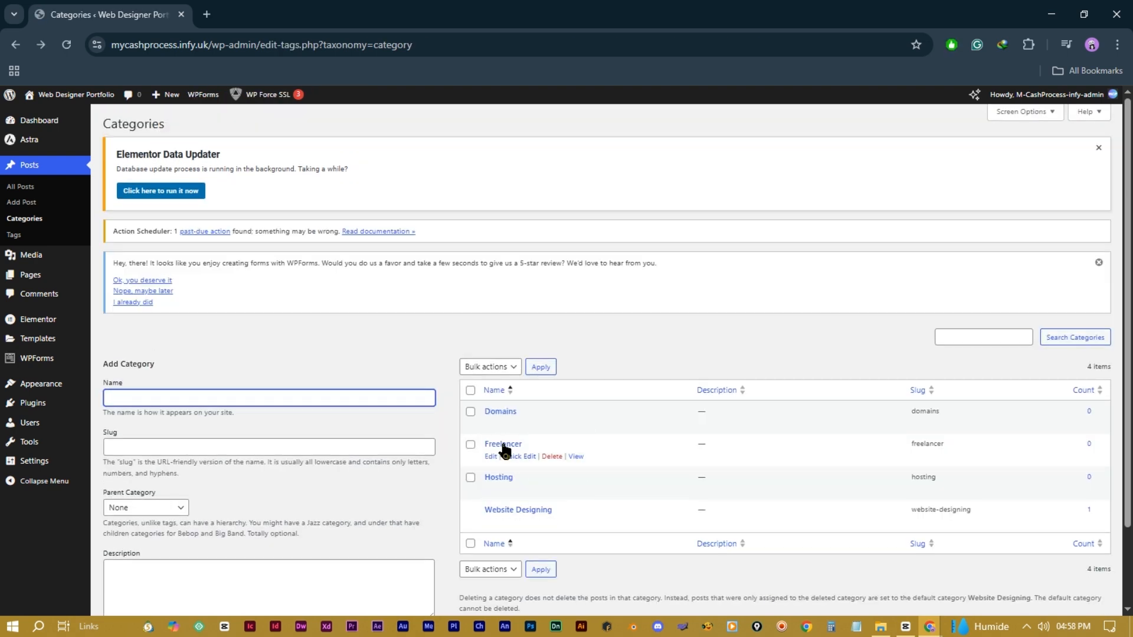
# Step: Delete the Freelancer category and confirm the deletion
pyautogui.click(548, 458)
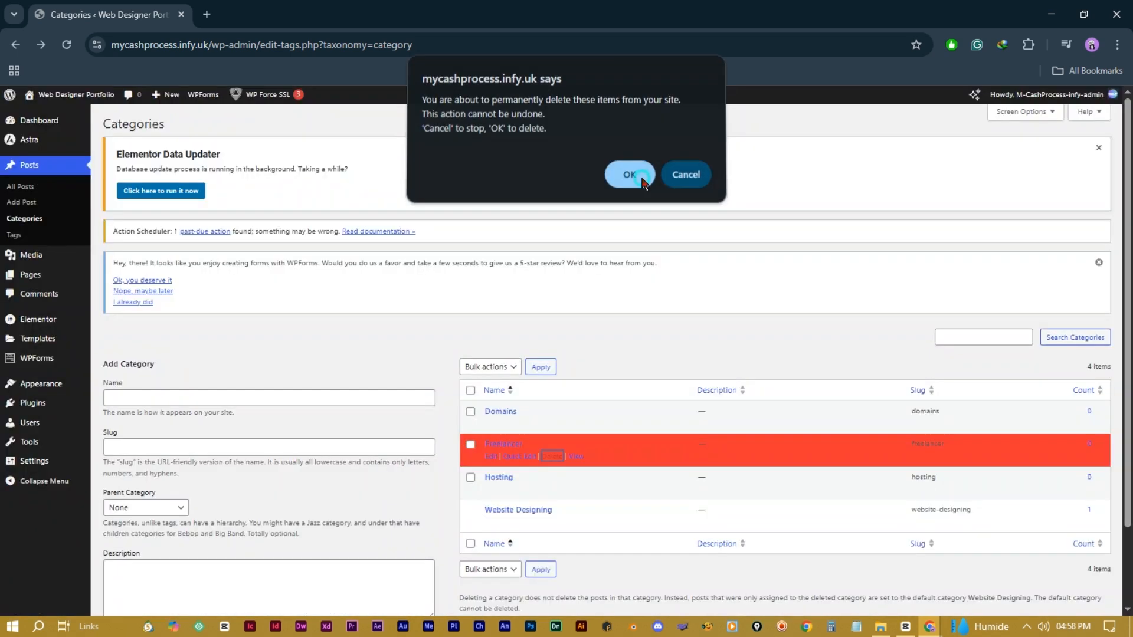
pyautogui.click(642, 180)
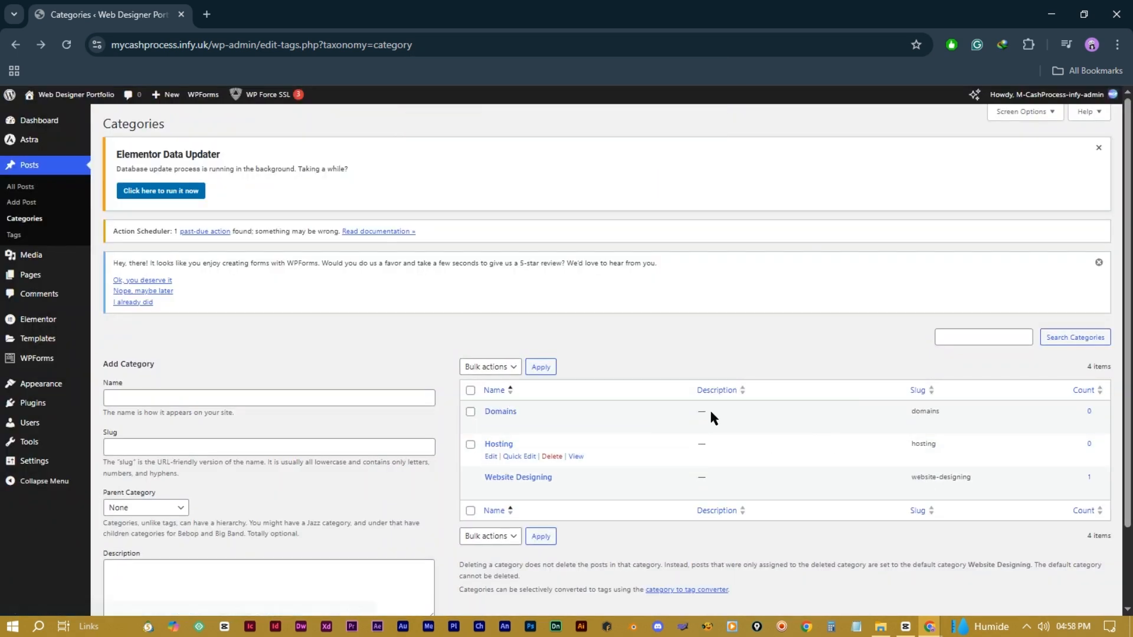
pyautogui.scroll(-2, 280, 427)
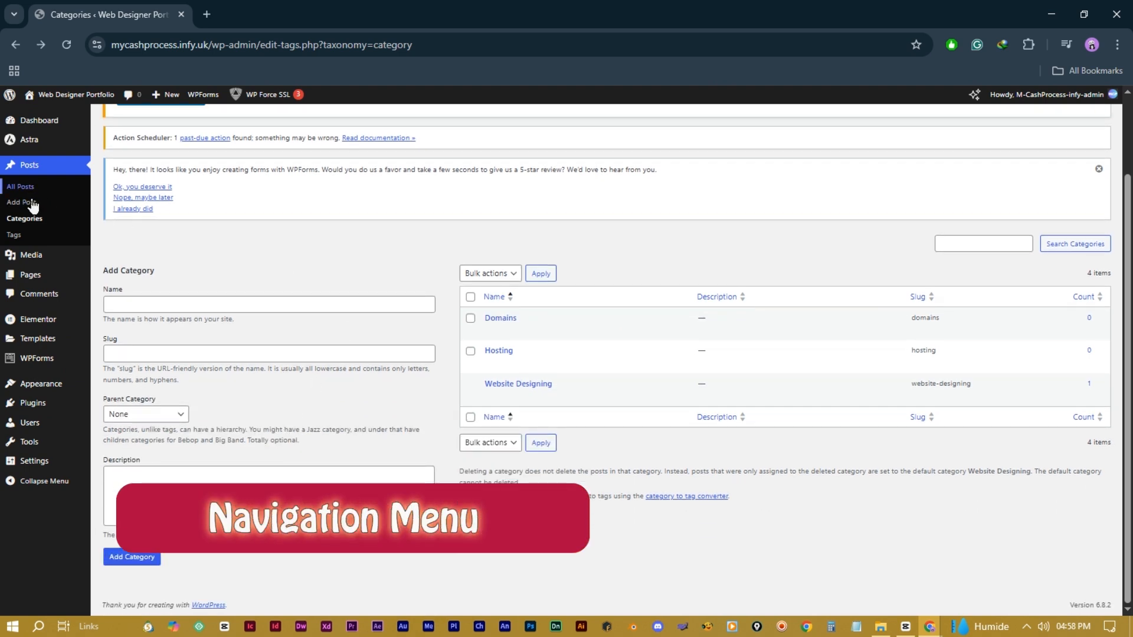
# Step: Open Appearance > Menus to view the Main Menu's items
pyautogui.moveTo(43, 278)
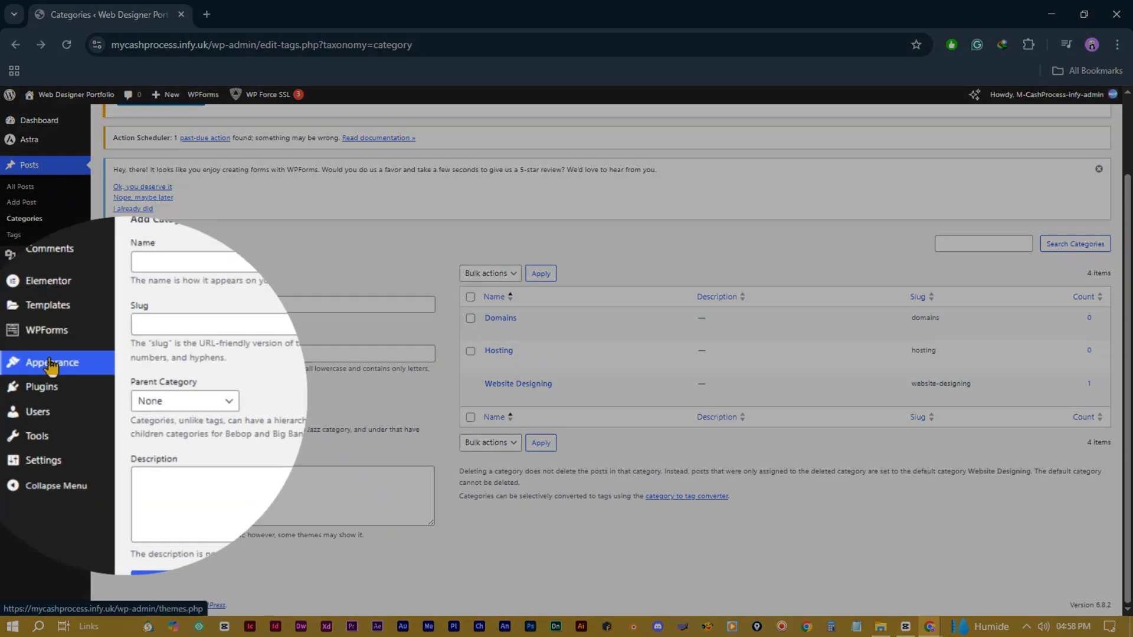
pyautogui.moveTo(36, 384)
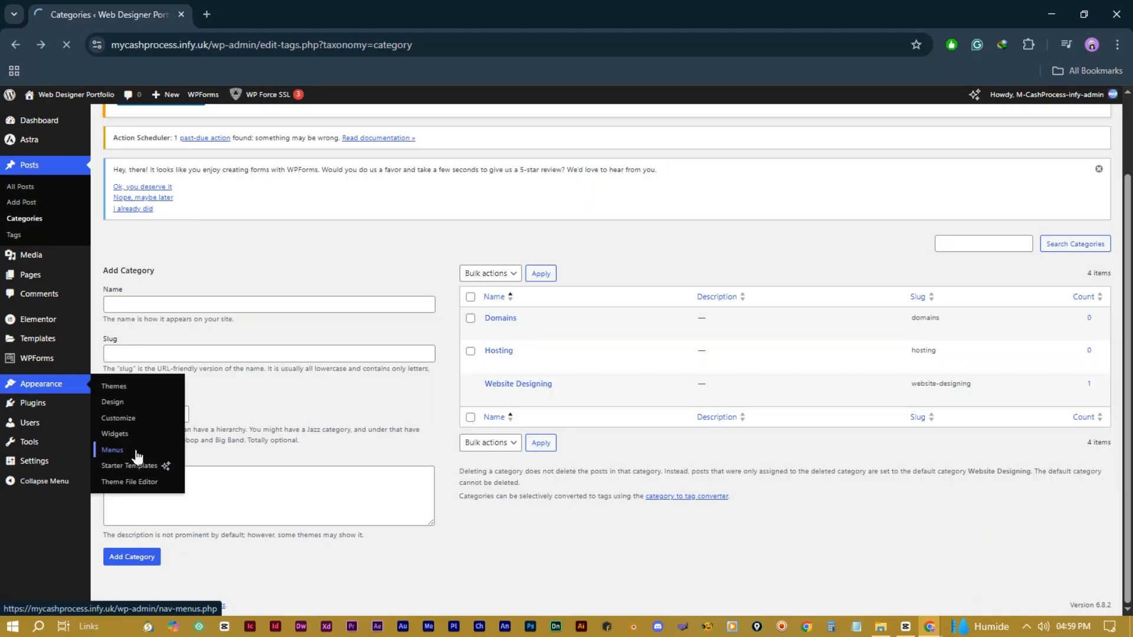
pyautogui.click(137, 454)
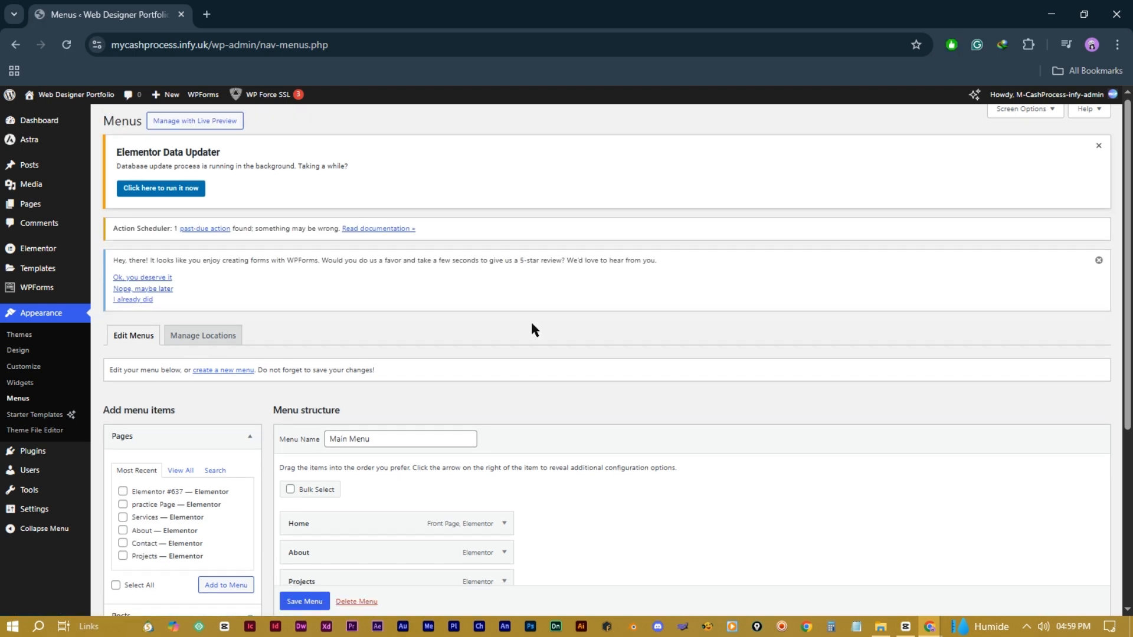
pyautogui.scroll(-4, 531, 328)
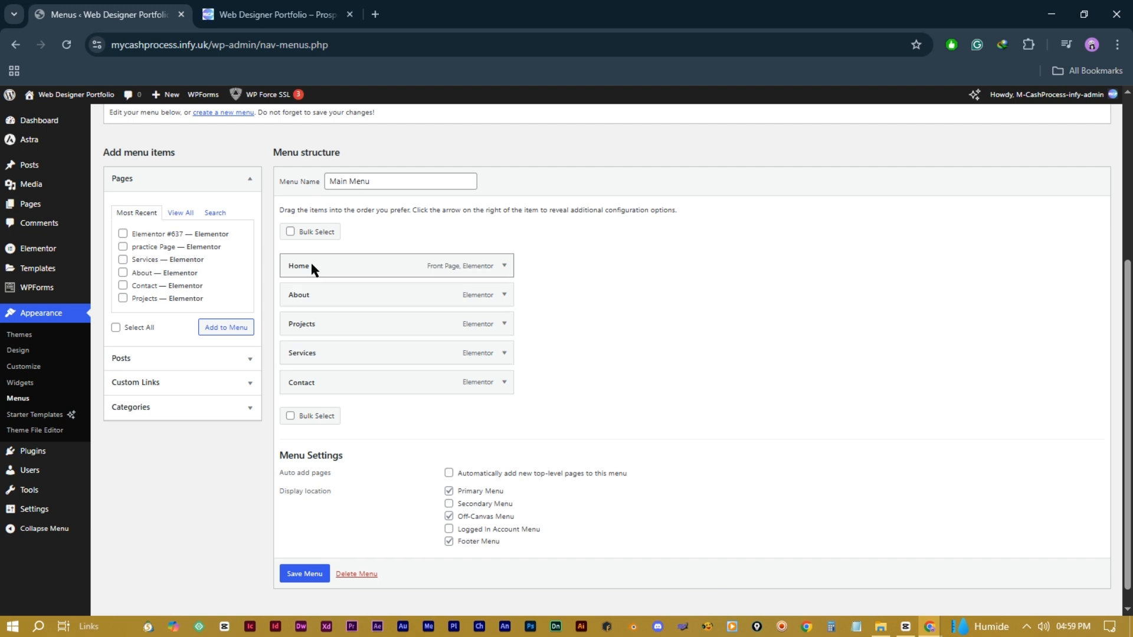
# Step: Reorder the menu so Projects and Contact follow Services, then view the live home page
pyautogui.click(298, 15)
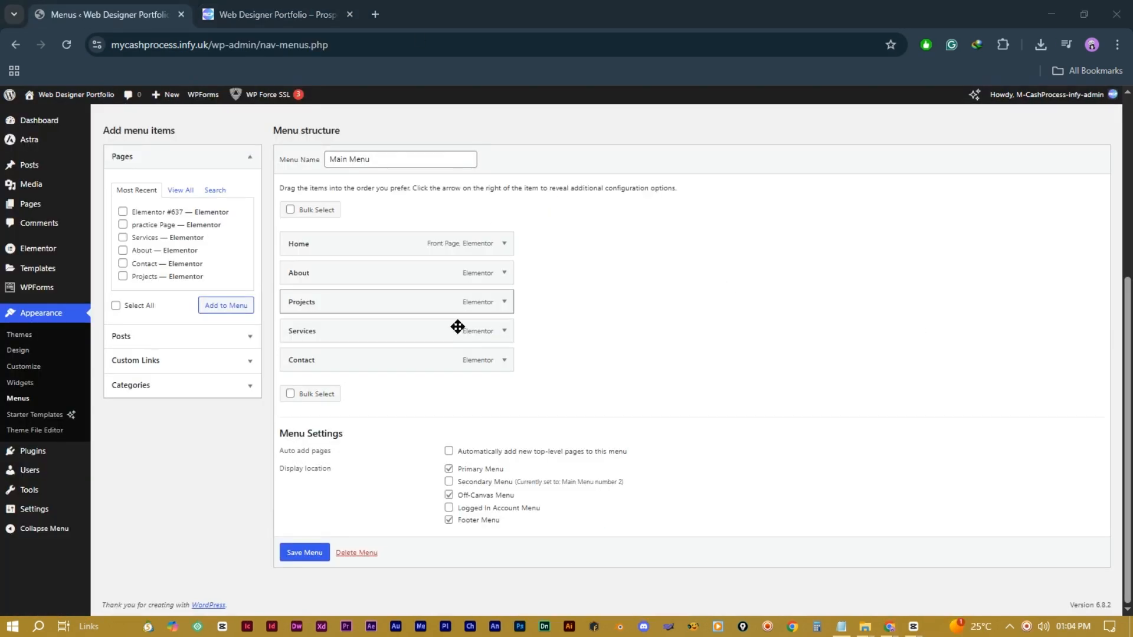
pyautogui.moveTo(304, 300); pyautogui.dragTo(320, 334)
pyautogui.moveTo(326, 277)
pyautogui.mouseDown()
pyautogui.moveTo(327, 306)
pyautogui.moveTo(314, 295)
pyautogui.moveTo(321, 269)
pyautogui.mouseUp()
pyautogui.moveTo(334, 322); pyautogui.dragTo(330, 366)
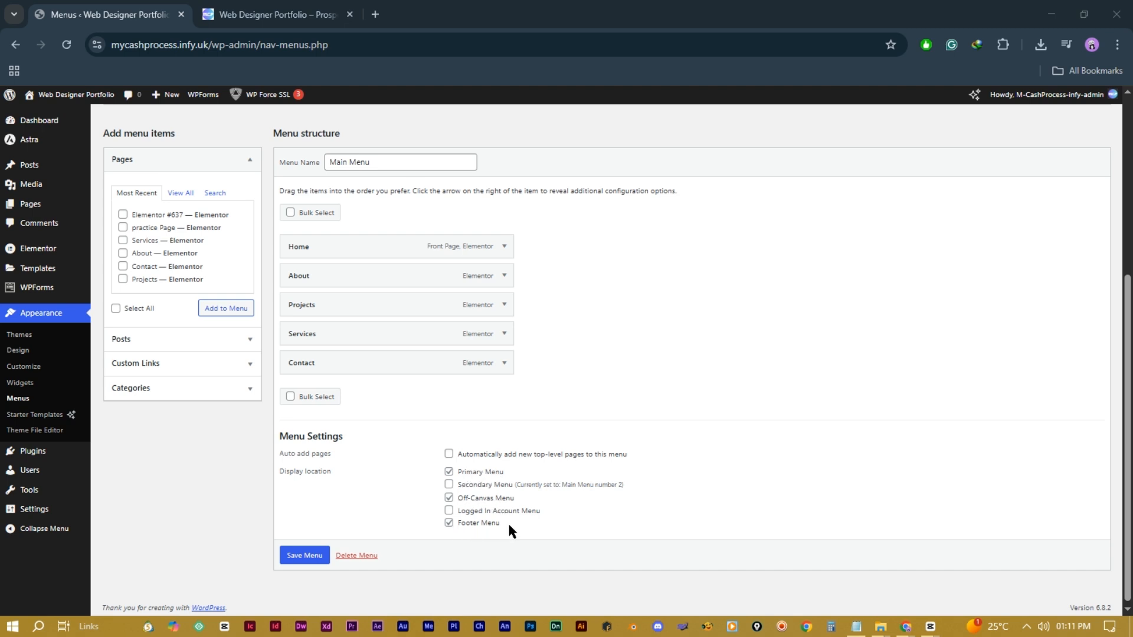
pyautogui.click(270, 16)
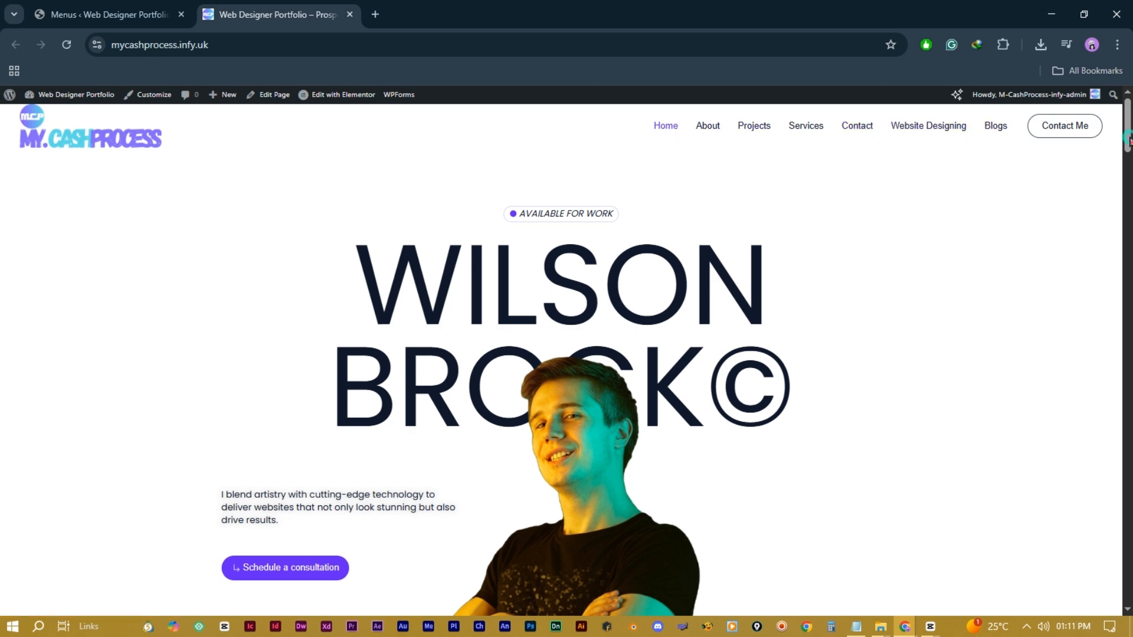
# Step: Show the site in phone-sized view and open and close the hamburger menu to check for Blogs
pyautogui.moveTo(1126, 132); pyautogui.dragTo(1126, 585)
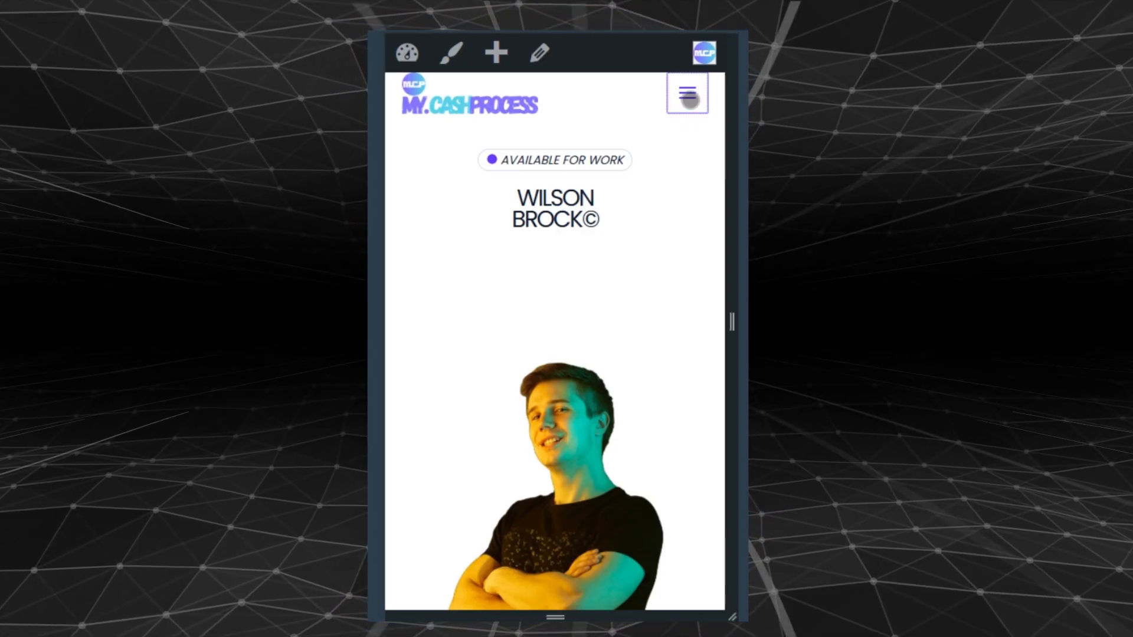
pyautogui.click(687, 93)
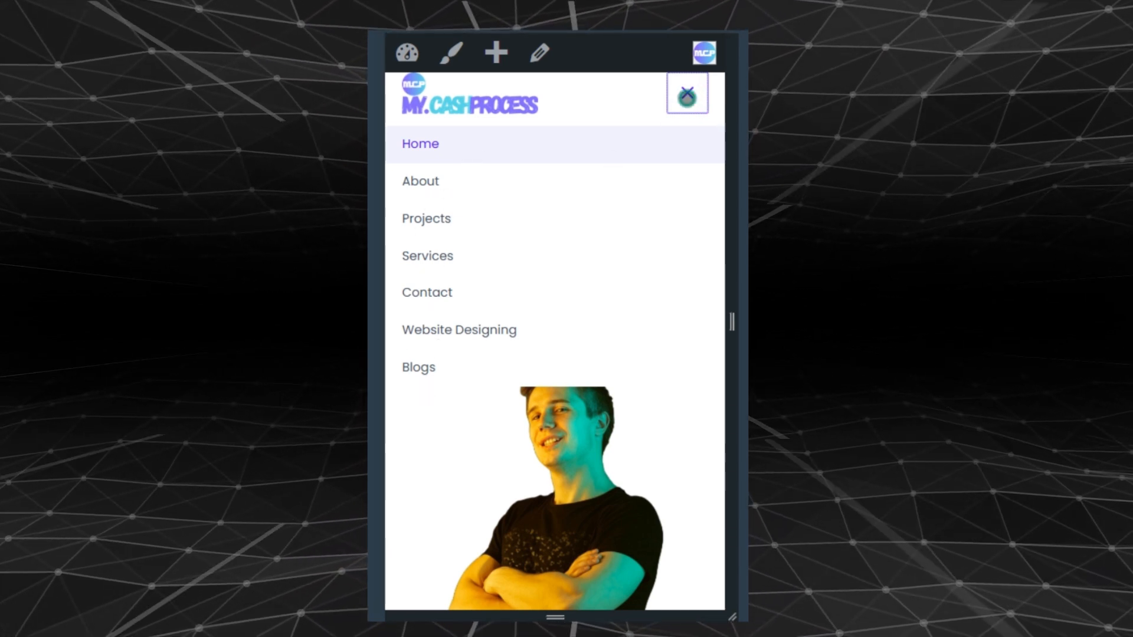
pyautogui.click(687, 93)
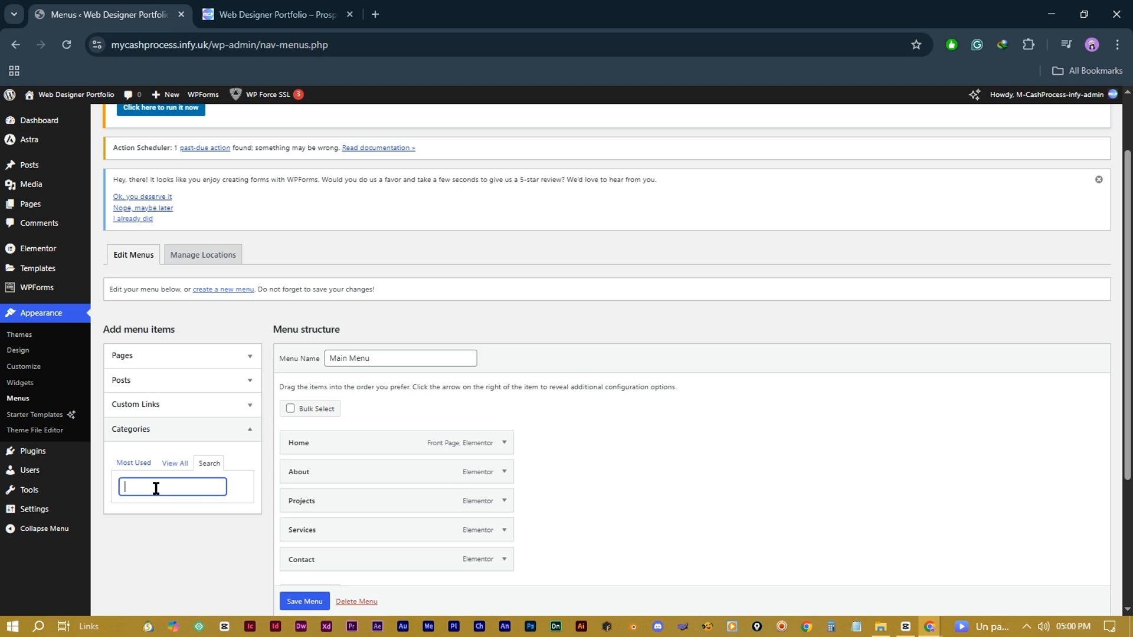
# Step: Start a new menu and name it 'Main Menu number 2'
pyautogui.click(132, 463)
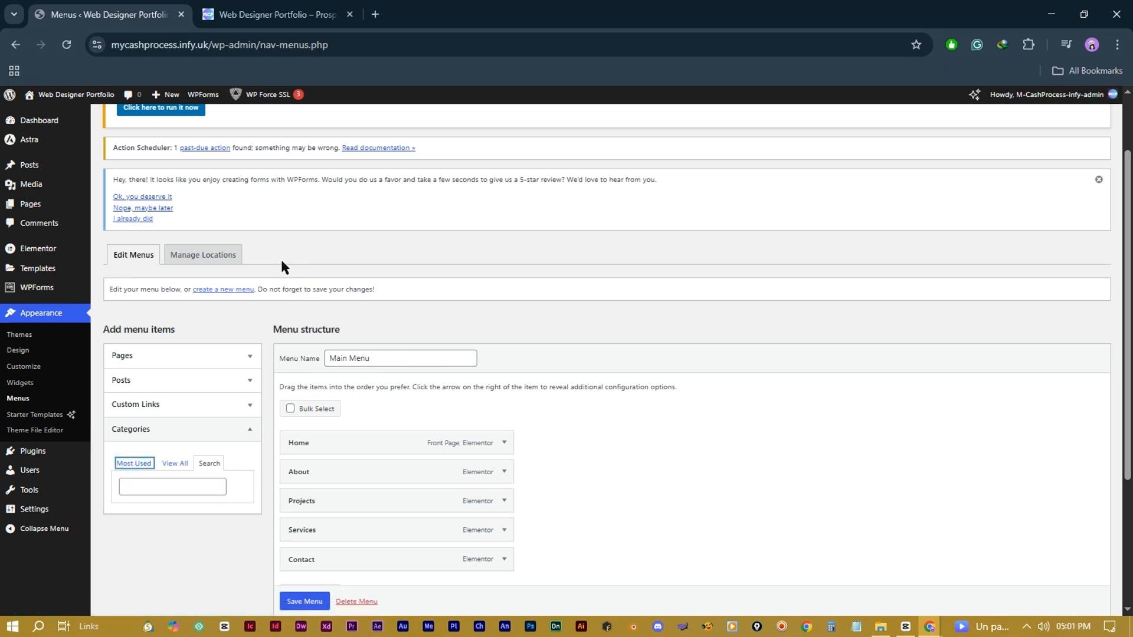
pyautogui.click(218, 291)
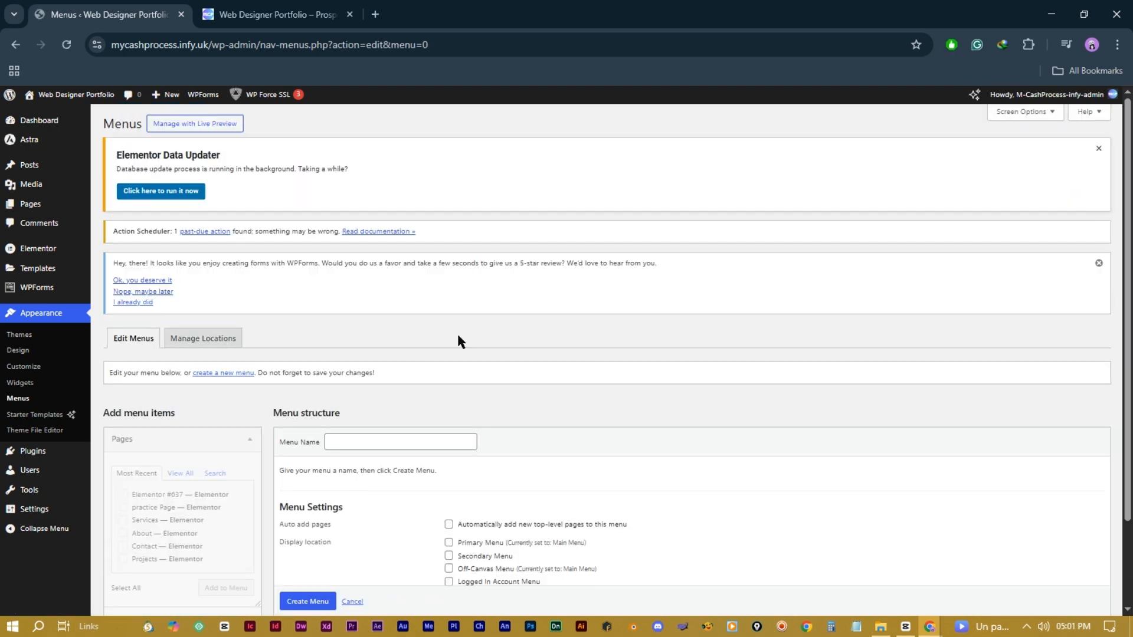
pyautogui.scroll(-2, 457, 341)
pyautogui.click(374, 339)
pyautogui.write('Main Menu r')
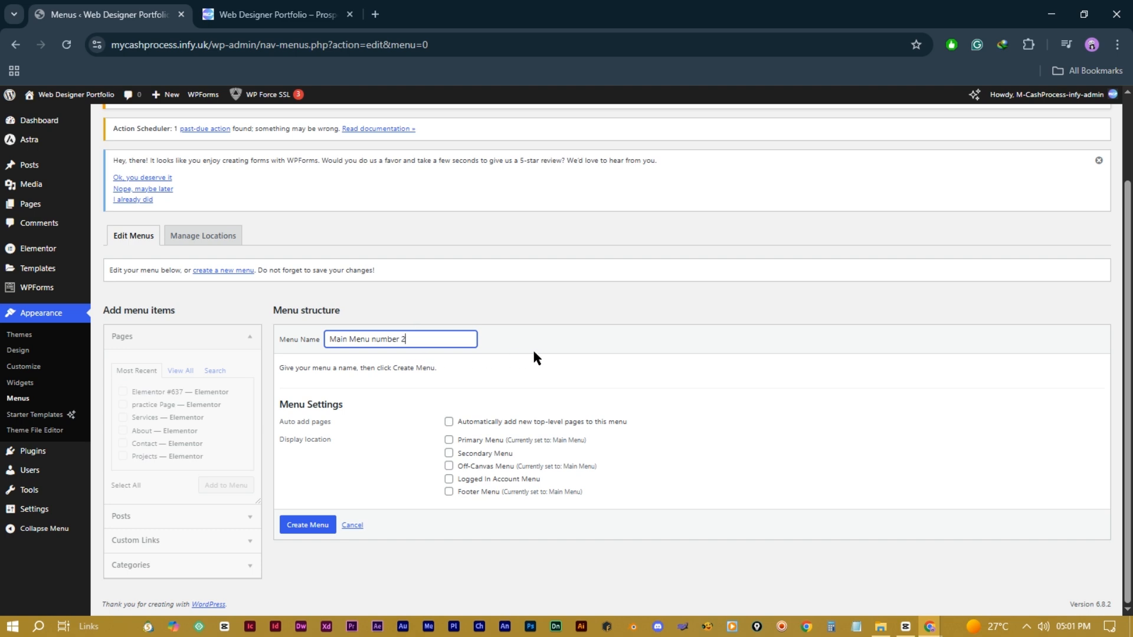
pyautogui.click(518, 342)
# Step: Assign the new menu to the Secondary Menu location and create it
pyautogui.click(448, 453)
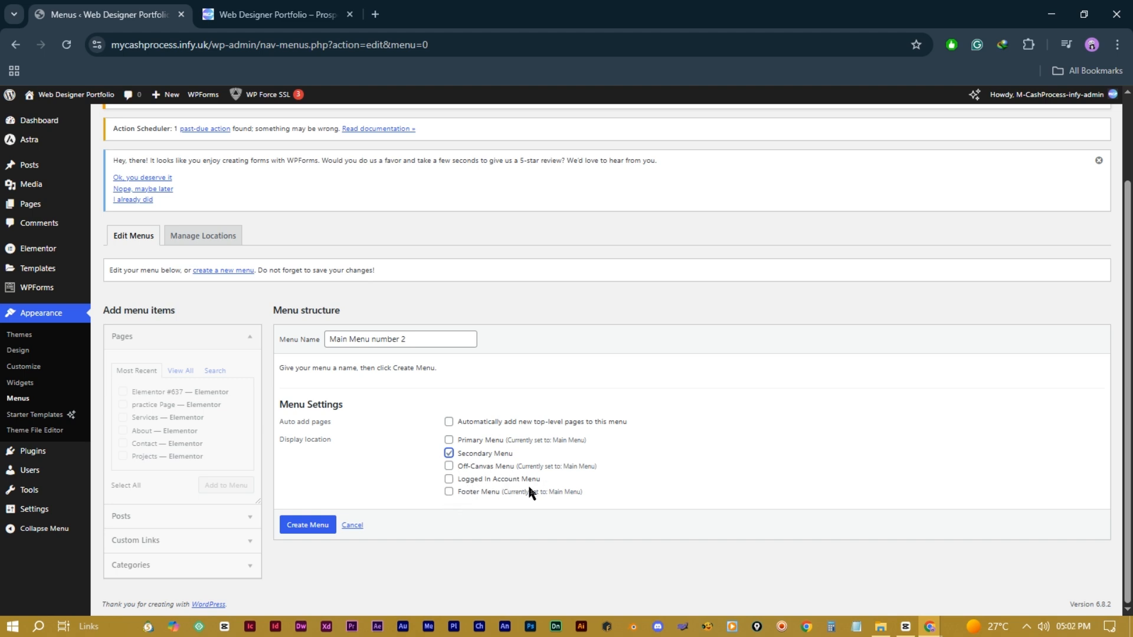
pyautogui.click(448, 453)
pyautogui.click(448, 440)
pyautogui.click(448, 440)
pyautogui.click(448, 453)
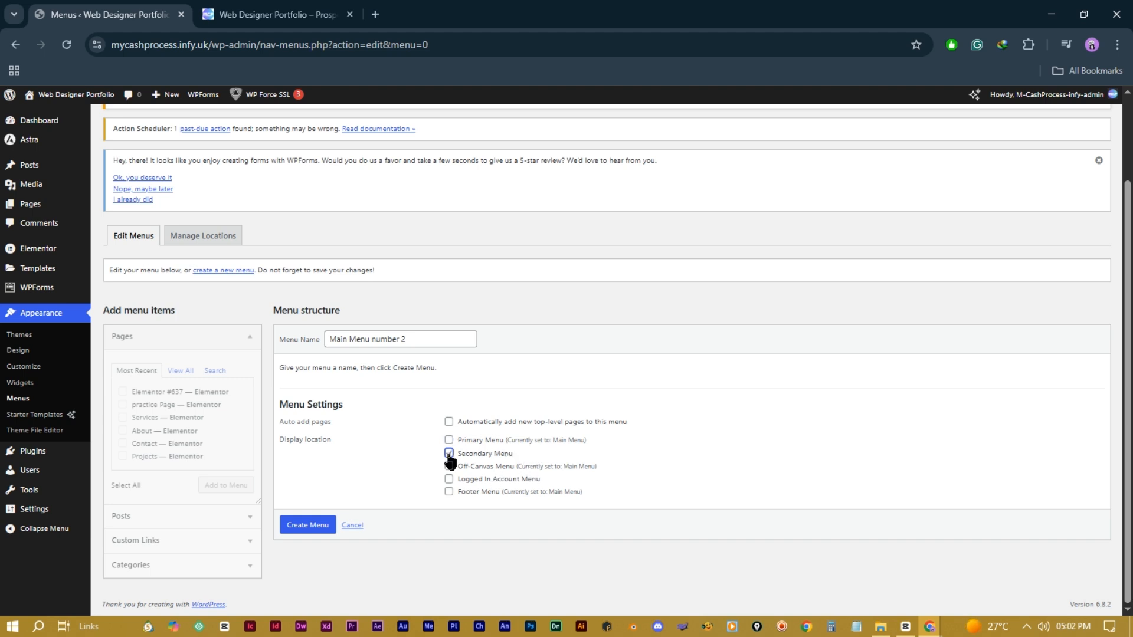
pyautogui.click(306, 530)
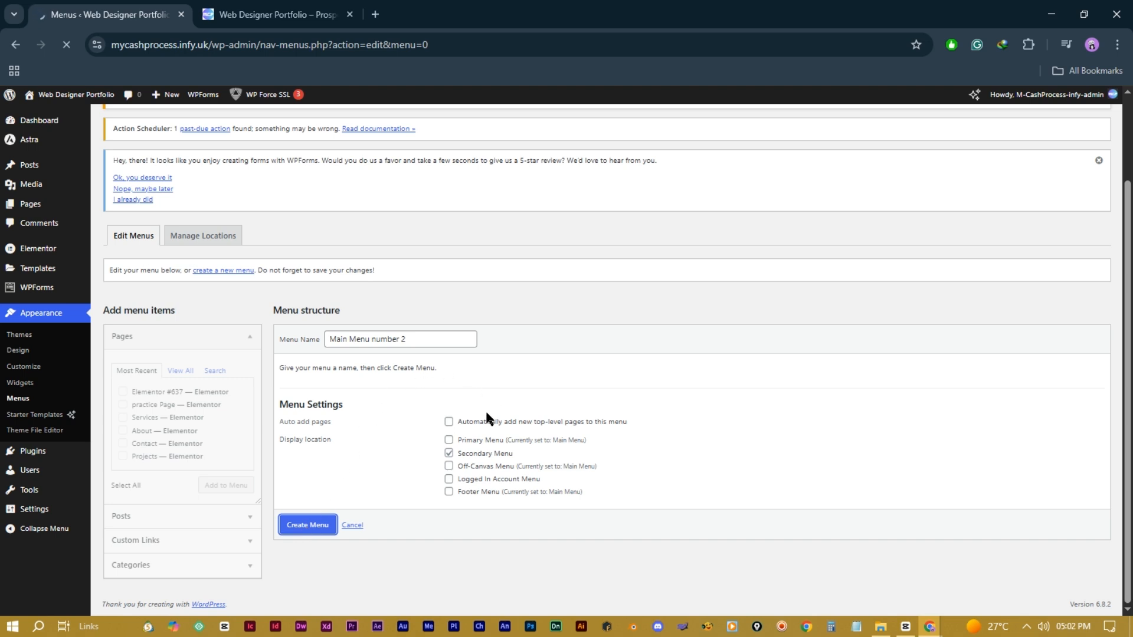
pyautogui.scroll(-2, 582, 454)
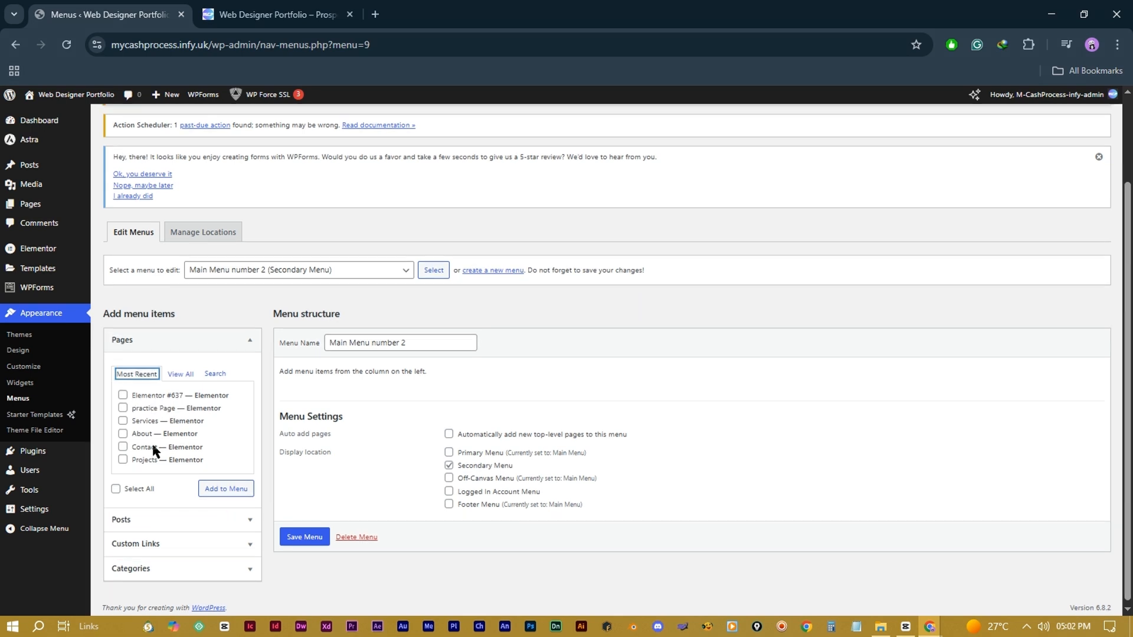
# Step: Add the About, Contact and Services pages to the menu
pyautogui.click(177, 389)
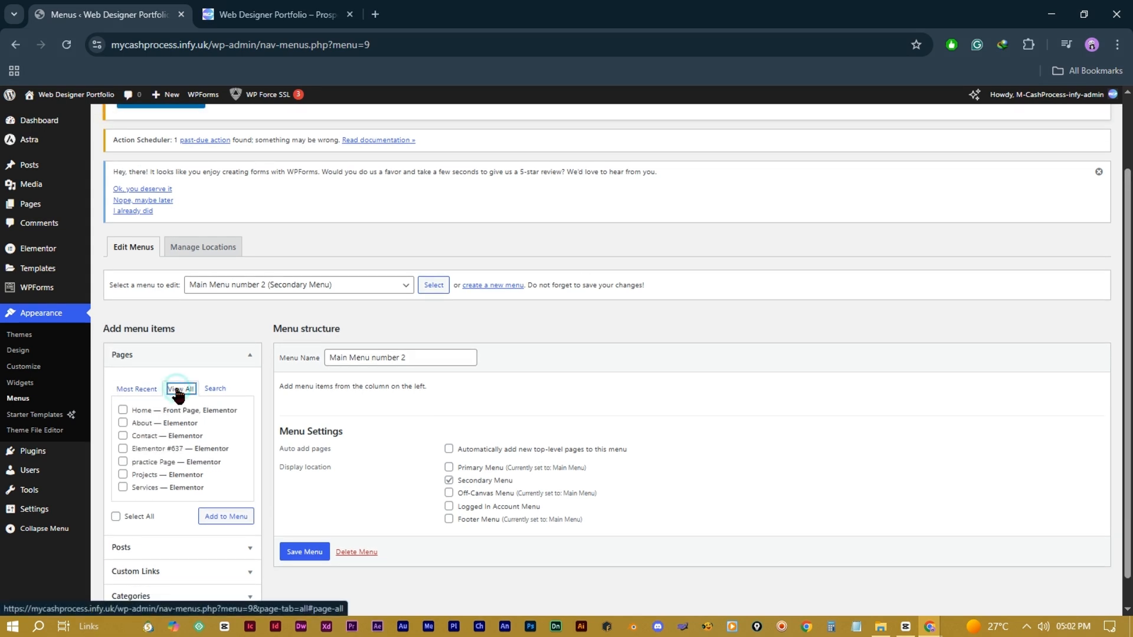
pyautogui.click(123, 423)
pyautogui.click(122, 436)
pyautogui.click(122, 488)
pyautogui.click(219, 517)
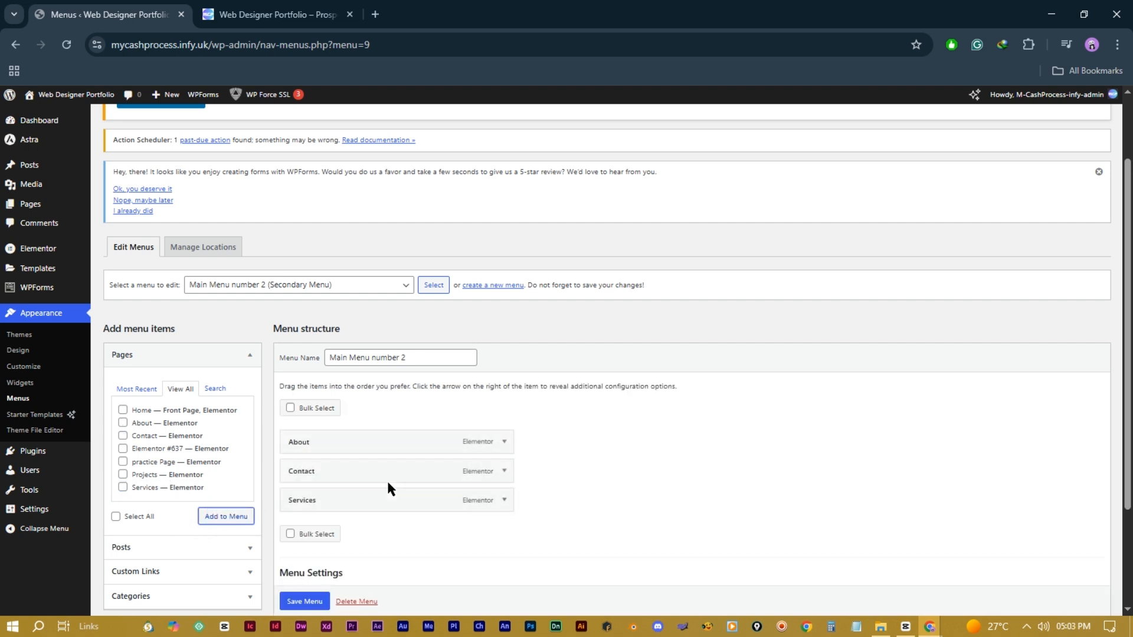
# Step: Add the Website Designing category to the menu
pyautogui.scroll(-3, 387, 487)
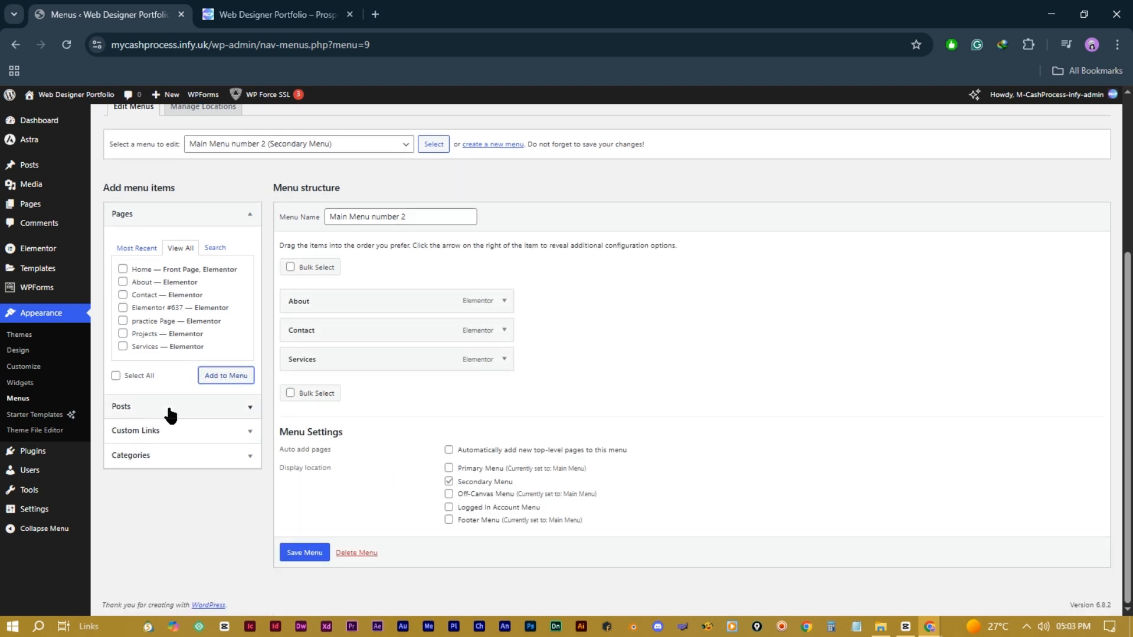
pyautogui.click(247, 408)
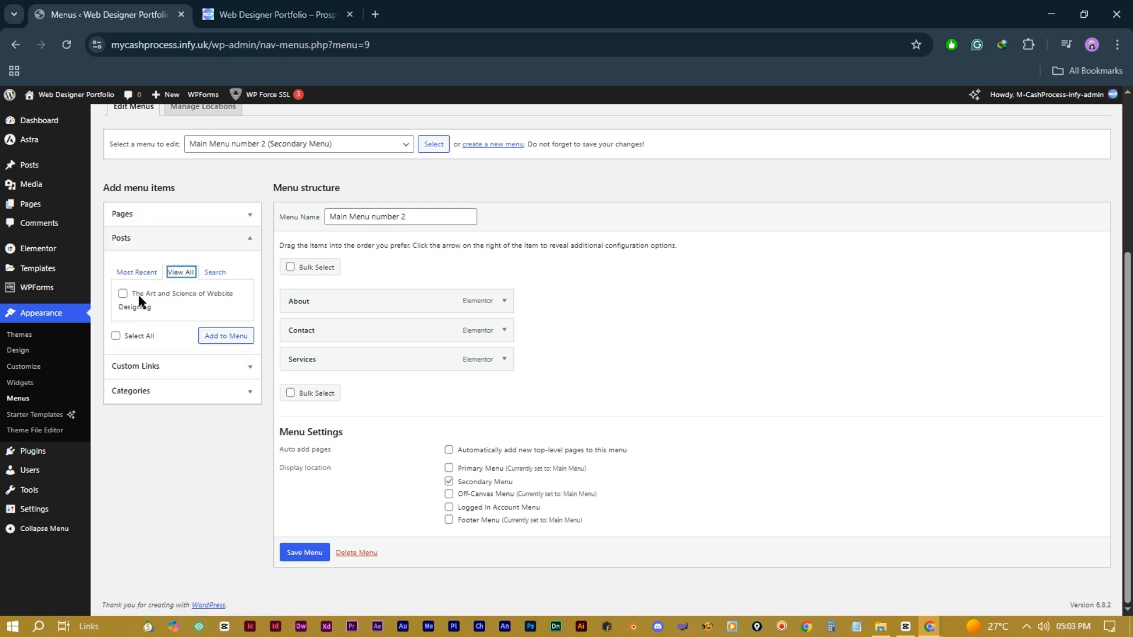
pyautogui.click(242, 391)
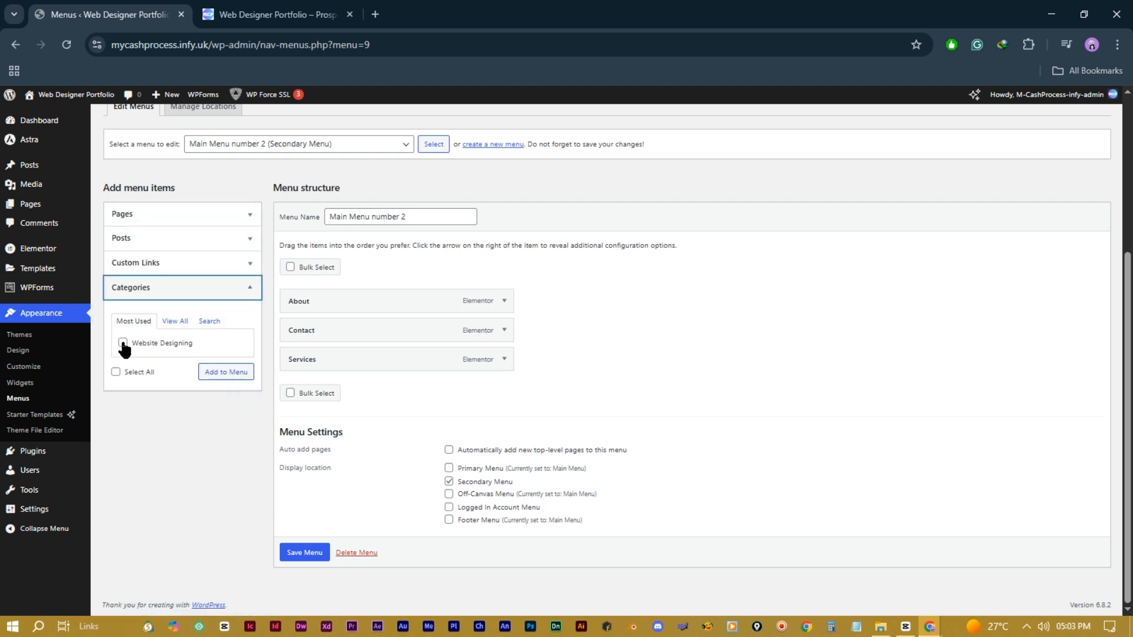
pyautogui.click(122, 344)
pyautogui.click(224, 376)
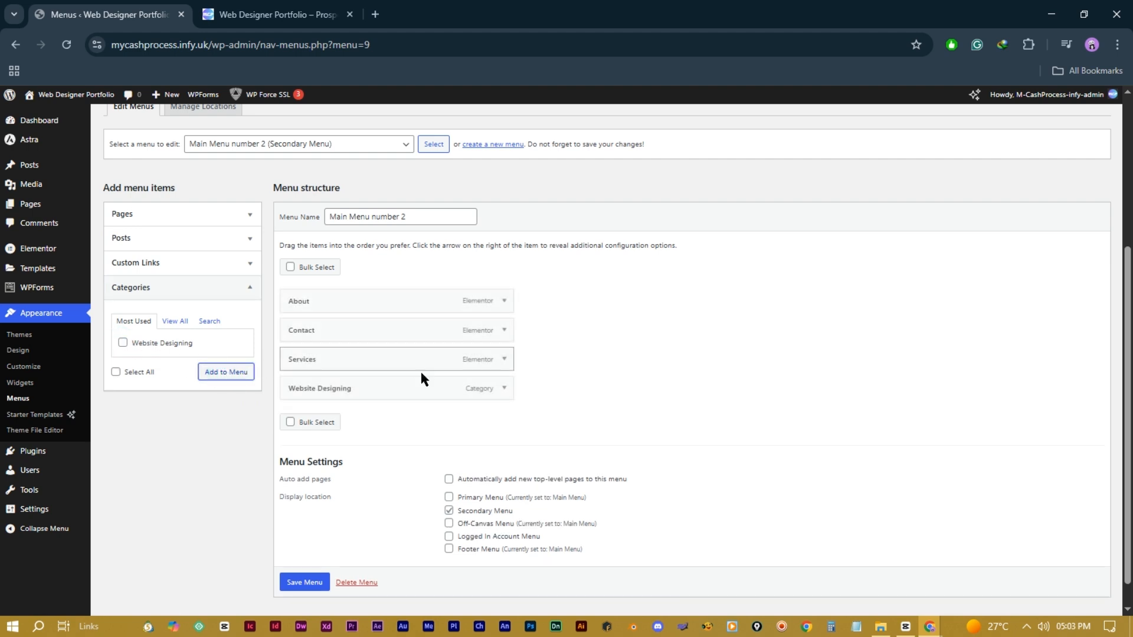
# Step: Order items as Website Designing, Contact, About, Services, all top-level, and save the menu
pyautogui.scroll(-1, 551, 394)
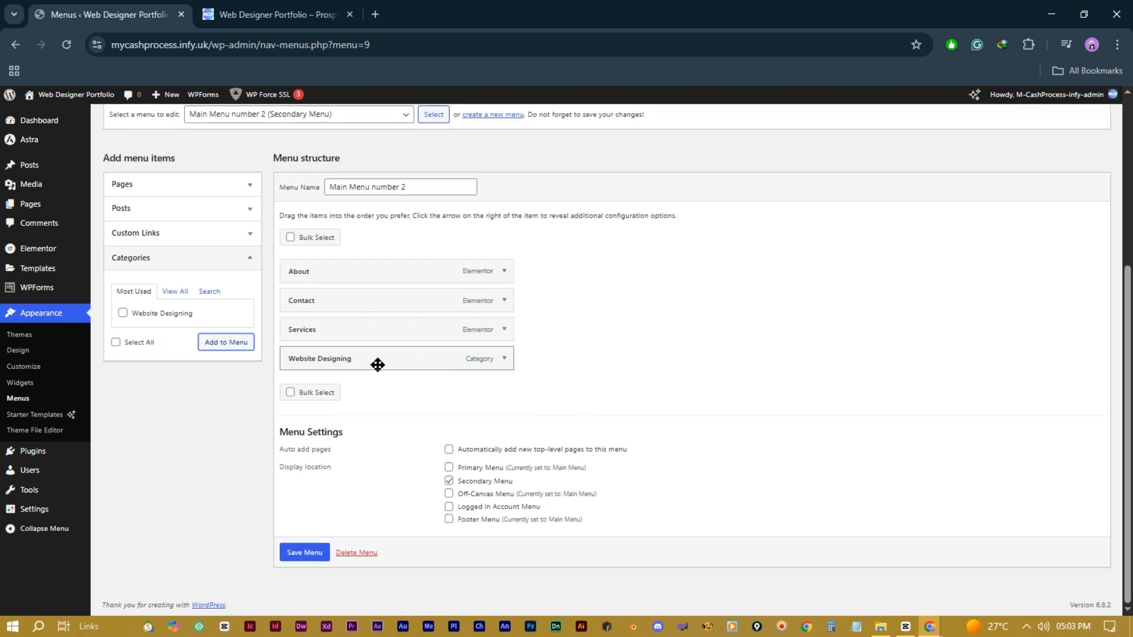
pyautogui.moveTo(377, 364); pyautogui.dragTo(321, 275)
pyautogui.moveTo(301, 307); pyautogui.dragTo(320, 308)
pyautogui.moveTo(313, 333); pyautogui.dragTo(354, 334)
pyautogui.moveTo(354, 361); pyautogui.dragTo(357, 336)
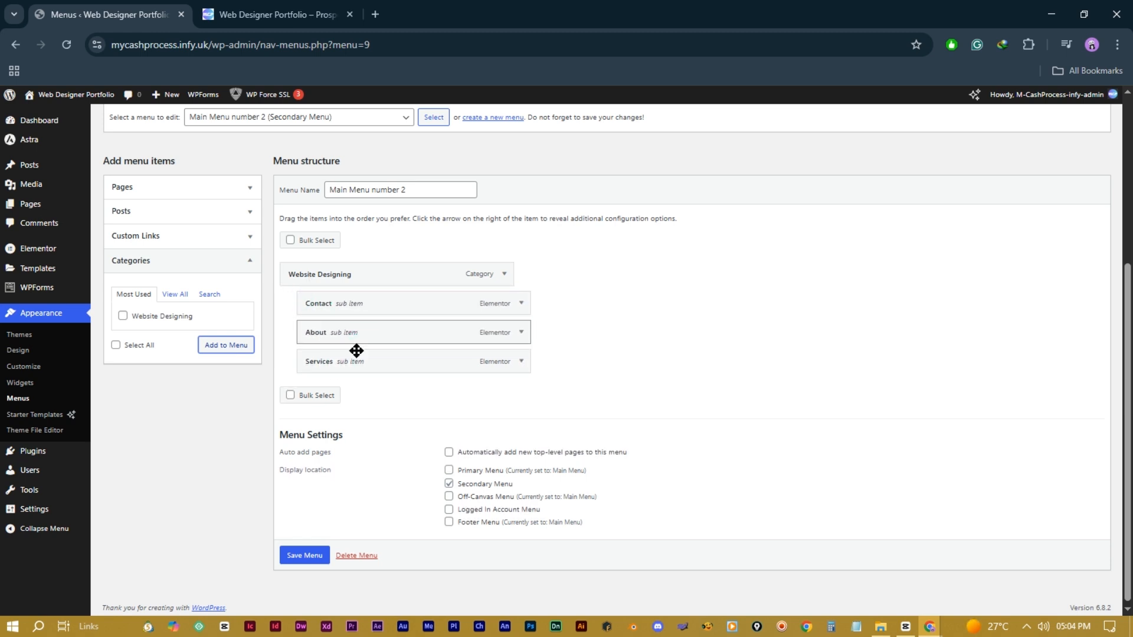
pyautogui.moveTo(316, 277); pyautogui.dragTo(331, 292)
pyautogui.moveTo(331, 362); pyautogui.dragTo(303, 306)
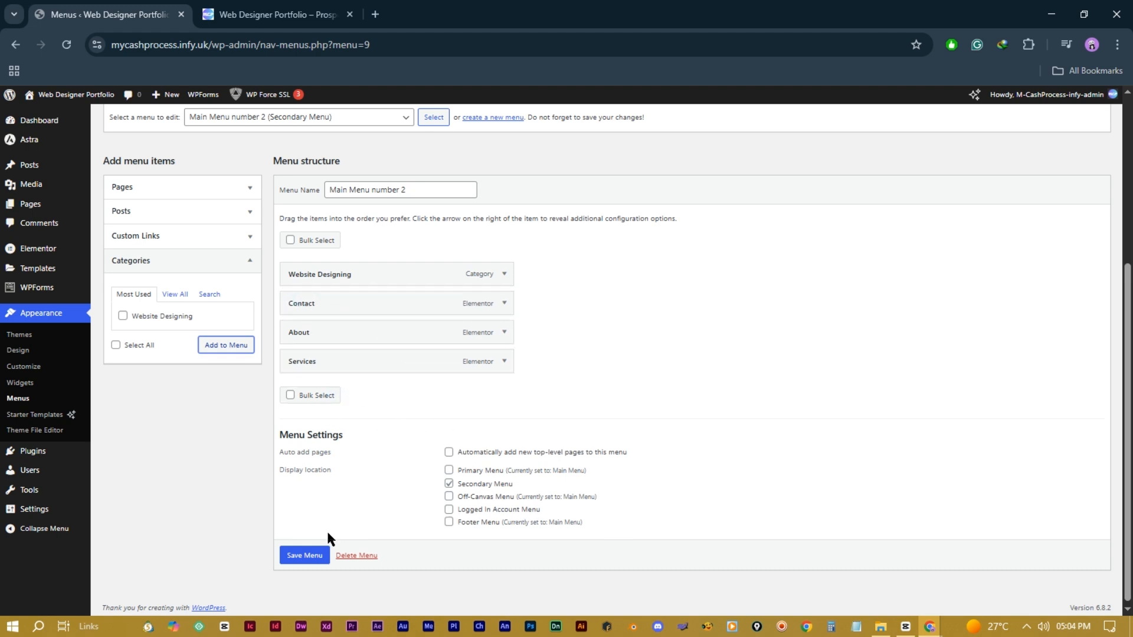
pyautogui.click(305, 556)
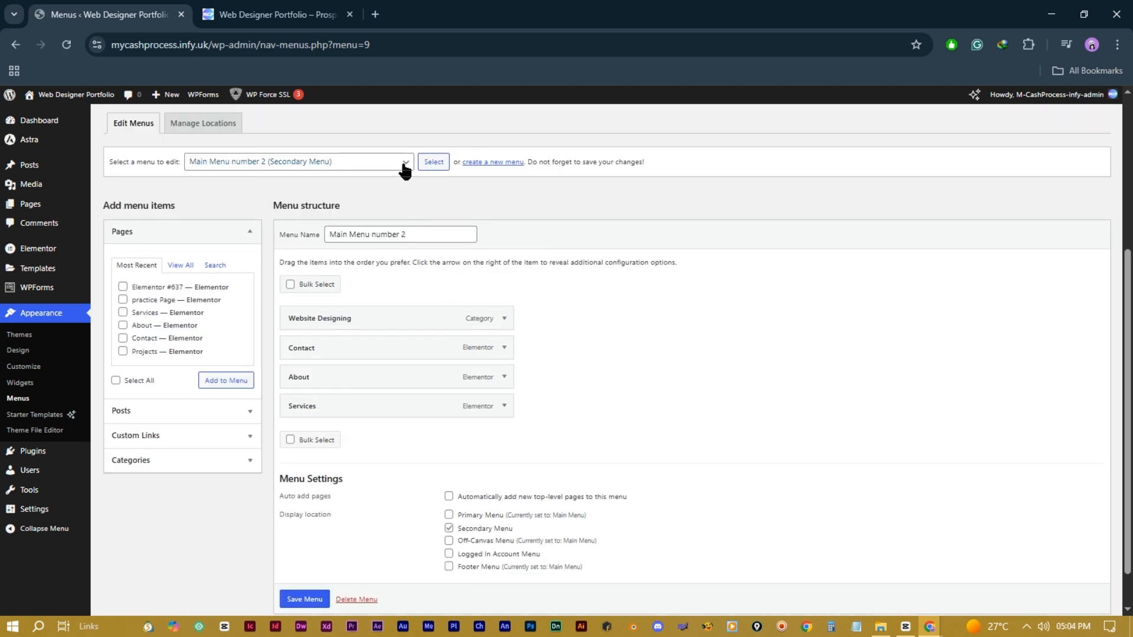
# Step: Load Main Menu from the 'Select a menu to edit' dropdown, then view the live homepage
pyautogui.click(404, 169)
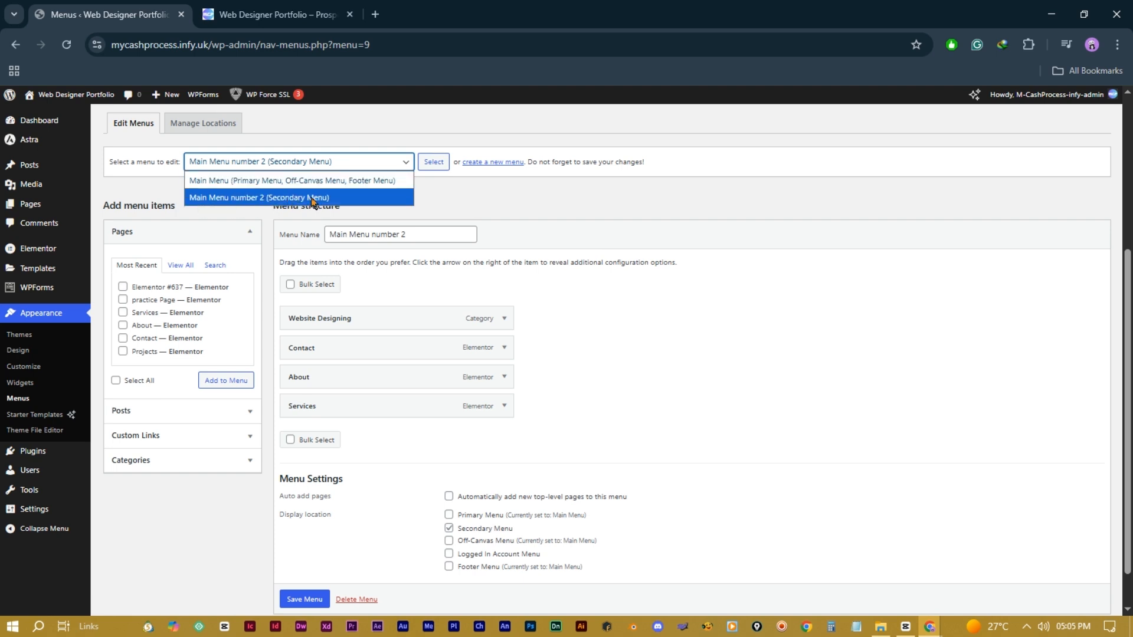
pyautogui.click(281, 182)
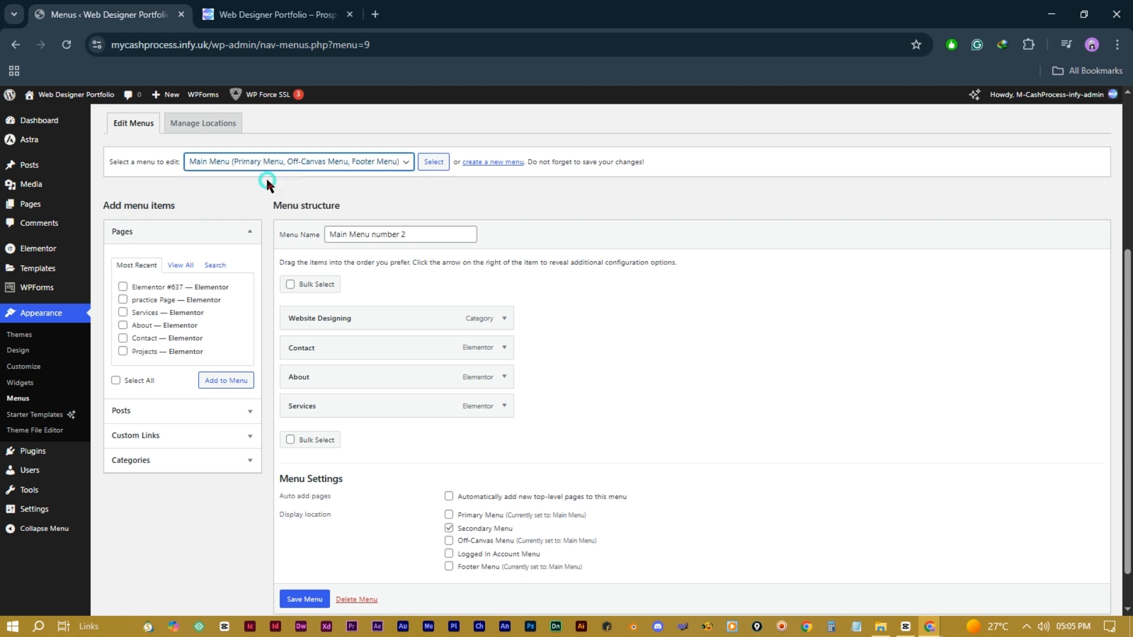
pyautogui.click(435, 164)
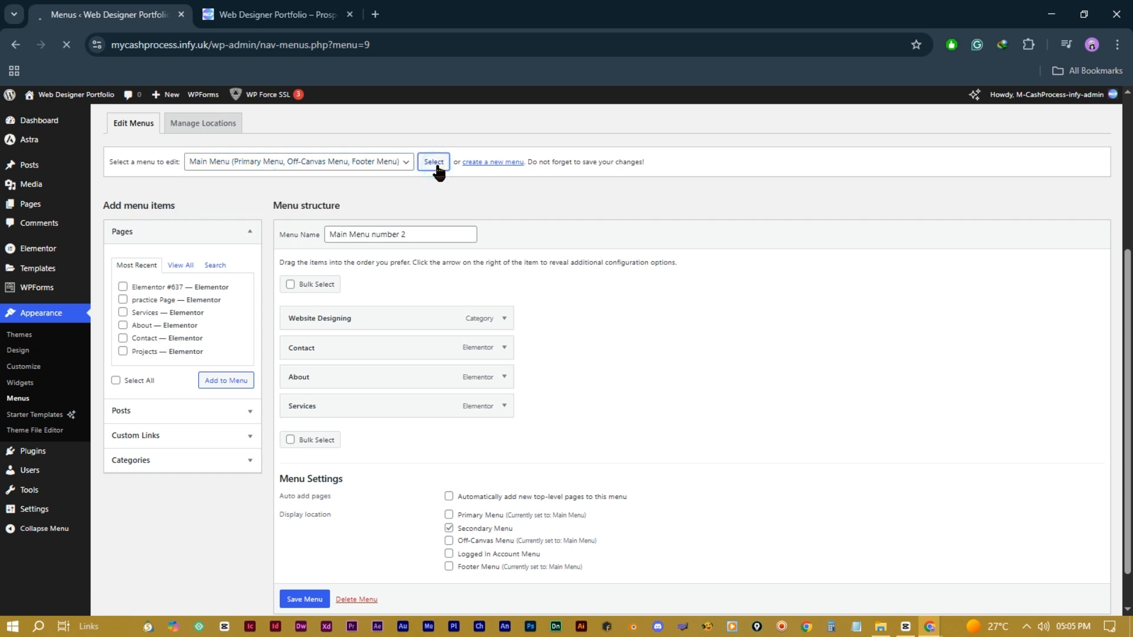
pyautogui.scroll(-5, 465, 496)
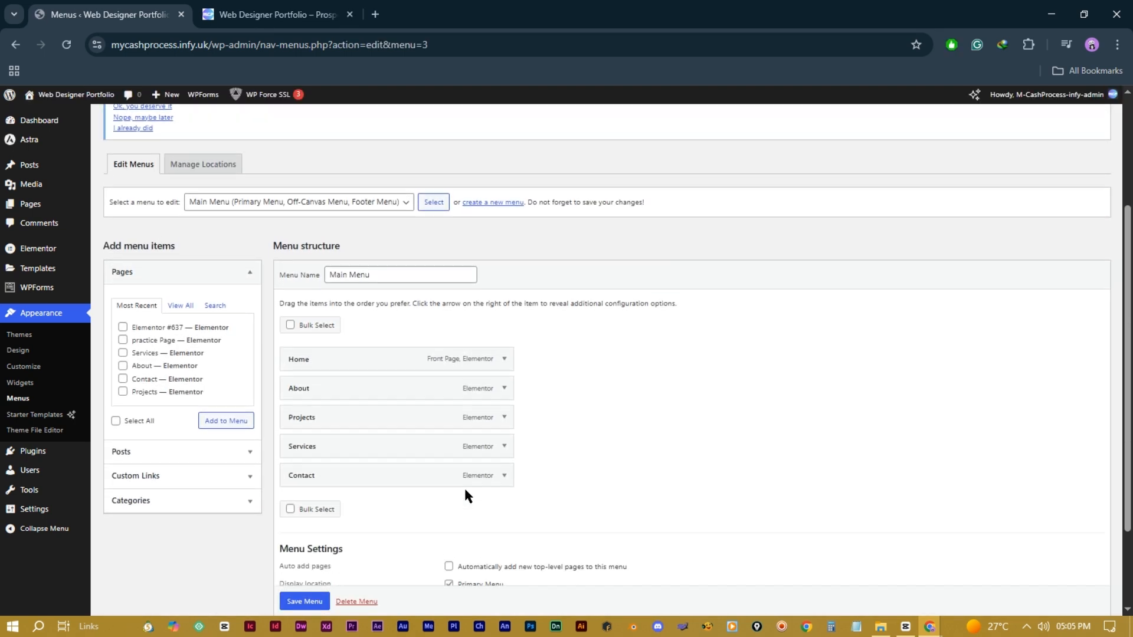
pyautogui.scroll(4, 493, 311)
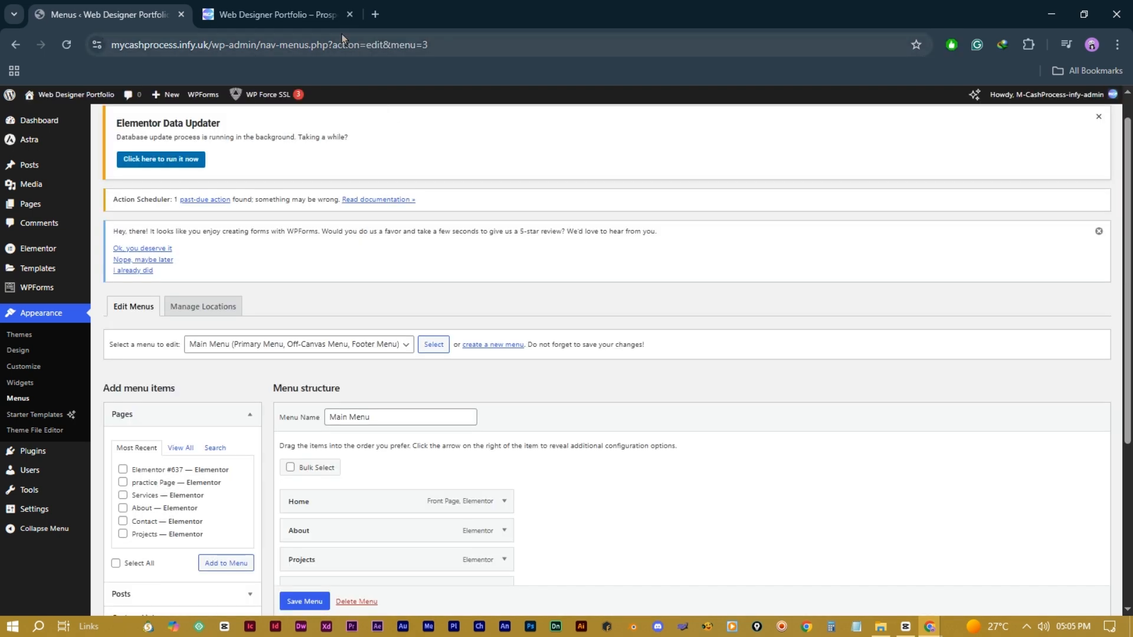
pyautogui.click(295, 15)
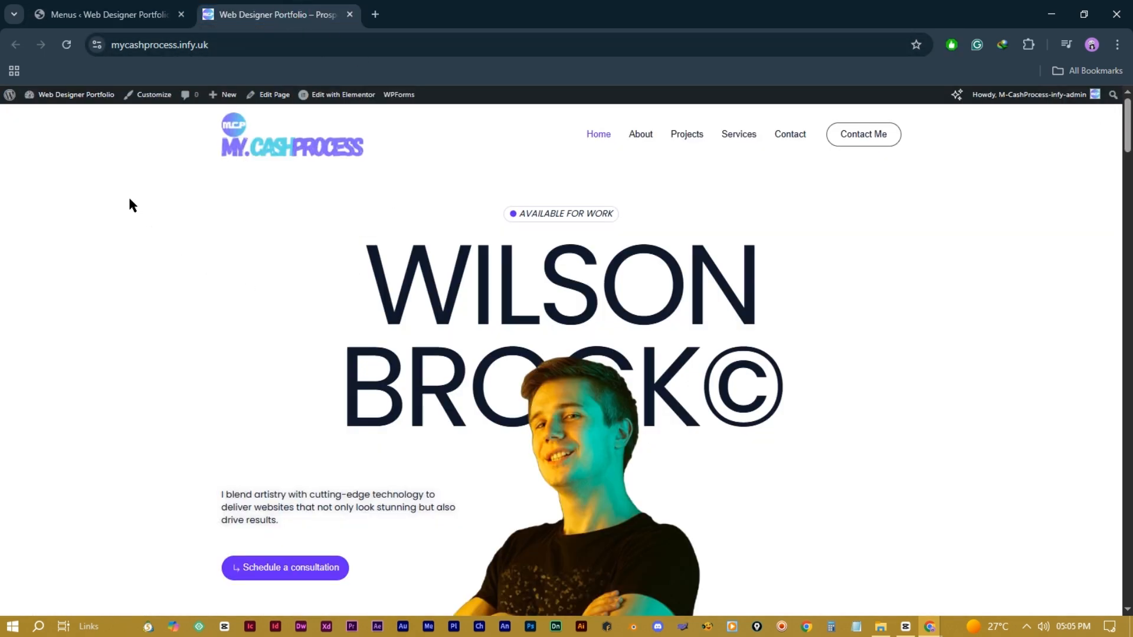
# Step: In the Astra header builder, add the Secondary Menu to the top row, then drag it into the bottom row's left zone
pyautogui.click(147, 95)
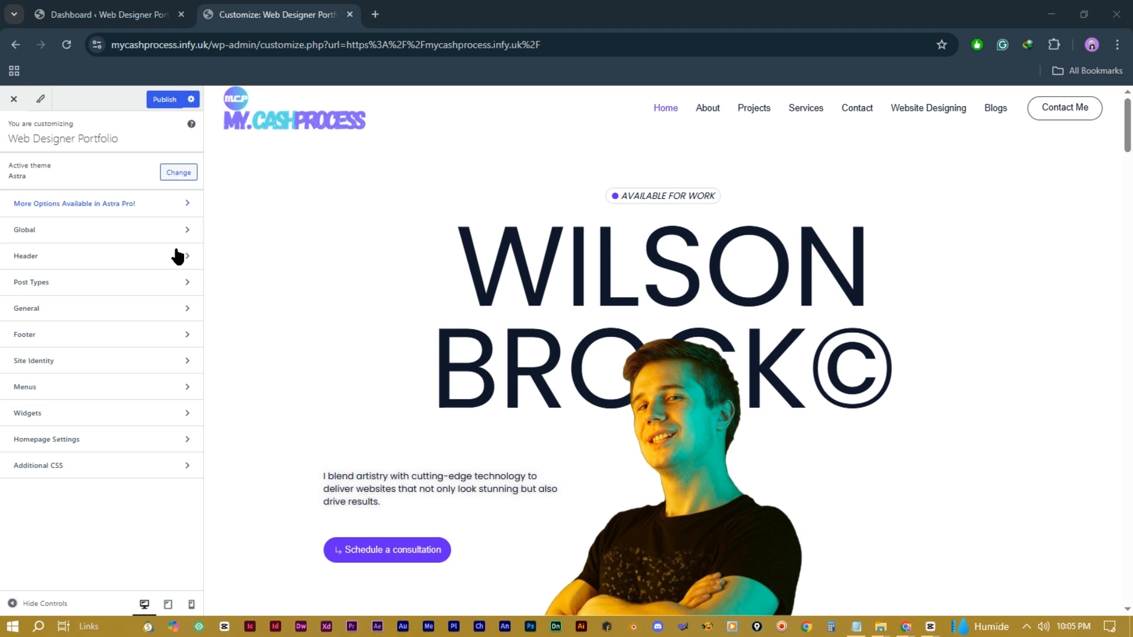
pyautogui.click(149, 253)
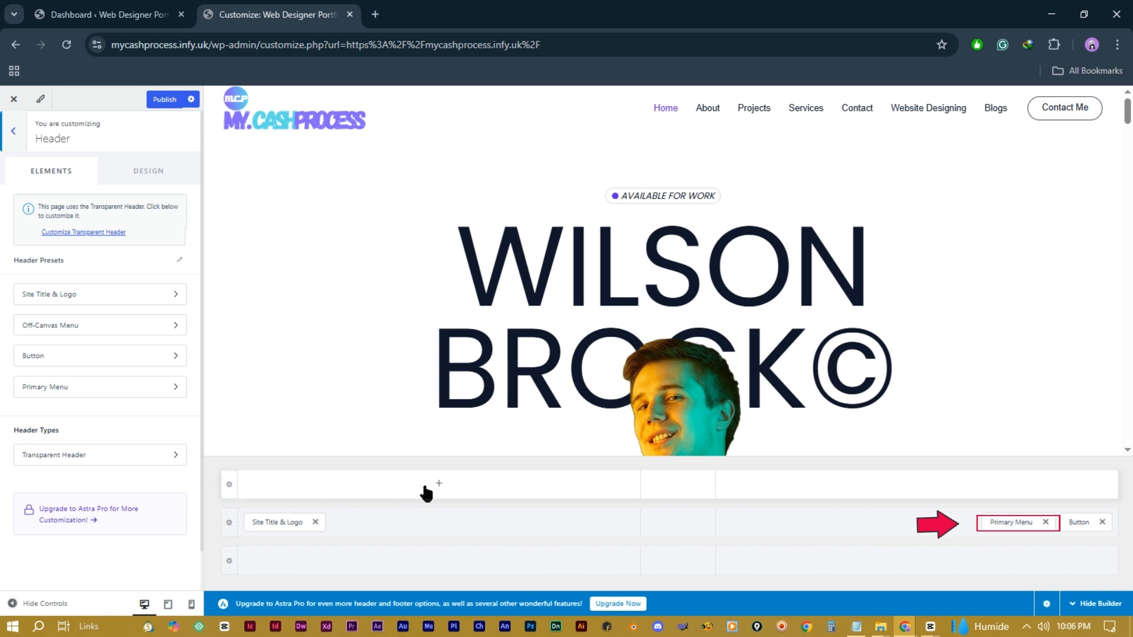
pyautogui.click(439, 484)
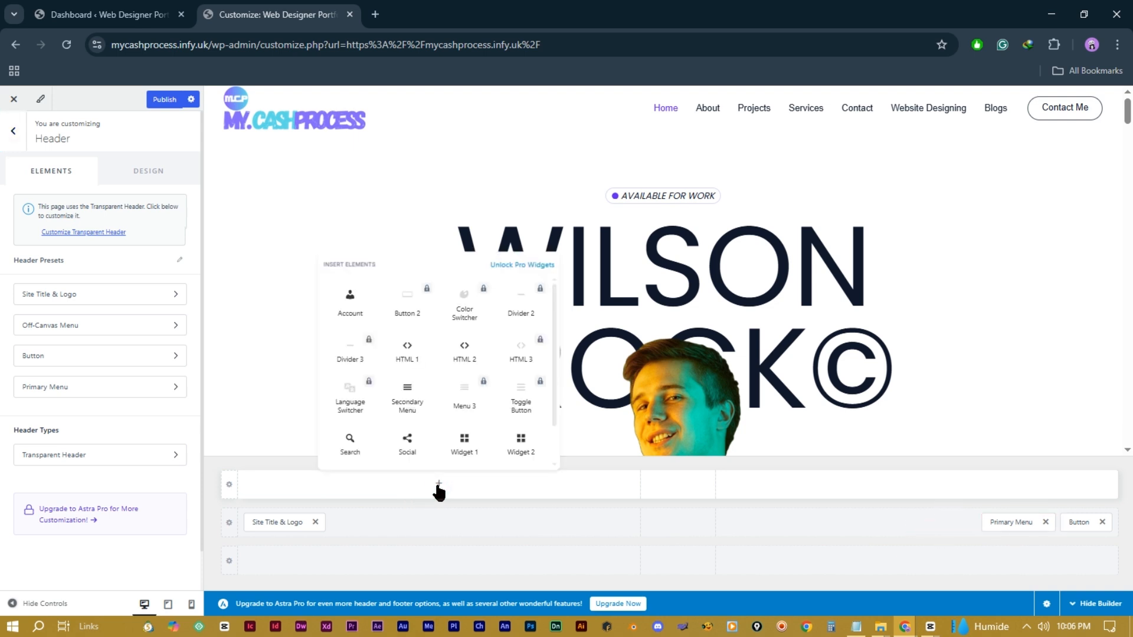
pyautogui.click(407, 398)
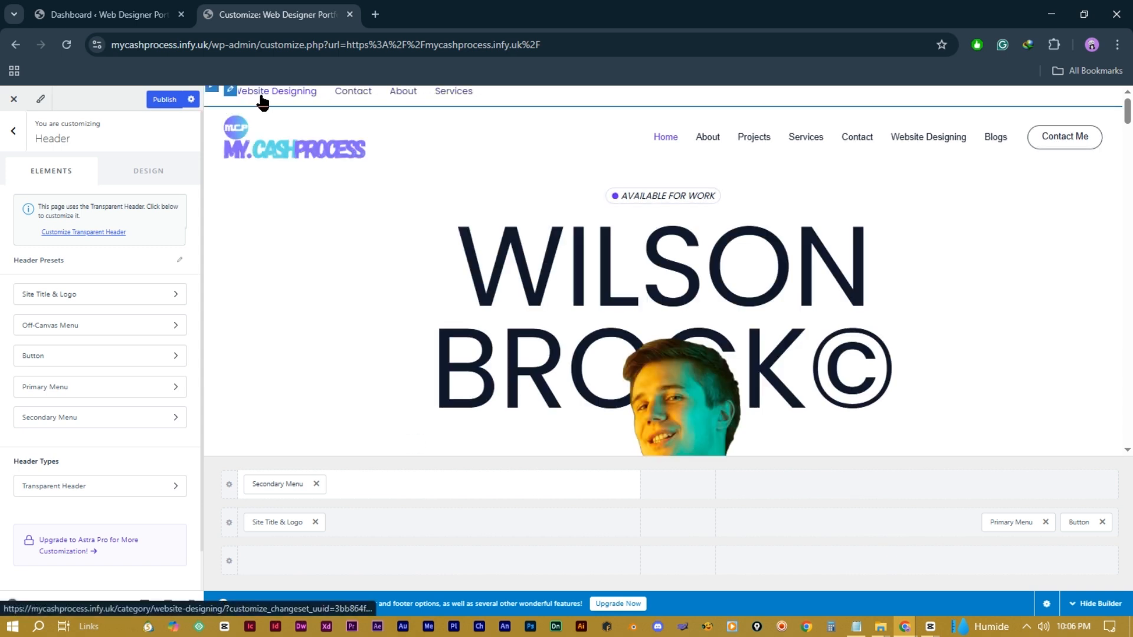
pyautogui.moveTo(279, 484); pyautogui.dragTo(680, 501)
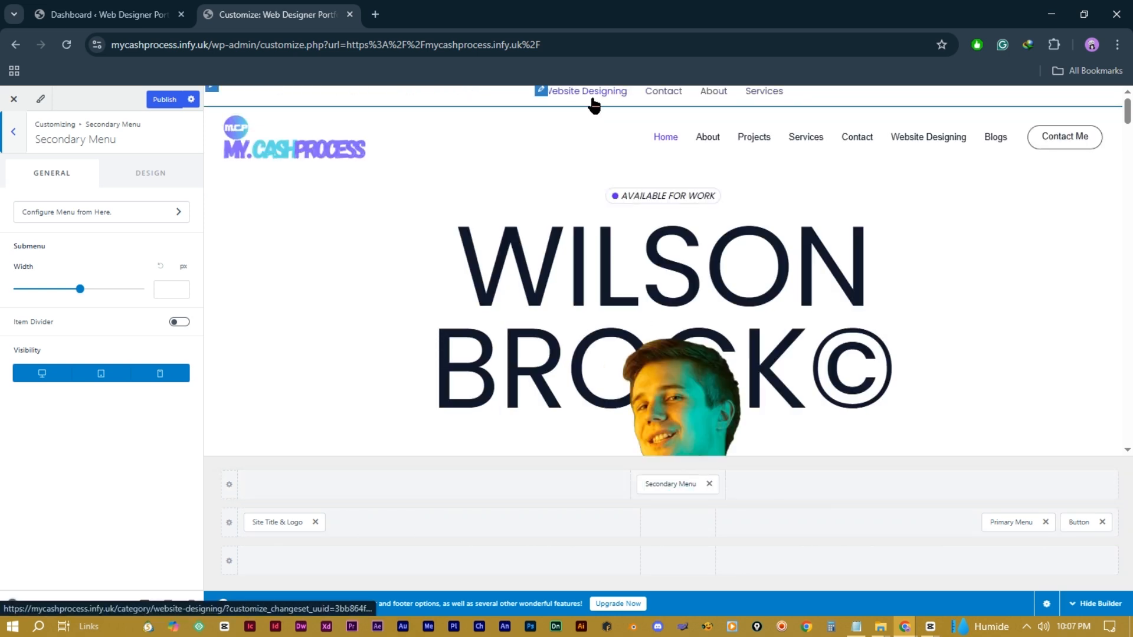
pyautogui.moveTo(669, 483); pyautogui.dragTo(306, 554)
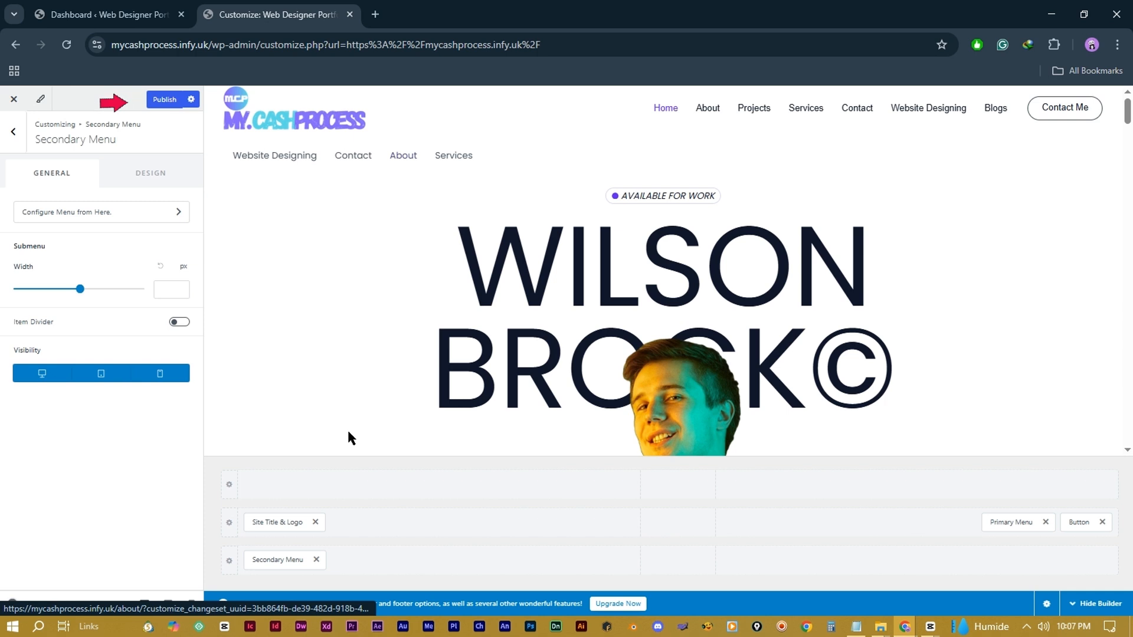
pyautogui.click(315, 559)
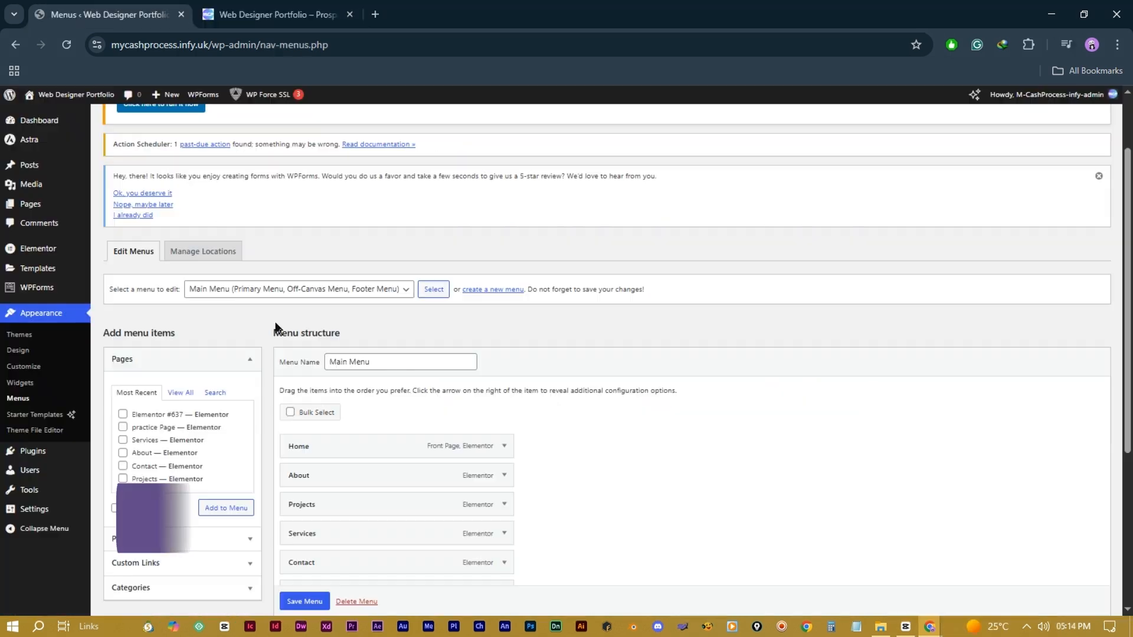
# Step: Create and publish an empty page titled 'Blogs', then view it live at /blogs/
pyautogui.click(37, 210)
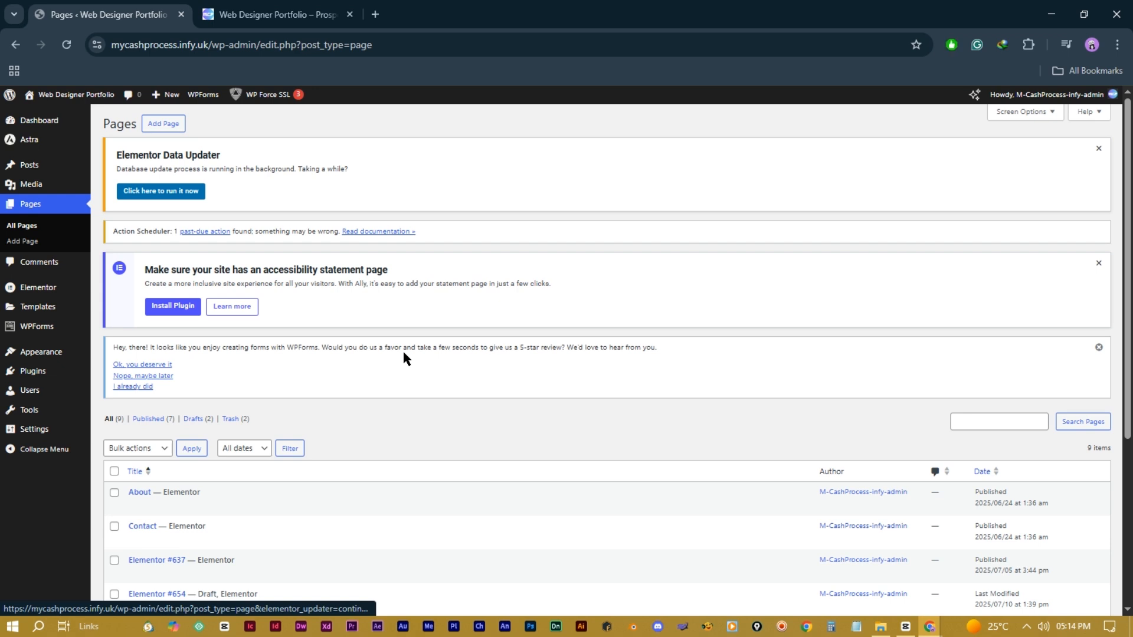
pyautogui.scroll(-5, 404, 353)
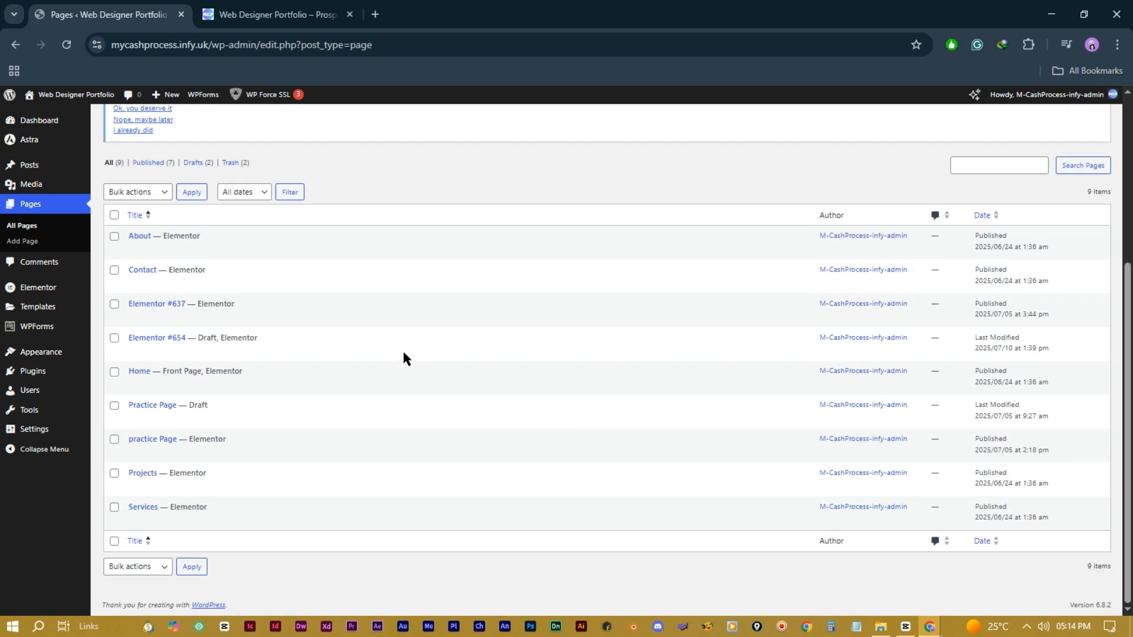
pyautogui.scroll(5, 369, 537)
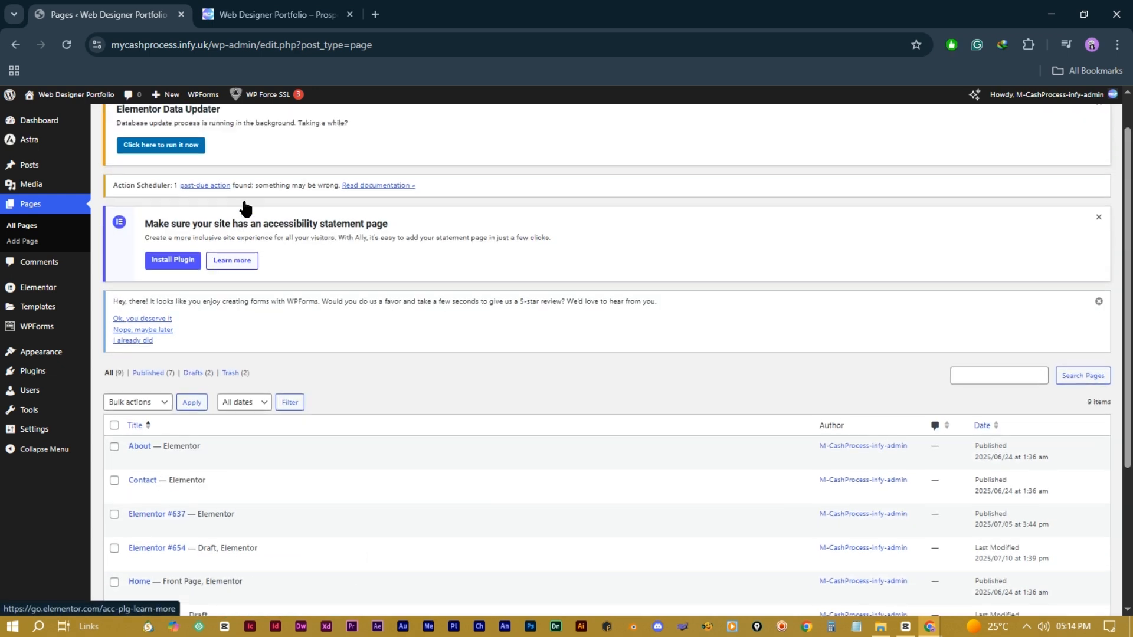
pyautogui.click(164, 124)
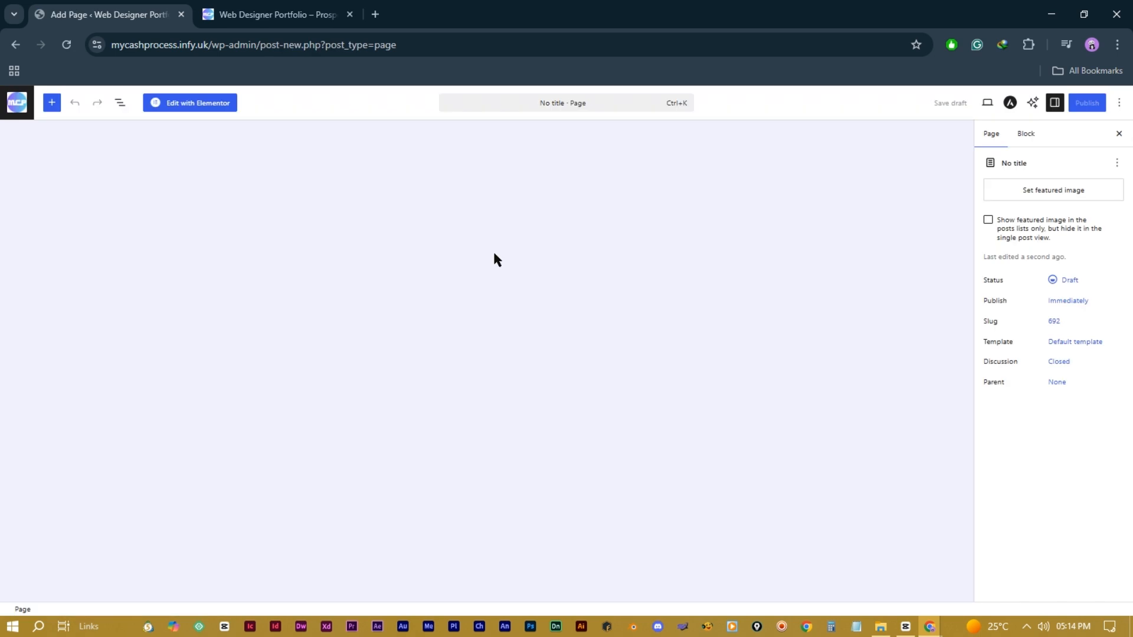
pyautogui.write('Blo')
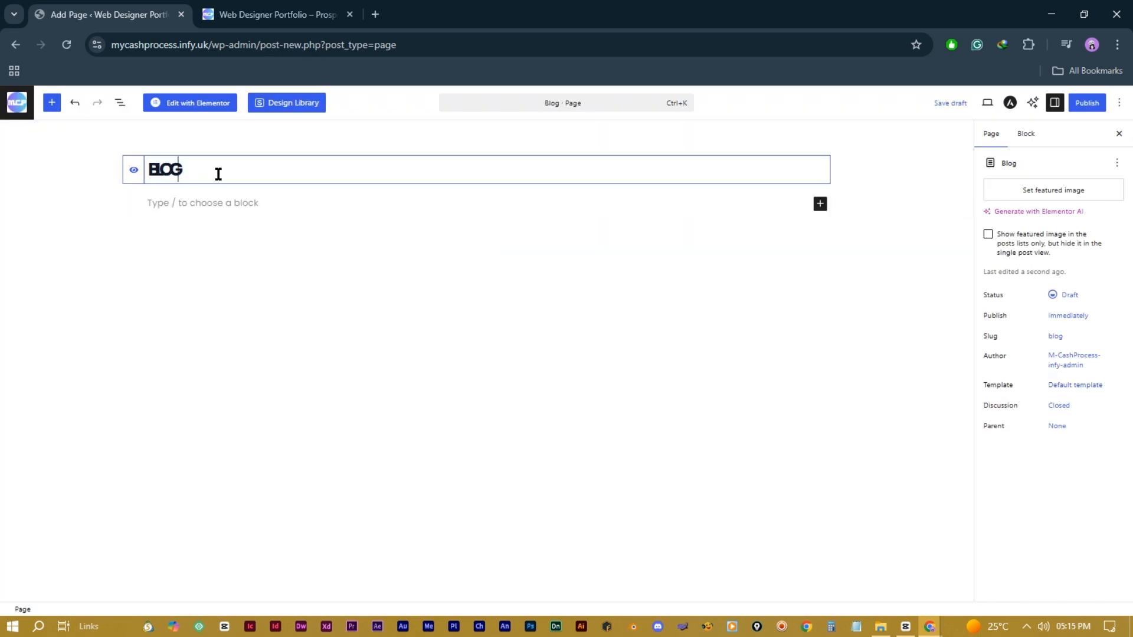
pyautogui.click(1080, 112)
pyautogui.click(1083, 109)
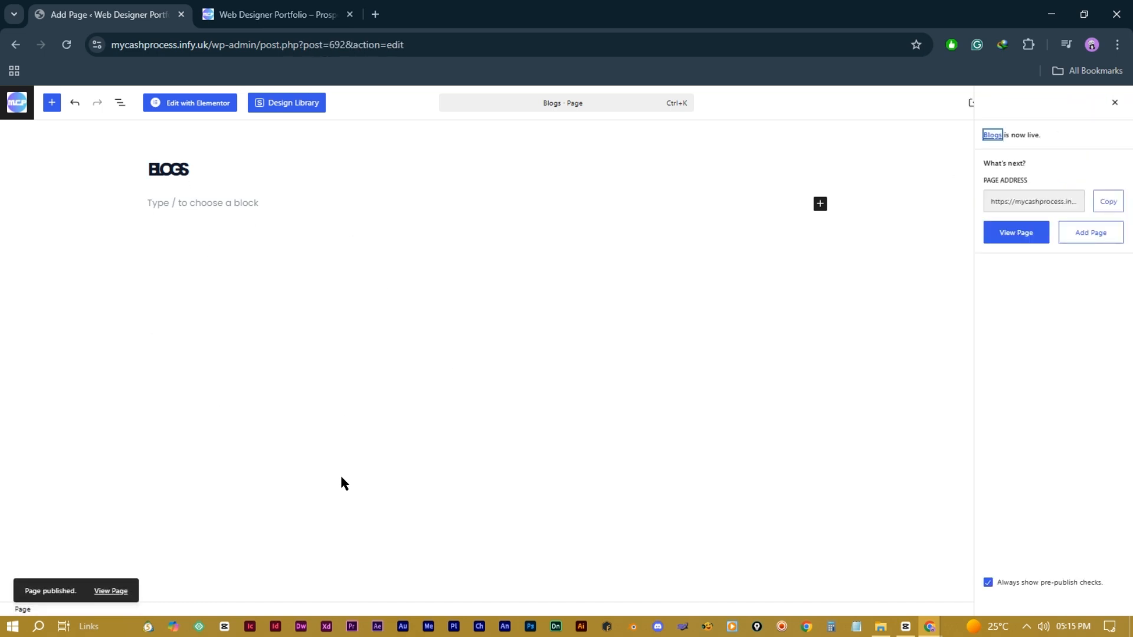
pyautogui.click(1007, 233)
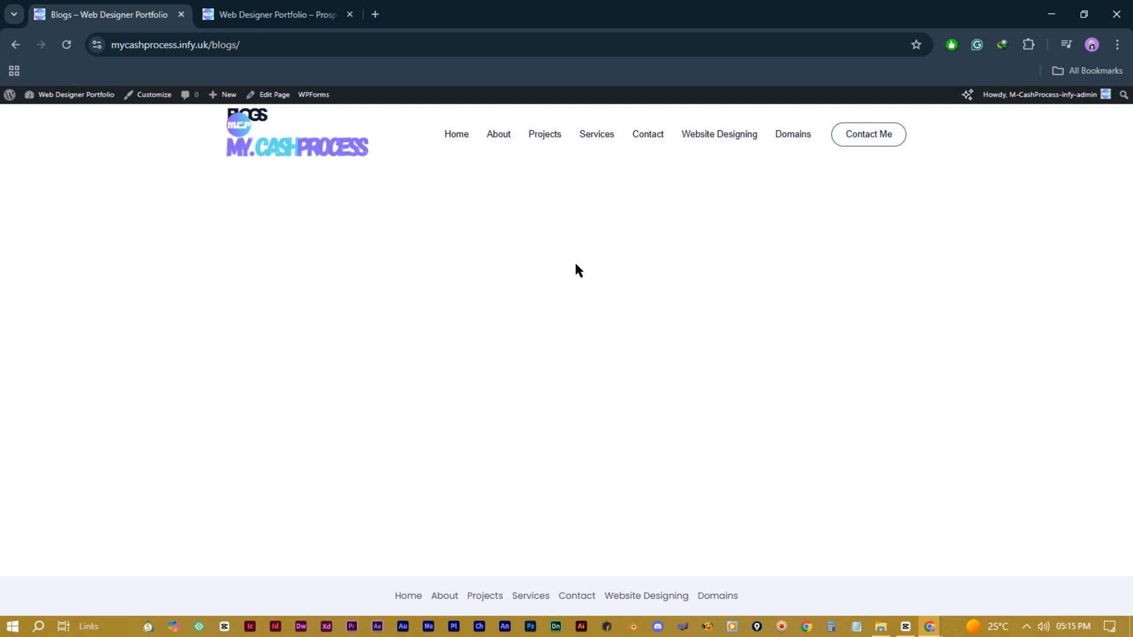
# Step: In Appearance > Menus, append the Blogs page to the Main Menu and save it
pyautogui.click(44, 114)
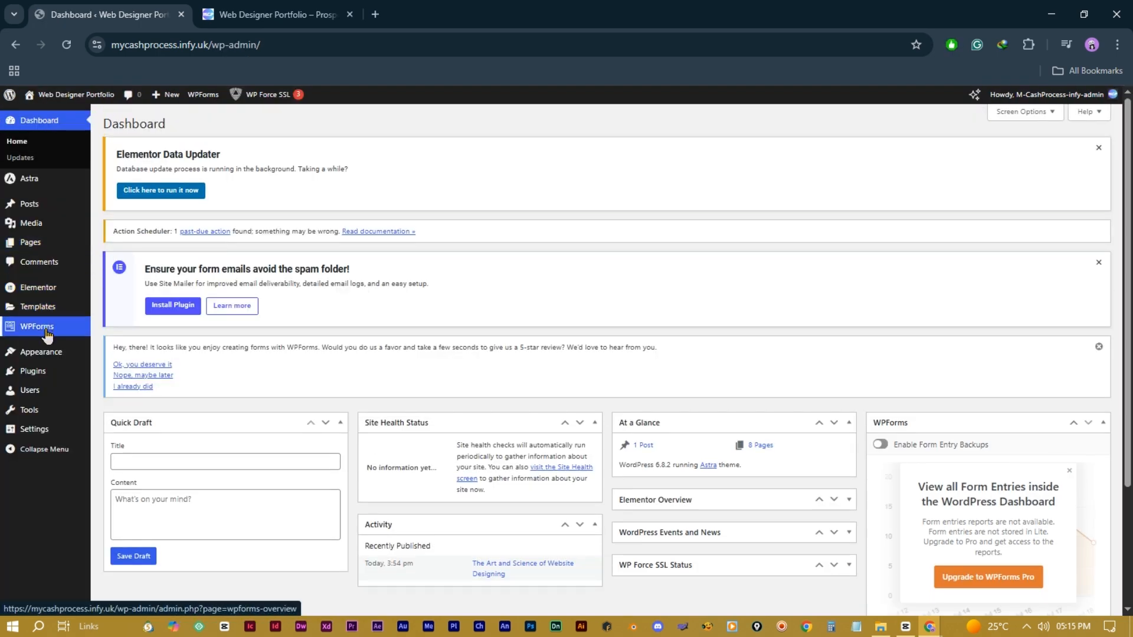
pyautogui.moveTo(48, 353)
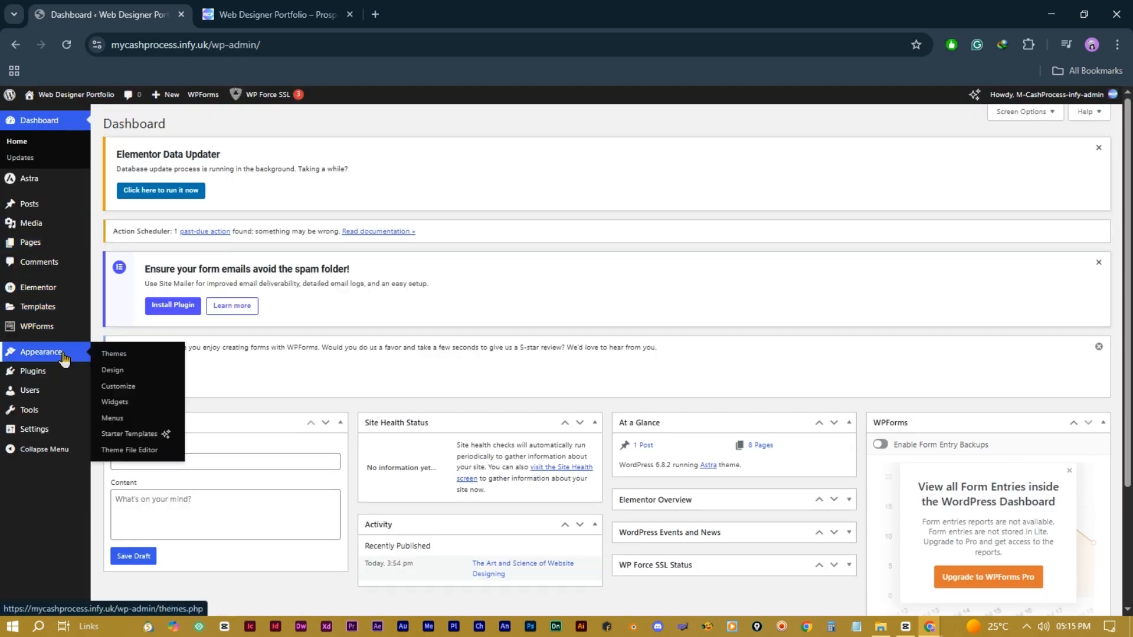
pyautogui.click(118, 418)
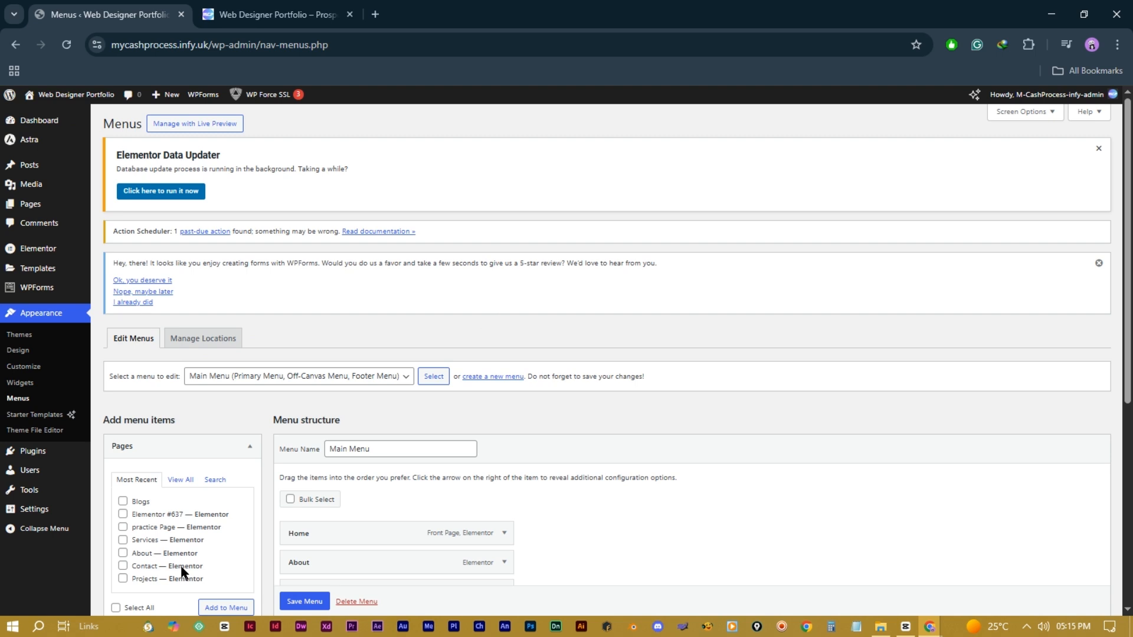
pyautogui.scroll(-5, 391, 419)
pyautogui.click(180, 162)
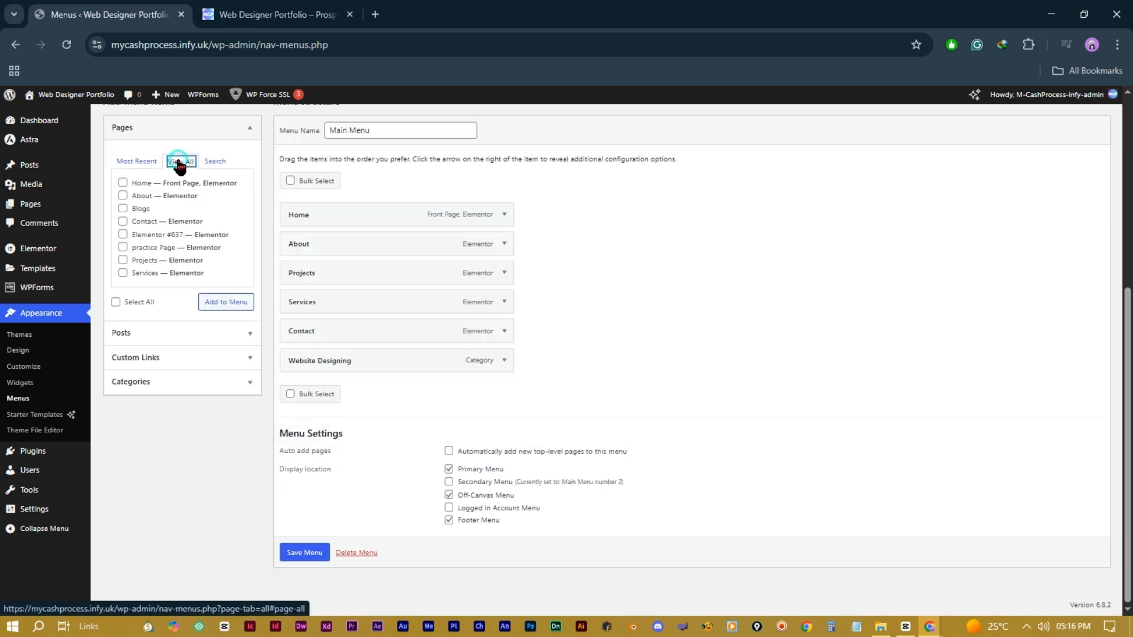
pyautogui.click(123, 209)
pyautogui.click(223, 305)
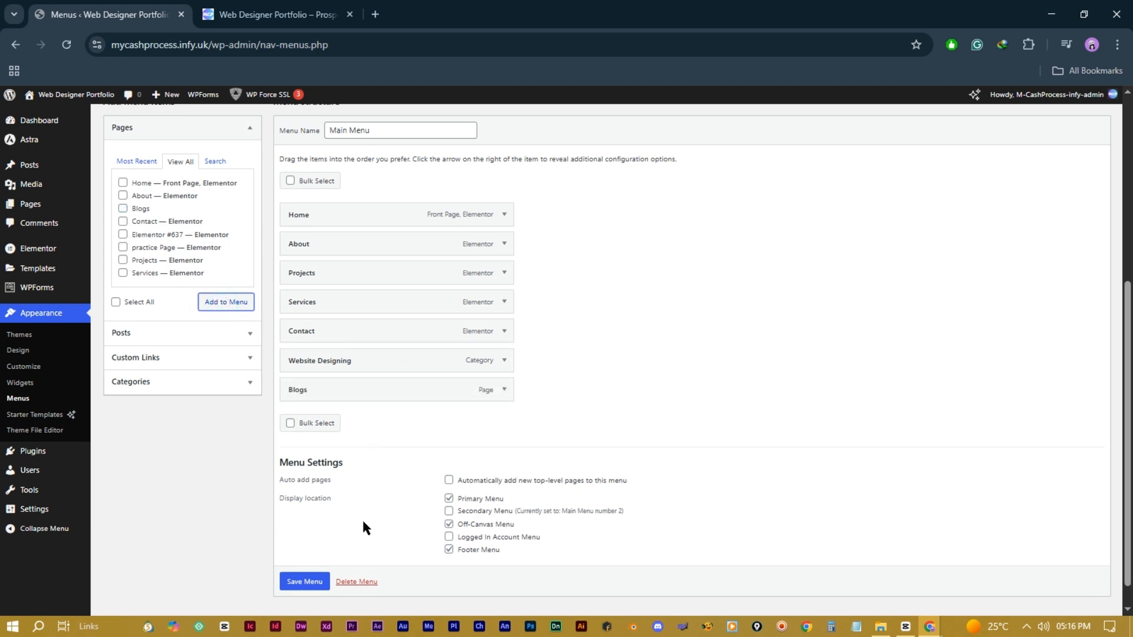
pyautogui.click(319, 579)
pyautogui.scroll(-1, 302, 579)
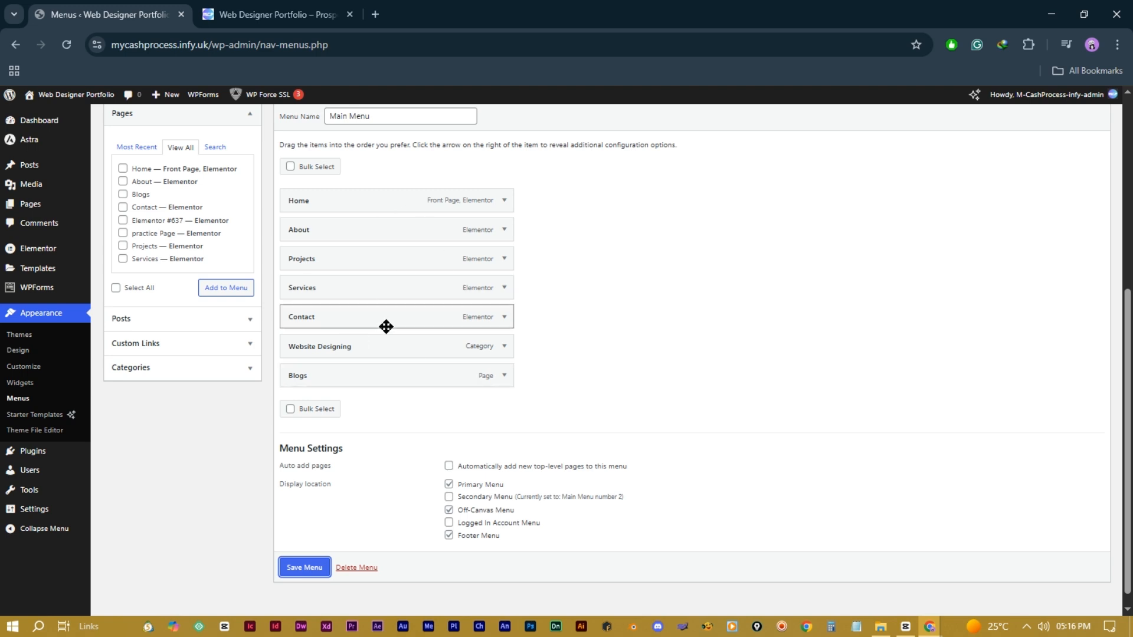
pyautogui.click(276, 15)
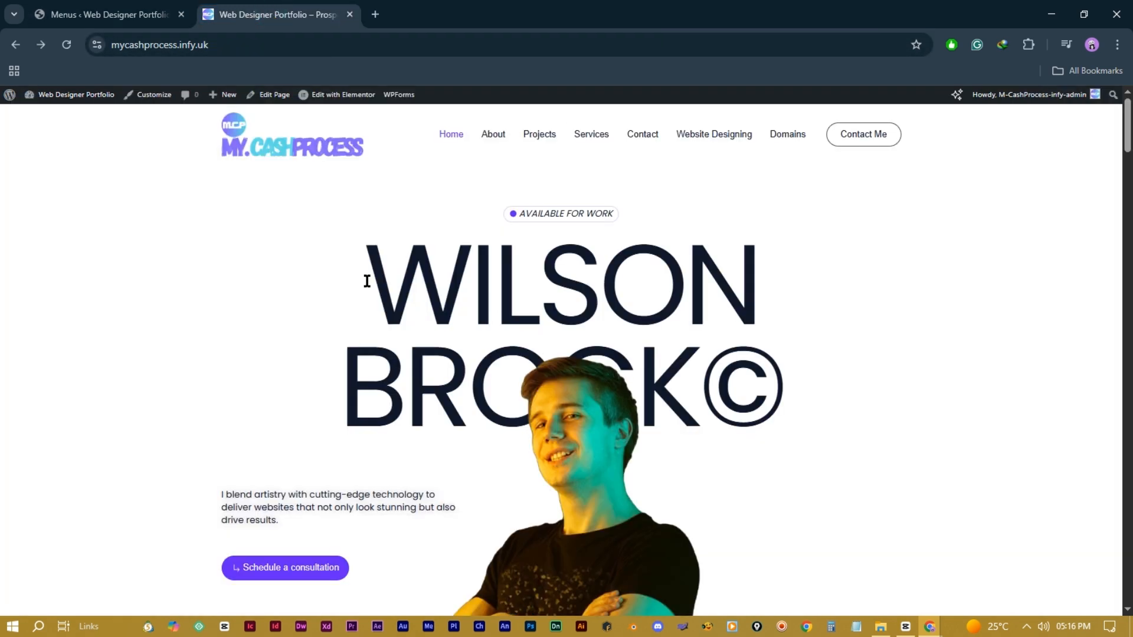
# Step: Reload the live site, follow the new Blogs header link, then return to the admin tab
pyautogui.click(68, 44)
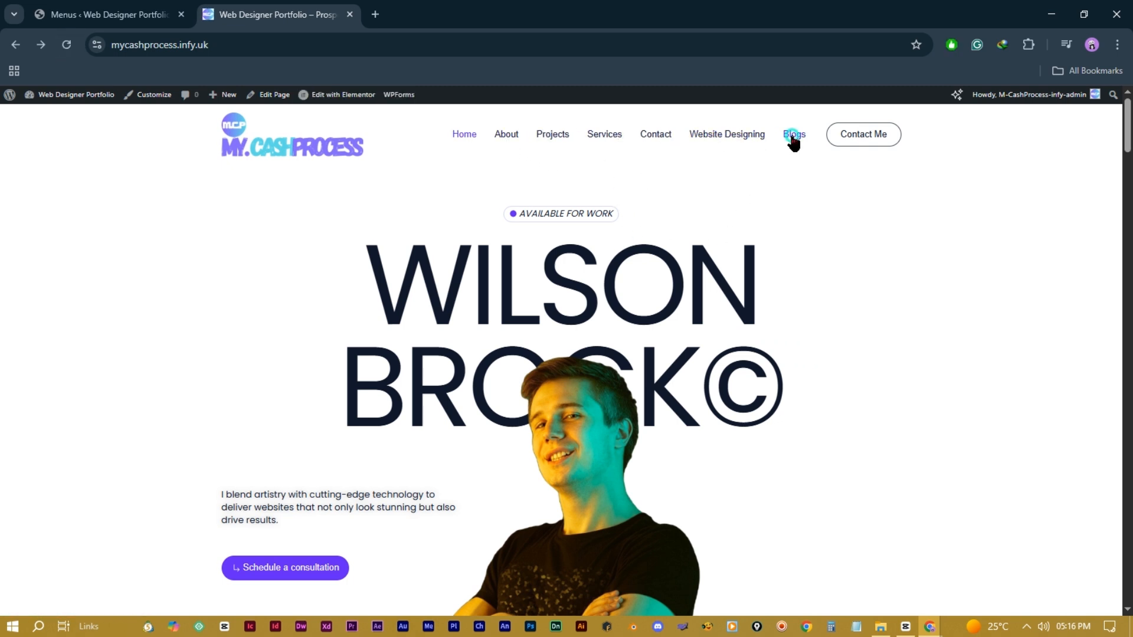
pyautogui.click(791, 140)
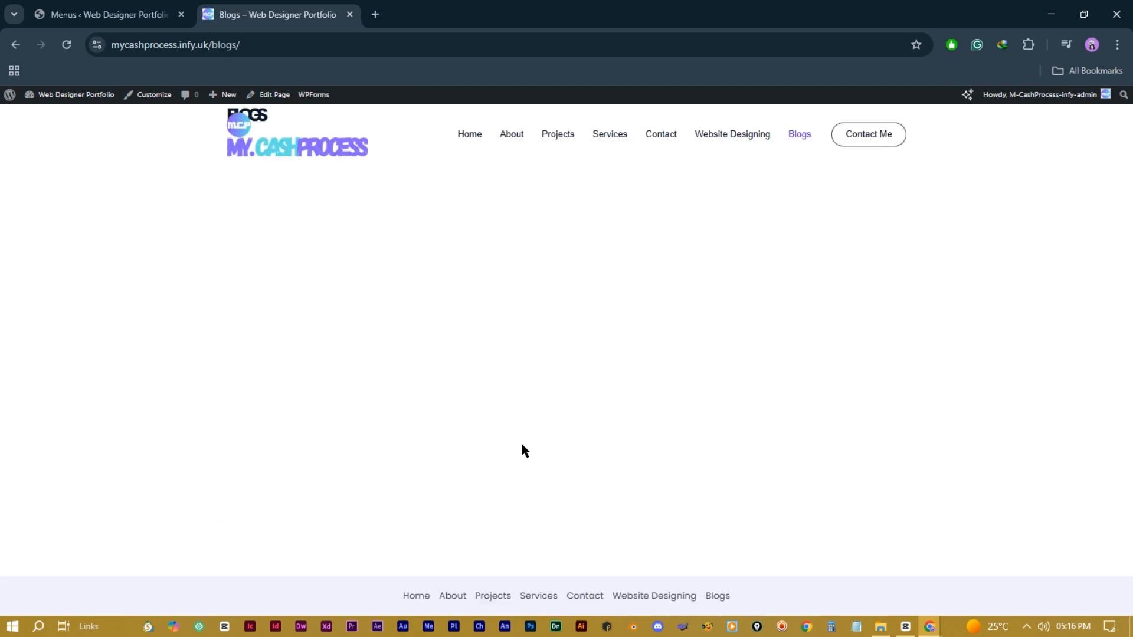
pyautogui.click(109, 14)
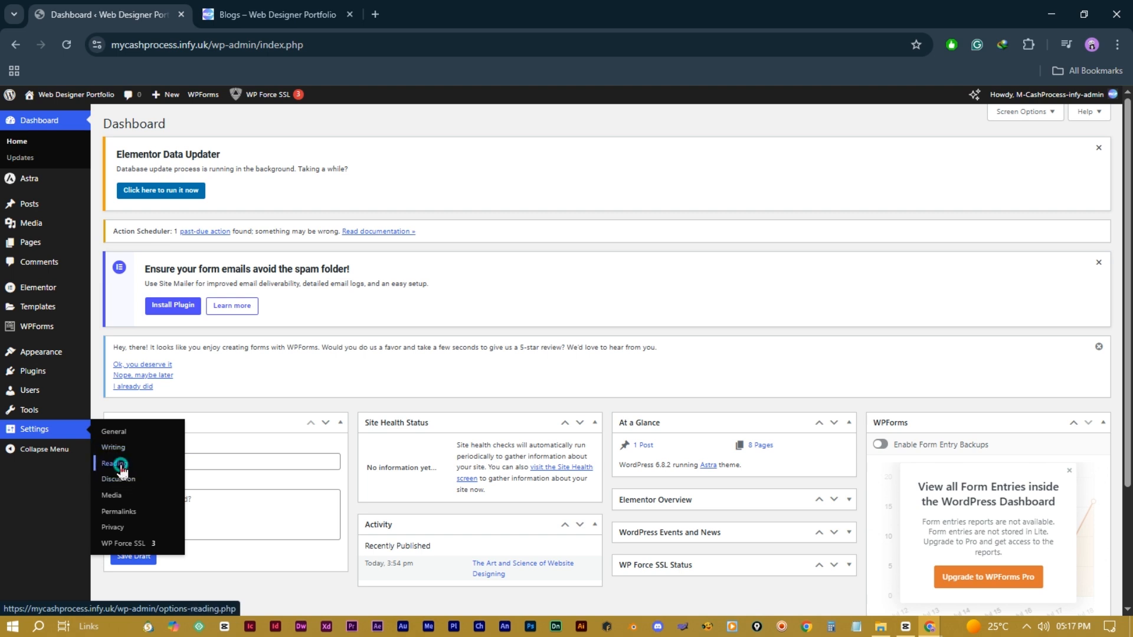
# Step: Make Blogs the posts page in Reading Settings (12 posts, excerpts), save, and reload the Blogs page
pyautogui.click(118, 464)
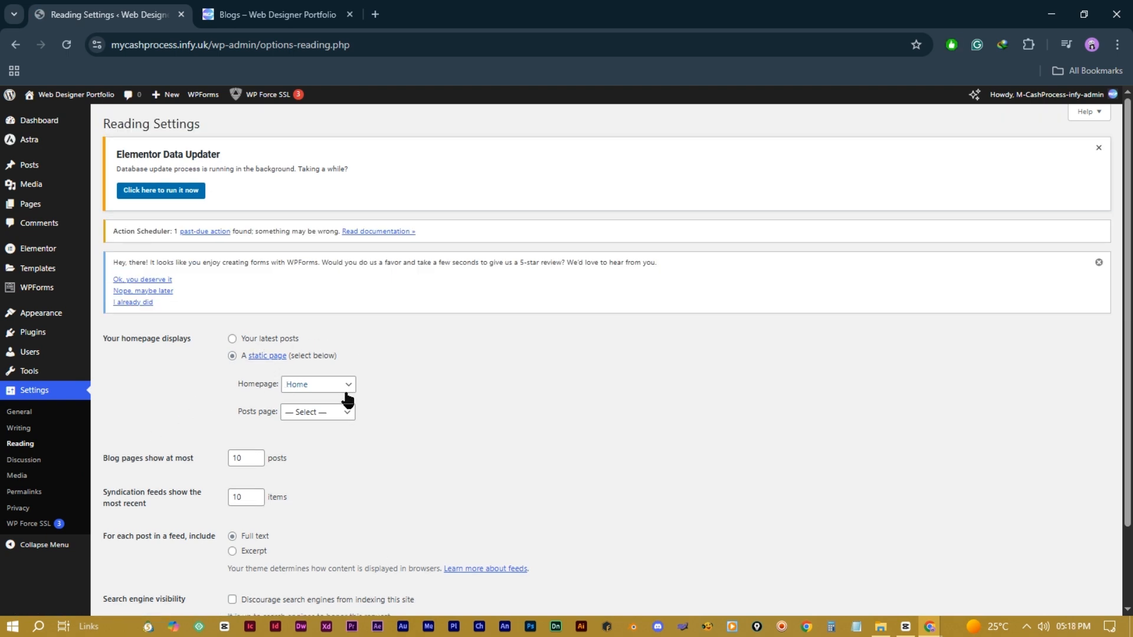
pyautogui.click(338, 416)
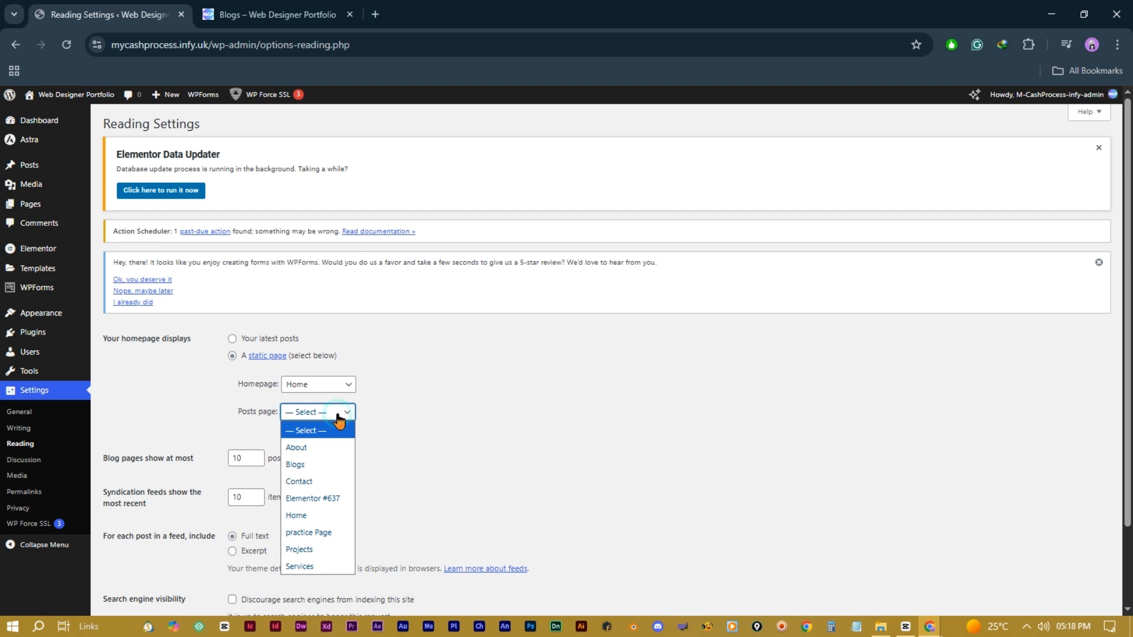
pyautogui.click(319, 465)
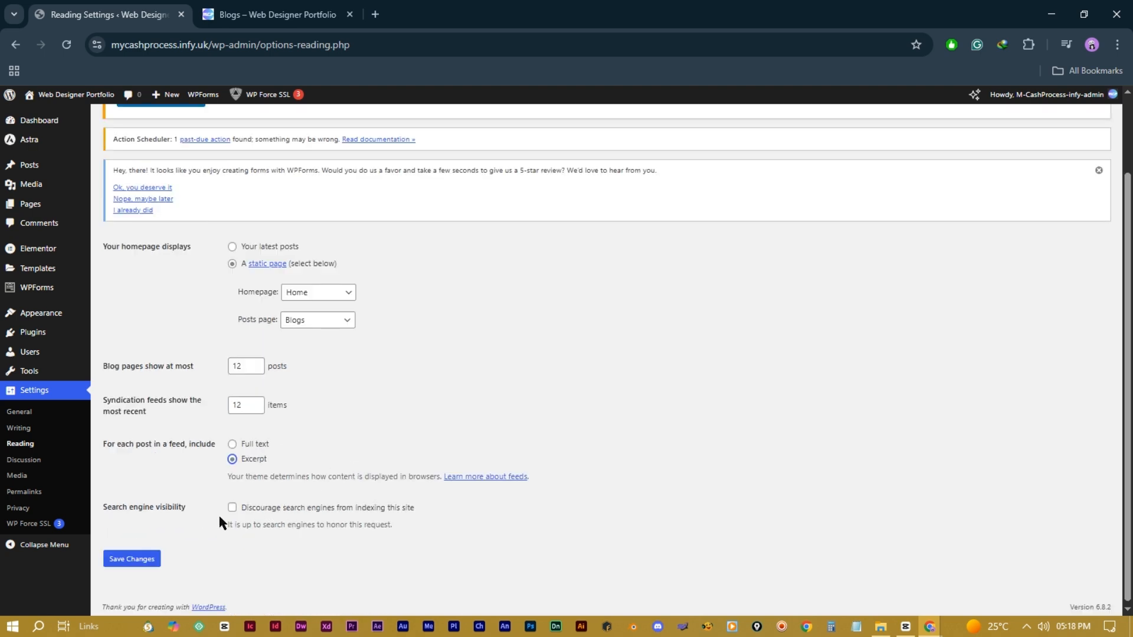
pyautogui.click(120, 565)
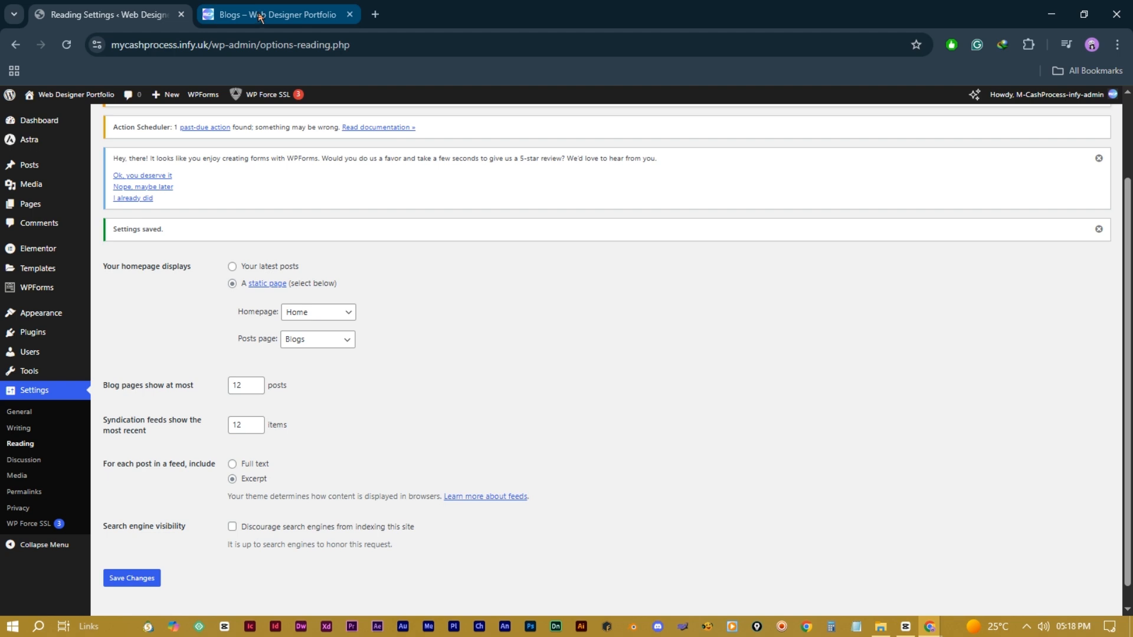
pyautogui.click(259, 15)
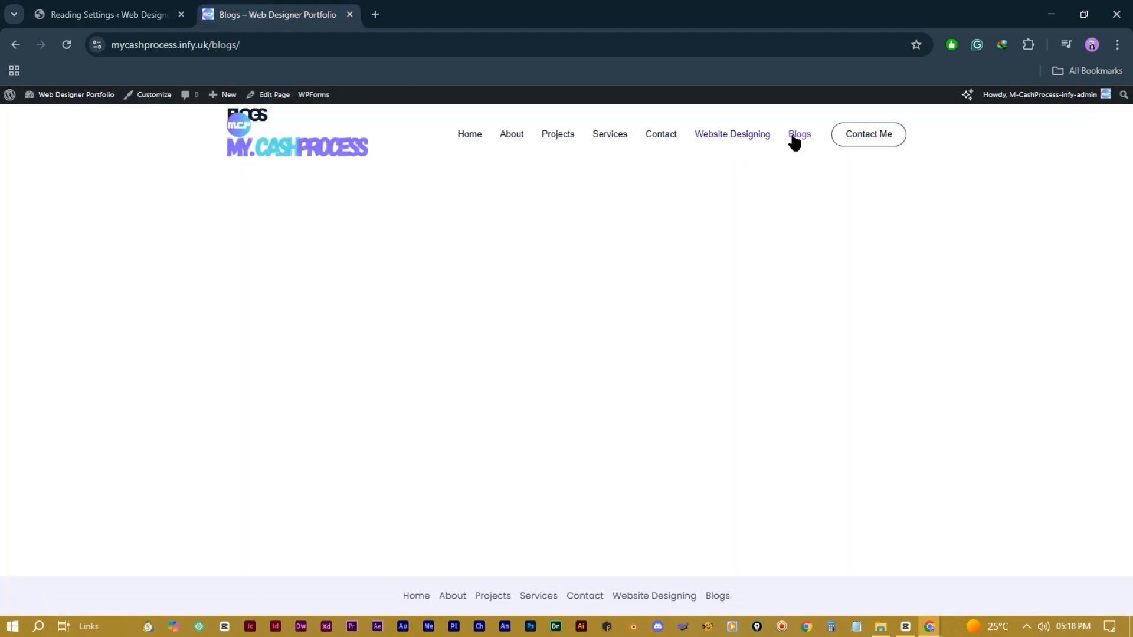
pyautogui.click(800, 137)
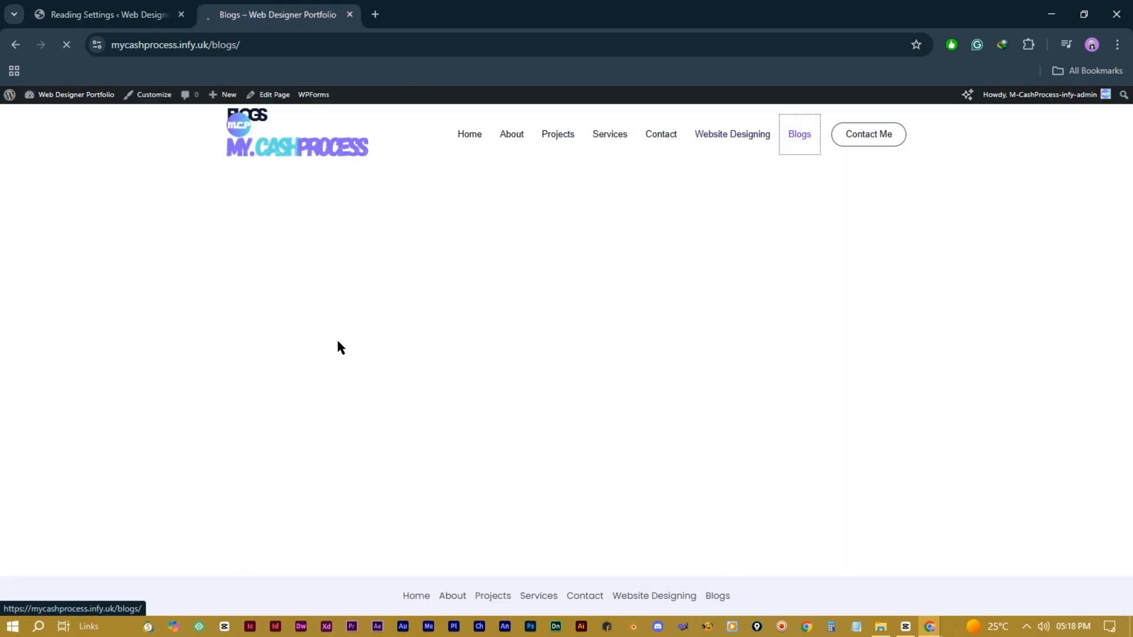
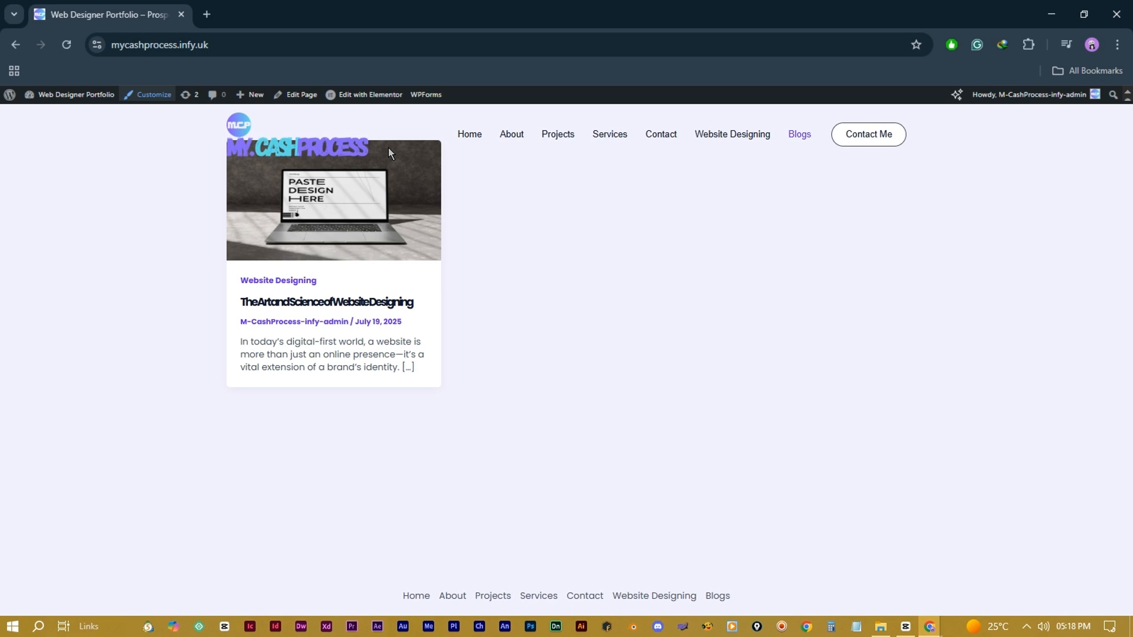
# Step: In Header > Transparent Header, tick 'Blog page?' under Disable on, publish, and close the Customizer
pyautogui.click(154, 94)
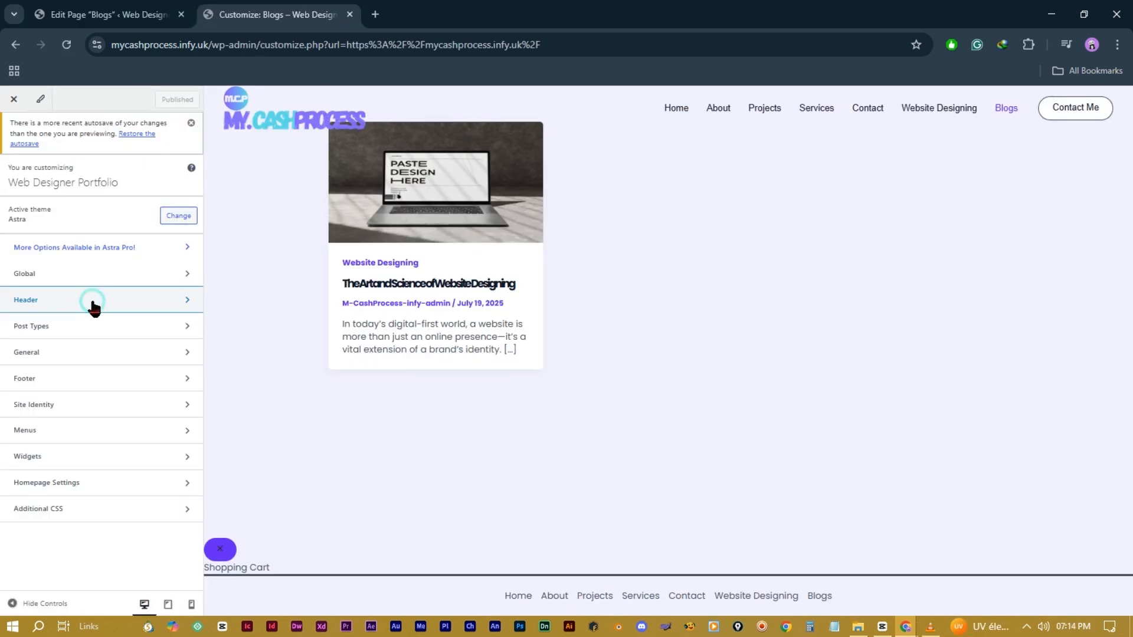
pyautogui.click(92, 299)
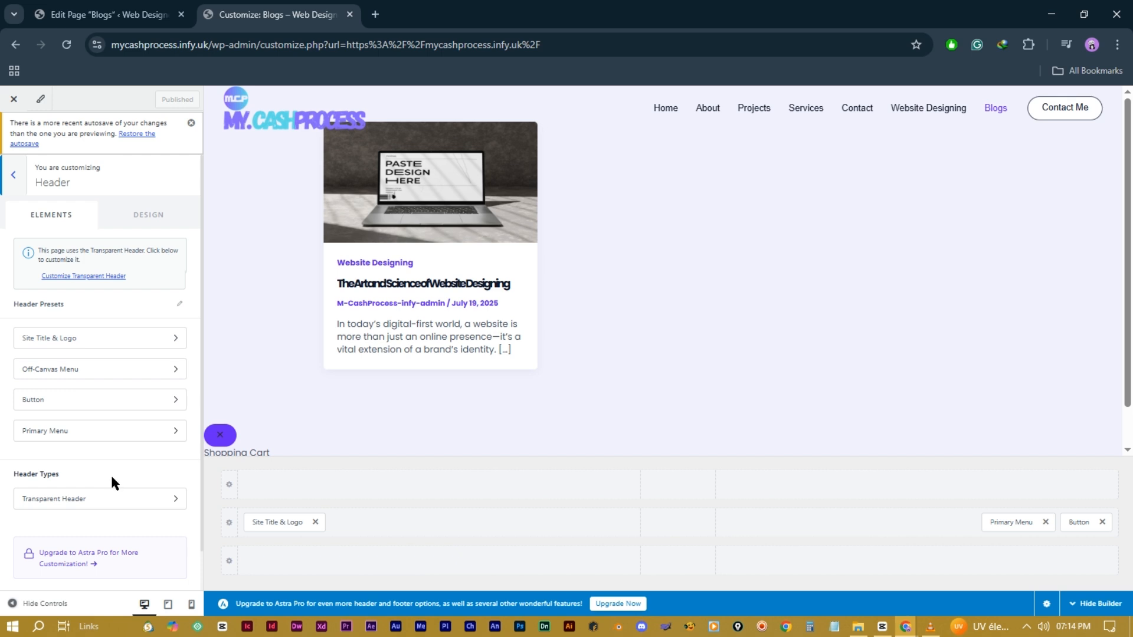
pyautogui.click(177, 500)
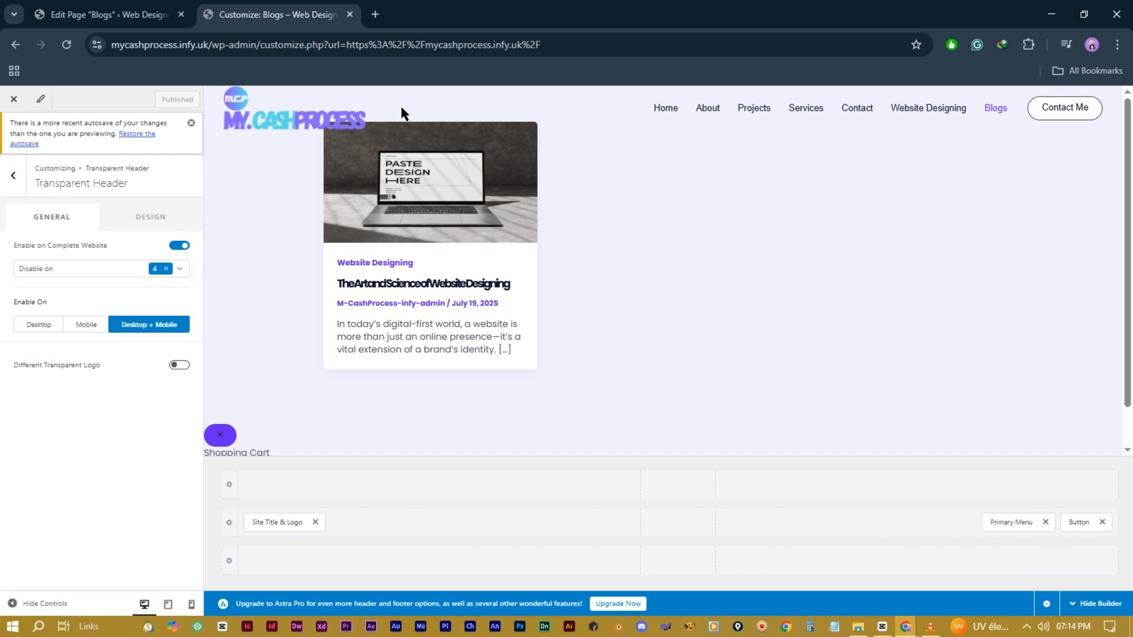
pyautogui.click(180, 270)
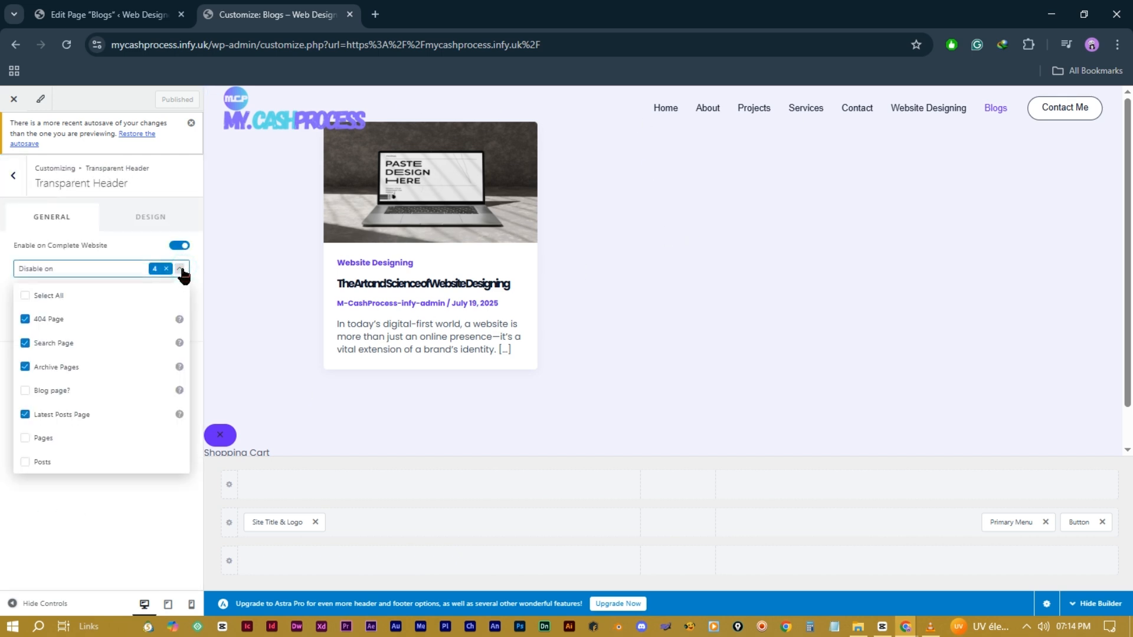
pyautogui.click(26, 391)
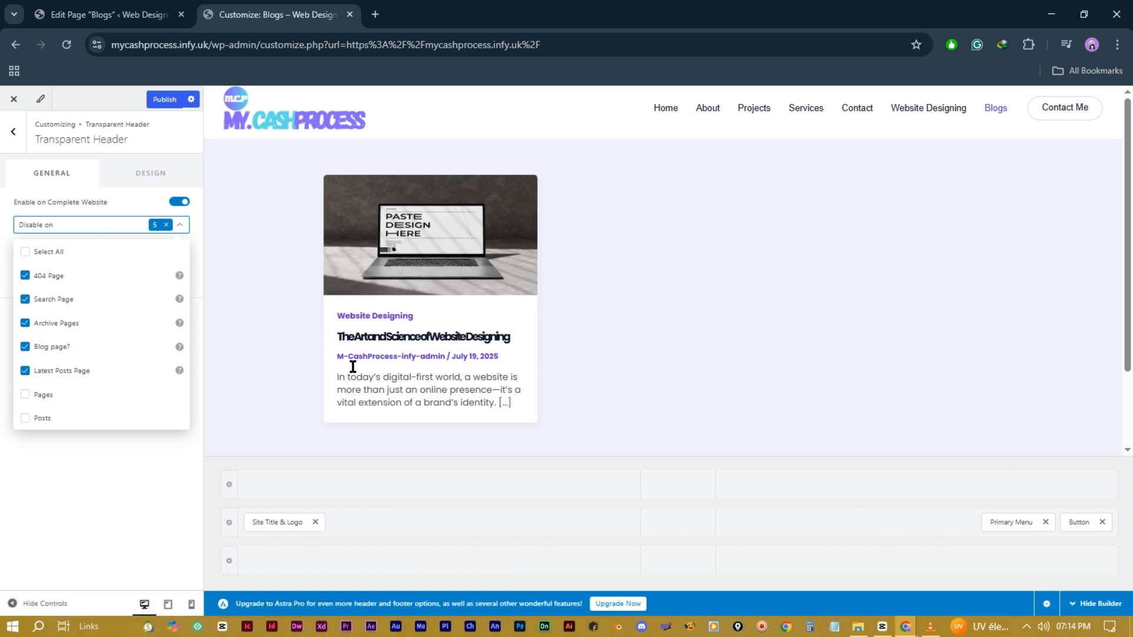
pyautogui.click(168, 103)
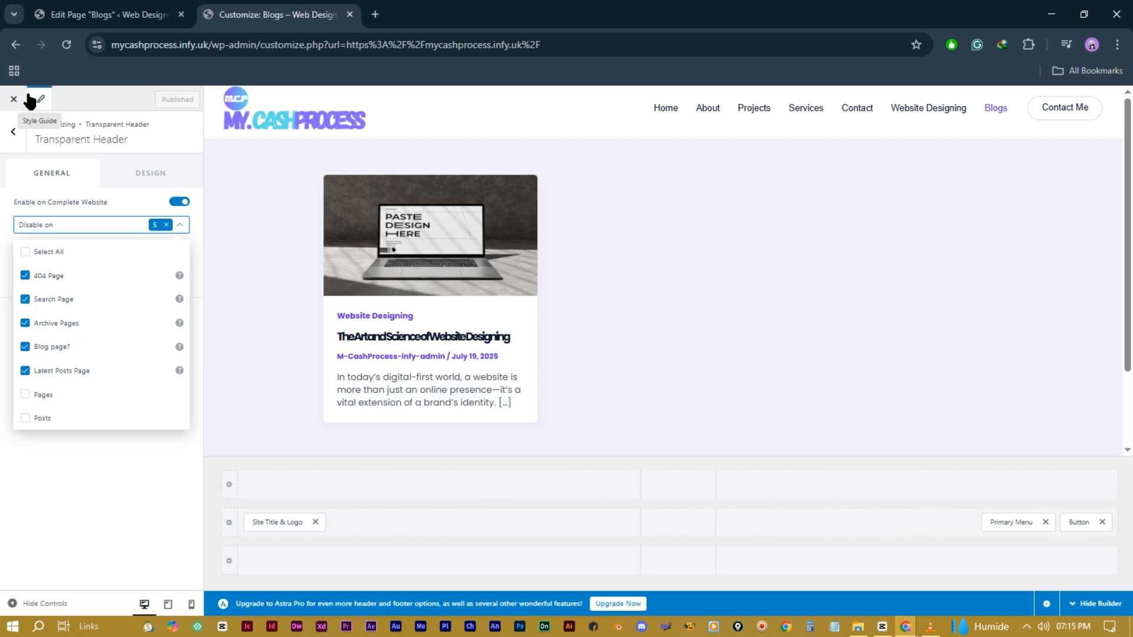
pyautogui.click(14, 102)
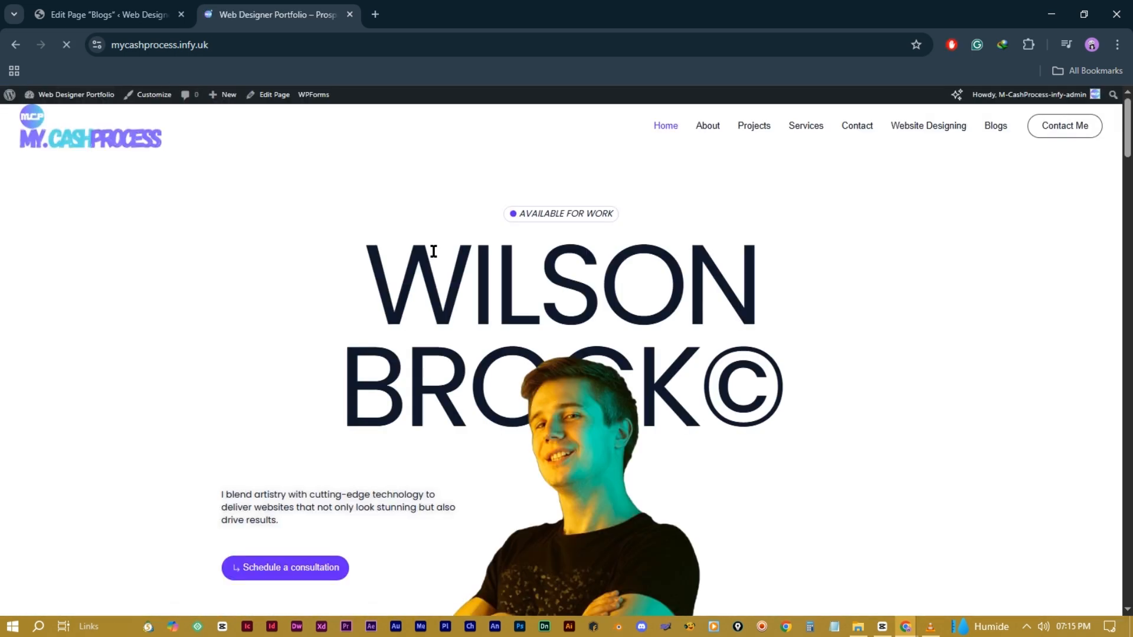
# Step: Reopen the Customizer and browse Global > Typography, where body and headings use Poppins
pyautogui.click(988, 129)
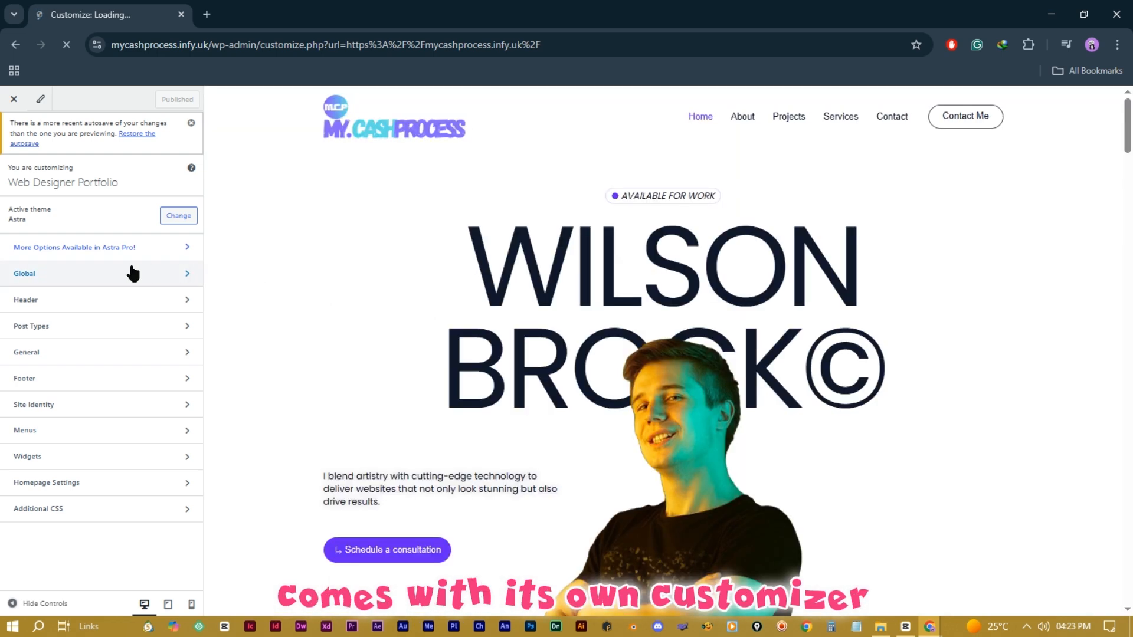
pyautogui.click(142, 274)
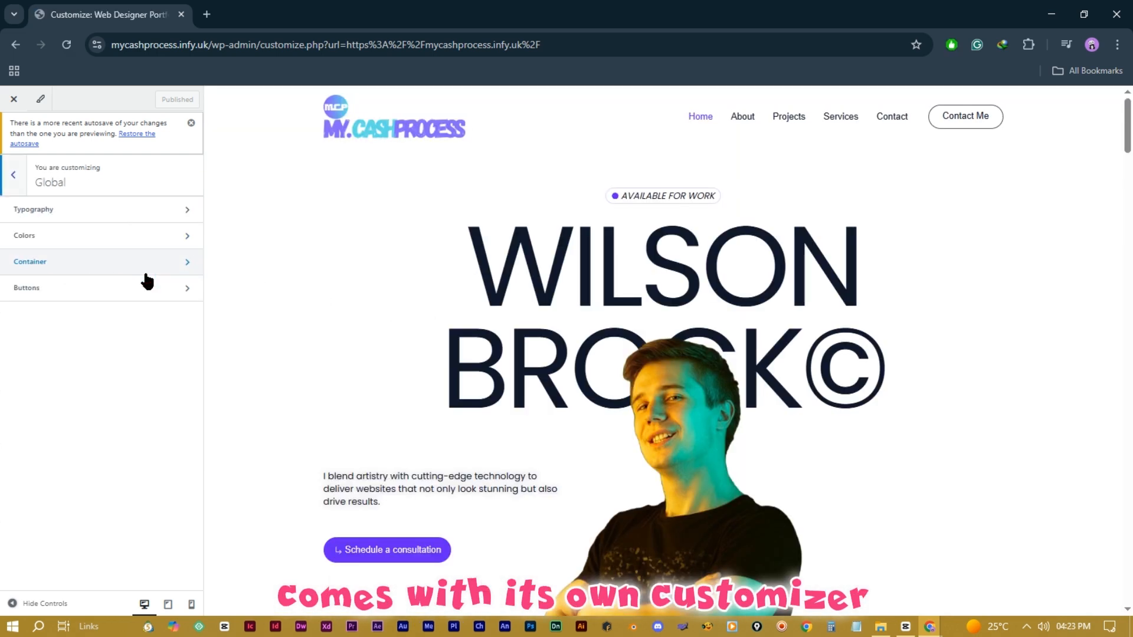
pyautogui.click(126, 217)
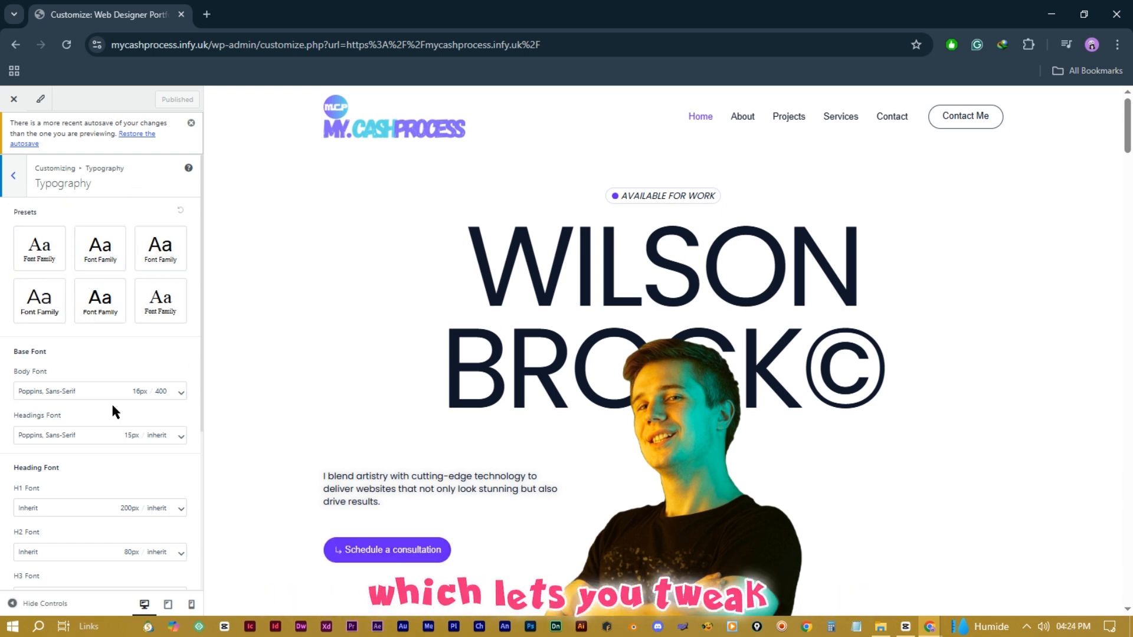
pyautogui.scroll(-3, 111, 407)
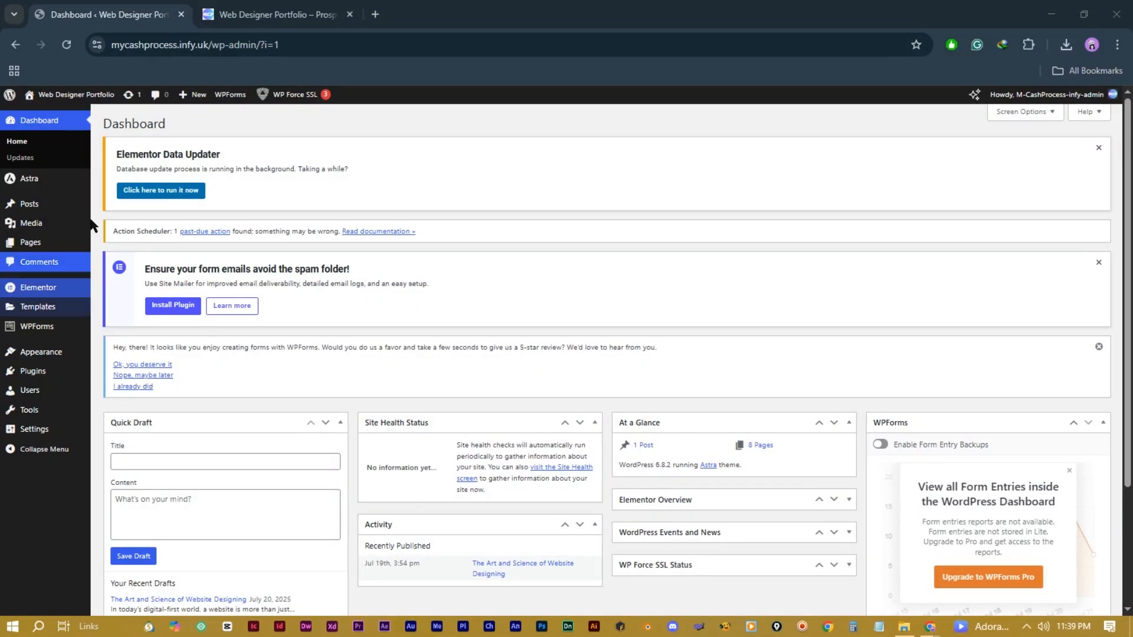
# Step: Reopen the Customizer from the live site's admin bar and go to its Global group
pyautogui.moveTo(41, 352)
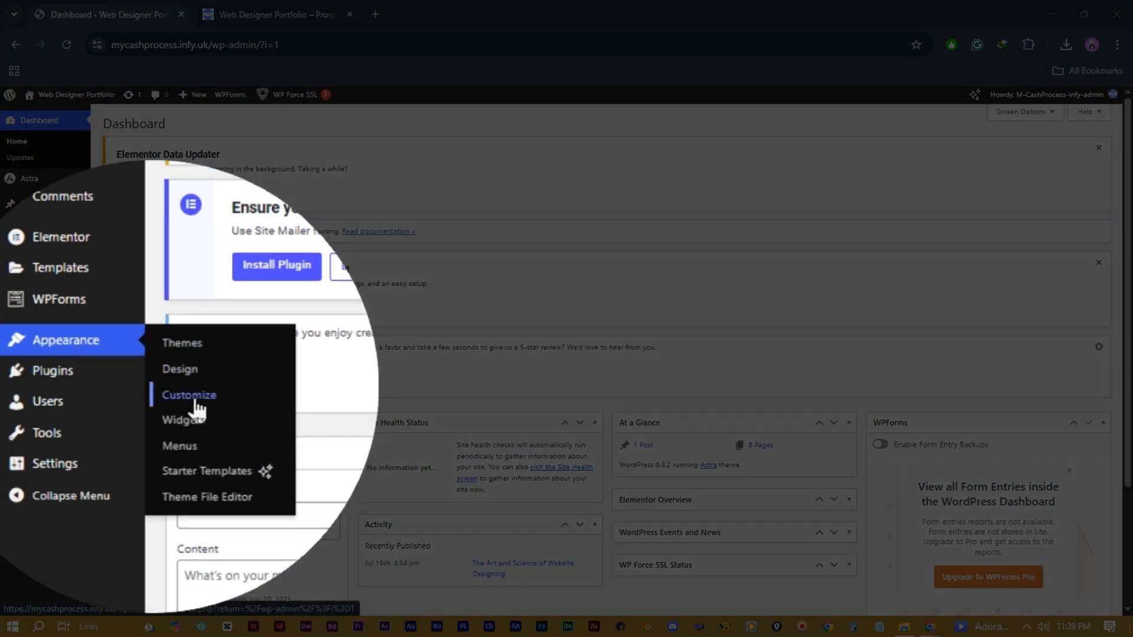
pyautogui.click(120, 387)
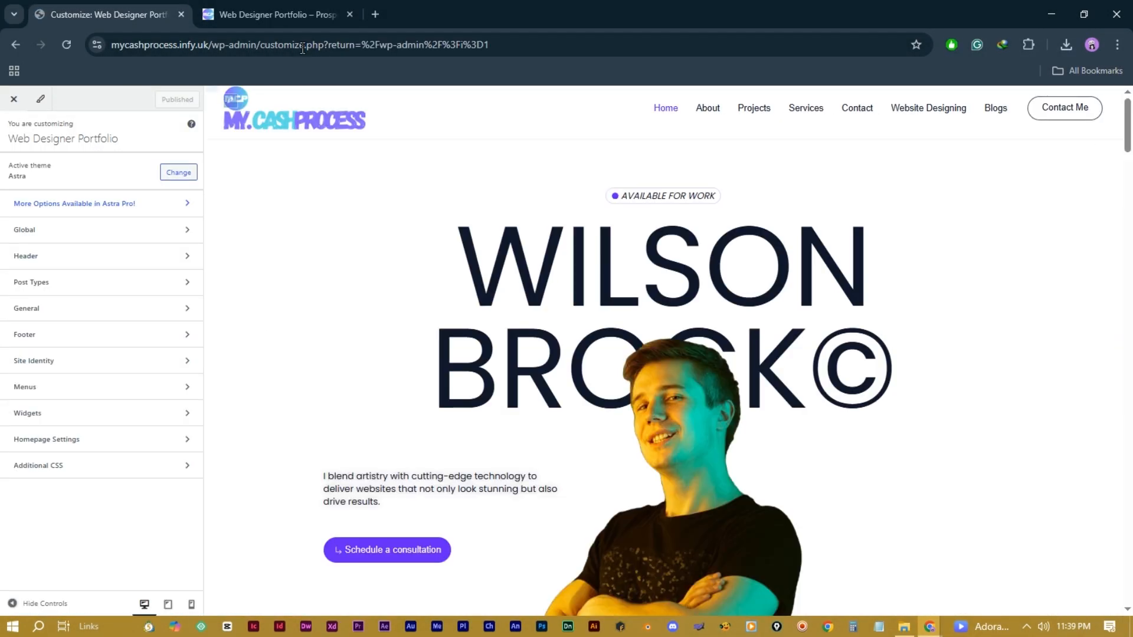
pyautogui.click(281, 19)
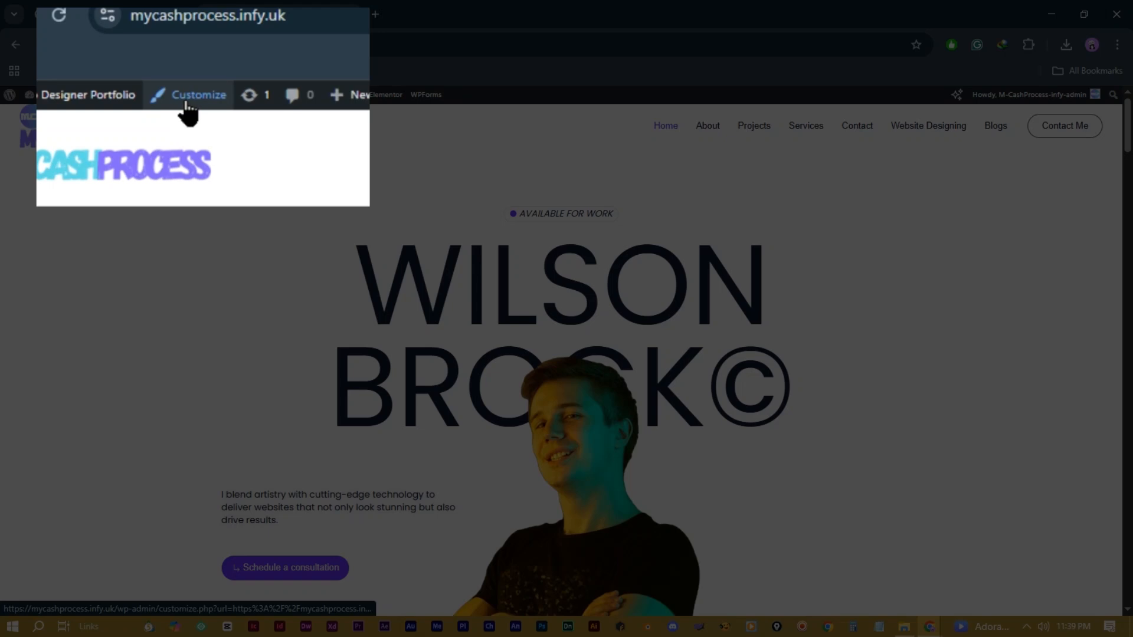
pyautogui.click(150, 98)
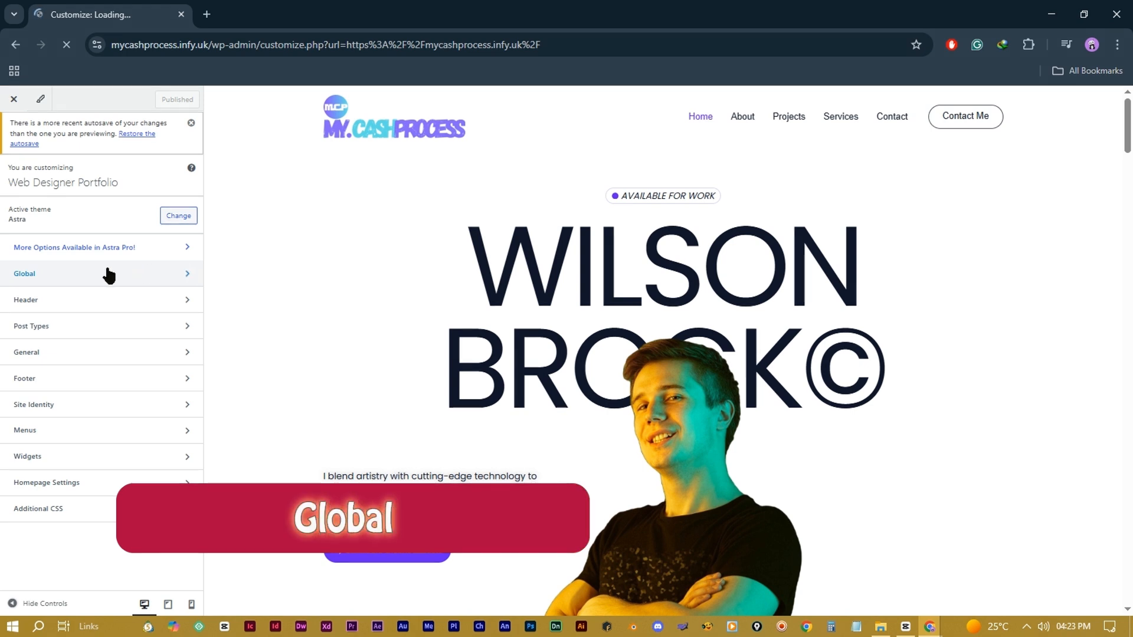
pyautogui.click(144, 277)
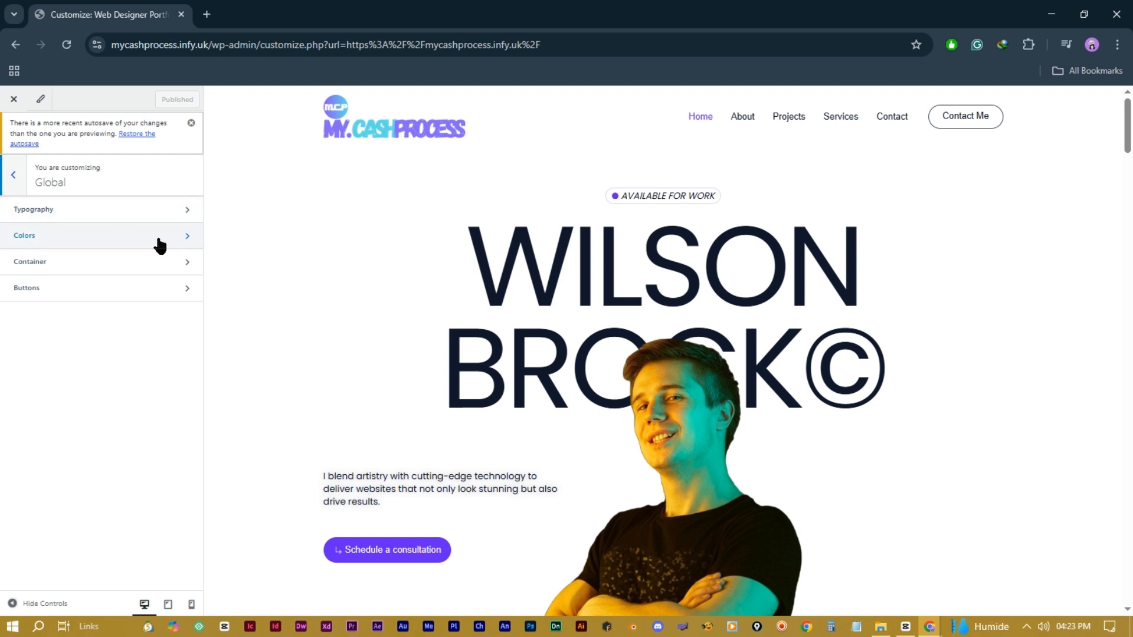
# Step: In Global Typography, try another font preset, then reset the fonts back to Poppins
pyautogui.click(128, 217)
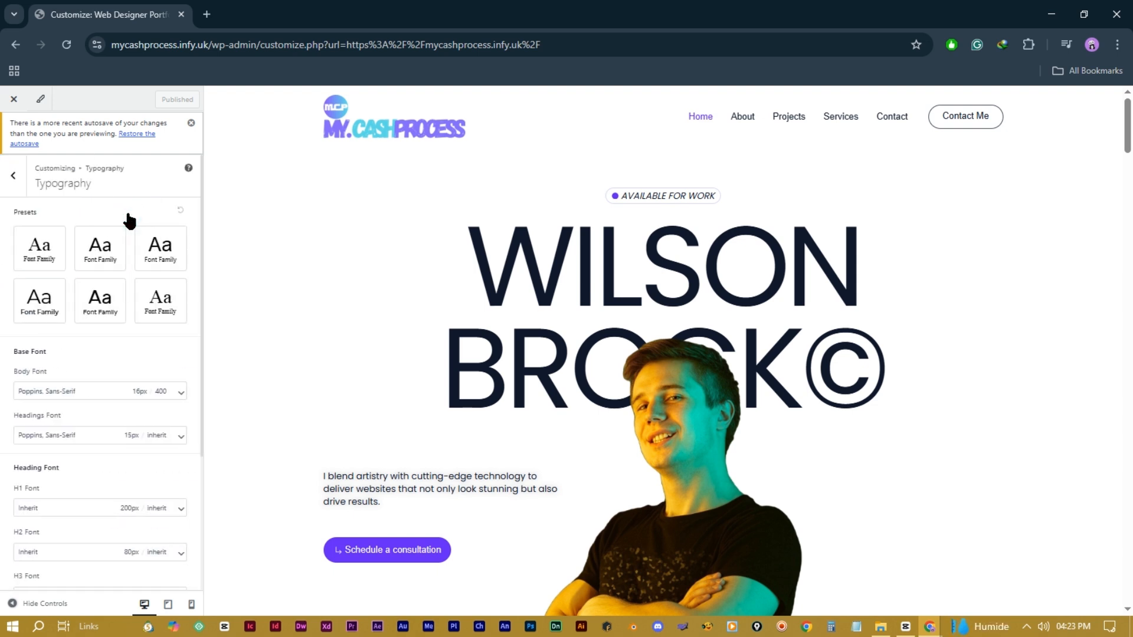
pyautogui.click(101, 252)
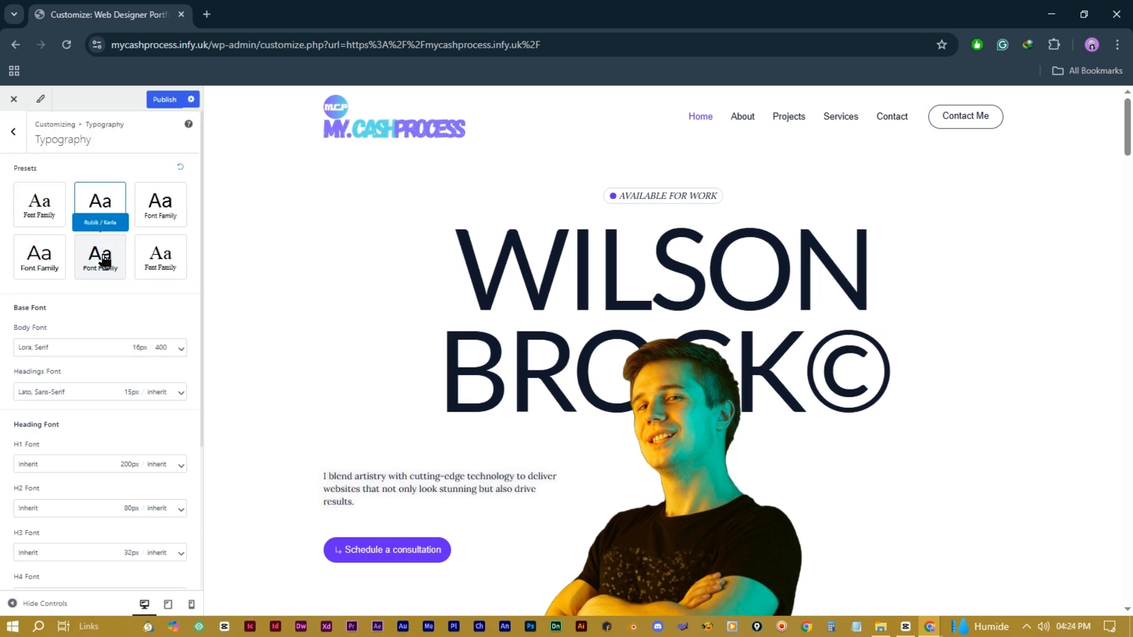
pyautogui.click(178, 165)
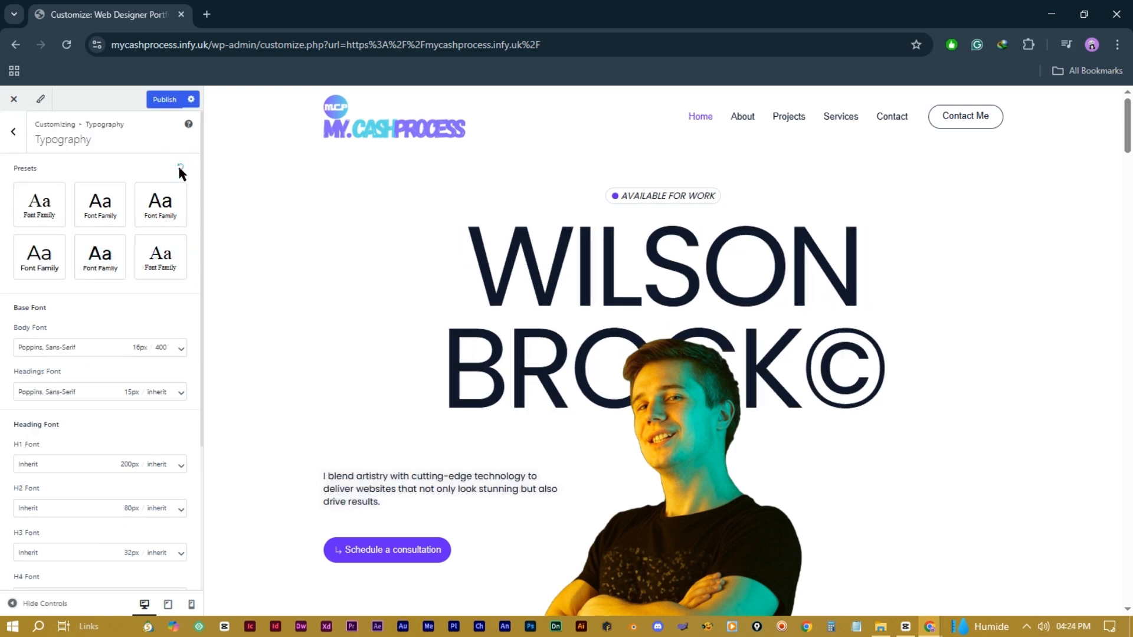
pyautogui.scroll(-3, 34, 274)
pyautogui.scroll(-2, 23, 472)
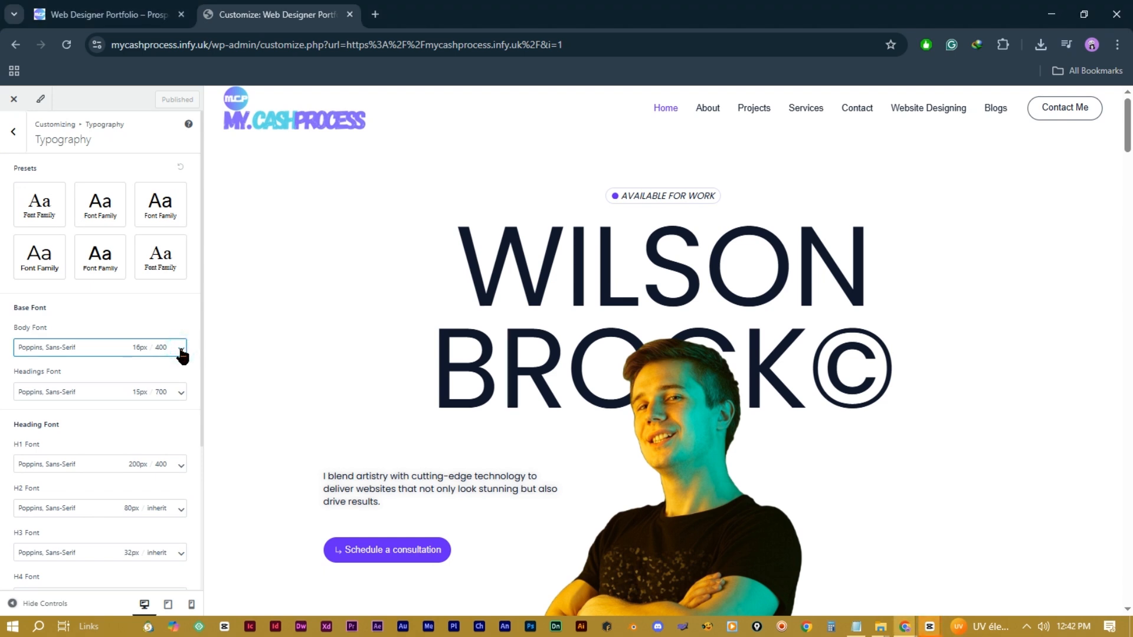
# Step: Keep the body font at Poppins, Normal 400, then return to the Global list
pyautogui.click(181, 348)
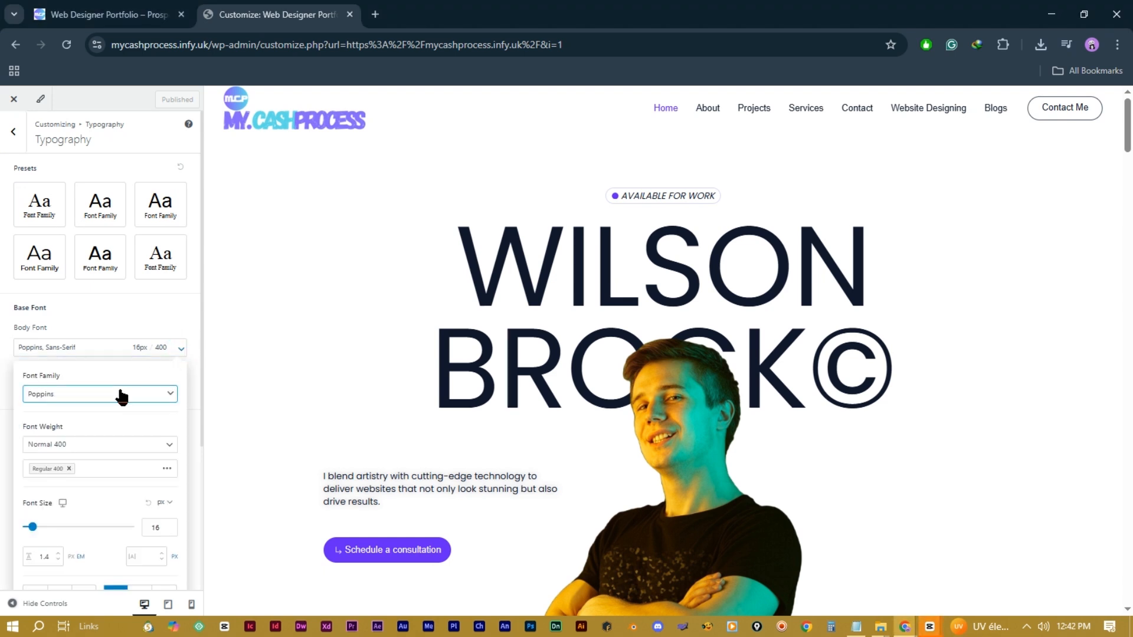
pyautogui.click(131, 394)
pyautogui.click(128, 396)
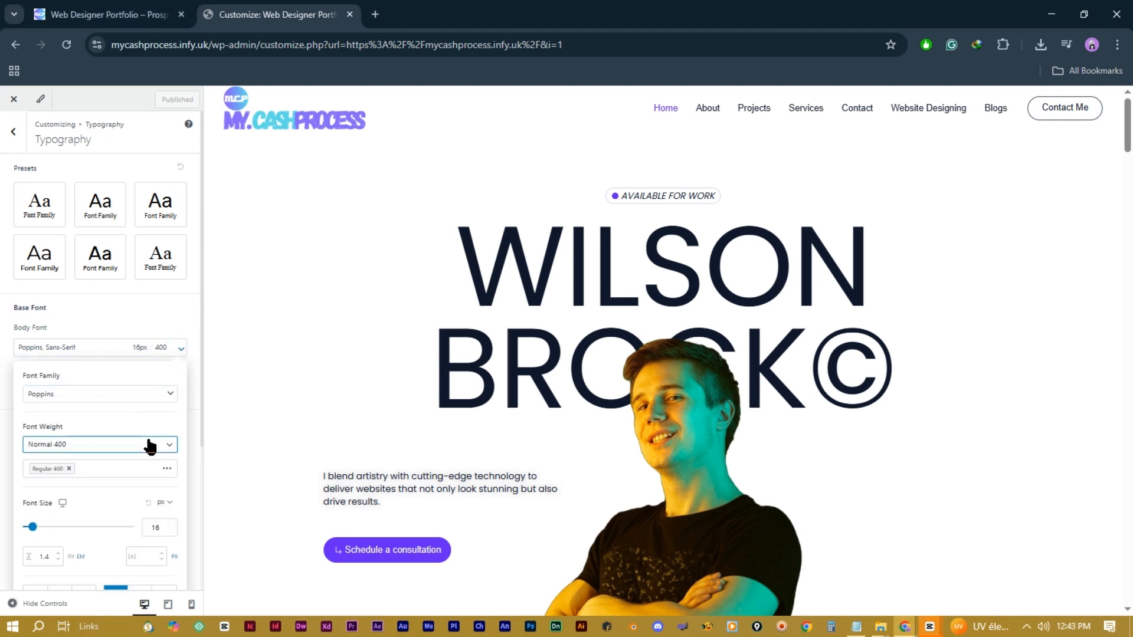
pyautogui.click(154, 446)
pyautogui.click(149, 448)
pyautogui.scroll(-3, 147, 436)
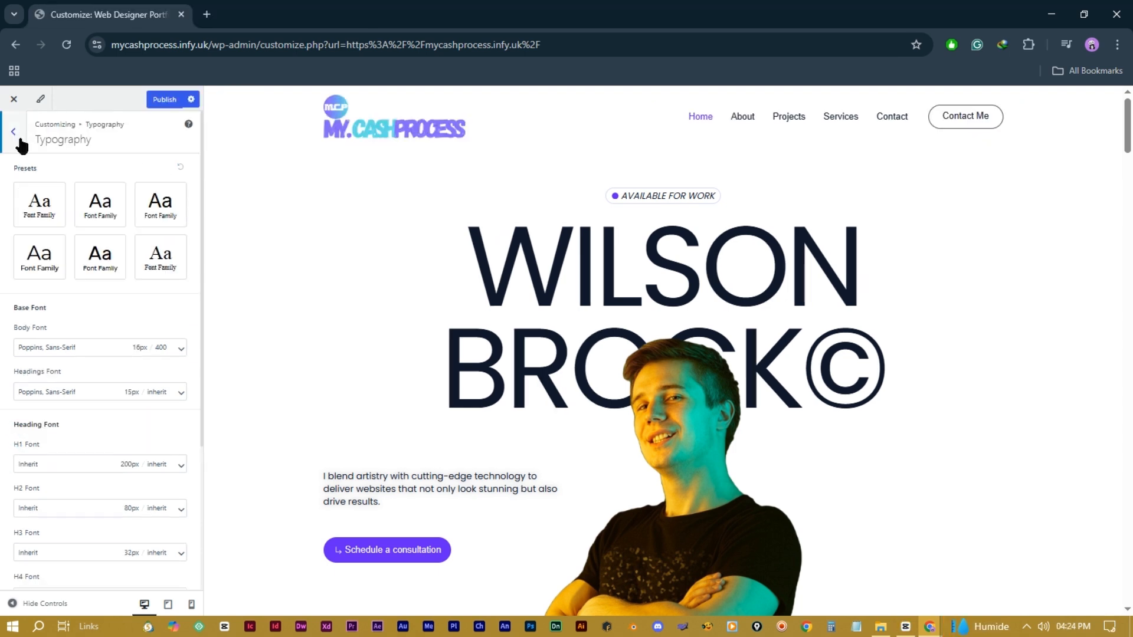
pyautogui.click(20, 140)
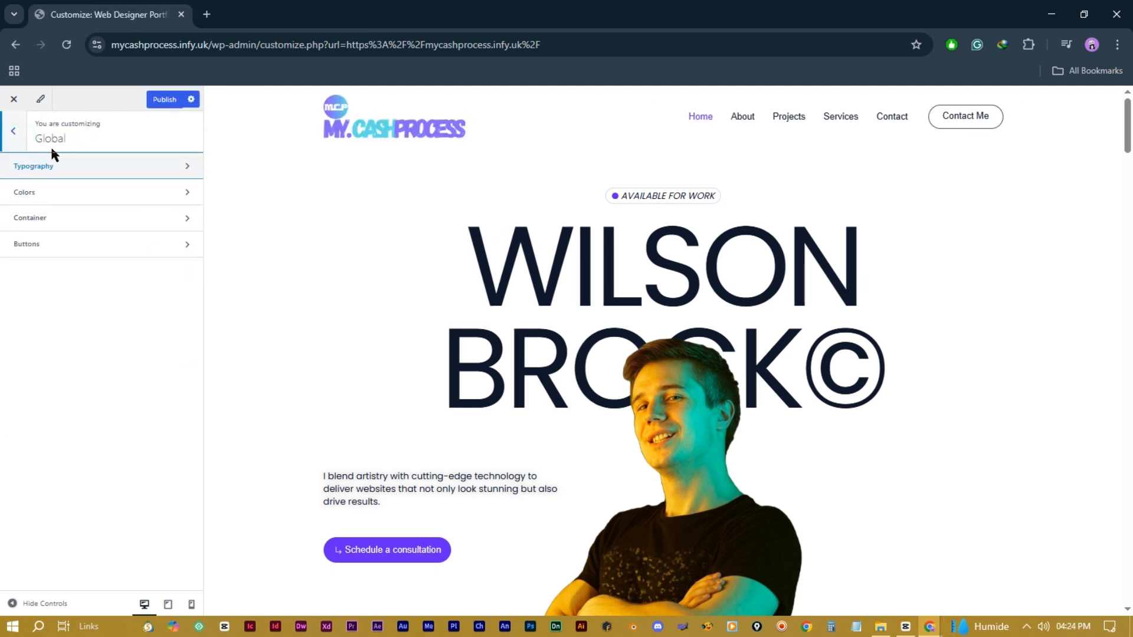
pyautogui.click(83, 198)
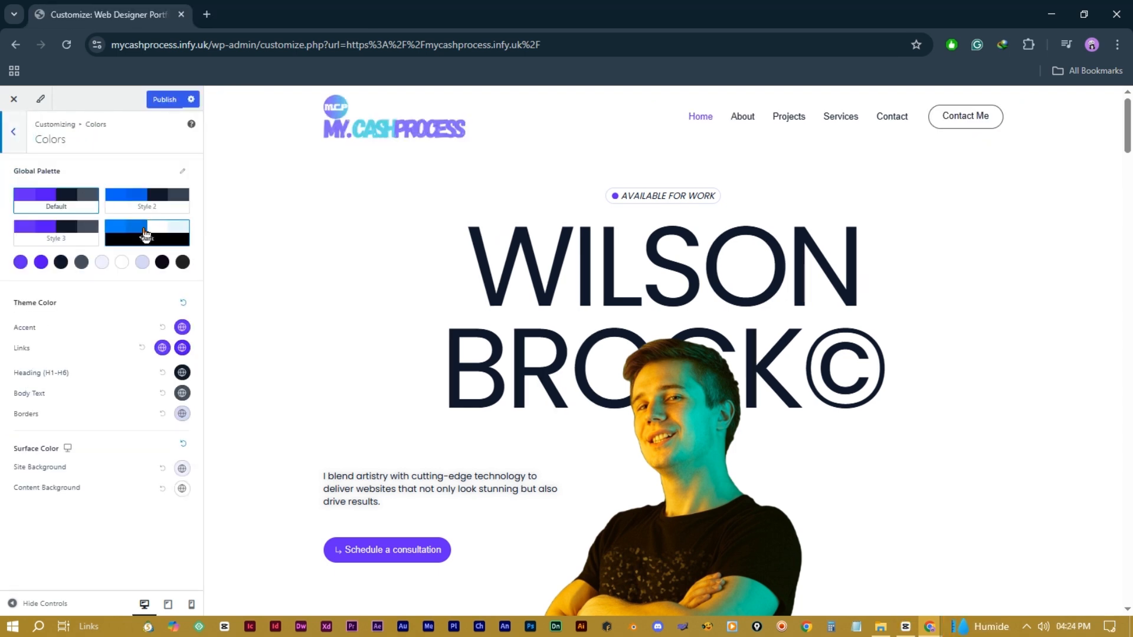
pyautogui.click(145, 234)
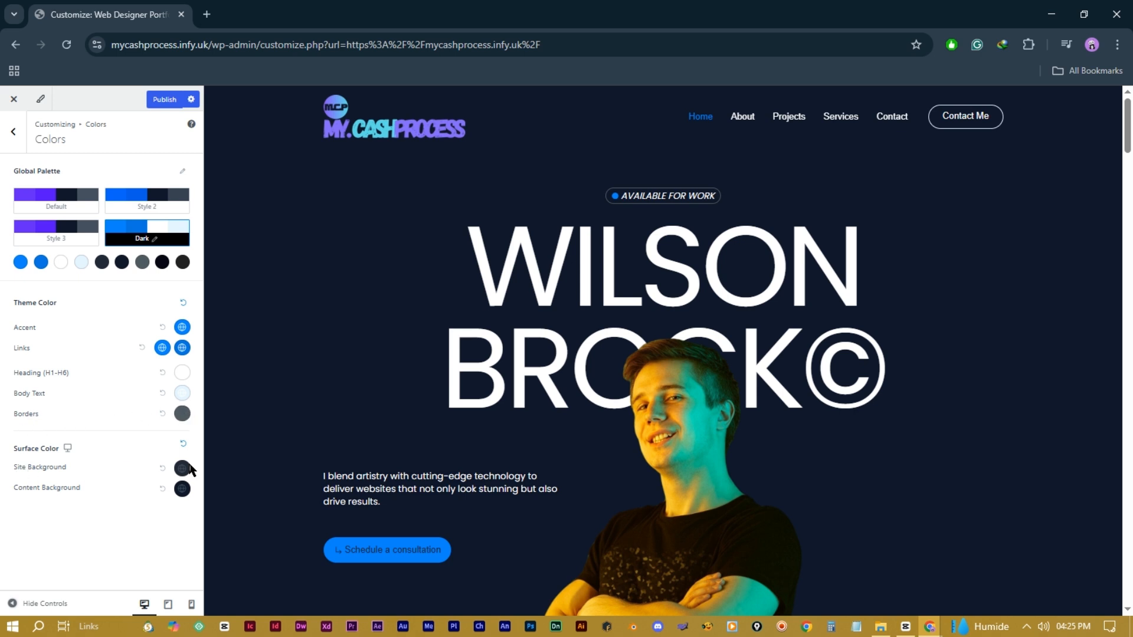
pyautogui.click(52, 195)
pyautogui.click(13, 131)
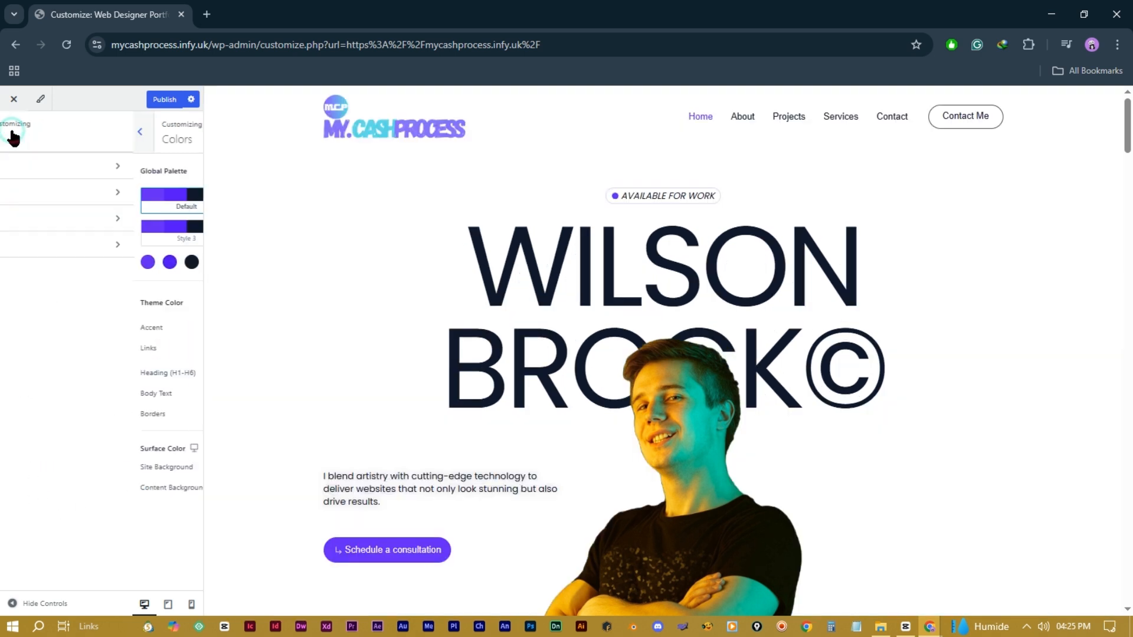
# Step: Set the global container to the Full Width layout with the Unboxed style
pyautogui.click(79, 224)
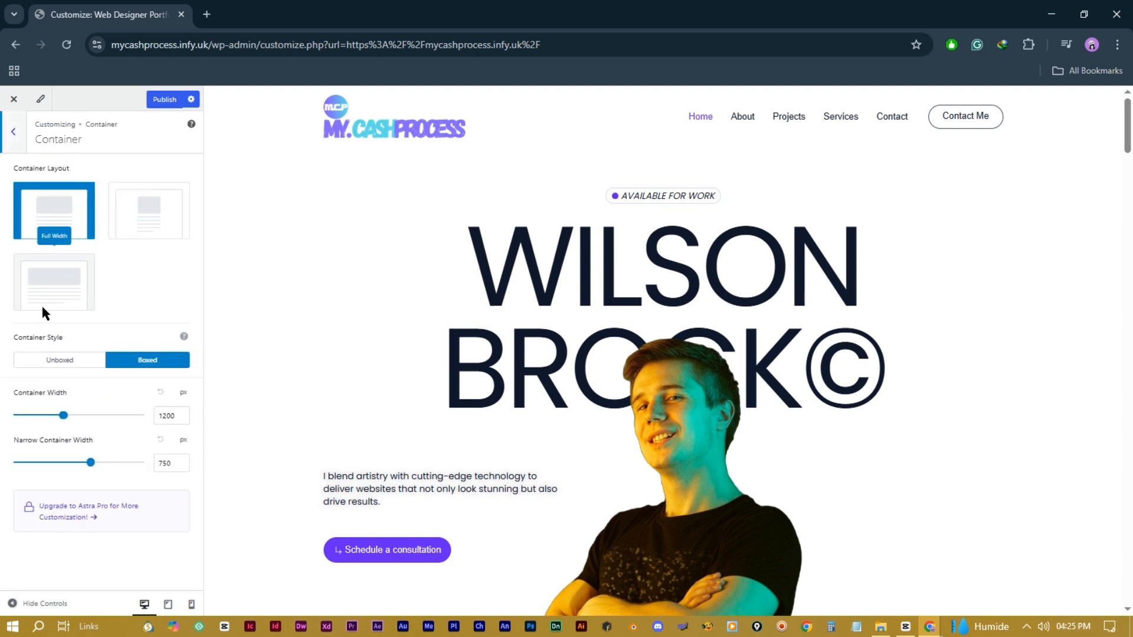
pyautogui.click(64, 282)
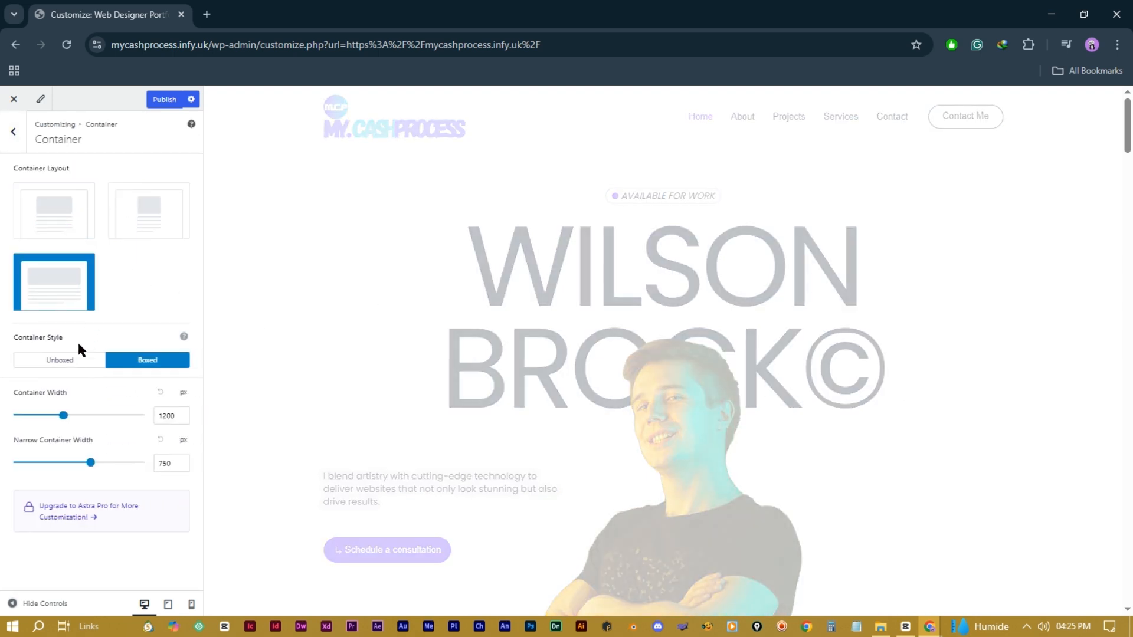
pyautogui.click(62, 363)
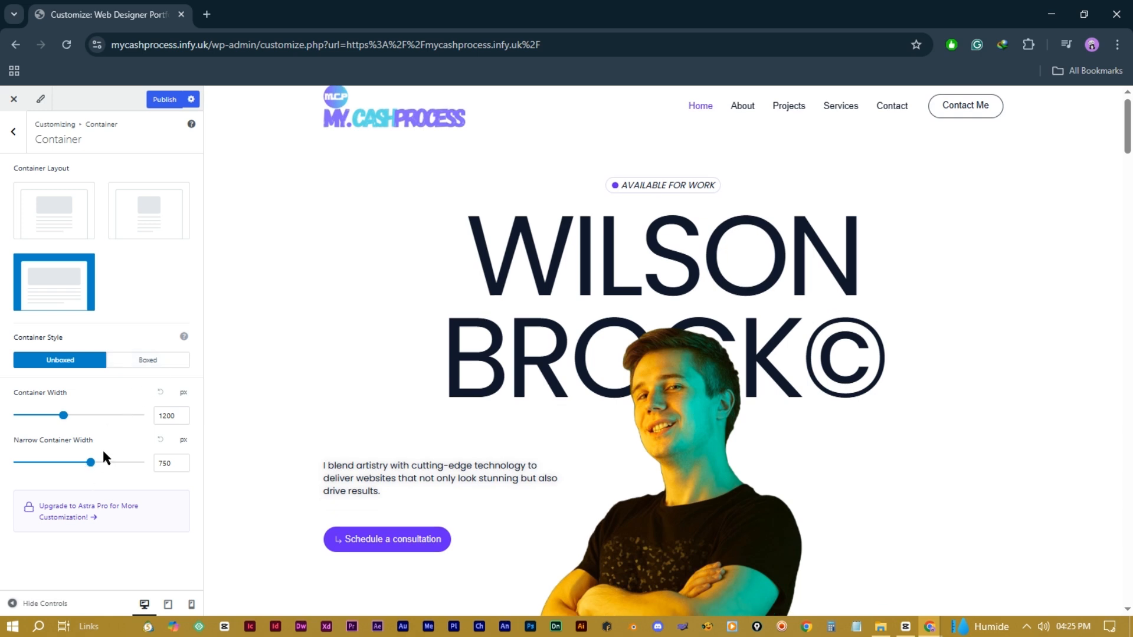
pyautogui.click(14, 132)
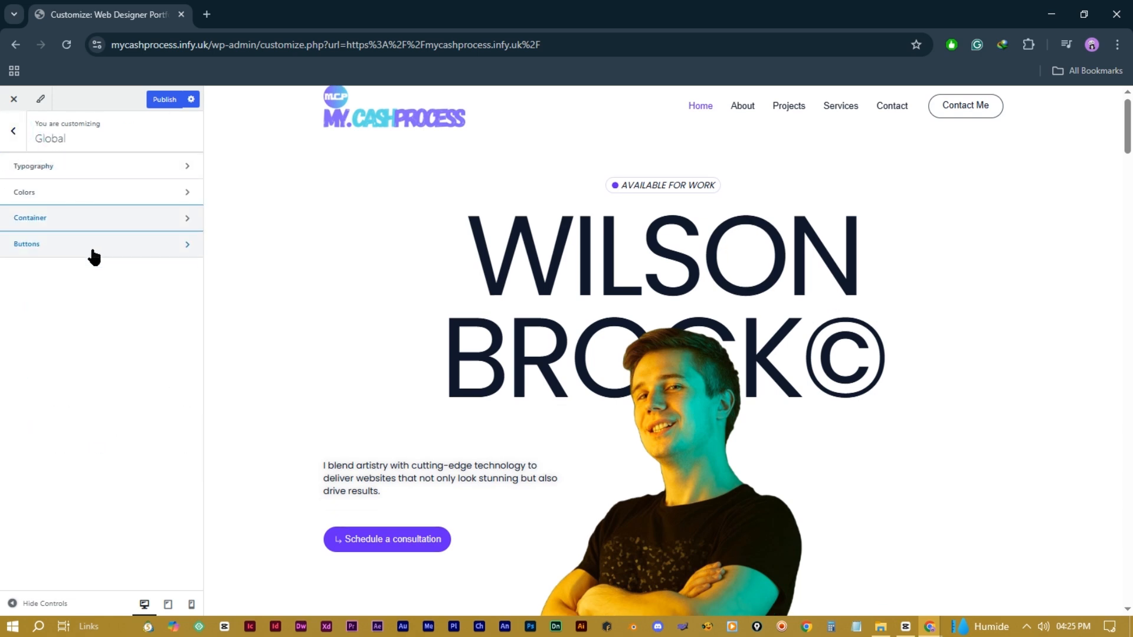
# Step: Review the primary button's padding in Global Buttons, then go back to the Global list
pyautogui.click(121, 246)
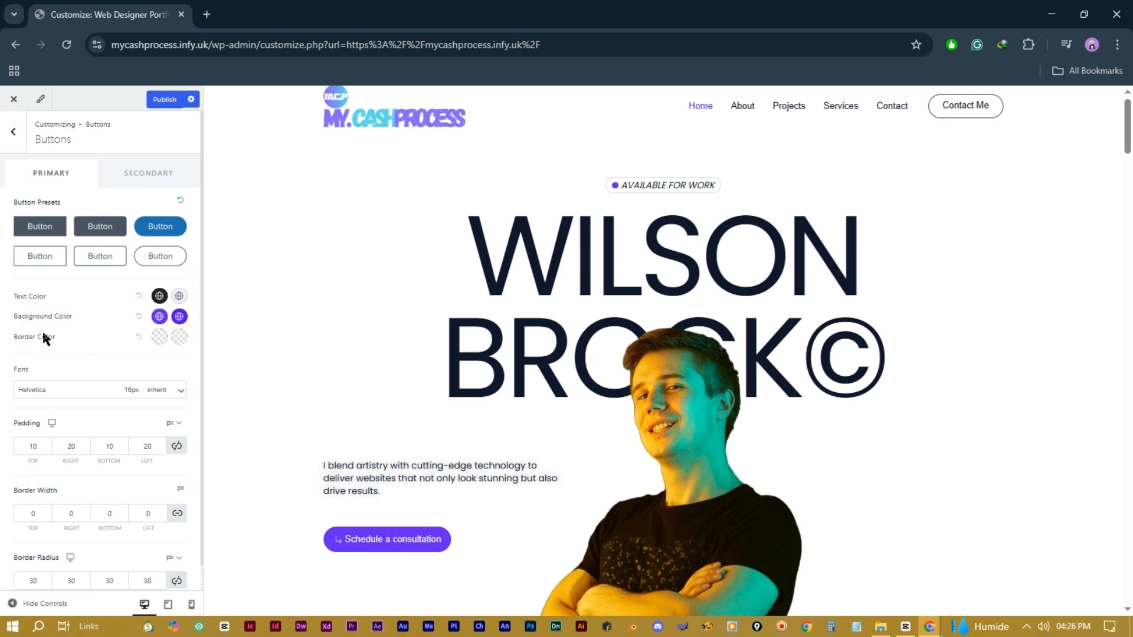
pyautogui.scroll(-1, 35, 413)
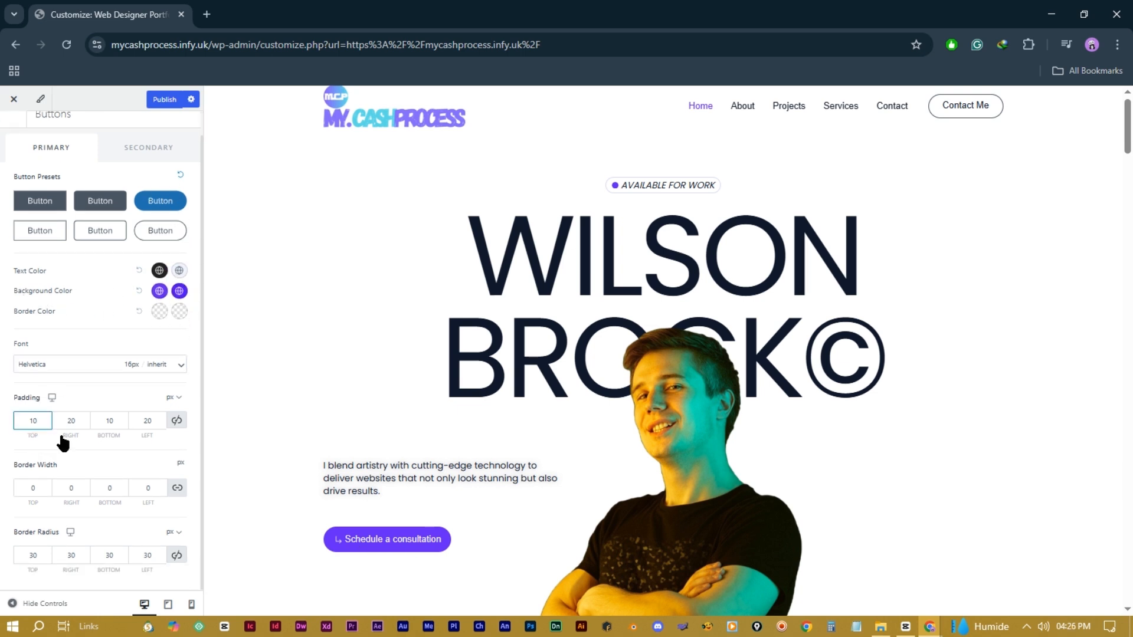
pyautogui.click(53, 480)
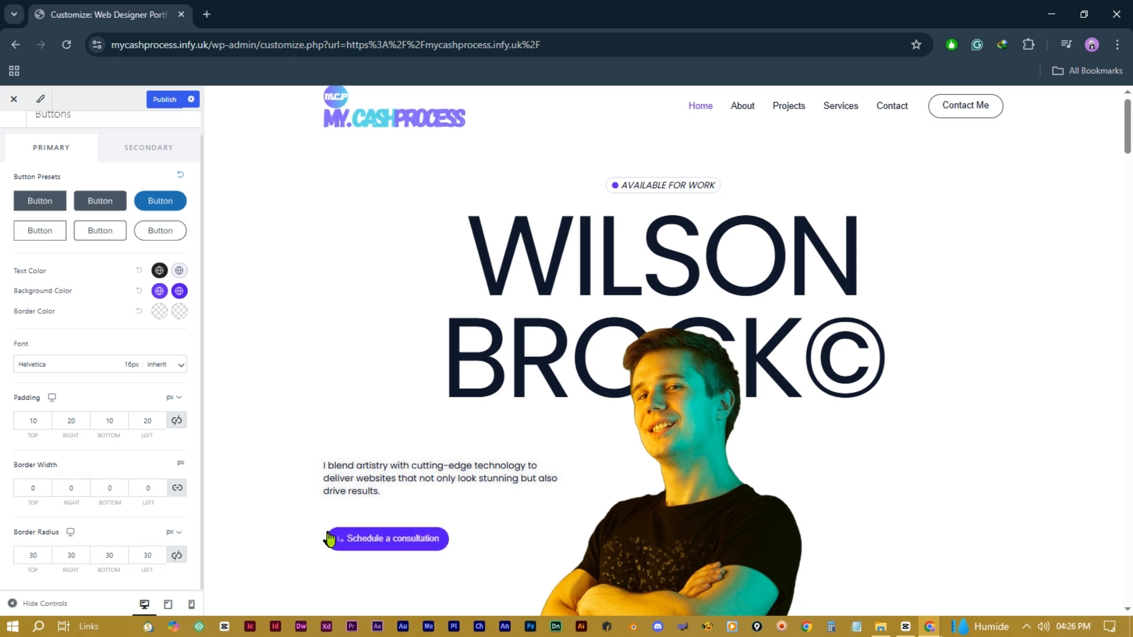
pyautogui.scroll(1, 36, 177)
pyautogui.click(13, 121)
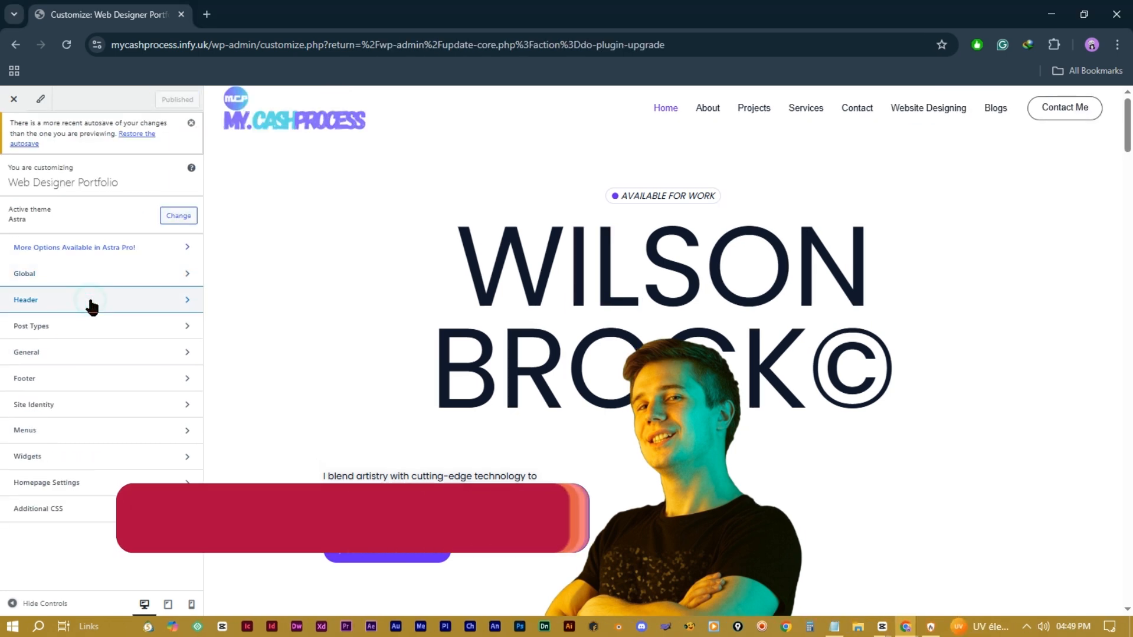
# Step: Apply the first Header Preset, swapping the Contact Me button for social icons
pyautogui.click(92, 304)
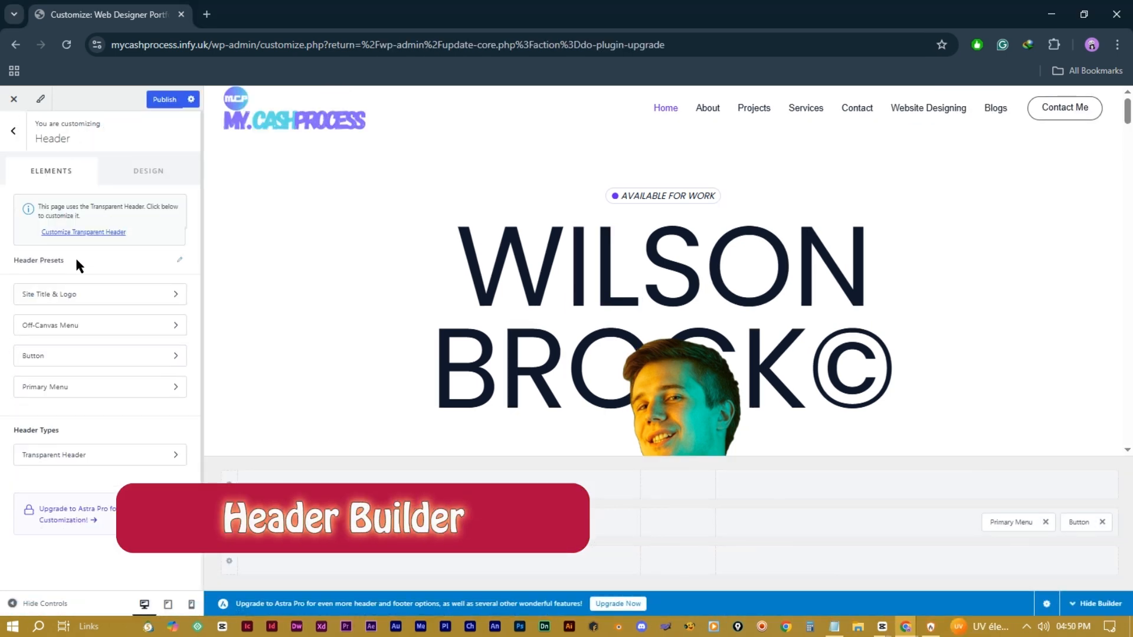
pyautogui.click(179, 261)
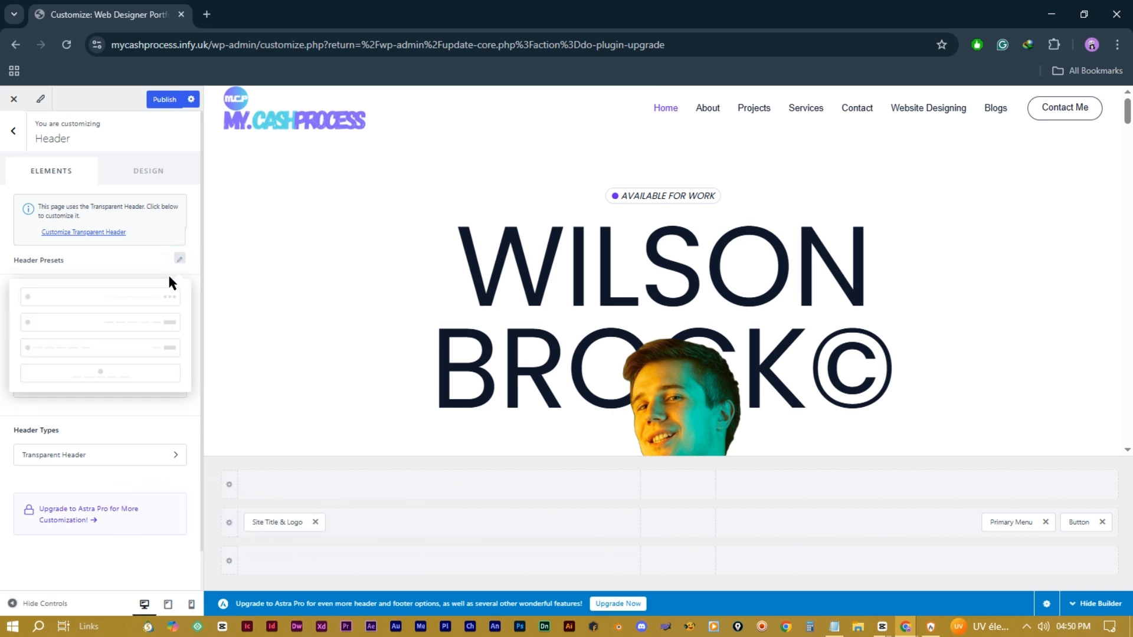
pyautogui.click(141, 297)
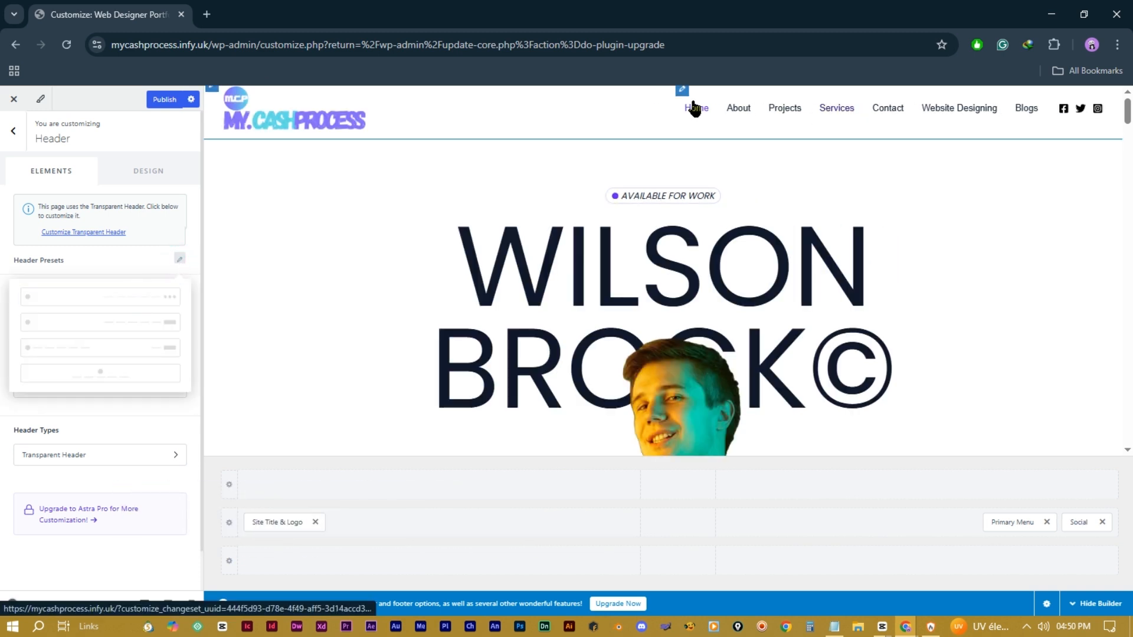
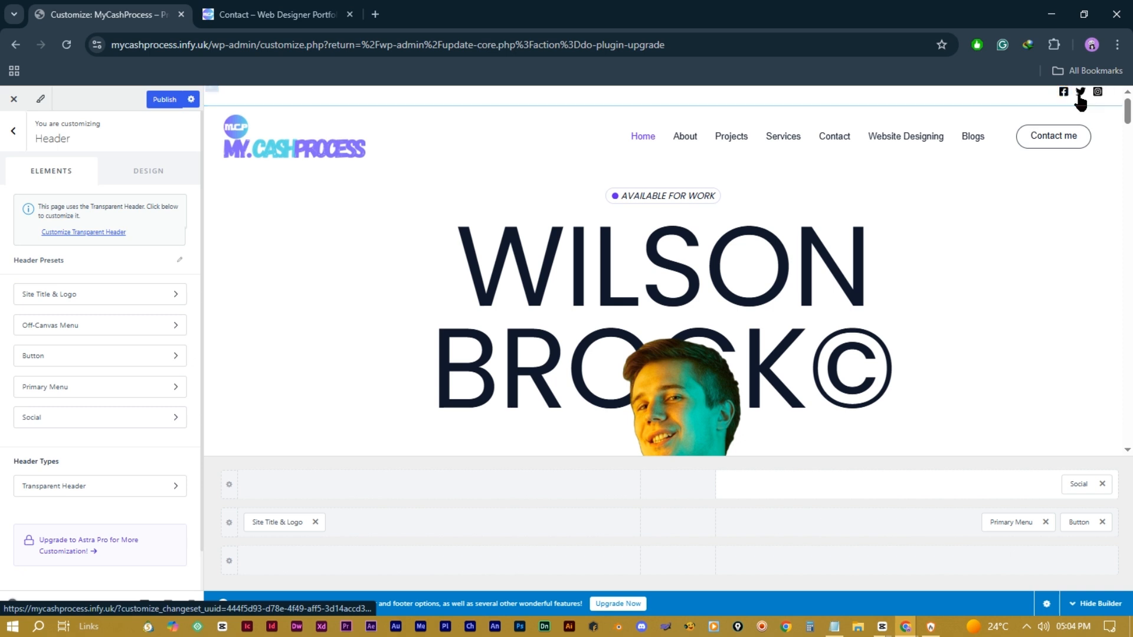
pyautogui.click(1079, 485)
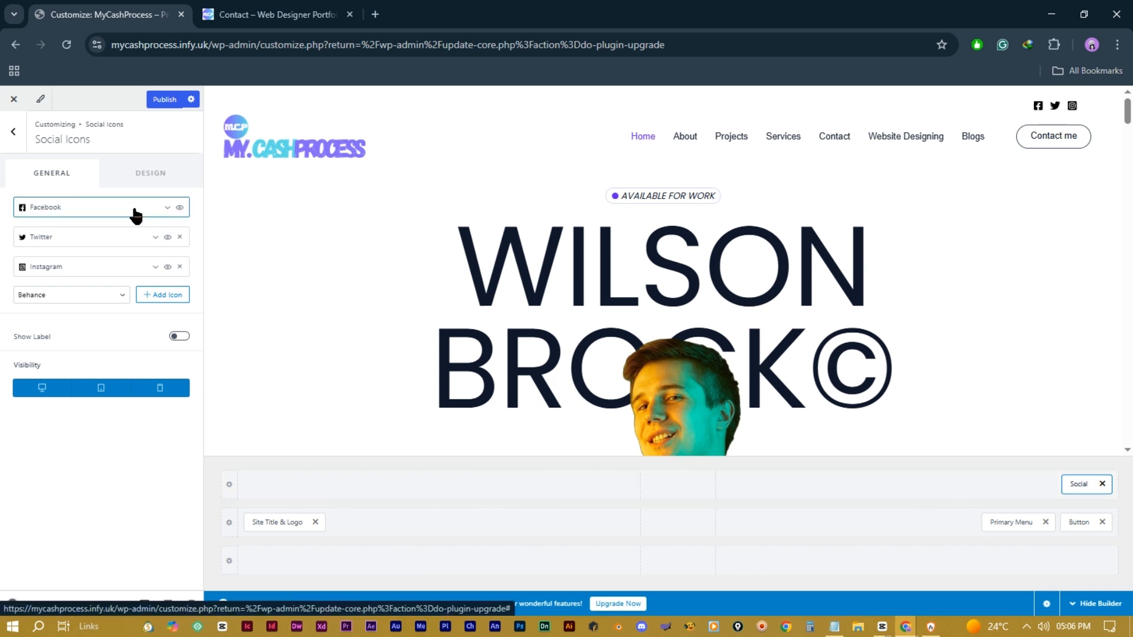
pyautogui.click(166, 211)
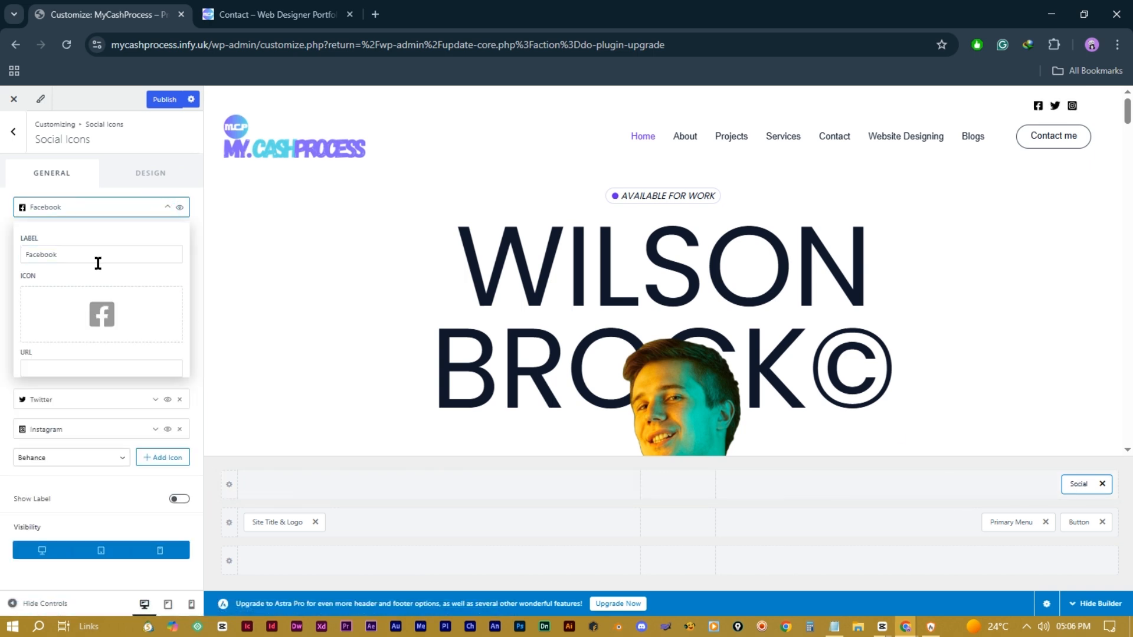
pyautogui.click(71, 319)
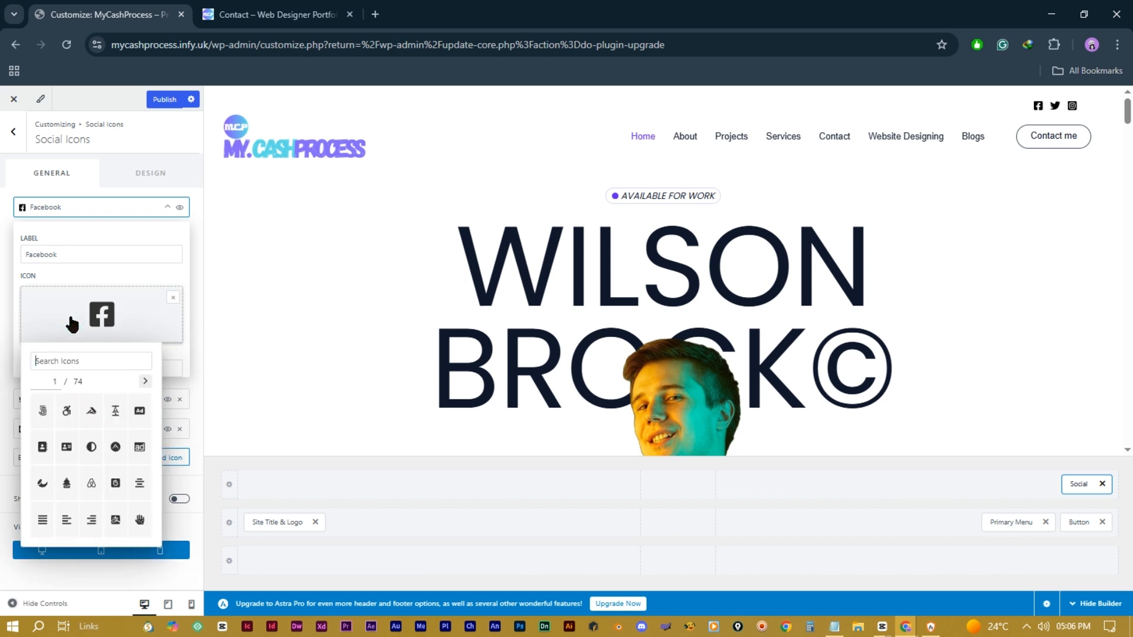
pyautogui.write('youtube')
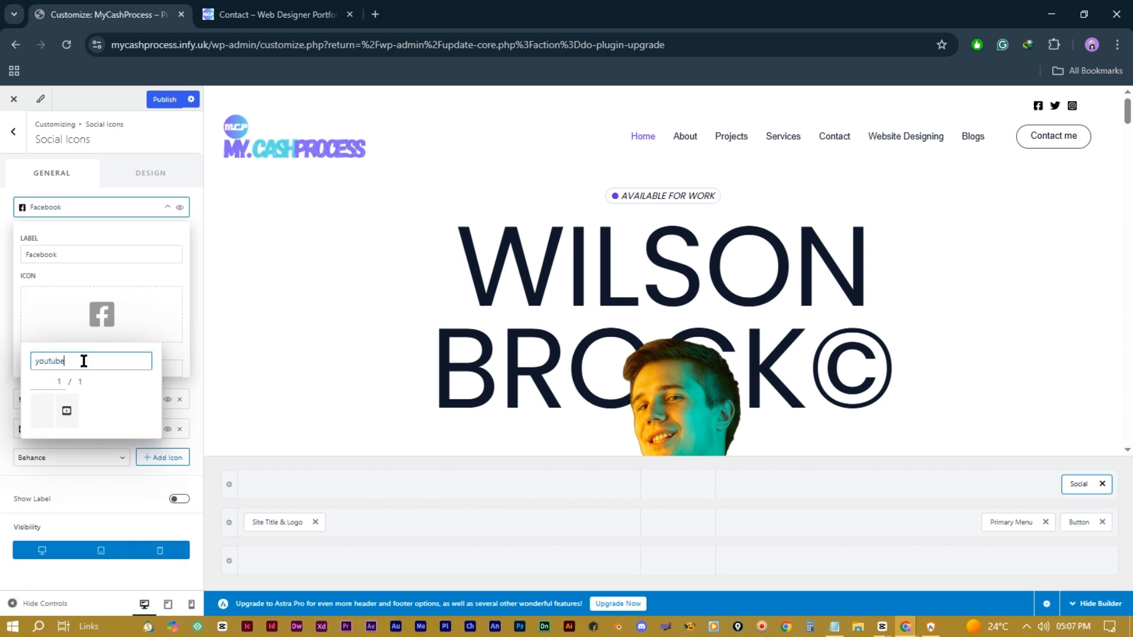
pyautogui.click(67, 411)
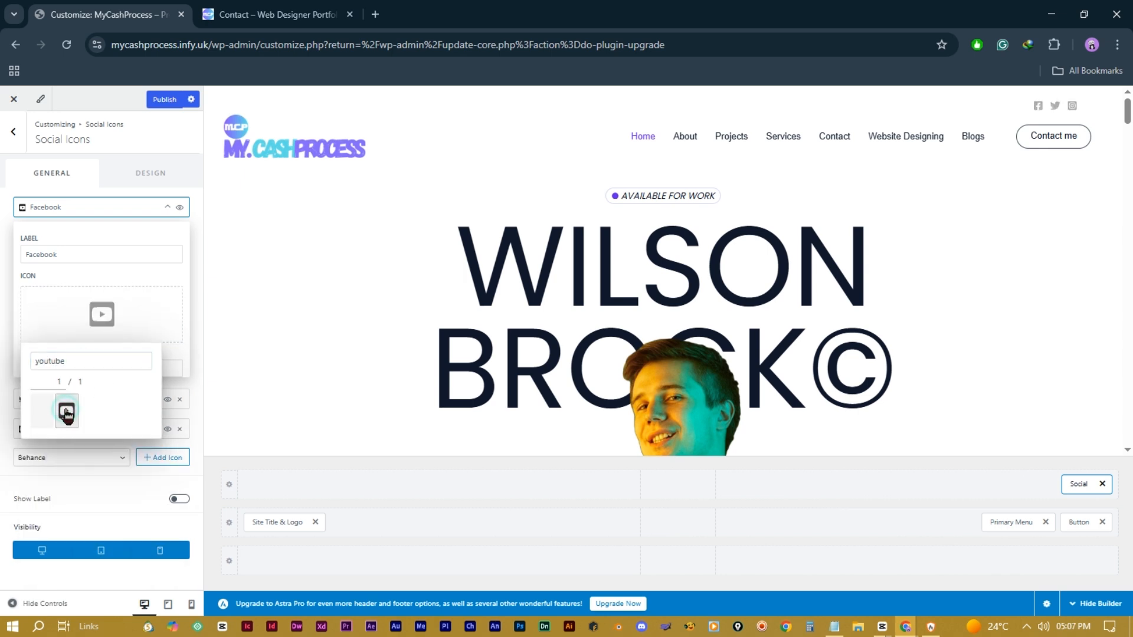
pyautogui.doubleClick(114, 253)
pyautogui.write('Youtube')
pyautogui.click(59, 368)
pyautogui.write('www.youtube.co')
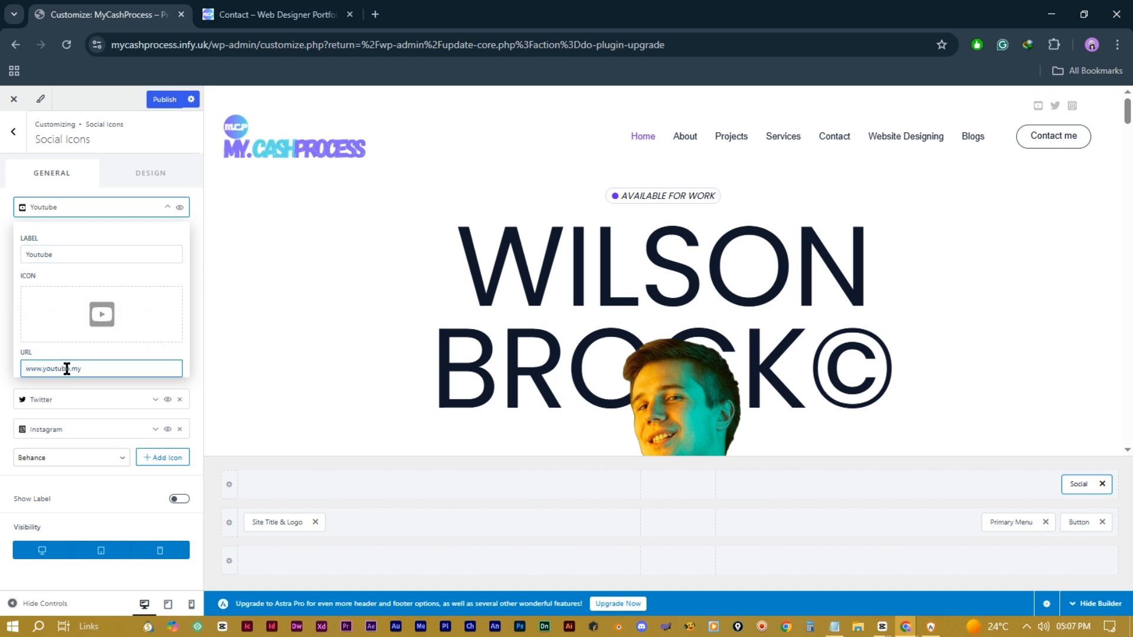
pyautogui.write('cashprocess')
pyautogui.click(167, 207)
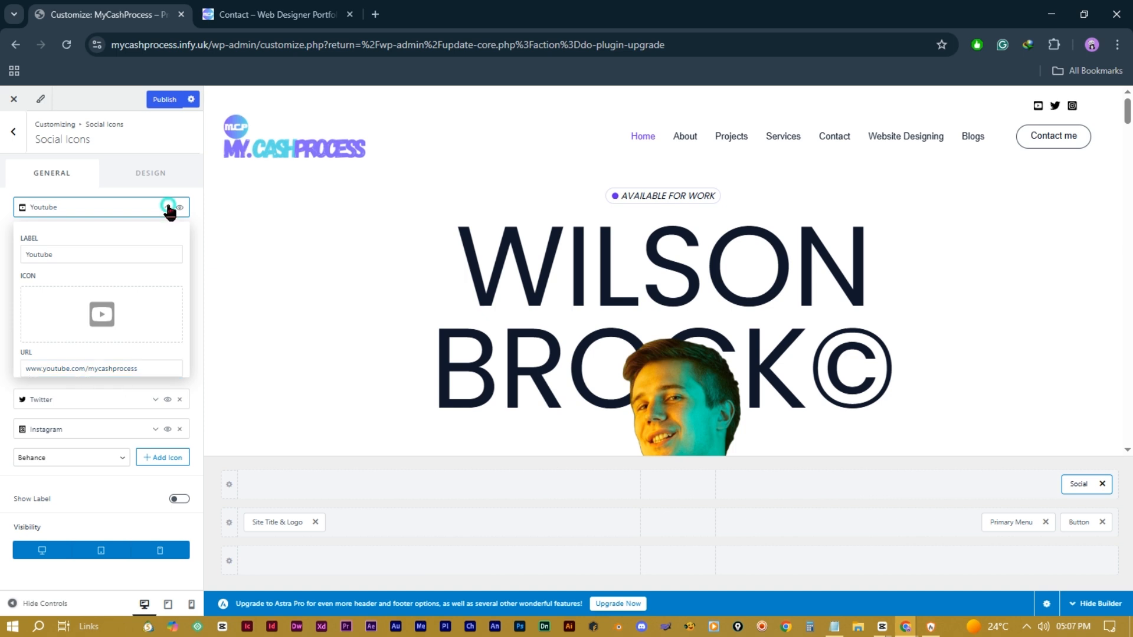
pyautogui.click(83, 295)
pyautogui.scroll(-3, 83, 472)
pyautogui.click(84, 473)
pyautogui.click(165, 295)
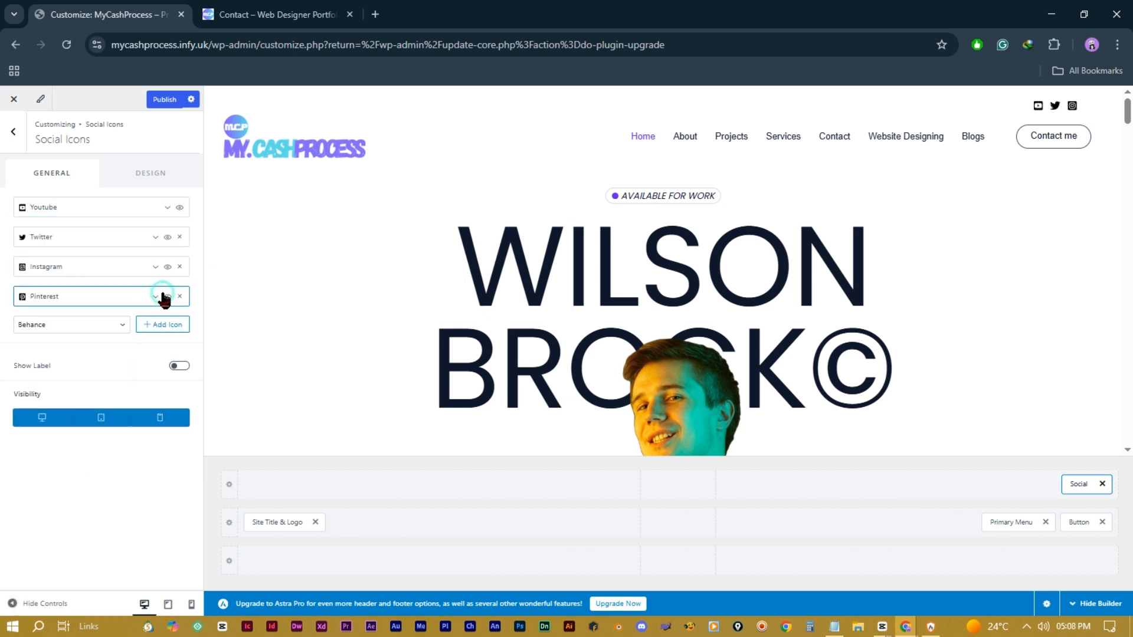
pyautogui.click(110, 300)
pyautogui.click(73, 457)
pyautogui.write('www.pinterest.com/mycashp')
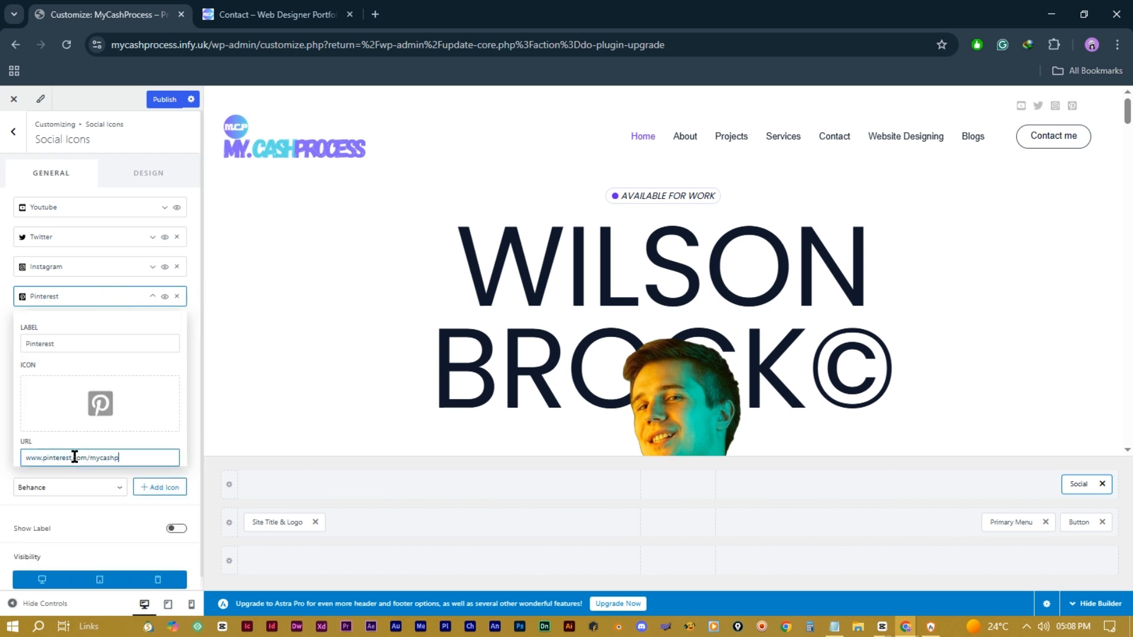
pyautogui.write('rocess')
pyautogui.click(105, 298)
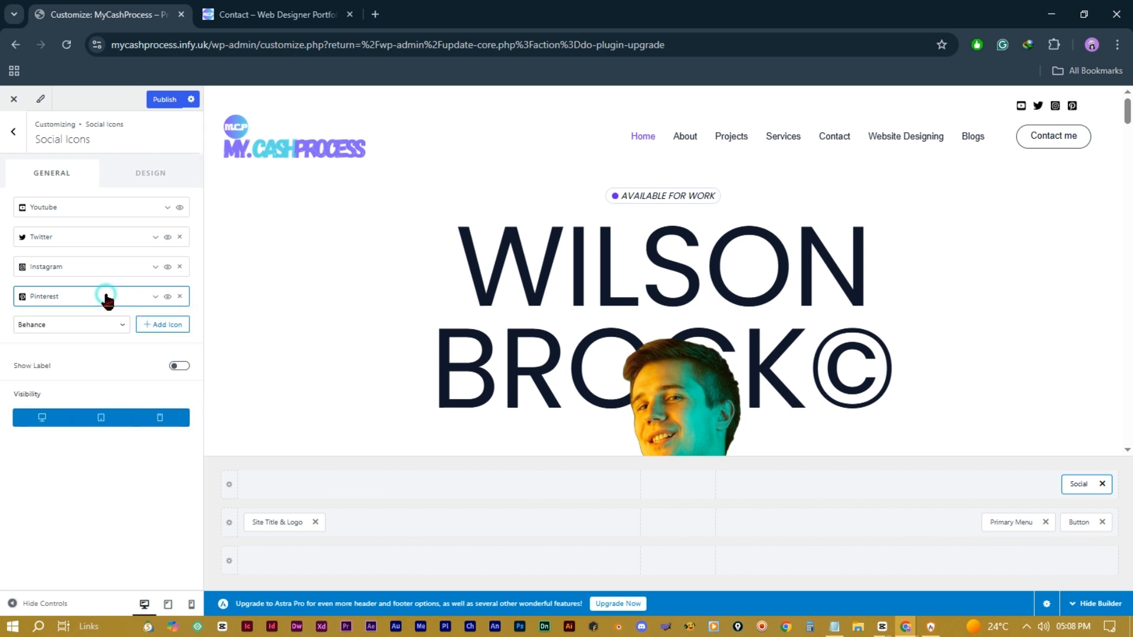
pyautogui.click(182, 367)
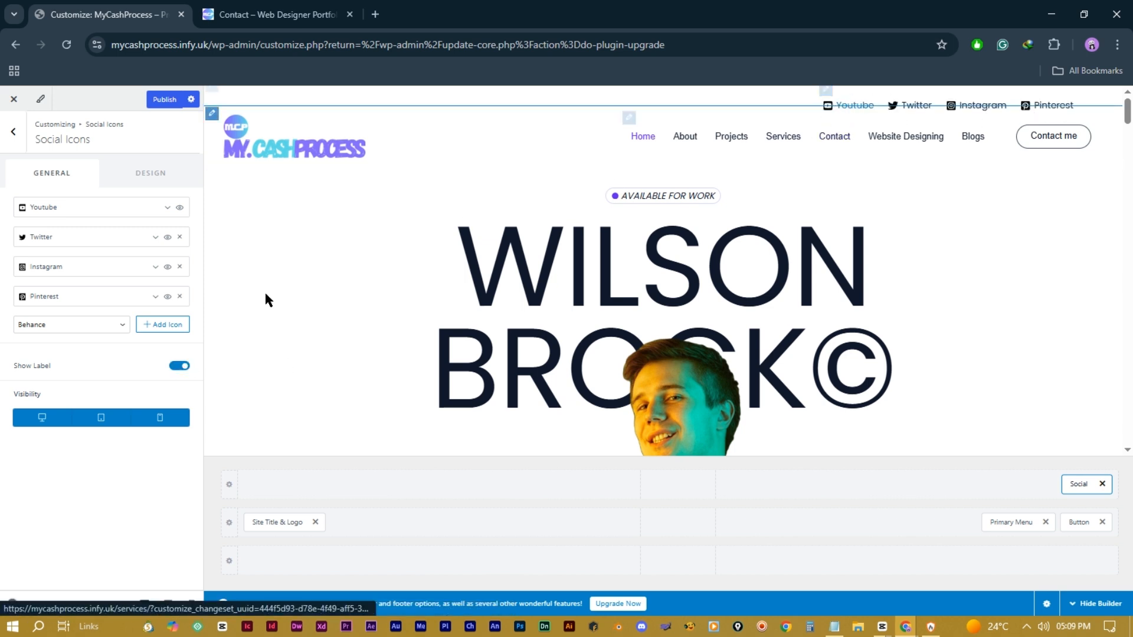
pyautogui.click(181, 367)
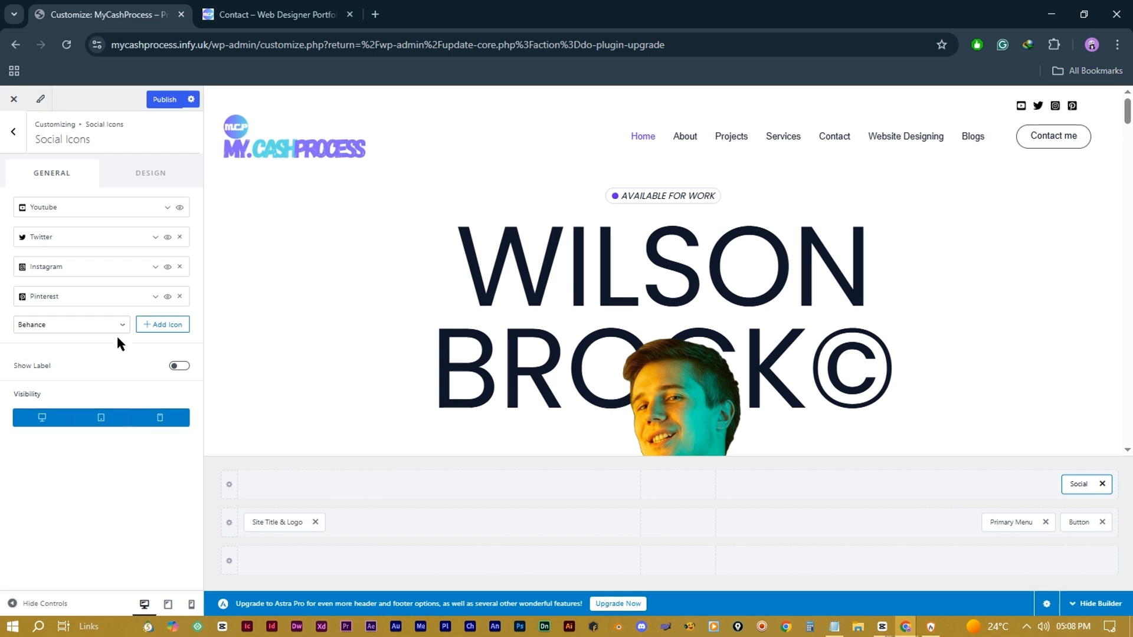
# Step: Colour the social icons red with a purple hover colour
pyautogui.click(151, 173)
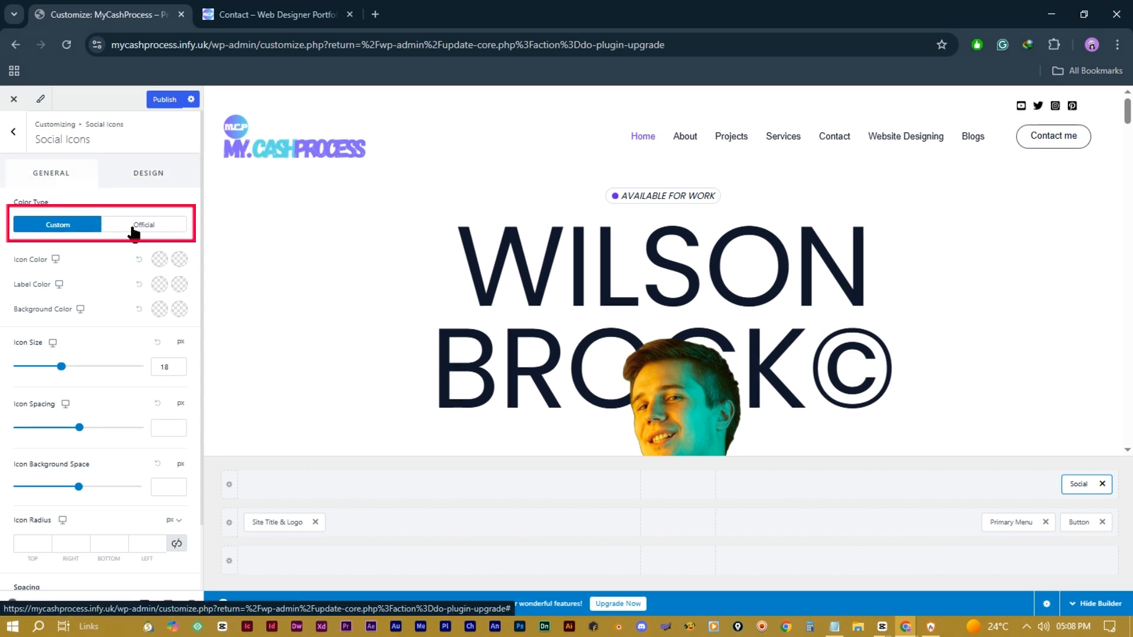
pyautogui.click(160, 260)
pyautogui.click(118, 318)
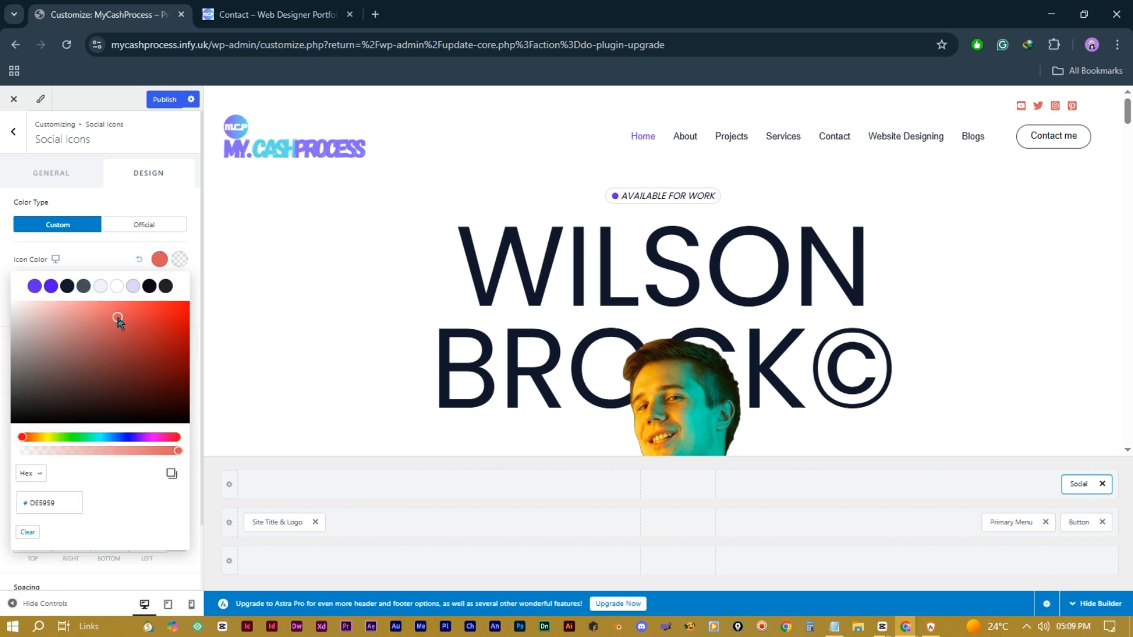
pyautogui.click(180, 261)
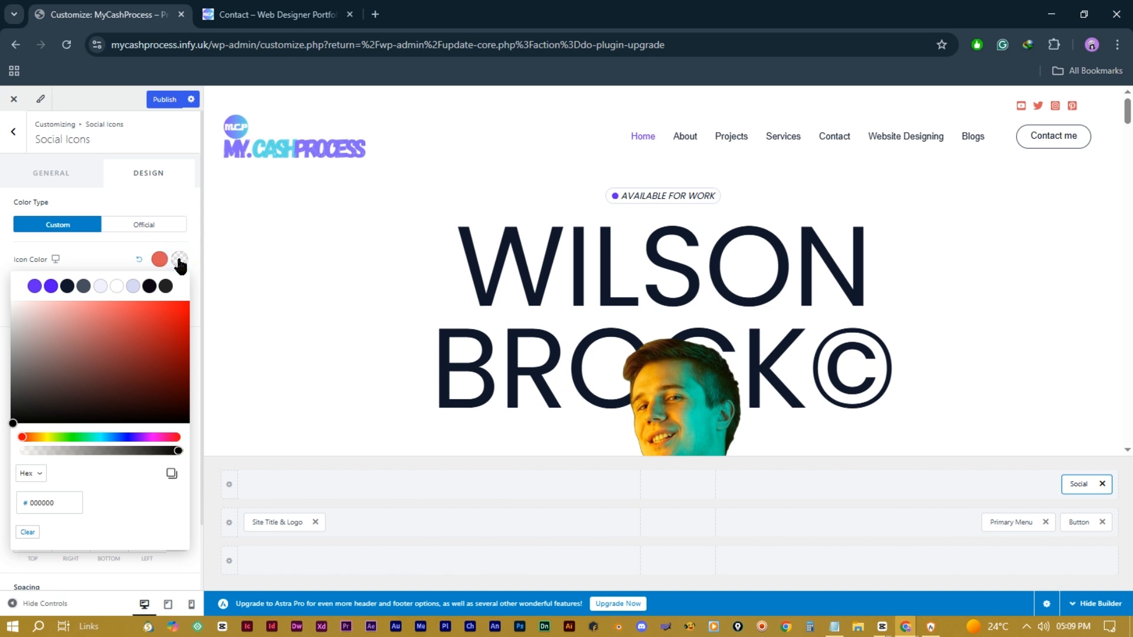
pyautogui.click(51, 286)
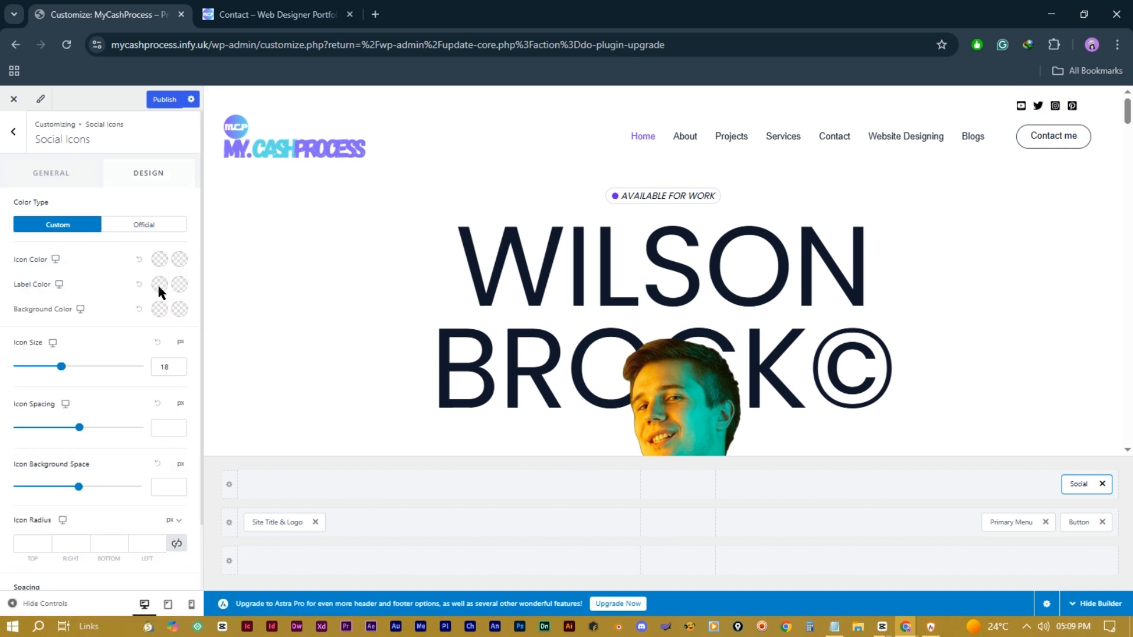
pyautogui.click(159, 310)
# Step: Set icon size 30, spacing 12, background space 3 and a 10 px corner radius
pyautogui.moveTo(62, 368); pyautogui.dragTo(90, 373)
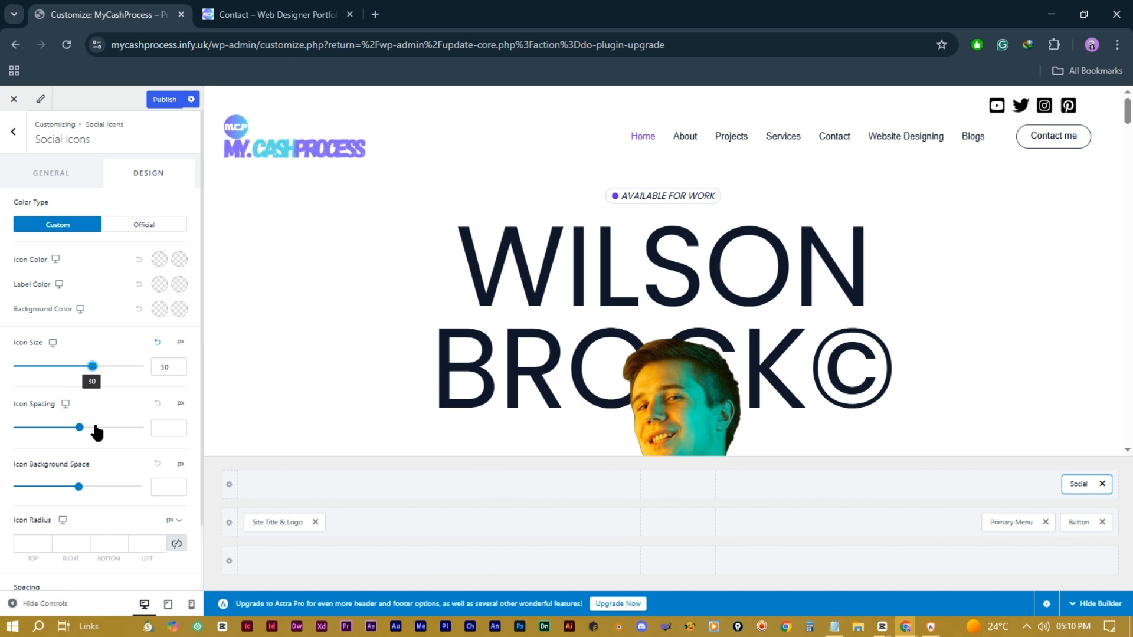
pyautogui.click(79, 429)
pyautogui.moveTo(80, 434); pyautogui.dragTo(45, 428)
pyautogui.moveTo(77, 487); pyautogui.dragTo(25, 483)
pyautogui.scroll(-1, 24, 484)
pyautogui.click(33, 469)
pyautogui.write('10')
pyautogui.click(69, 469)
pyautogui.write('0')
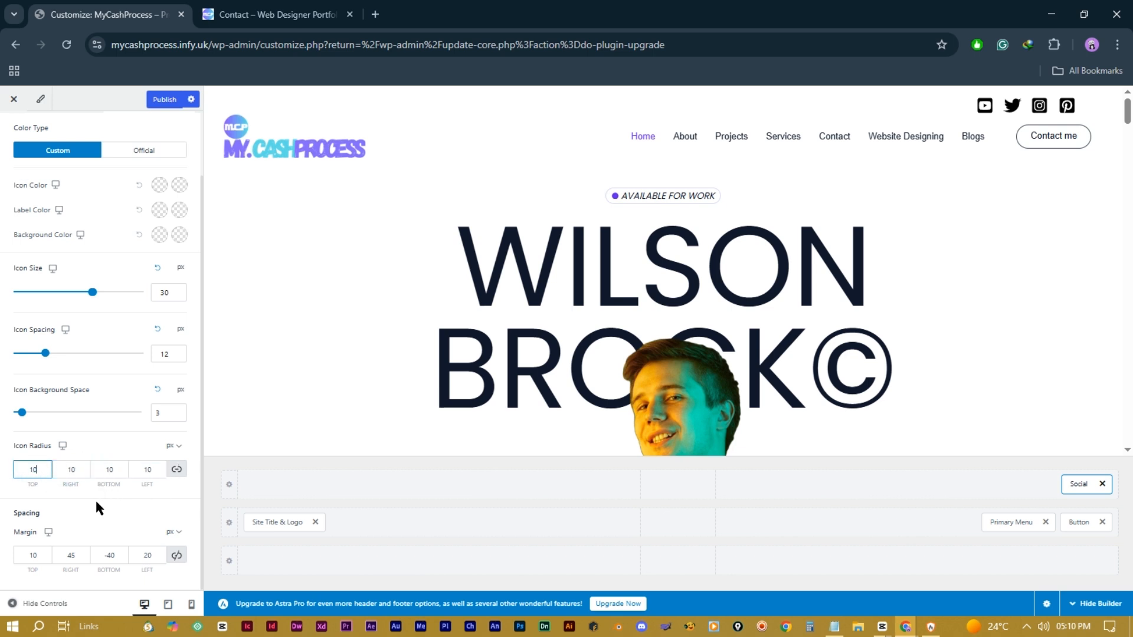
pyautogui.click(94, 520)
pyautogui.click(33, 553)
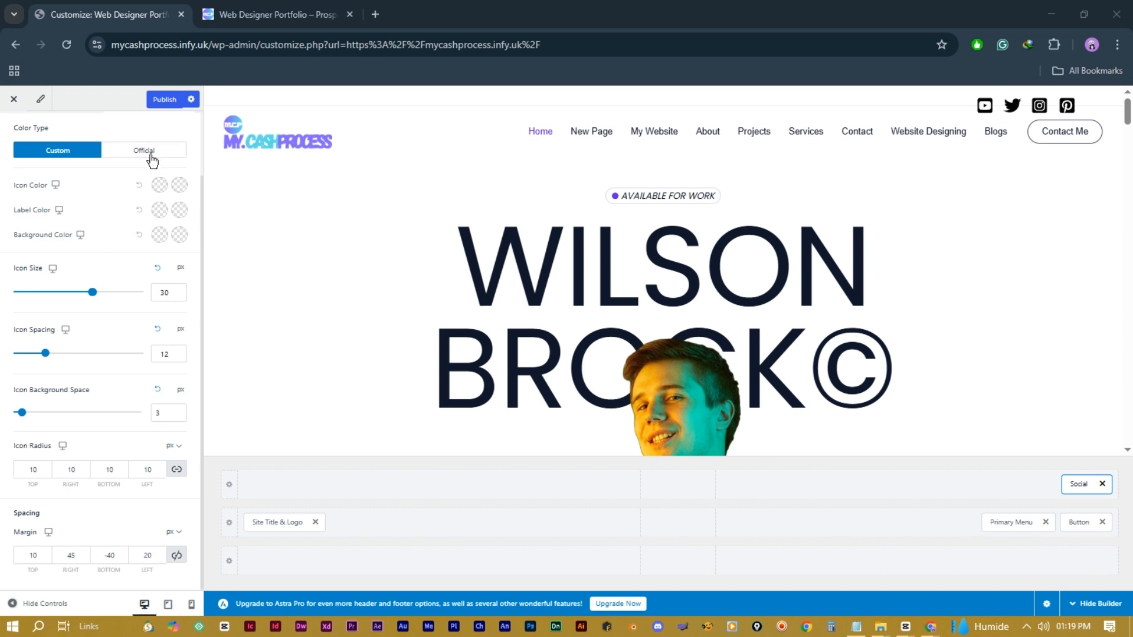
# Step: Switch the icons to official brand colours with brand colour on hover, trying cyan then purple
pyautogui.click(142, 150)
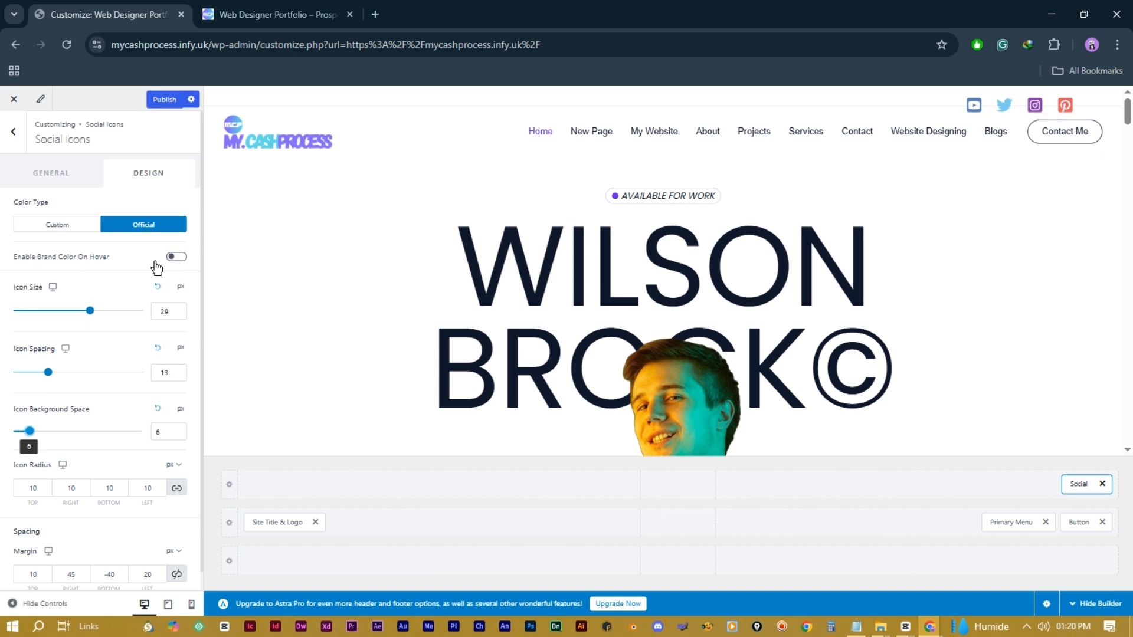
pyautogui.click(176, 256)
pyautogui.click(180, 259)
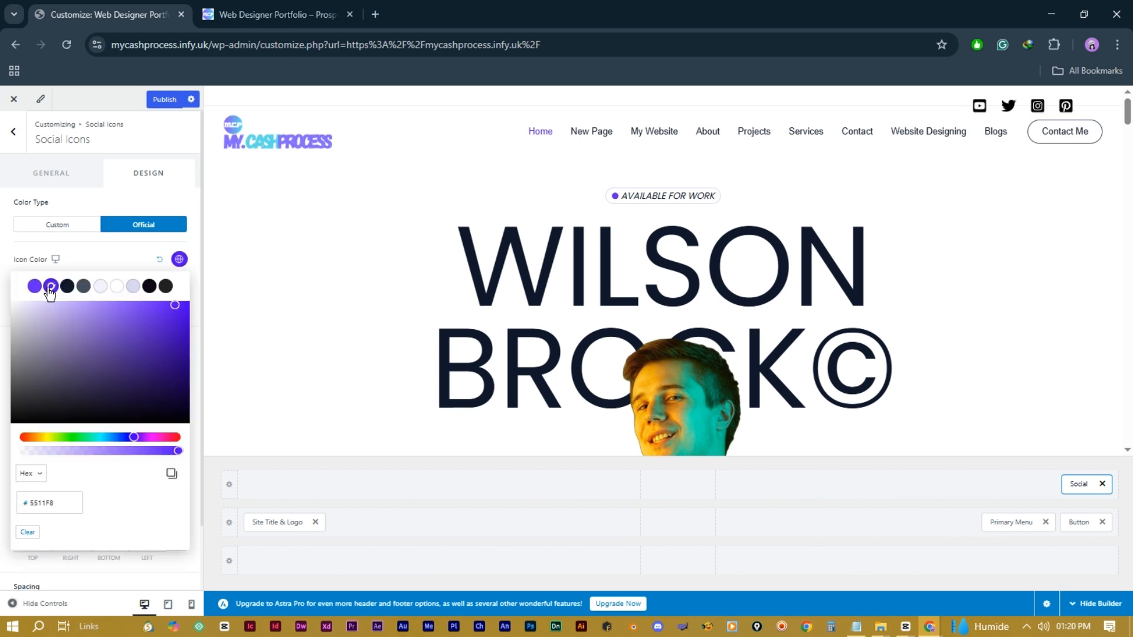
pyautogui.click(97, 438)
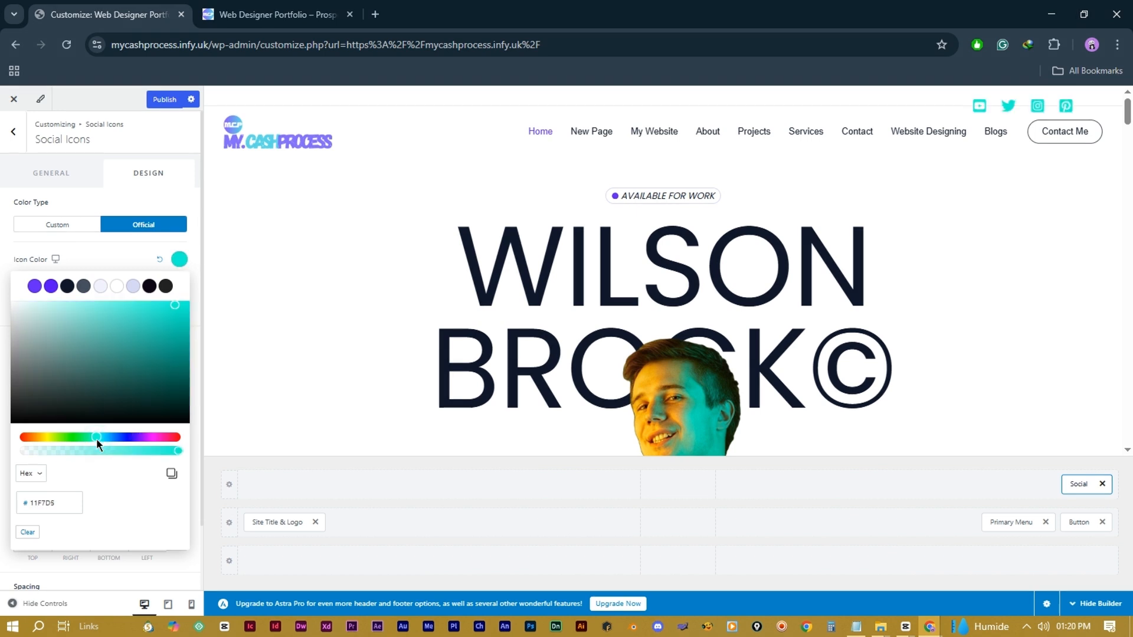
pyautogui.click(51, 286)
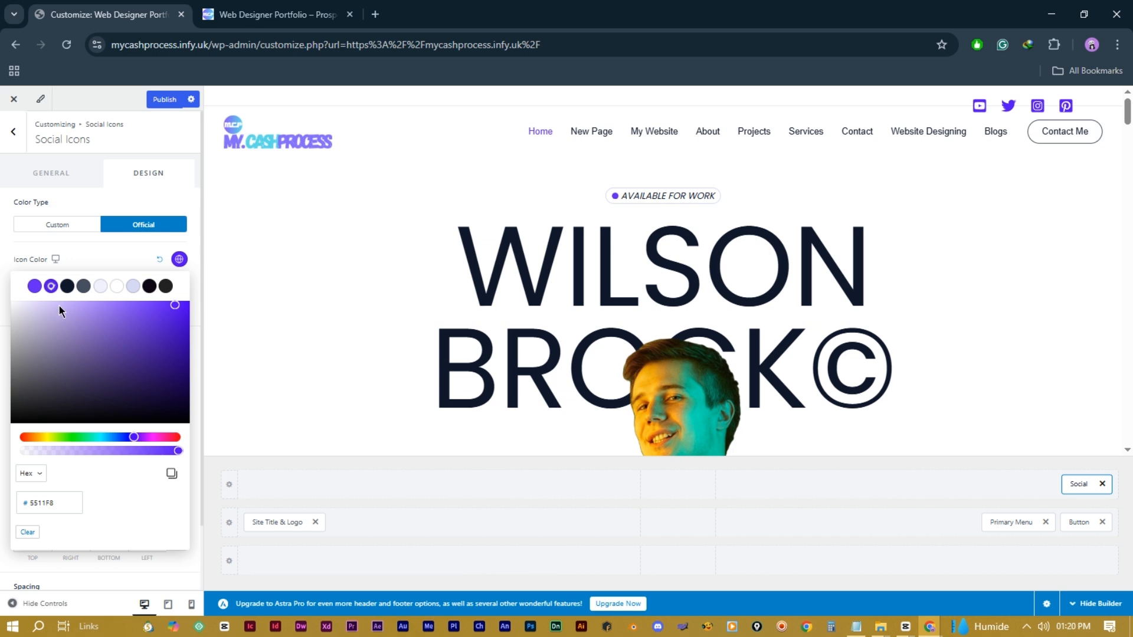
pyautogui.click(91, 267)
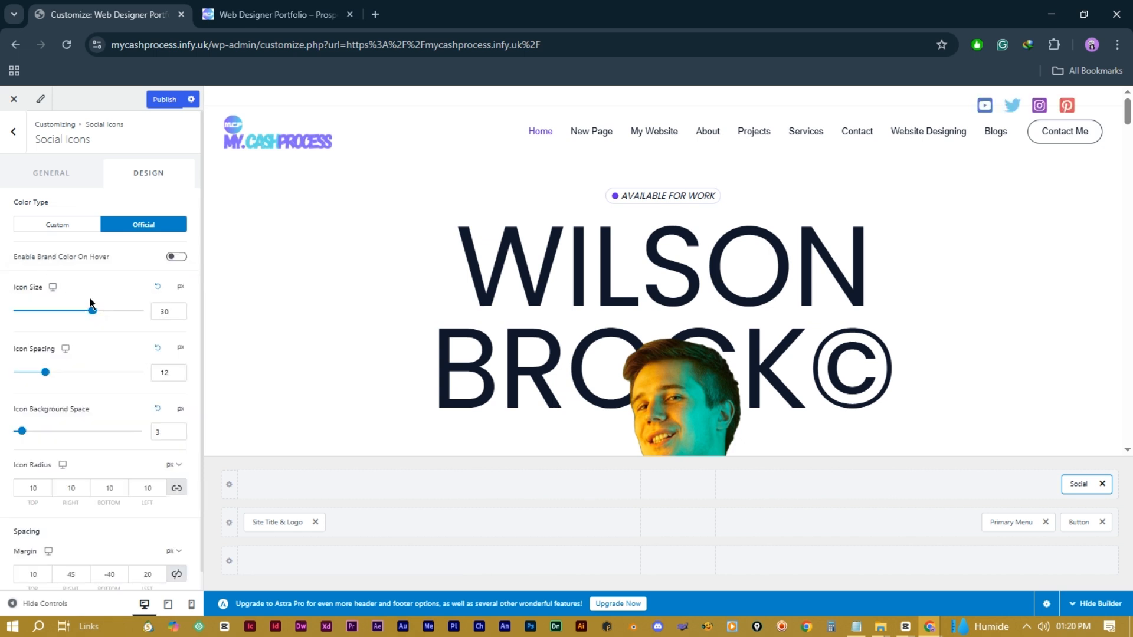
# Step: Tweak the icons to size 29, spacing 13 and background space 6
pyautogui.moveTo(95, 316)
pyautogui.mouseDown()
pyautogui.moveTo(68, 316)
pyautogui.moveTo(89, 317)
pyautogui.mouseUp()
pyautogui.moveTo(47, 378)
pyautogui.mouseDown()
pyautogui.moveTo(69, 380)
pyautogui.moveTo(48, 378)
pyautogui.mouseUp()
pyautogui.moveTo(22, 431); pyautogui.dragTo(51, 437)
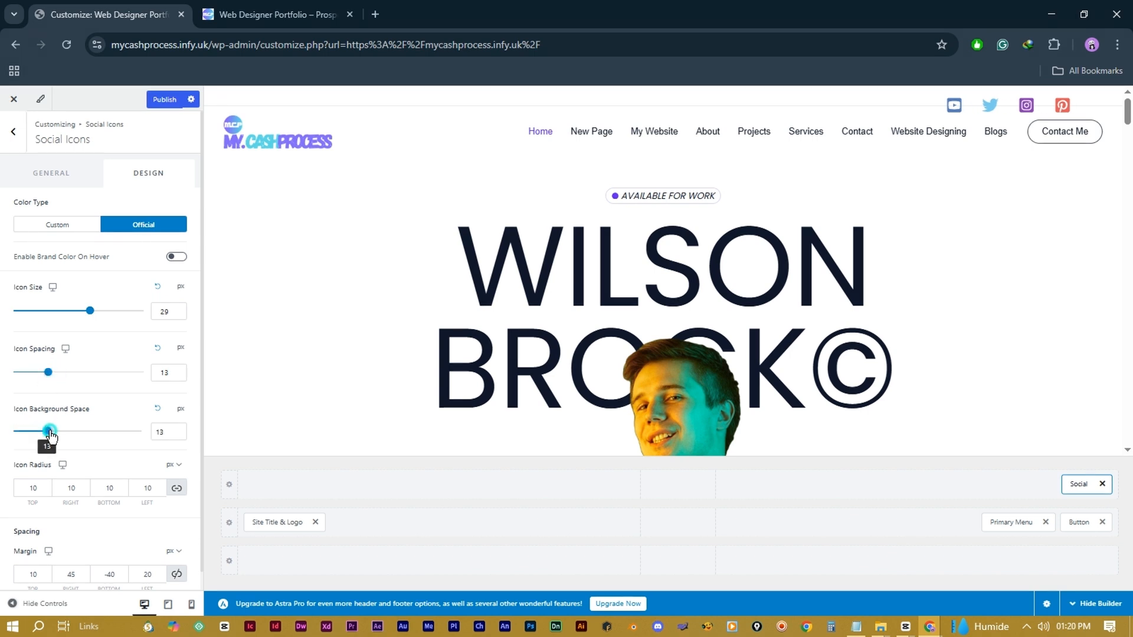
pyautogui.moveTo(51, 437); pyautogui.dragTo(29, 436)
pyautogui.click(78, 494)
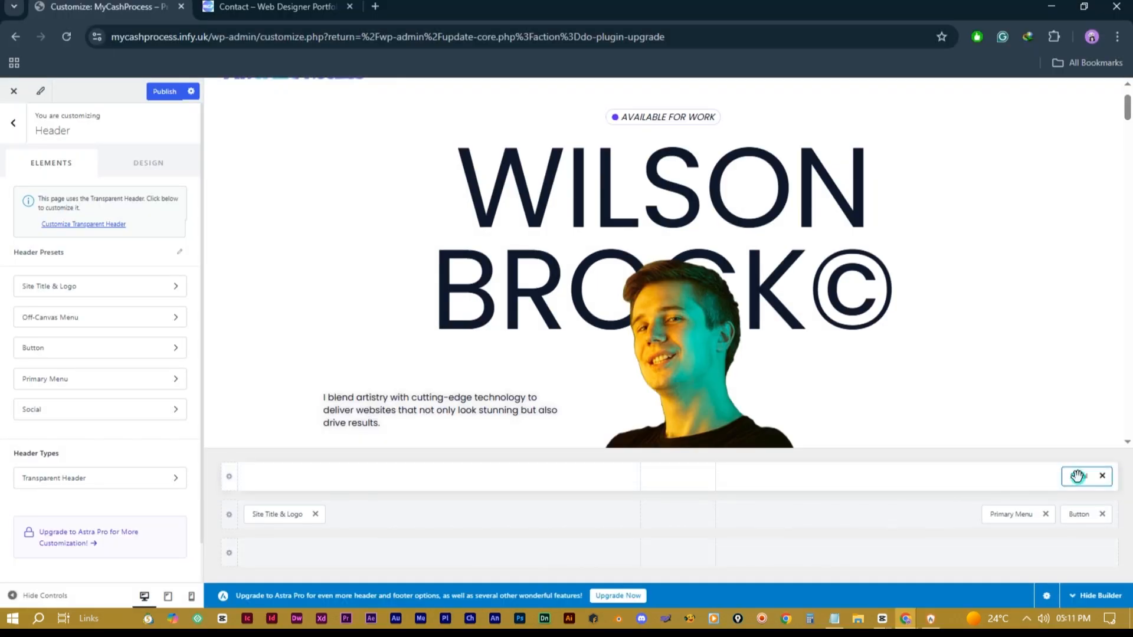
# Step: Drag the Social element across the above-header row into its right-hand column
pyautogui.moveTo(1079, 475); pyautogui.dragTo(752, 482)
pyautogui.moveTo(677, 492); pyautogui.dragTo(345, 484)
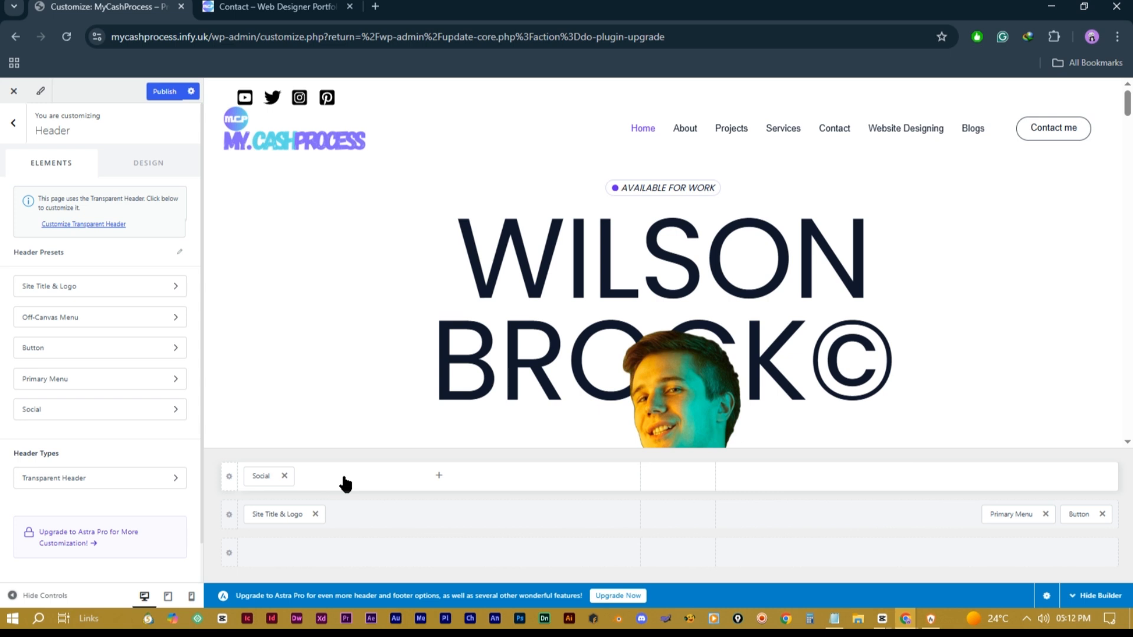
pyautogui.moveTo(266, 476); pyautogui.dragTo(1079, 475)
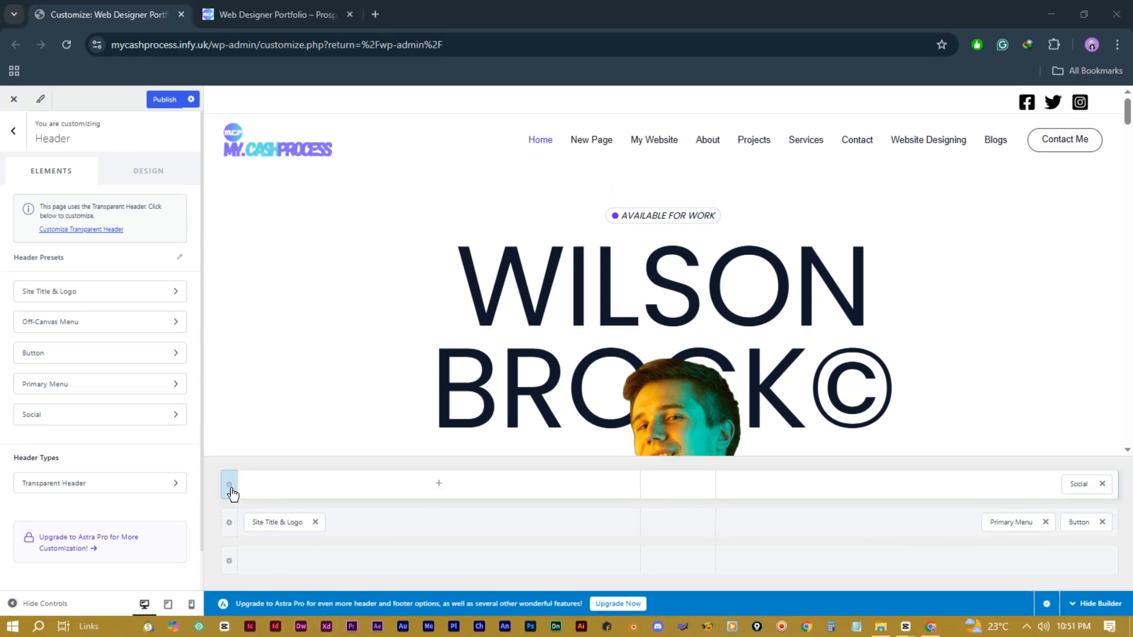
# Step: Make the above-header row 67px tall and visible on desktop, tablet and mobile
pyautogui.click(229, 485)
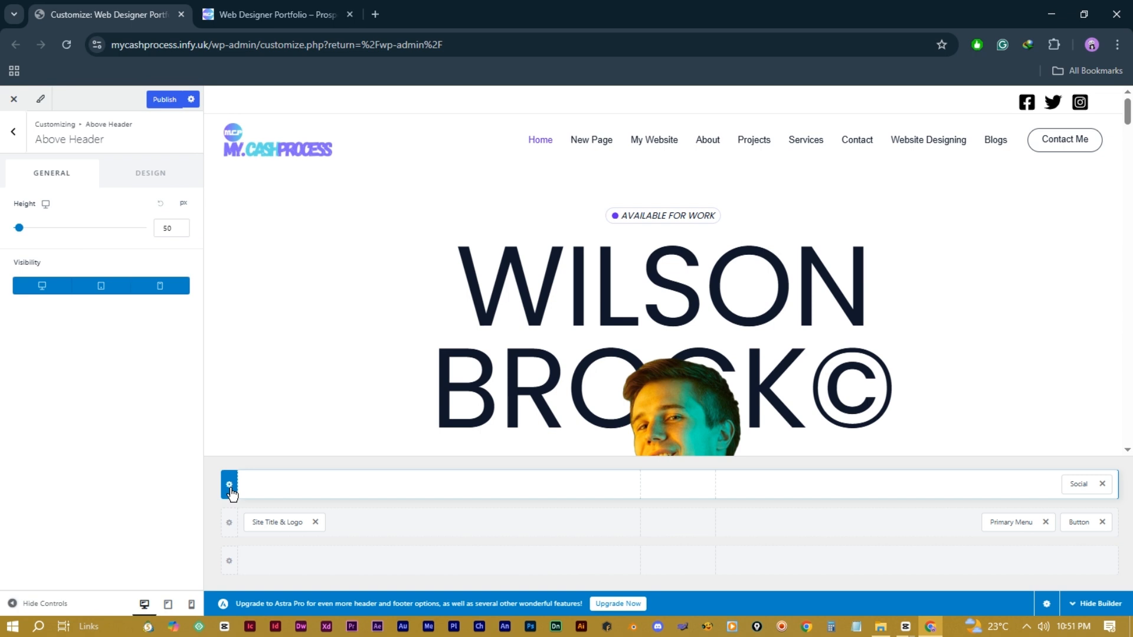
pyautogui.moveTo(22, 232)
pyautogui.mouseDown()
pyautogui.moveTo(37, 234)
pyautogui.moveTo(22, 232)
pyautogui.mouseUp()
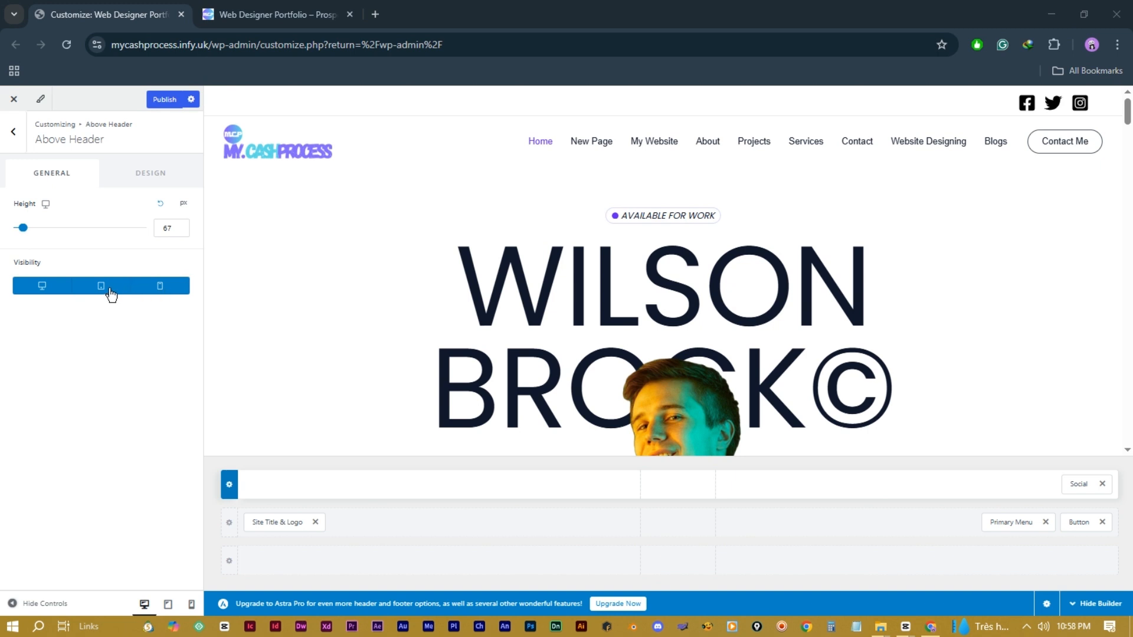
pyautogui.click(50, 286)
pyautogui.click(130, 287)
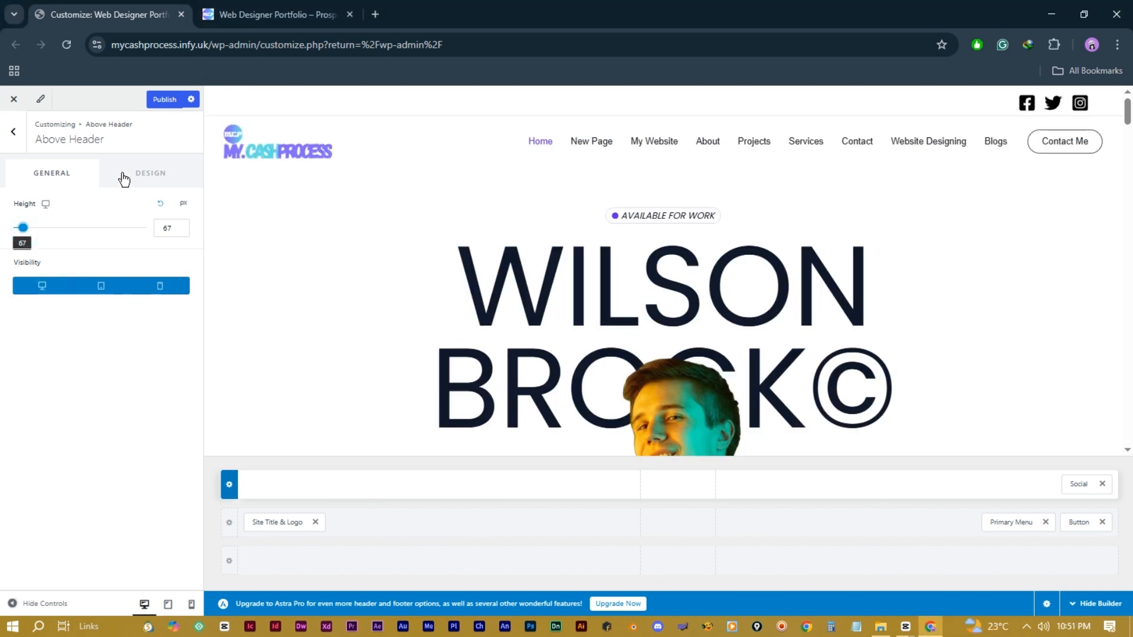
# Step: Give the top bar a #C9C6DA background and a 3px purple bottom border
pyautogui.click(135, 174)
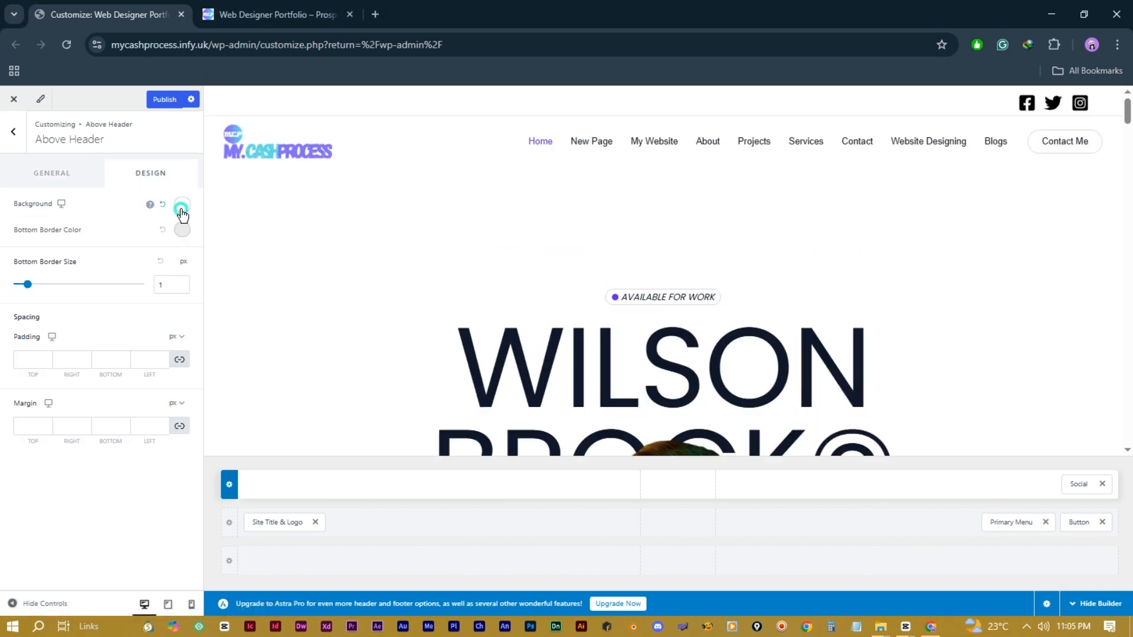
pyautogui.click(181, 205)
pyautogui.moveTo(92, 293); pyautogui.dragTo(30, 291)
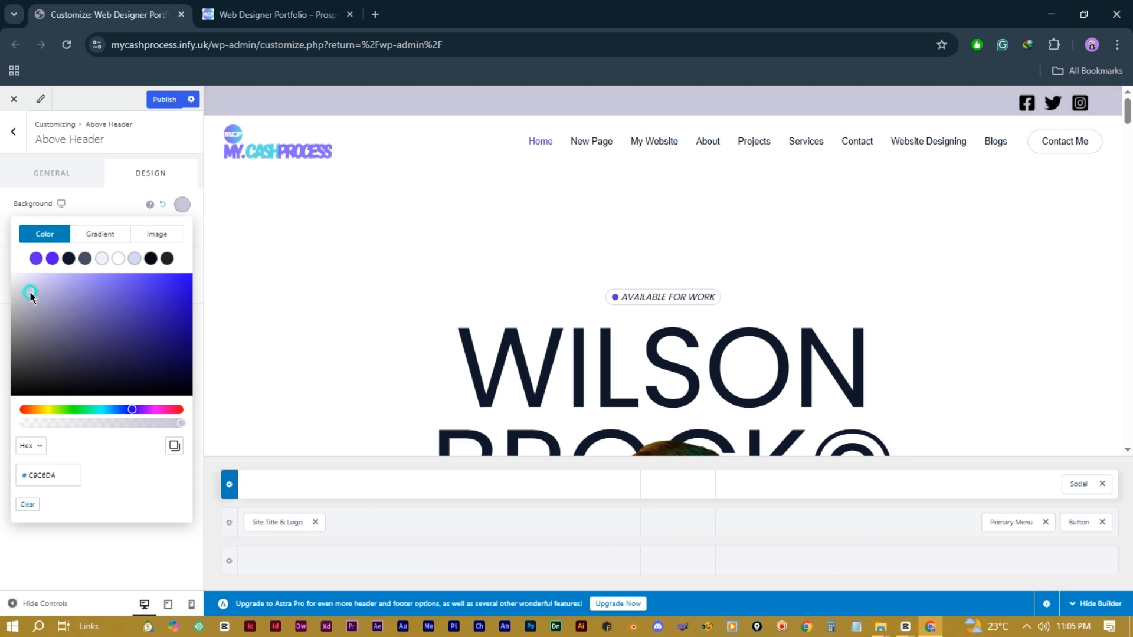
pyautogui.click(116, 167)
pyautogui.click(182, 229)
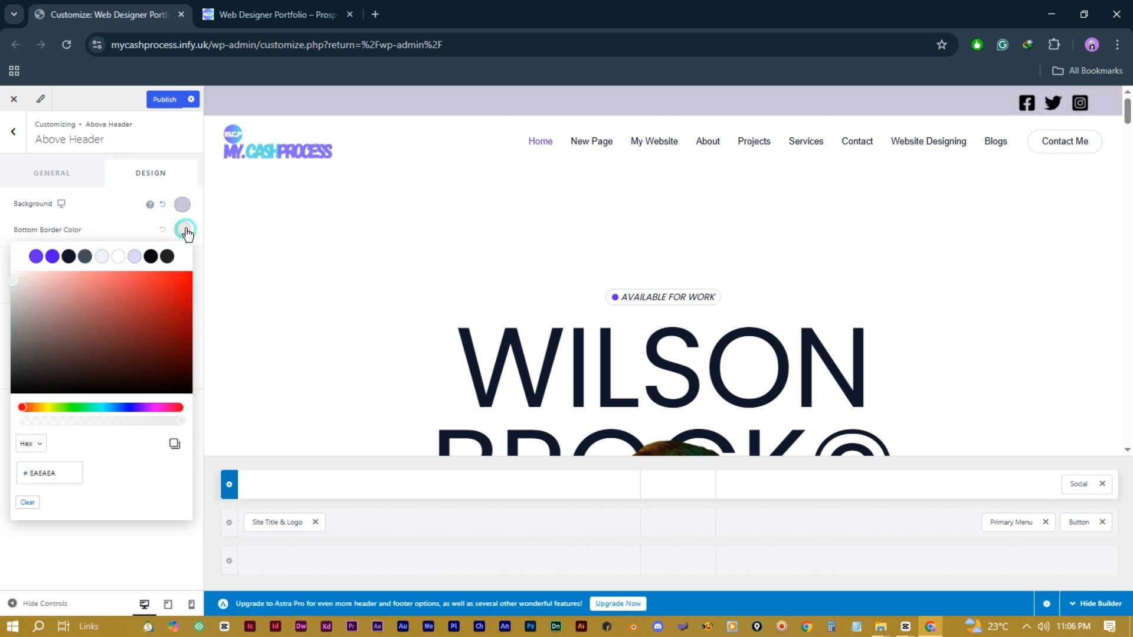
pyautogui.click(52, 256)
pyautogui.click(119, 216)
pyautogui.moveTo(37, 285)
pyautogui.mouseDown()
pyautogui.moveTo(76, 289)
pyautogui.moveTo(53, 287)
pyautogui.mouseUp()
# Step: Set the top bar's padding and margin to 0
pyautogui.click(36, 358)
pyautogui.write('10')
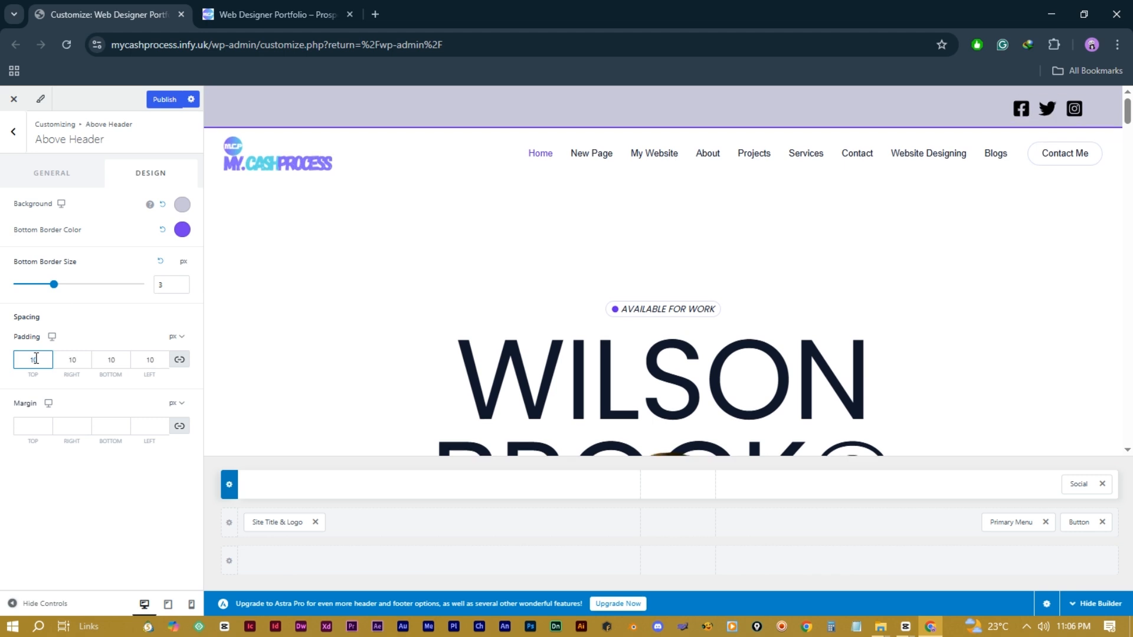
pyautogui.click(33, 426)
pyautogui.write('0')
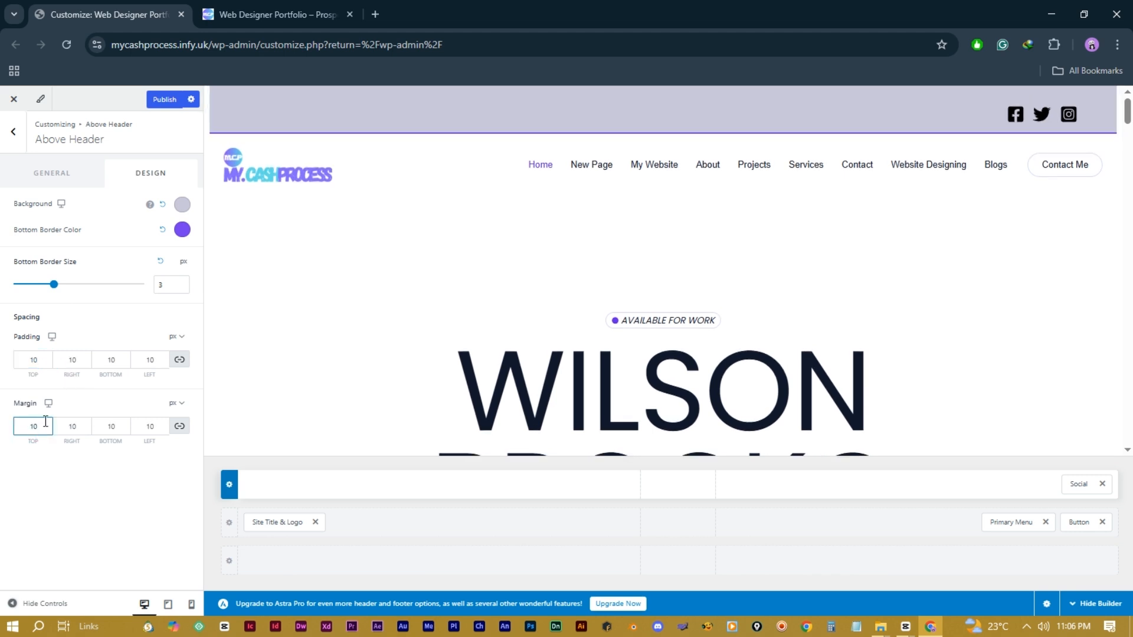
pyautogui.click(34, 359)
pyautogui.write('0')
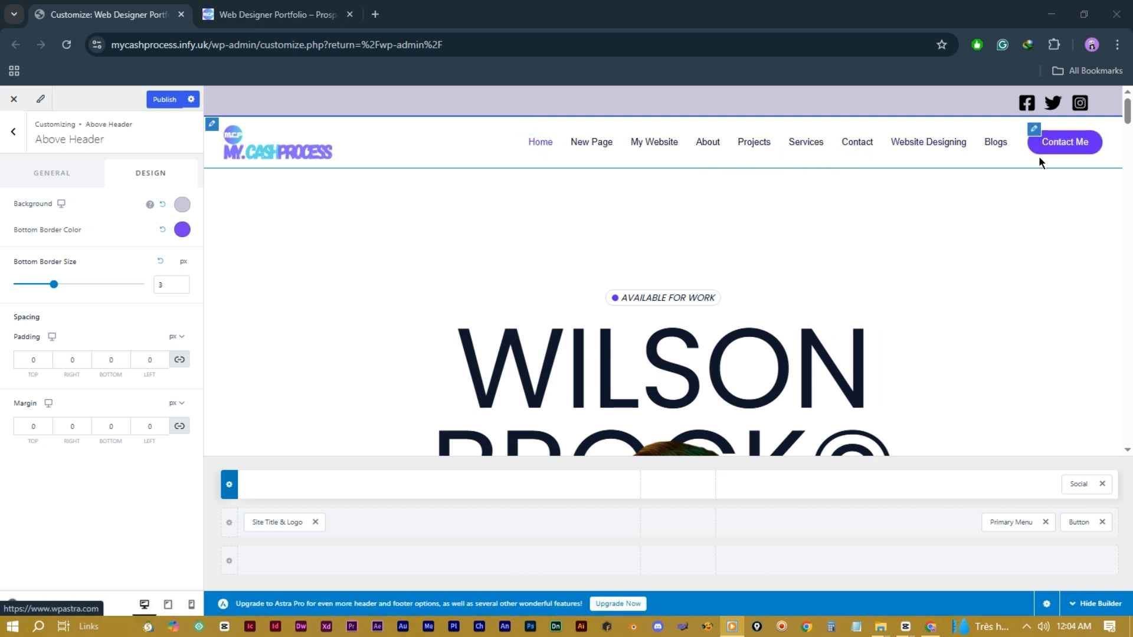
# Step: Add a Secondary Menu and a Search element to the below-header row
pyautogui.click(232, 523)
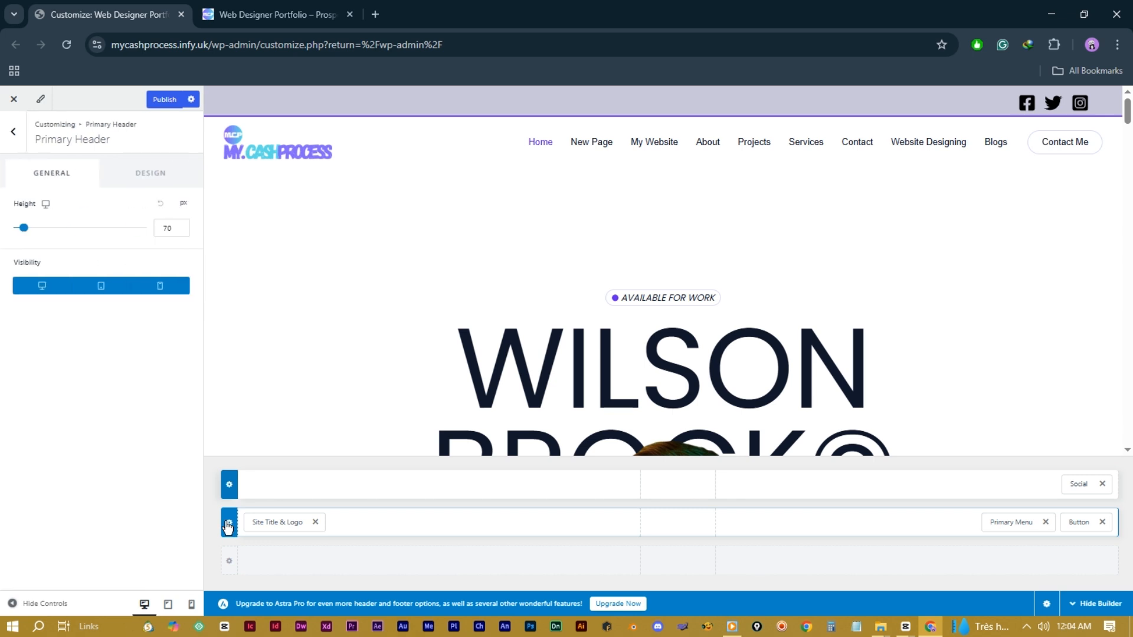
pyautogui.click(133, 173)
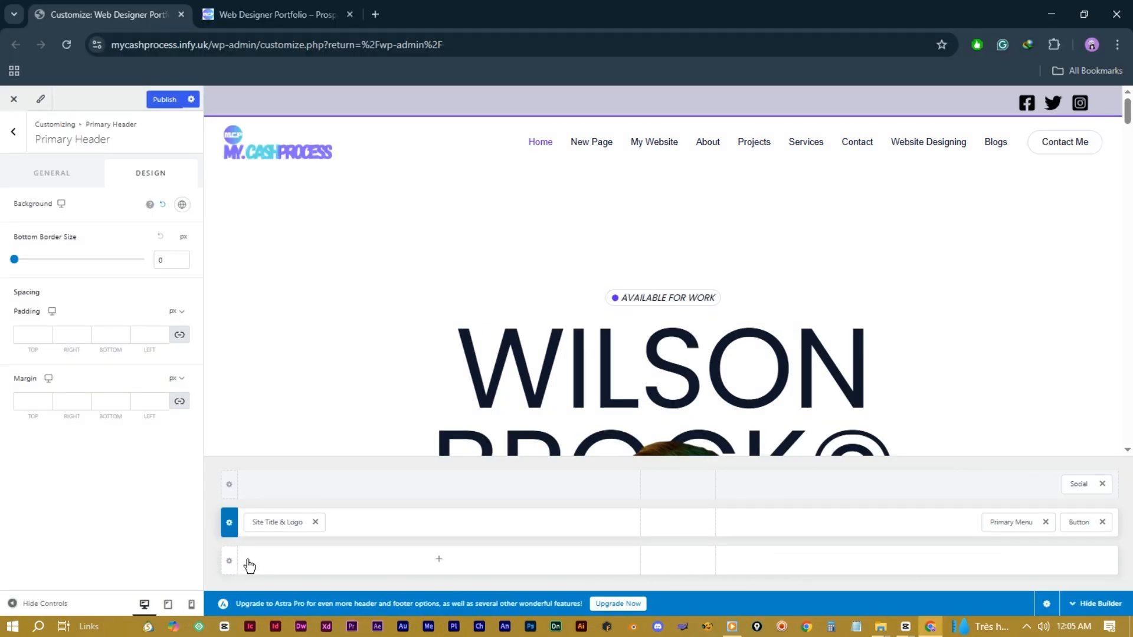
pyautogui.click(438, 560)
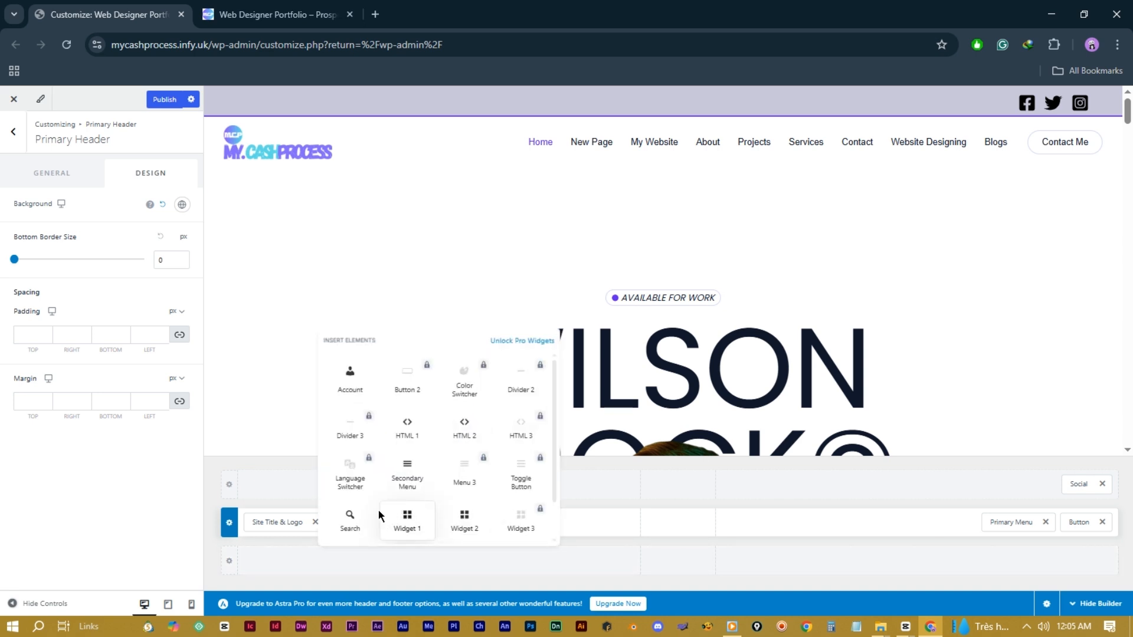
pyautogui.click(405, 475)
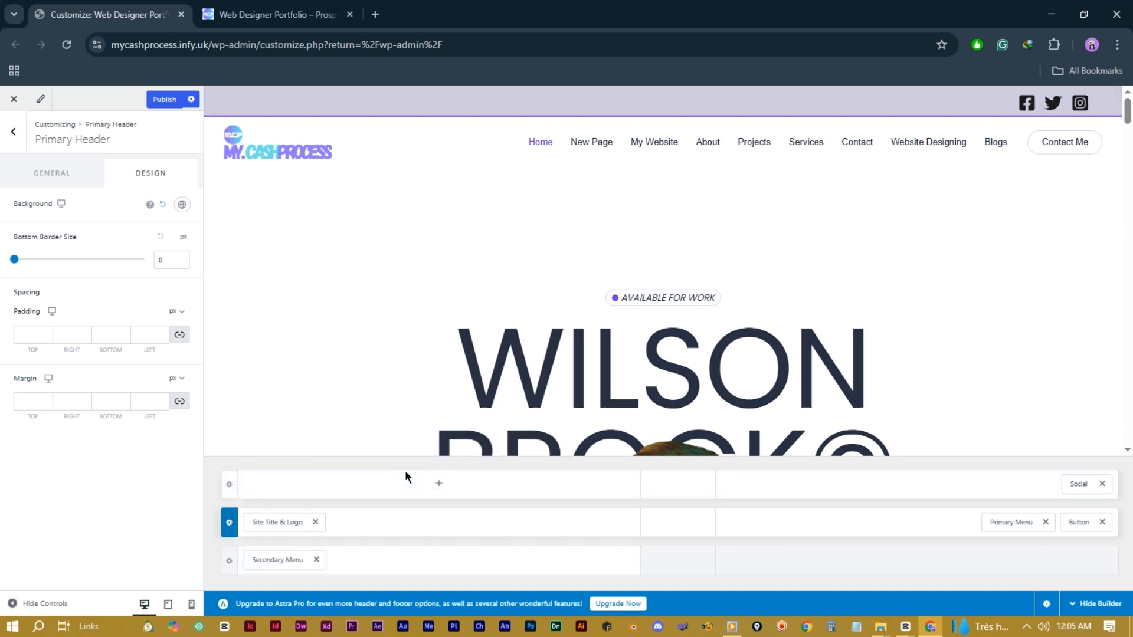
pyautogui.click(438, 563)
pyautogui.click(524, 468)
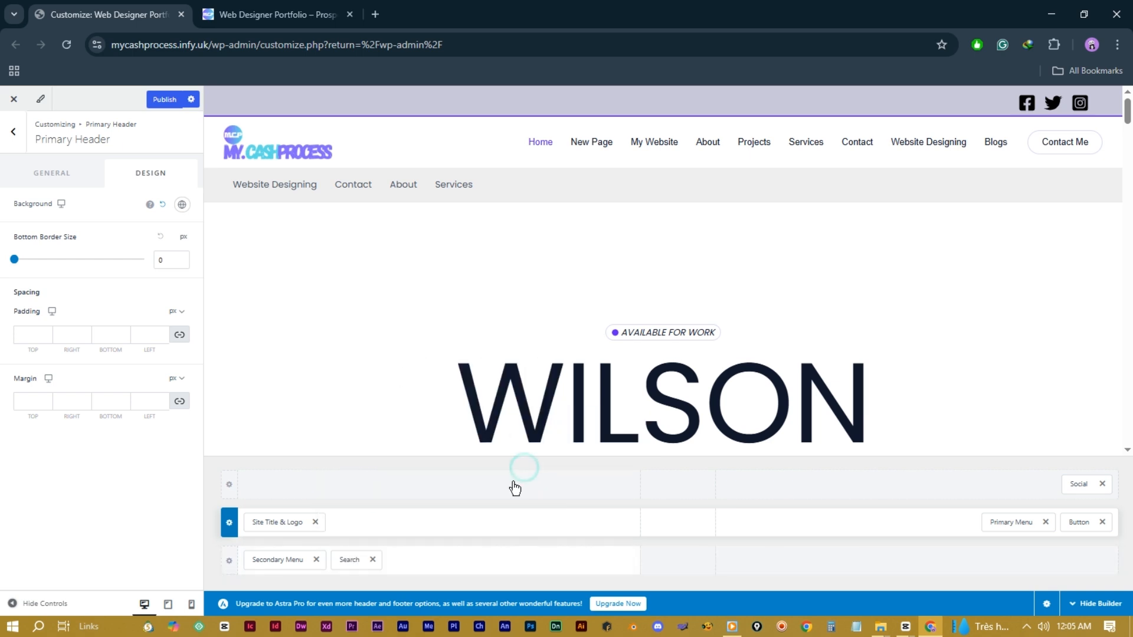
pyautogui.moveTo(349, 559); pyautogui.dragTo(1079, 559)
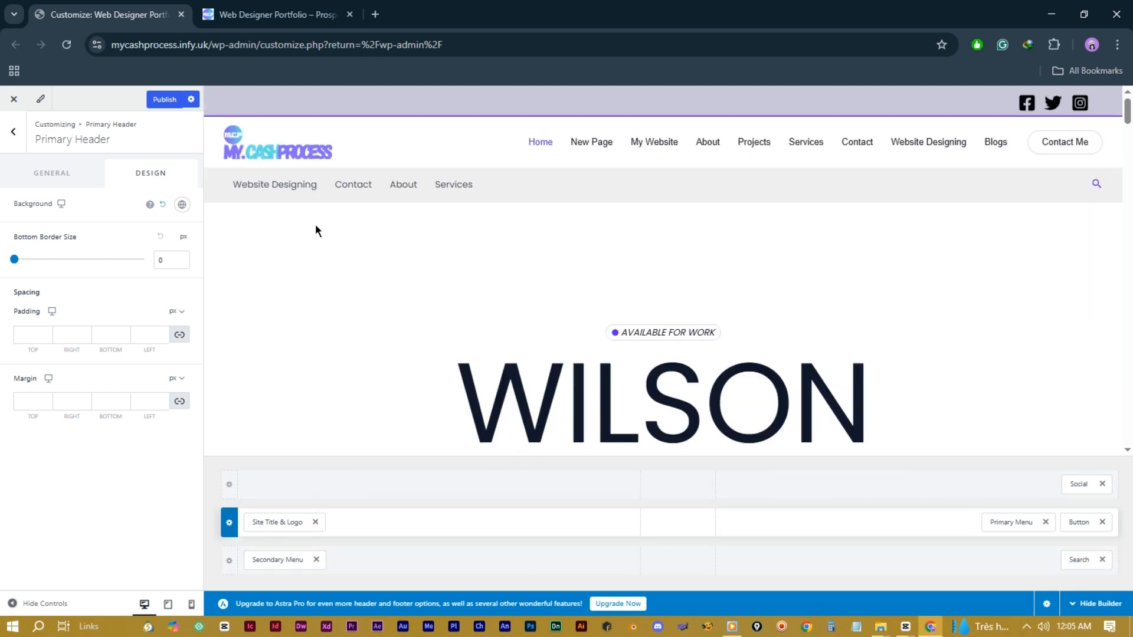
# Step: Centre the Search element in the bottom row and move the Primary Menu beside the logo
pyautogui.click(1095, 185)
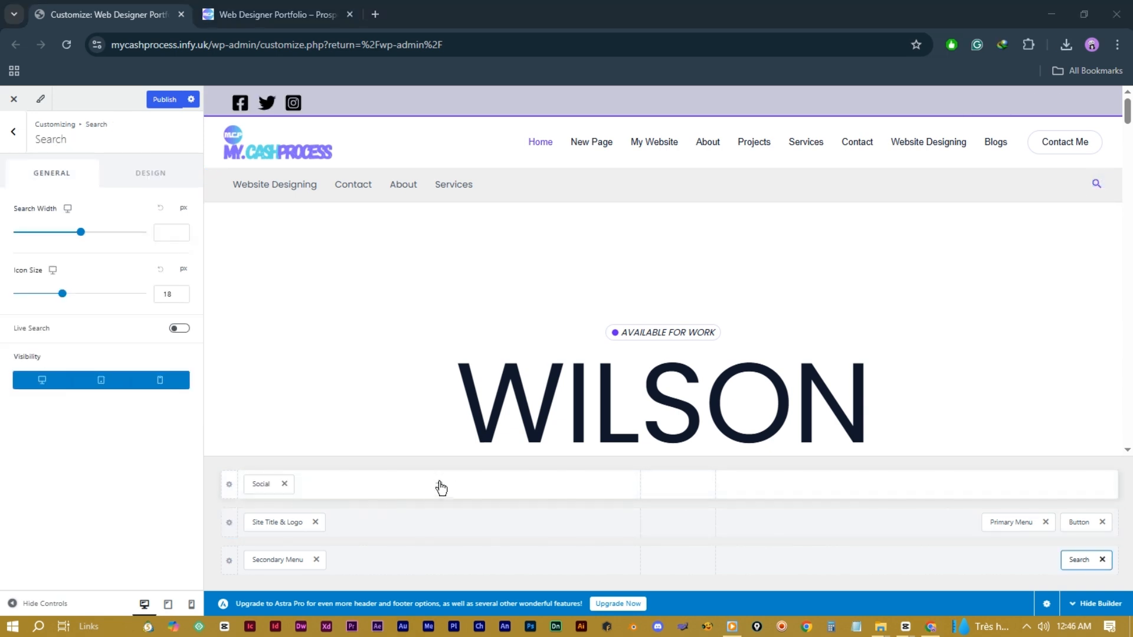
pyautogui.click(440, 484)
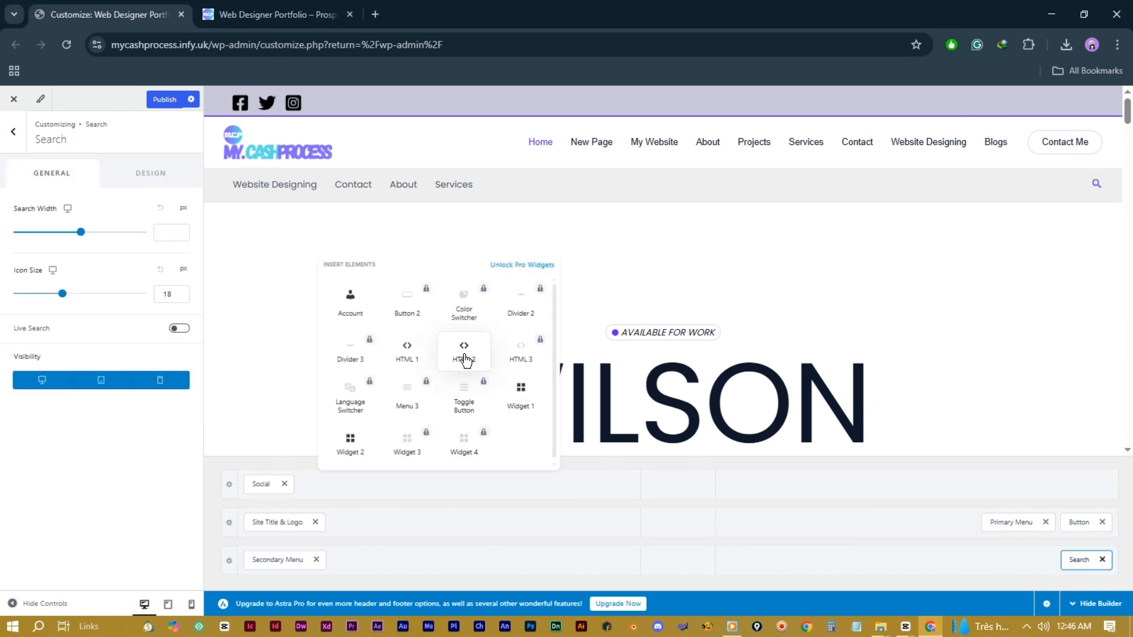
pyautogui.click(1083, 558)
pyautogui.moveTo(1083, 558); pyautogui.dragTo(688, 576)
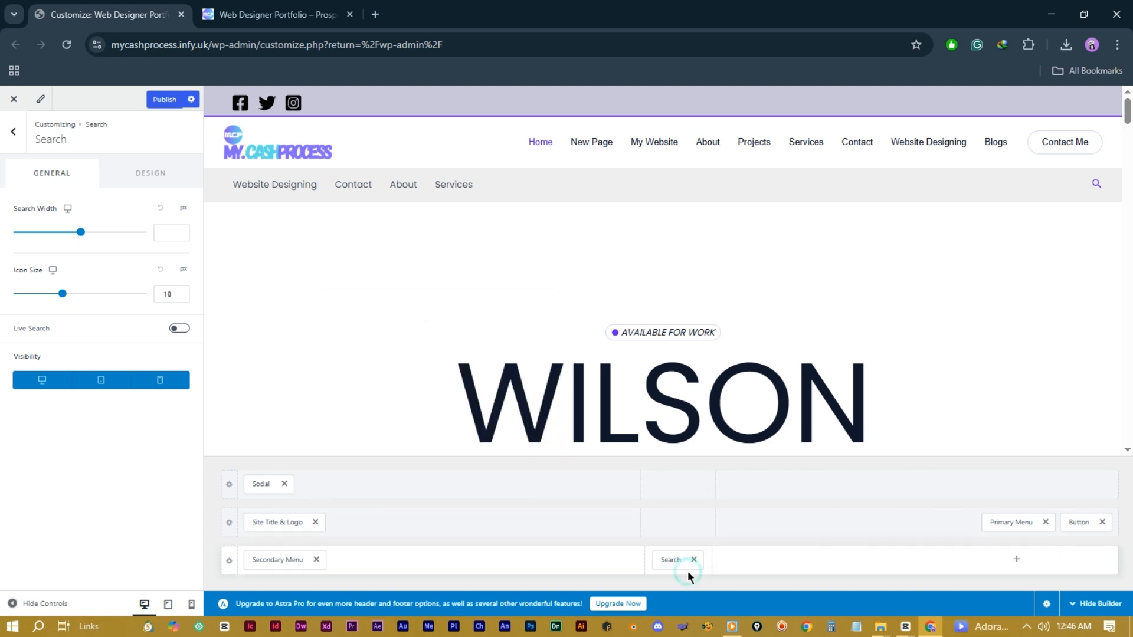
pyautogui.moveTo(1009, 523); pyautogui.dragTo(377, 523)
# Step: Review the Contact Me button's text and link, then its design options
pyautogui.click(1087, 523)
pyautogui.tripleClick(64, 222)
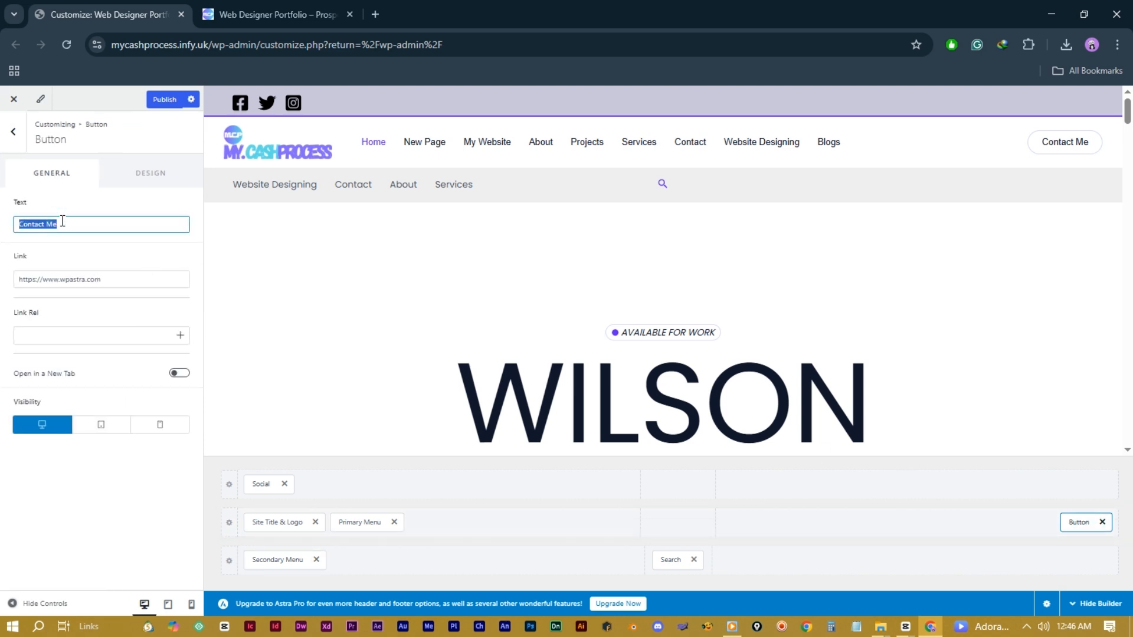
pyautogui.tripleClick(114, 279)
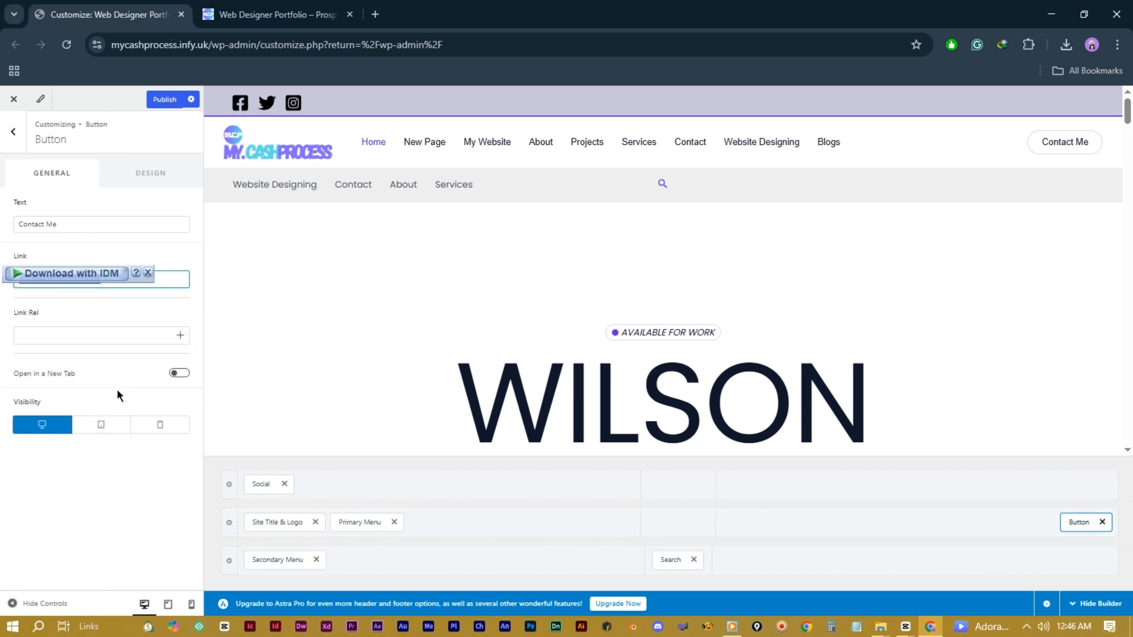
pyautogui.click(148, 176)
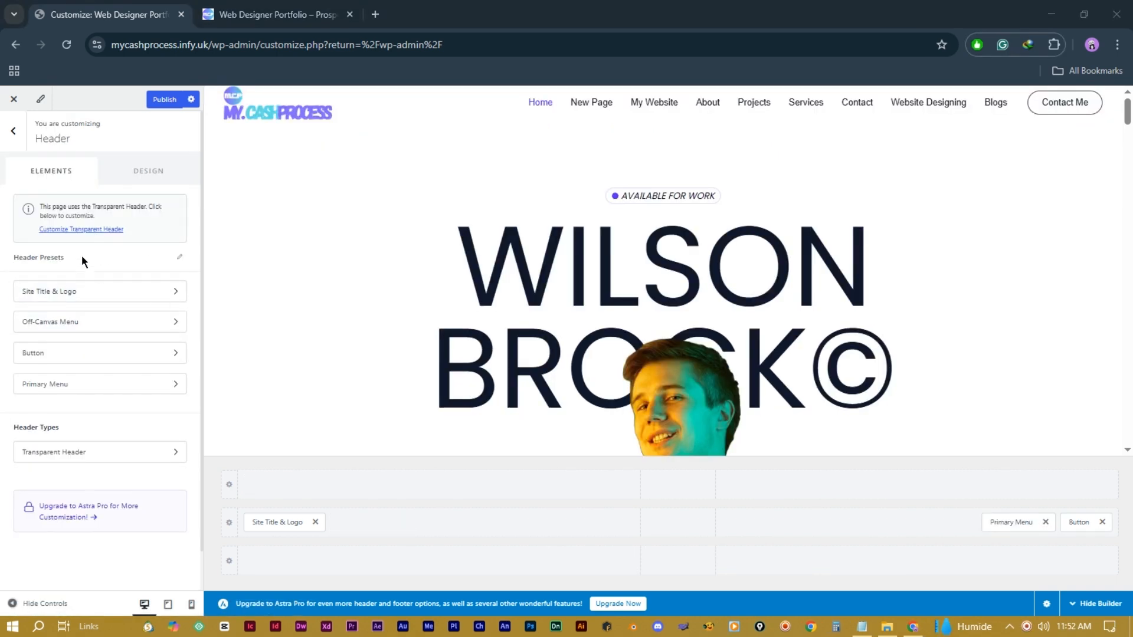
# Step: Go to Post Types > Blog / Archive and scroll through its settings
pyautogui.click(16, 138)
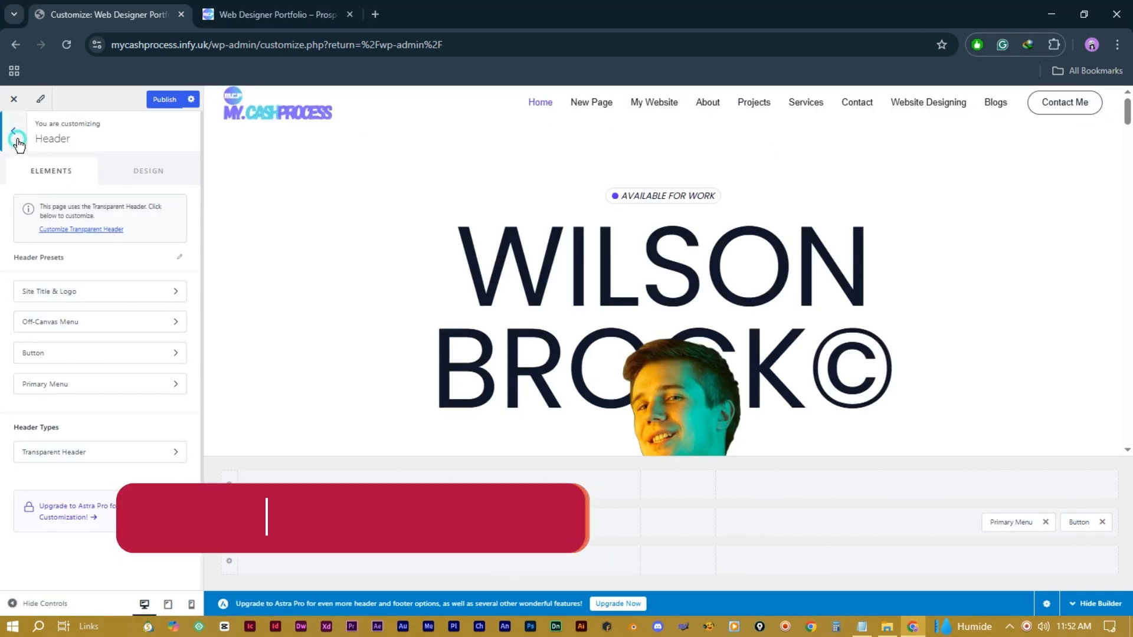
pyautogui.click(86, 285)
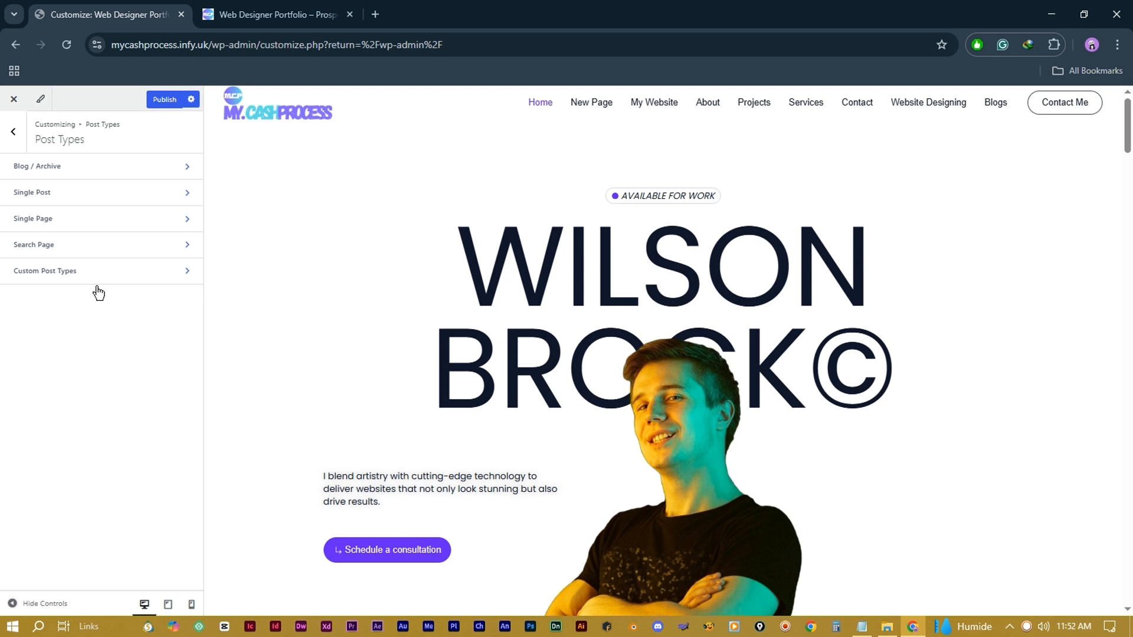
pyautogui.click(105, 174)
pyautogui.scroll(-2, 59, 341)
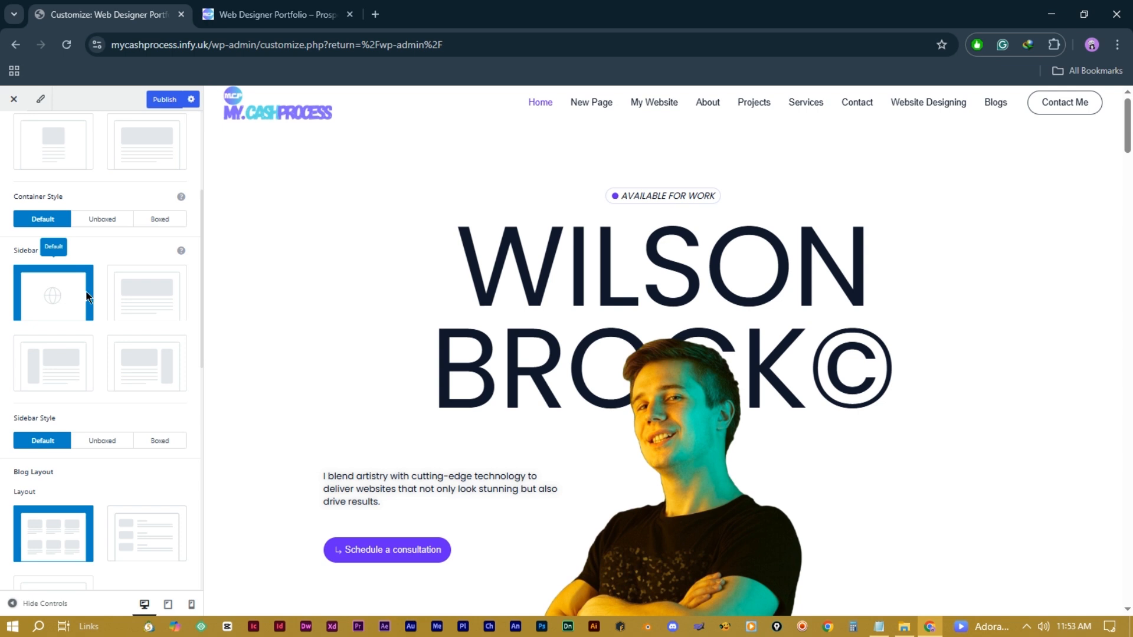
pyautogui.scroll(-1, 62, 362)
pyautogui.scroll(-2, 62, 362)
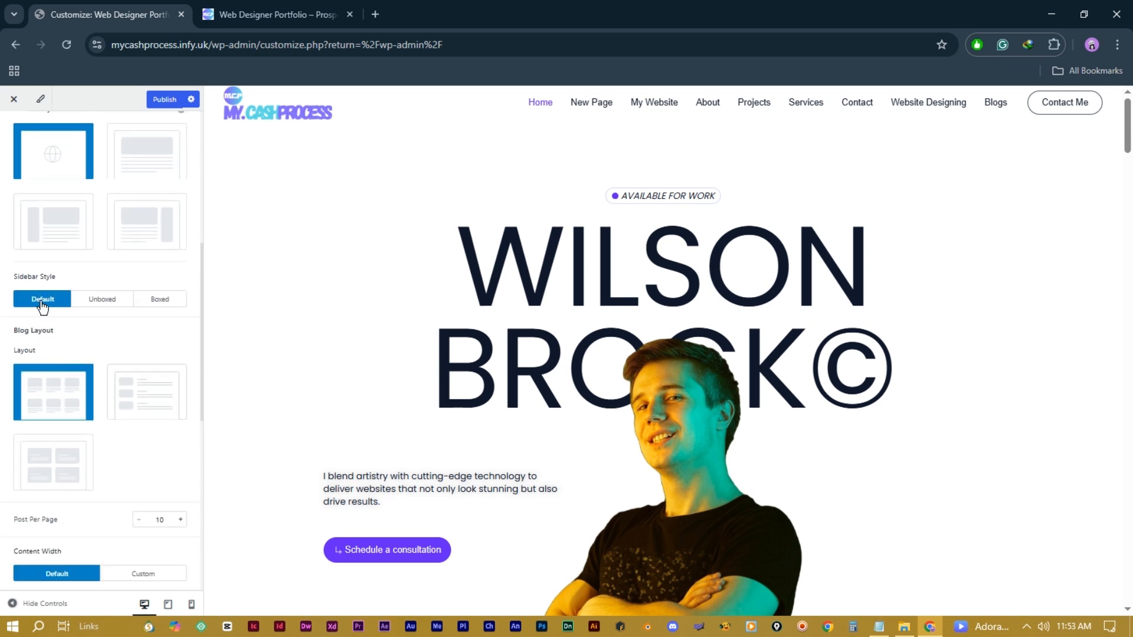
pyautogui.scroll(-2, 51, 381)
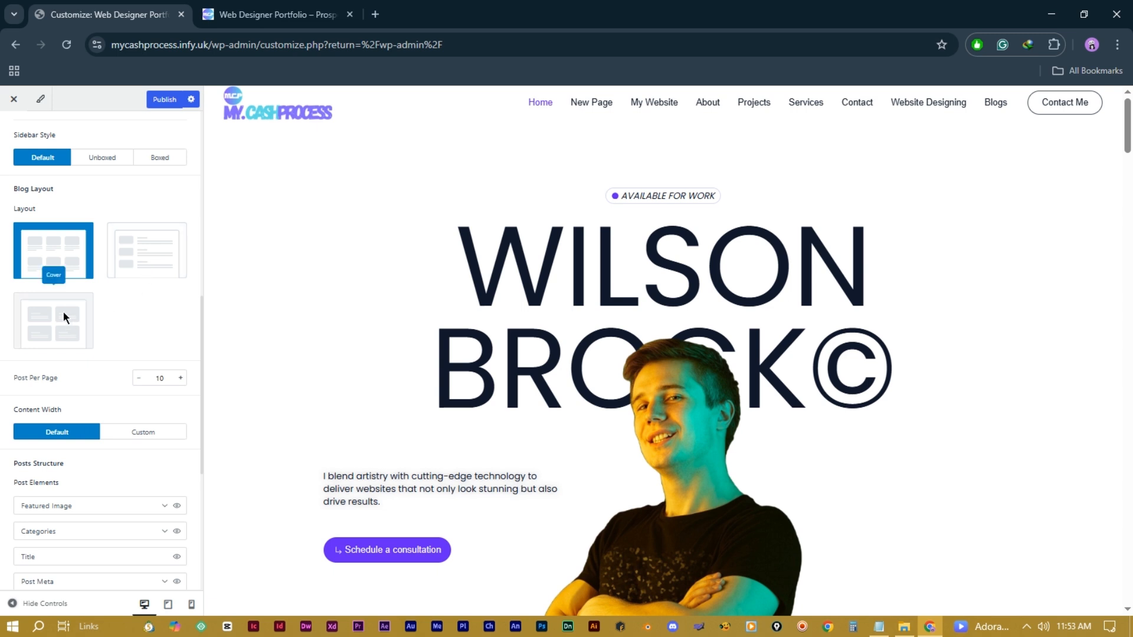
pyautogui.scroll(-2, 136, 321)
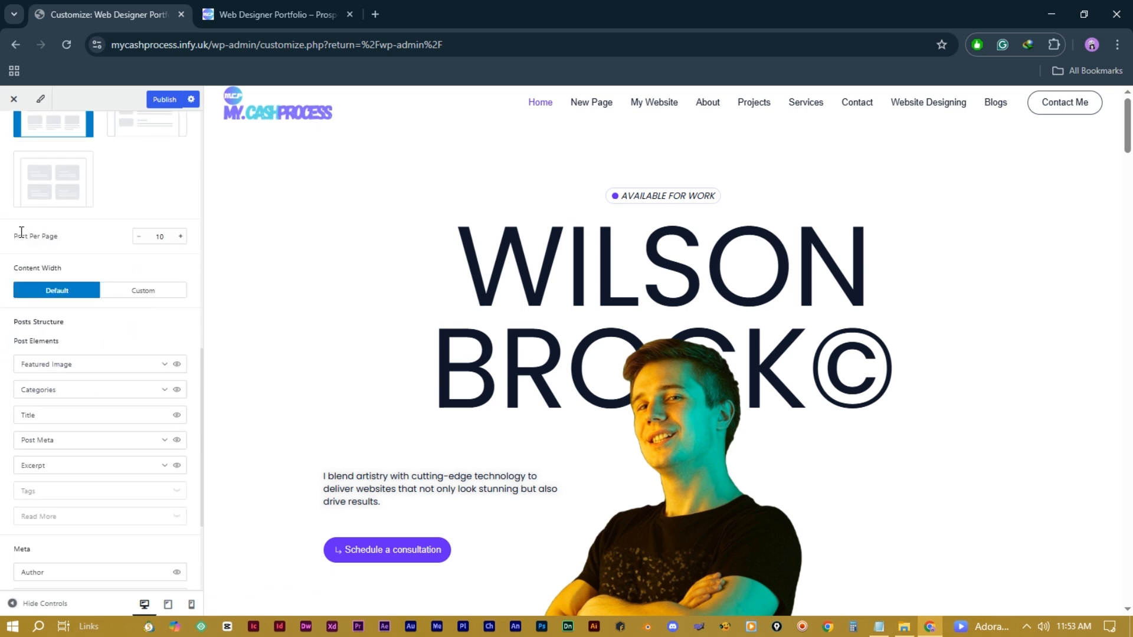
# Step: Toggle the blog Content Width to Custom and back to Default
pyautogui.click(168, 239)
pyautogui.scroll(-1, 61, 259)
pyautogui.click(138, 222)
pyautogui.scroll(2, 109, 372)
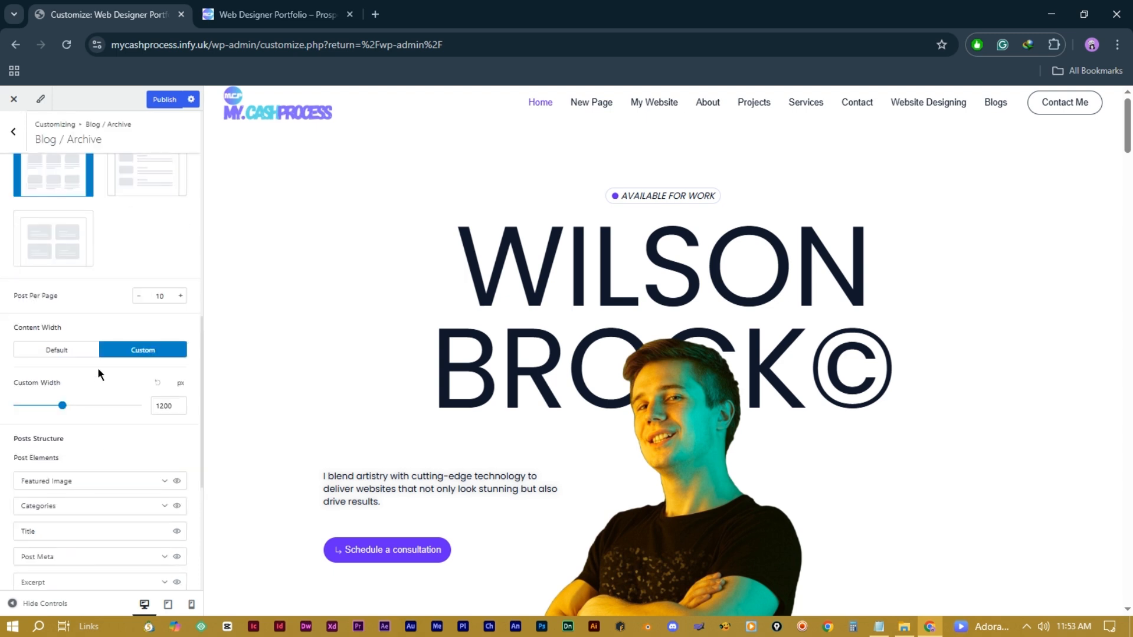
pyautogui.scroll(-4, 116, 428)
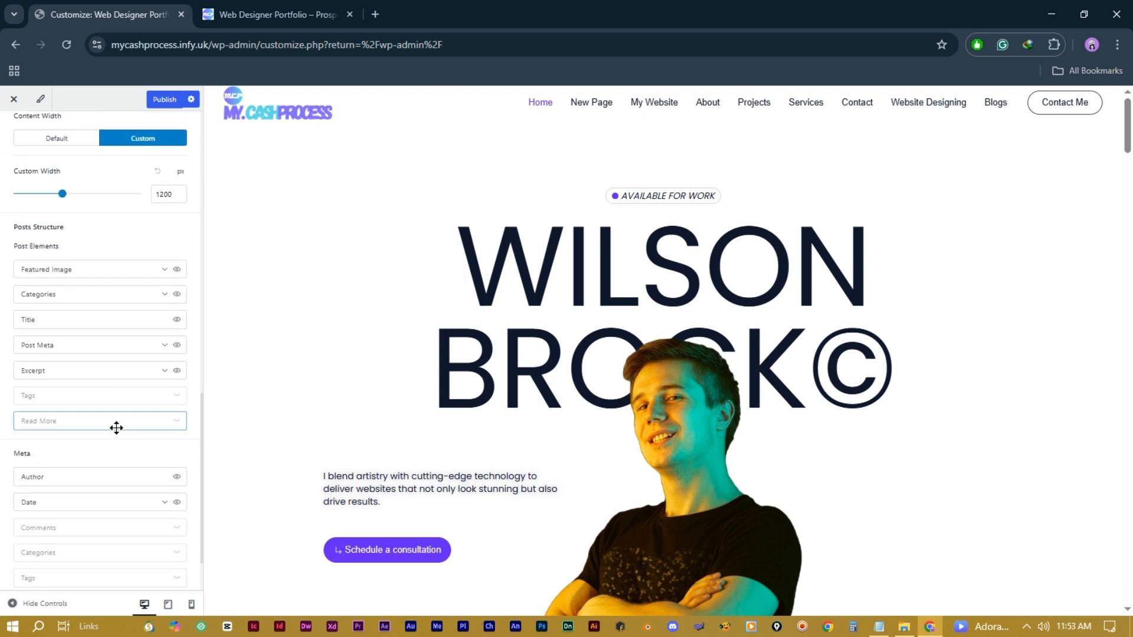
pyautogui.scroll(4, 116, 427)
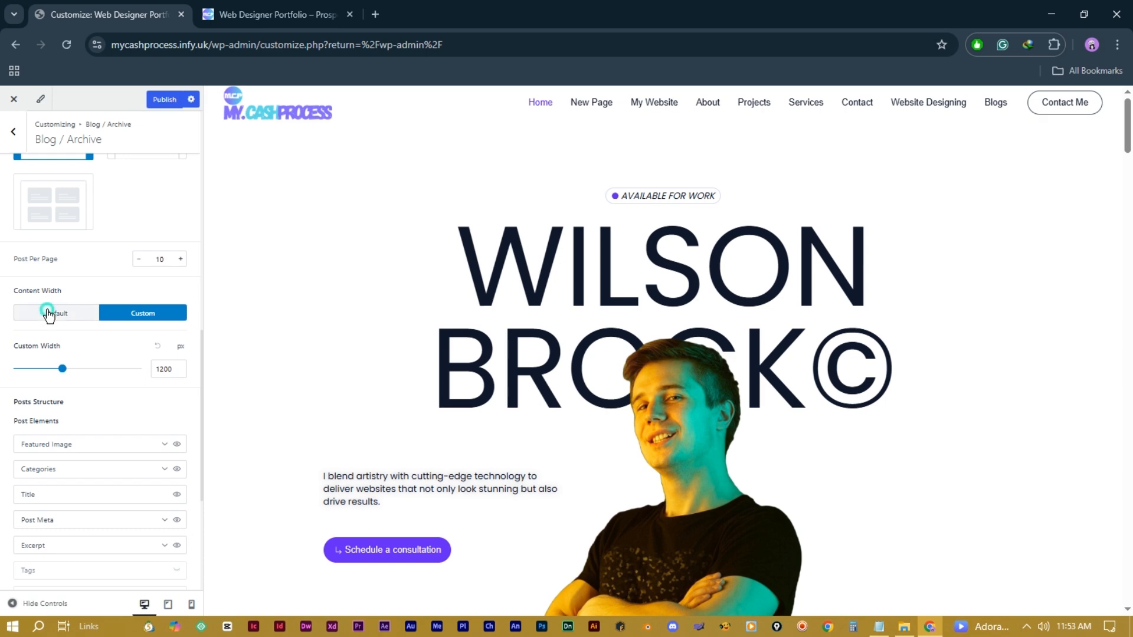
pyautogui.click(52, 316)
pyautogui.scroll(1, 97, 347)
pyautogui.scroll(-3, 97, 347)
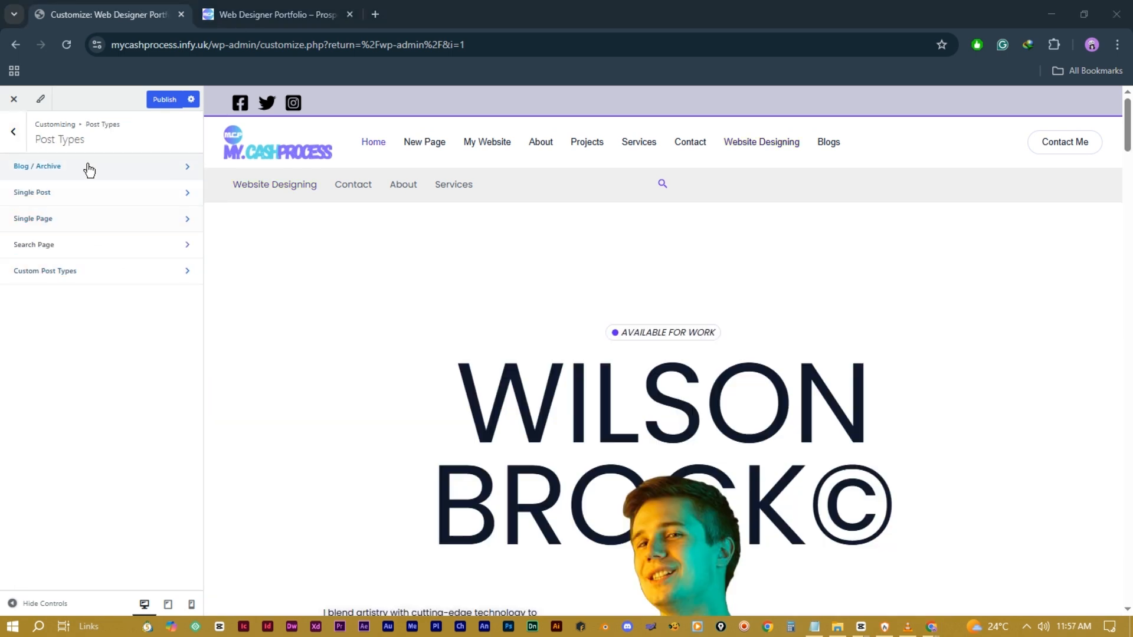
# Step: Preview the Website Designing archive, then toggle Blog / Archive's Blog Title Area off and back on
pyautogui.click(756, 148)
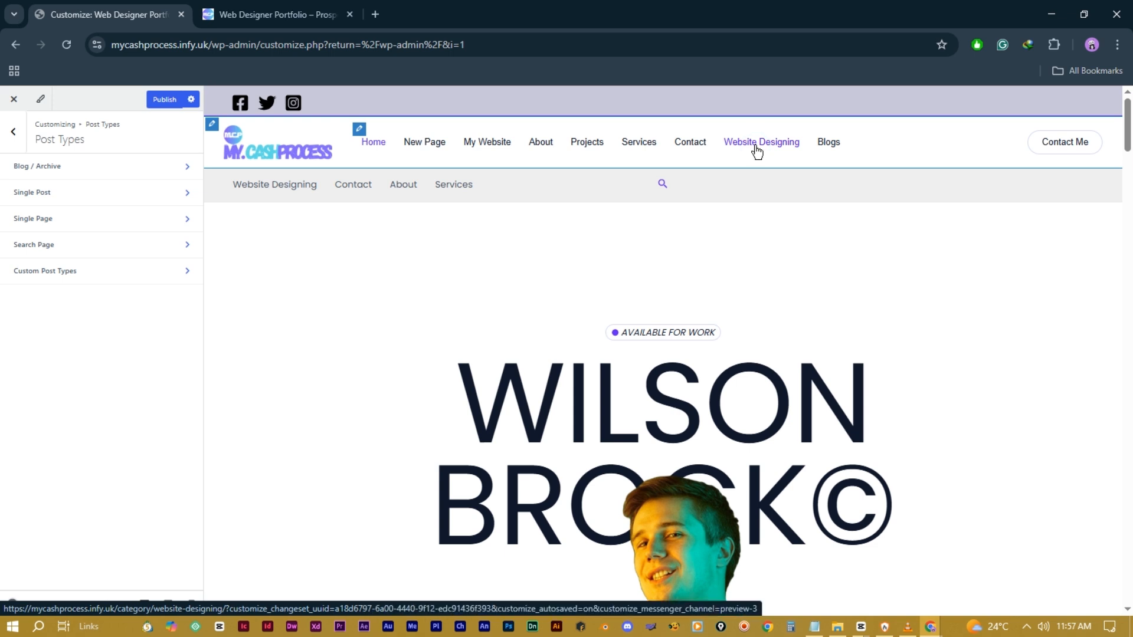
pyautogui.click(755, 144)
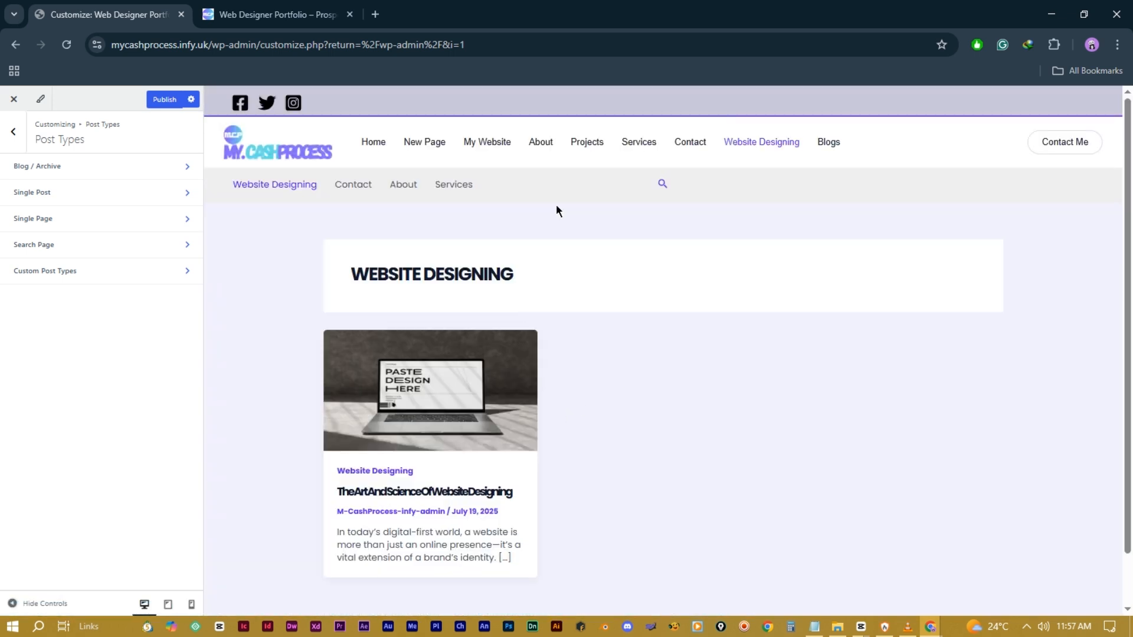
pyautogui.click(97, 168)
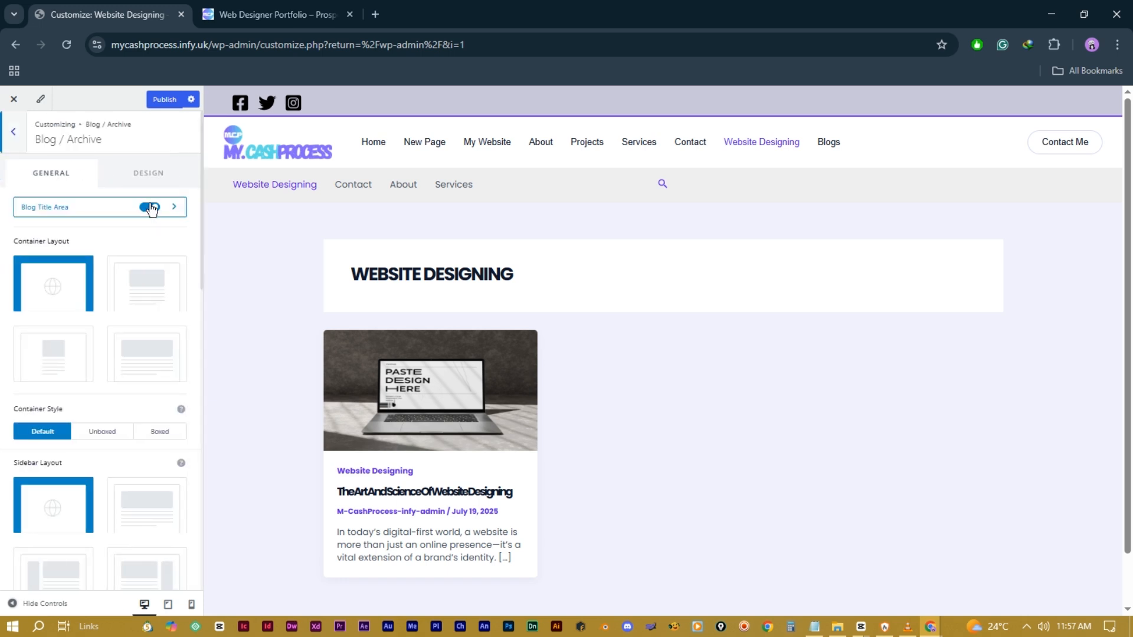
pyautogui.click(150, 208)
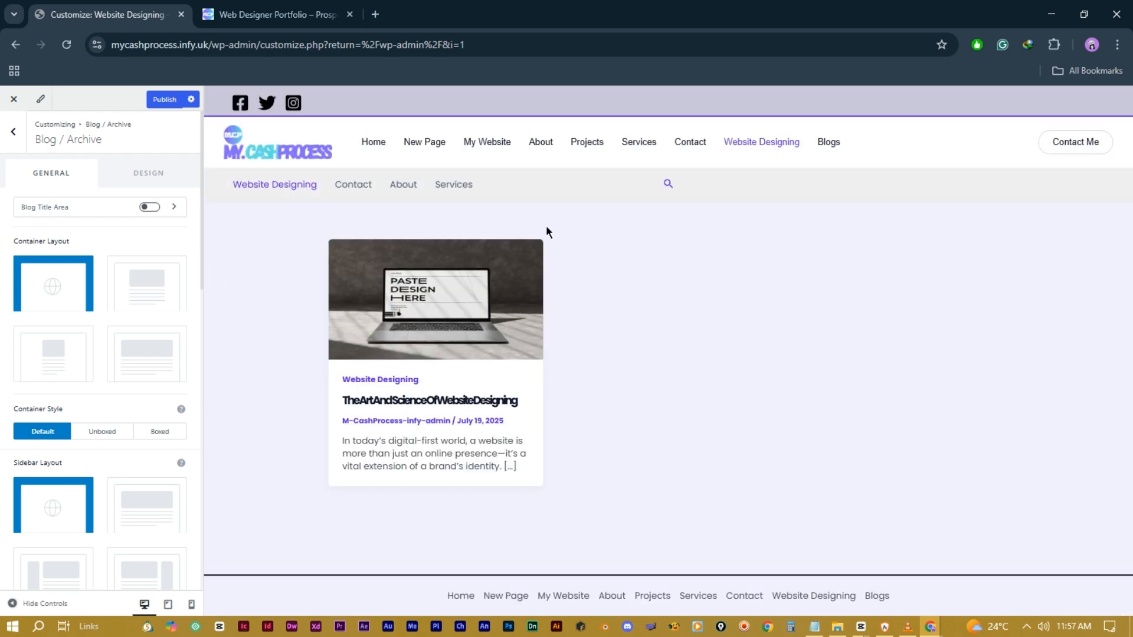
pyautogui.click(151, 211)
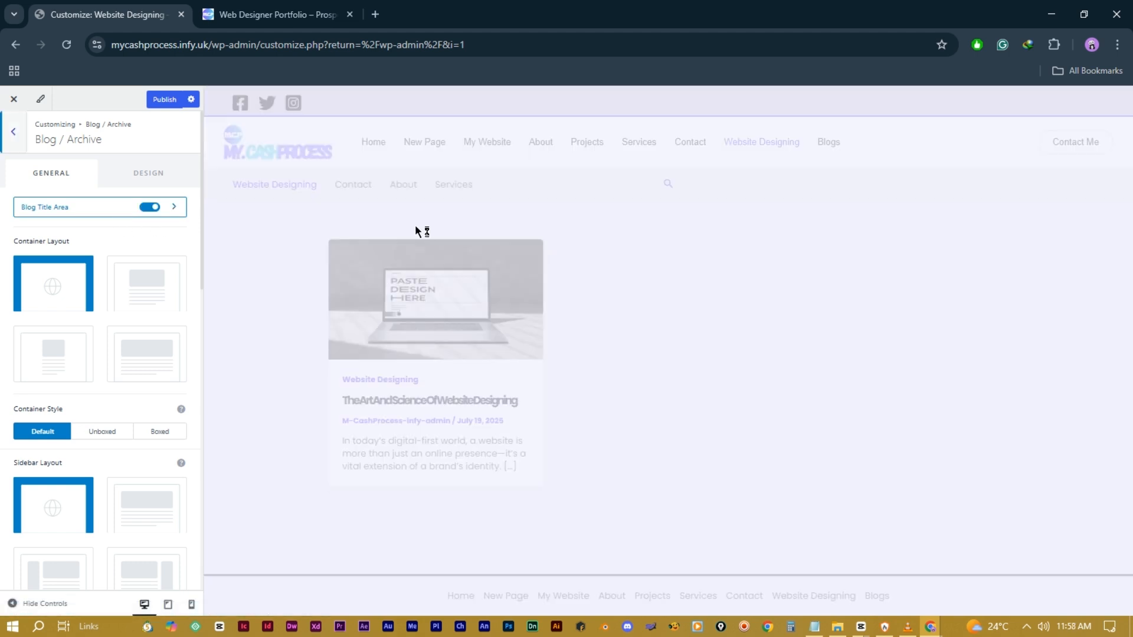
# Step: Set the title area to Banner Layout 2 with left horizontal and top vertical alignment
pyautogui.click(177, 209)
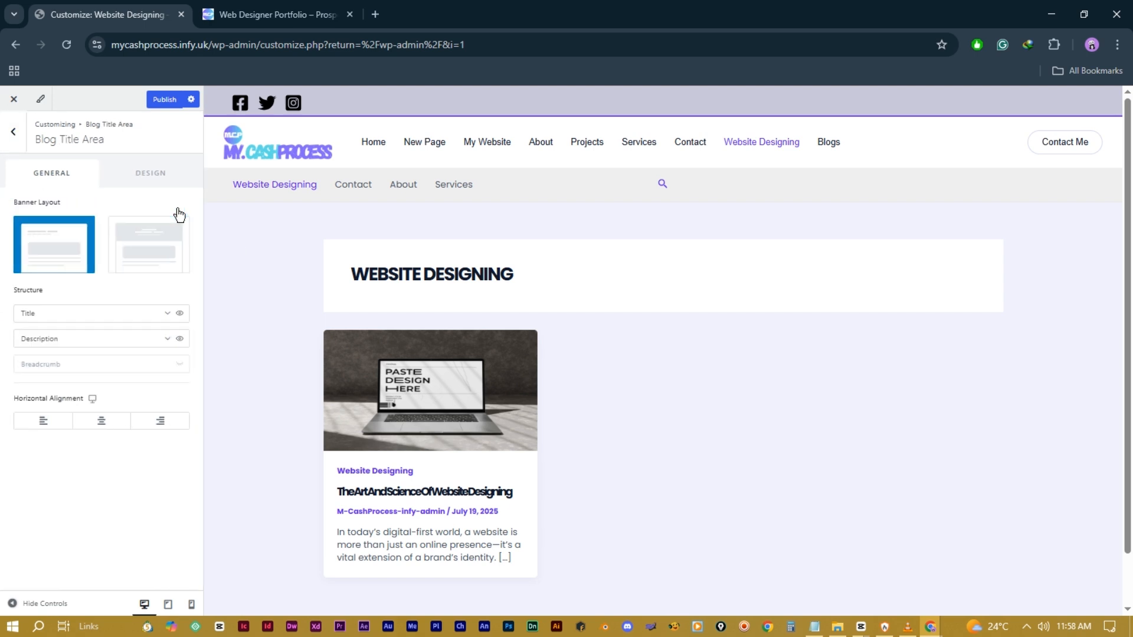
pyautogui.click(148, 249)
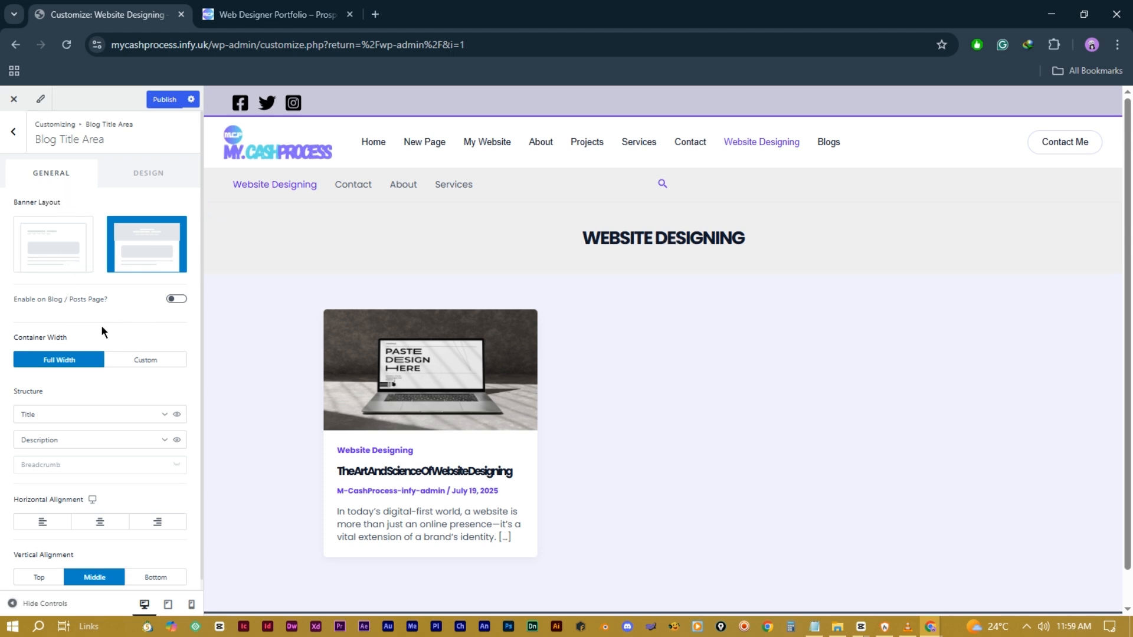
pyautogui.scroll(-1, 96, 407)
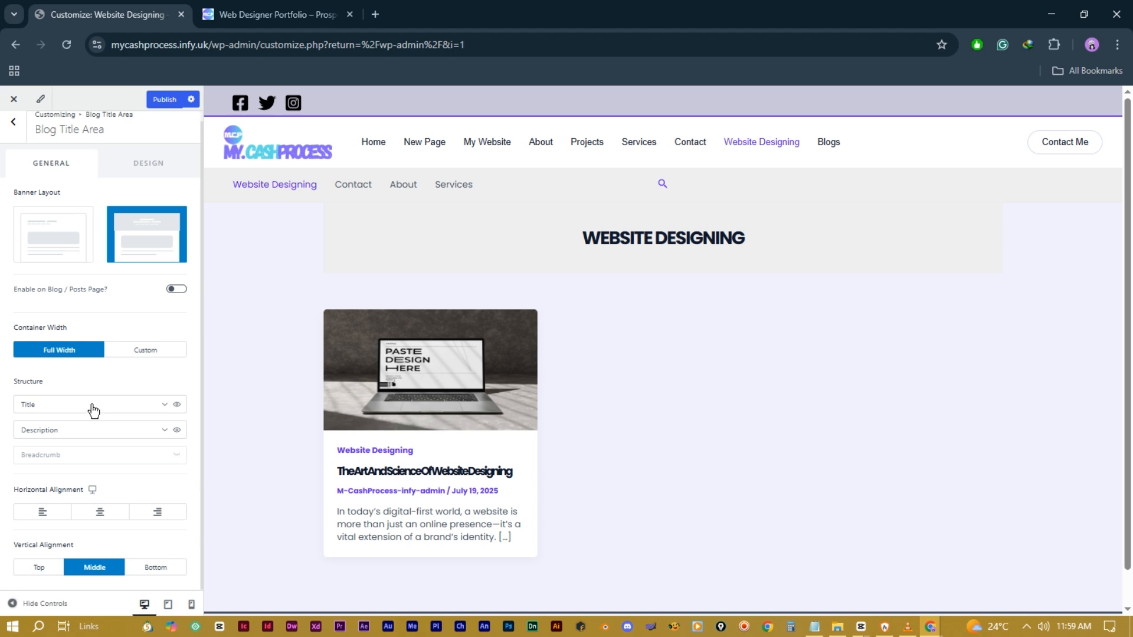
pyautogui.click(177, 404)
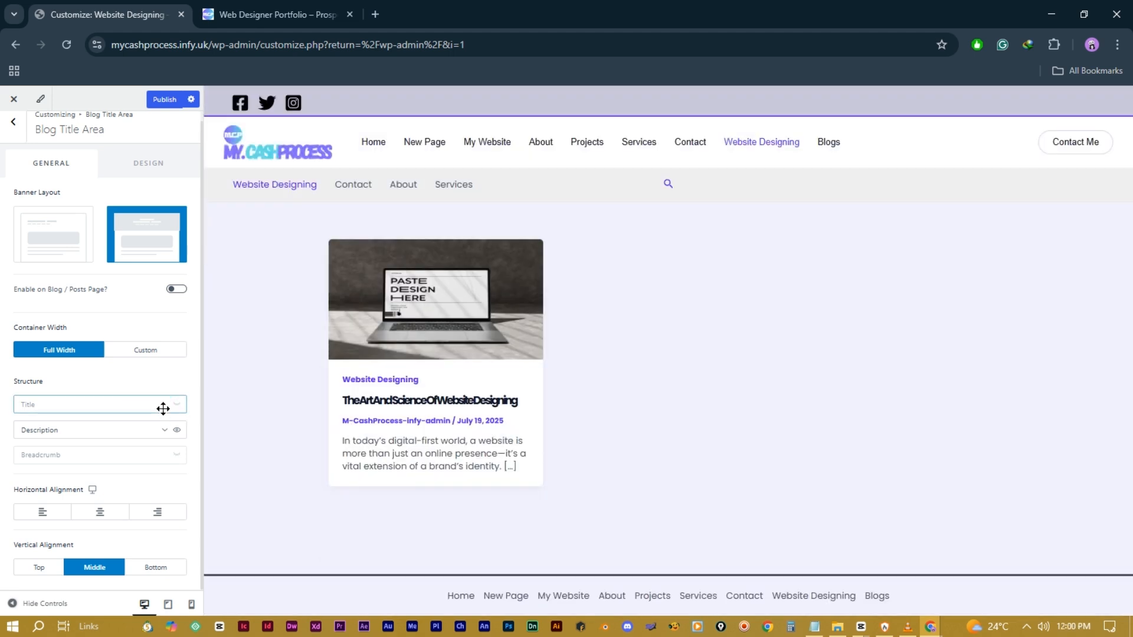
pyautogui.click(163, 407)
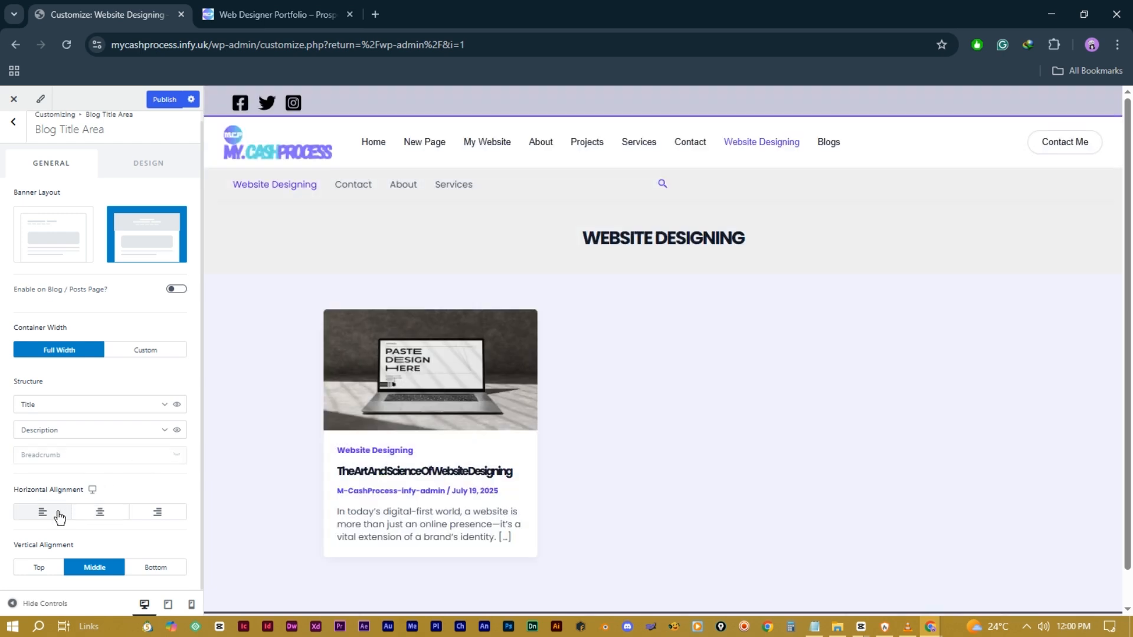
pyautogui.click(41, 515)
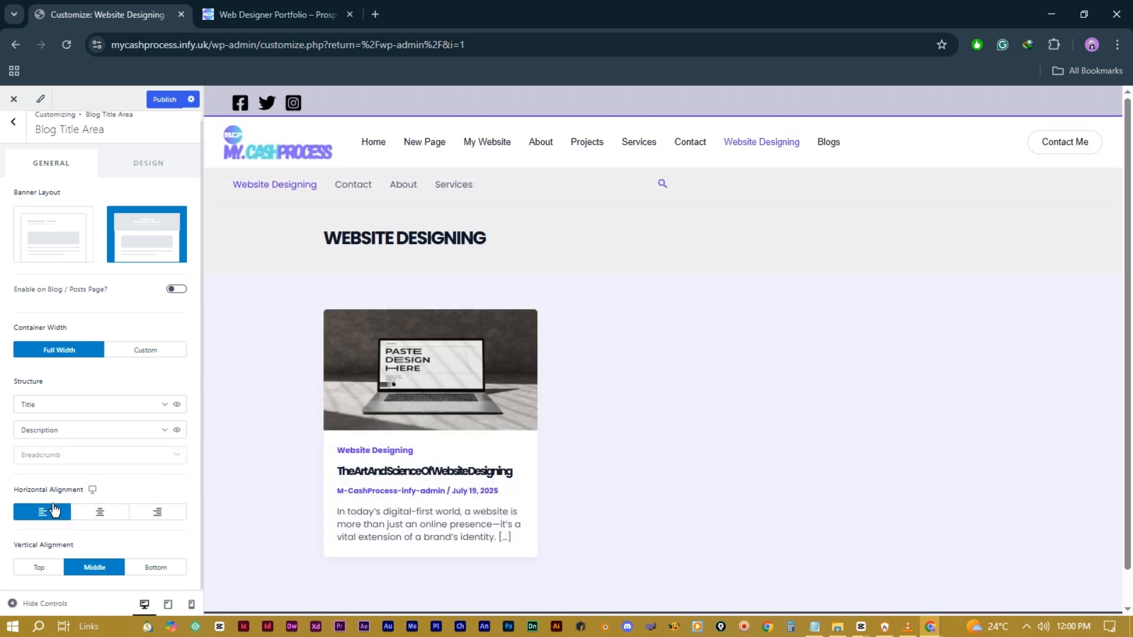
pyautogui.click(36, 569)
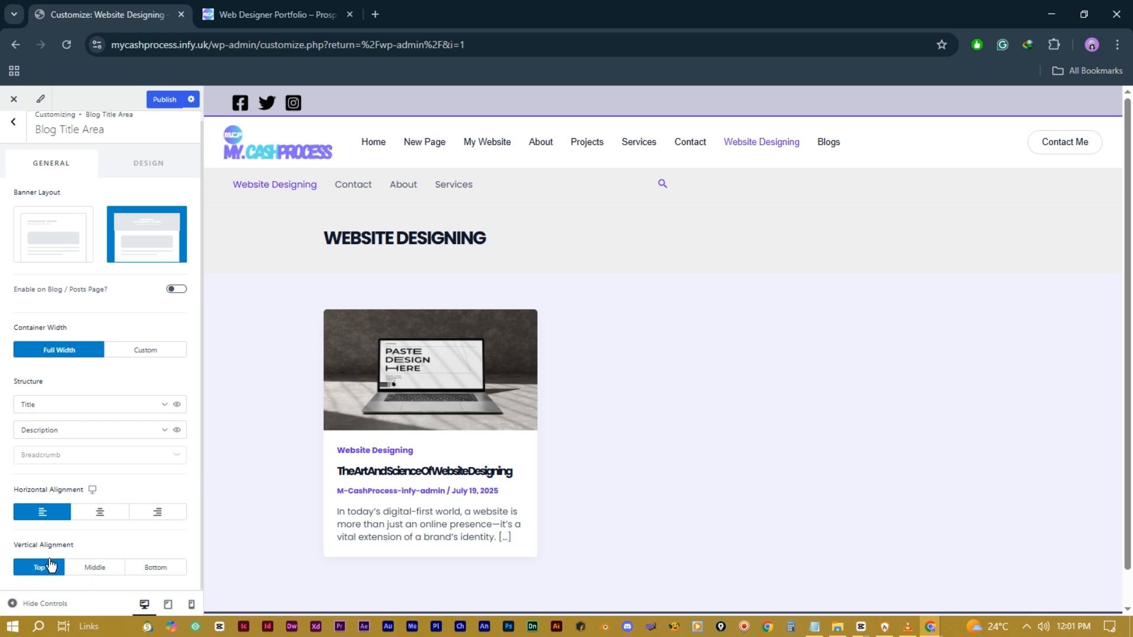
# Step: Adjust the banner's minimum height and reset its inner element spacing to default
pyautogui.click(154, 164)
pyautogui.moveTo(79, 227); pyautogui.dragTo(23, 230)
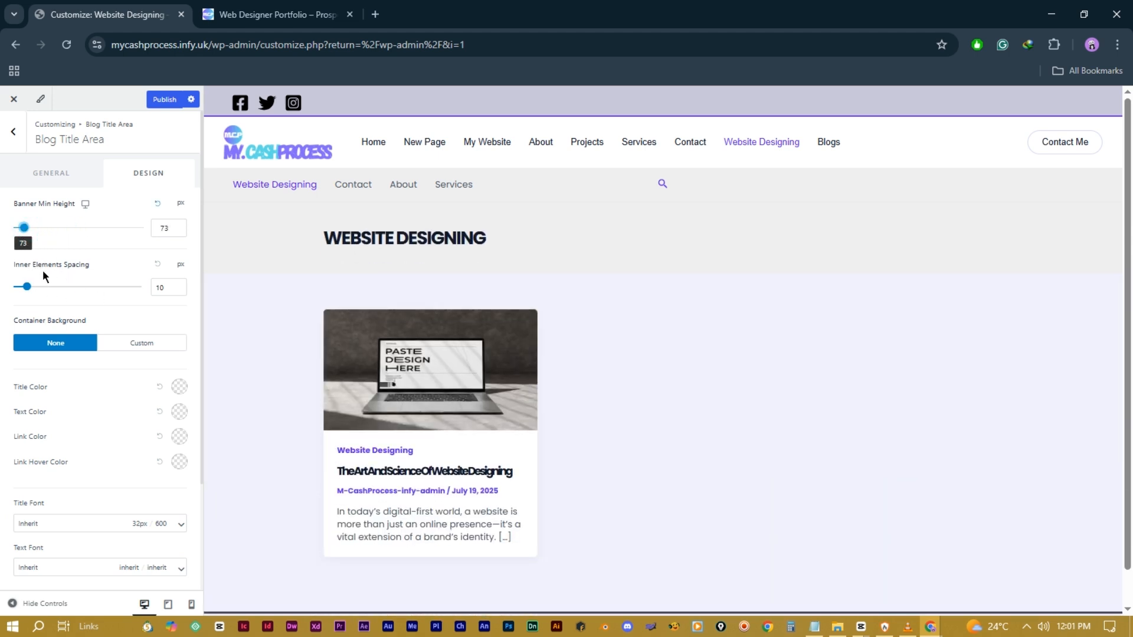
pyautogui.moveTo(28, 286); pyautogui.dragTo(75, 297)
pyautogui.click(158, 263)
pyautogui.scroll(-1, 79, 372)
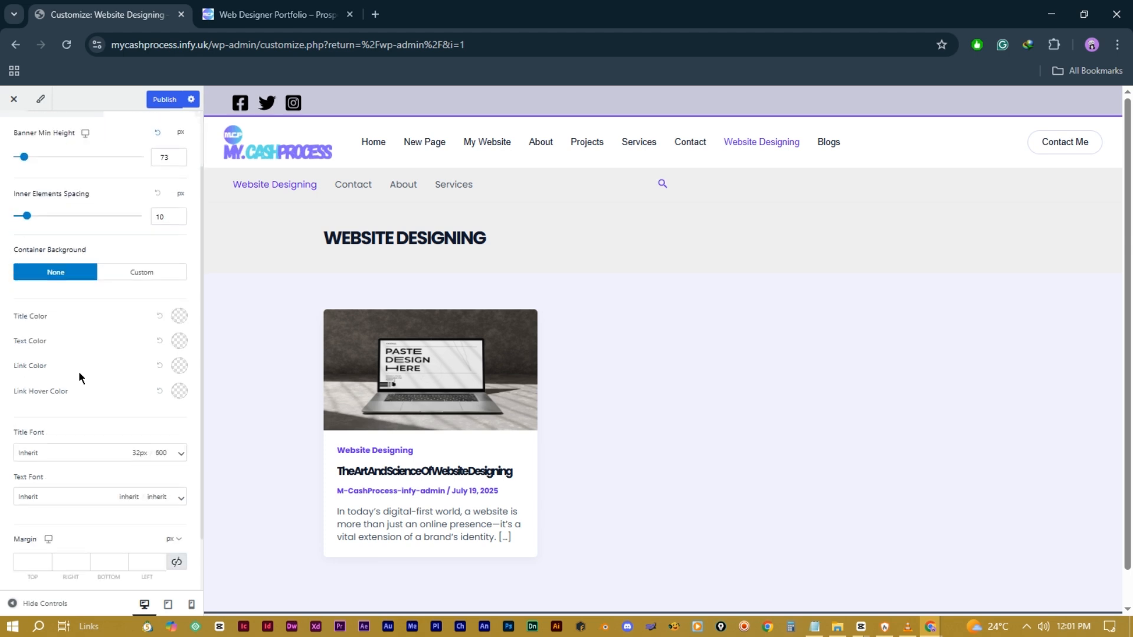
# Step: Colour the archive title teal #2FD3C5, leaving the link hover colour unchanged
pyautogui.click(179, 316)
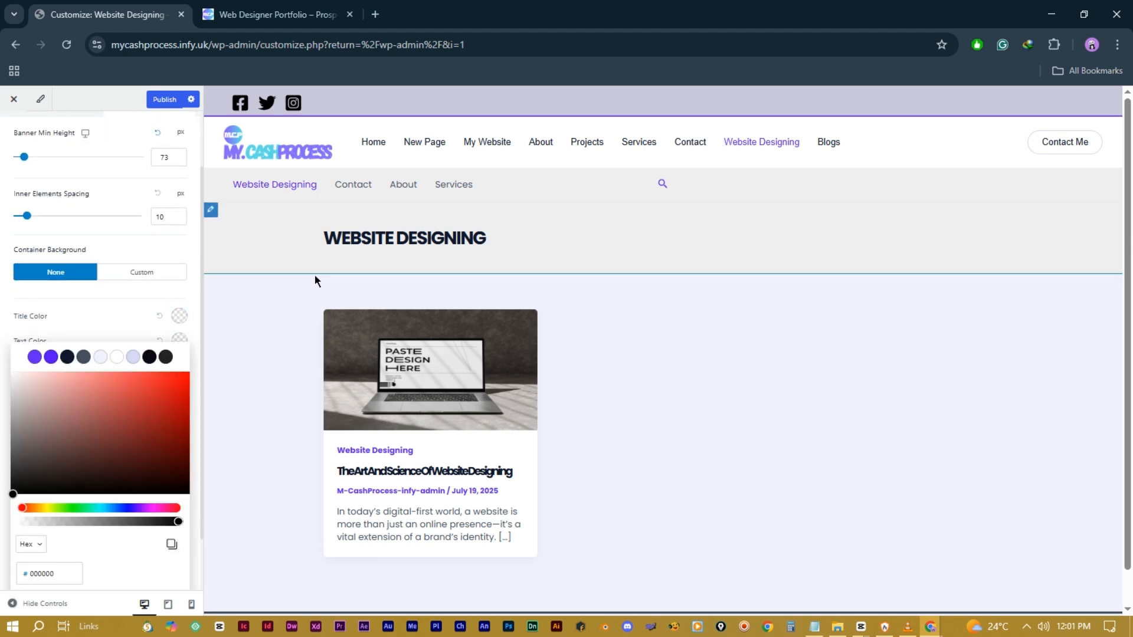
pyautogui.click(126, 395)
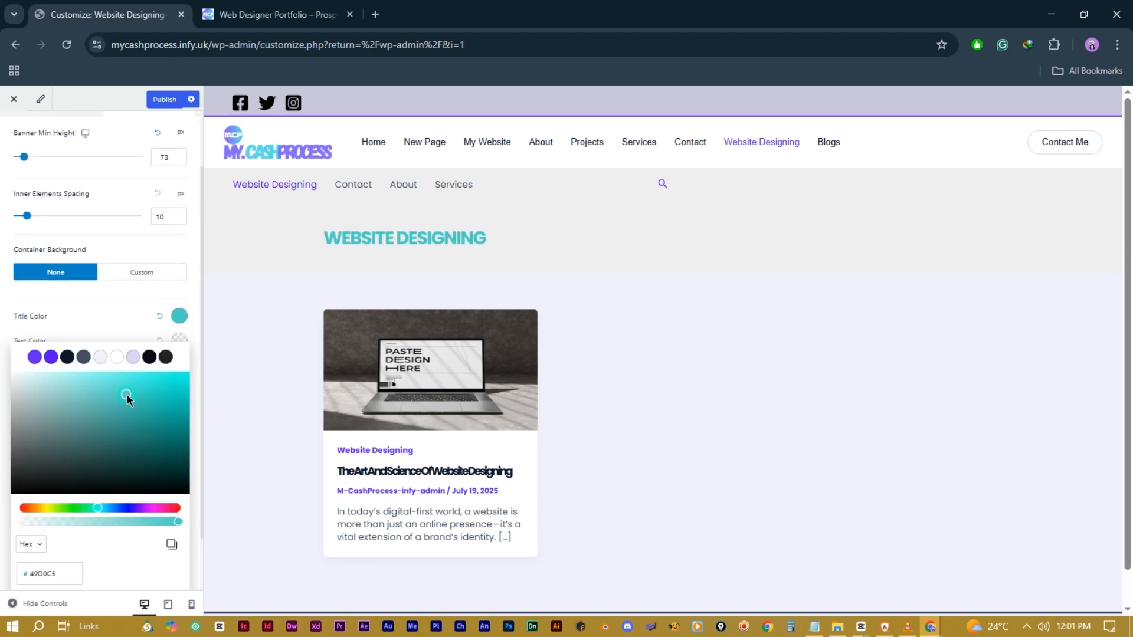
pyautogui.click(108, 310)
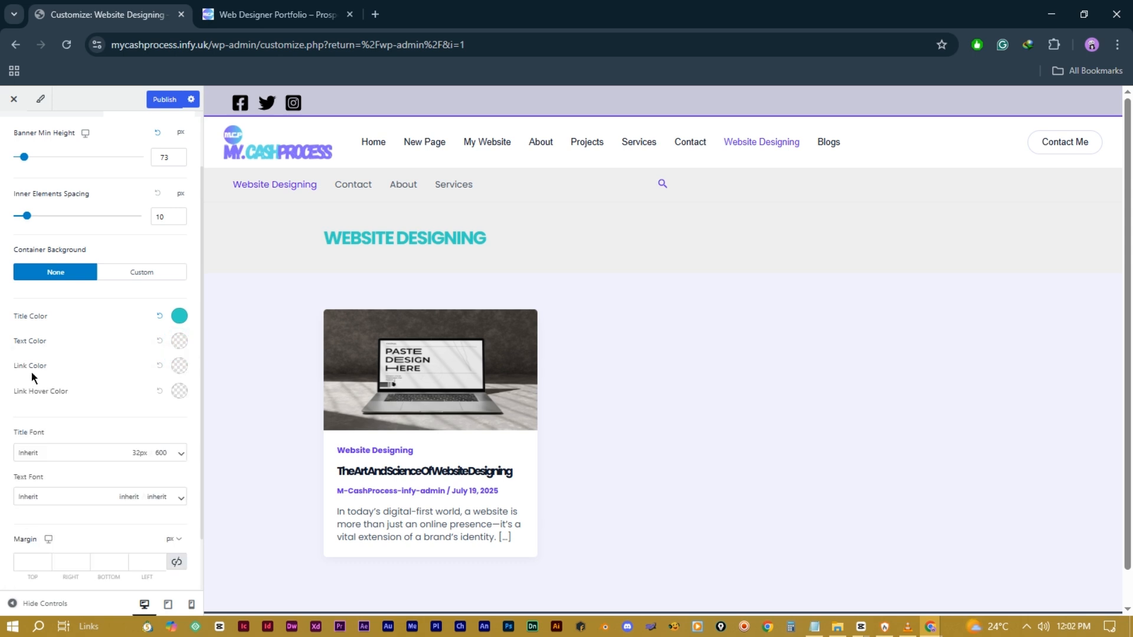
pyautogui.click(178, 392)
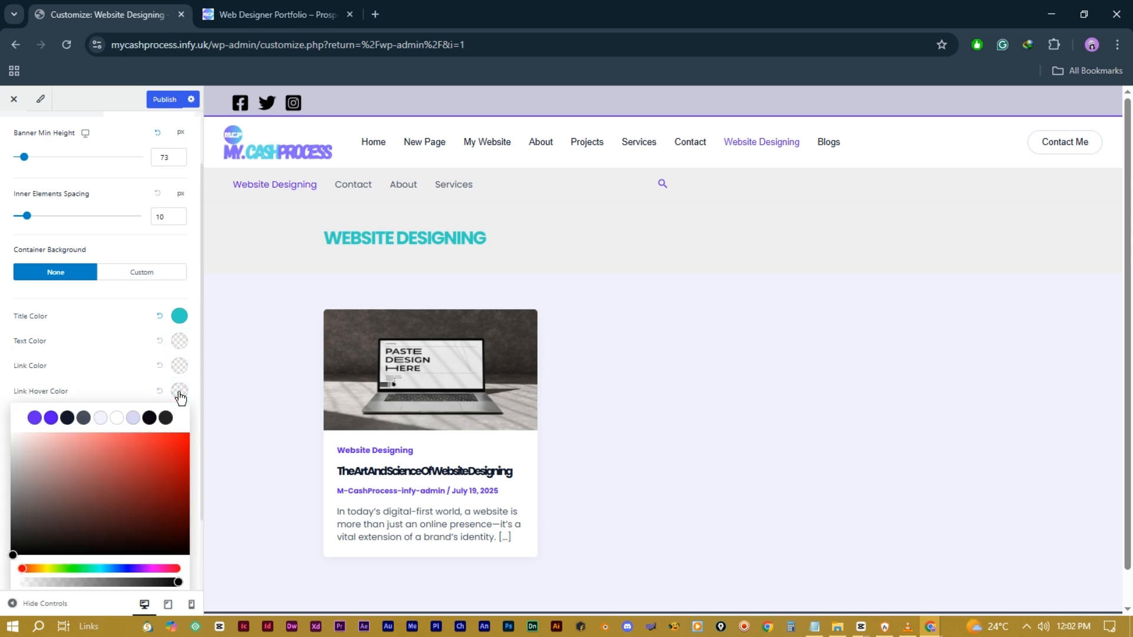
pyautogui.click(99, 414)
pyautogui.scroll(-1, 99, 409)
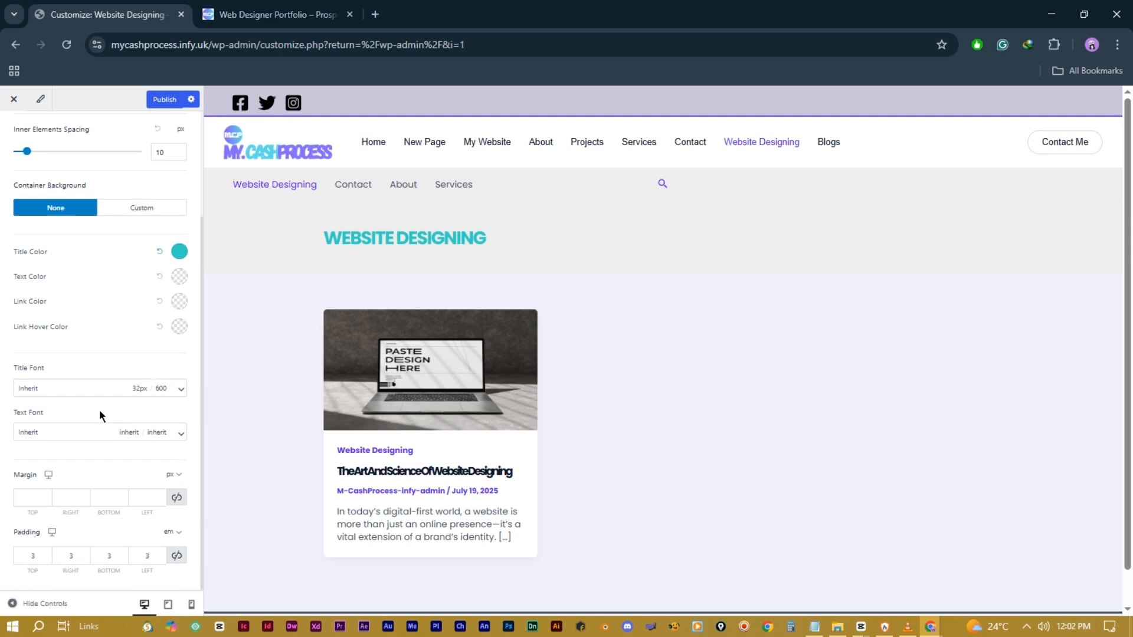
# Step: Increase the title font size from 32 to 34px
pyautogui.click(180, 391)
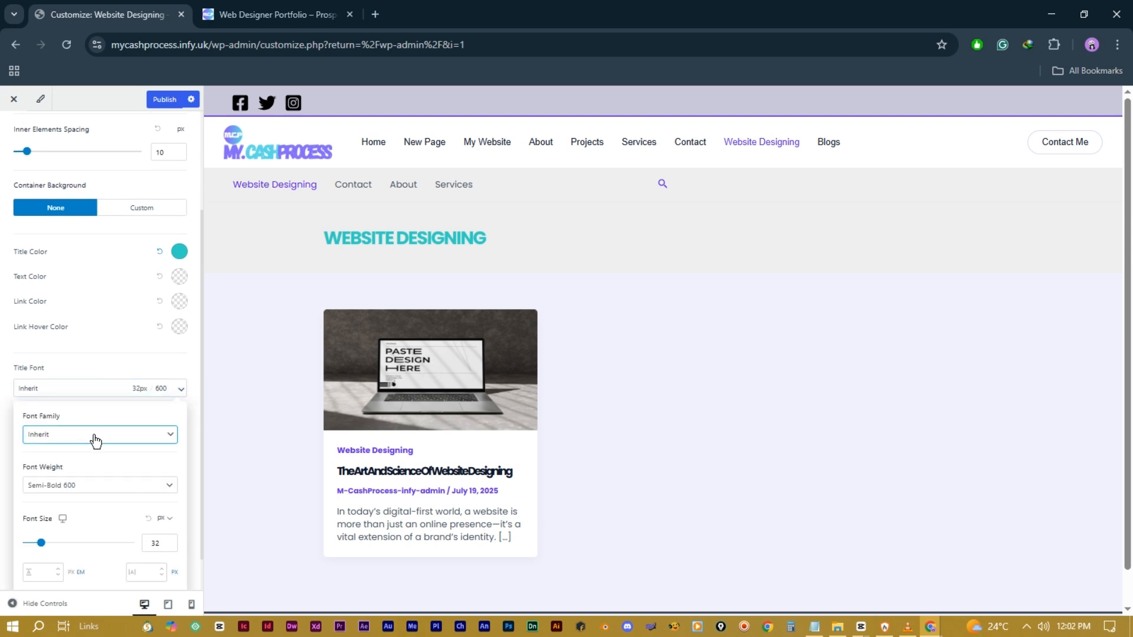
pyautogui.click(158, 438)
pyautogui.scroll(-1, 150, 440)
pyautogui.moveTo(41, 503)
pyautogui.mouseDown()
pyautogui.moveTo(55, 509)
pyautogui.moveTo(42, 505)
pyautogui.mouseUp()
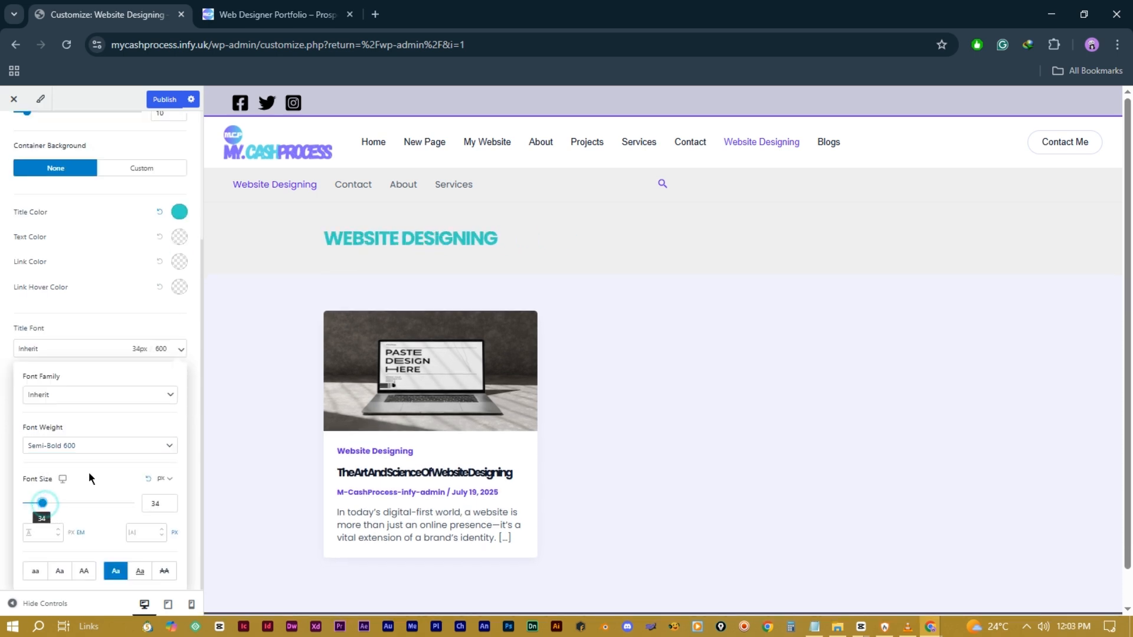
pyautogui.click(132, 533)
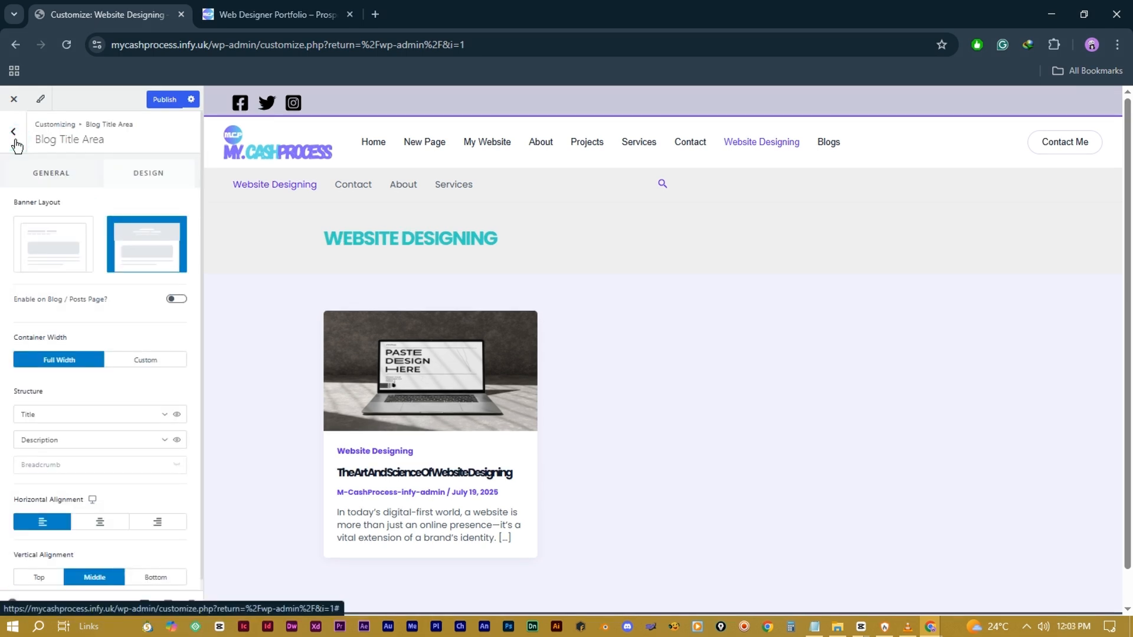
# Step: Give the Blog / Archive a Normal container layout with the Boxed container style
pyautogui.click(16, 144)
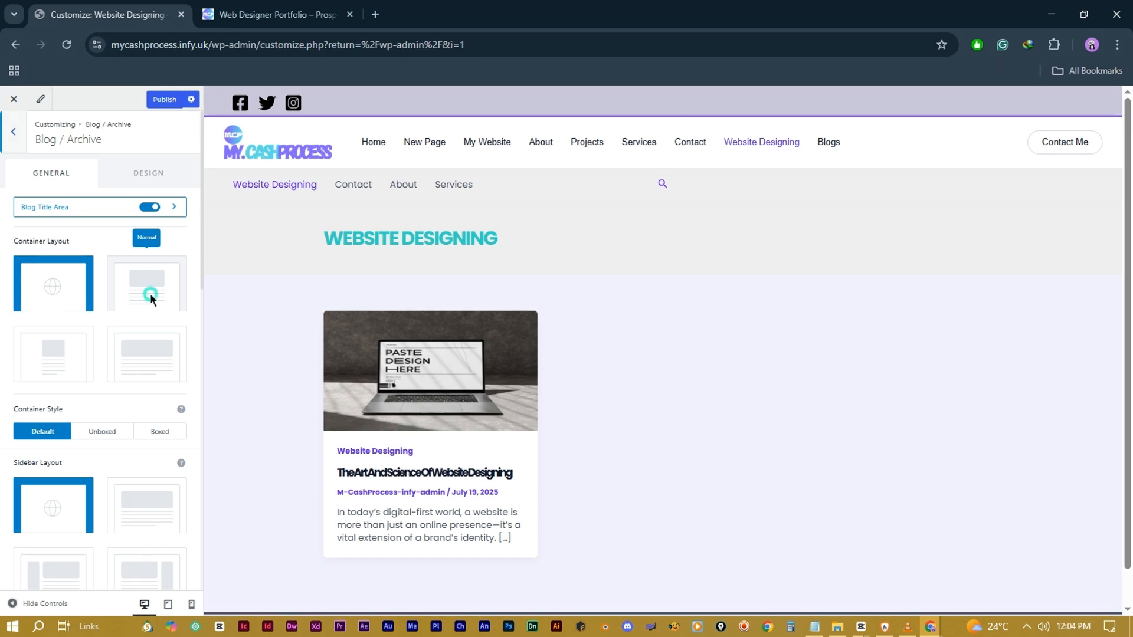
pyautogui.click(150, 293)
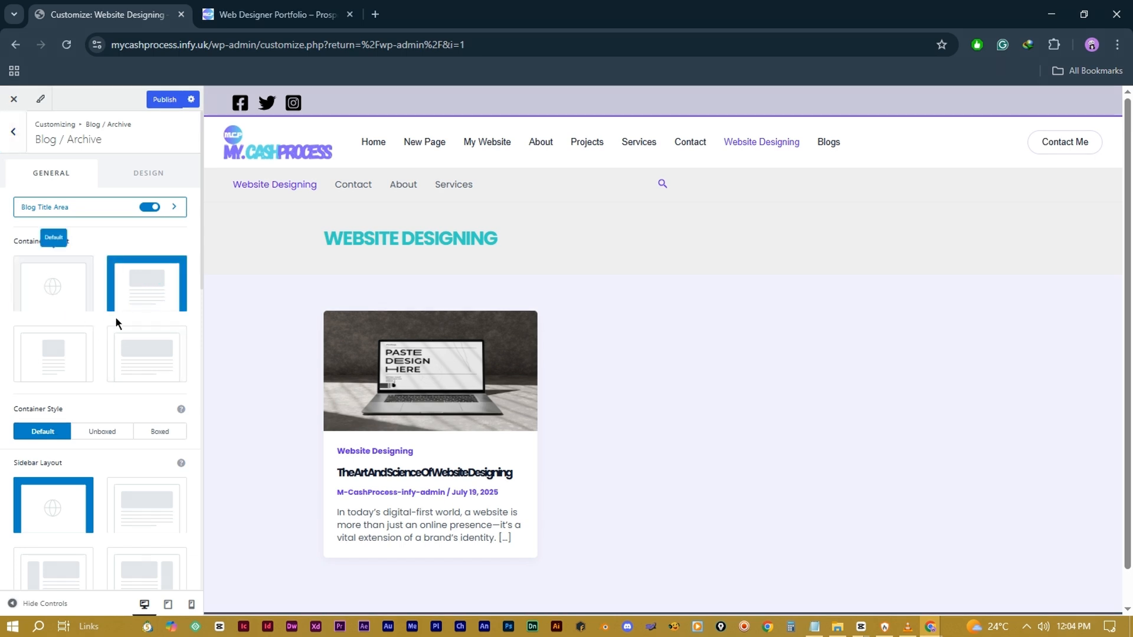
pyautogui.click(141, 358)
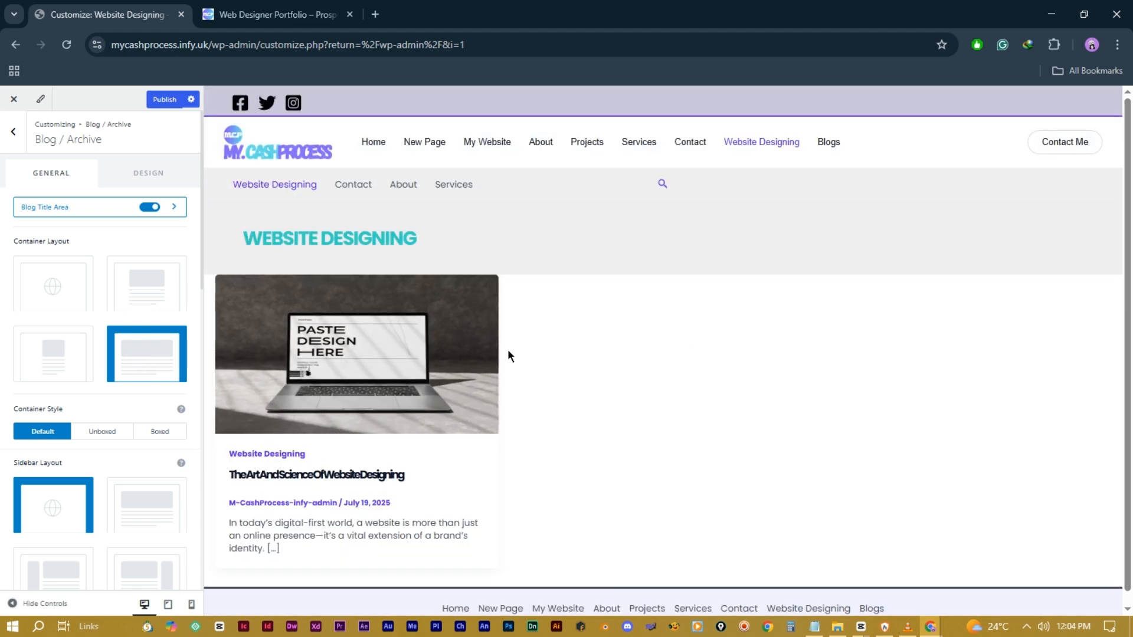
pyautogui.click(153, 287)
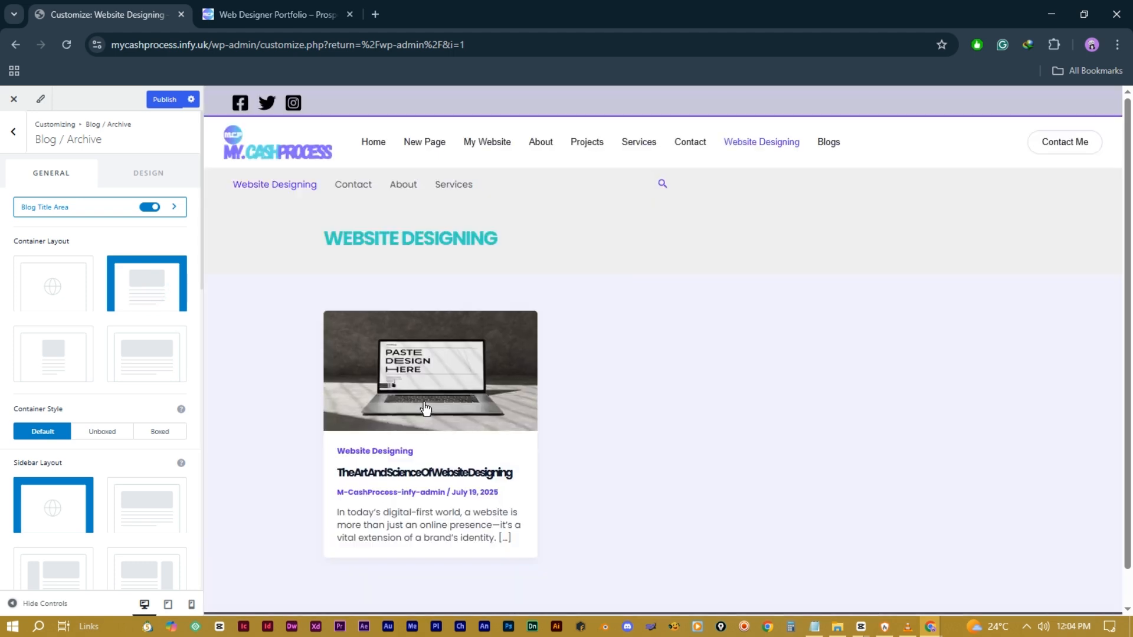
pyautogui.click(103, 433)
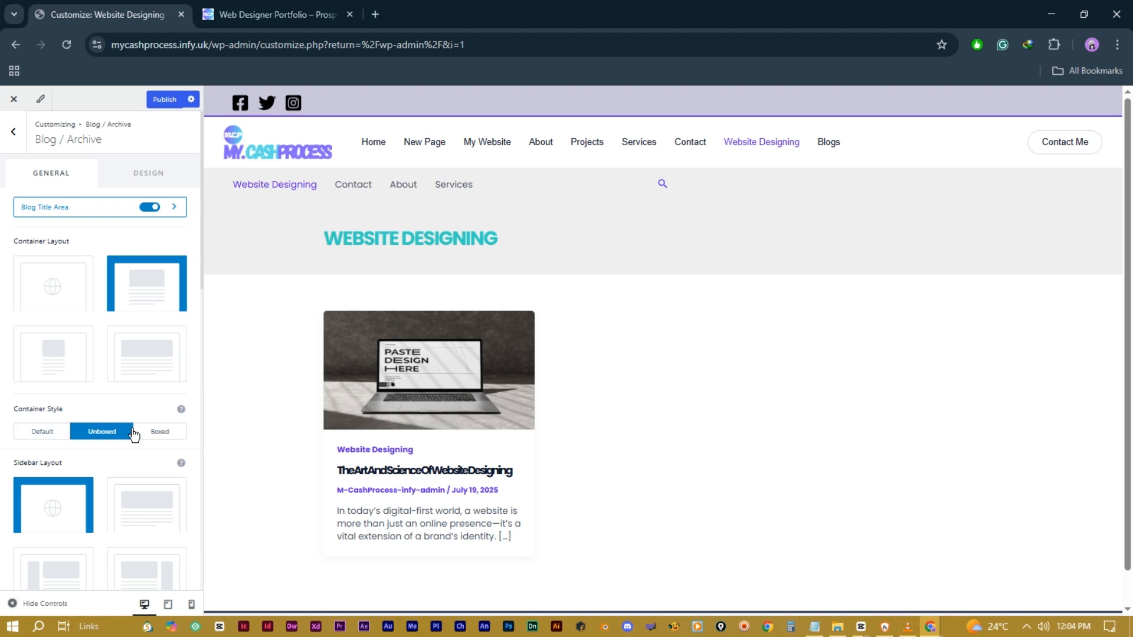
pyautogui.click(156, 433)
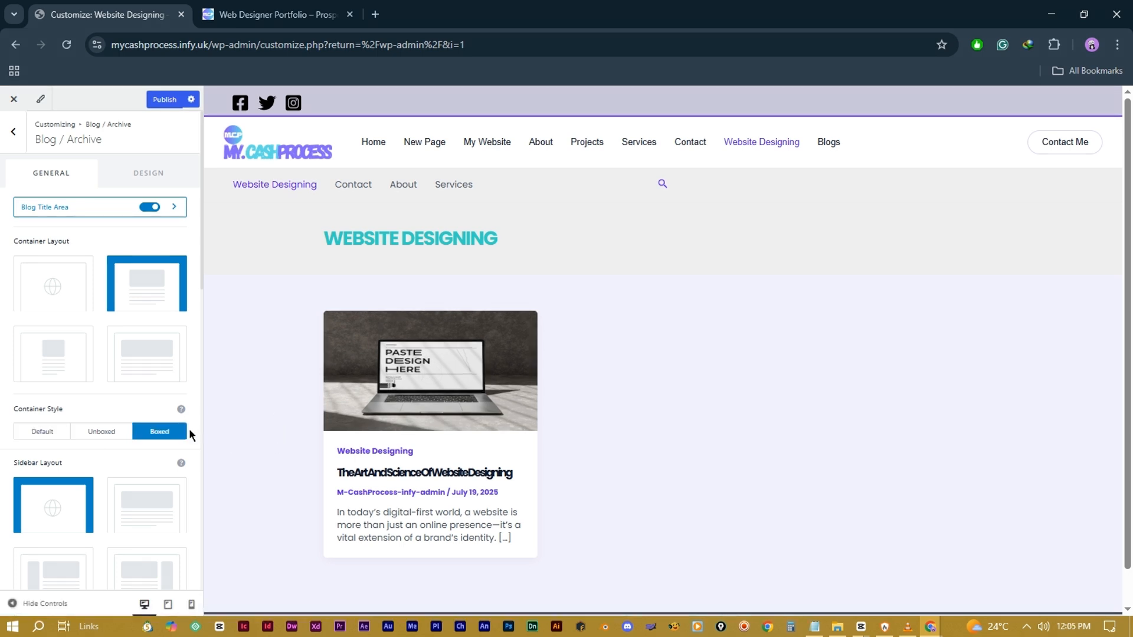
# Step: Set the archive sidebar layout to Right Sidebar, beside the posts
pyautogui.scroll(-1, 105, 405)
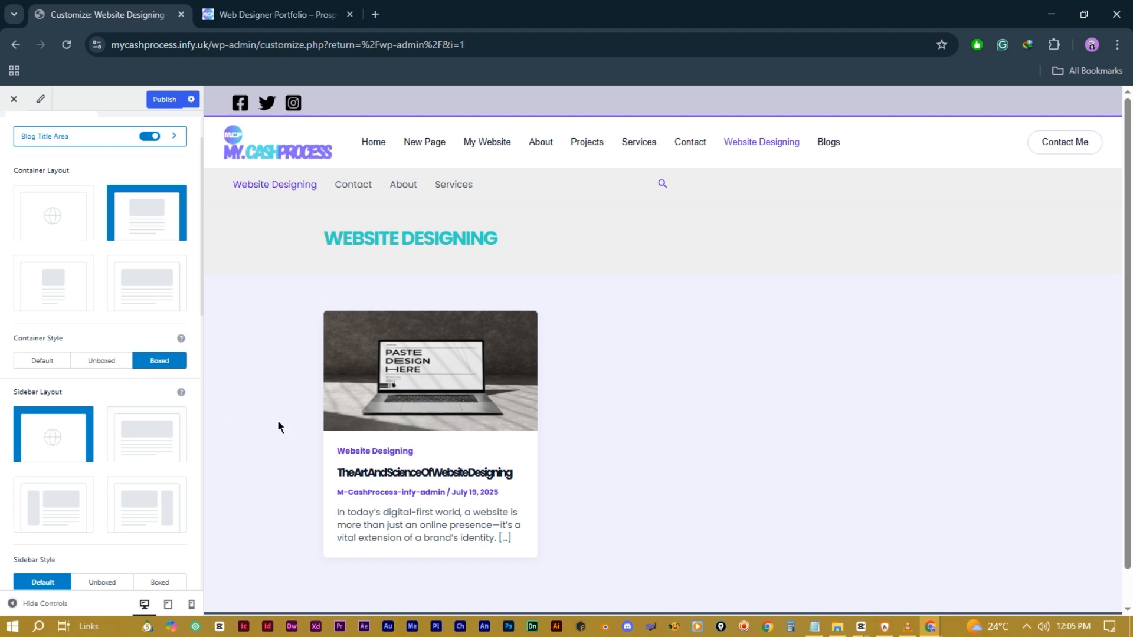
pyautogui.click(152, 439)
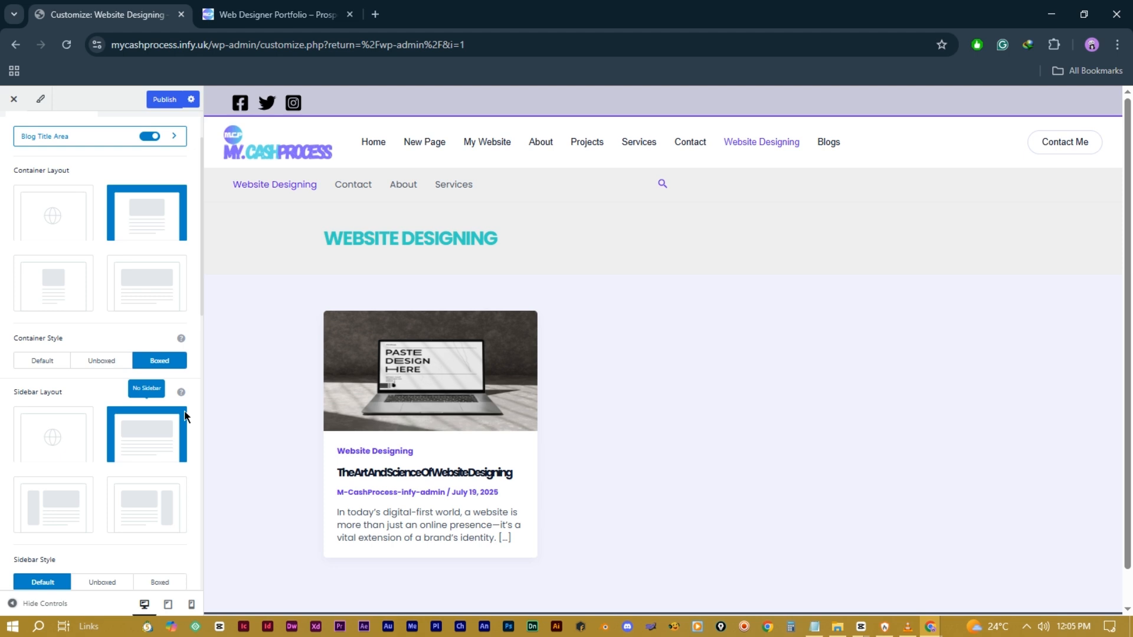
pyautogui.scroll(-1, 153, 437)
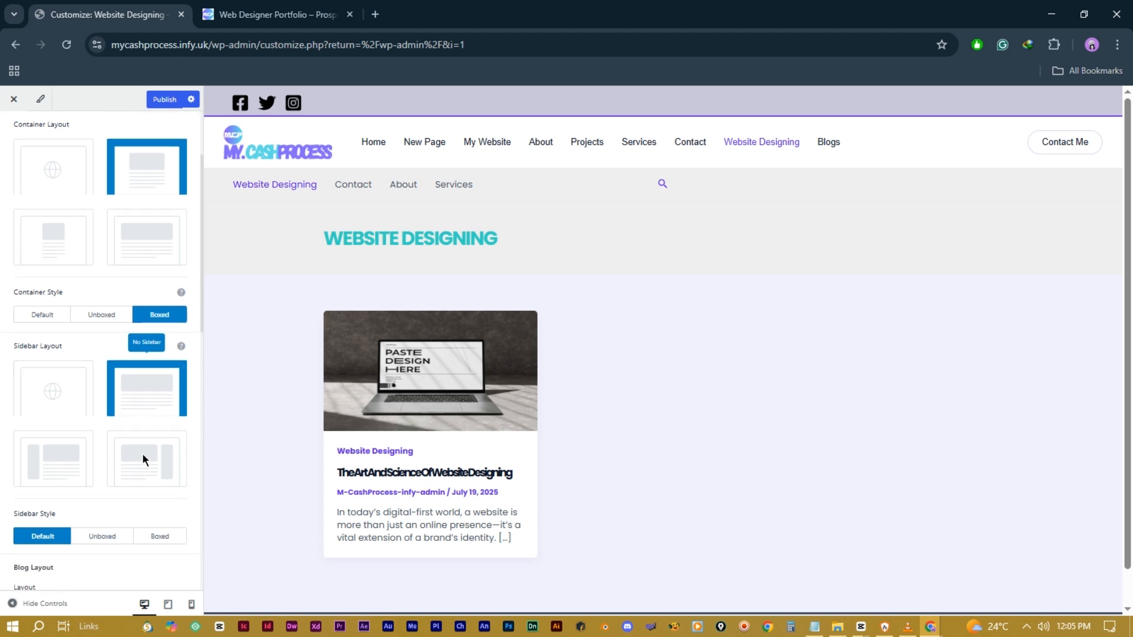
pyautogui.click(54, 440)
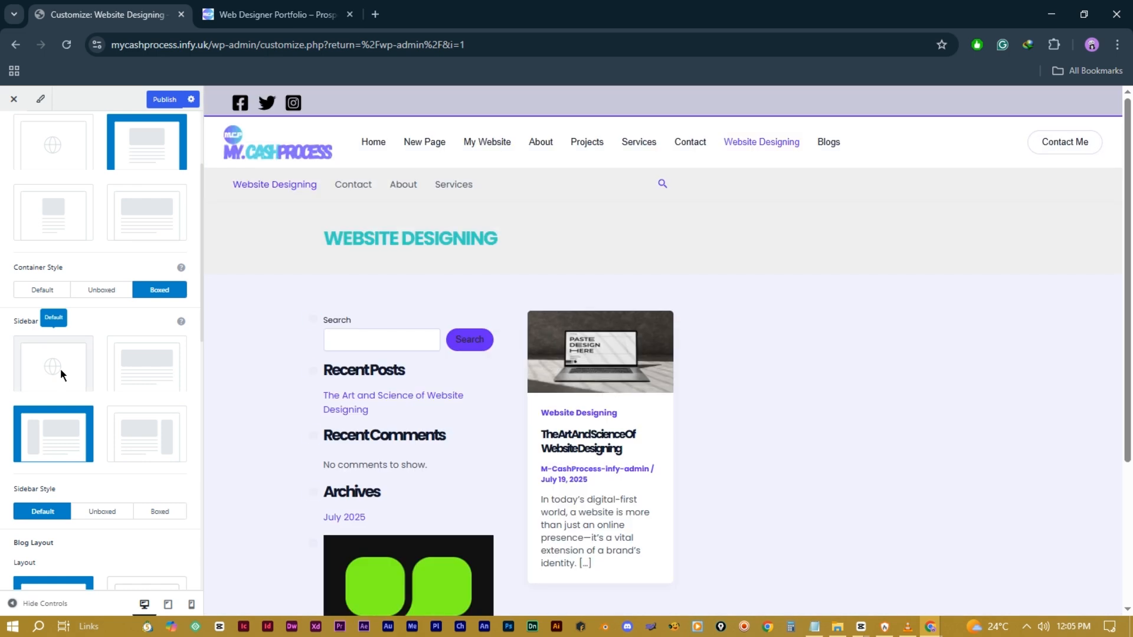
pyautogui.scroll(-2, 794, 396)
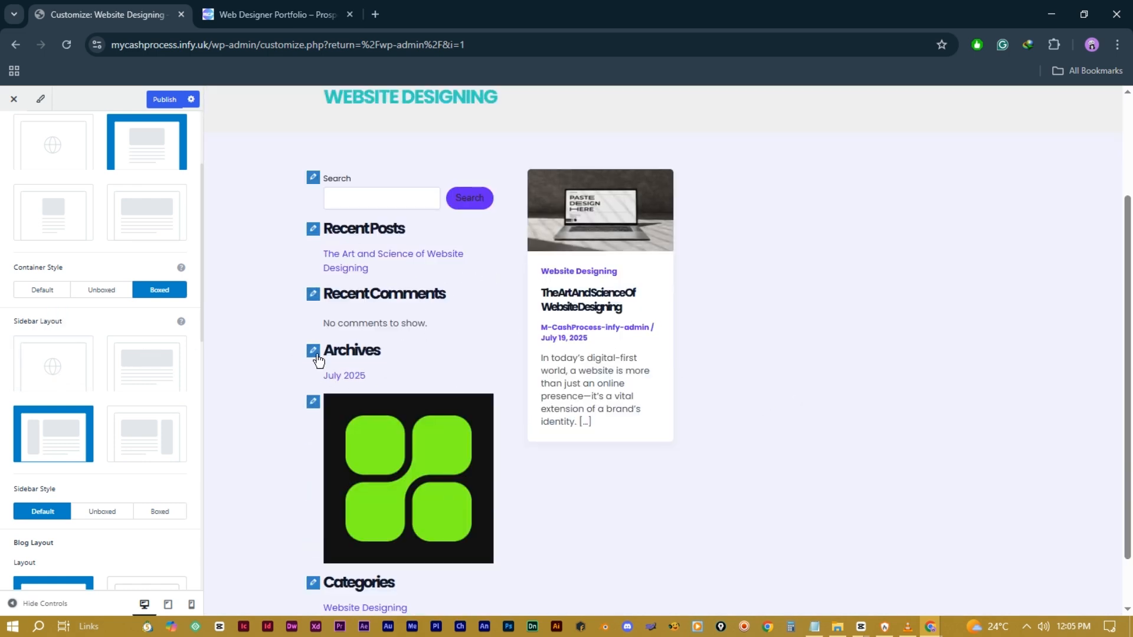
pyautogui.click(157, 431)
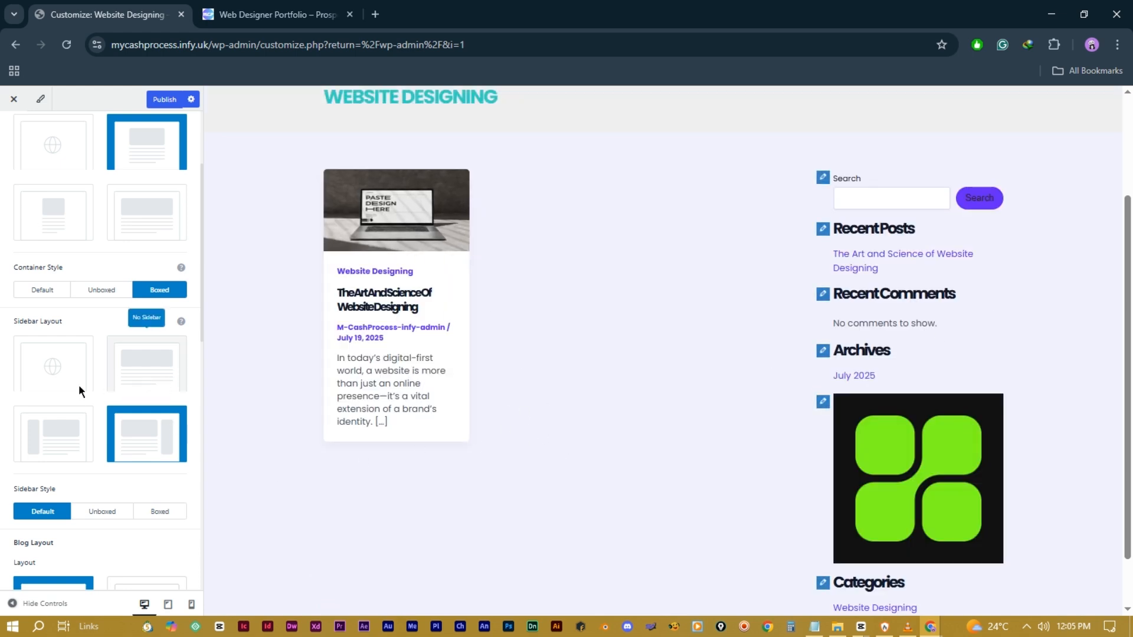
# Step: Set the archive Sidebar Style to Boxed so each widget has its own panel
pyautogui.scroll(-3, 76, 393)
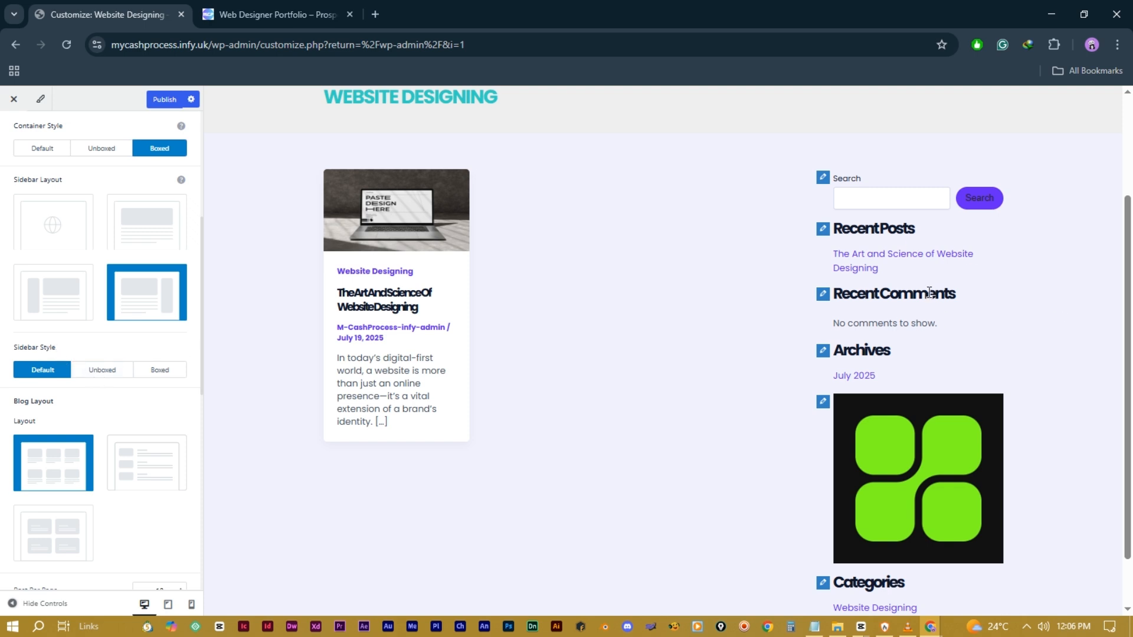
pyautogui.click(117, 372)
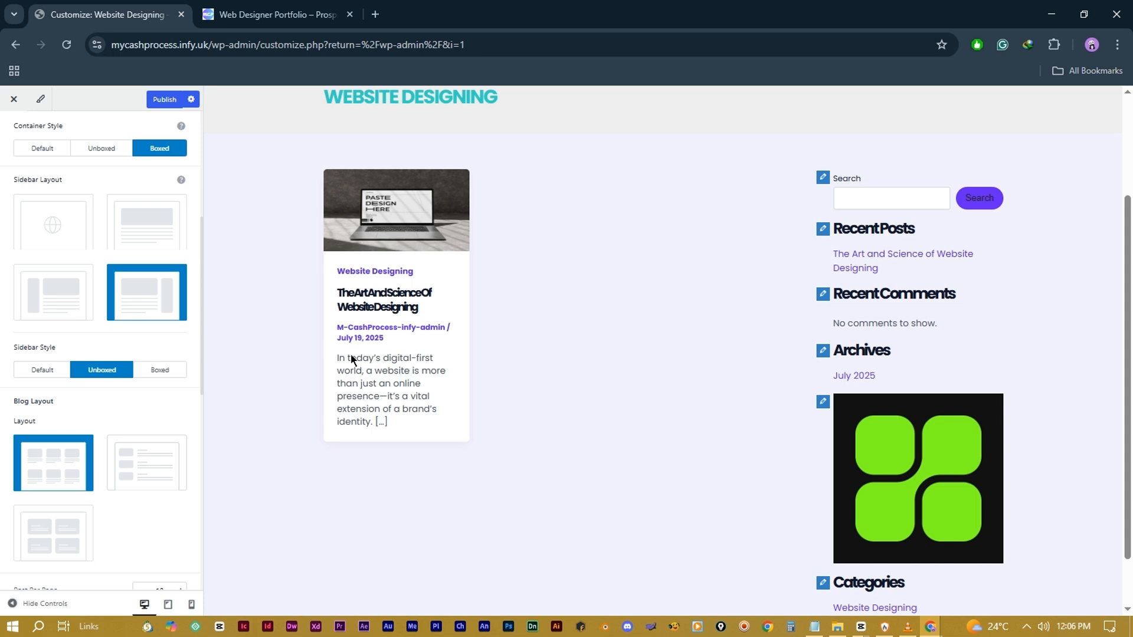
pyautogui.click(156, 373)
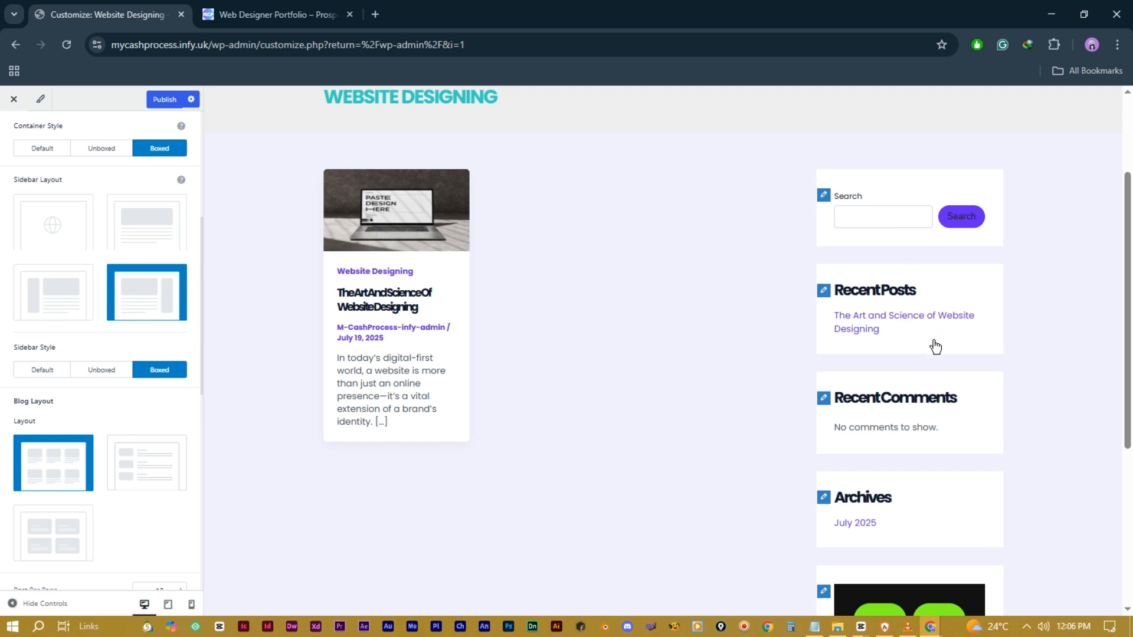
pyautogui.scroll(-2, 916, 499)
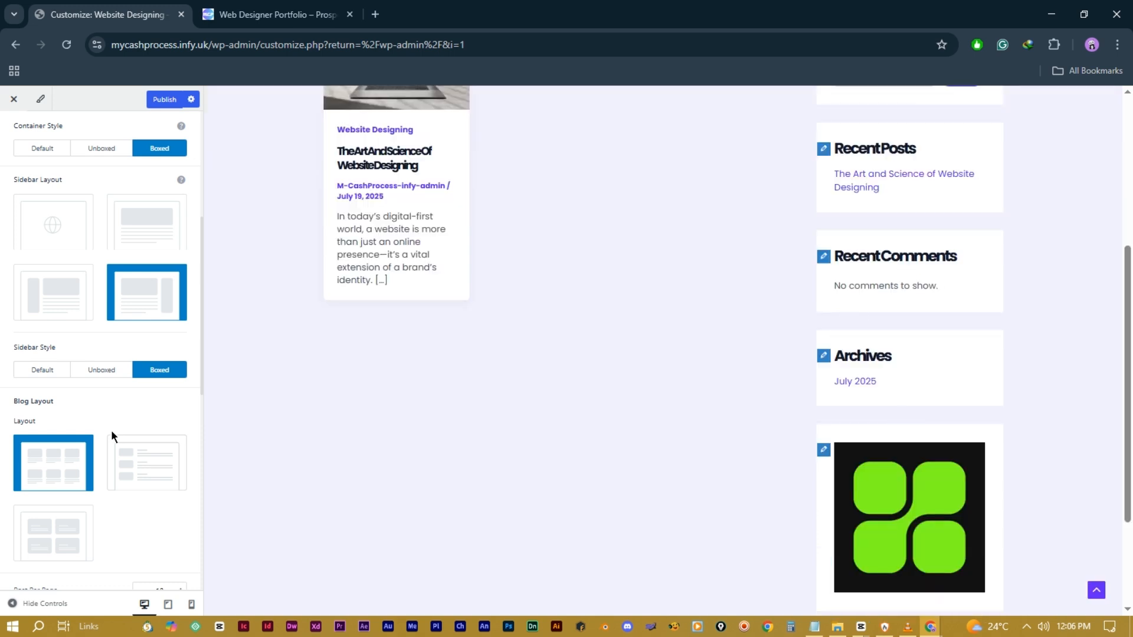
pyautogui.scroll(-1, 111, 429)
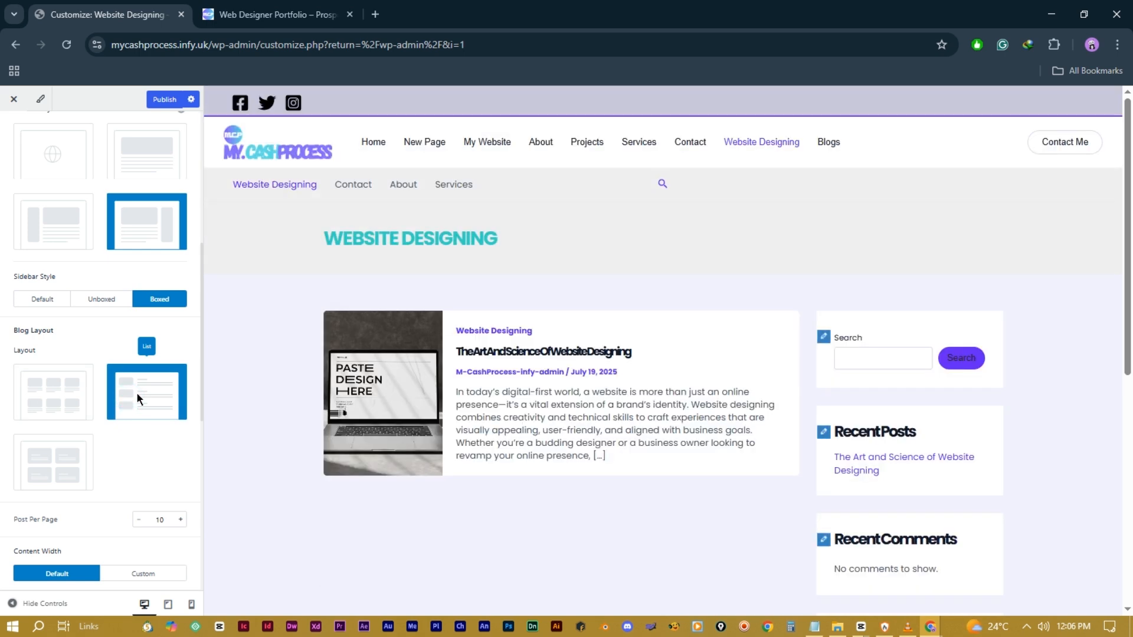
# Step: Preview the Cover blog layout, then settle on the List layout with image beside excerpt
pyautogui.click(58, 469)
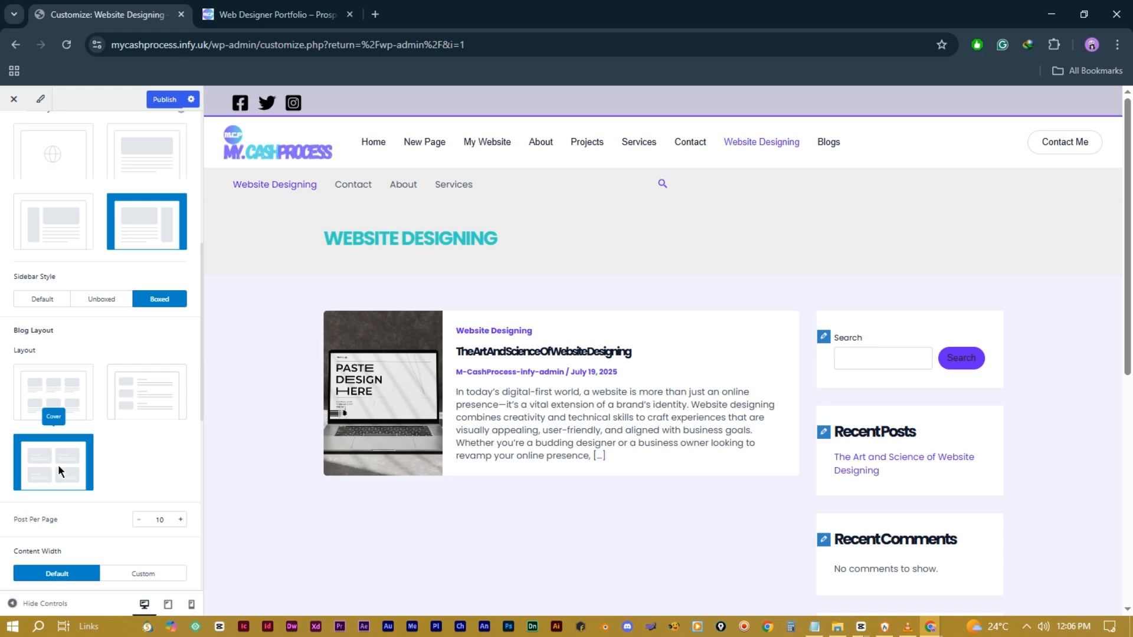
pyautogui.scroll(-5, 471, 474)
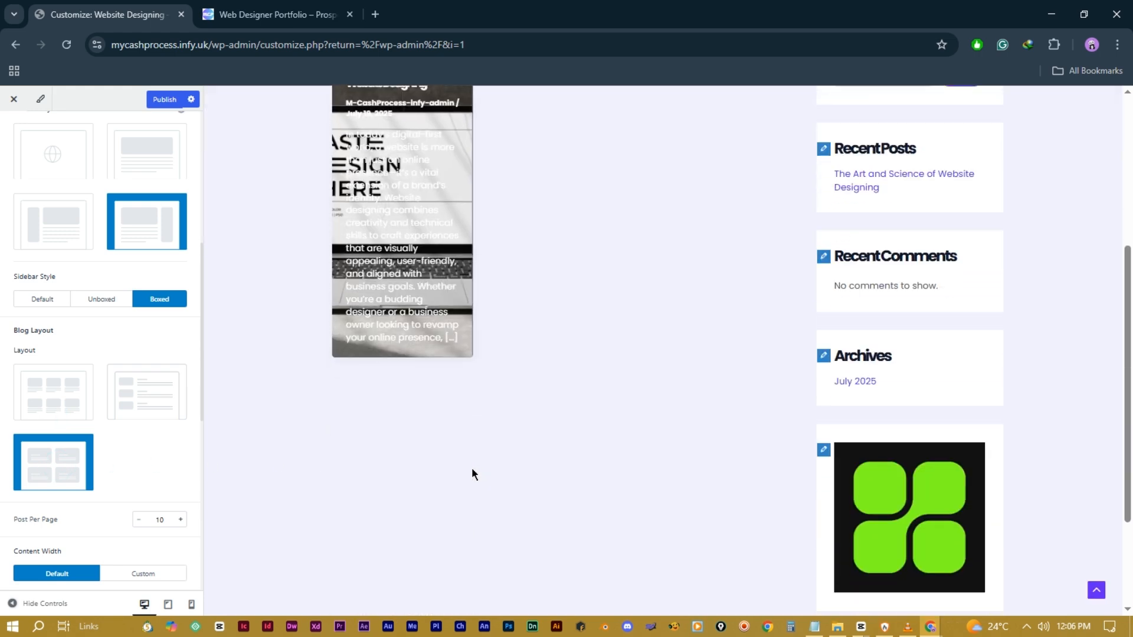
pyautogui.scroll(3, 472, 473)
pyautogui.scroll(1, 472, 474)
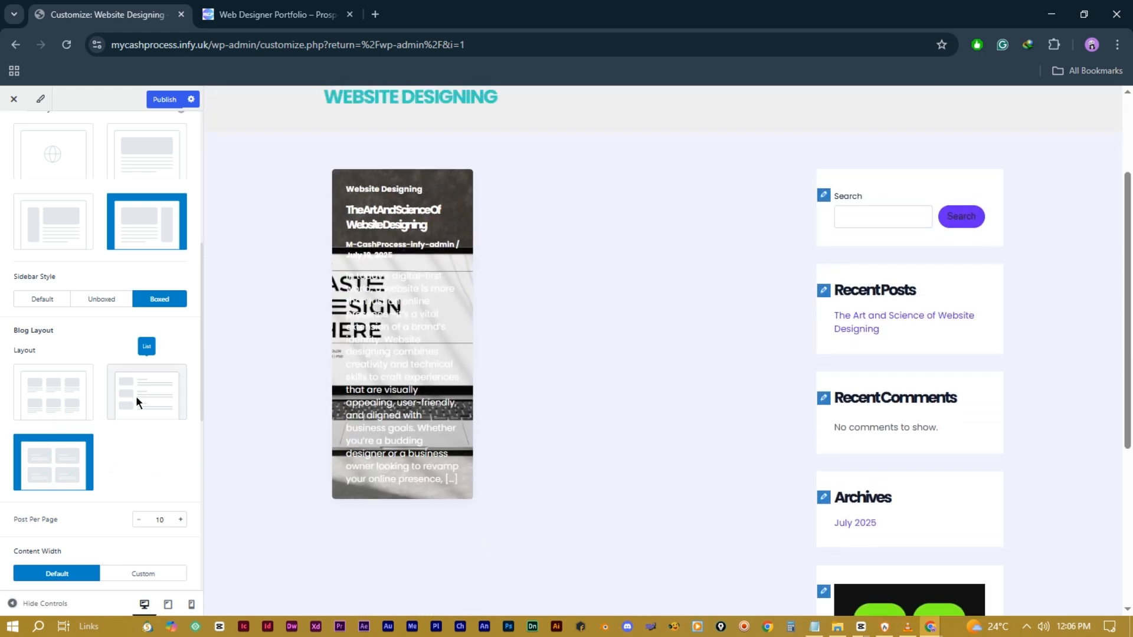
pyautogui.click(141, 392)
pyautogui.scroll(-3, 113, 469)
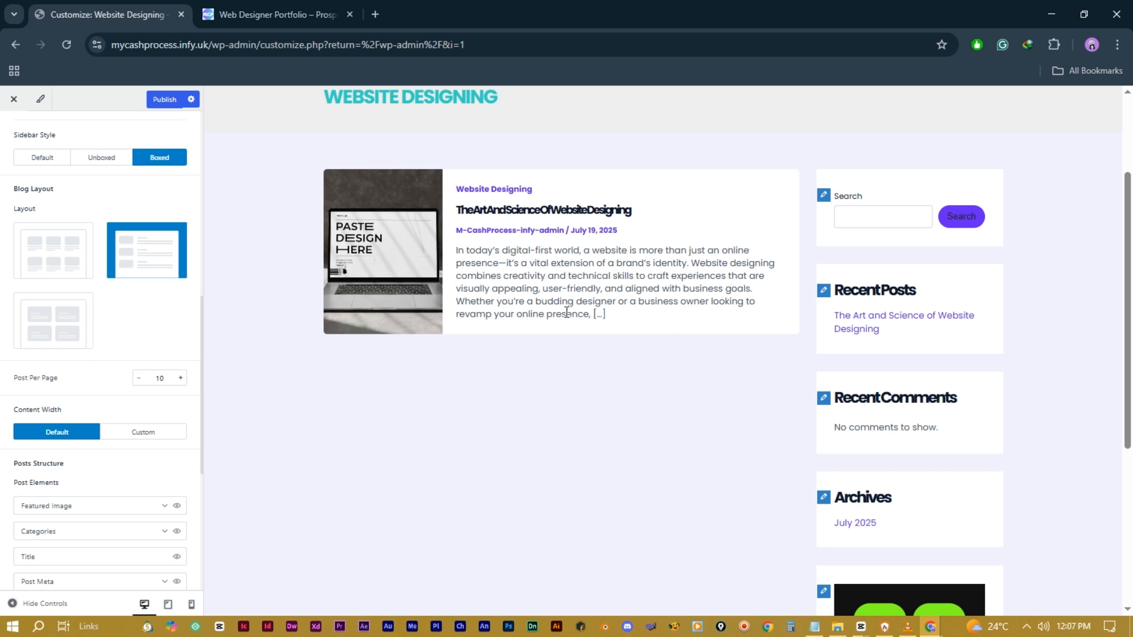
# Step: Raise the archive Post Per Page value to 12
pyautogui.click(180, 377)
pyautogui.click(181, 377)
pyautogui.scroll(-3, 87, 456)
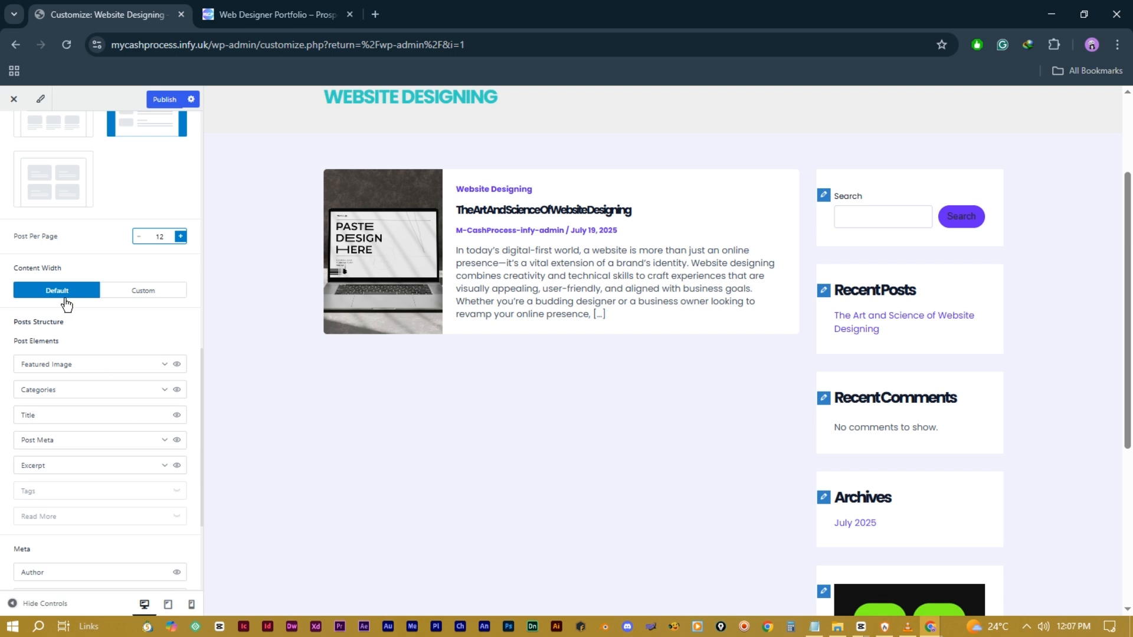
# Step: Use a Custom Content Width of 1464 px and switch the posts to the Grid layout
pyautogui.click(133, 298)
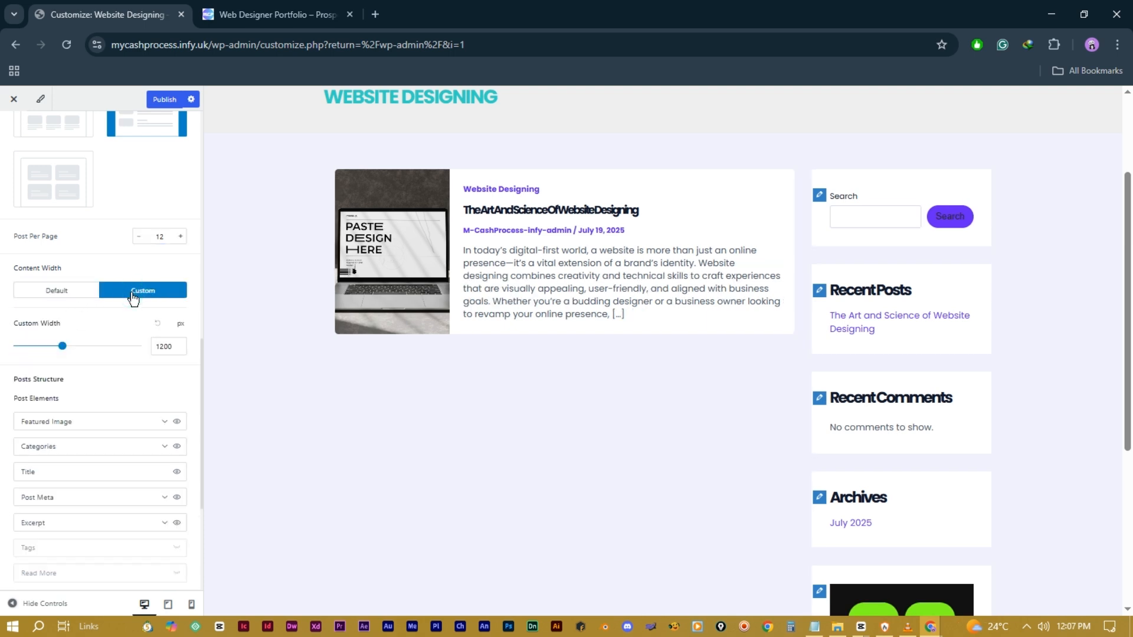
pyautogui.scroll(1, 52, 353)
pyautogui.click(47, 348)
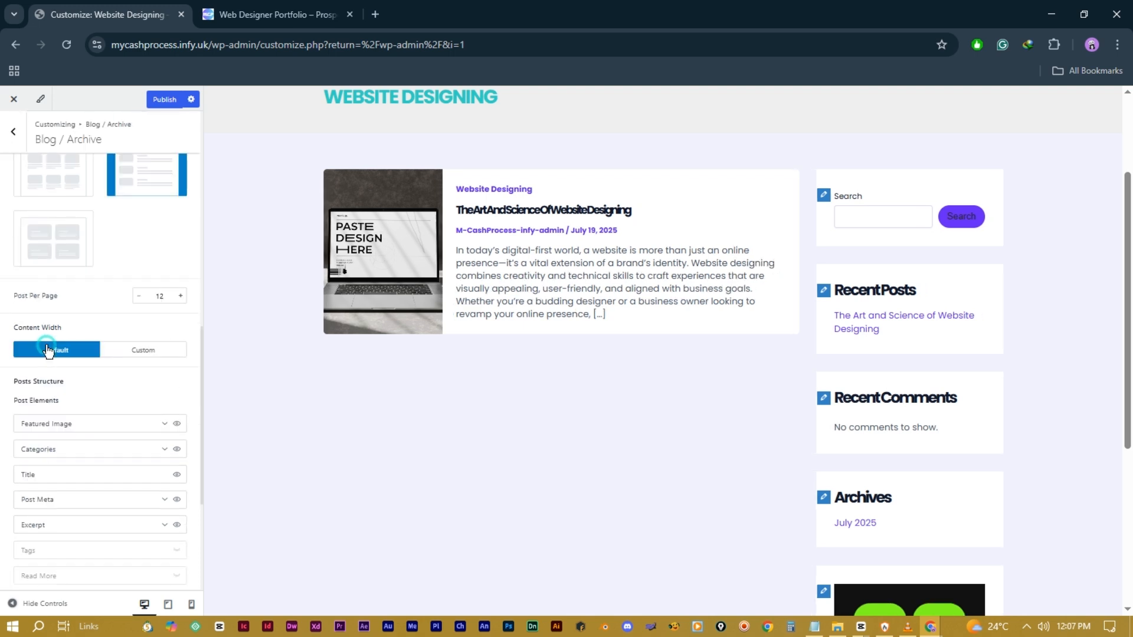
pyautogui.click(136, 354)
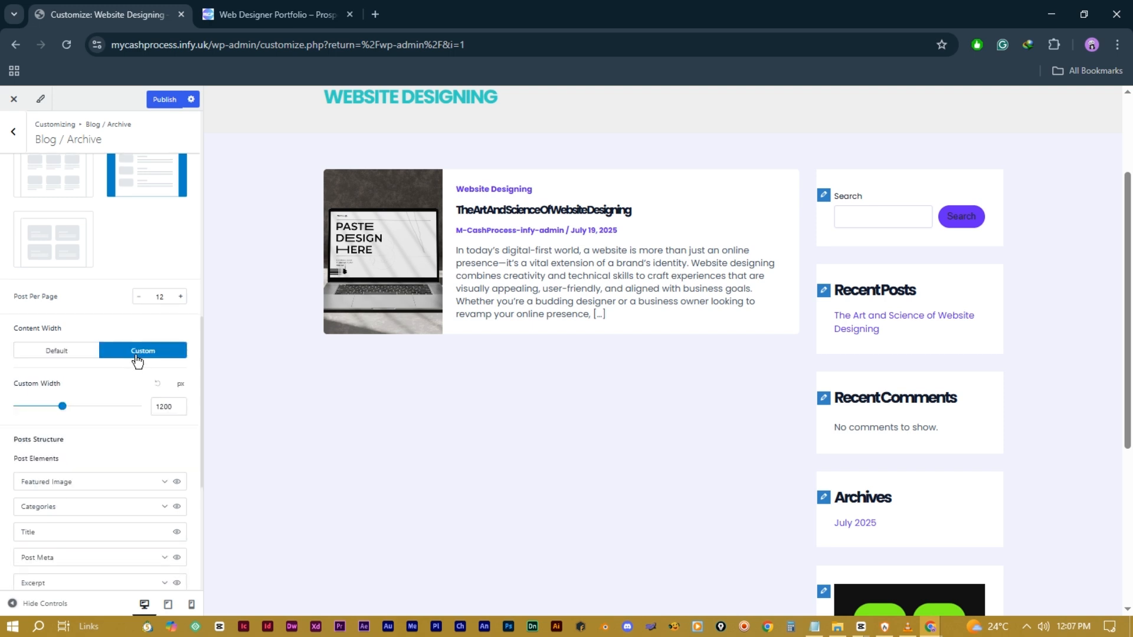
pyautogui.click(45, 407)
pyautogui.click(42, 407)
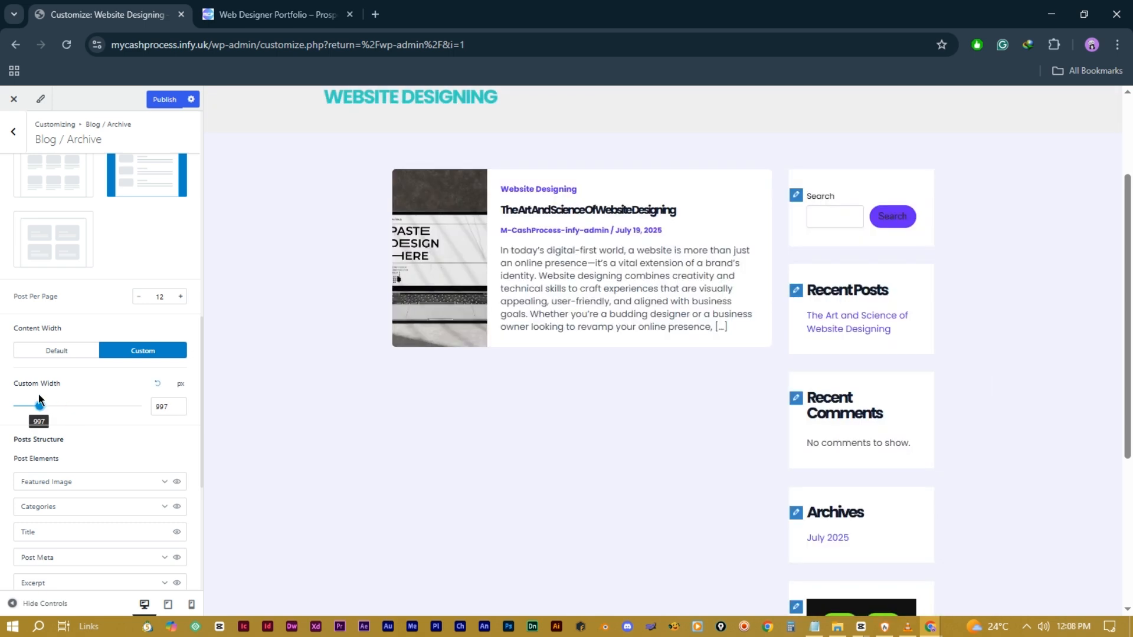
pyautogui.moveTo(40, 414); pyautogui.dragTo(91, 421)
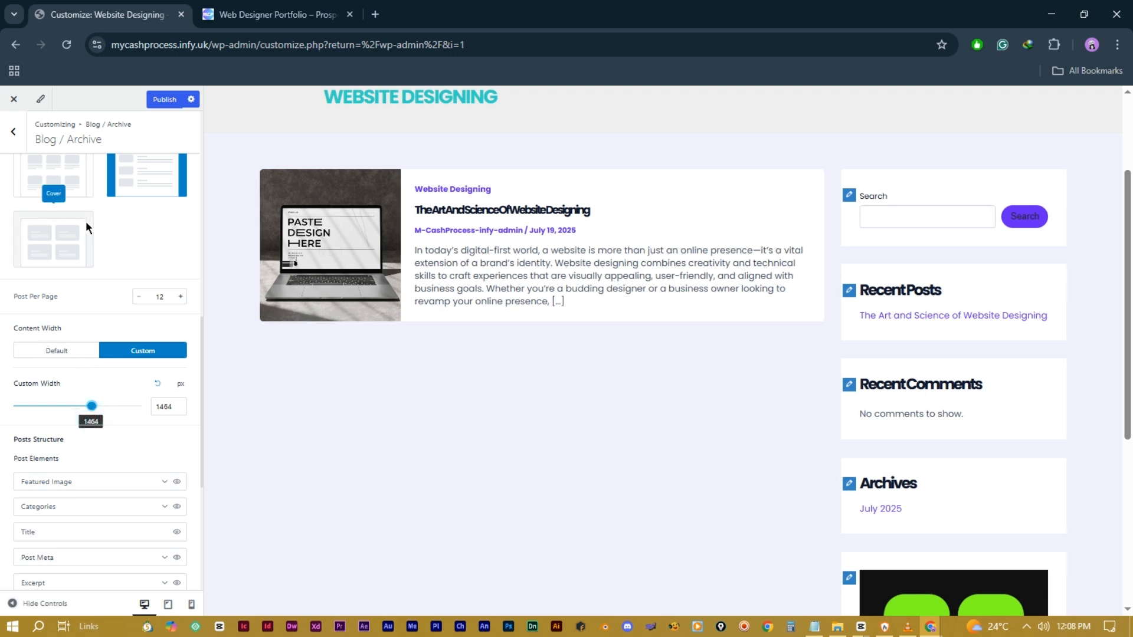
pyautogui.click(70, 184)
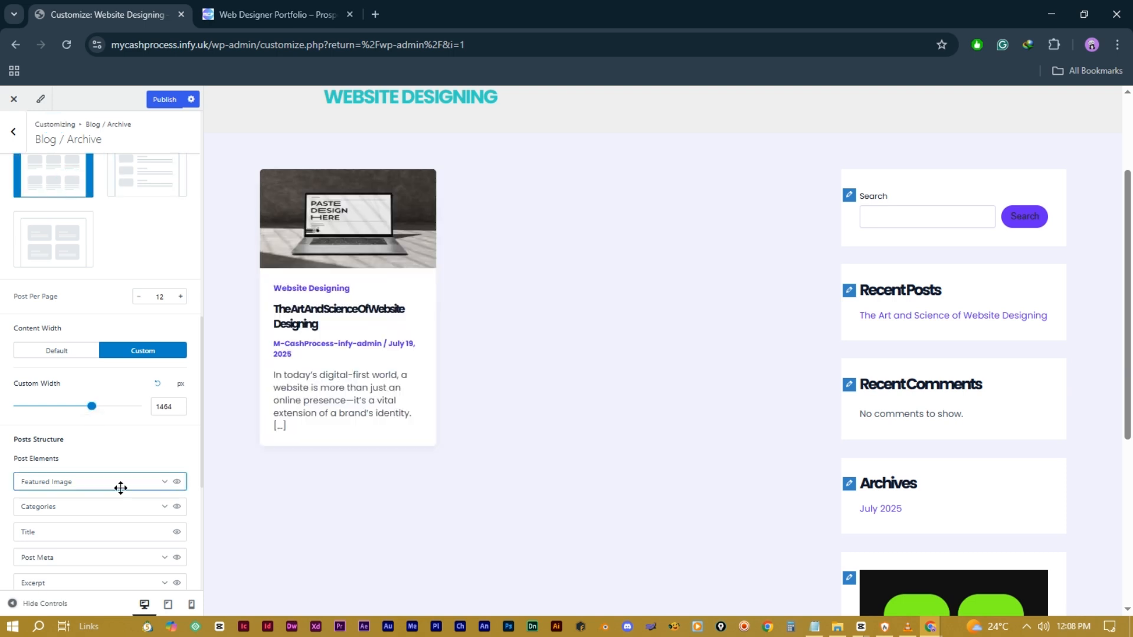
# Step: Give card featured images a 4:3 ratio, zoom-out hover effect and Large image size
pyautogui.scroll(-2, 121, 447)
pyautogui.scroll(-2, 122, 448)
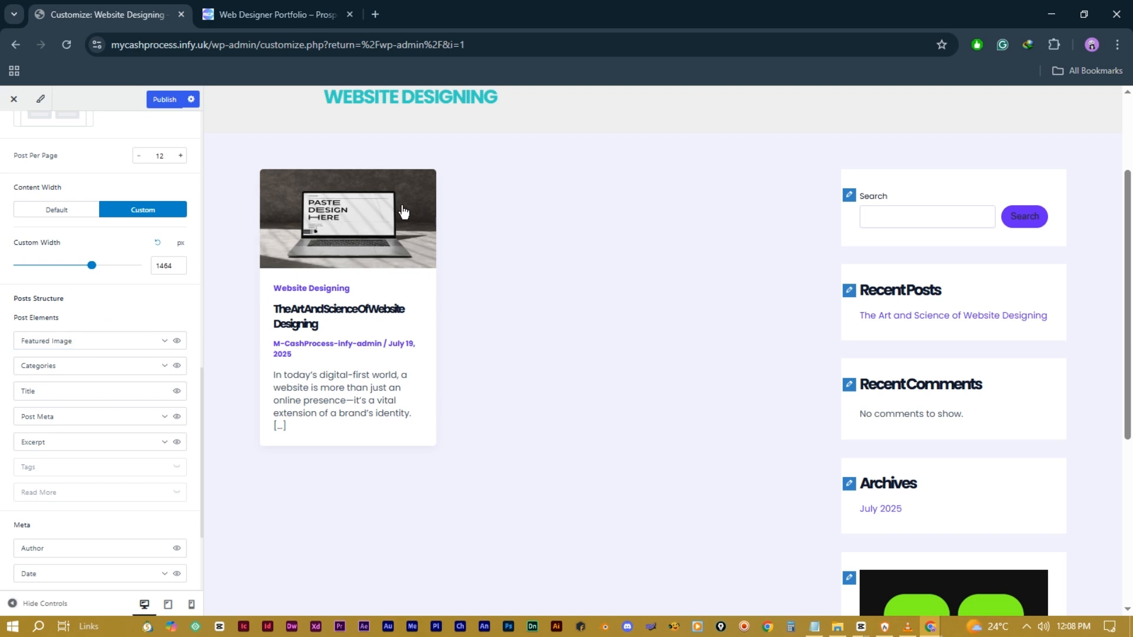
pyautogui.click(177, 341)
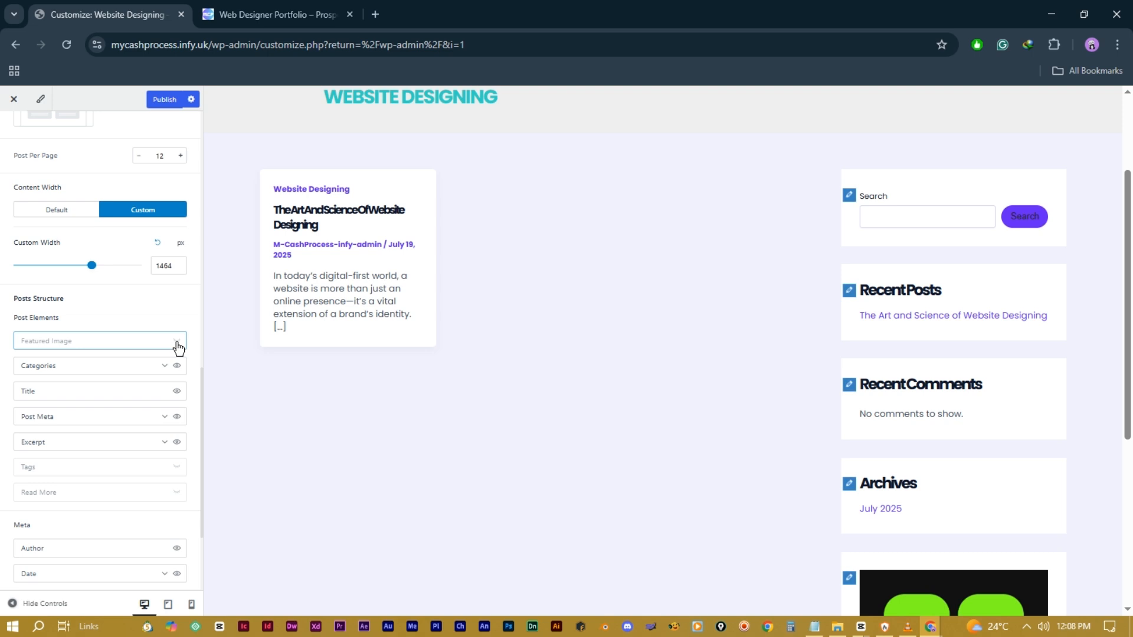
pyautogui.click(177, 342)
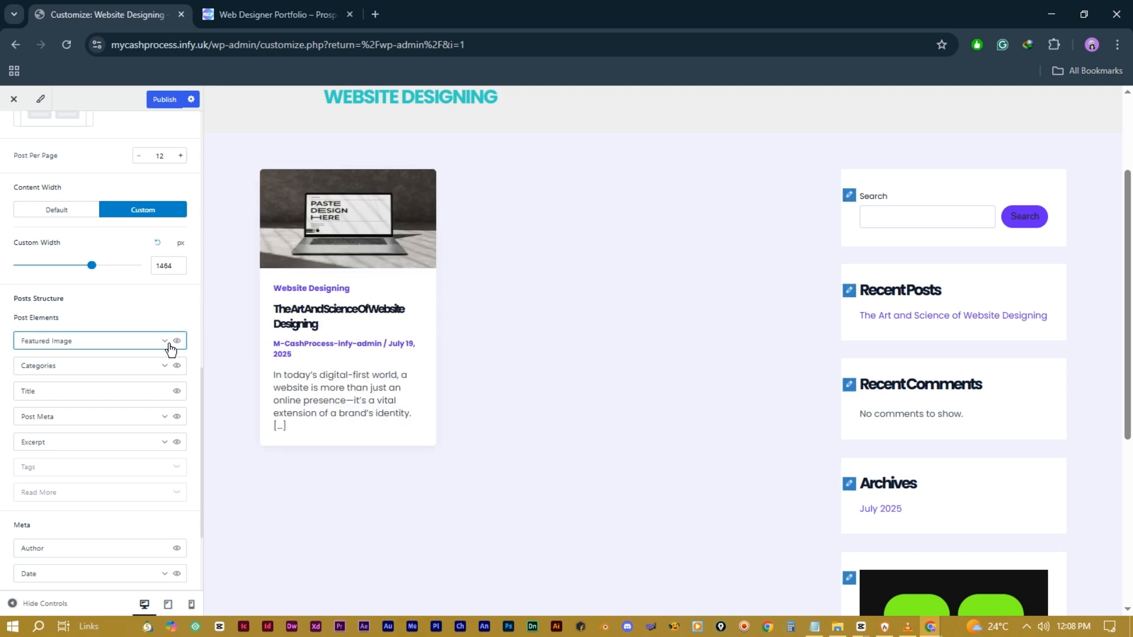
pyautogui.click(165, 346)
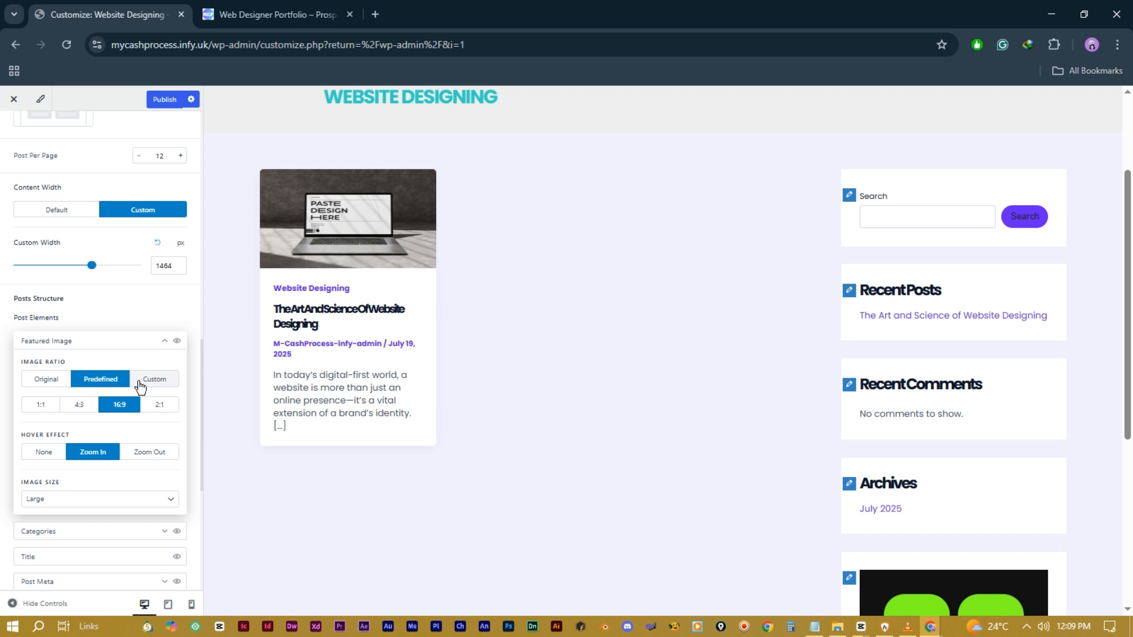
pyautogui.click(80, 410)
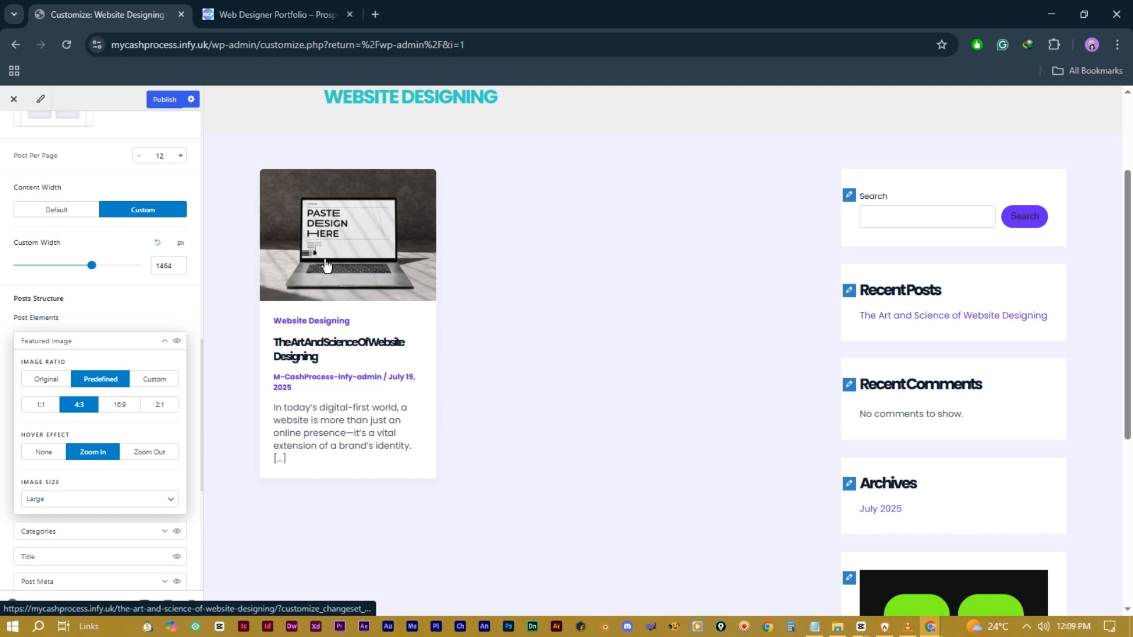
pyautogui.click(150, 452)
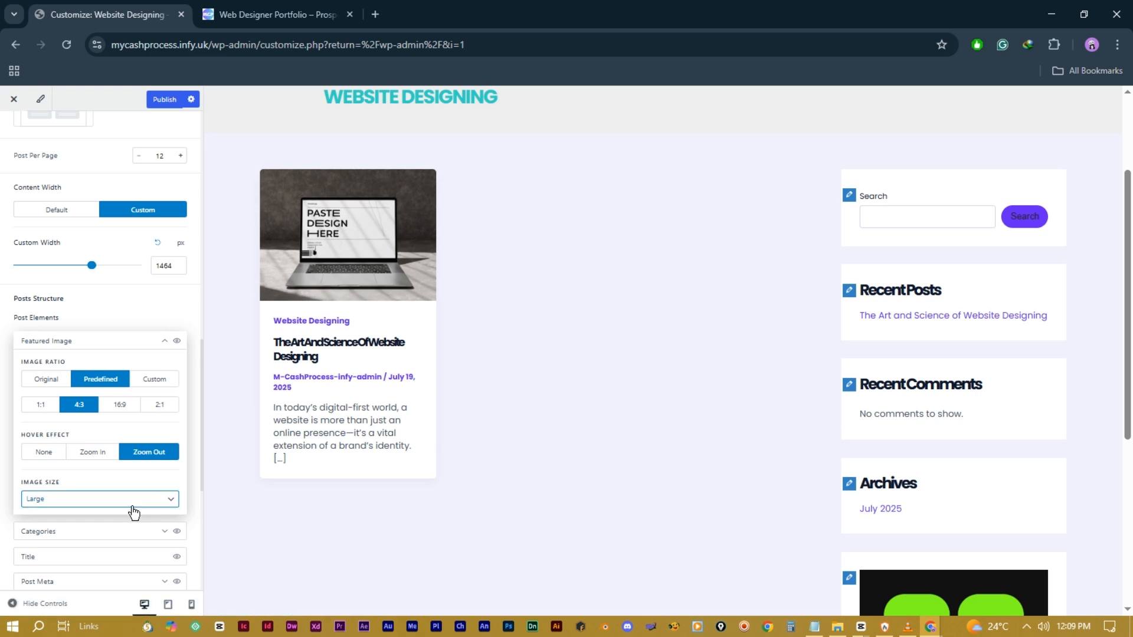
pyautogui.click(167, 501)
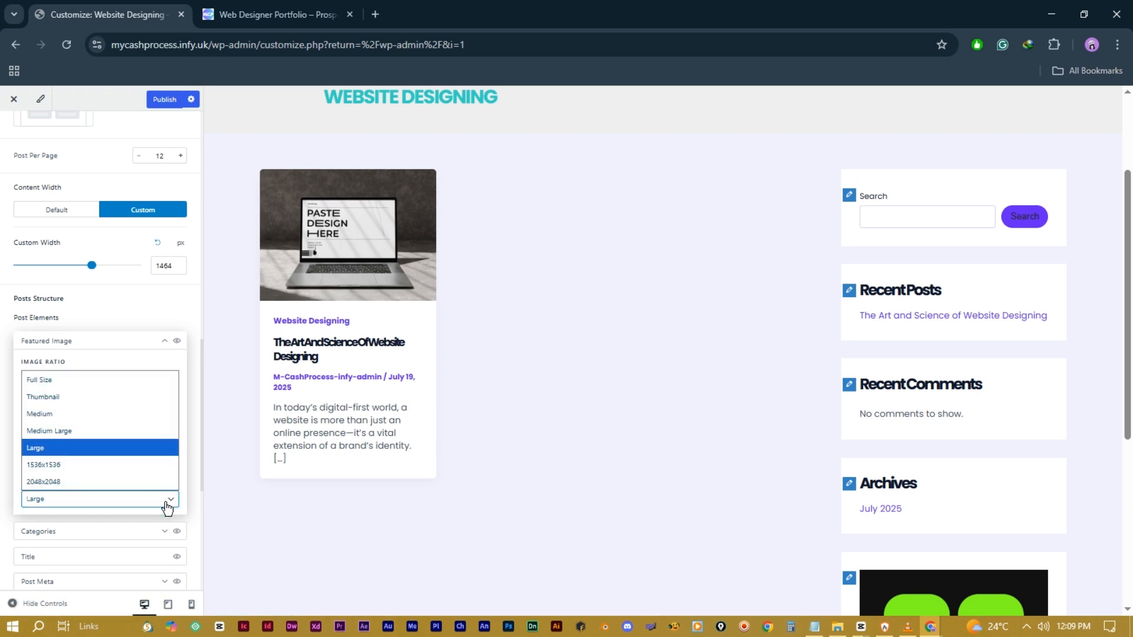
pyautogui.click(168, 500)
pyautogui.click(165, 342)
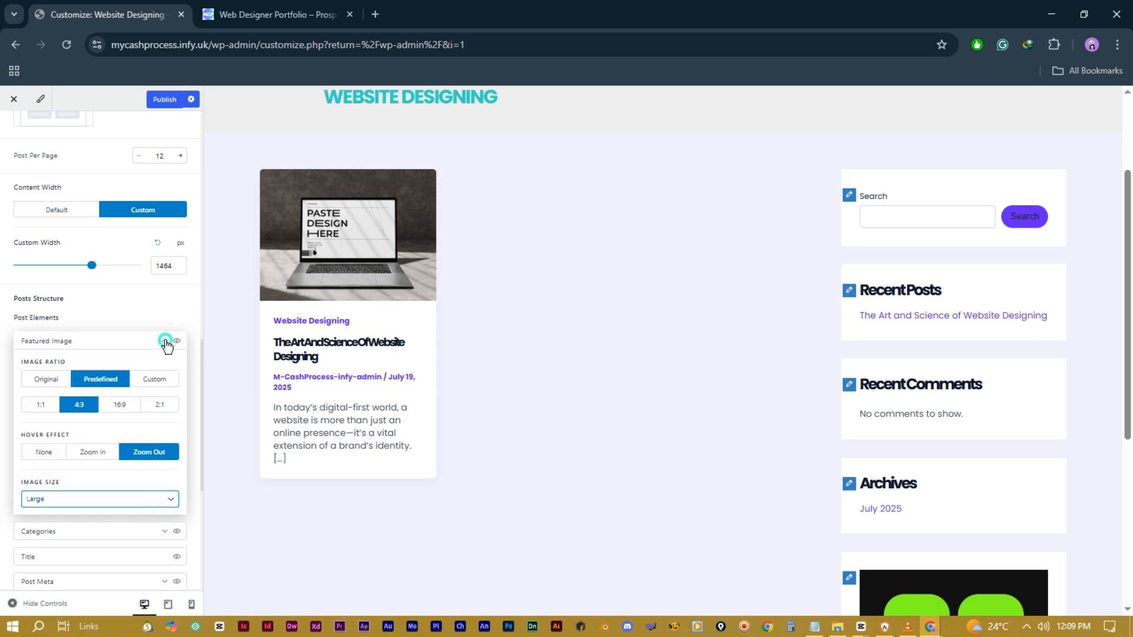
# Step: Style the card's category label as an underlined link
pyautogui.click(164, 366)
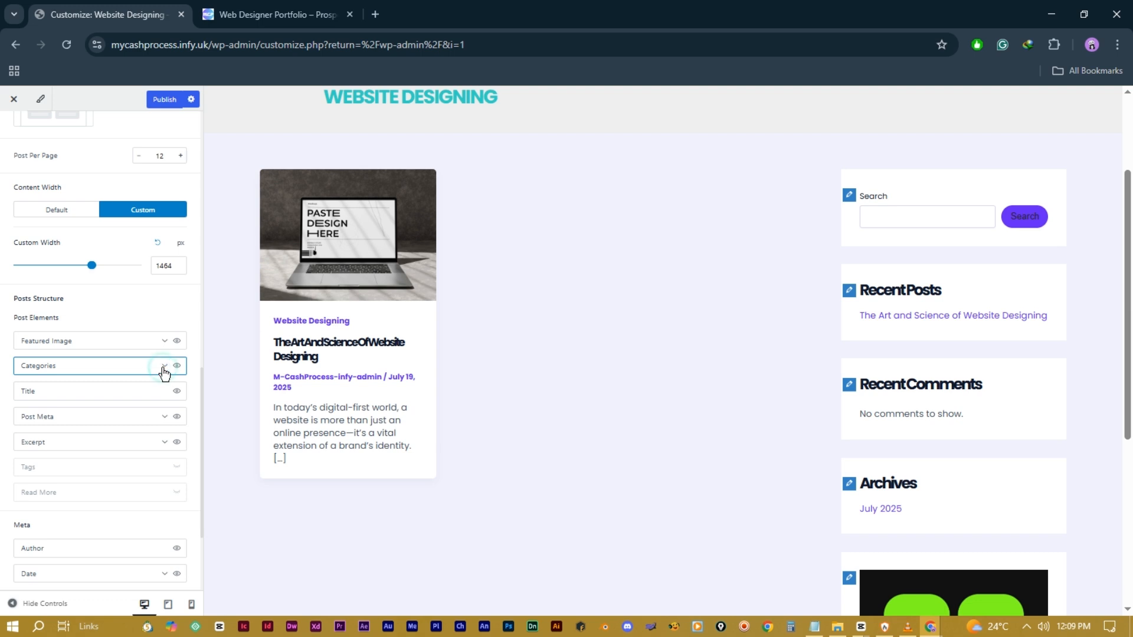
pyautogui.click(100, 406)
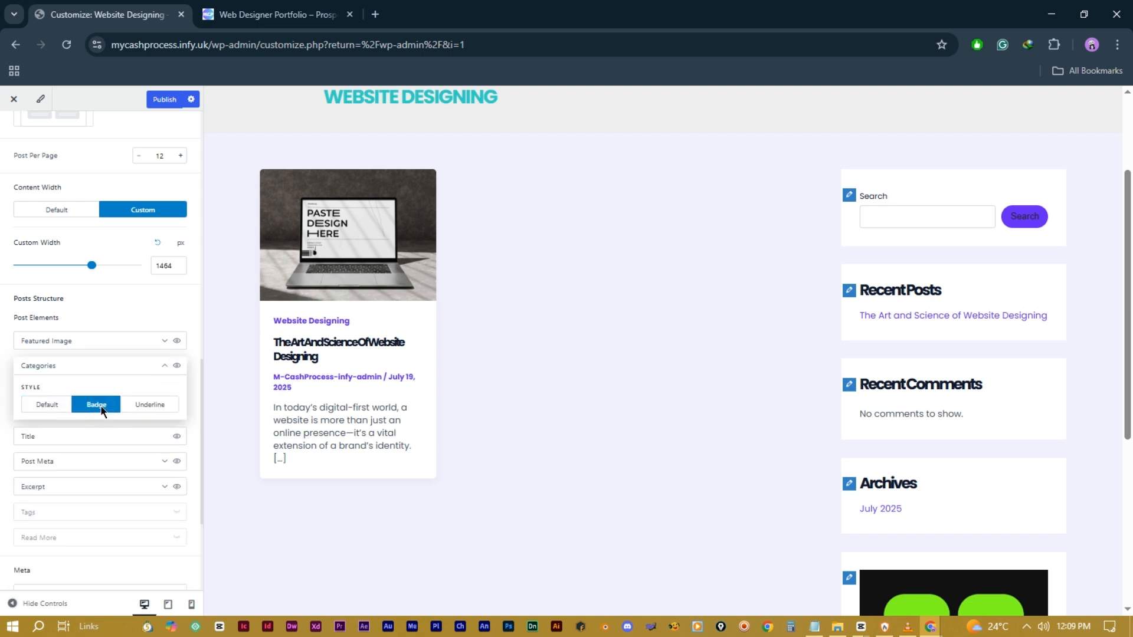
pyautogui.click(145, 408)
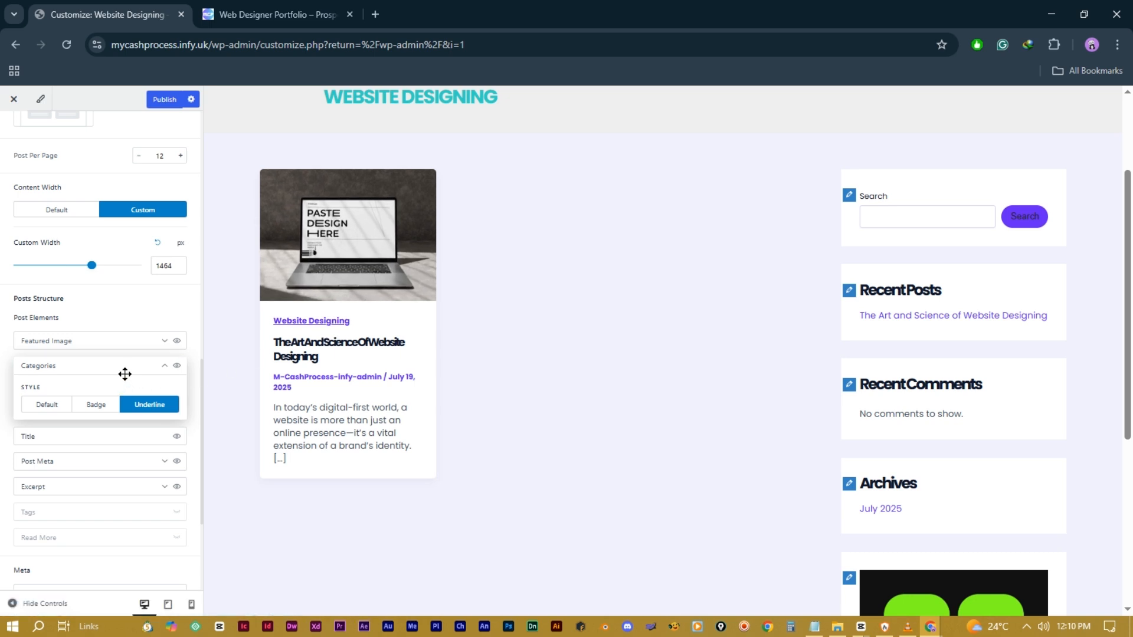
pyautogui.click(165, 368)
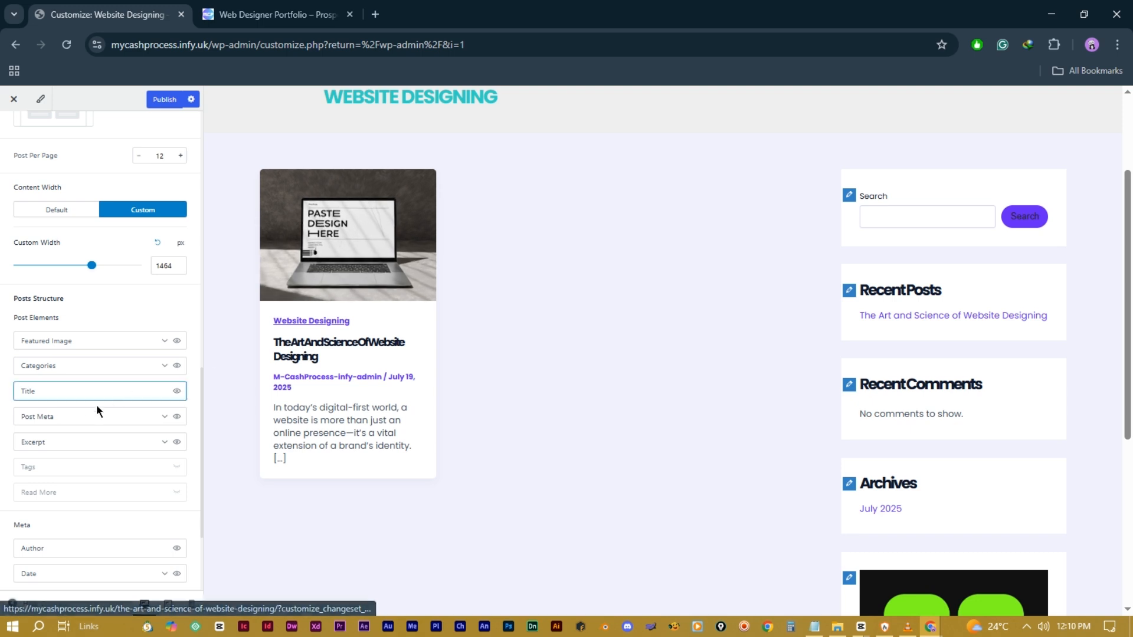
pyautogui.click(177, 432)
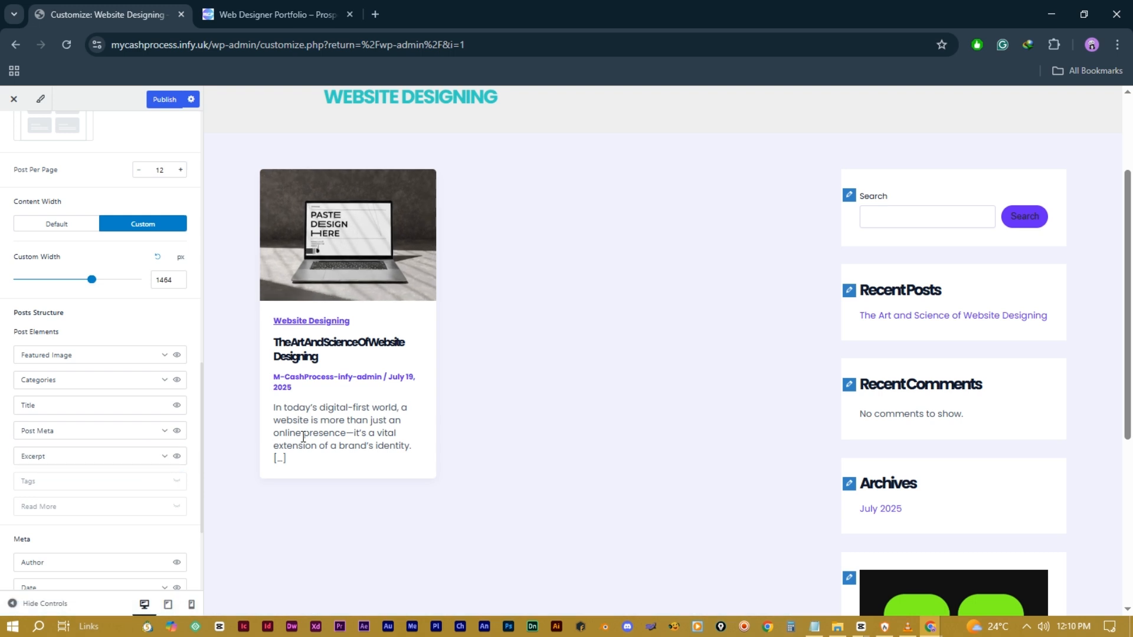
# Step: Keep cards showing the excerpt and add a Read Post link to each card
pyautogui.click(164, 456)
pyautogui.click(61, 497)
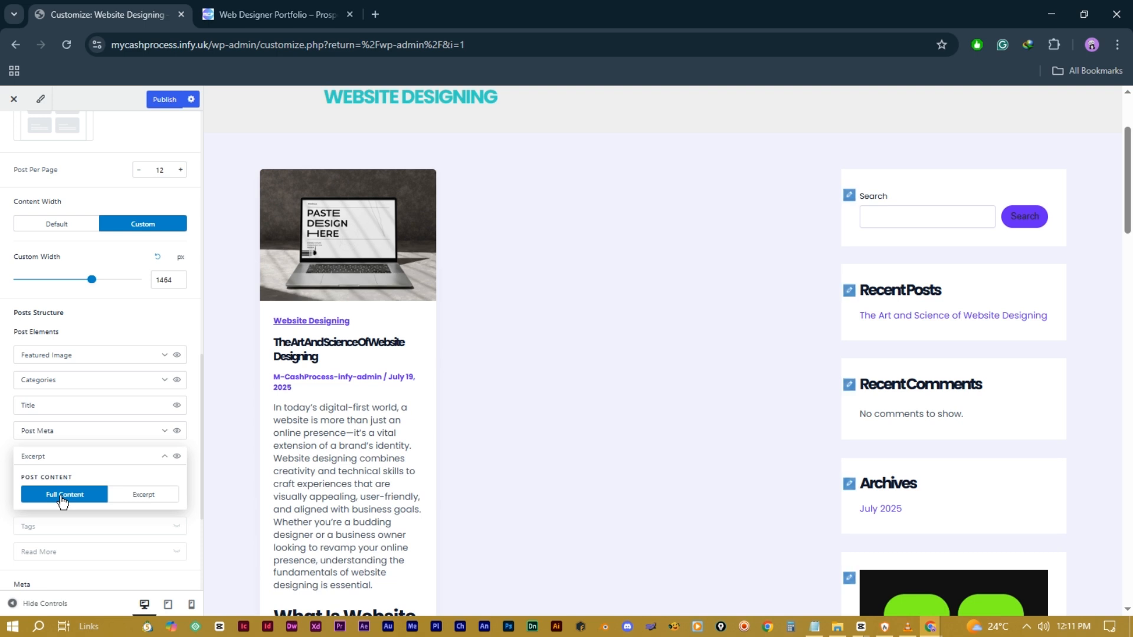
pyautogui.click(140, 498)
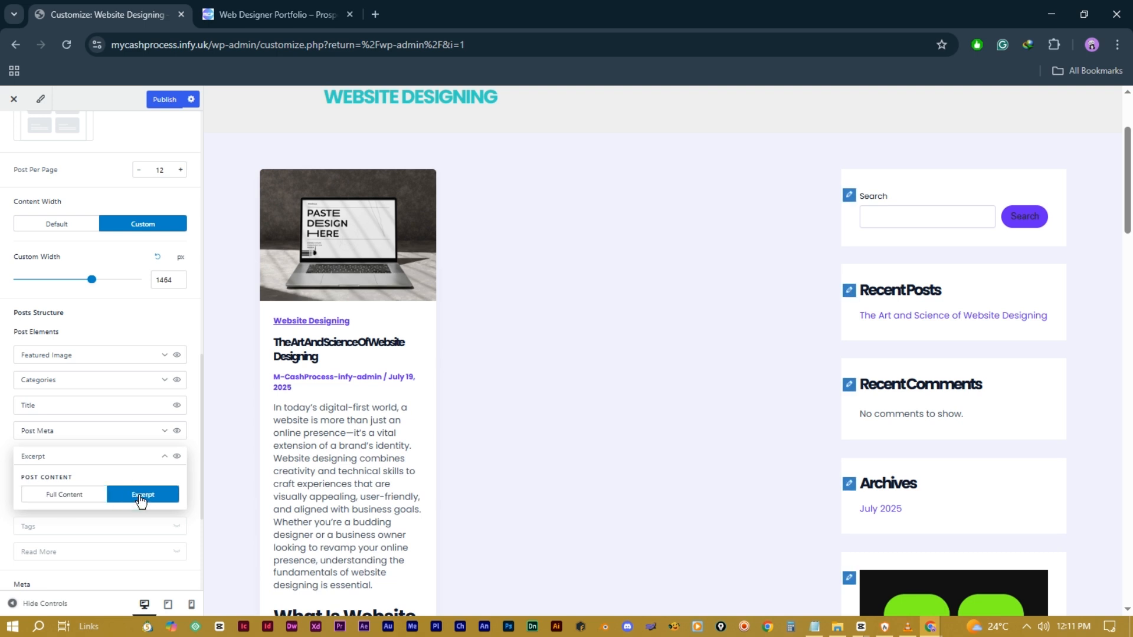
pyautogui.click(164, 457)
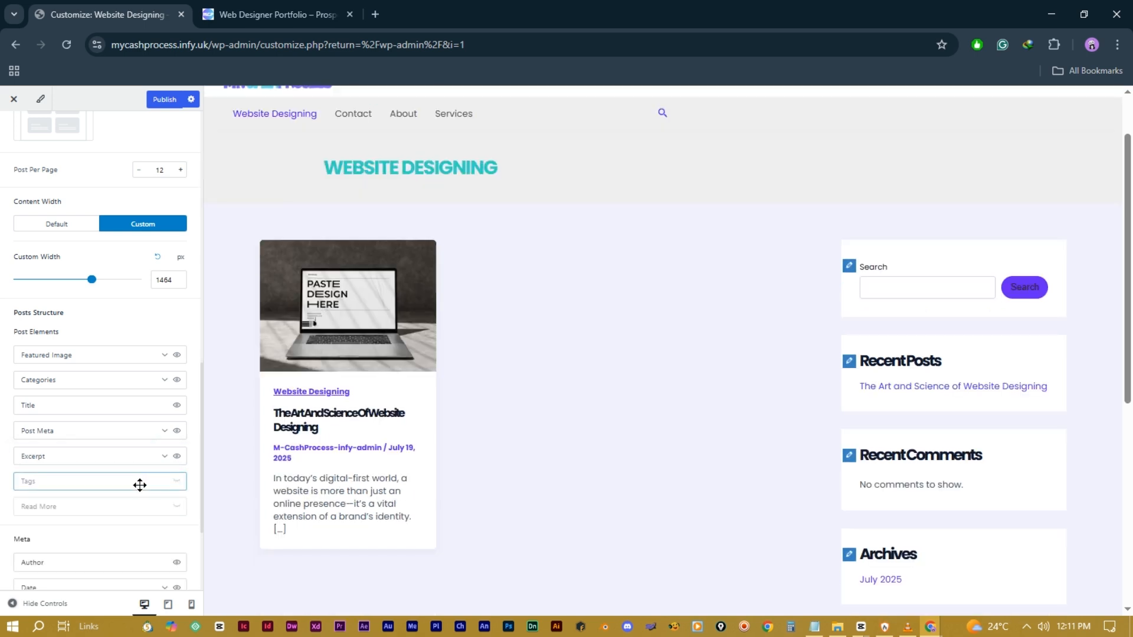
pyautogui.click(178, 481)
pyautogui.click(177, 481)
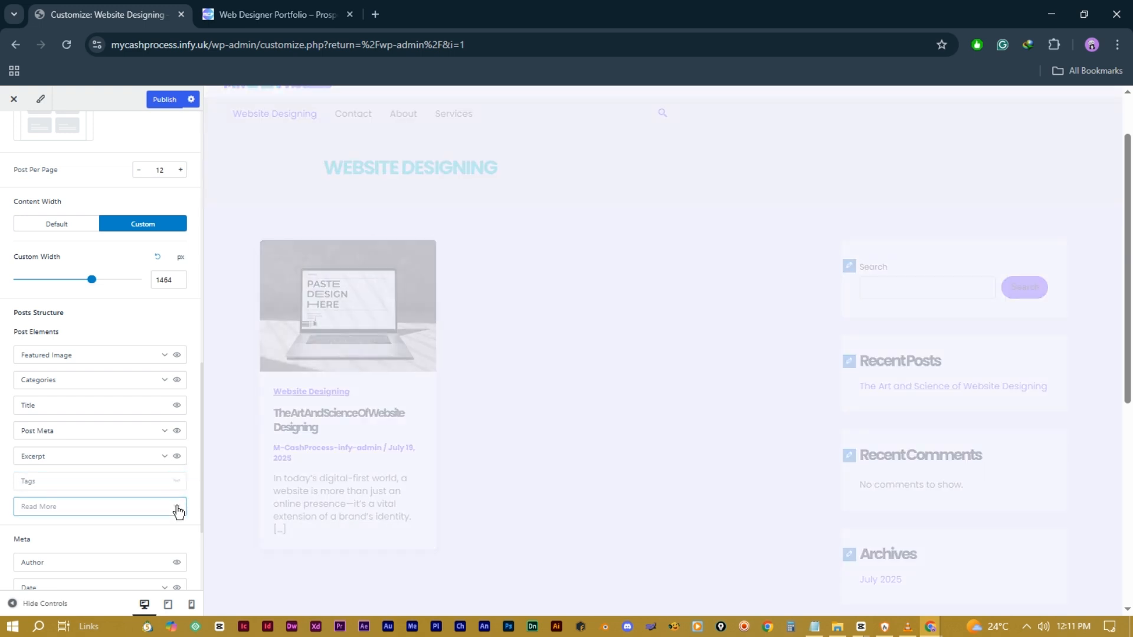
pyautogui.click(177, 507)
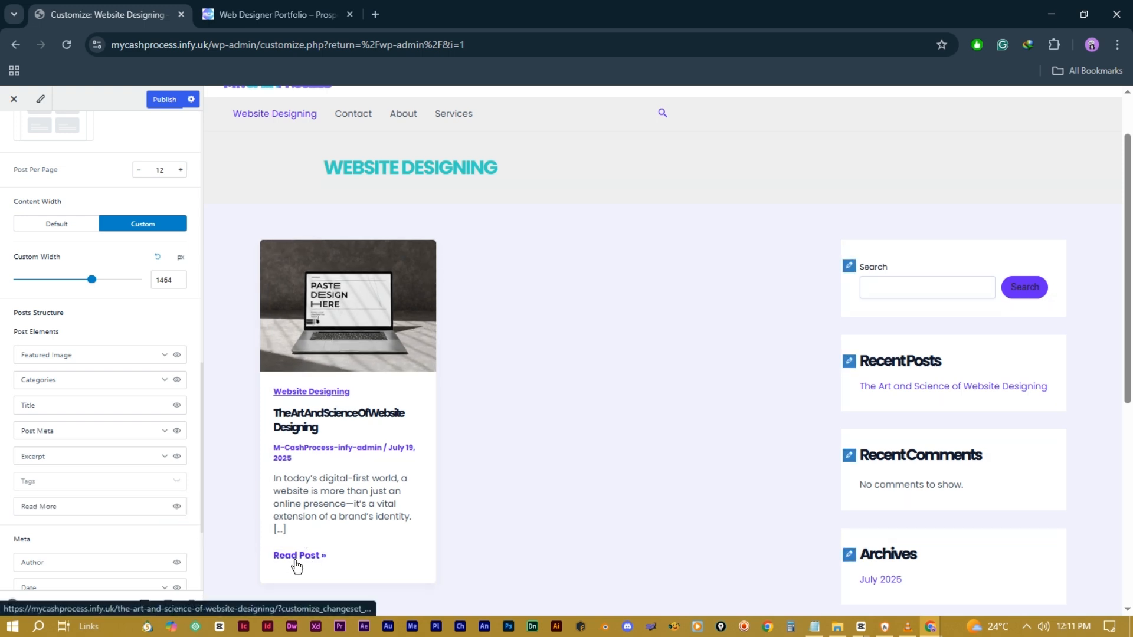
pyautogui.scroll(-3, 121, 457)
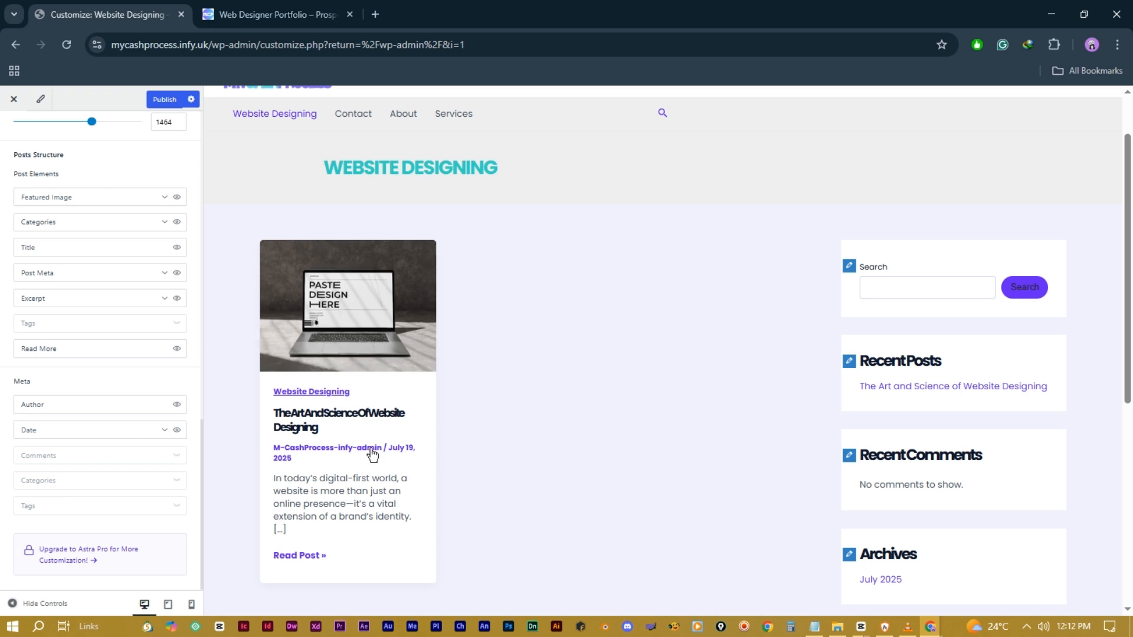
# Step: Add comments and tags to the post meta line, leaving categories out
pyautogui.click(176, 456)
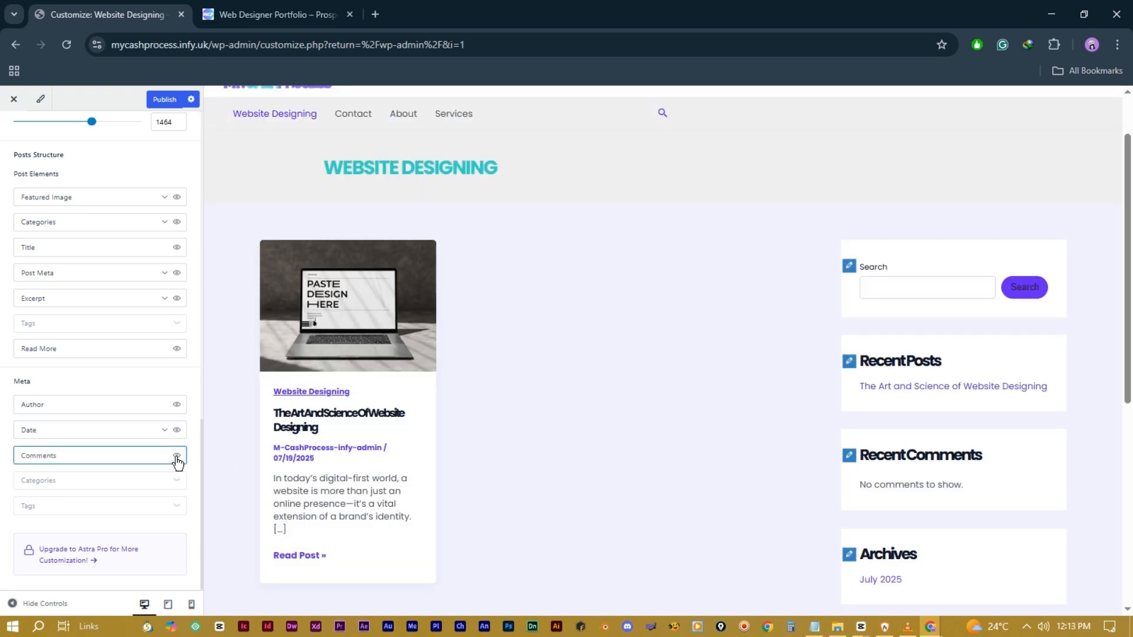
pyautogui.scroll(-1, 341, 495)
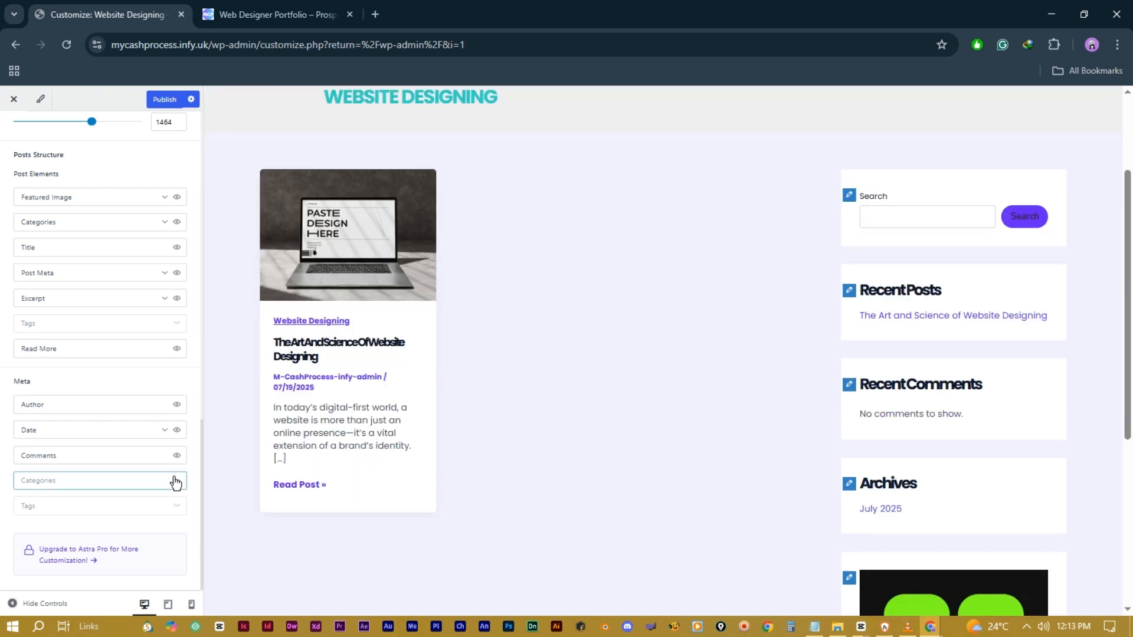
pyautogui.click(177, 482)
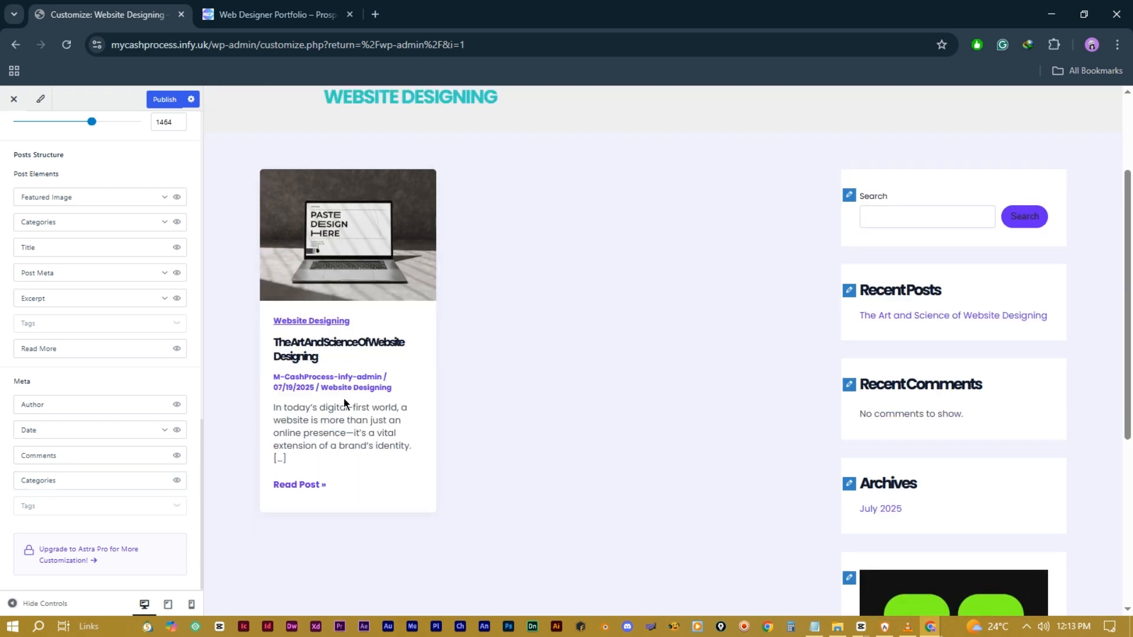
pyautogui.click(177, 482)
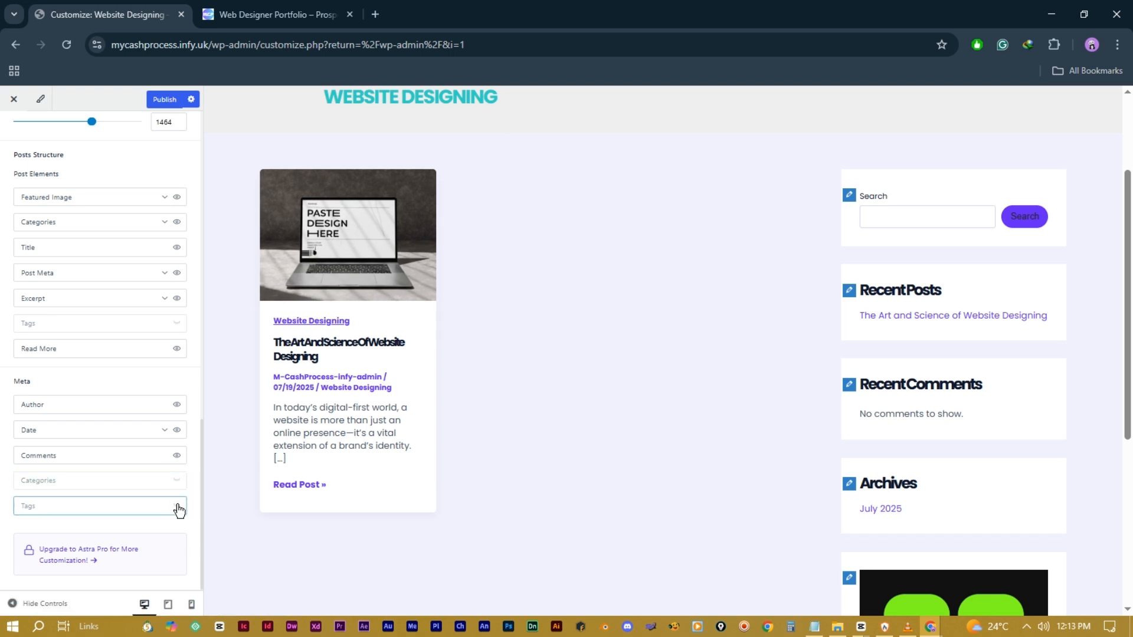
pyautogui.click(177, 507)
pyautogui.scroll(6, 95, 406)
pyautogui.scroll(3, 94, 405)
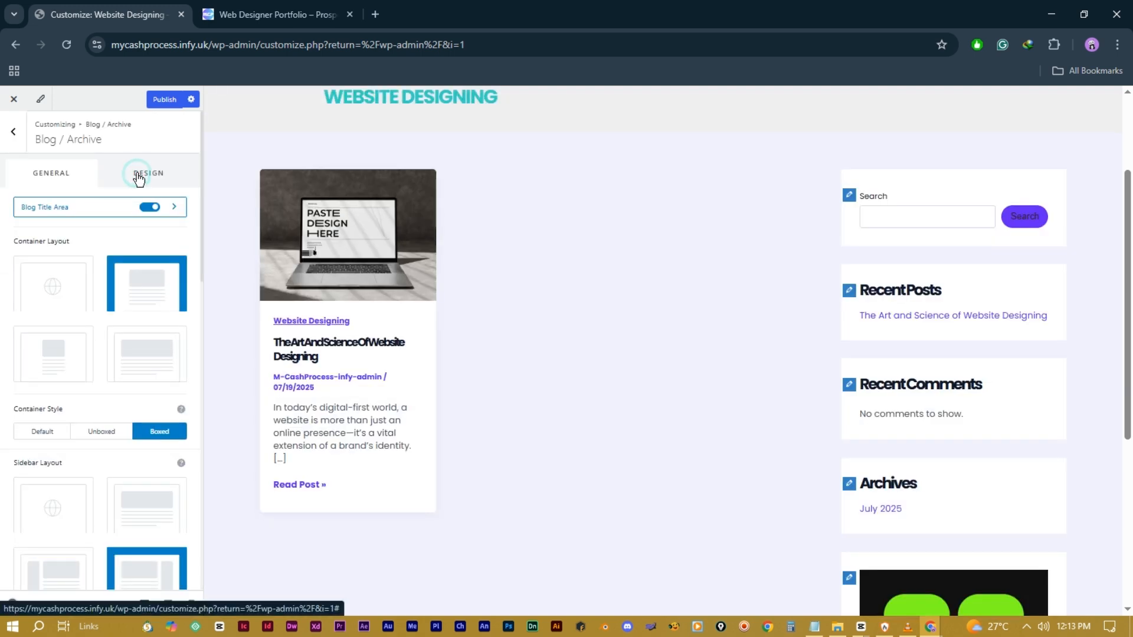
# Step: Give the blog cards a 40 px border radius in the Design settings
pyautogui.click(133, 184)
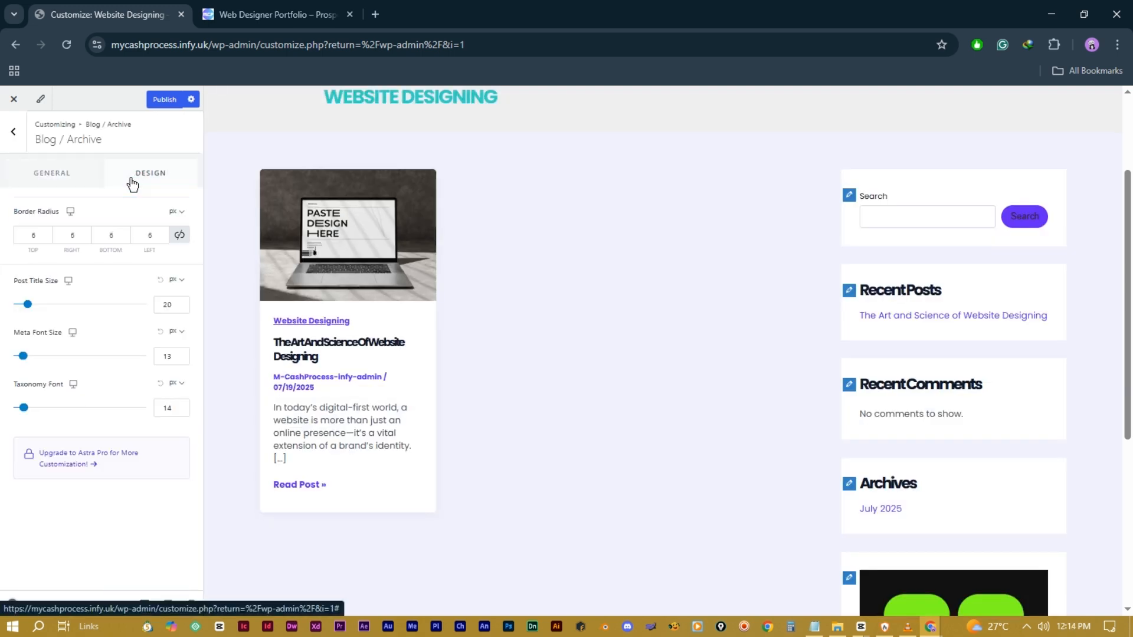
pyautogui.click(178, 234)
pyautogui.click(136, 233)
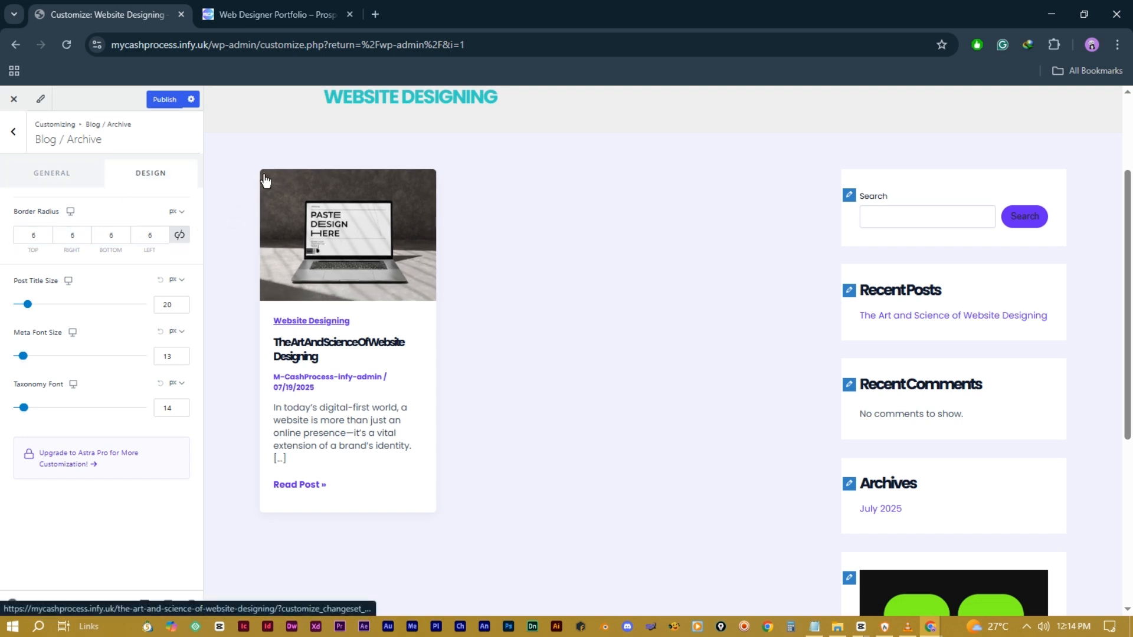
pyautogui.click(153, 235)
pyautogui.press('BackSpace')
pyautogui.write('10')
pyautogui.click(148, 235)
pyautogui.doubleClick(142, 238)
pyautogui.write('40')
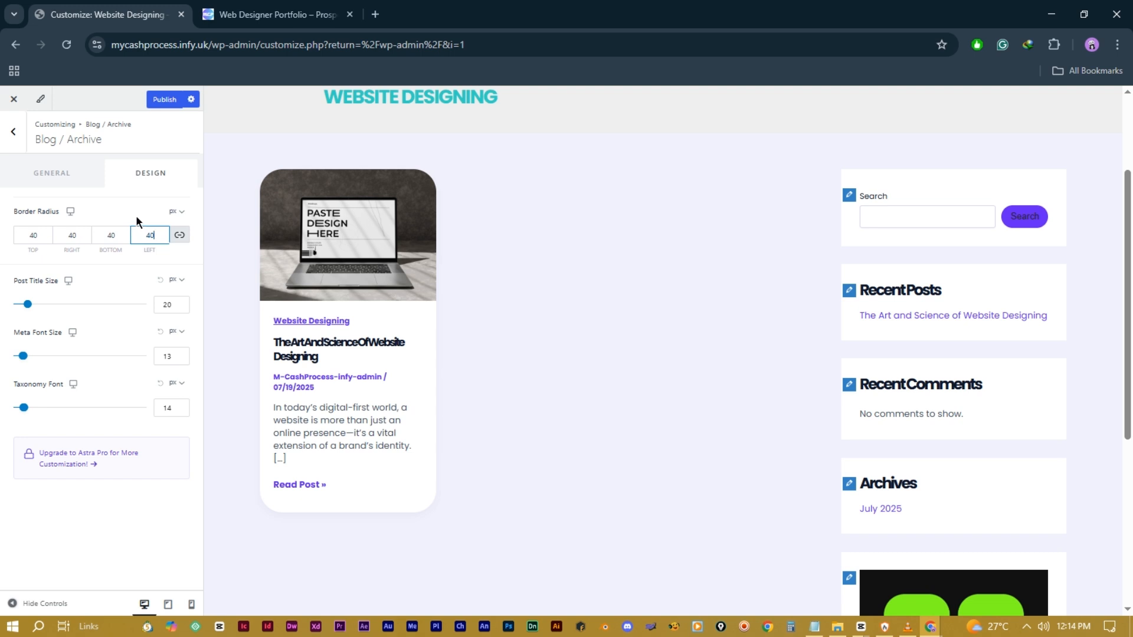
pyautogui.click(180, 235)
pyautogui.click(118, 233)
pyautogui.doubleClick(104, 234)
pyautogui.click(91, 318)
# Step: Set post title size 25, meta font size 14 and taxonomy font size 12 px
pyautogui.moveTo(28, 305)
pyautogui.mouseDown()
pyautogui.moveTo(44, 307)
pyautogui.moveTo(34, 307)
pyautogui.mouseUp()
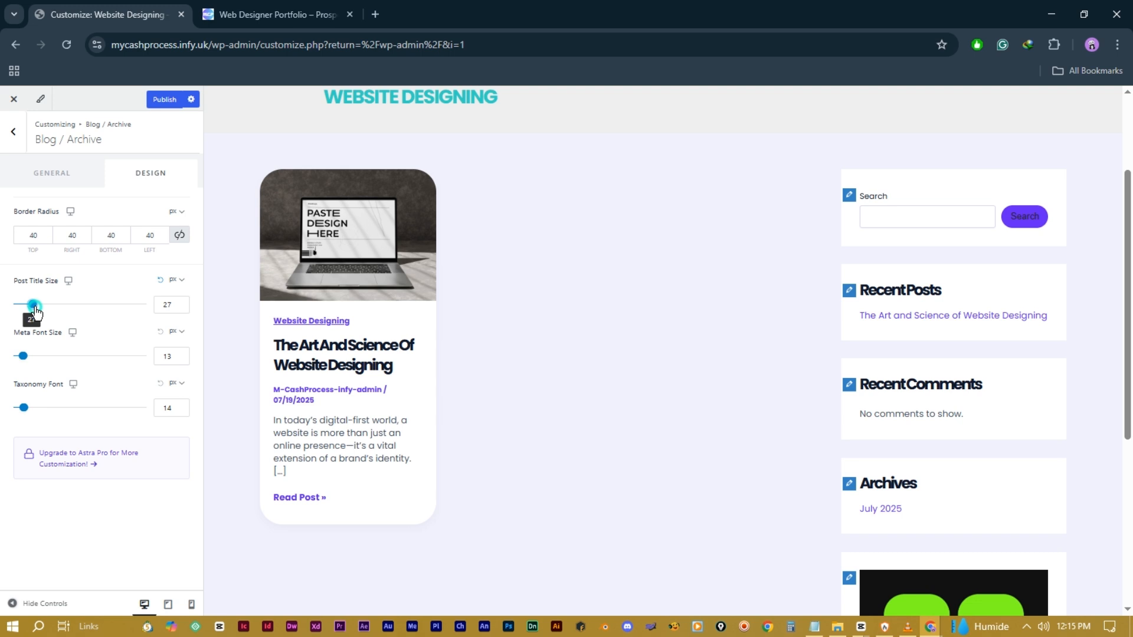
pyautogui.moveTo(34, 307); pyautogui.dragTo(33, 308)
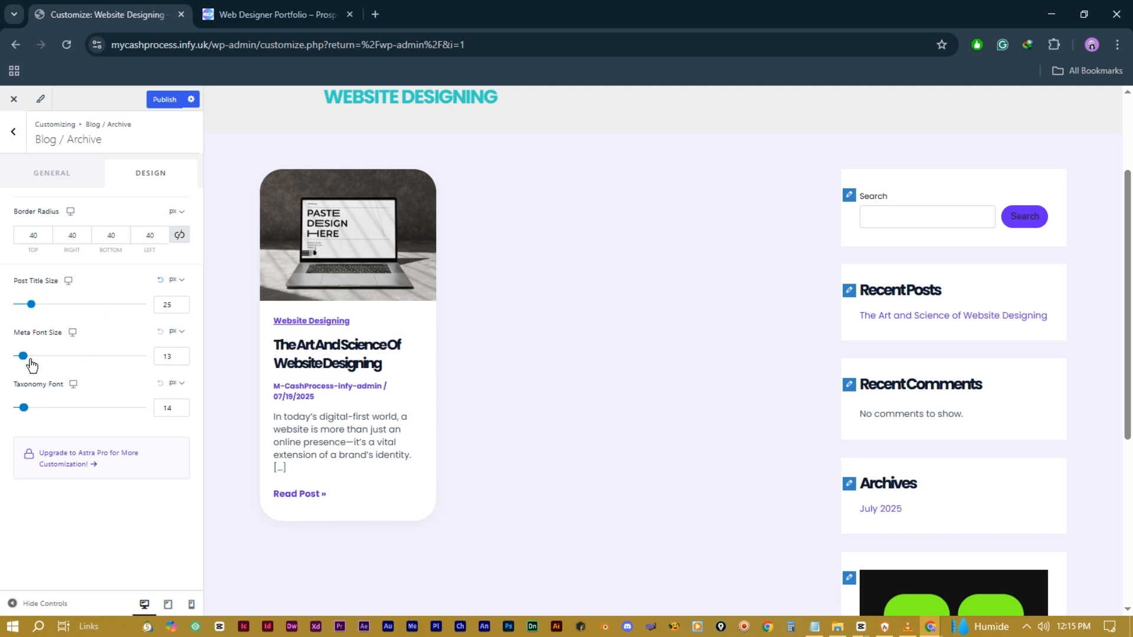
pyautogui.moveTo(25, 359); pyautogui.dragTo(27, 358)
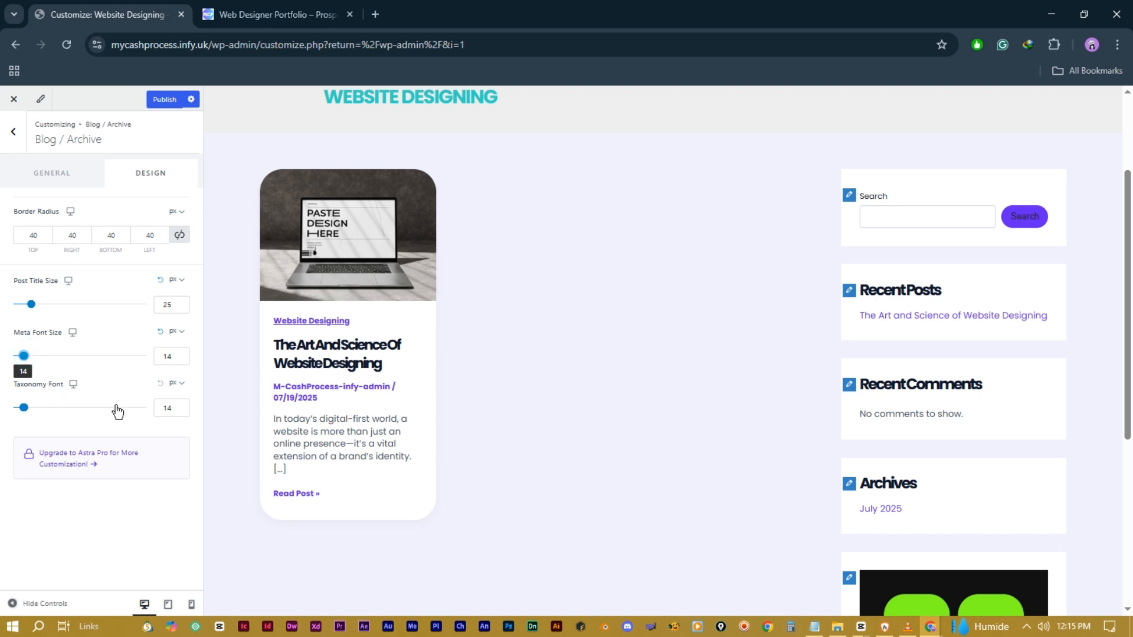
pyautogui.click(24, 407)
pyautogui.moveTo(26, 407); pyautogui.dragTo(24, 407)
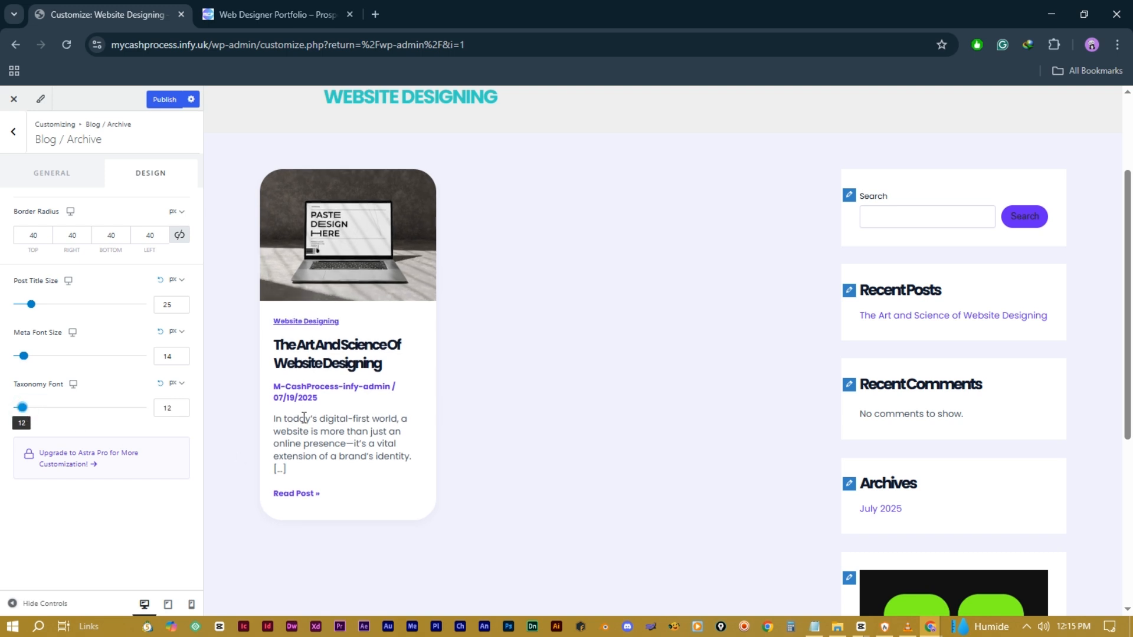
pyautogui.click(14, 135)
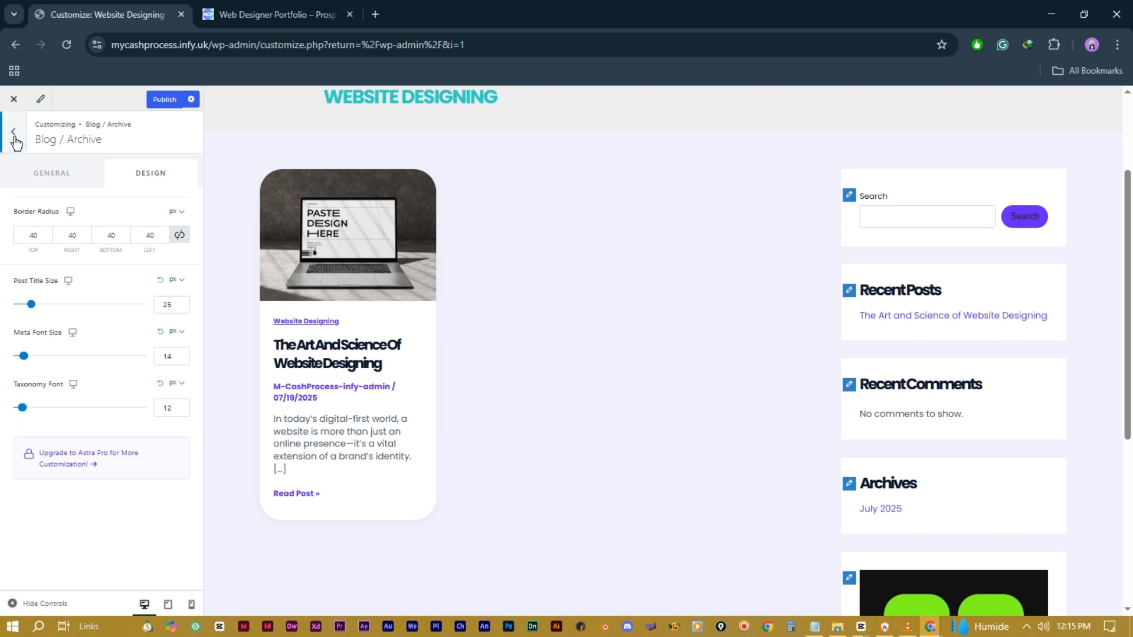
# Step: Look through the Single Page layout and design settings, previewing the New Page
pyautogui.click(15, 136)
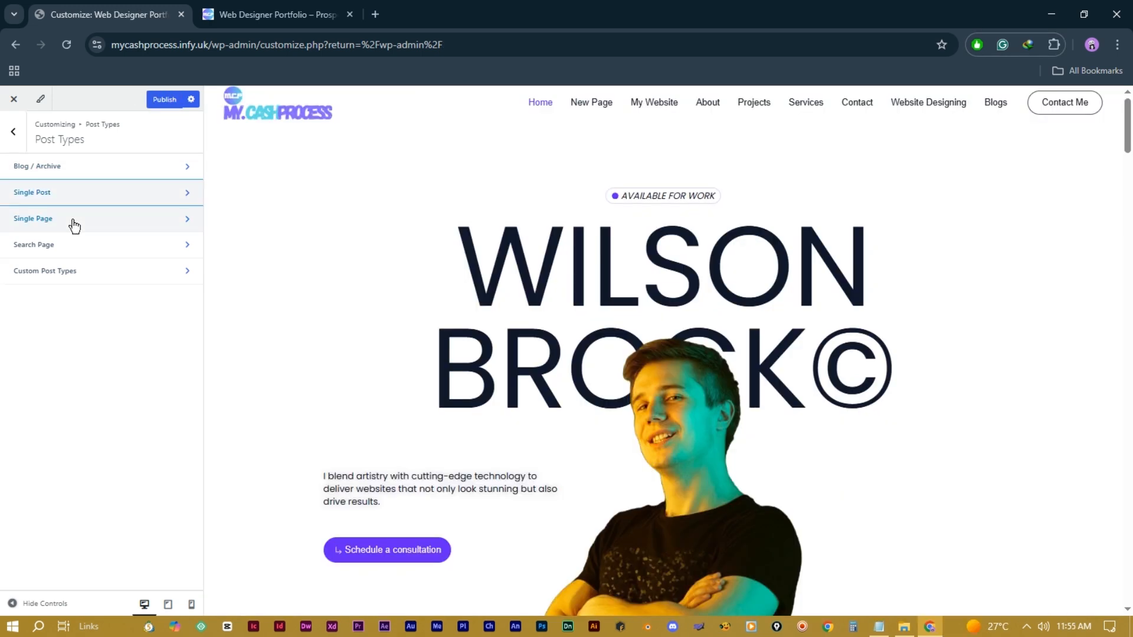
pyautogui.click(75, 226)
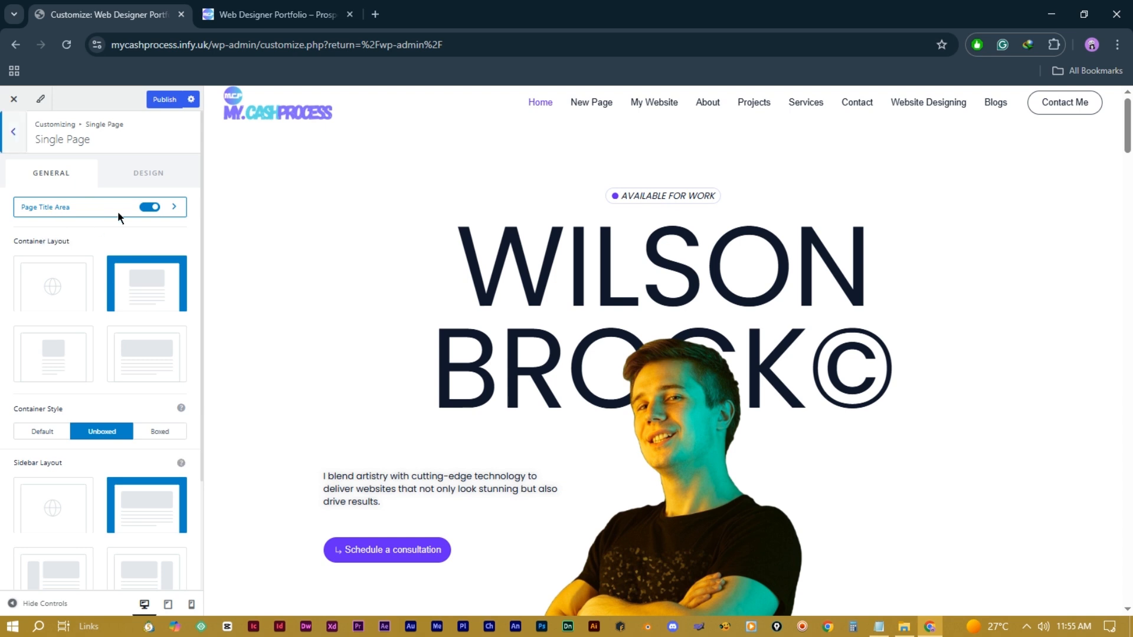
pyautogui.click(589, 103)
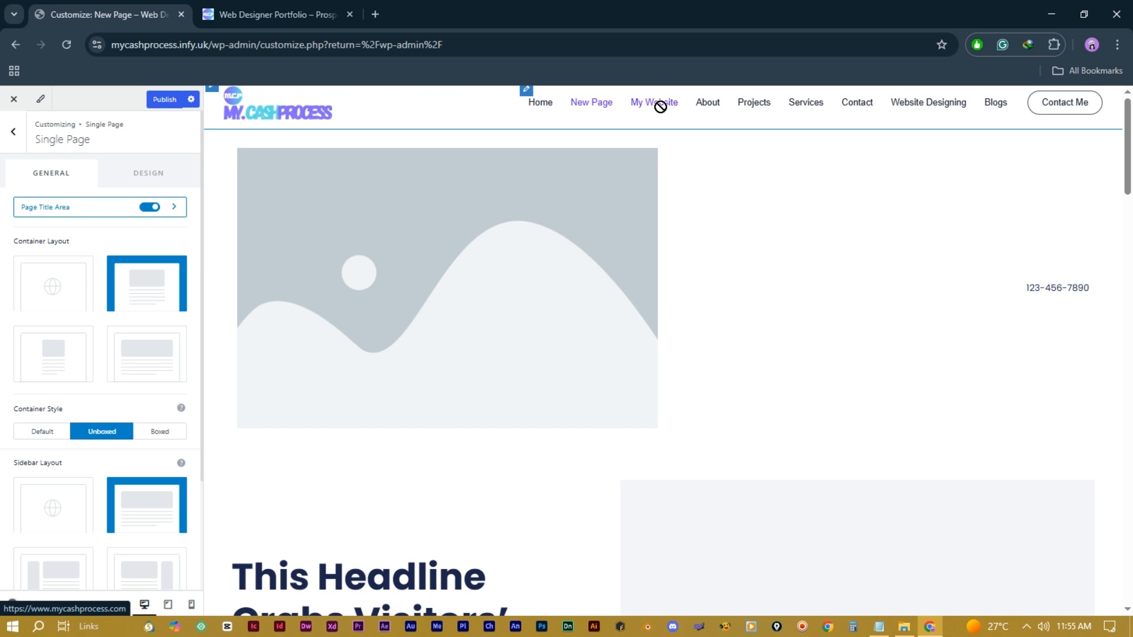
pyautogui.click(537, 102)
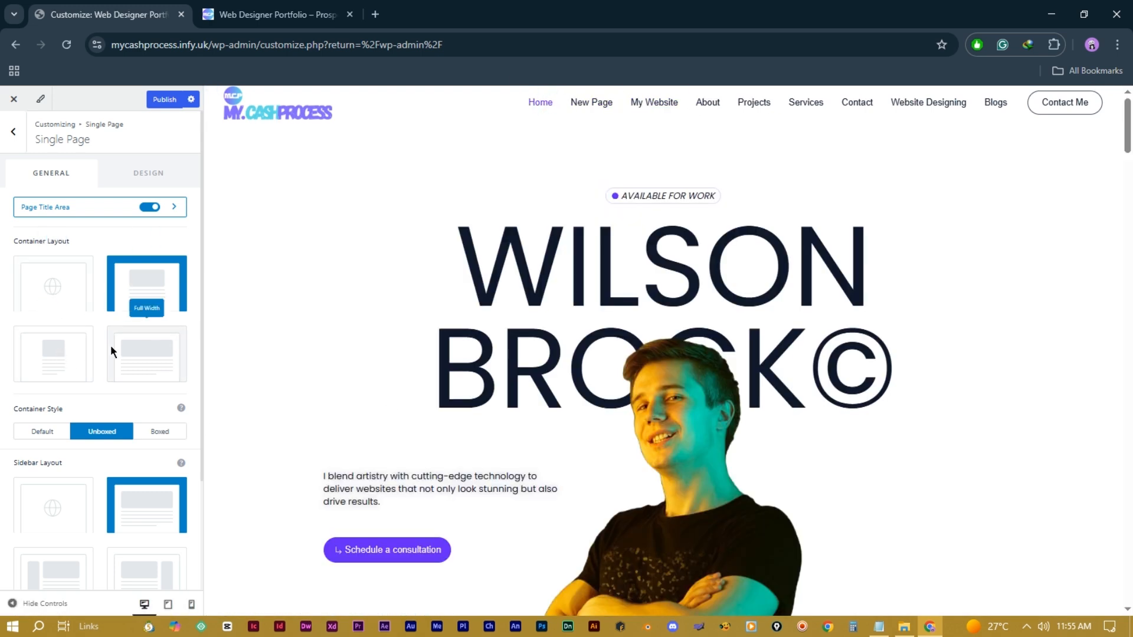
pyautogui.scroll(-3, 129, 351)
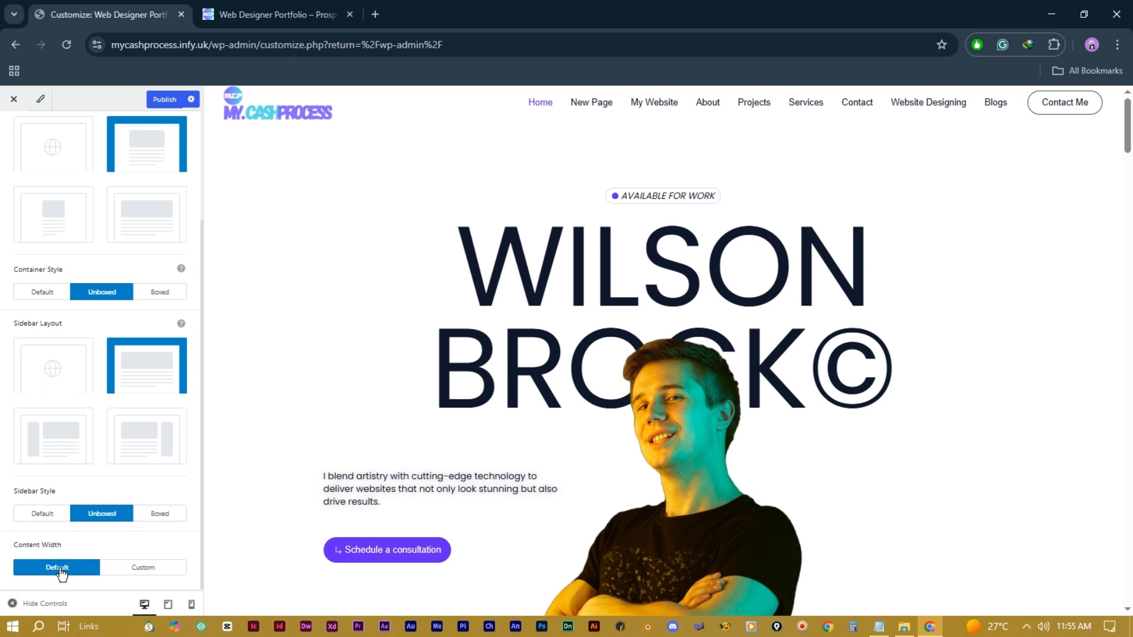
pyautogui.scroll(5, 24, 183)
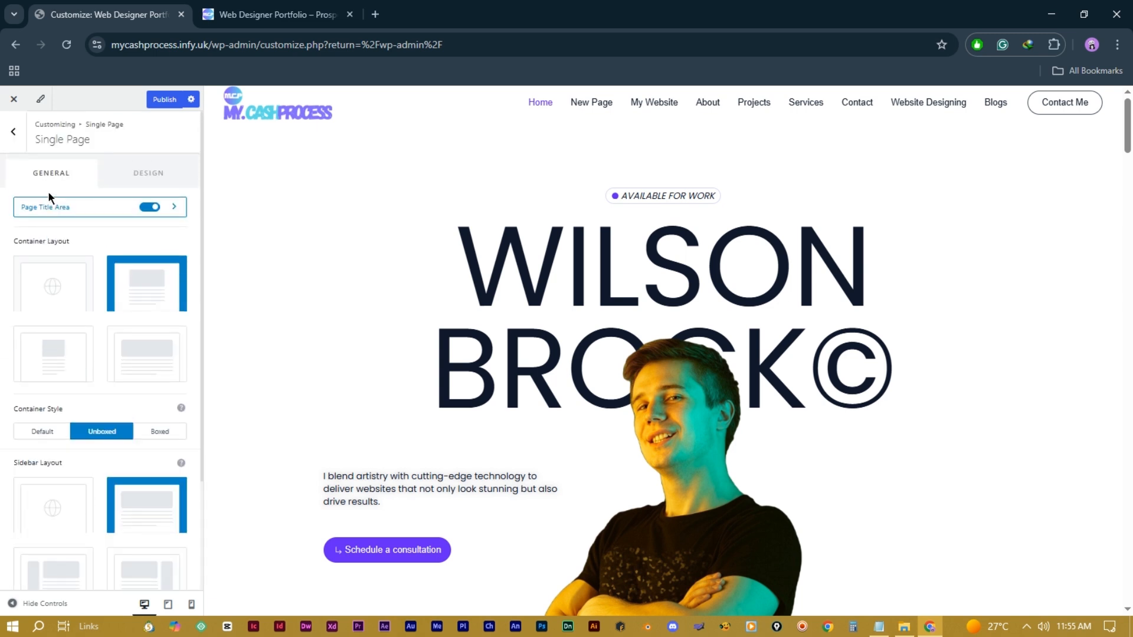
pyautogui.click(134, 177)
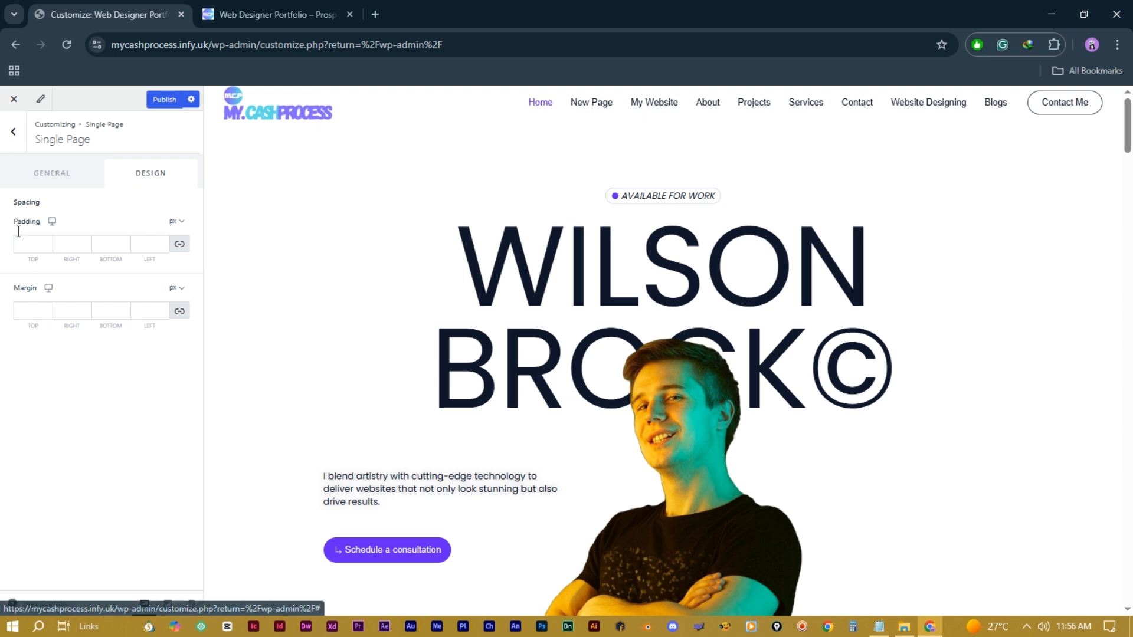
pyautogui.click(13, 132)
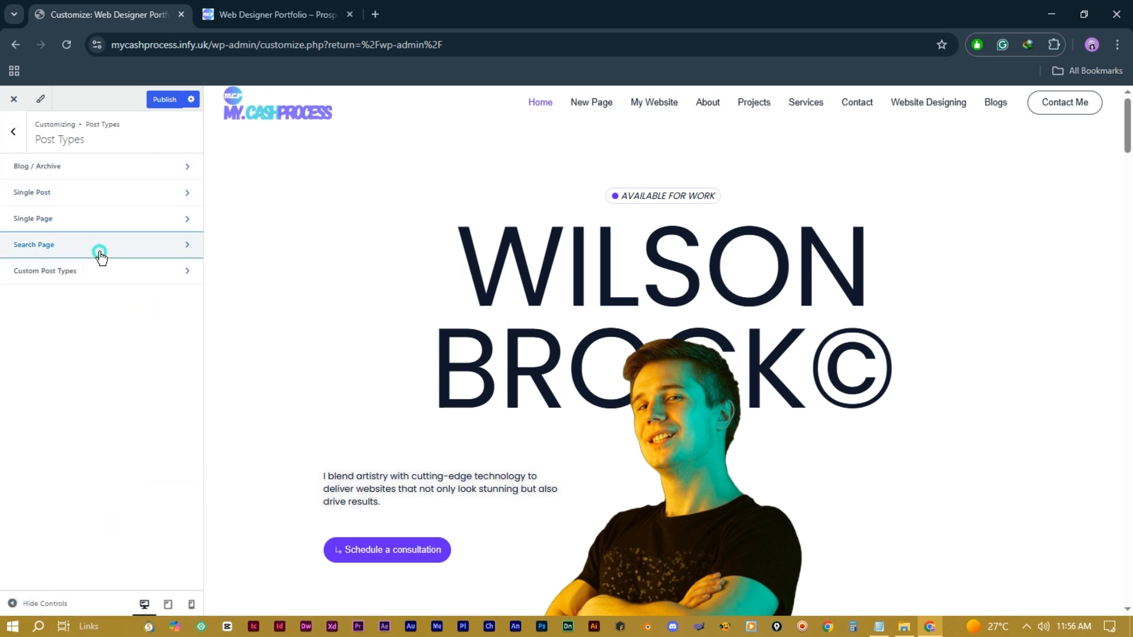
# Step: Check the Search Page layout settings, then return to the top-level customizer menu
pyautogui.click(98, 246)
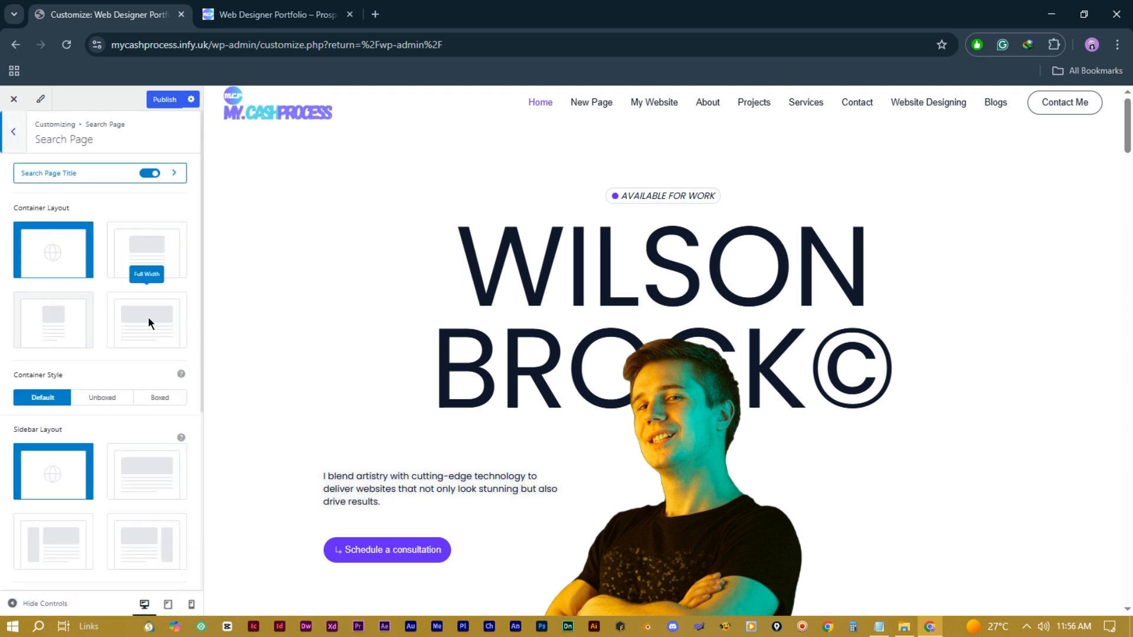
pyautogui.scroll(-2, 112, 333)
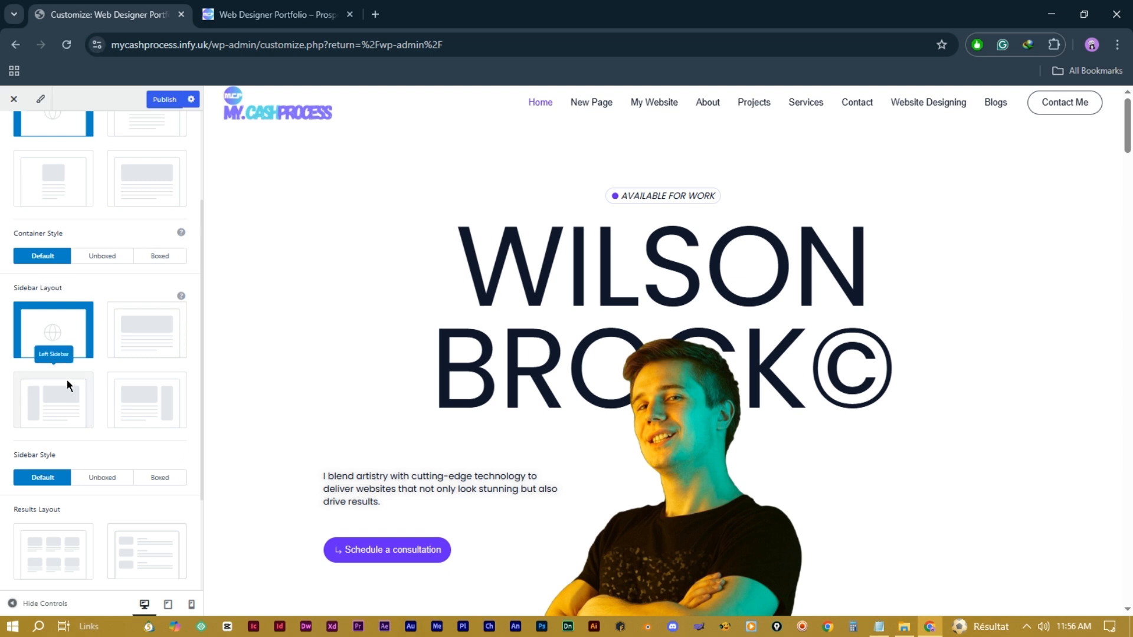
pyautogui.scroll(-2, 119, 437)
pyautogui.scroll(3, 119, 436)
pyautogui.click(15, 131)
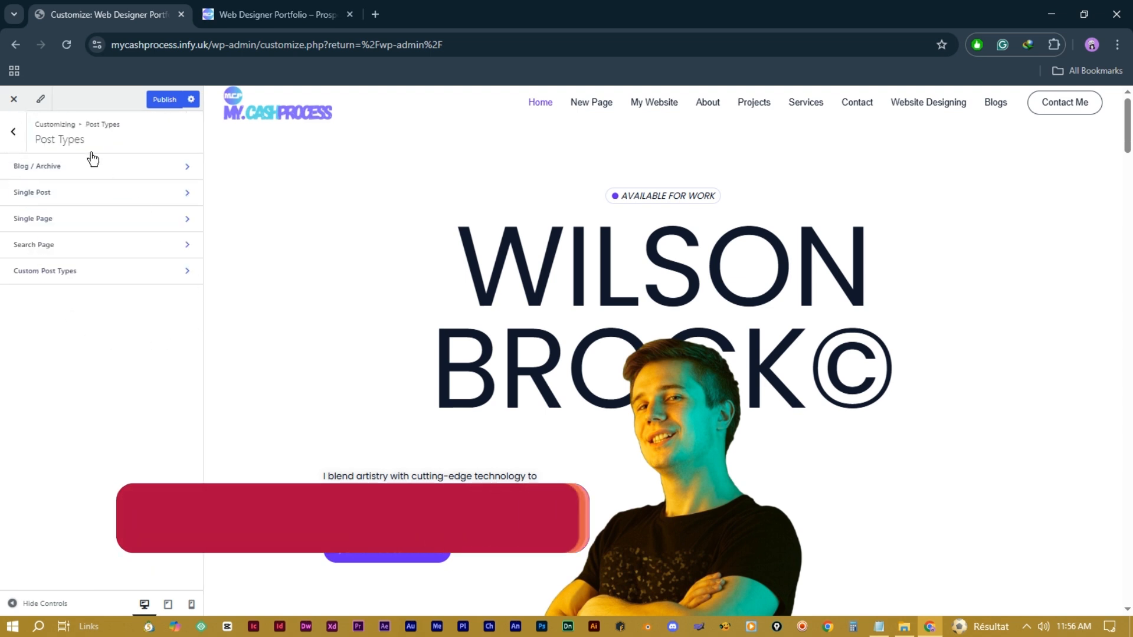
pyautogui.click(13, 140)
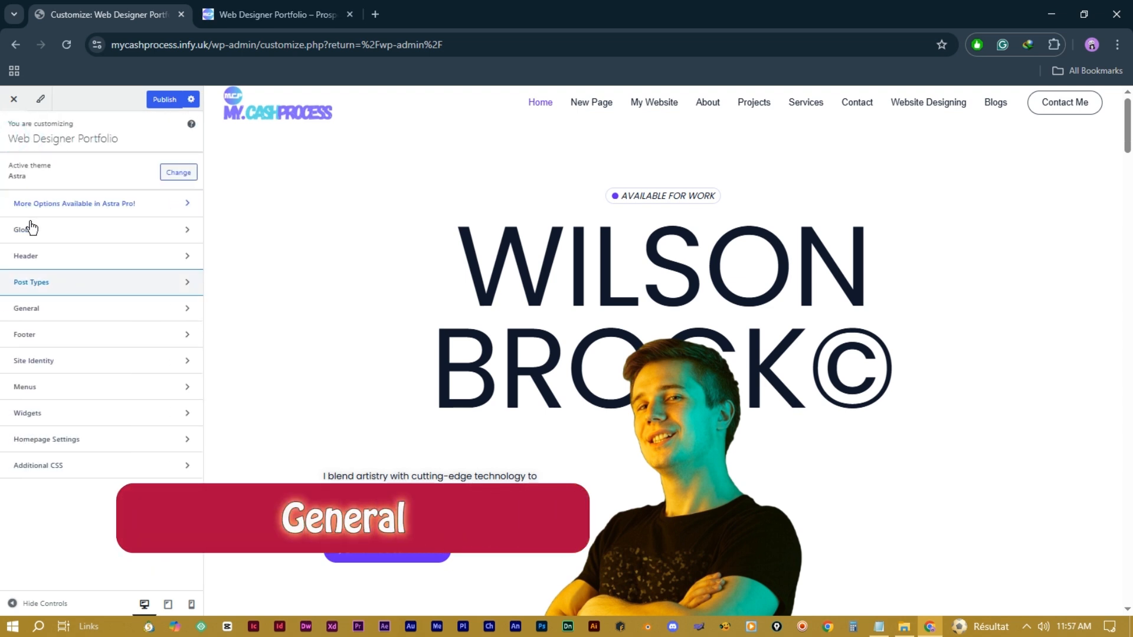
# Step: Open General > Breadcrumb, preview the Website Designing category page, and view Header Position choices
pyautogui.click(104, 311)
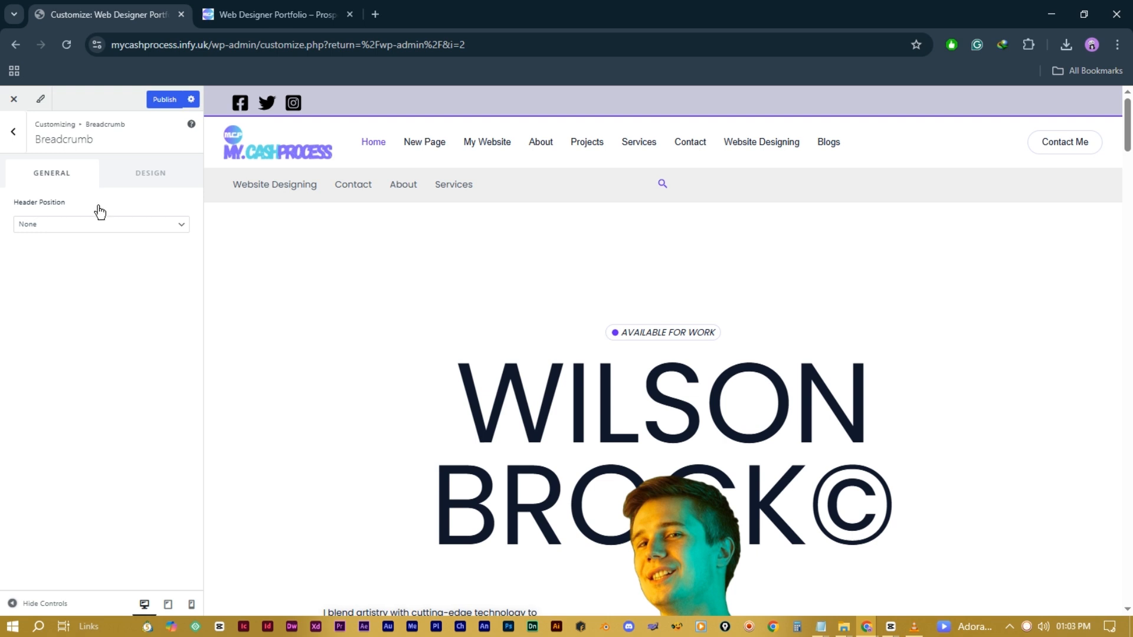
pyautogui.click(744, 144)
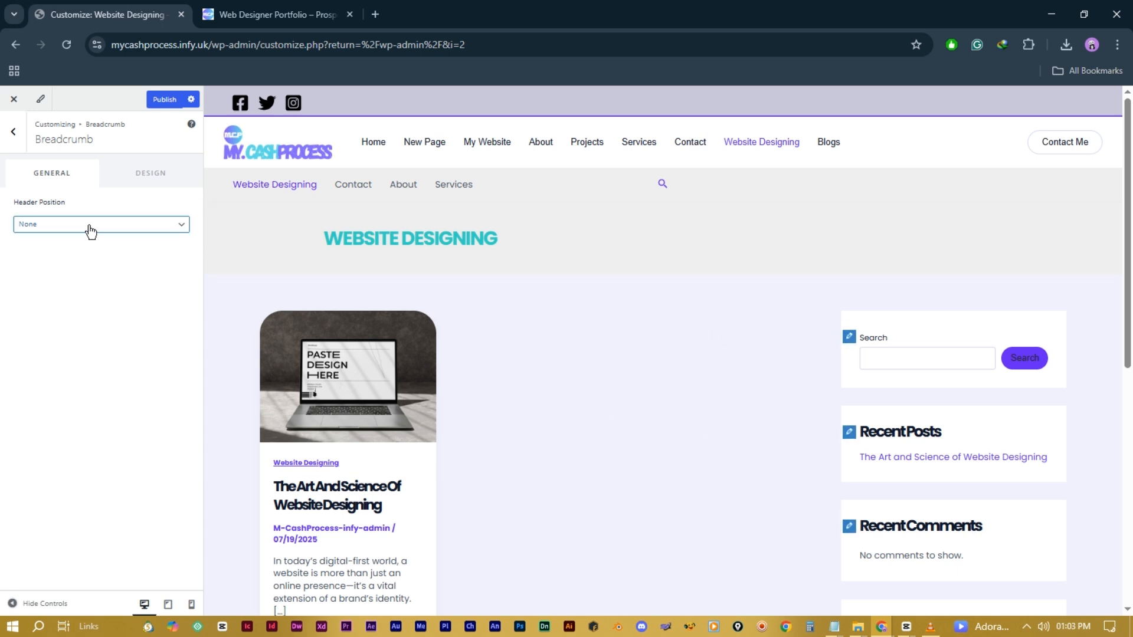
pyautogui.click(141, 229)
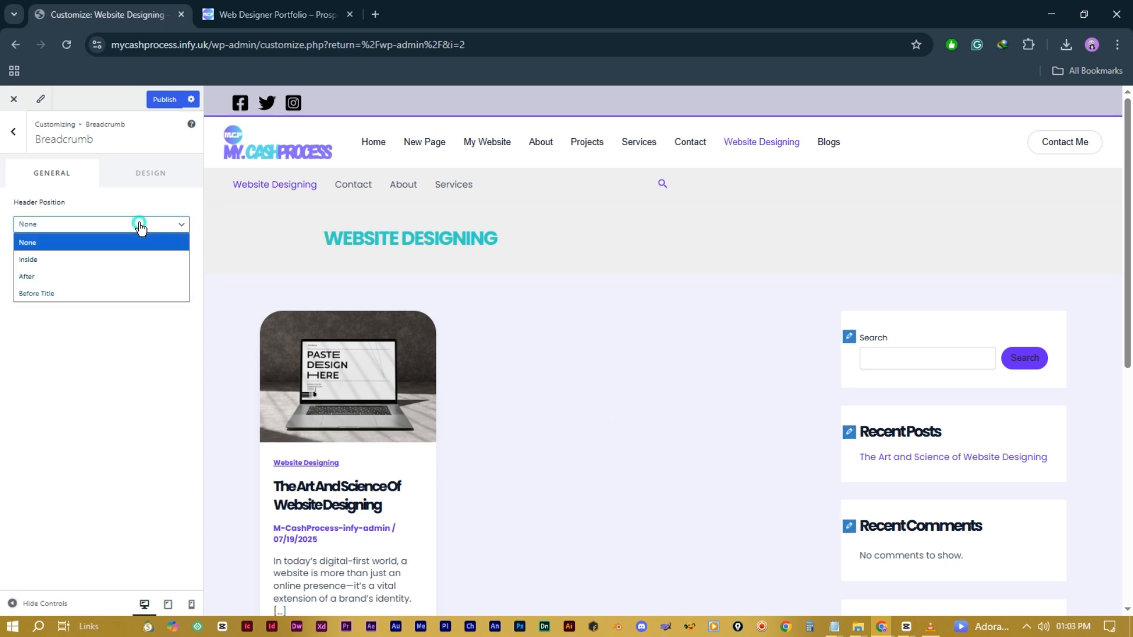
# Step: Place the breadcrumb in the header and use » as its separator, previewing a post
pyautogui.click(119, 260)
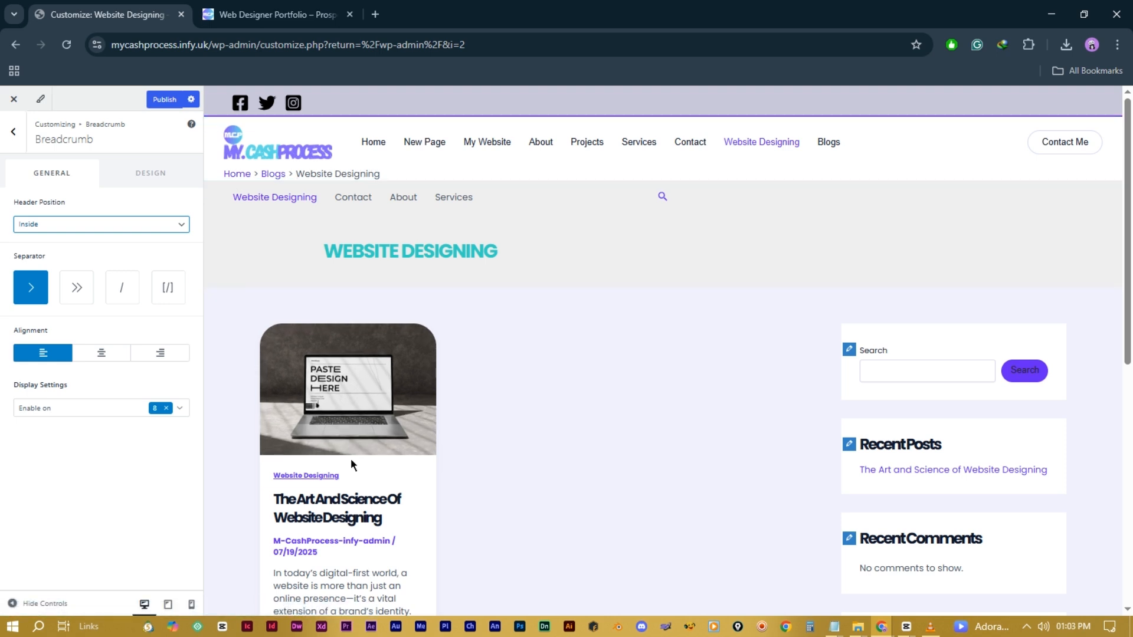
pyautogui.click(335, 423)
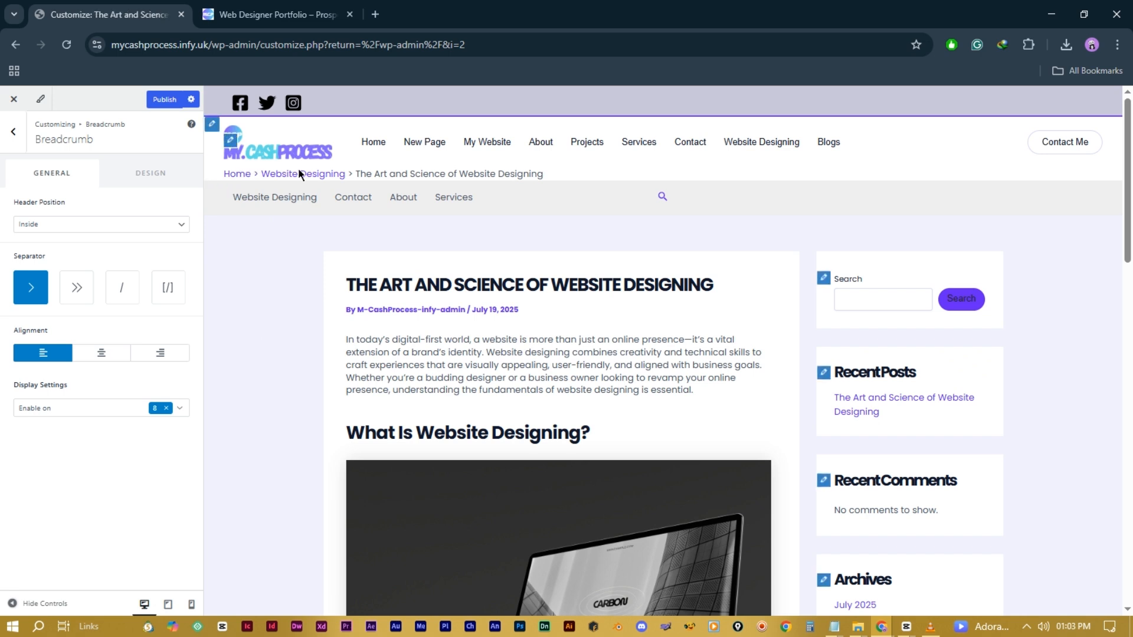
pyautogui.click(78, 290)
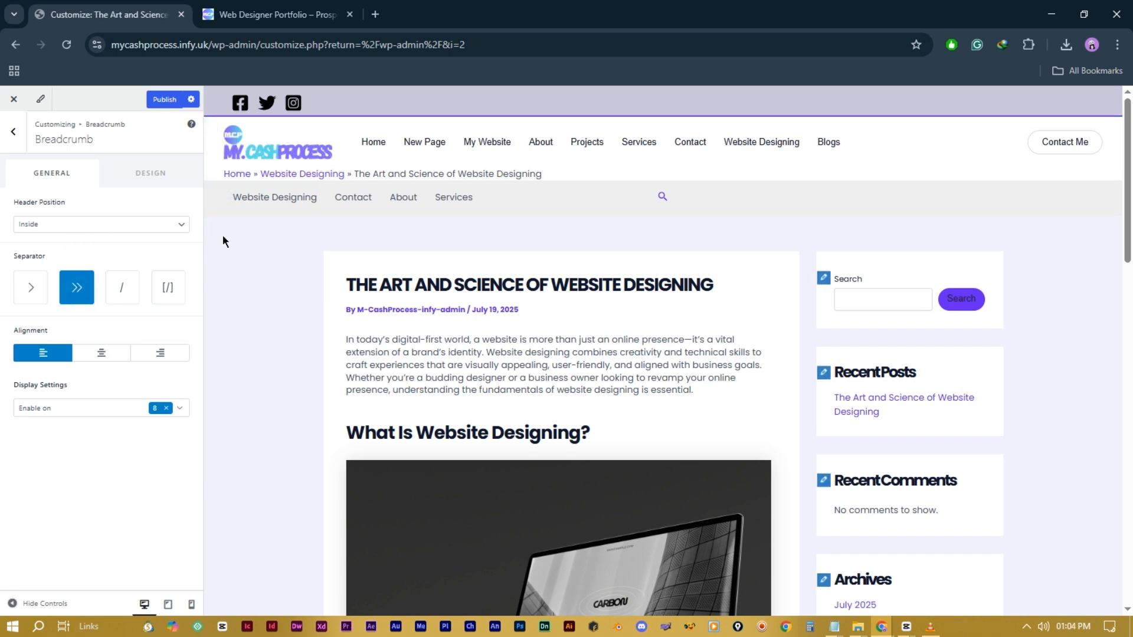
pyautogui.click(130, 290)
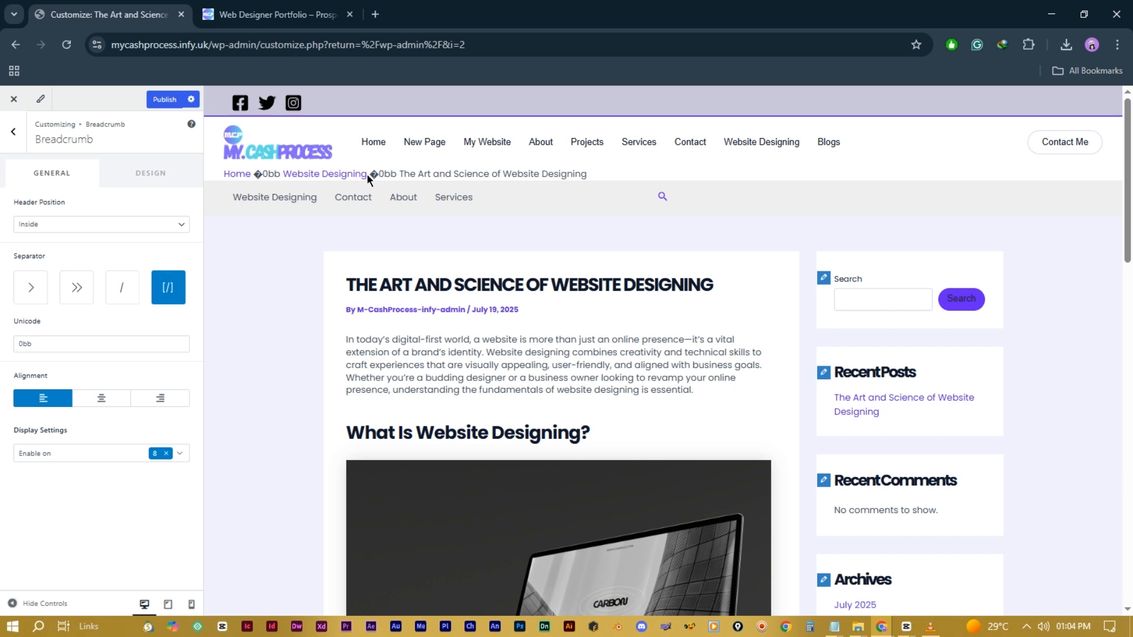
pyautogui.click(31, 288)
pyautogui.click(80, 291)
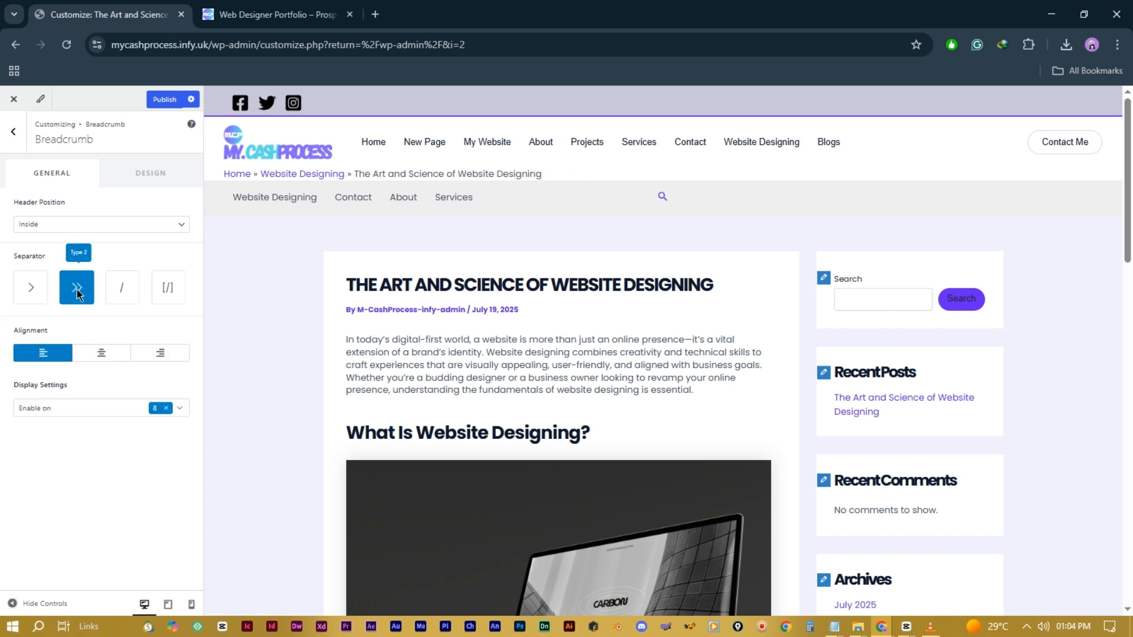
# Step: Left-align the breadcrumb trail and disable it on the home page
pyautogui.click(104, 360)
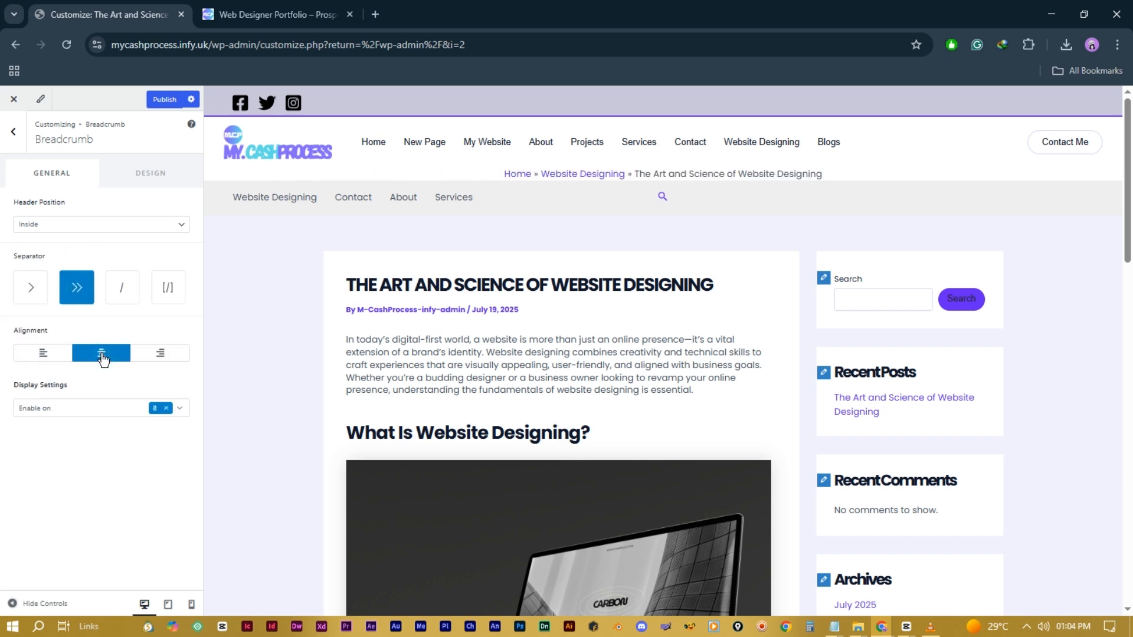
pyautogui.click(158, 355)
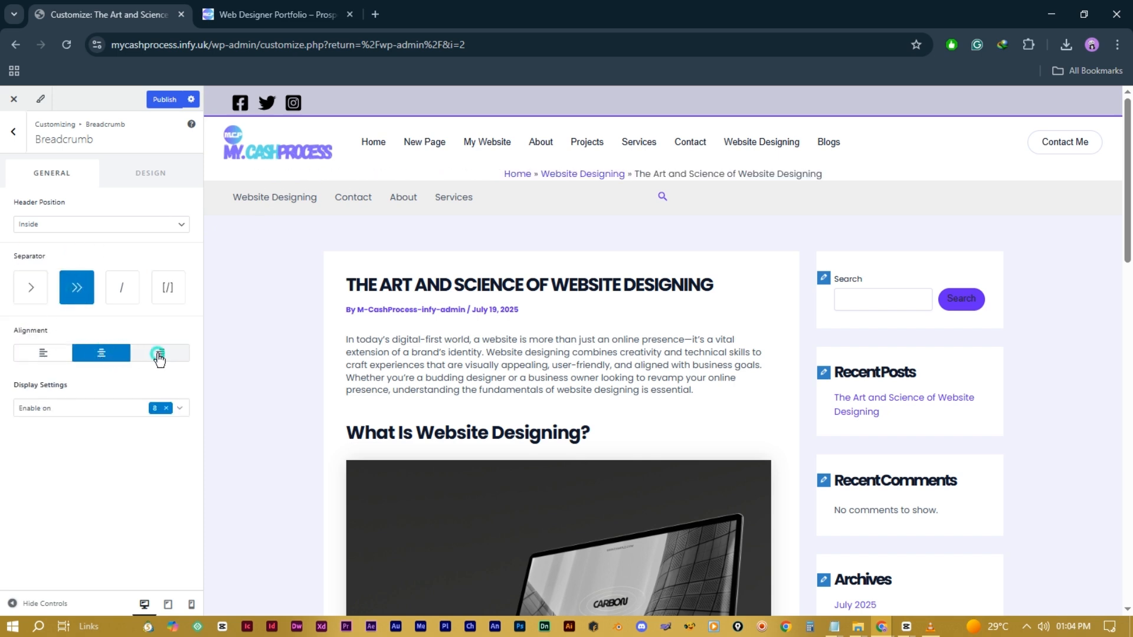
pyautogui.click(49, 358)
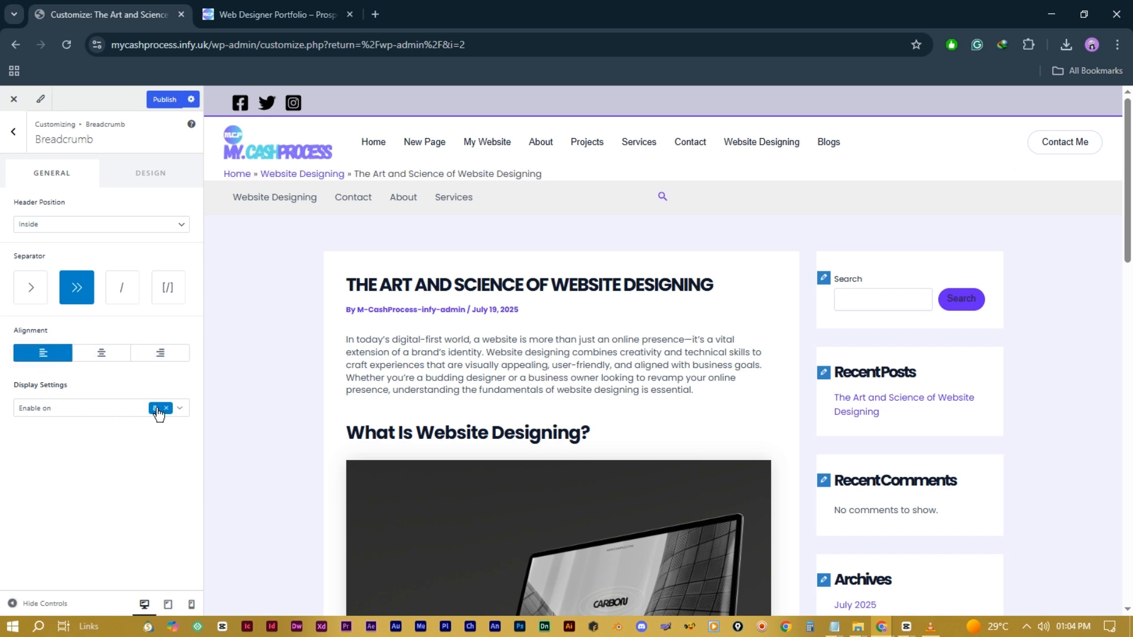
pyautogui.click(178, 408)
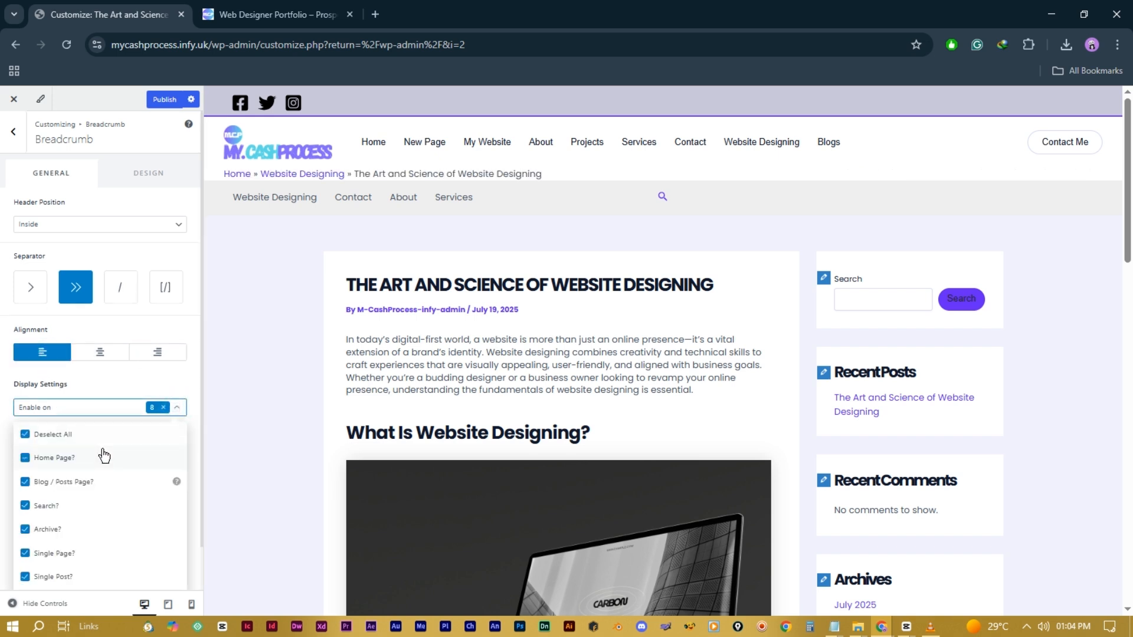
pyautogui.scroll(-1, 105, 456)
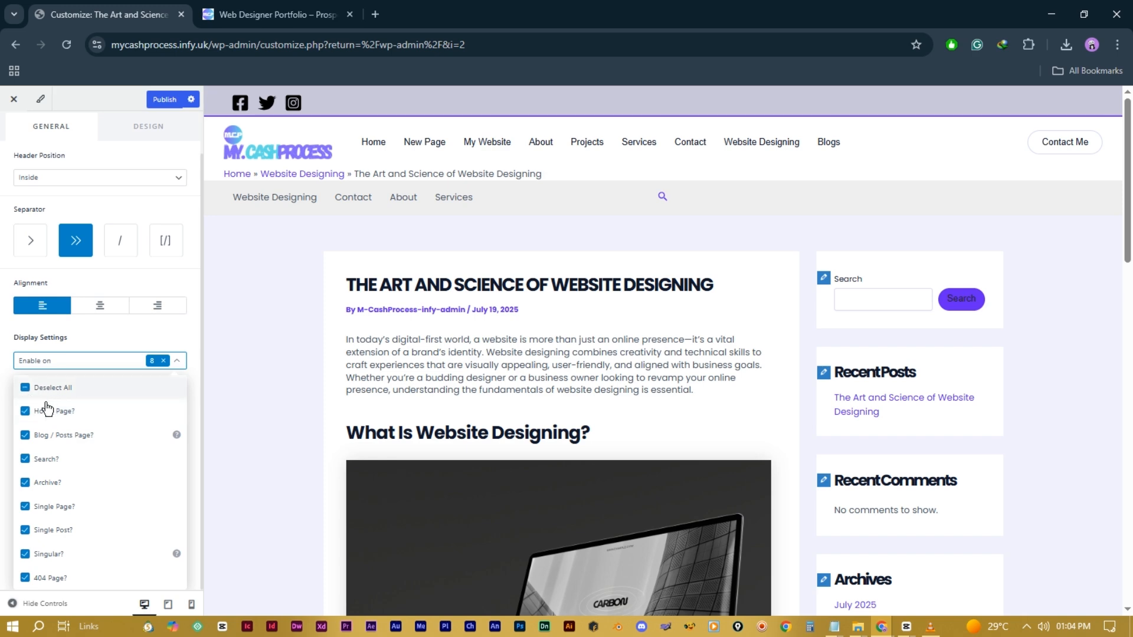
pyautogui.click(26, 413)
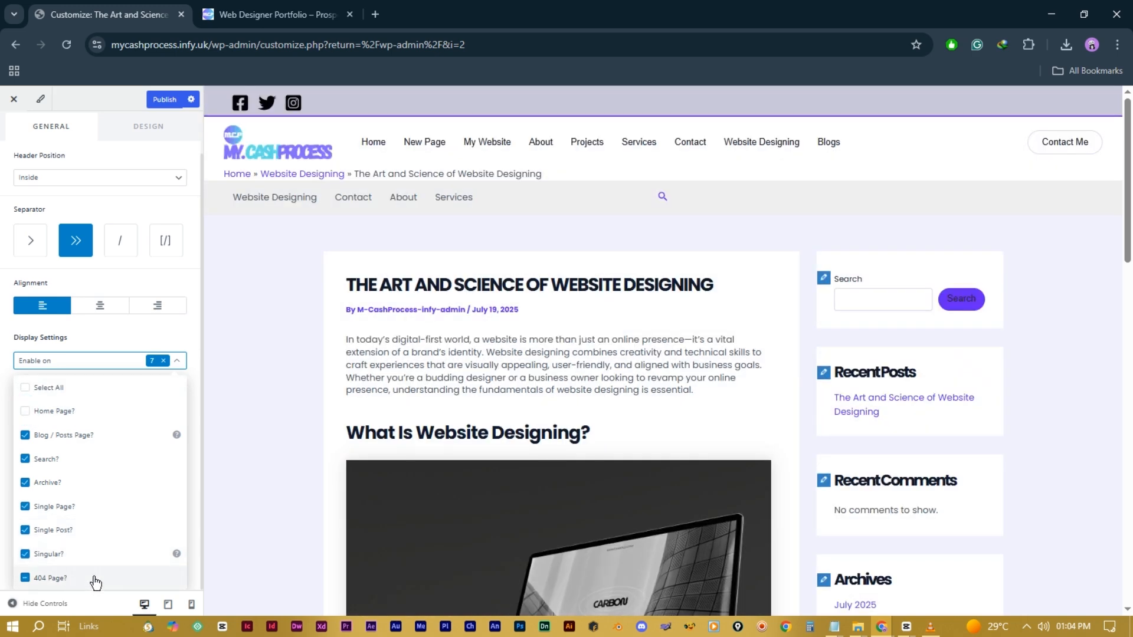
# Step: Set the breadcrumb Header Position to After the header
pyautogui.click(121, 178)
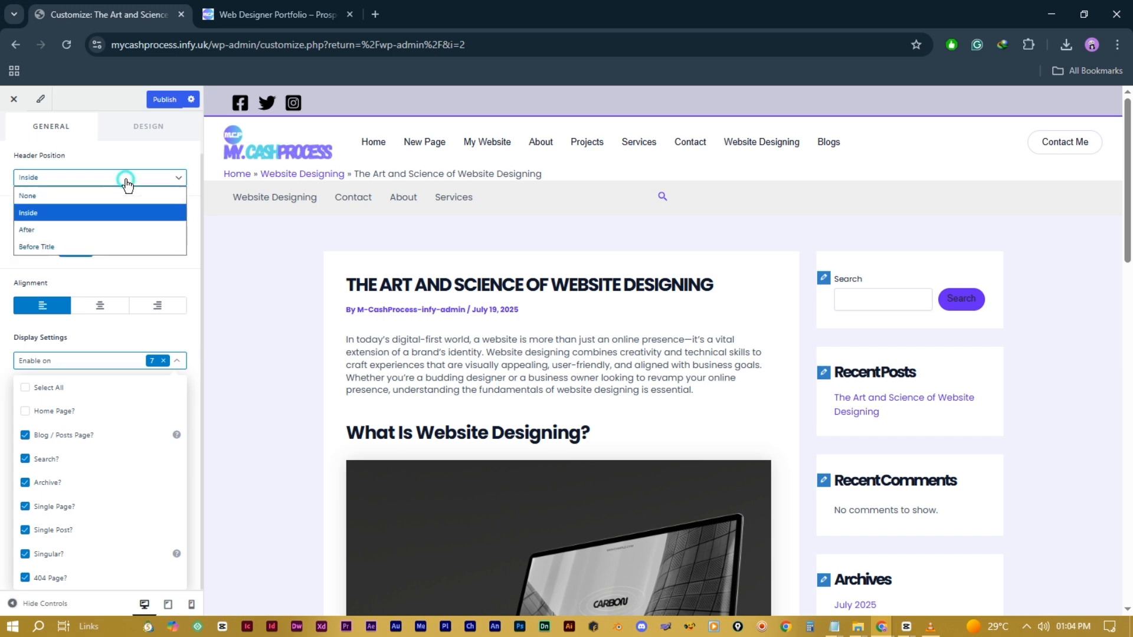
pyautogui.click(82, 280)
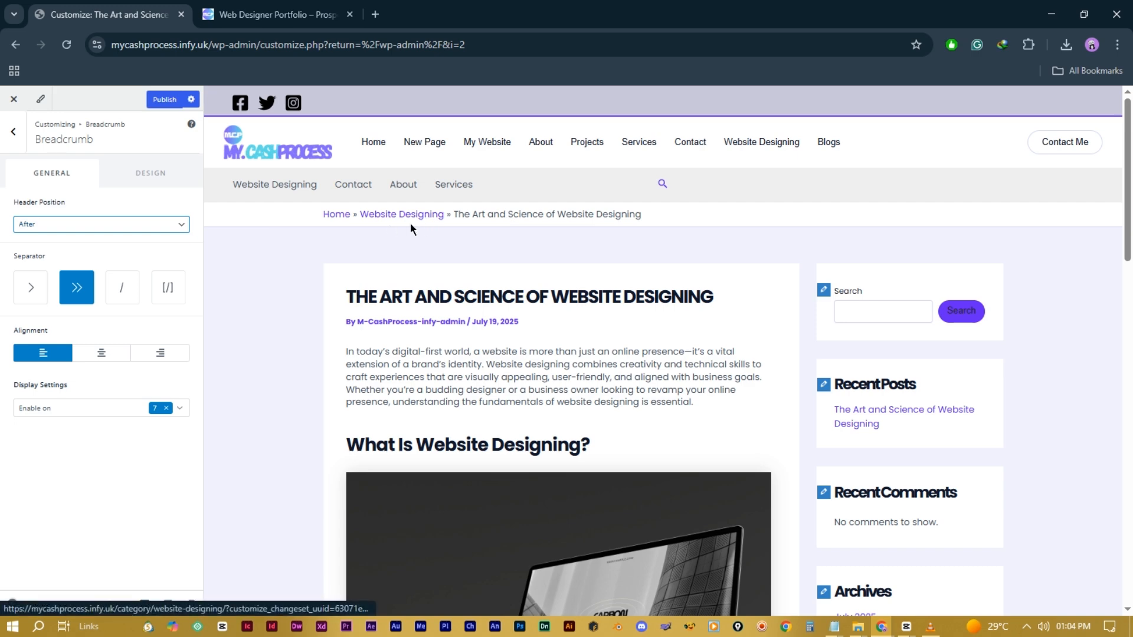
pyautogui.click(156, 221)
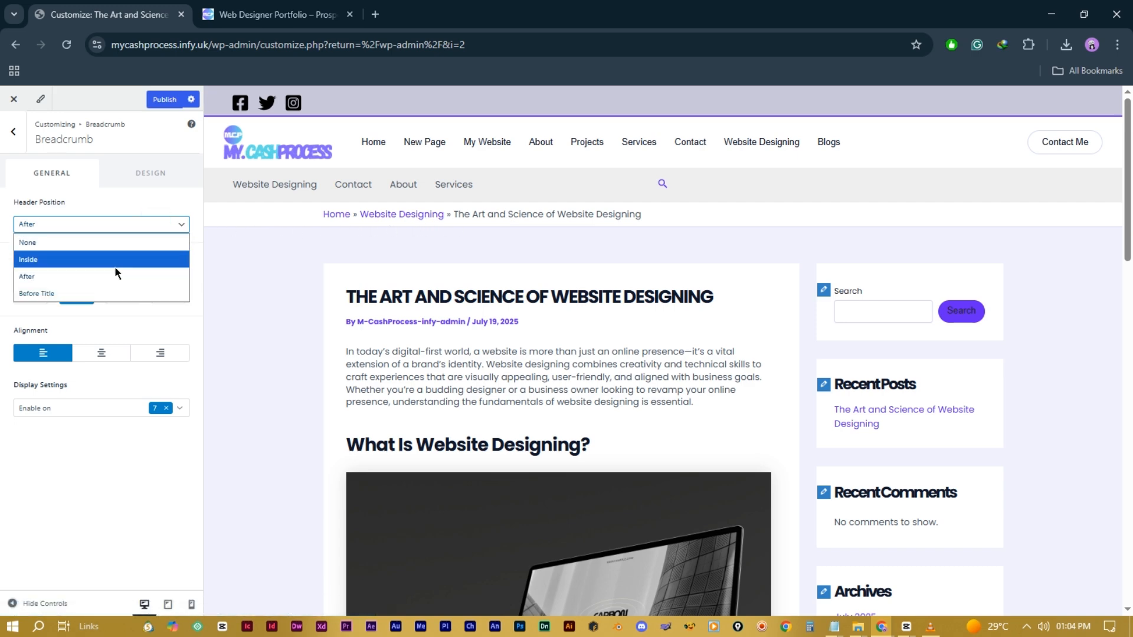
pyautogui.click(89, 295)
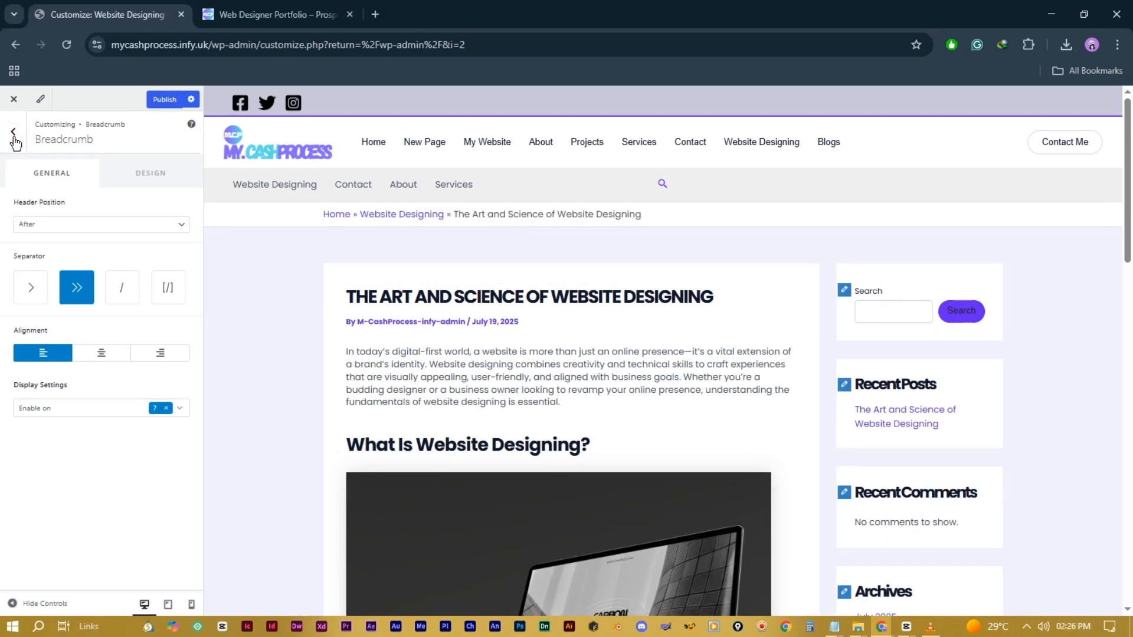
pyautogui.click(13, 134)
pyautogui.click(93, 200)
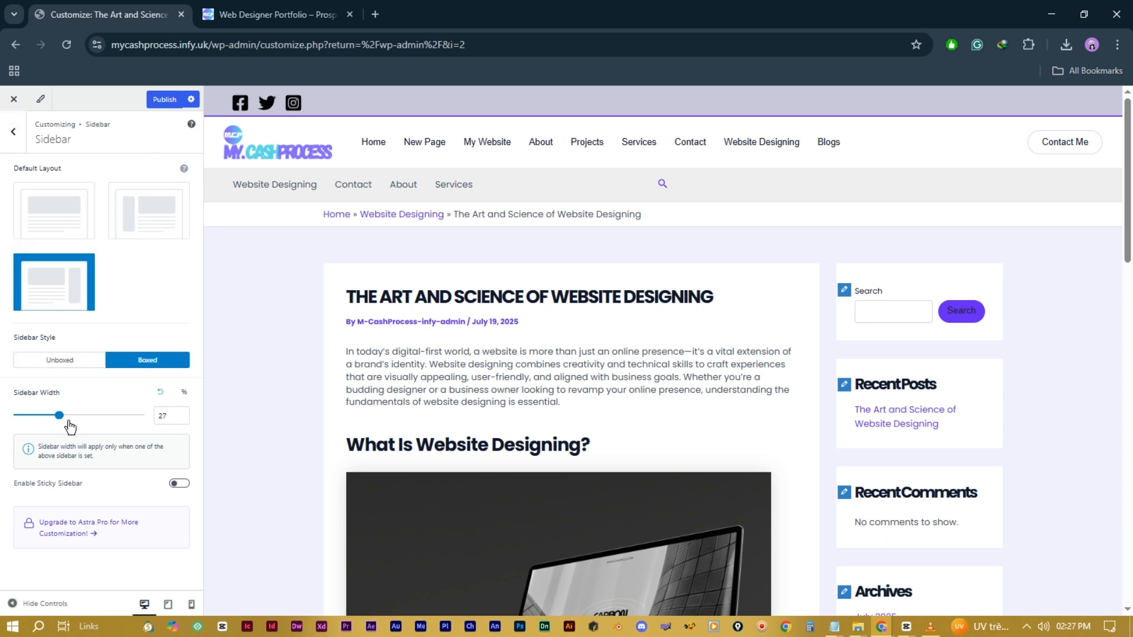
# Step: Set the sidebar width to 31%, leaving Enable Sticky Sidebar switched off
pyautogui.moveTo(61, 420); pyautogui.dragTo(78, 423)
pyautogui.moveTo(82, 419)
pyautogui.mouseDown()
pyautogui.moveTo(60, 418)
pyautogui.moveTo(91, 418)
pyautogui.moveTo(73, 420)
pyautogui.mouseUp()
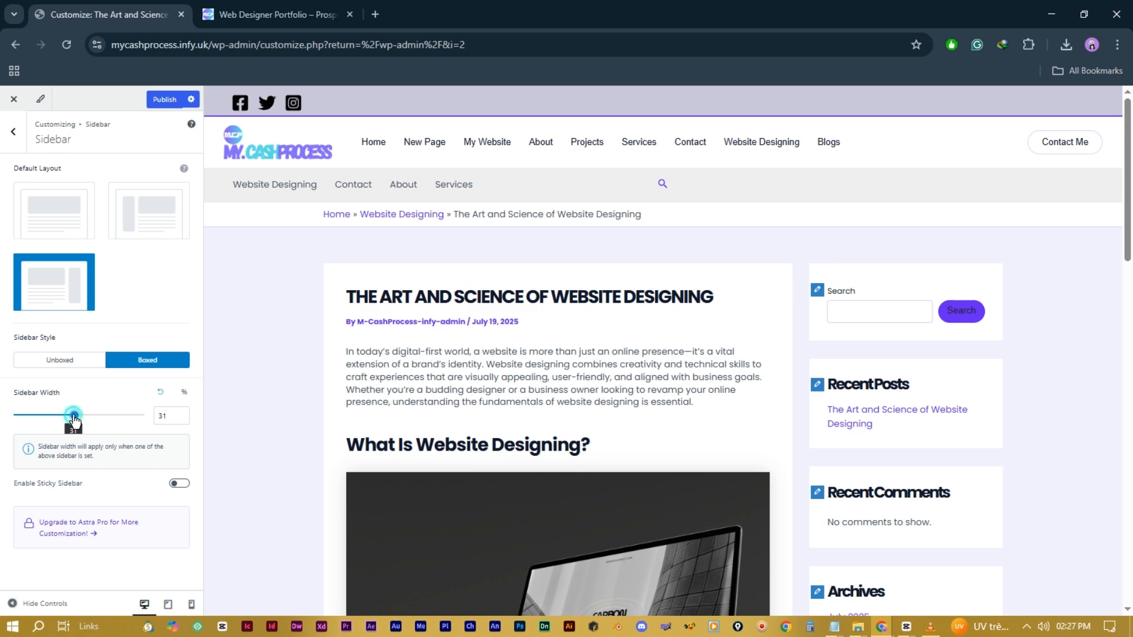
pyautogui.click(180, 484)
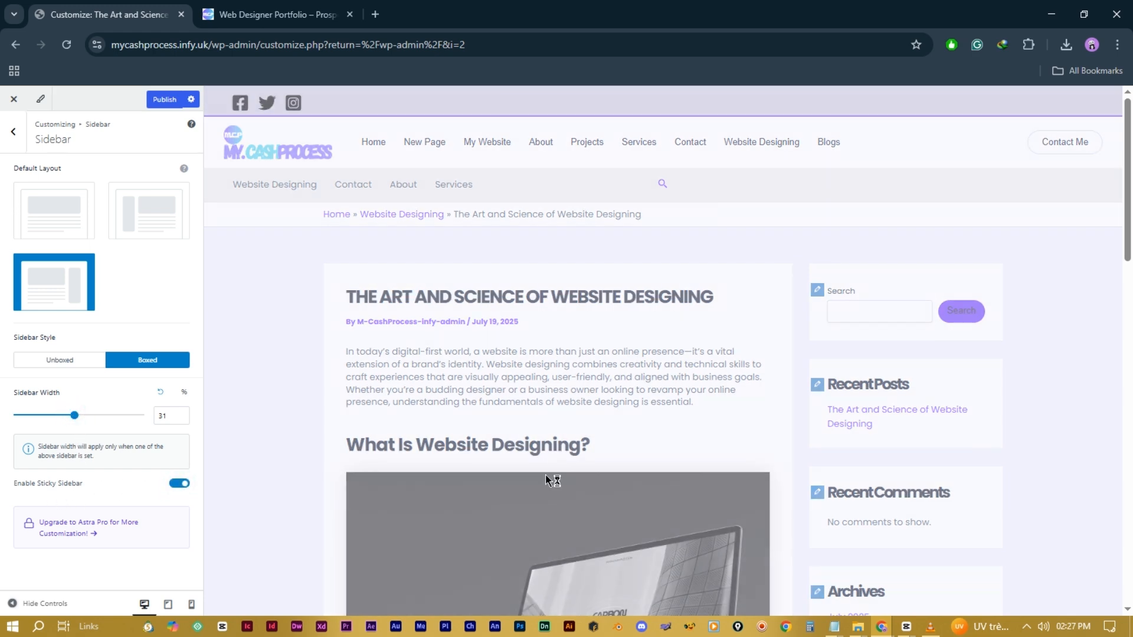
pyautogui.scroll(-12, 849, 461)
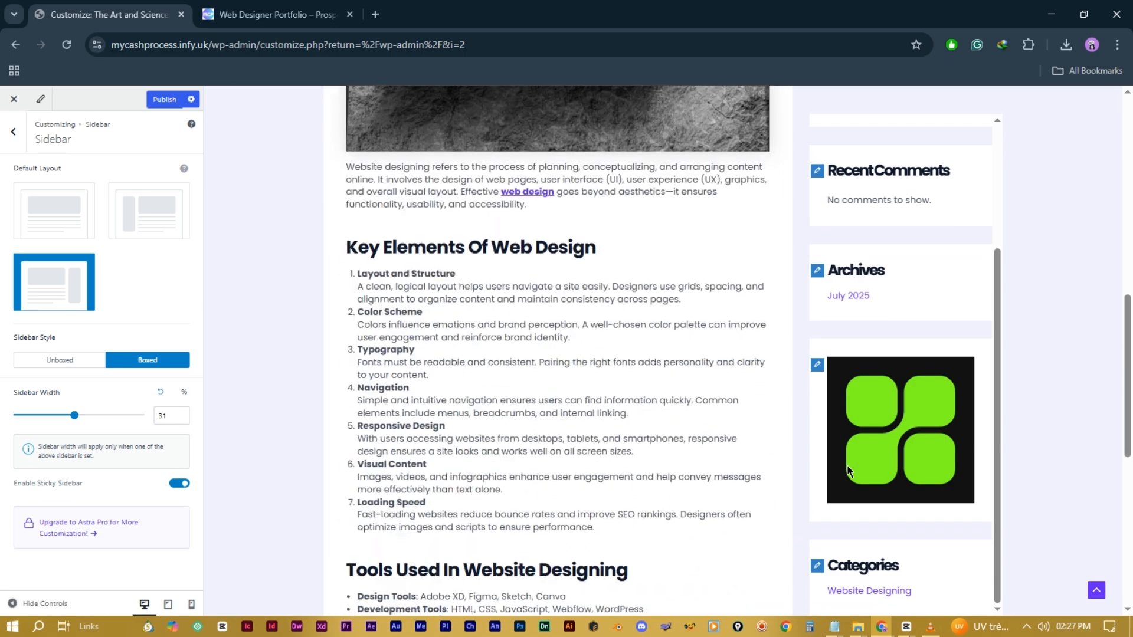
pyautogui.scroll(15, 665, 471)
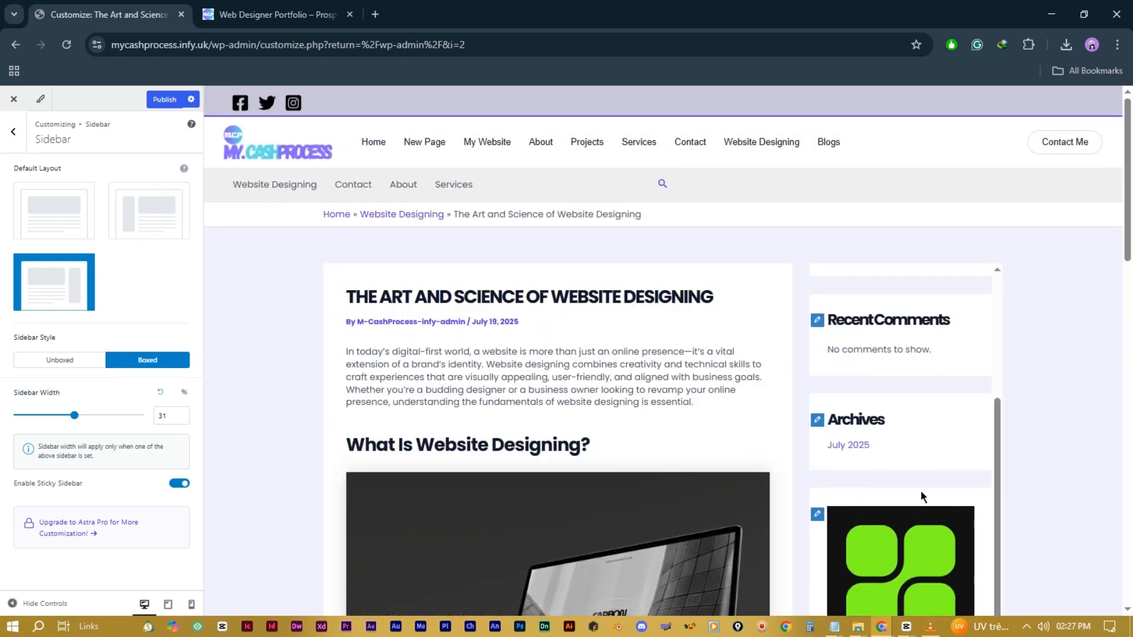
pyautogui.scroll(-5, 643, 458)
pyautogui.click(179, 484)
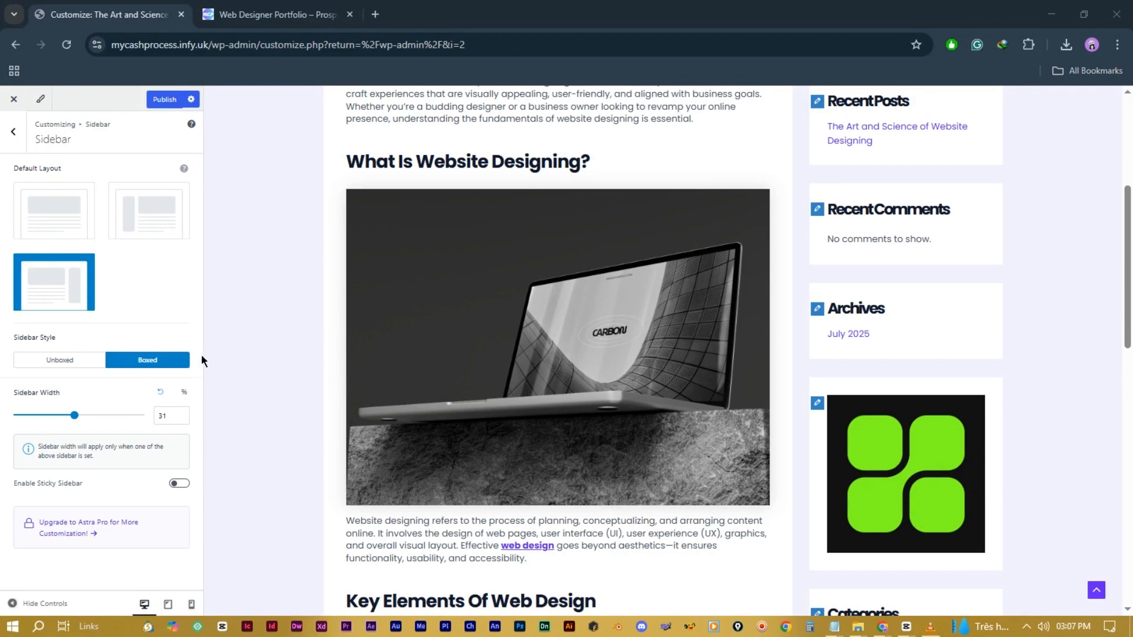
# Step: Enable the site's scroll-to-top button
pyautogui.click(13, 134)
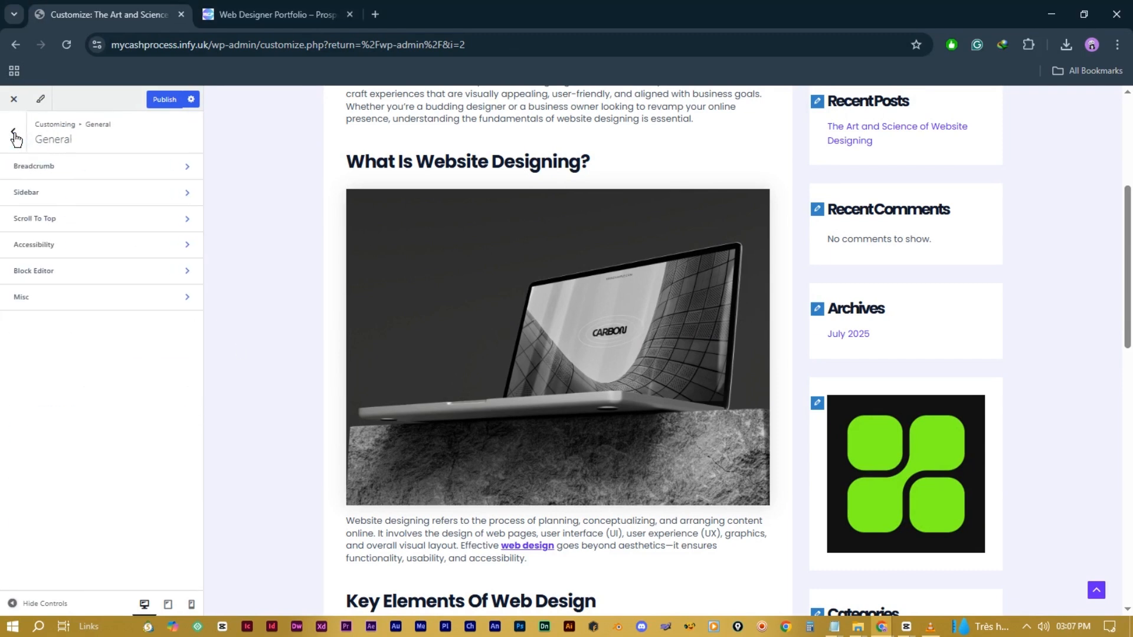
pyautogui.click(125, 225)
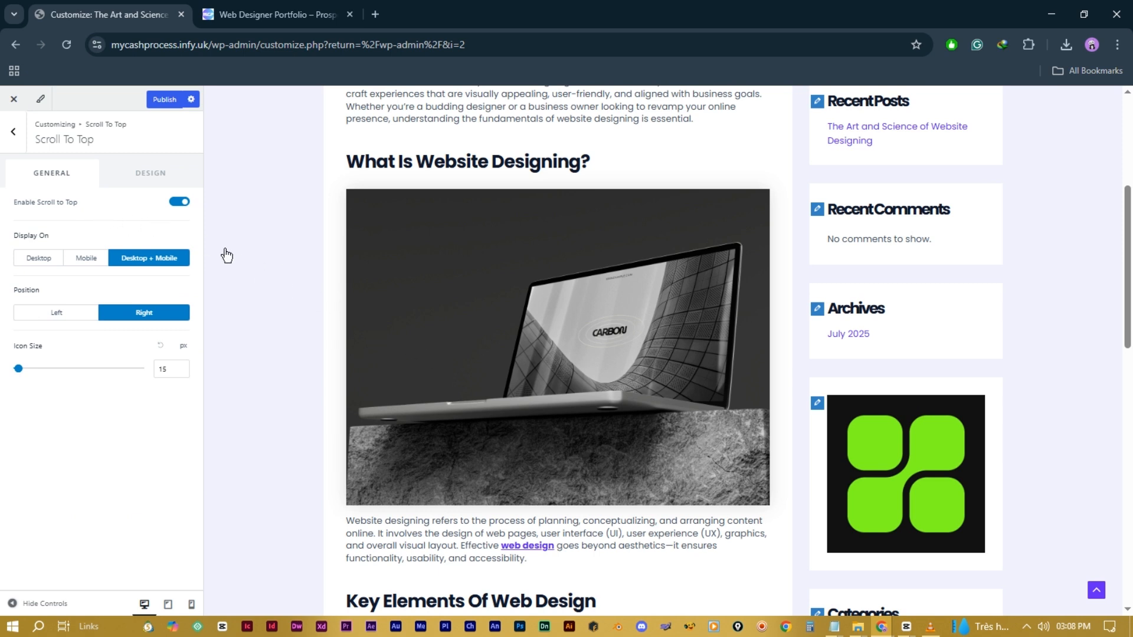
pyautogui.click(178, 203)
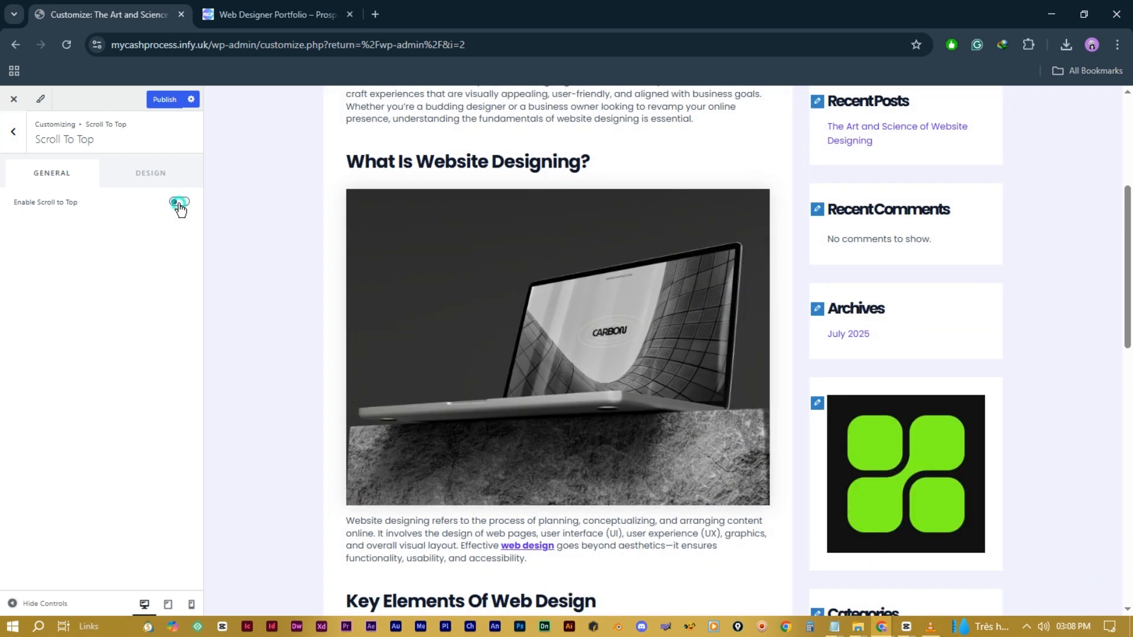
pyautogui.click(179, 204)
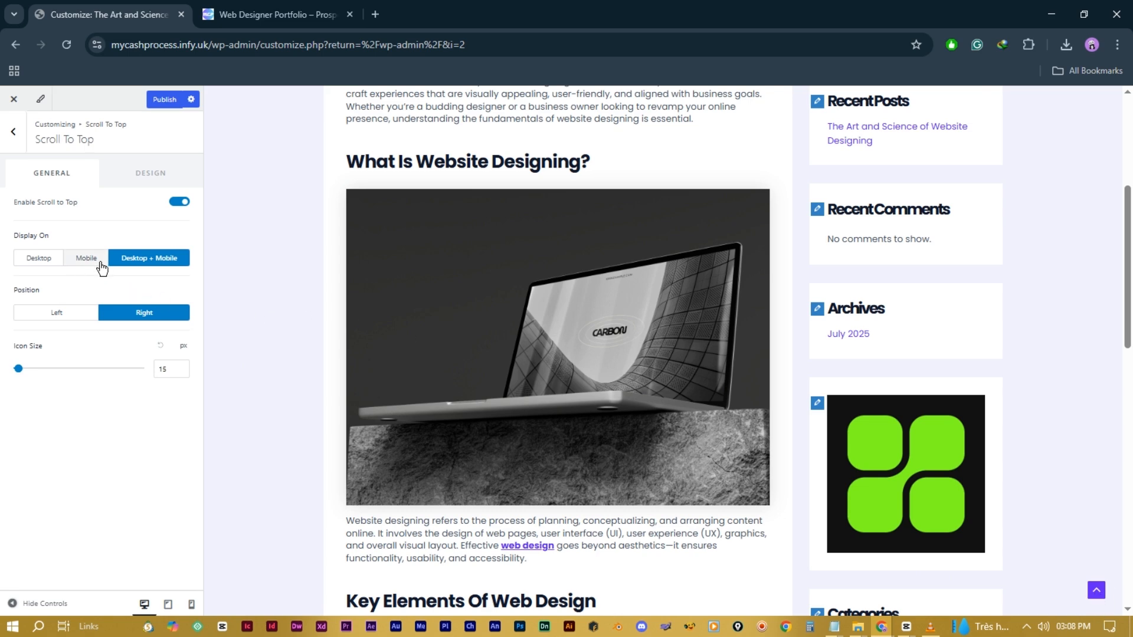
pyautogui.scroll(-2, 882, 451)
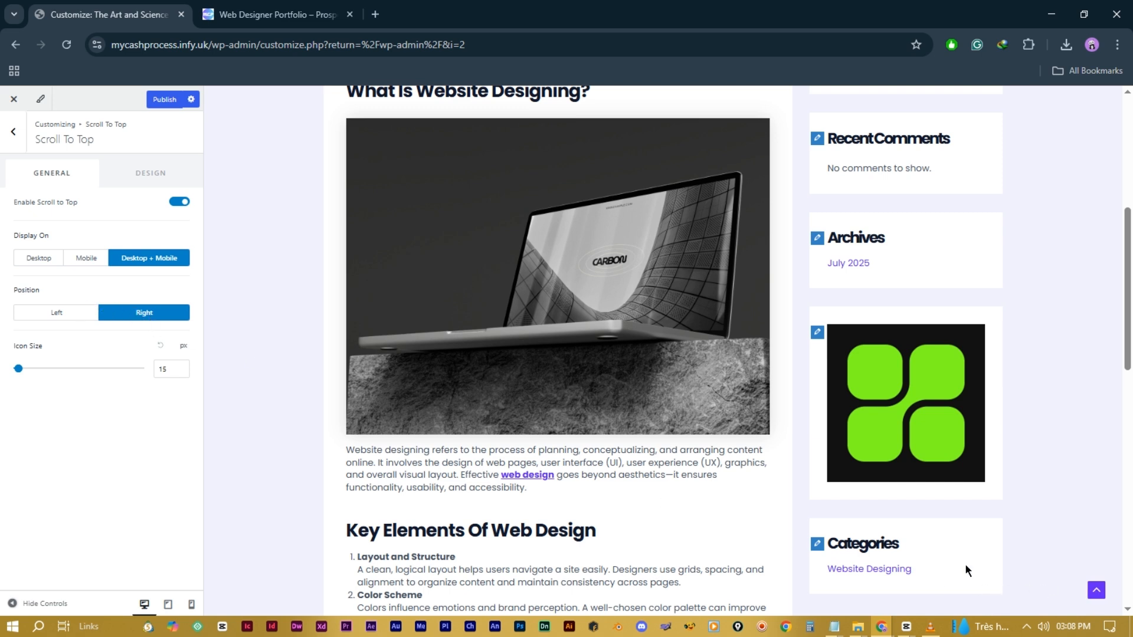
# Step: Position the scroll-to-top button on the left with a 19 px icon size
pyautogui.click(62, 321)
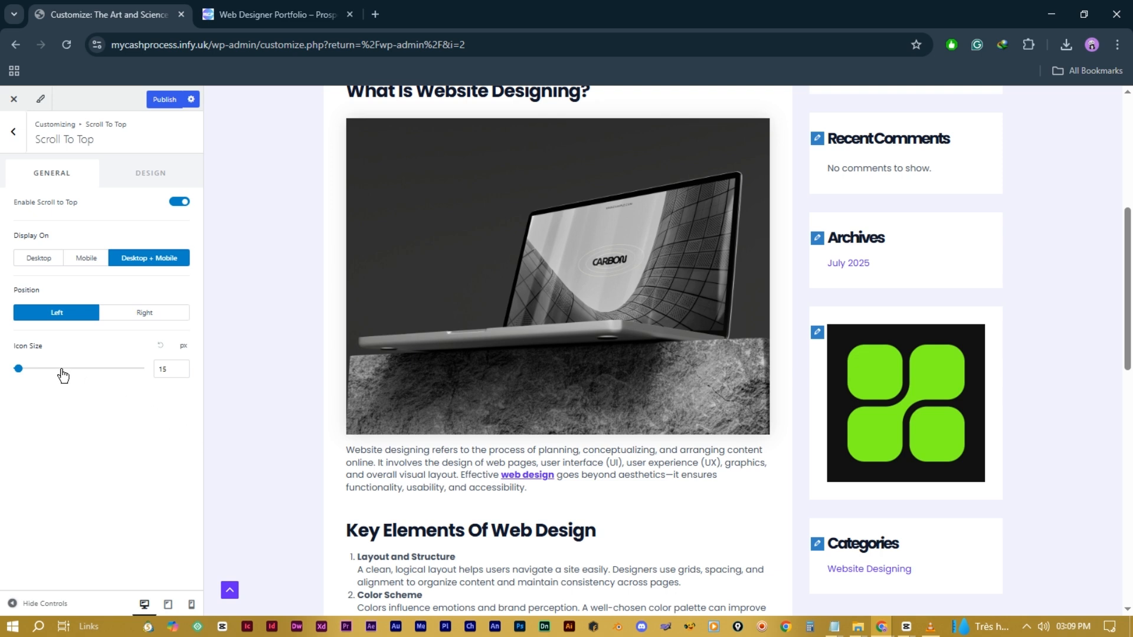
pyautogui.click(18, 369)
pyautogui.moveTo(19, 373)
pyautogui.mouseDown()
pyautogui.moveTo(48, 377)
pyautogui.moveTo(28, 385)
pyautogui.mouseUp()
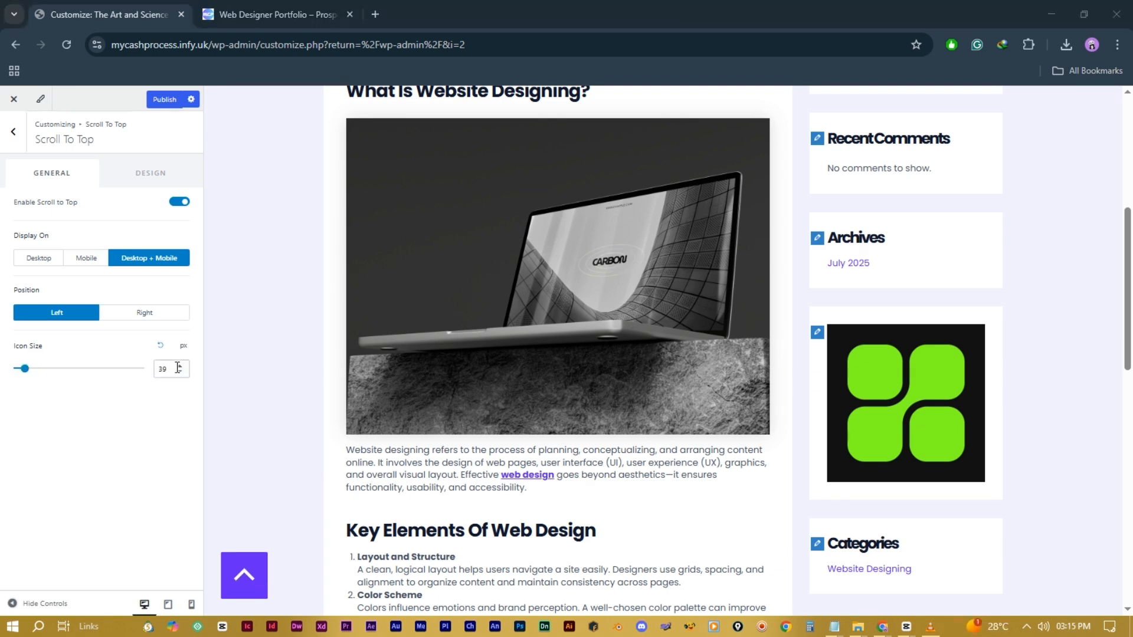
pyautogui.moveTo(24, 371); pyautogui.dragTo(22, 371)
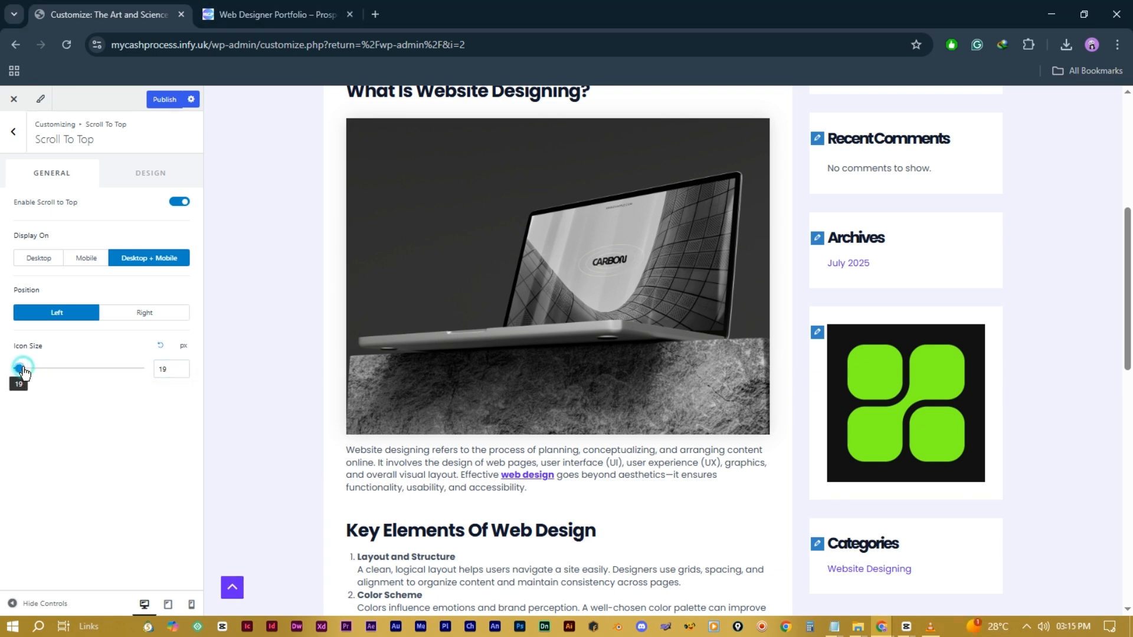
pyautogui.click(144, 179)
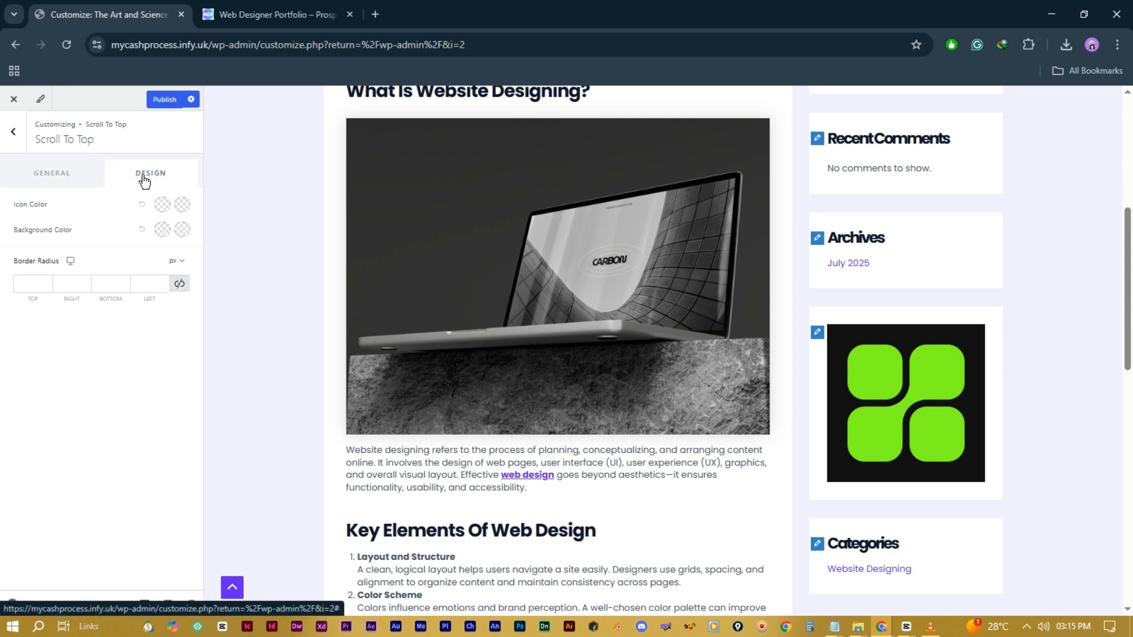
# Step: Set the scroll-to-top icon colour to near white, with a pink hover colour
pyautogui.click(163, 205)
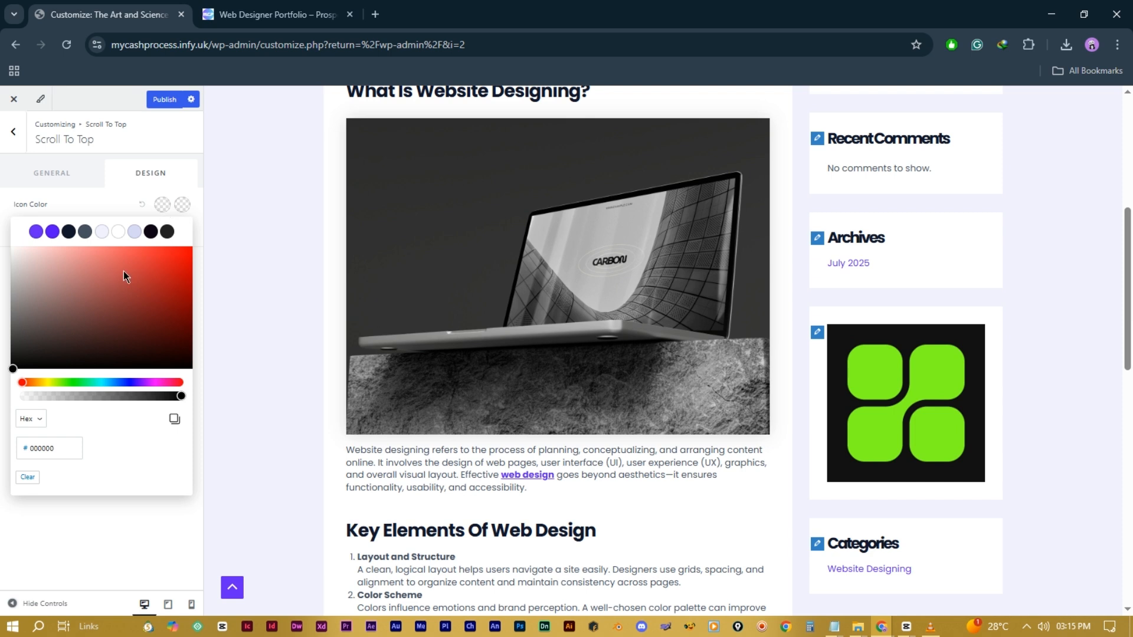
pyautogui.click(142, 268)
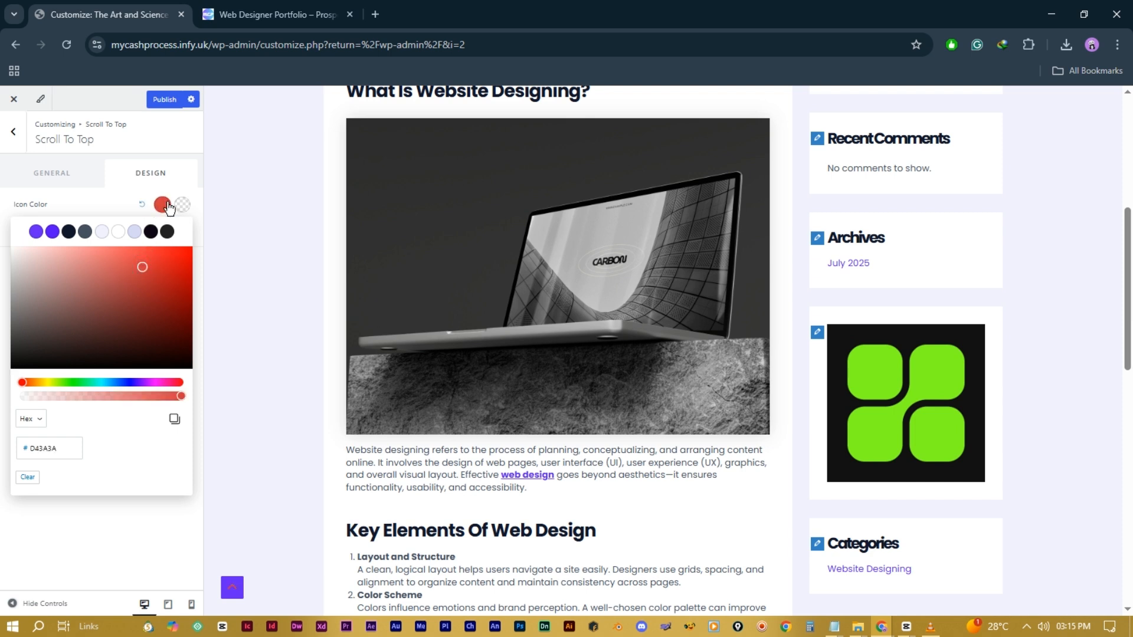
pyautogui.moveTo(165, 268)
pyautogui.mouseDown()
pyautogui.moveTo(36, 274)
pyautogui.moveTo(34, 285)
pyautogui.moveTo(13, 252)
pyautogui.mouseUp()
pyautogui.click(112, 190)
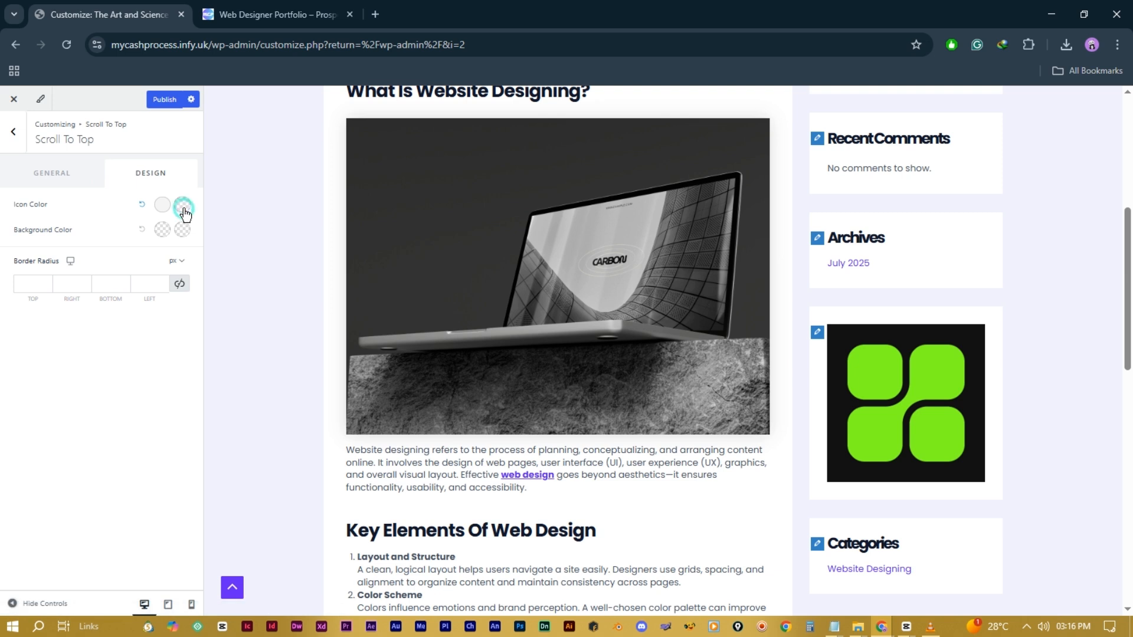
pyautogui.click(182, 206)
pyautogui.click(168, 231)
pyautogui.click(79, 266)
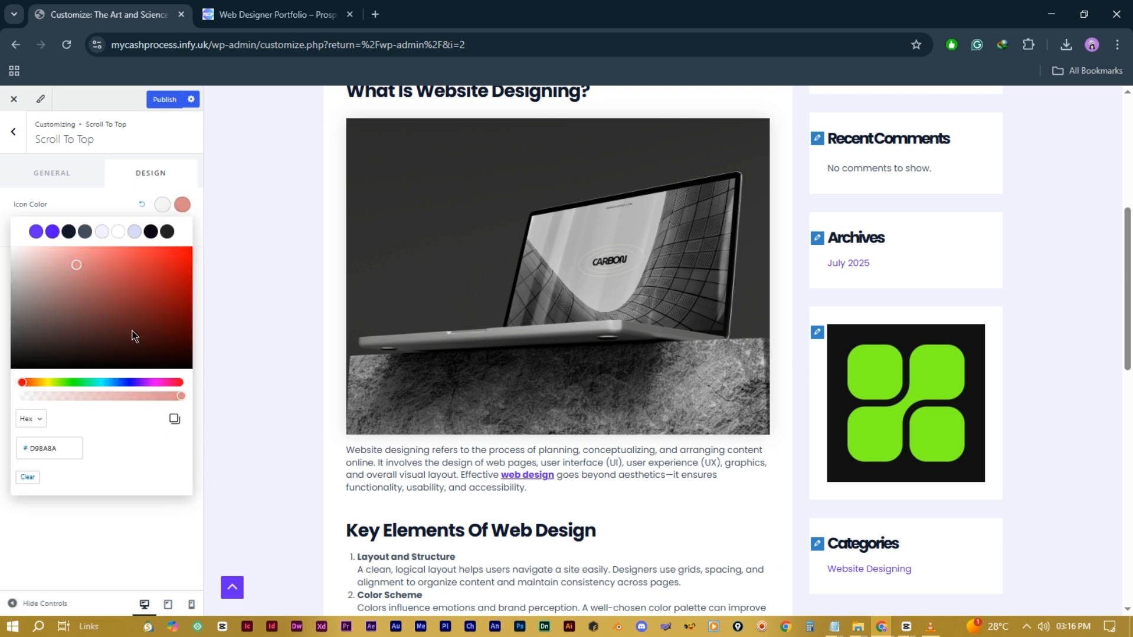
pyautogui.click(224, 219)
pyautogui.click(119, 195)
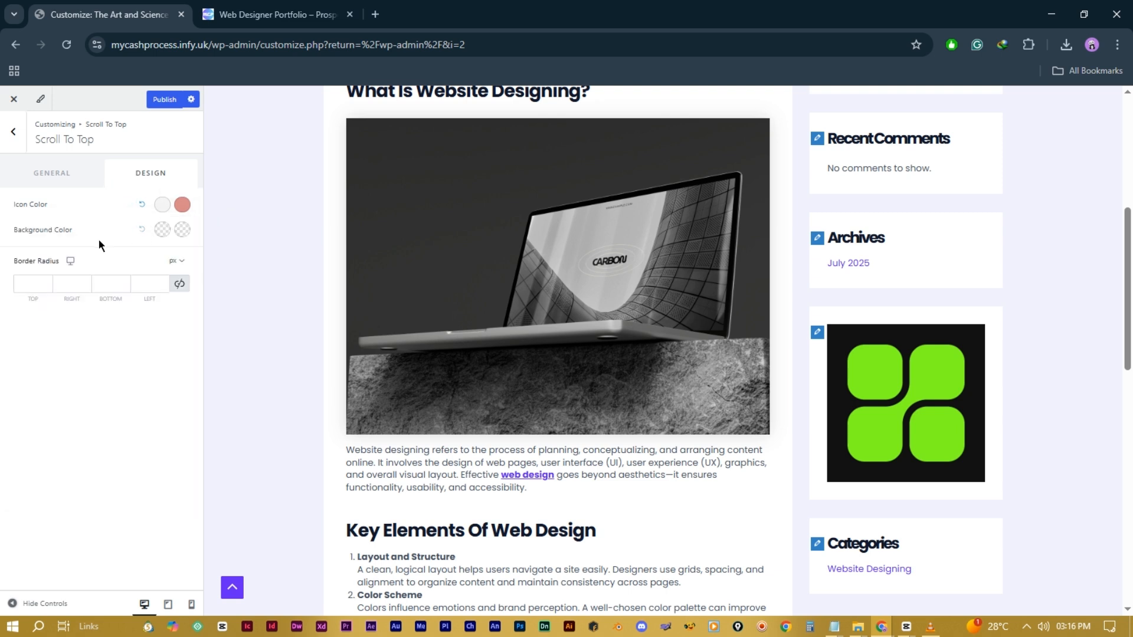
# Step: Give the scroll-to-top button a teal background and a red hover background
pyautogui.click(162, 230)
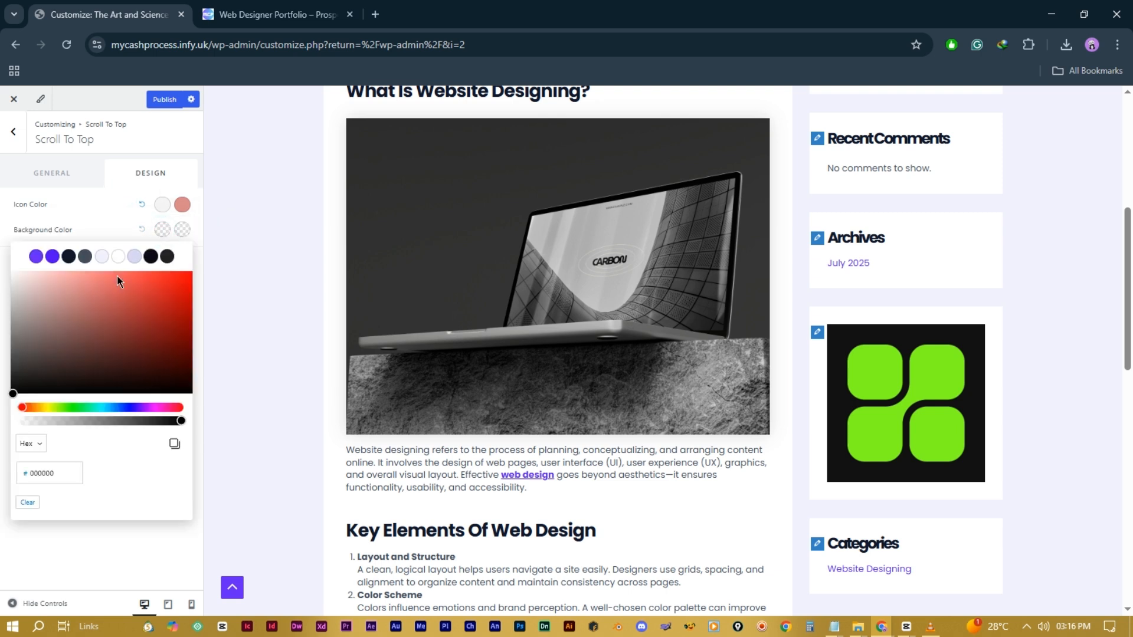
pyautogui.click(105, 407)
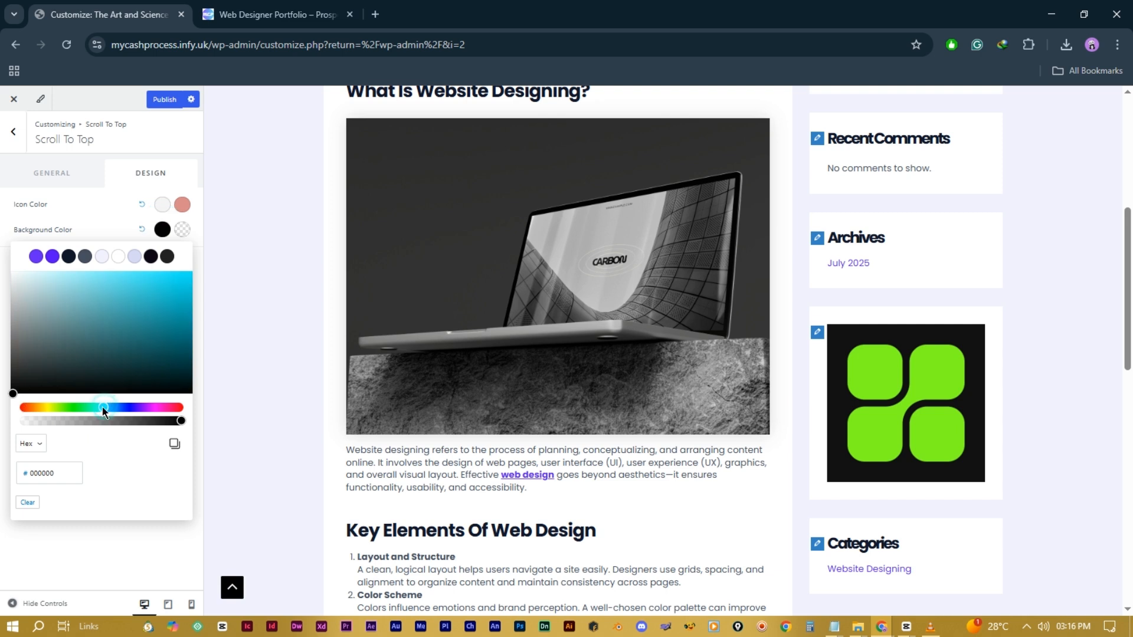
pyautogui.moveTo(110, 307); pyautogui.dragTo(140, 305)
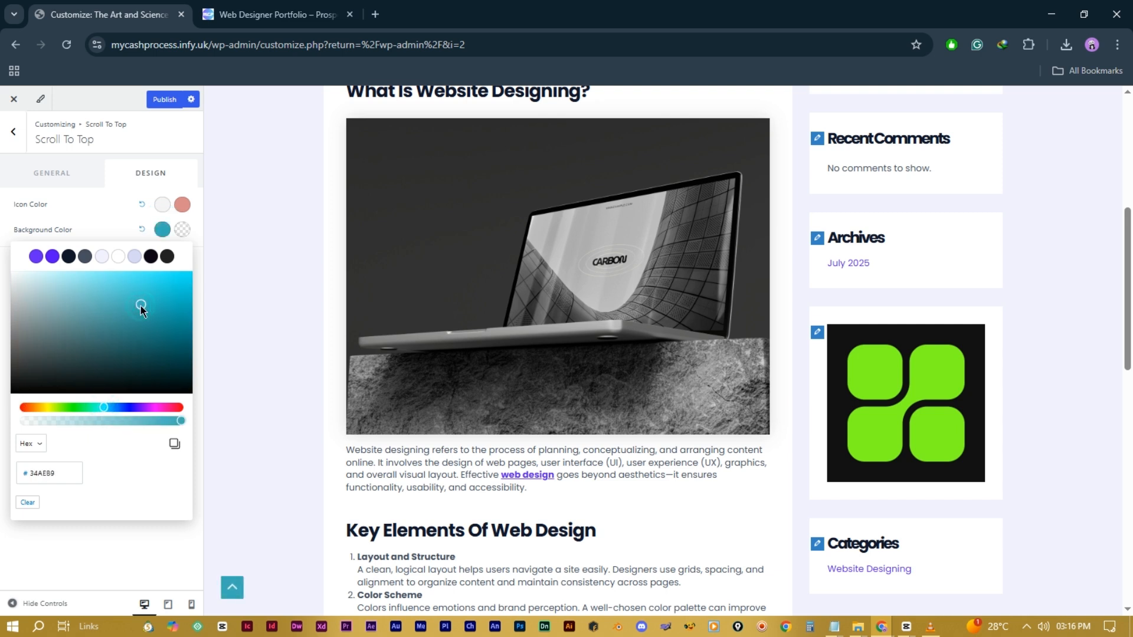
pyautogui.click(180, 230)
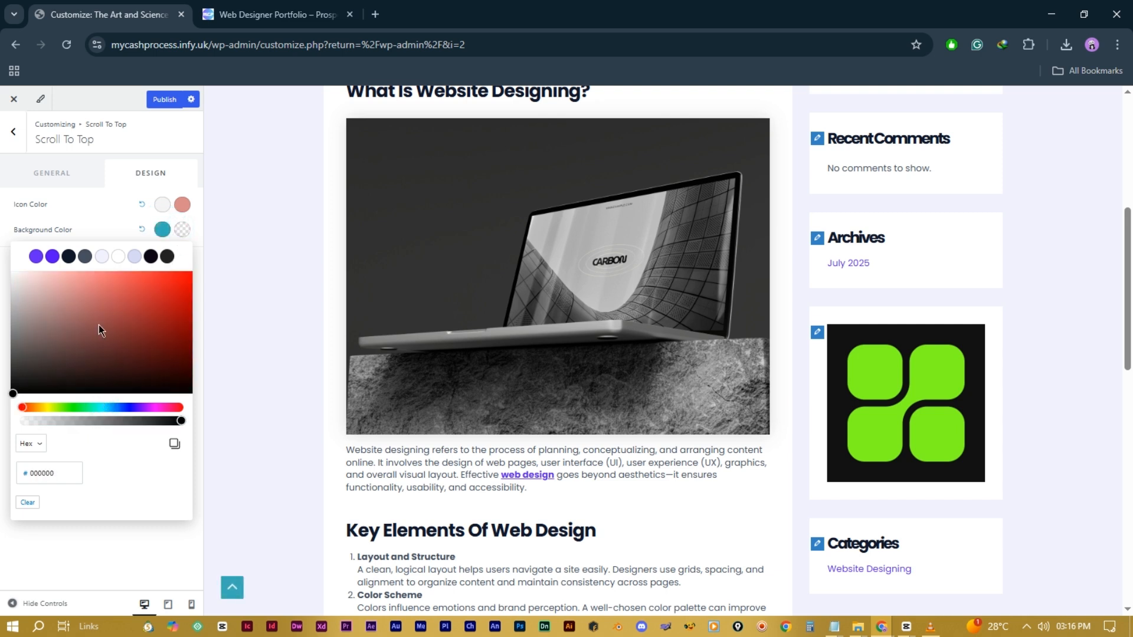
pyautogui.moveTo(103, 345); pyautogui.dragTo(142, 313)
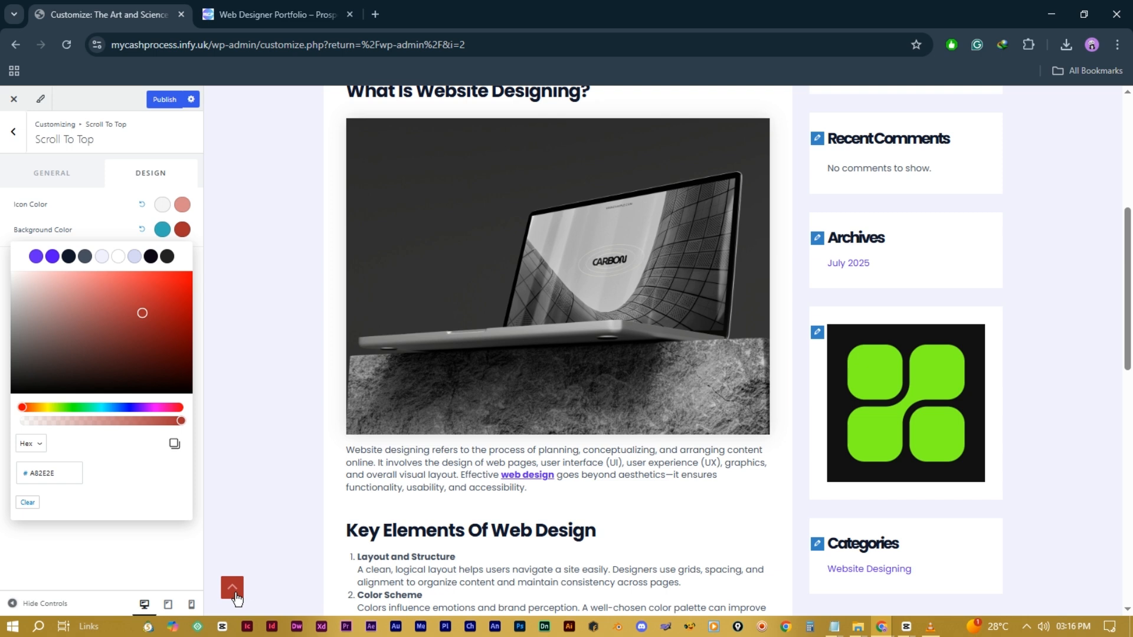
pyautogui.click(106, 211)
pyautogui.click(58, 283)
# Step: Link all four border-radius corners and round the button to 10 px
pyautogui.click(43, 289)
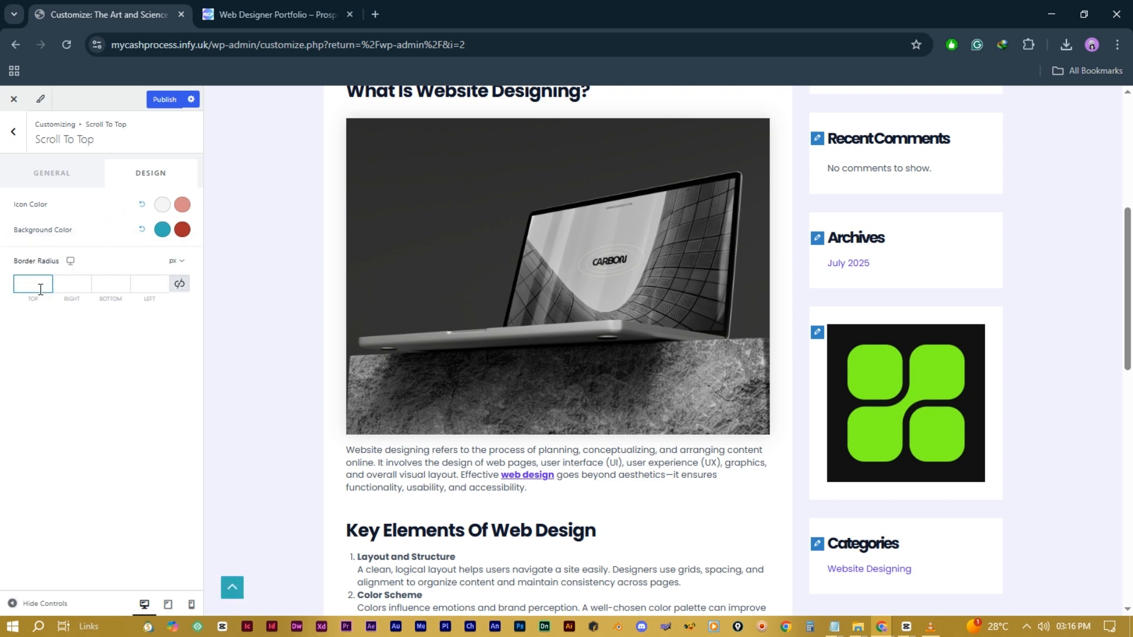
pyautogui.click(40, 284)
pyautogui.write('5')
pyautogui.click(71, 284)
pyautogui.write('5')
pyautogui.click(115, 285)
pyautogui.write('5')
pyautogui.click(153, 285)
pyautogui.click(116, 278)
pyautogui.click(180, 285)
pyautogui.doubleClick(139, 288)
pyautogui.click(130, 357)
pyautogui.click(14, 132)
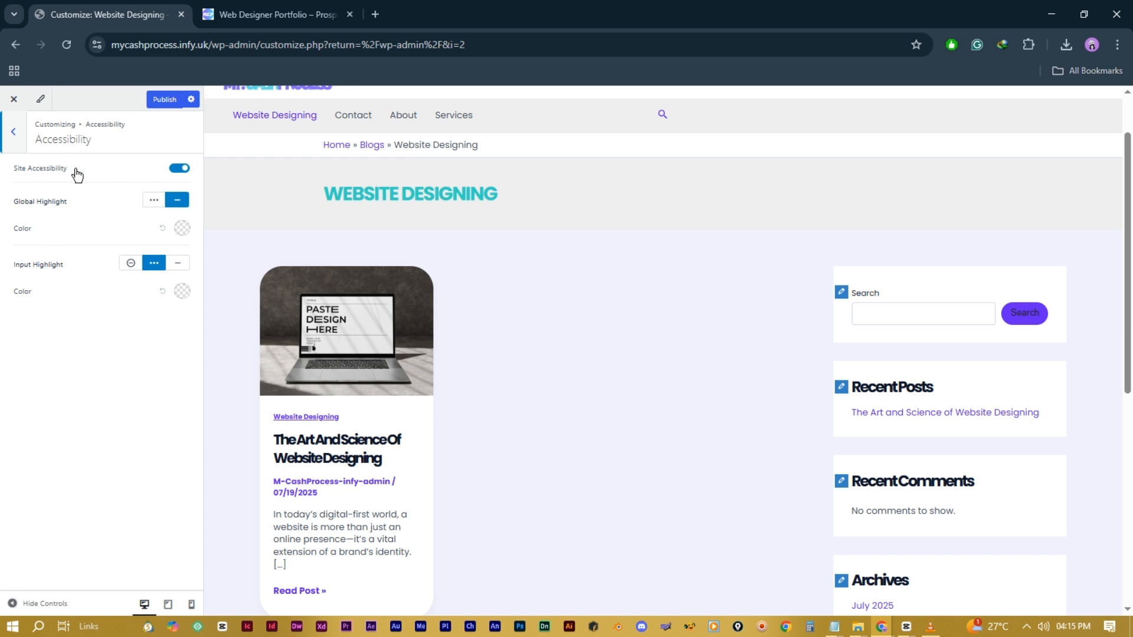
# Step: Keep site accessibility on and use a dotted global focus highlight
pyautogui.click(179, 170)
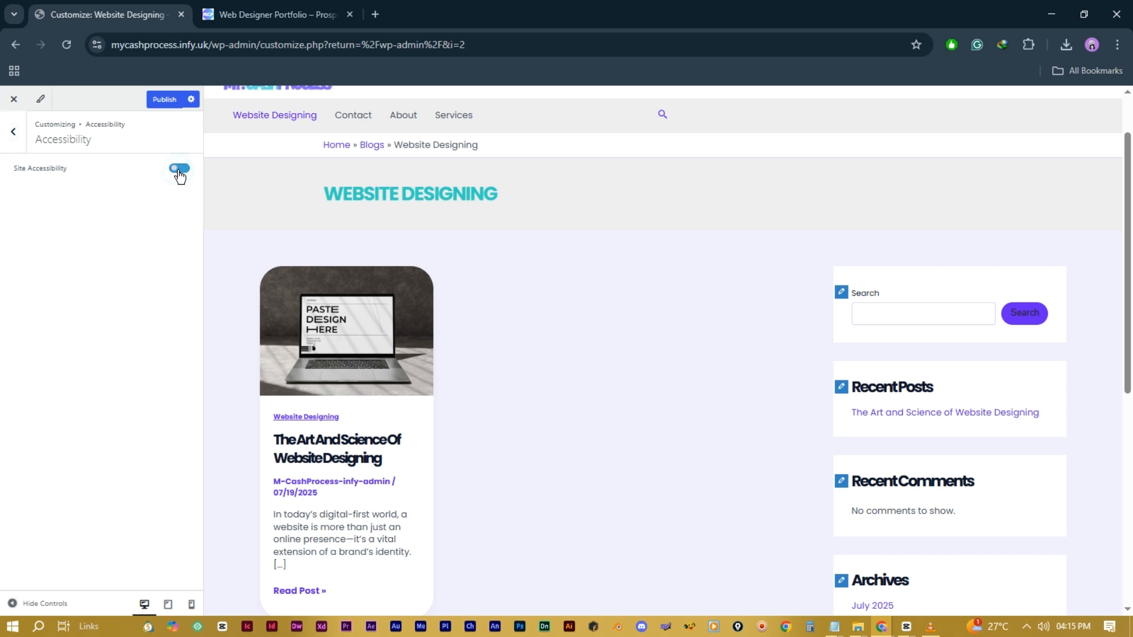
pyautogui.click(179, 170)
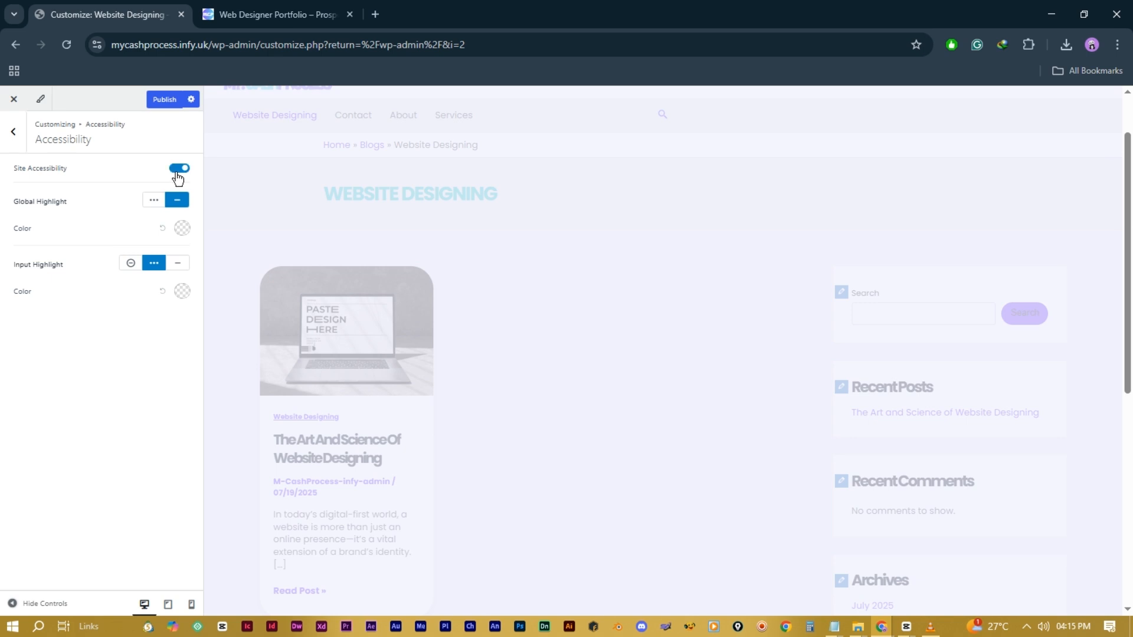
pyautogui.click(154, 201)
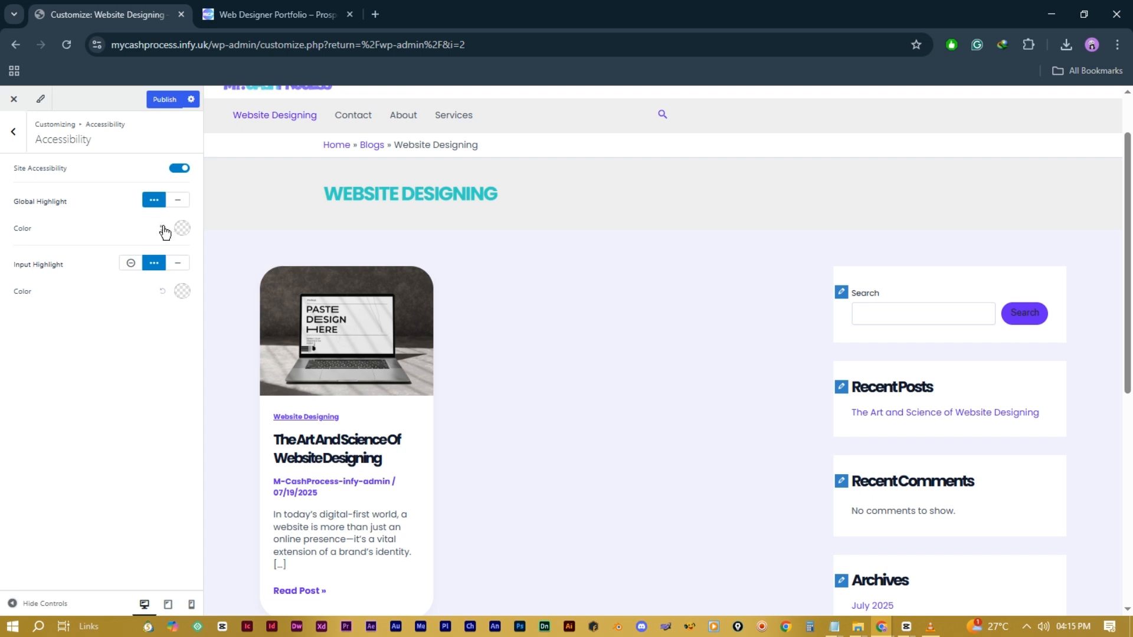
pyautogui.click(182, 230)
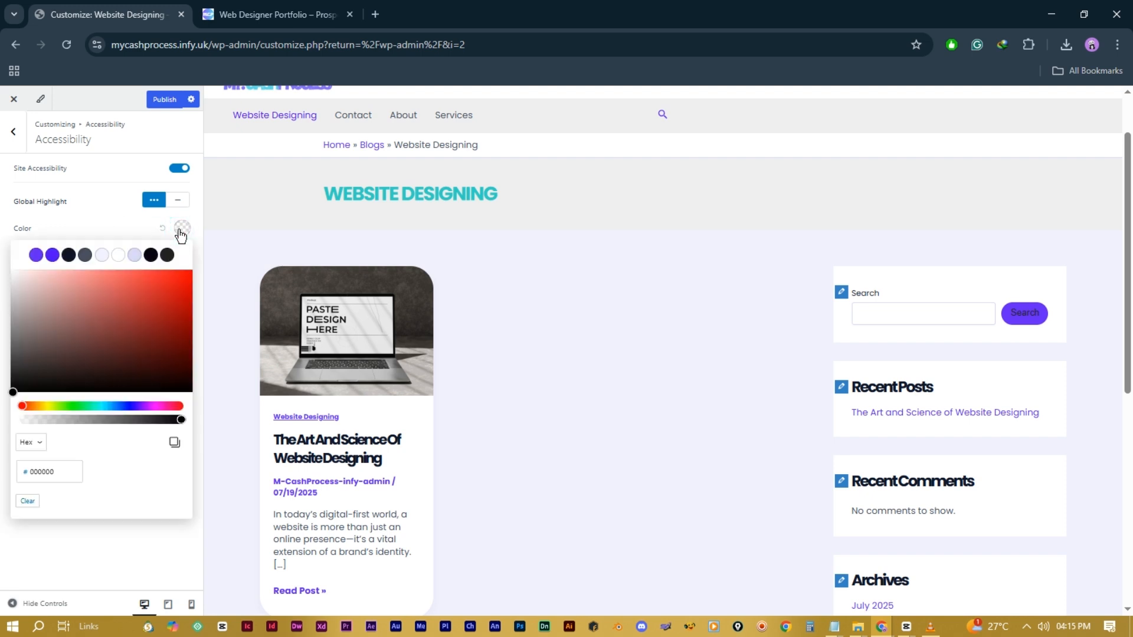
pyautogui.click(103, 223)
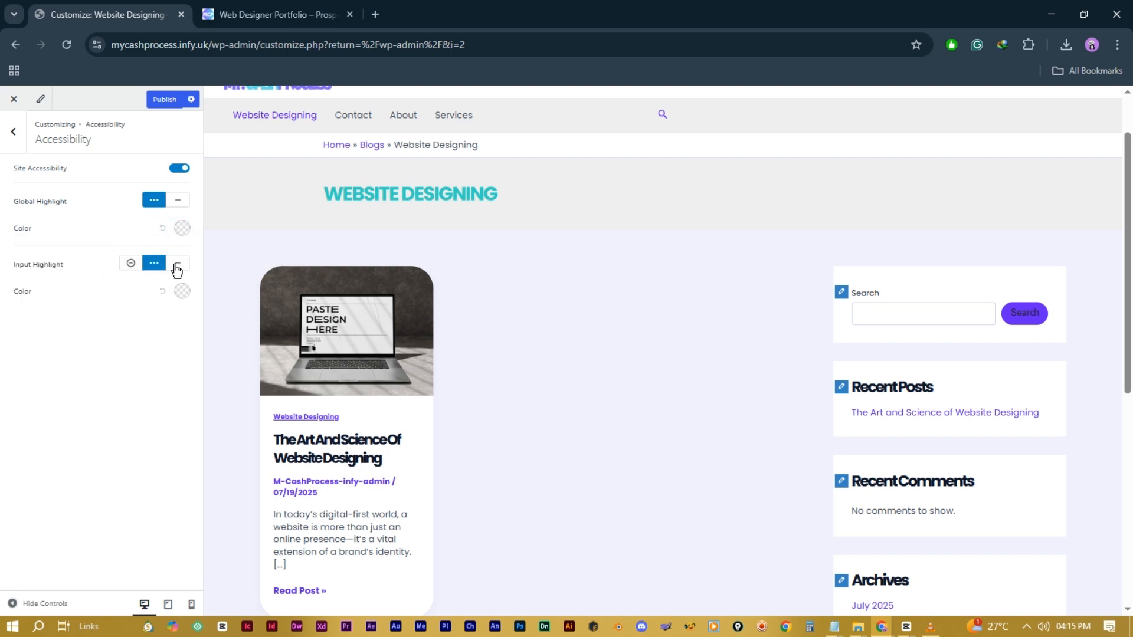
# Step: Switch to a different input highlight style, then go to General > Block Editor
pyautogui.click(132, 265)
pyautogui.click(182, 292)
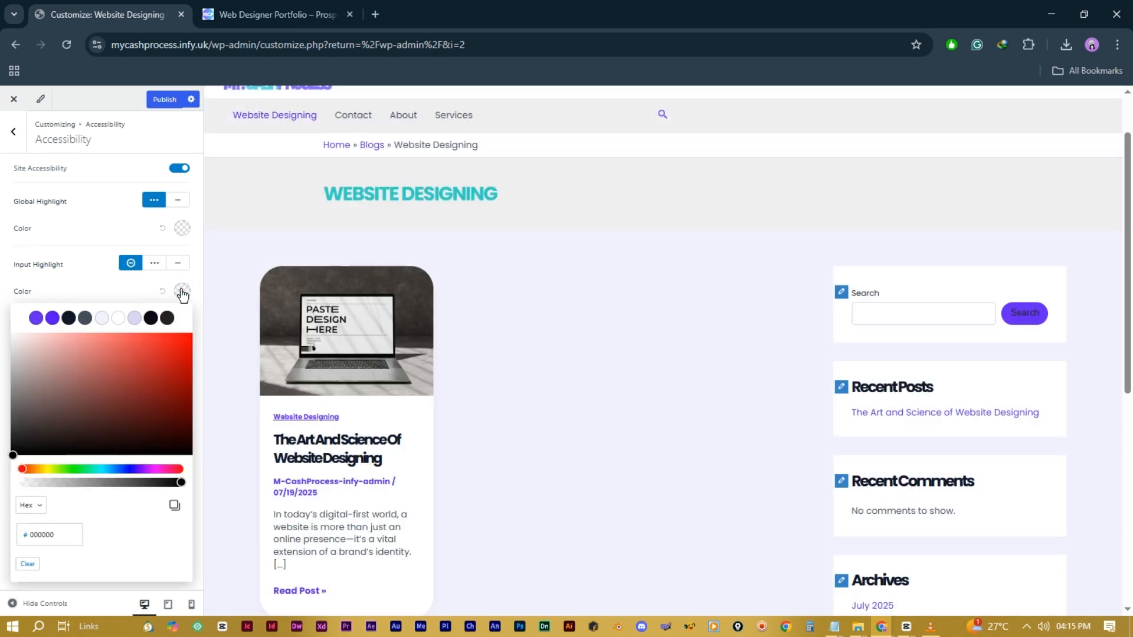
pyautogui.click(96, 278)
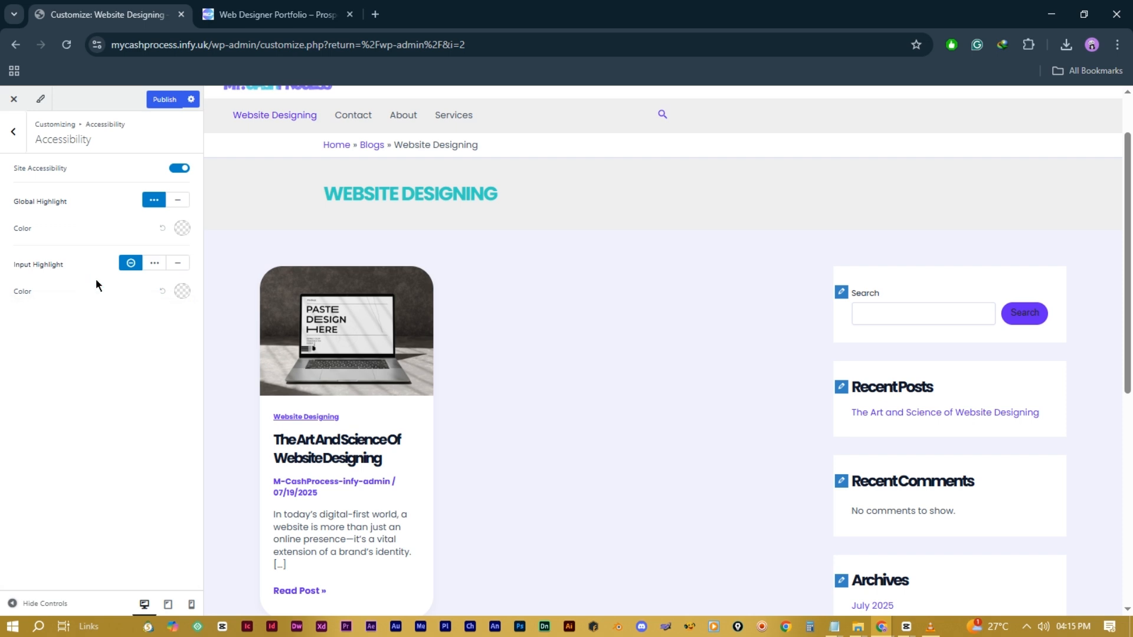
pyautogui.click(12, 132)
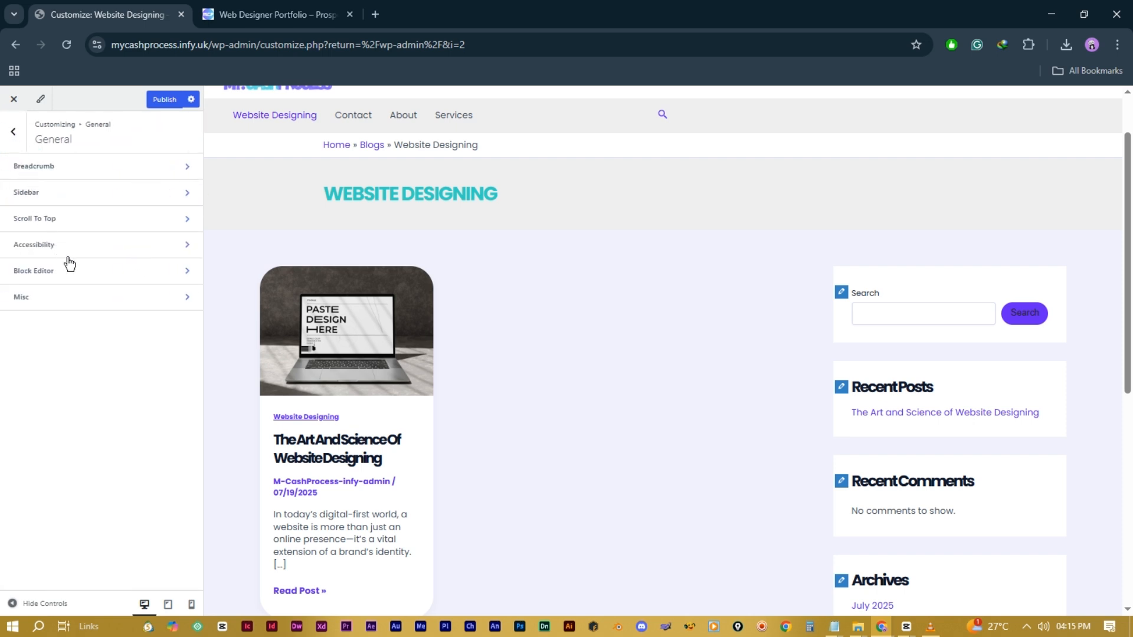
pyautogui.click(113, 275)
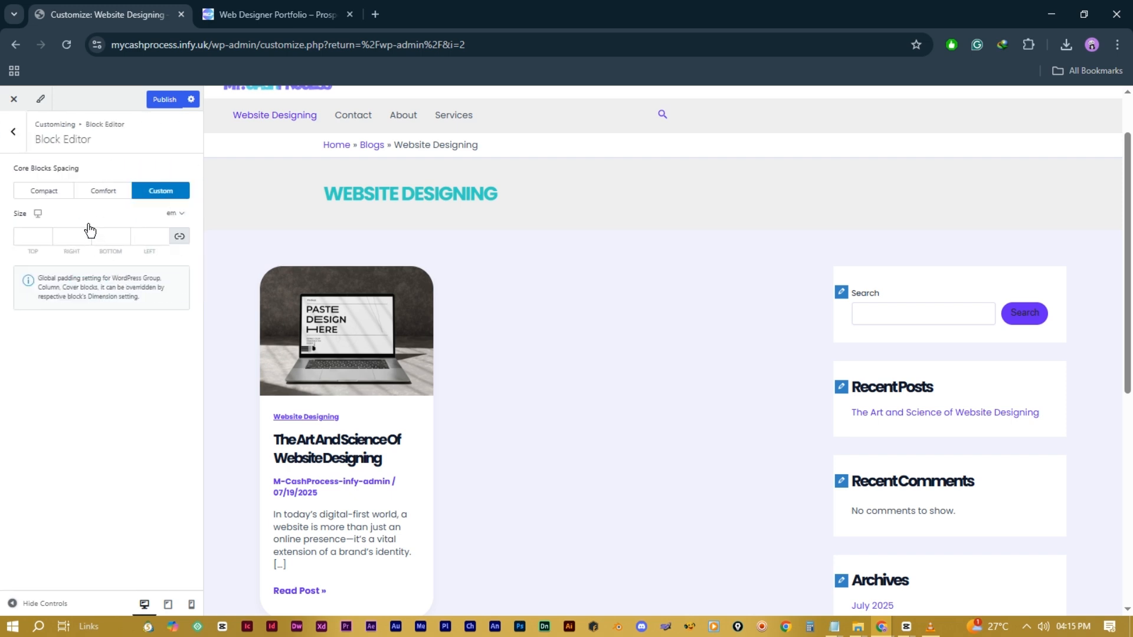
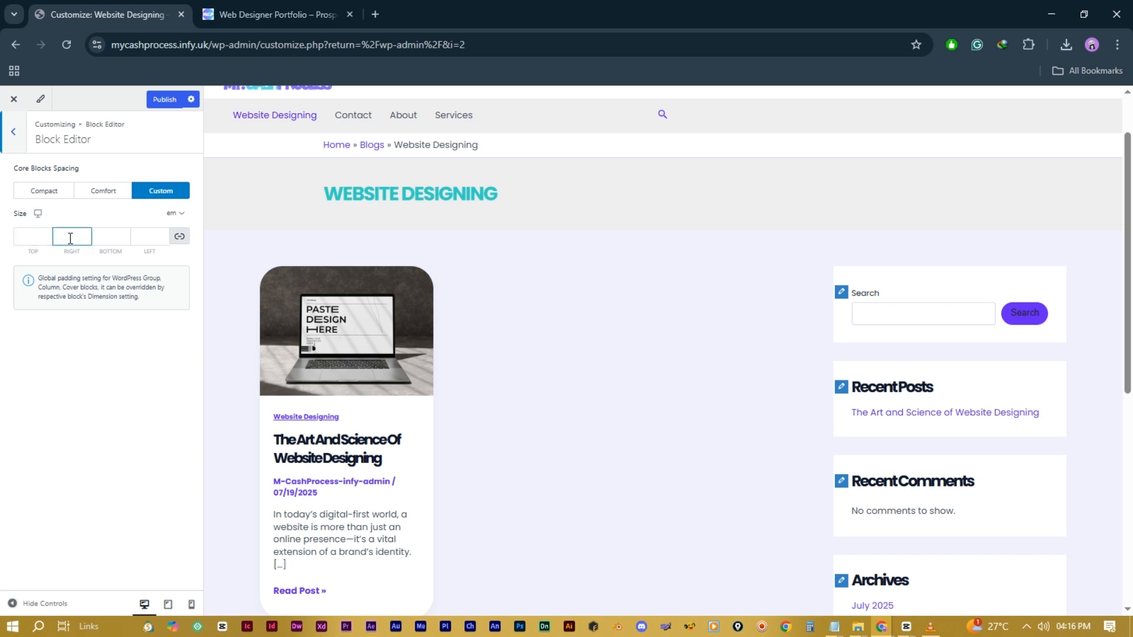
# Step: Leave Block Editor, toggle Misc's Enable Smooth Scroll to ID off and back on, and return to the root menu
pyautogui.click(43, 238)
pyautogui.click(14, 132)
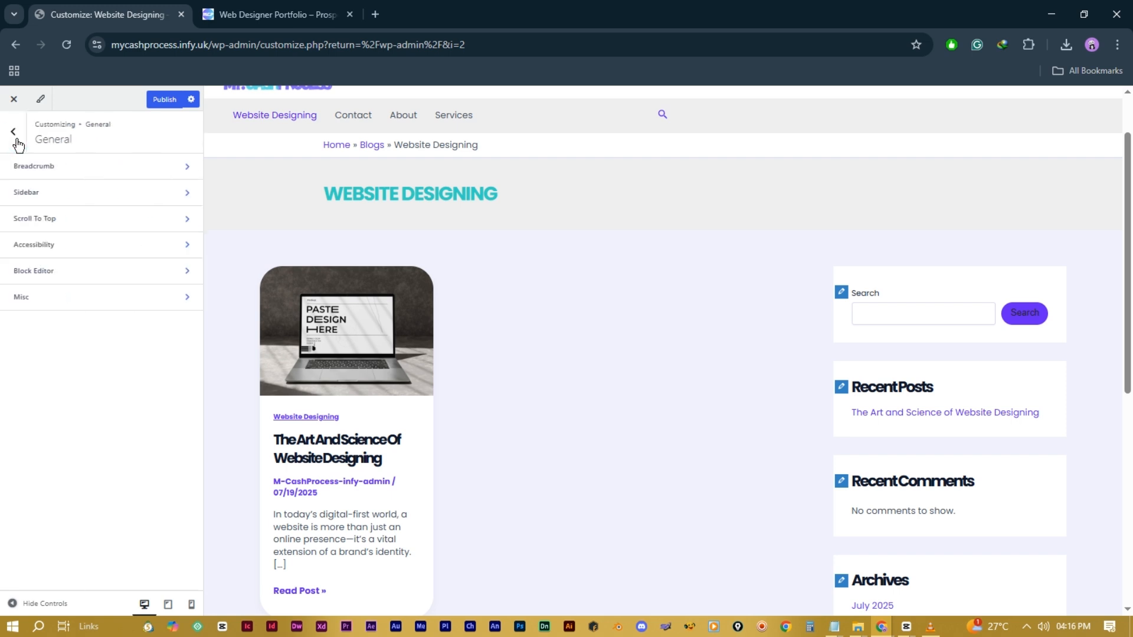
pyautogui.click(90, 307)
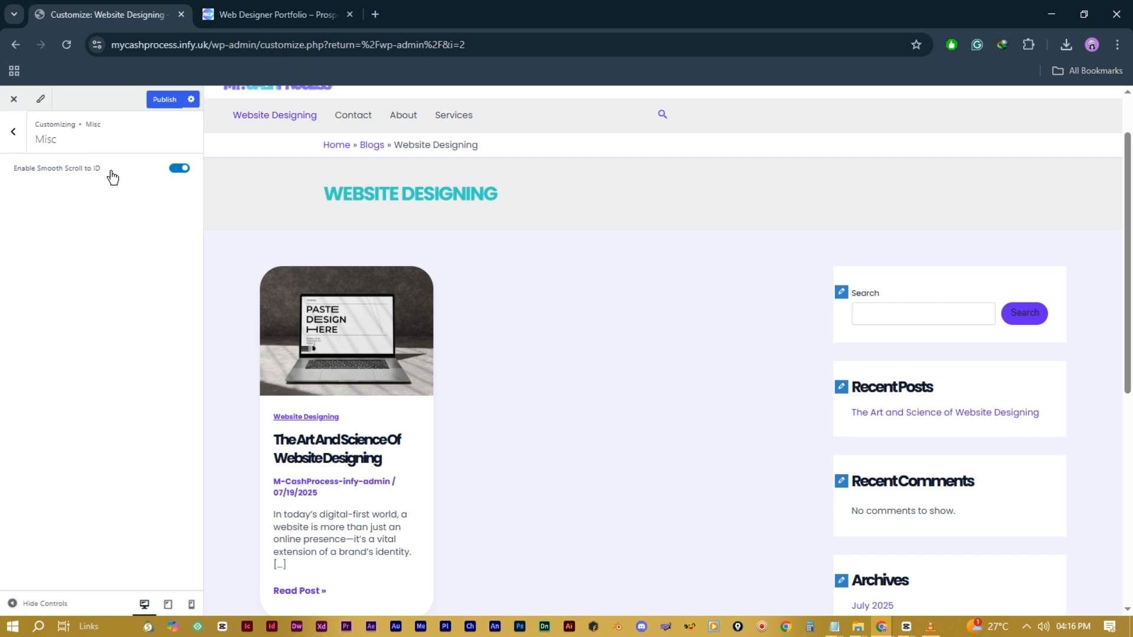
pyautogui.click(180, 169)
pyautogui.click(180, 169)
pyautogui.click(15, 140)
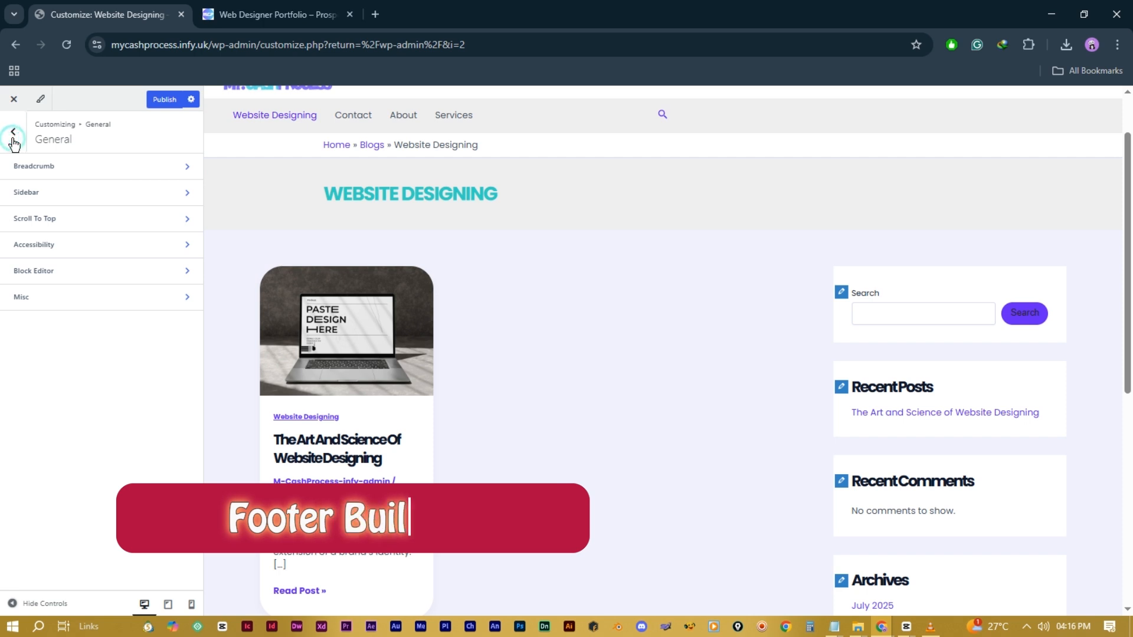
pyautogui.click(13, 140)
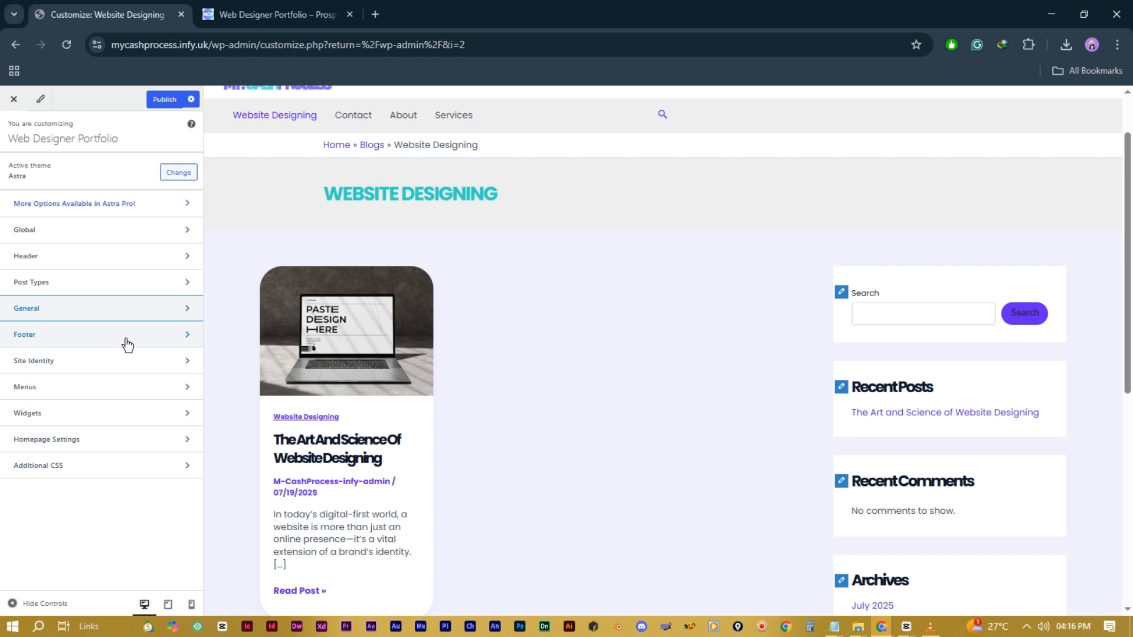
# Step: Open the Footer builder and remove the Footer Menu element from the middle row
pyautogui.click(88, 343)
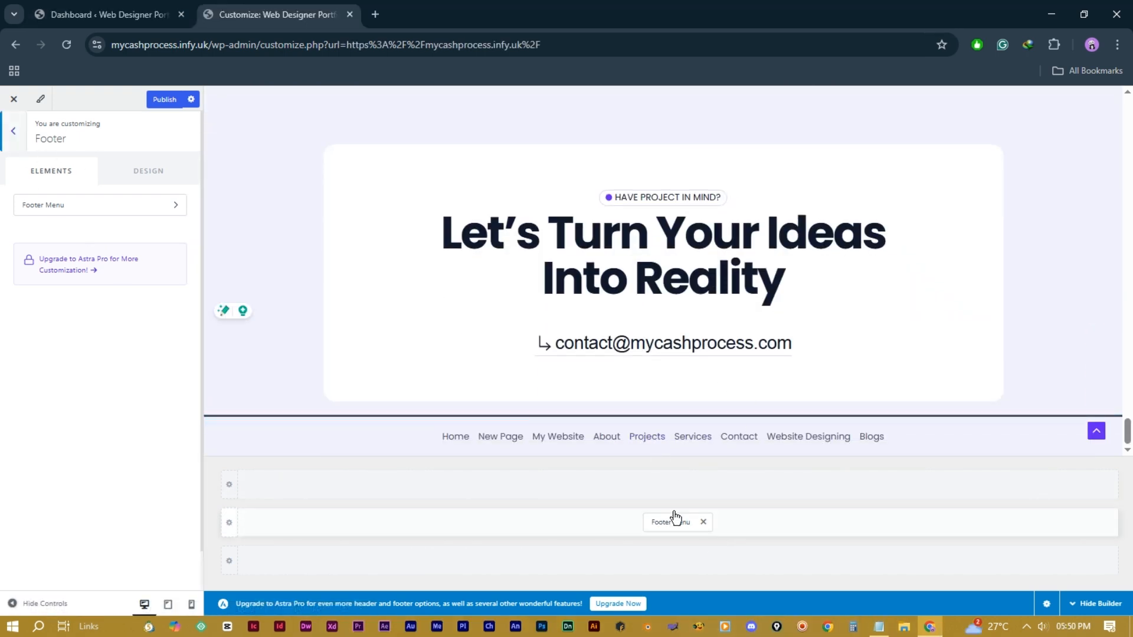
pyautogui.click(702, 521)
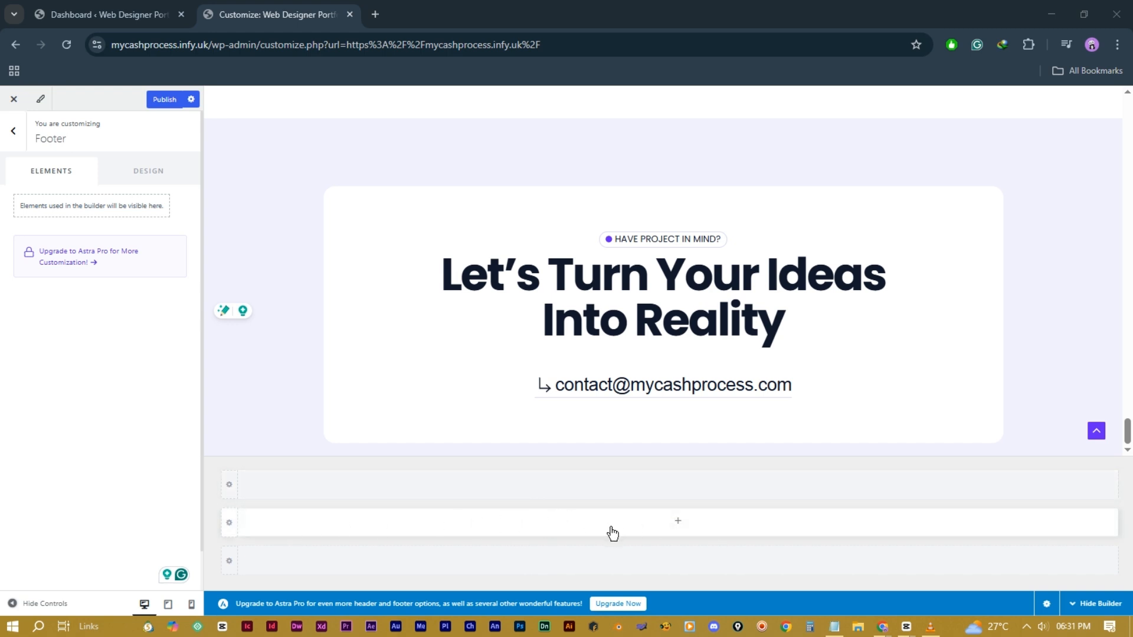
# Step: Add Widget 1 to the middle footer row with an H4 heading 'Contact Info'
pyautogui.click(677, 526)
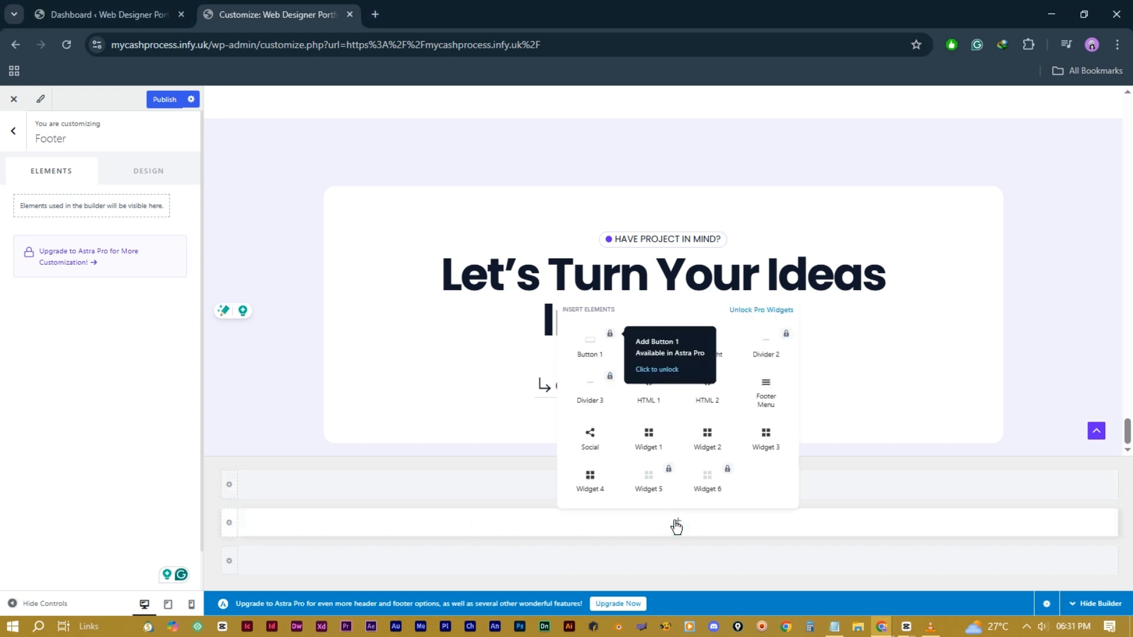
pyautogui.click(646, 436)
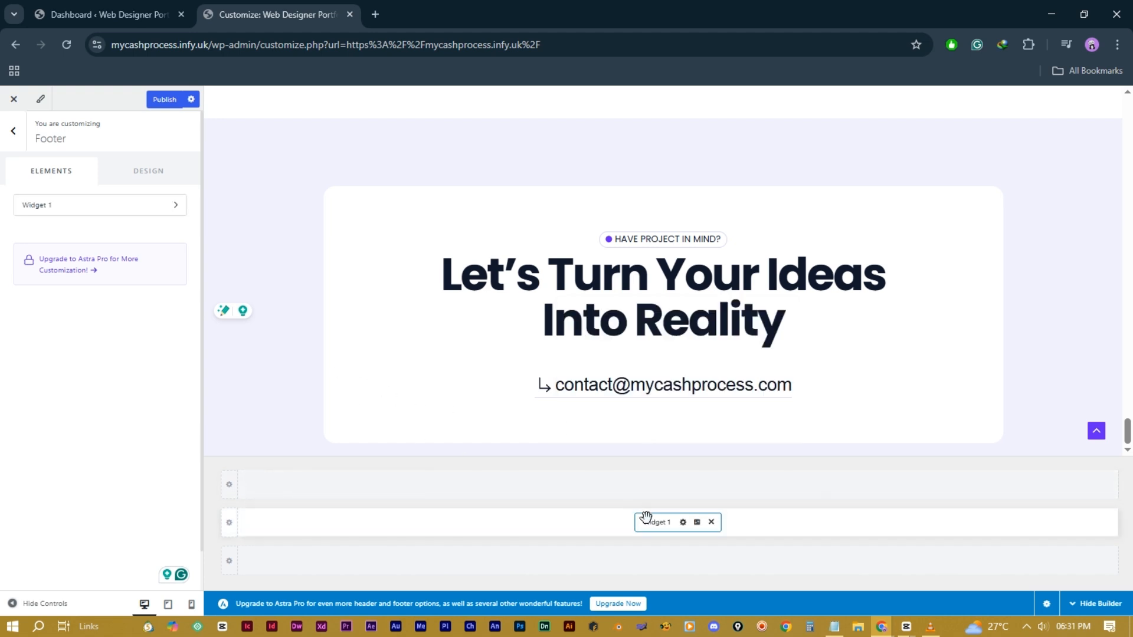
pyautogui.click(661, 525)
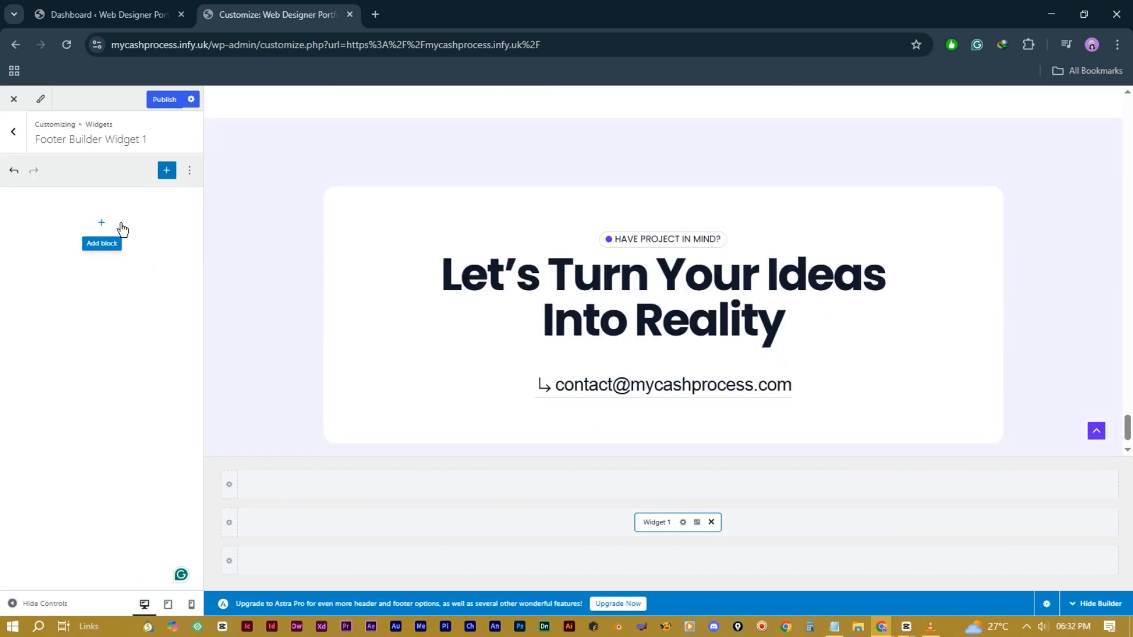
pyautogui.click(102, 224)
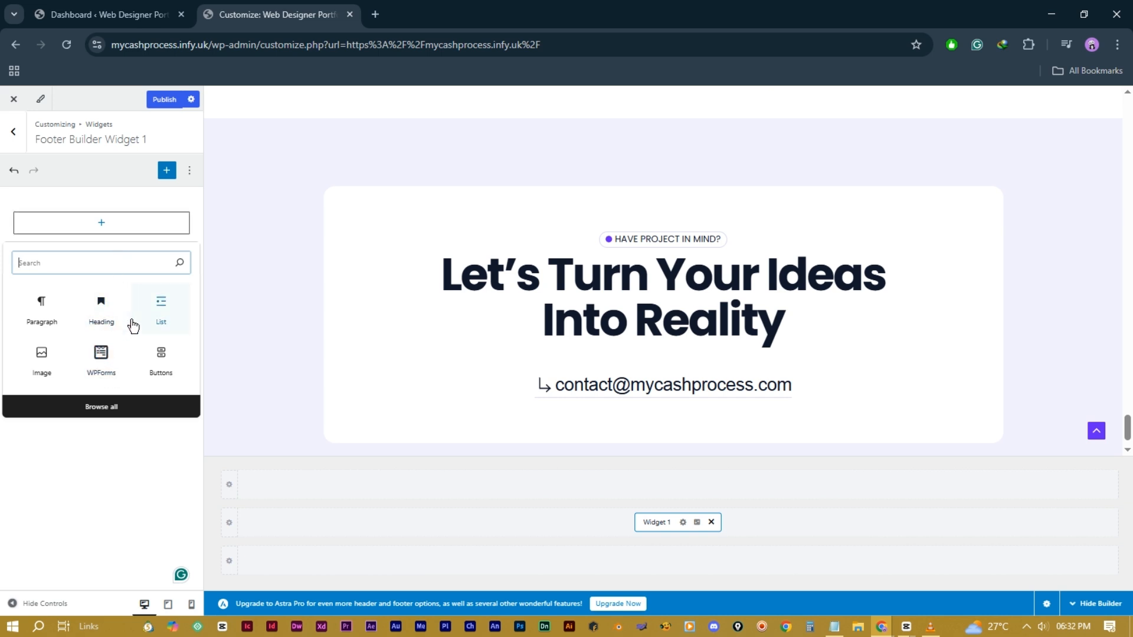
pyautogui.click(96, 320)
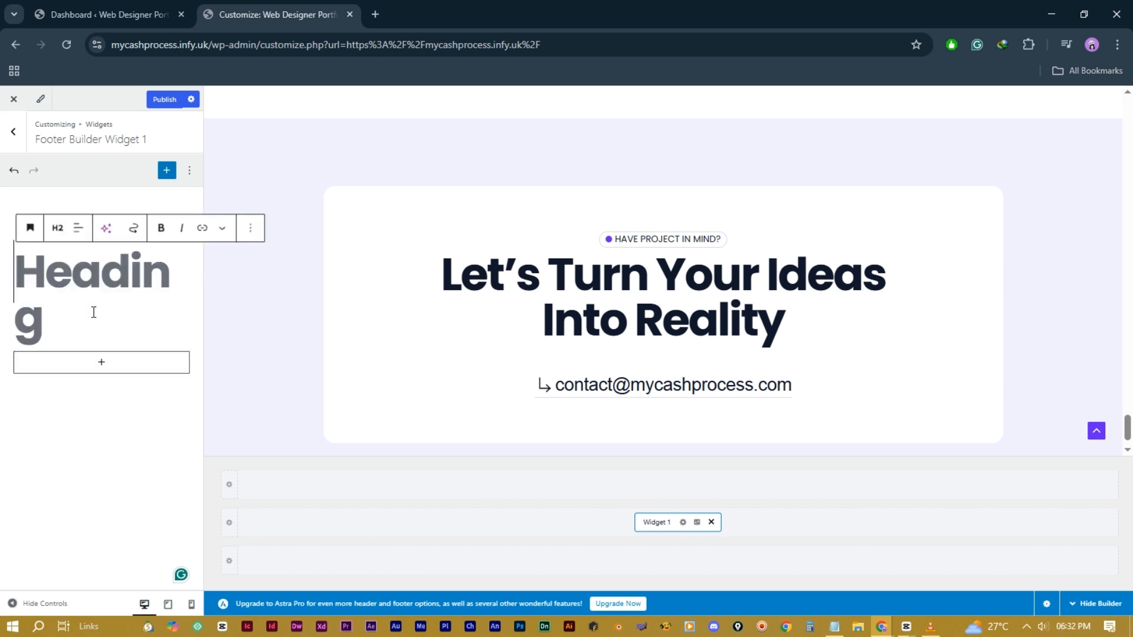
pyautogui.click(57, 228)
pyautogui.click(72, 336)
pyautogui.click(70, 236)
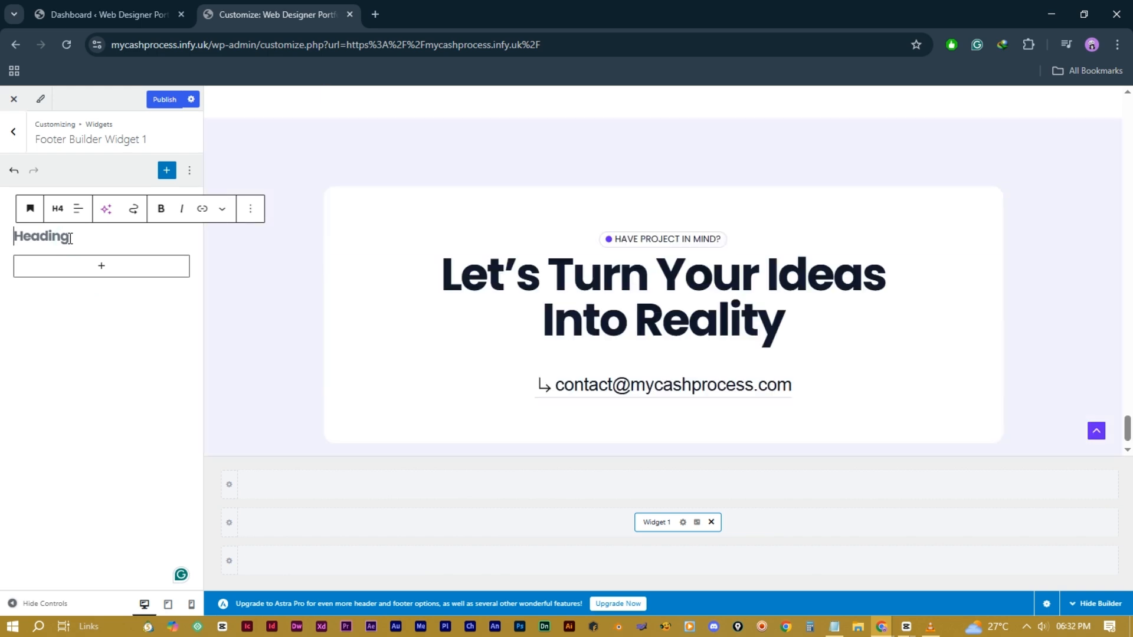
pyautogui.write('Contact Info')
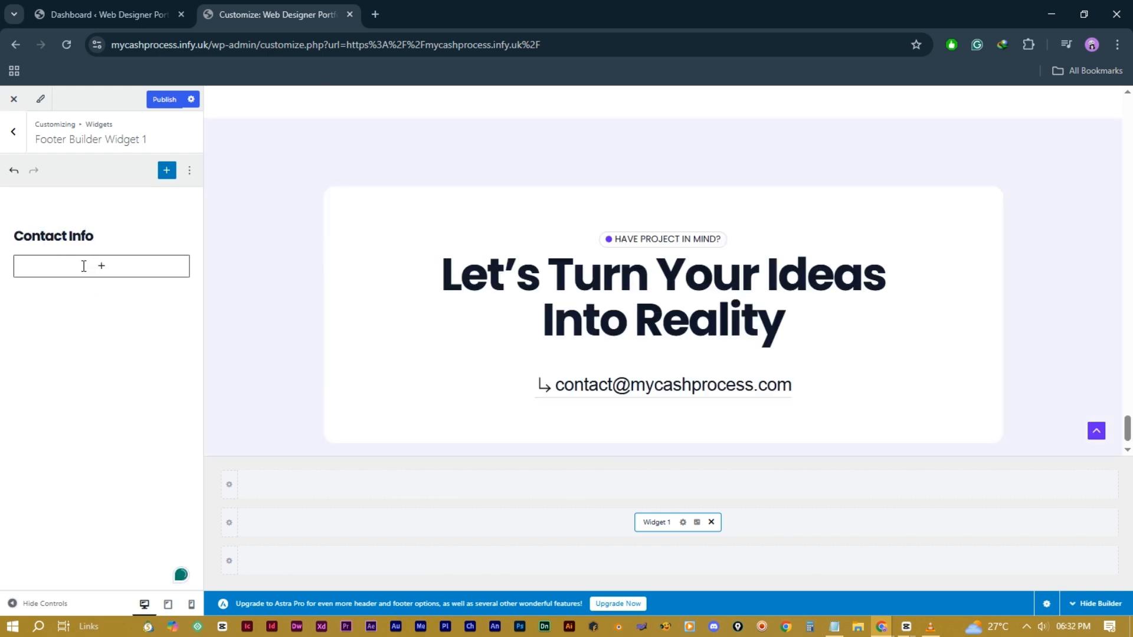
# Step: Add a half-height Spacer below the heading, then a List with the contact email and phone number
pyautogui.click(100, 267)
pyautogui.write('spacer')
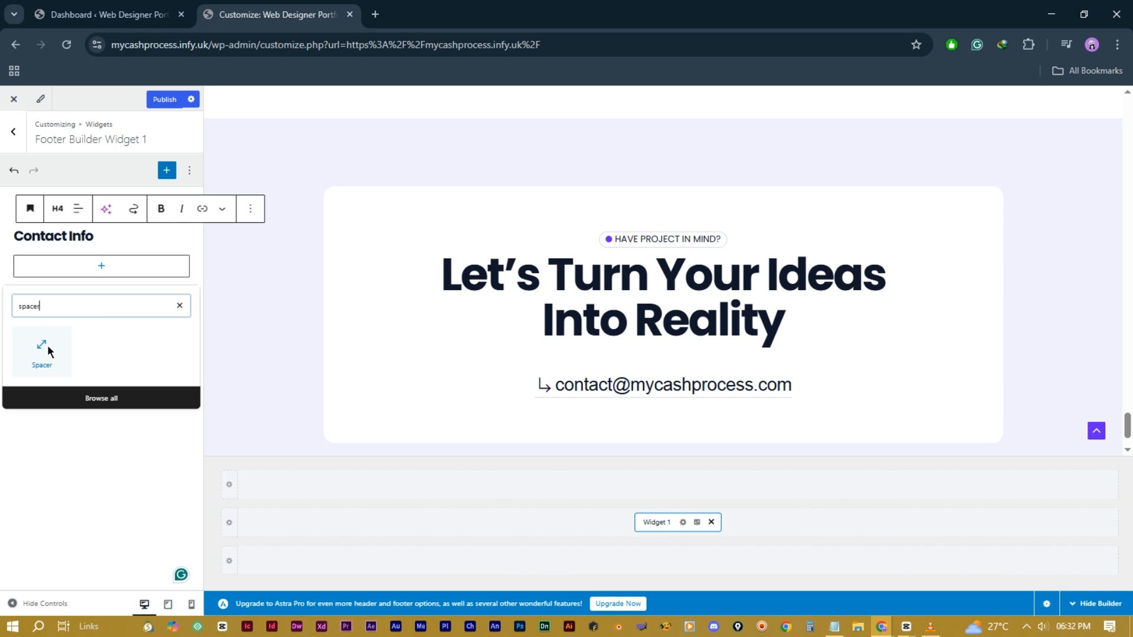
pyautogui.click(47, 351)
pyautogui.moveTo(101, 283); pyautogui.dragTo(101, 283)
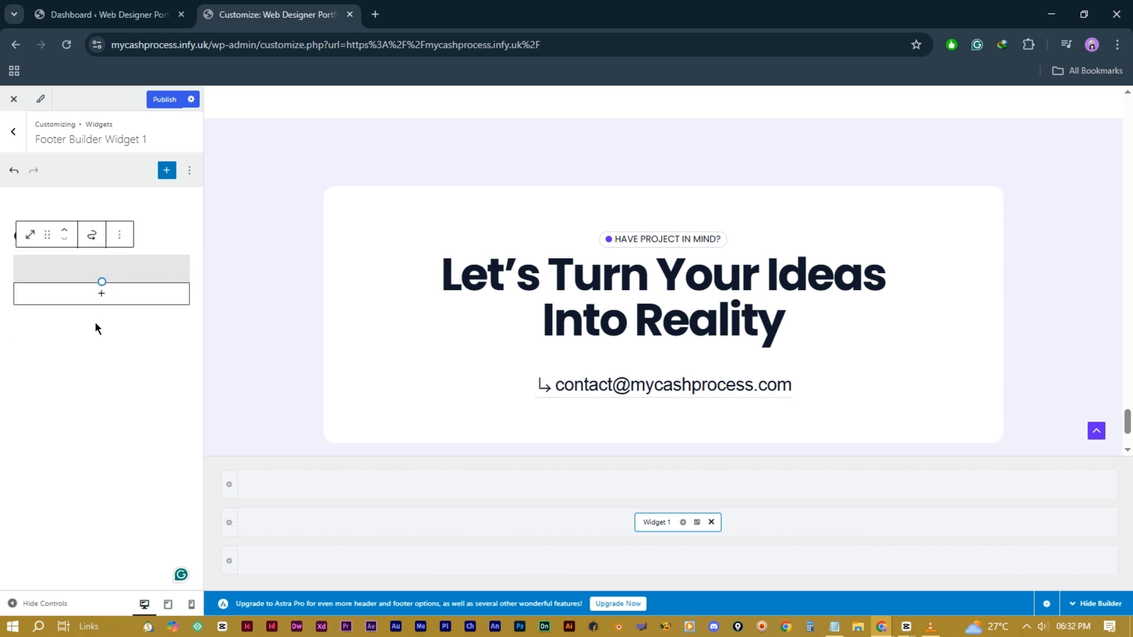
pyautogui.click(102, 297)
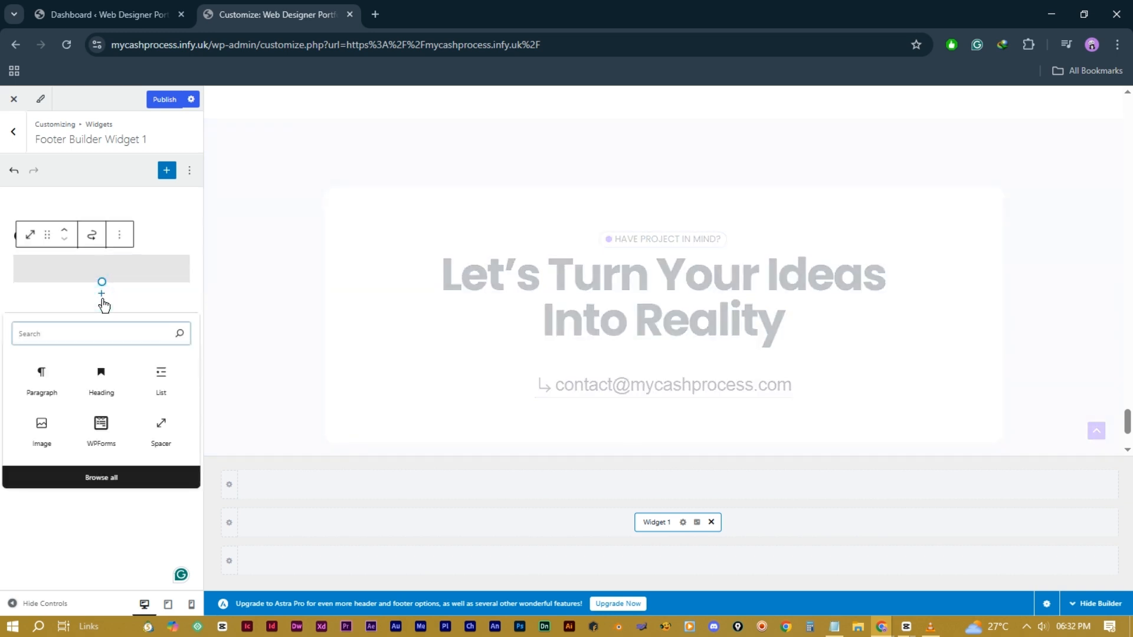
pyautogui.click(159, 391)
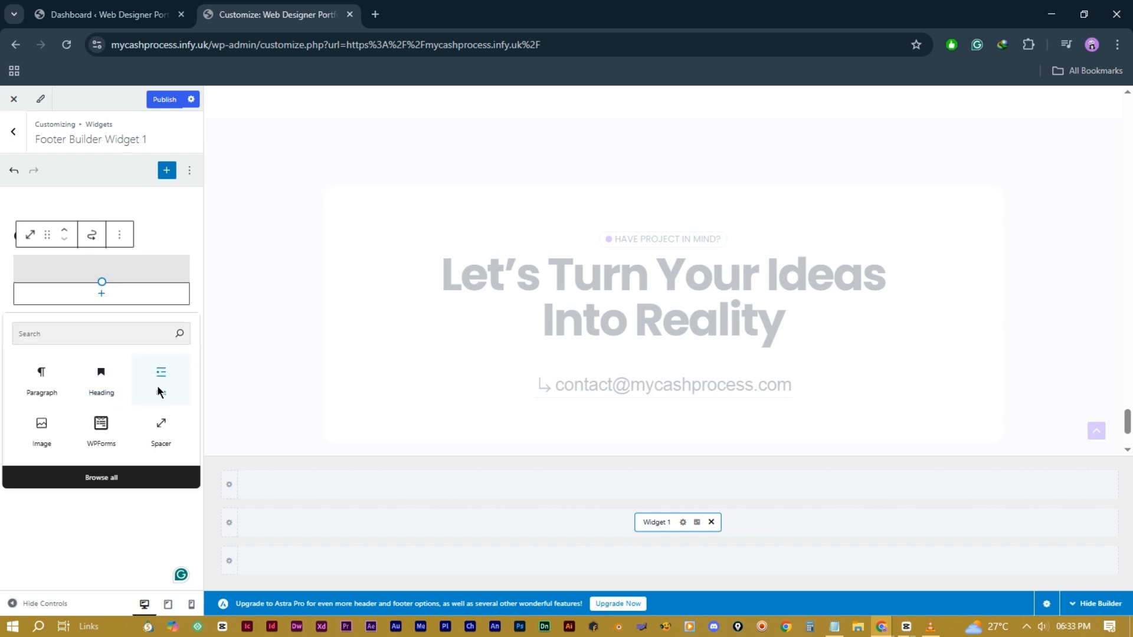
pyautogui.click(156, 384)
pyautogui.click(47, 300)
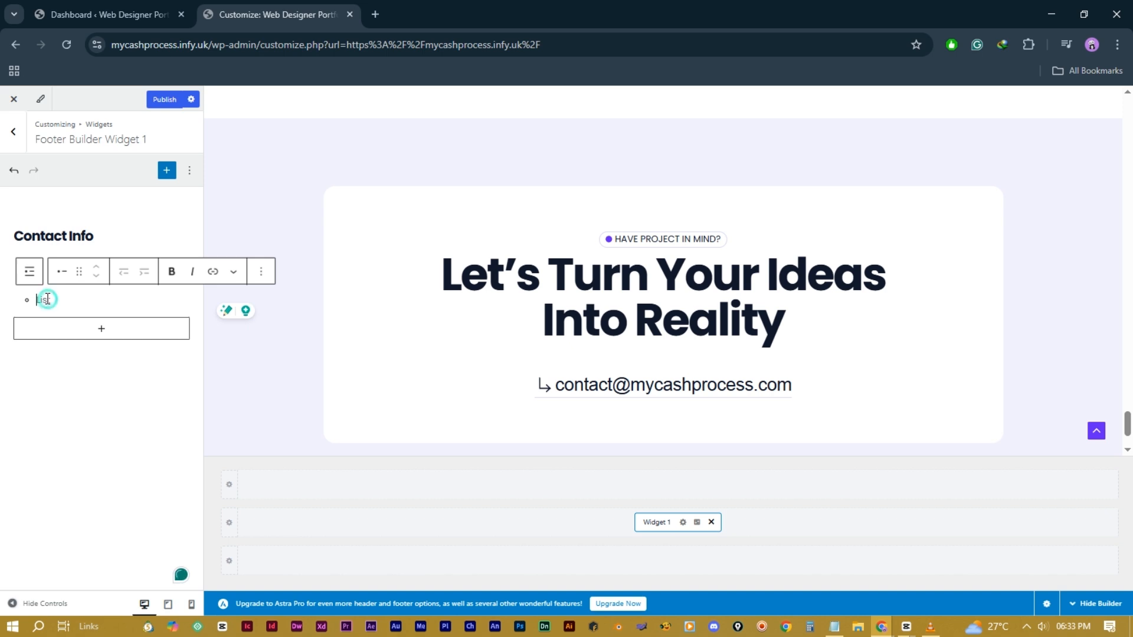
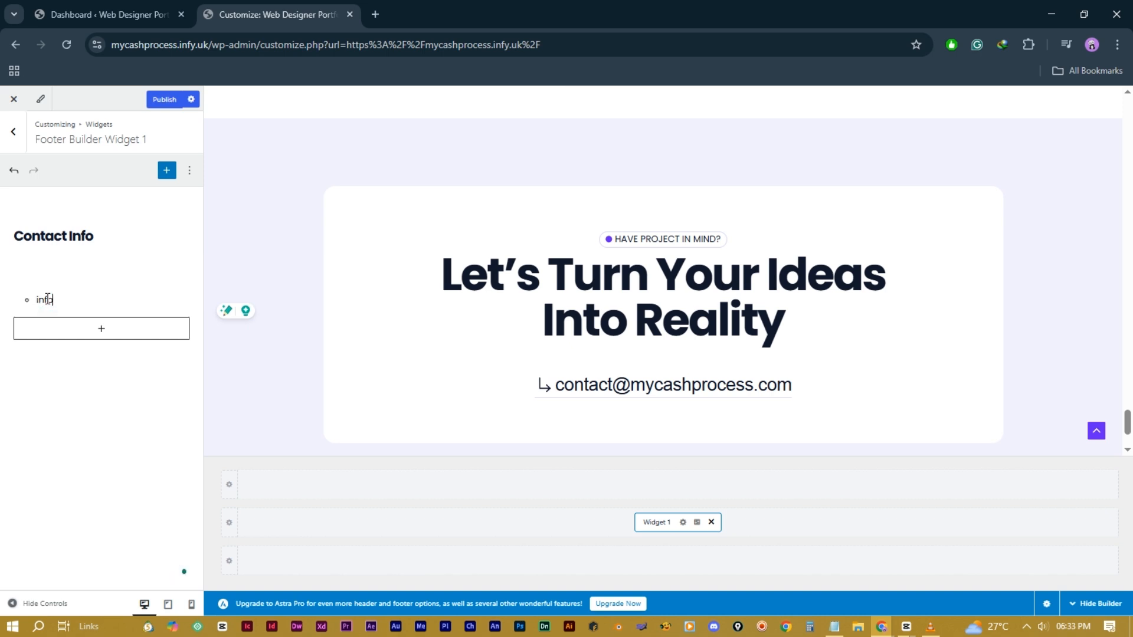
pyautogui.press('Return')
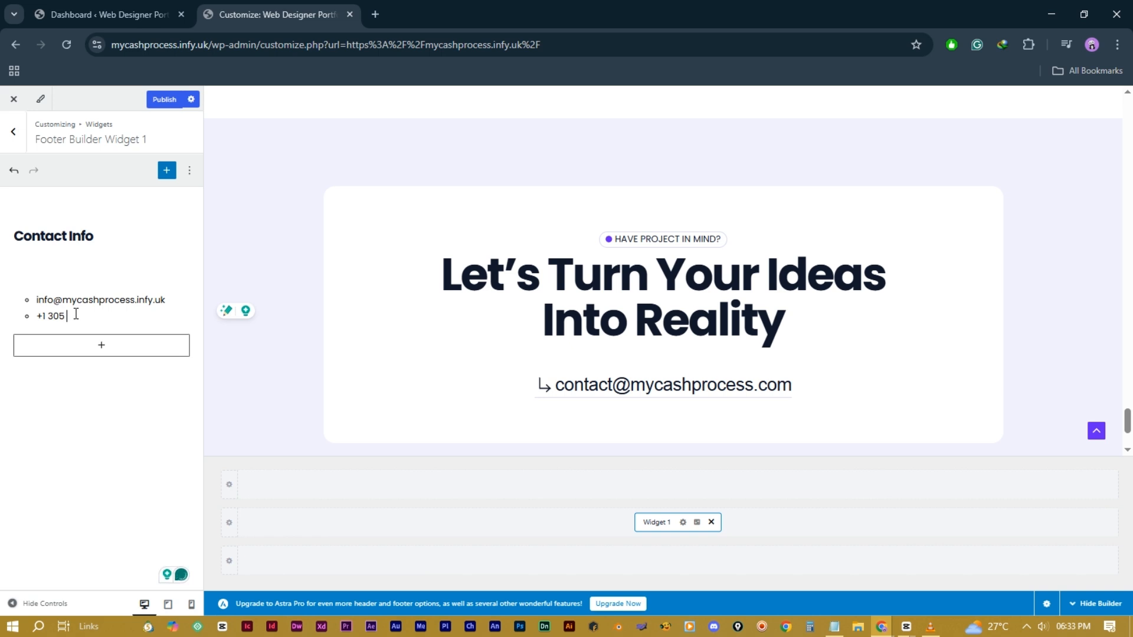
# Step: Make the email and phone list items bold and turn both into links
pyautogui.moveTo(113, 317); pyautogui.dragTo(15, 320)
pyautogui.click(171, 271)
pyautogui.moveTo(166, 300); pyautogui.dragTo(37, 309)
pyautogui.click(172, 272)
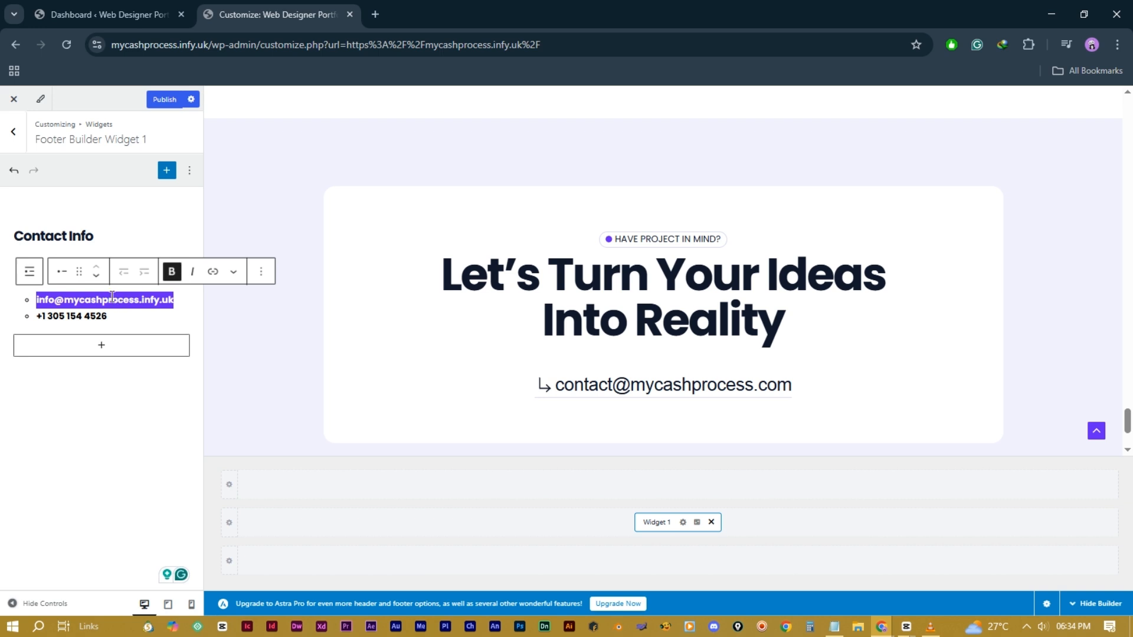
pyautogui.click(212, 272)
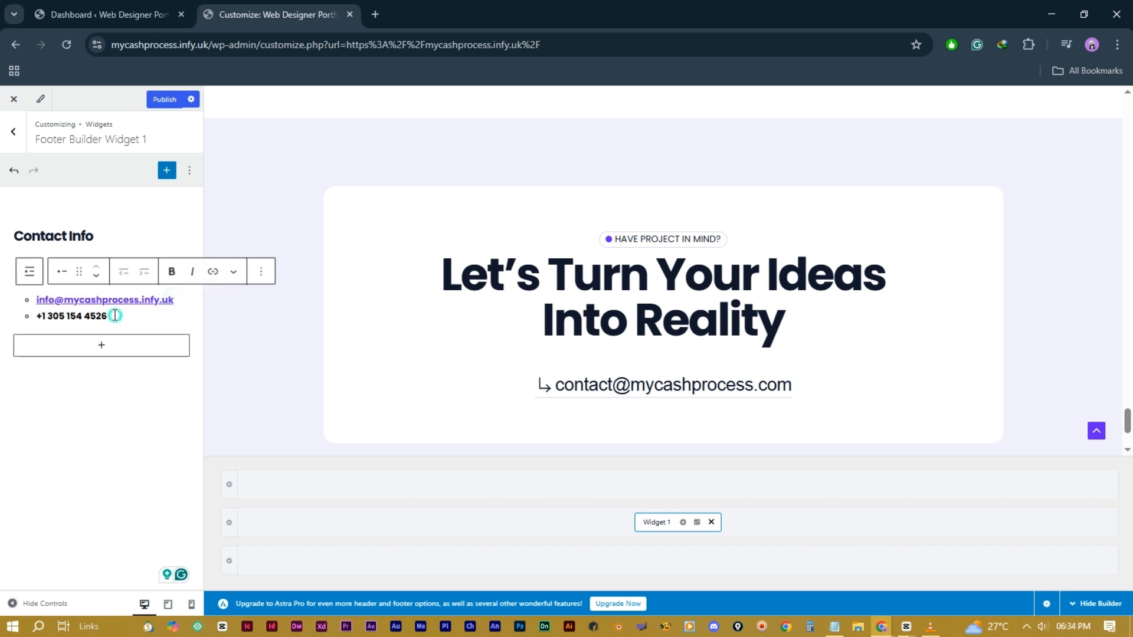
pyautogui.moveTo(116, 317); pyautogui.dragTo(33, 316)
pyautogui.click(212, 271)
pyautogui.click(131, 318)
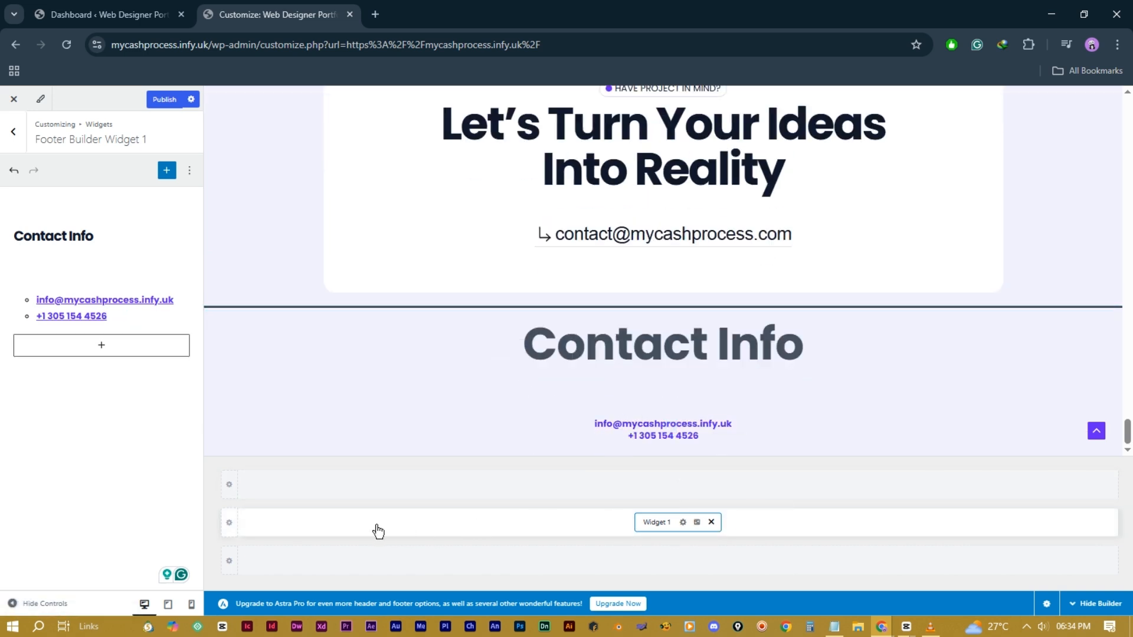
pyautogui.click(231, 524)
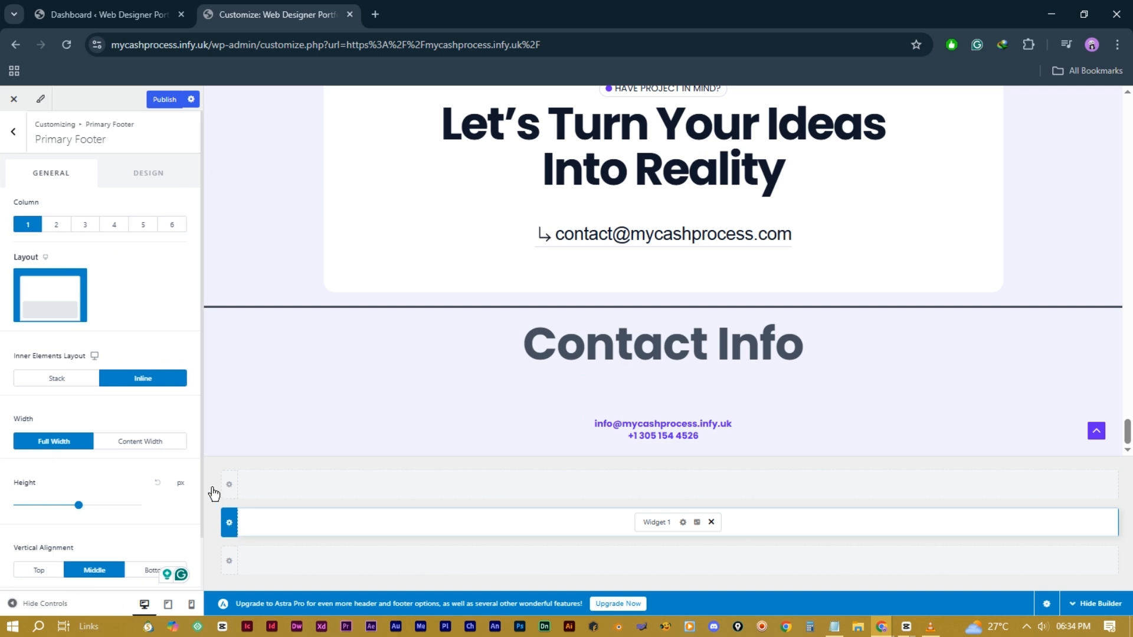
# Step: Split the primary footer row into four columns
pyautogui.click(56, 225)
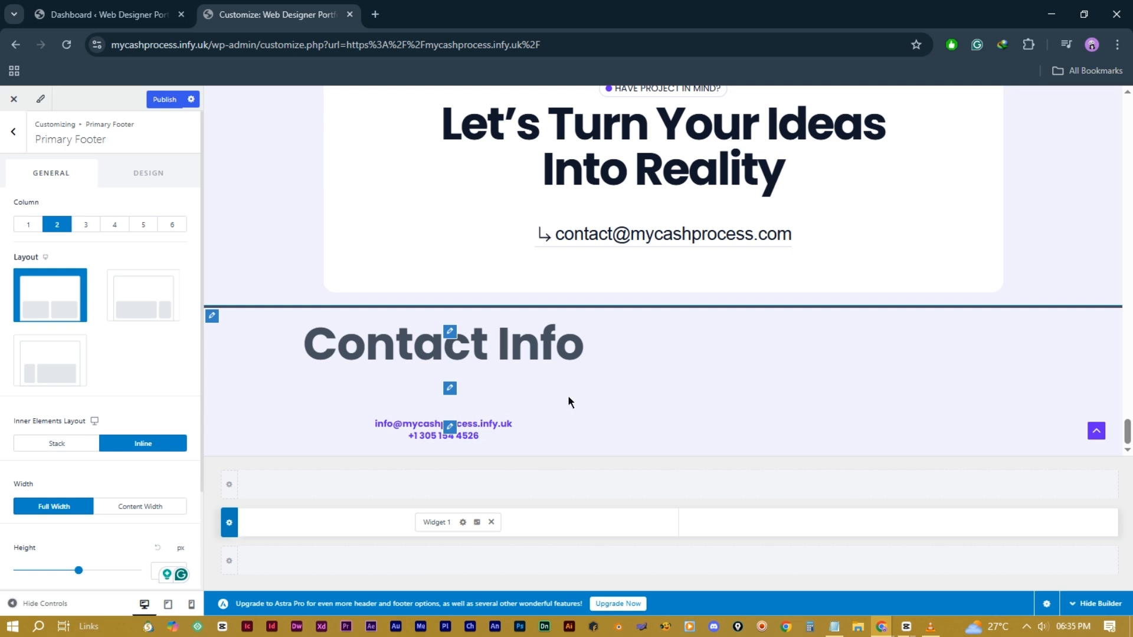
pyautogui.click(118, 225)
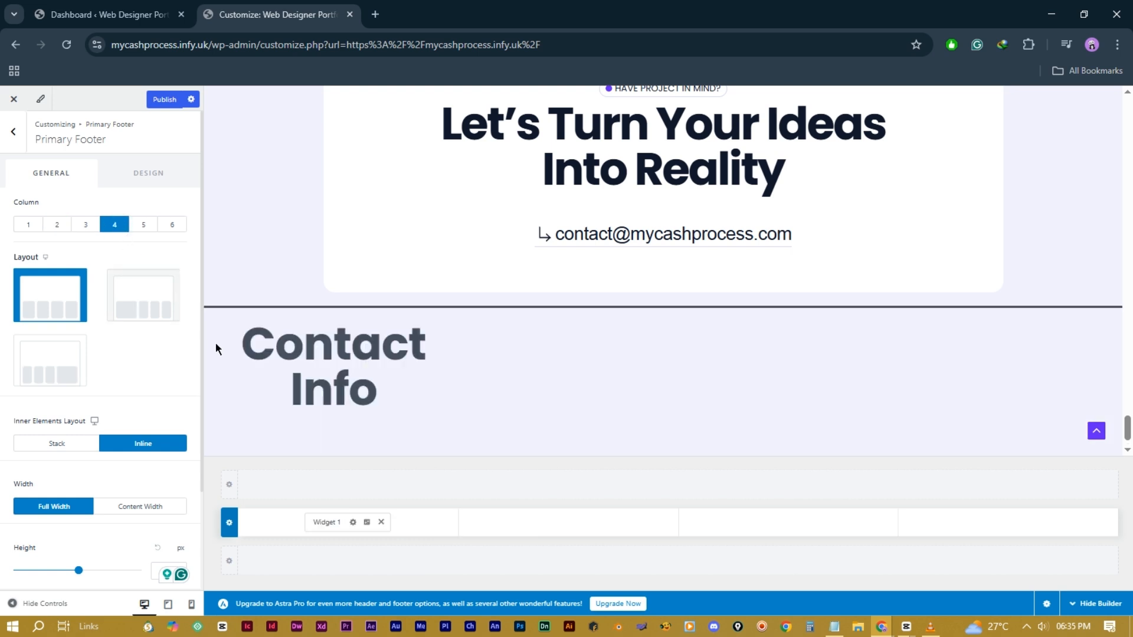
pyautogui.scroll(-1, 421, 405)
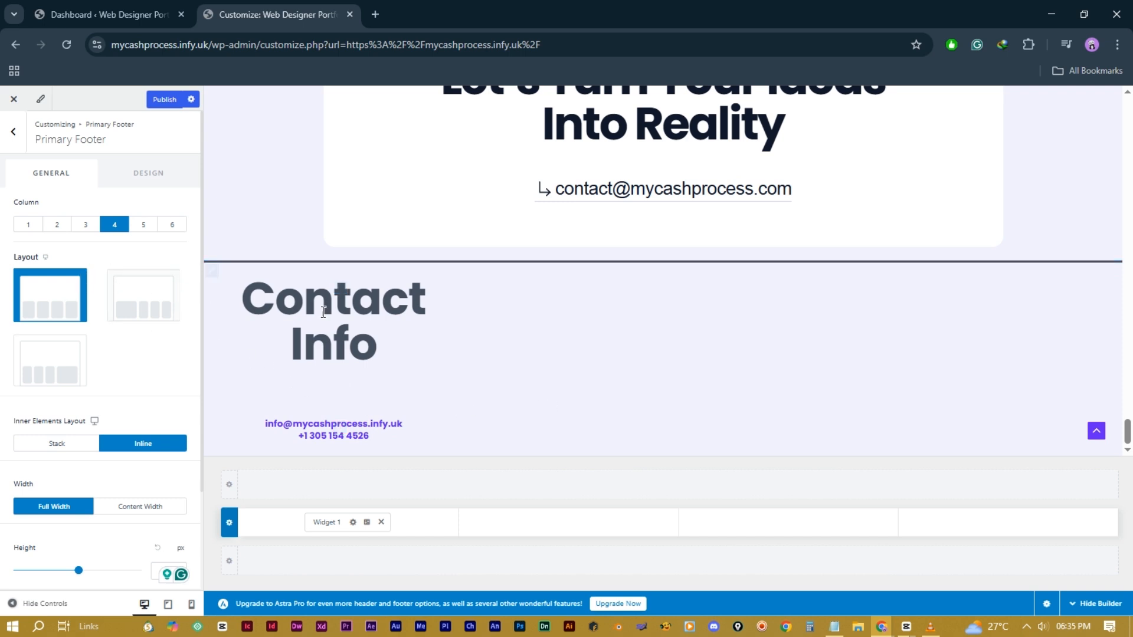
# Step: Change Widget 1's Contact Info heading to an H6
pyautogui.click(330, 522)
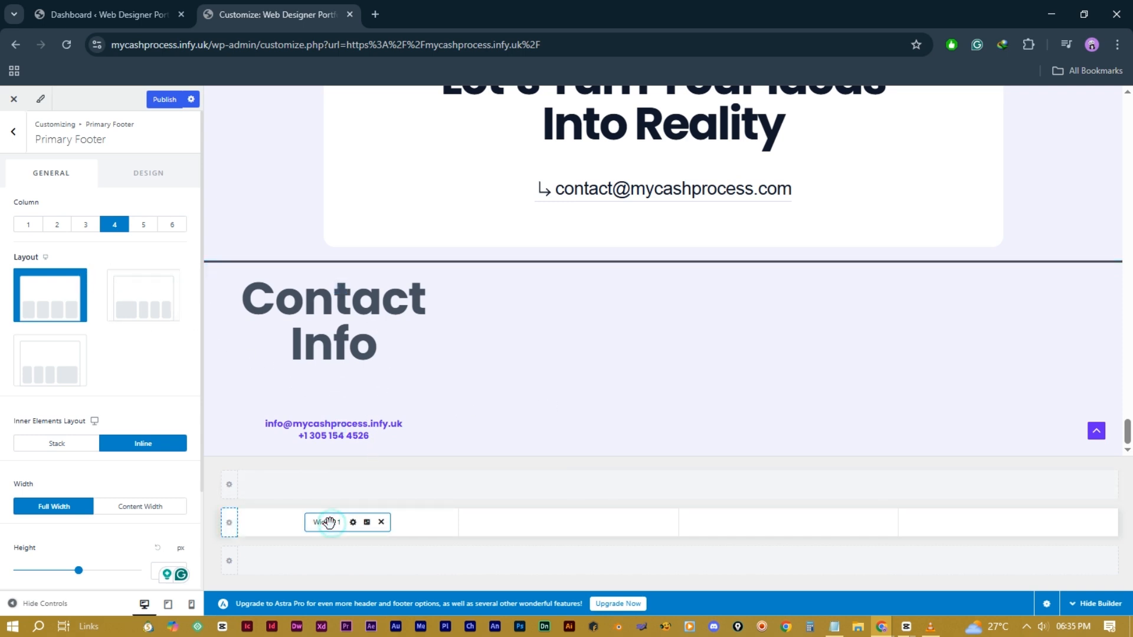
pyautogui.click(109, 237)
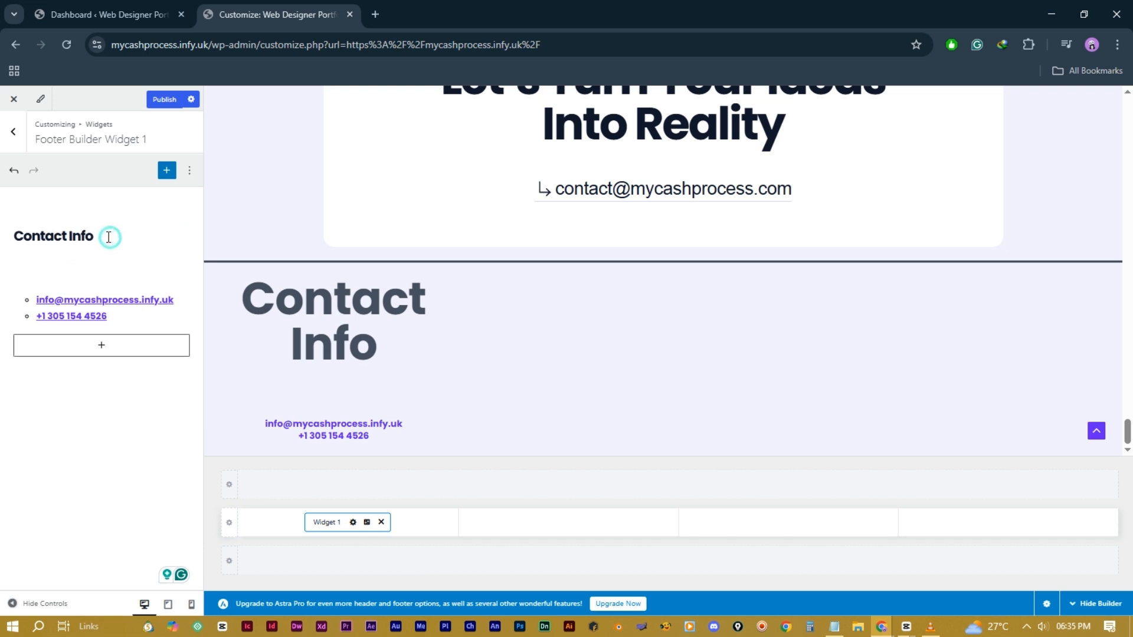
pyautogui.click(101, 237)
pyautogui.click(73, 239)
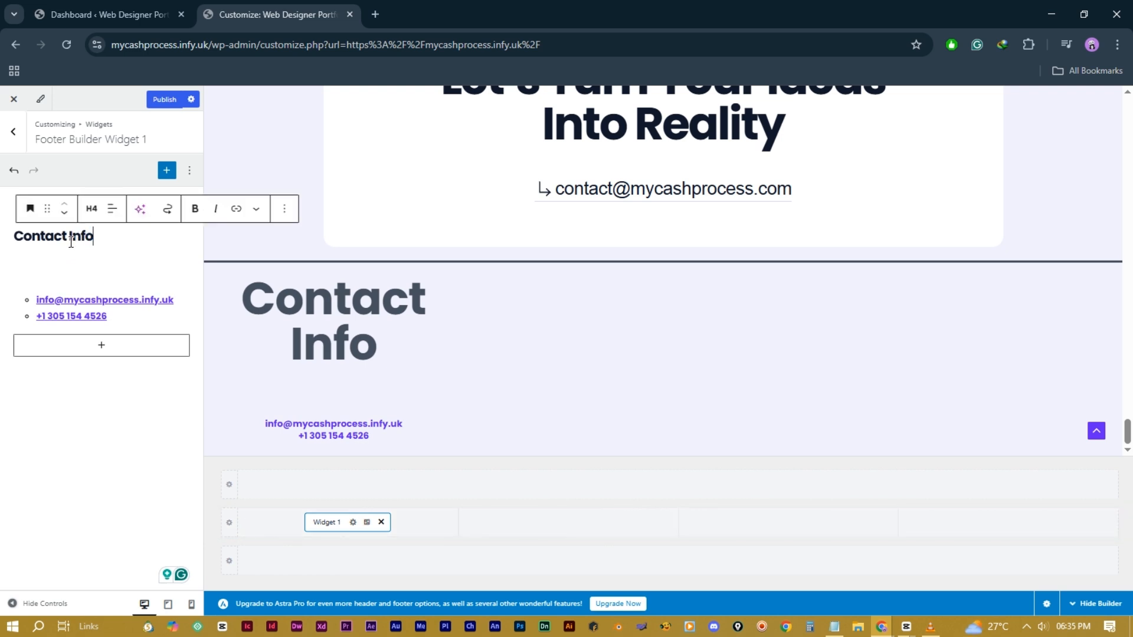
pyautogui.click(91, 208)
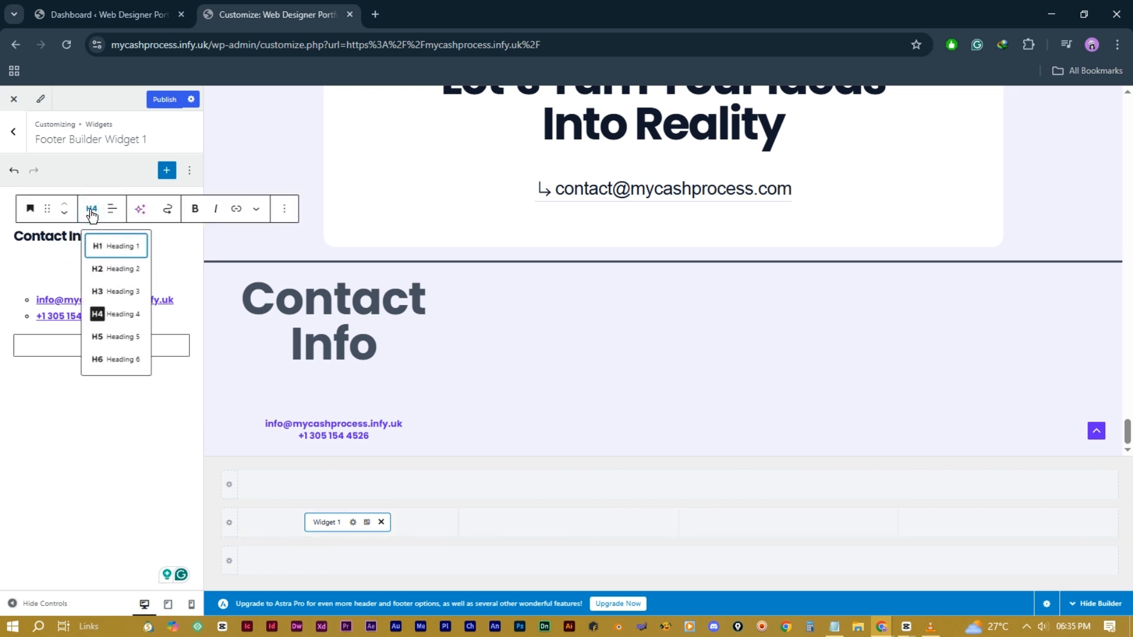
pyautogui.click(112, 358)
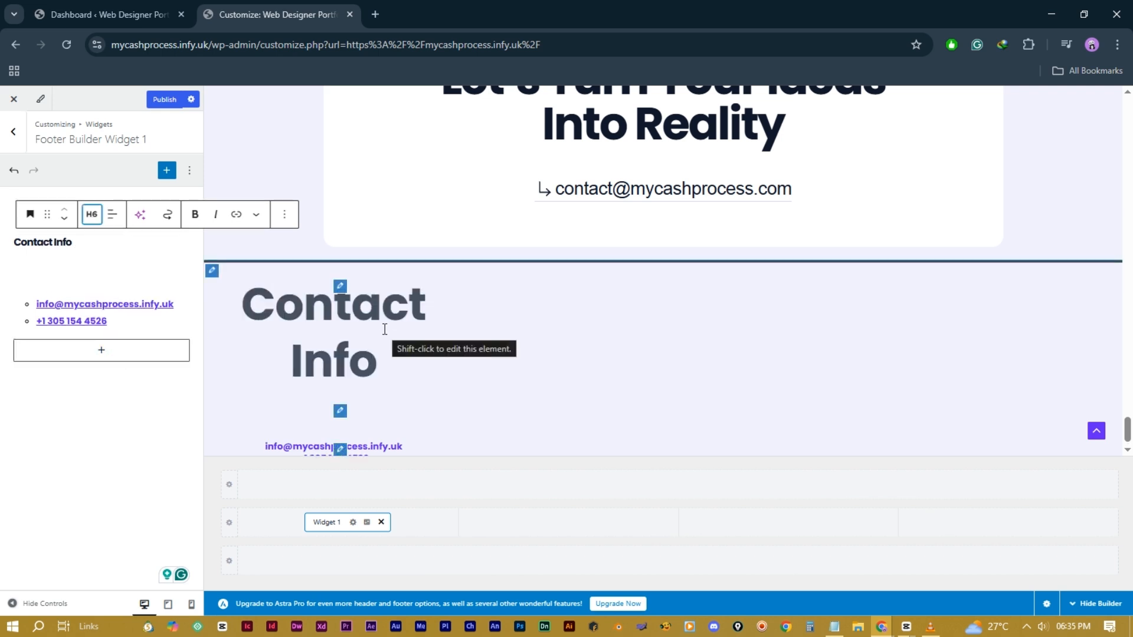
# Step: Set Widget 1's title to 34 px and purple, and left-align the widget
pyautogui.click(366, 523)
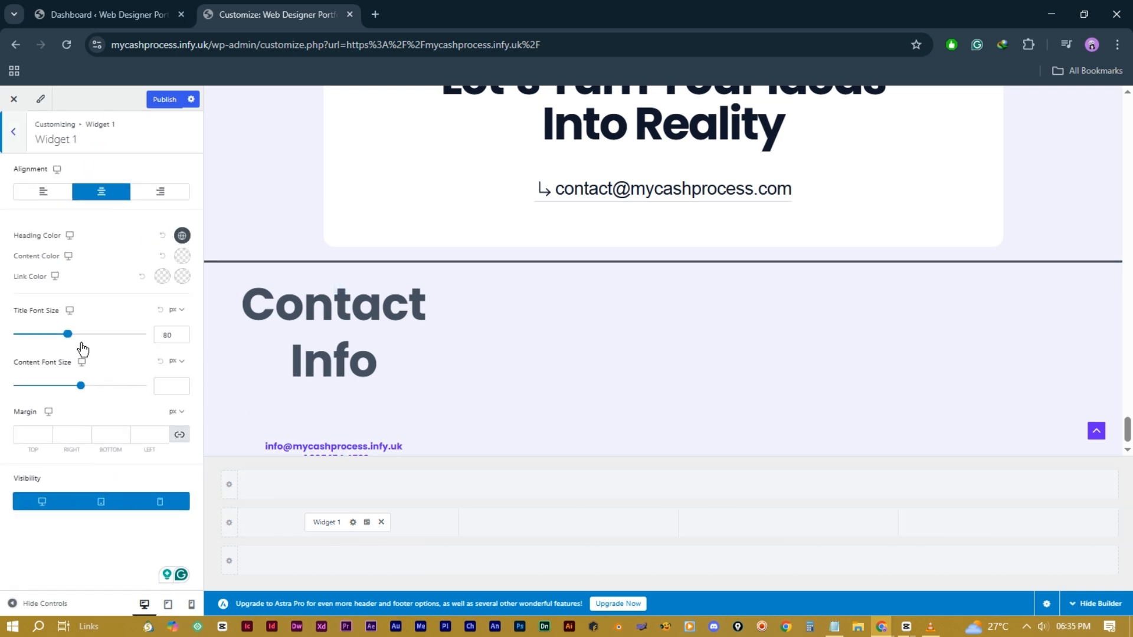
pyautogui.moveTo(68, 335); pyautogui.dragTo(39, 346)
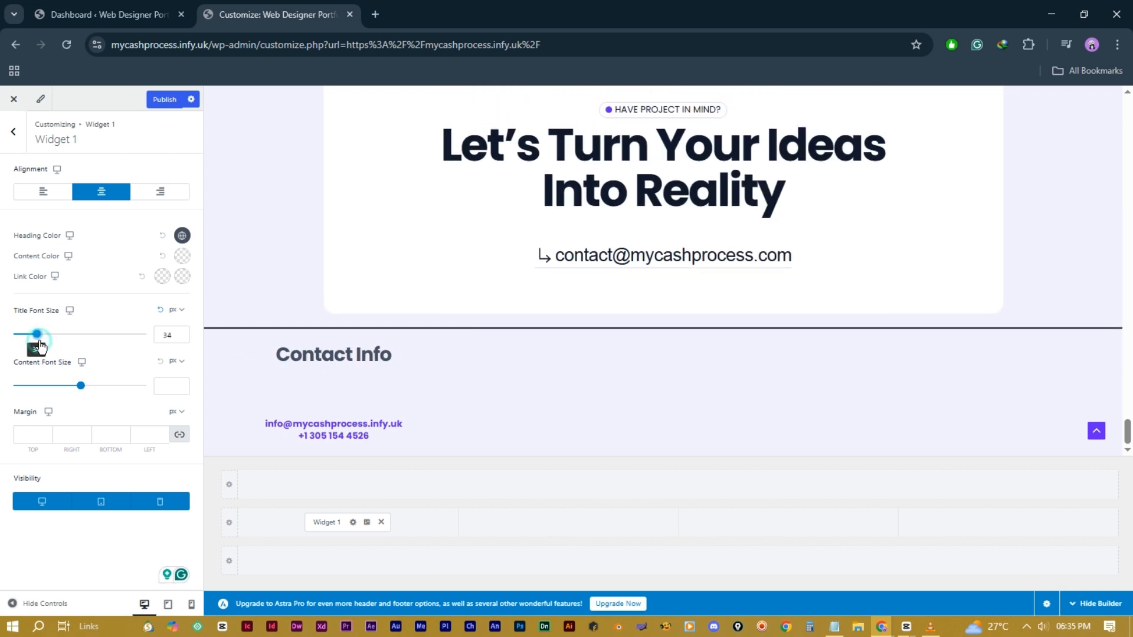
pyautogui.click(181, 235)
pyautogui.click(52, 262)
pyautogui.click(42, 196)
pyautogui.click(42, 192)
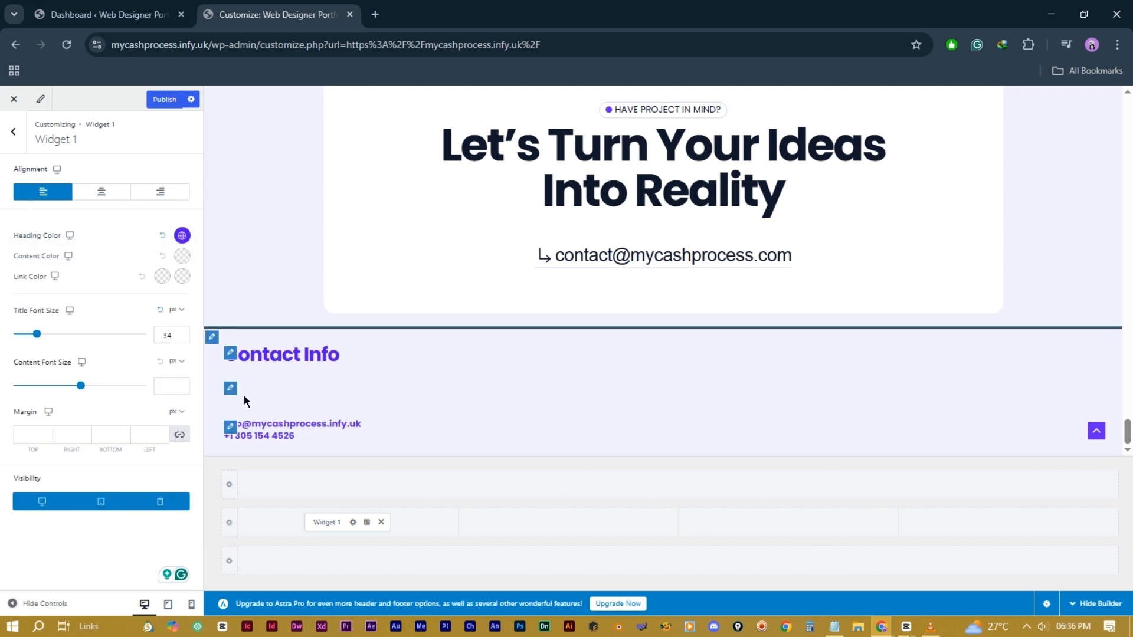
# Step: Shrink the spacer block beneath the Contact Info heading
pyautogui.click(330, 523)
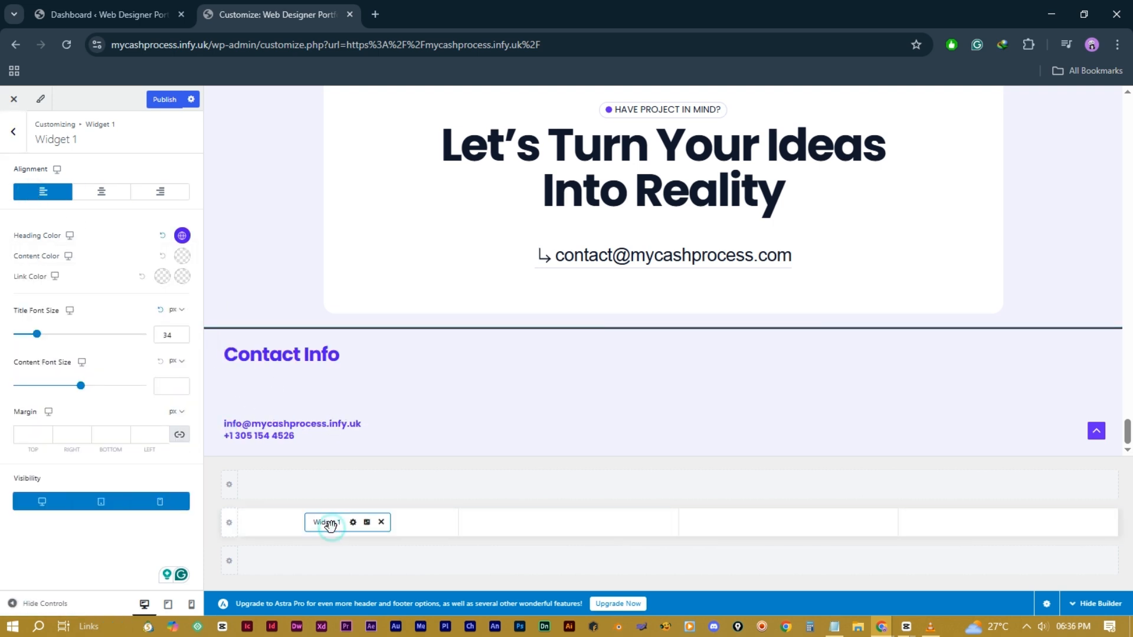
pyautogui.click(102, 286)
pyautogui.moveTo(101, 287); pyautogui.dragTo(101, 265)
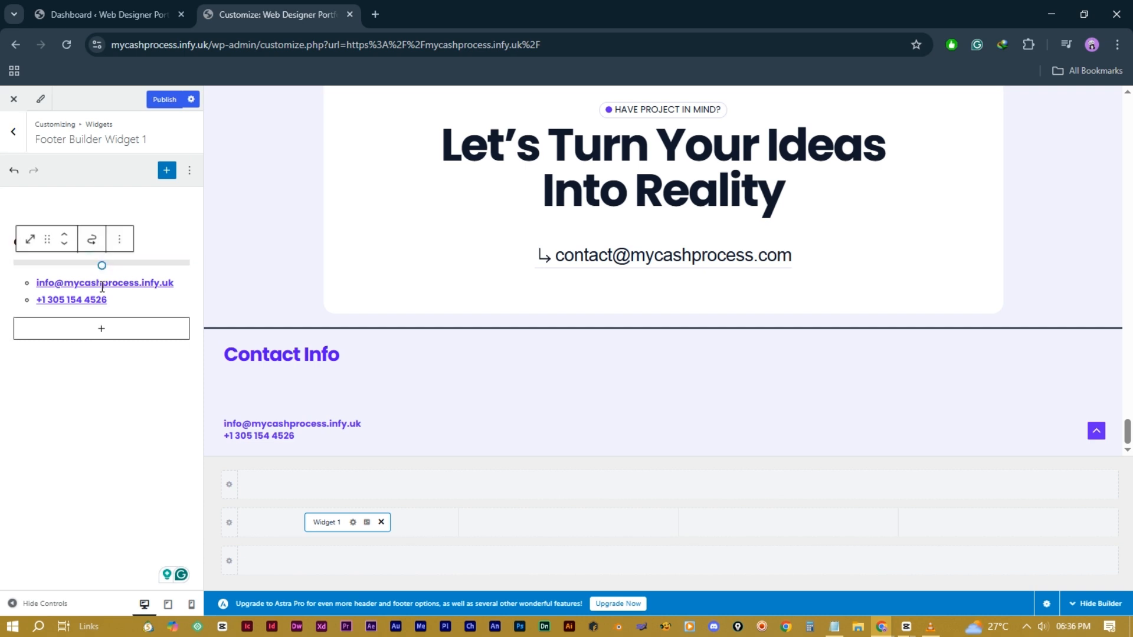
# Step: Add the Footer Menu to the second footer column and Widget 2 to the third column
pyautogui.click(569, 523)
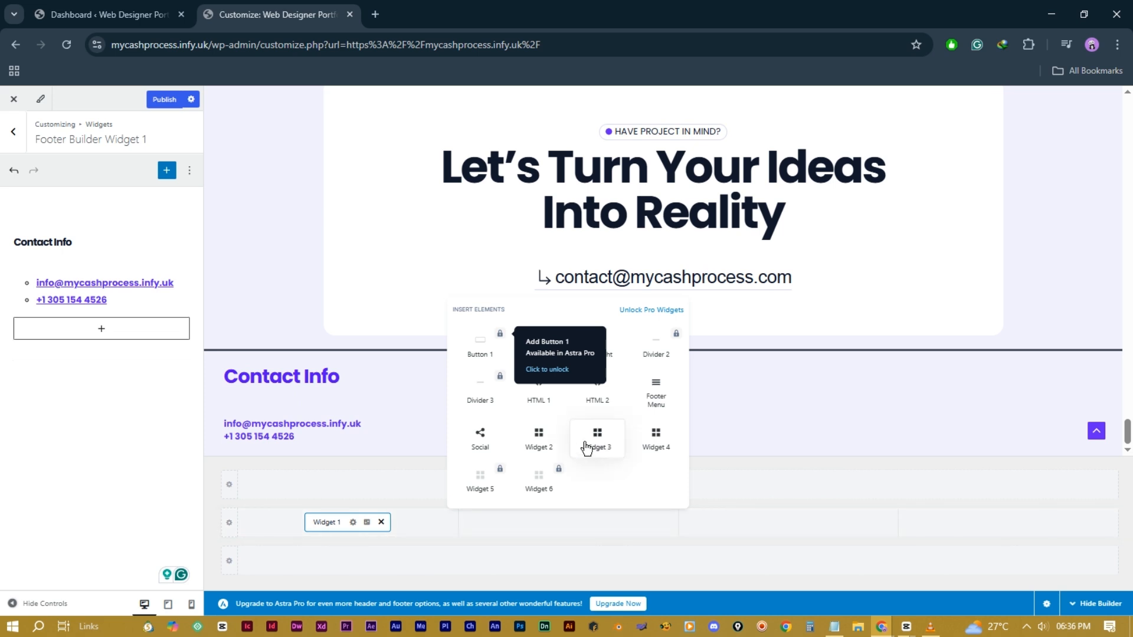
pyautogui.click(658, 398)
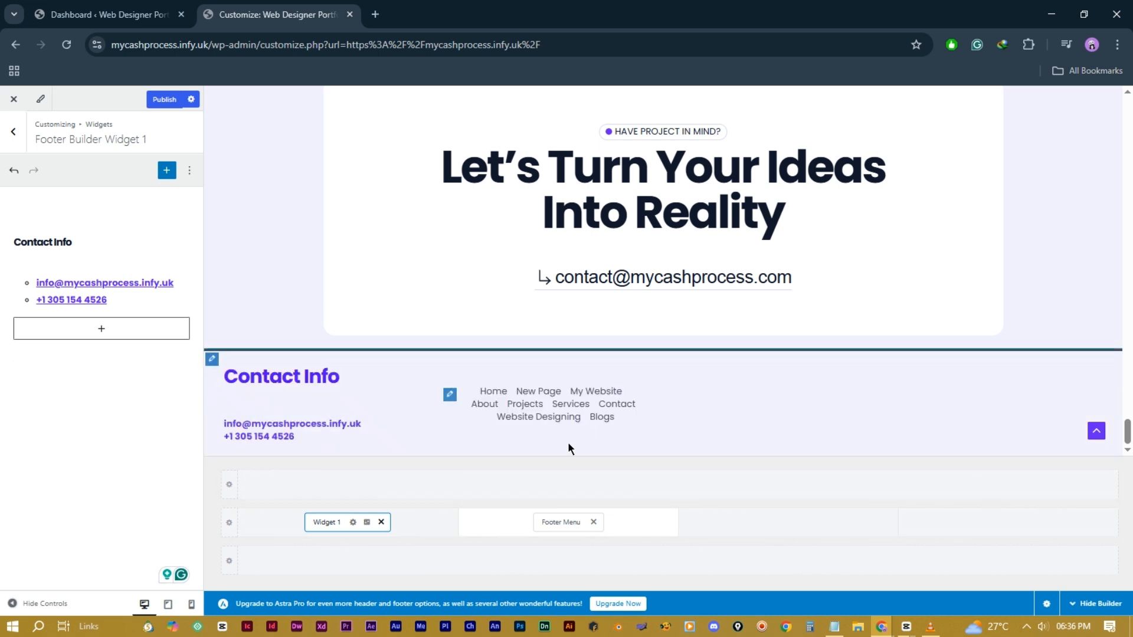
pyautogui.click(789, 521)
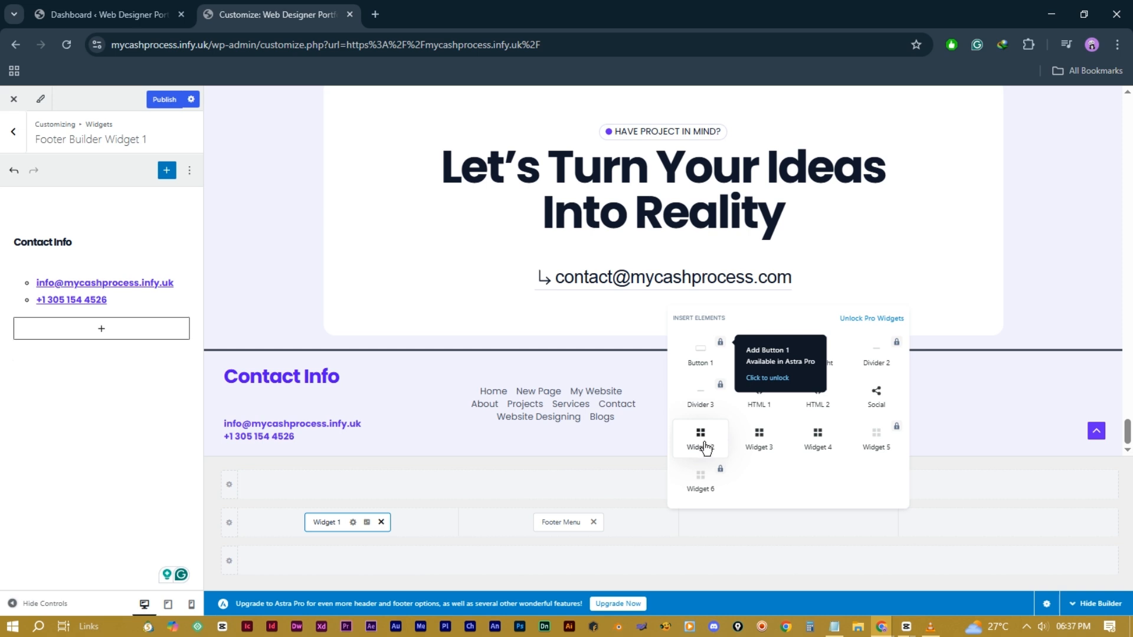
pyautogui.click(701, 444)
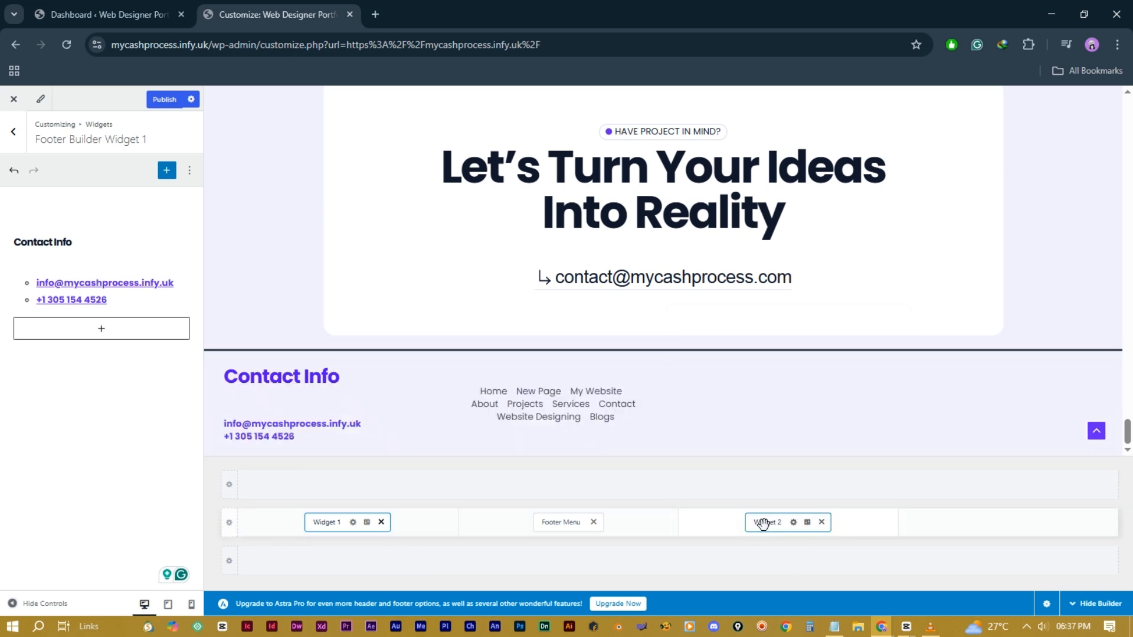
# Step: Set Widget 2's Services navigation block to show Main Menu
pyautogui.click(771, 521)
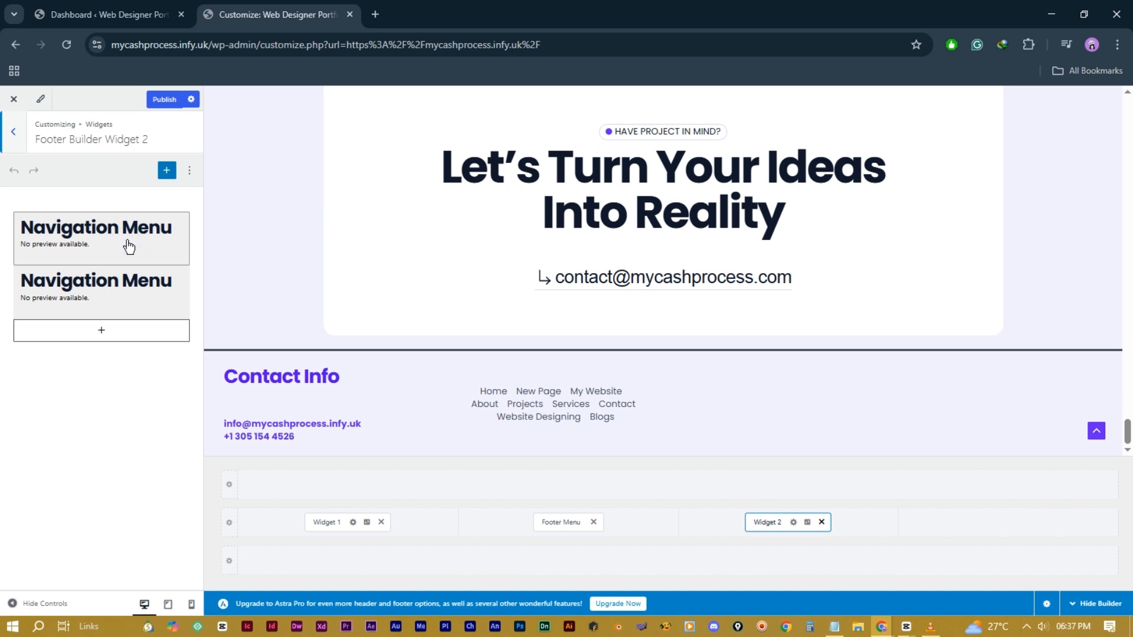
pyautogui.click(126, 240)
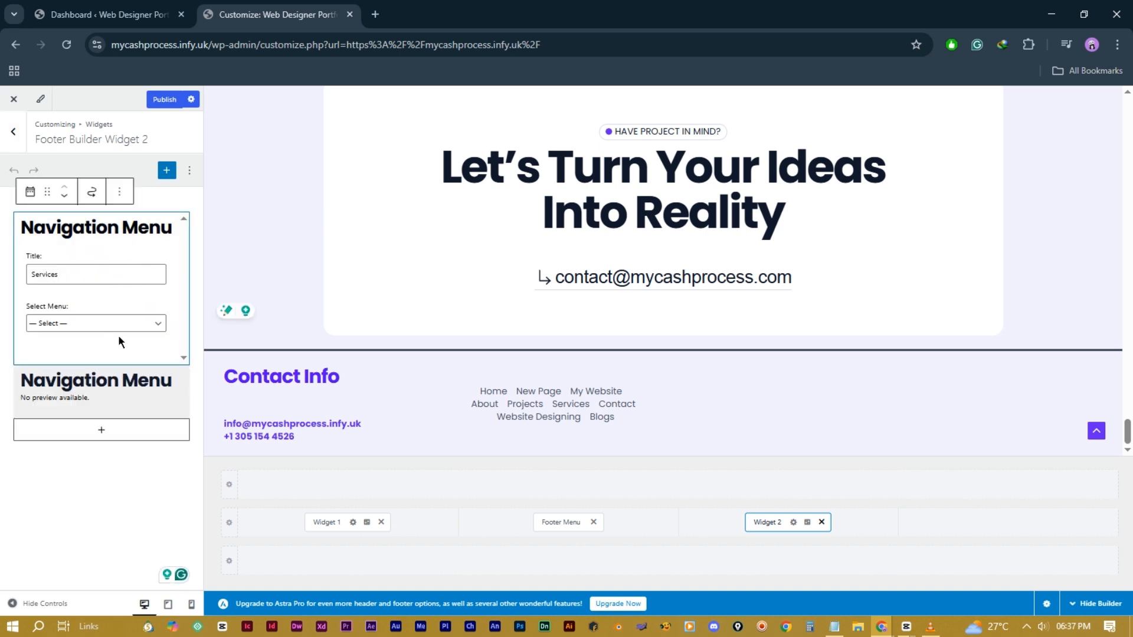
pyautogui.click(137, 324)
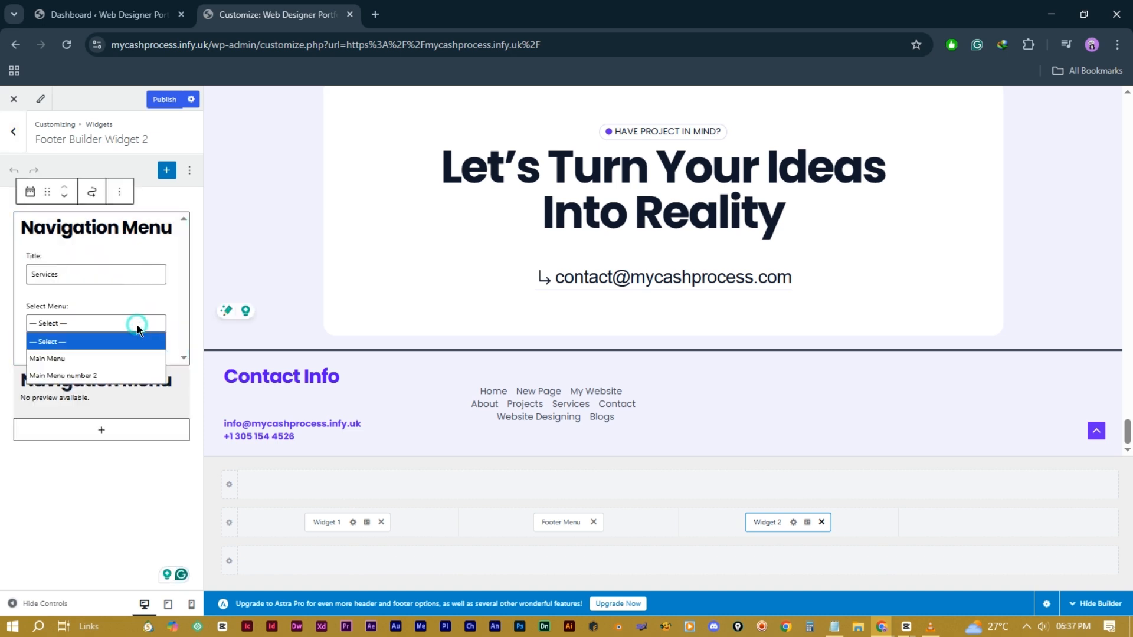
pyautogui.click(112, 359)
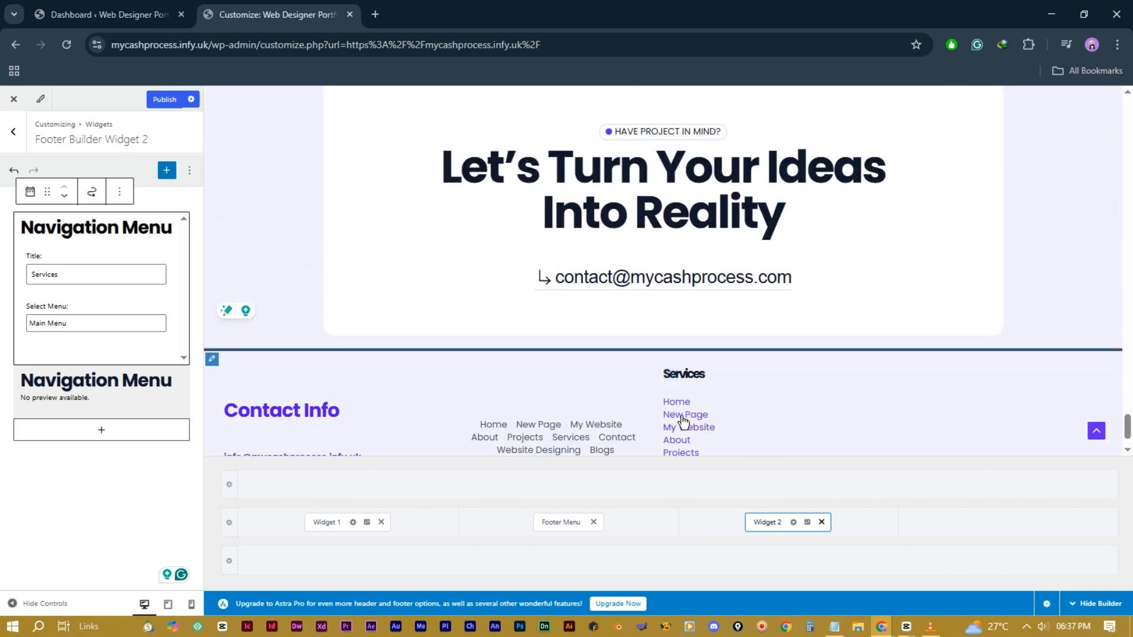
pyautogui.scroll(-1, 674, 419)
pyautogui.click(692, 425)
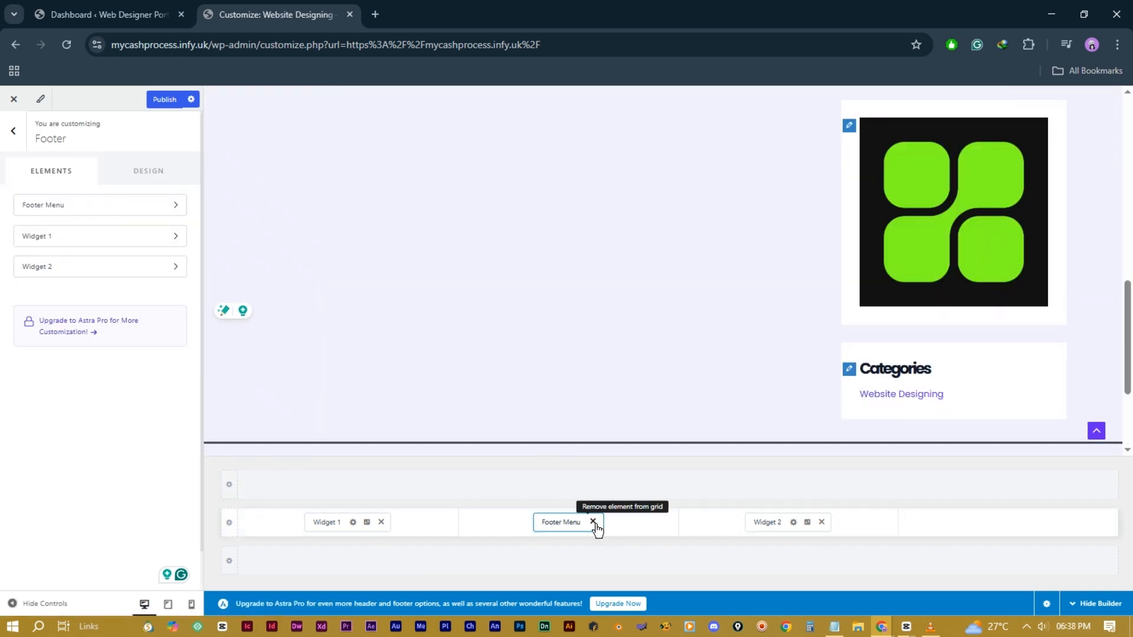
# Step: Swap the middle column's Footer Menu for a Social icons element with Facebook, Twitter and Instagram
pyautogui.click(594, 522)
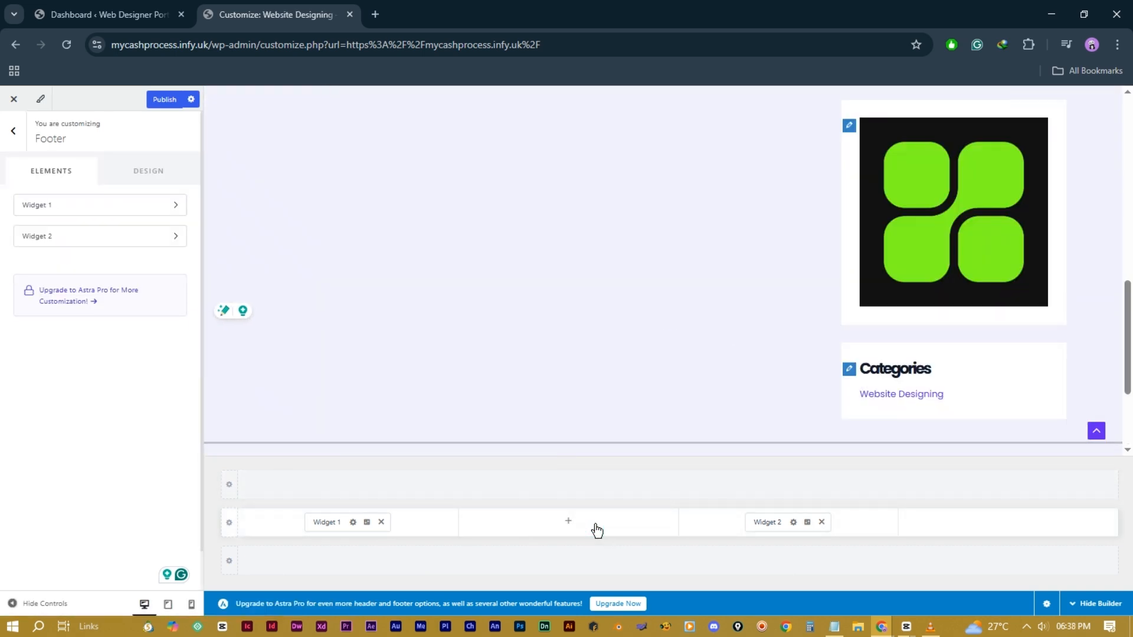
pyautogui.click(562, 520)
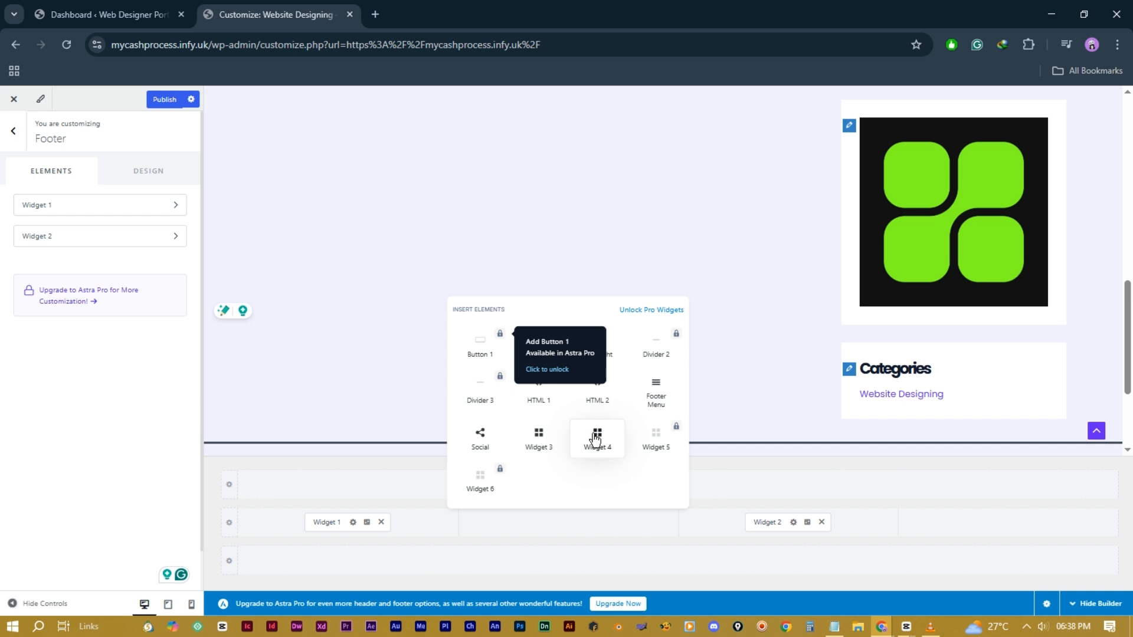
pyautogui.click(479, 436)
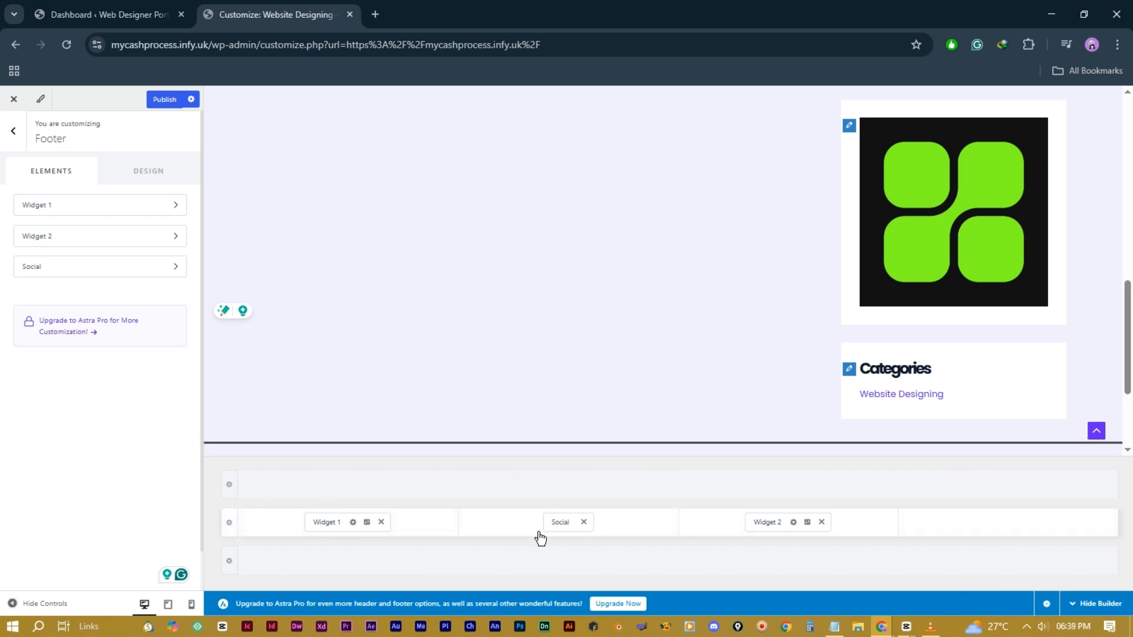
pyautogui.scroll(-3, 642, 392)
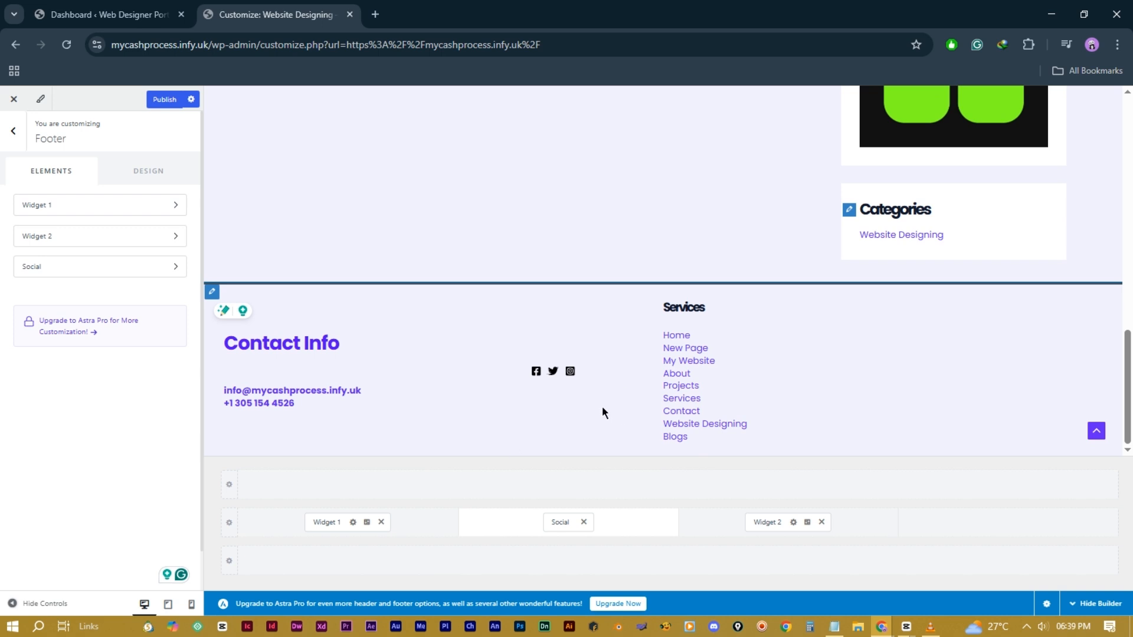
pyautogui.click(566, 520)
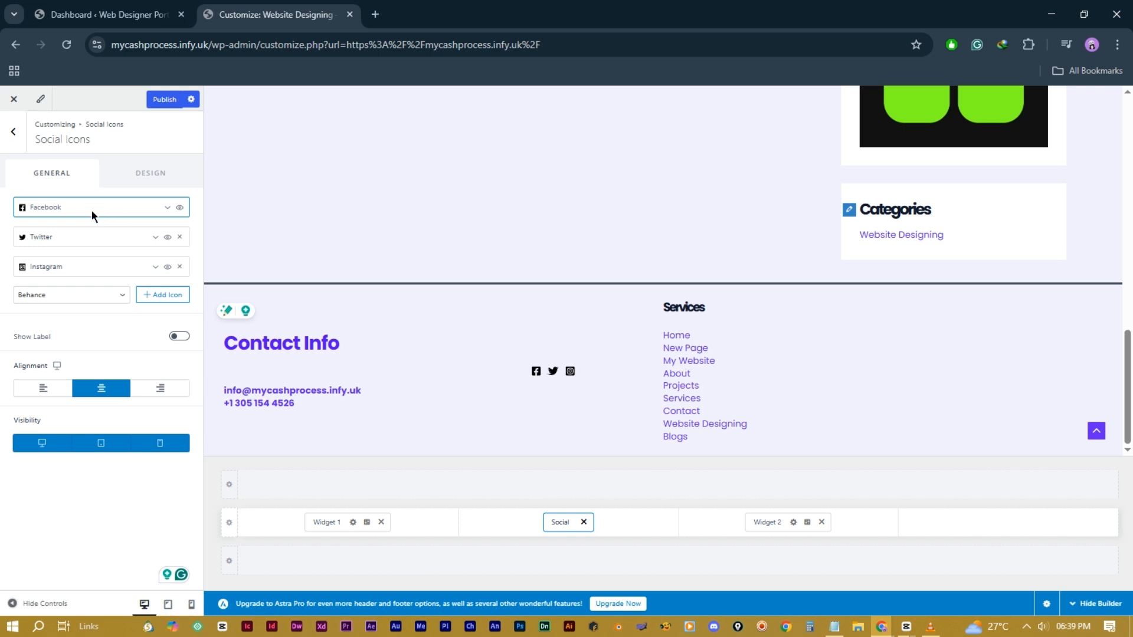
pyautogui.click(166, 209)
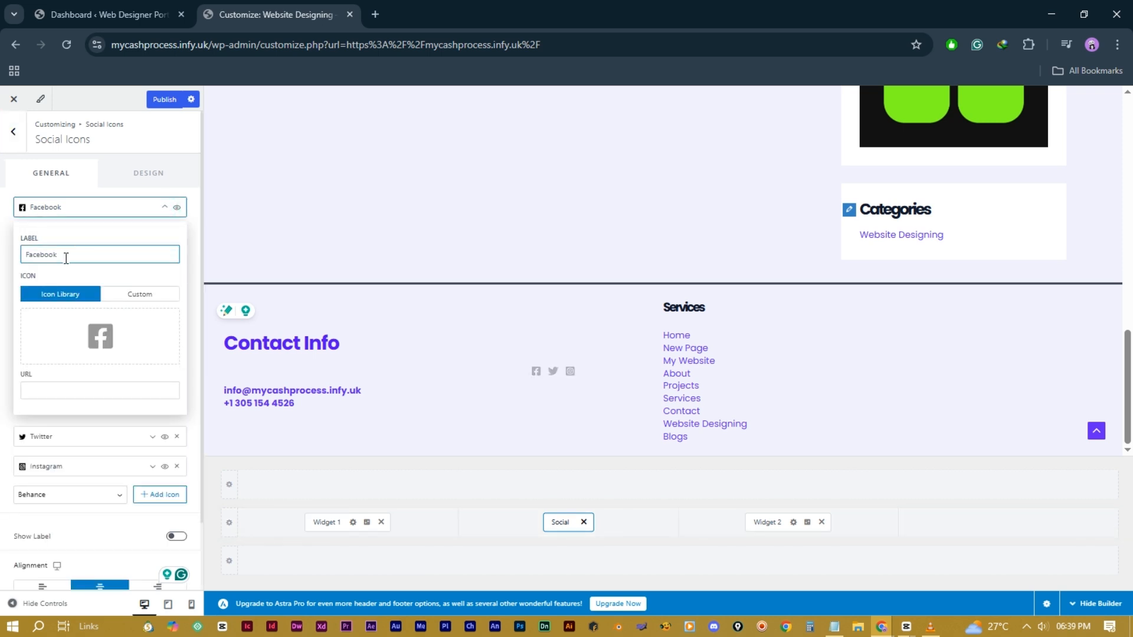
pyautogui.scroll(-1, 91, 351)
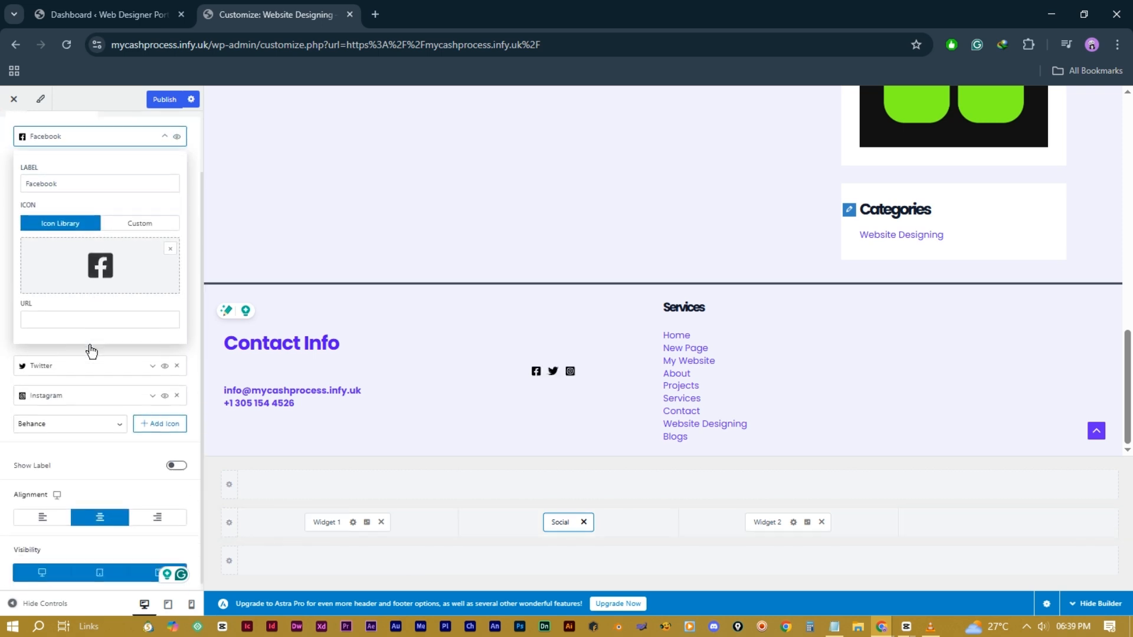
pyautogui.click(104, 276)
pyautogui.write('pl')
pyautogui.write('inter')
pyautogui.click(140, 355)
pyautogui.doubleClick(72, 179)
pyautogui.write('pinterest')
pyautogui.click(105, 312)
pyautogui.write('ww')
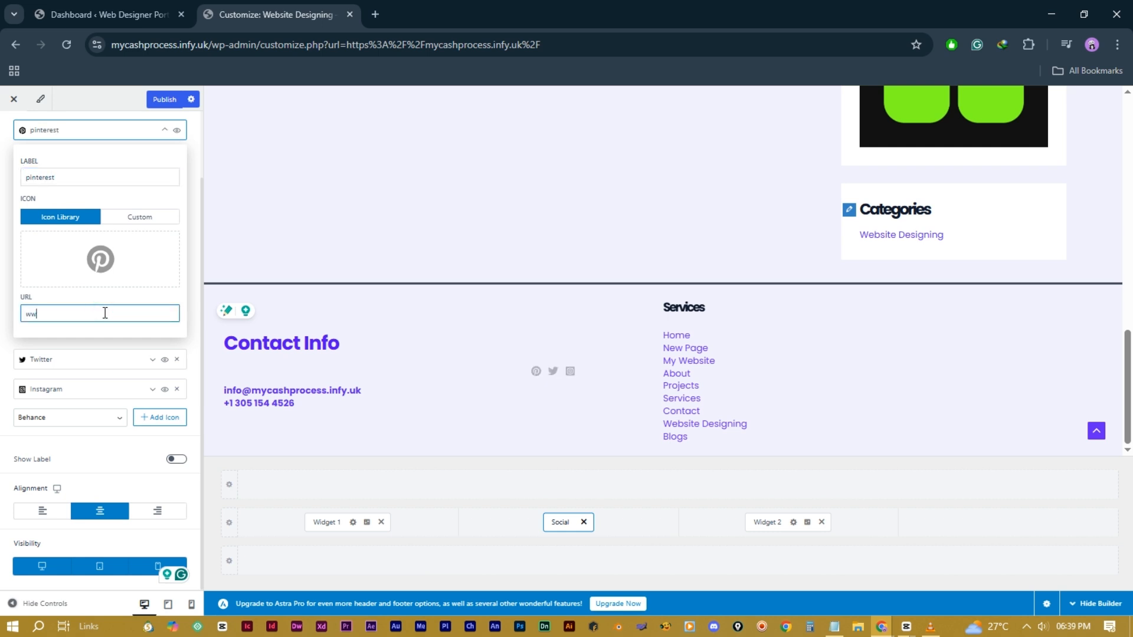
pyautogui.write('w.pinterest.com')
pyautogui.click(165, 129)
# Step: Set the social icons' spacing to 25 px and size to 37 px
pyautogui.click(144, 176)
pyautogui.moveTo(80, 435)
pyautogui.mouseDown()
pyautogui.moveTo(69, 440)
pyautogui.moveTo(81, 436)
pyautogui.mouseUp()
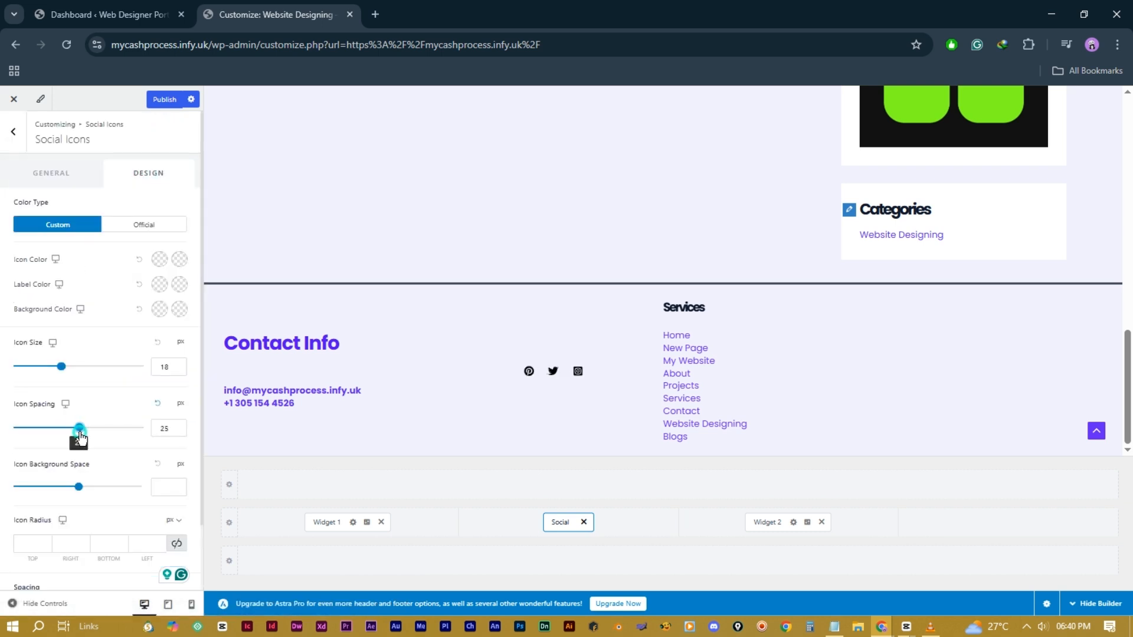
pyautogui.moveTo(61, 367); pyautogui.dragTo(109, 383)
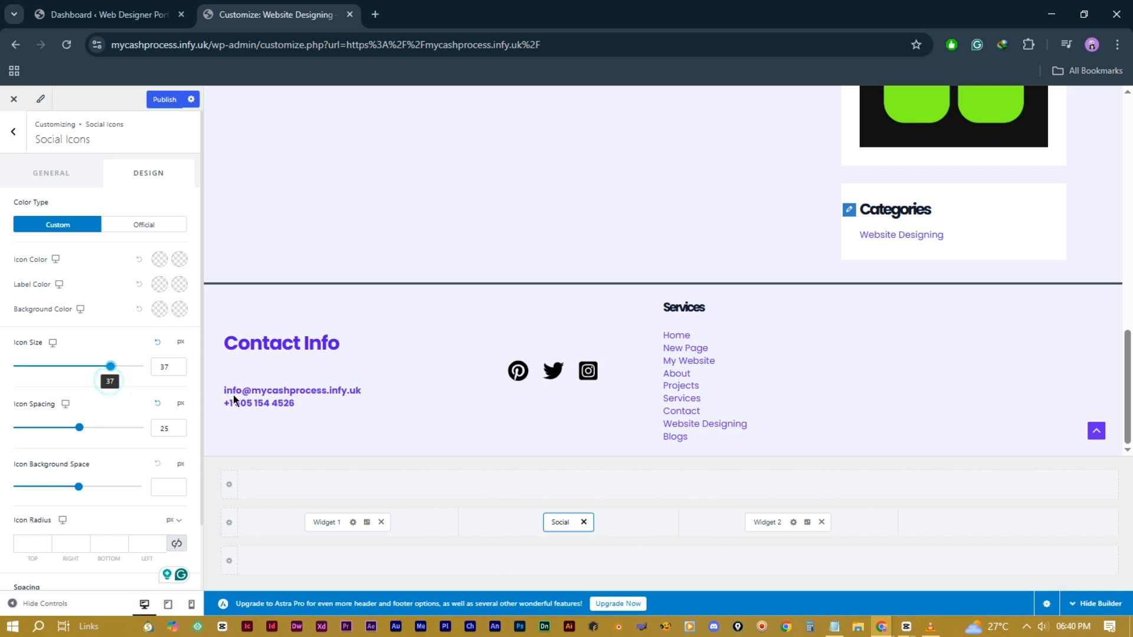
pyautogui.click(48, 176)
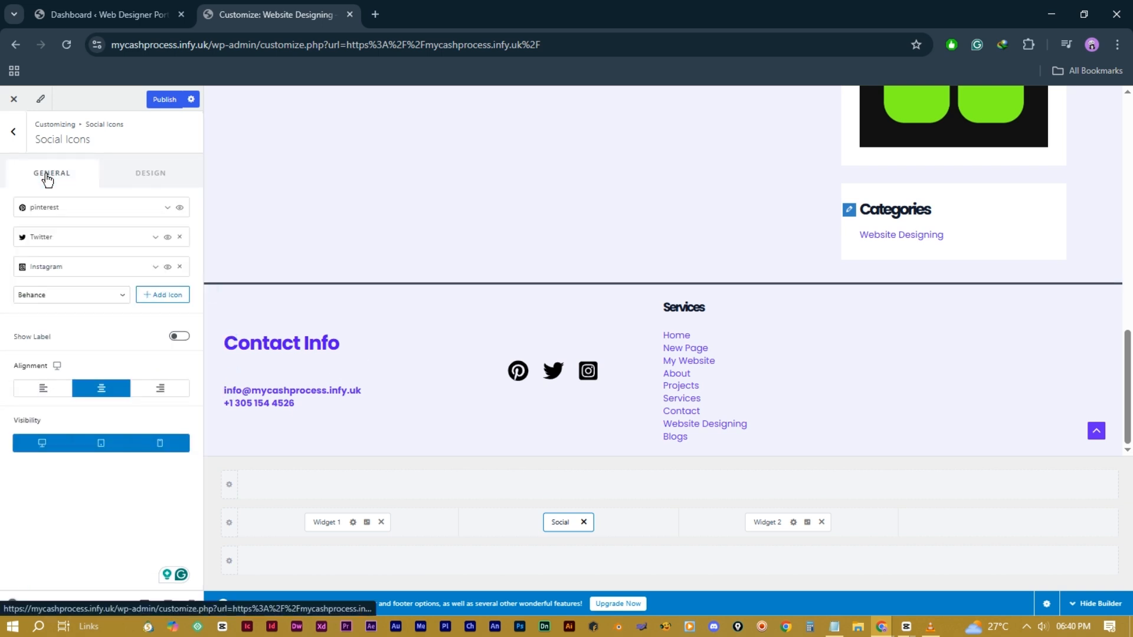
# Step: Add Widget 3 to the fourth footer column holding the MY.CASHPROCESS logo image
pyautogui.click(1007, 525)
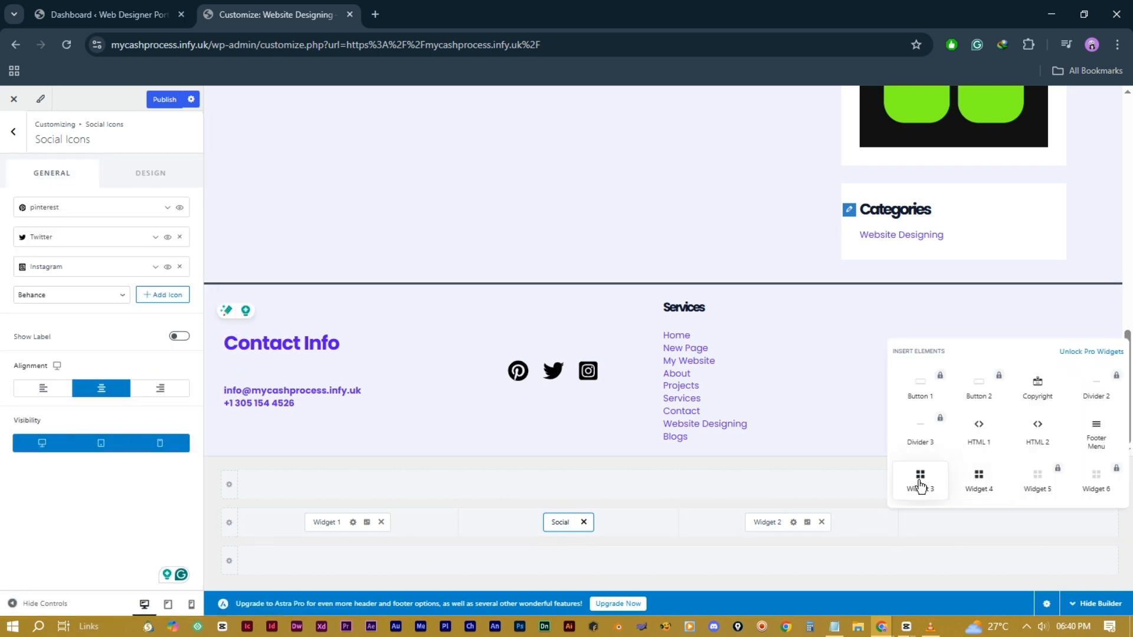
pyautogui.click(920, 481)
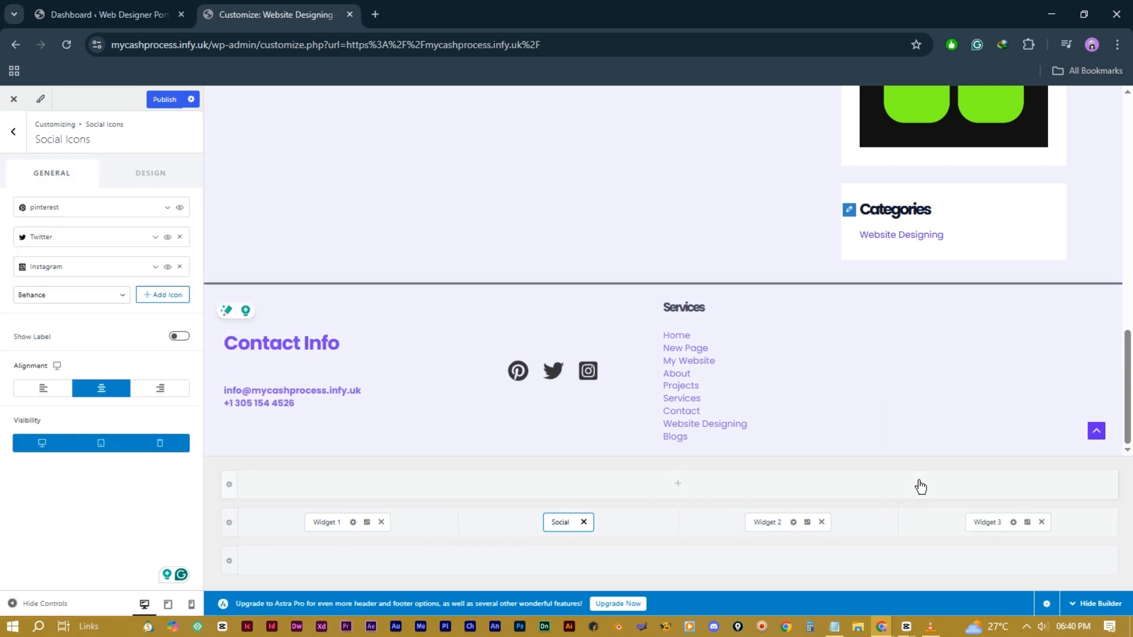
pyautogui.click(986, 522)
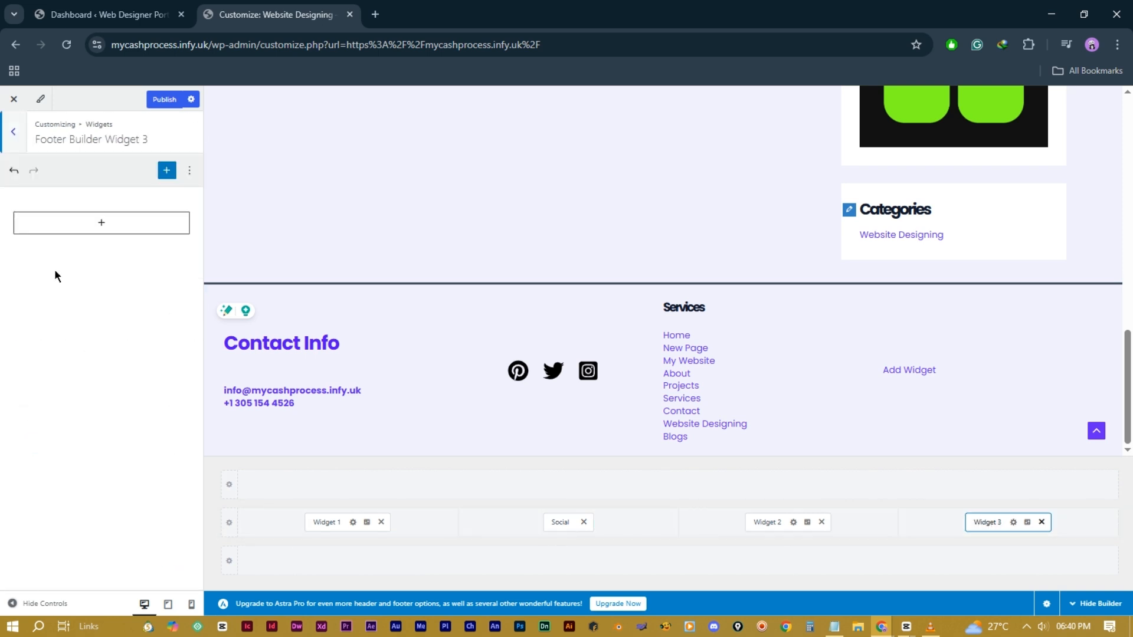
pyautogui.click(106, 227)
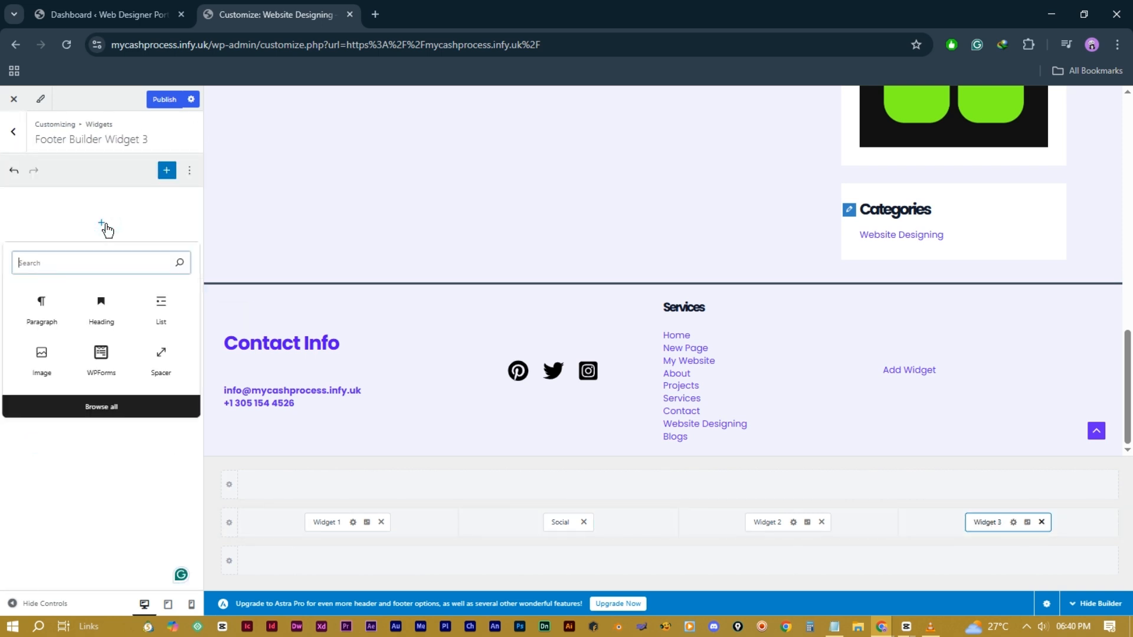
pyautogui.click(42, 360)
pyautogui.click(106, 291)
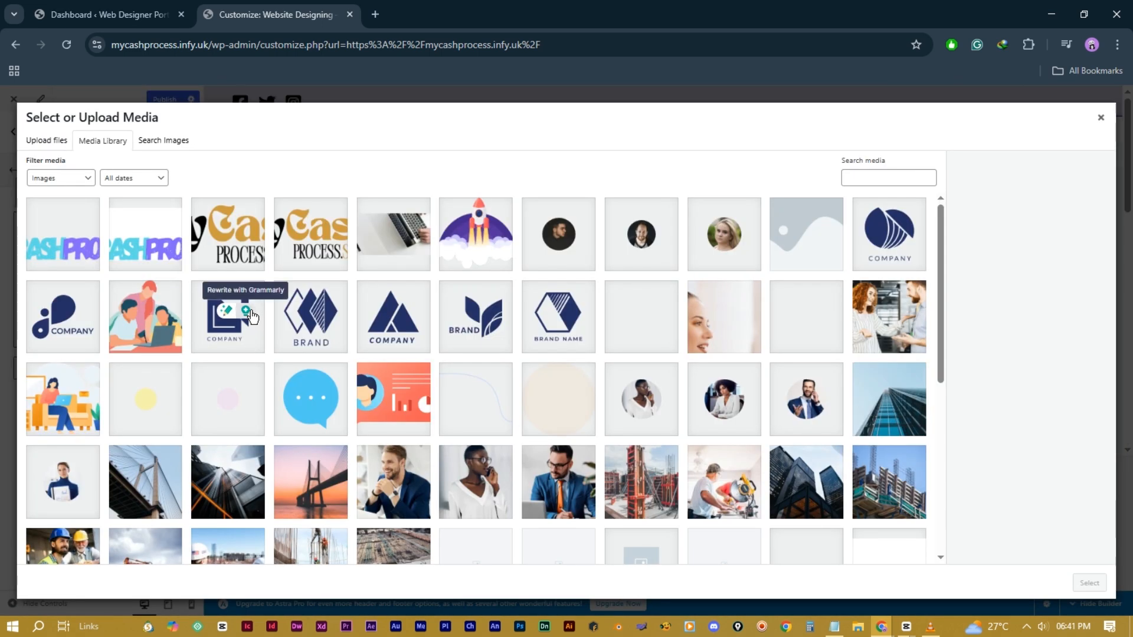
pyautogui.click(62, 242)
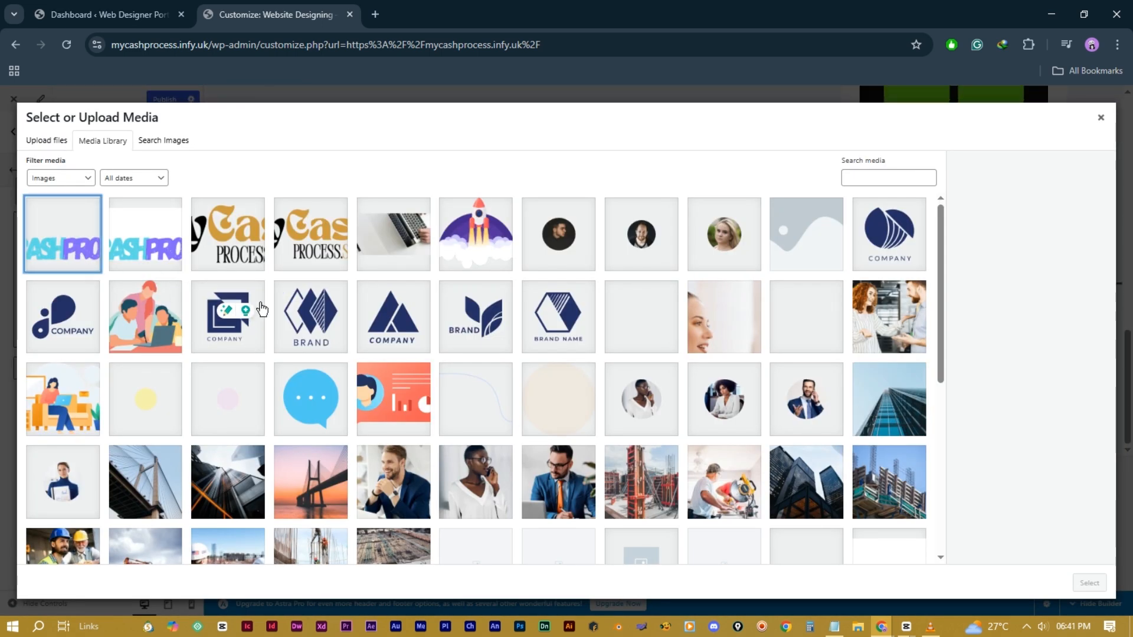
pyautogui.click(1089, 583)
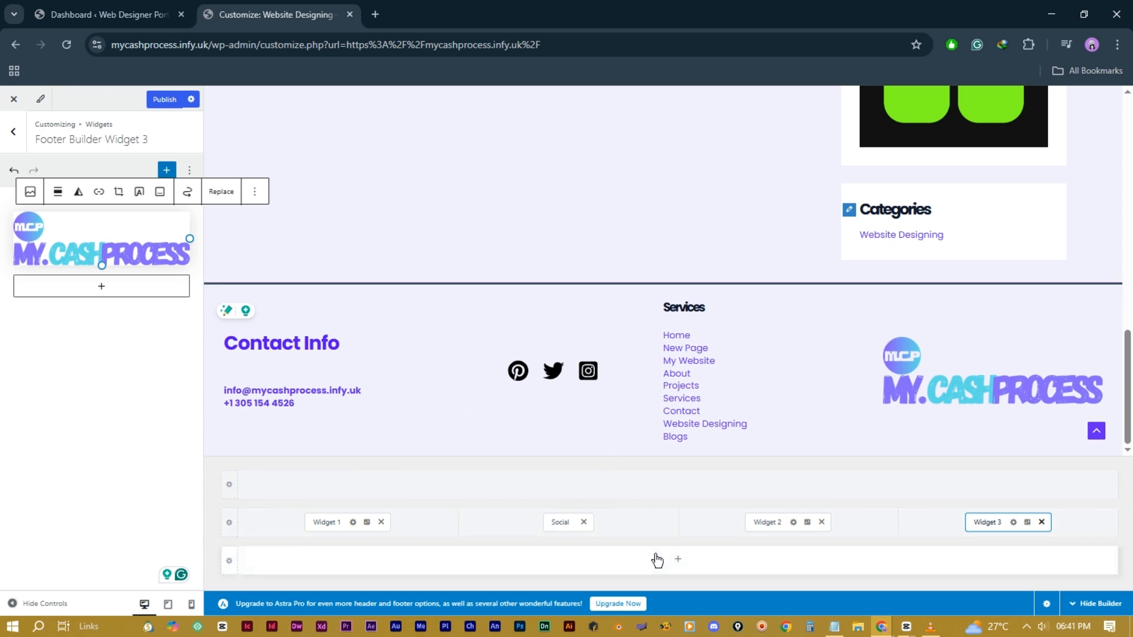
# Step: Add a Copyright element to the bottom row, rename it to MyCashprocess and centre it
pyautogui.click(679, 562)
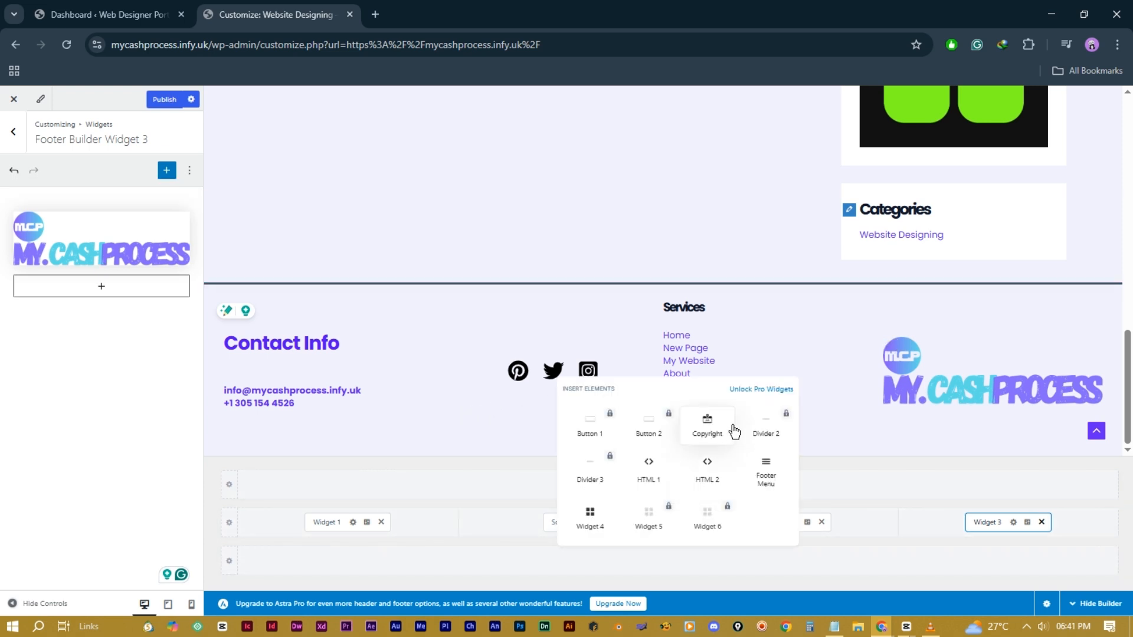
pyautogui.click(708, 423)
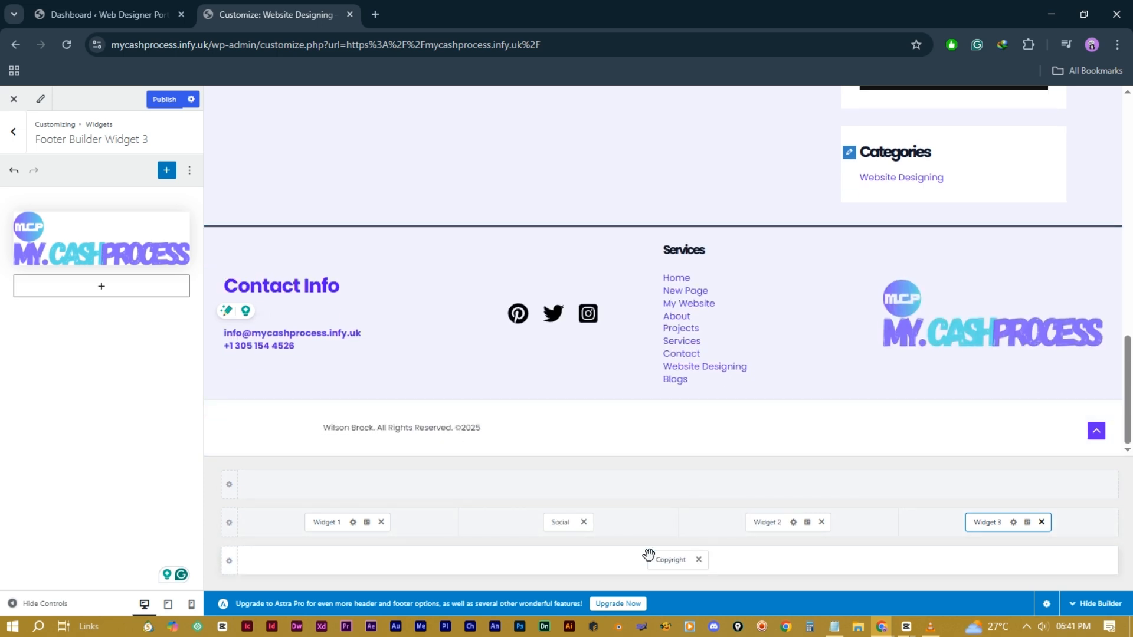
pyautogui.click(669, 563)
pyautogui.moveTo(74, 295); pyautogui.dragTo(15, 293)
pyautogui.write('MyCashprocess')
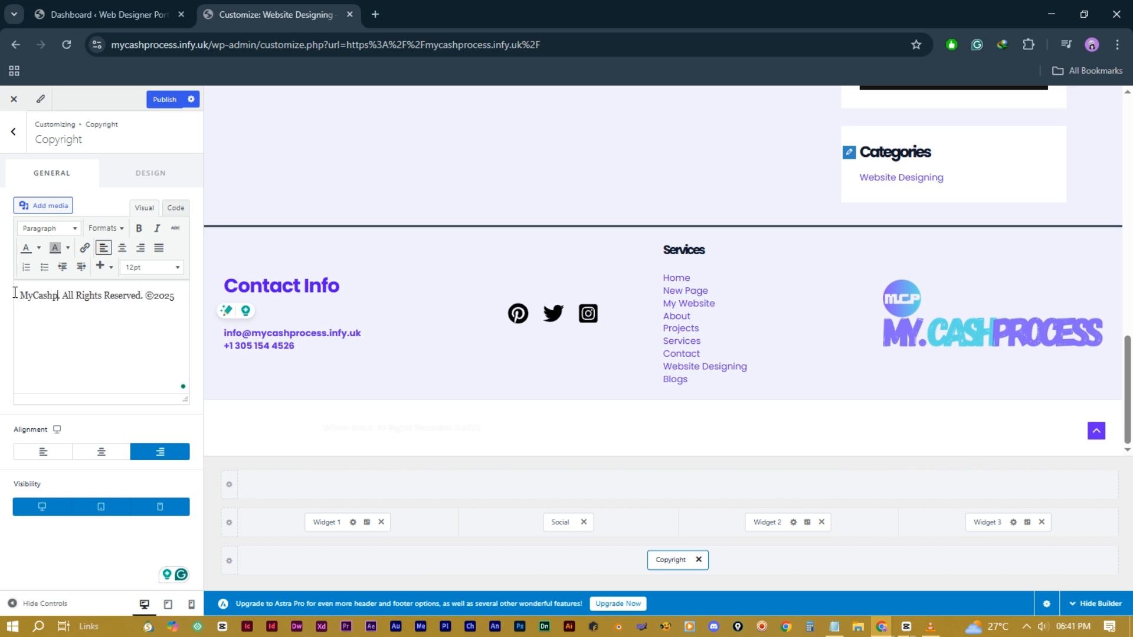
pyautogui.moveTo(45, 309); pyautogui.dragTo(17, 294)
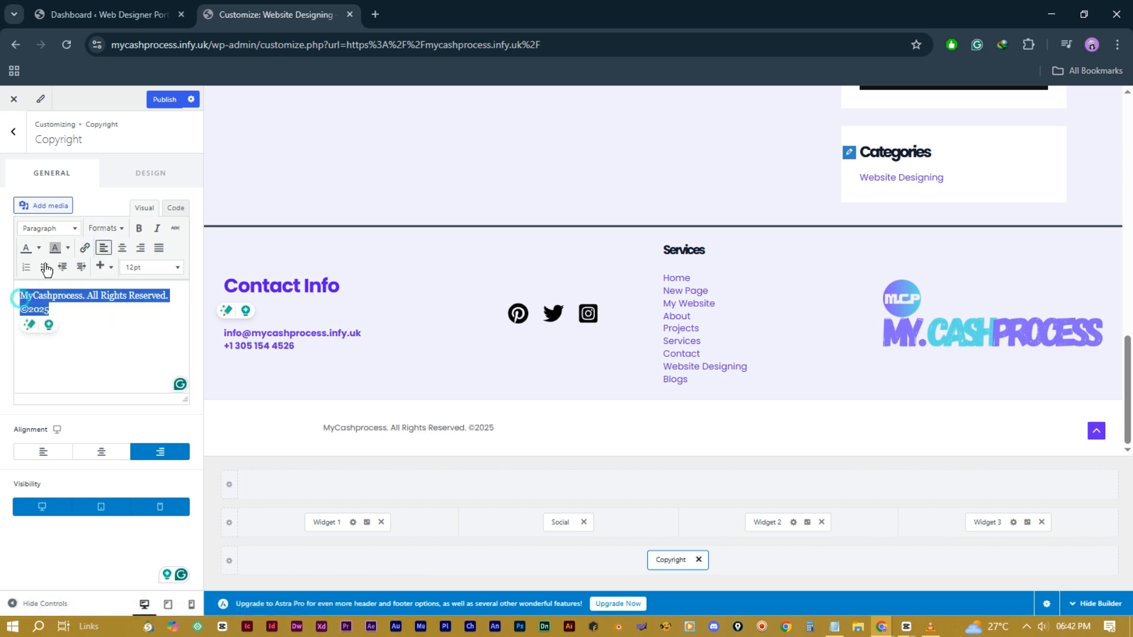
pyautogui.click(122, 247)
# Step: Link MyCashprocess in the copyright line to the site URL and make the text bold
pyautogui.click(103, 332)
pyautogui.moveTo(90, 295); pyautogui.dragTo(26, 294)
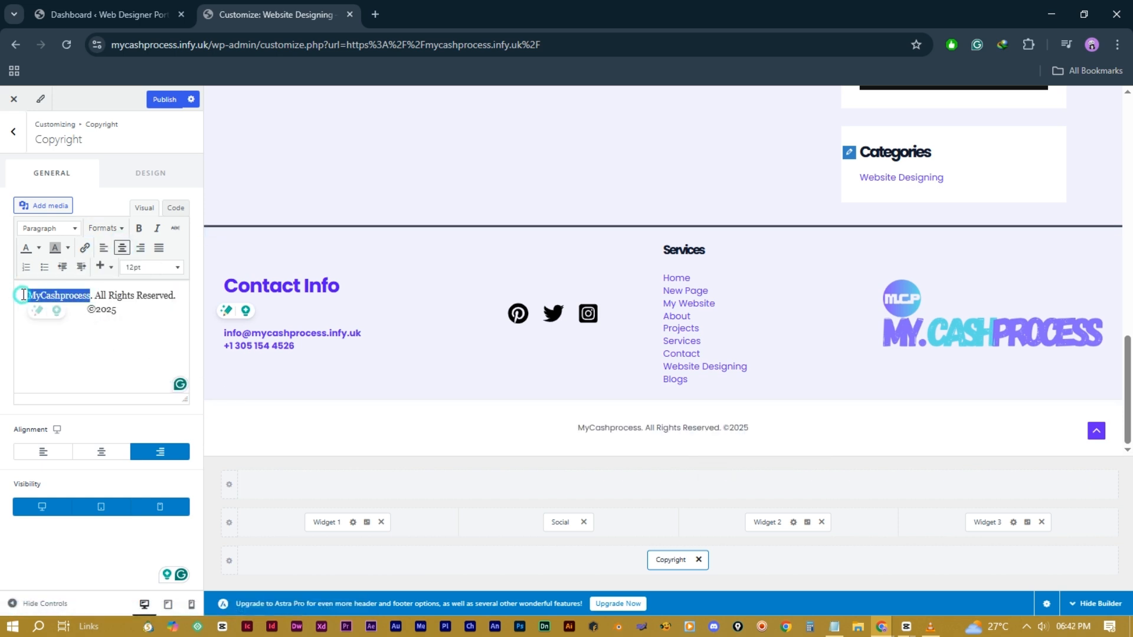
pyautogui.click(84, 247)
pyautogui.hotkey('ctrl', 'v')
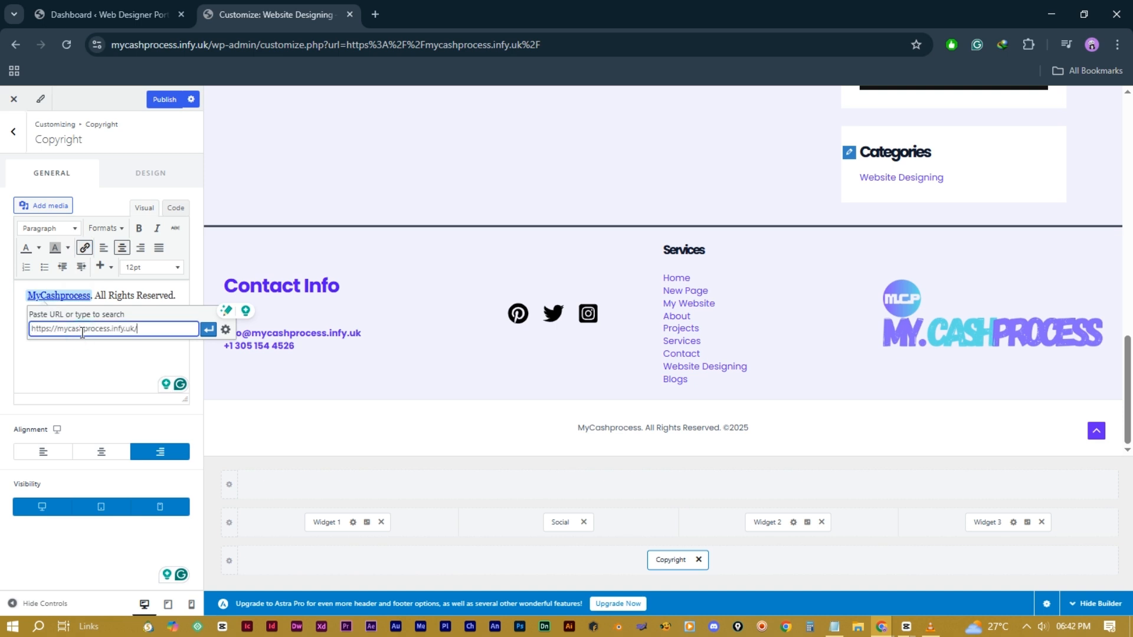
pyautogui.click(208, 329)
pyautogui.moveTo(112, 309); pyautogui.dragTo(12, 294)
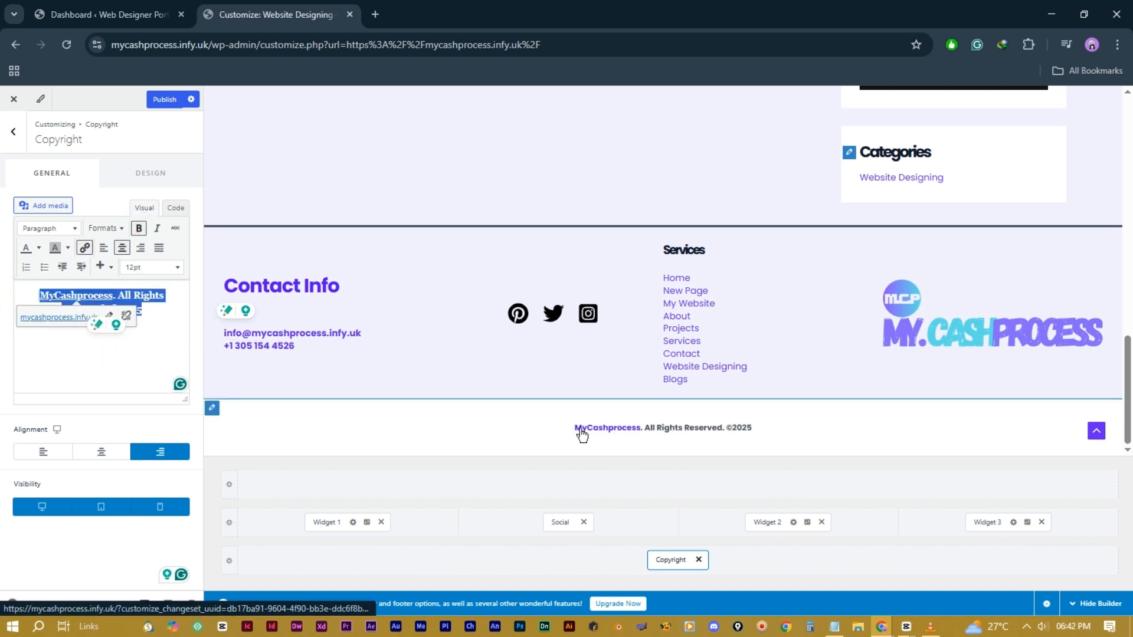
pyautogui.click(100, 369)
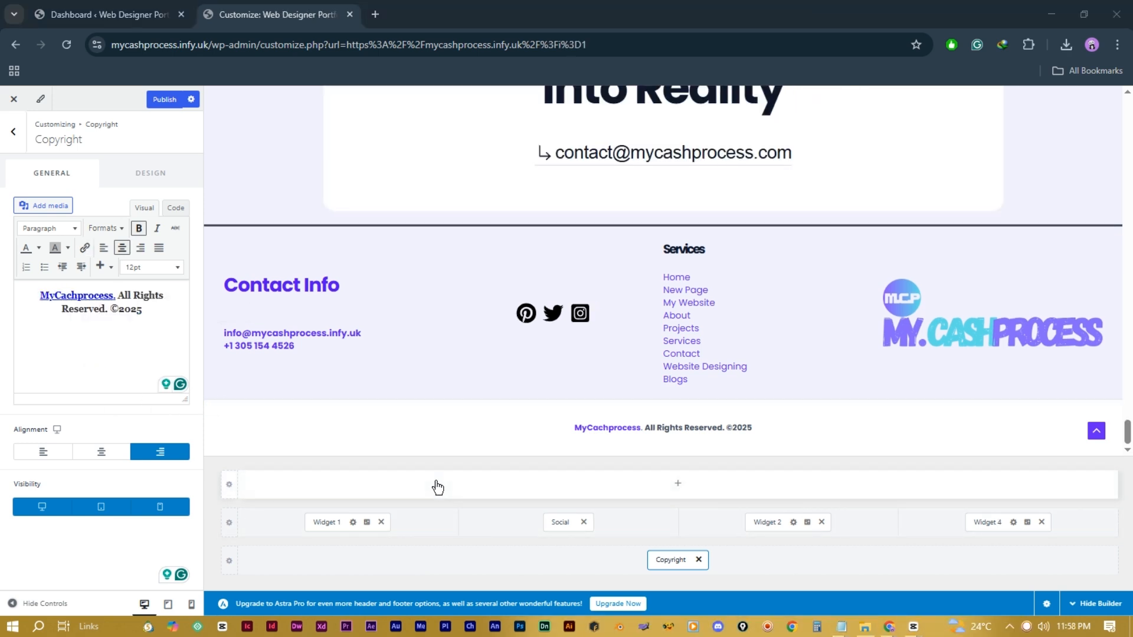
# Step: Give the primary footer row a light lavender D8D8F5 background and publish the Customizer changes
pyautogui.click(229, 522)
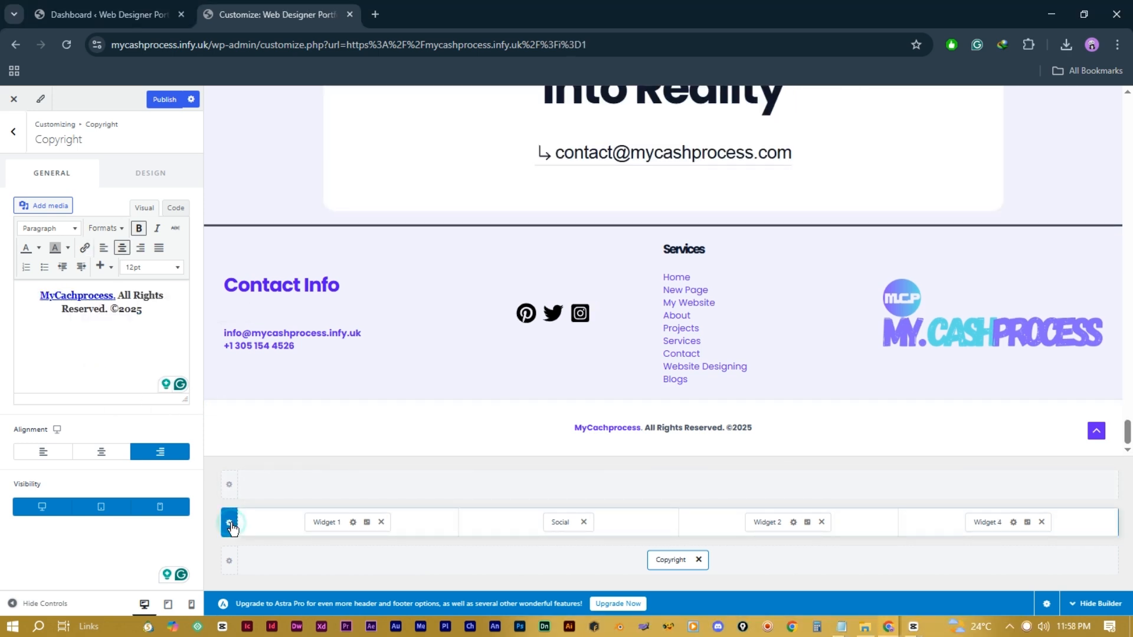
pyautogui.click(147, 176)
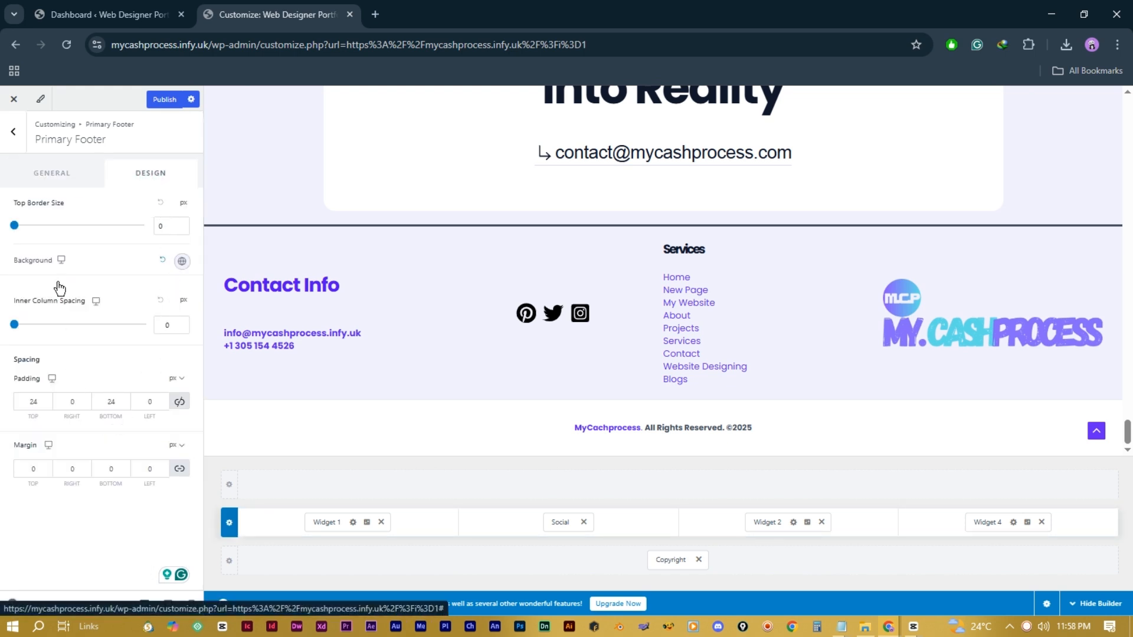
pyautogui.click(183, 261)
pyautogui.click(167, 316)
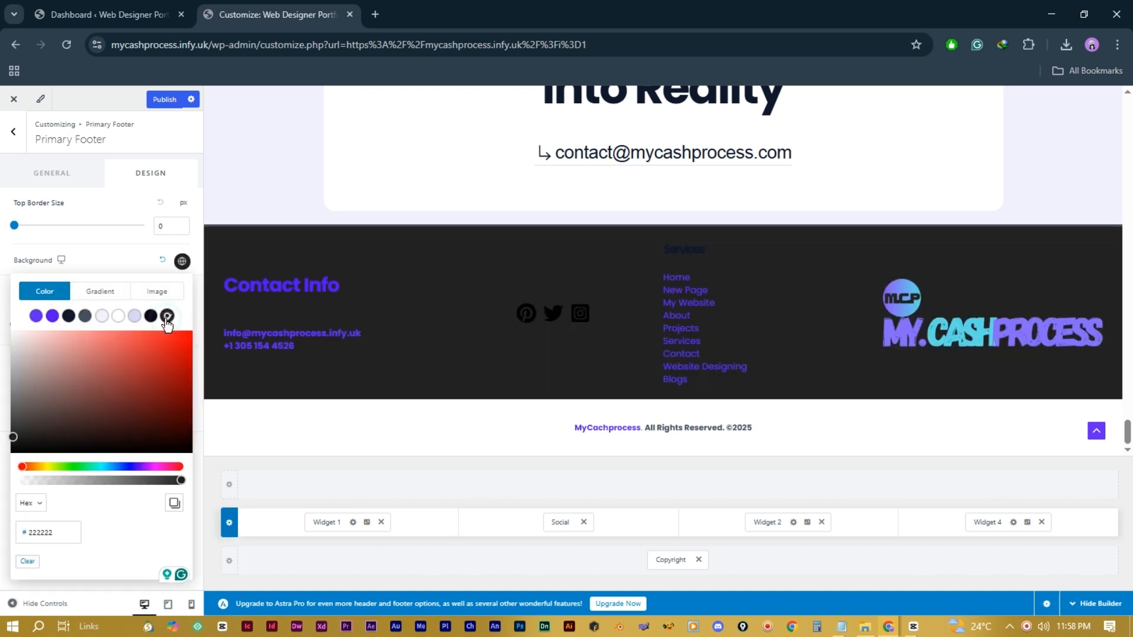
pyautogui.click(135, 316)
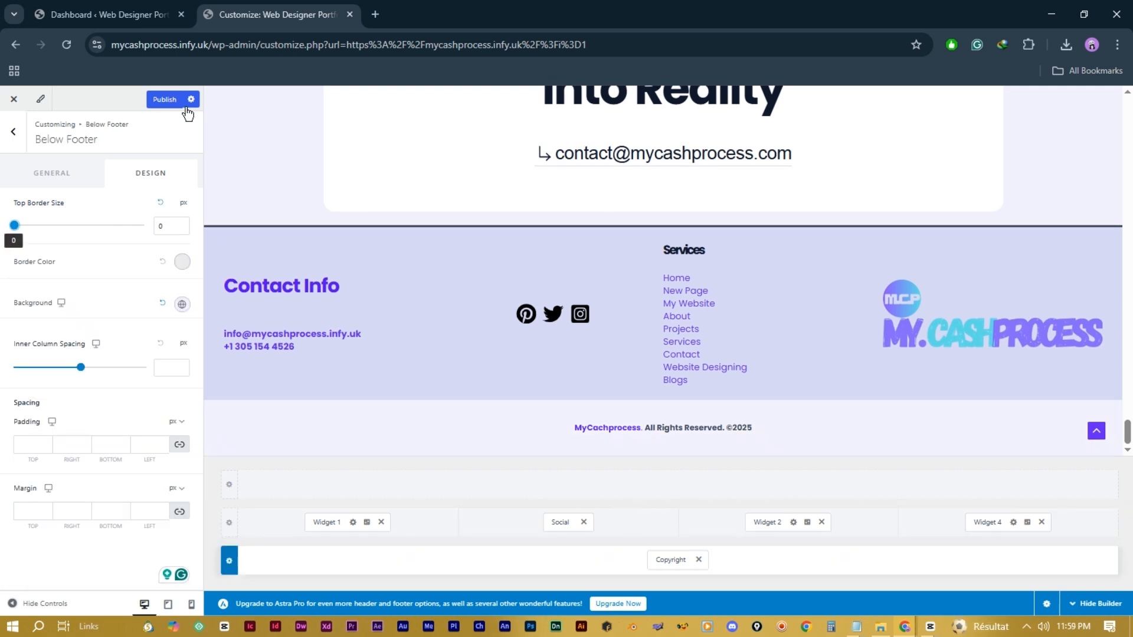
pyautogui.click(167, 100)
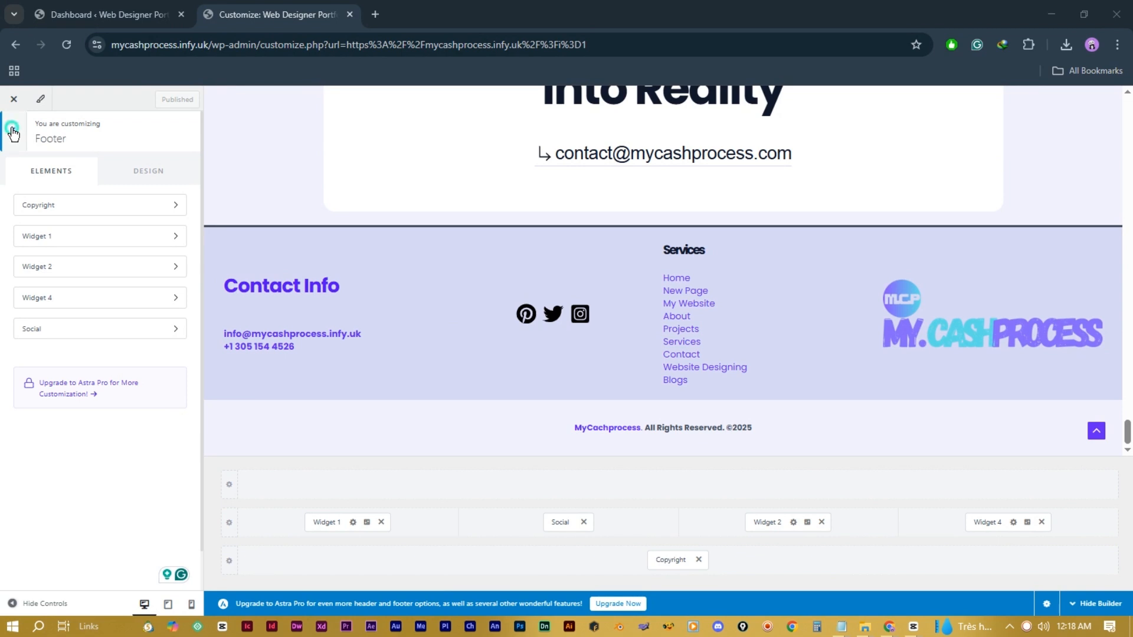
# Step: In Site Identity, set the Site Icon to the round MCP gradient logo from the Media Library
pyautogui.click(13, 131)
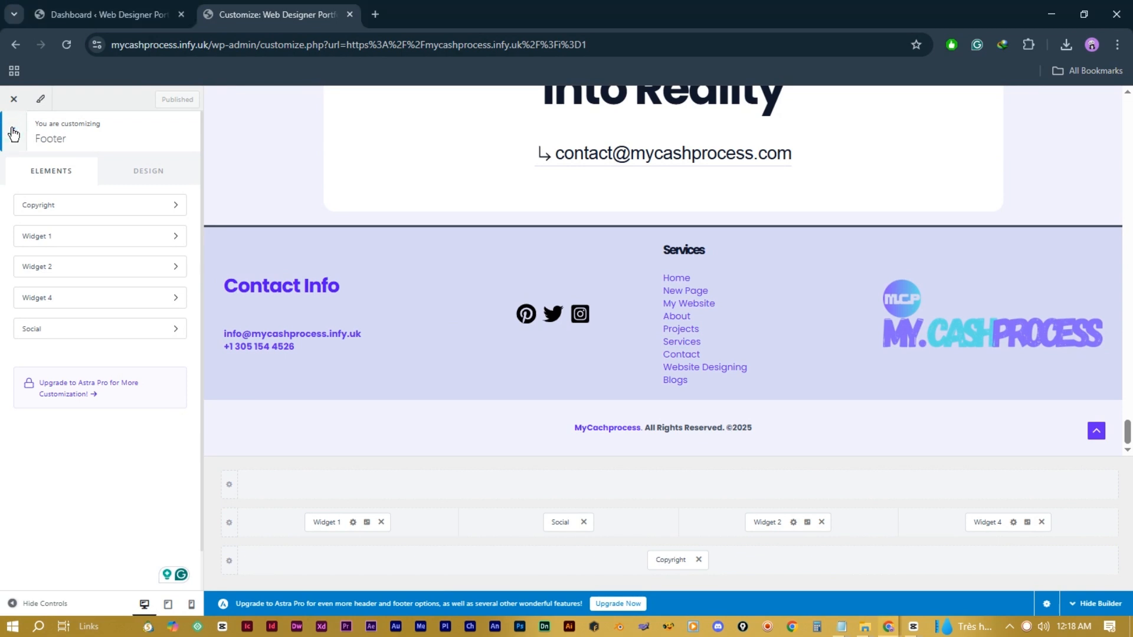
pyautogui.click(13, 131)
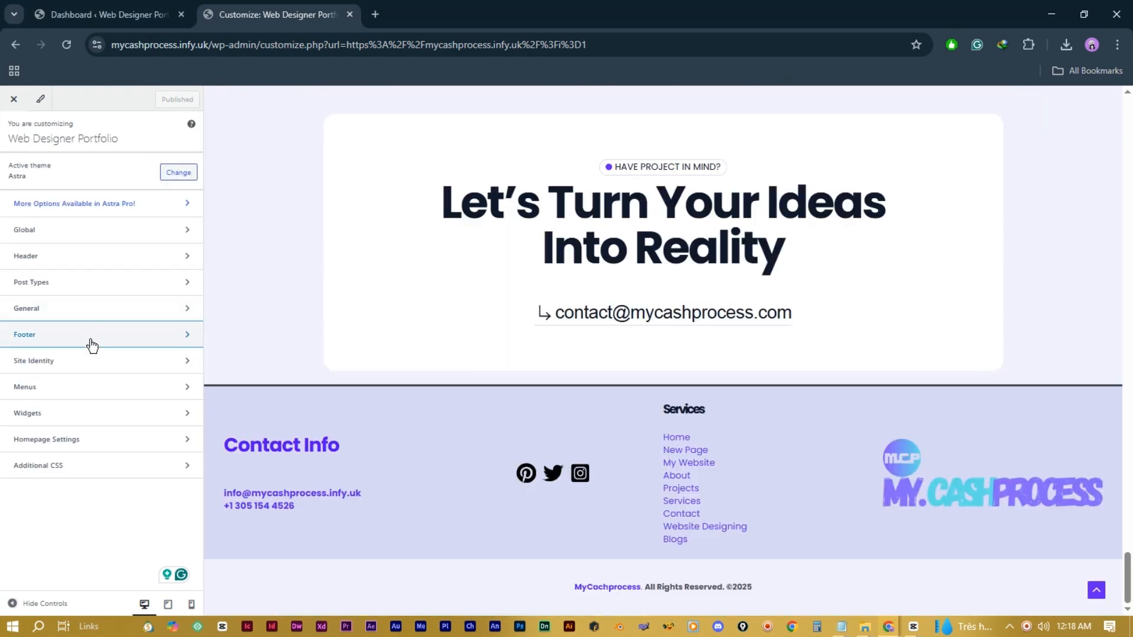
pyautogui.click(100, 362)
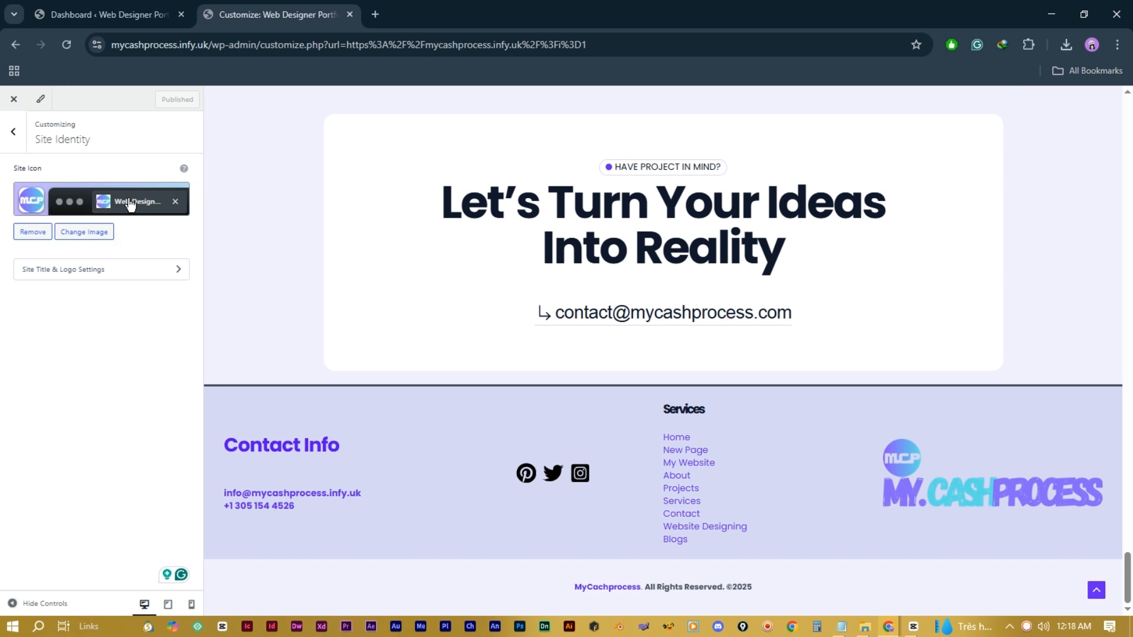
pyautogui.click(84, 233)
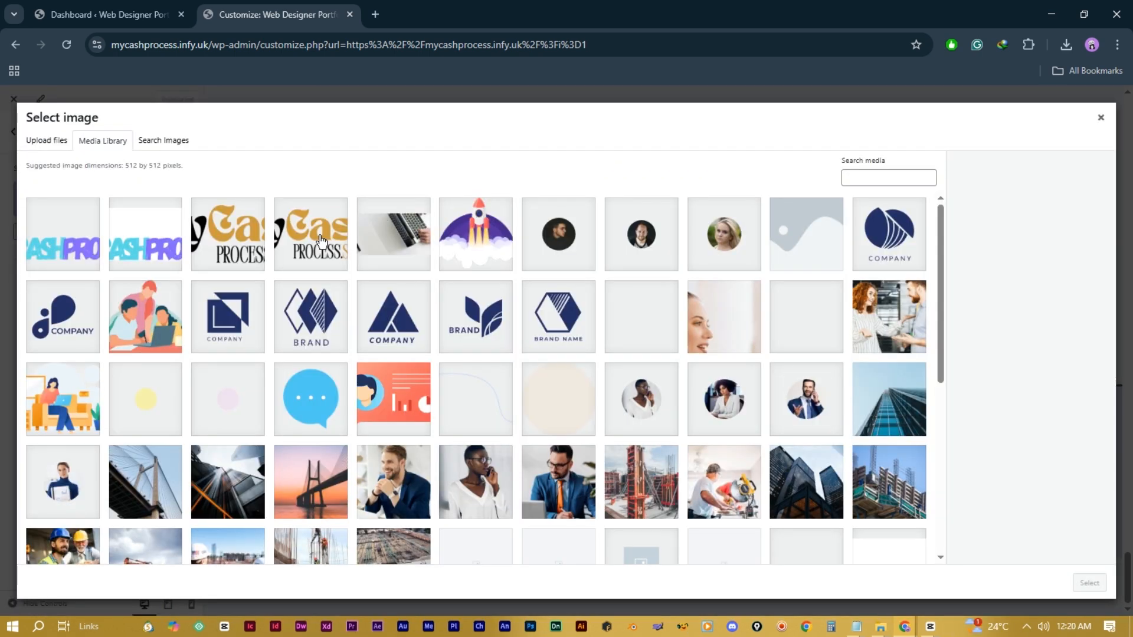
pyautogui.scroll(-10, 480, 531)
pyautogui.click(478, 547)
pyautogui.scroll(-2, 413, 472)
pyautogui.click(149, 470)
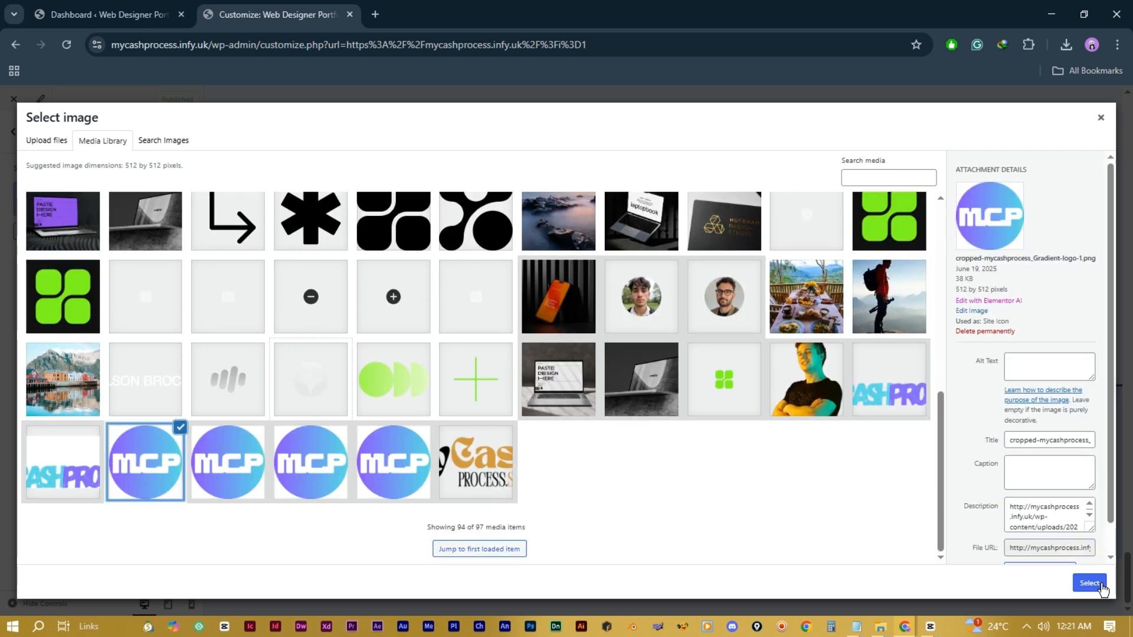
pyautogui.click(1093, 583)
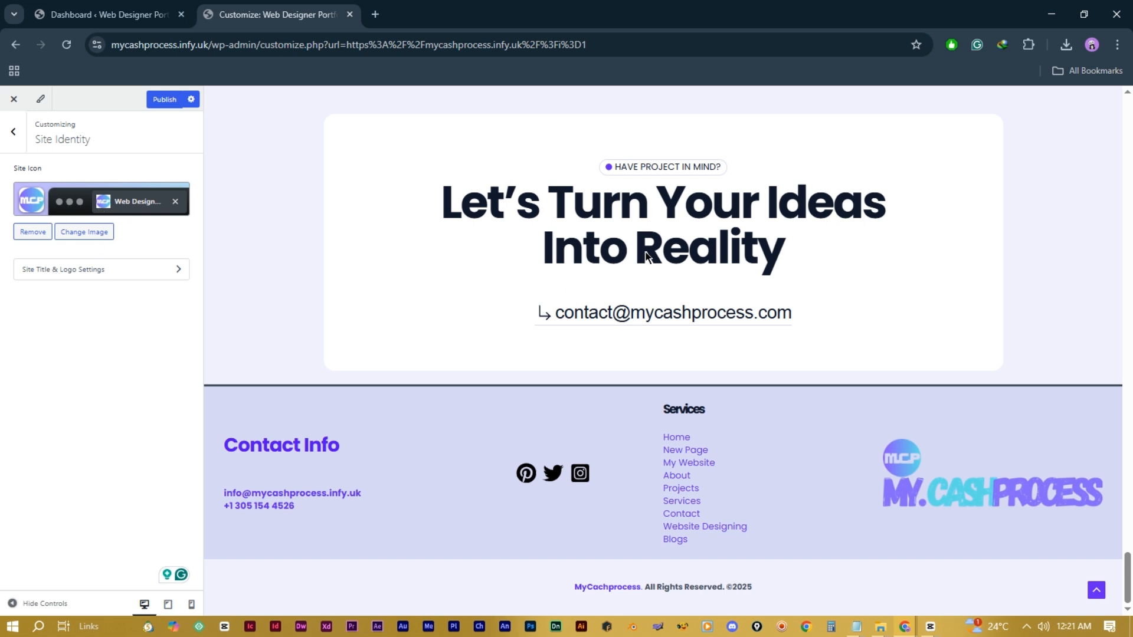
pyautogui.scroll(15, 381, 288)
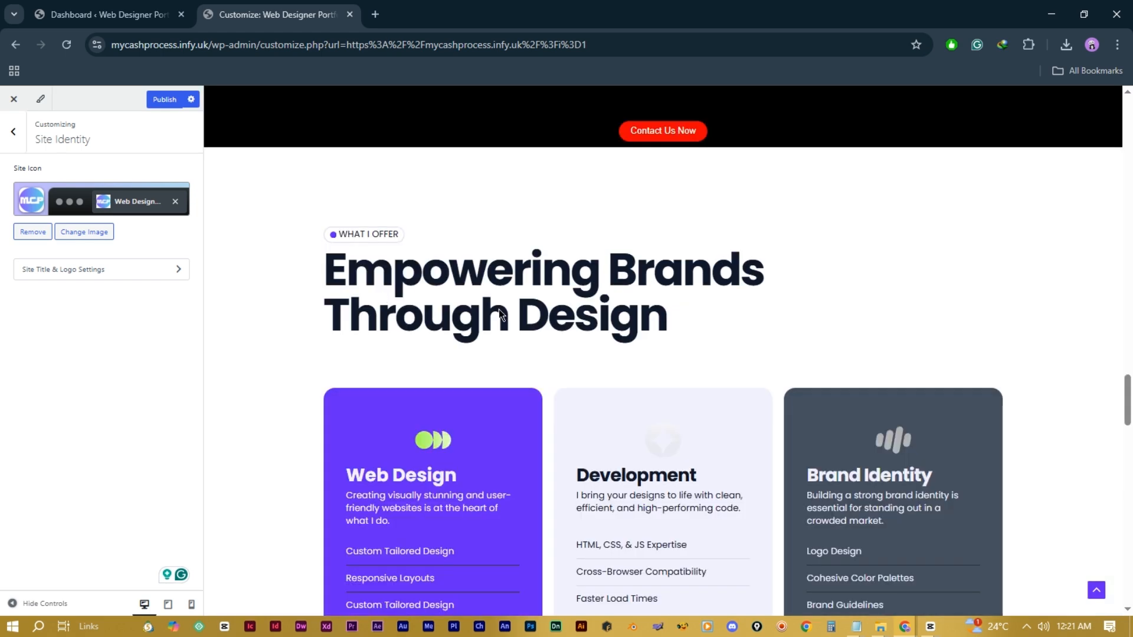
pyautogui.scroll(10, 497, 309)
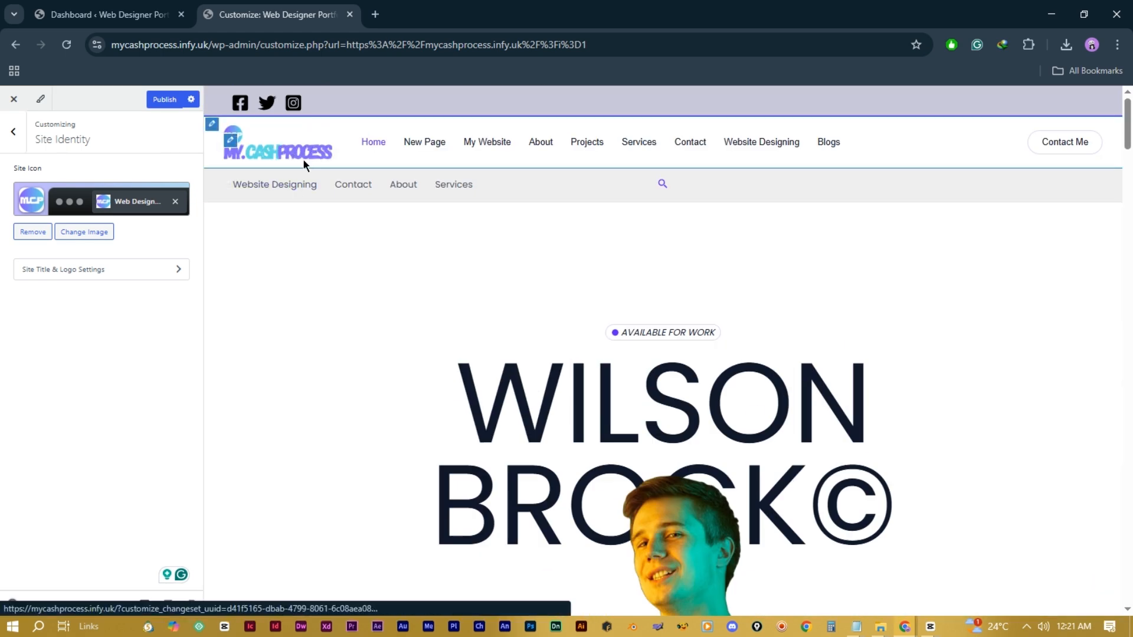
# Step: Open the Main Menu and rename the New Page item to 'Page For Me'
pyautogui.click(14, 134)
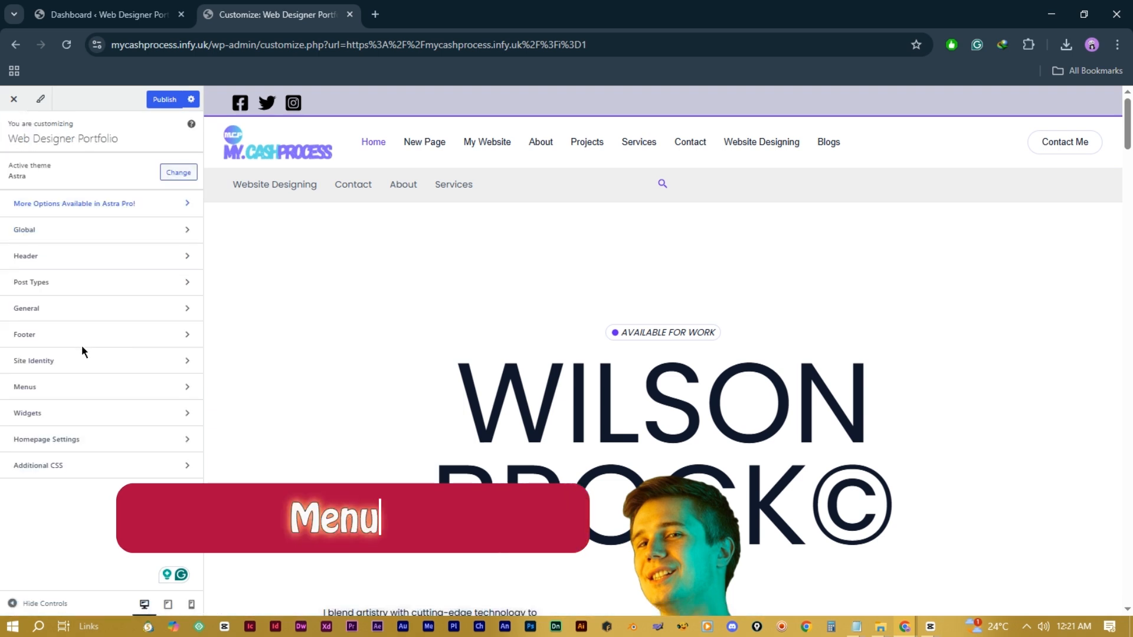
pyautogui.click(115, 392)
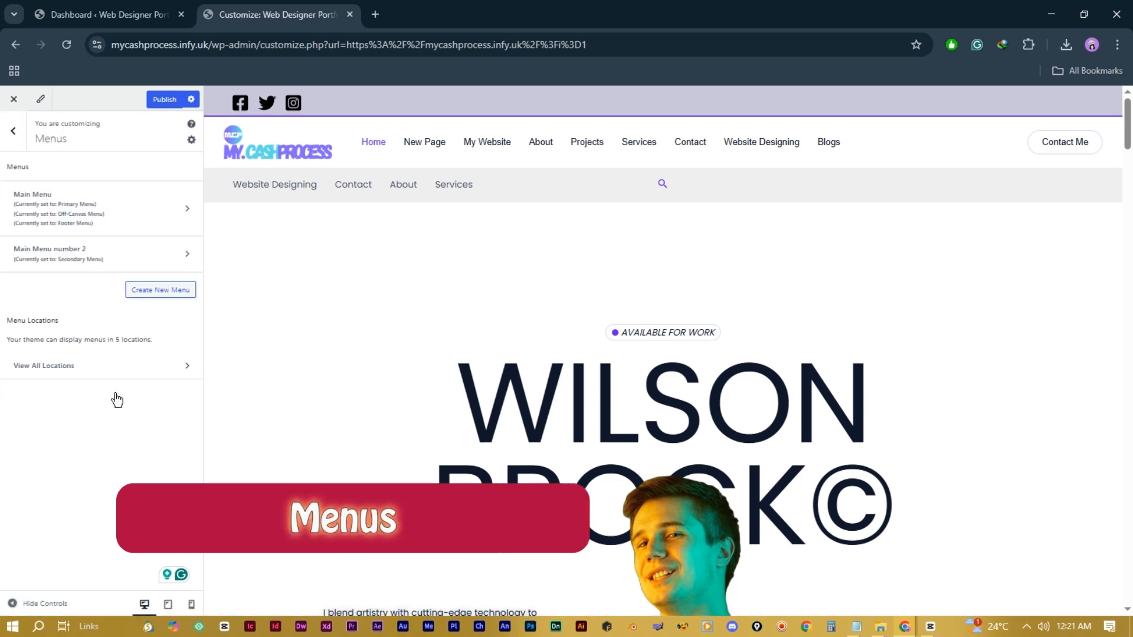
pyautogui.click(179, 209)
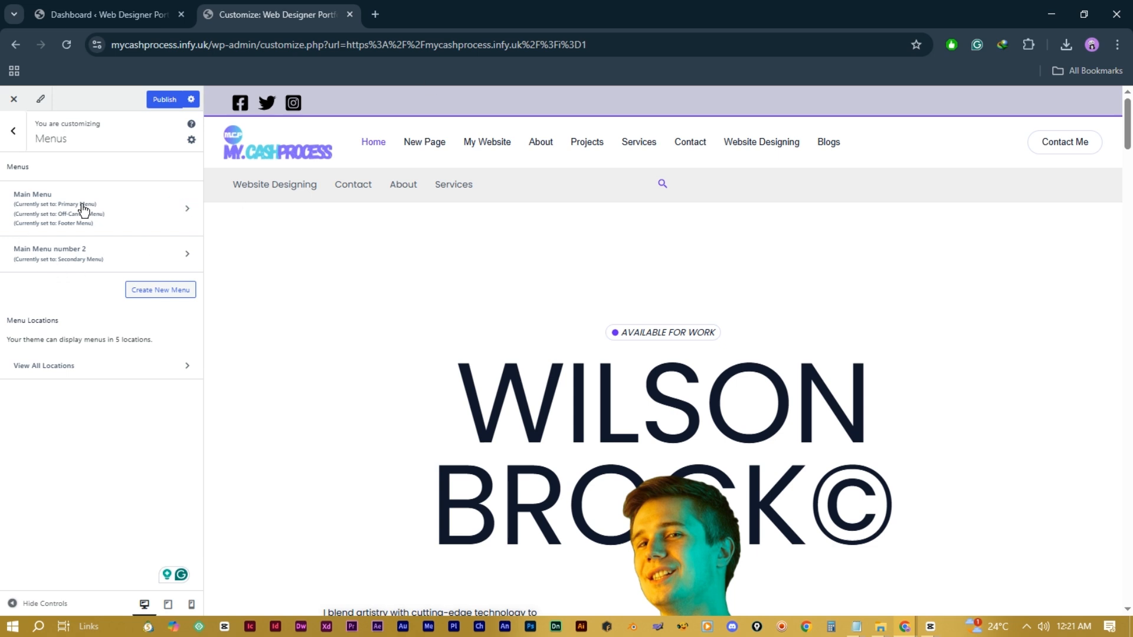
pyautogui.click(183, 210)
pyautogui.click(186, 212)
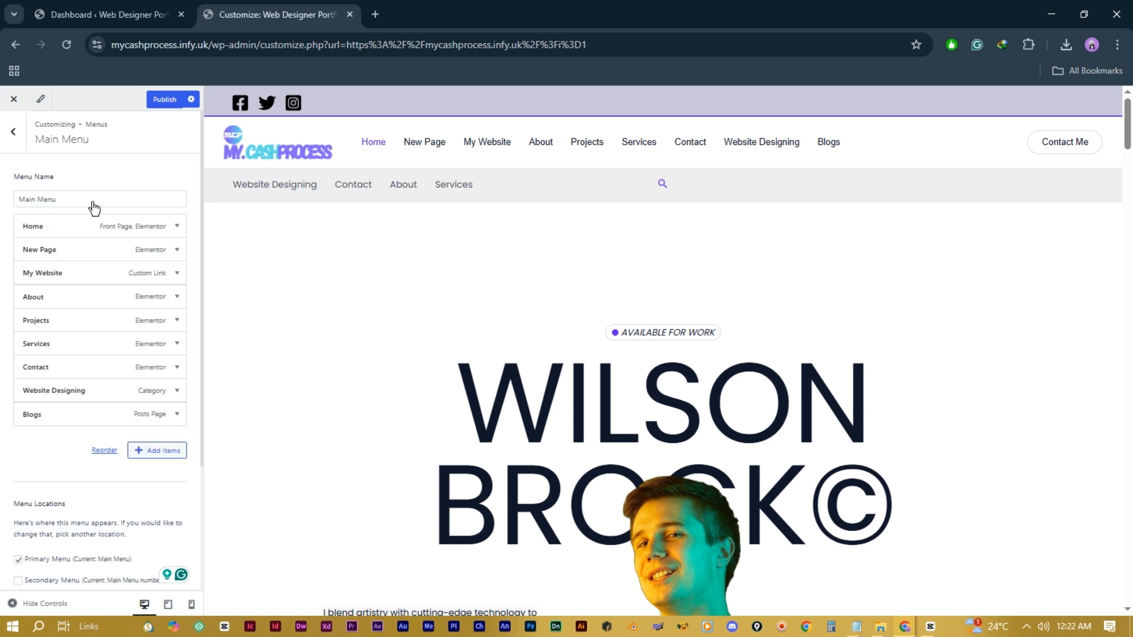
pyautogui.click(177, 251)
pyautogui.click(44, 286)
pyautogui.press('BackSpace')
pyautogui.press('BackSpace')
pyautogui.press('BackSpace')
pyautogui.press('BackSpace')
pyautogui.write('For Me')
pyautogui.click(176, 250)
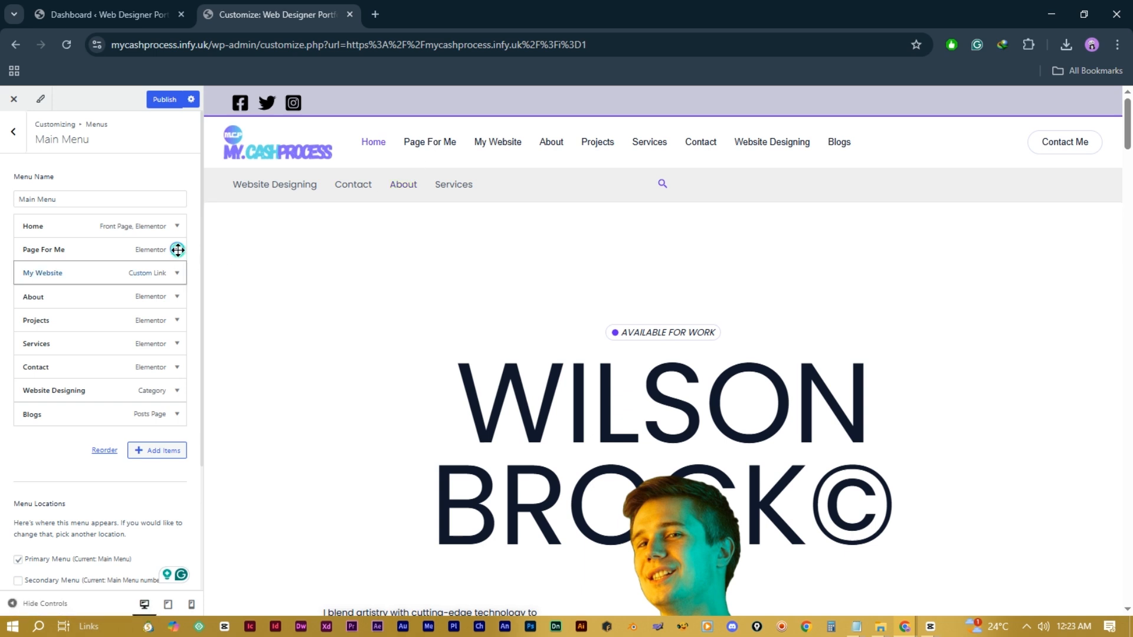
# Step: Remove the Page For Me item from the Main Menu and bring up the Add Items list
pyautogui.click(176, 250)
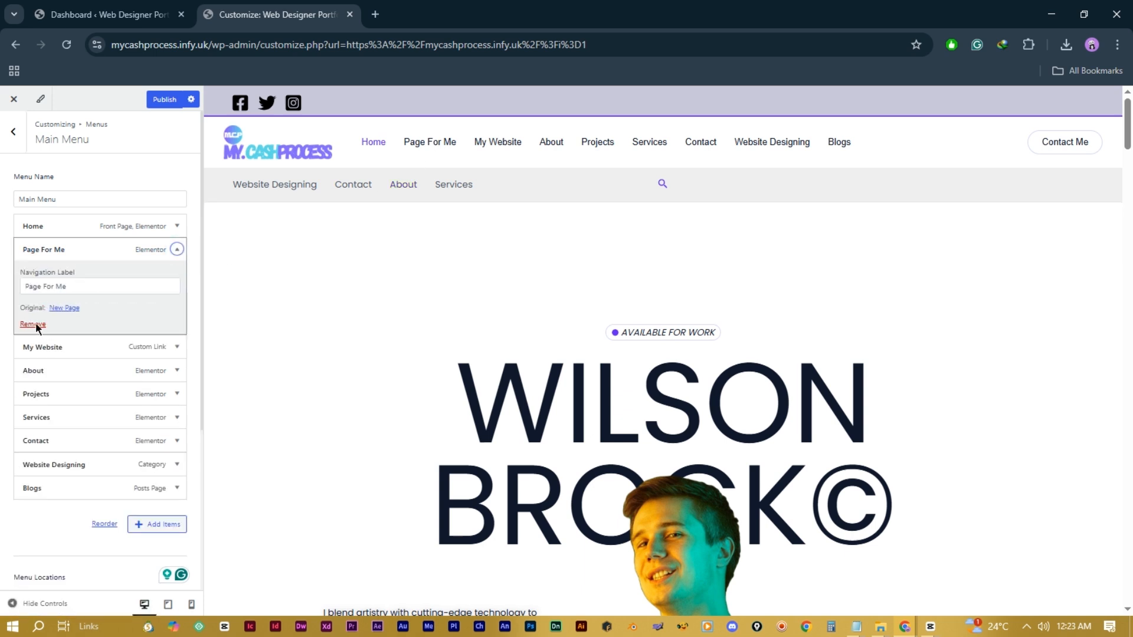
pyautogui.click(33, 324)
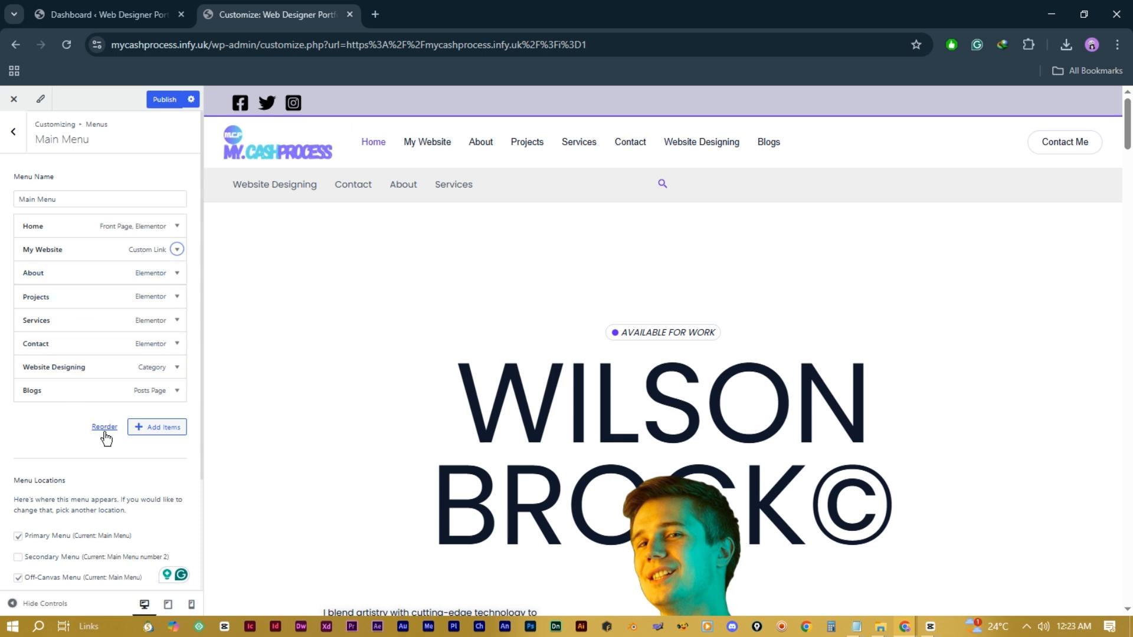
pyautogui.scroll(-2, 49, 433)
pyautogui.click(155, 287)
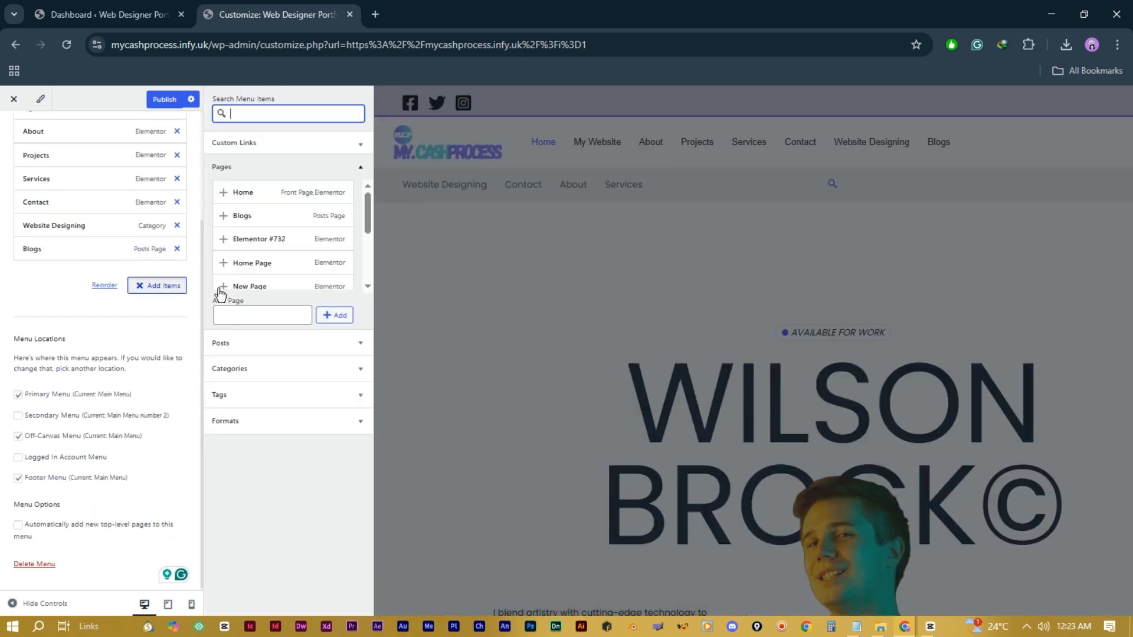
# Step: Try adding New Page, then browse the posts, categories and tags available for the menu
pyautogui.scroll(-1, 252, 231)
pyautogui.click(250, 229)
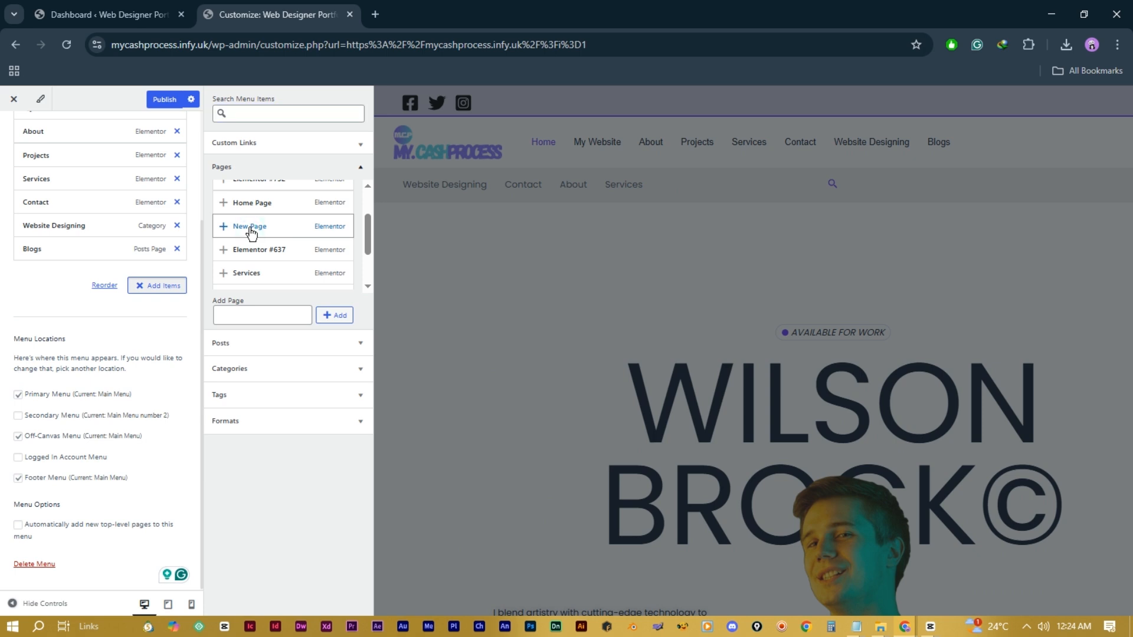
pyautogui.click(335, 315)
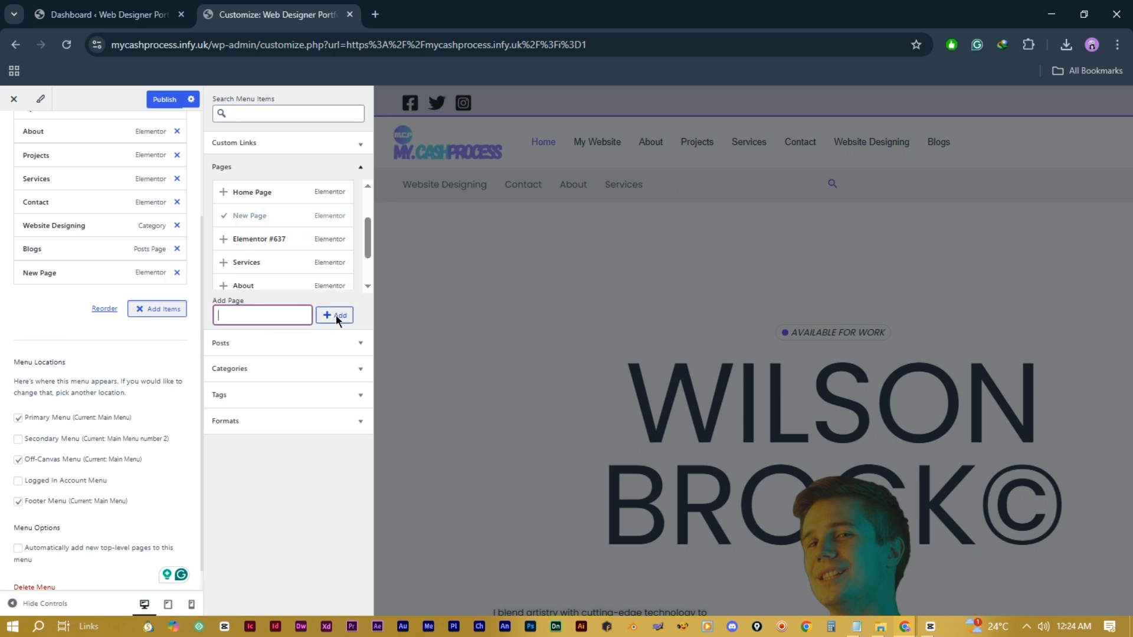
pyautogui.scroll(3, 71, 413)
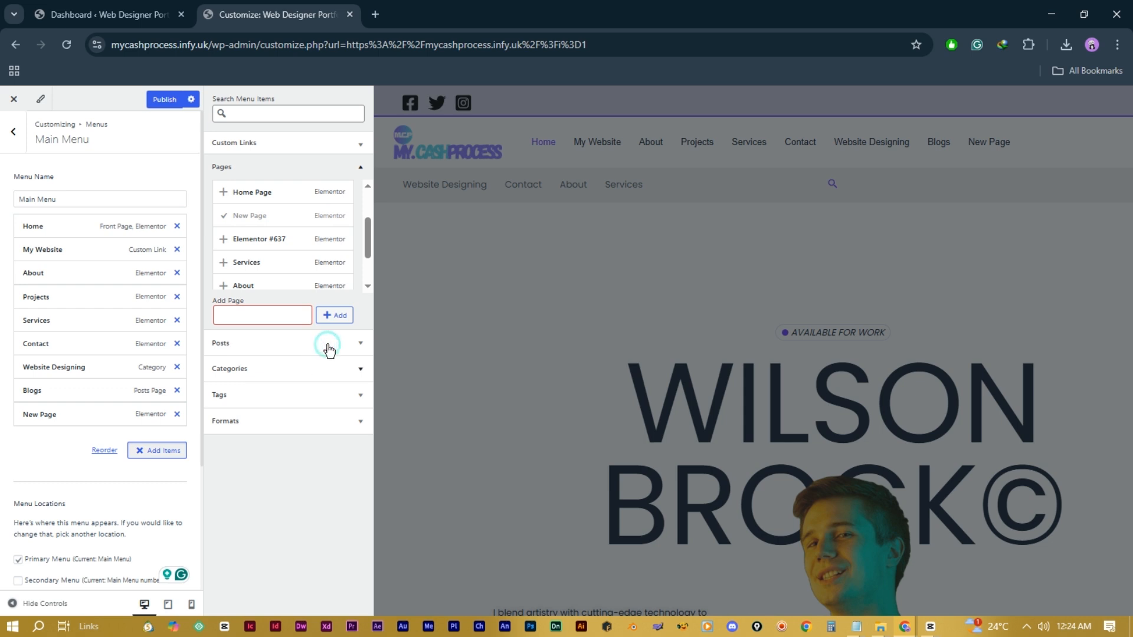
pyautogui.click(328, 345)
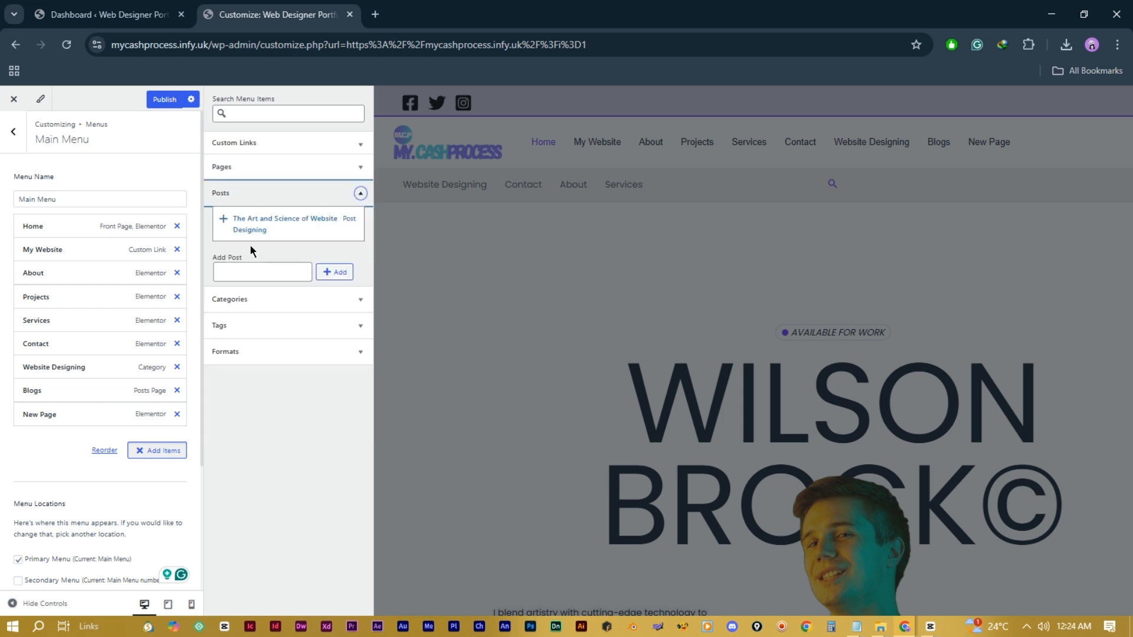
pyautogui.click(357, 301)
pyautogui.click(358, 328)
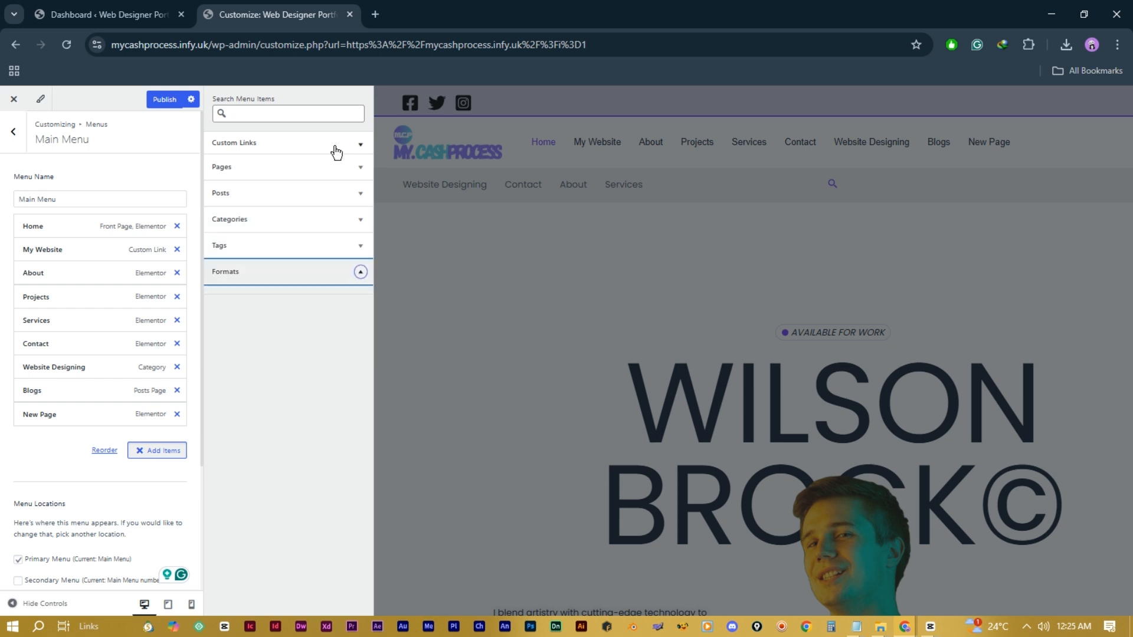
# Step: Add a custom link to the mycashprocess.com site, labelled My Site, to the Main Menu
pyautogui.click(357, 145)
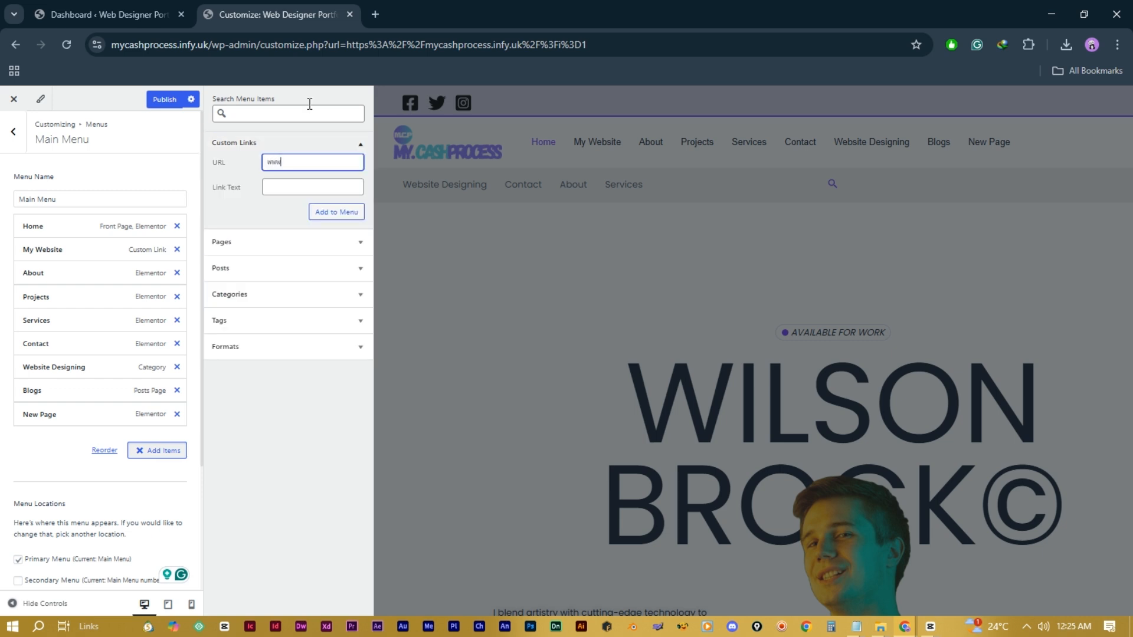
pyautogui.write('cess.com')
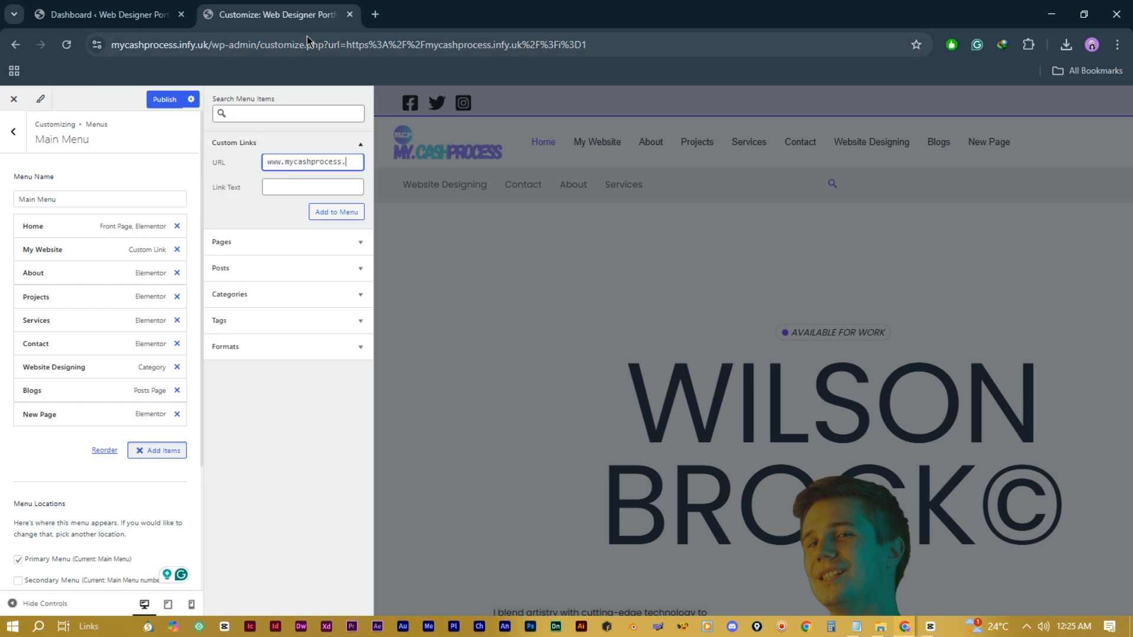
pyautogui.click(298, 185)
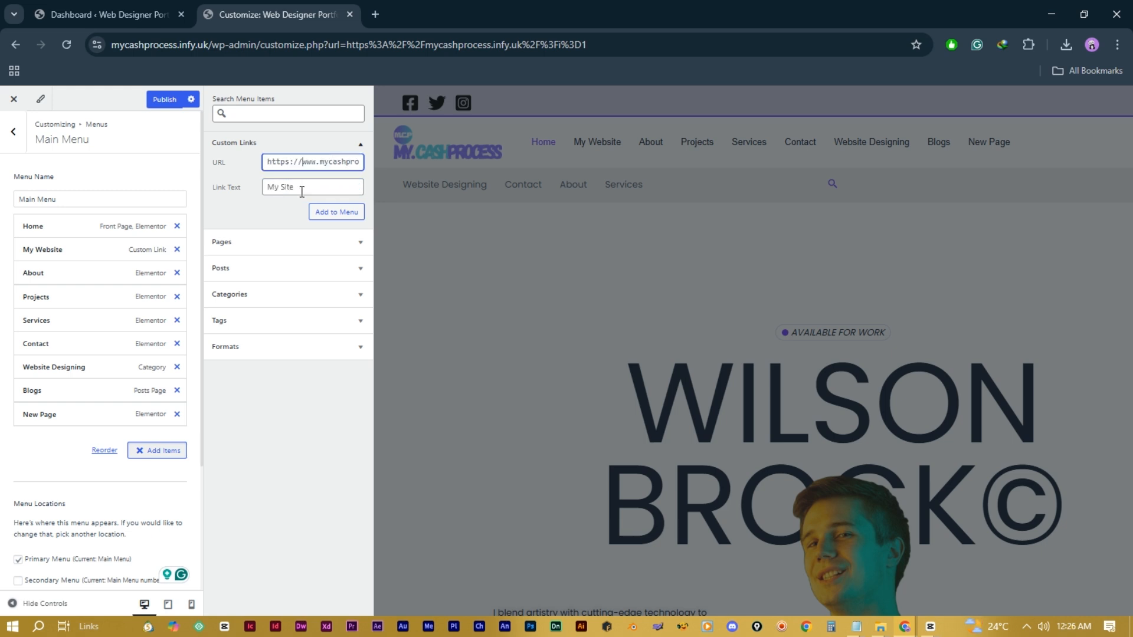
pyautogui.click(338, 213)
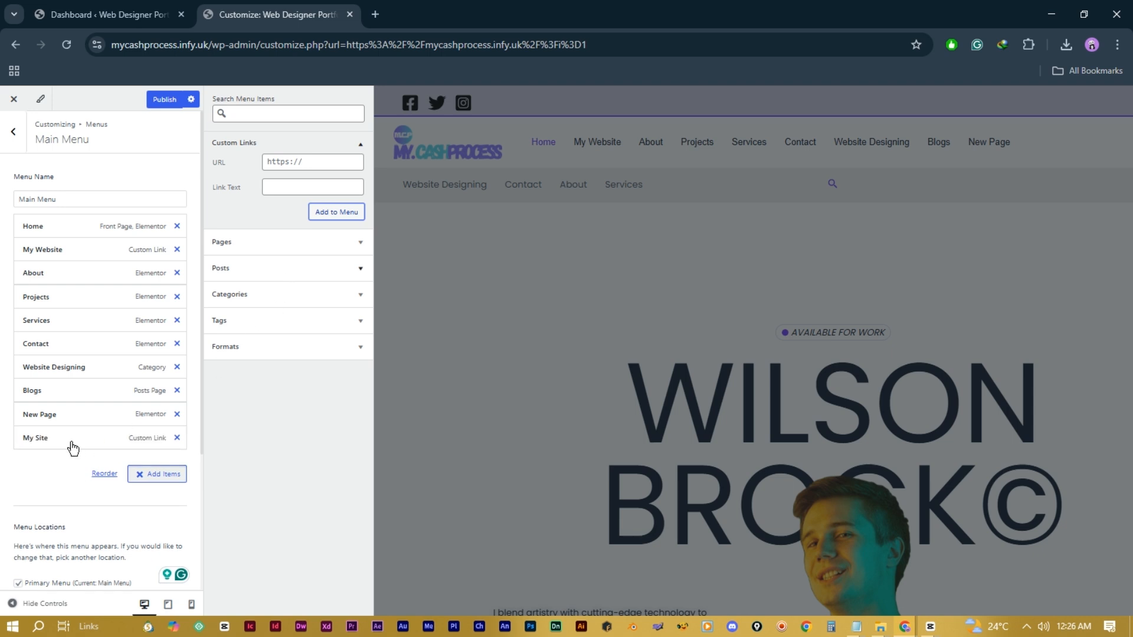
pyautogui.scroll(-3, 69, 454)
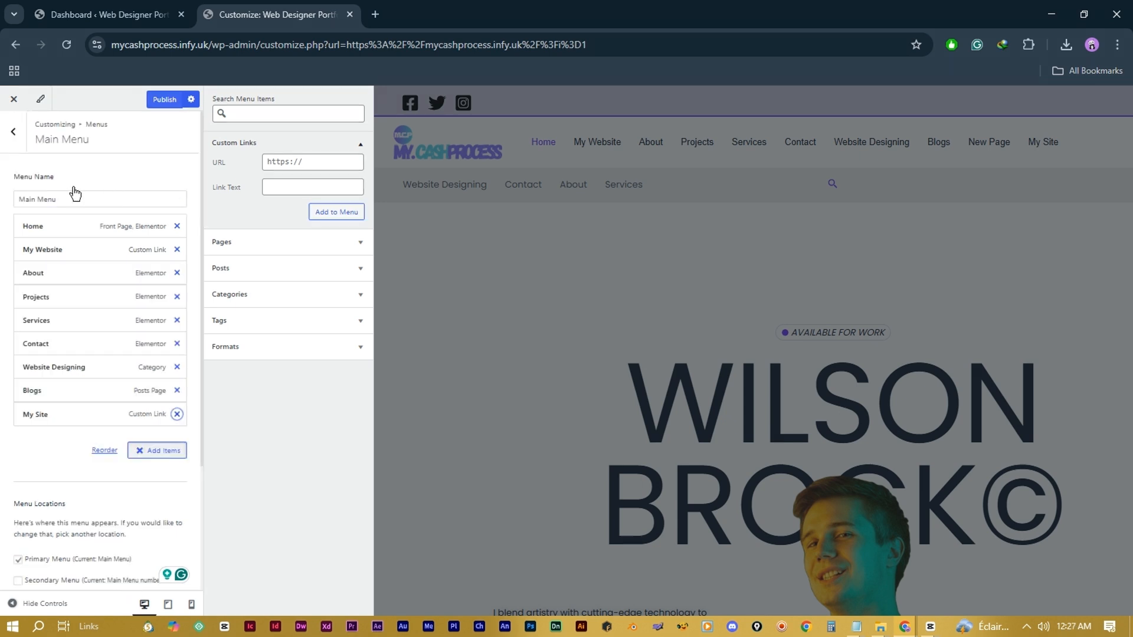
# Step: Return to the main customizer sections, briefly looking into the Widgets section
pyautogui.click(14, 134)
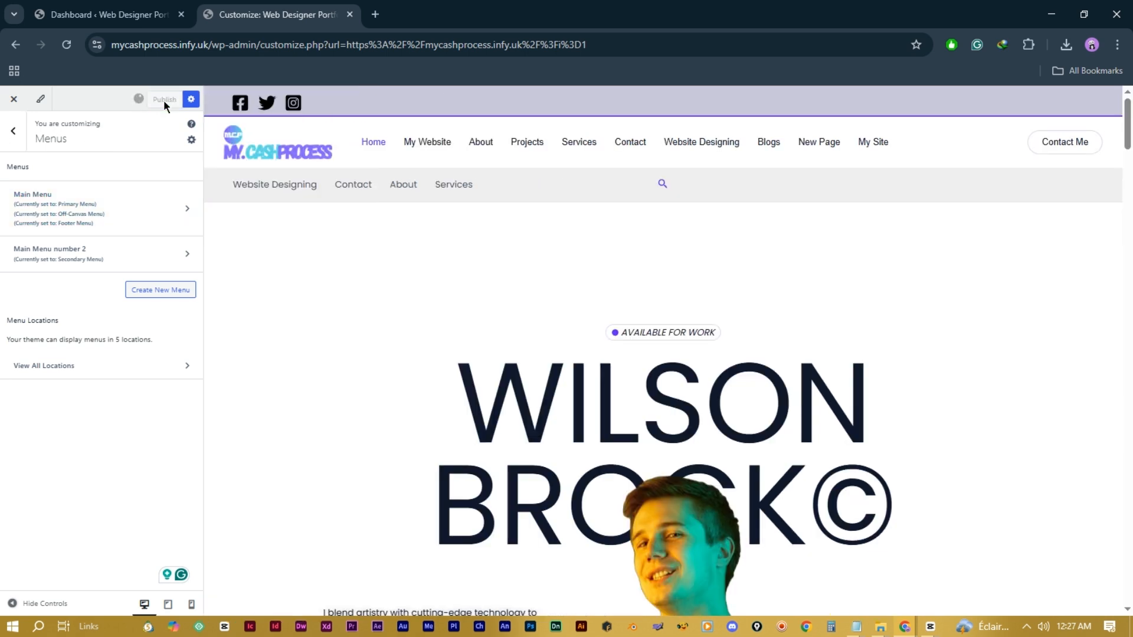
pyautogui.click(14, 137)
pyautogui.click(97, 419)
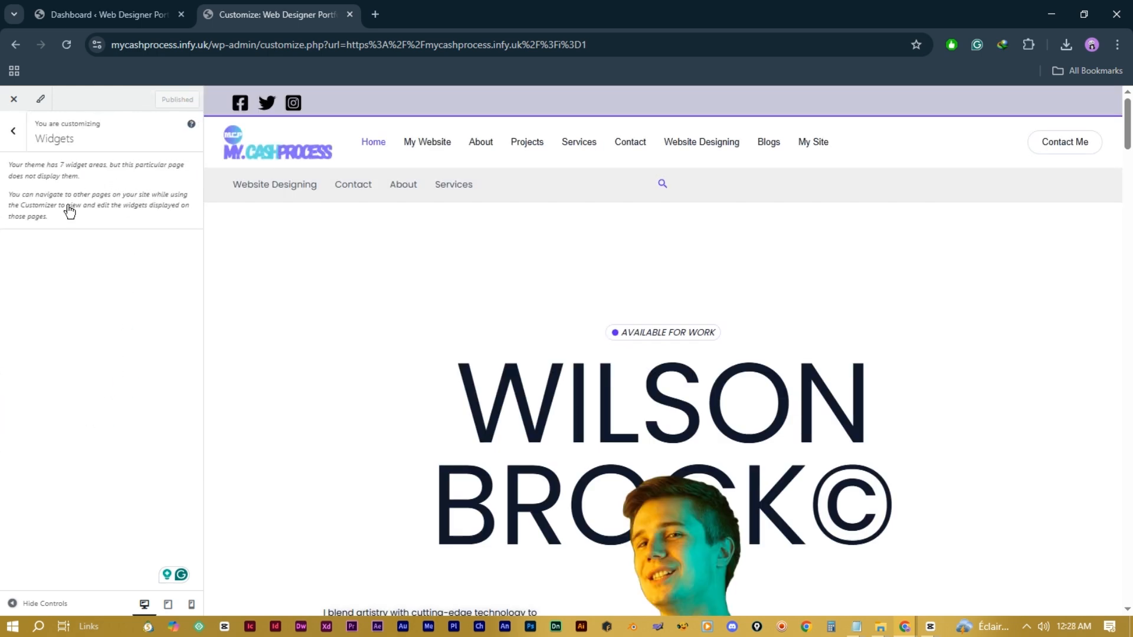
pyautogui.click(13, 136)
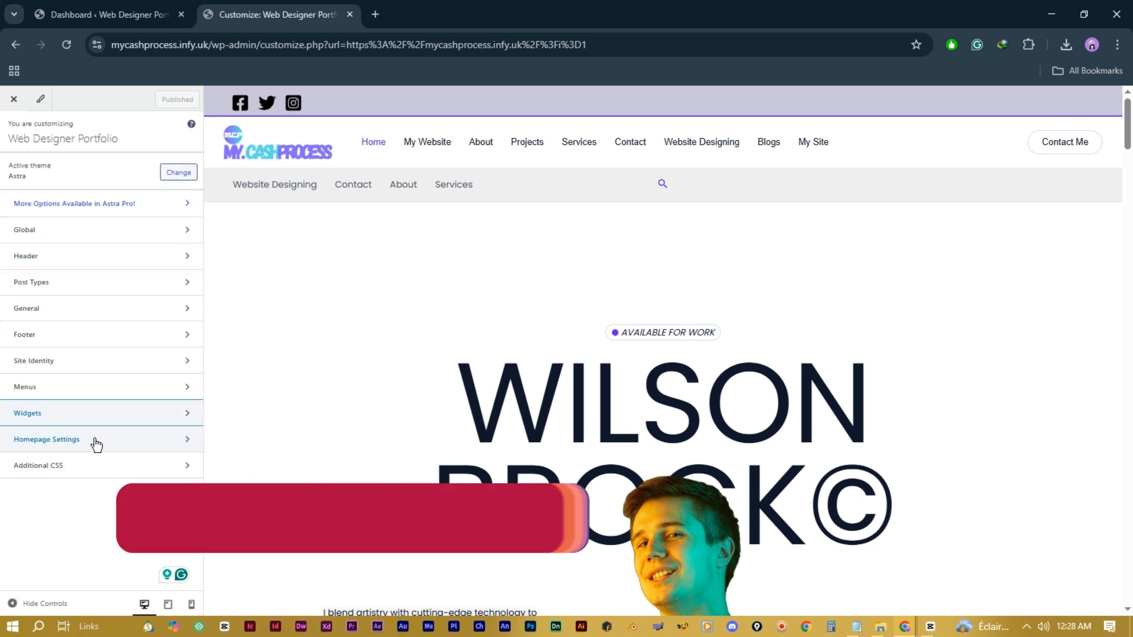
# Step: In Homepage Settings, keep Home as the static homepage and Blogs as the posts page
pyautogui.click(107, 441)
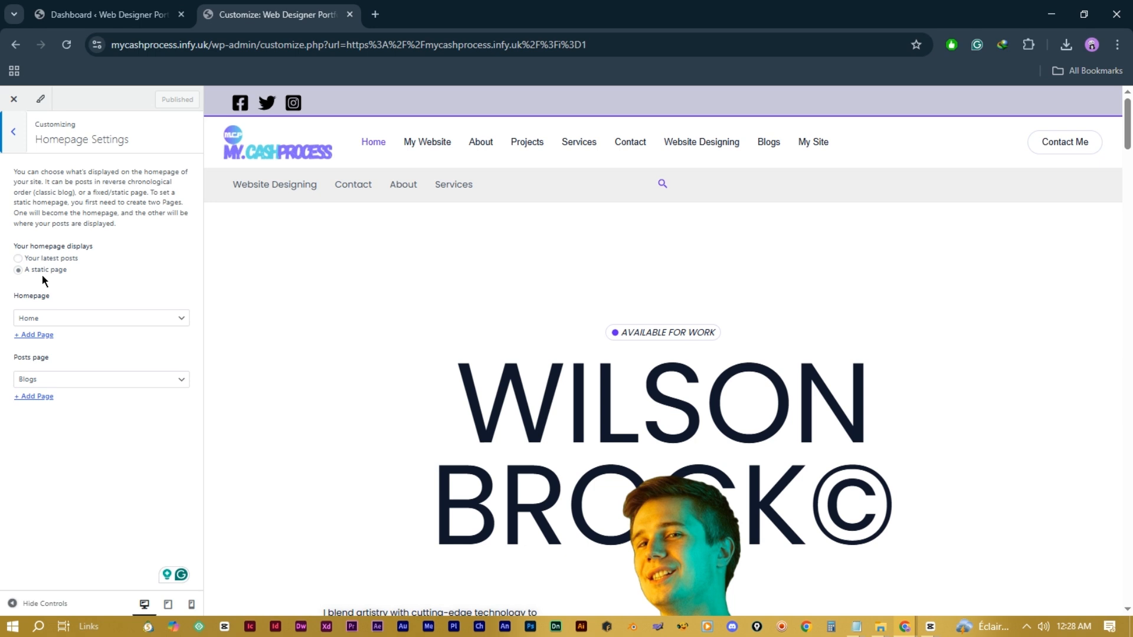
pyautogui.click(135, 324)
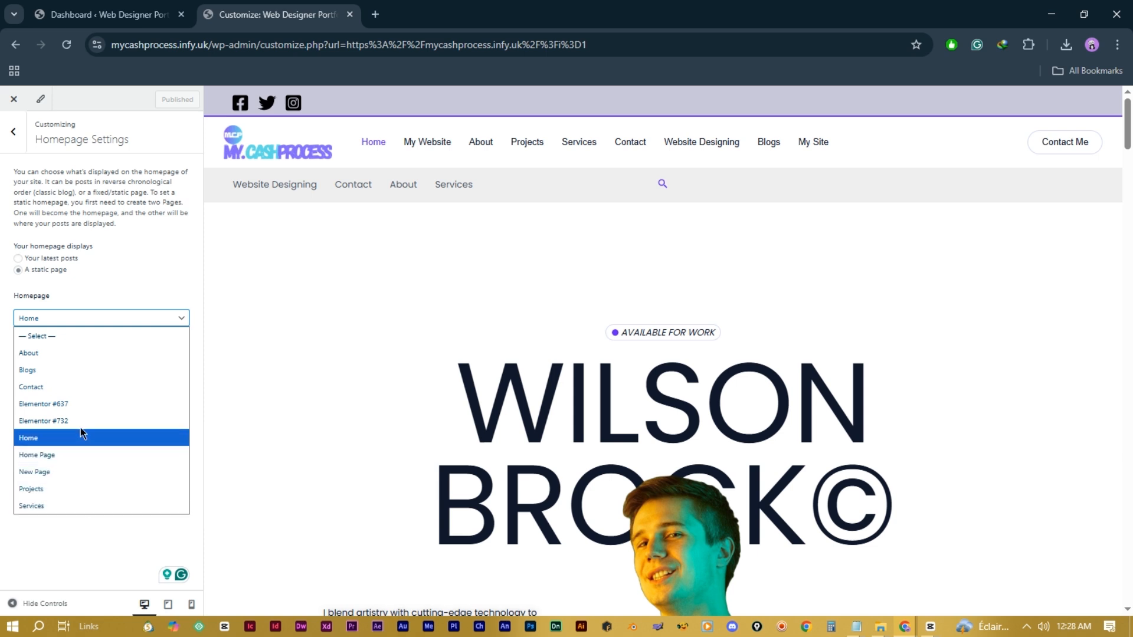
pyautogui.click(122, 285)
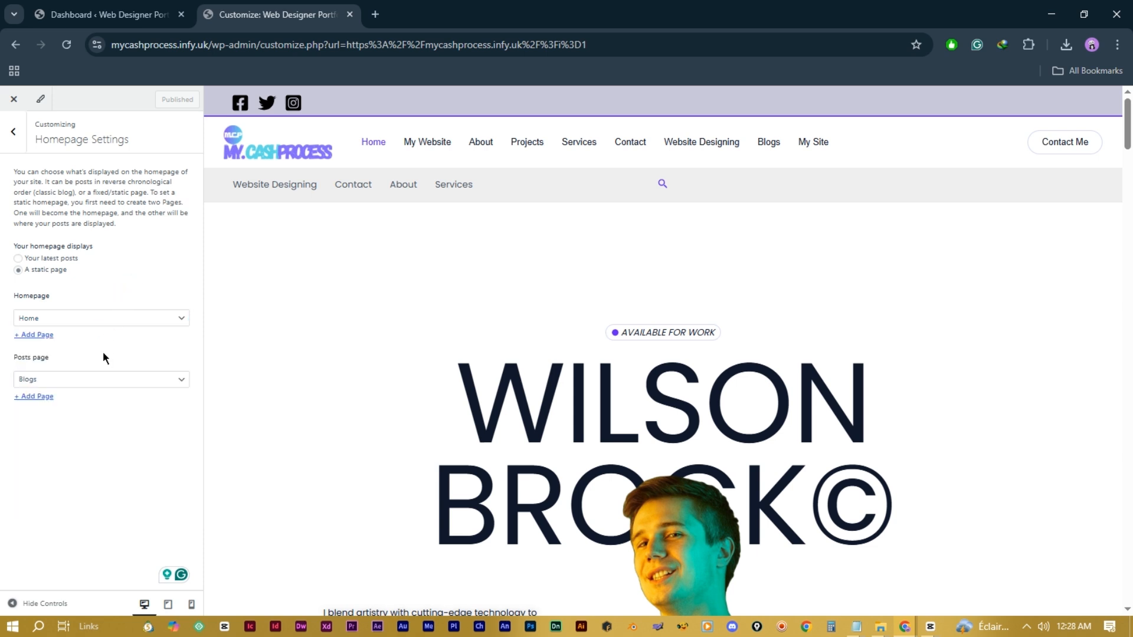
pyautogui.click(137, 383)
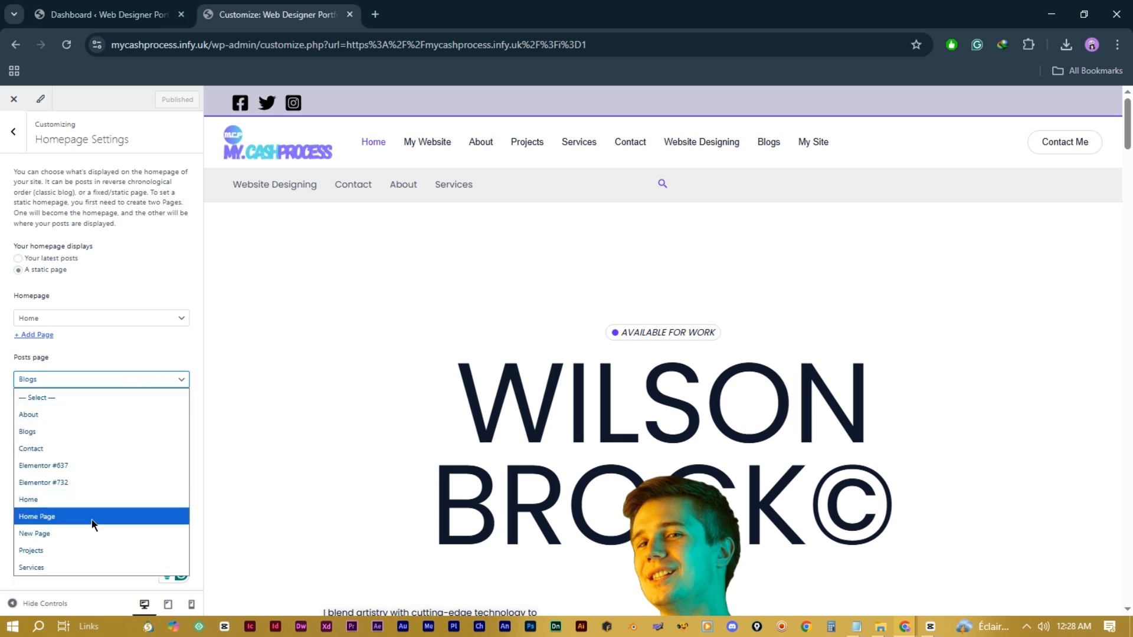
pyautogui.click(97, 349)
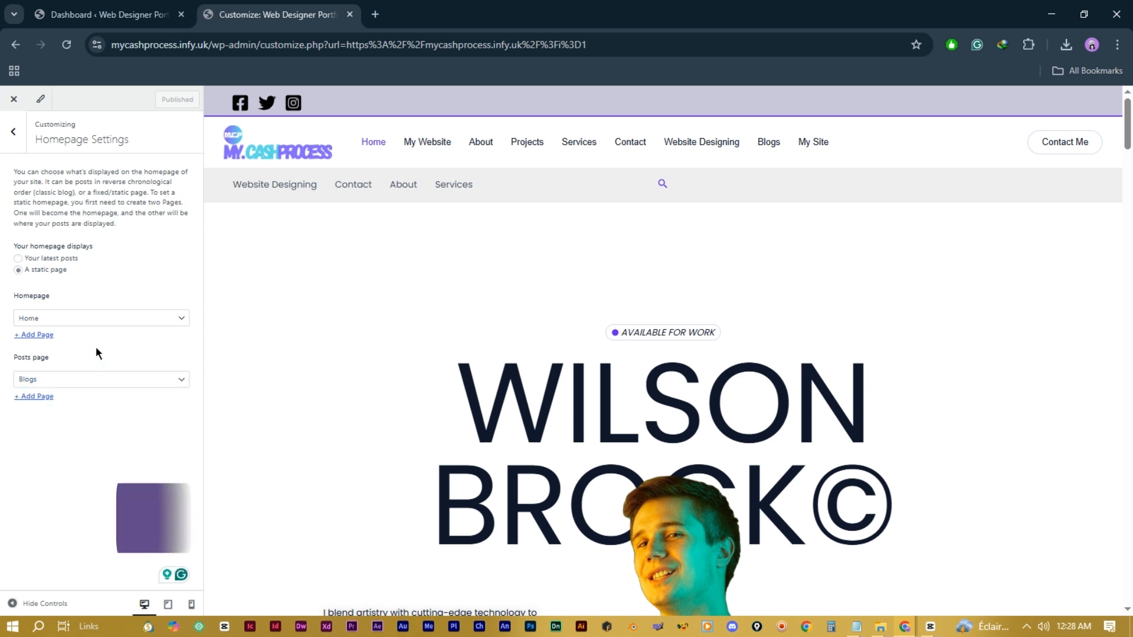
pyautogui.click(11, 133)
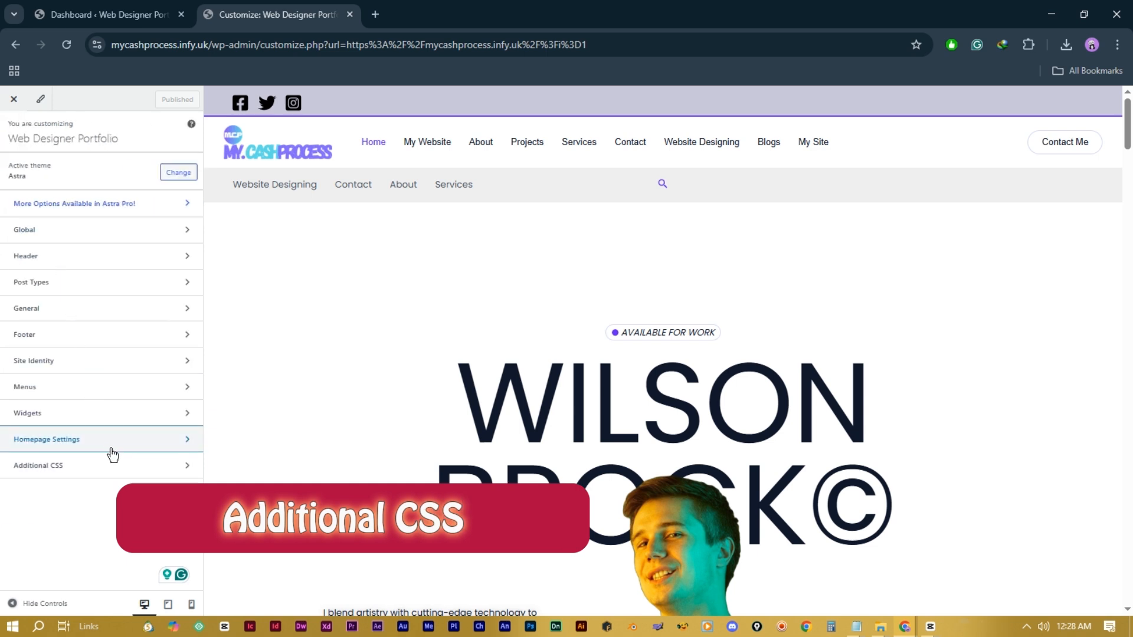
pyautogui.click(149, 472)
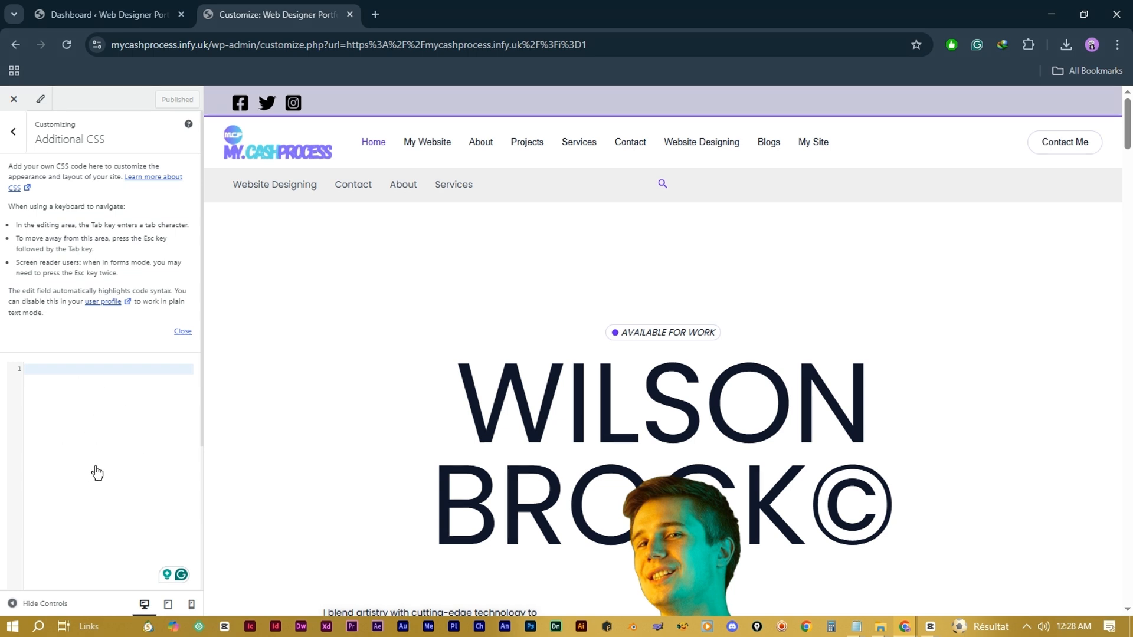
pyautogui.click(16, 142)
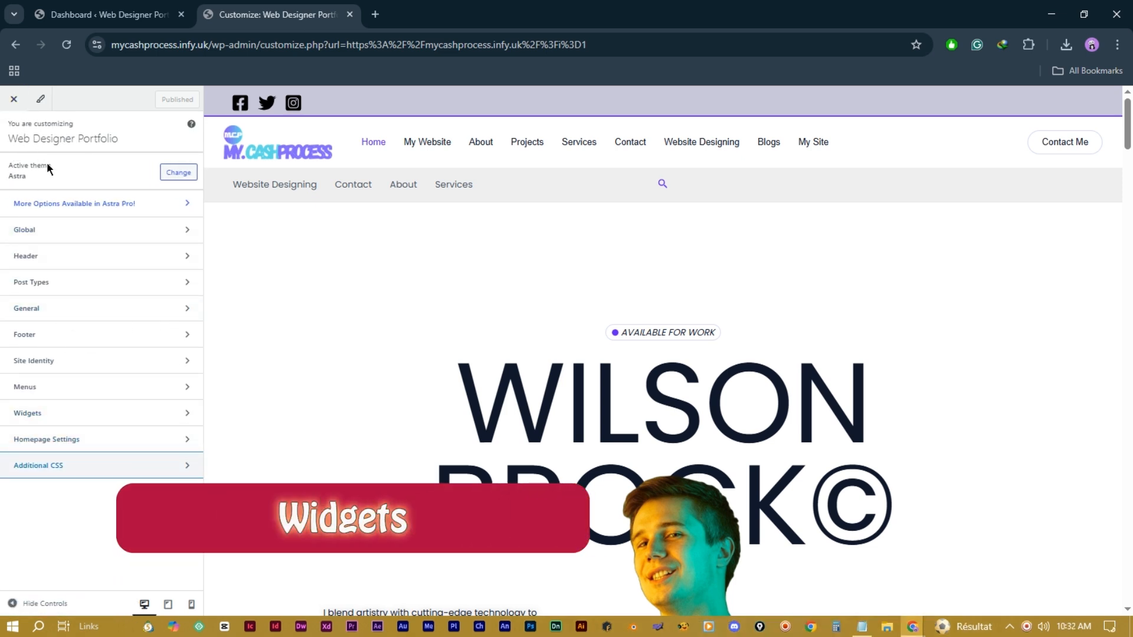
pyautogui.click(104, 414)
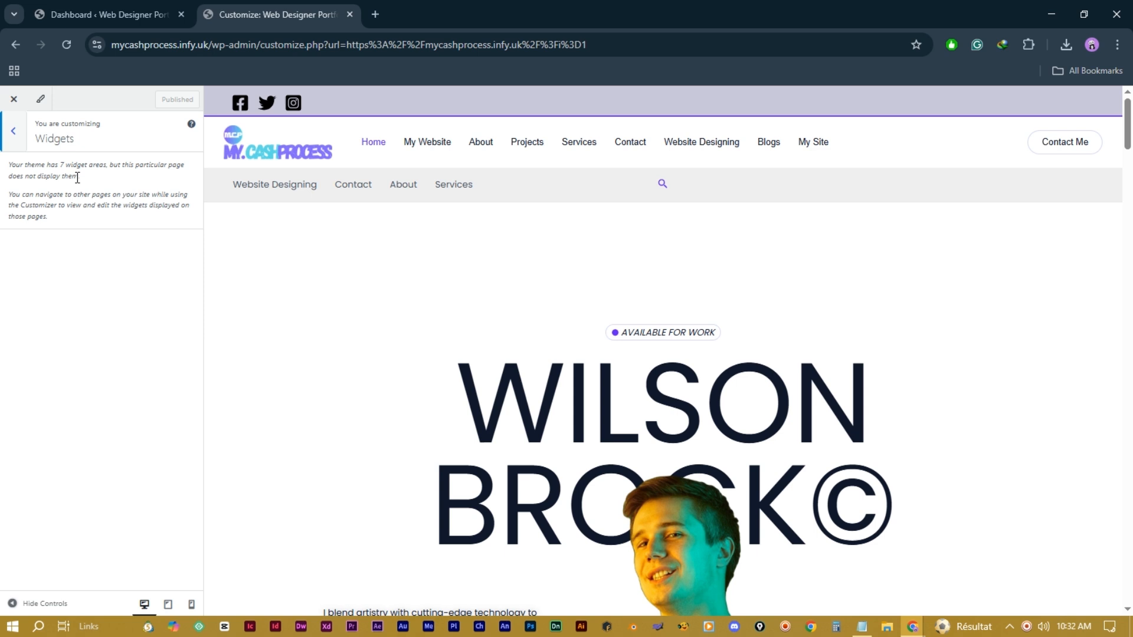
pyautogui.click(16, 131)
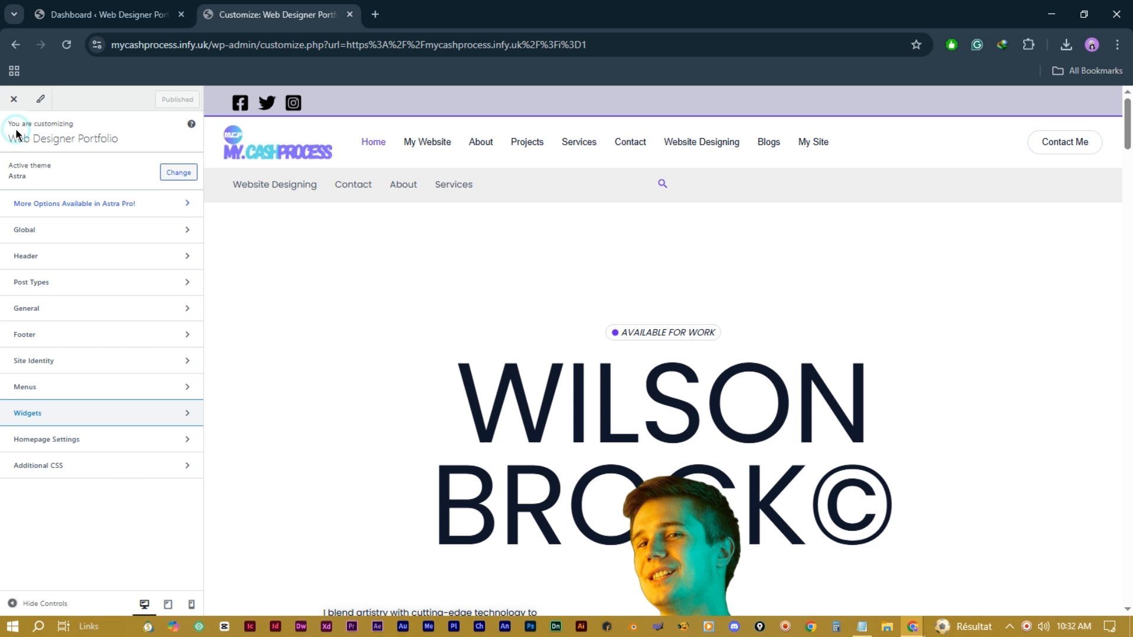
# Step: Close the Customizer and go to Appearance > Widgets from the admin dashboard
pyautogui.click(14, 100)
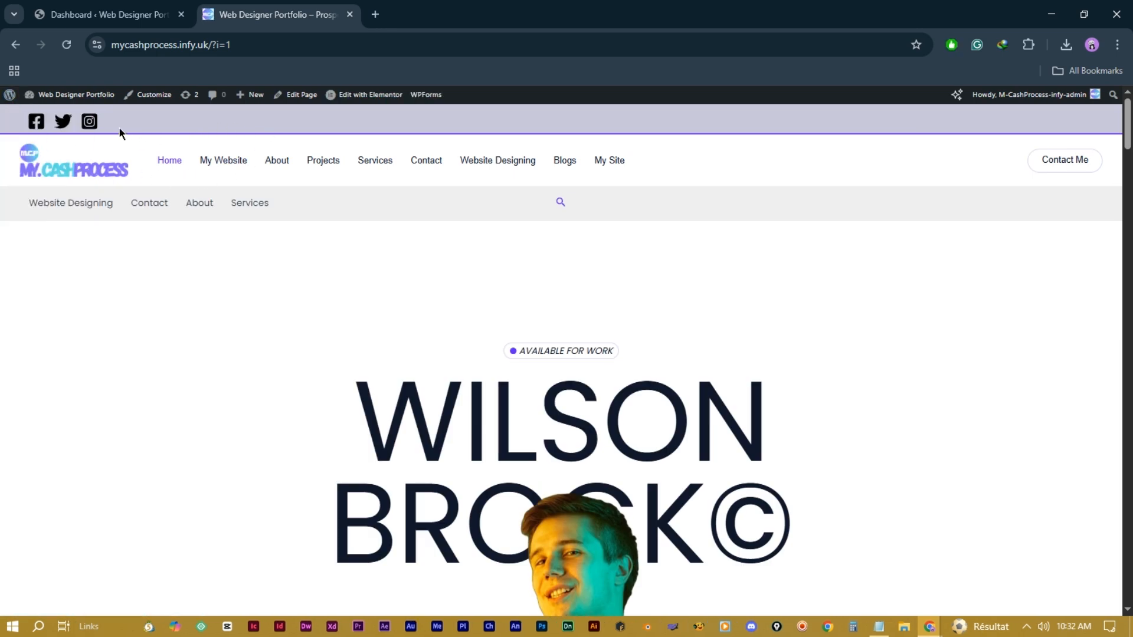
pyautogui.click(118, 14)
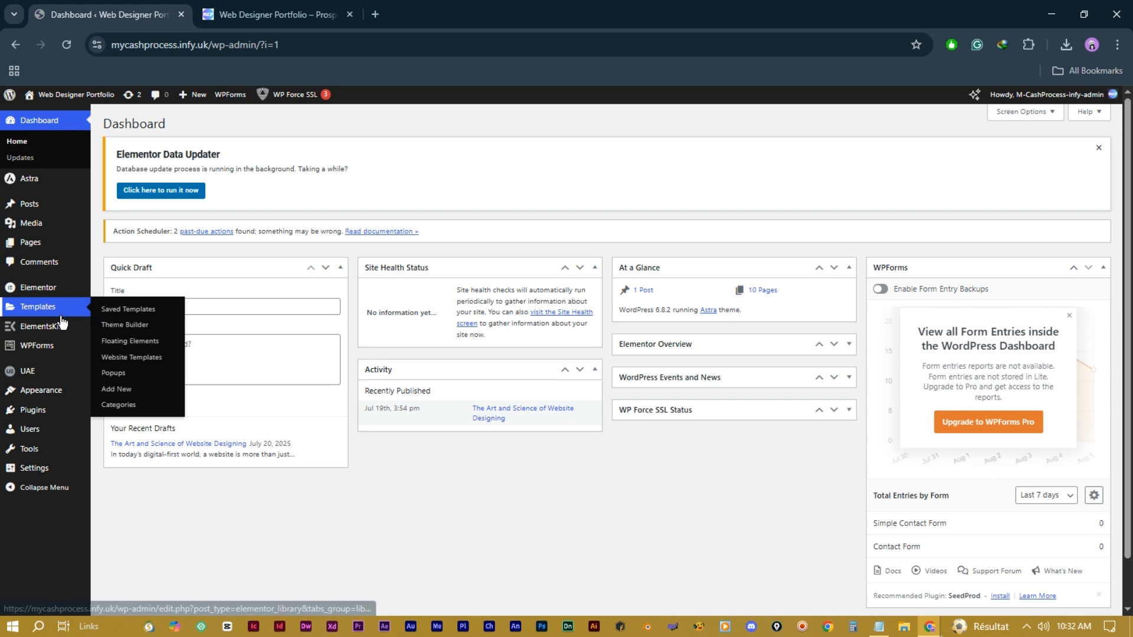
pyautogui.moveTo(62, 393)
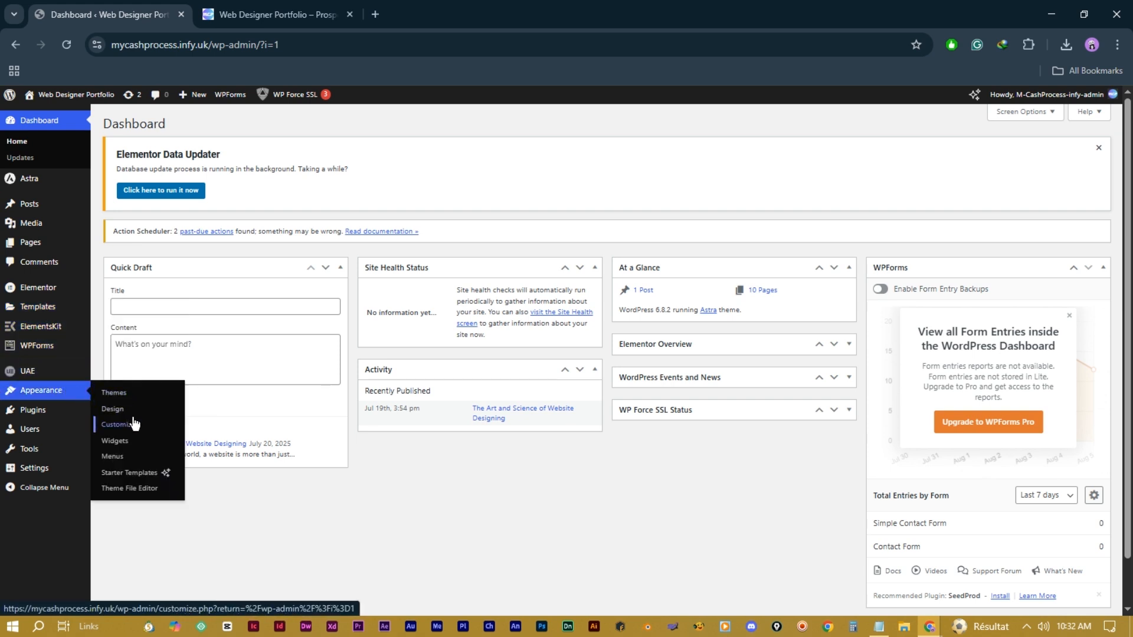
pyautogui.click(117, 446)
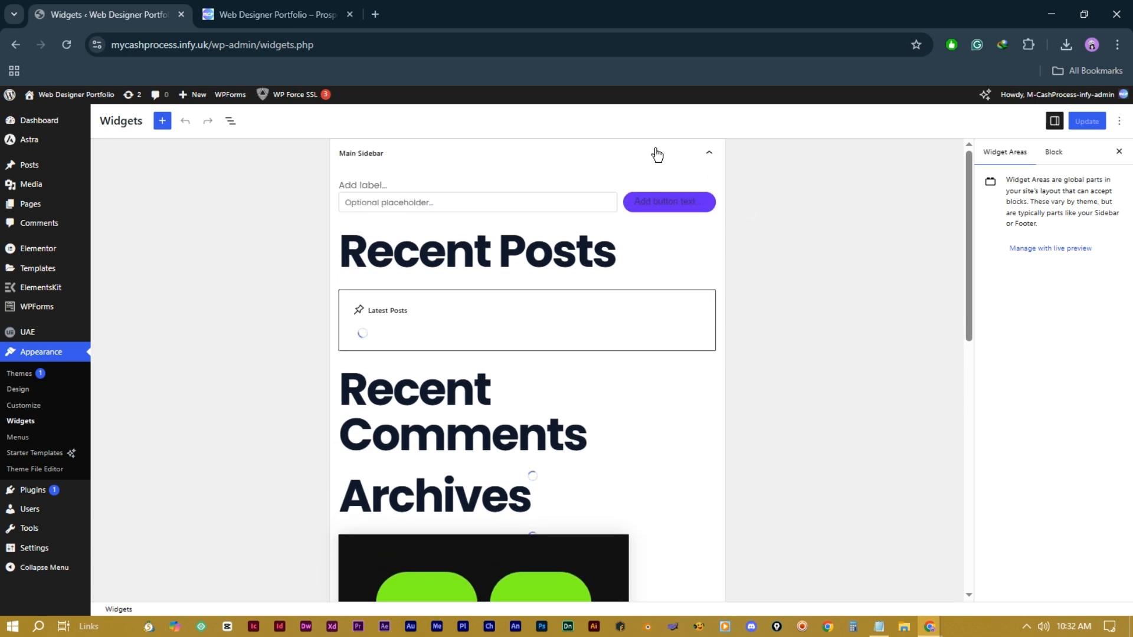
# Step: Collapse Main Sidebar and inspect the Footer Builder Widget 1, 2 and 4 areas
pyautogui.click(710, 153)
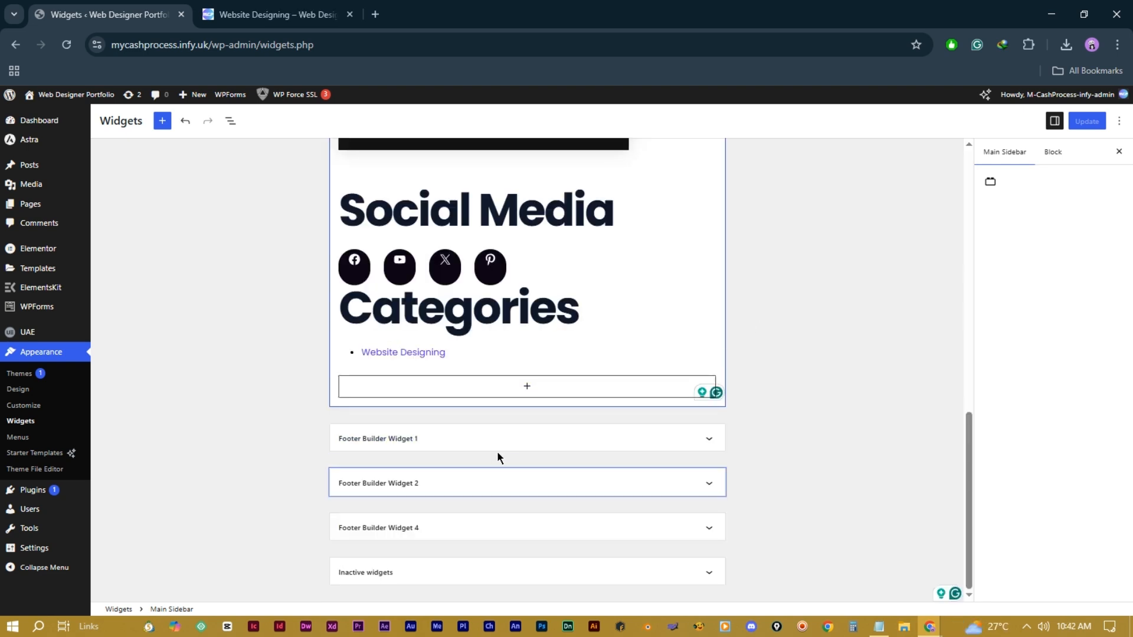
pyautogui.click(493, 440)
pyautogui.scroll(-3, 621, 470)
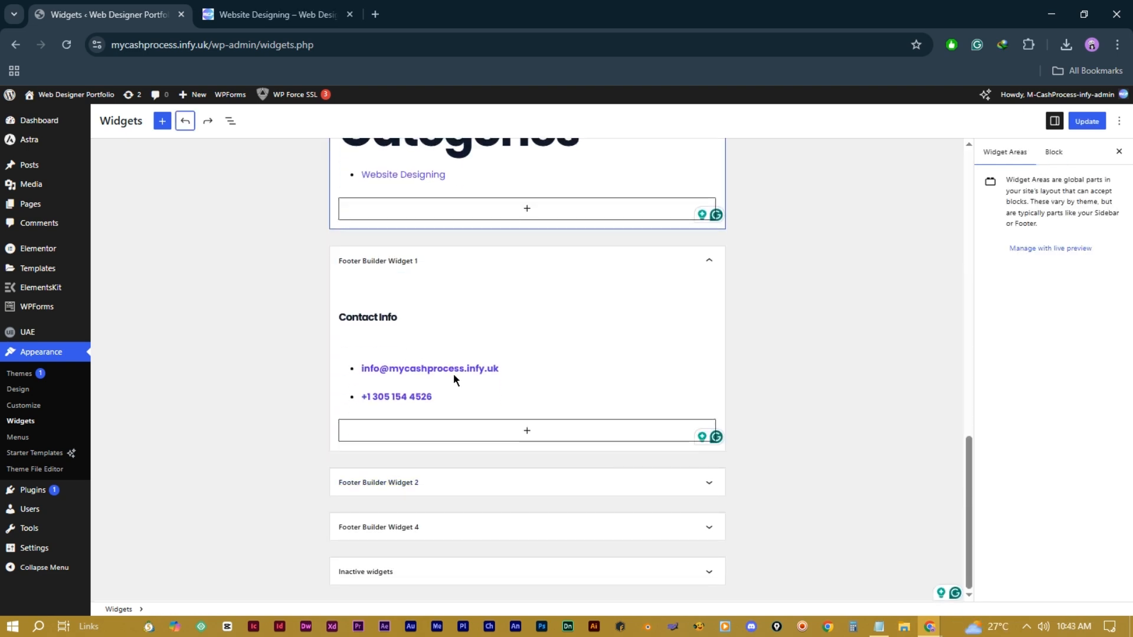
pyautogui.click(655, 483)
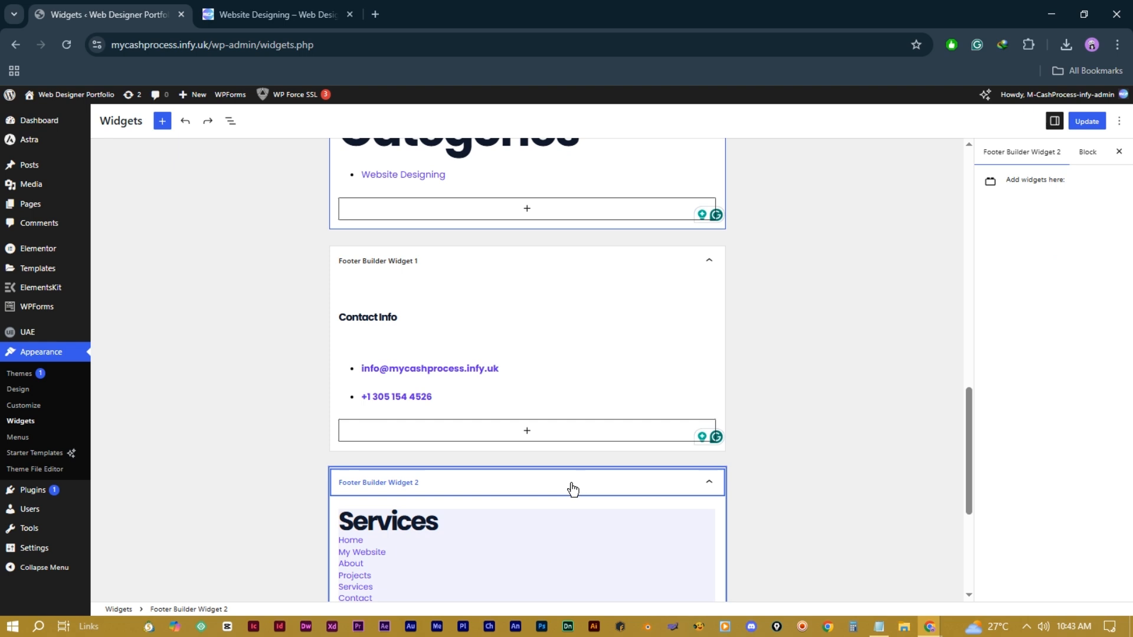
pyautogui.scroll(-3, 575, 487)
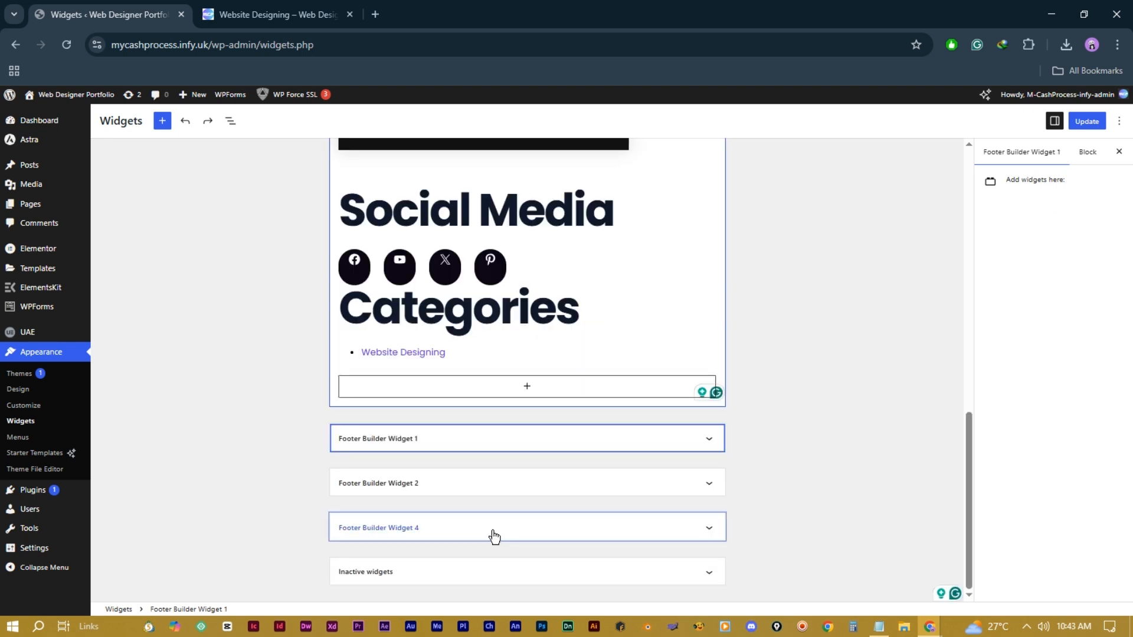
pyautogui.click(493, 534)
pyautogui.scroll(-3, 790, 511)
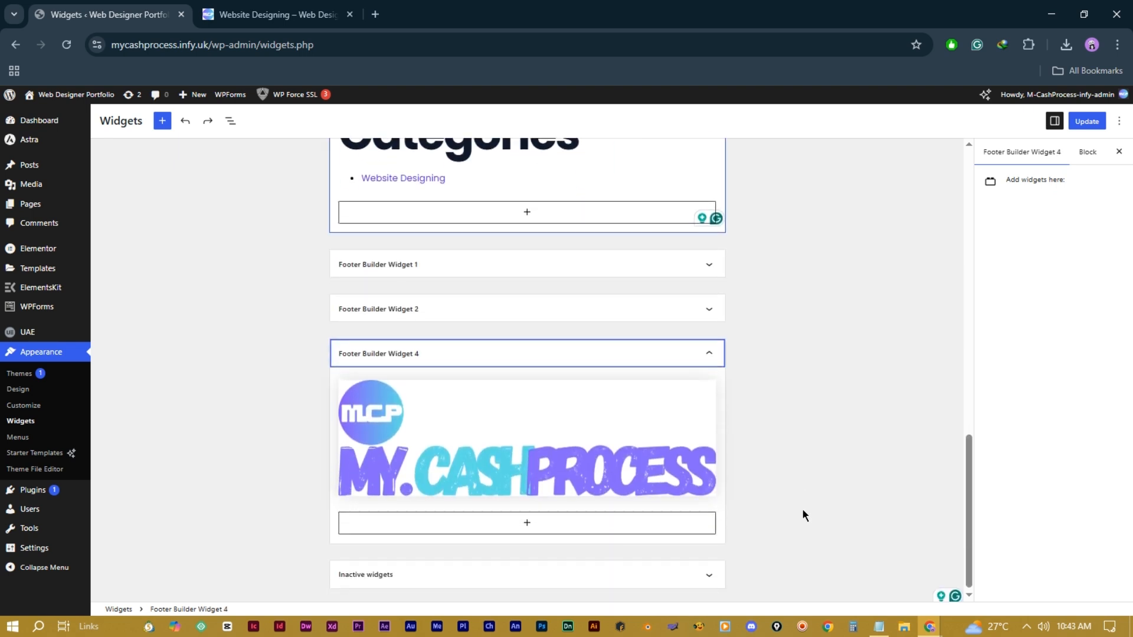
pyautogui.click(614, 349)
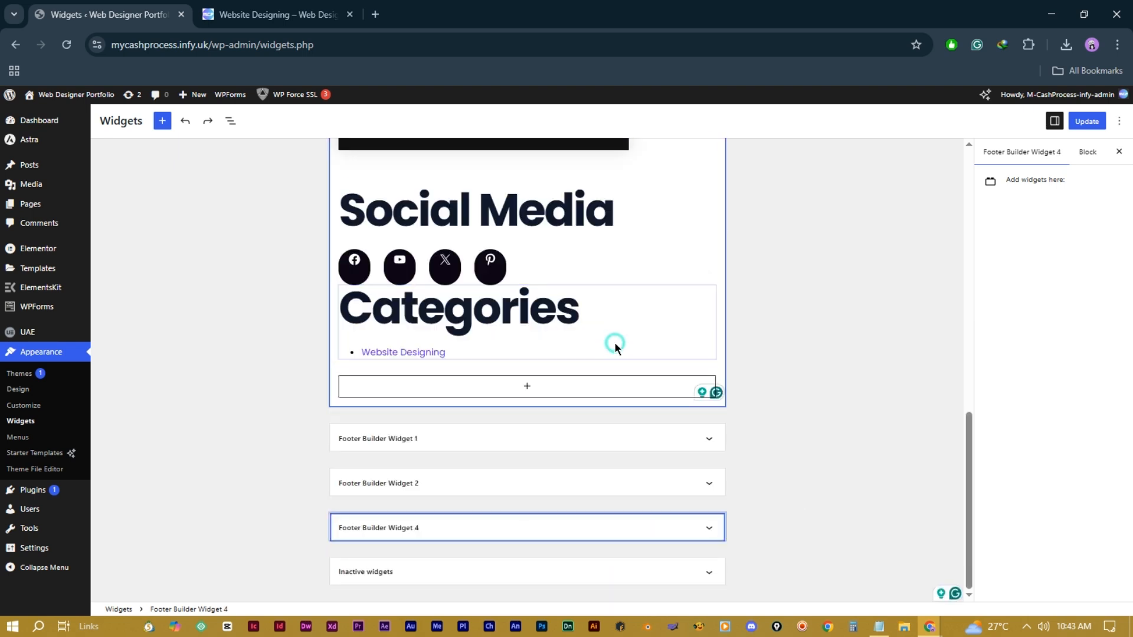
# Step: Delete the unused Navigation Menu legacy widget from the Inactive widgets area
pyautogui.click(570, 572)
pyautogui.scroll(-8, 837, 470)
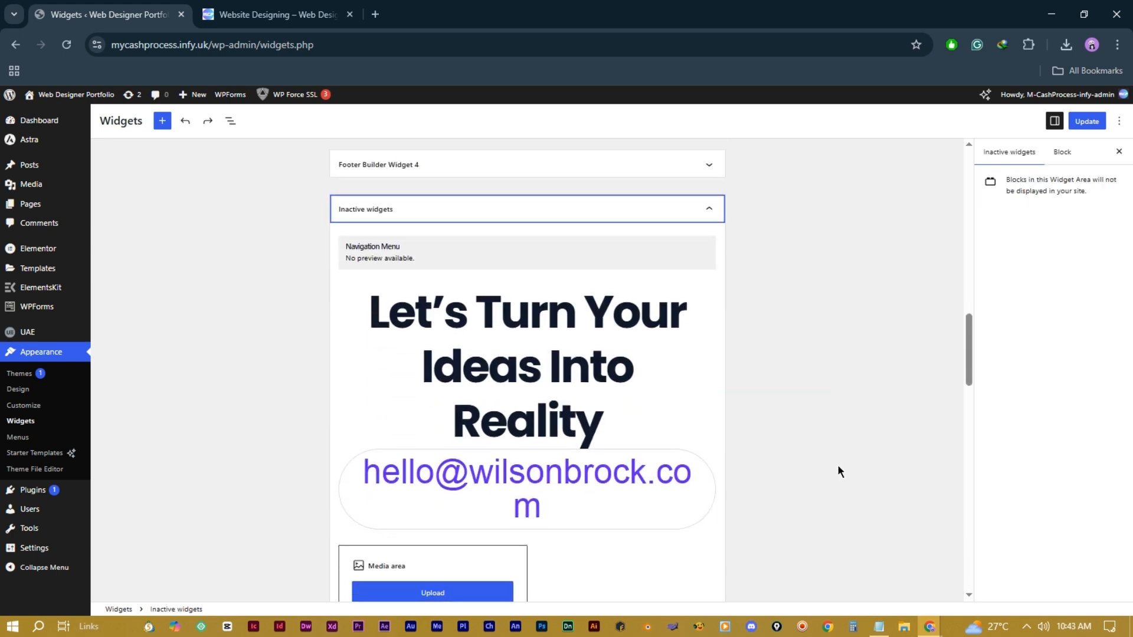
pyautogui.scroll(-10, 839, 470)
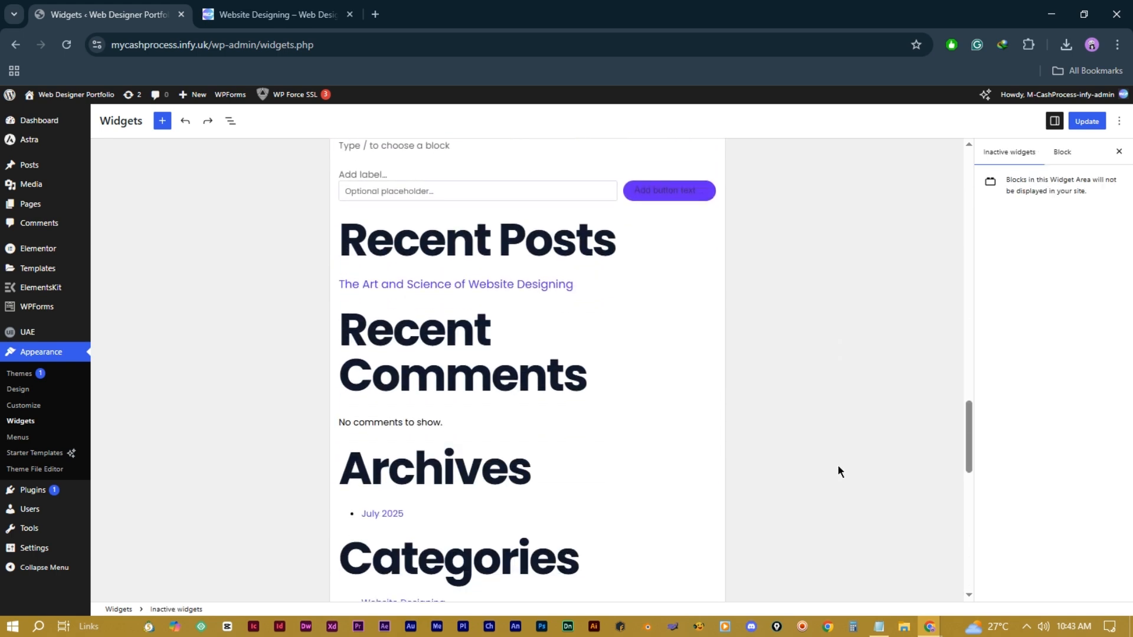
pyautogui.scroll(-10, 841, 472)
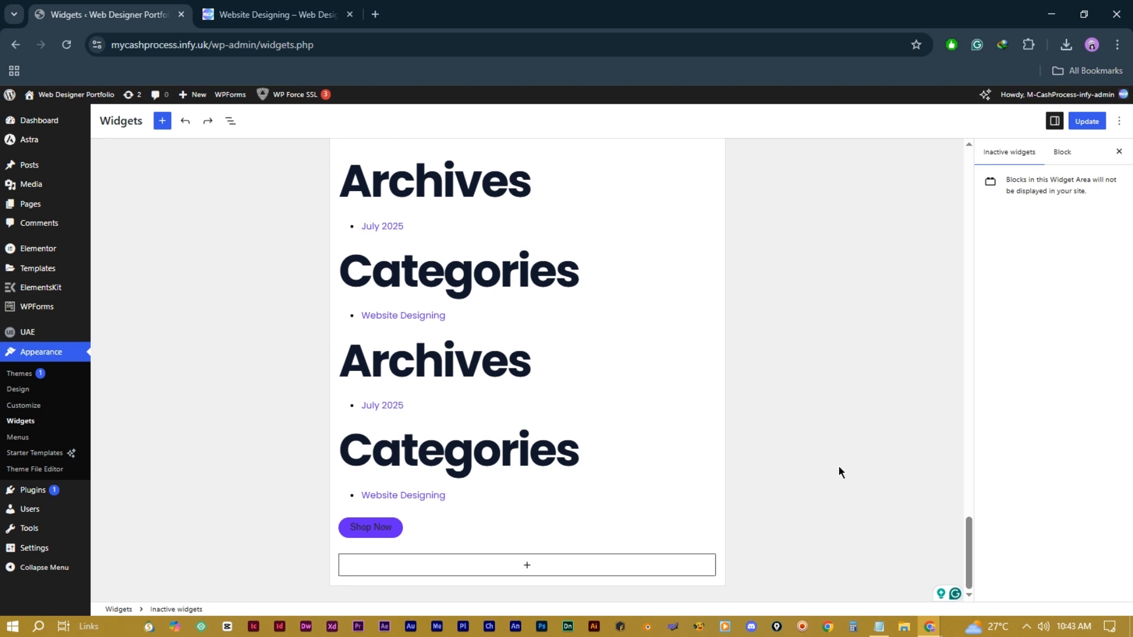
pyautogui.scroll(10, 839, 467)
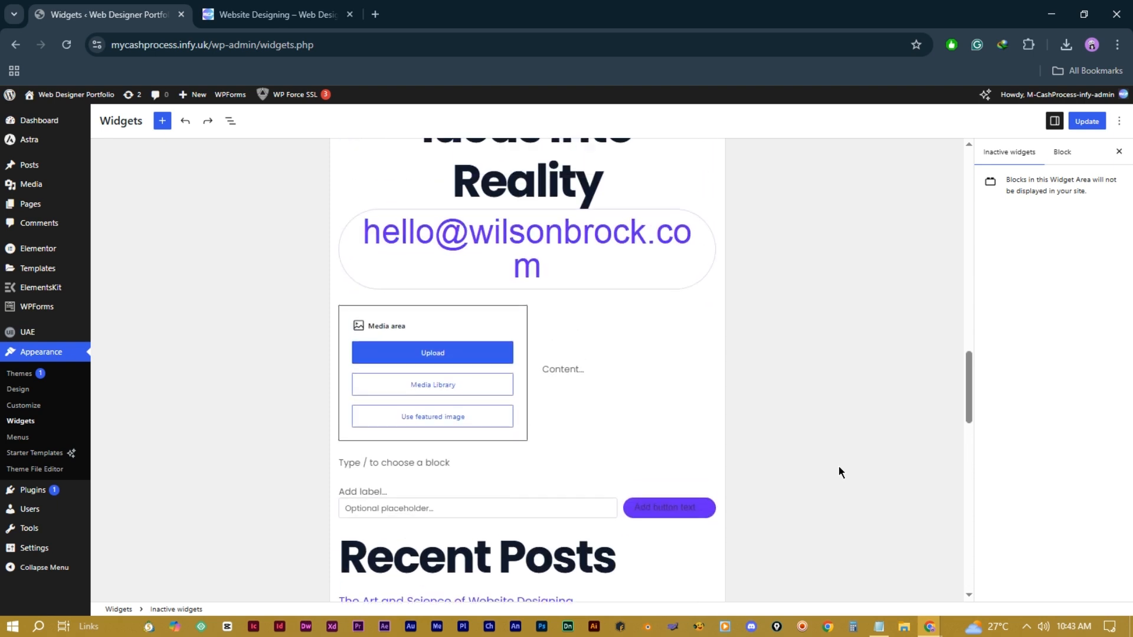
pyautogui.scroll(5, 839, 469)
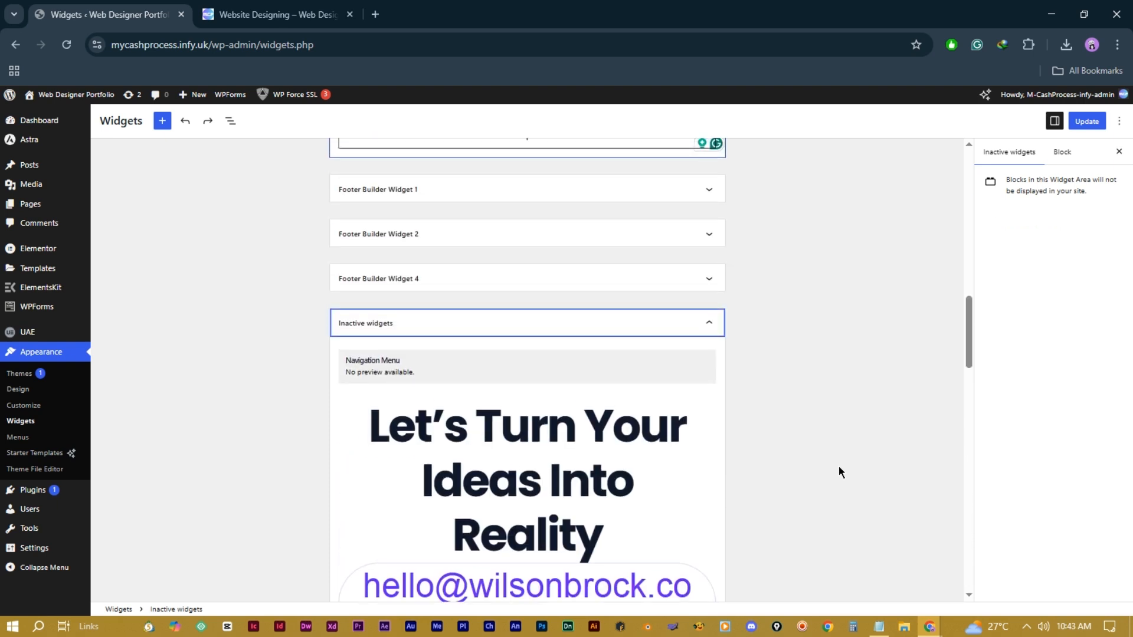
pyautogui.click(694, 369)
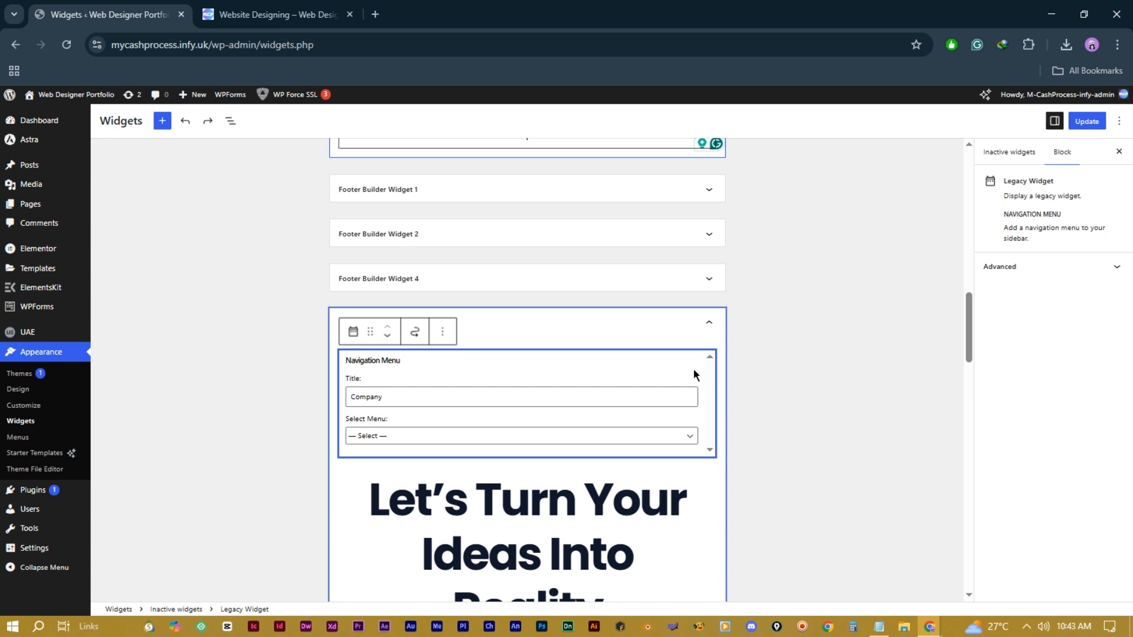
pyautogui.click(443, 332)
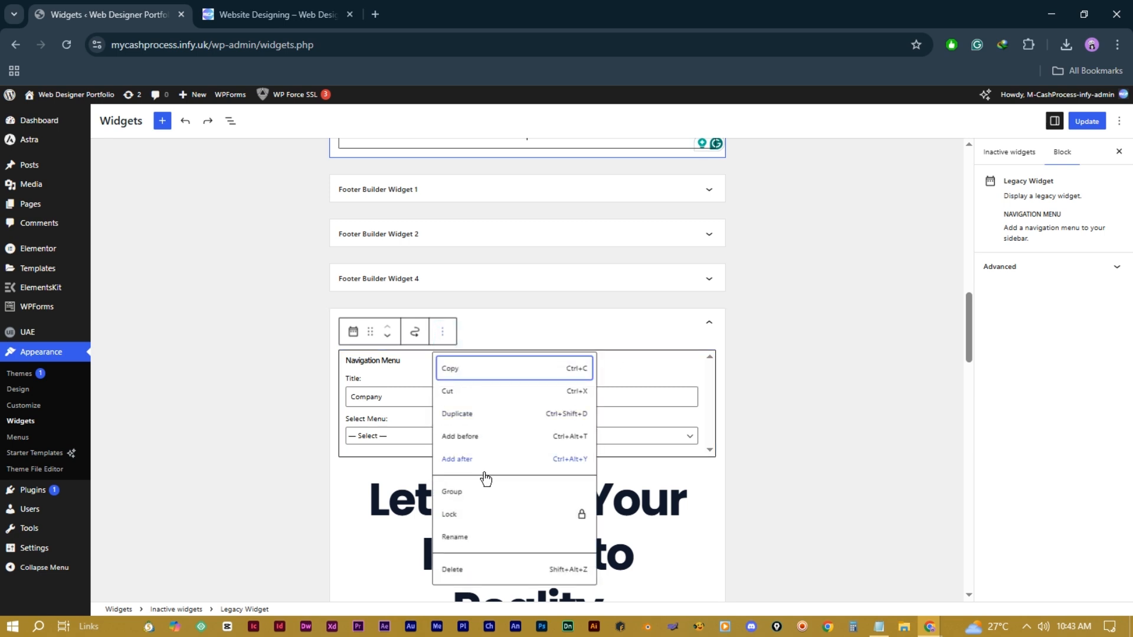
pyautogui.click(487, 571)
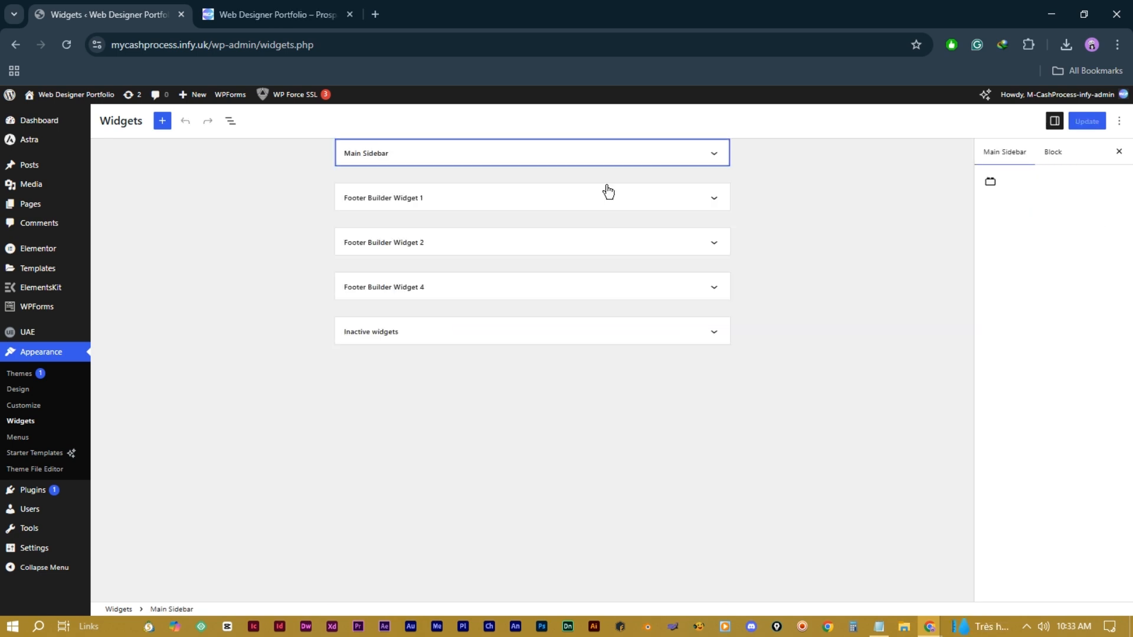
# Step: Expand Main Sidebar and compare it with the live Website Designing category page
pyautogui.click(714, 154)
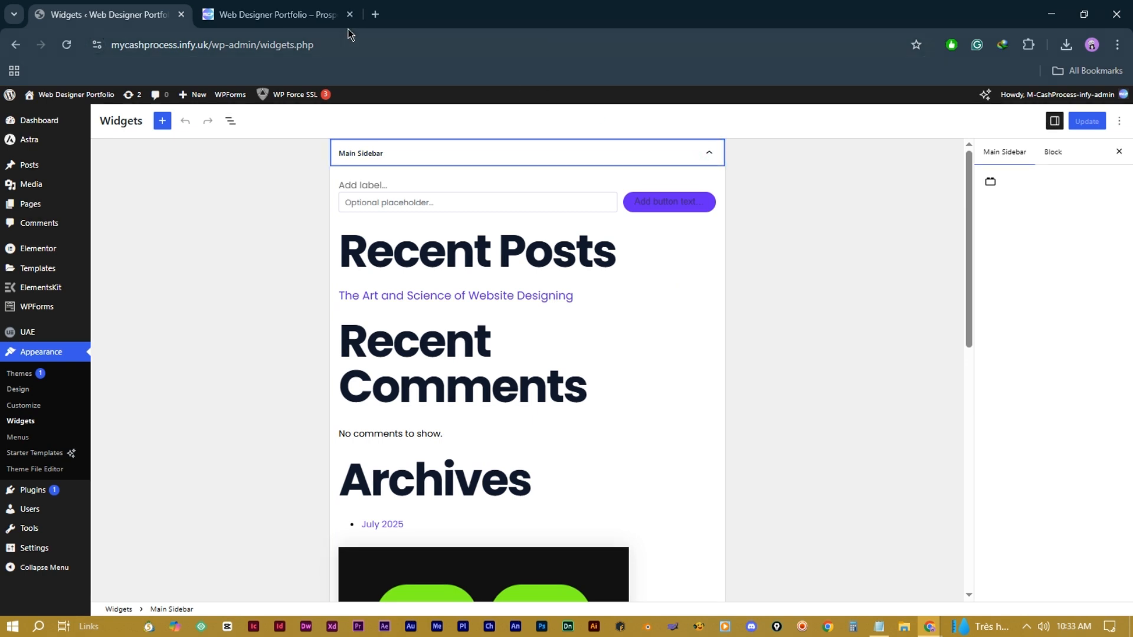
pyautogui.click(295, 14)
pyautogui.click(519, 162)
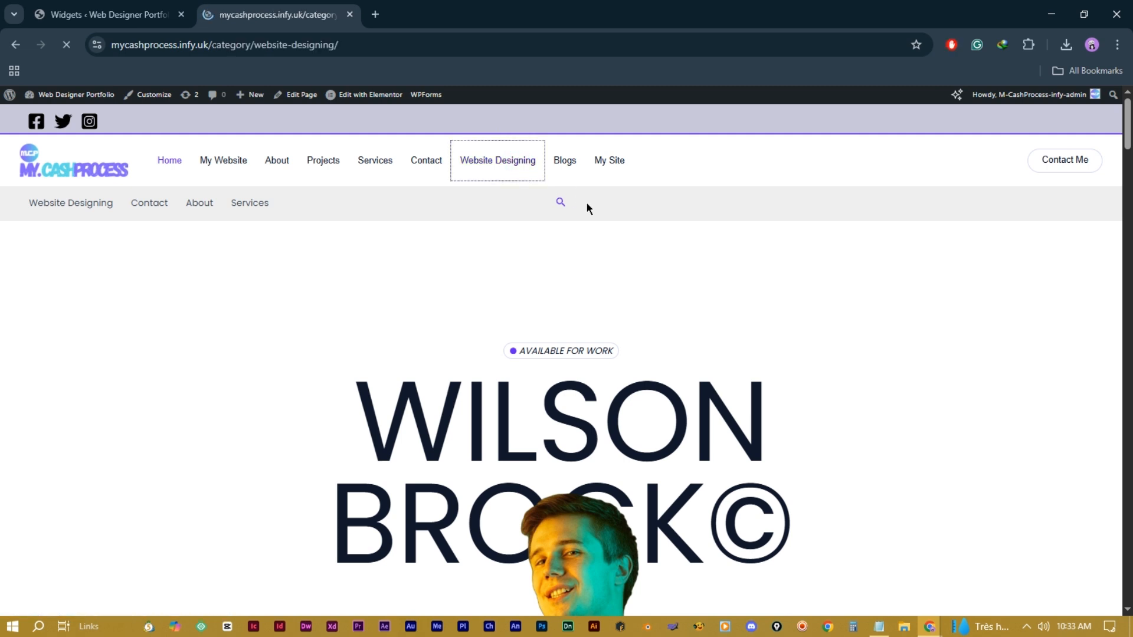
pyautogui.scroll(-6, 930, 491)
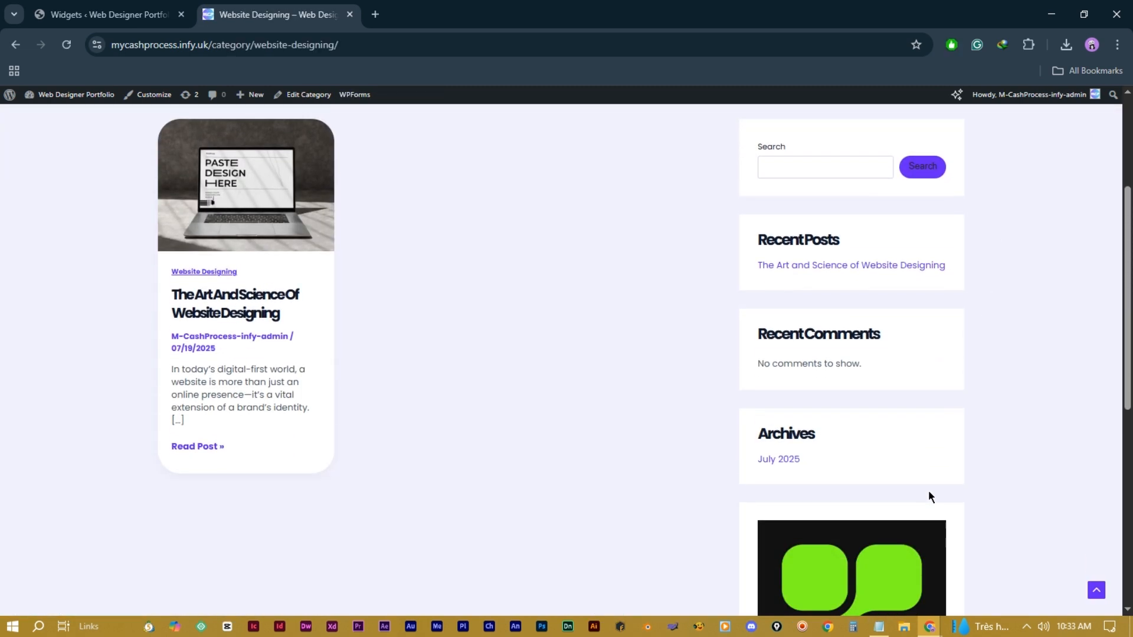
pyautogui.scroll(6, 929, 495)
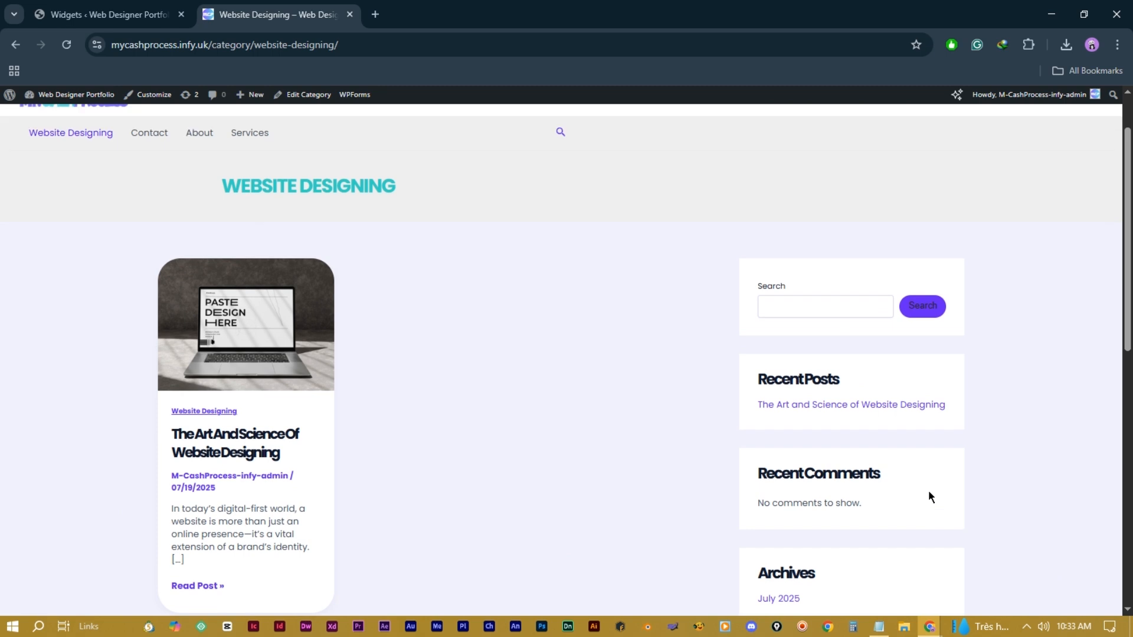
pyautogui.click(135, 16)
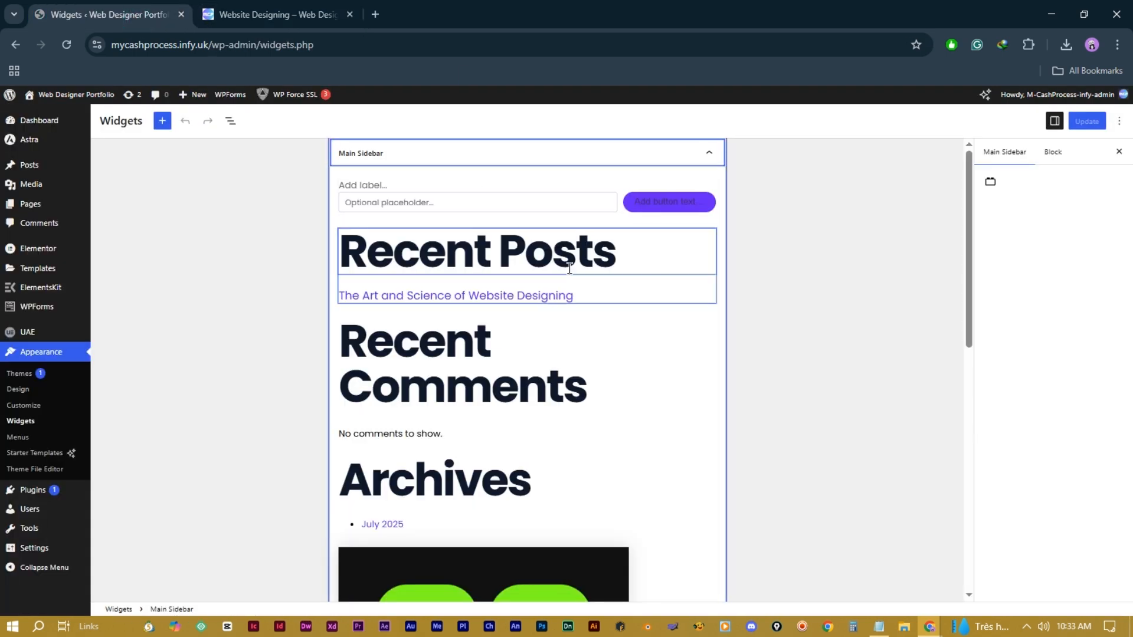
# Step: Open the full block library at the end of Main Sidebar and scroll to the Widgets blocks
pyautogui.click(580, 192)
pyautogui.click(540, 162)
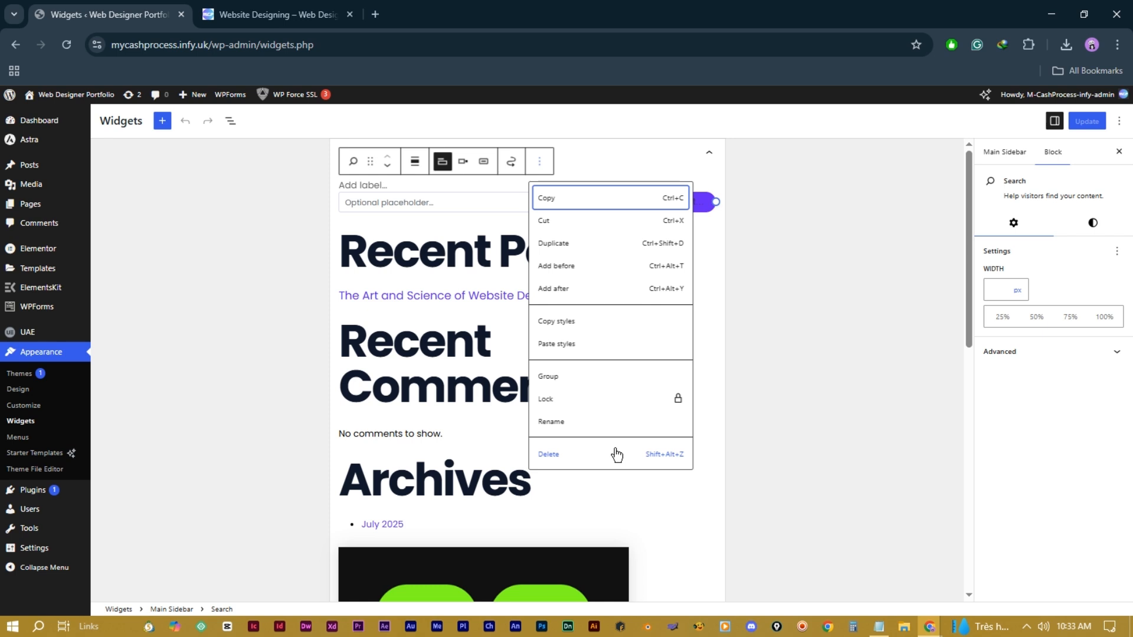
pyautogui.click(699, 190)
pyautogui.scroll(-8, 541, 296)
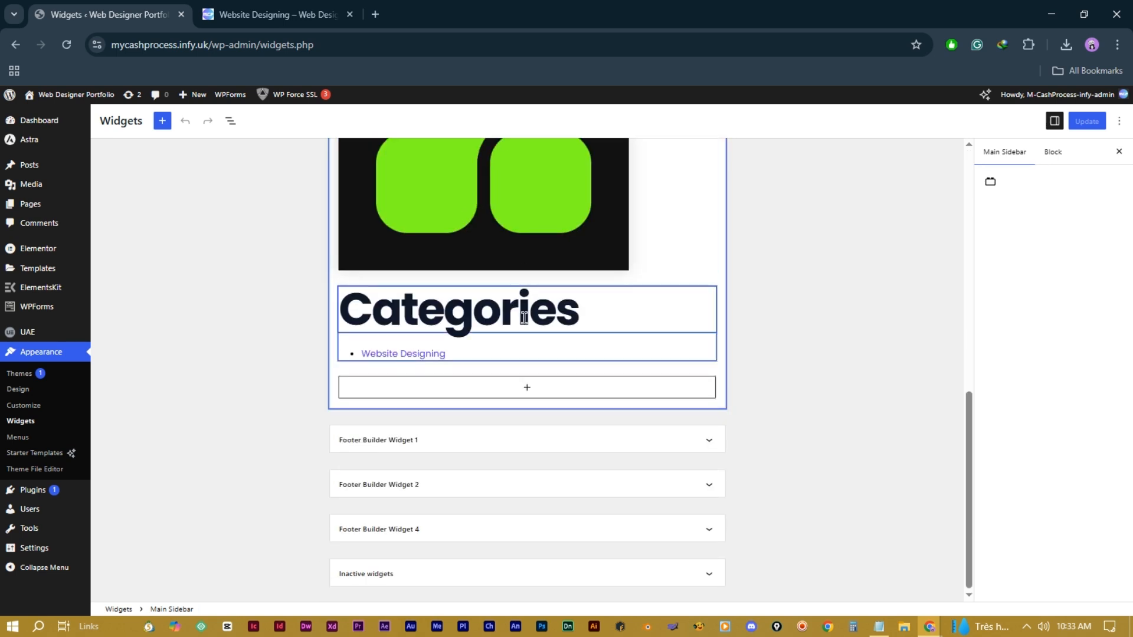
pyautogui.click(527, 388)
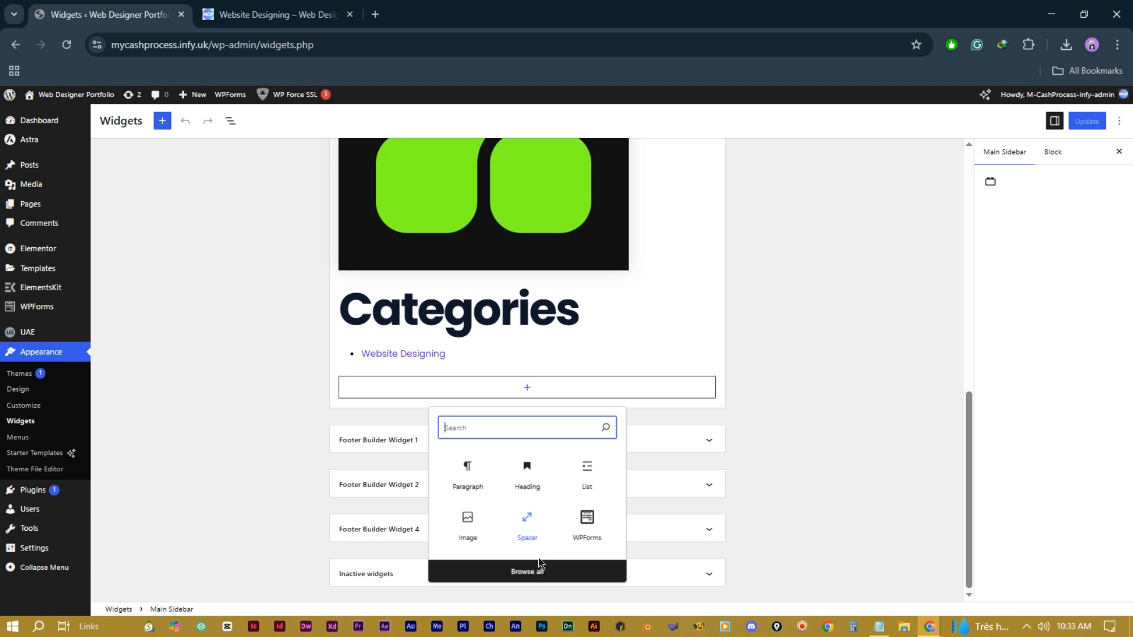
pyautogui.click(544, 572)
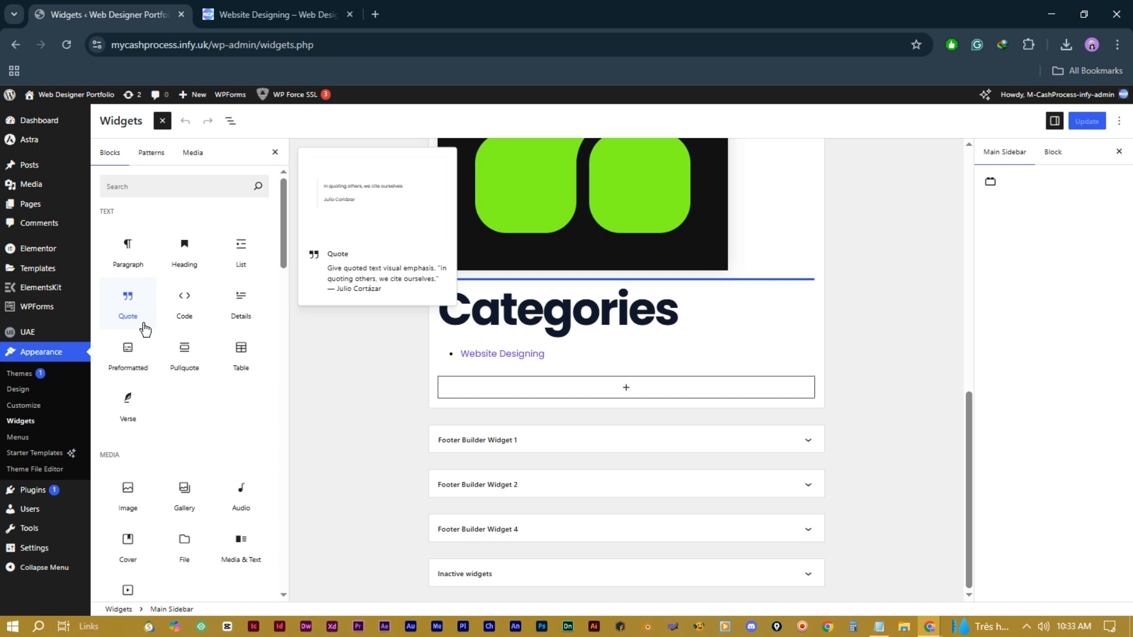
pyautogui.scroll(-3, 147, 354)
pyautogui.scroll(-3, 189, 437)
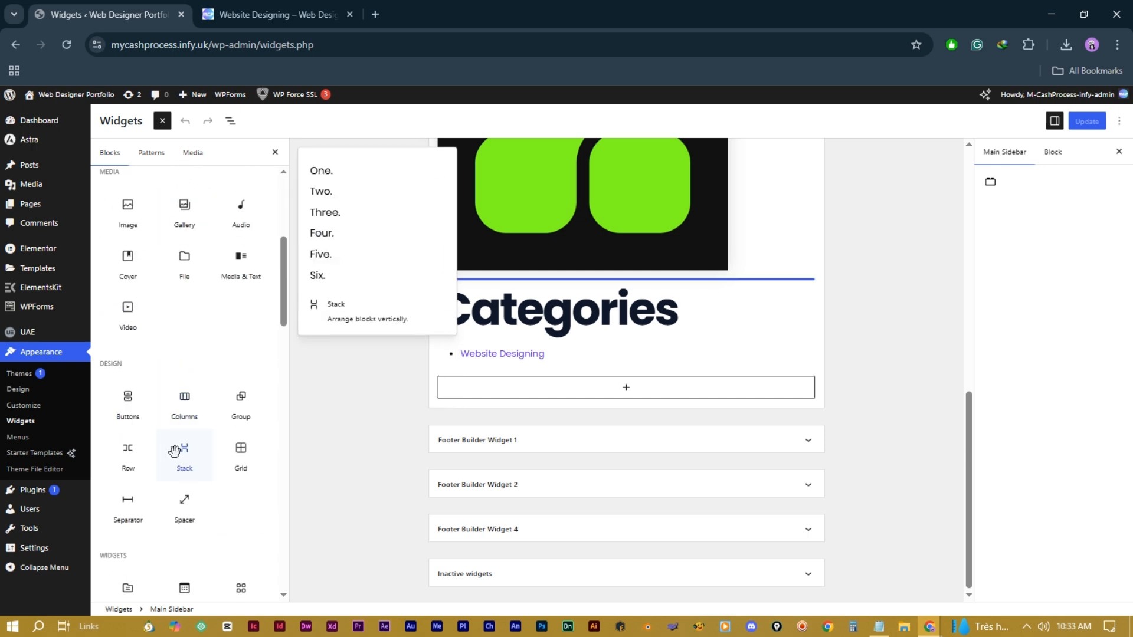
pyautogui.scroll(-10, 226, 476)
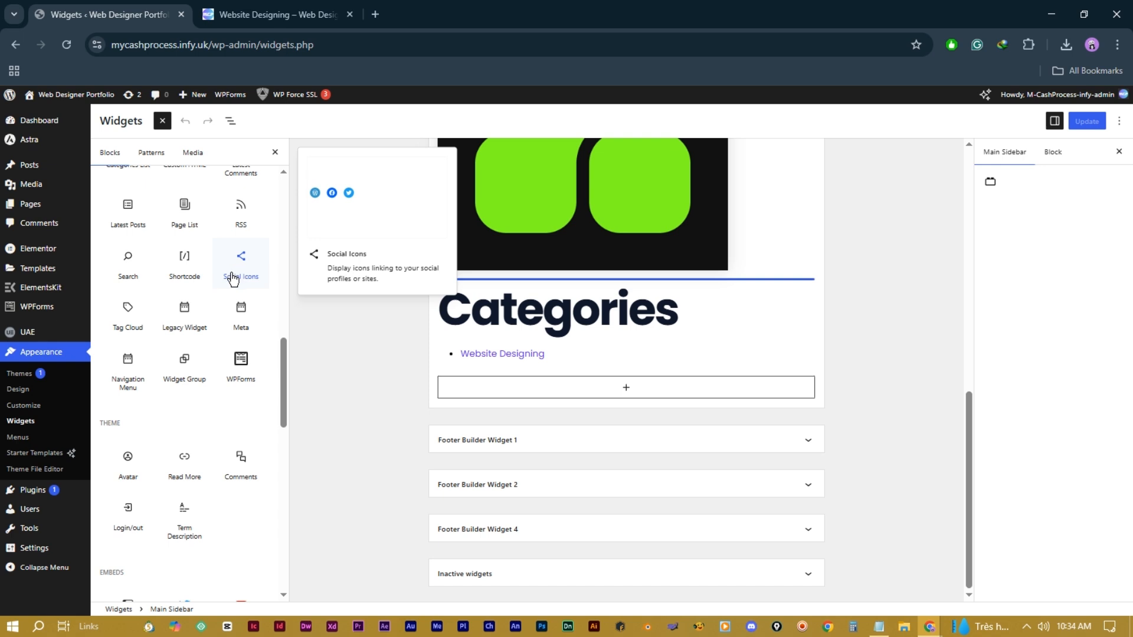
# Step: Insert a Social Icons block with Facebook, YouTube, X and Pinterest icons
pyautogui.click(237, 267)
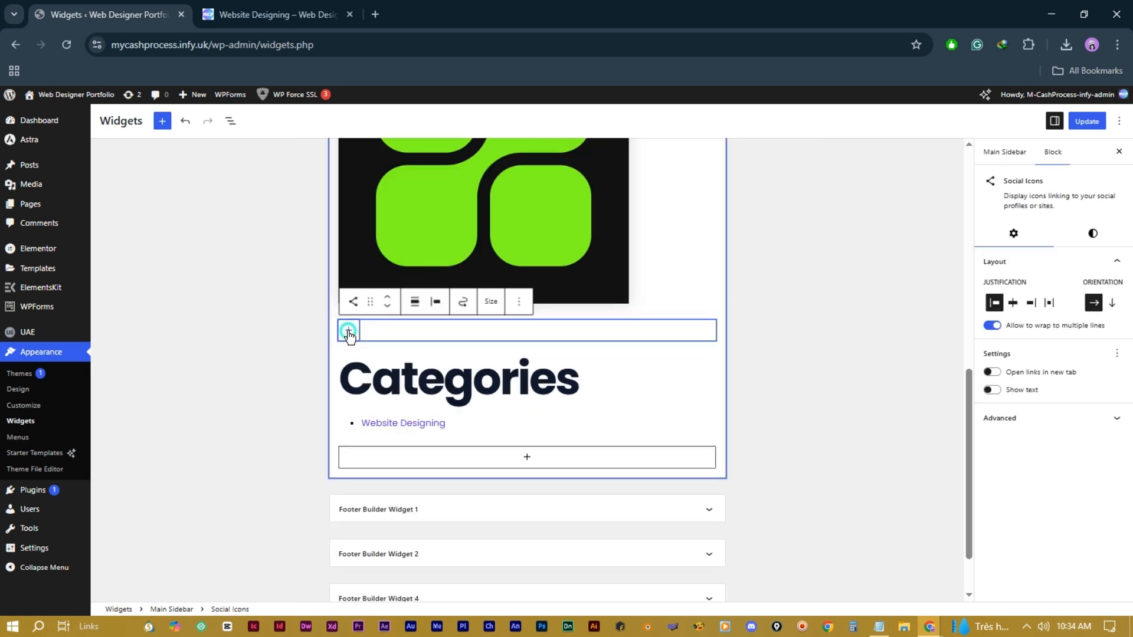
pyautogui.click(348, 331)
pyautogui.click(357, 518)
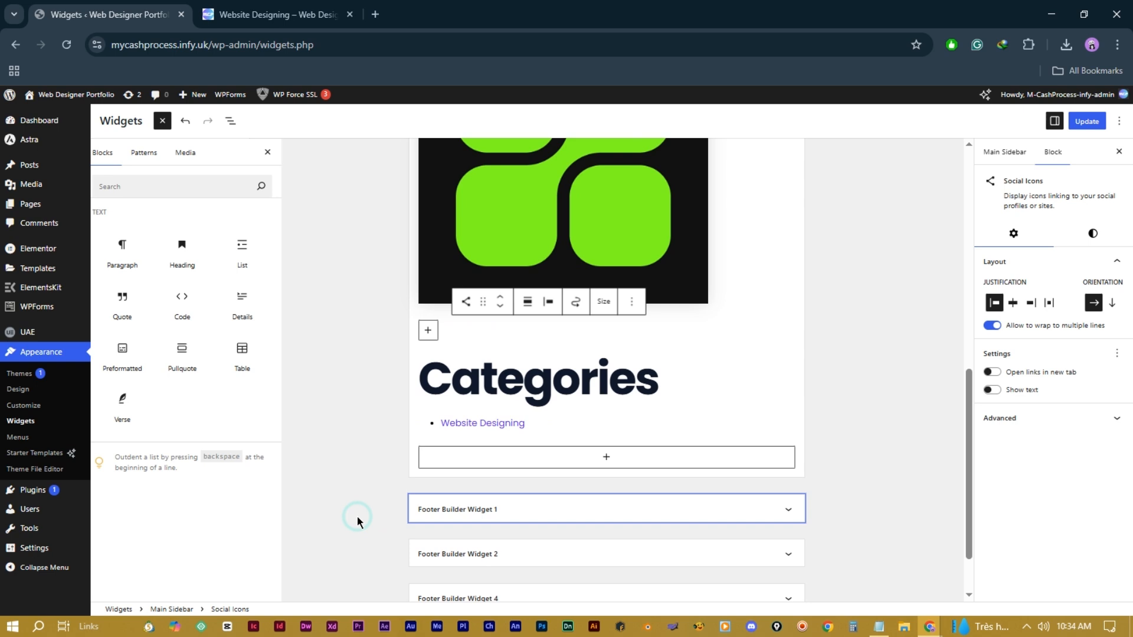
pyautogui.click(185, 454)
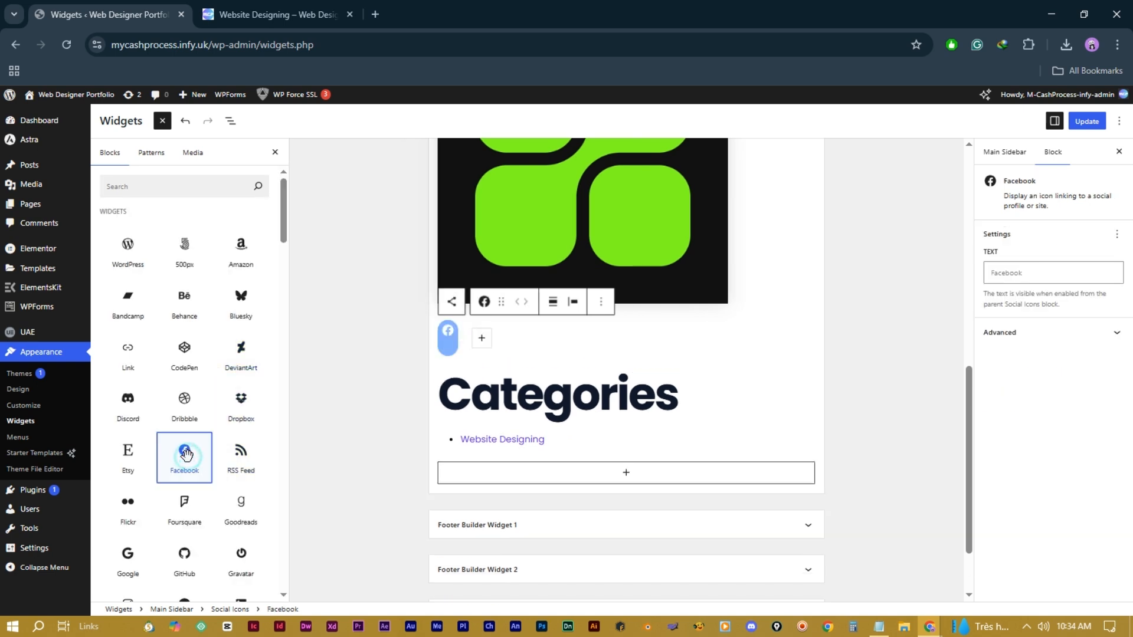
pyautogui.click(382, 338)
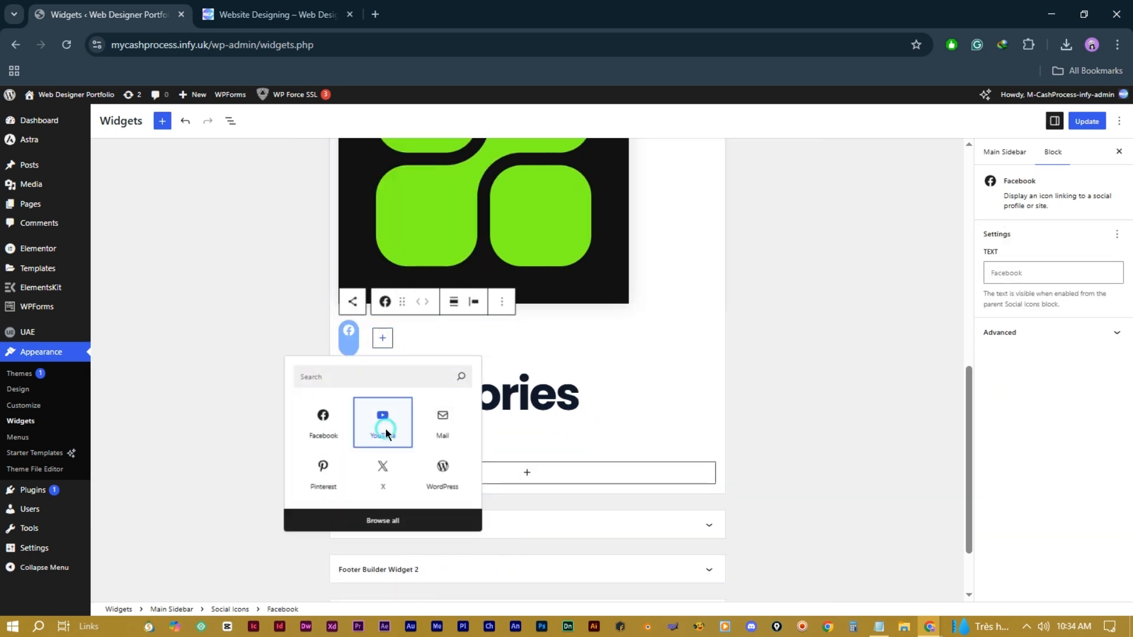
pyautogui.click(382, 420)
pyautogui.click(416, 338)
pyautogui.click(422, 475)
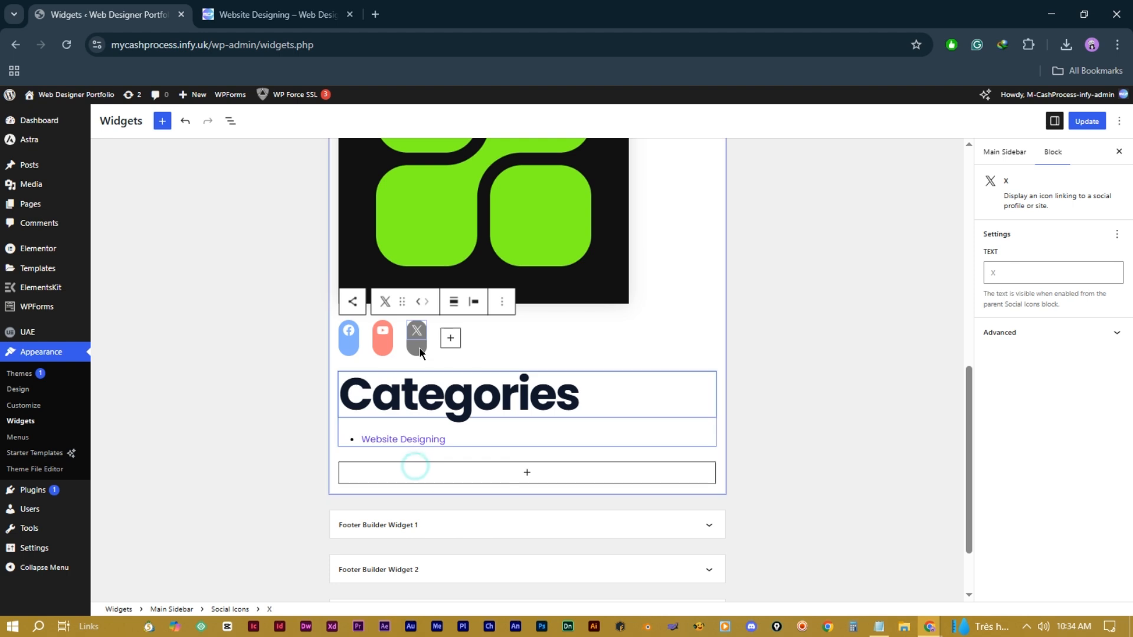
pyautogui.click(451, 338)
pyautogui.click(452, 478)
# Step: Set the Social Icons' icon background to the theme's dark colour swatch
pyautogui.click(508, 335)
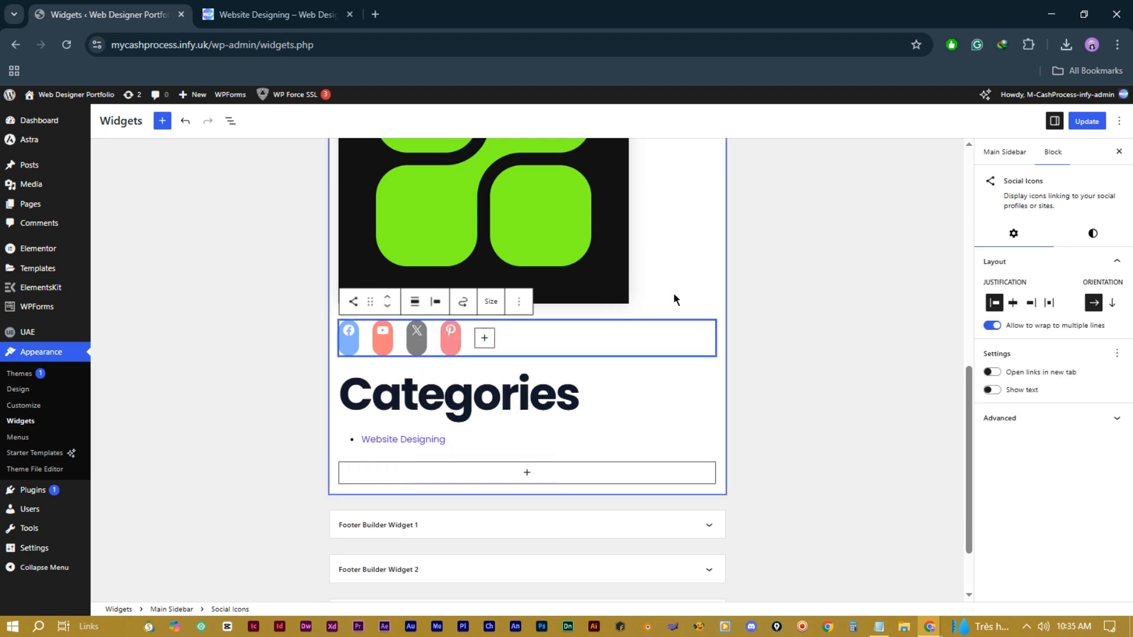
pyautogui.click(1087, 233)
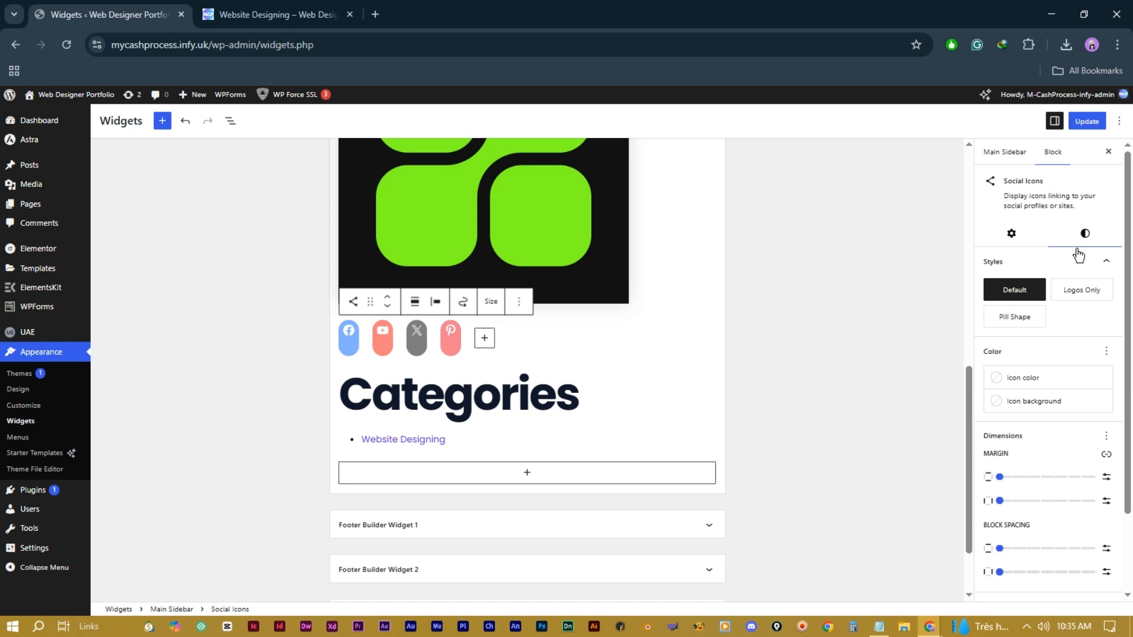
pyautogui.click(1061, 382)
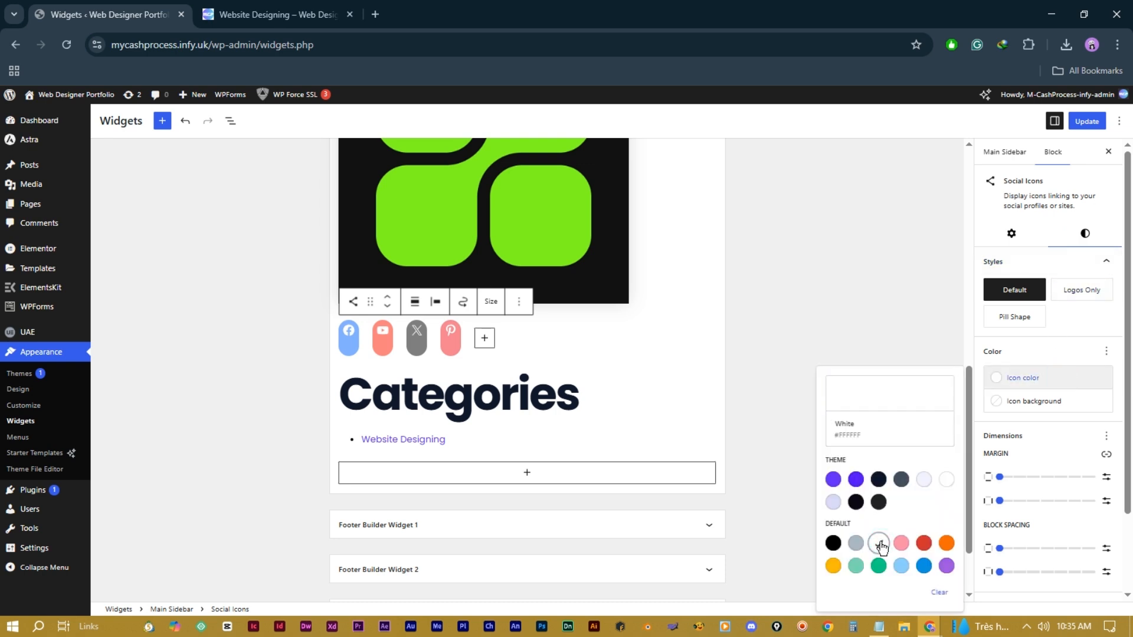
pyautogui.click(1056, 342)
pyautogui.click(872, 466)
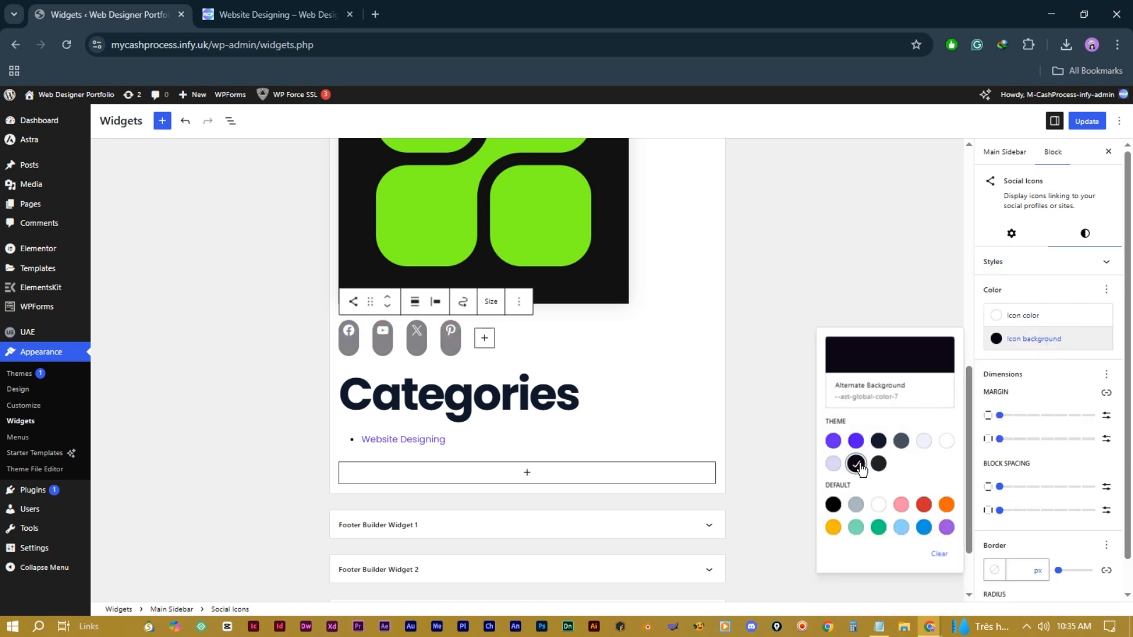
pyautogui.click(498, 455)
pyautogui.click(519, 459)
# Step: Add a 'Social Media' heading above the social icons in the sidebar
pyautogui.scroll(-2, 517, 460)
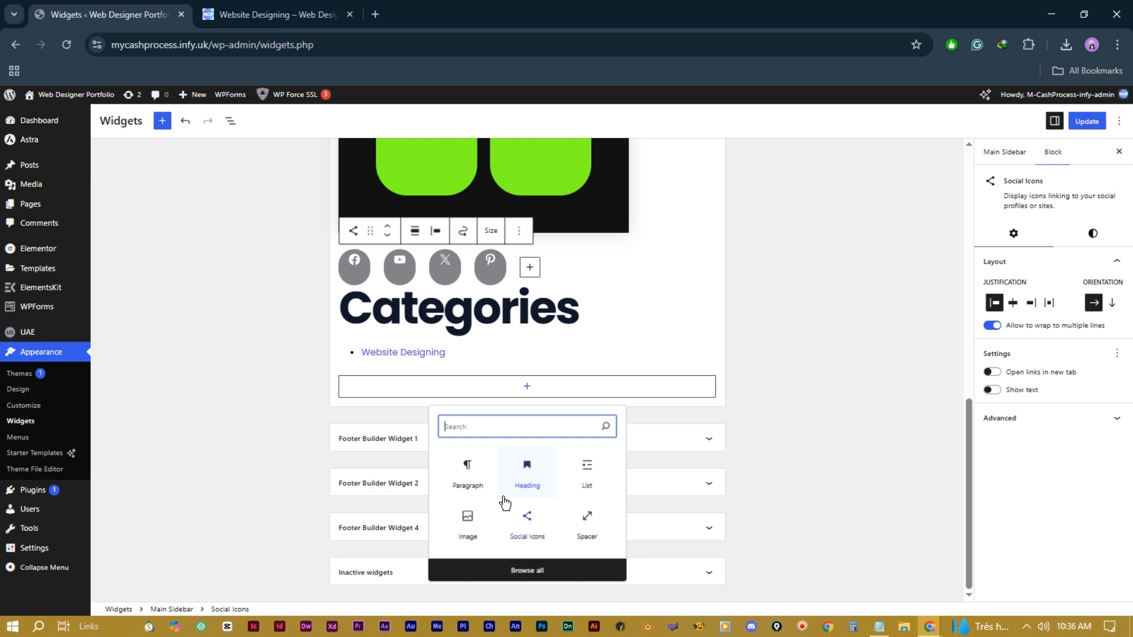
pyautogui.click(529, 481)
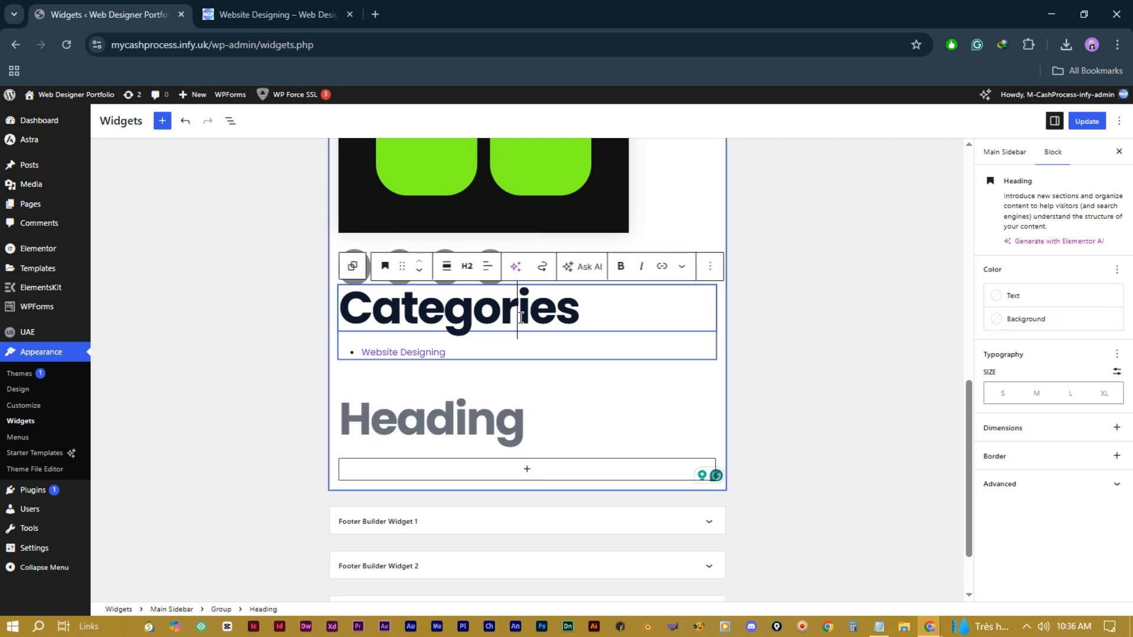
pyautogui.click(537, 415)
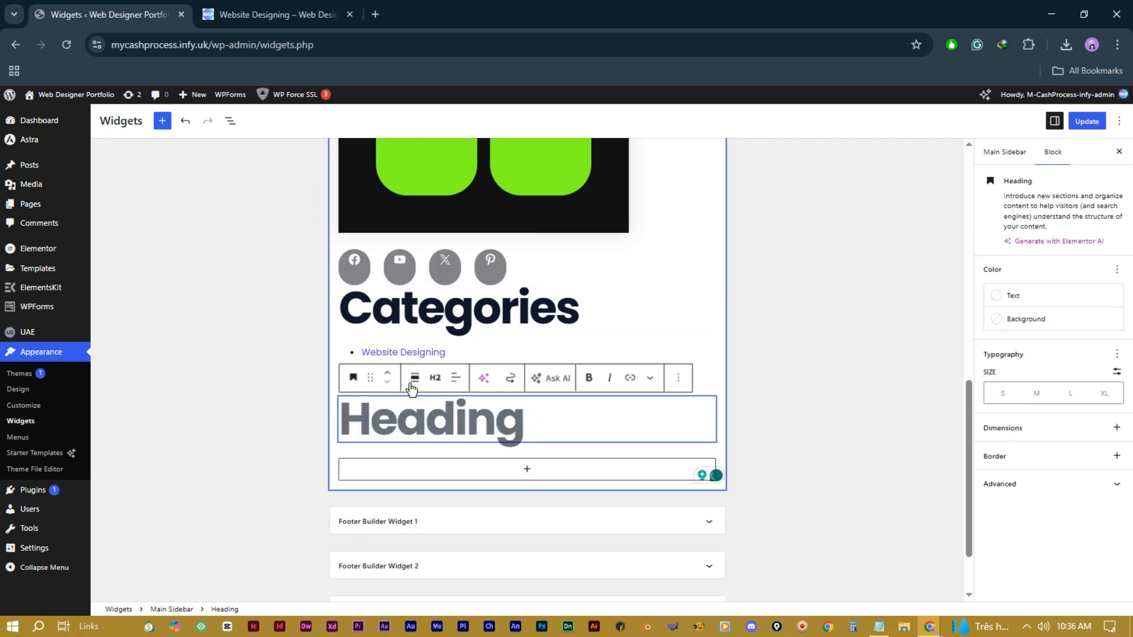
pyautogui.click(387, 373)
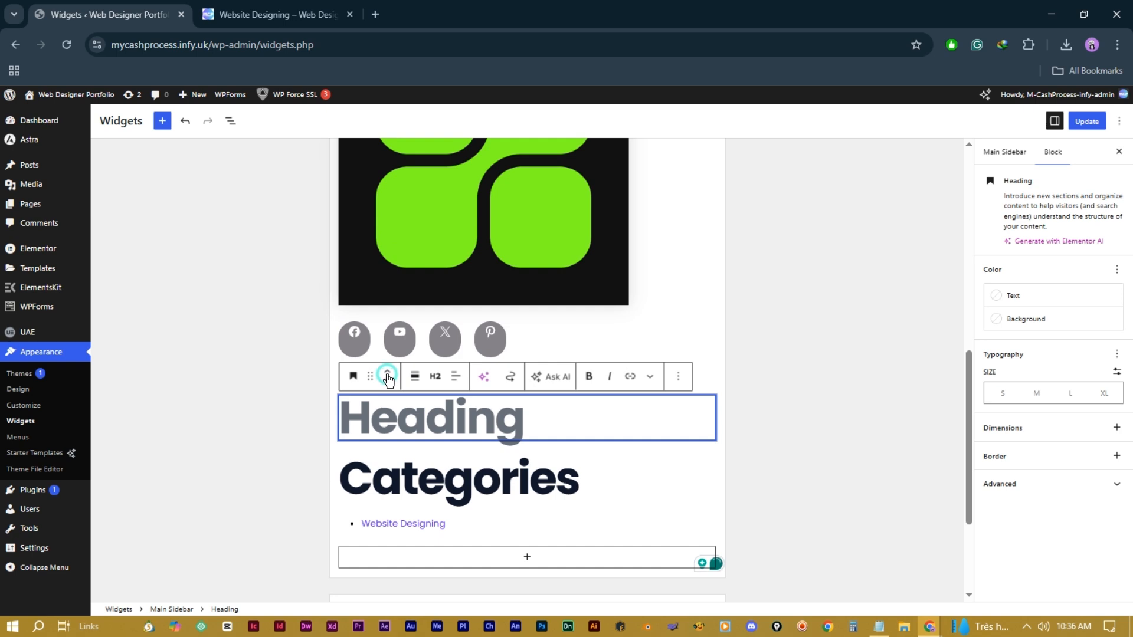
pyautogui.click(387, 376)
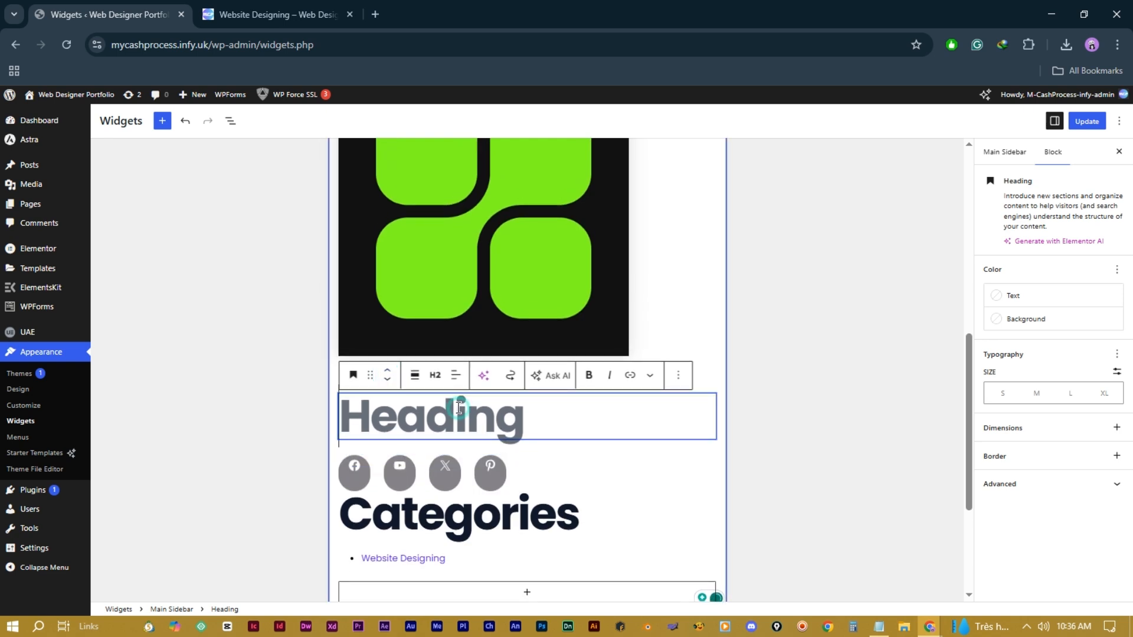
pyautogui.write('Social Media')
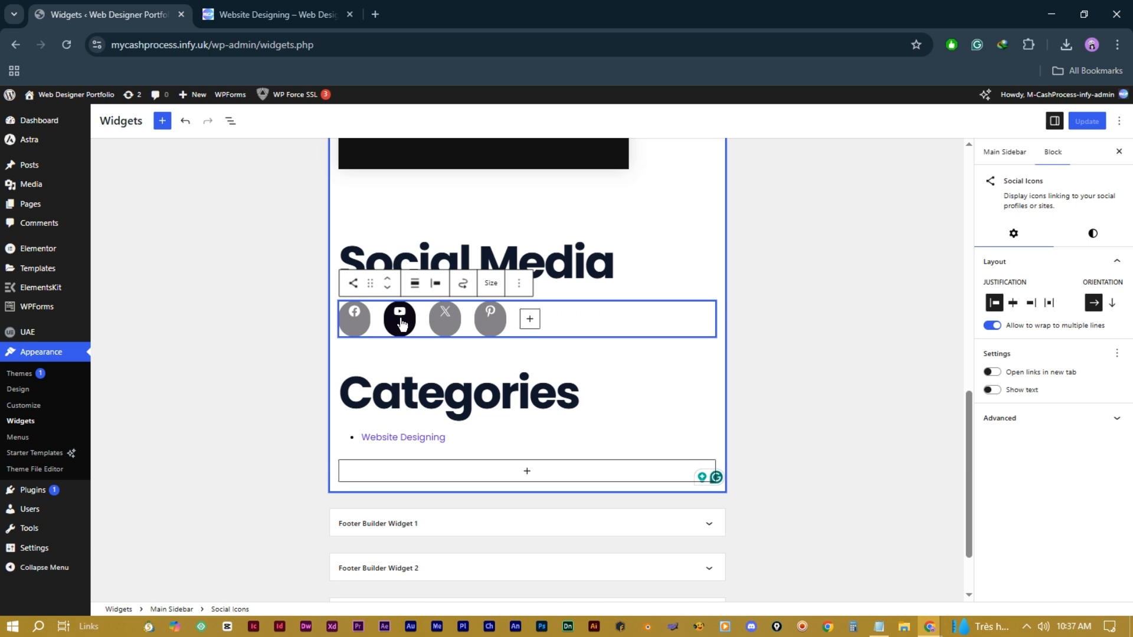
# Step: Check the Facebook link and paste the profile links into the YouTube and Pinterest icons
pyautogui.click(370, 323)
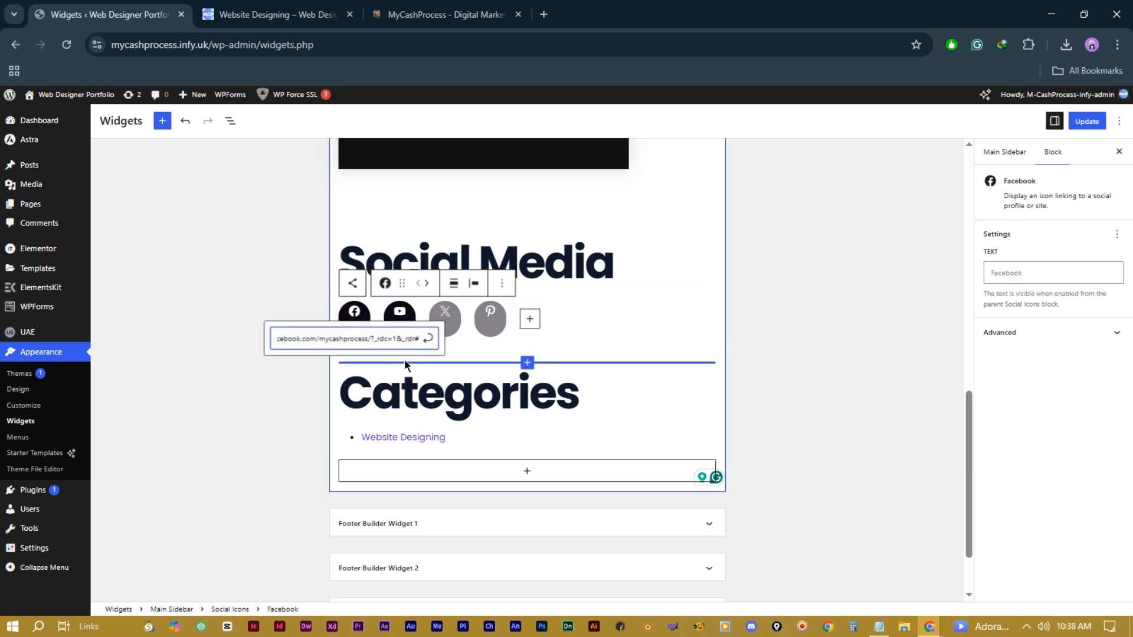
pyautogui.press('Escape')
pyautogui.click(393, 325)
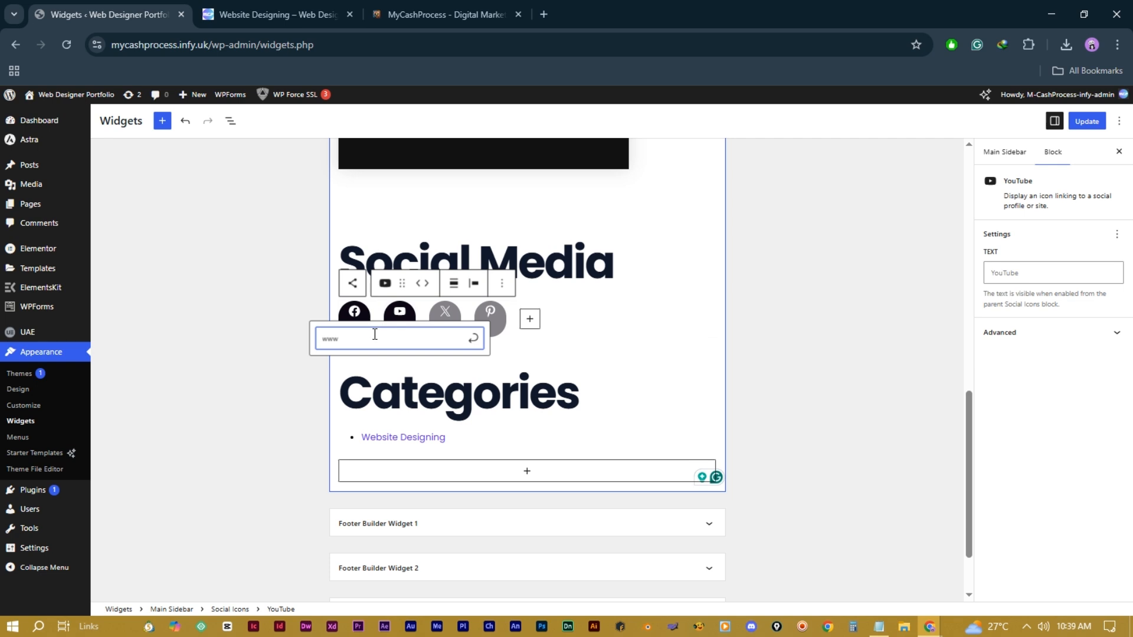
pyautogui.write('https://www.youtube.com/@My_Cash_Process')
pyautogui.click(474, 345)
pyautogui.click(490, 316)
pyautogui.write('https://www.pinterest.com/MyCashProcess')
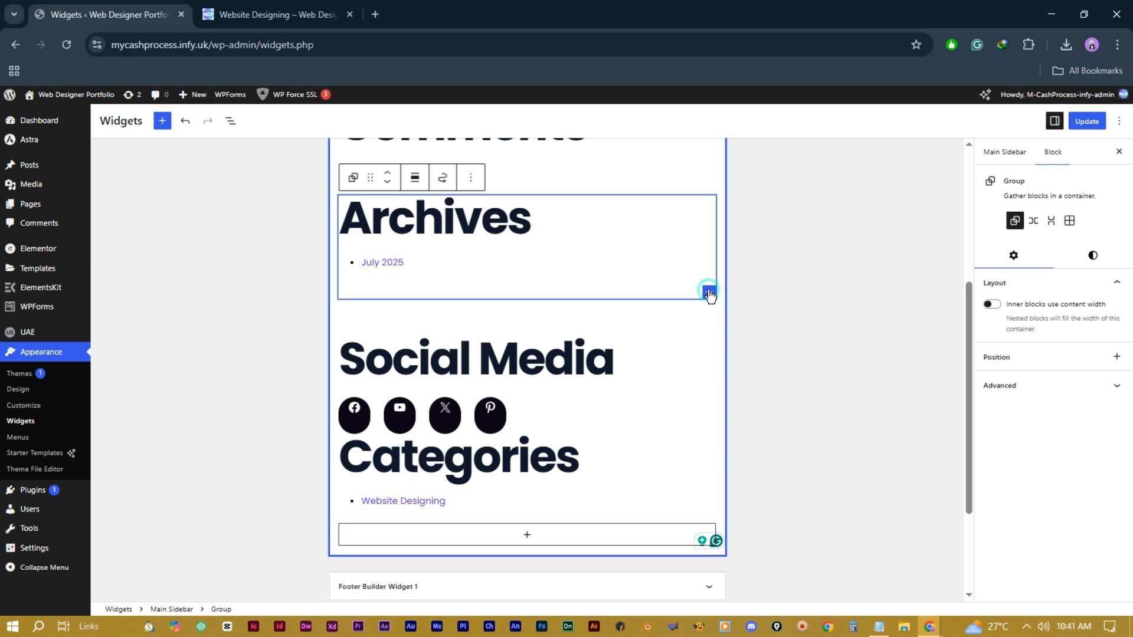
# Step: Add an Image block with the green logo from the Media Library inside the Archives group
pyautogui.click(708, 293)
pyautogui.click(743, 423)
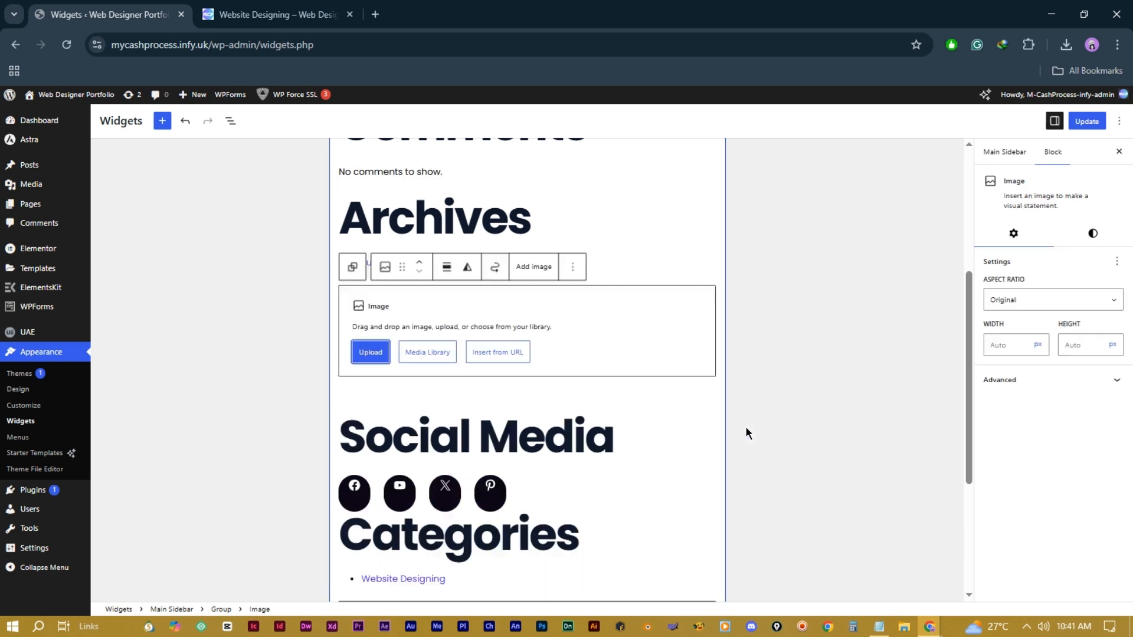
pyautogui.click(427, 352)
pyautogui.click(878, 306)
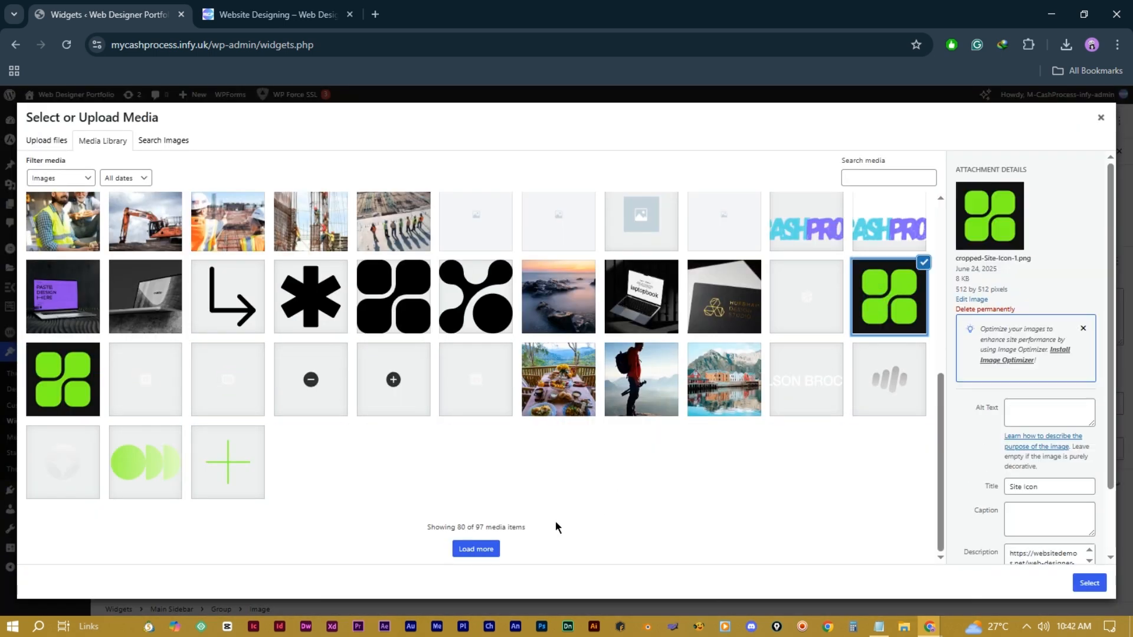
pyautogui.click(1088, 584)
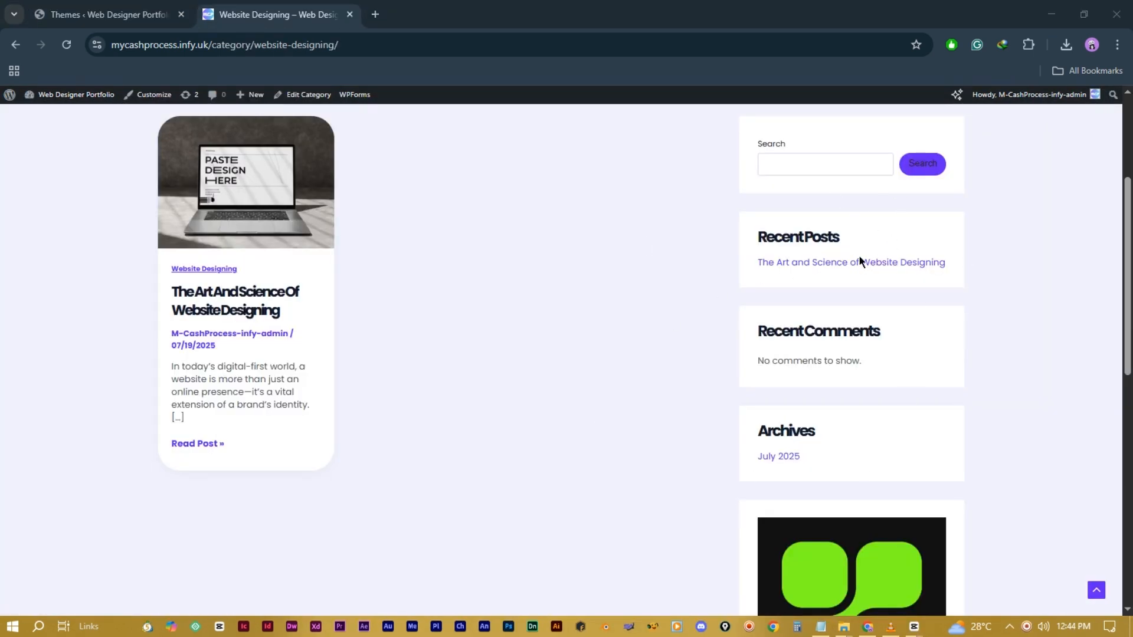
# Step: Scroll the live category page to check the sidebar's new logo and social icons
pyautogui.scroll(-7, 882, 285)
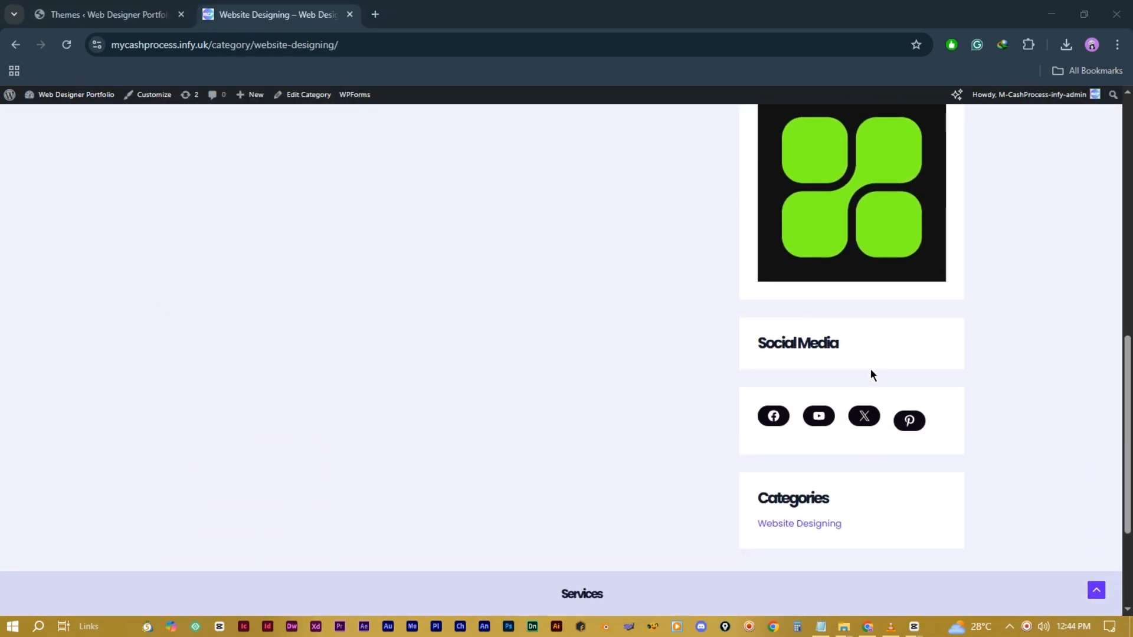
pyautogui.scroll(3, 878, 374)
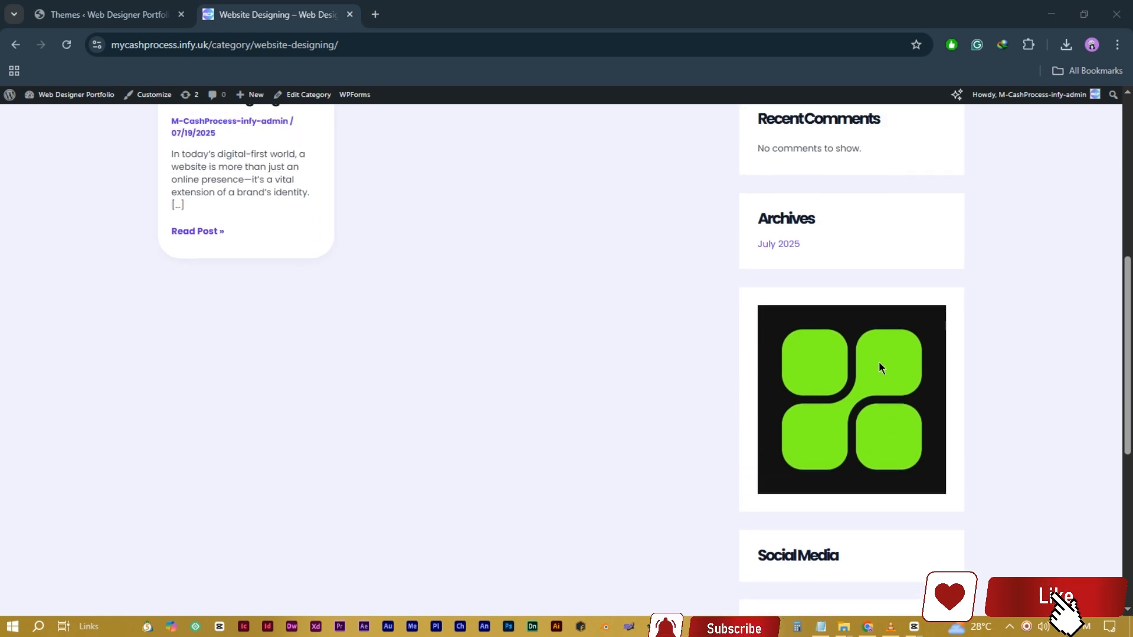
pyautogui.scroll(5, 852, 313)
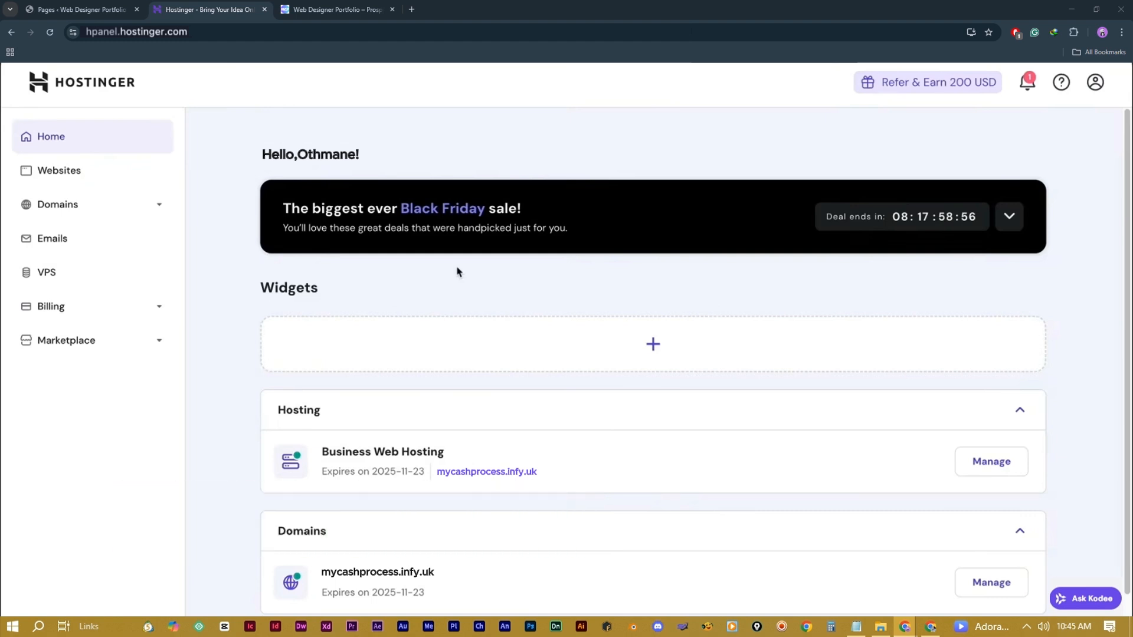
# Step: Open the mycashprocess.infy.uk dashboard from the Websites list and look over its status
pyautogui.click(62, 172)
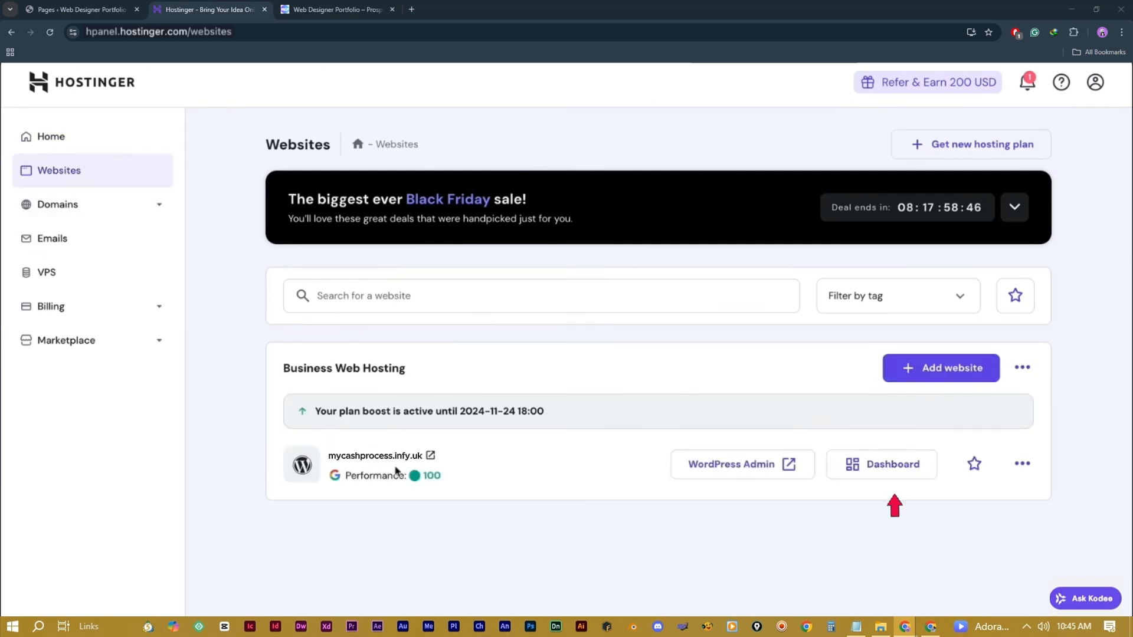
pyautogui.click(868, 469)
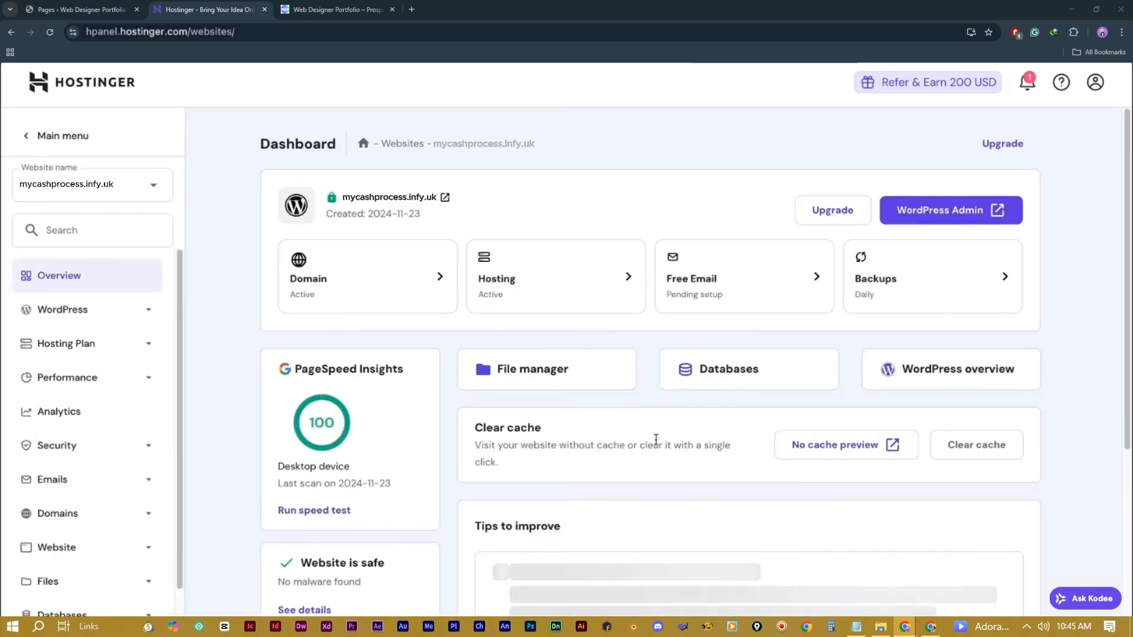
pyautogui.scroll(-3, 656, 440)
pyautogui.scroll(2, 368, 324)
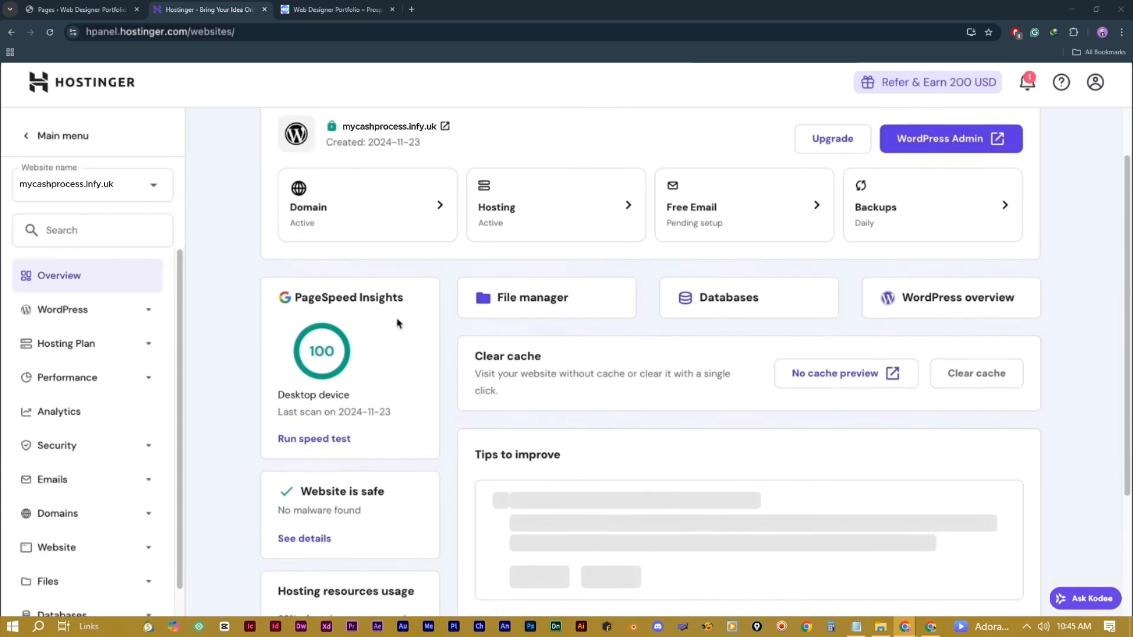
pyautogui.scroll(-1, 361, 397)
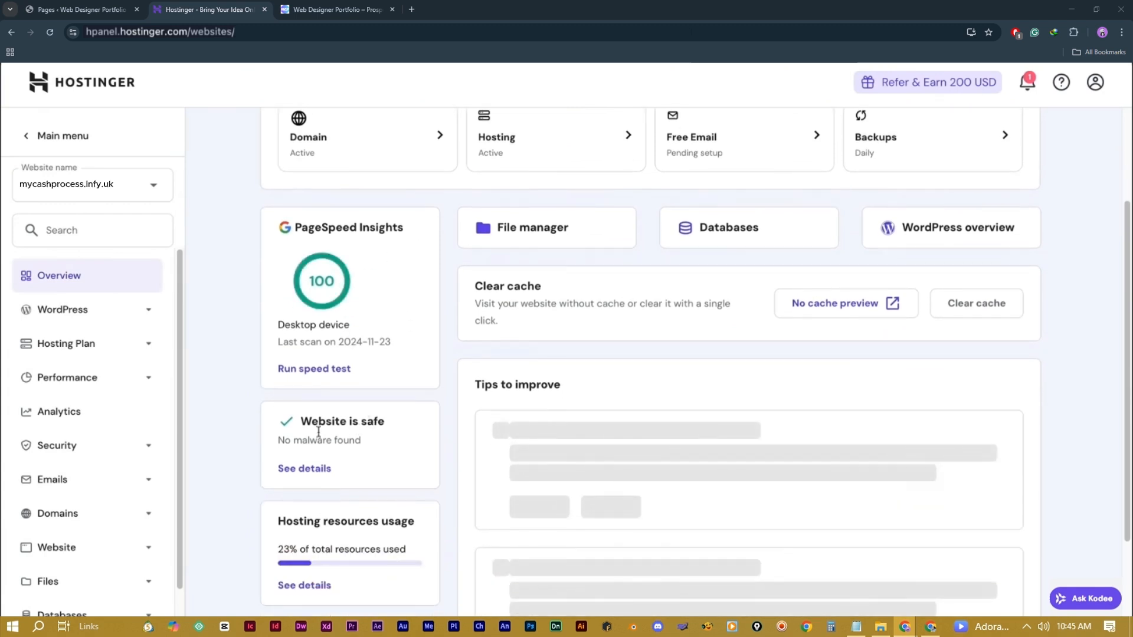
pyautogui.scroll(2, 354, 413)
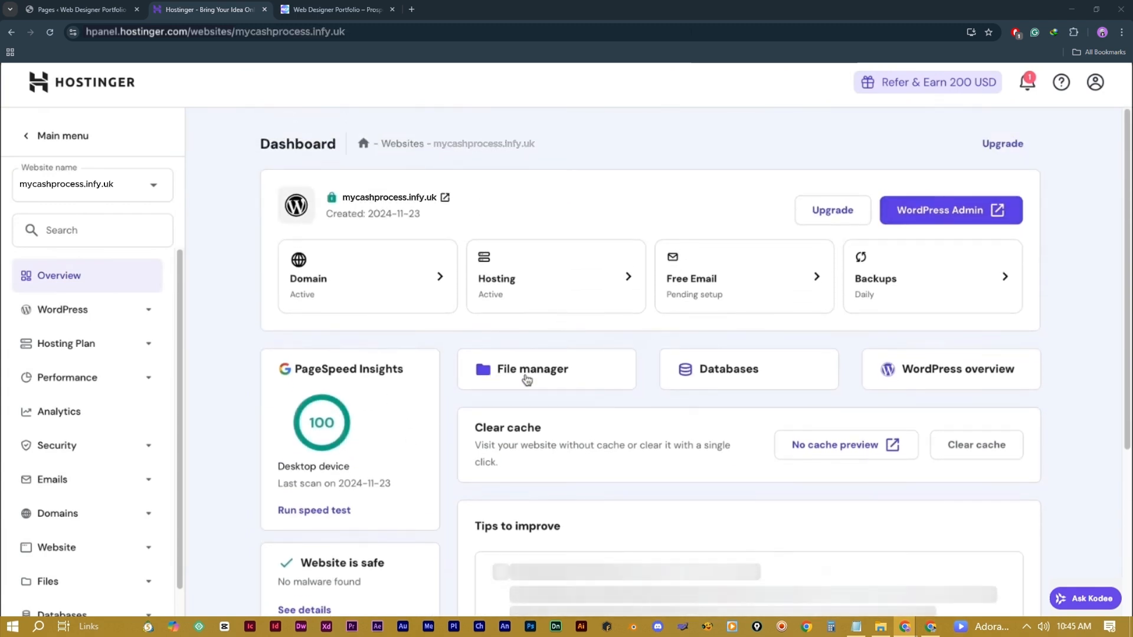
# Step: Turn off maintenance mode on the site's WordPress overview
pyautogui.click(937, 379)
pyautogui.scroll(-1, 779, 381)
pyautogui.scroll(-1, 782, 382)
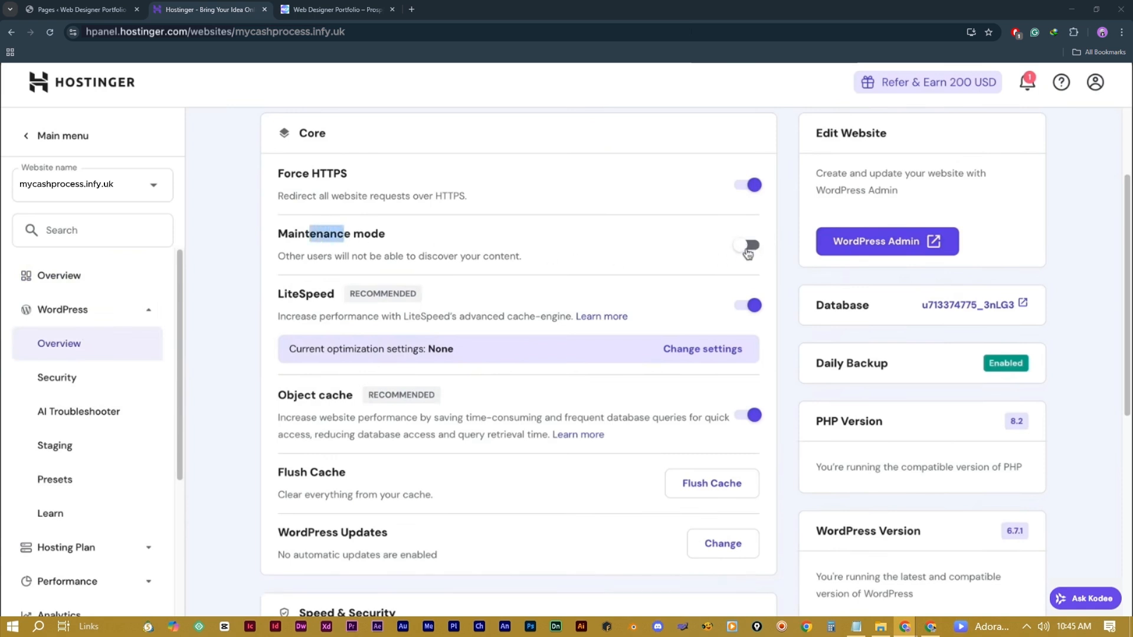
pyautogui.click(746, 247)
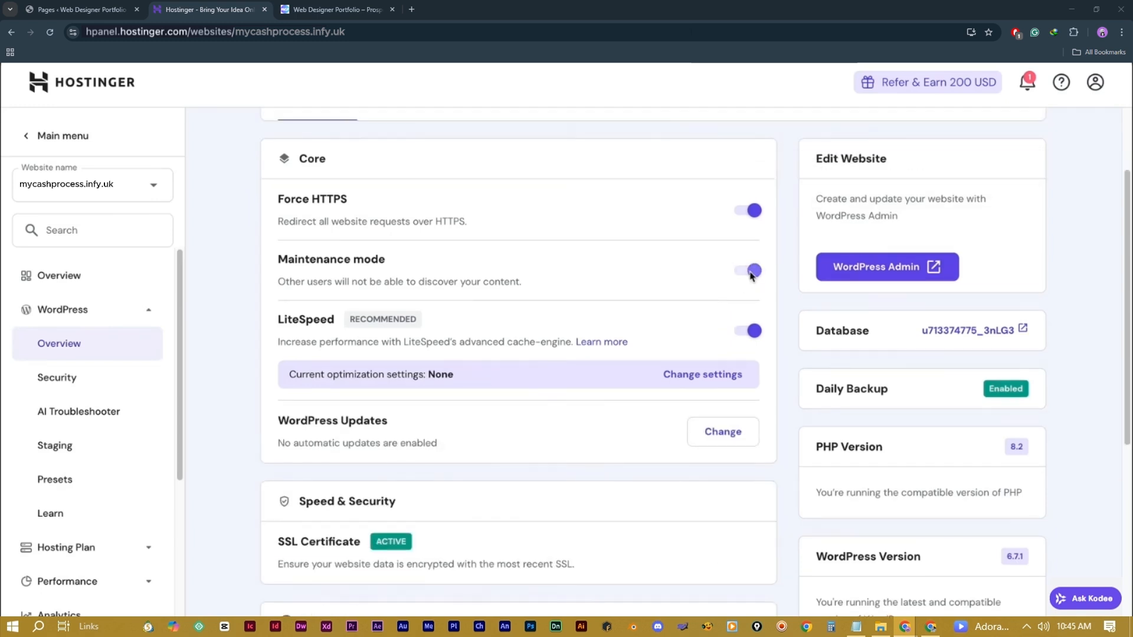
# Step: Flush the mycashprocess.infy.uk site cache
pyautogui.scroll(-2, 684, 289)
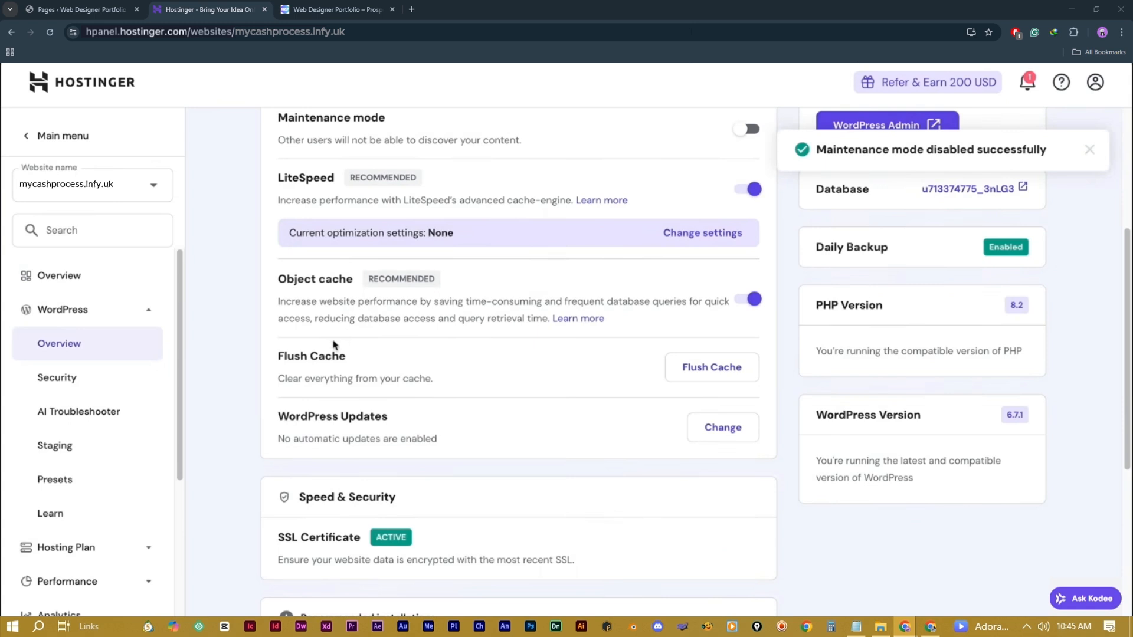
pyautogui.moveTo(278, 354); pyautogui.dragTo(331, 353)
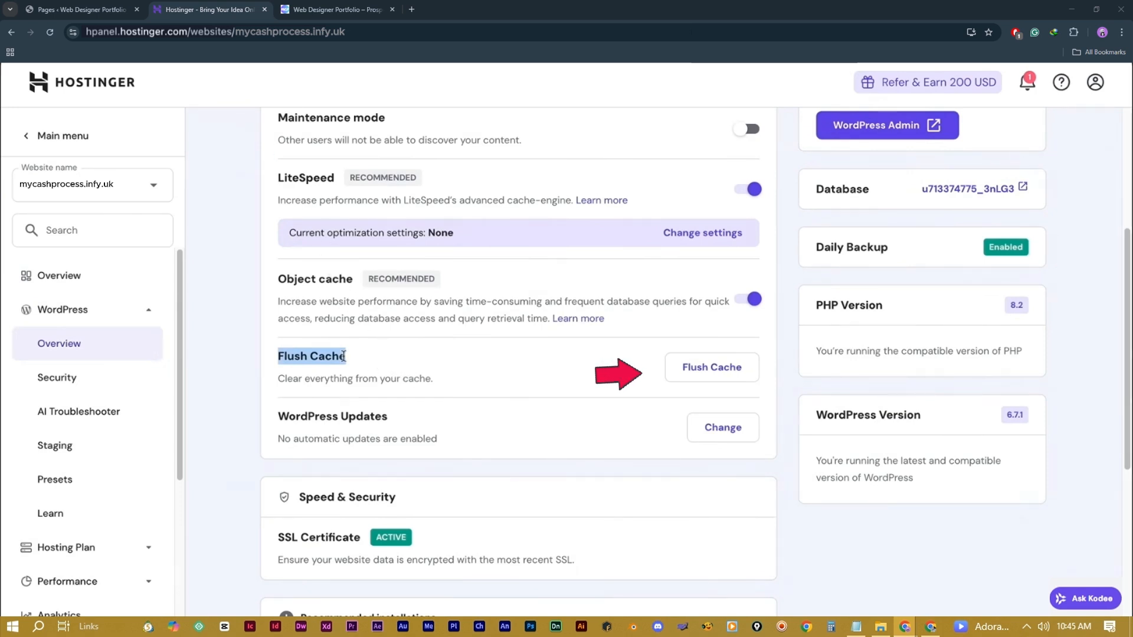
pyautogui.click(715, 374)
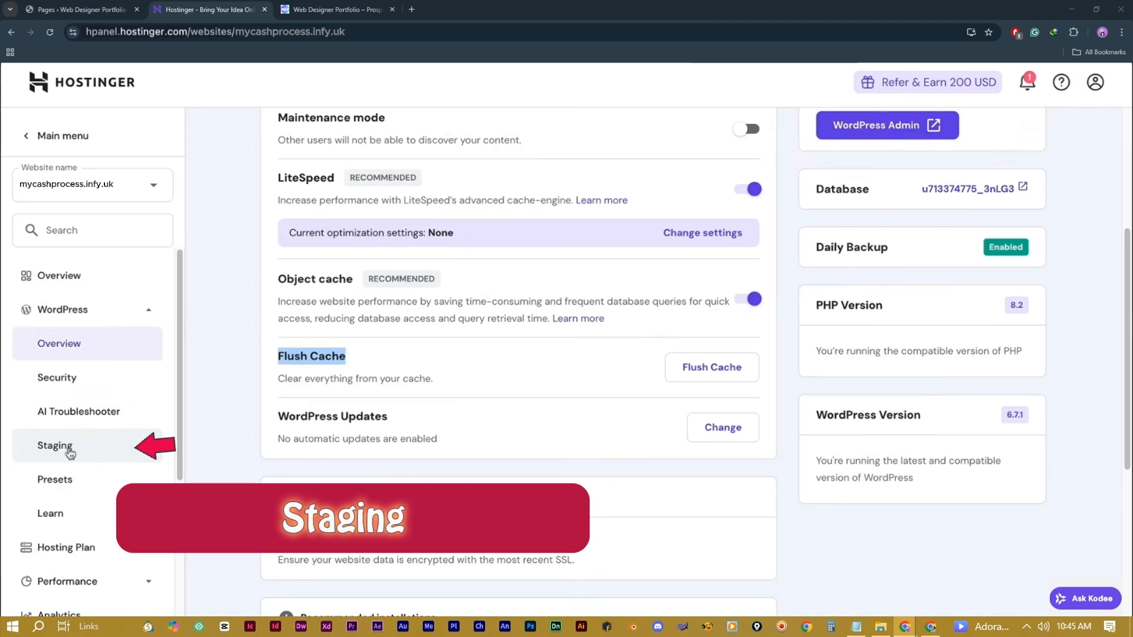
# Step: Create a staging environment on the subdomain 'testing' (testing.mycashprocess.infy.uk)
pyautogui.click(84, 447)
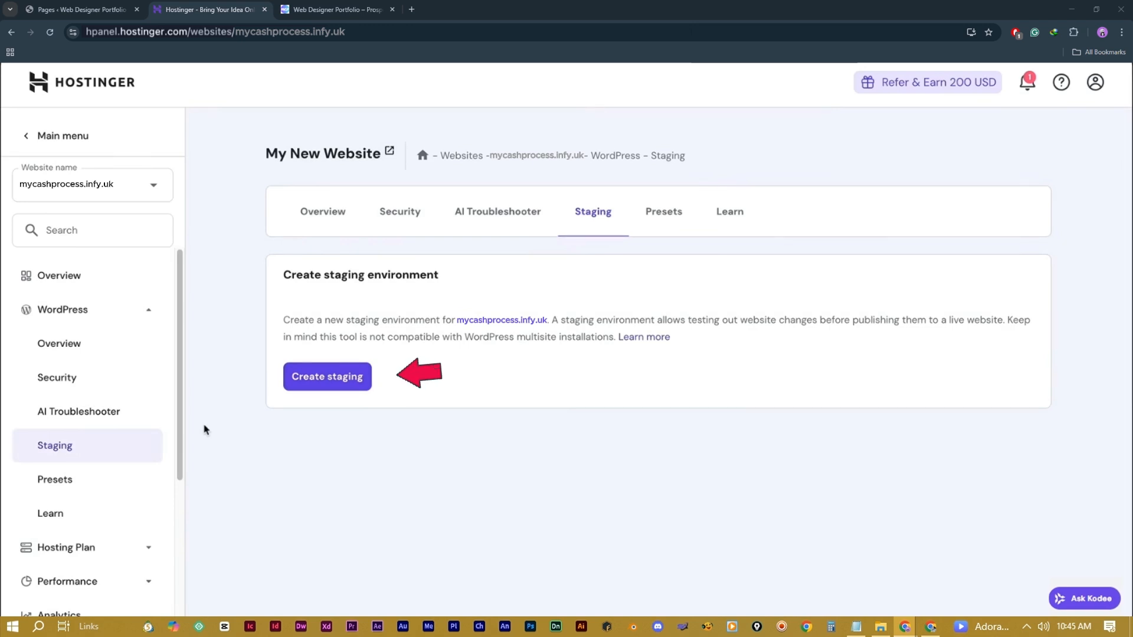
pyautogui.click(333, 379)
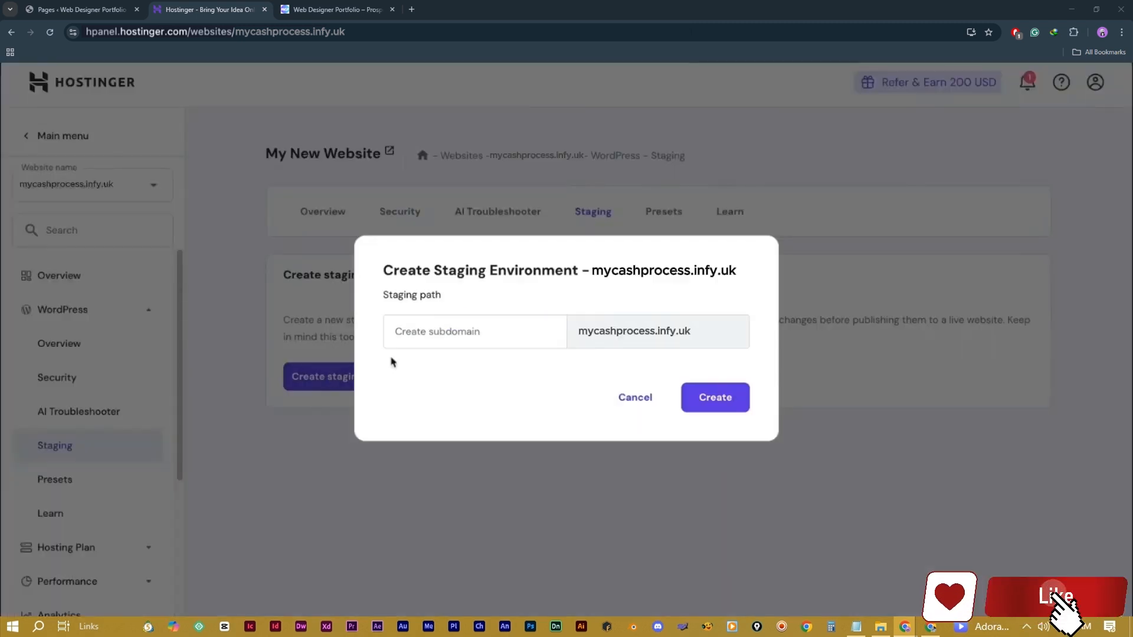
pyautogui.click(473, 327)
pyautogui.write('testing')
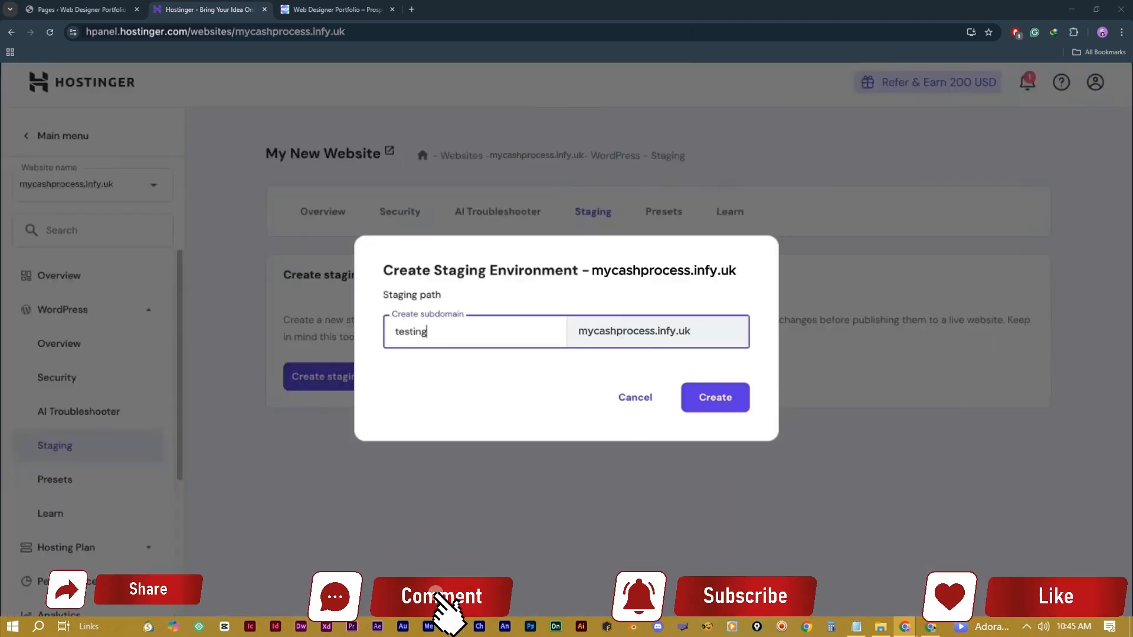
pyautogui.click(714, 399)
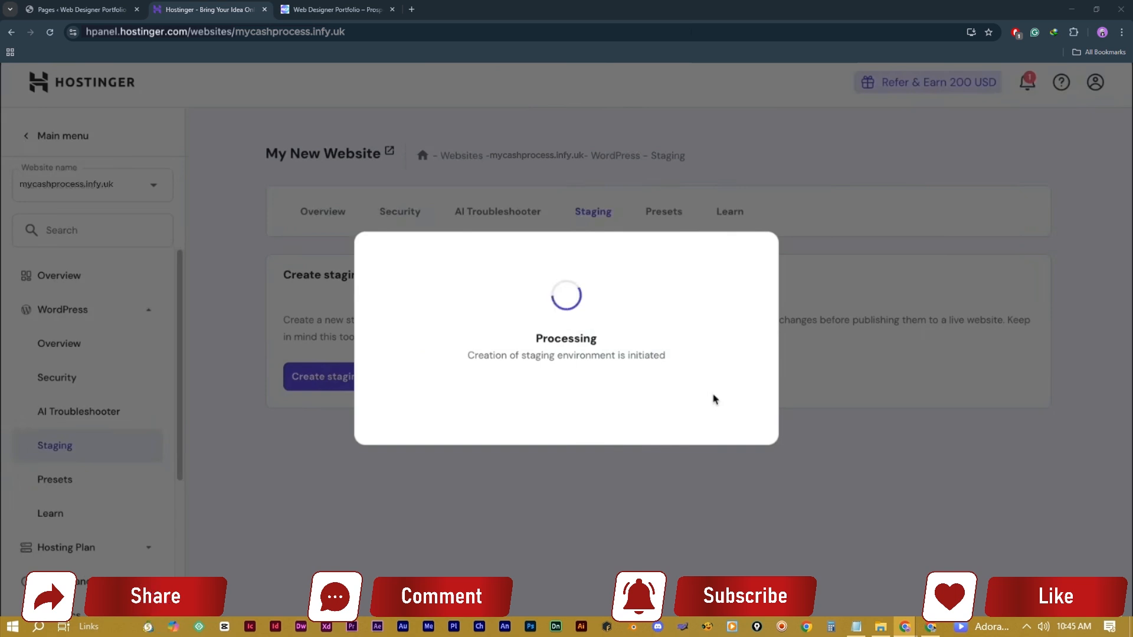
pyautogui.click(568, 394)
pyautogui.scroll(-2, 571, 397)
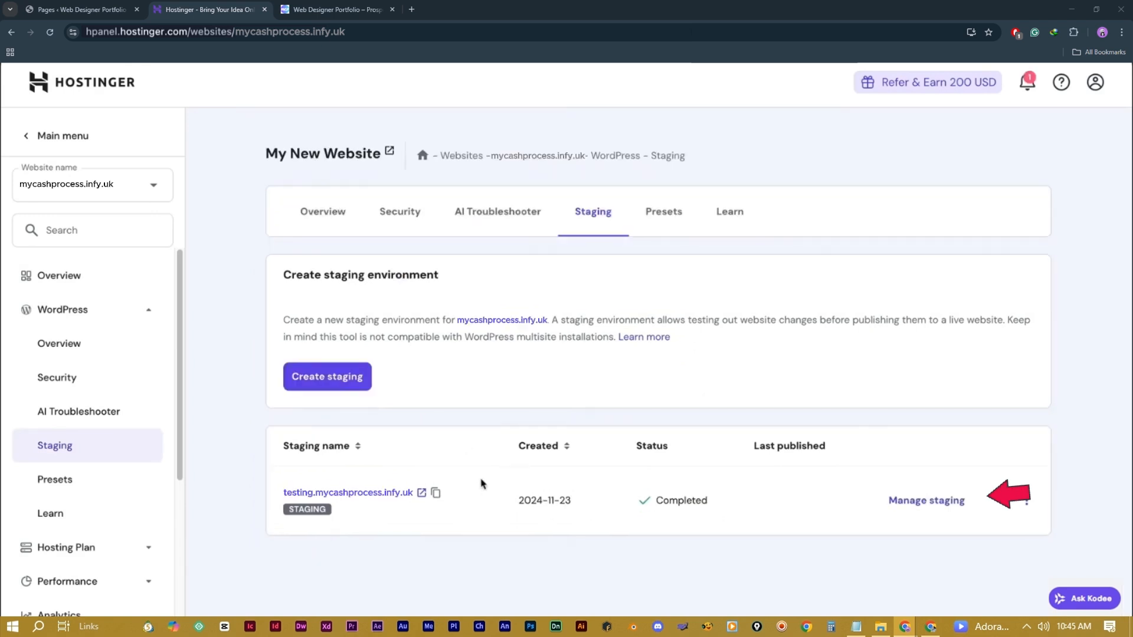
# Step: Open the testing staging site's management page and launch its WordPress admin
pyautogui.click(936, 502)
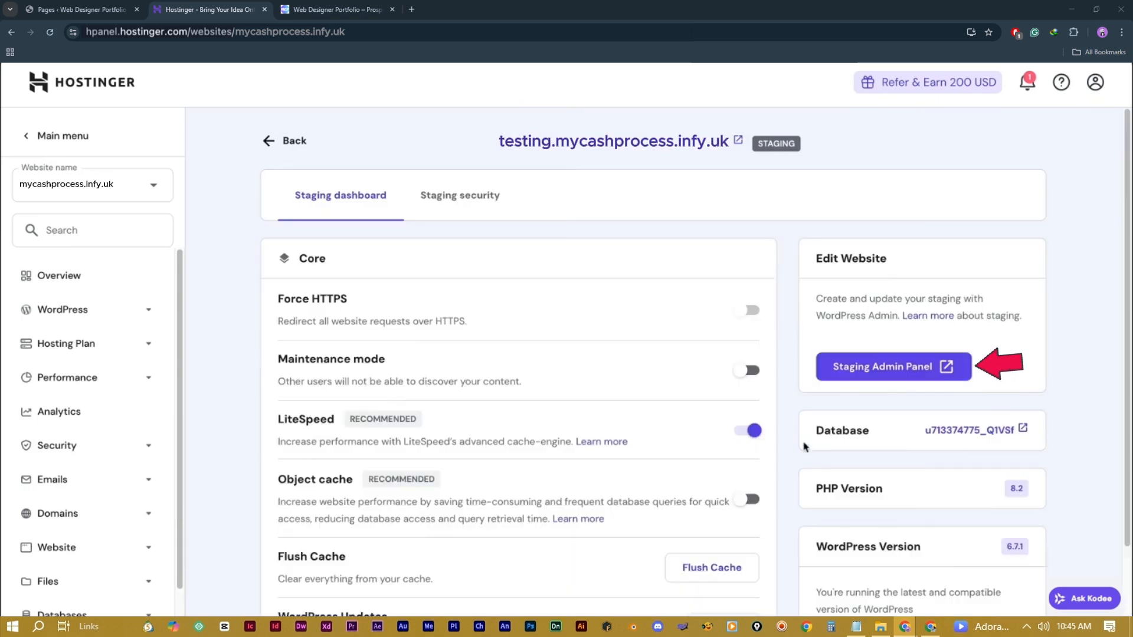
pyautogui.click(888, 373)
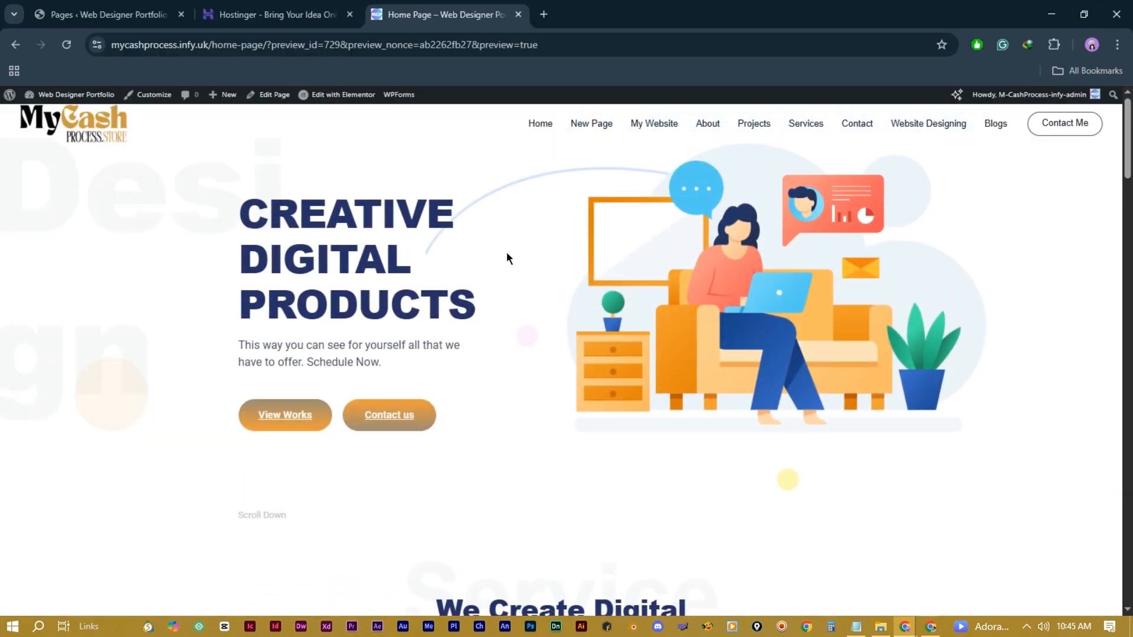
# Step: Open the staging Home Page in Elementor and inspect the hero illustration and CREATIVE DIGITAL PRODUCTS heading
pyautogui.click(319, 98)
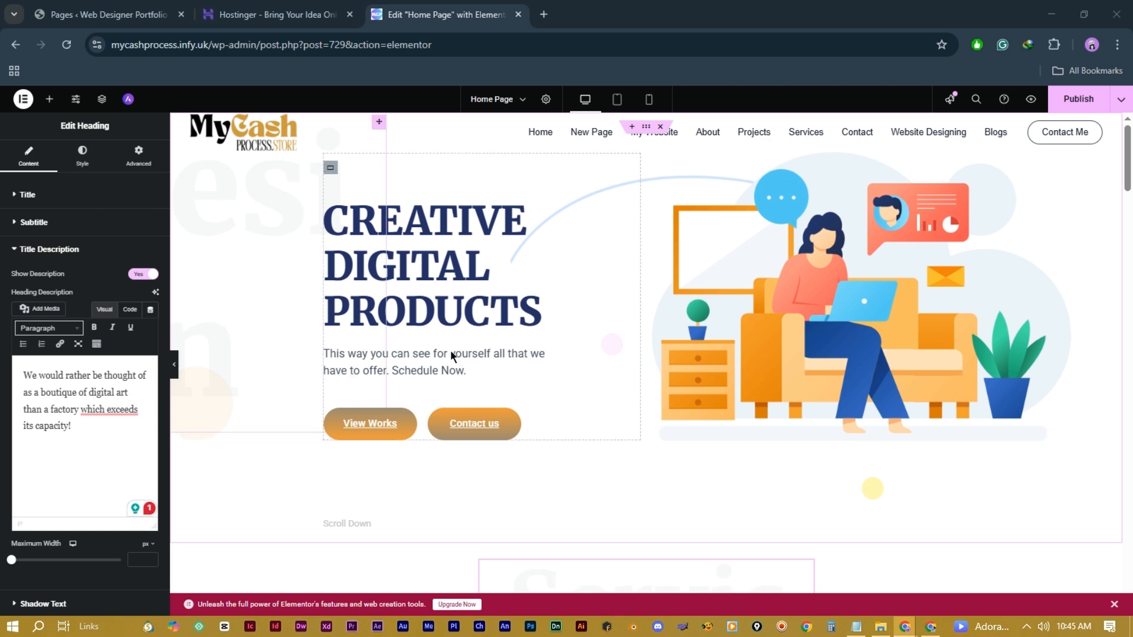
pyautogui.click(742, 328)
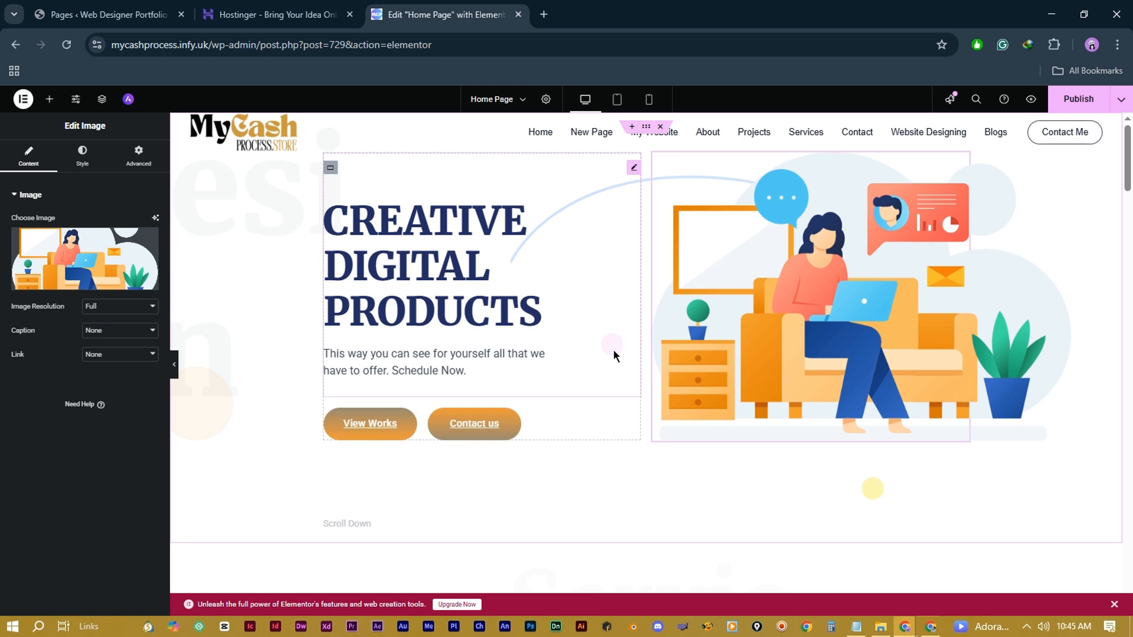
pyautogui.click(452, 323)
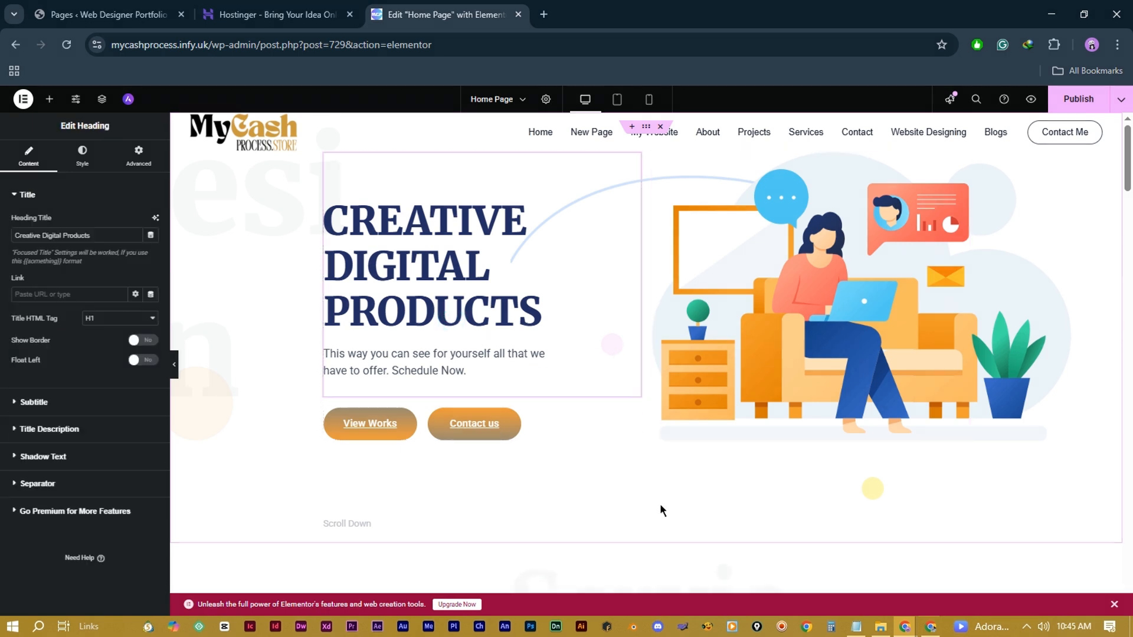
pyautogui.click(808, 328)
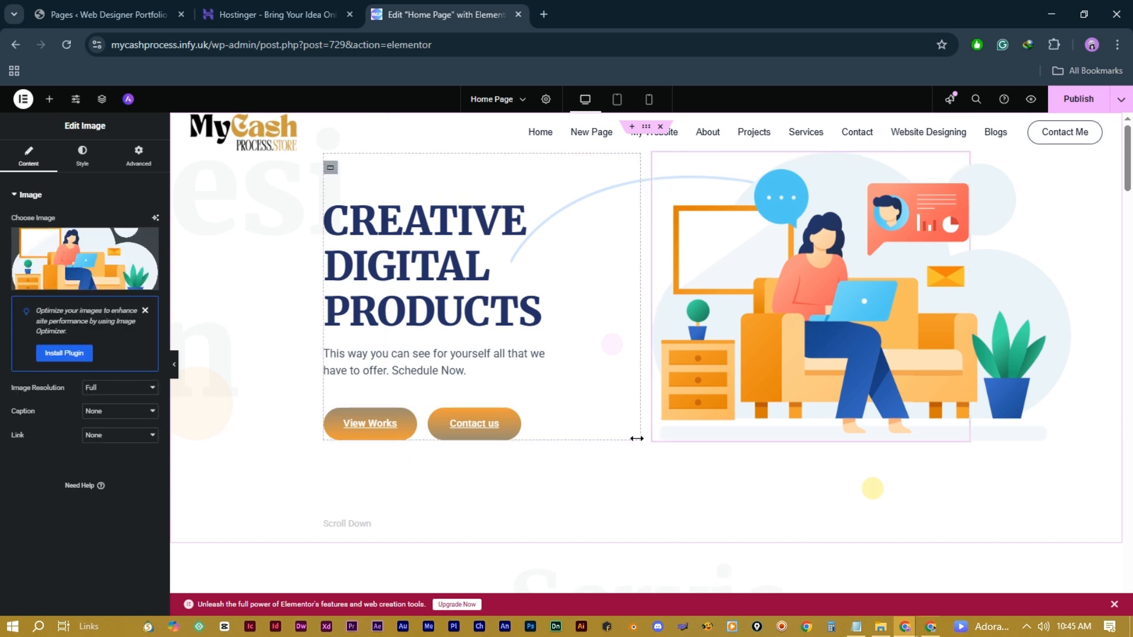
# Step: Scroll the Elementor canvas back to the top and return to the hPanel staging dashboard
pyautogui.scroll(-10, 770, 334)
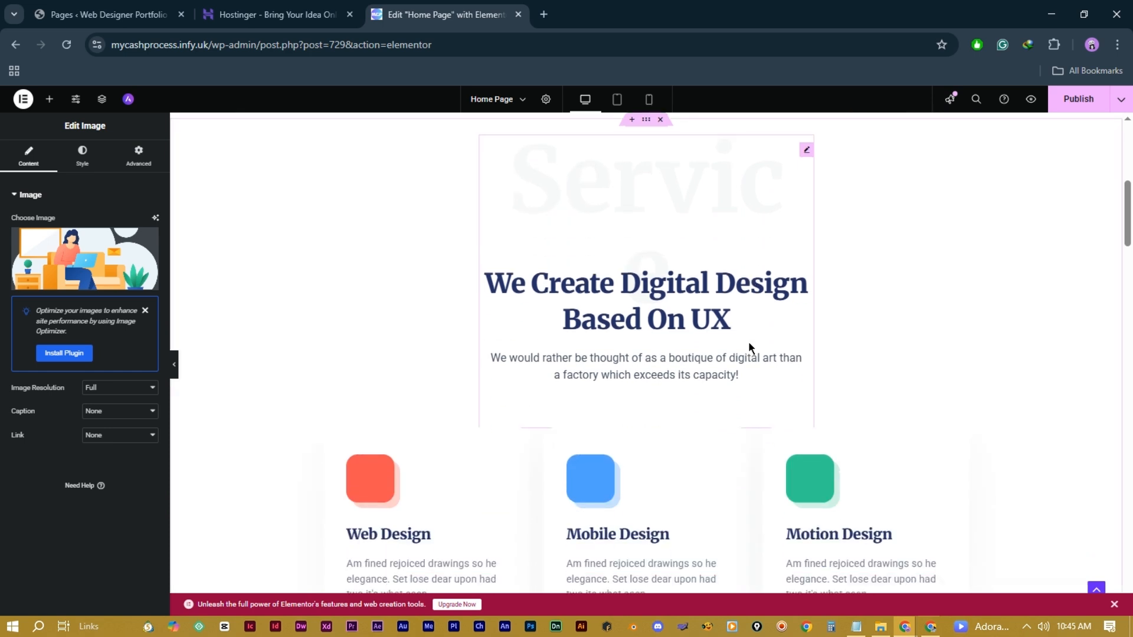
pyautogui.scroll(9, 748, 348)
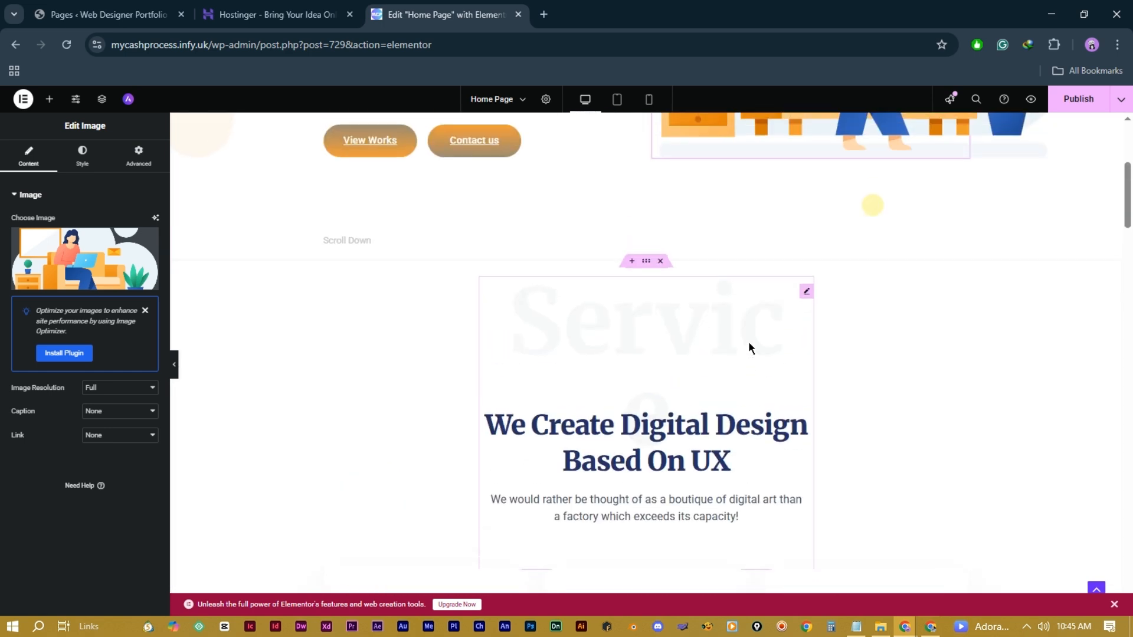
pyautogui.scroll(5, 823, 332)
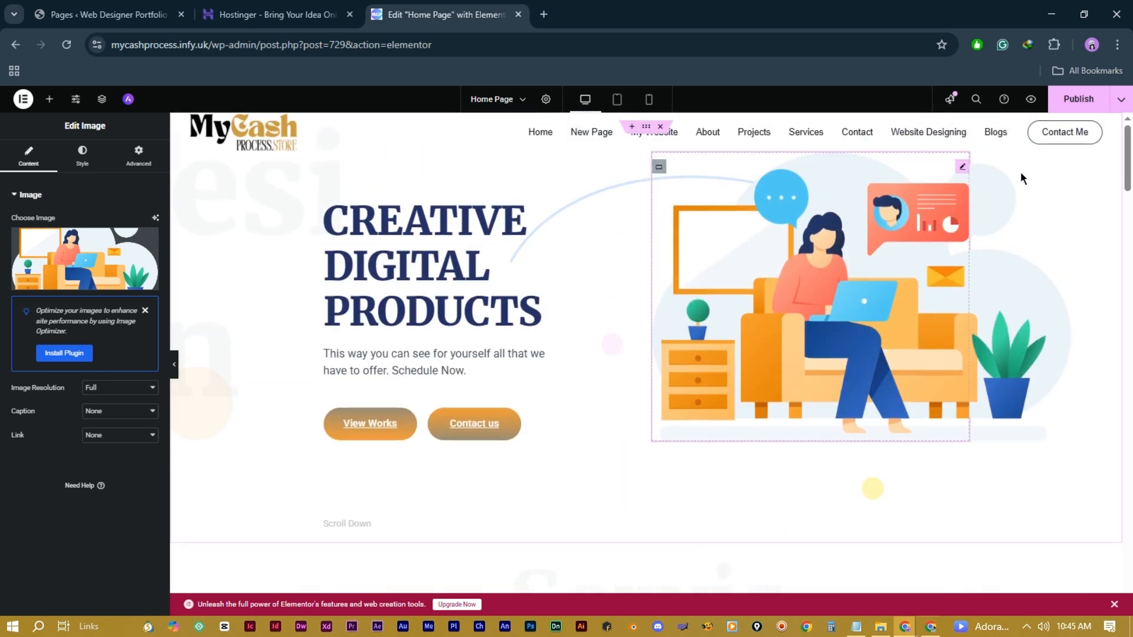
pyautogui.click(1075, 99)
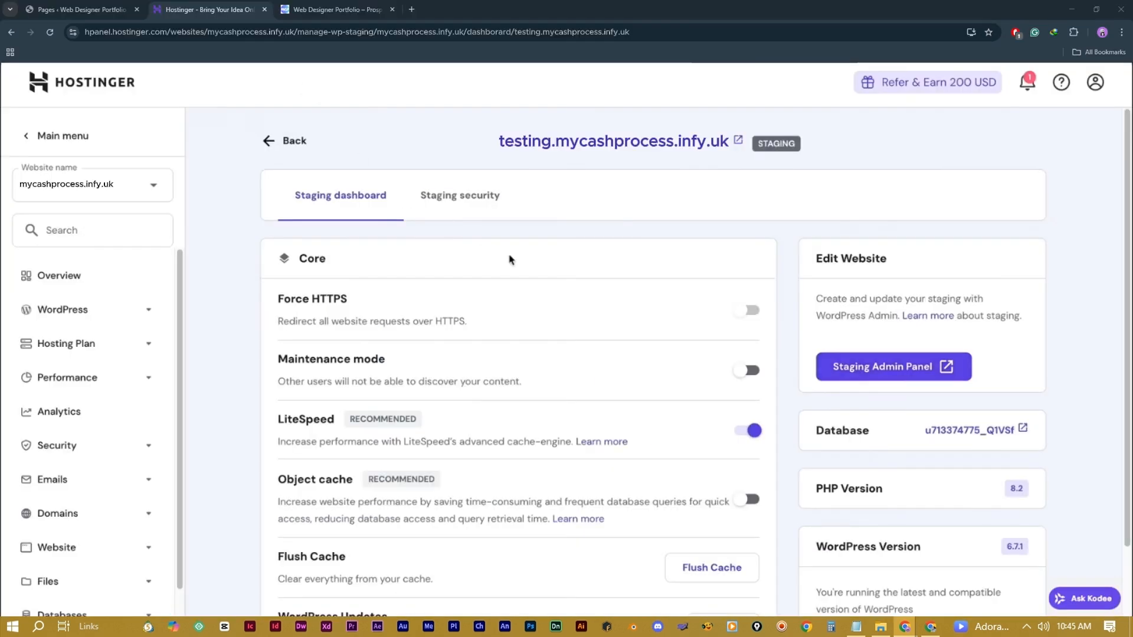
# Step: Return to the staging list and show the actions for the testing.mycashprocess.infy.uk row
pyautogui.click(295, 143)
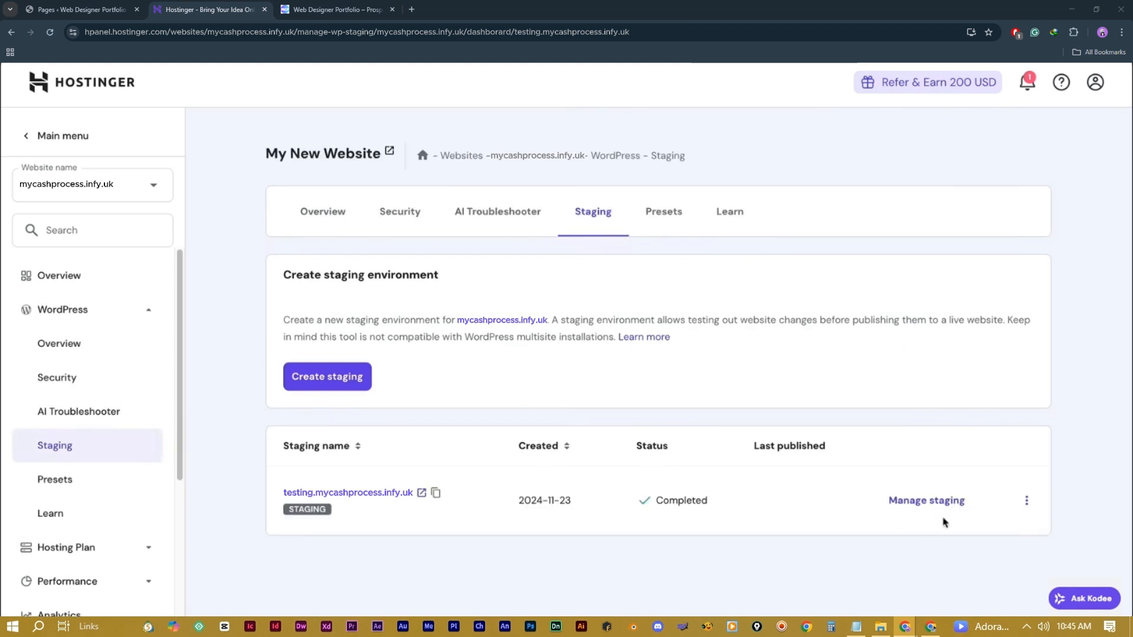
pyautogui.click(1025, 500)
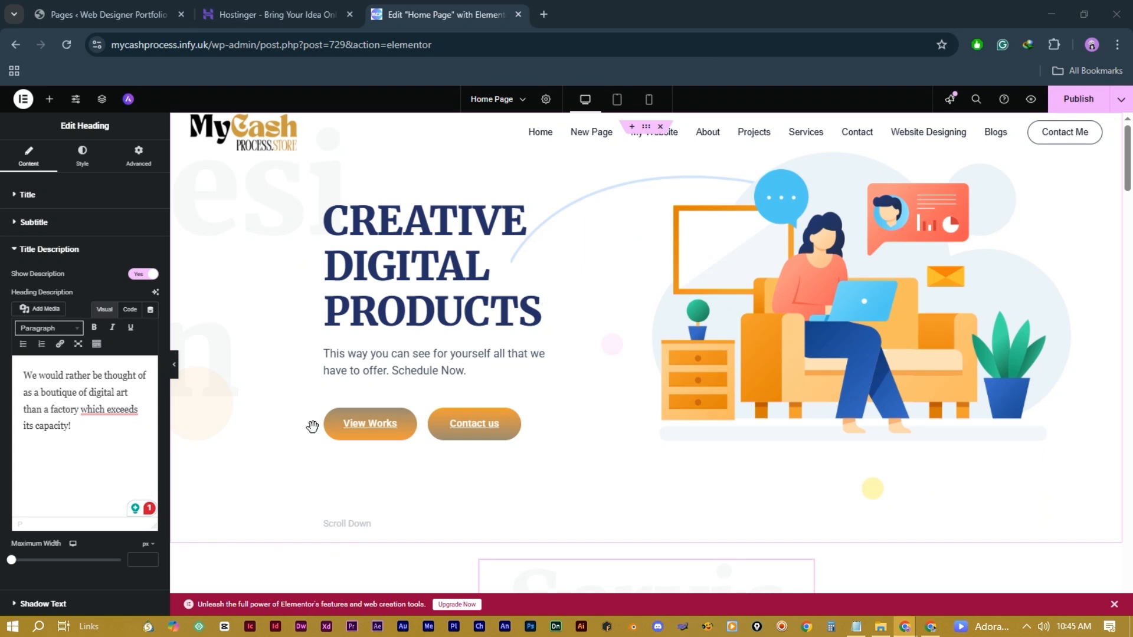
# Step: Recheck the hero illustration and heading, then bring up the publish confirmation for the testing staging site
pyautogui.click(737, 329)
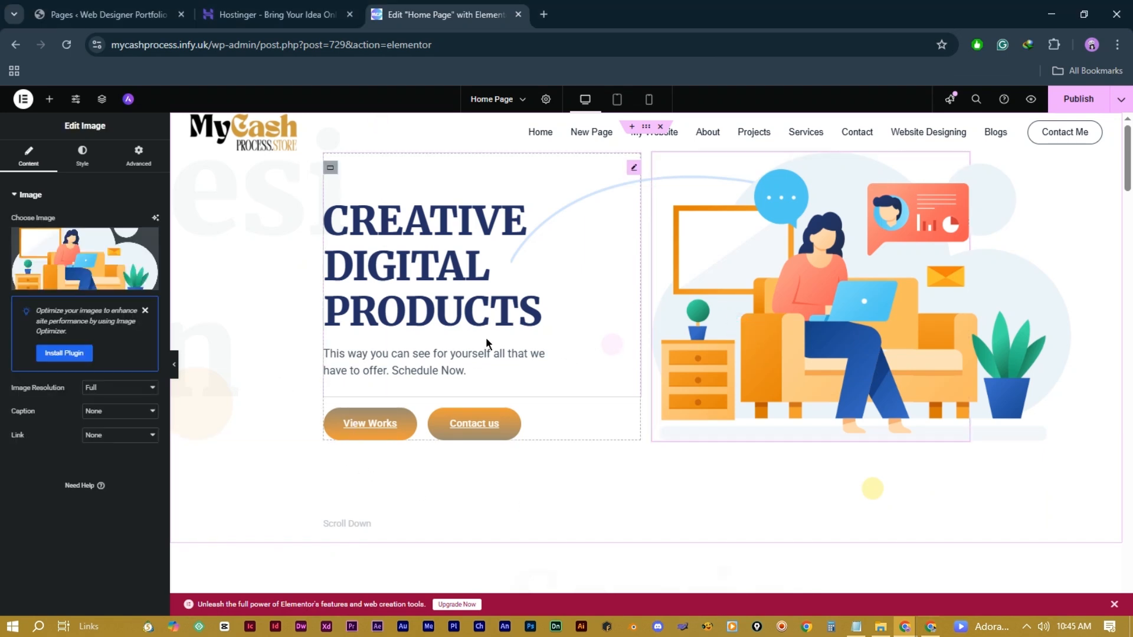
pyautogui.click(452, 321)
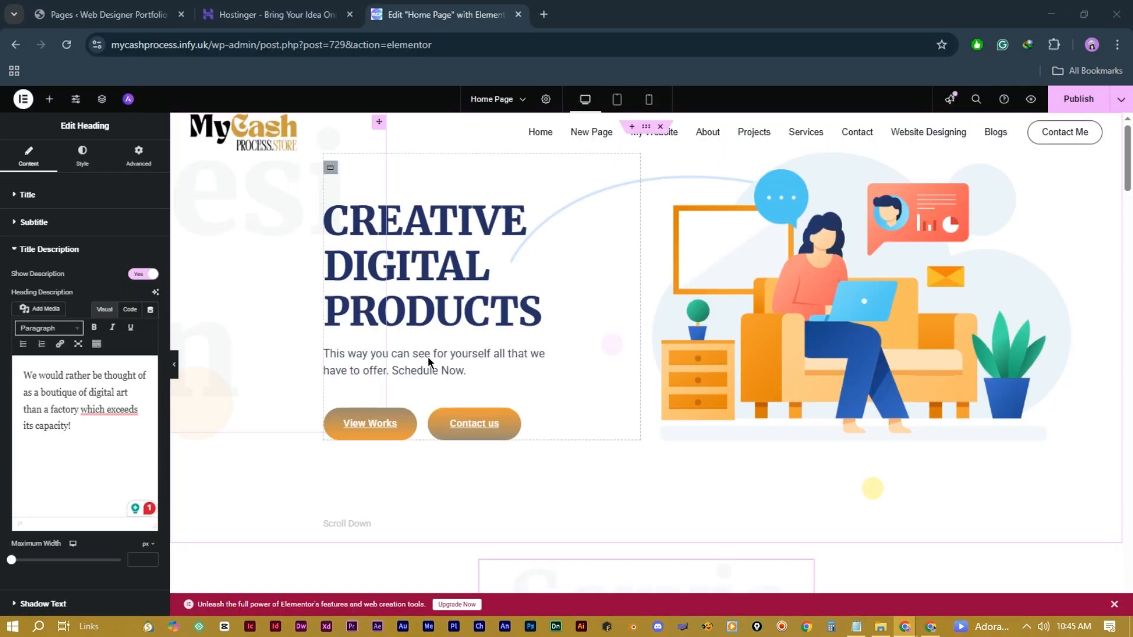
pyautogui.click(743, 328)
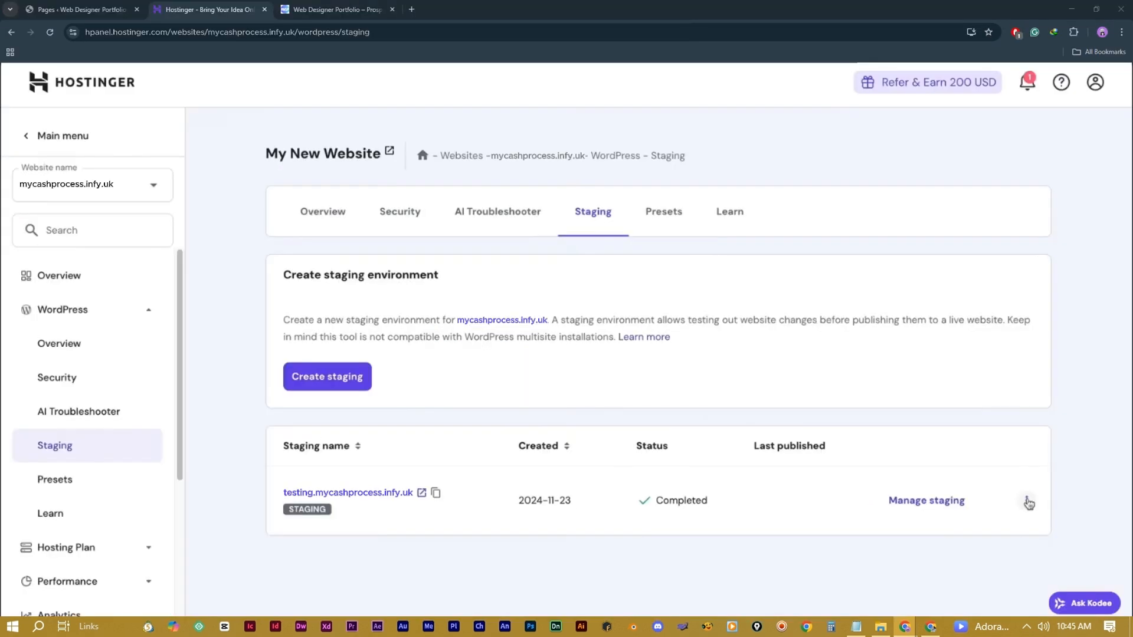
pyautogui.click(1026, 501)
# Step: Confirm publishing testing.mycashprocess.infy.uk over the live site and dismiss the processing notice
pyautogui.click(1046, 536)
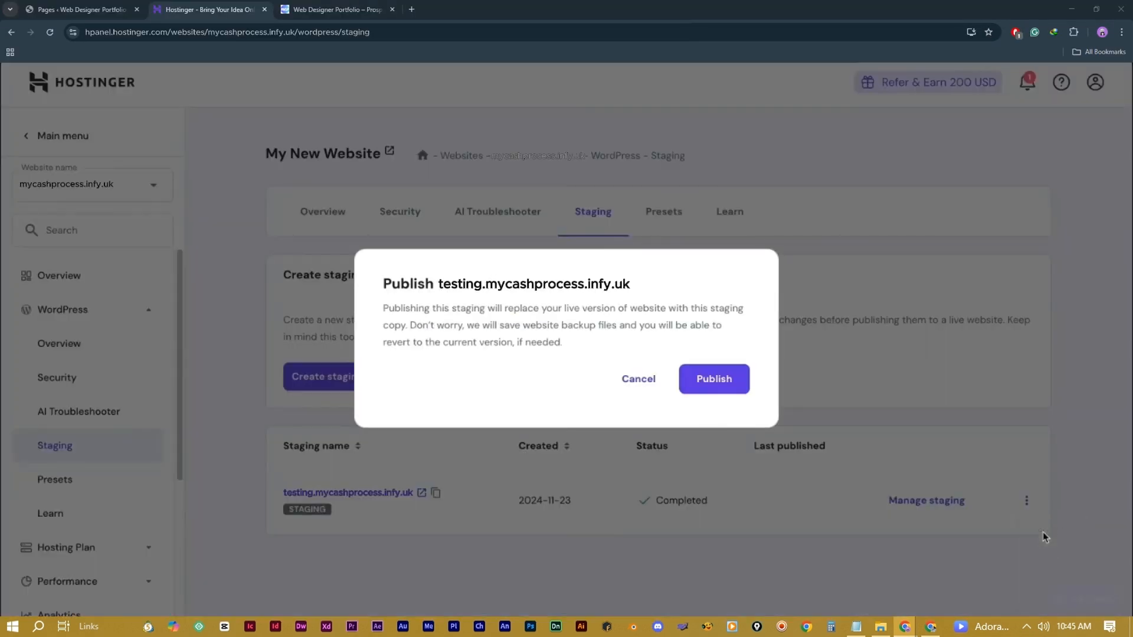
pyautogui.moveTo(590, 346); pyautogui.dragTo(433, 330)
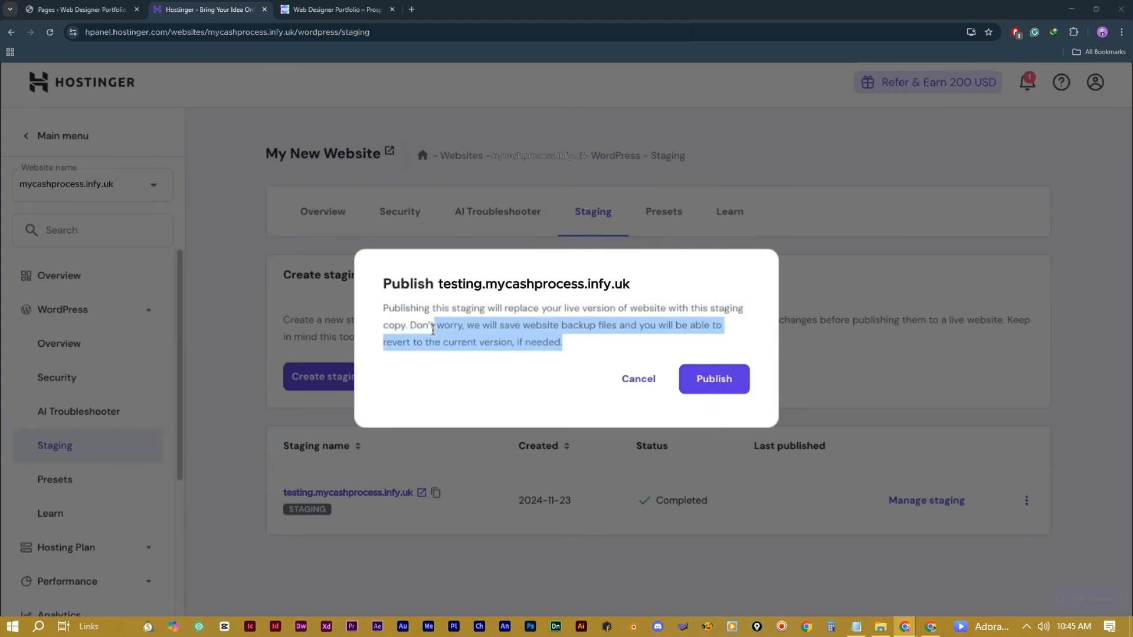
pyautogui.click(433, 332)
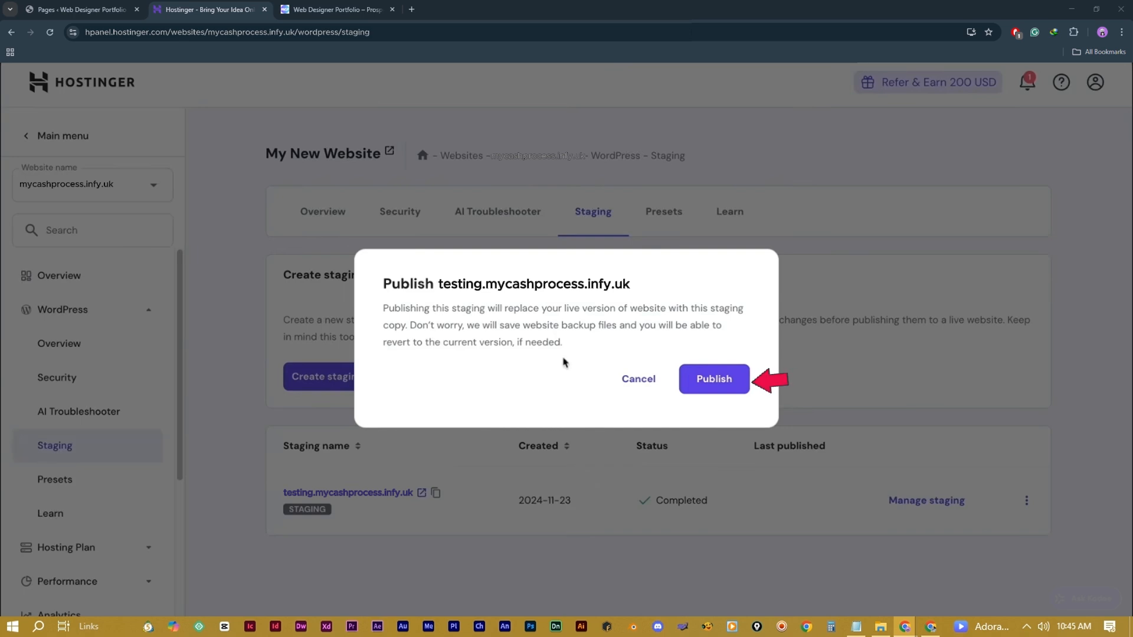
pyautogui.click(717, 382)
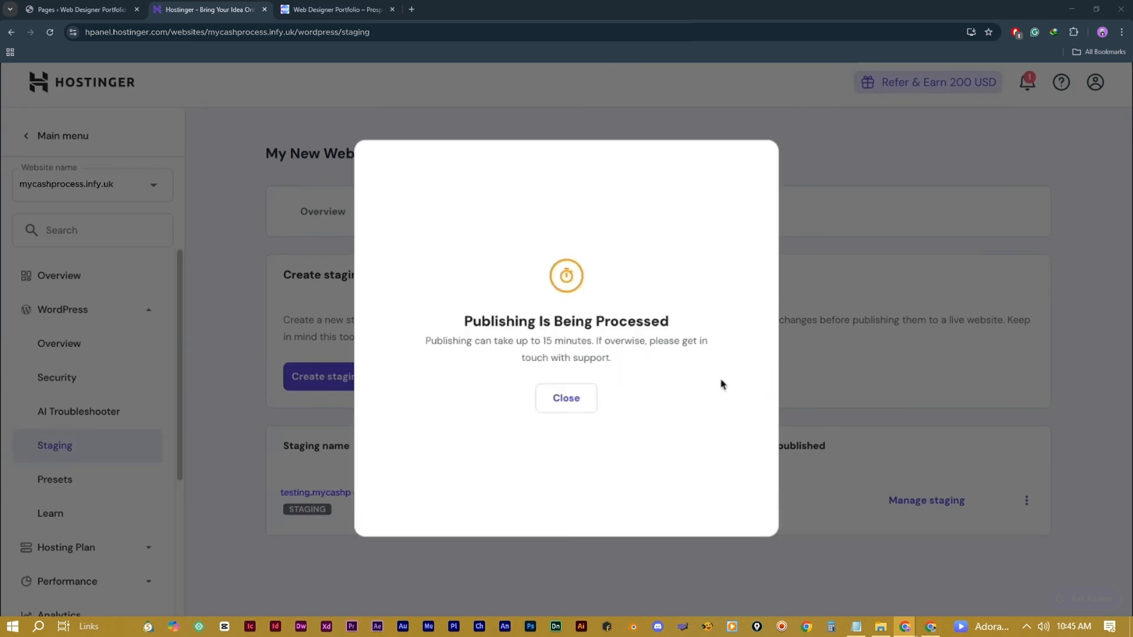
pyautogui.moveTo(440, 341); pyautogui.dragTo(652, 359)
pyautogui.click(653, 358)
pyautogui.click(578, 401)
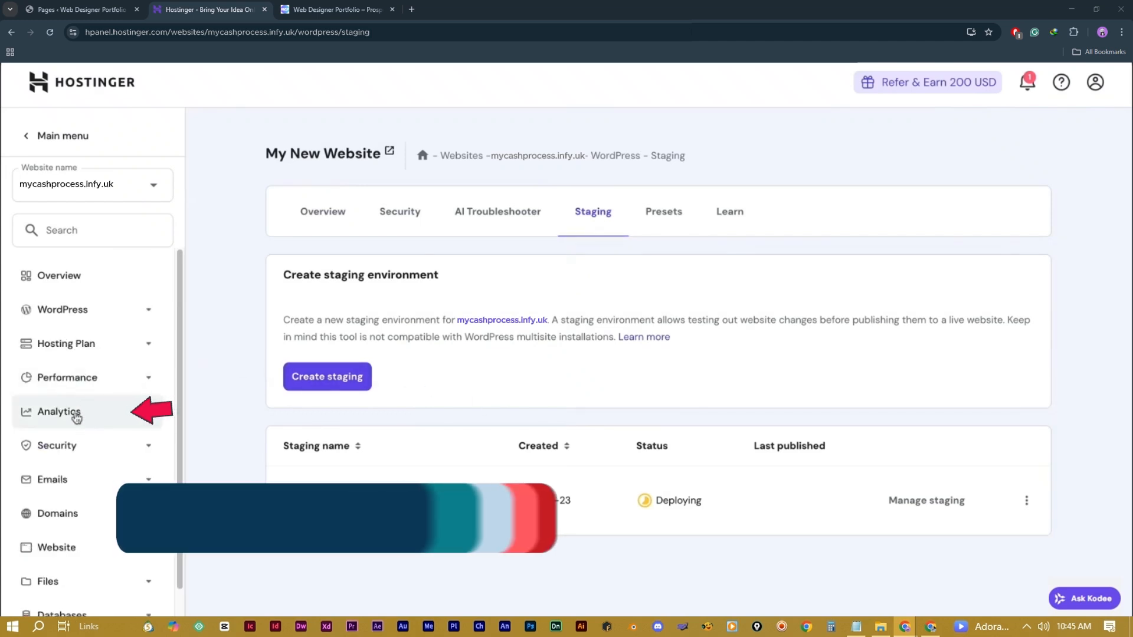
# Step: Review the site's Analytics, switching the top list between IP addresses and countries and scrolling the charts
pyautogui.click(76, 416)
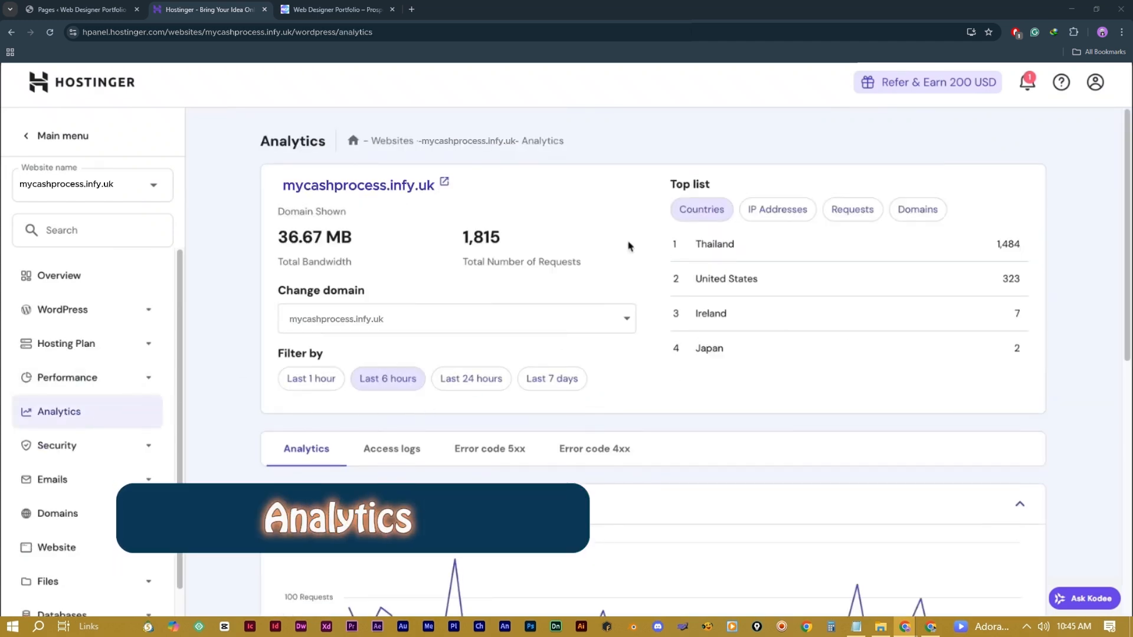
pyautogui.click(791, 211)
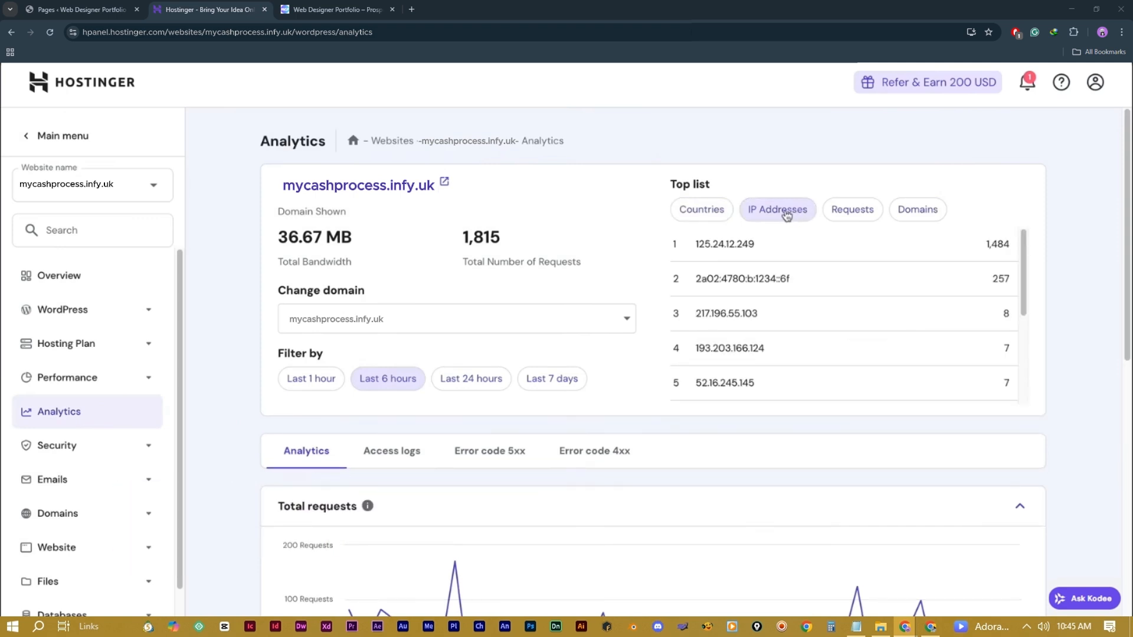
pyautogui.click(718, 215)
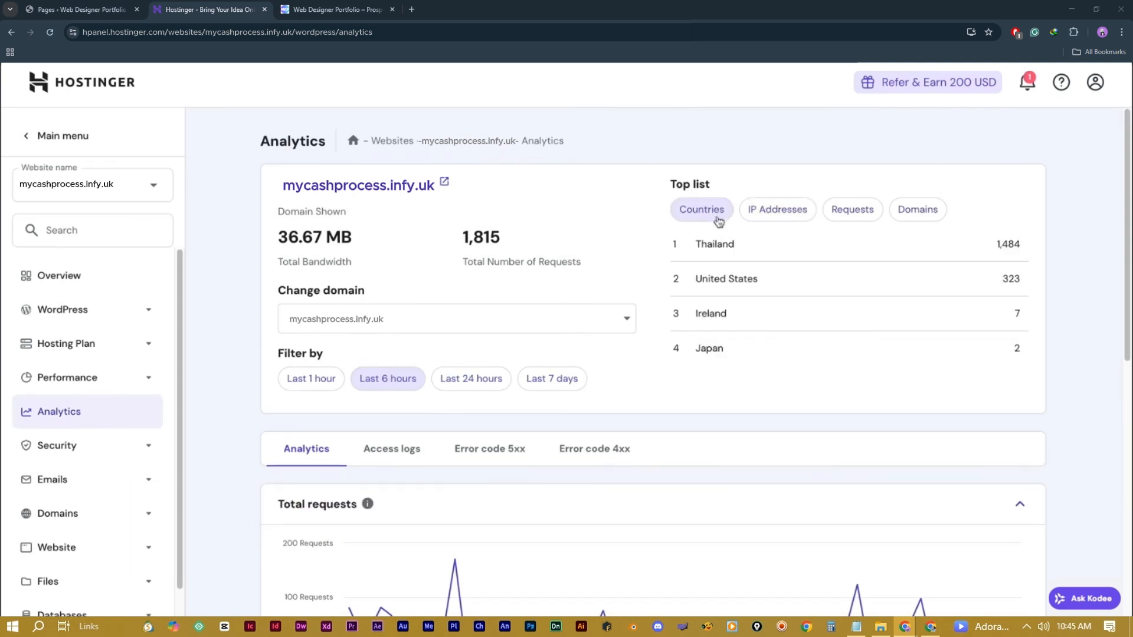
pyautogui.scroll(-7, 813, 274)
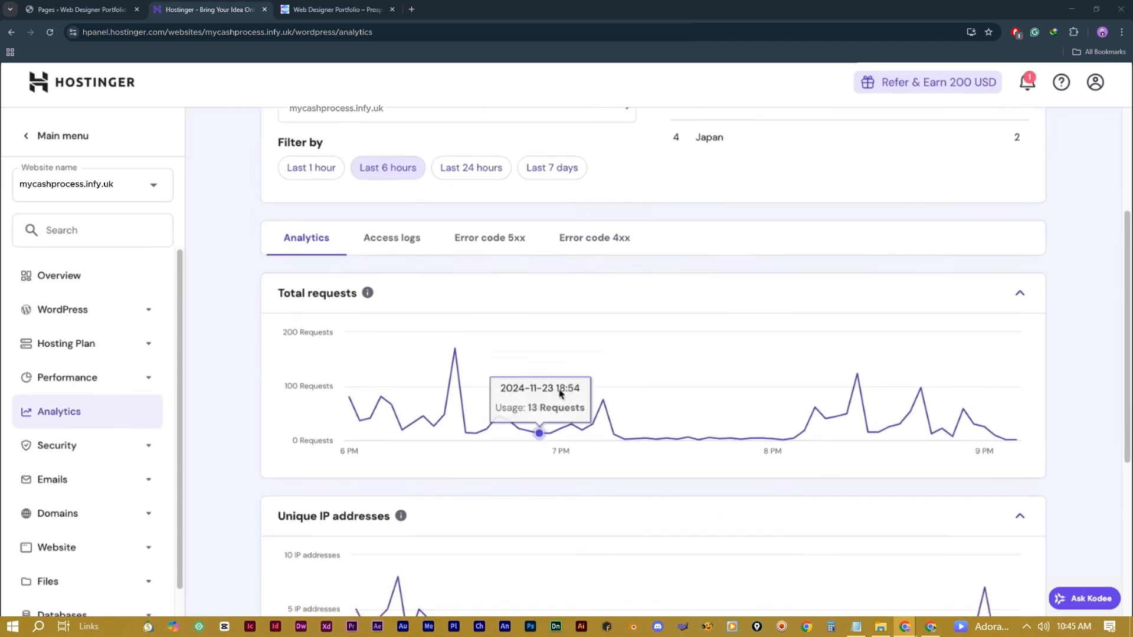
pyautogui.scroll(-2, 502, 372)
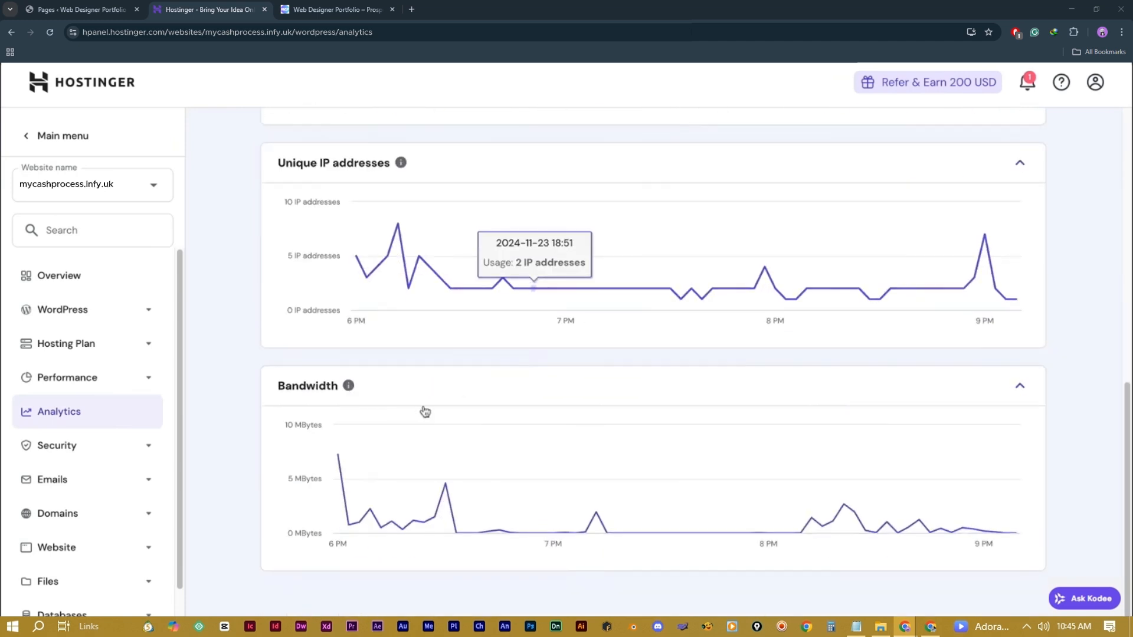
pyautogui.scroll(9, 894, 479)
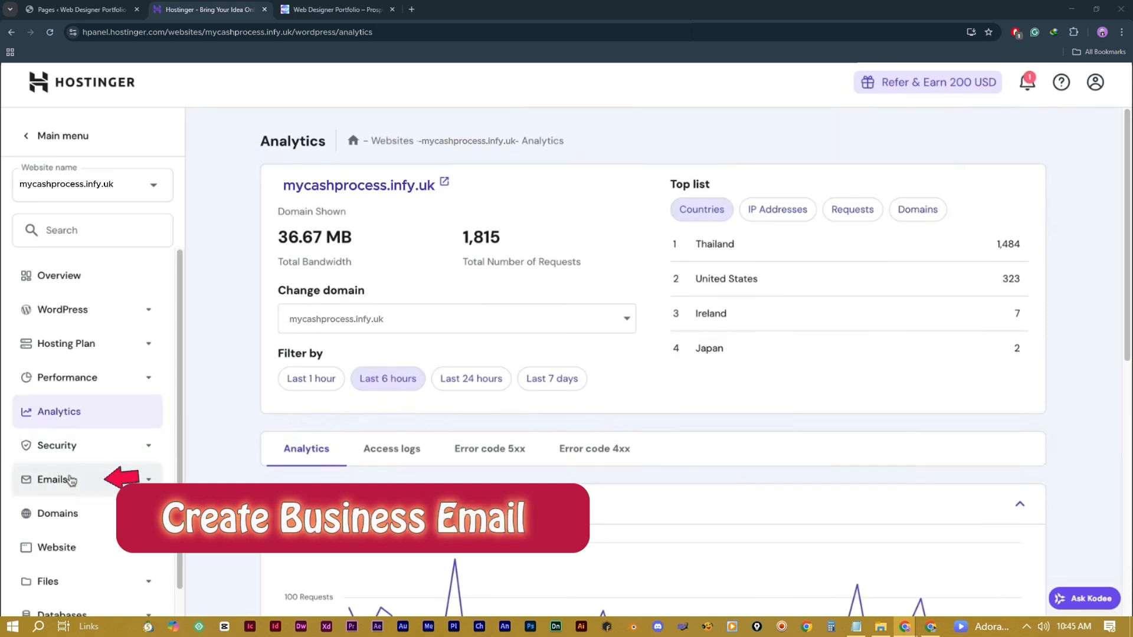
# Step: Start the email setup from Email Accounts and confirm mycashprocess.infy.uk as its domain
pyautogui.click(69, 479)
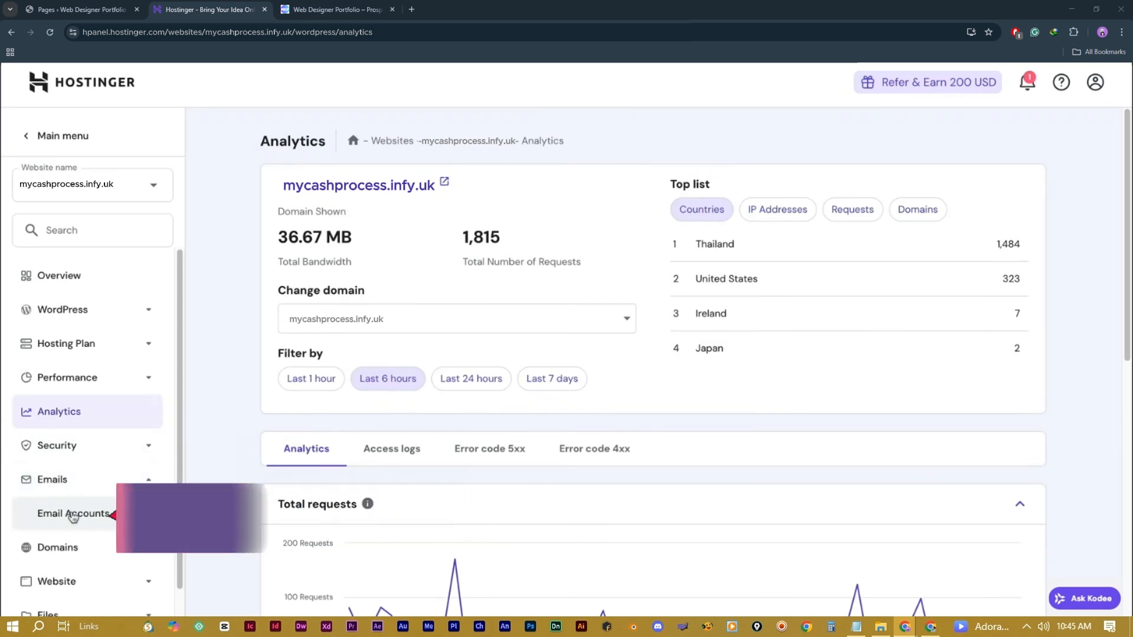
pyautogui.click(71, 514)
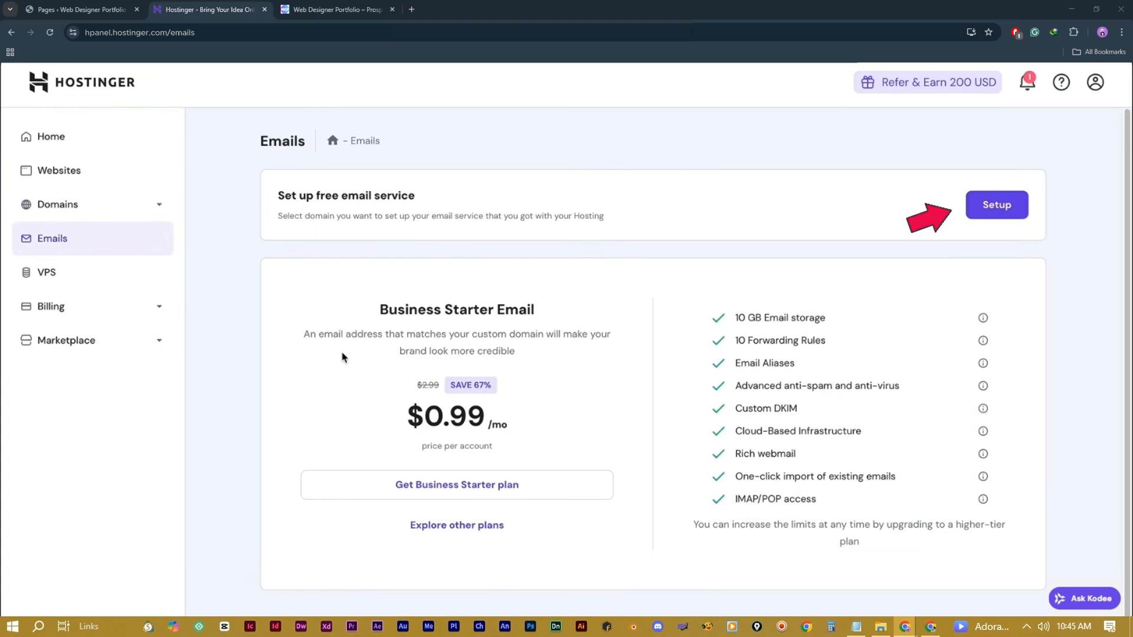
pyautogui.click(995, 207)
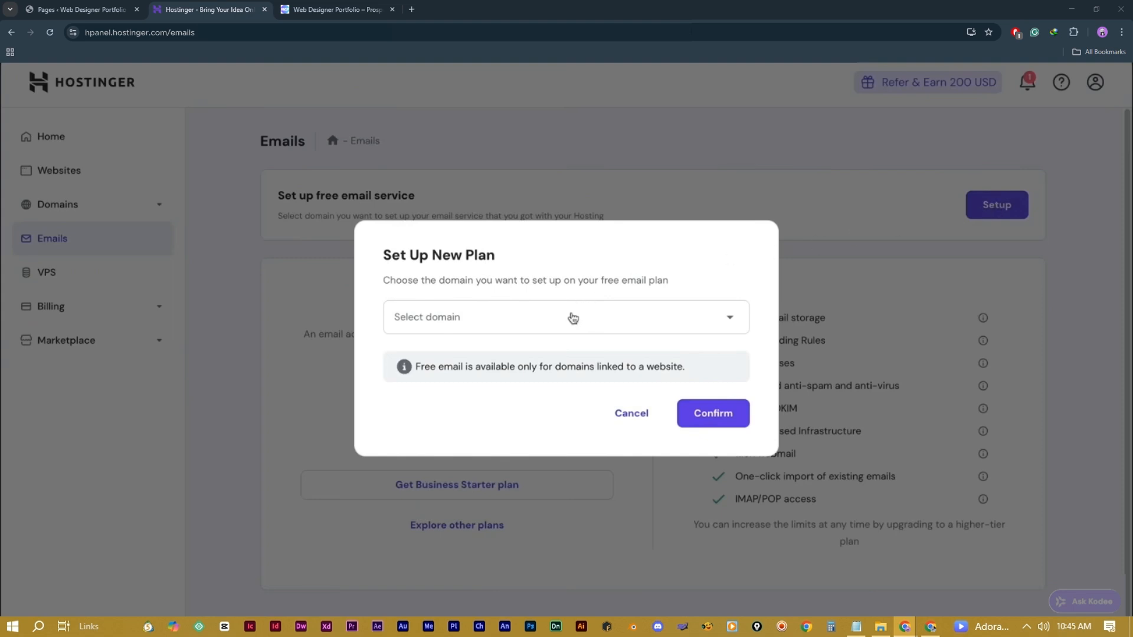
pyautogui.click(572, 317)
pyautogui.click(485, 358)
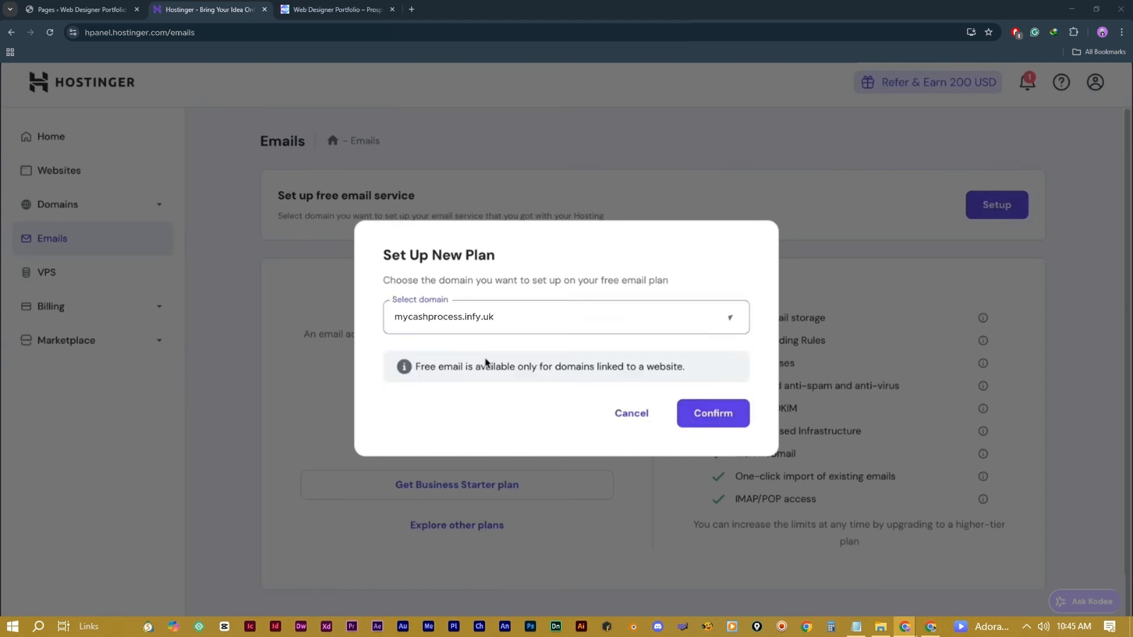
pyautogui.click(728, 414)
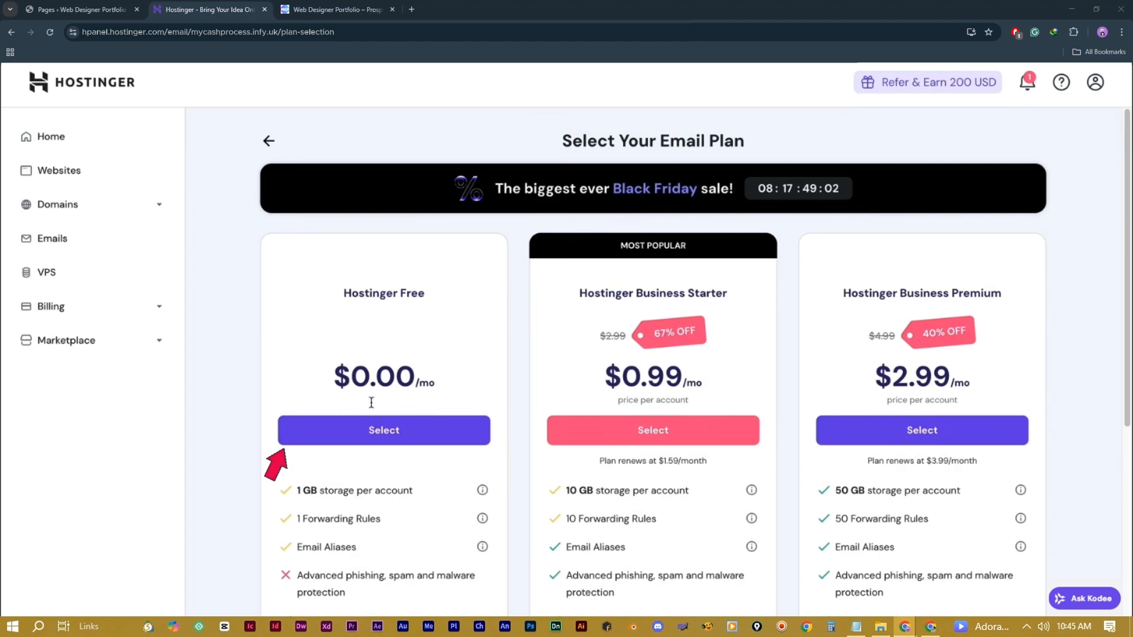
# Step: Choose the Free Hostinger email plan, create the mailbox, and skip apps-and-devices setup
pyautogui.click(383, 431)
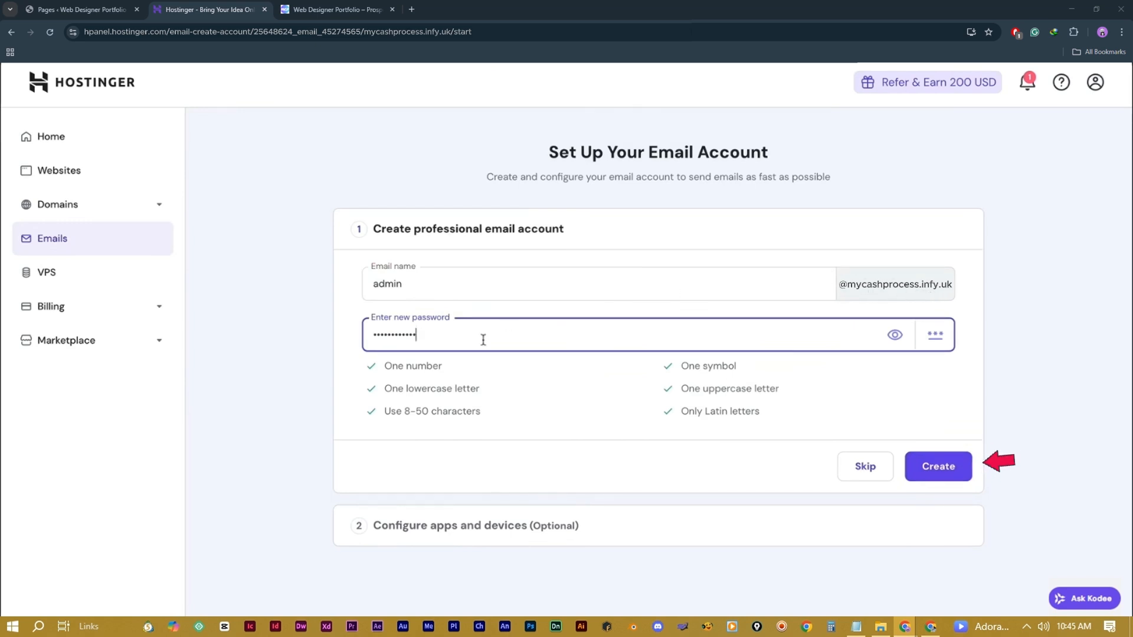
pyautogui.click(935, 478)
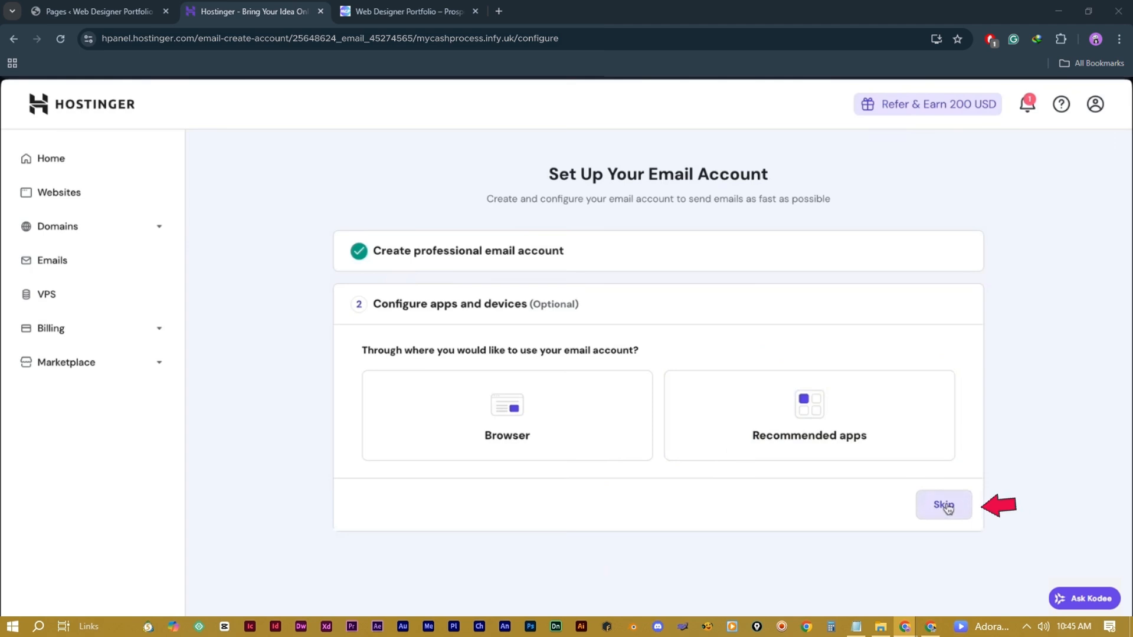
pyautogui.click(944, 504)
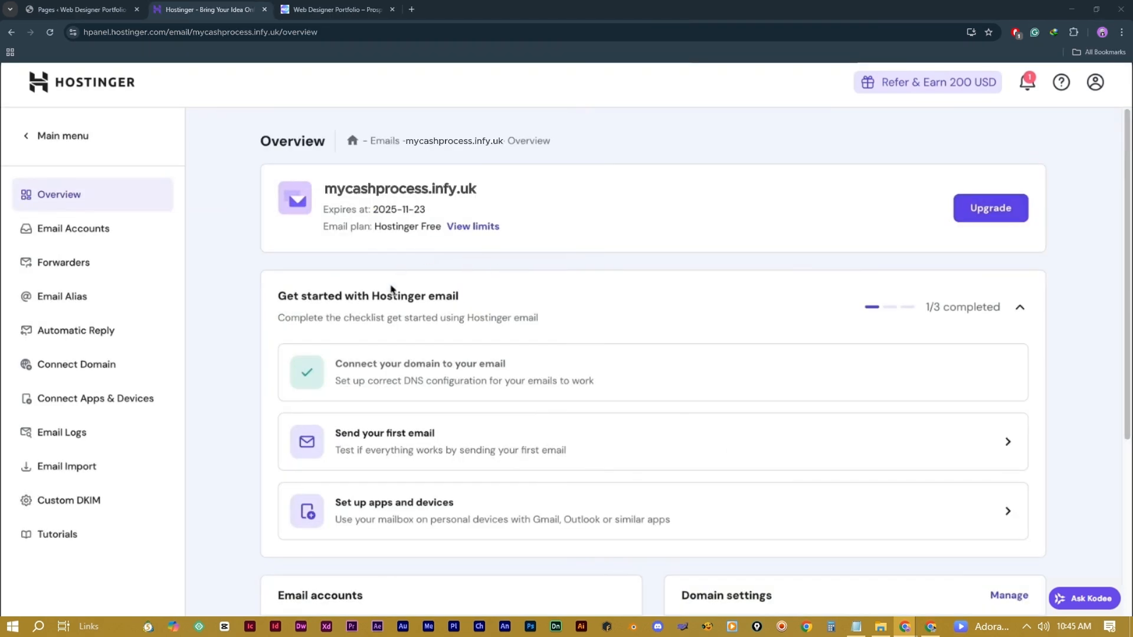
# Step: Open Webmail for the new mycashprocess.infy.uk mailbox from the Email Accounts list
pyautogui.click(78, 234)
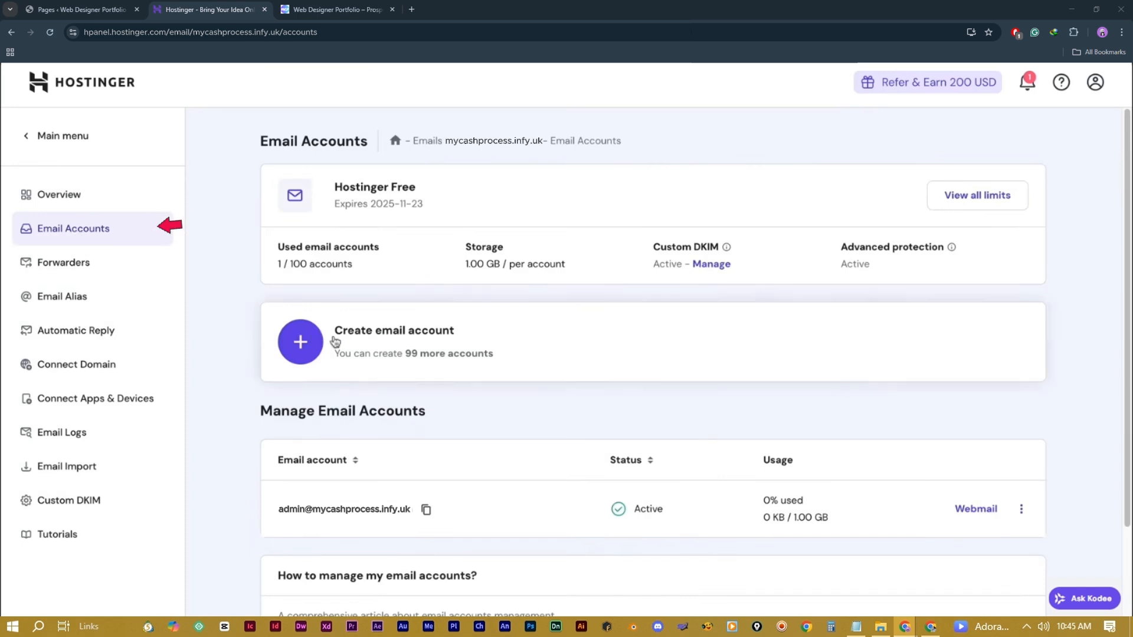
pyautogui.scroll(-1, 435, 386)
pyautogui.scroll(-1, 435, 386)
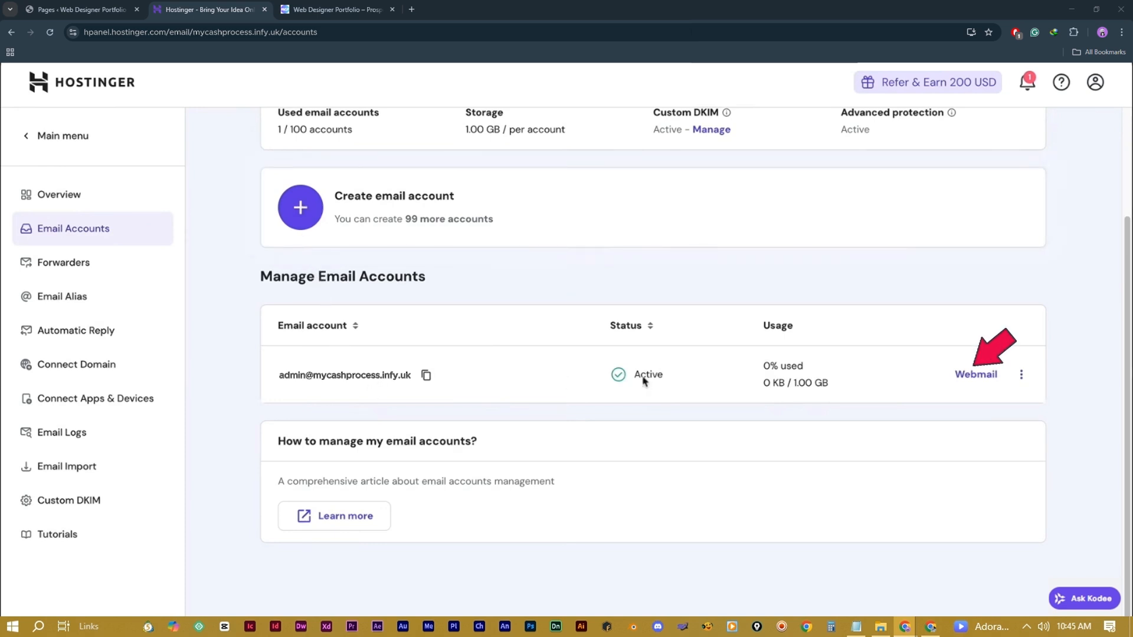
pyautogui.click(976, 375)
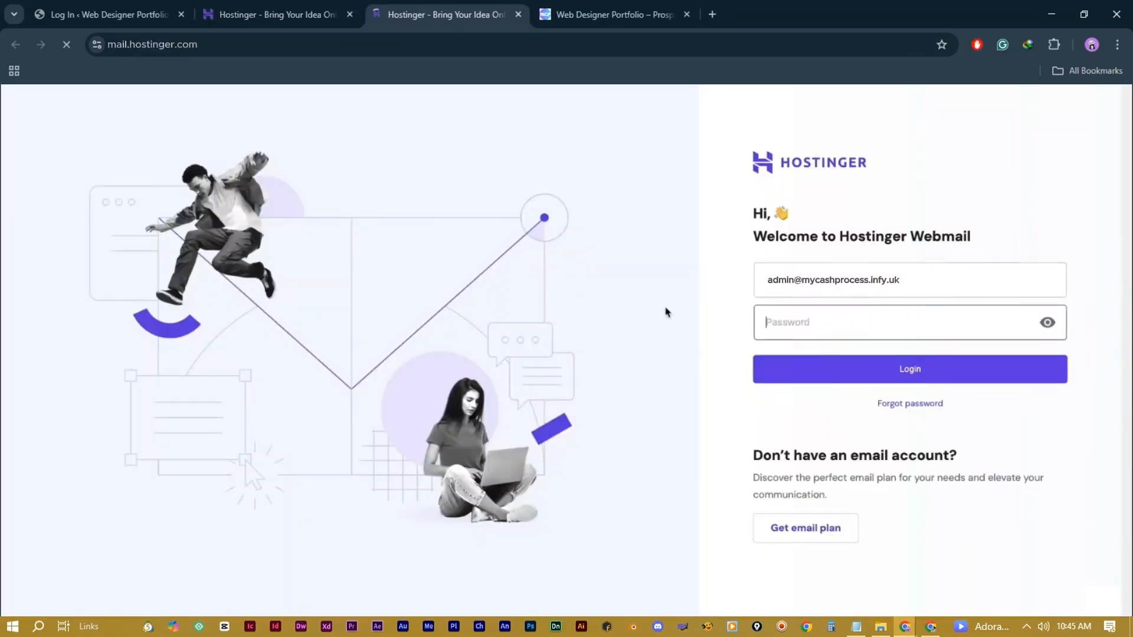
# Step: Sign in to Webmail with the pasted mailbox password and look over the Inbox
pyautogui.hotkey('ctrl', 'v')
pyautogui.click(892, 369)
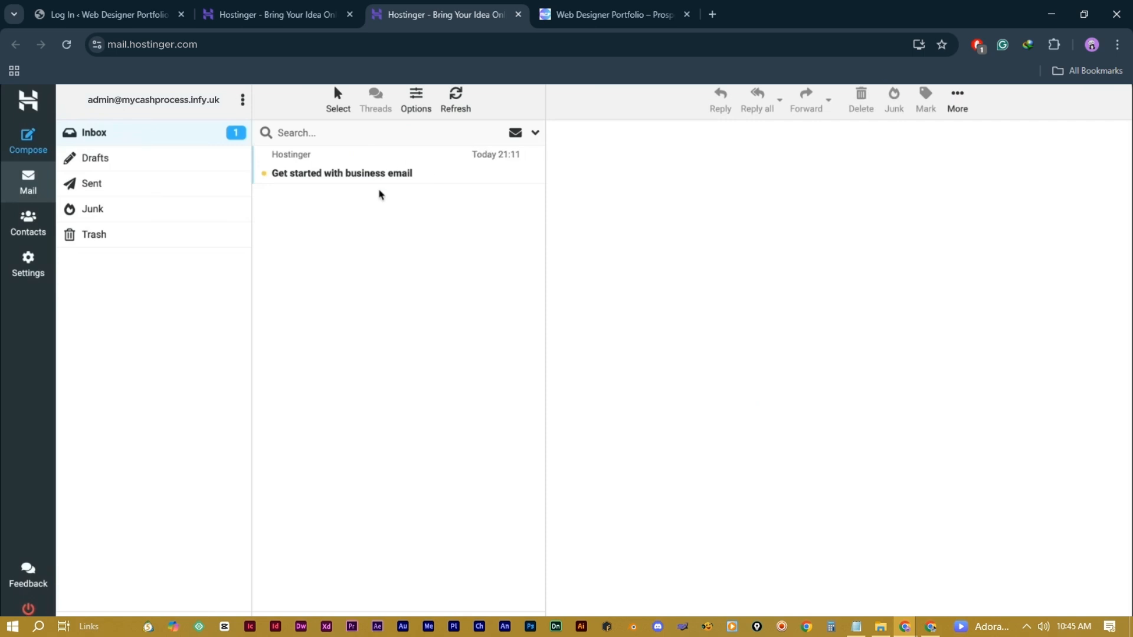
pyautogui.scroll(-1, 379, 194)
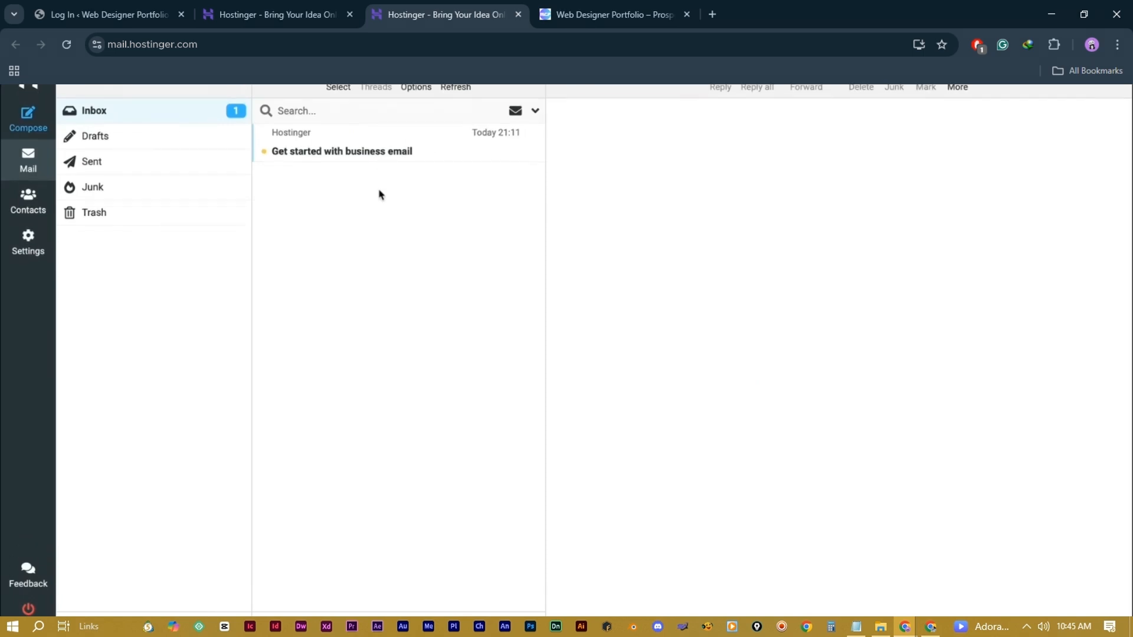
pyautogui.scroll(1, 380, 194)
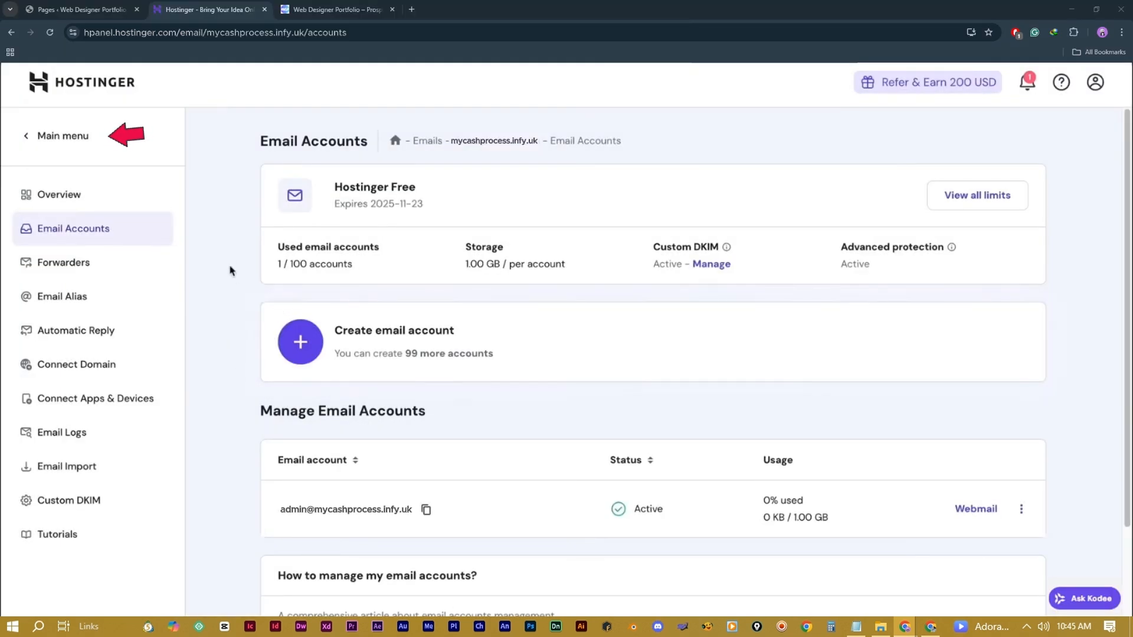
# Step: Open the mycashprocess.infy.uk dashboard from Websites and expand its Domains settings
pyautogui.click(84, 141)
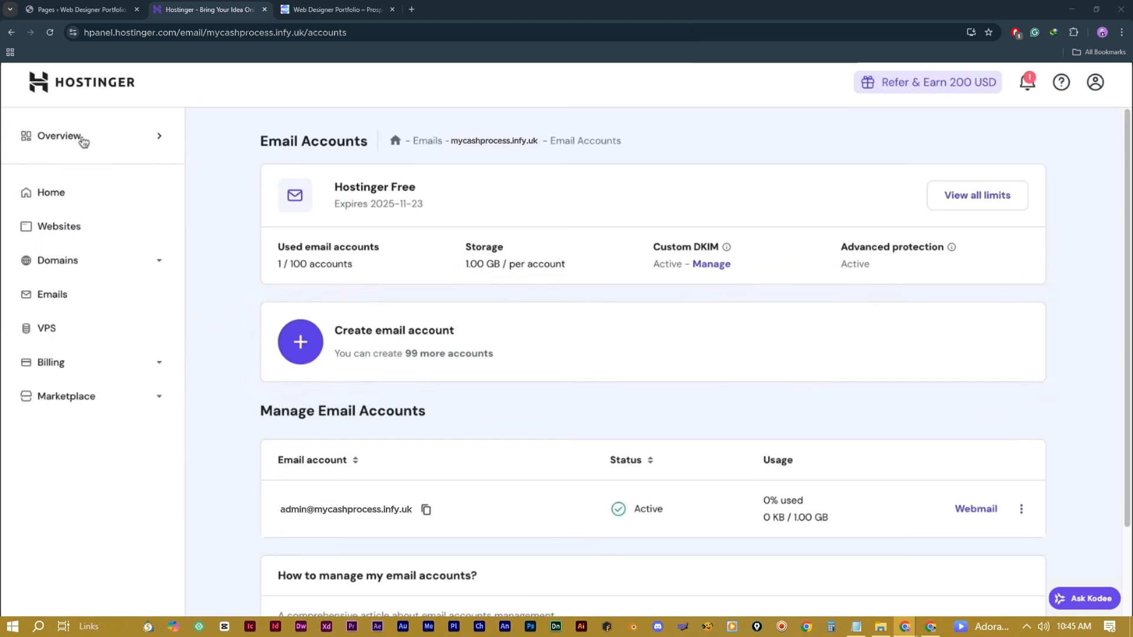
pyautogui.click(80, 225)
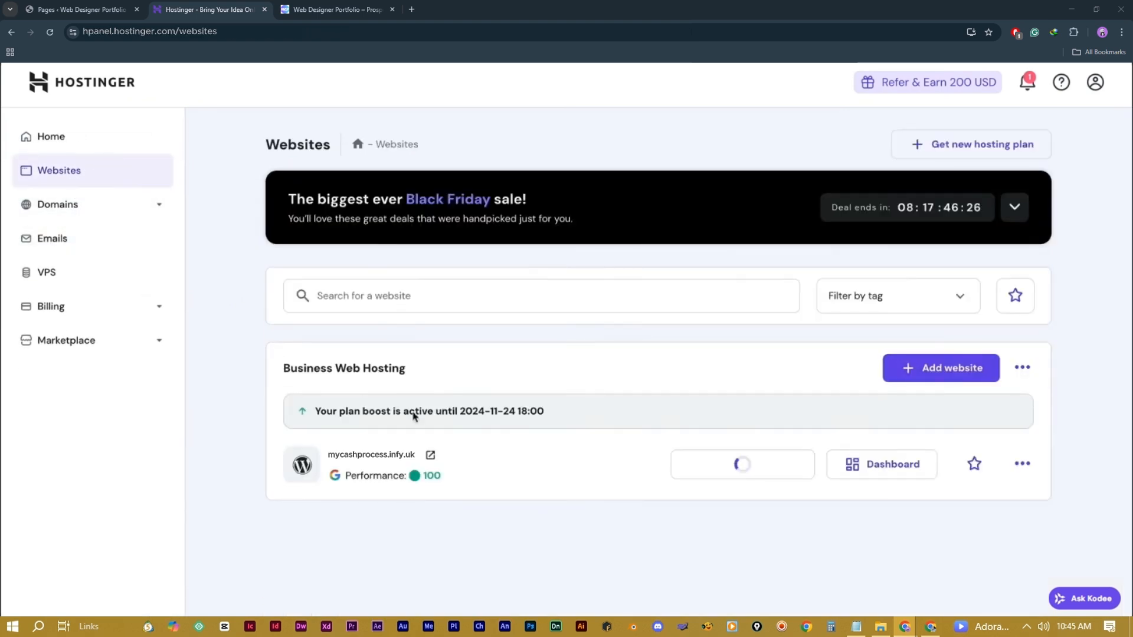
pyautogui.click(882, 466)
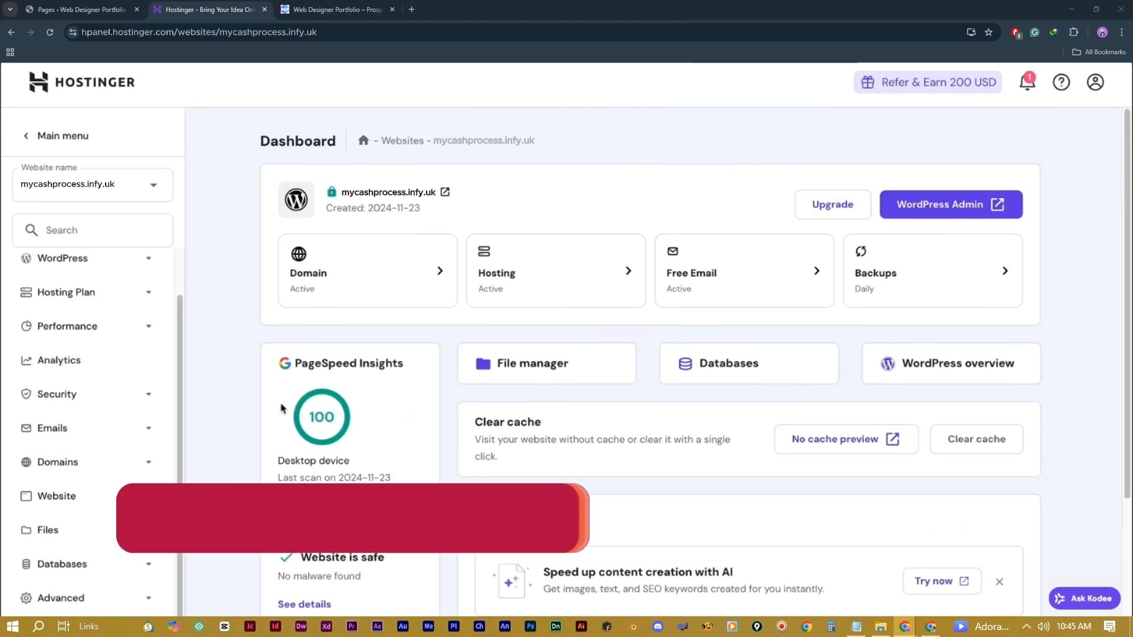
pyautogui.click(114, 461)
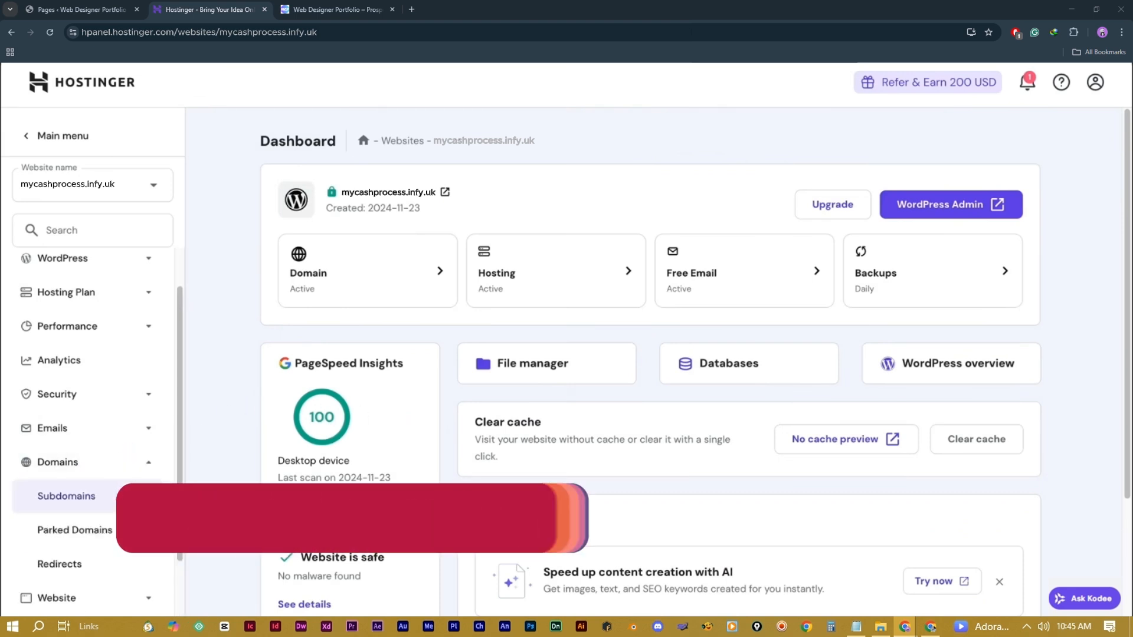
# Step: Create the 'help' subdomain for mycashprocess.infy.uk on the Subdomains page
pyautogui.click(94, 495)
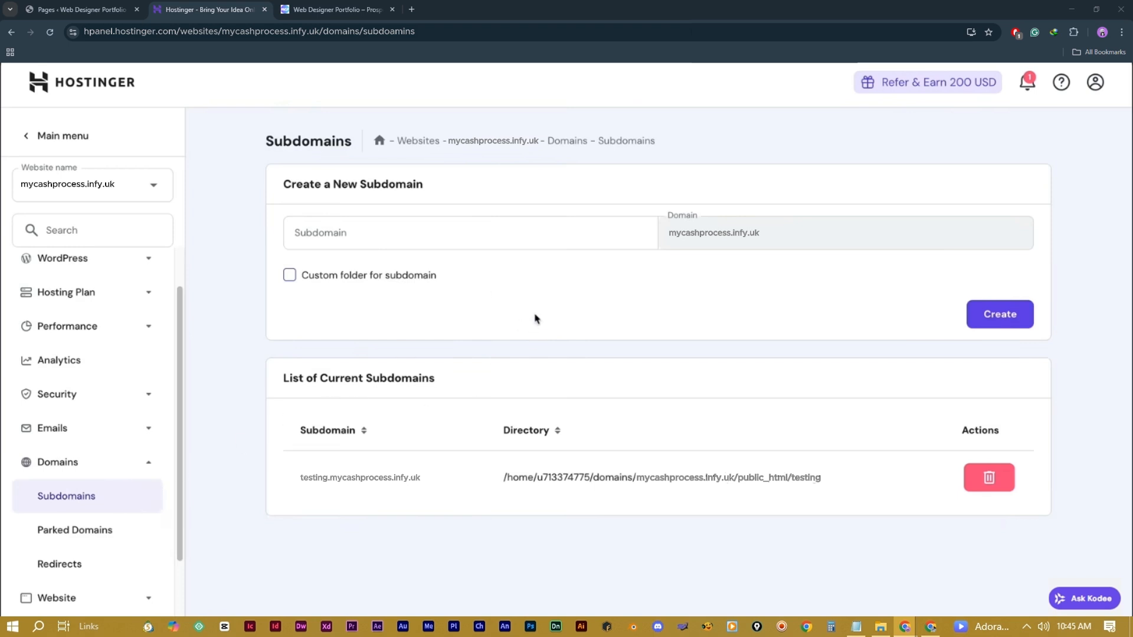
pyautogui.click(453, 235)
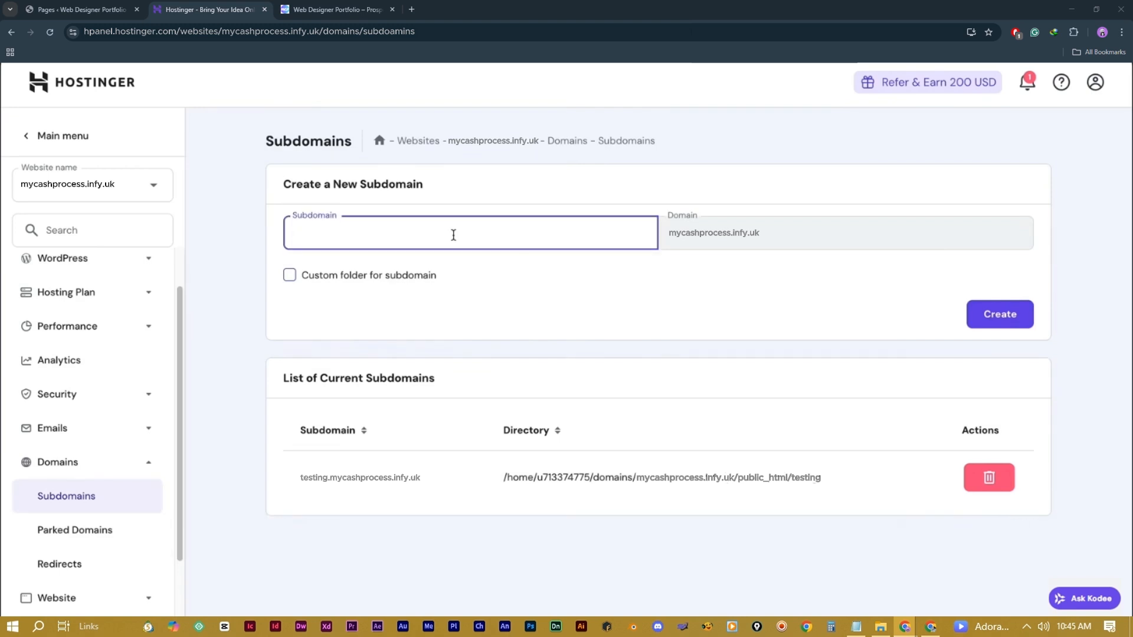
pyautogui.write('help')
pyautogui.click(1003, 325)
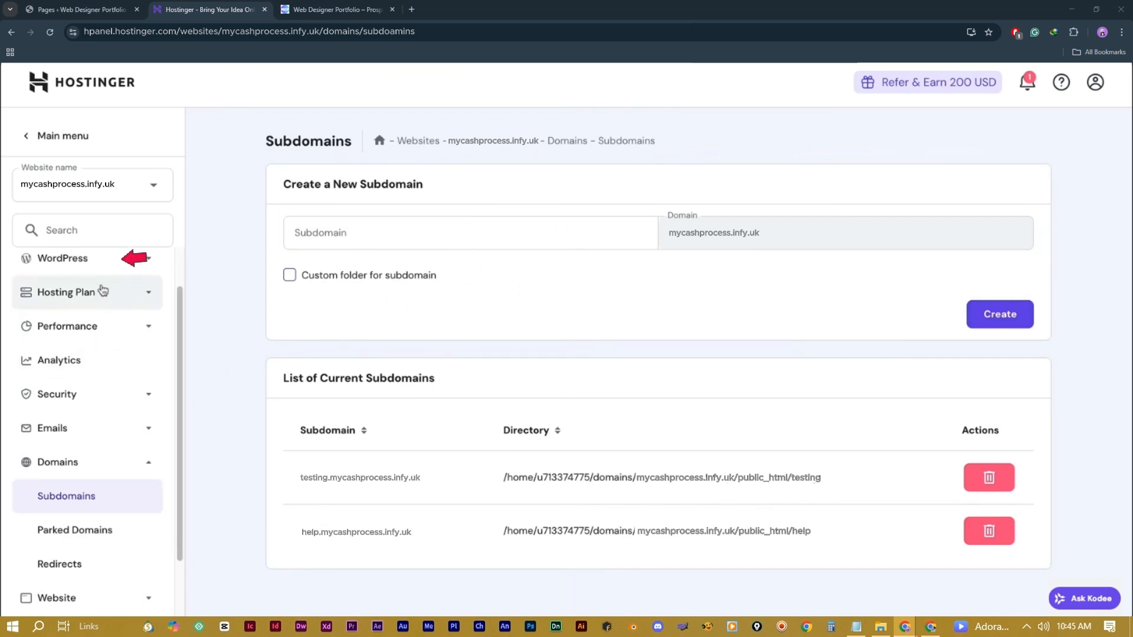
# Step: Check help.mycashprocess.infy.uk in the WordPress overview, then return to the Websites list
pyautogui.click(94, 267)
pyautogui.click(83, 295)
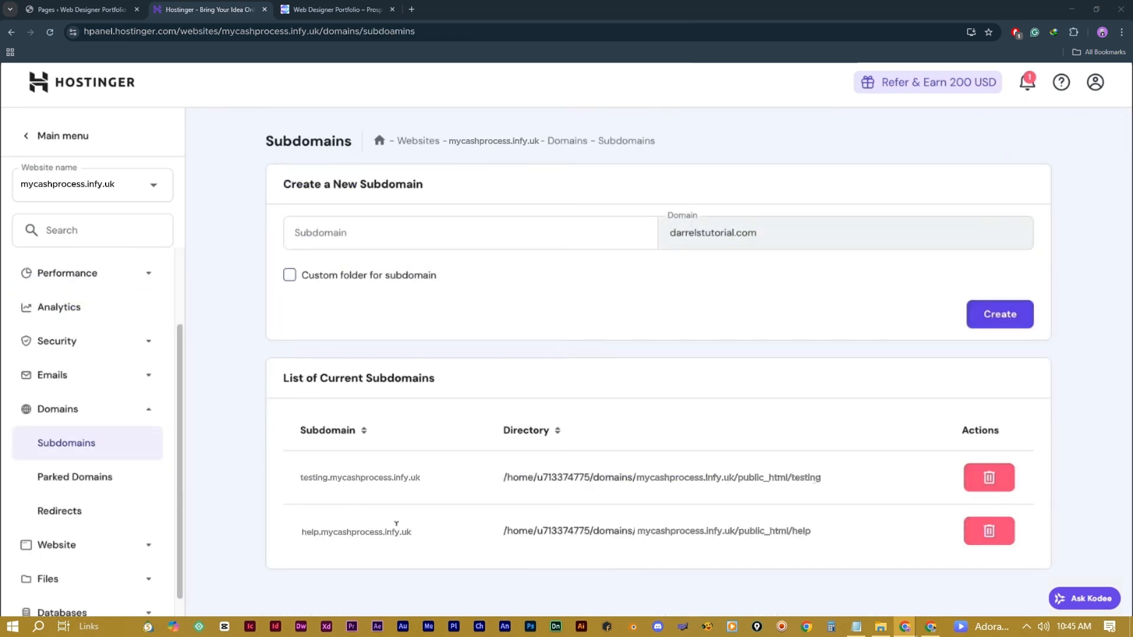
pyautogui.moveTo(418, 535); pyautogui.dragTo(298, 531)
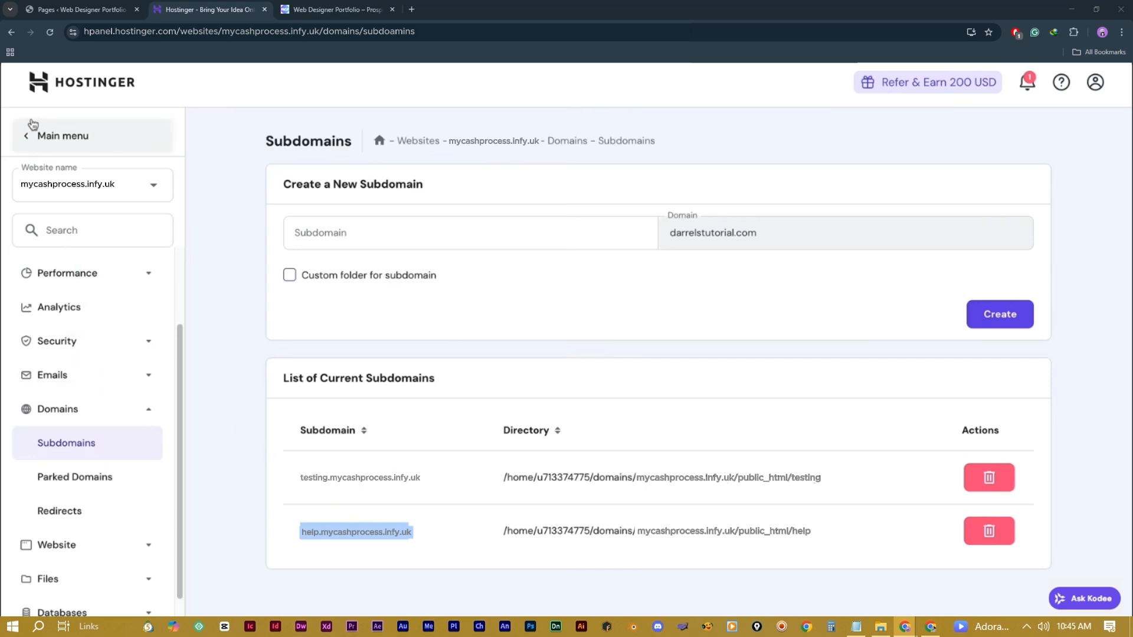
pyautogui.click(63, 136)
pyautogui.click(63, 230)
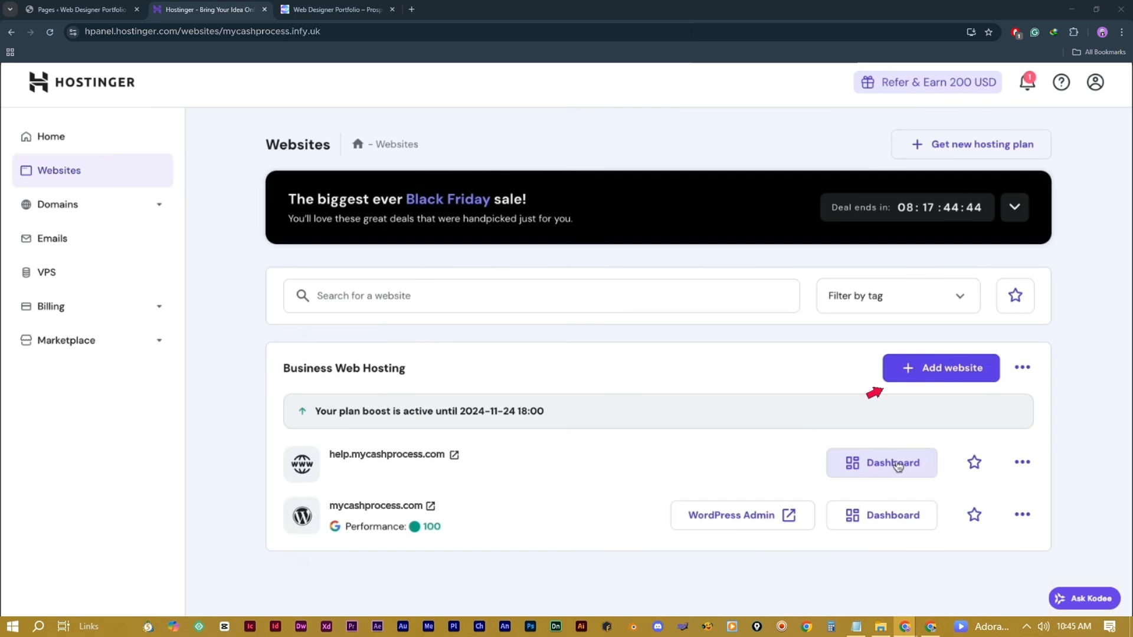
# Step: Open the site's WordPress overview and begin the Install another WordPress setup
pyautogui.click(897, 466)
pyautogui.click(939, 368)
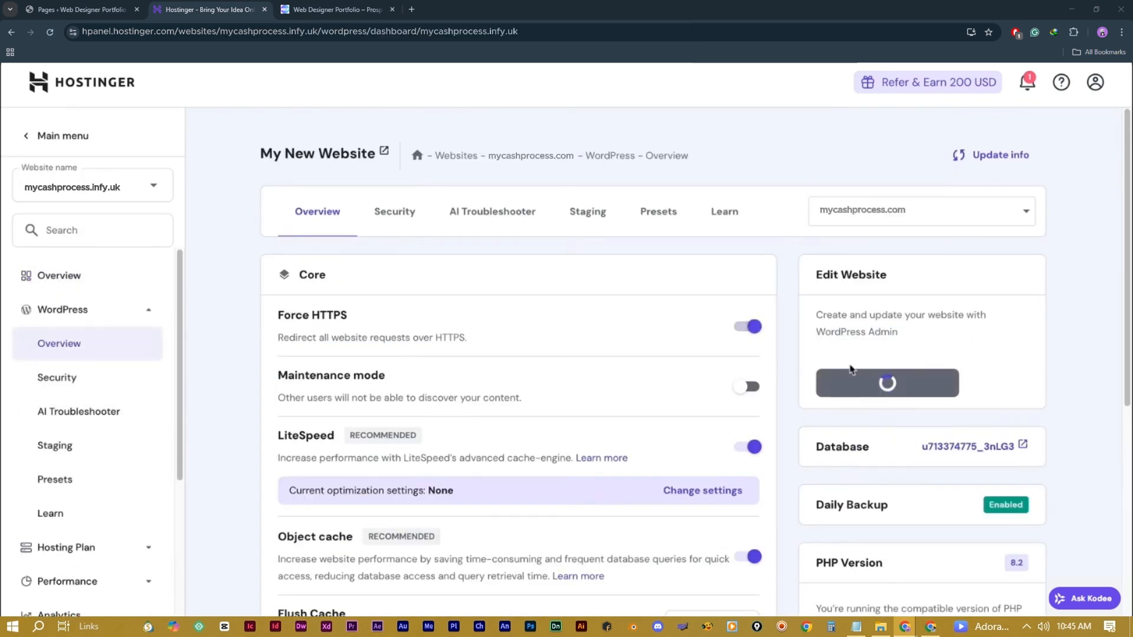
pyautogui.scroll(-5, 770, 261)
pyautogui.scroll(-5, 769, 261)
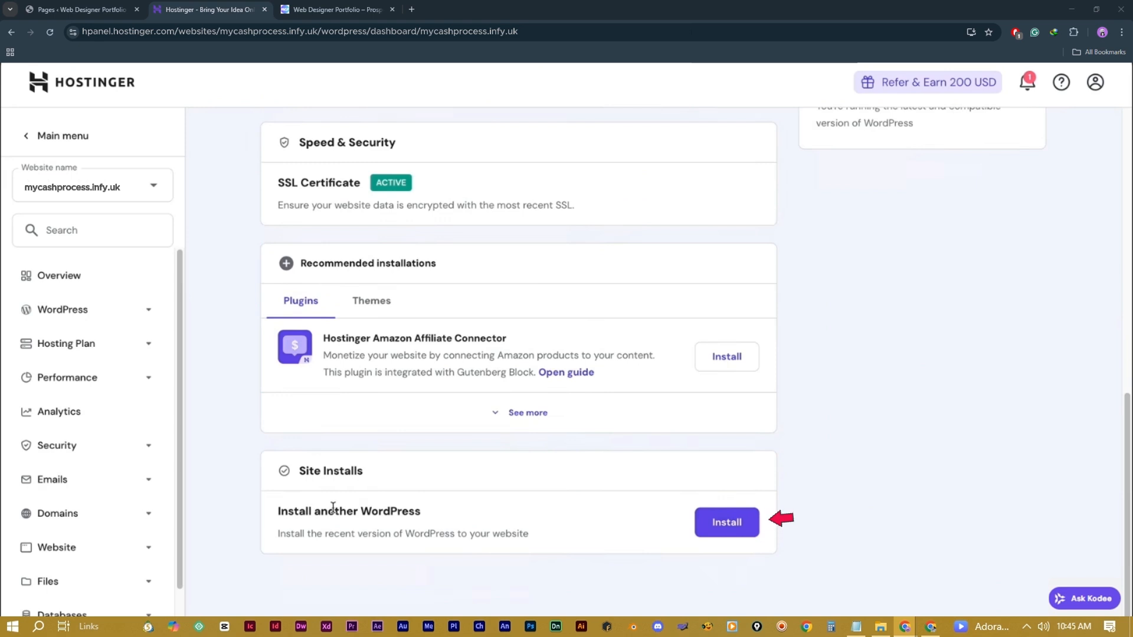
pyautogui.click(726, 527)
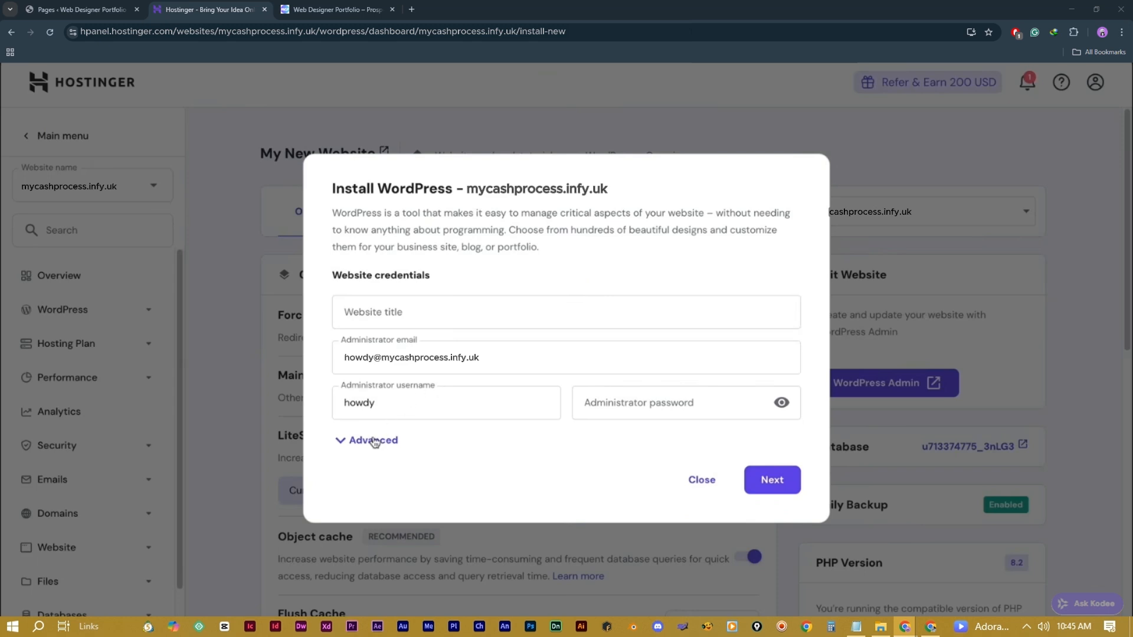
# Step: Set an admin password, choose help.mycashprocess.infy.uk as installation path, and install WordPress
pyautogui.click(617, 413)
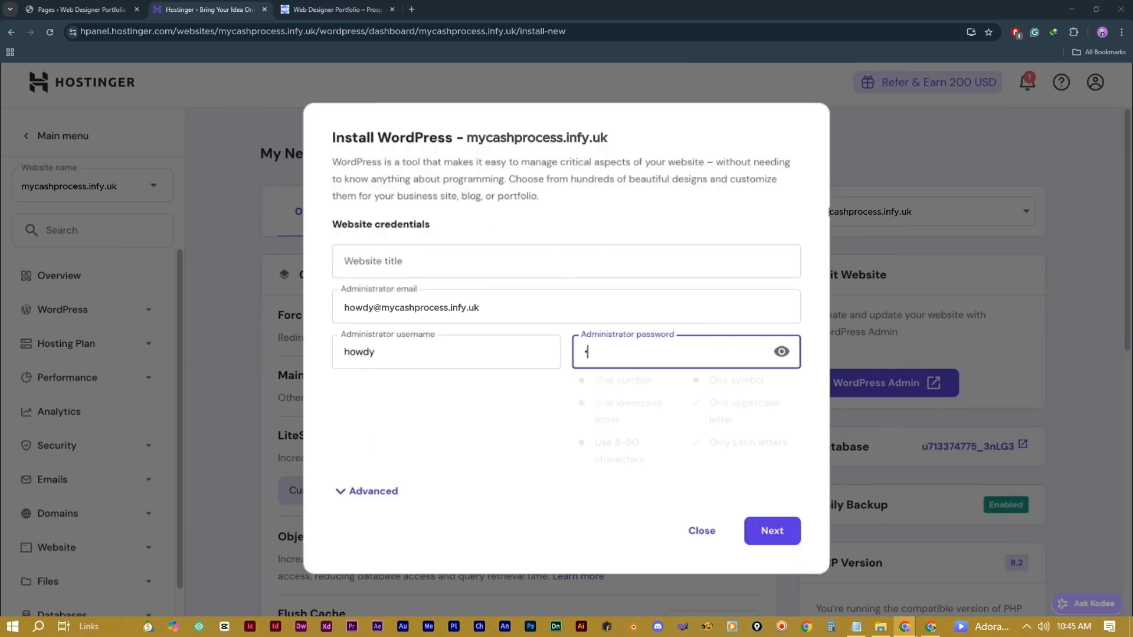
pyautogui.write('••••••••••')
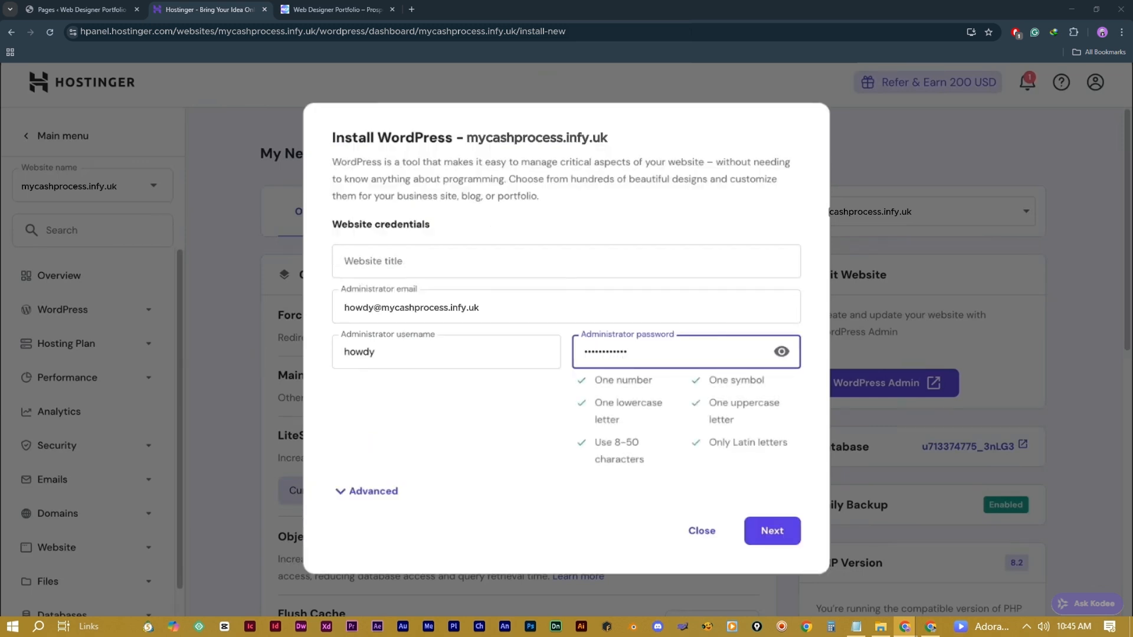
pyautogui.click(390, 495)
pyautogui.scroll(-1, 524, 470)
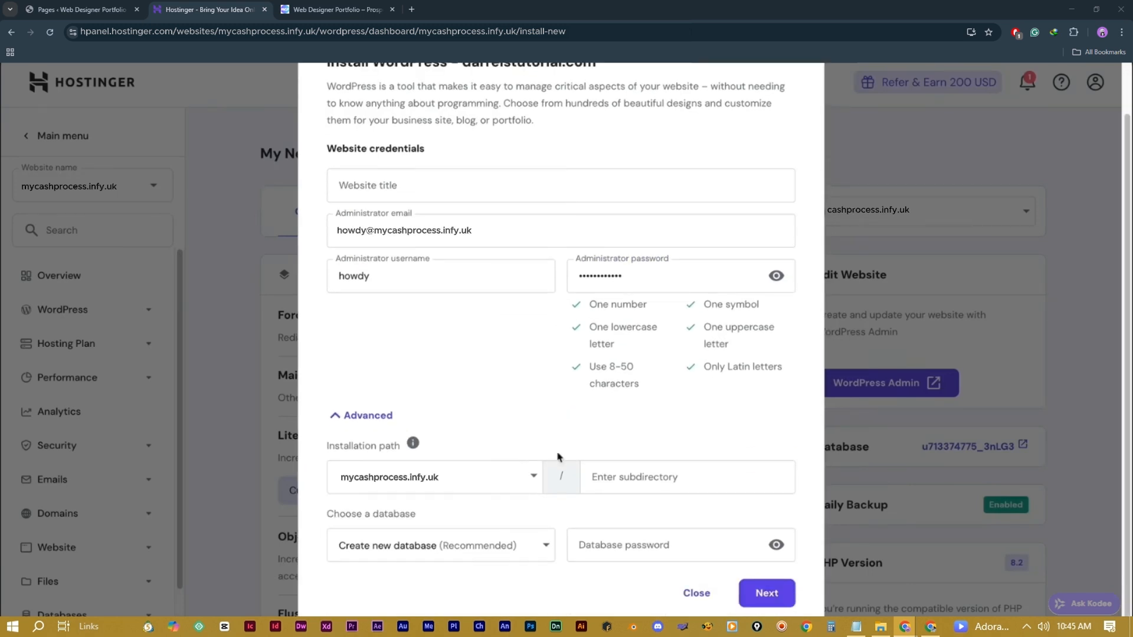
pyautogui.click(485, 479)
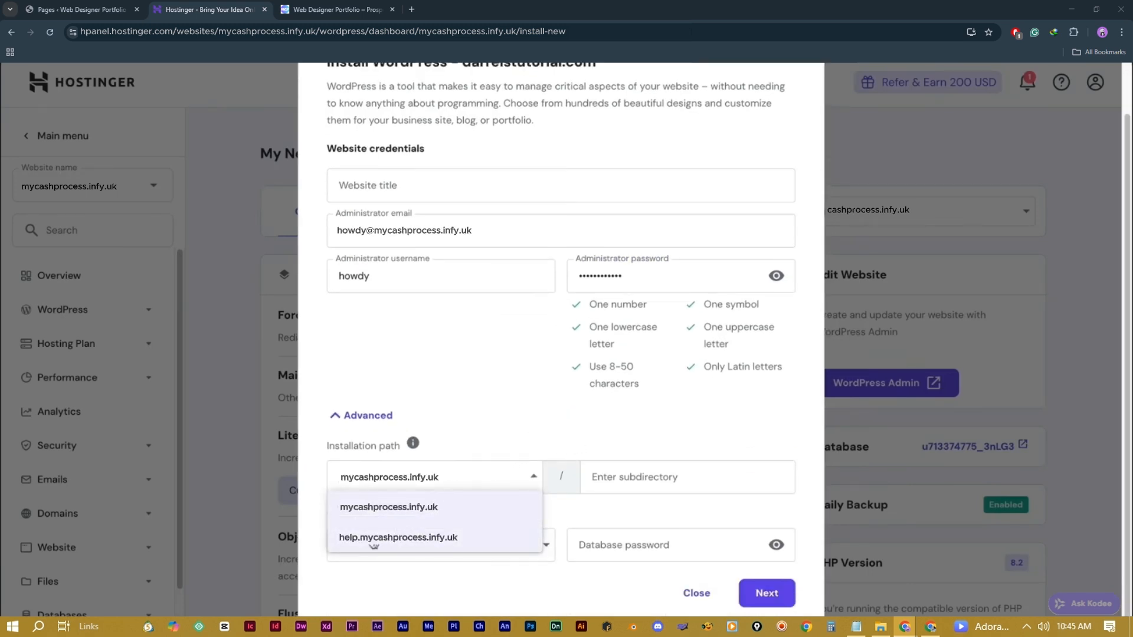
pyautogui.click(383, 538)
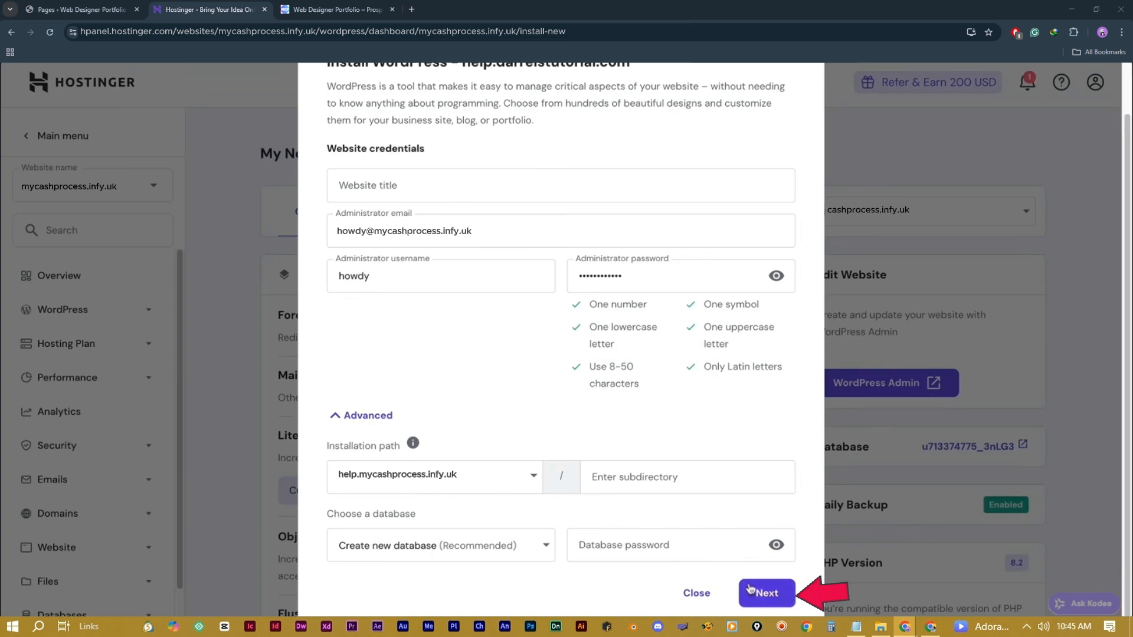
pyautogui.click(767, 593)
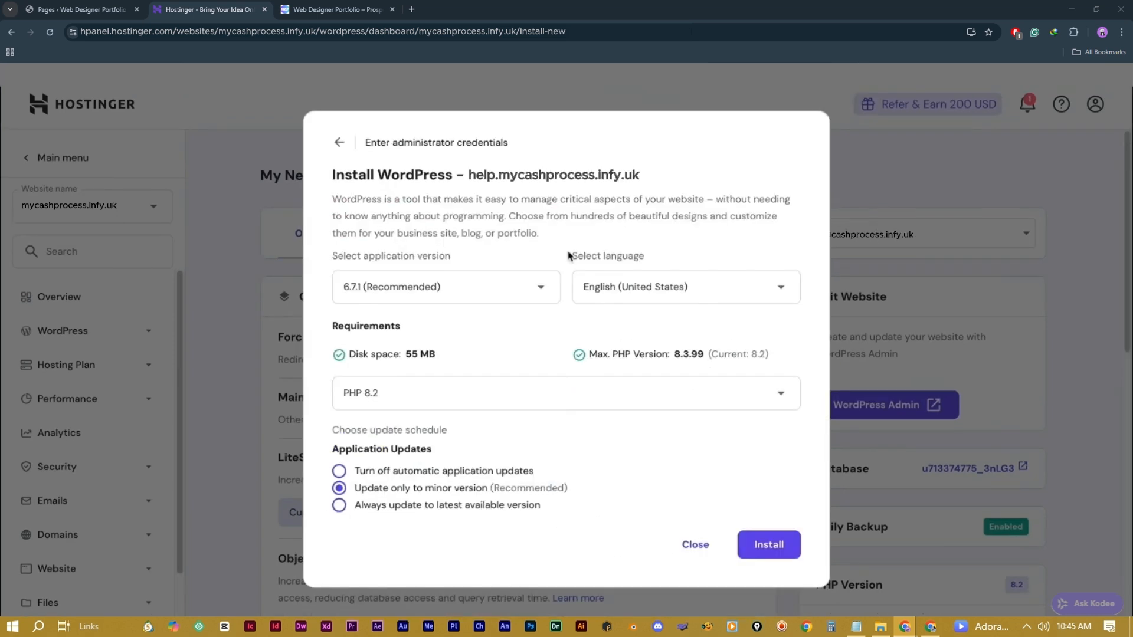
pyautogui.click(776, 550)
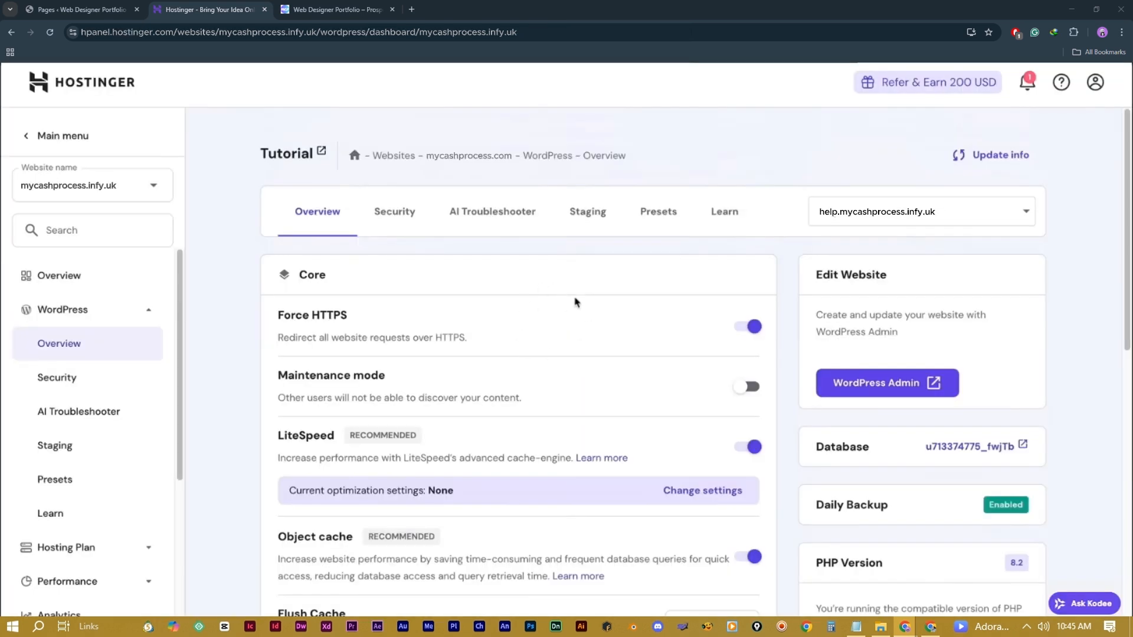
# Step: Keep help.mycashprocess.infy.uk selected in the site dropdown and open its WordPress Admin
pyautogui.click(872, 216)
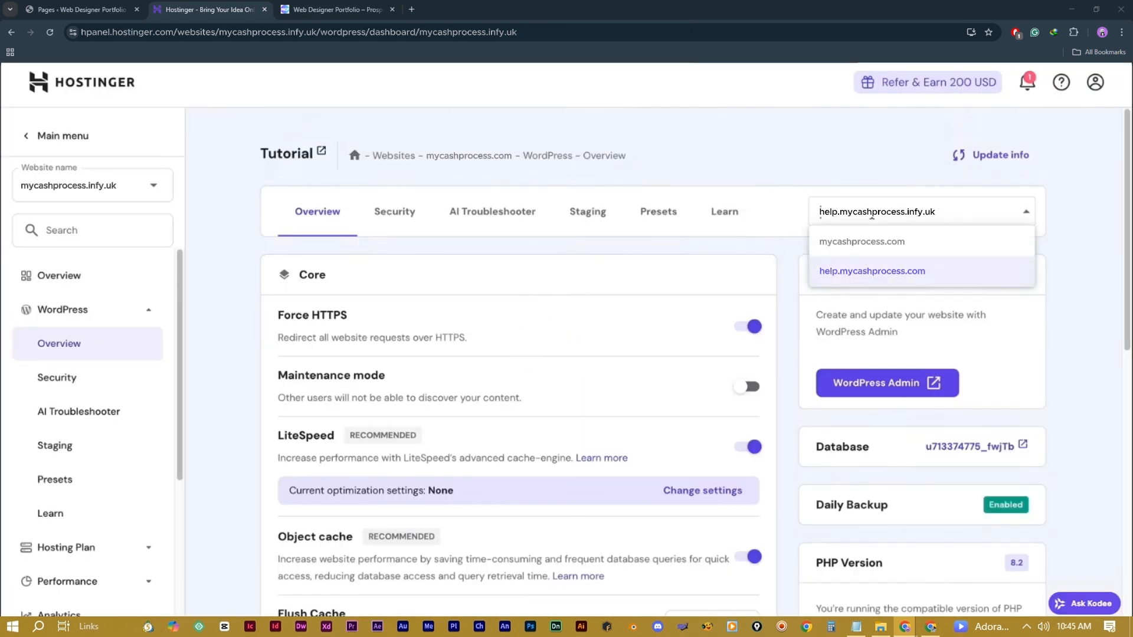
pyautogui.click(868, 272)
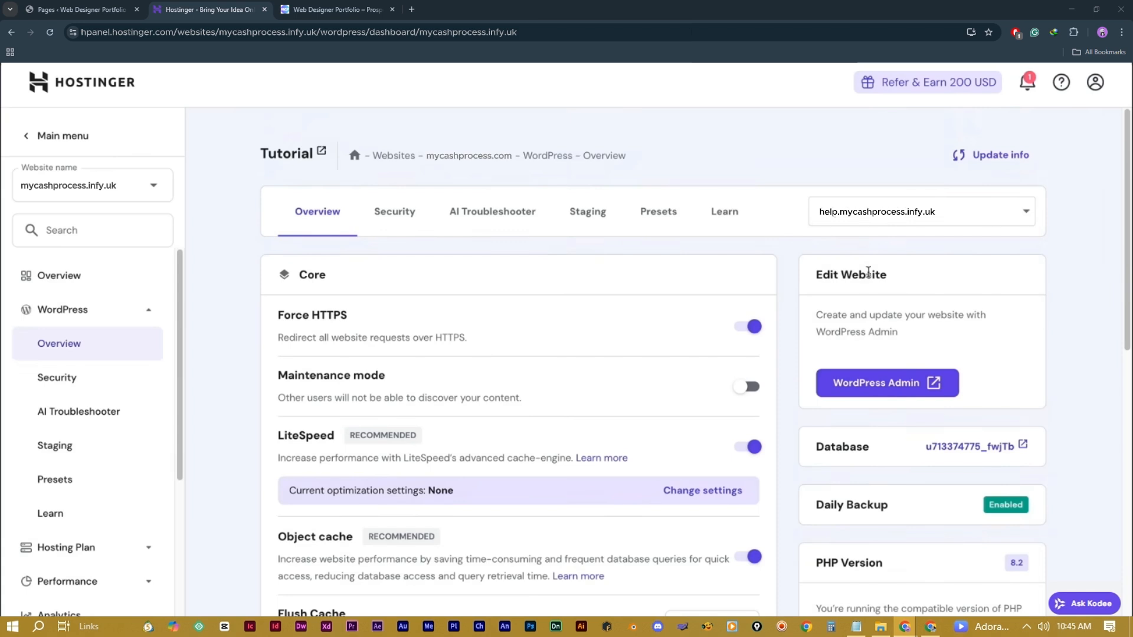
pyautogui.click(881, 387)
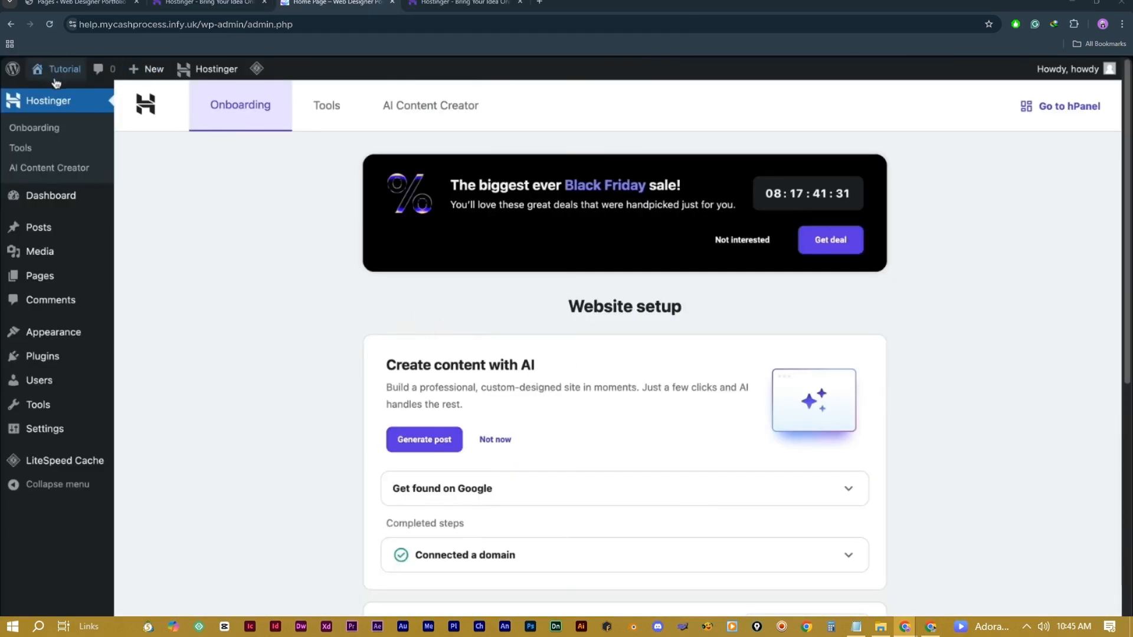
# Step: Visit the Tutorial site's Hello world blog from the admin bar, then return to its dashboard
pyautogui.moveTo(62, 69)
pyautogui.click(65, 96)
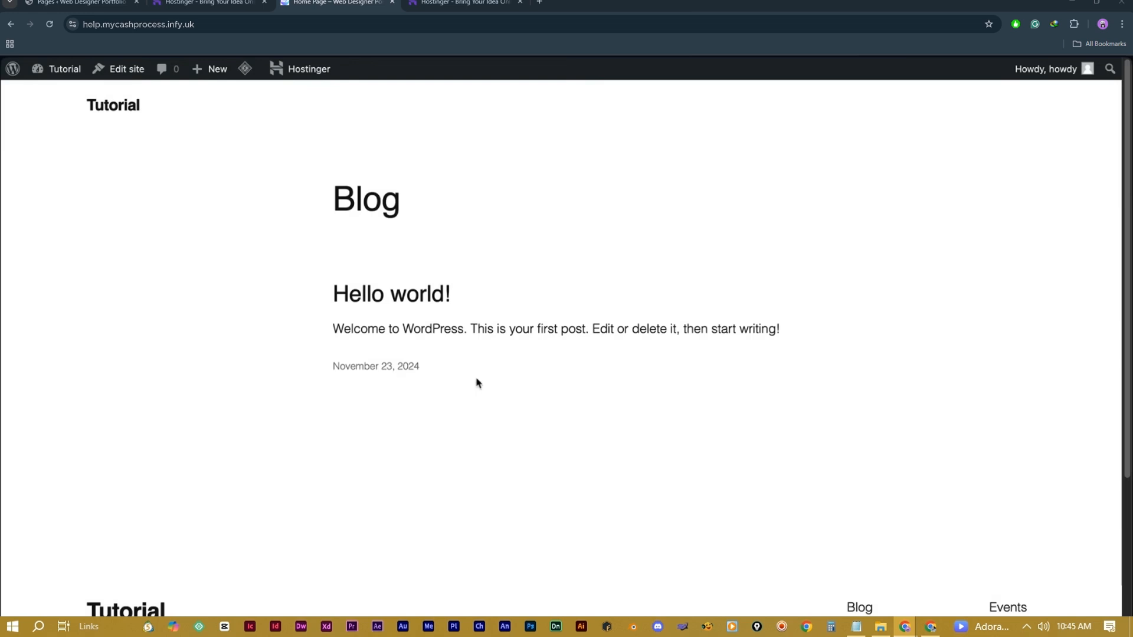
pyautogui.moveTo(64, 69)
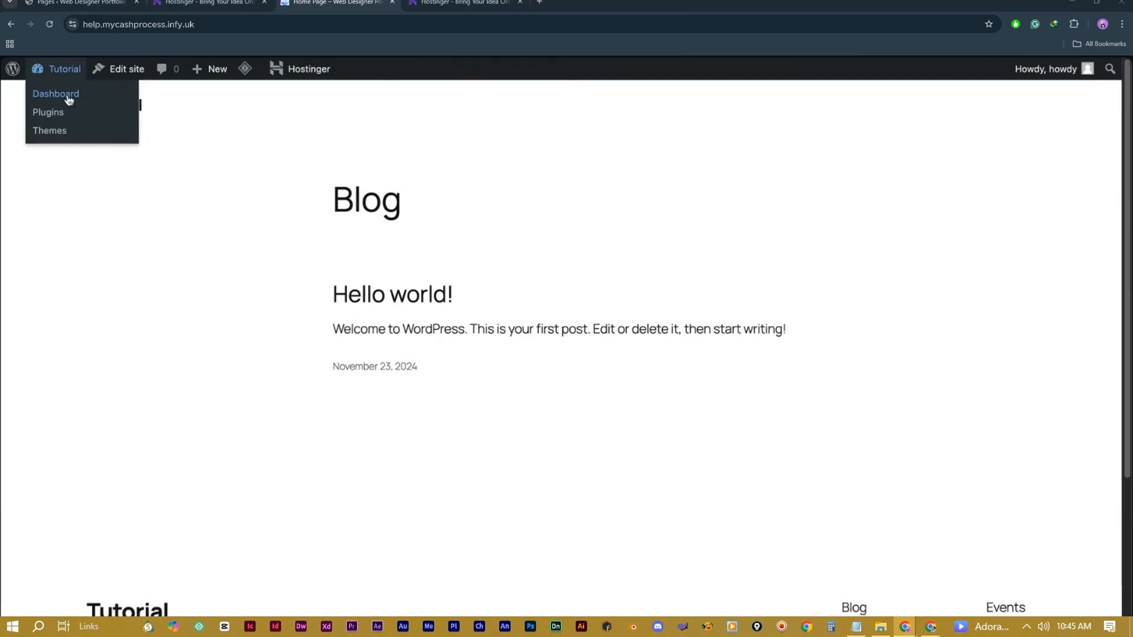
pyautogui.click(69, 95)
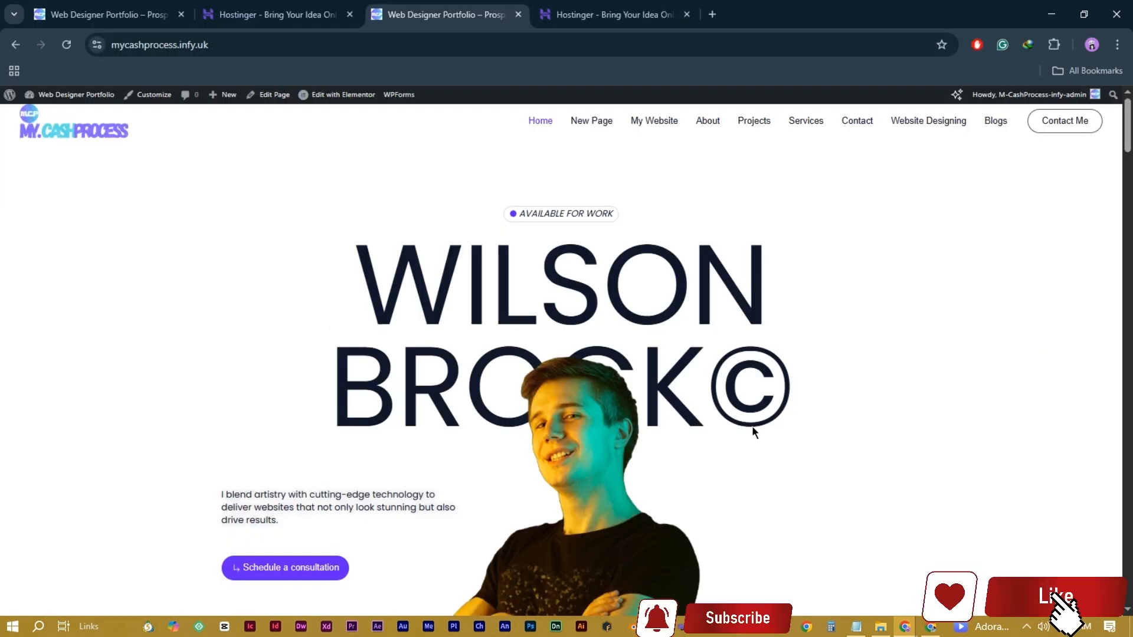
# Step: Reload mycashprocess.infy.uk to show the Creative Digital Products home page and scroll through its services
pyautogui.scroll(-1, 319, 293)
pyautogui.scroll(1, 320, 289)
pyautogui.click(66, 45)
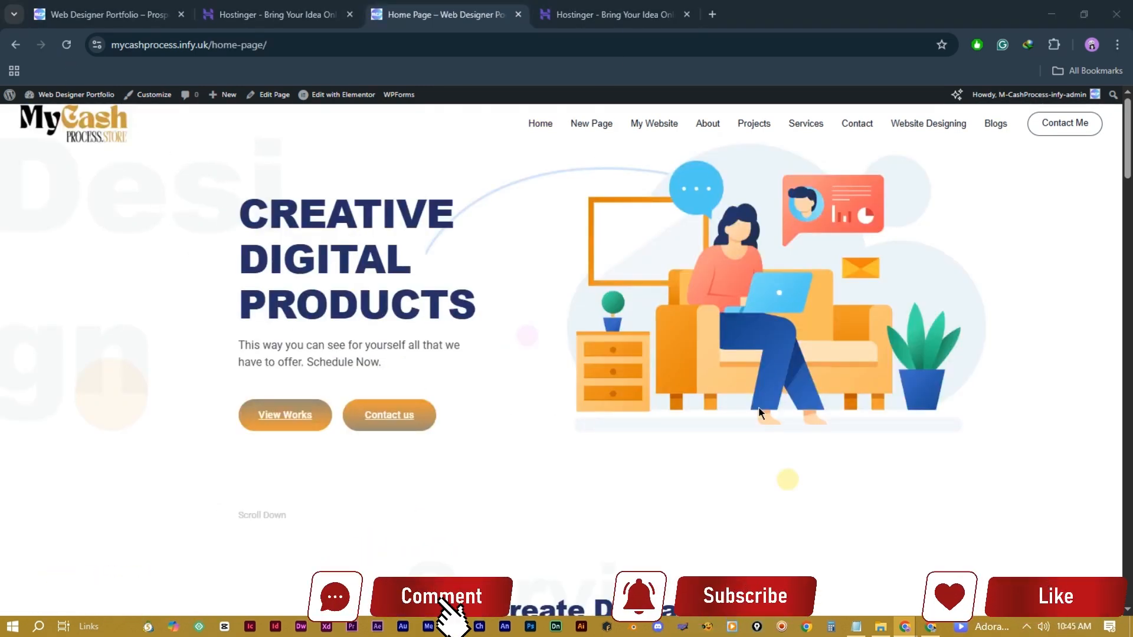
pyautogui.scroll(-7, 513, 314)
pyautogui.scroll(-5, 513, 314)
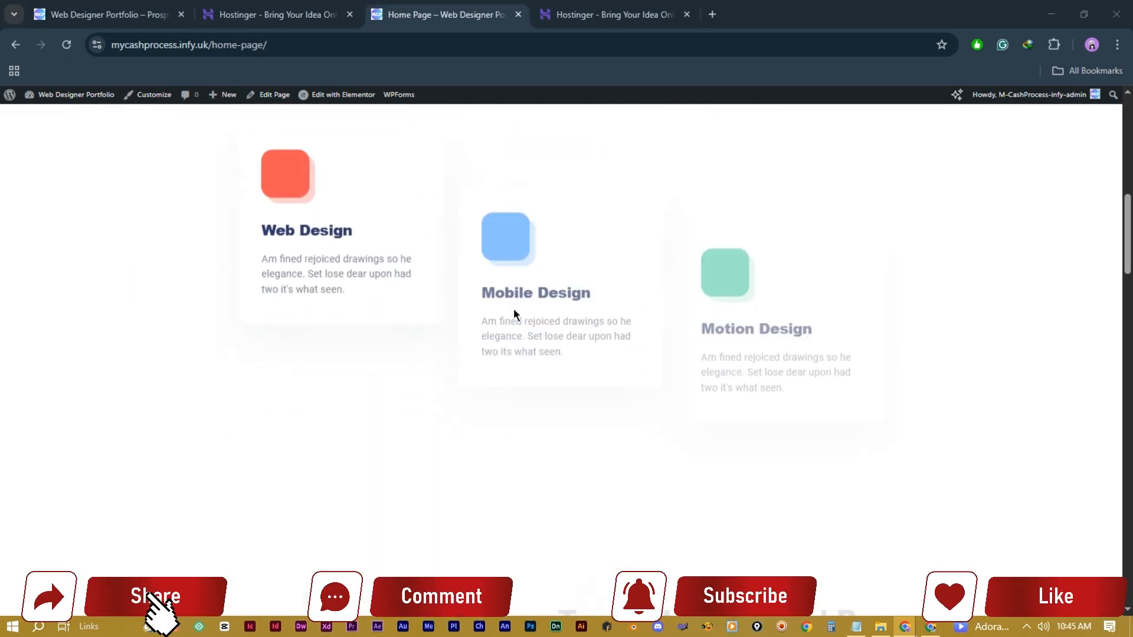
pyautogui.scroll(6, 513, 308)
pyautogui.scroll(5, 513, 308)
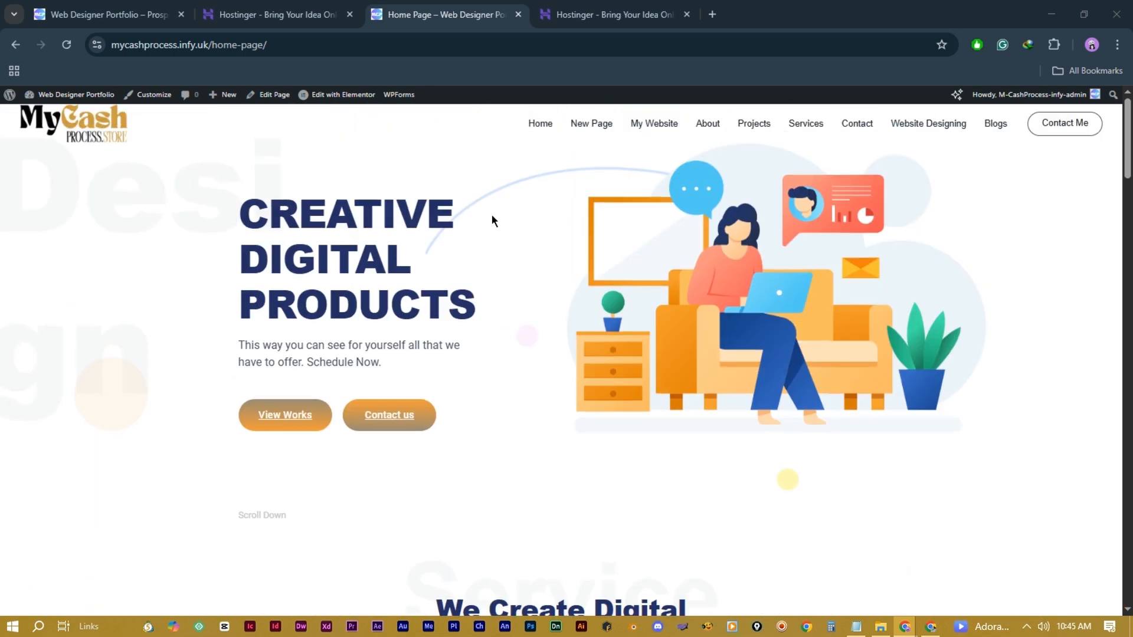